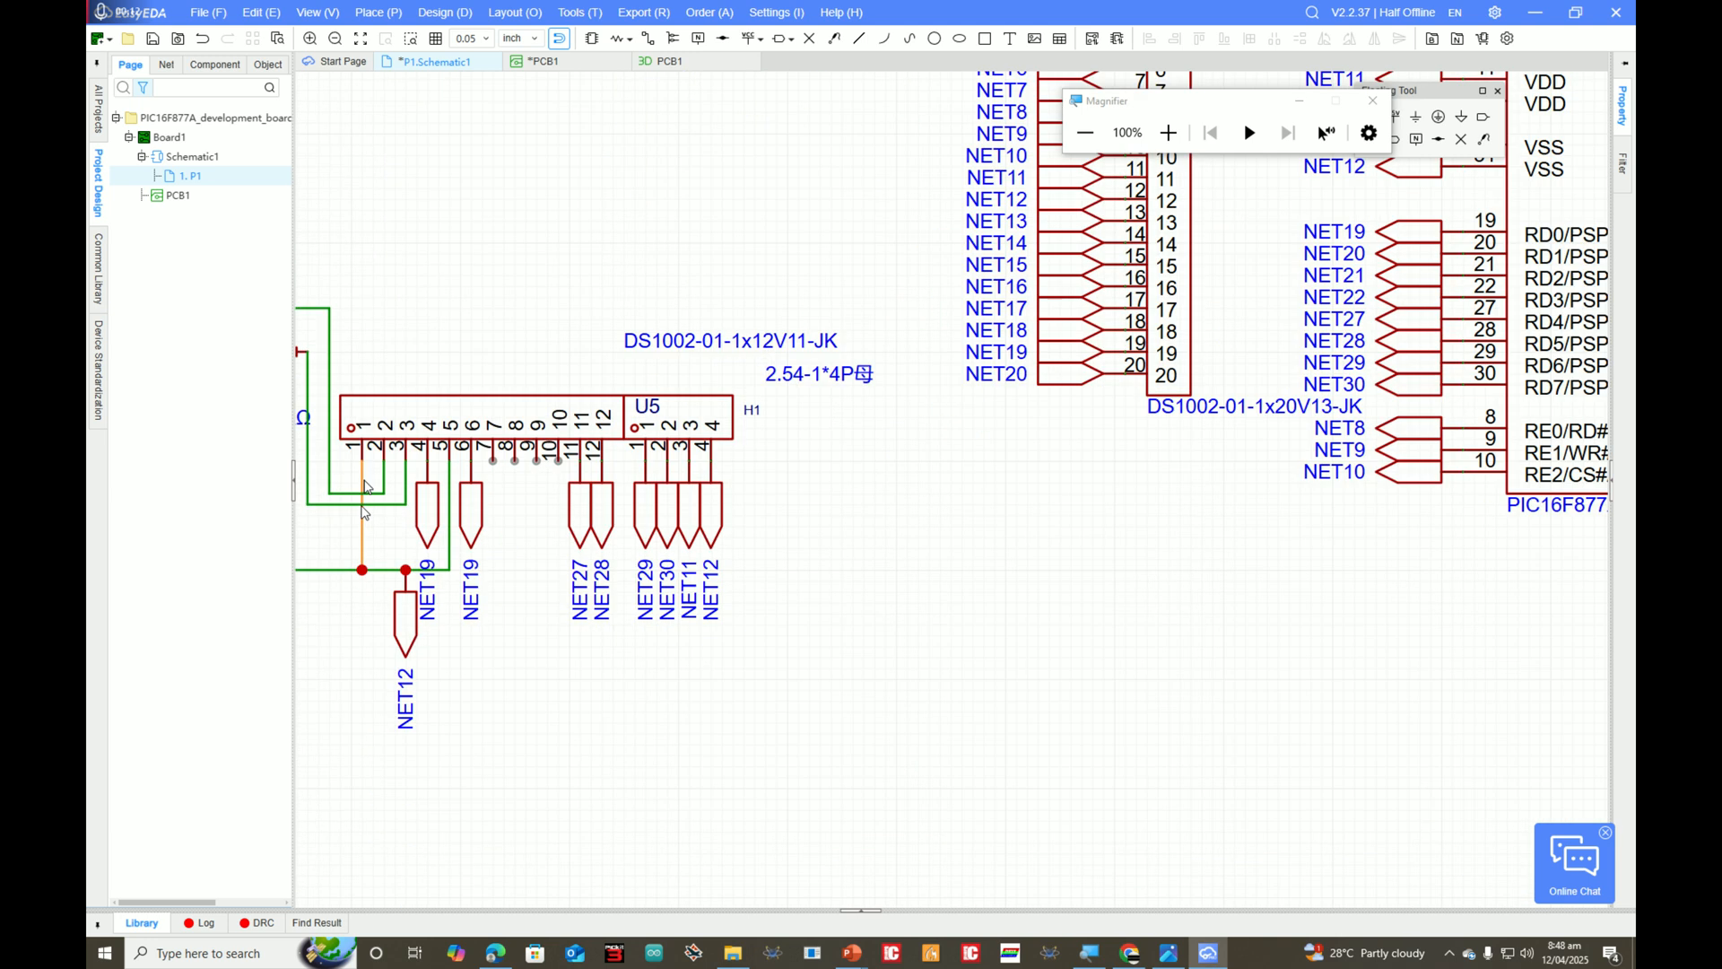
Step: Review the LCD header wiring in the schematic, the routed PCB layout and the 3D model of the development board
scroll(375, 427, up, 4)
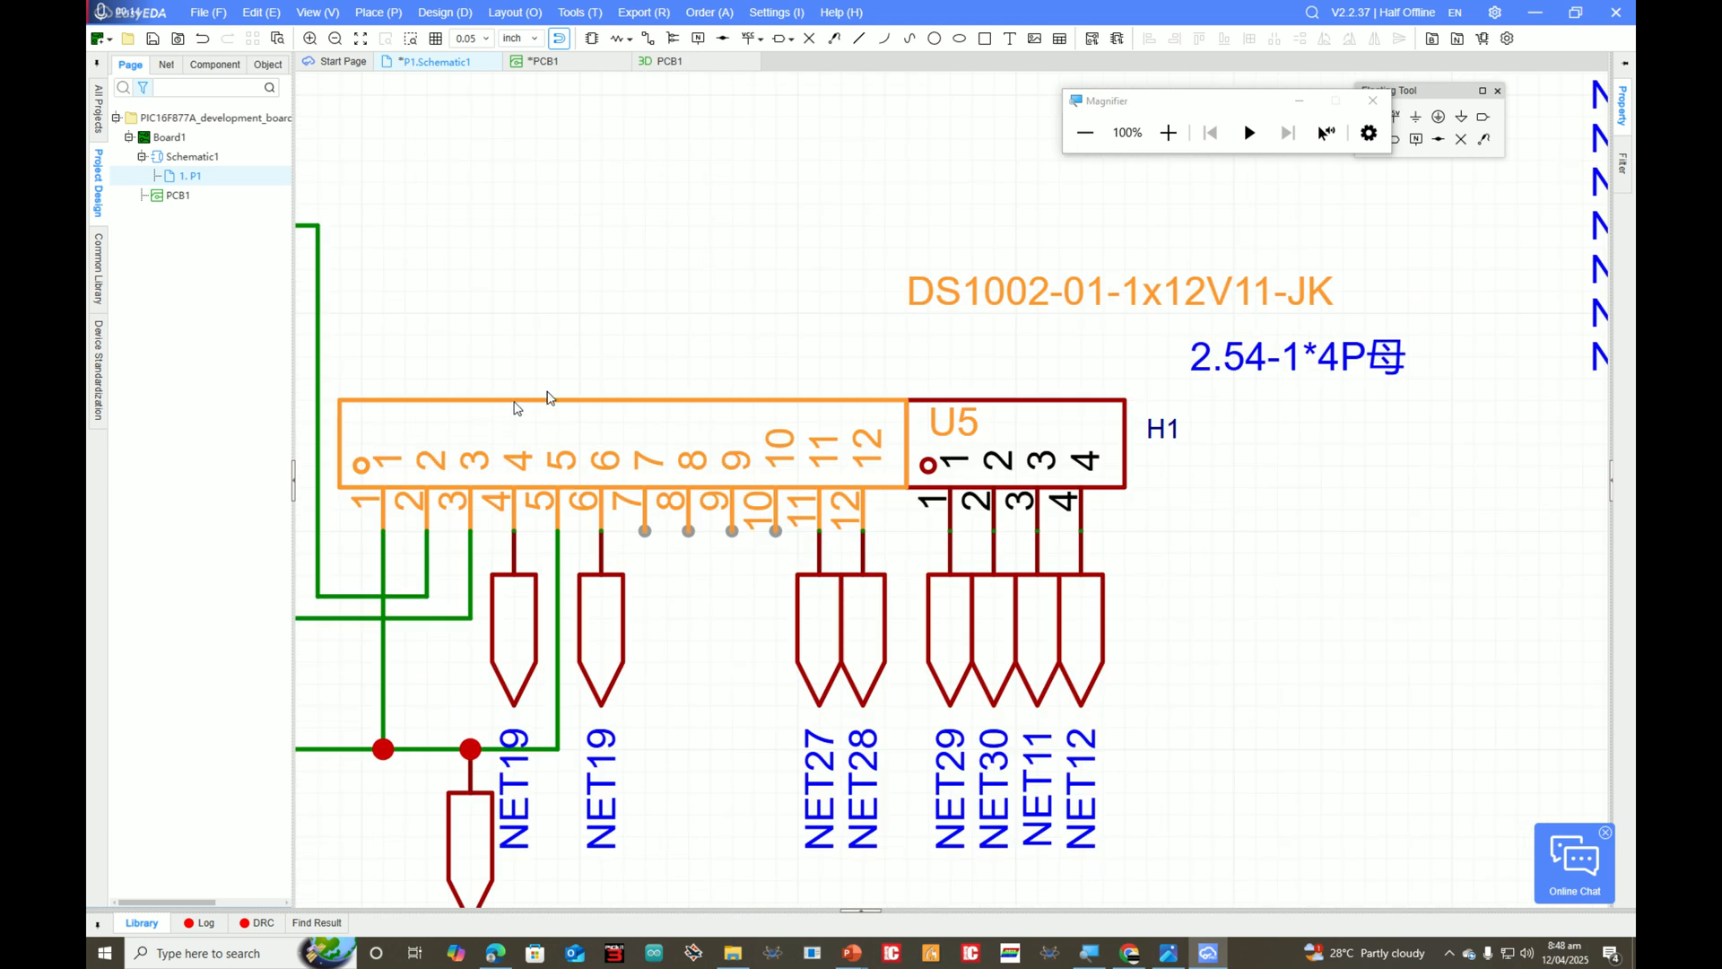
scroll(707, 373, down, 4)
click(544, 61)
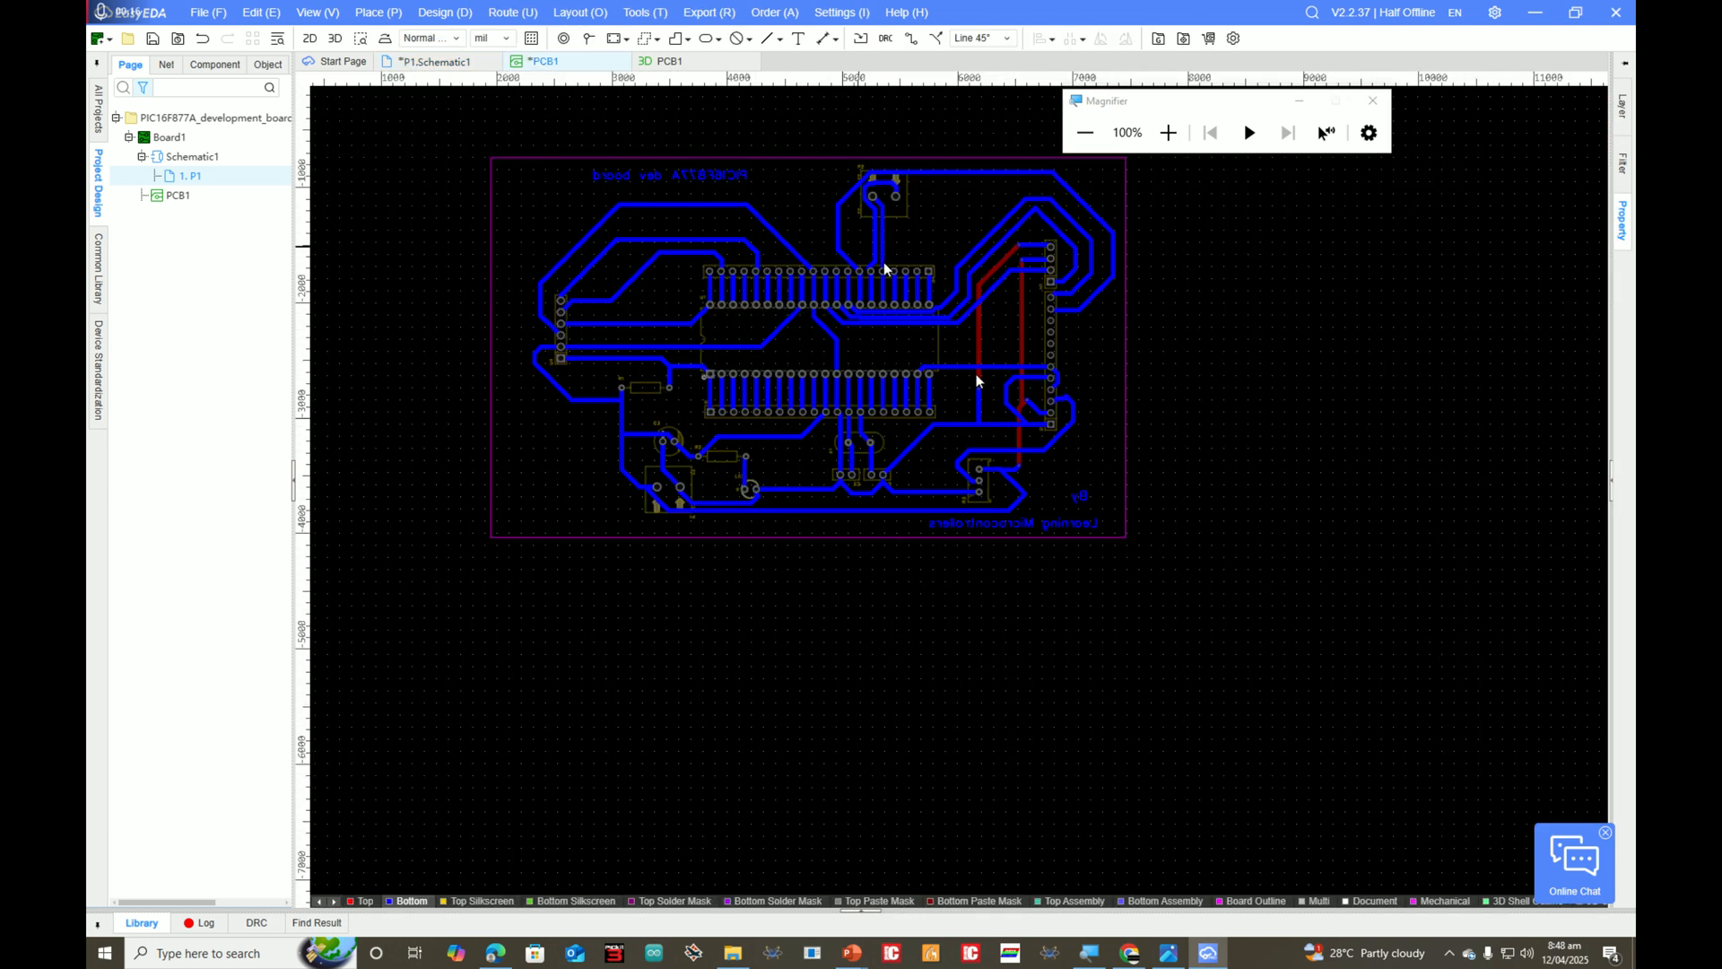
click(671, 61)
scroll(998, 332, down, 3)
scroll(1023, 296, up, 5)
scroll(1018, 377, down, 5)
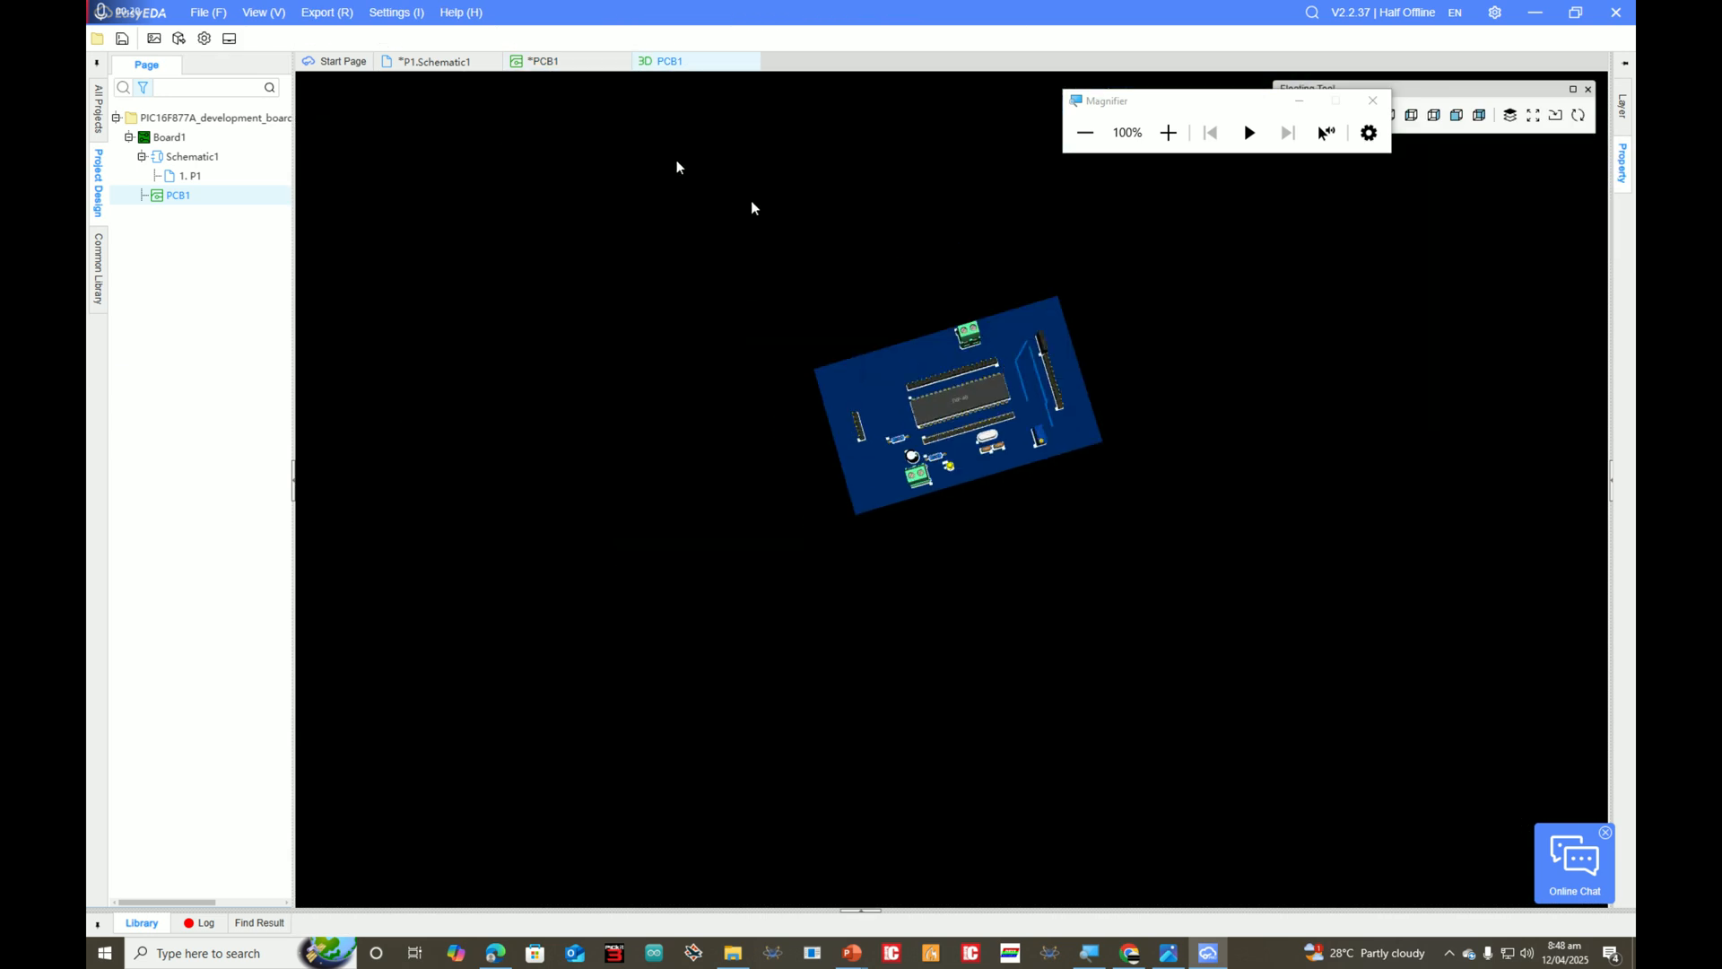
Step: Save the PCB layout, close its open 3D preview and generate a fresh 3D view of the board
click(564, 70)
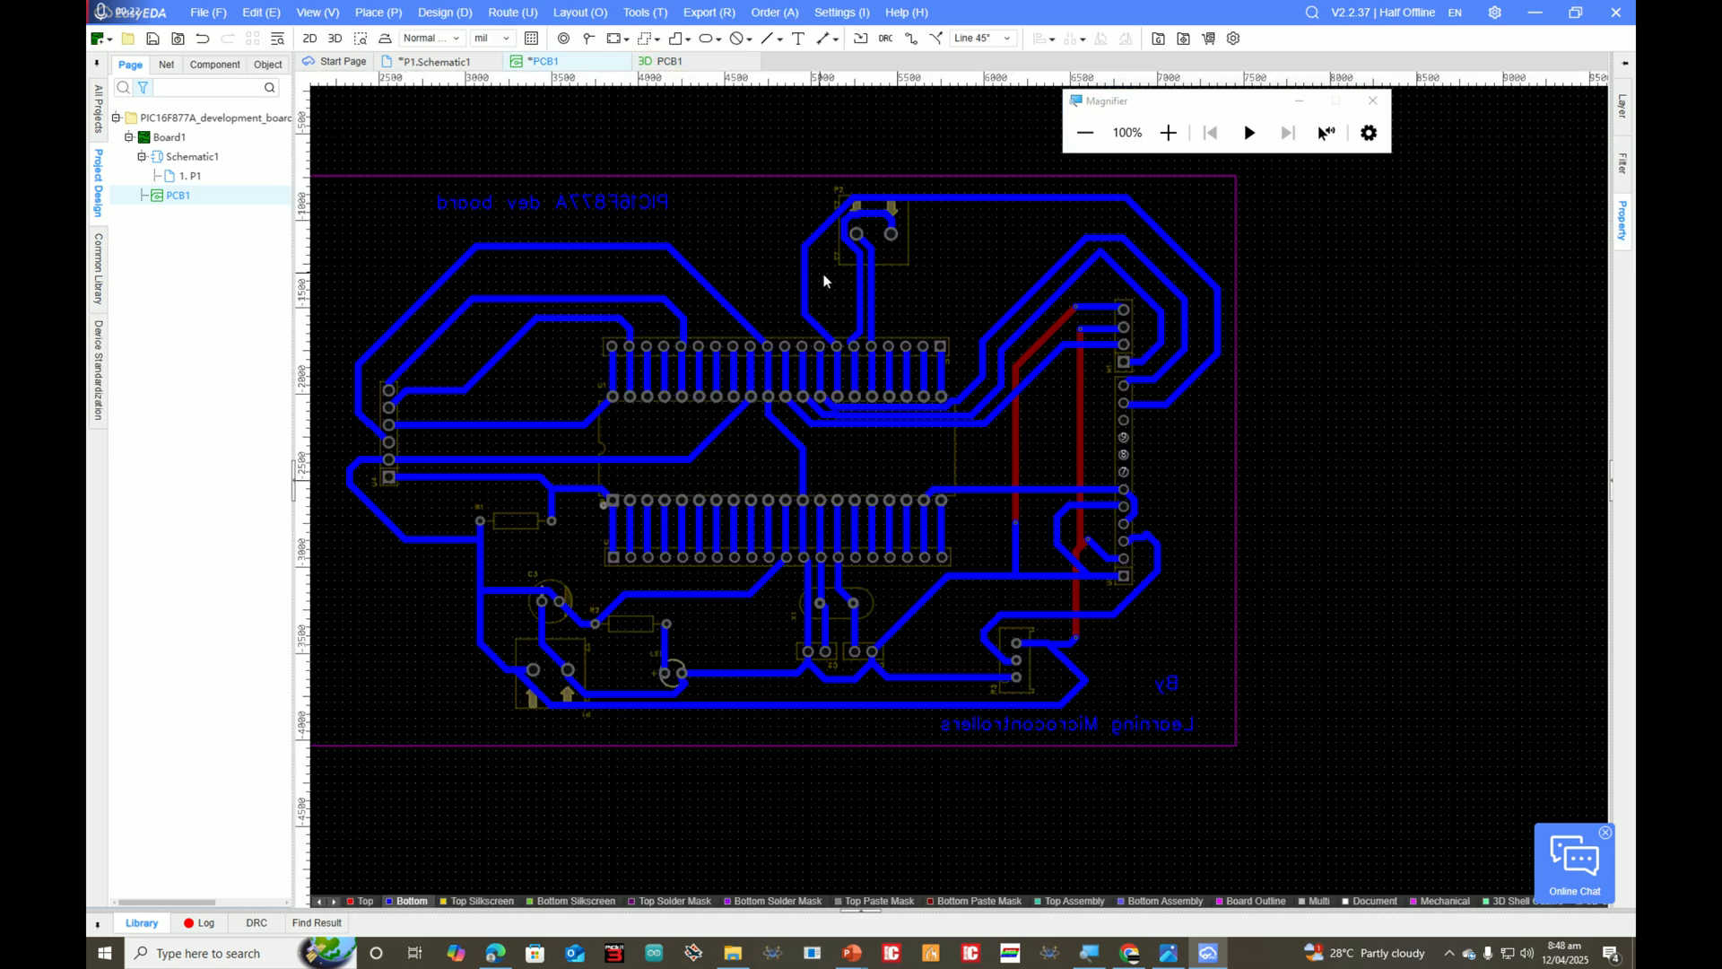
key(ctrl+s)
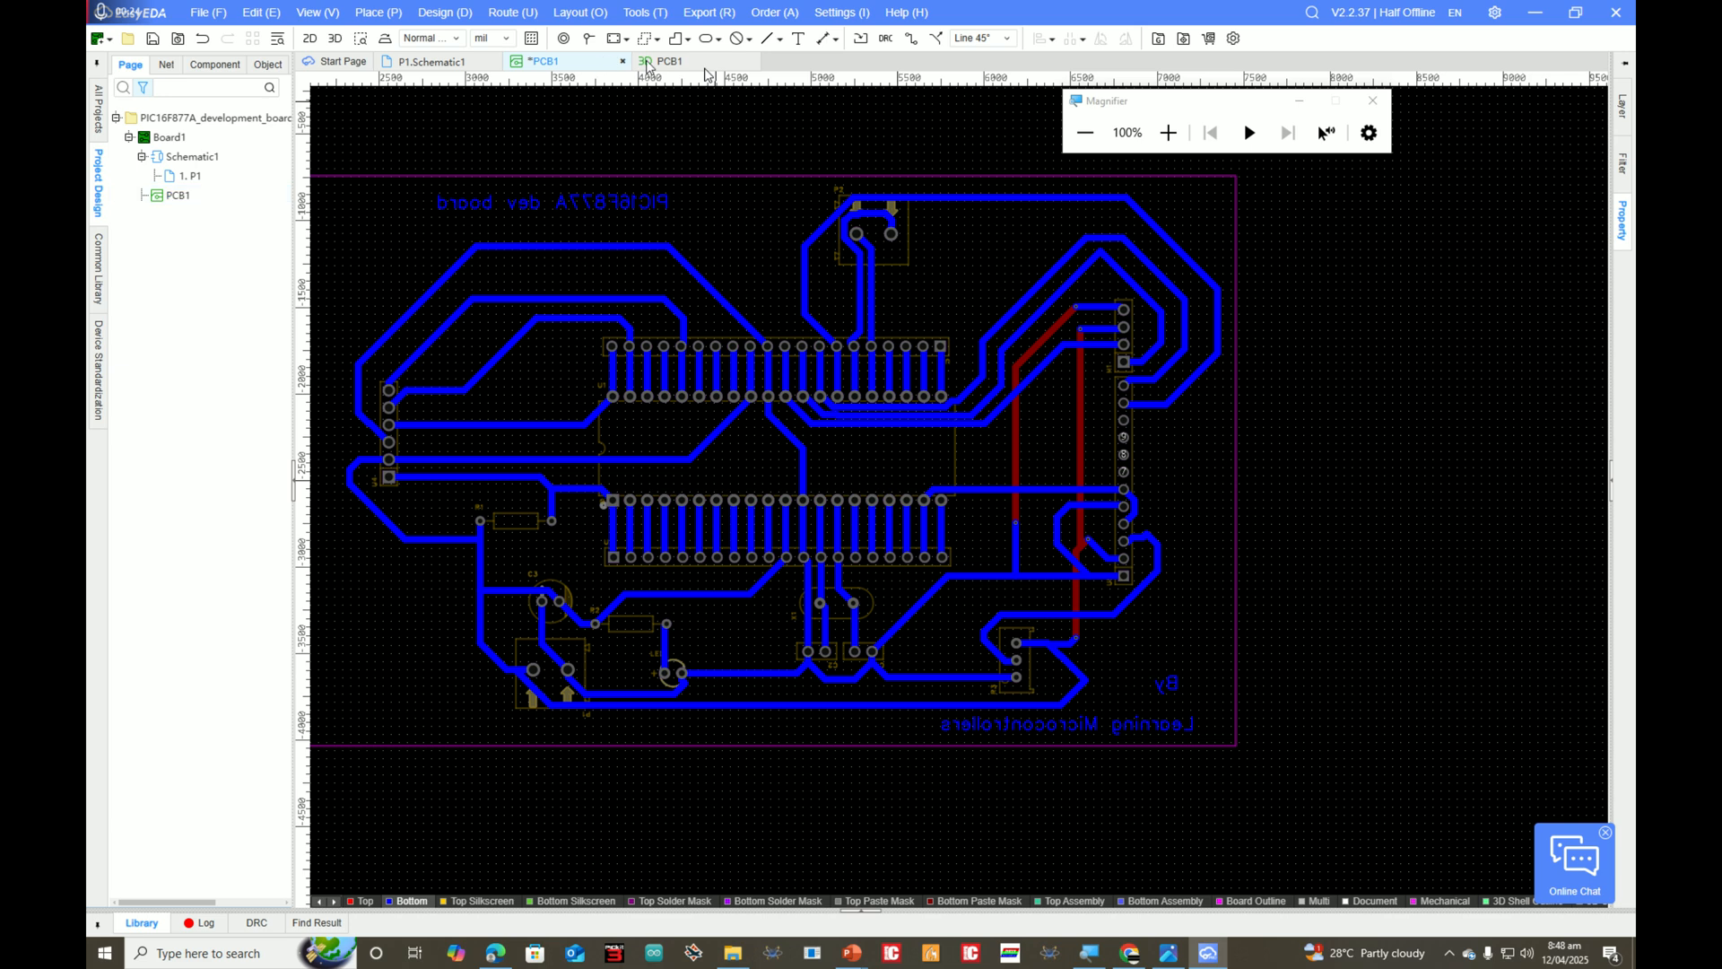
click(741, 61)
click(751, 61)
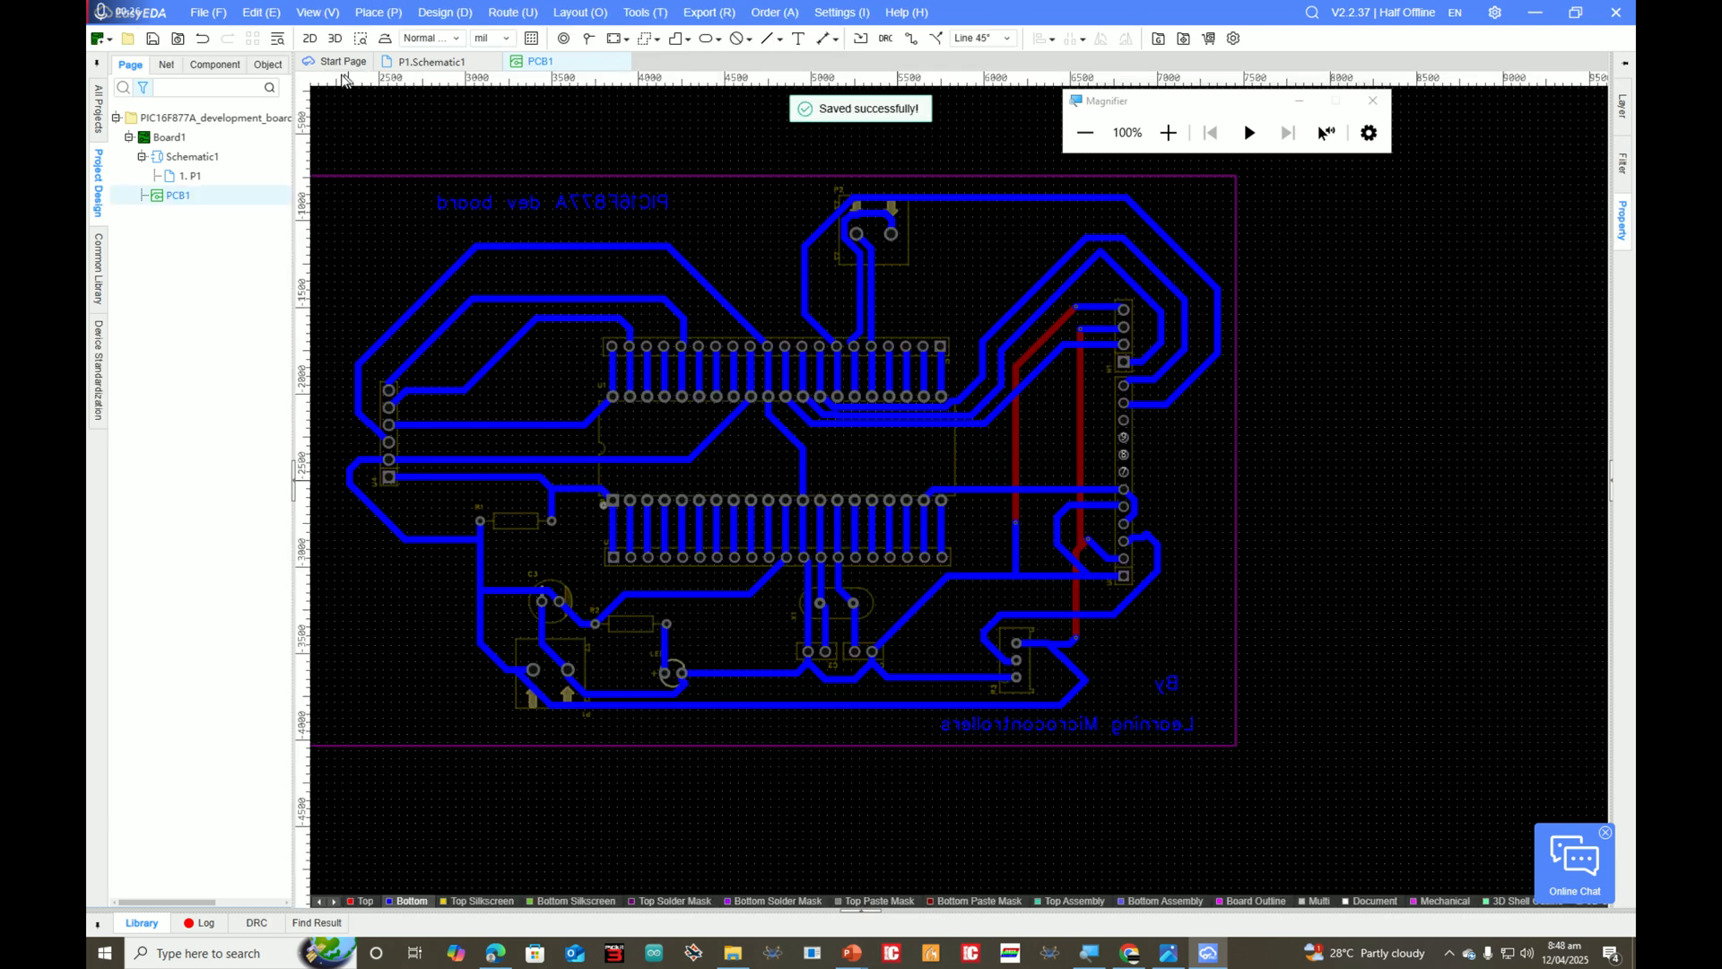
click(334, 39)
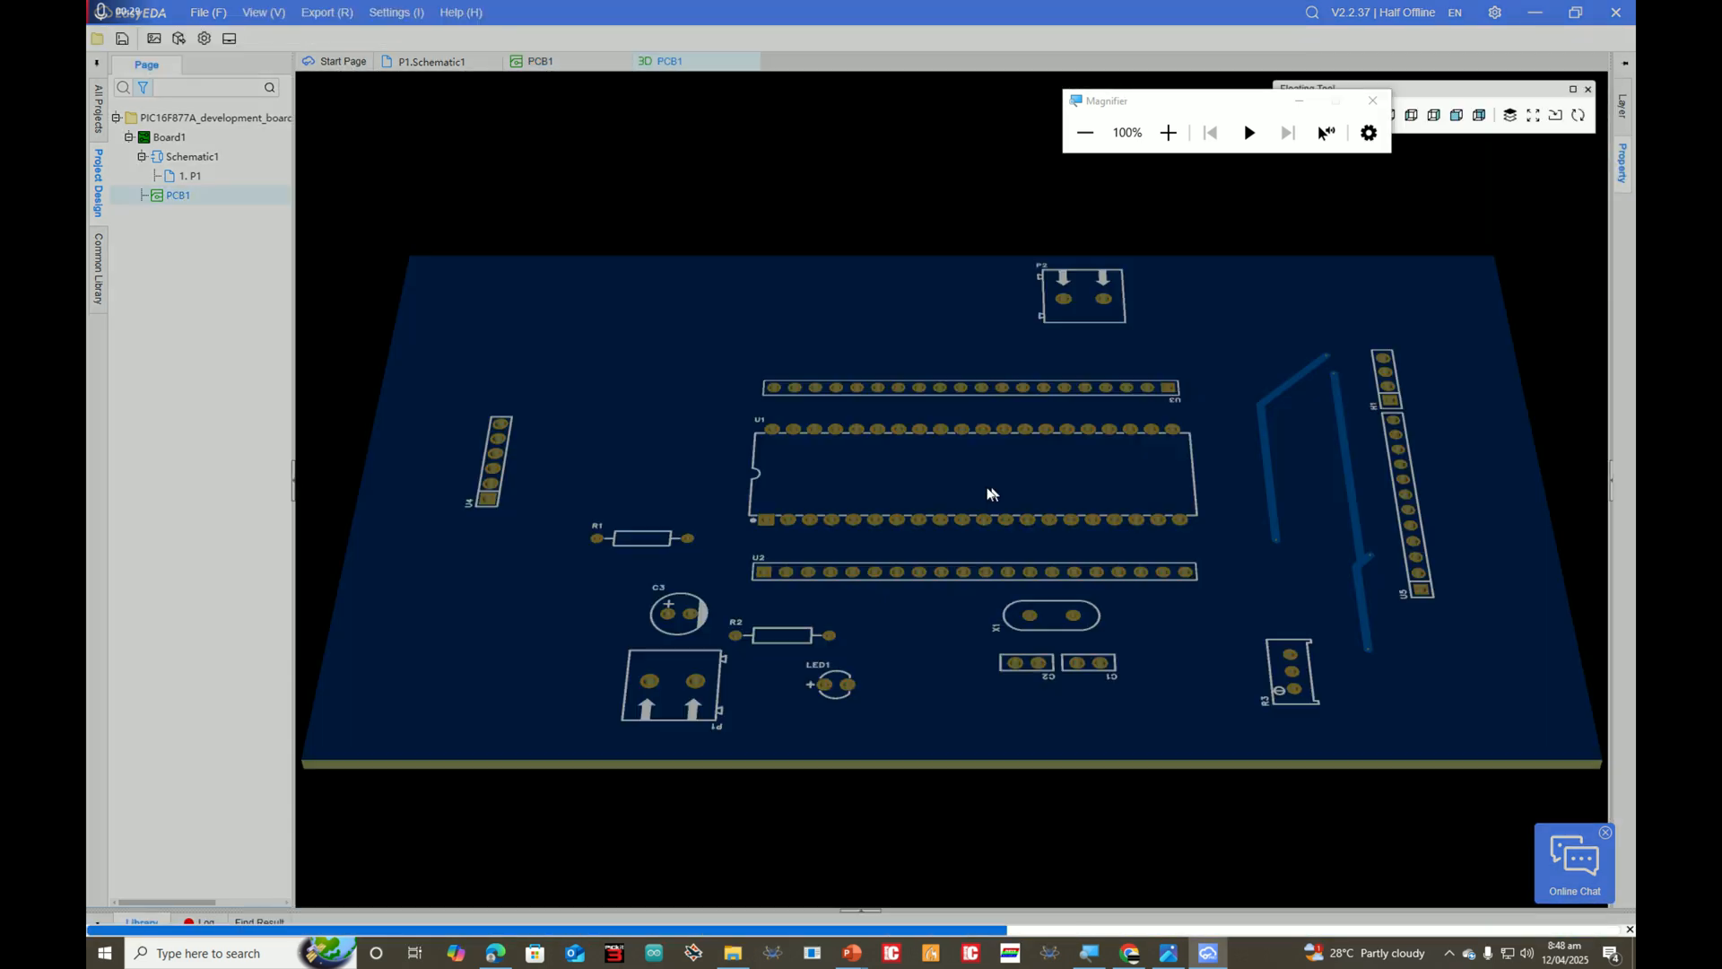
Step: Examine the traces, pads and lettering on the underside of the 3D board from several angles
drag(935, 482, 1173, 198)
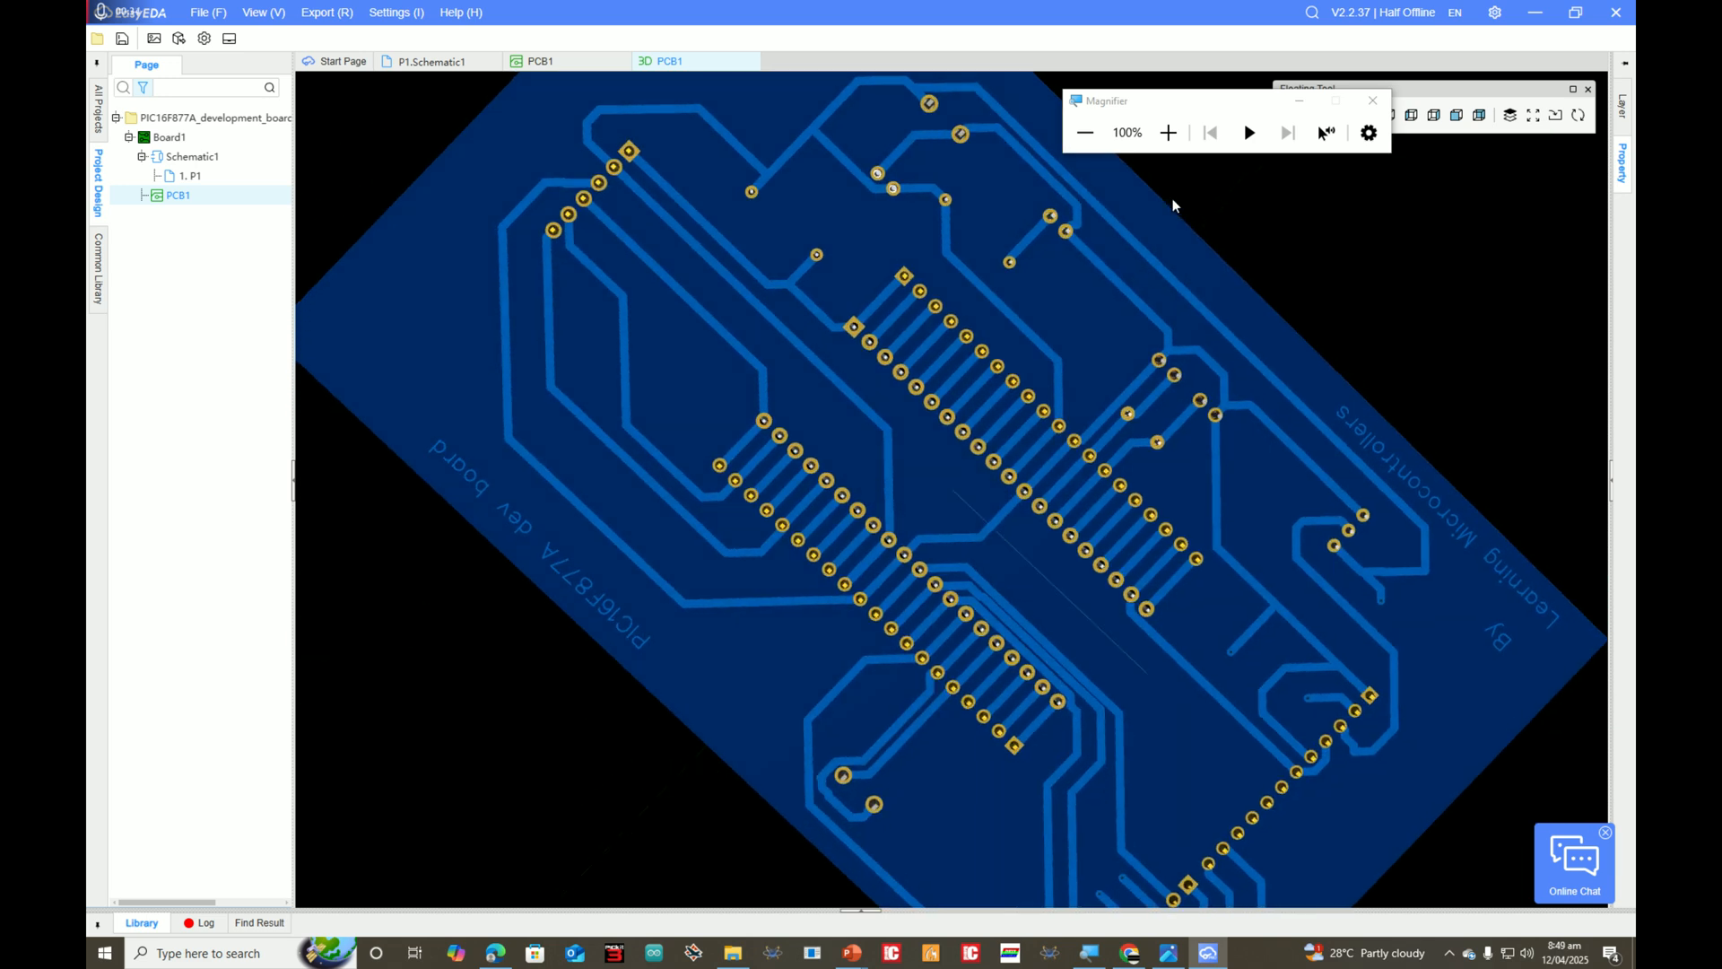
mouse_move(975, 332)
mouse_down()
mouse_move(1315, 351)
mouse_move(995, 307)
mouse_move(923, 385)
mouse_move(697, 282)
mouse_move(1216, 386)
mouse_up()
scroll(1532, 314, down, 3)
scroll(1471, 424, up, 7)
scroll(1525, 395, down, 7)
scroll(1538, 385, up, 5)
scroll(1429, 411, down, 5)
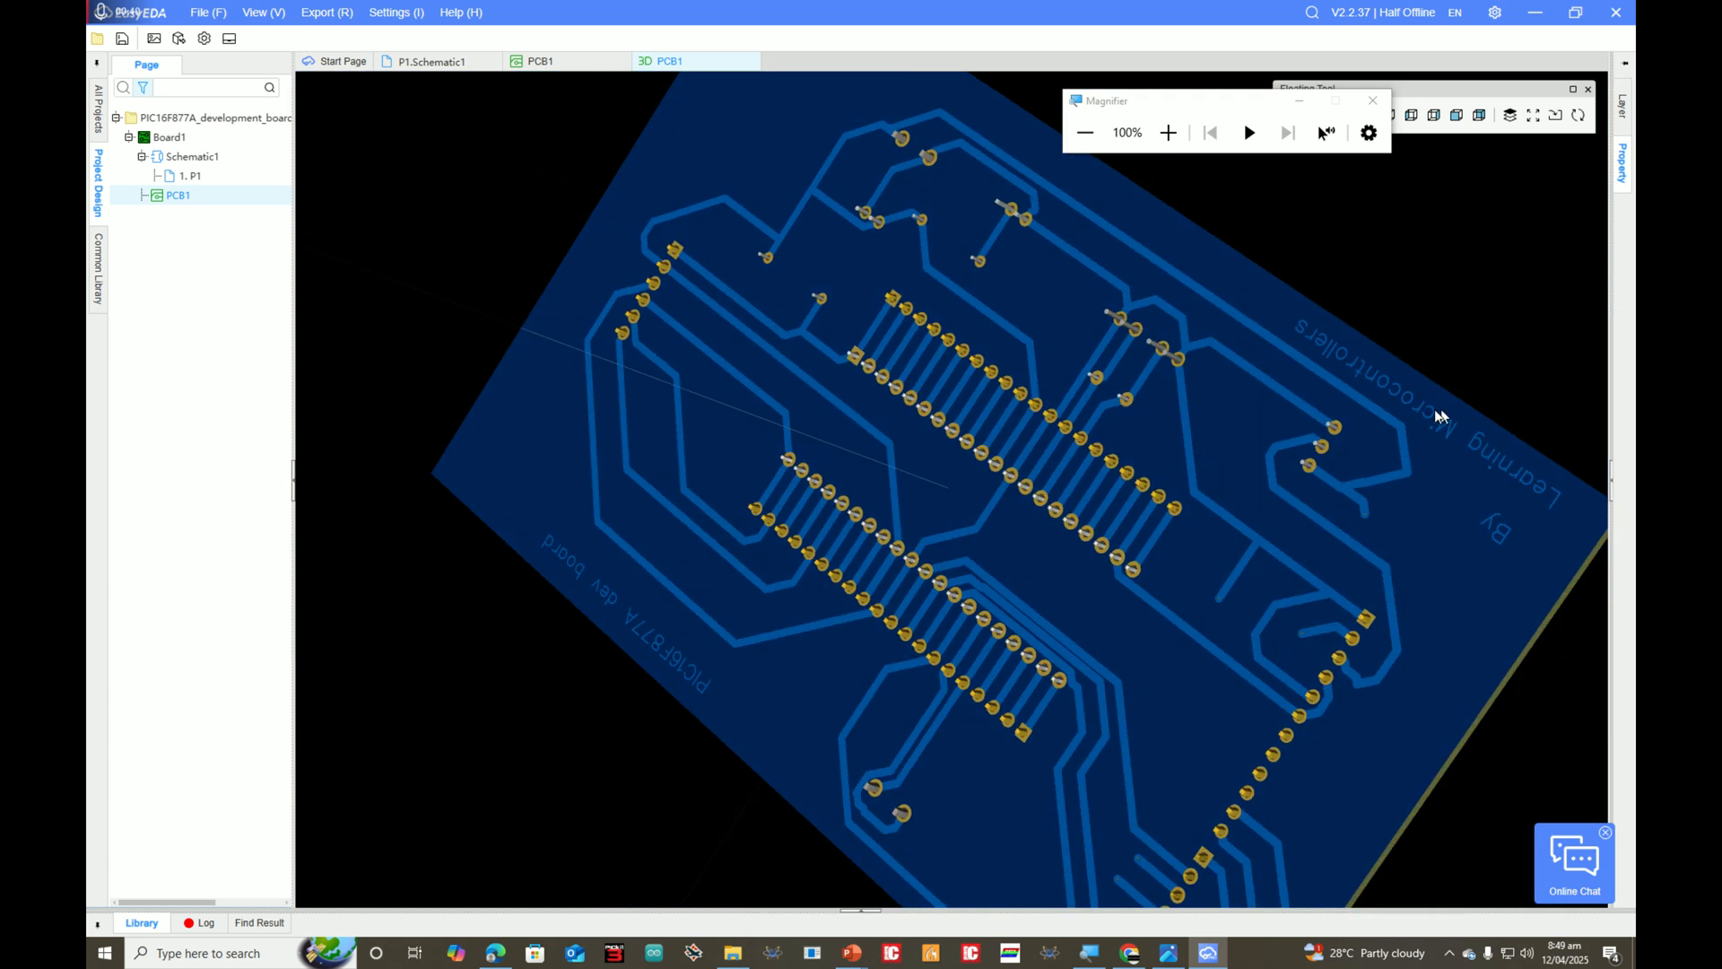
scroll(841, 461, up, 3)
drag(840, 460, 861, 499)
drag(1266, 634, 906, 613)
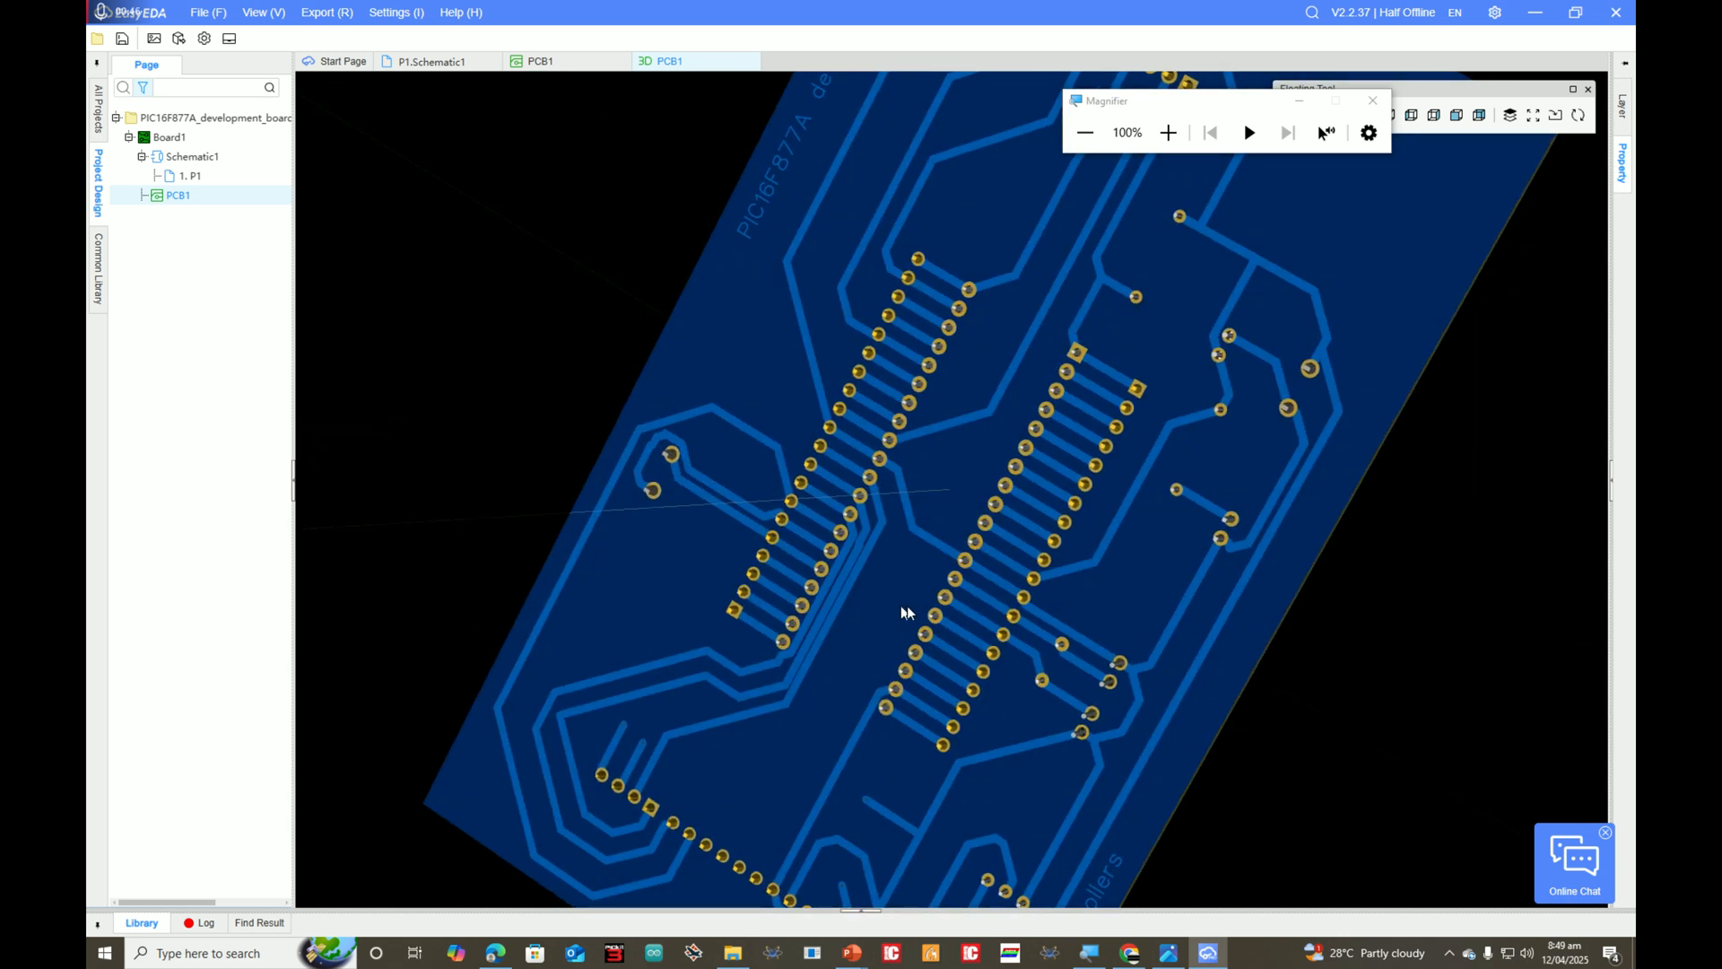
scroll(906, 612, down, 5)
Step: Look over the full schematic sheet and the PCB layout, and inspect the component side of the 3D board
click(423, 61)
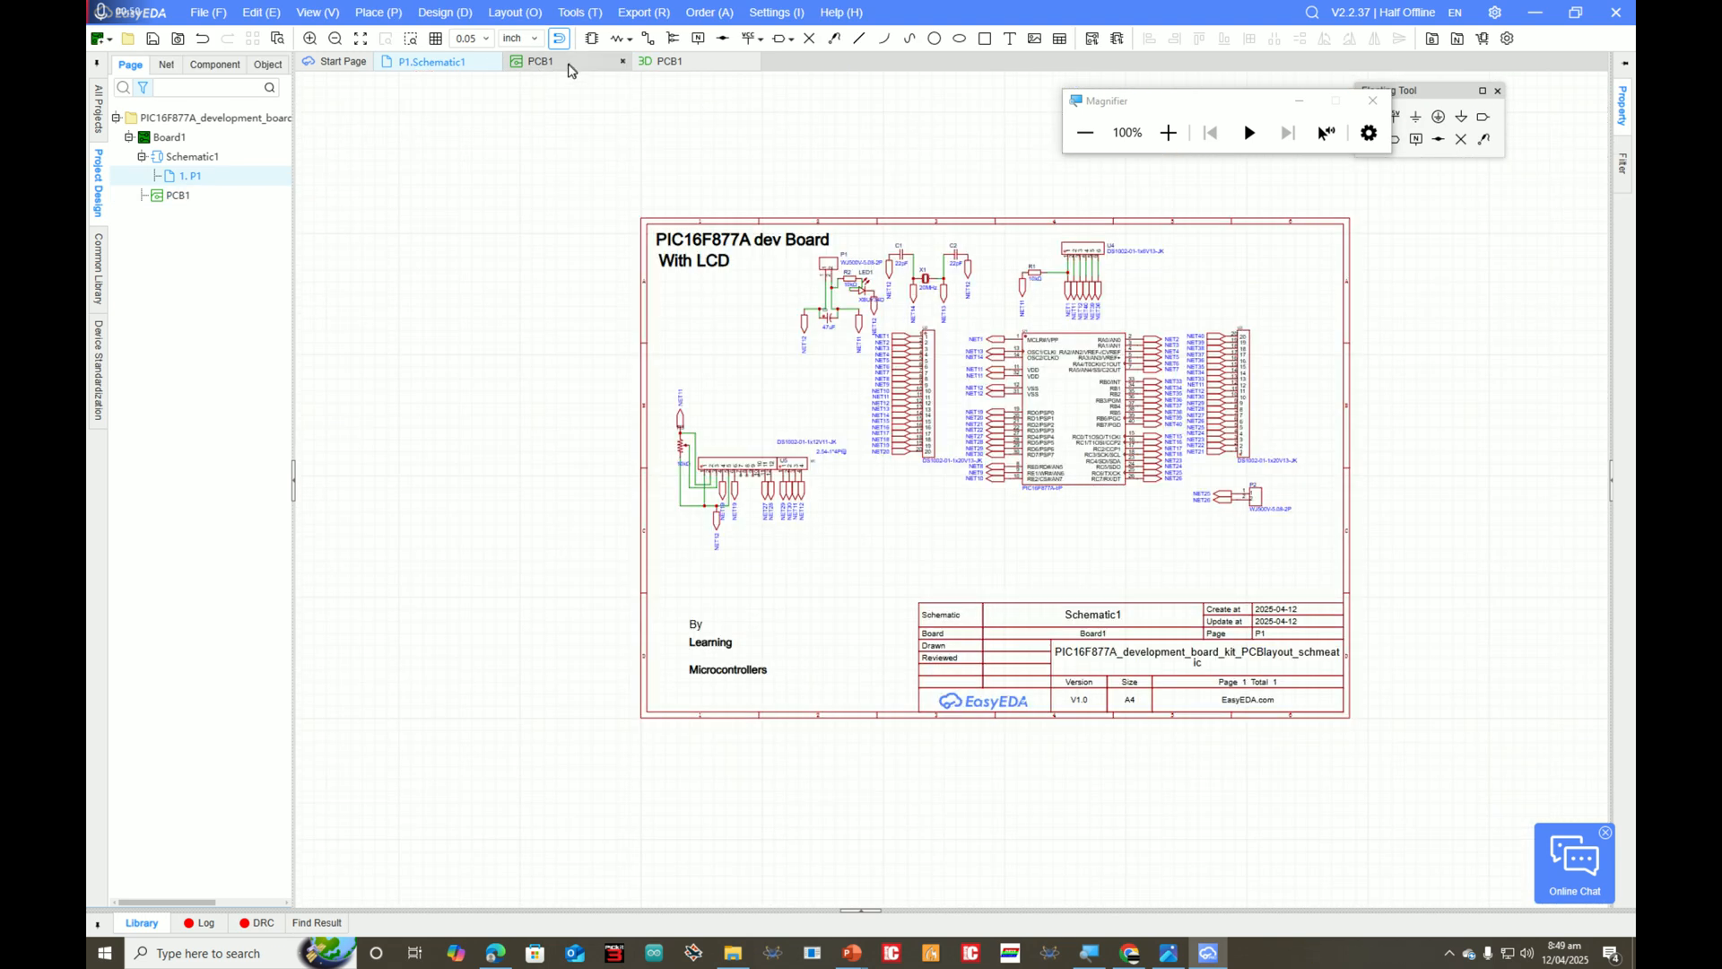
click(573, 63)
click(710, 65)
drag(1012, 503, 620, 743)
scroll(1059, 477, up, 4)
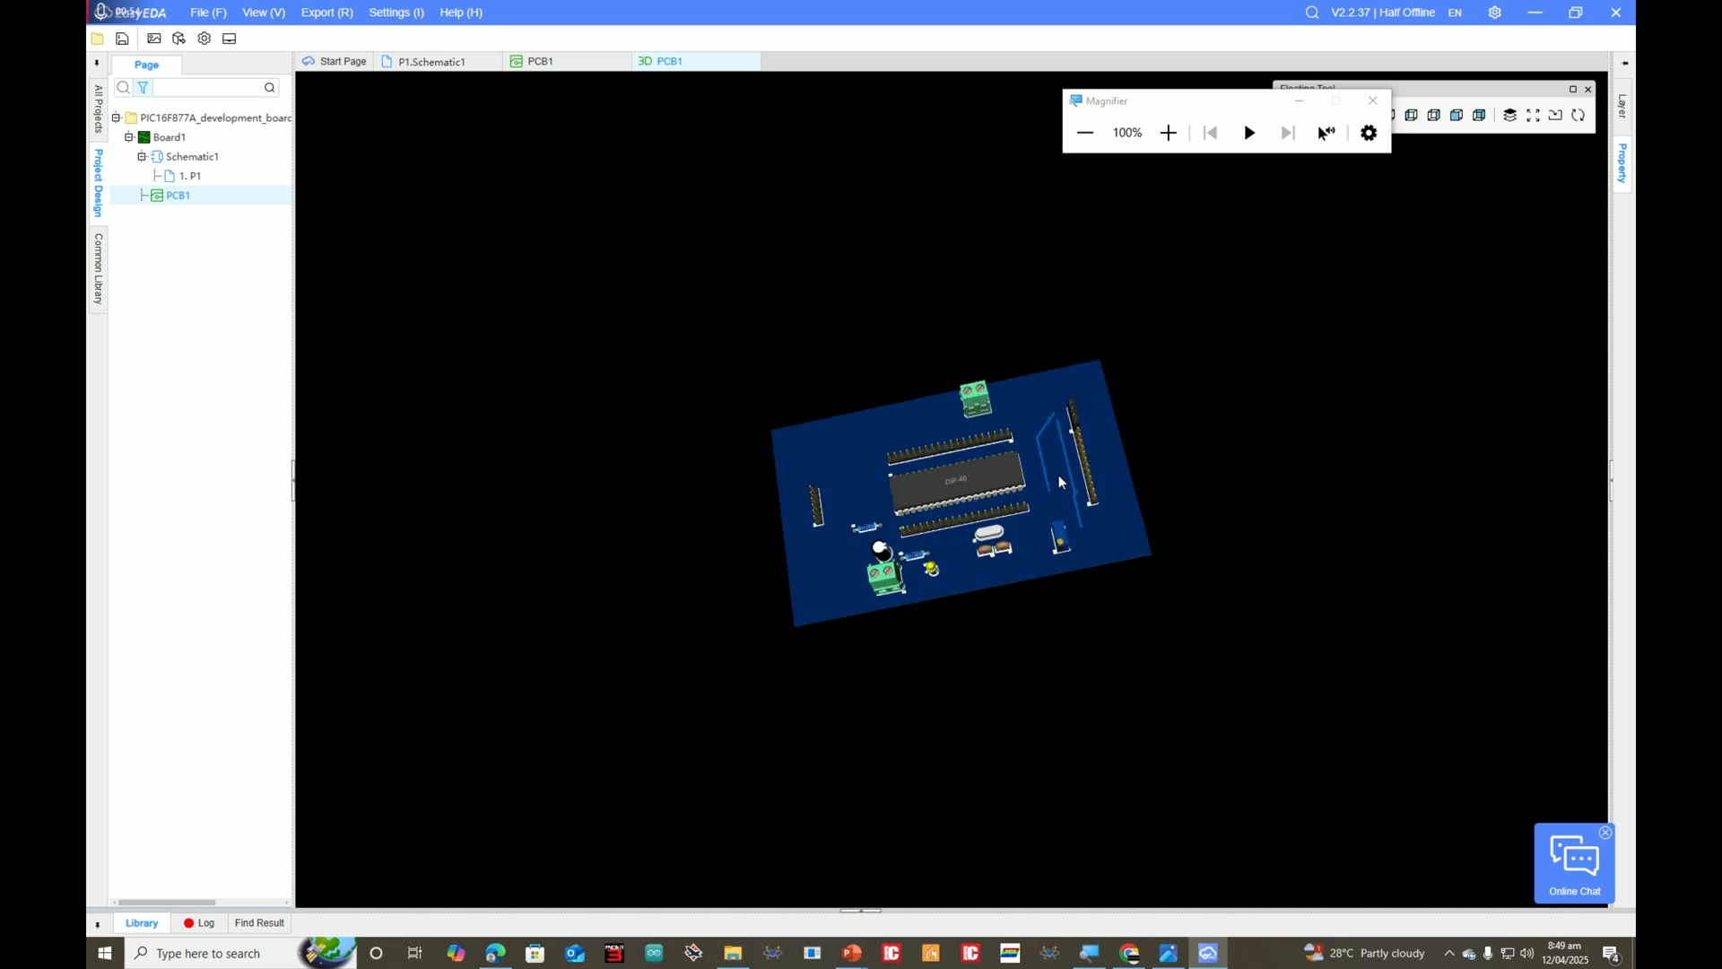
scroll(1060, 481, up, 3)
scroll(1059, 482, down, 2)
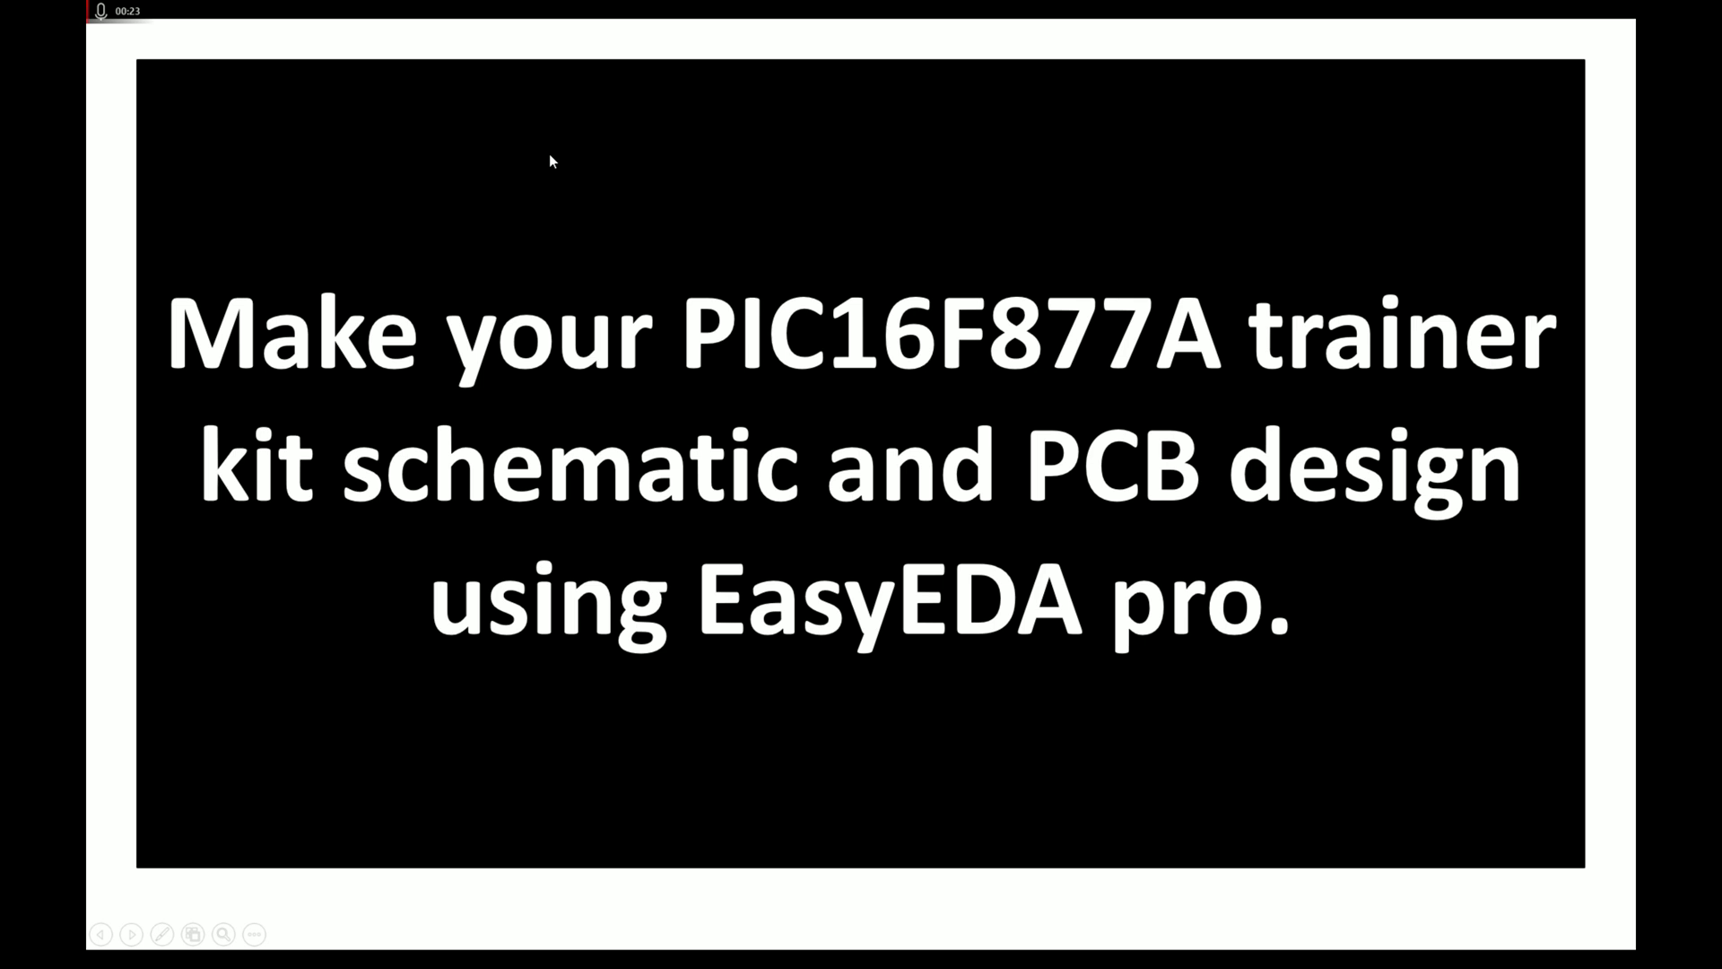
Step: Exit the PowerPoint slide show and launch EasyEDA Pro
key(Escape)
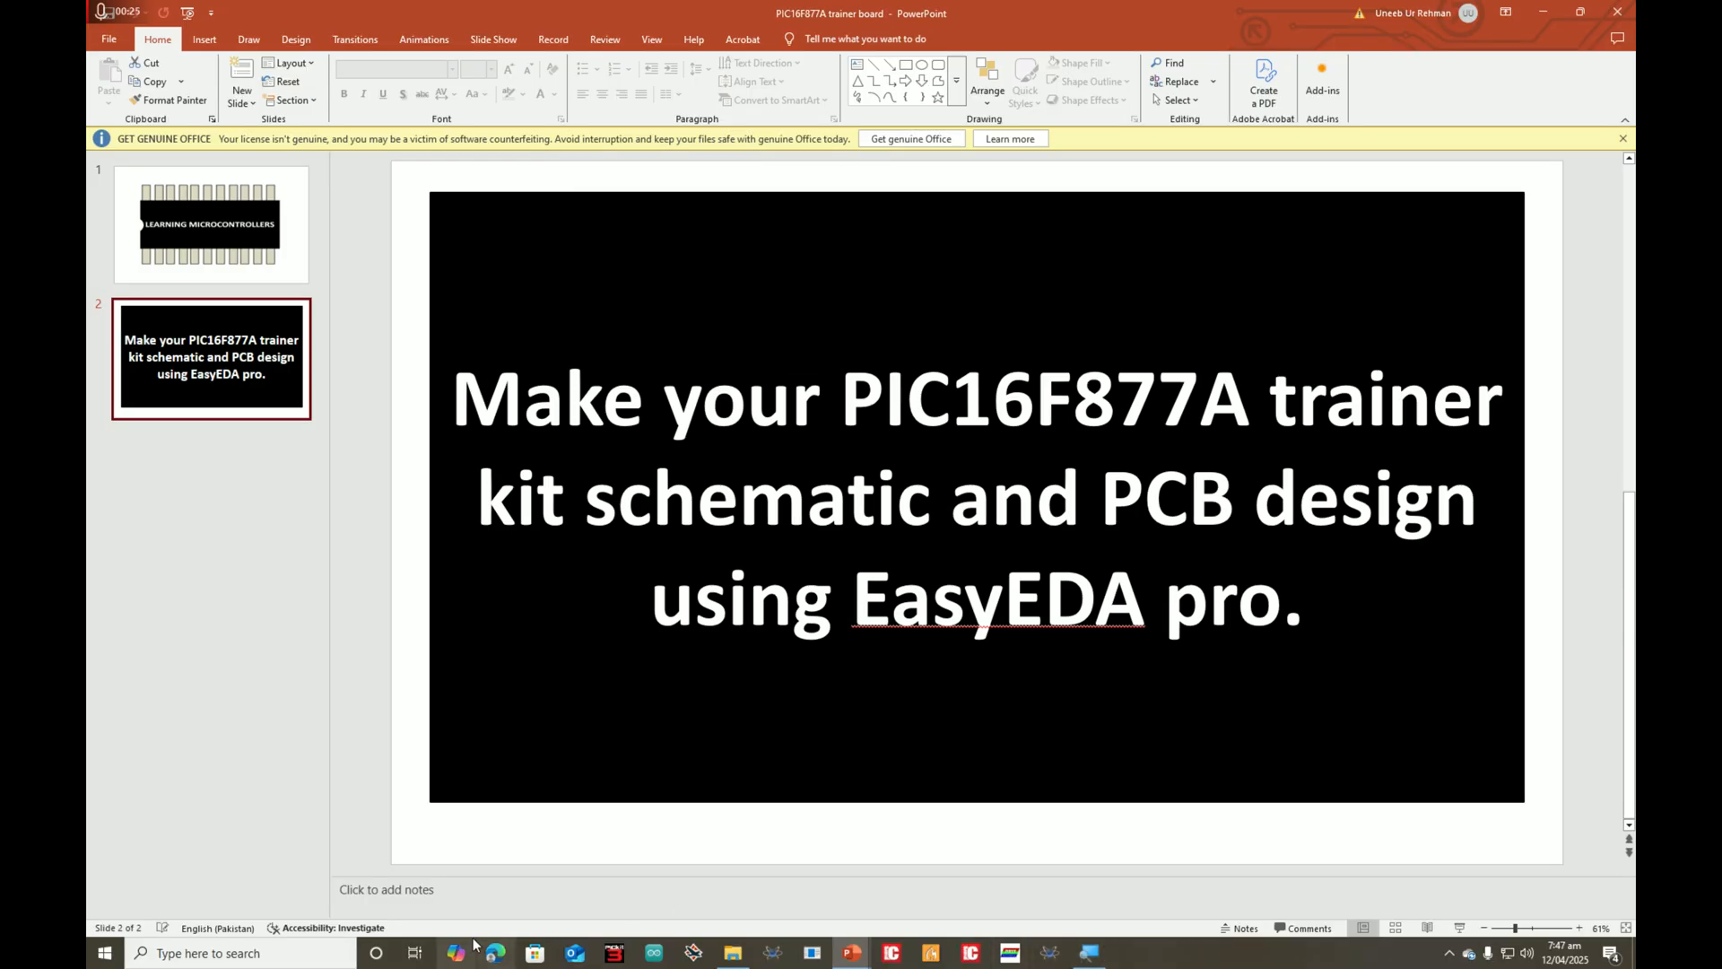
click(242, 953)
text(eas)
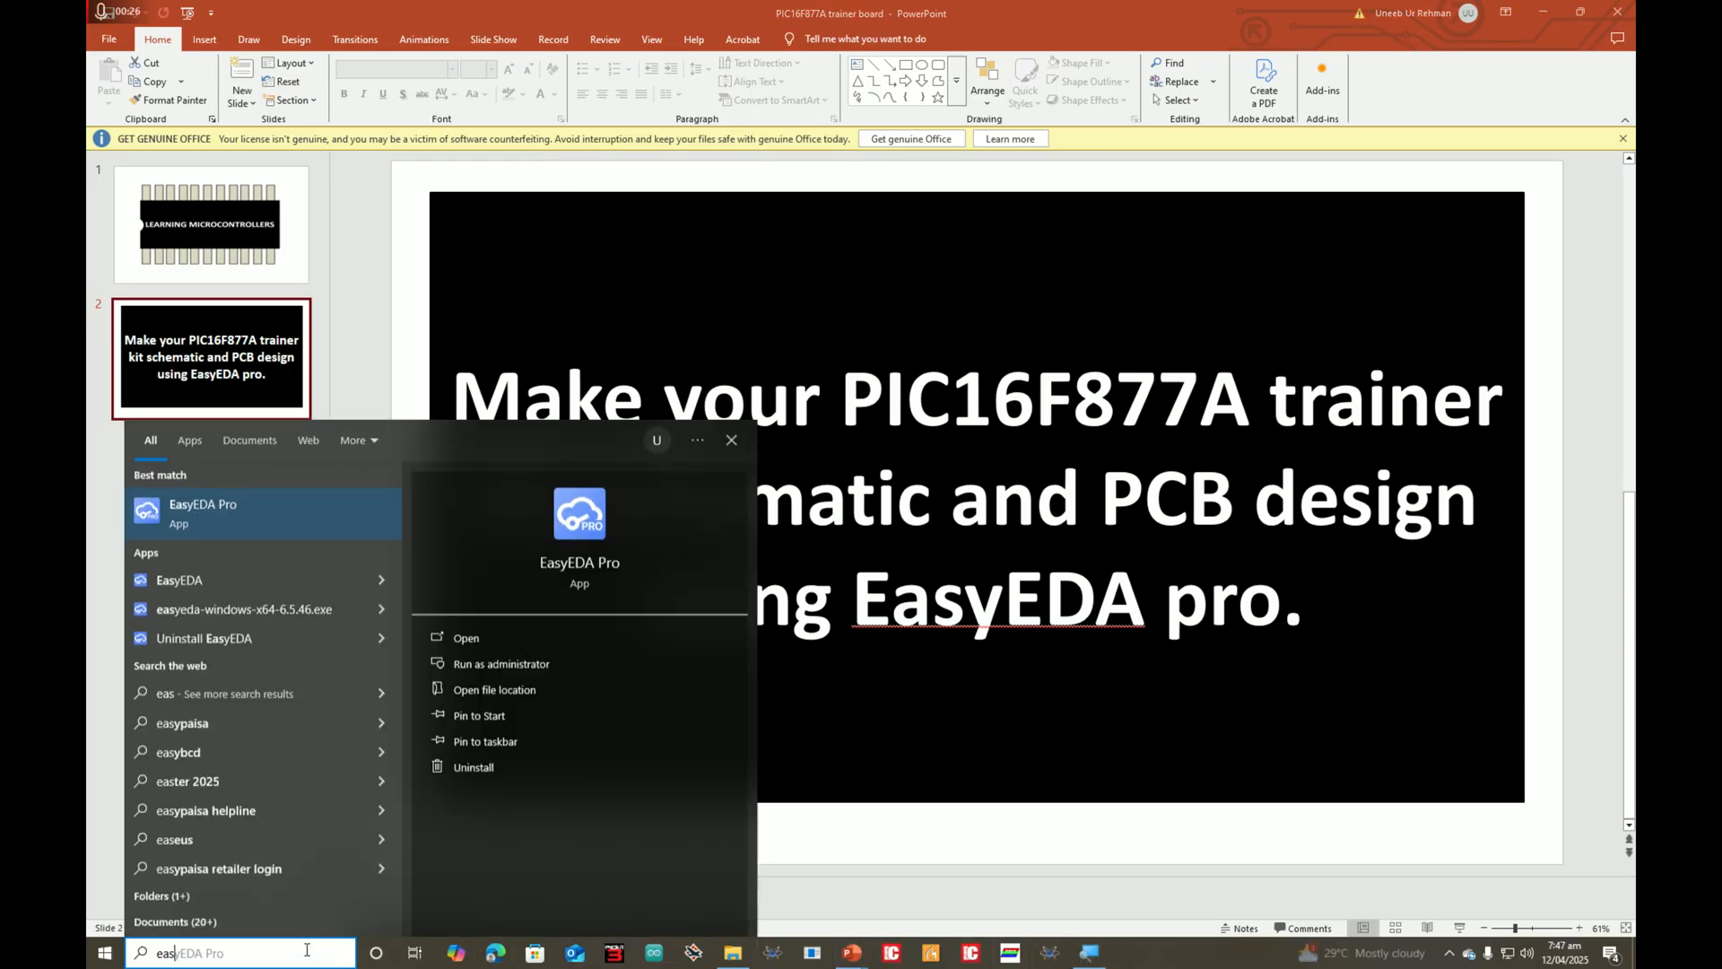
click(292, 514)
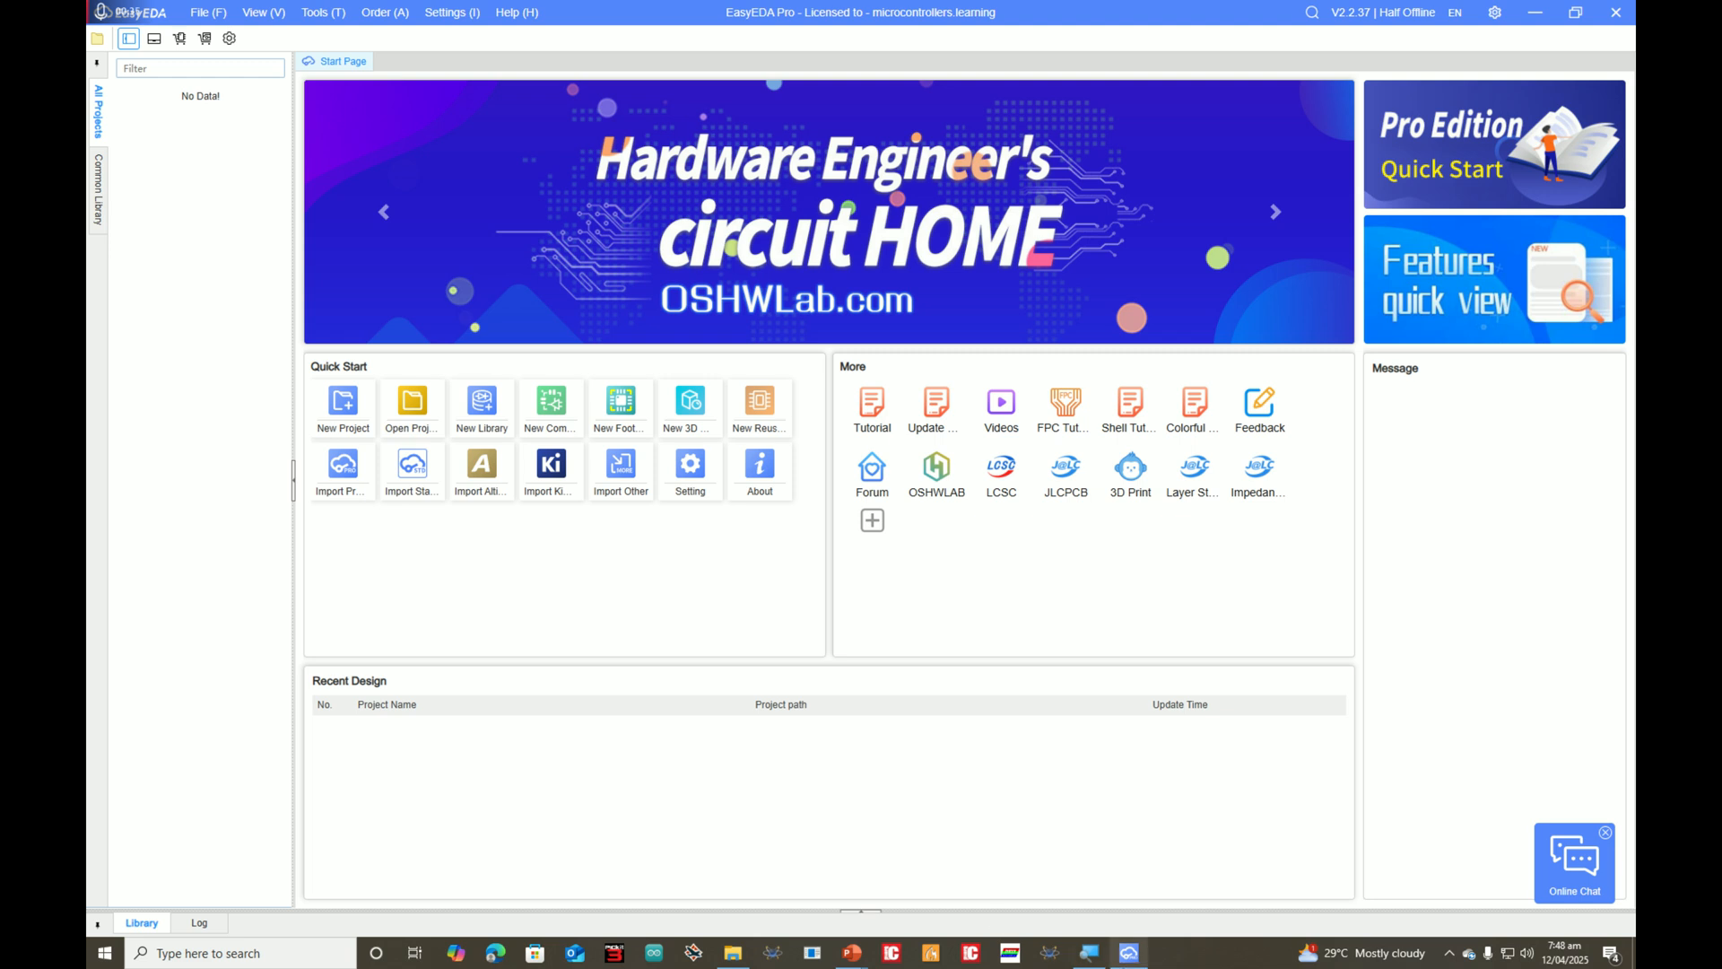
Step: Enlarge the screen to 200% with Magnifier and reposition its floating window
key(super+plus)
click(1007, 79)
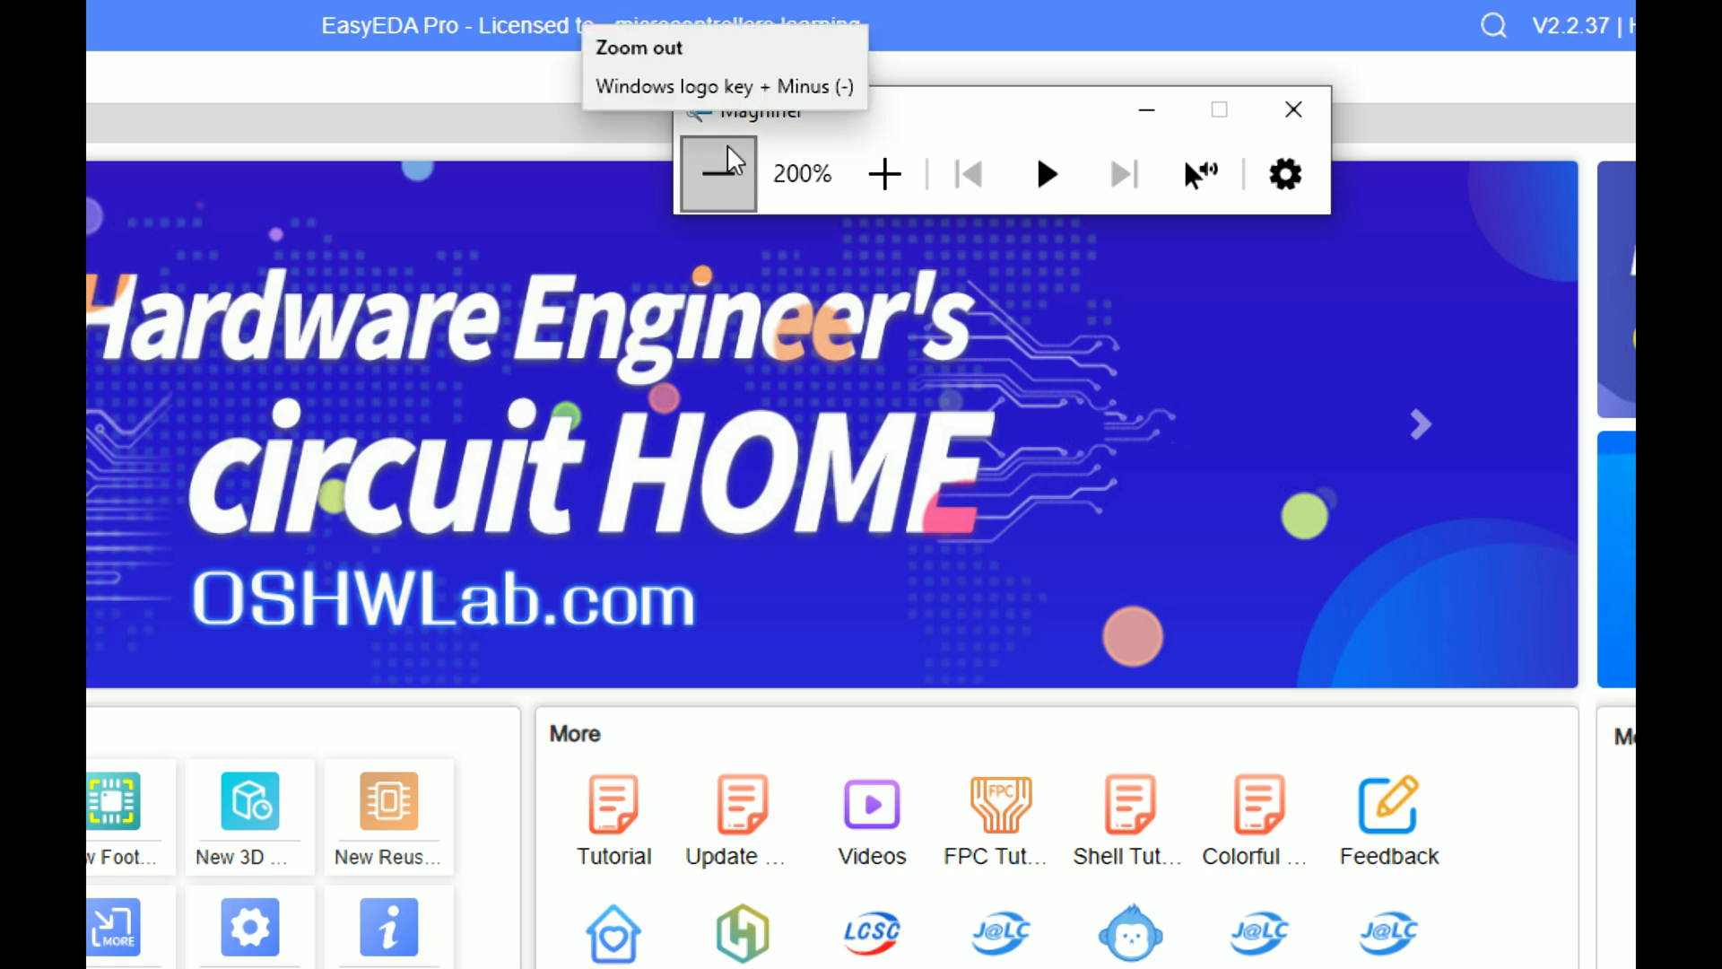
drag(949, 123, 877, 341)
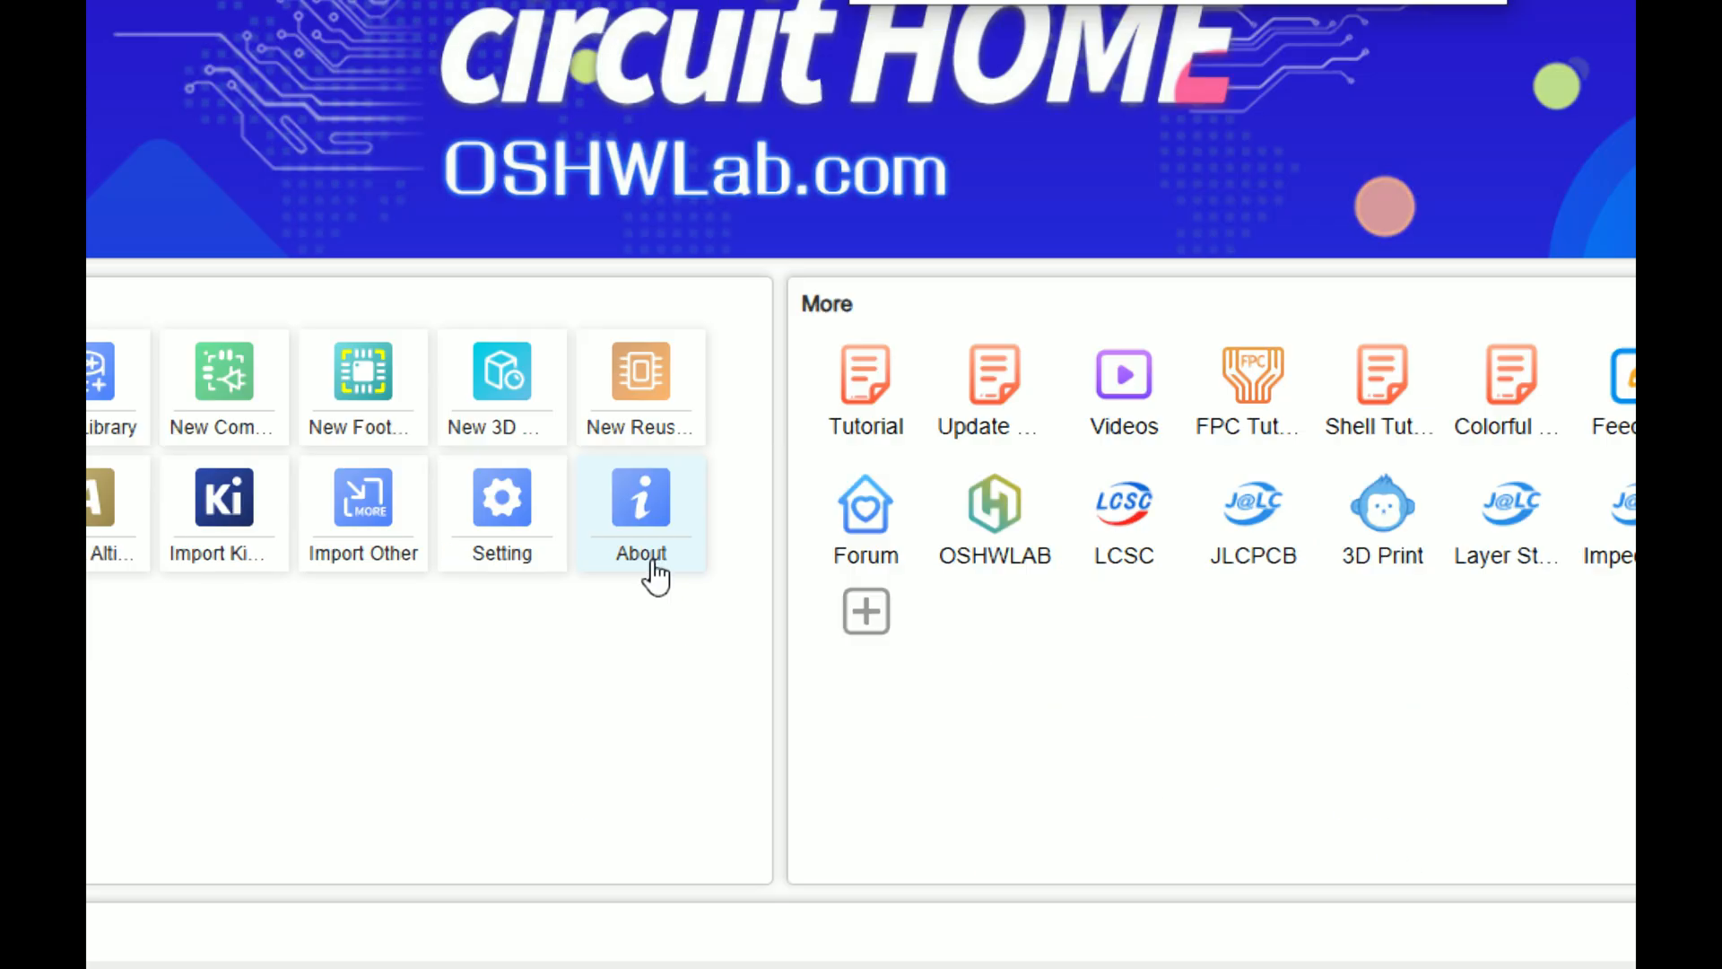
Step: Start a new project and enter the name PIC16F877A_development_board_kit_PCBlayout_scjh
click(416, 422)
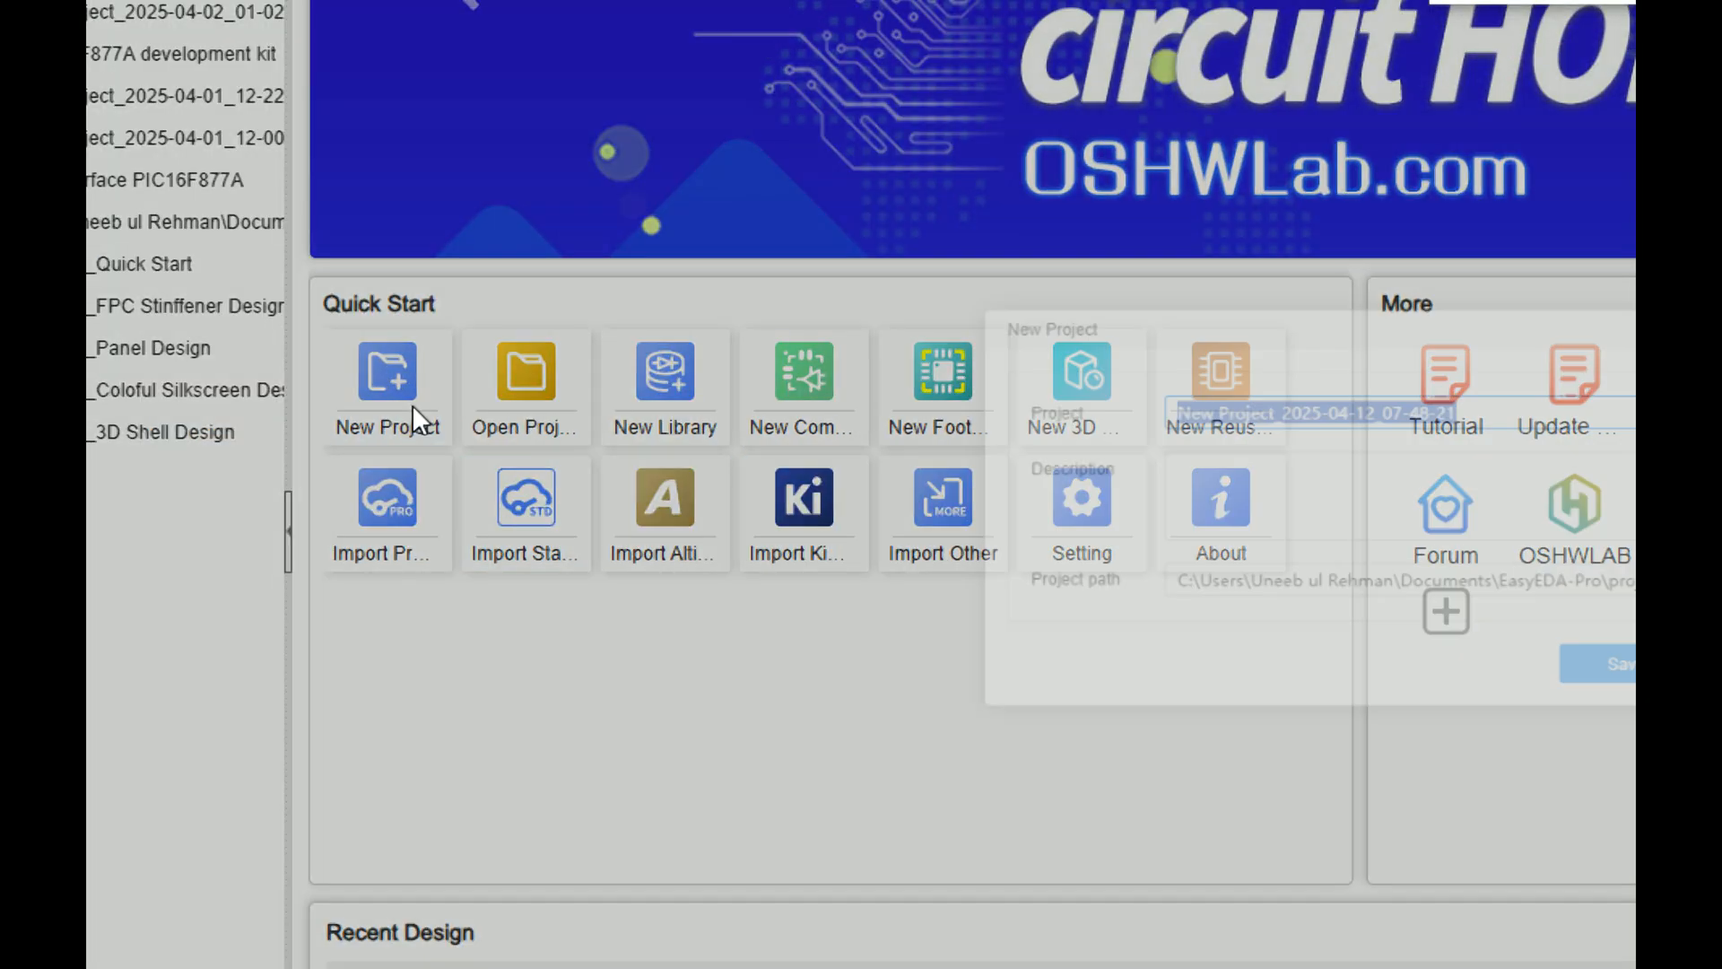
text(P)
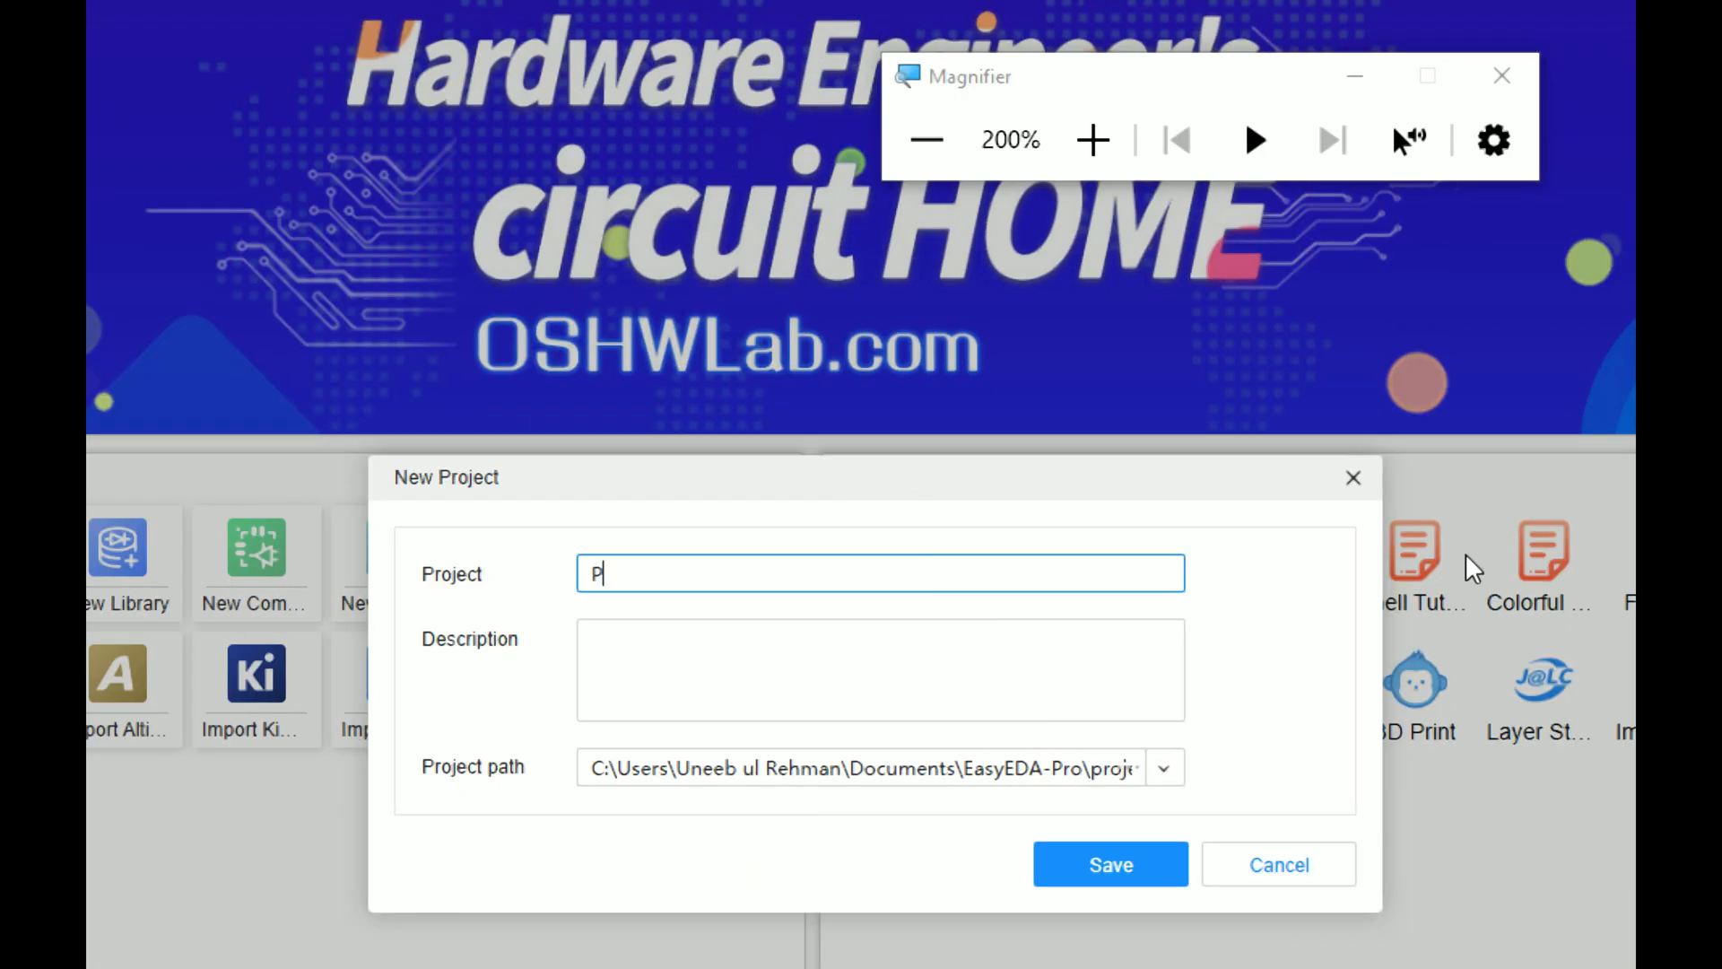
text(IC16F877A)
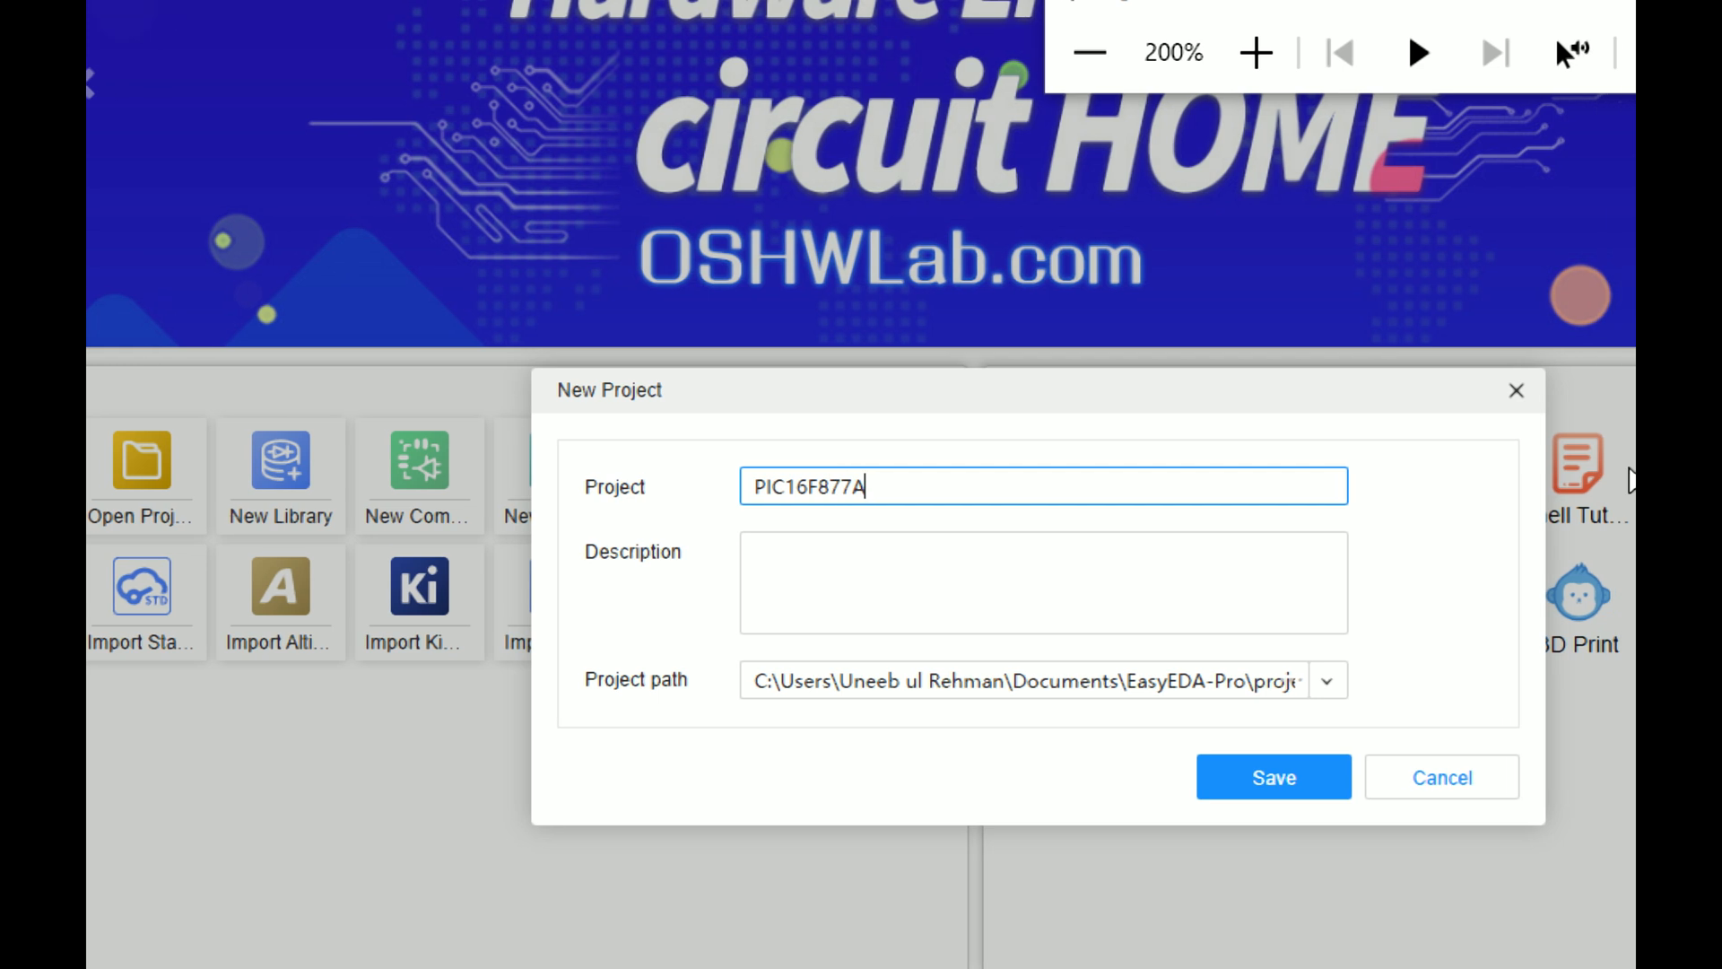
text(_development_board)
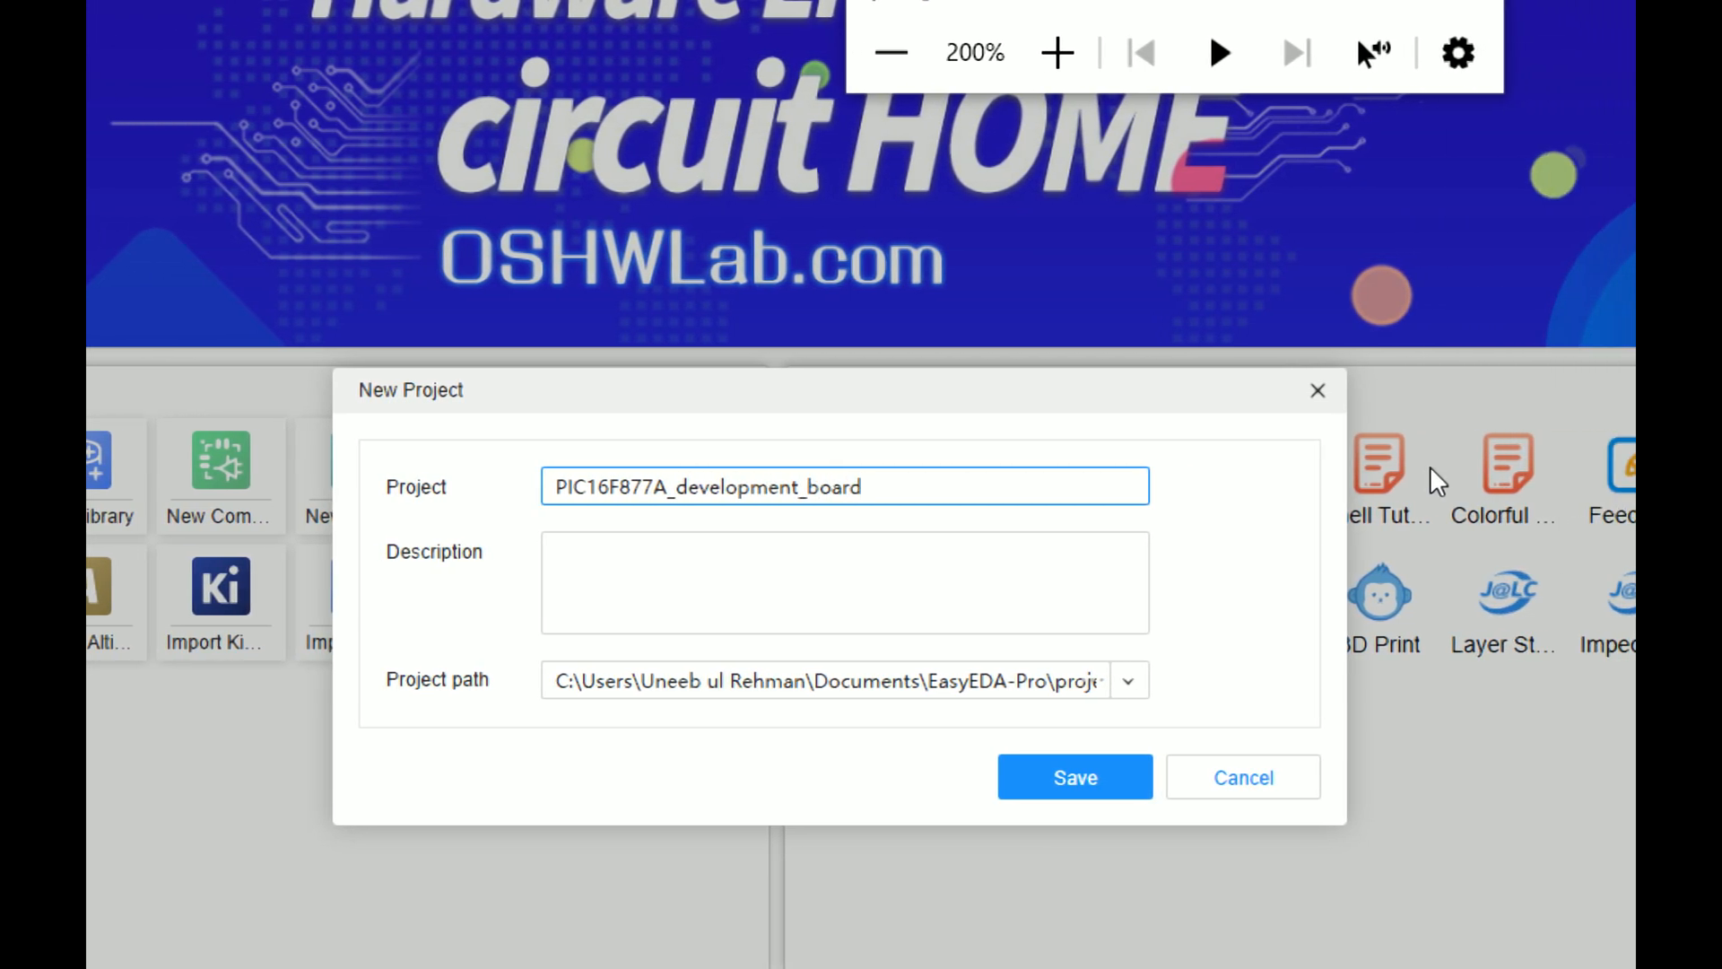
text(_kit_PCBlayout)
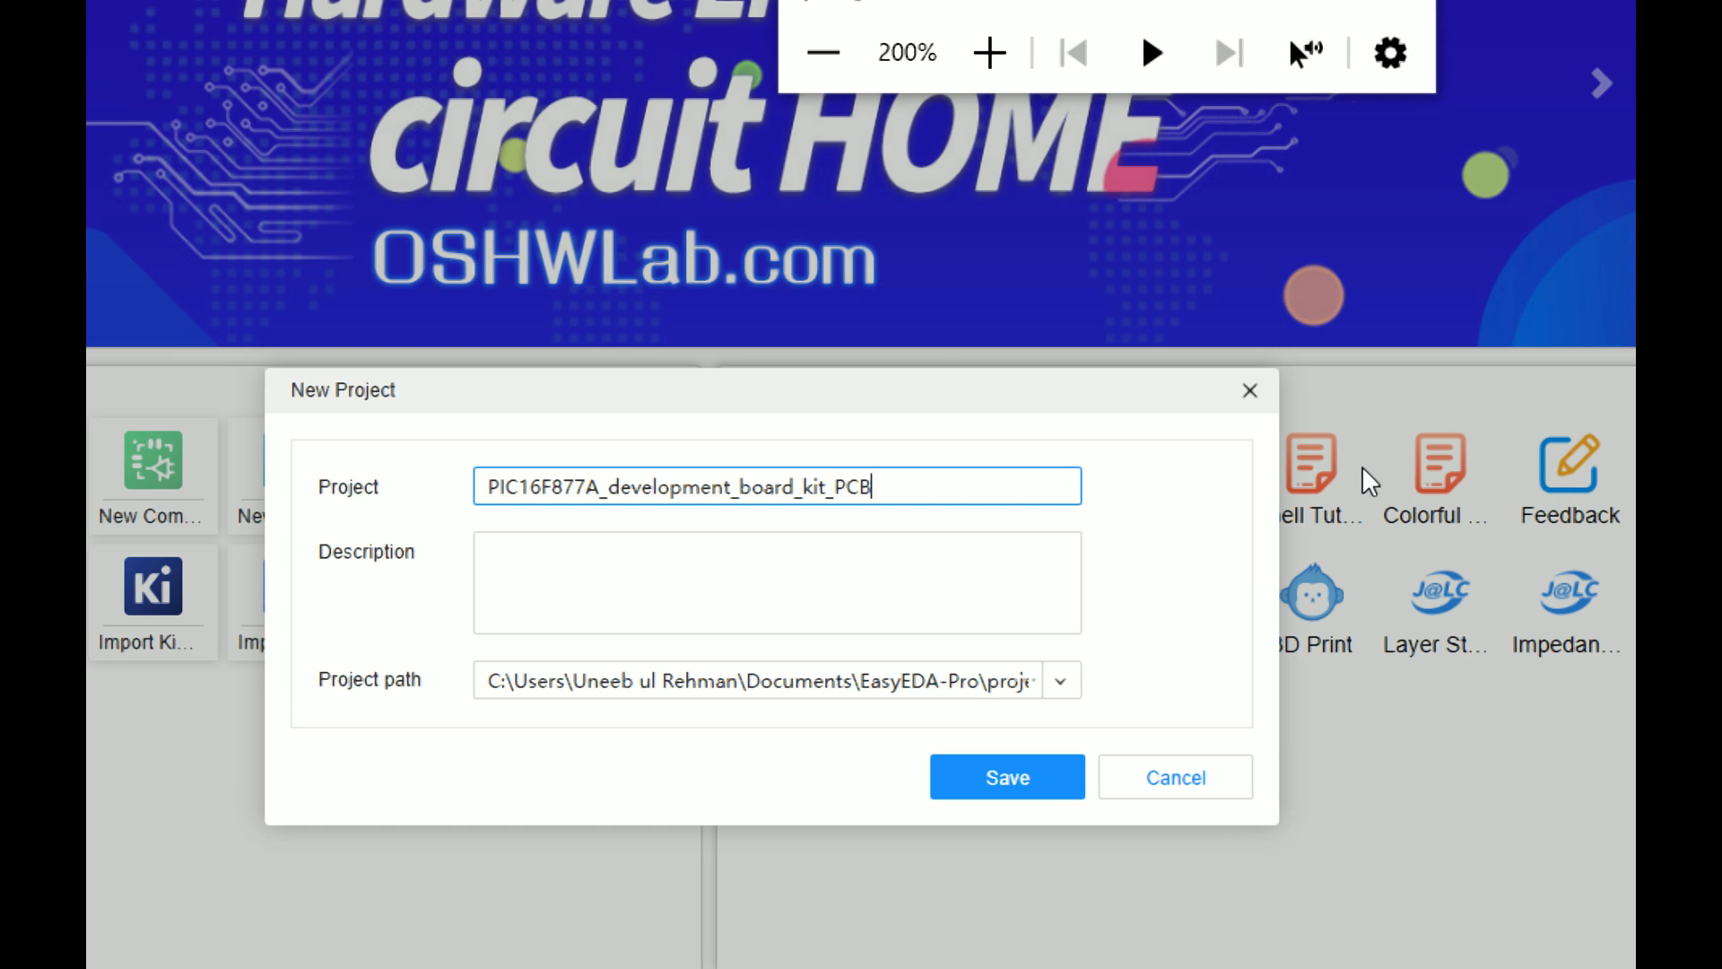
text(_scjh)
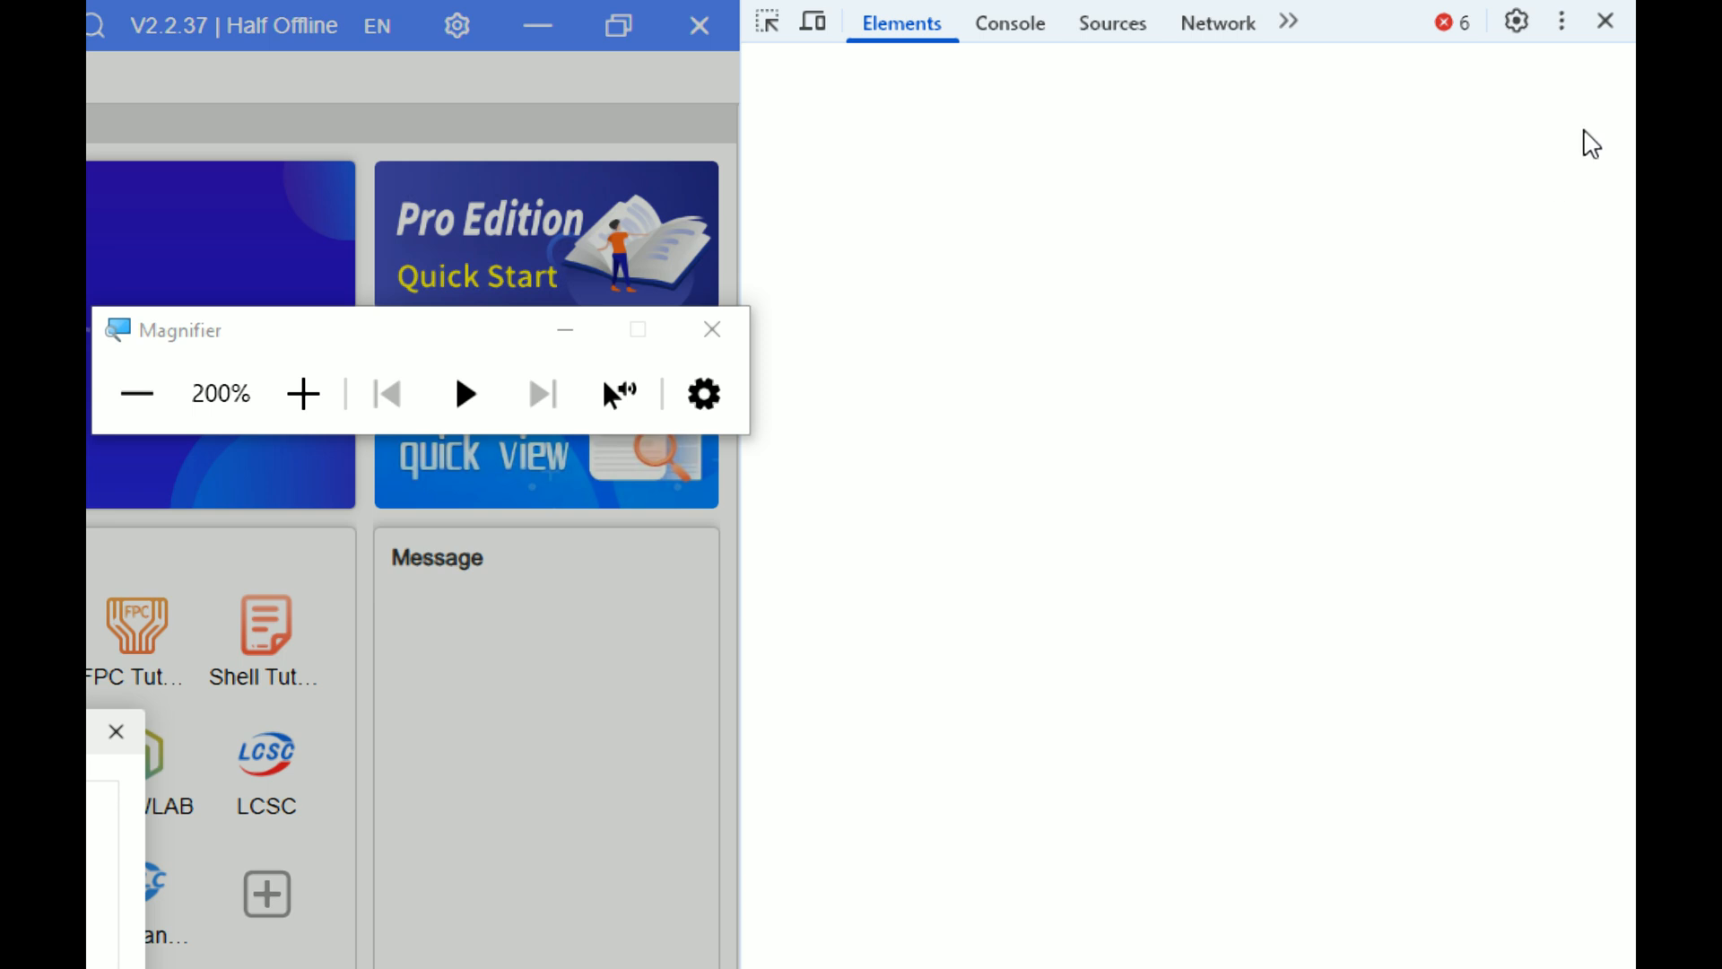
Step: Close the developer tools pane and save the new project with its name corrected to PIC16F877A_development_board_kit_PCBlayout_schmeatic
click(1604, 23)
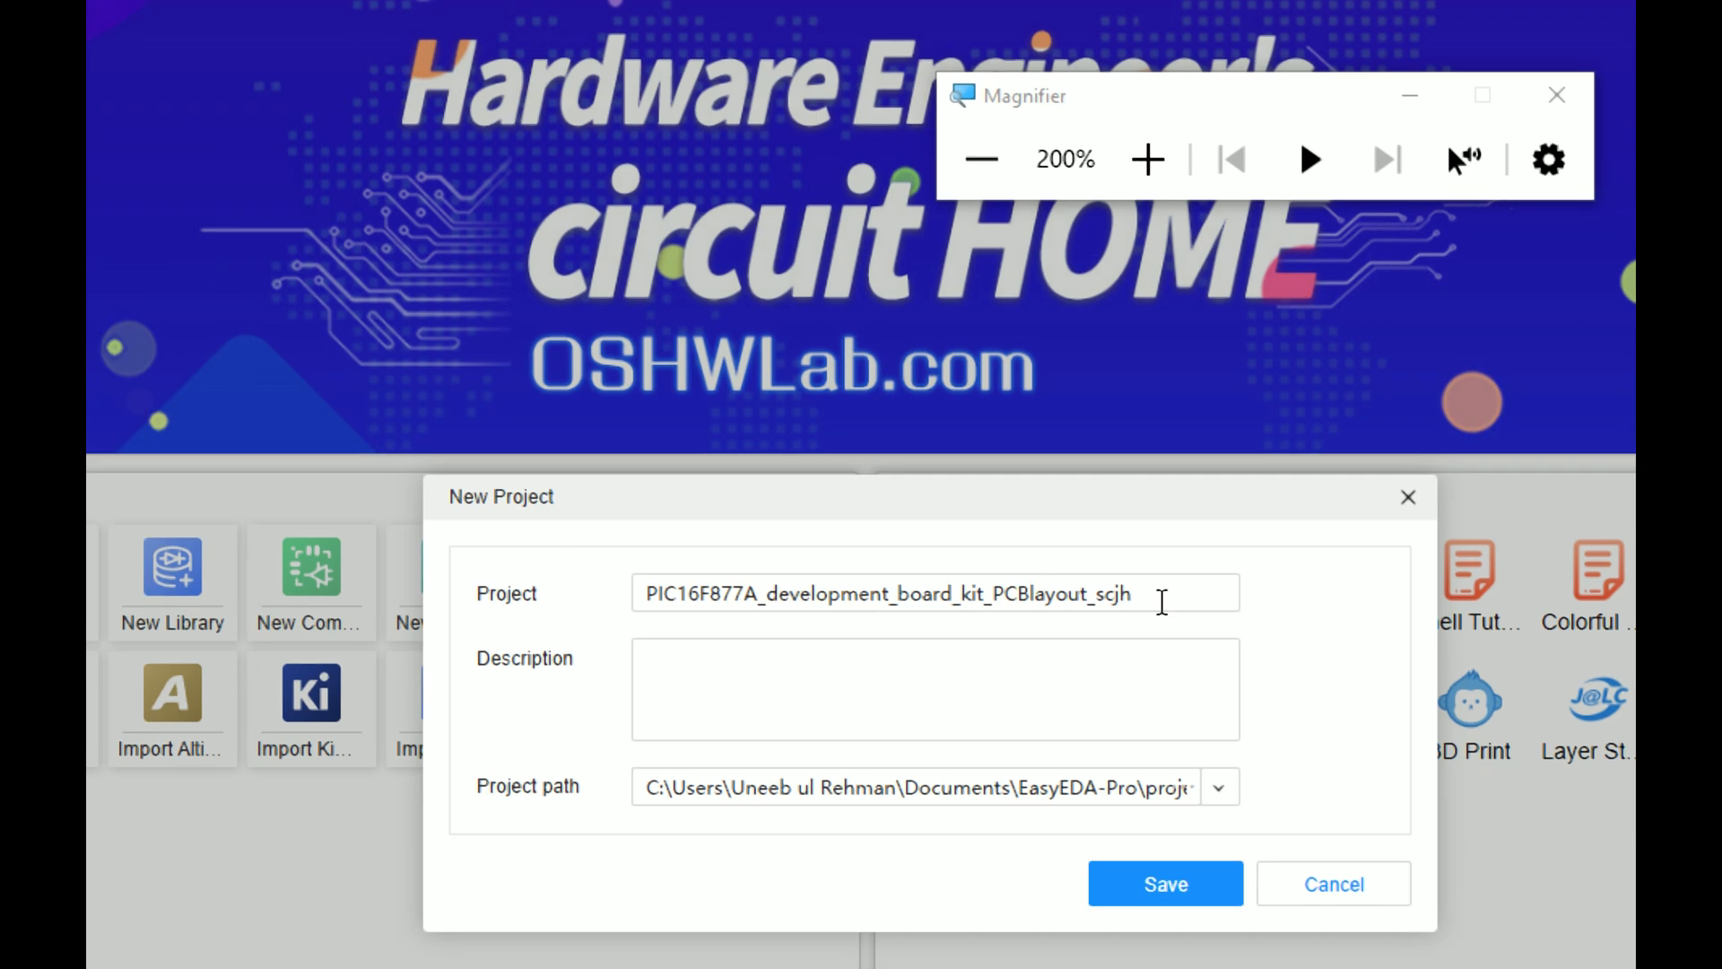
double_click(1161, 601)
click(1147, 598)
key(BackSpace)
key(BackSpace)
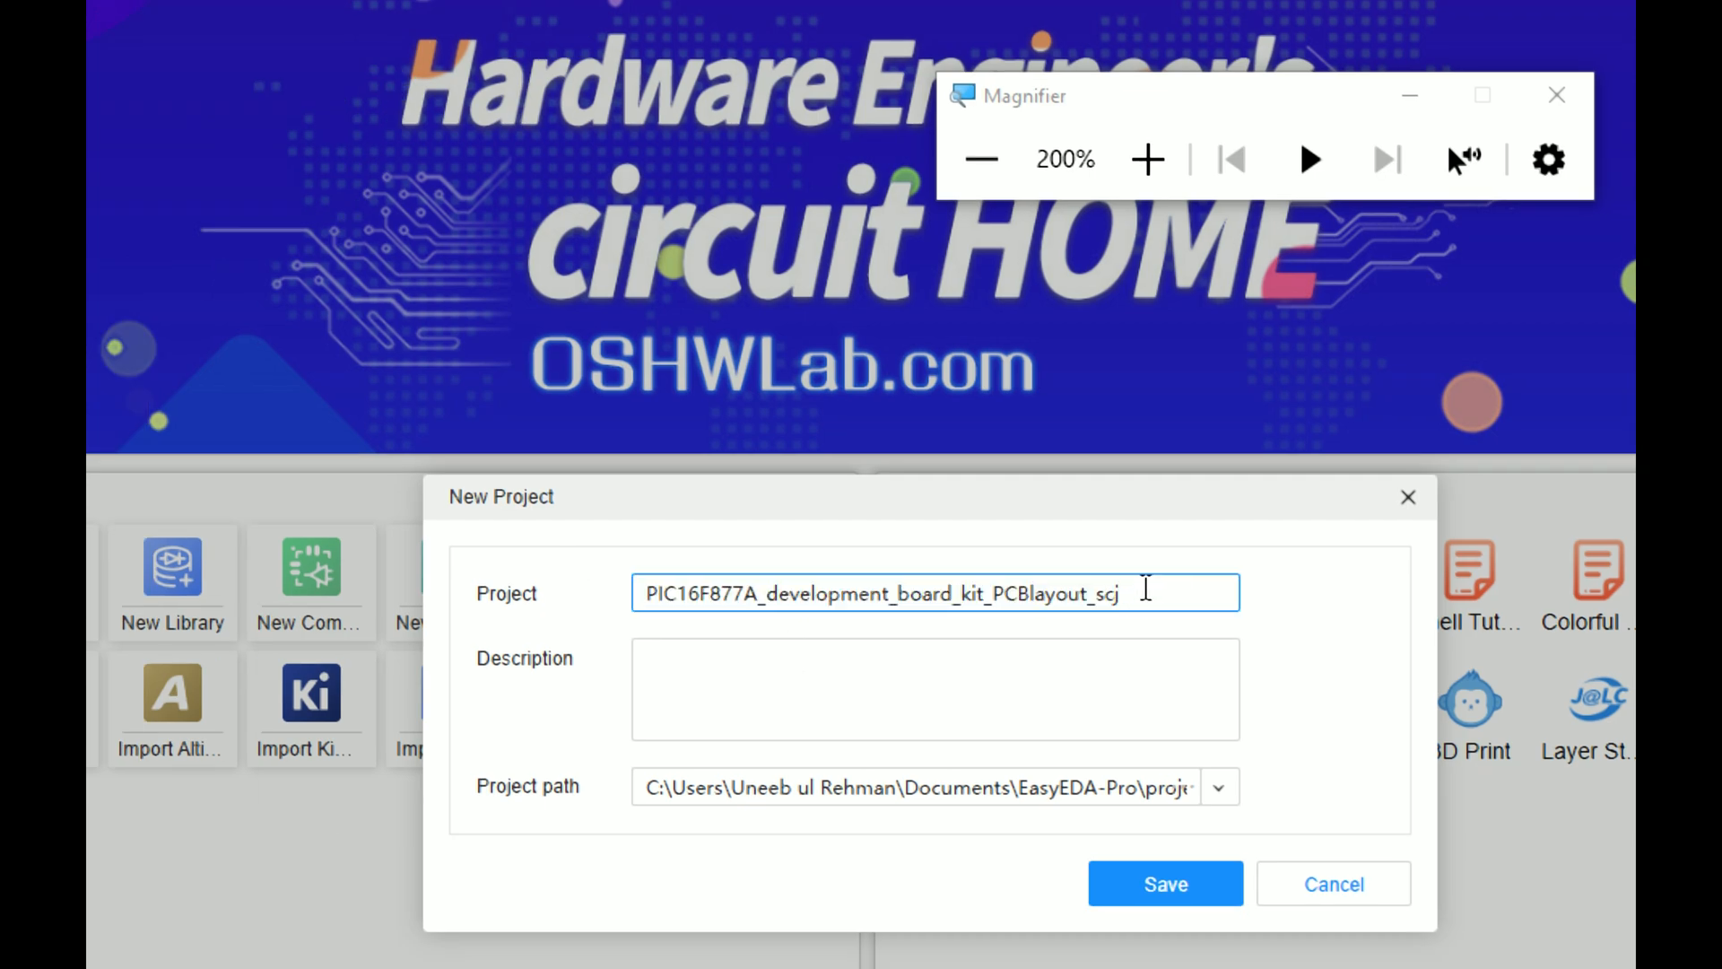
text(hmeatic)
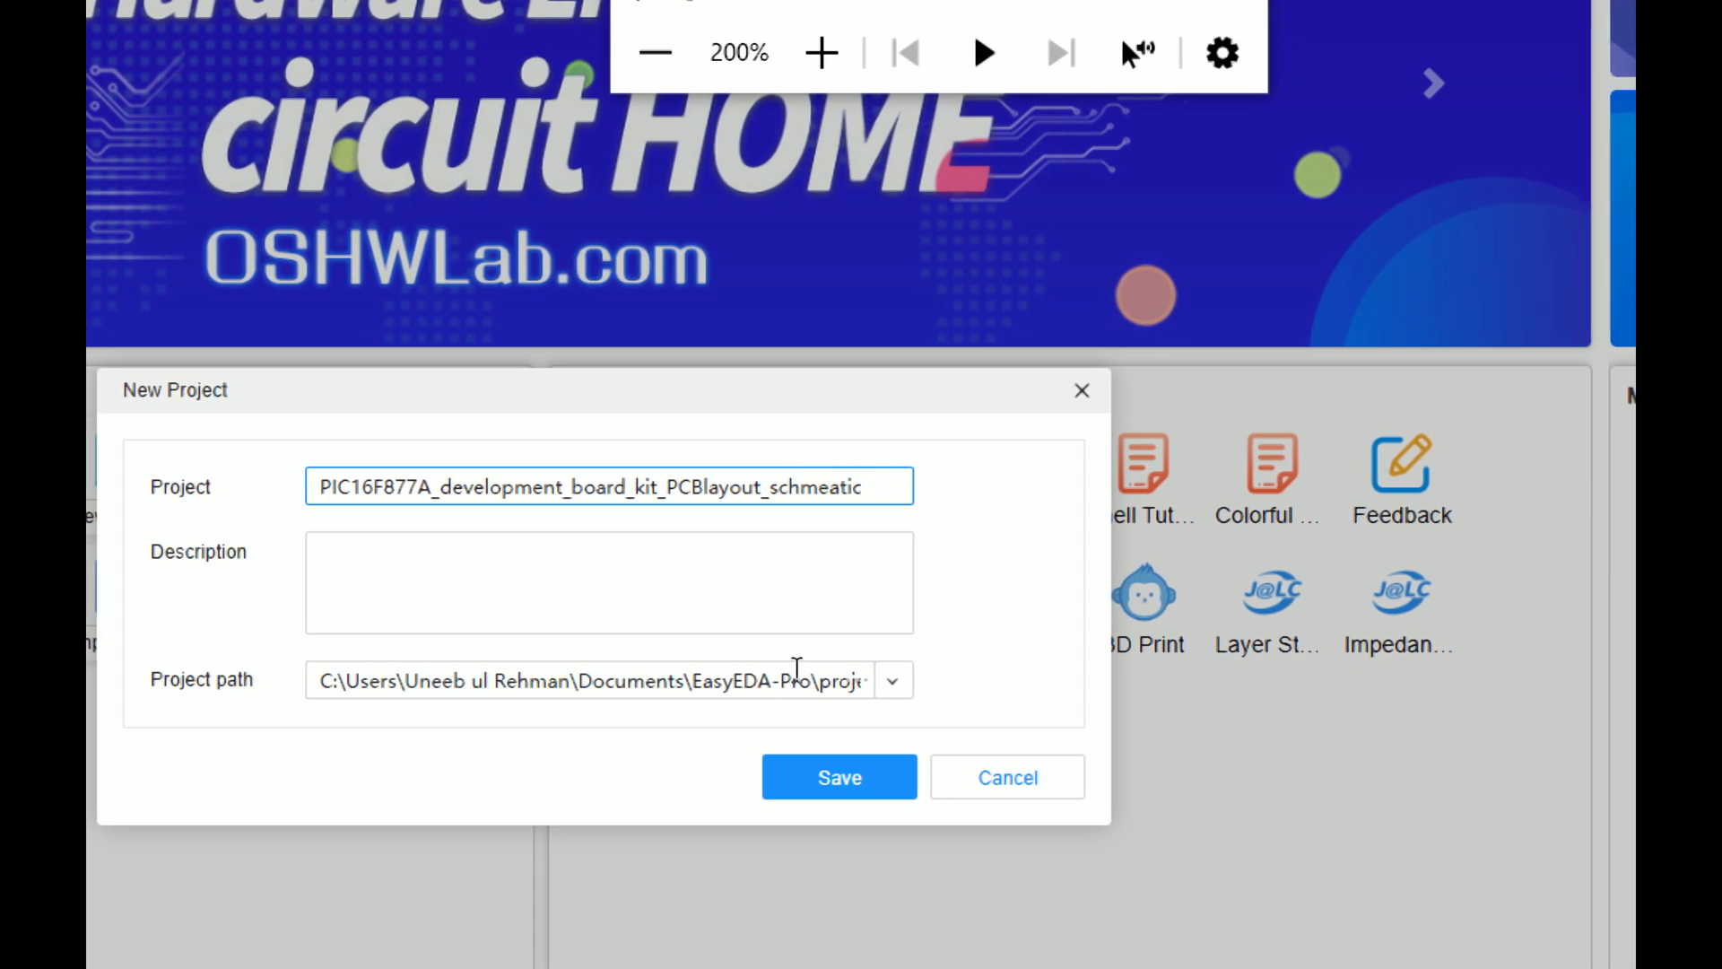
click(853, 781)
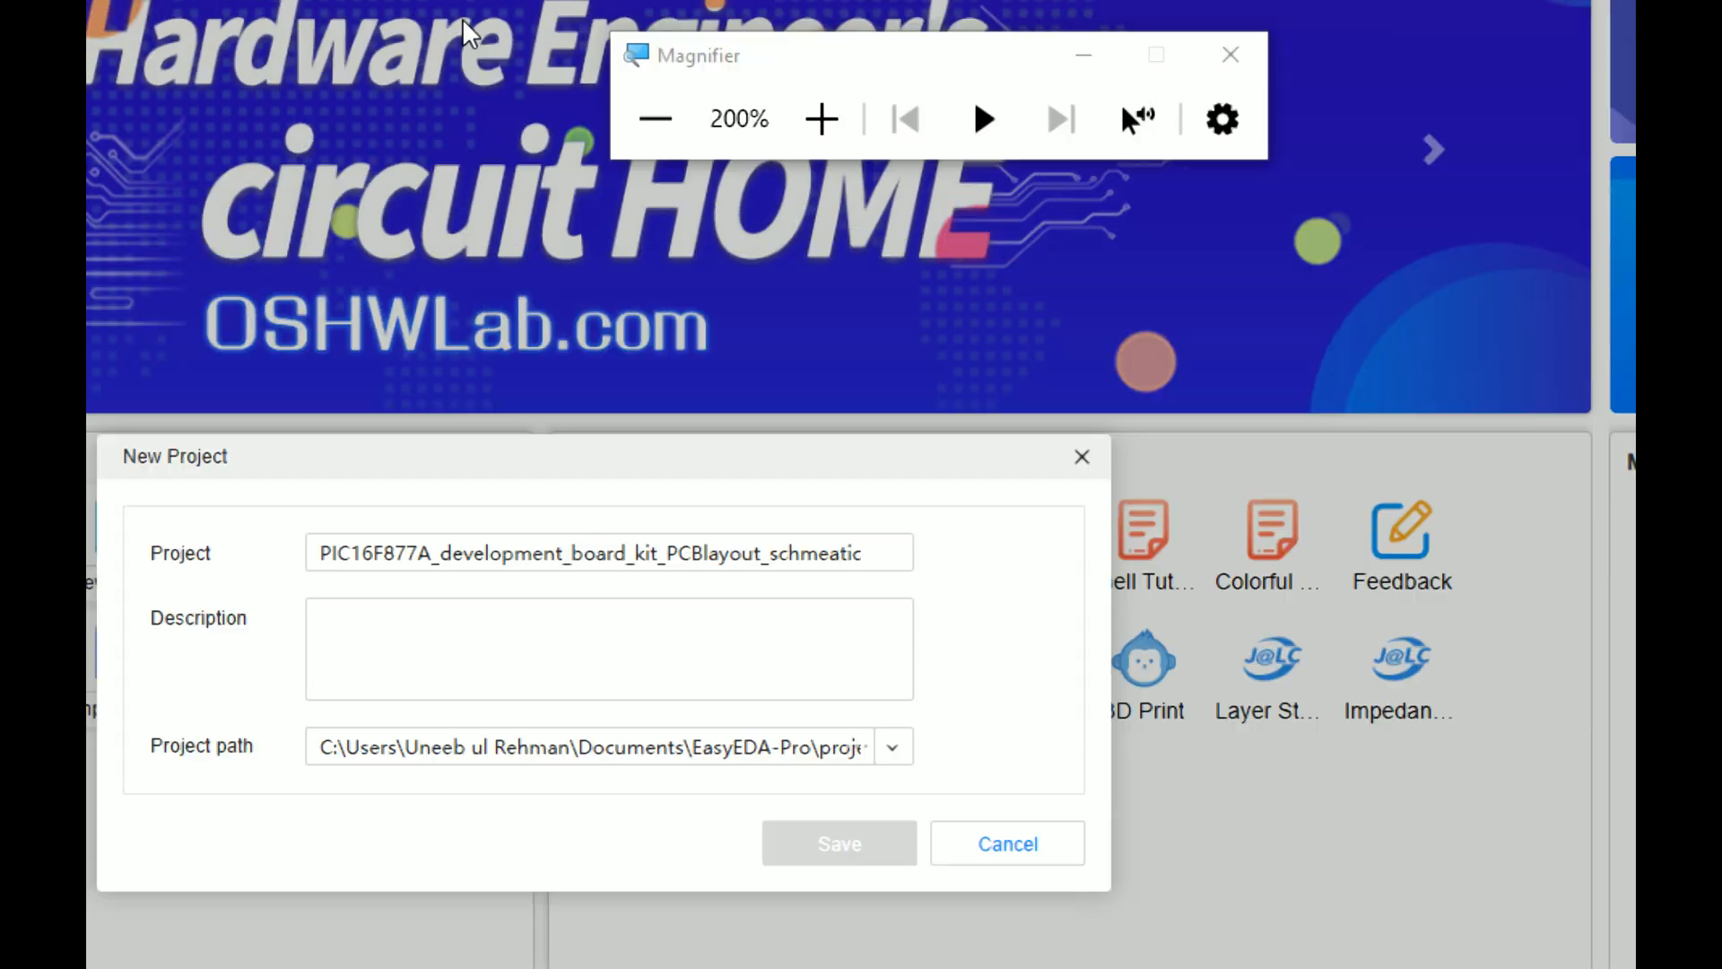
Step: Set the Magnifier zoom to 300% and open Schematic1 under Board1 in the new project
click(654, 139)
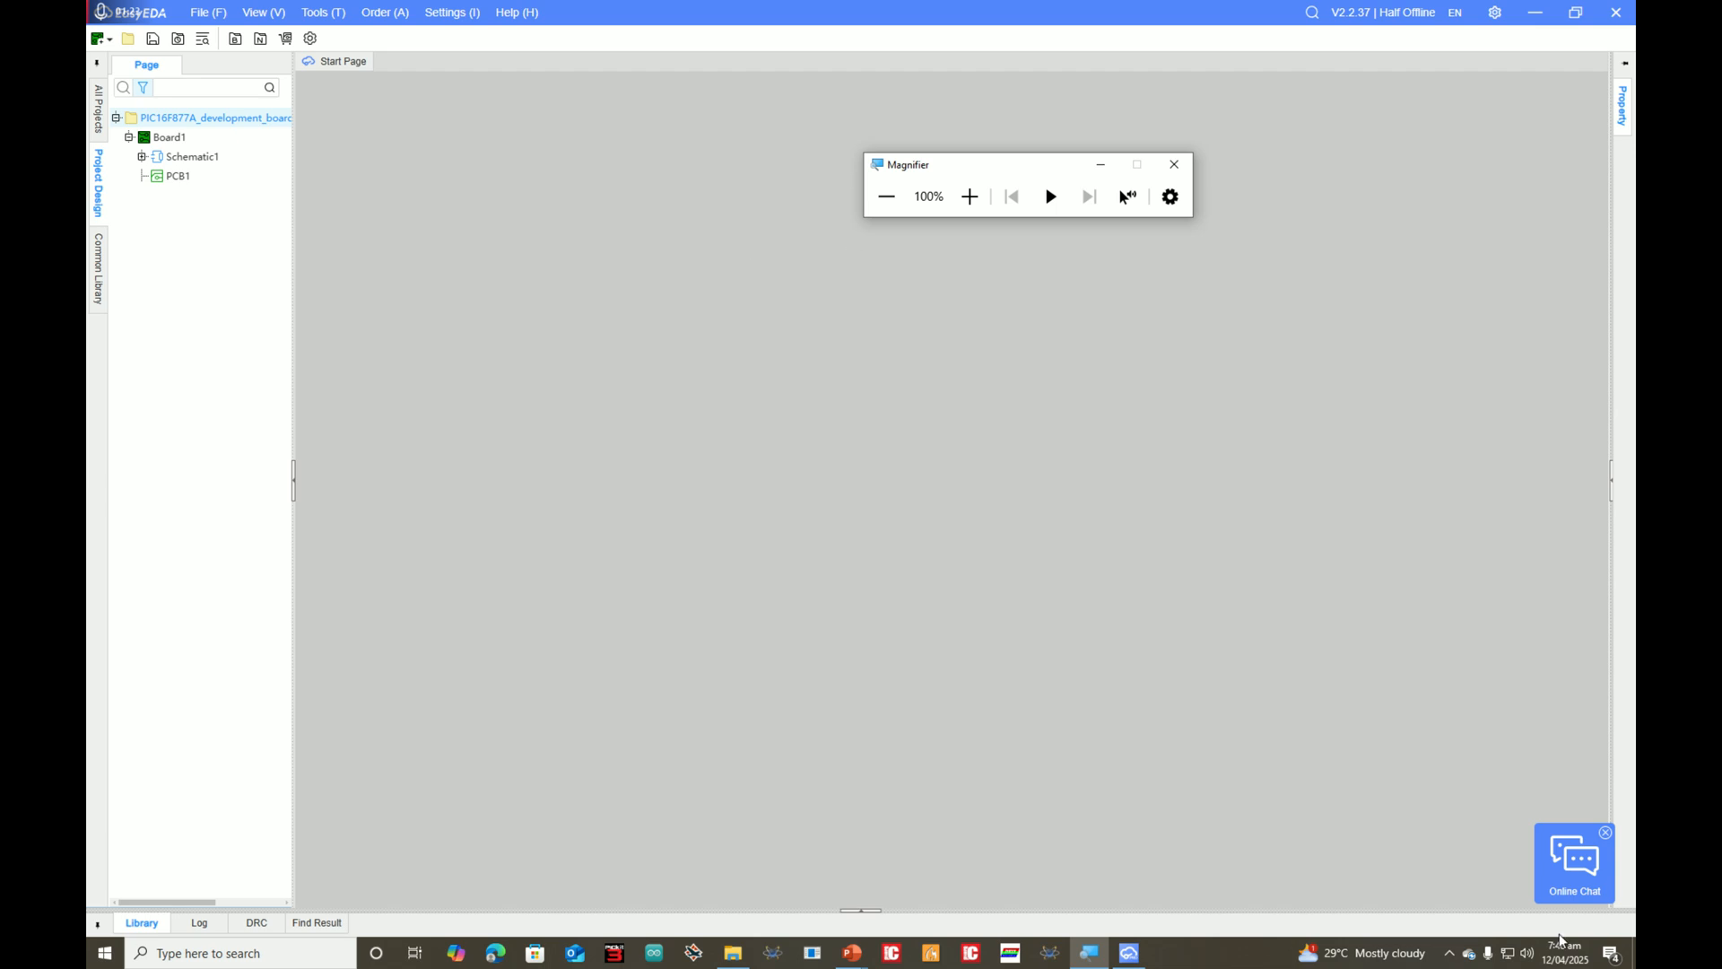
click(978, 184)
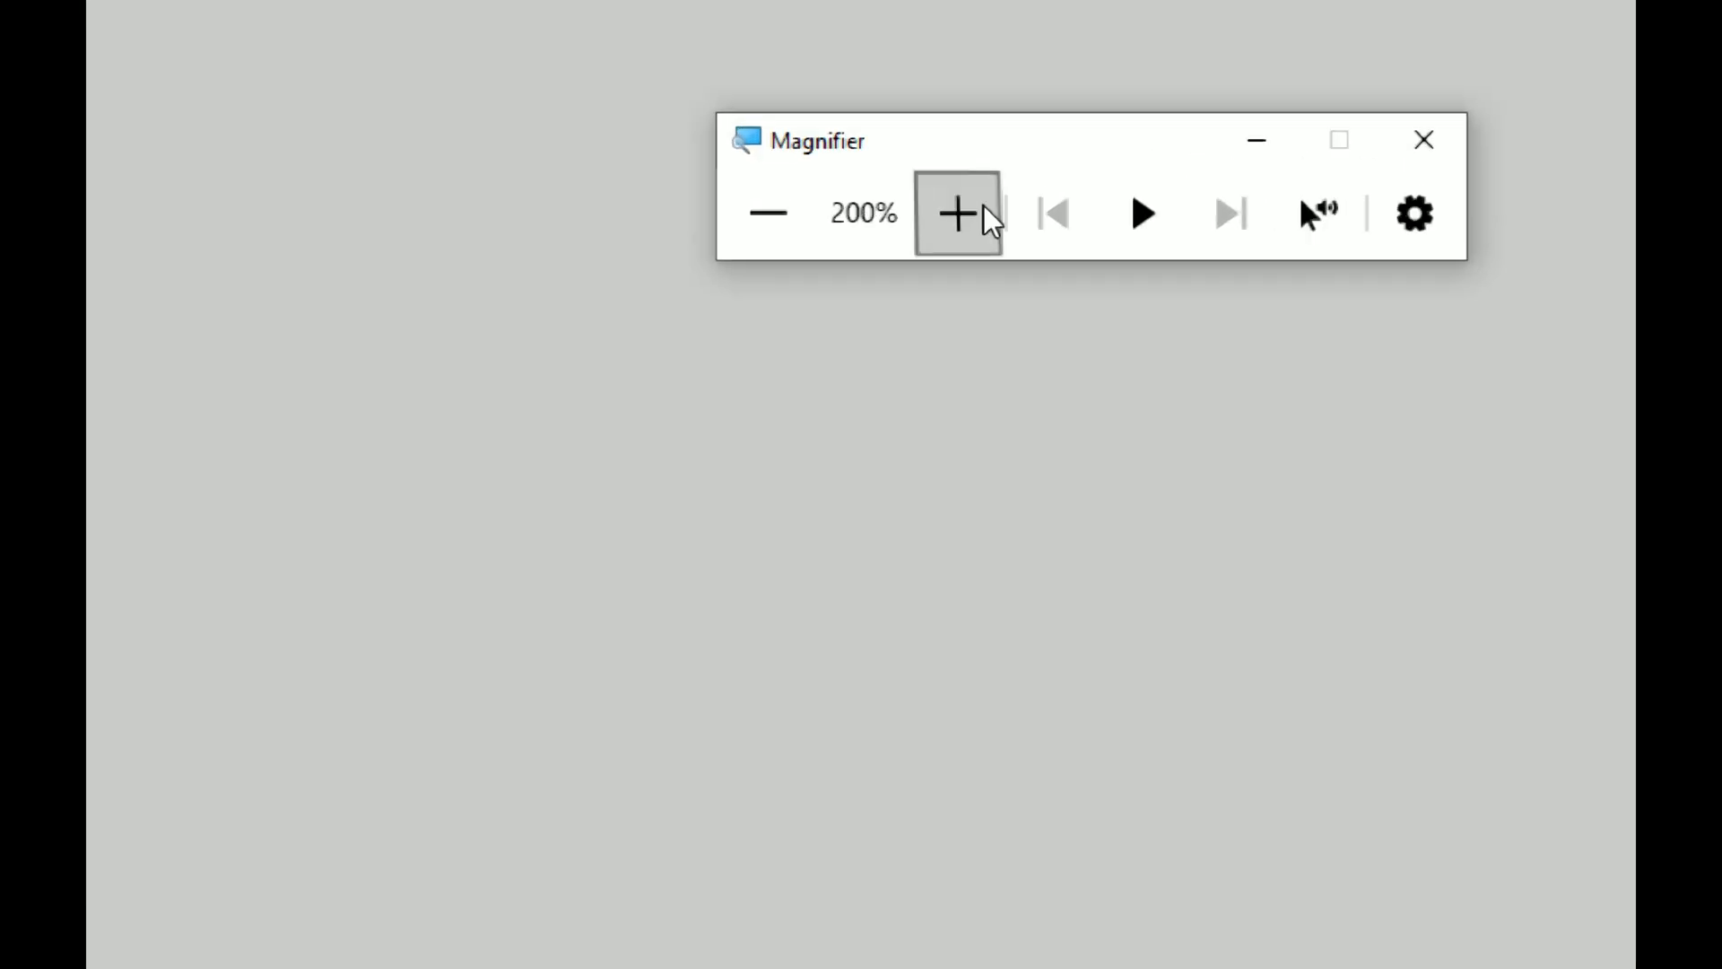
click(981, 191)
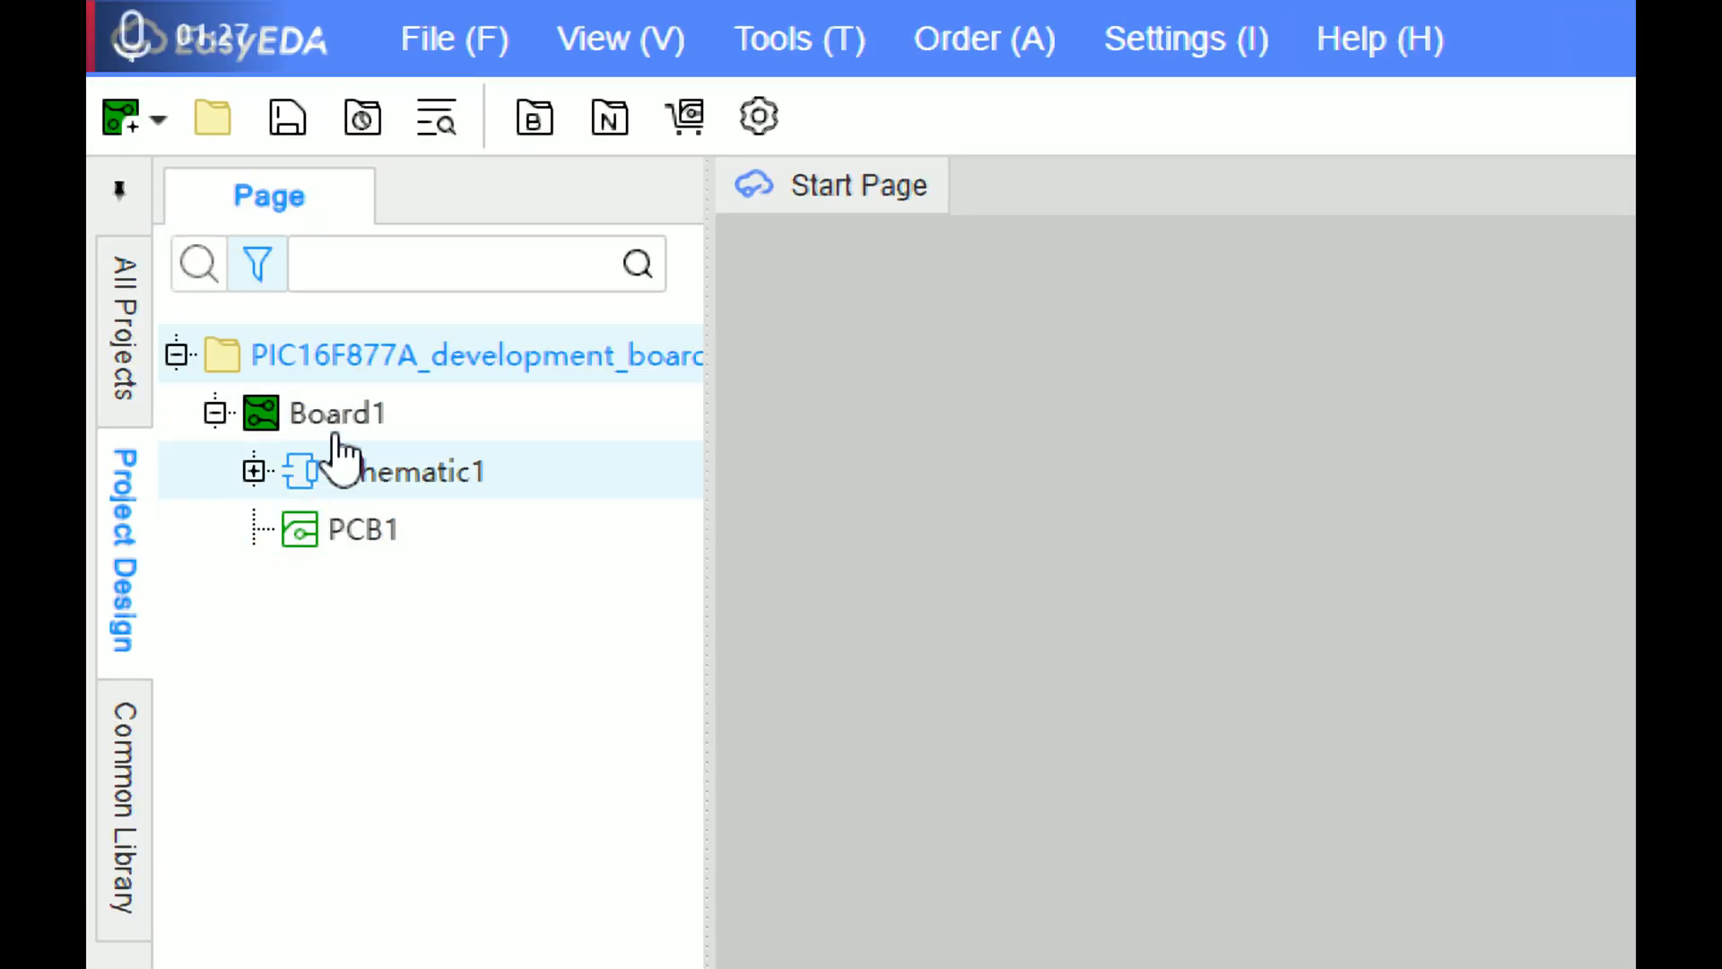
double_click(341, 471)
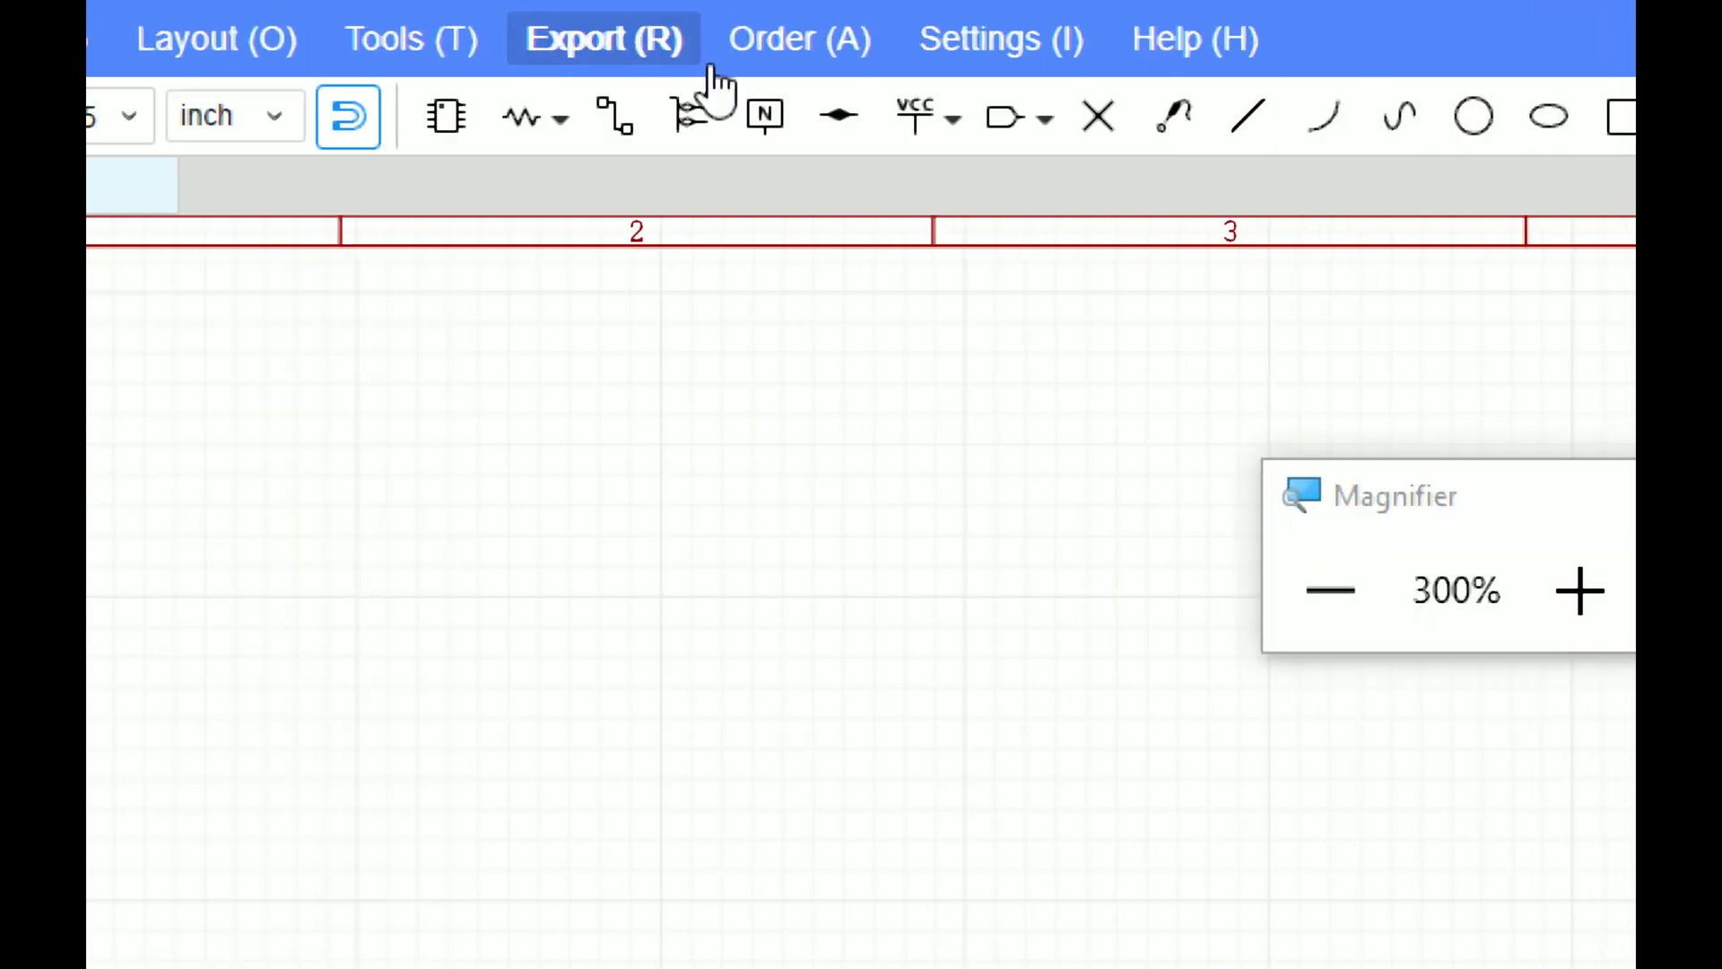
Step: Search the LCSC Electronics device library for PIC16F877A
click(446, 116)
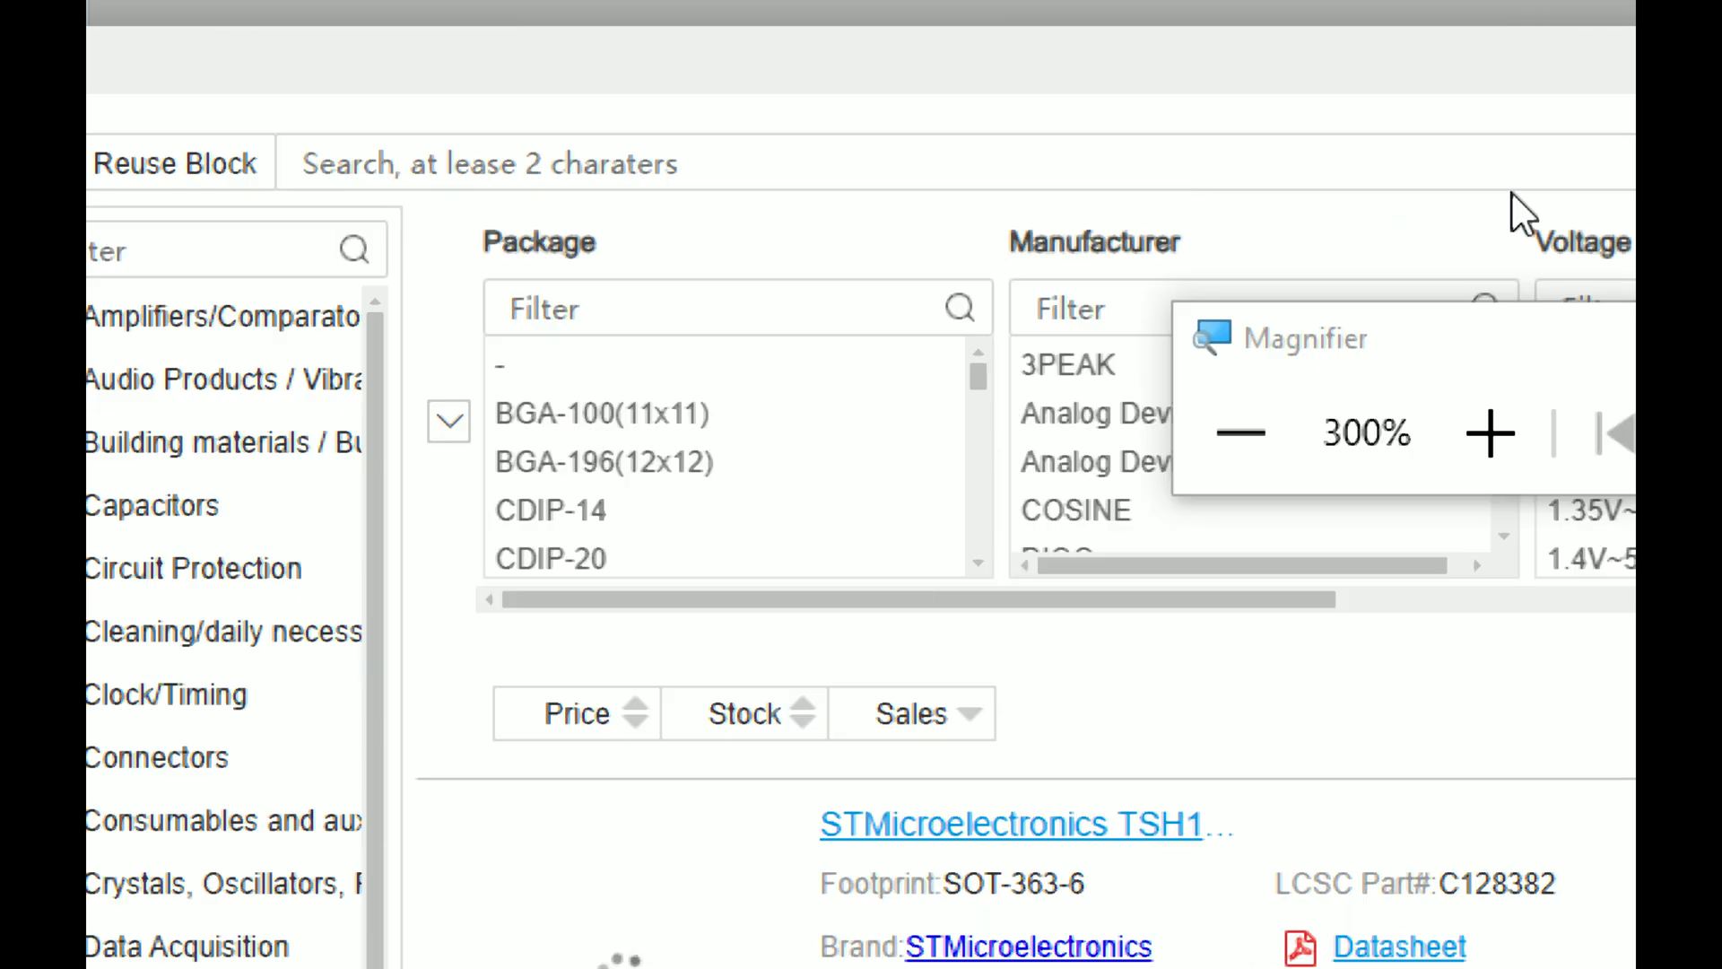
click(607, 155)
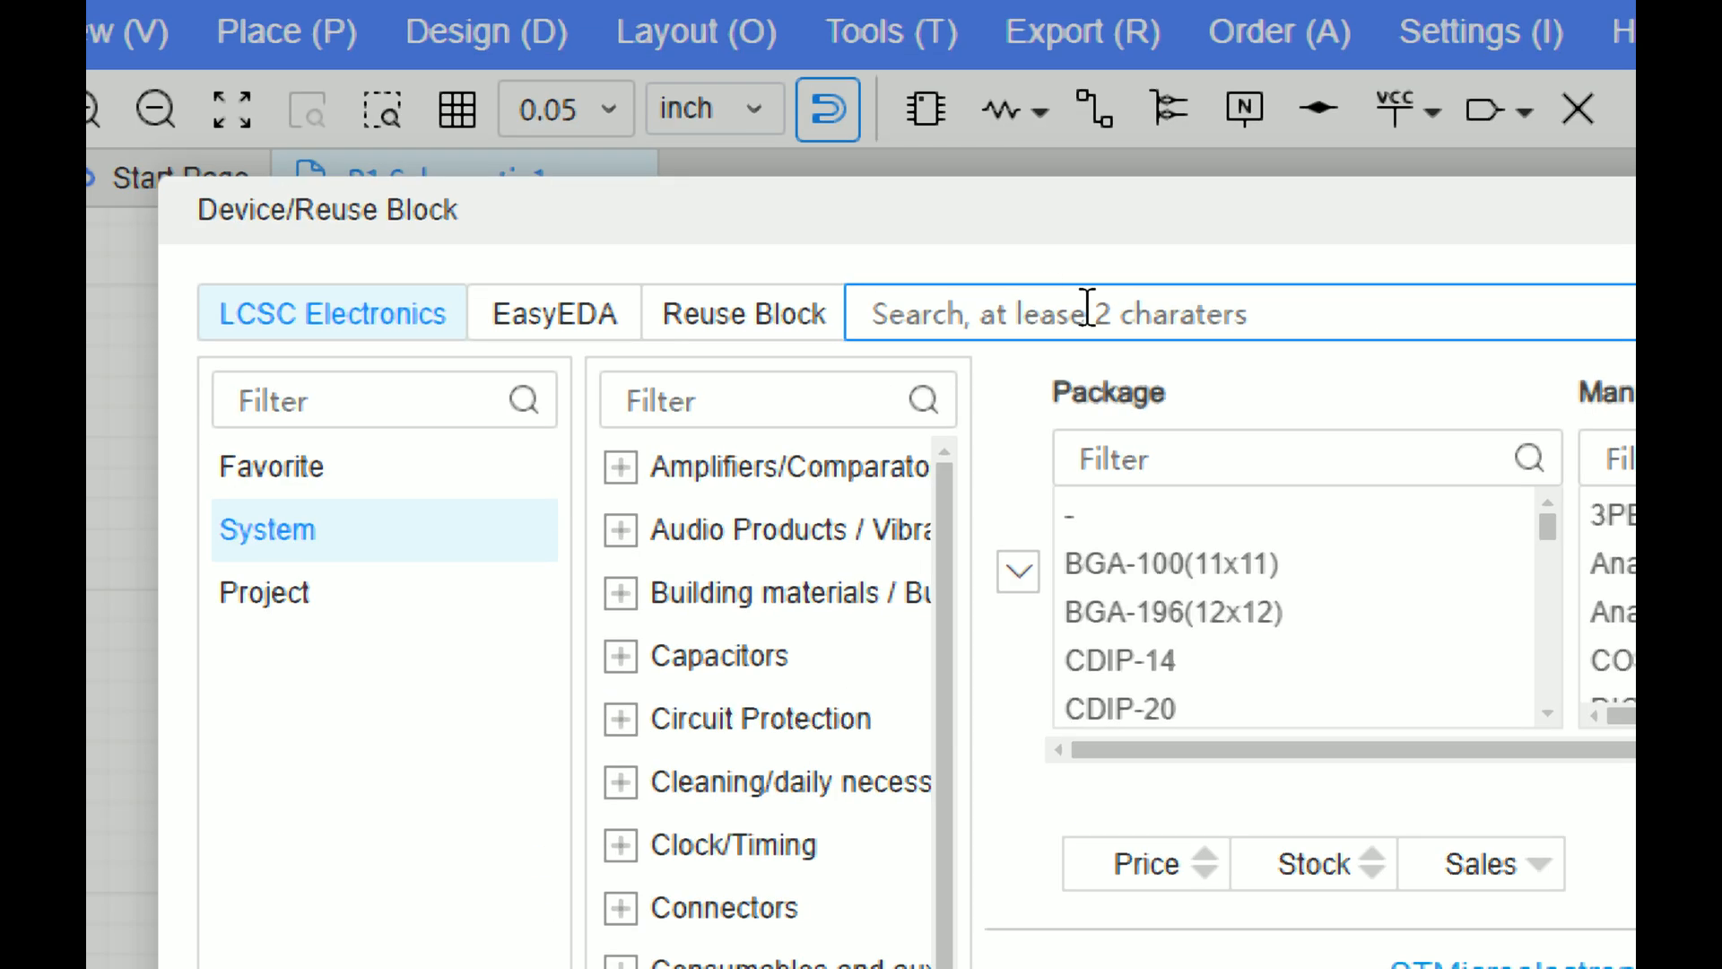
text(PIC16F877A)
key(Return)
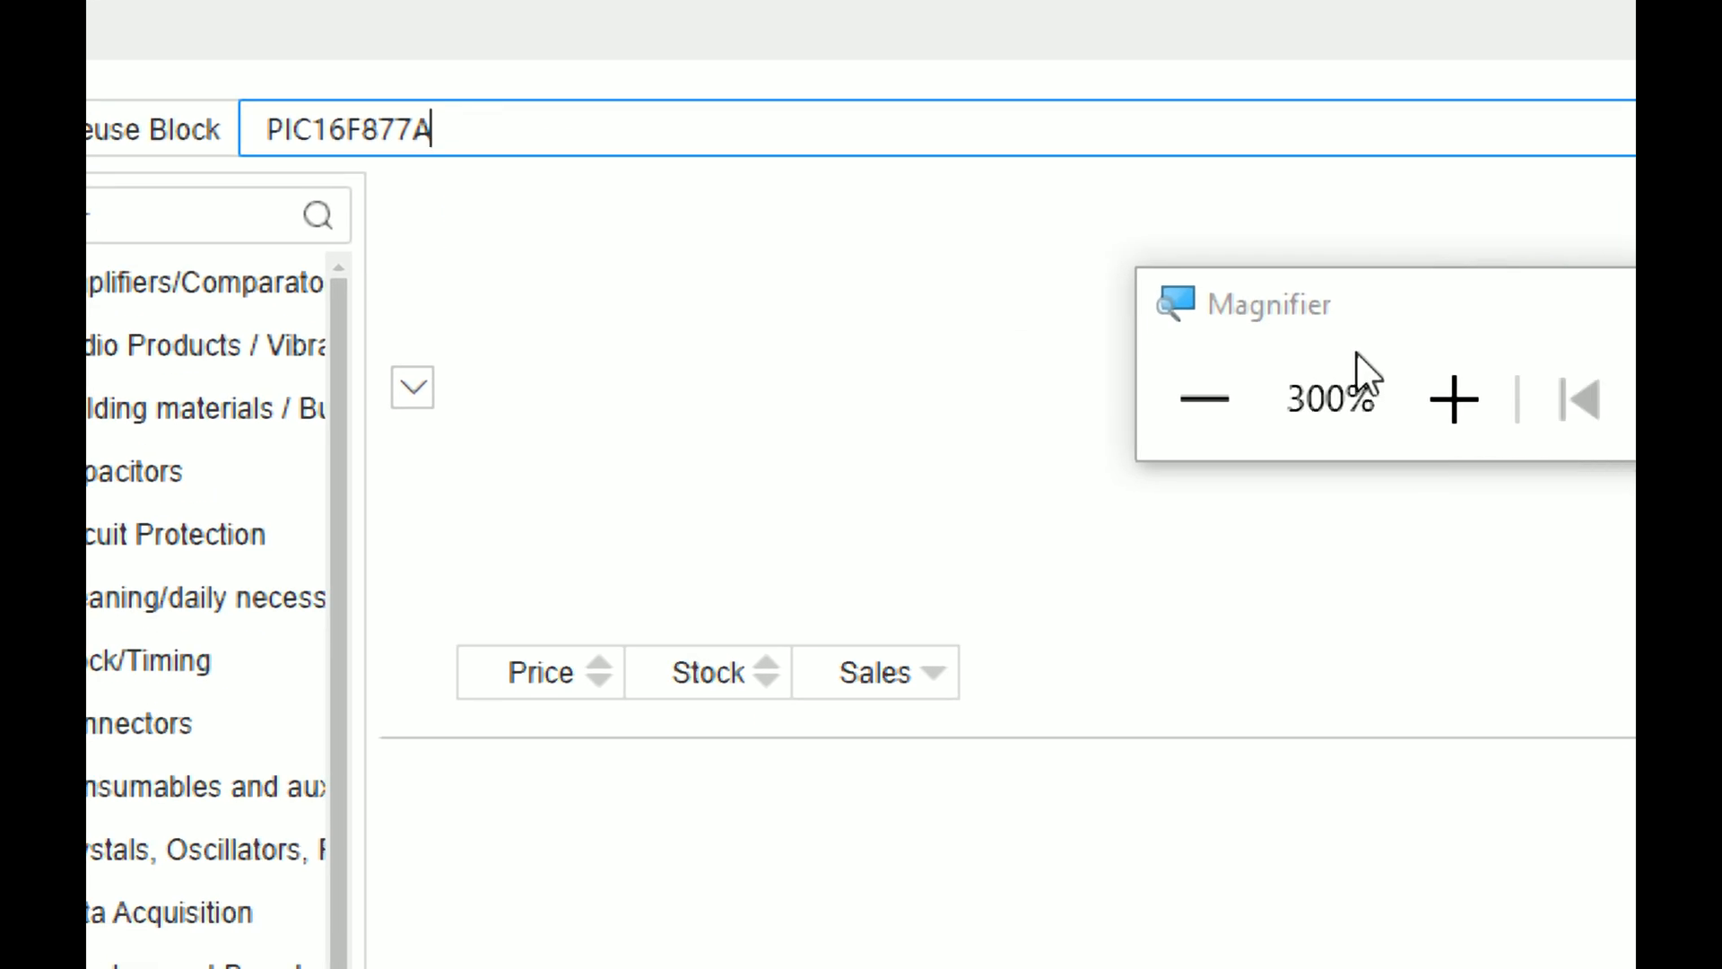
click(1227, 403)
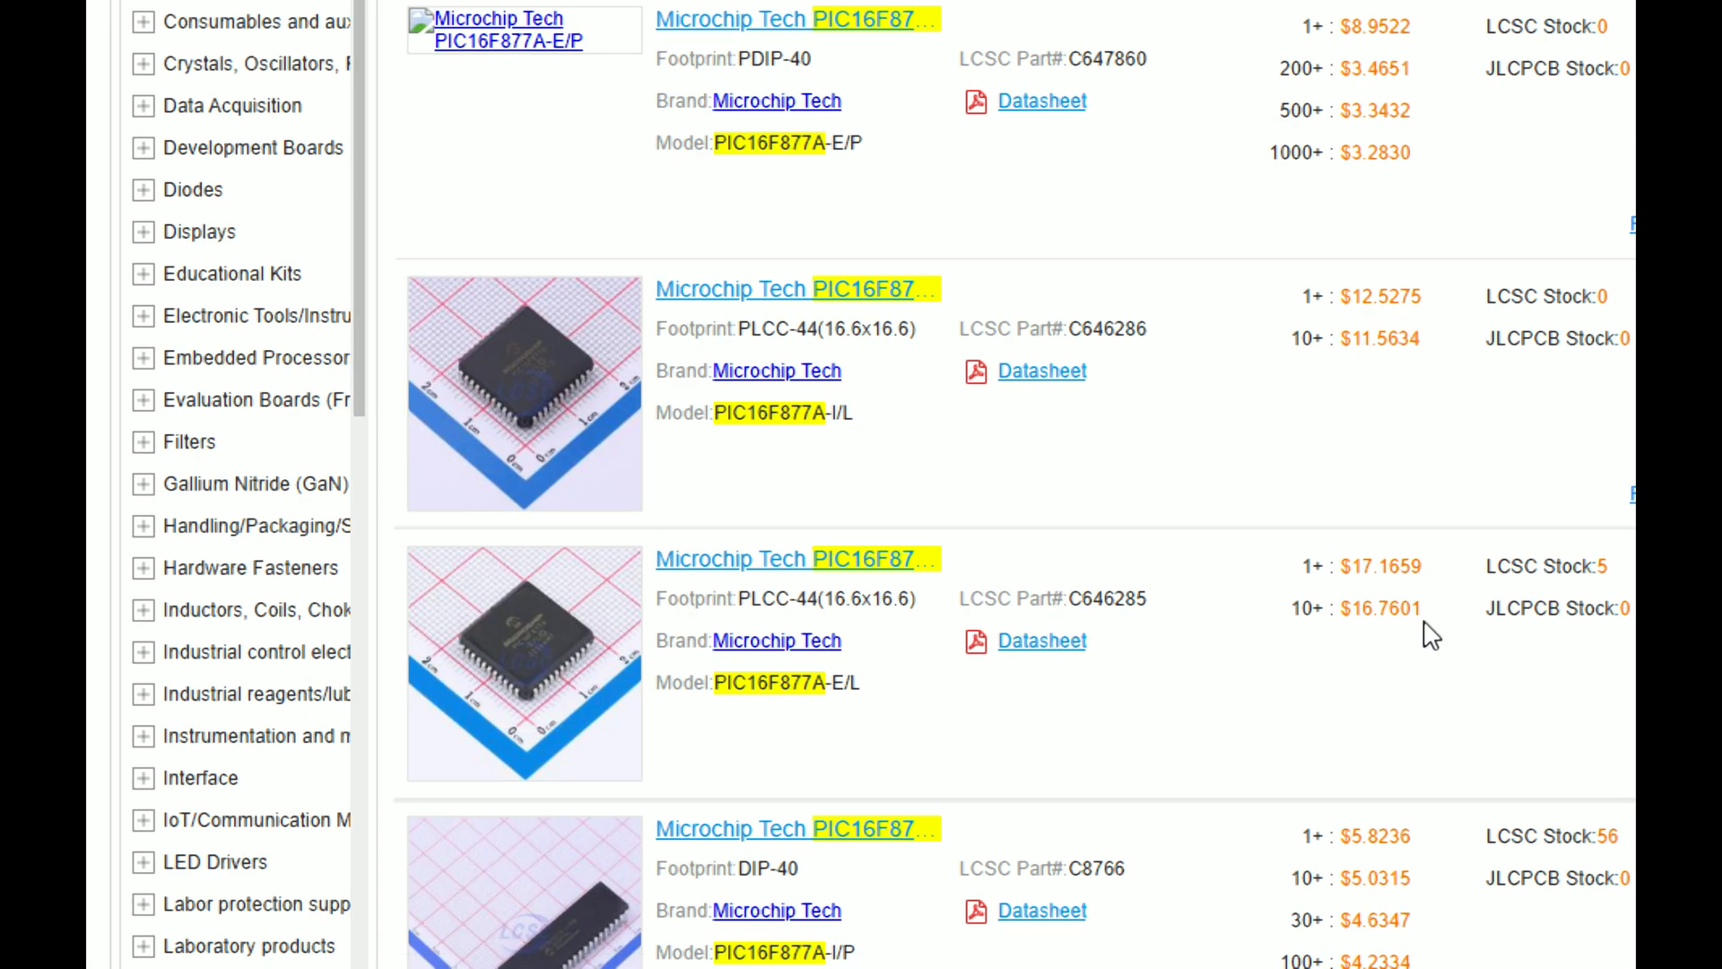
Step: Place the DIP-40 PIC16F877A-I/P microcontroller in the open area above the title block of the schematic sheet
scroll(1426, 628, down, 2)
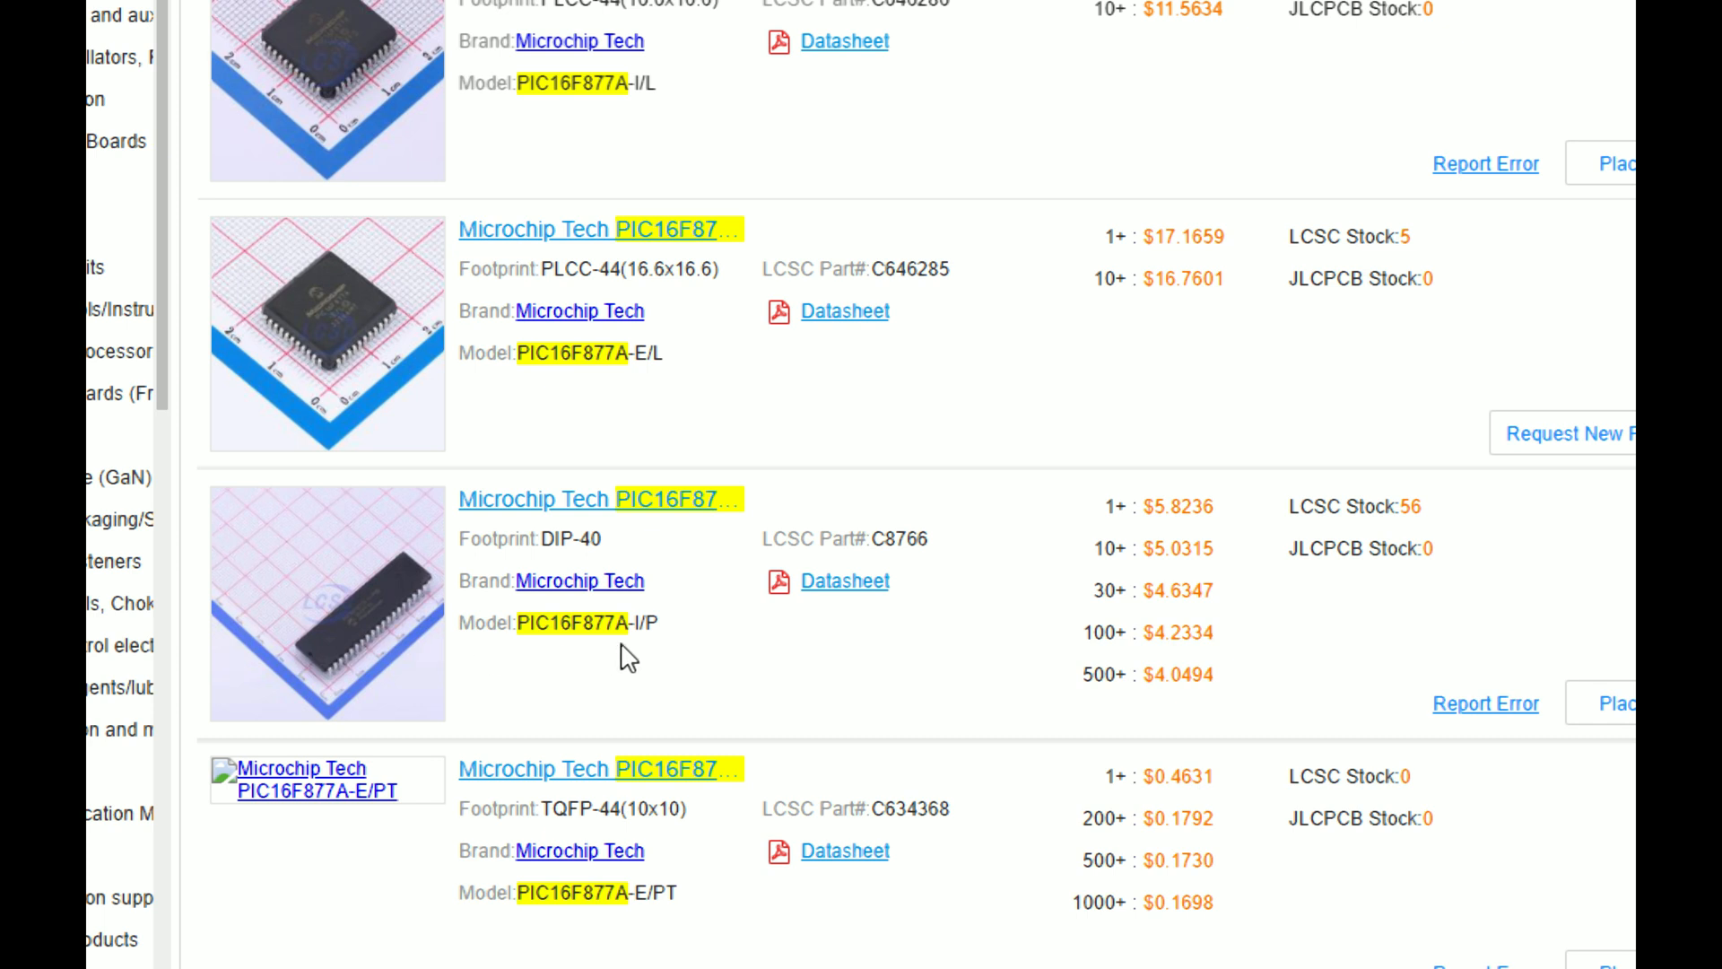
click(1439, 704)
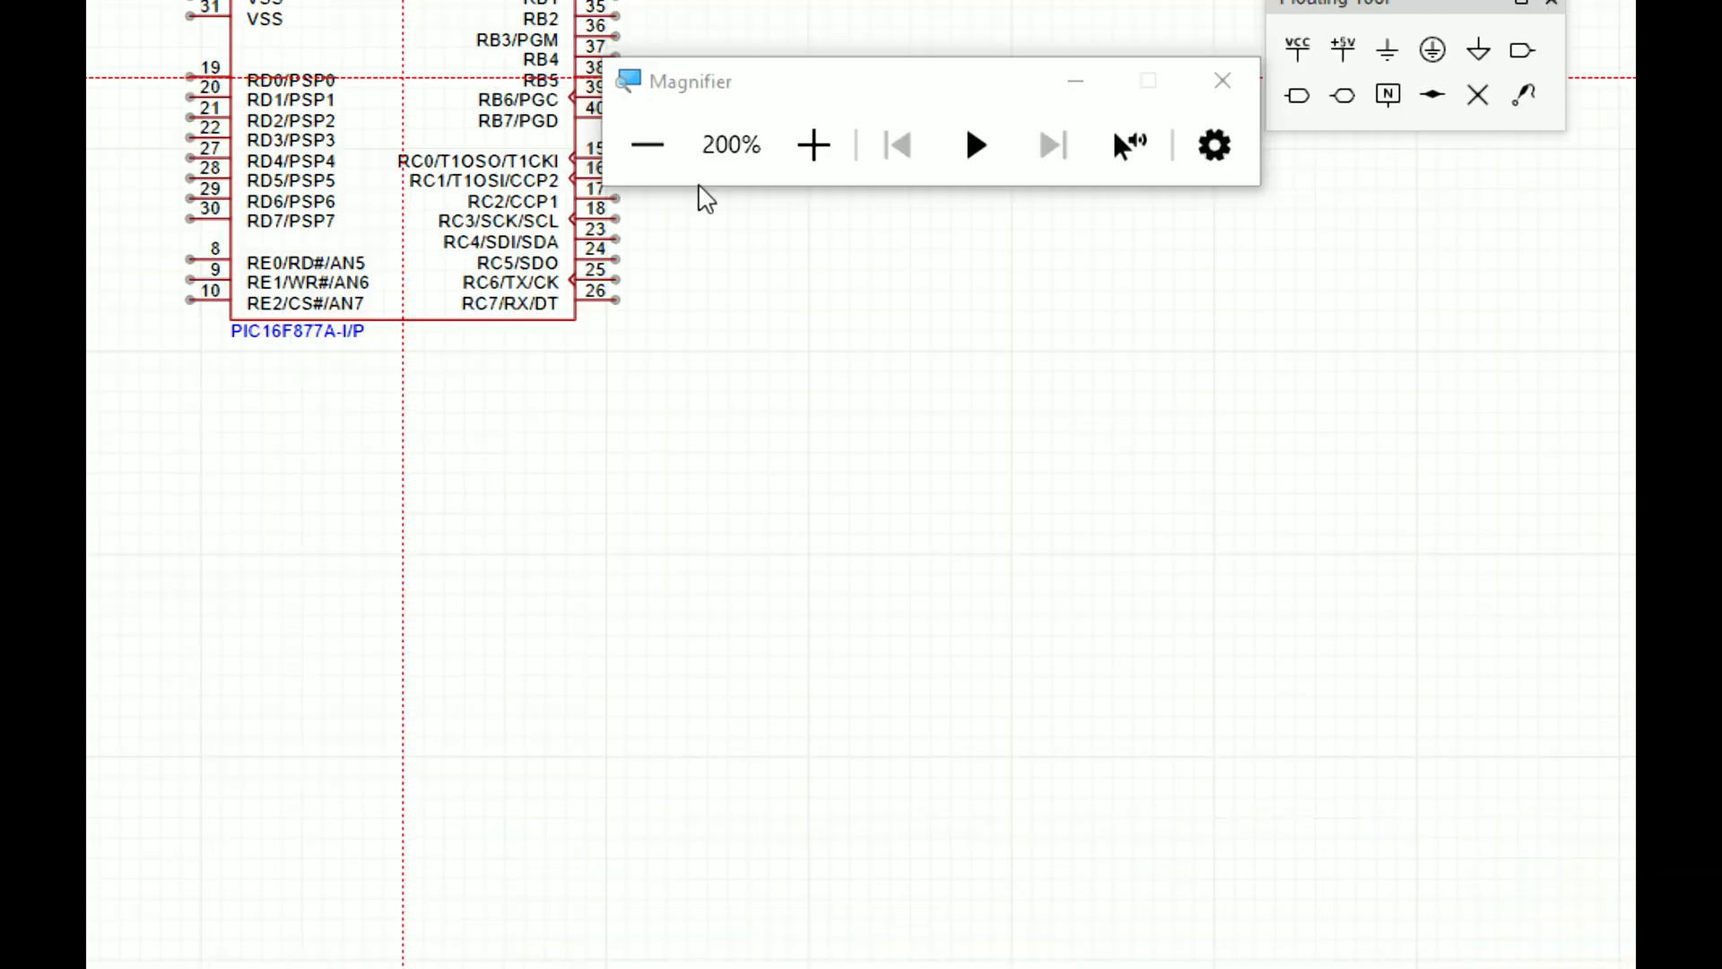
click(1038, 550)
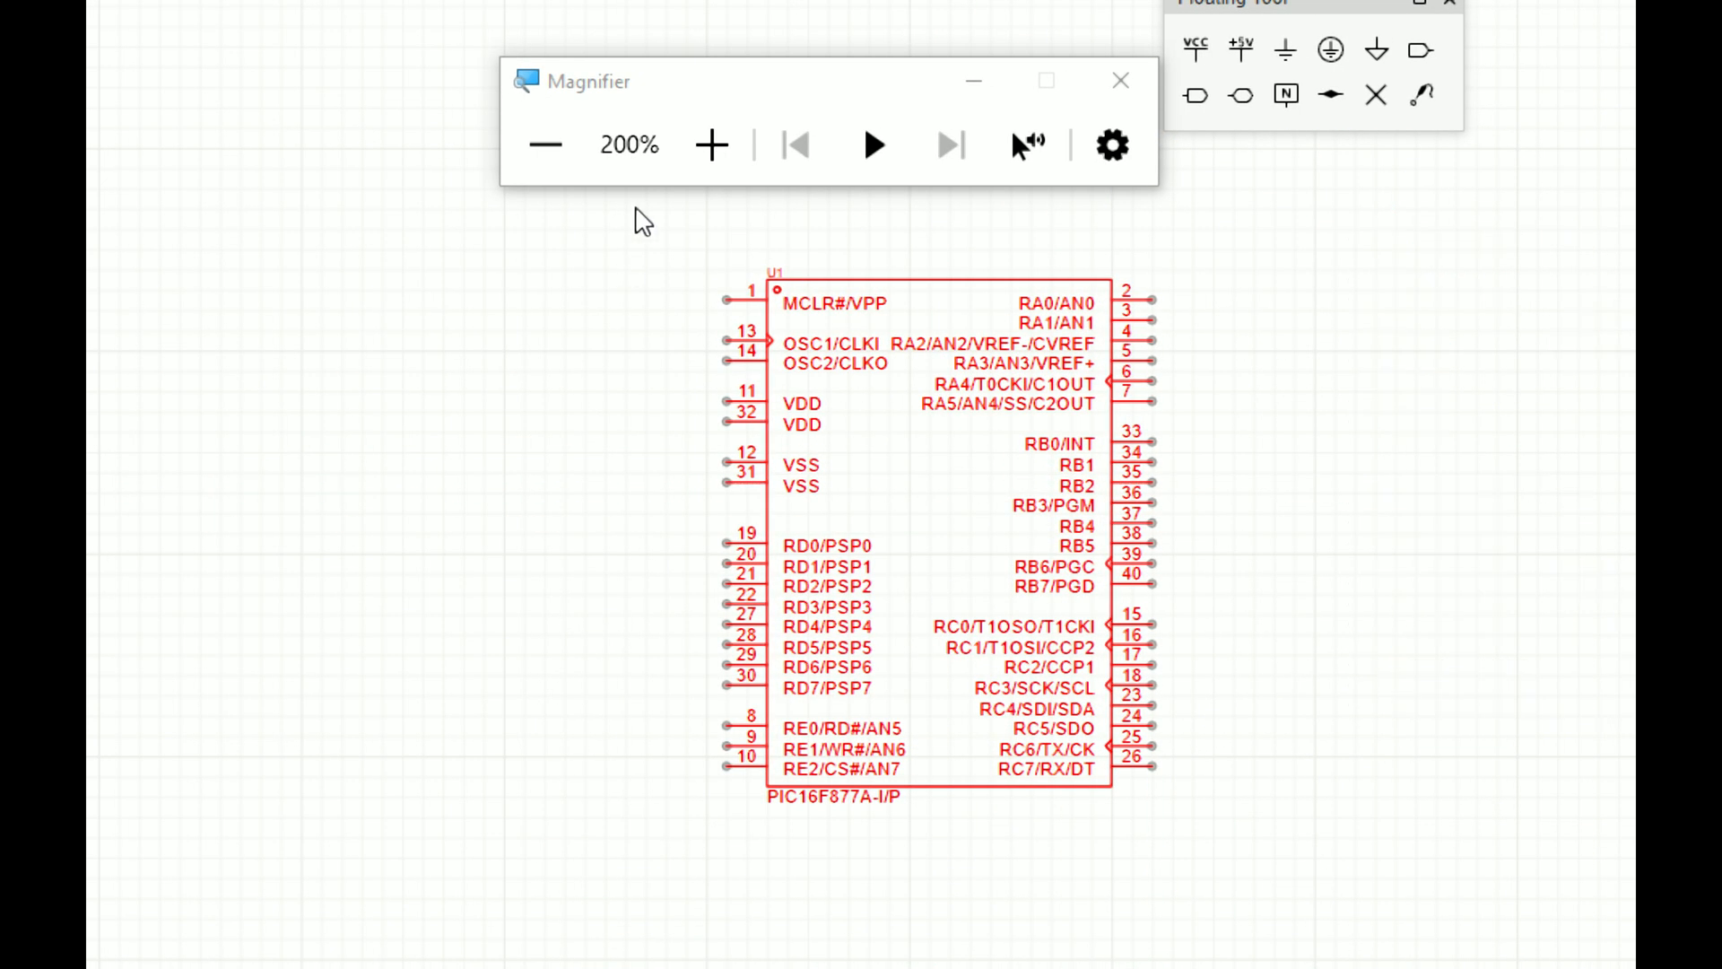
click(545, 144)
drag(939, 136, 917, 108)
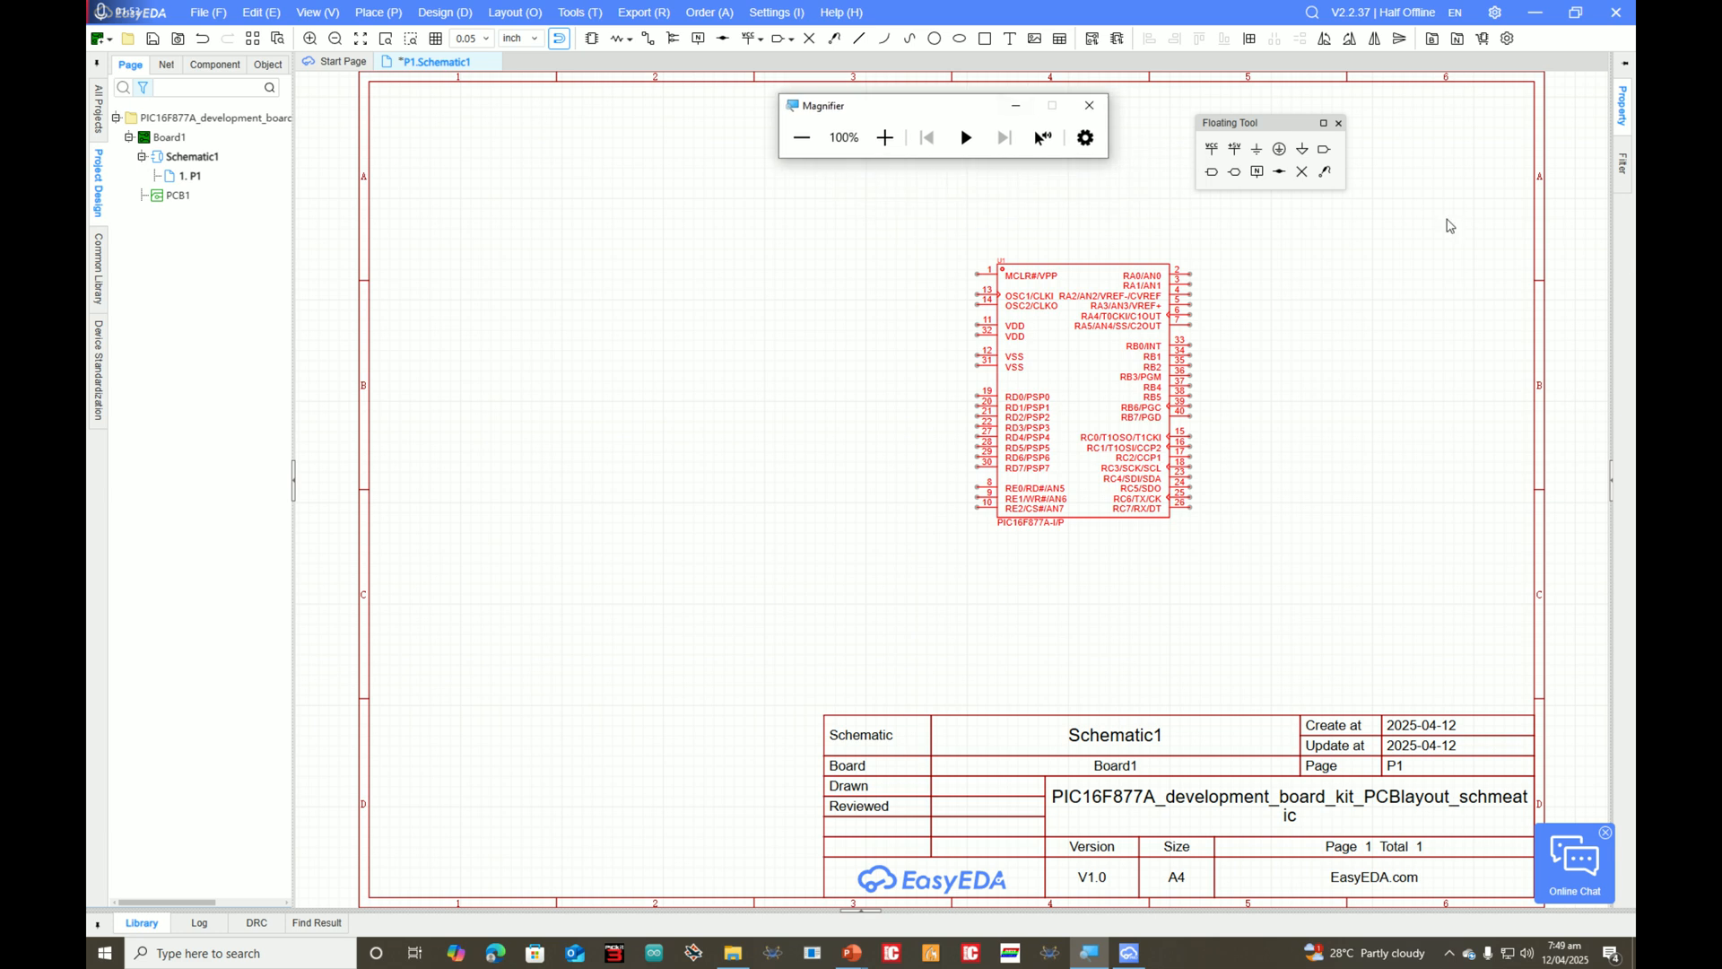
scroll(1449, 224, up, 1)
click(884, 137)
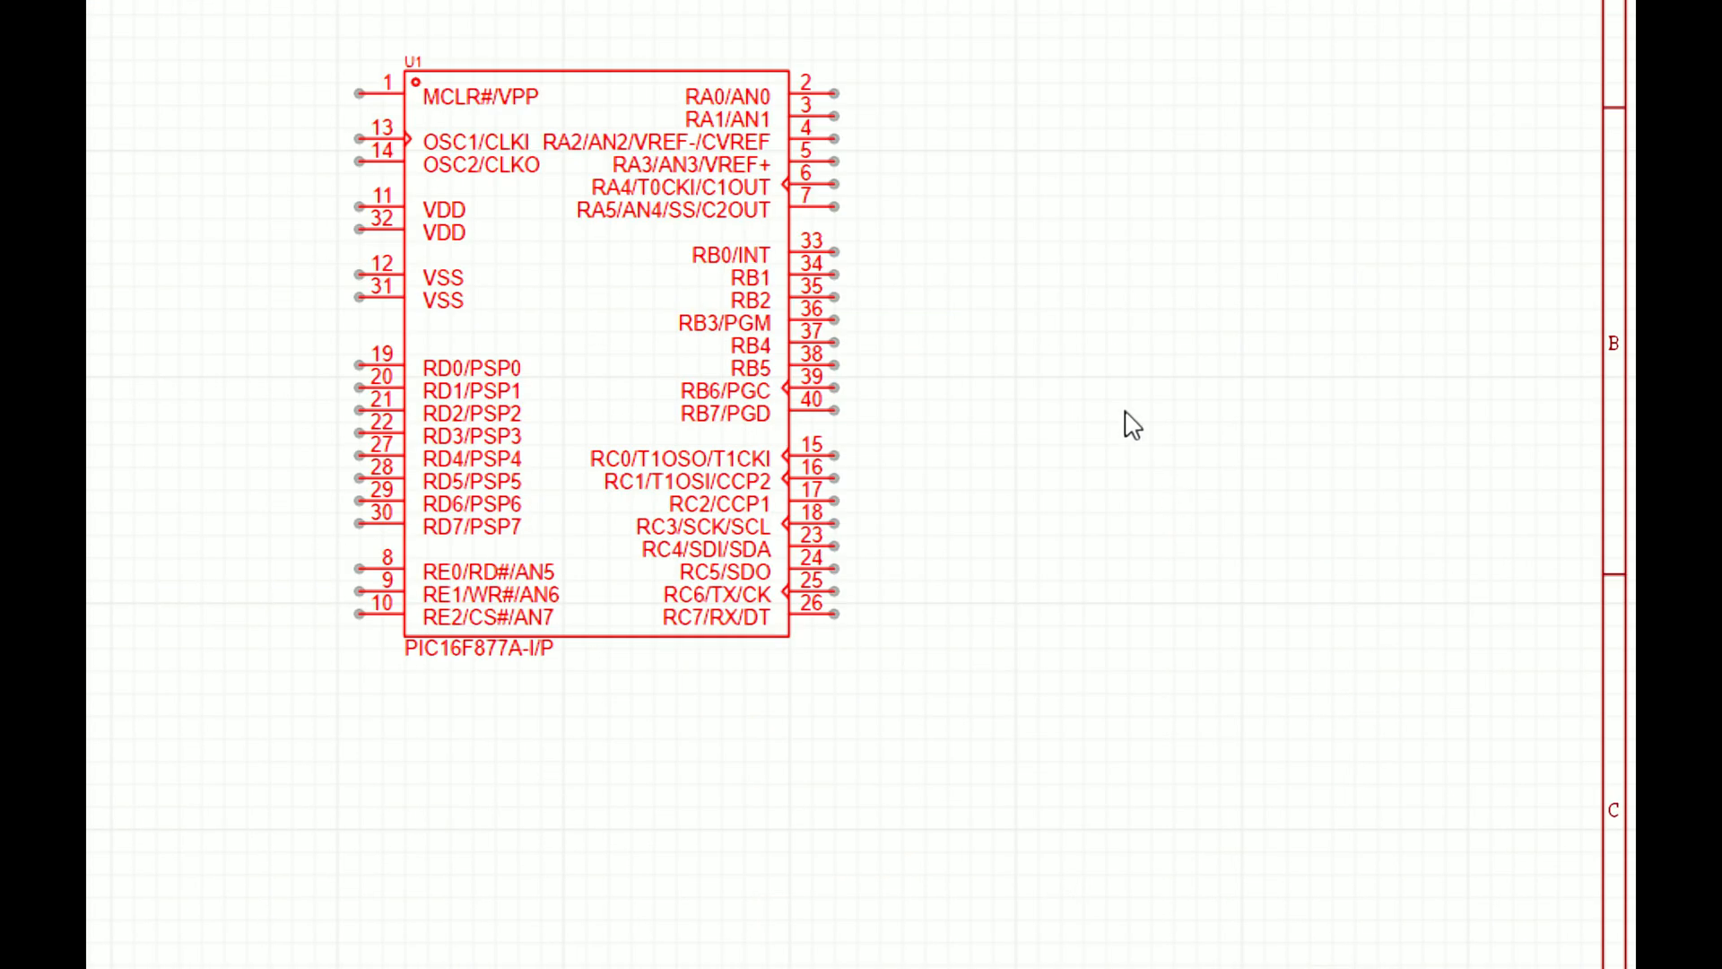
click(1132, 425)
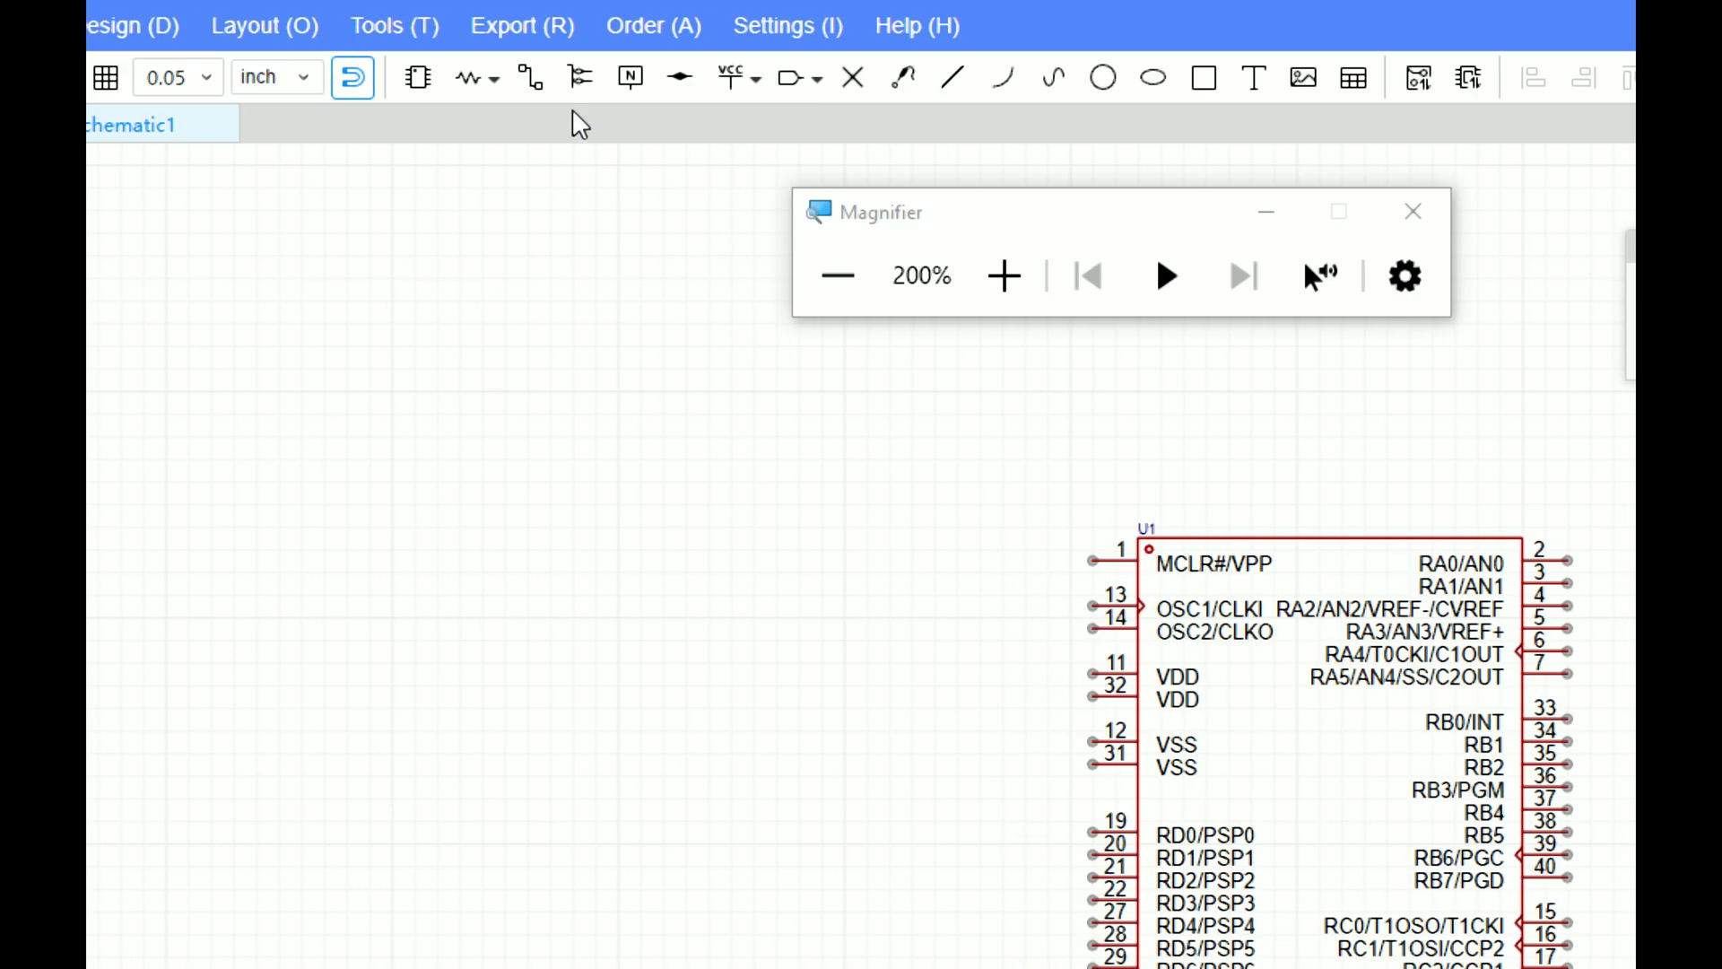
Step: Reopen the device library, clear the part search, filter the categories by header and choose Female Headers under Connectors
click(417, 78)
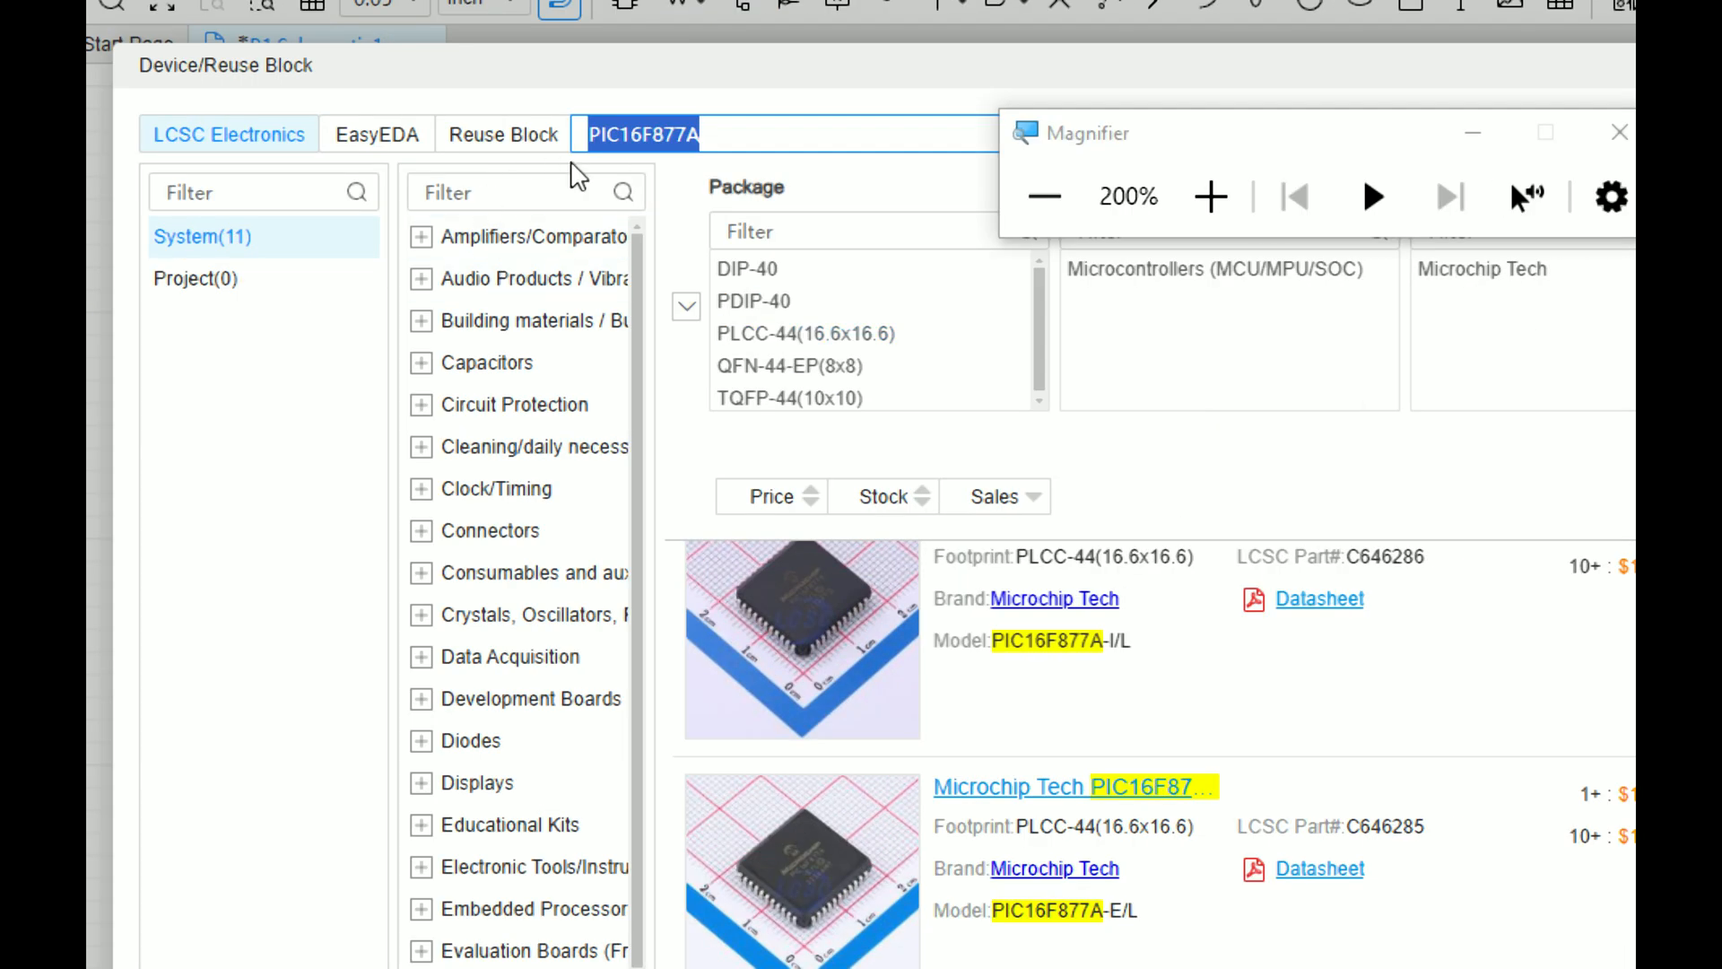
key(BackSpace)
click(844, 273)
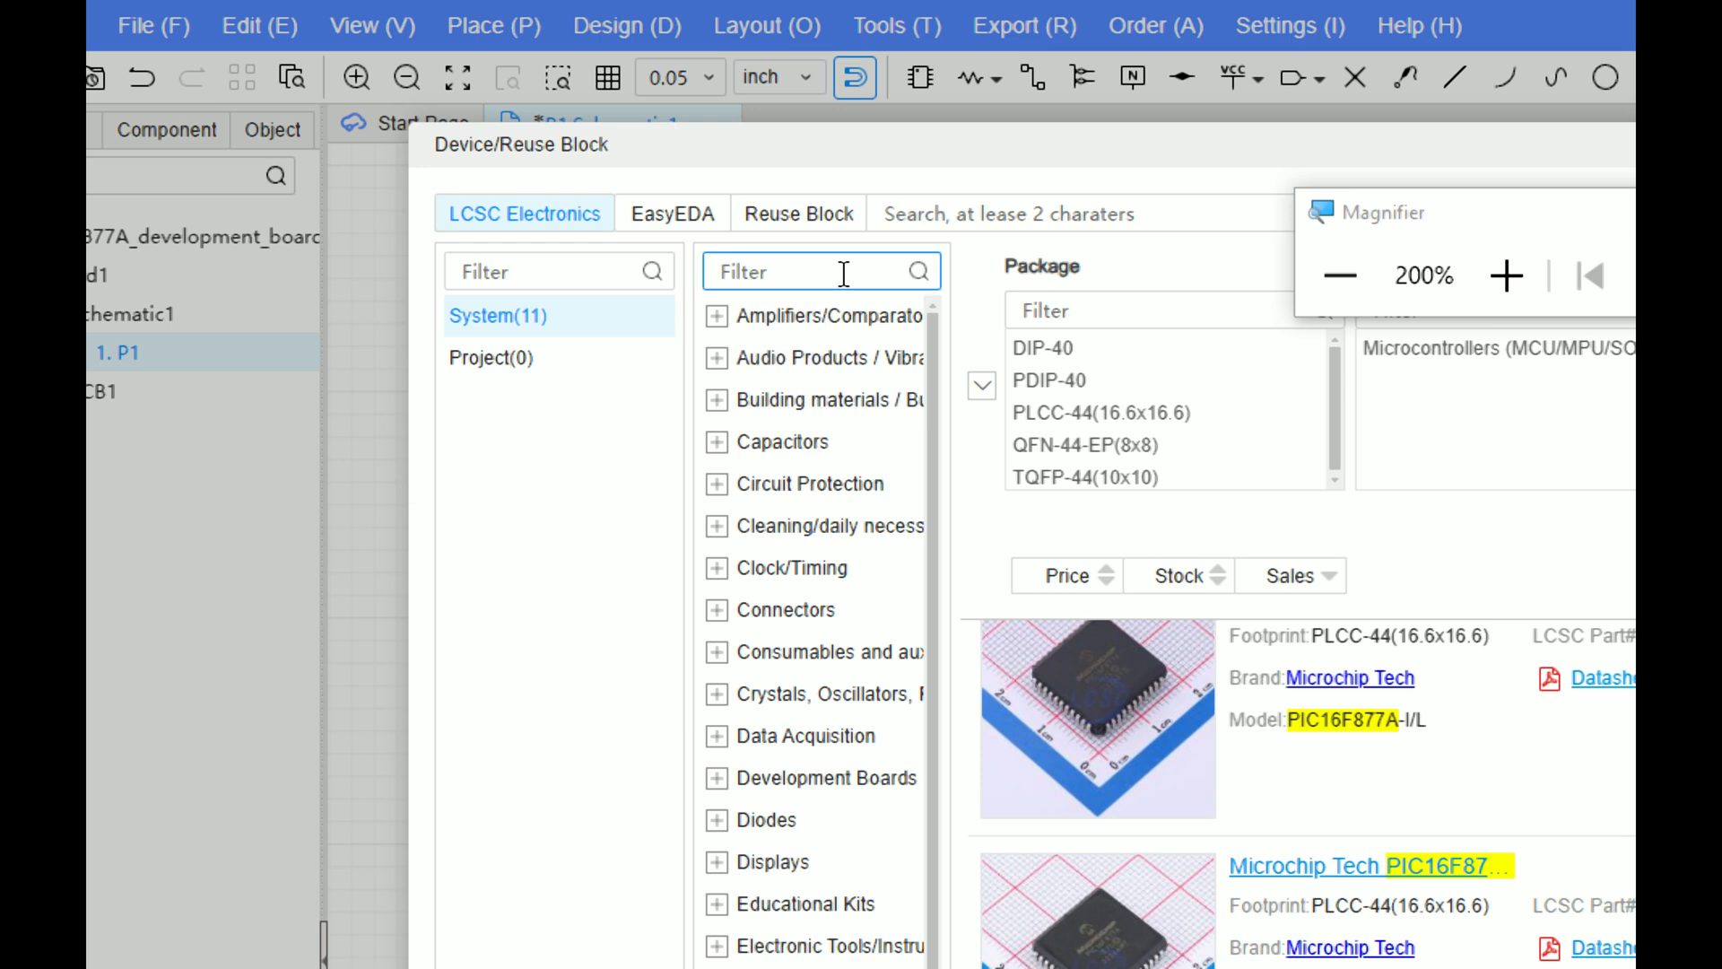
text(header)
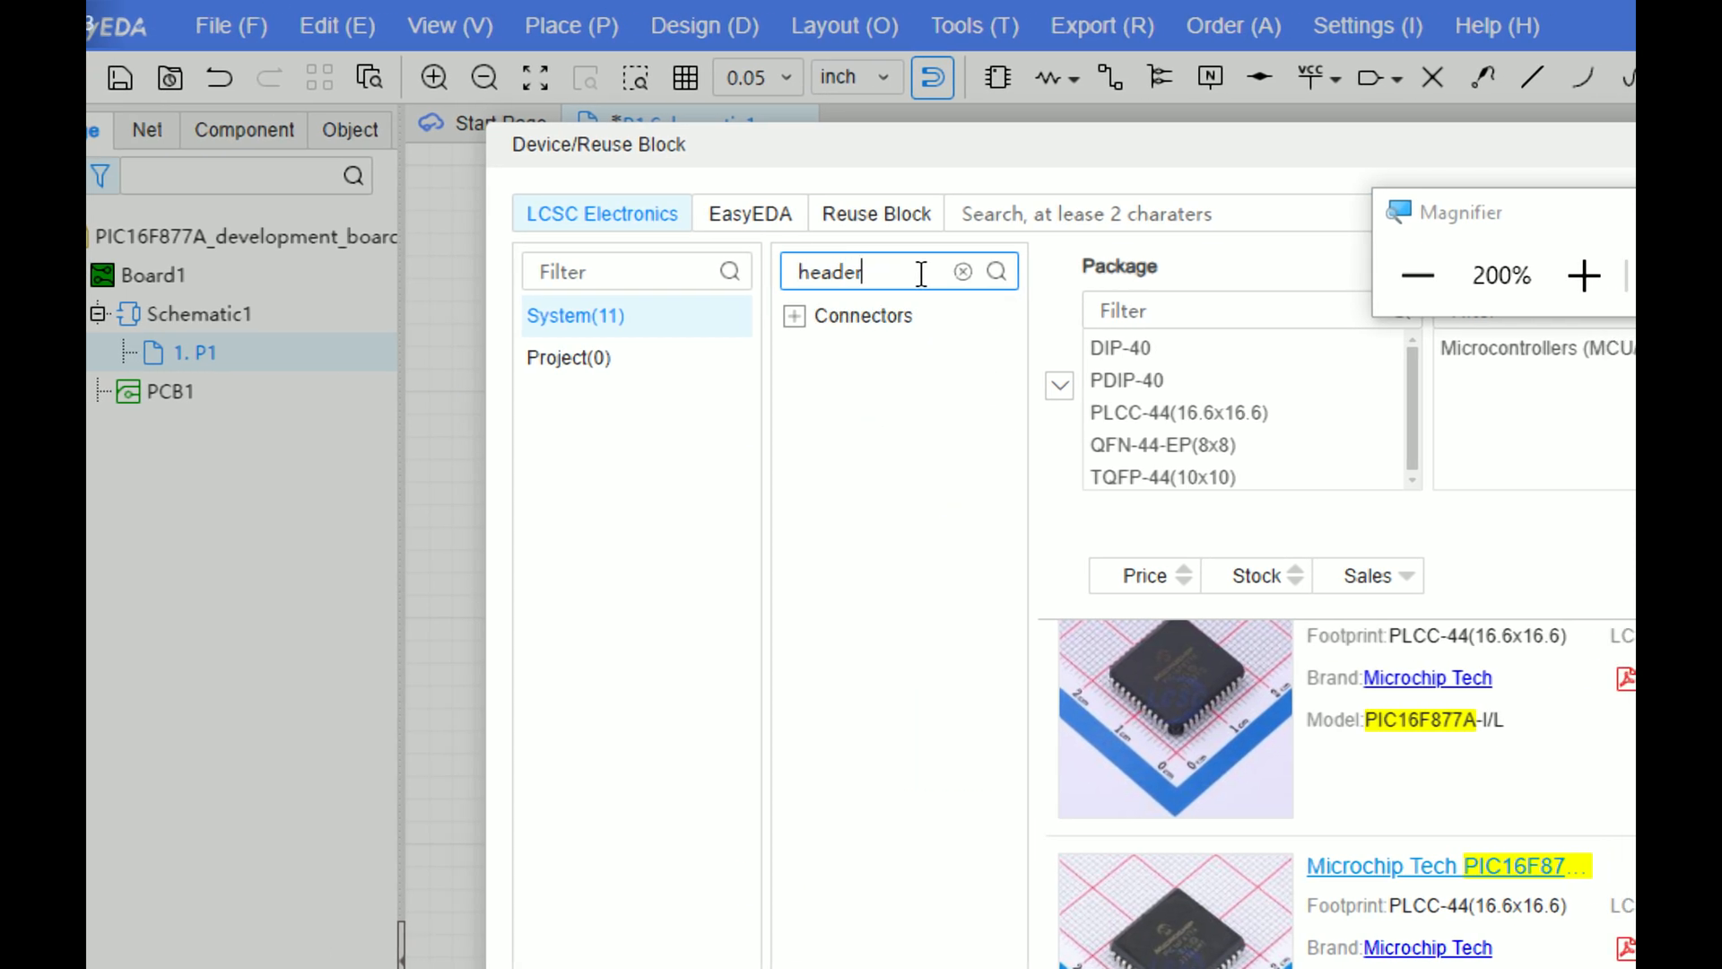
click(794, 316)
click(860, 358)
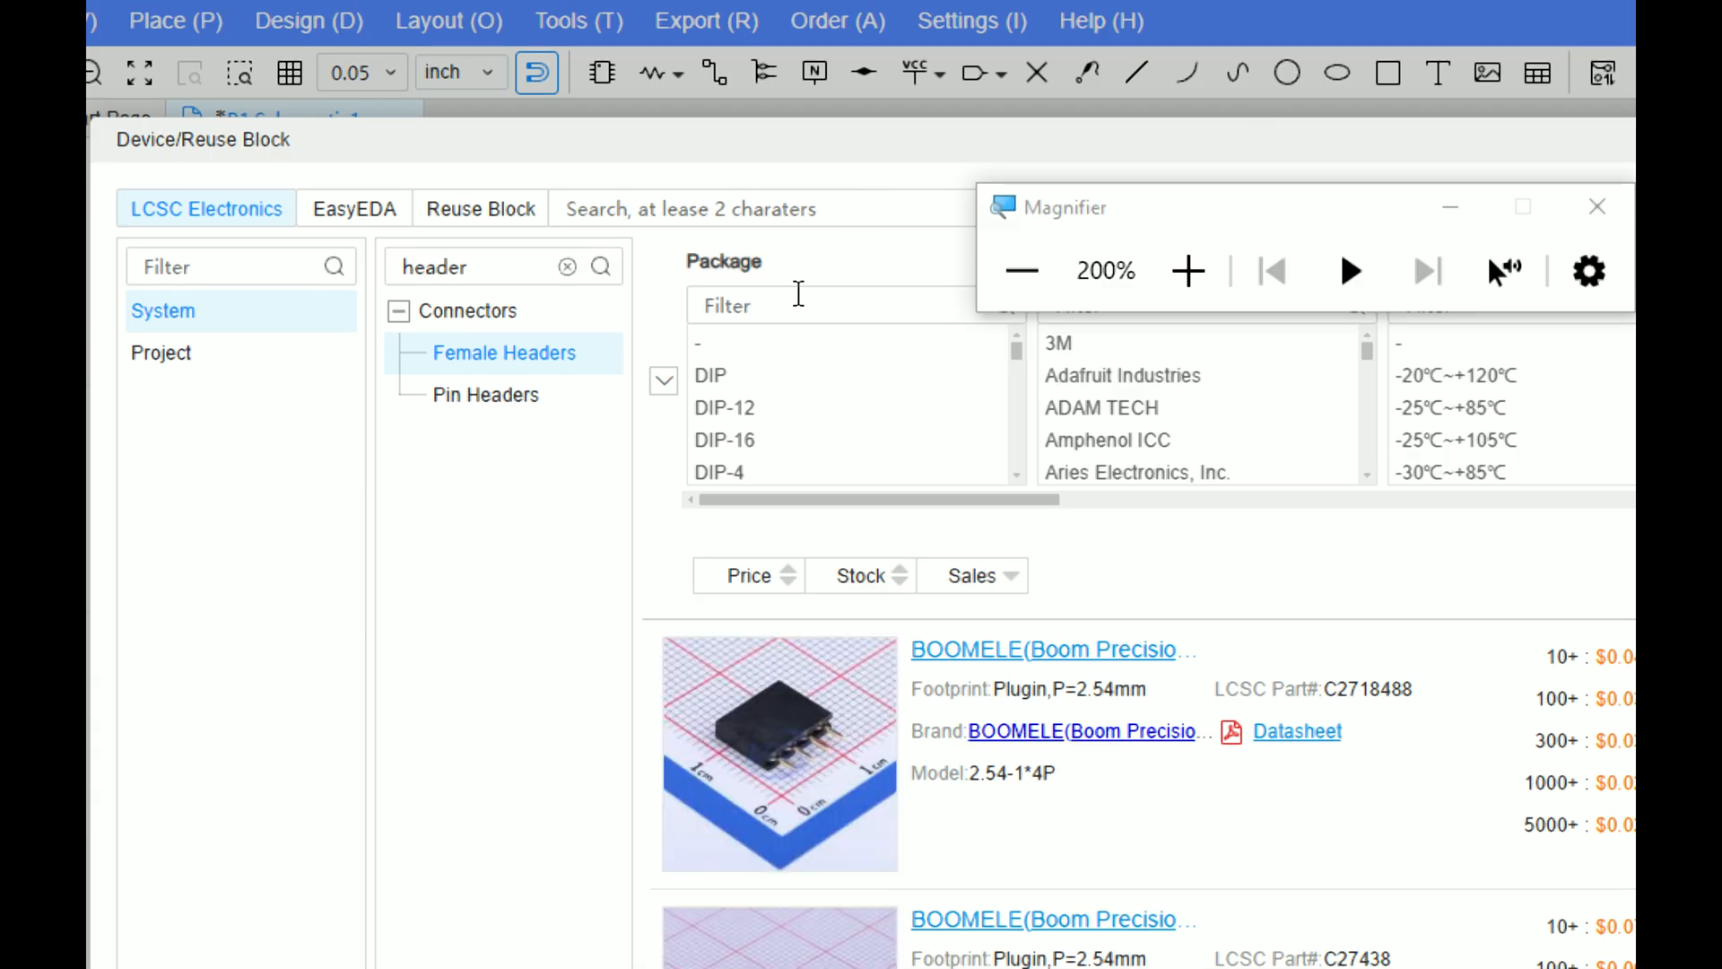
Step: Filter the female headers by the SIP-20 package and apply the filter
click(853, 77)
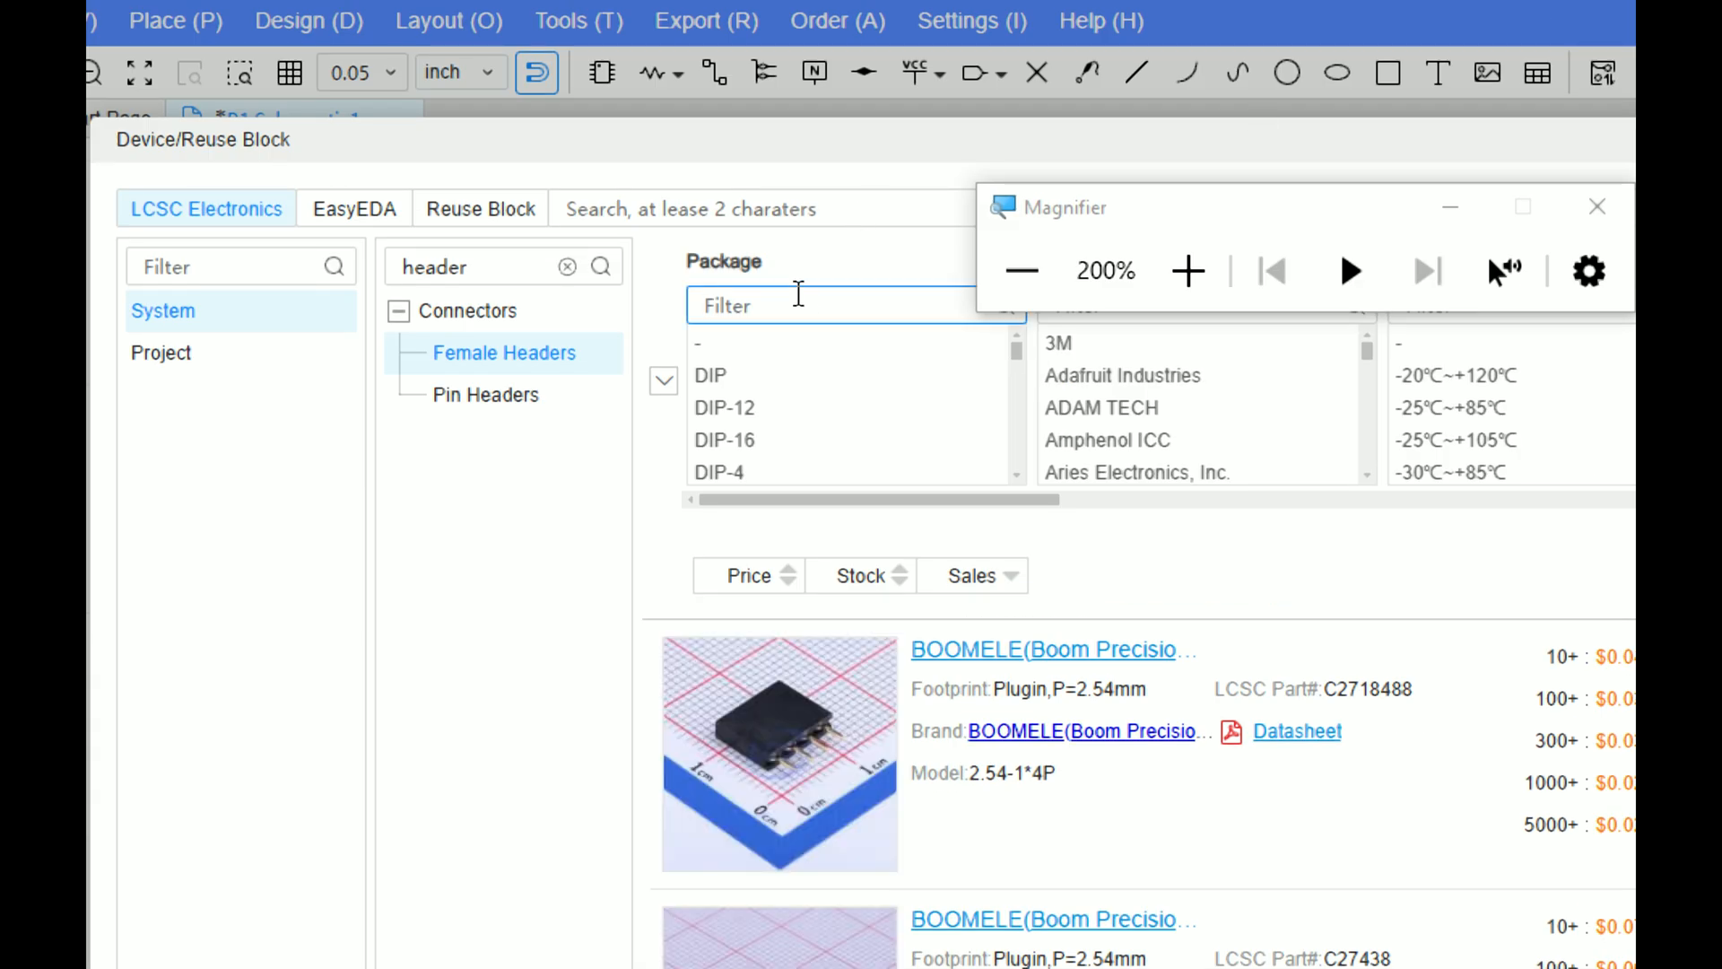
text(sip)
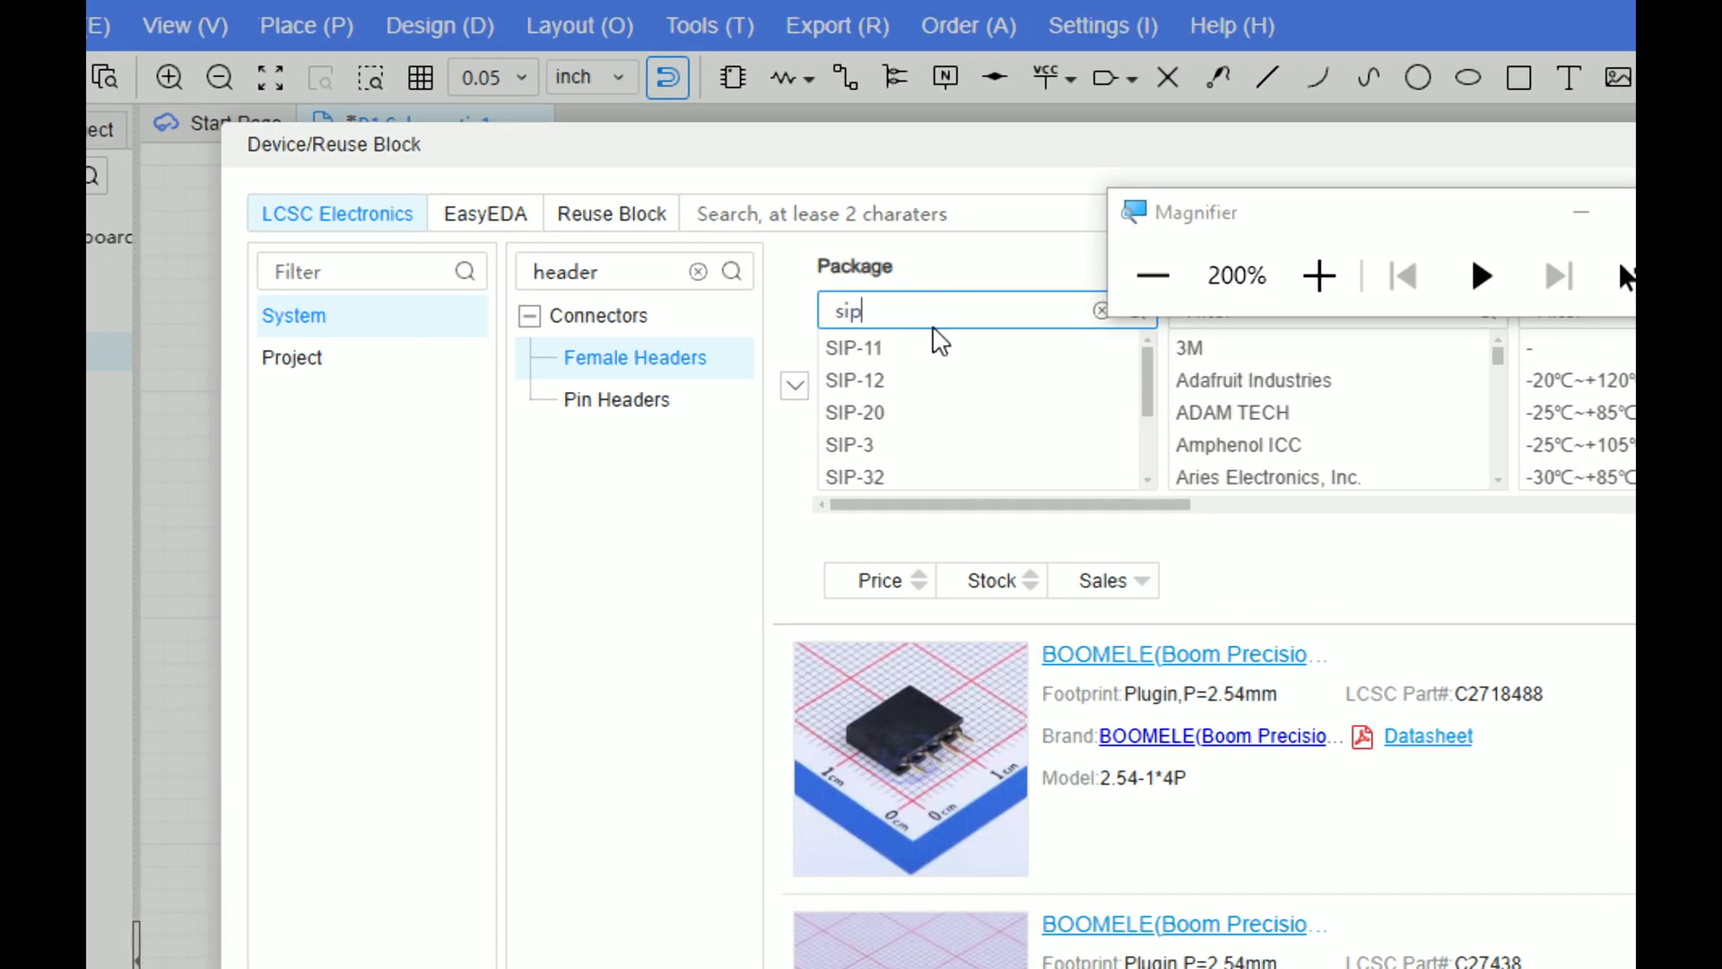
click(857, 414)
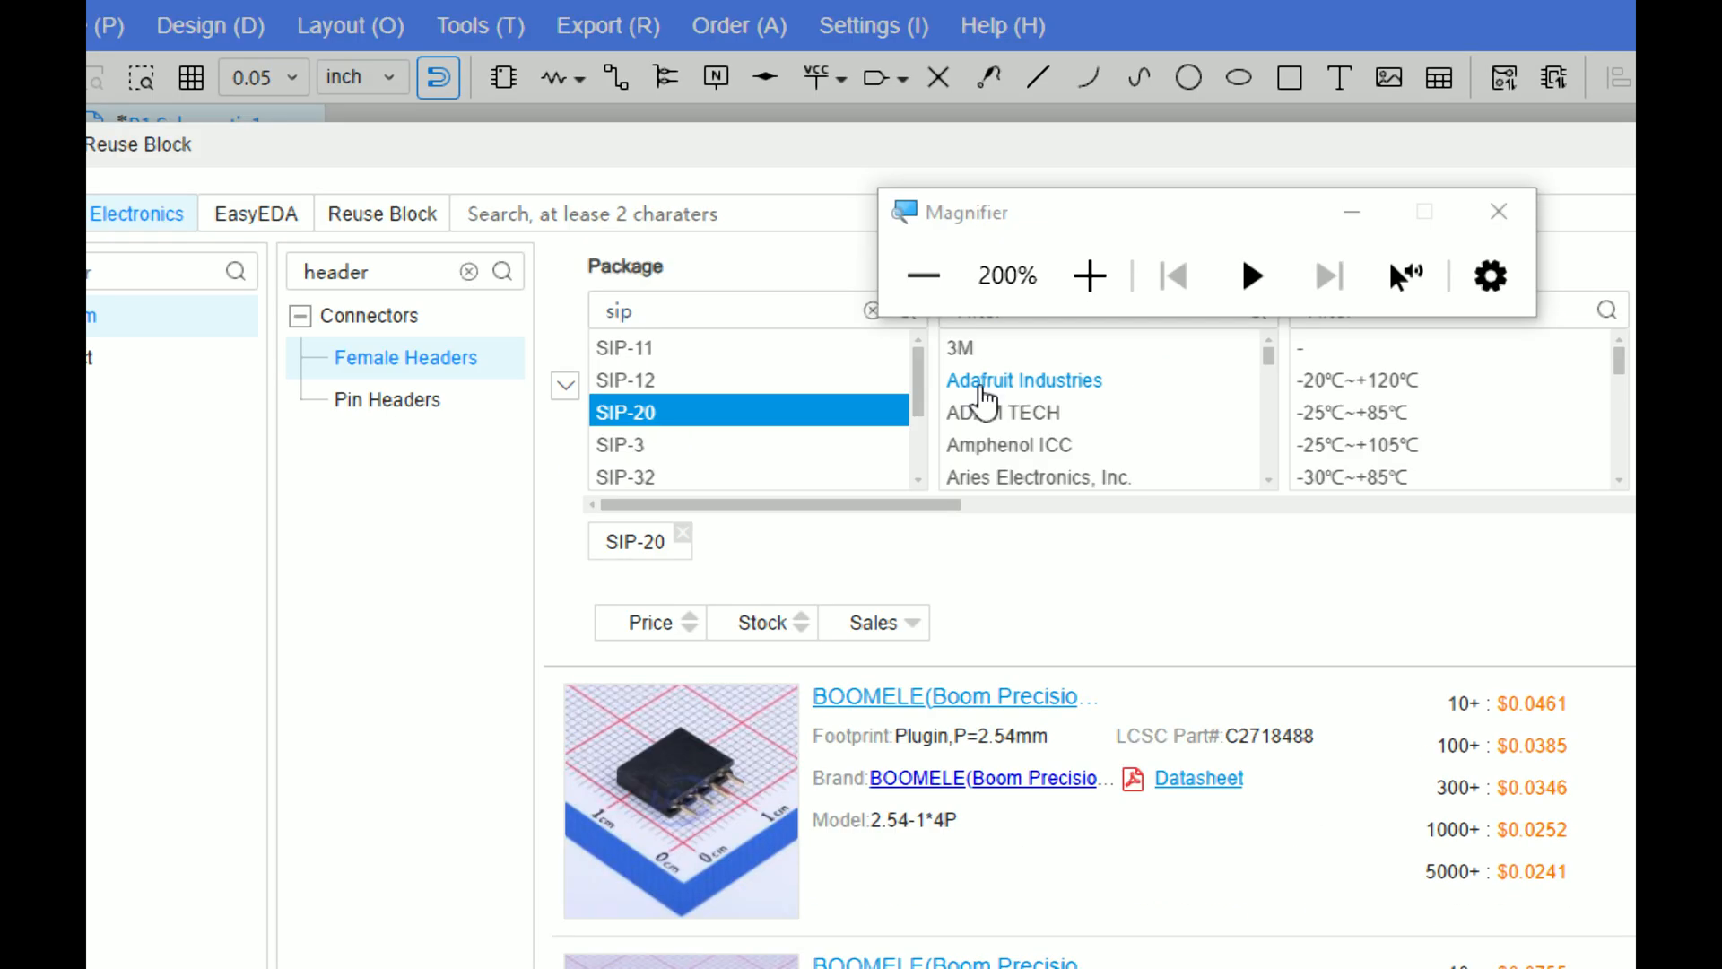
click(1457, 555)
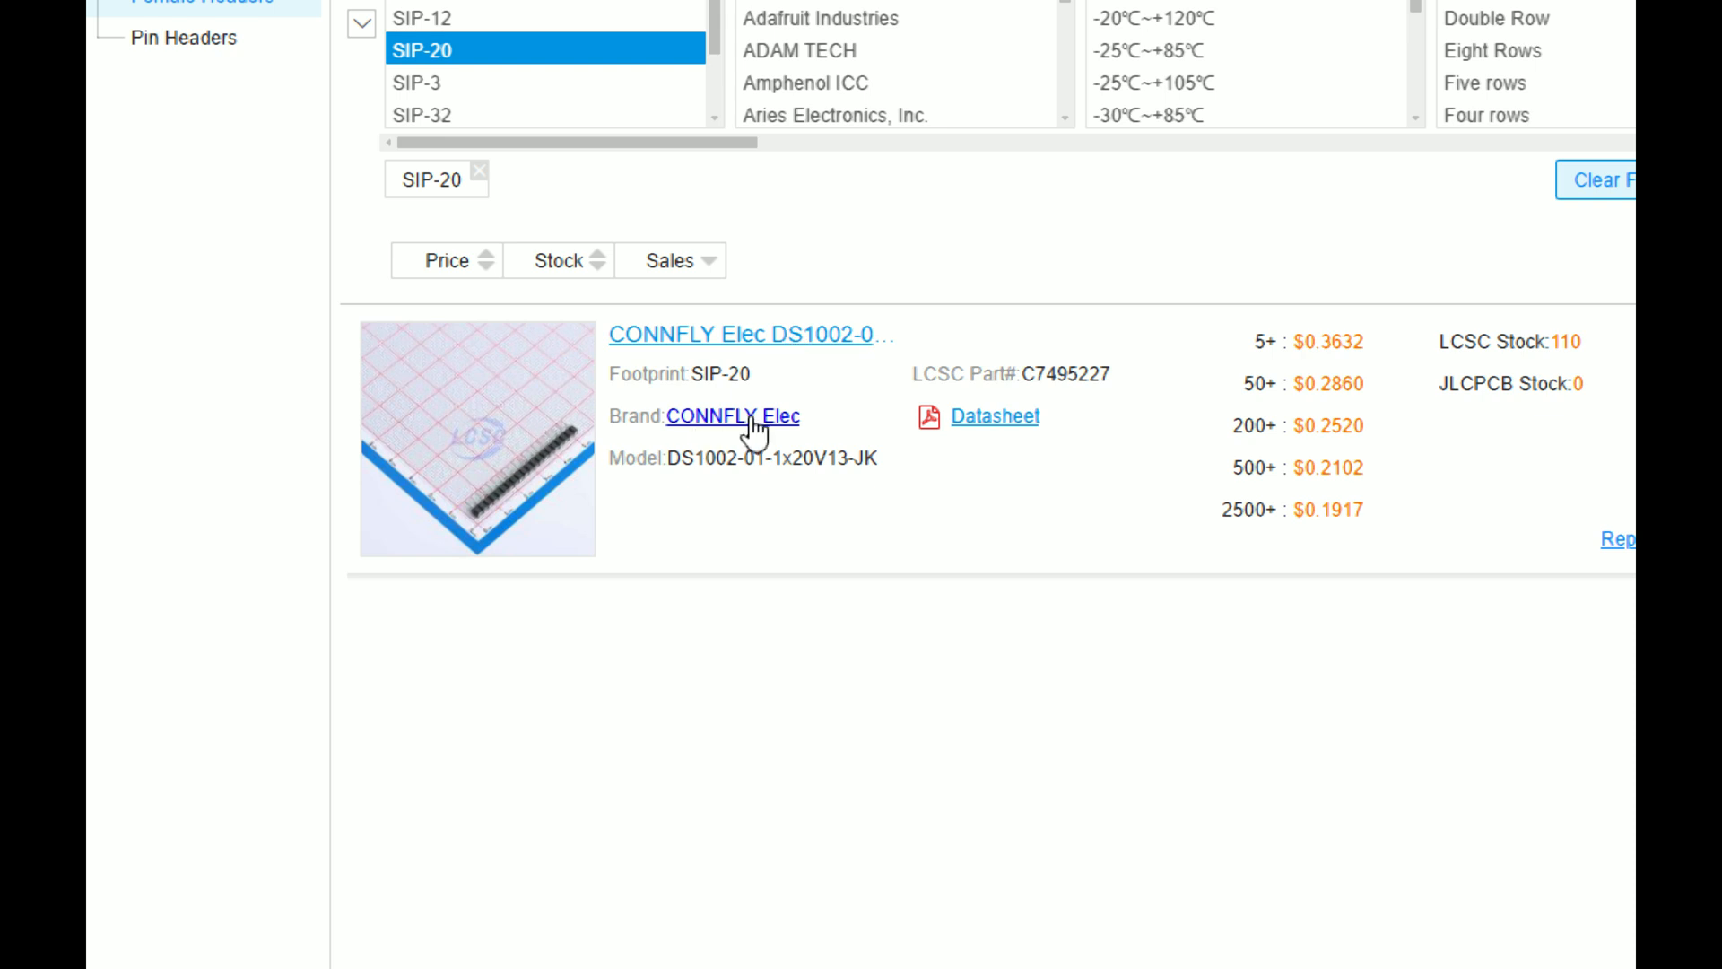
Step: Open the LCSC product page of the CONNFLY DS1002-01-1x20V13-JK header and review its specifications and related resources
click(994, 419)
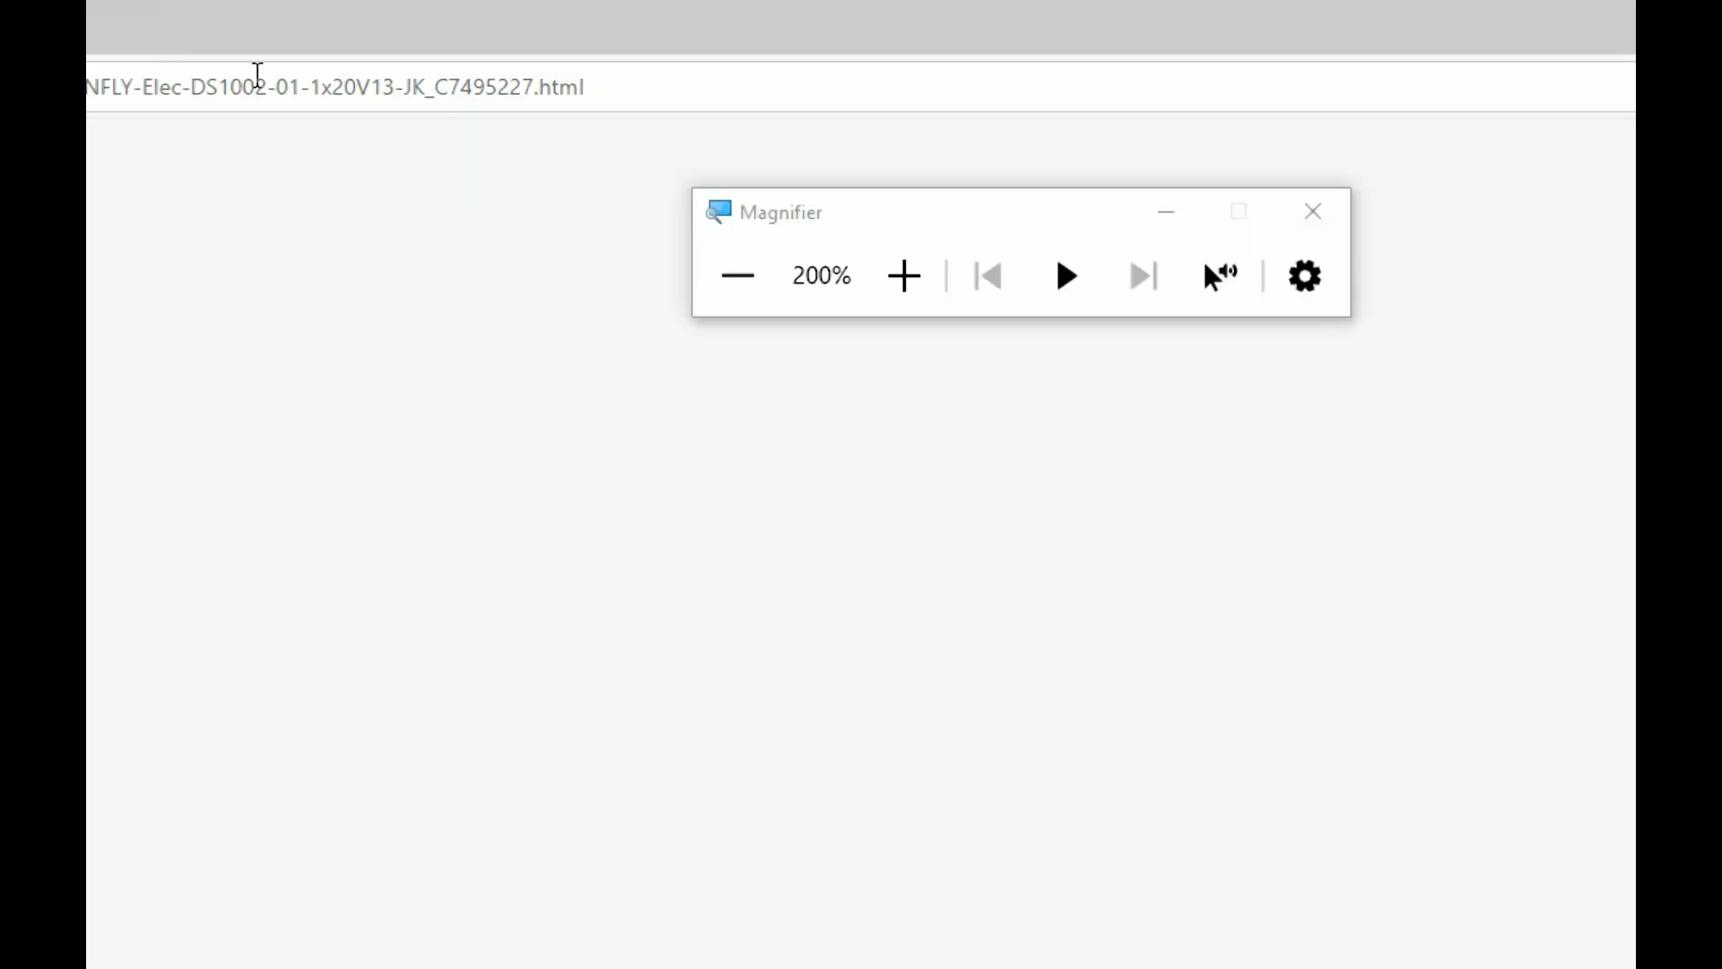
click(739, 275)
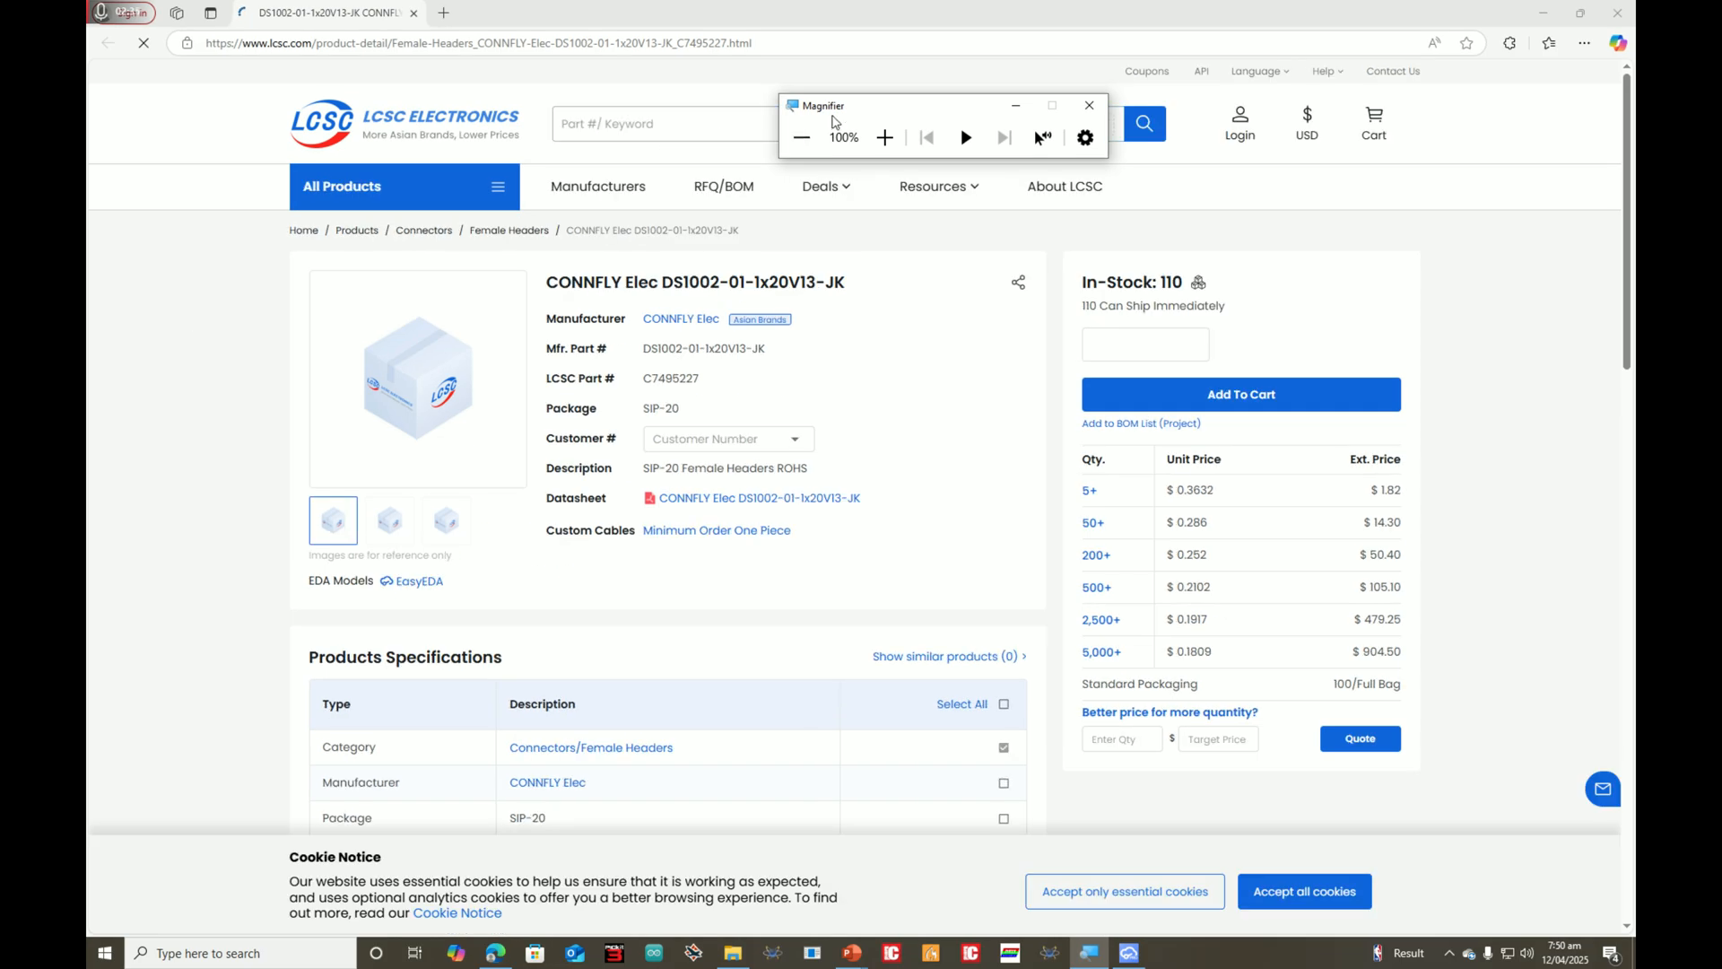
click(884, 137)
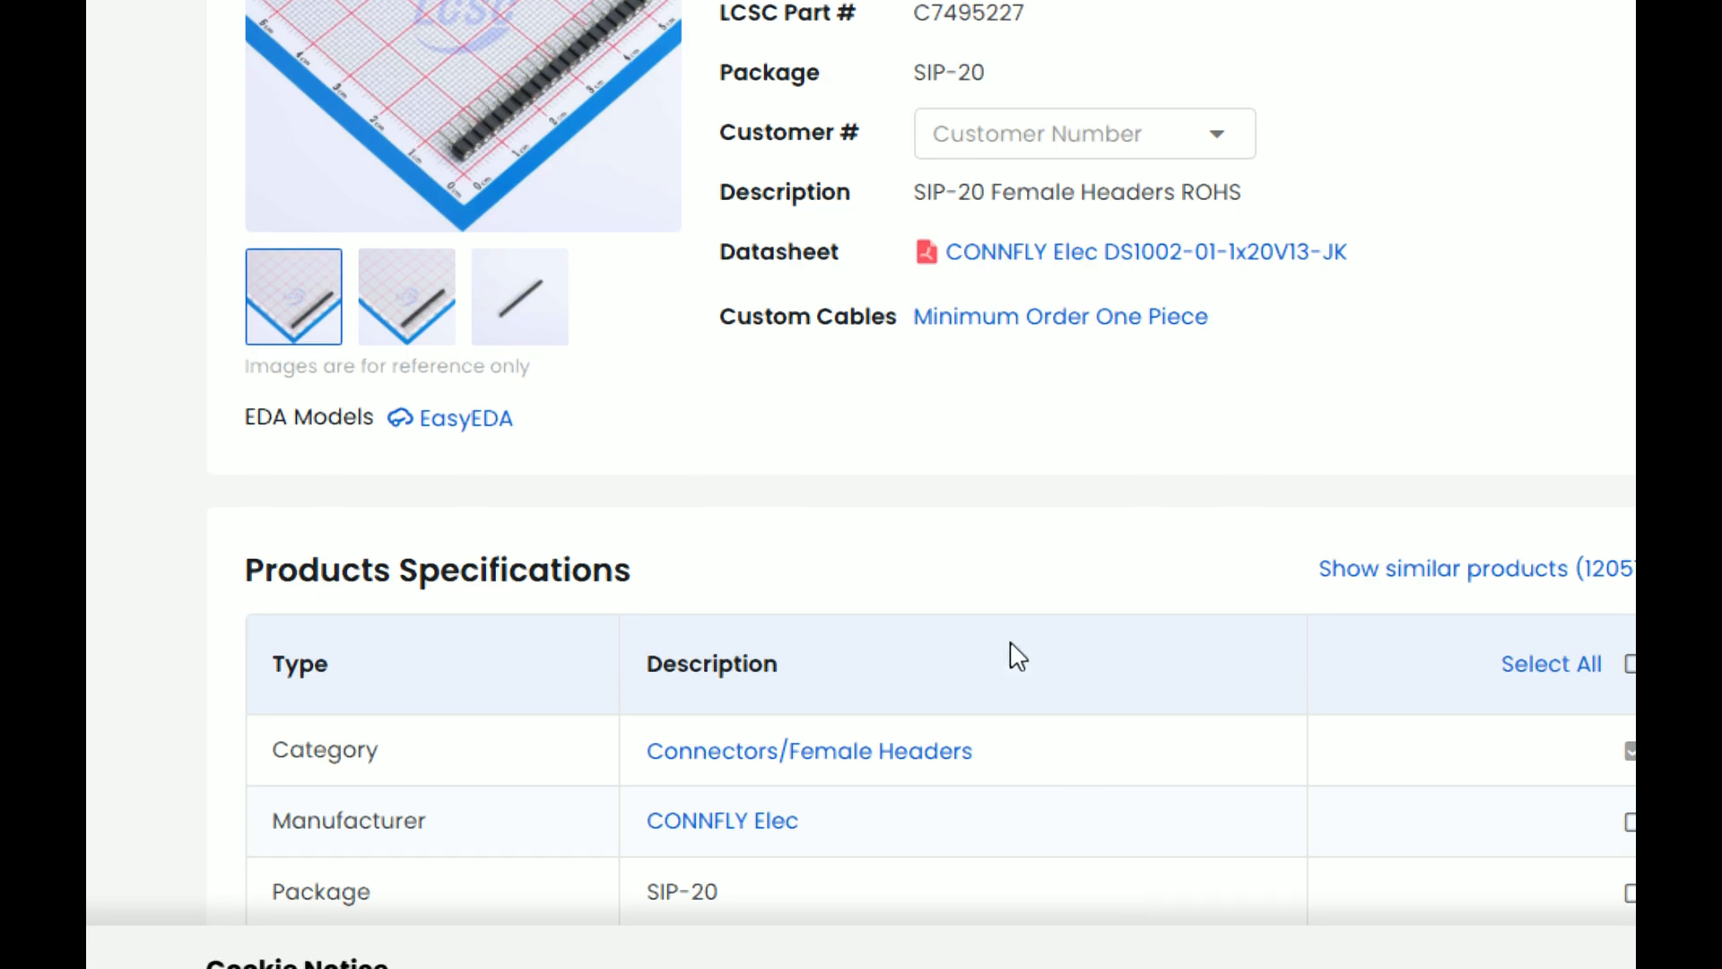
mouse_move(492, 467)
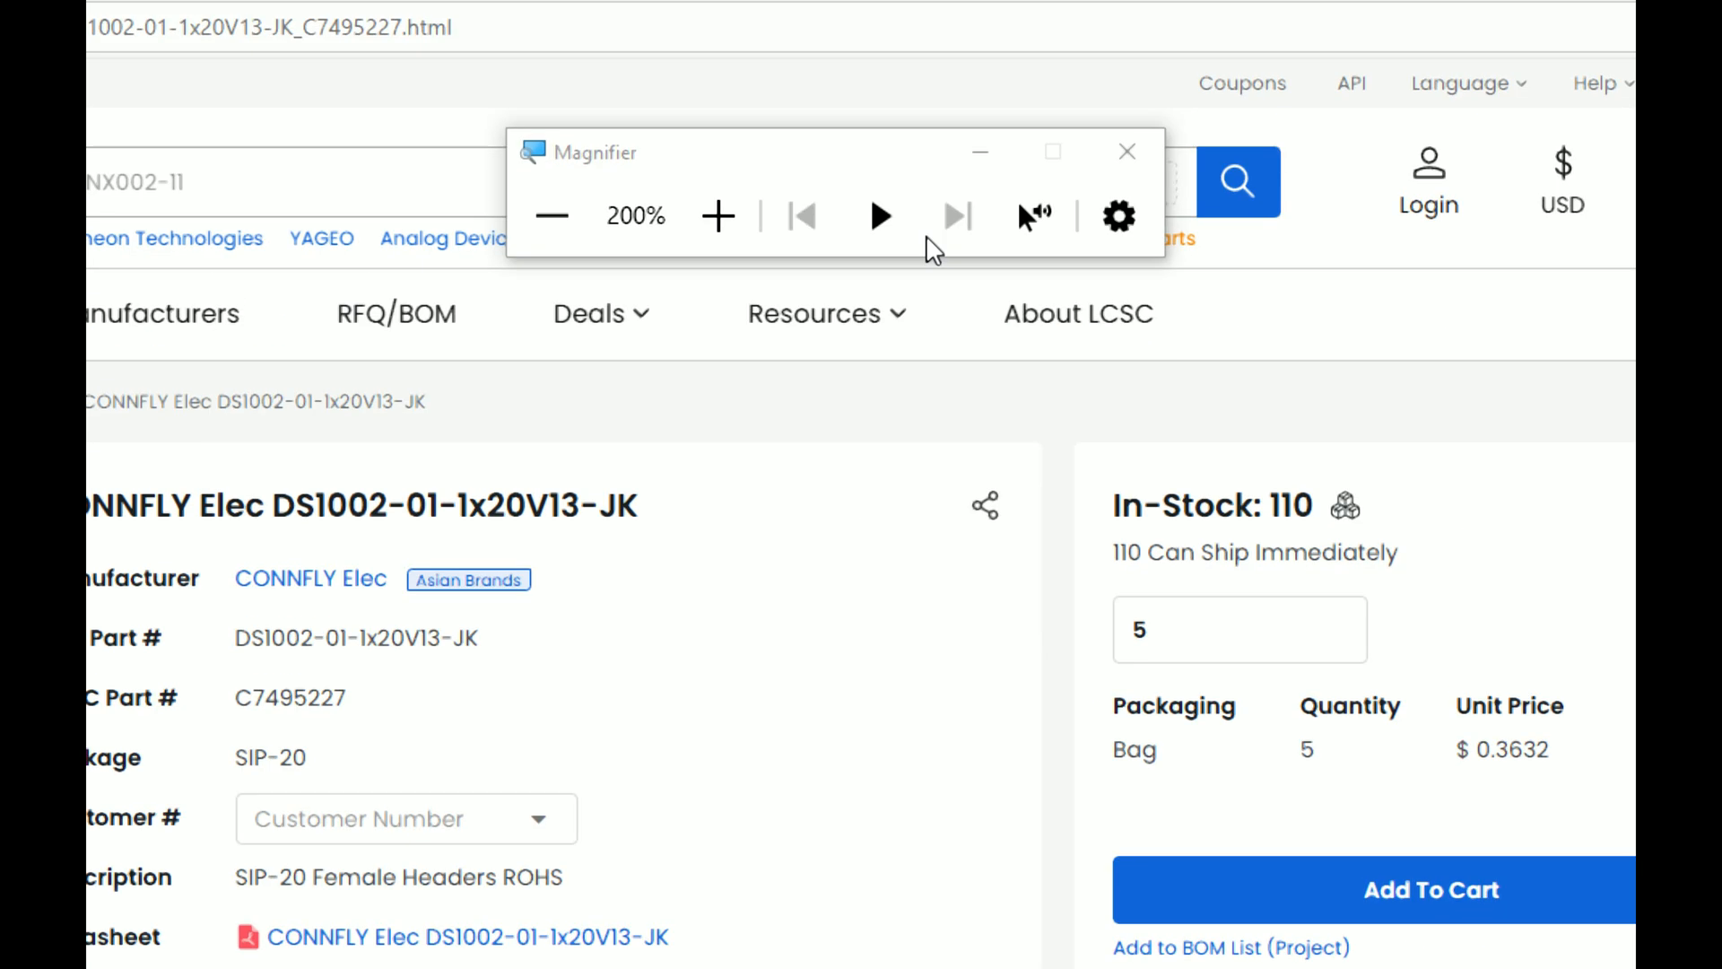
click(549, 217)
scroll(695, 586, down, 5)
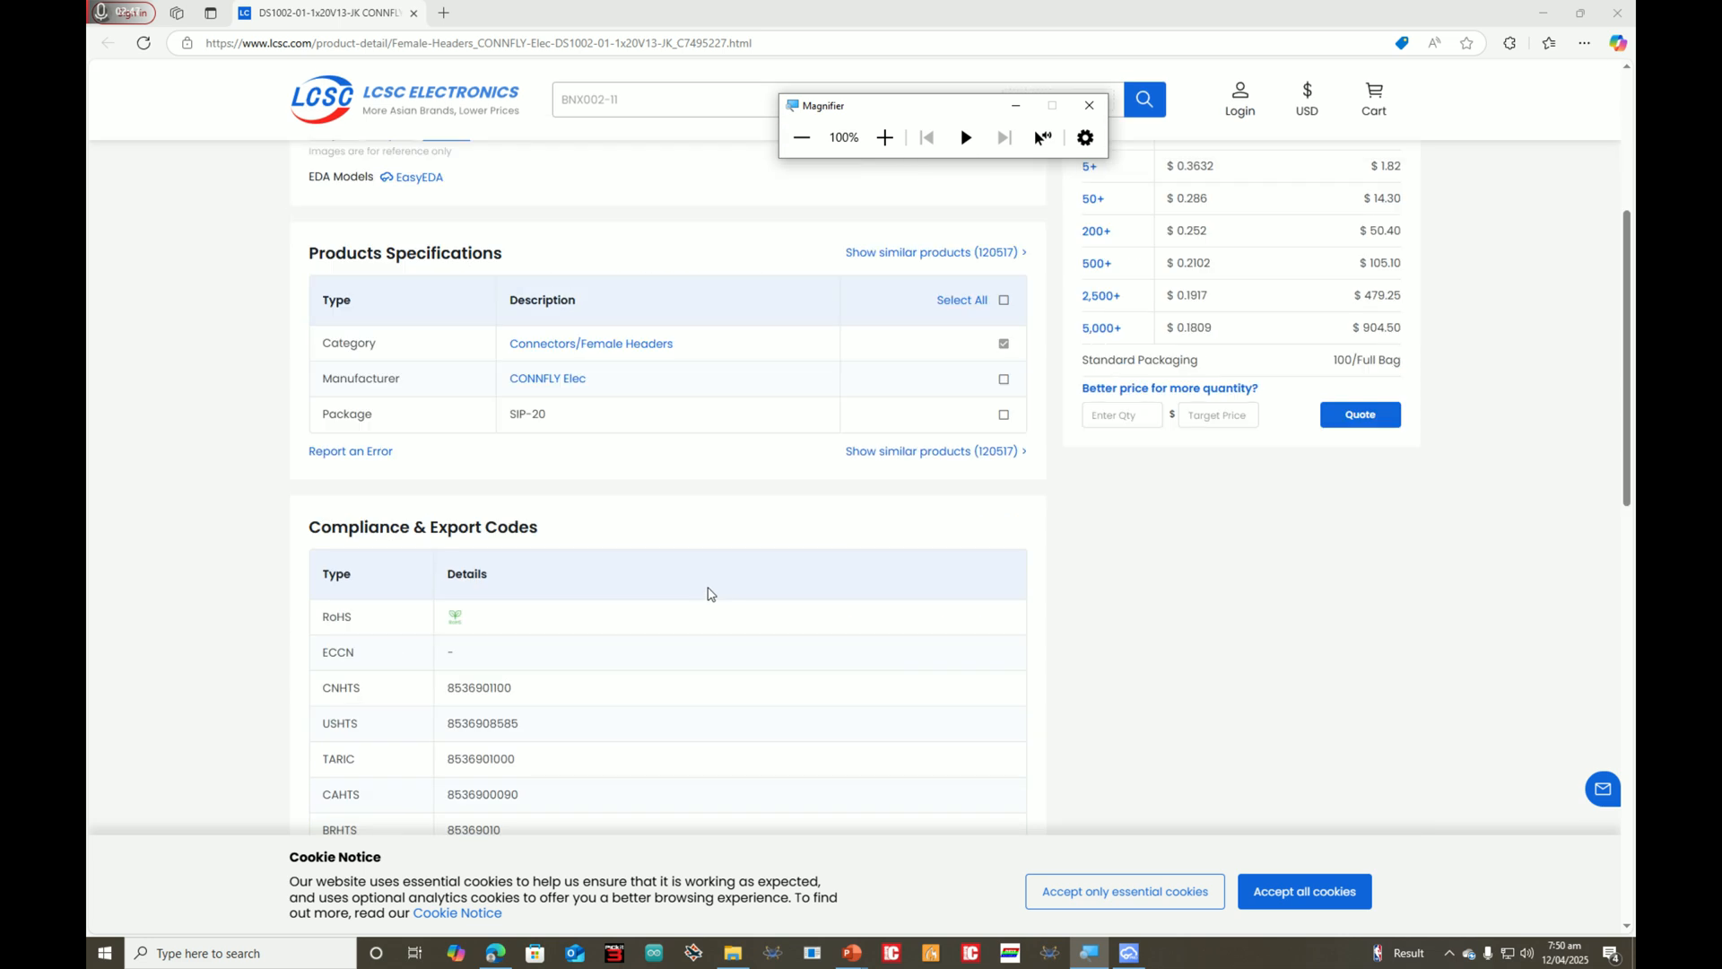
scroll(695, 586, down, 7)
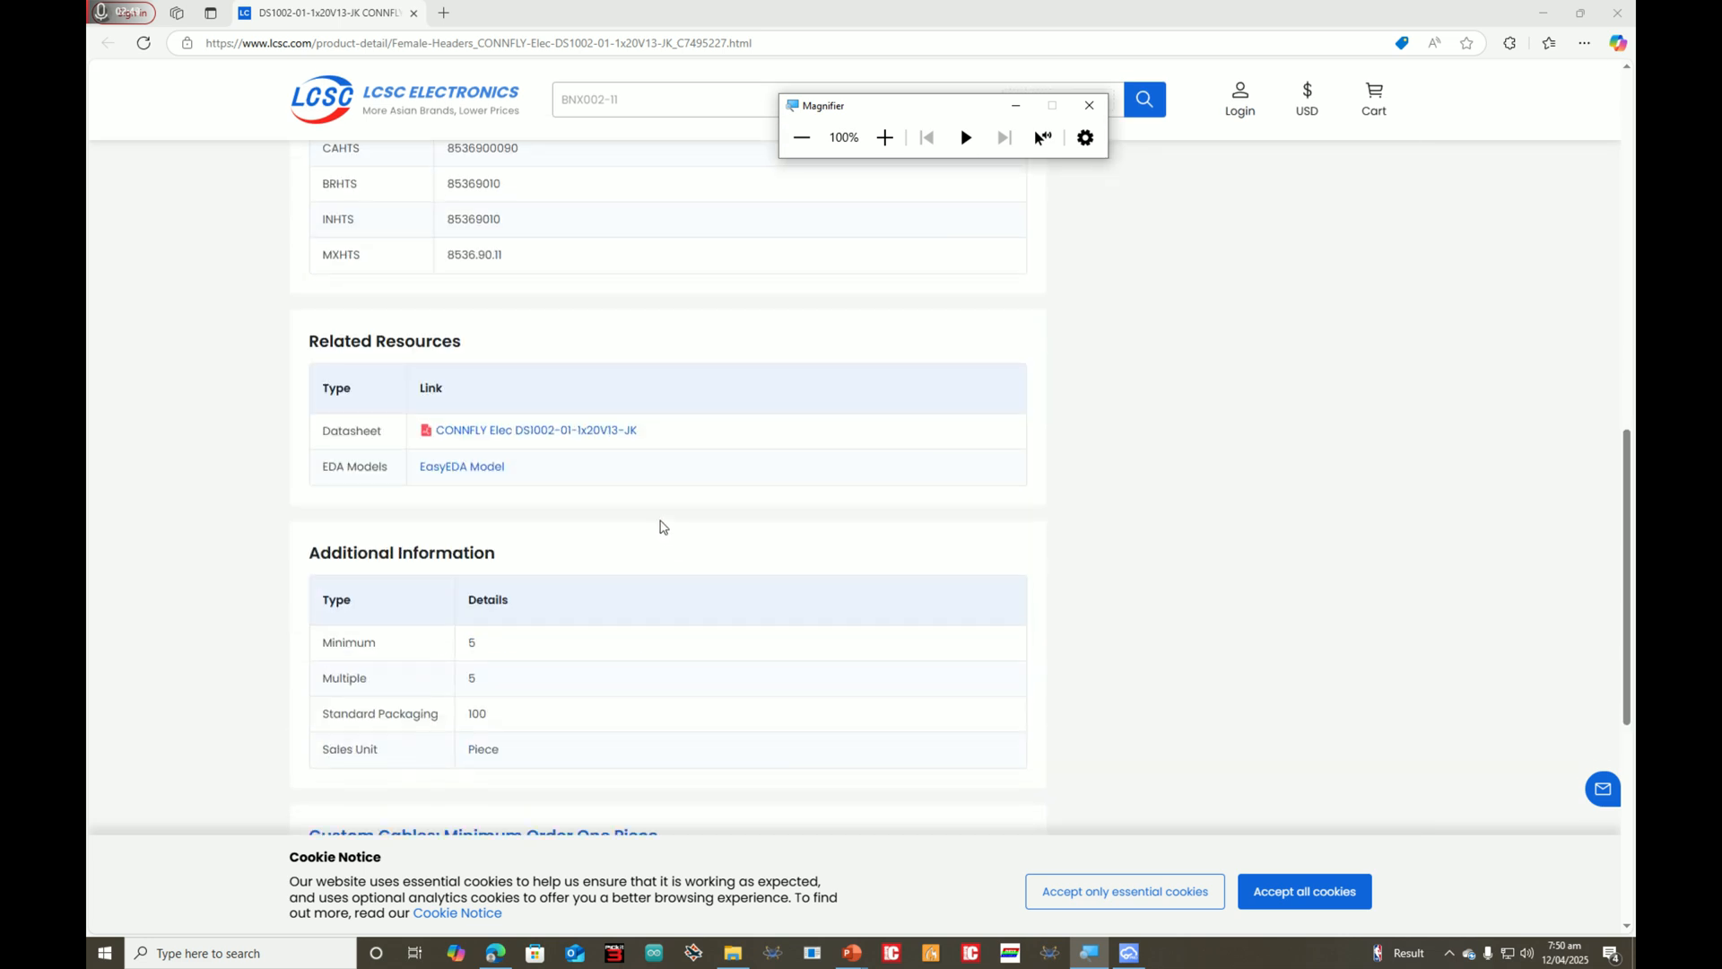
Step: Open the DS1002-01-1x20V13-JK datasheet to examine its drawings, and switch back to the EasyEDA Pro device library
click(597, 431)
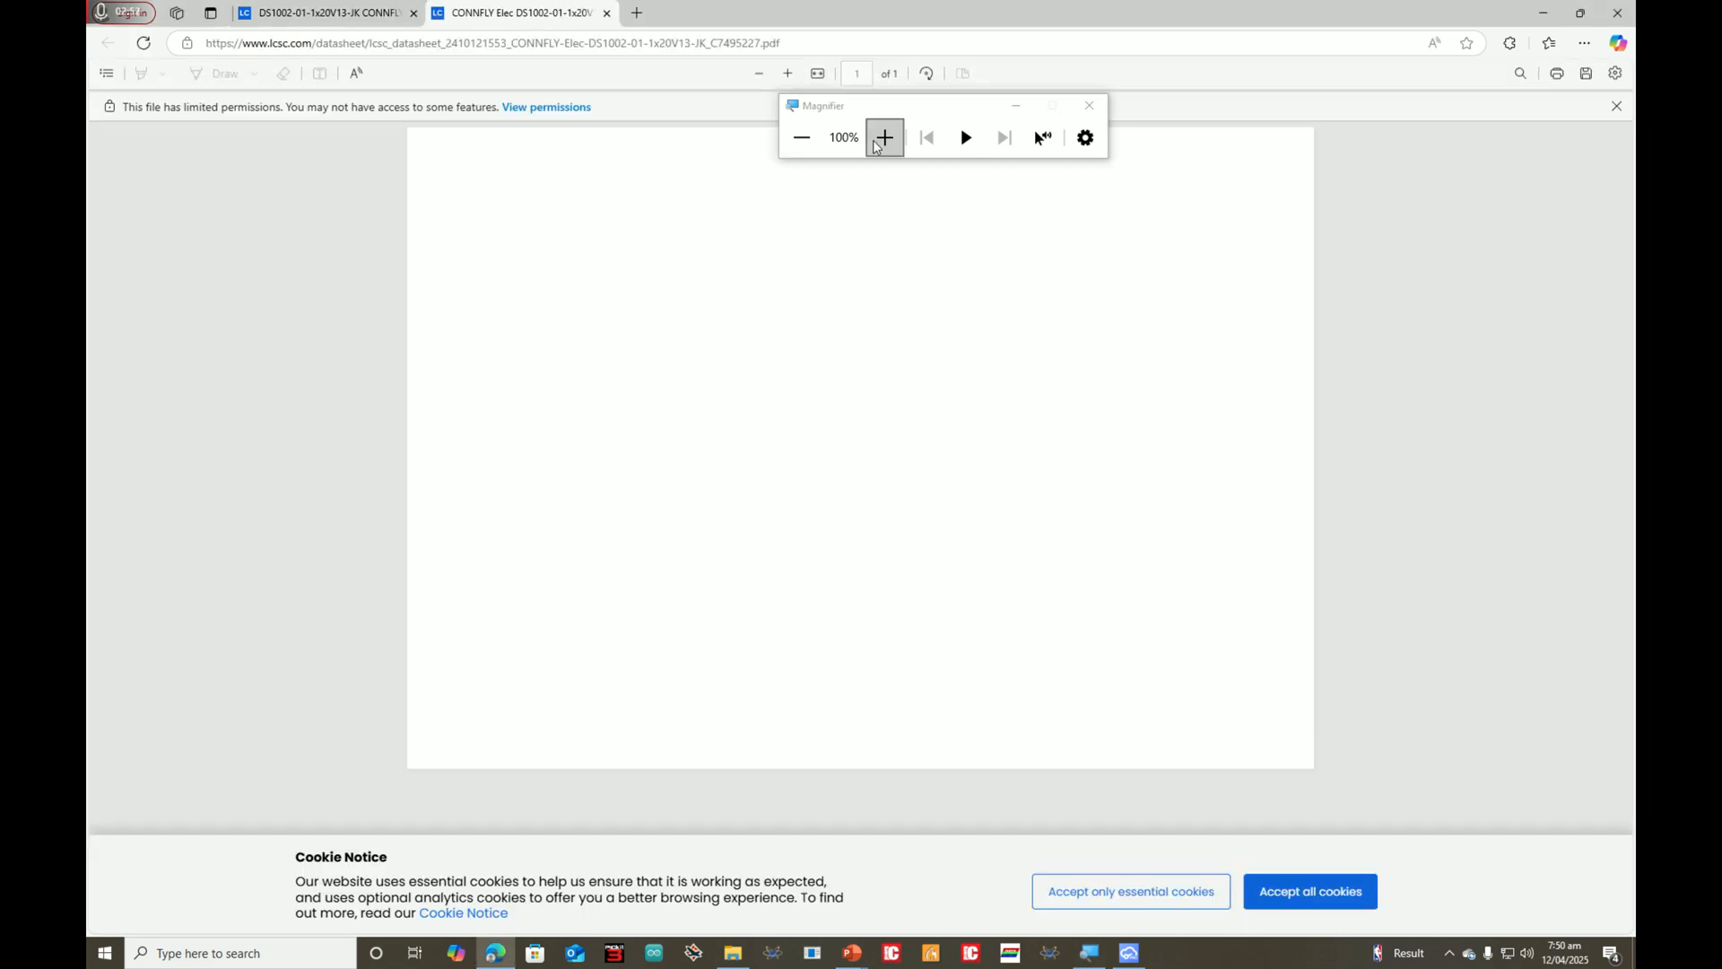
click(885, 138)
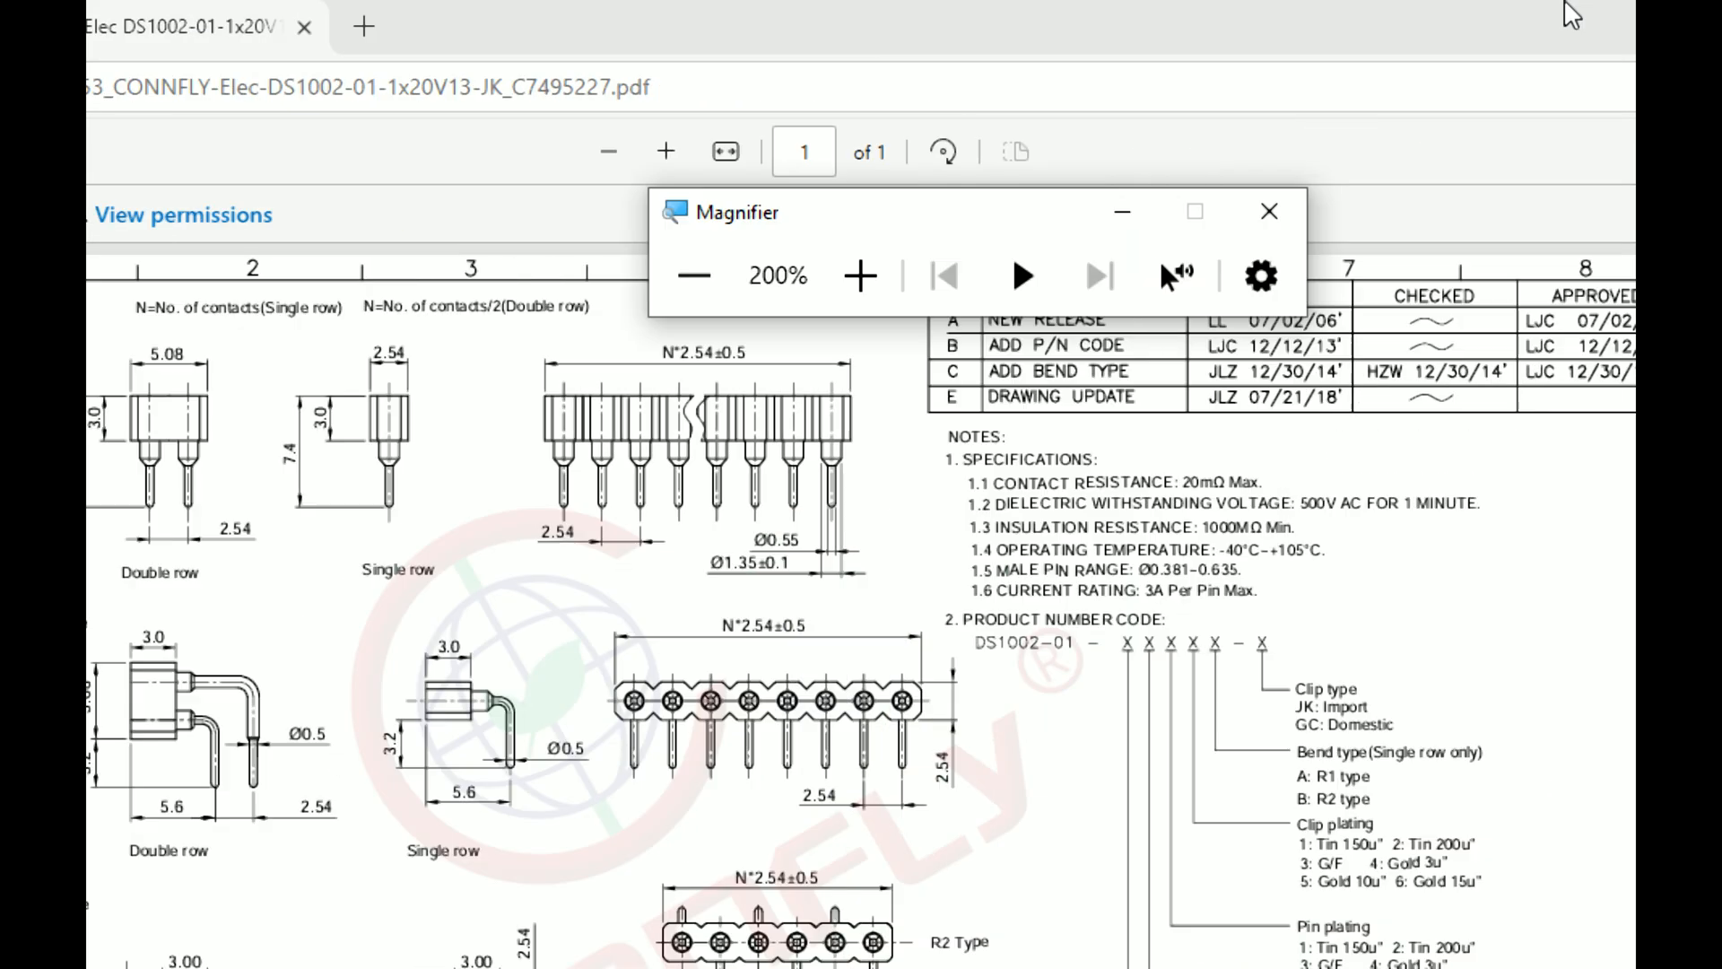
click(693, 276)
click(1546, 10)
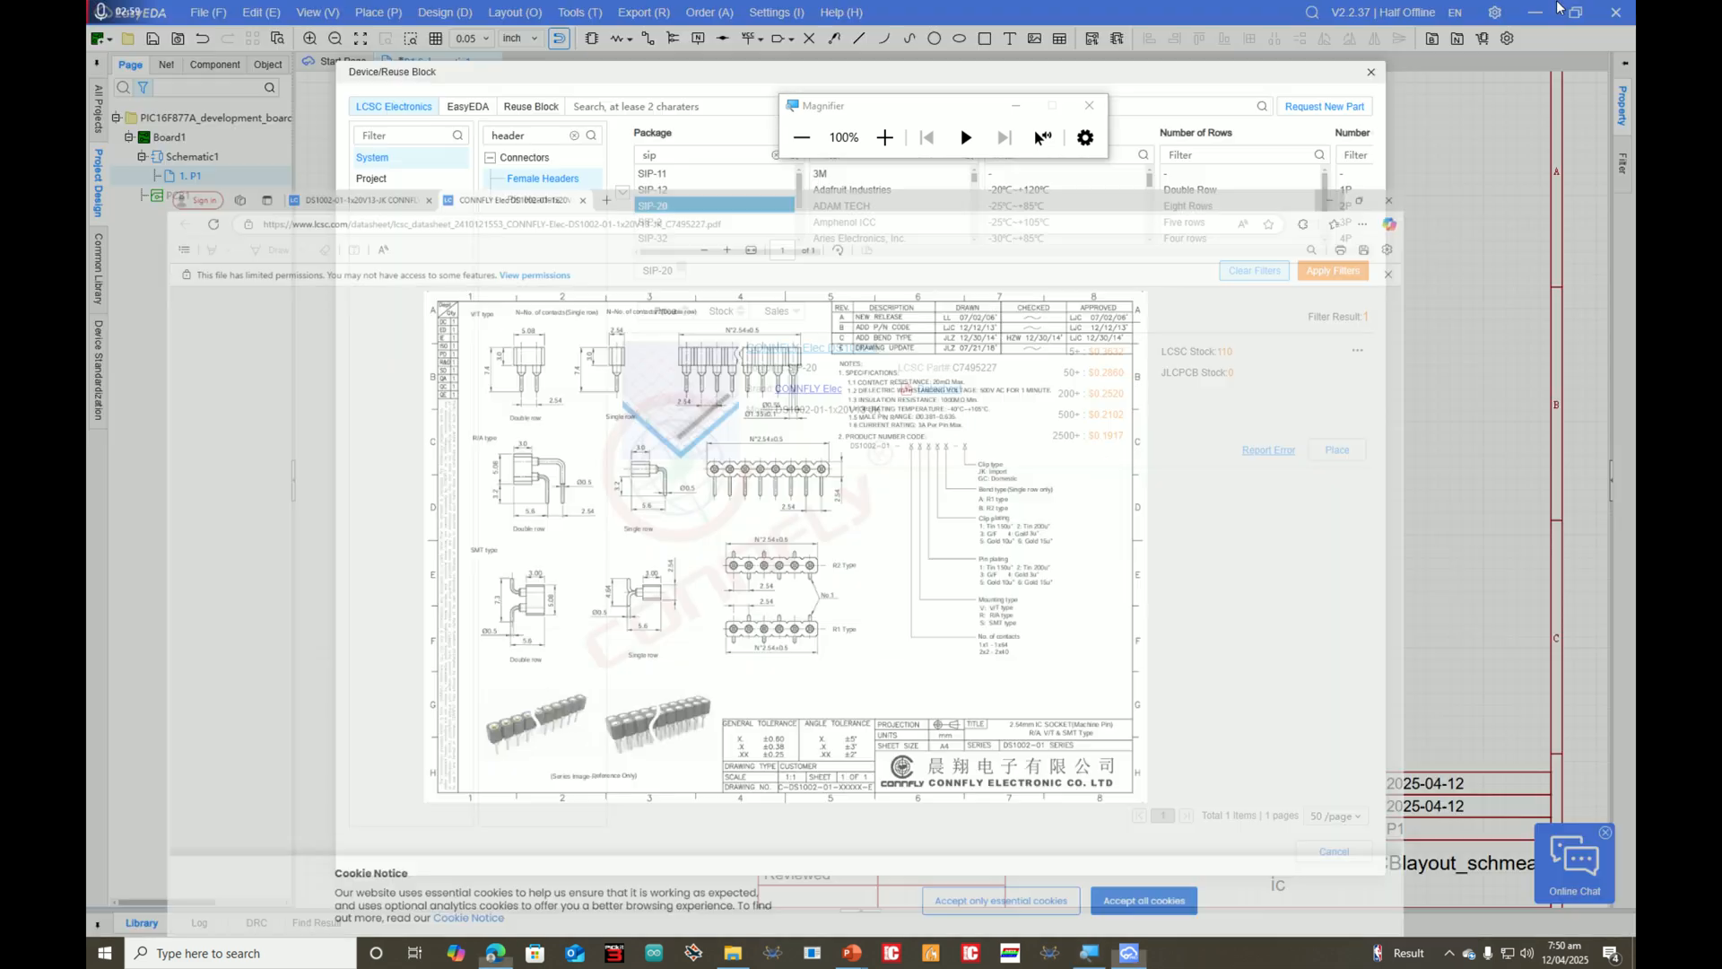
click(884, 142)
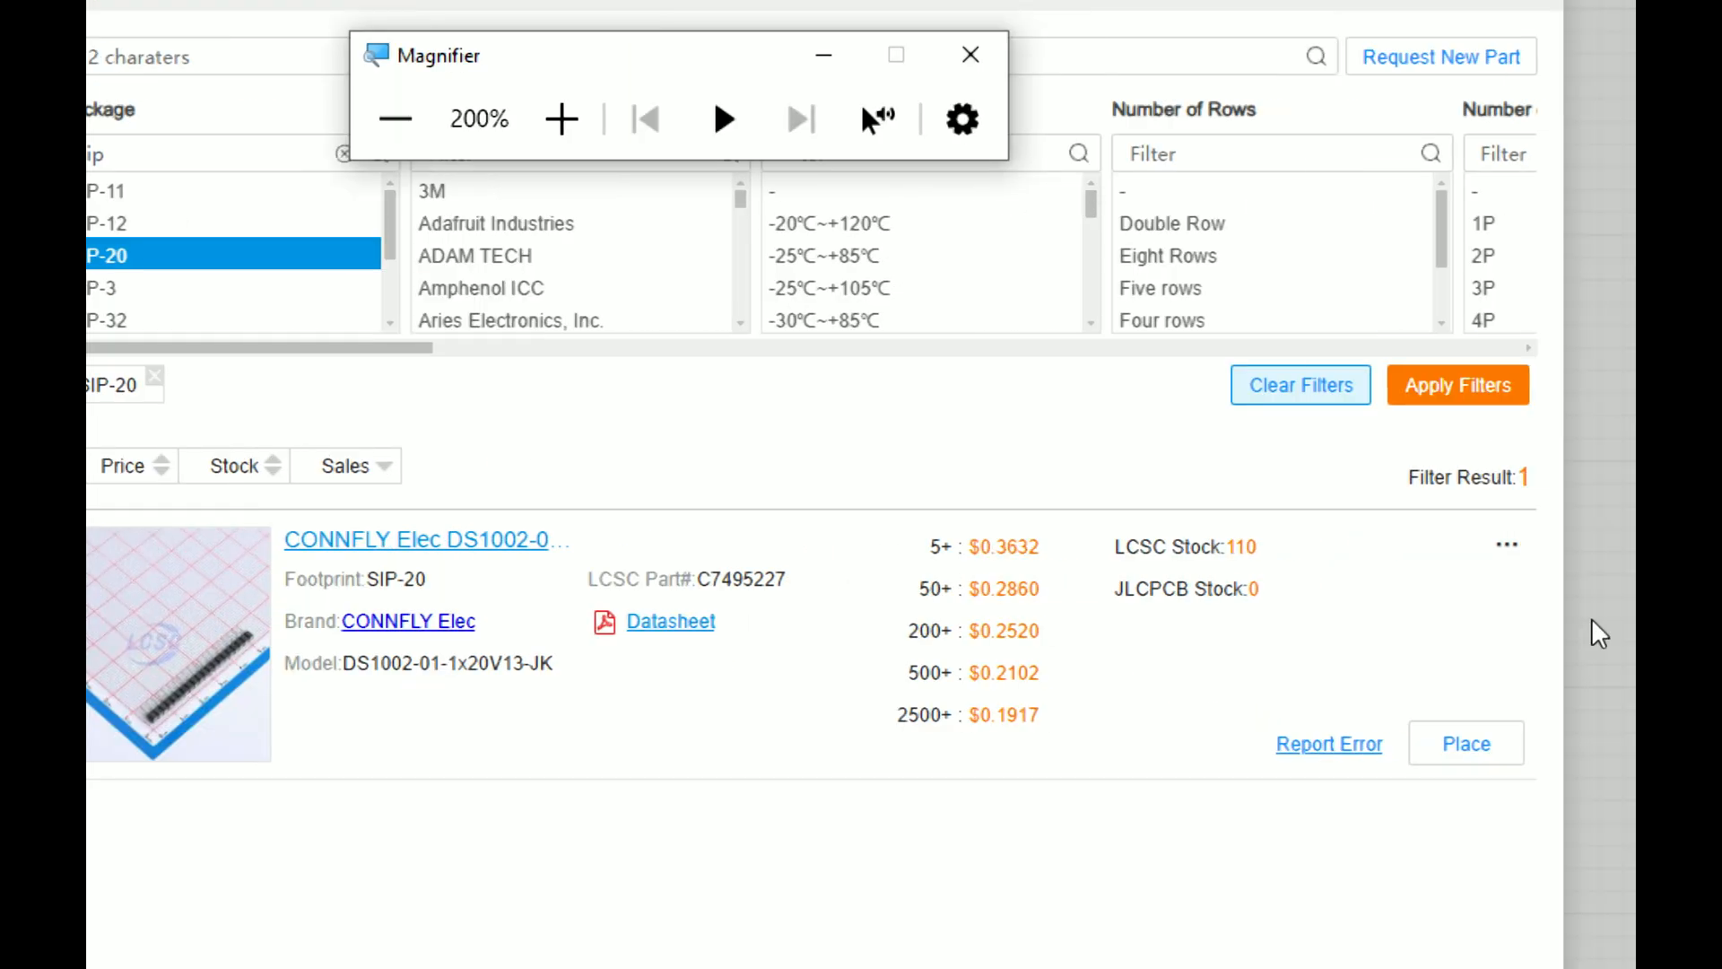
Step: Place two DS1002-01-1x20V13-JK 20-pin headers in the schematic, one on each side of the PIC16F877A
click(1448, 752)
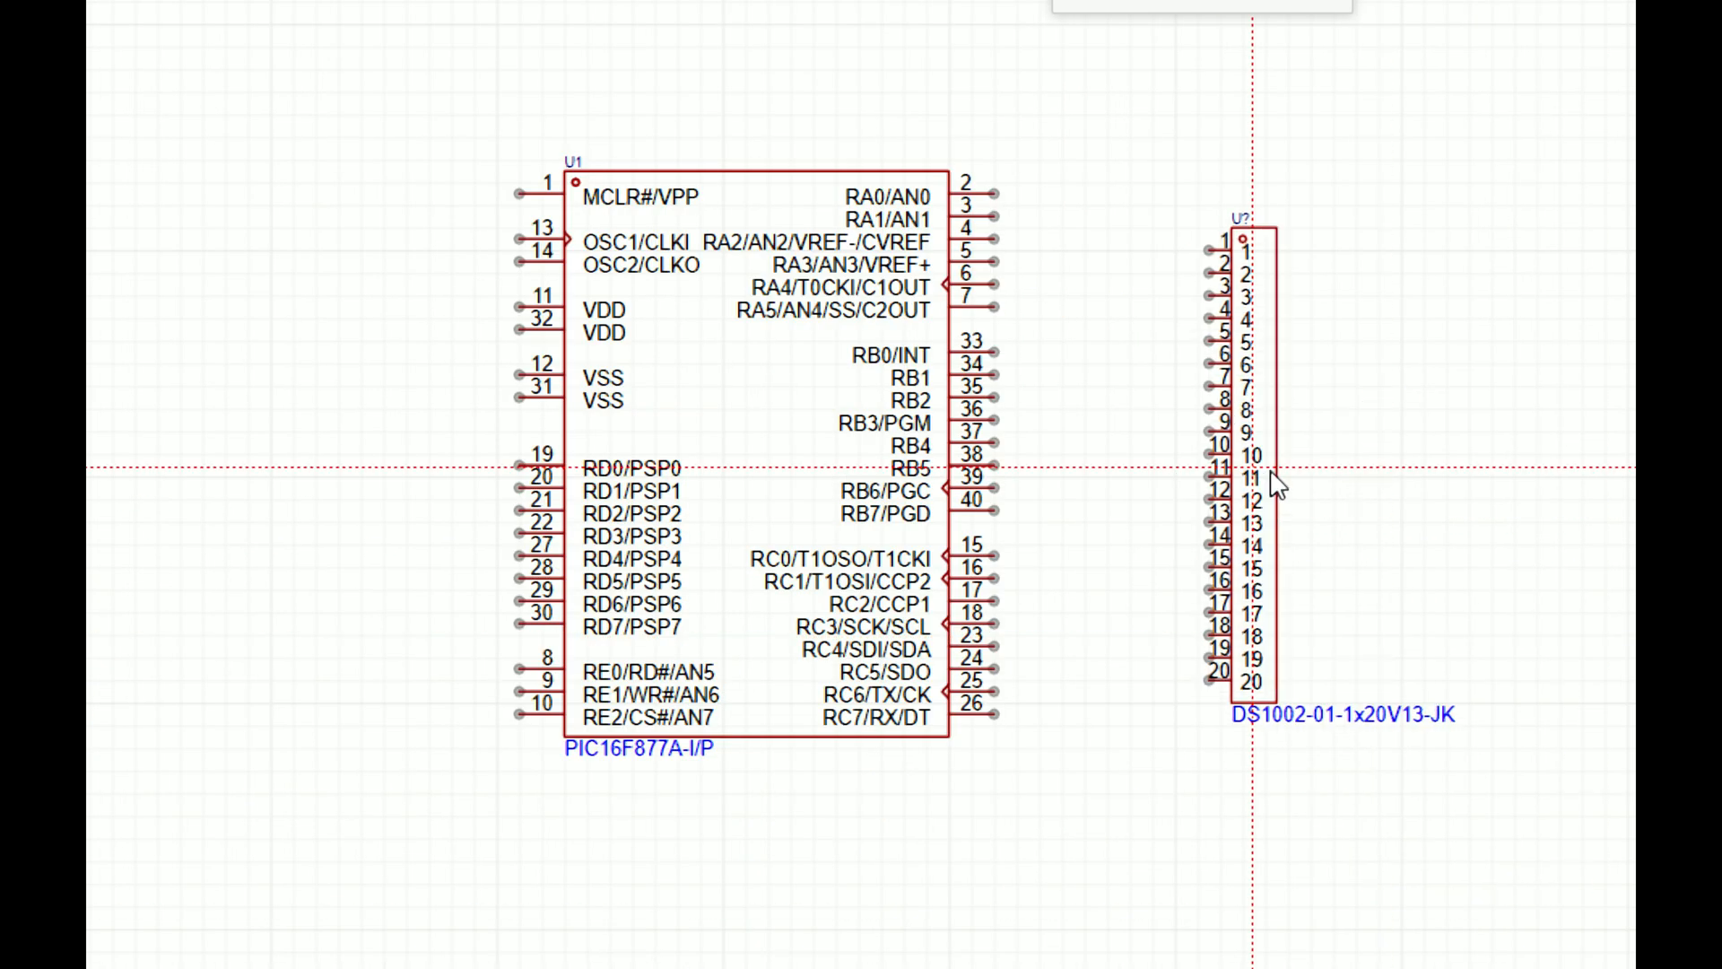
scroll(1048, 758, up, 2)
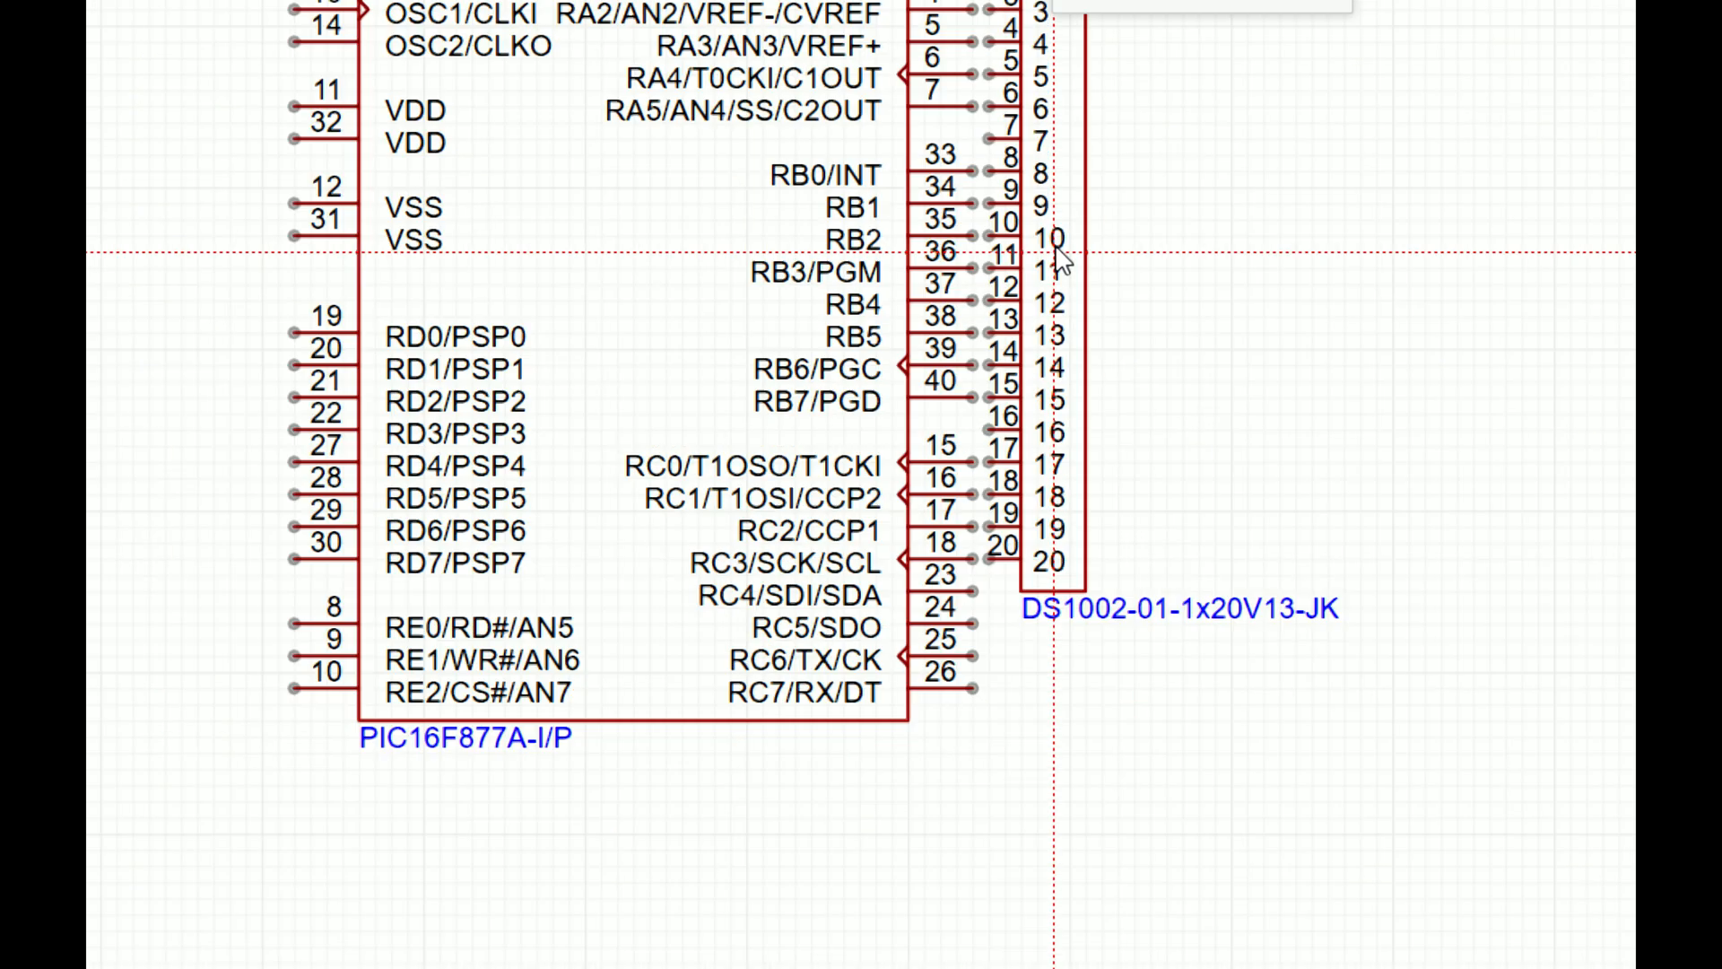
scroll(1336, 354, down, 4)
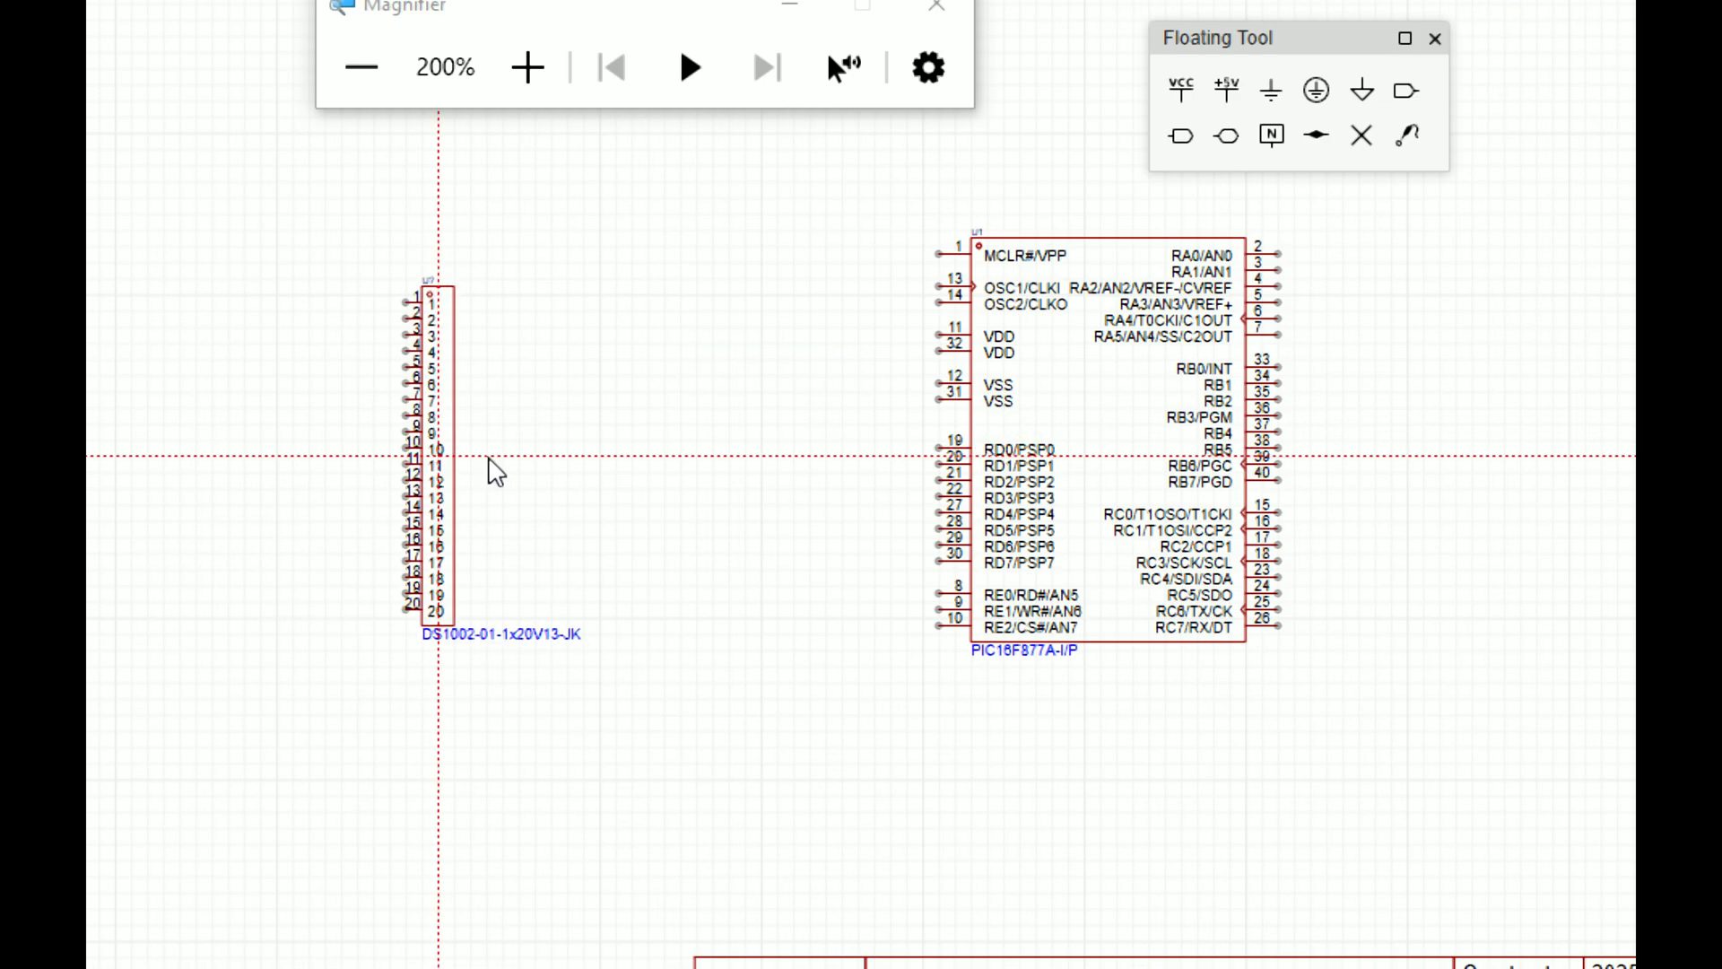
click(387, 414)
click(1249, 408)
key(Escape)
scroll(467, 242, up, 5)
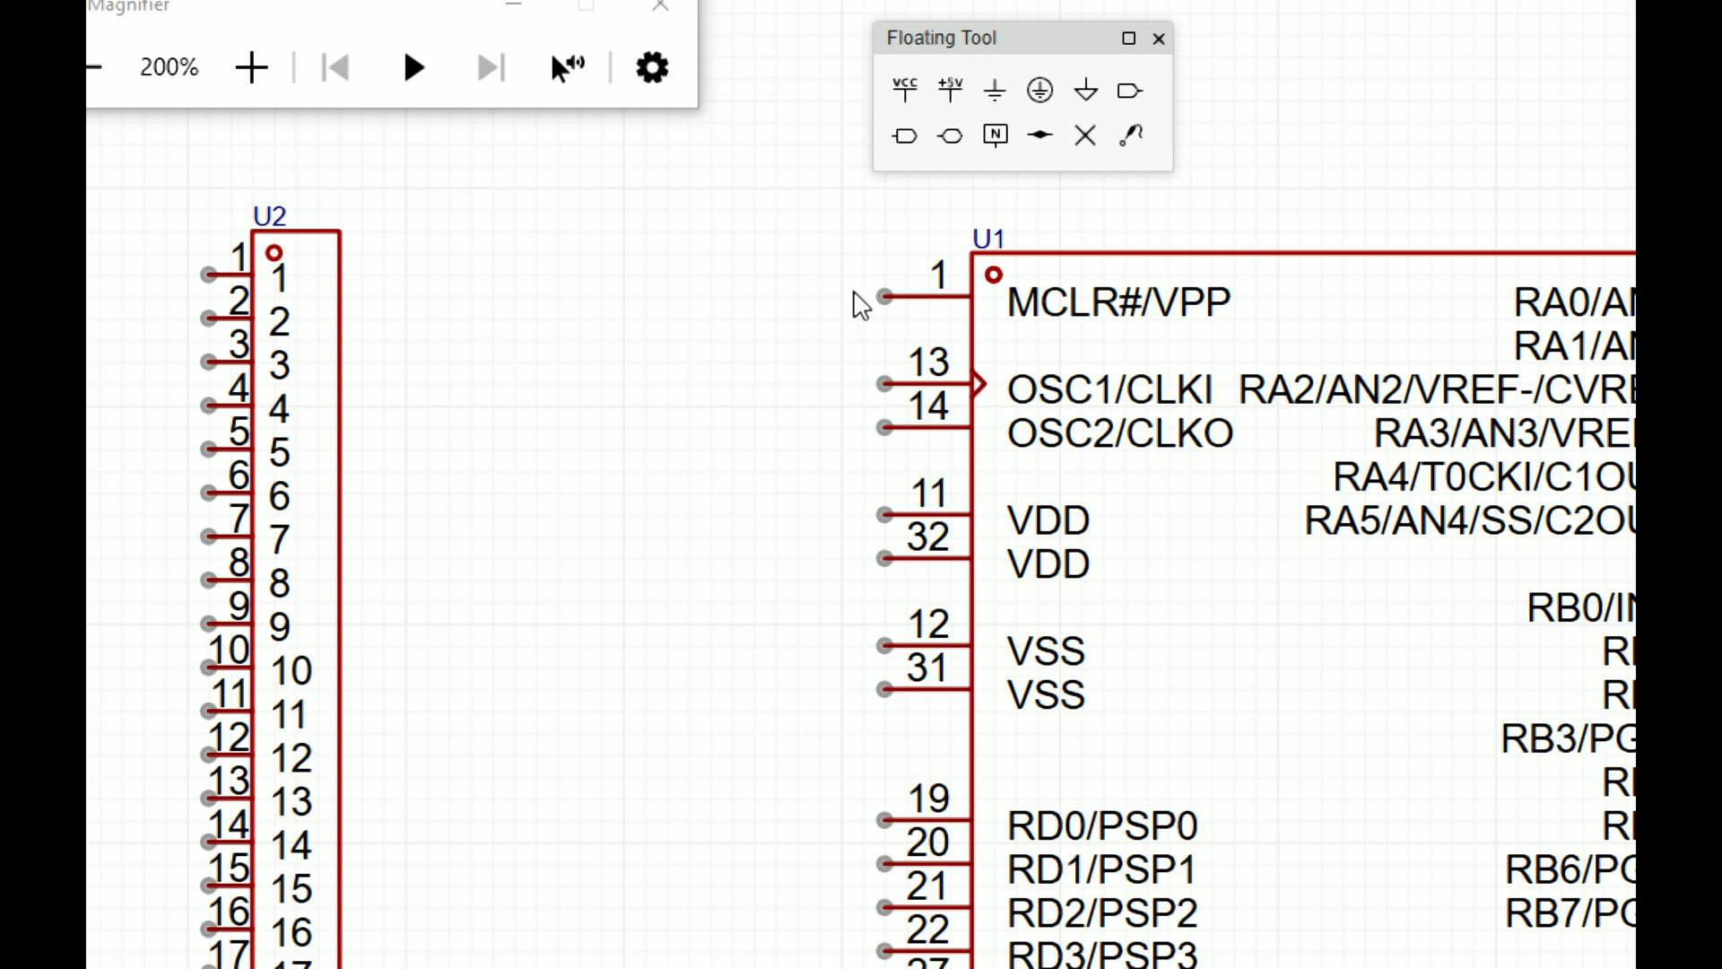
click(886, 296)
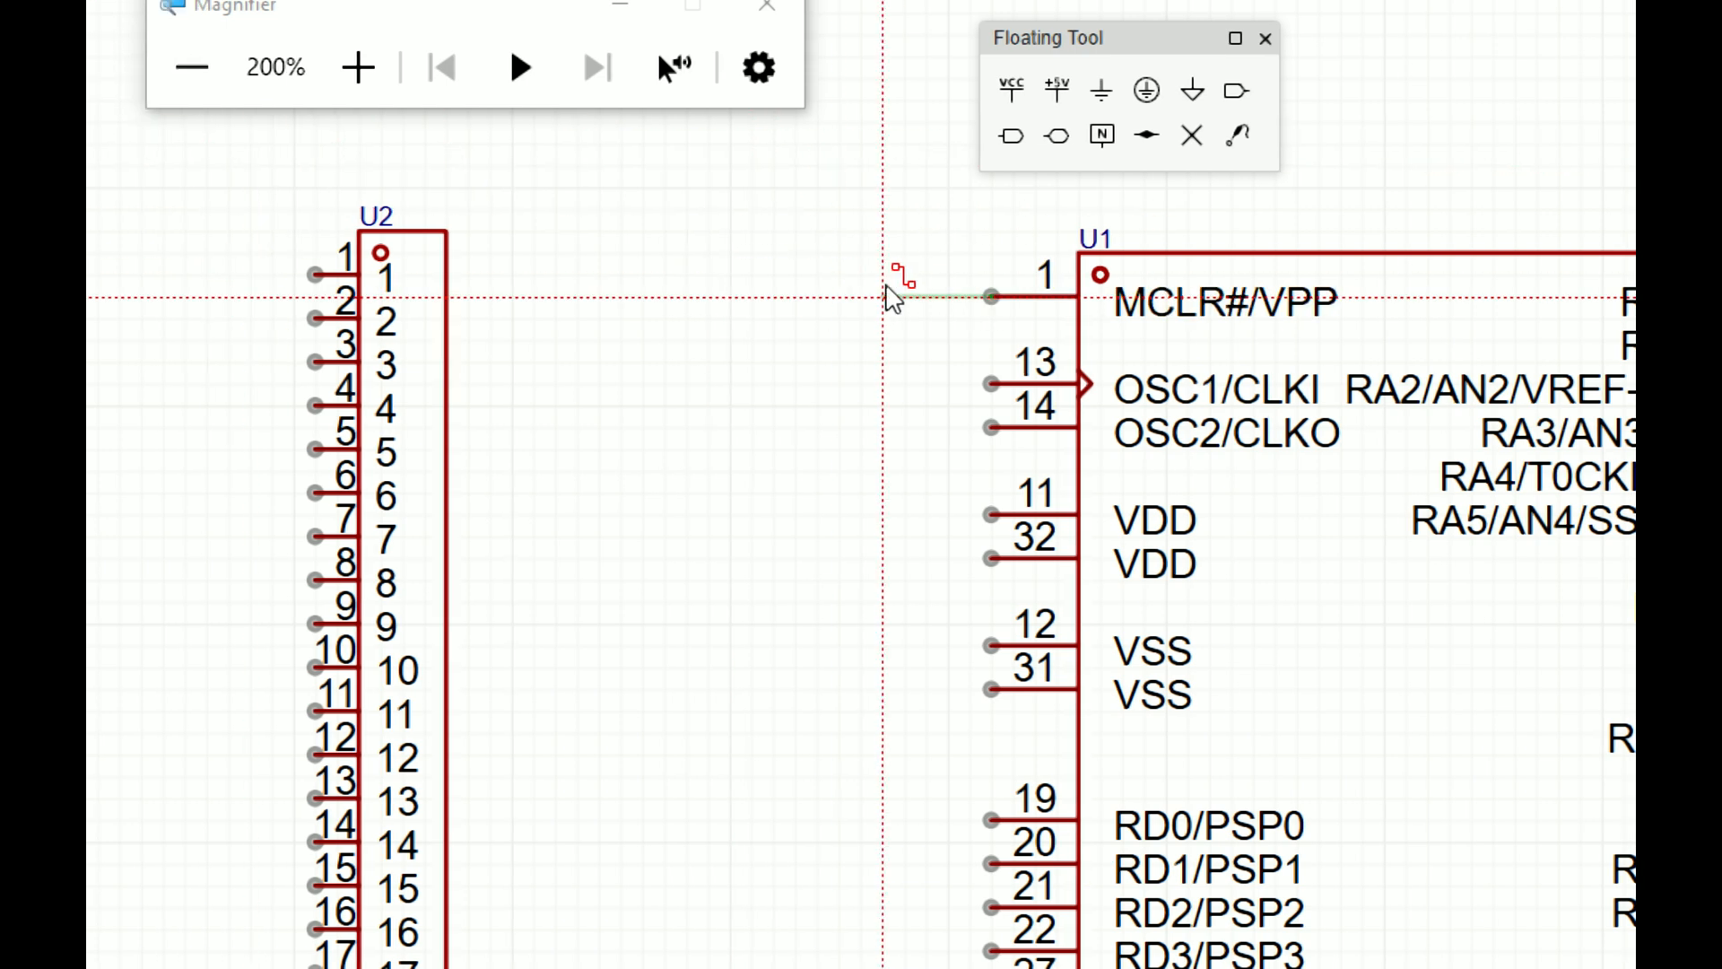
scroll(755, 280, down, 3)
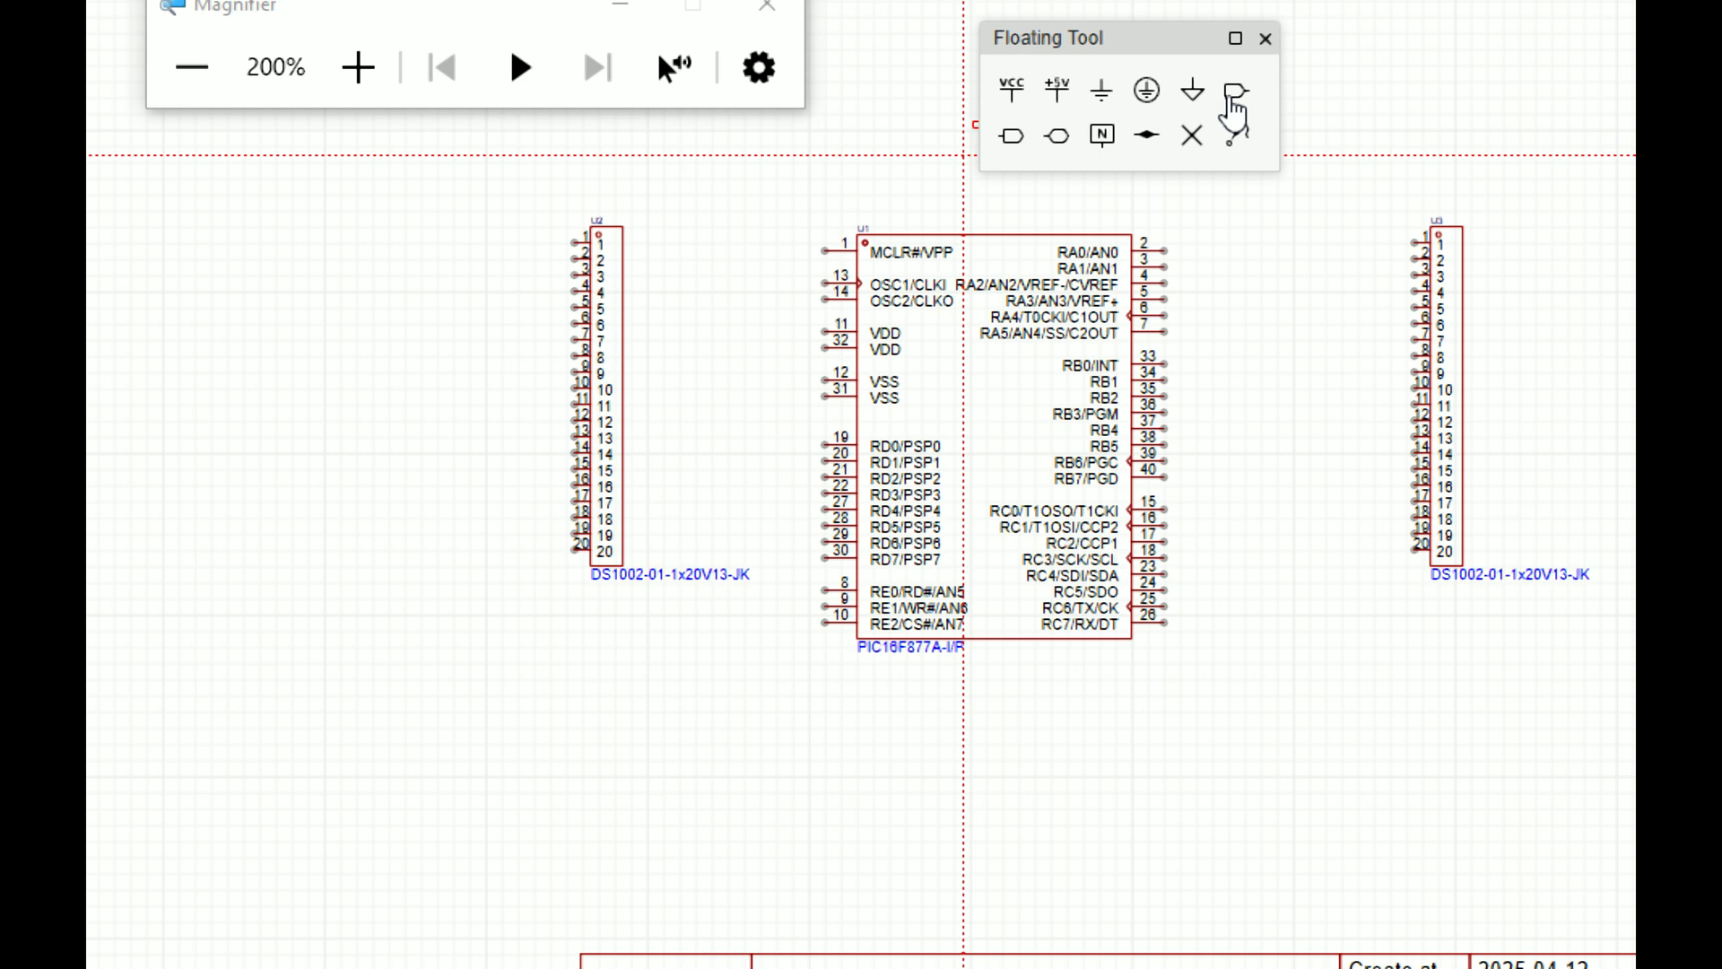
Step: Place net ports on pins 1 to 8 of the 20-pin header U2
click(1237, 90)
scroll(469, 224, up, 4)
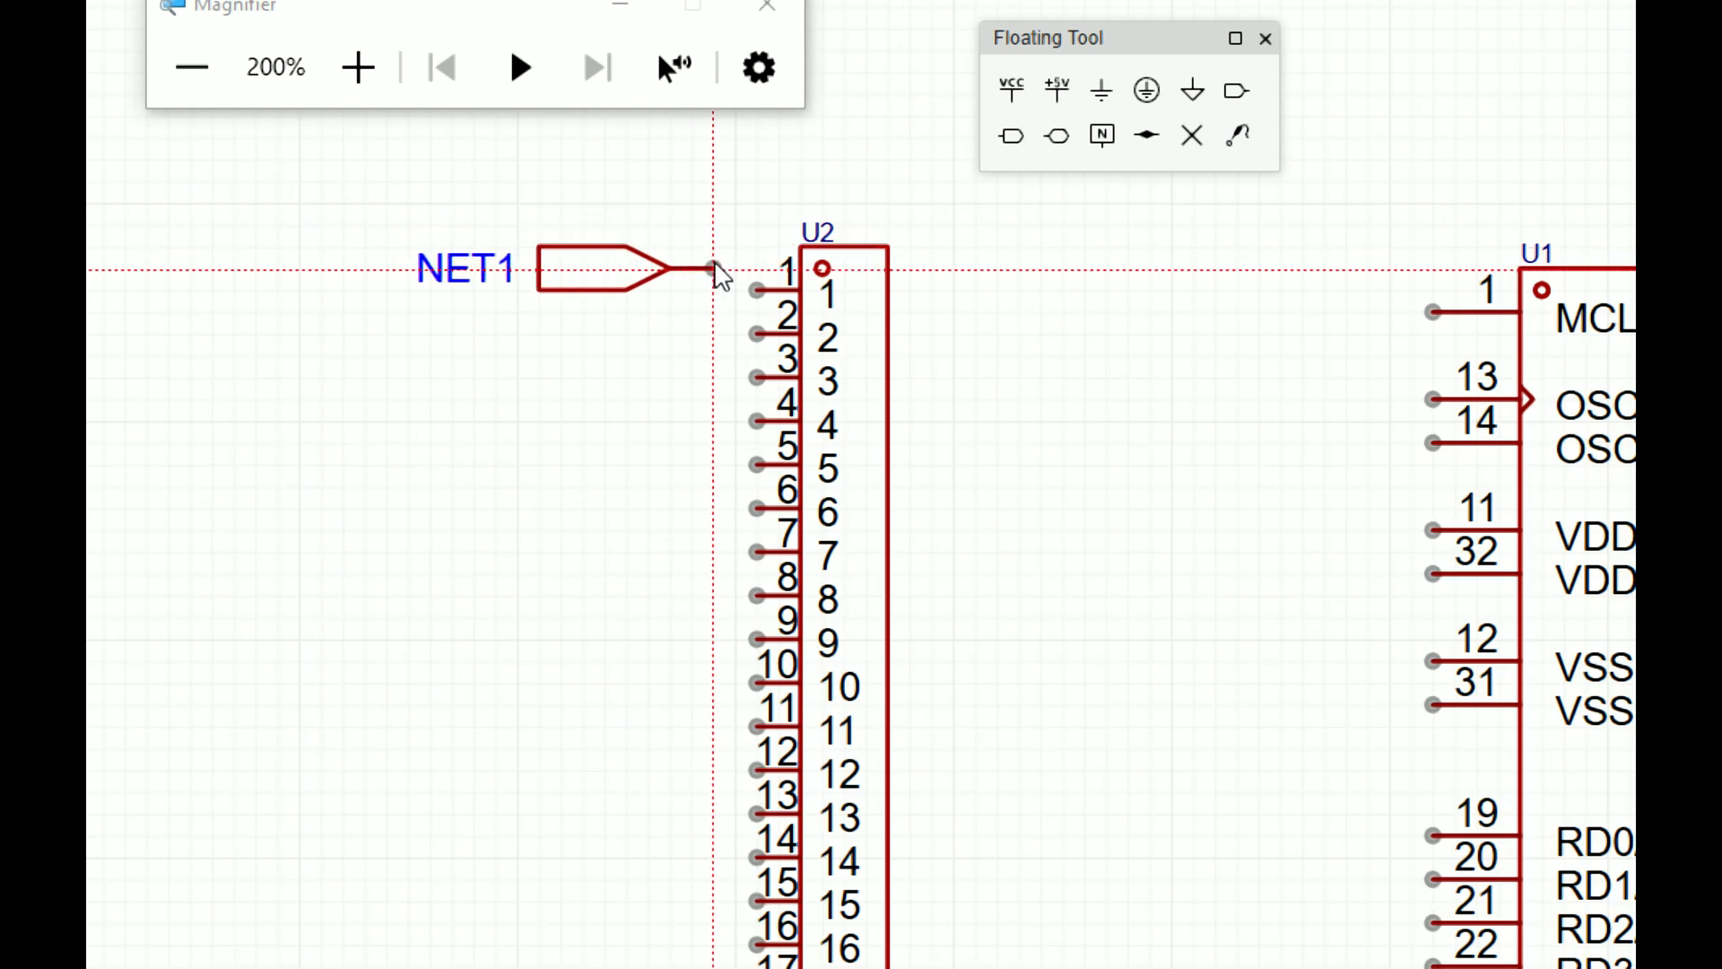
click(759, 296)
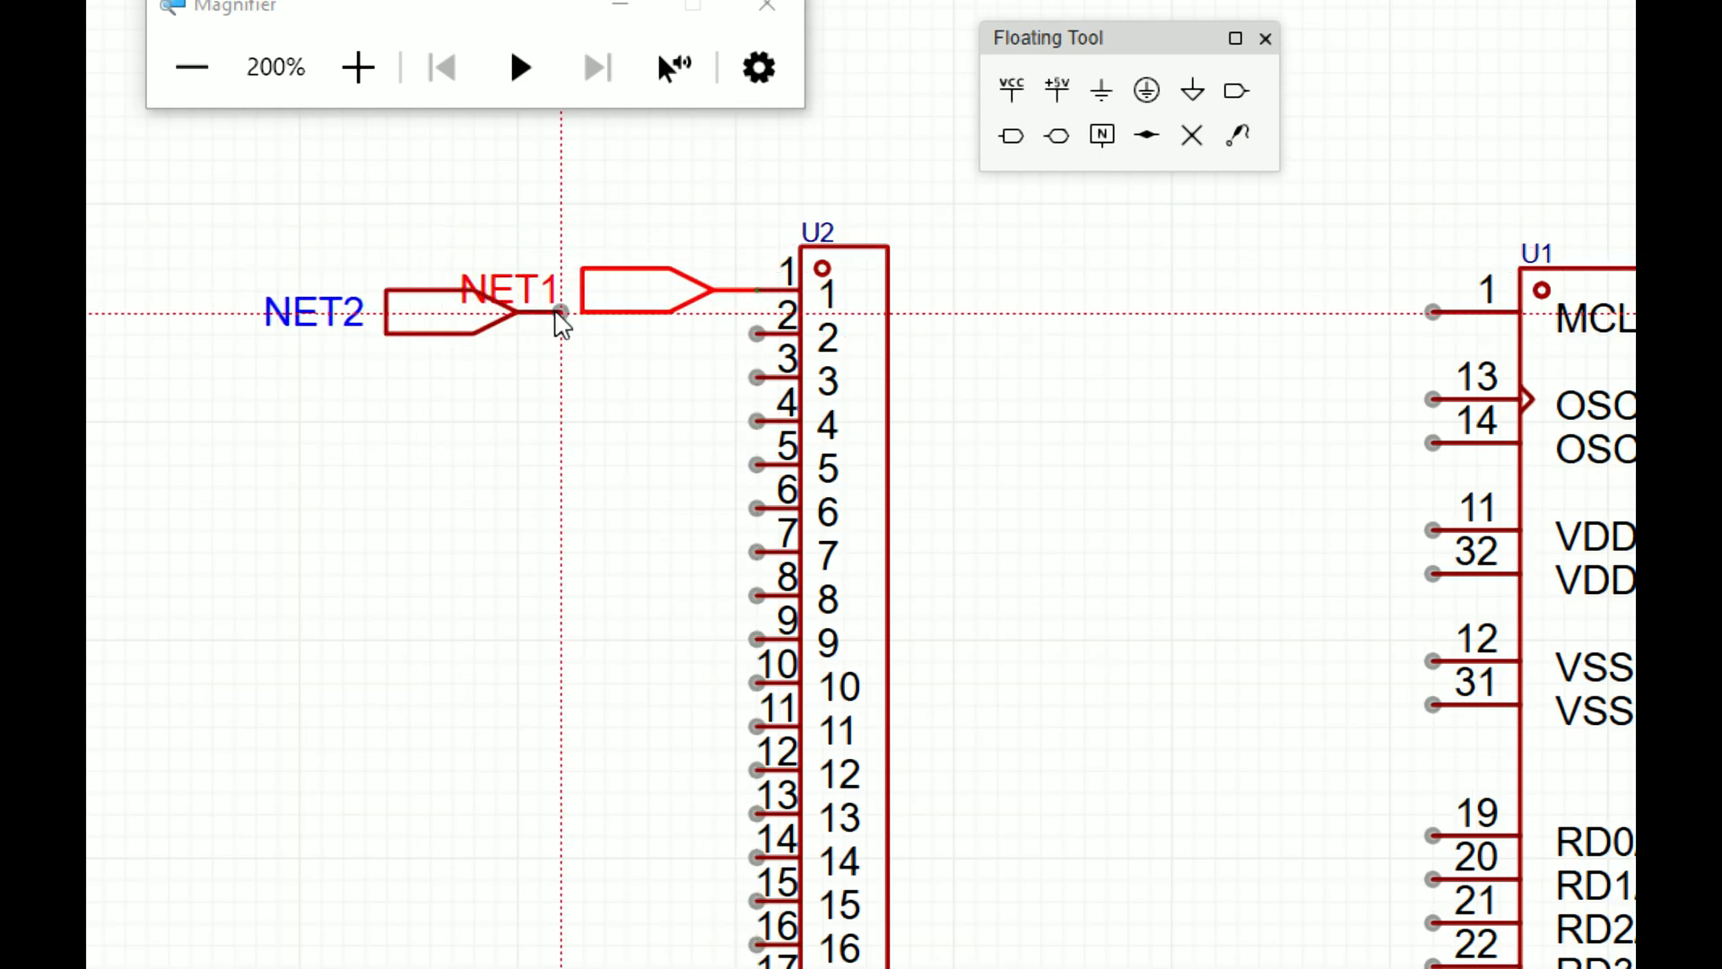
scroll(561, 310, up, 1)
click(839, 346)
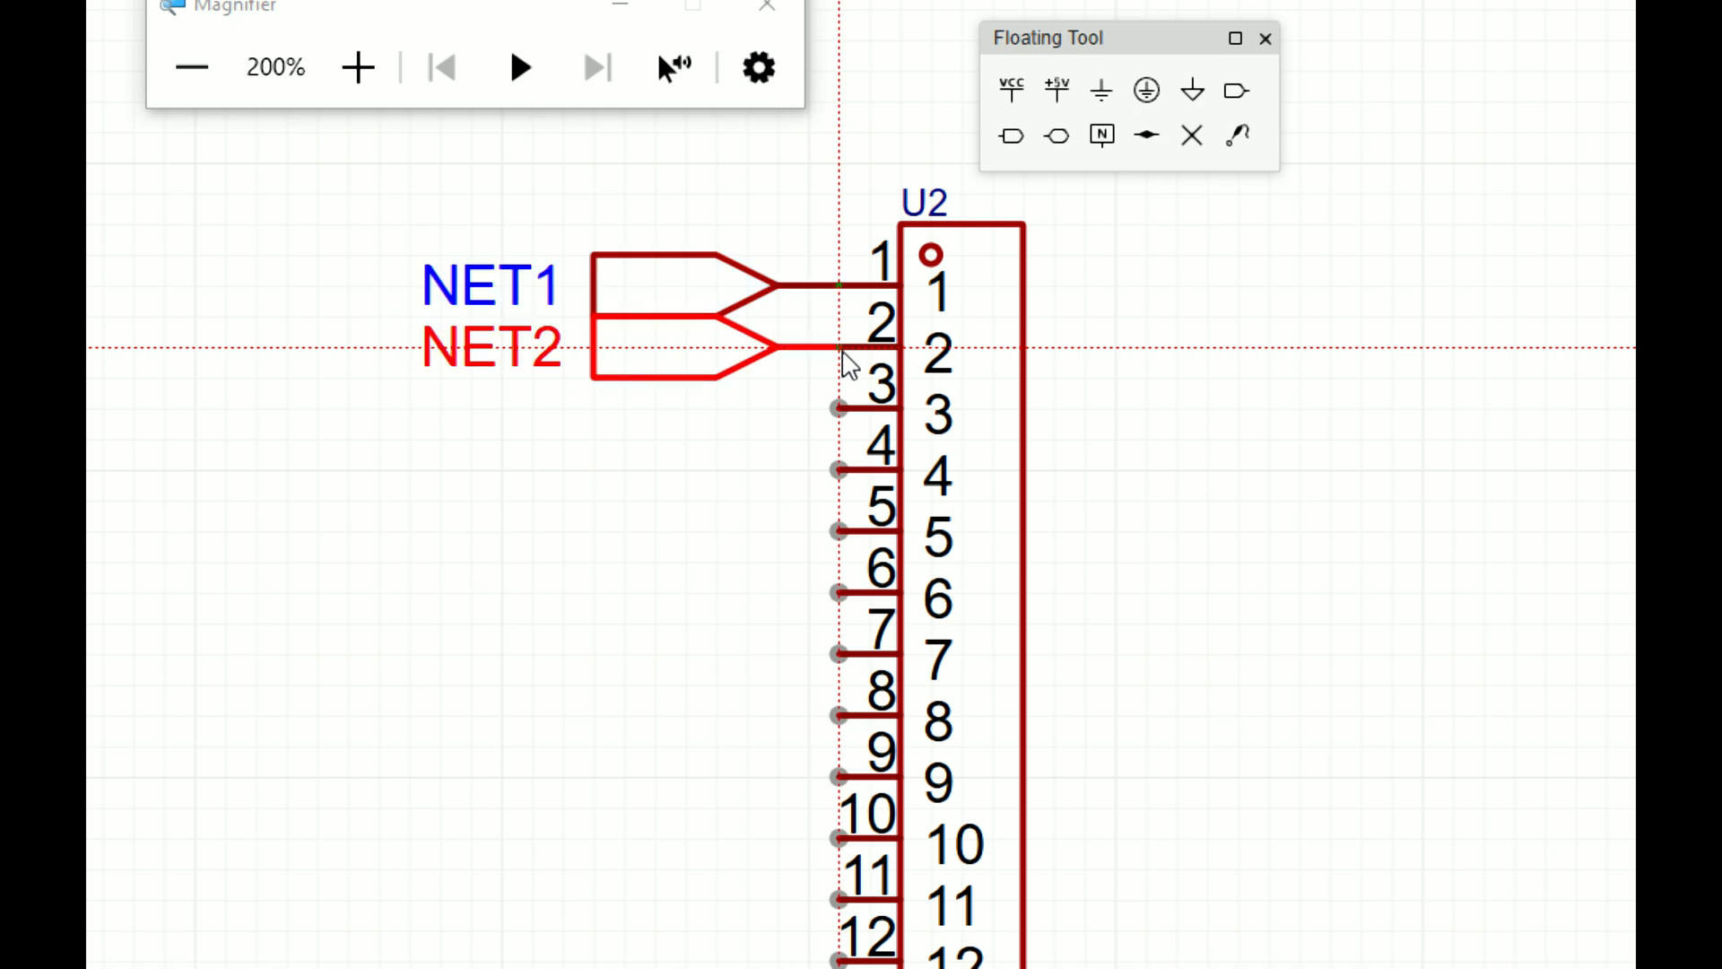
click(838, 408)
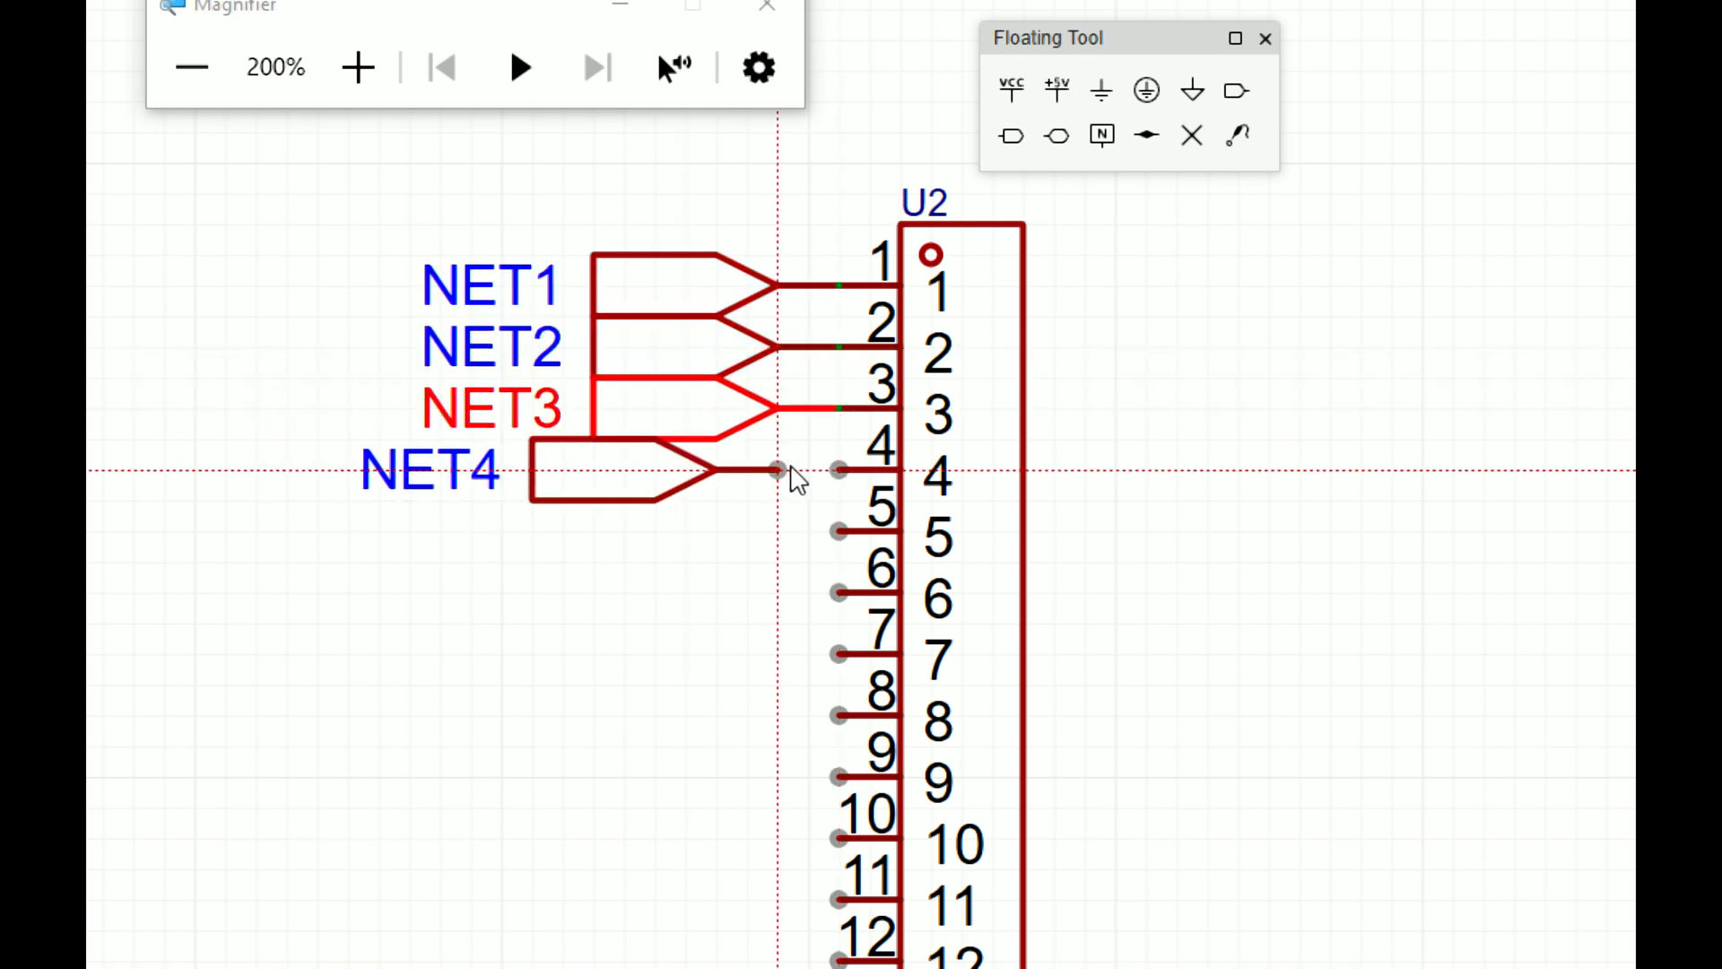
click(838, 469)
click(838, 531)
click(840, 592)
click(839, 654)
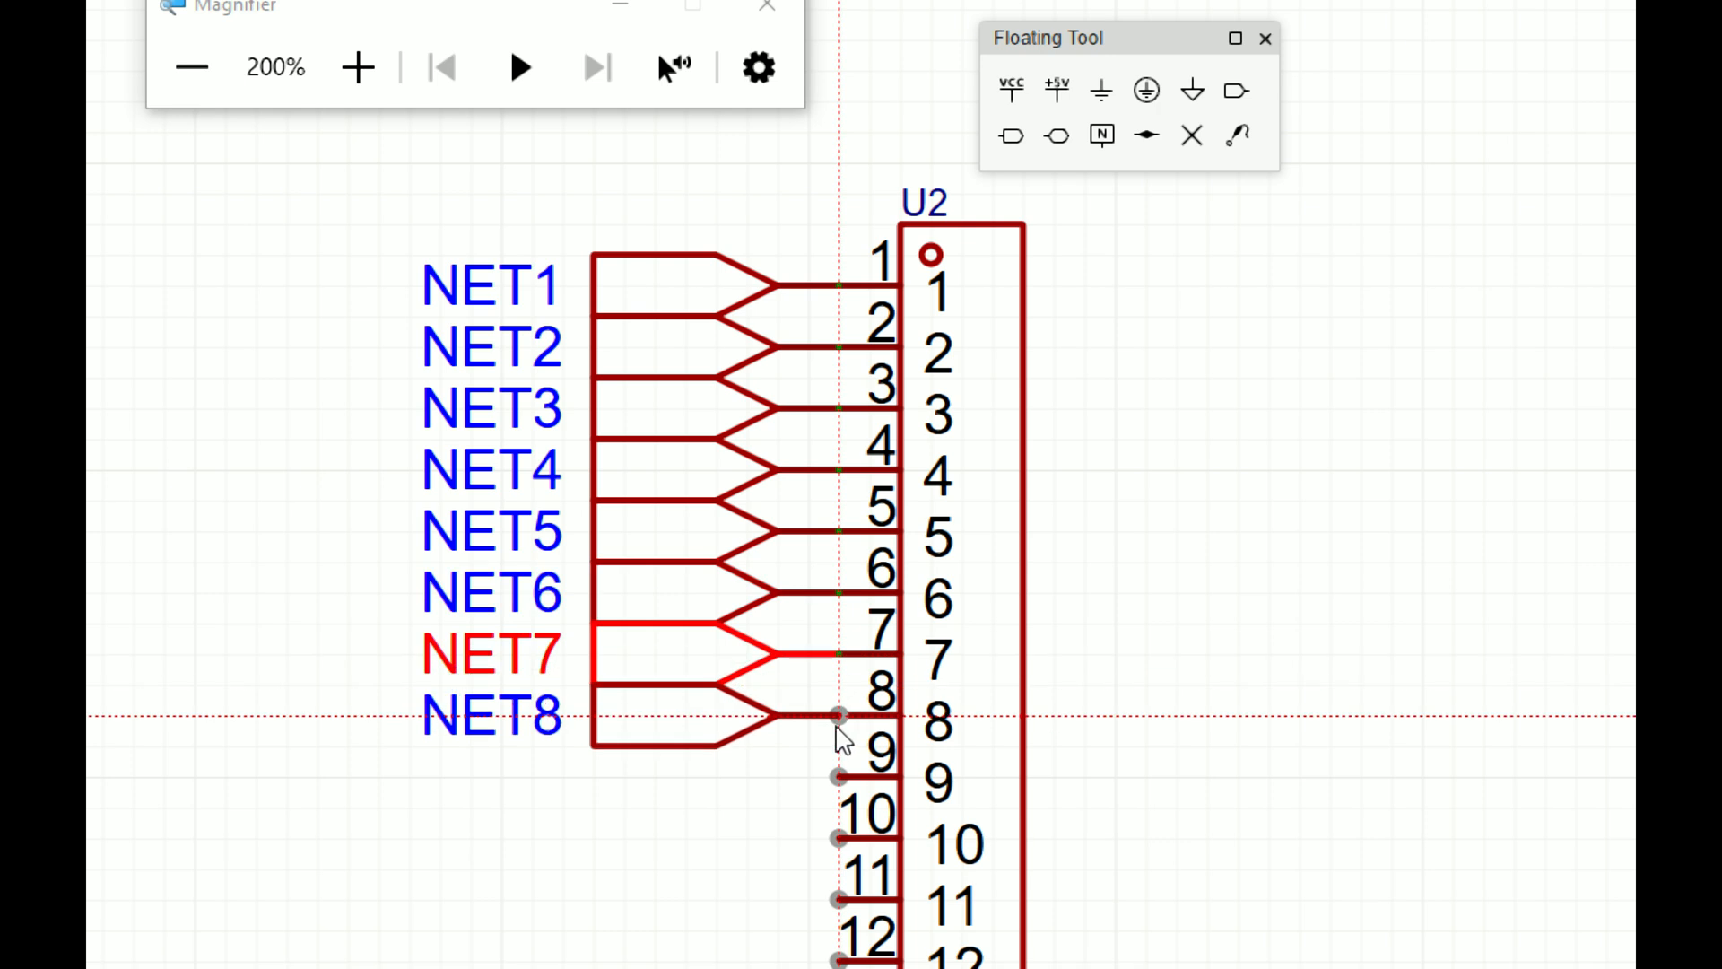
click(838, 715)
scroll(843, 714, down, 3)
click(790, 453)
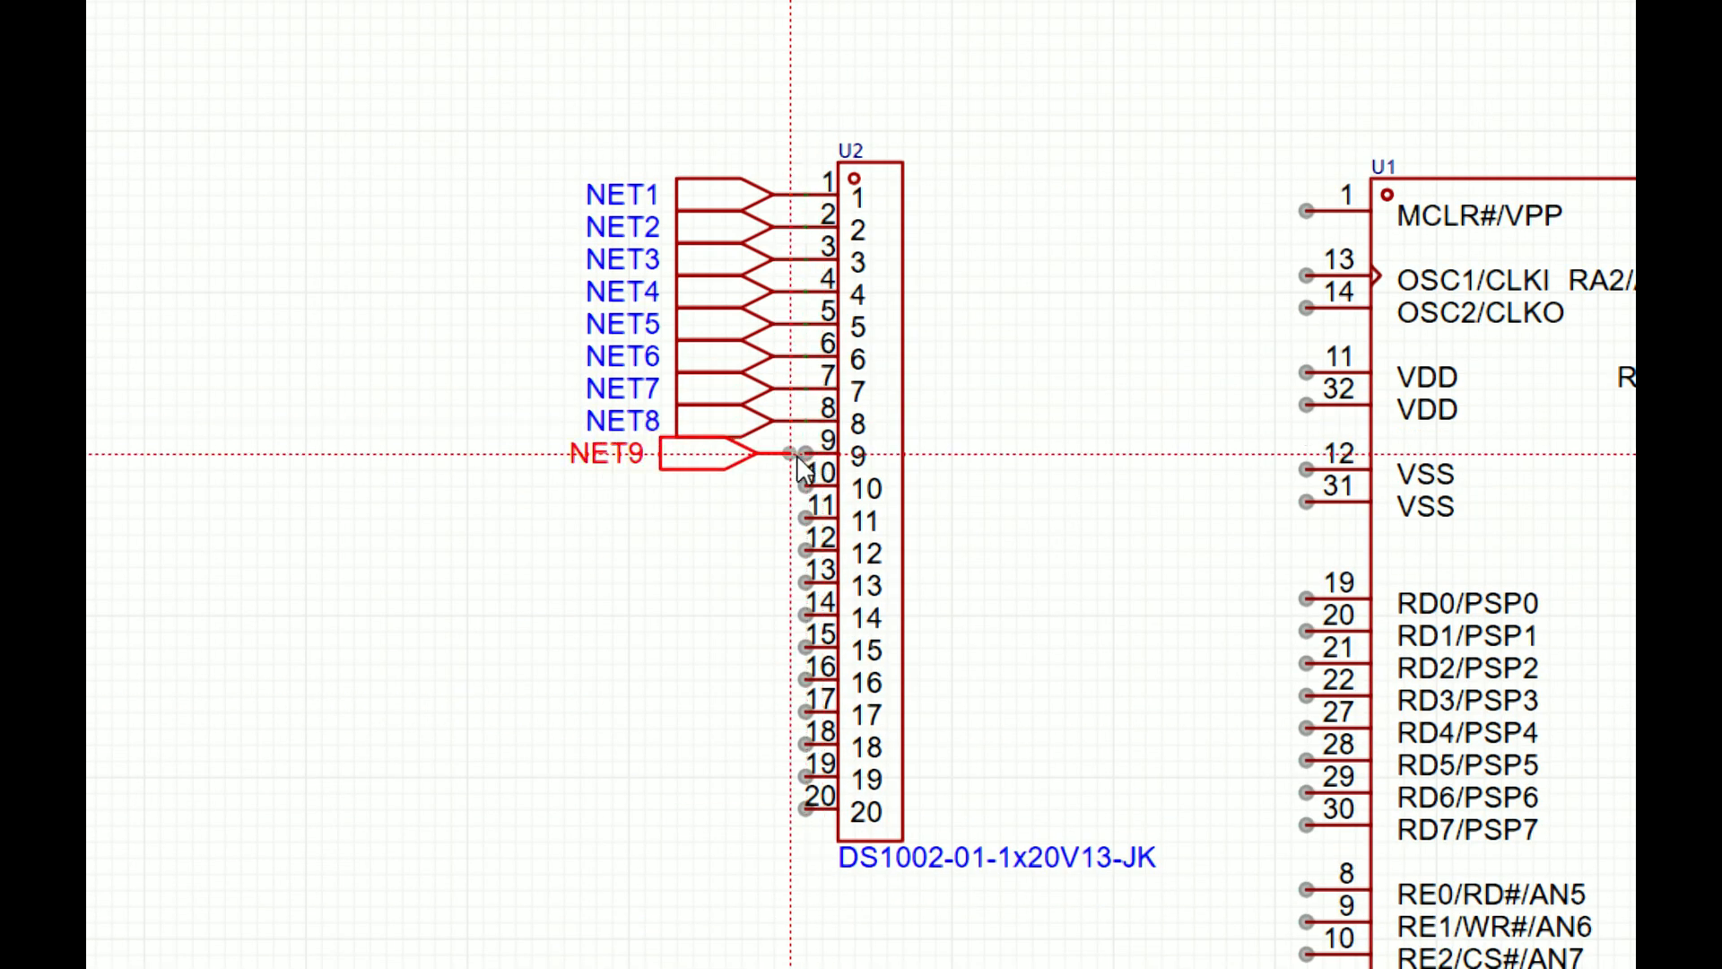
key(Escape)
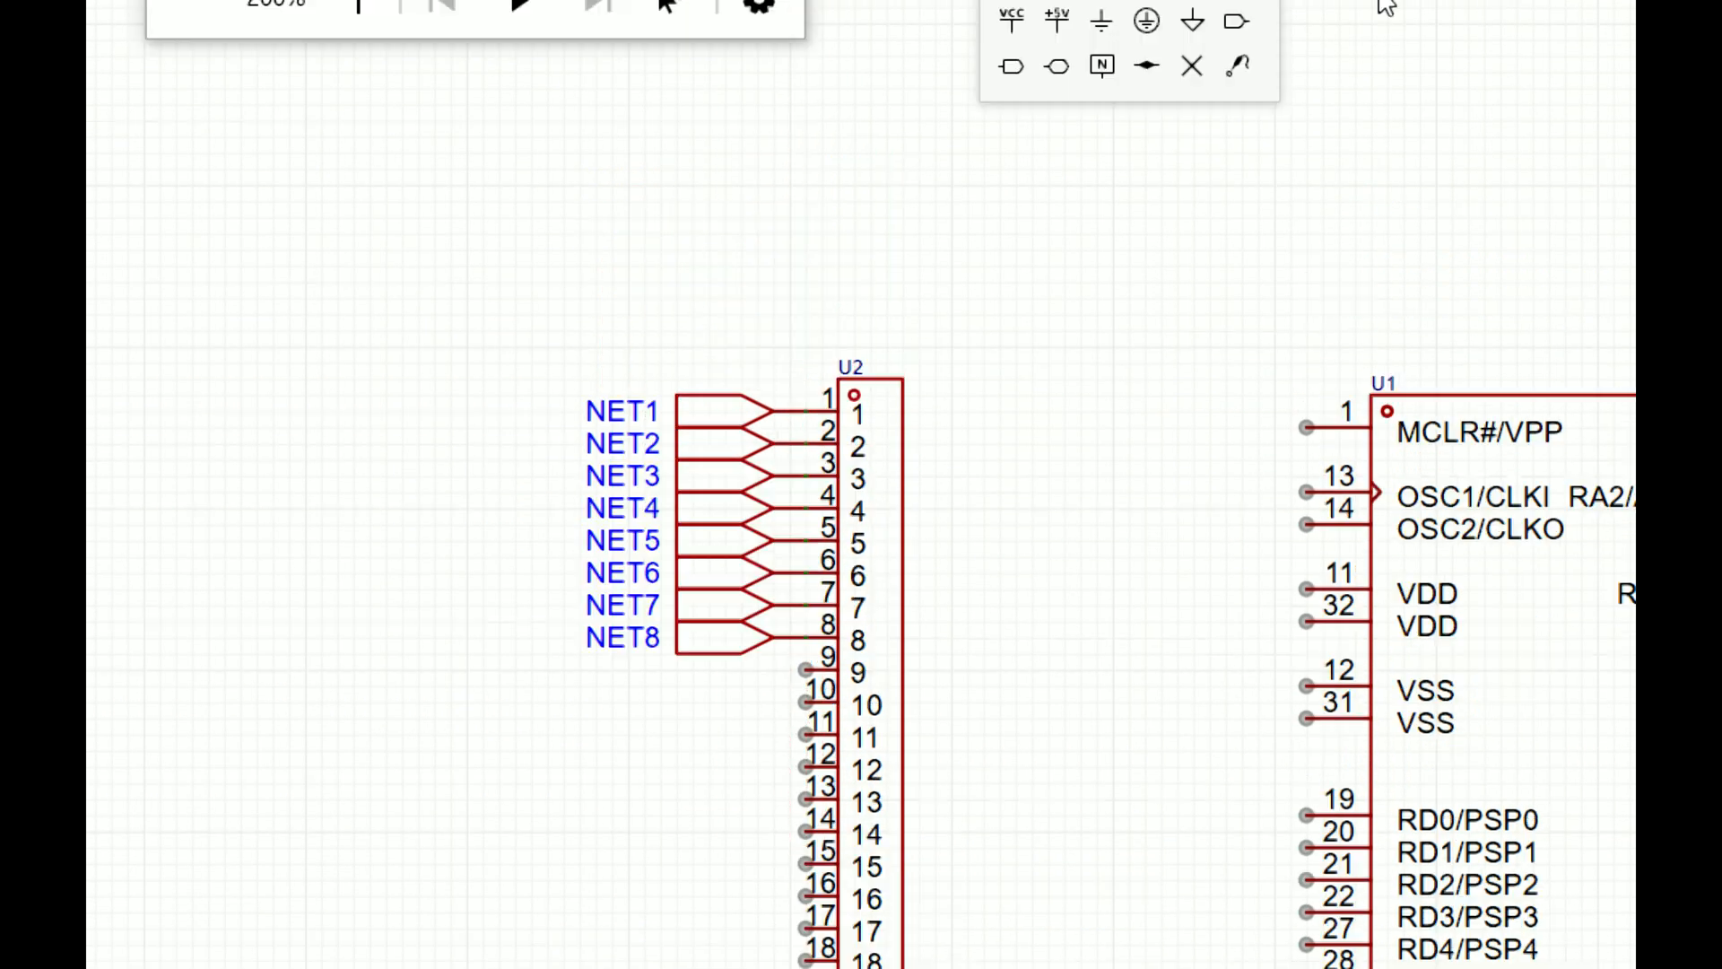
Step: Place net ports on the remaining pins 9 to 20 of header U2
click(1237, 114)
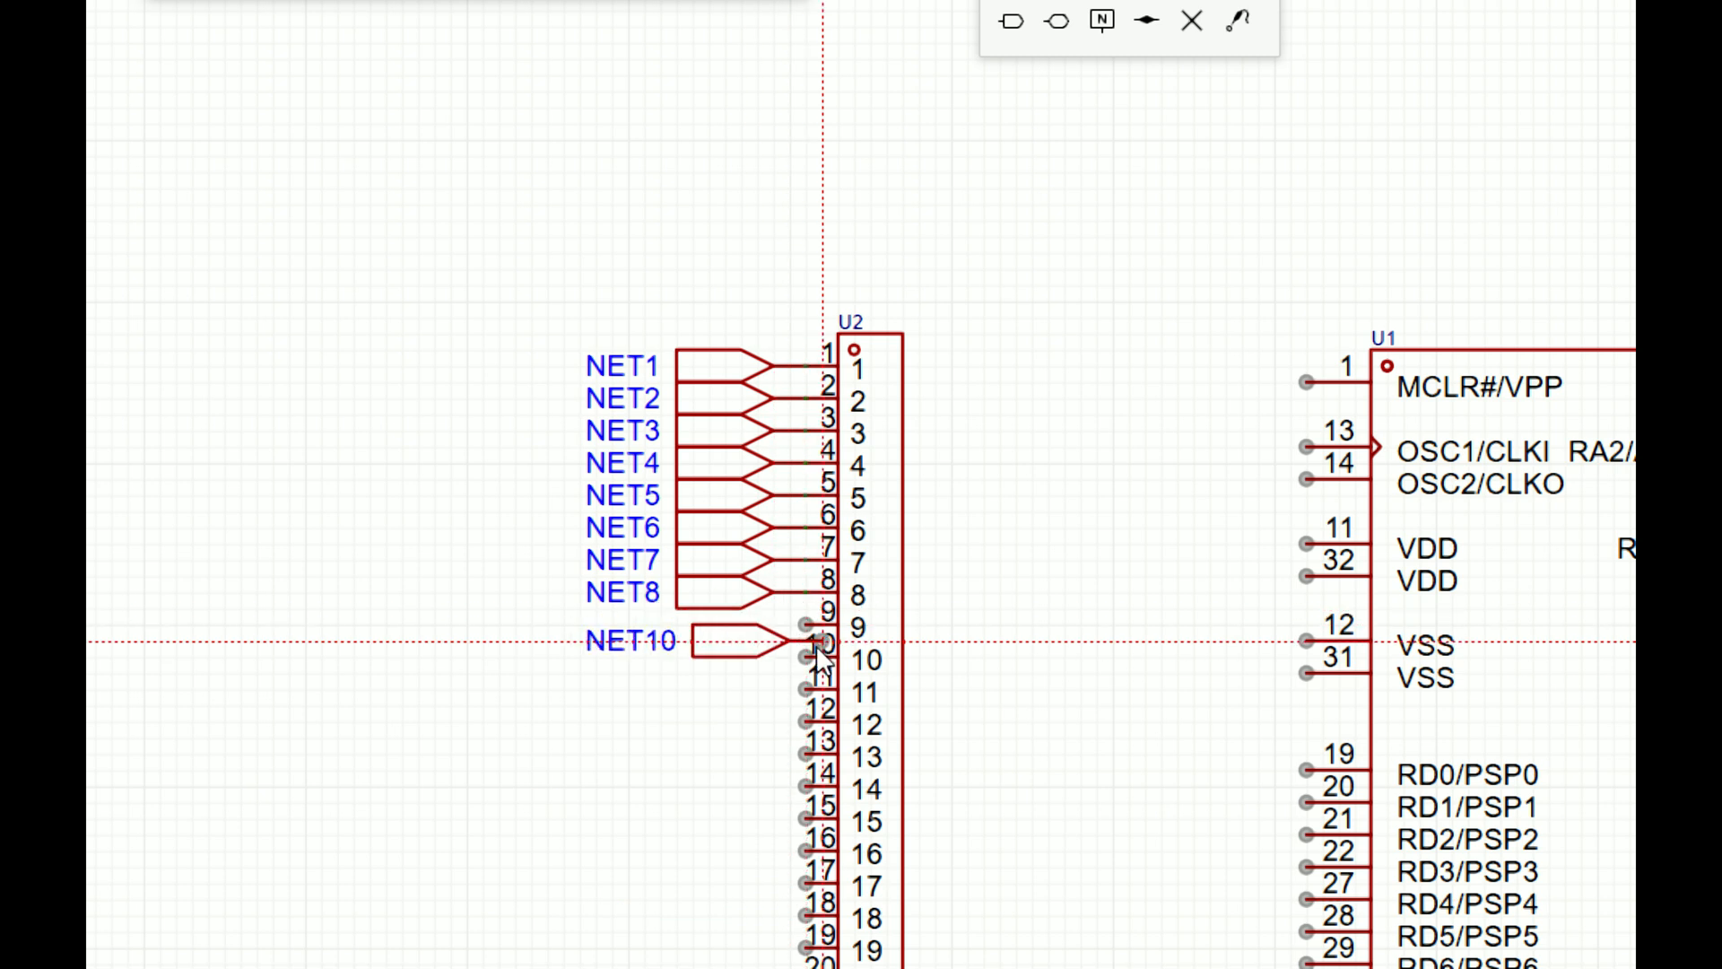
click(807, 625)
click(806, 658)
click(806, 690)
click(807, 722)
click(807, 569)
click(807, 601)
click(806, 633)
click(807, 666)
click(806, 698)
click(806, 732)
click(806, 764)
click(806, 796)
key(Escape)
Step: Rename the net port on pin 9 of header U2 to NET9
scroll(634, 146, up, 2)
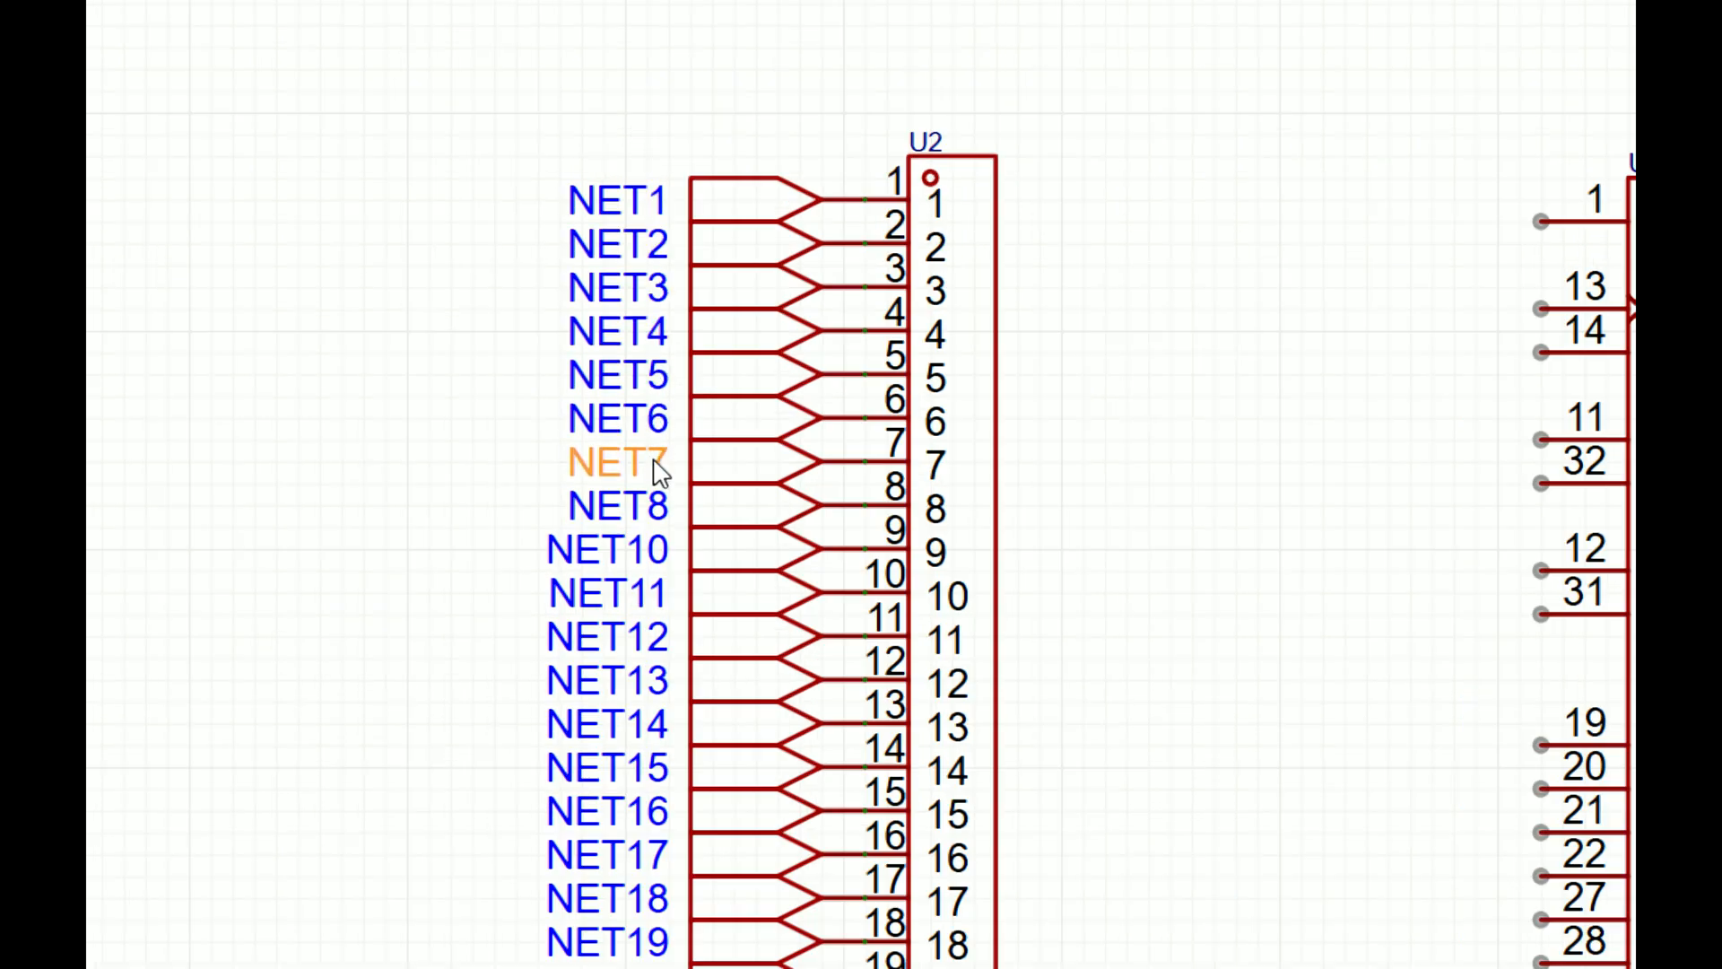
double_click(657, 548)
click(930, 493)
key(BackSpace)
key(BackSpace)
text(9)
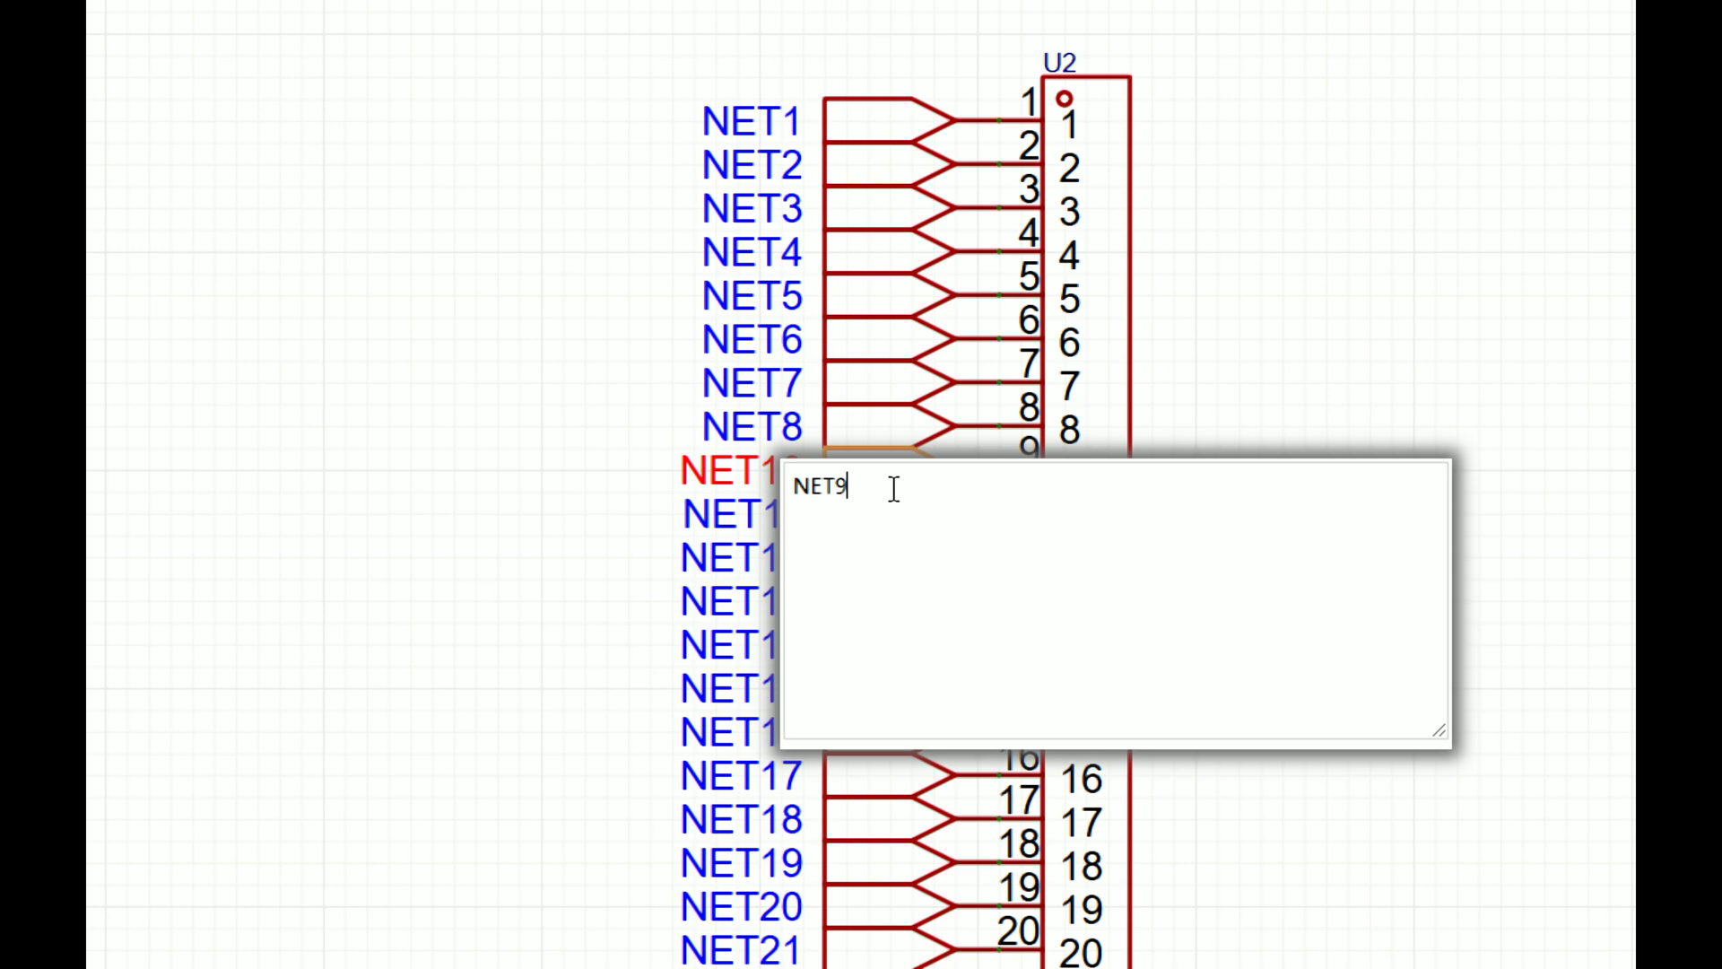
key(Return)
Step: Rename the net port on pin 10 of header U2 to NET10
double_click(794, 512)
click(897, 489)
key(BackSpace)
key(BackSpace)
text(10)
key(Return)
Step: Rename the net ports on pins 11 and 12 of header U2 to NET11 and NET12
click(776, 538)
double_click(775, 538)
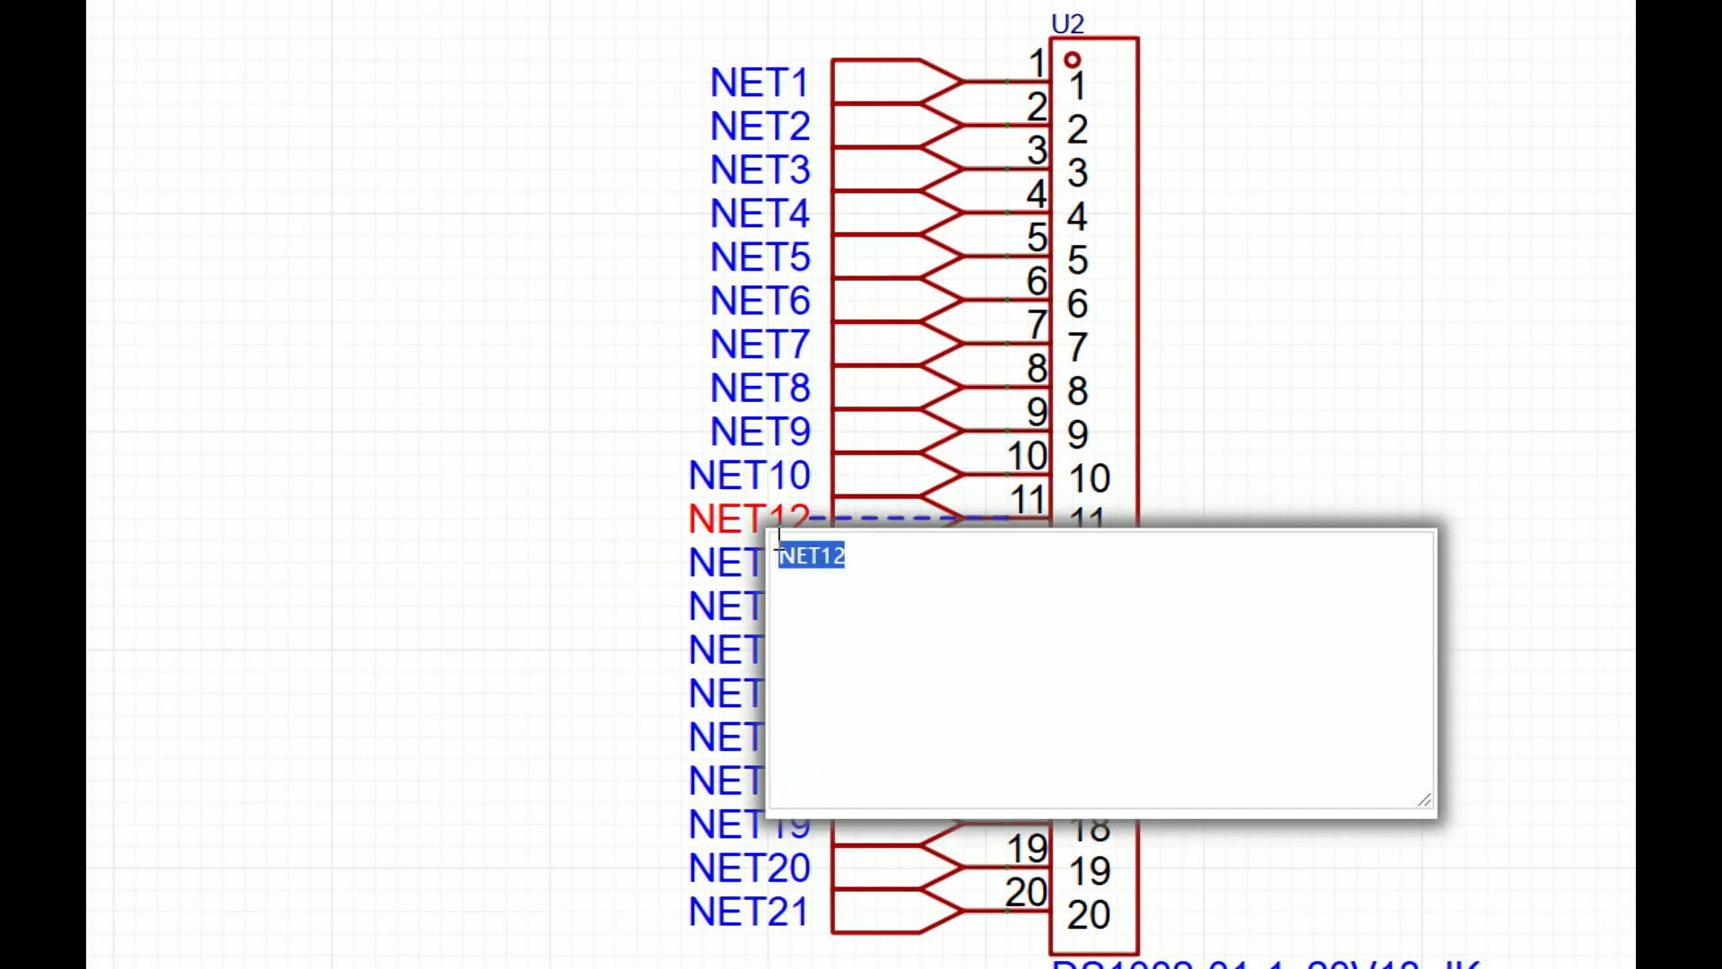
text(1)
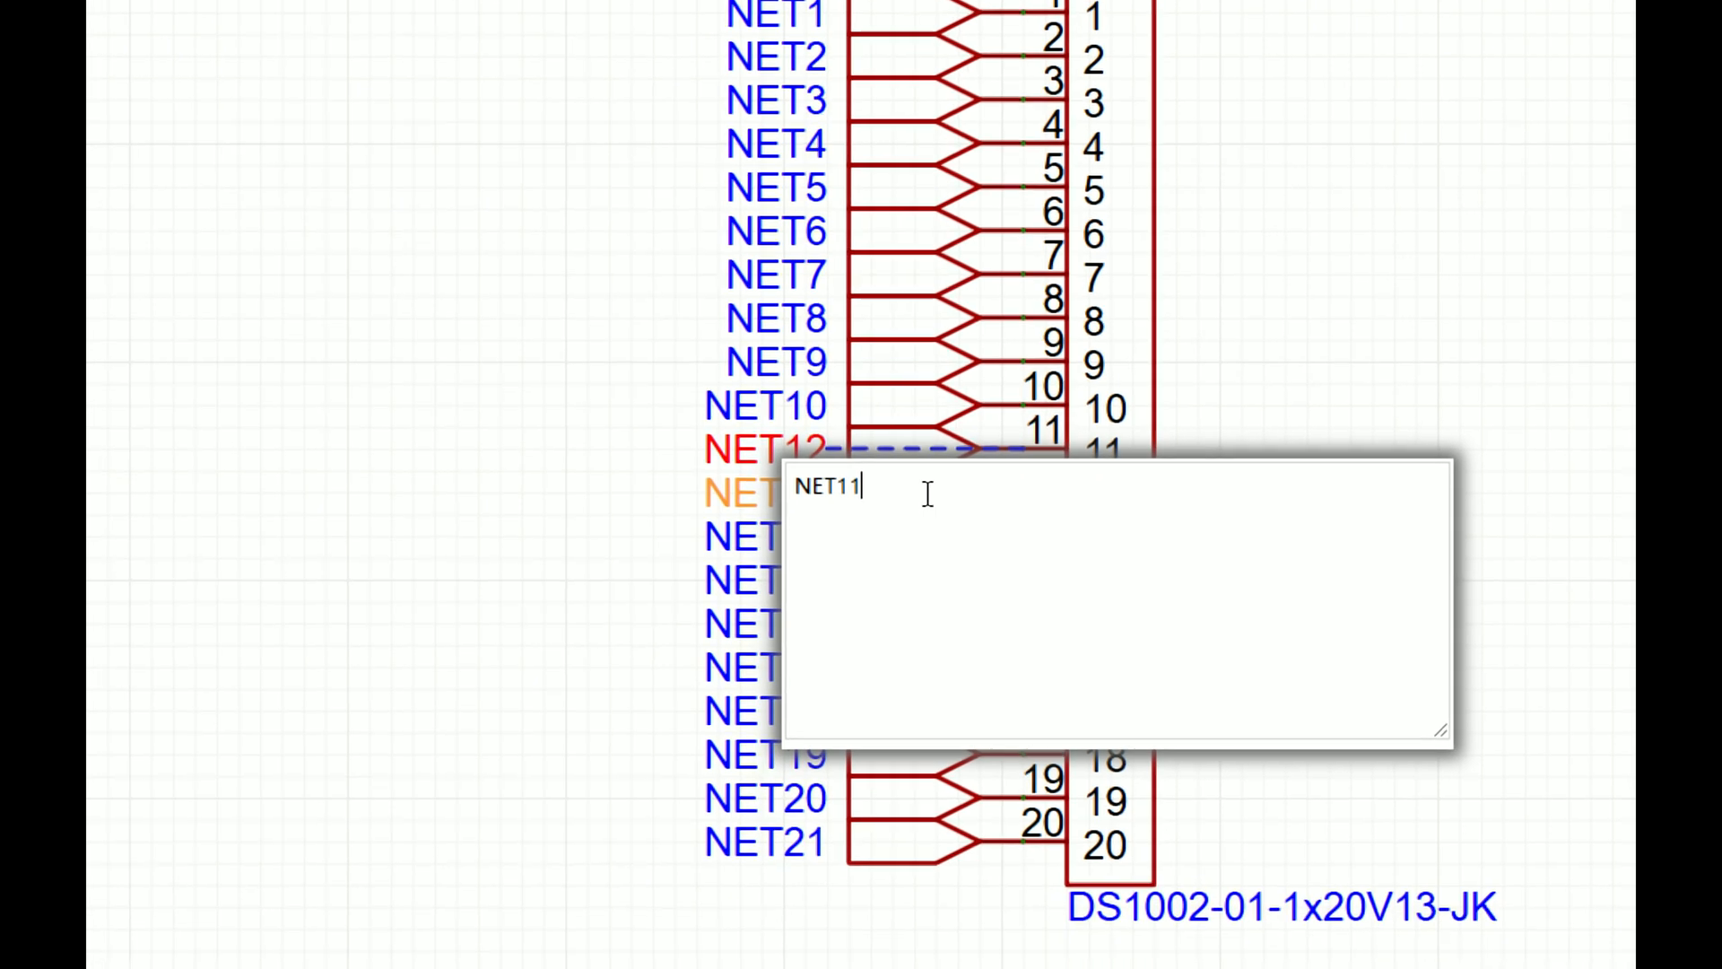
key(Return)
double_click(807, 509)
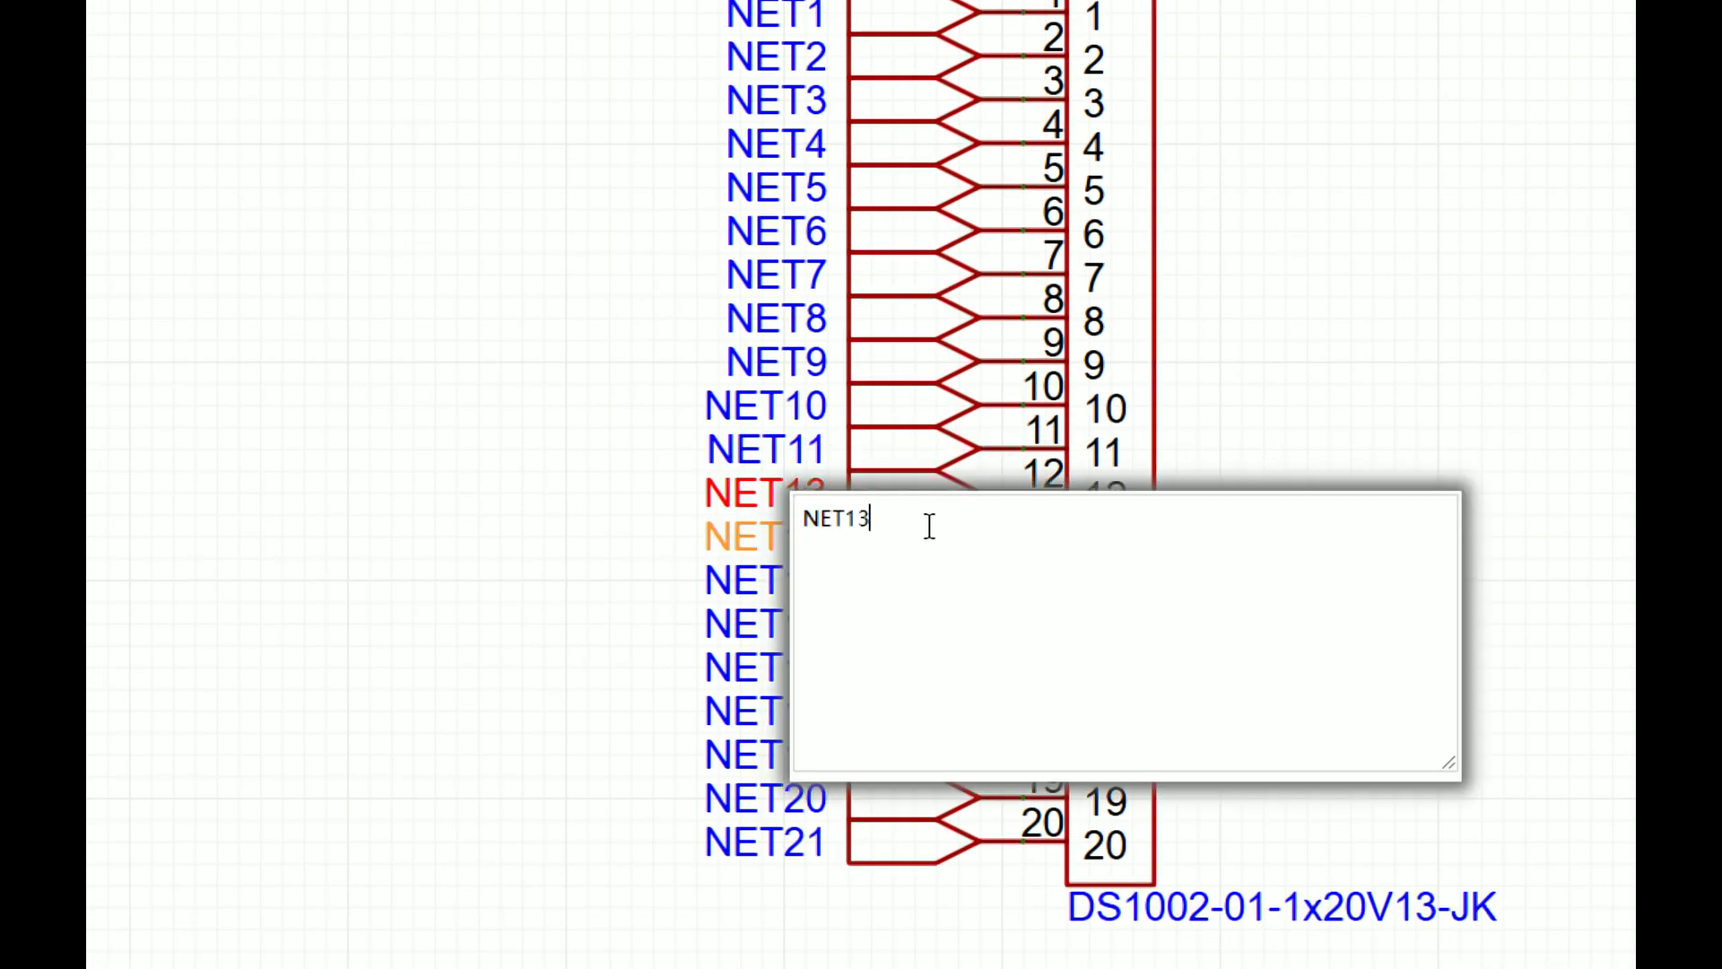
text(2)
key(Return)
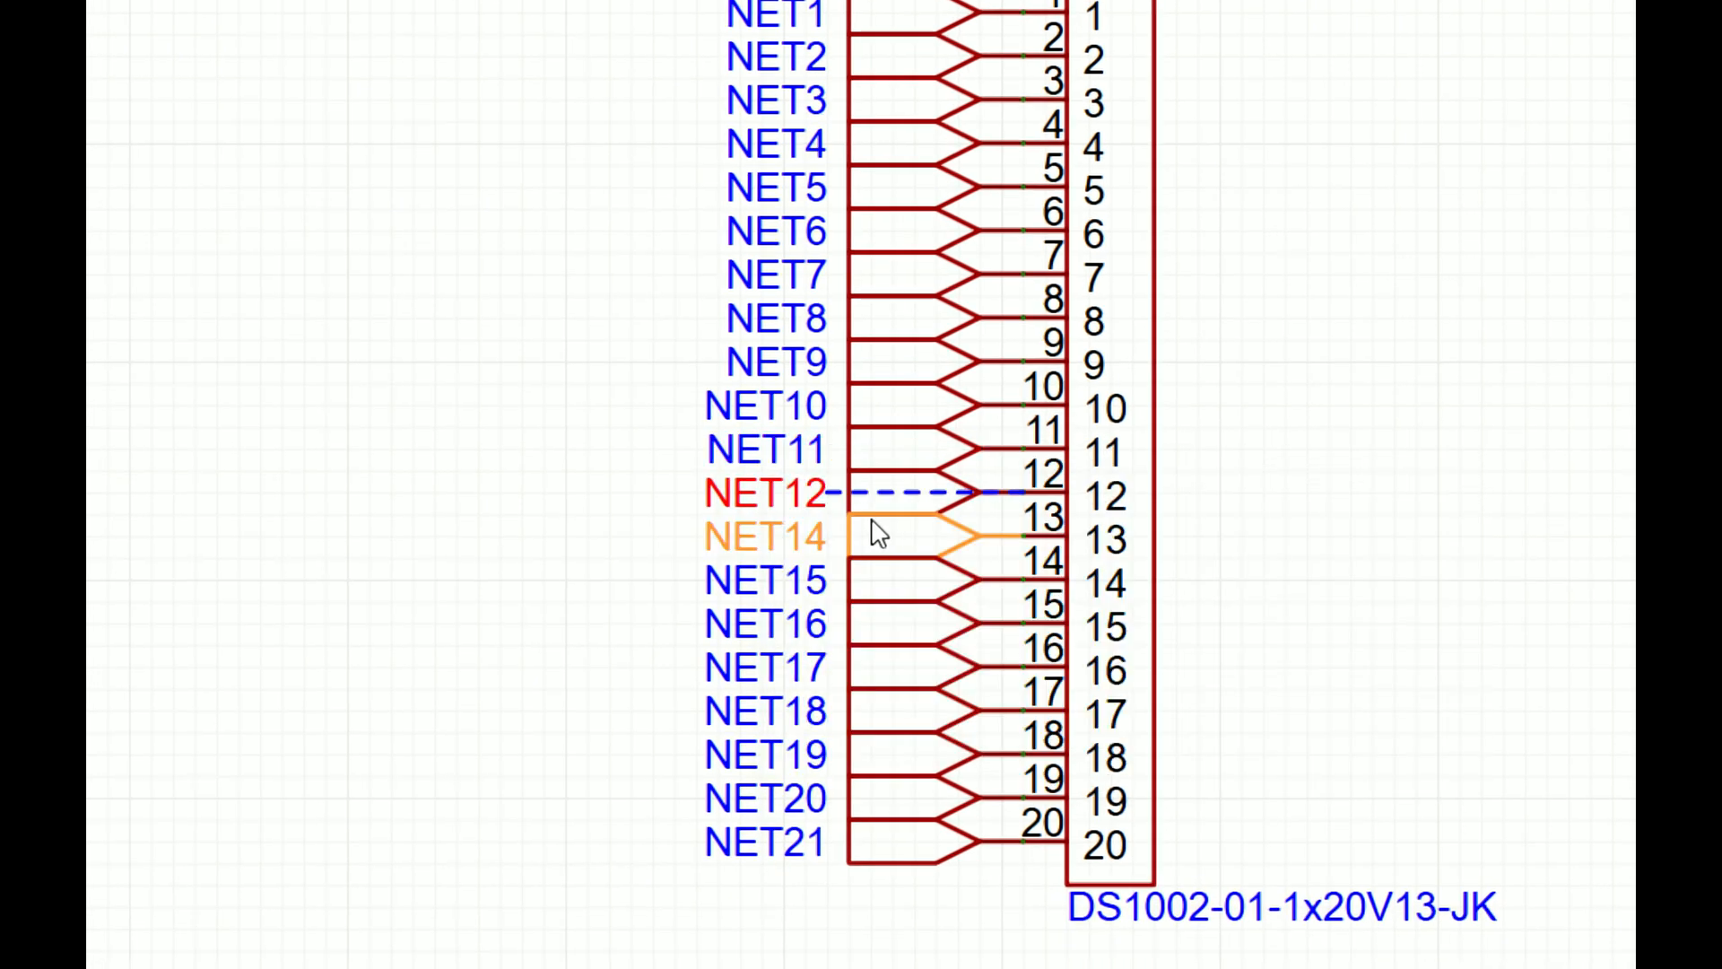
Step: Rename the net ports on pins 14 and 15 of header U2 to NET13 and NET14
double_click(887, 578)
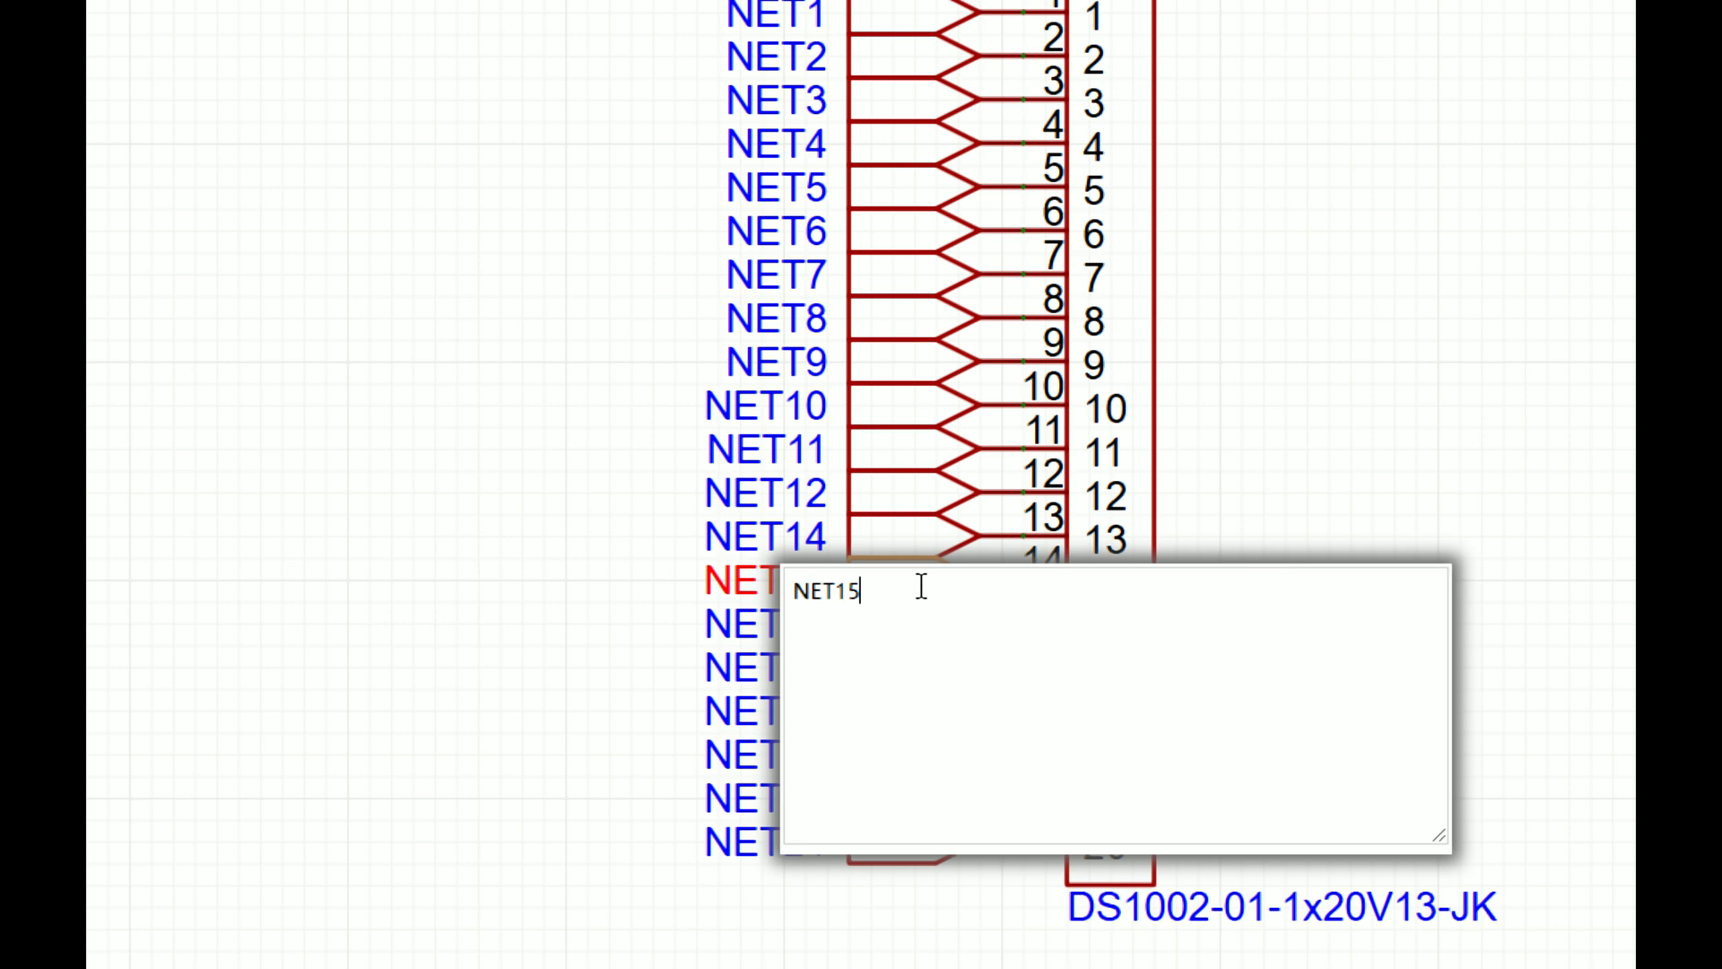
key(Return)
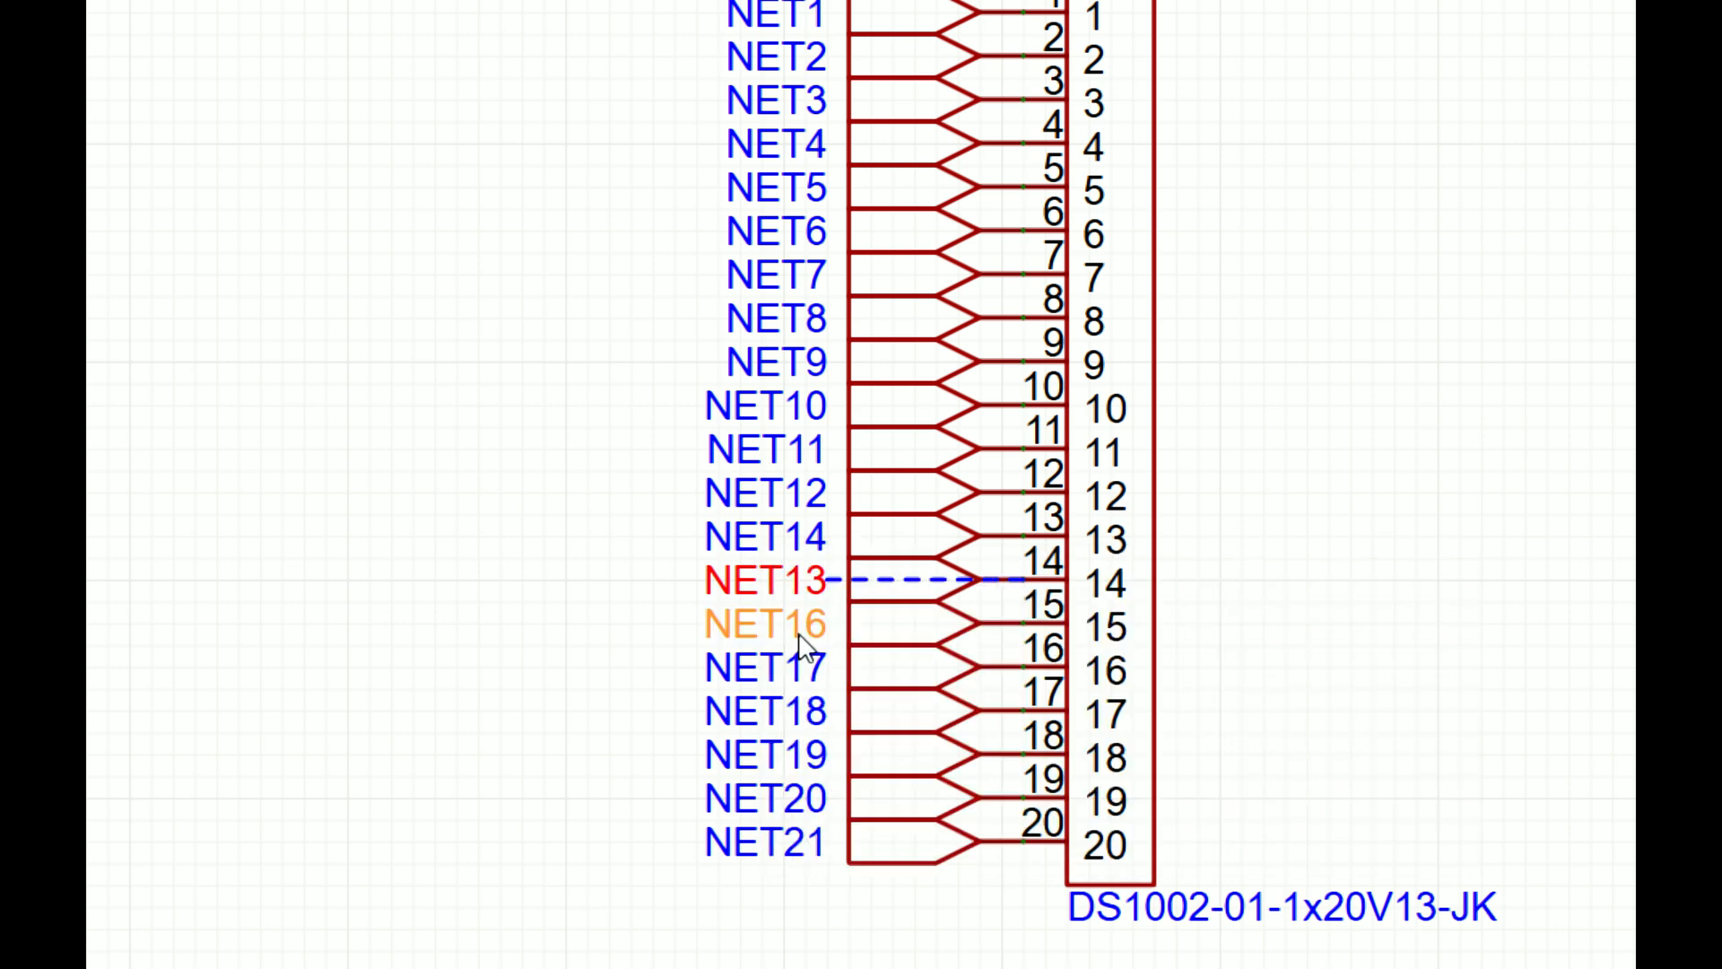
double_click(799, 634)
text(NET1)
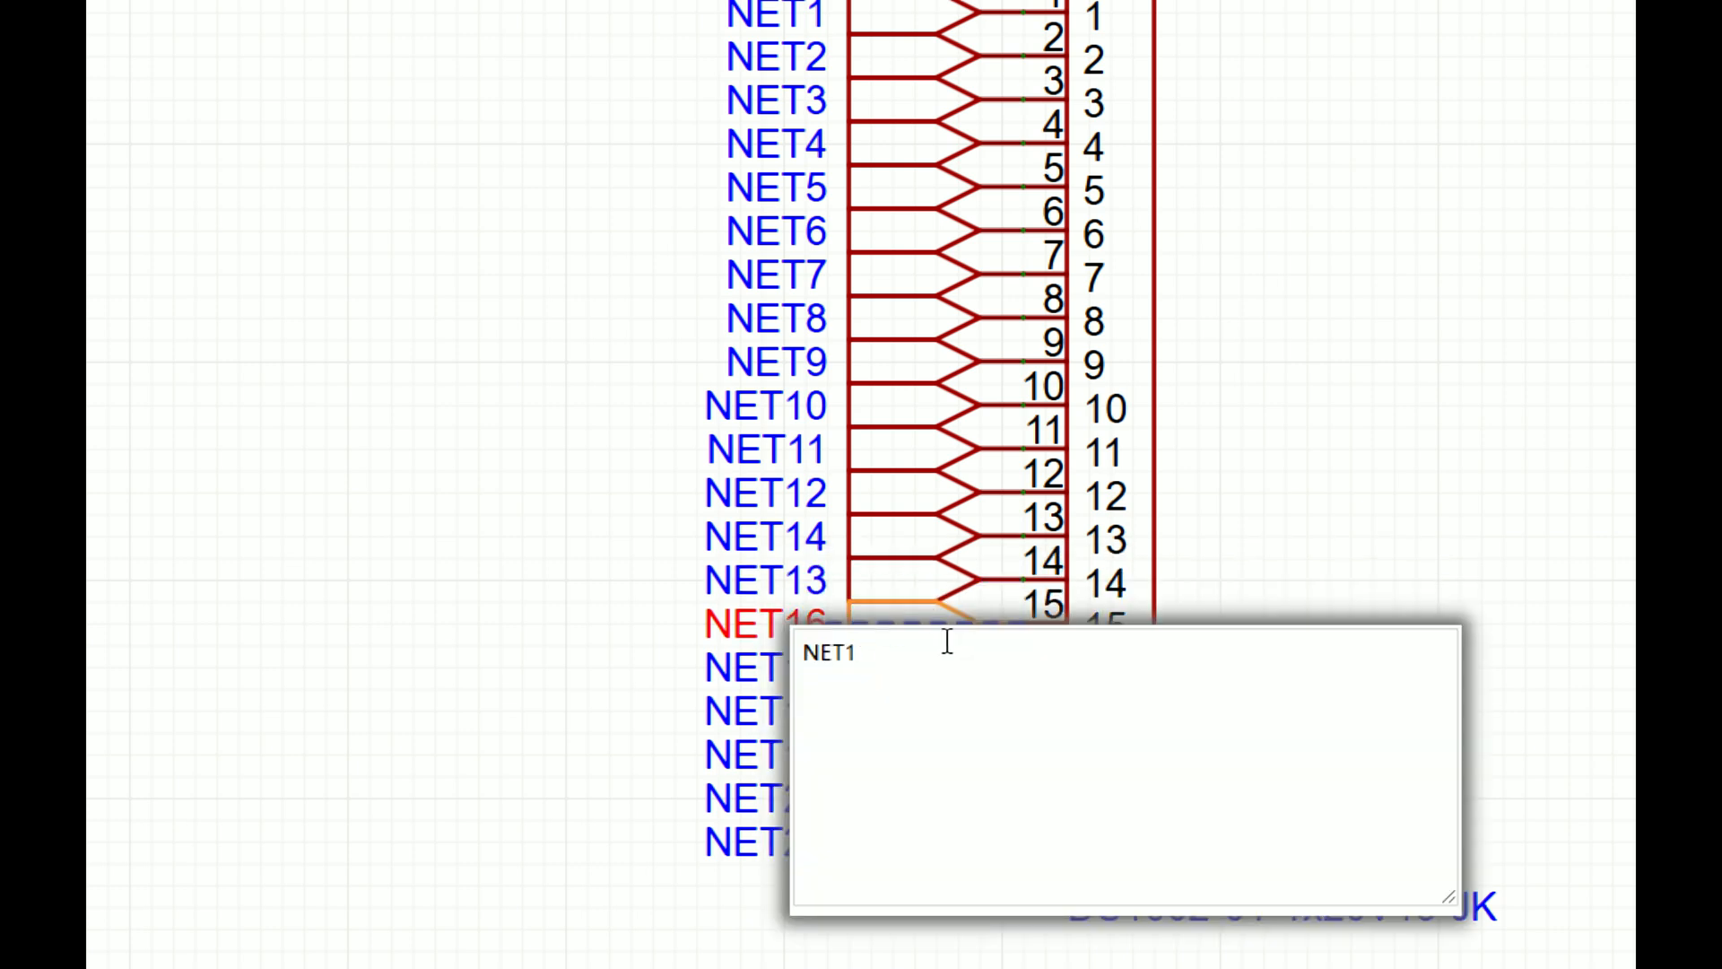
text(4)
key(Return)
Step: Rename the net ports on pins 16 and 17 of header U2 to NET15 and NET16
double_click(793, 687)
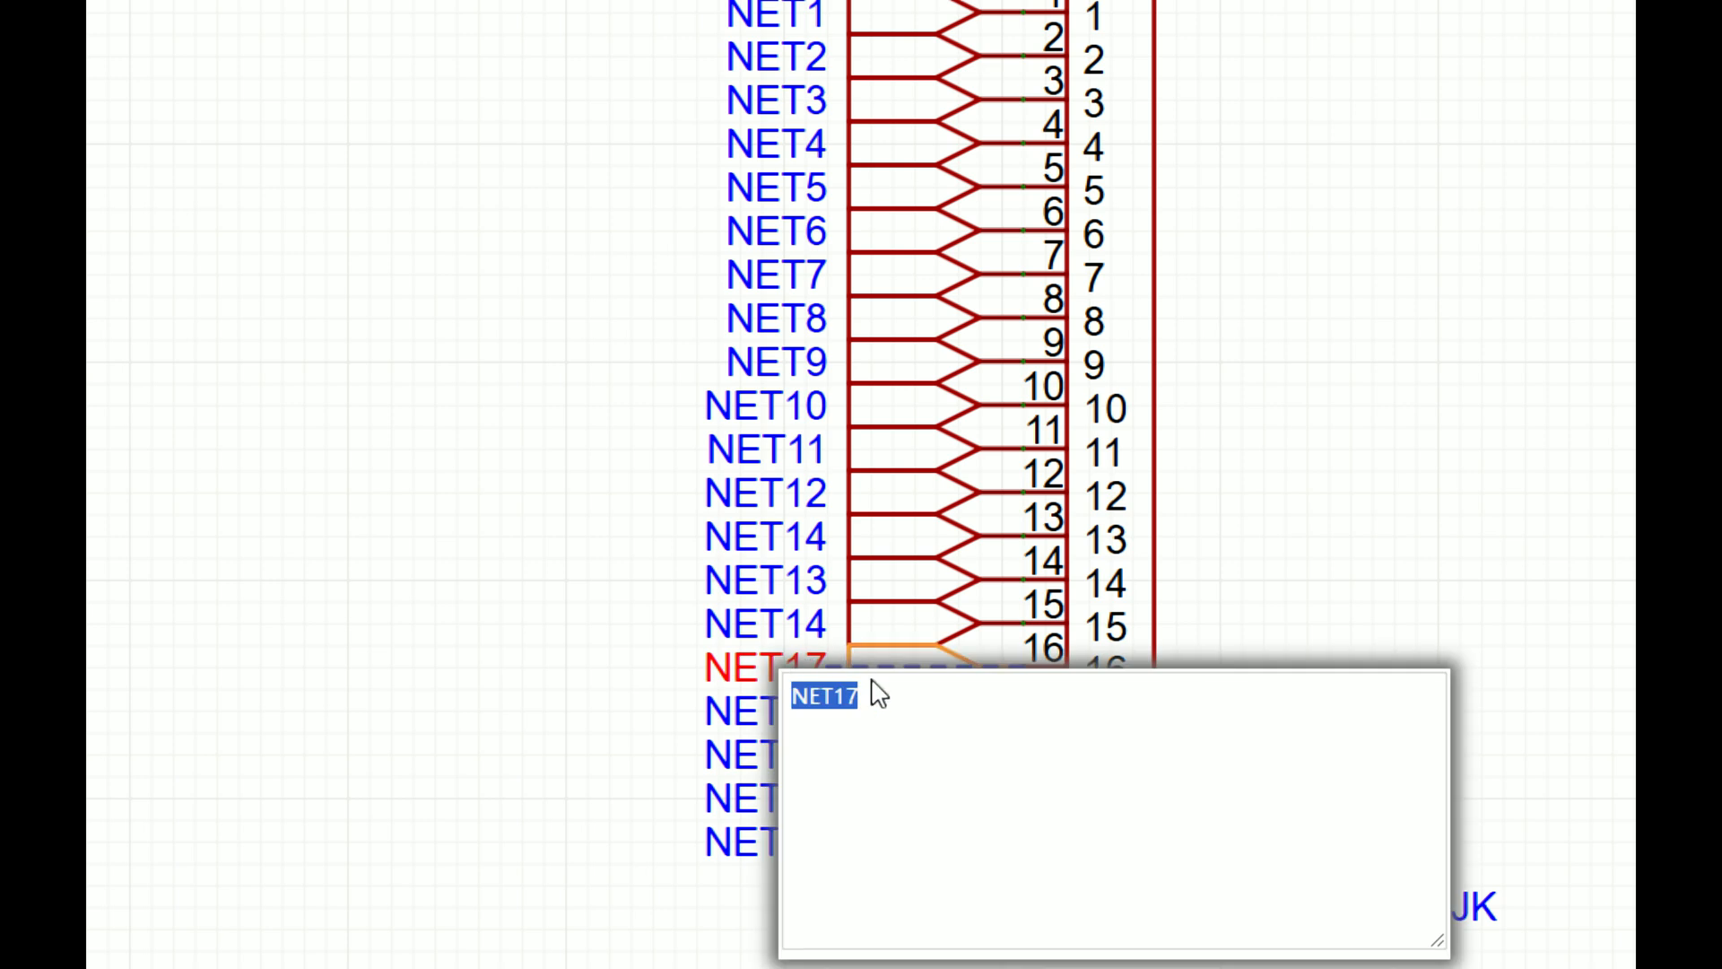
text(NET15)
key(Return)
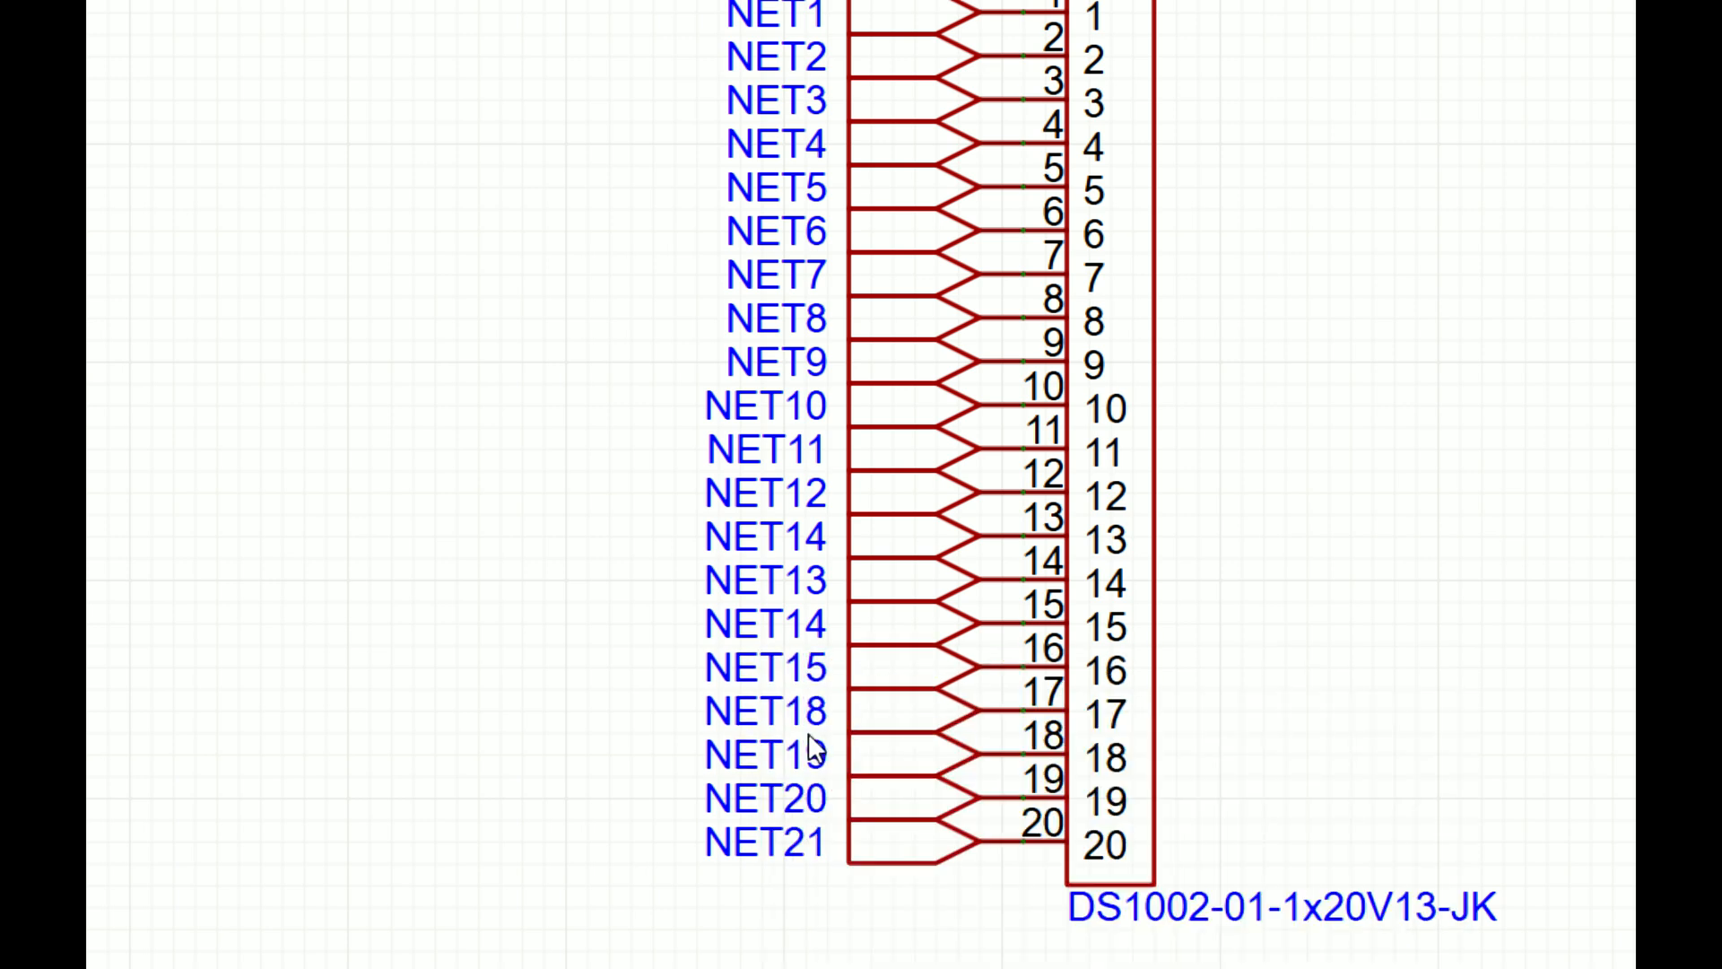
double_click(881, 708)
text(NET16)
key(Return)
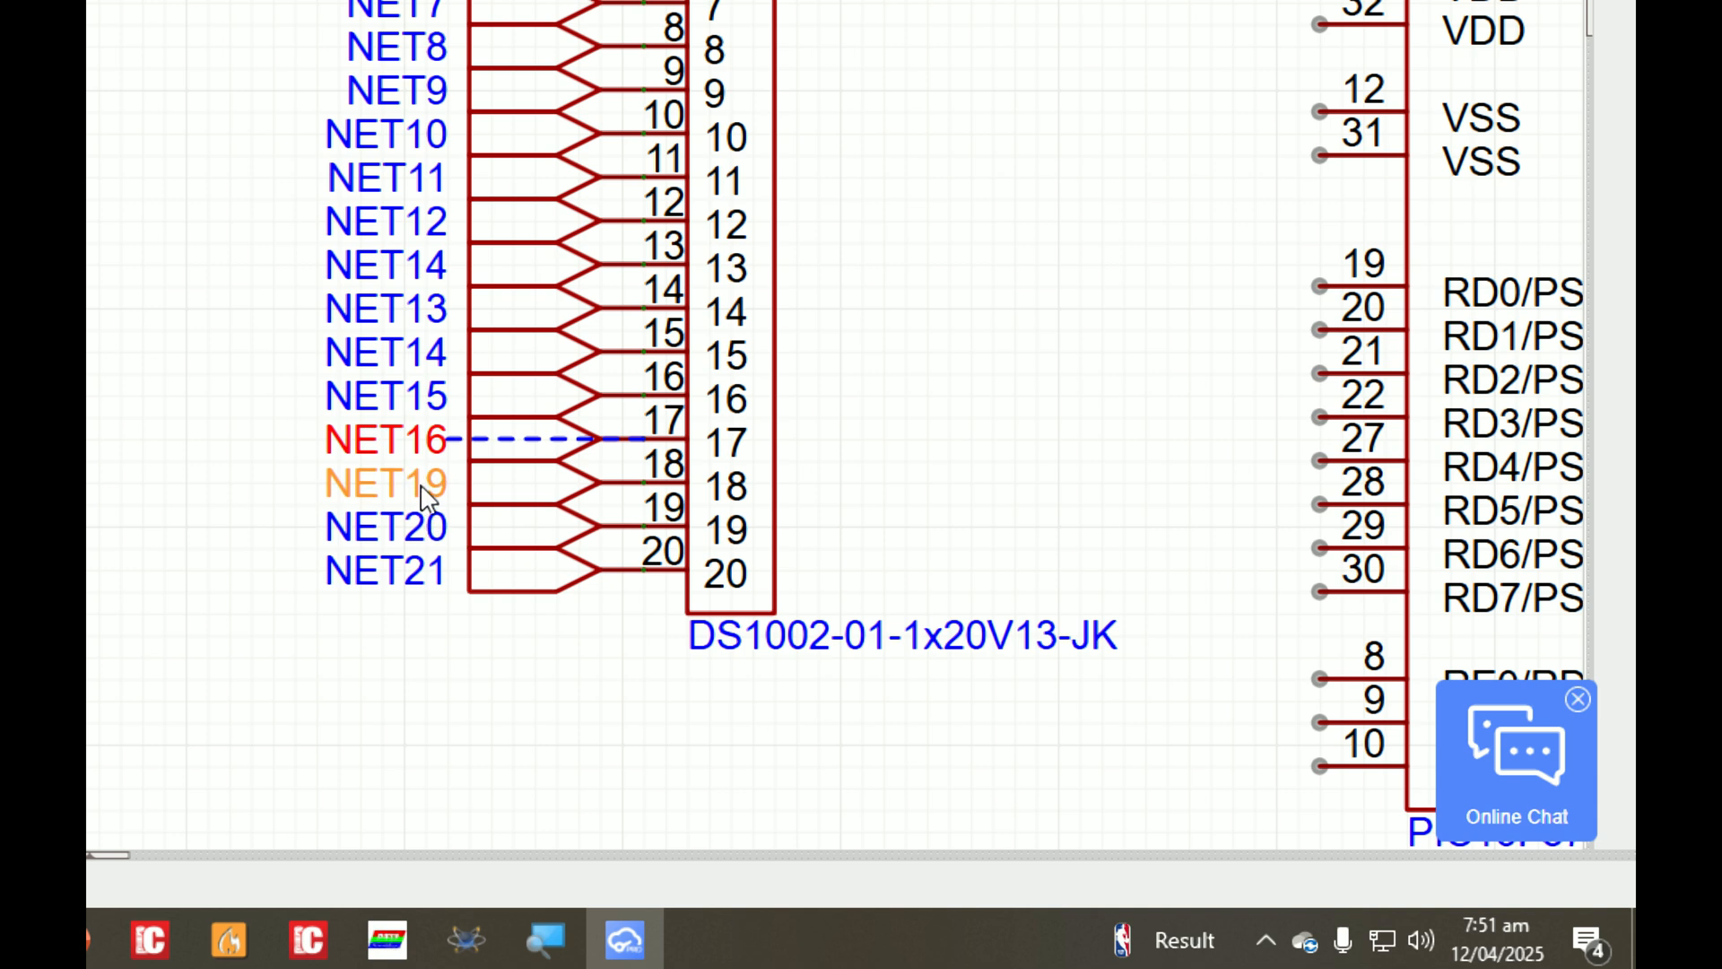
Step: Rename the net port on pin 18 of header U2 to NET17
double_click(427, 485)
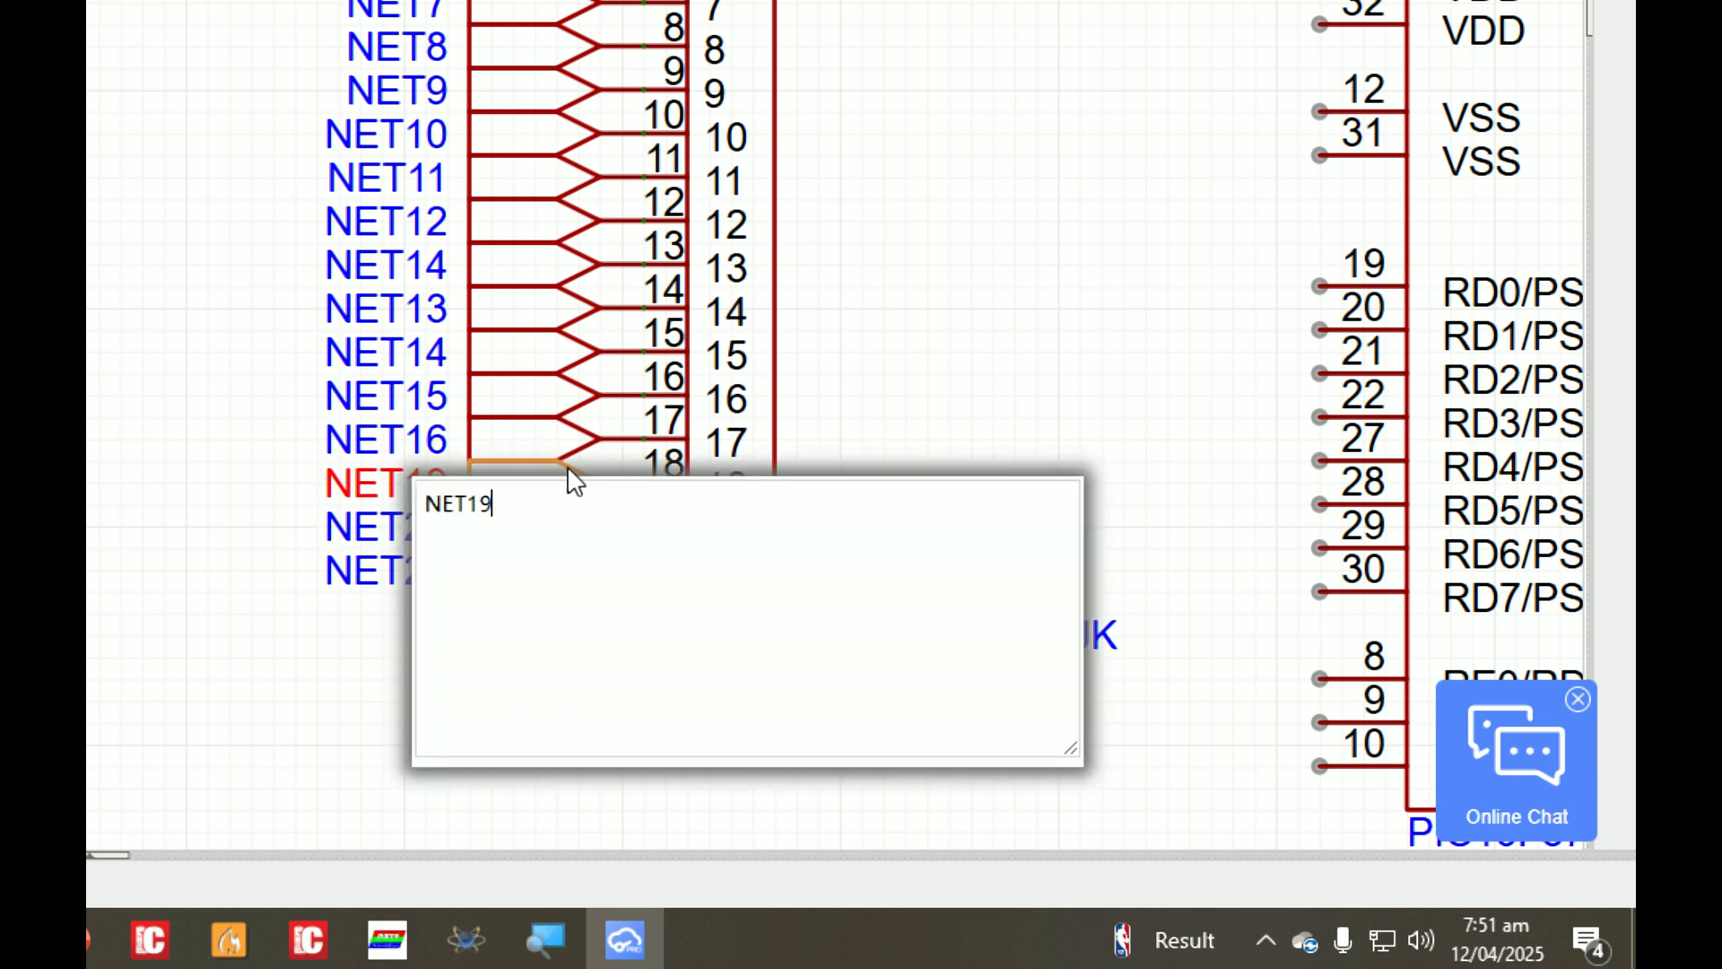
text(NET1)
key(BackSpace)
text(1)
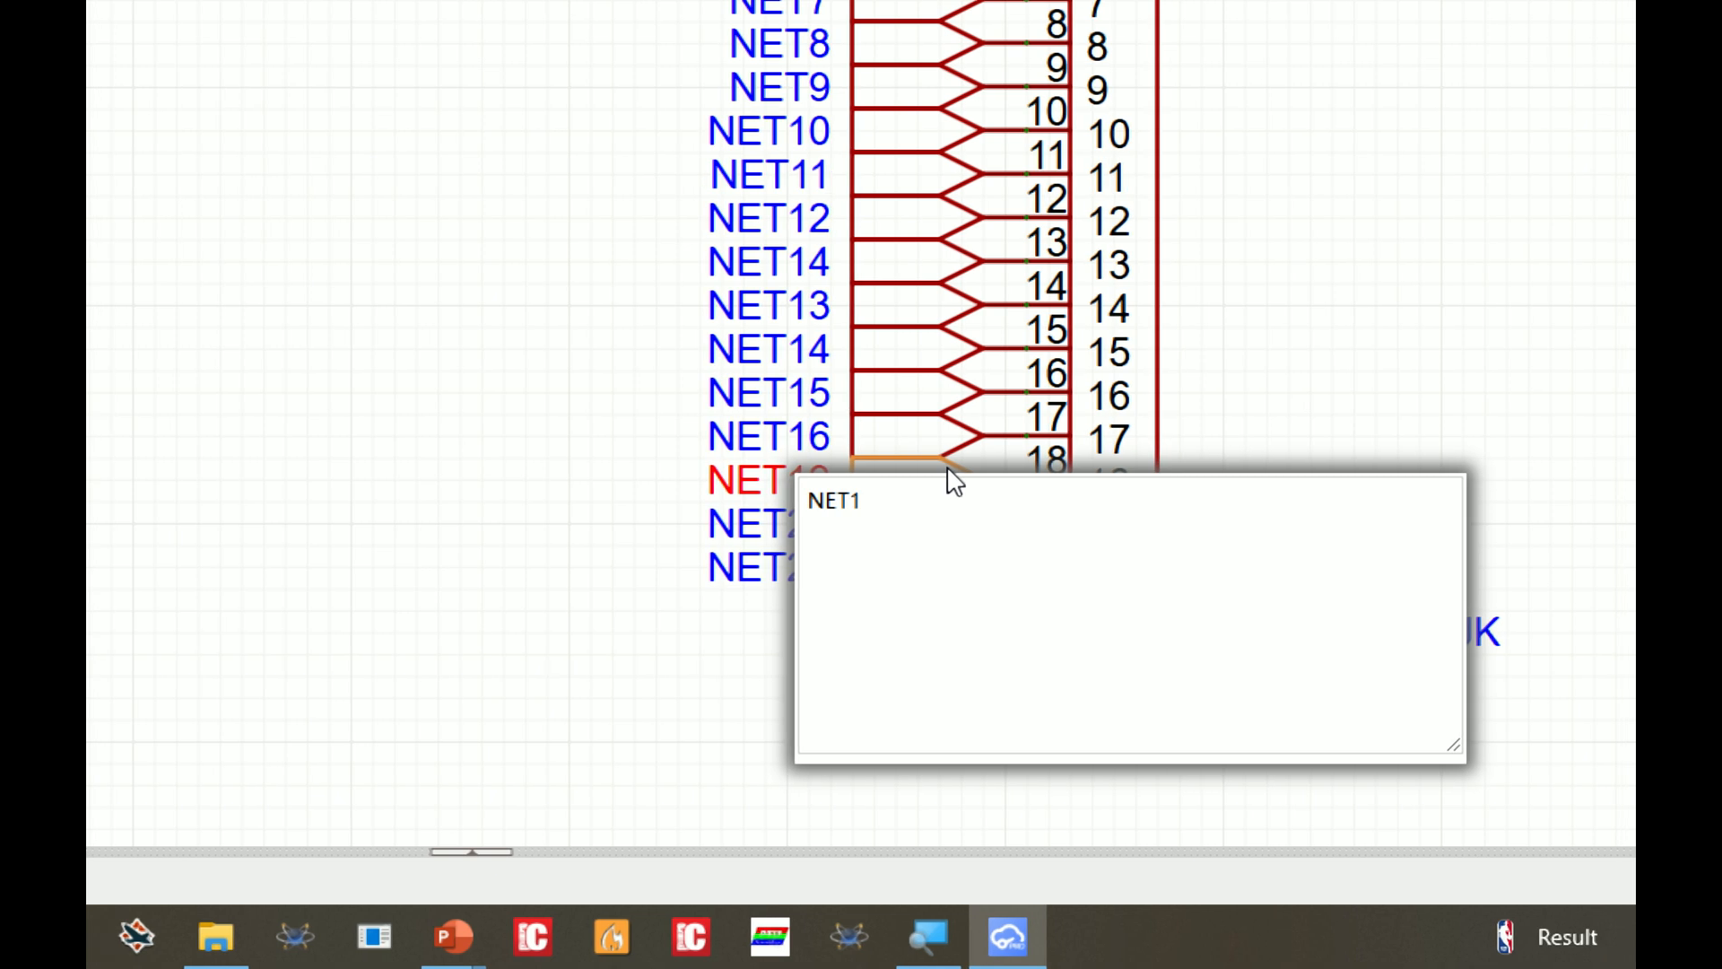
text(7)
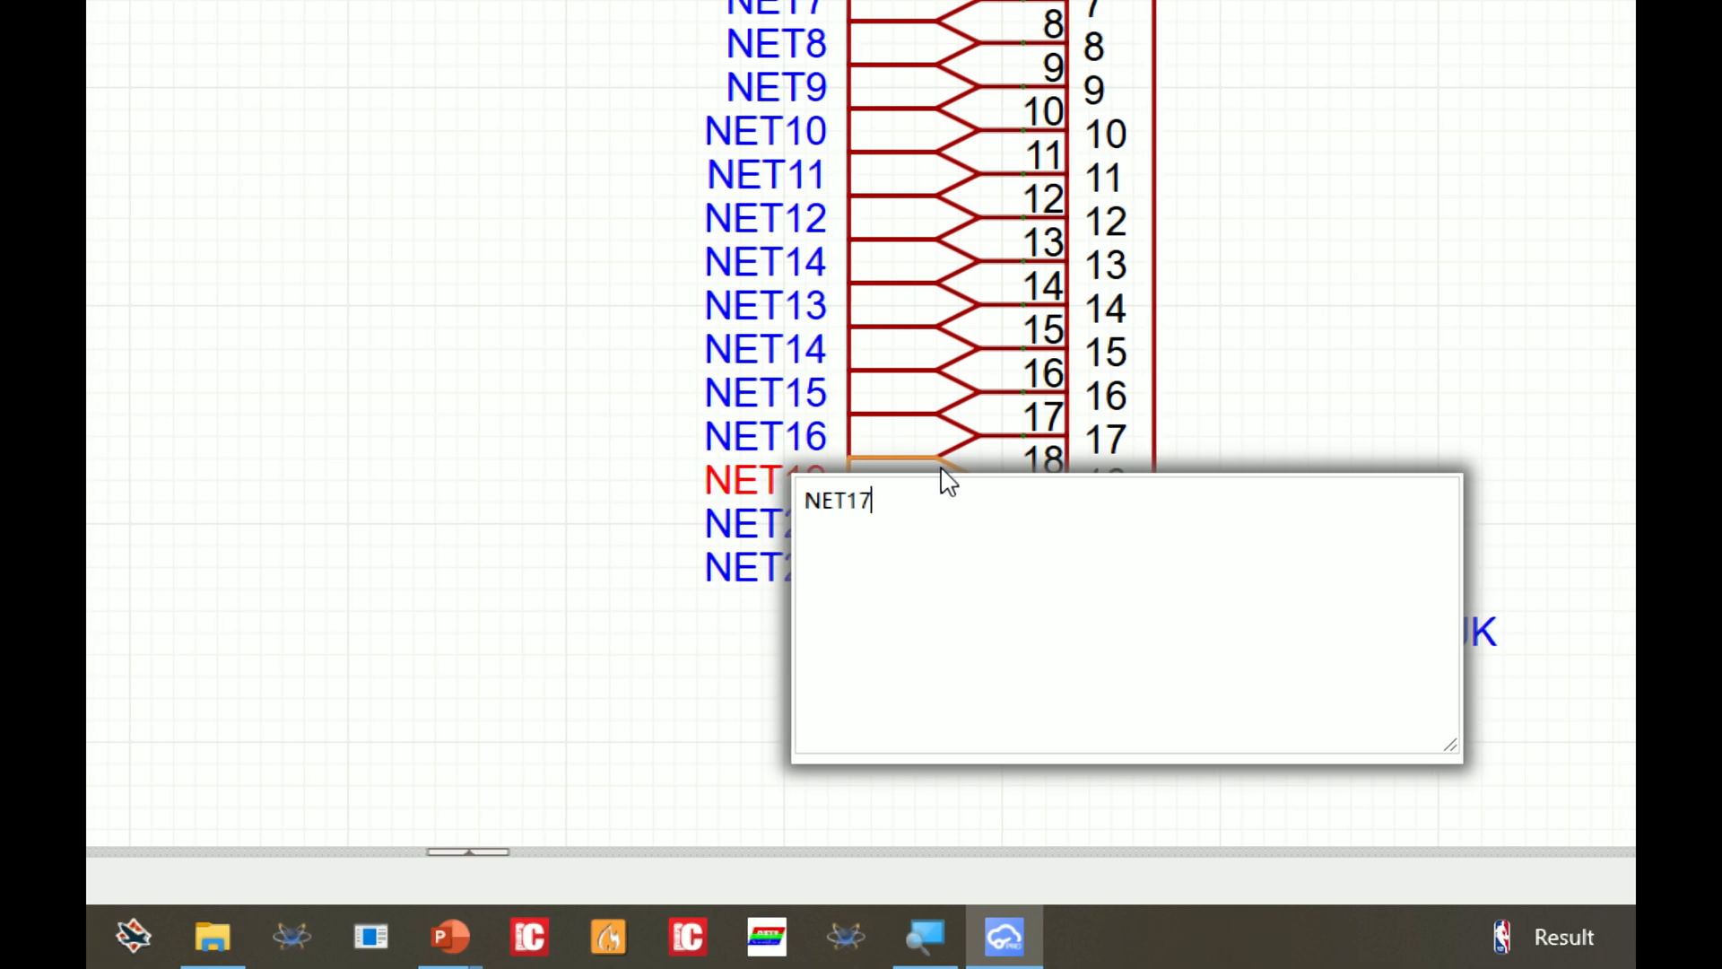
key(Return)
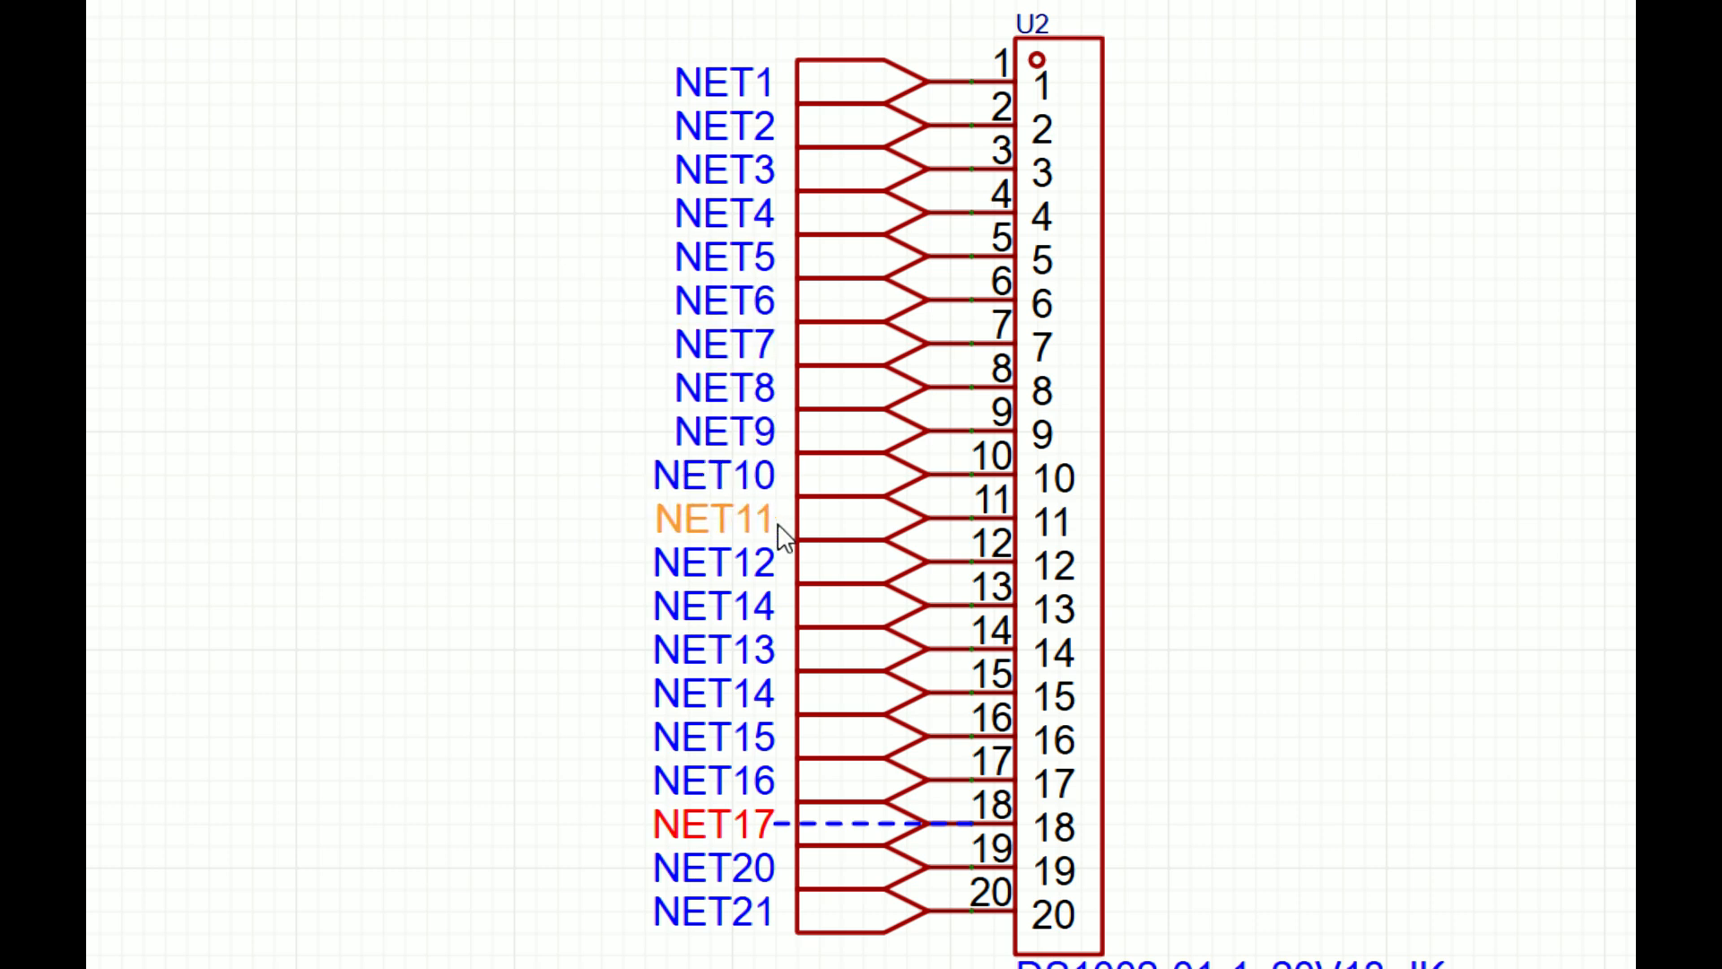
Step: Rename the net ports on pins 13 and 14 of header U2 to NET13 and NET14
double_click(780, 610)
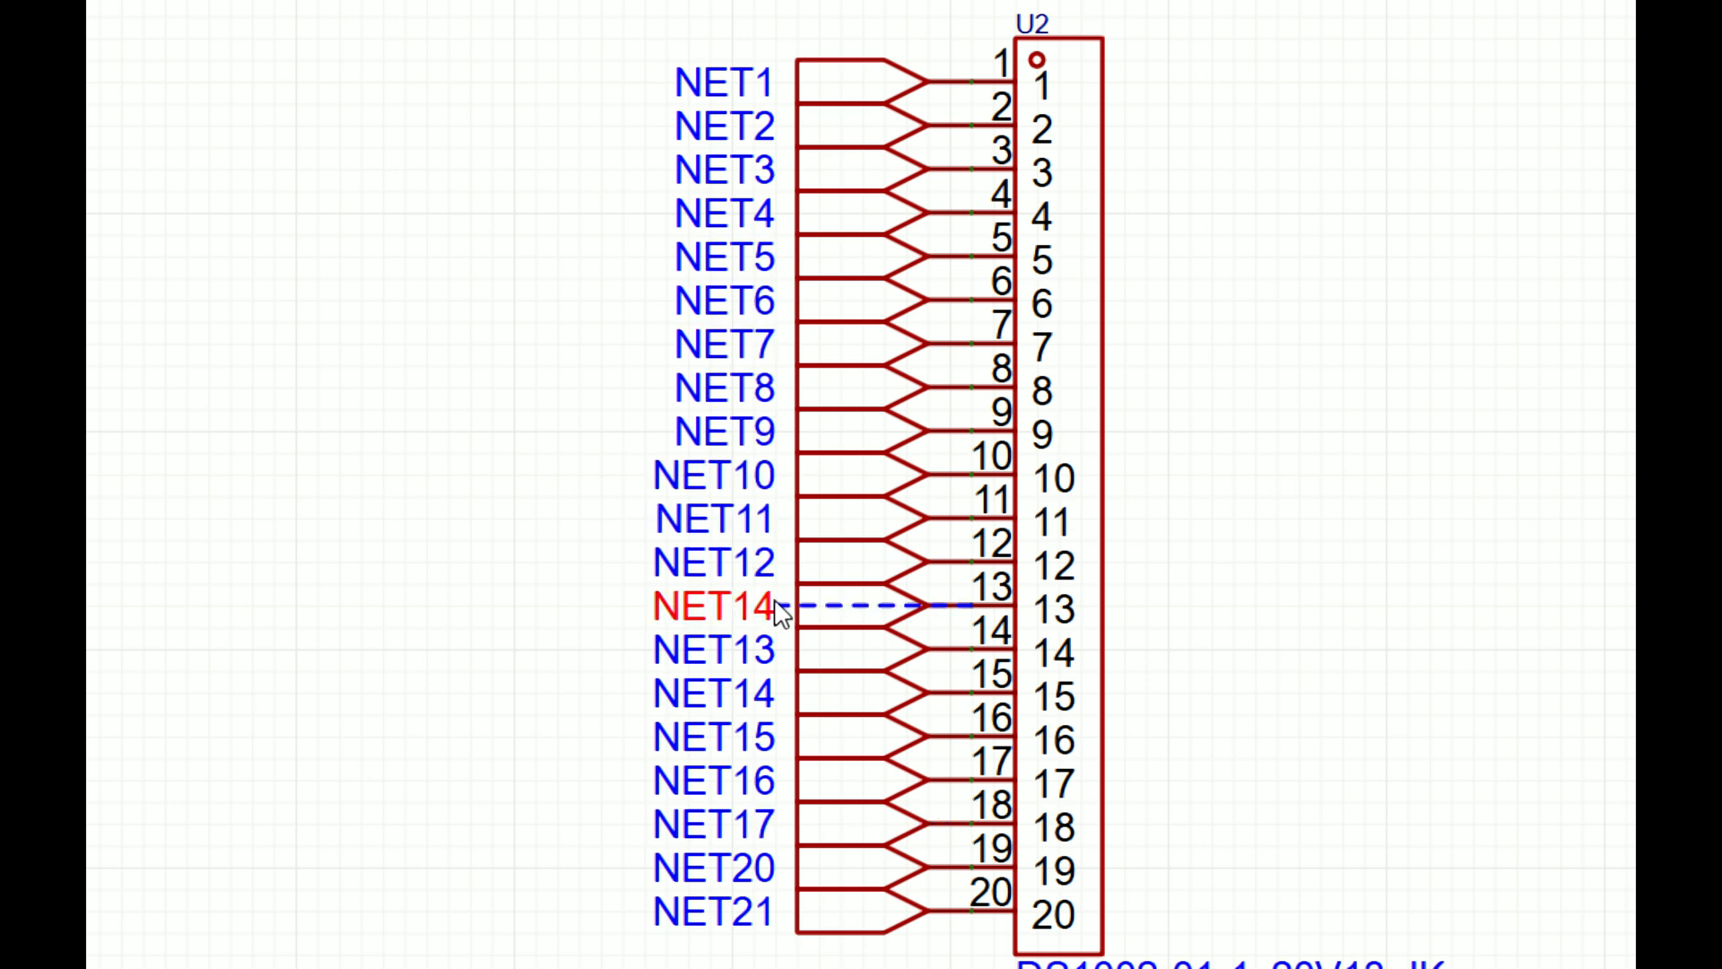
key(BackSpace)
text(3)
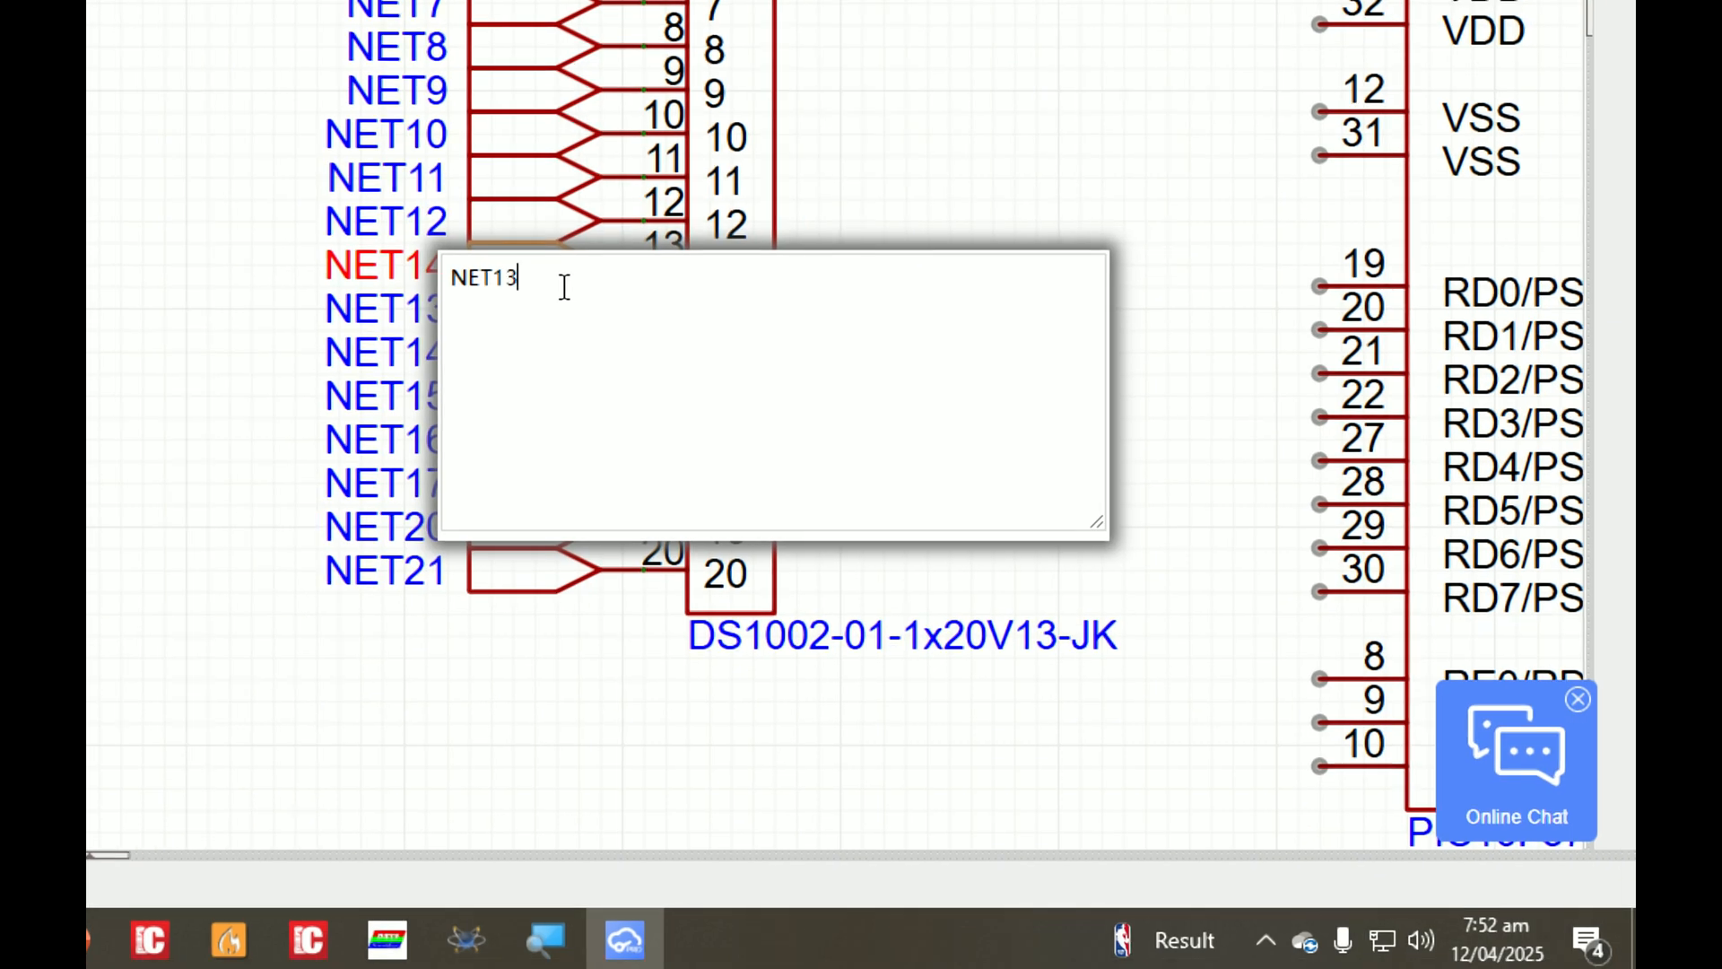
key(Return)
double_click(427, 344)
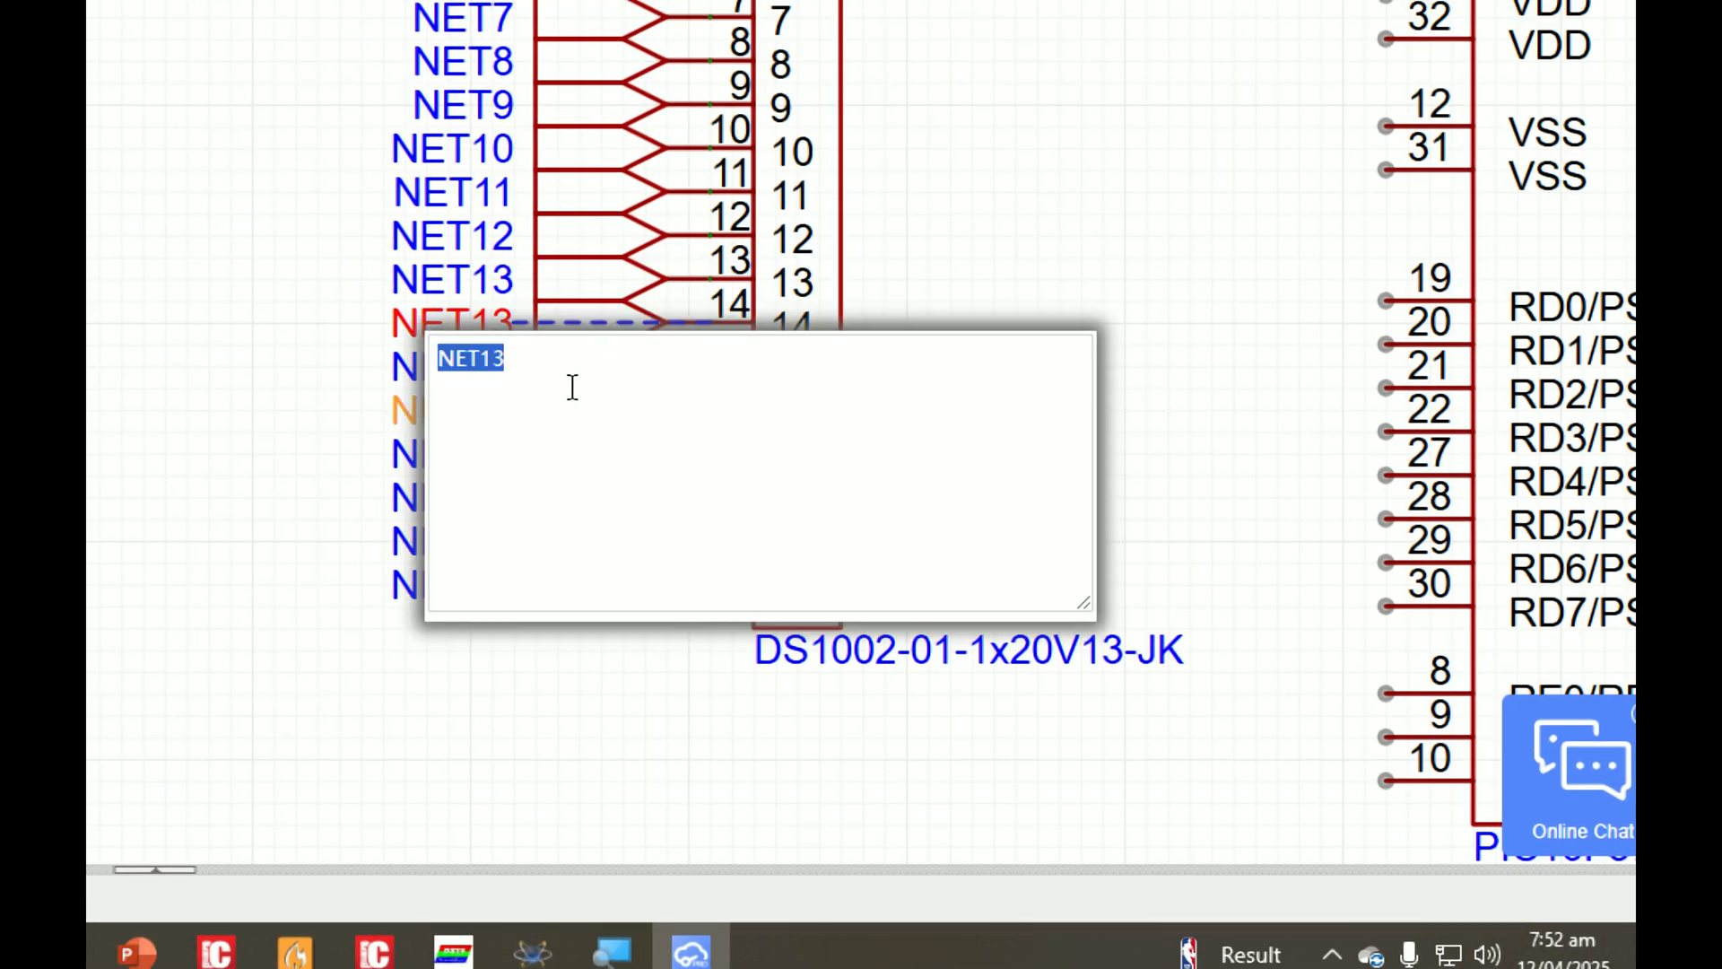
text(4)
key(Return)
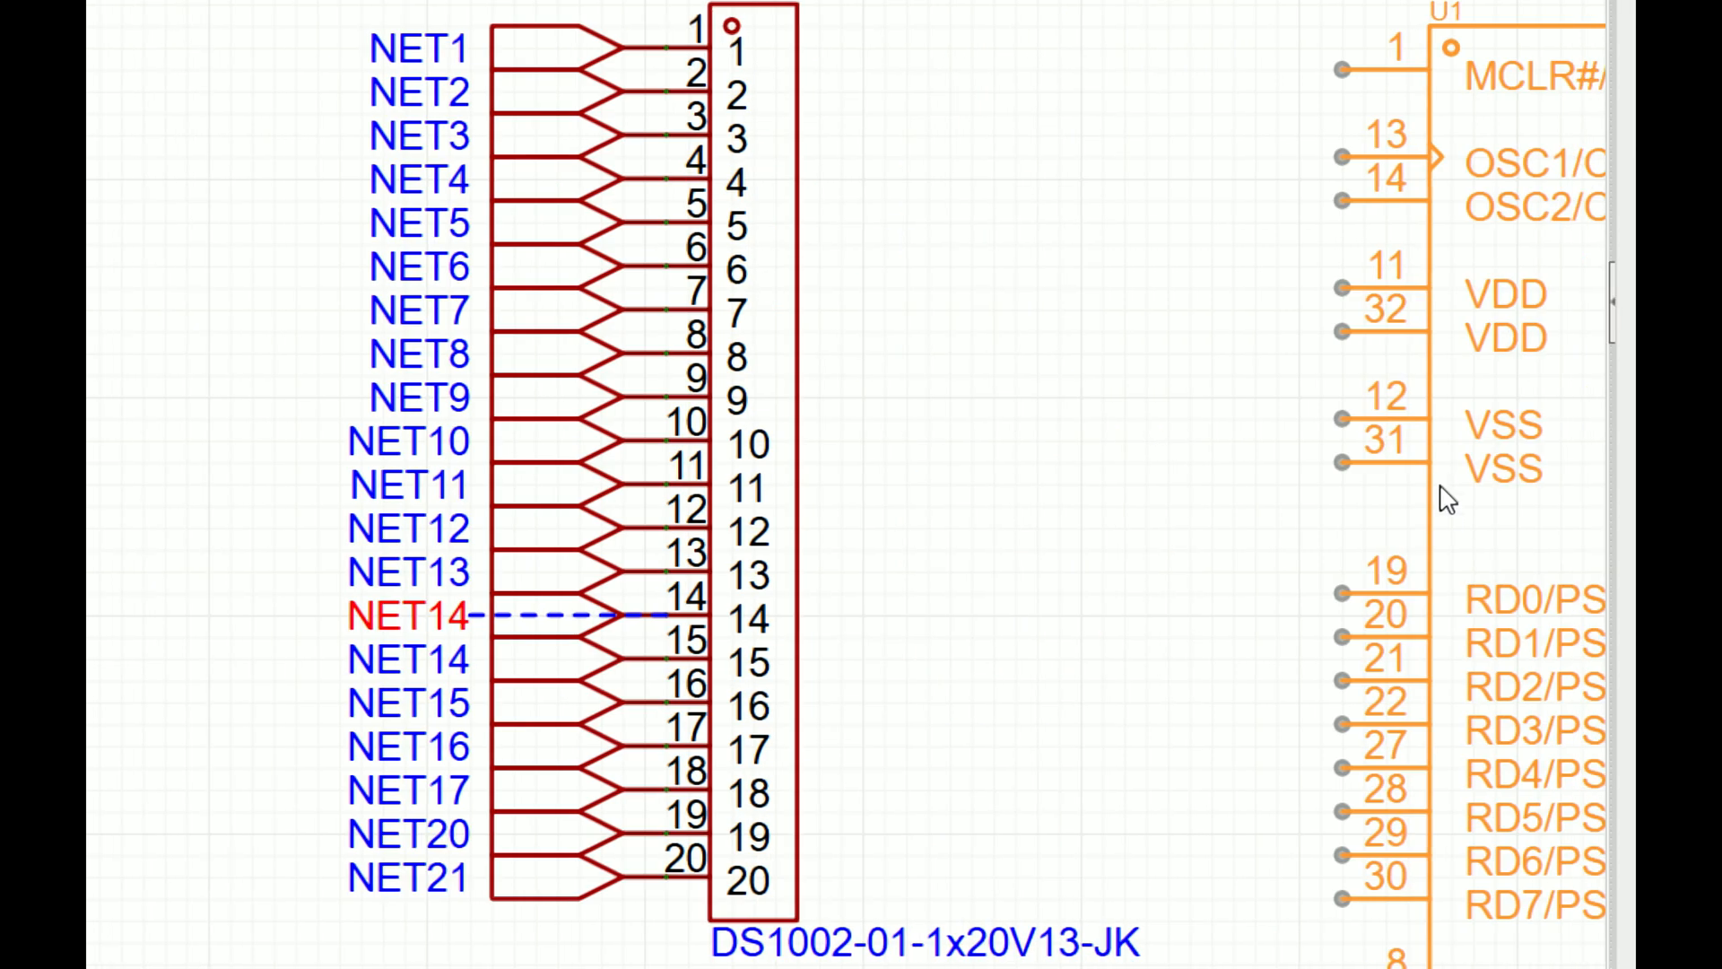
Step: Rename the net ports on pins 15 and 16 of header U2 to NET15 and NET16
double_click(769, 677)
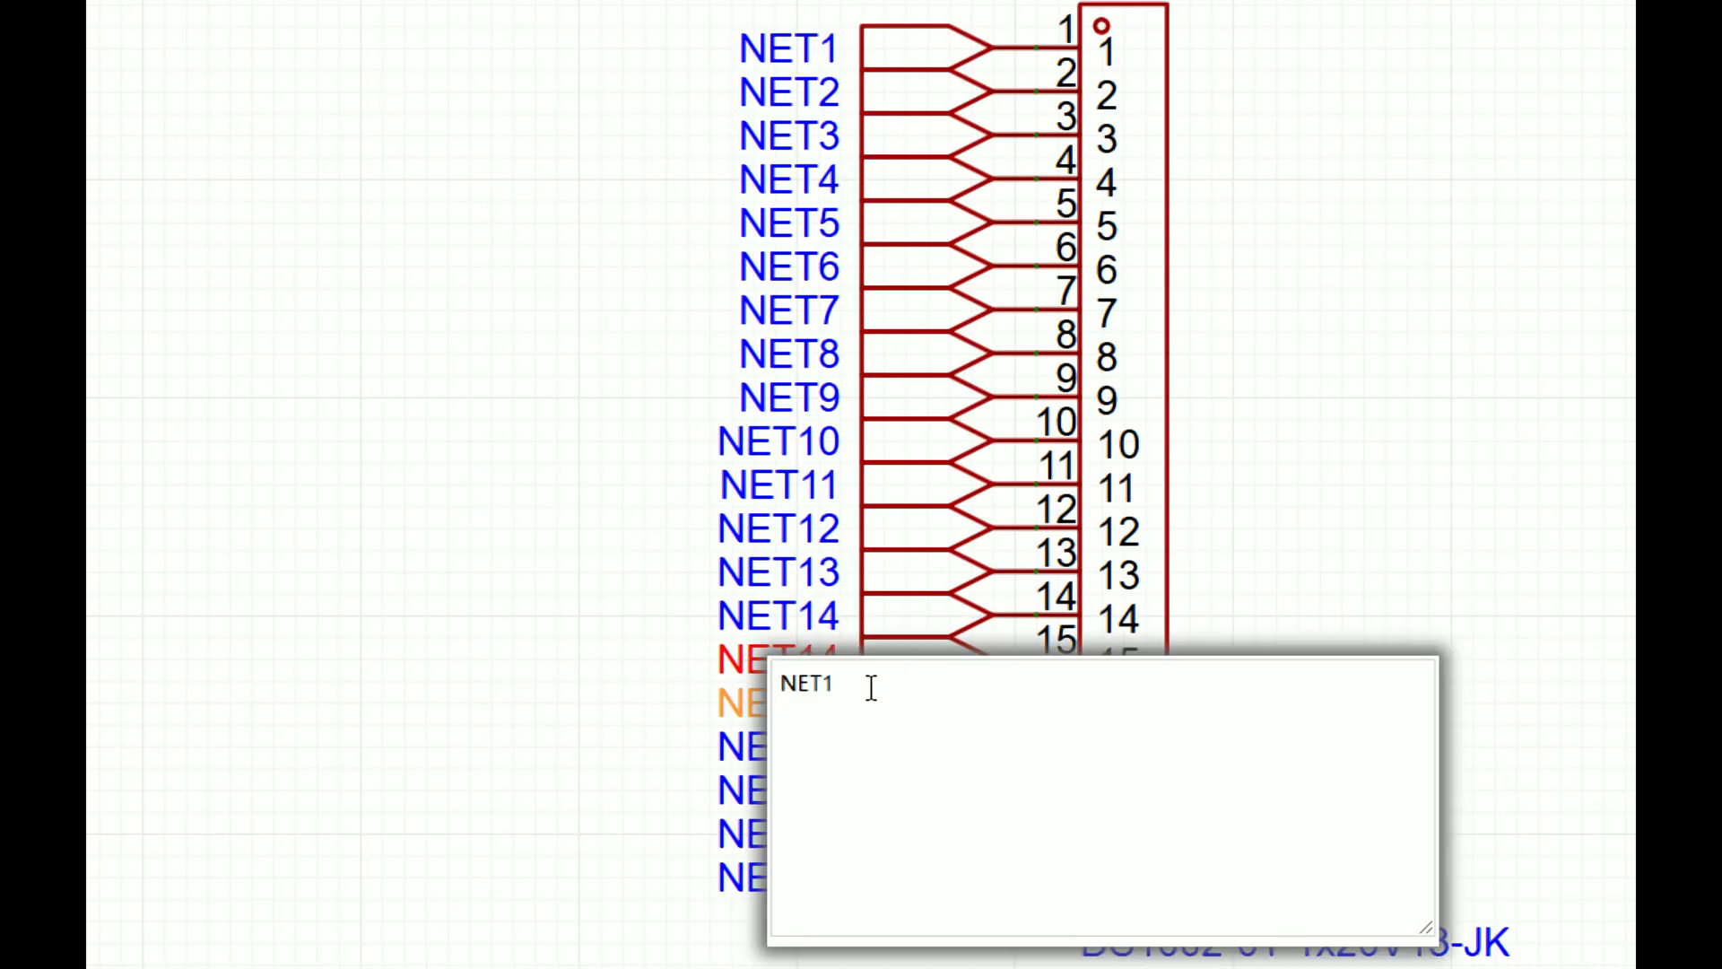
text(5)
key(Return)
double_click(812, 513)
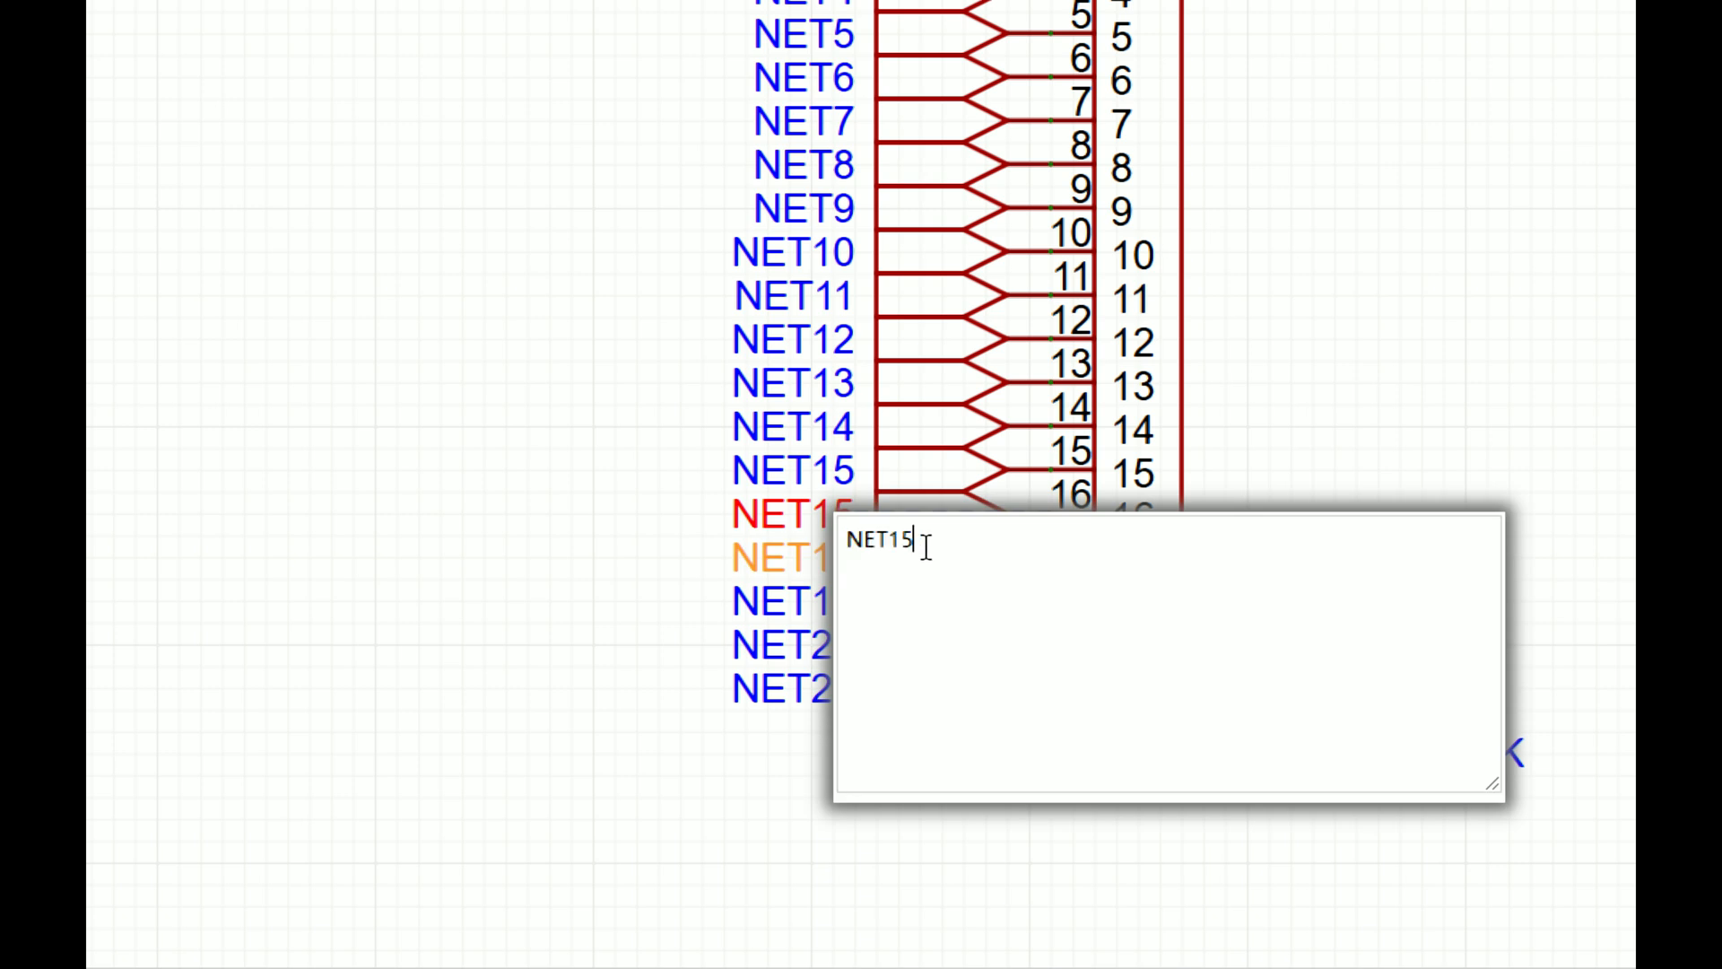
key(BackSpace)
text(6)
key(Return)
Step: Rename the net port on pin 17 of header U2 to NET17
double_click(801, 513)
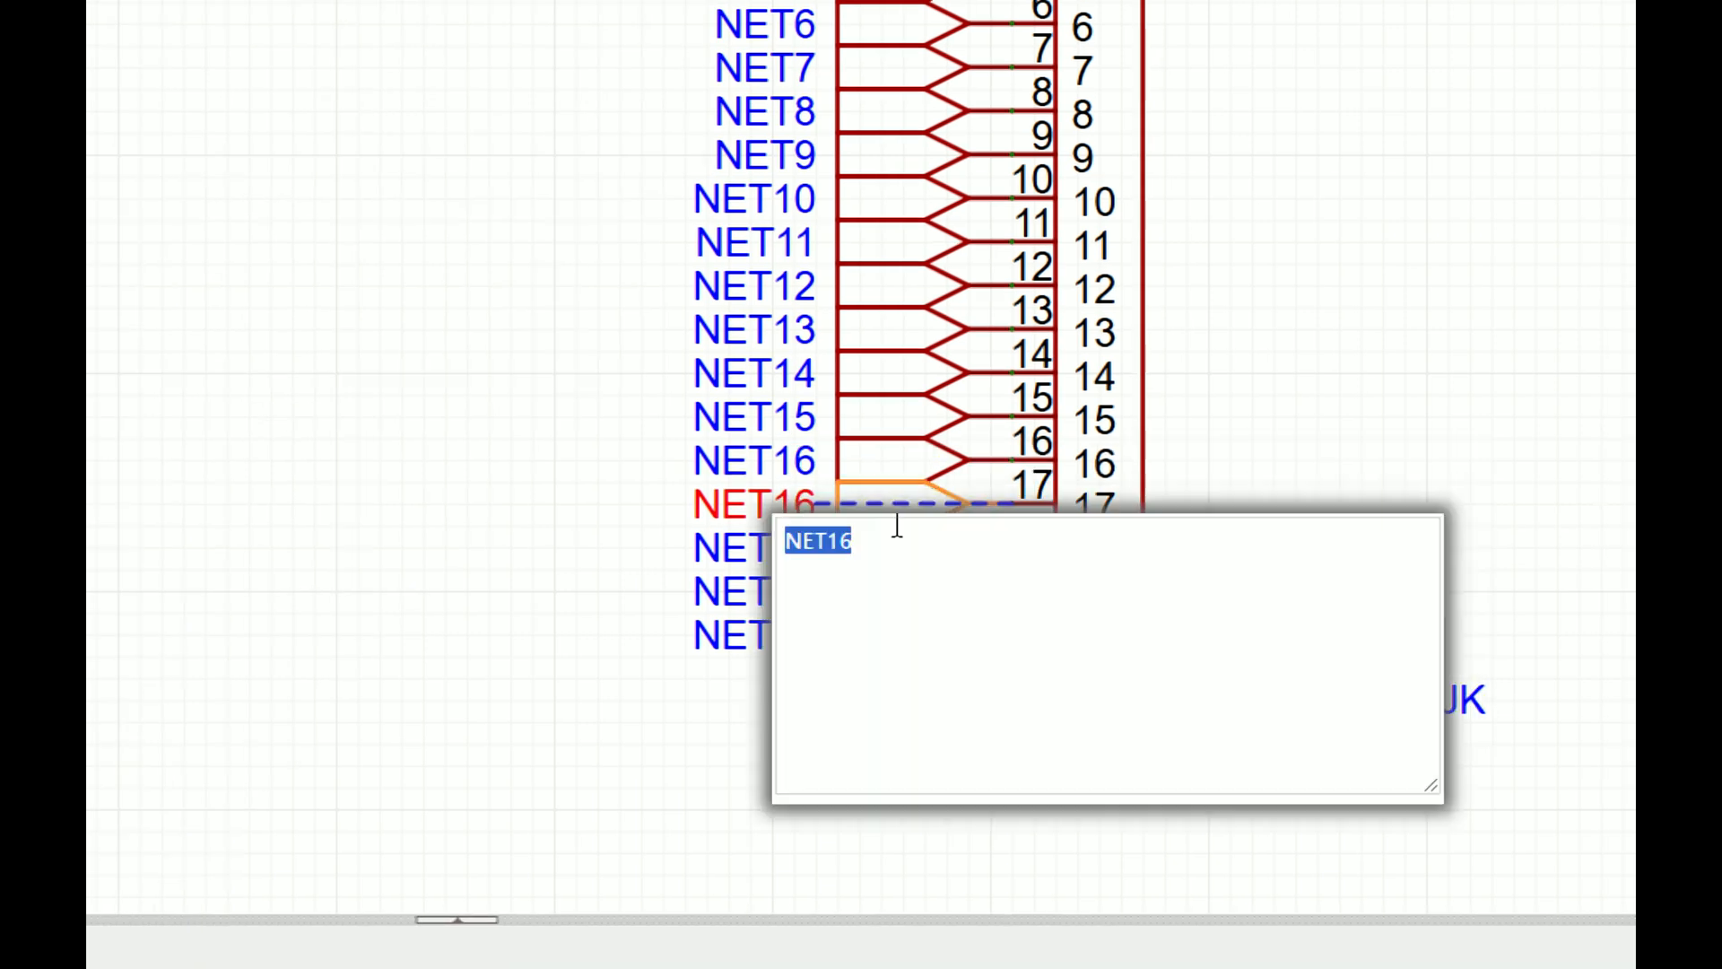
key(BackSpace)
text(7)
key(Return)
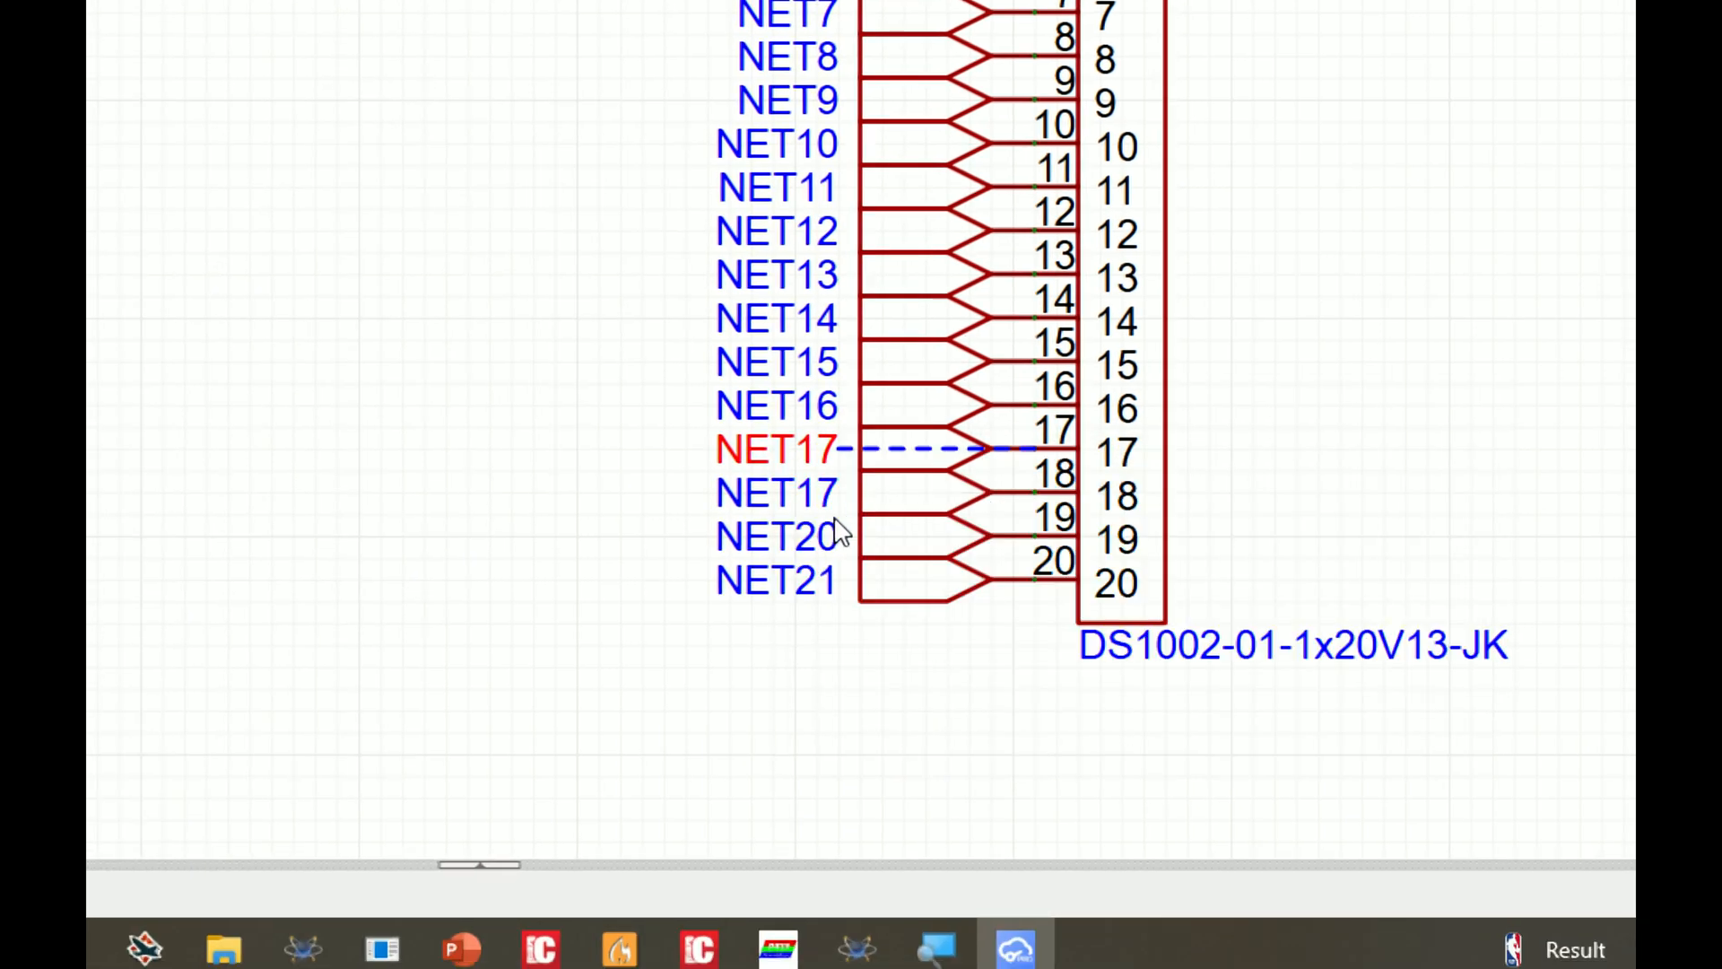
Step: Rename the net ports on pins 18 and 19 of header U2 to NET18 and NET19
double_click(818, 510)
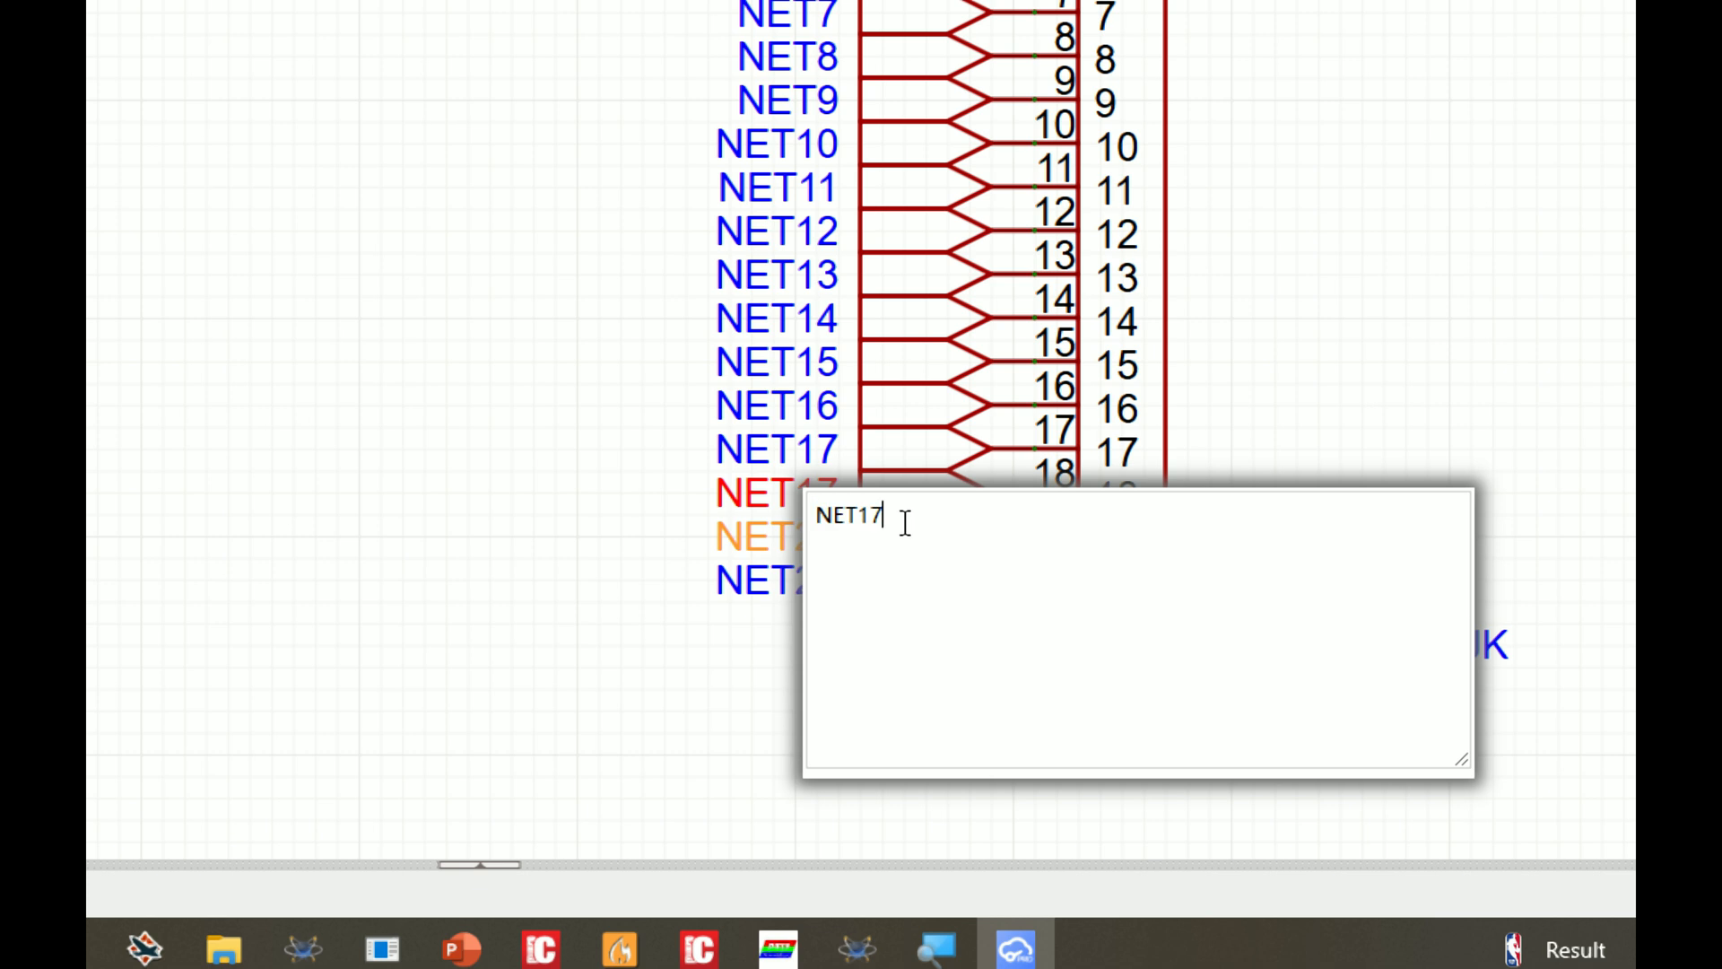
text(8)
key(Return)
double_click(823, 536)
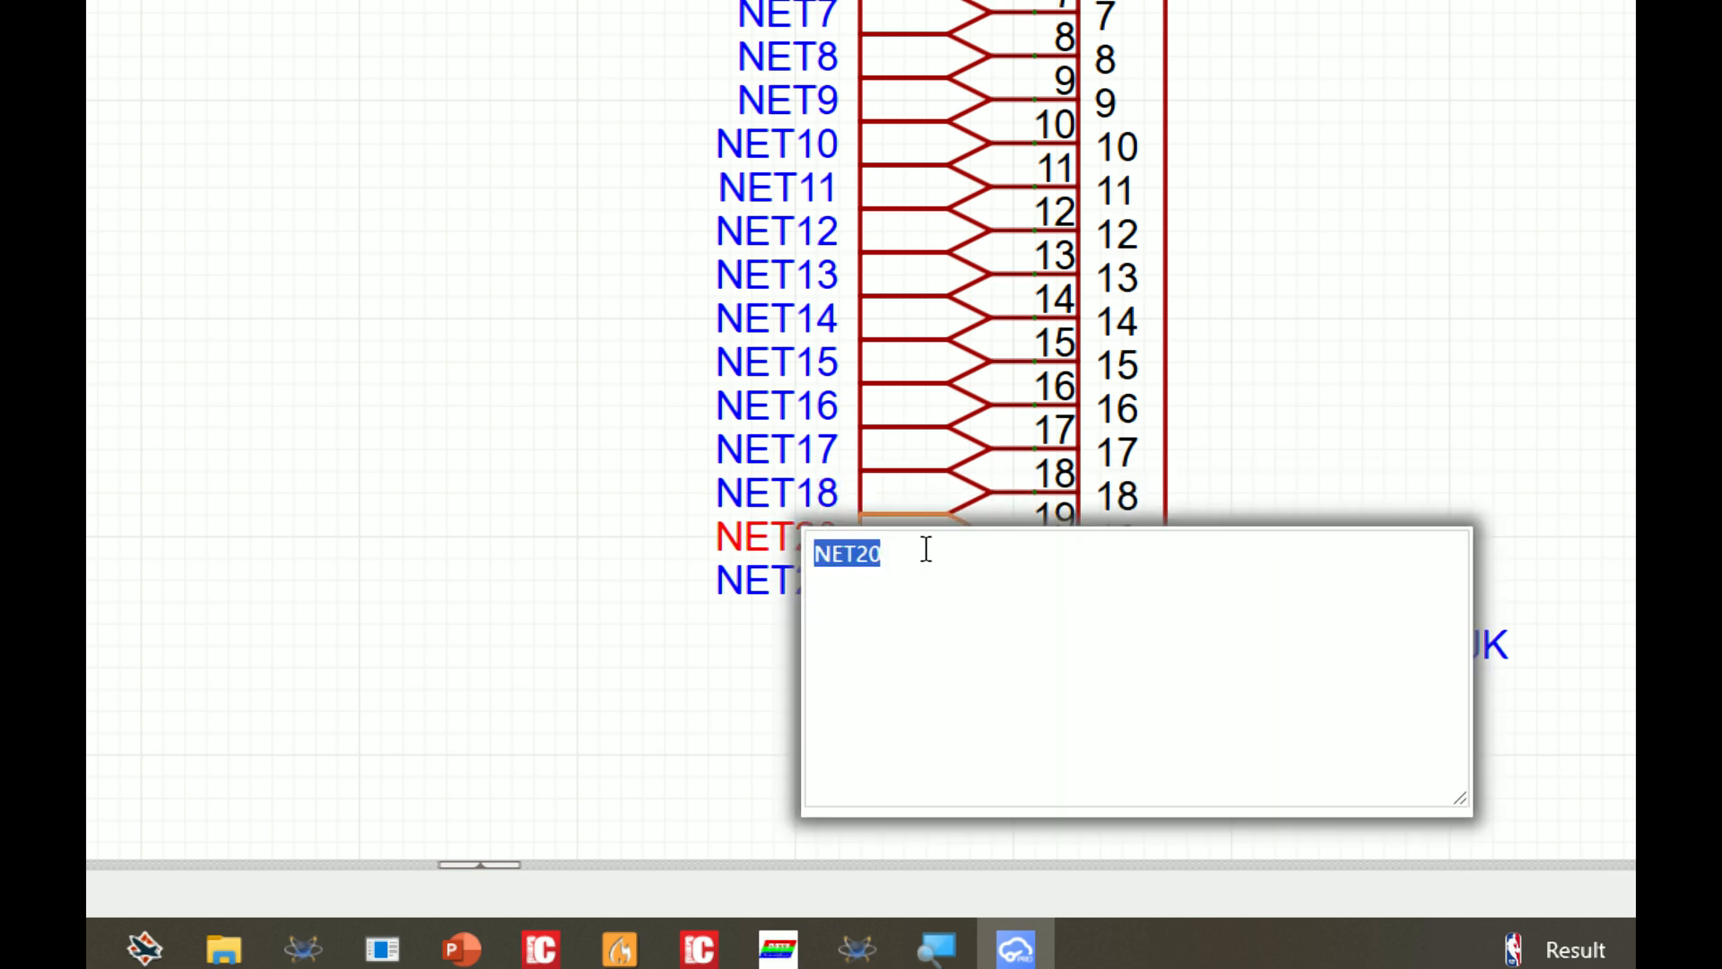
key(BackSpace)
key(BackSpace)
text(19)
key(Return)
Step: Rename the net port on pin 20 of header U2 to NET20
click(833, 587)
double_click(812, 571)
text(20)
key(Return)
scroll(1603, 265, down, 3)
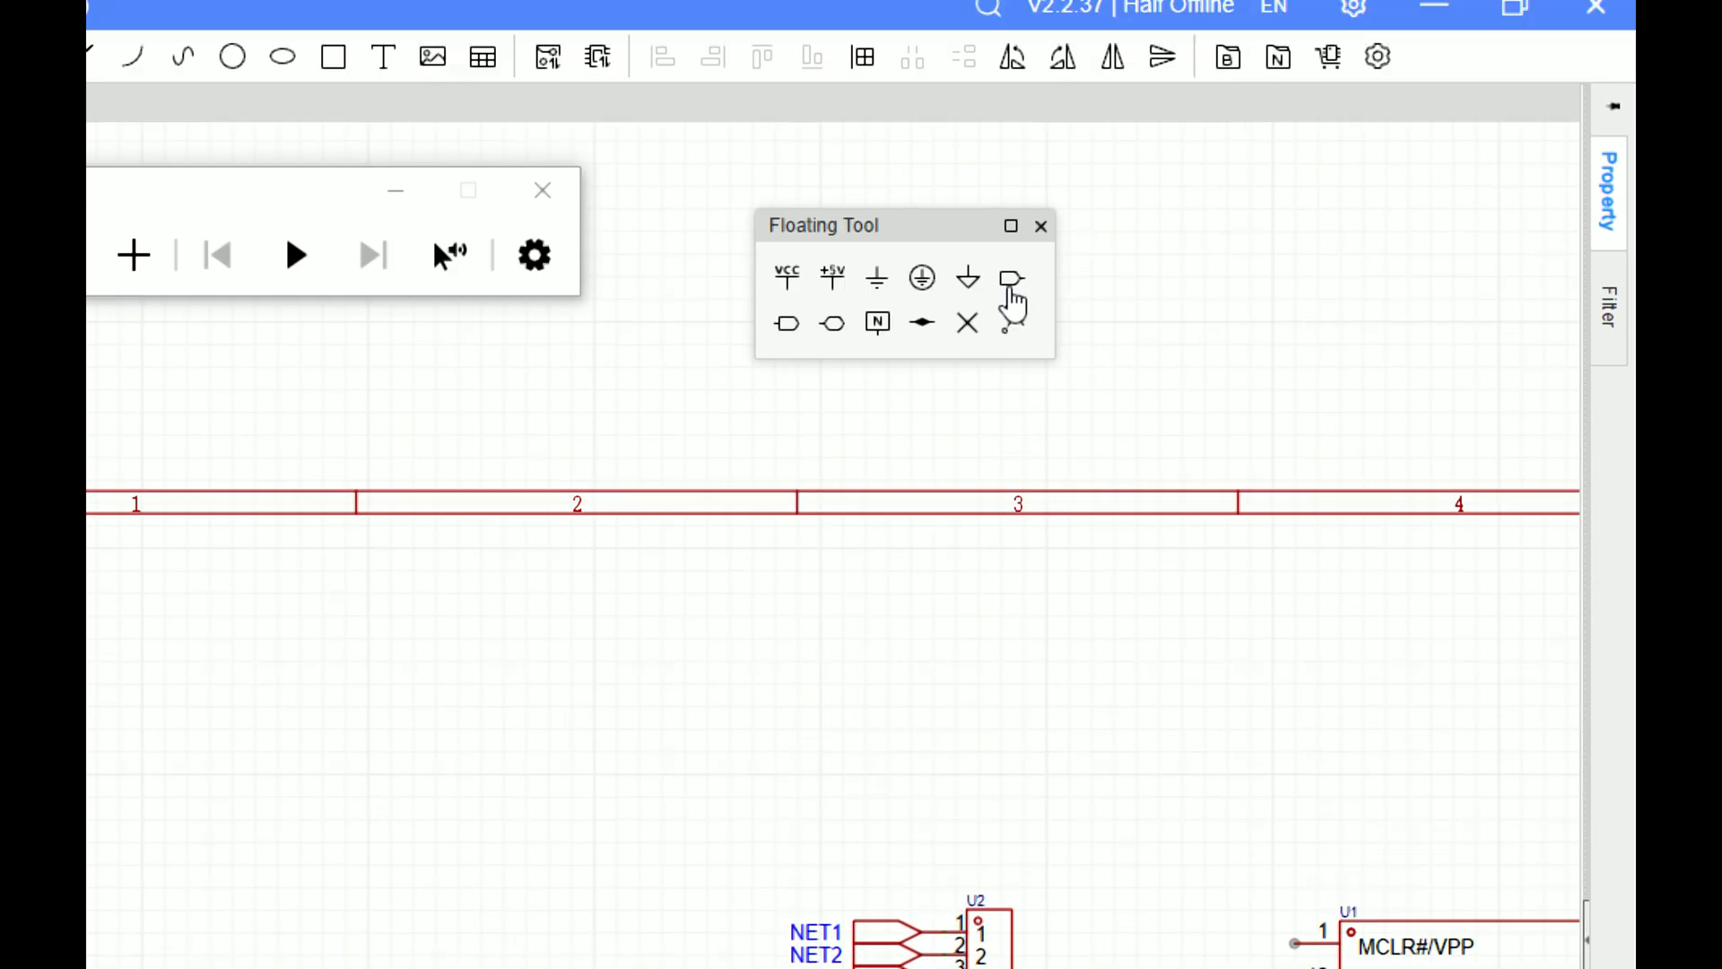
click(1012, 287)
scroll(1193, 277, down, 6)
scroll(1419, 287, up, 6)
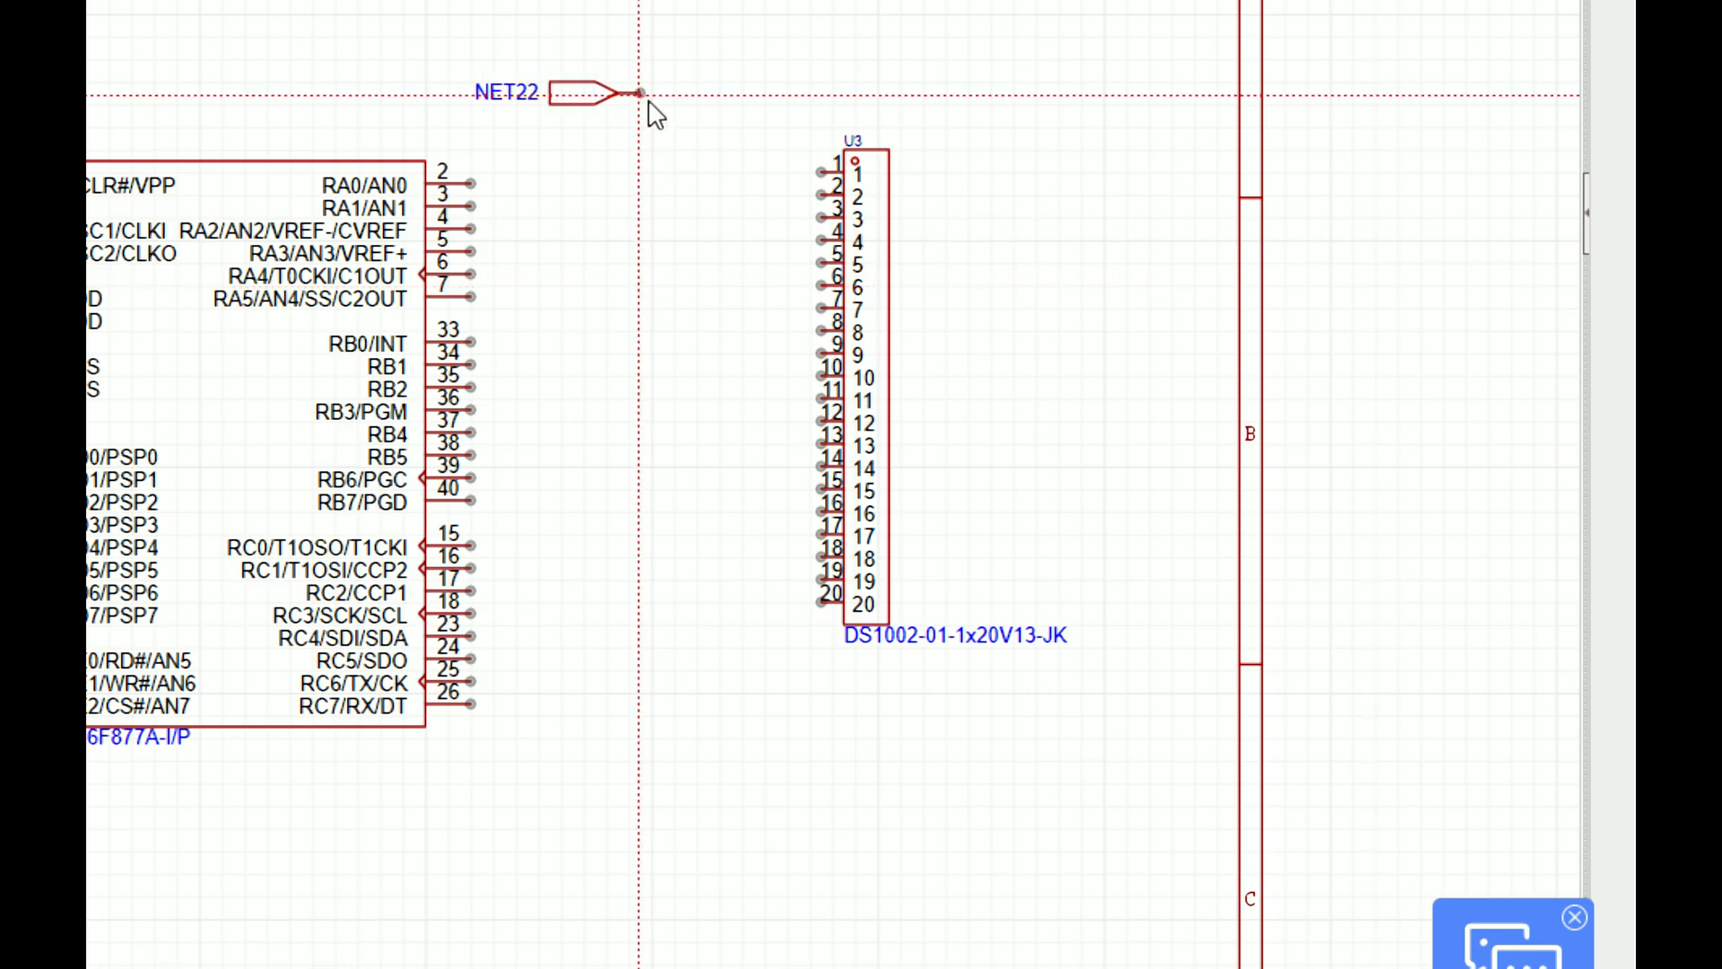
scroll(639, 106, up, 6)
scroll(1333, 388, down, 1)
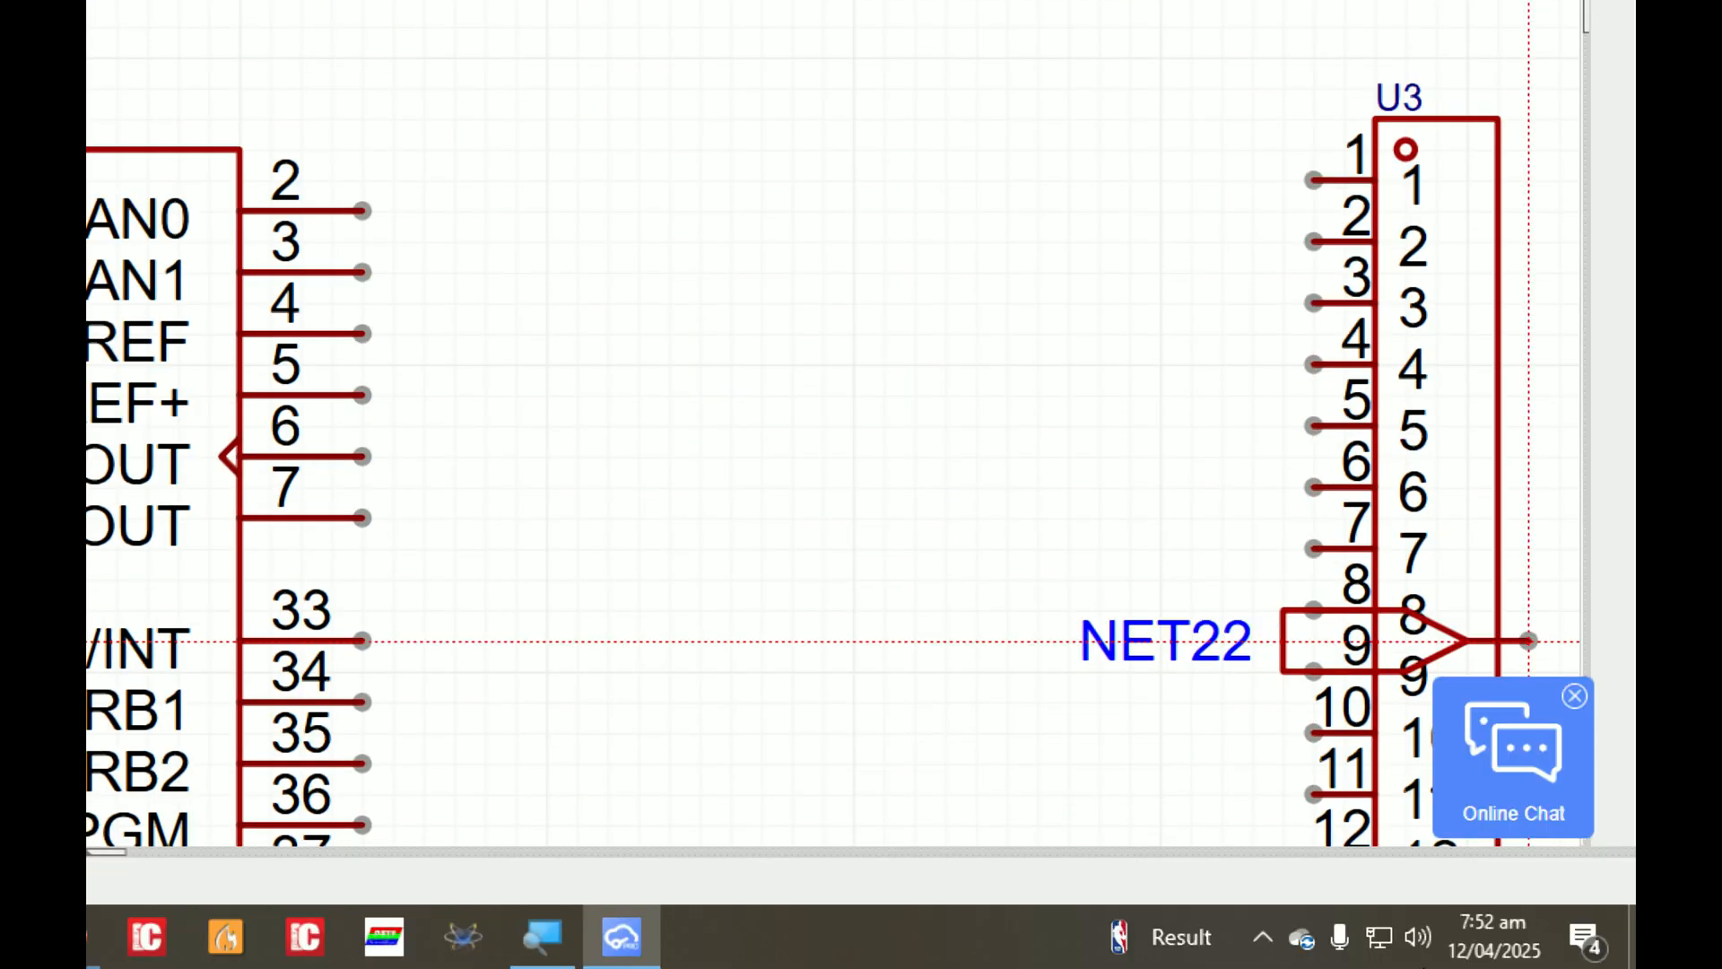
key(Escape)
Step: Flip header U3 vertically so its pin order runs from 20 down to 1
scroll(976, 105, down, 6)
click(1118, 211)
right_click(1119, 211)
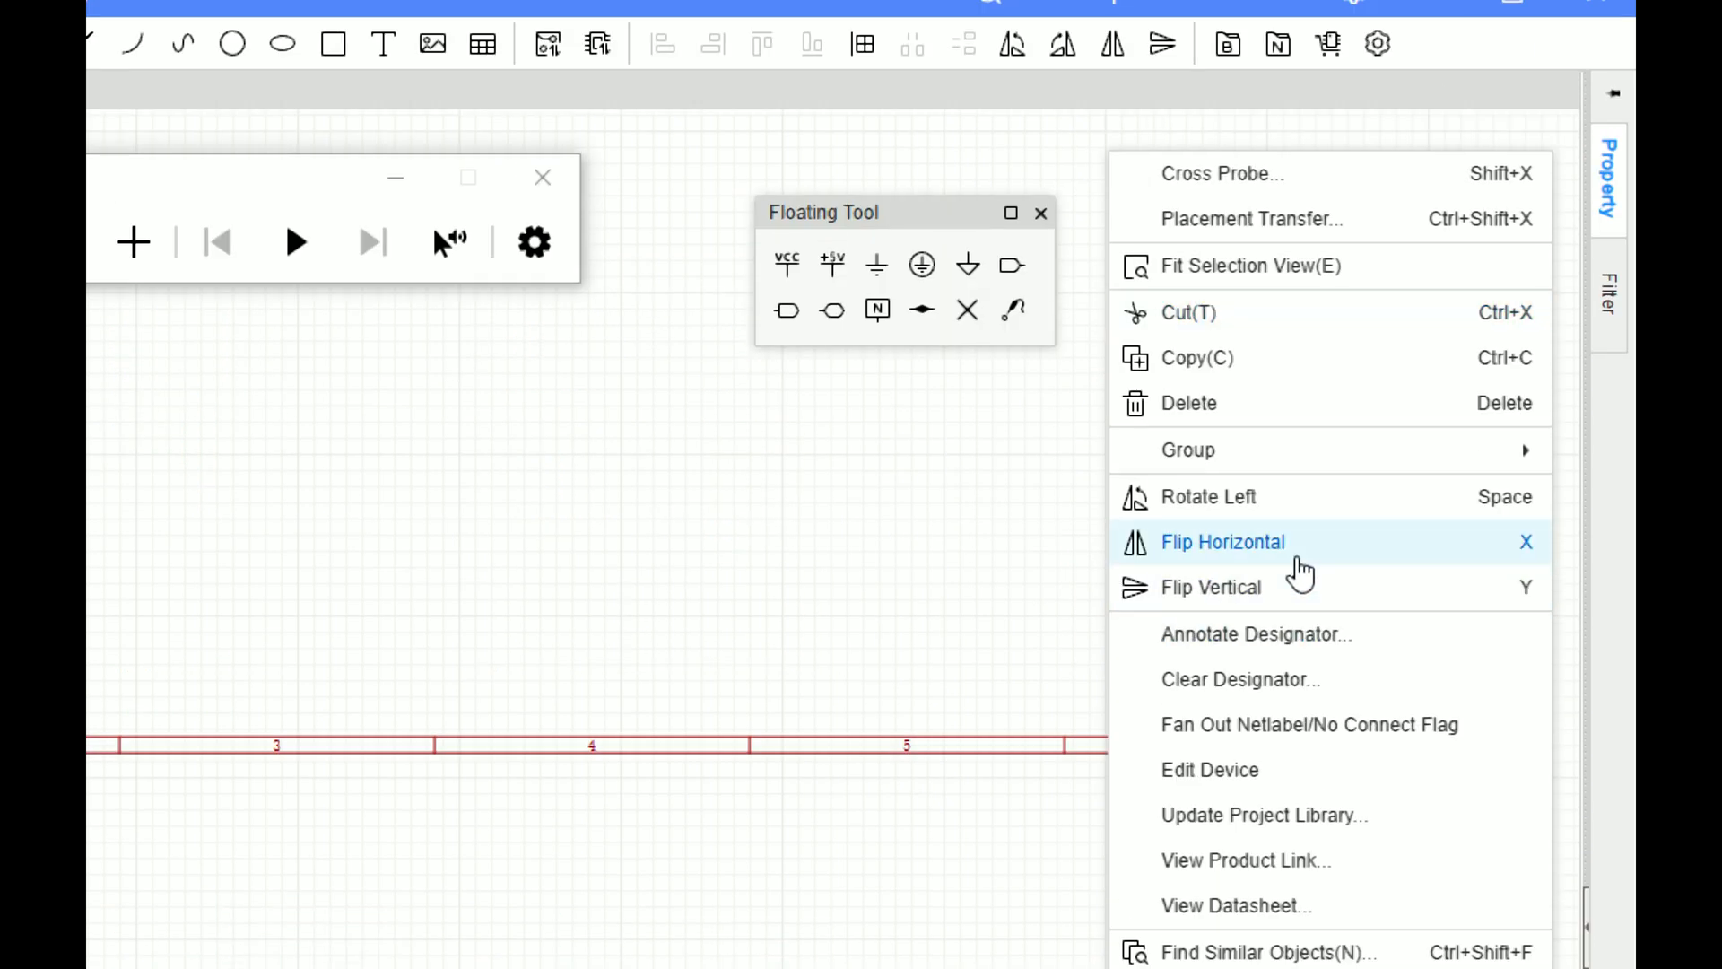
click(1301, 590)
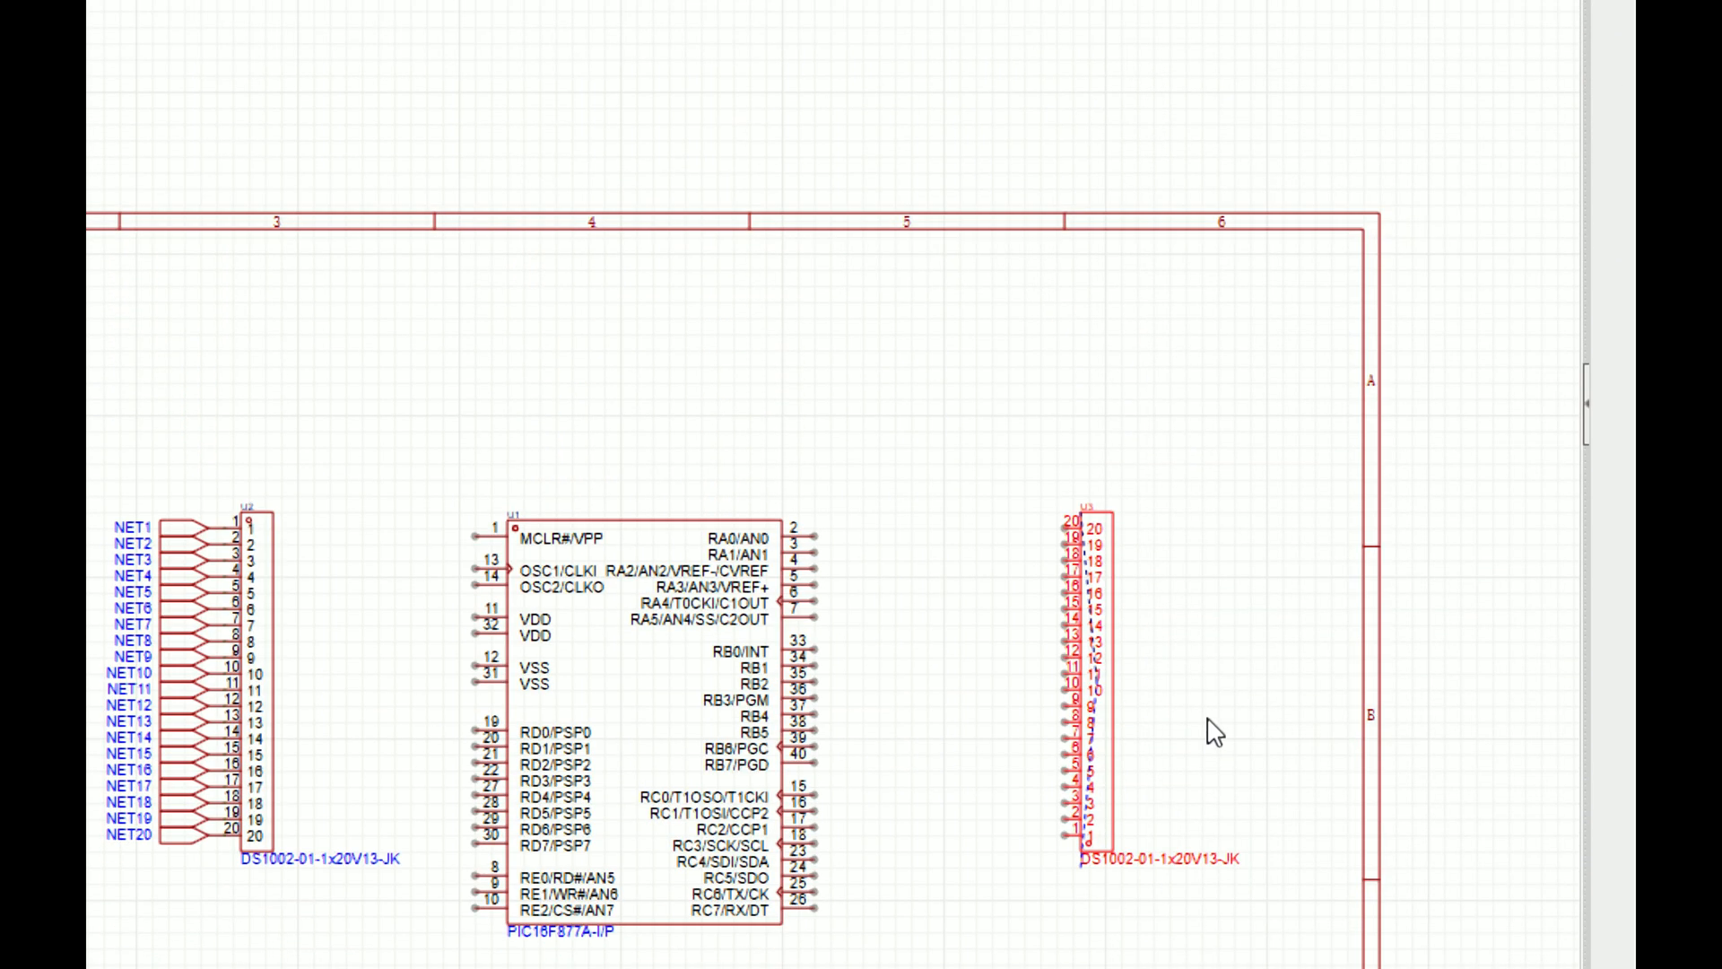
Step: Place a net port on pin 1 of header U3 and name it NET21
scroll(1121, 897, up, 2)
scroll(1106, 859, up, 5)
scroll(911, 535, down, 4)
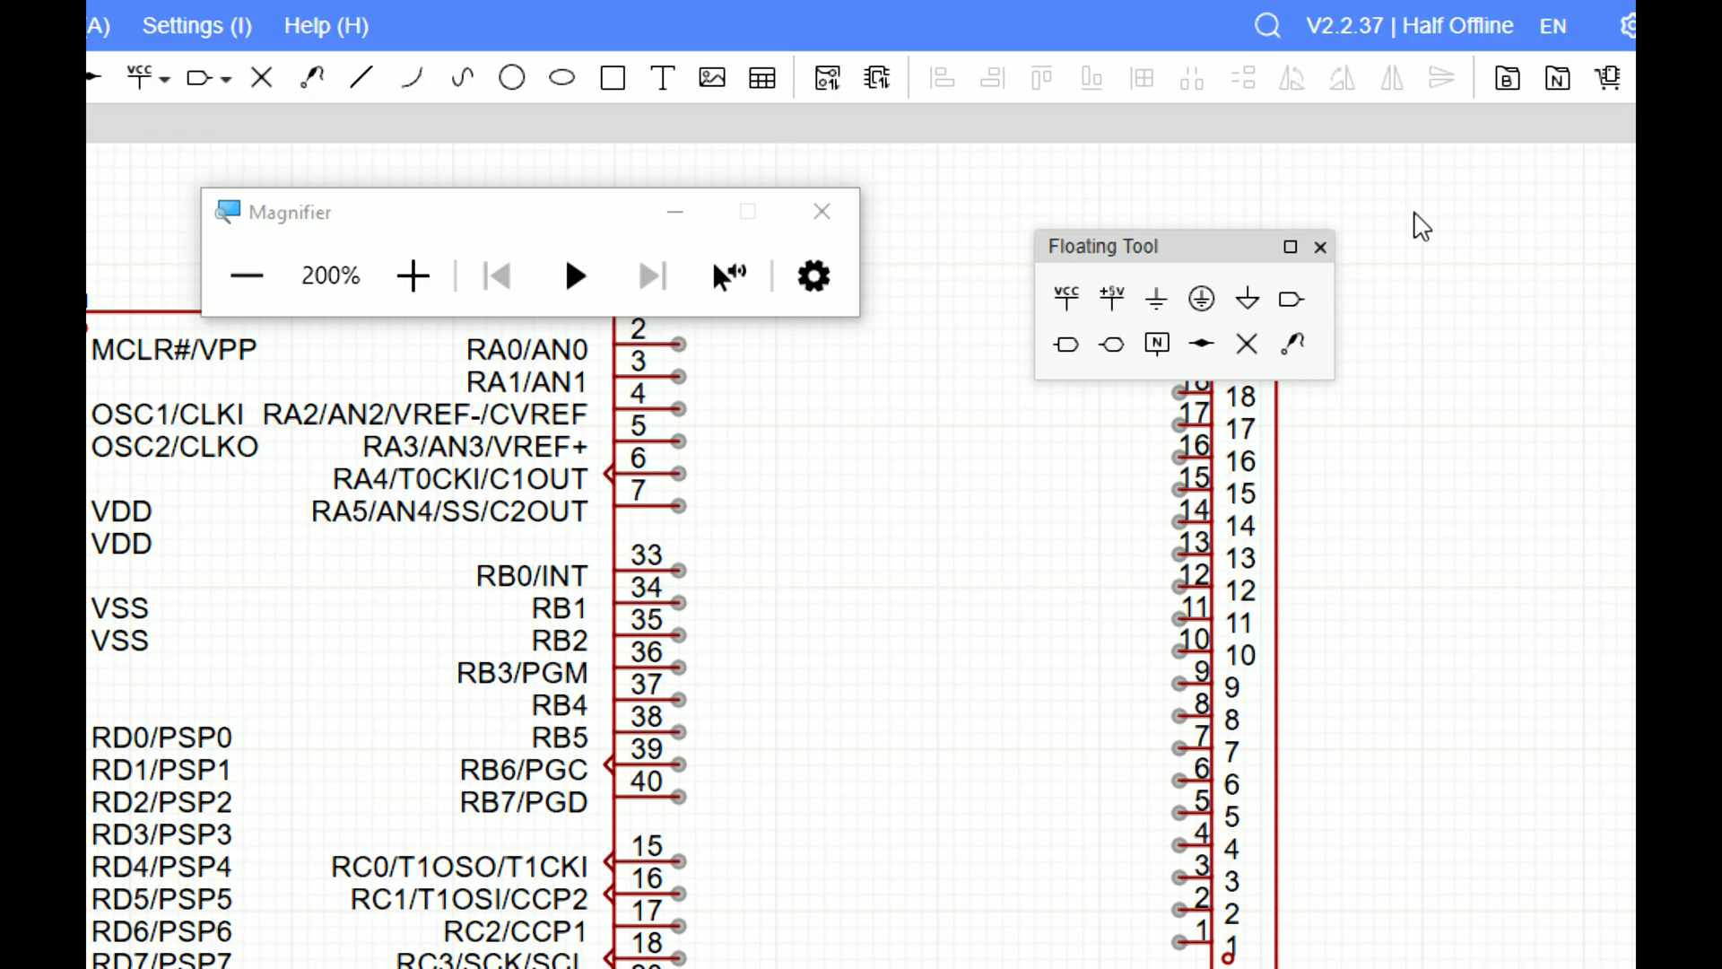
click(1285, 303)
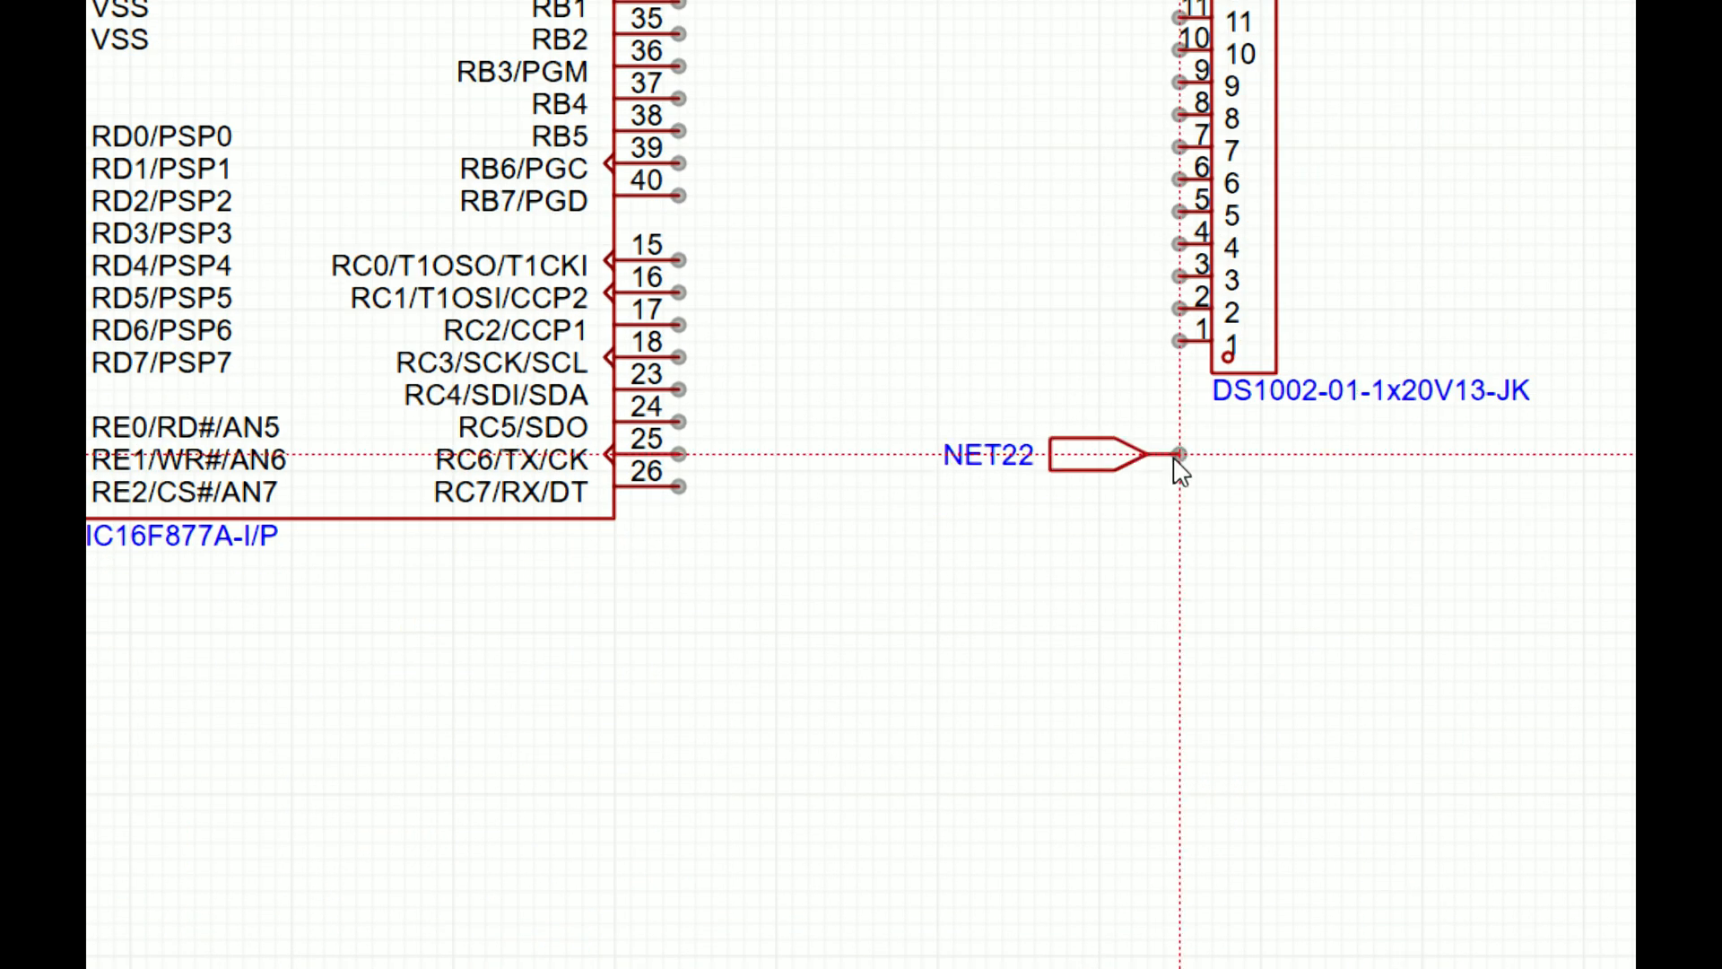
click(1182, 341)
key(Escape)
double_click(1034, 353)
click(1142, 366)
key(BackSpace)
text(1)
key(Return)
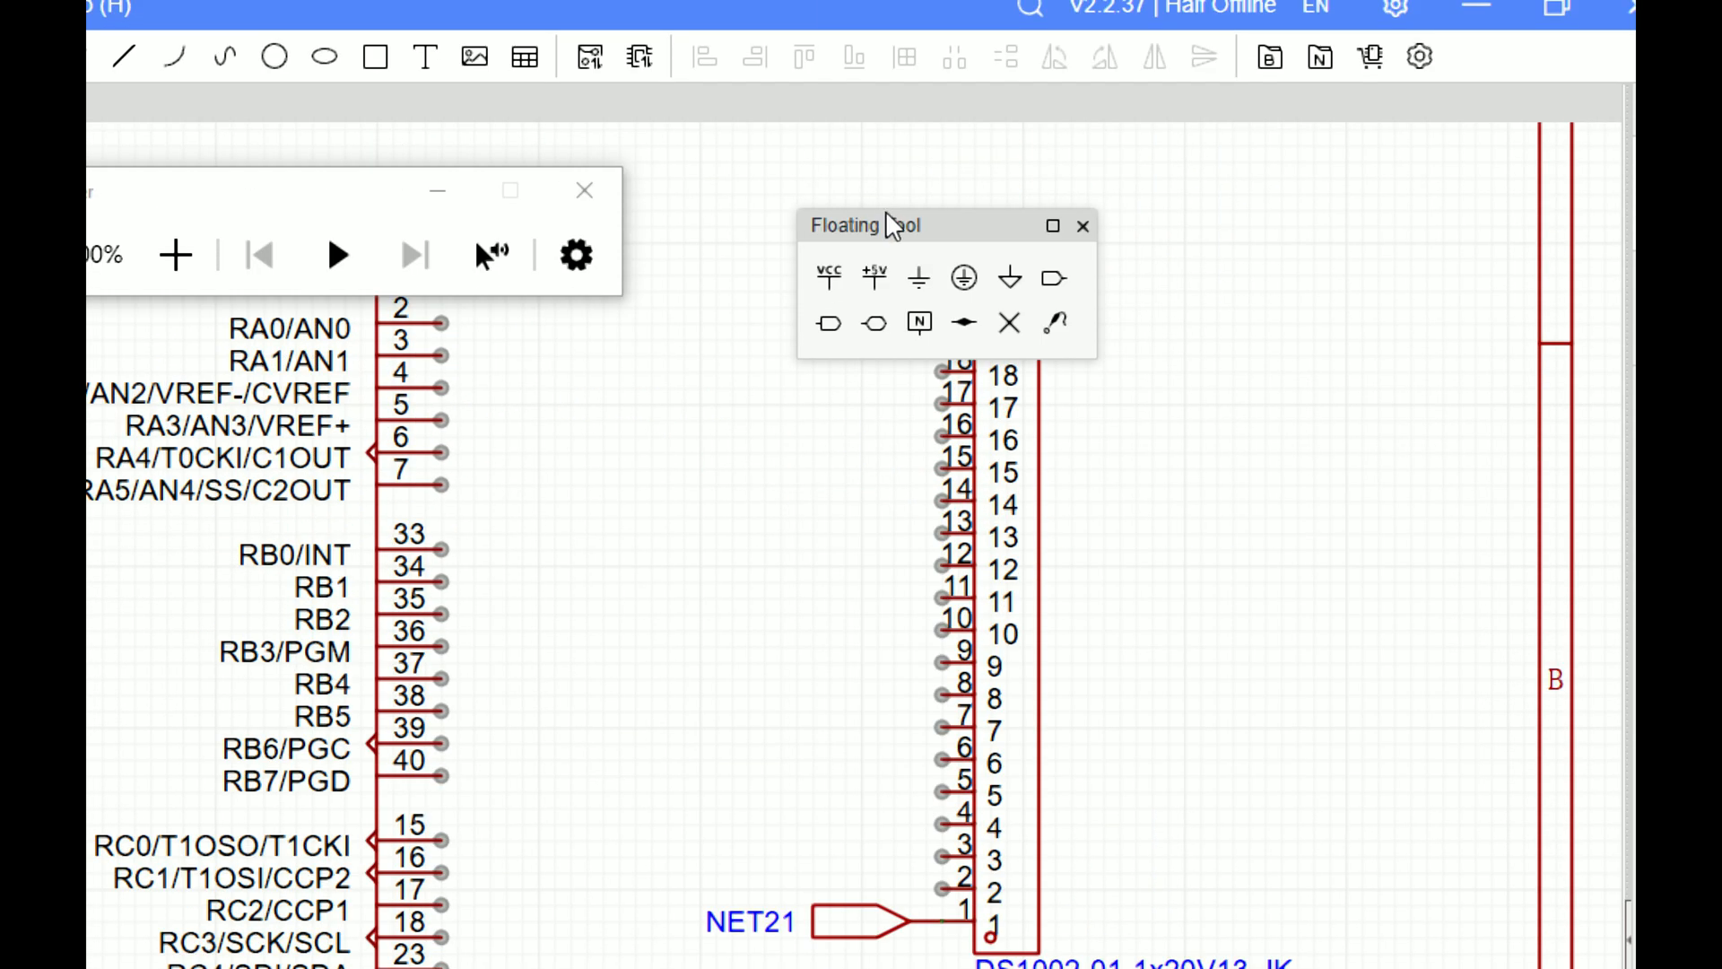
Step: Place a net port on pin 2 of header U3 and name it NET22
click(1055, 279)
click(946, 773)
key(Escape)
double_click(739, 782)
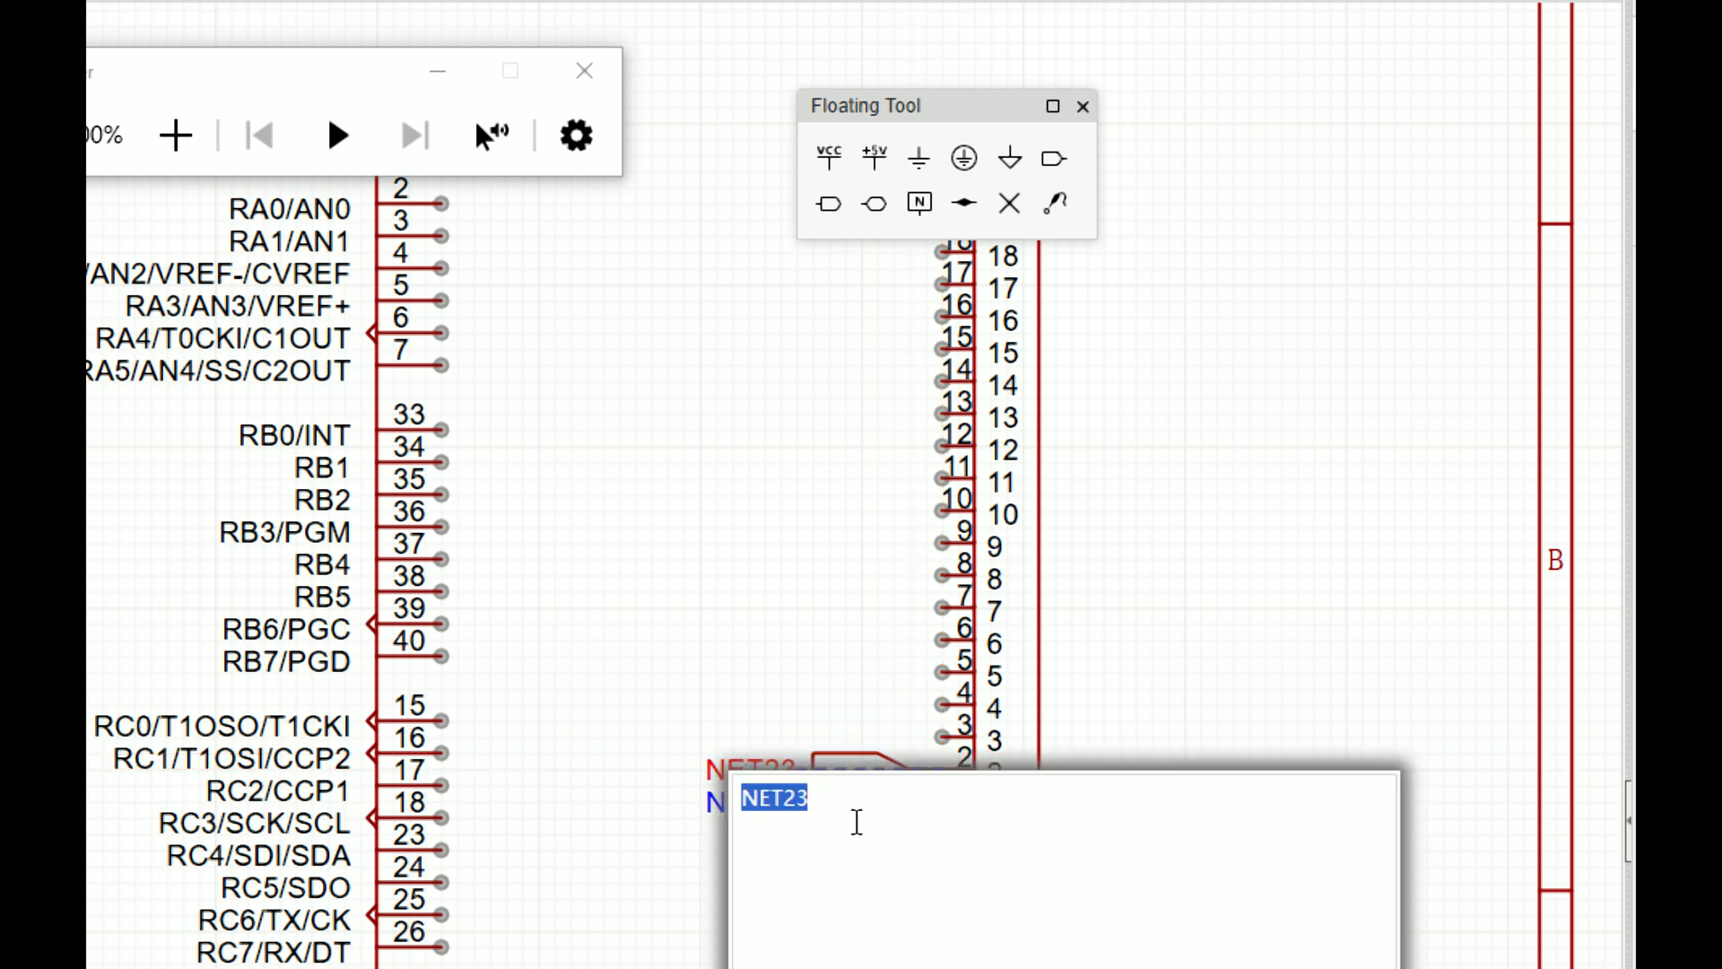
text(1)
key(Return)
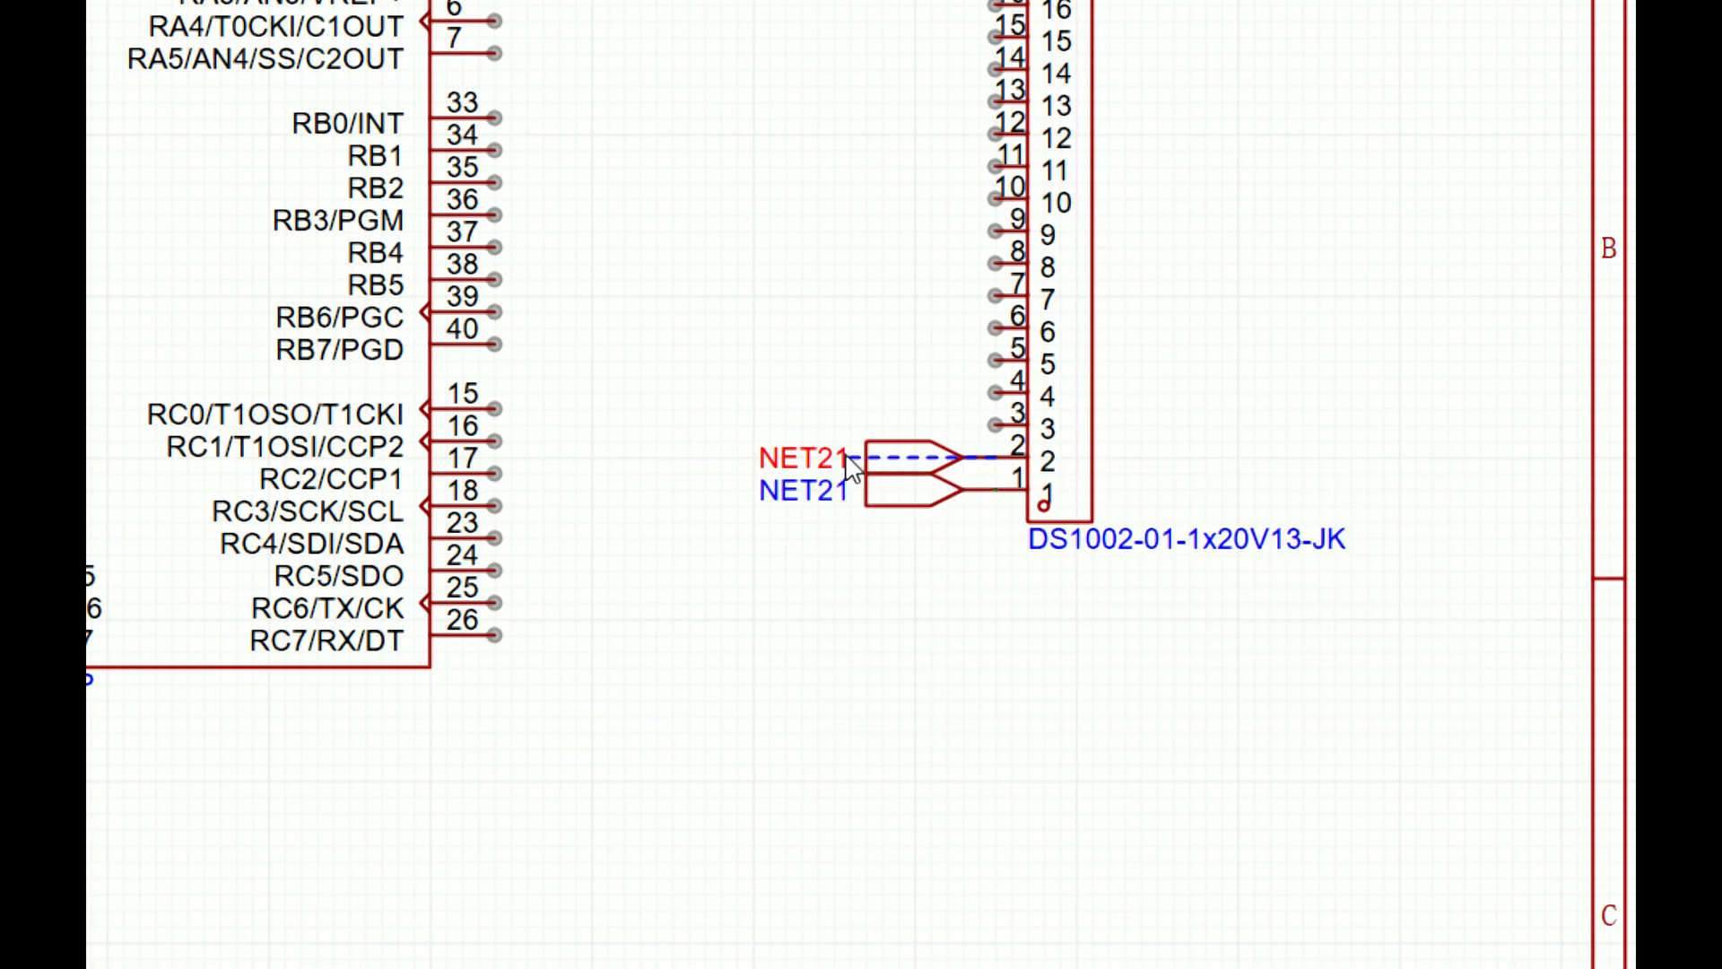
double_click(805, 452)
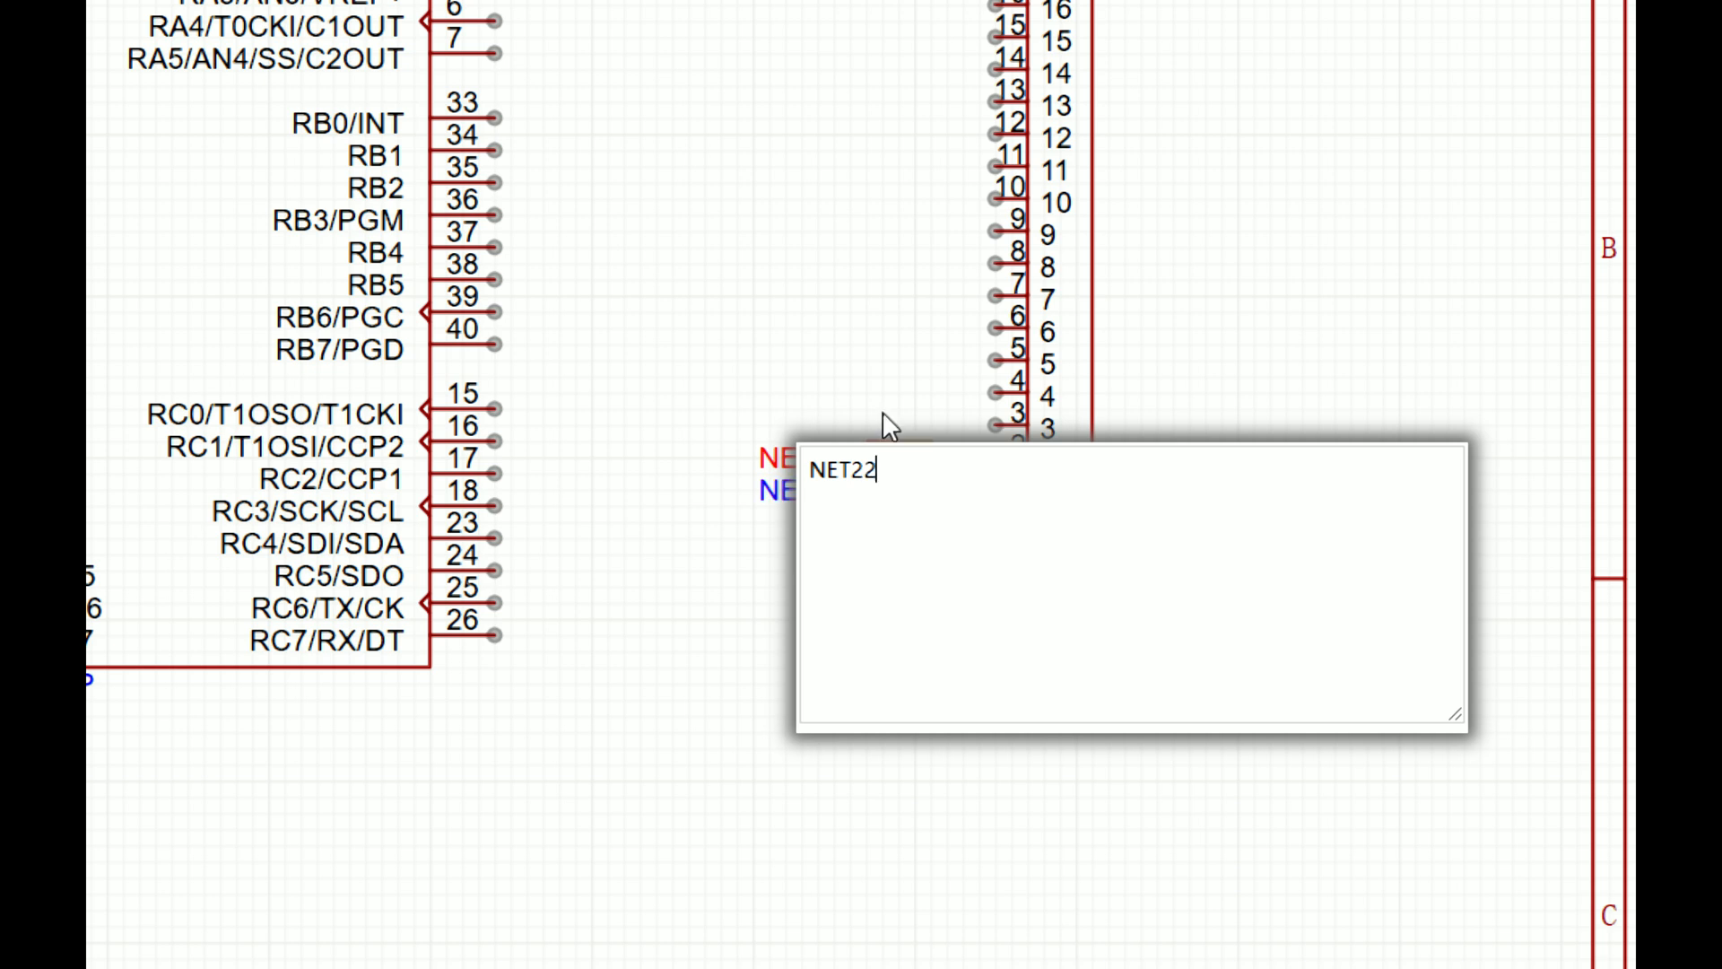
text(2)
key(Return)
Step: Place net ports on pins 3 through 8 of header U3
click(1111, 163)
click(996, 735)
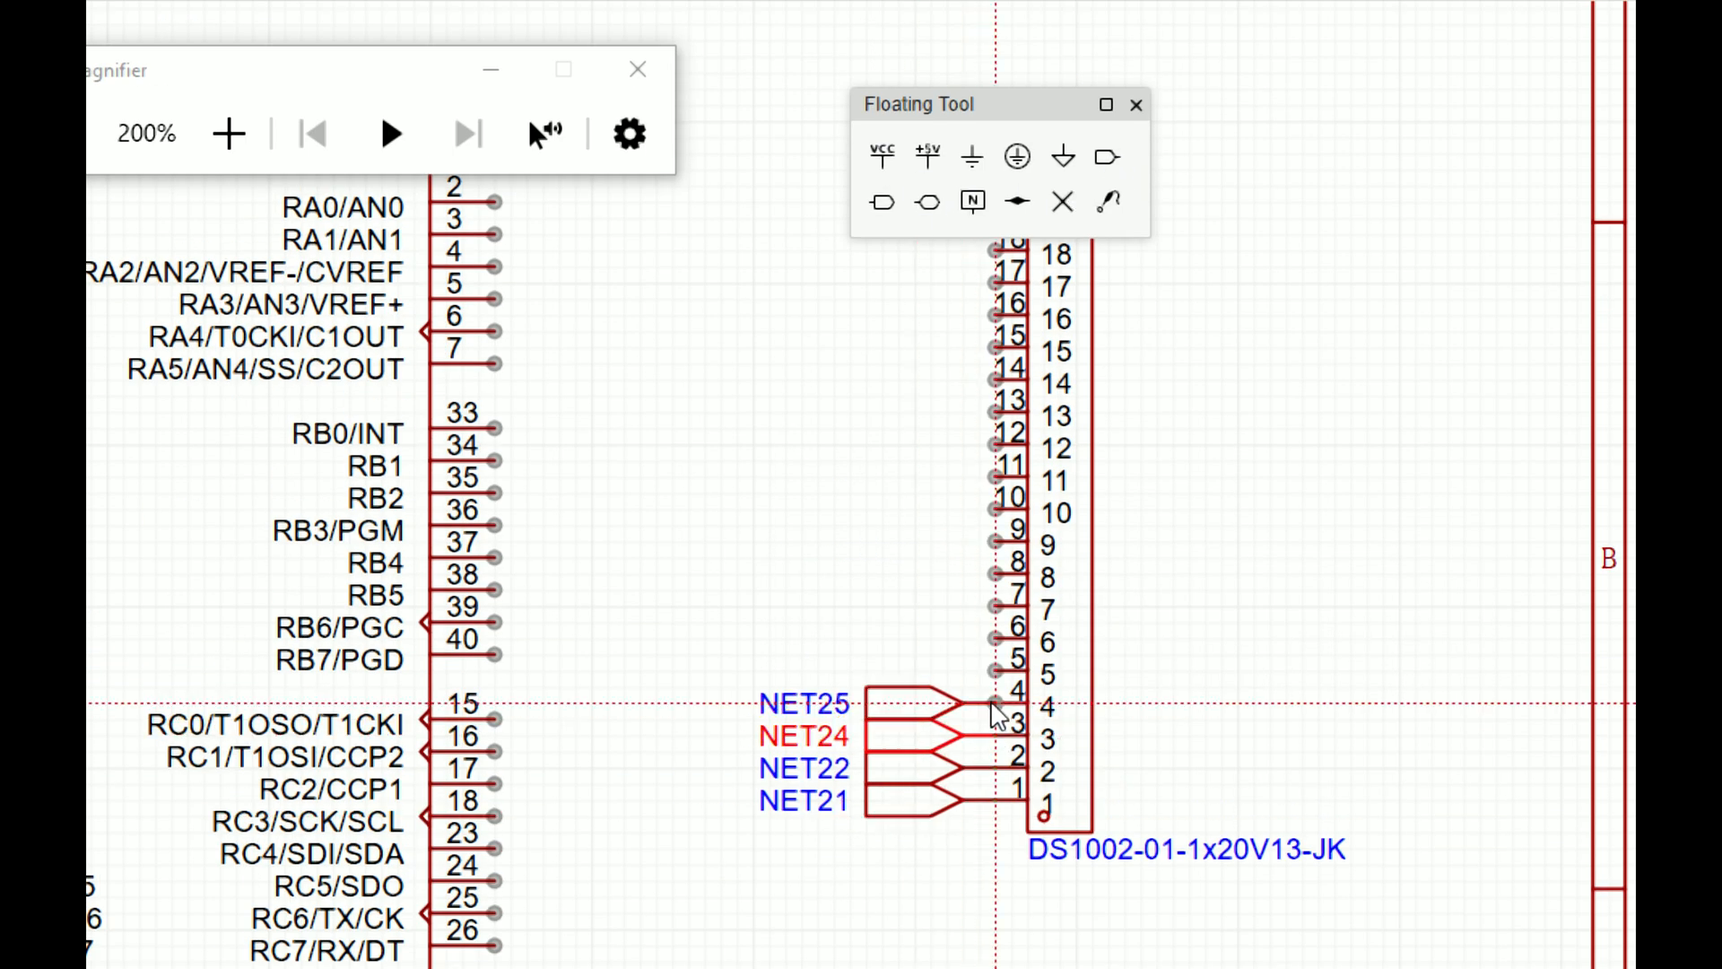
click(995, 704)
click(996, 671)
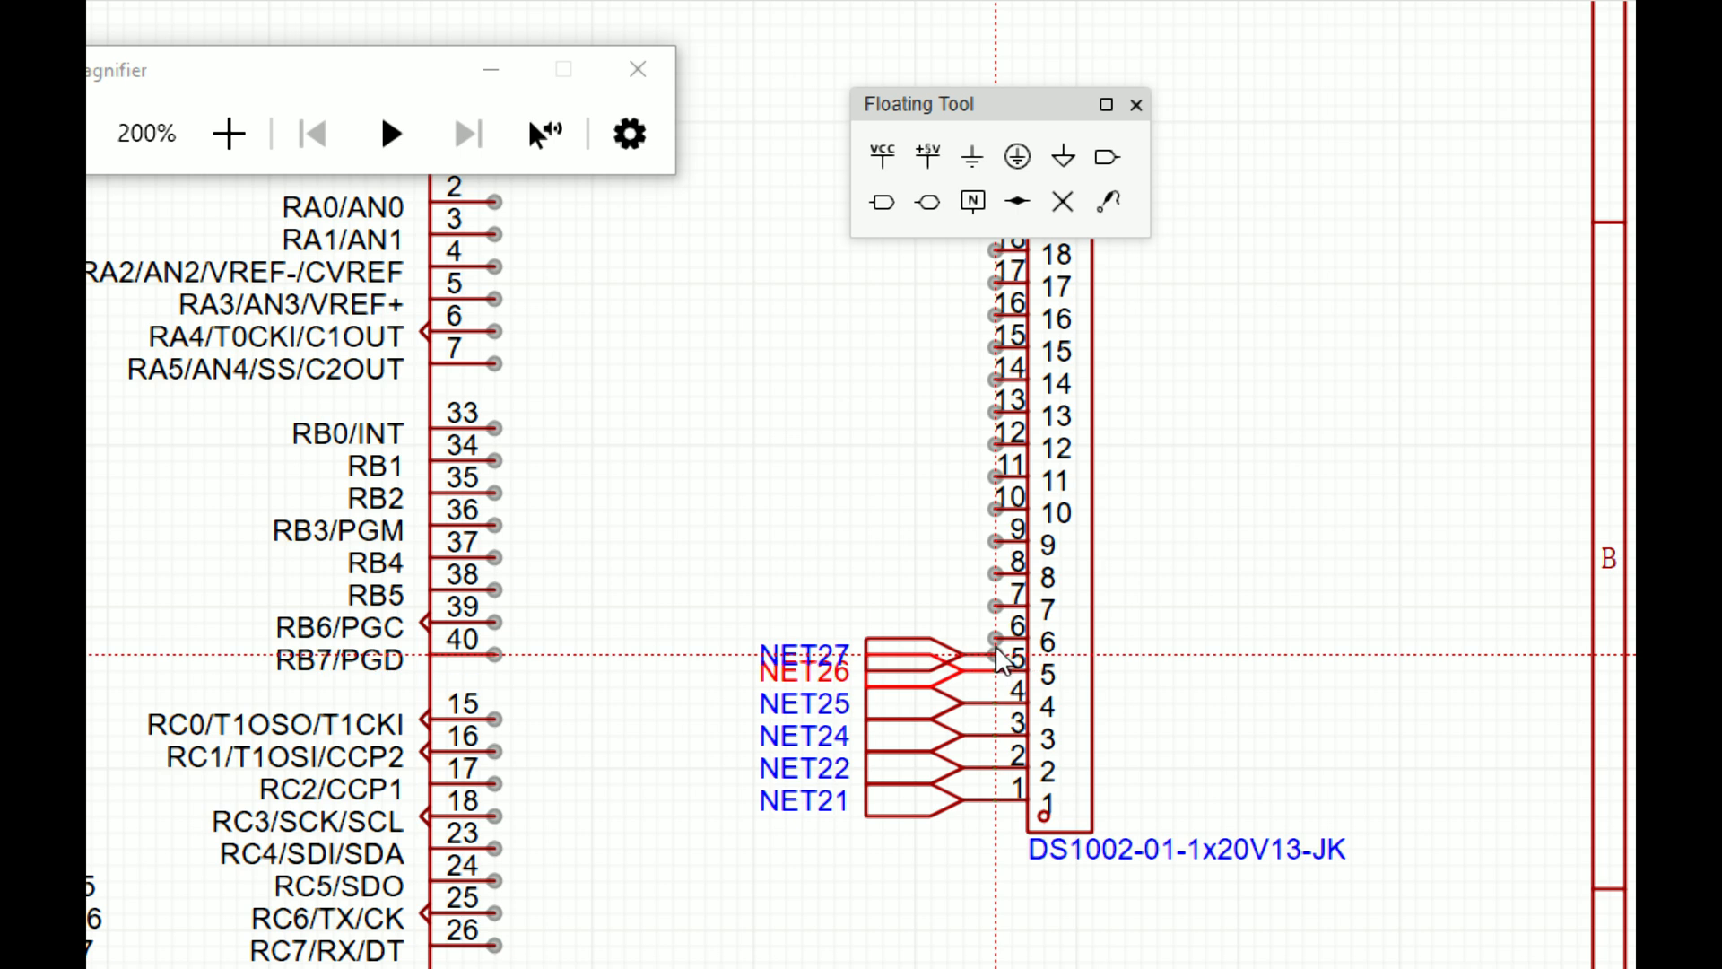
click(995, 638)
click(995, 606)
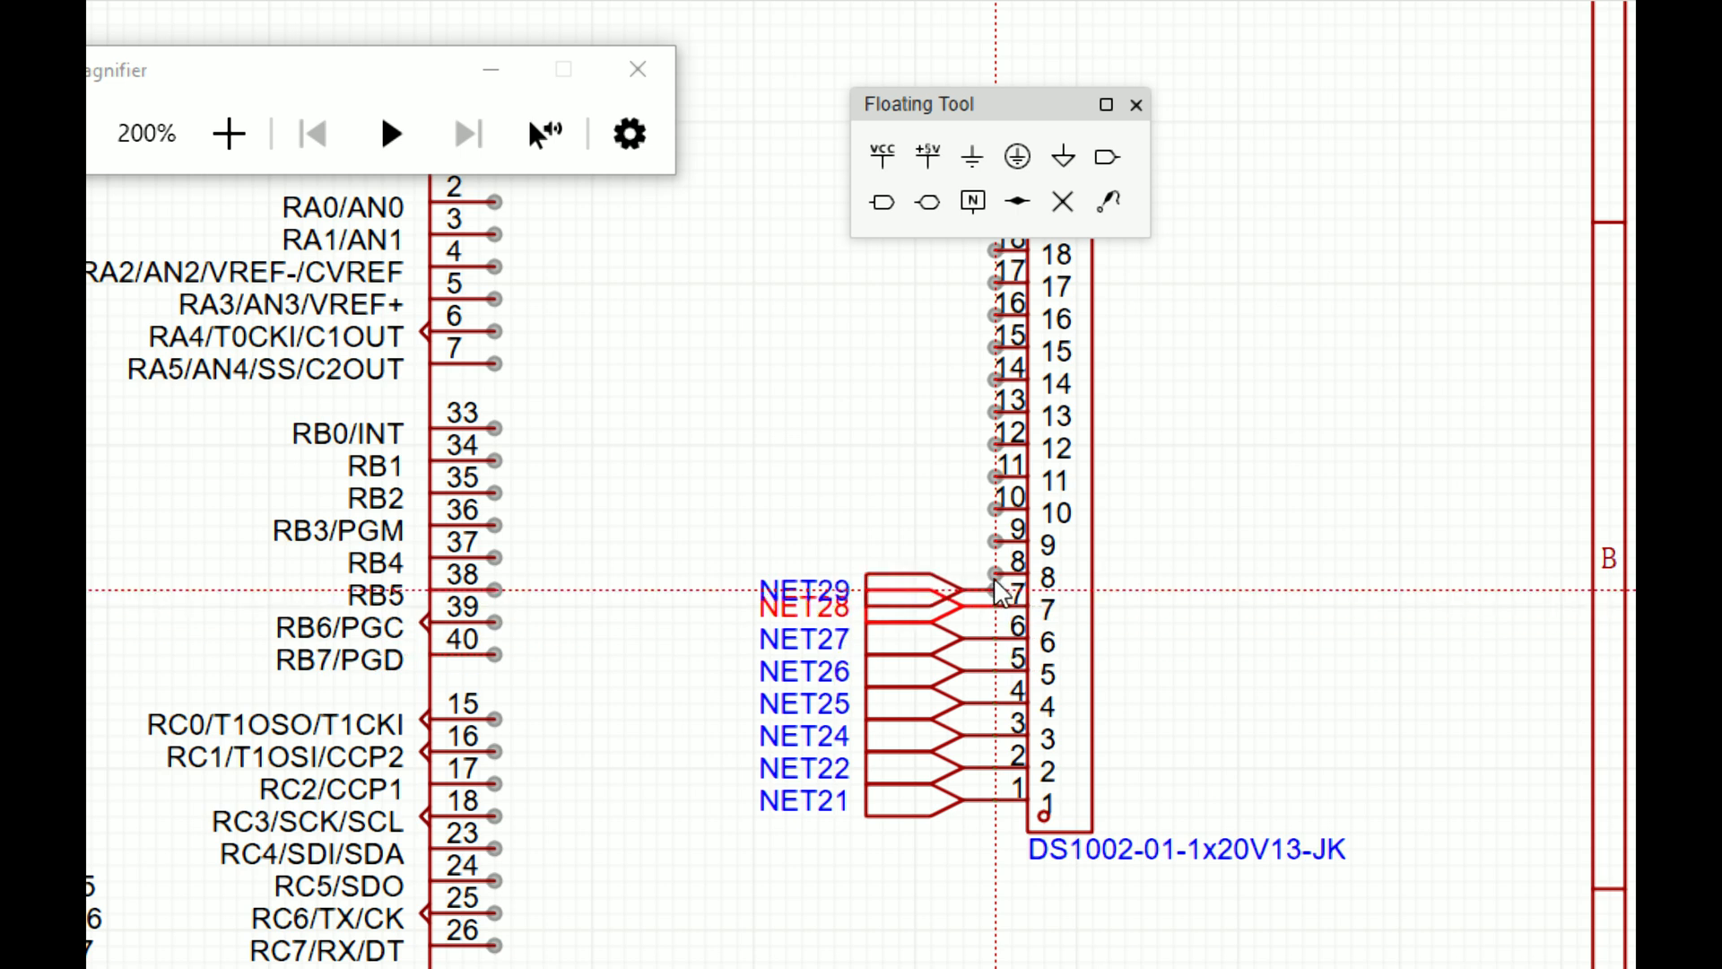
click(996, 574)
click(995, 525)
key(Escape)
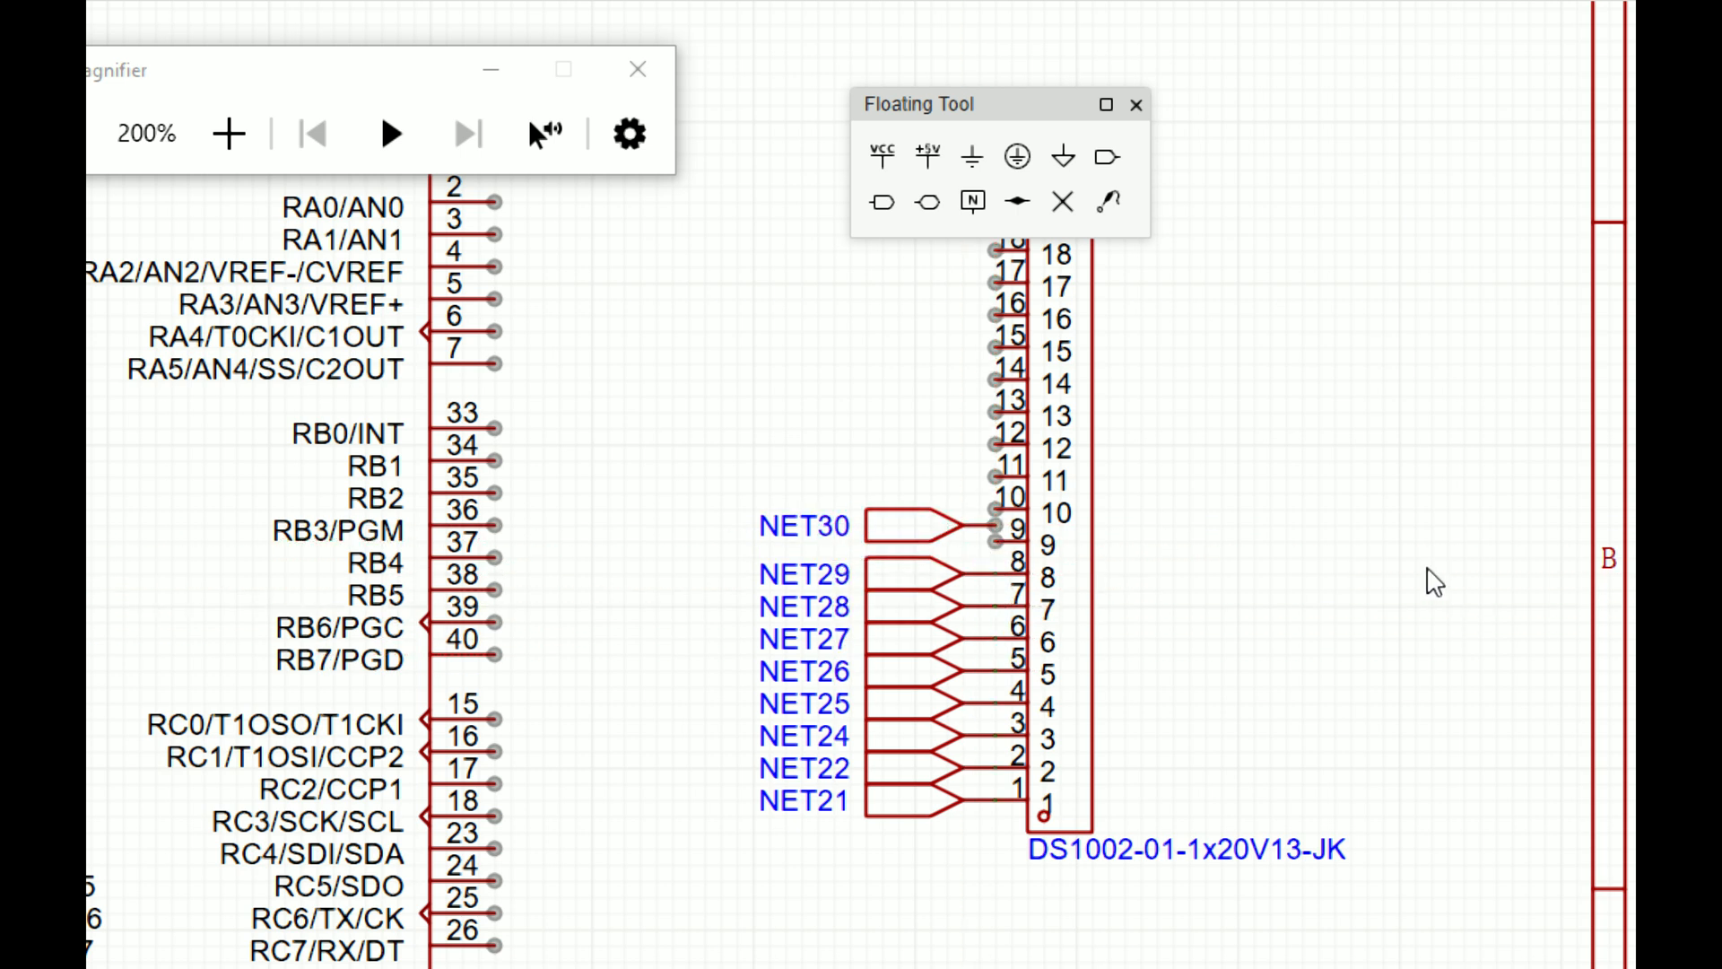
Step: Rename the net ports on pins 3 and 4 of header U3 to NET23 and NET24
double_click(832, 741)
text(NET23)
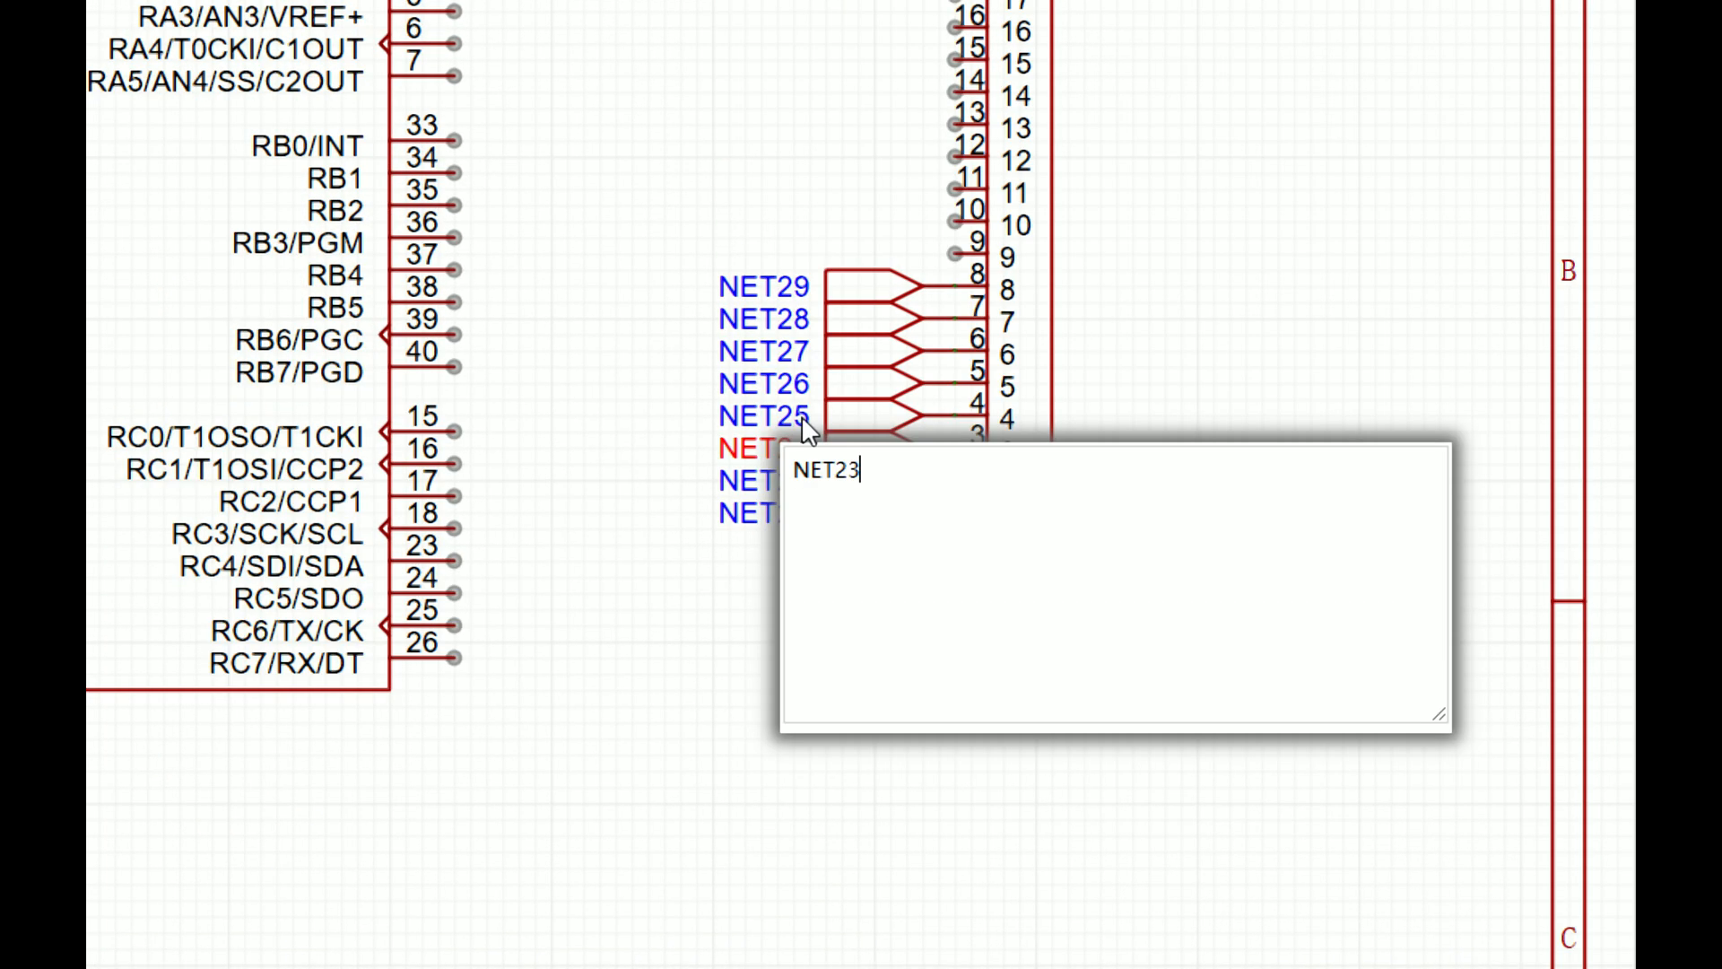
key(Return)
double_click(793, 446)
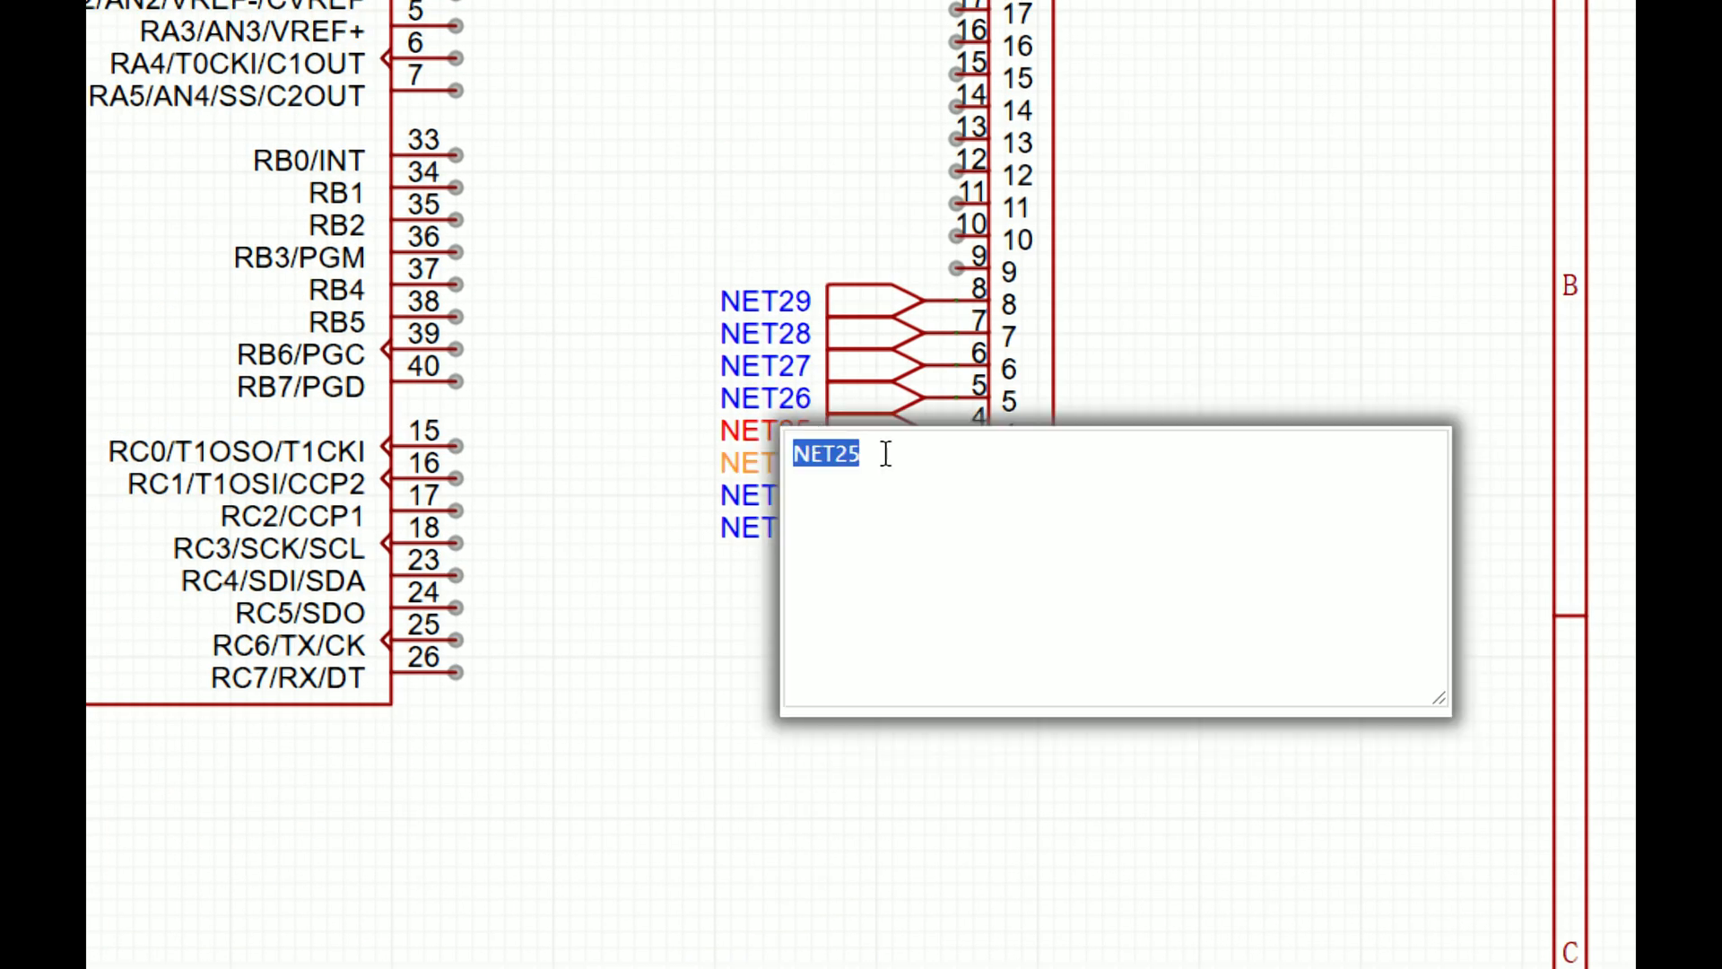
key(BackSpace)
key(Return)
Step: Rename the net port on pin 5 of header U3 to NET25
double_click(796, 403)
text(NET2)
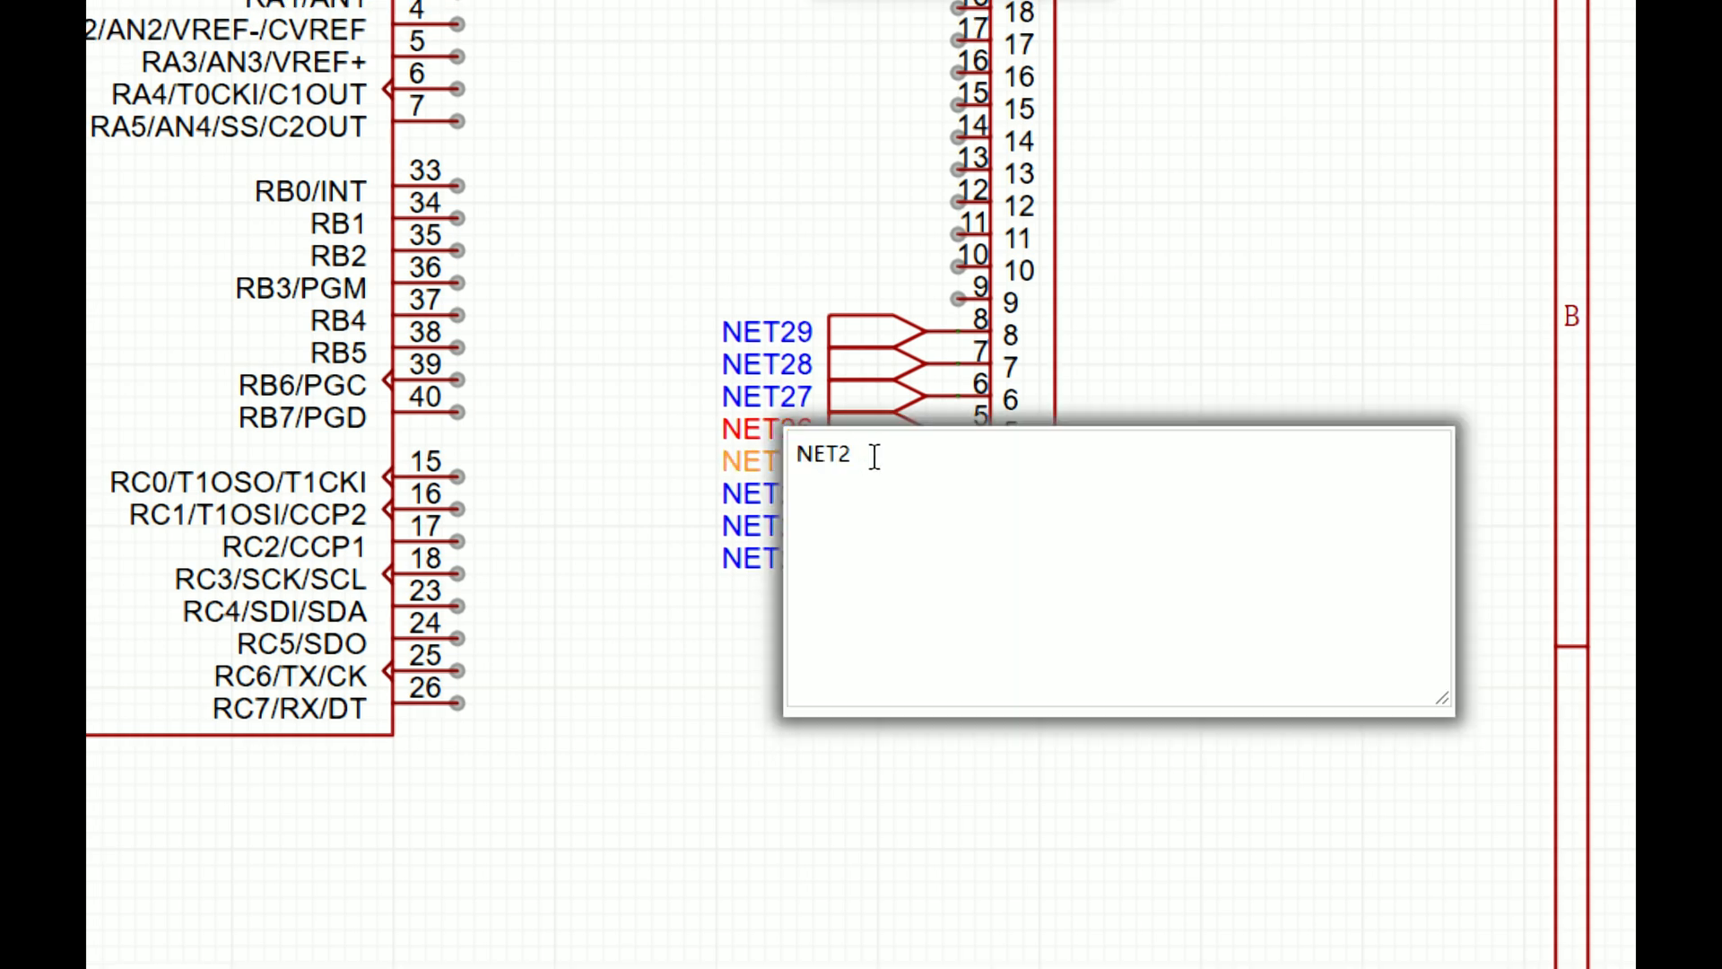
text(5)
key(Return)
double_click(817, 441)
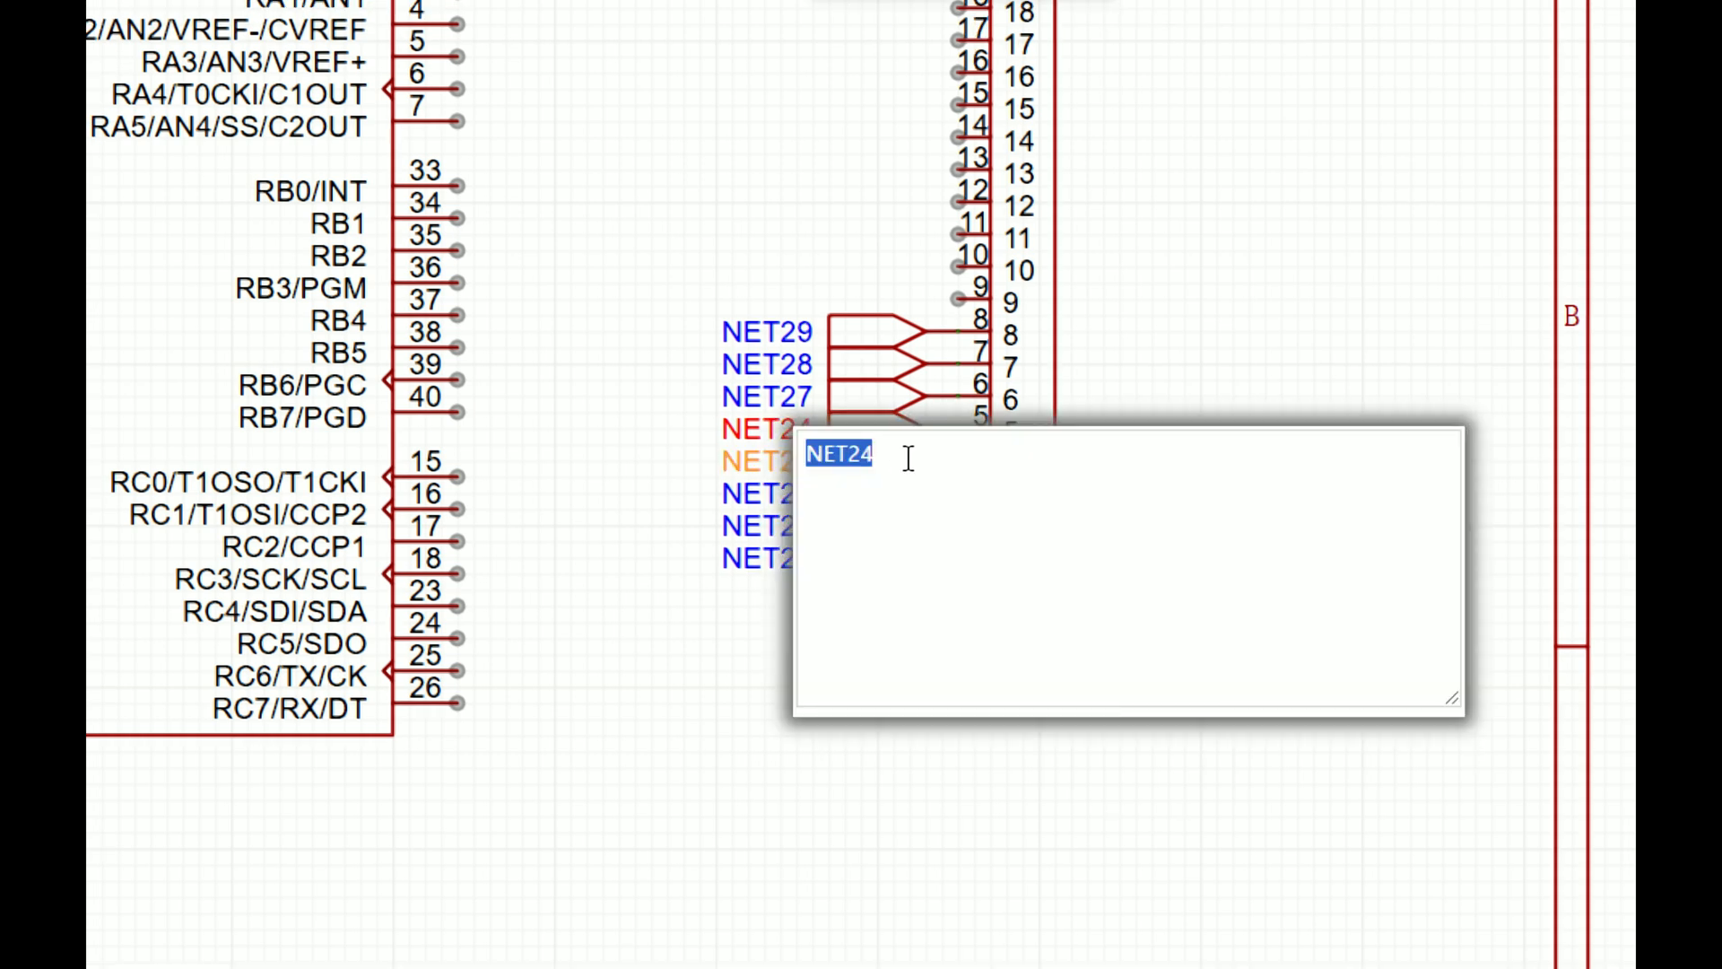
text(NET24)
key(Return)
Step: Rename the net ports on pins 6, 7 and 8 of header U3 to NET26, NET27 and NET28
double_click(787, 396)
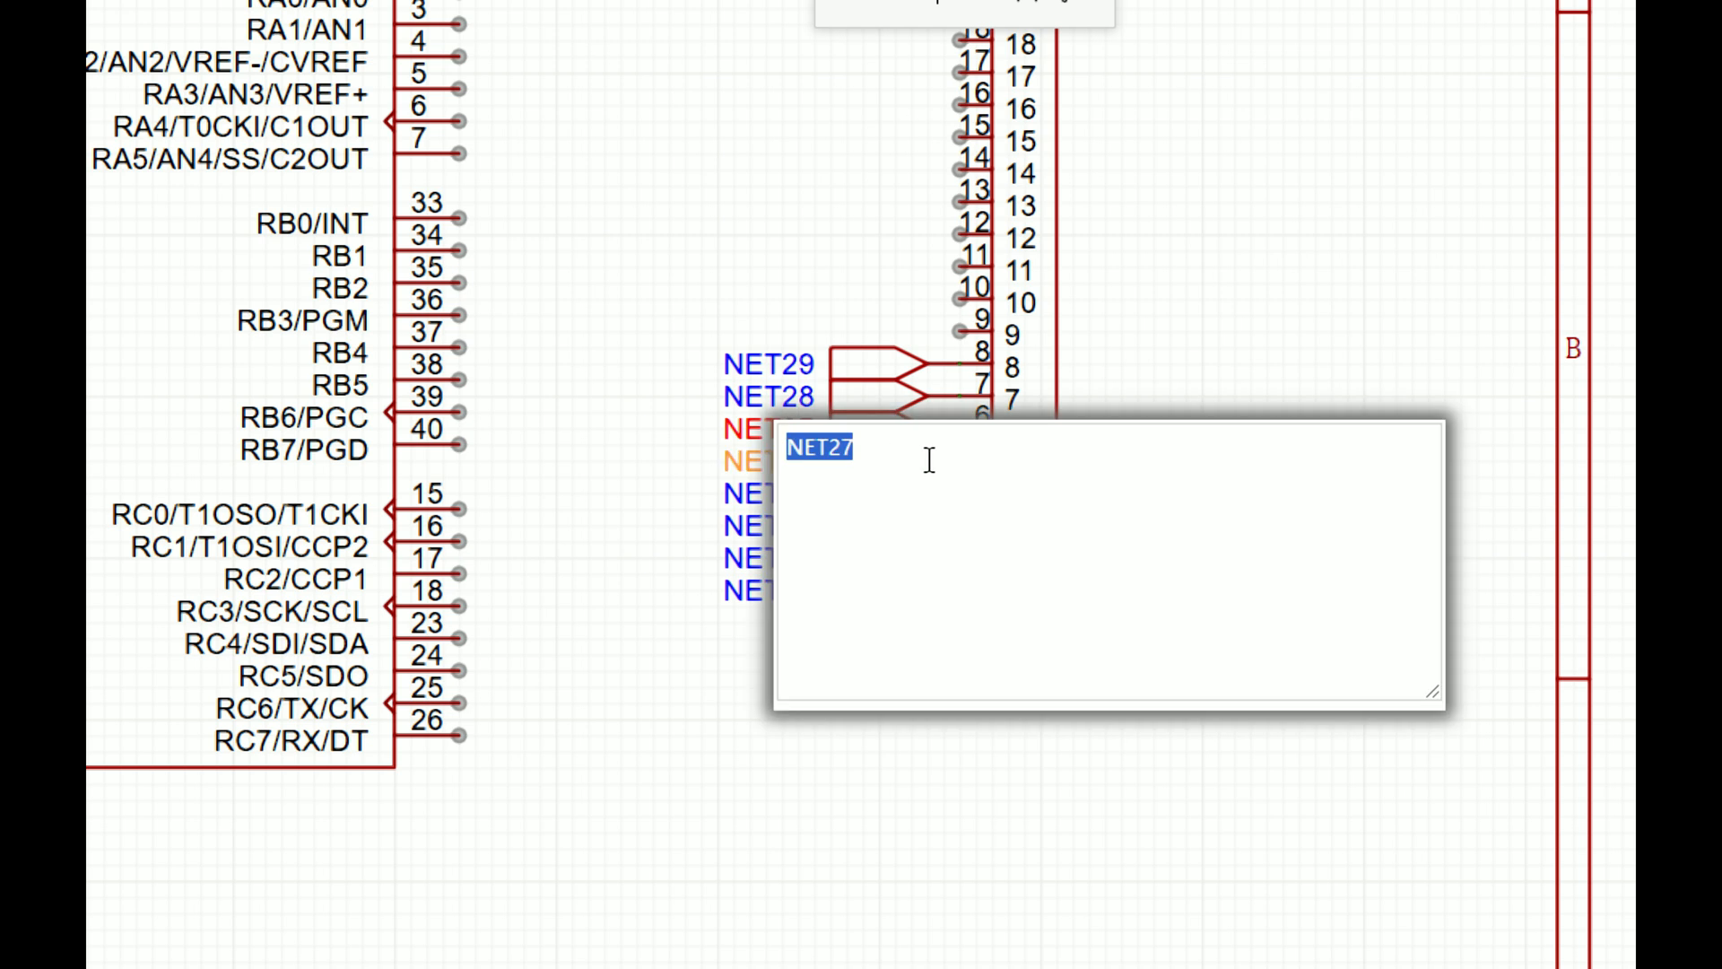
key(Return)
double_click(782, 395)
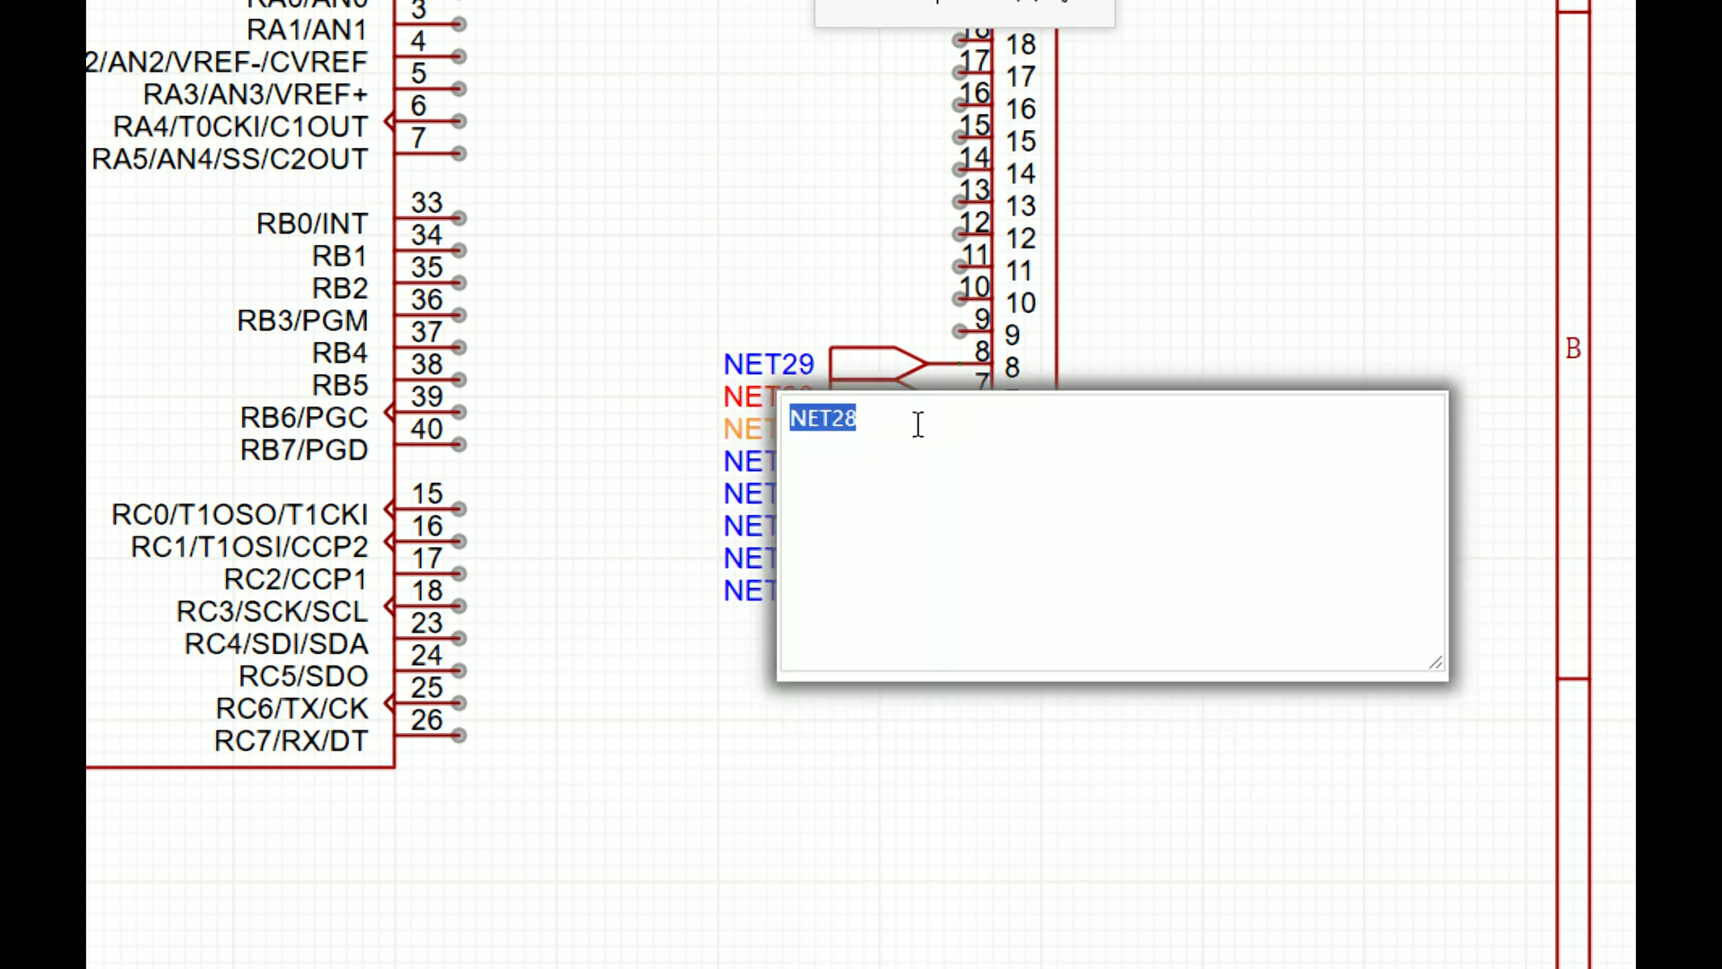
key(BackSpace)
text(7)
key(Return)
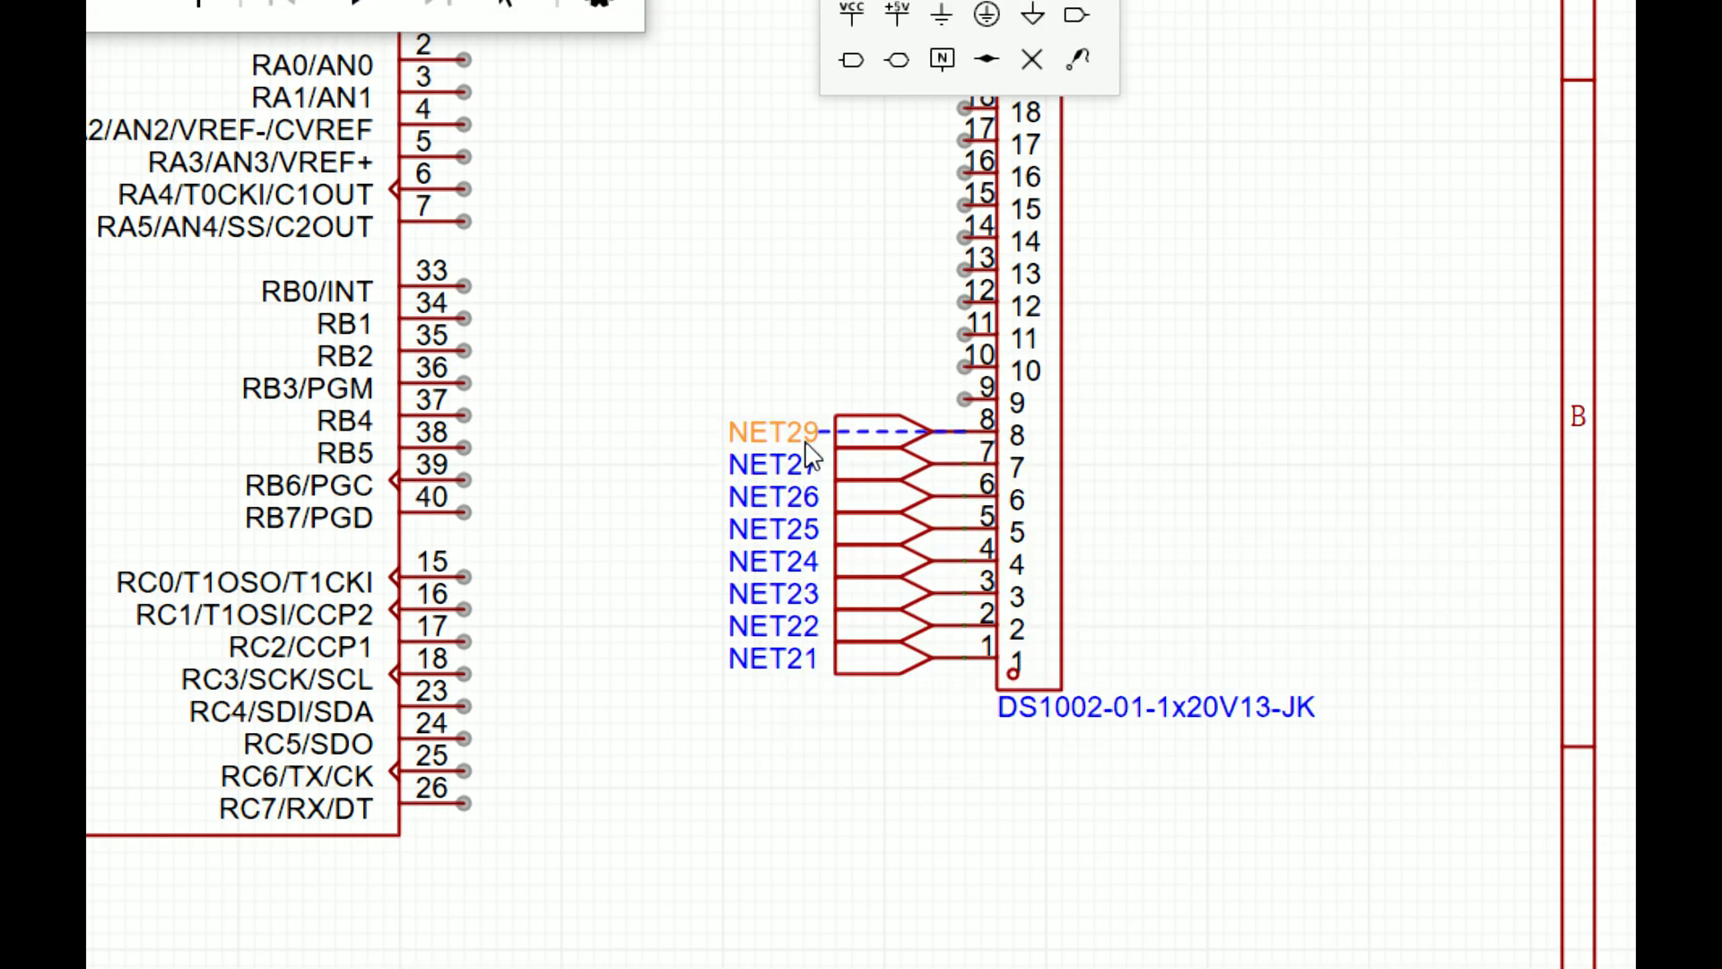
double_click(810, 451)
click(842, 320)
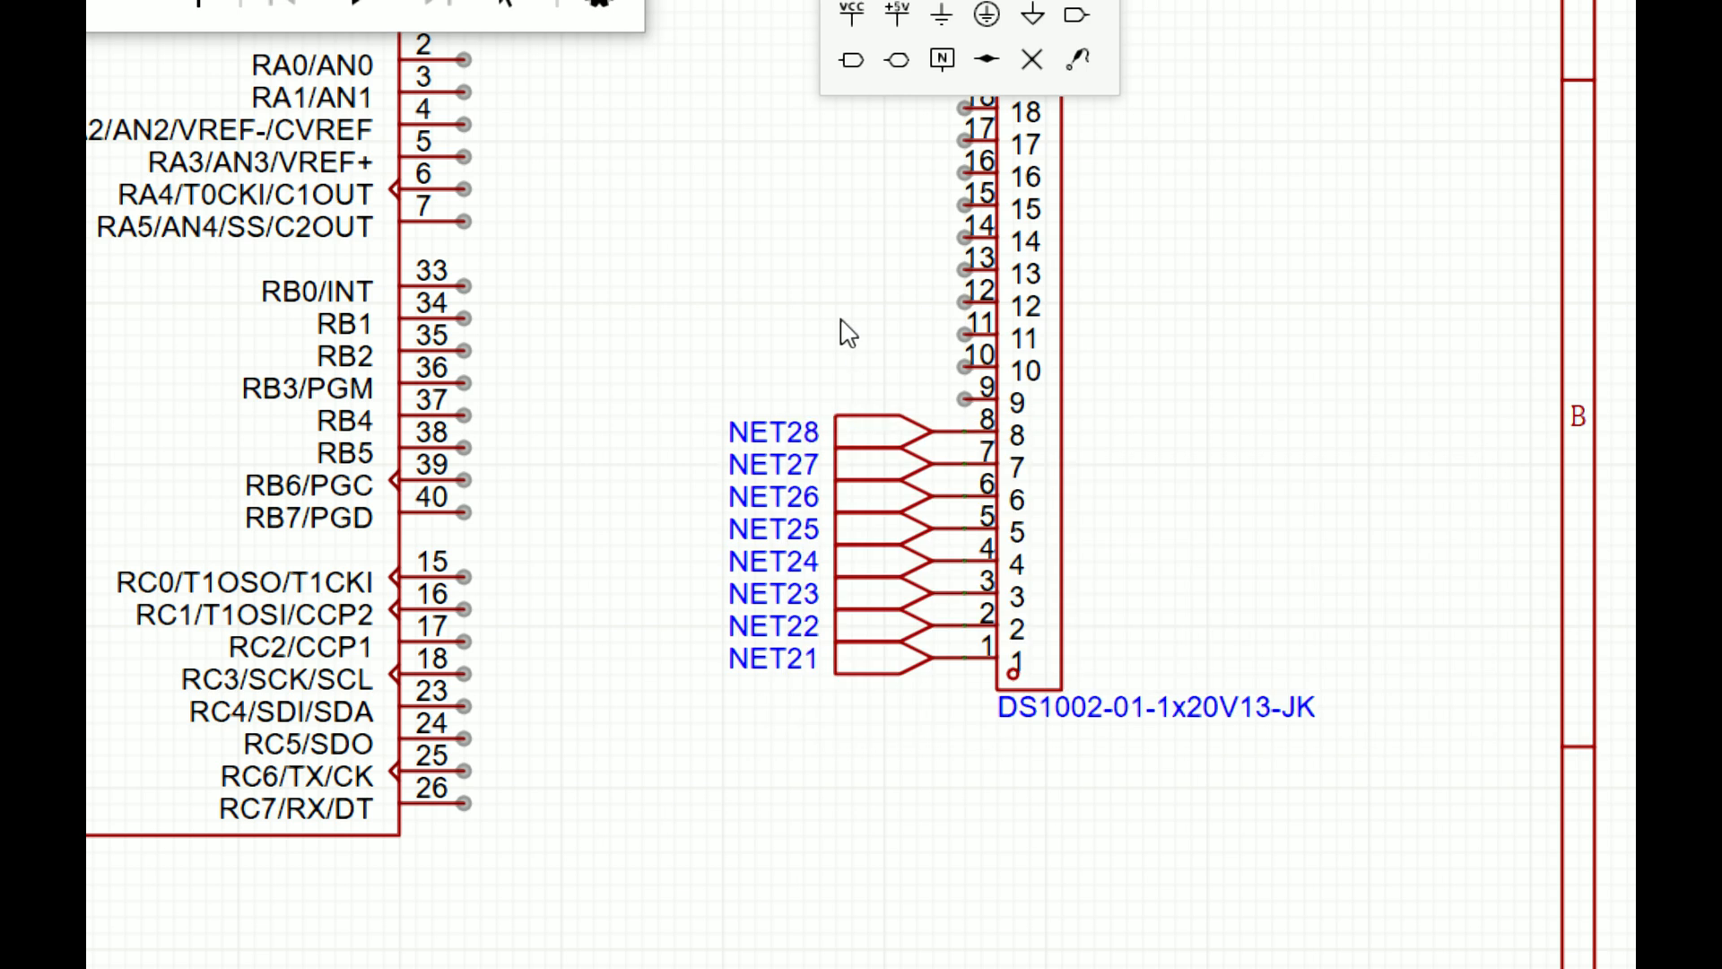
Step: Place net ports on pins 9 through 16 of header U3
click(1072, 15)
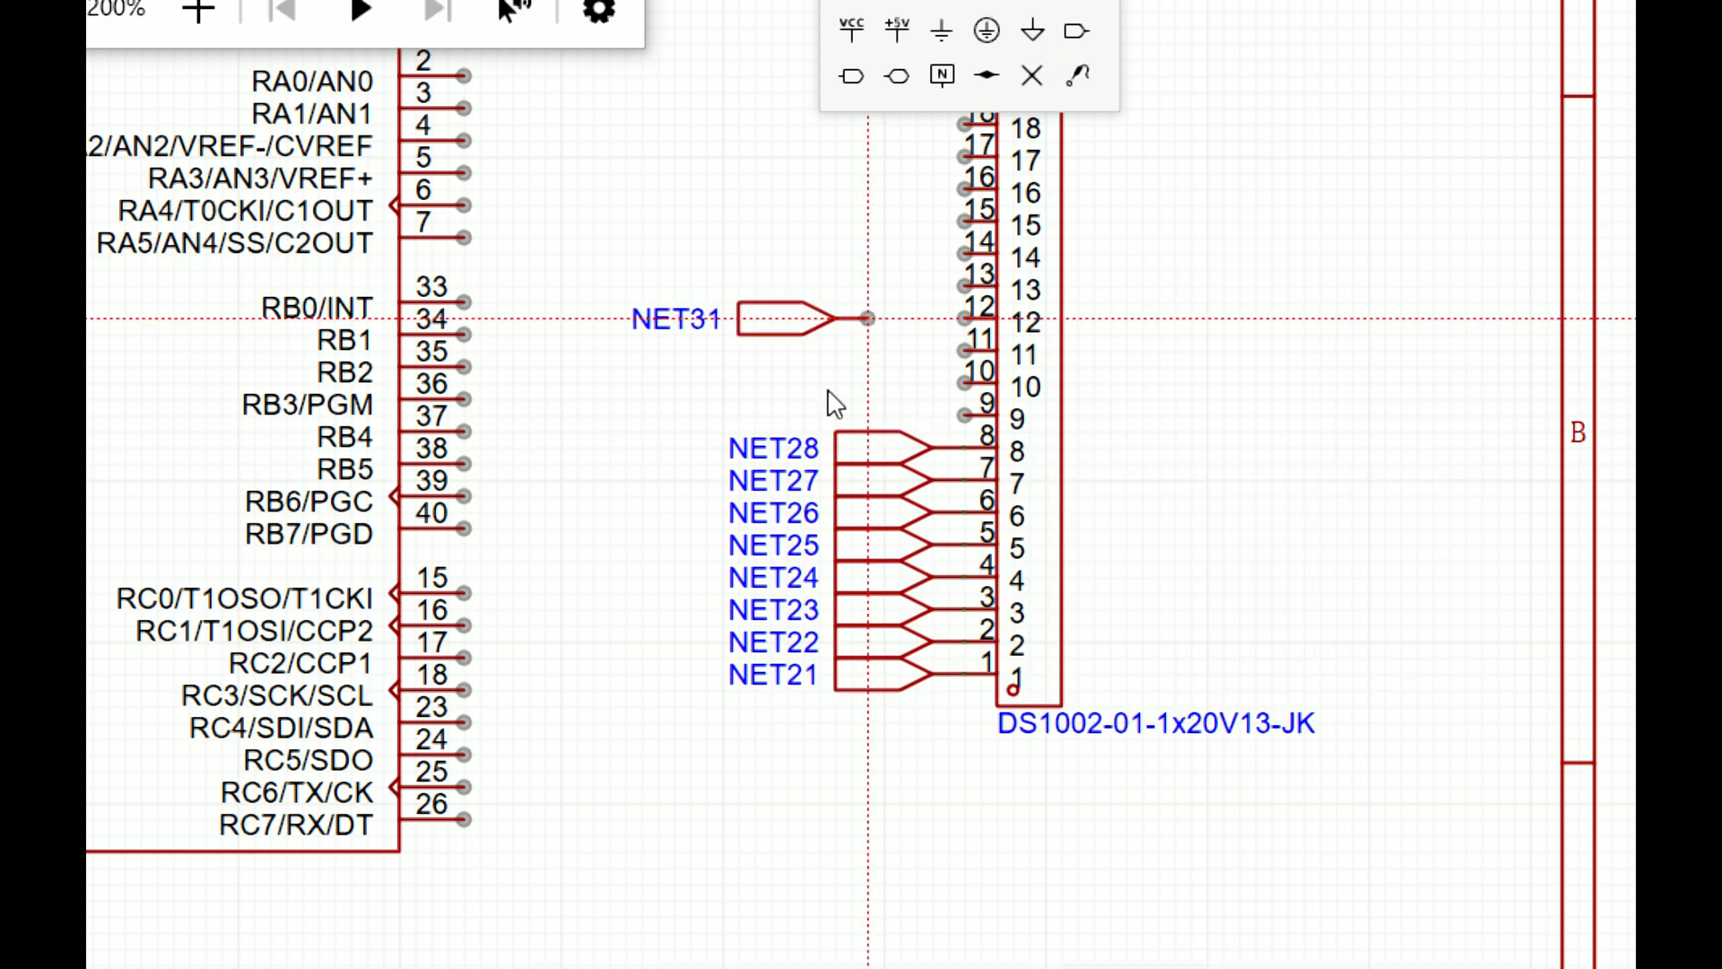
click(964, 416)
click(965, 350)
click(965, 319)
click(965, 286)
click(966, 254)
scroll(955, 159, down, 3)
scroll(955, 425, up, 5)
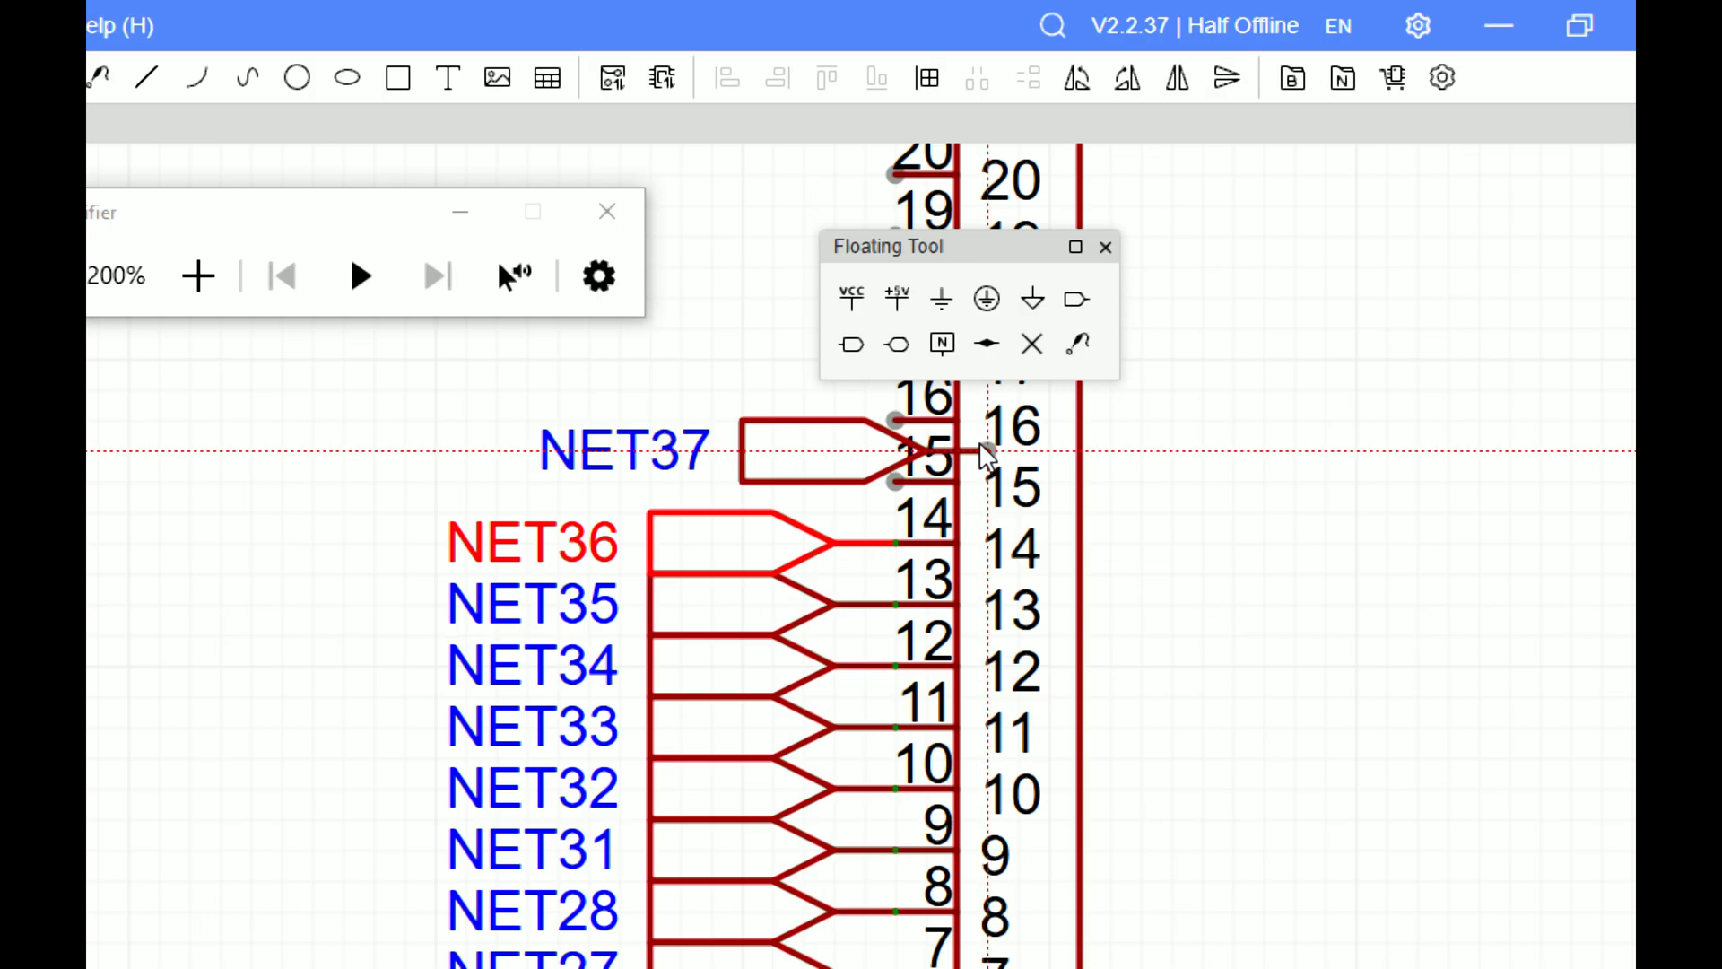
click(954, 451)
click(892, 447)
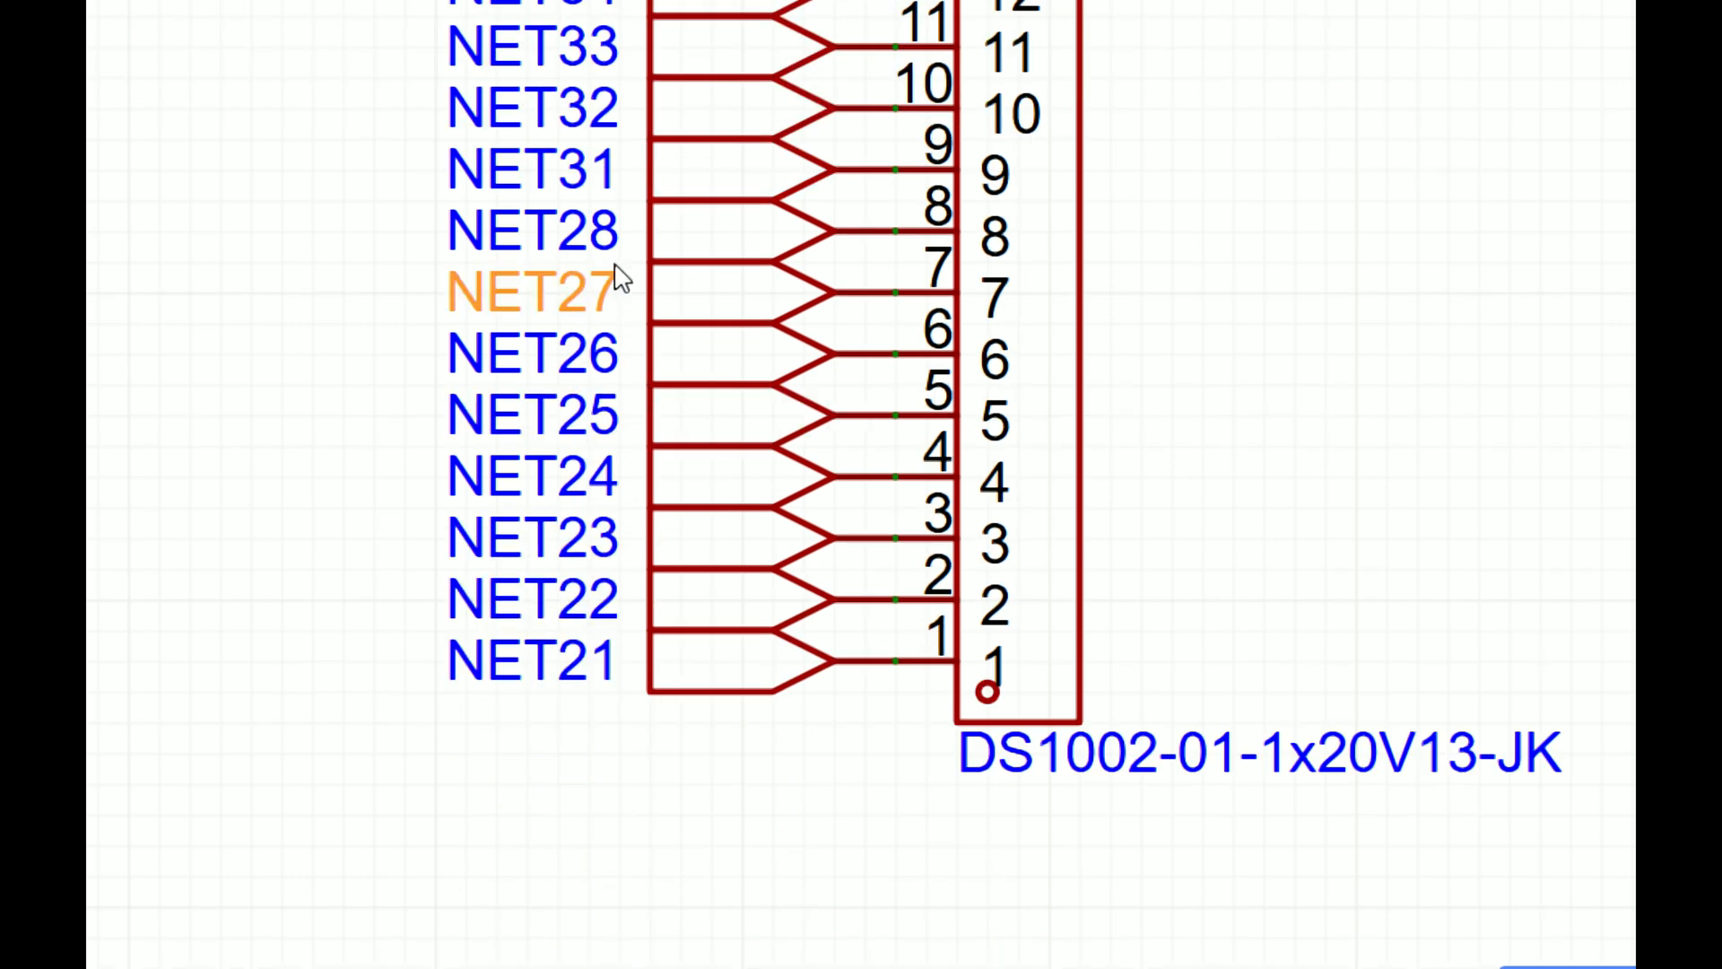
Step: Rename the net ports on pins 9 and 10 of header U3 to NET29 and NET30
double_click(578, 168)
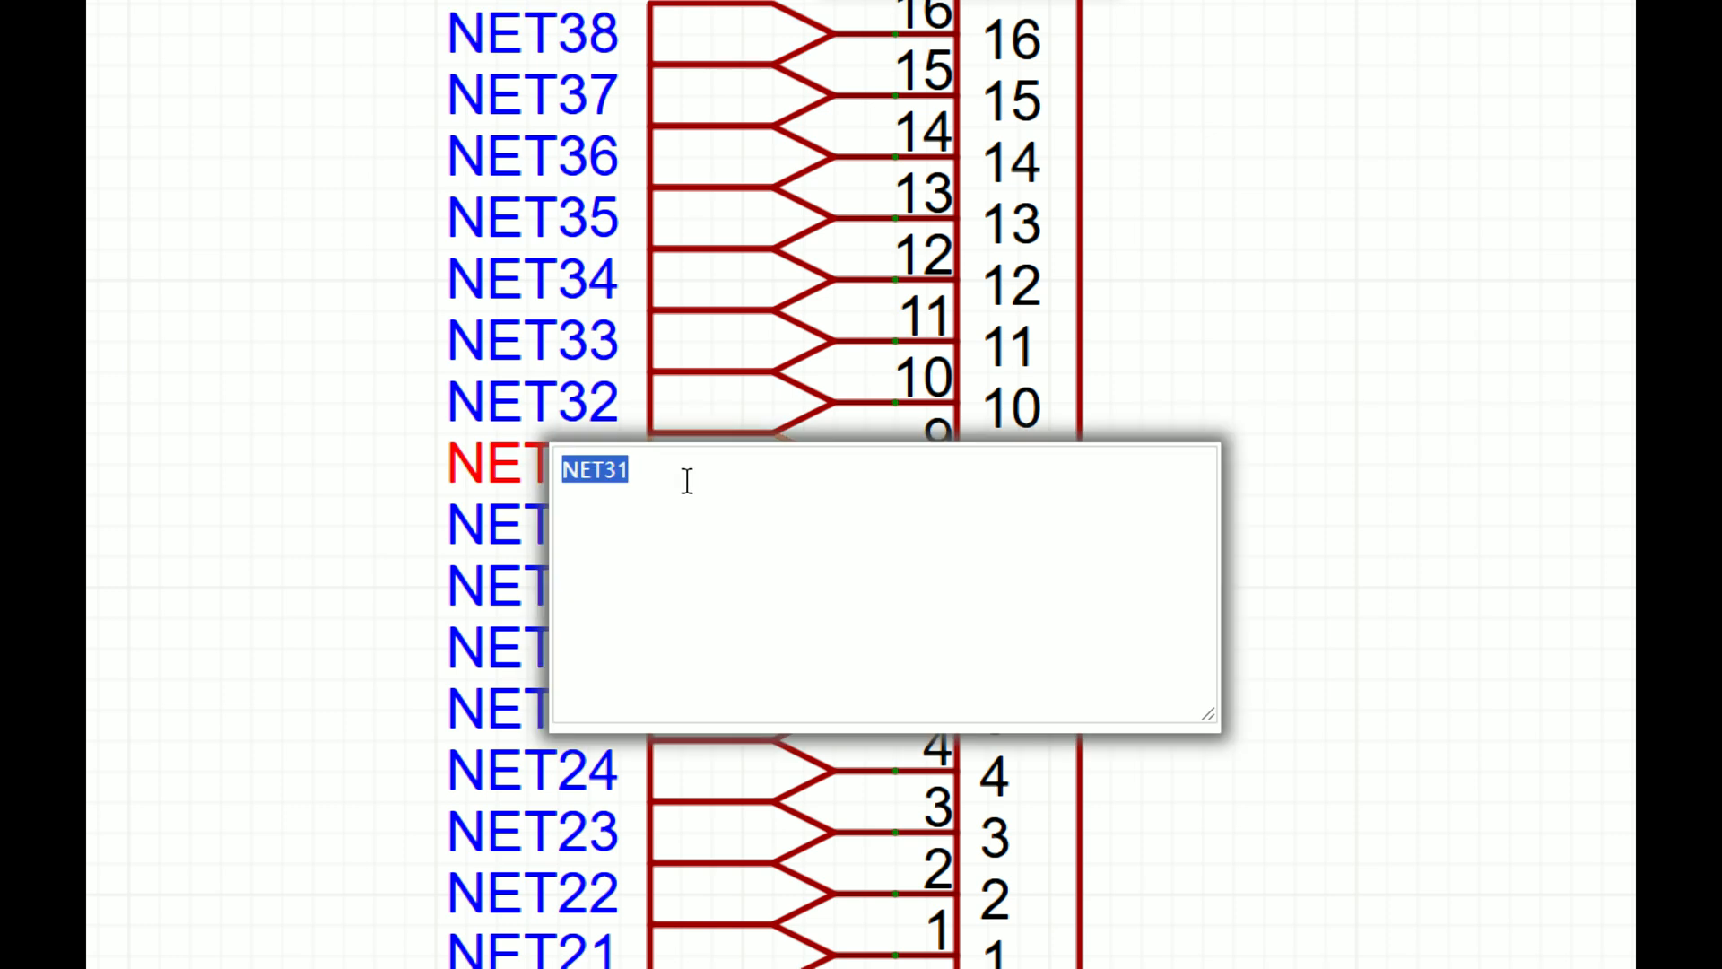
text(NET29)
key(Return)
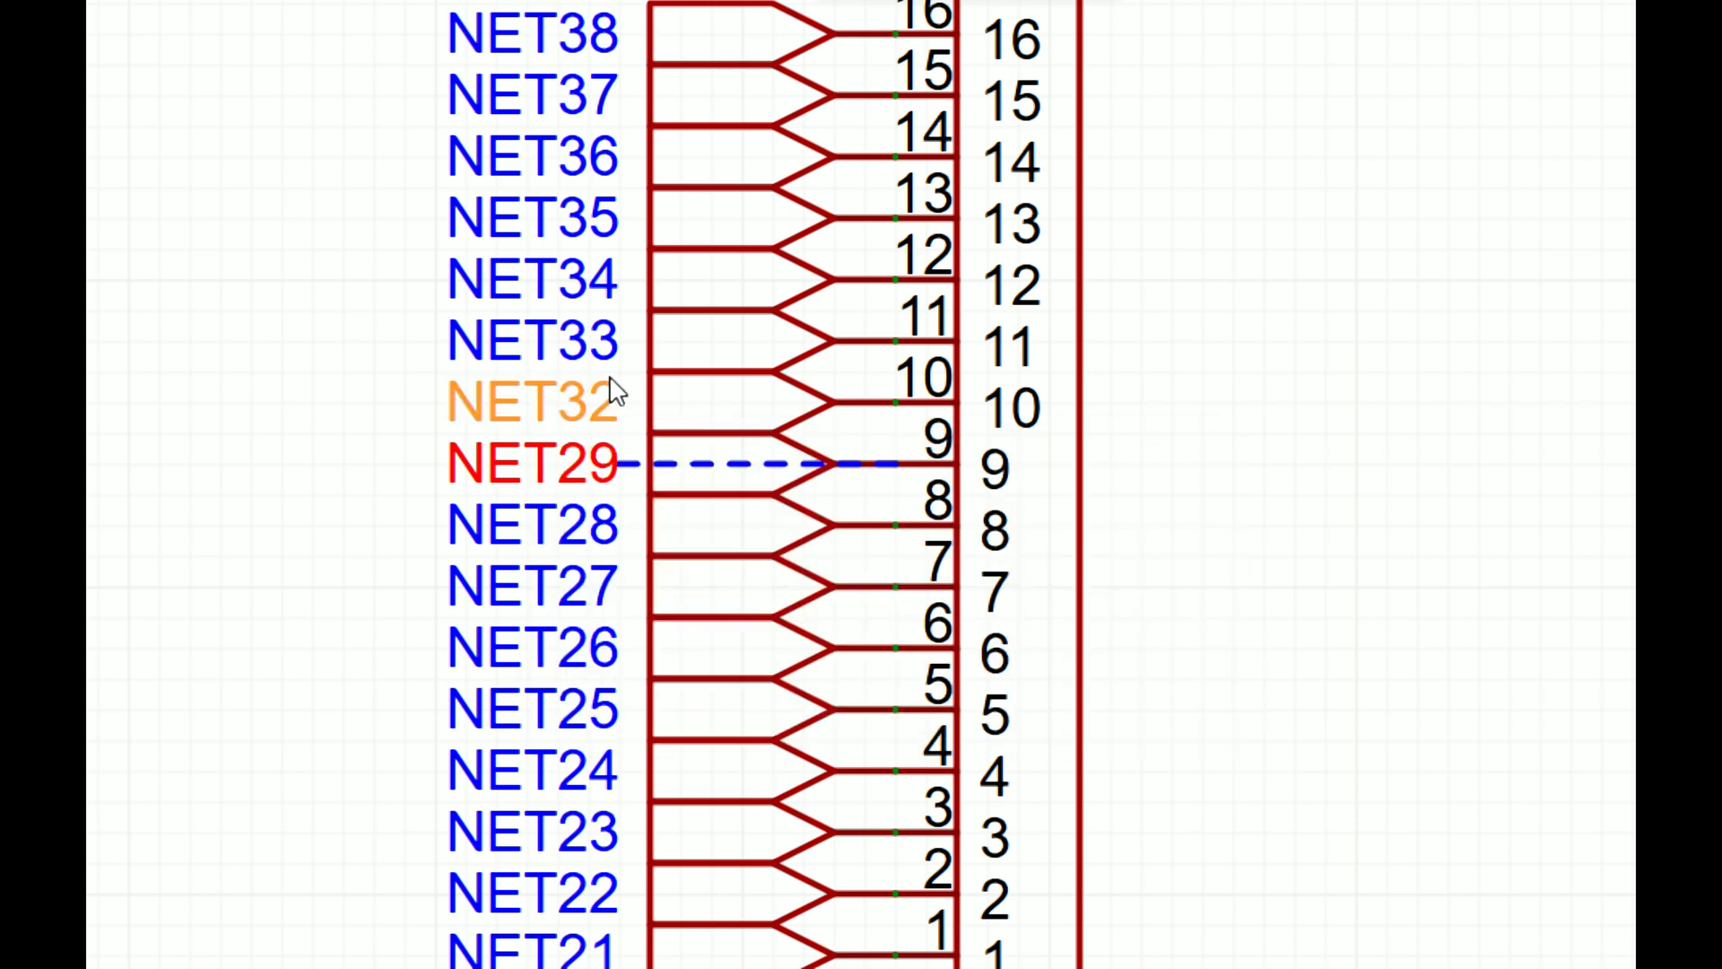
double_click(625, 401)
click(689, 424)
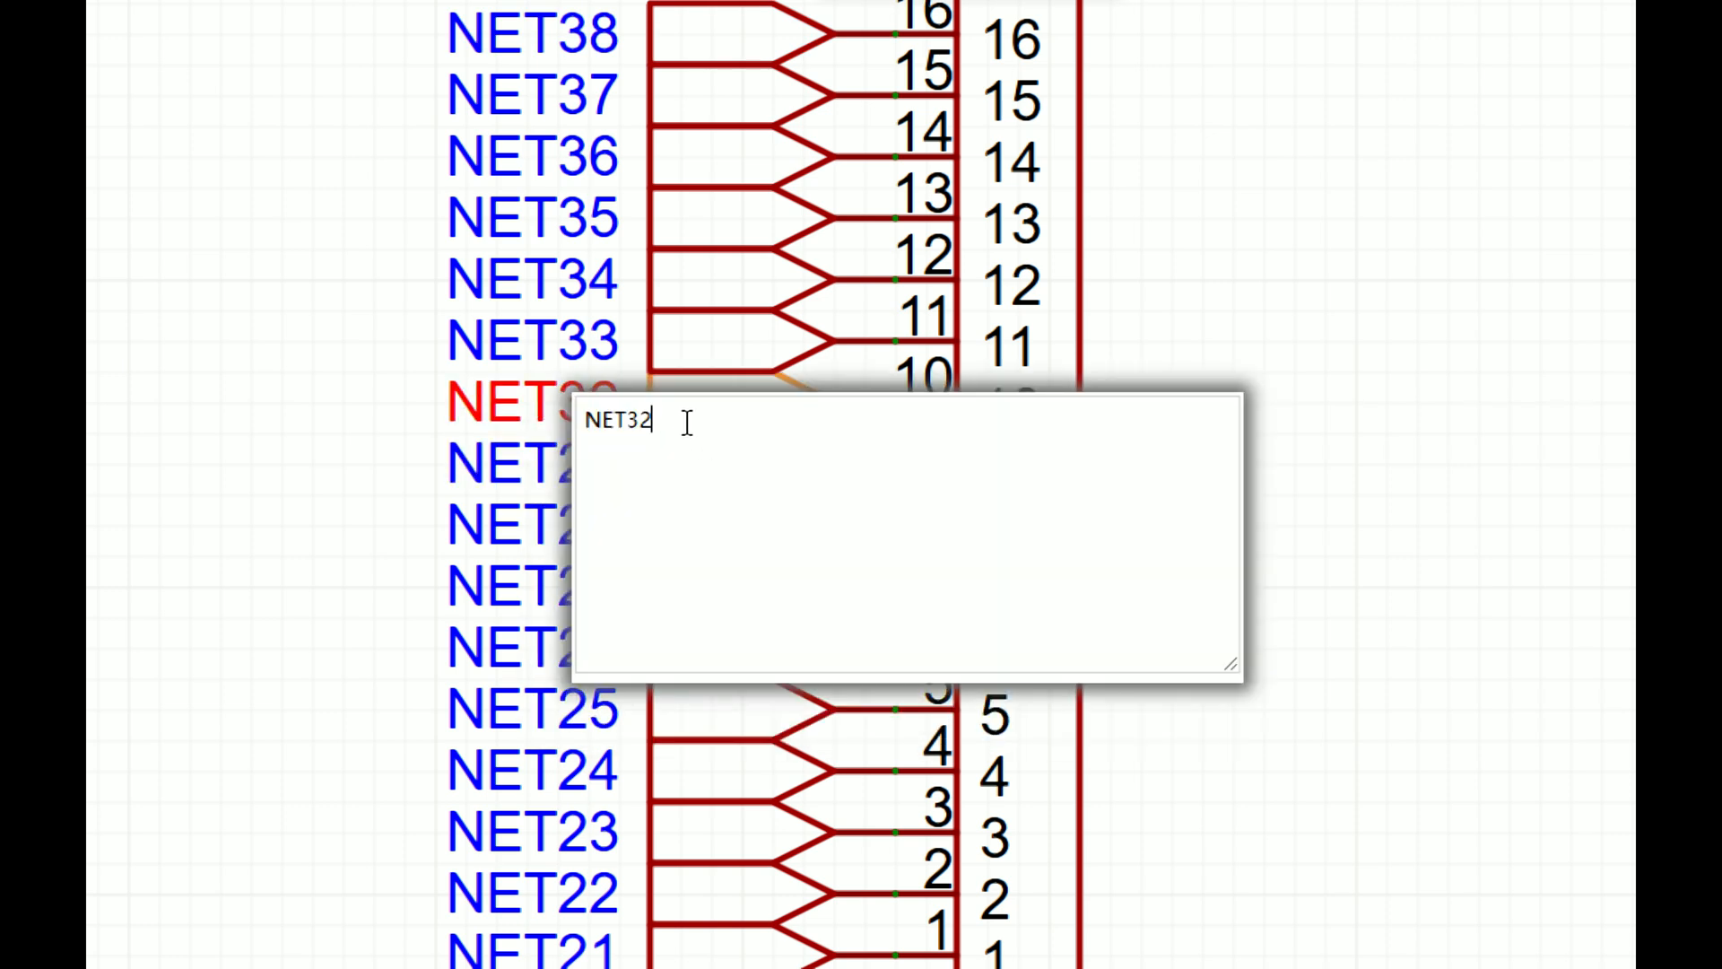
key(BackSpace)
text(0)
key(Return)
Step: Rename the net ports on pins 11 and 12 of header U3 to NET31 and NET32
double_click(598, 356)
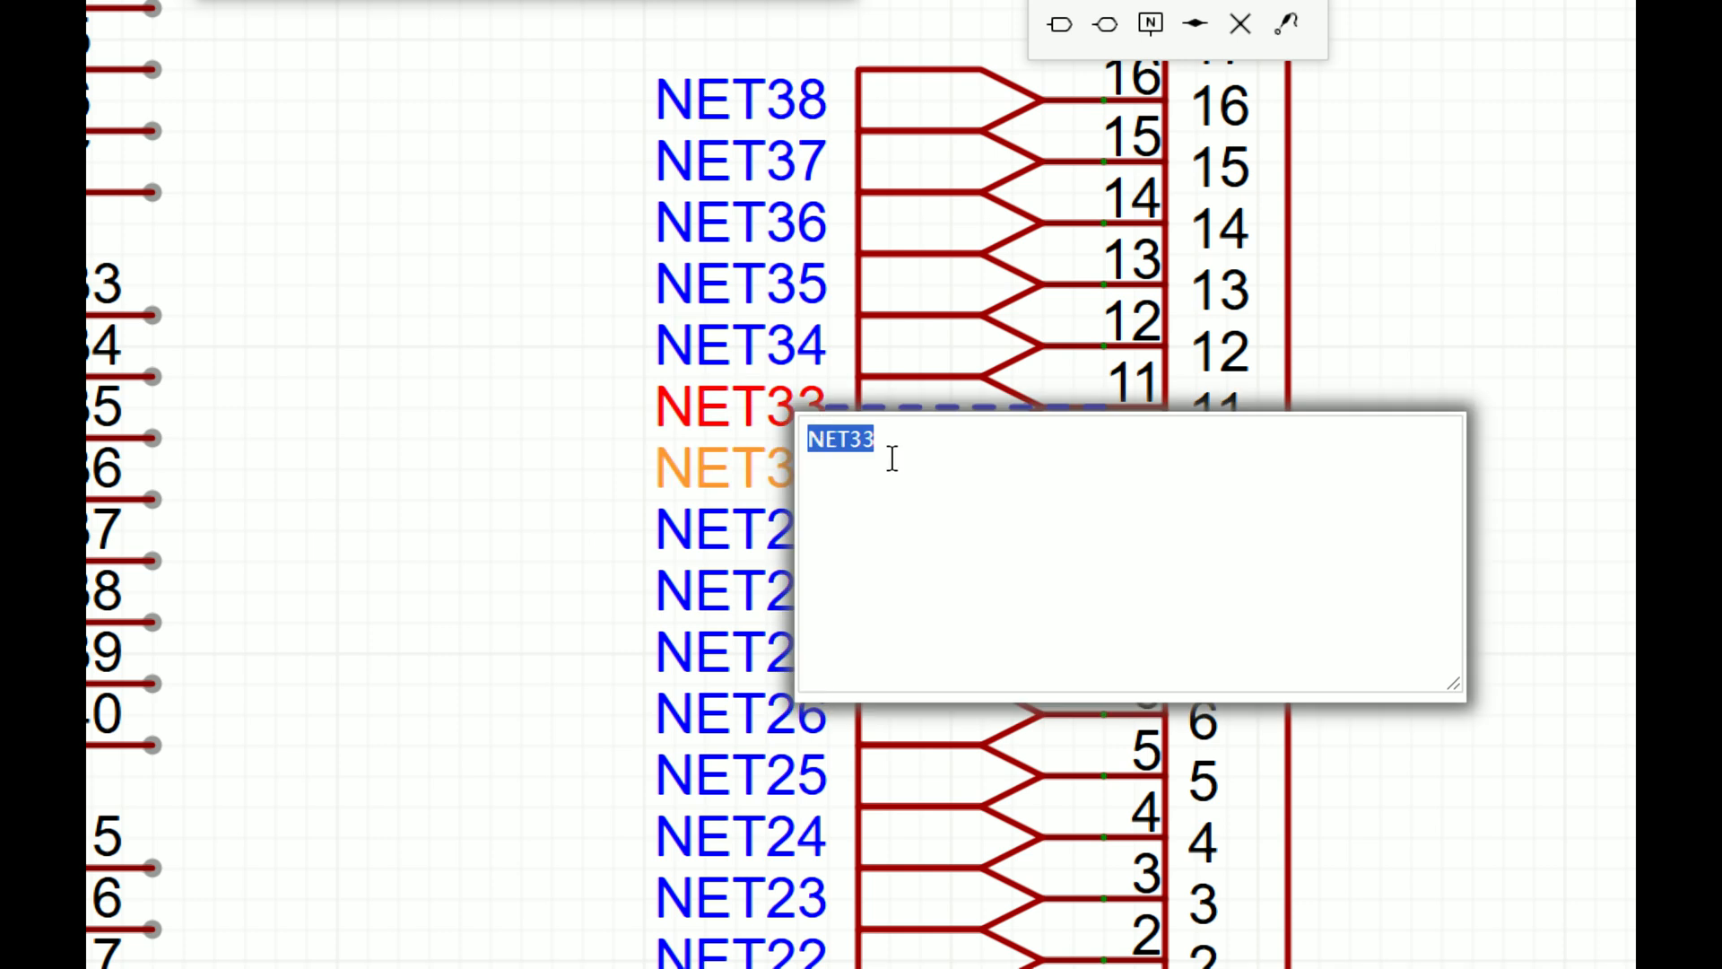
click(892, 459)
key(BackSpace)
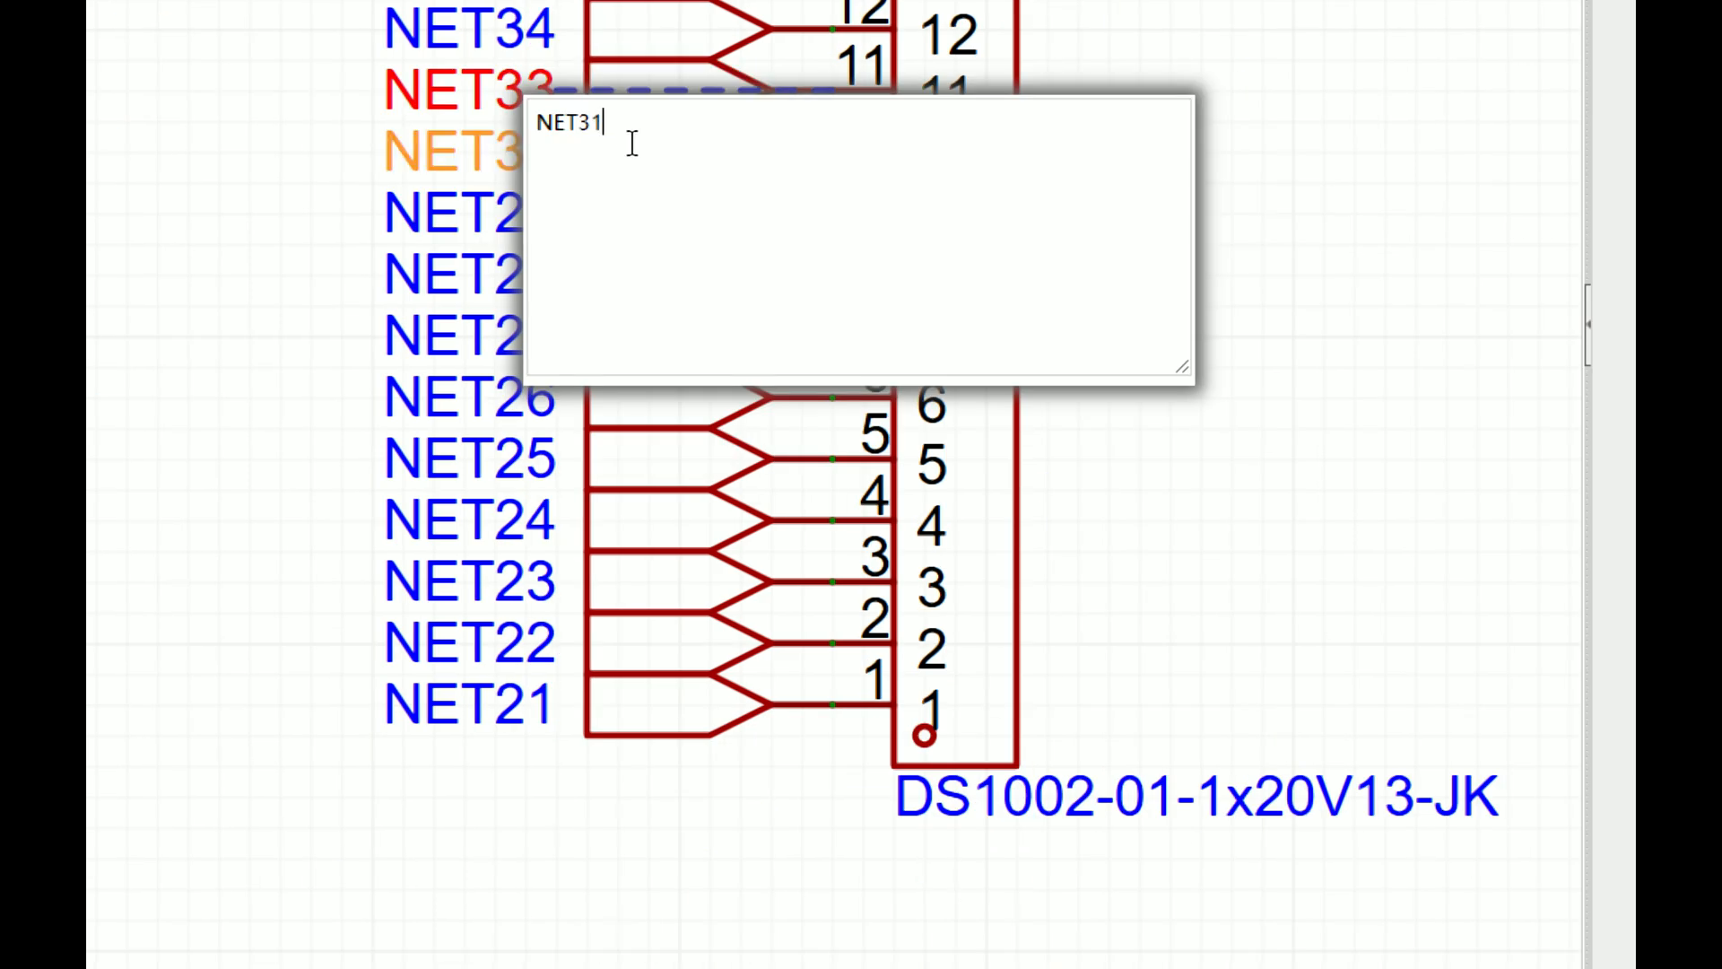
text(1)
key(Return)
double_click(550, 42)
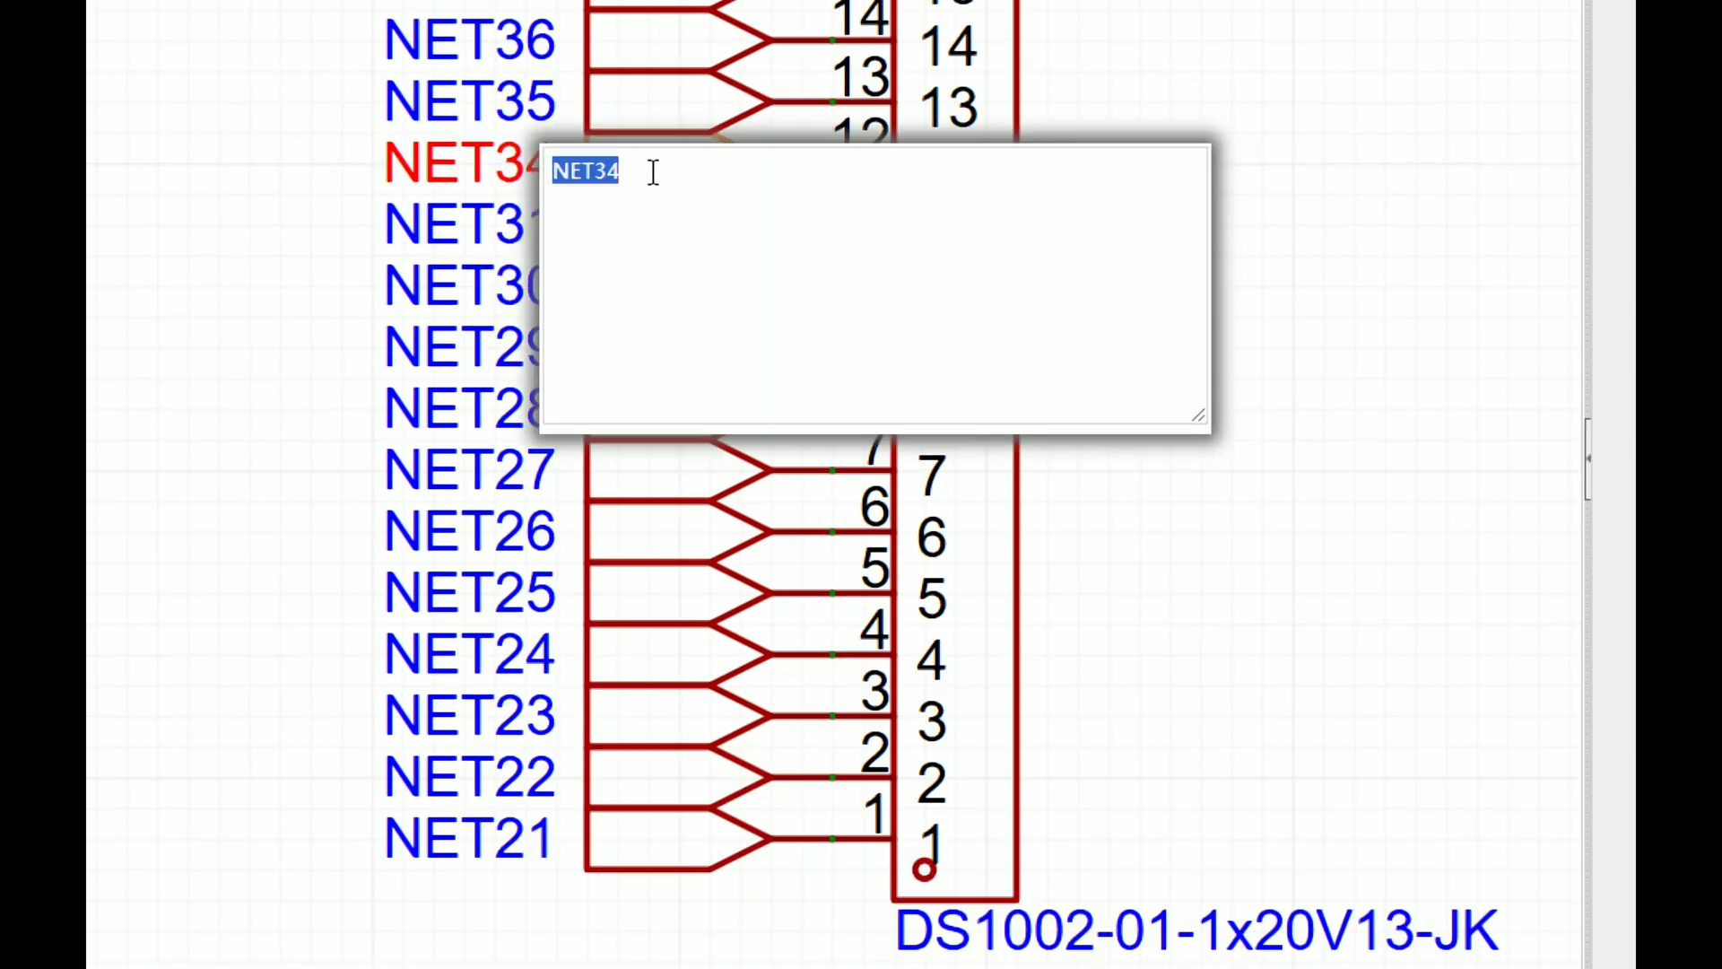
click(653, 173)
key(BackSpace)
text(2)
key(Return)
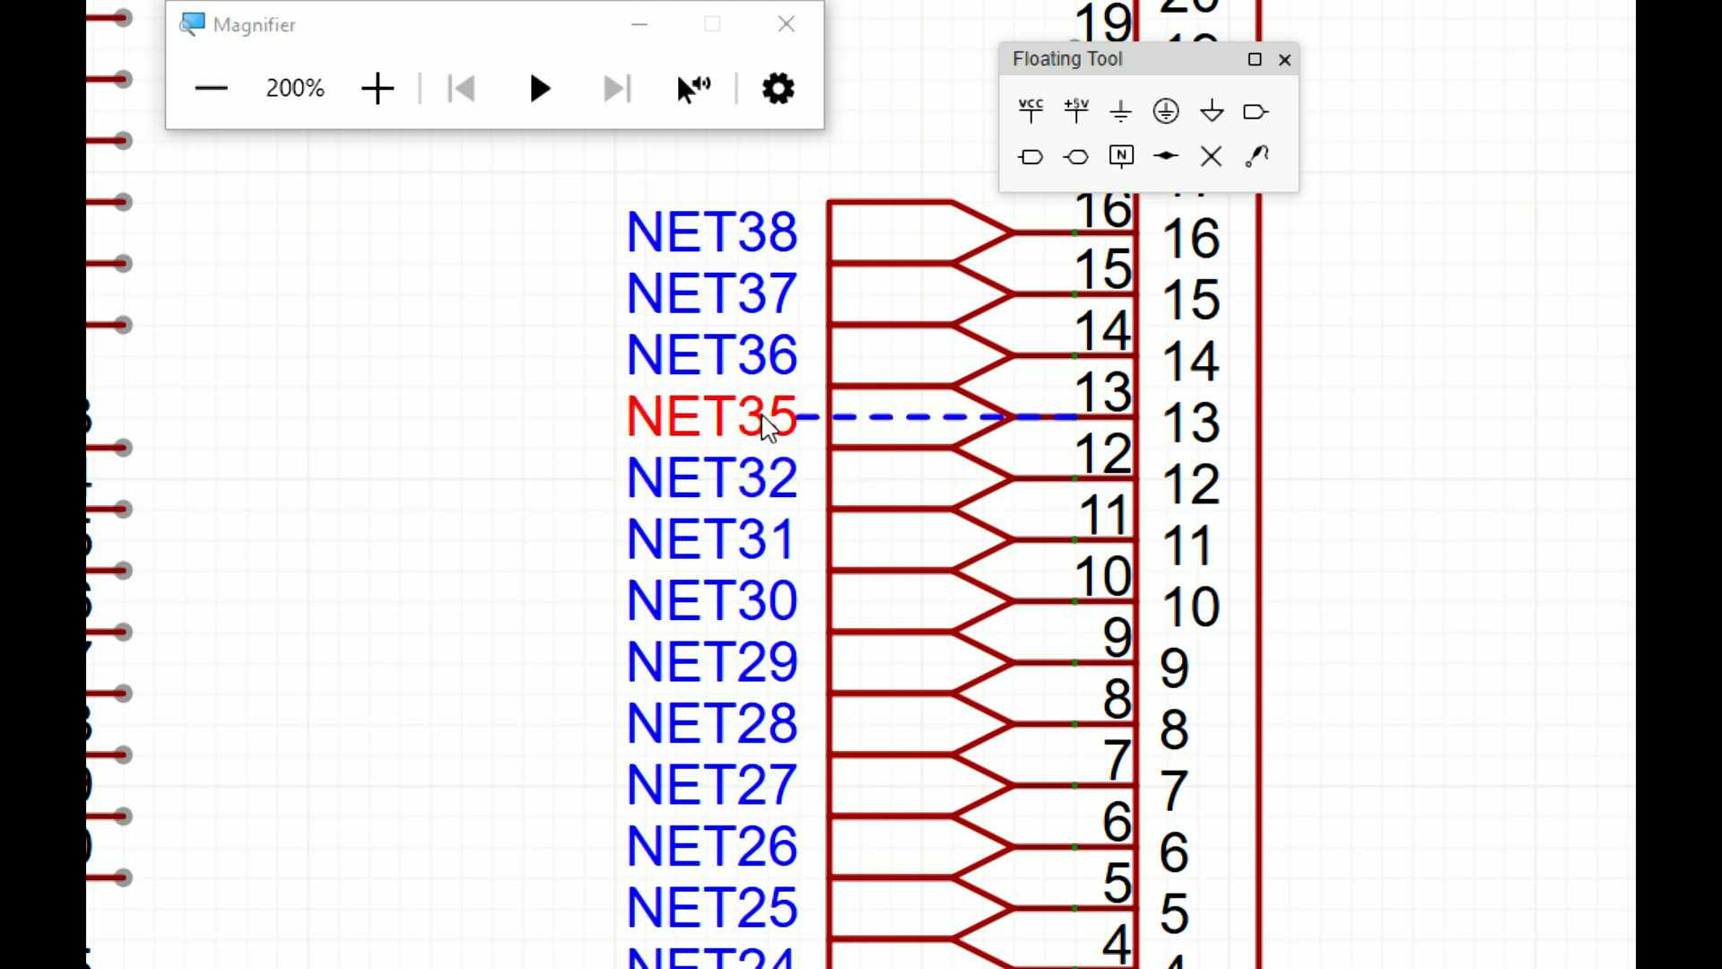
Step: Rename the net ports on pins 13 and 14 of header U3 to NET33 and NET34
double_click(767, 426)
click(884, 414)
key(BackSpace)
text(3)
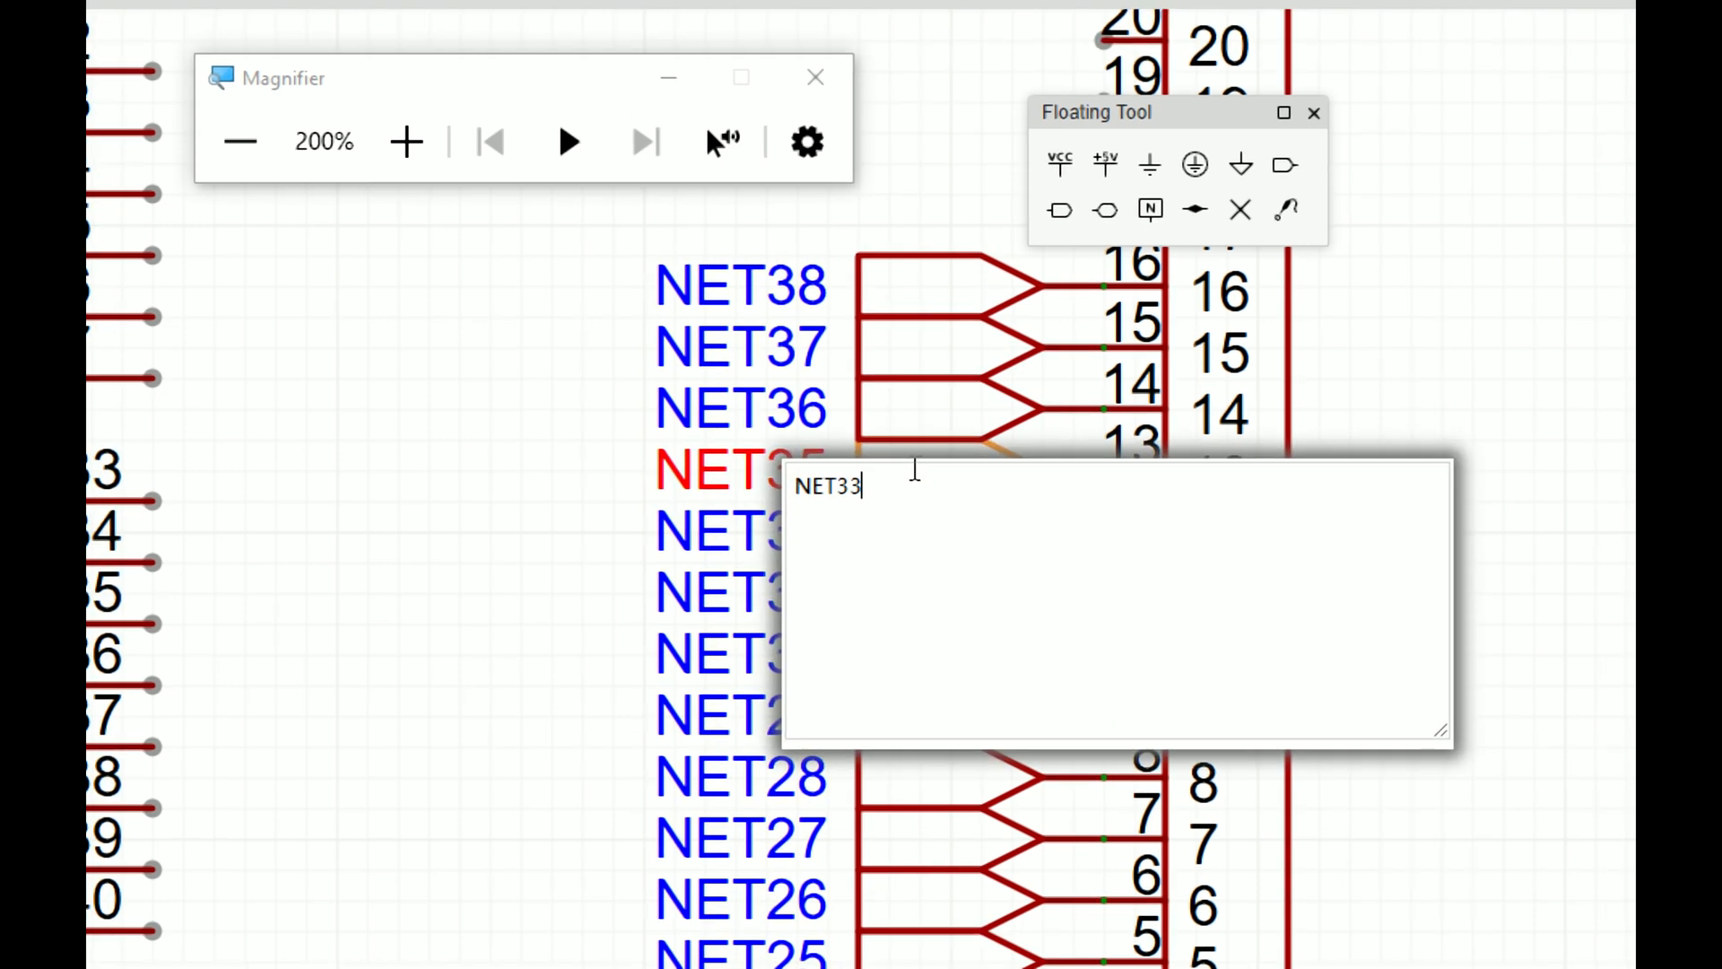
key(Return)
double_click(812, 422)
click(885, 445)
key(BackSpace)
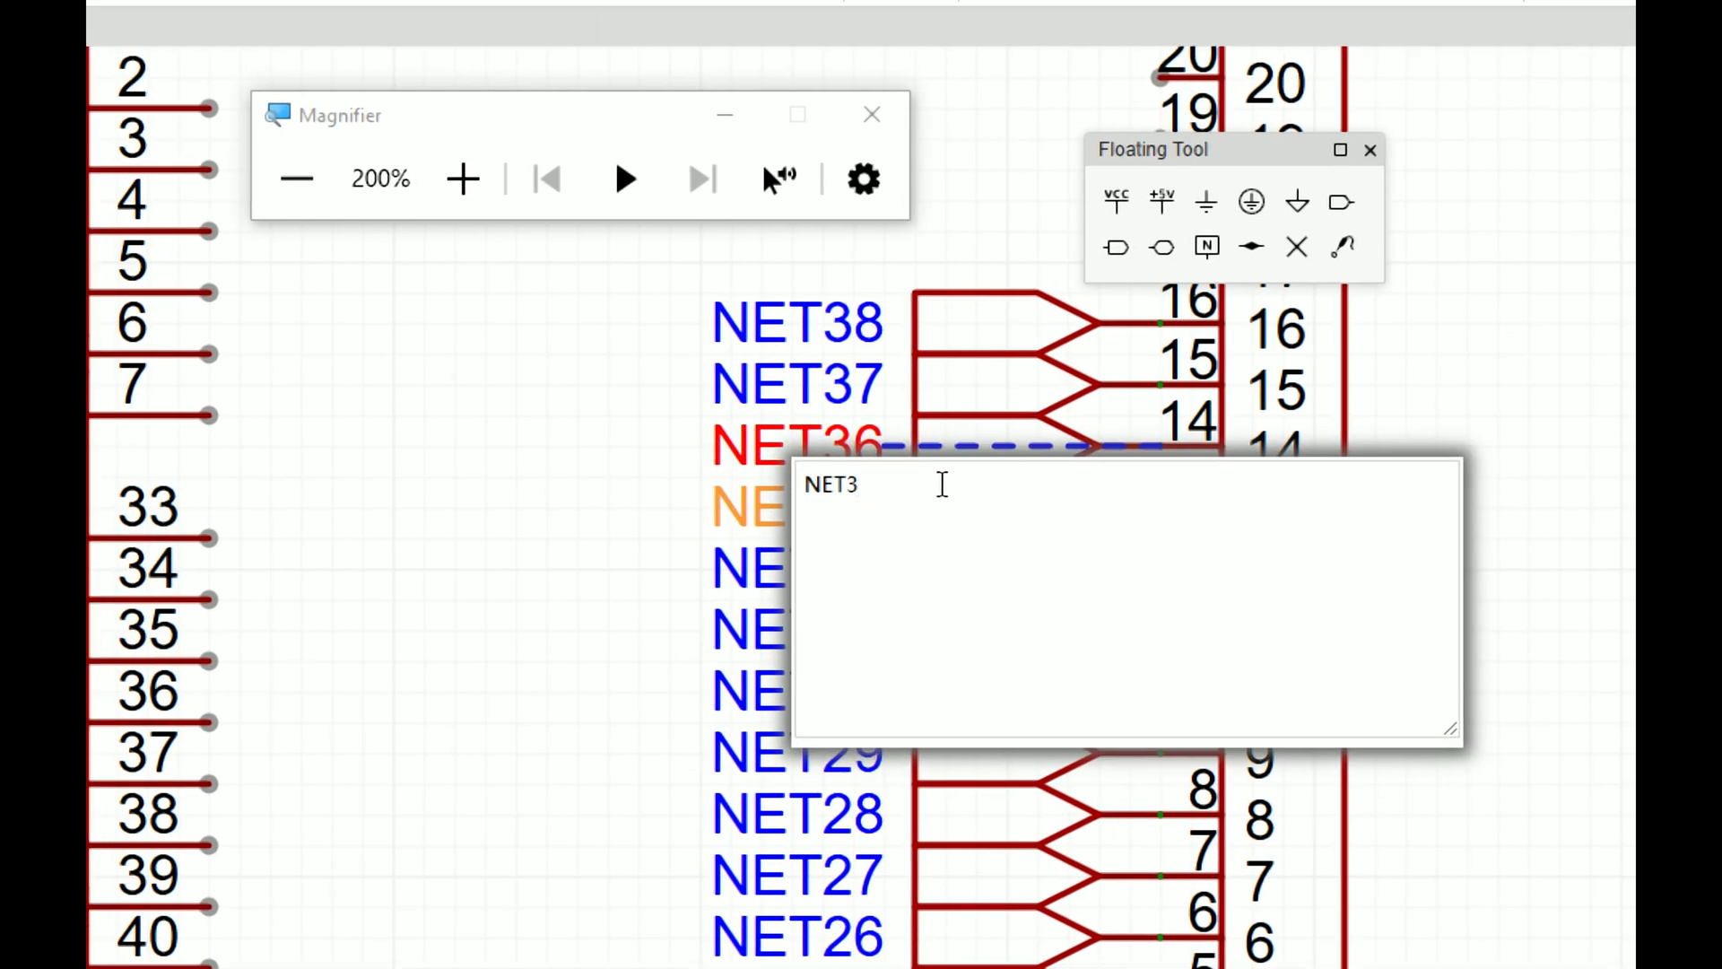
text(4)
key(Return)
Step: Rename the net ports on pins 15 and 16 of header U3 to NET35 and NET36
double_click(817, 386)
click(908, 405)
key(BackSpace)
text(5)
key(Return)
double_click(820, 321)
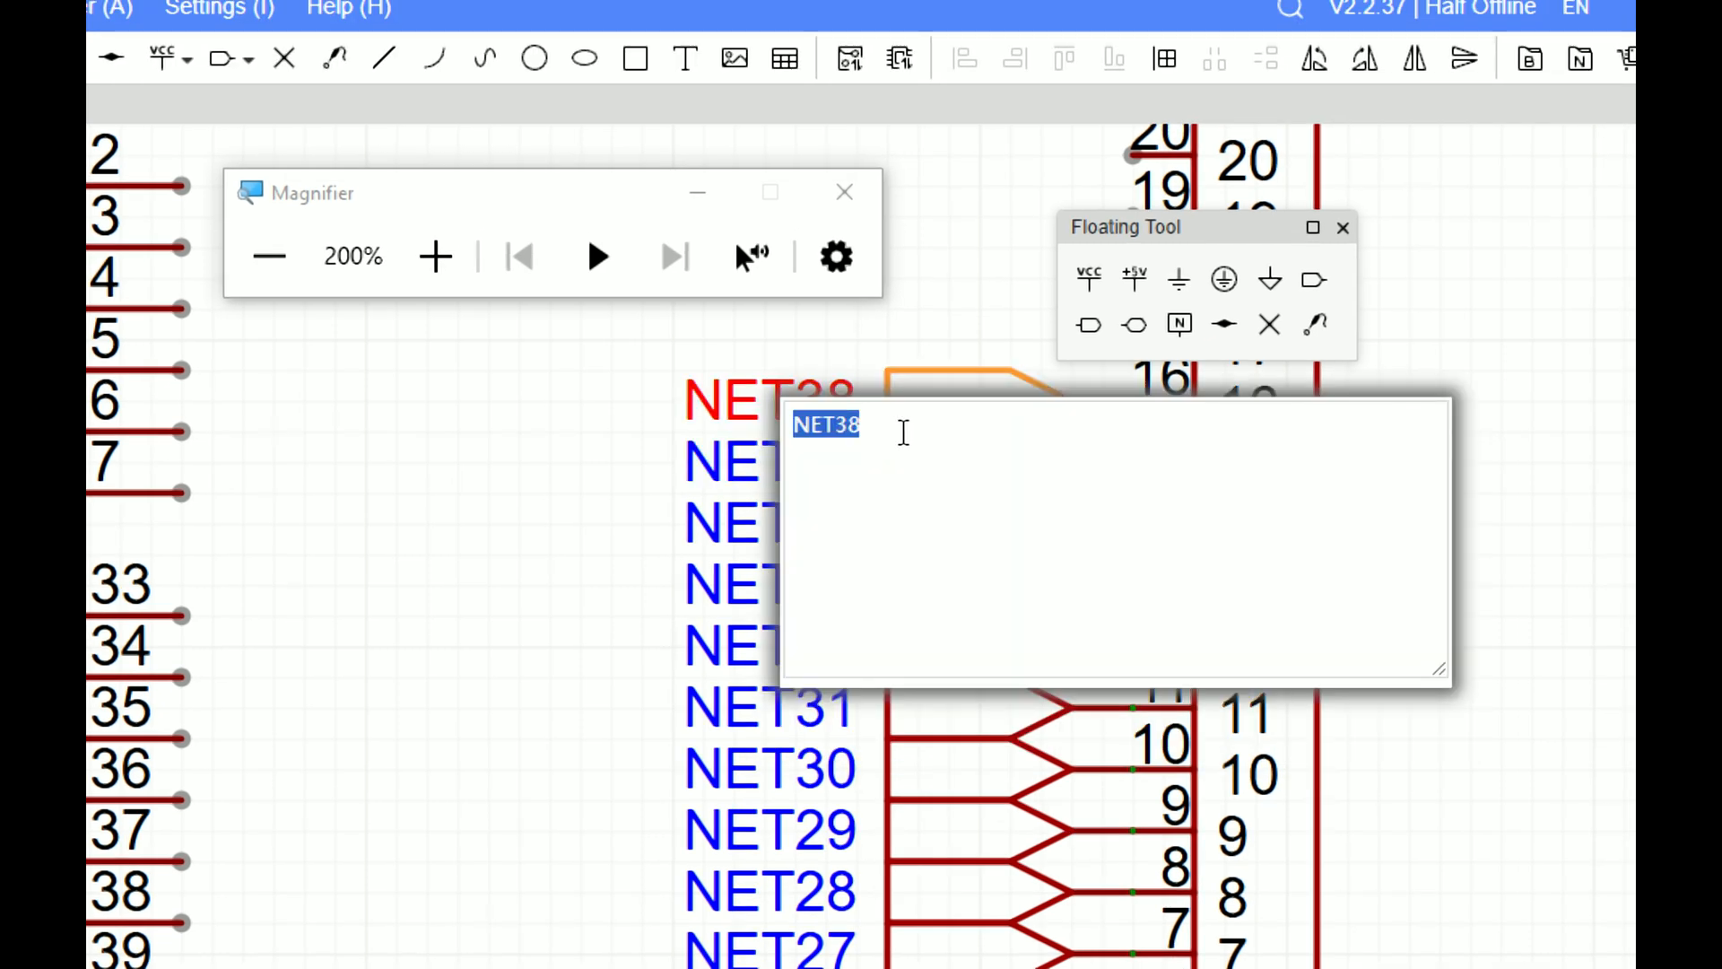
key(Return)
Step: Place net ports on pins 17 through 20 of header U3
scroll(965, 393, down, 5)
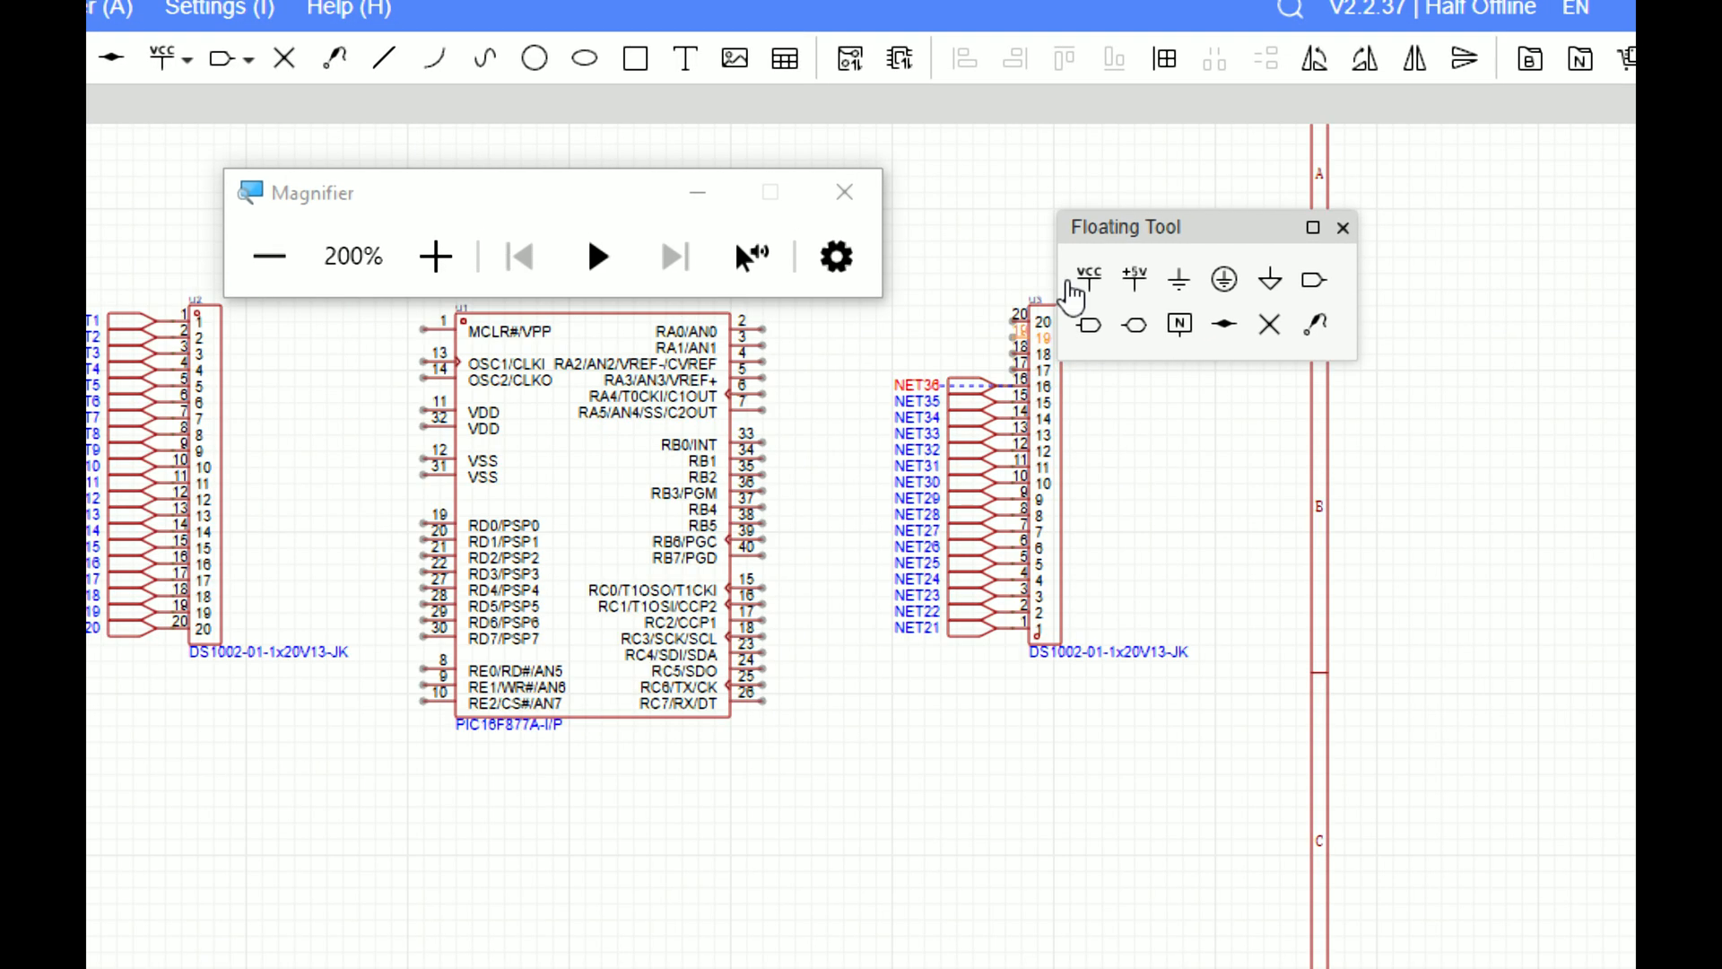
scroll(1052, 215, up, 5)
click(1292, 282)
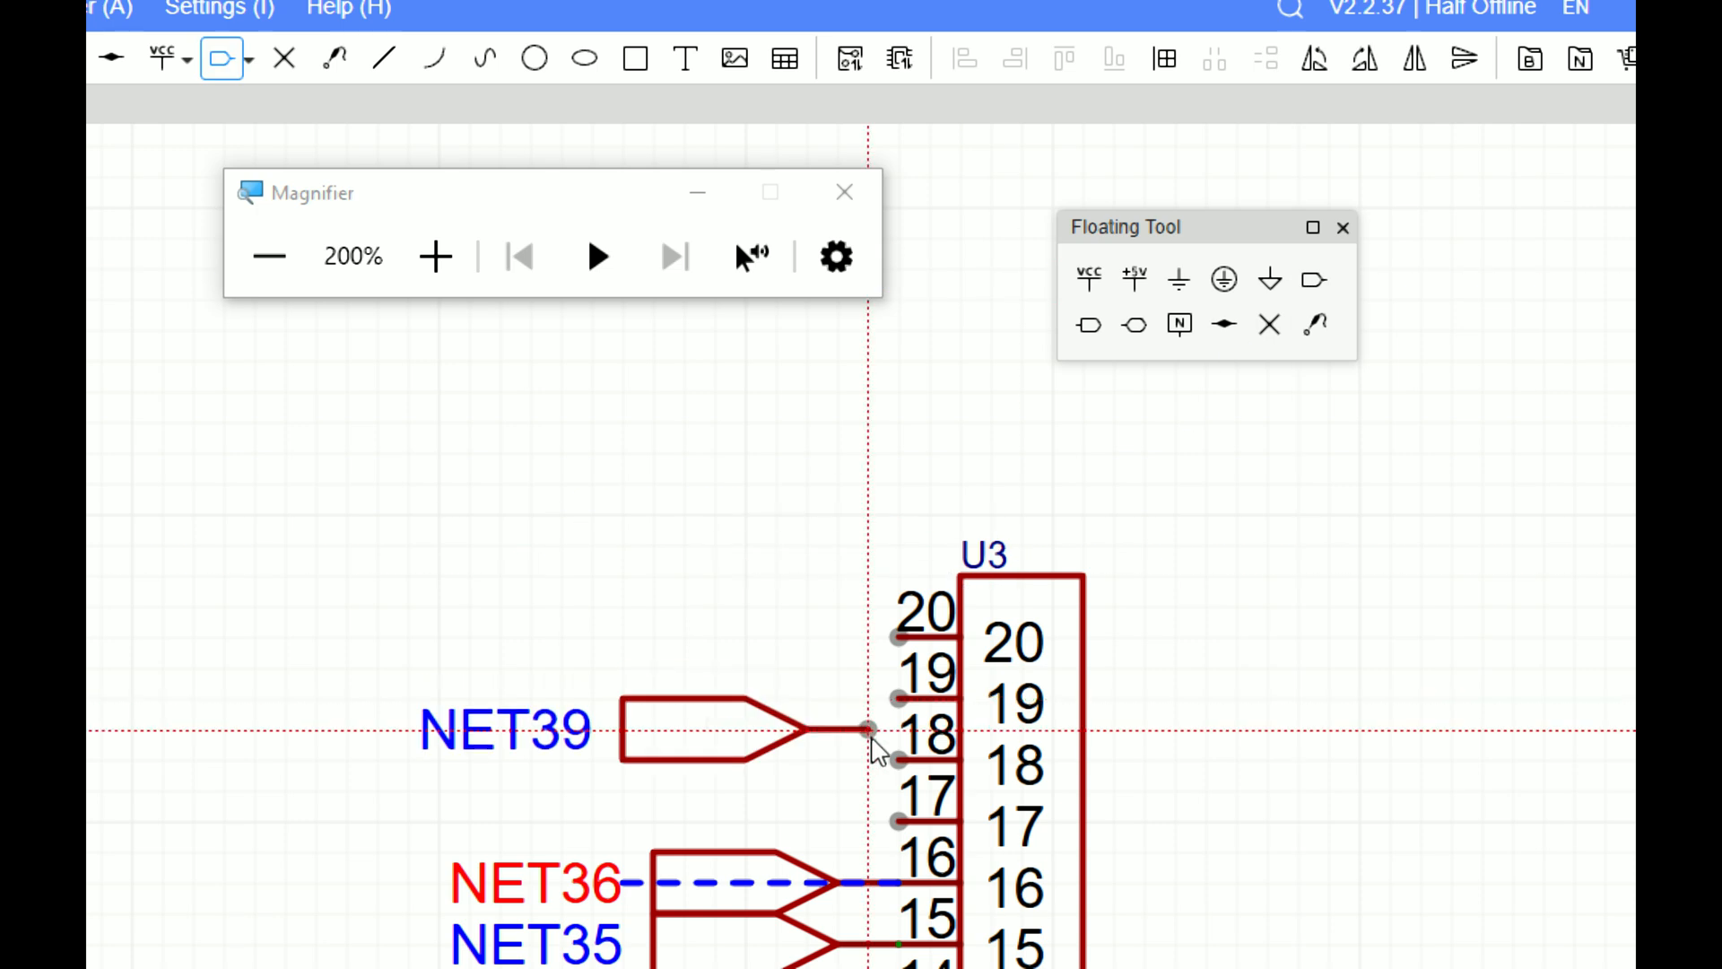
click(888, 806)
click(899, 760)
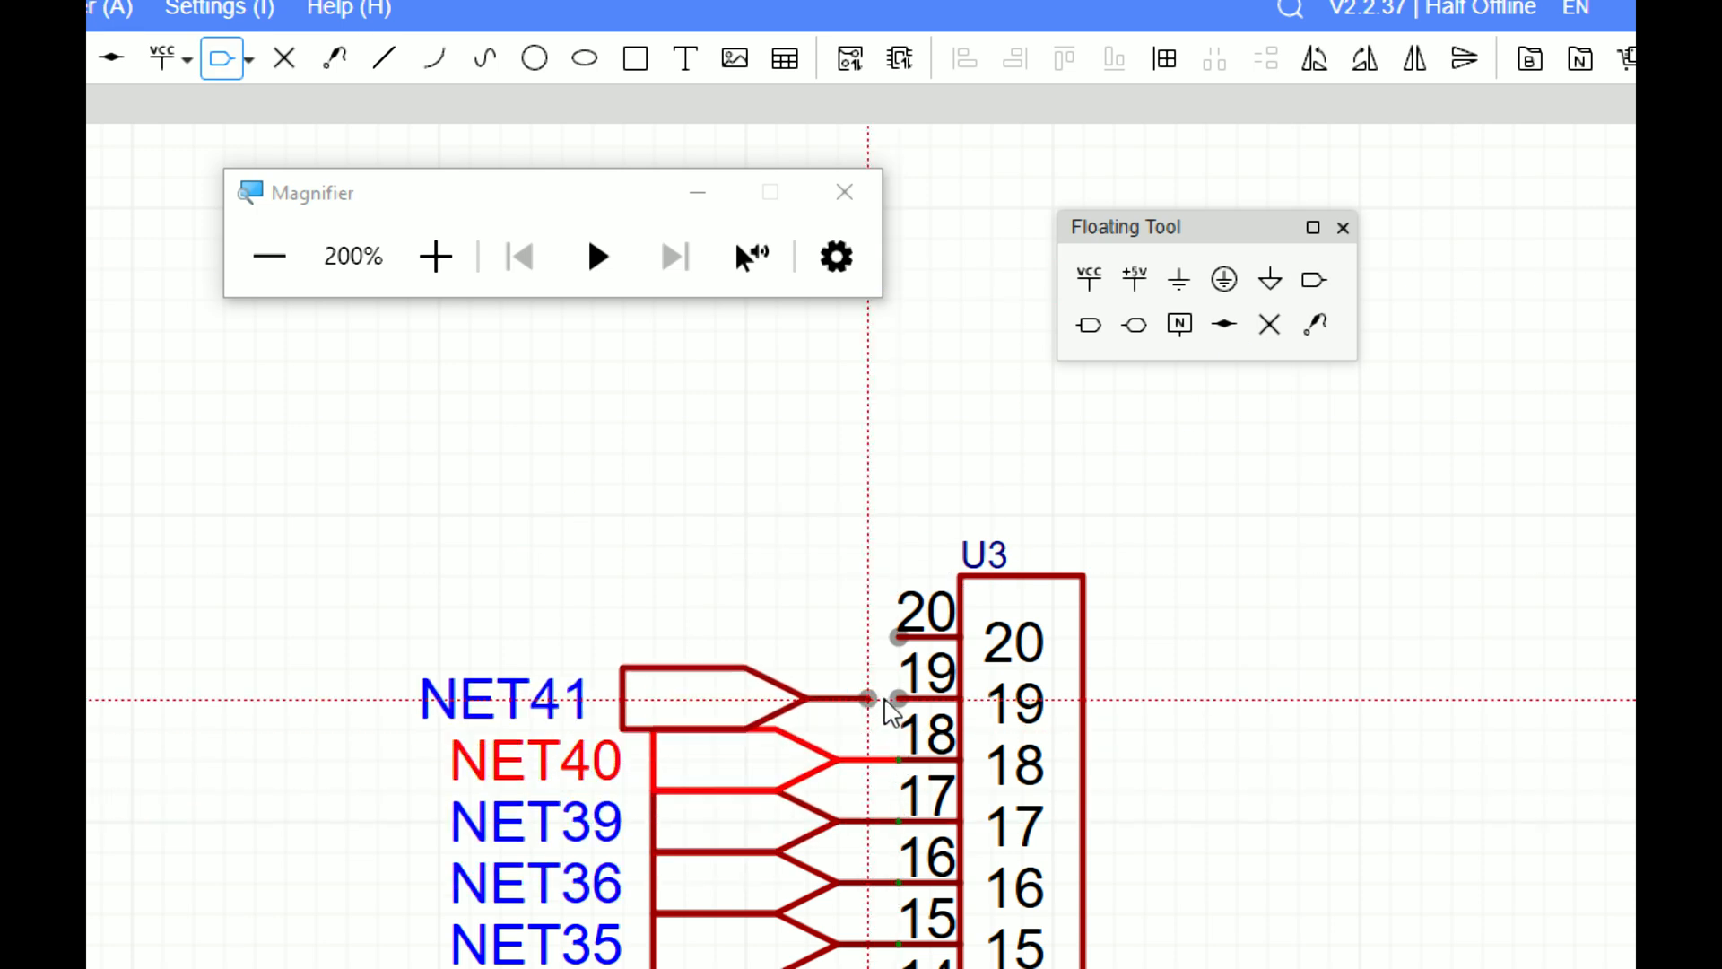
click(898, 698)
click(901, 636)
key(Escape)
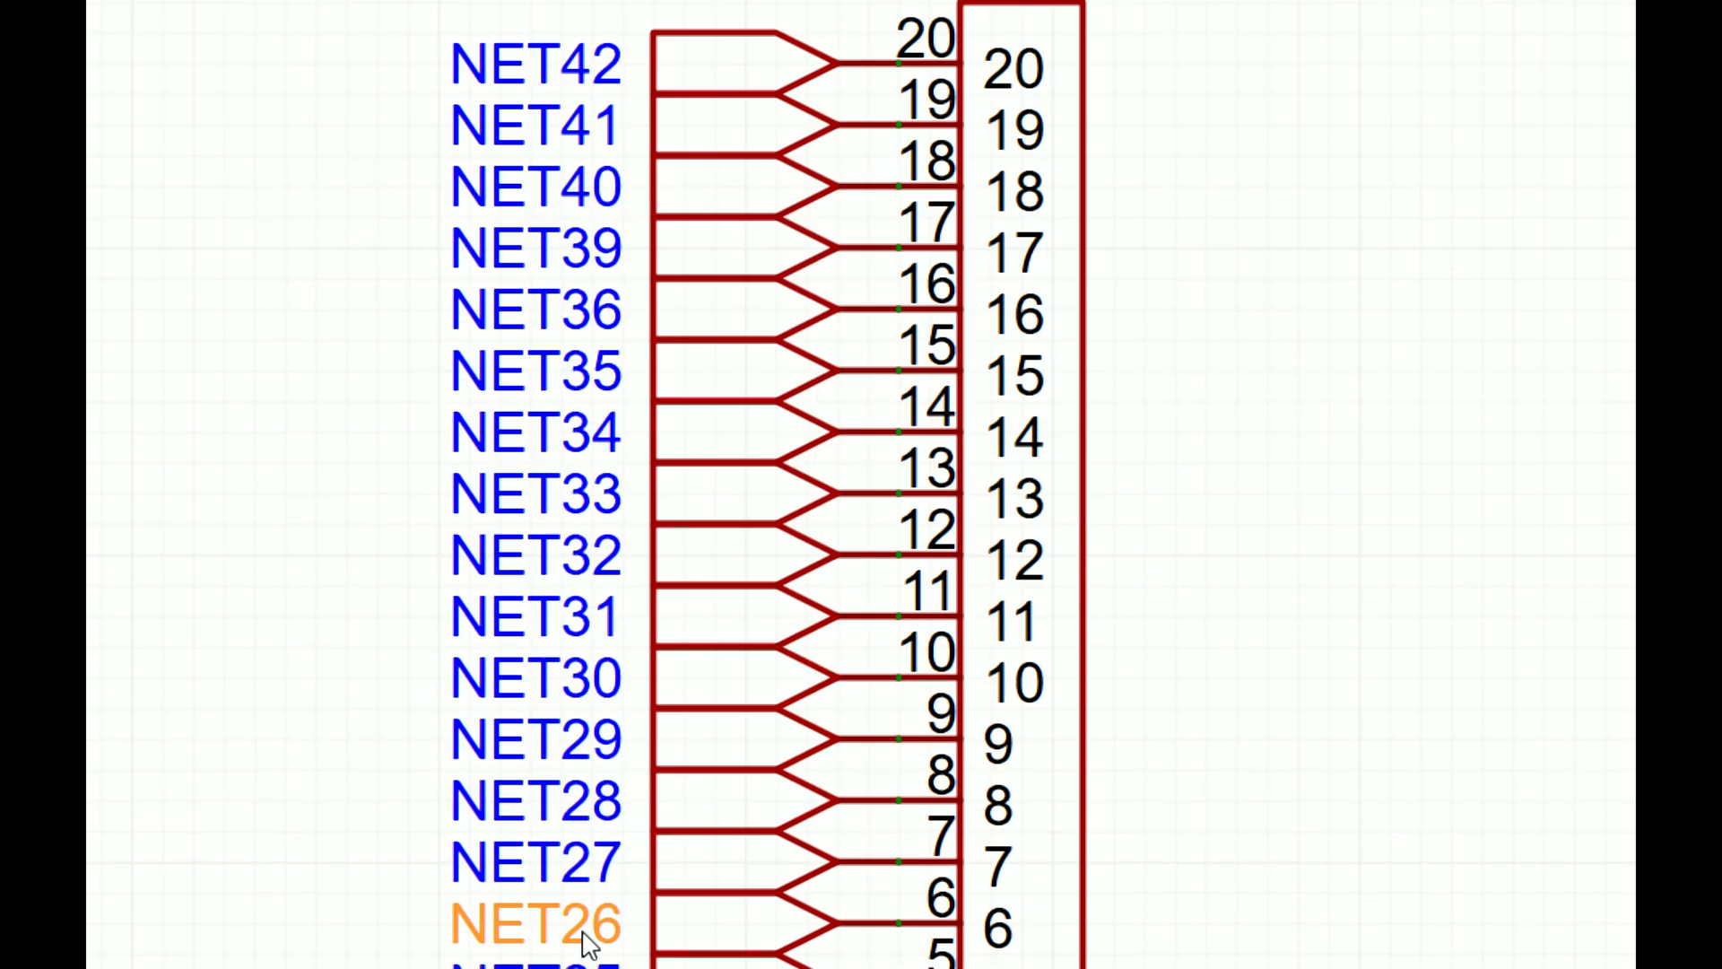
Step: Rename the net ports on pins 17 and 18 of header U3 to NET37 and NET38
double_click(617, 380)
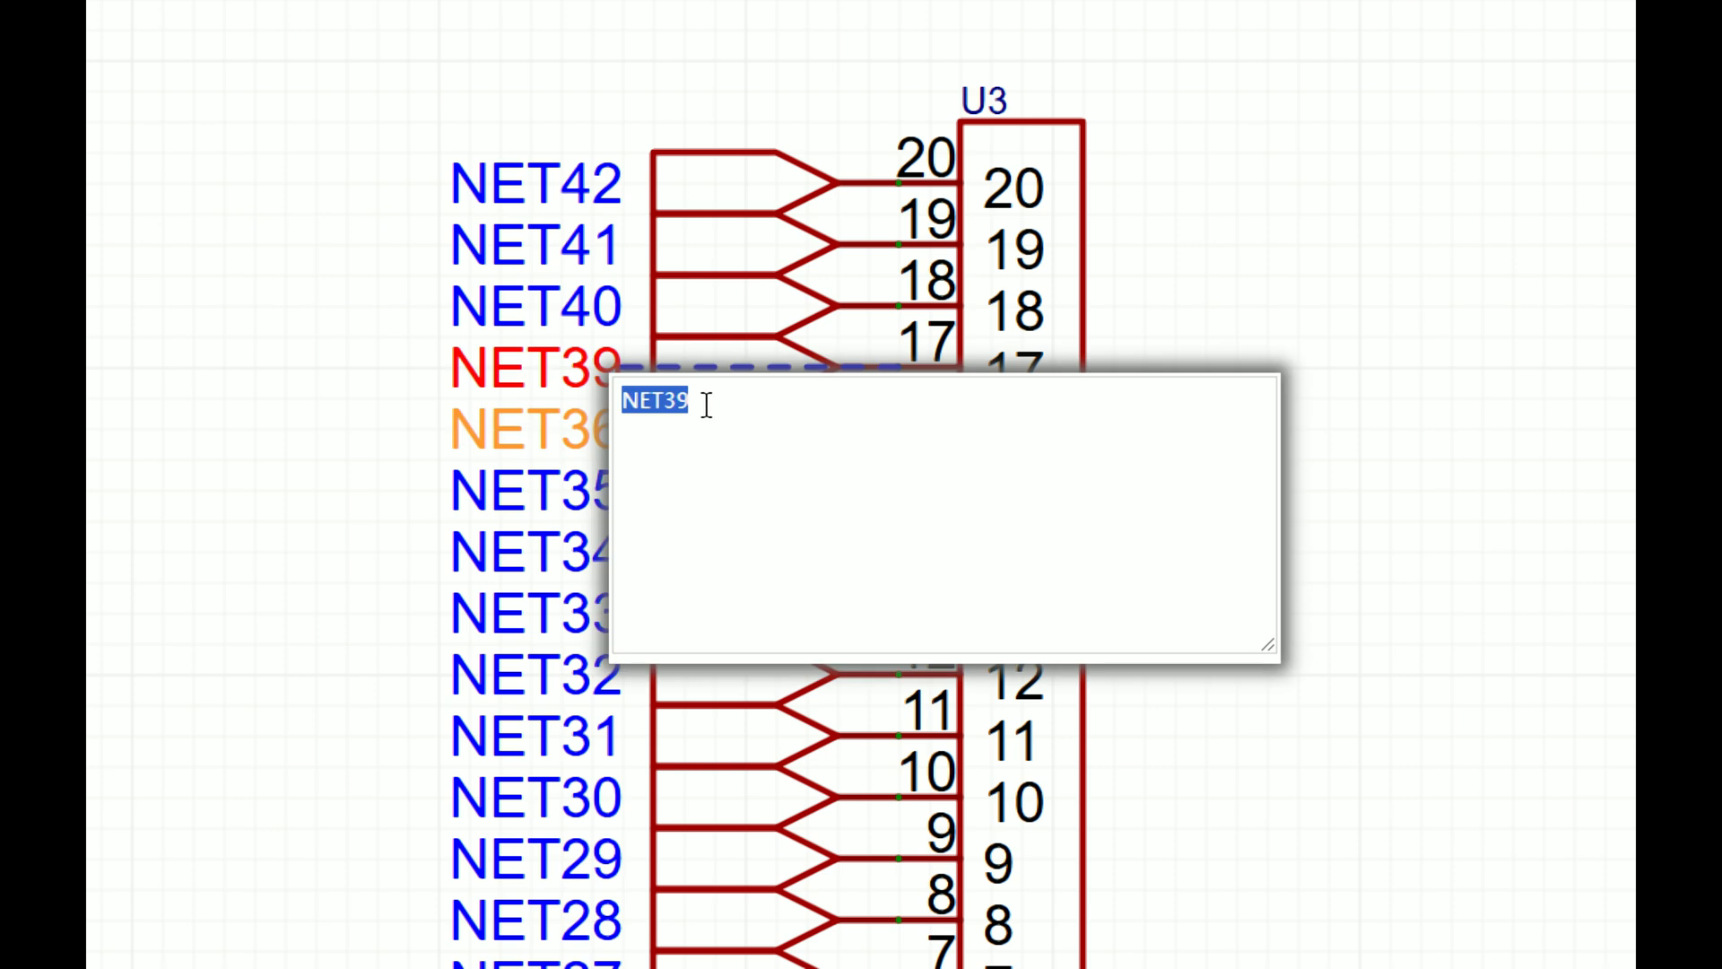
click(707, 405)
key(BackSpace)
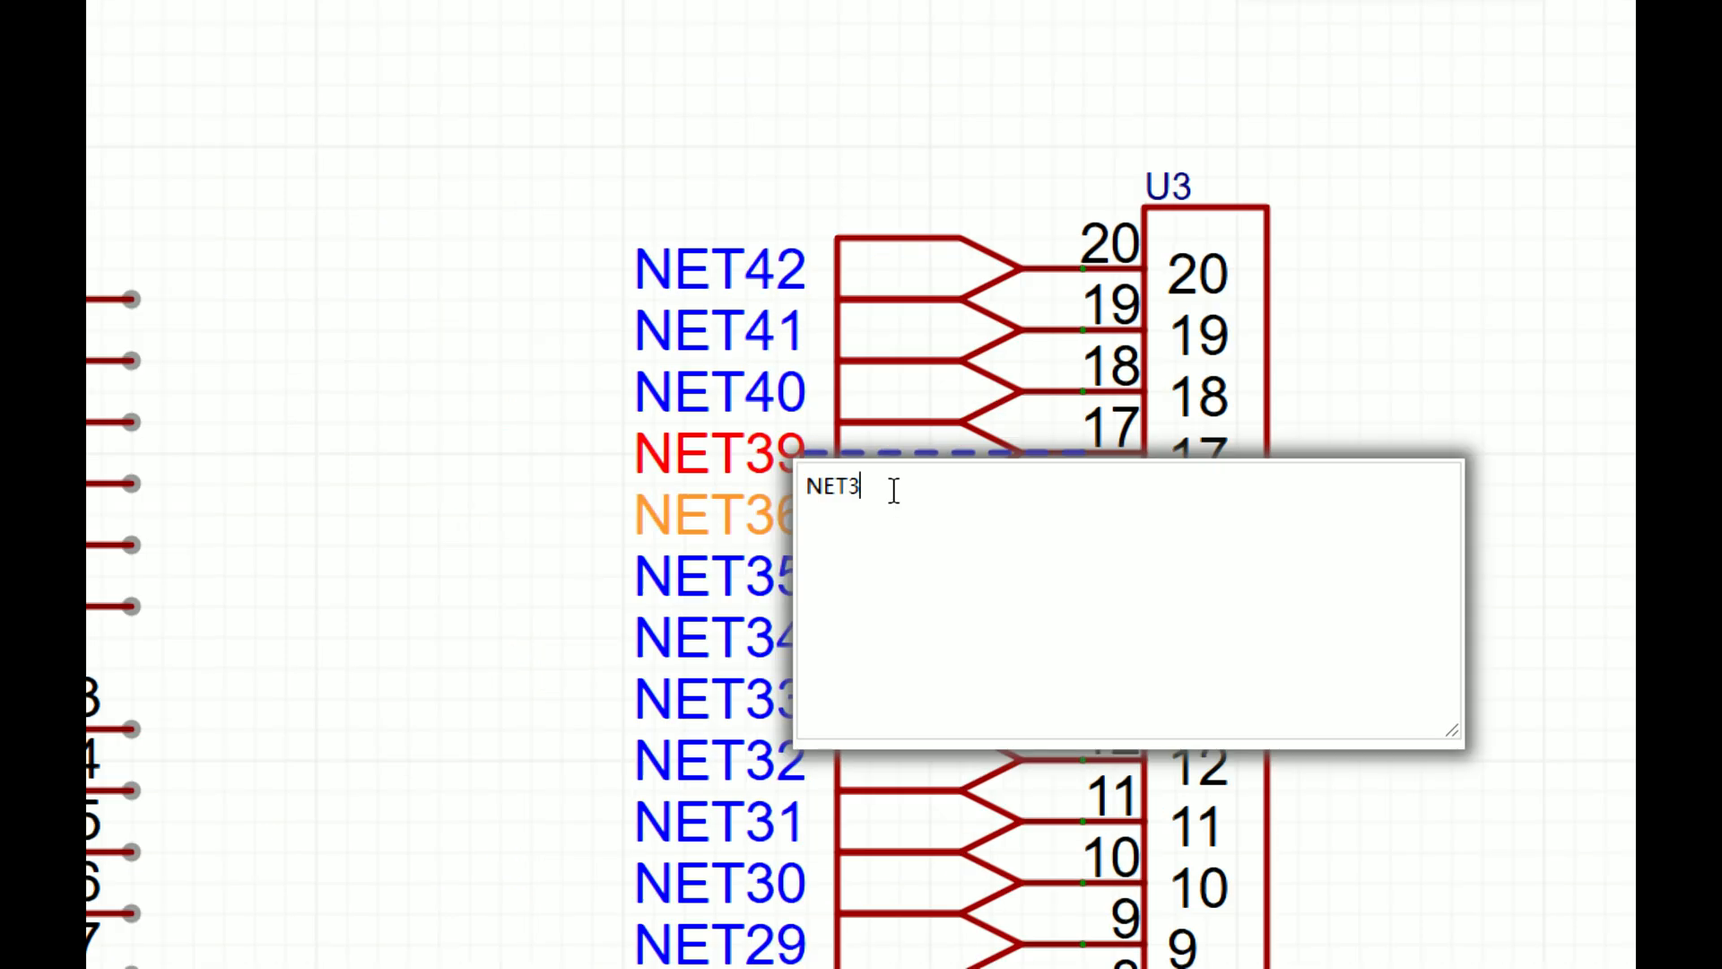
text(7)
key(Return)
double_click(795, 413)
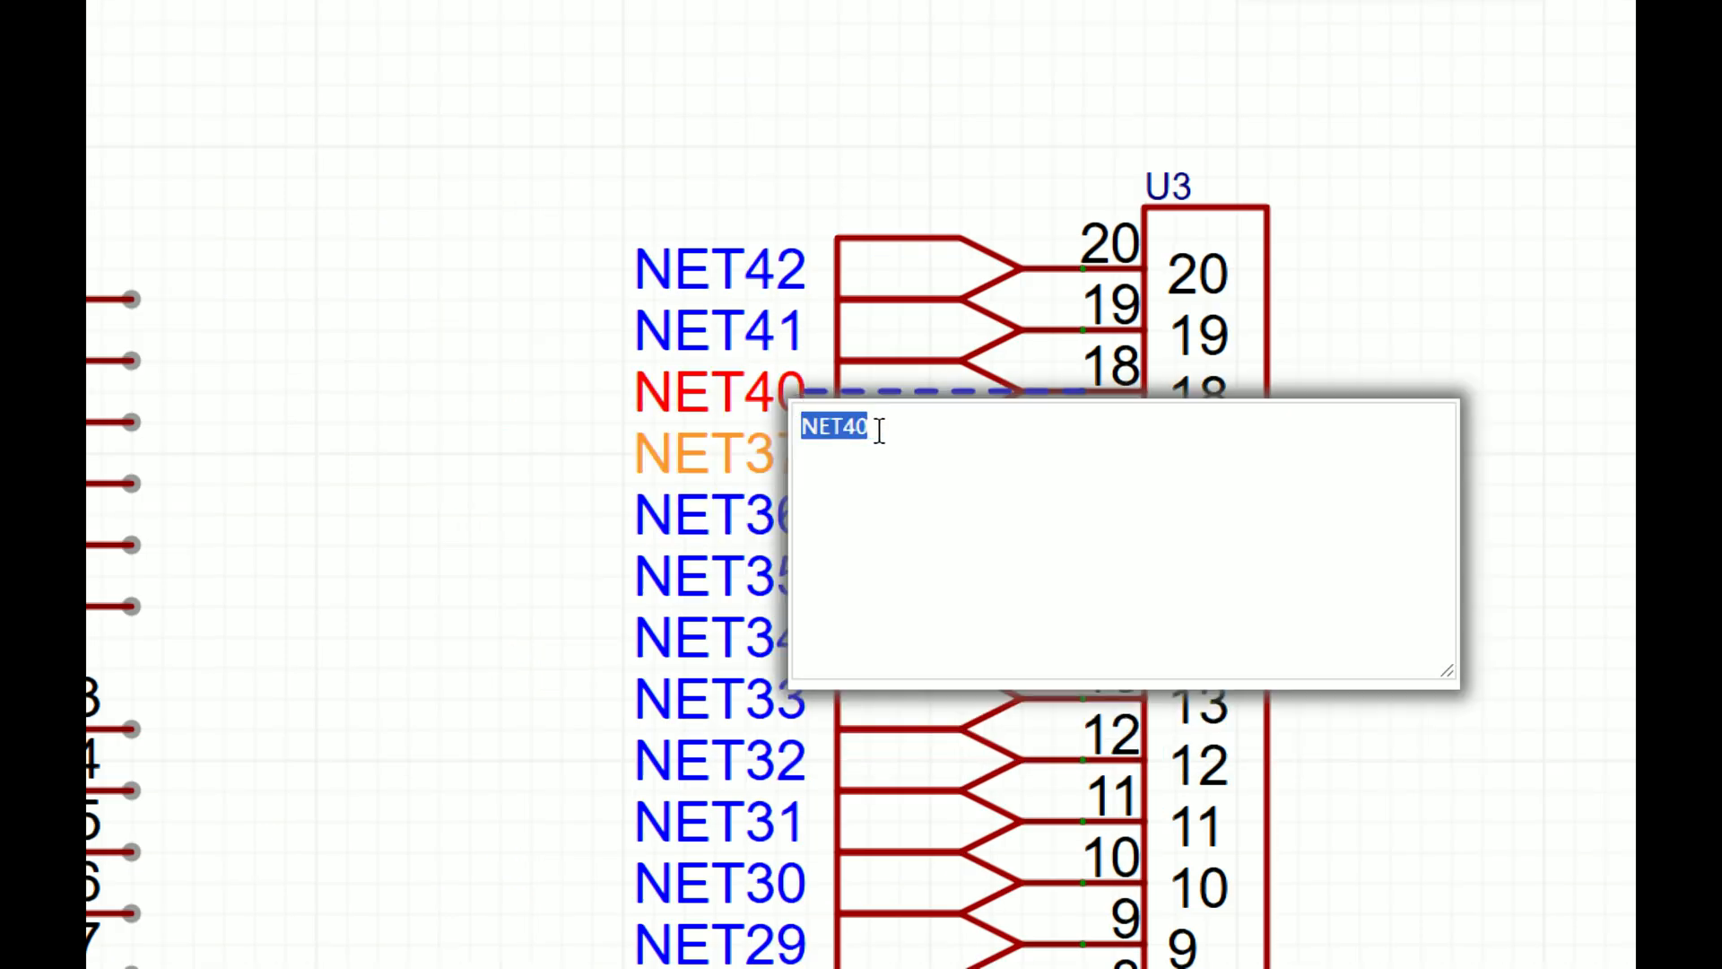
text(38)
key(Return)
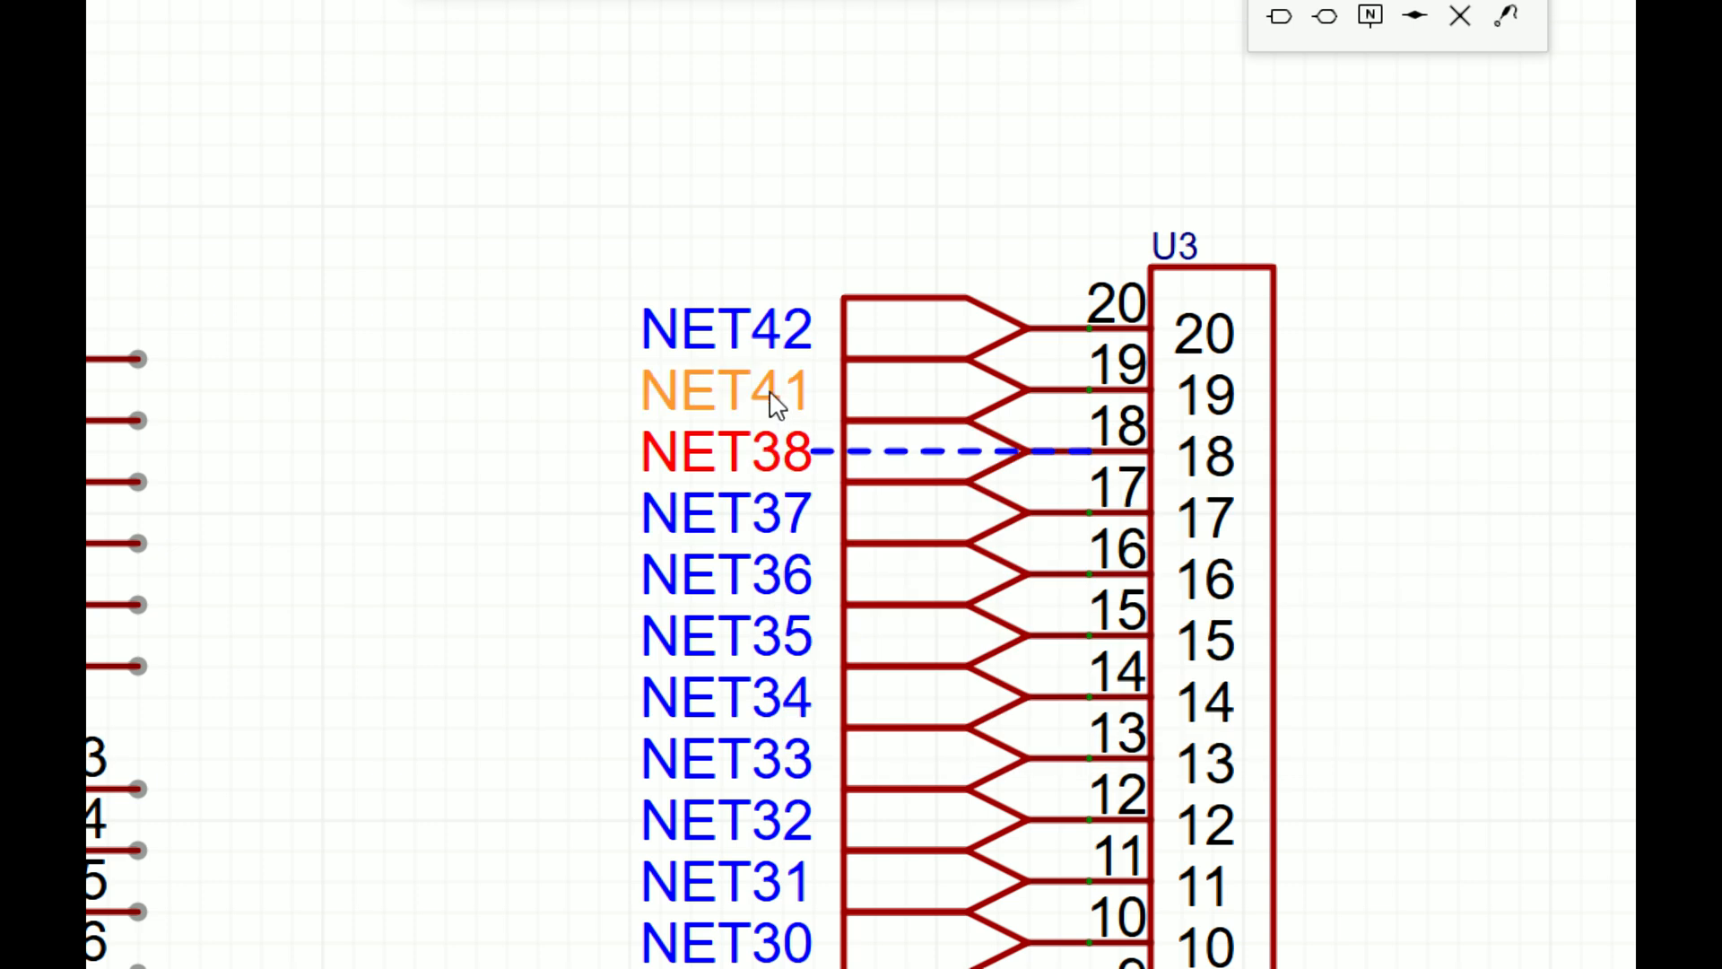
Step: Rename the net ports on pins 19 and 20 of header U3 to NET39 and NET40
double_click(768, 395)
key(BackSpace)
key(BackSpace)
text(39)
key(Return)
double_click(724, 309)
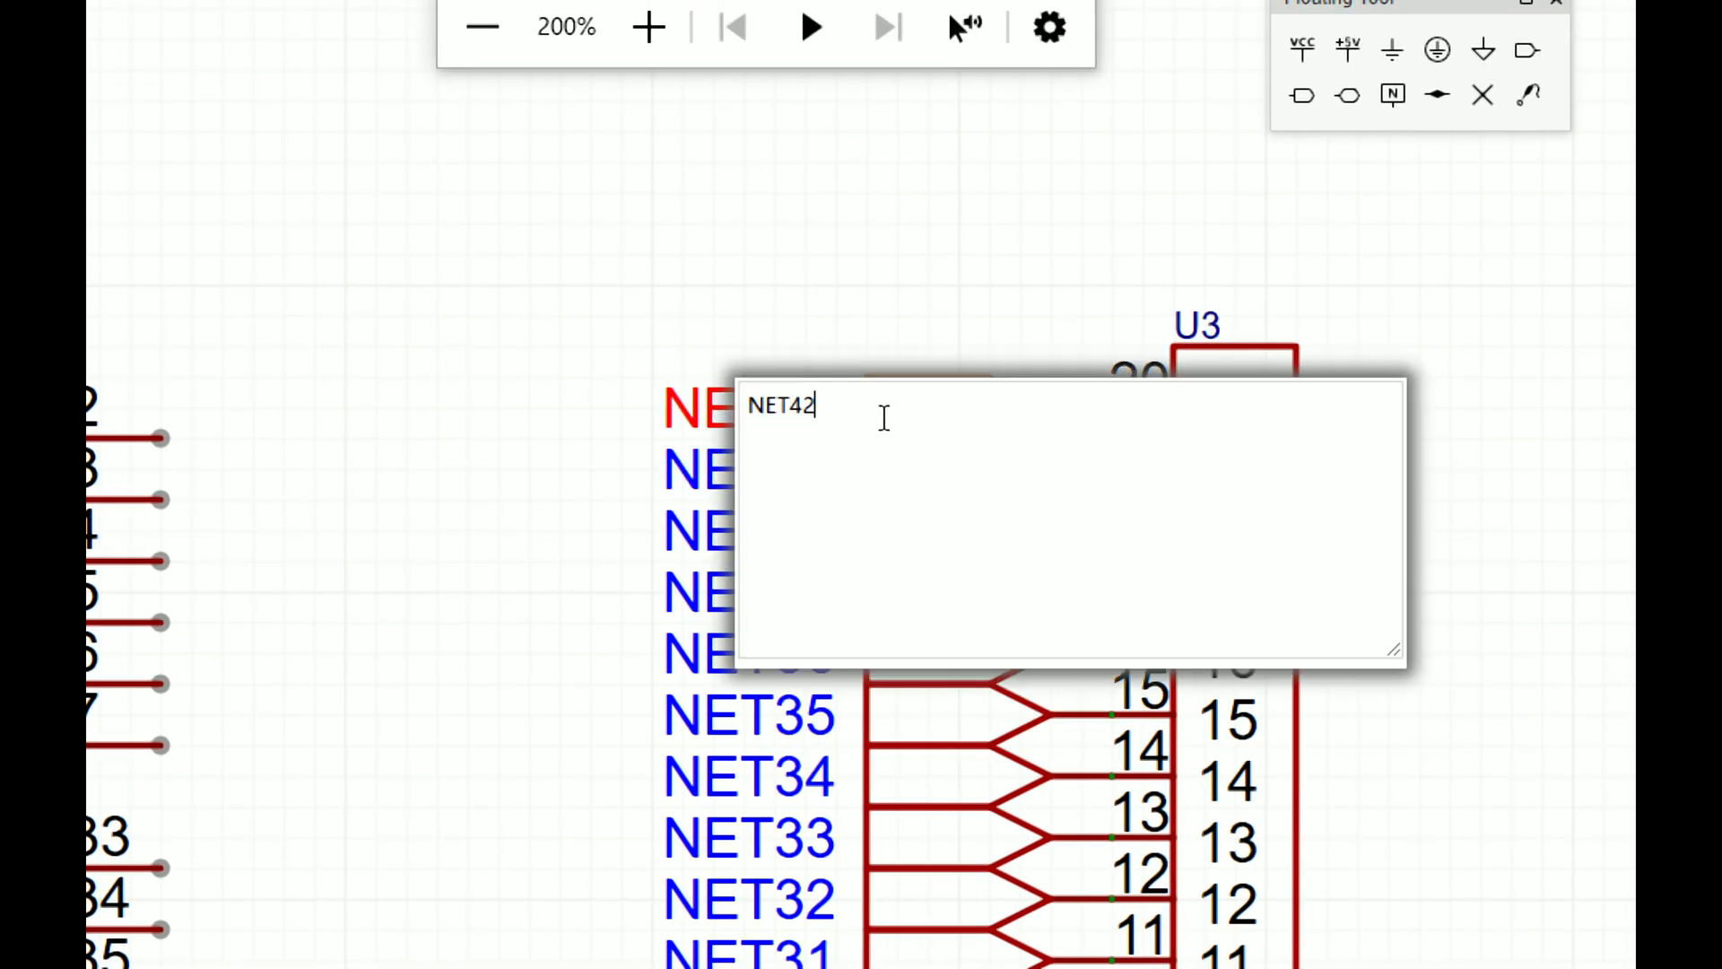
key(BackSpace)
text(0)
key(Return)
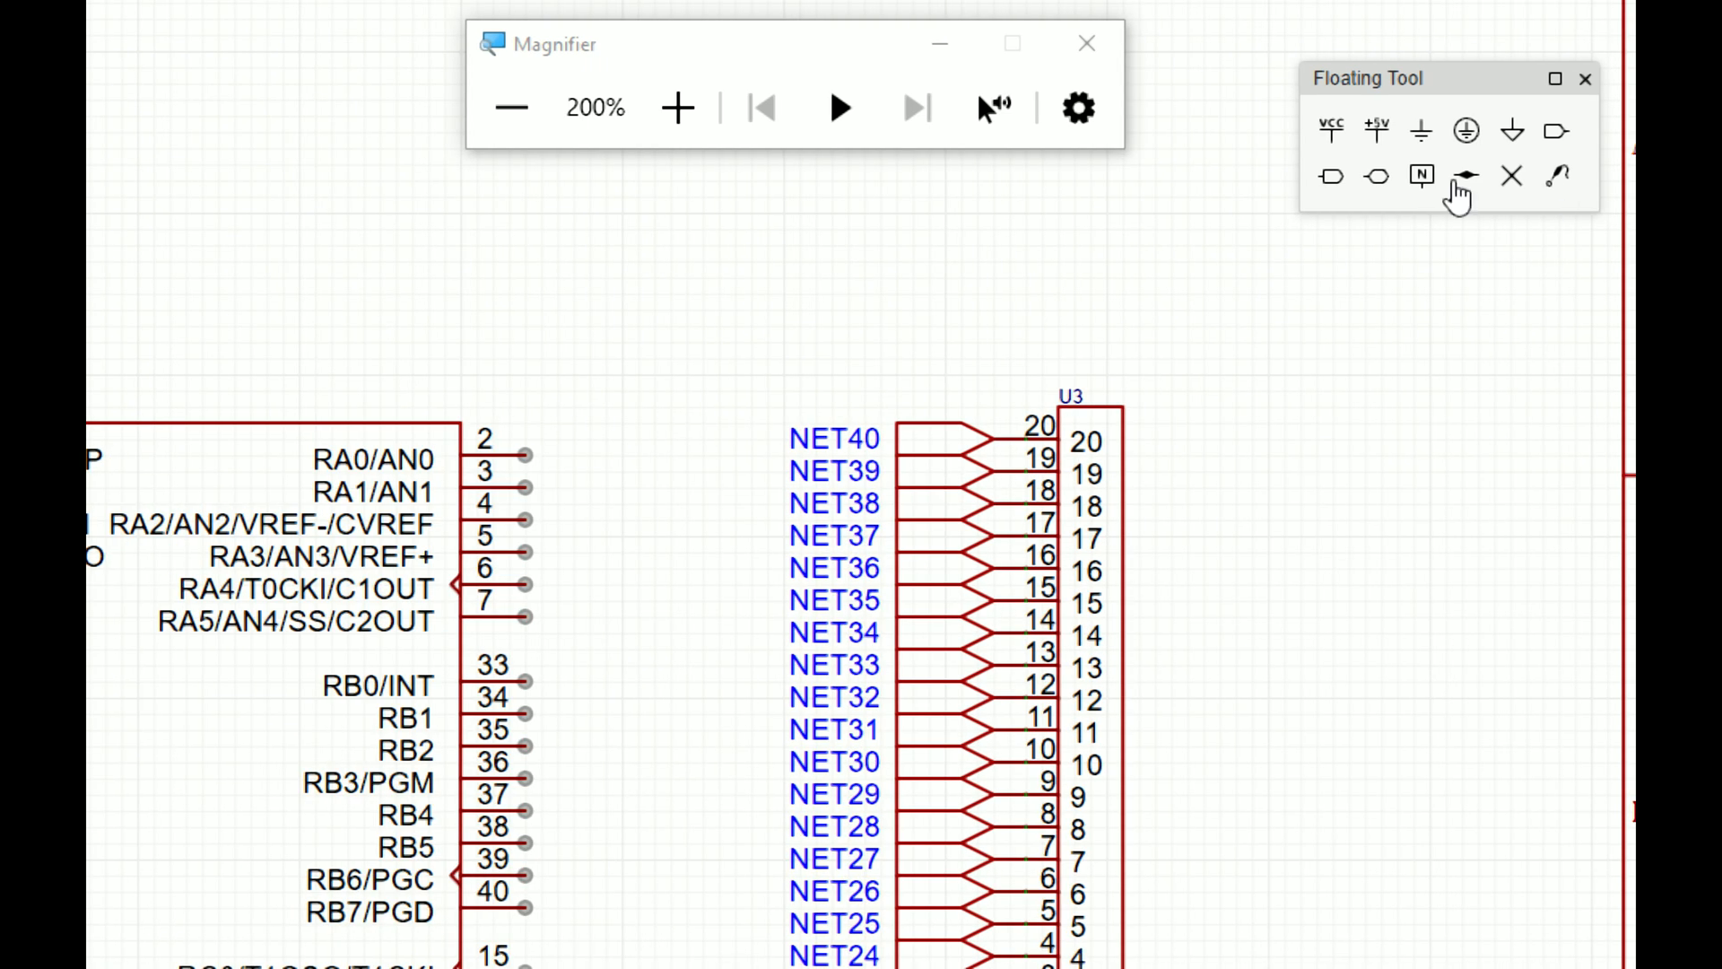
Step: Place net ports rotated to face away from microcontroller U1 on its pins 1, 13 and 14
click(1334, 177)
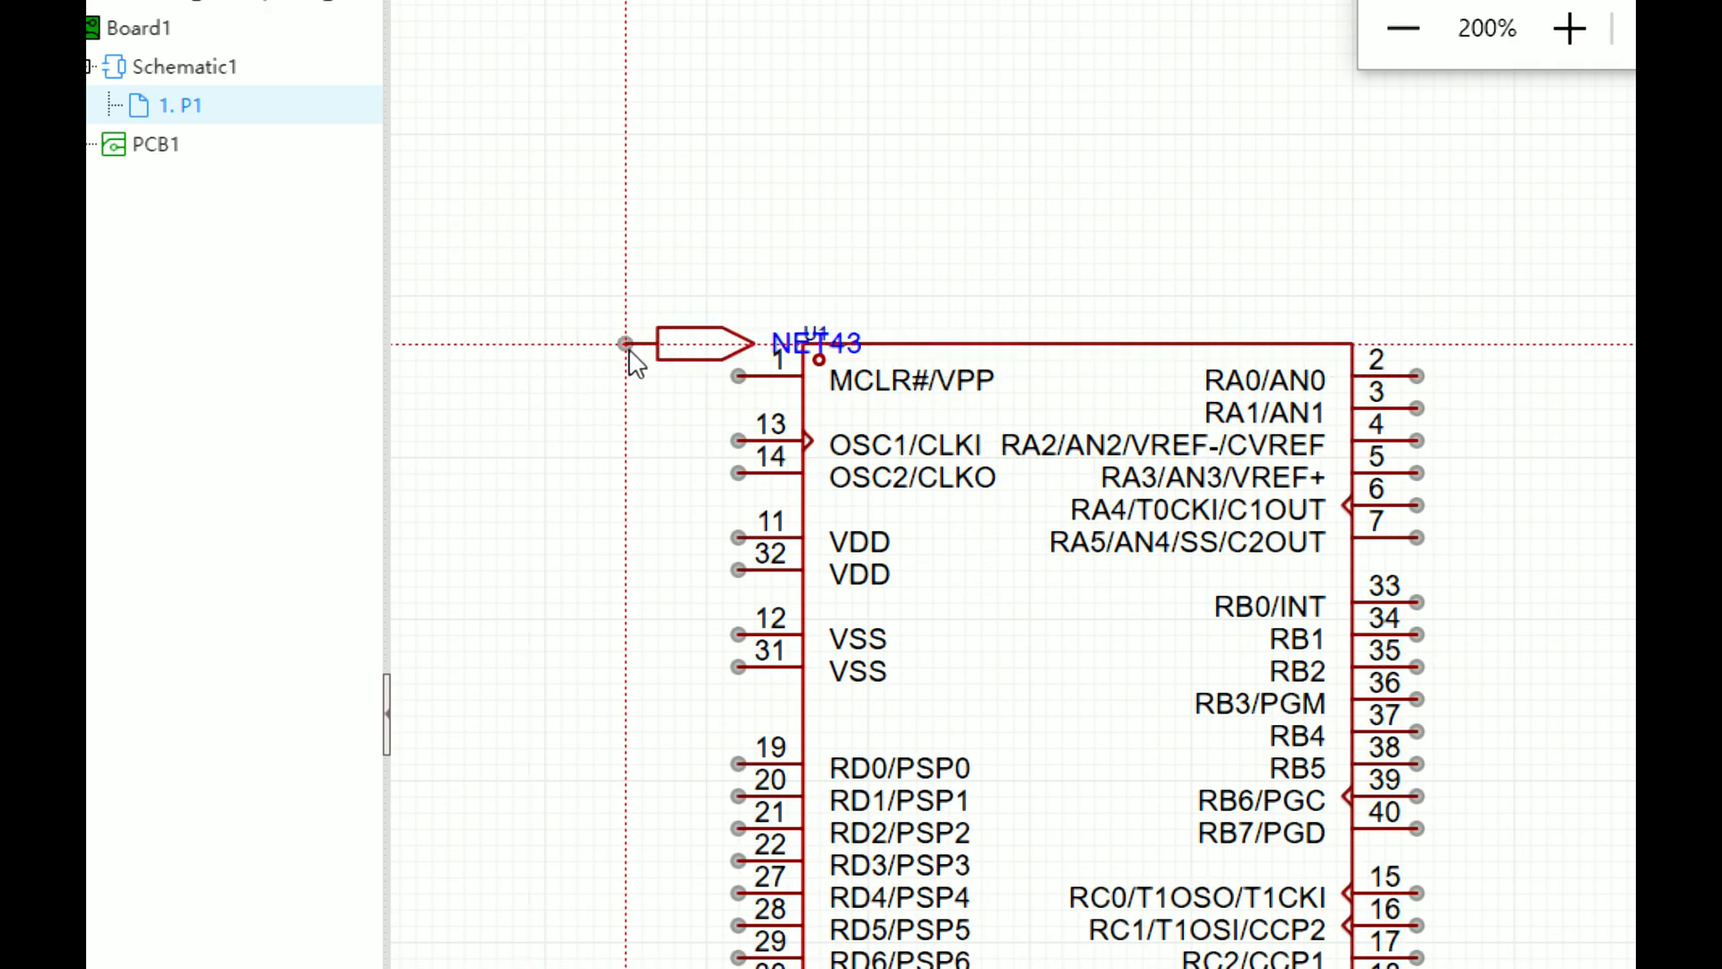
key(space)
key(space)
scroll(642, 377, up, 2)
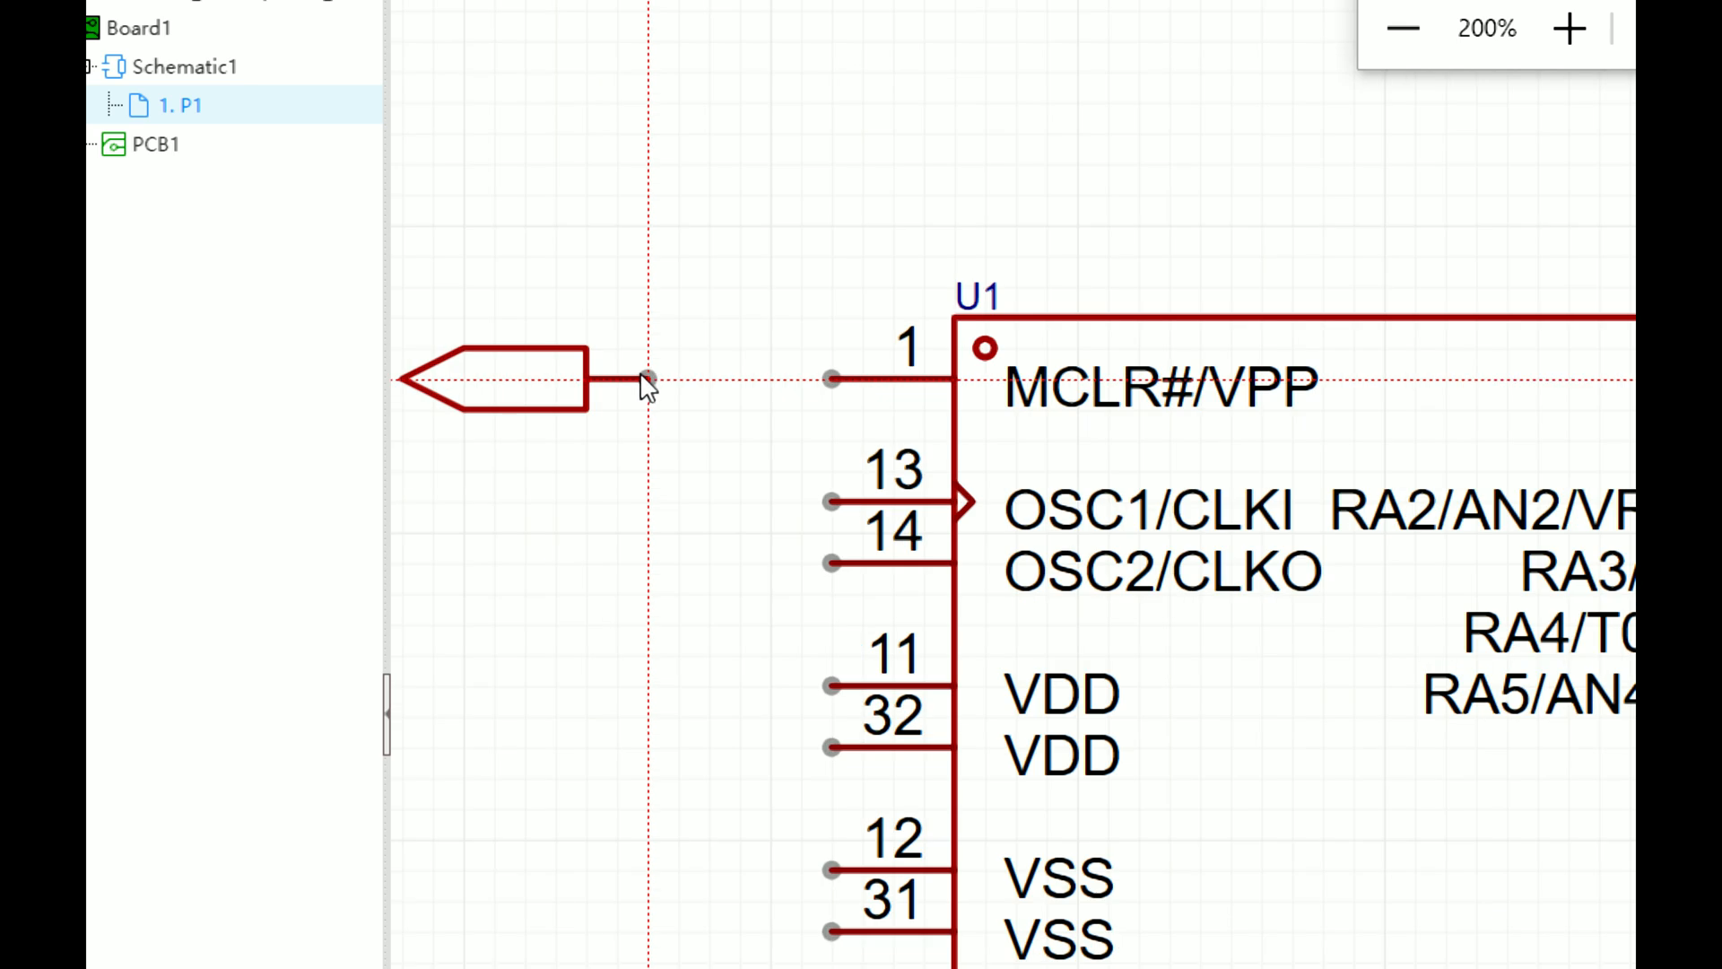
click(836, 381)
scroll(781, 435, down, 3)
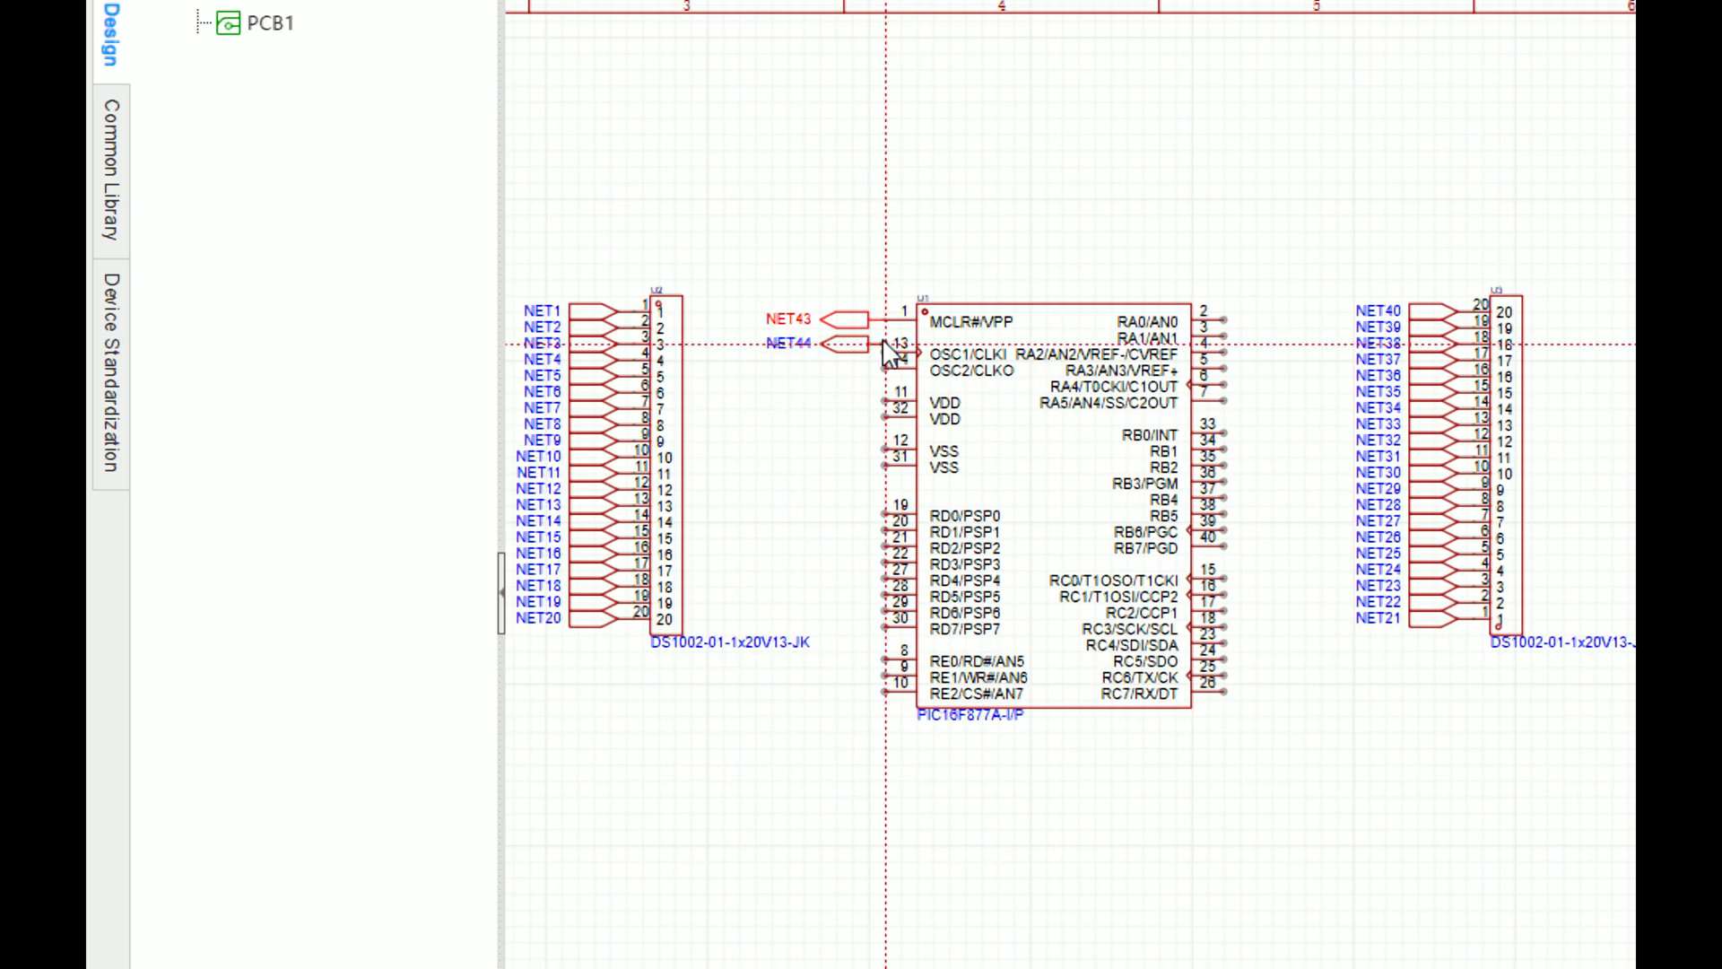
scroll(923, 337, up, 3)
click(903, 371)
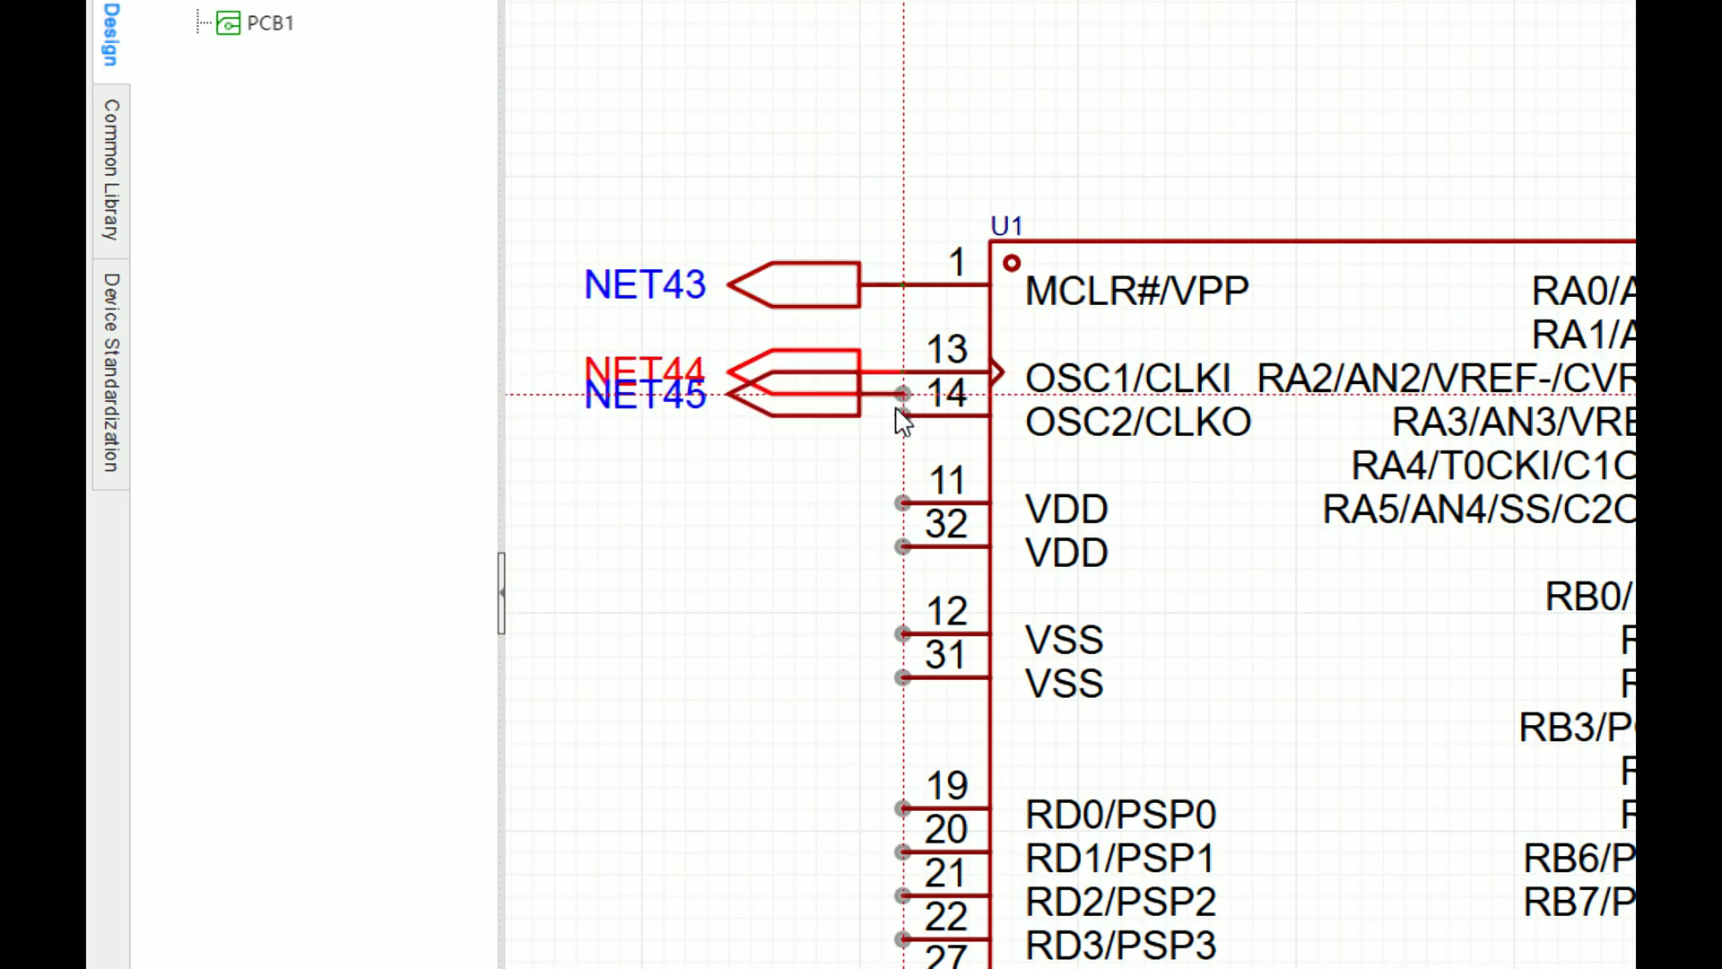
click(903, 415)
Step: Place net ports on U1's VDD pins 11 and 32 and VSS pins 12 and 31
scroll(904, 415, down, 3)
scroll(998, 425, up, 3)
click(993, 451)
click(980, 491)
click(980, 578)
click(981, 620)
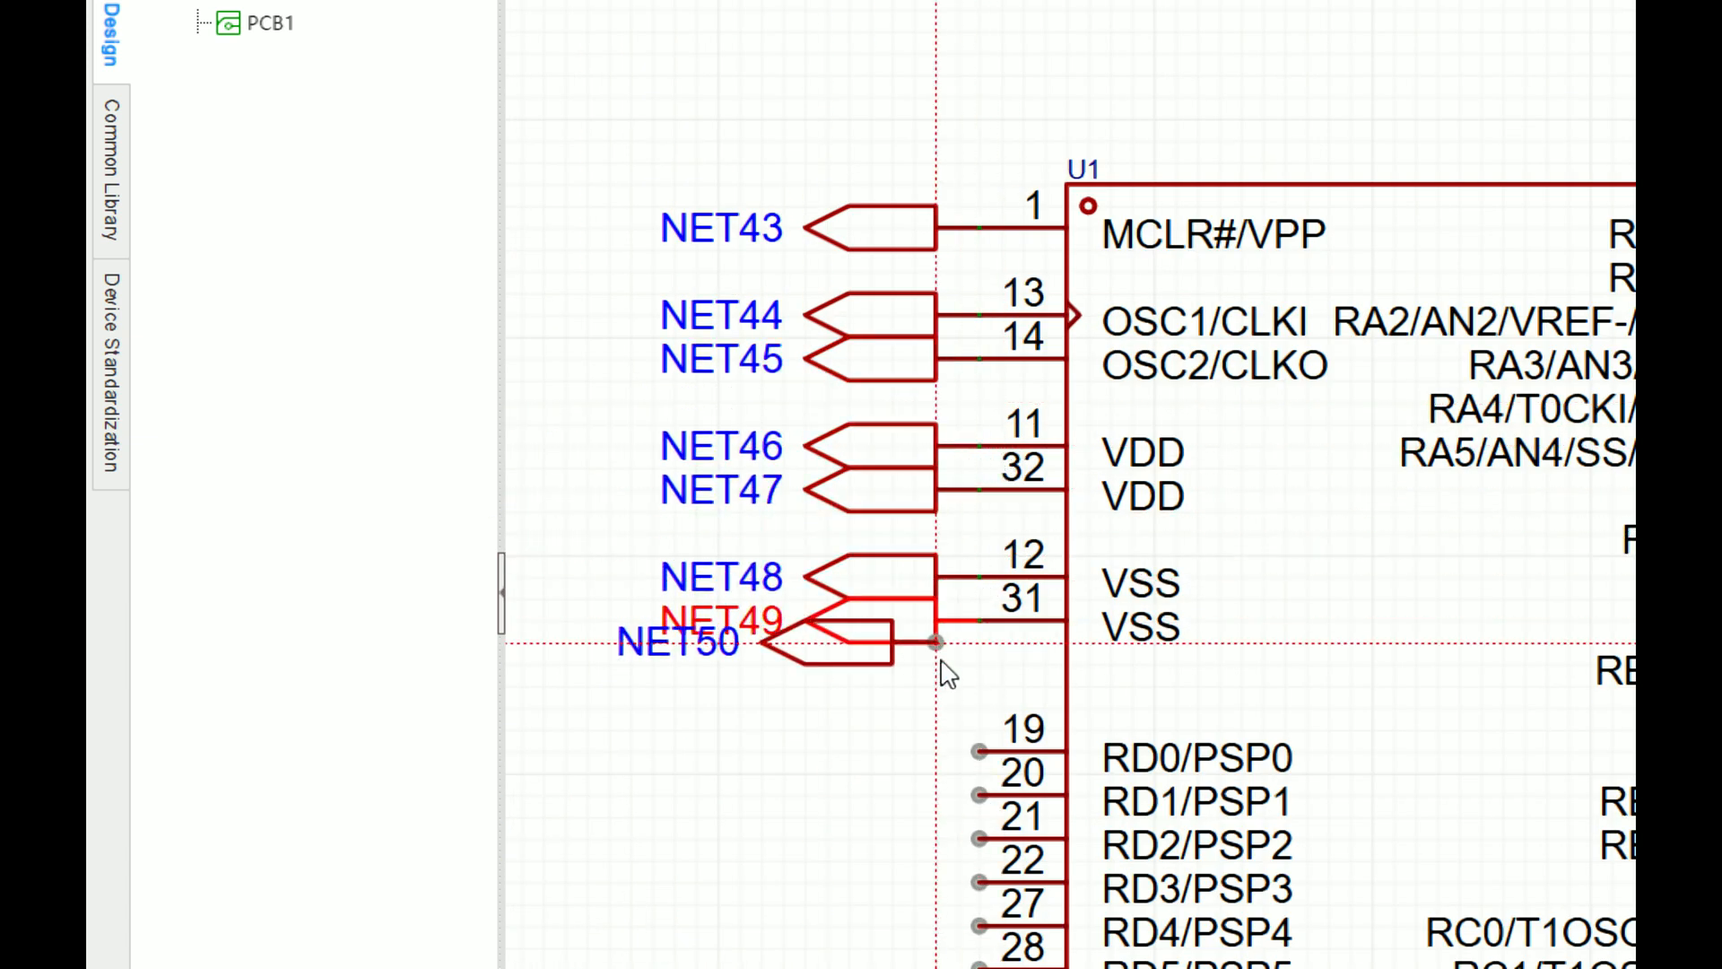
Step: Place net ports on U1's RD0 to RD7 pins, numbered 19 to 22 and 27 to 30
scroll(912, 718, down, 3)
scroll(911, 719, up, 3)
click(1062, 178)
click(1063, 239)
click(1063, 300)
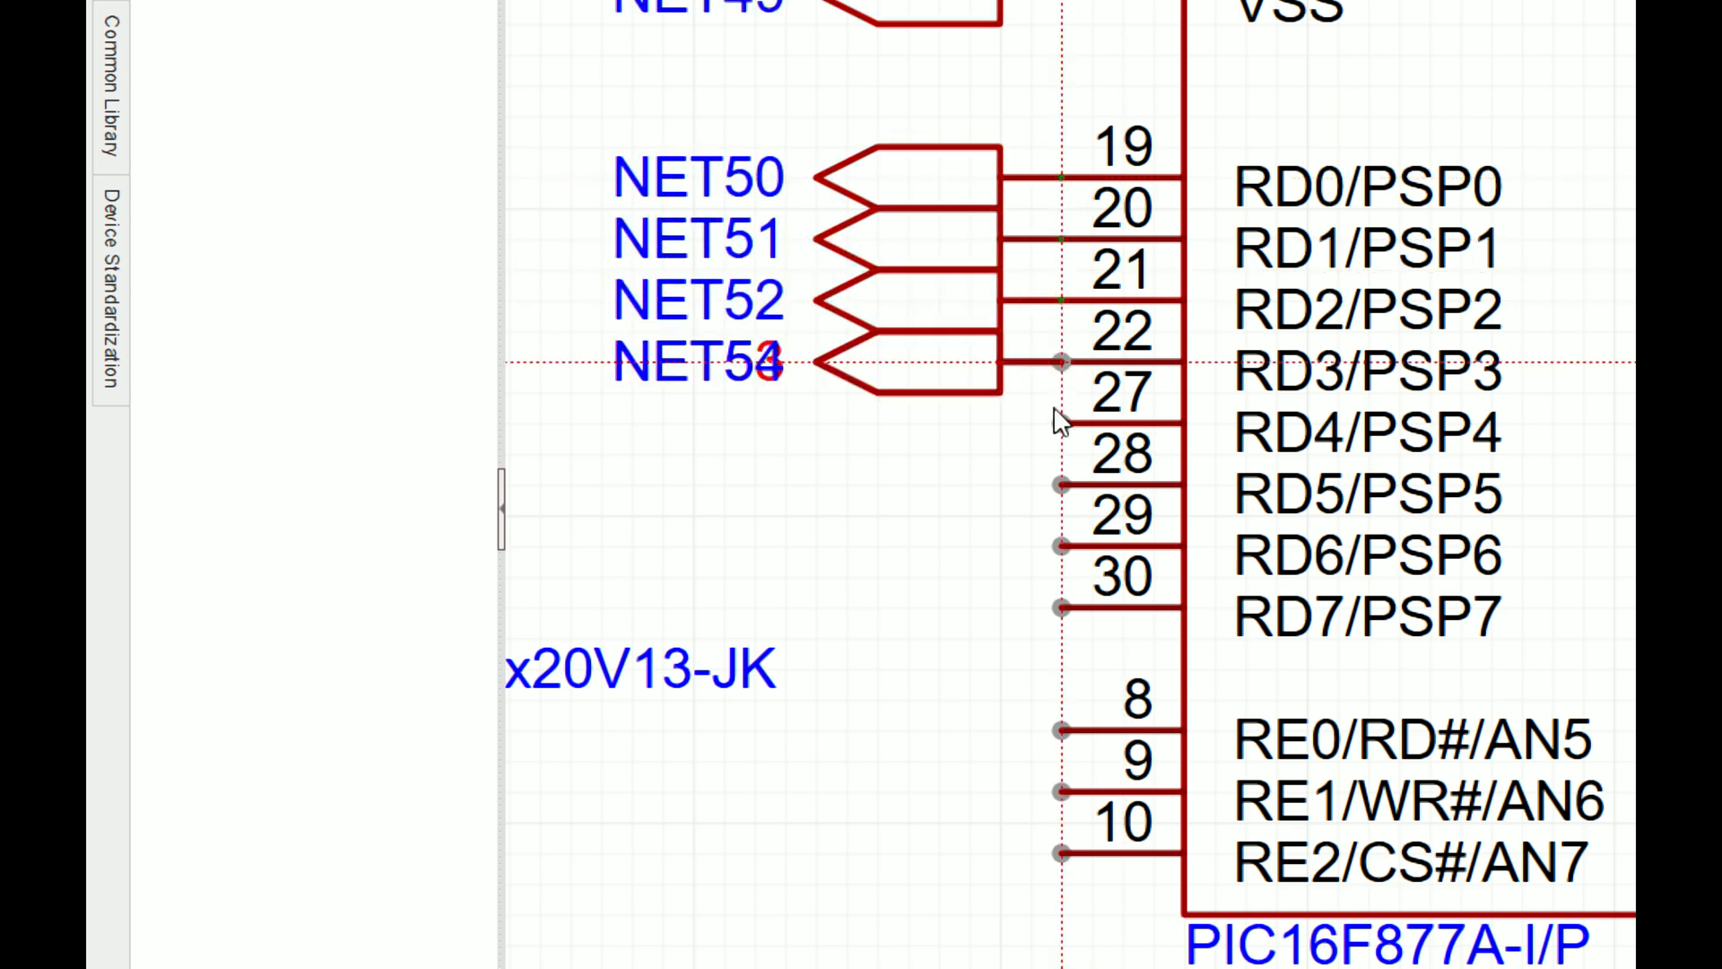
click(1063, 361)
click(1063, 423)
click(1063, 485)
click(1054, 545)
click(1054, 607)
click(1053, 706)
right_click(975, 818)
click(975, 818)
key(ctrl+z)
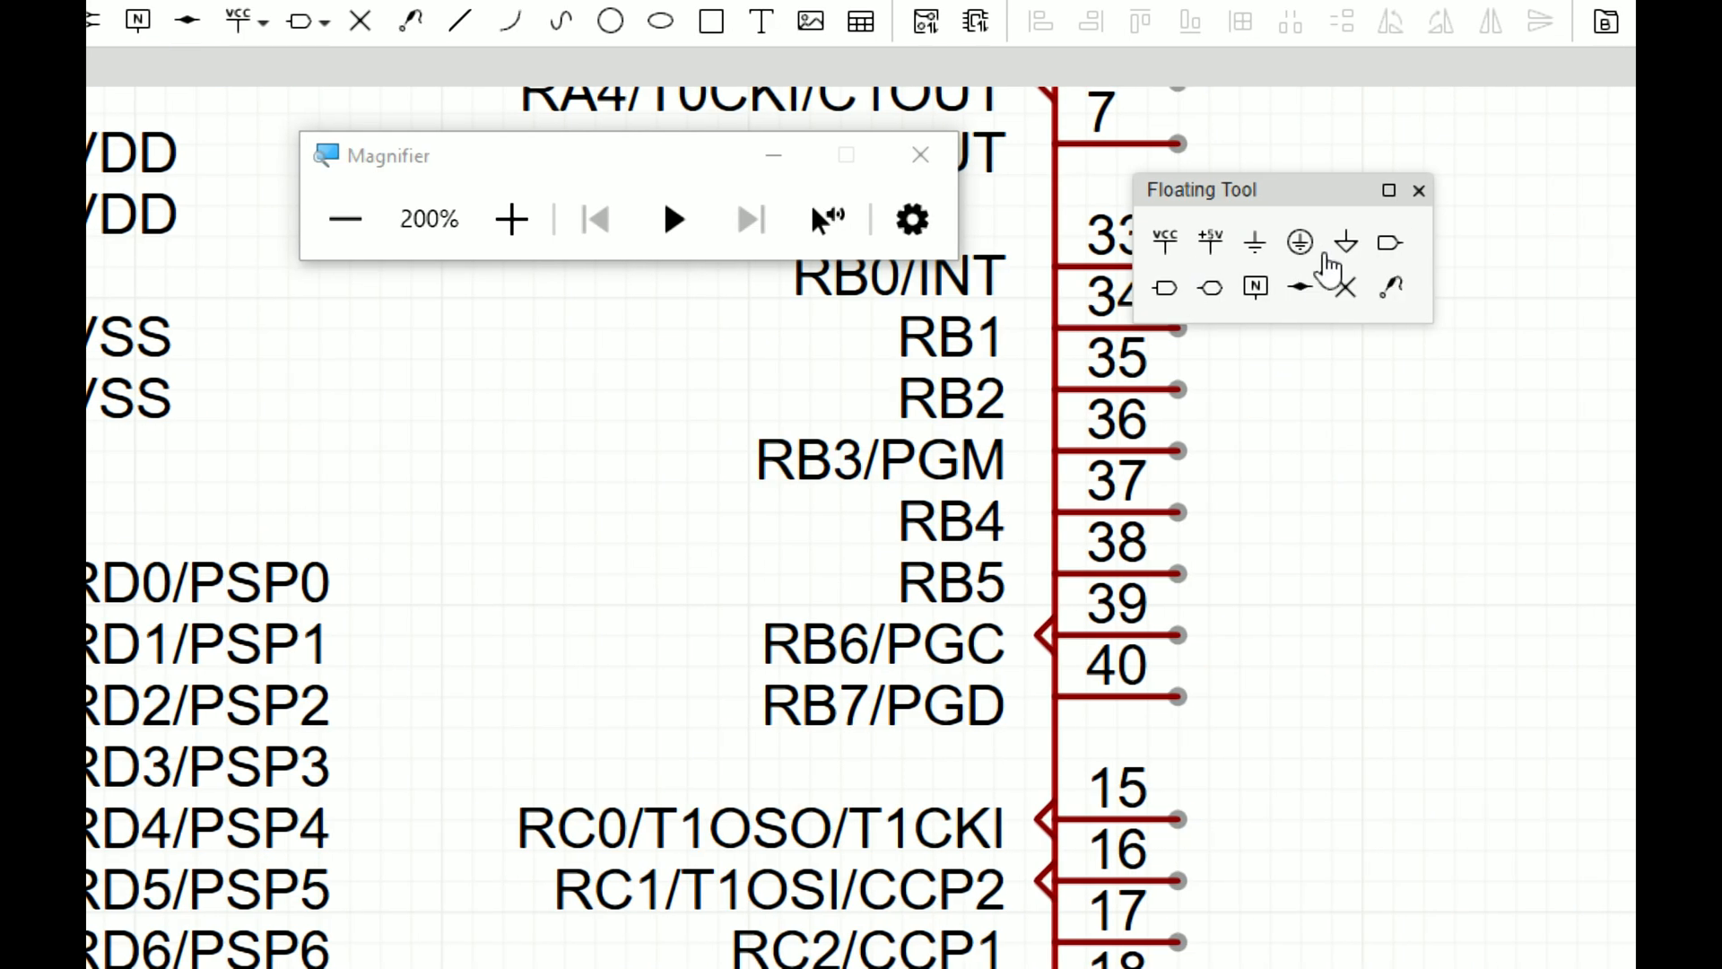
Step: Place net ports, rotated to face away from the chip, on U1's RE0, RE1 and RE2 pins 8, 9 and 10
click(1171, 291)
key(space)
key(space)
click(827, 576)
click(827, 638)
click(827, 699)
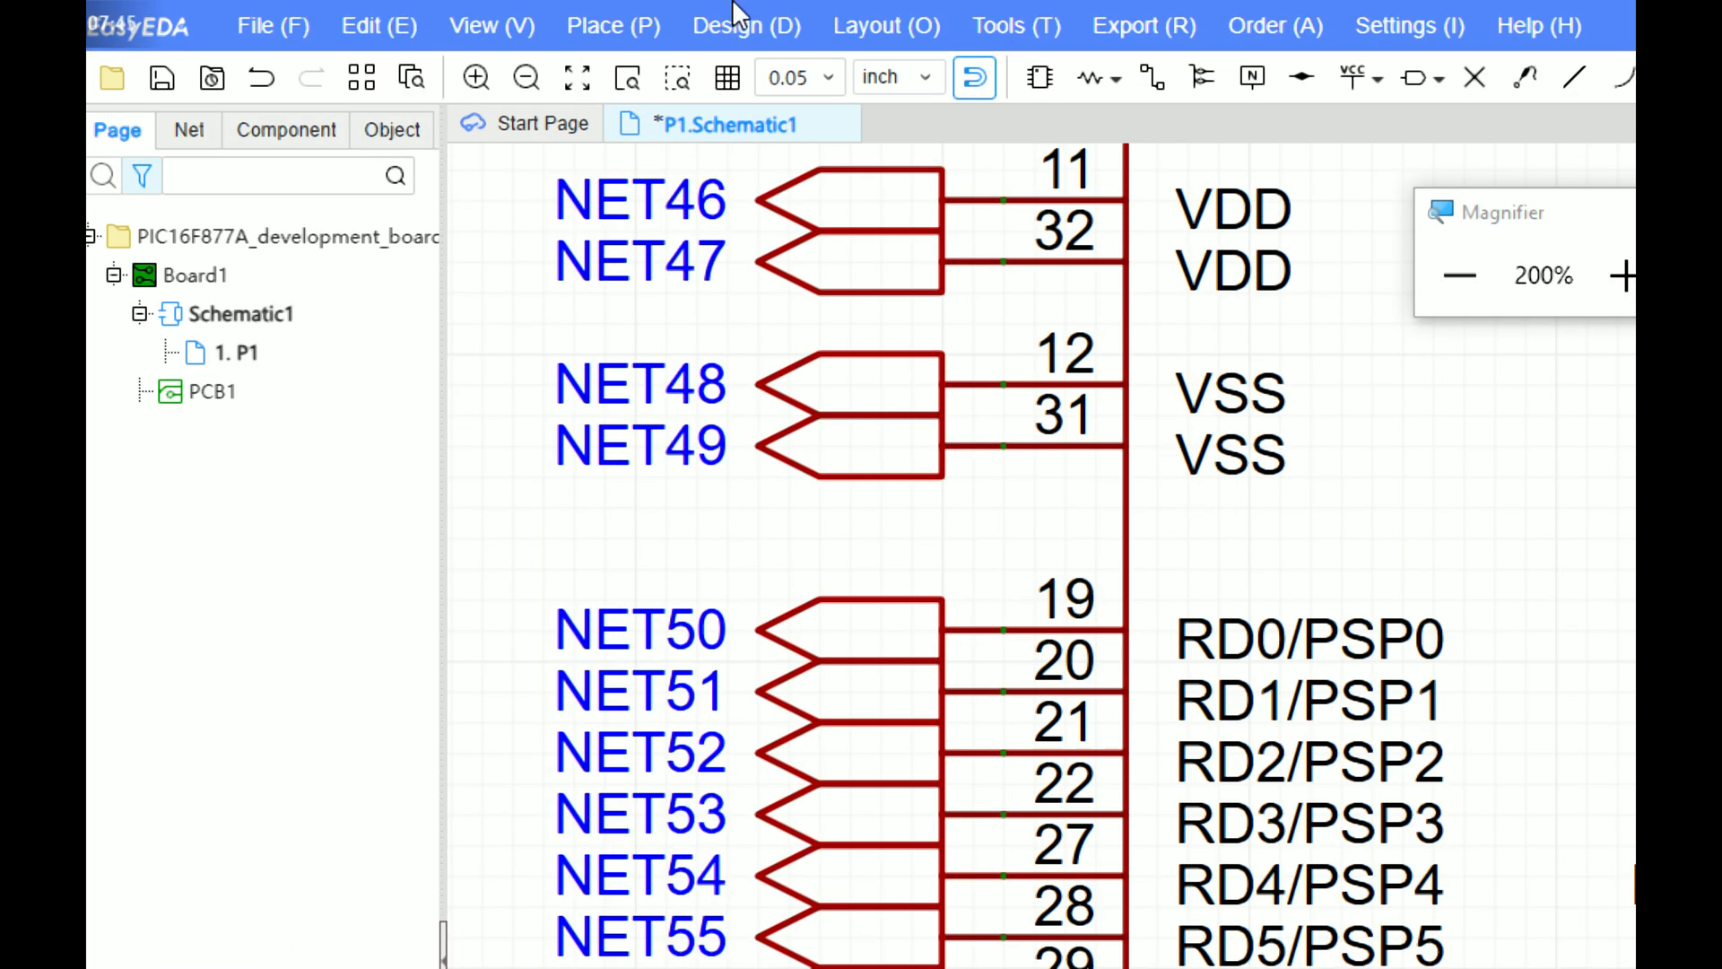
Step: Rename the net port on U1's MCLR#/VPP pin 1 to NET1
scroll(806, 767, down, 3)
scroll(811, 503, up, 4)
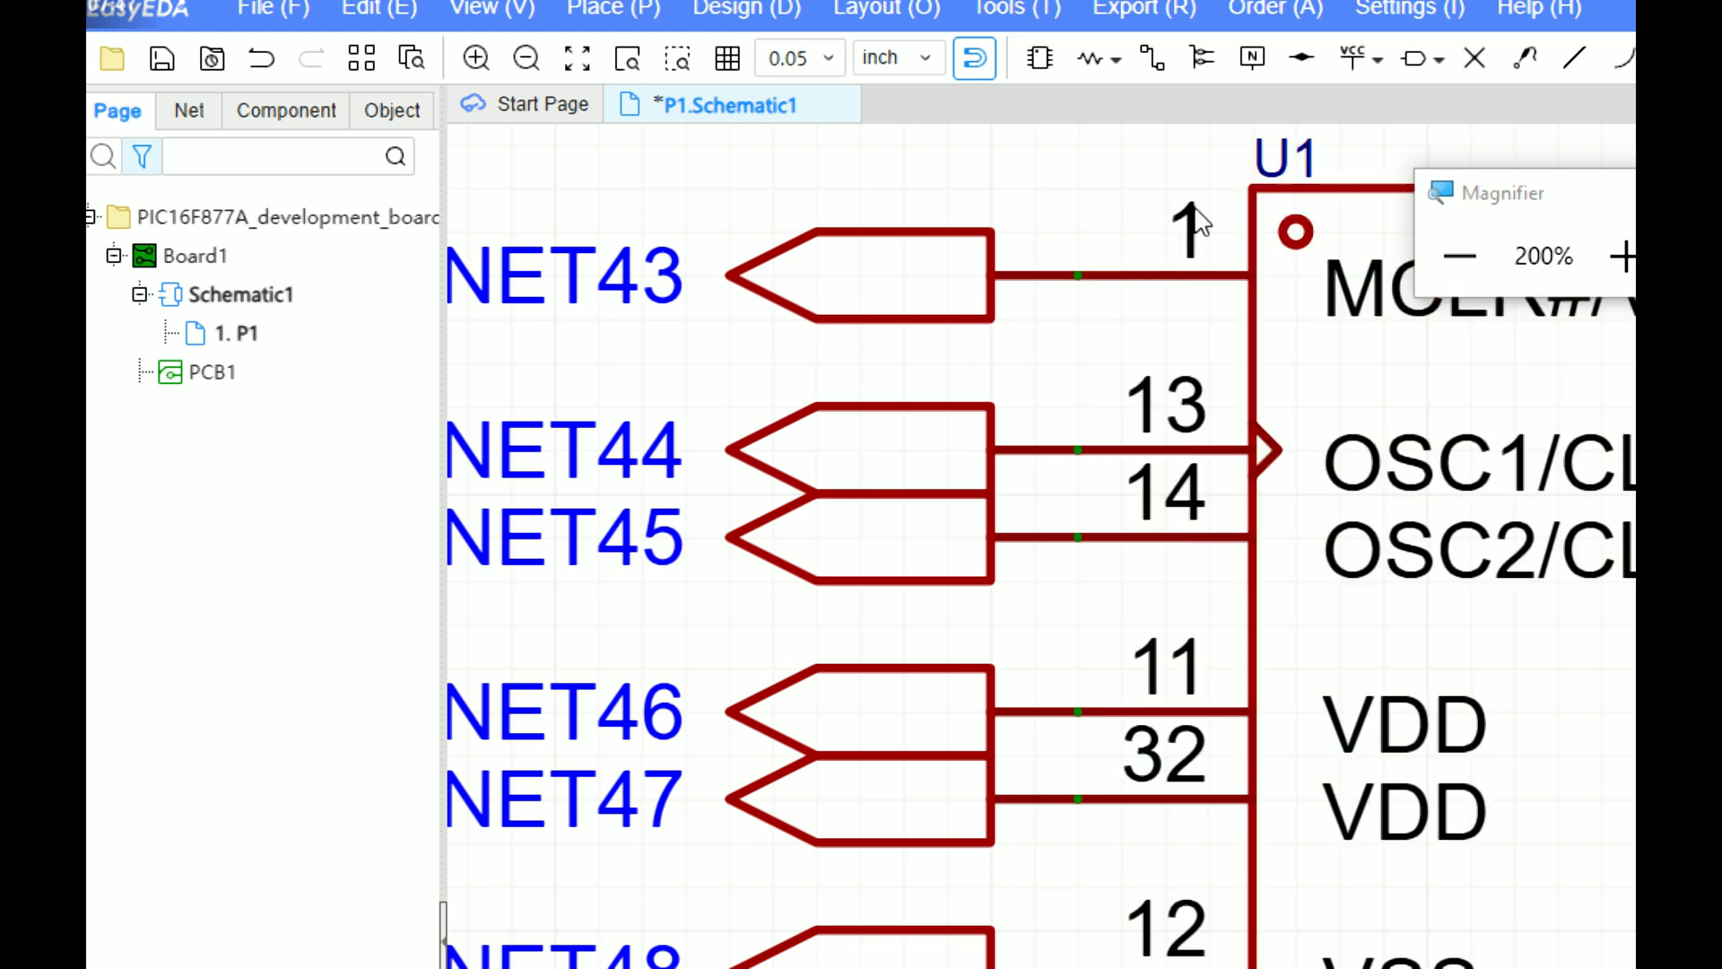
double_click(616, 285)
click(804, 303)
key(BackSpace)
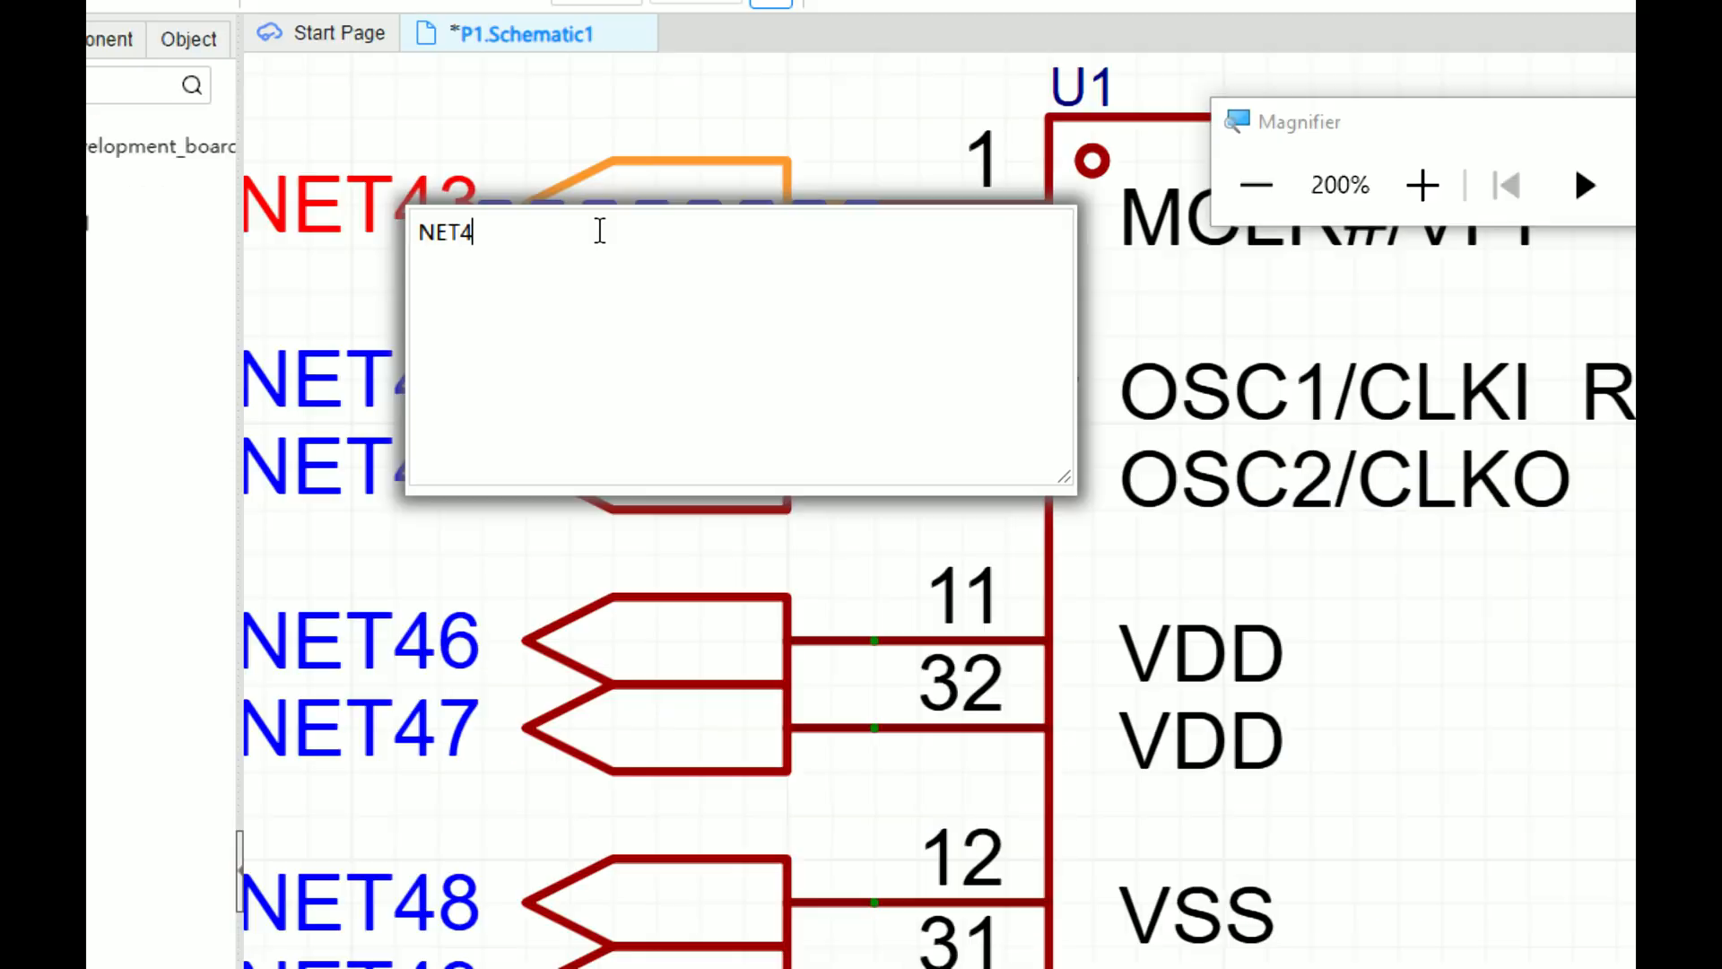
key(BackSpace)
key(Return)
Step: Rename the net ports on U1's oscillator pins 13 and 14 to NET13 and NET14
double_click(712, 454)
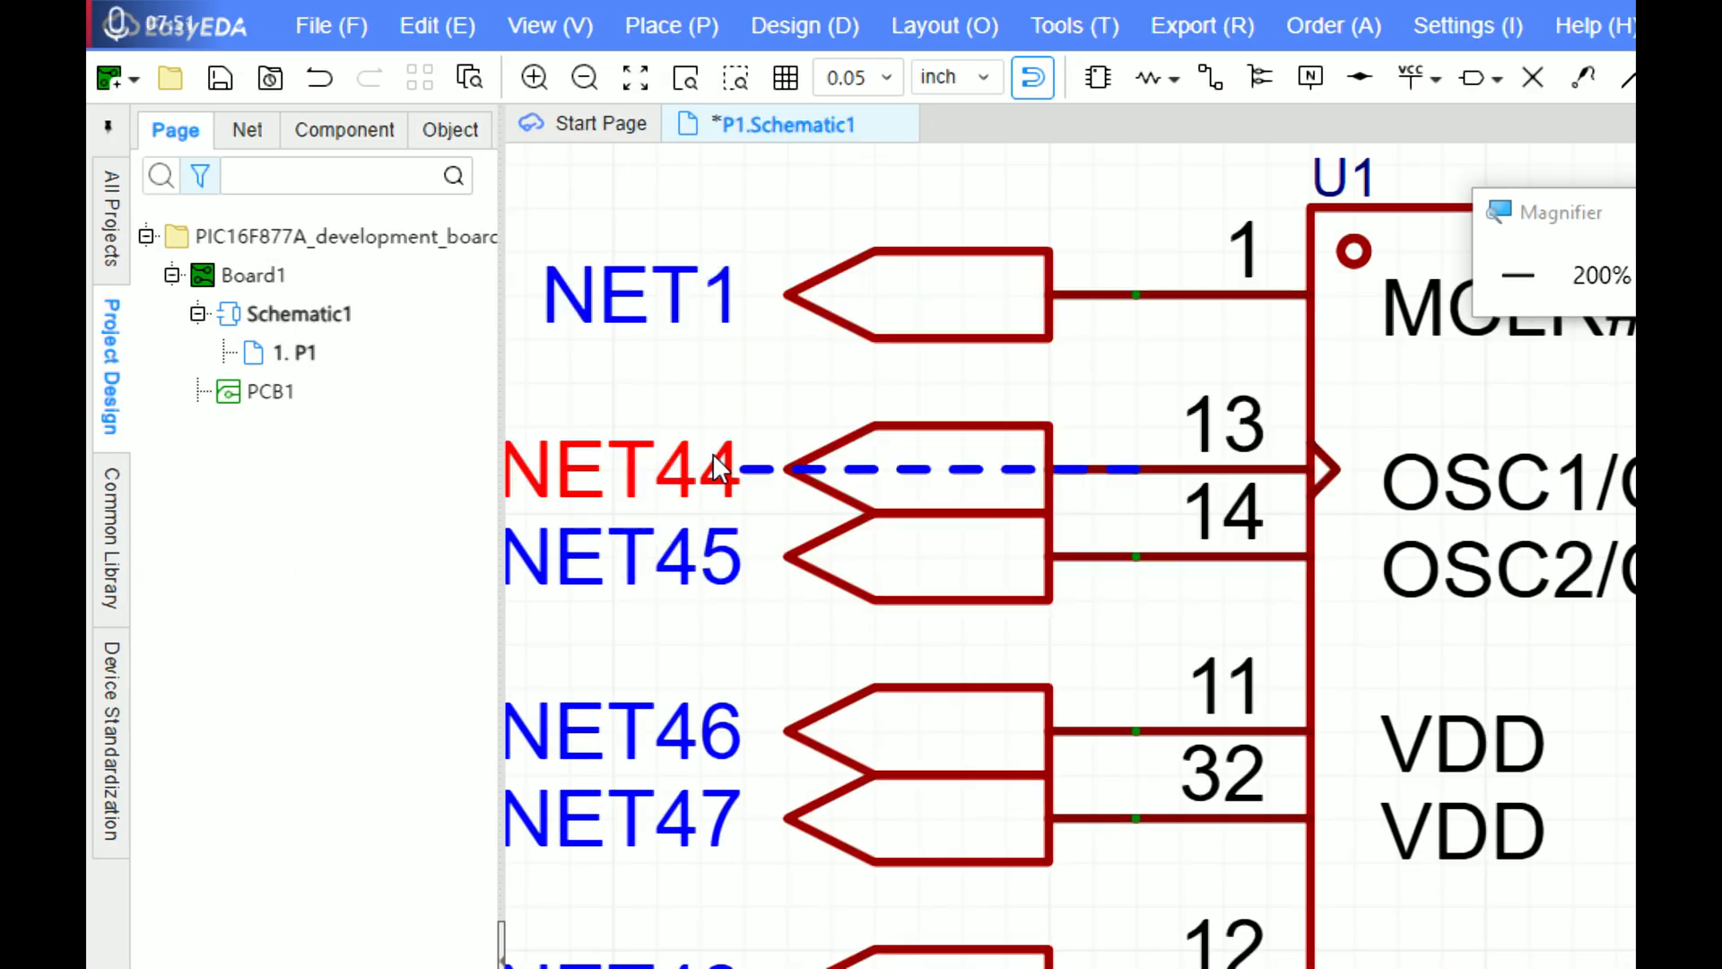
click(850, 475)
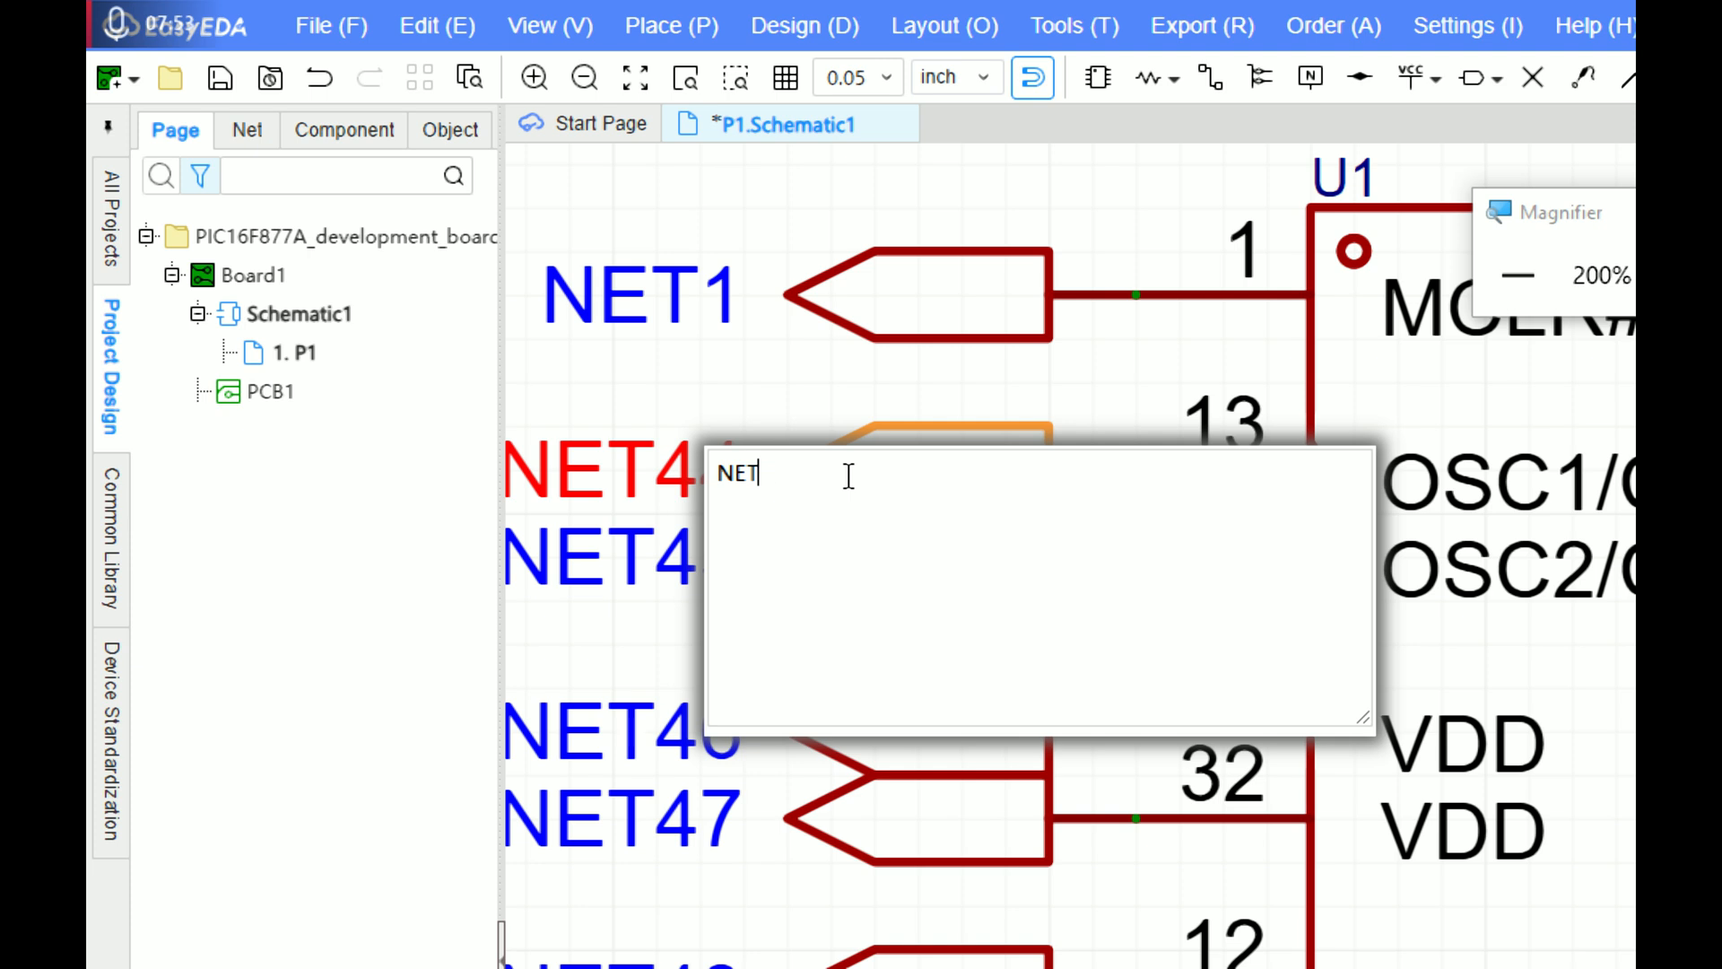
text(13)
key(Return)
scroll(767, 525, down, 2)
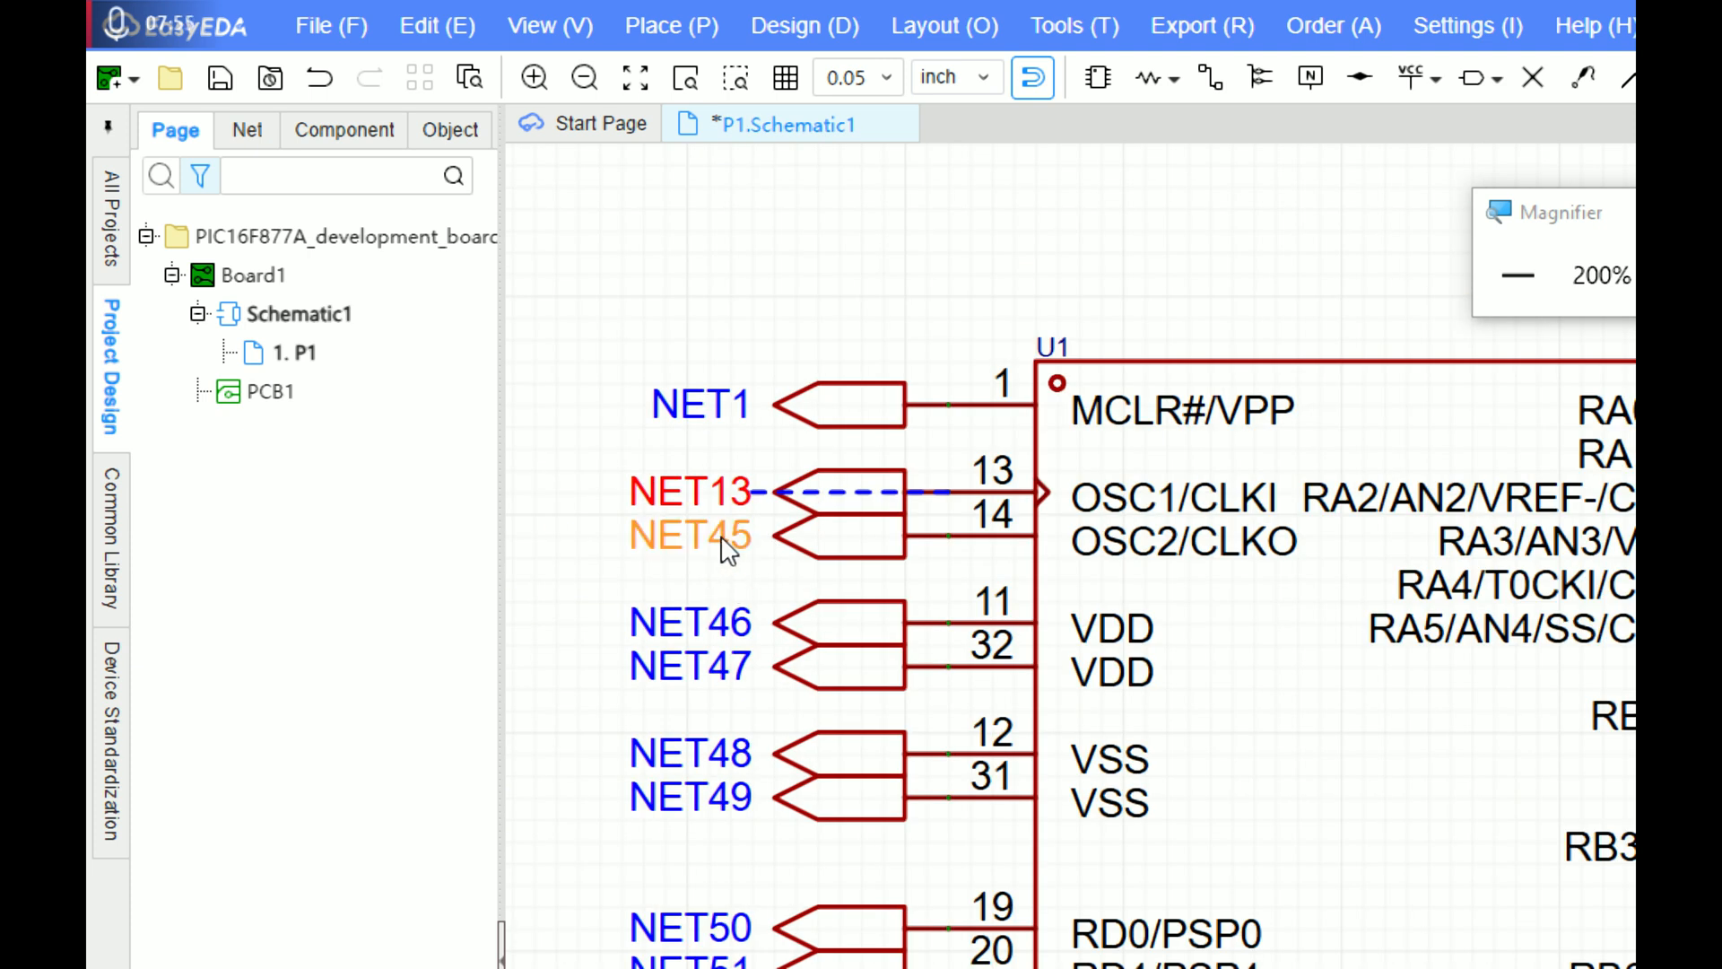
double_click(723, 539)
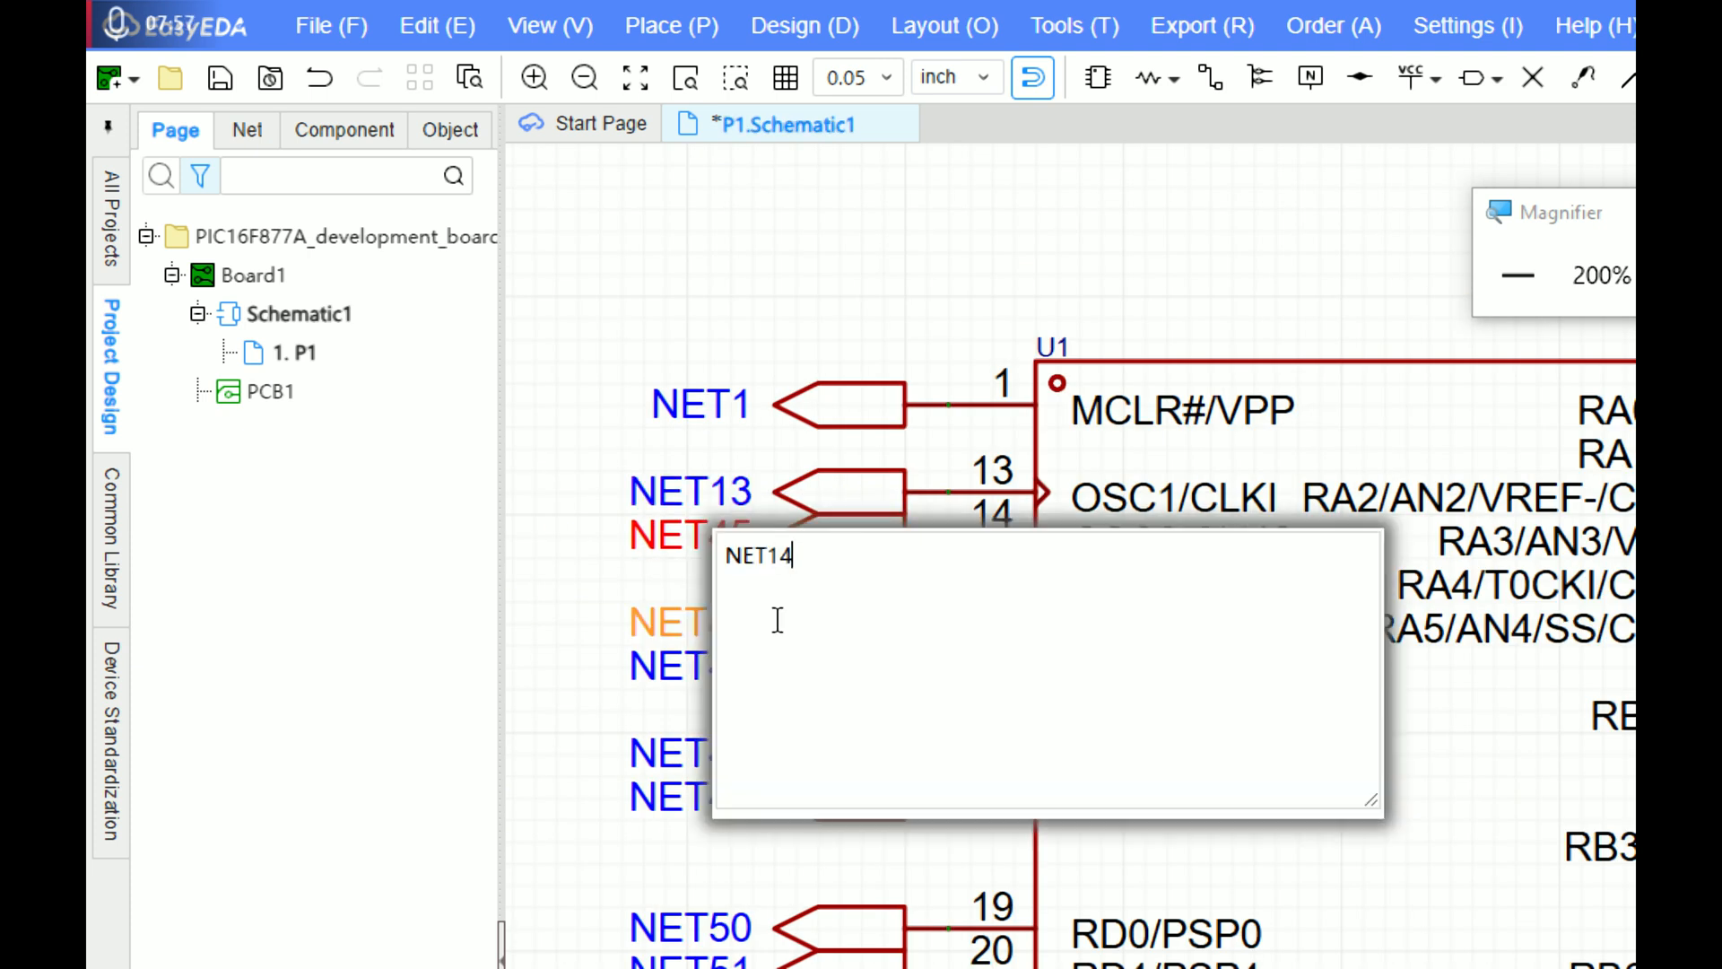
key(Return)
Step: Rename the net ports on U1's VDD pins 11 and 32 to NET11 and NET32
double_click(711, 625)
text(NET11)
key(Return)
double_click(731, 668)
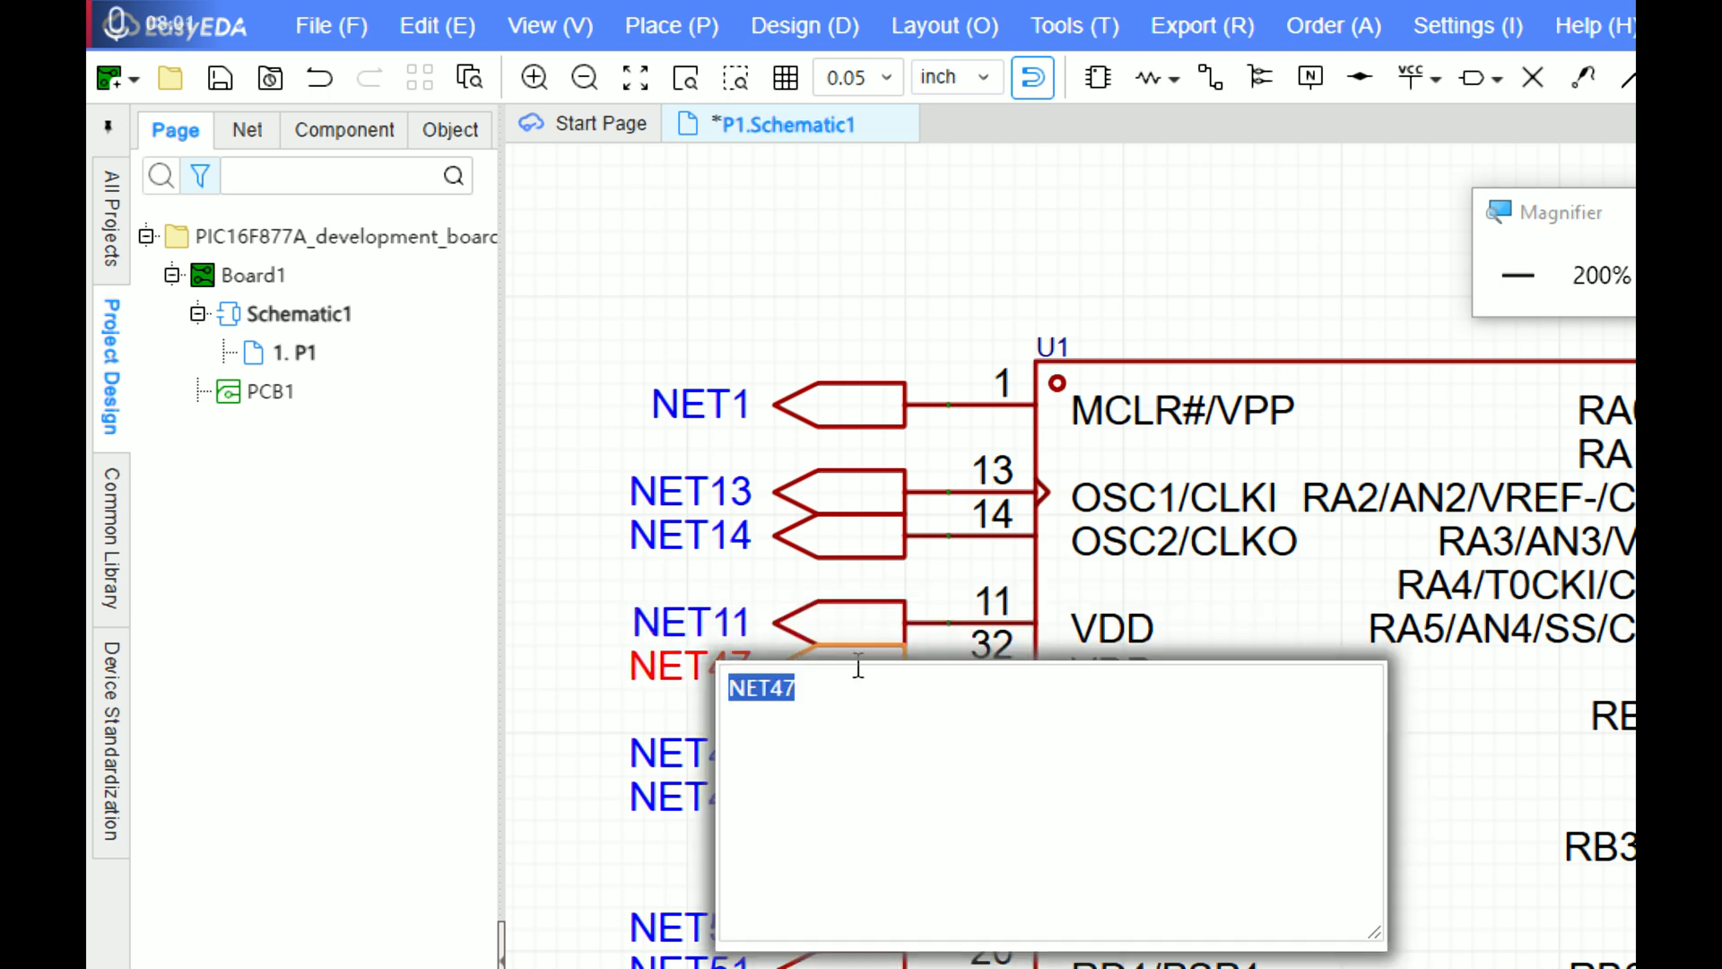
key(BackSpace)
key(BackSpace)
text(32)
key(Return)
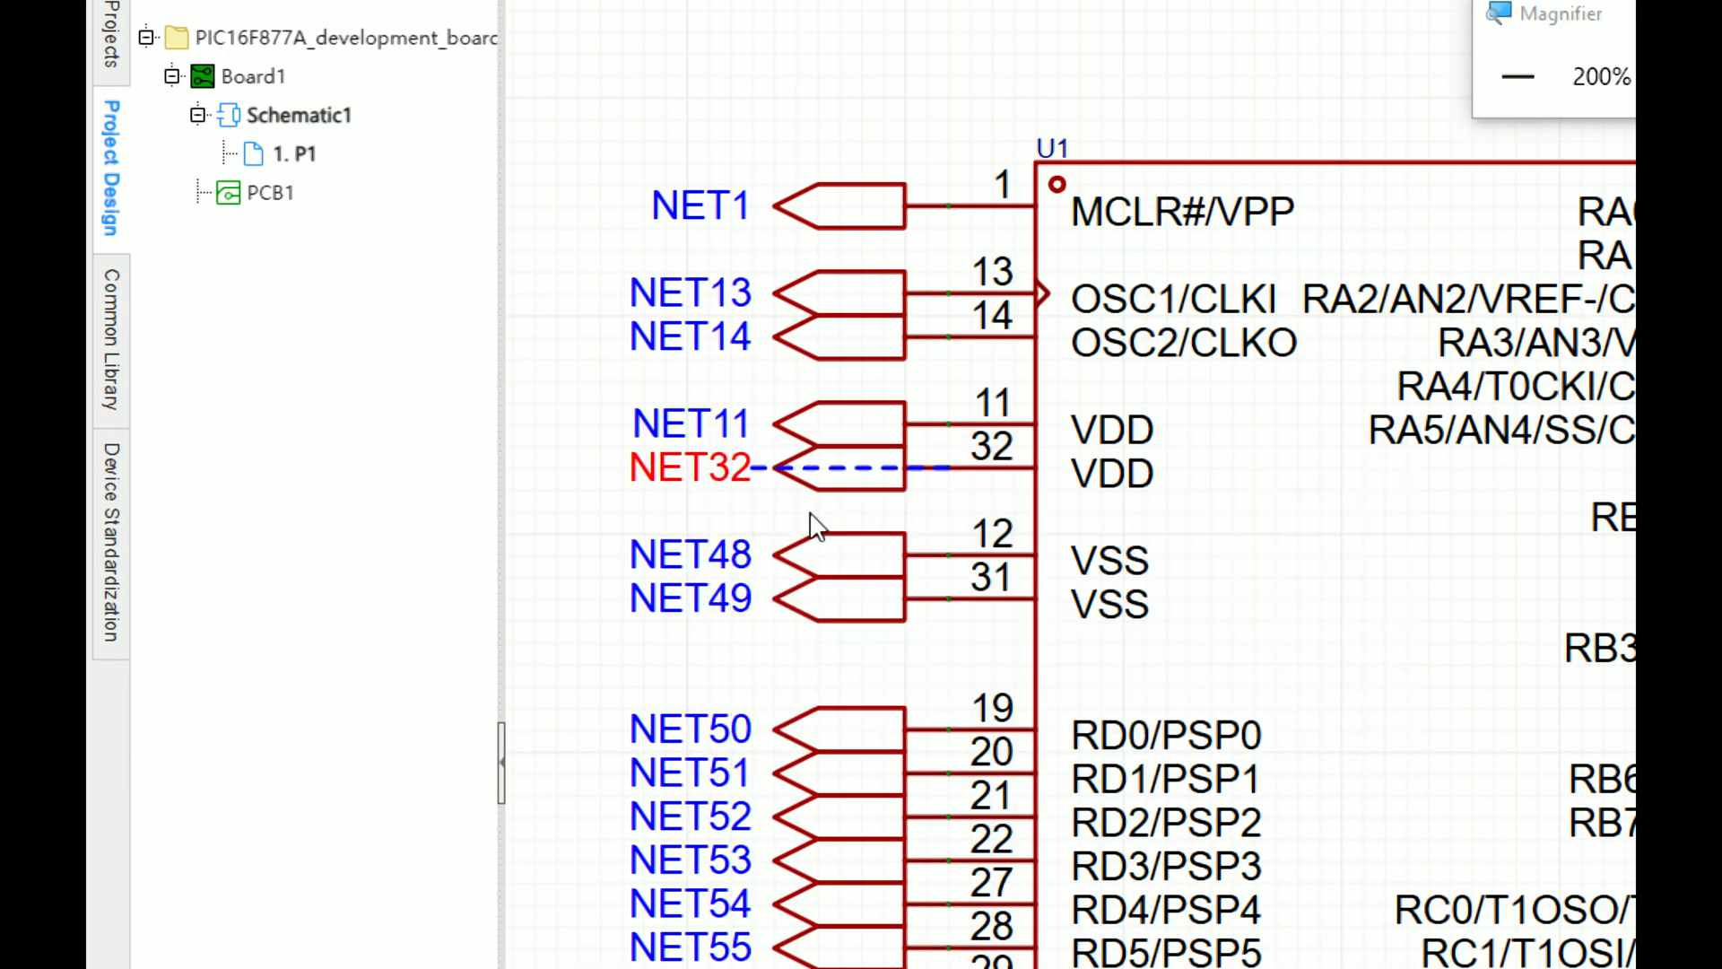
Step: Rename the net ports on U1's VSS pins 12 and 31 to NET12 and NET31
double_click(729, 556)
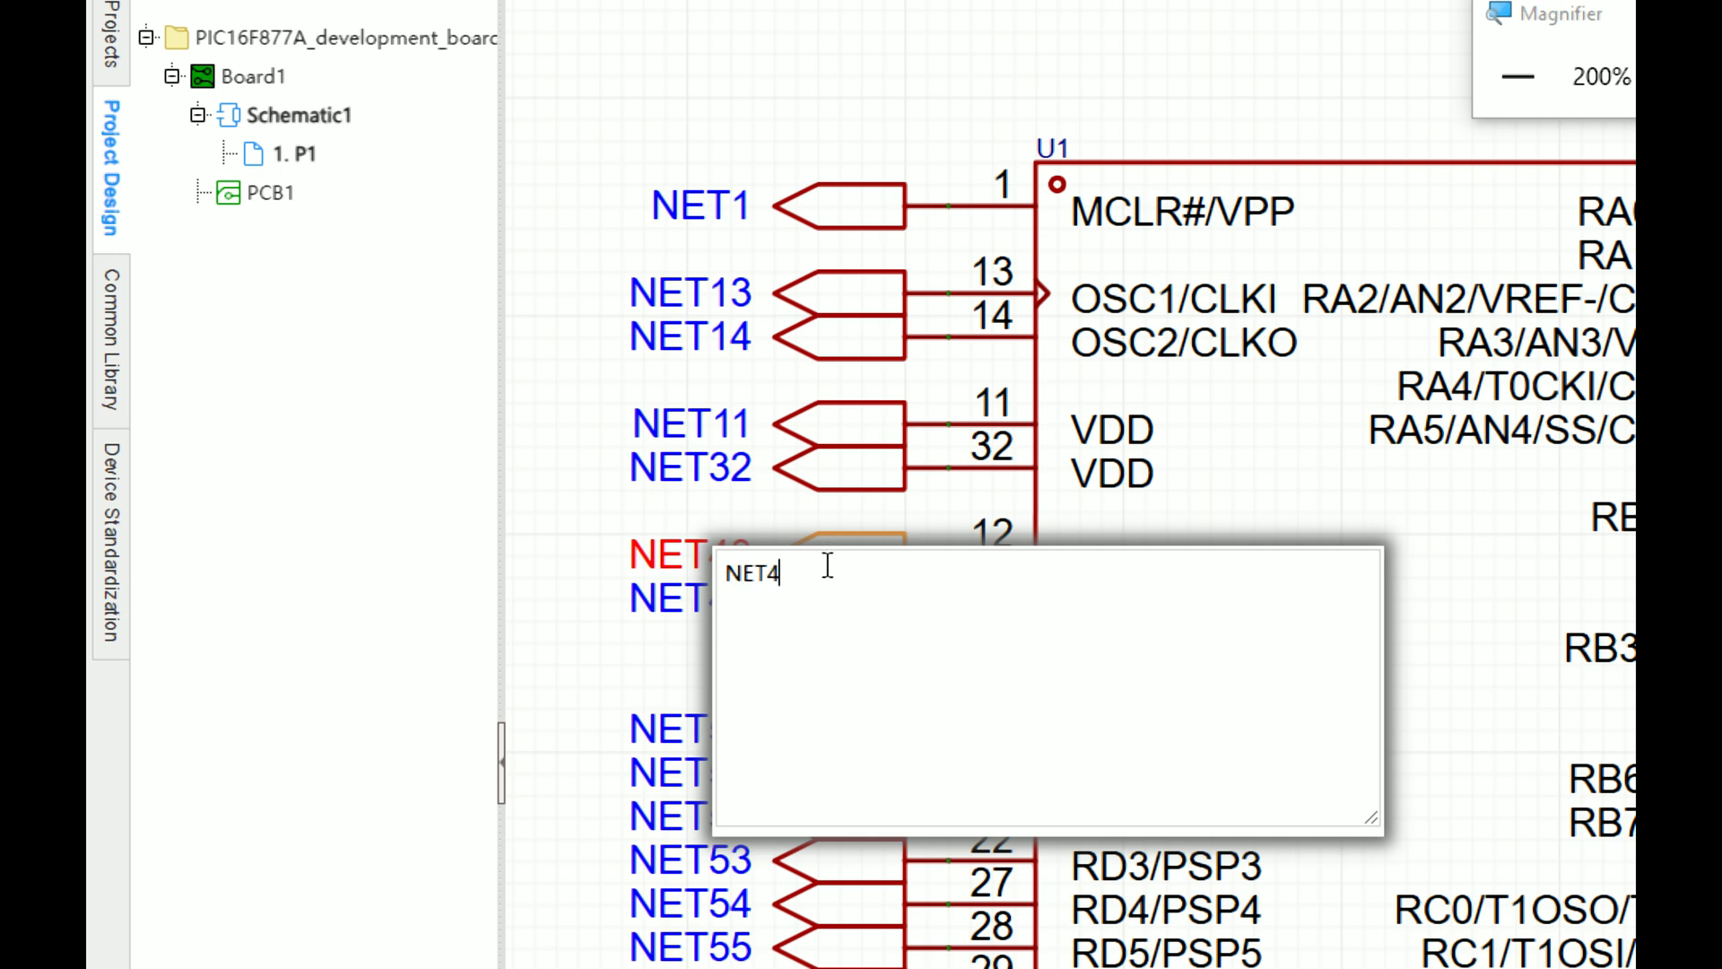
key(BackSpace)
text(12)
key(Return)
double_click(749, 597)
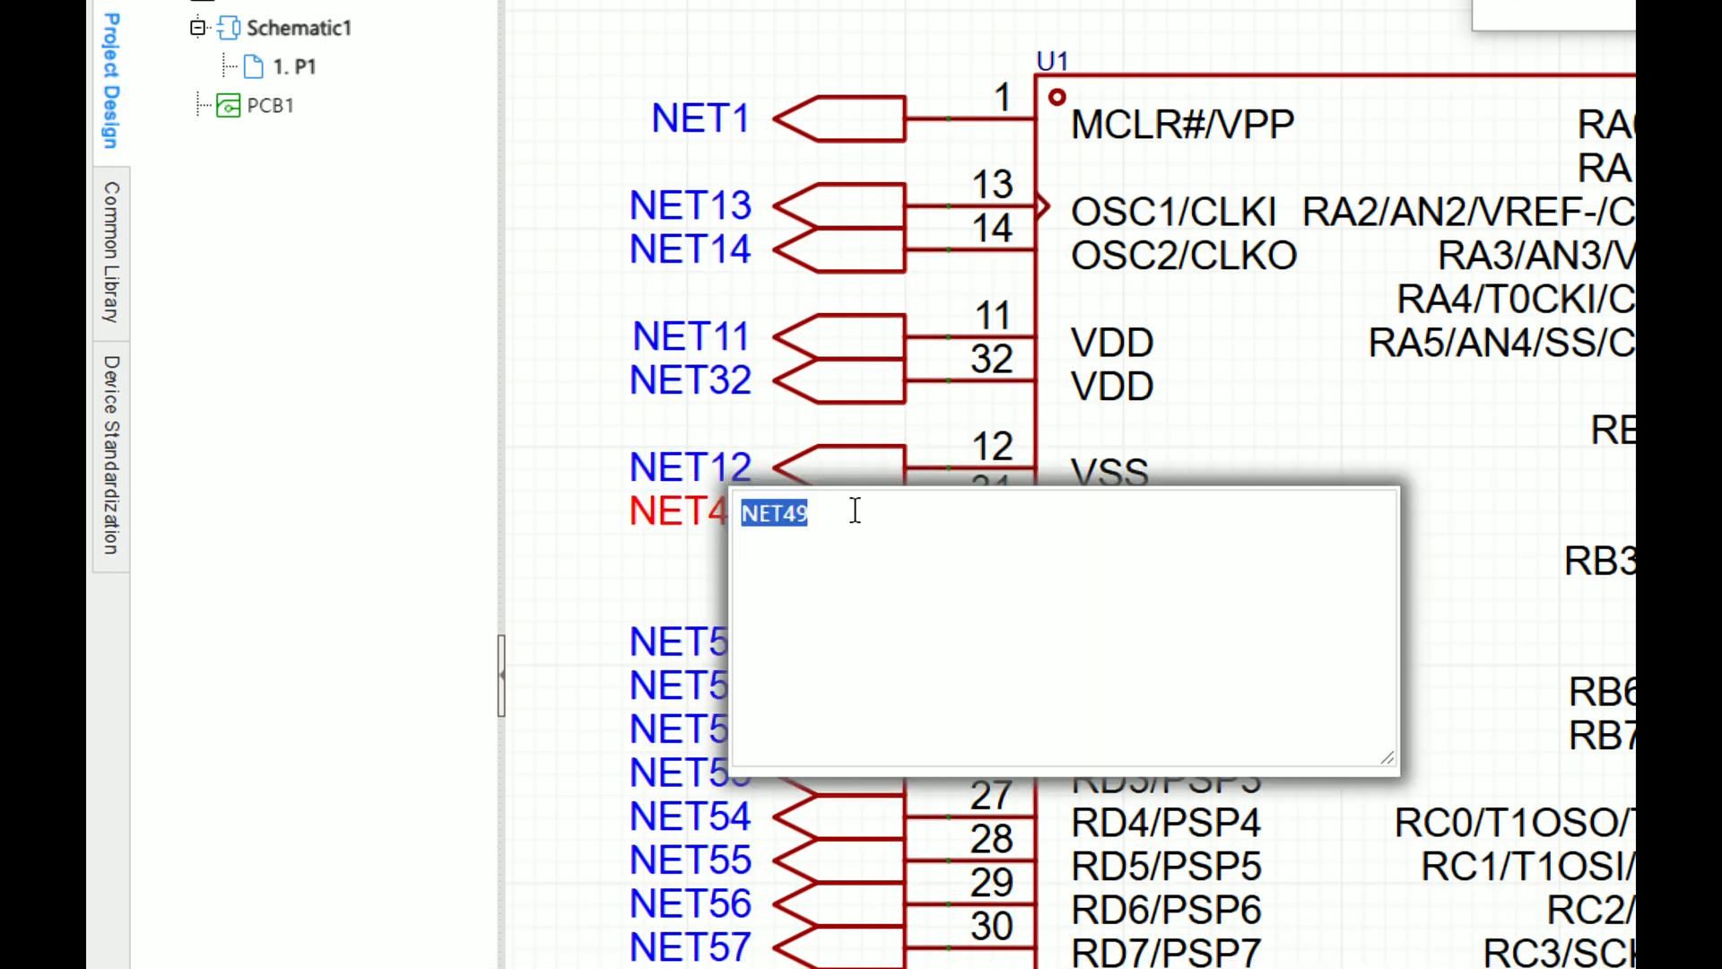
key(BackSpace)
key(BackSpace)
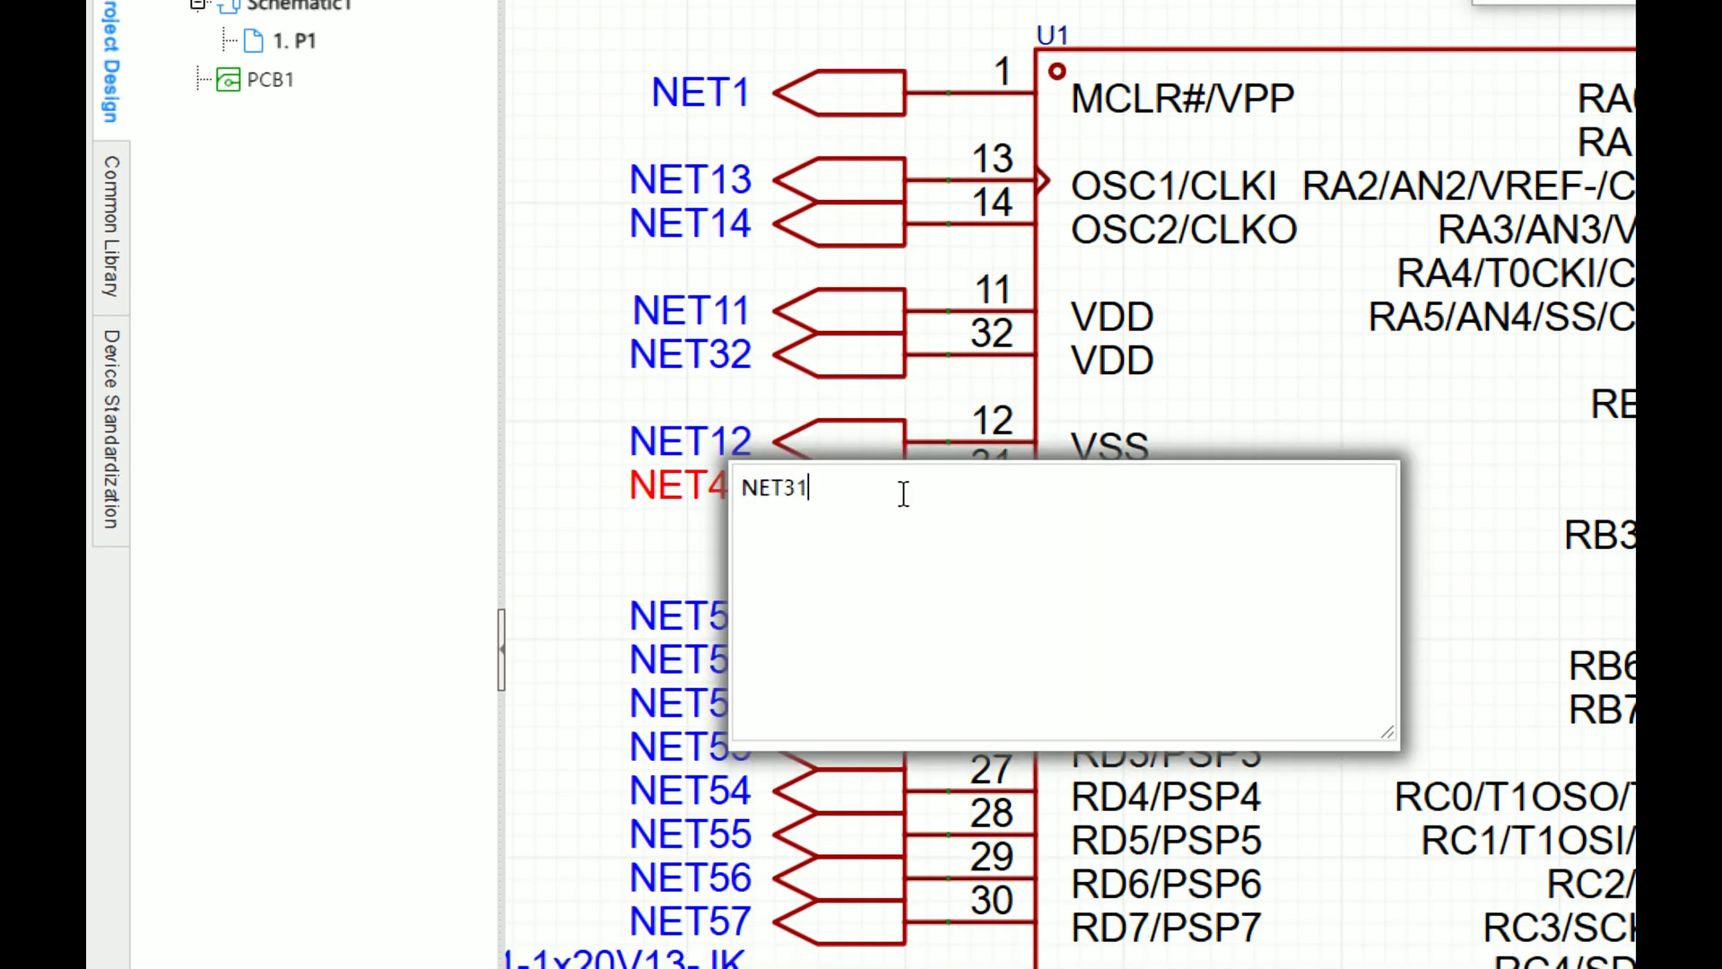
text(31)
key(Return)
Step: Rename the net ports on U1's RD0 pin 19 and RD1 pin 20 to NET19 and NET20
double_click(718, 611)
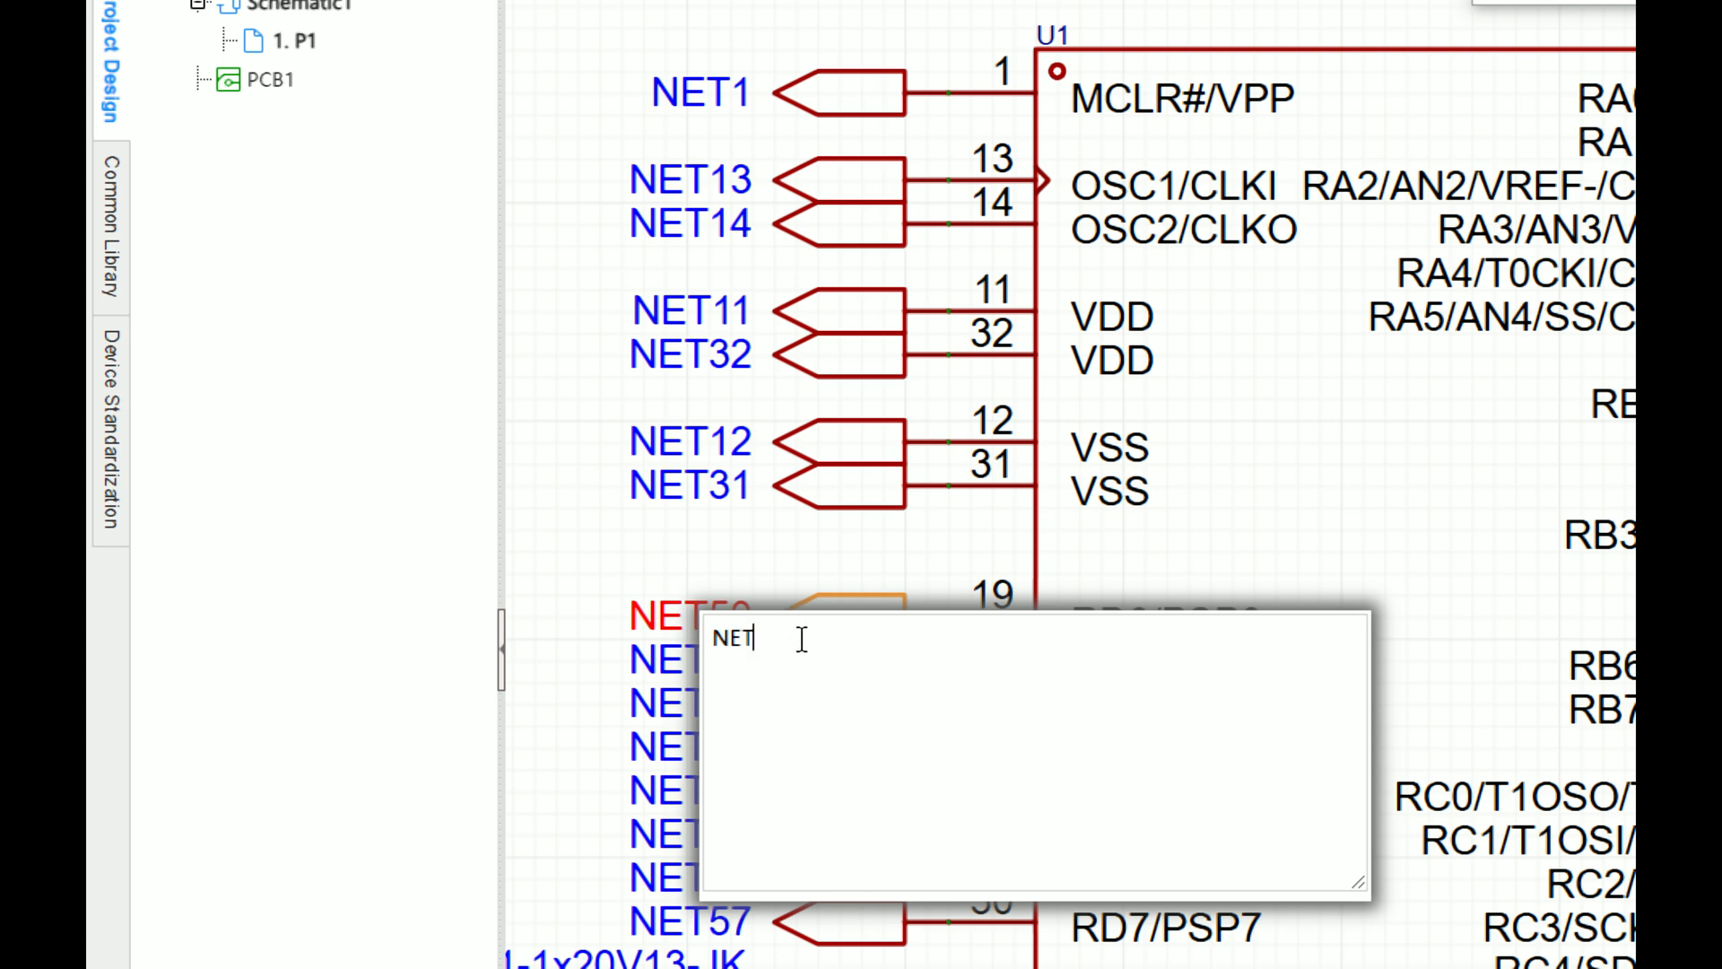
text(19)
key(Return)
double_click(700, 660)
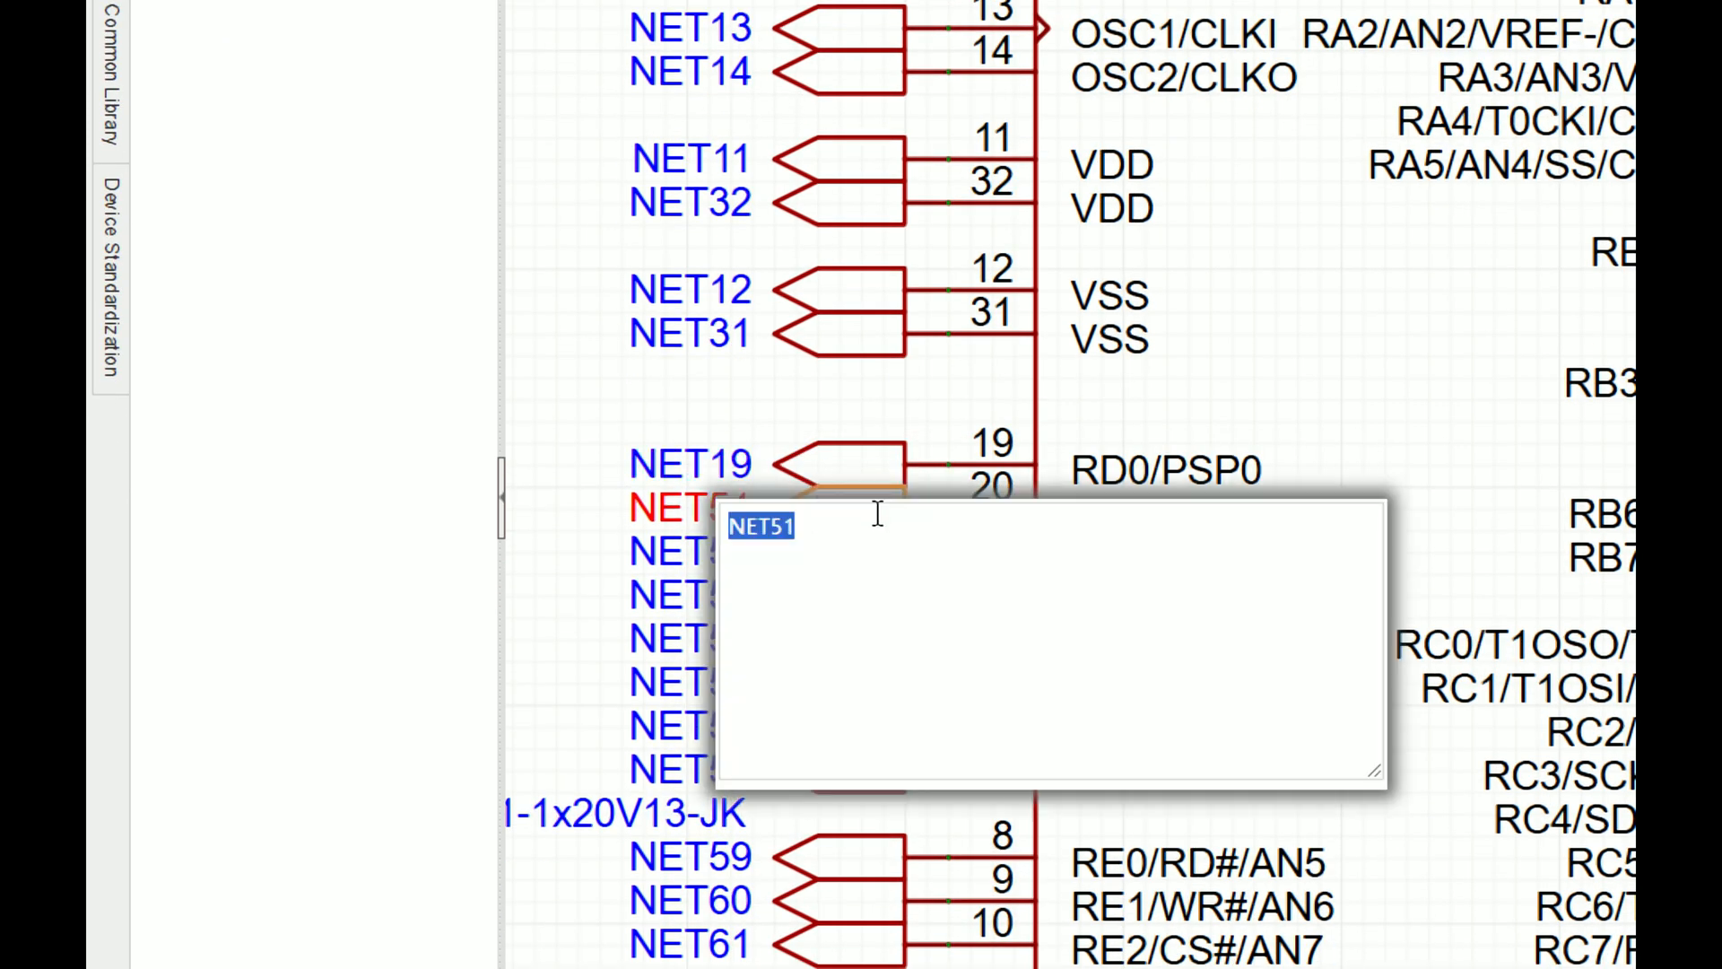
text(NET)
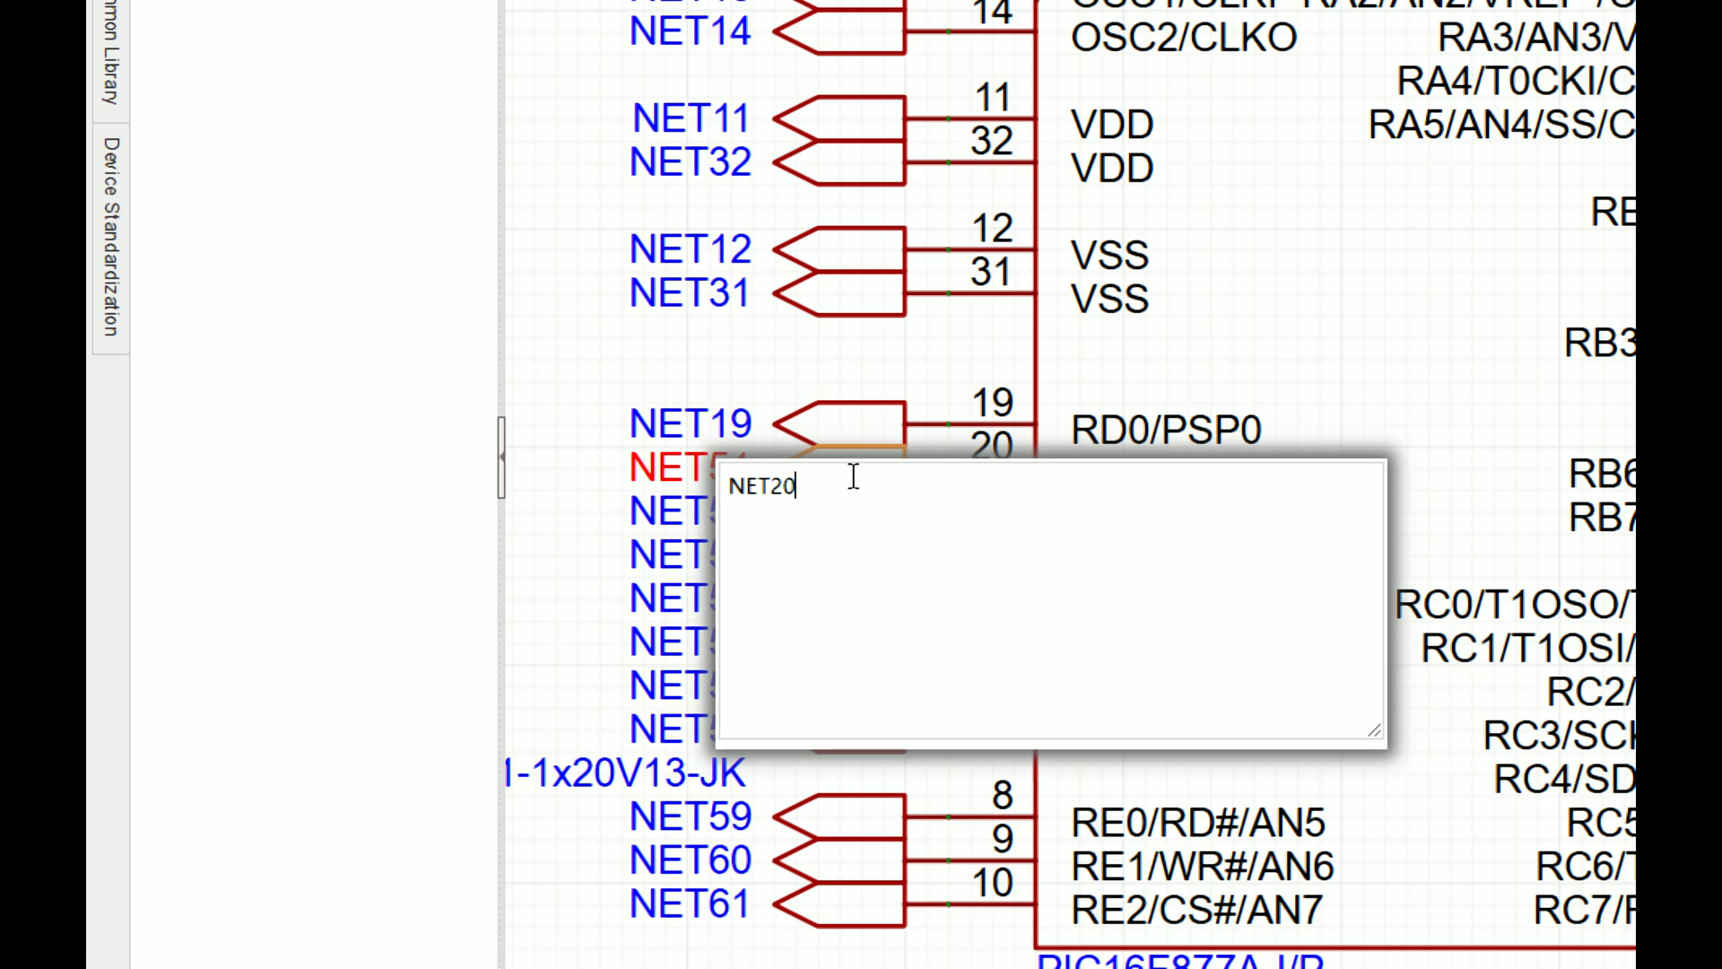
key(Return)
Step: Rename the net ports on U1's RD2 pin 21 and RD3 pin 22 to NET21 and NET22
double_click(714, 511)
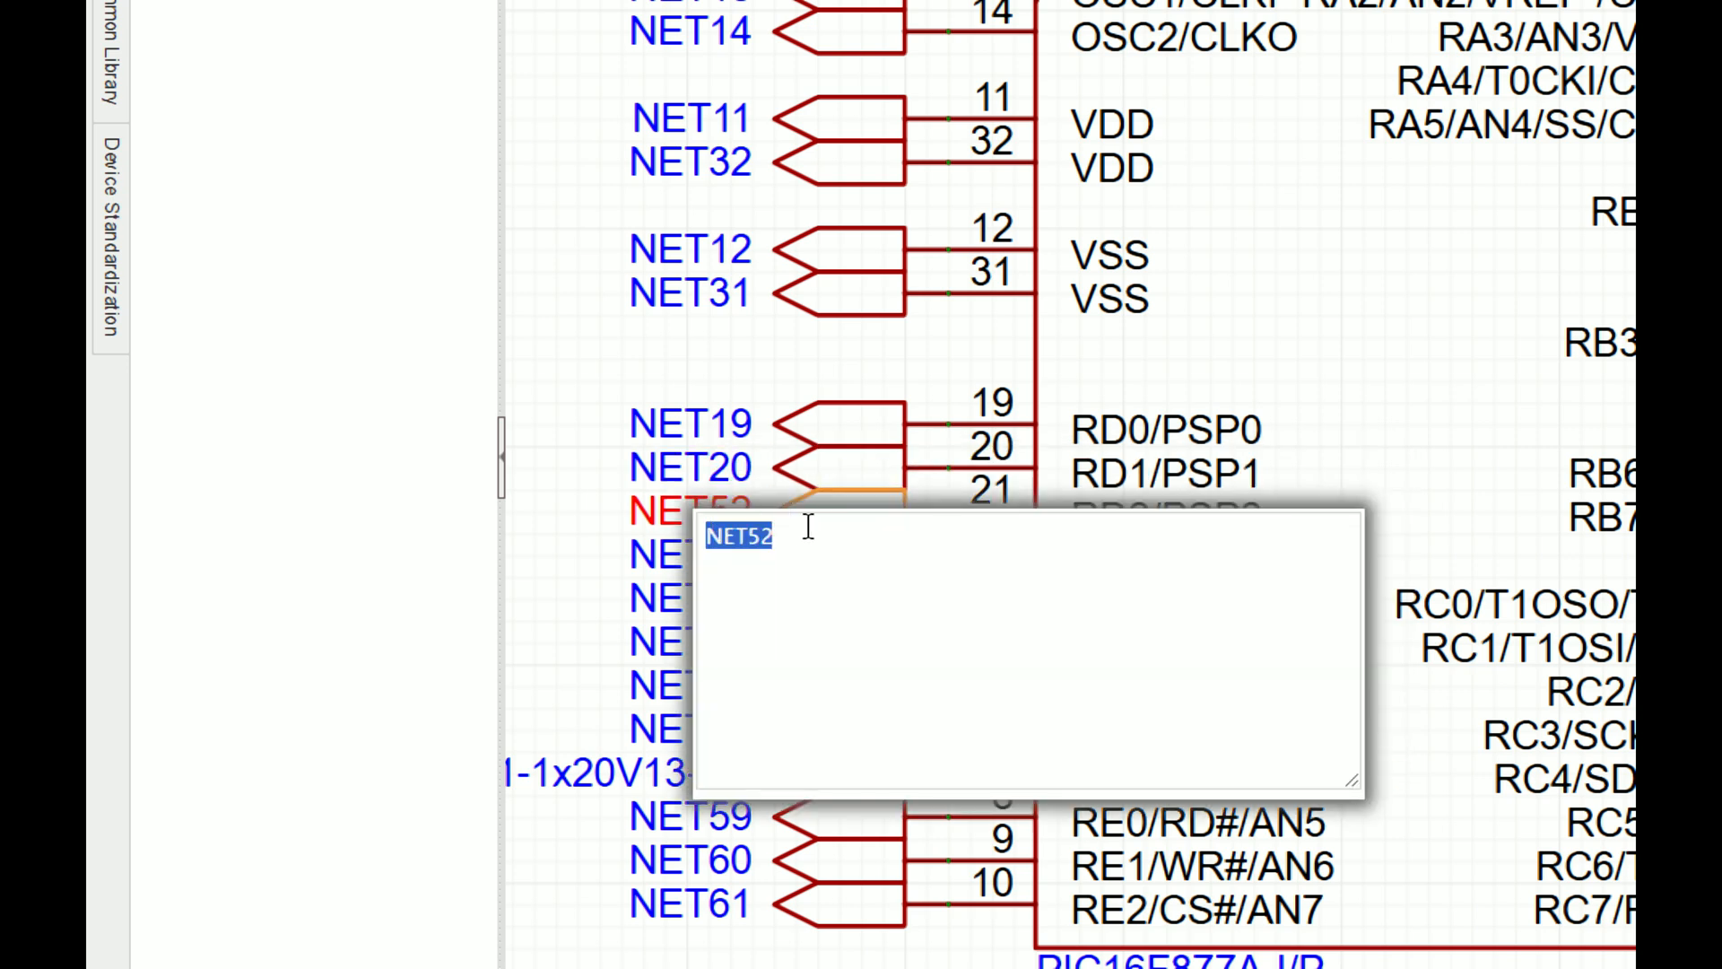
text(NET21)
key(Return)
double_click(750, 558)
click(854, 583)
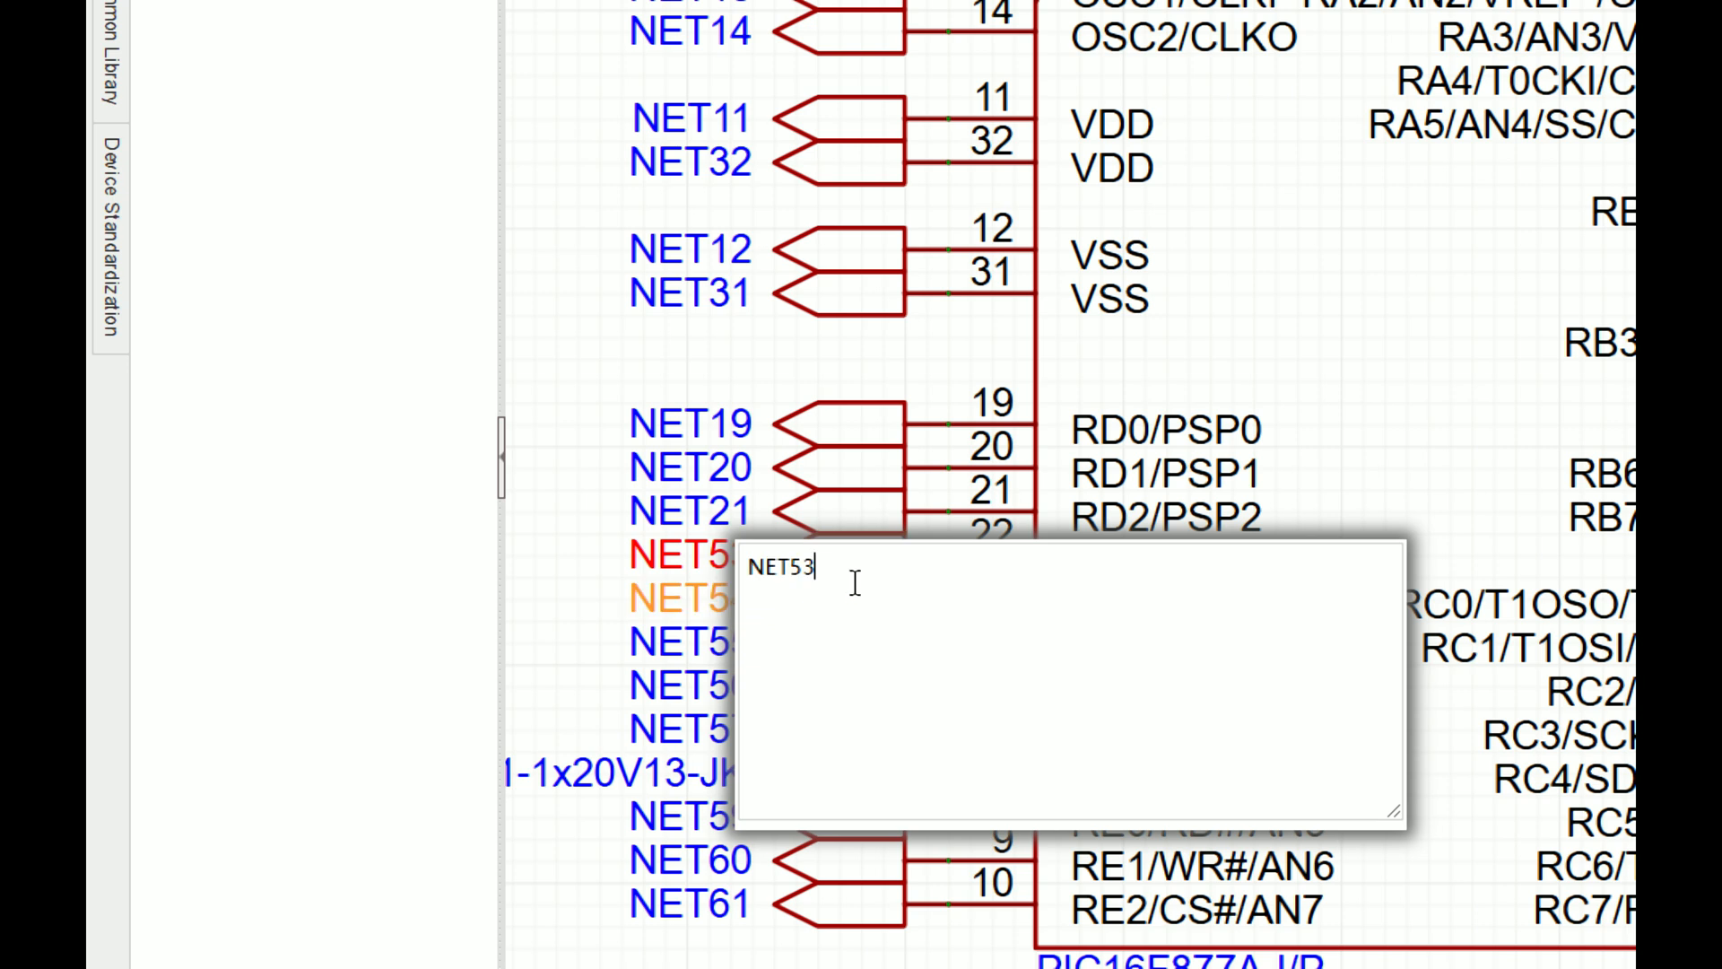
text(NET22)
key(Return)
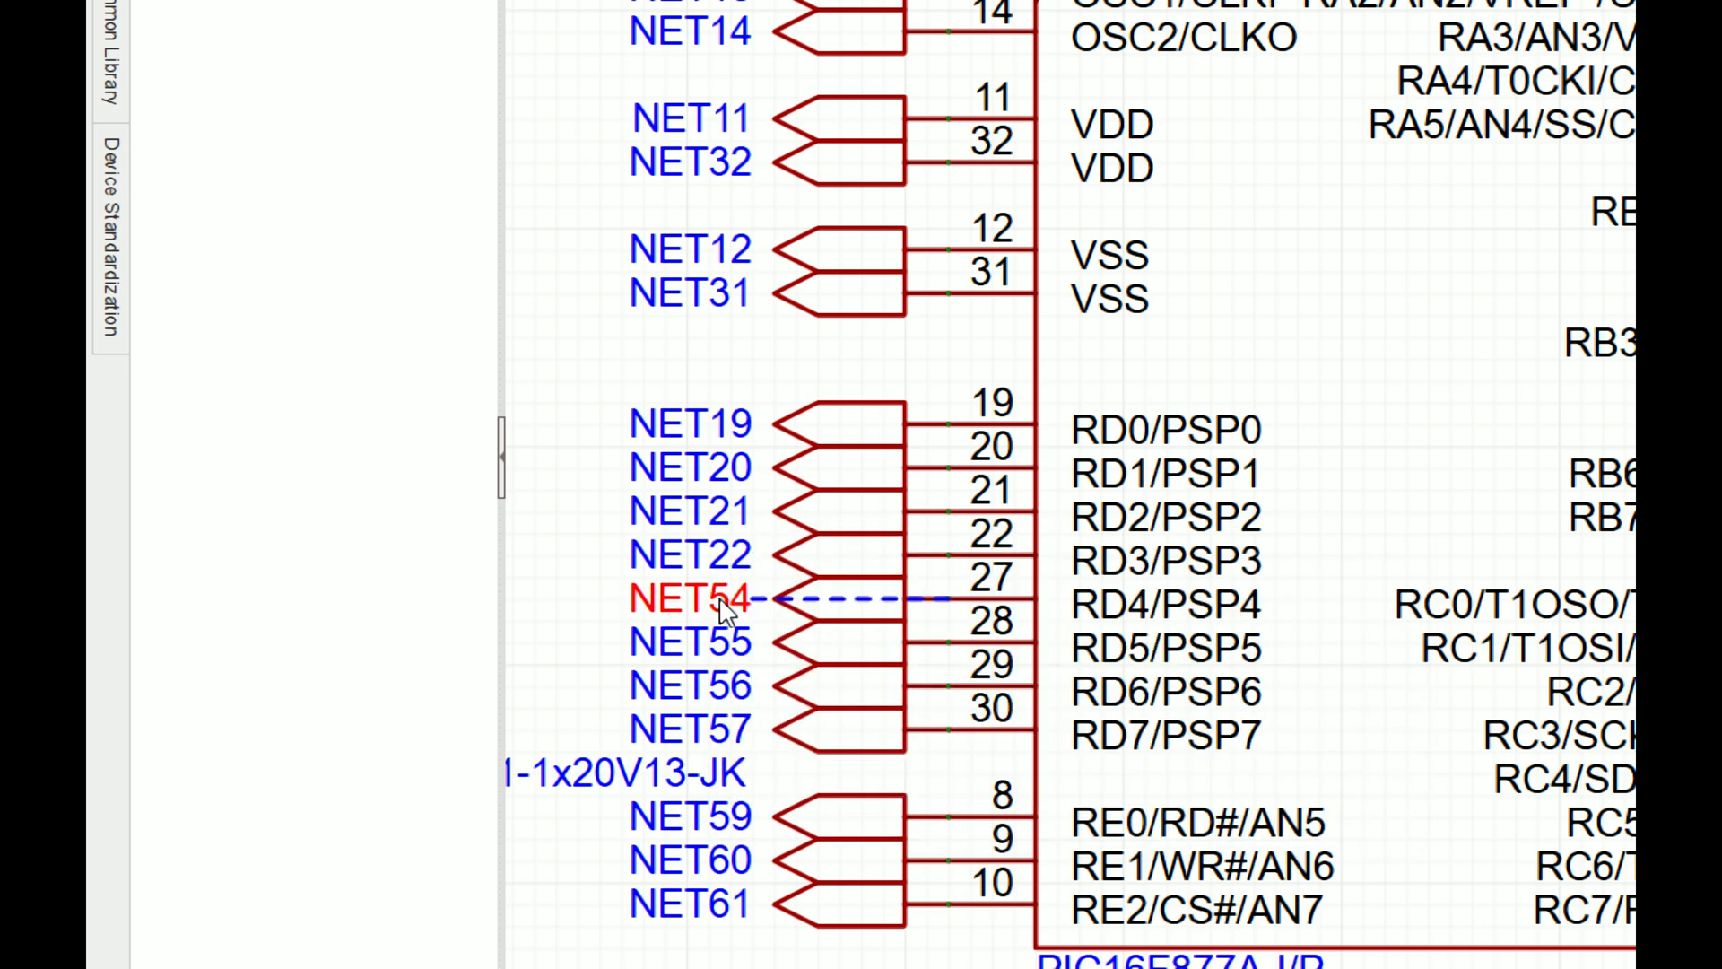
Step: Rename the net ports on U1's RD4 pin 27 and RD5 pin 28 to NET27 and NET28
double_click(837, 601)
key(BackSpace)
key(BackSpace)
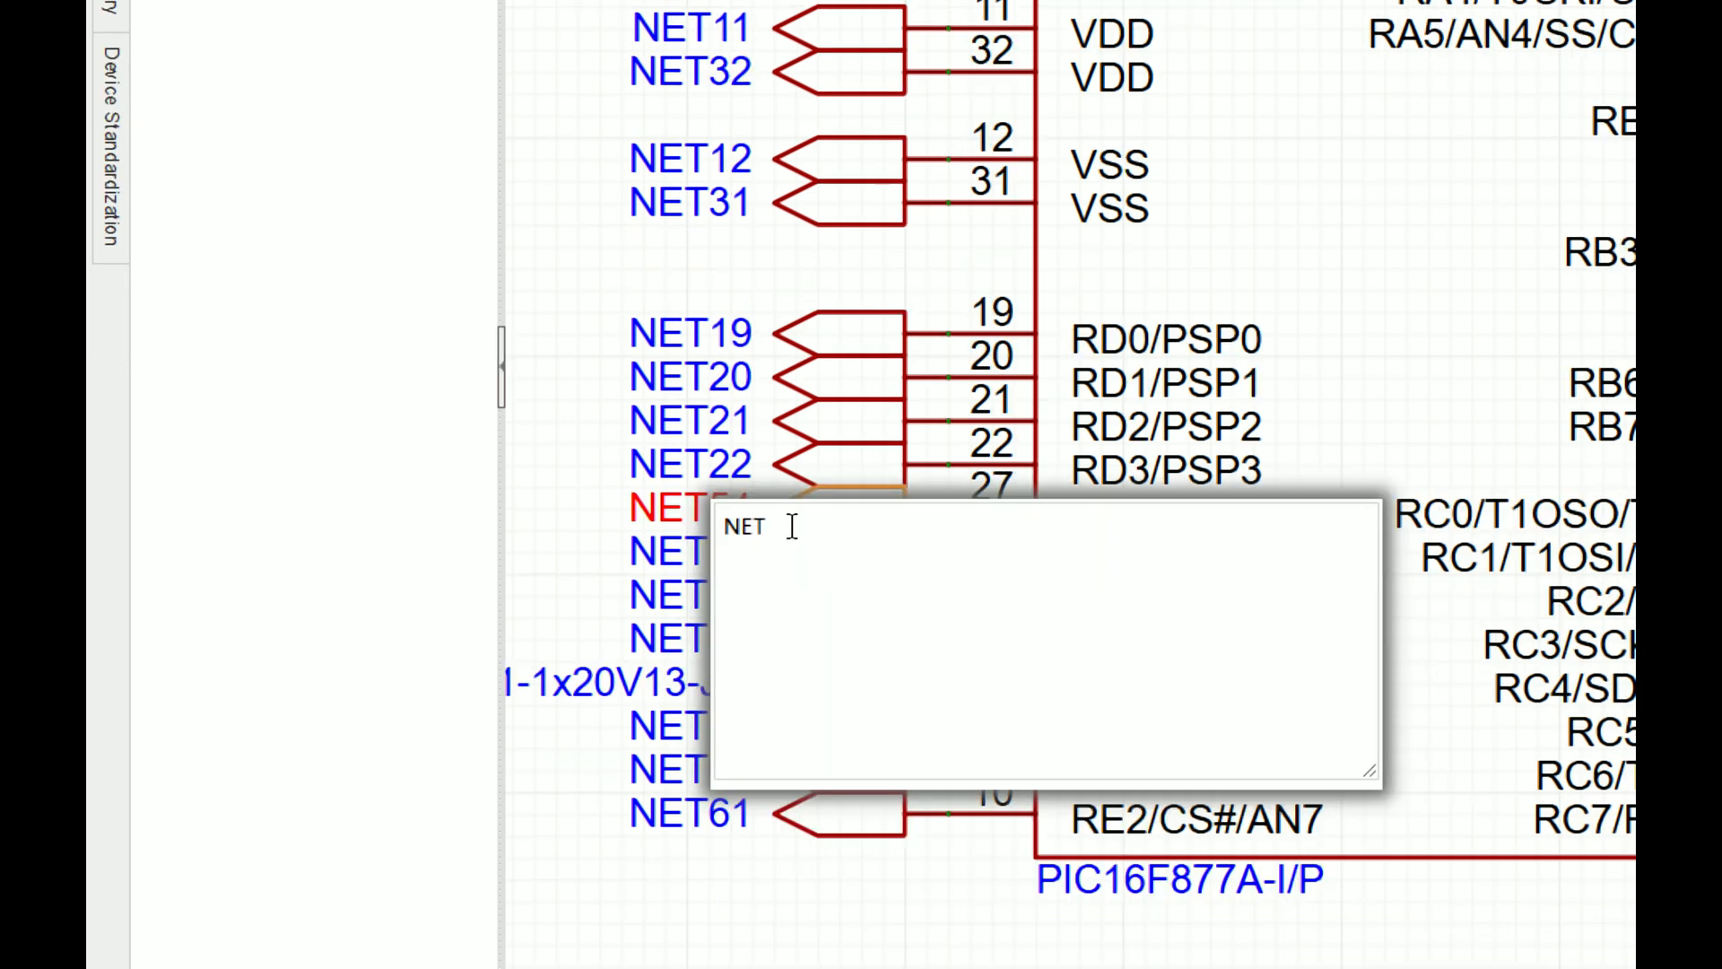
text(27)
key(Return)
double_click(741, 512)
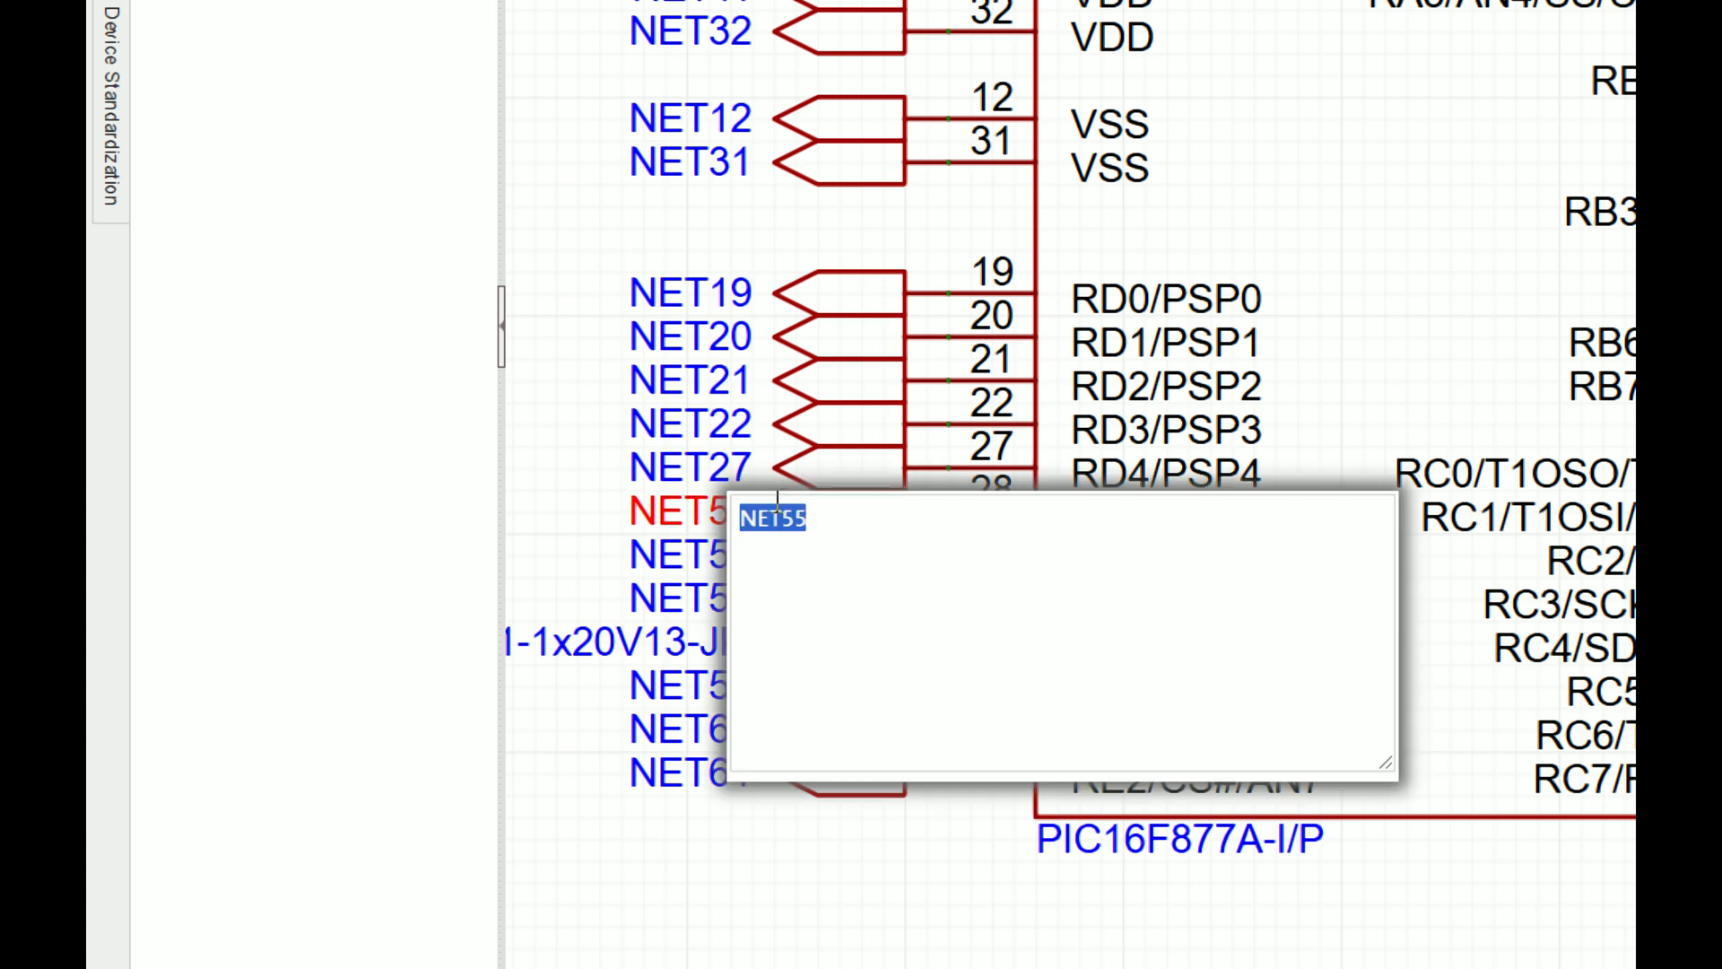
key(BackSpace)
text(2)
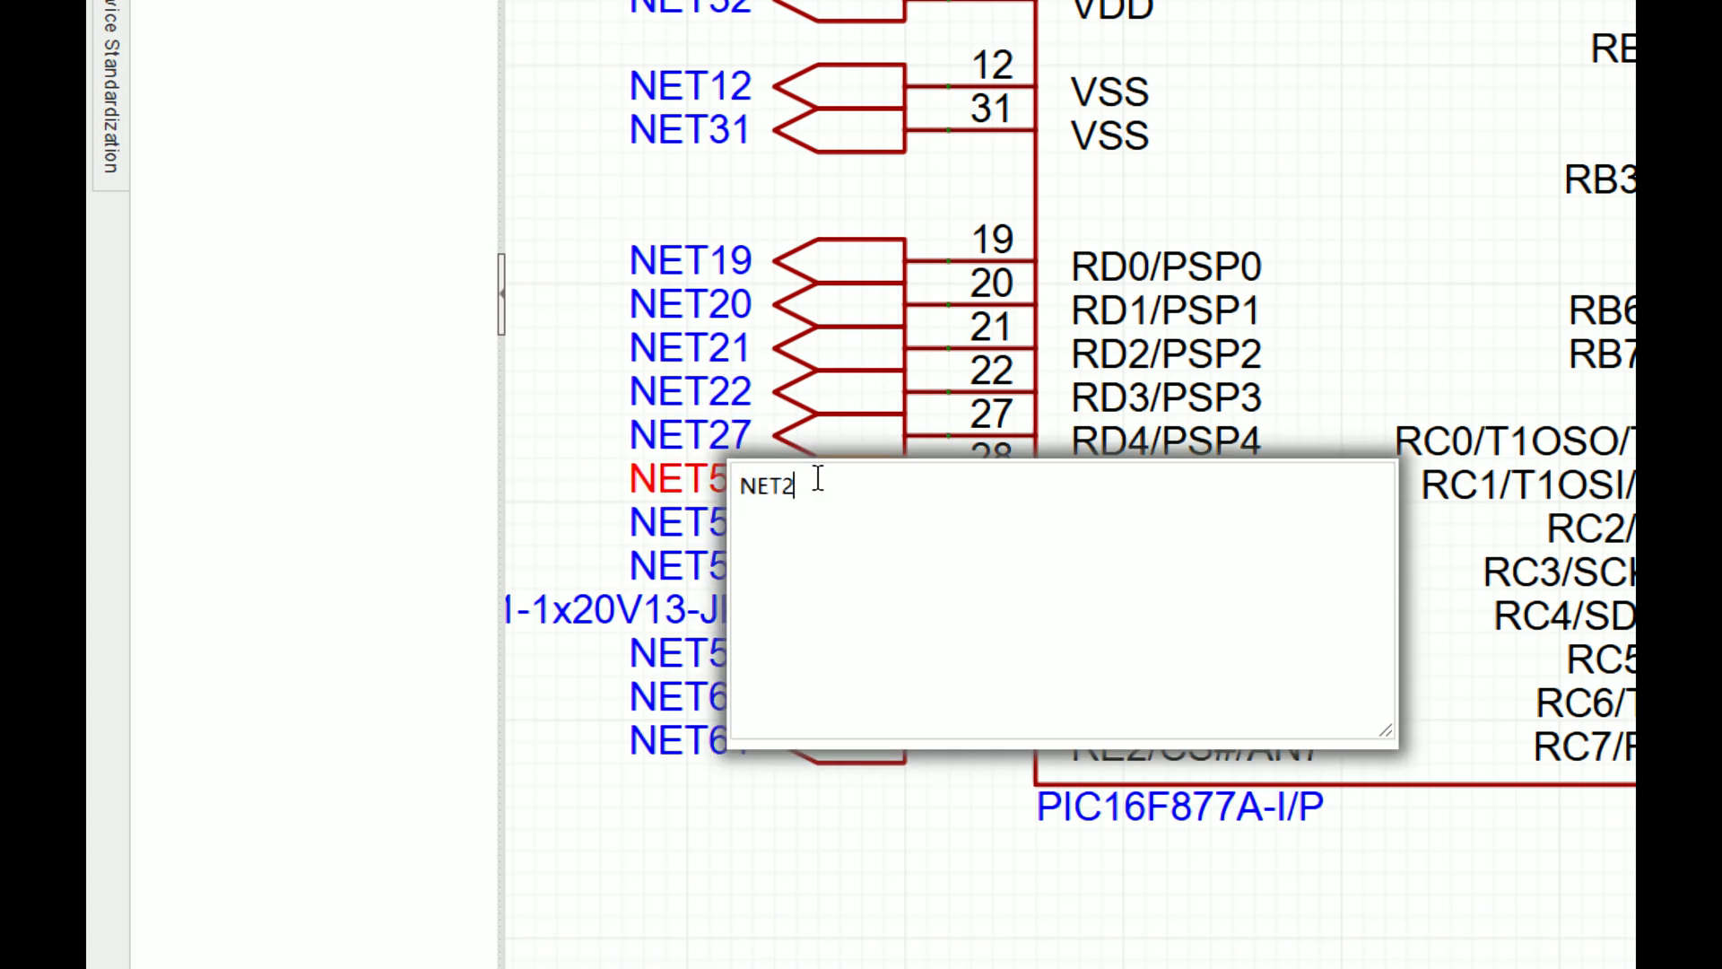
text(8)
key(Return)
Step: Rename the net ports on U1's RD6 pin 29 and RD7 pin 30 to NET29 and NET30
double_click(731, 523)
text(29)
key(Return)
double_click(753, 567)
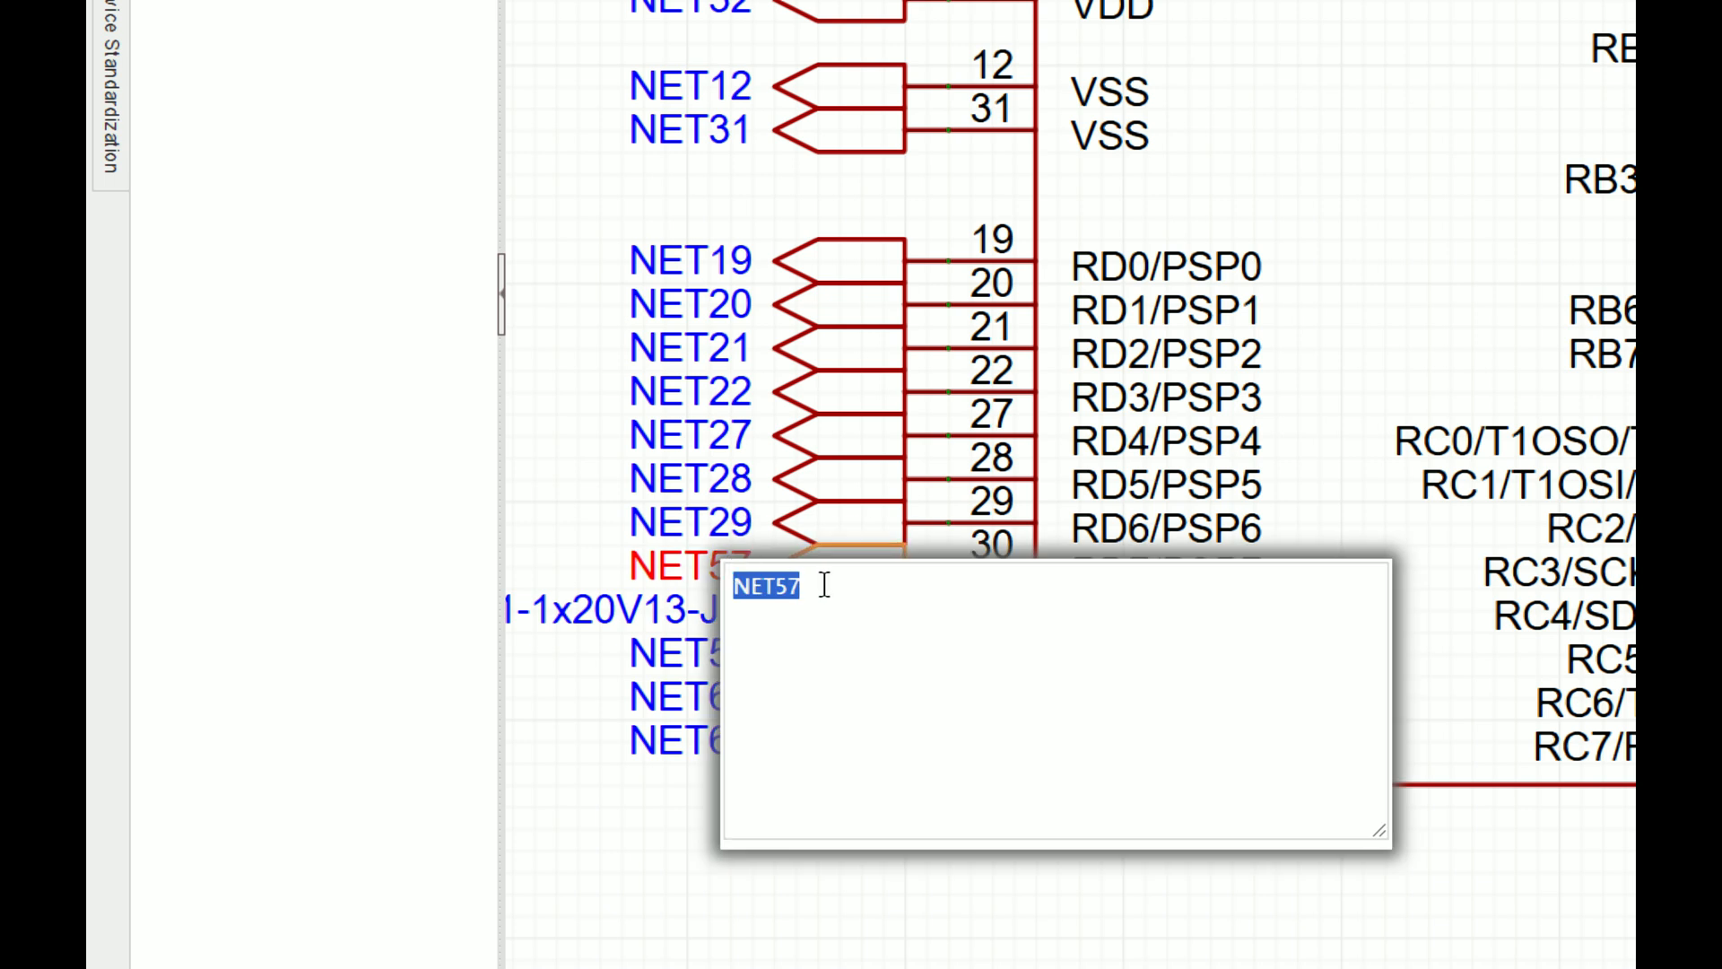
key(Return)
double_click(749, 653)
text(NET58)
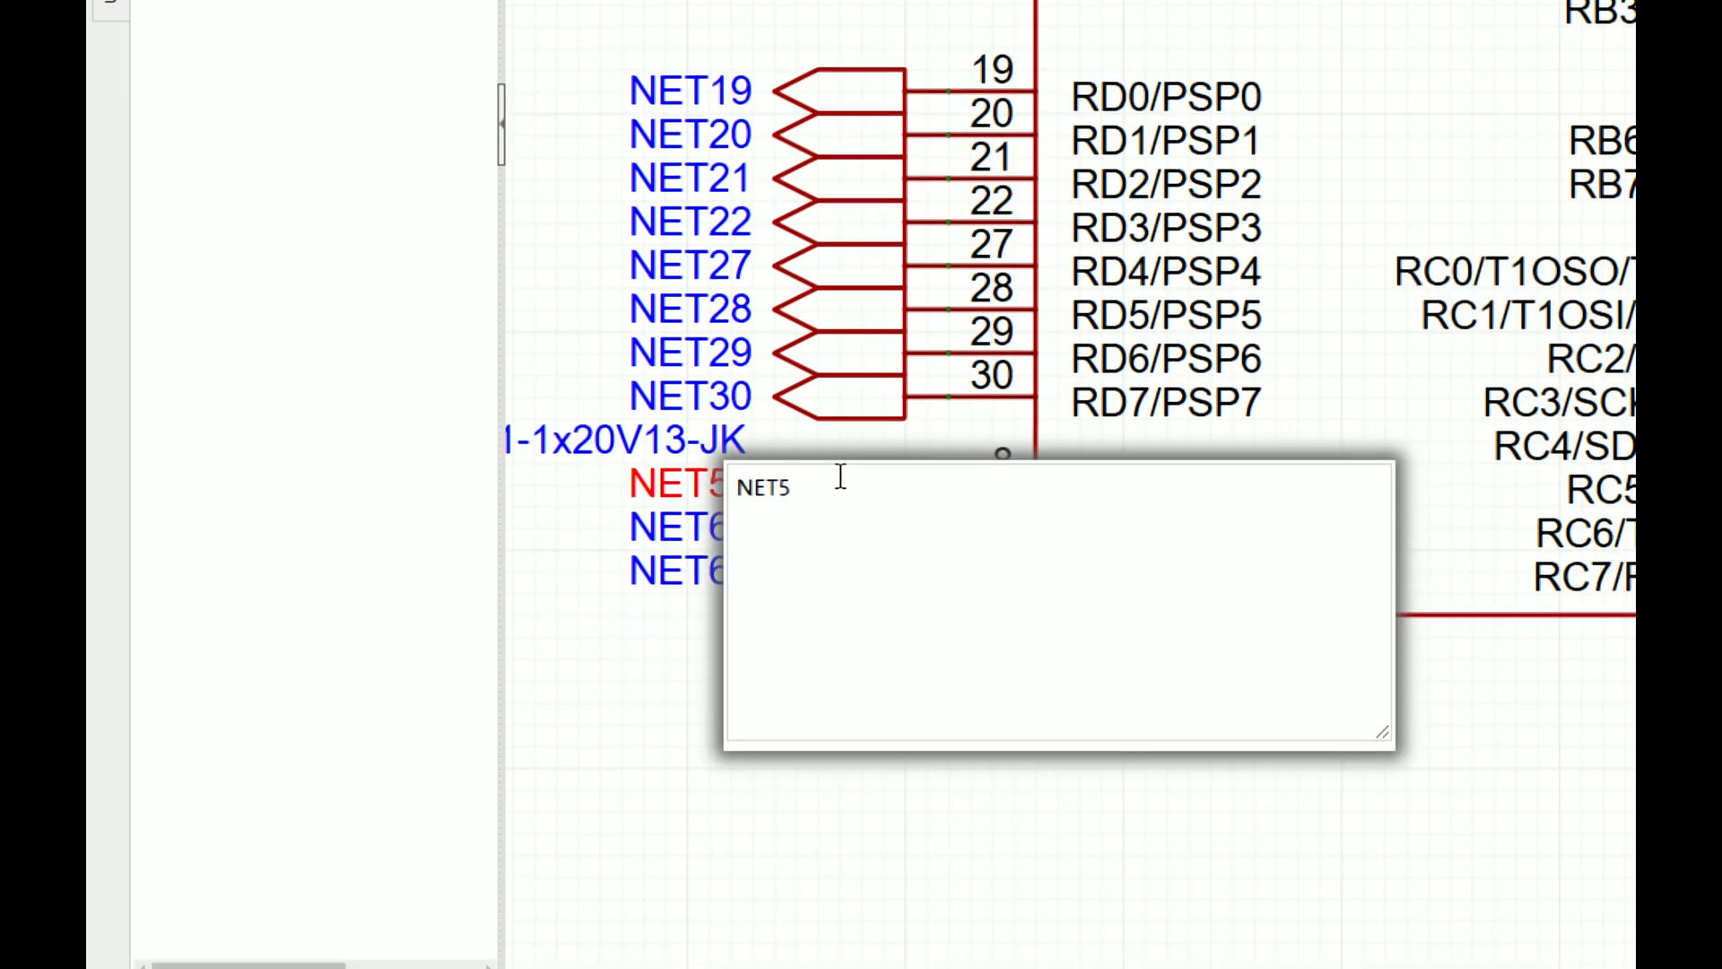
key(Return)
Step: Rename the net ports on U1's RE0, RE1 and RE2 pins 8, 9 and 10 to NET8, NET9 and NET10
double_click(714, 480)
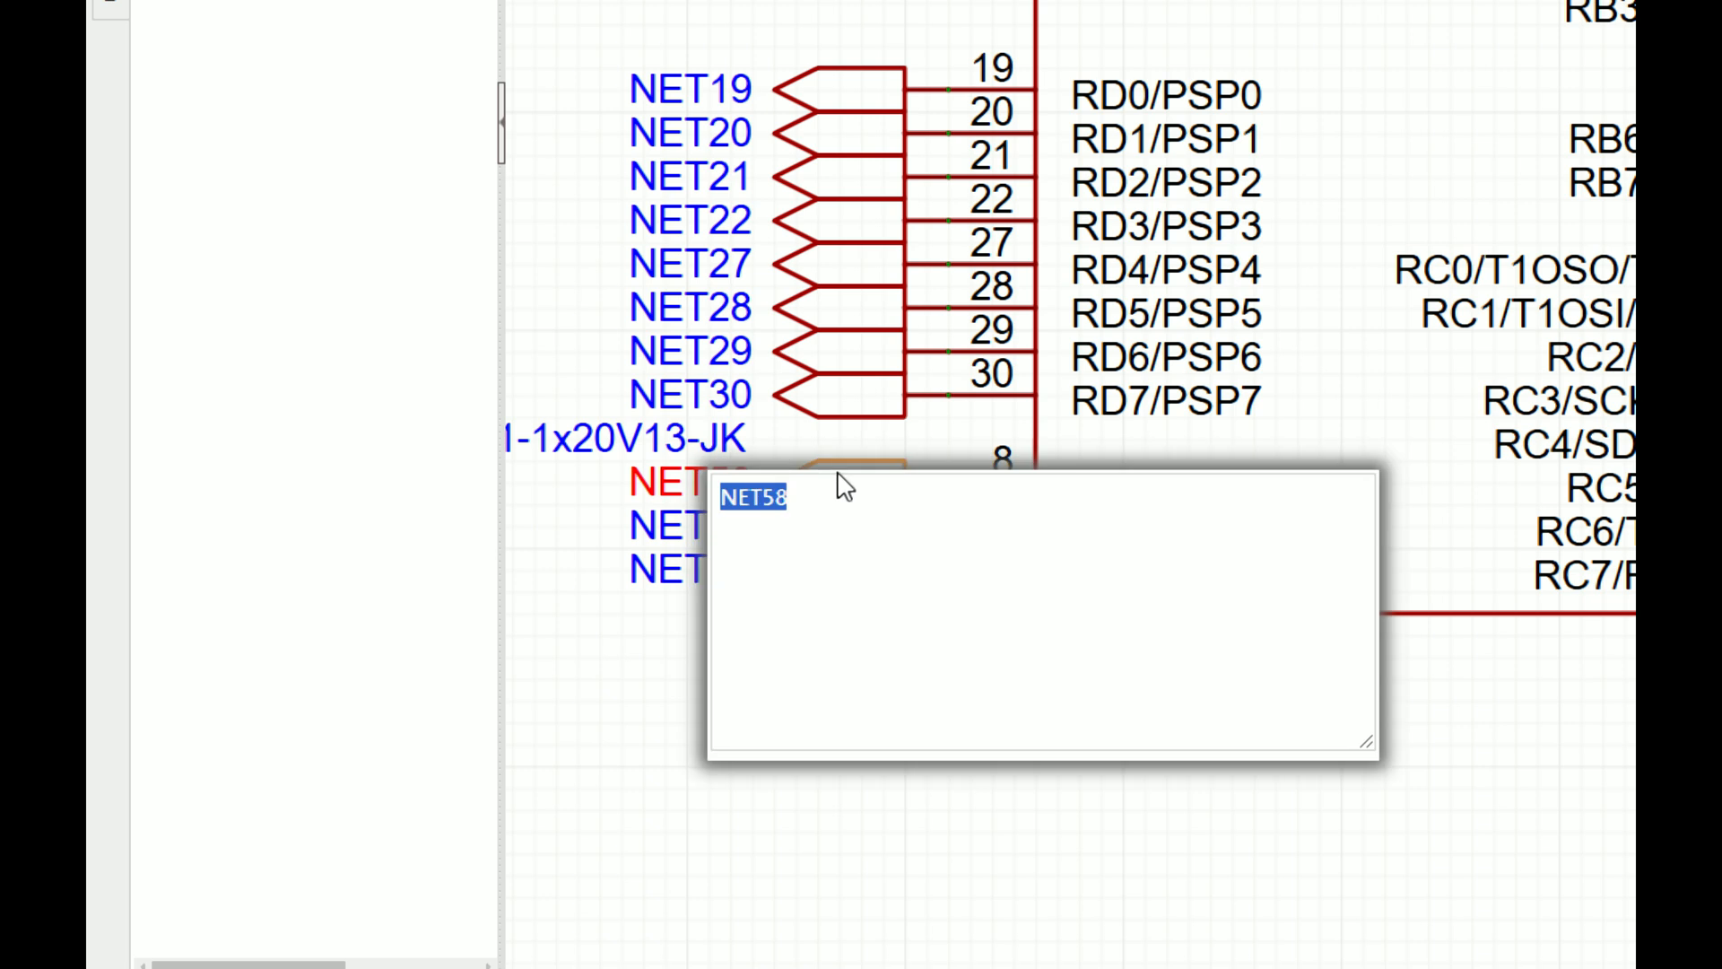
text(NET8)
key(Return)
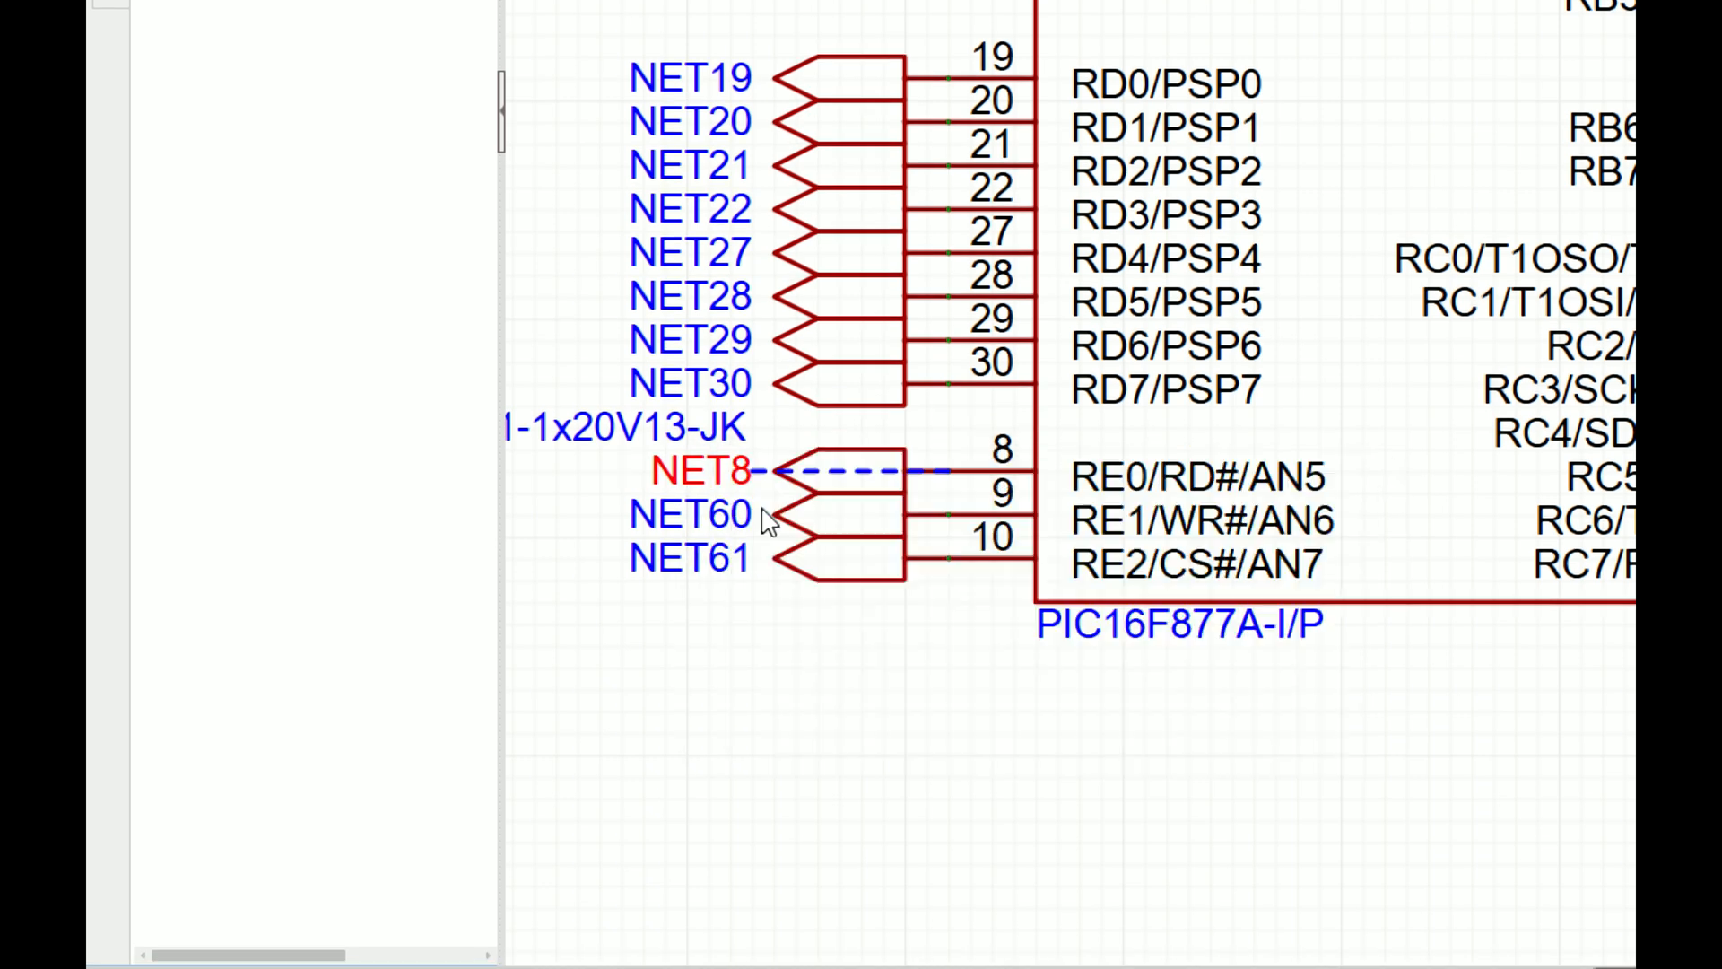
double_click(714, 524)
text(NET9)
key(Return)
double_click(715, 565)
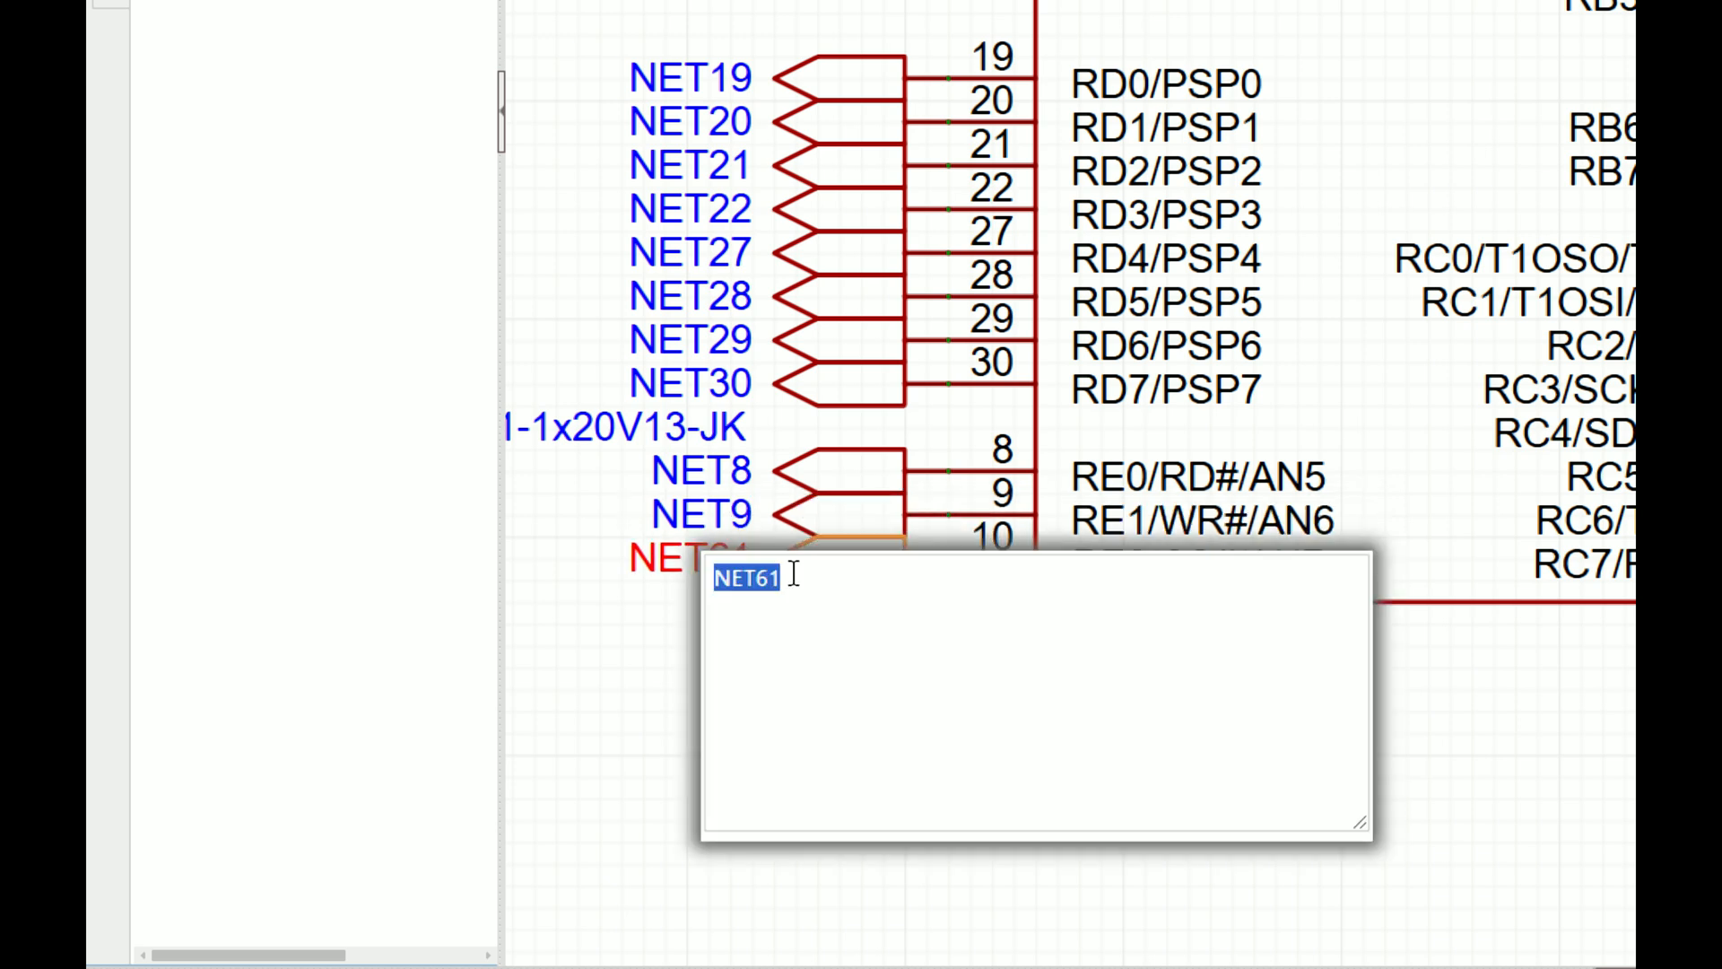
text(NET)
text(10)
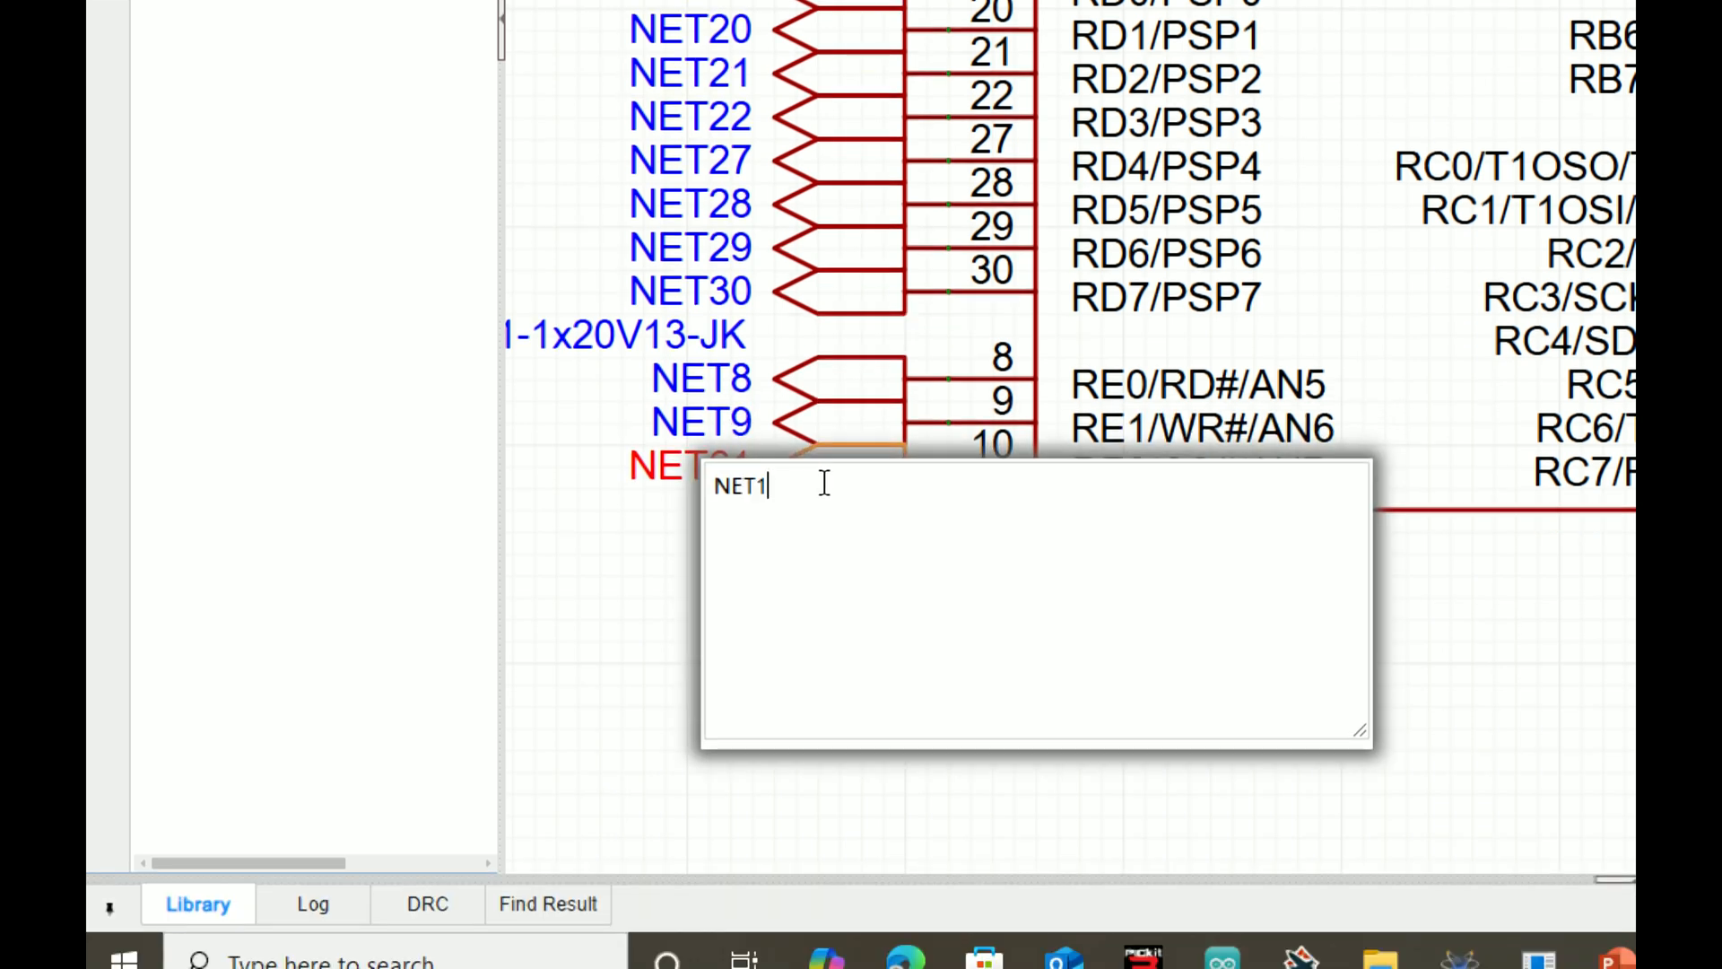
key(Return)
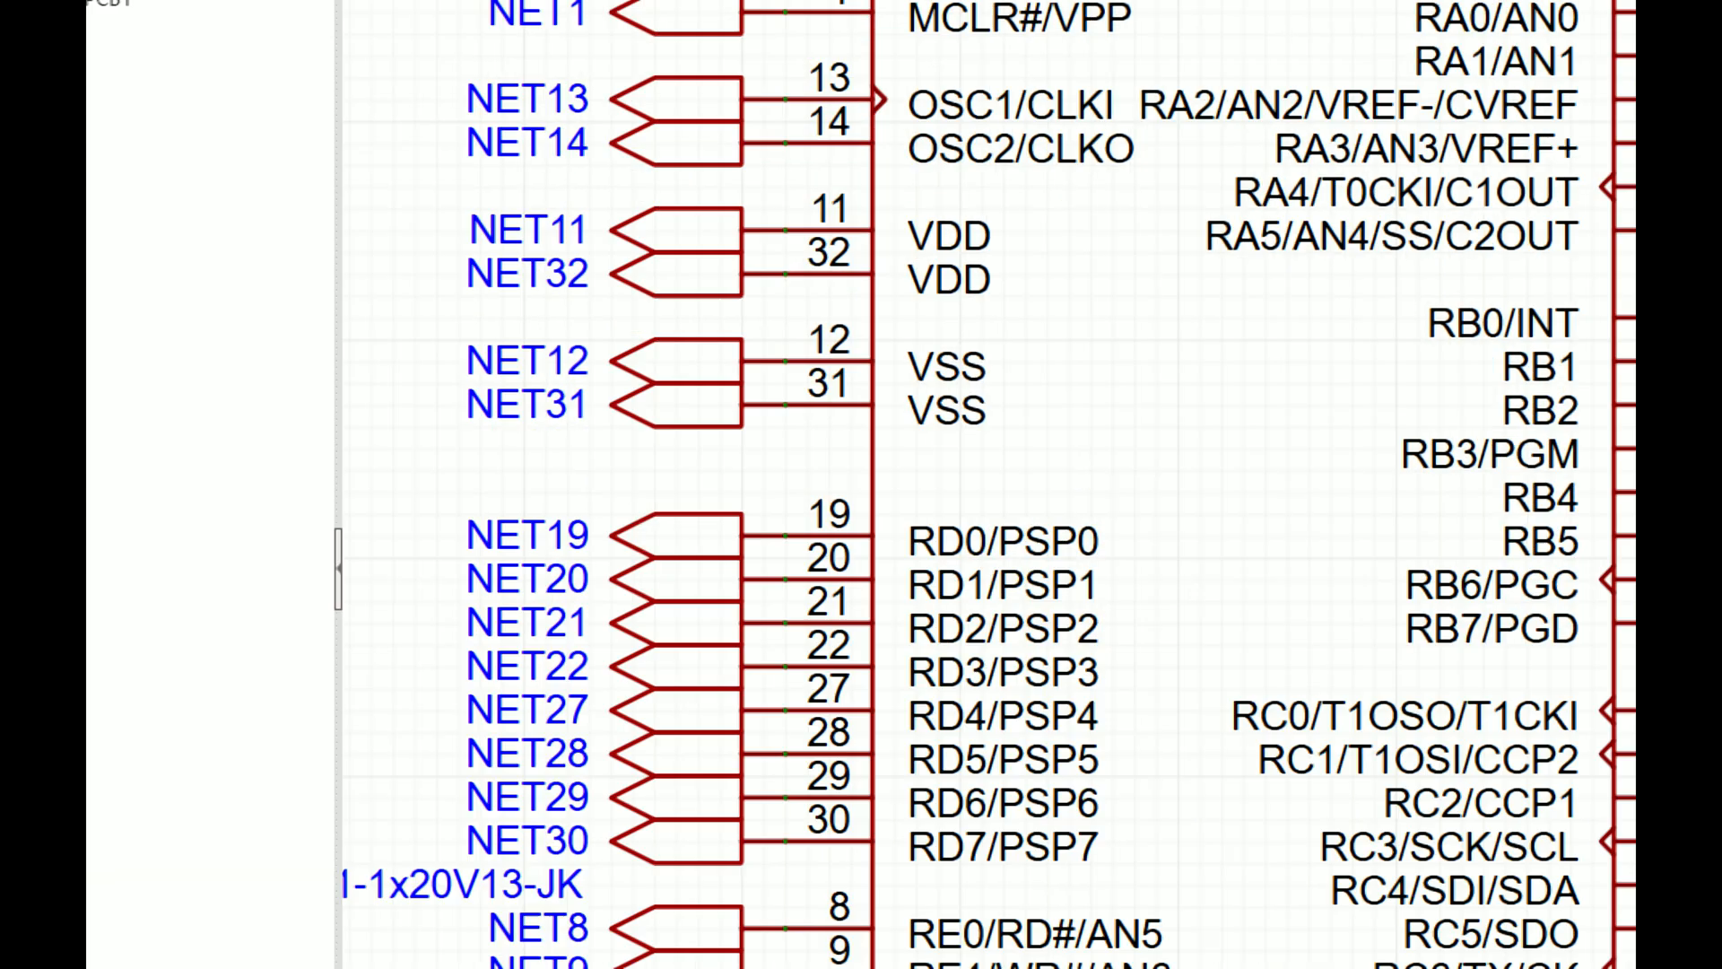
Step: Place outward-pointing net ports on U1's RA0 to RA5 pins 2 through 7
scroll(845, 318, down, 5)
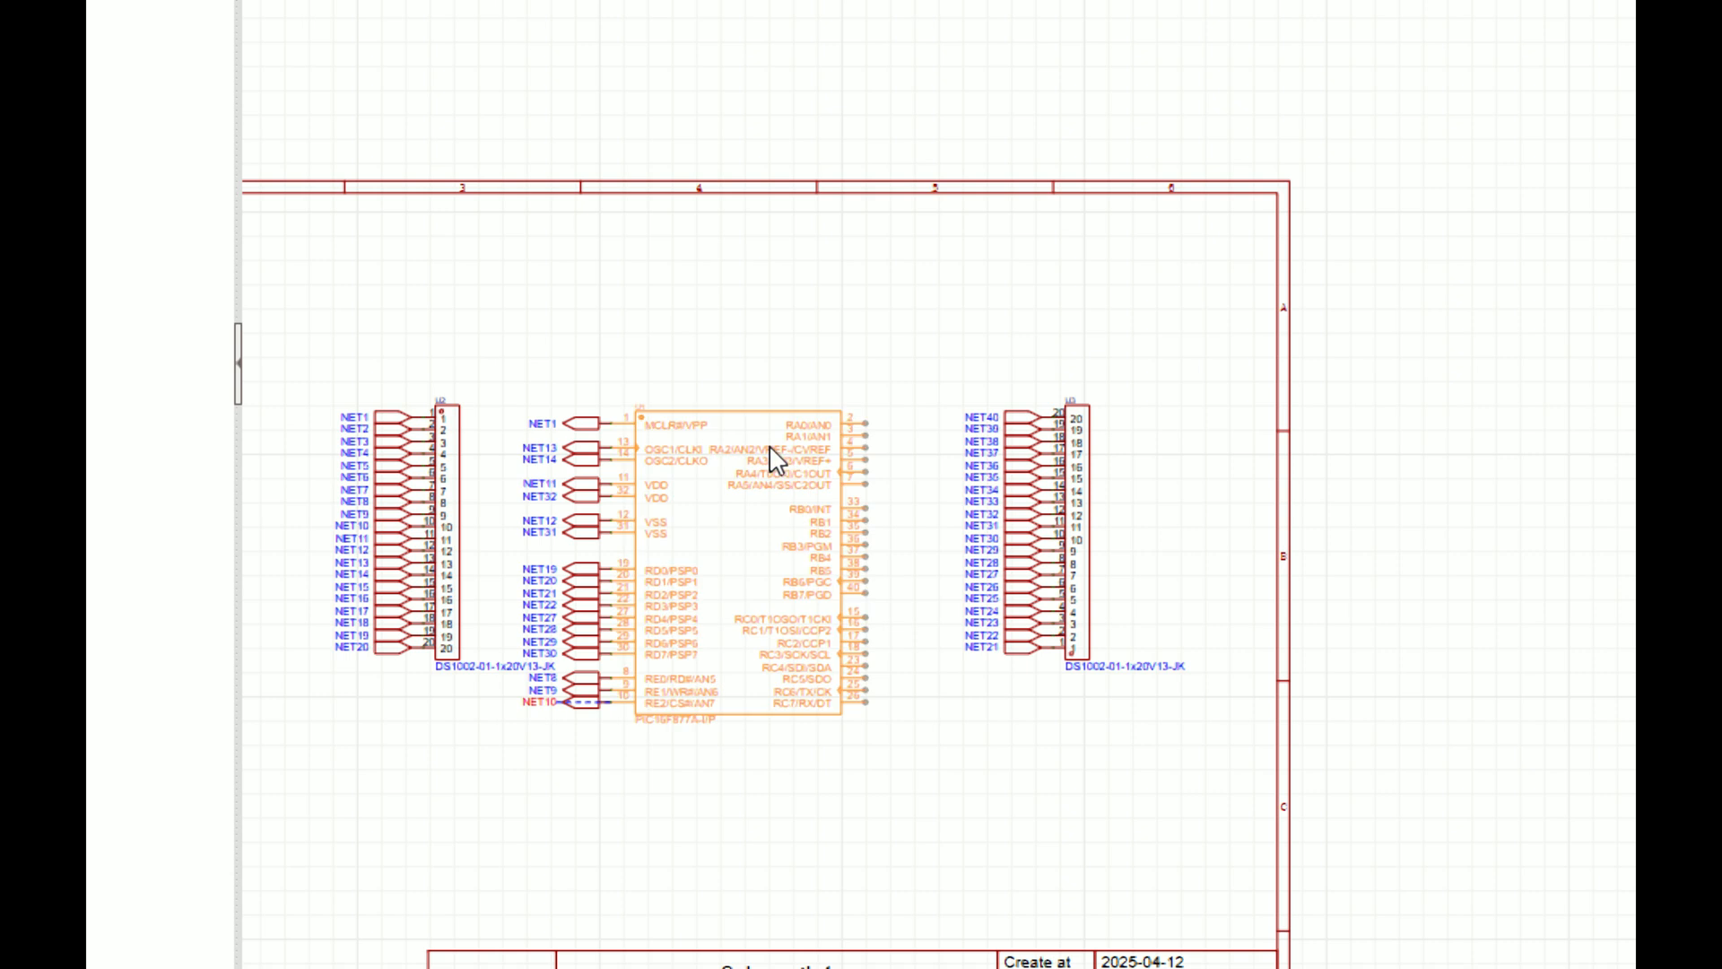
scroll(770, 447, up, 3)
scroll(1122, 271, down, 4)
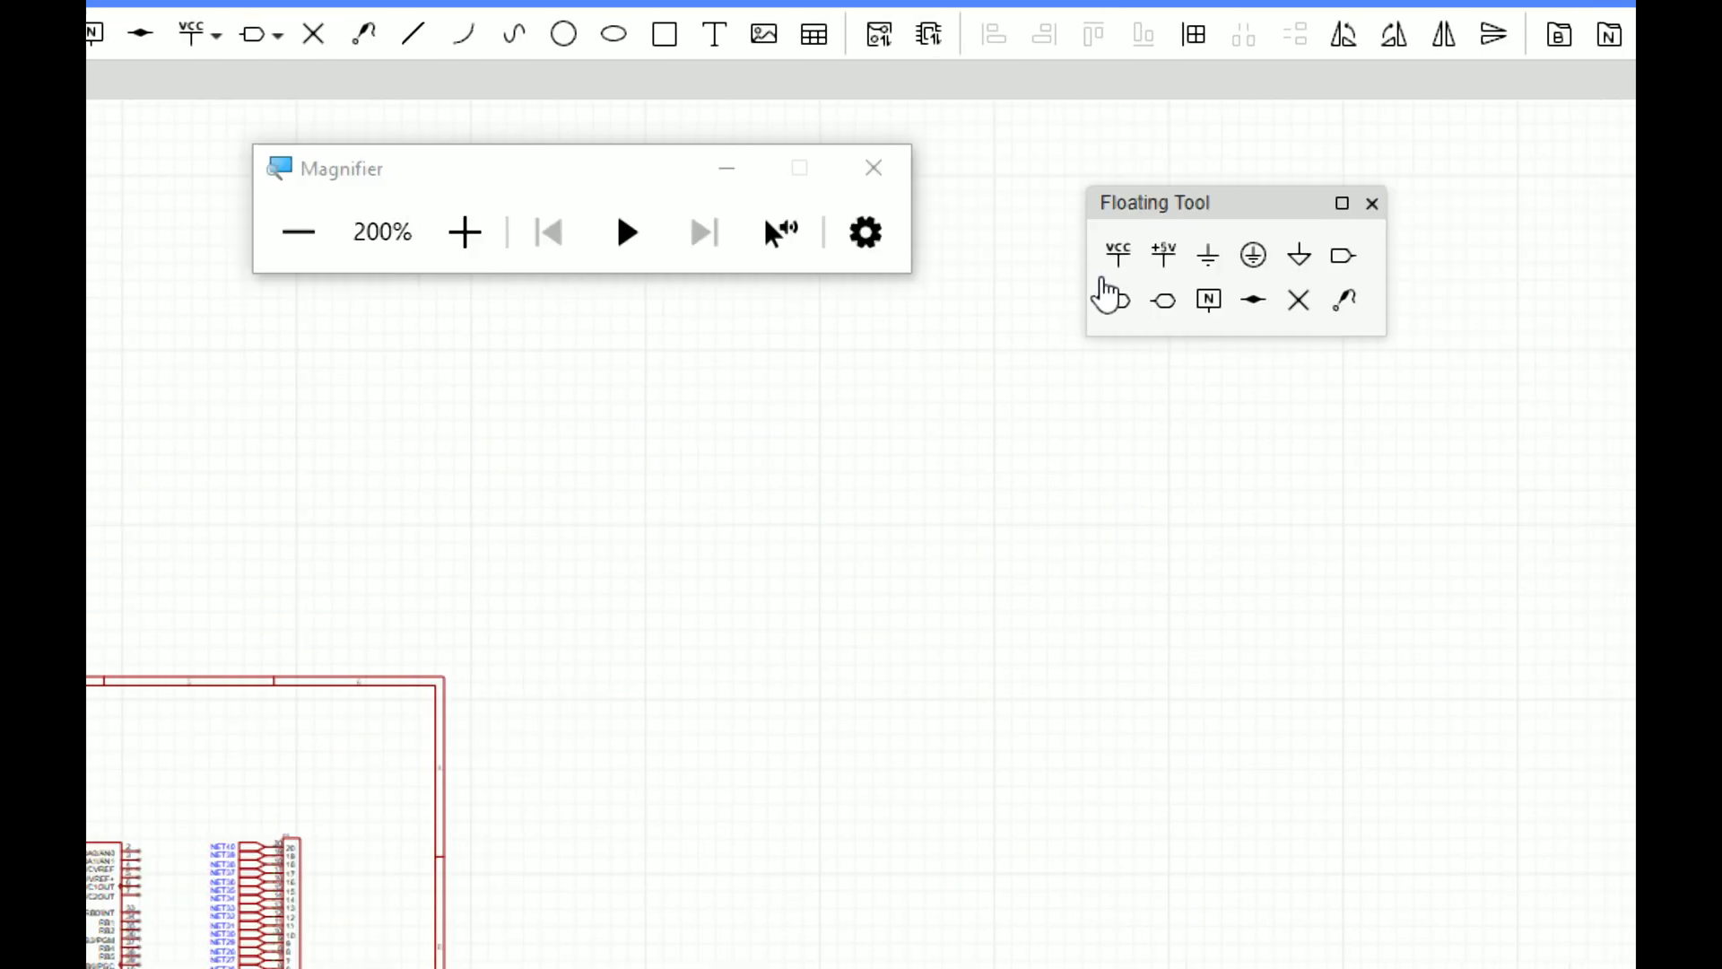
click(1118, 301)
scroll(1059, 278, up, 5)
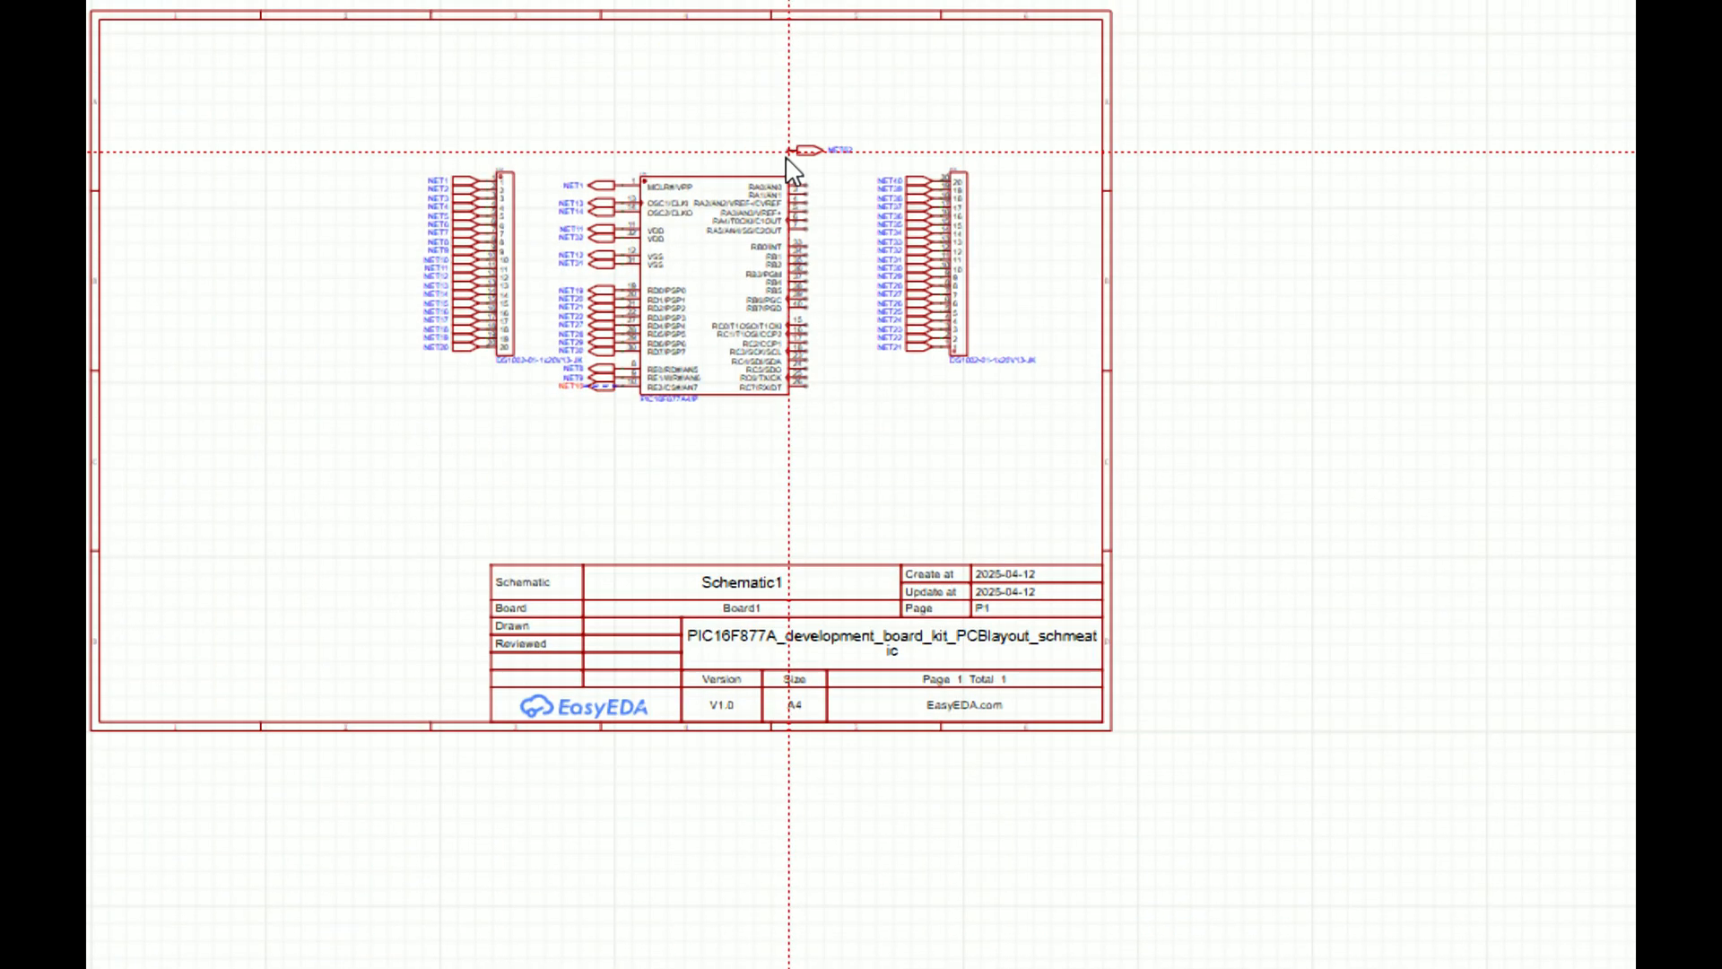
scroll(940, 173, up, 3)
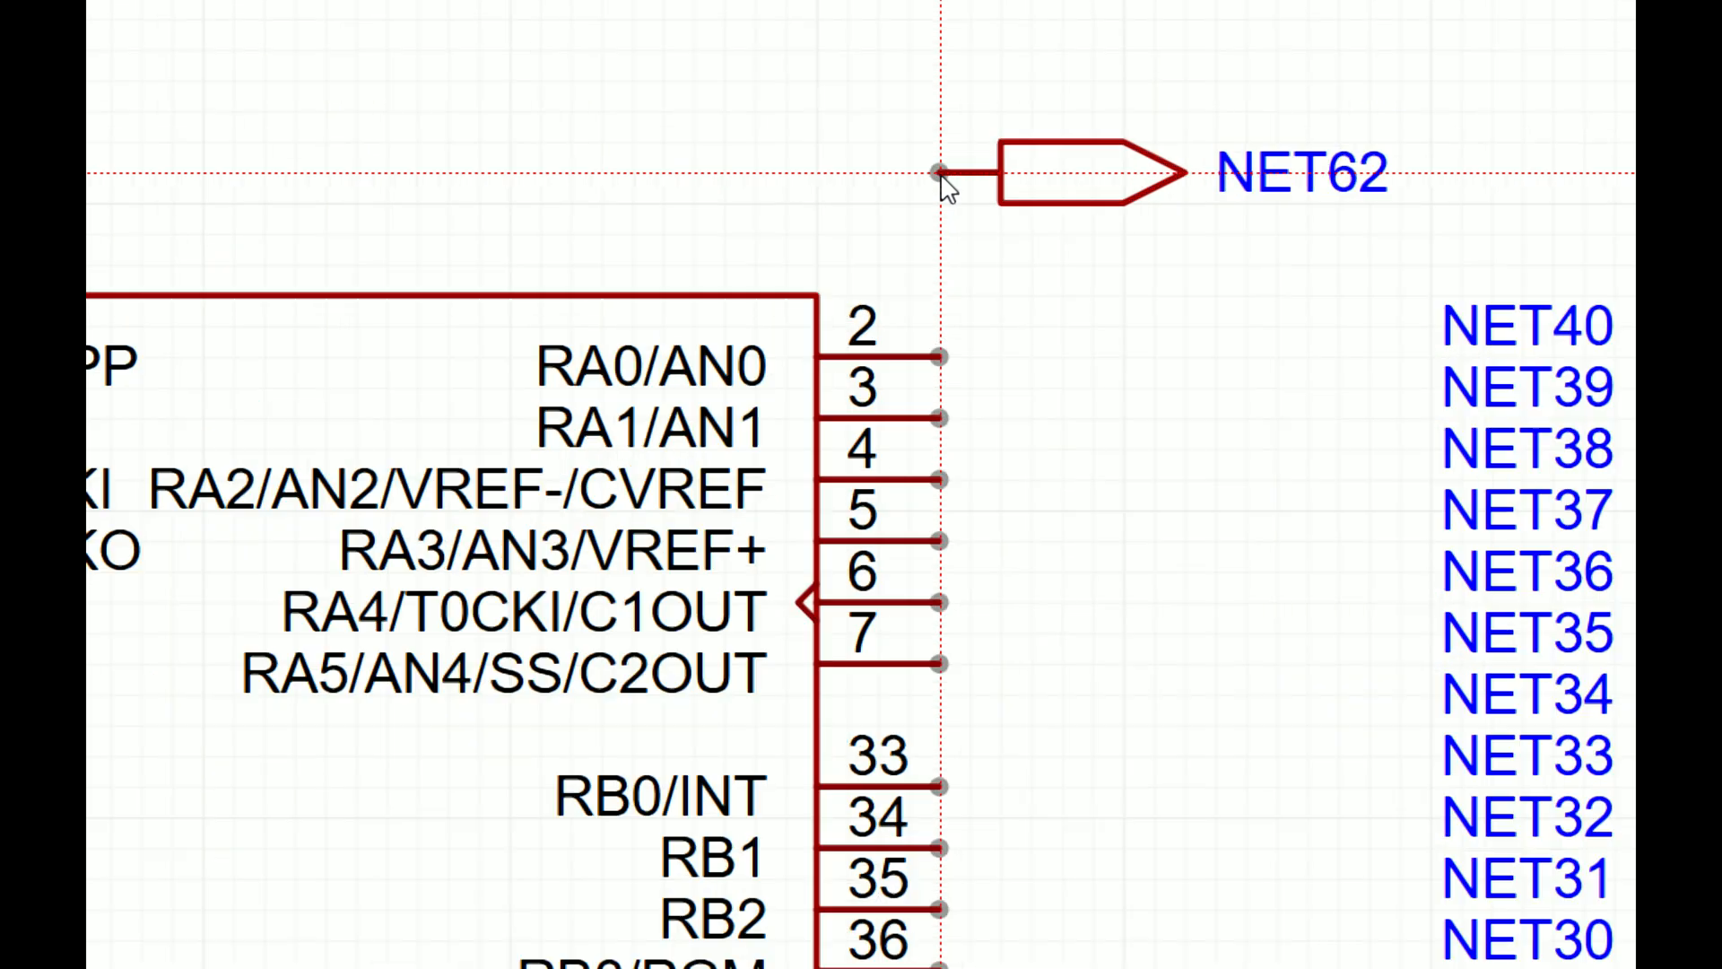
click(947, 369)
click(944, 431)
click(948, 492)
click(951, 553)
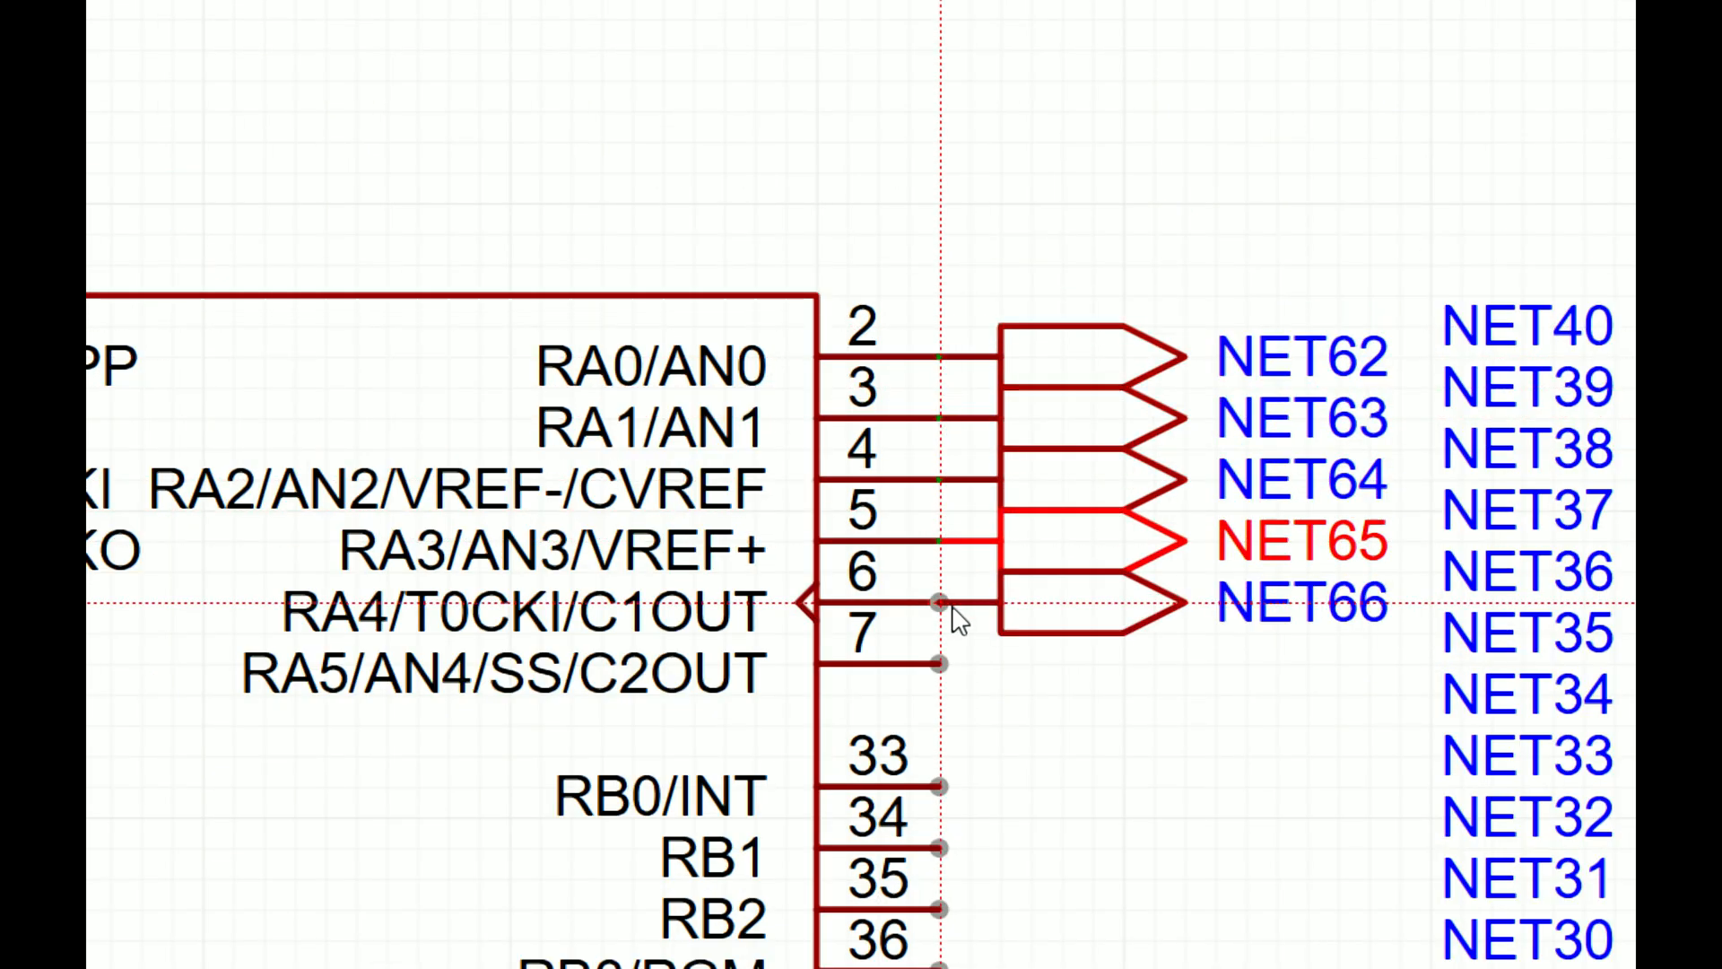
click(954, 615)
click(958, 664)
Step: Place another net port on U1's RB0/INT pin 33
scroll(958, 664, down, 3)
scroll(942, 556, up, 5)
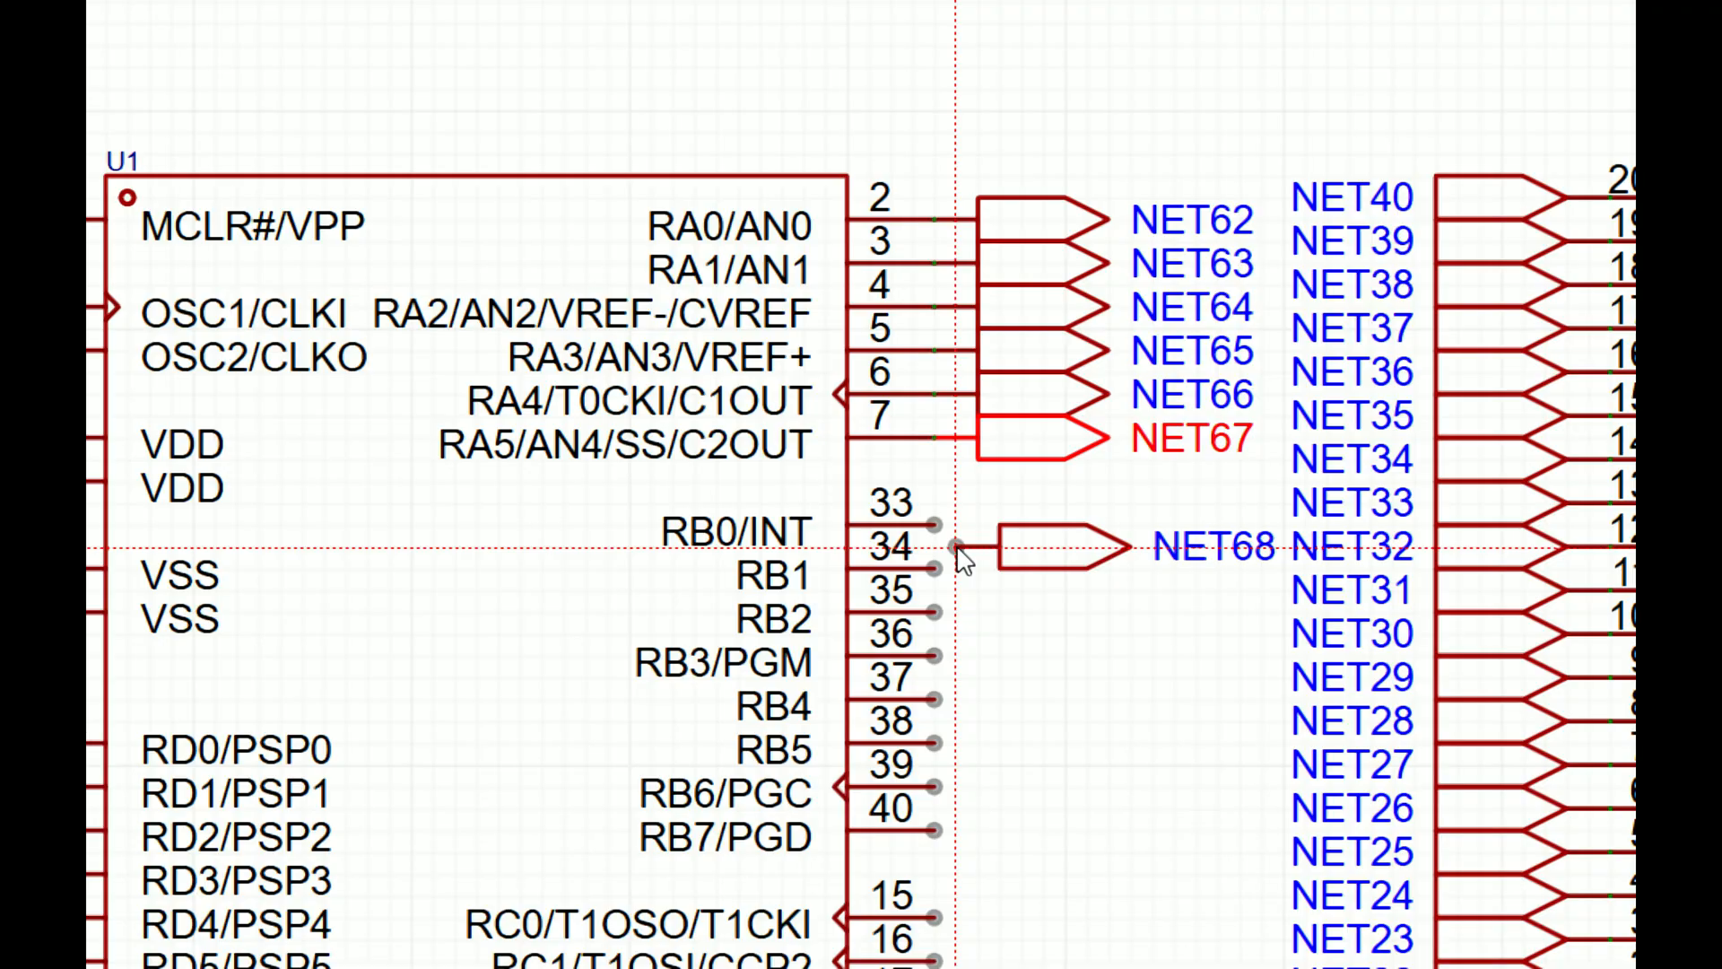
click(928, 504)
click(939, 584)
right_click(1033, 760)
key(ctrl+z)
key(ctrl+z)
Step: Place outward-pointing net ports on U1's RB1 to RB7 pins 34 through 40
scroll(1025, 750, down, 5)
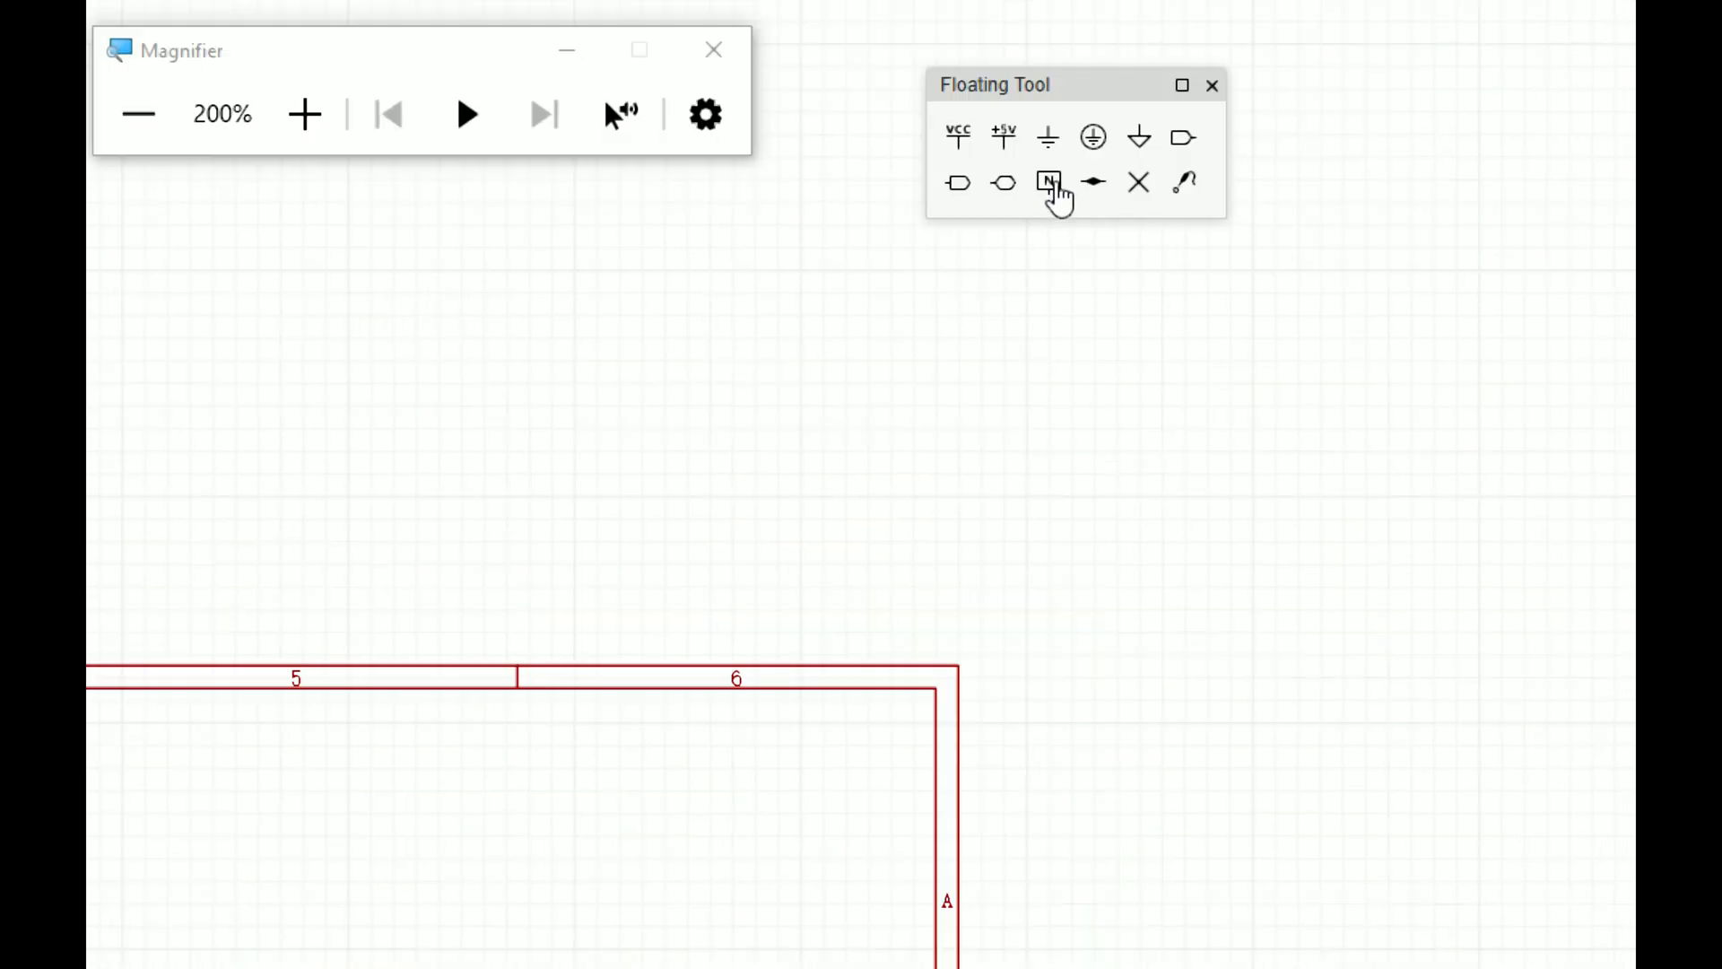
click(963, 187)
scroll(359, 700, up, 5)
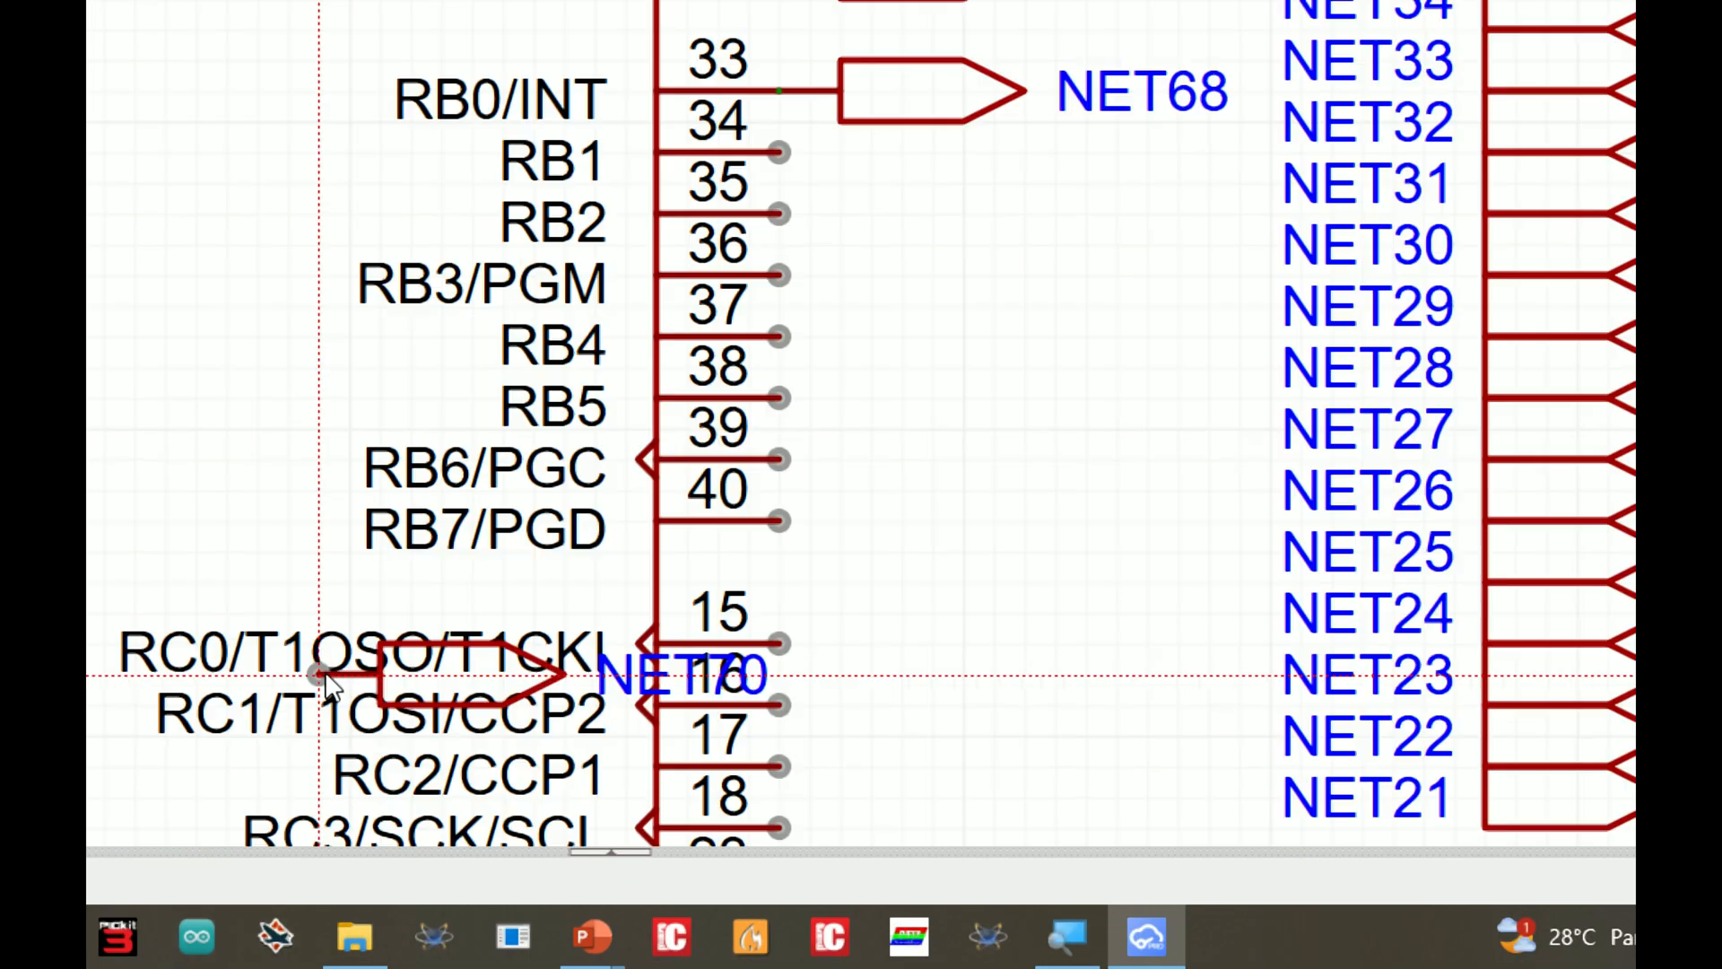
click(780, 153)
click(780, 213)
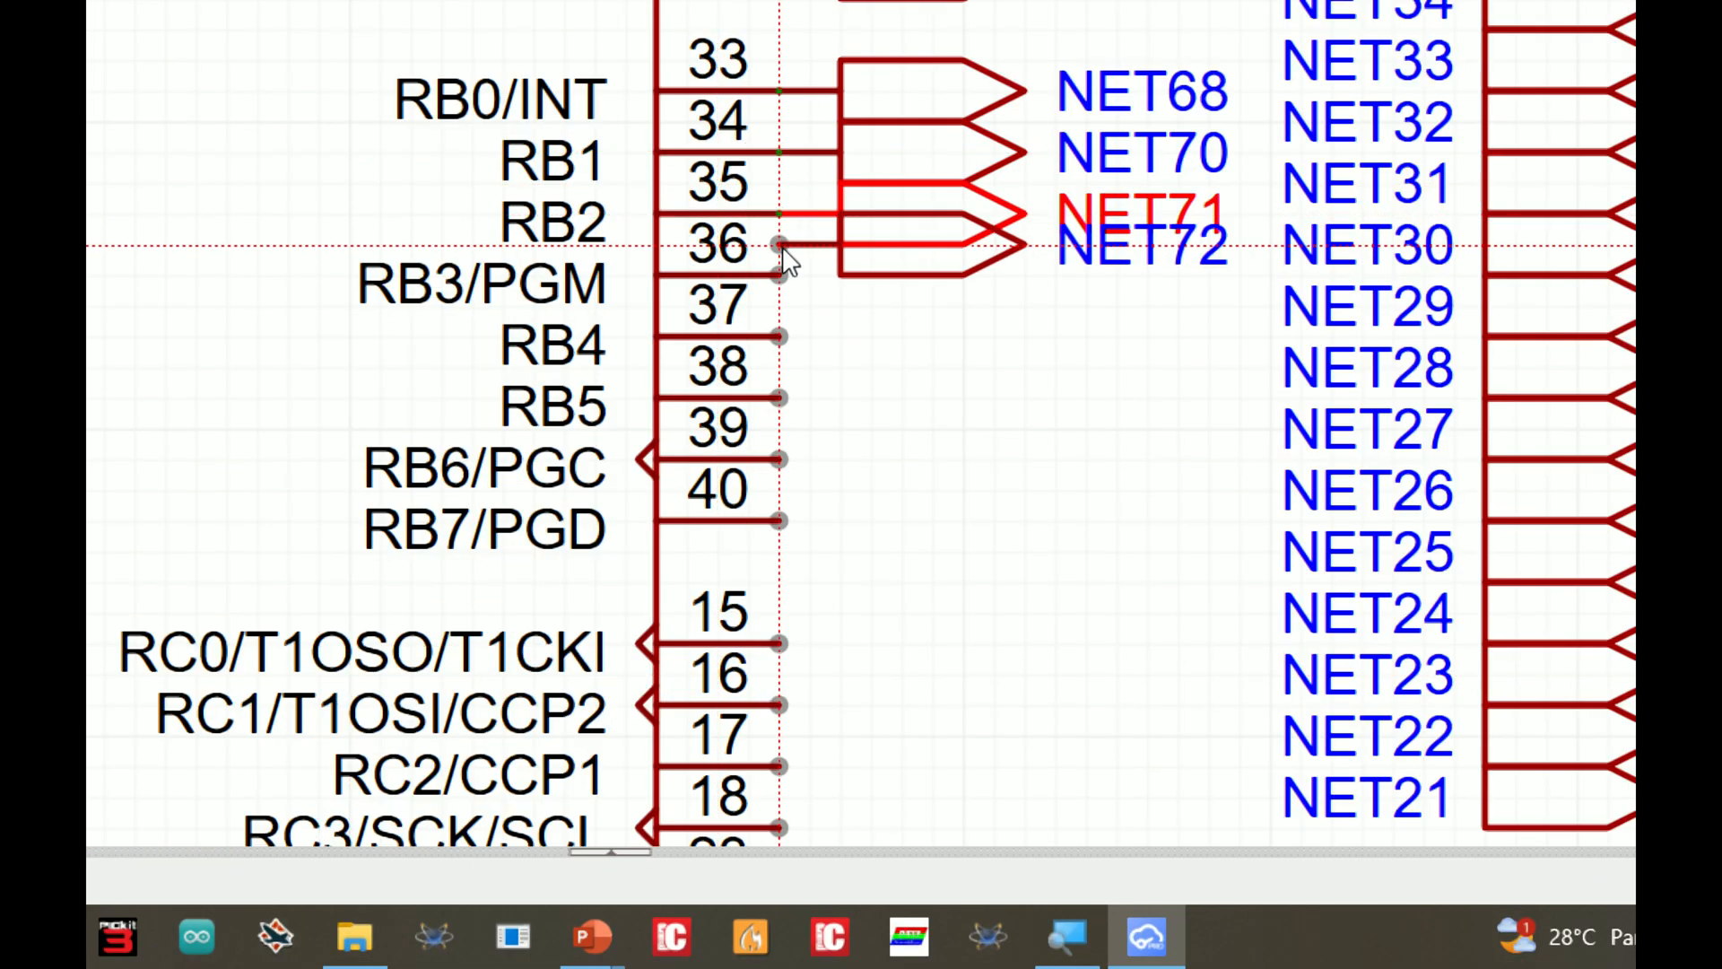
click(780, 275)
click(780, 335)
click(780, 398)
click(780, 459)
click(833, 539)
Step: Place net ports on U1's RC0 to RC7 pins 15 to 18 and 23 to 26
scroll(837, 792, down, 3)
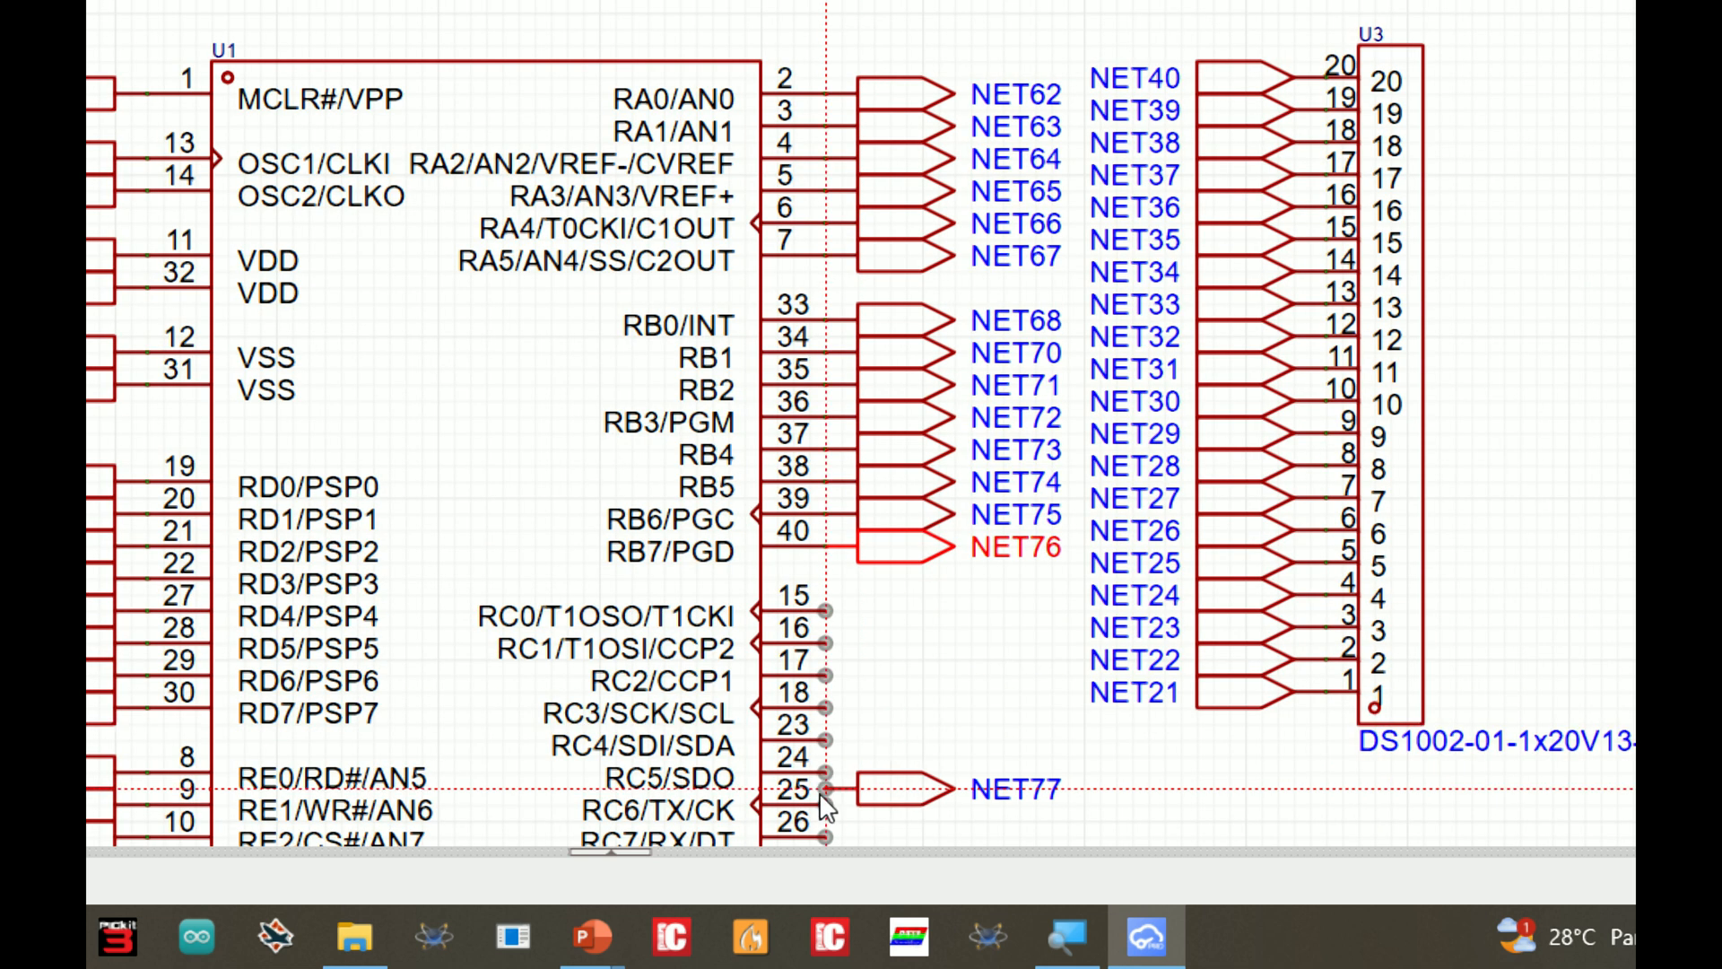
scroll(830, 772, up, 5)
click(852, 314)
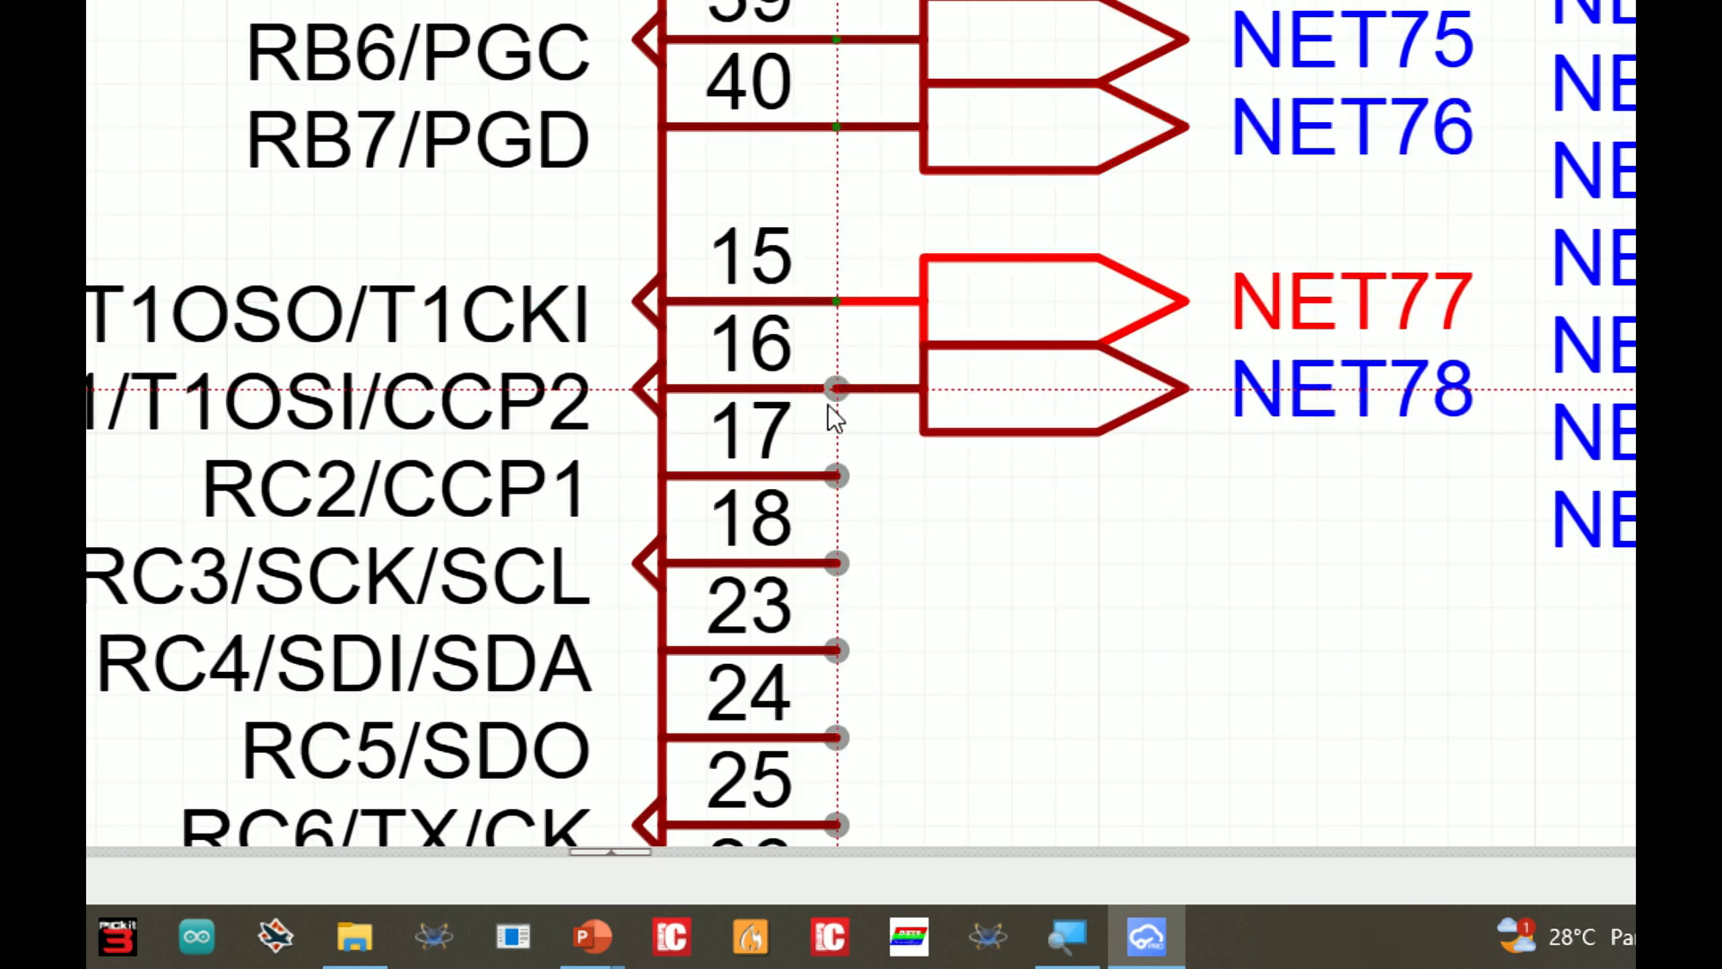
click(831, 402)
click(831, 484)
click(836, 570)
click(831, 655)
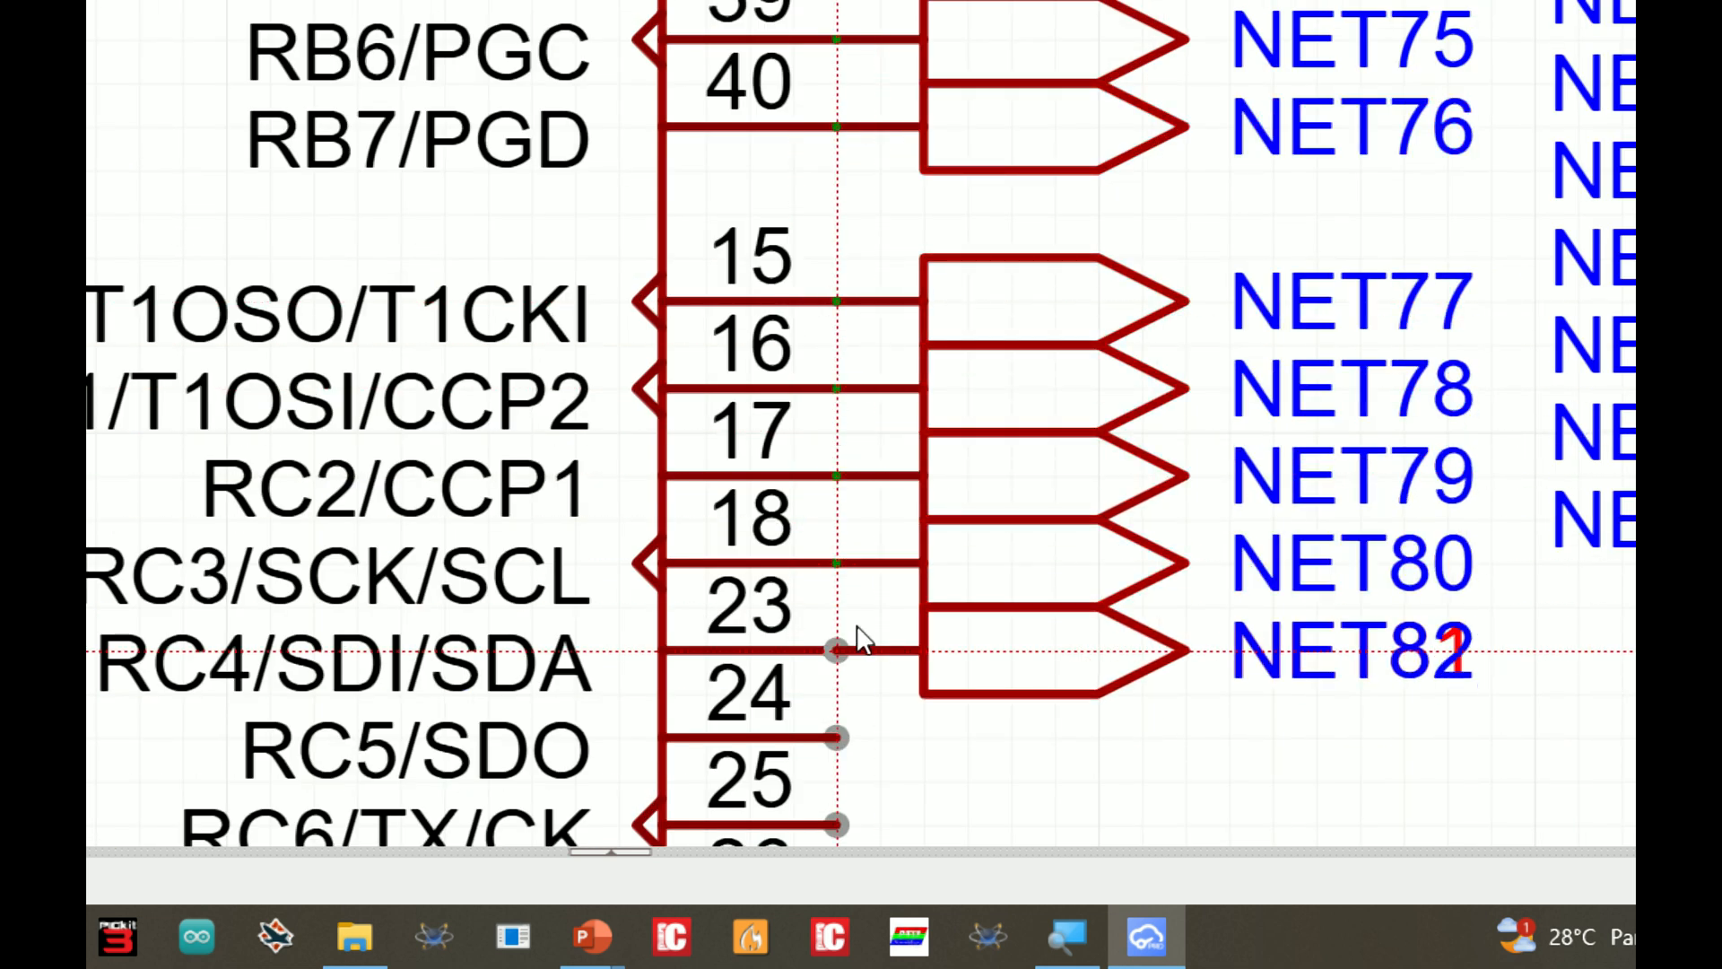
scroll(879, 762, down, 3)
scroll(919, 422, up, 2)
click(849, 341)
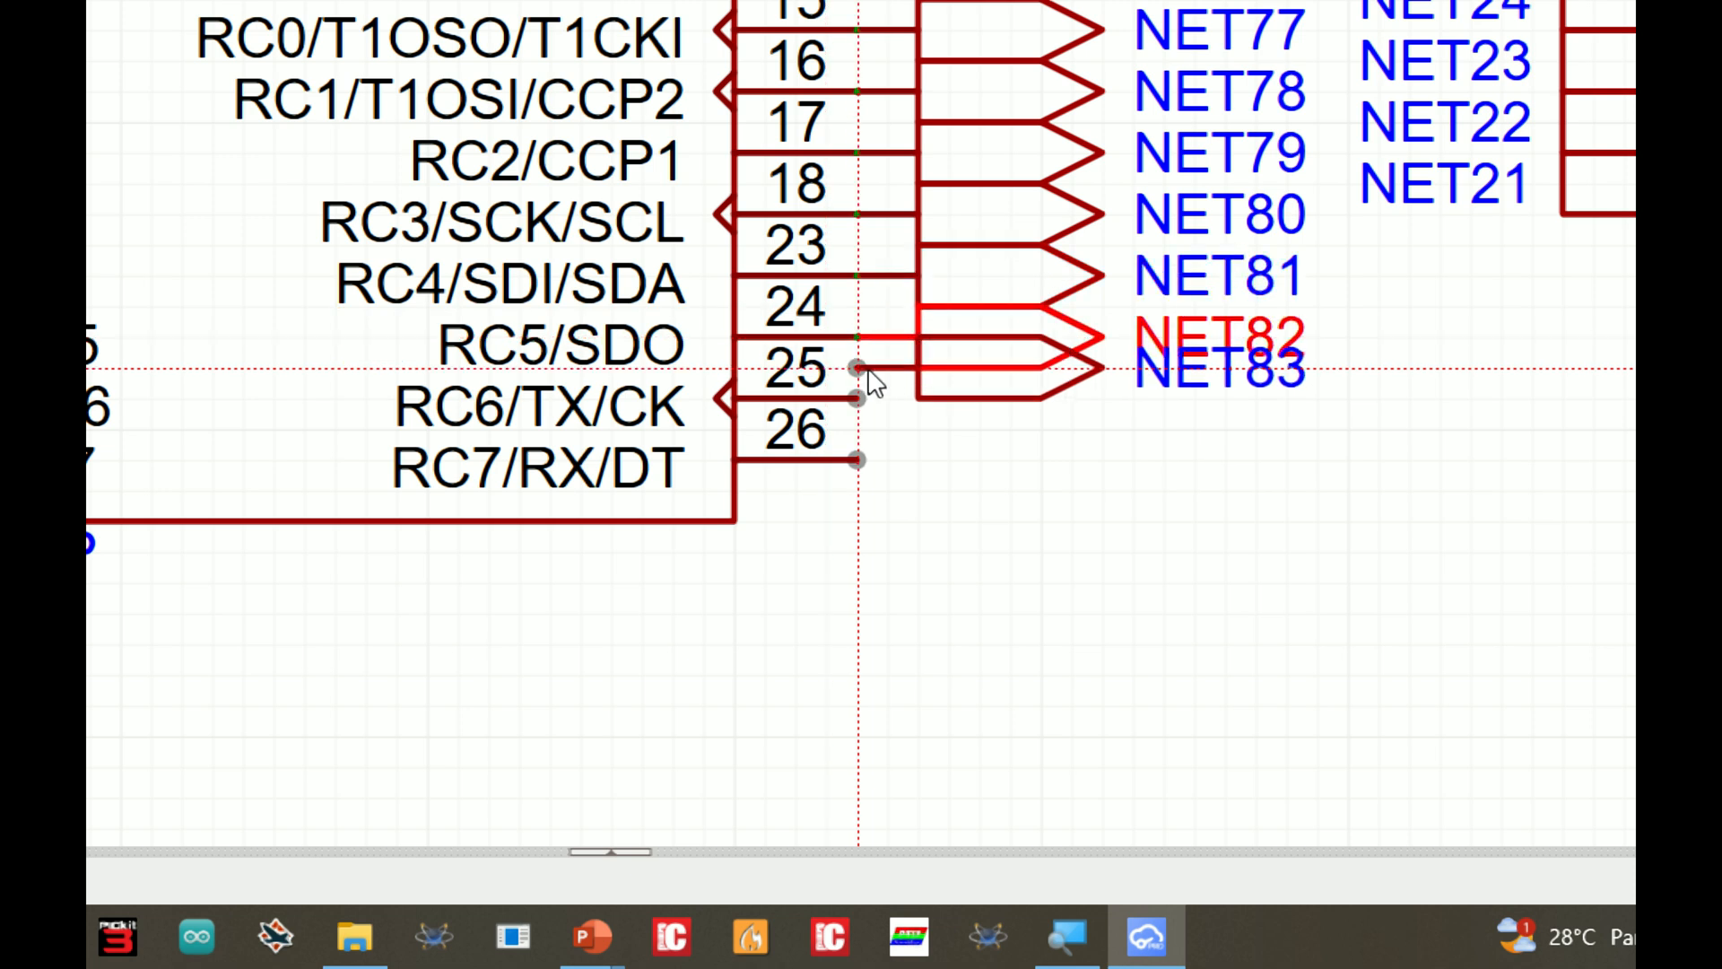
click(862, 397)
click(861, 459)
Step: Rename the net ports on U1's RC7 pin 26 and RC6 pin 25 to NET26 and NET25
double_click(1205, 467)
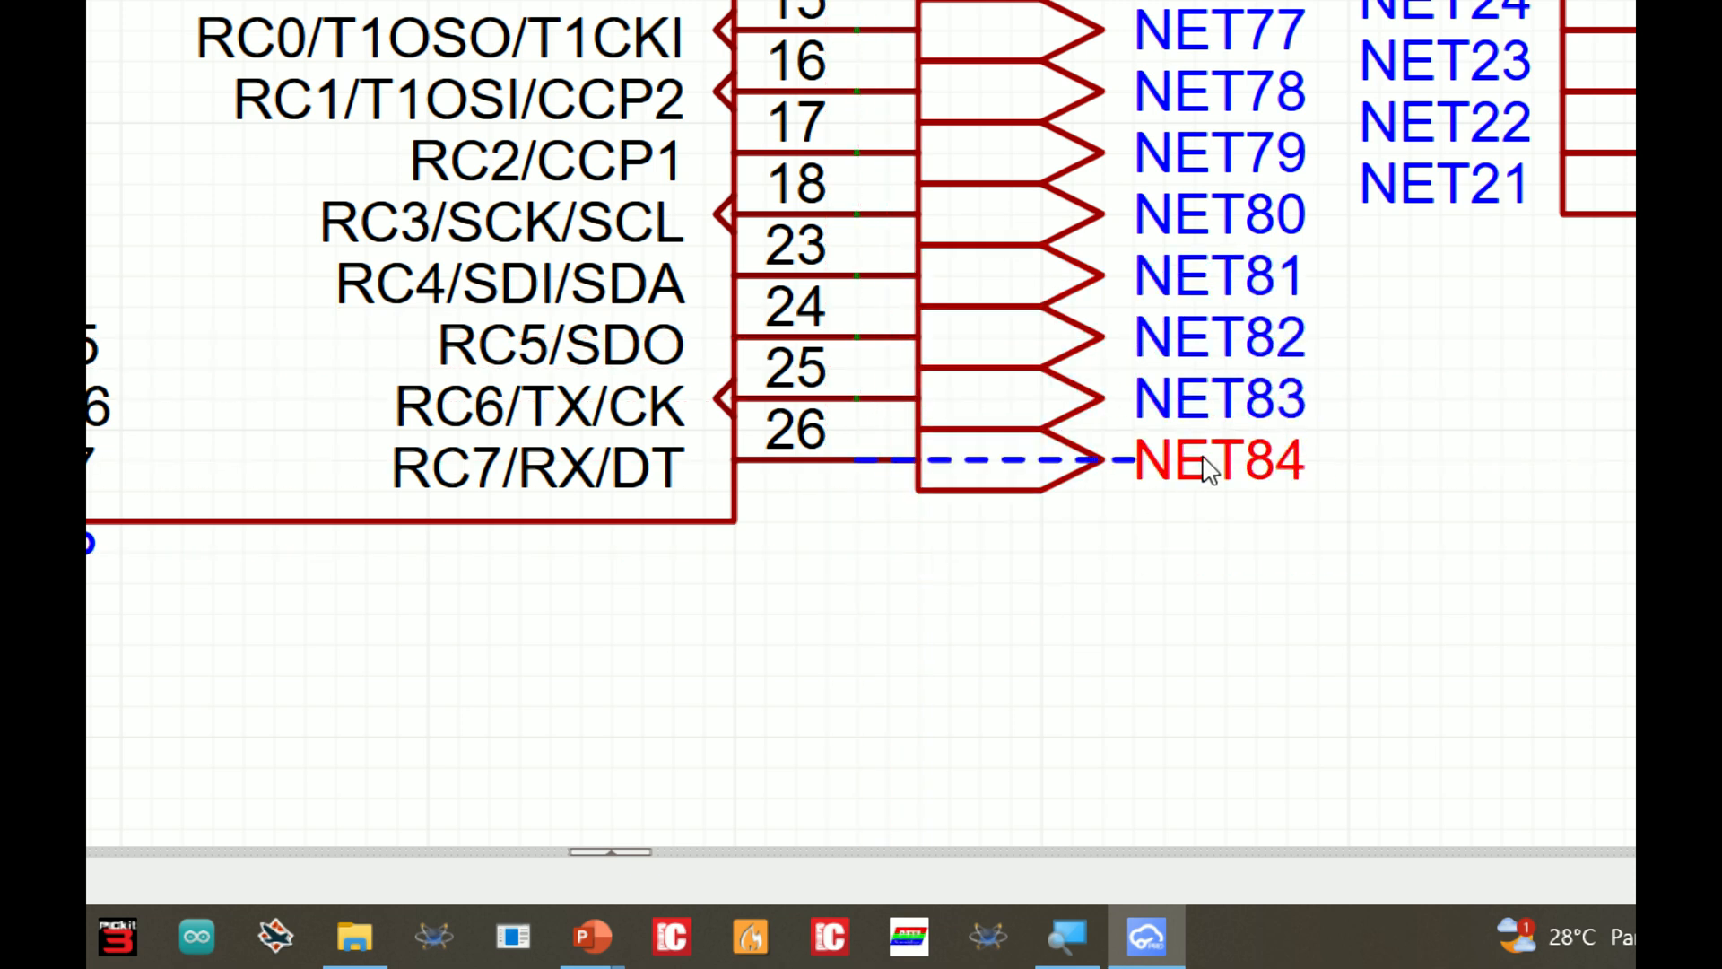
click(1342, 477)
key(BackSpace)
key(BackSpace)
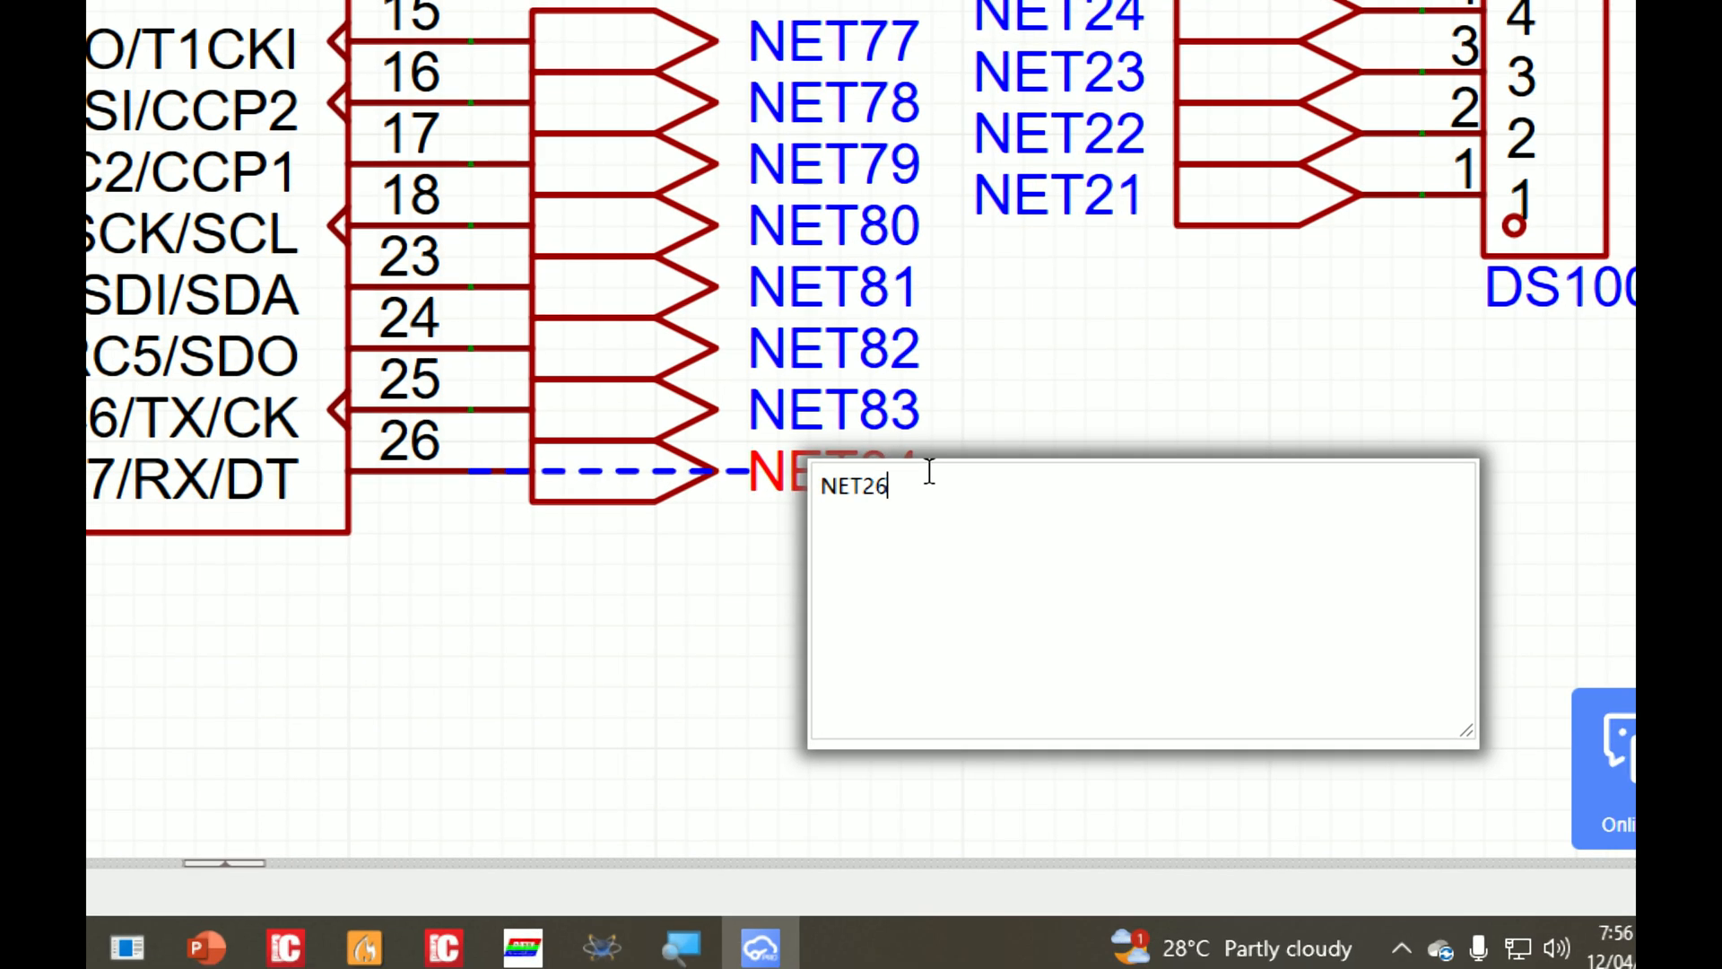
key(Return)
double_click(897, 411)
click(1001, 427)
key(BackSpace)
text(25)
key(Return)
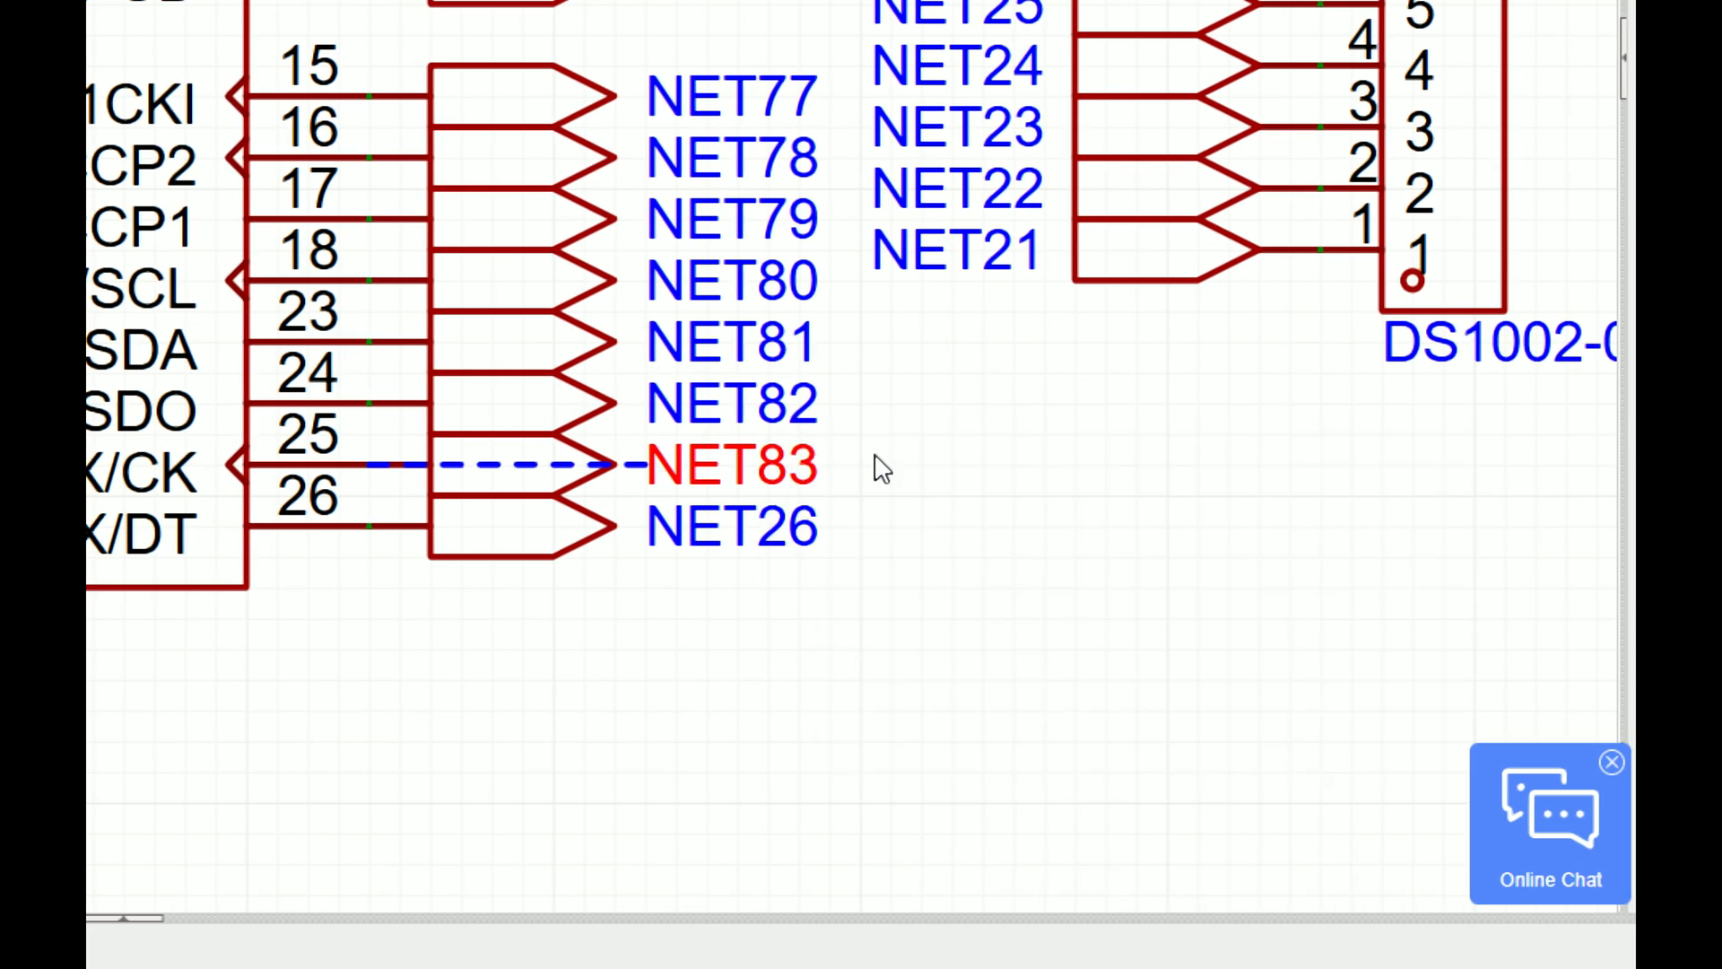
Step: Rename the net ports on U1's RC5 pin 24 and RC4 pin 23 to NET24 and NET23
double_click(897, 360)
click(907, 425)
key(BackSpace)
key(BackSpace)
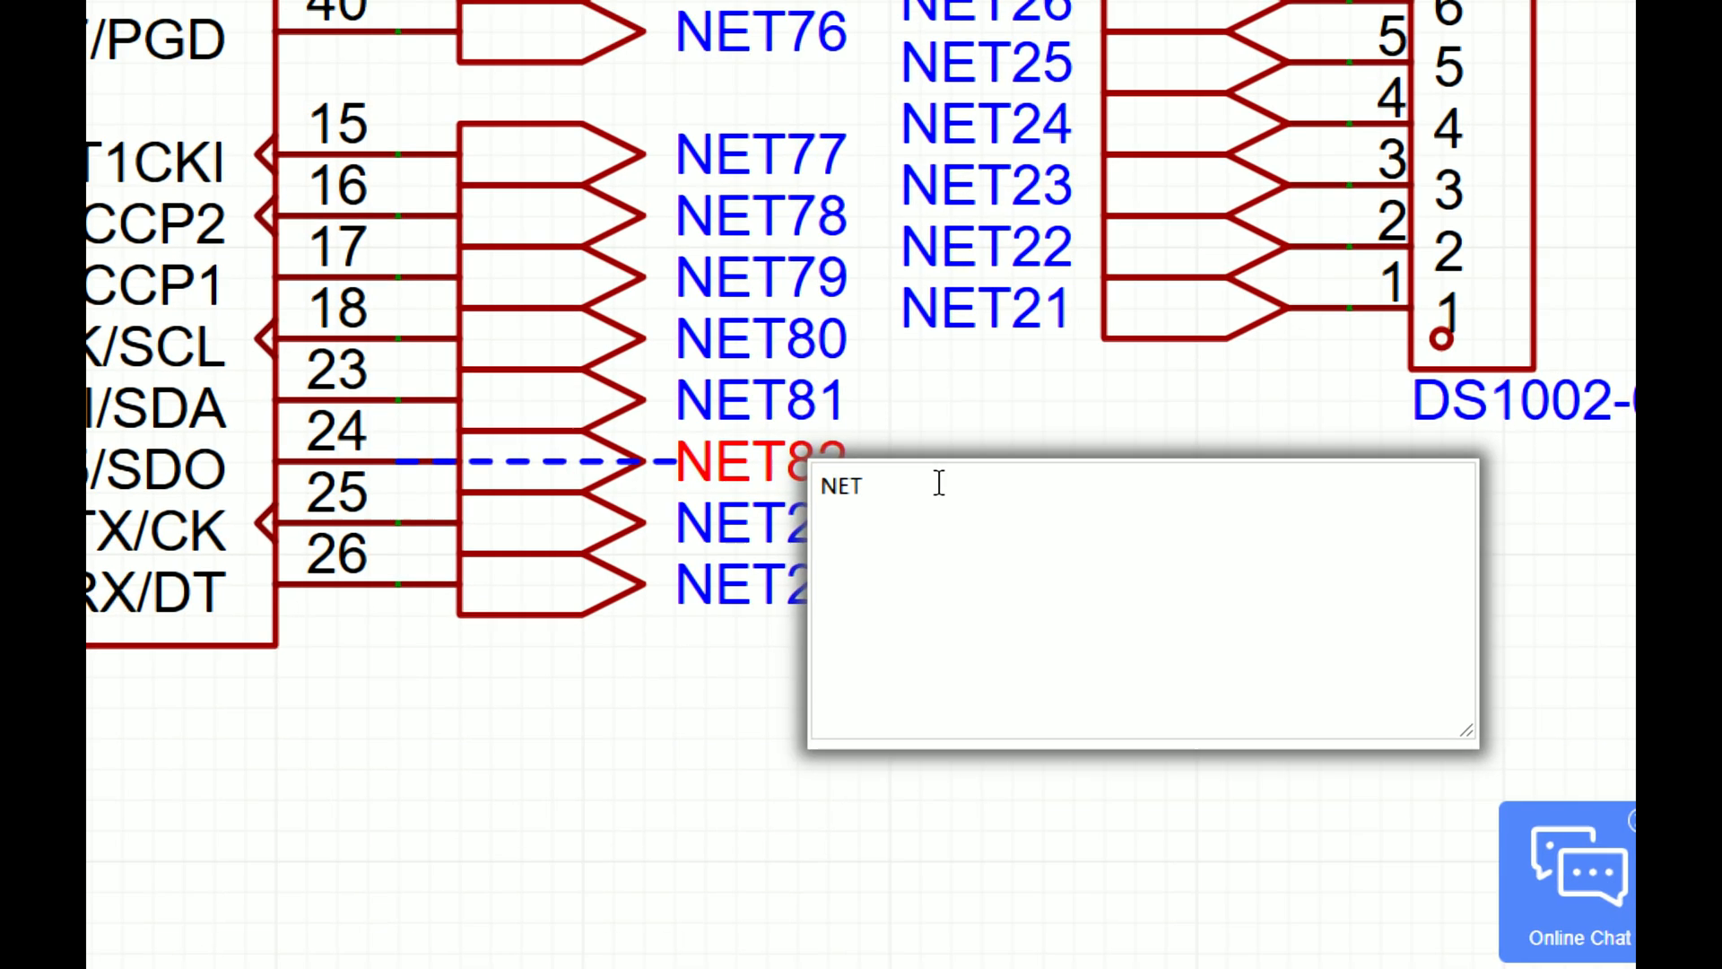
text(24)
key(Return)
double_click(801, 405)
click(919, 421)
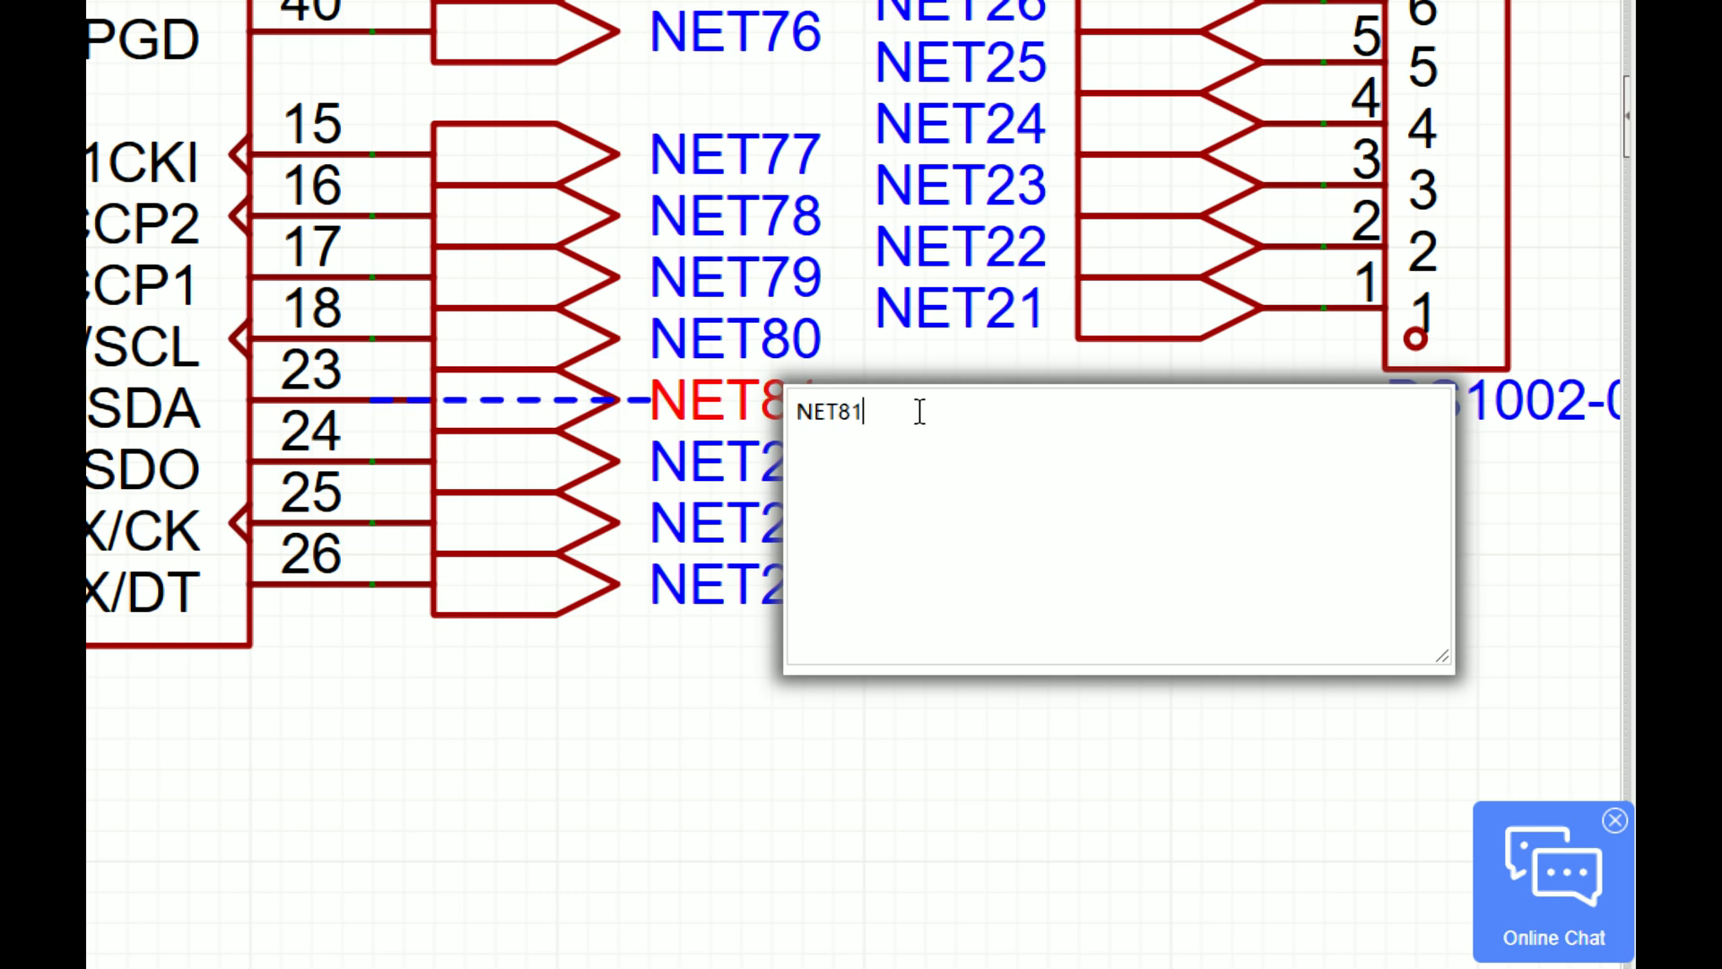
key(BackSpace)
key(BackSpace)
text(23)
key(Return)
Step: Rename the net port on U1's RC3/SCK/SCL pin 18 to NET18
double_click(789, 413)
click(897, 427)
key(BackSpace)
key(BackSpace)
text(18)
key(Return)
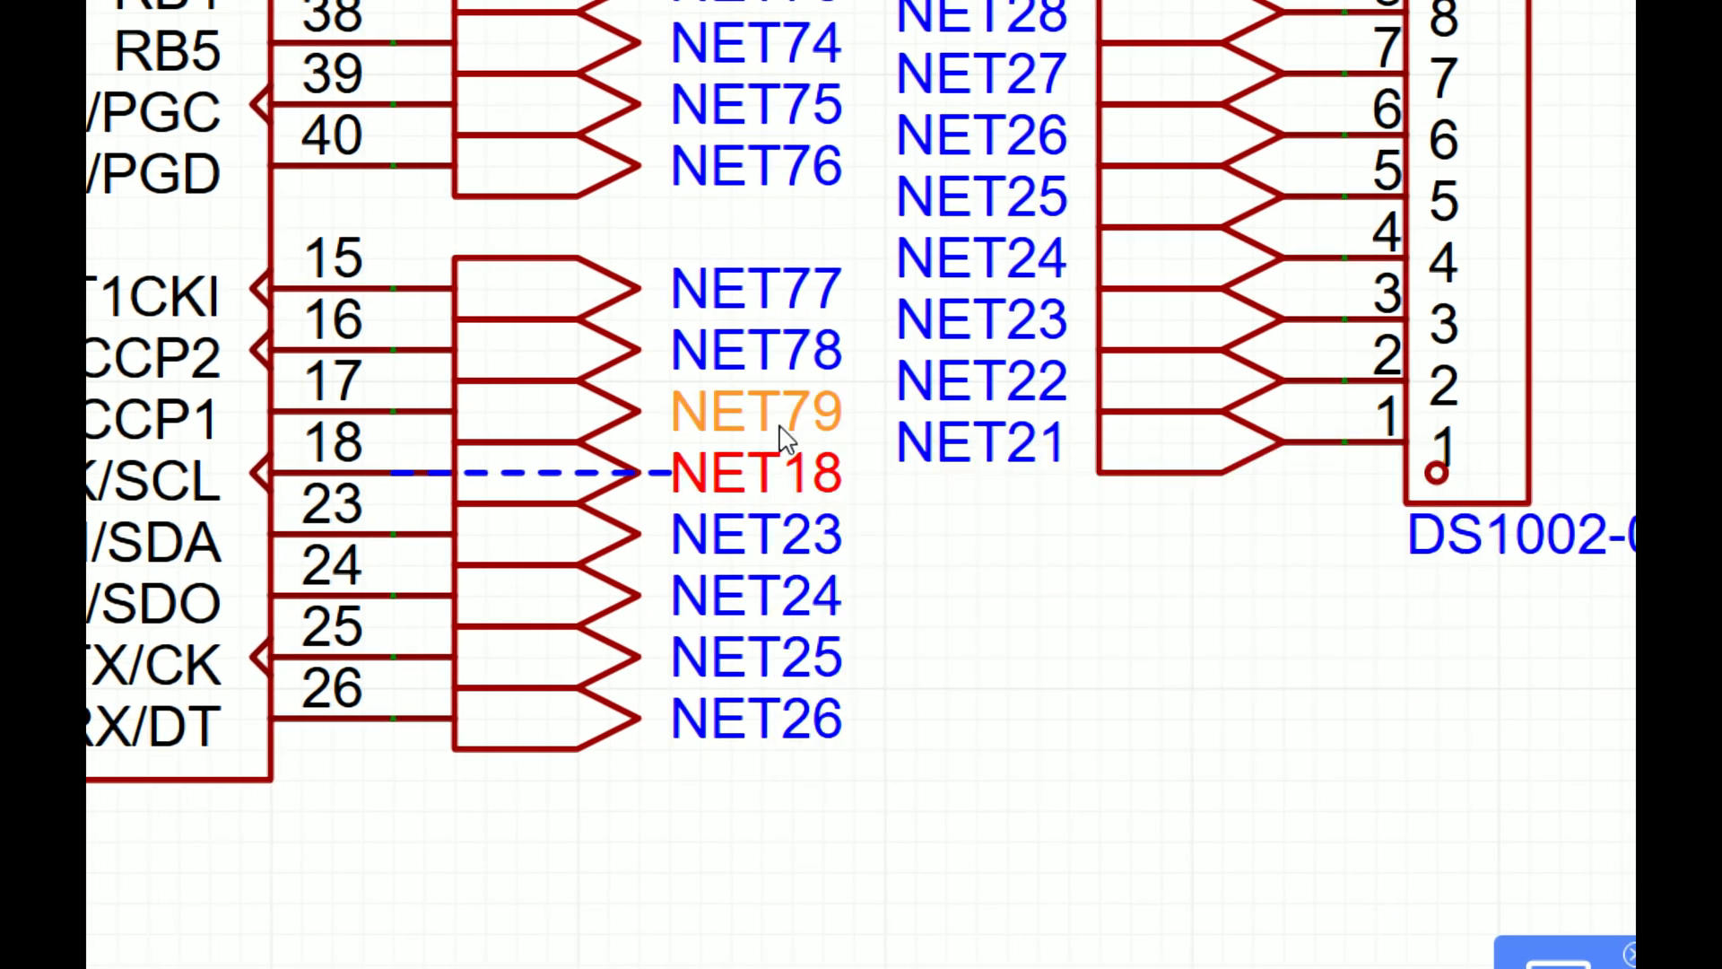
Step: Rename the net ports on U1's RC2, RC1 and RC0 pins 17, 16 and 15 to NET17, NET16 and NET15
double_click(790, 411)
key(BackSpace)
key(BackSpace)
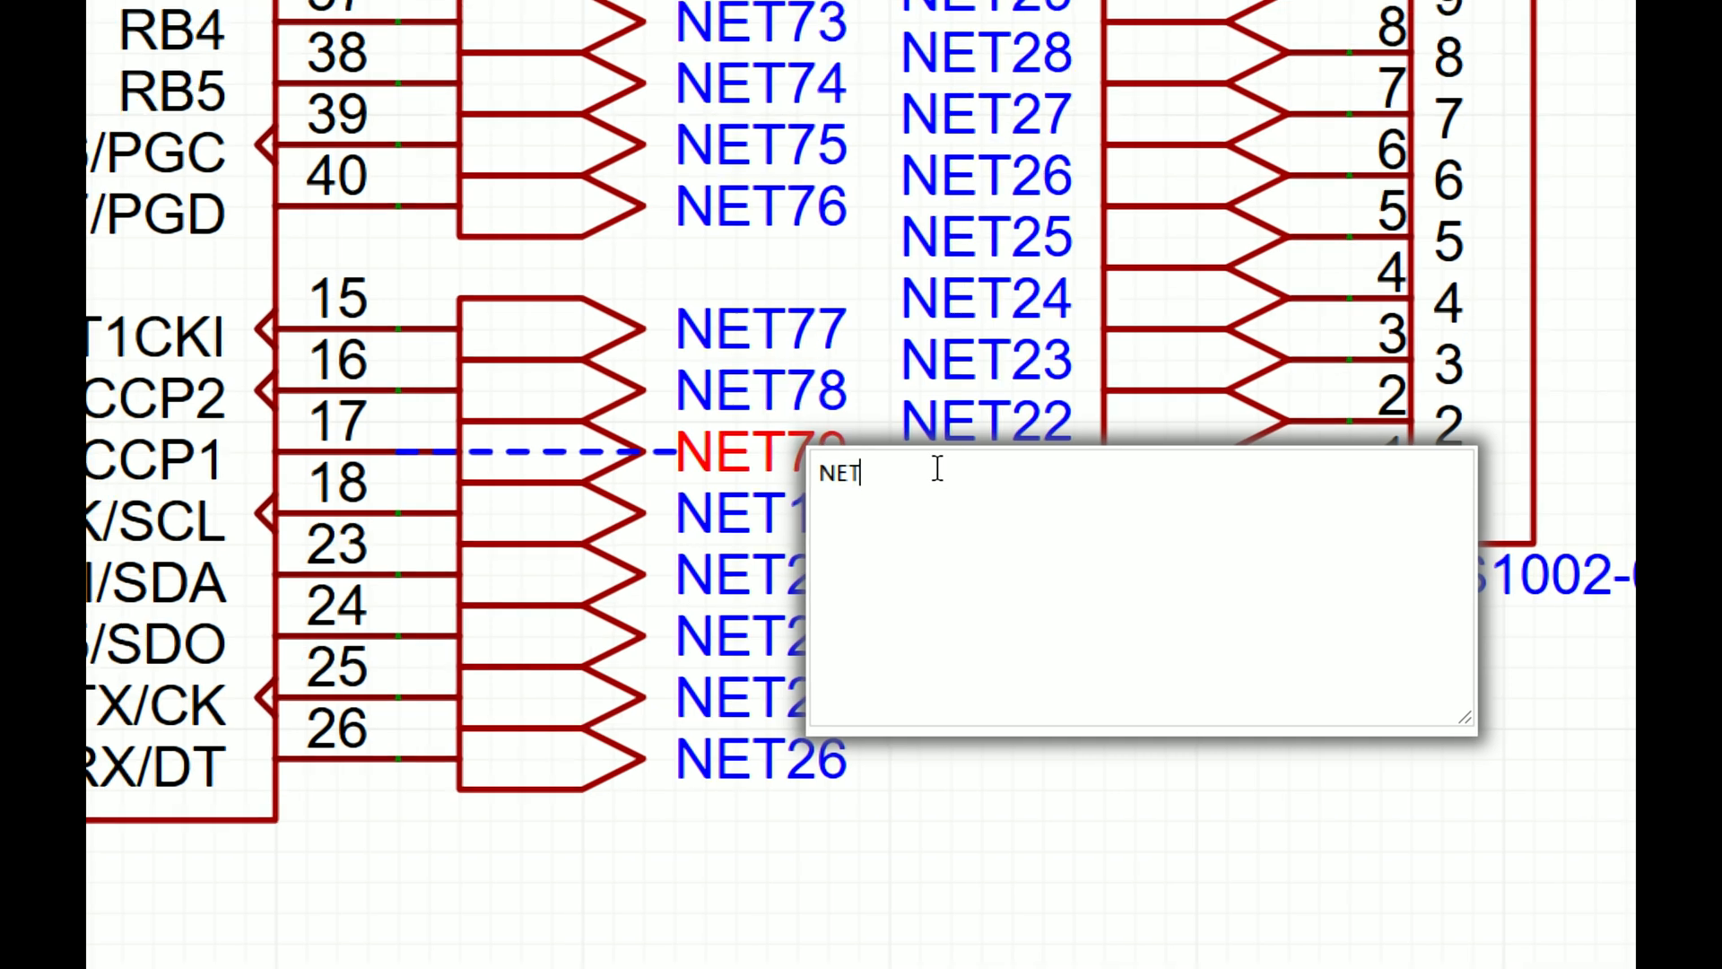
text(17)
key(Return)
double_click(731, 404)
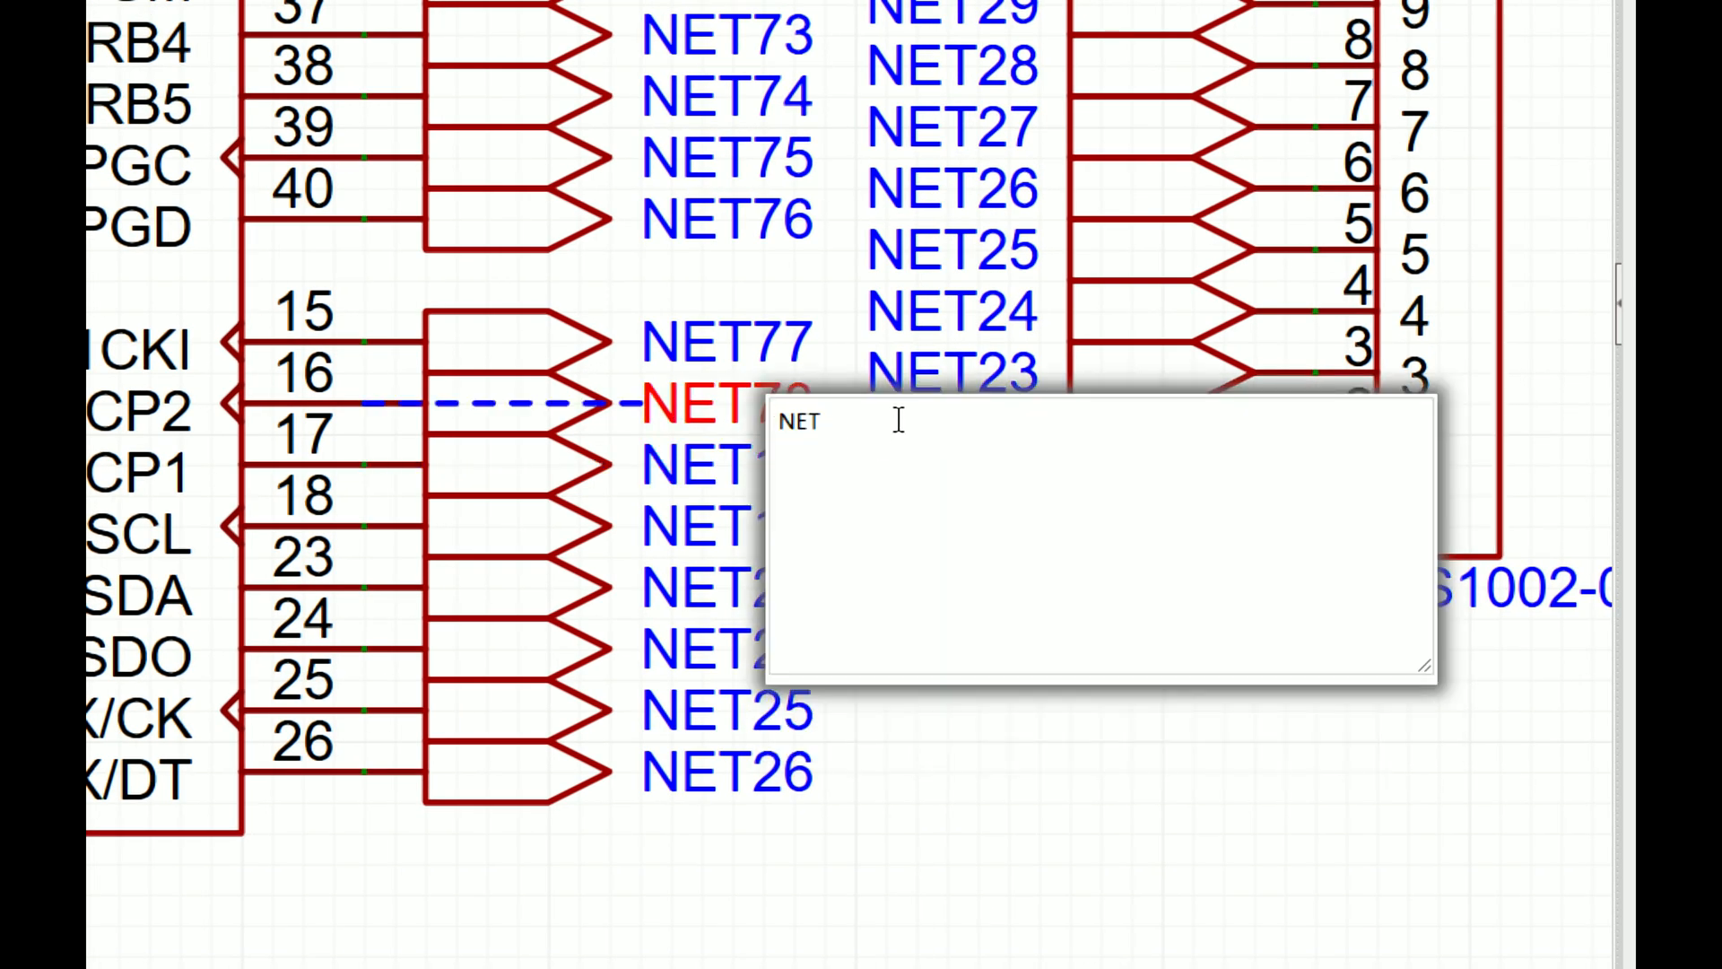
text(16)
key(Return)
double_click(794, 348)
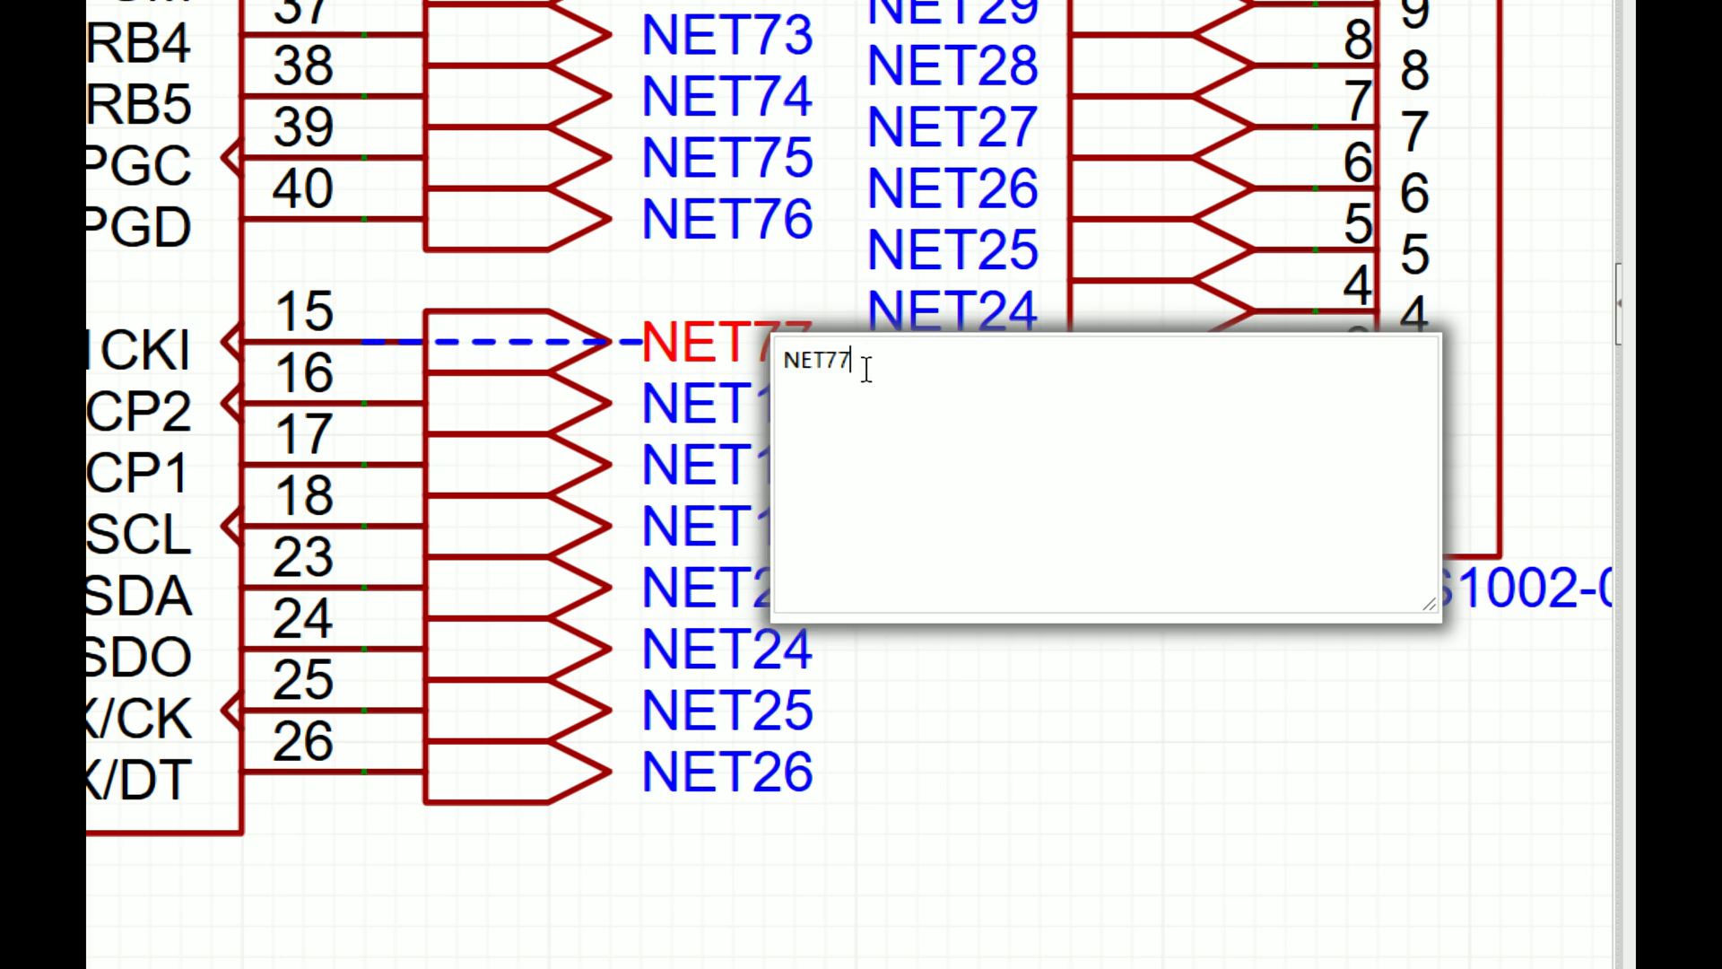
text(15)
key(Return)
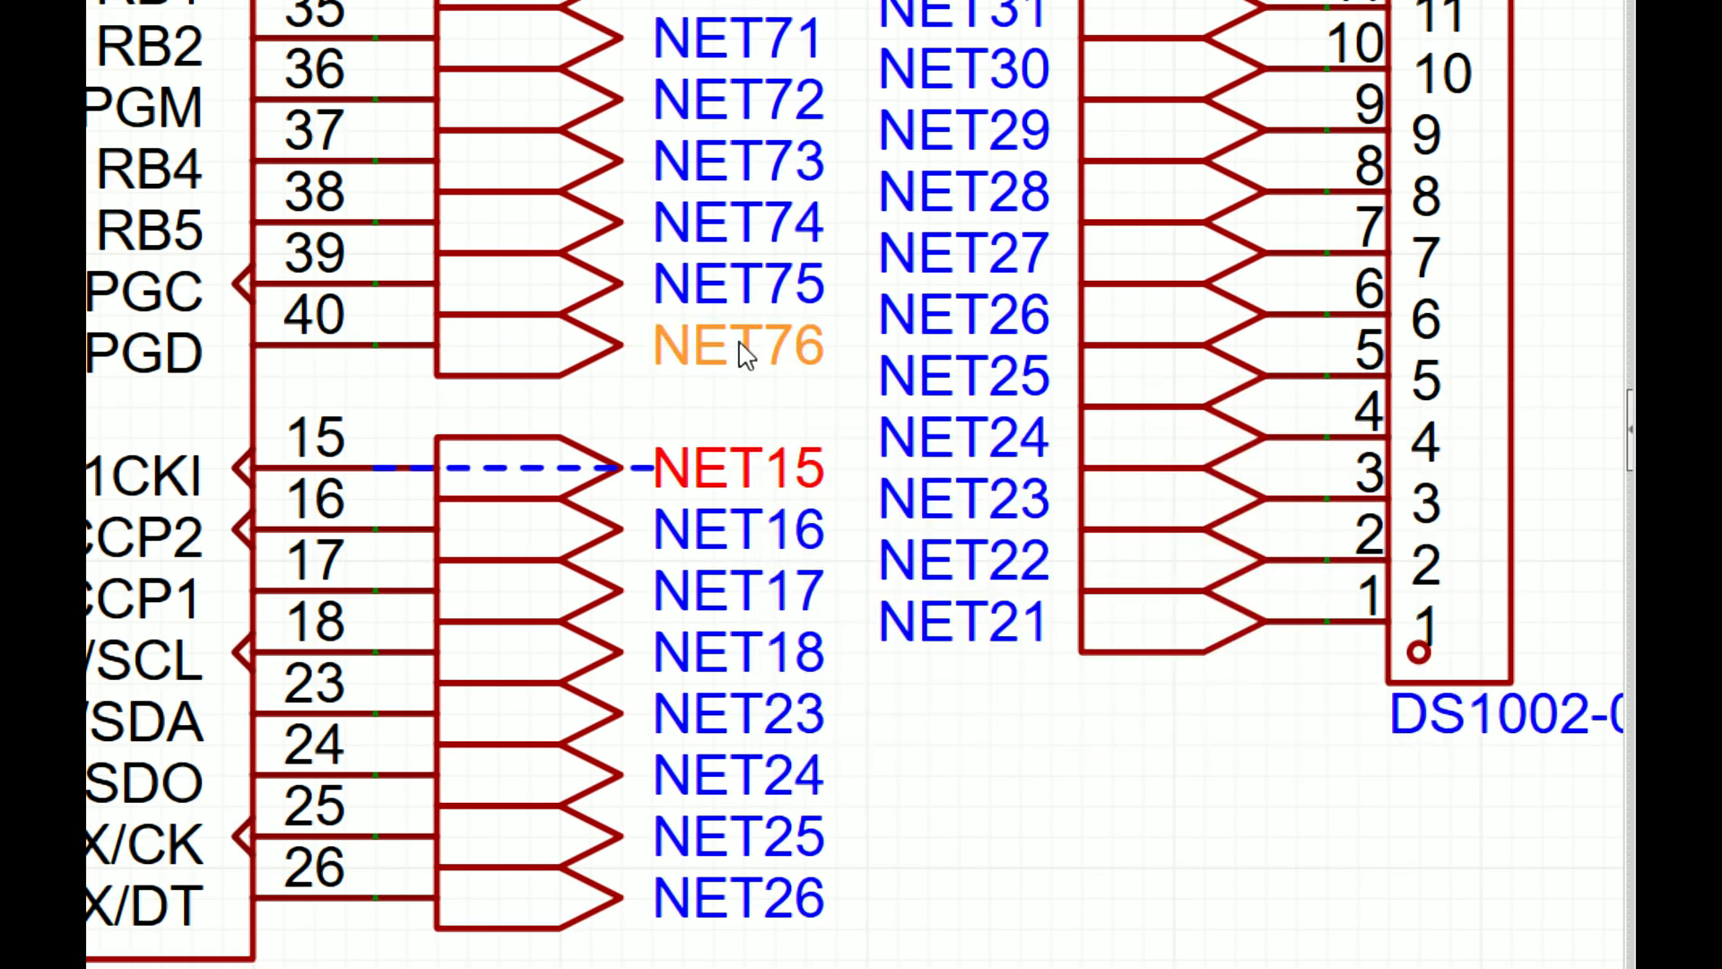
Step: Rename the net ports on U1's RB7/PGD pin 40 and RB6/PGC pin 39 to NET40 and NET39
double_click(789, 348)
text(40)
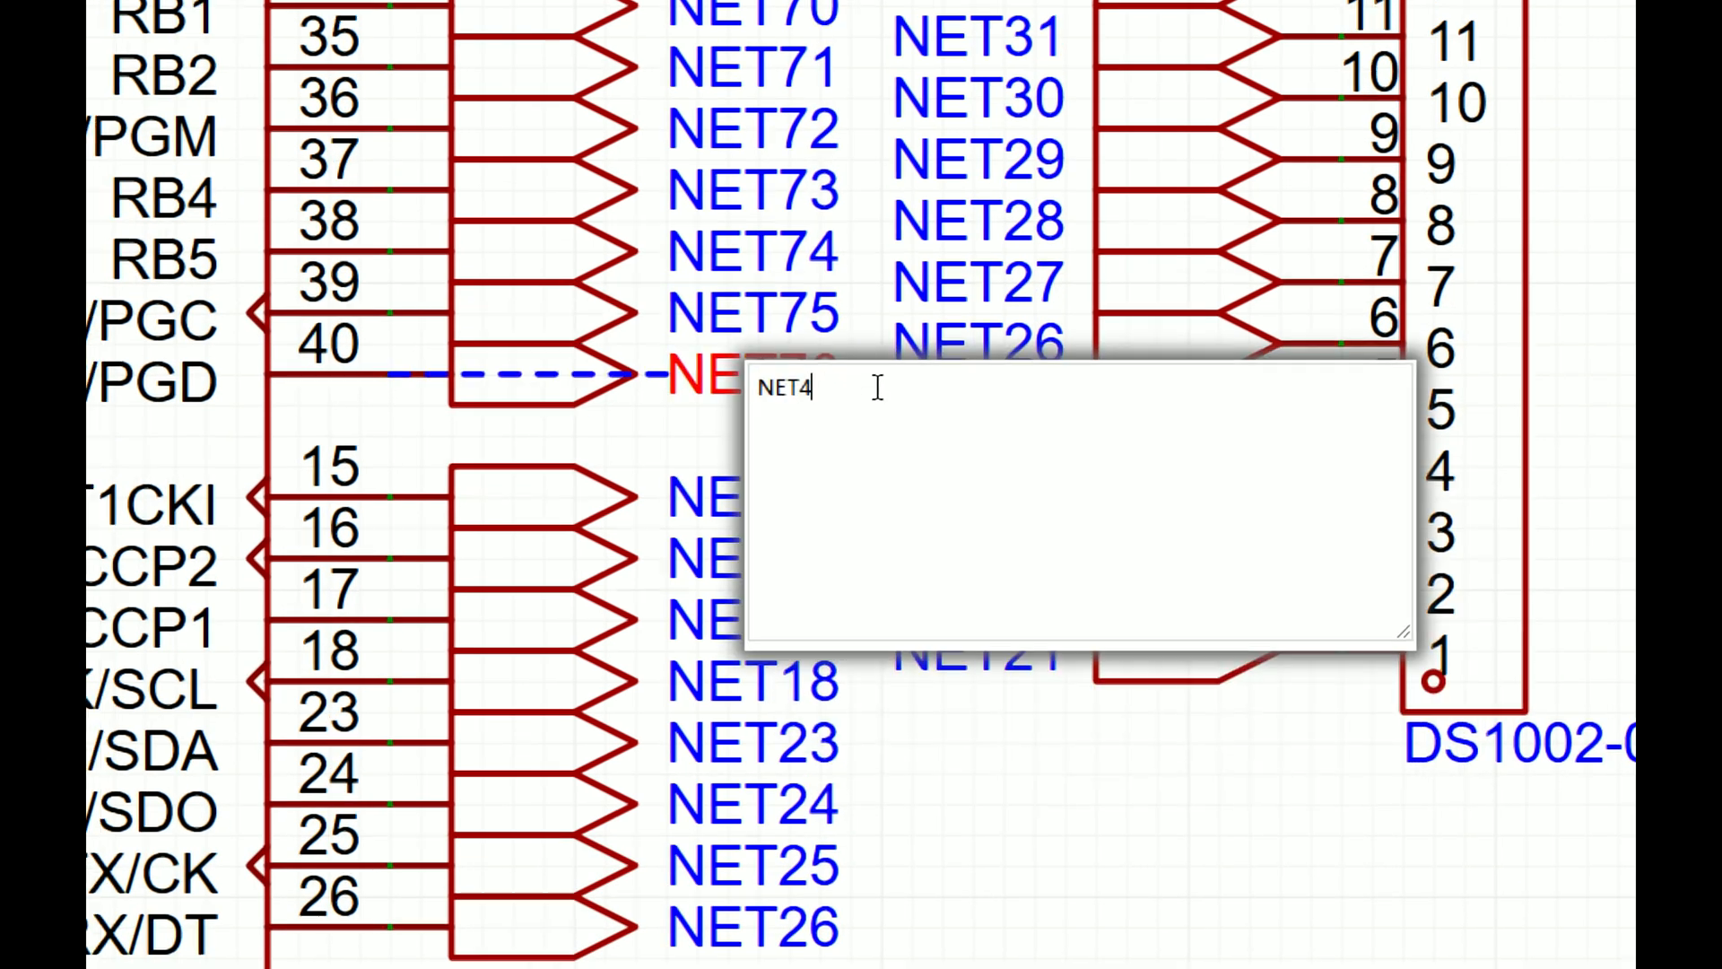
key(Return)
double_click(807, 289)
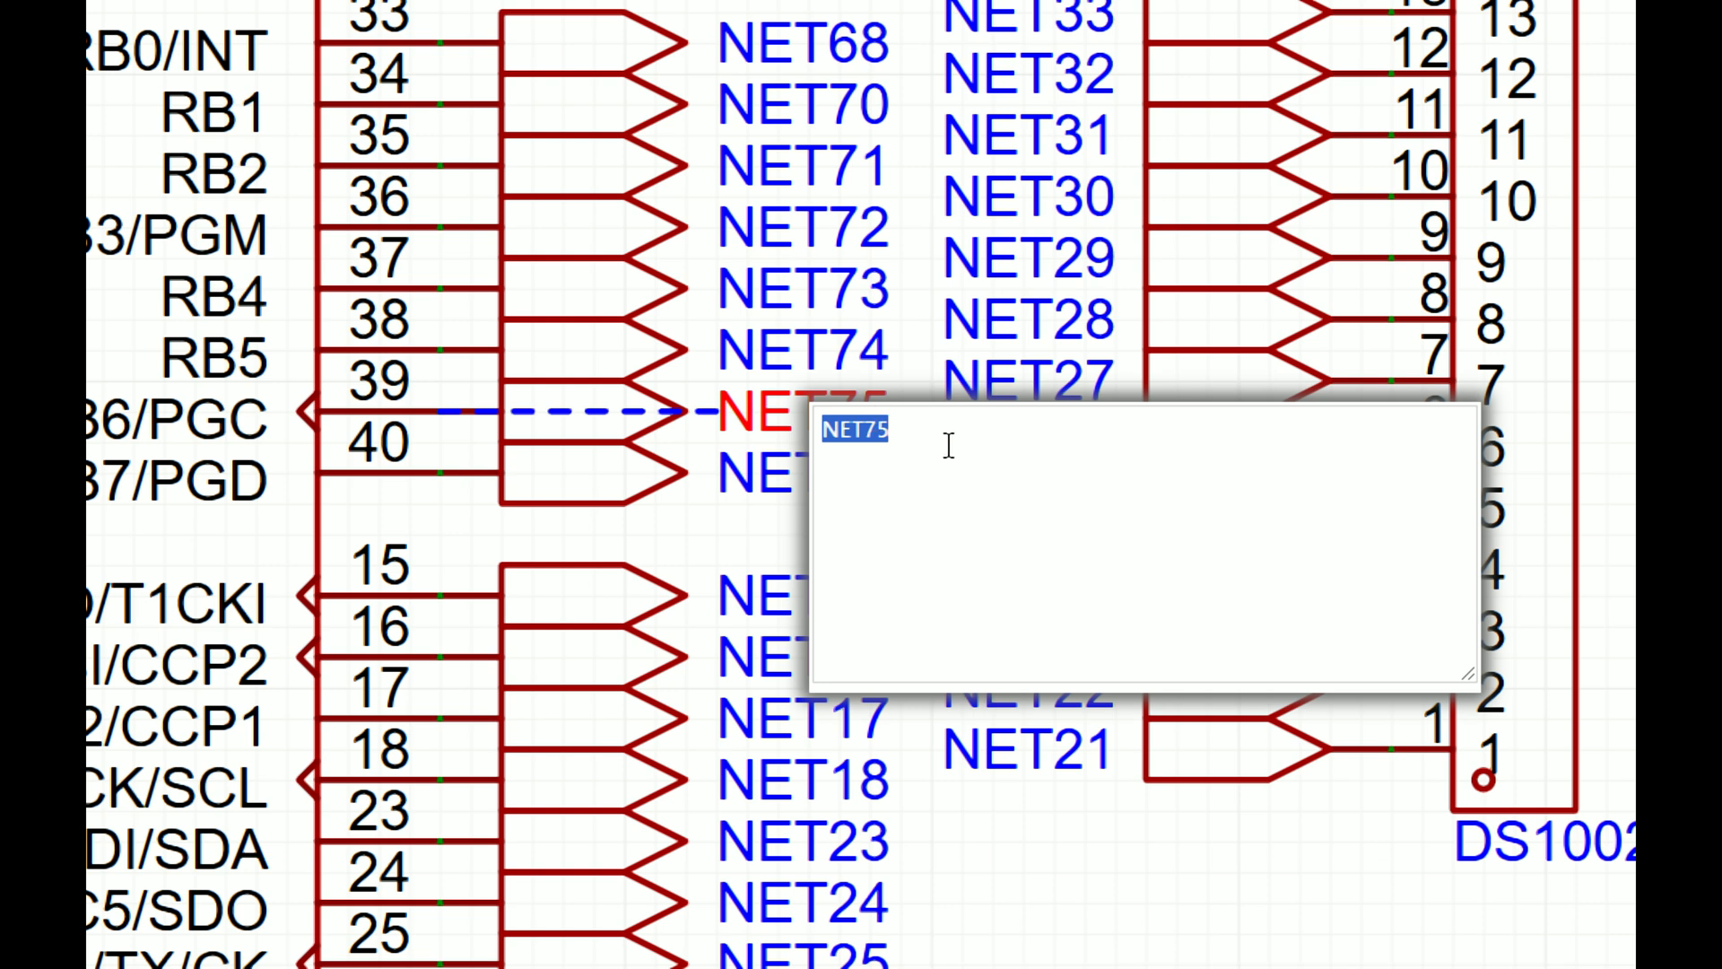
text(NET39)
key(Return)
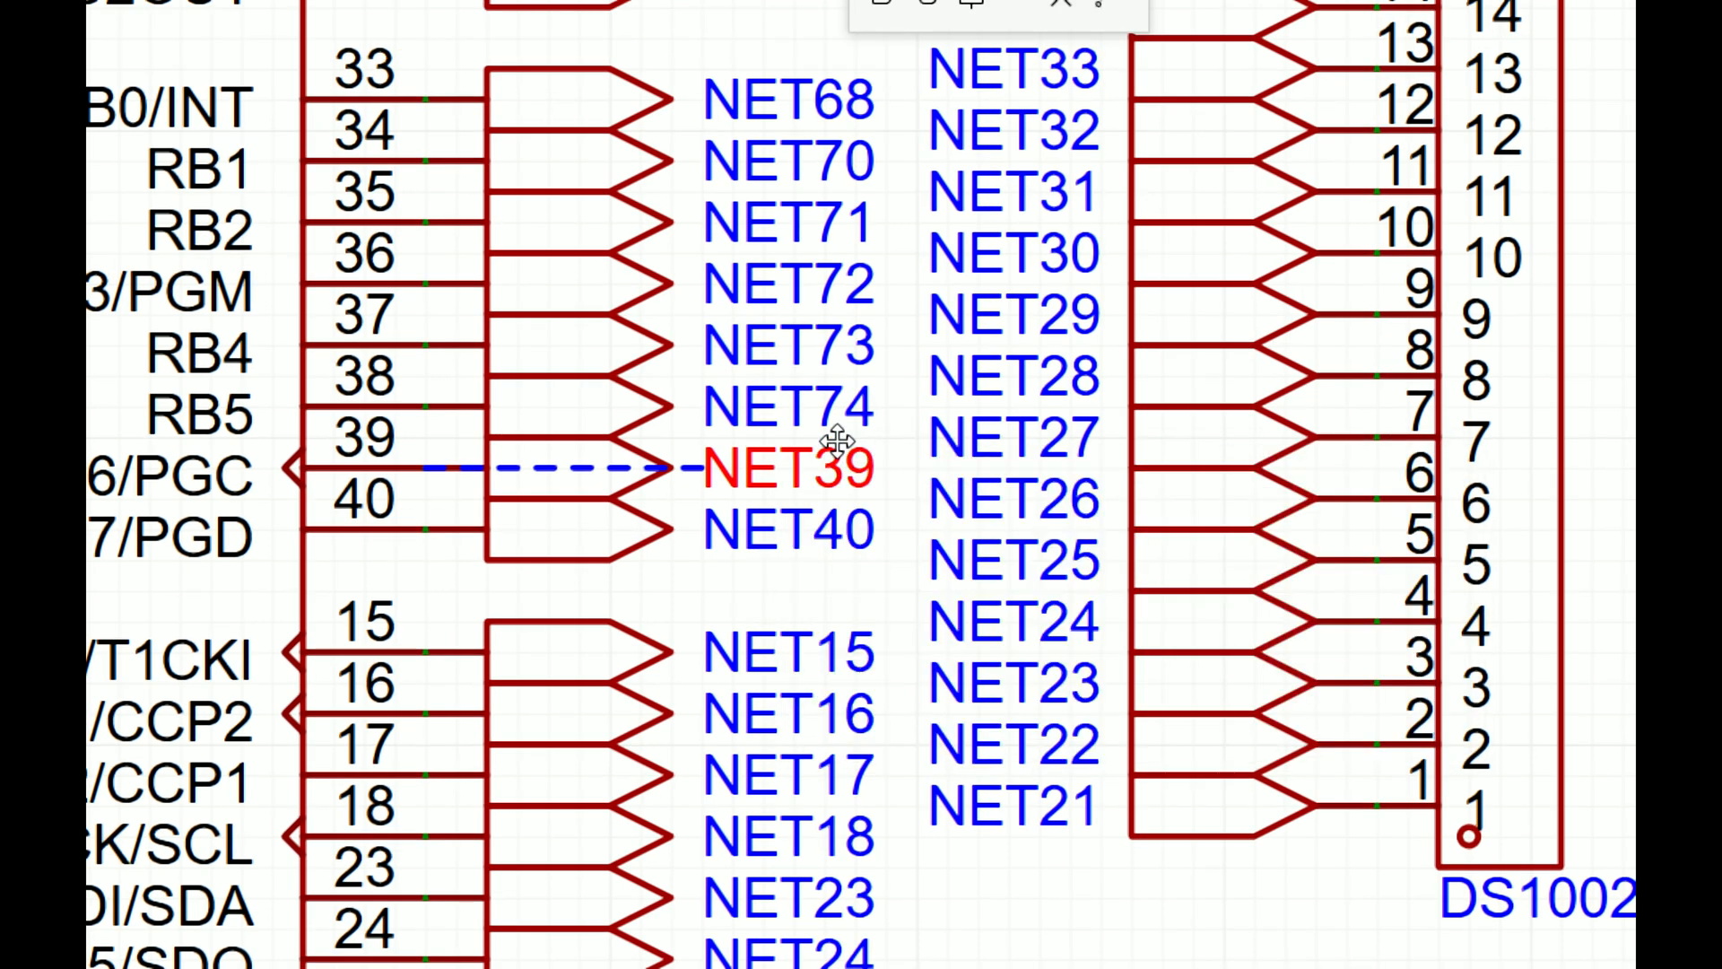
Step: Rename the net ports on U1's RB5 pin 38 and RB4 pin 37 to NET38 and NET37
double_click(821, 358)
text(NET38)
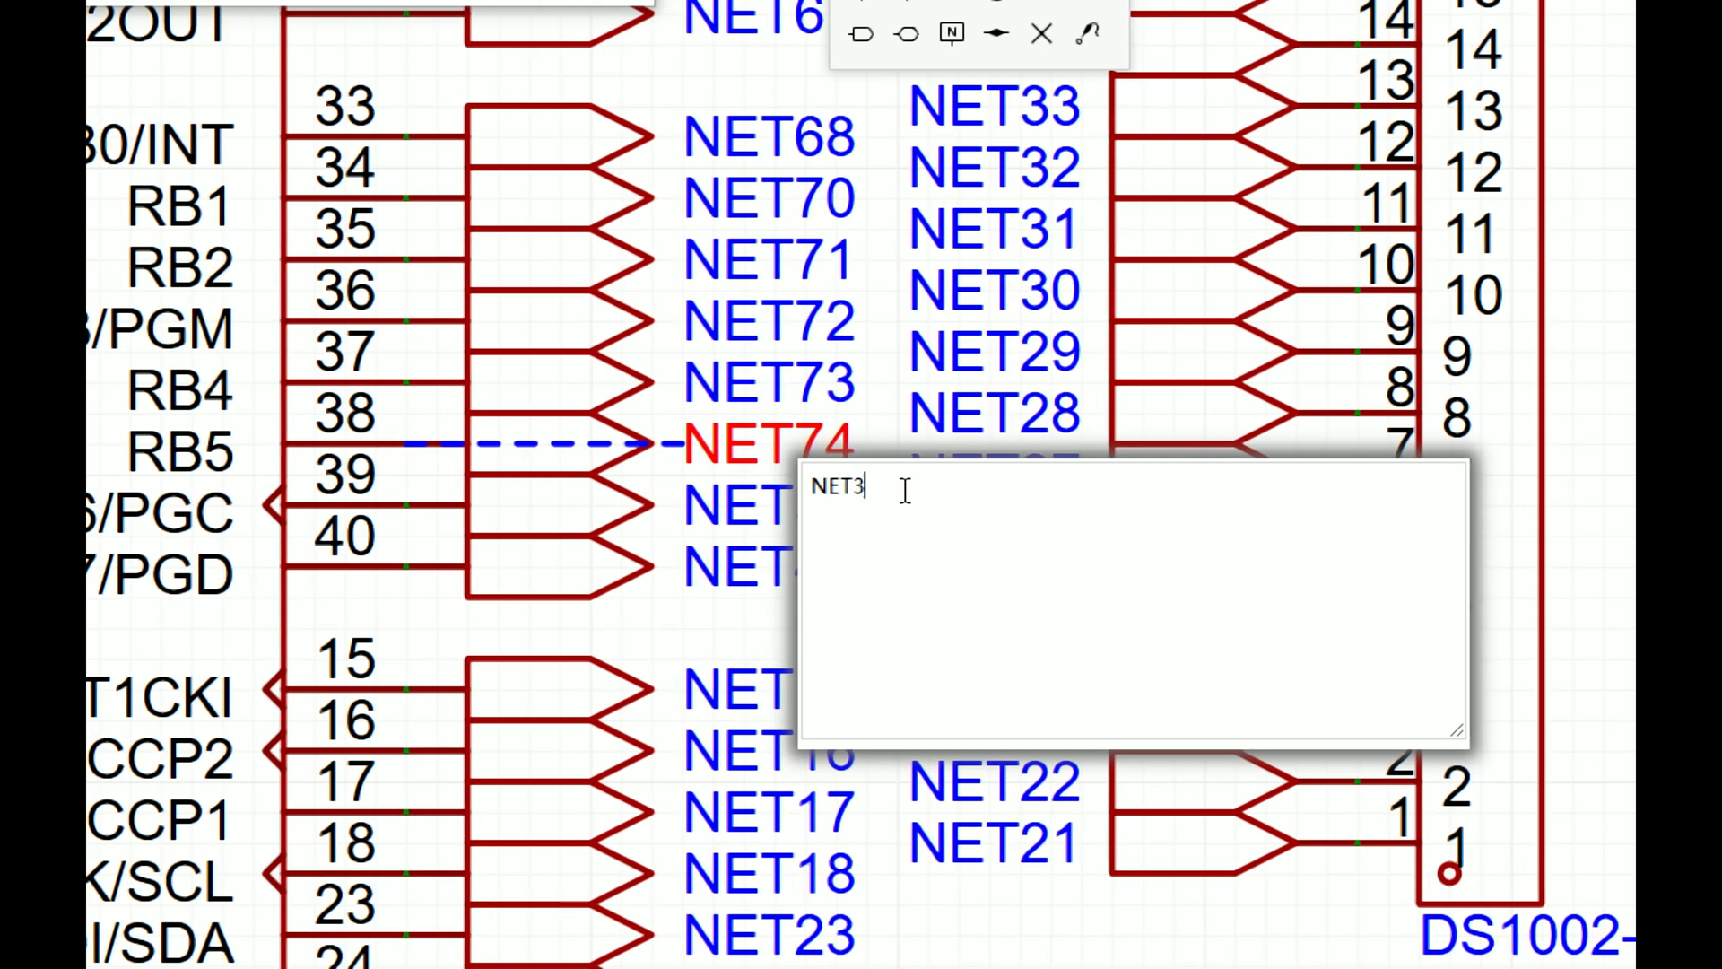
key(Return)
double_click(834, 392)
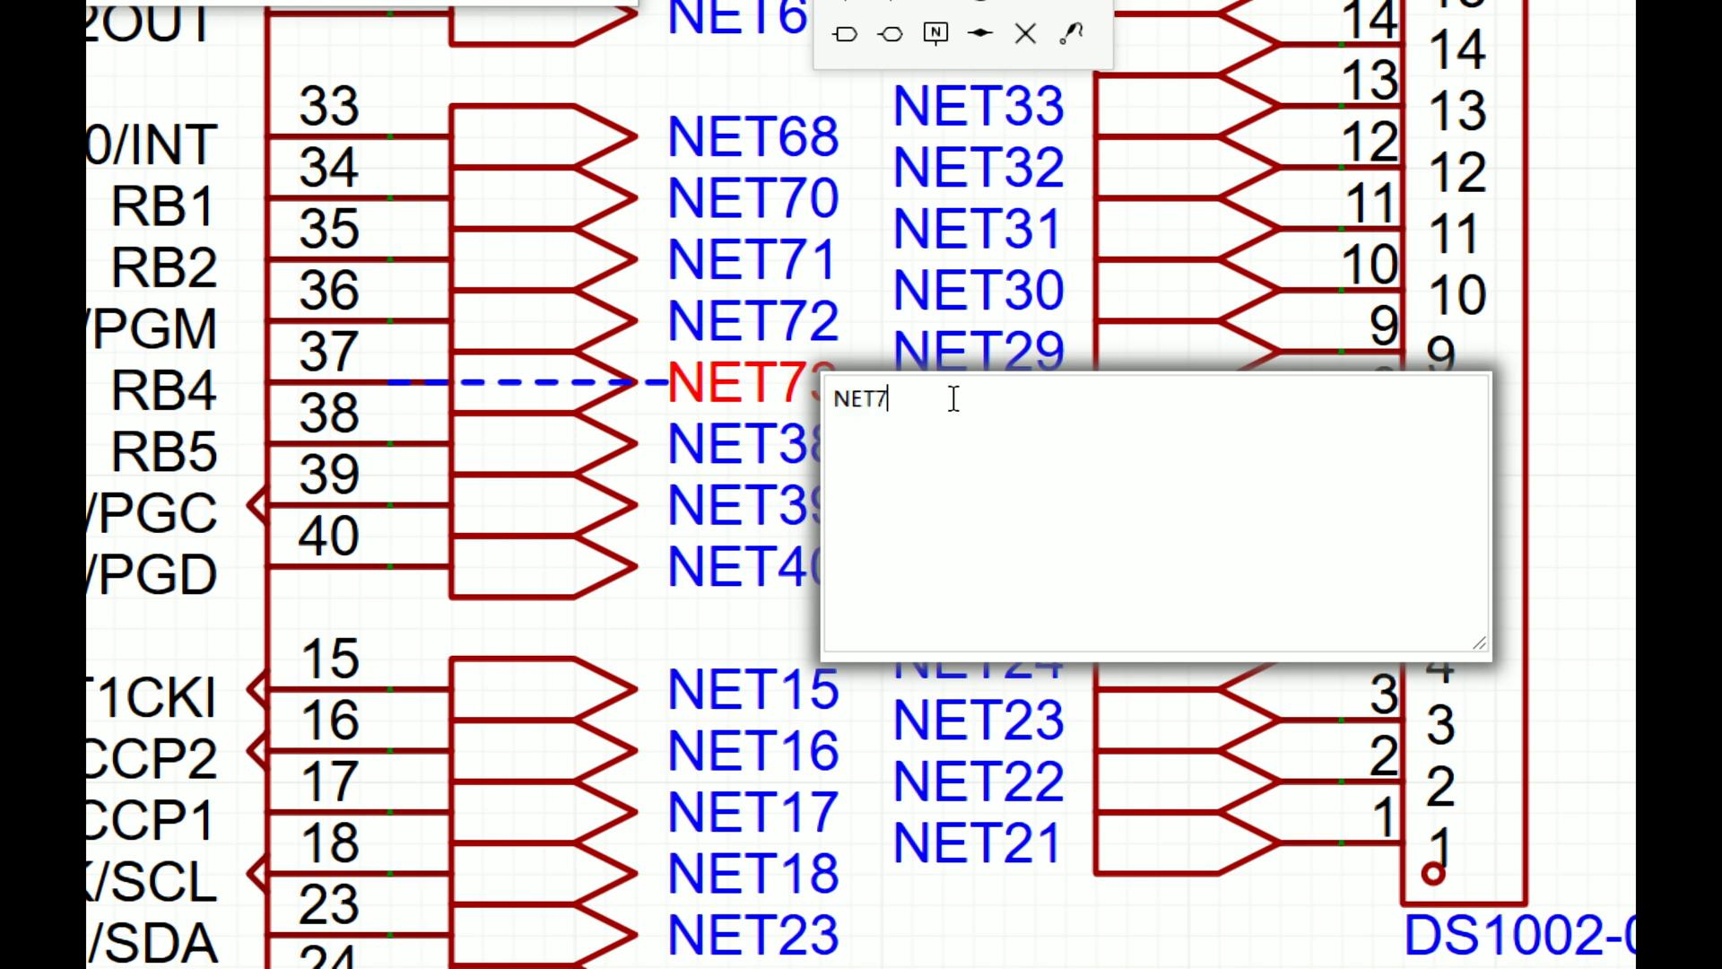
key(BackSpace)
text(37)
key(Return)
Step: Rename the net port on U1's RB3/PGM pin 36 to NET36
double_click(805, 330)
click(861, 430)
key(BackSpace)
key(BackSpace)
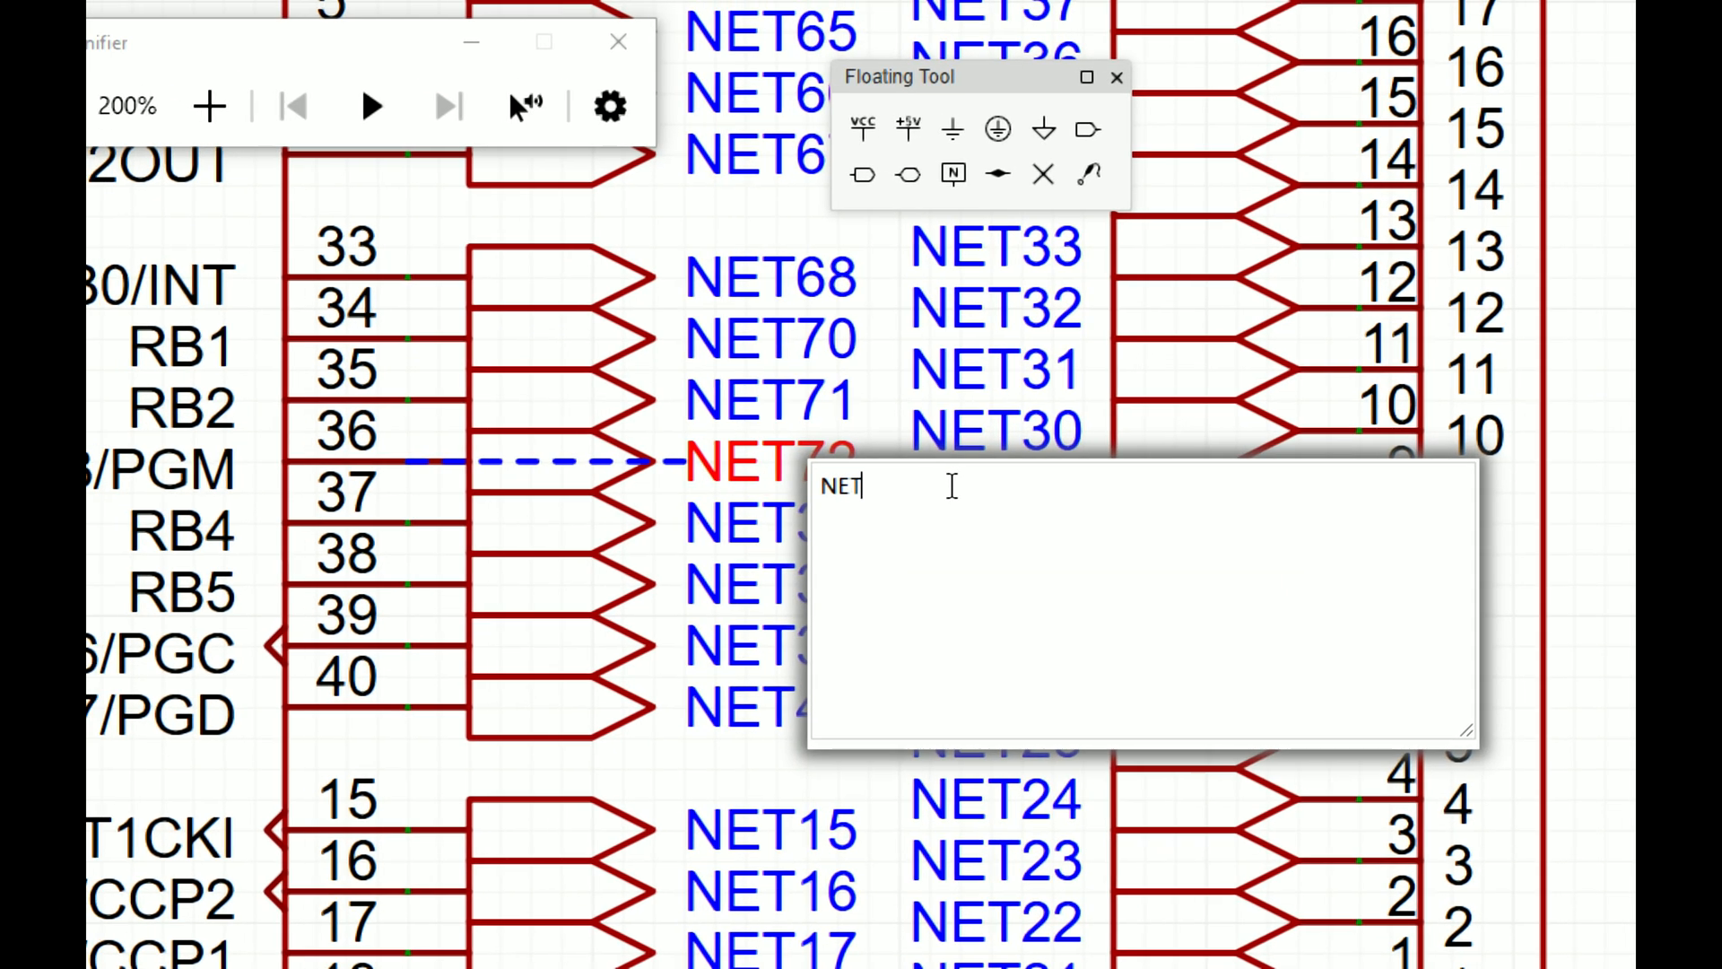
text(36)
key(Return)
Step: Rename the net port on U1's RB2 pin 35 to NET35
double_click(830, 400)
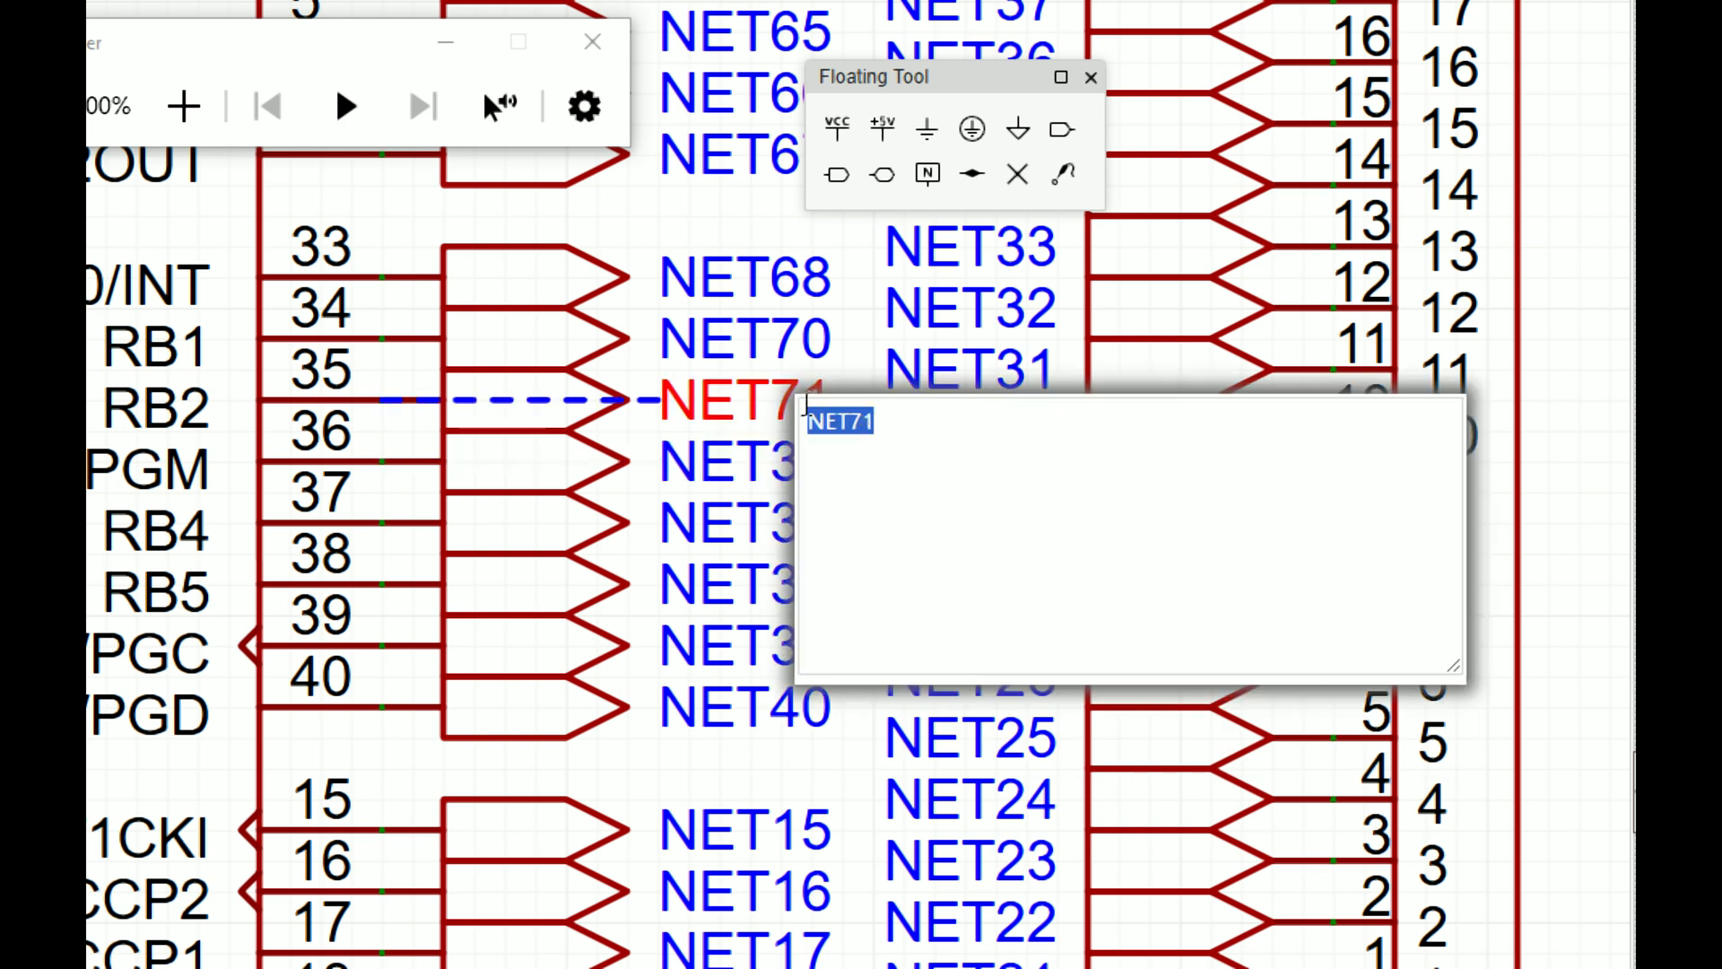
click(897, 425)
key(BackSpace)
key(BackSpace)
text(23)
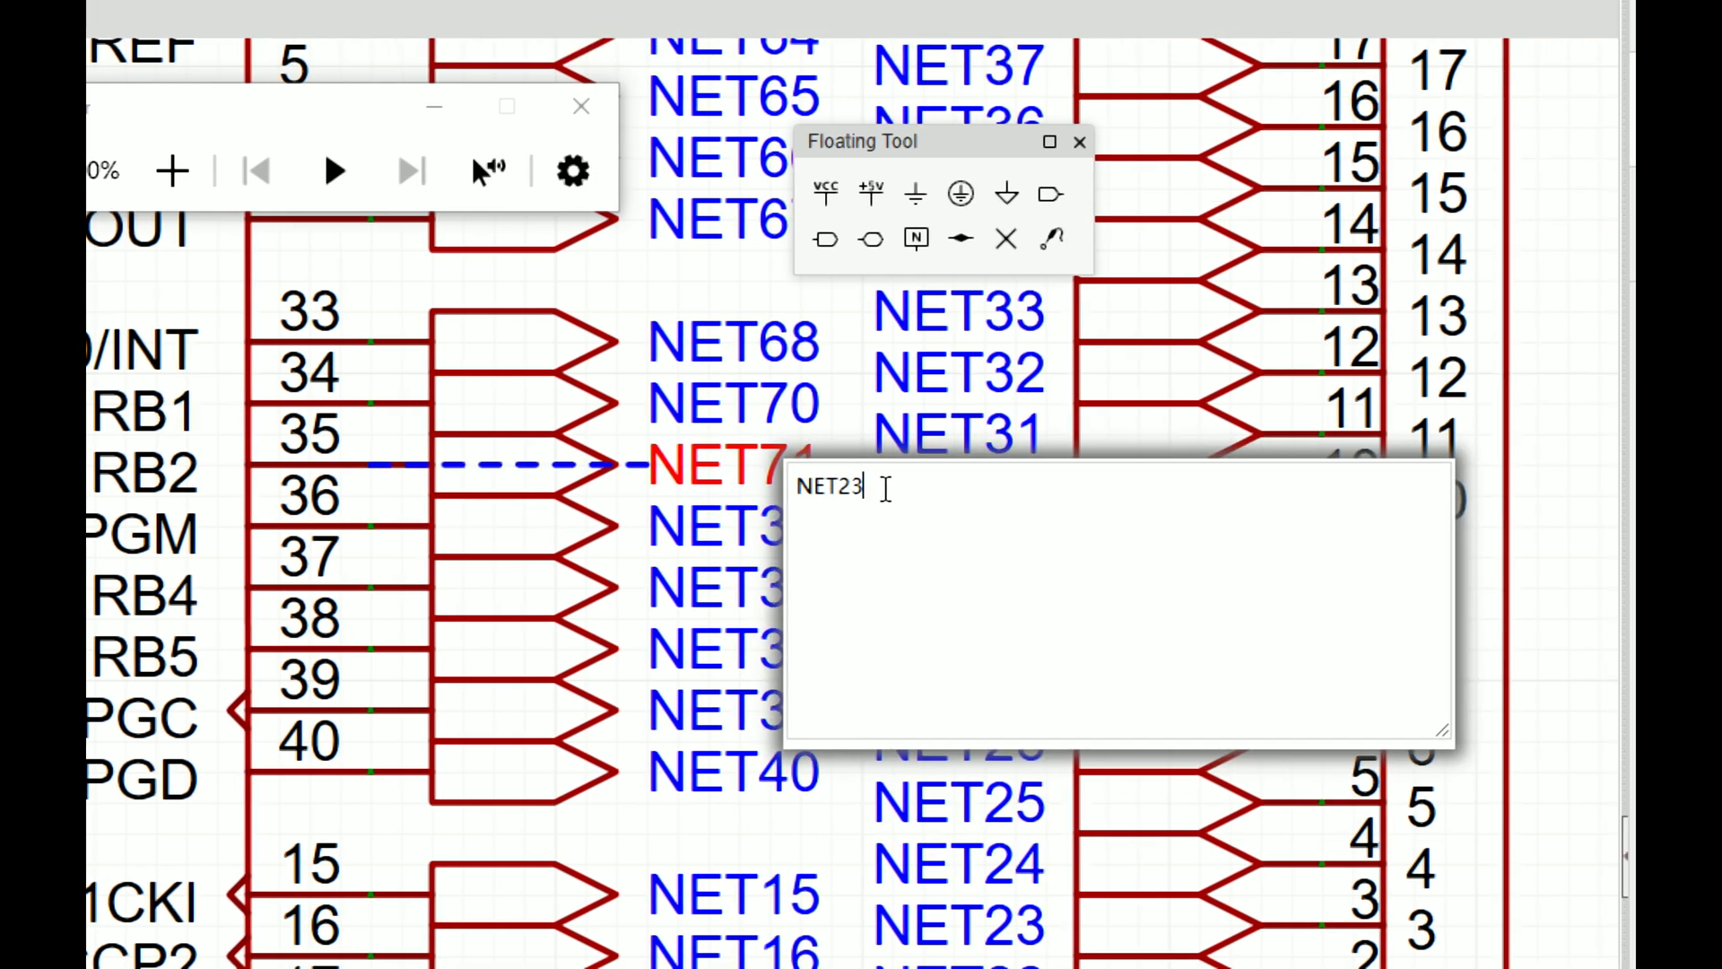
key(BackSpace)
key(BackSpace)
text(35)
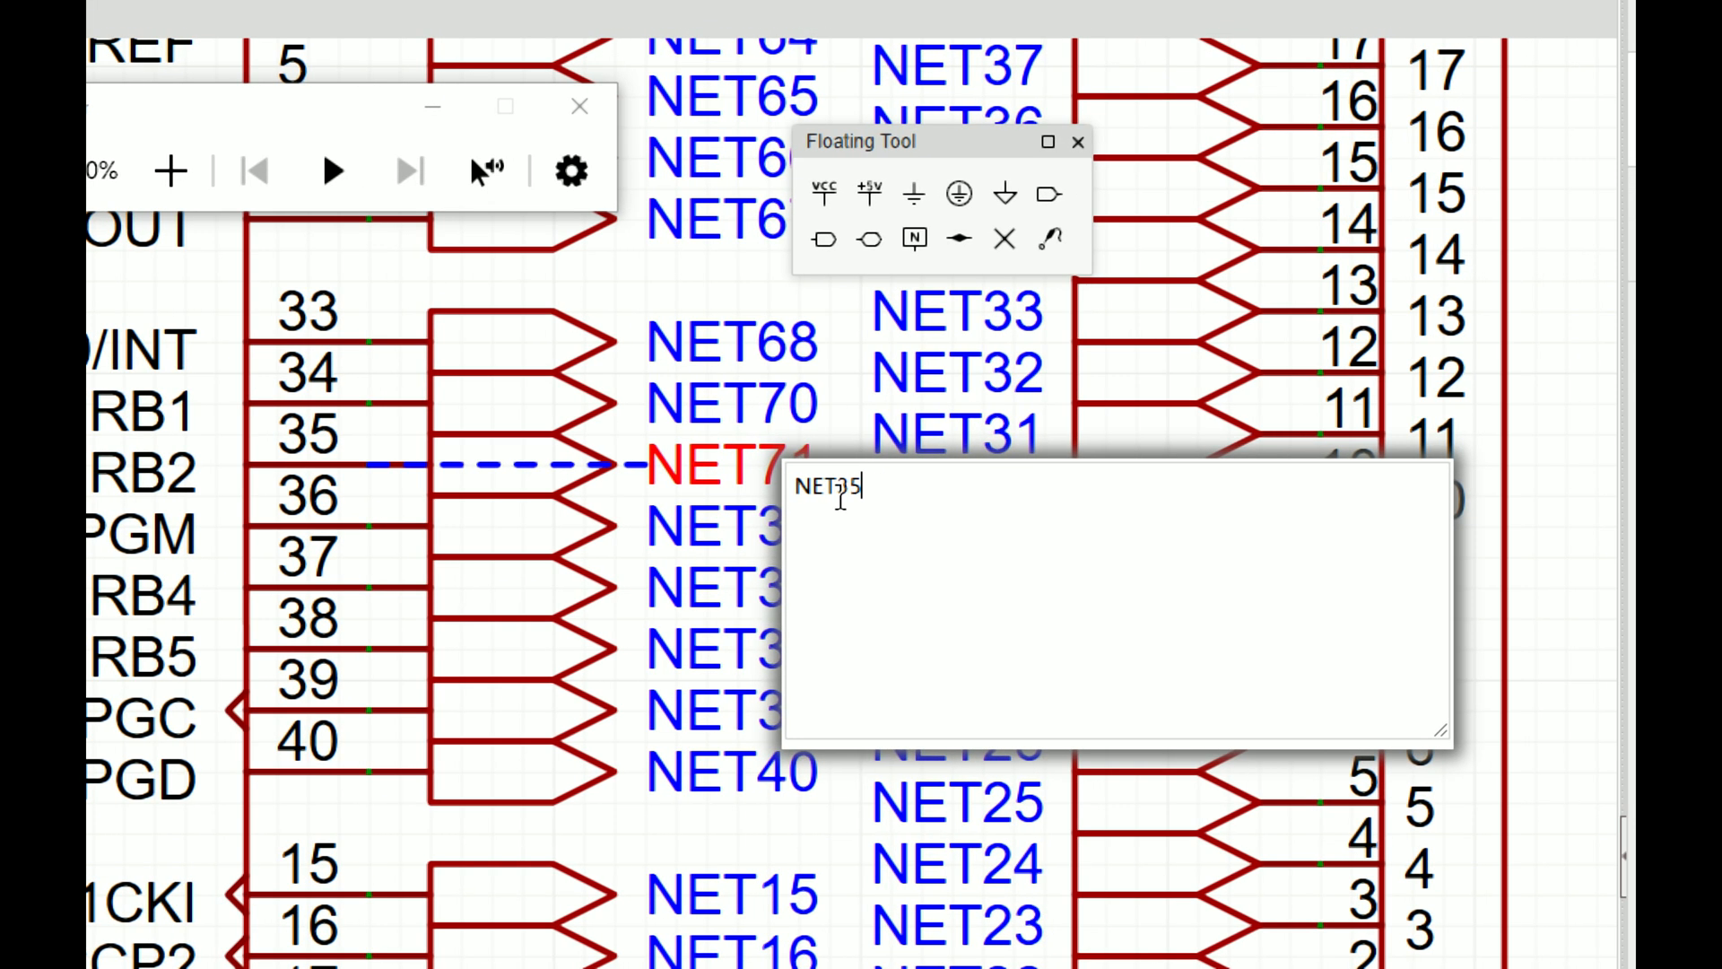
key(Return)
Step: Rename the net ports on U1's RB1 pin 34 and RB0/INT pin 33 to NET34 and NET33
double_click(782, 418)
click(891, 439)
key(BackSpace)
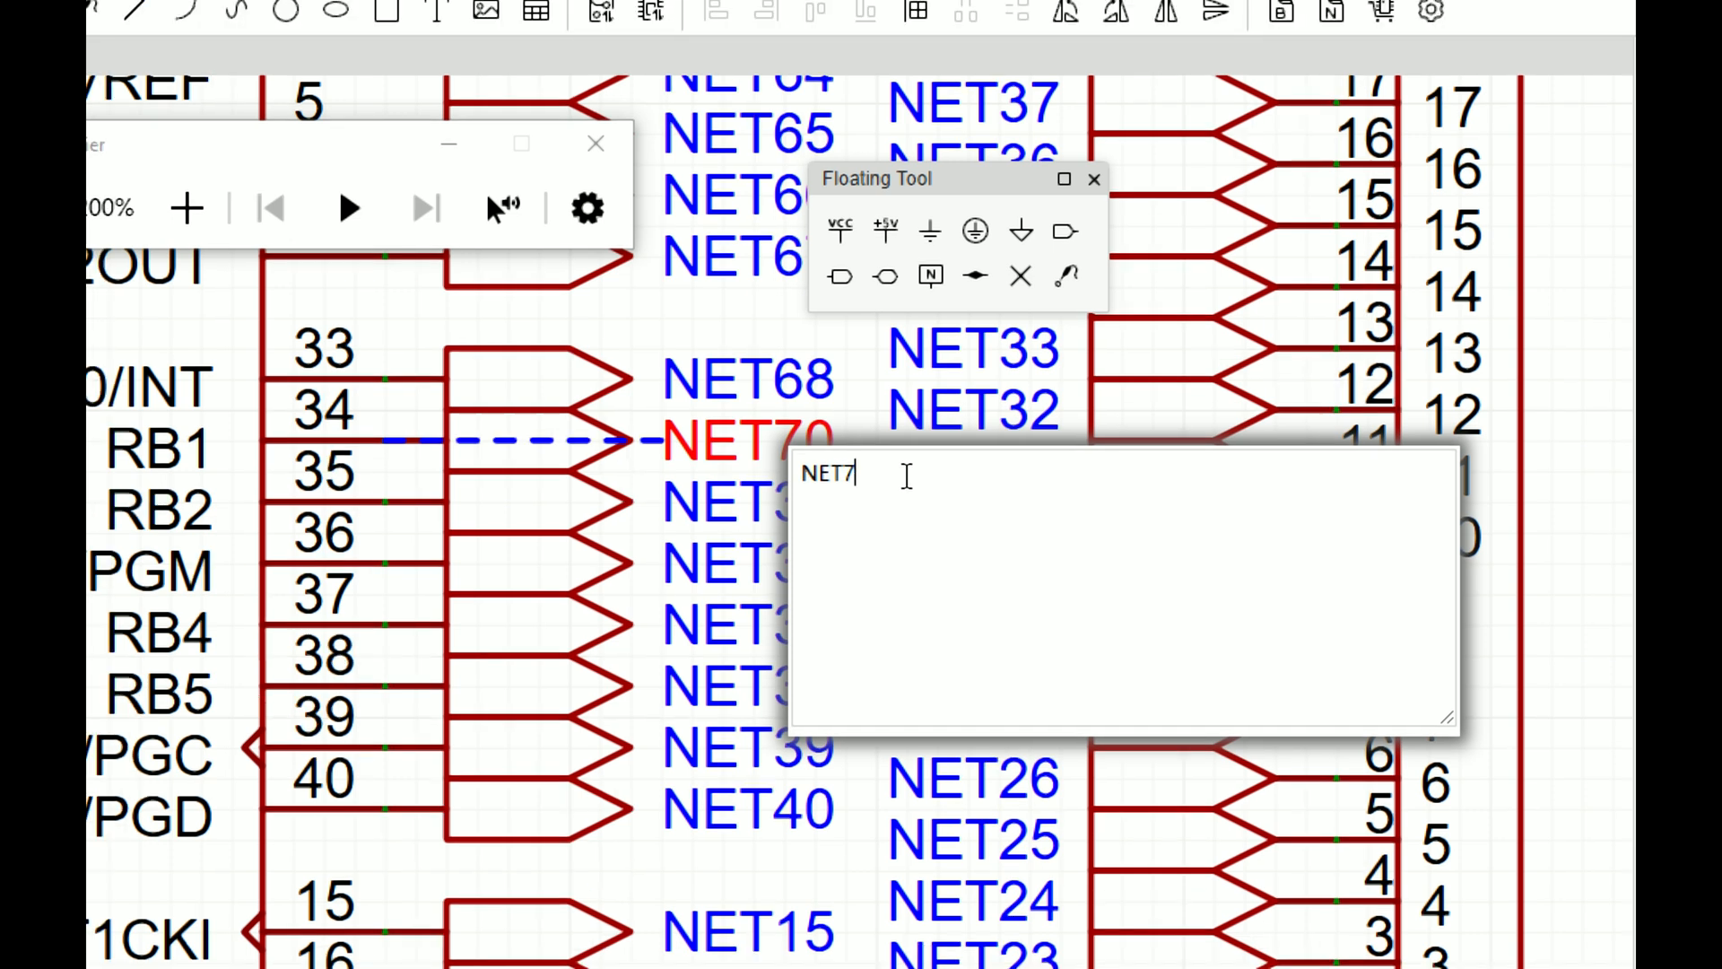
text(34)
key(Return)
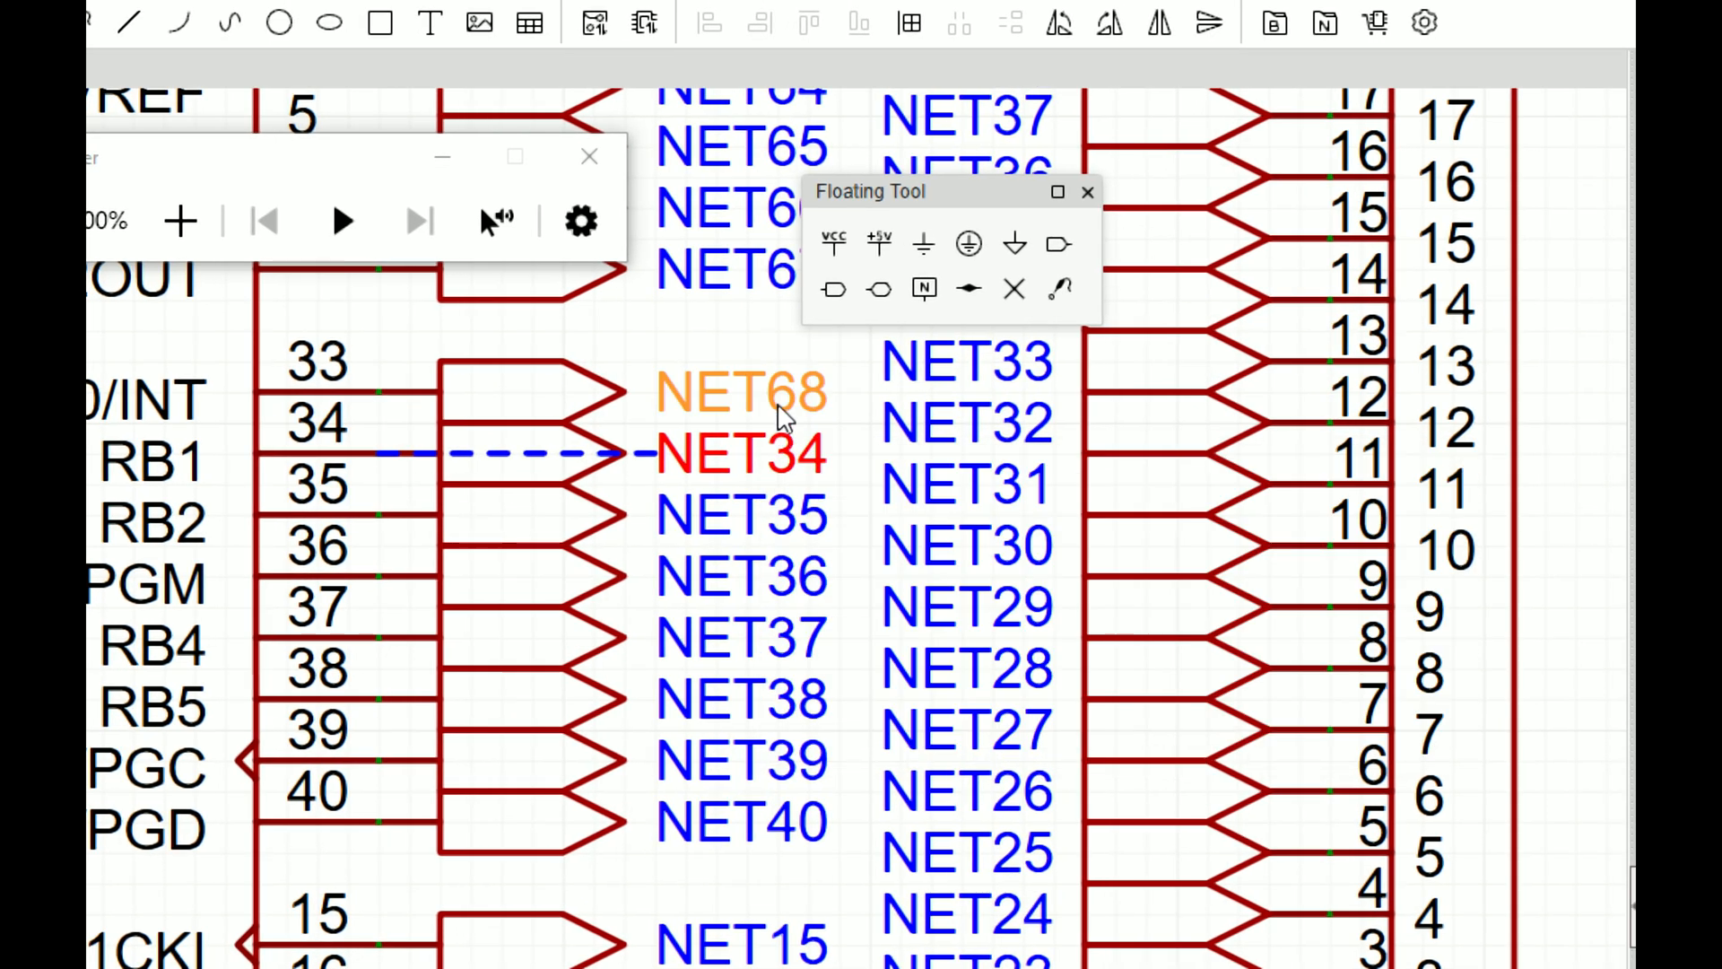
double_click(880, 408)
text(NET33)
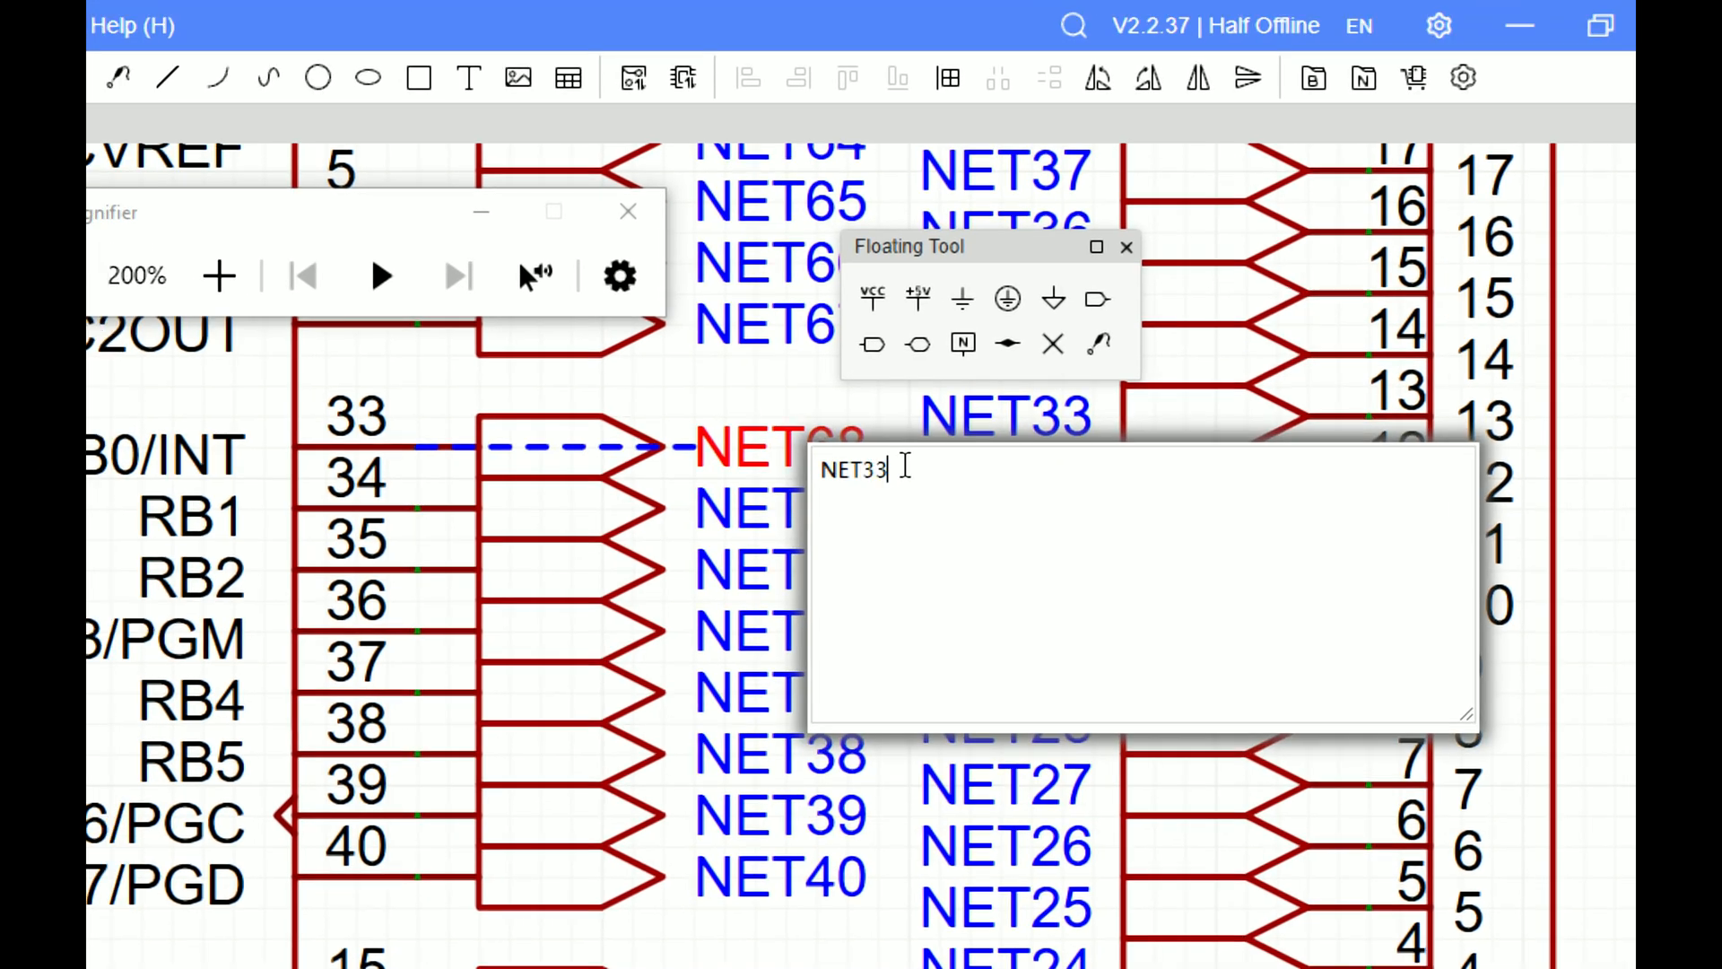
key(Return)
Step: Rename the net port on U1's RA5/AN4/SS/C2OUT pin 7 to NET7
scroll(752, 382, down, 2)
scroll(766, 433, up, 4)
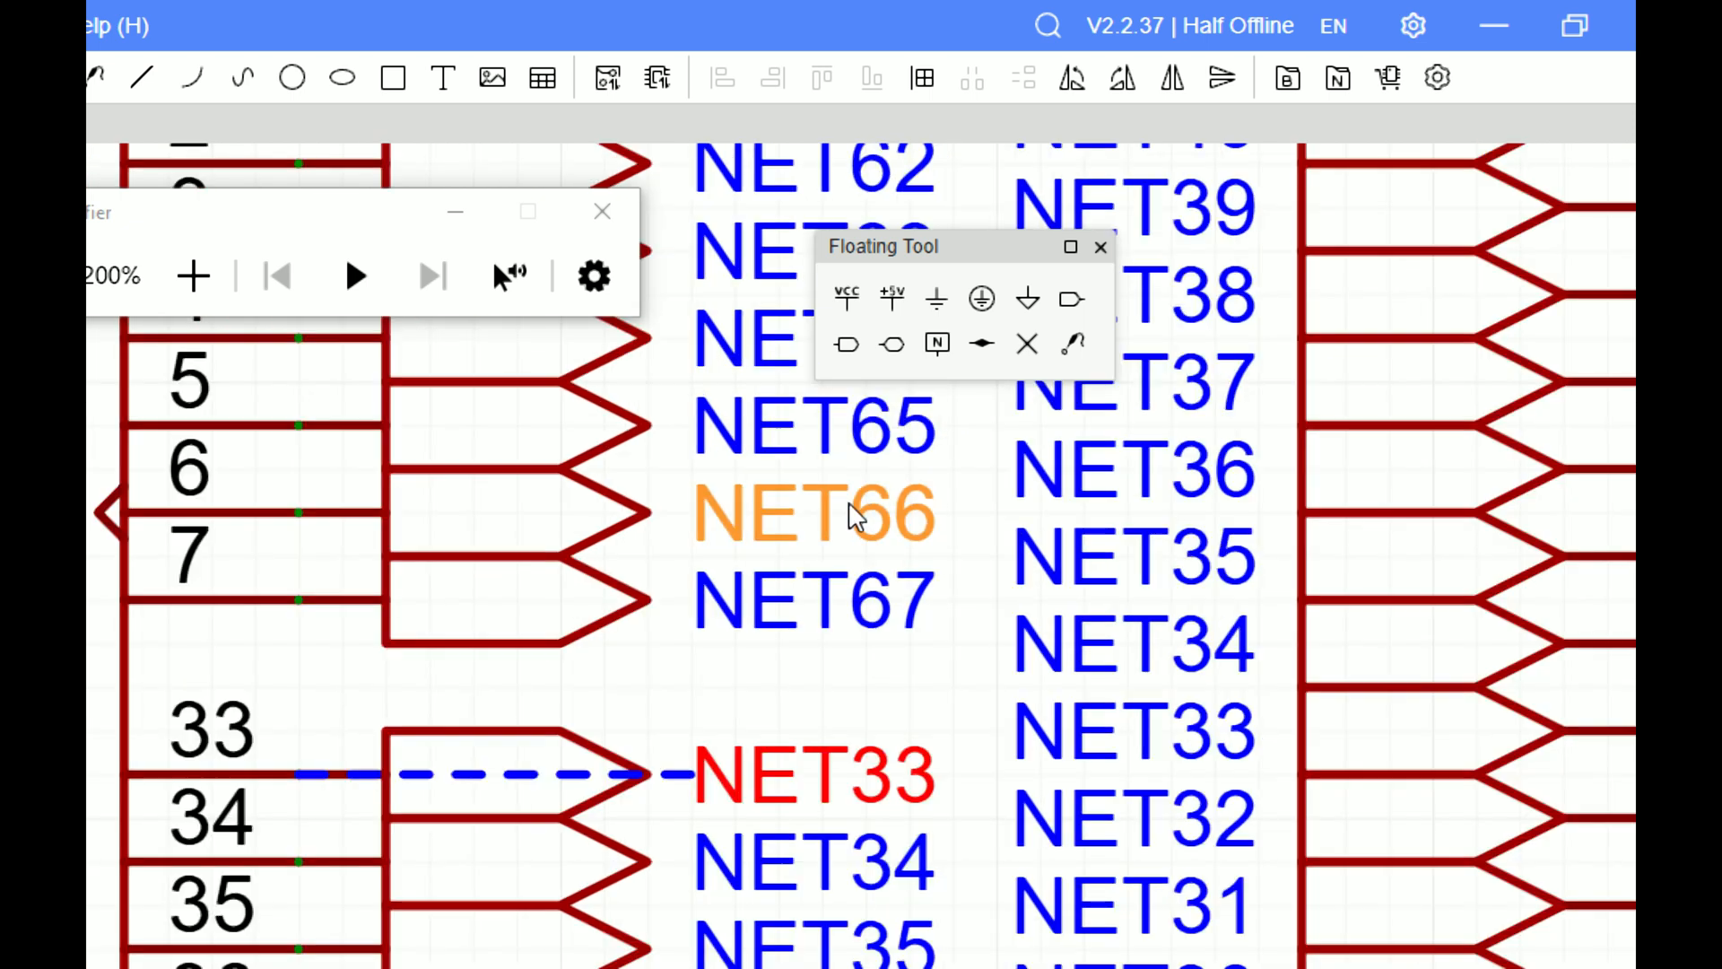
double_click(834, 574)
click(934, 577)
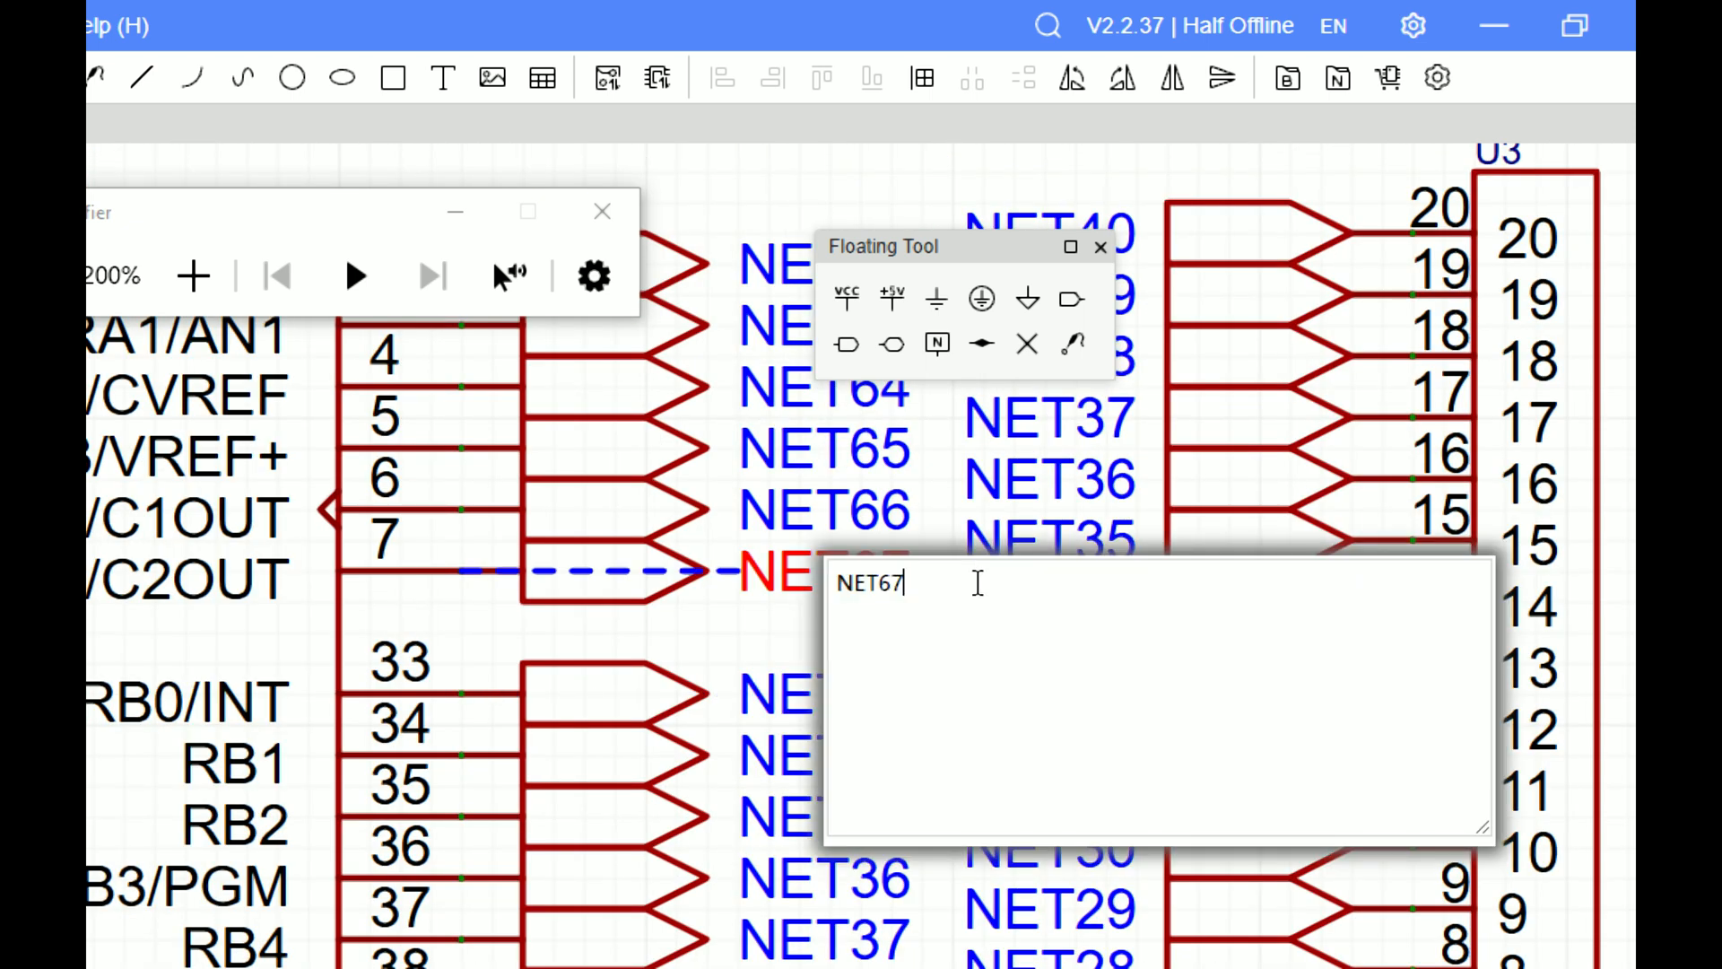
key(BackSpace)
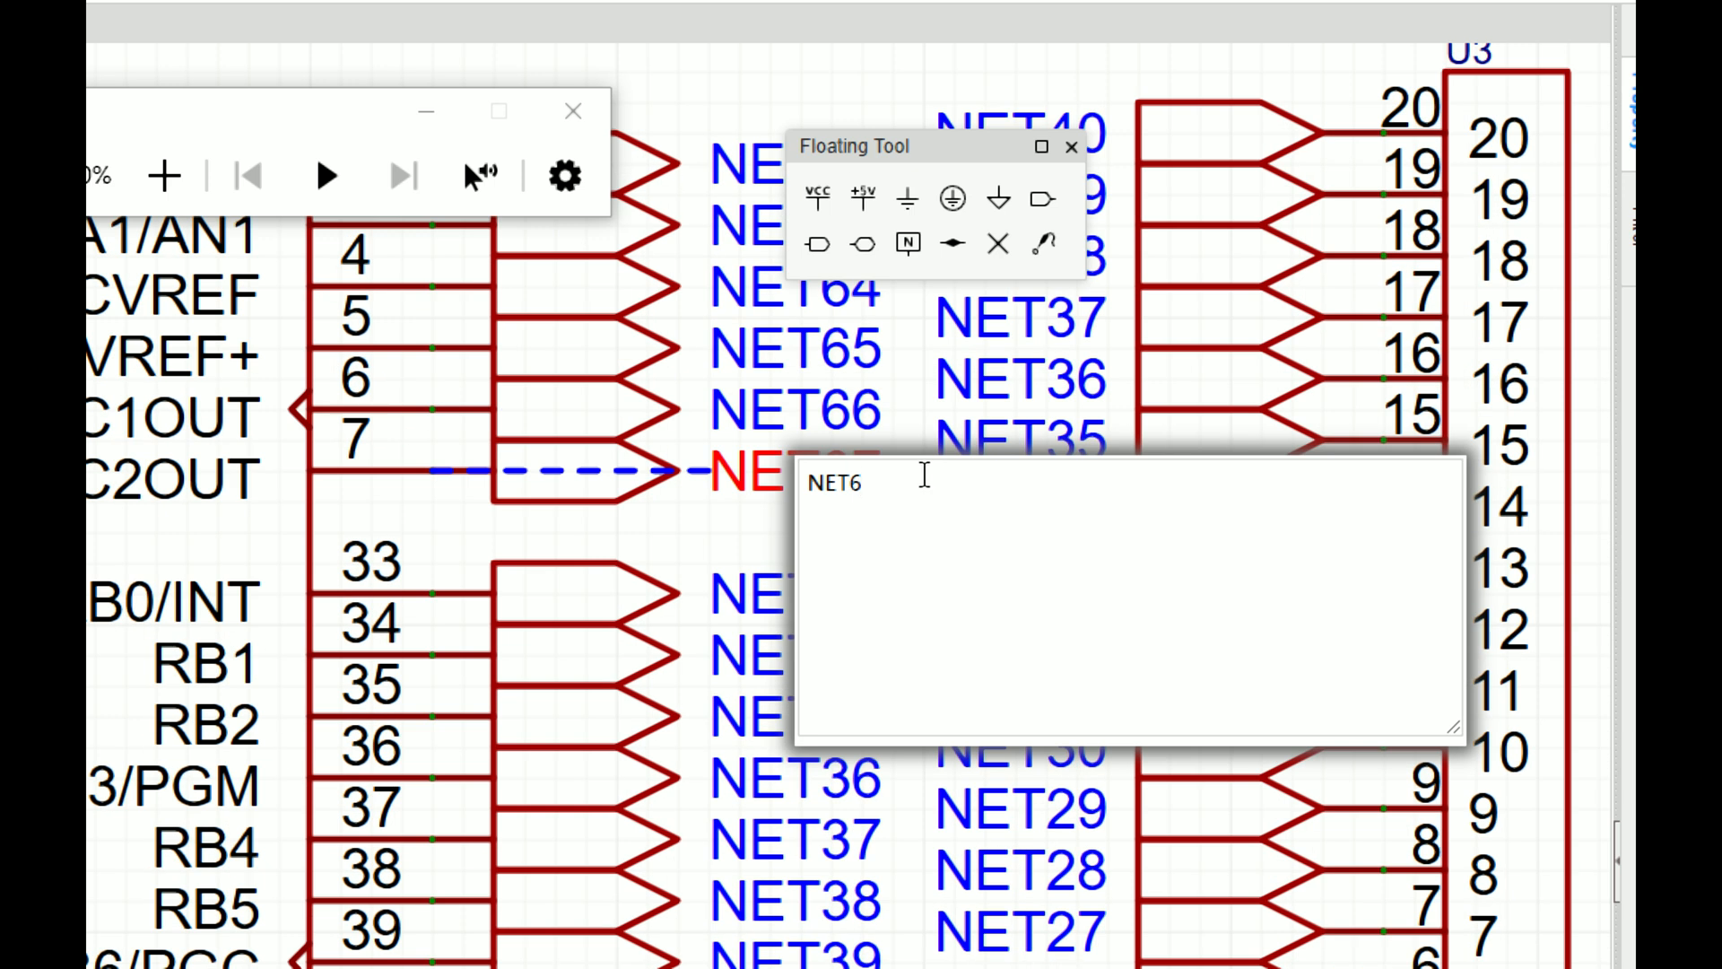
text(7)
key(Return)
Step: Rename the net ports on U1's RA4 pin 6 and RA3 pin 5 to NET6 and NET5
double_click(780, 410)
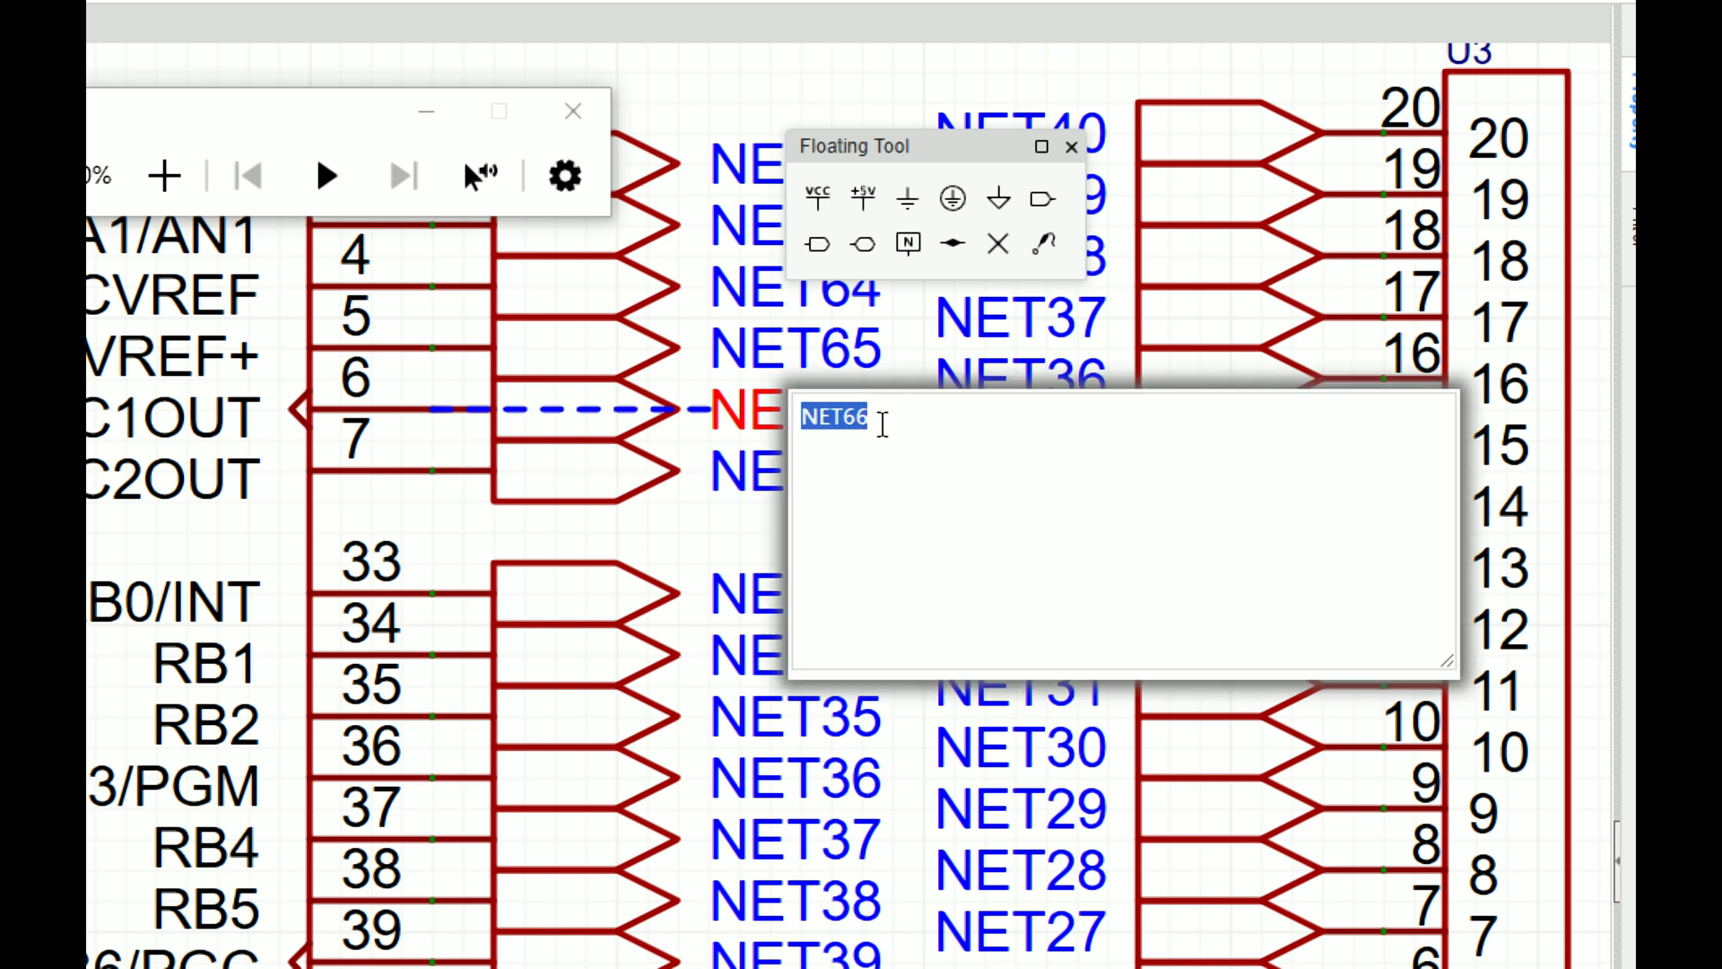
click(886, 424)
key(BackSpace)
key(Return)
double_click(842, 361)
click(896, 372)
key(BackSpace)
key(Return)
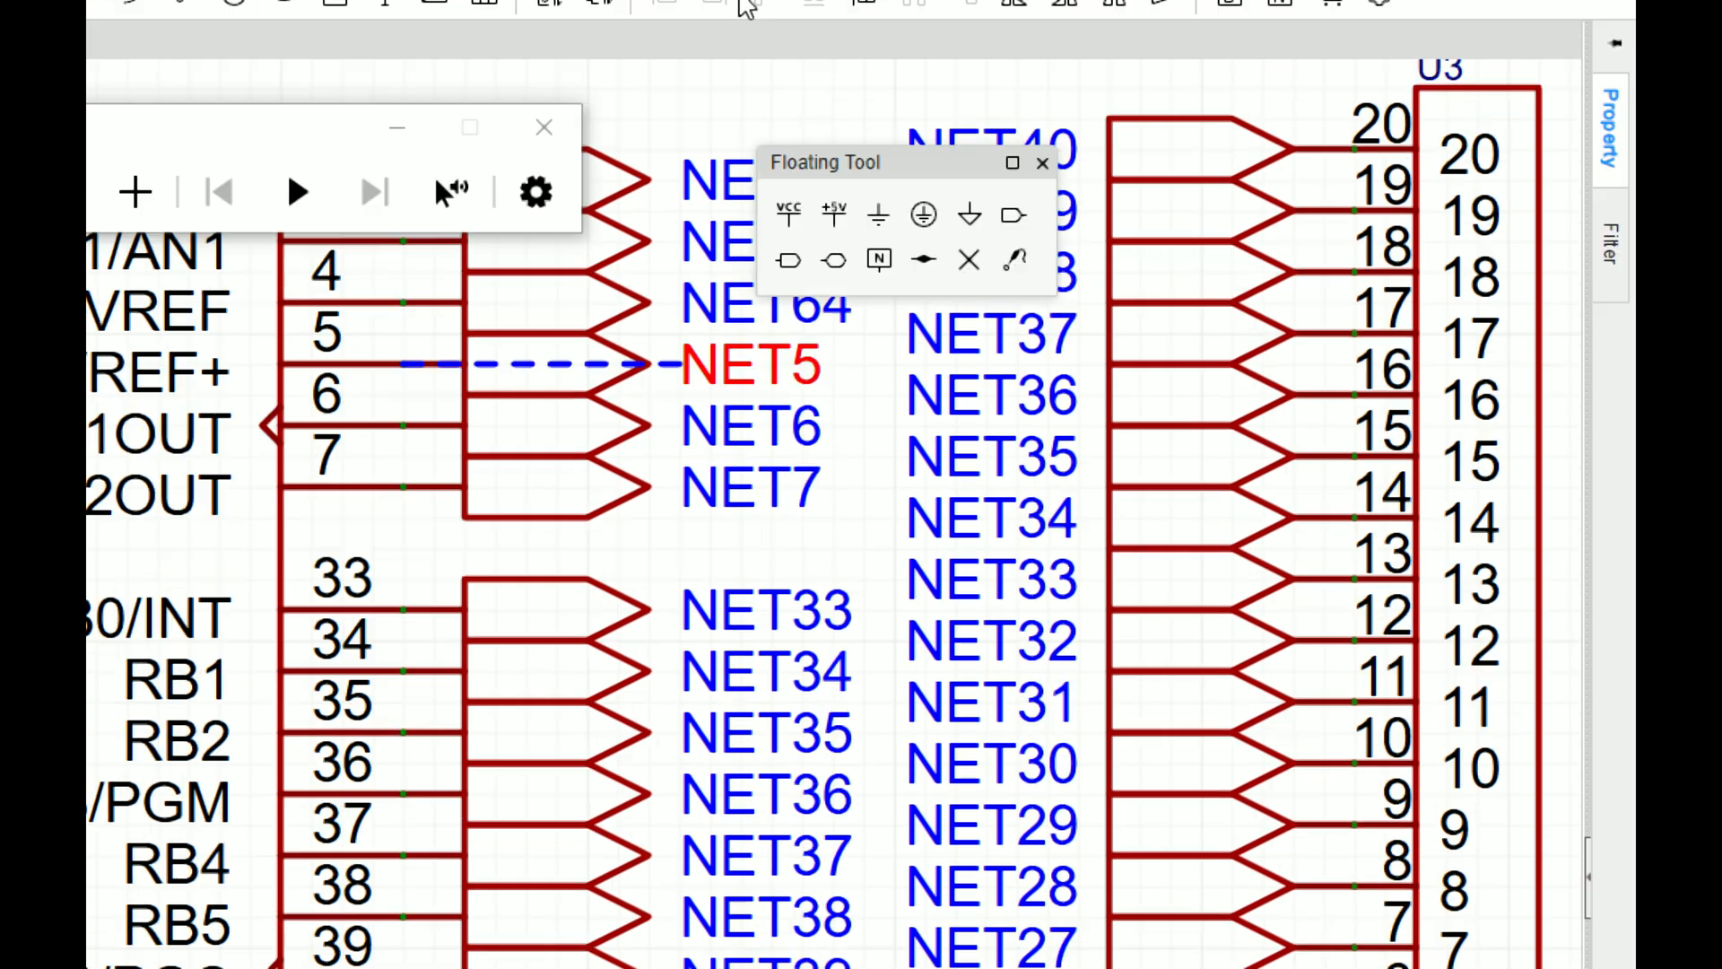
Step: Rename the net ports on U1's RA2, RA1 and RA0 pins 4, 3 and 2 to NET4, NET3 and NET2
scroll(843, 377, down, 2)
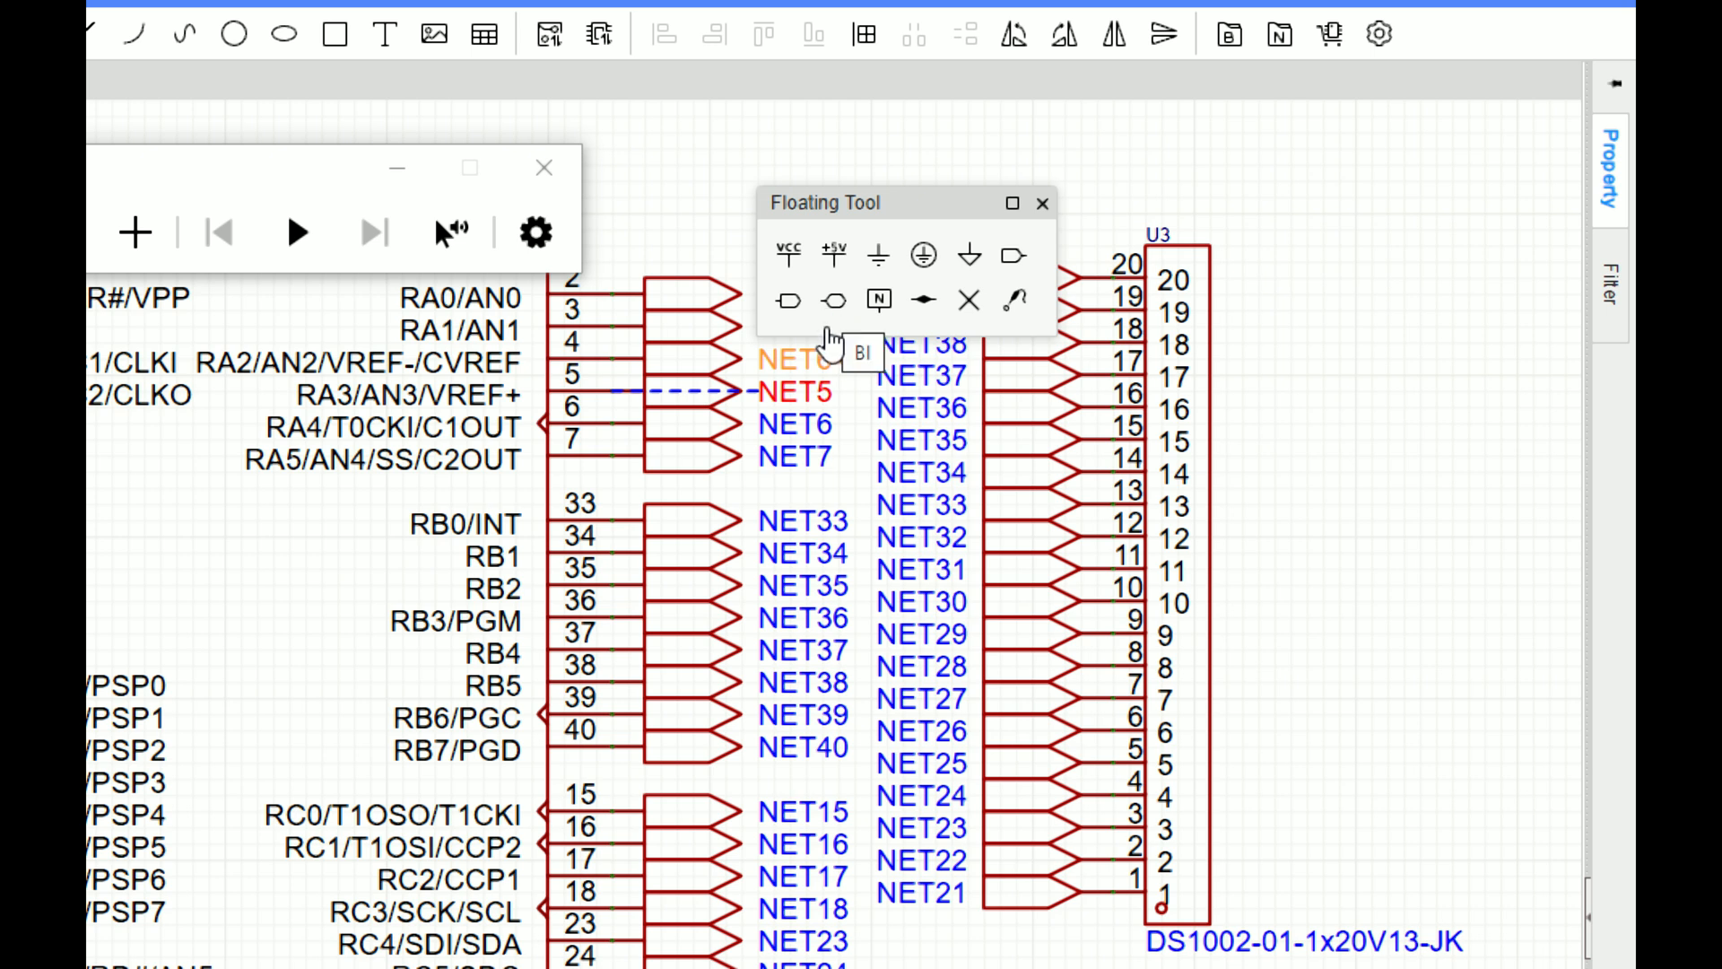
double_click(836, 358)
click(895, 364)
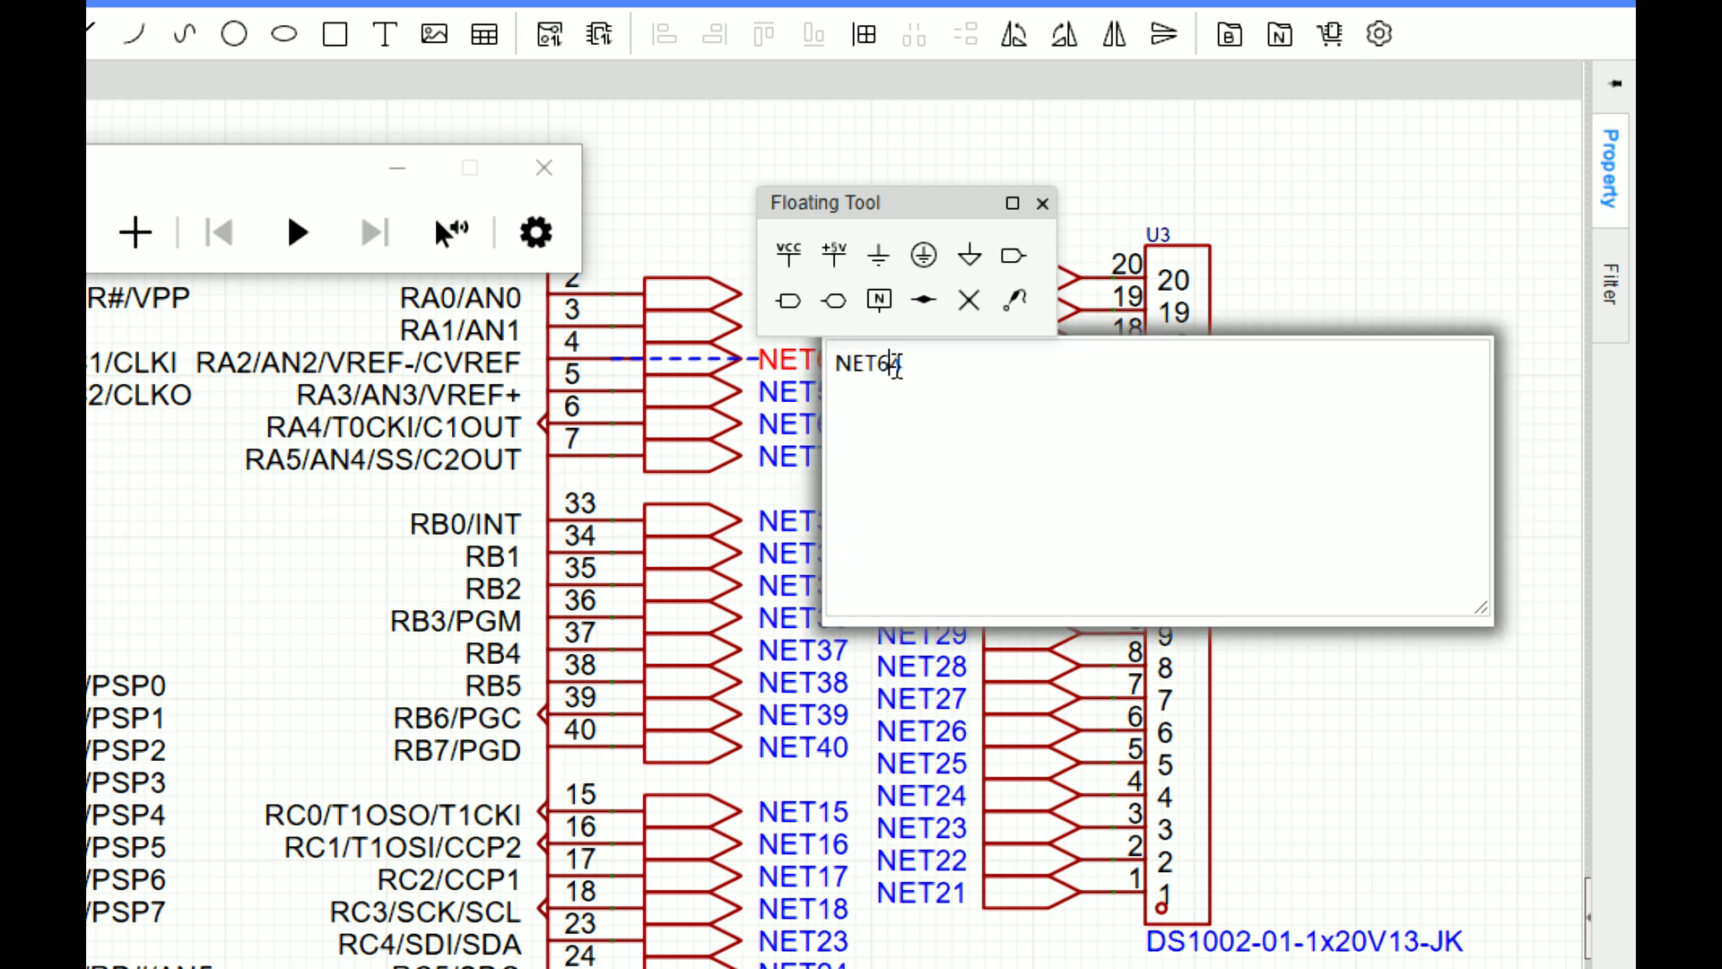
key(Return)
scroll(895, 414, down, 5)
scroll(886, 393, up, 5)
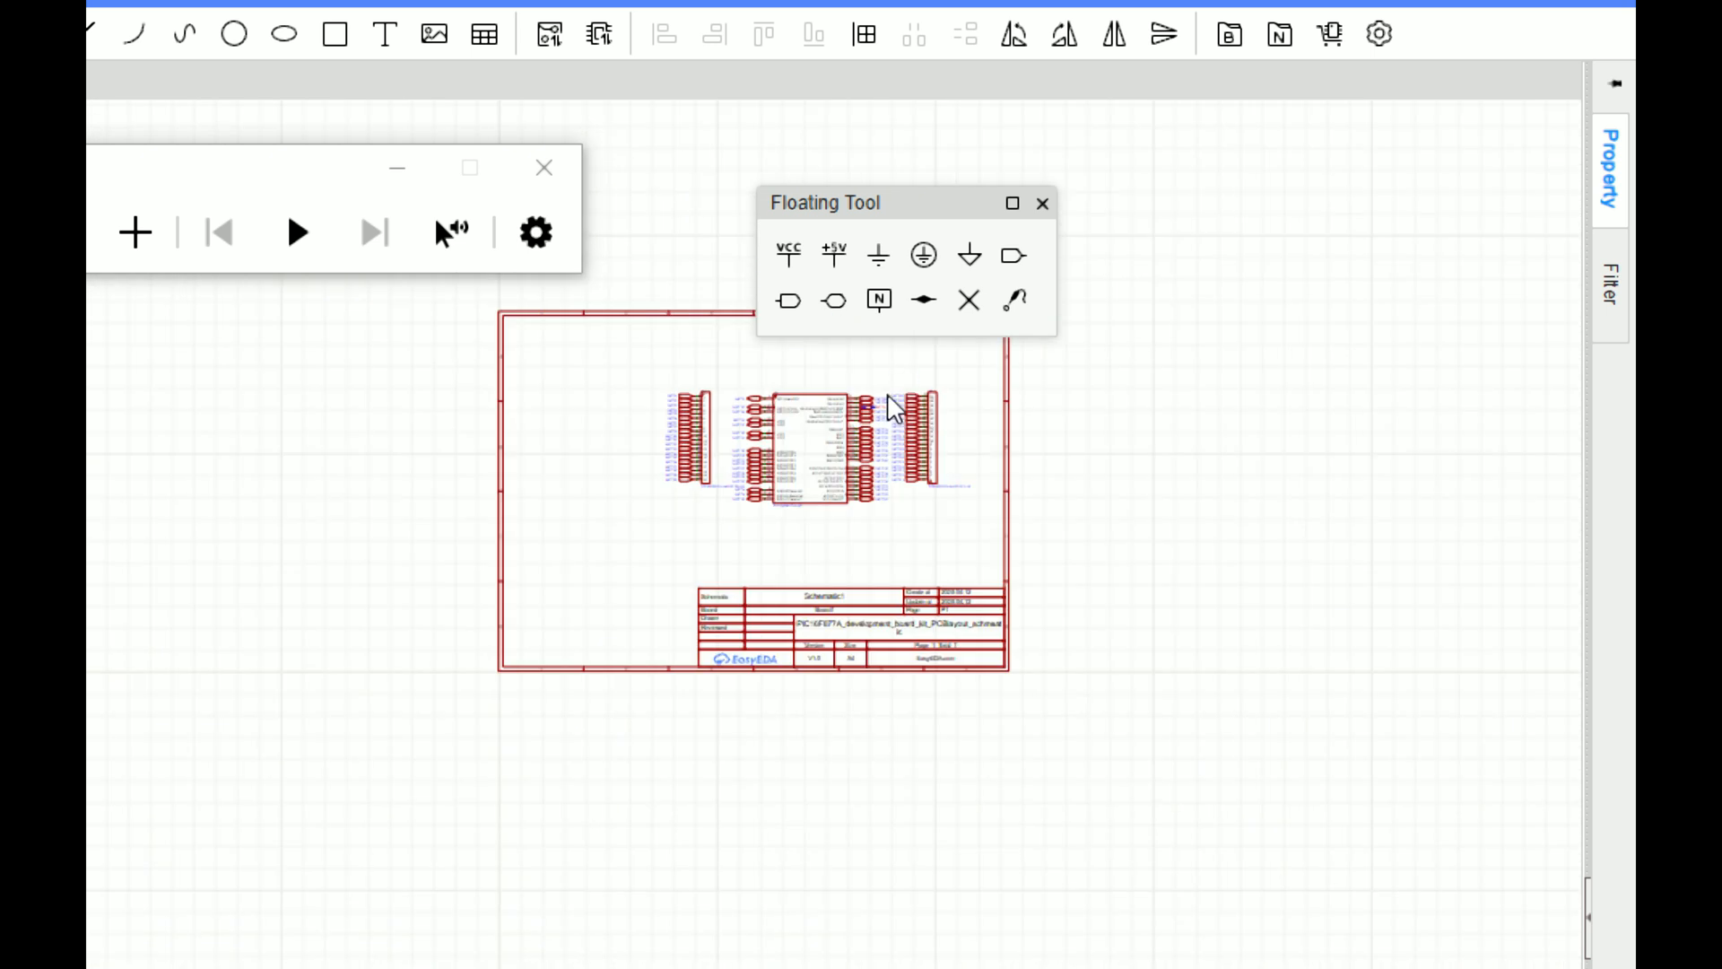
double_click(884, 433)
text(NET3)
key(Return)
double_click(902, 399)
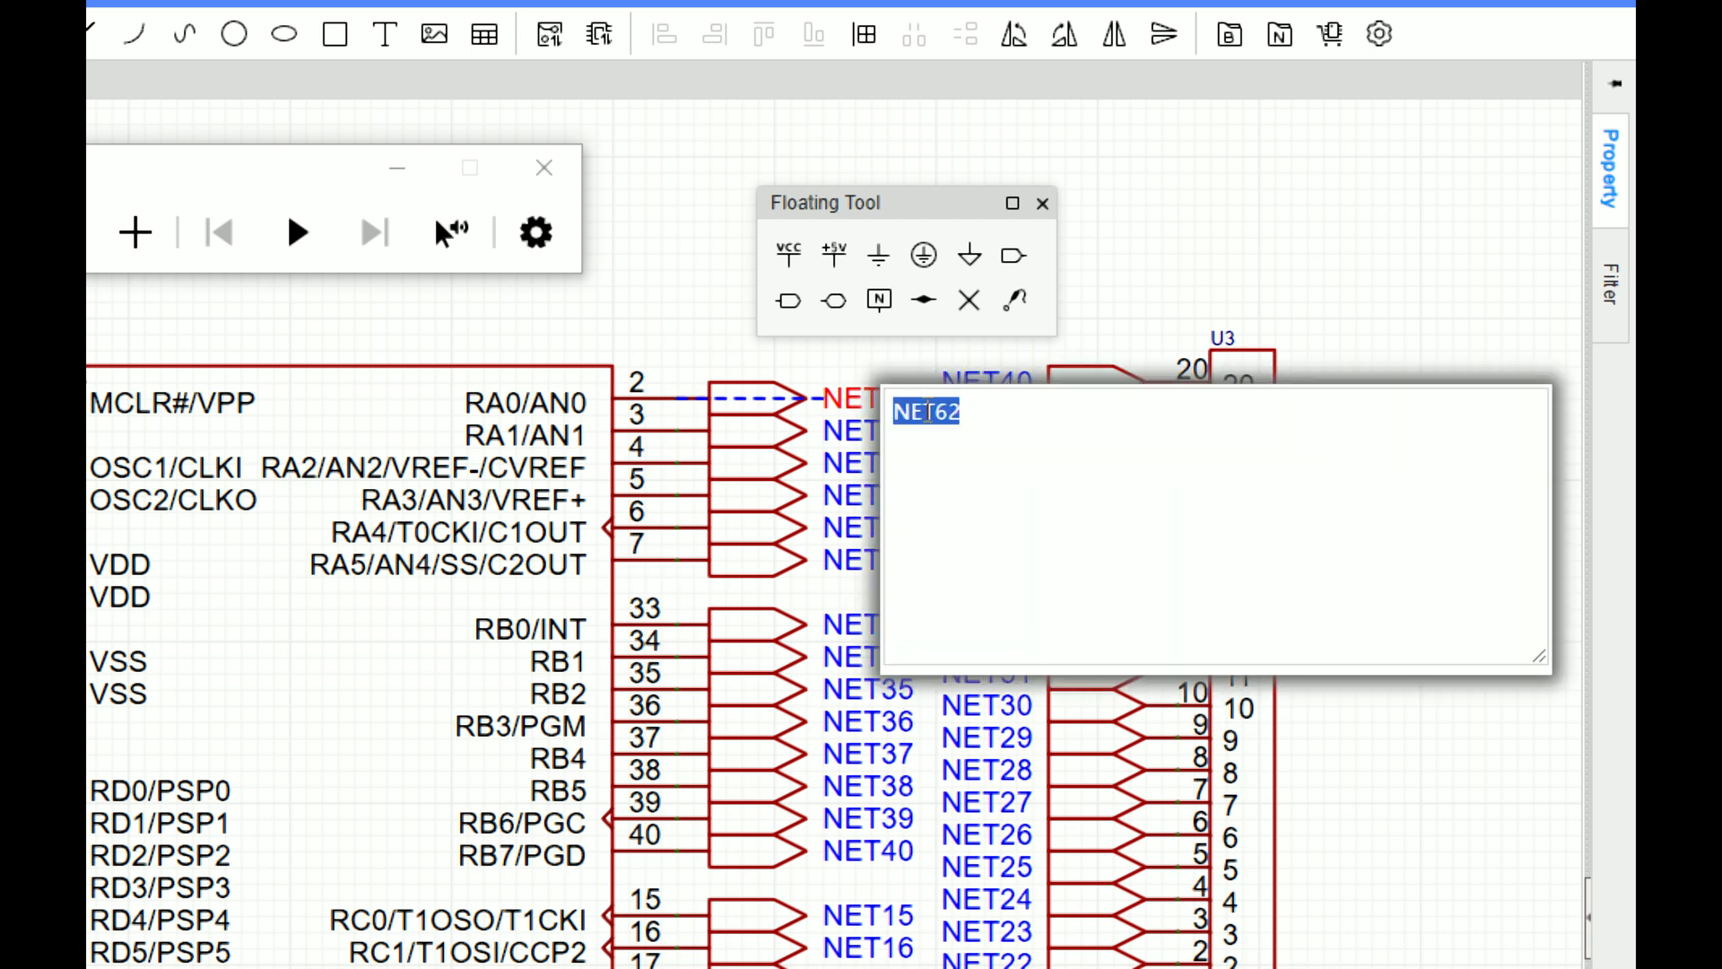
key(Return)
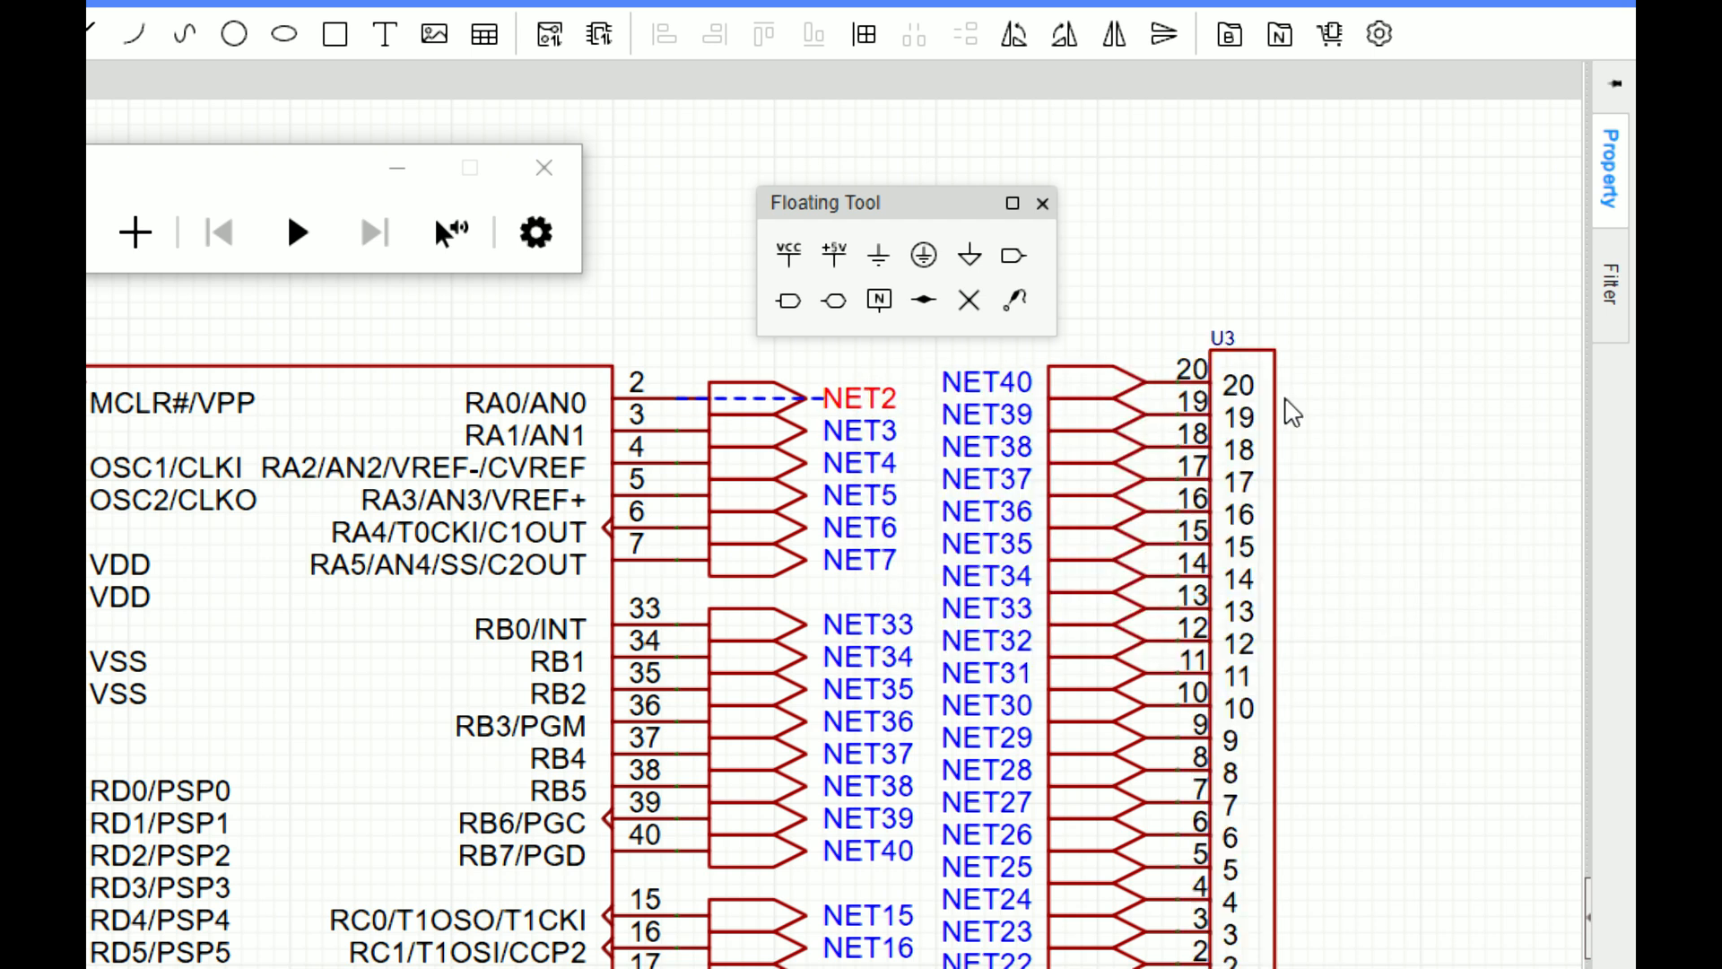
Step: Review the net port names on U1 and both 20-pin headers, moving the floating tool palette clear of U3
scroll(1152, 449, down, 5)
scroll(1157, 475, up, 5)
scroll(1170, 513, down, 4)
scroll(1323, 467, up, 2)
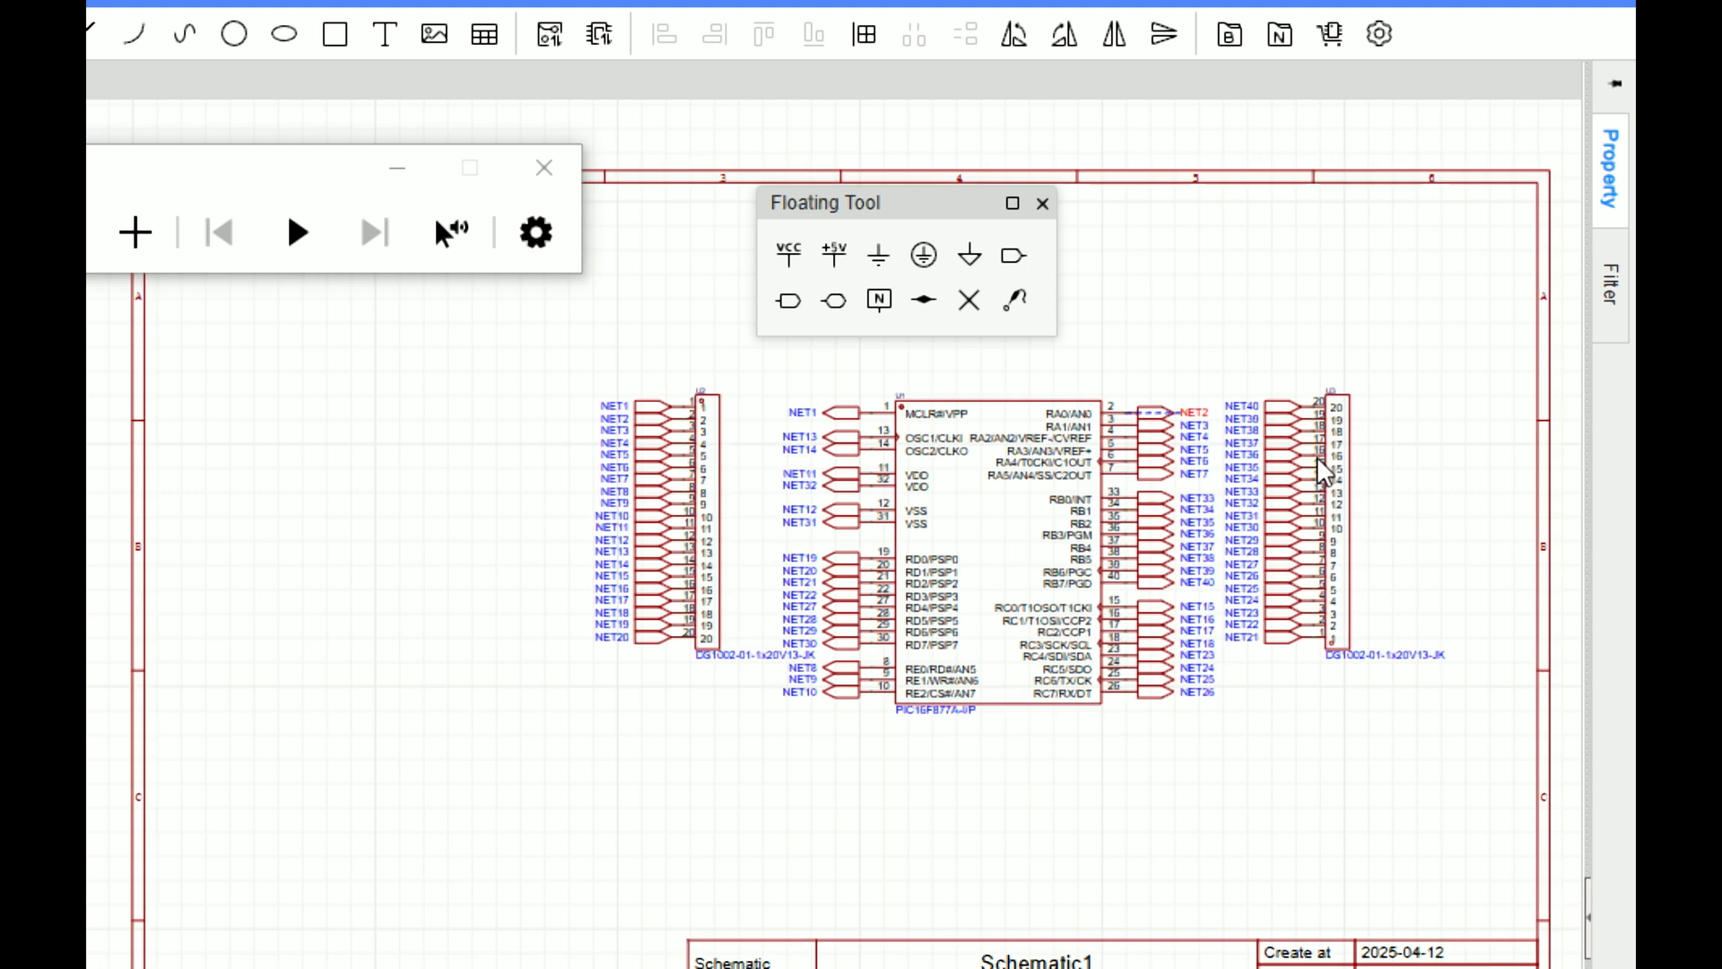
scroll(1336, 430, up, 2)
scroll(1442, 330, down, 1)
drag(941, 218, 1255, 154)
scroll(1442, 369, up, 3)
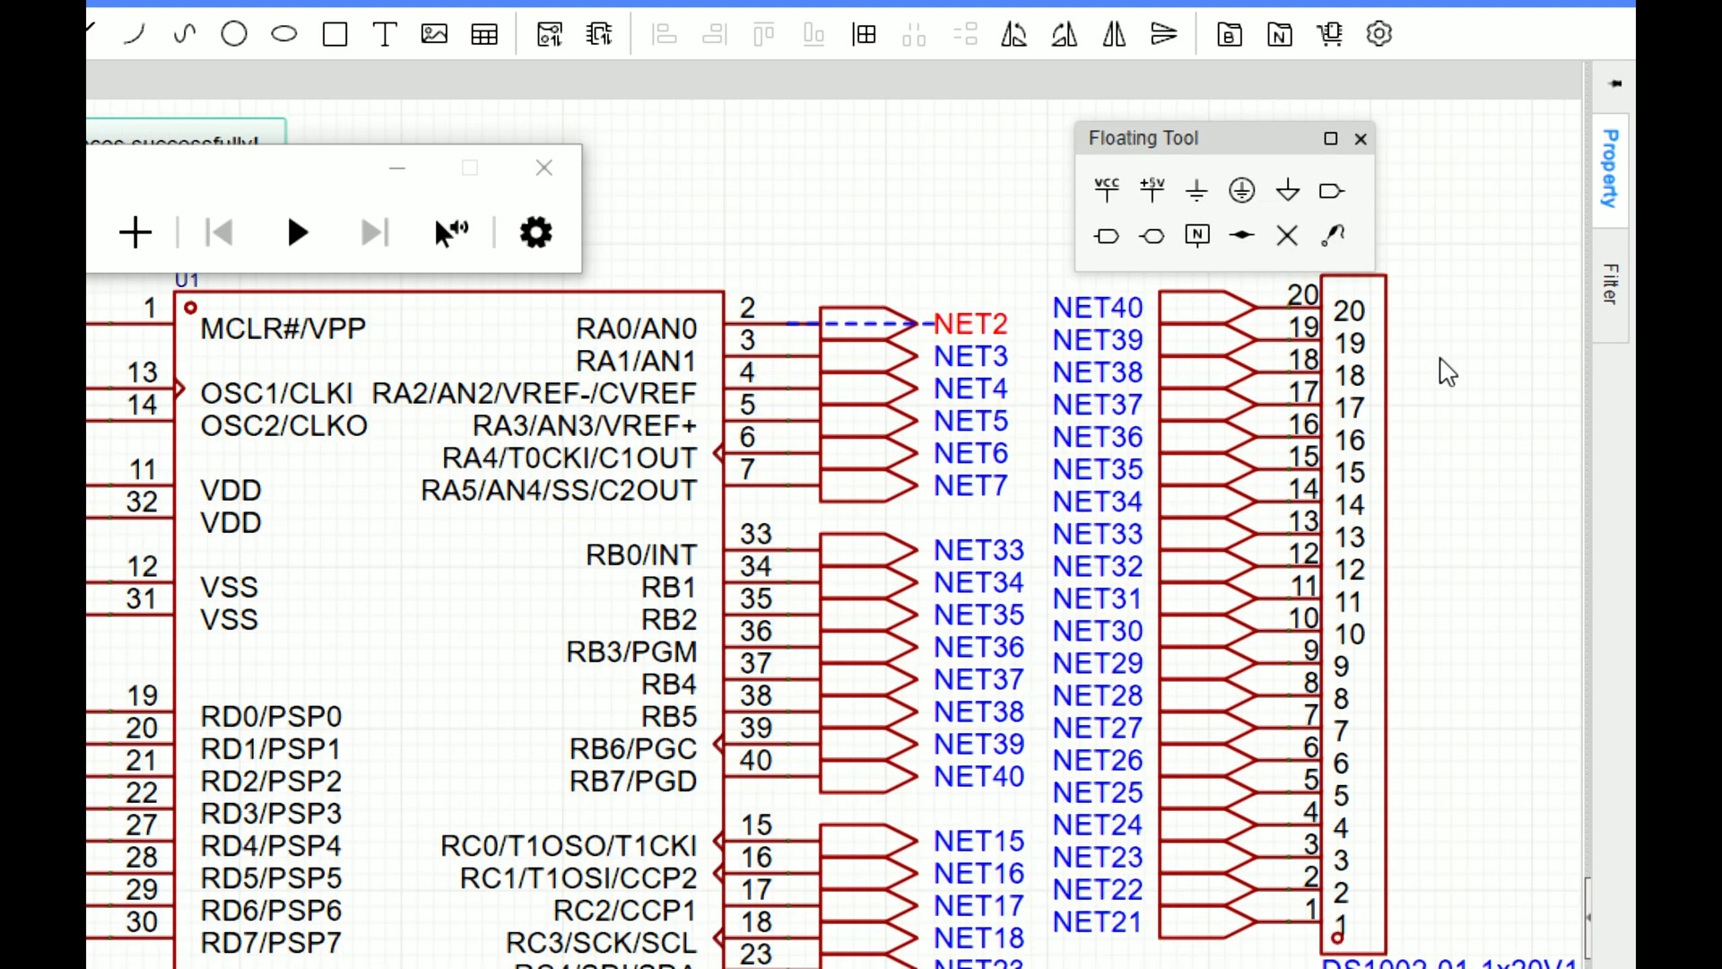
scroll(1446, 371, down, 3)
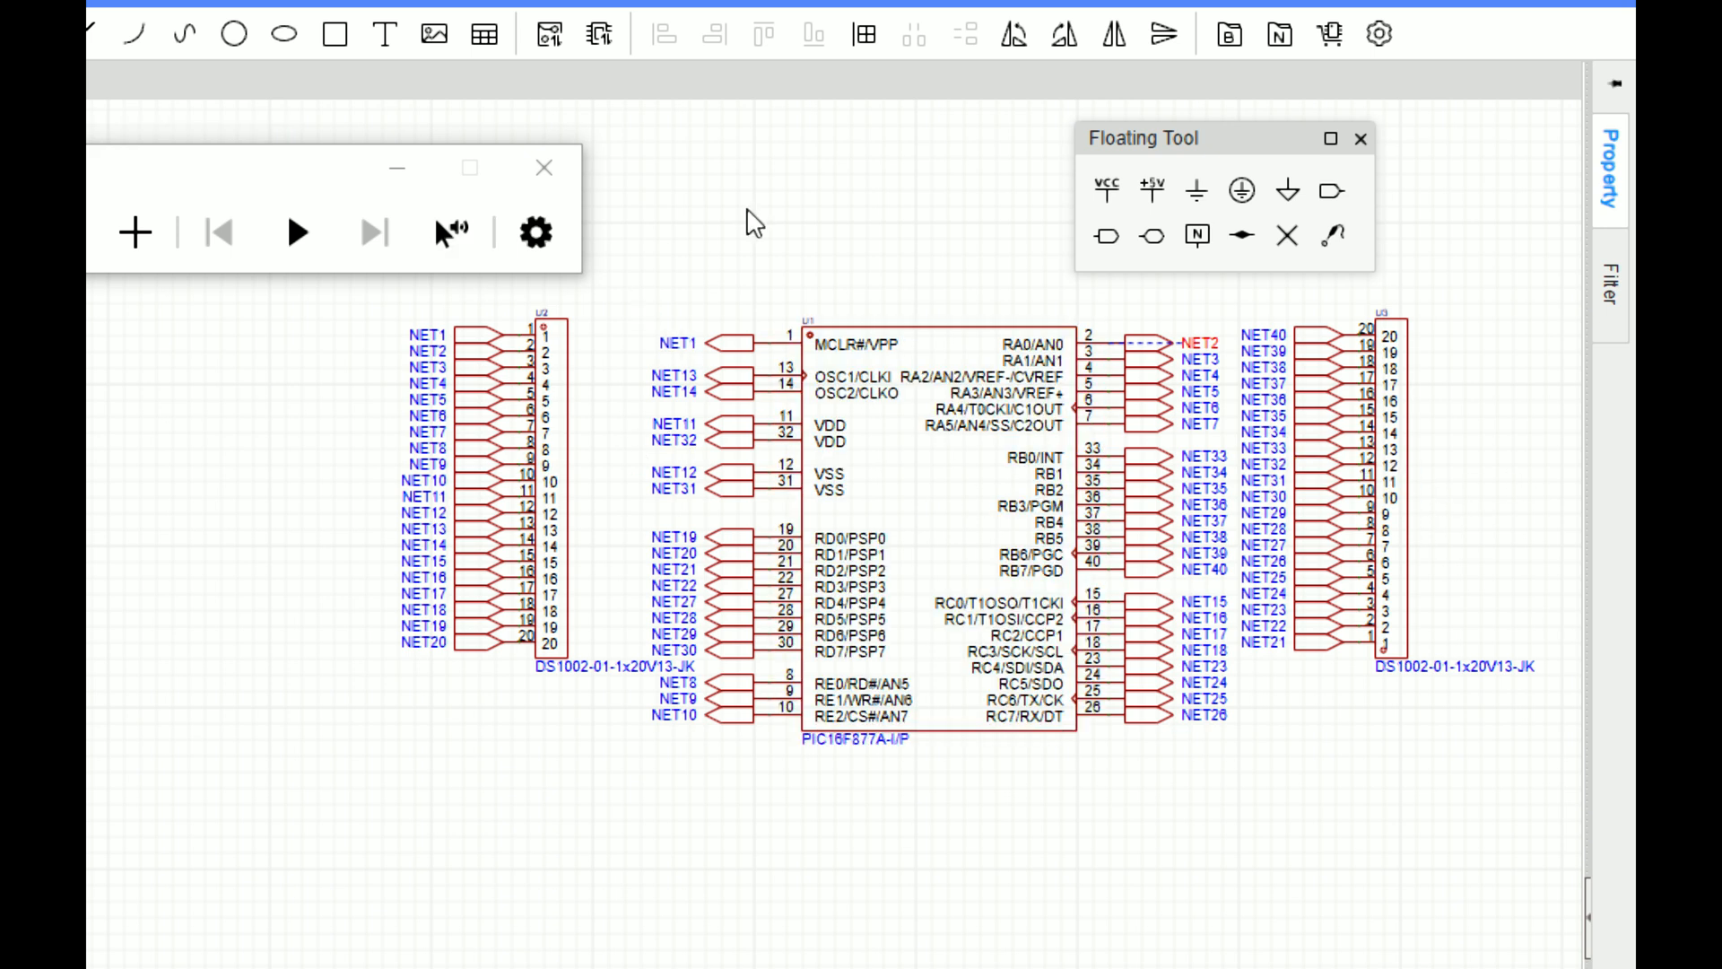
scroll(754, 222, down, 3)
scroll(723, 161, up, 2)
scroll(835, 484, up, 5)
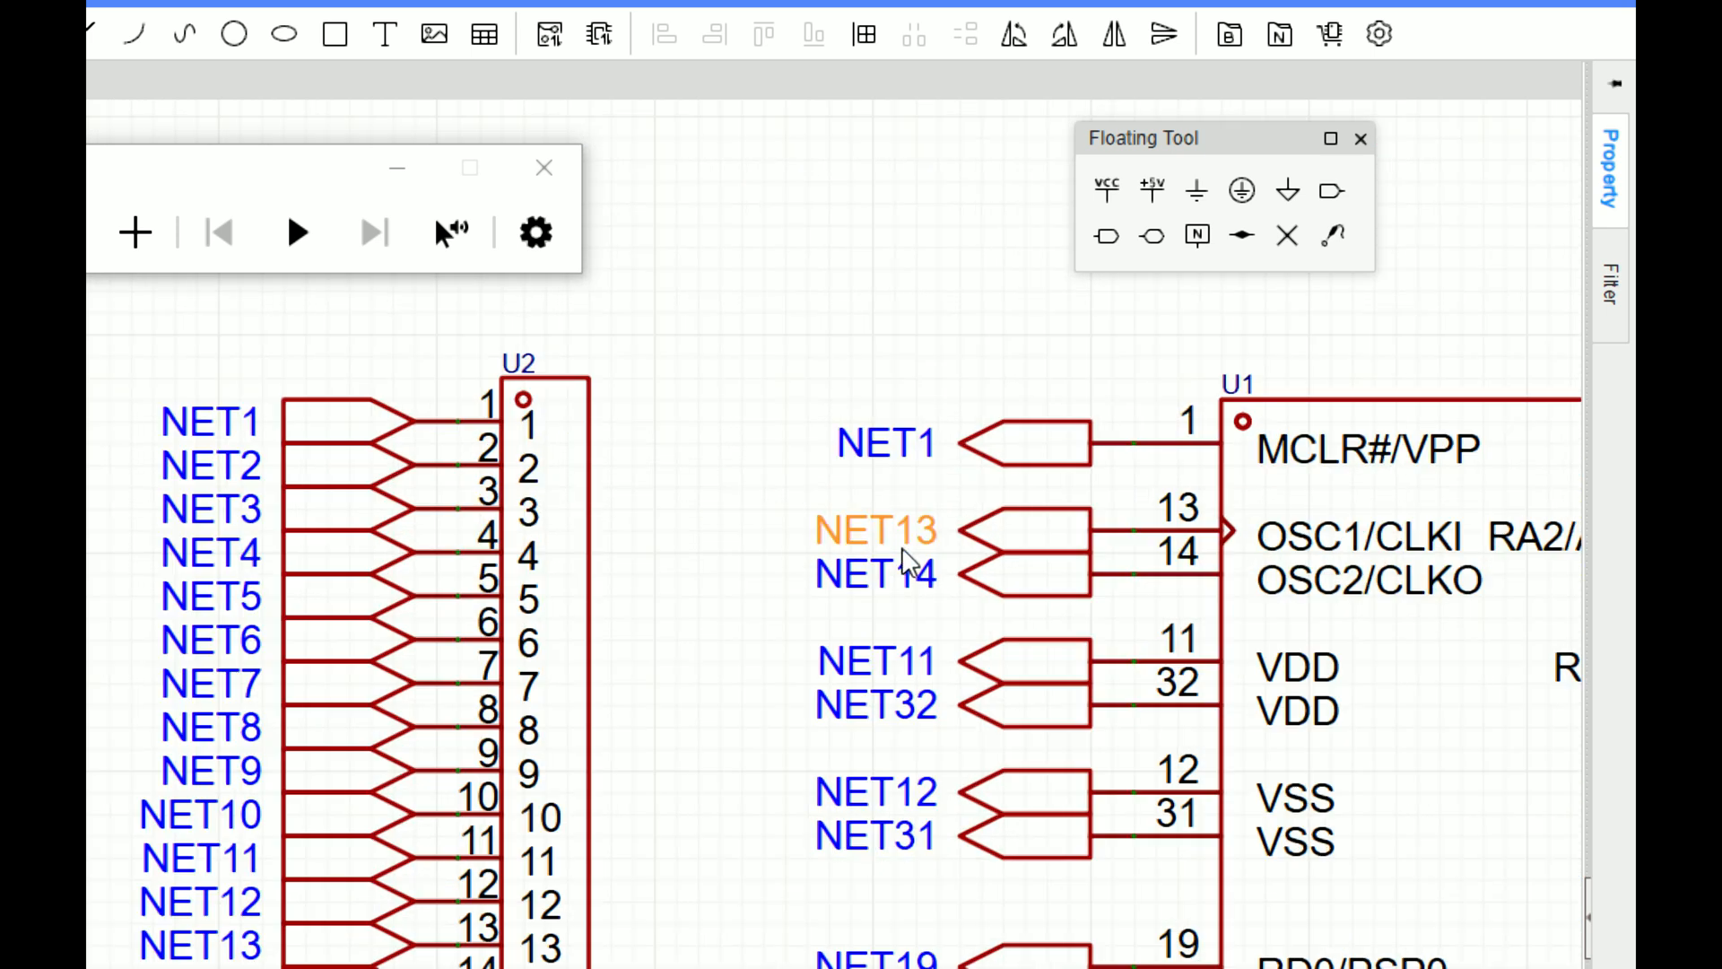
scroll(1151, 453, down, 4)
scroll(1427, 302, up, 3)
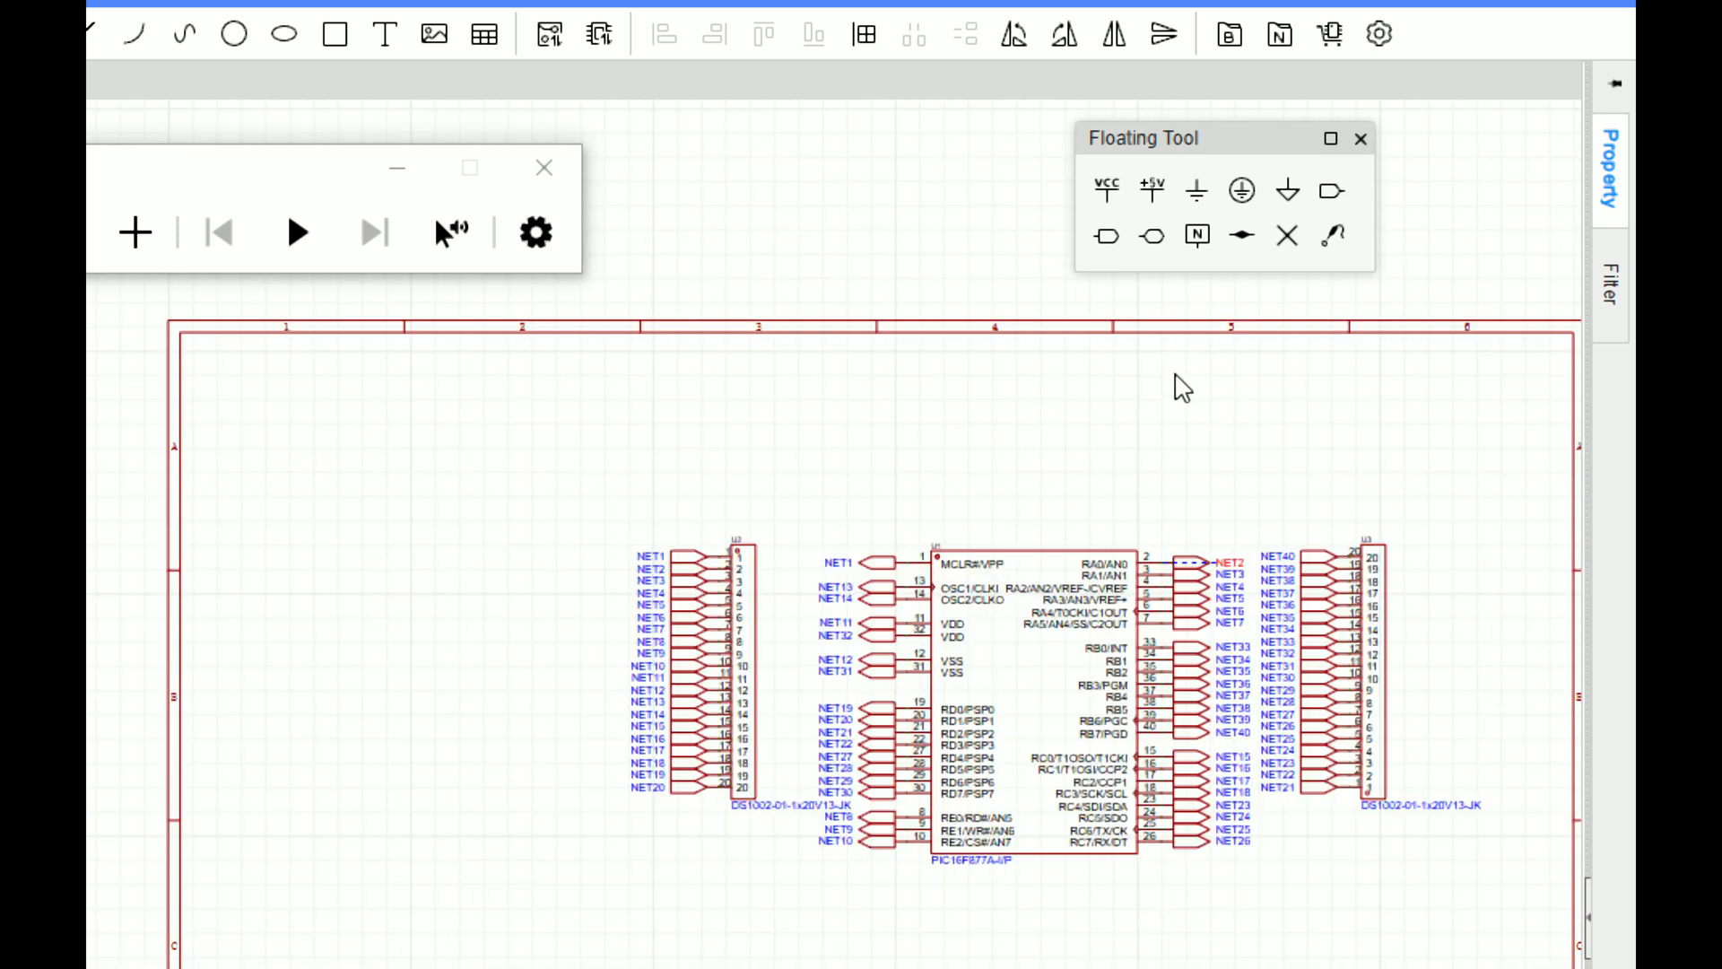
scroll(1182, 388, down, 3)
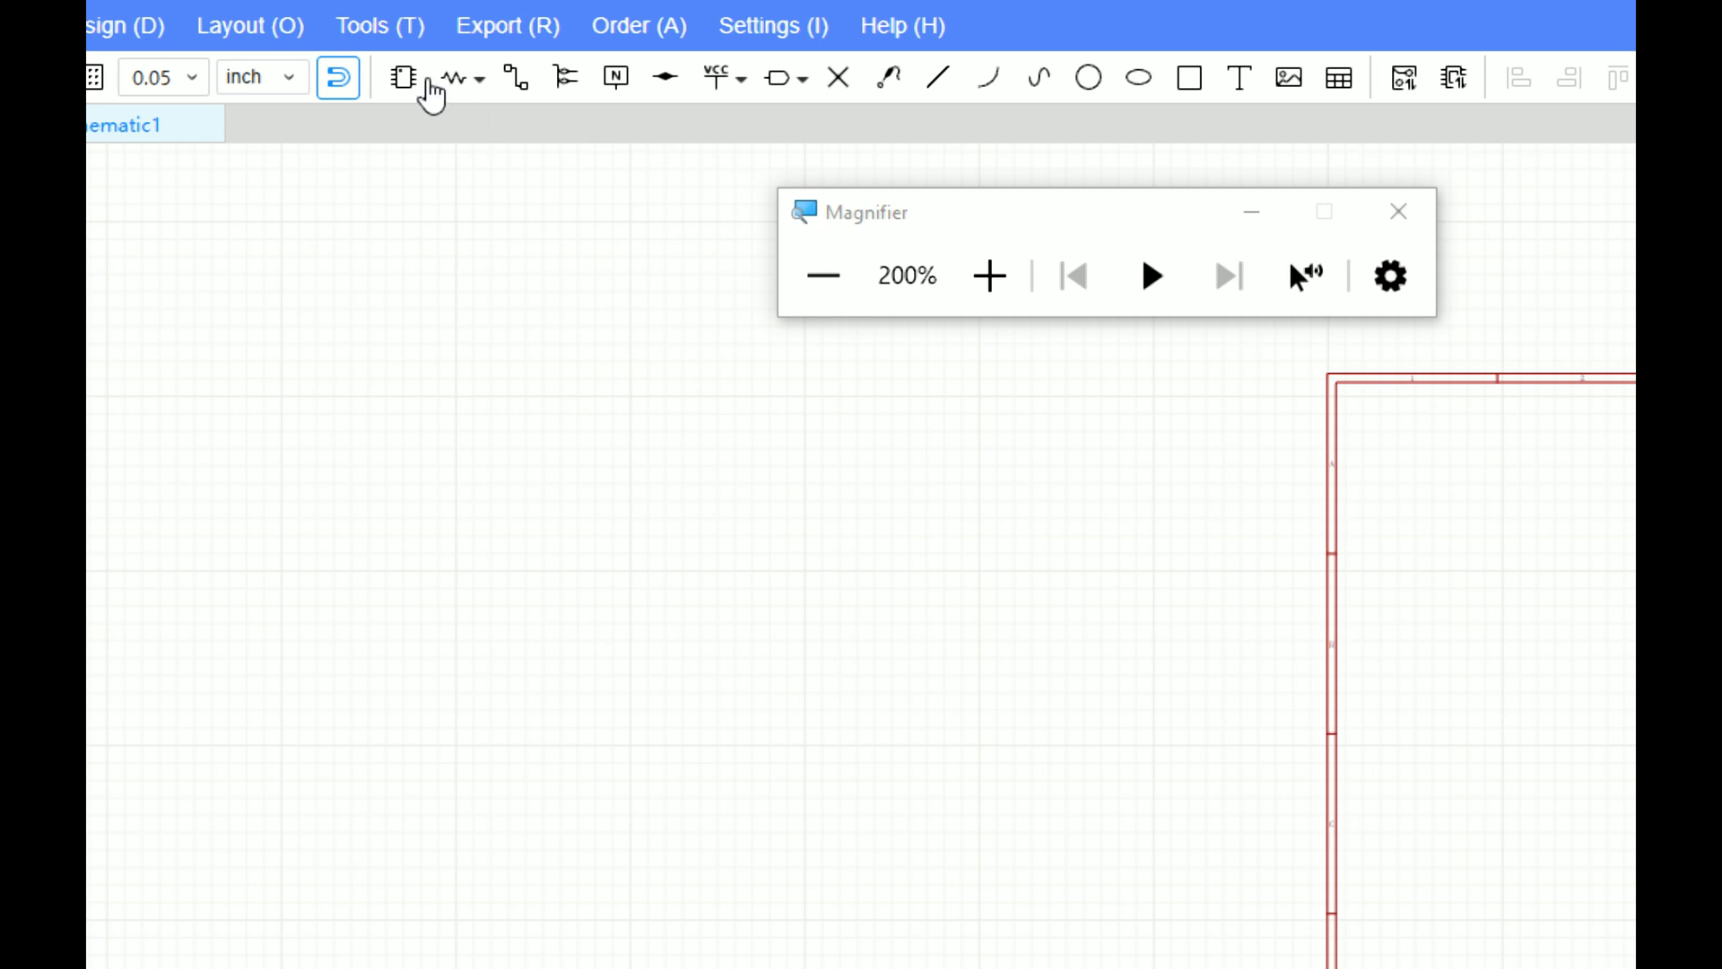
Step: Open the device library and filter the female headers to the SIP-6 package
click(429, 82)
drag(933, 232, 1053, 141)
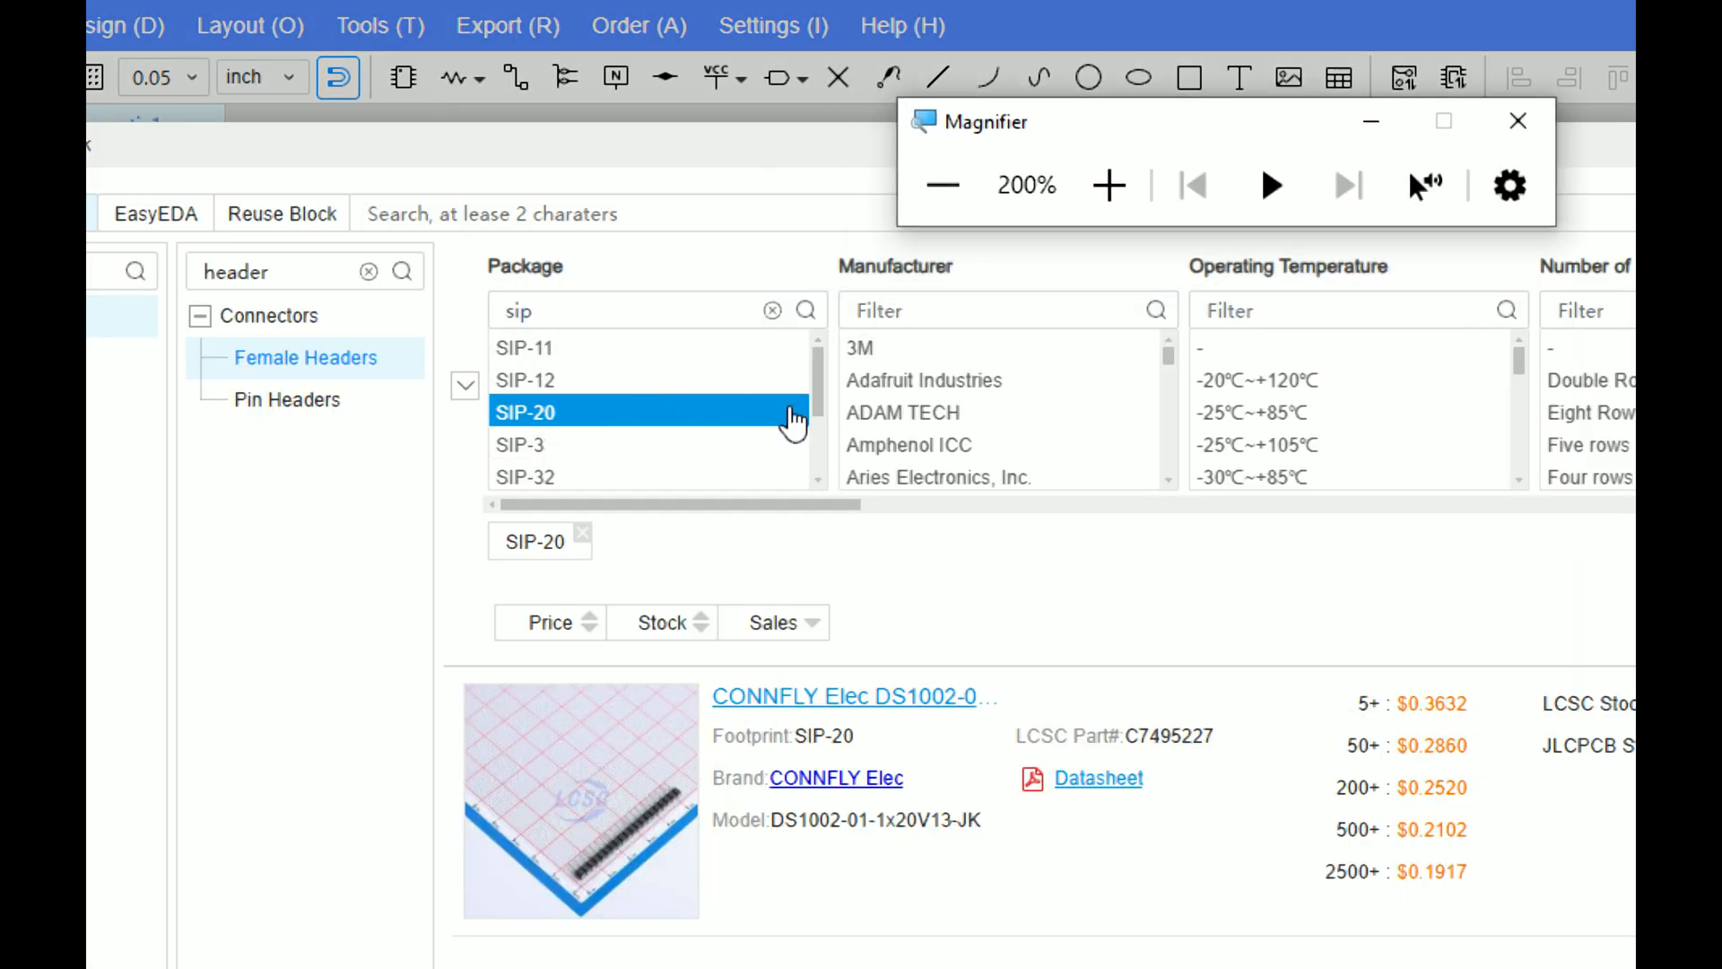
drag(815, 389, 823, 449)
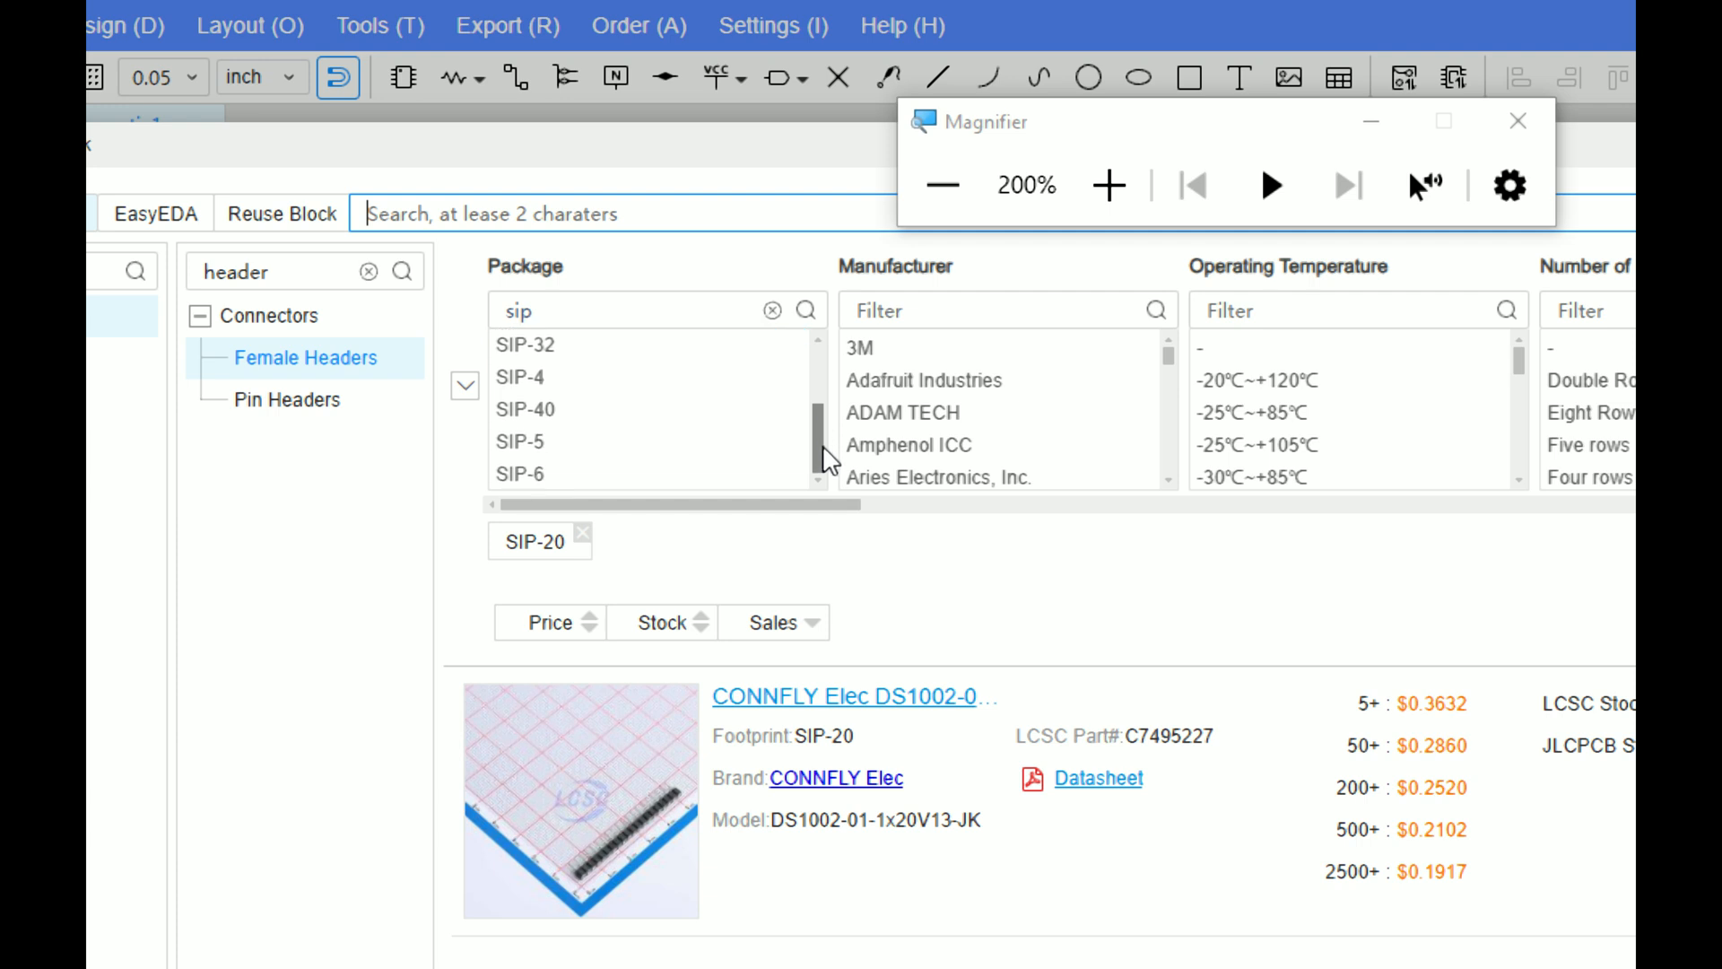
click(575, 475)
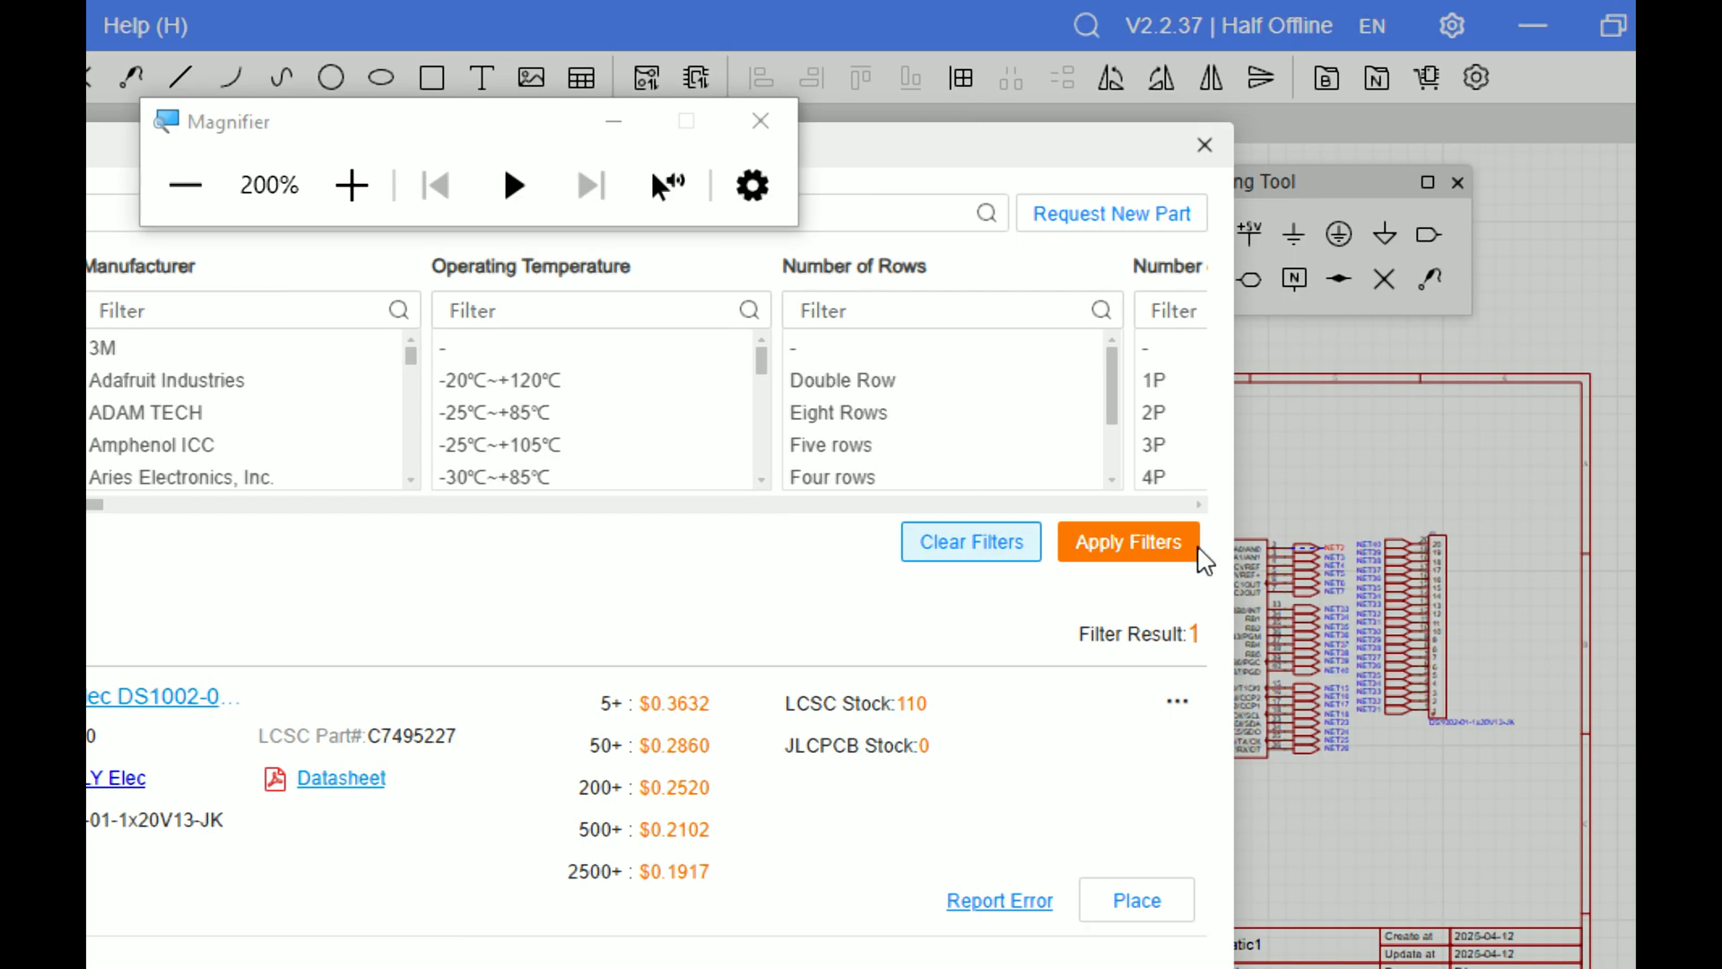
click(1176, 550)
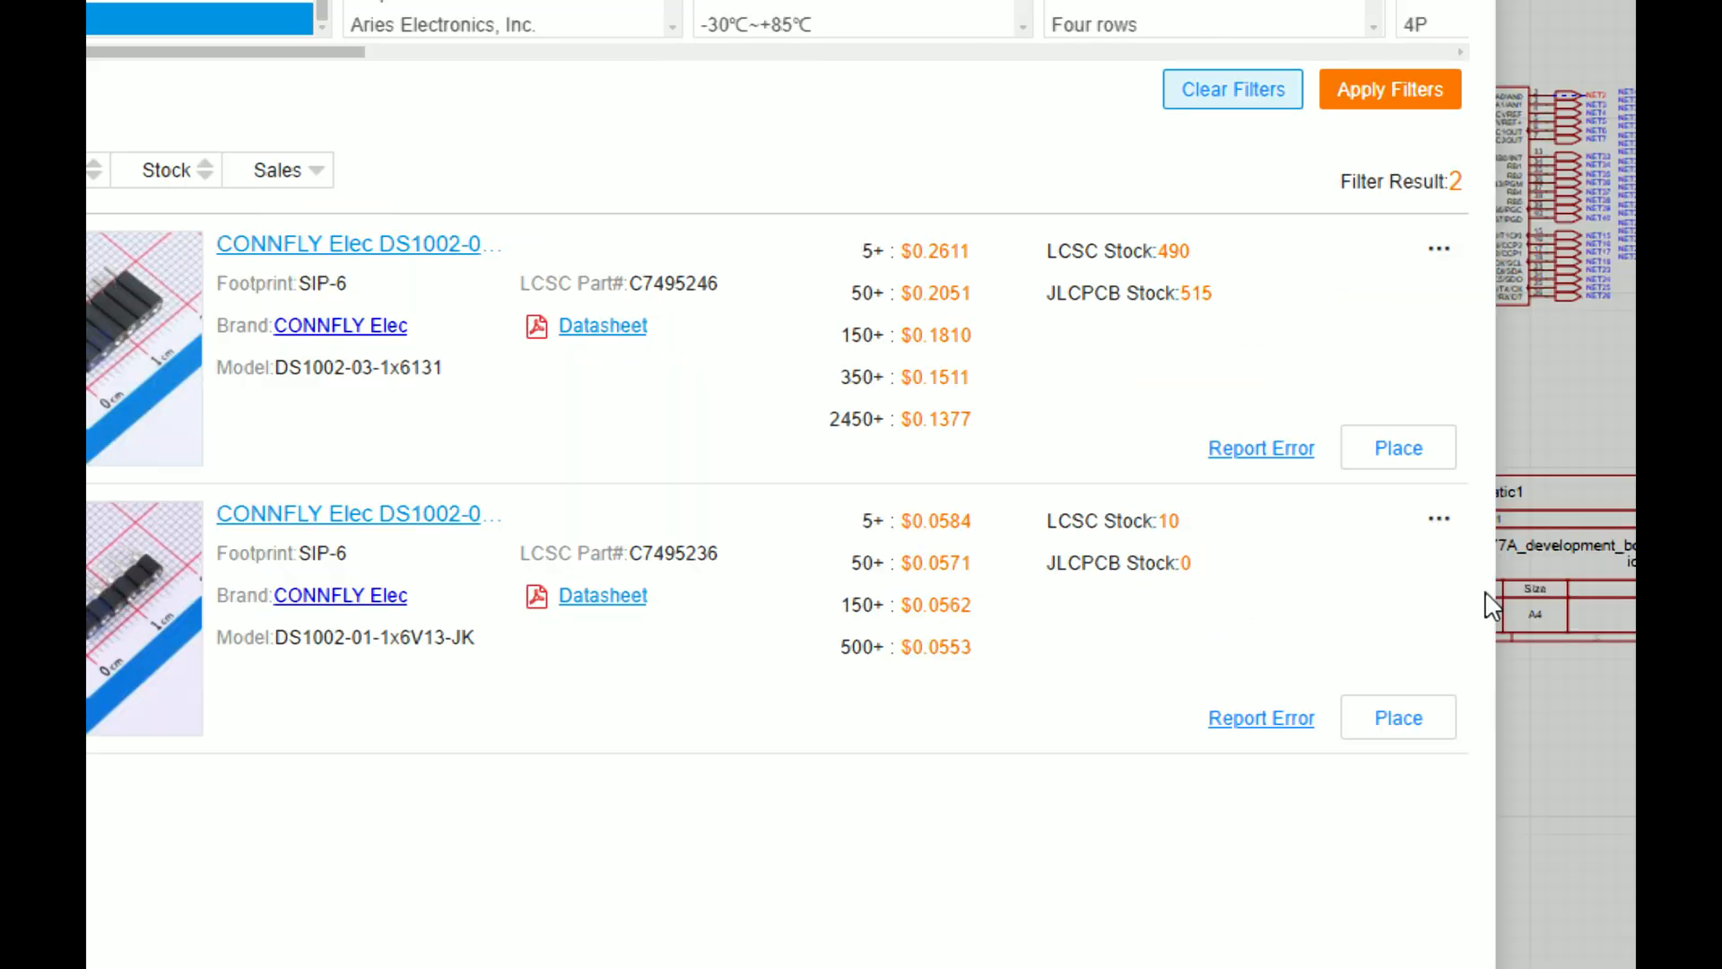
Step: Place the DS1002-01-1x6V13-JK six-pin header above U1, rotated so that its pins face down, and move it slightly upward
click(1424, 715)
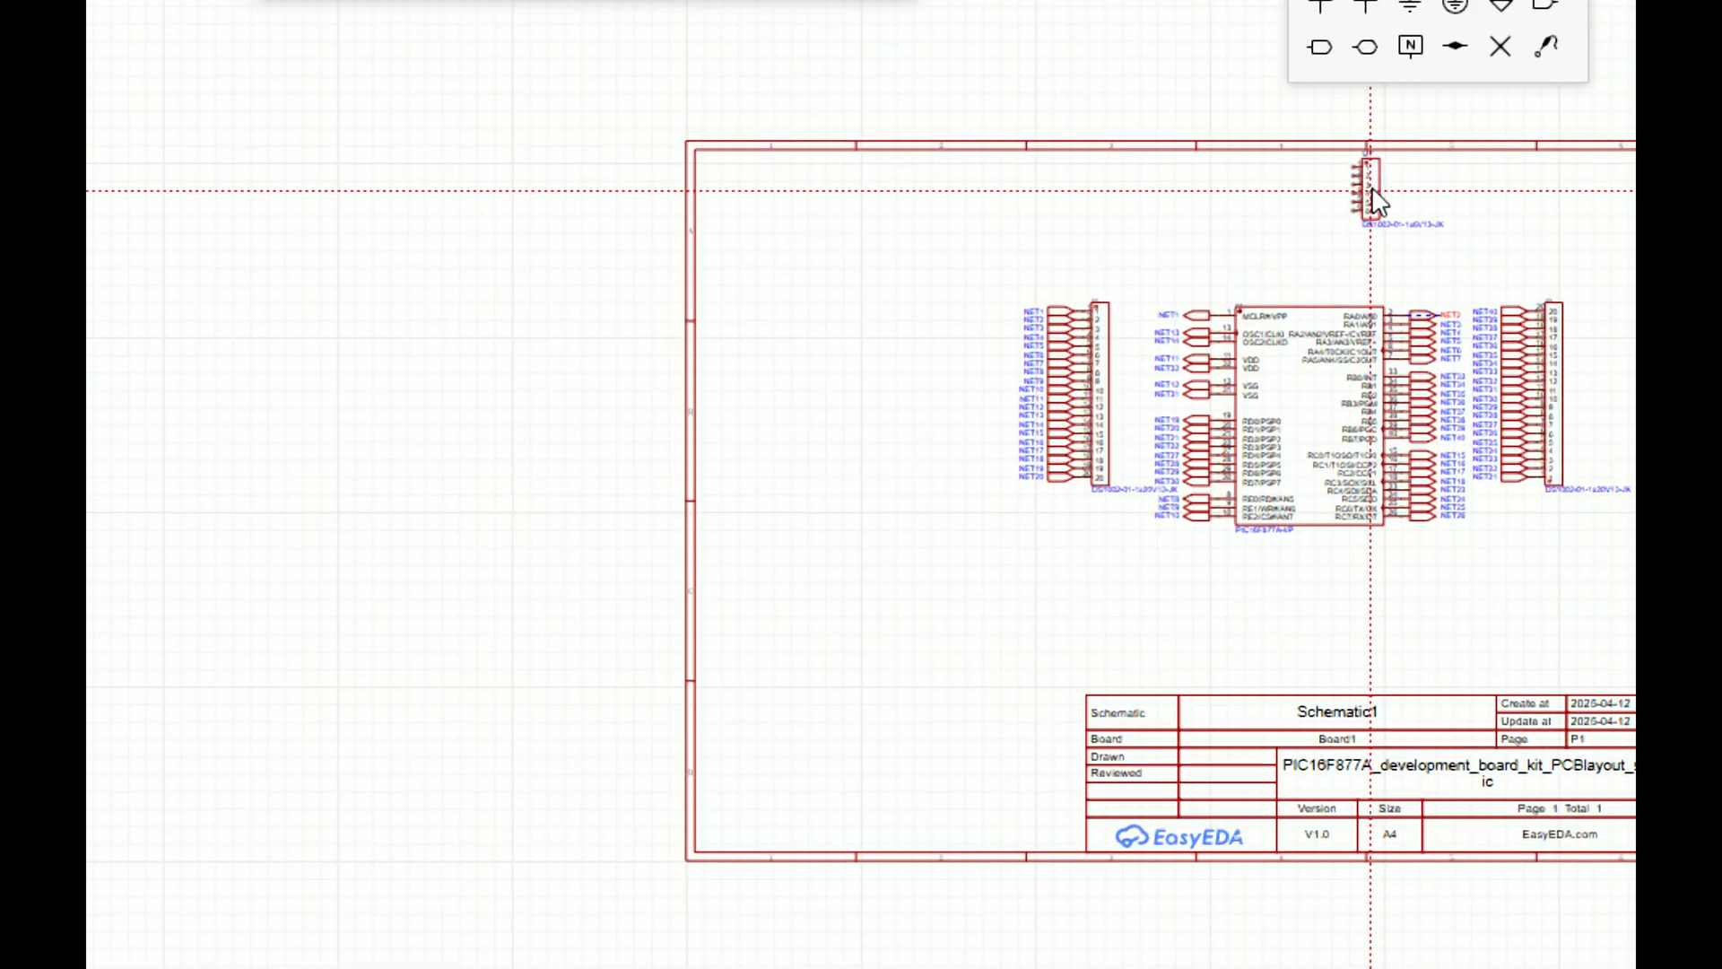
click(1332, 190)
key(Escape)
key(space)
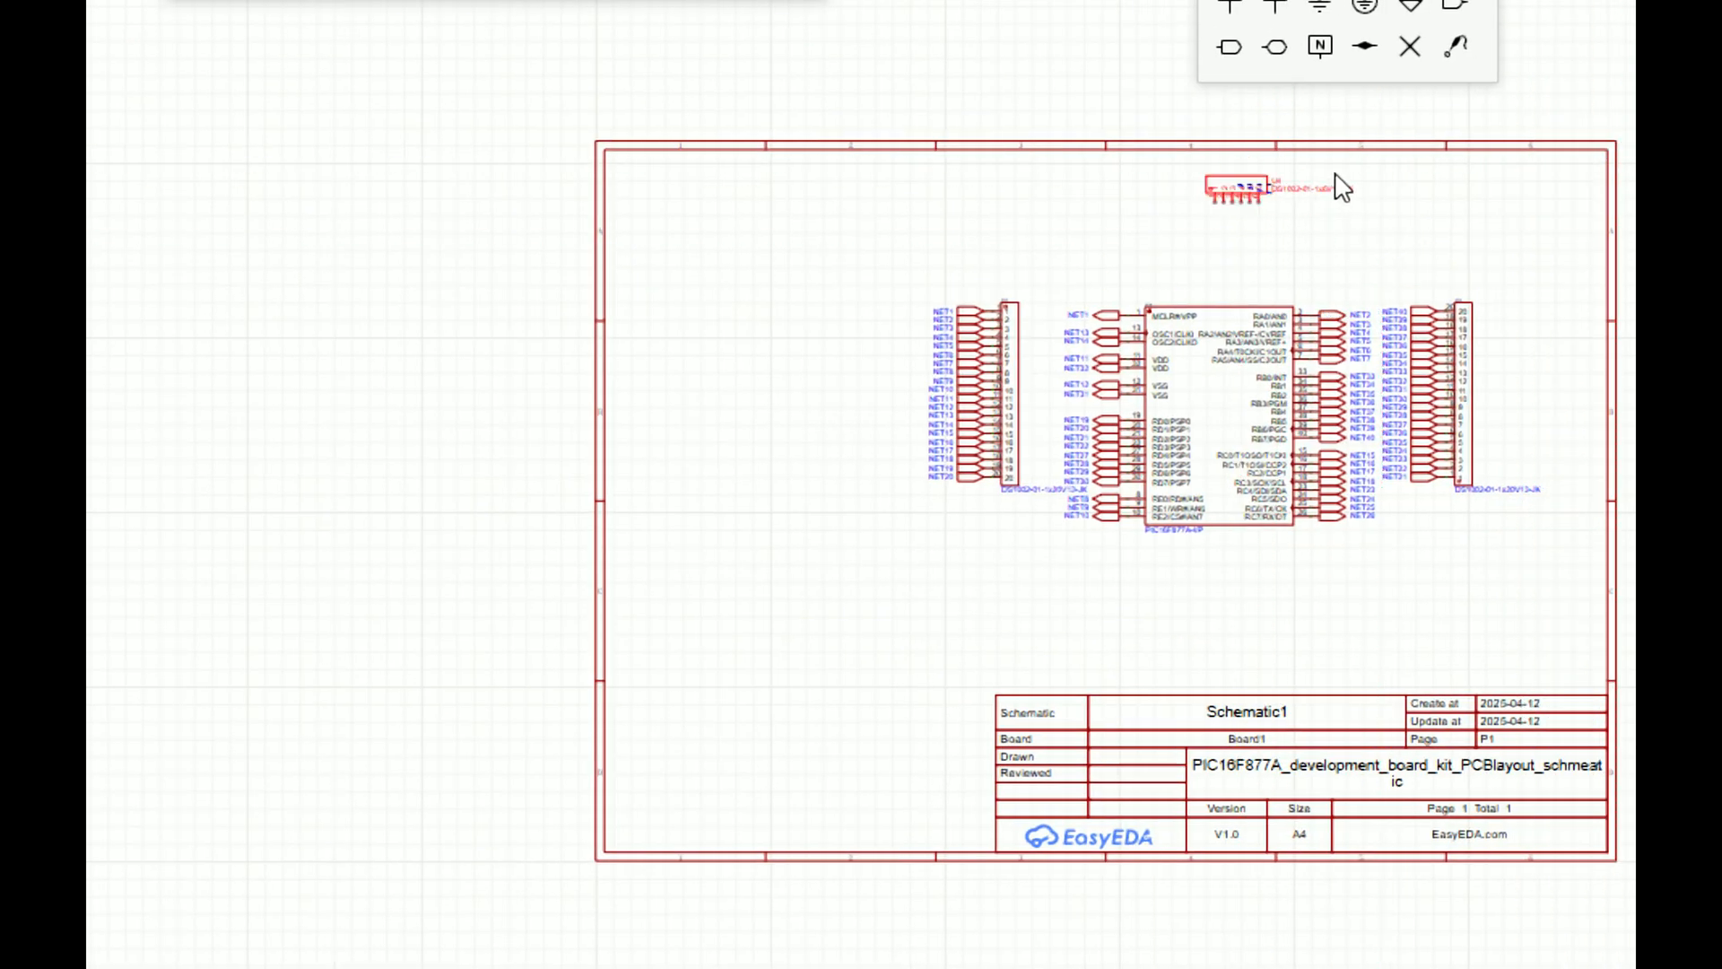
scroll(1314, 191, up, 5)
drag(568, 231, 526, 320)
click(1157, 321)
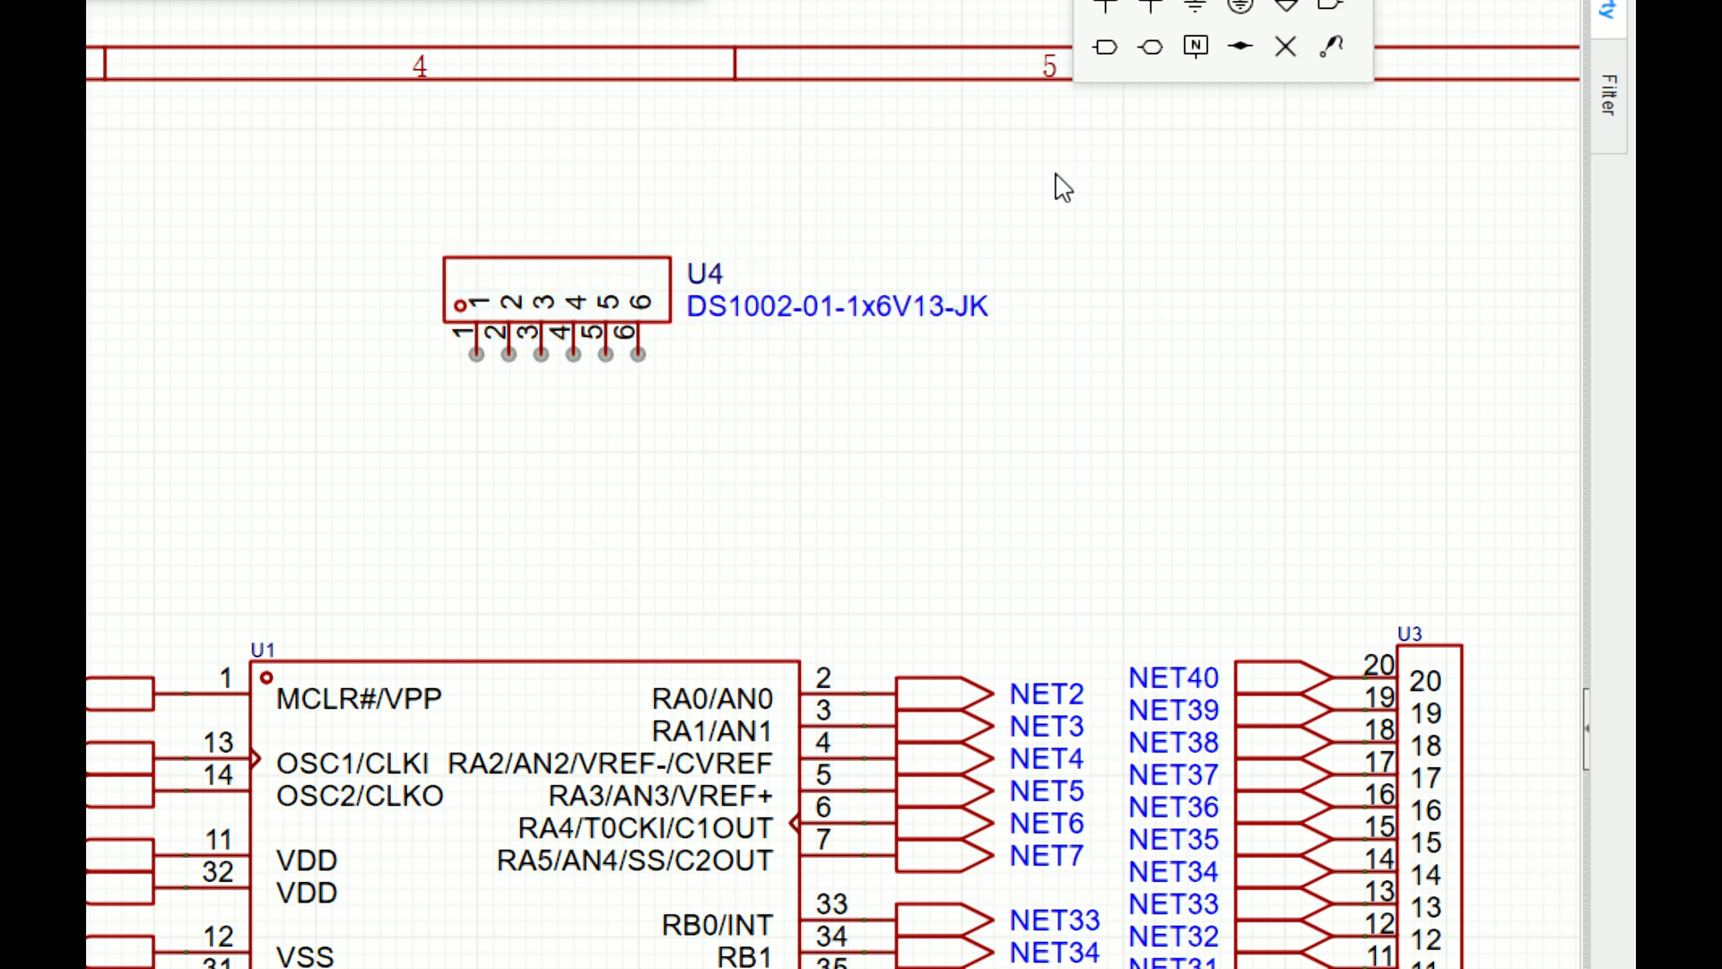
drag(600, 254, 619, 157)
click(578, 321)
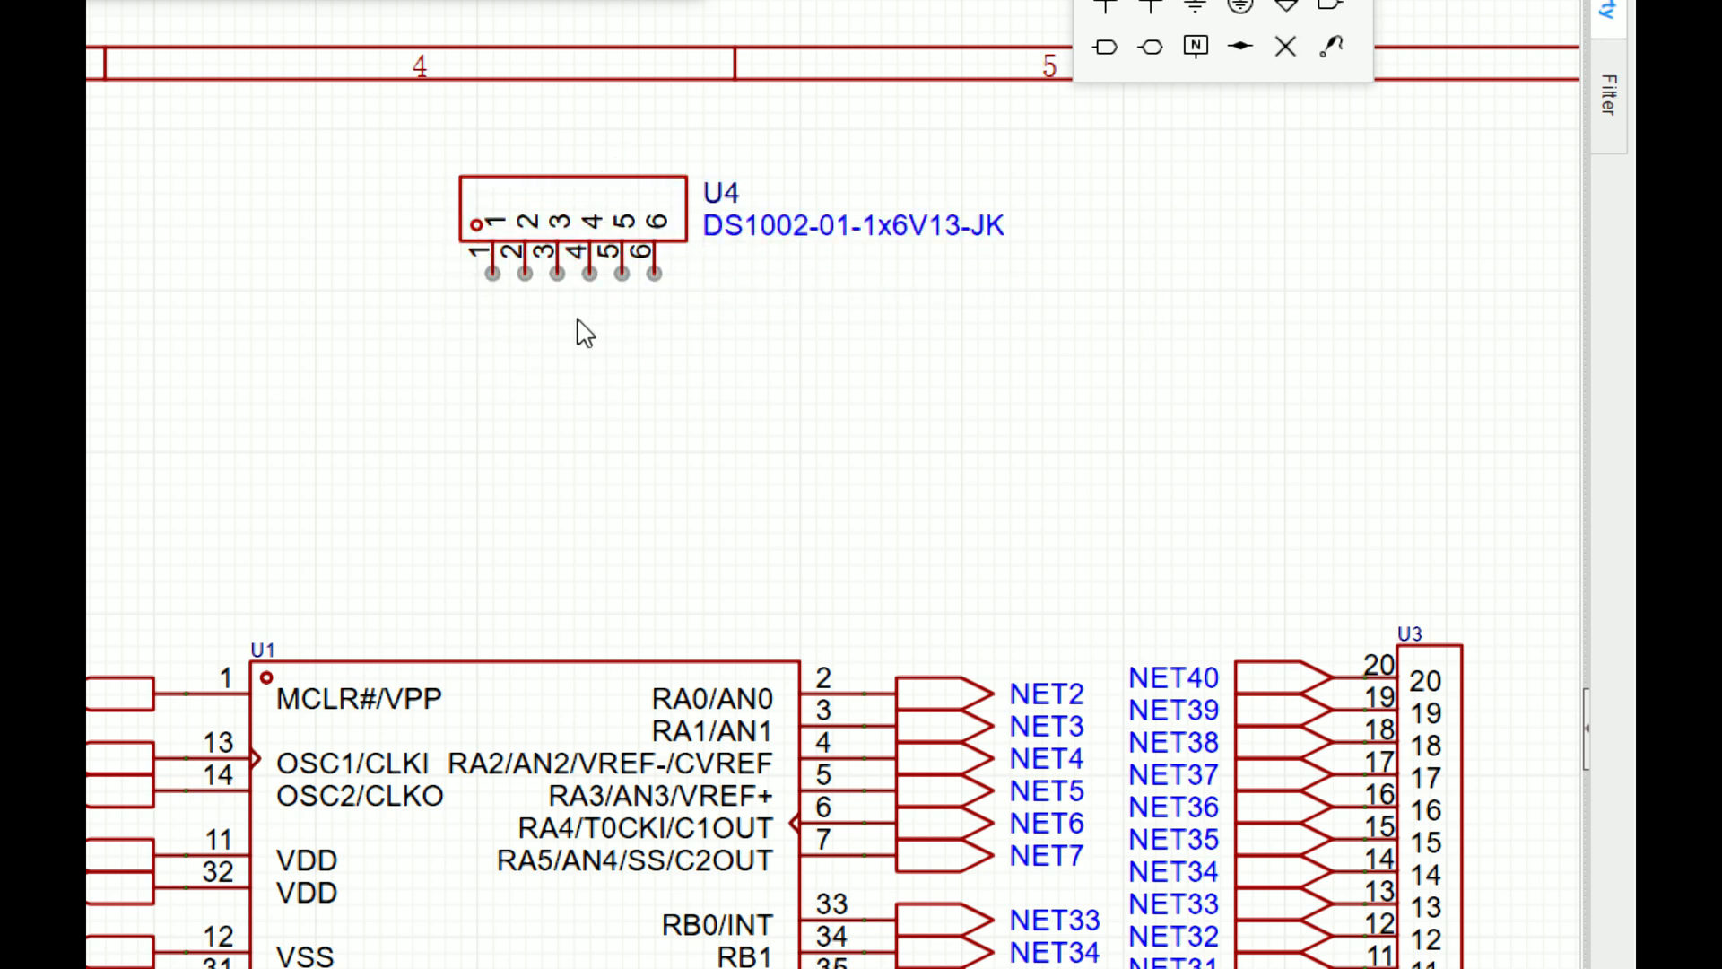
Step: Place six downward-pointing net ports in a row below U4, one aligned with each of pins 1 to 6
click(1126, 280)
key(space)
key(space)
key(space)
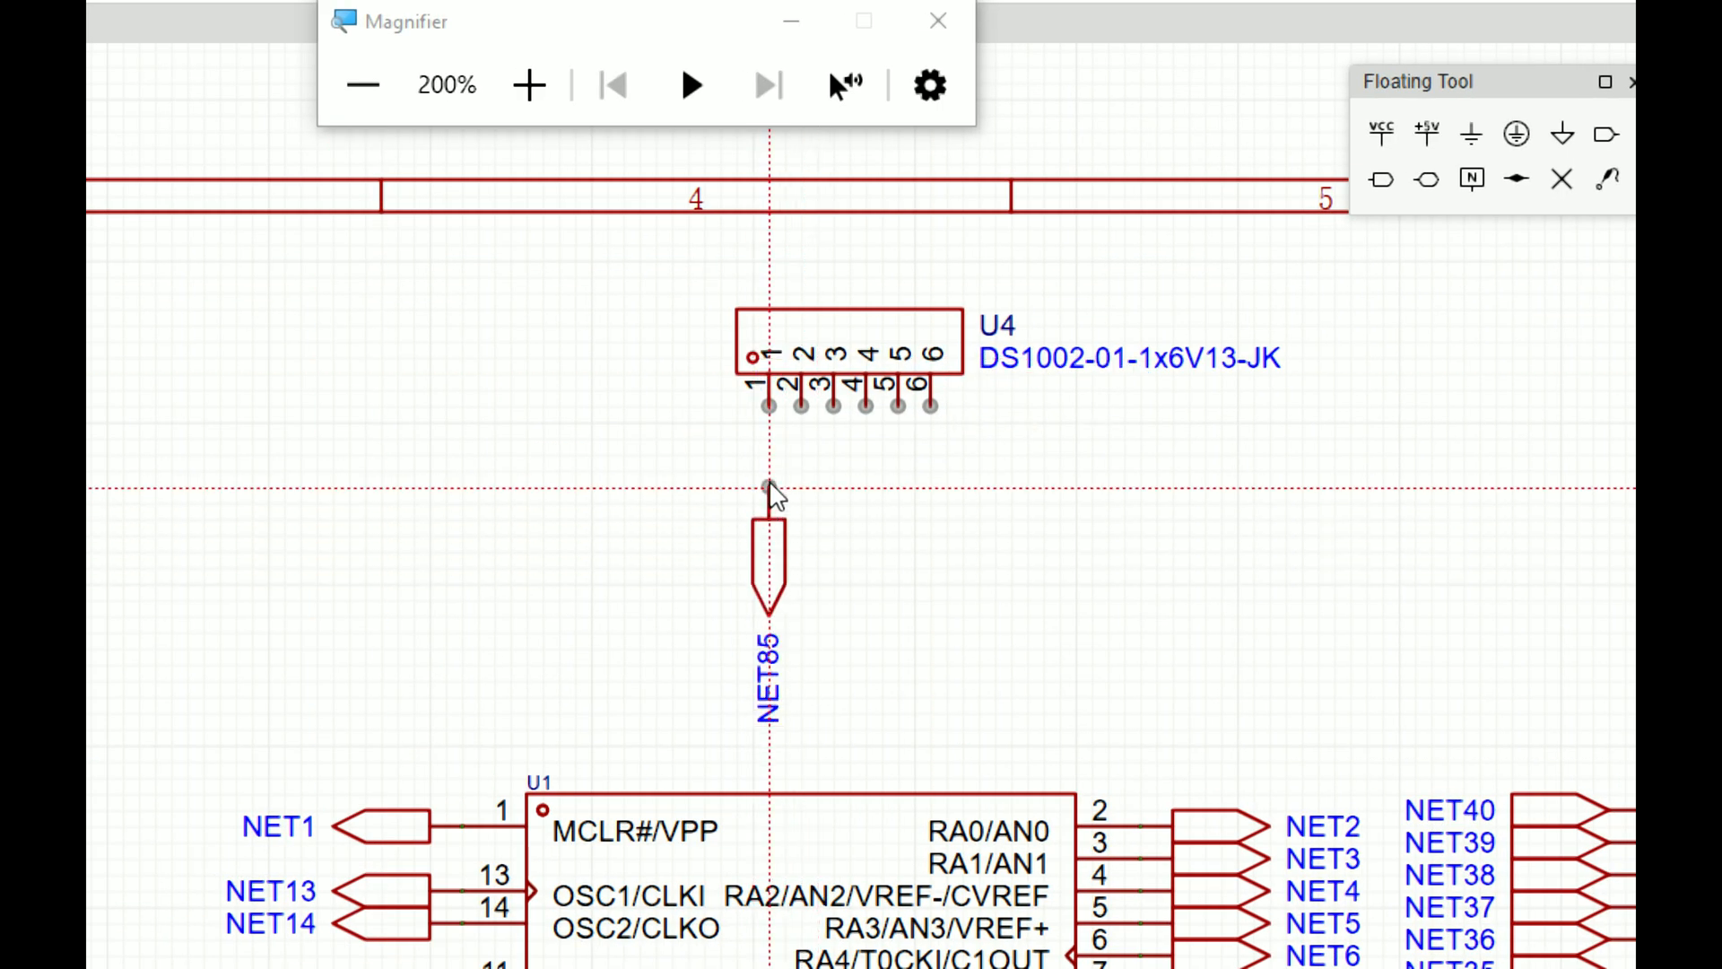
click(768, 487)
click(801, 487)
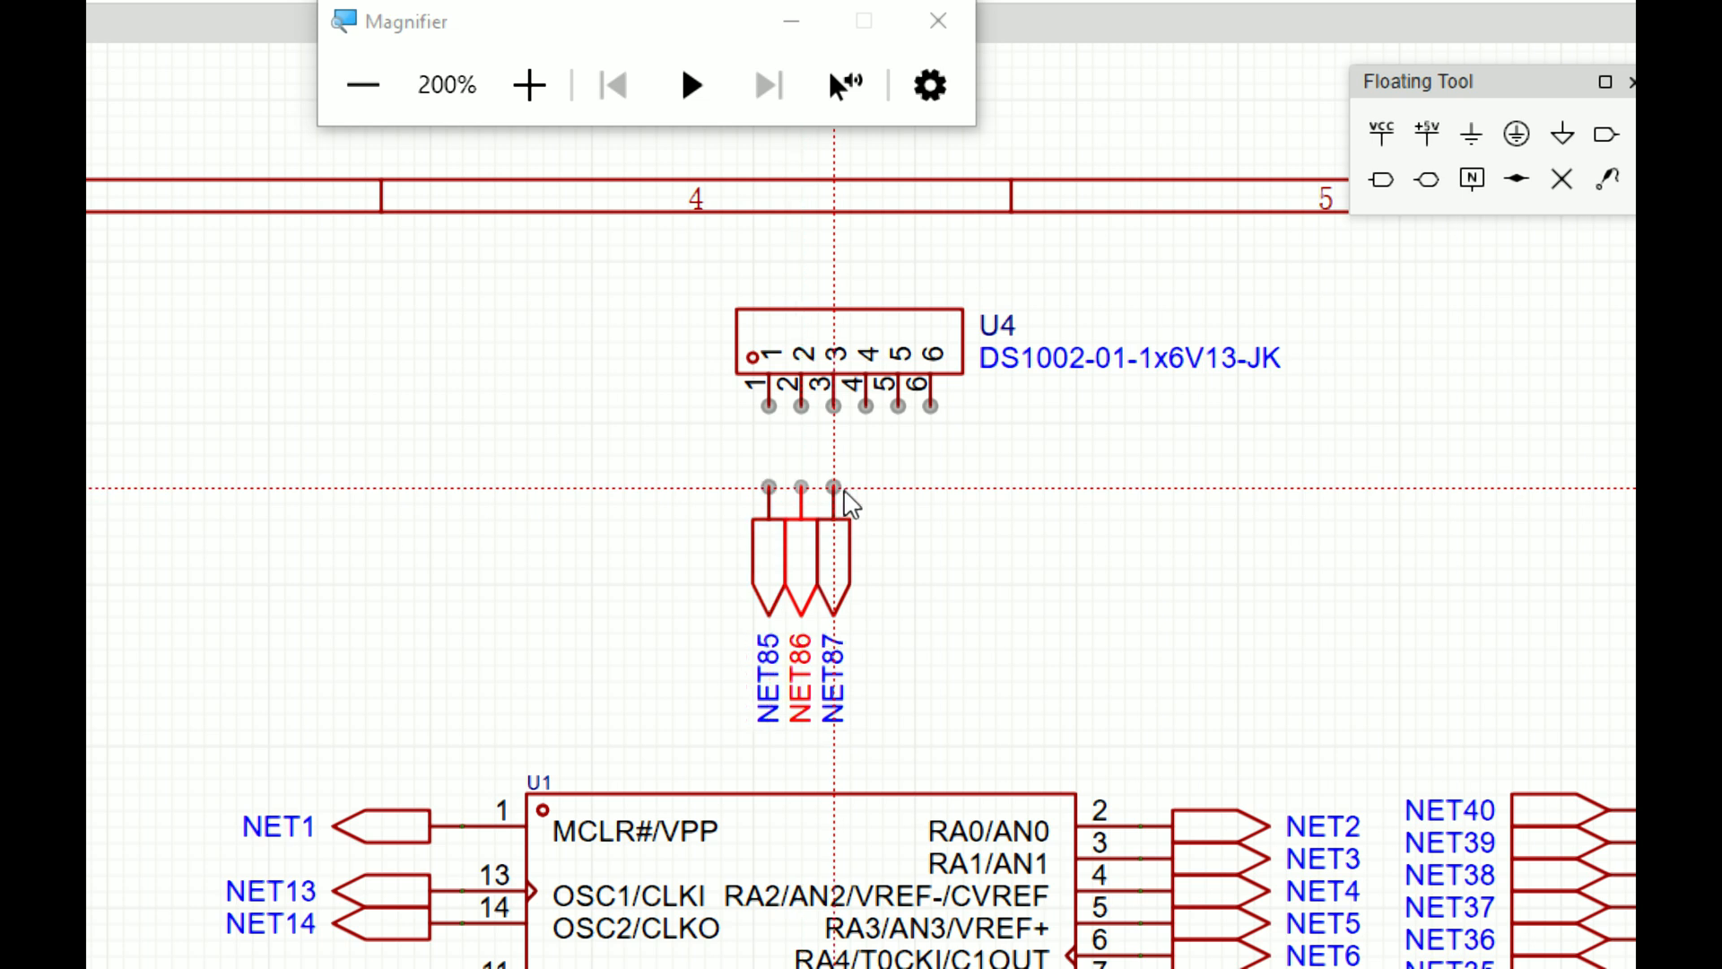
click(834, 487)
click(866, 488)
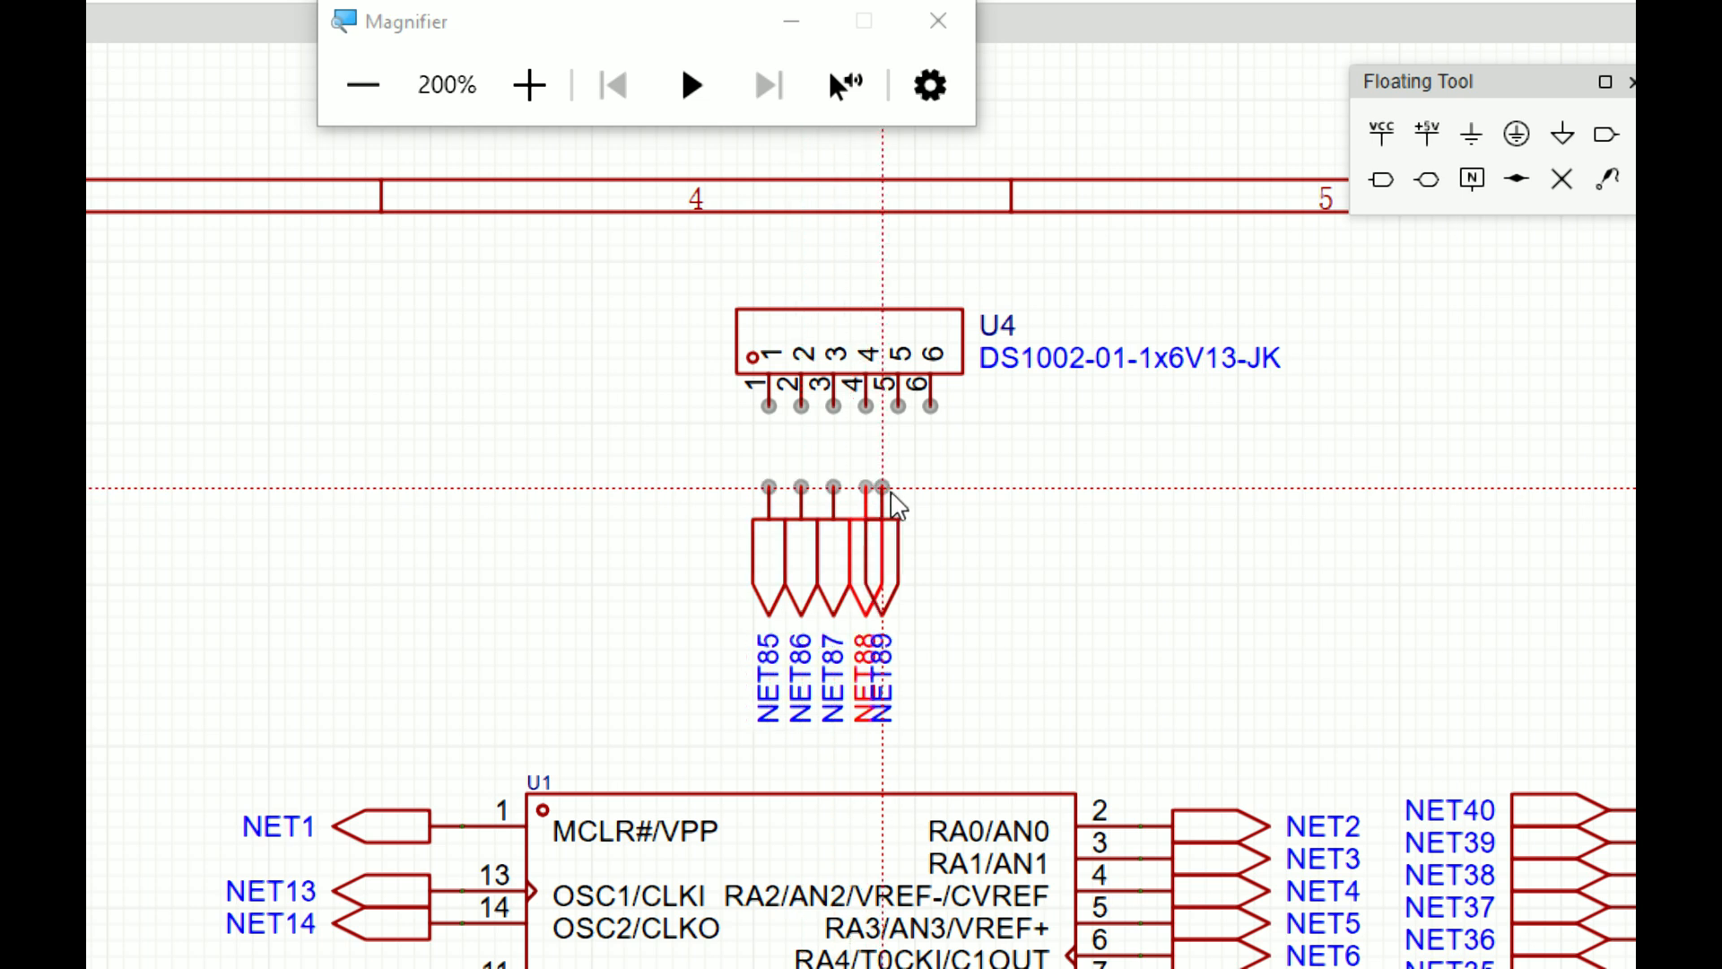
click(898, 487)
click(930, 487)
key(Escape)
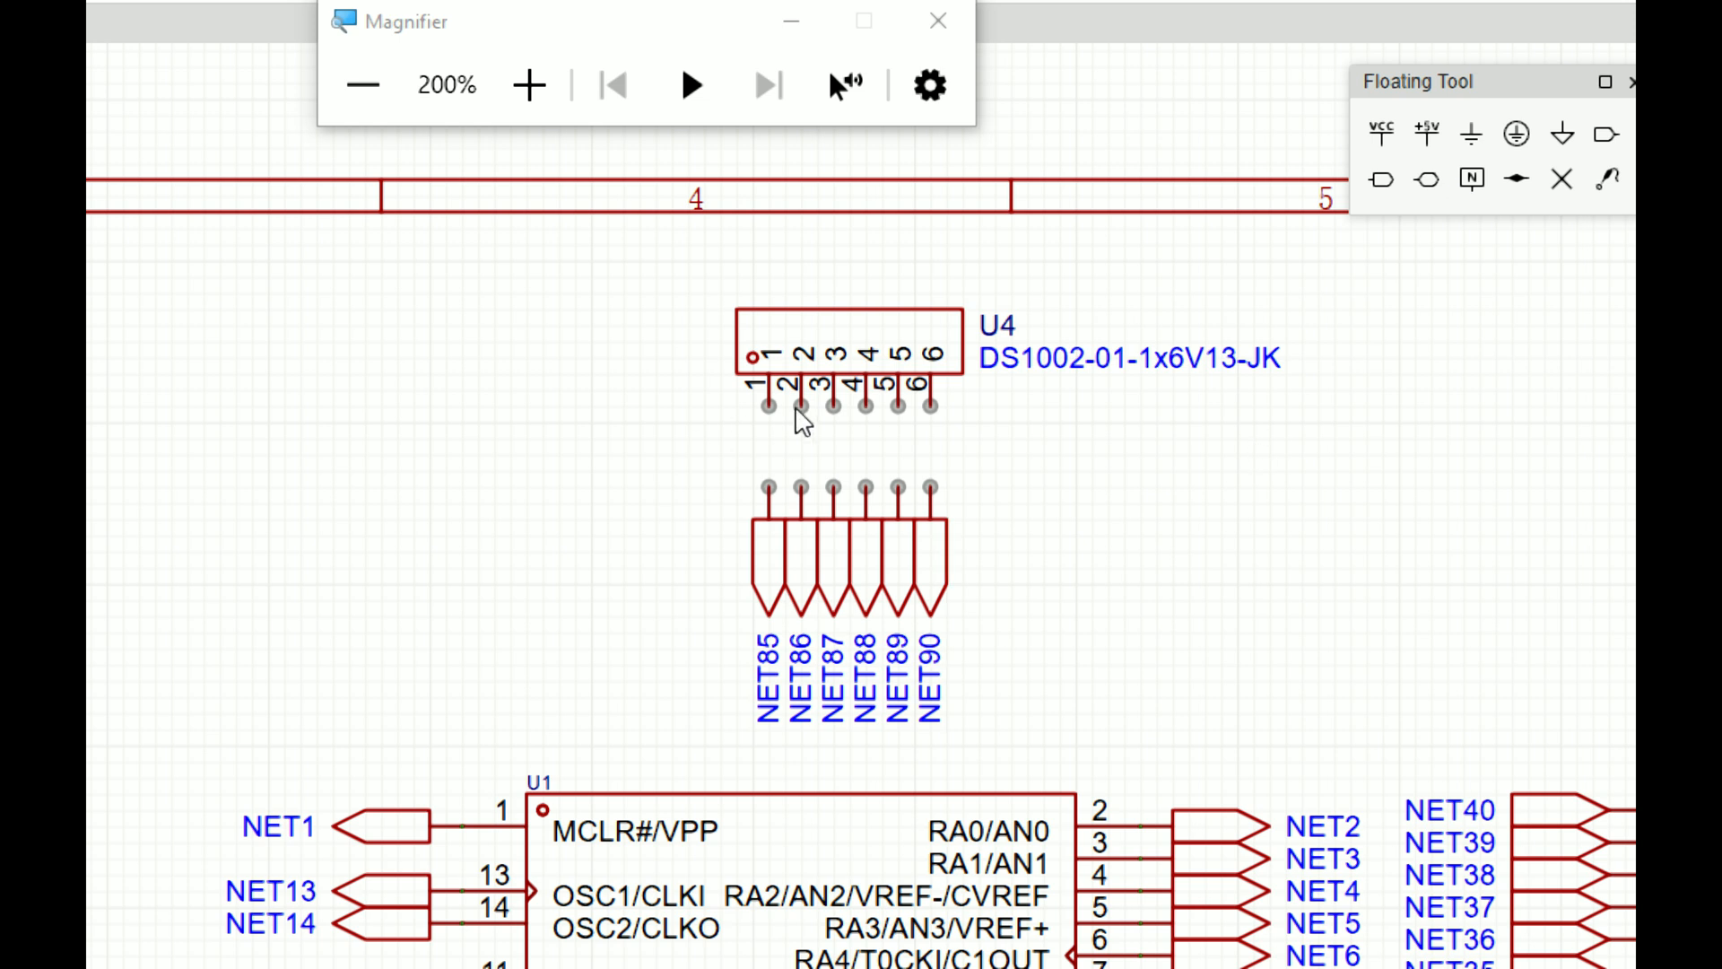
Step: Wire U4's pin 1 to the NET85 net port below it
scroll(801, 409, up, 3)
click(708, 626)
click(708, 405)
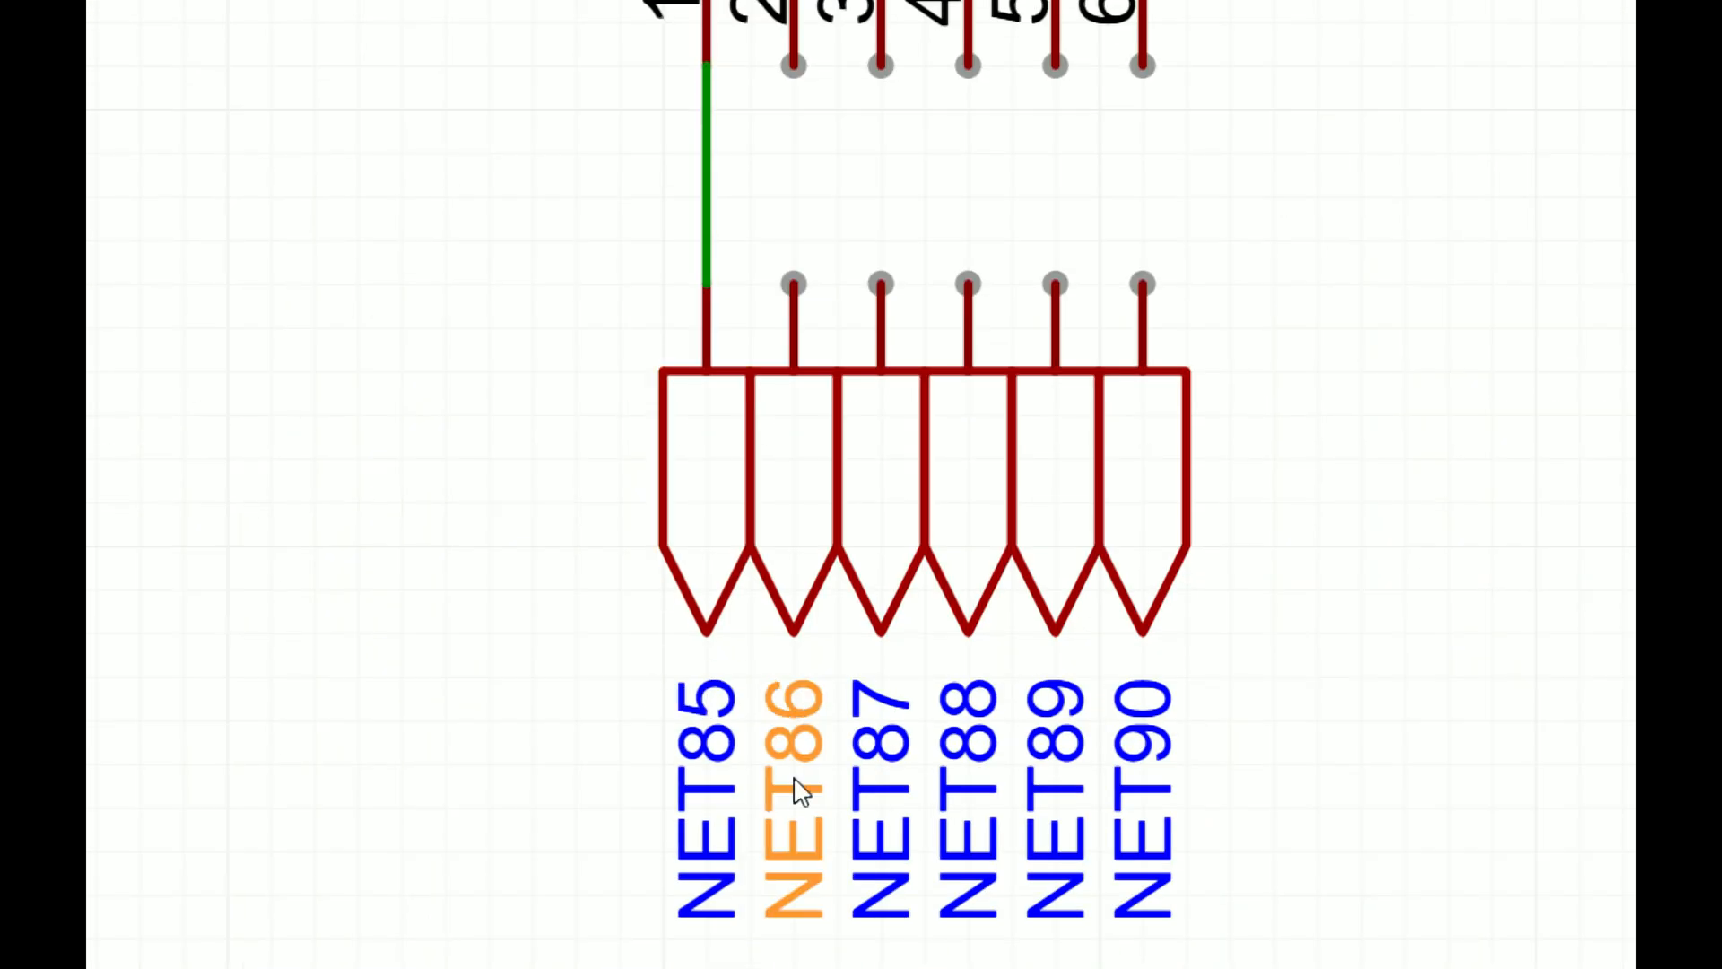
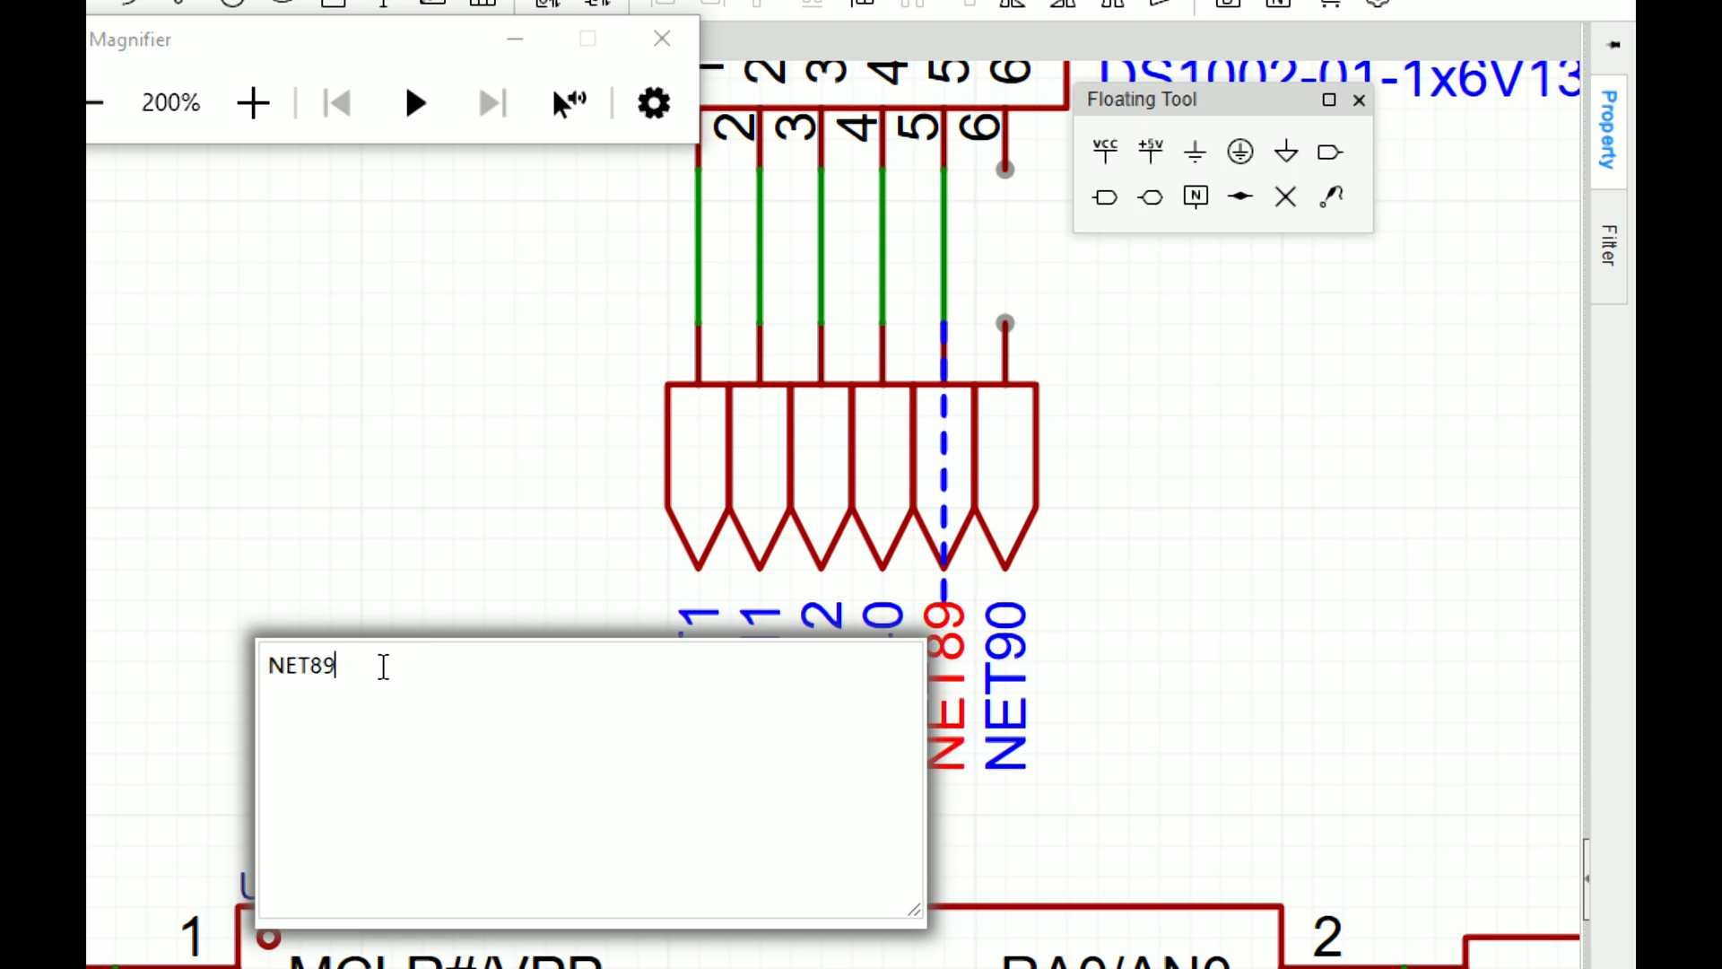
Step: Rename the net ports under U4's pins 5 and 6 to NET39 and NET36
text(39)
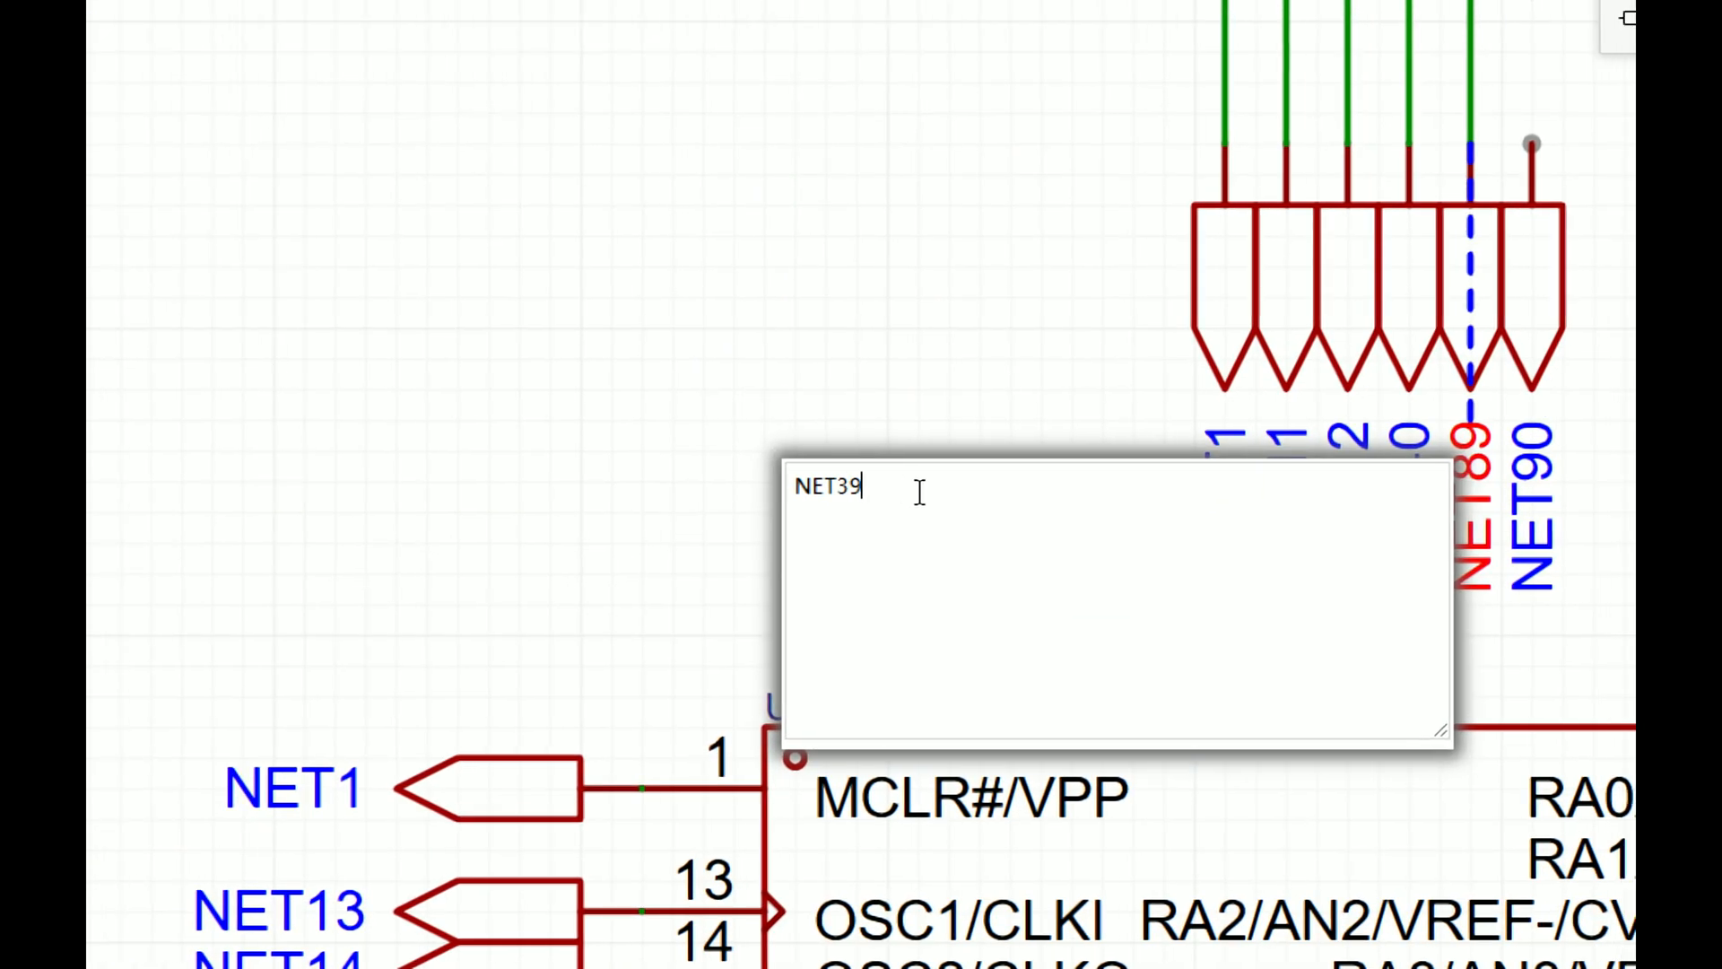
key(Return)
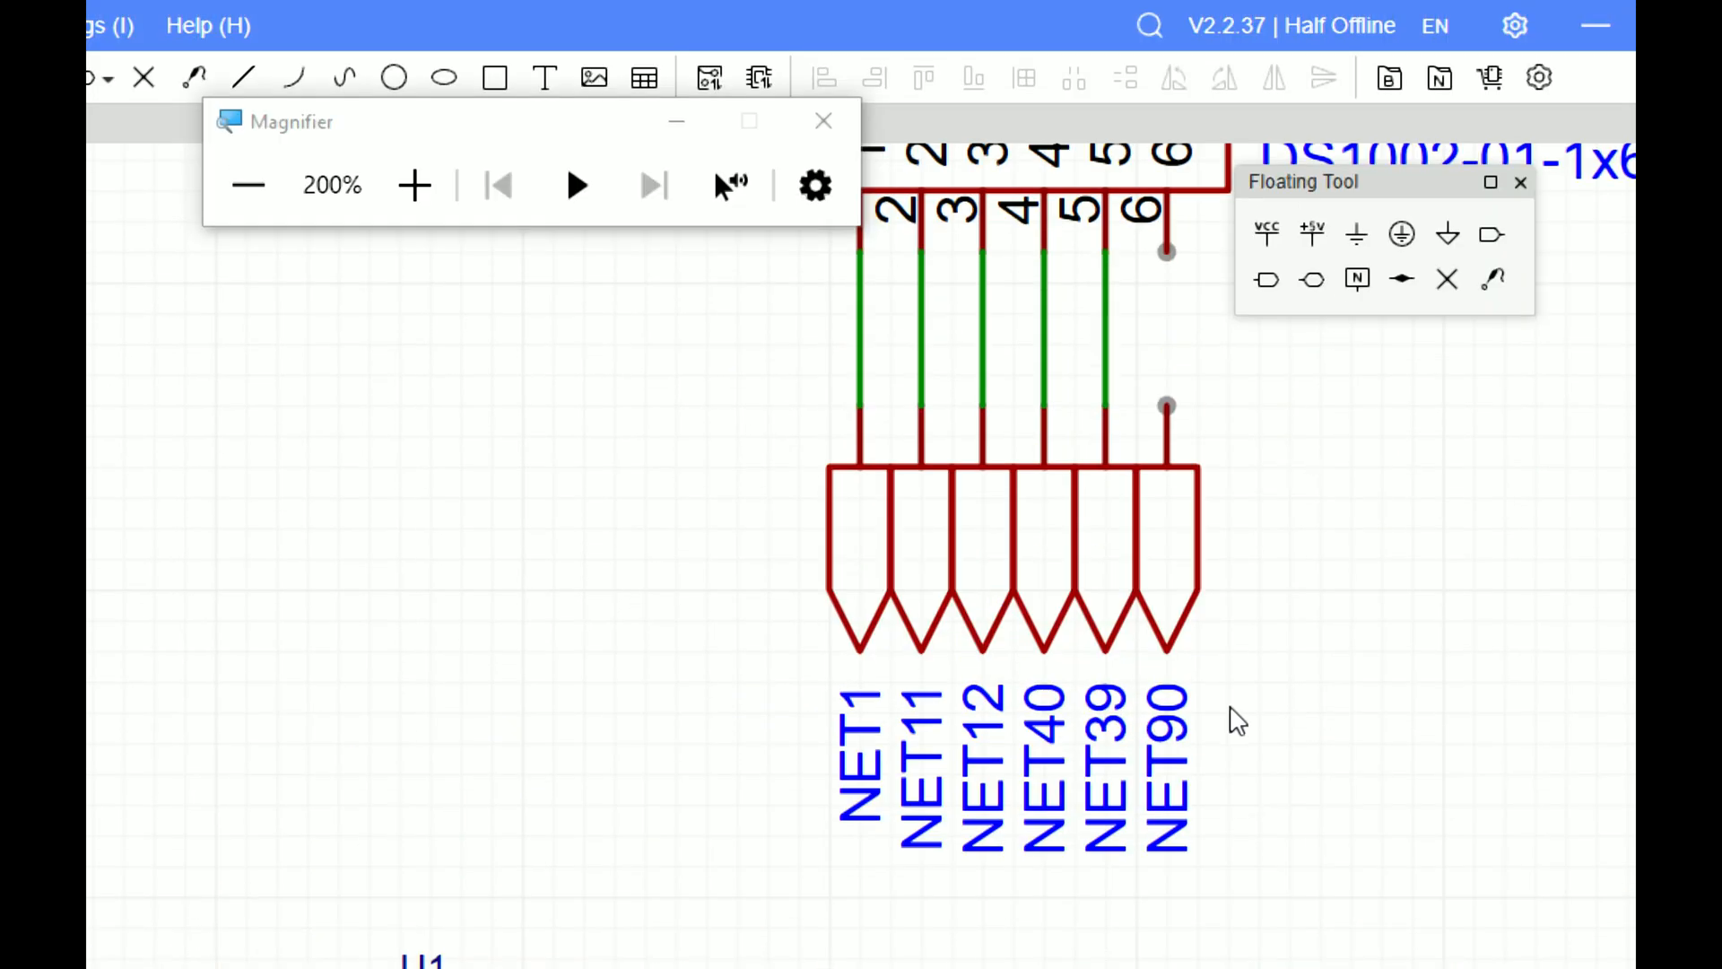
double_click(1156, 601)
text(NET36)
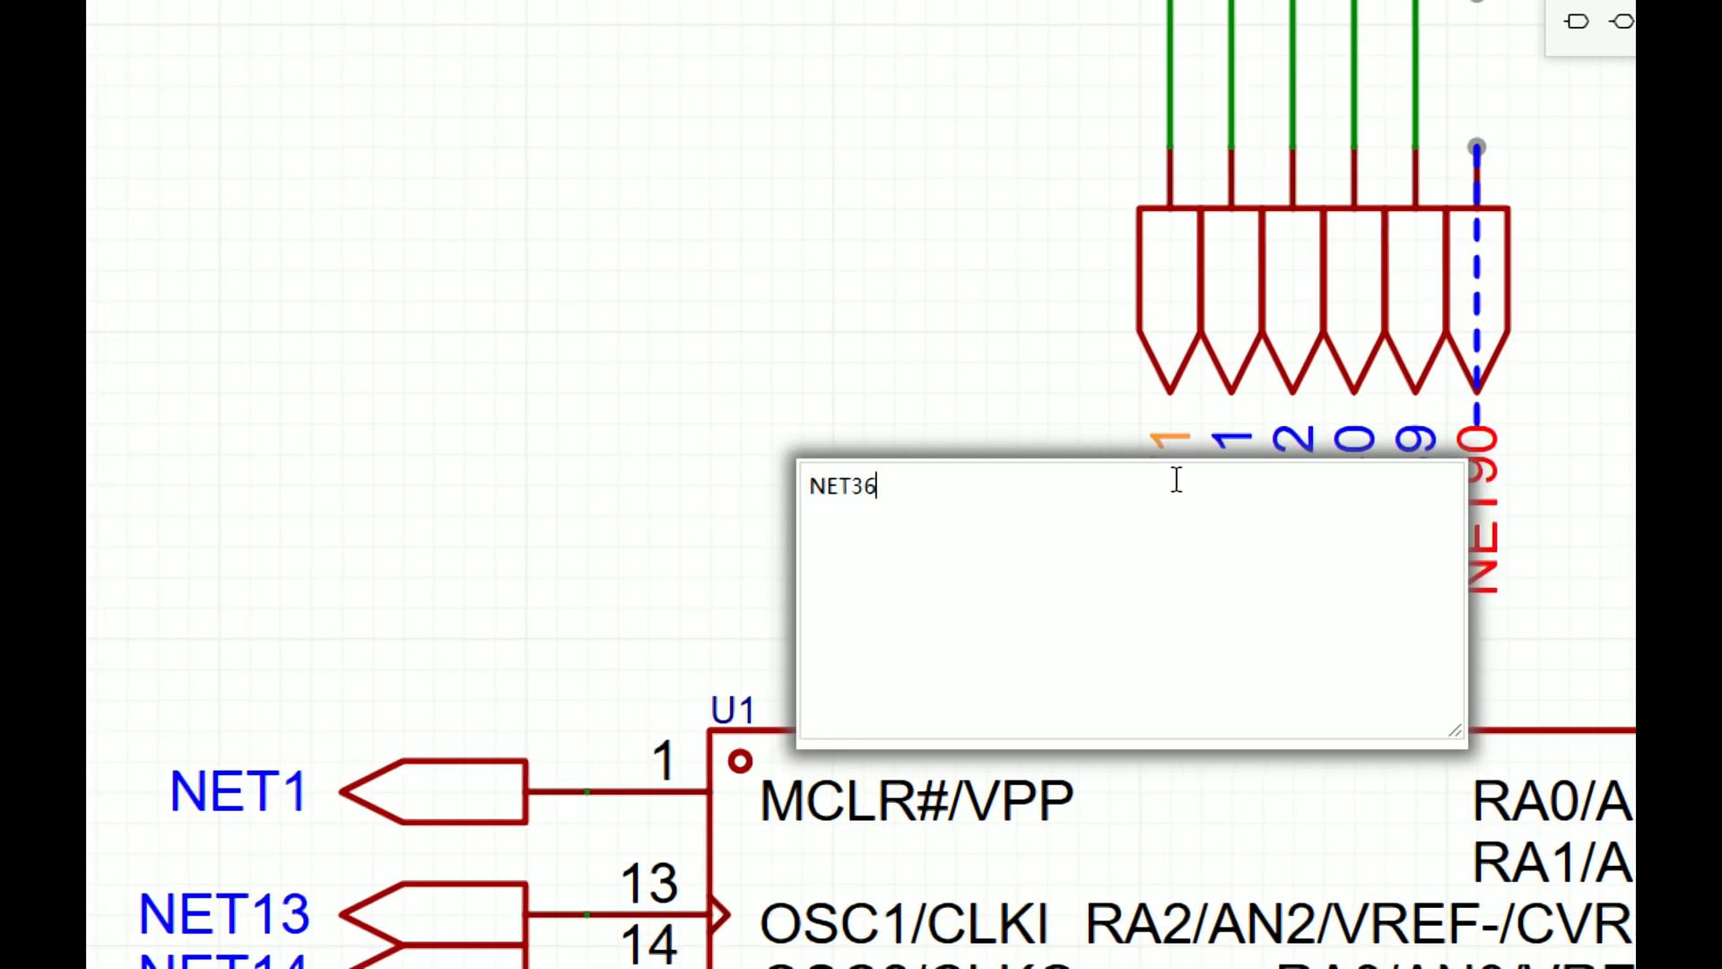
key(Return)
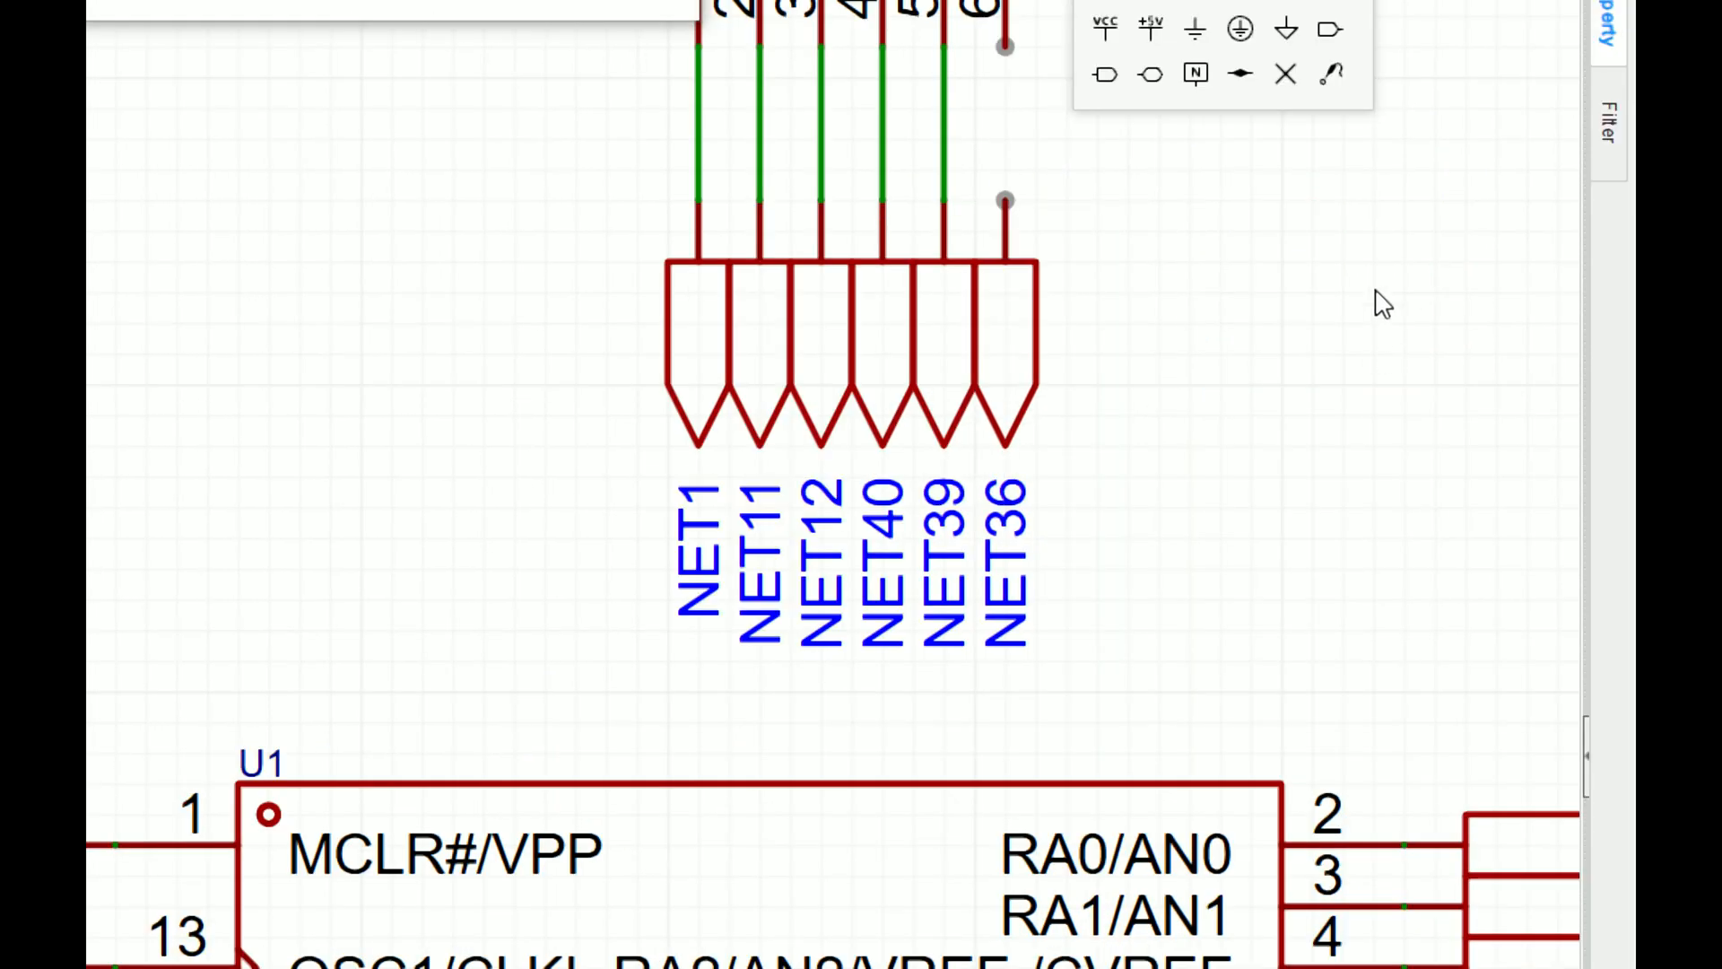
Step: Wire the NET36 net port to U4's pin 6 and end the wire command
click(1006, 404)
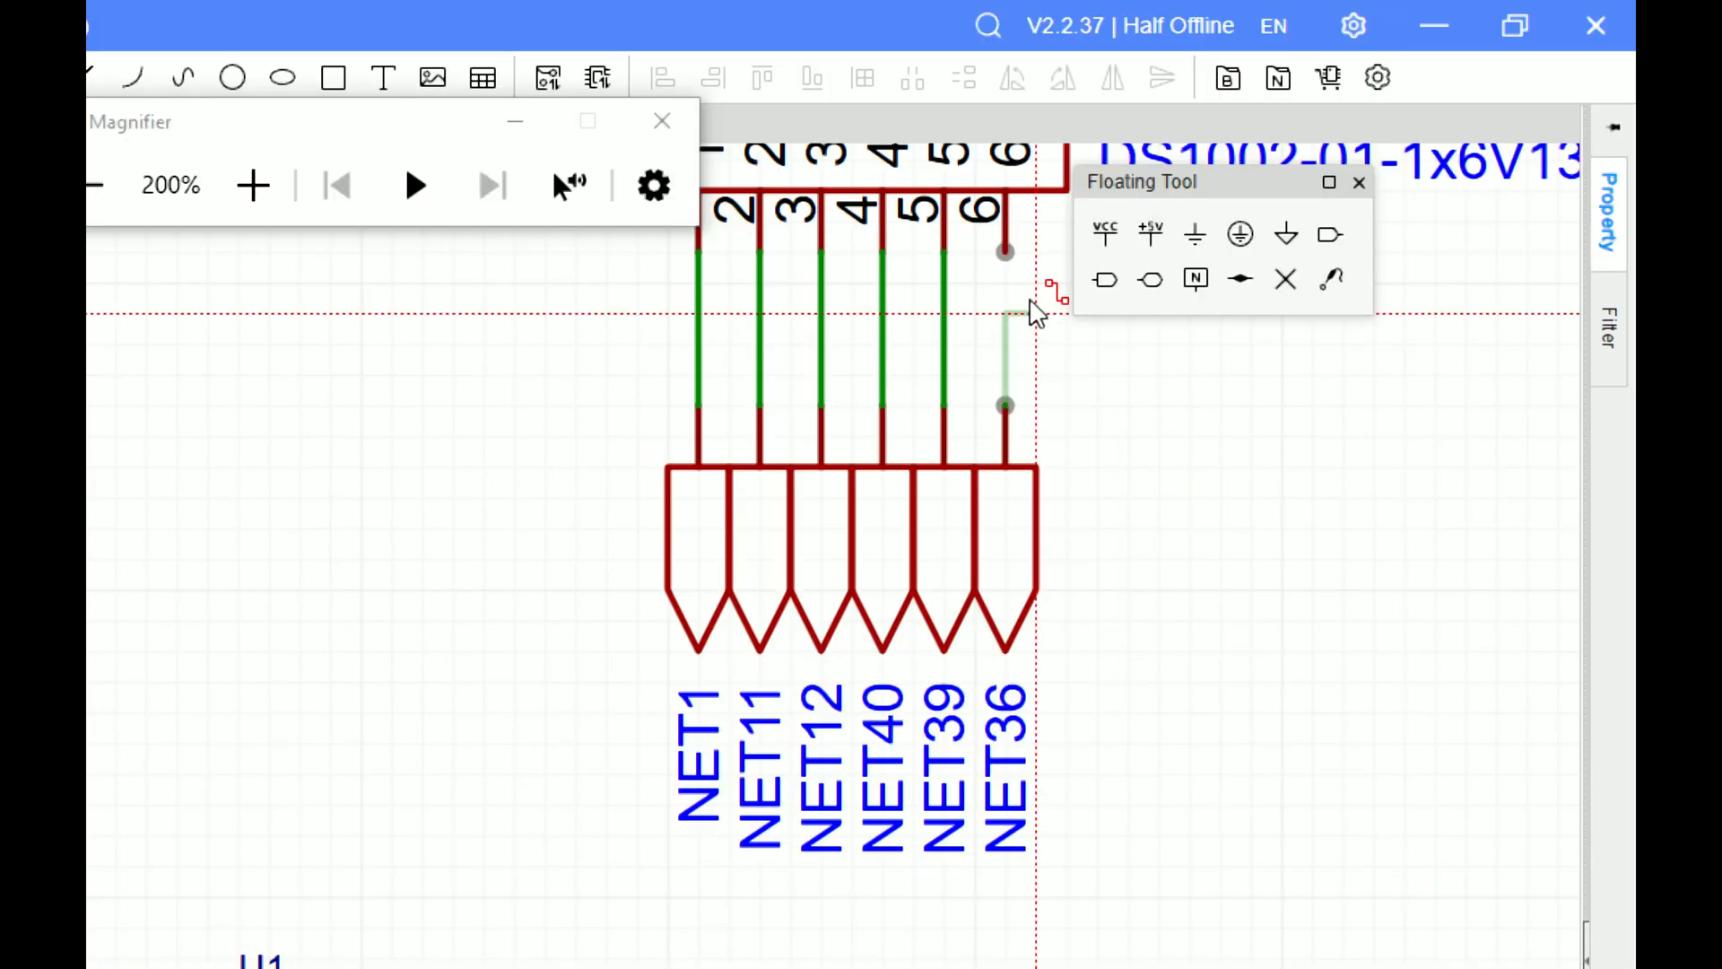
click(1005, 252)
right_click(1172, 380)
Step: Examine U1's MCLR#/VPP, VDD and VSS connections against the net names on header U4
scroll(1169, 385, down, 3)
scroll(1171, 399, down, 2)
scroll(938, 538, up, 4)
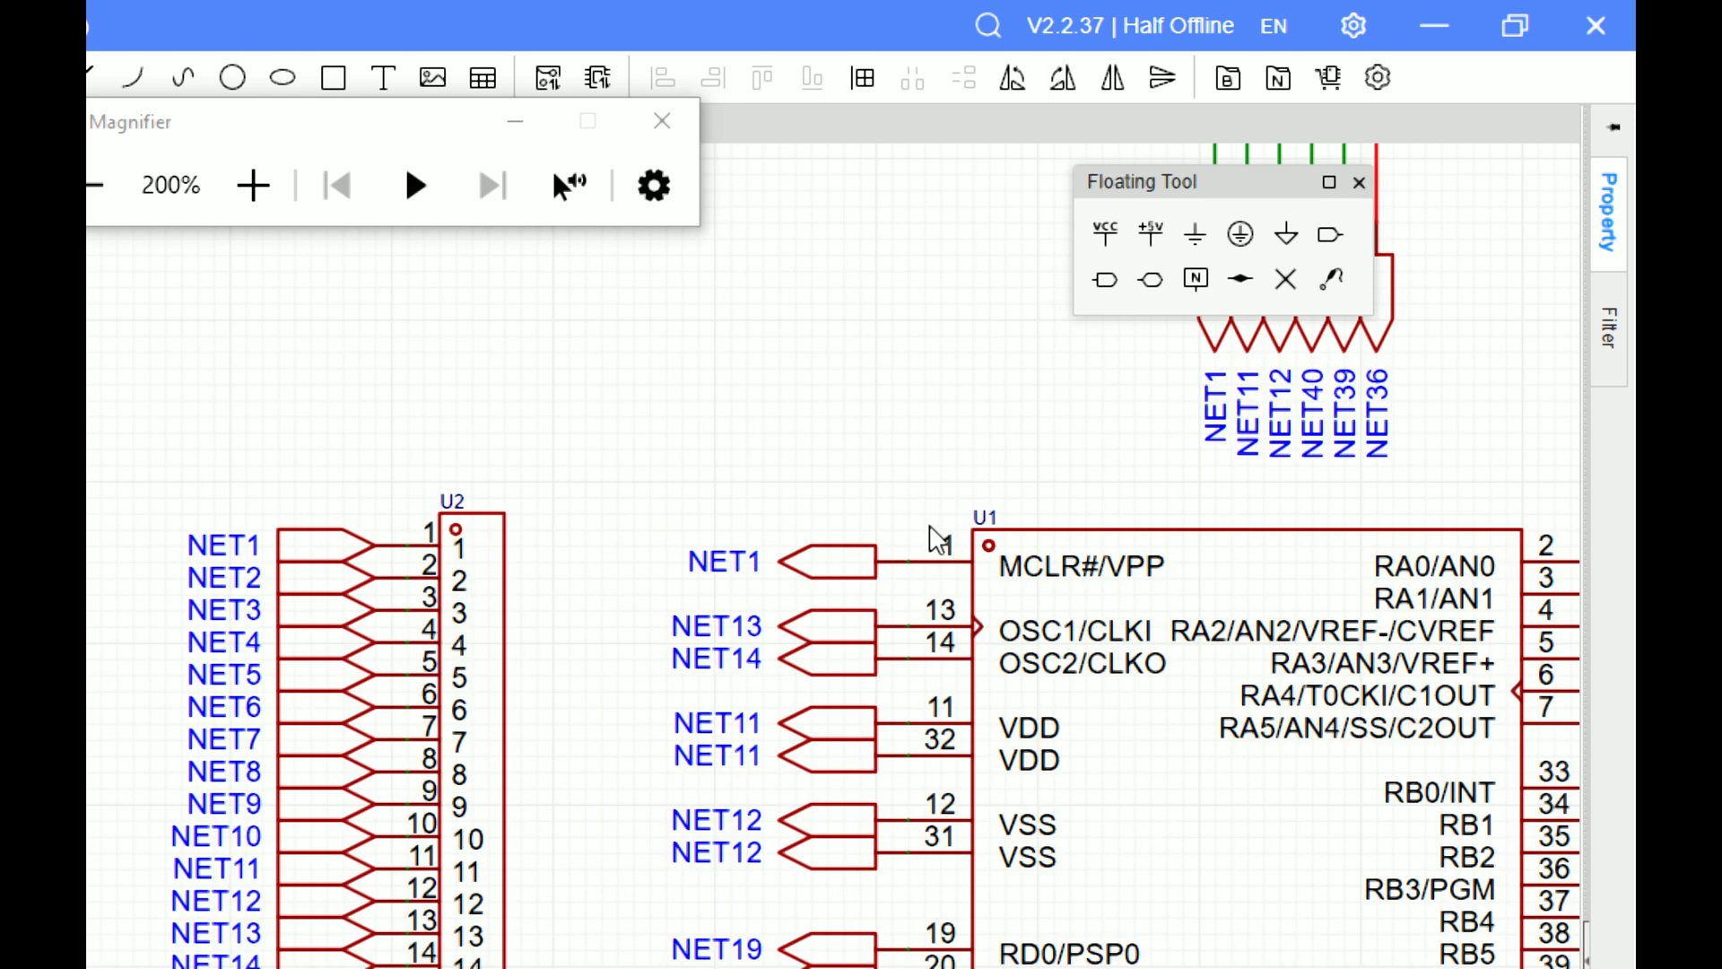
scroll(975, 532, down, 3)
scroll(969, 485, up, 5)
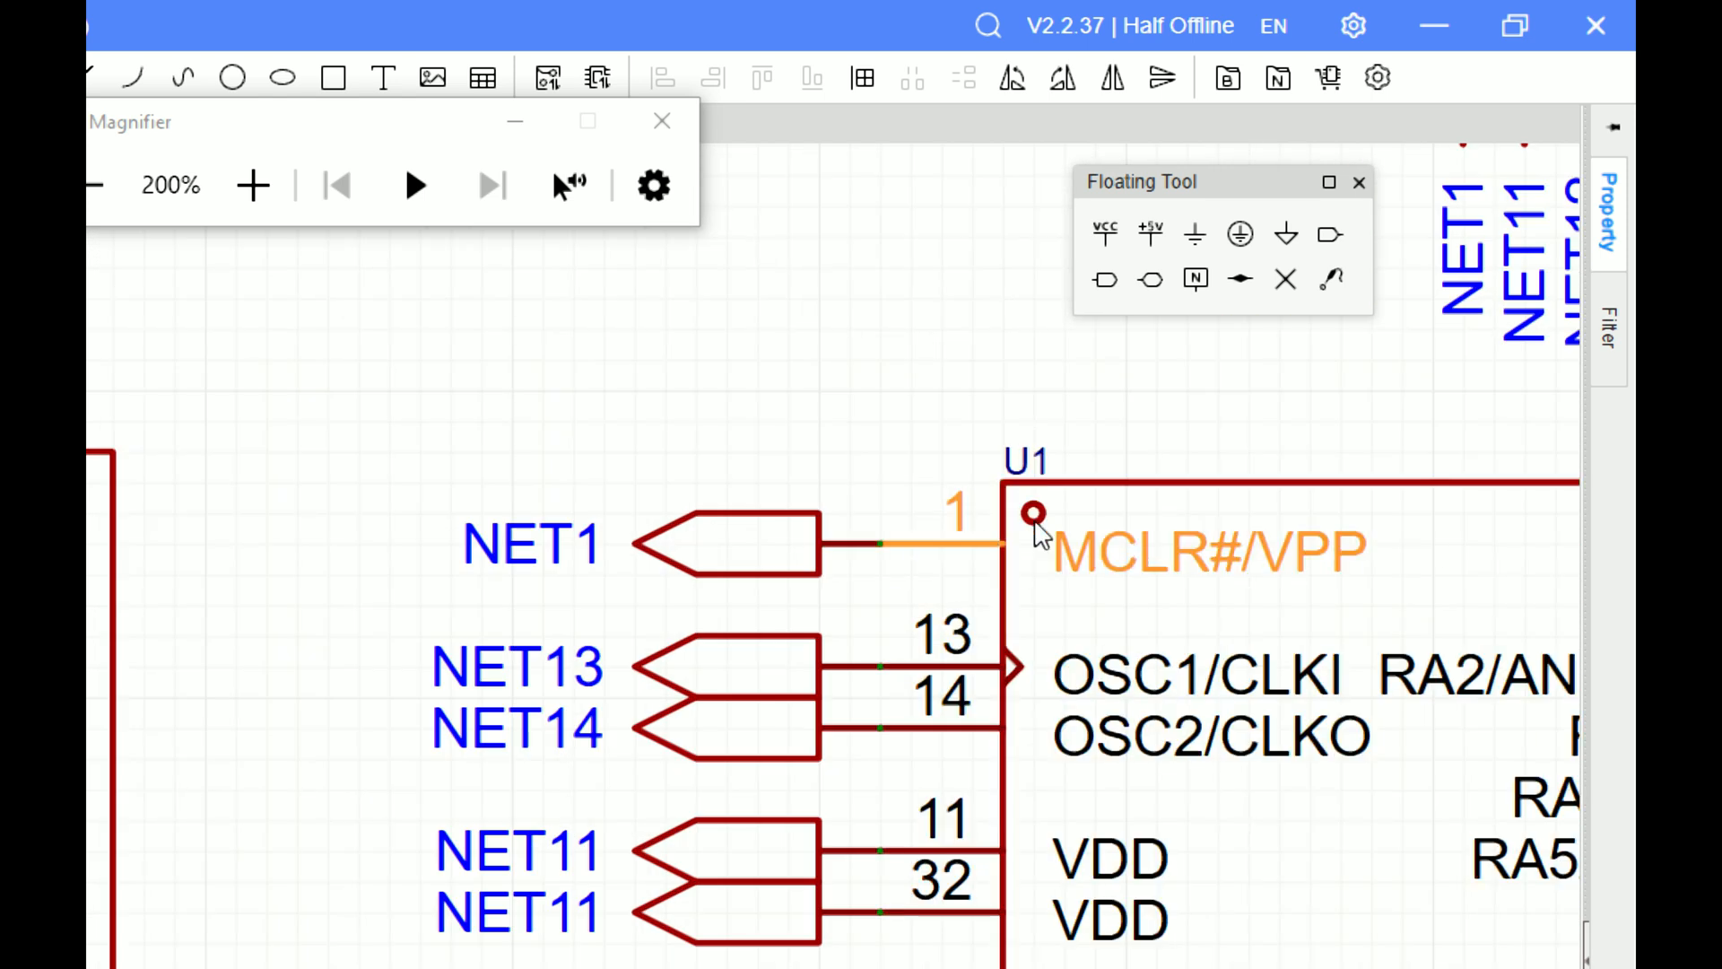
scroll(884, 555, down, 4)
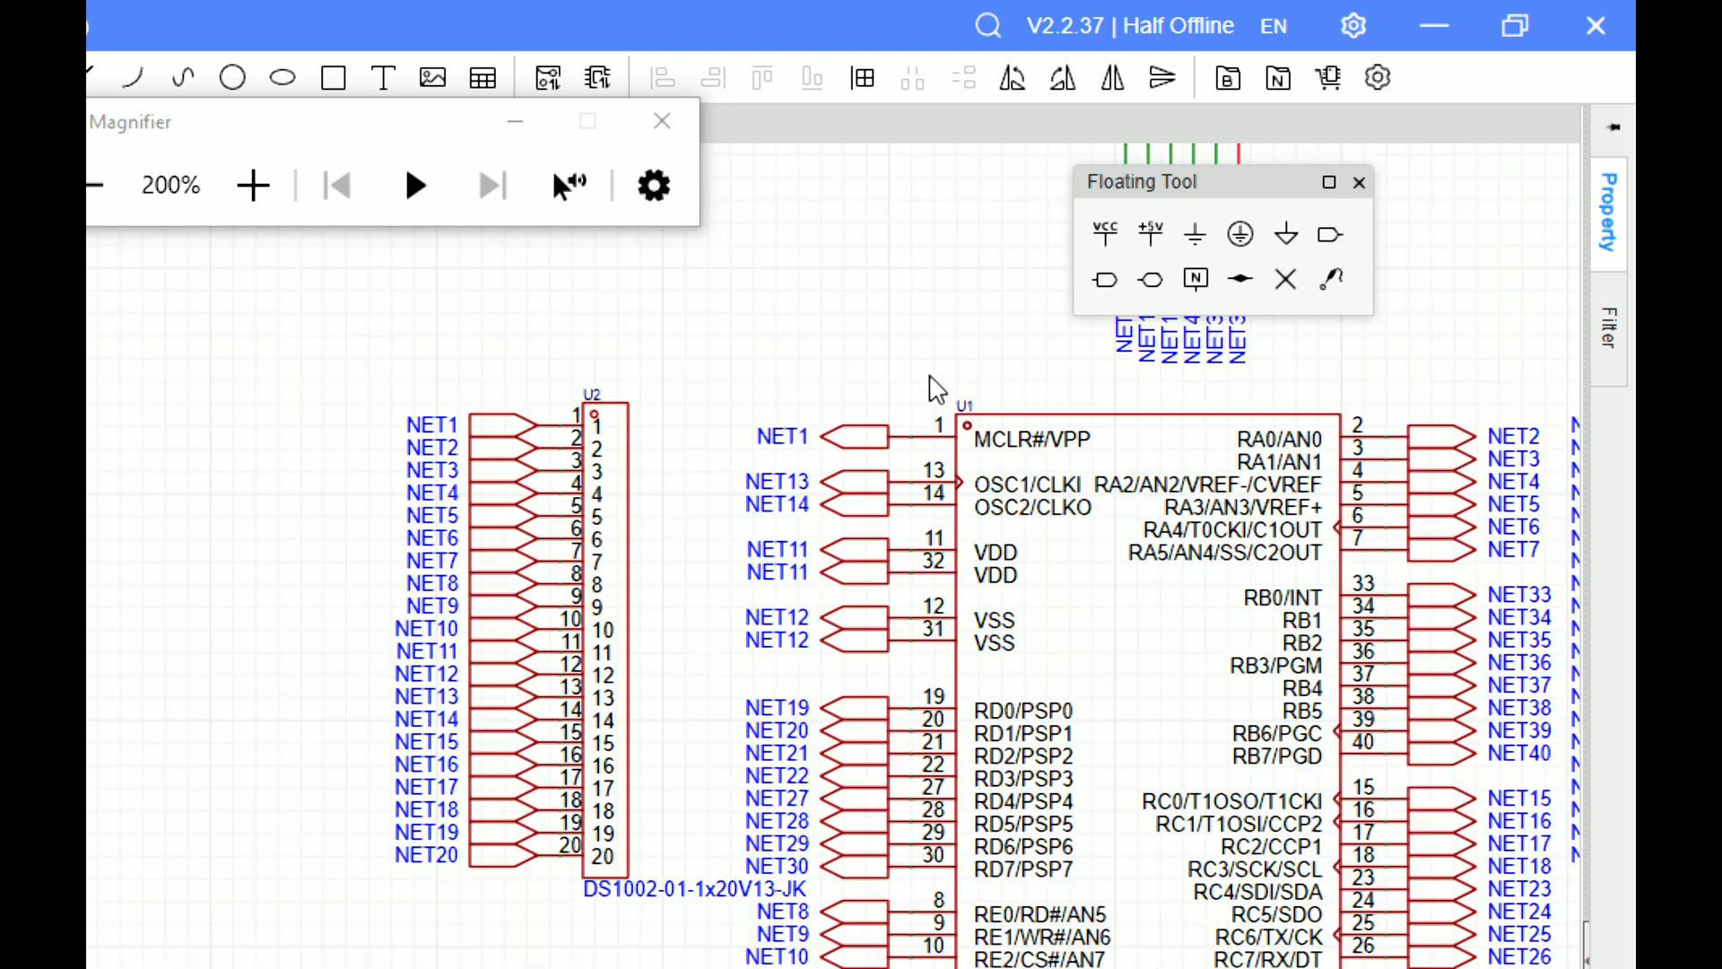
scroll(900, 494, up, 3)
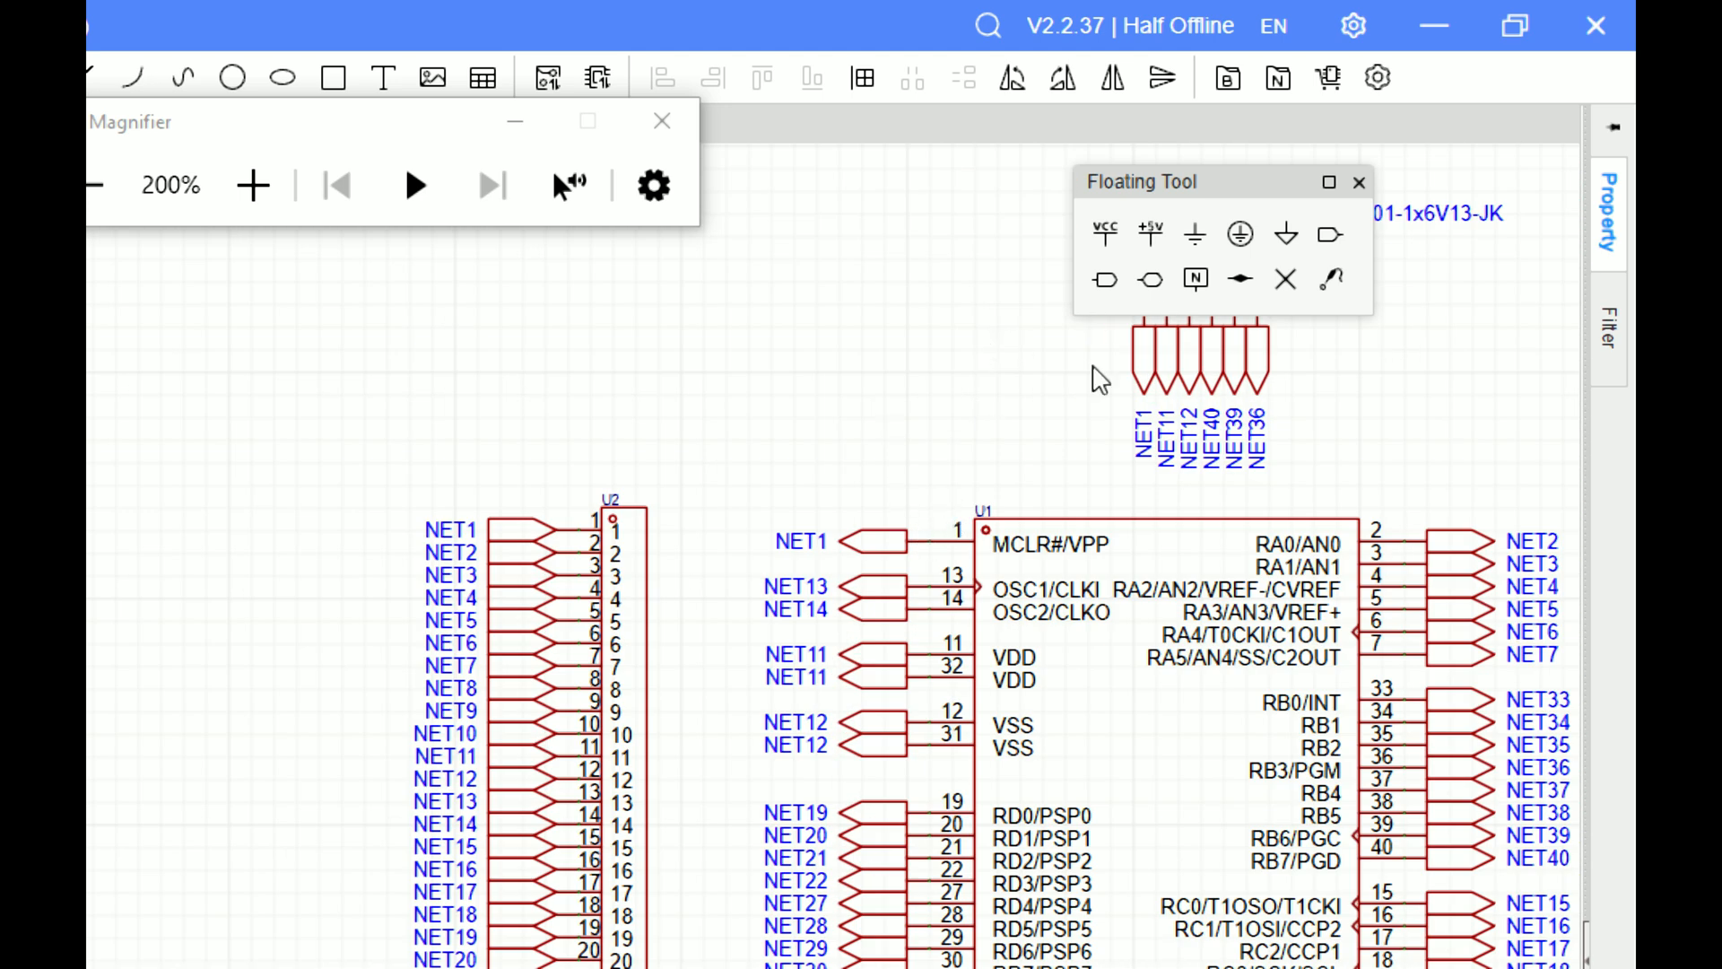
scroll(1046, 411, down, 4)
scroll(1041, 305, up, 3)
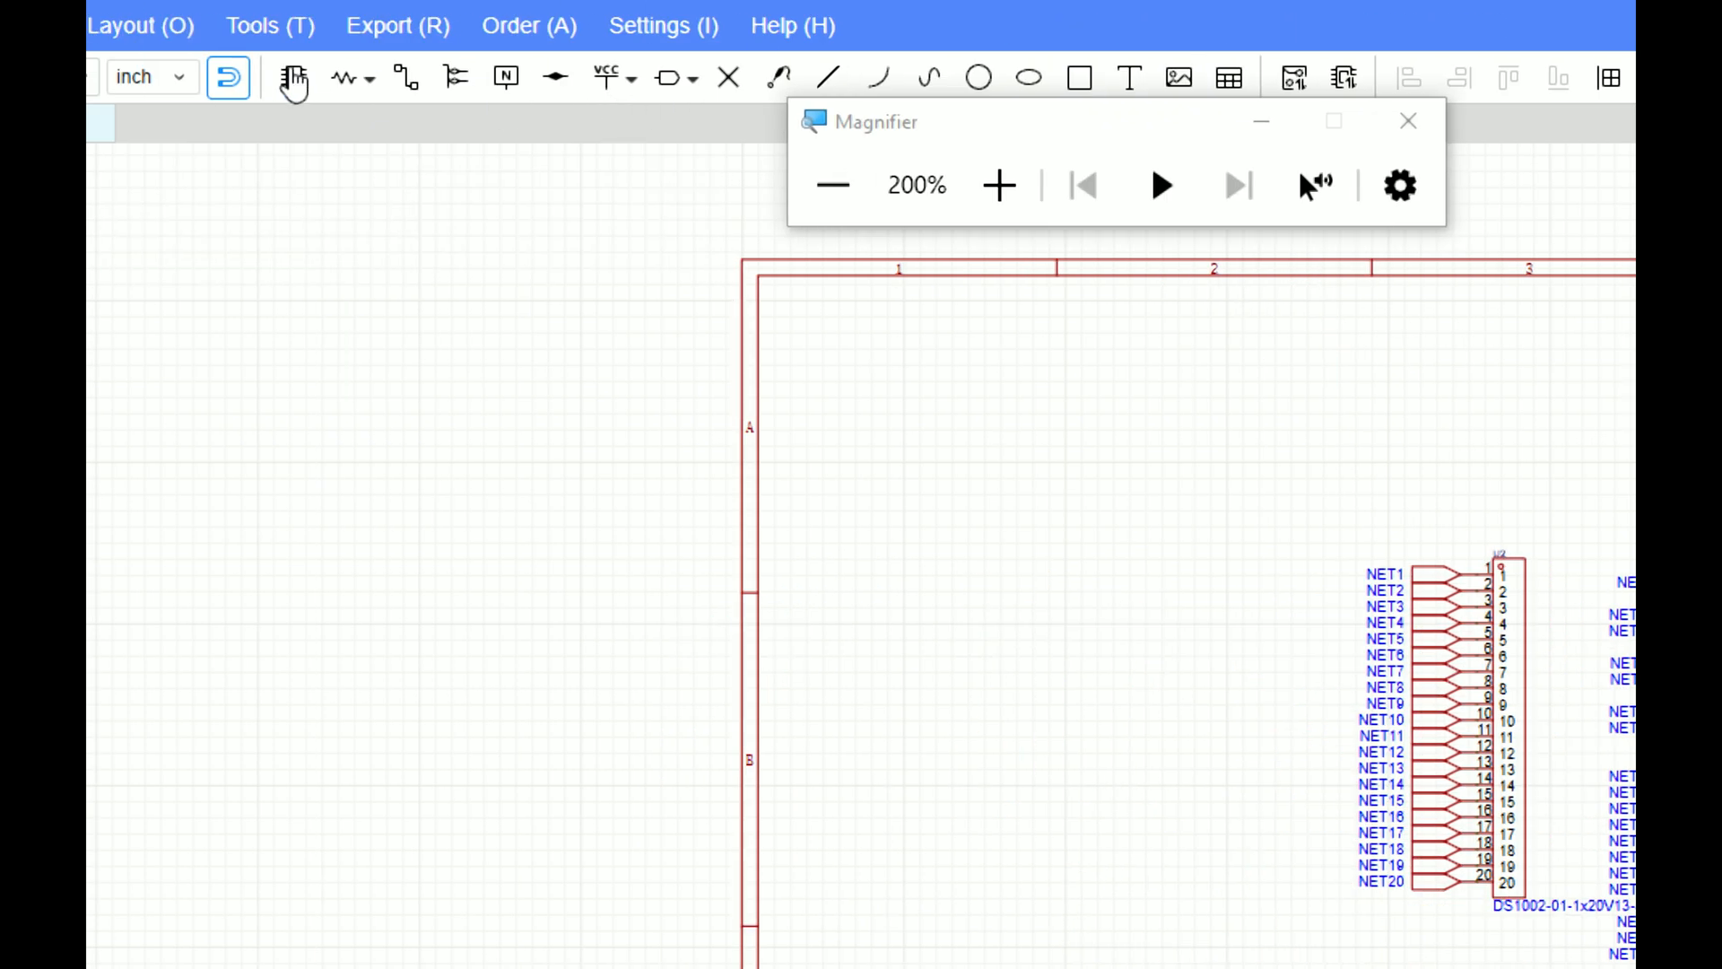
Step: Search the device library categories for "resistor" and list the parts of a subcategory under Resistors
click(292, 79)
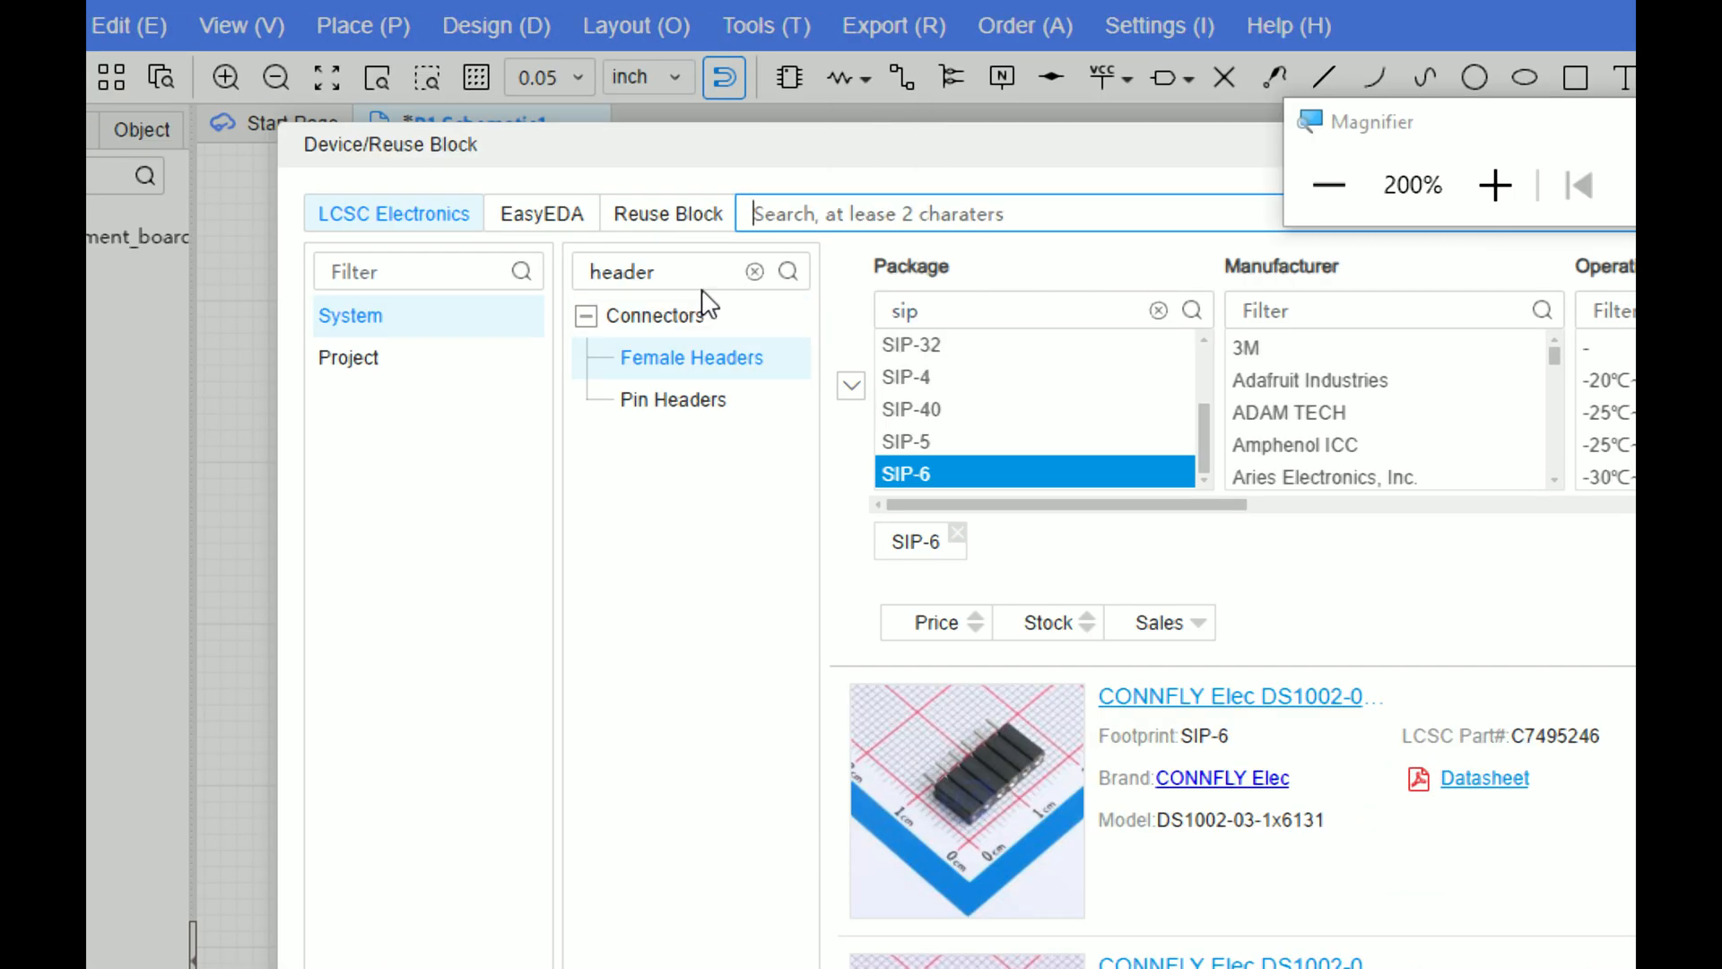
double_click(628, 271)
text(resistor)
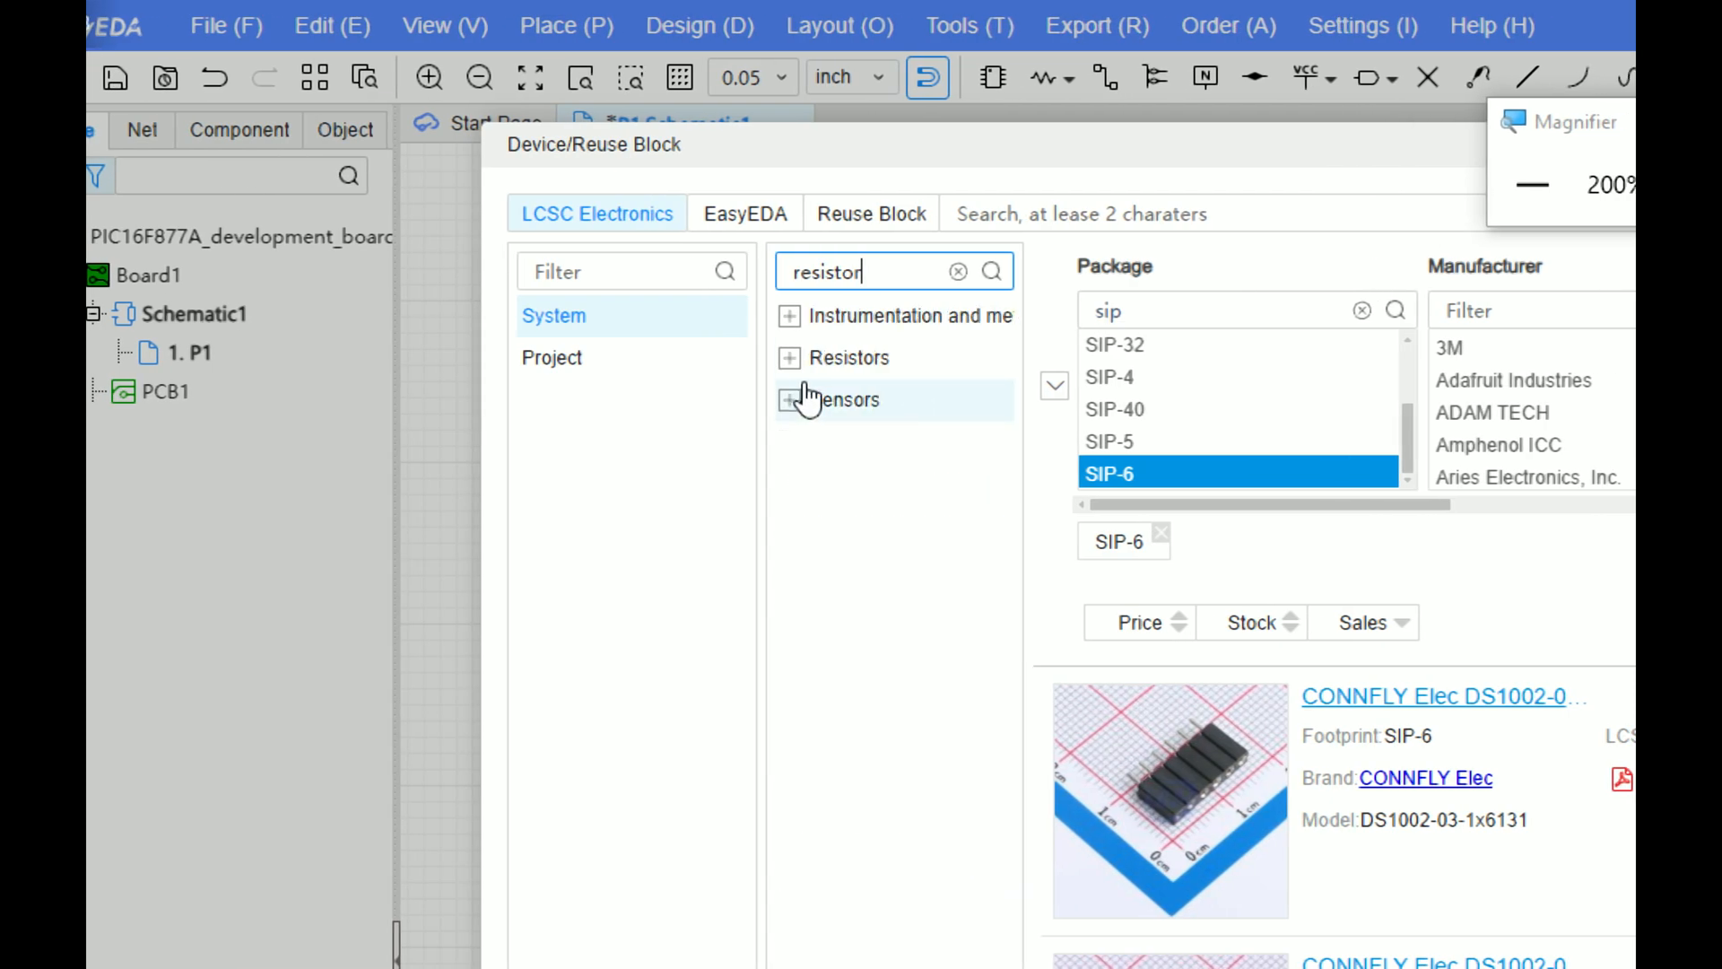
click(790, 359)
click(956, 401)
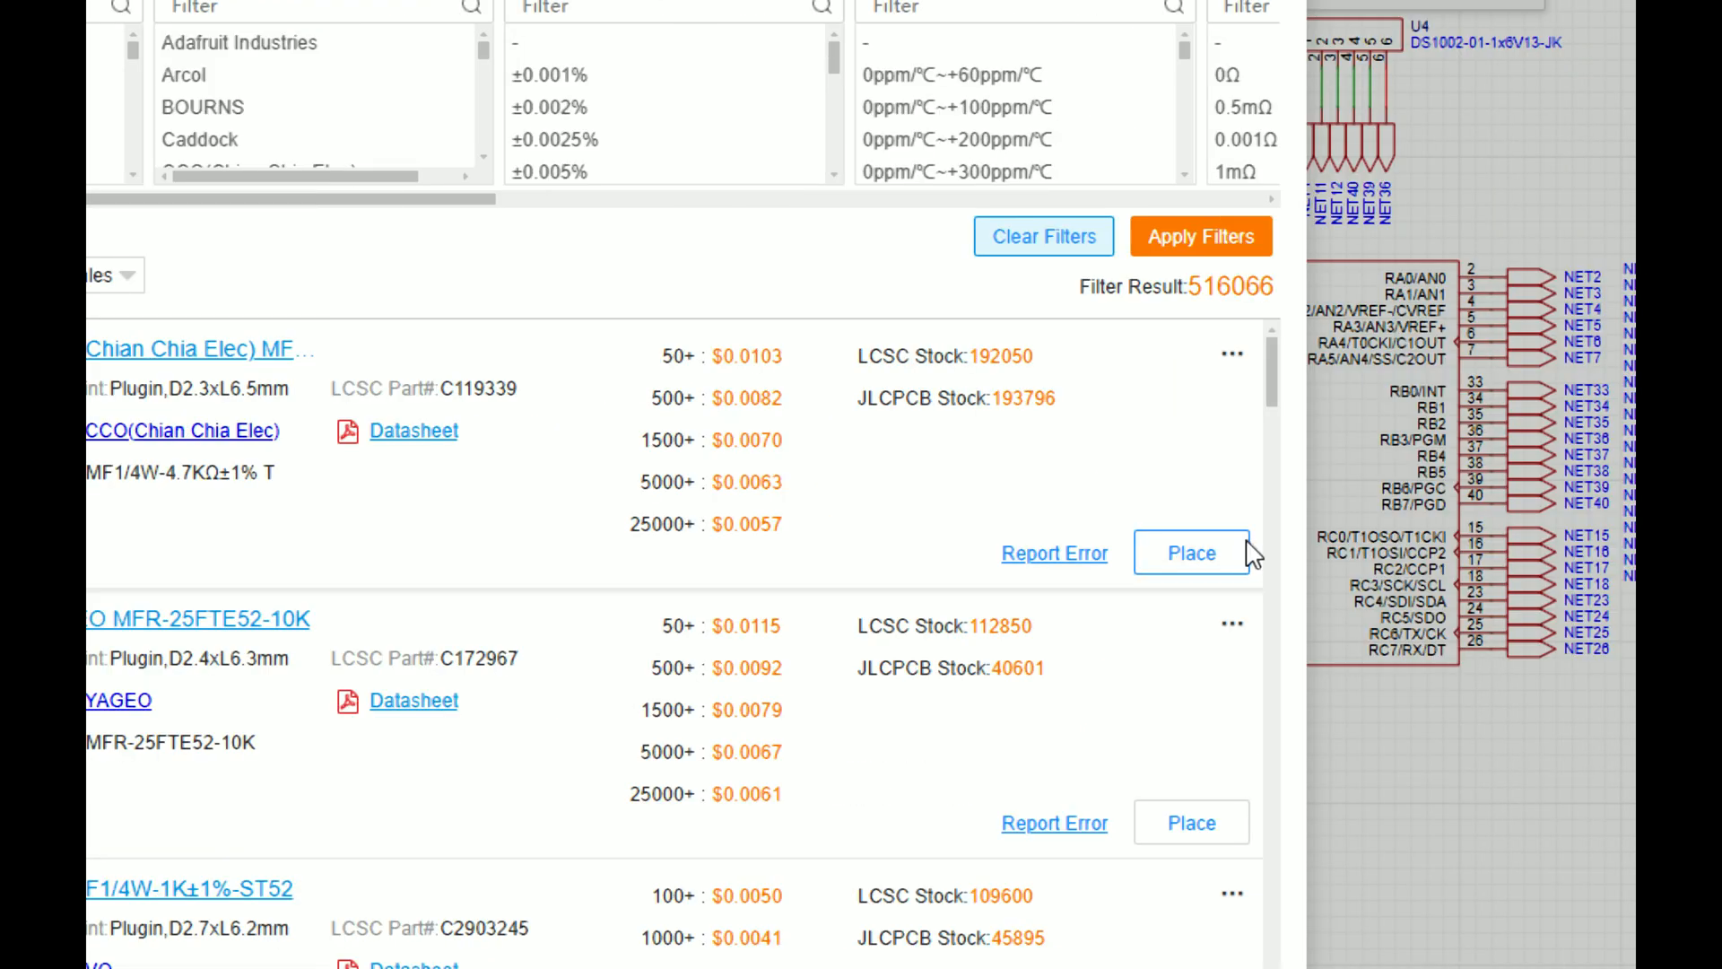
Step: Place the 4.7 kΩ through-hole resistor MF1/4W-4.7KΩ±1% T horizontally beside U4's wires, above U1
click(1192, 549)
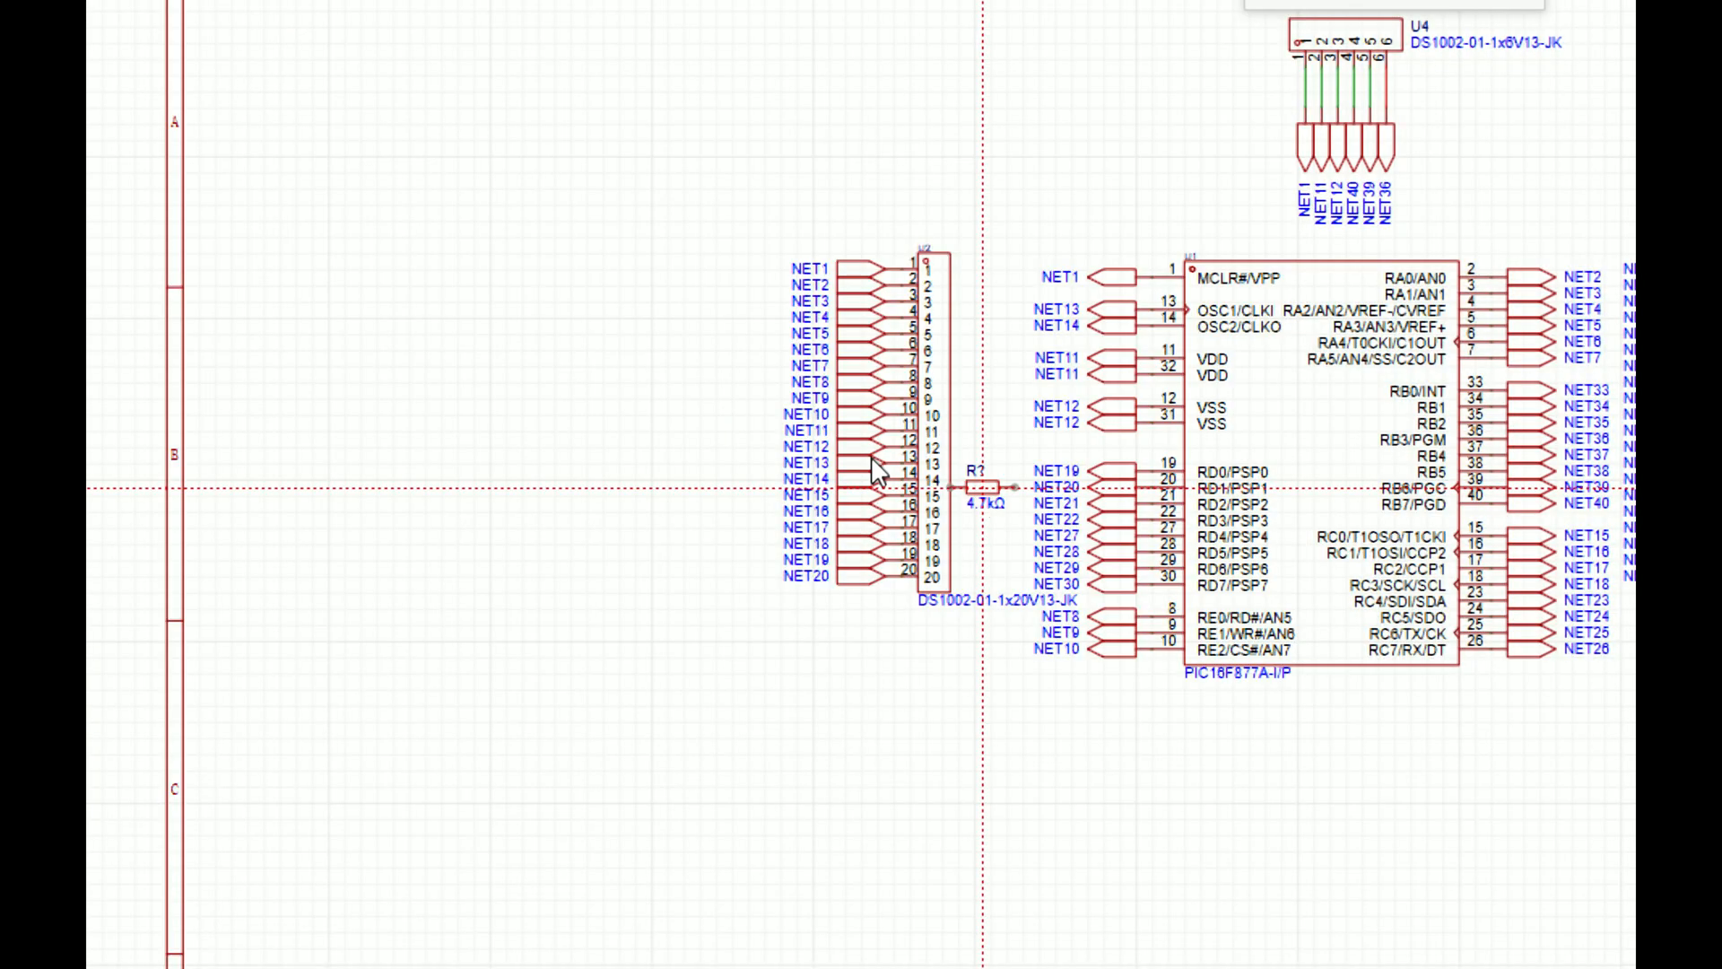
scroll(1252, 454, up, 6)
scroll(763, 453, down, 8)
scroll(839, 459, up, 4)
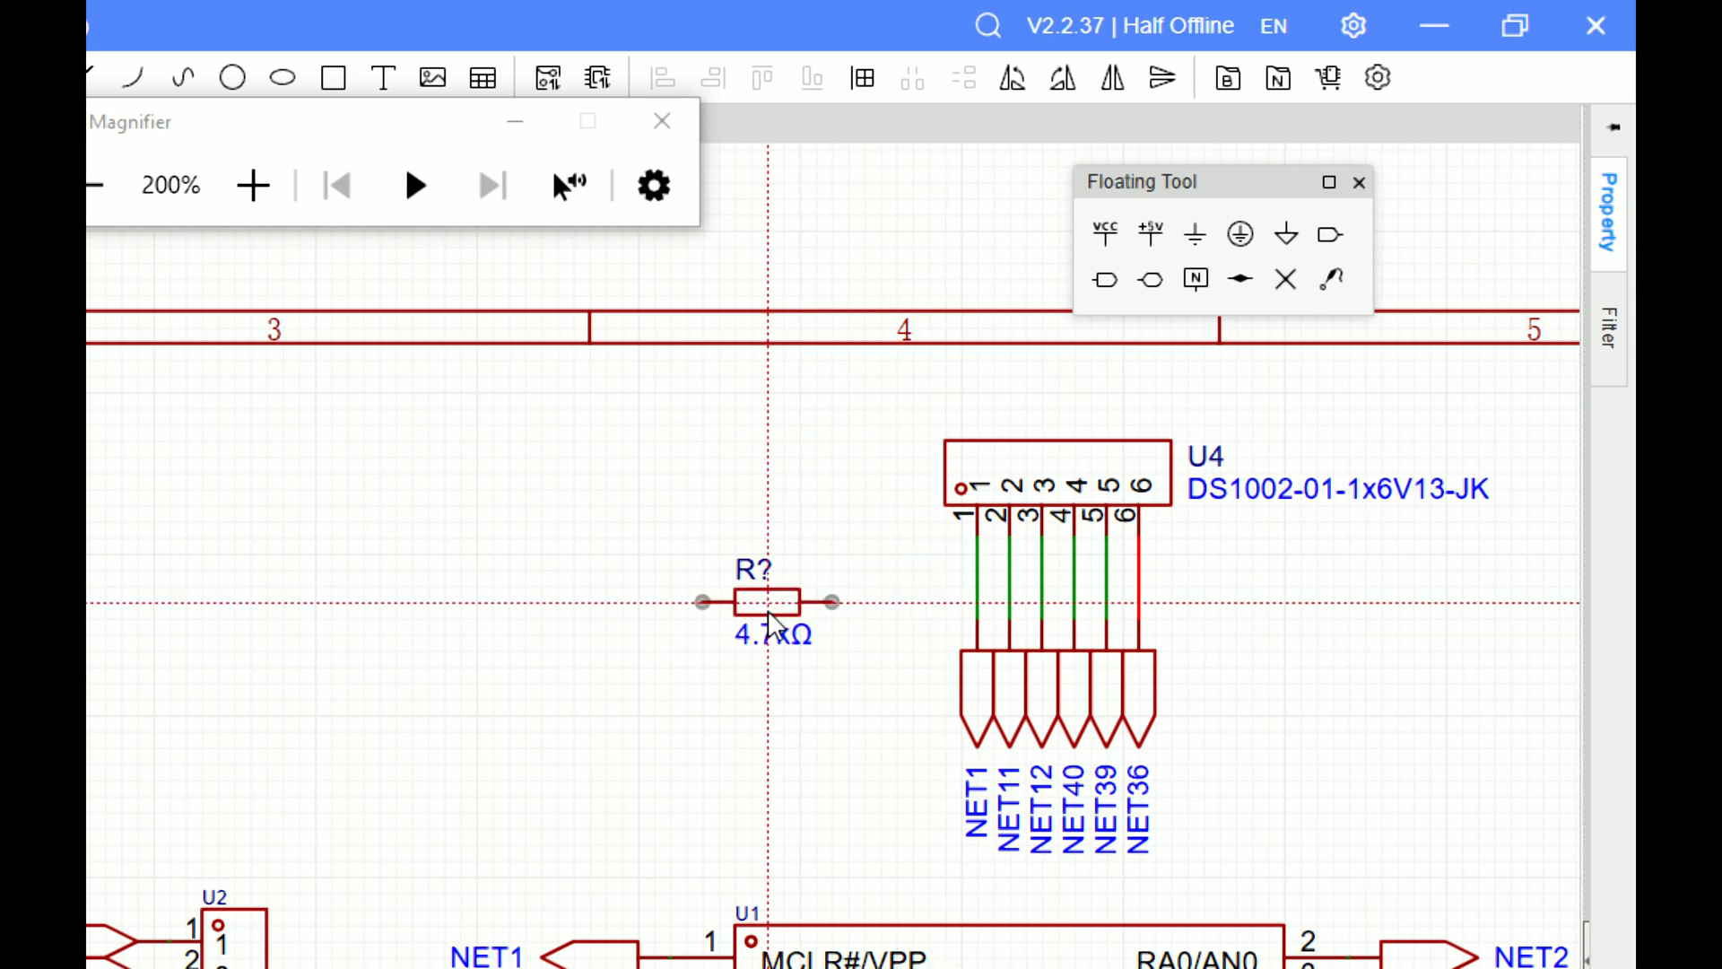
click(799, 602)
key(Escape)
Step: Set the value of resistor R1 to 10kΩ
click(797, 599)
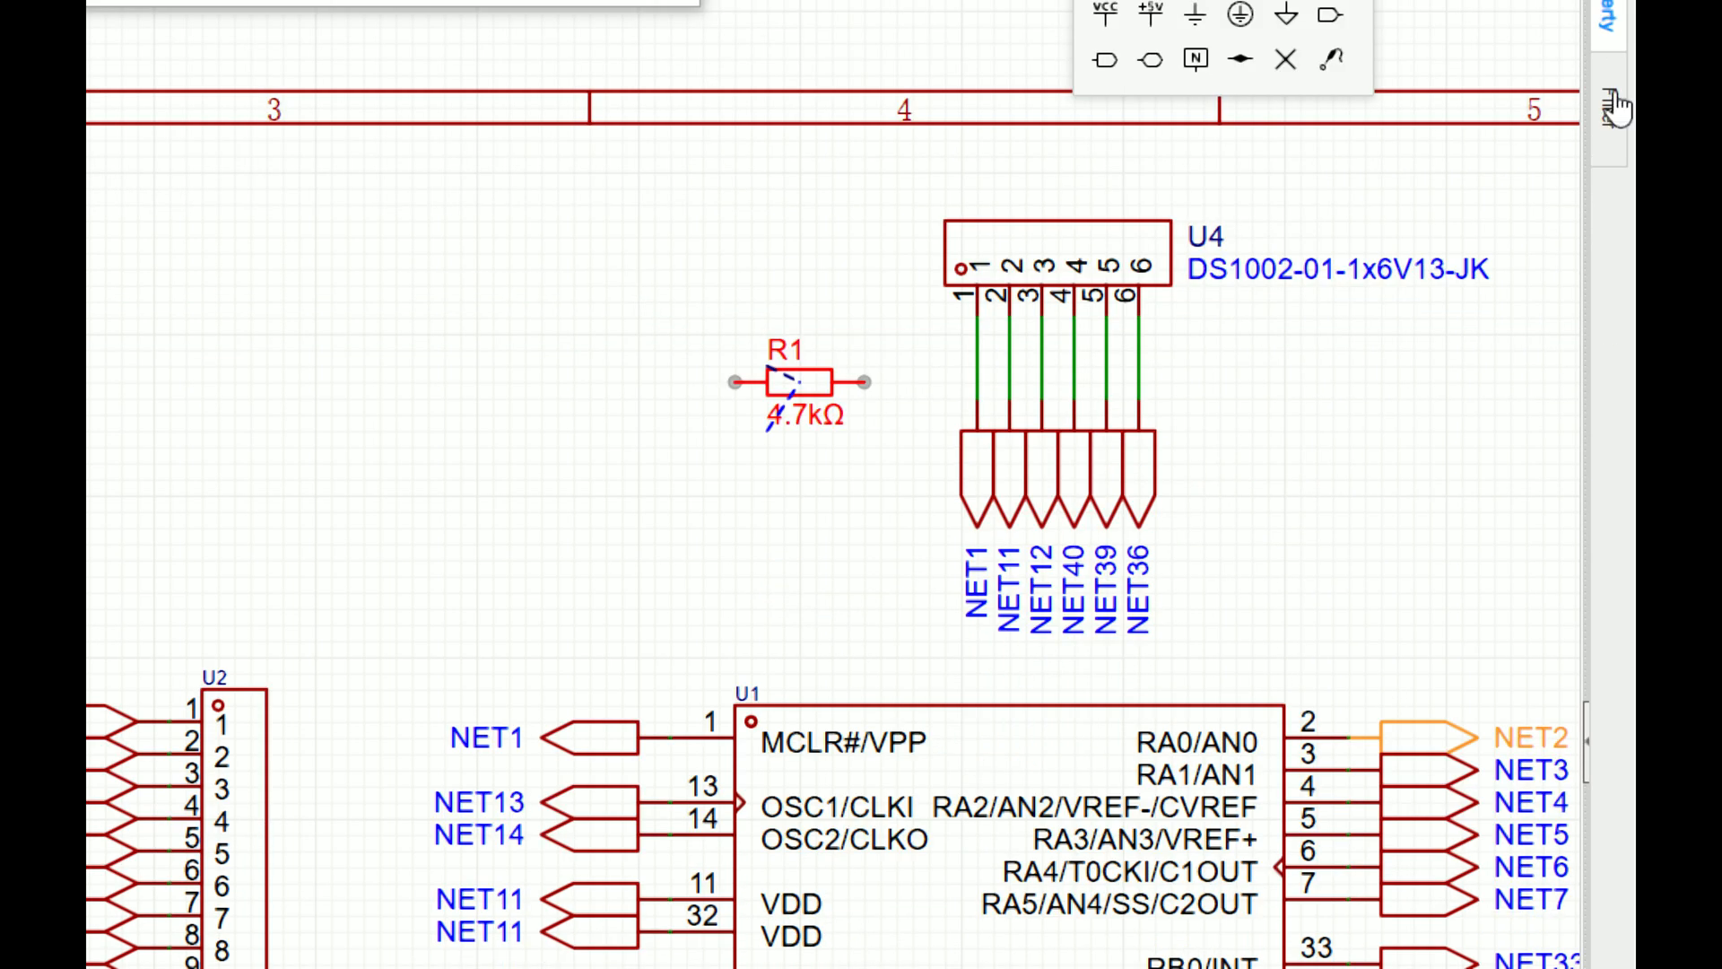
click(1620, 188)
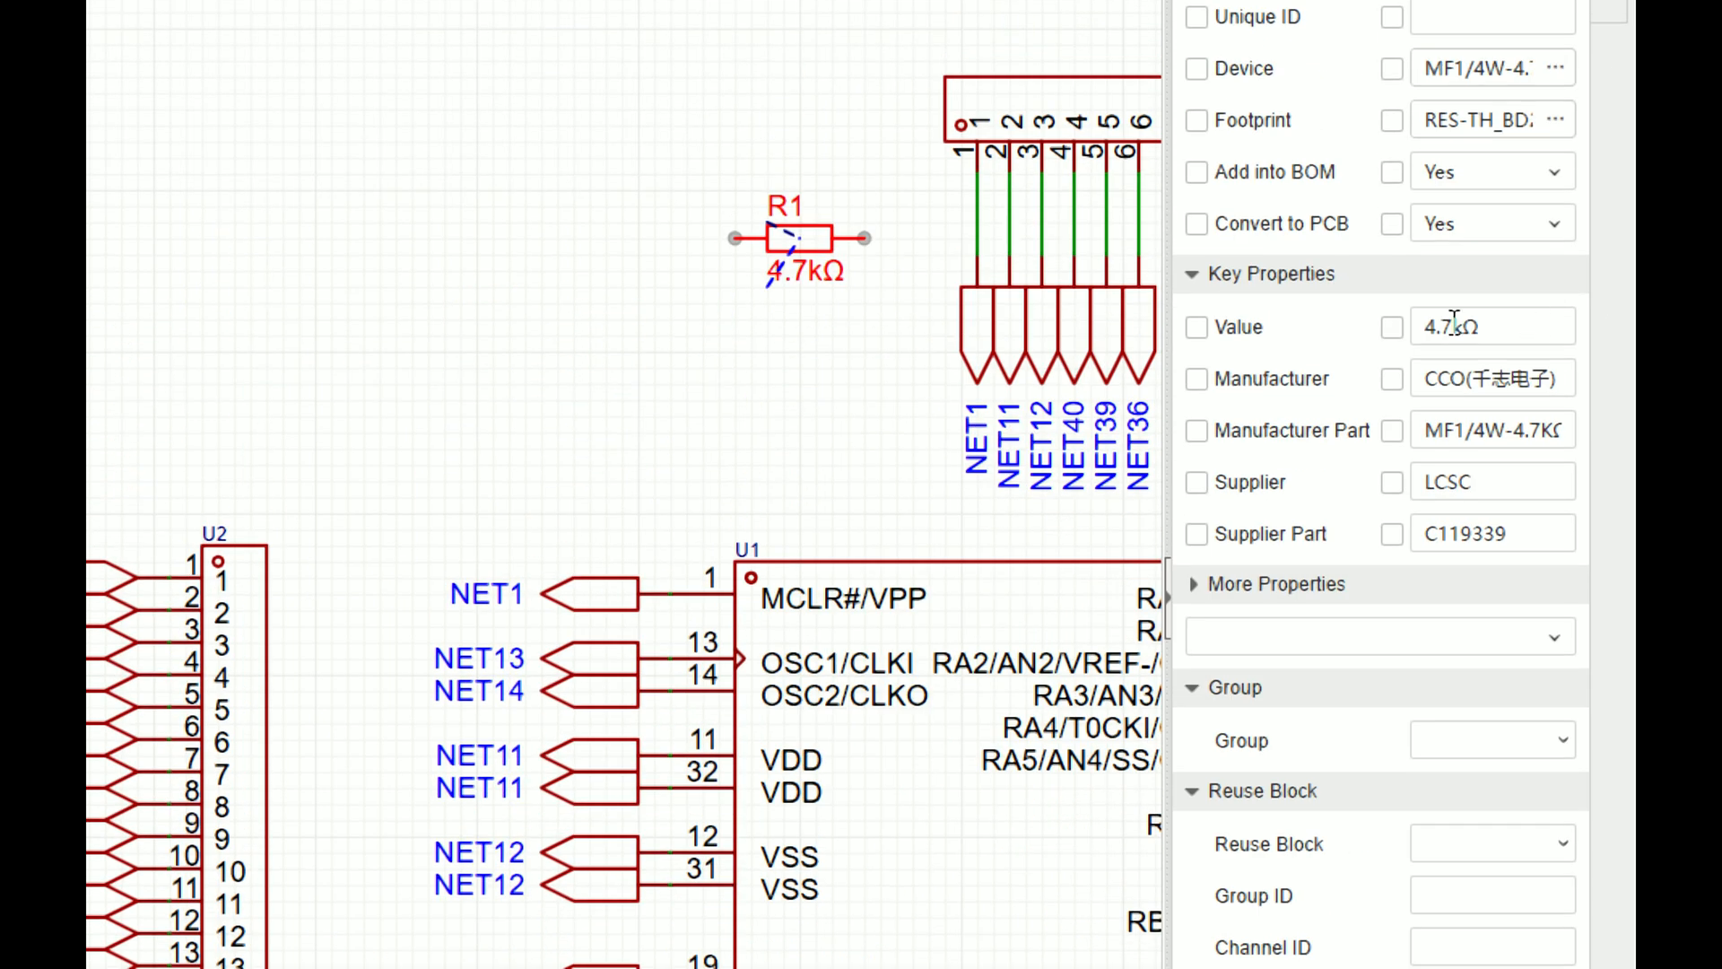
click(1454, 323)
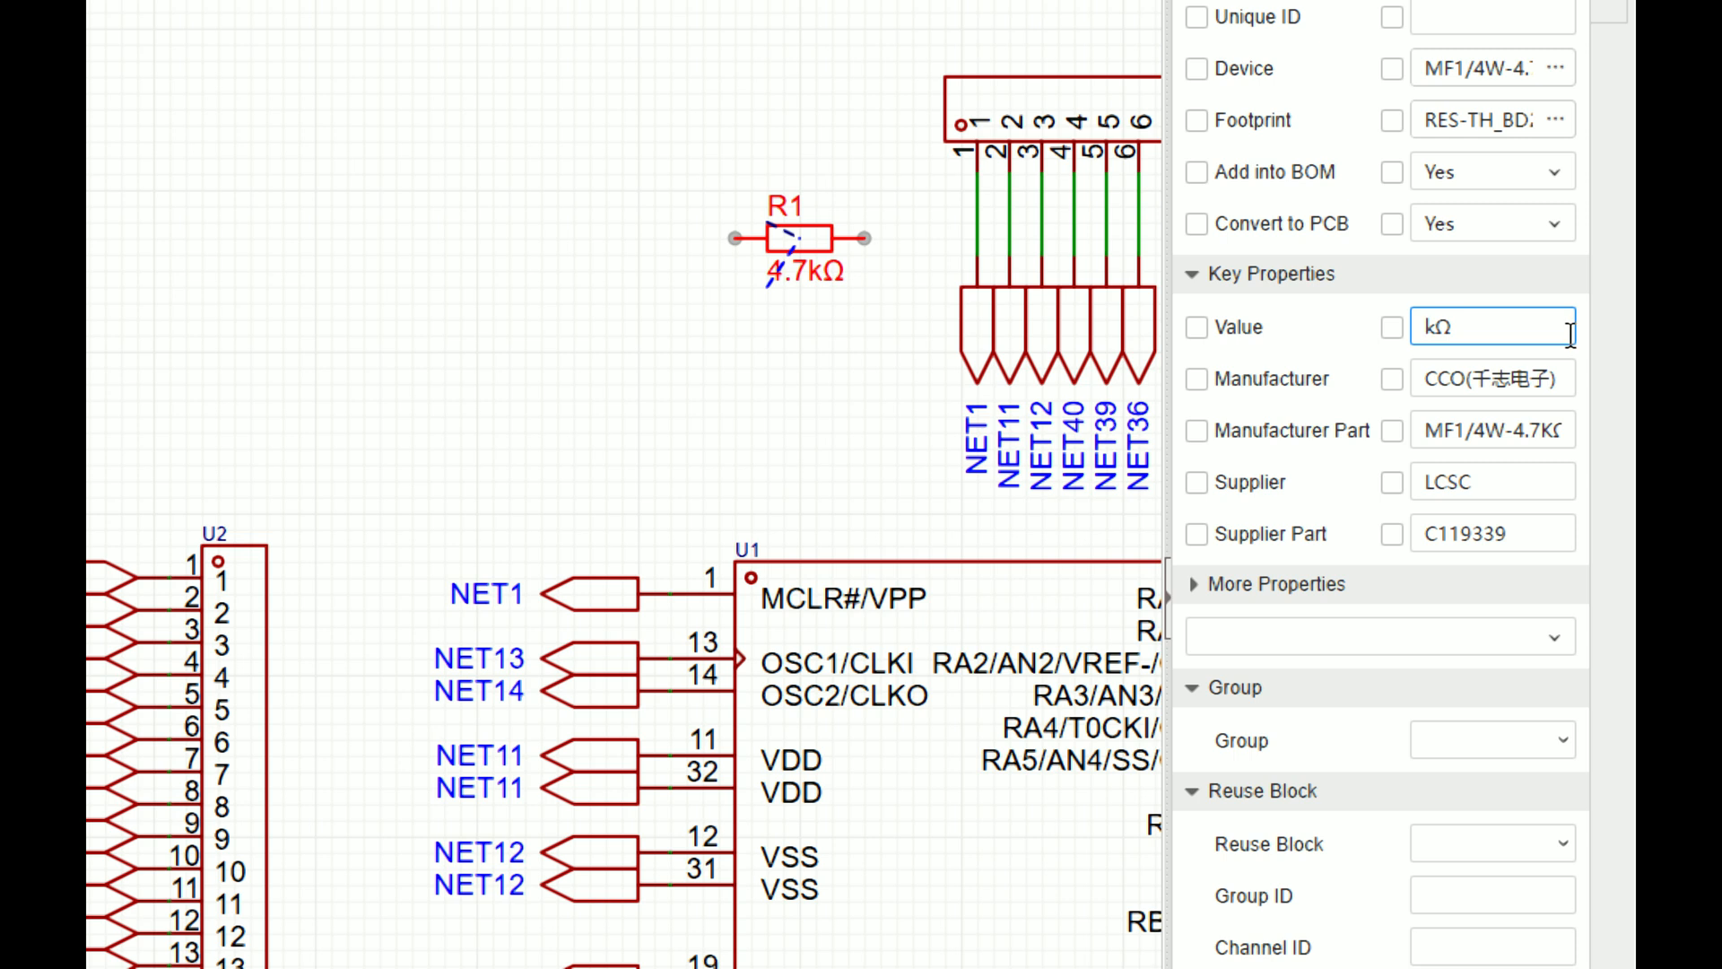
text(10)
click(721, 520)
Step: Wire R1's end nearest U4 to the wire between U4's pin 1 and NET1
scroll(881, 367, up, 4)
scroll(881, 367, down, 2)
scroll(967, 350, down, 1)
click(891, 403)
click(1041, 396)
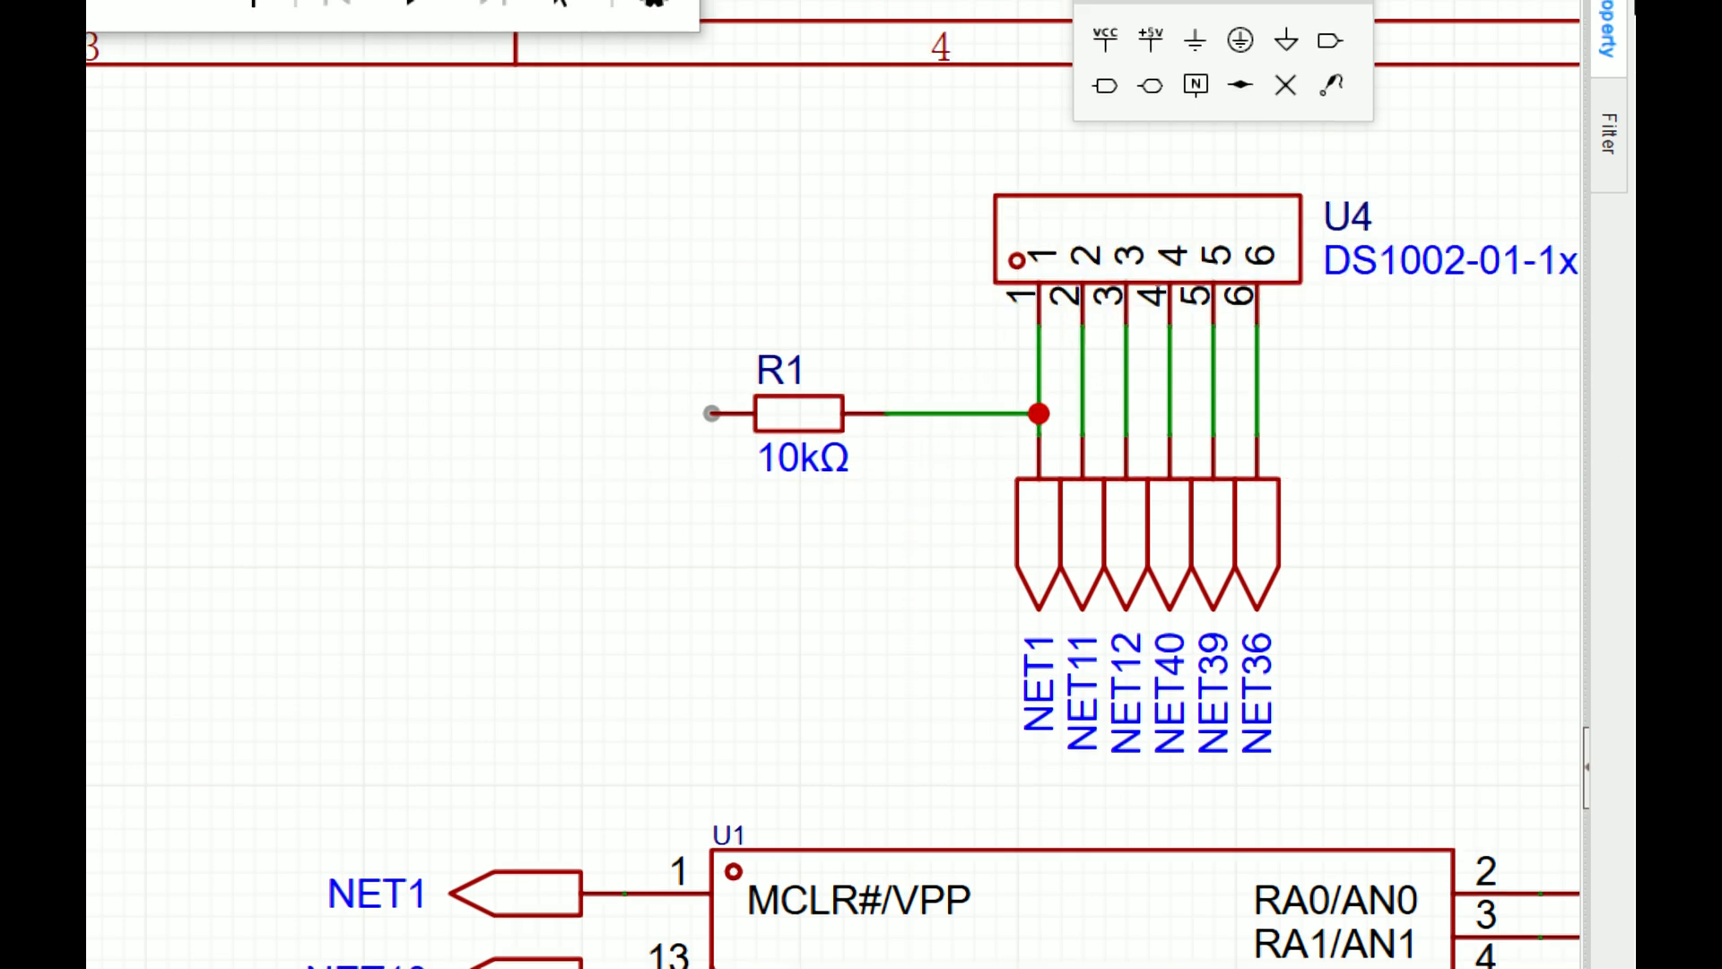
Step: Copy the NET11 net port from under U4's pin 2 onto the free end of R1
drag(1082, 644, 713, 449)
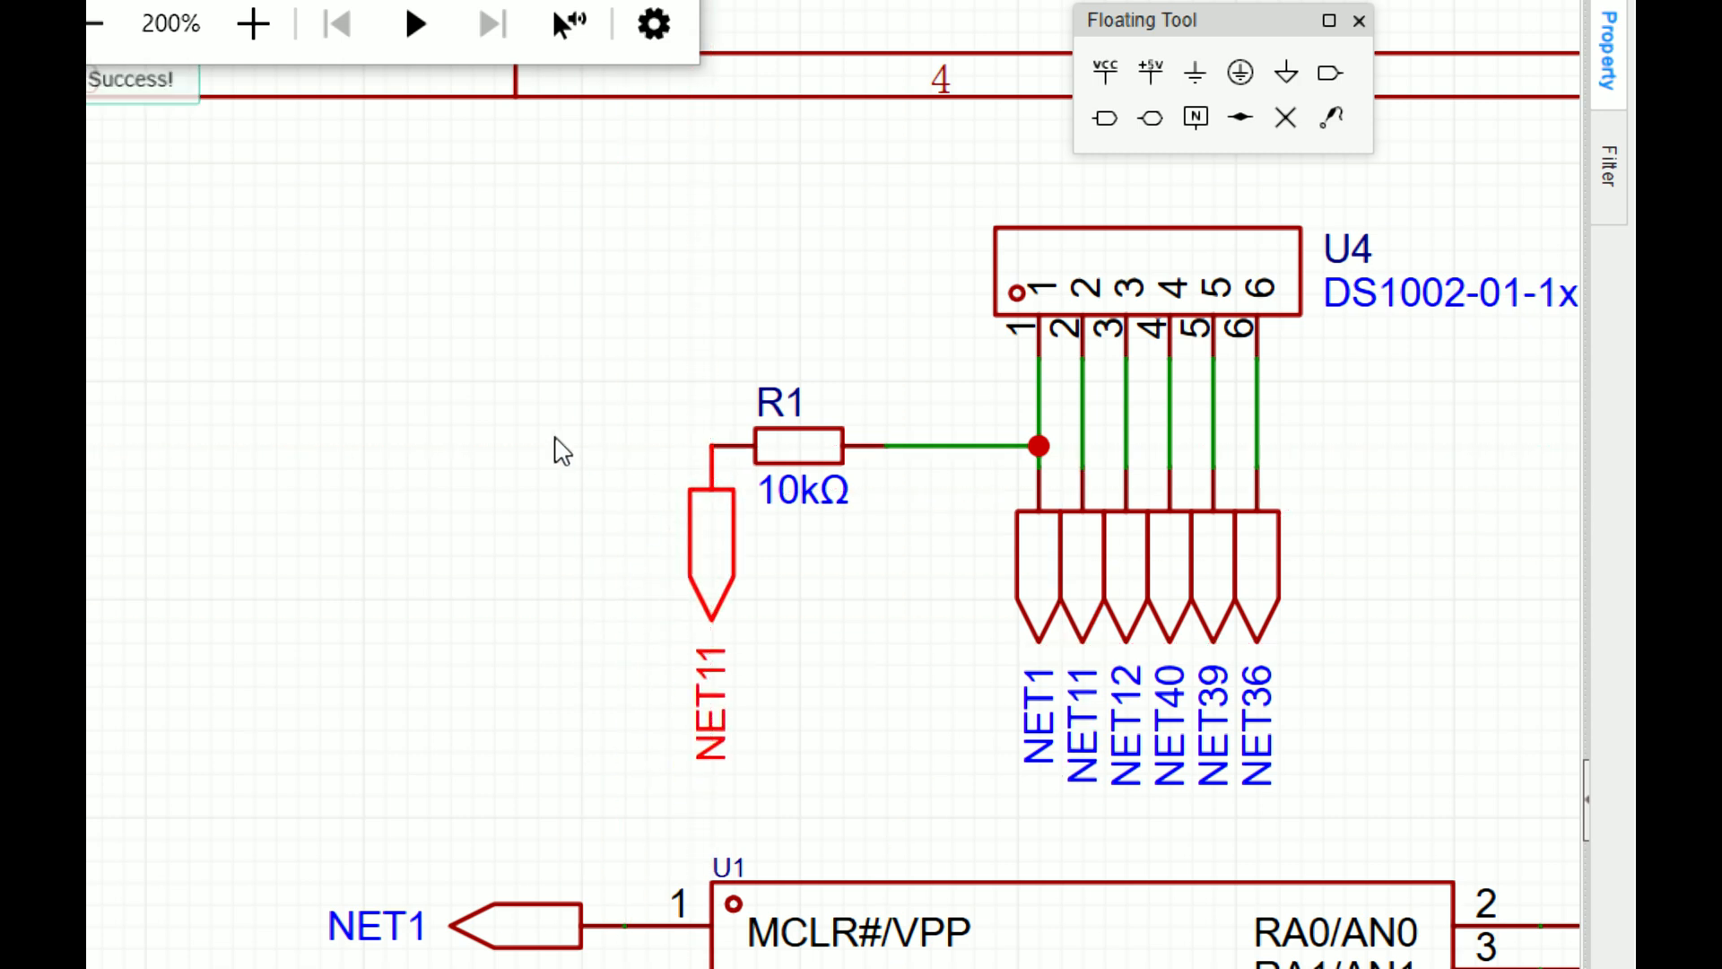
right_click(553, 434)
click(452, 263)
scroll(761, 372, down, 3)
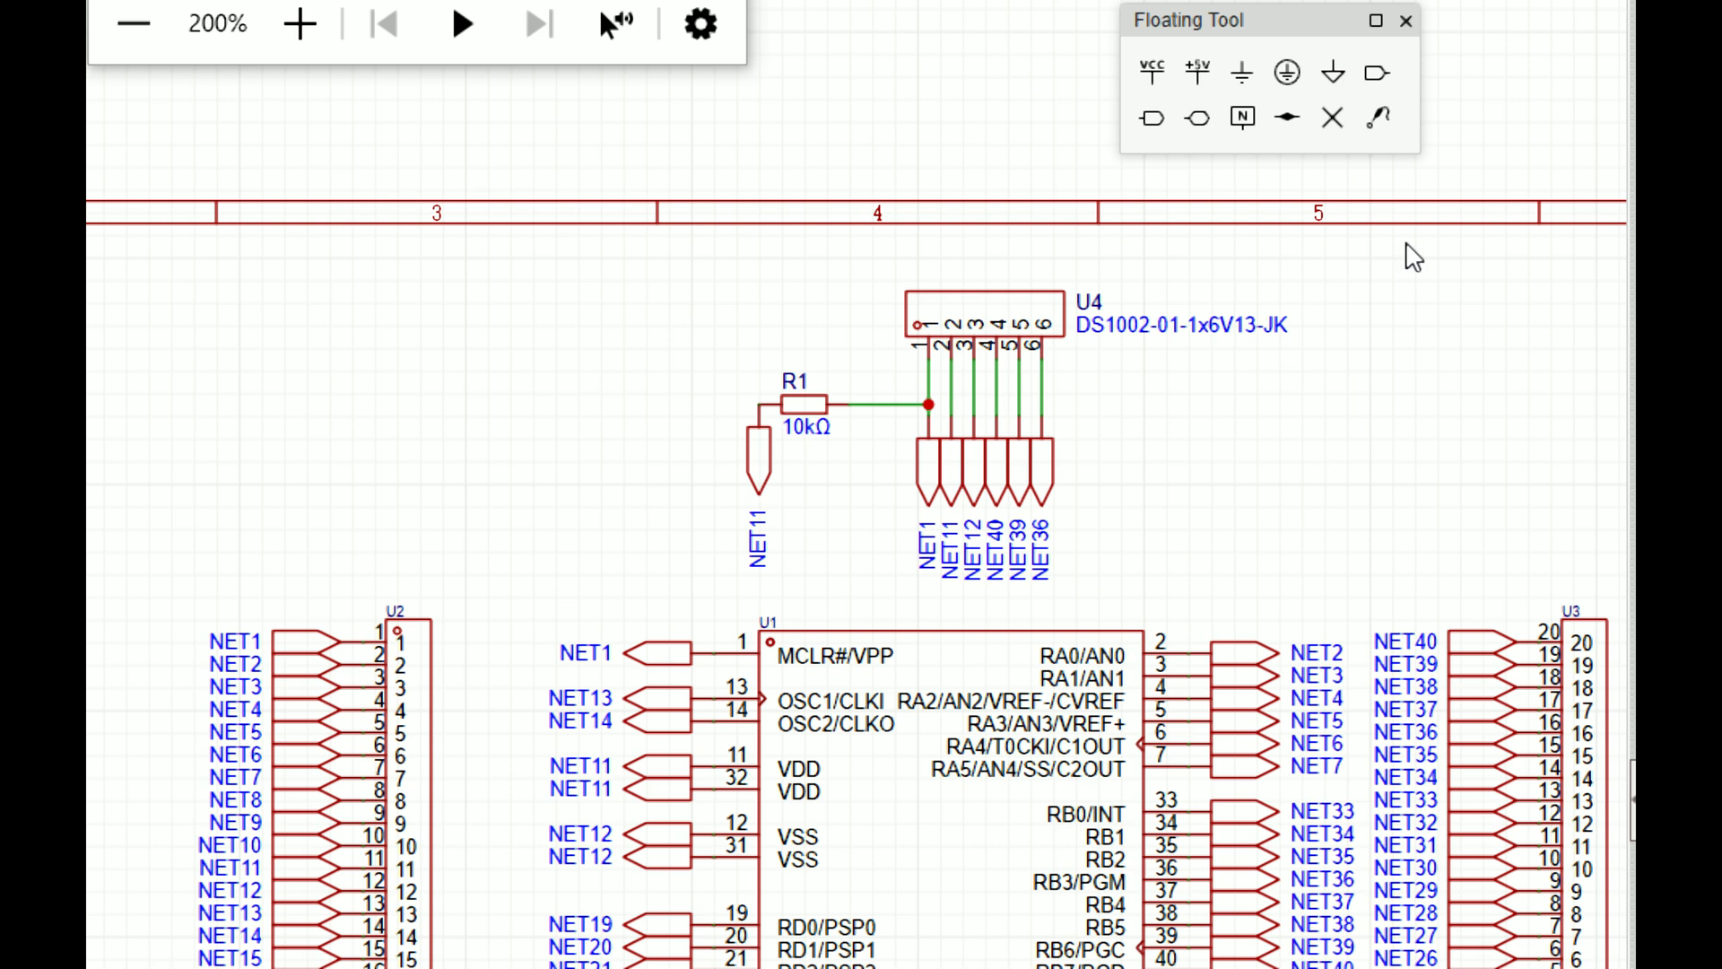
Step: Look over the schematic around U1, checking its net ports and the oscillator pins 13 and 14
scroll(1318, 346, down, 3)
scroll(1274, 394, up, 2)
scroll(679, 617, up, 1)
scroll(676, 603, up, 2)
scroll(1390, 704, down, 3)
scroll(1232, 589, down, 4)
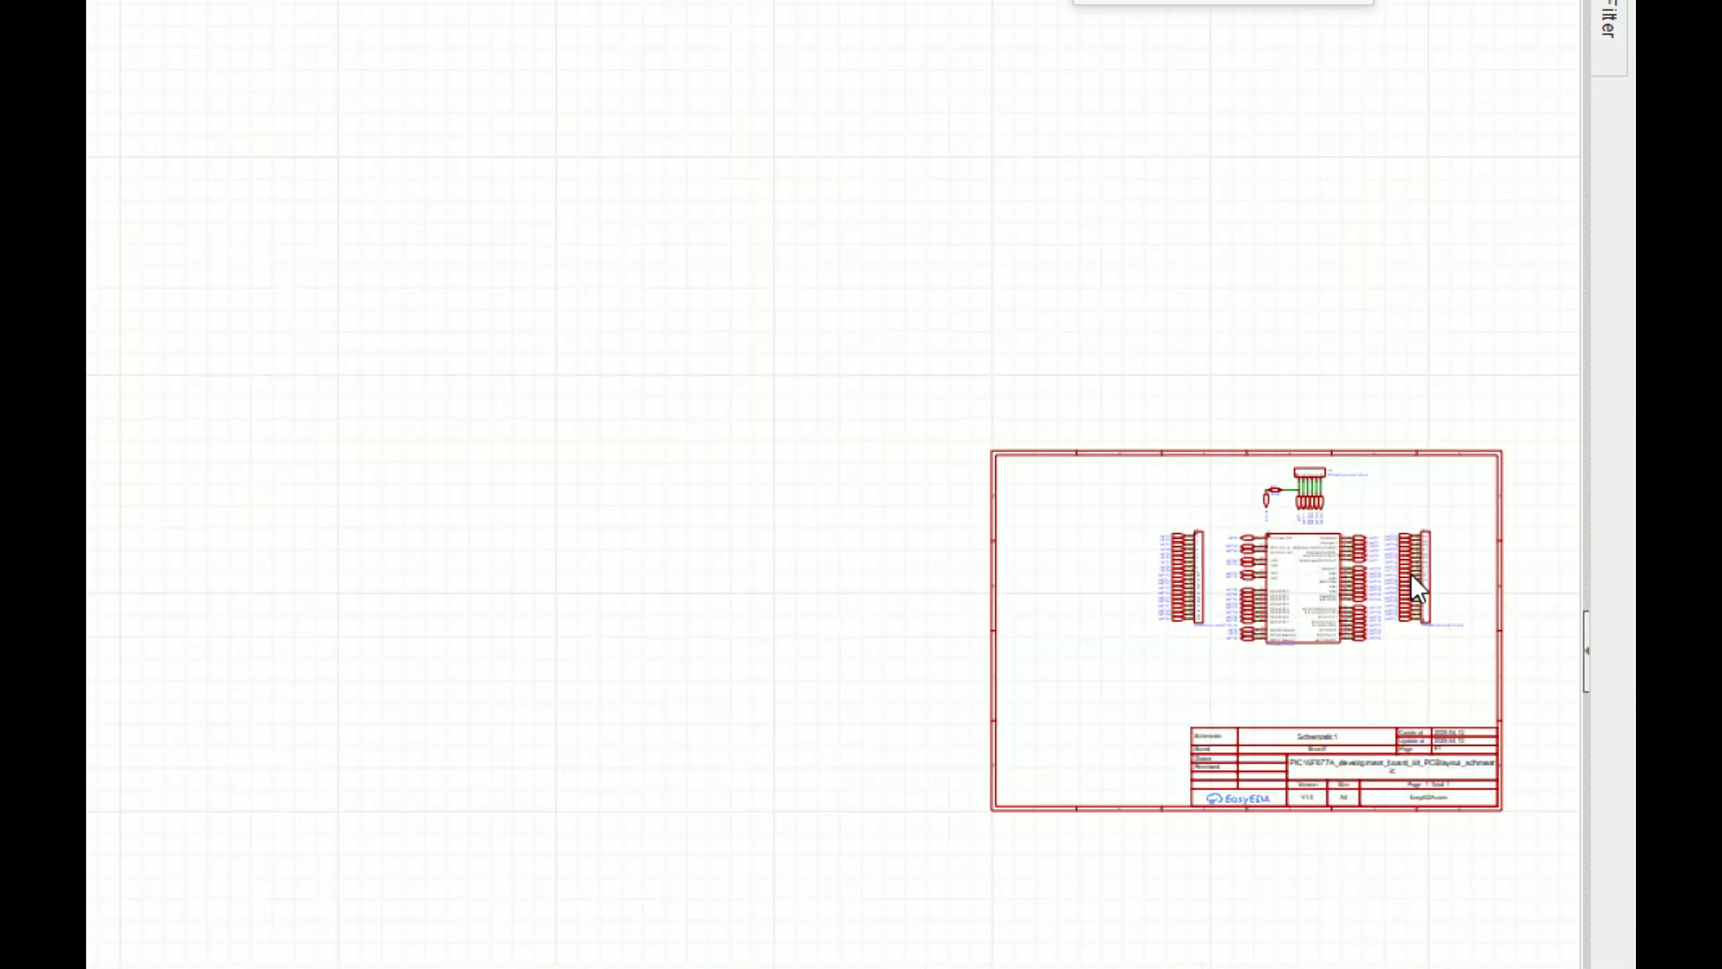
scroll(1411, 574, up, 4)
scroll(1376, 603, down, 2)
scroll(838, 811, up, 3)
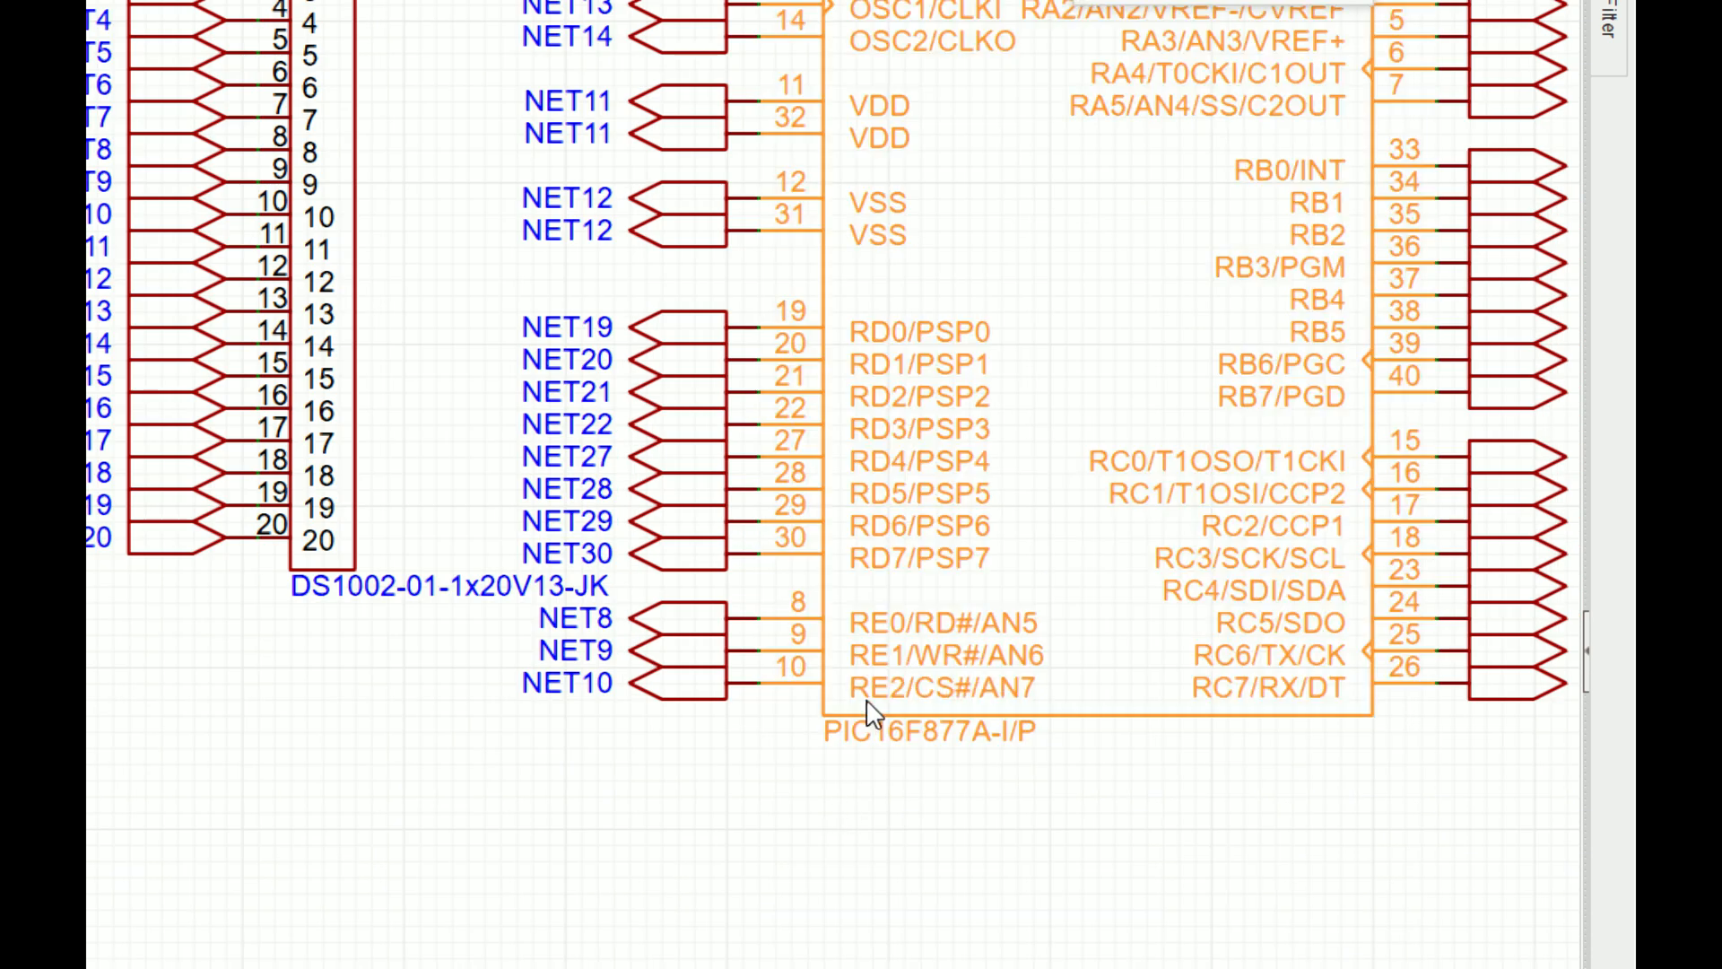
scroll(746, 213, down, 4)
scroll(727, 70, up, 5)
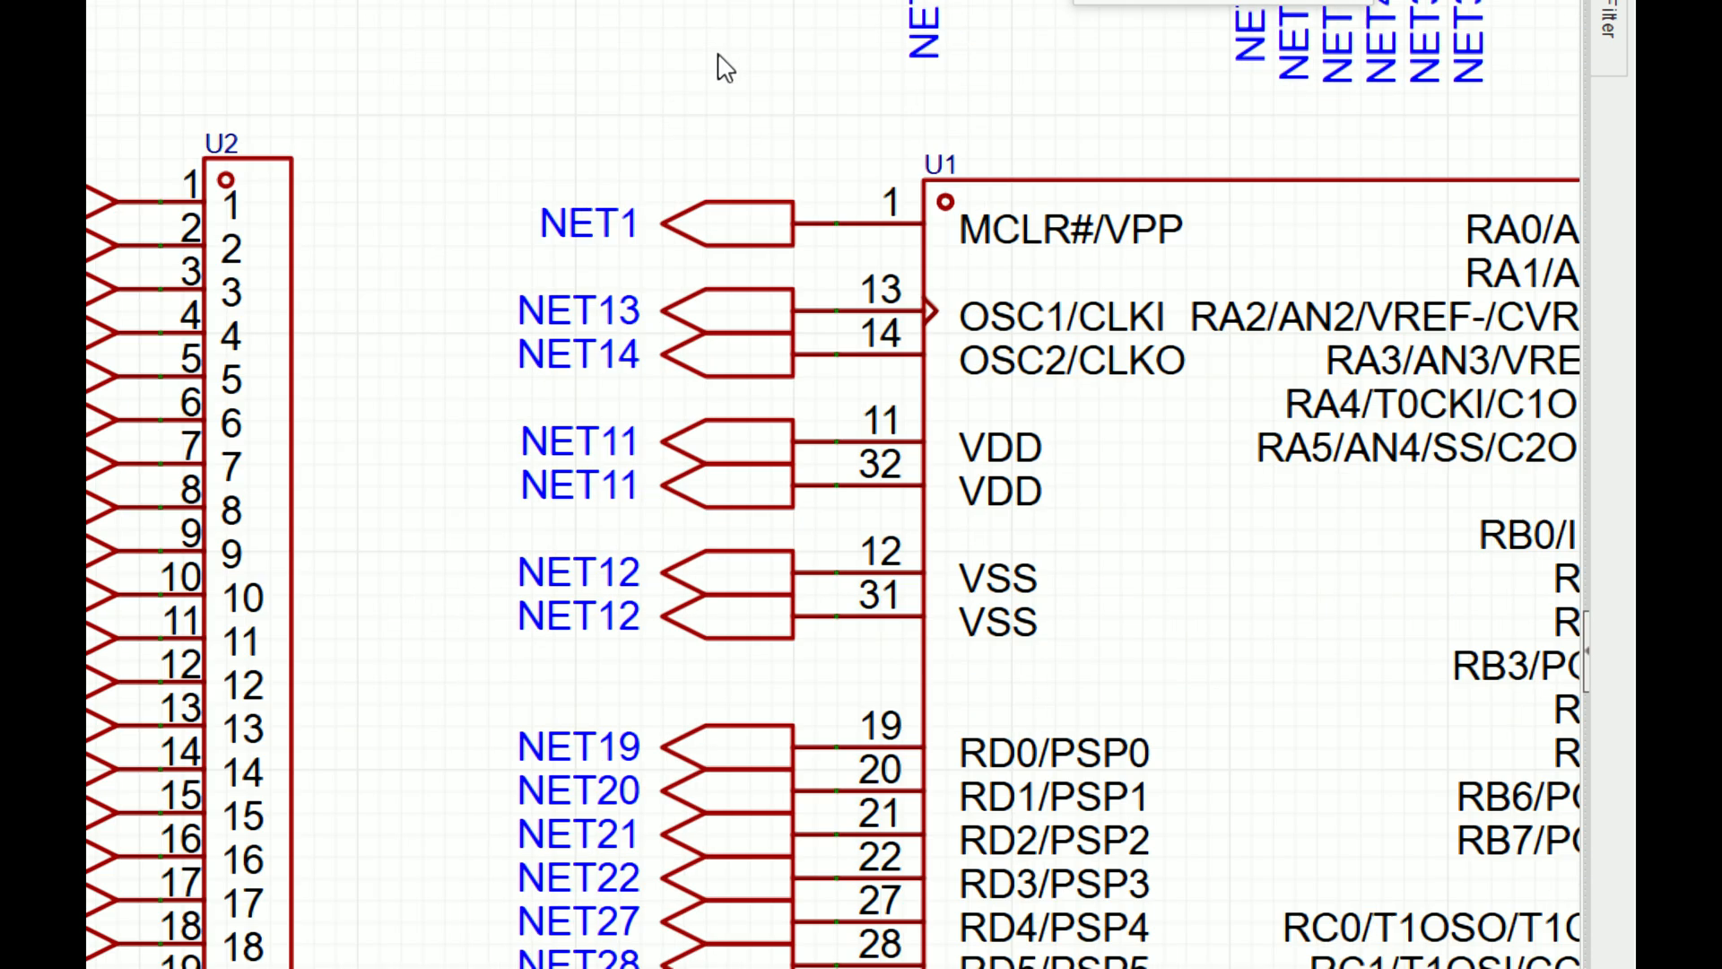
scroll(793, 355, down, 2)
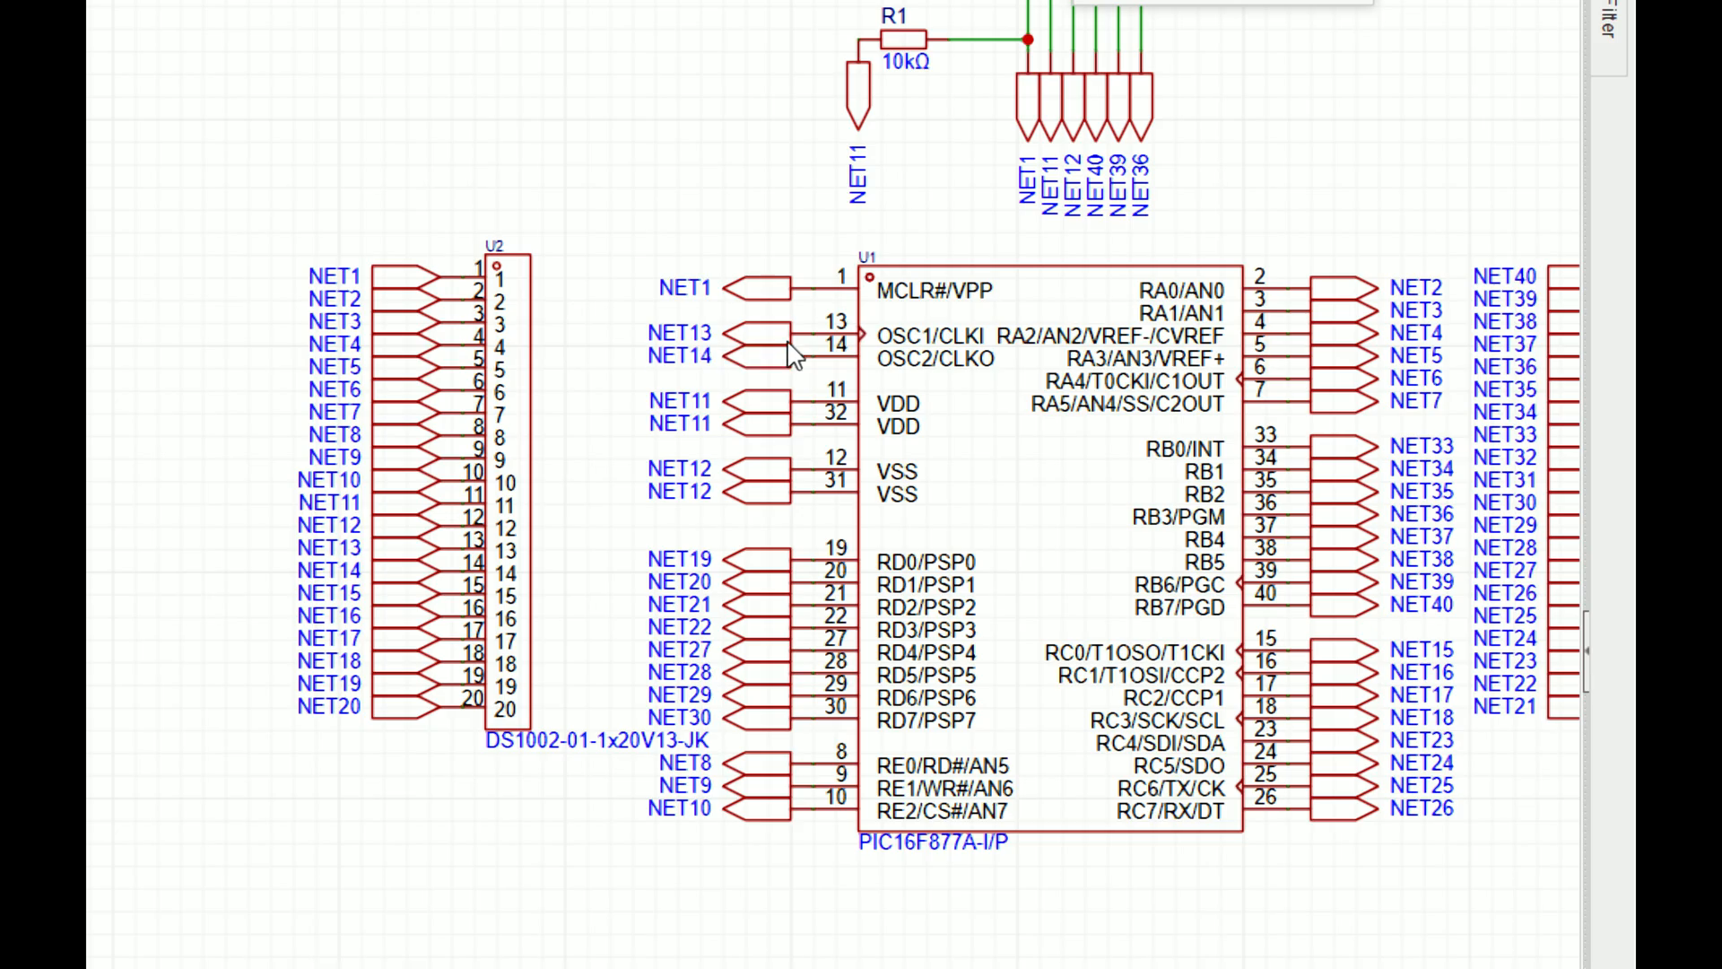
scroll(792, 355, down, 2)
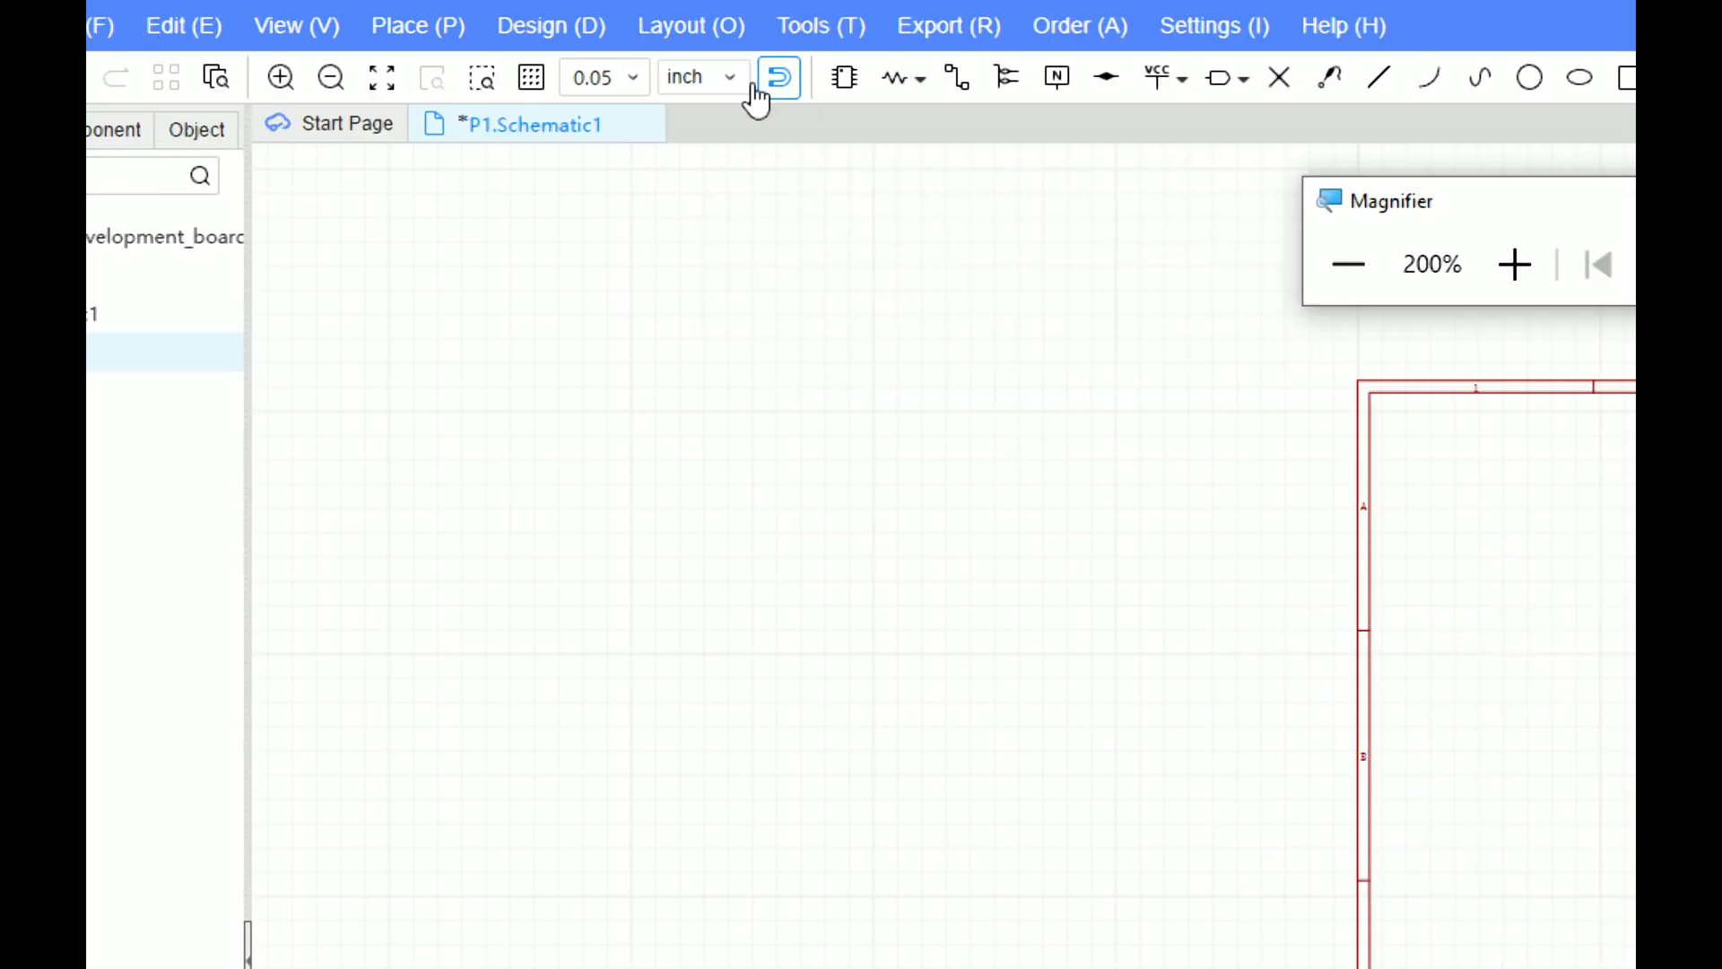
Step: Search the LCSC device library's categories for "crystal" and expand the crystals, oscillators and resonators category
click(843, 79)
double_click(819, 272)
text(crystal)
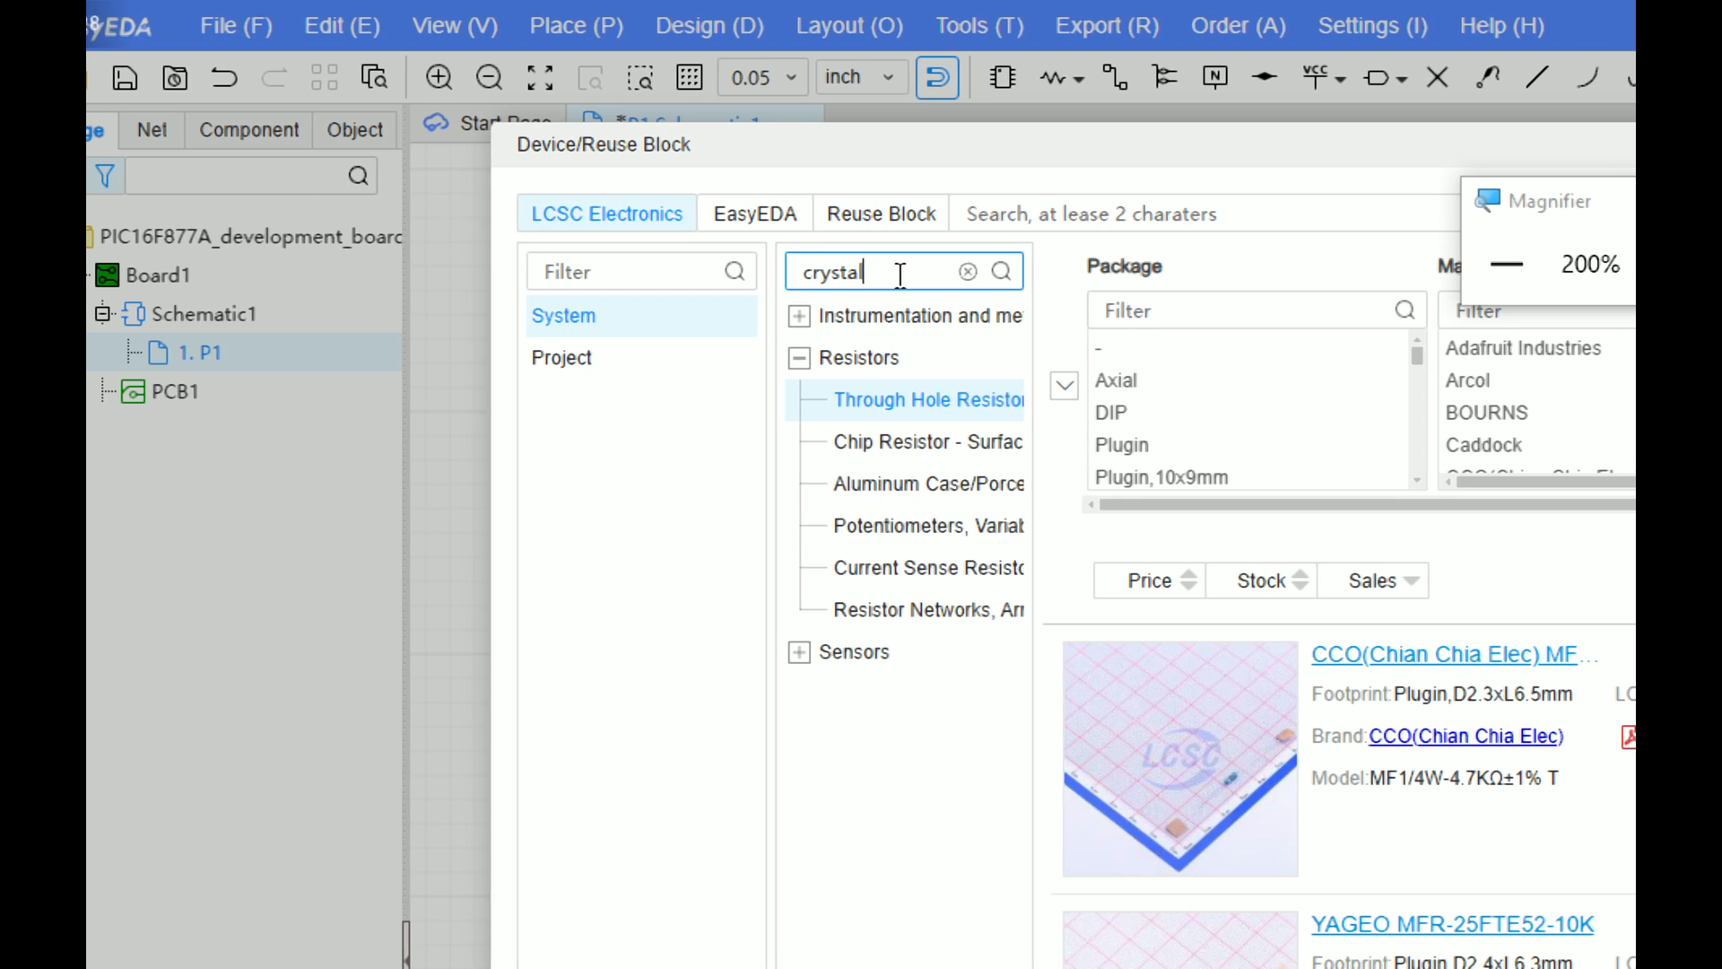
click(796, 316)
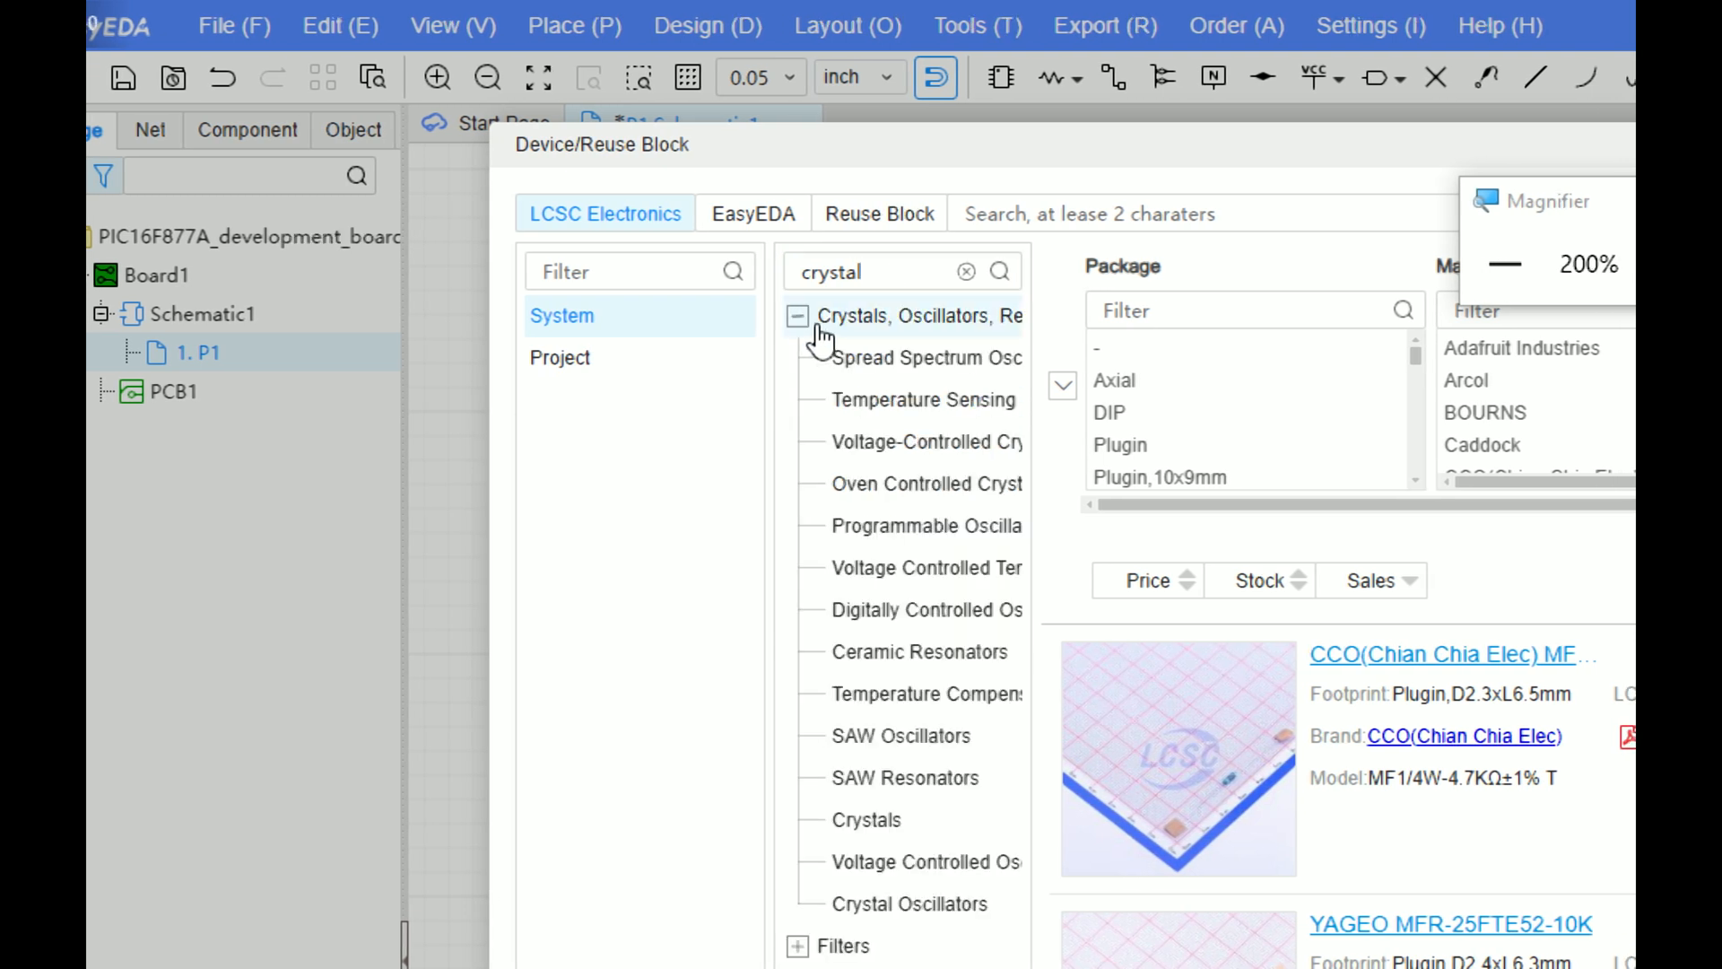
Step: Browse the parts listed in the Crystal Oscillators category
click(925, 725)
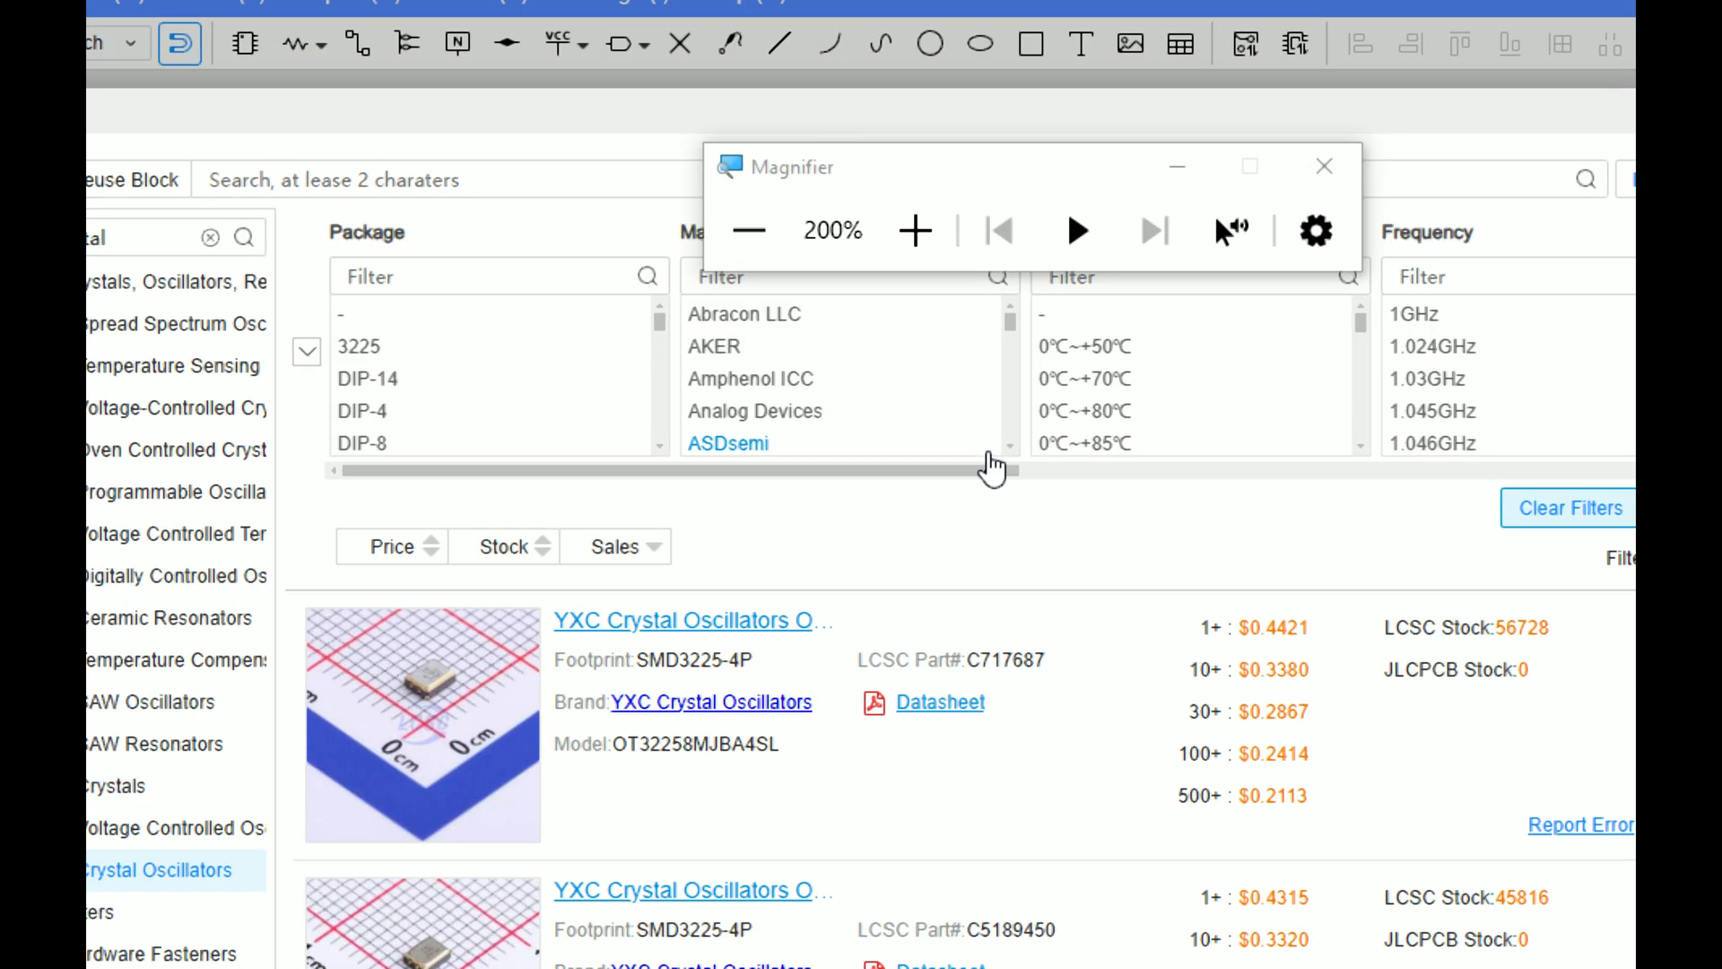
scroll(806, 655, down, 3)
scroll(805, 655, down, 10)
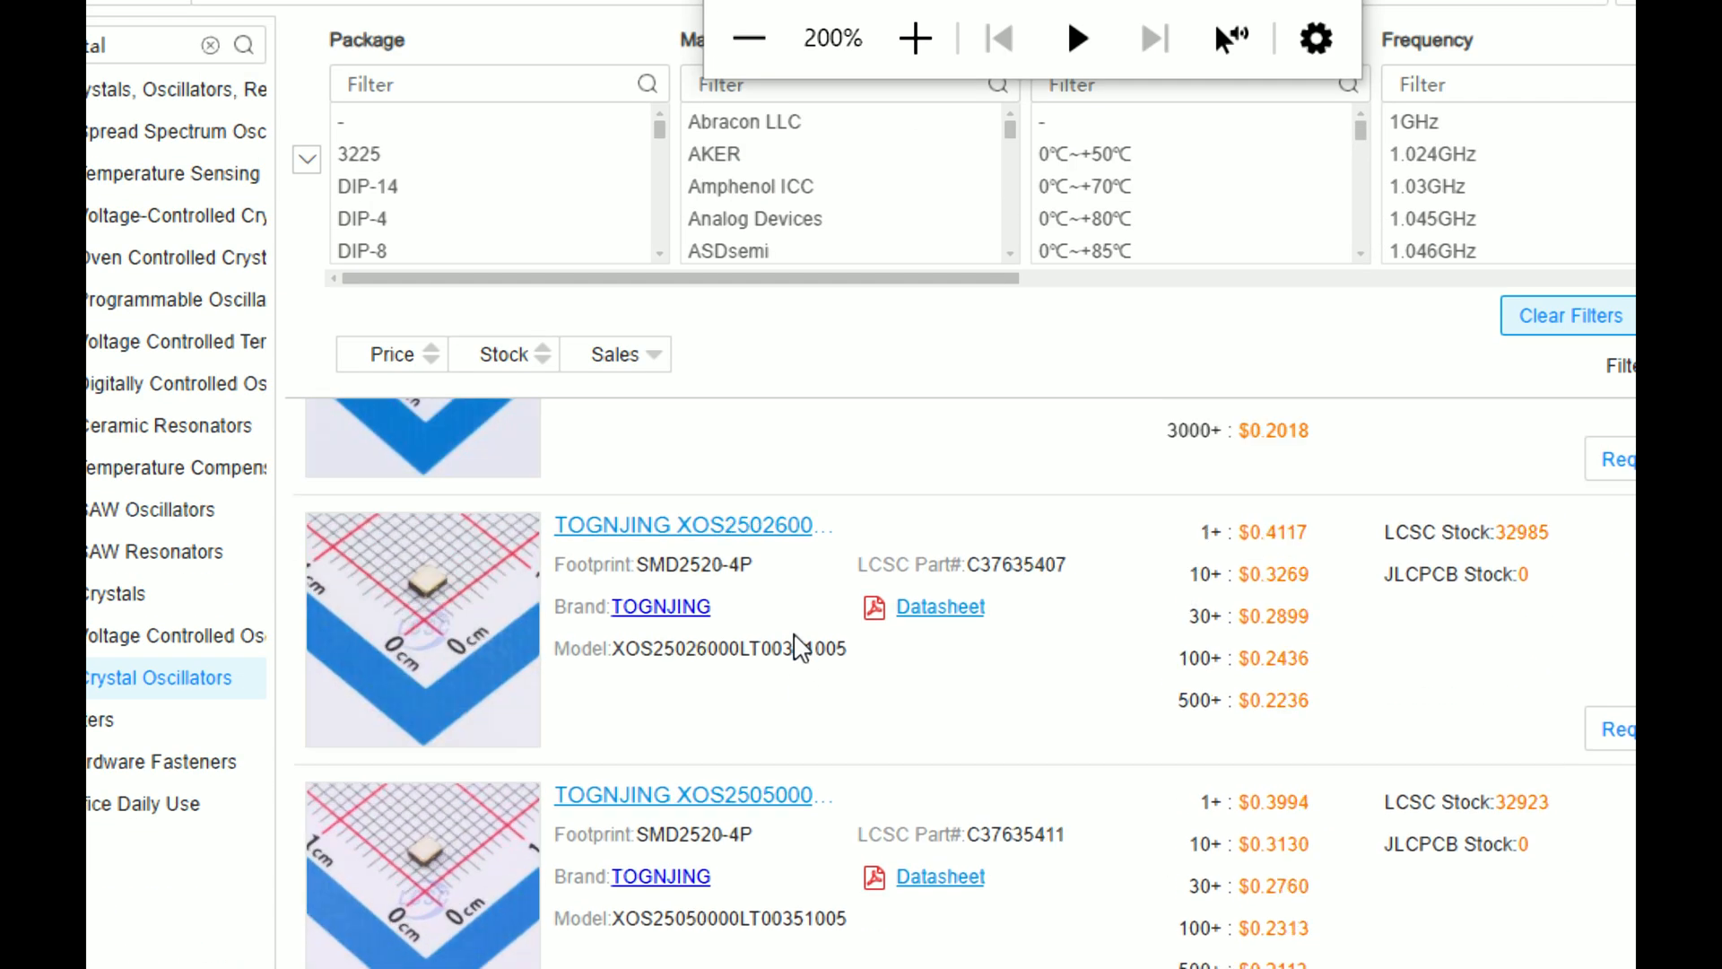
scroll(795, 633, up, 5)
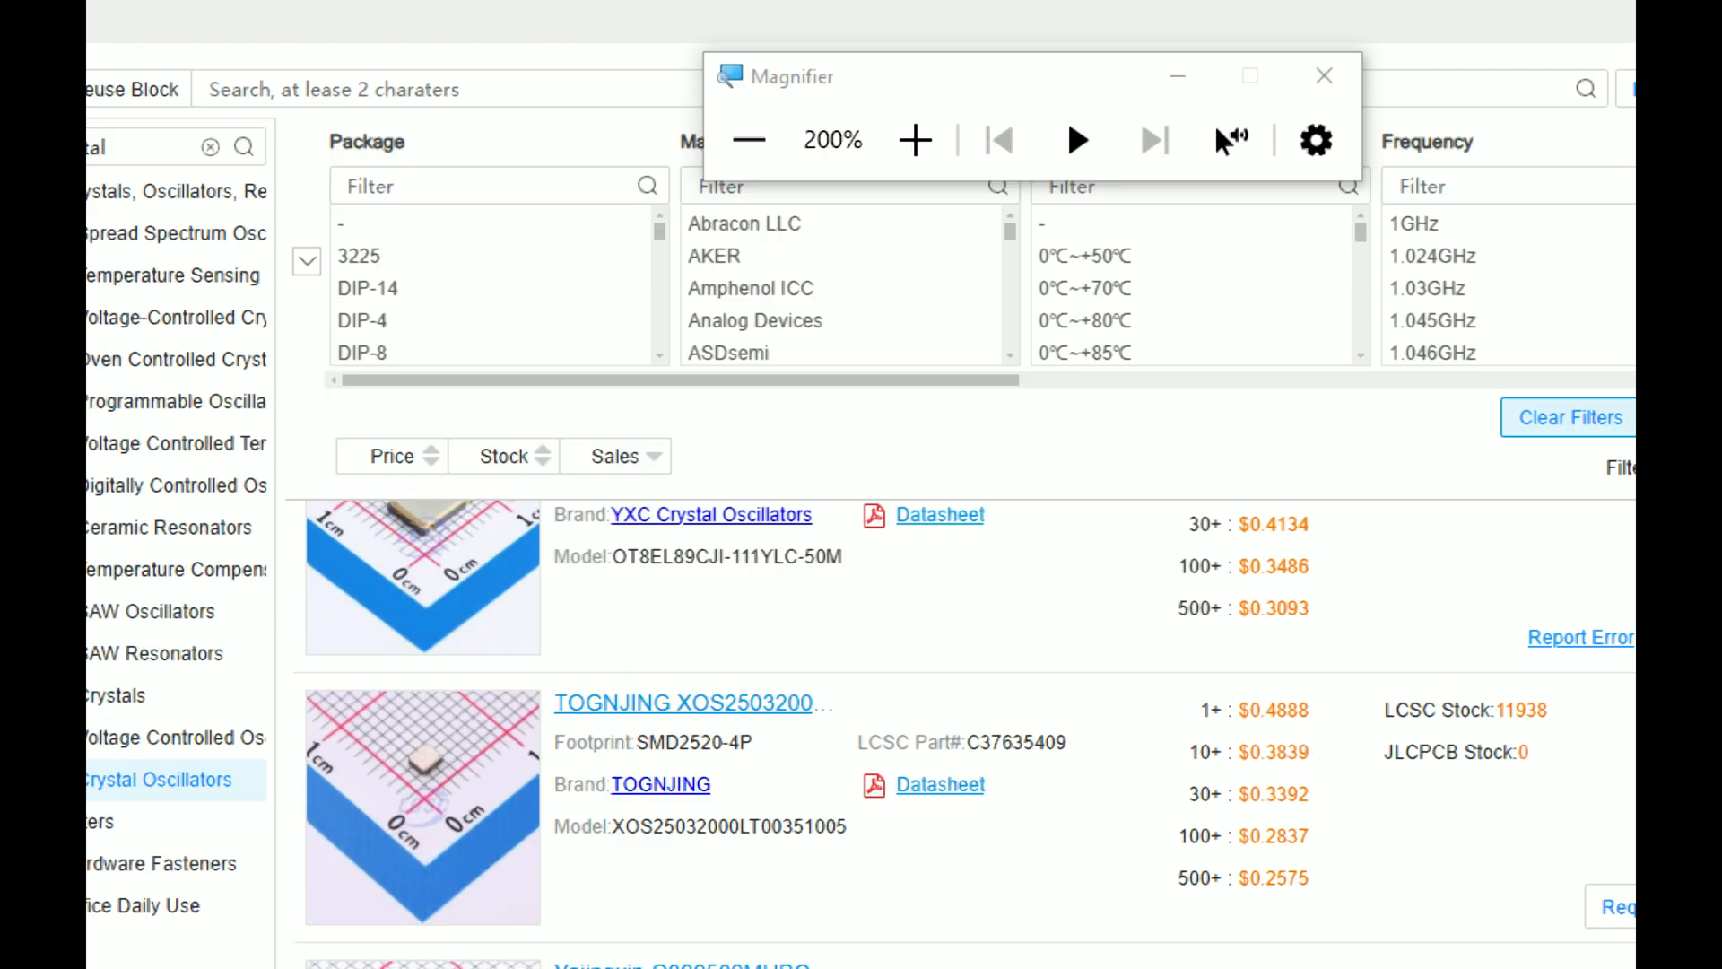
drag(514, 123, 1333, 122)
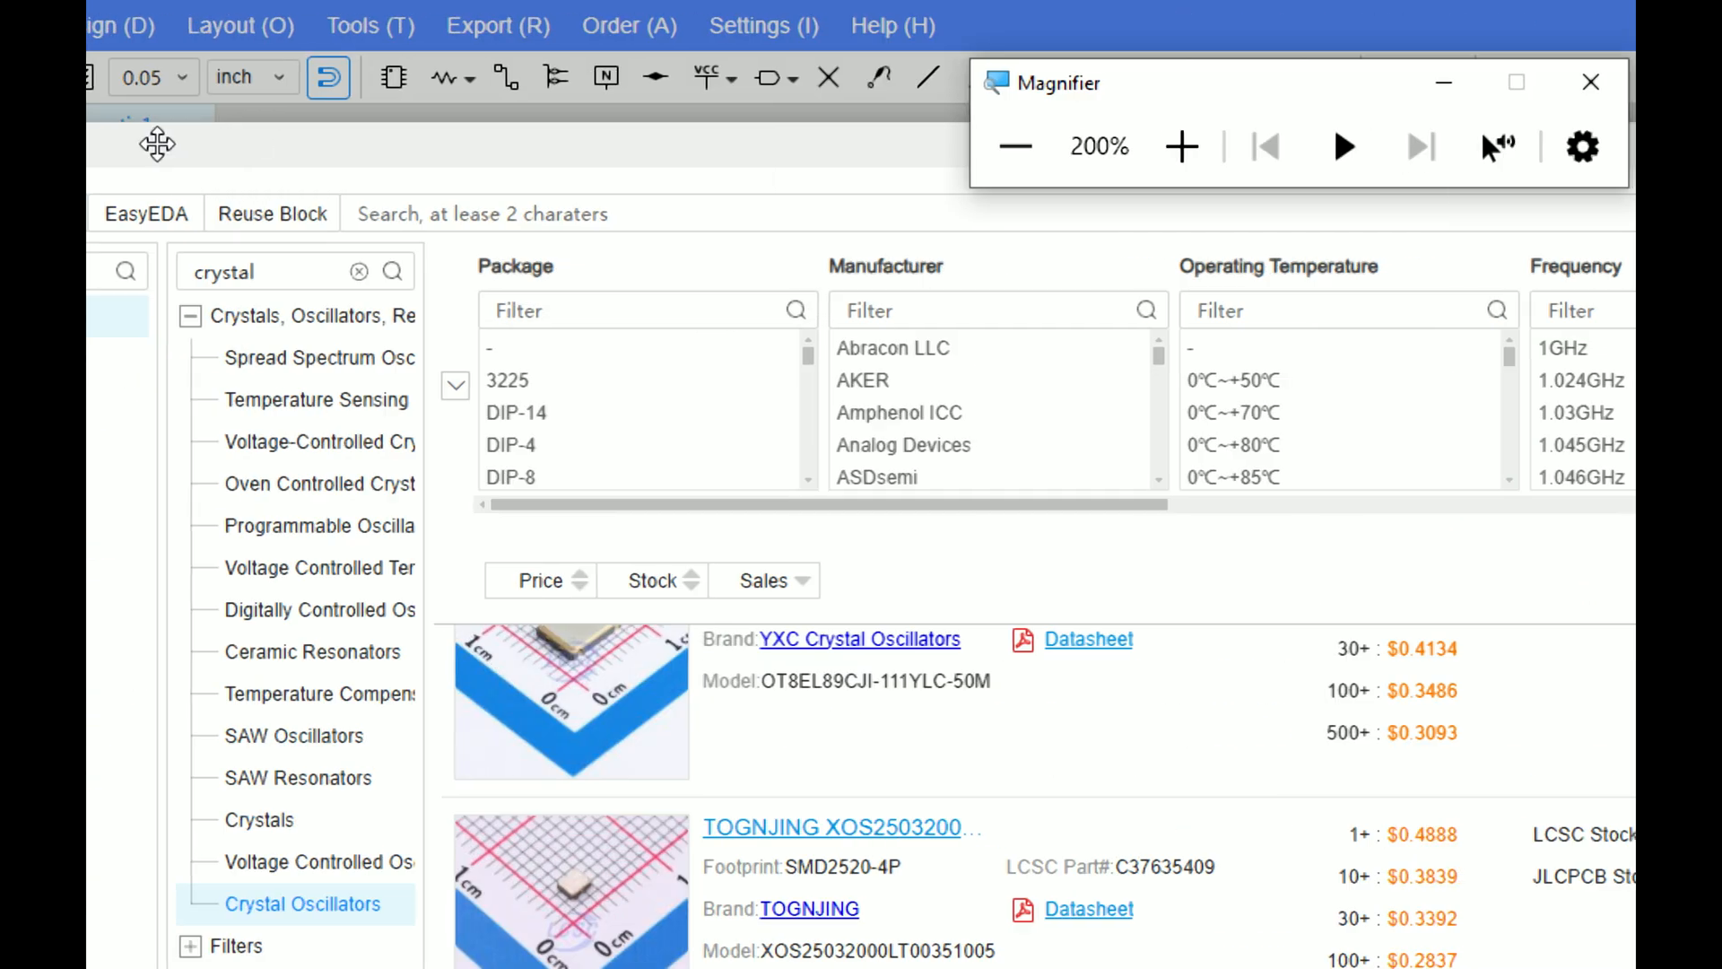
Step: Look through the available package options for crystal oscillators
click(810, 480)
click(814, 481)
click(815, 482)
click(815, 482)
click(814, 482)
click(815, 481)
click(815, 481)
click(814, 482)
click(814, 482)
click(814, 482)
click(815, 482)
click(814, 482)
click(814, 482)
click(814, 481)
click(814, 482)
click(814, 482)
click(815, 482)
click(814, 482)
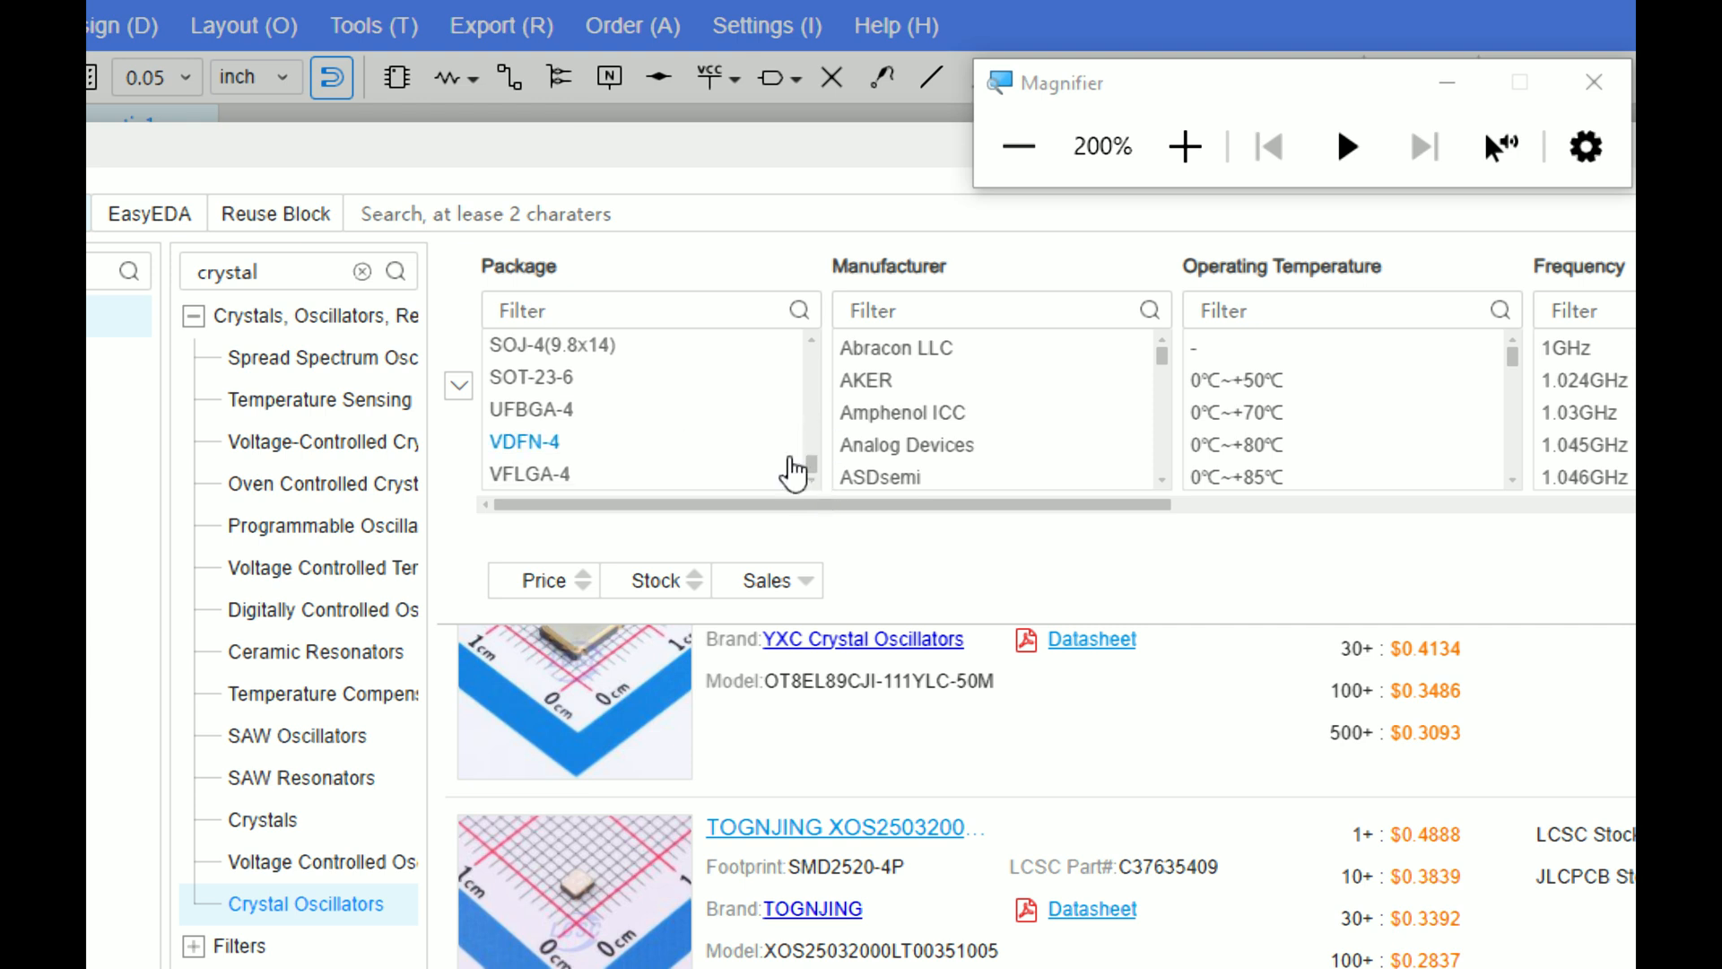
drag(807, 468, 817, 321)
scroll(718, 385, down, 5)
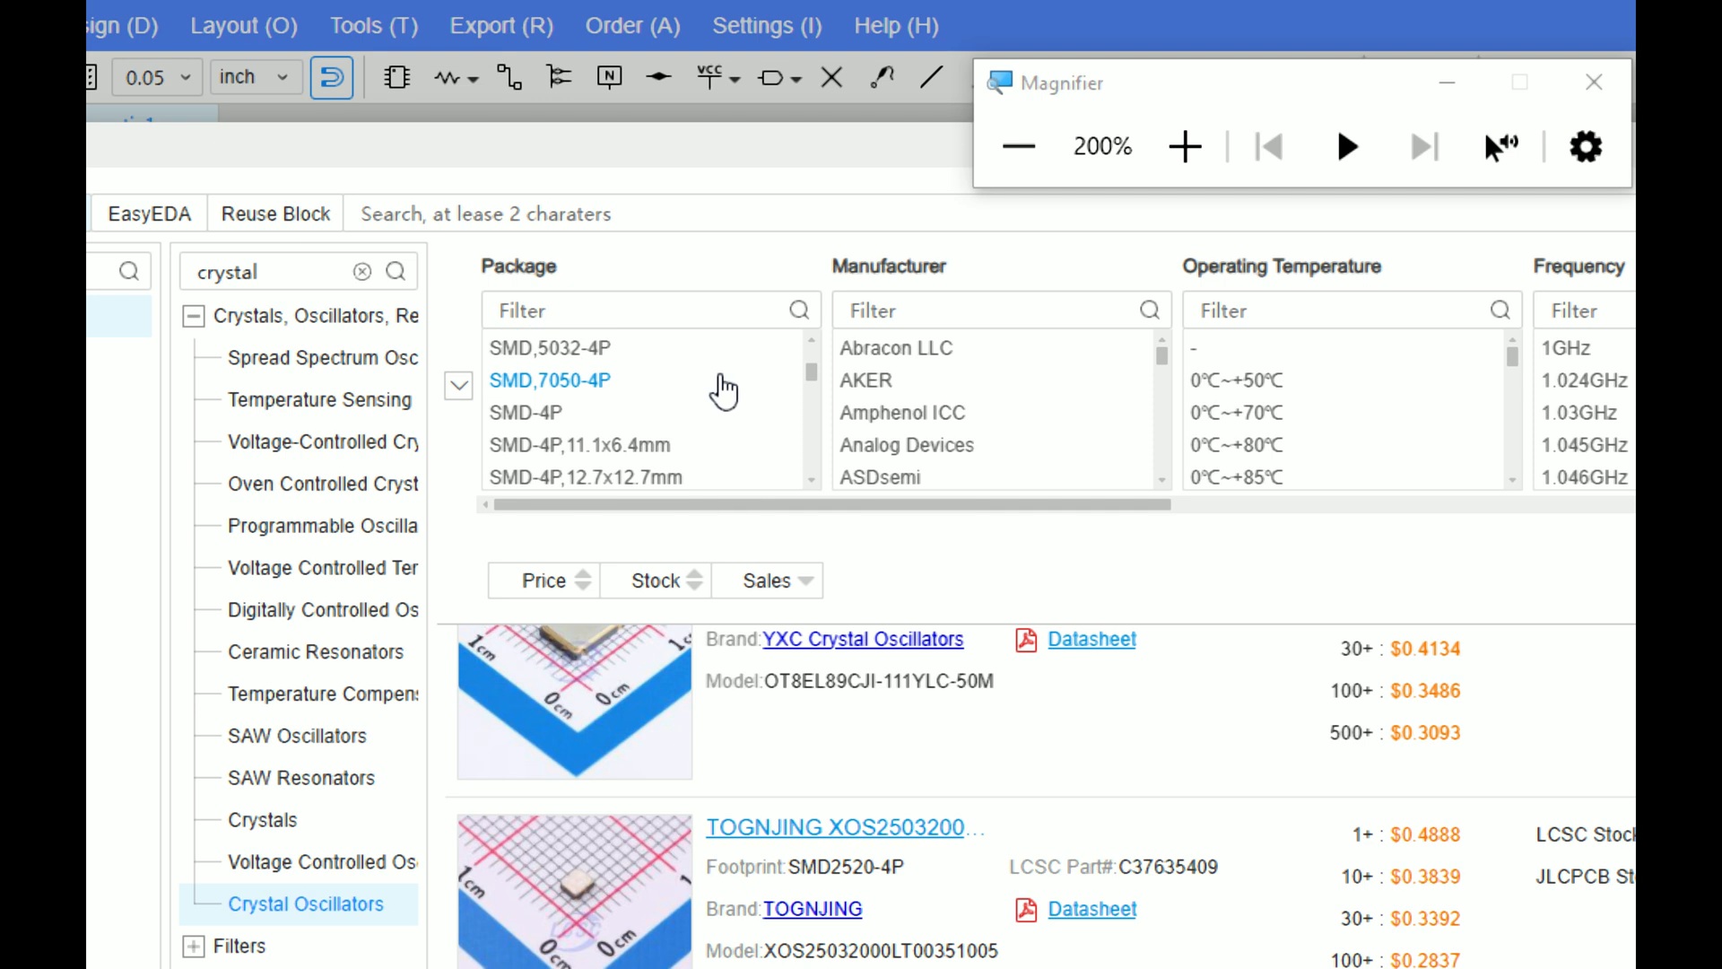
Step: Filter the crystal oscillators by a frequency of 20MHz and browse the matching parts
drag(940, 507, 1329, 506)
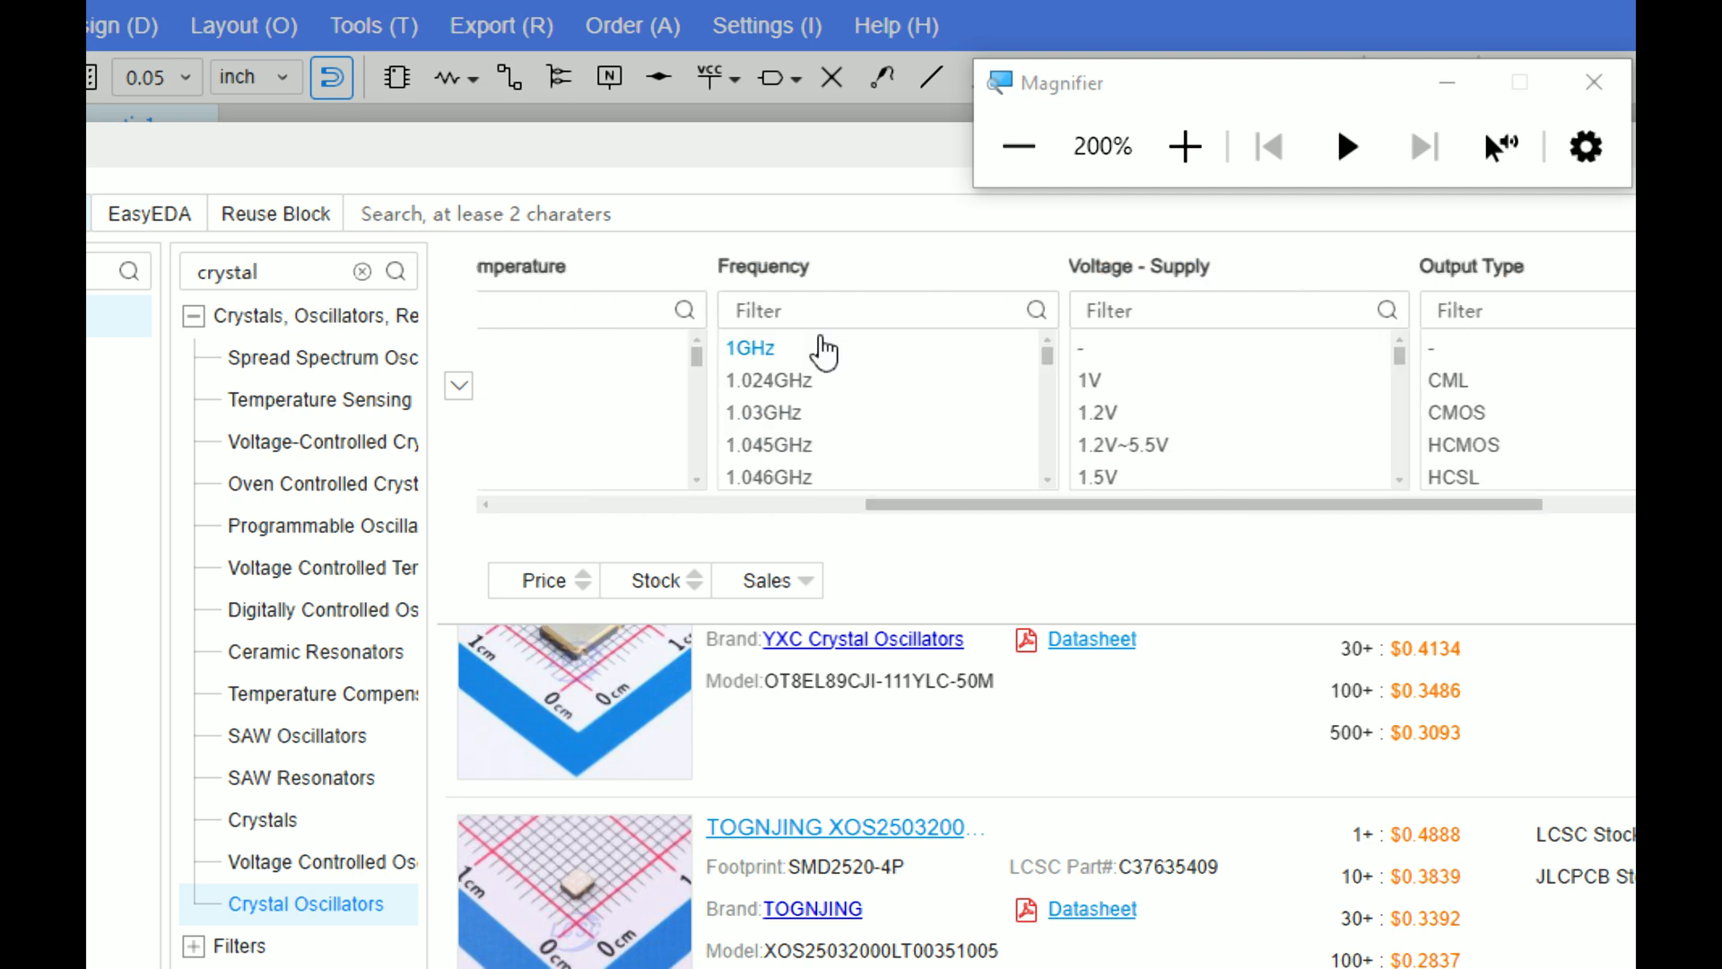
click(769, 302)
text(20)
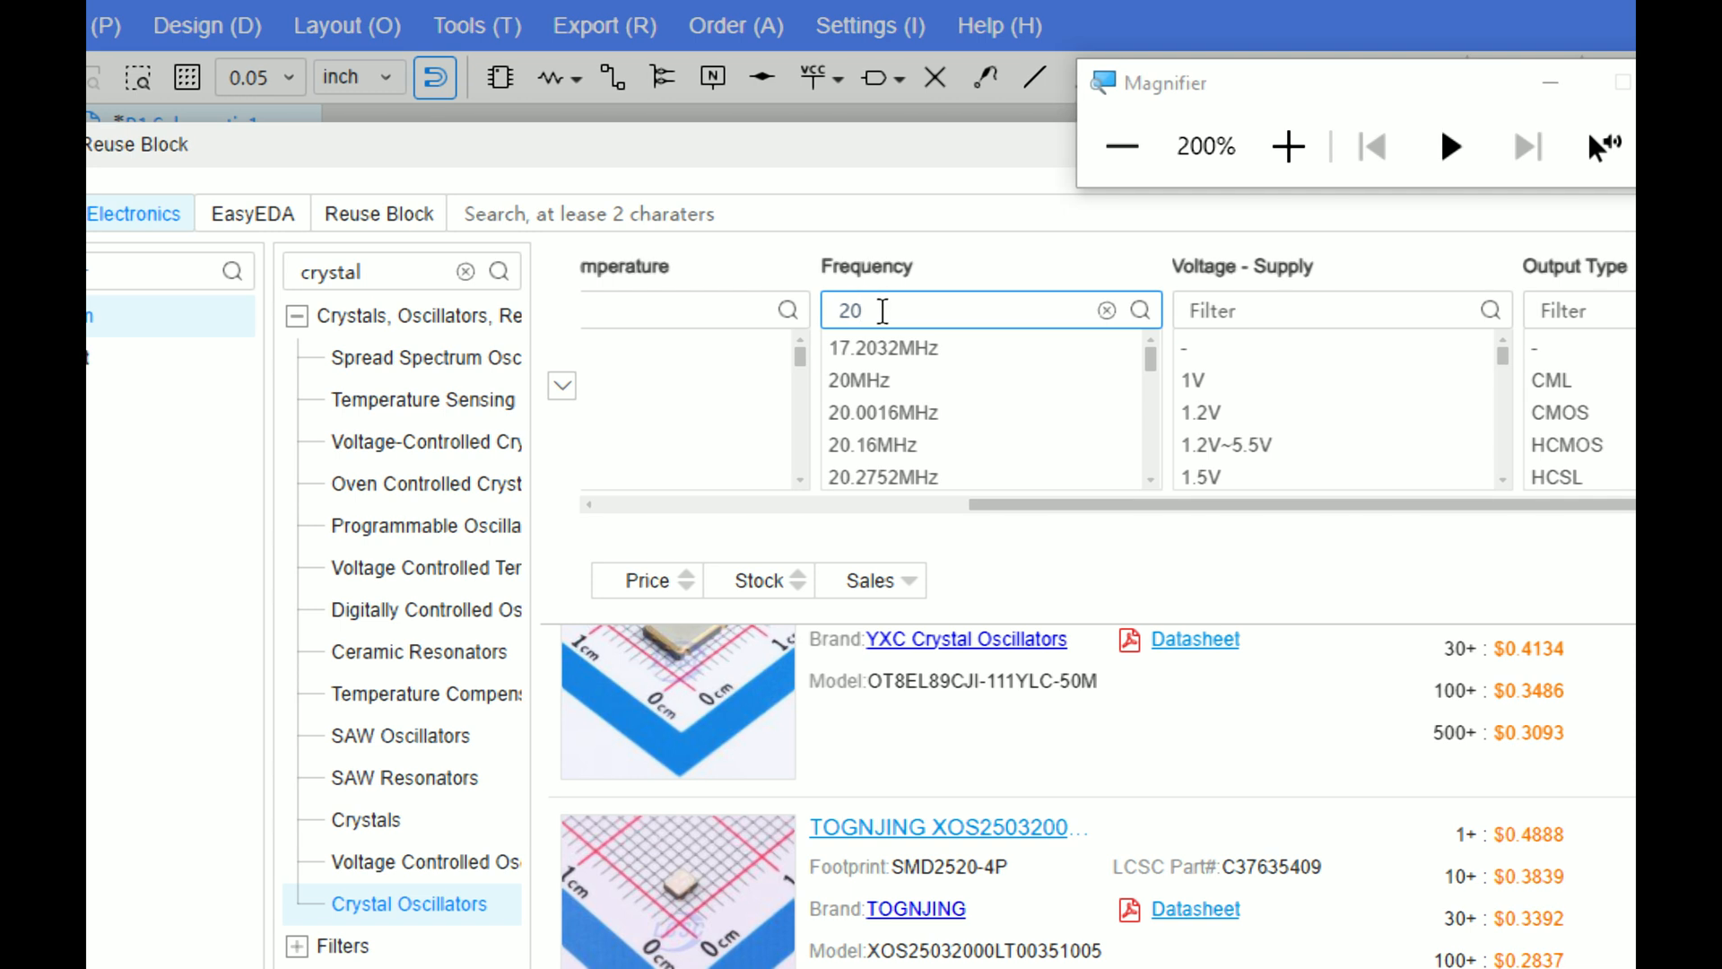
click(884, 399)
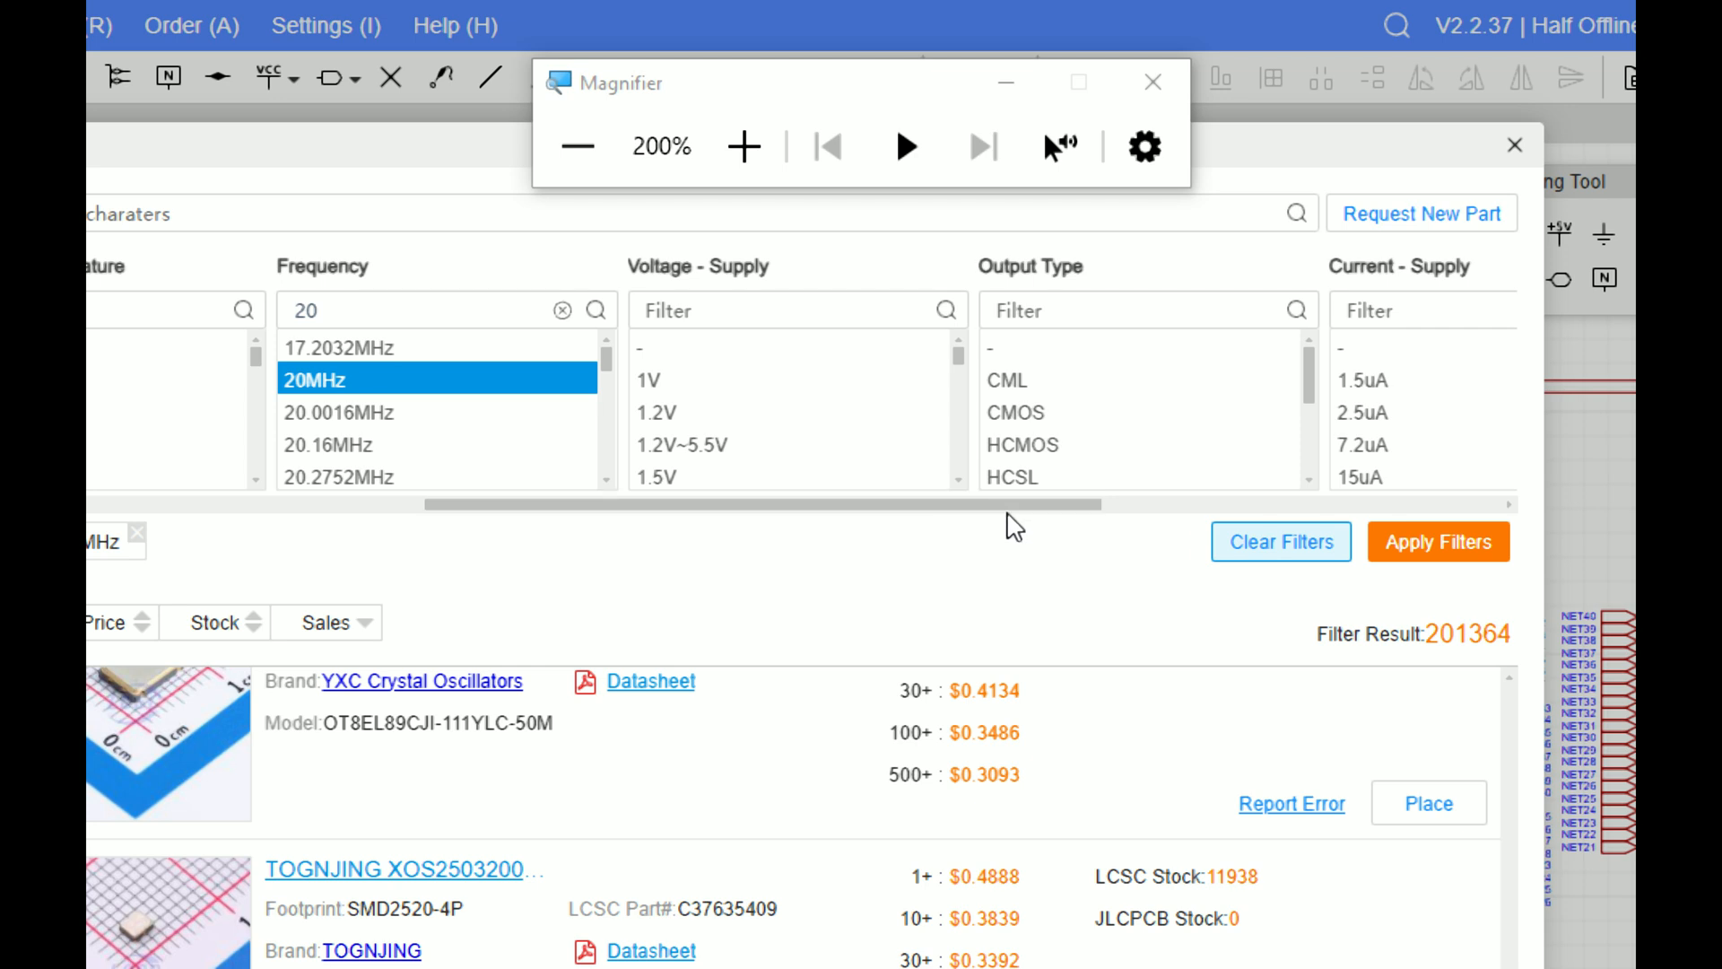
drag(1023, 506, 1445, 482)
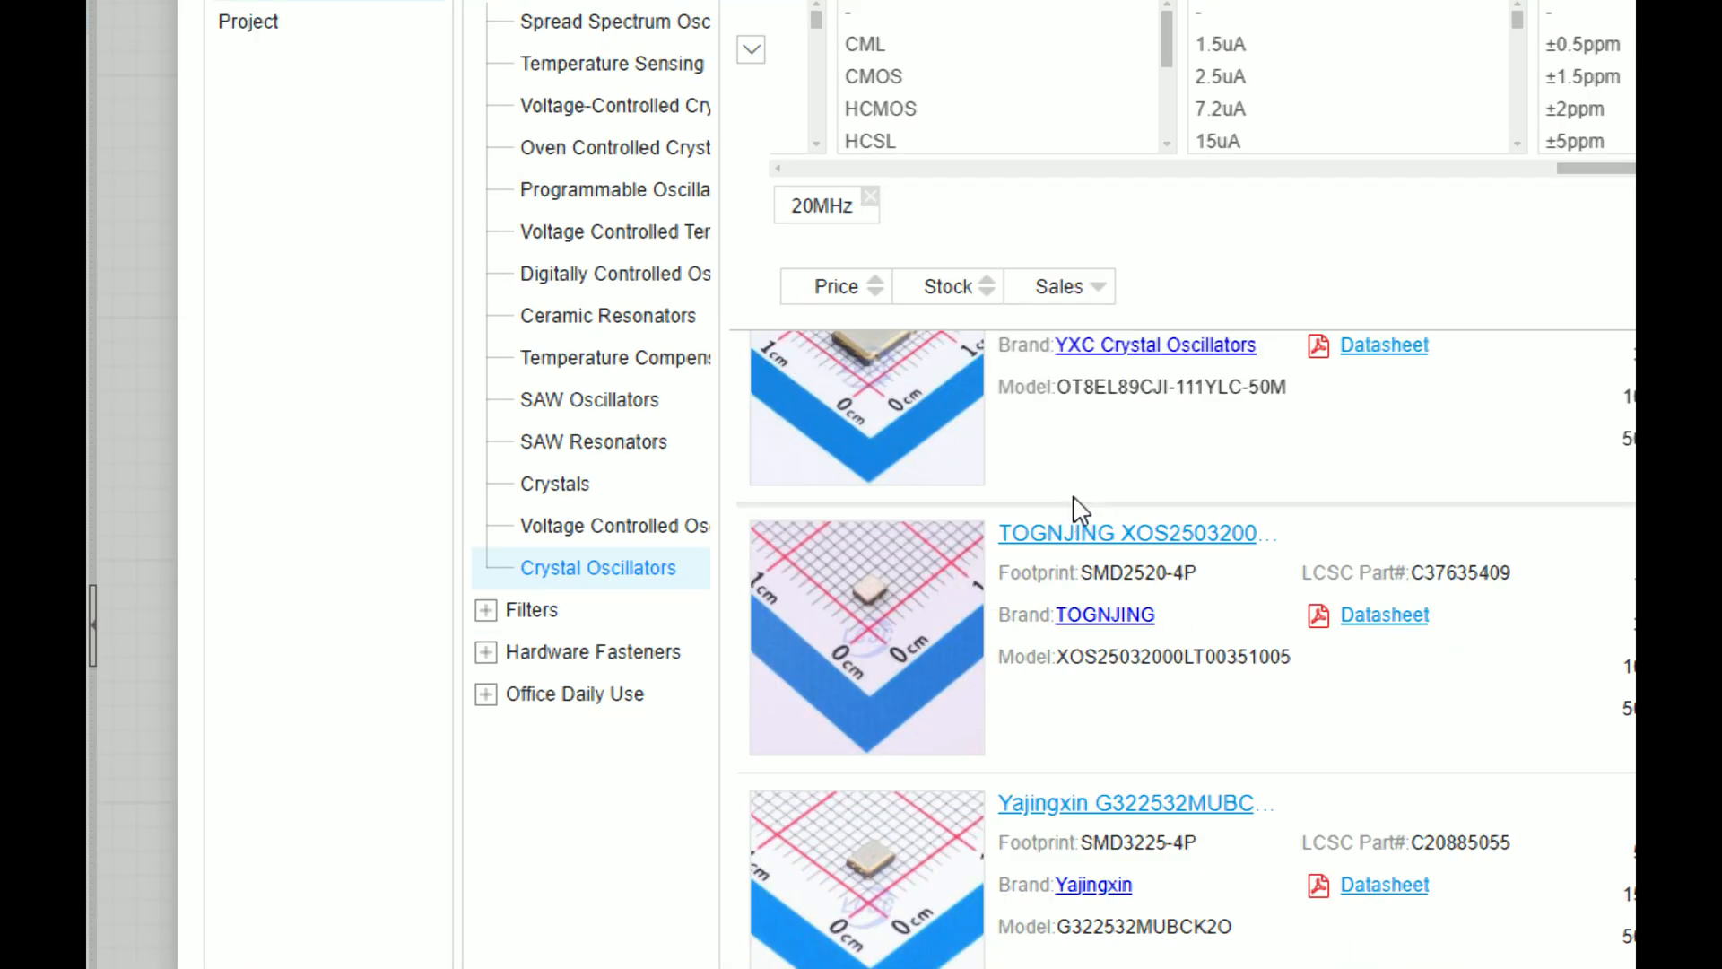
scroll(1516, 628, down, 10)
scroll(1249, 539, down, 10)
scroll(861, 350, down, 8)
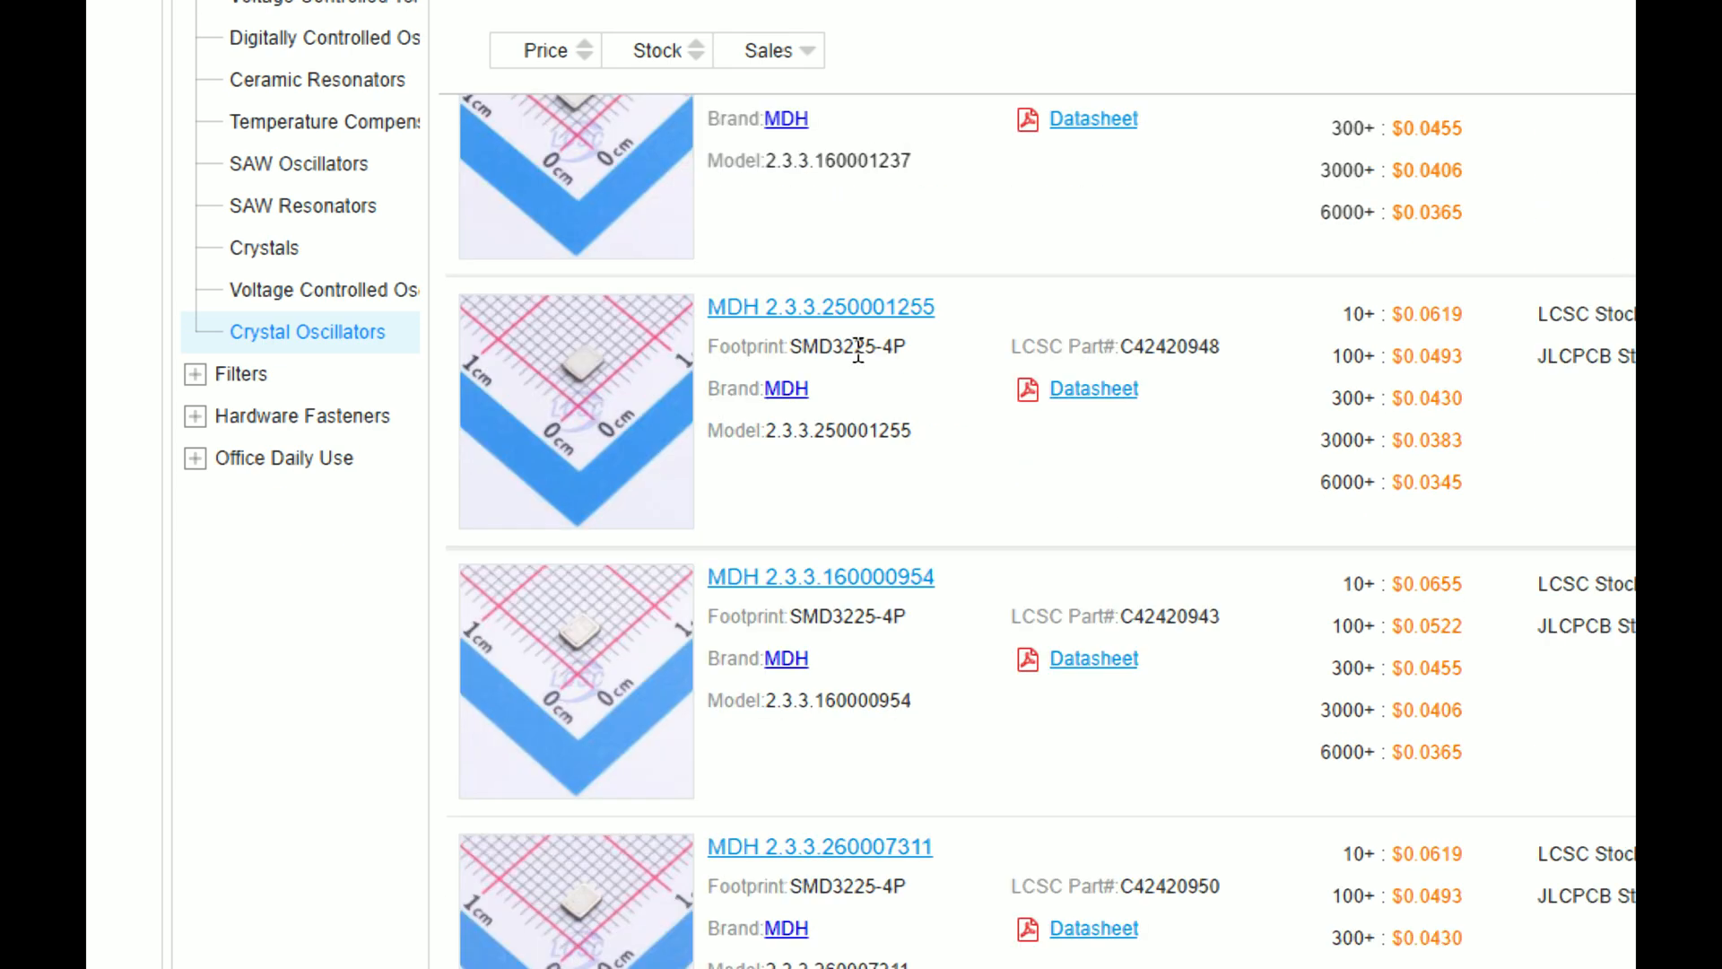
Step: Try the output type CML on the 20MHz oscillators, replace it with CMOS and check the other output types
click(594, 386)
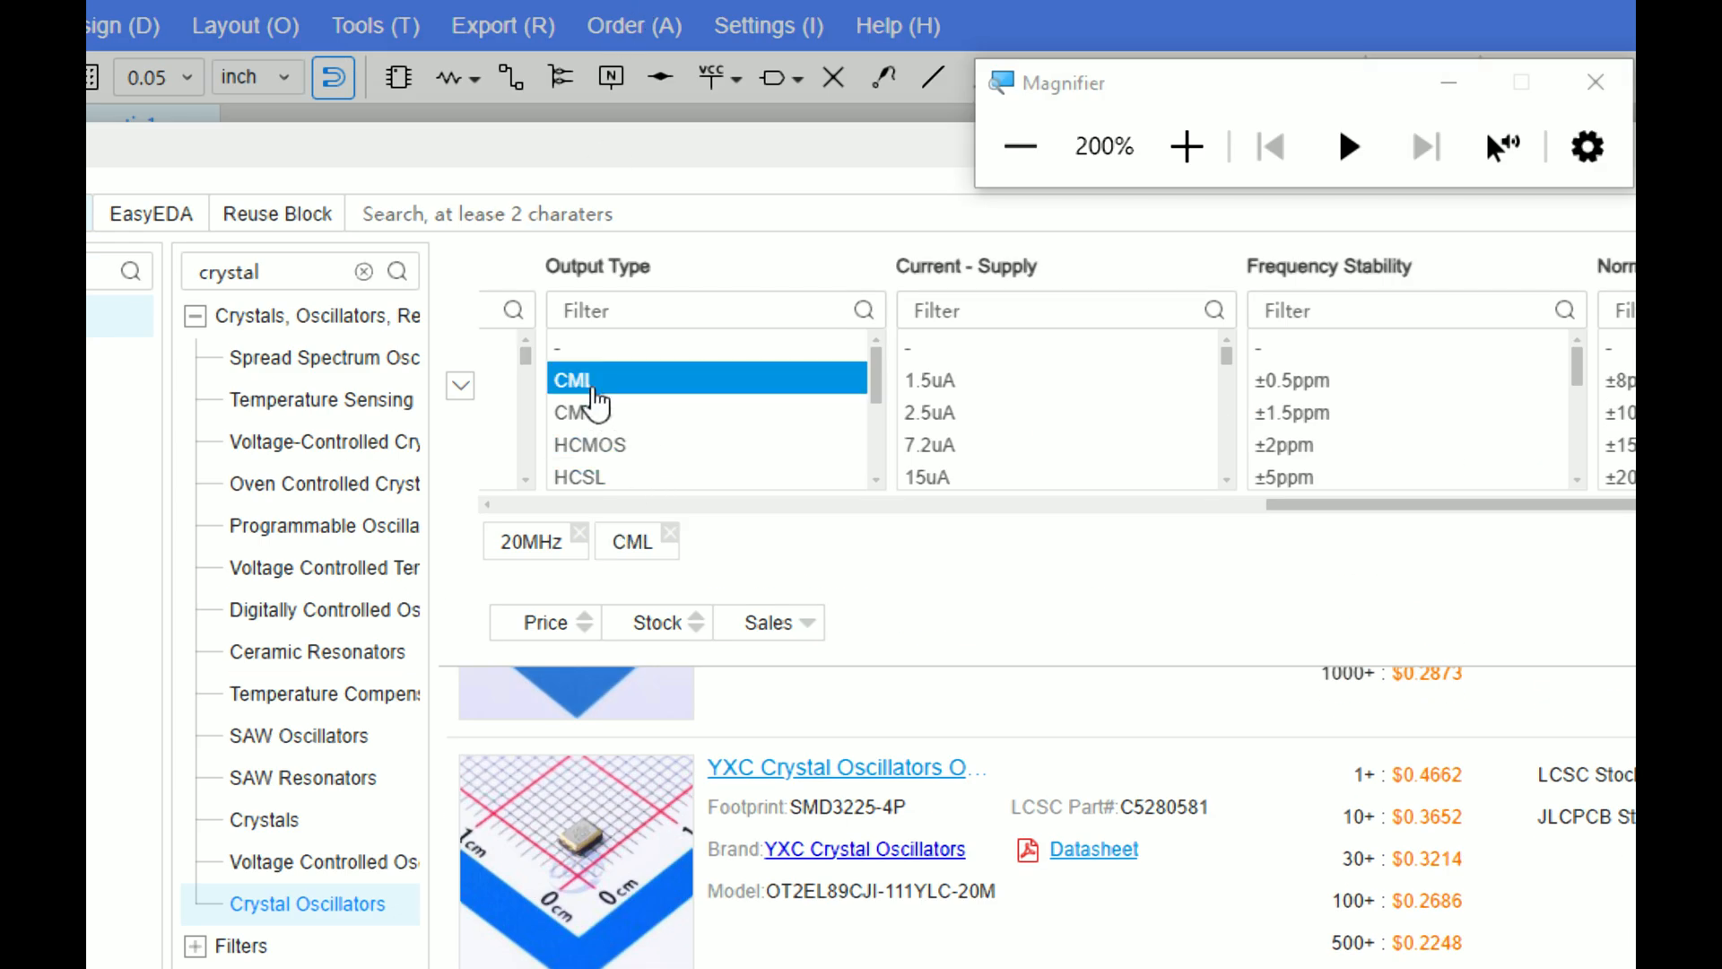
click(1324, 561)
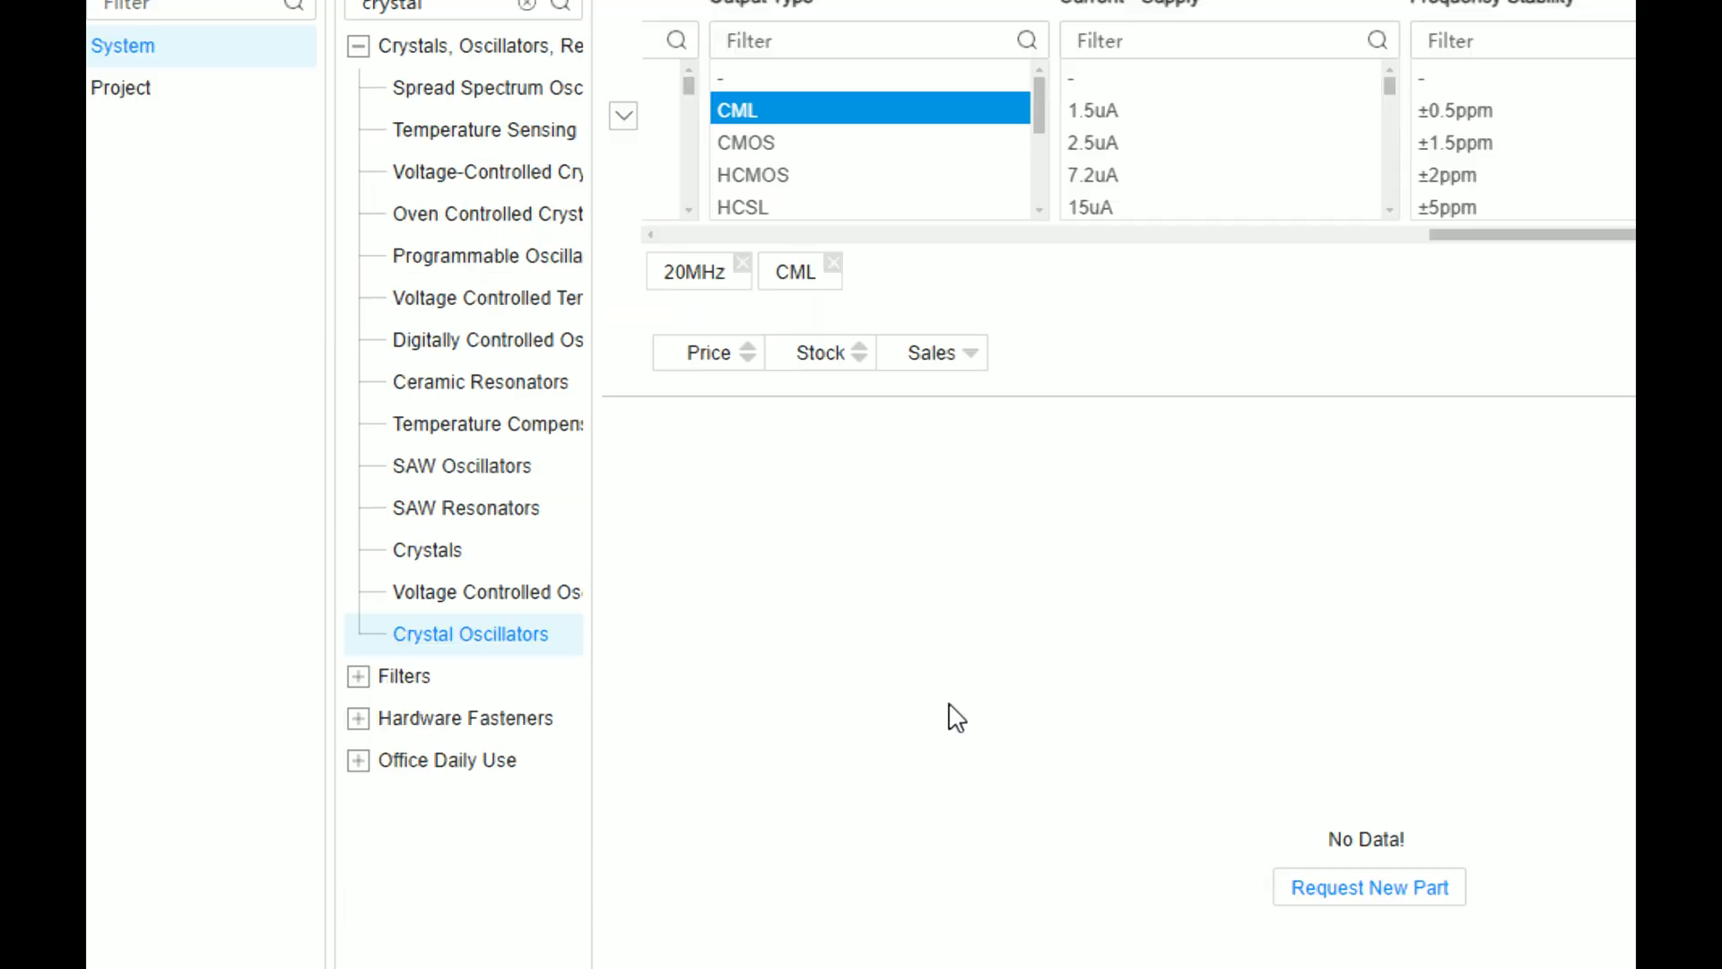
click(817, 305)
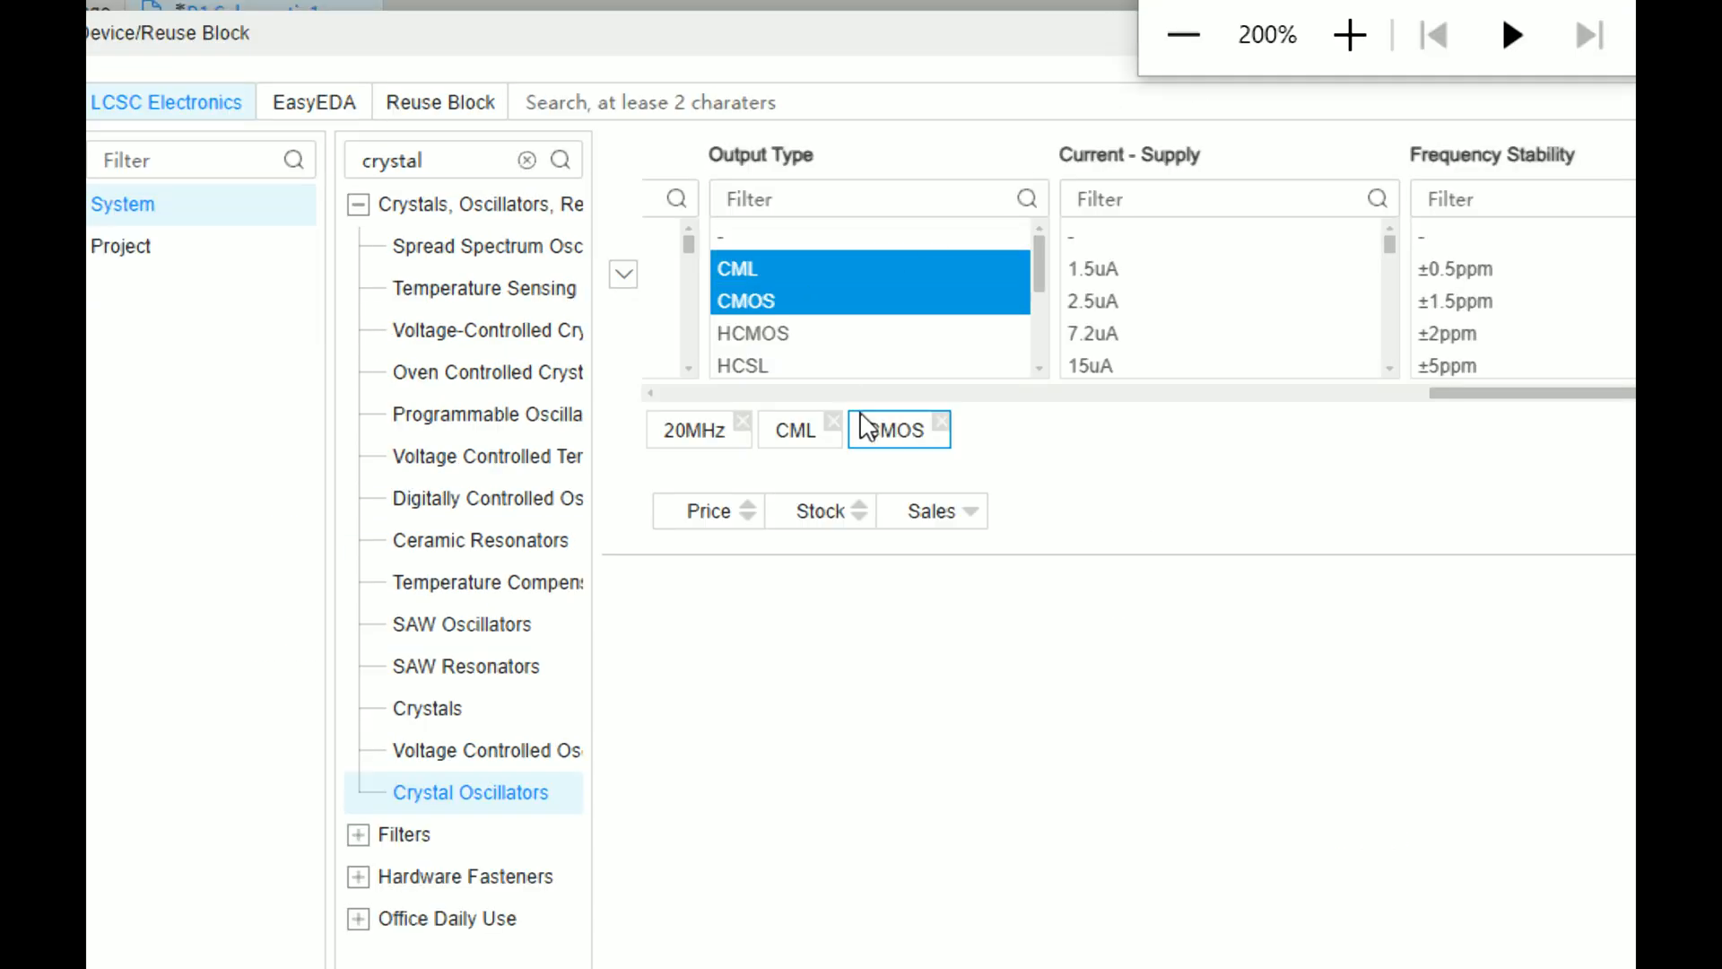
click(833, 421)
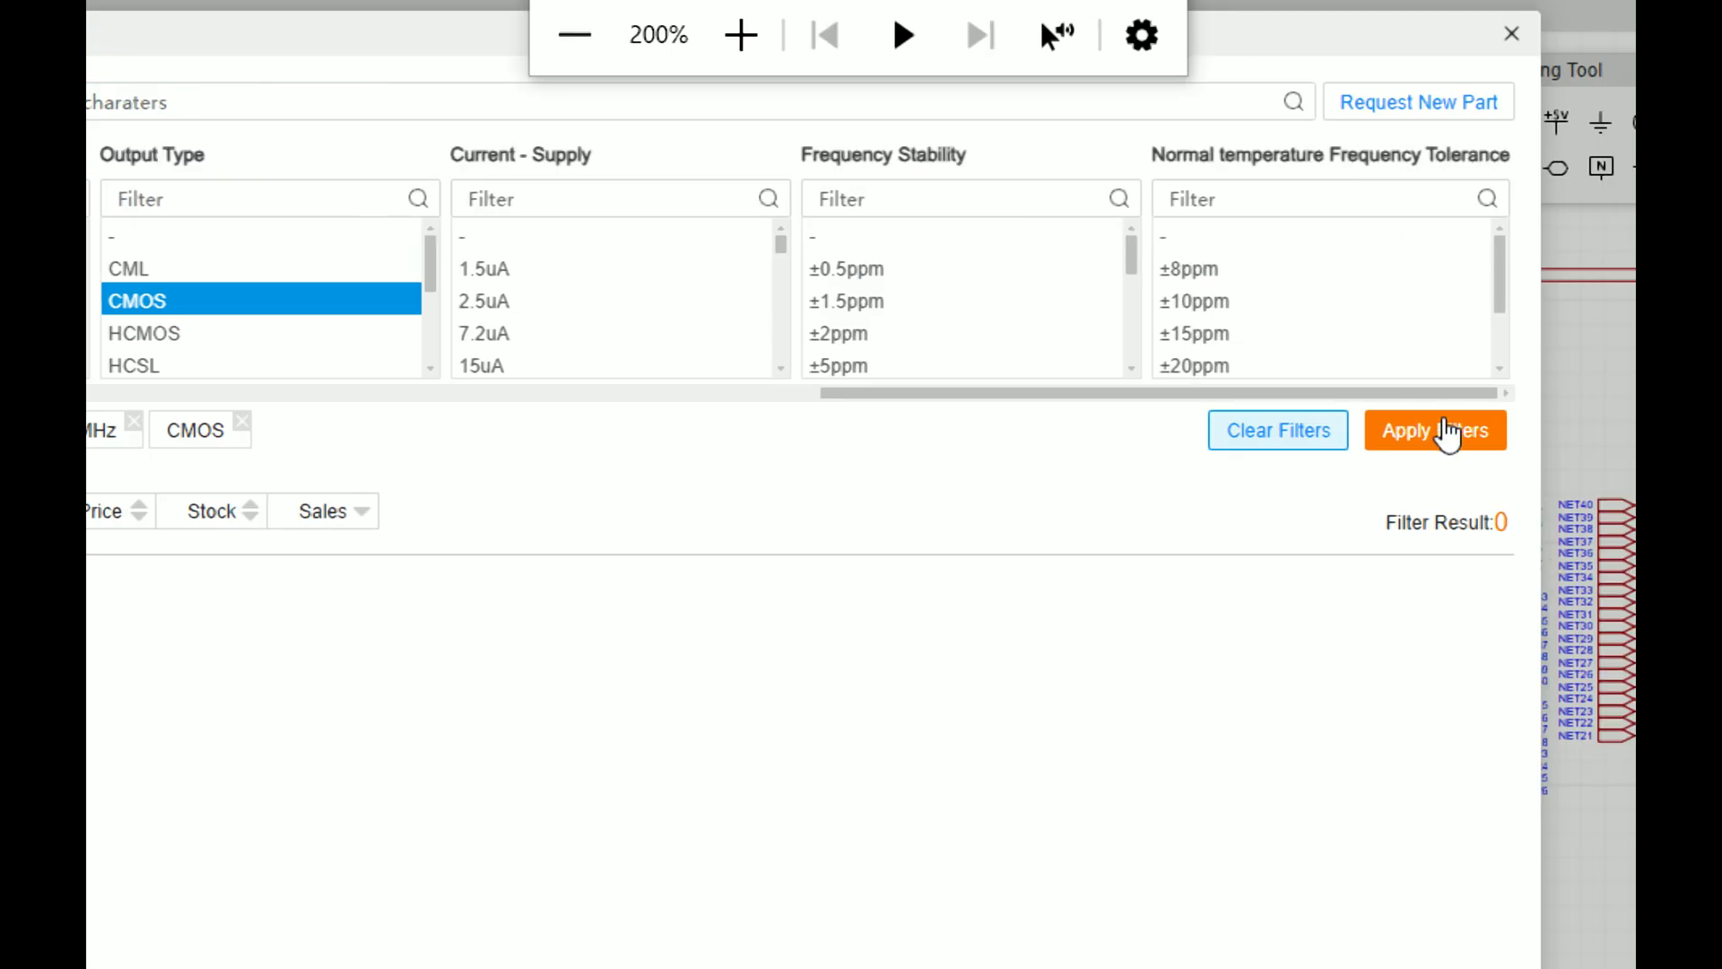
scroll(763, 318, down, 3)
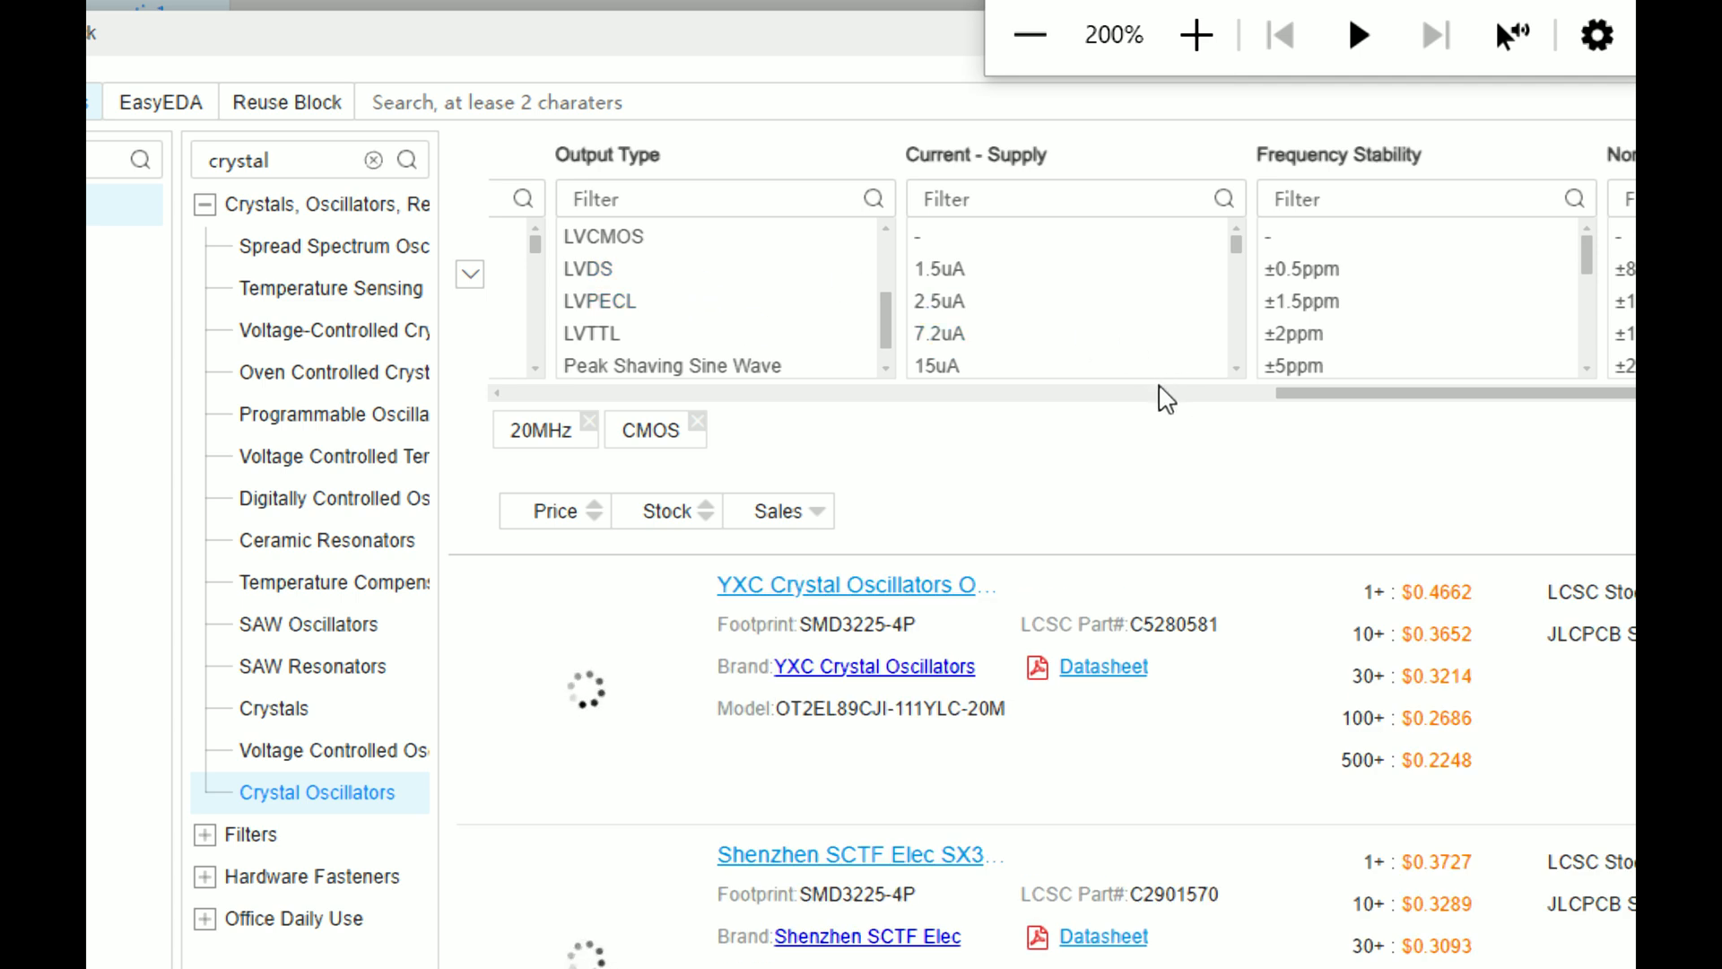
scroll(627, 287, up, 2)
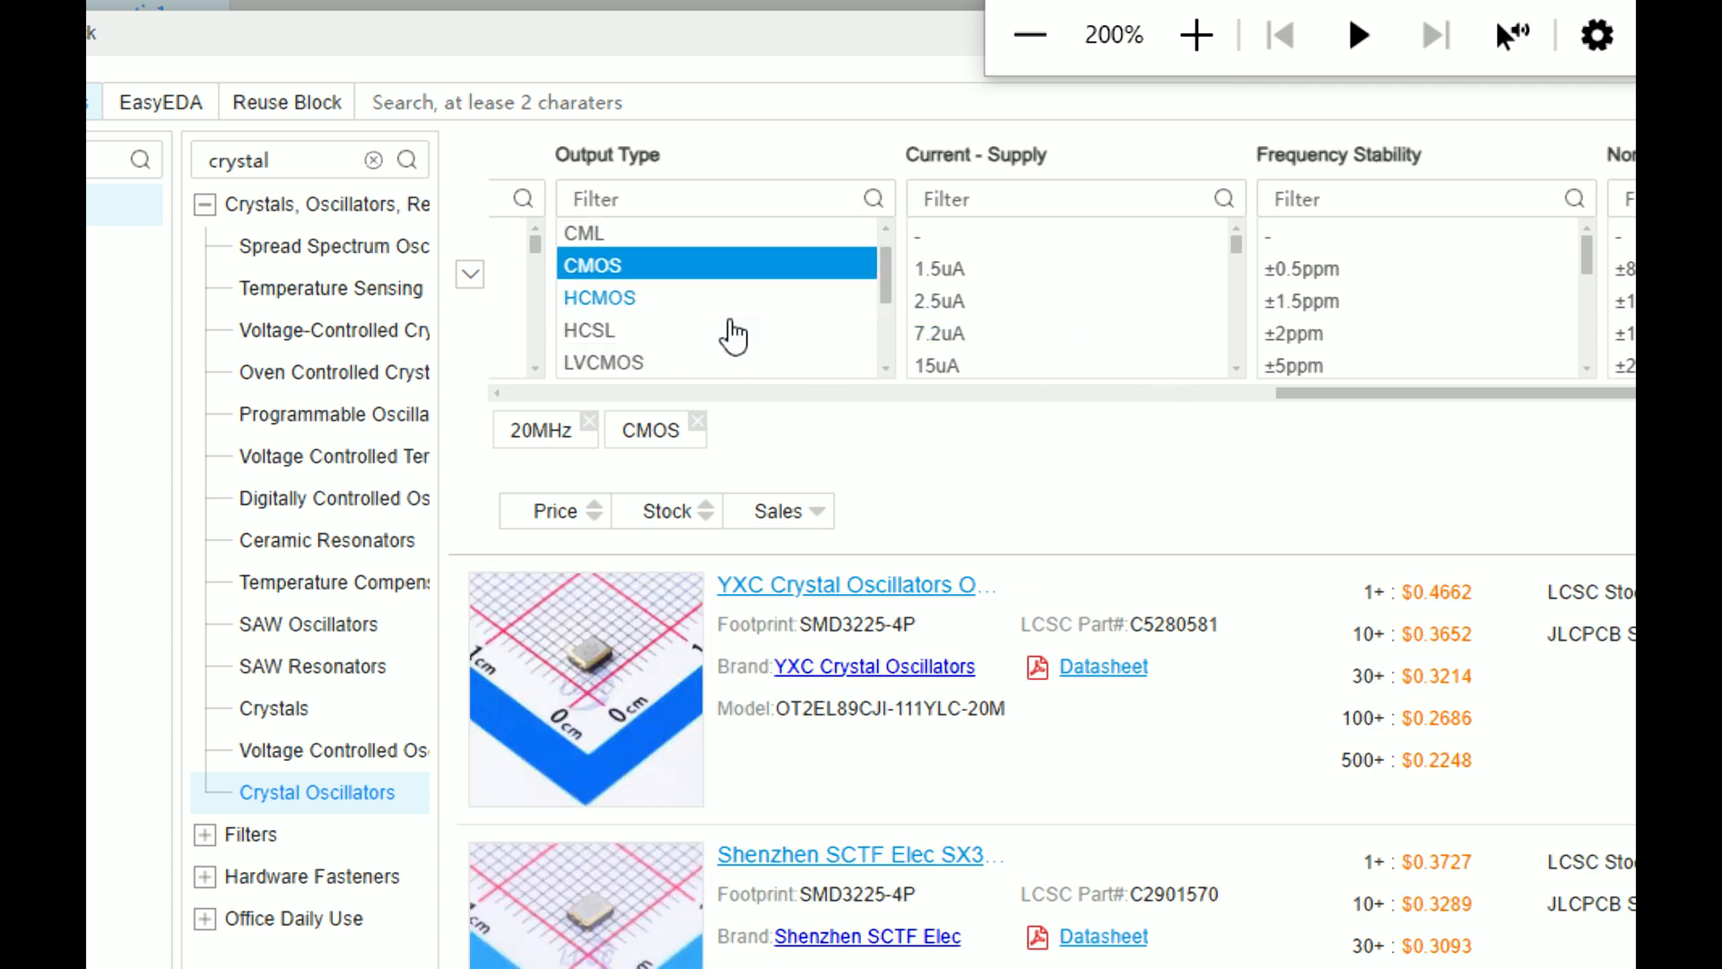
scroll(728, 325, down, 2)
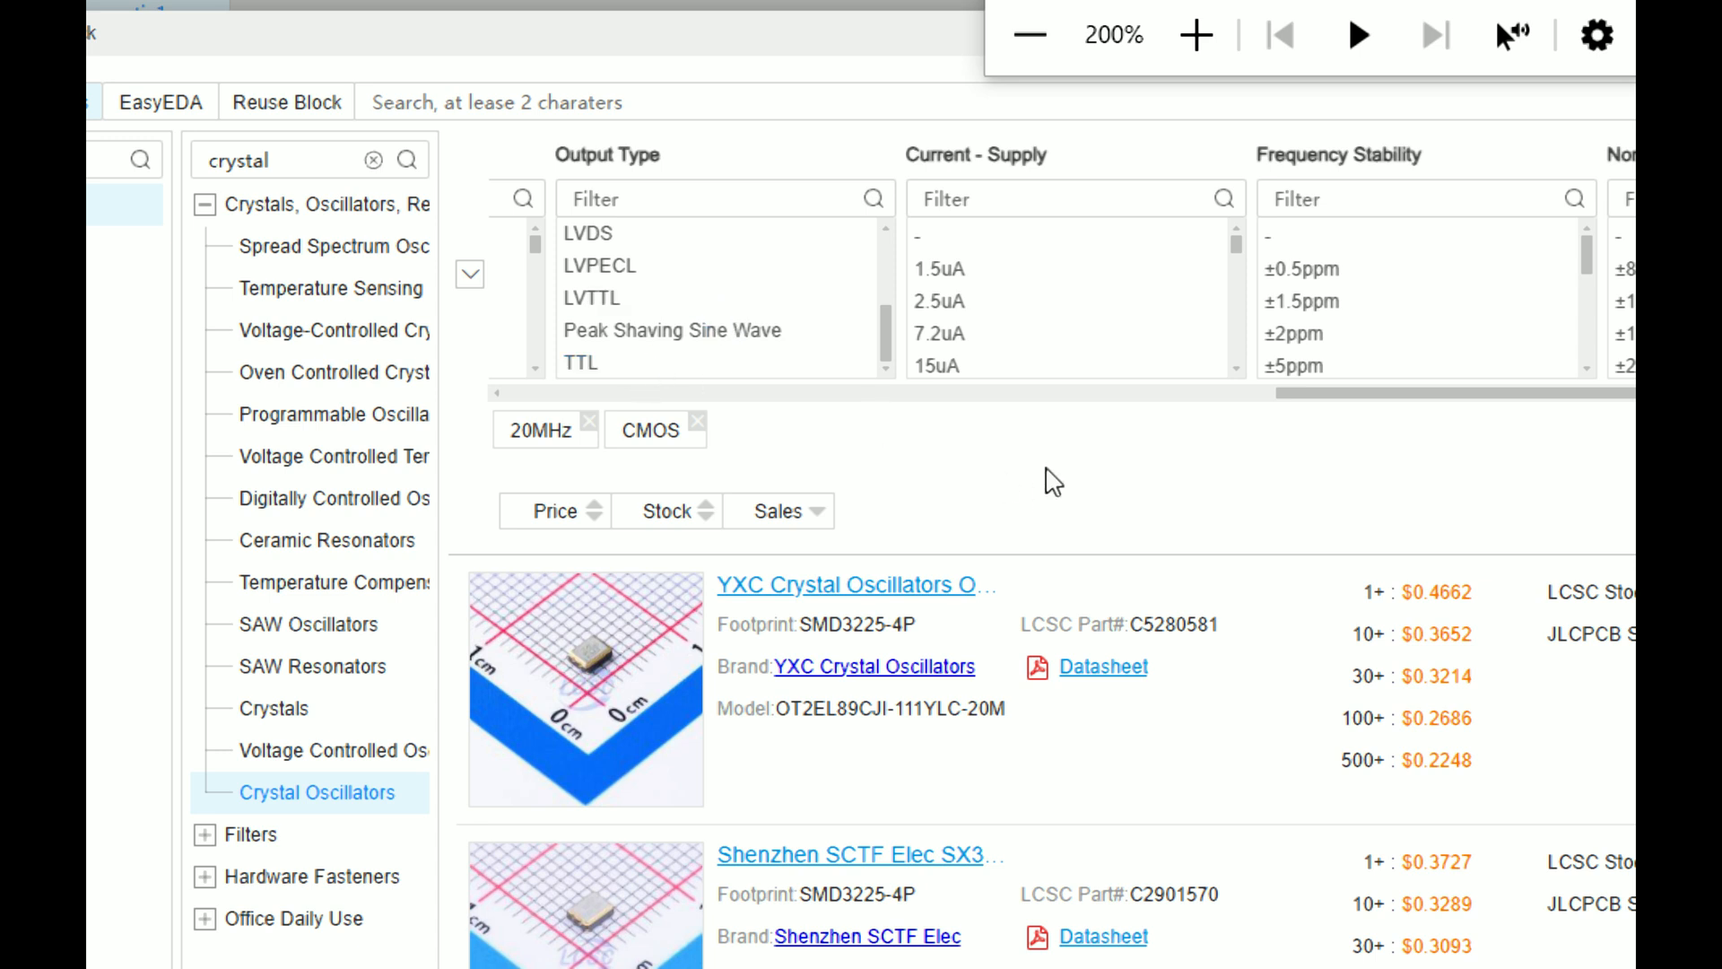
Step: Find the through-hole HC-49S crystal X49SD8MSD2SC in the Crystals category and place it horizontally above U2
click(289, 709)
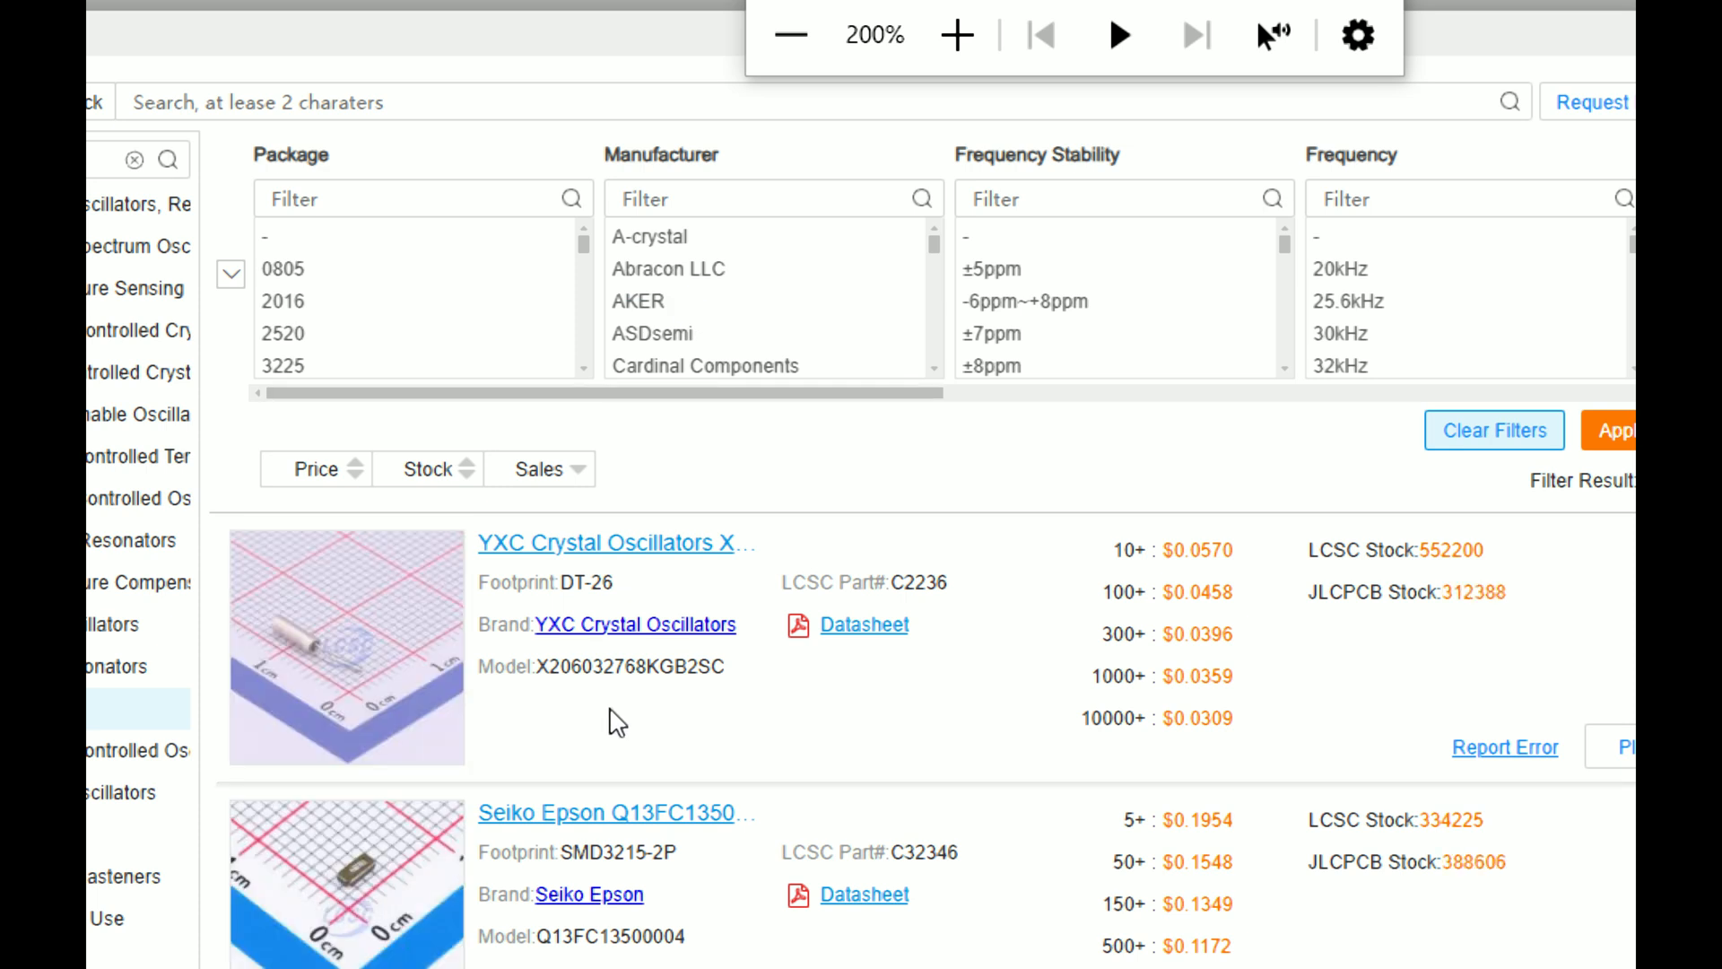
scroll(529, 651, down, 6)
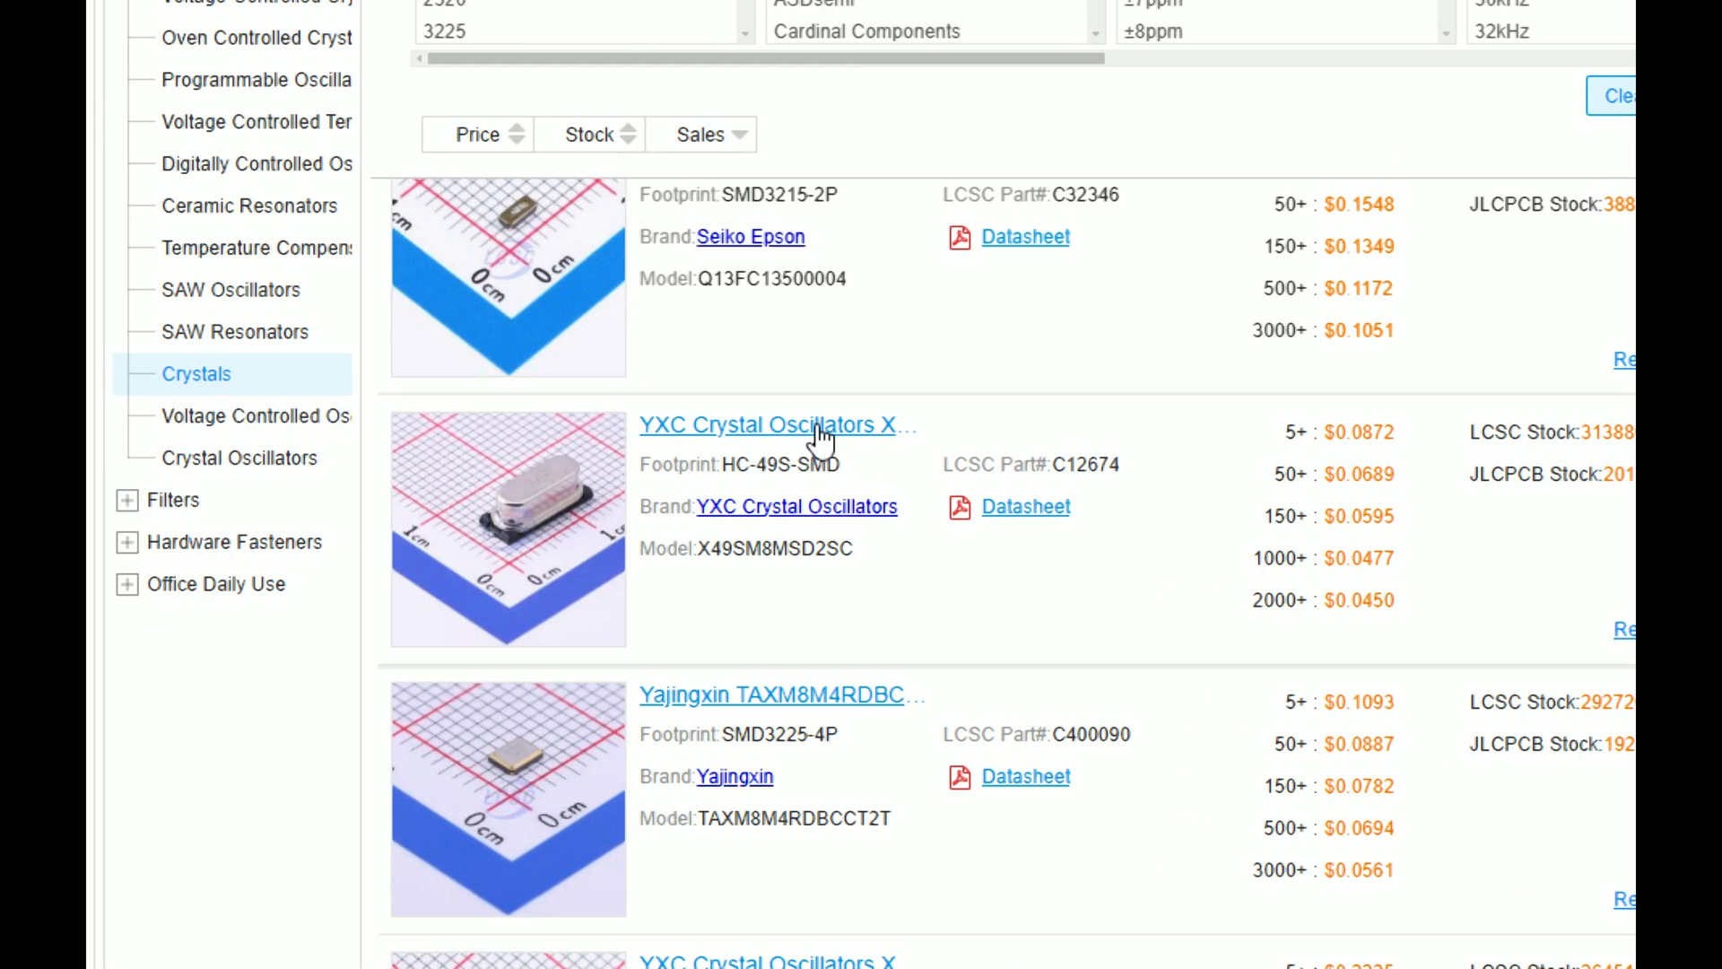
scroll(820, 438, down, 12)
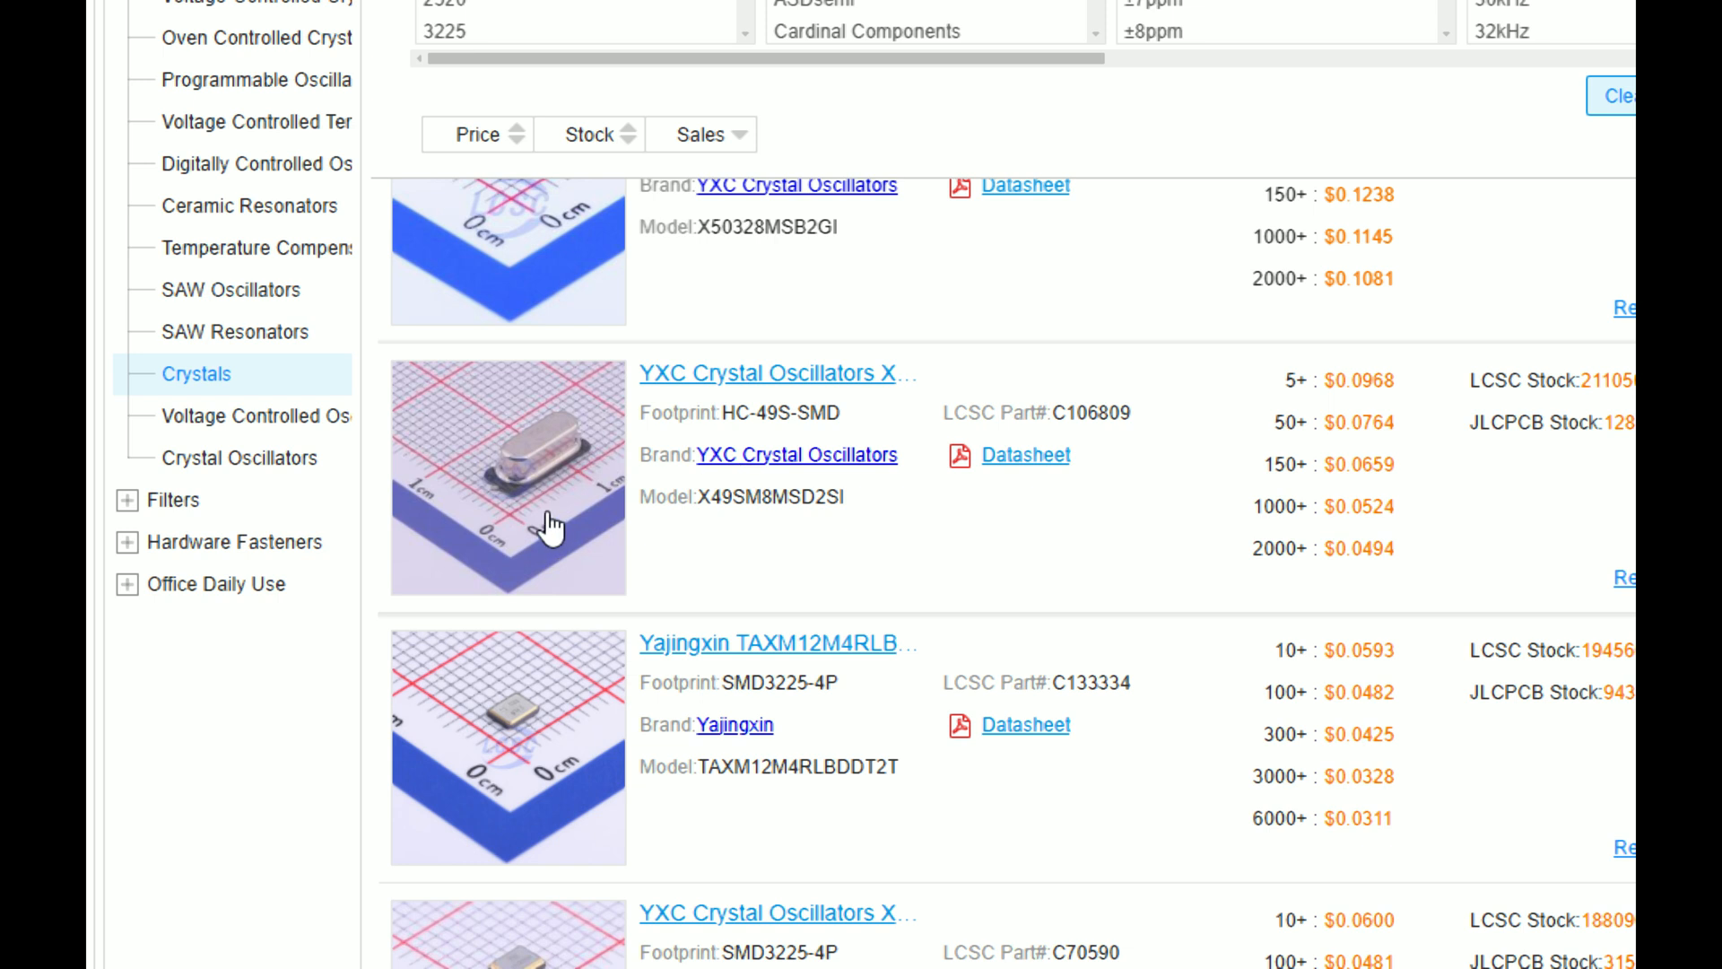
scroll(551, 528, down, 10)
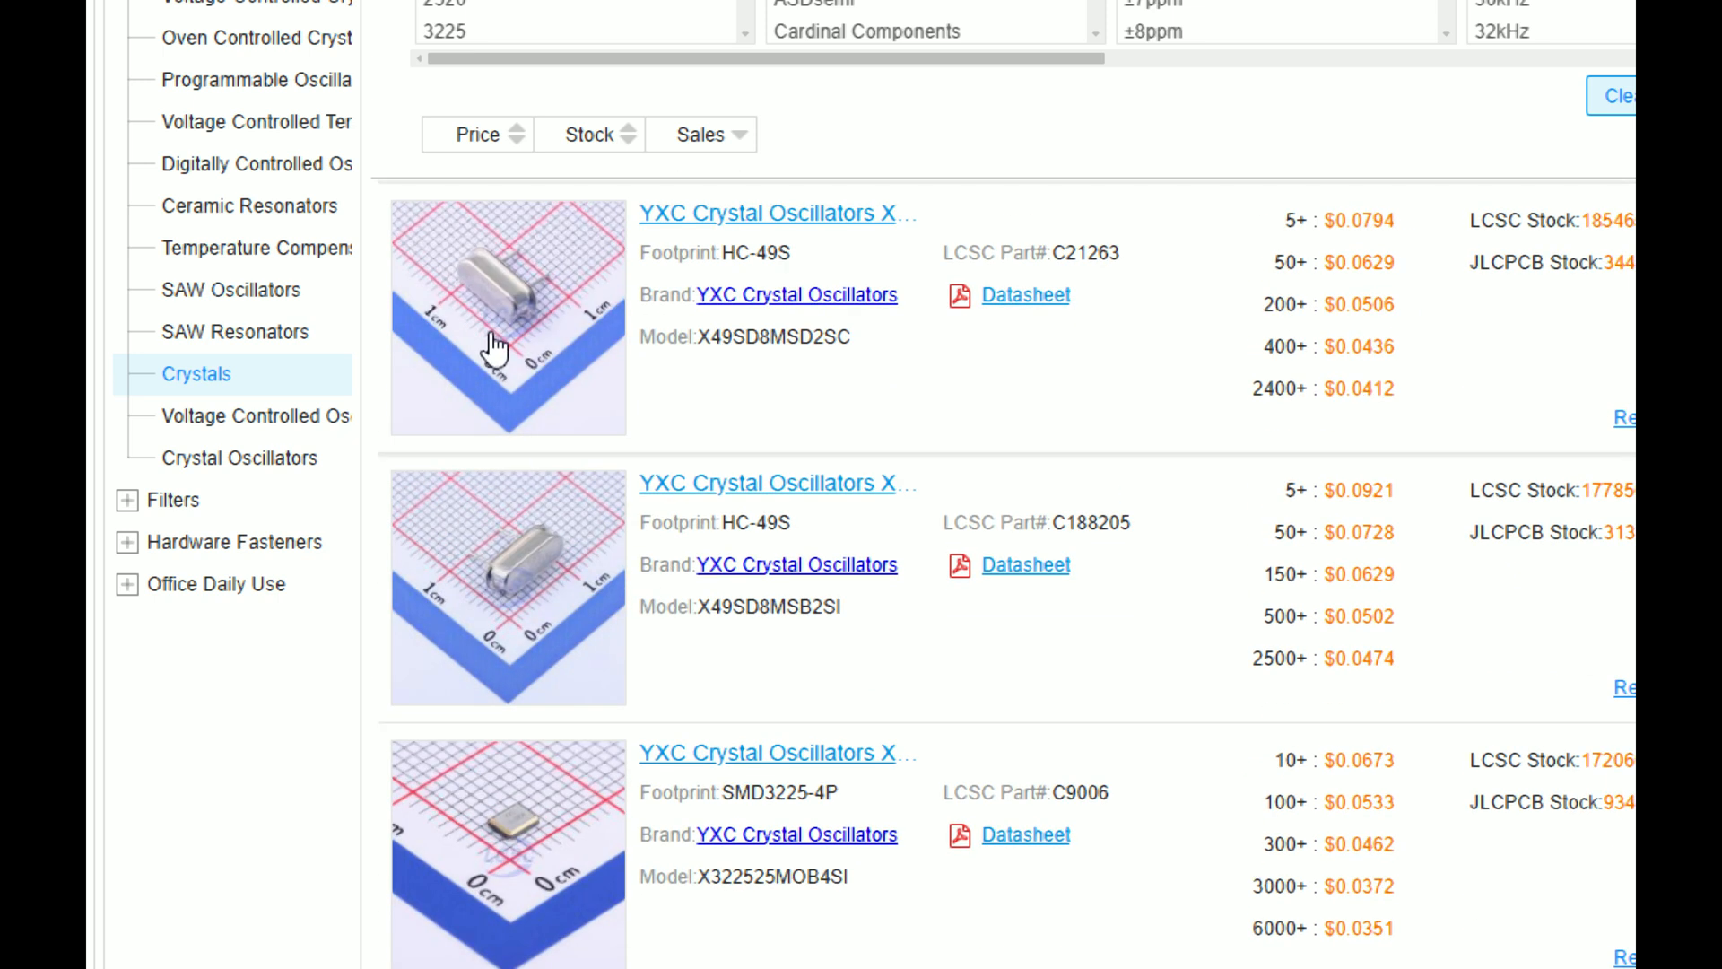
scroll(627, 358, up, 2)
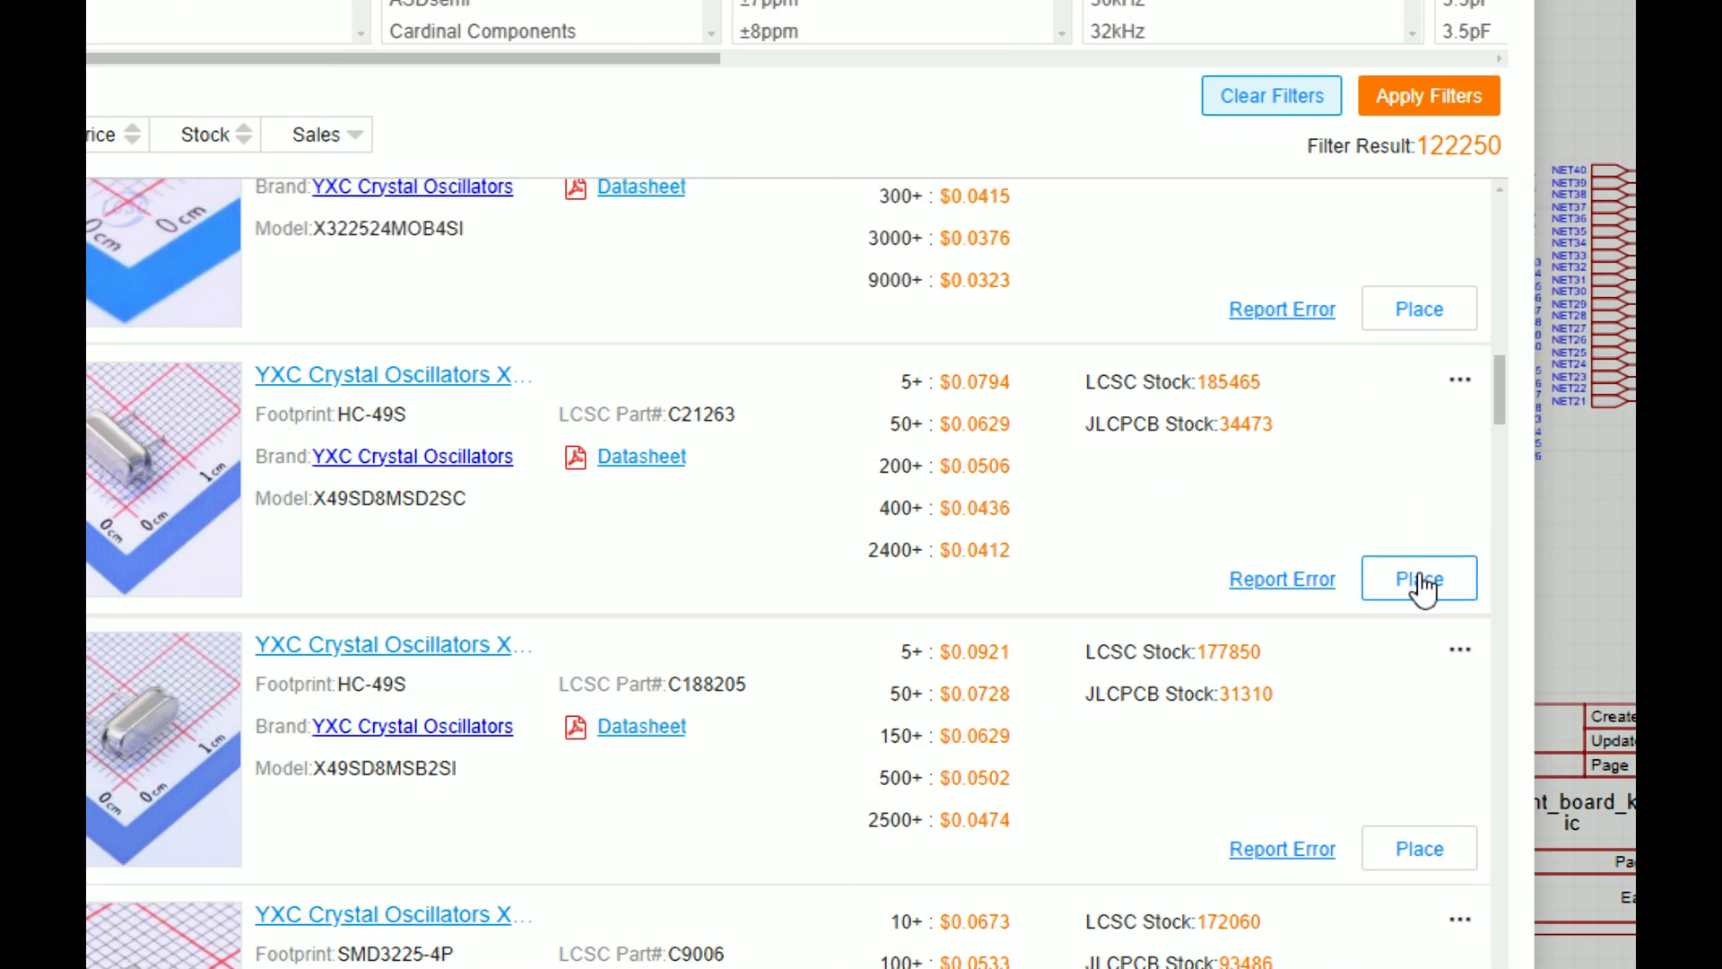
click(1418, 578)
scroll(1139, 270, up, 4)
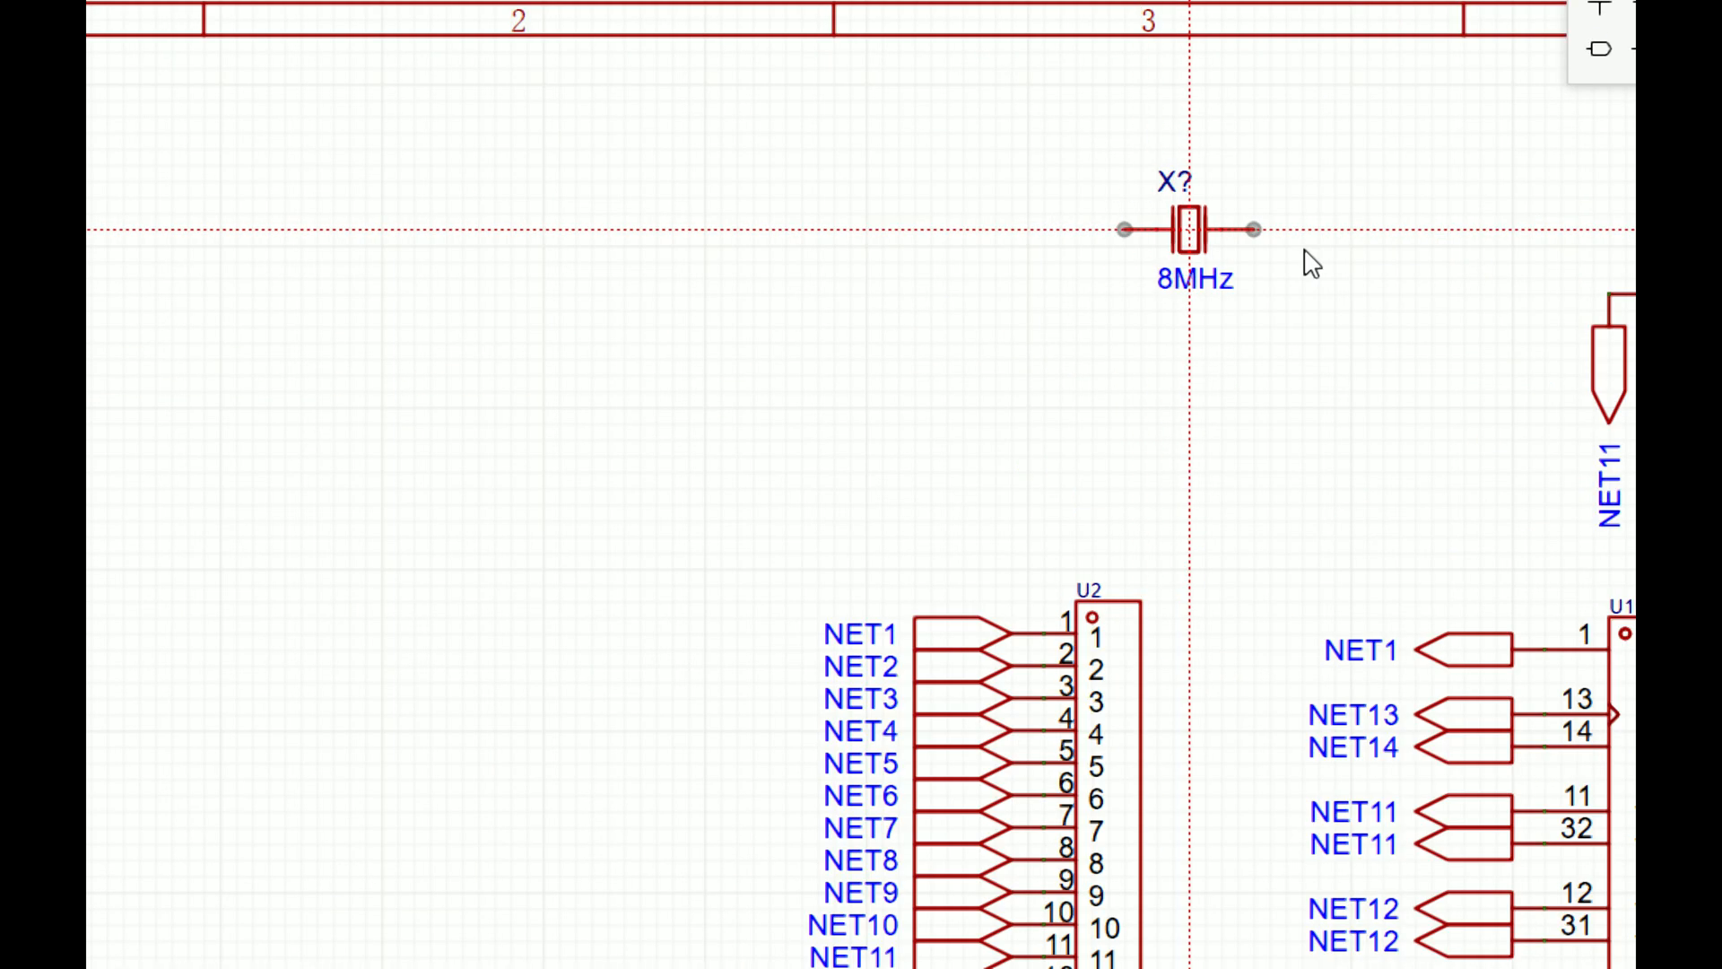
click(973, 341)
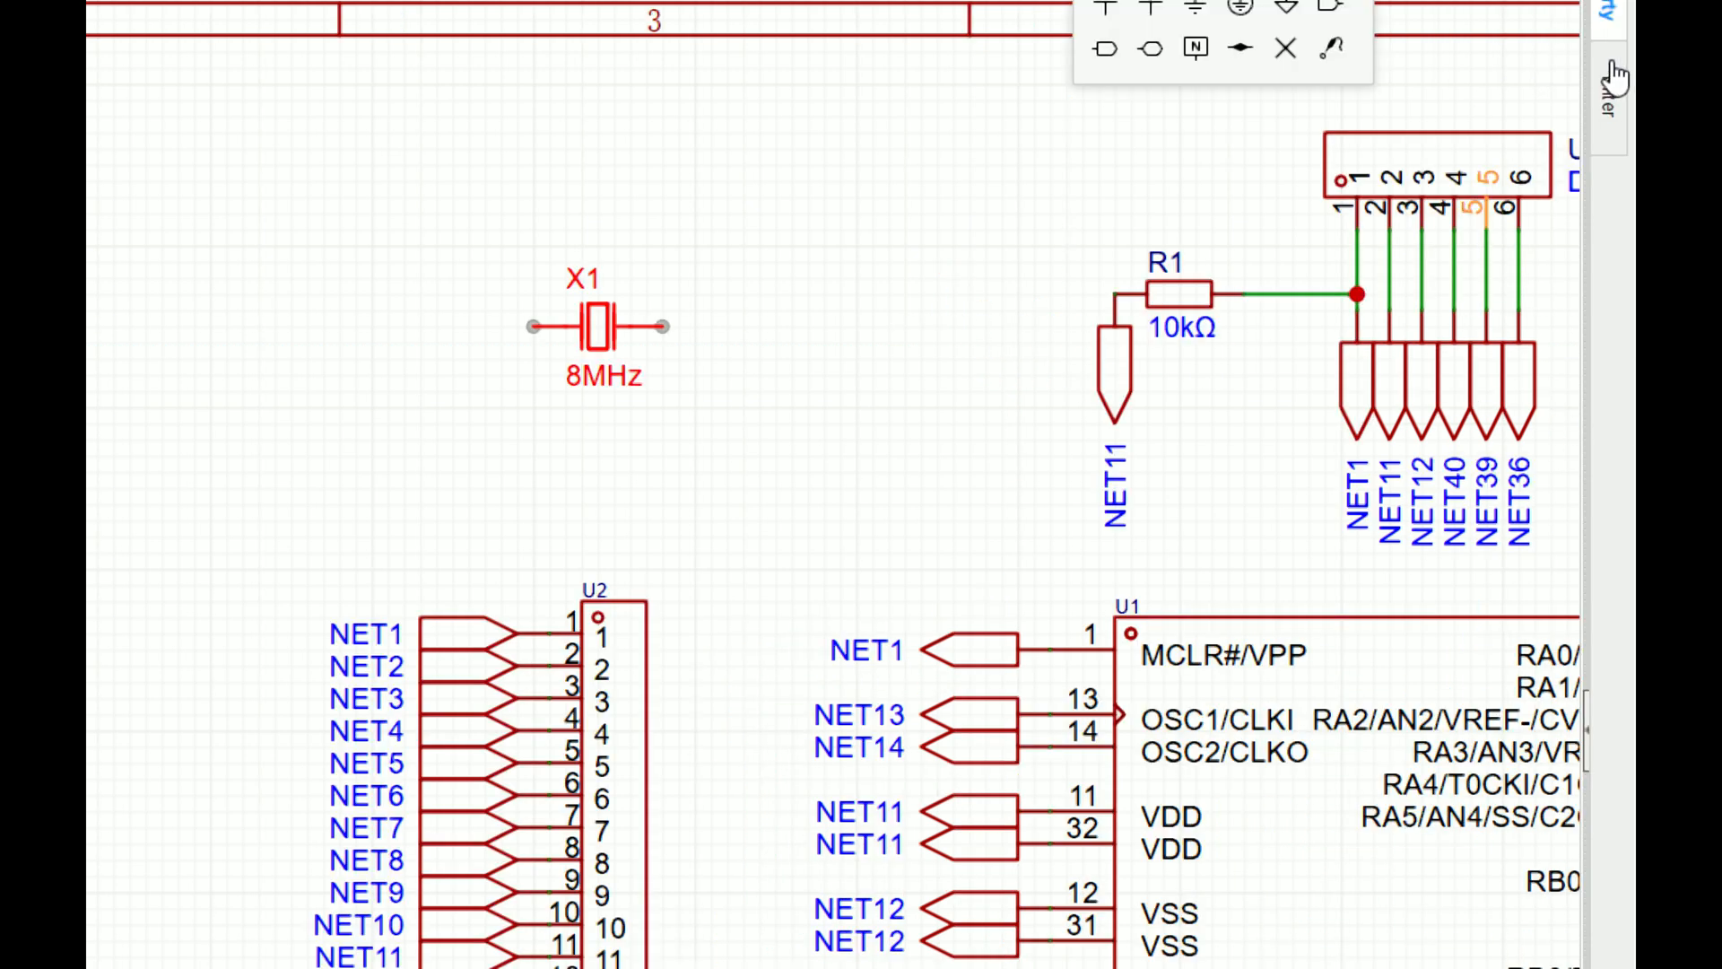
Step: Set the value of crystal X1 to 20MHz
click(1612, 85)
click(1620, 90)
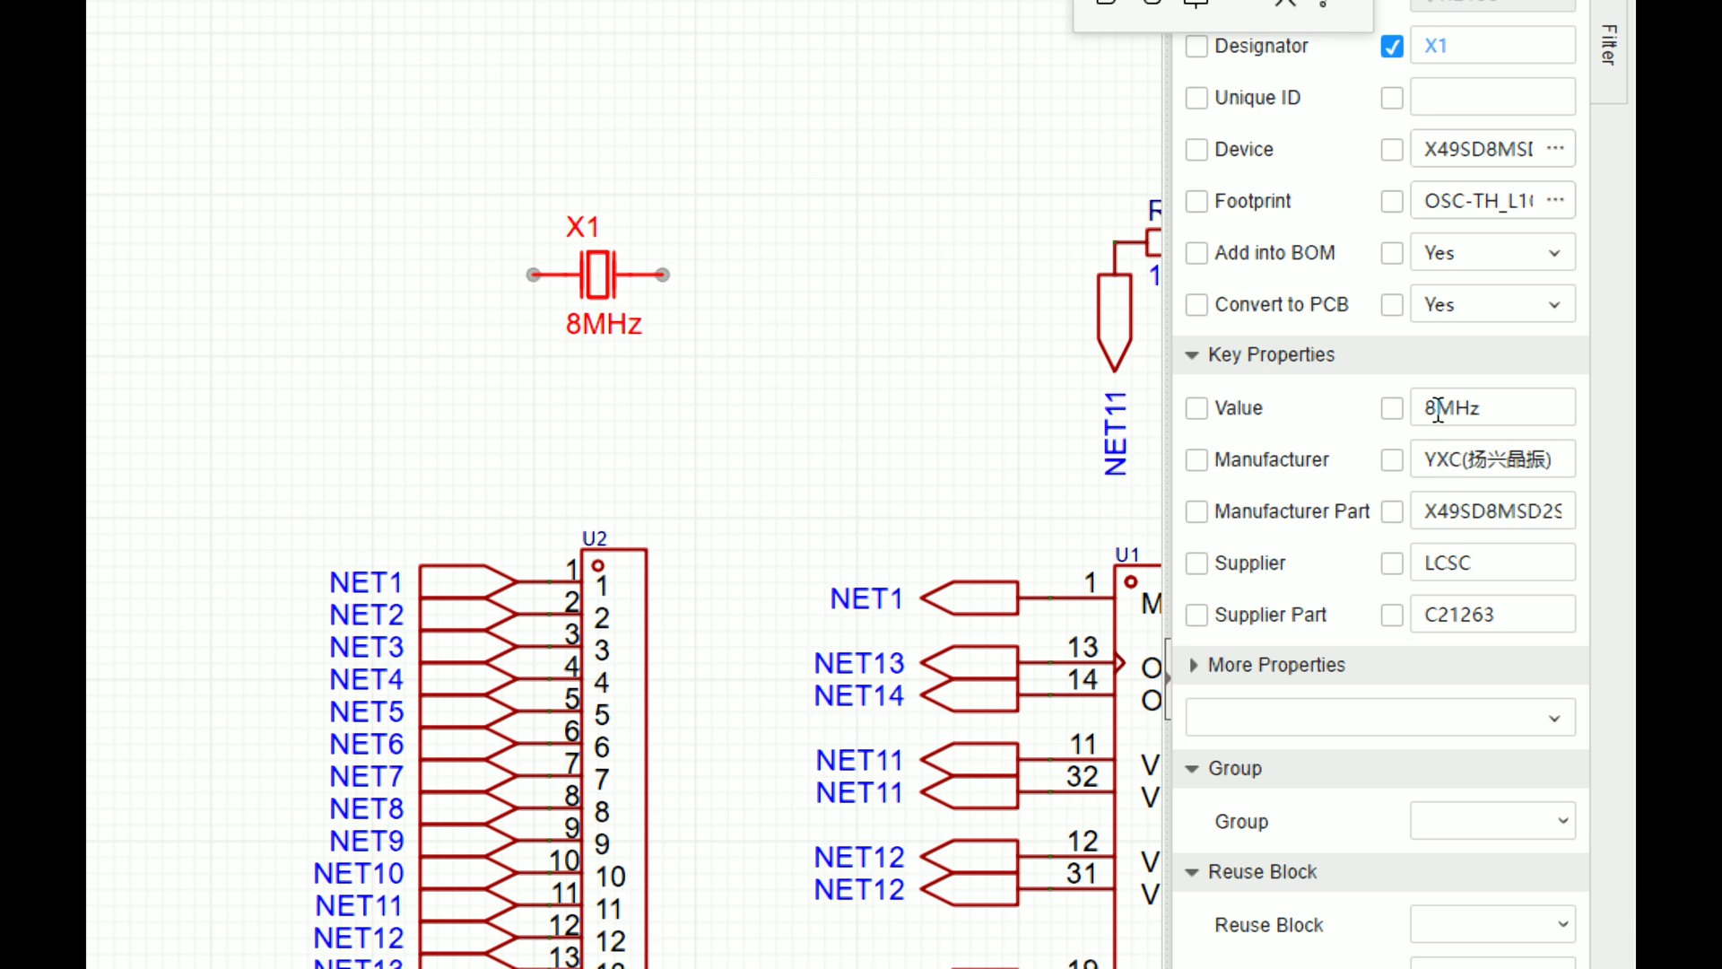
click(1438, 410)
click(1439, 409)
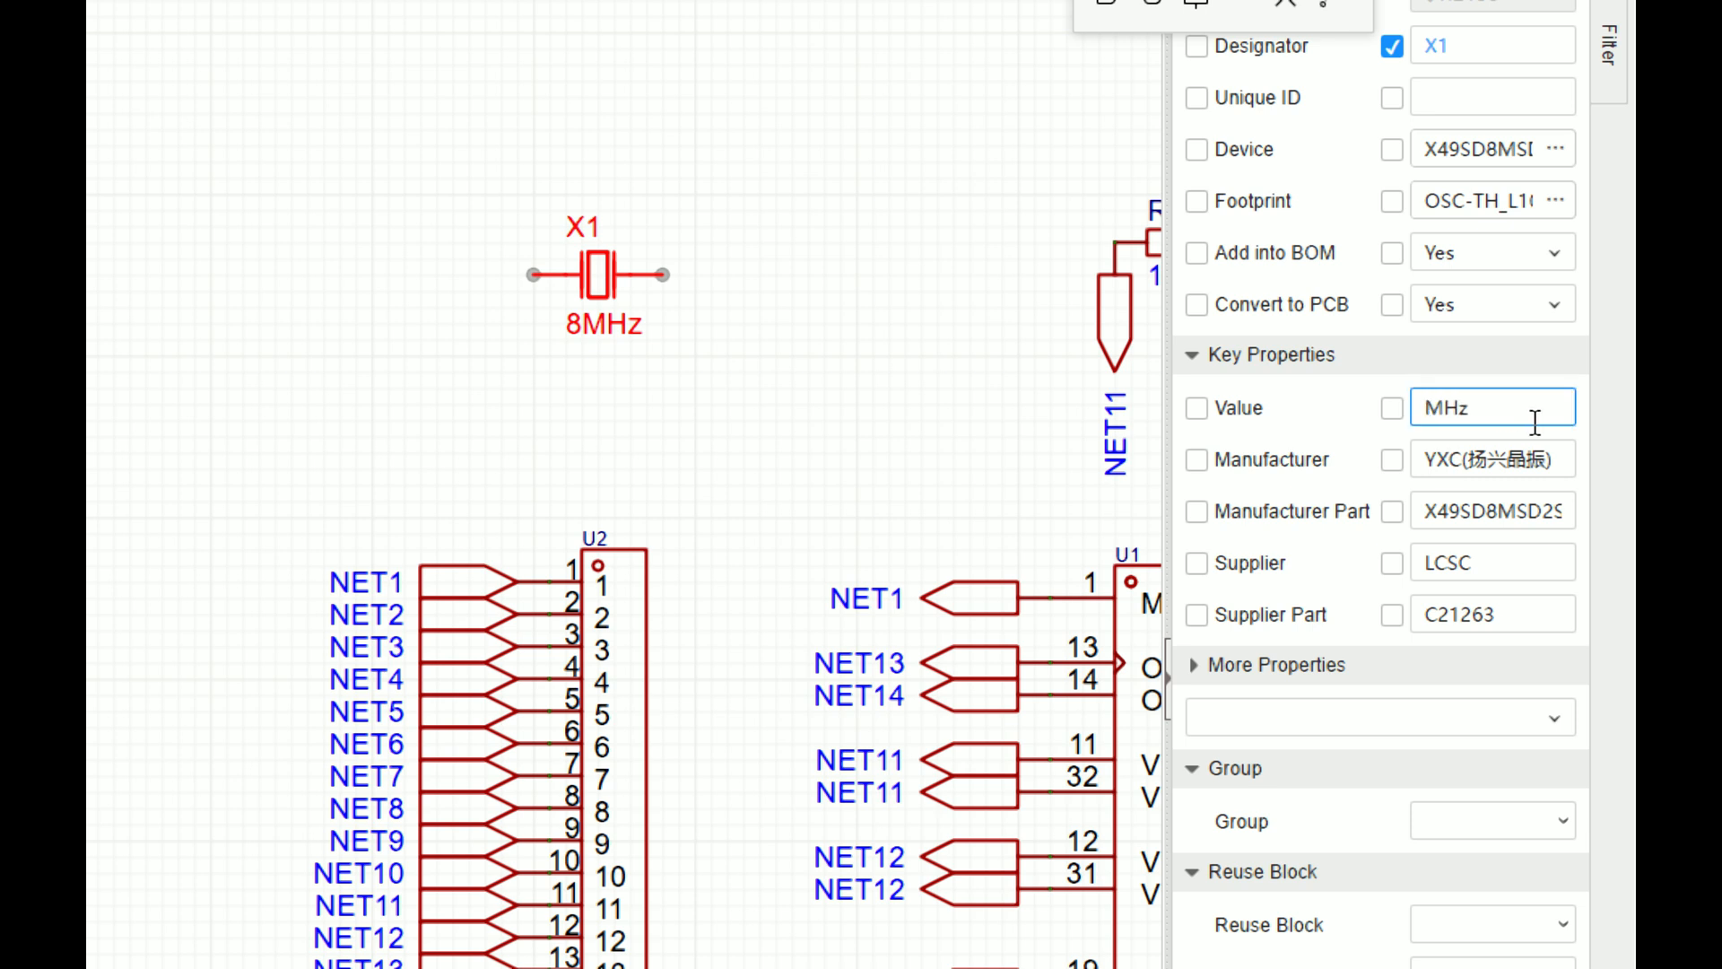
text(20)
click(628, 503)
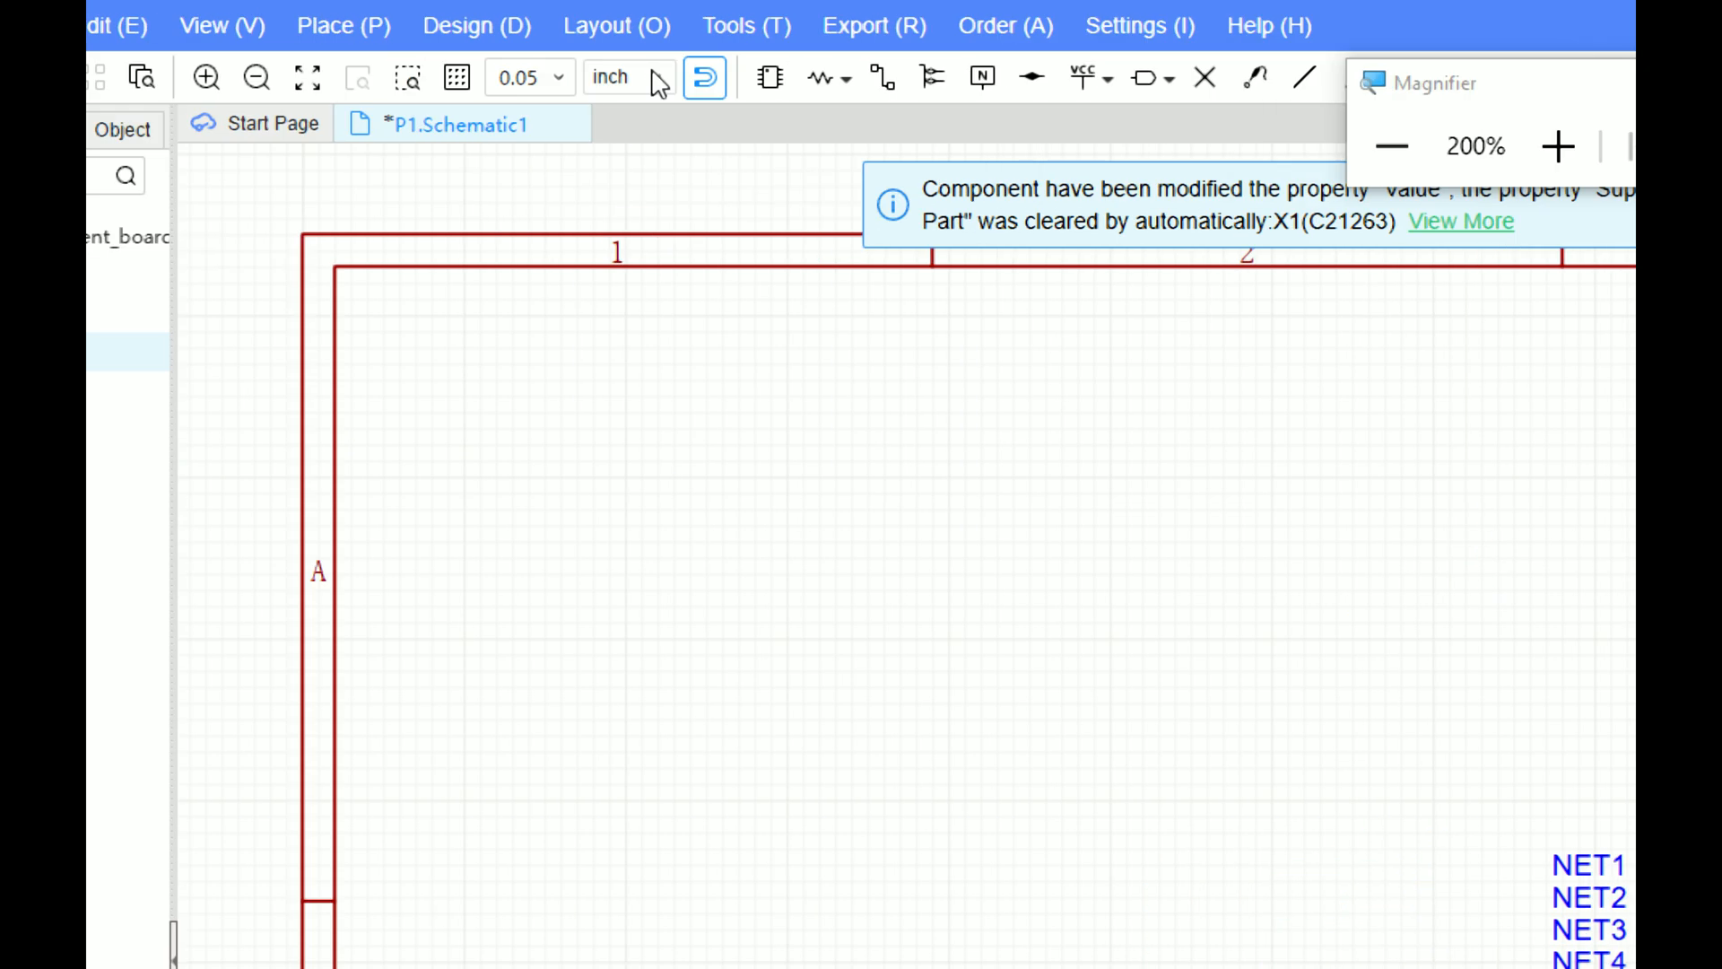
Step: Search the device library categories for capacitor and list the parts in the Through Hole Ceramic Capacitors category
click(770, 90)
double_click(642, 273)
text(capacitor)
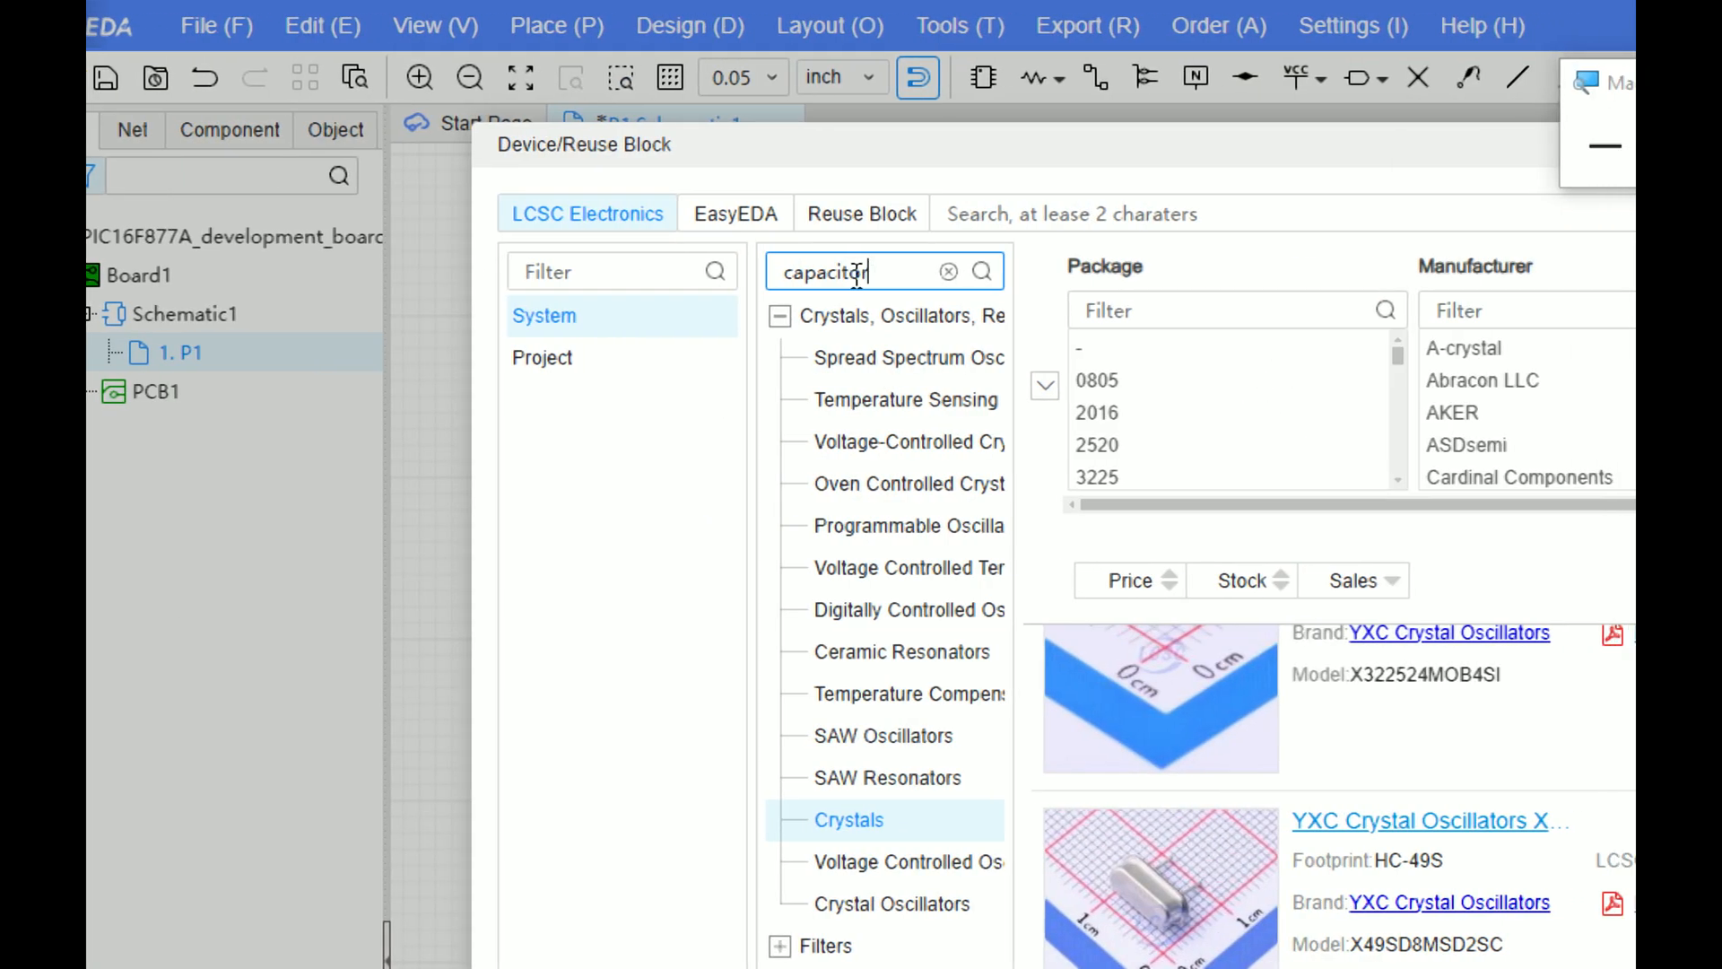
click(775, 319)
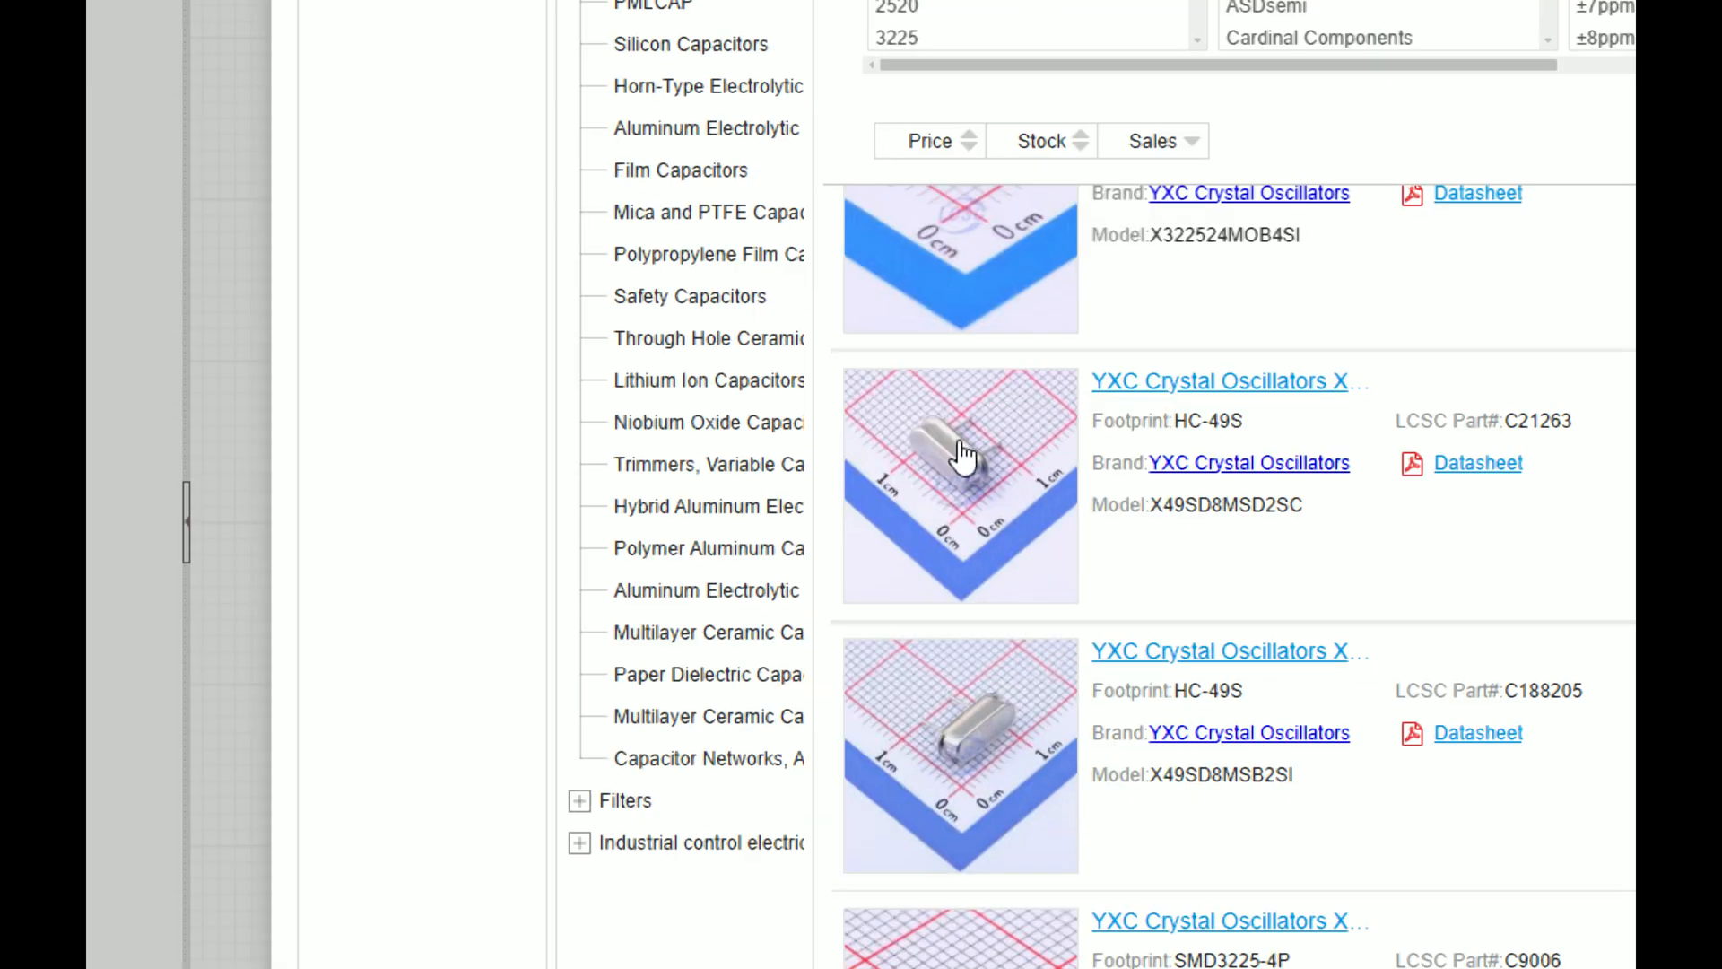
click(938, 451)
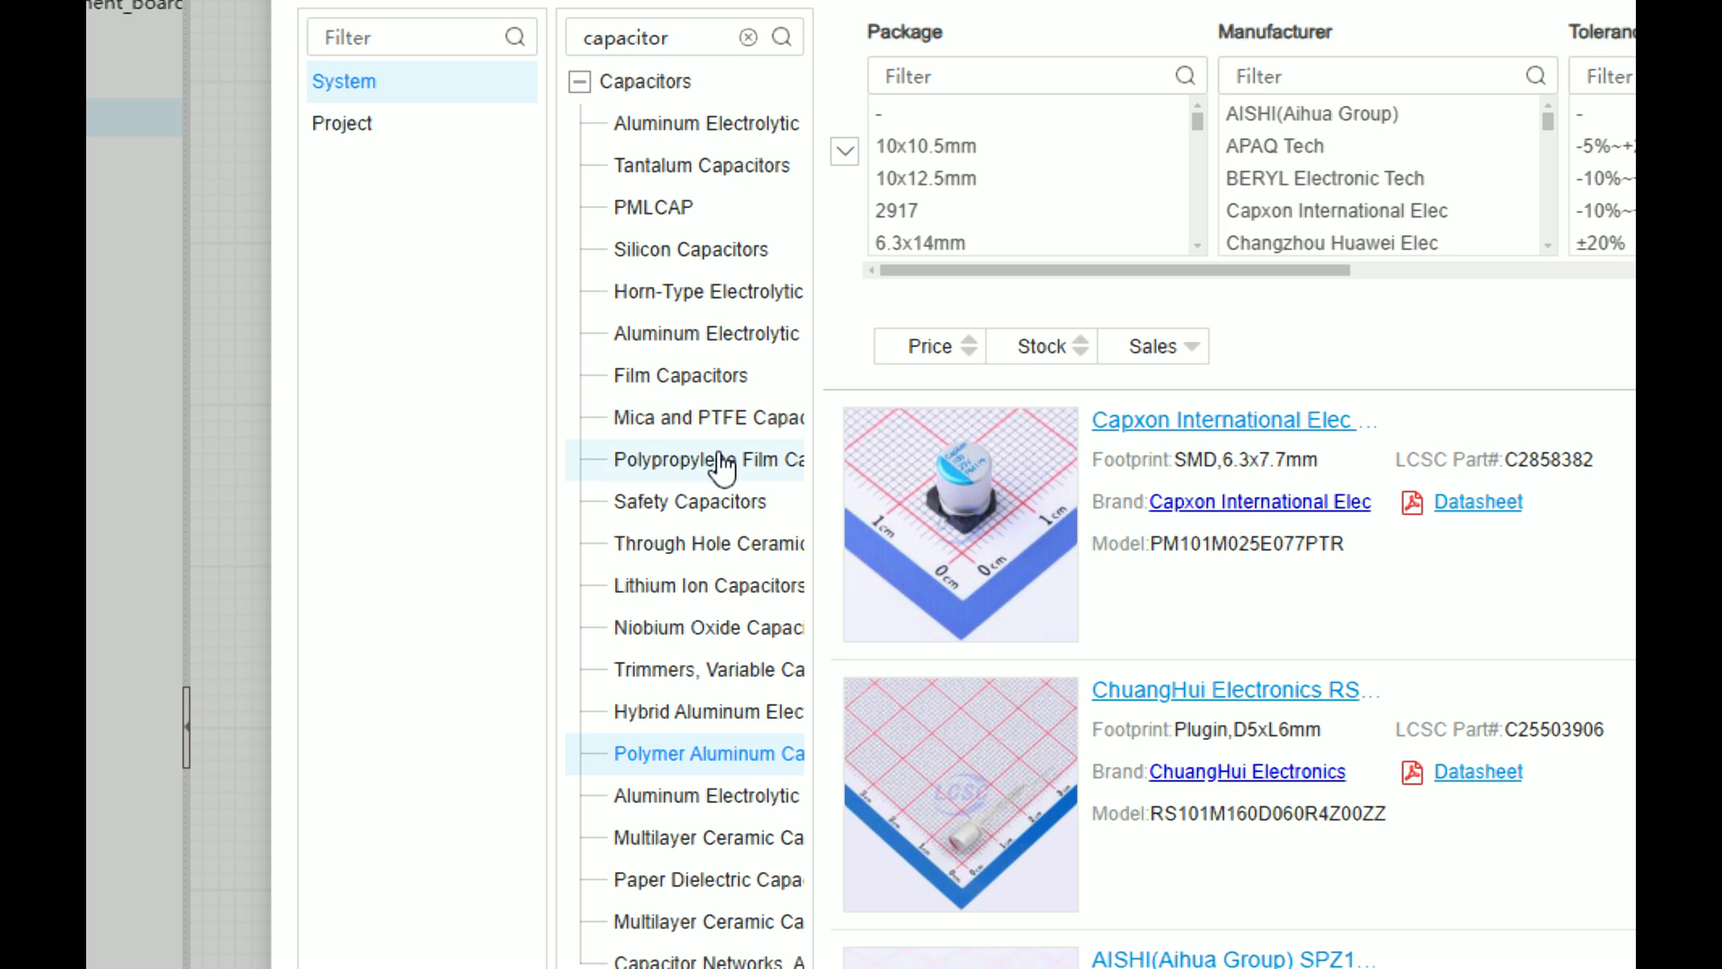
click(709, 547)
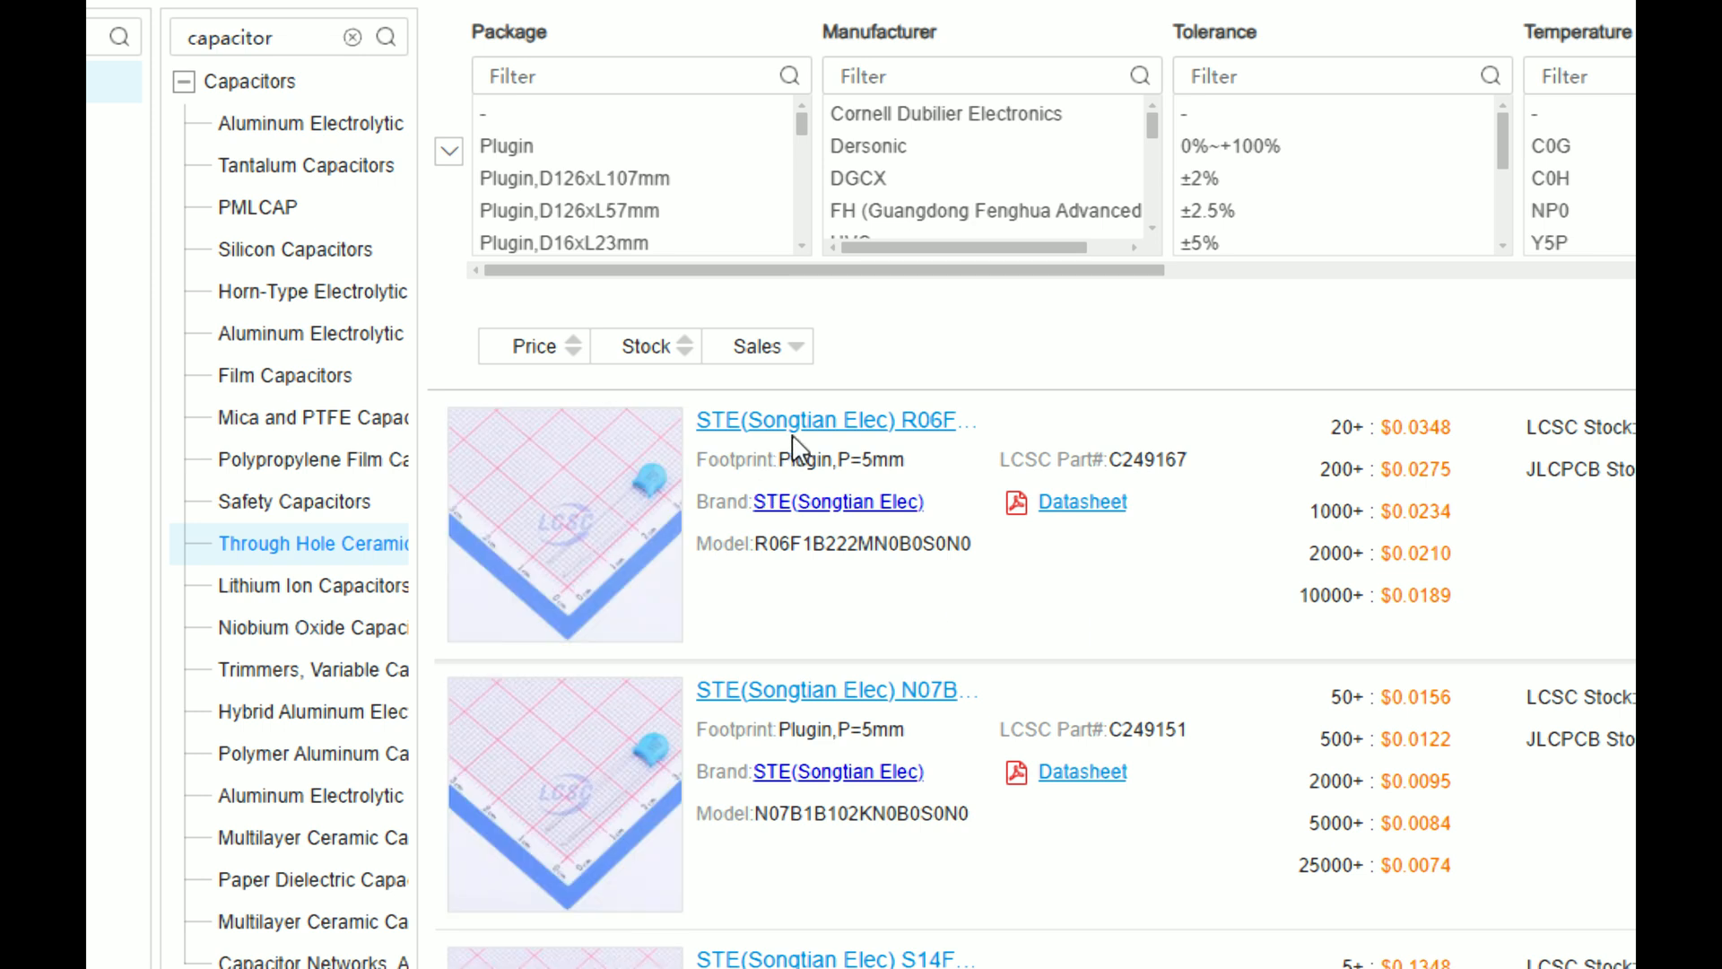
scroll(792, 446, down, 4)
scroll(829, 185, up, 2)
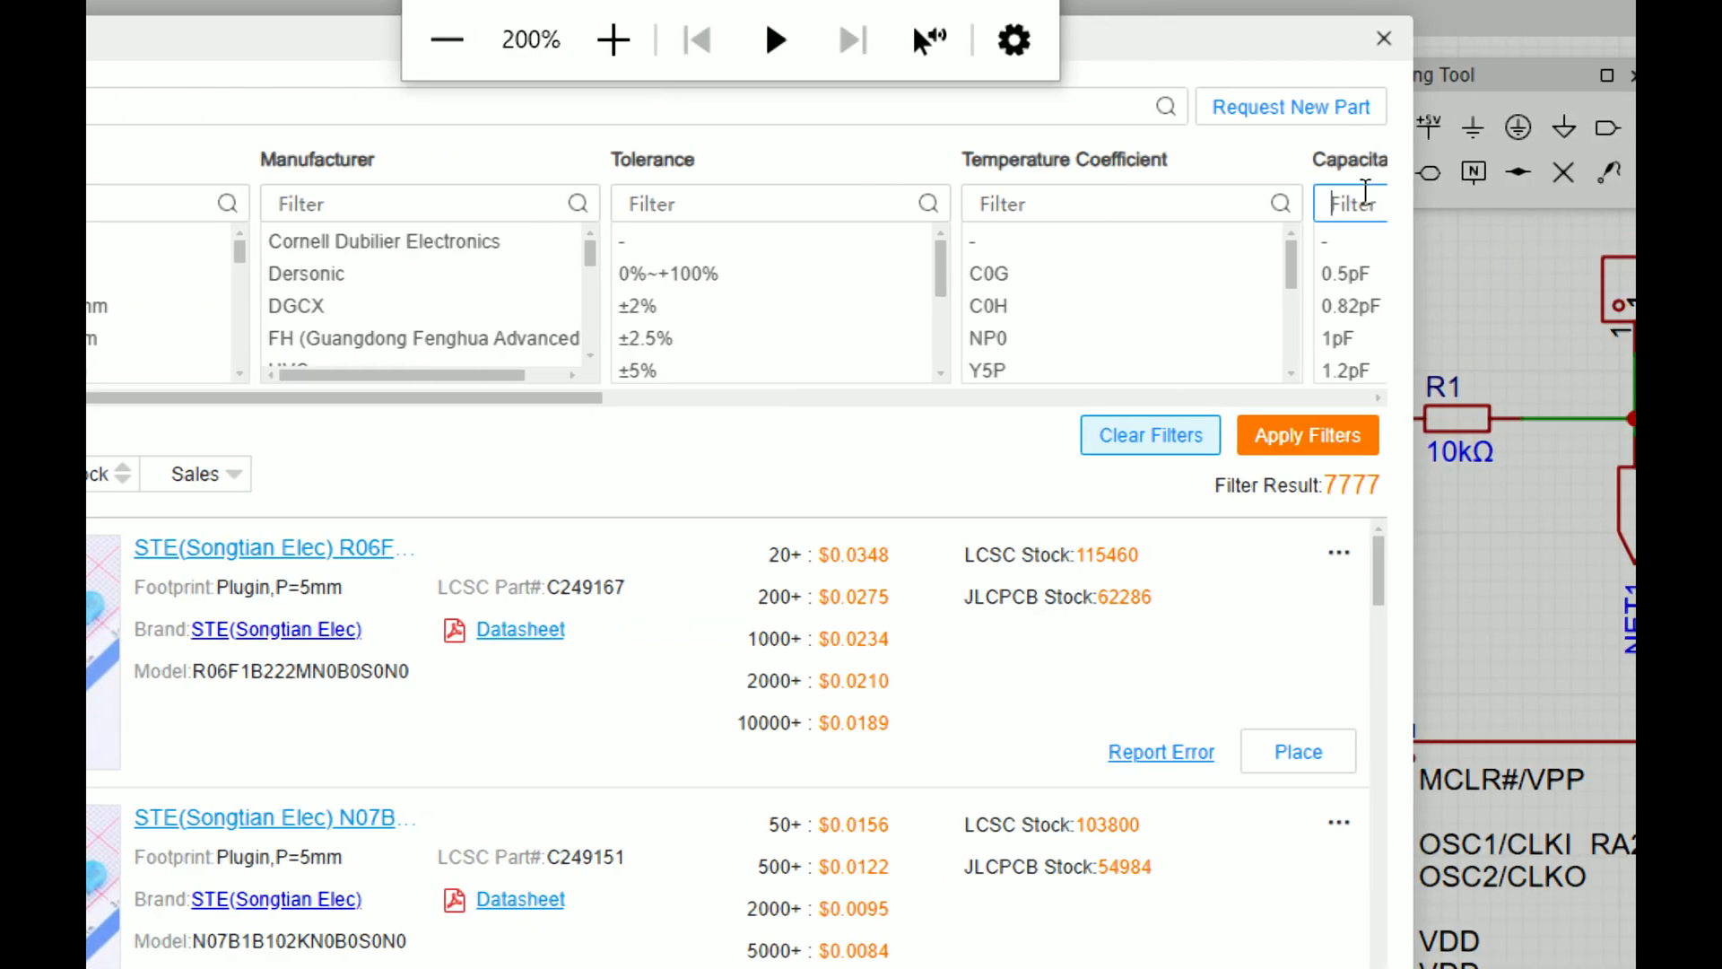
Step: Filter the through-hole ceramic capacitors by a capacitance of 22pF
text(22)
click(1083, 352)
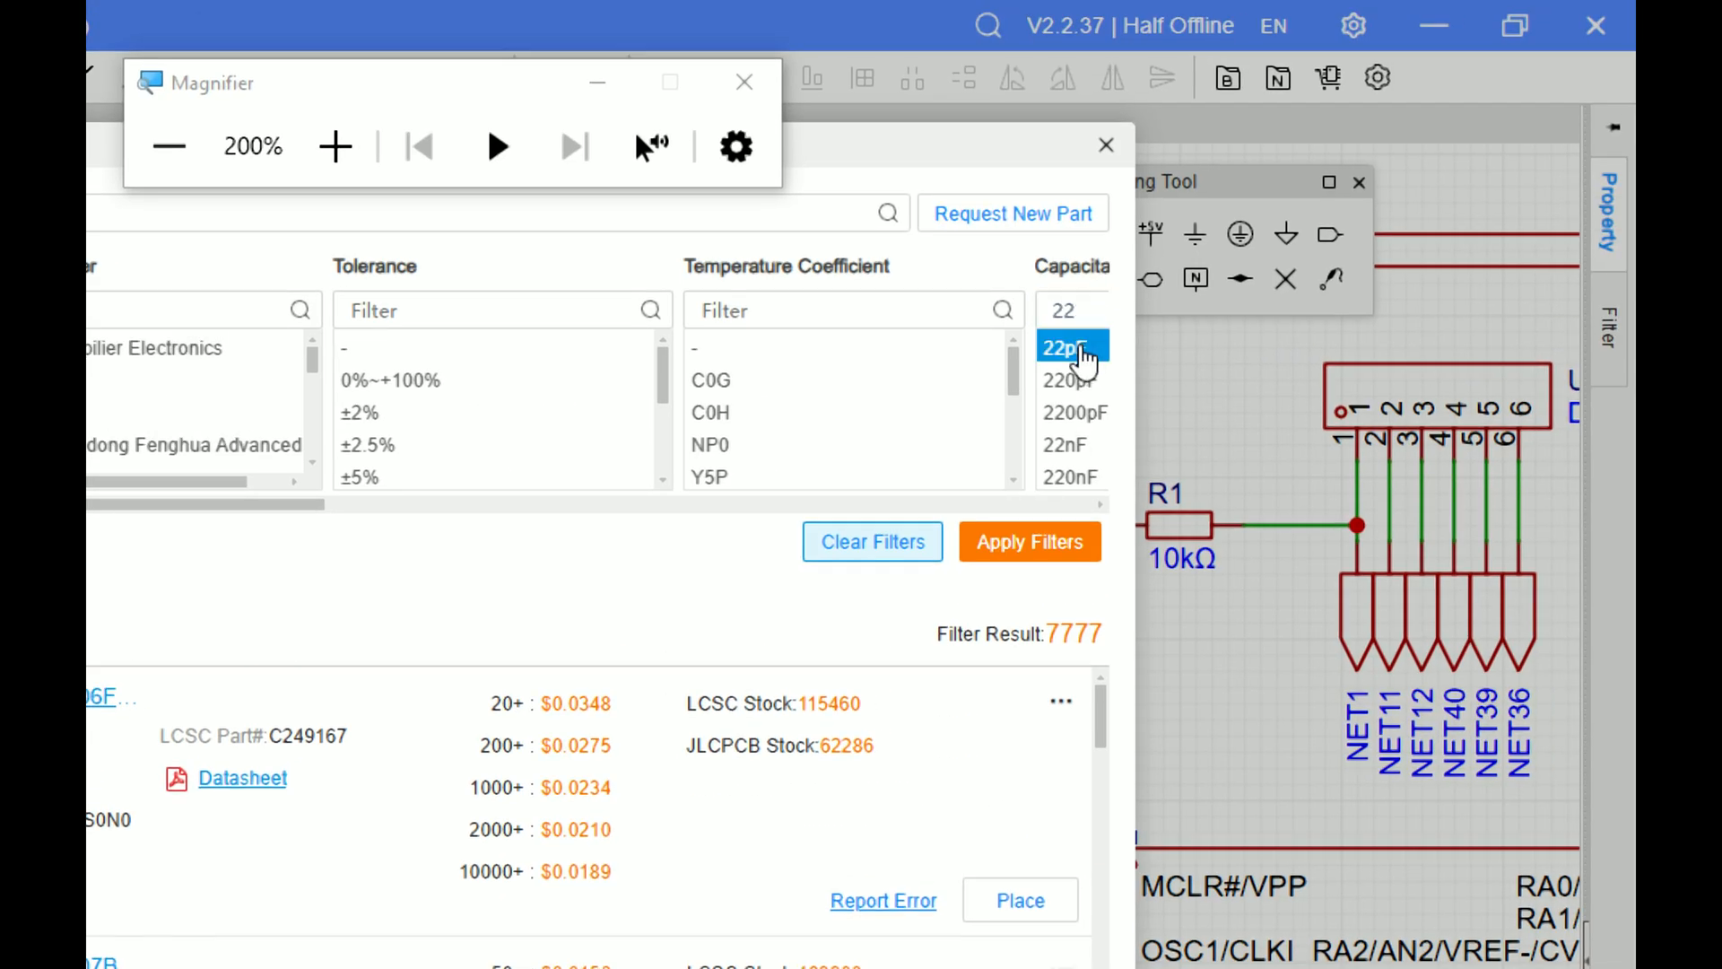
click(1073, 536)
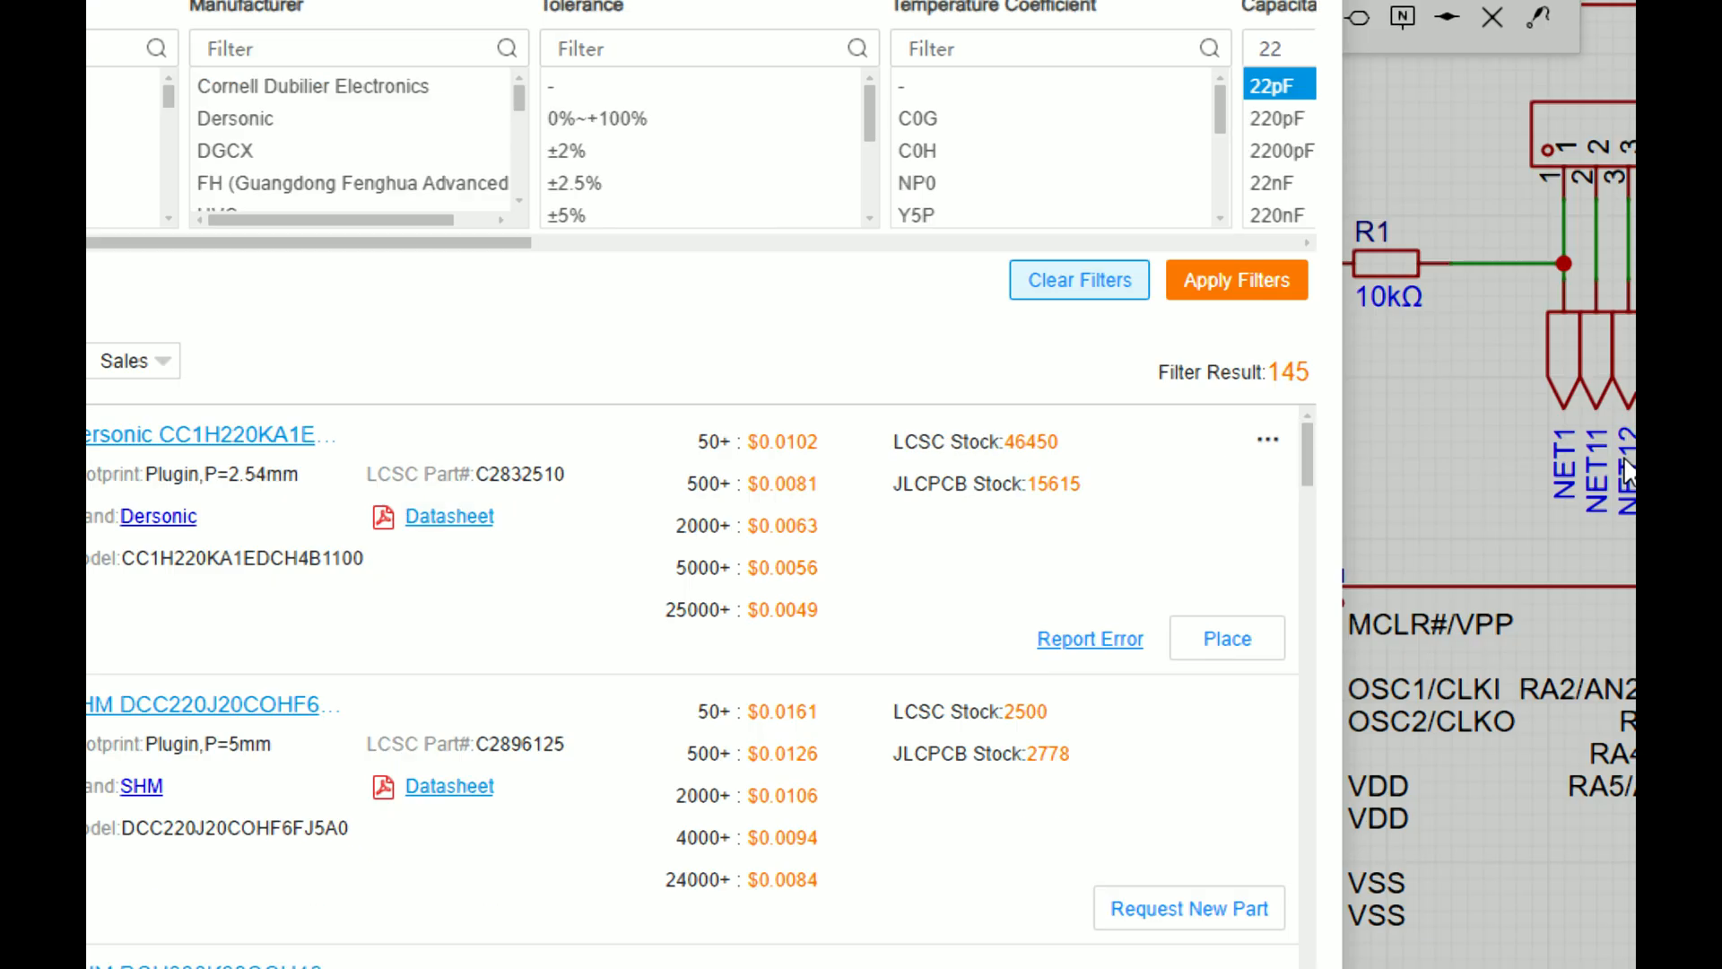
Step: Place two 22pF capacitors, model CC1H220KA1EDCH4B1100, in line with crystal X1, one at each of its pins
click(1216, 640)
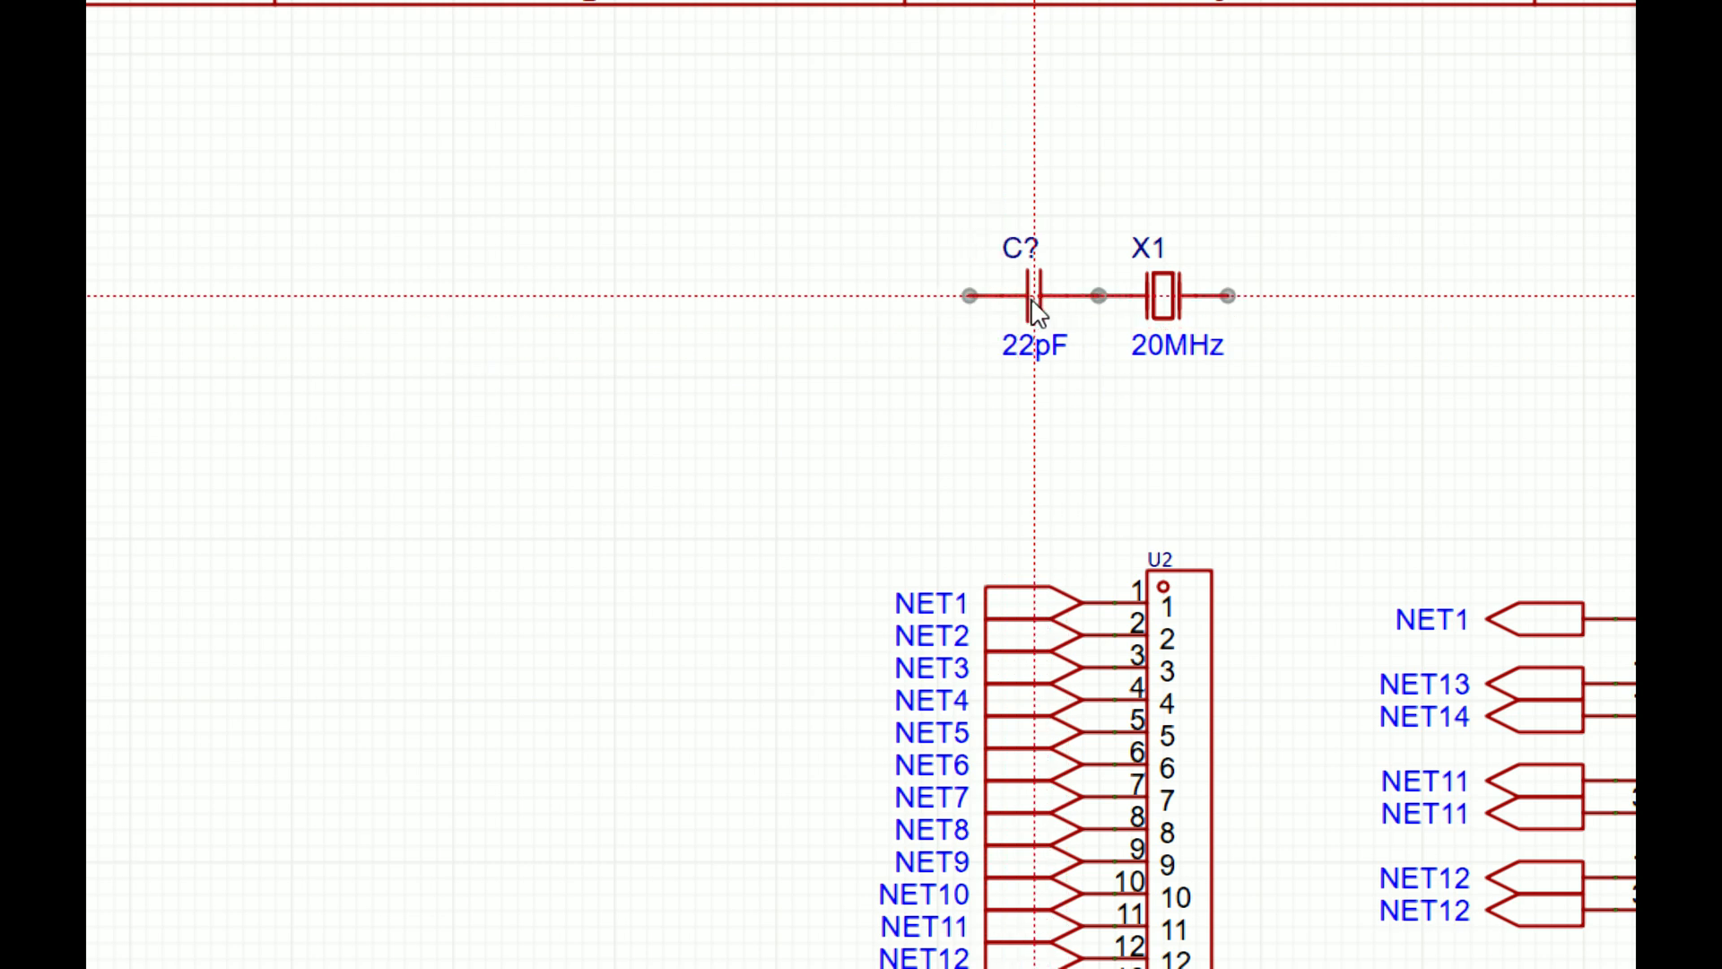
click(1038, 309)
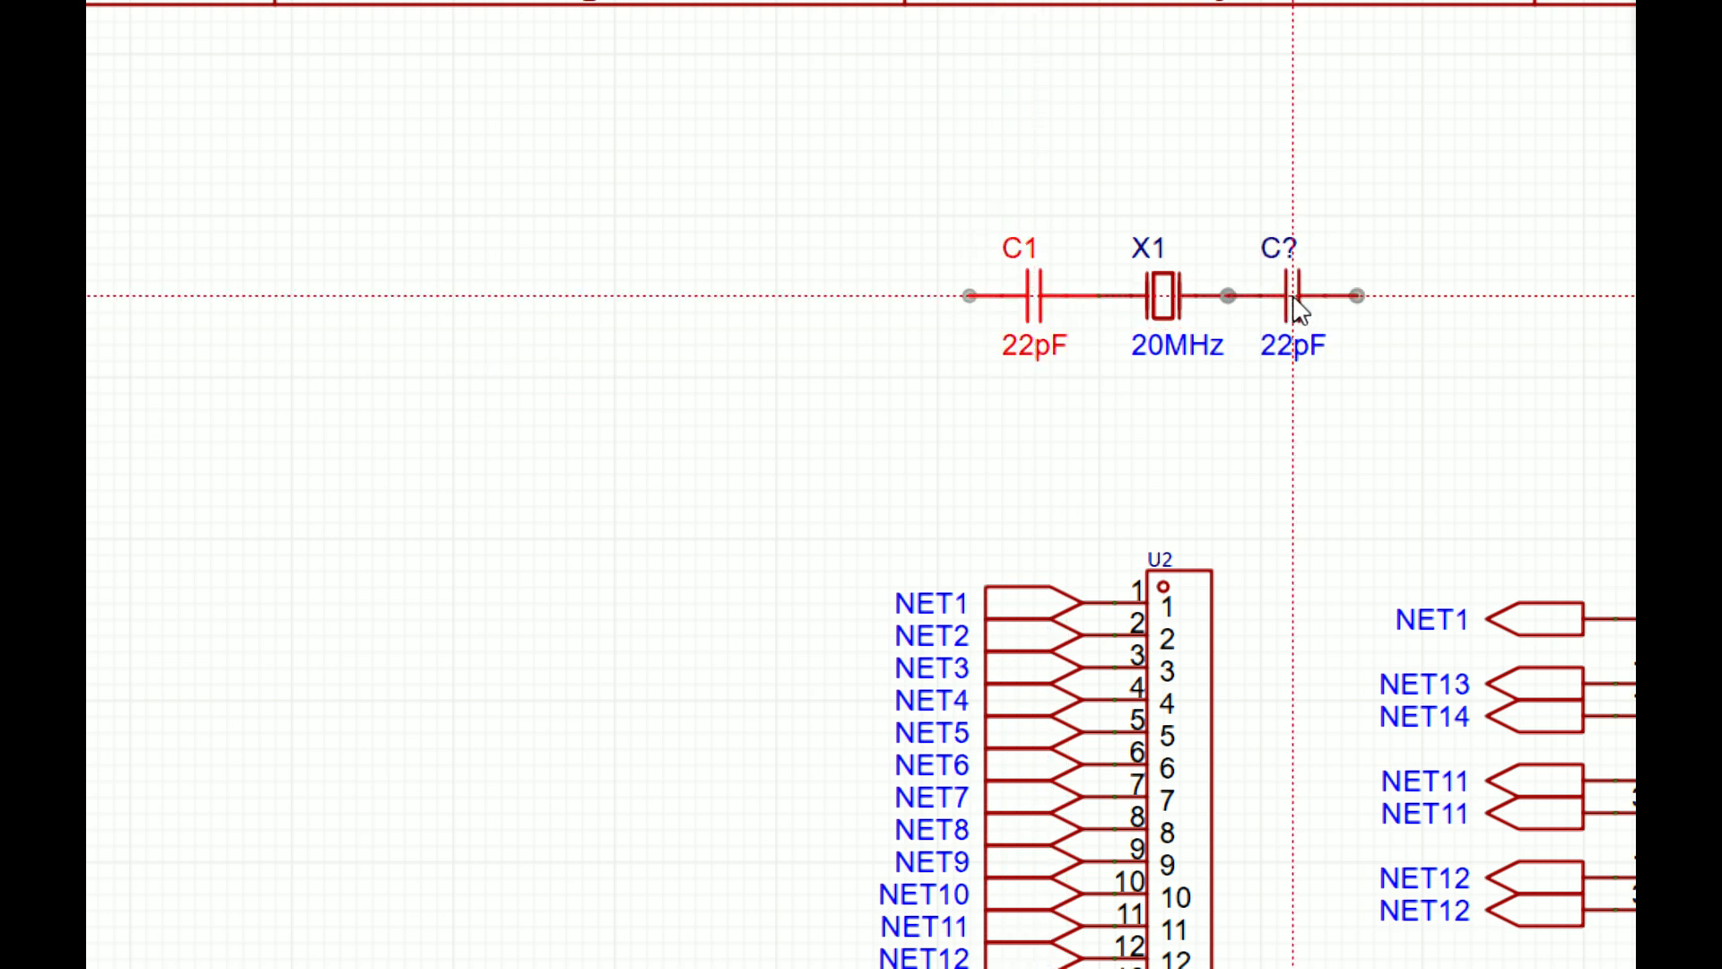
click(1300, 309)
right_click(1243, 344)
click(1243, 343)
Step: Move capacitors C2 and C1 straight up above crystal X1, keeping their wires attached to its two ends
click(1087, 294)
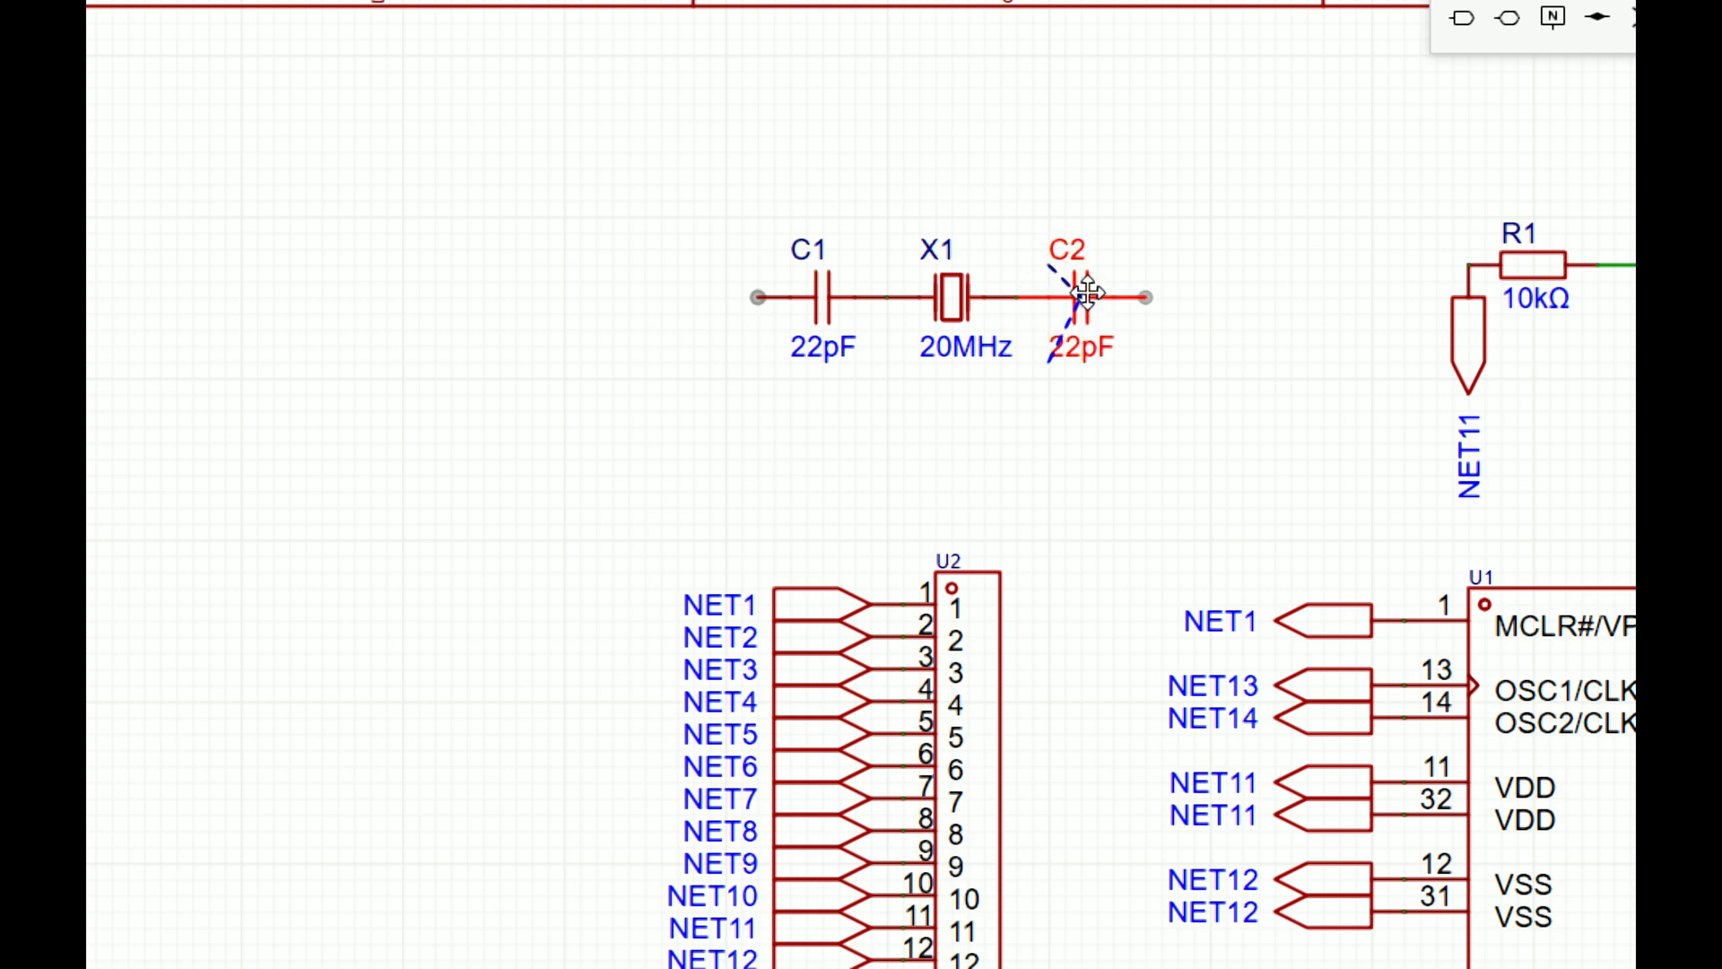
drag(1088, 296, 1116, 168)
click(815, 298)
drag(815, 298, 820, 170)
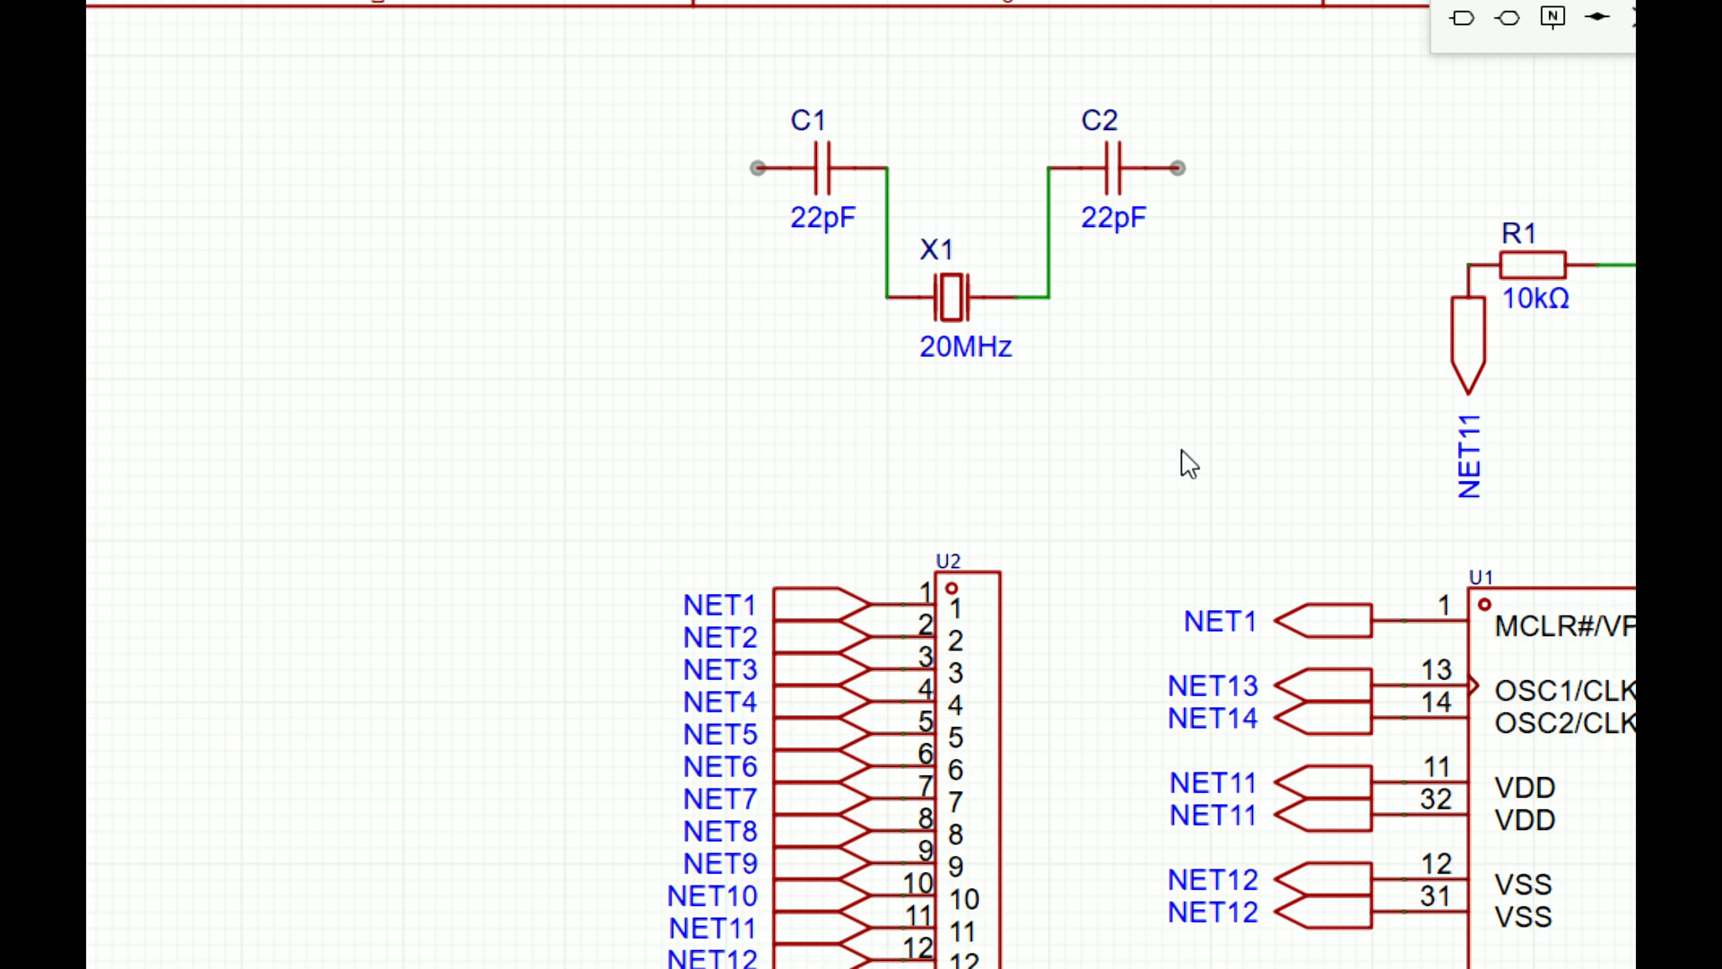
Step: Copy the NET13 port from U1, rotate it to point down and attach it to the X1–C2 junction
click(1337, 696)
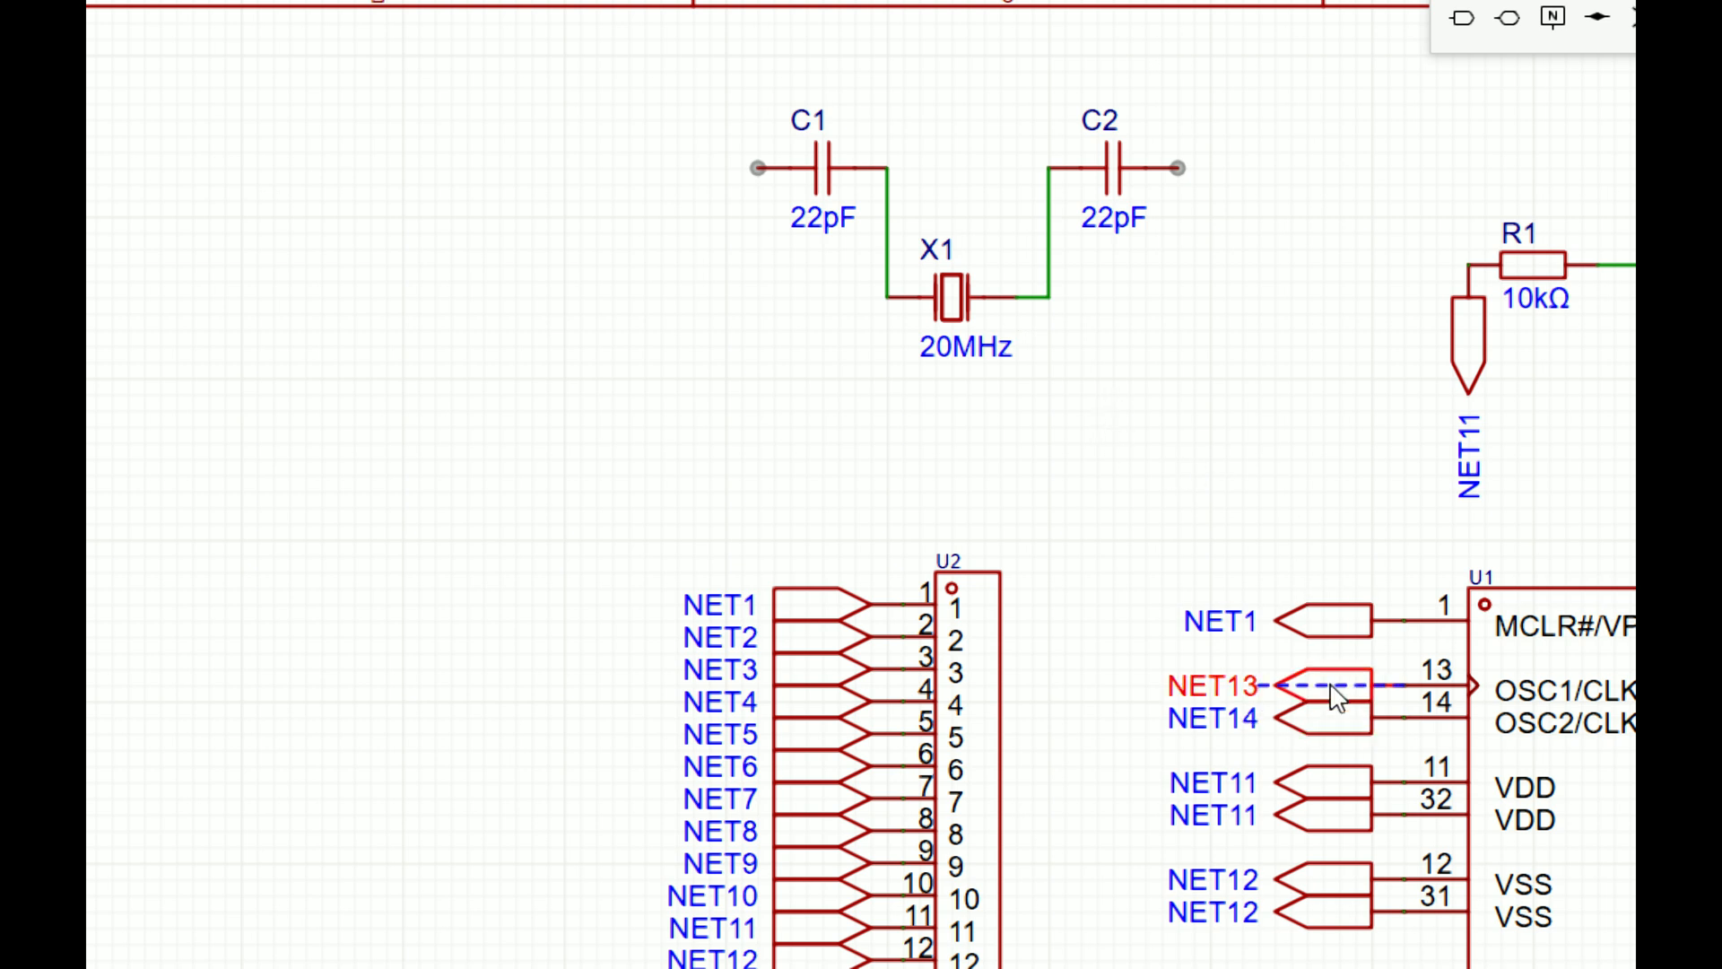
key(ctrl+c)
key(ctrl+v)
key(space)
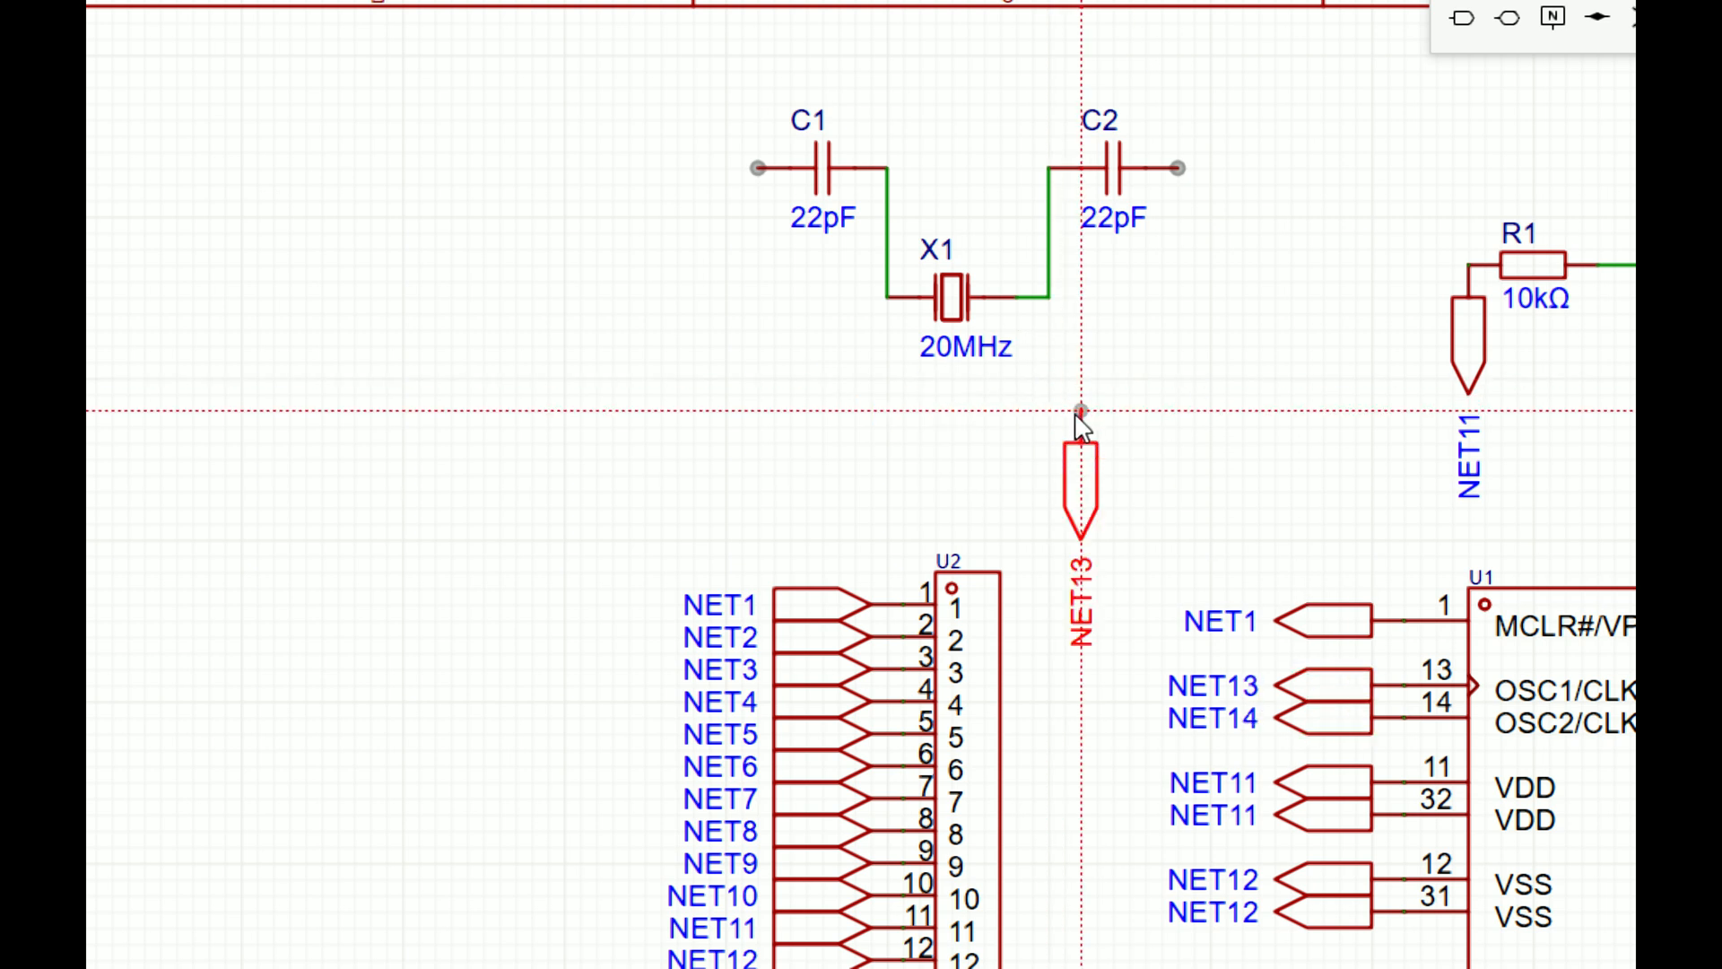
click(1049, 297)
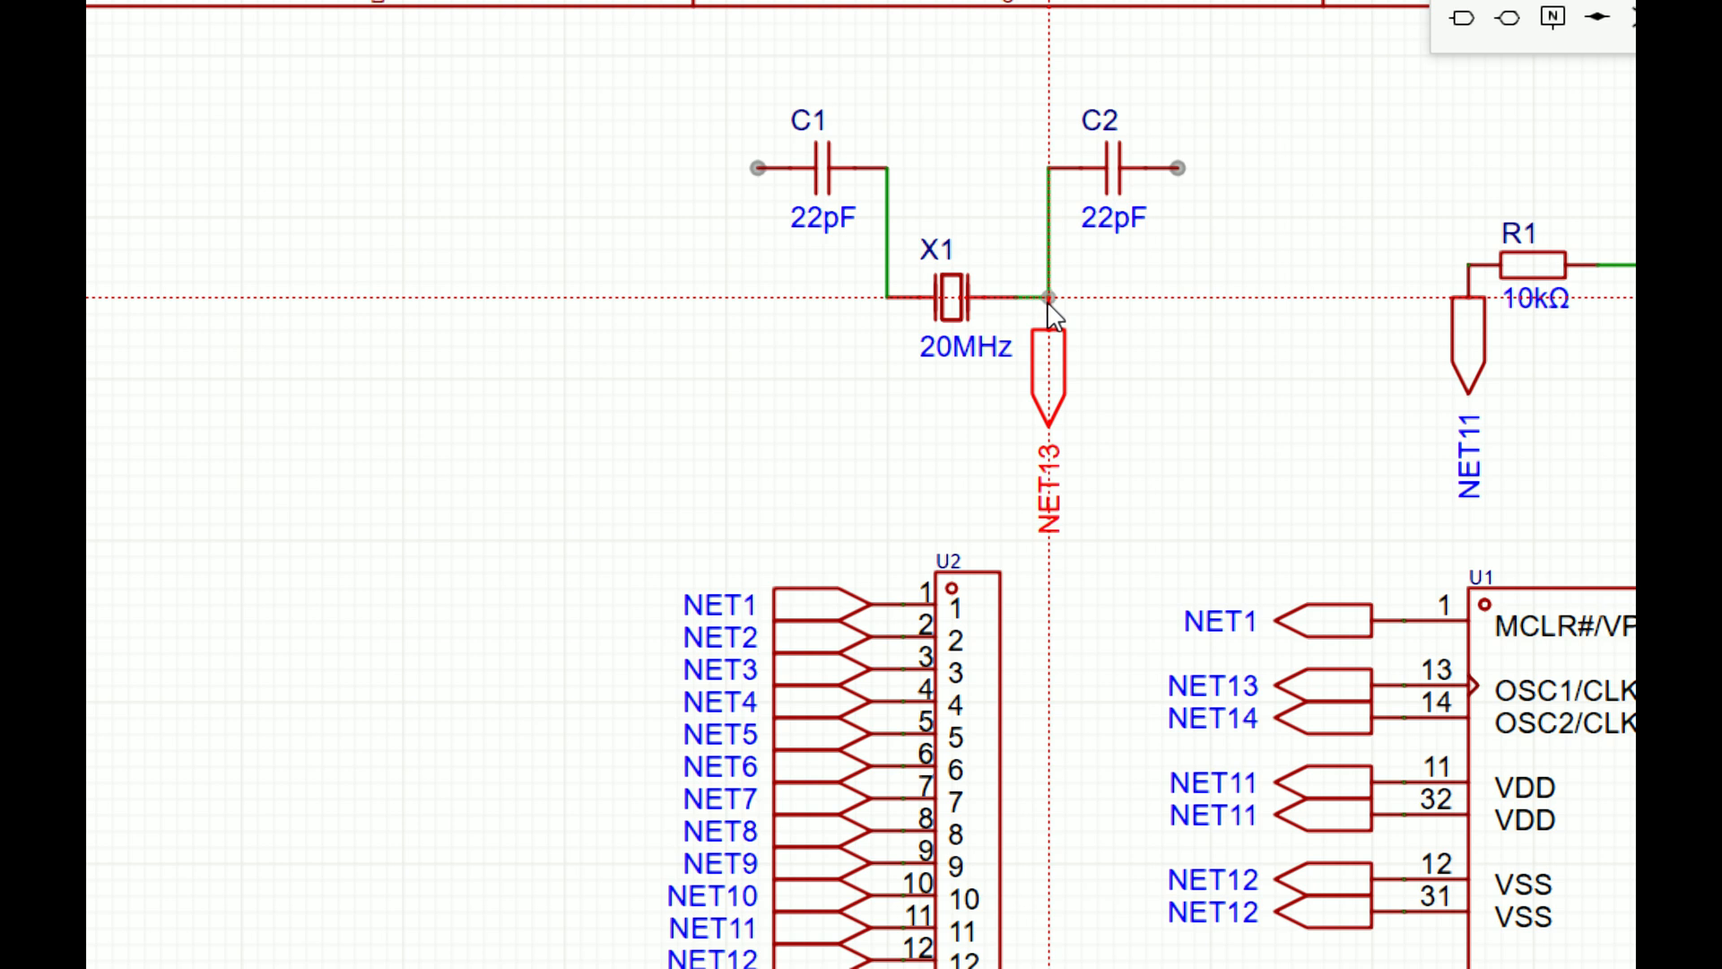
right_click(1209, 381)
key(Escape)
Step: Copy the NET14 port from U1, rotate it to point down and attach it to the X1–C1 junction
click(1318, 720)
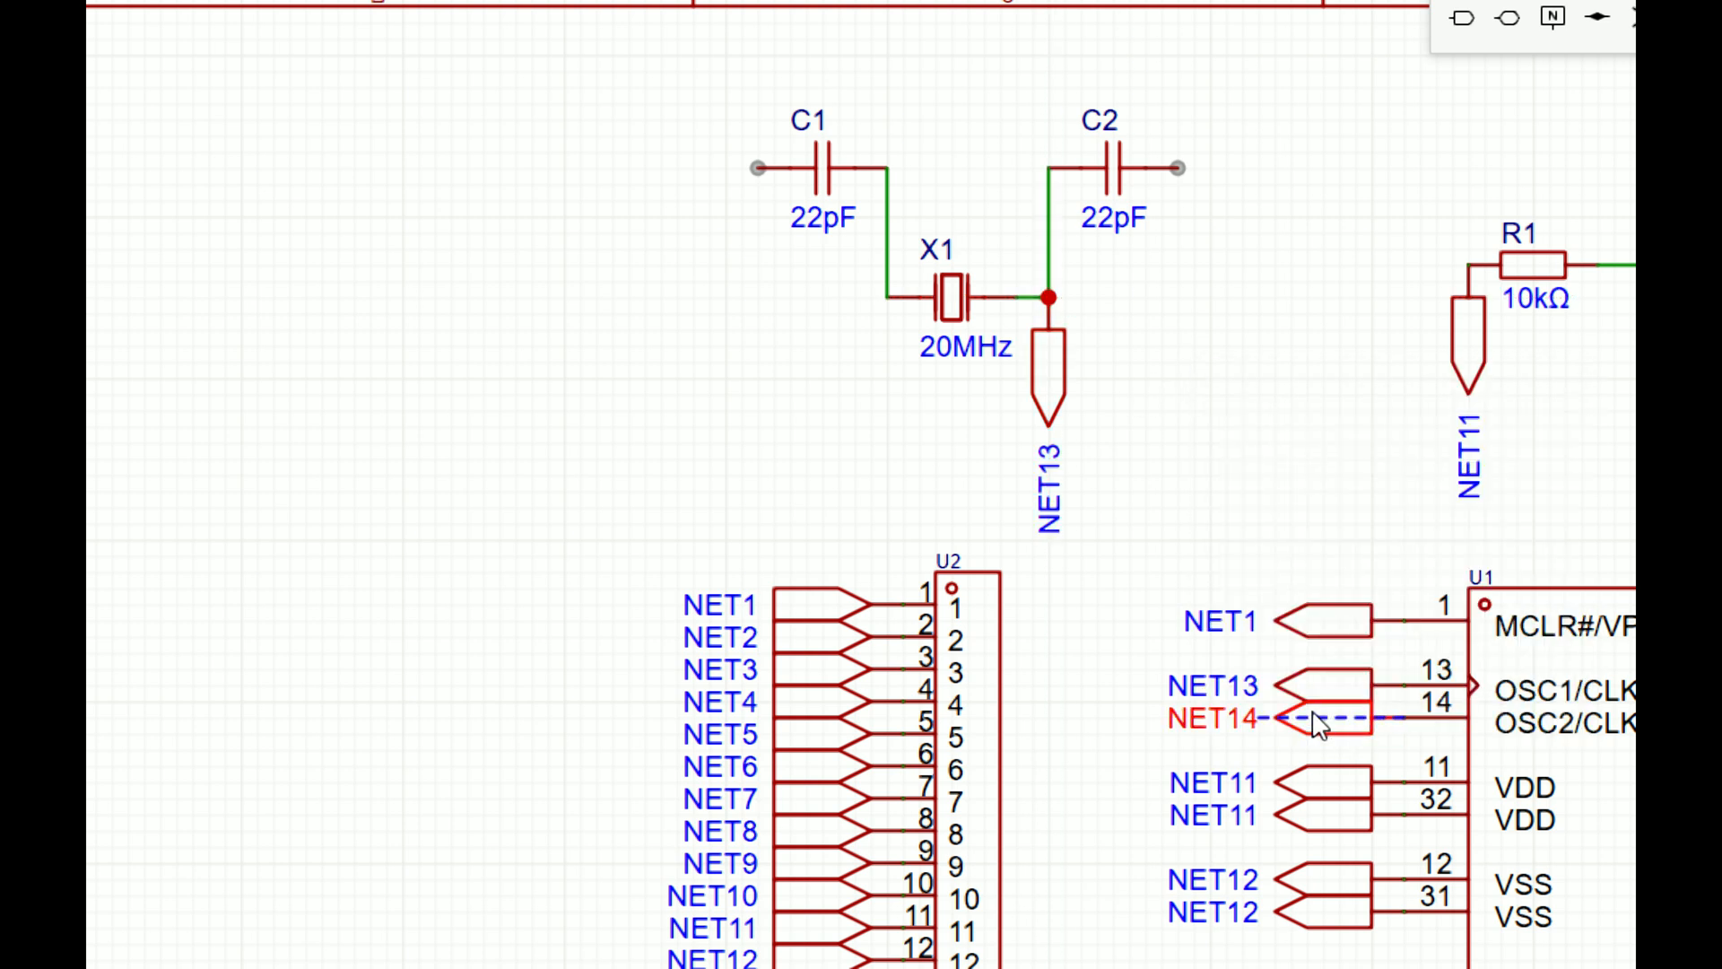
key(ctrl+c)
key(ctrl+v)
key(space)
click(890, 316)
right_click(1326, 346)
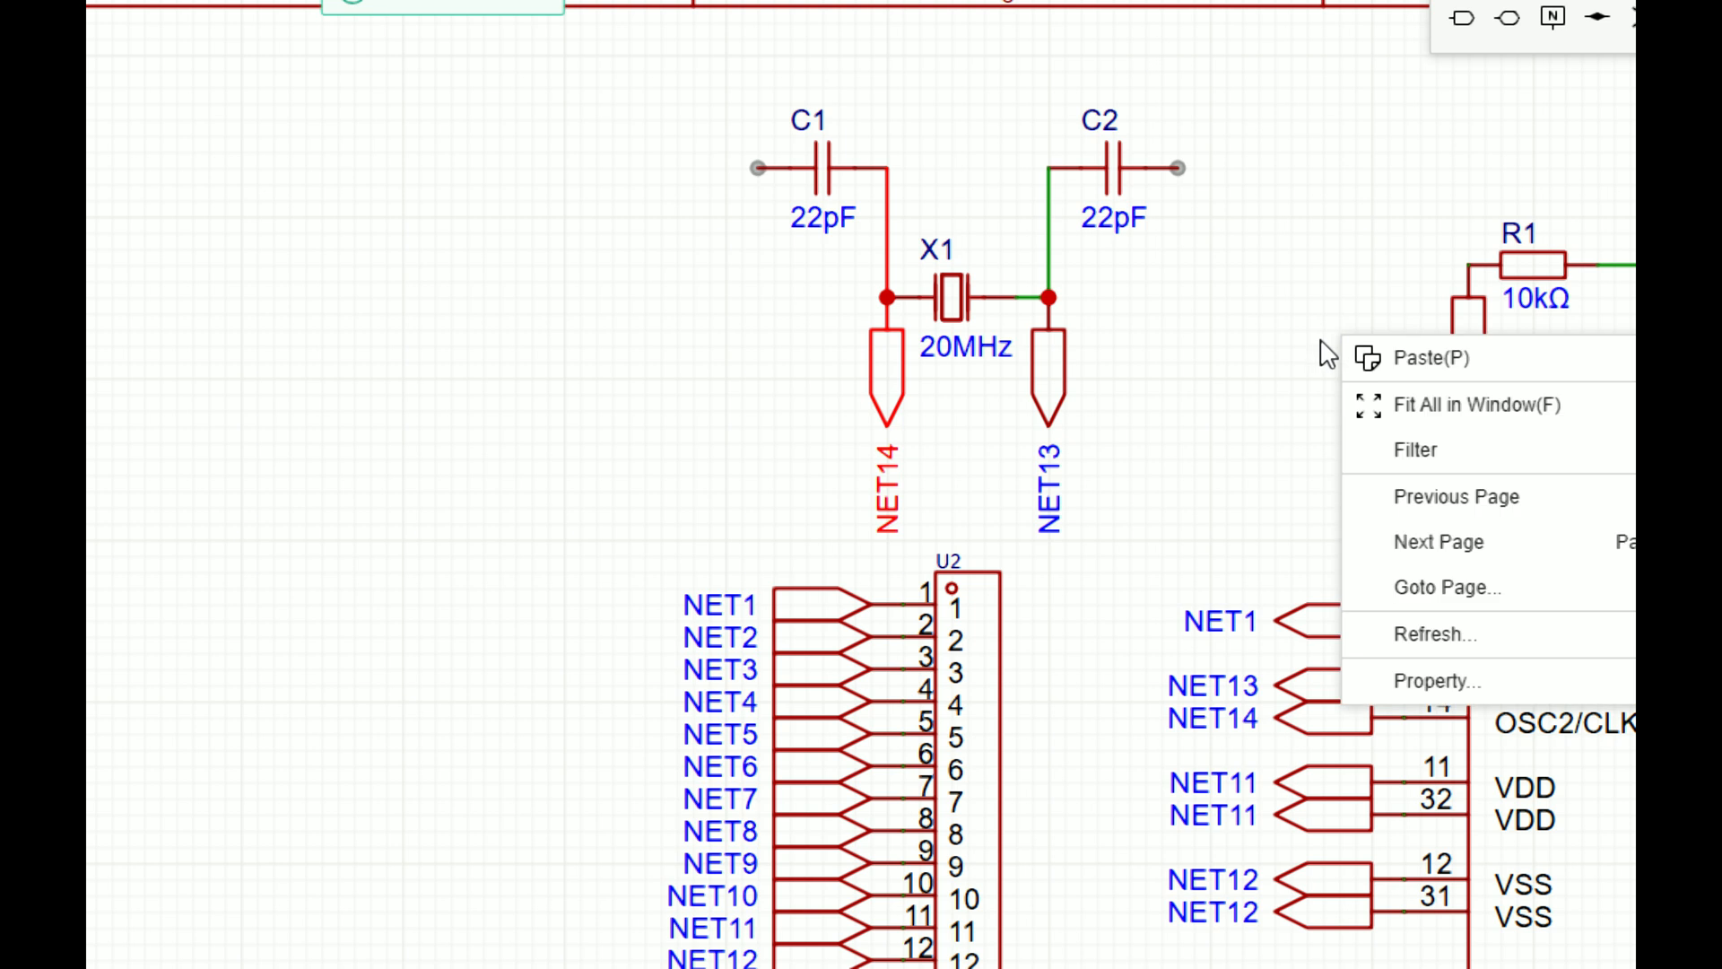
key(Escape)
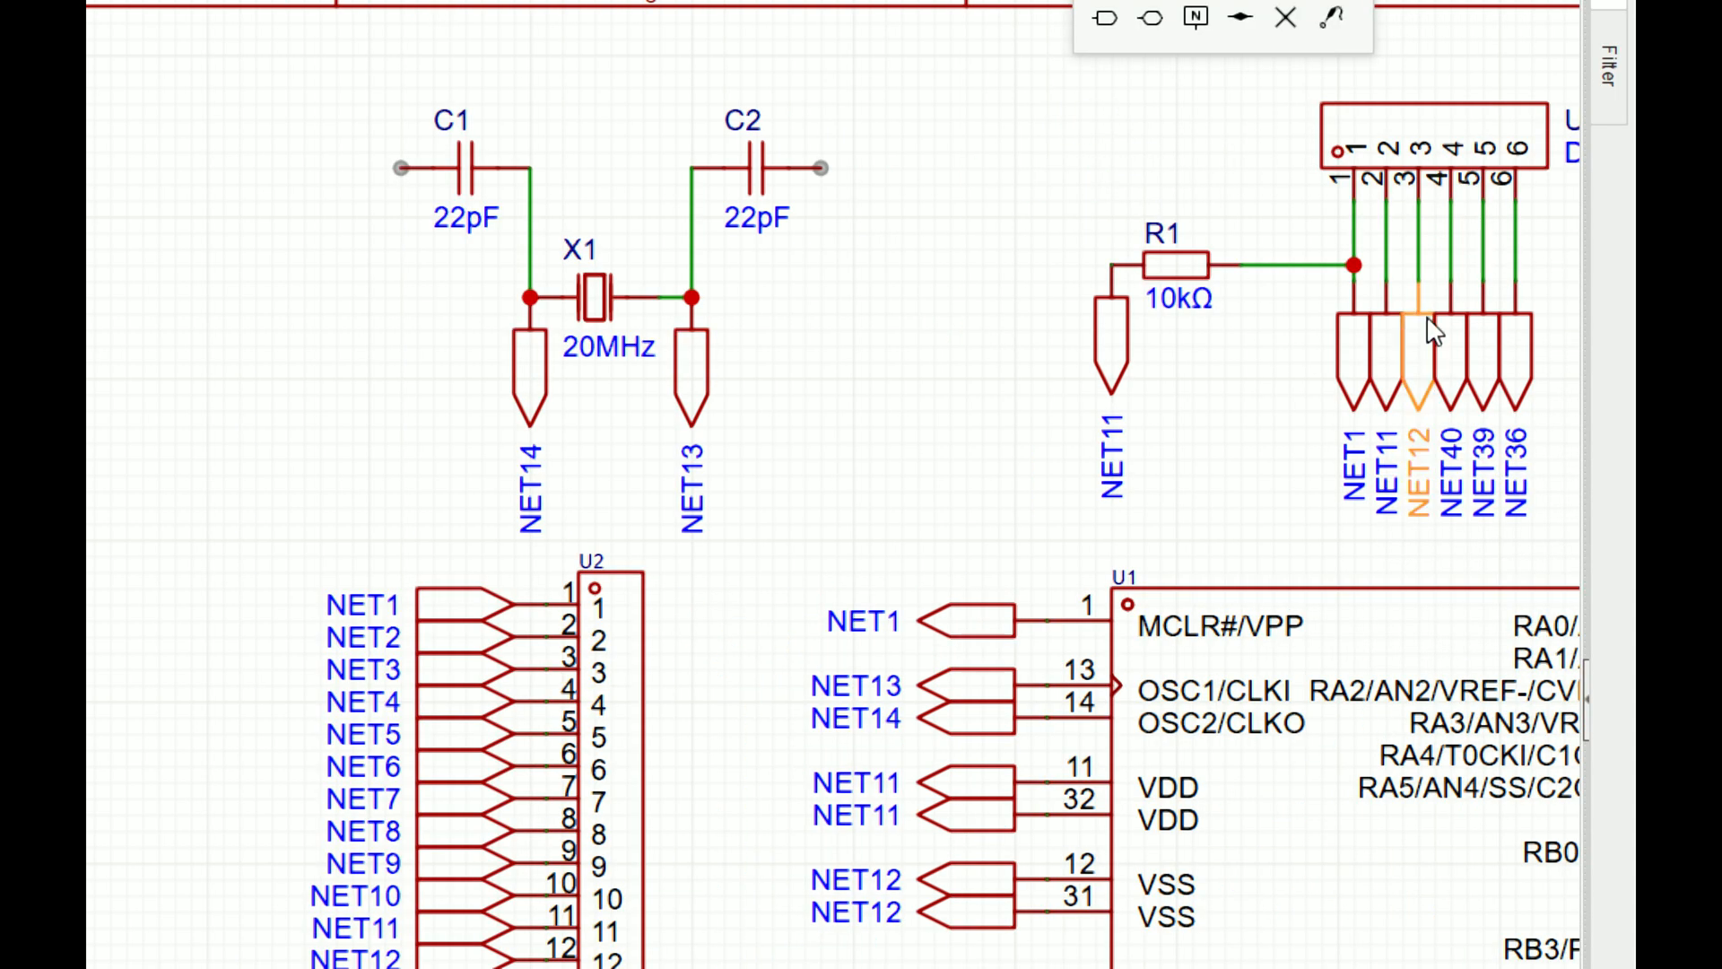
Step: Copy the NET12 port below header U4 and attach copies to the free ends of C2 and C1
click(1418, 386)
key(ctrl+c)
key(ctrl+v)
click(819, 172)
key(ctrl+v)
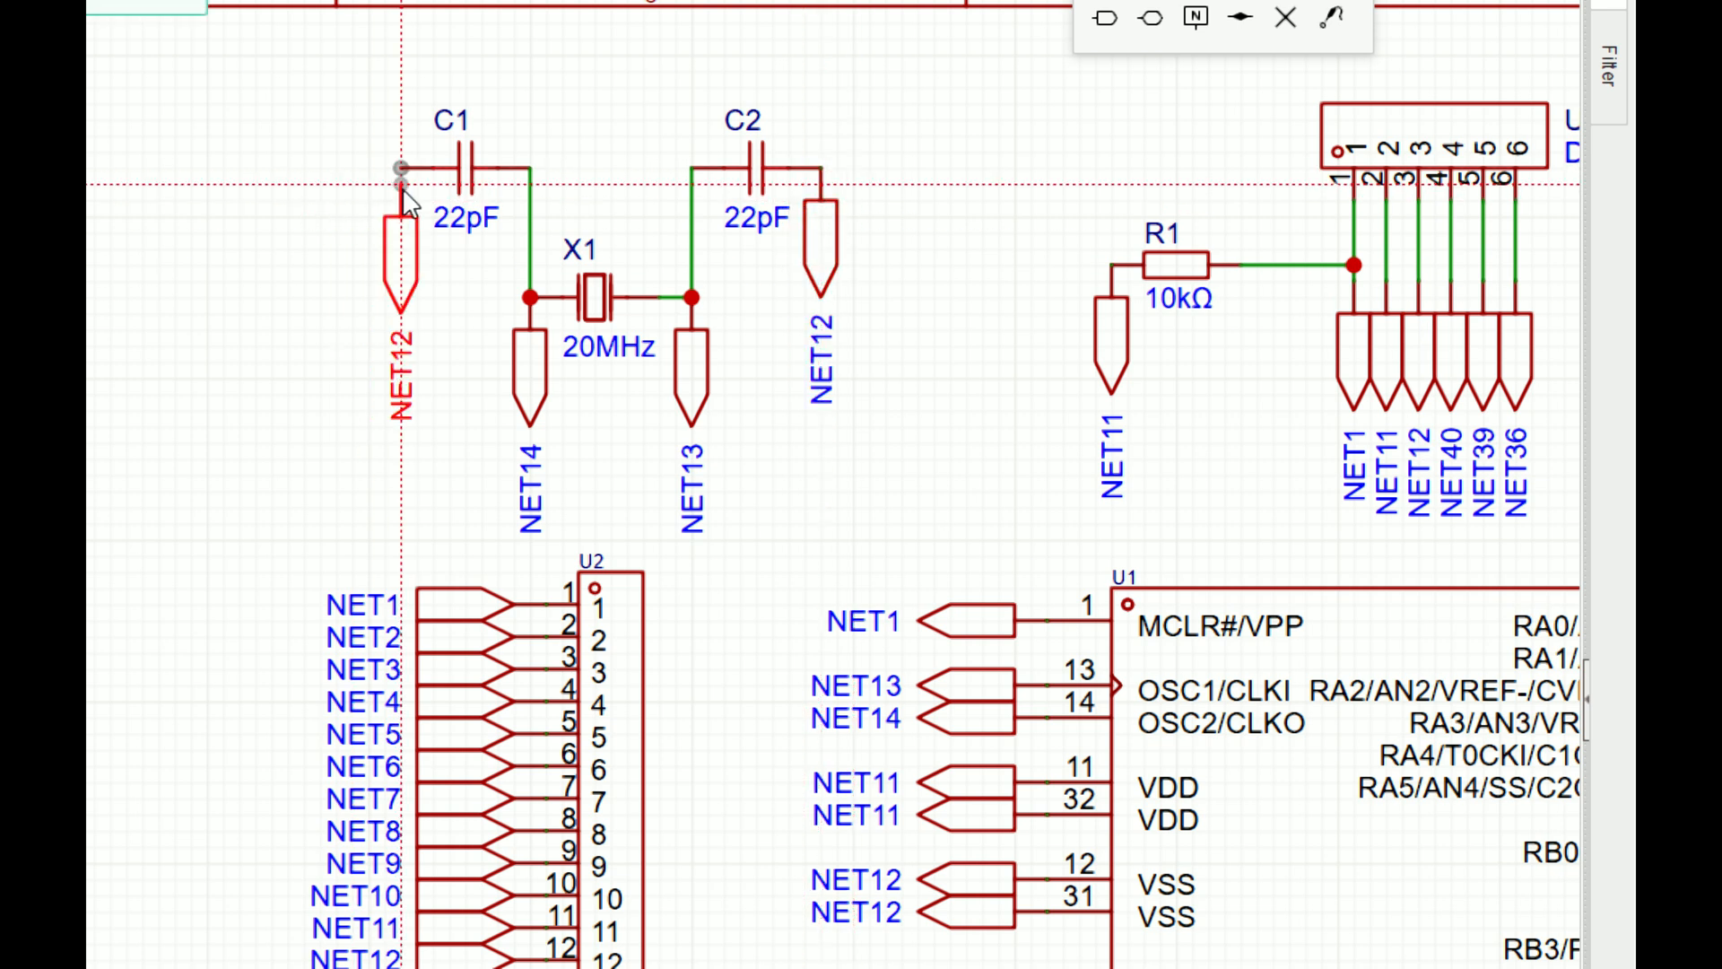
click(402, 169)
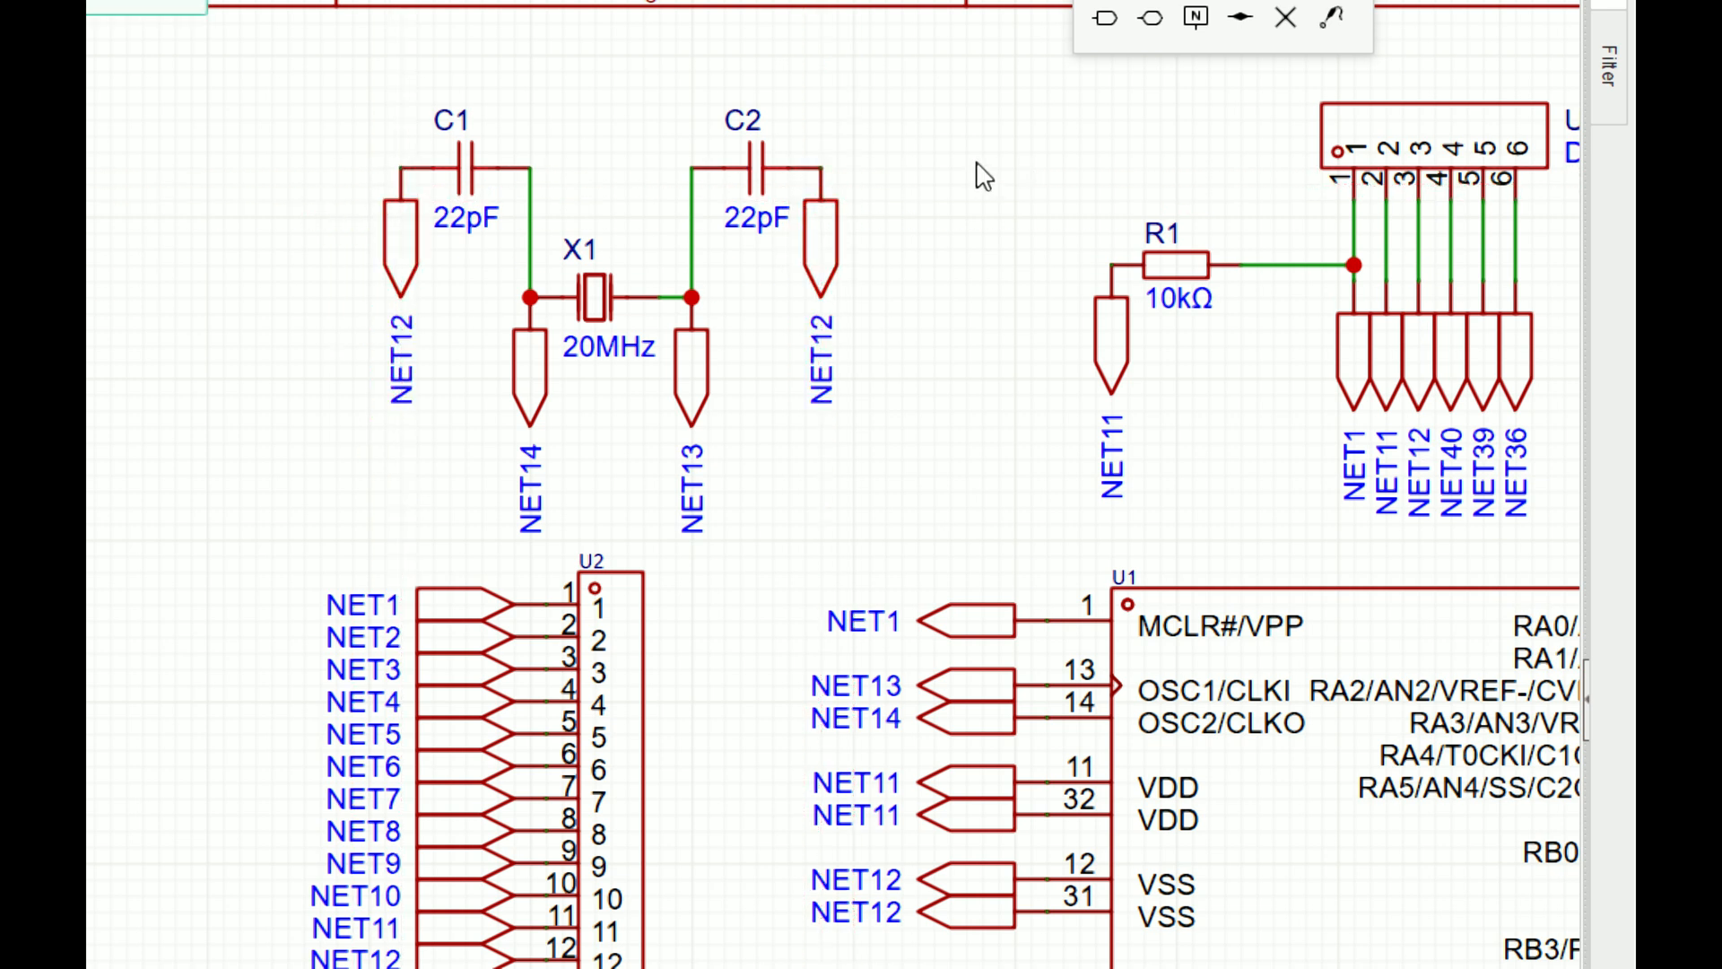
Step: Examine the crystal circuit and the rest of the schematic, including the microcontroller, headers and net ports
scroll(981, 173, down, 5)
scroll(907, 203, up, 3)
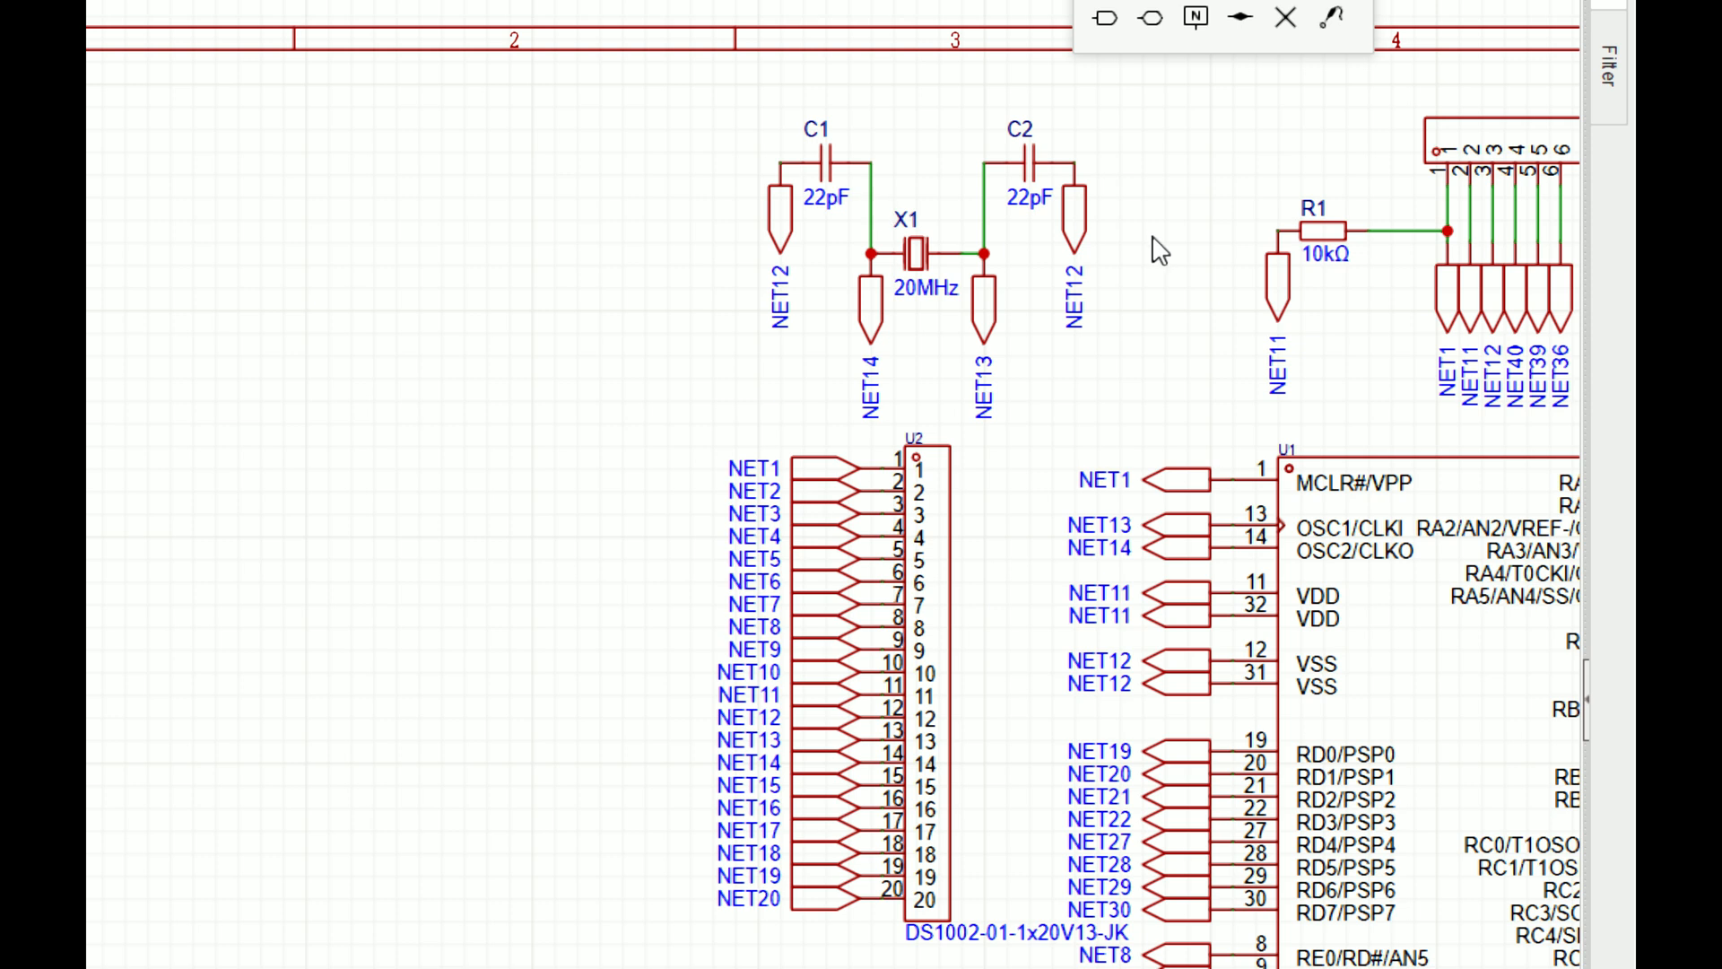
scroll(1160, 251, up, 3)
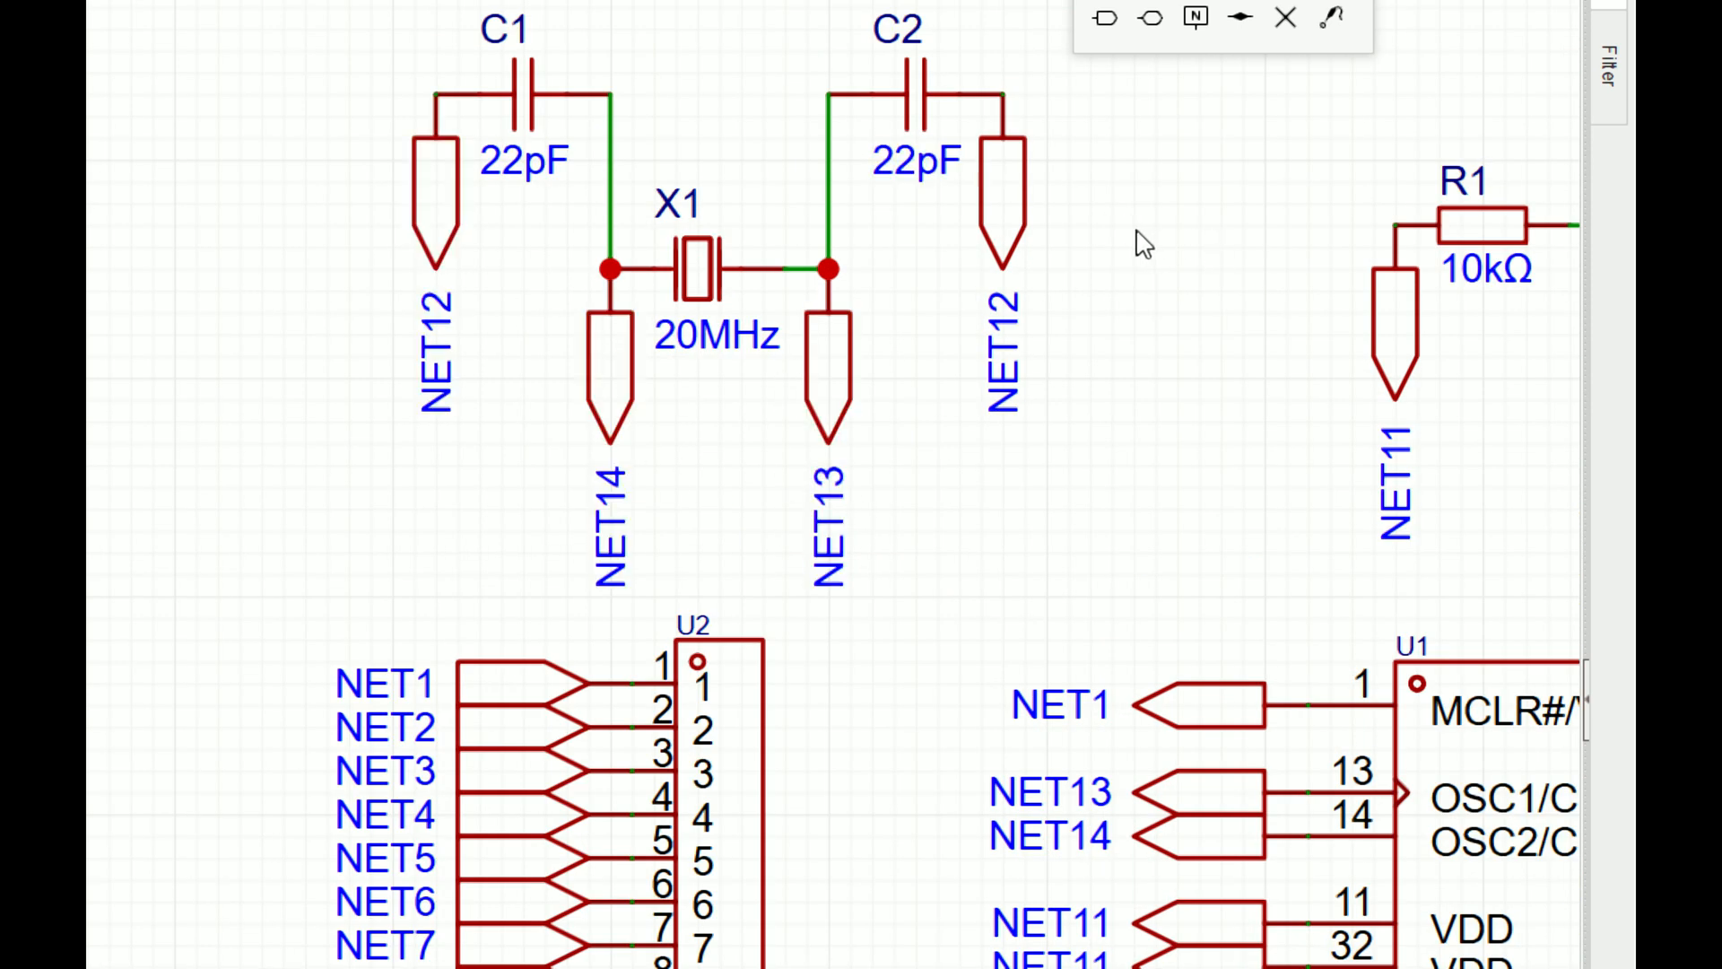
scroll(1200, 208, down, 1)
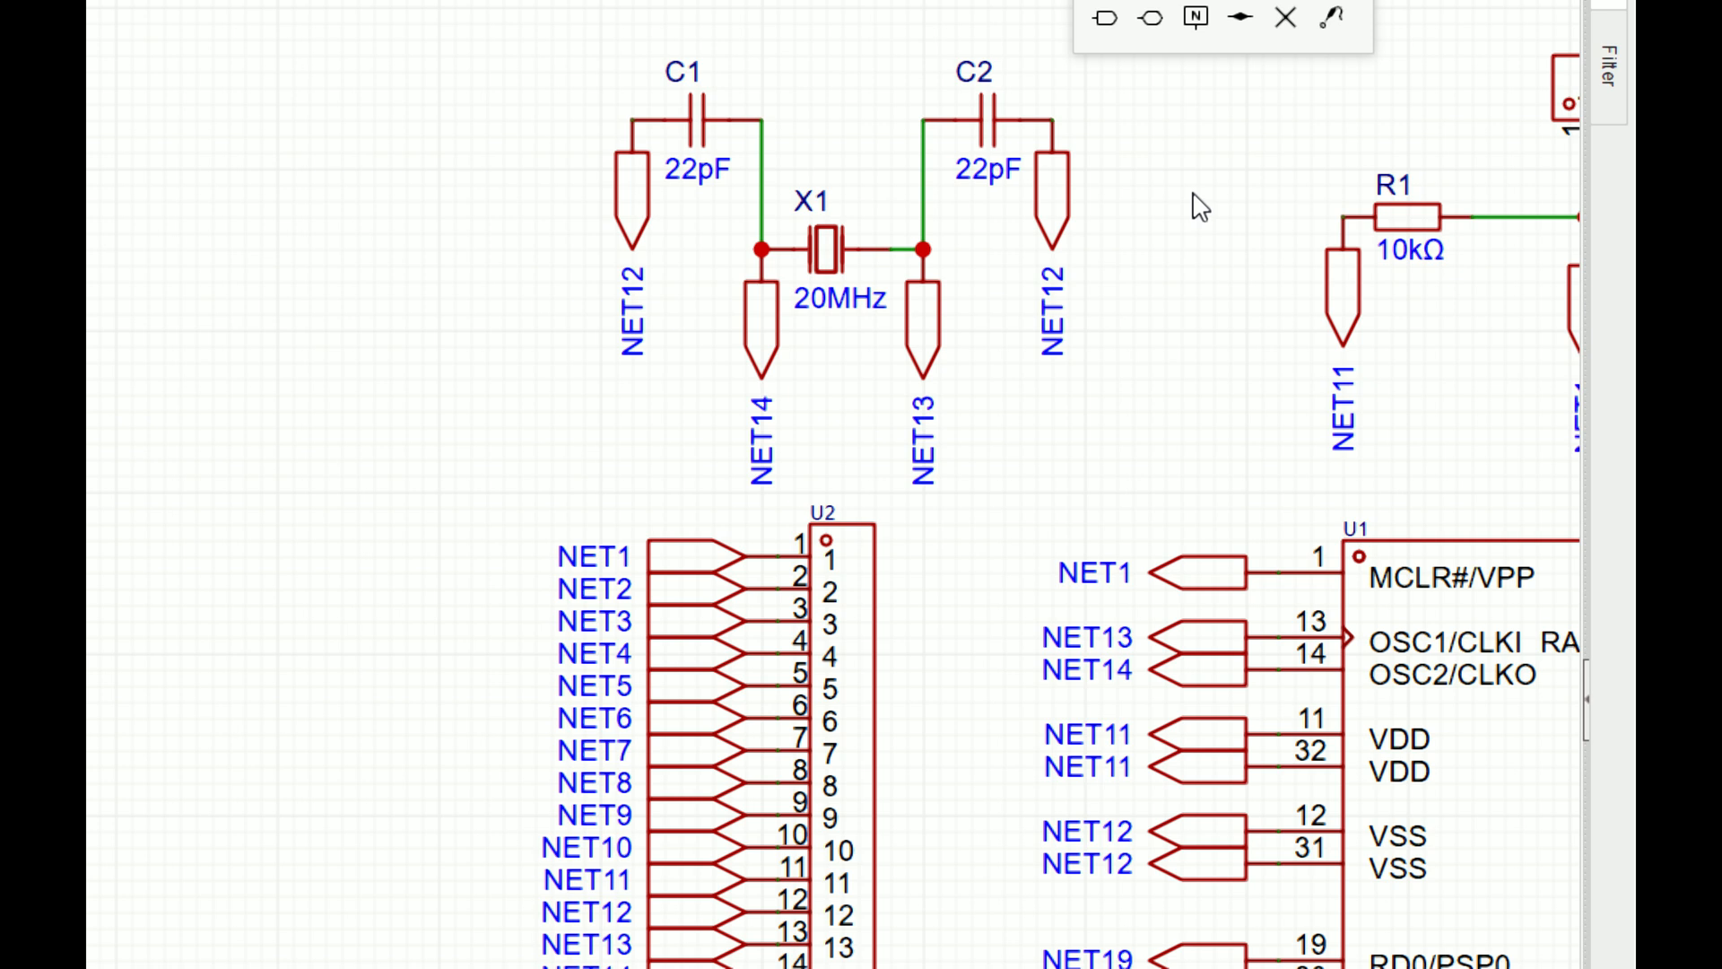
scroll(1200, 208, down, 3)
scroll(1201, 209, up, 3)
scroll(1200, 208, up, 1)
scroll(1200, 208, down, 1)
scroll(1200, 208, down, 4)
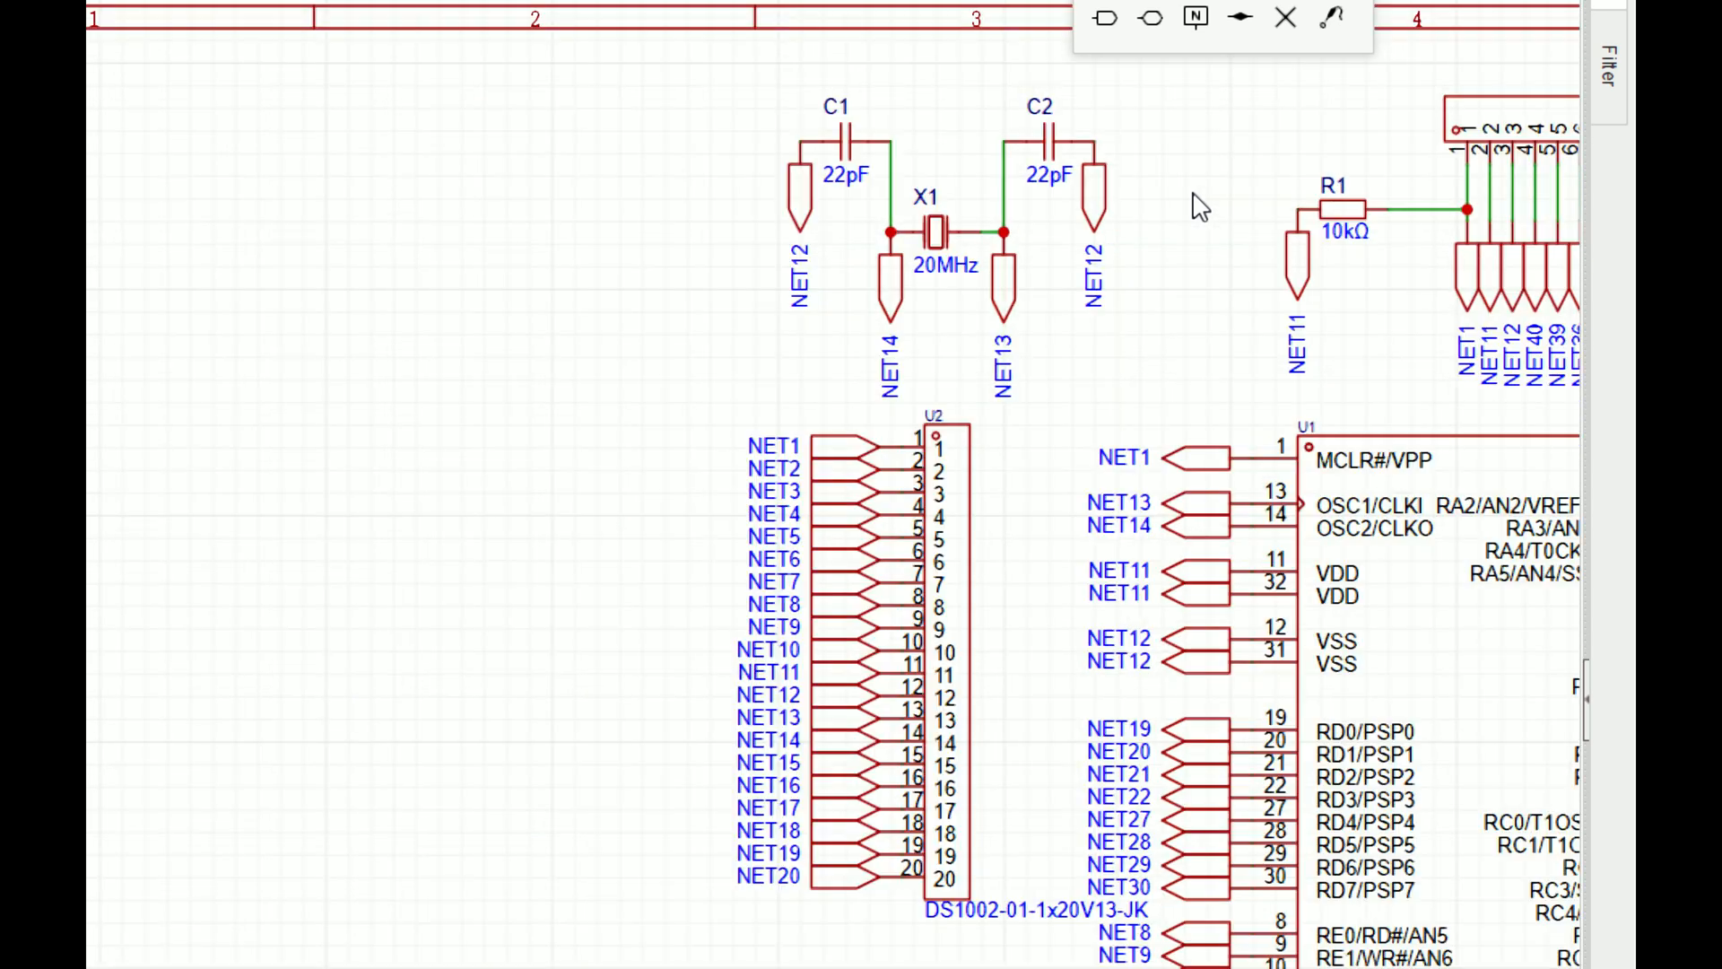
scroll(1526, 238, down, 4)
scroll(1080, 380, up, 6)
scroll(972, 396, down, 2)
scroll(756, 573, up, 1)
scroll(756, 572, up, 1)
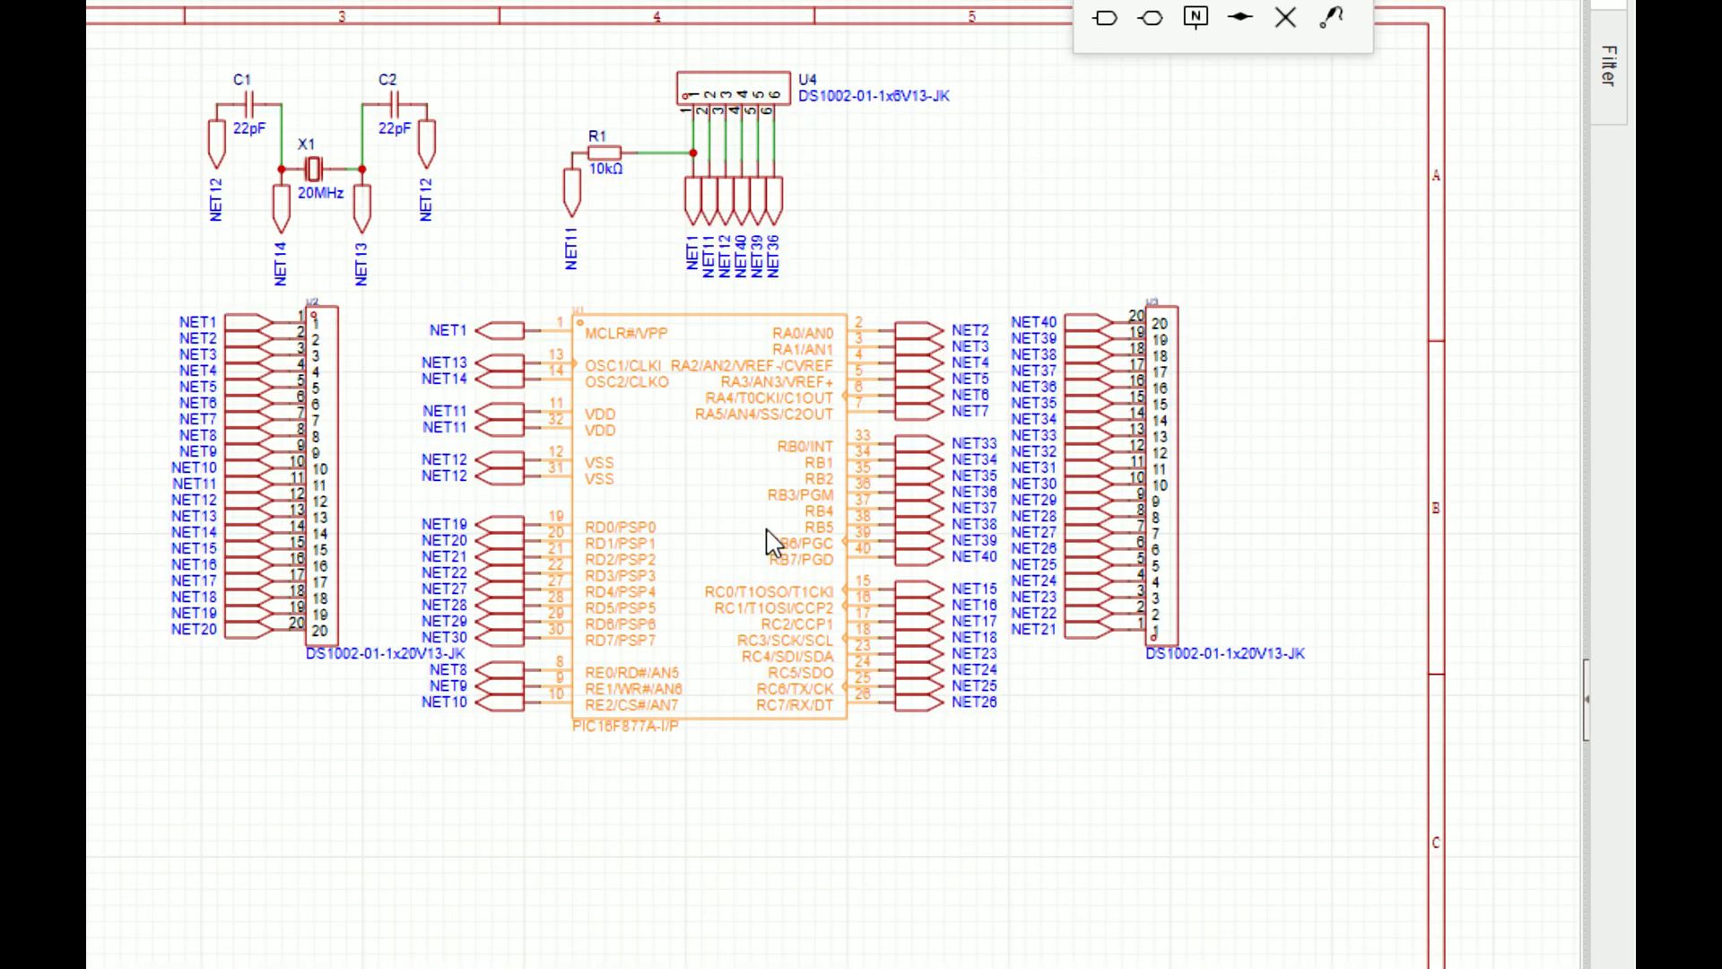
scroll(634, 77, down, 2)
scroll(600, 66, up, 4)
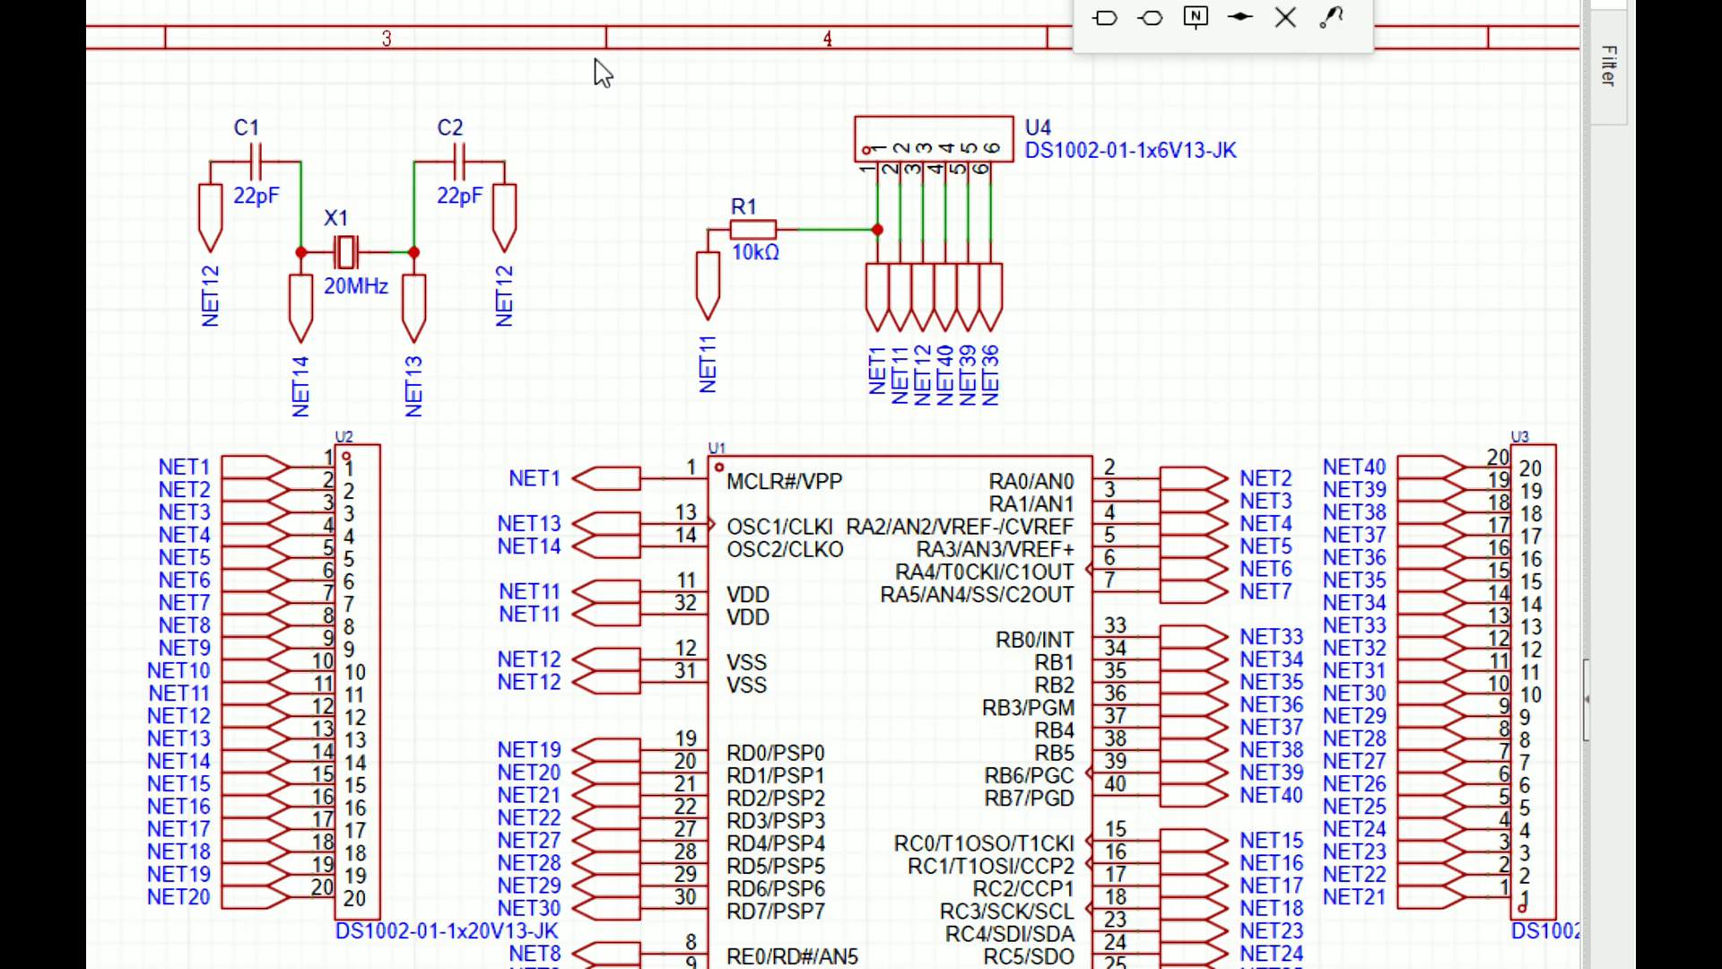
scroll(659, 90, up, 1)
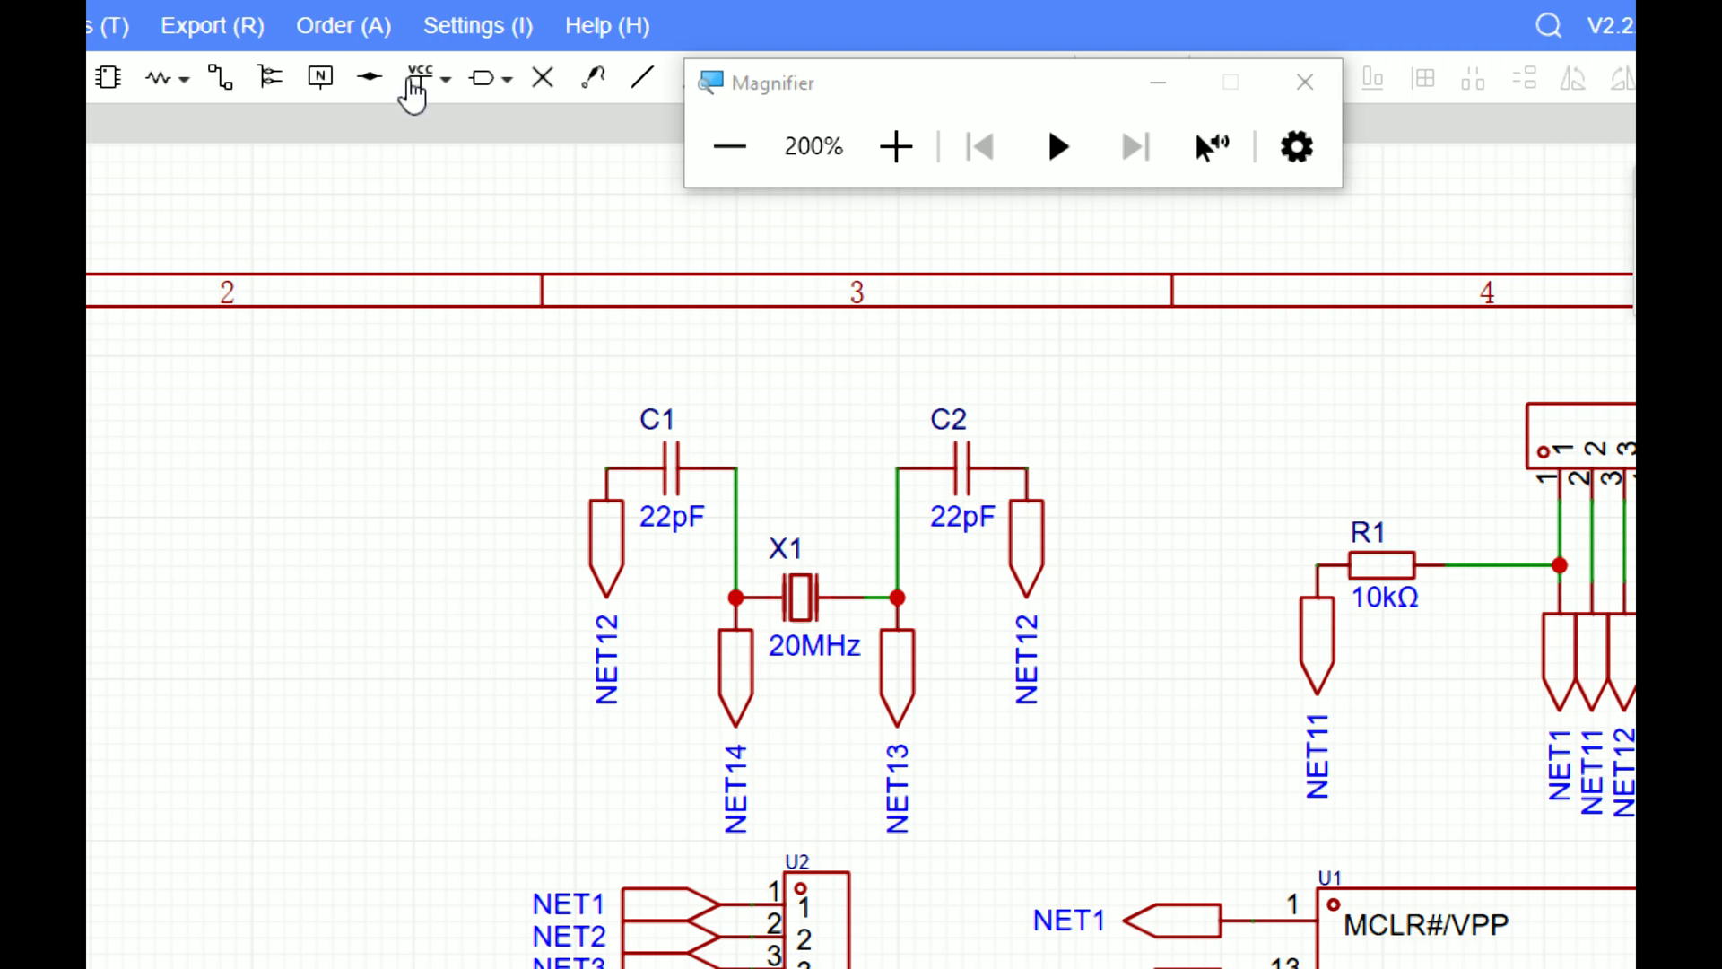
Step: Search the device library categories for terminal and list the parts in the Screw Terminal Blocks category
drag(1193, 92, 1302, 242)
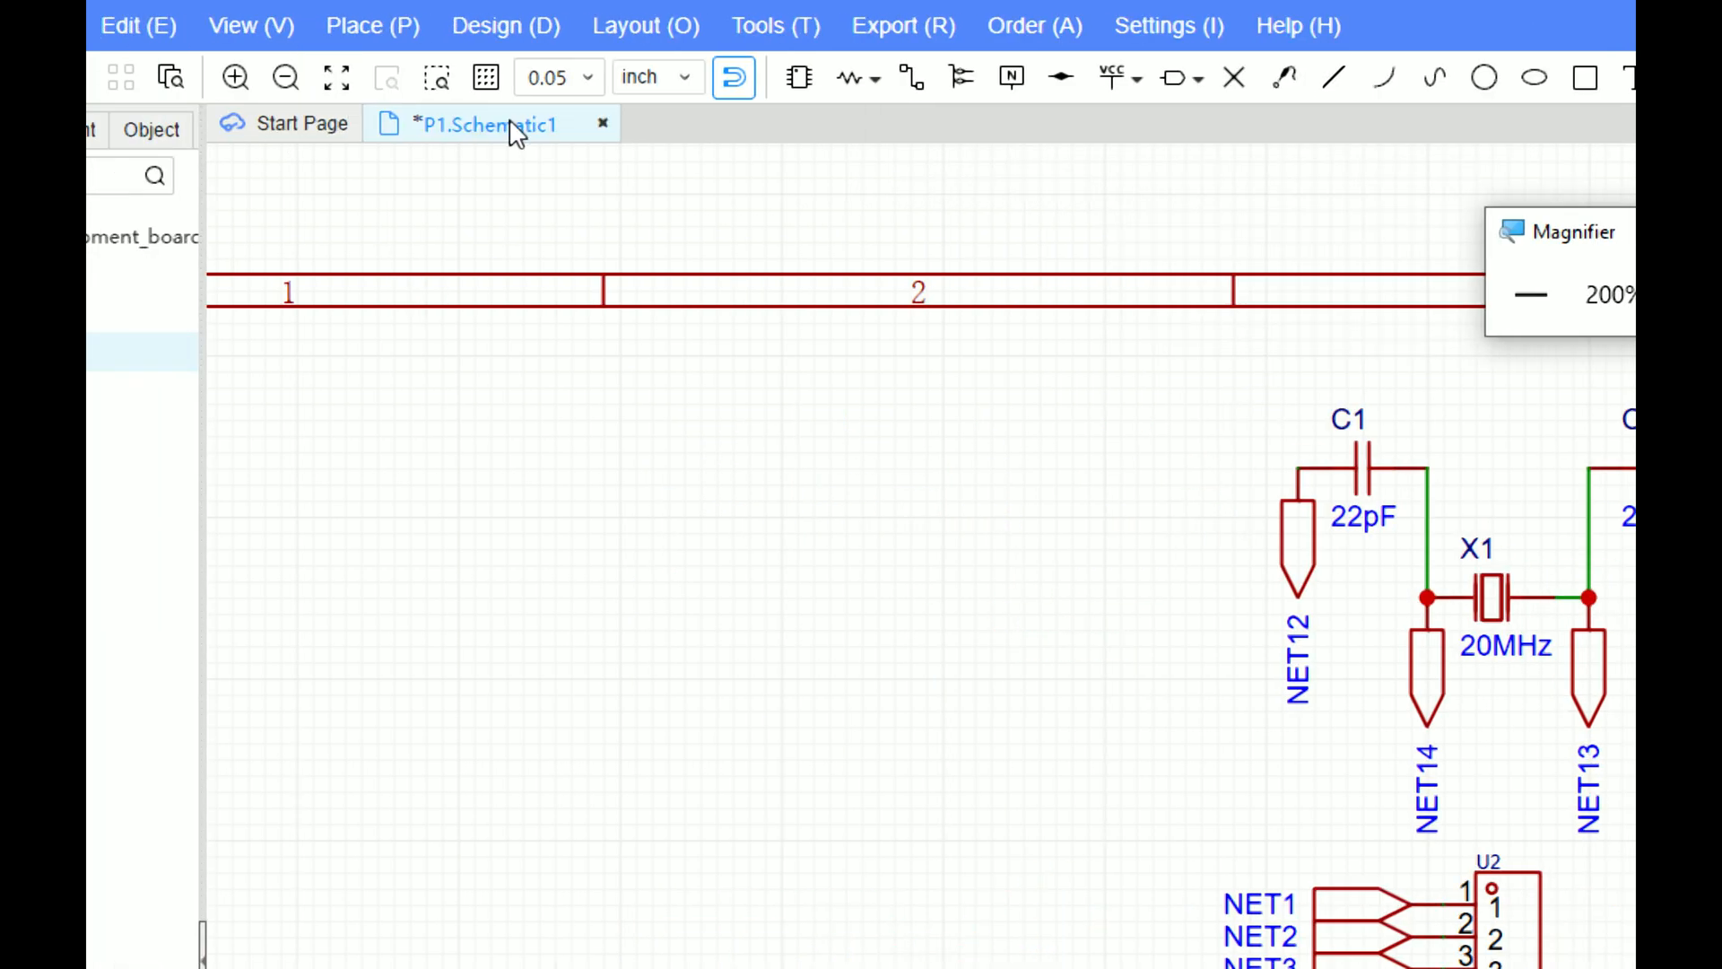
click(799, 79)
double_click(667, 270)
text(termina)
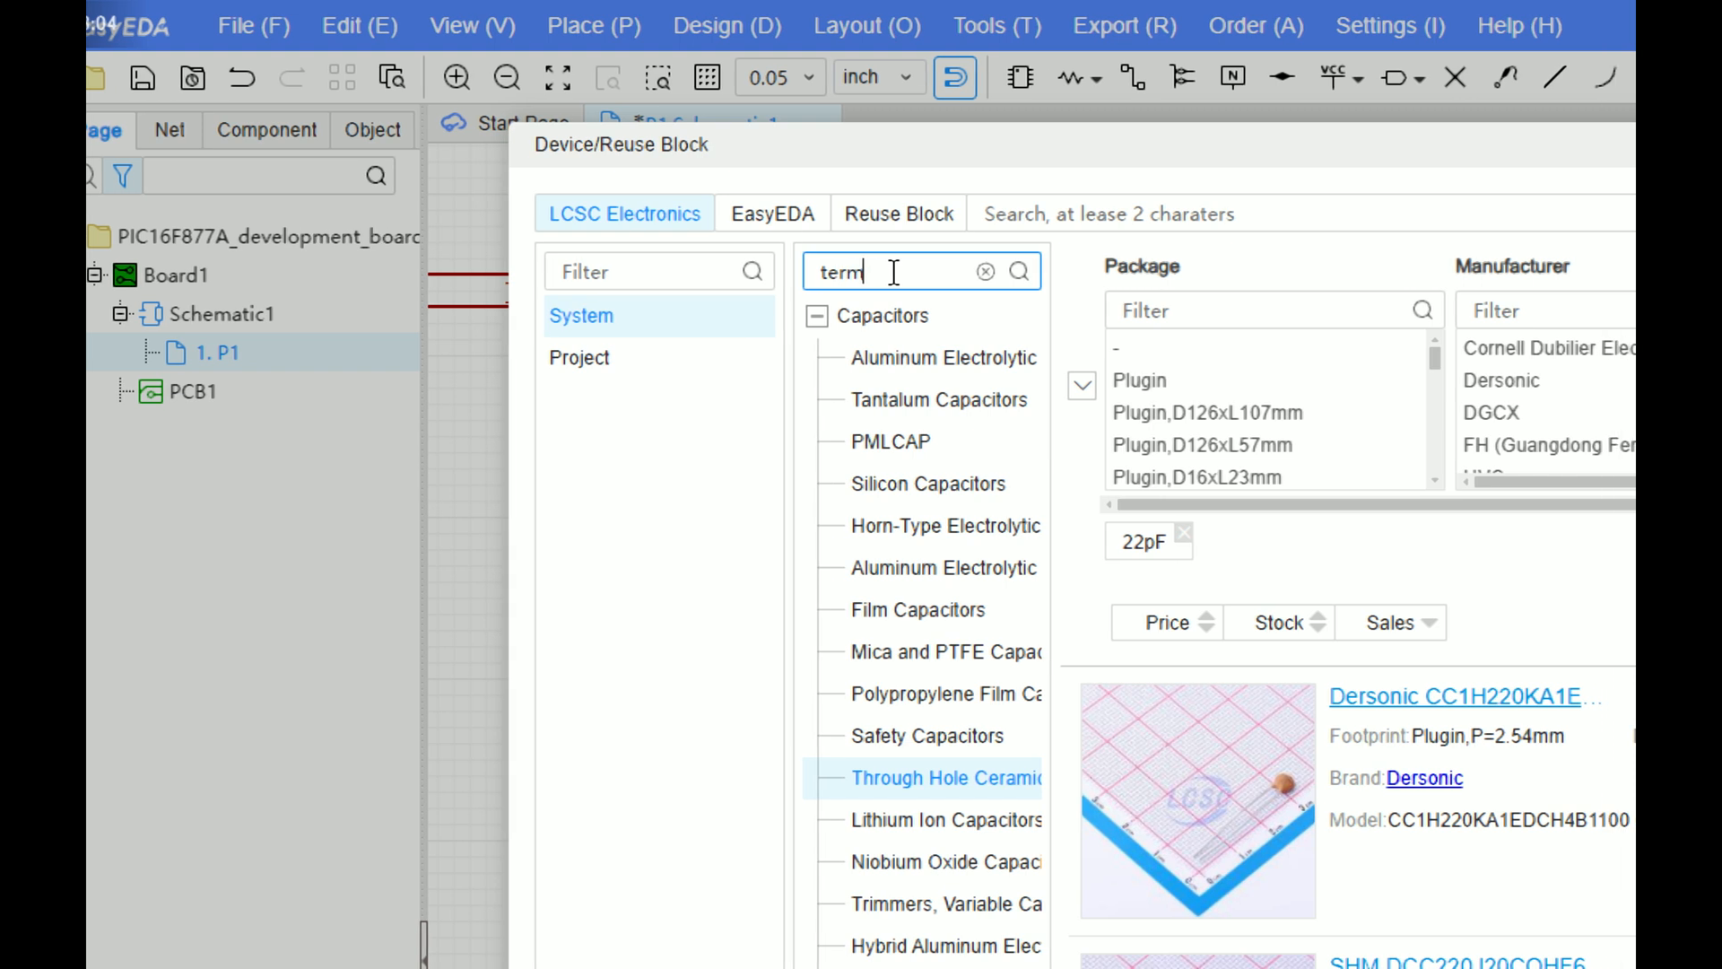
text(l)
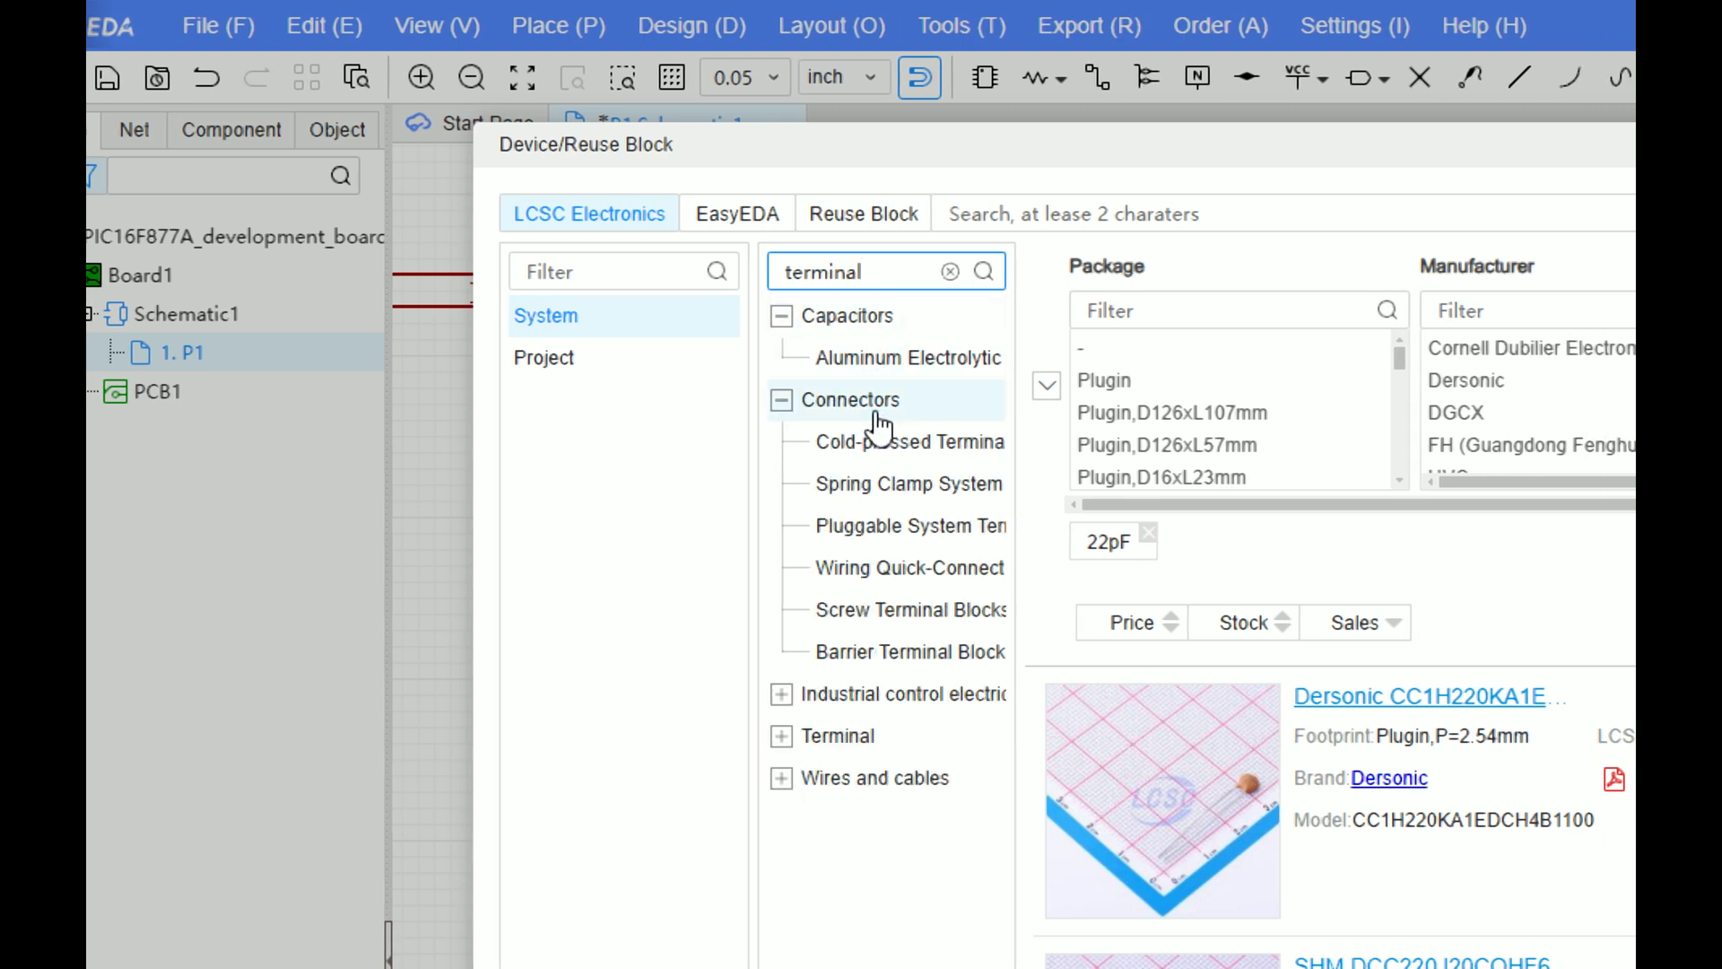
click(911, 610)
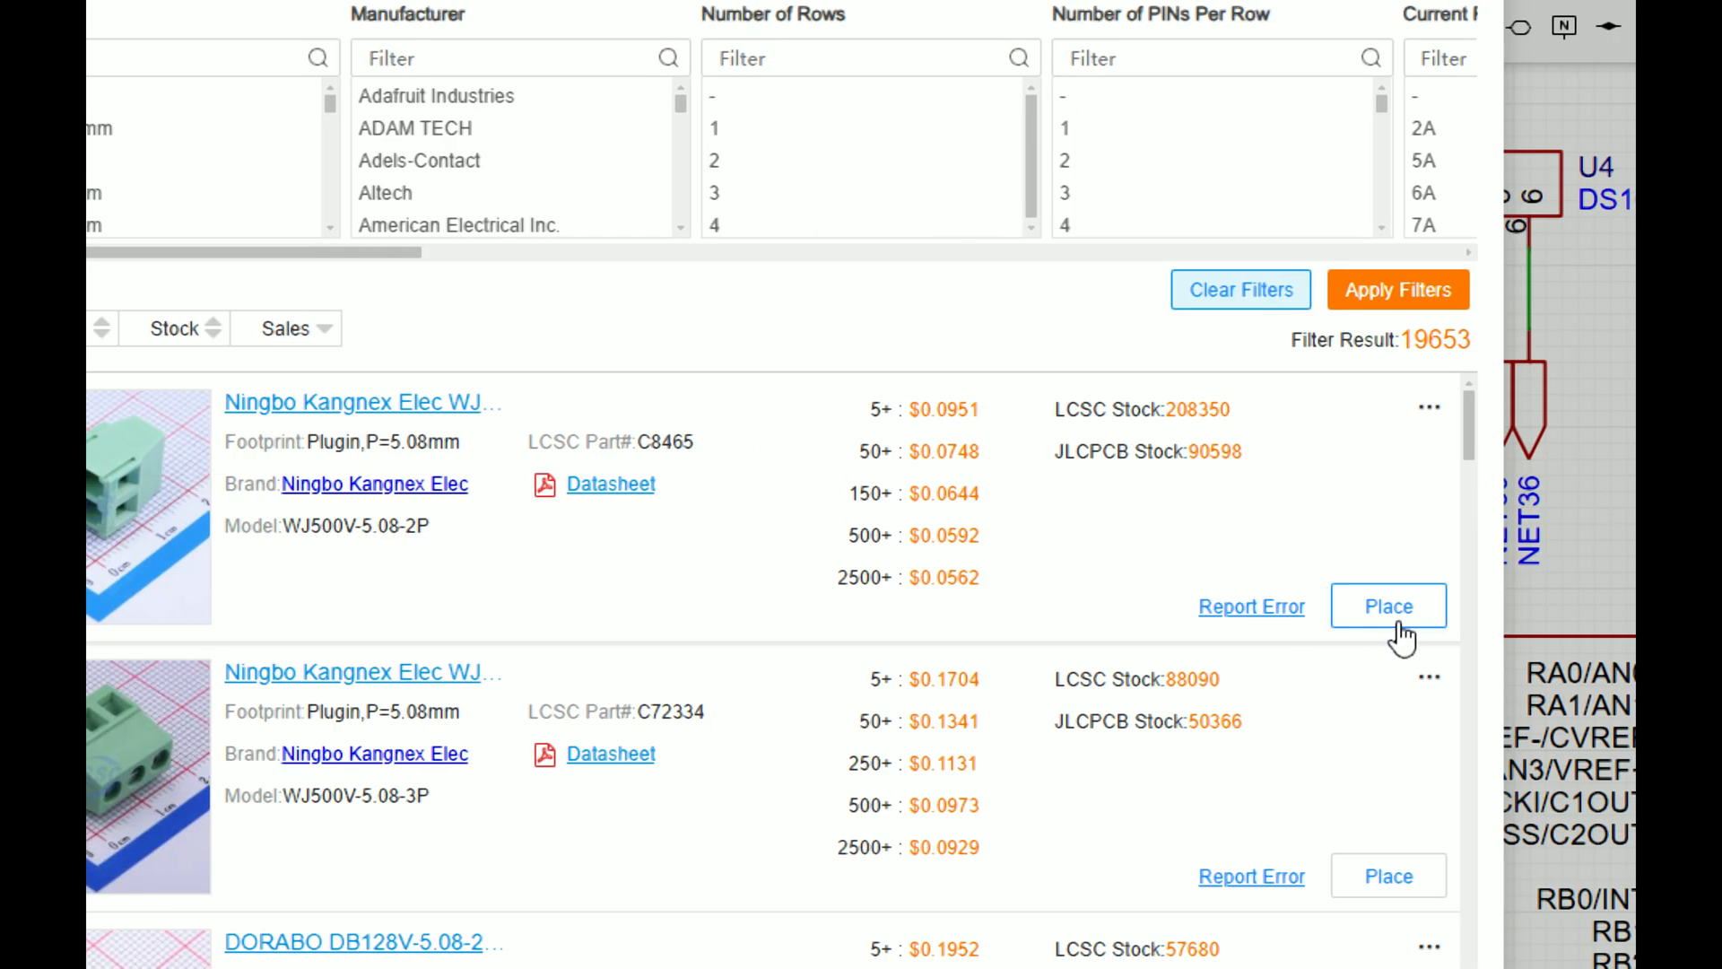
Step: Place the two-pin screw terminal WJ500V-5.08-2P beside capacitor C1, on the side away from the crystal
click(1396, 617)
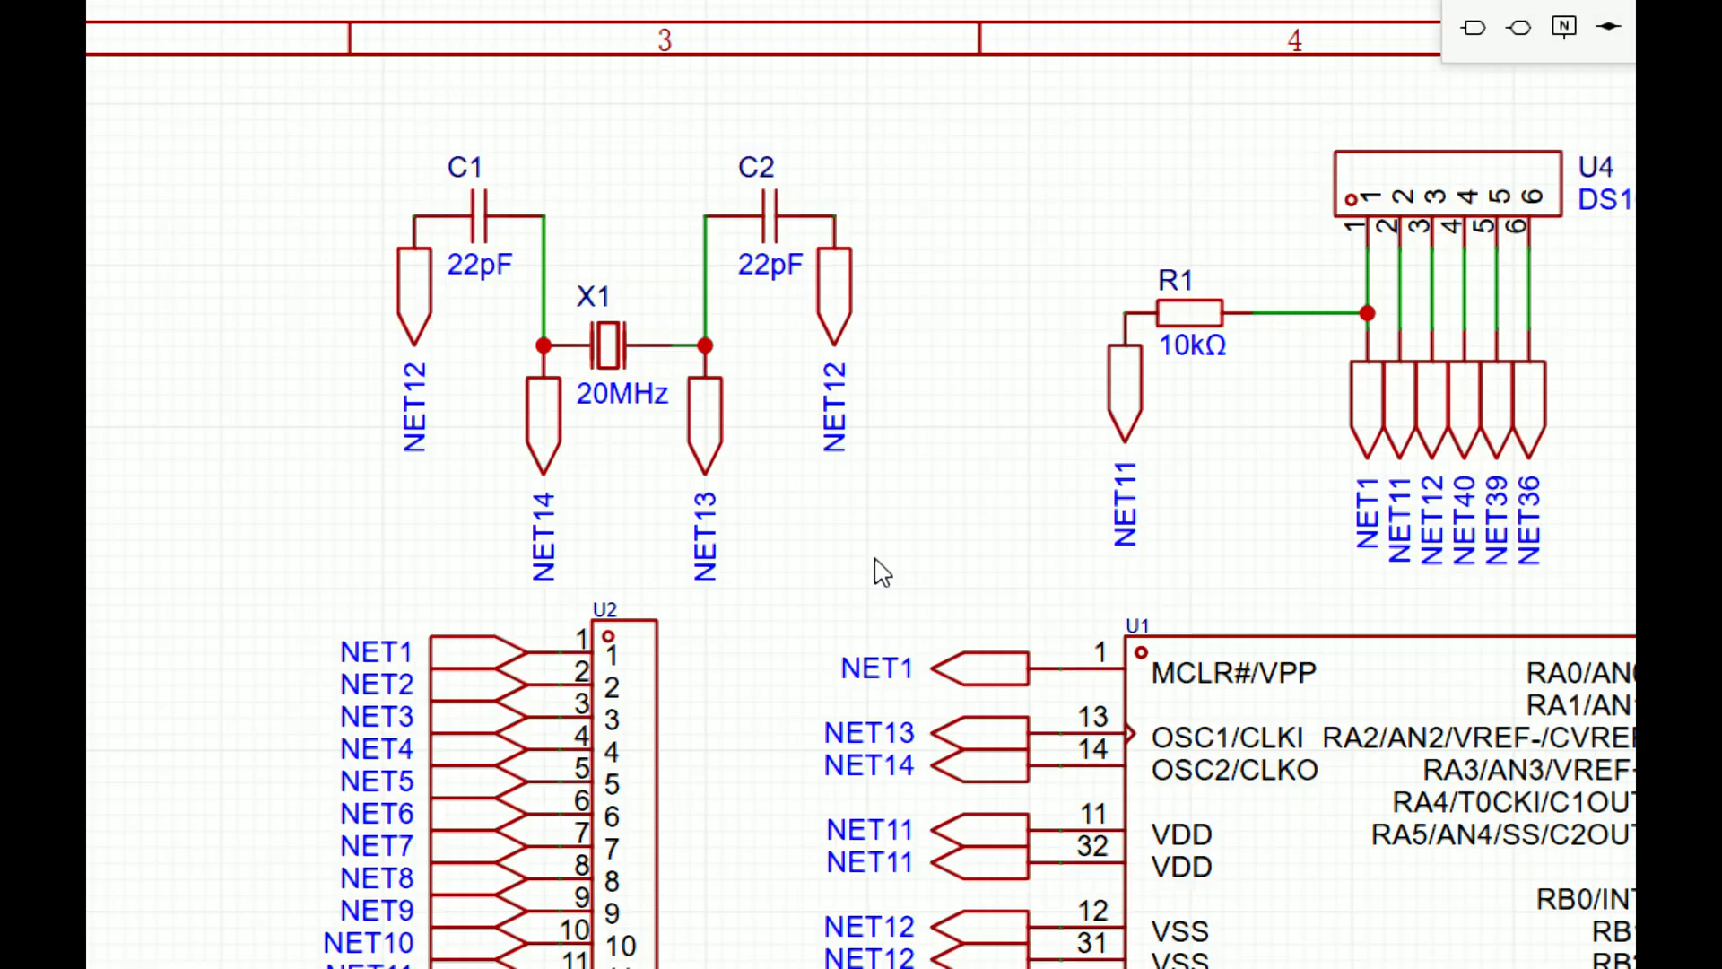
scroll(820, 457, down, 2)
click(704, 292)
key(Escape)
scroll(676, 388, up, 3)
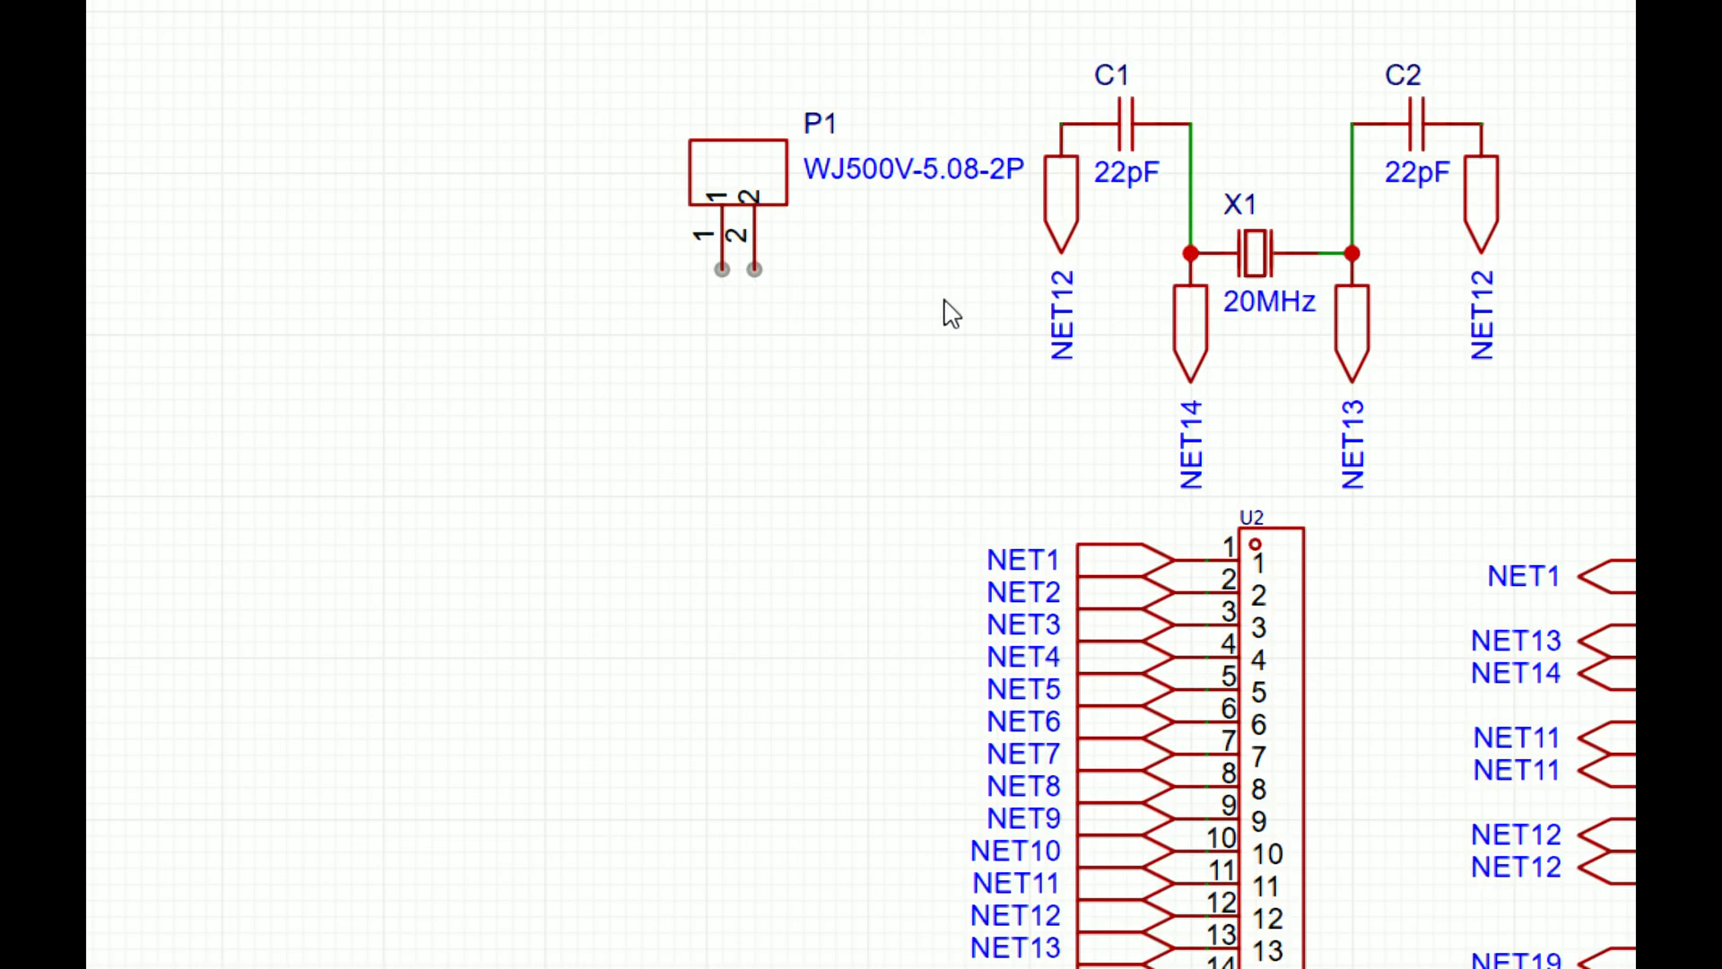
Step: Copy the NET12 port from capacitor C1 and attach it to pin 1 of screw terminal P1
click(1072, 216)
key(ctrl+c)
key(ctrl+v)
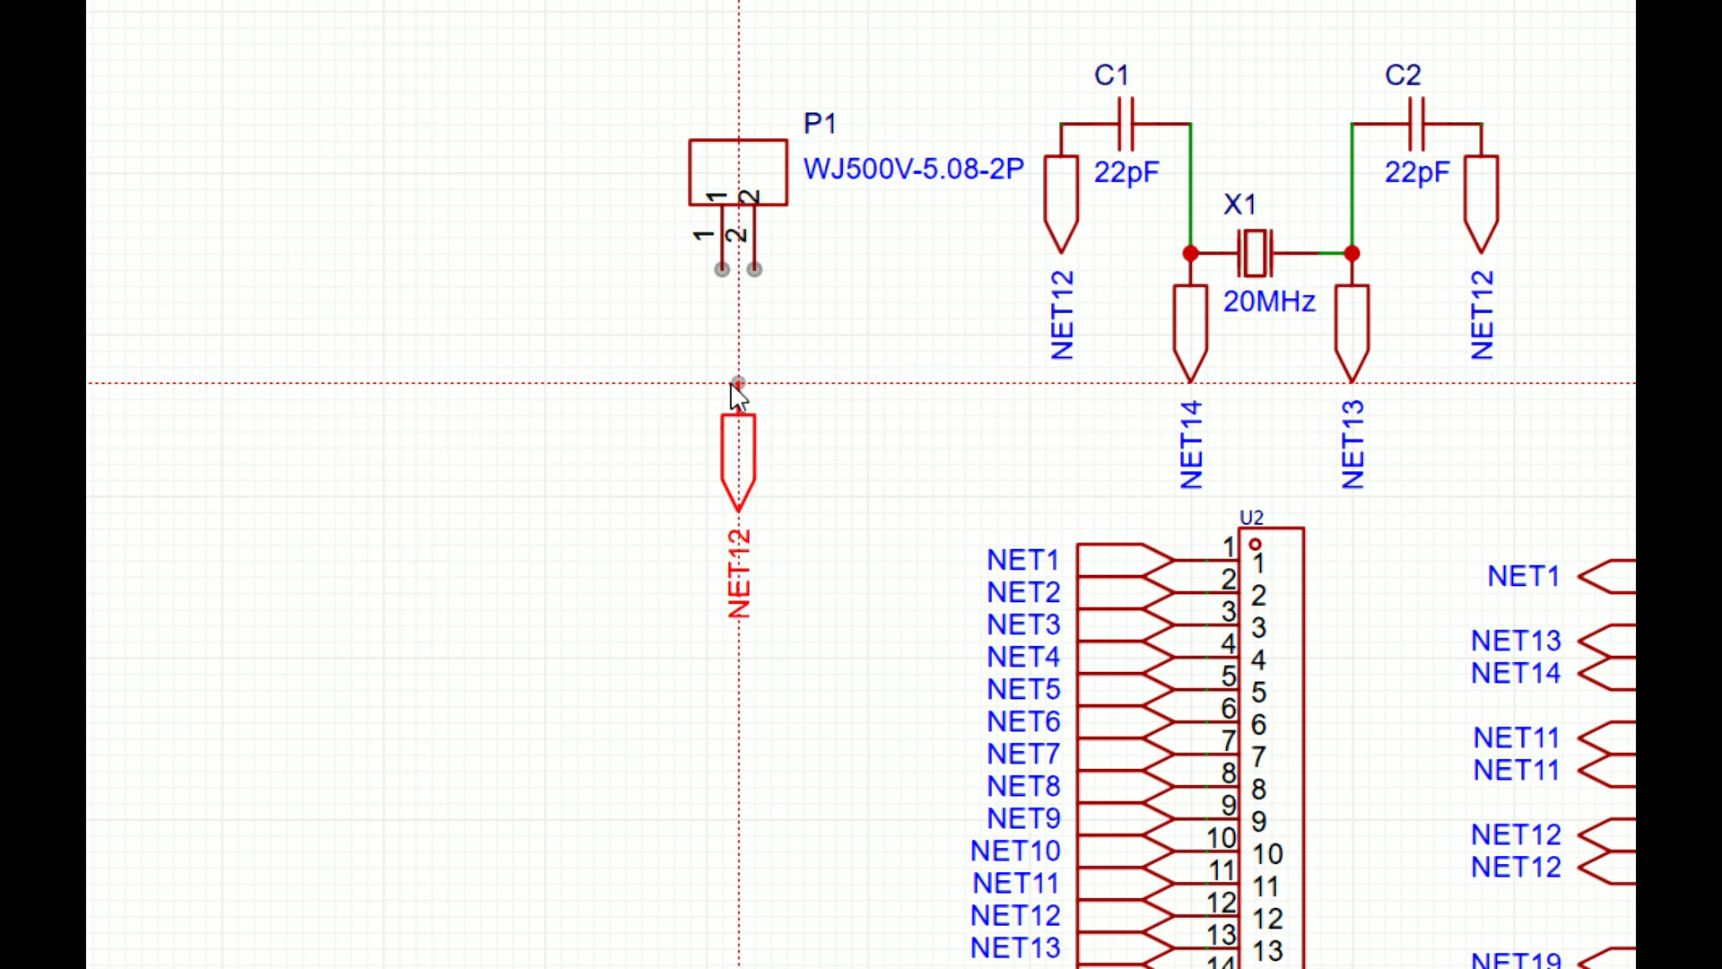
click(893, 315)
key(Right)
Step: Copy the NET11 port from resistor R1 and attach it to pin 2 of screw terminal P1
click(1373, 391)
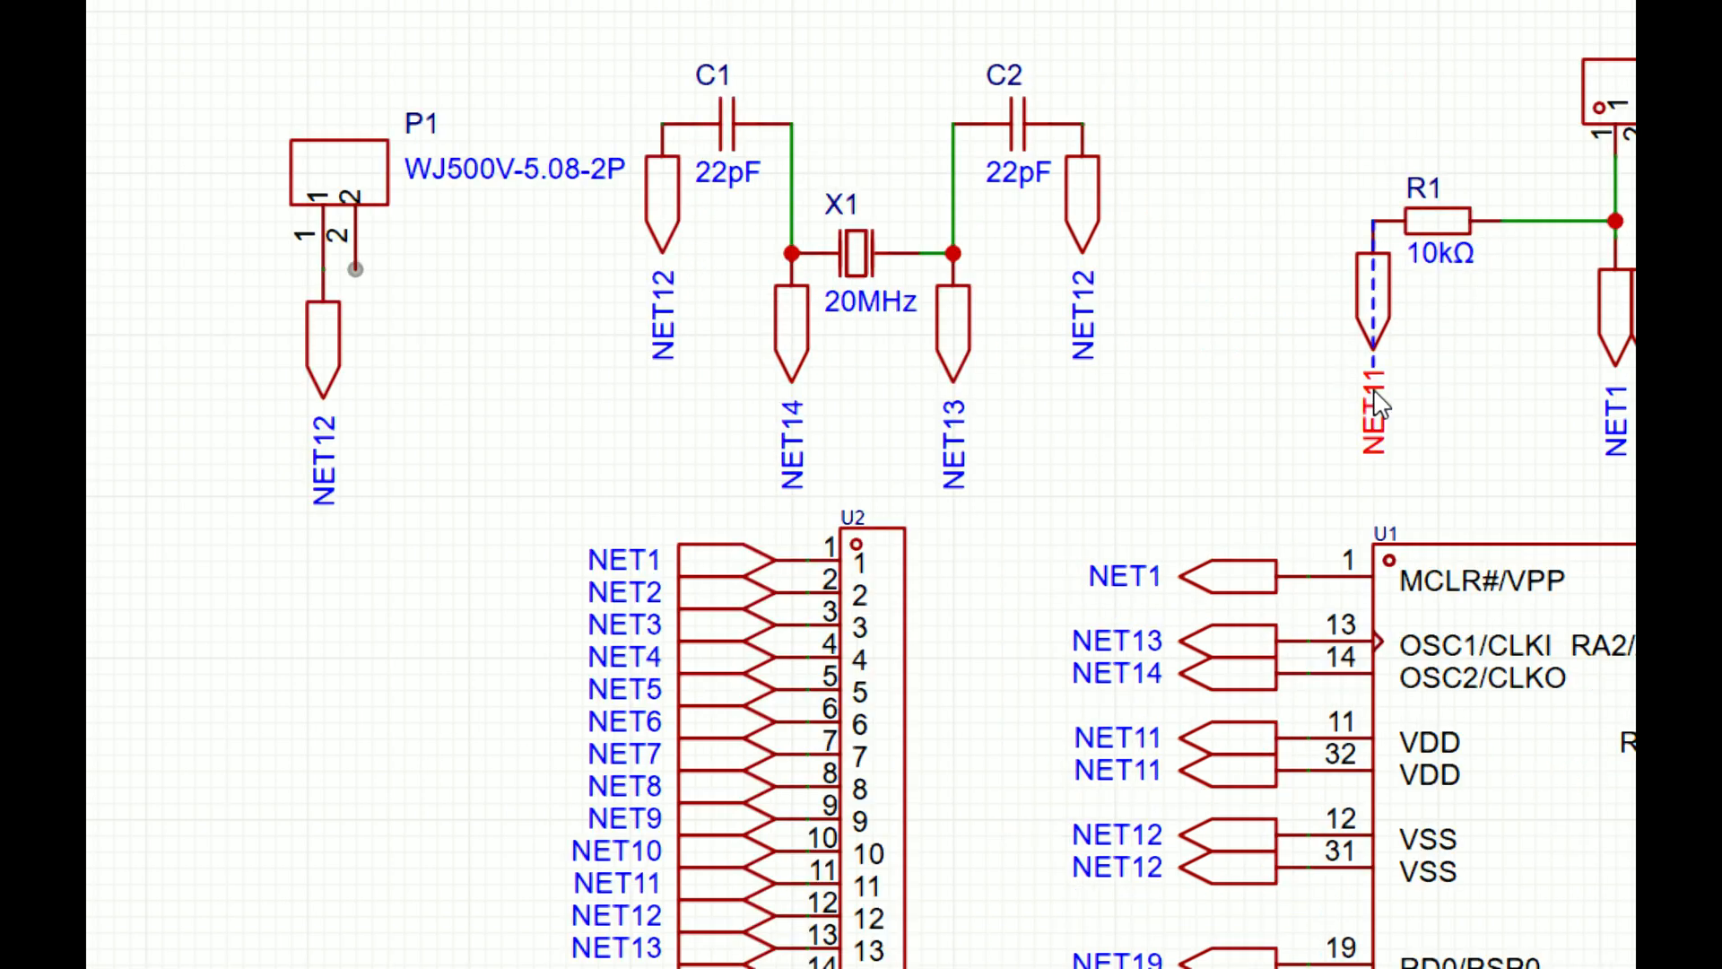
key(ctrl+c)
key(ctrl+v)
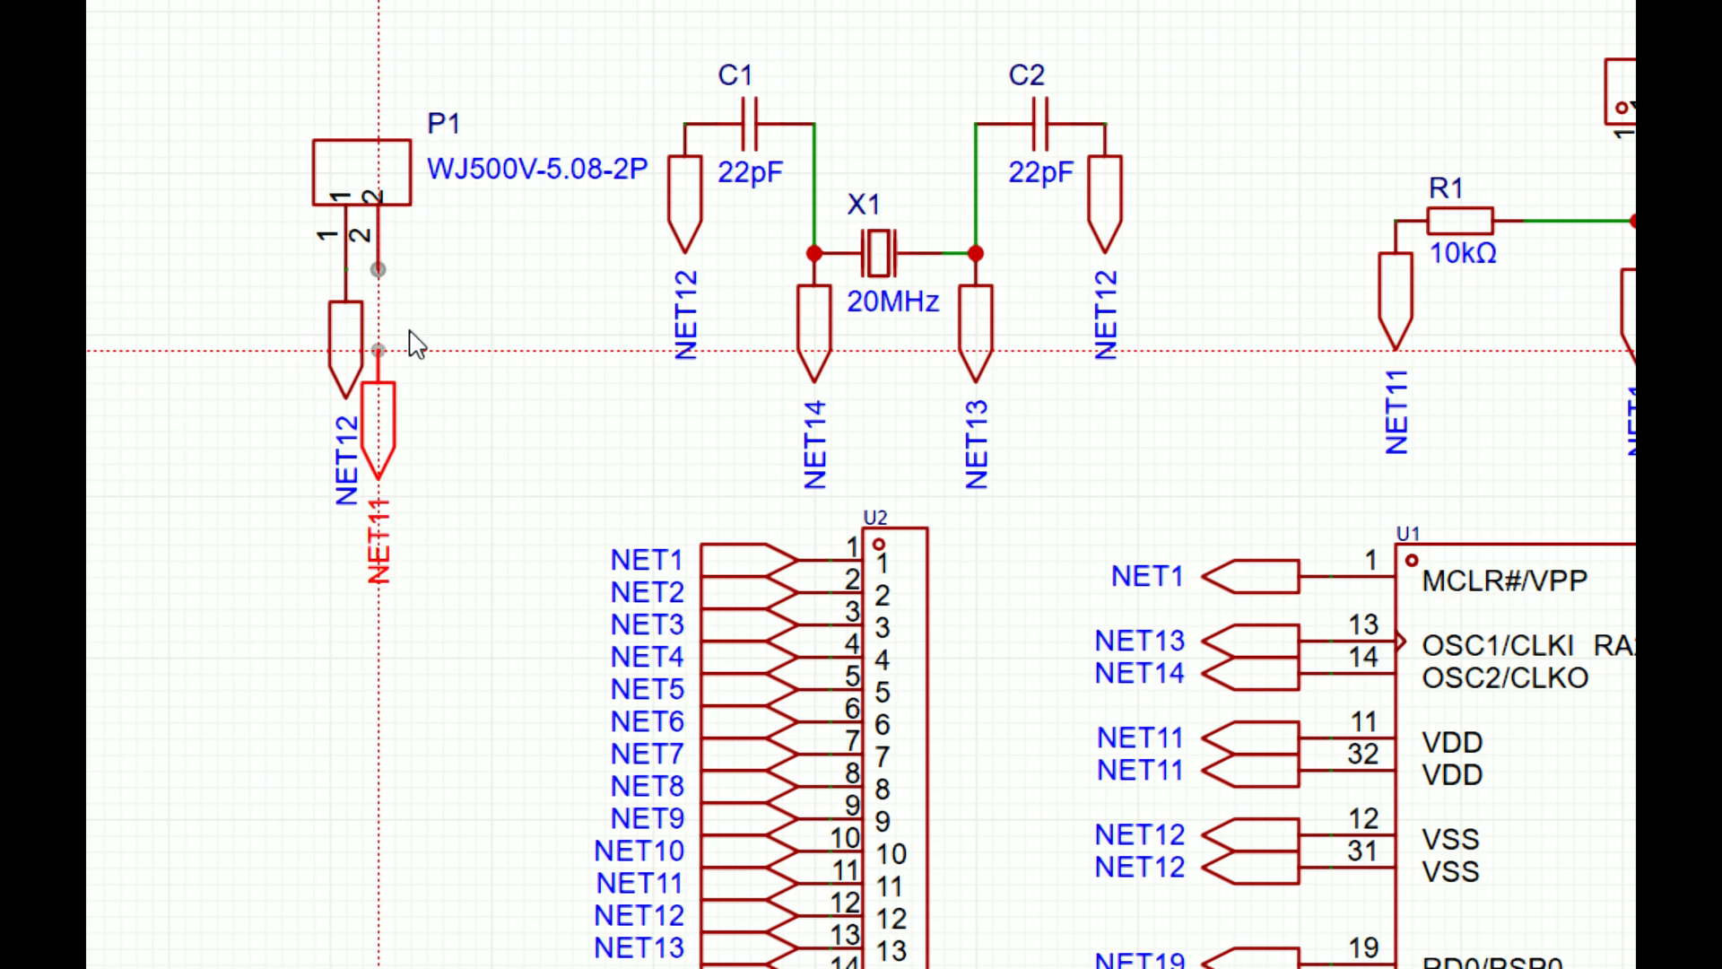
click(379, 267)
click(406, 303)
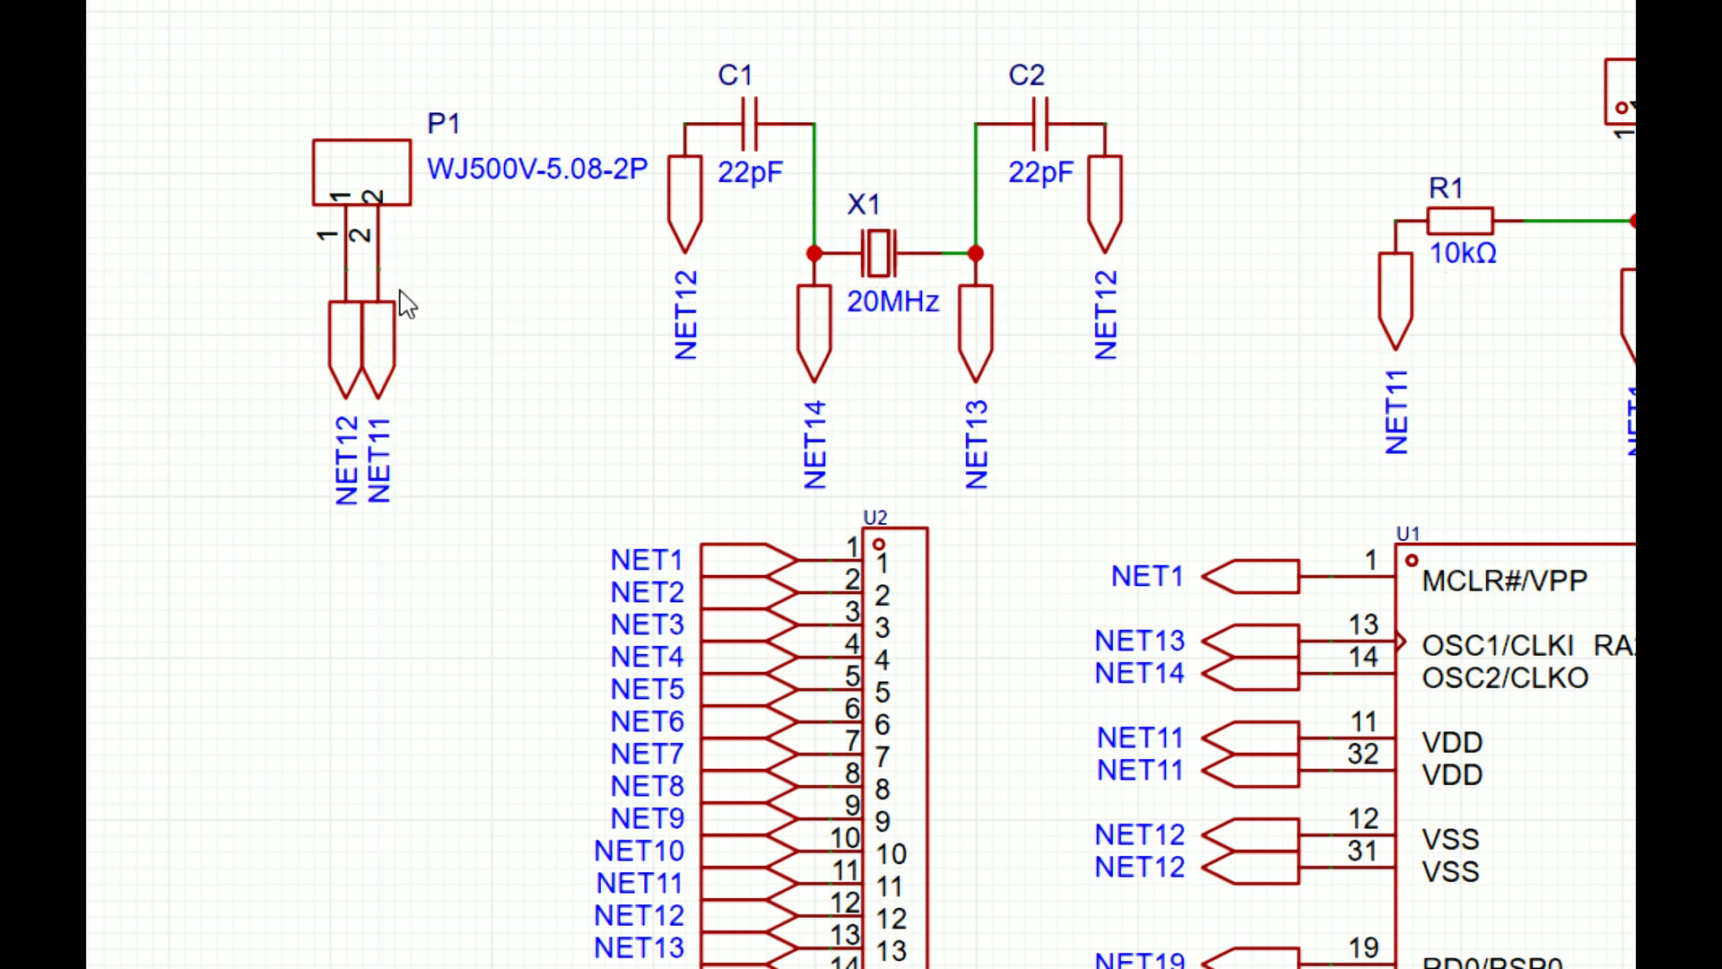
Step: Move the NET12 and NET11 ports together further down from screw terminal P1, keeping them wired to its pins
drag(468, 283, 280, 452)
drag(378, 348, 379, 512)
click(483, 389)
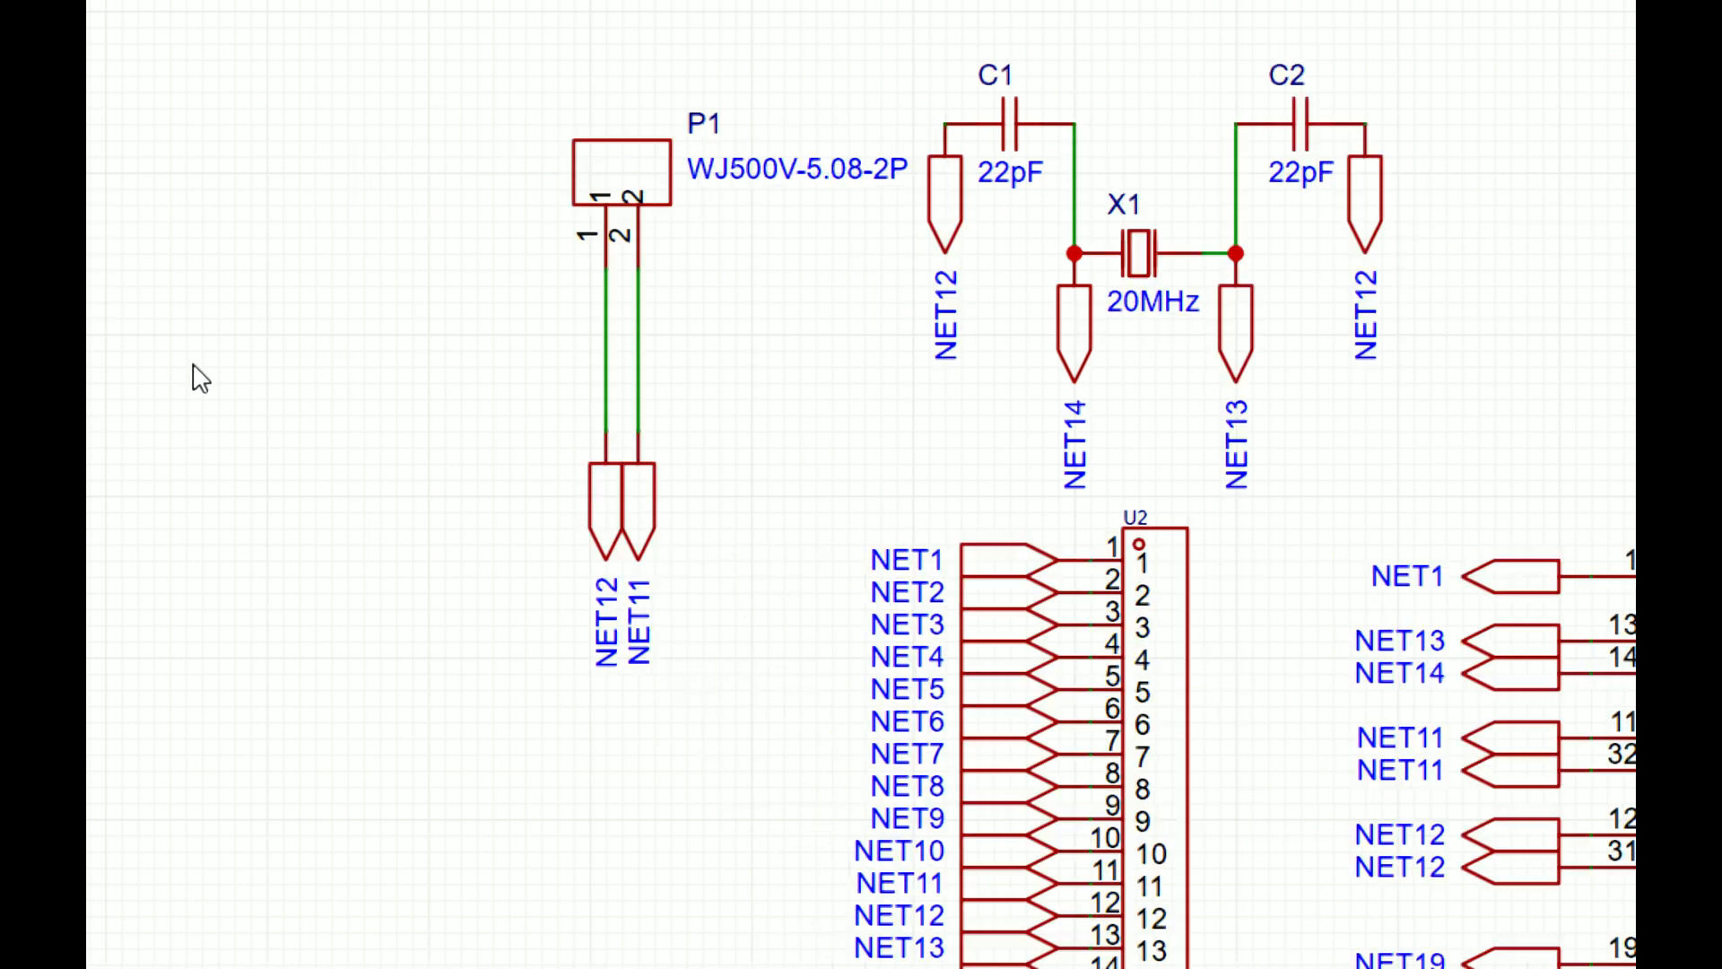
click(604, 488)
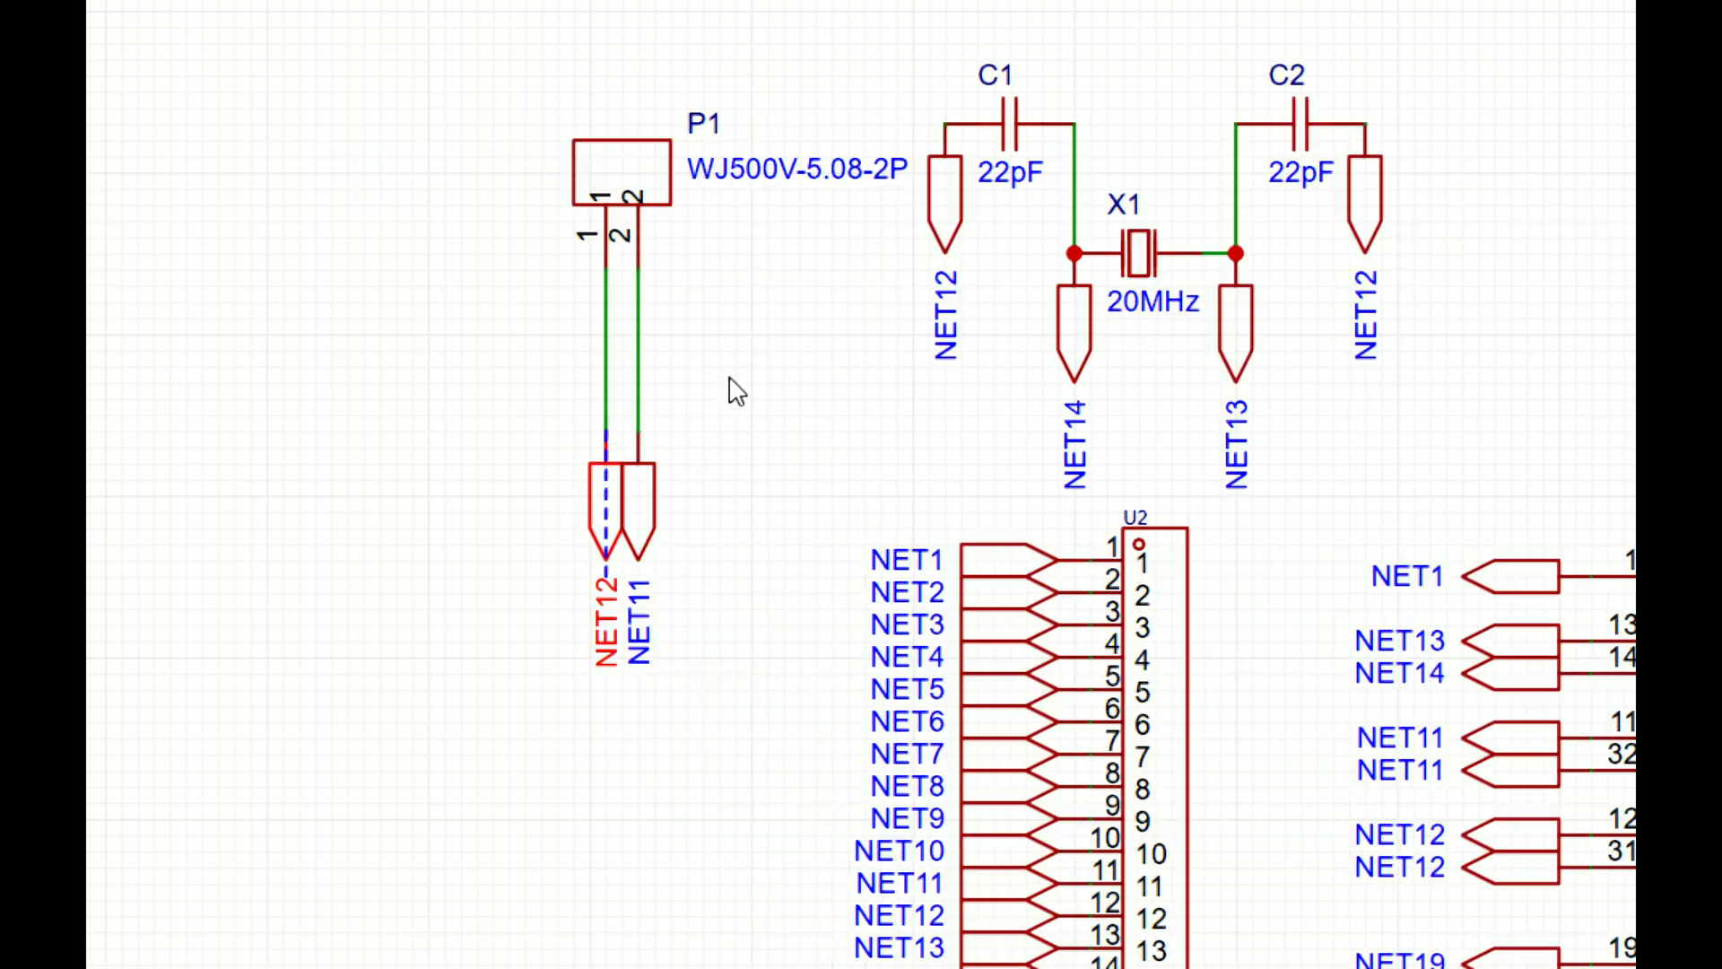
click(729, 377)
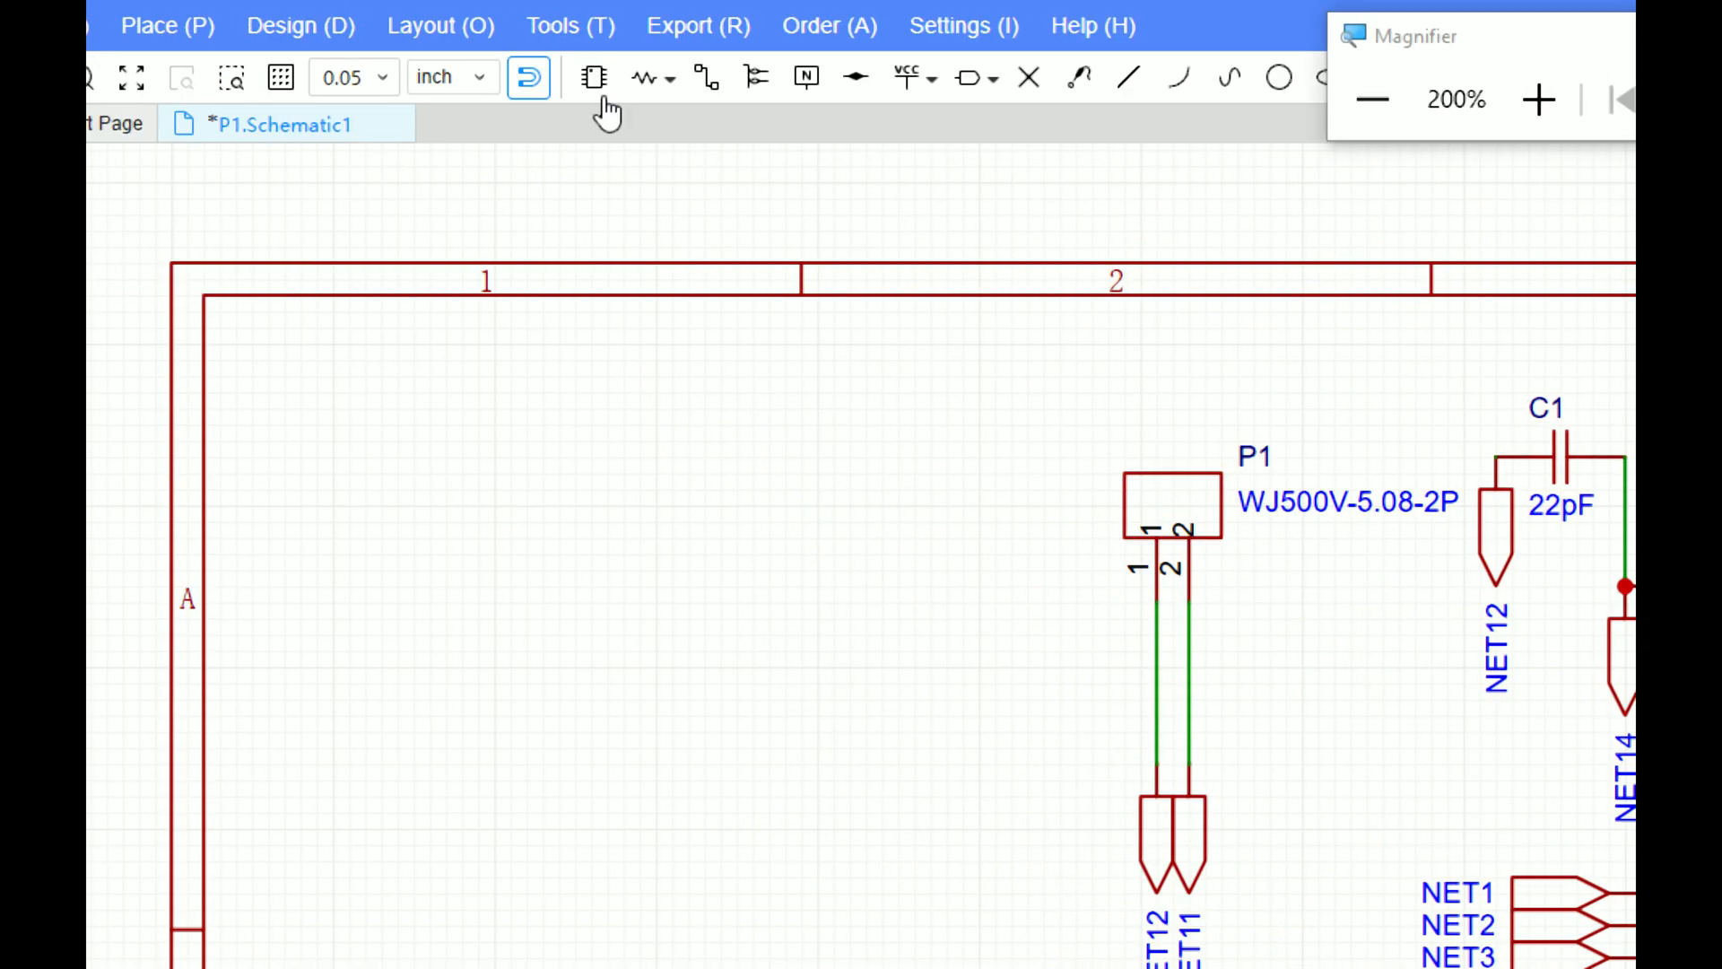
Step: Search the device library categories for capacitor and list the parts in the first Aluminum Electrolytic category
click(596, 86)
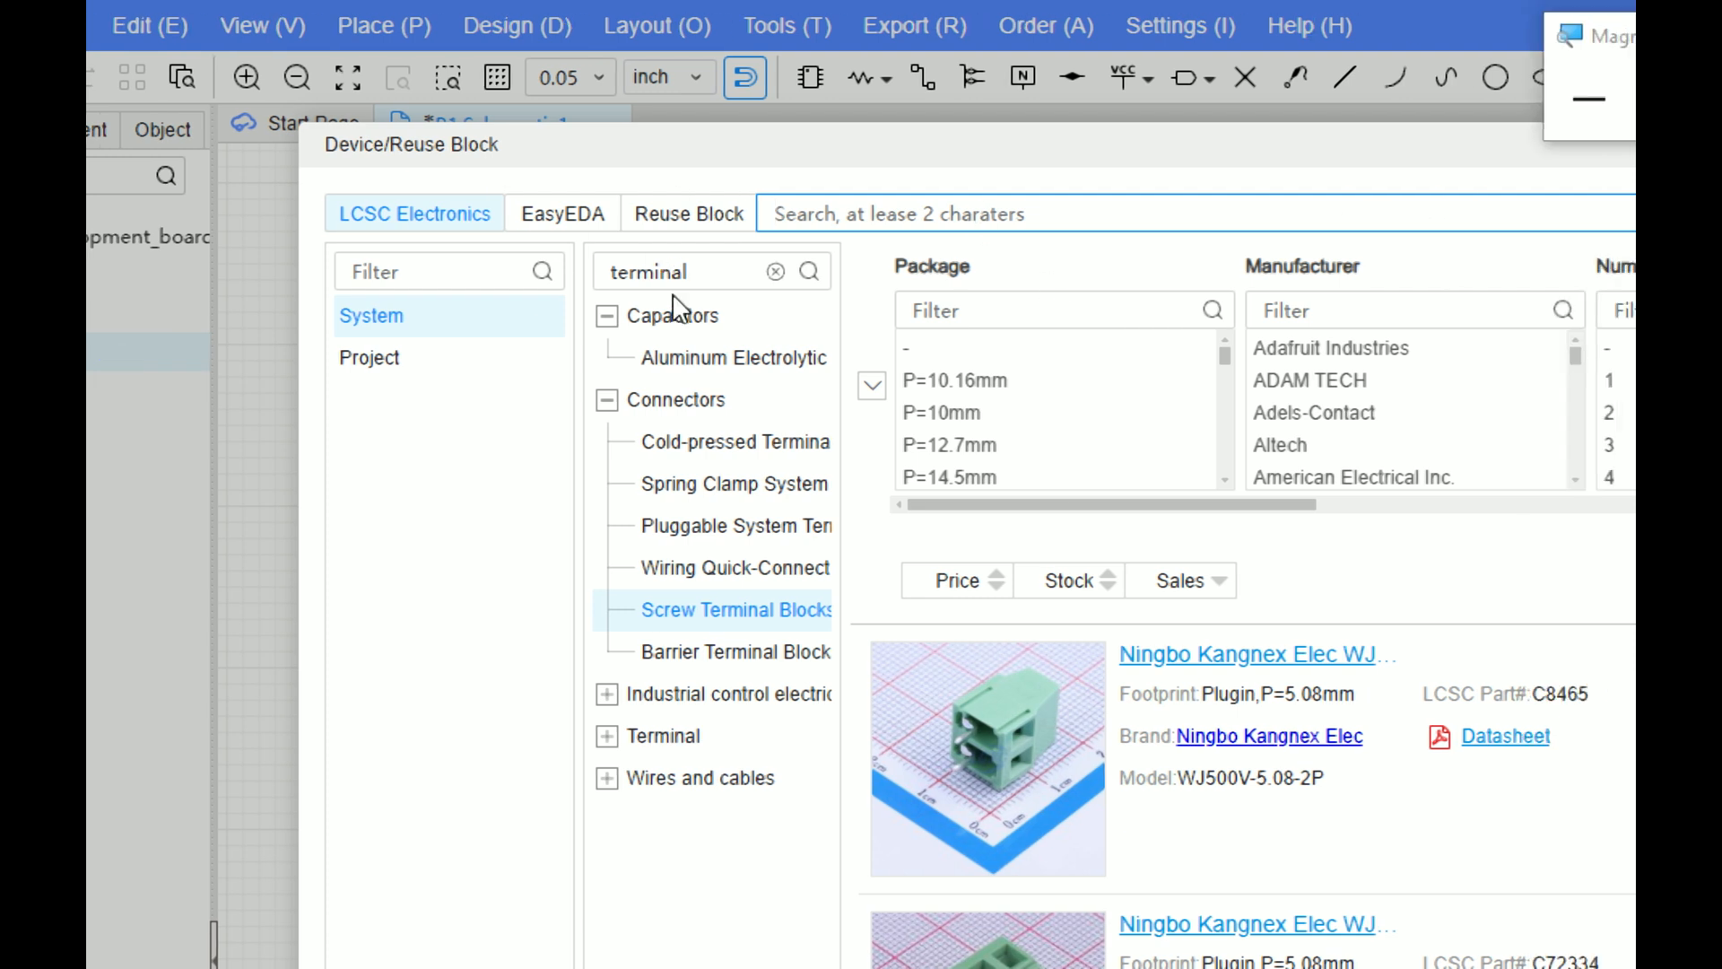
click(695, 358)
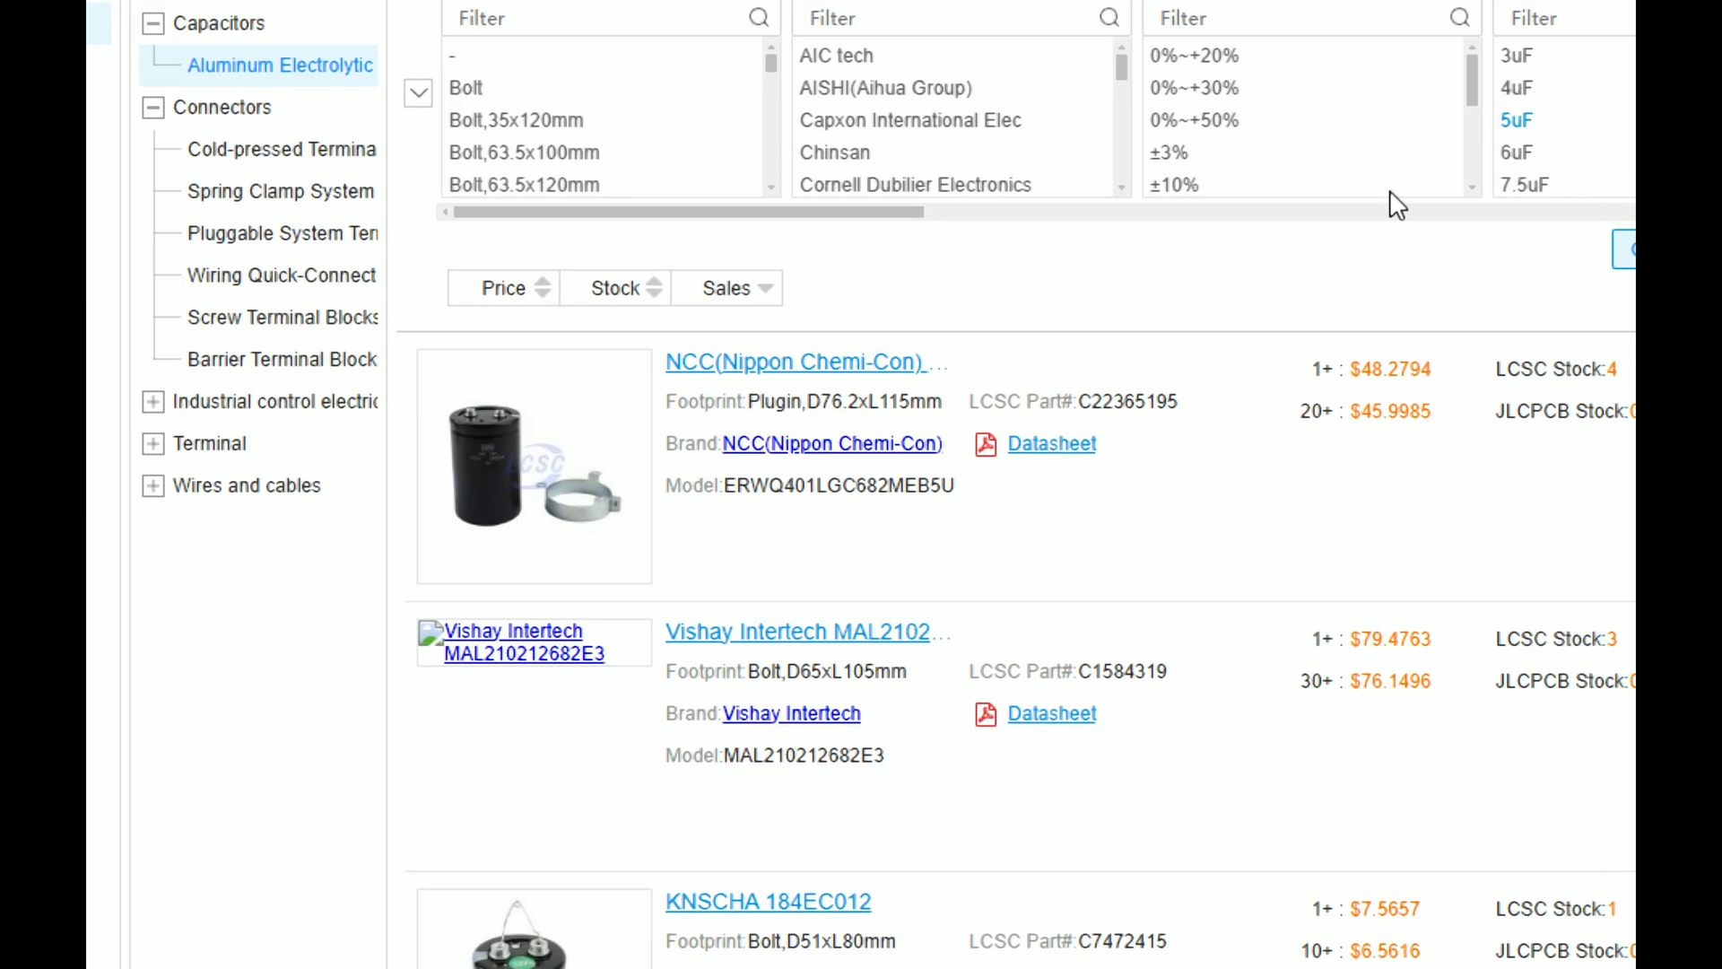
scroll(1076, 503, down, 8)
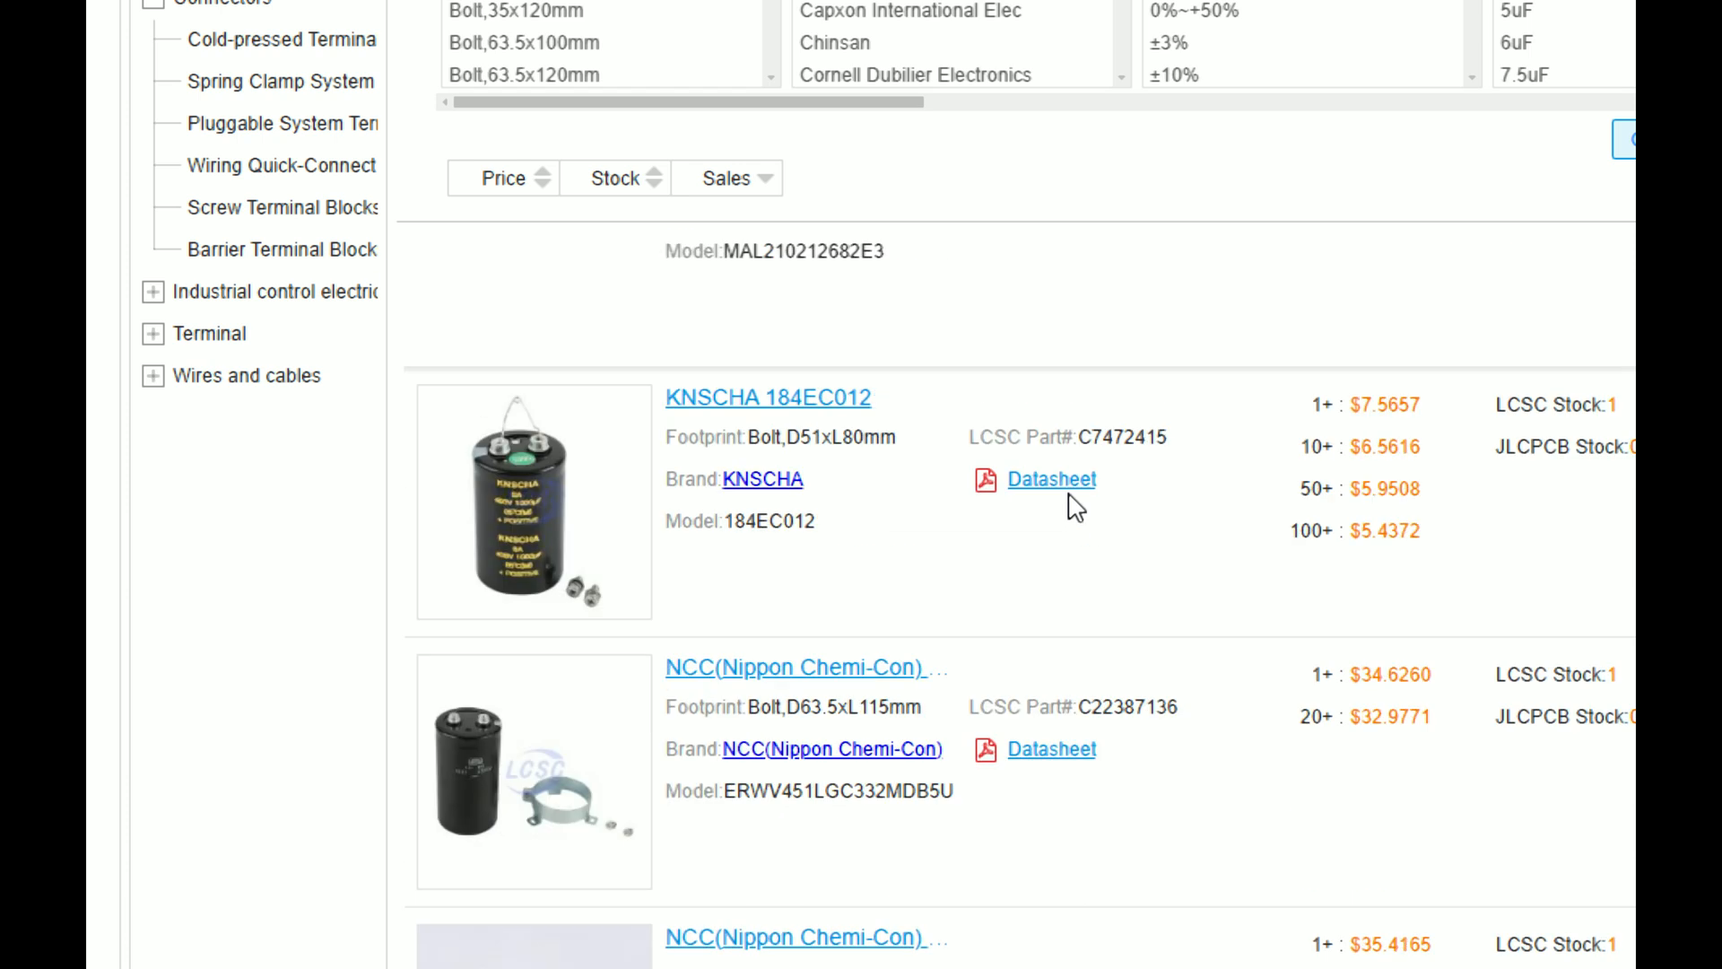
scroll(1065, 502, up, 8)
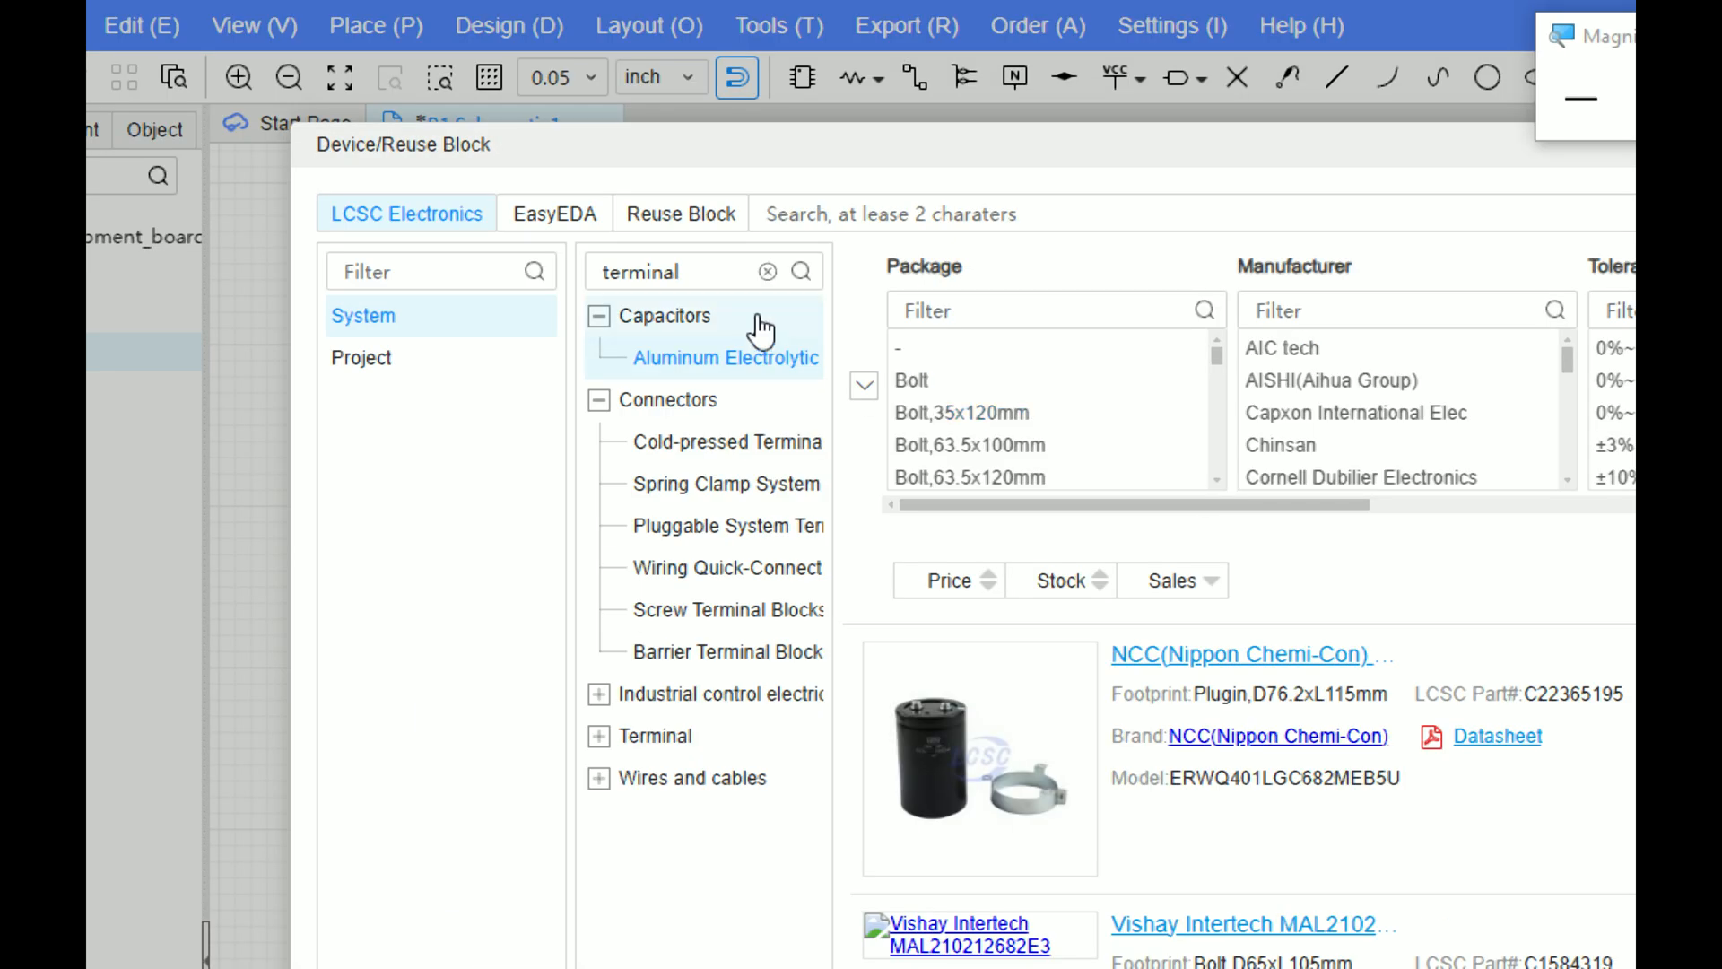
double_click(732, 274)
text(capacitor)
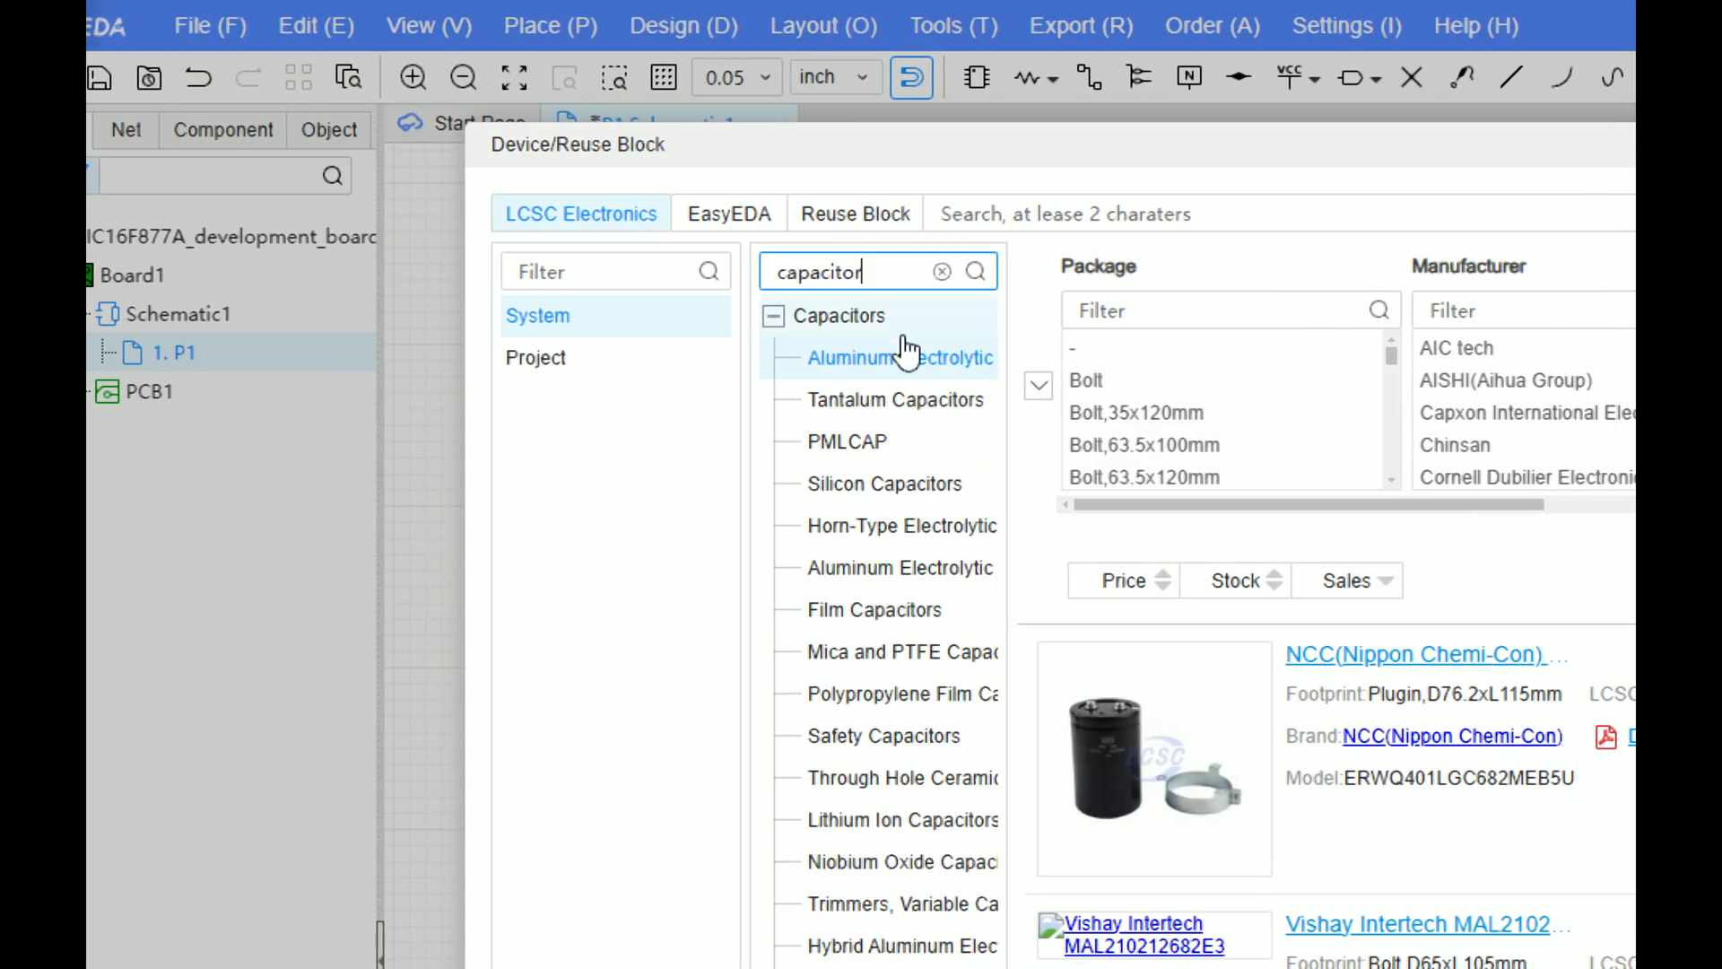
click(794, 359)
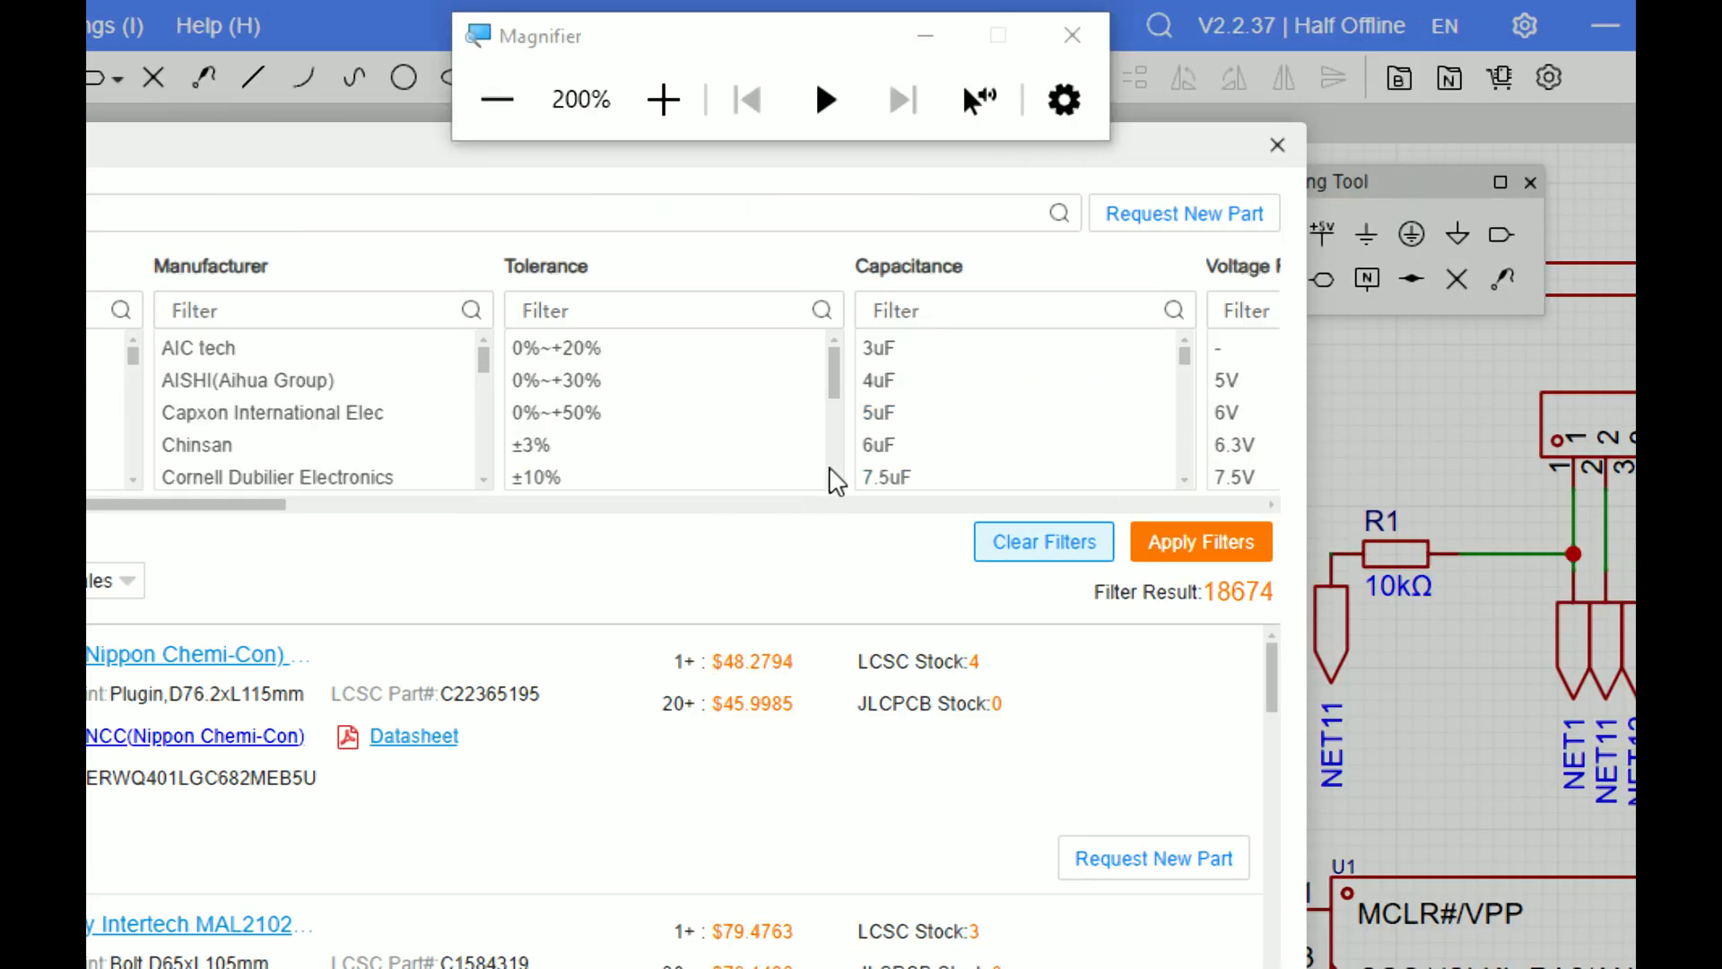
Step: Filter the aluminum electrolytic capacitors by a capacitance of 100uF and a voltage rating of 16V
scroll(974, 375, down, 3)
click(998, 309)
text(22)
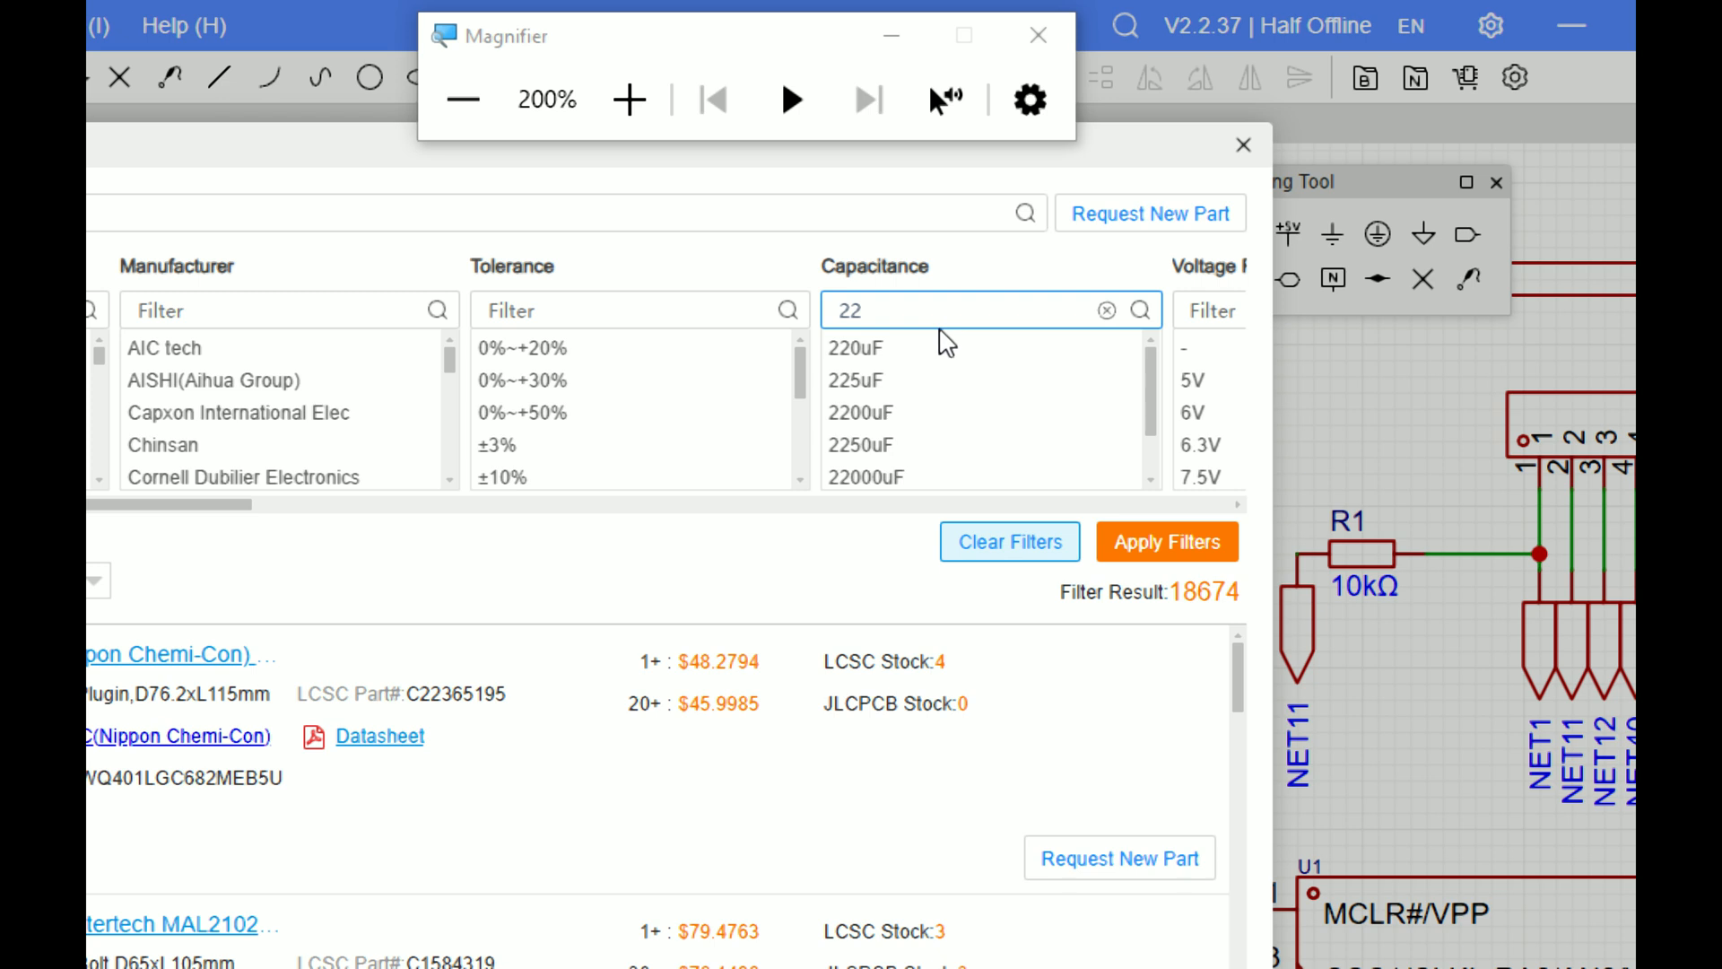
key(BackSpace)
key(BackSpace)
text(100)
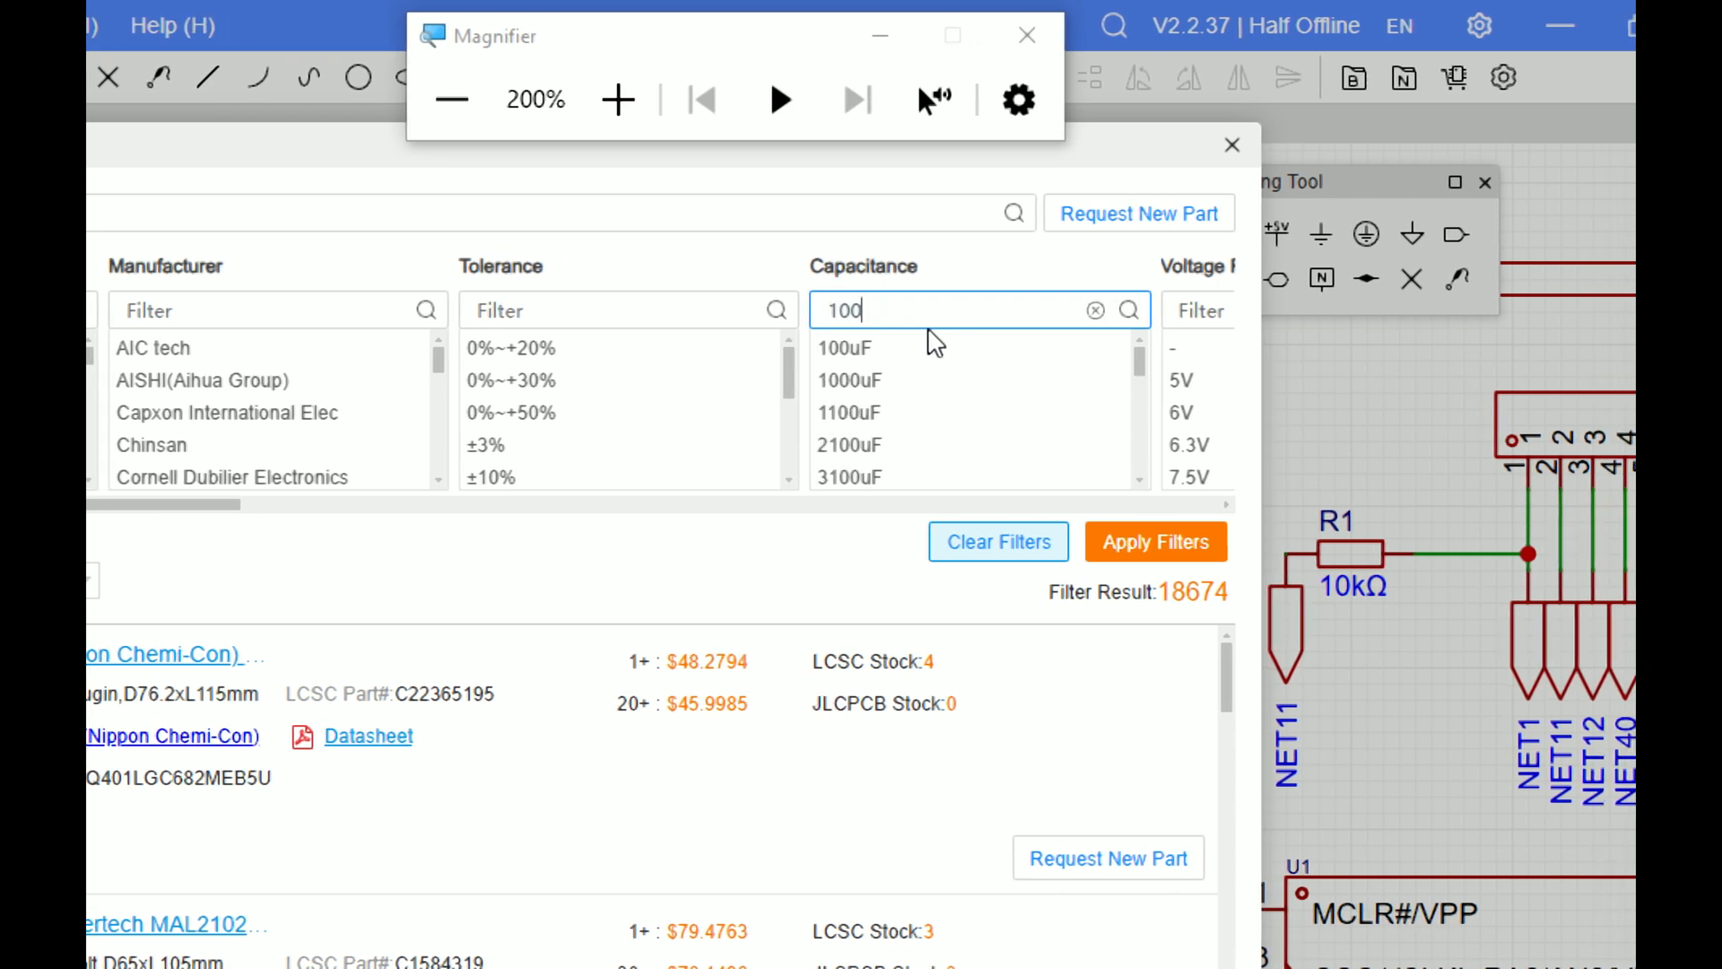
click(868, 357)
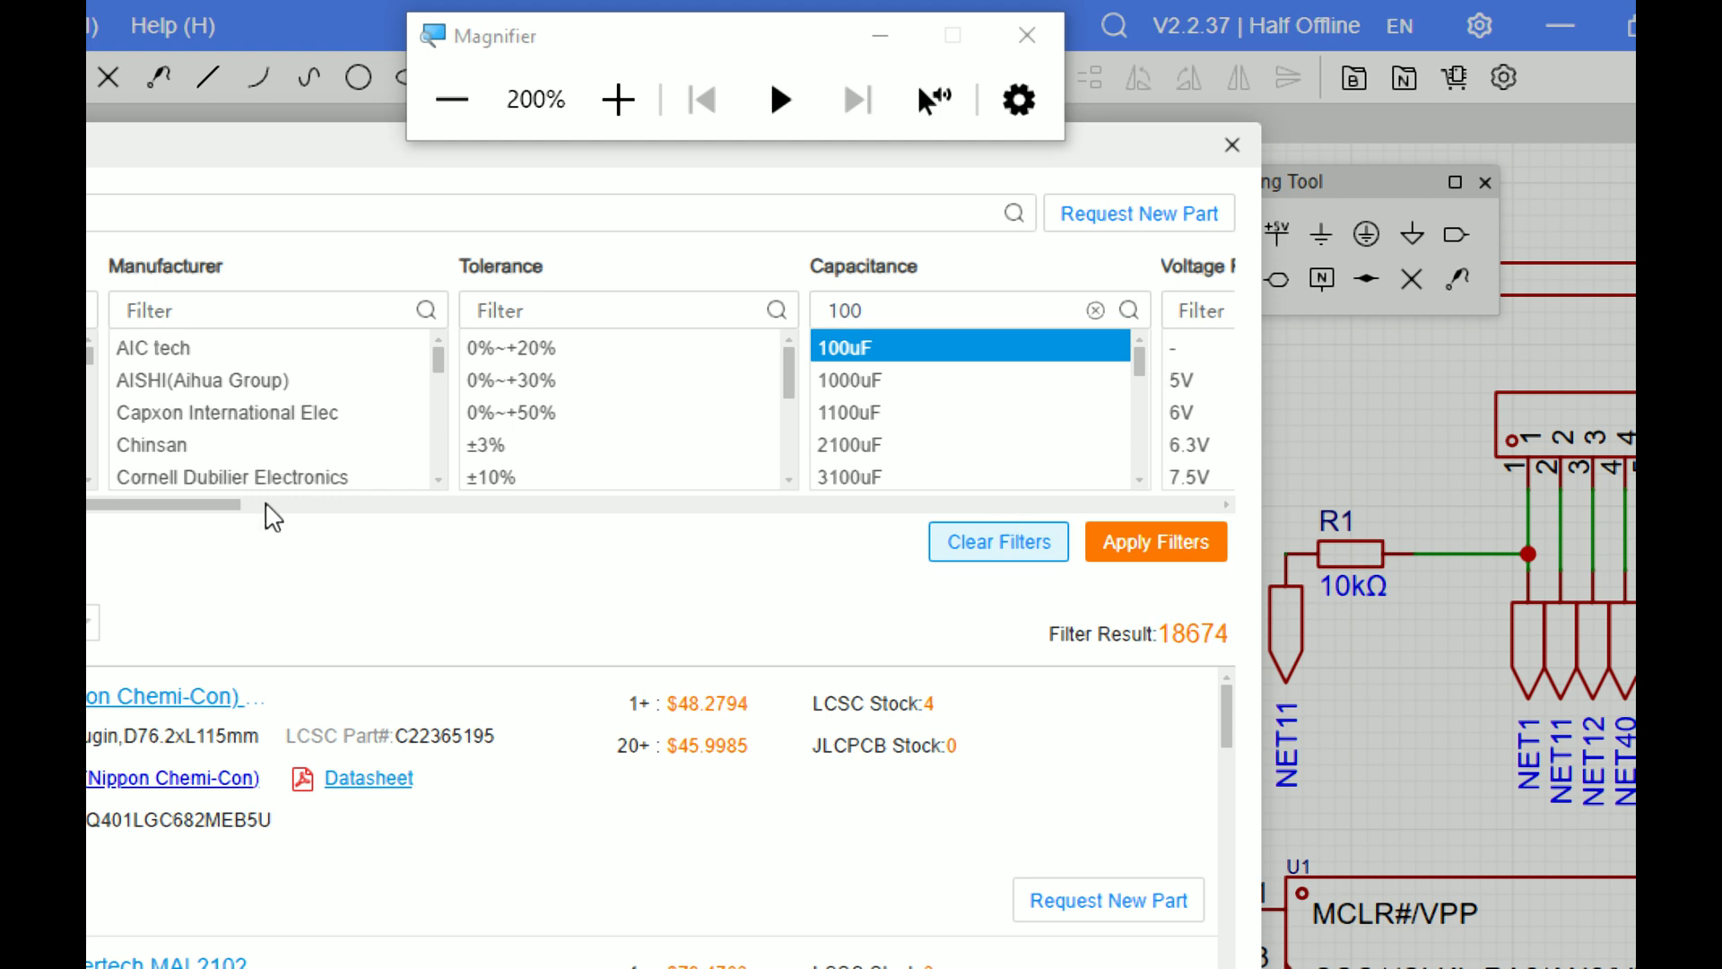
drag(227, 503, 384, 504)
scroll(775, 425, down, 1)
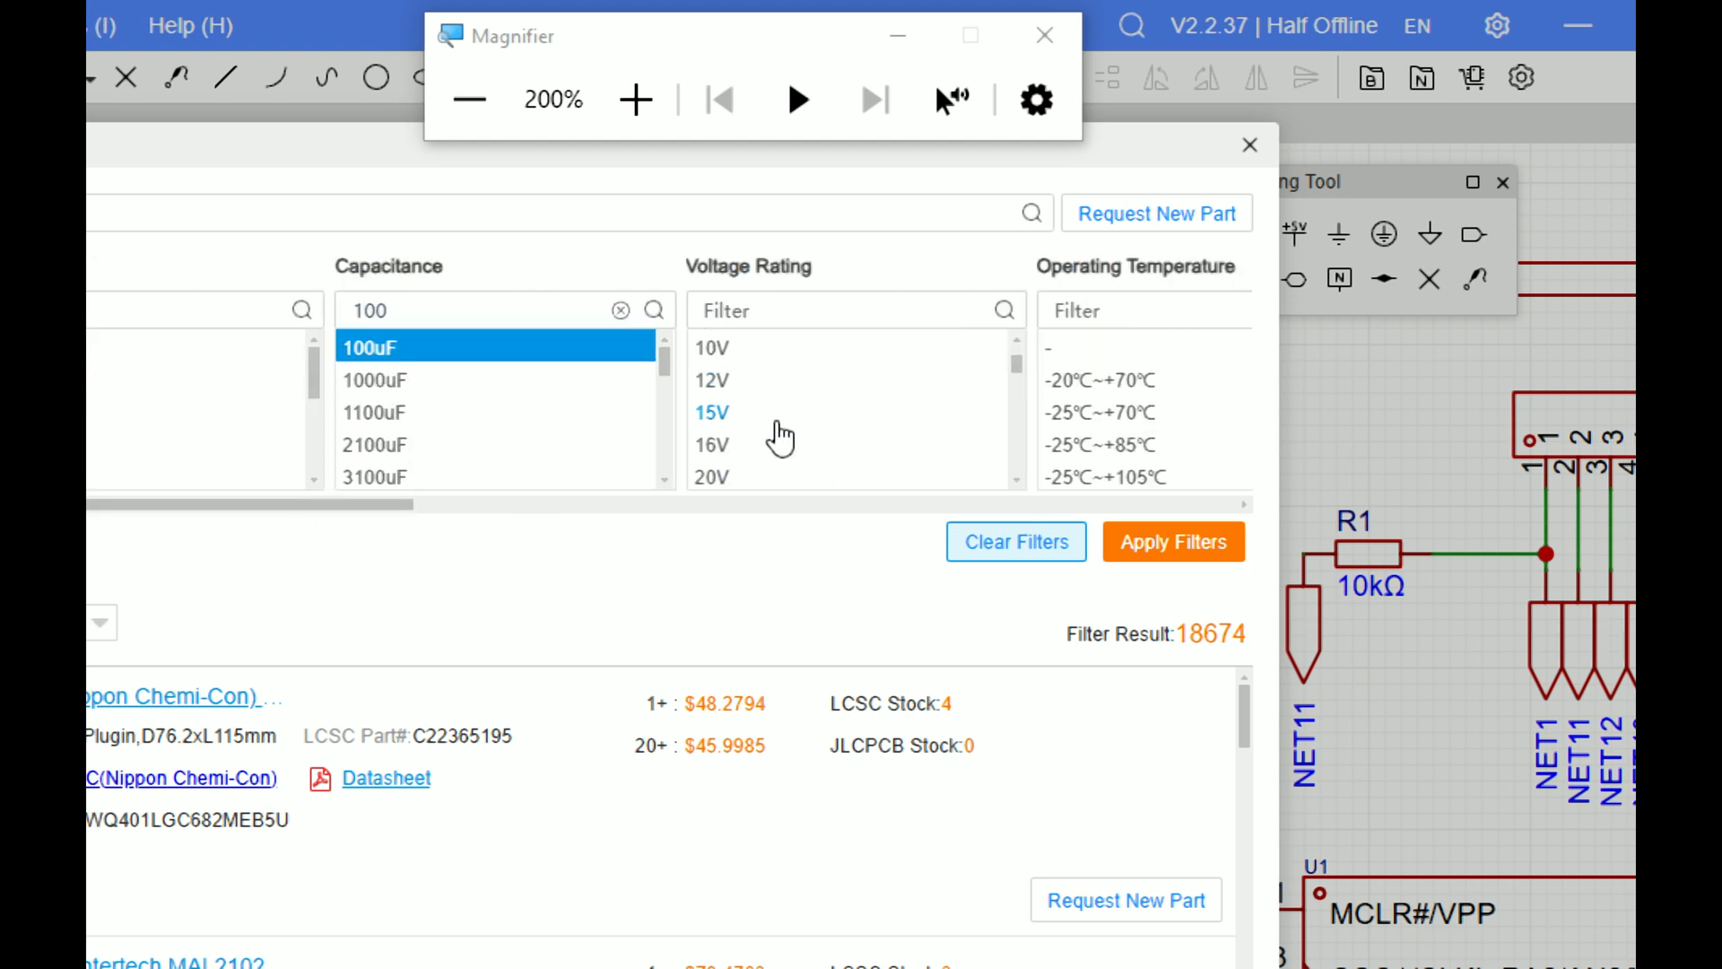
click(765, 445)
click(1146, 547)
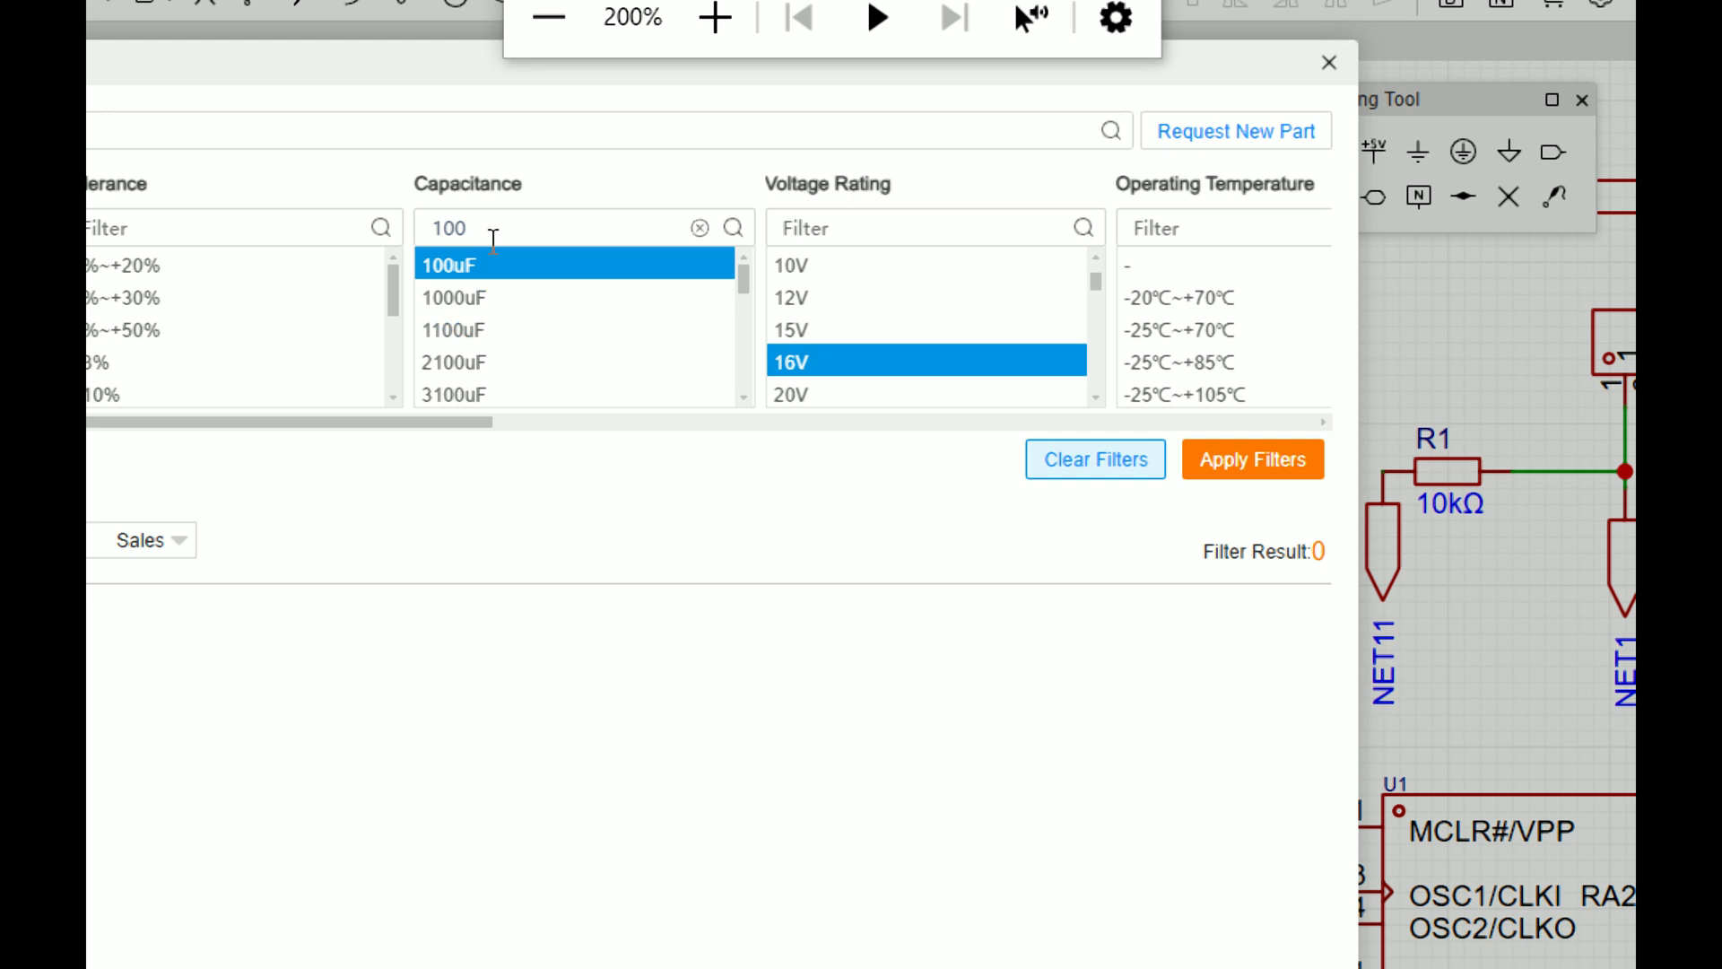
Step: Drop the 16V filter and look through the parts listed for 100uF alone
drag(388, 430, 122, 440)
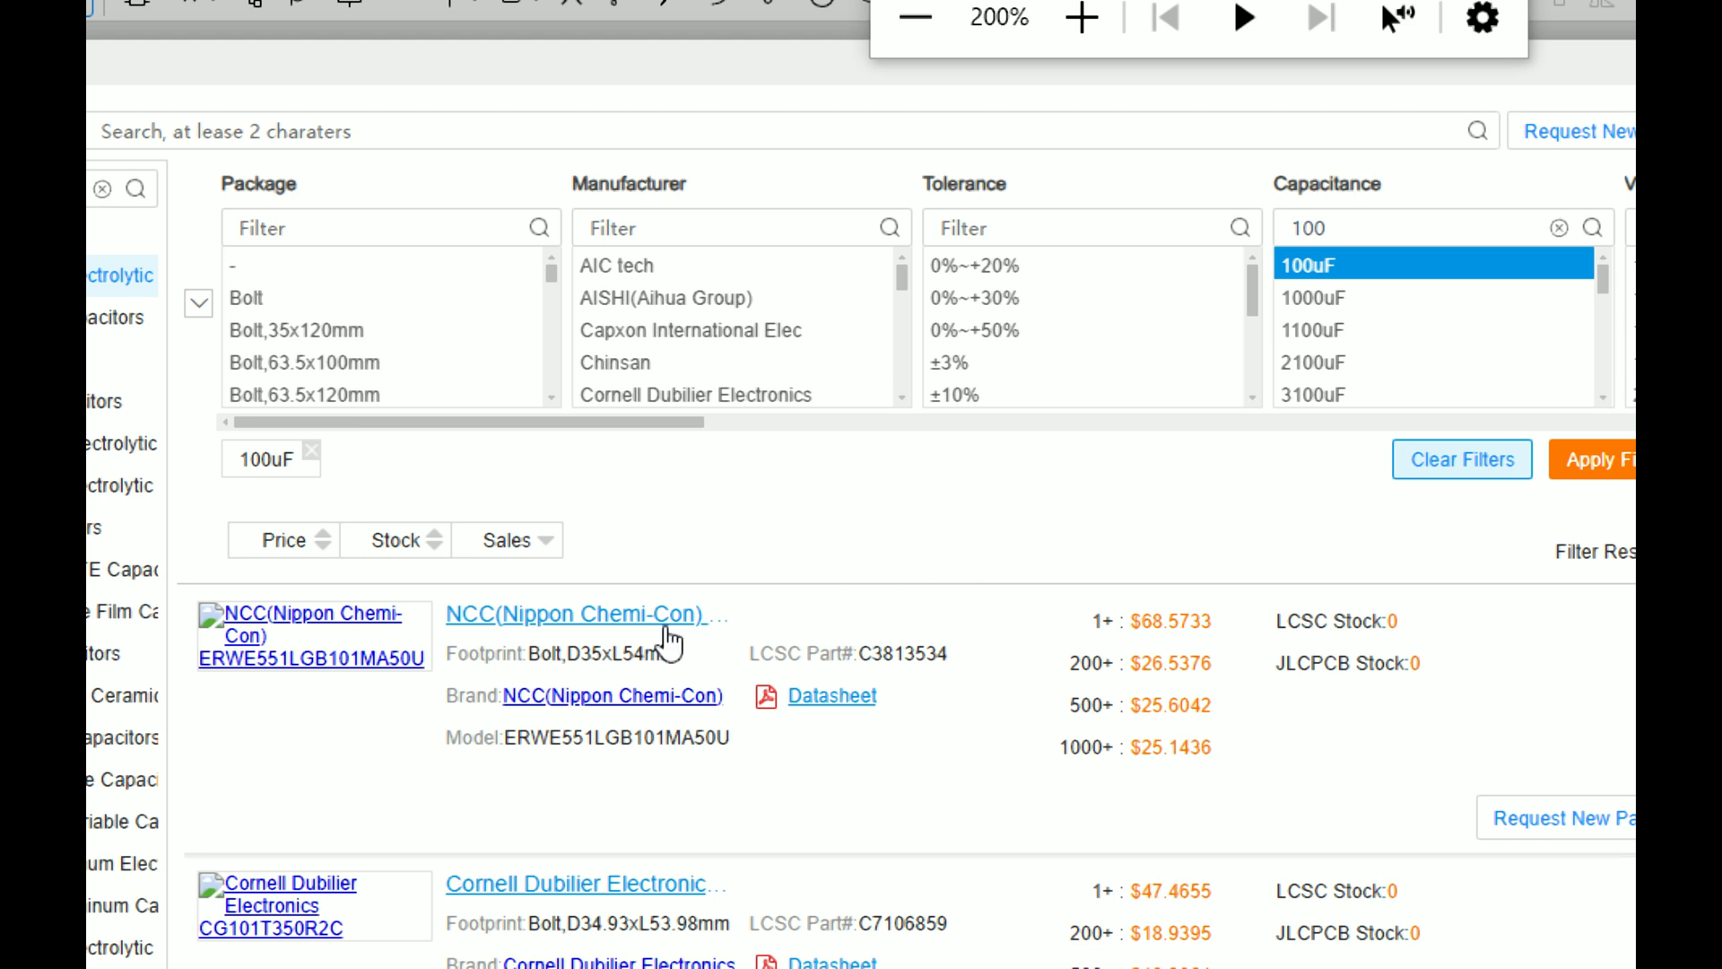
scroll(646, 672, down, 3)
scroll(902, 787, up, 10)
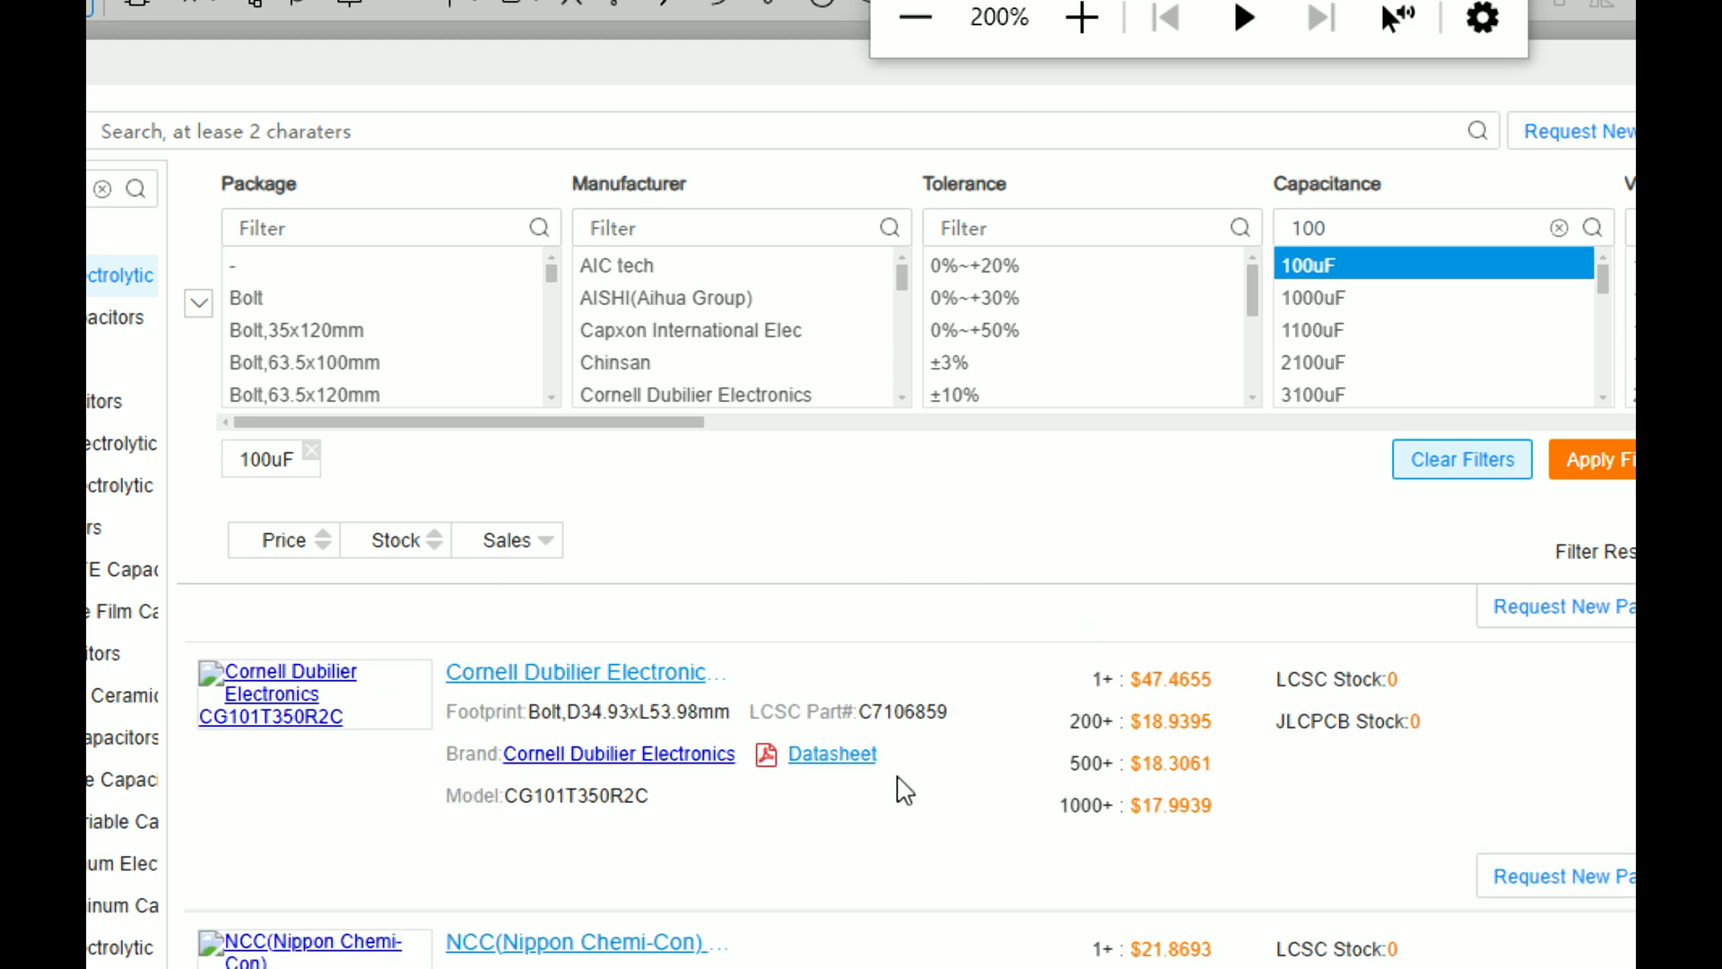
scroll(700, 719, down, 3)
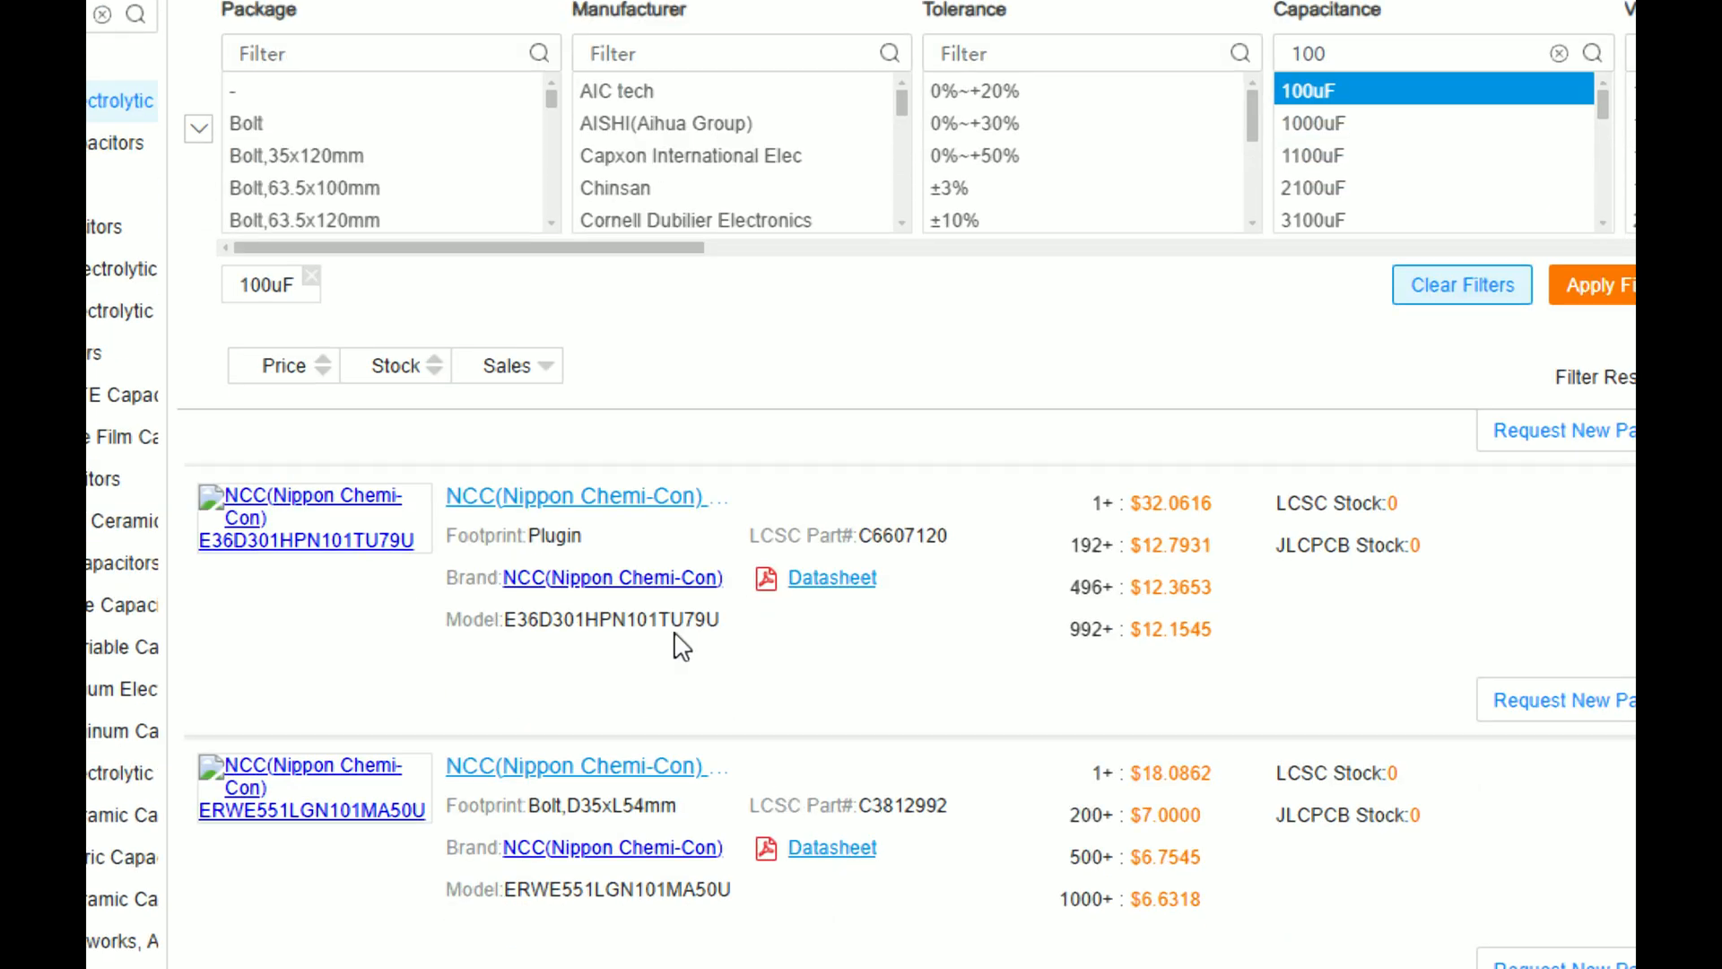
scroll(623, 569, down, 3)
scroll(682, 503, up, 3)
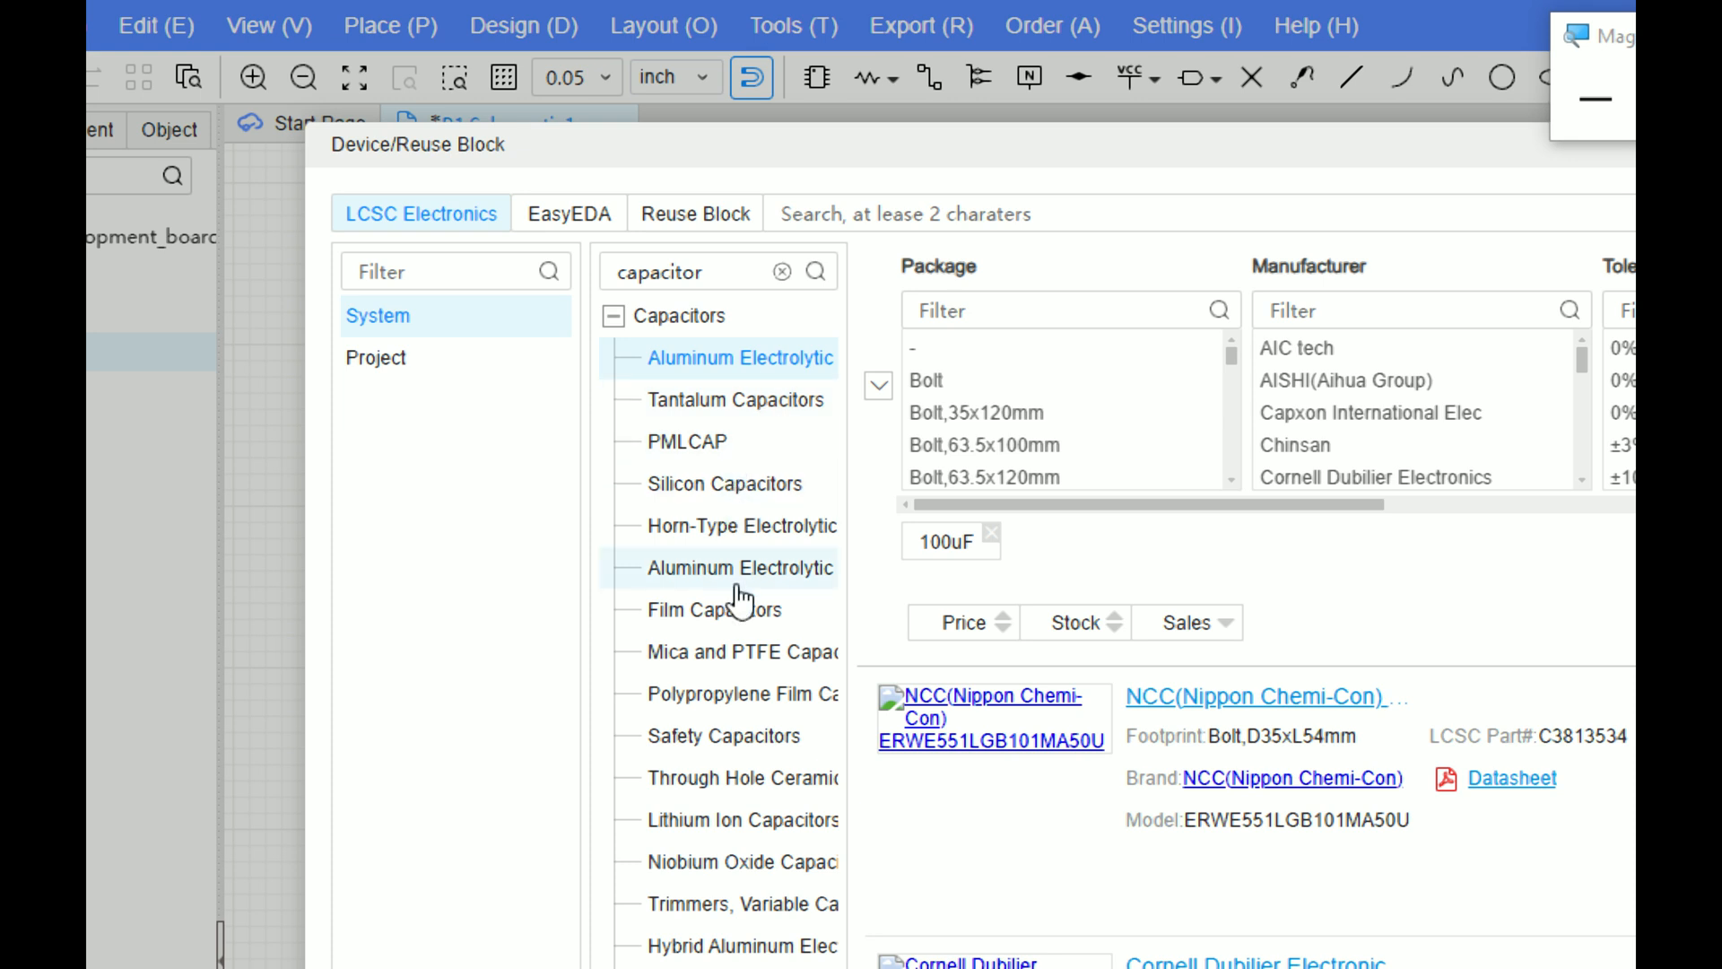
Step: List the parts in the second Aluminum Electrolytic category, below the Horn-Type Electrolytic one, and look through them
click(695, 574)
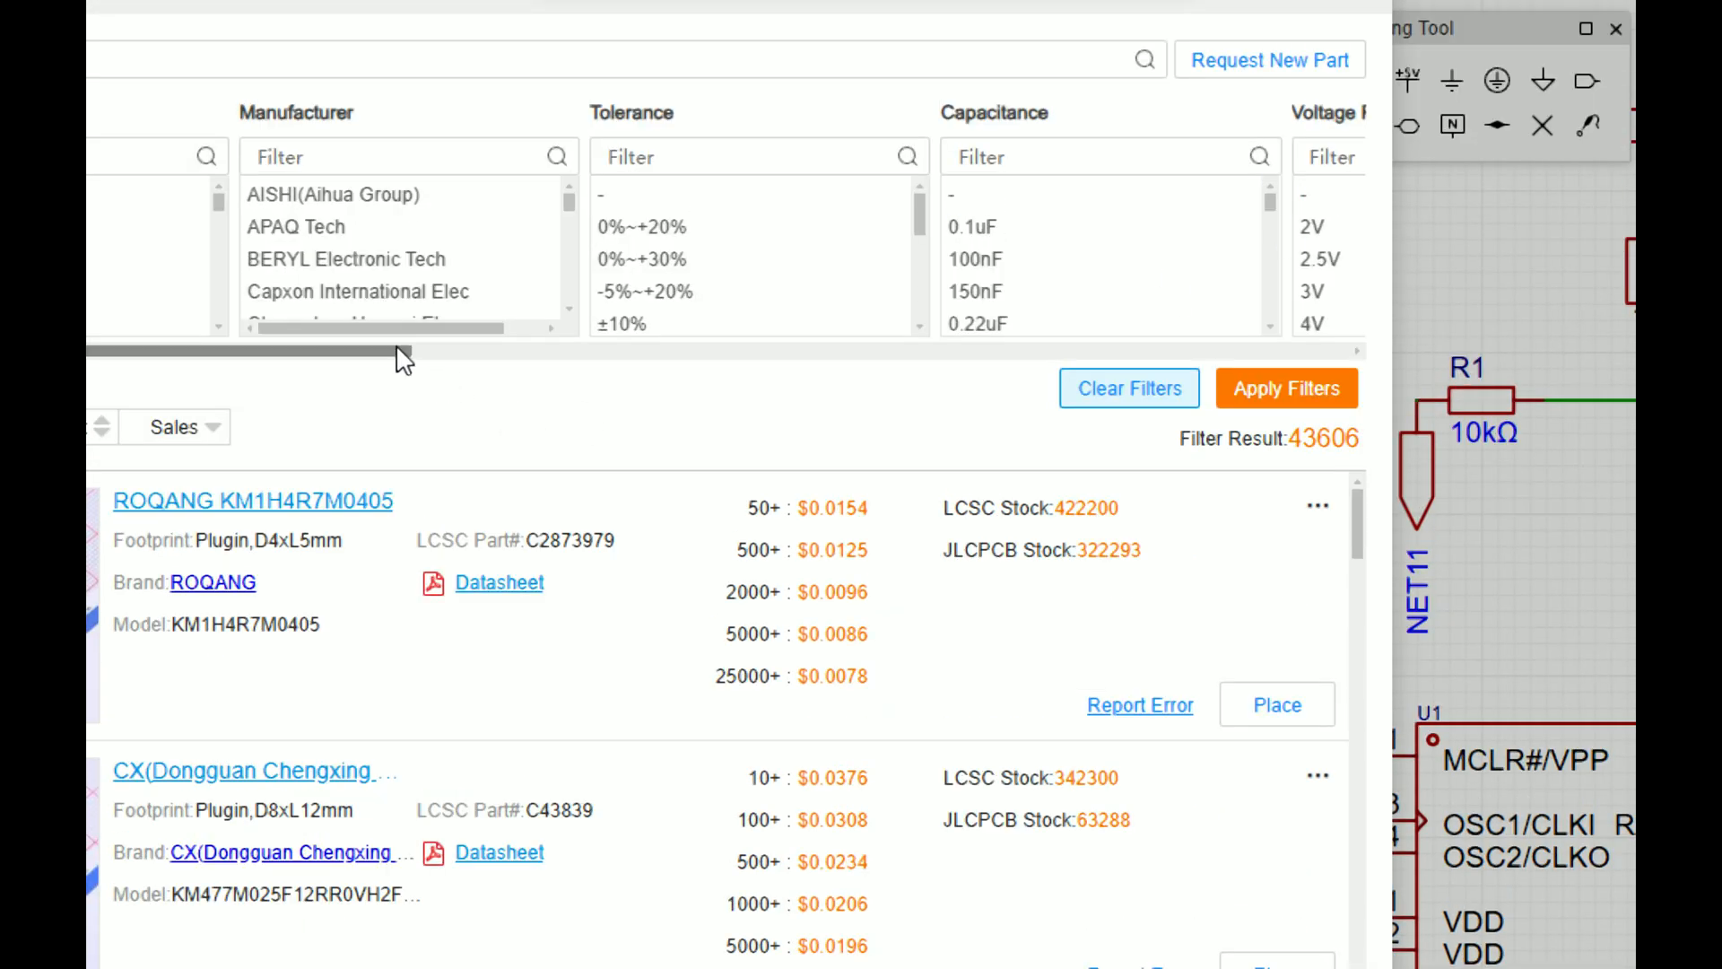
scroll(1040, 752, down, 5)
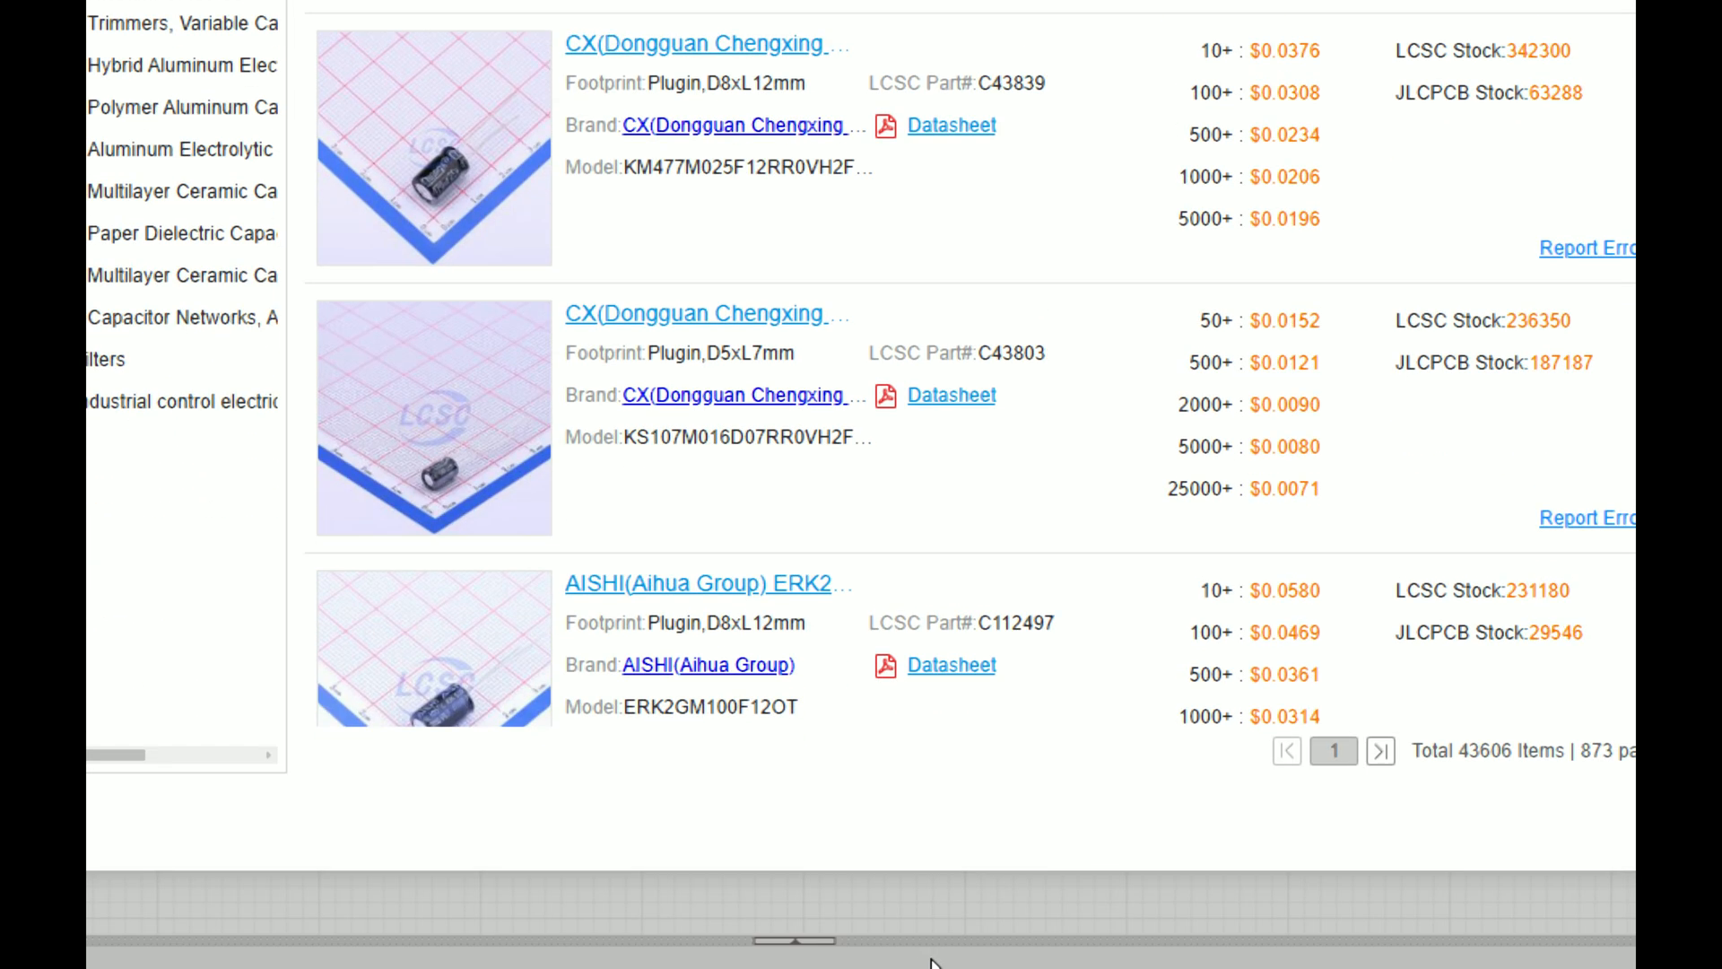
Step: Find the 47uF electrolytic capacitor C45101 in the LCSC results and place it on the schematic to the left of connector P1
scroll(1142, 446, down, 5)
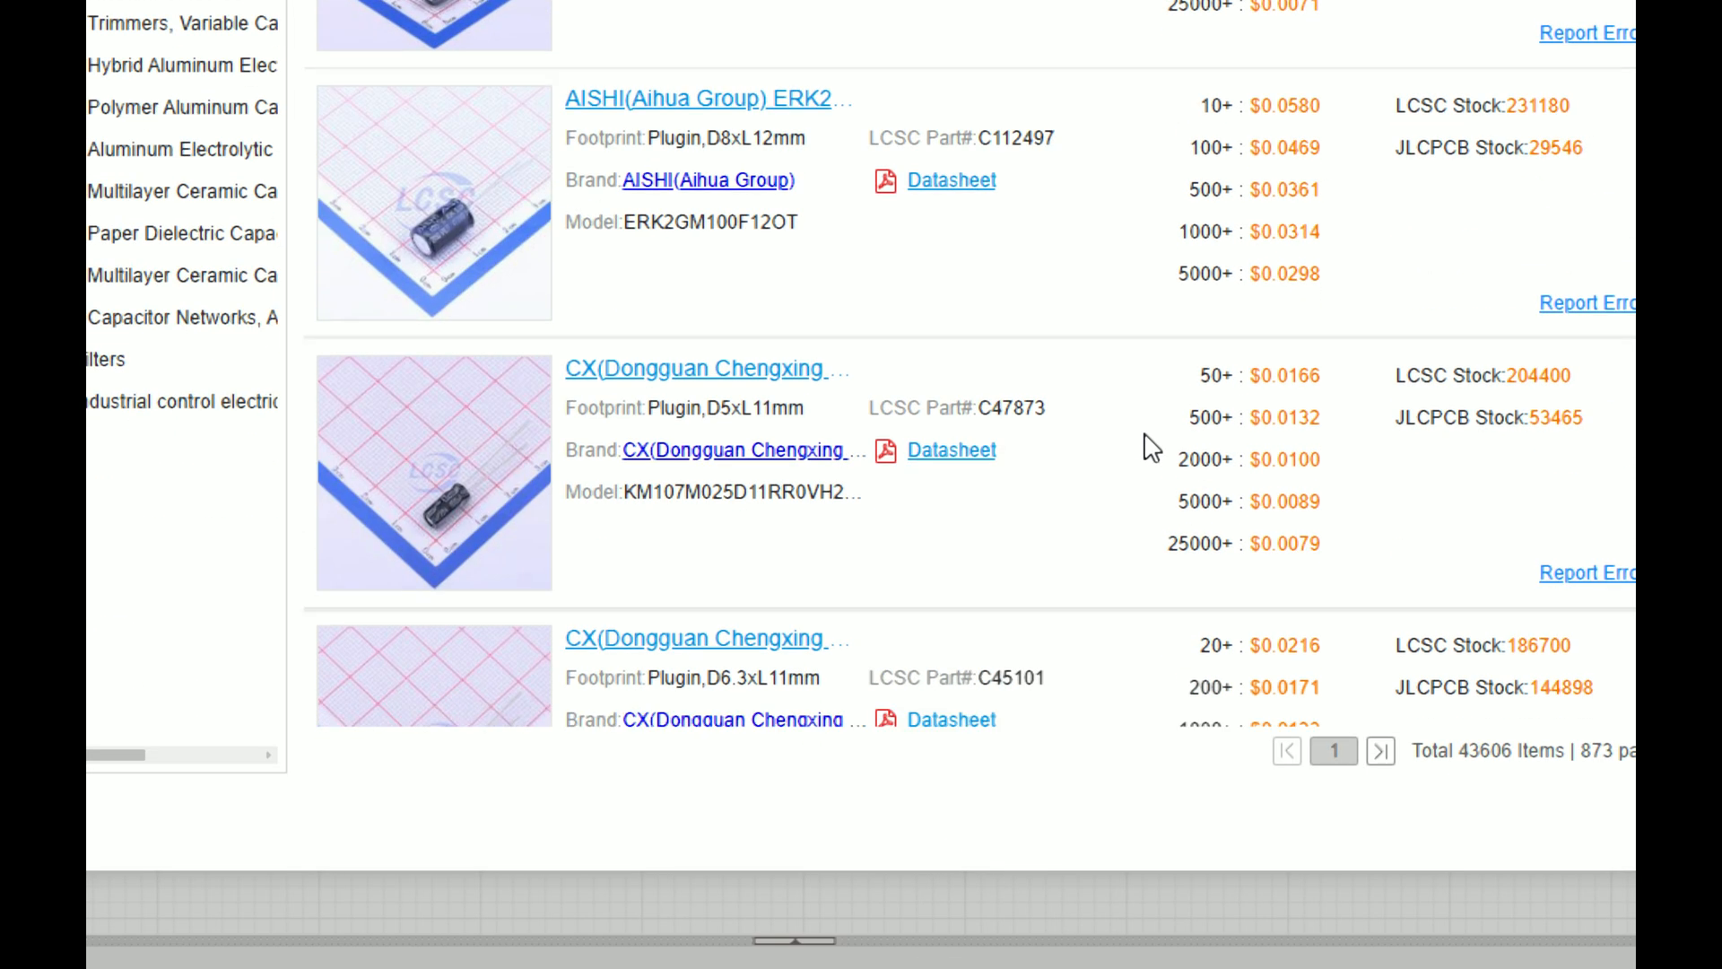
scroll(1523, 469, down, 3)
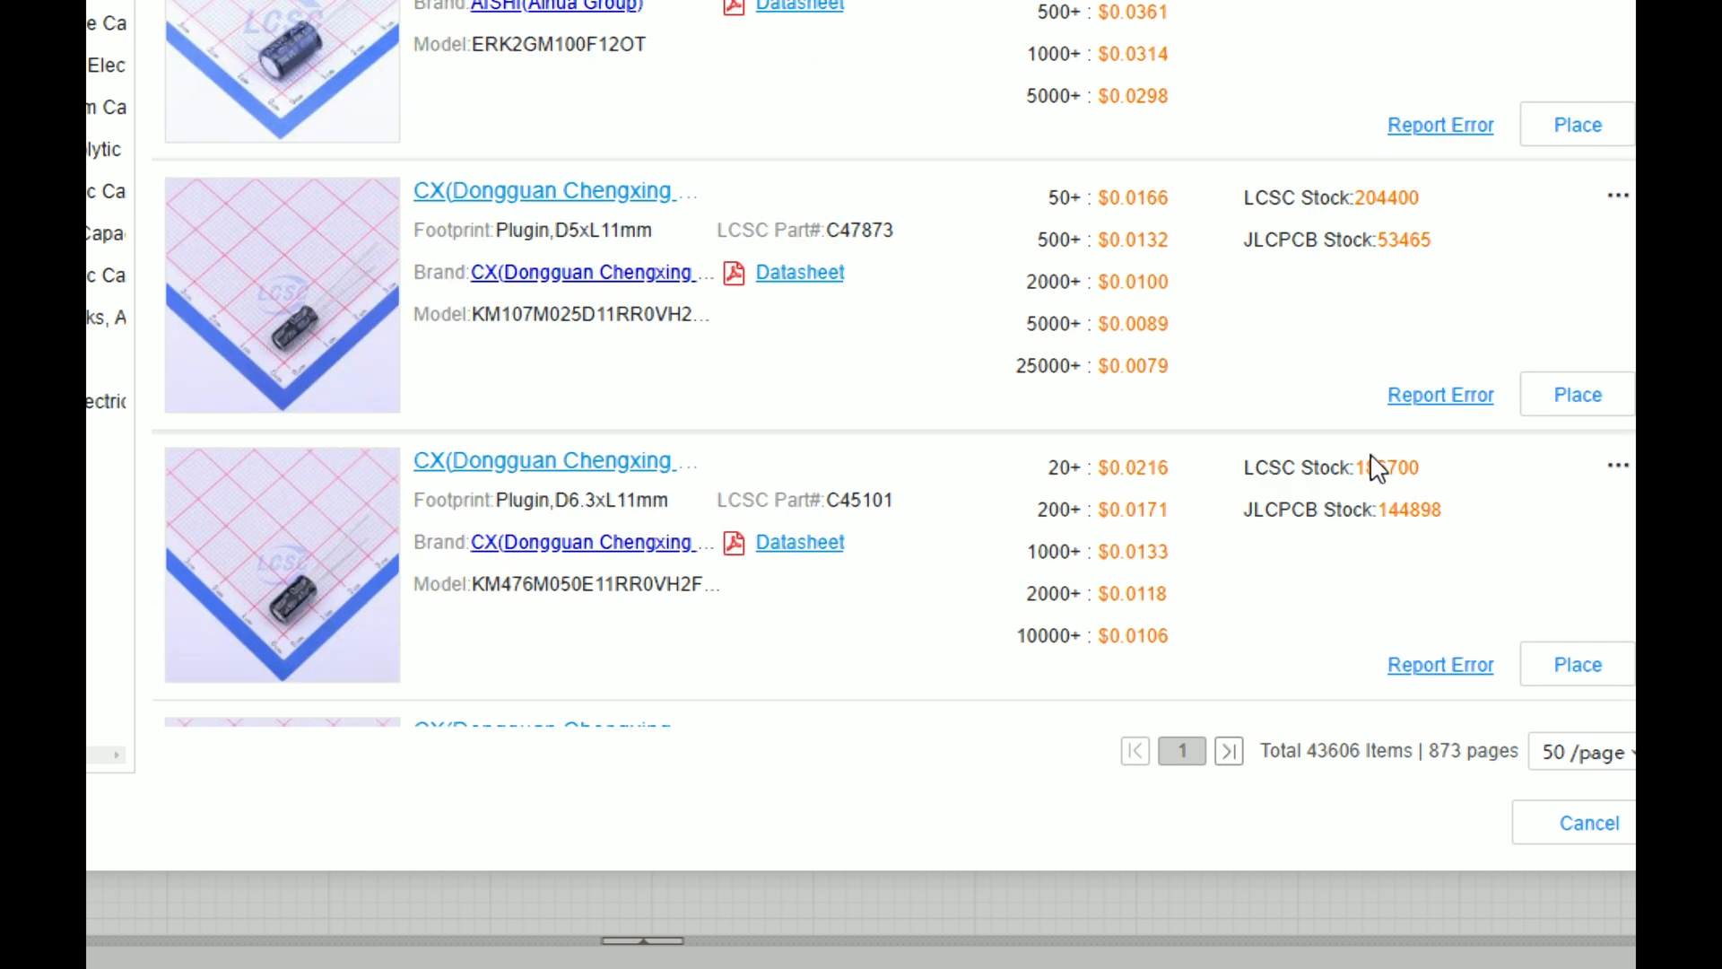
click(1448, 516)
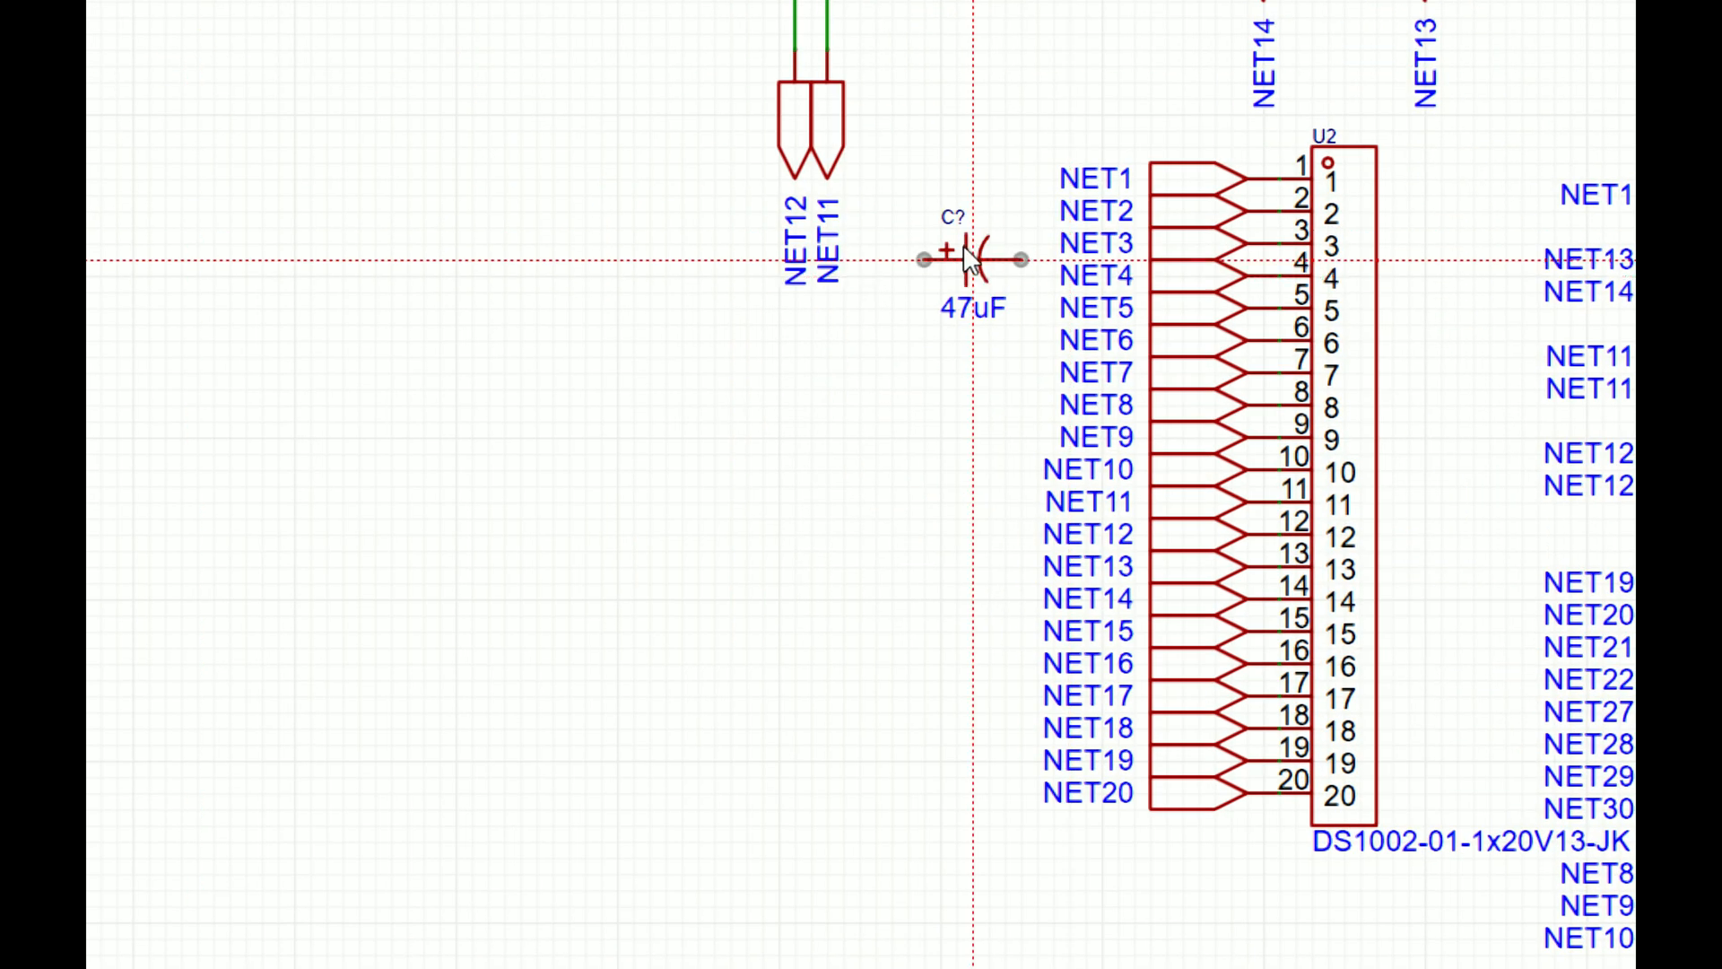
scroll(897, 215, up, 5)
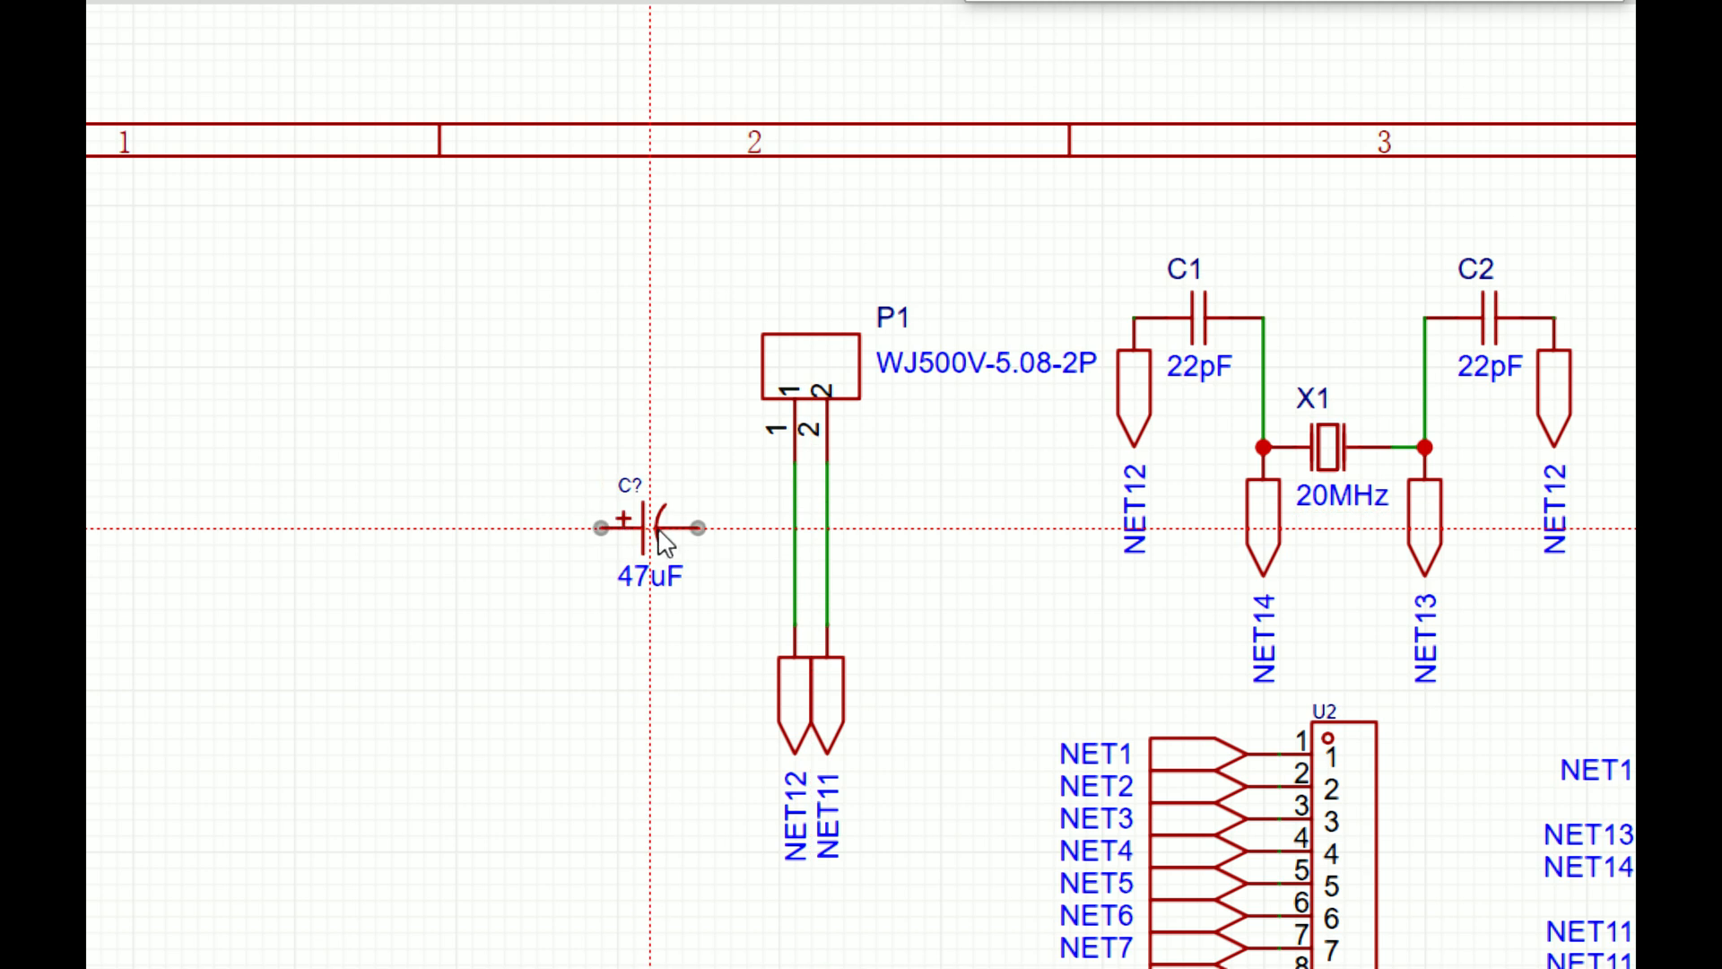
click(672, 505)
key(Escape)
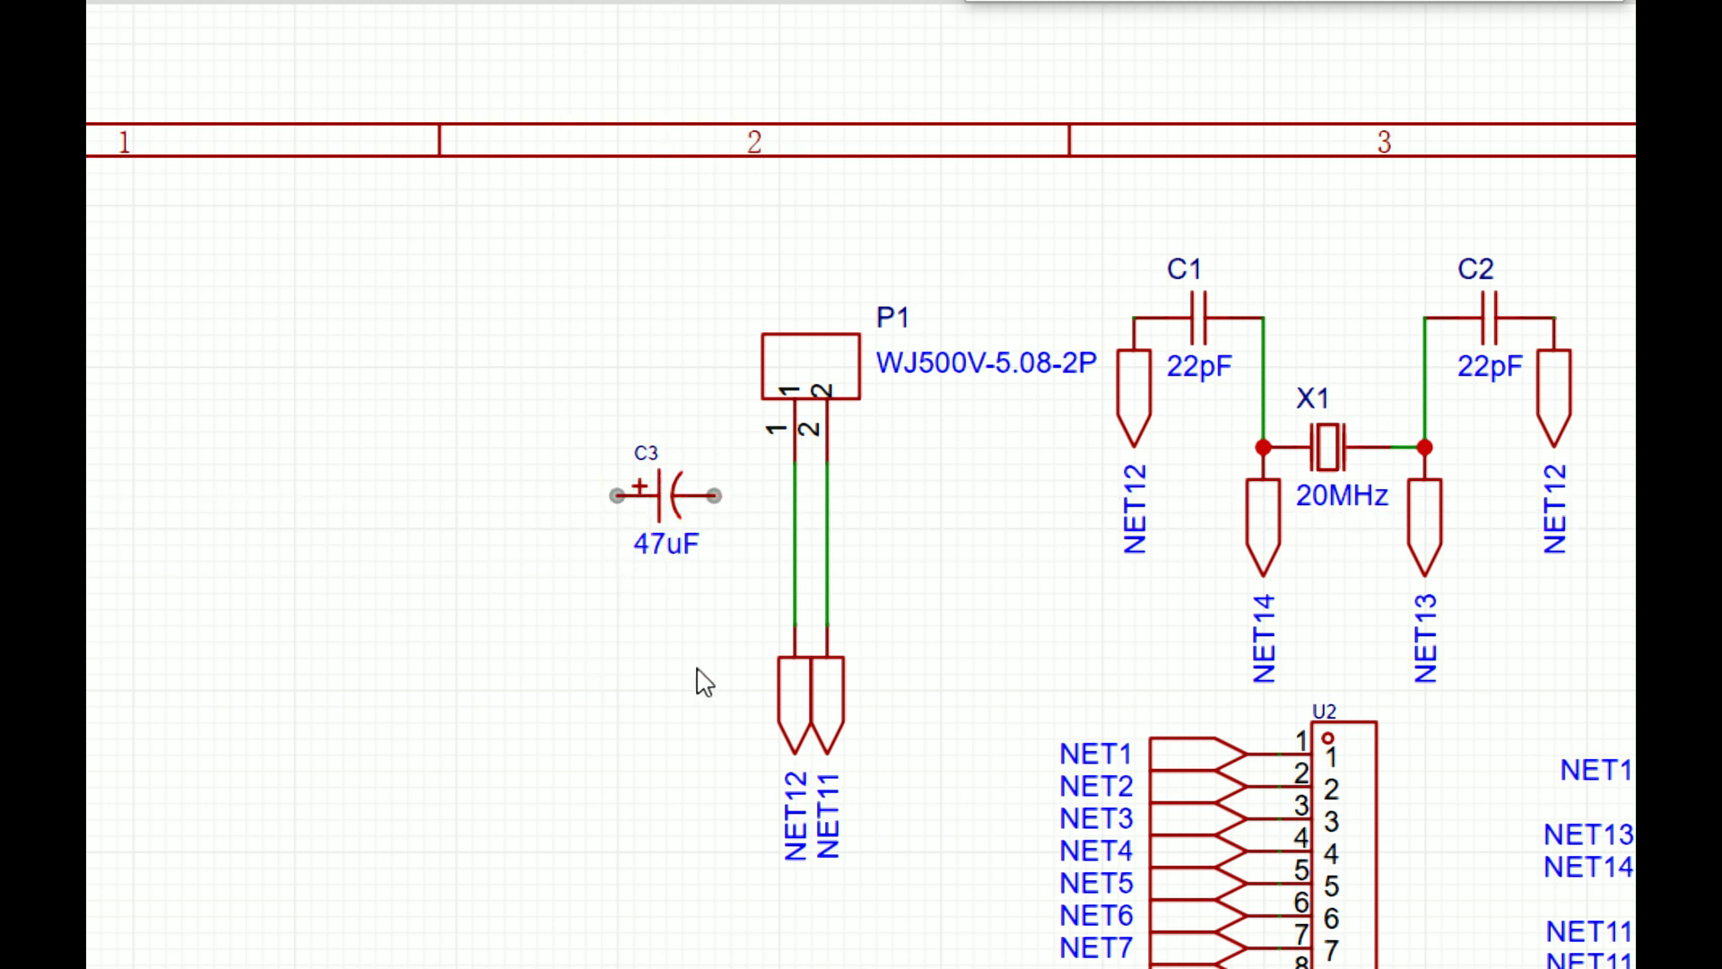
Step: Spread the NET12 and NET11 ports below connector P1 apart, keeping their wires attached
drag(789, 710, 677, 694)
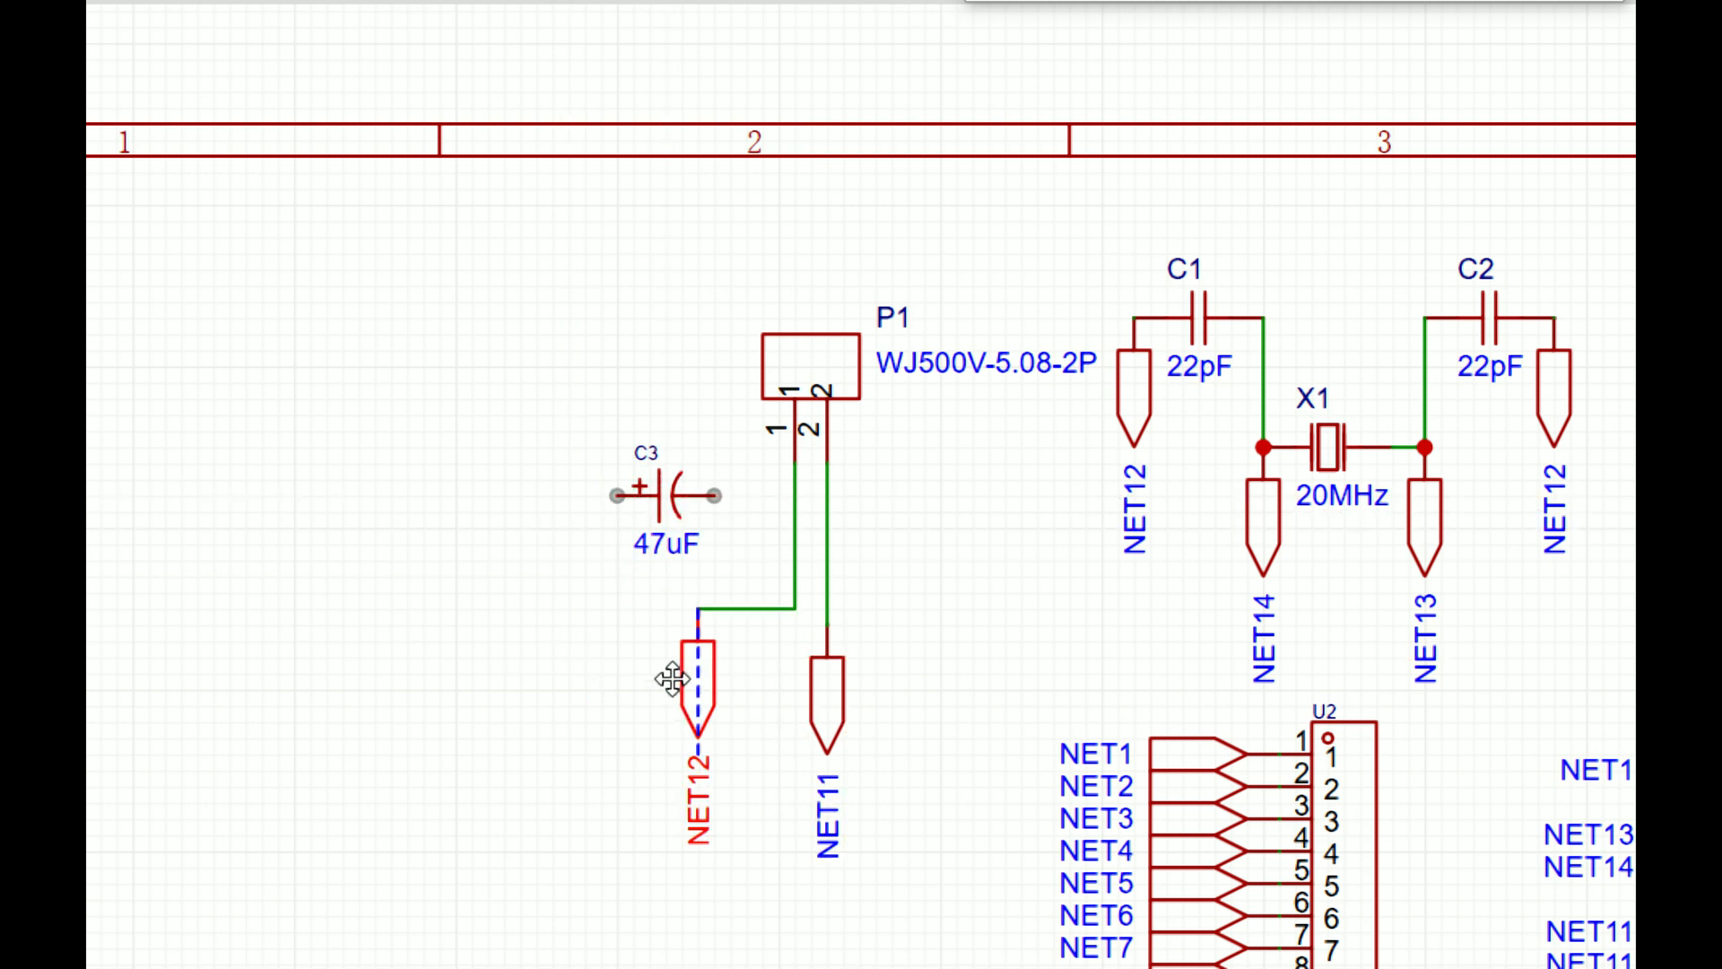
click(839, 709)
drag(953, 708, 974, 689)
Step: Move the 47uF capacitor between the two ports below P1 and wire it across the NET12 and NET11 lines
click(664, 492)
drag(664, 492, 808, 653)
click(860, 637)
click(859, 588)
click(763, 637)
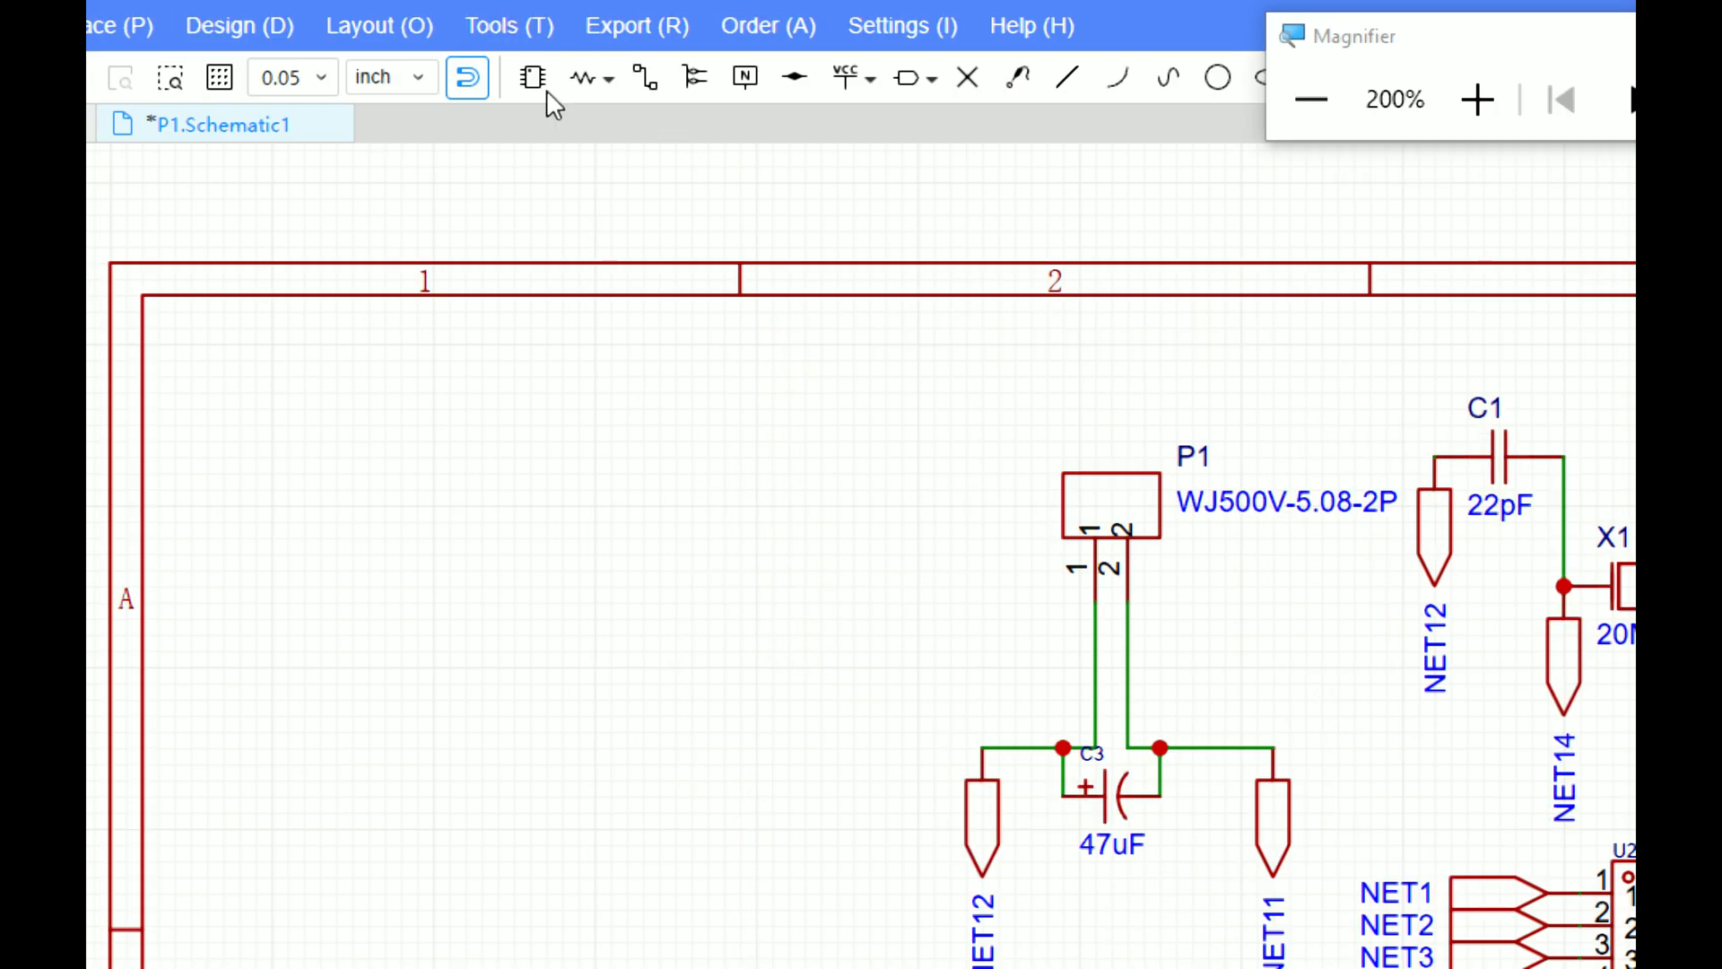
Step: Open the device library, filter the categories by LED, and list the LED Indication - Discrete parts under Optoelectronics
click(534, 78)
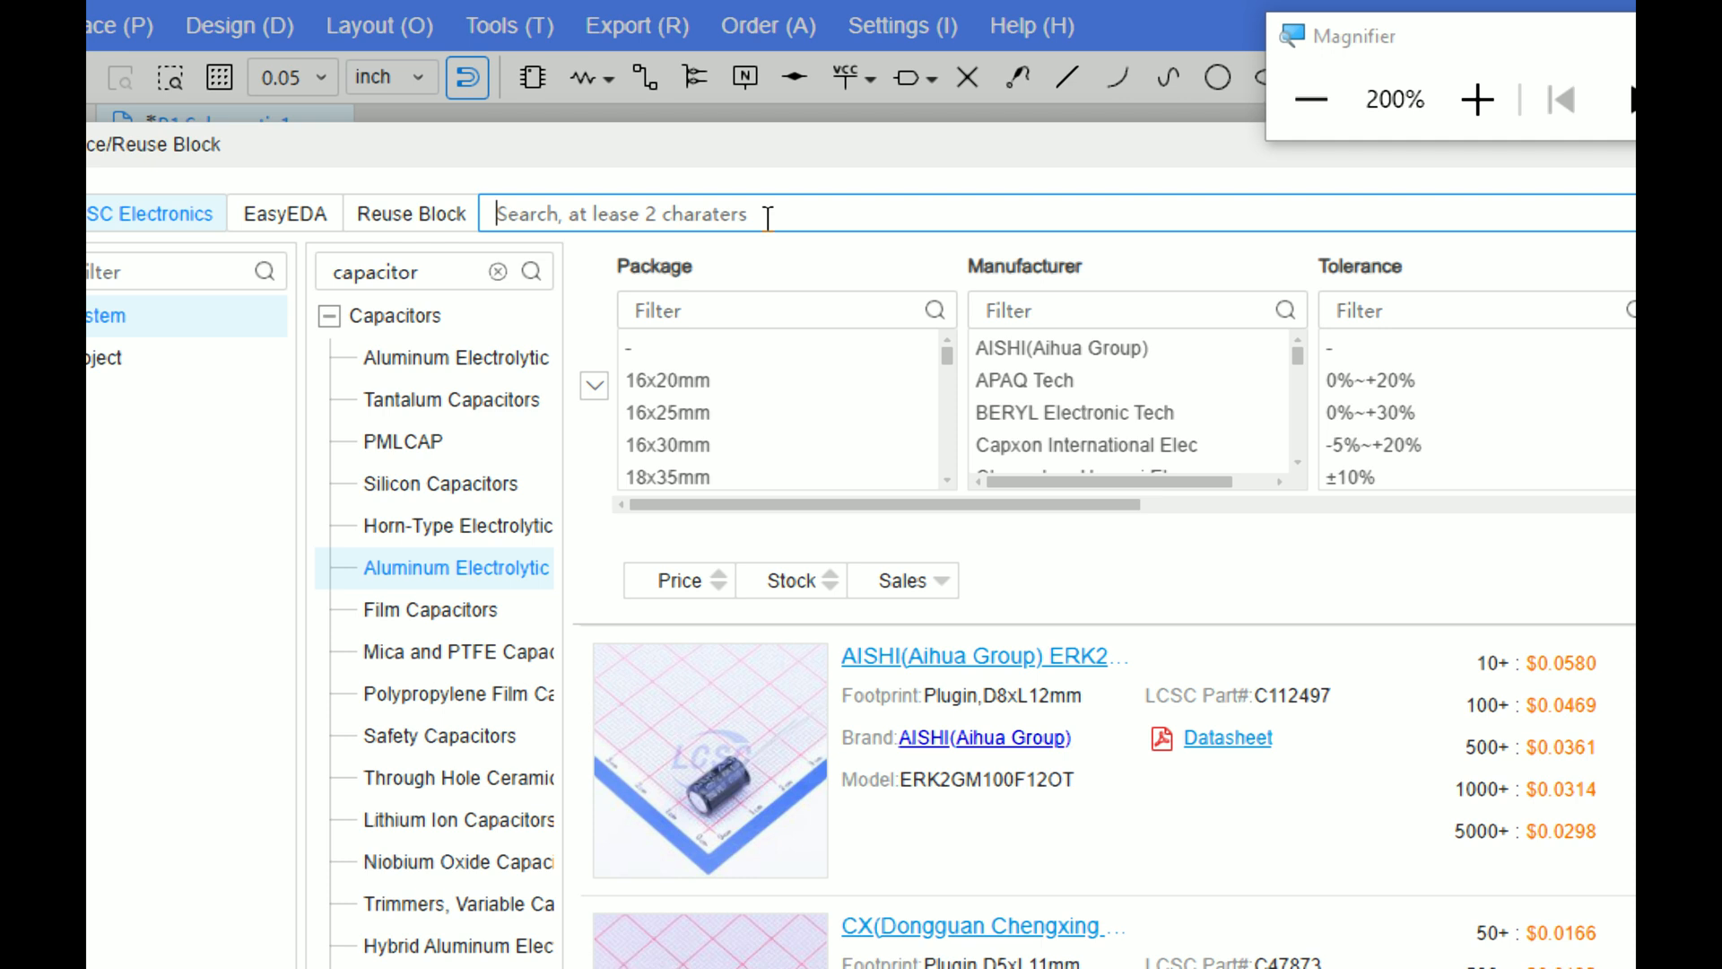
double_click(364, 273)
text(LED)
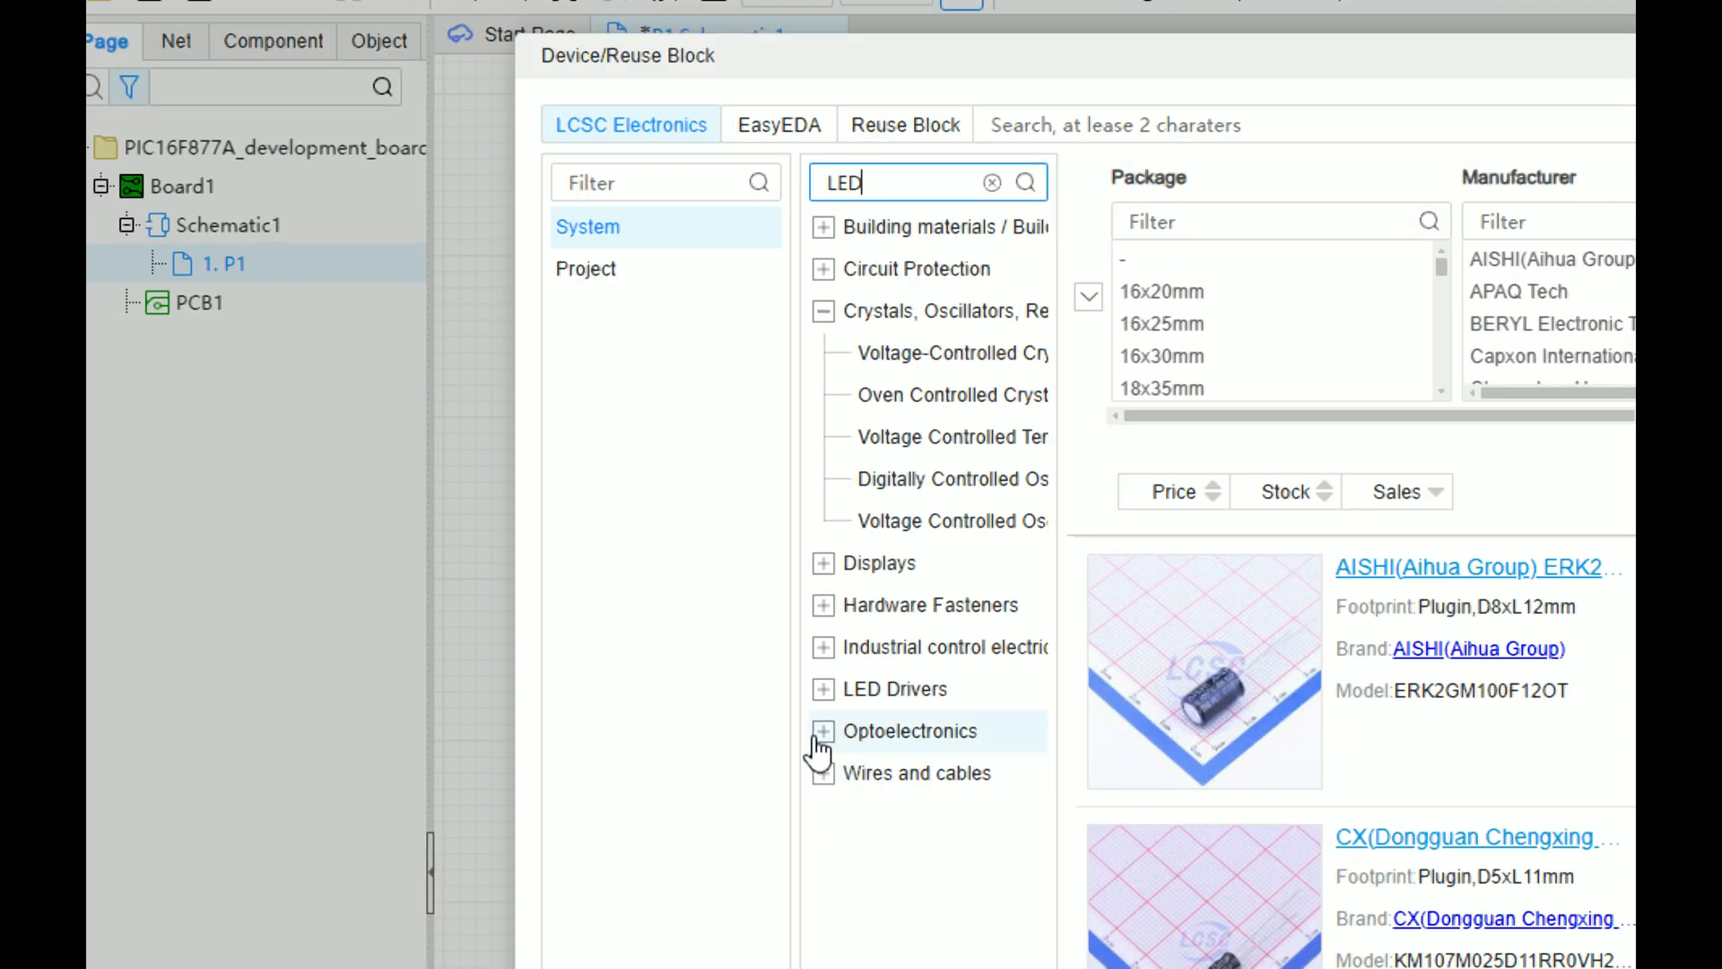
click(839, 736)
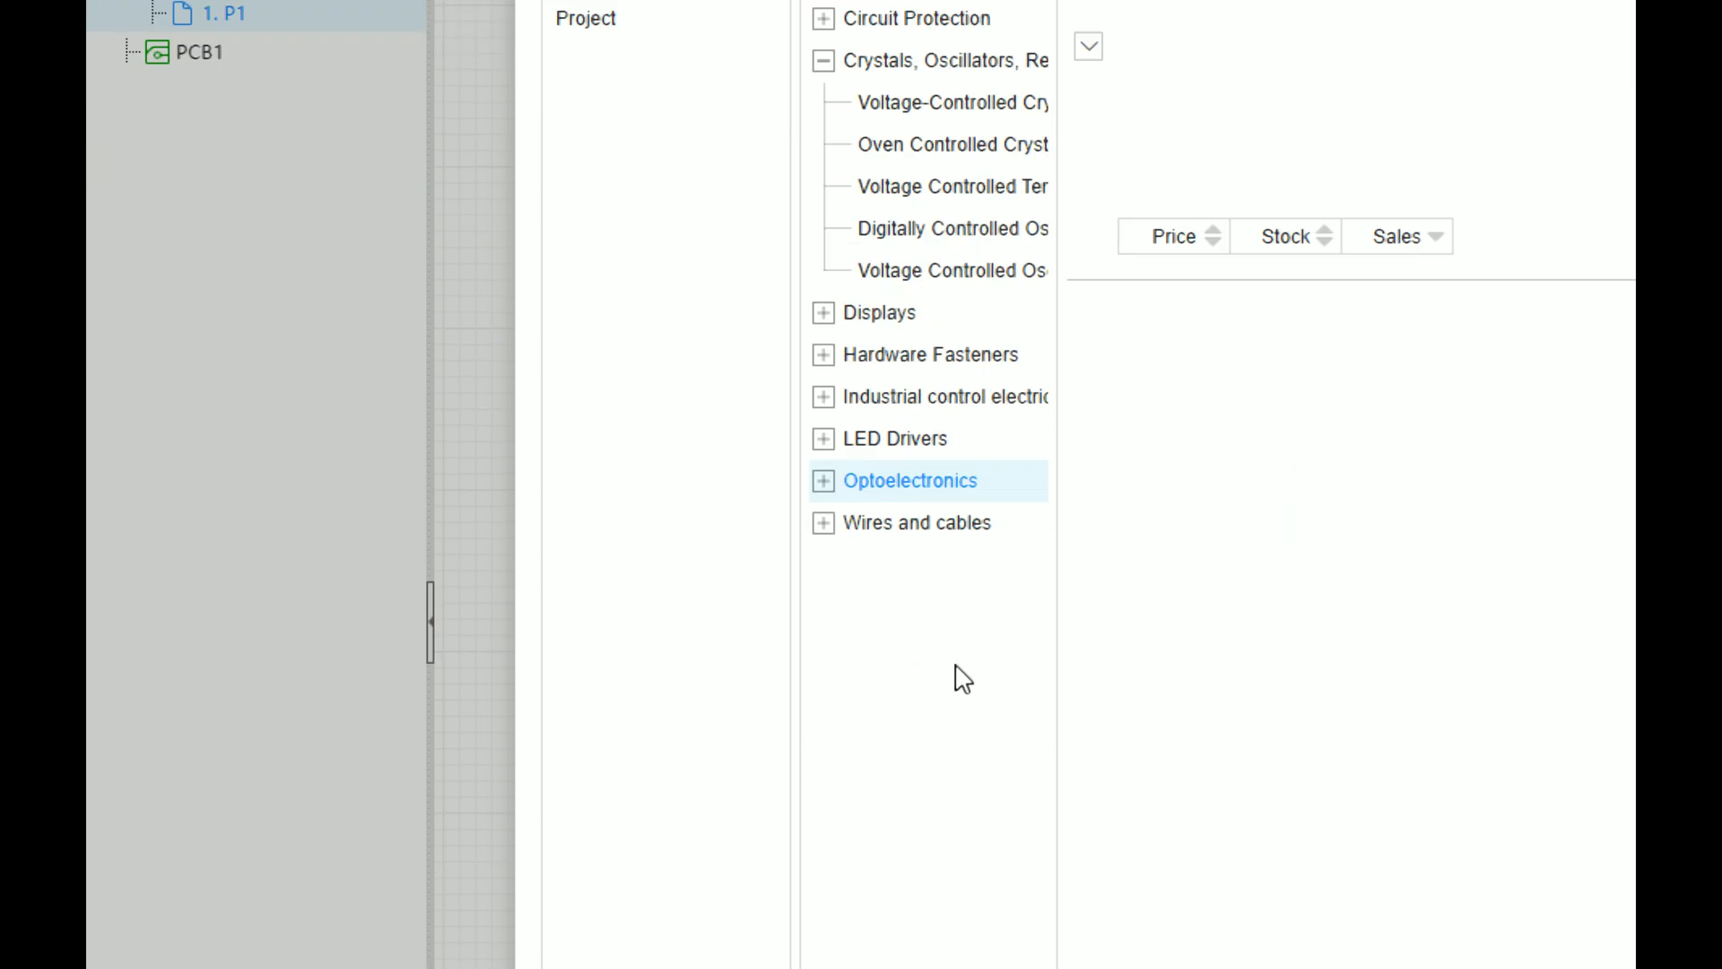
click(823, 482)
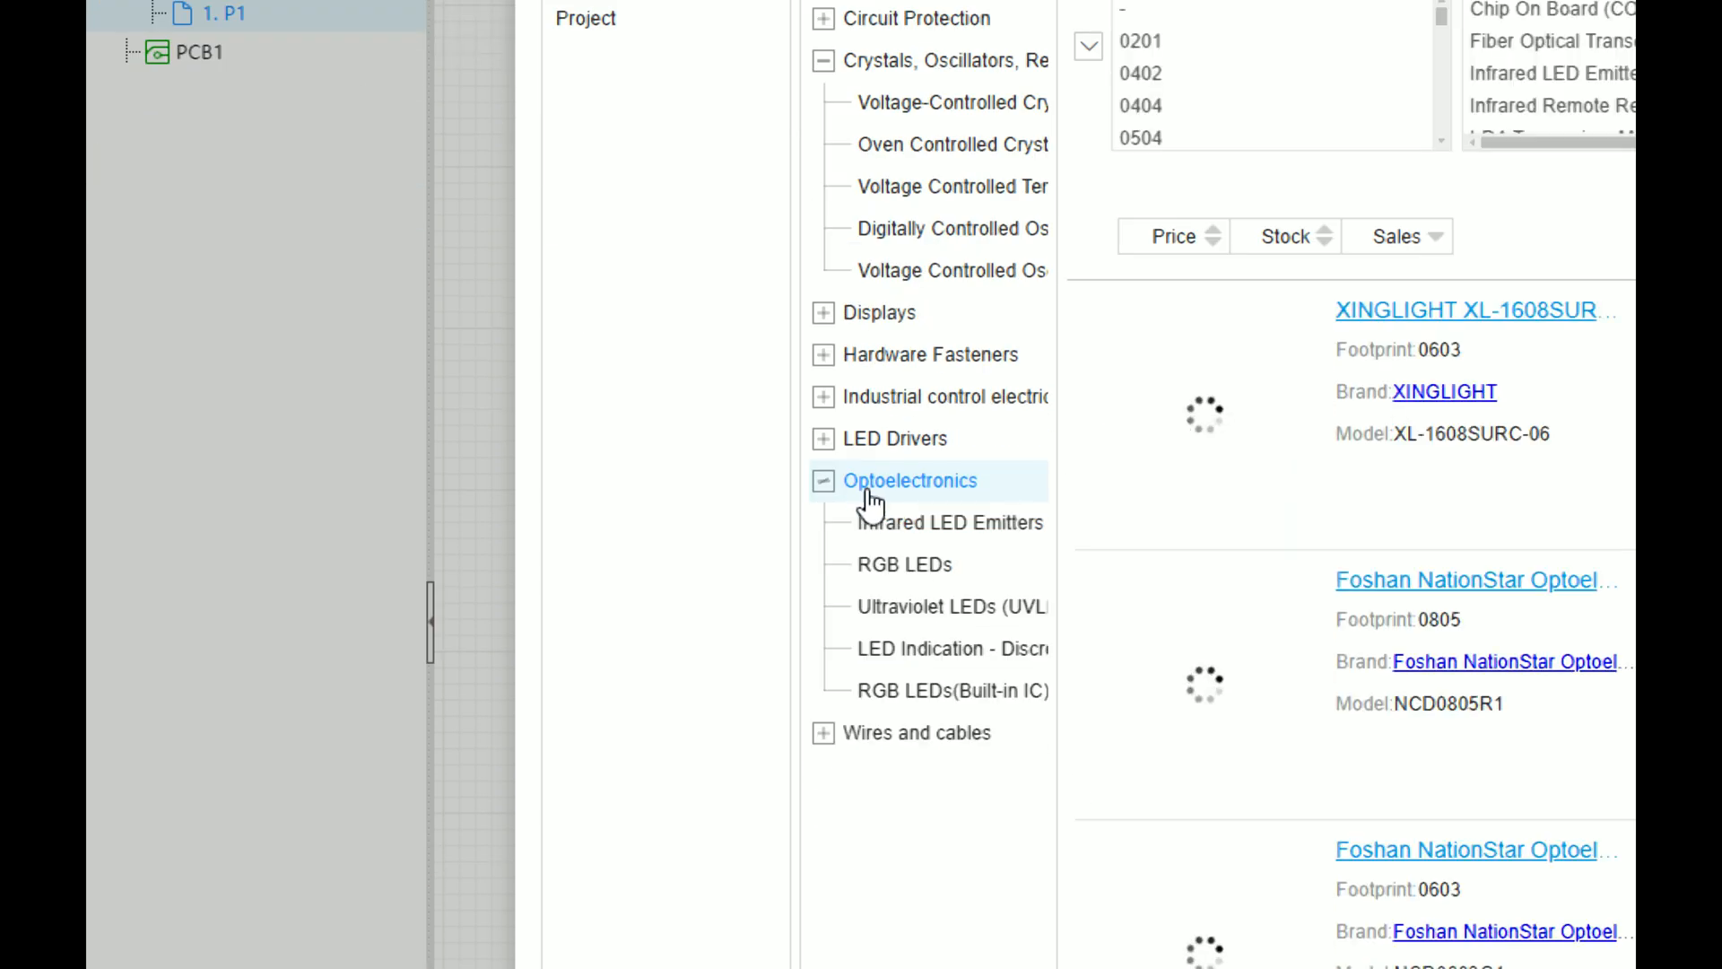
click(963, 655)
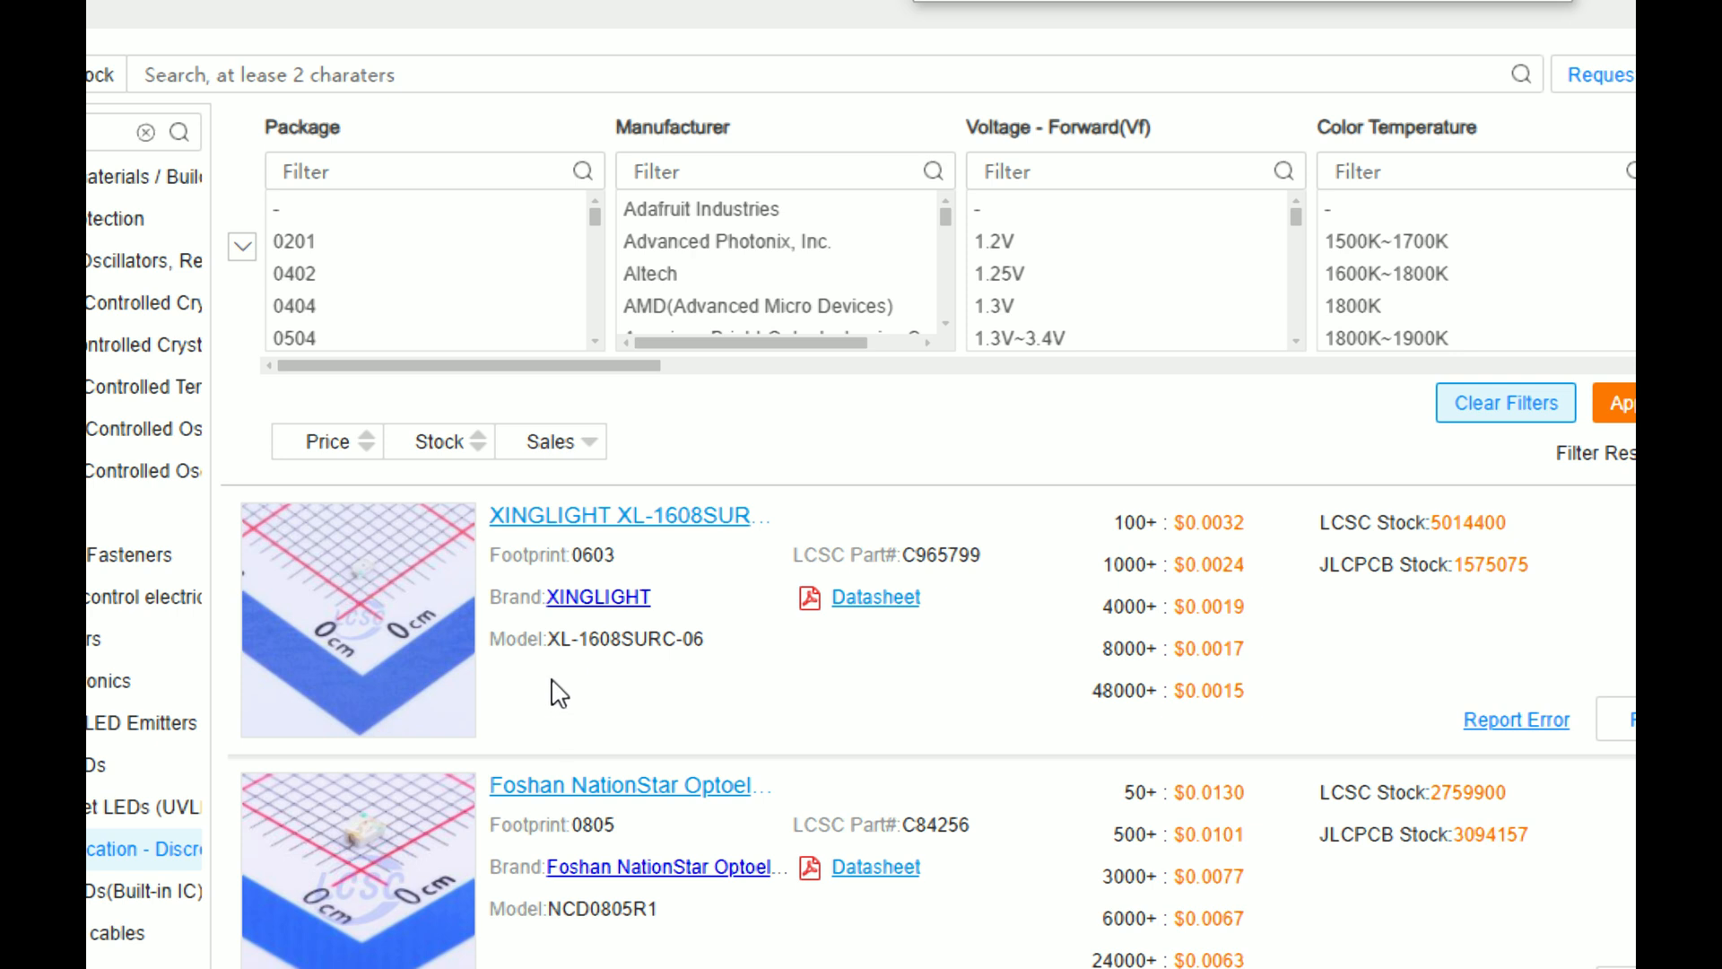
Step: Look over the available package and manufacturer filter options for the discrete LED parts
scroll(476, 673, down, 2)
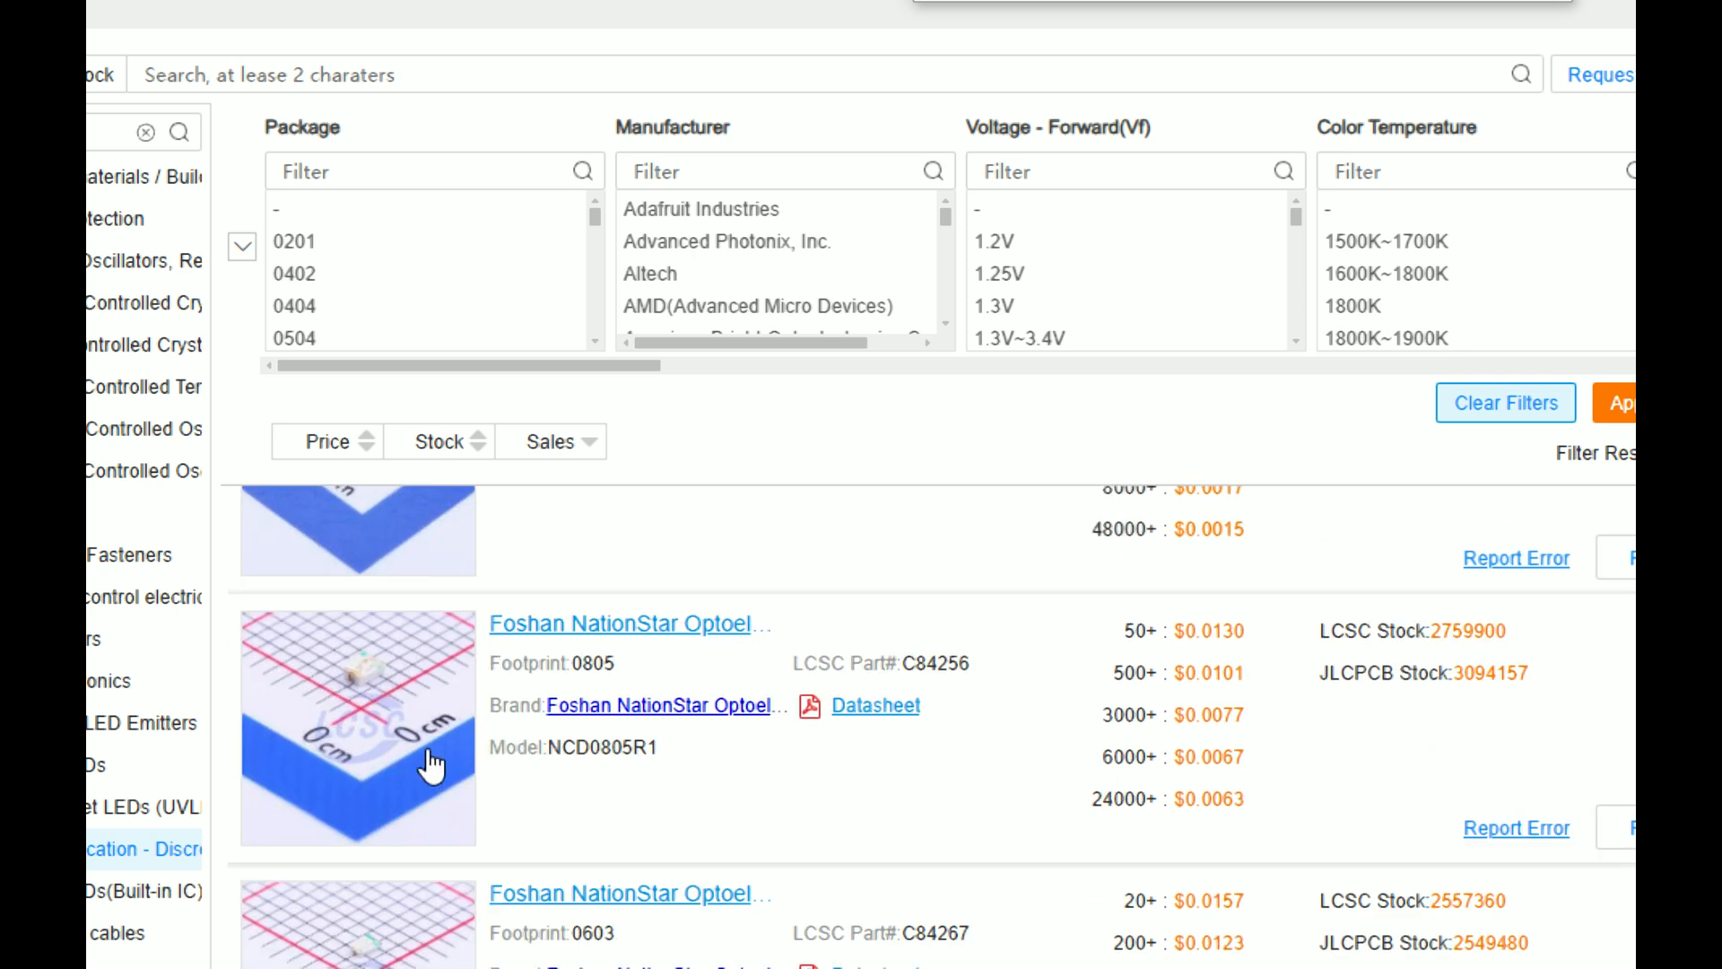
scroll(1040, 659, up, 2)
drag(782, 344, 833, 345)
drag(396, 367, 117, 474)
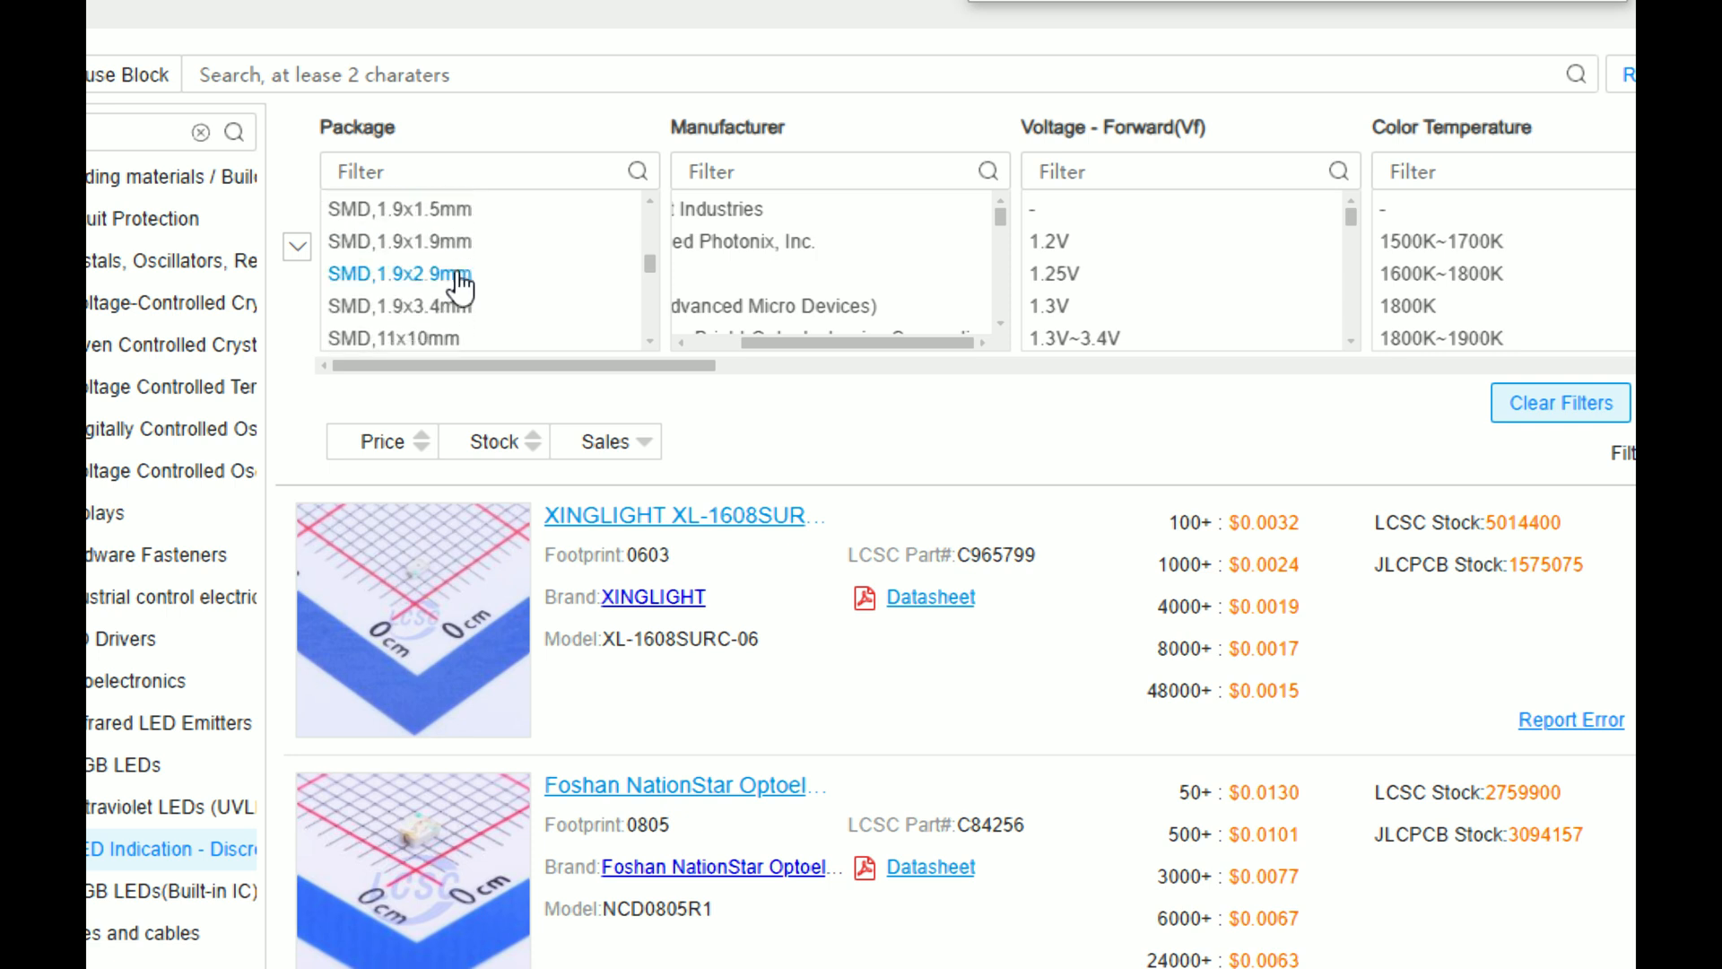
scroll(460, 287, down, 10)
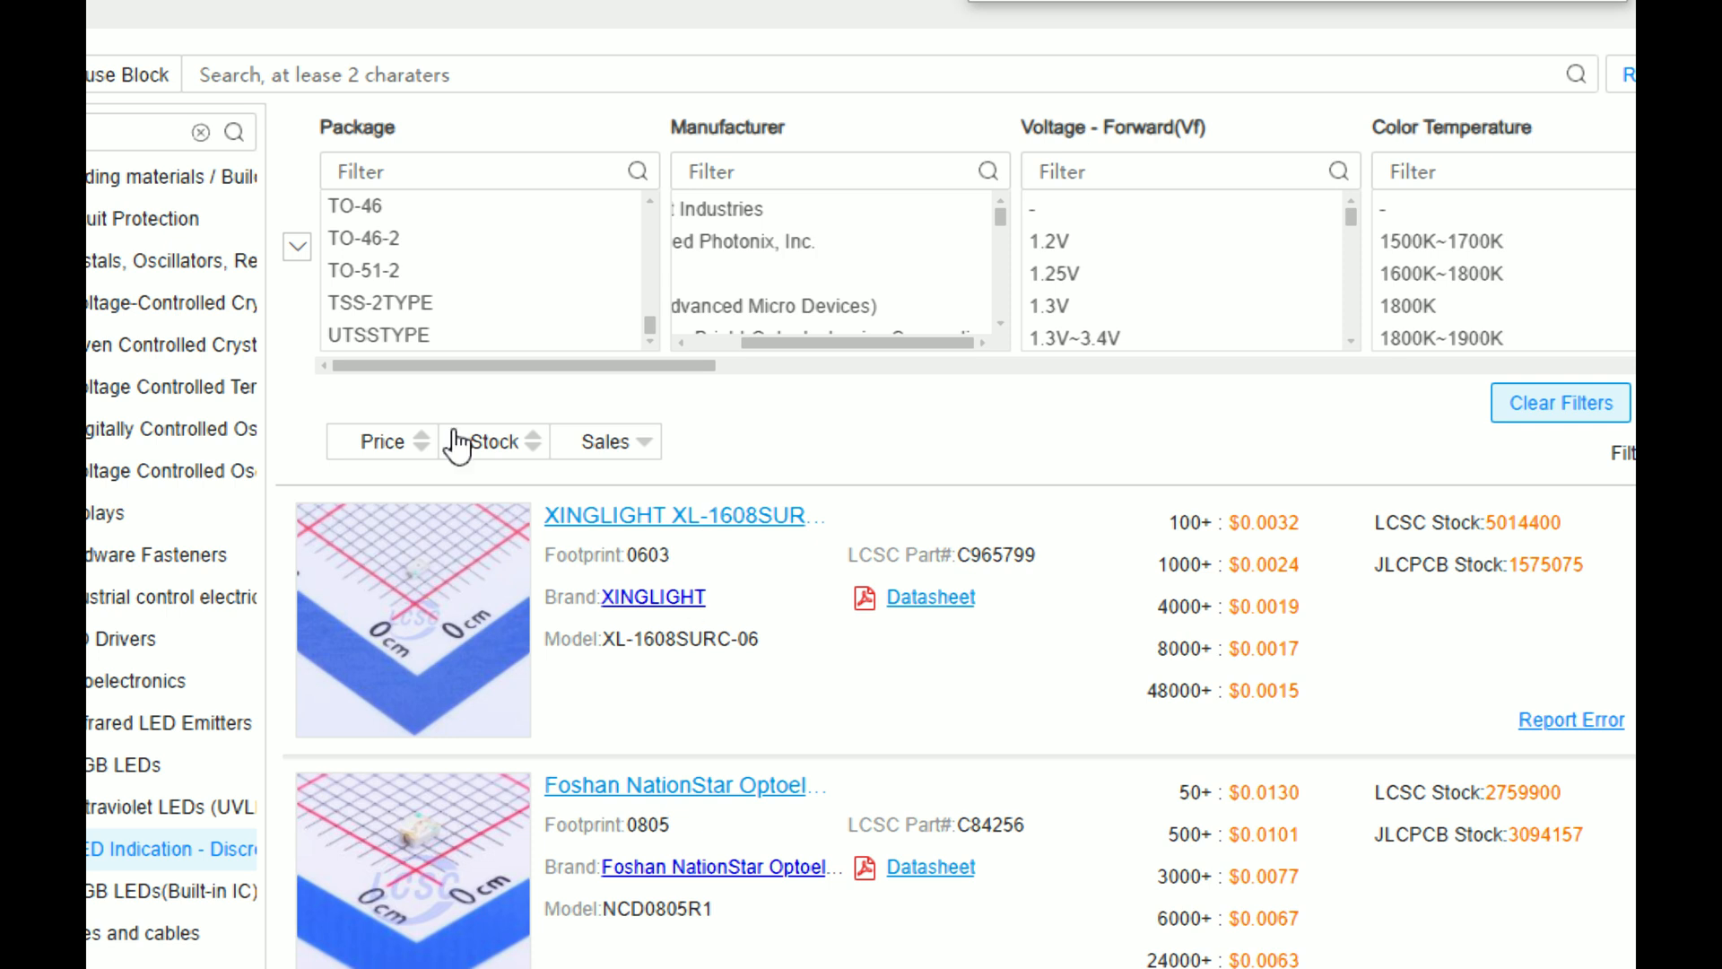
click(368, 251)
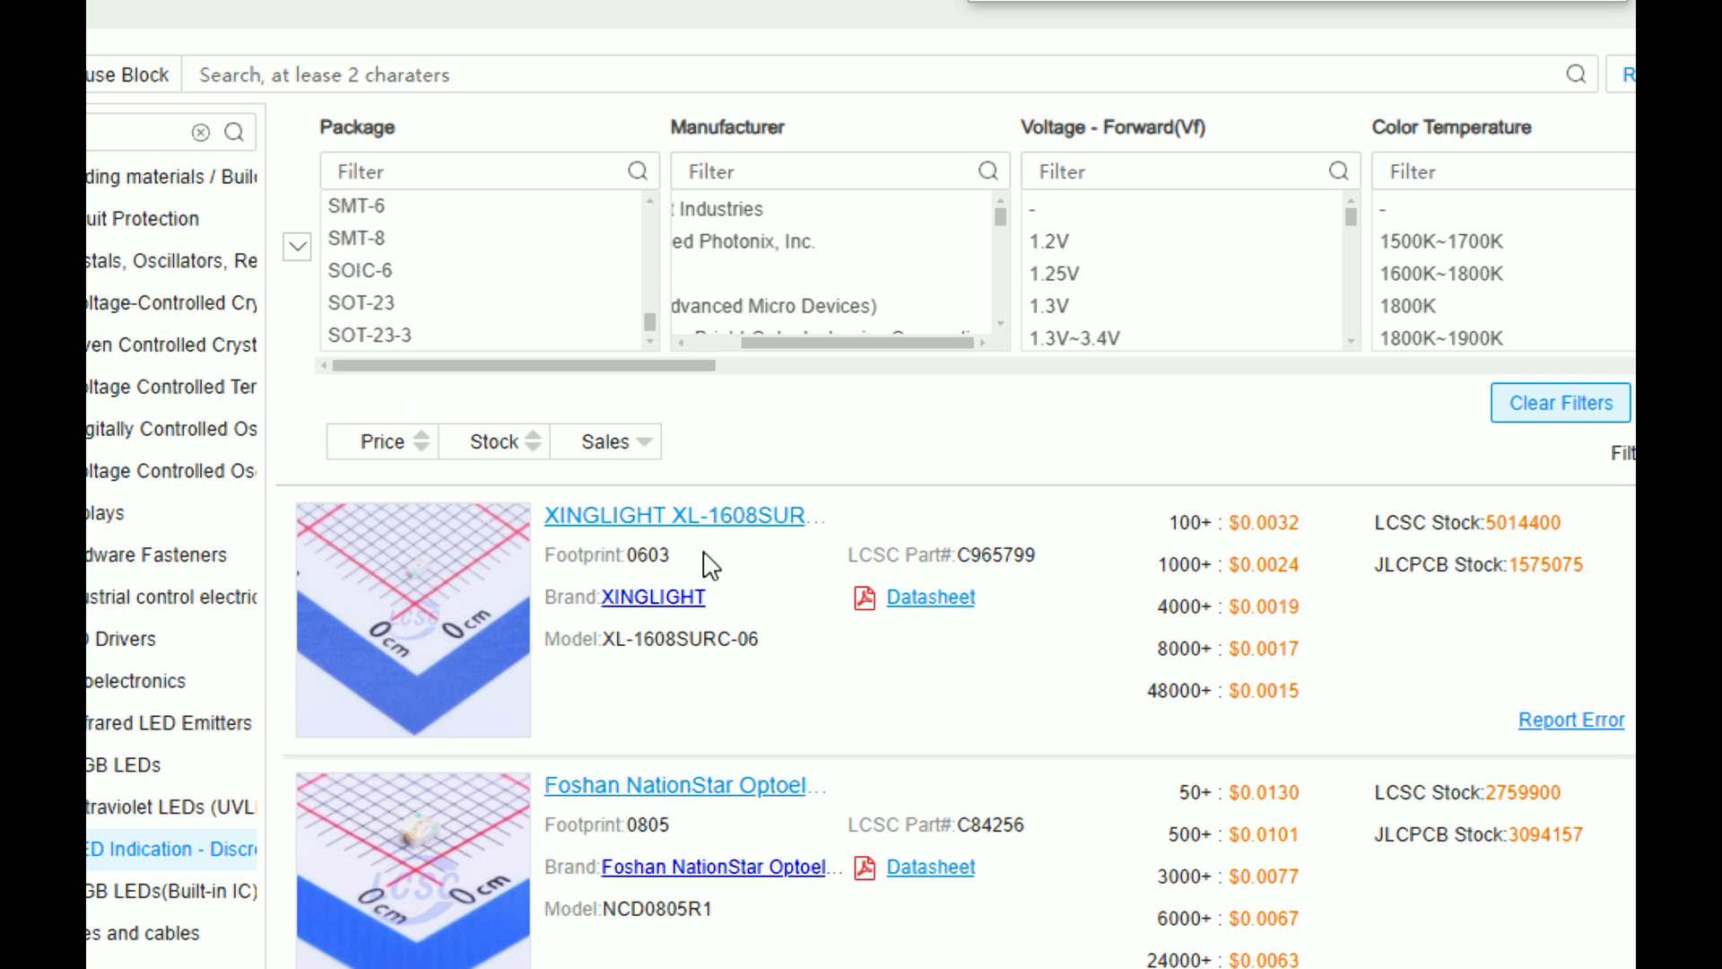
Step: Look through the LCSC discrete LED listings, comparing their footprints and models for a suitable part
scroll(583, 852, down, 10)
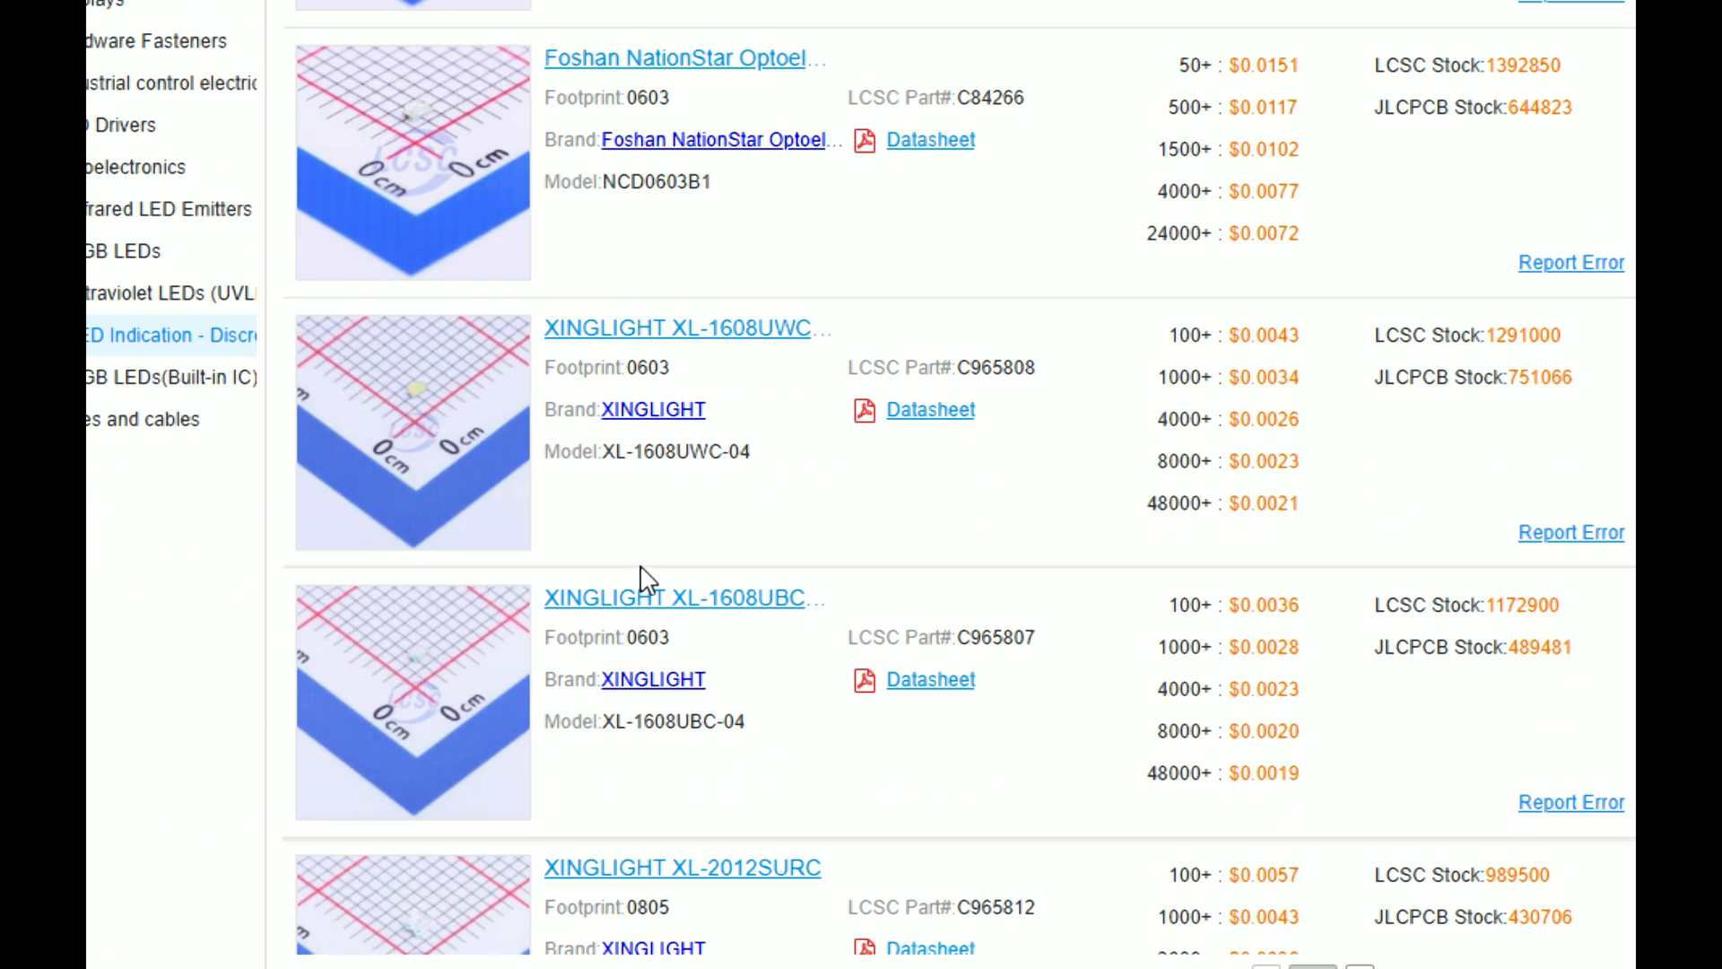
scroll(643, 577, down, 3)
scroll(588, 365, down, 3)
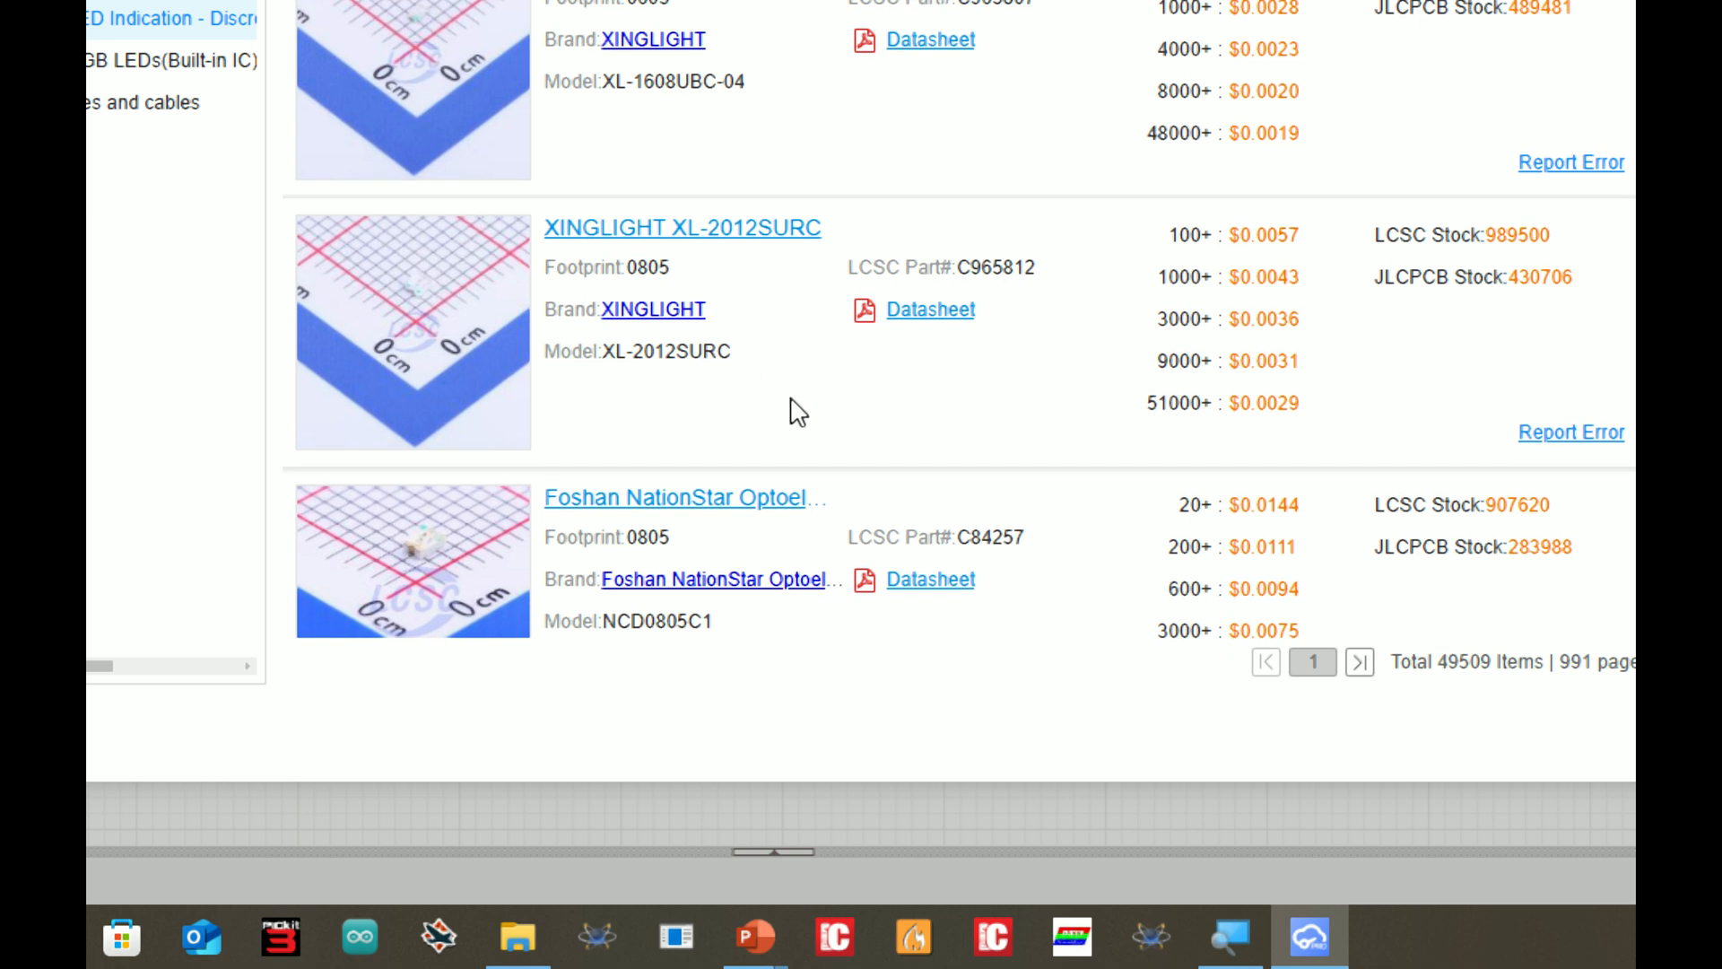
scroll(804, 421, down, 2)
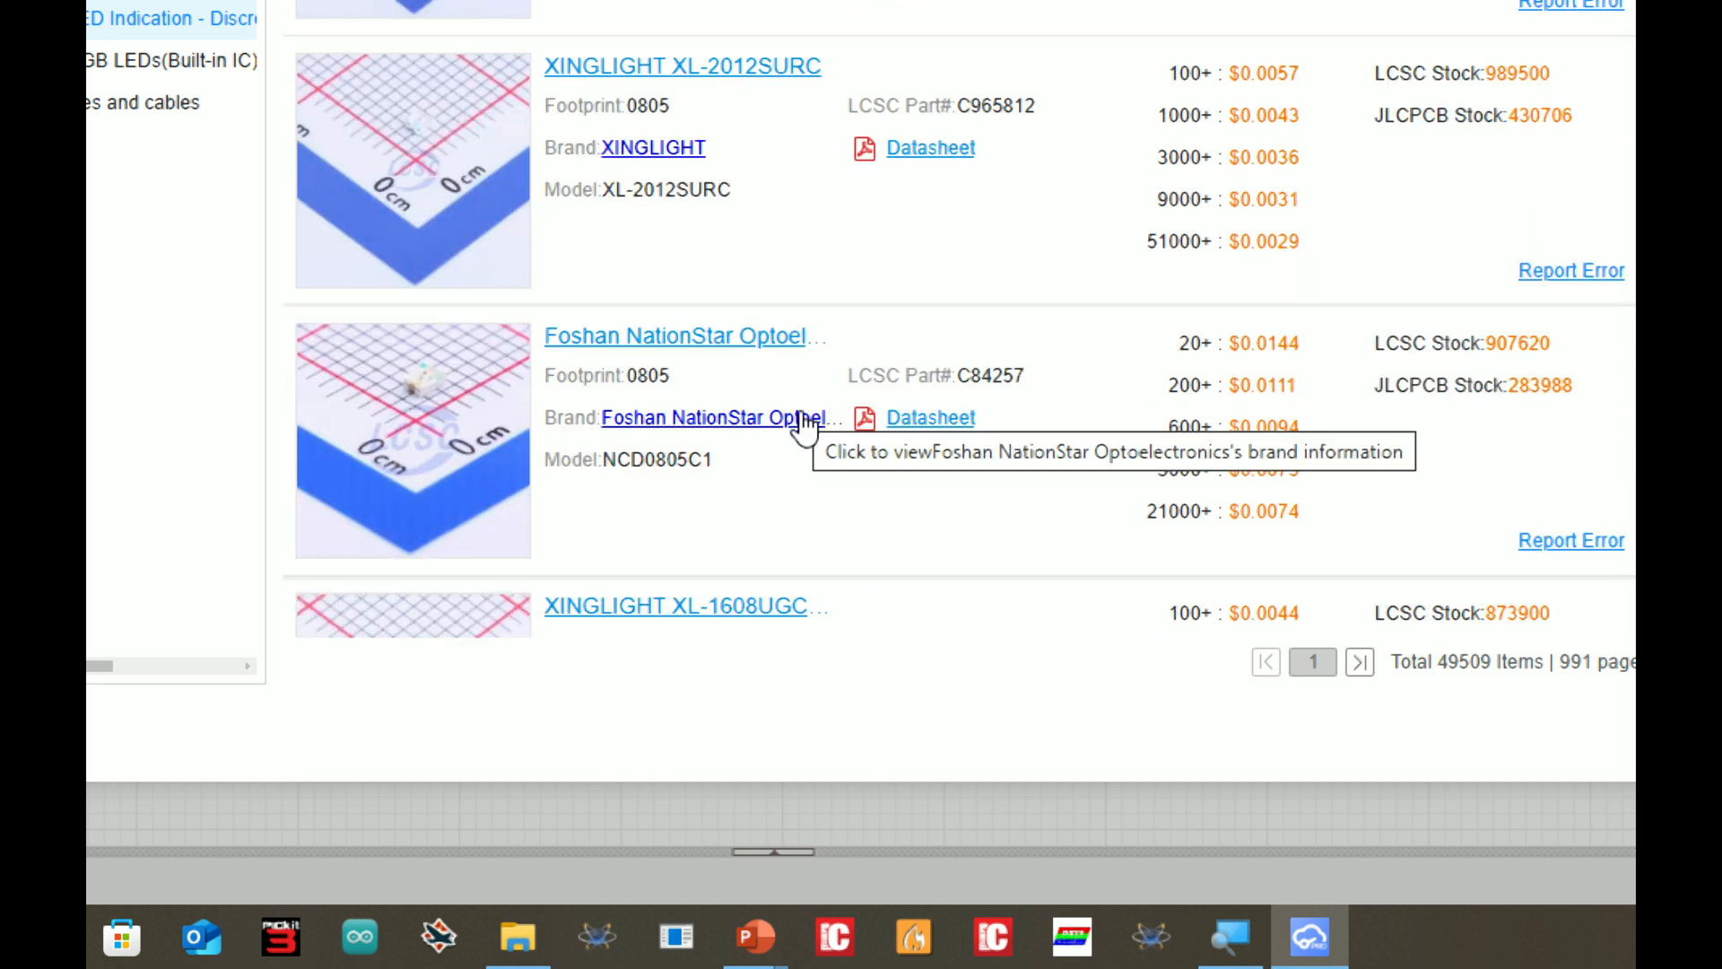
scroll(834, 516, down, 3)
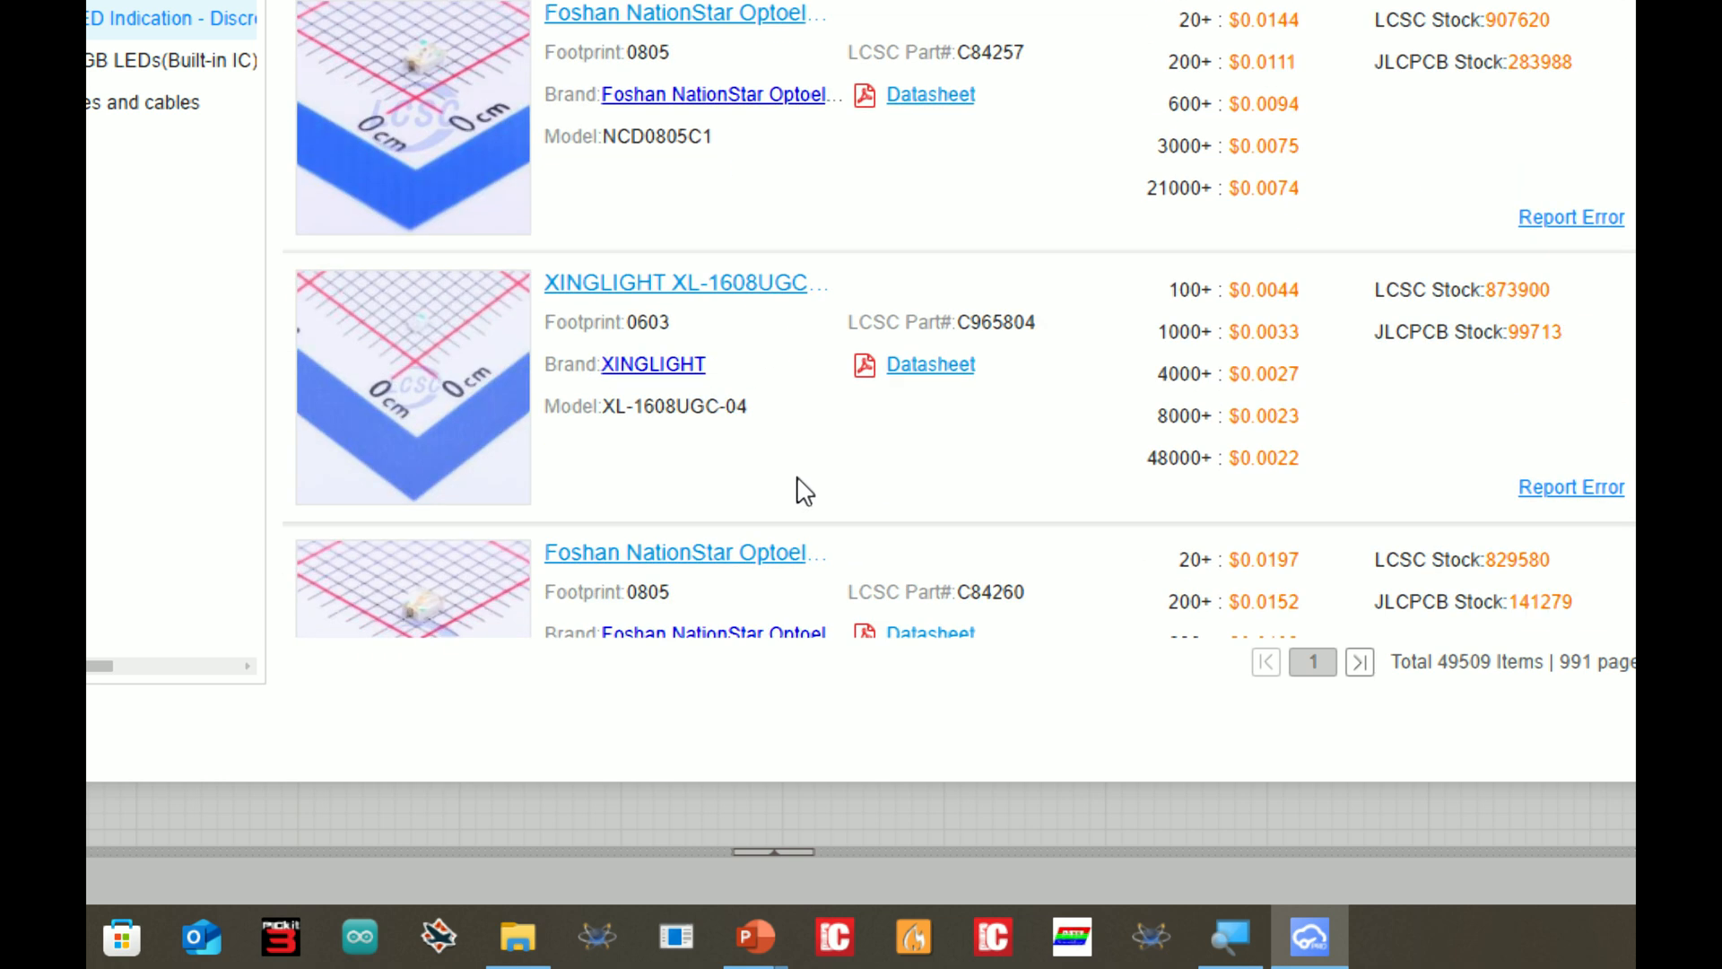
scroll(802, 489, down, 6)
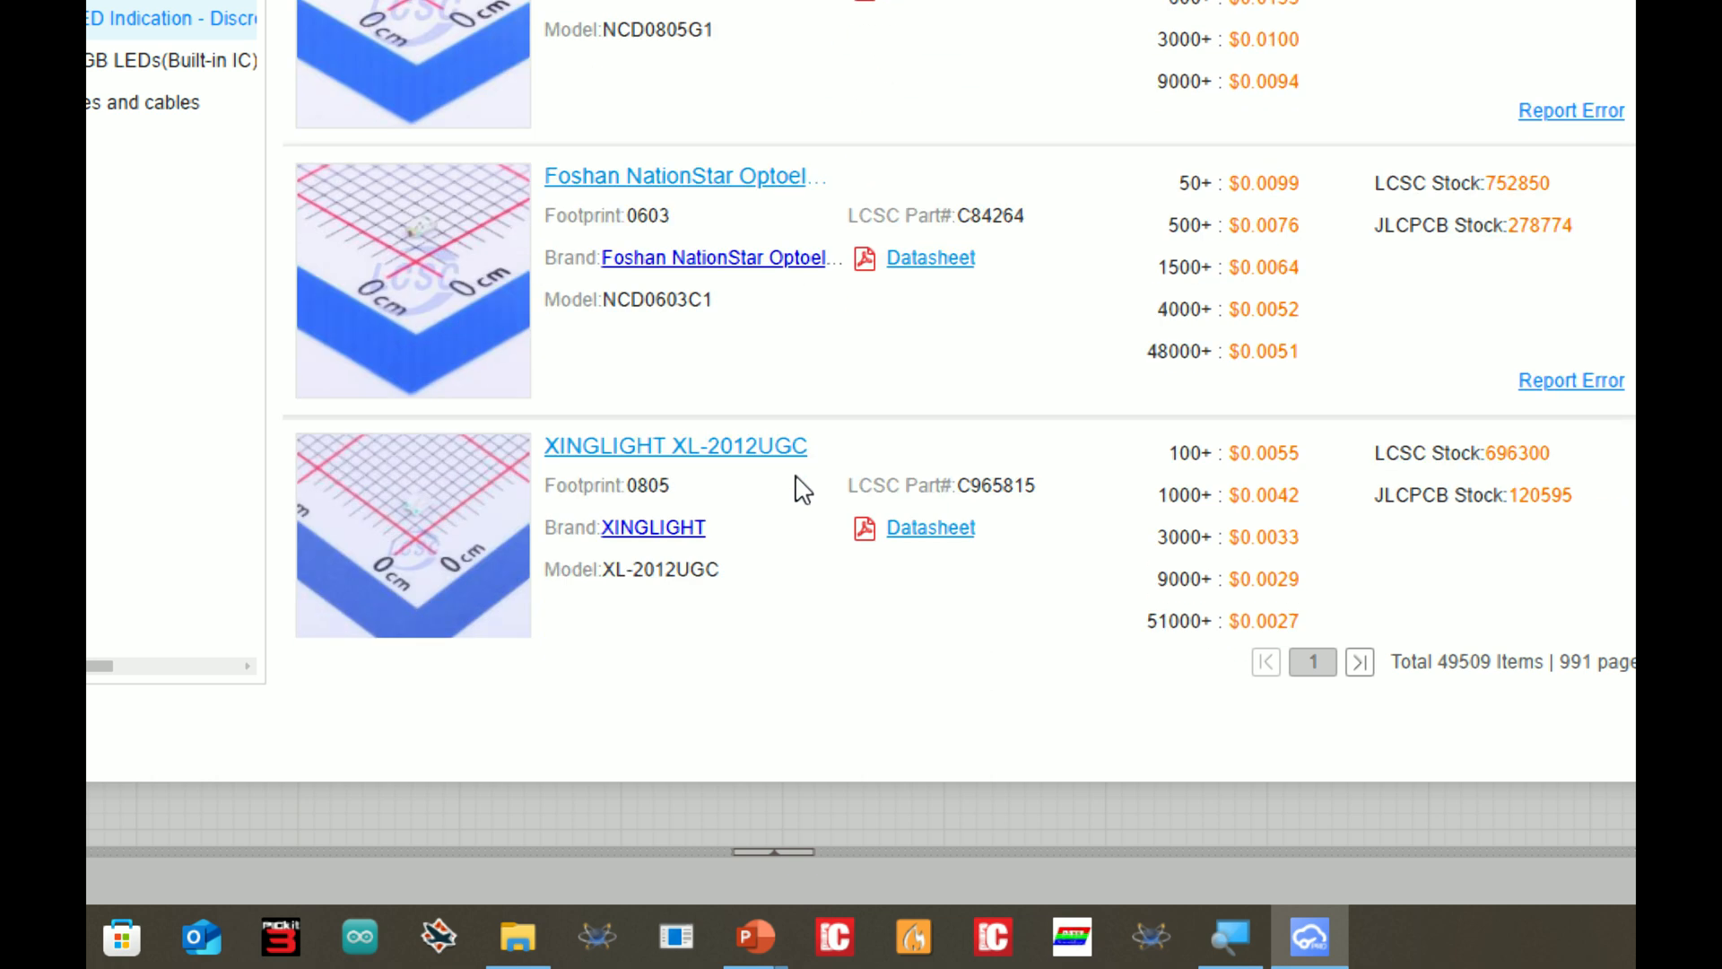
scroll(803, 489, down, 5)
scroll(803, 489, down, 3)
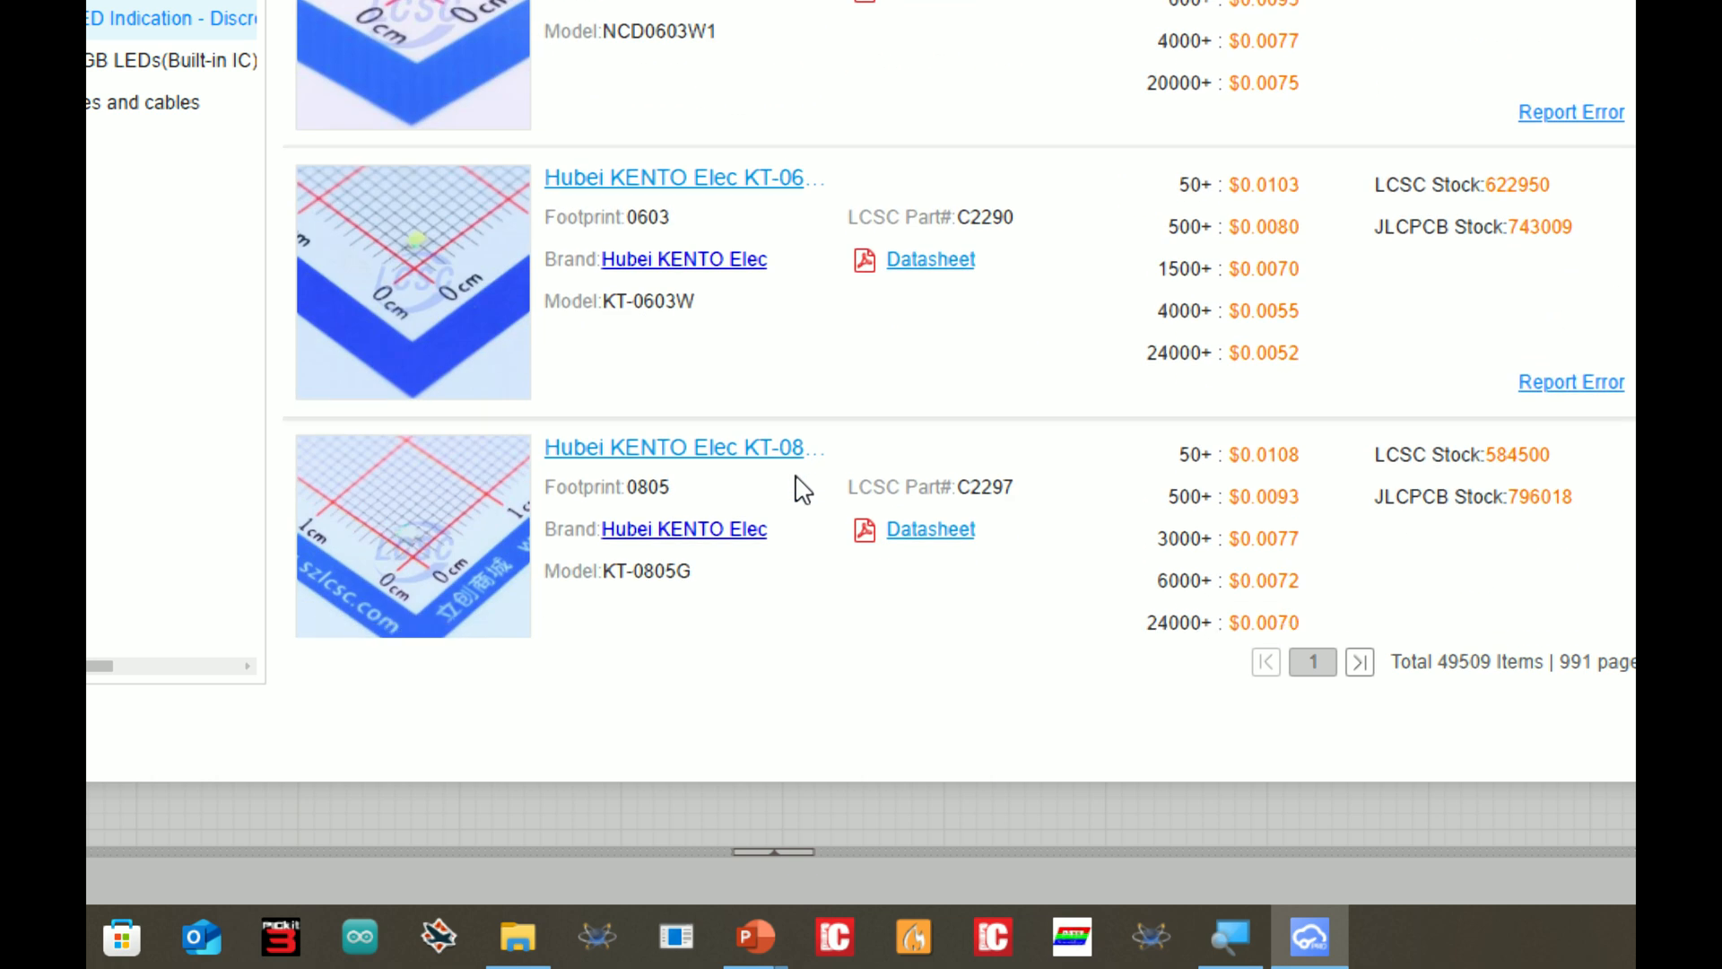
scroll(790, 396, down, 3)
scroll(789, 396, down, 10)
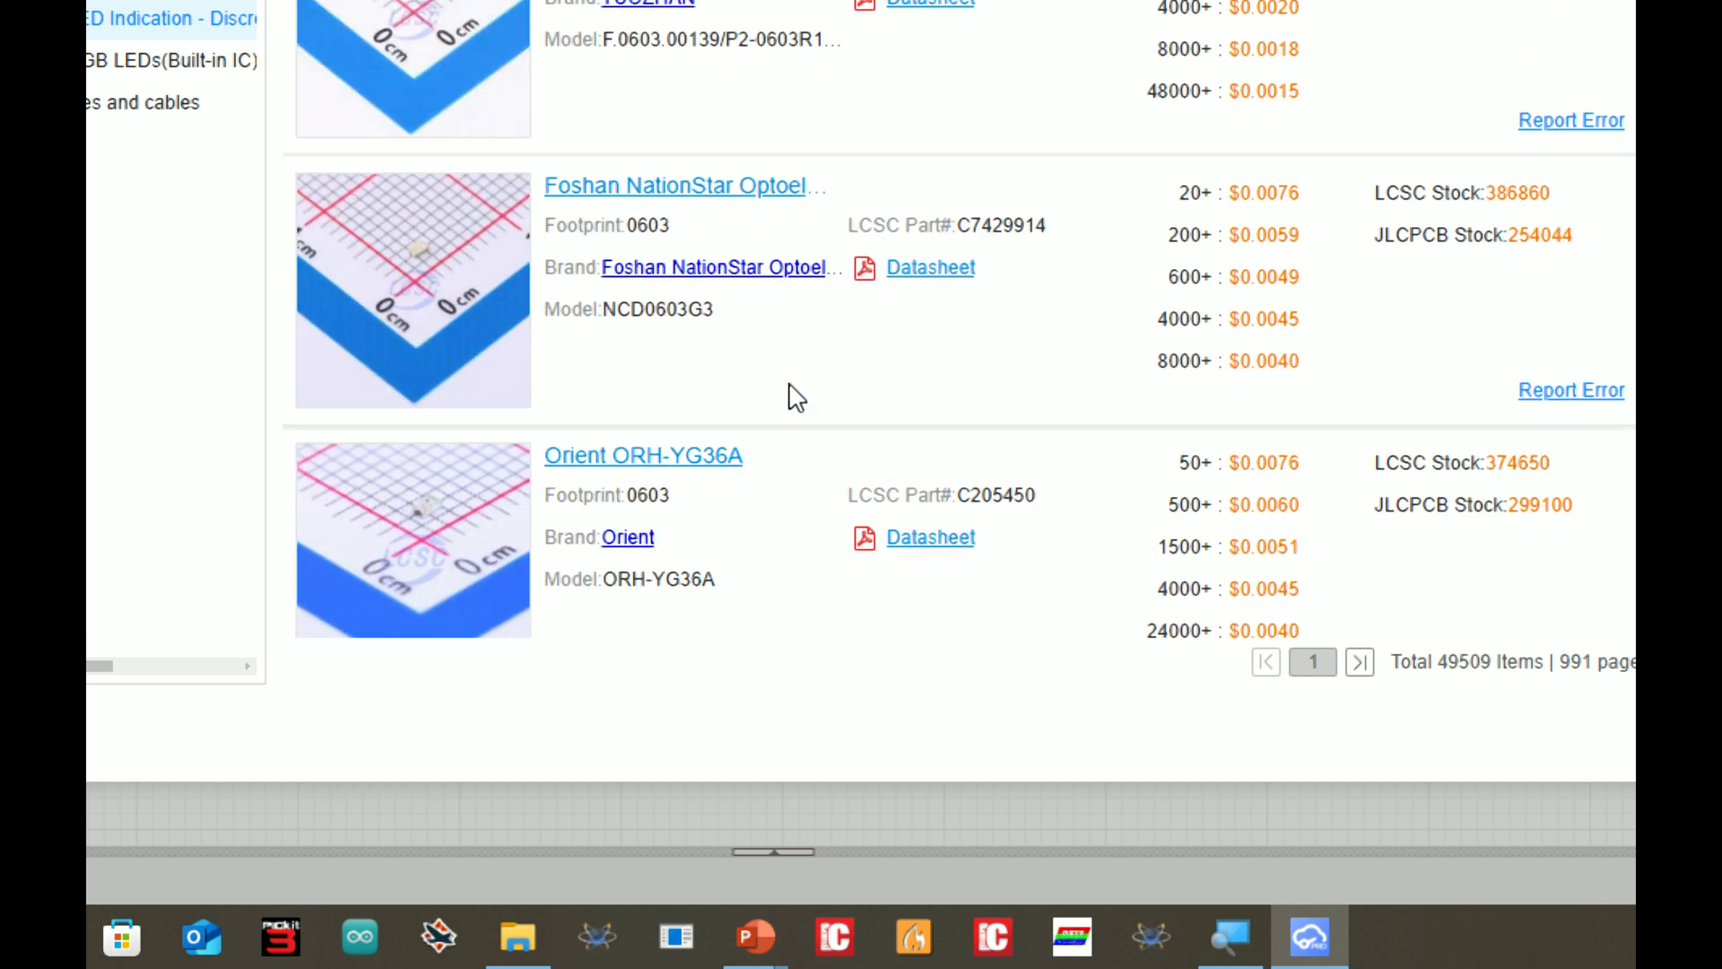
scroll(796, 397, down, 10)
scroll(797, 397, down, 5)
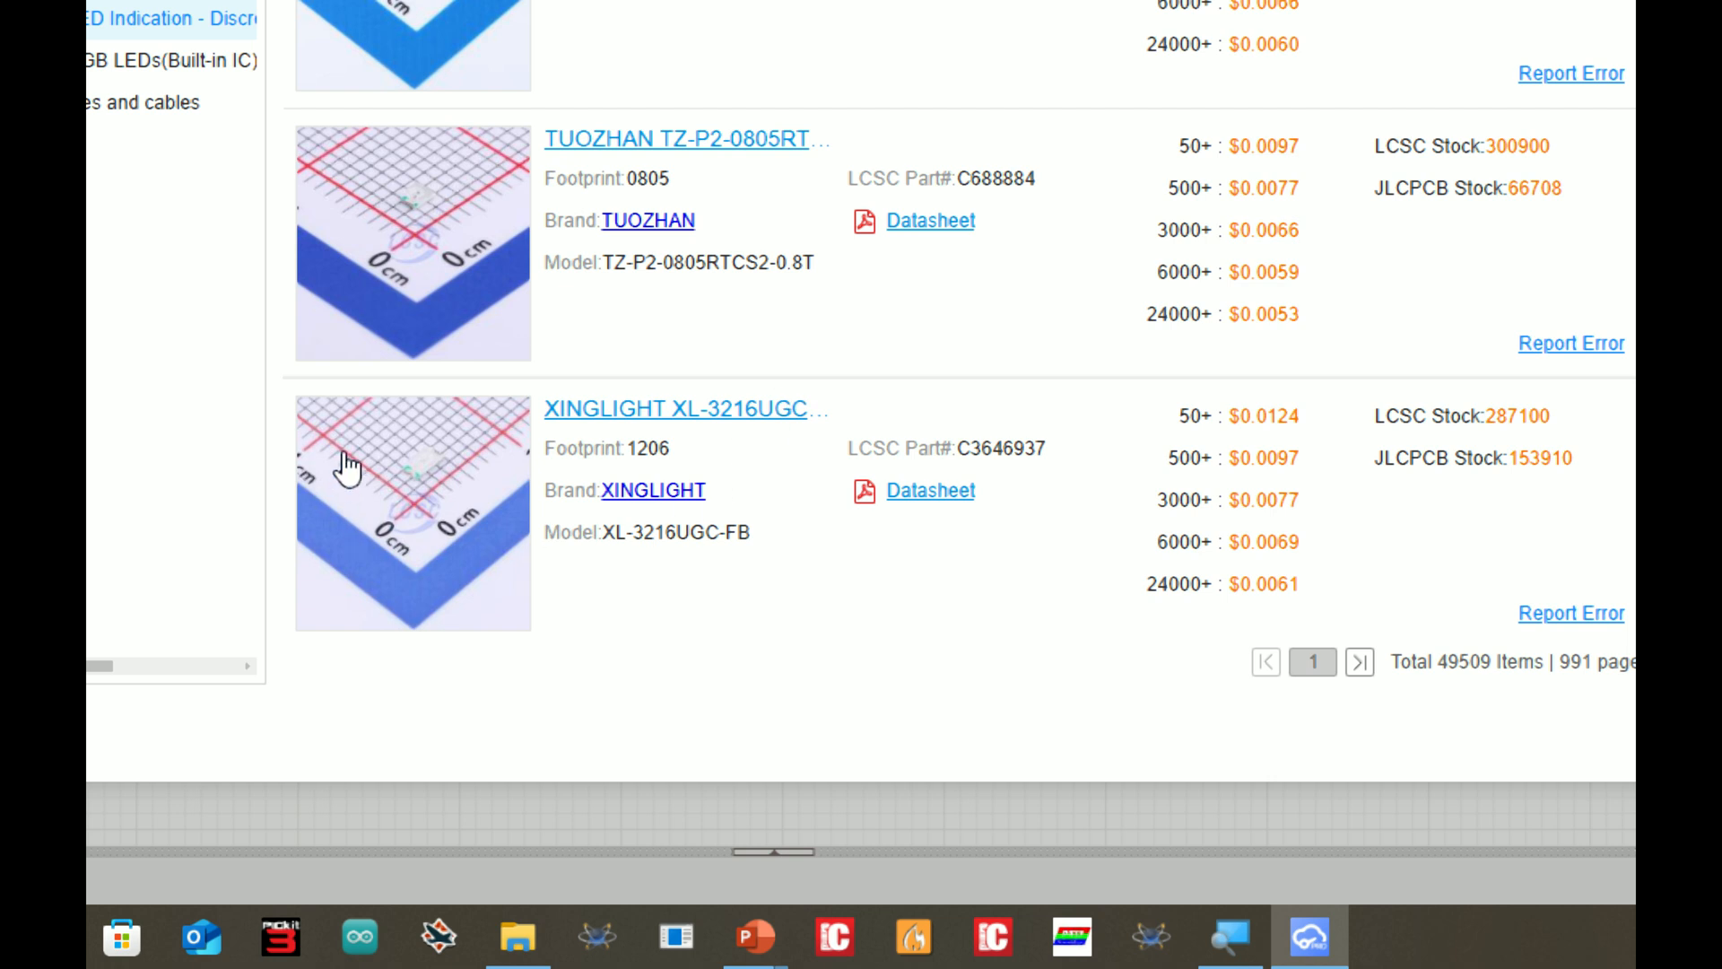
scroll(913, 325, down, 3)
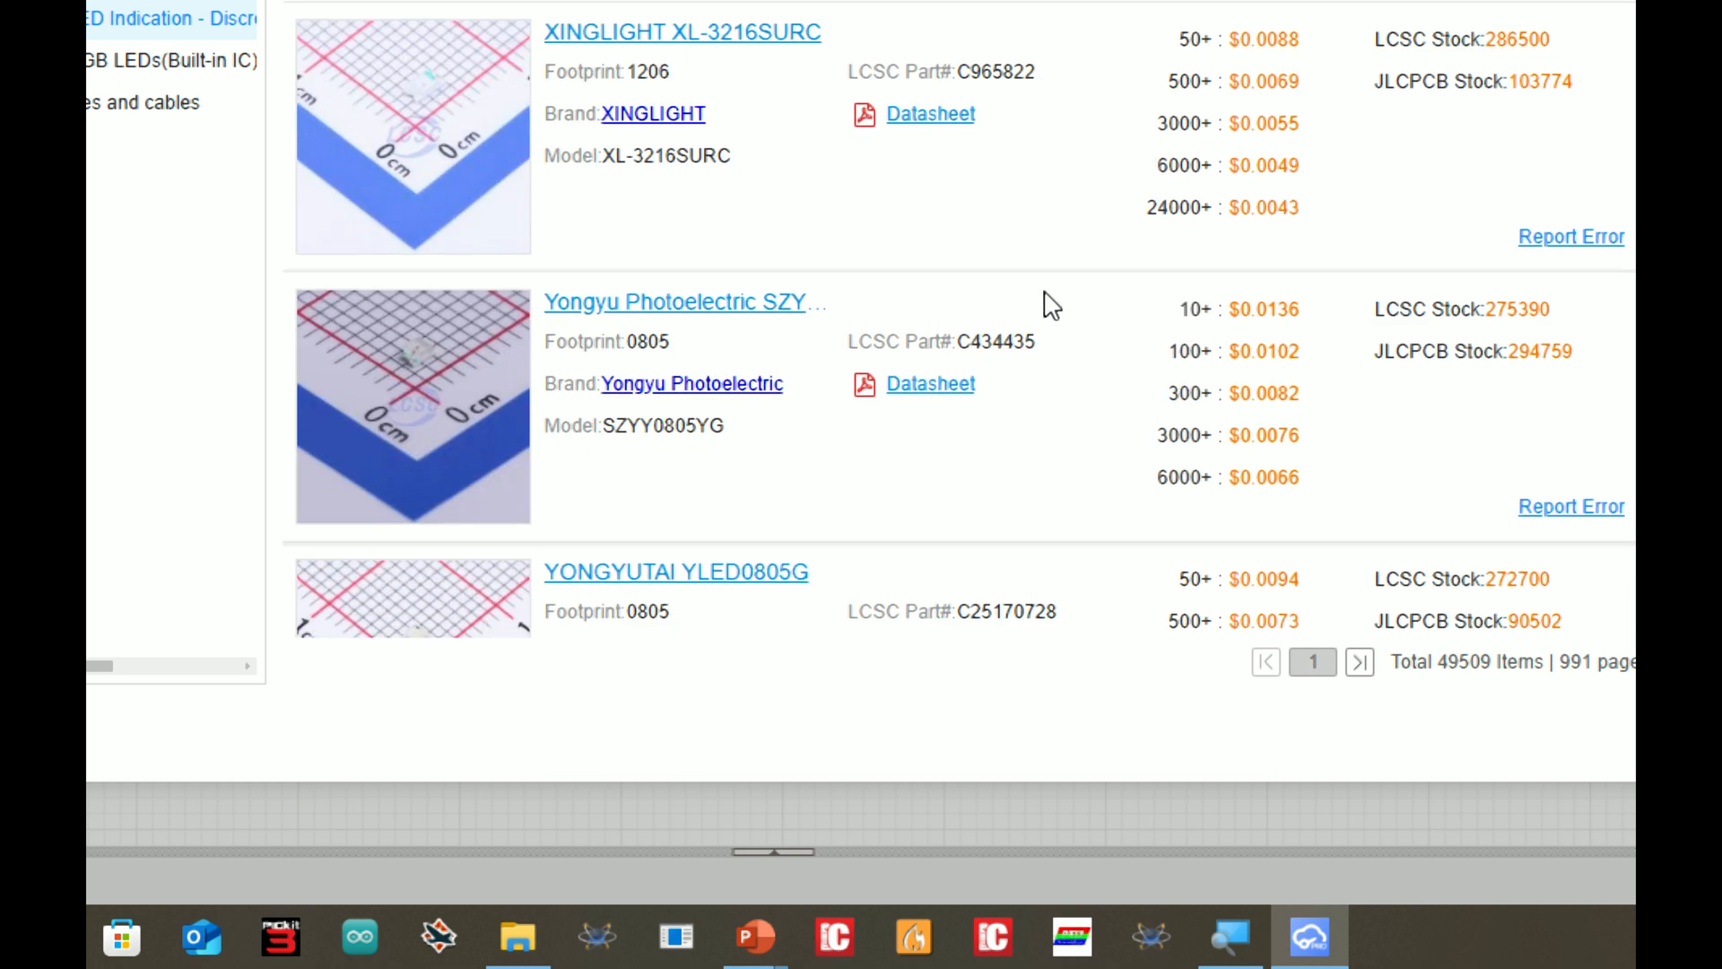
scroll(965, 315, down, 5)
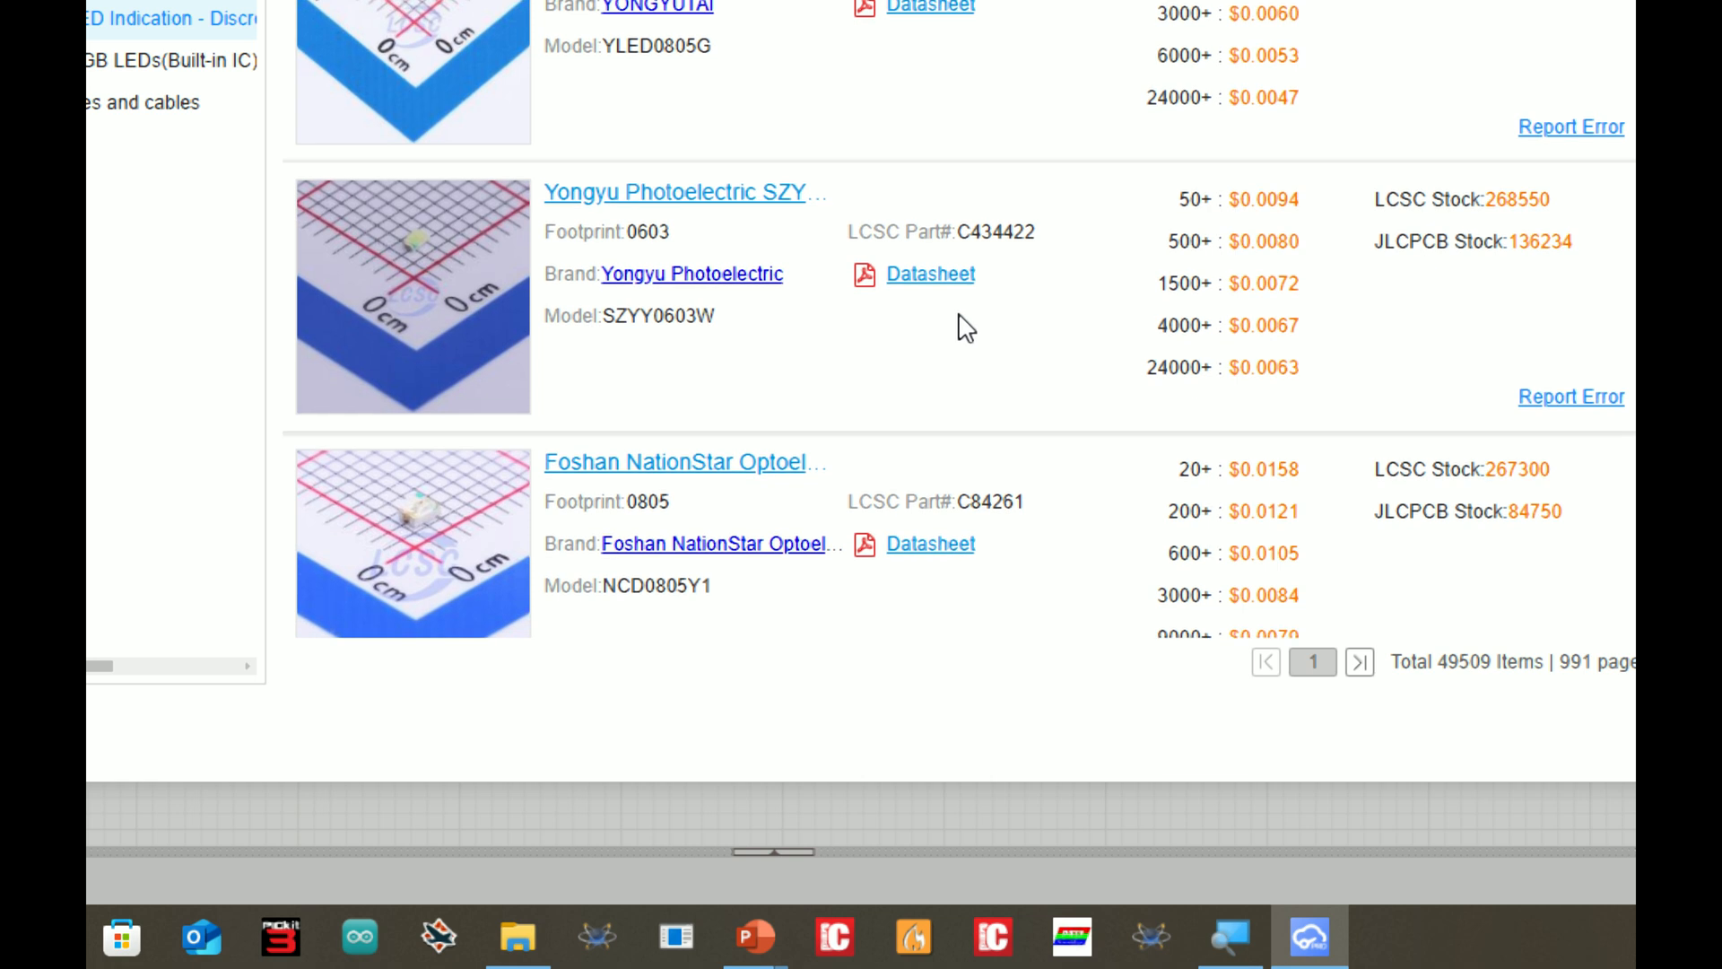
scroll(966, 328, down, 1)
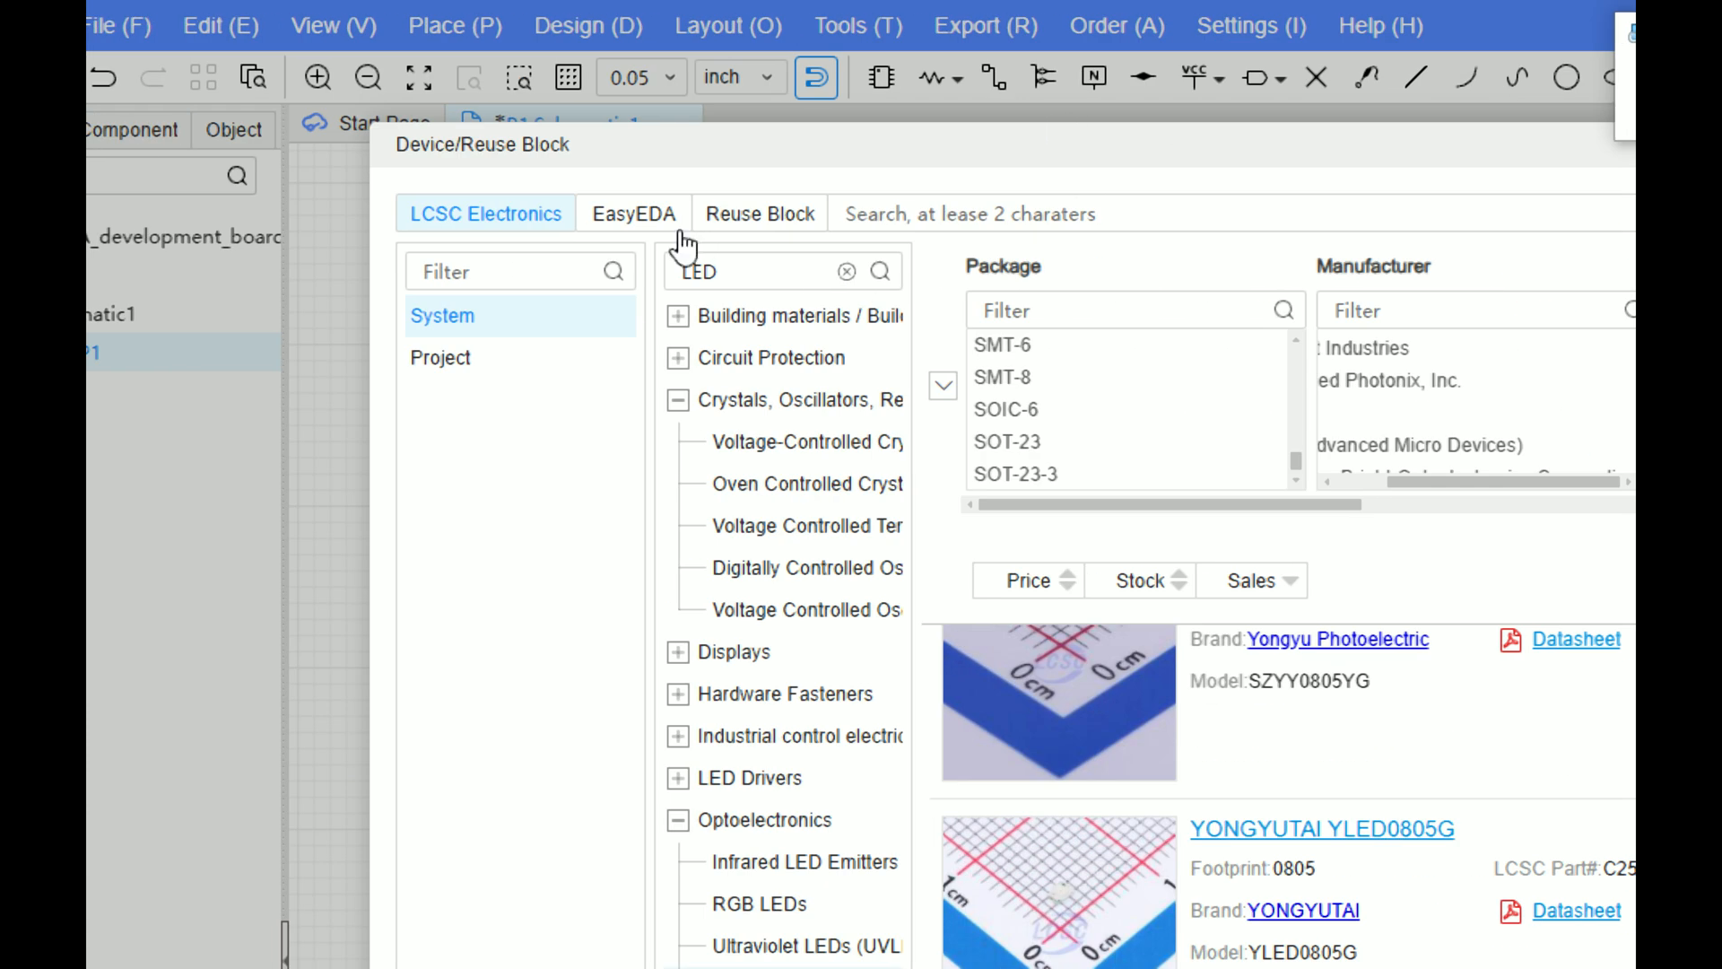
Step: Switch to the EasyEDA library and list its LED Indication - Discrete parts under Optoelectronics
click(650, 234)
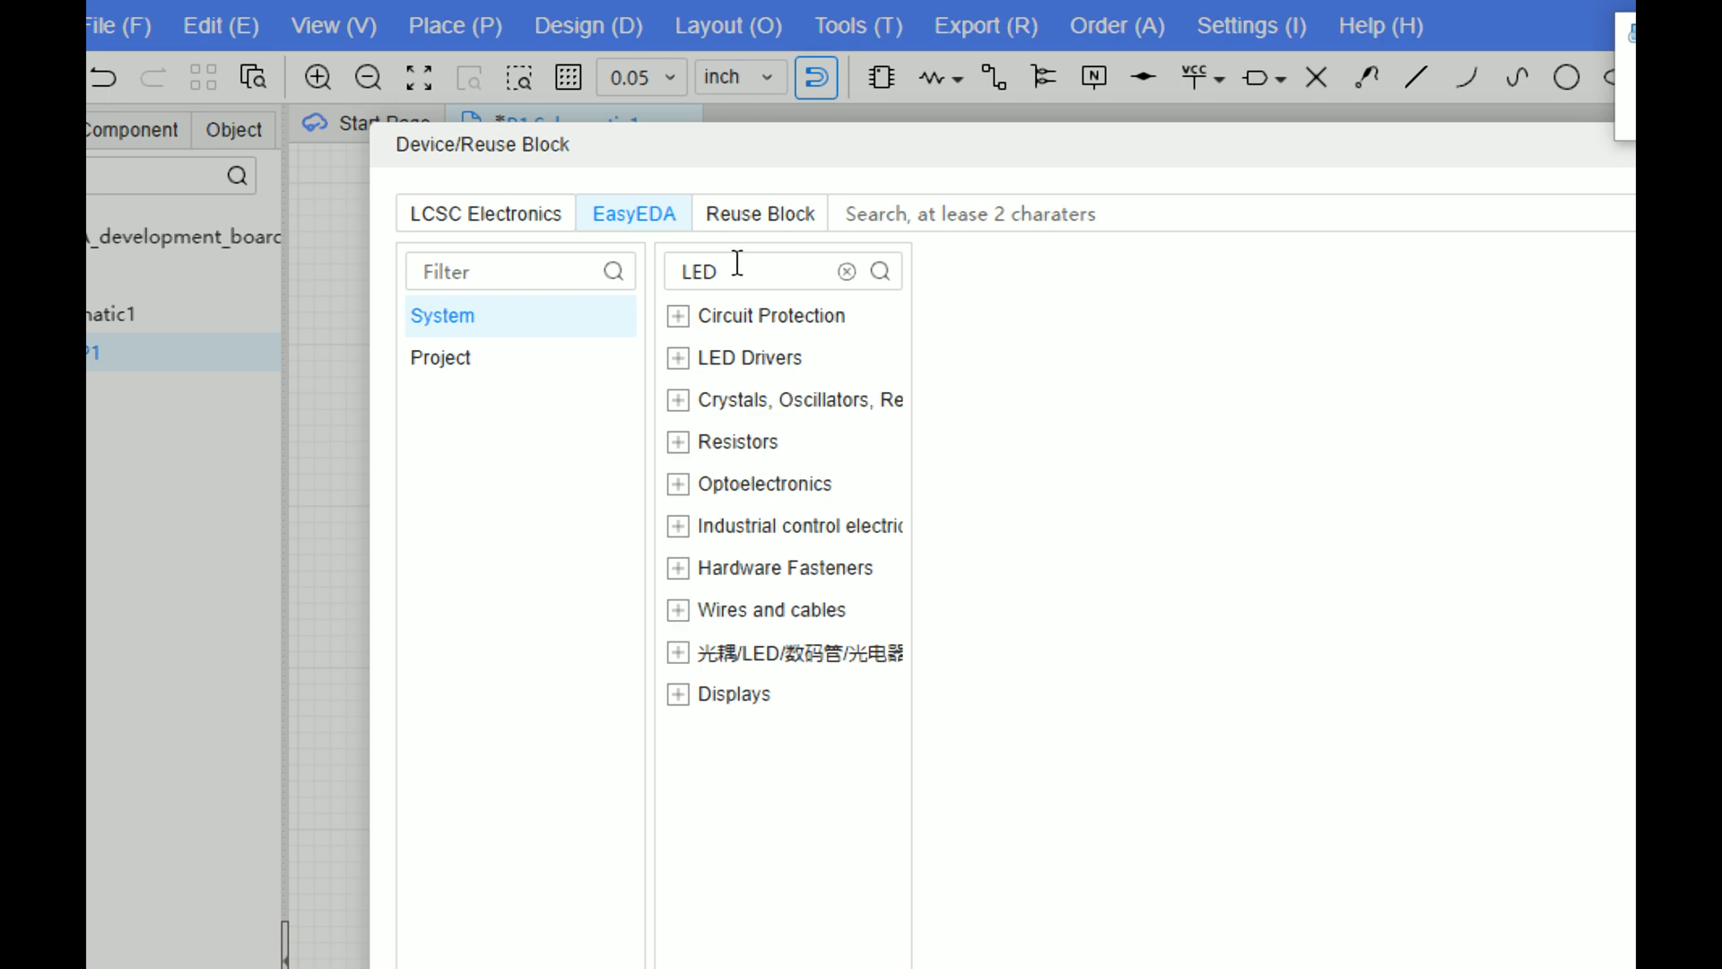
click(772, 611)
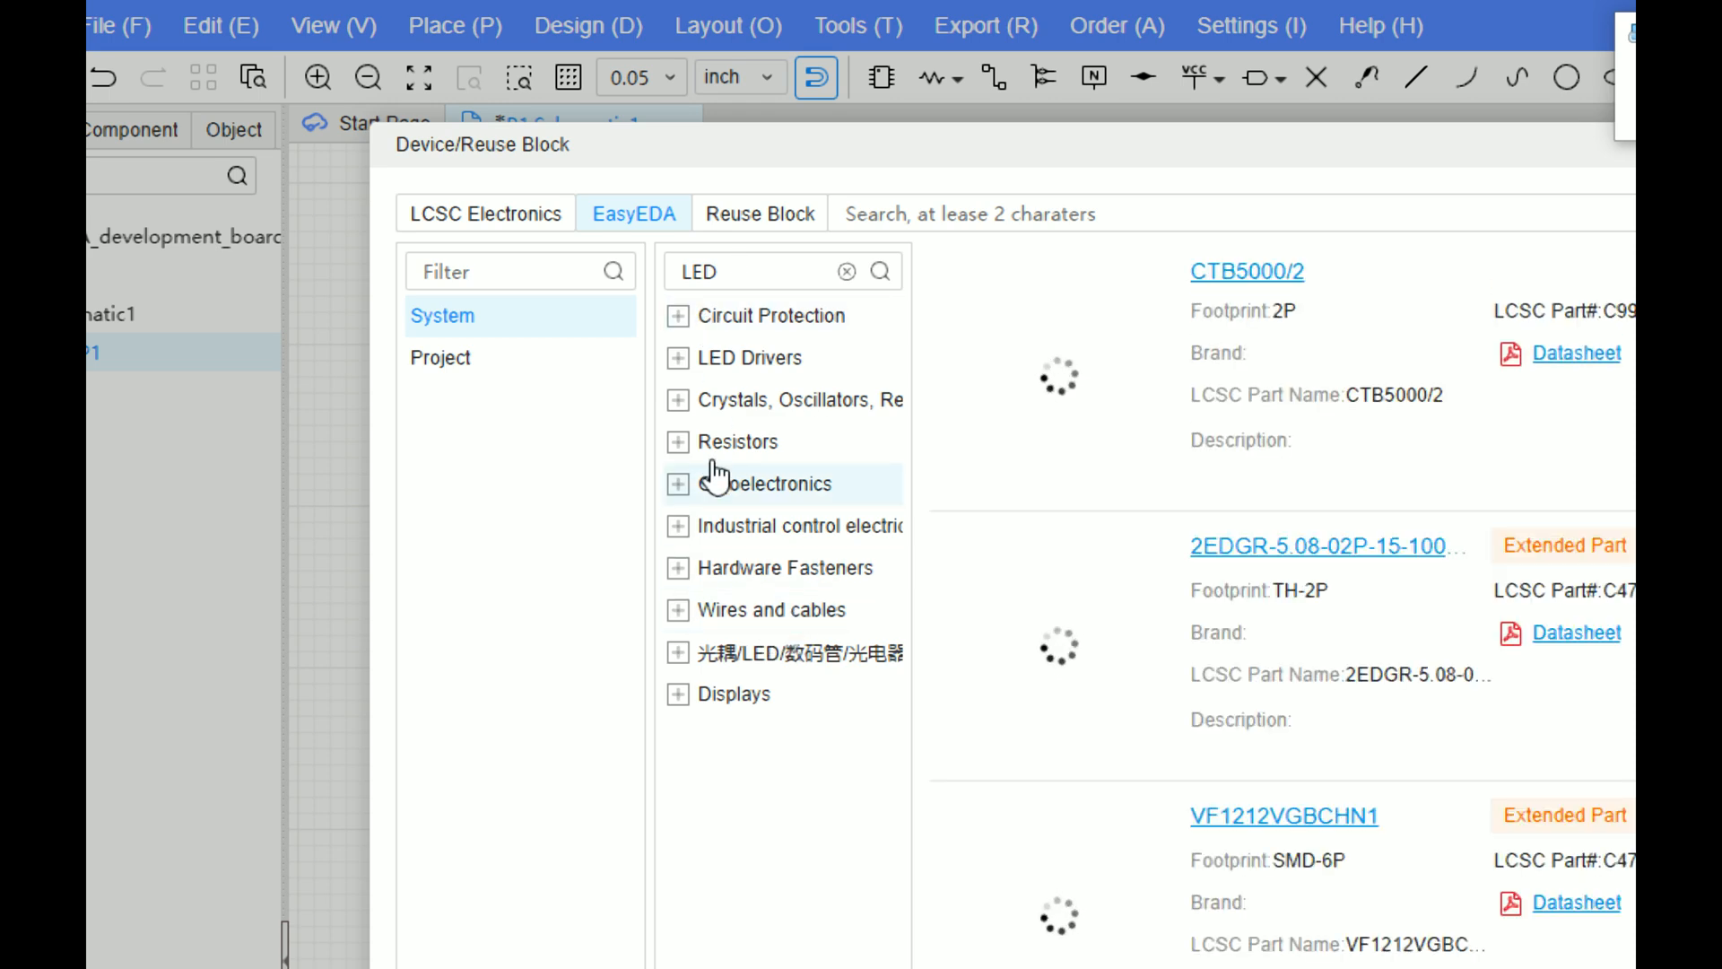
click(679, 488)
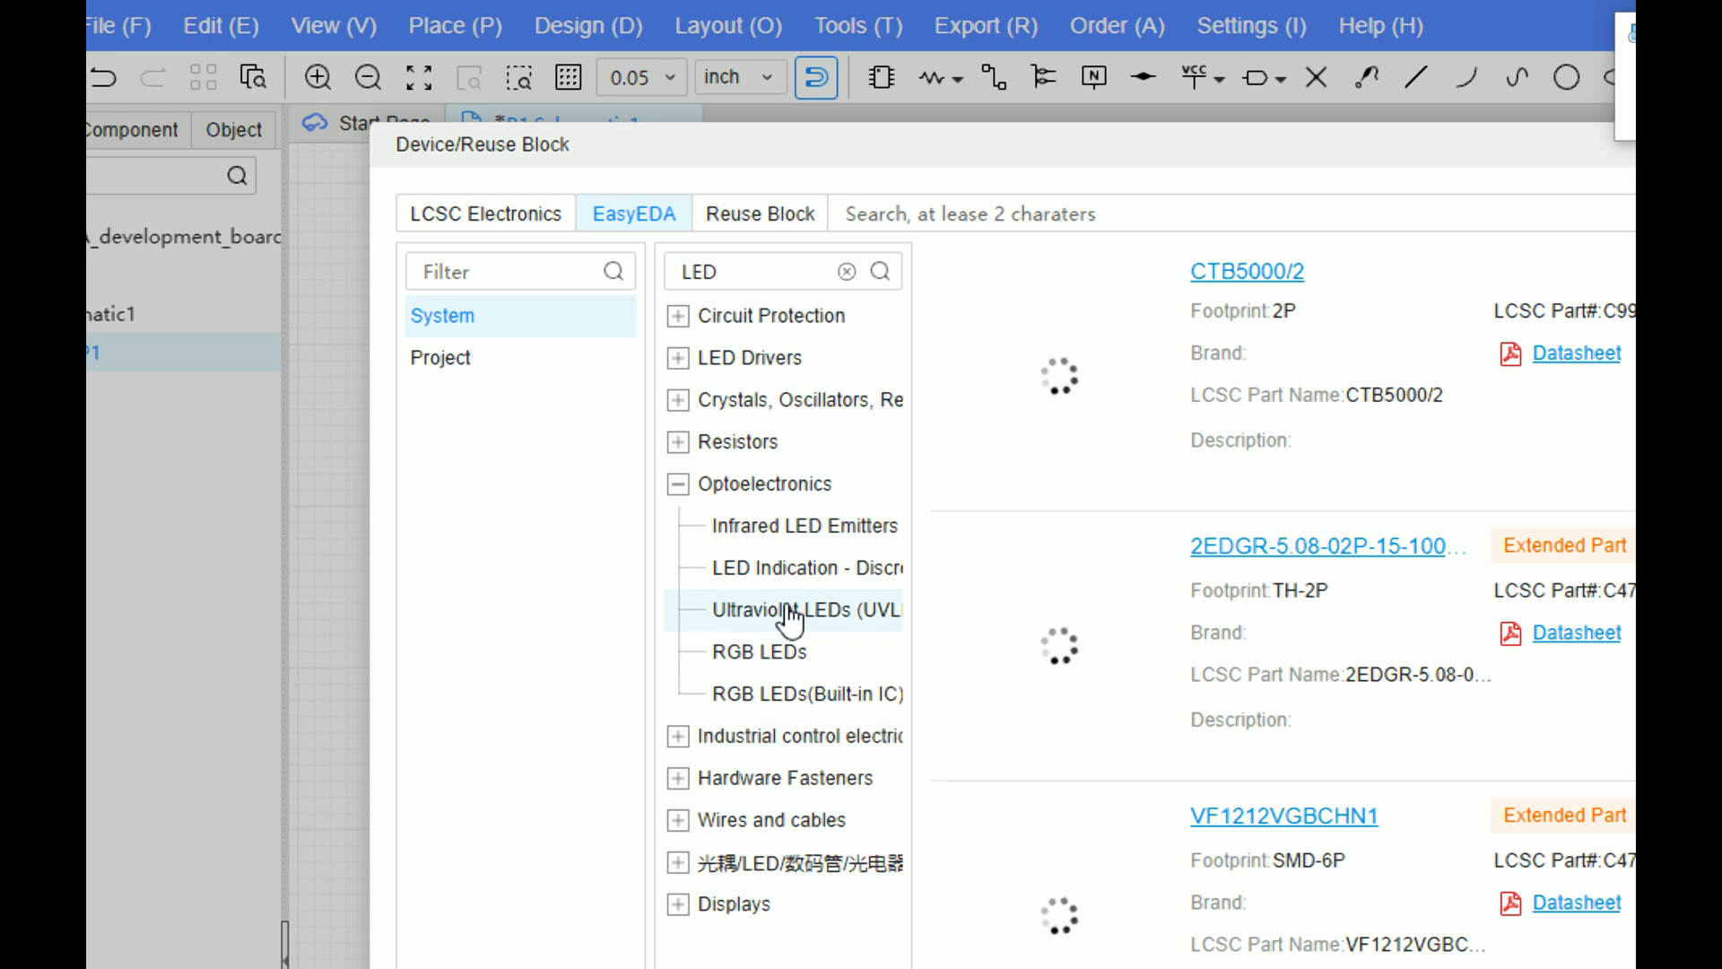
click(785, 567)
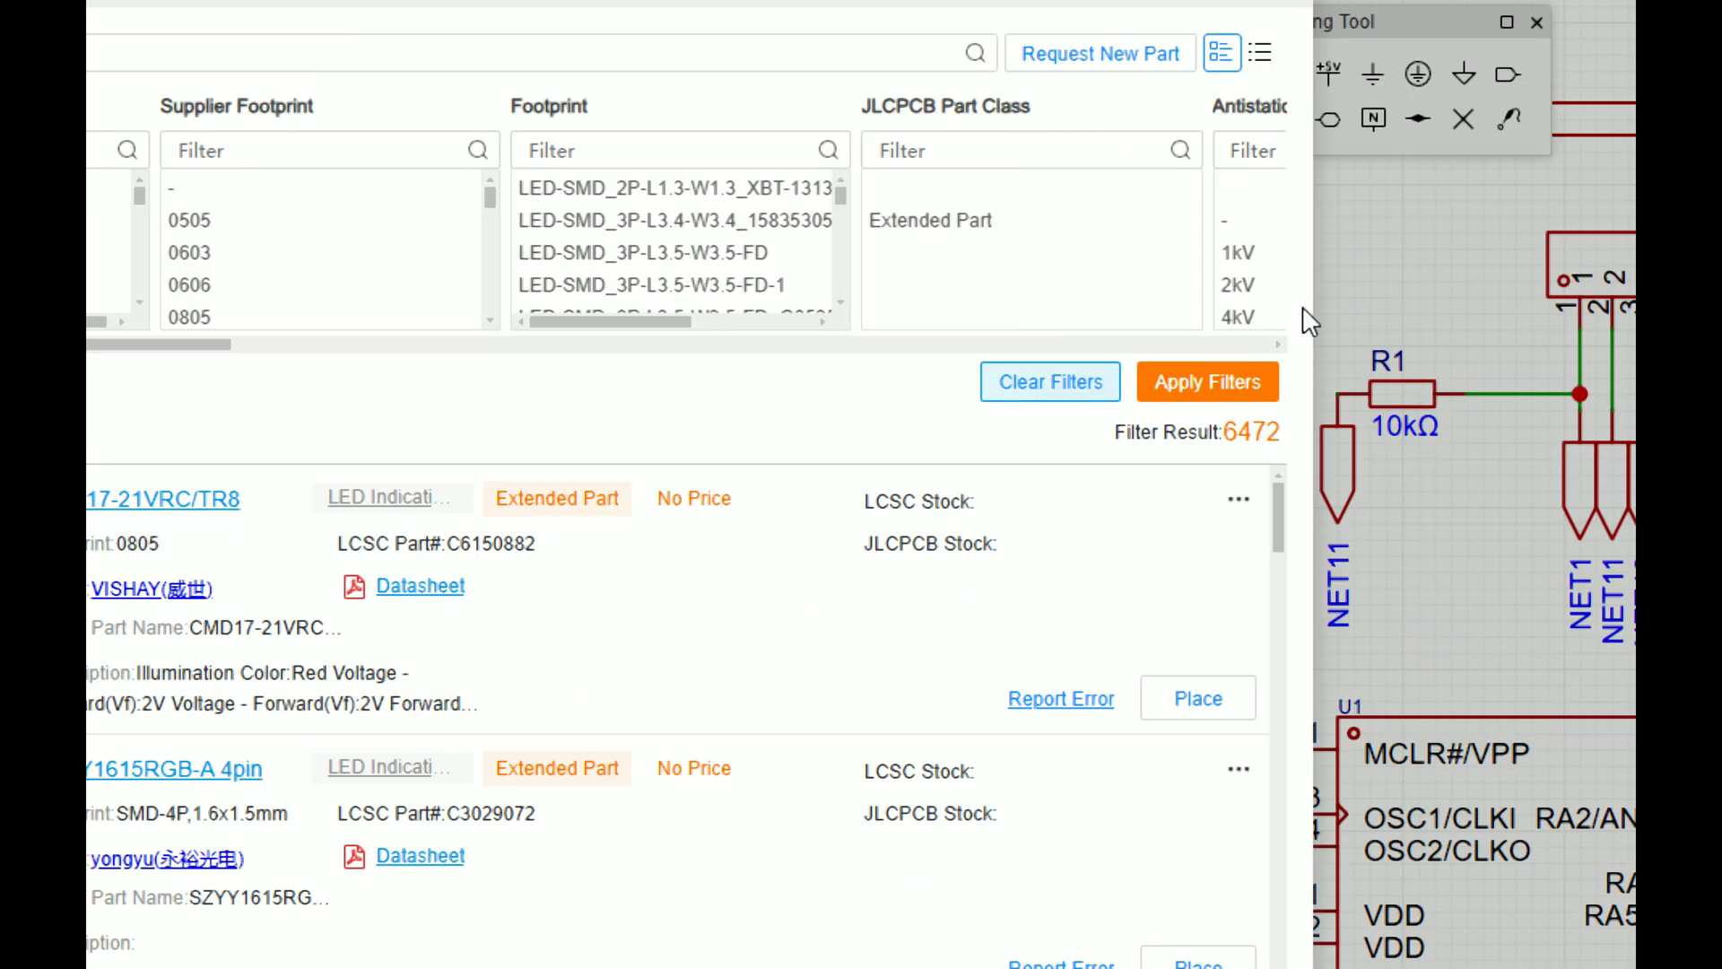
Step: Show the LED results as a list and preview the symbols and footprints of CMD17-21VRC/TR8 and SZYY1615RGB-A 4pin
click(1260, 55)
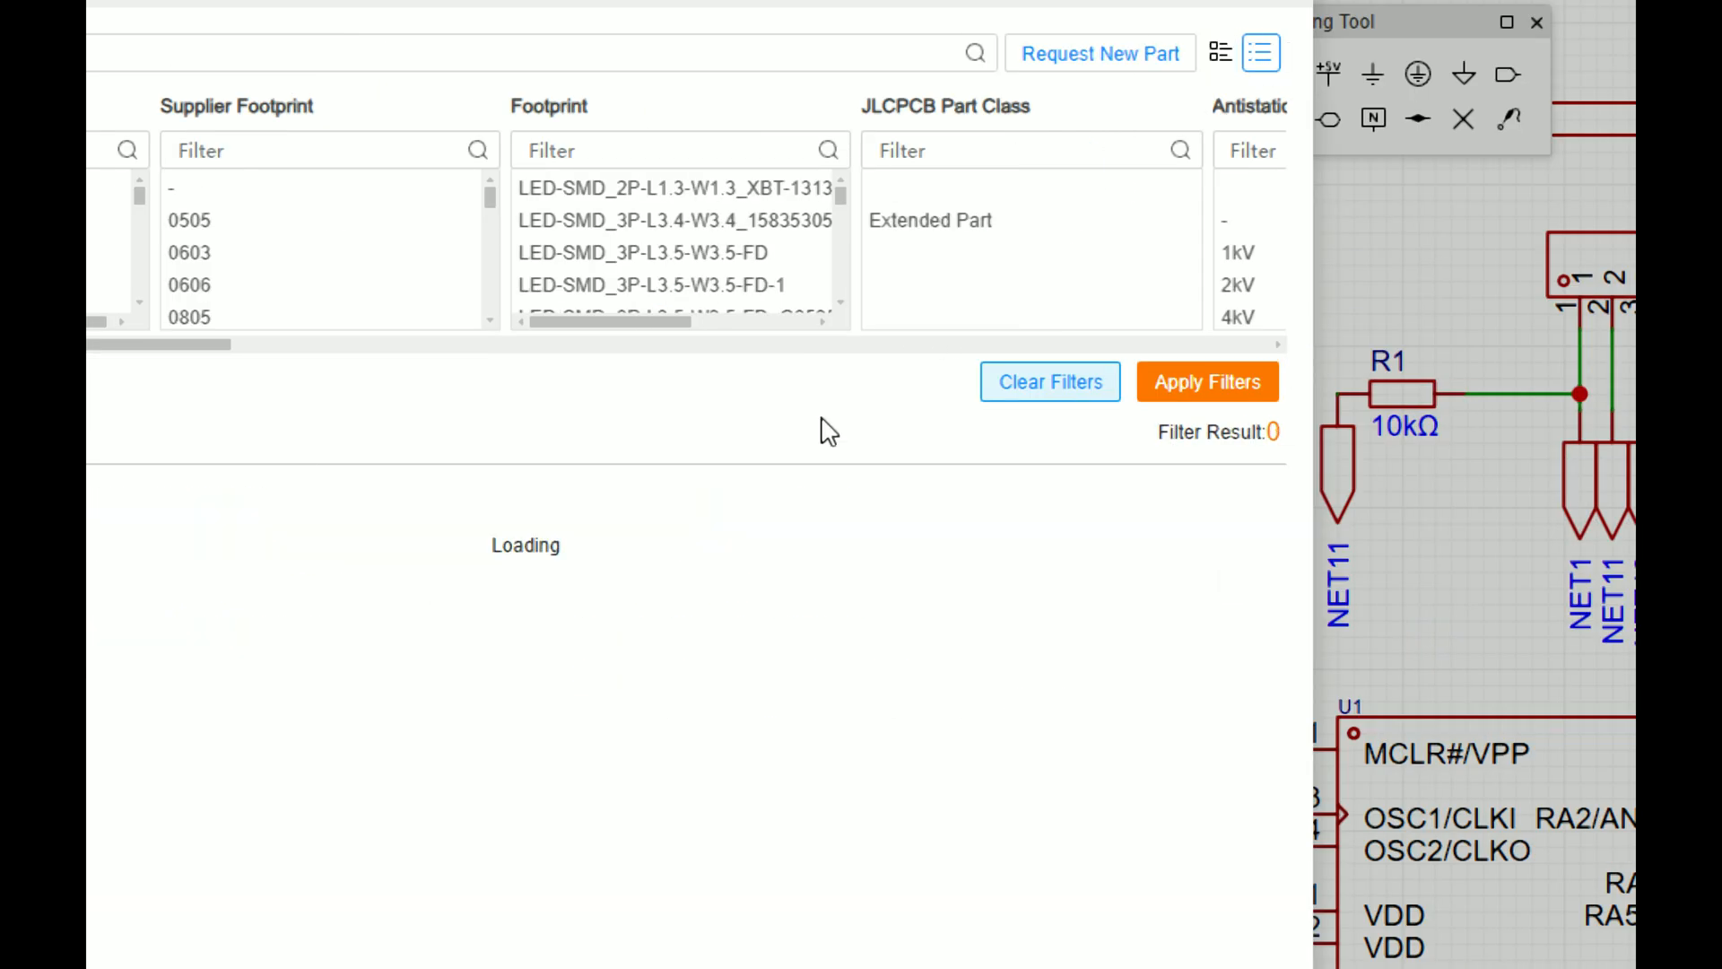
click(985, 66)
click(692, 349)
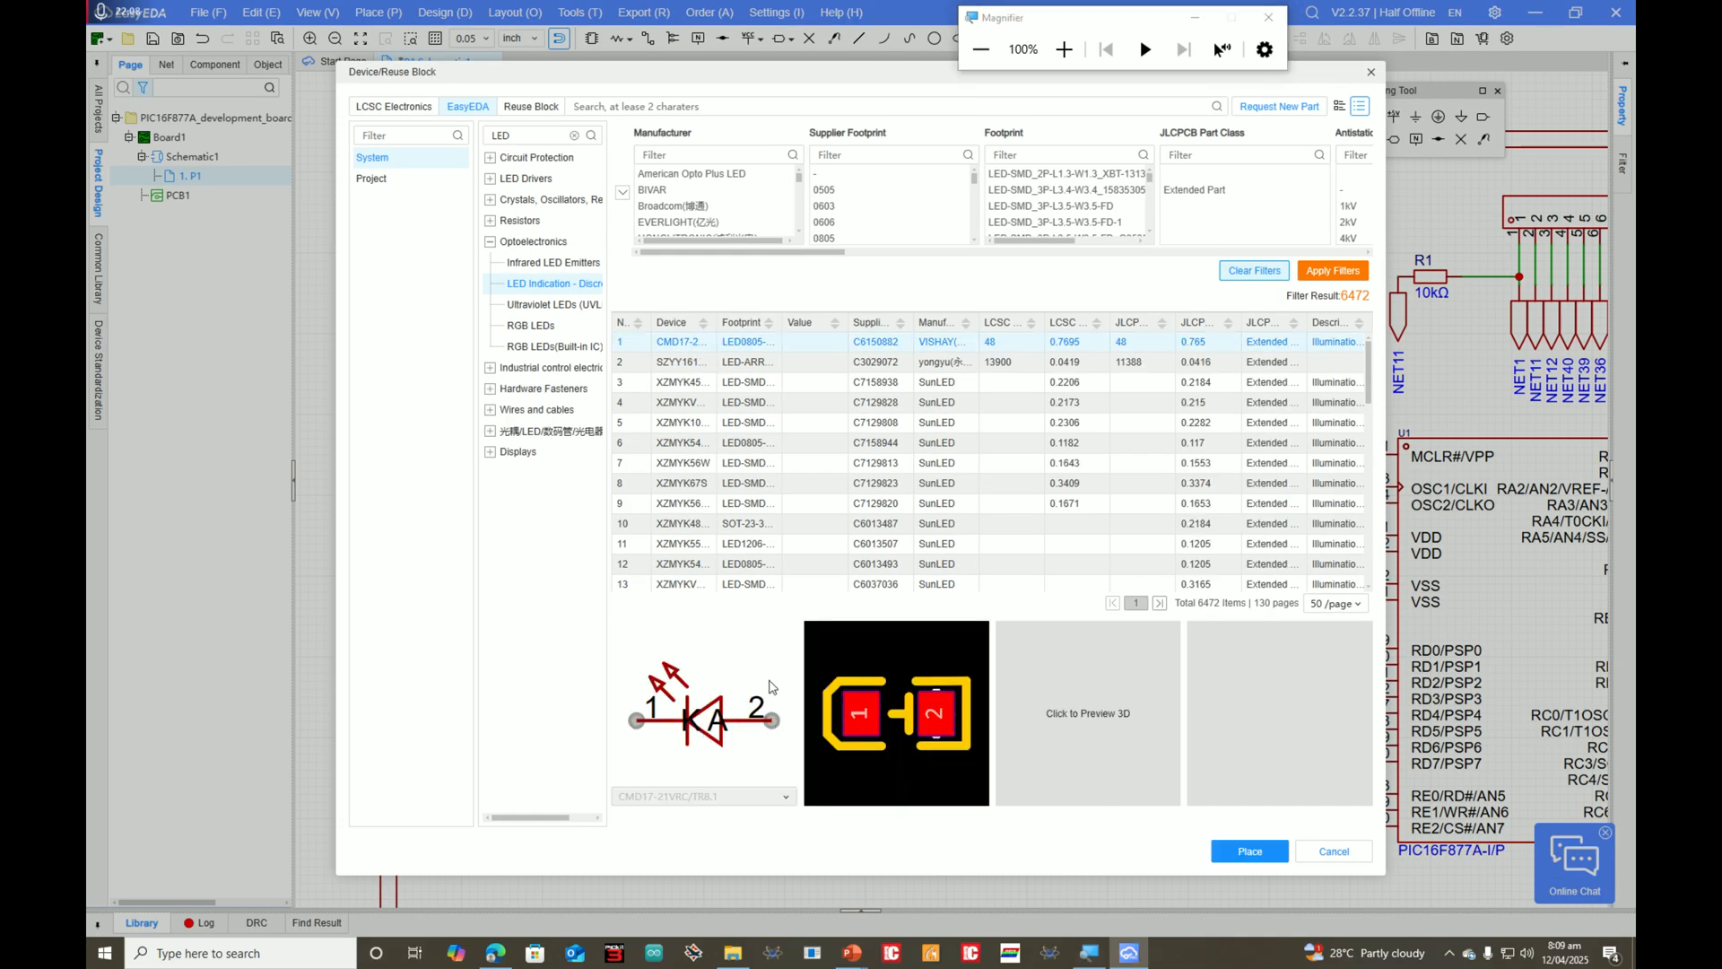
click(698, 364)
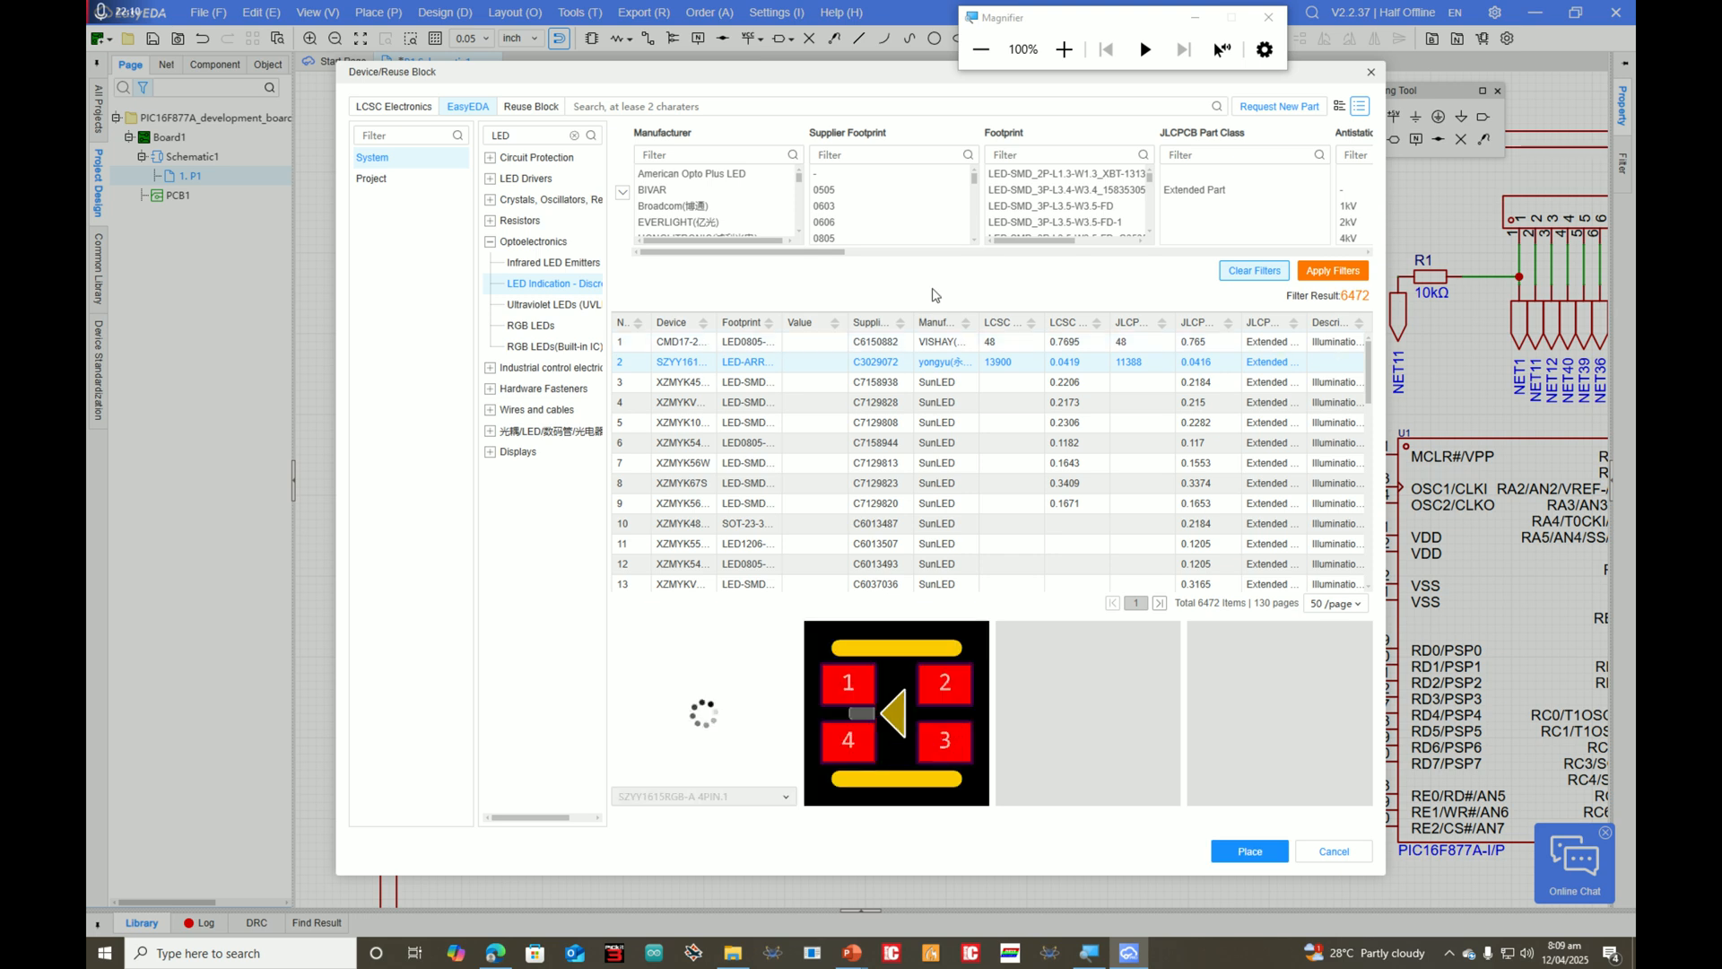
click(1065, 50)
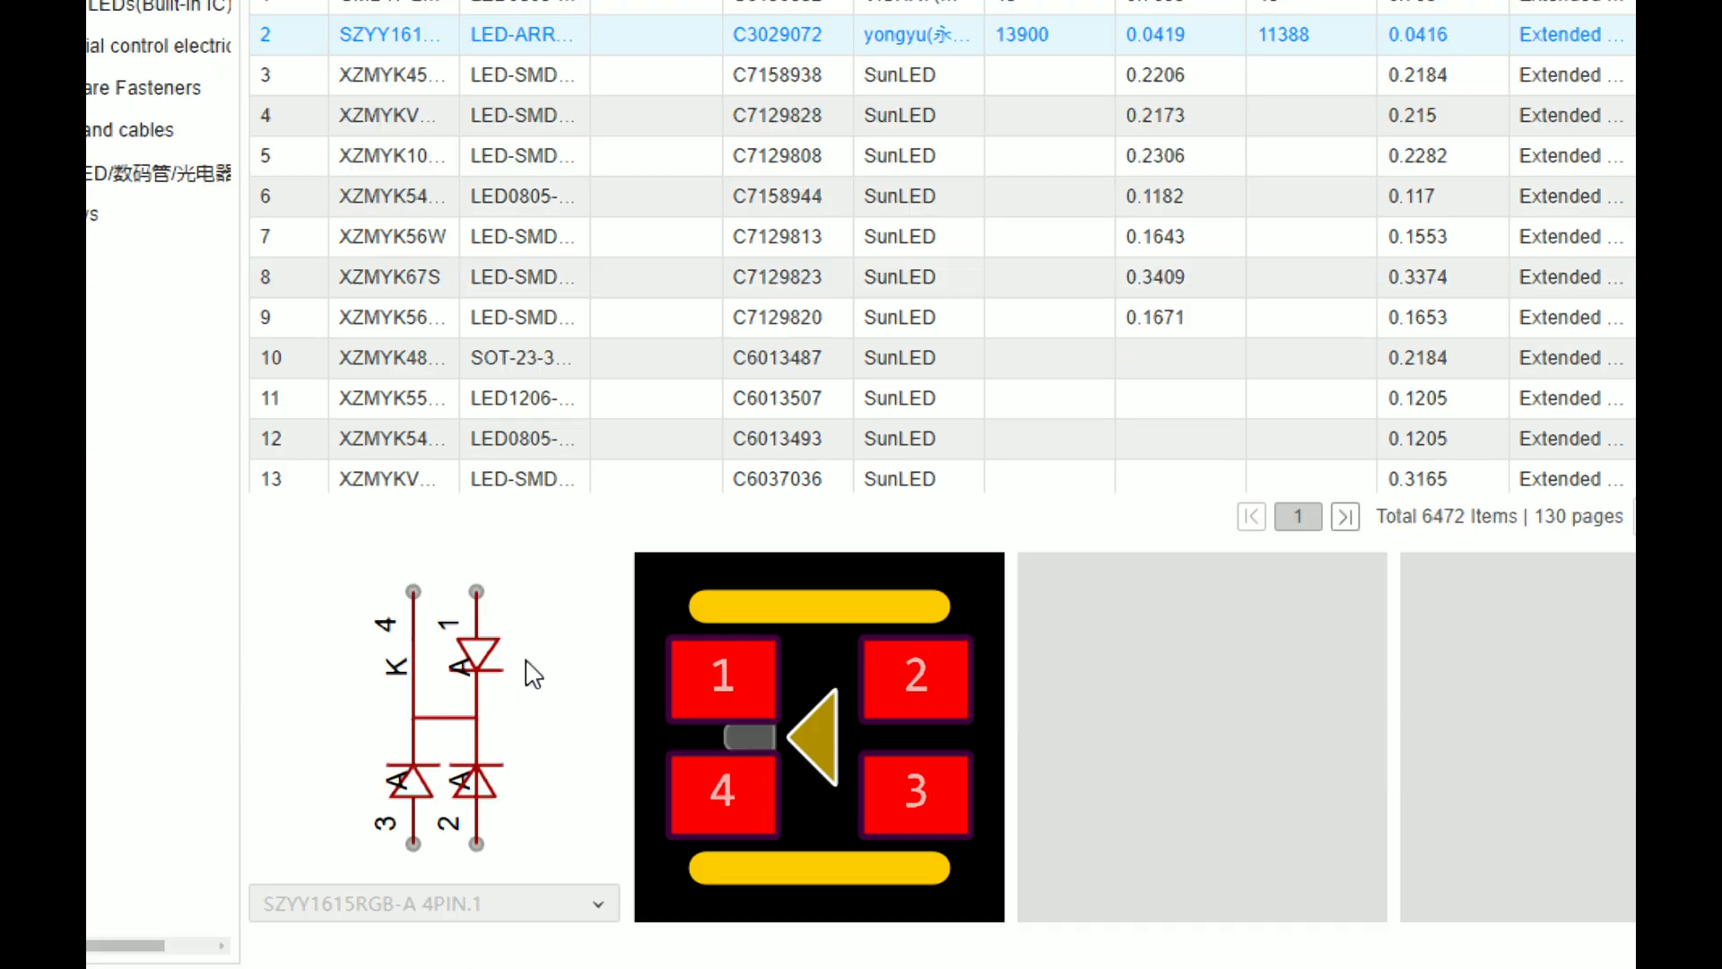
Step: Preview the symbols and footprints of the SunLED parts on the first results page, including XZMYK48WA and XZMYK55W-2
click(403, 76)
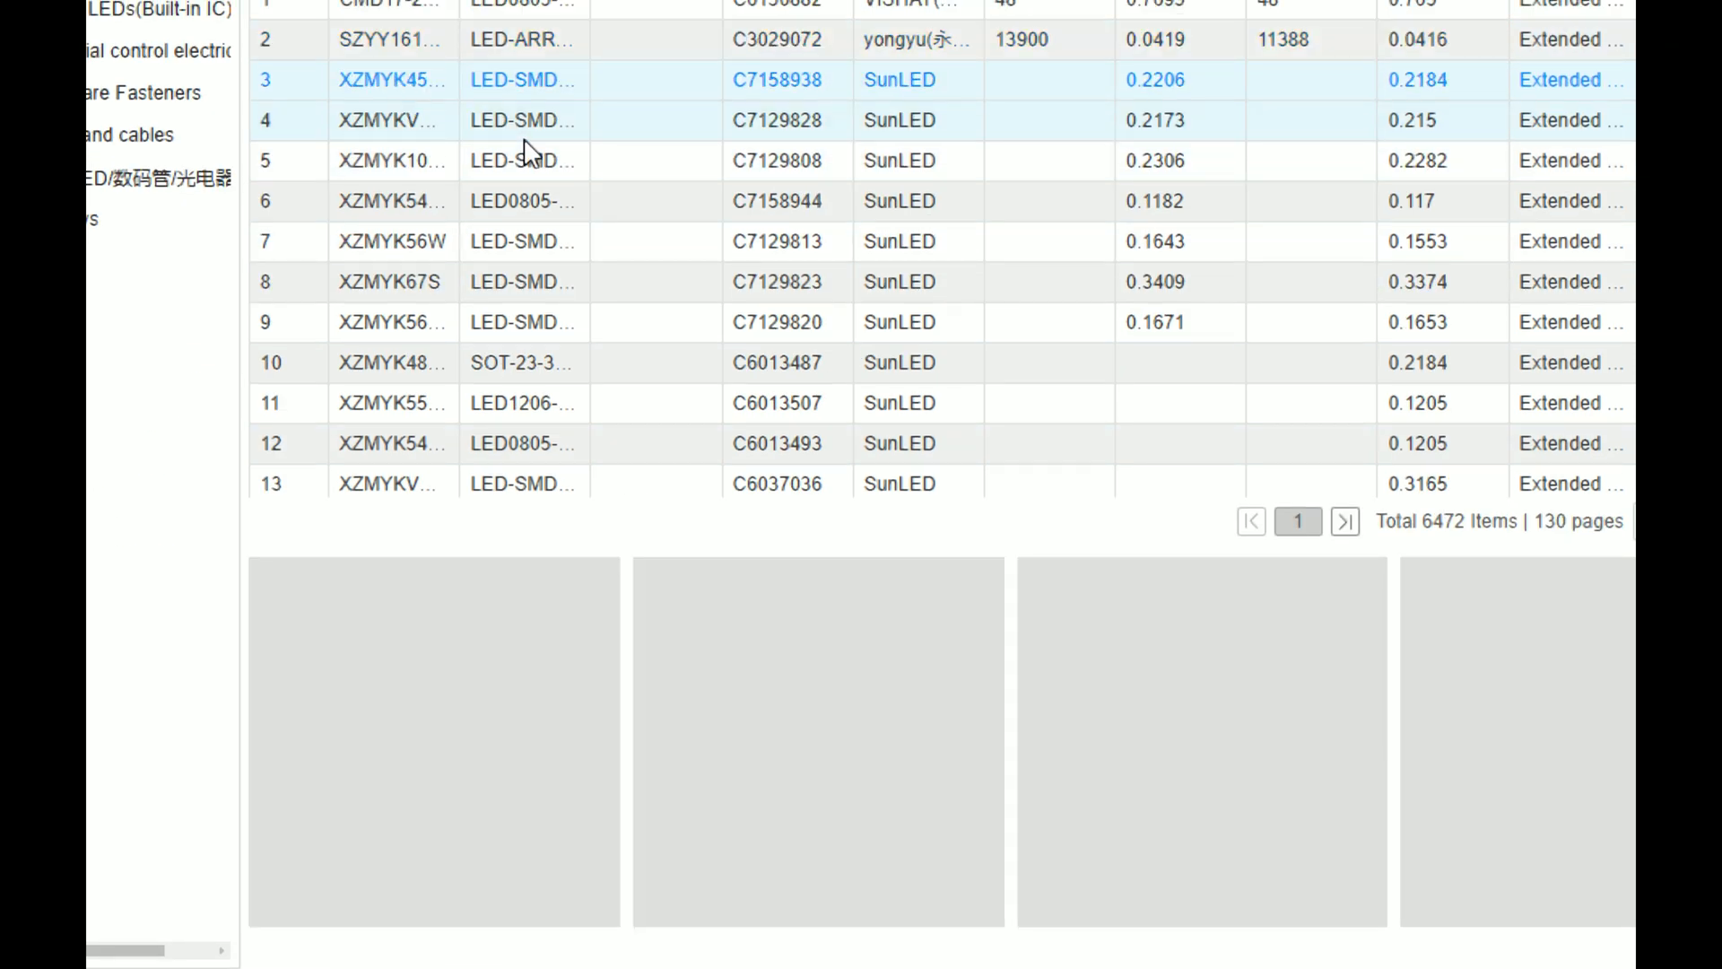
key(Down)
key(Down)
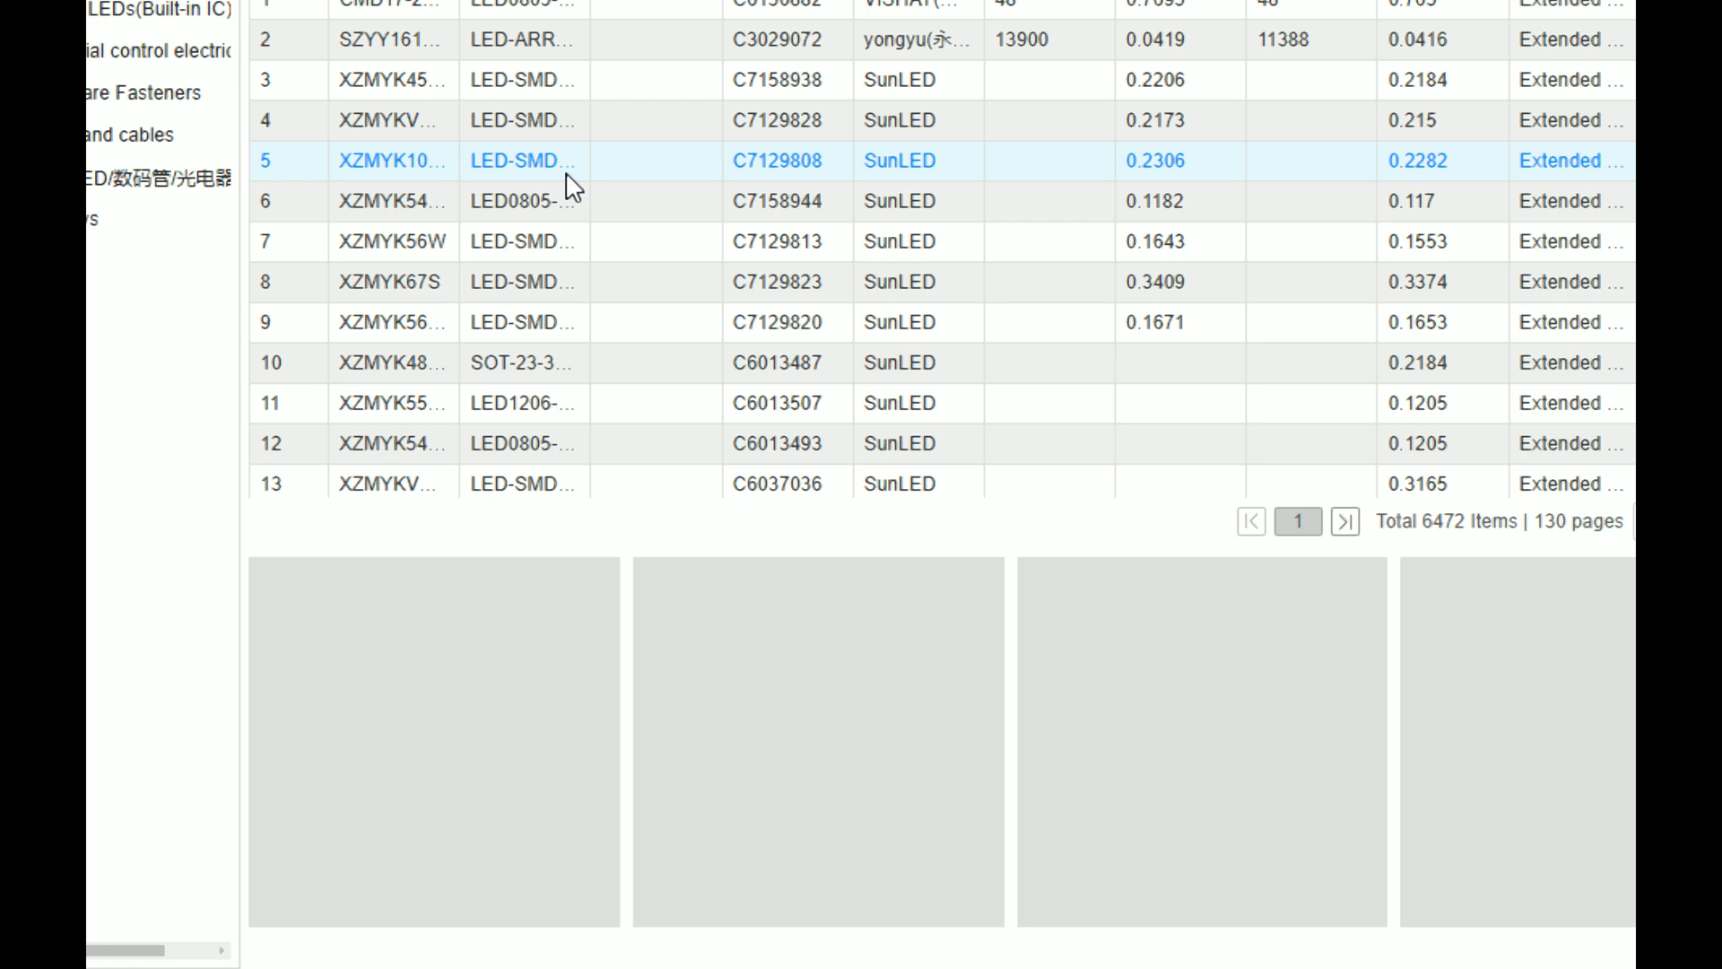
key(Down)
key(Down)
click(487, 368)
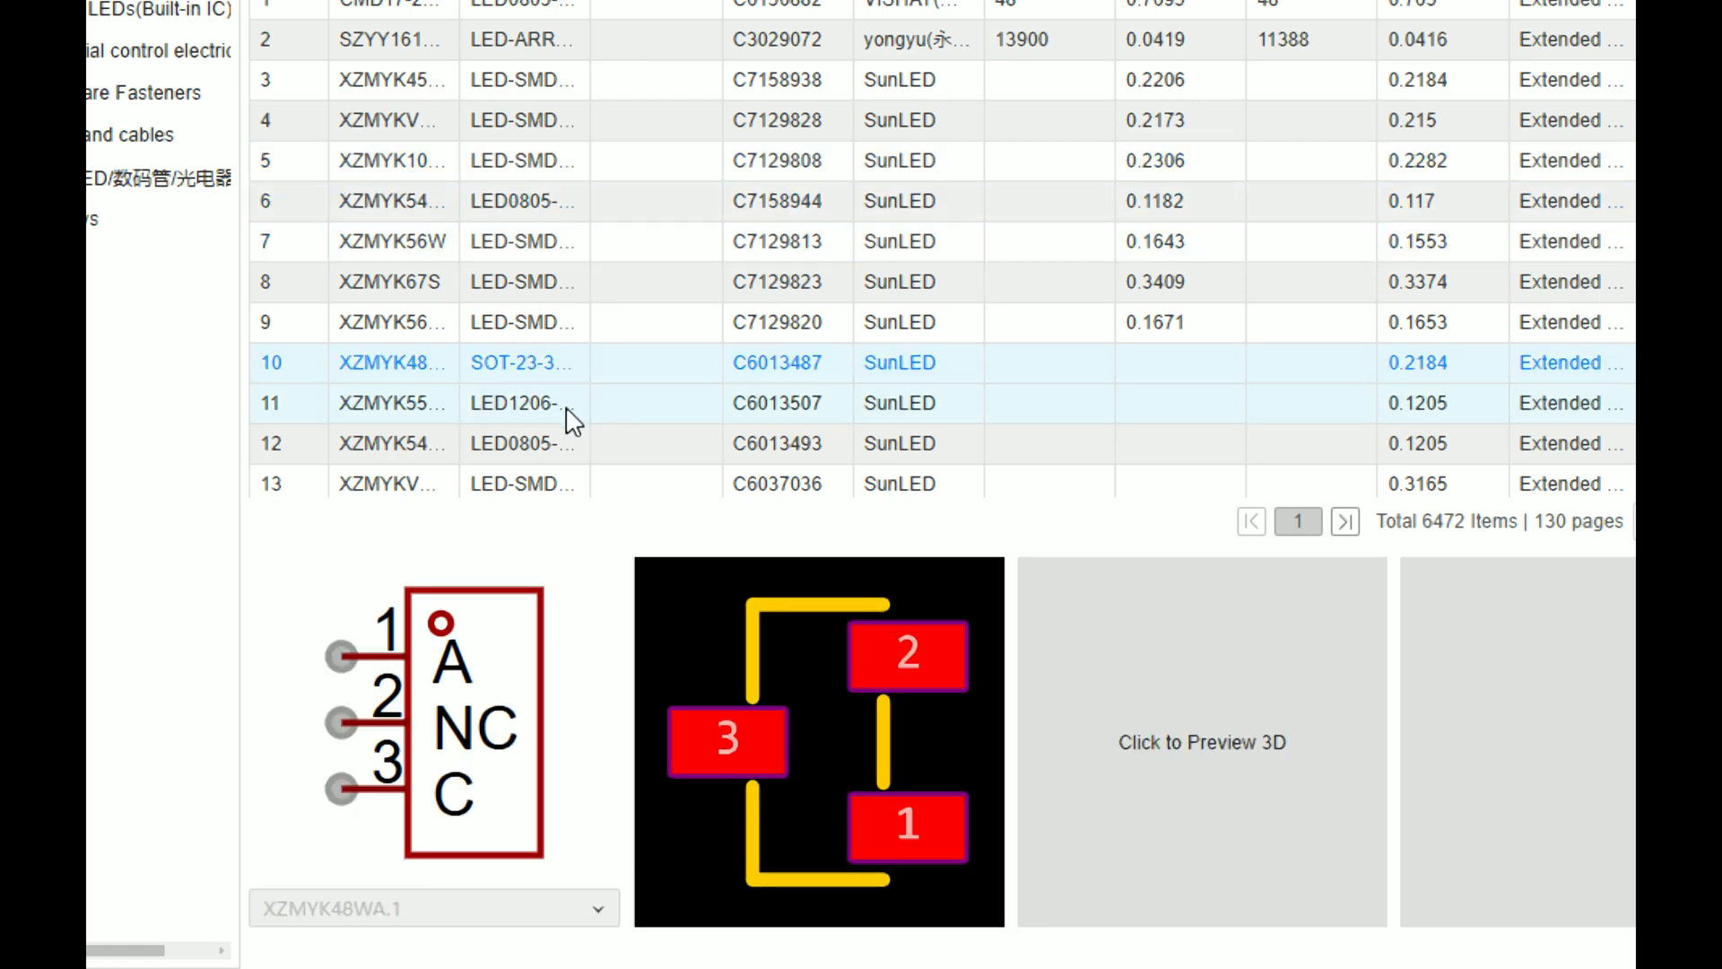
key(Down)
key(Down)
key(Down)
click(519, 442)
click(526, 411)
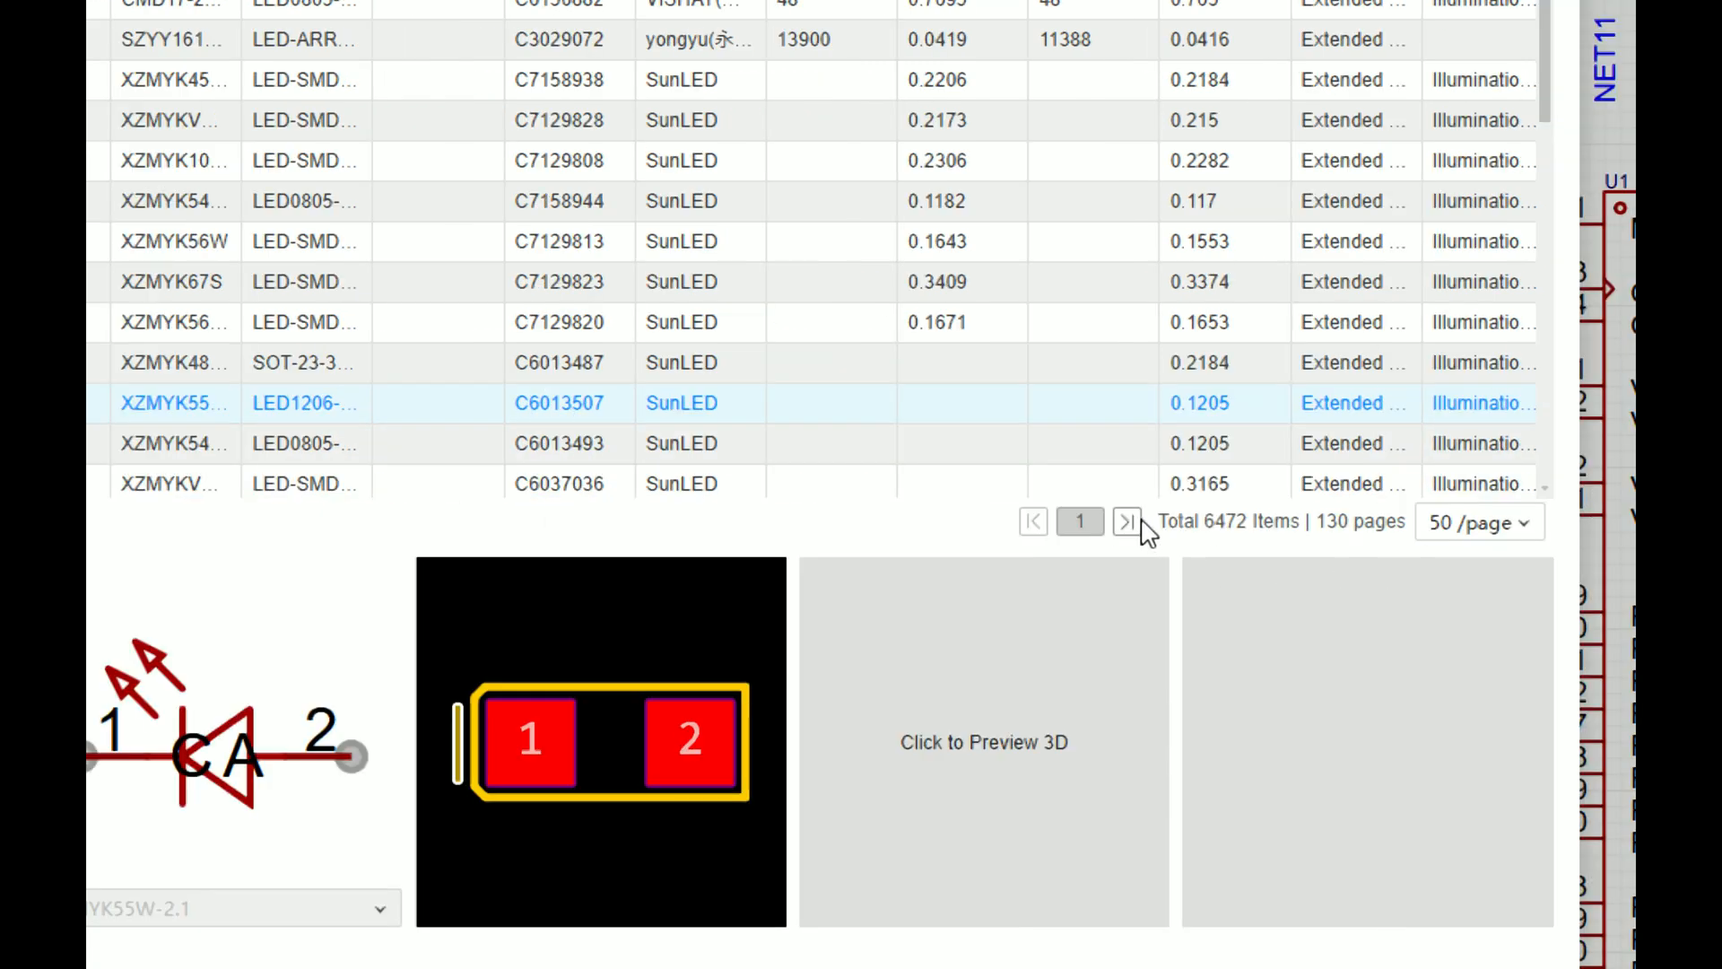
Step: Select the through-hole LED XBUY34D on the second results page and preview its 3D model
click(1132, 522)
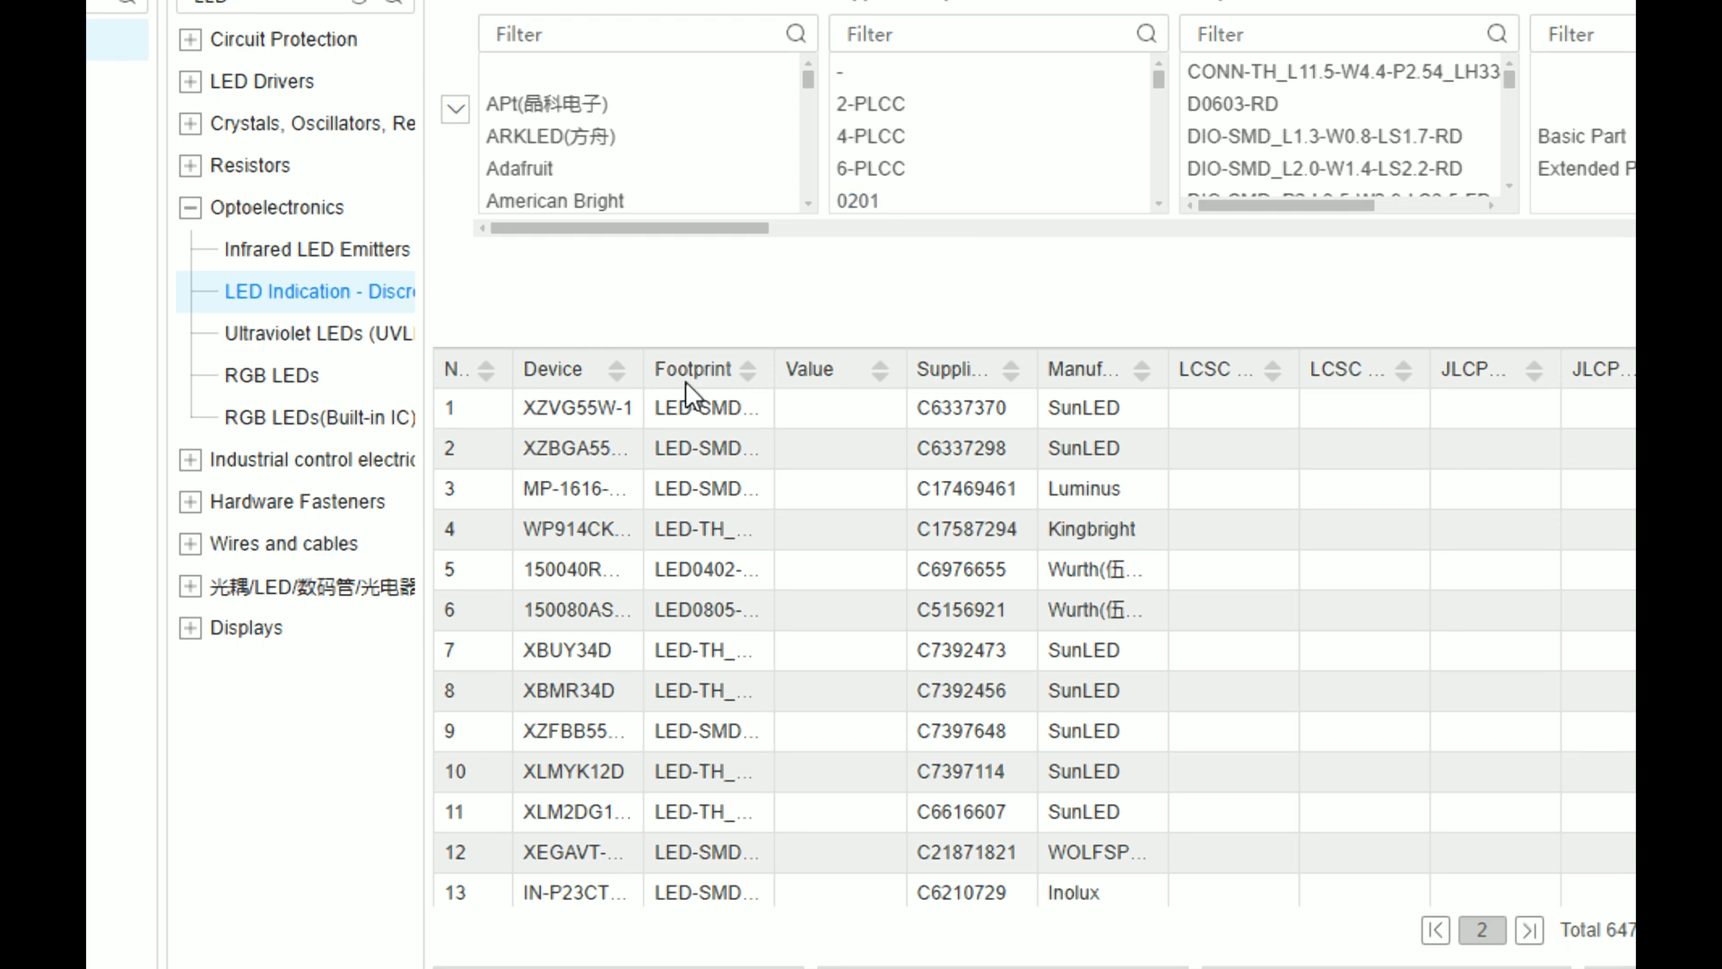
click(682, 409)
click(709, 530)
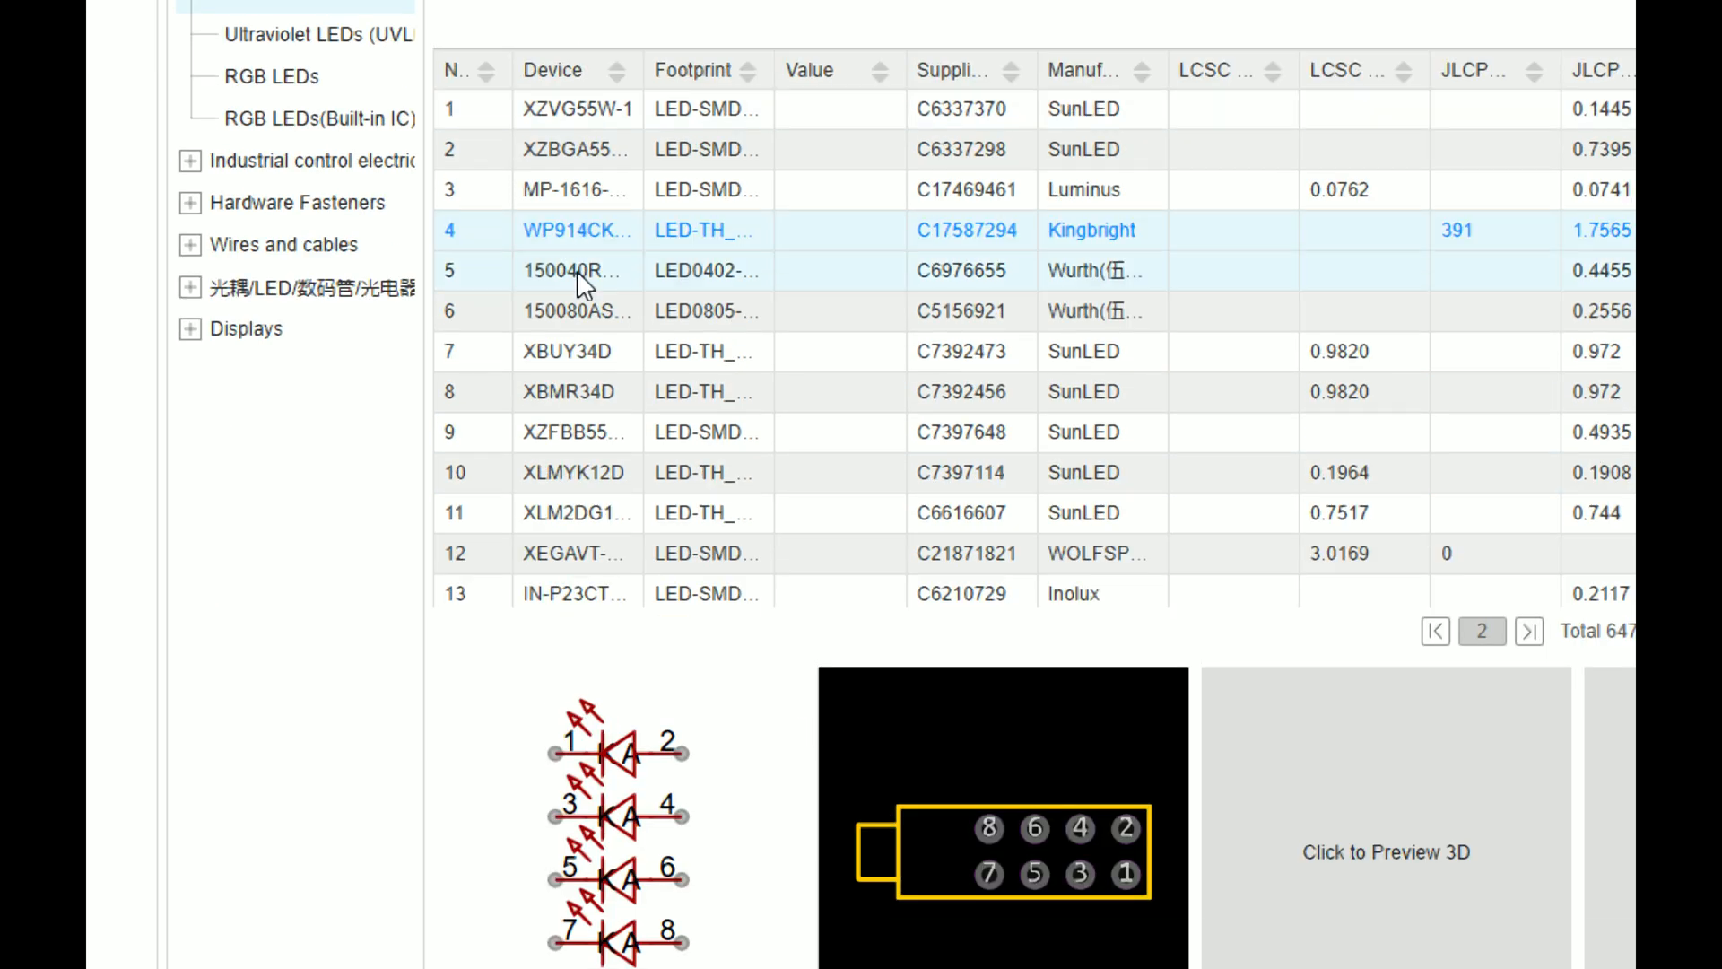
click(642, 360)
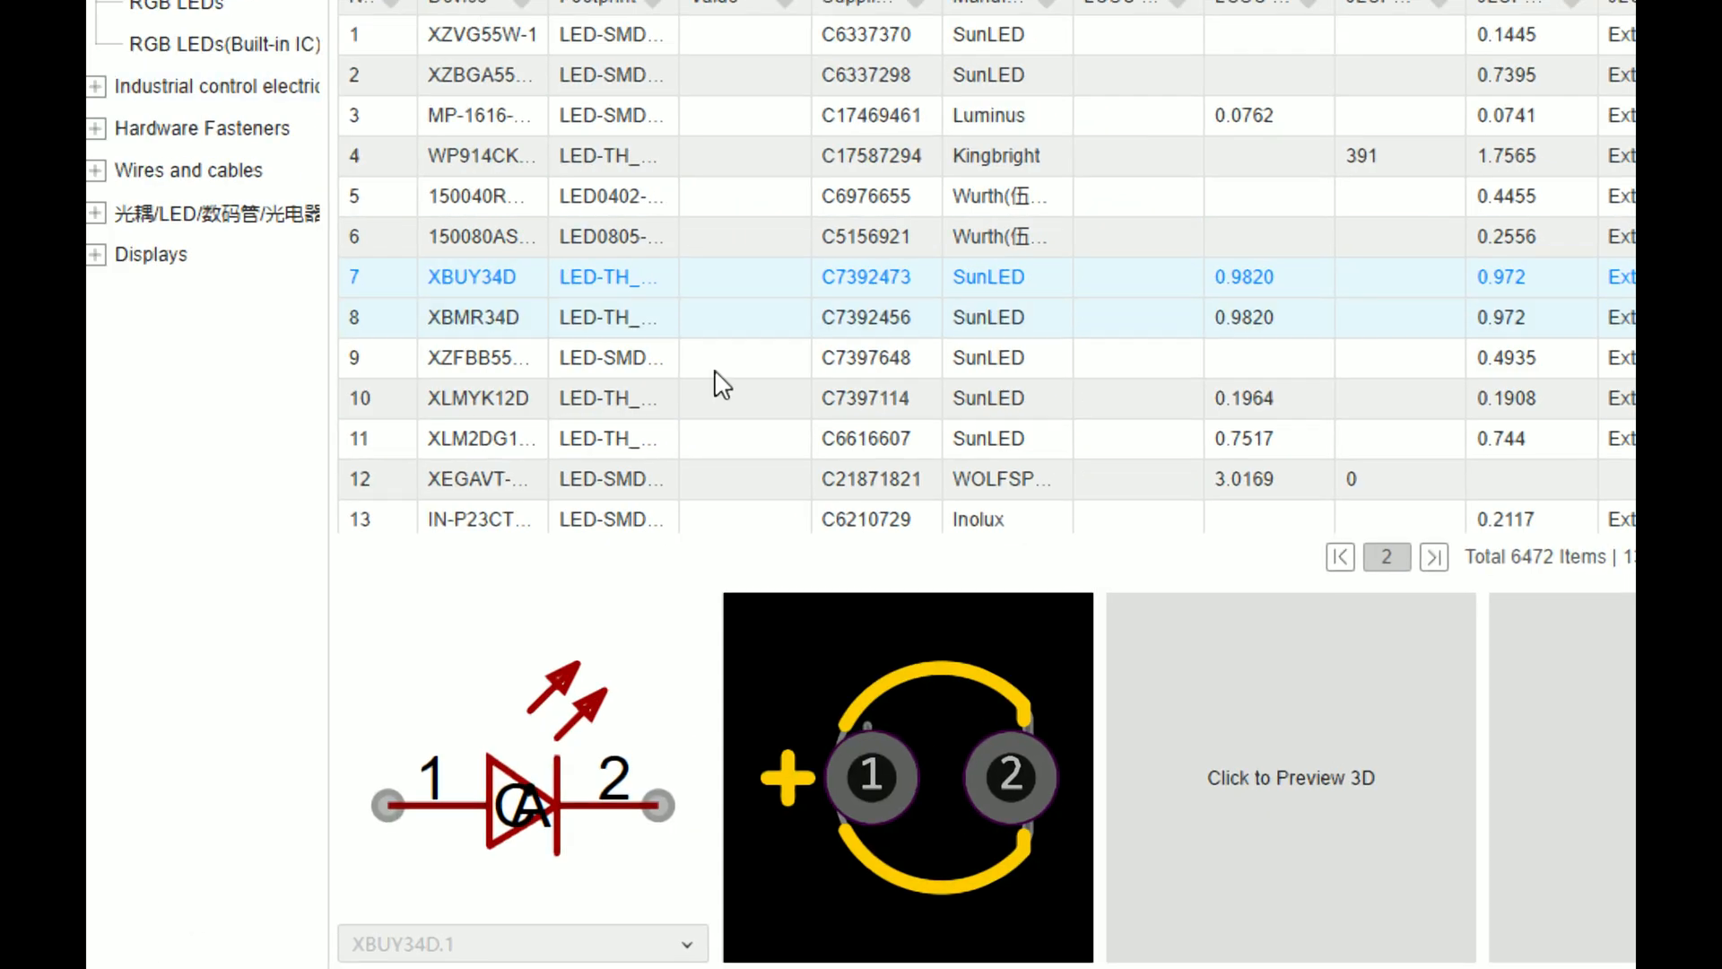
click(1343, 754)
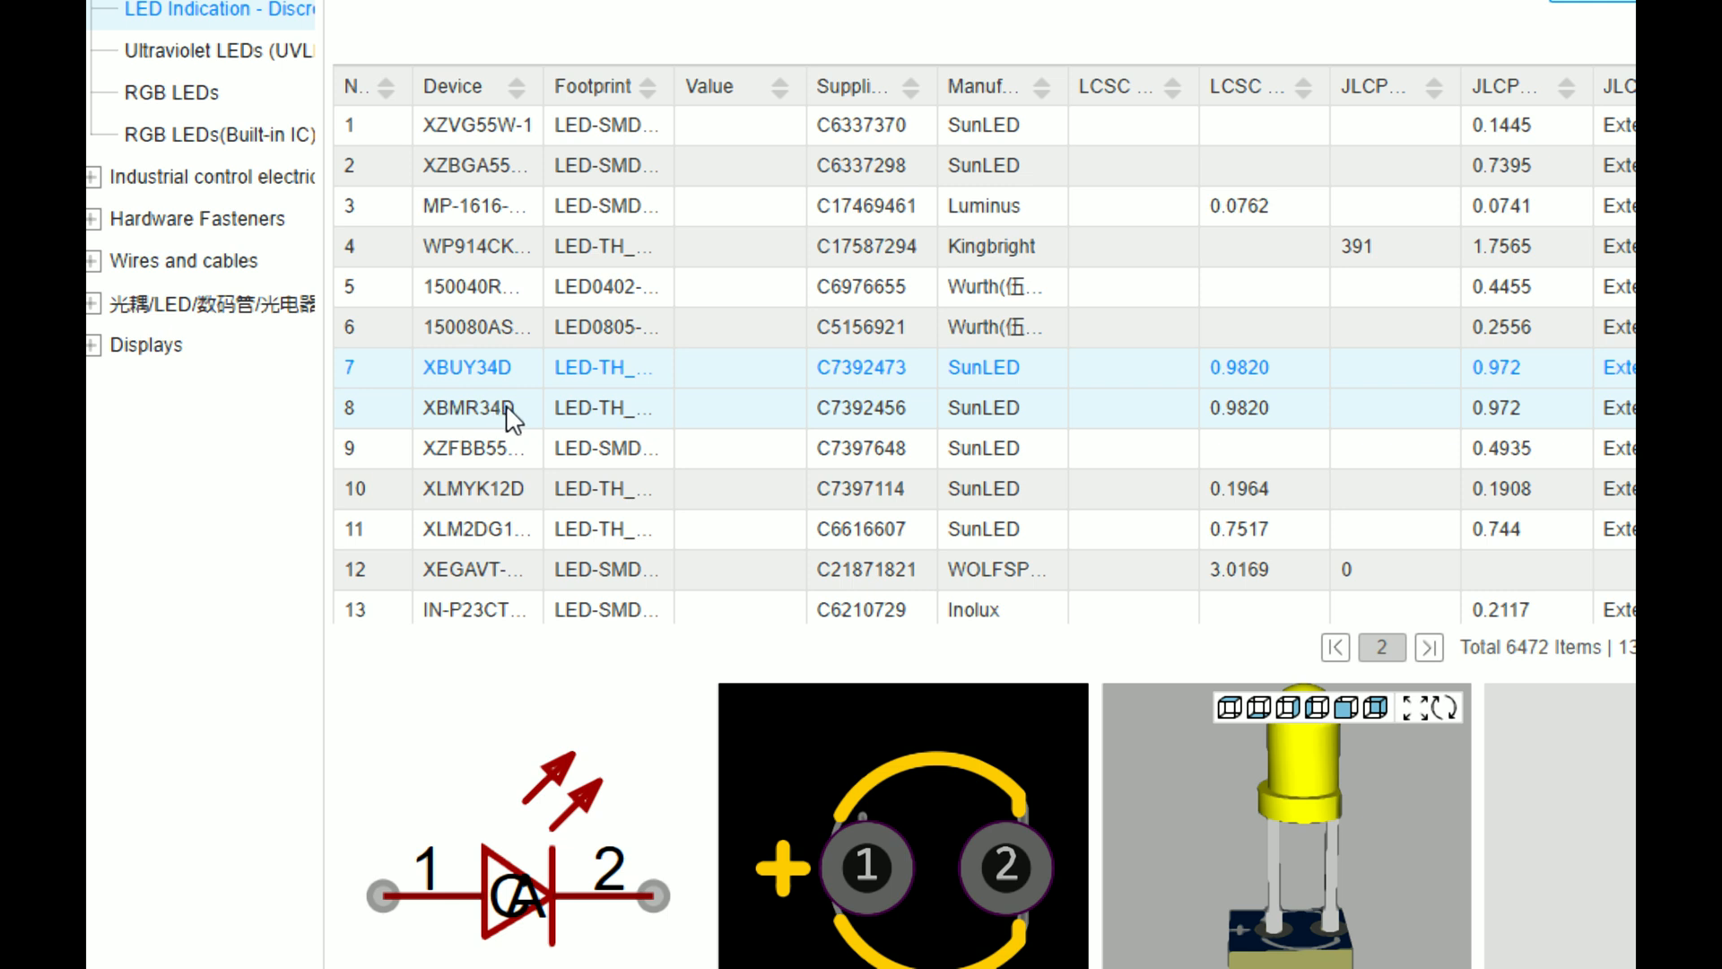
right_click(599, 377)
key(Escape)
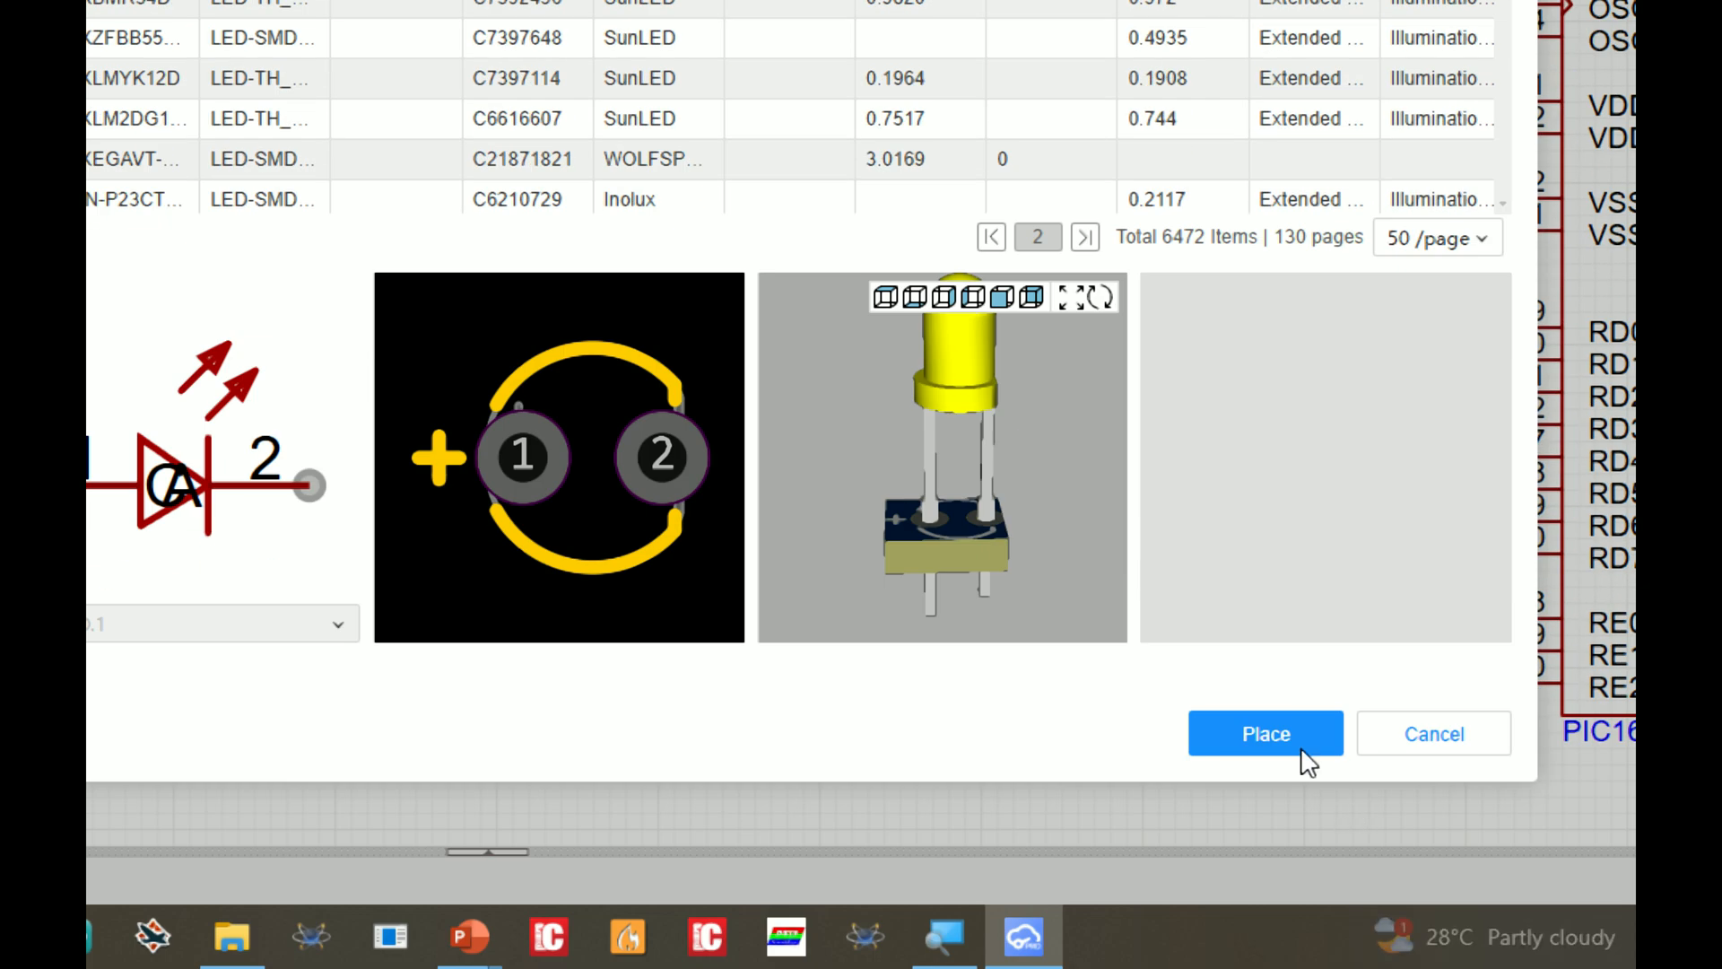
Step: Place the XBUY34D LED horizontally above capacitor C3, with its pin 1 end on the wire from P1's pin 2
click(1306, 759)
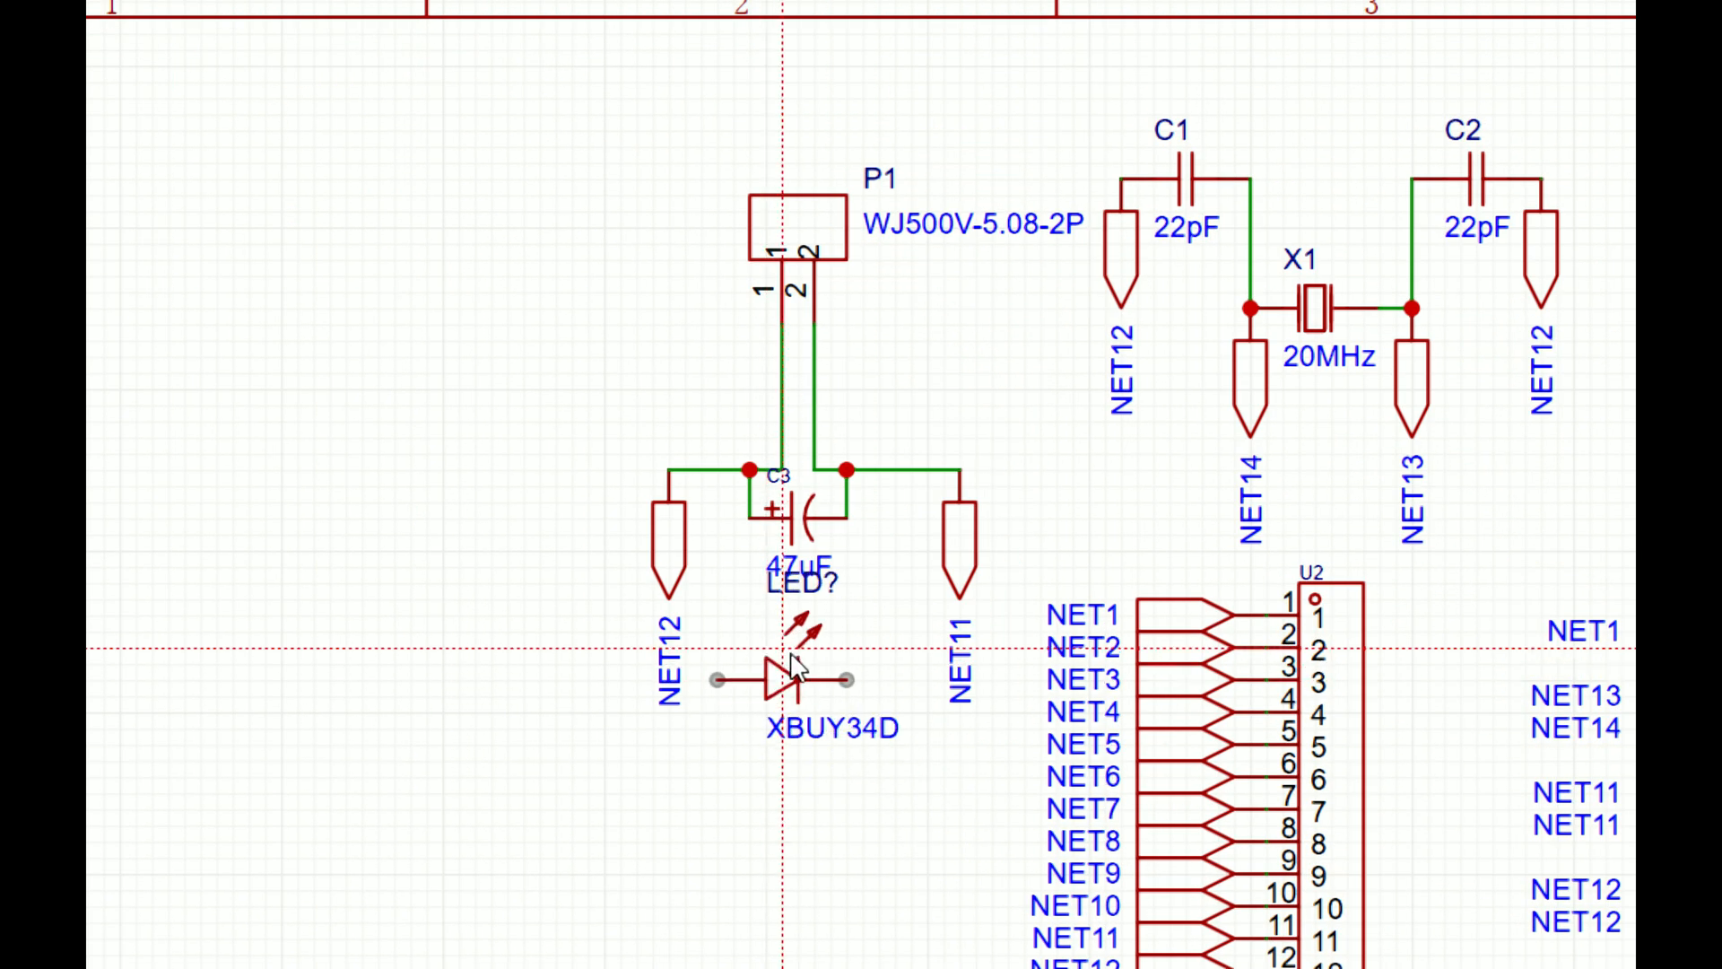
key(space)
key(space)
key(space)
key(space)
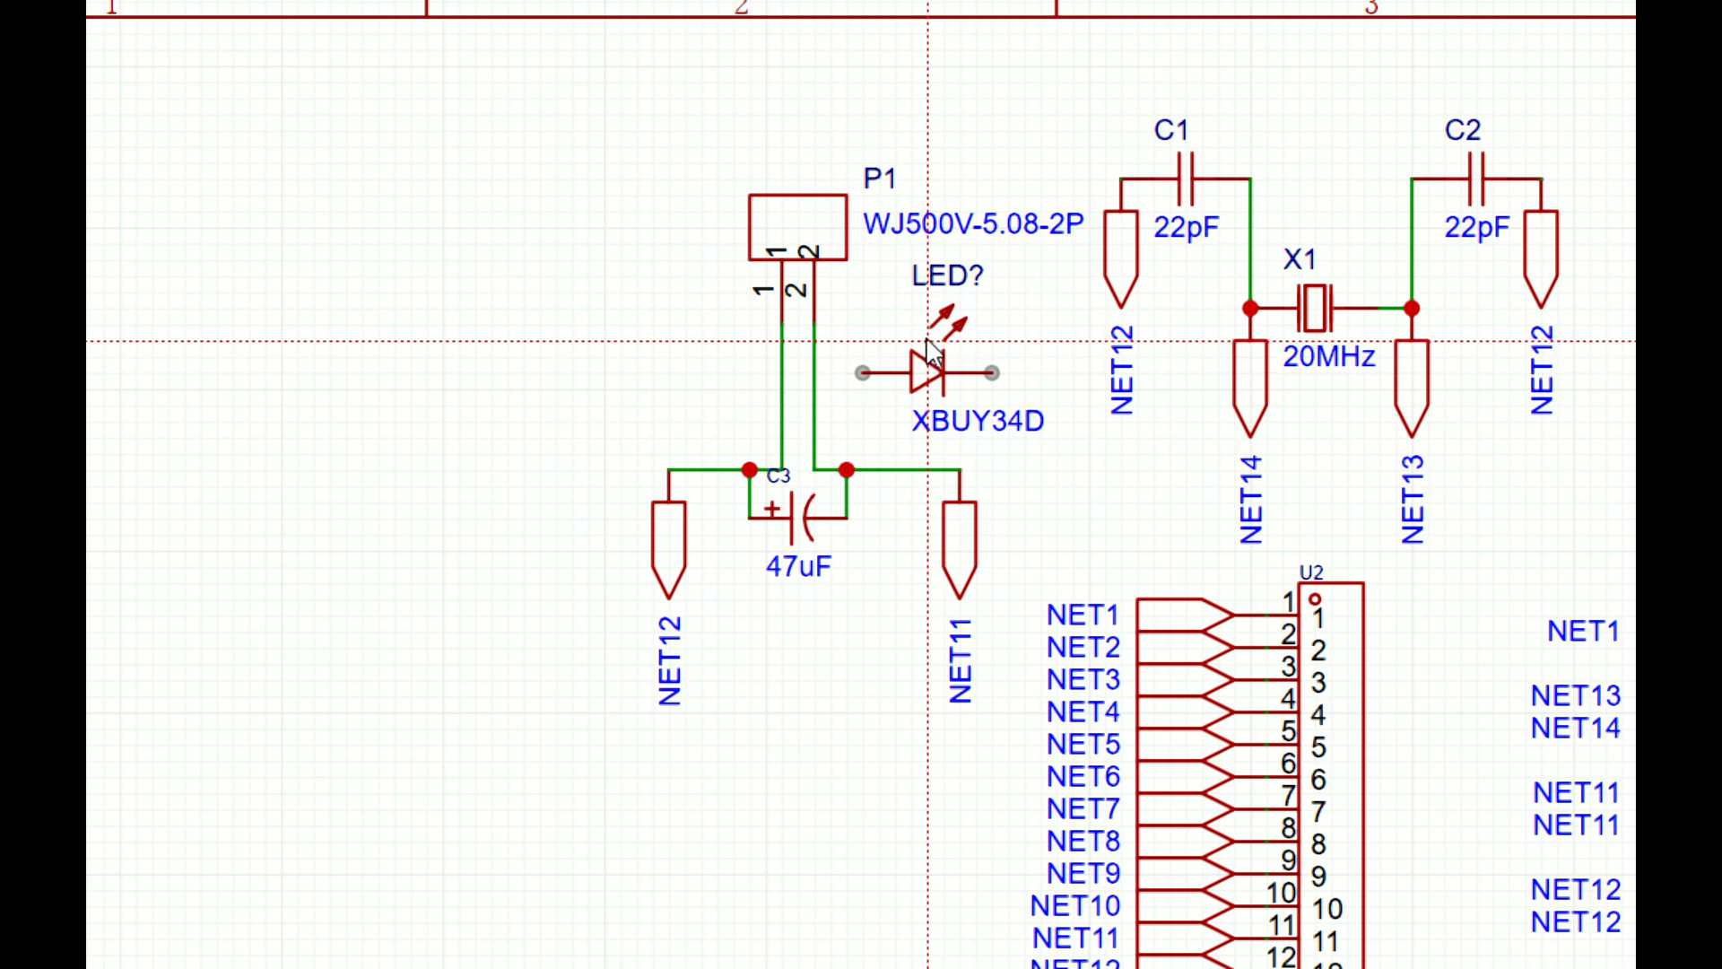
click(886, 357)
key(Escape)
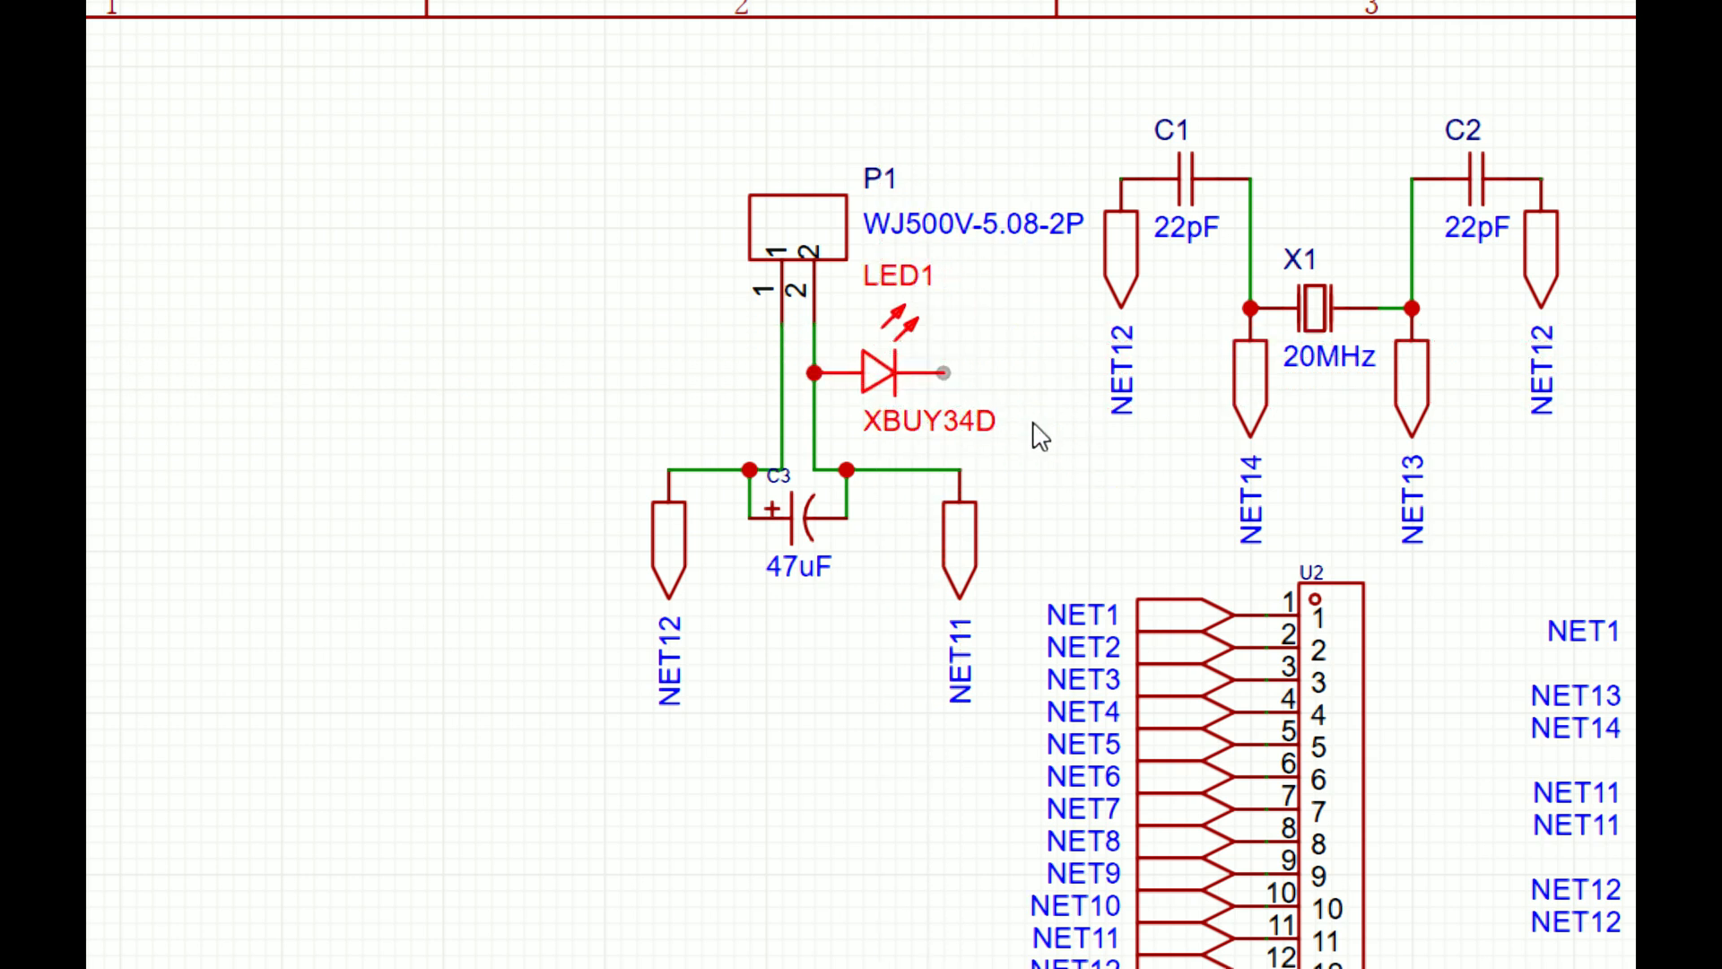
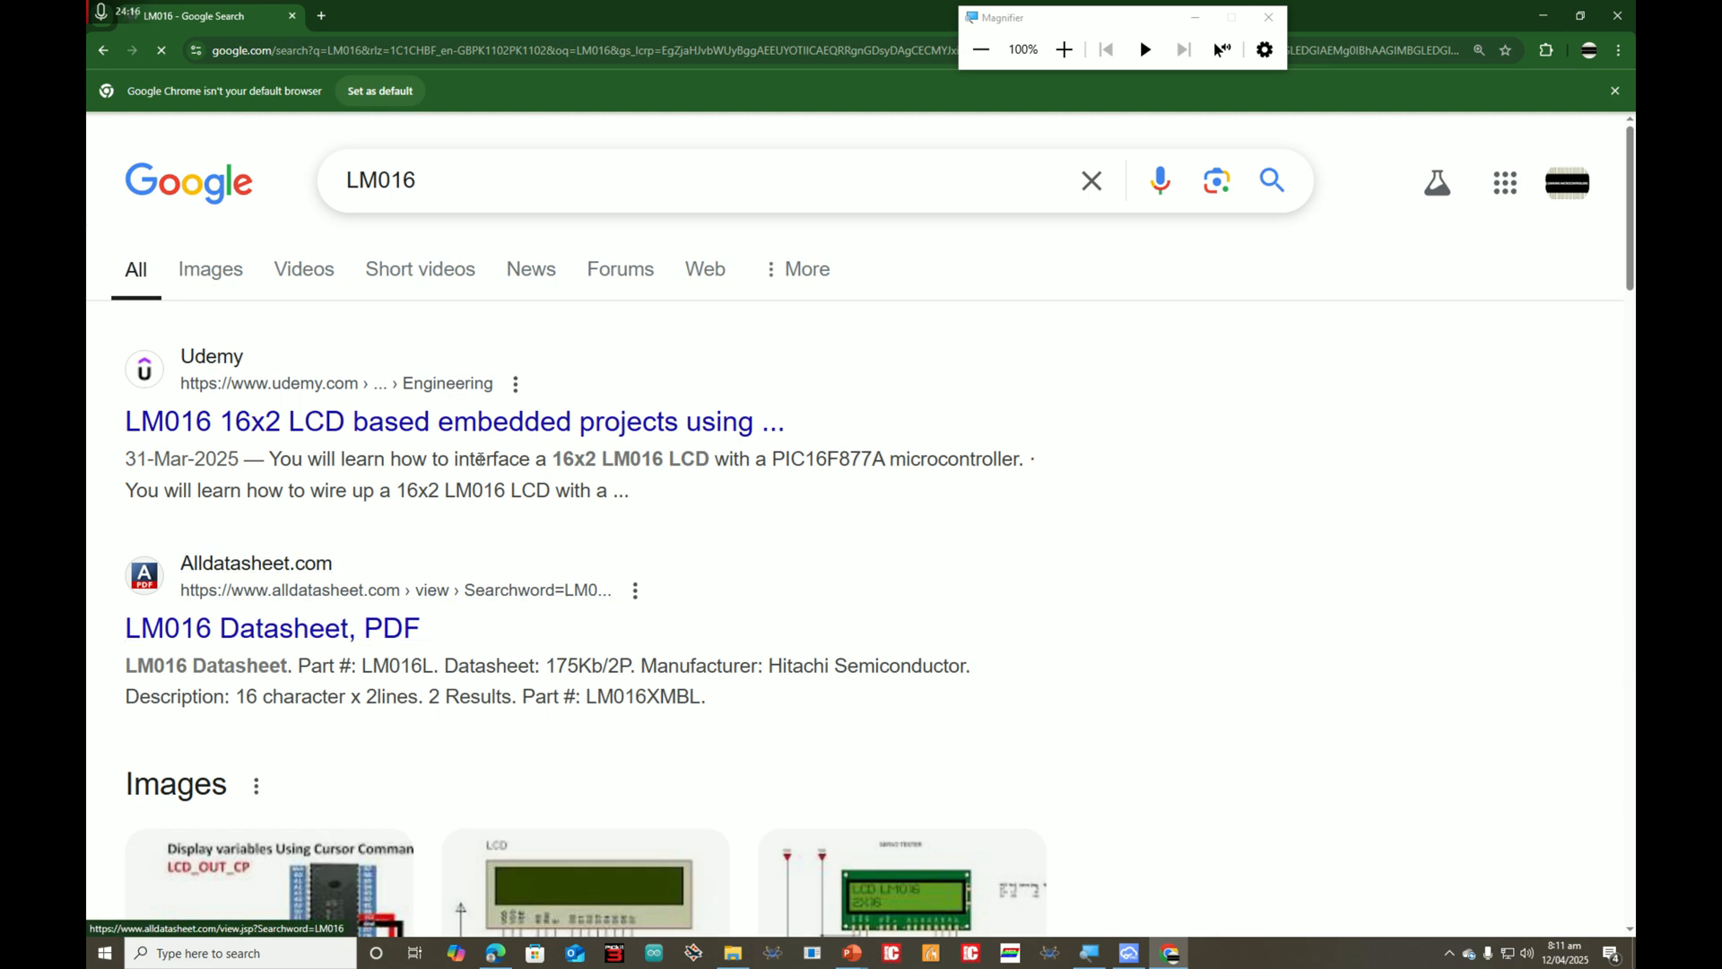
Step: Look through the Google image results for LM016 to find an LCD pinout picture
click(219, 283)
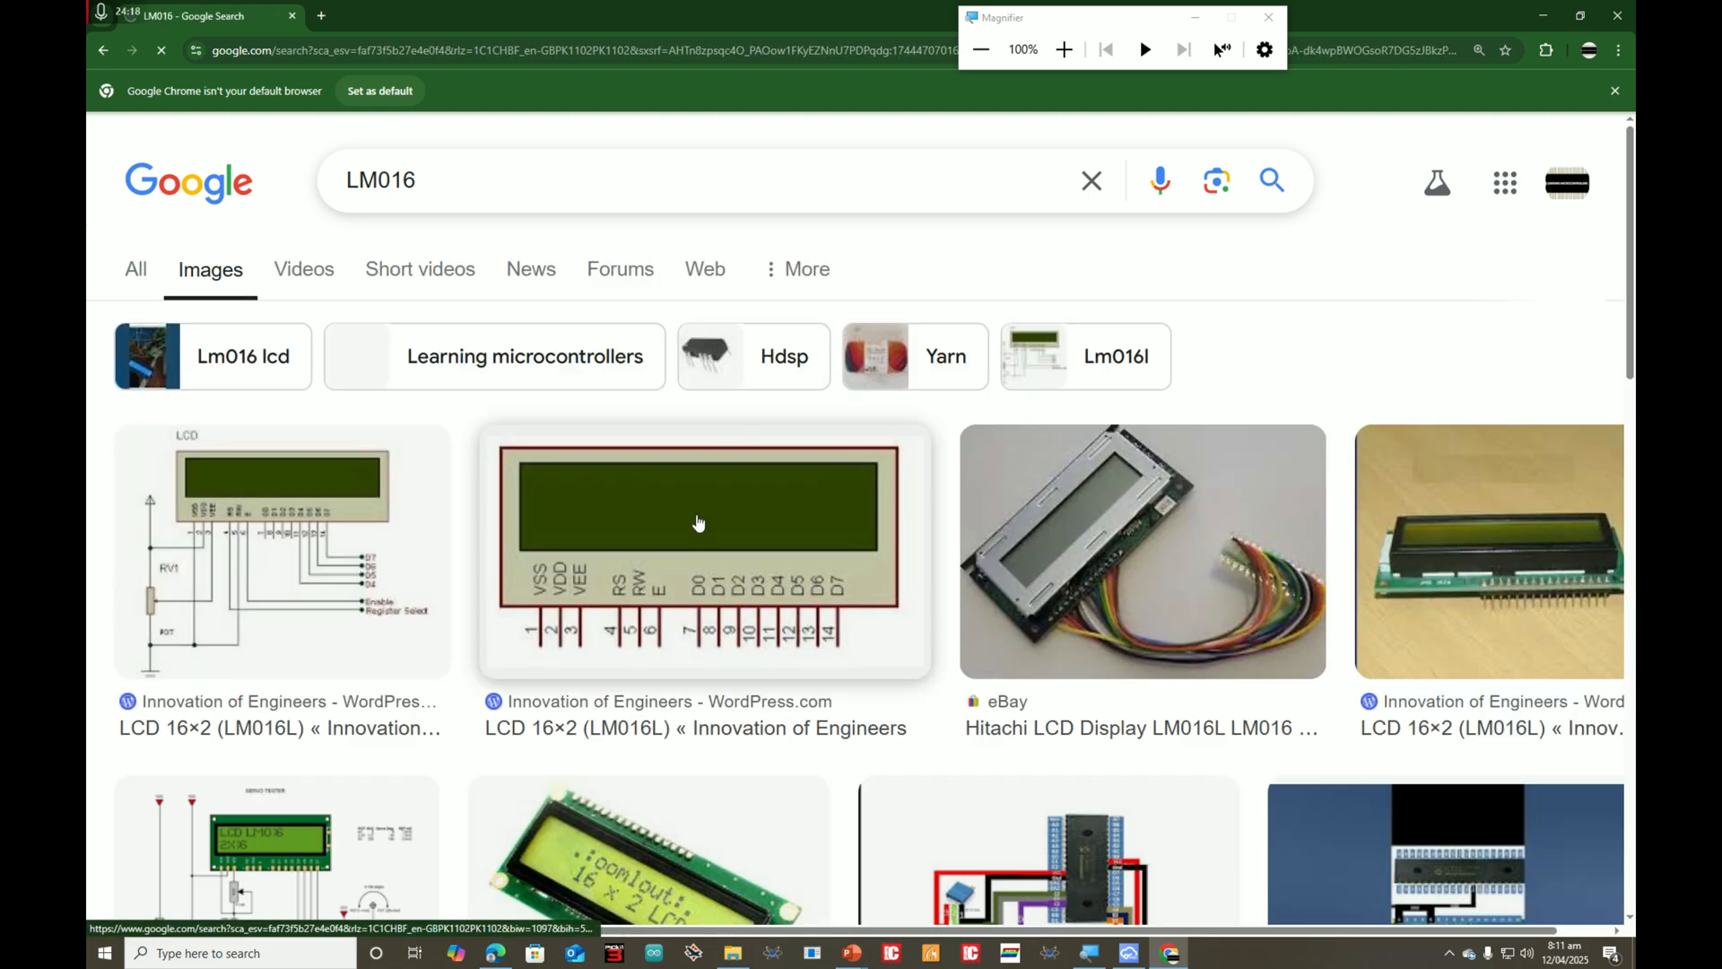
ctrl+scroll(629, 674, up, 4)
scroll(872, 588, down, 3)
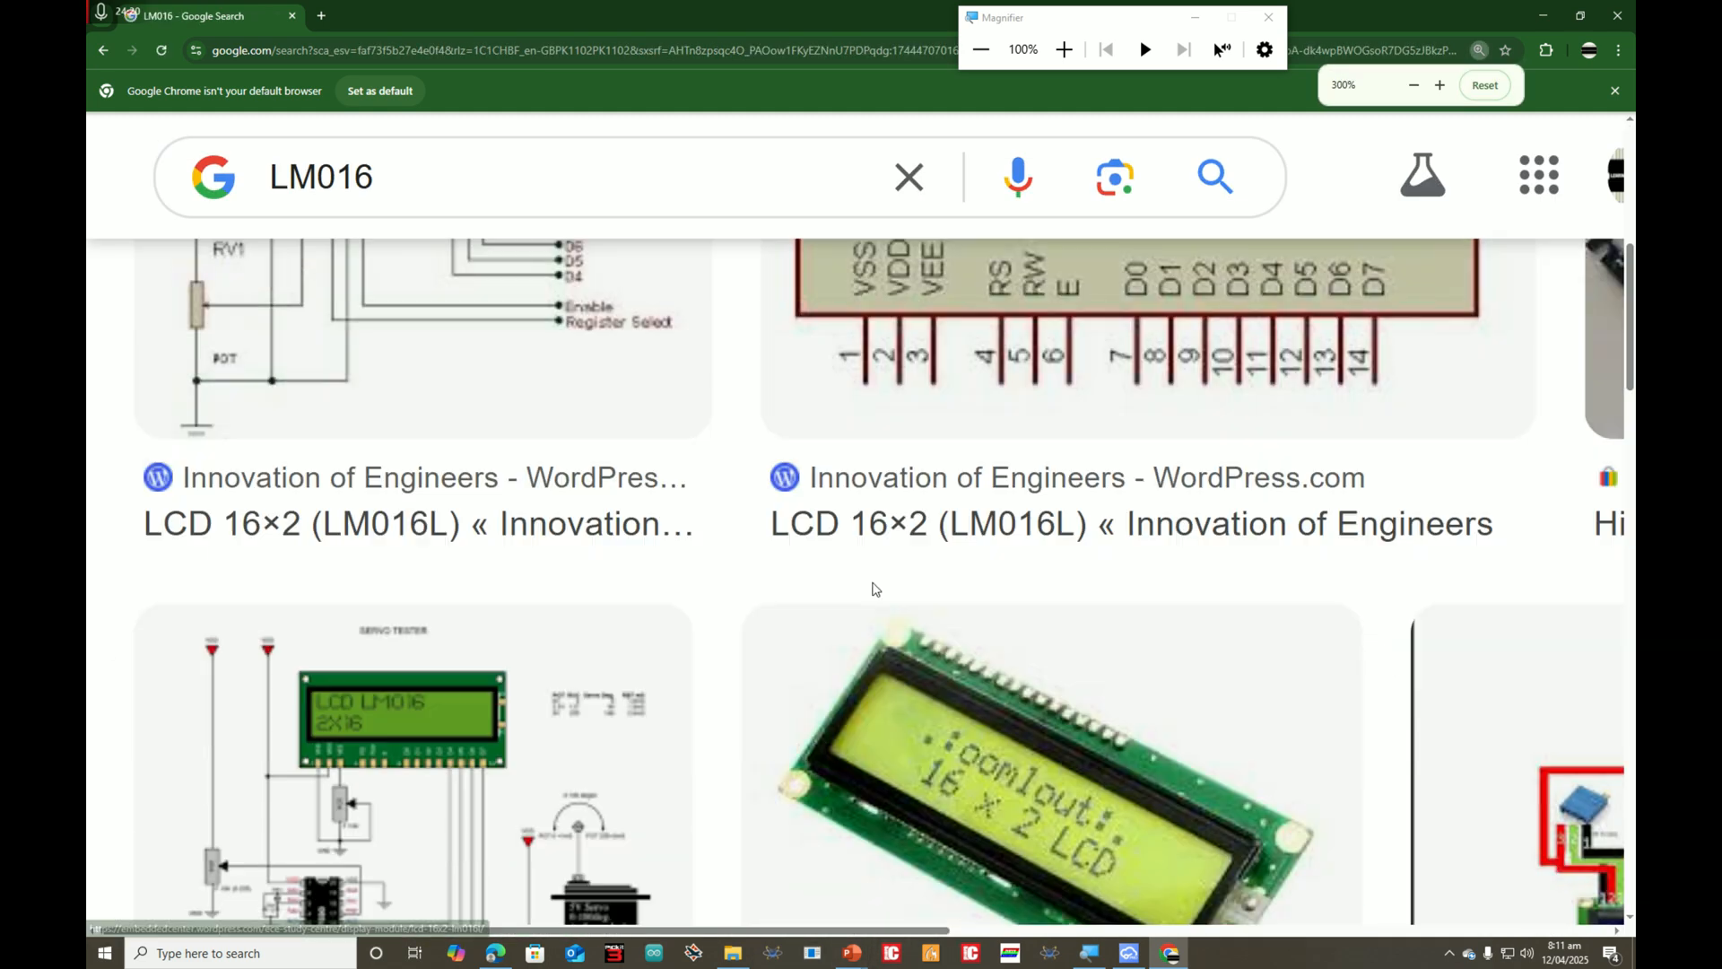
ctrl+scroll(891, 591, up, 3)
scroll(891, 591, down, 3)
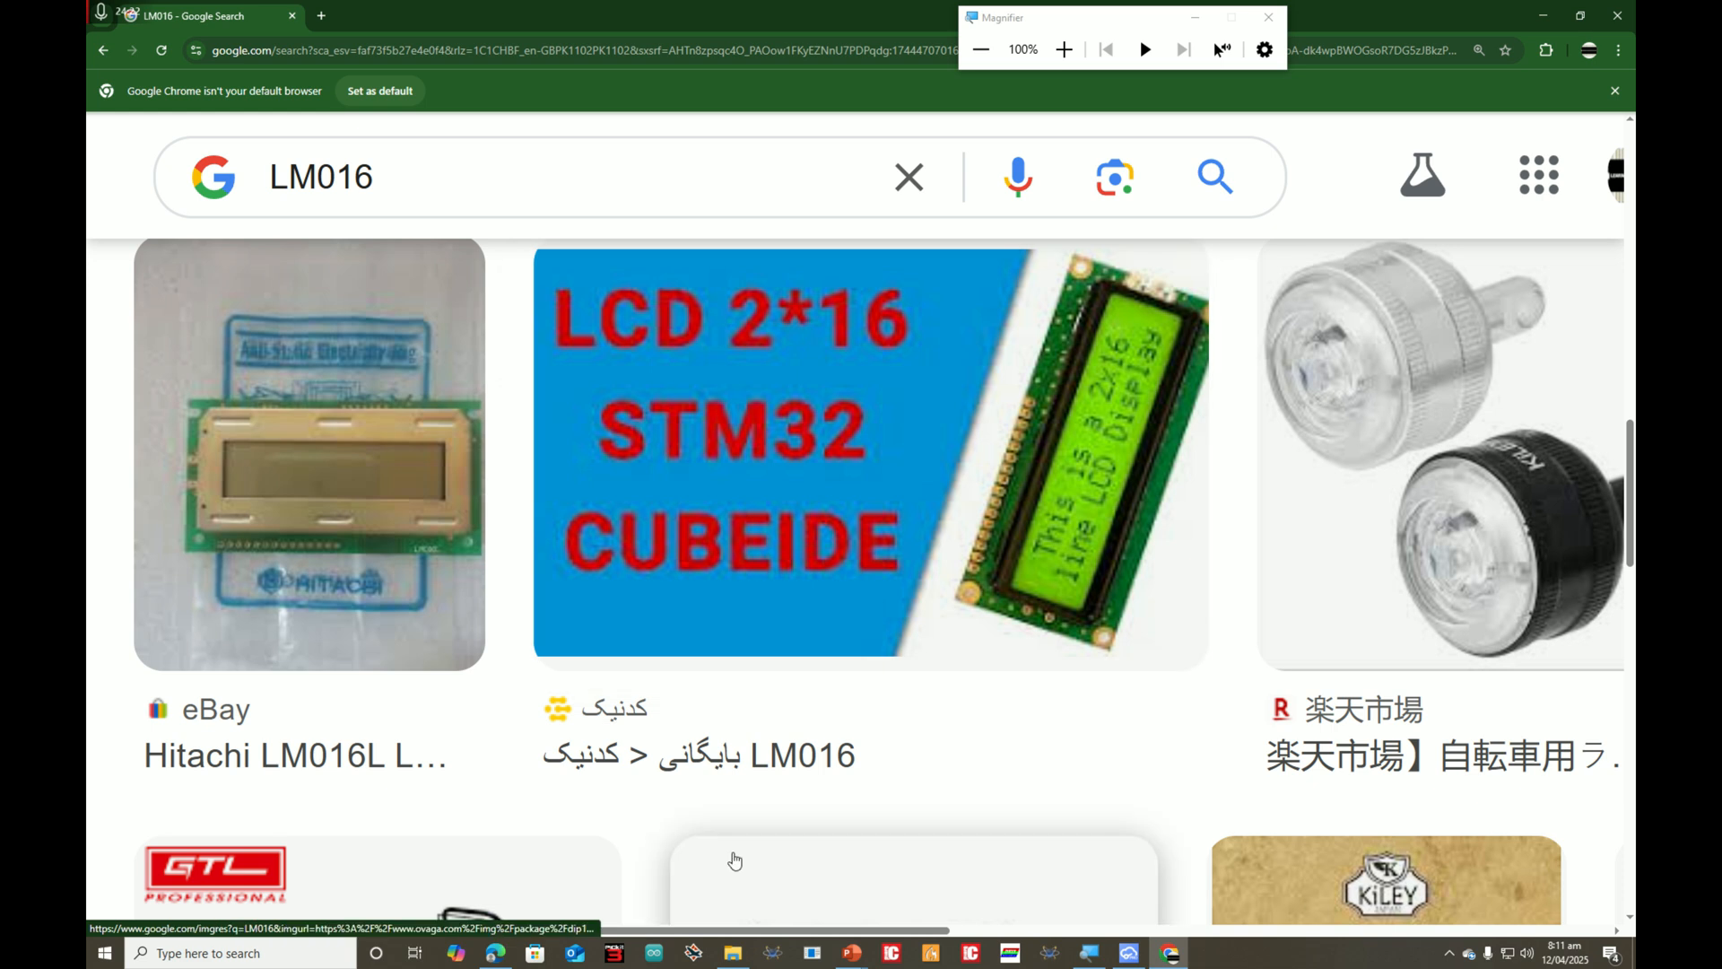
scroll(675, 897, right, 5)
ctrl+scroll(1156, 650, down, 5)
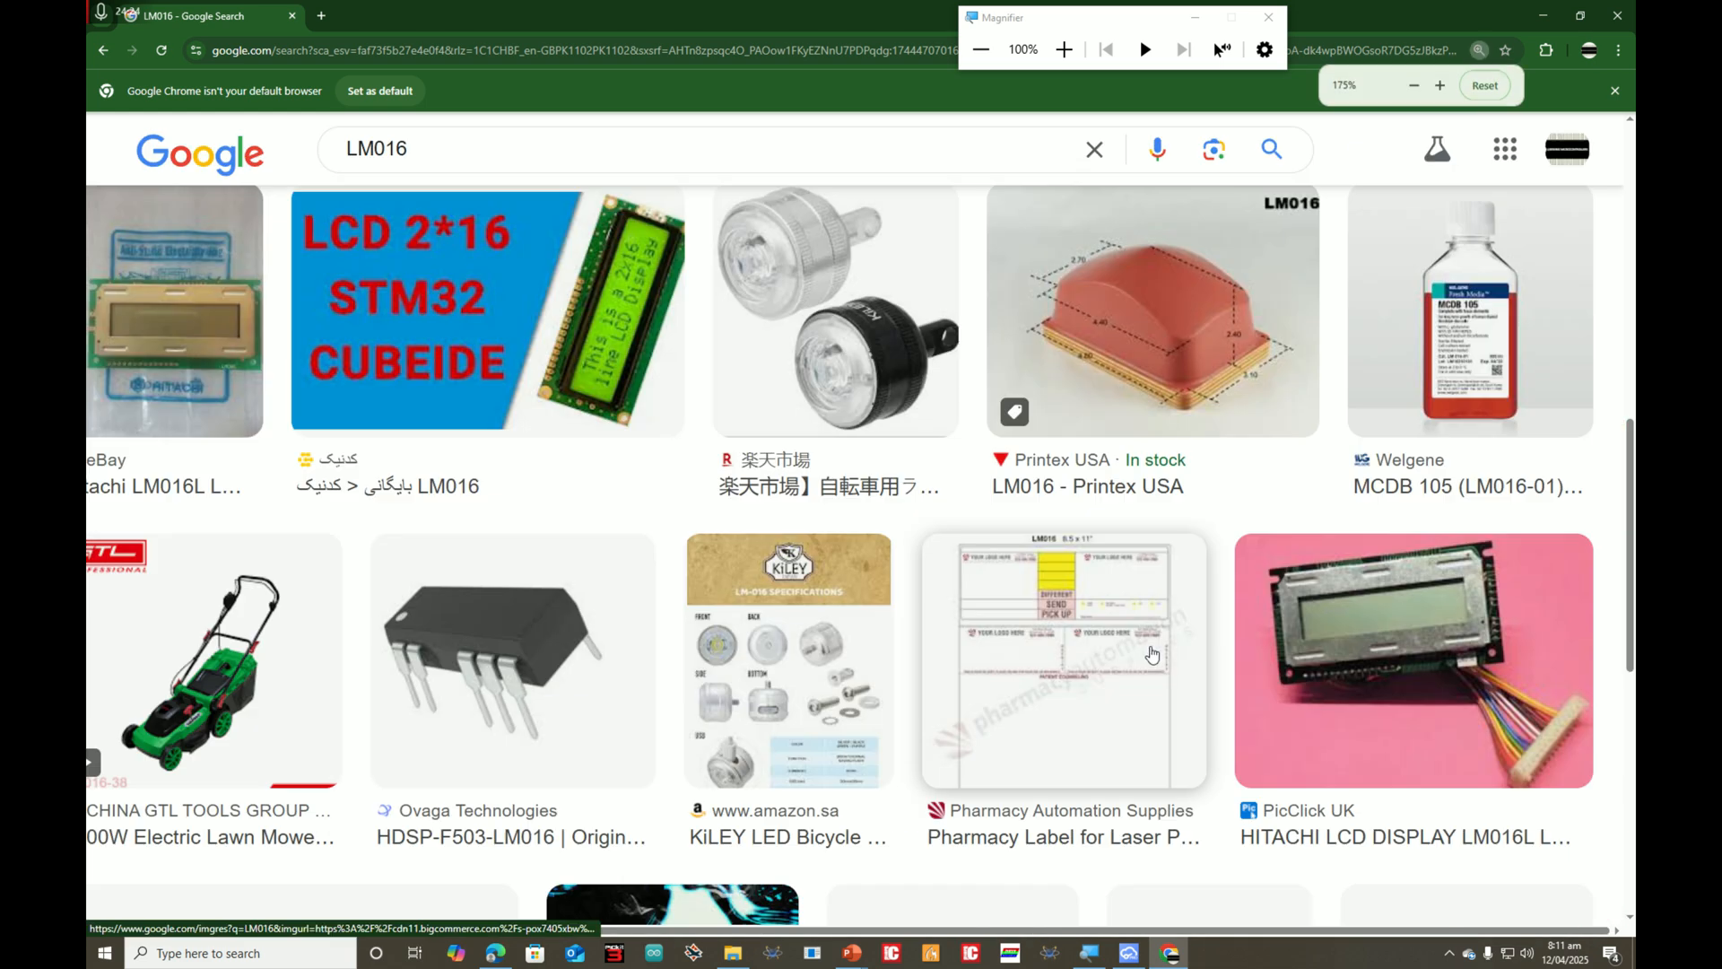
scroll(1156, 649, up, 6)
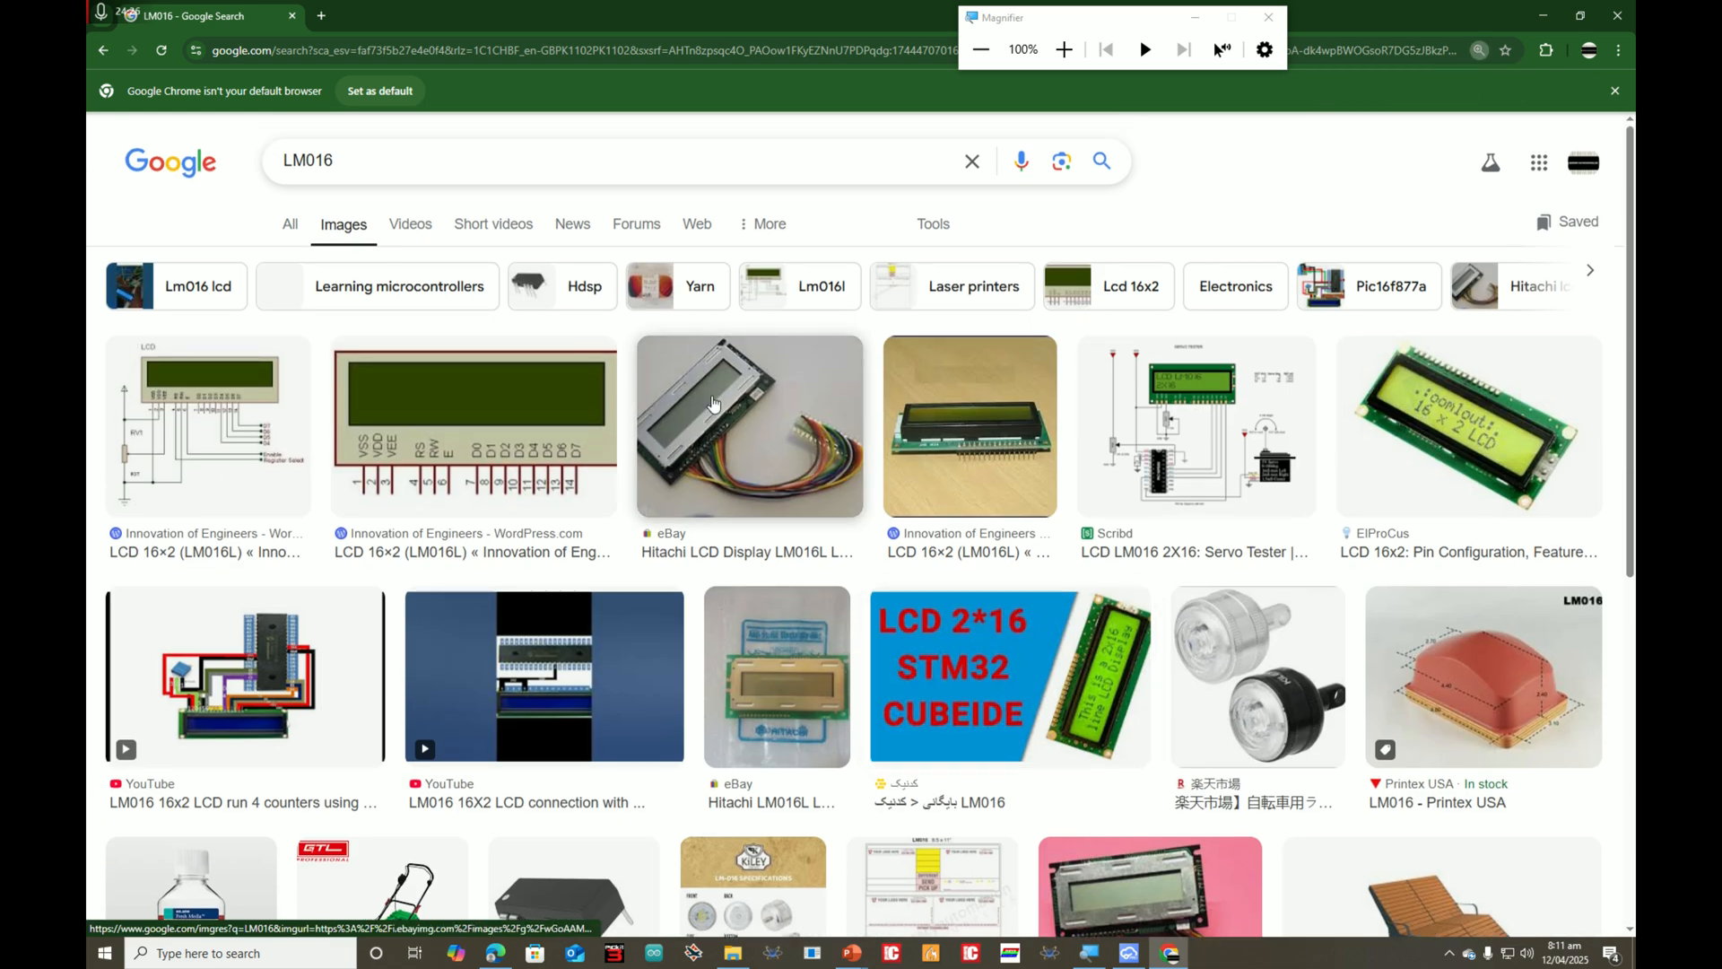
Step: Search Google Images for "LM016 LCD" and look through the results for a pinout with backlight pins
click(462, 170)
text(LCD)
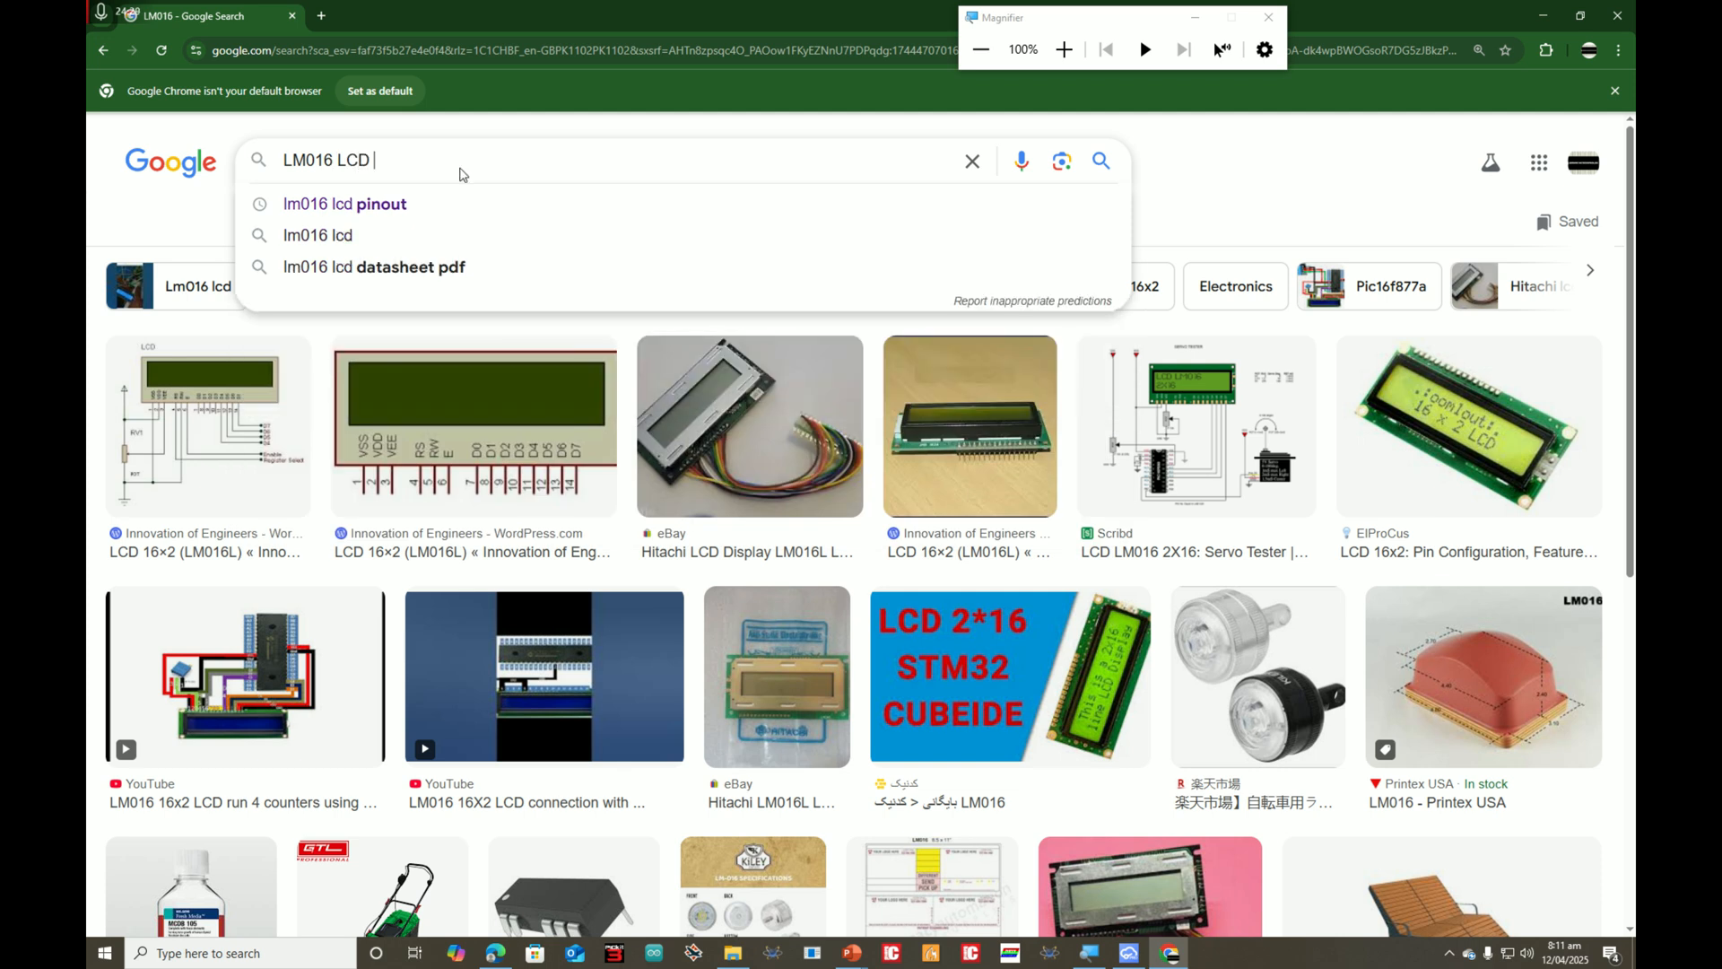
key(Return)
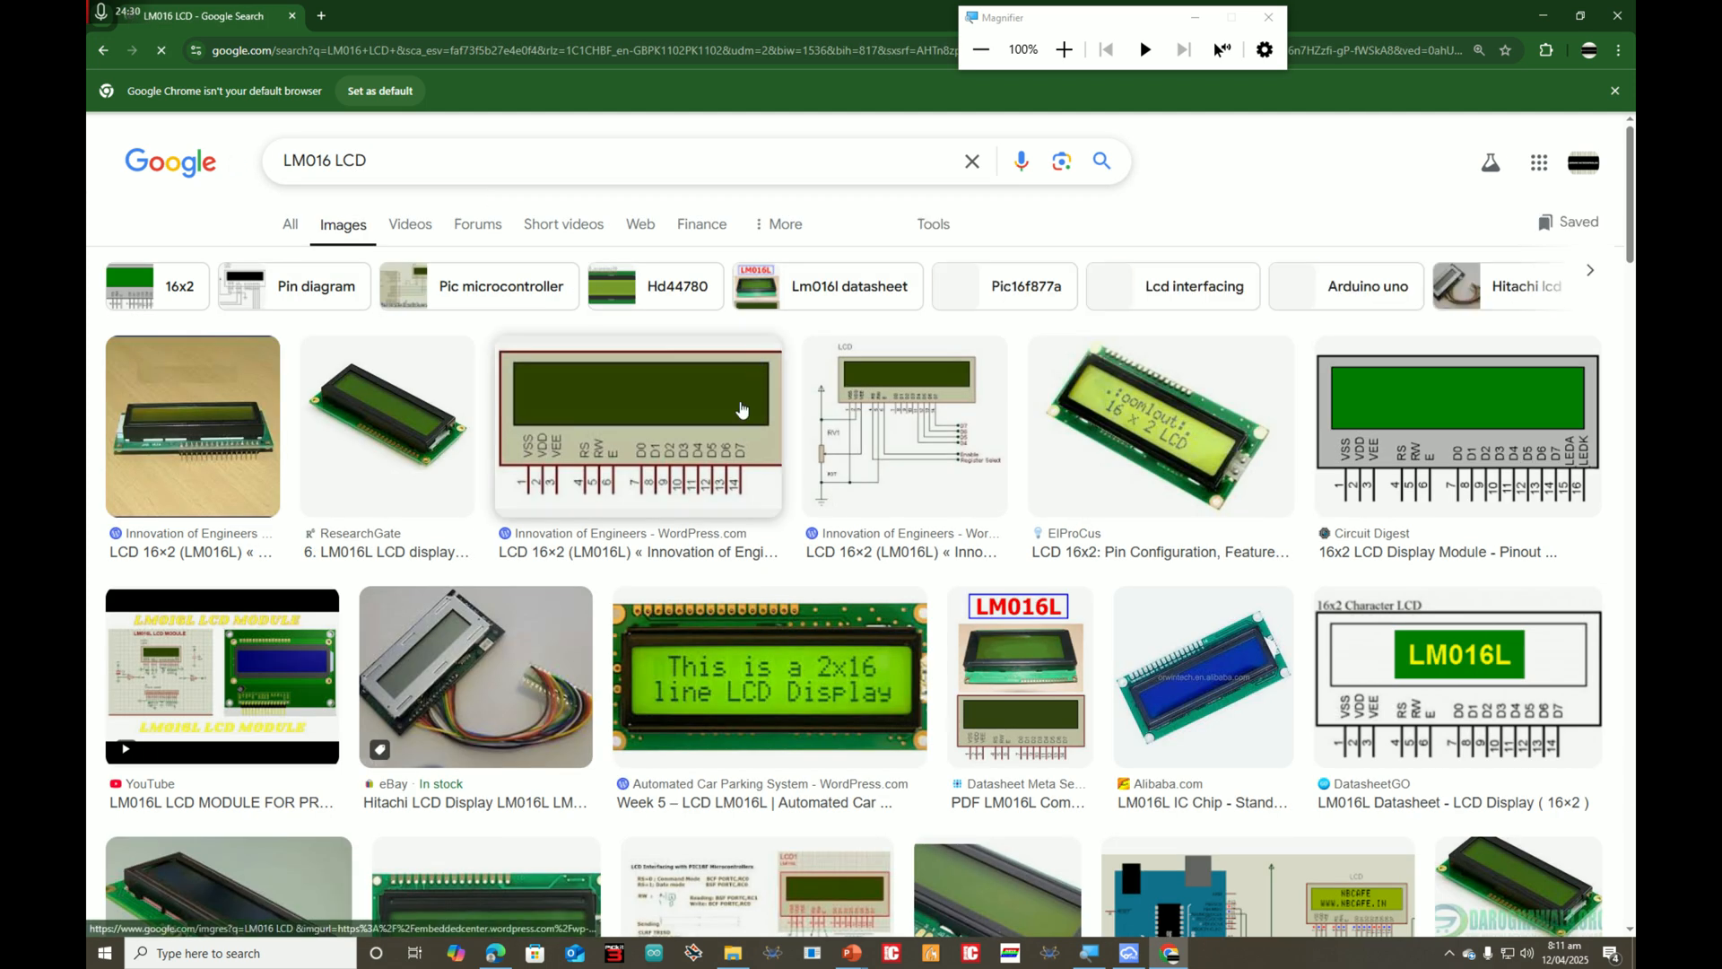
scroll(741, 410, down, 8)
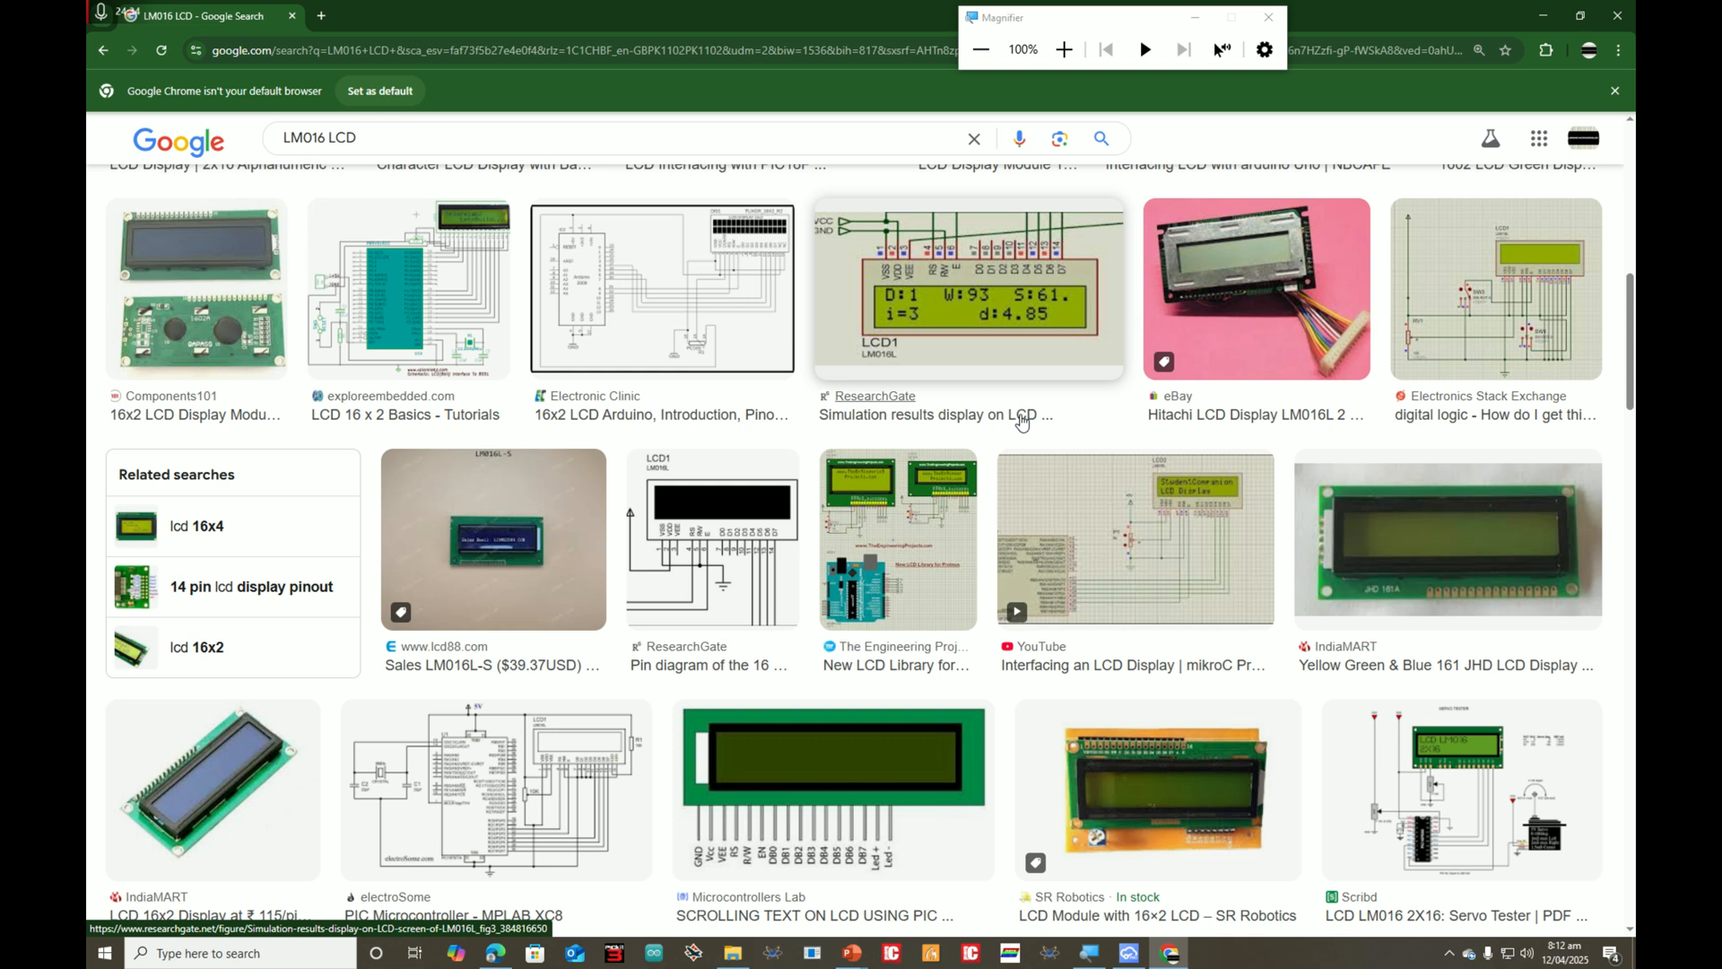
scroll(941, 412, down, 5)
Step: Open the Microcontrollers Lab LCD pinout image and enlarge it to examine the pin labels
click(863, 406)
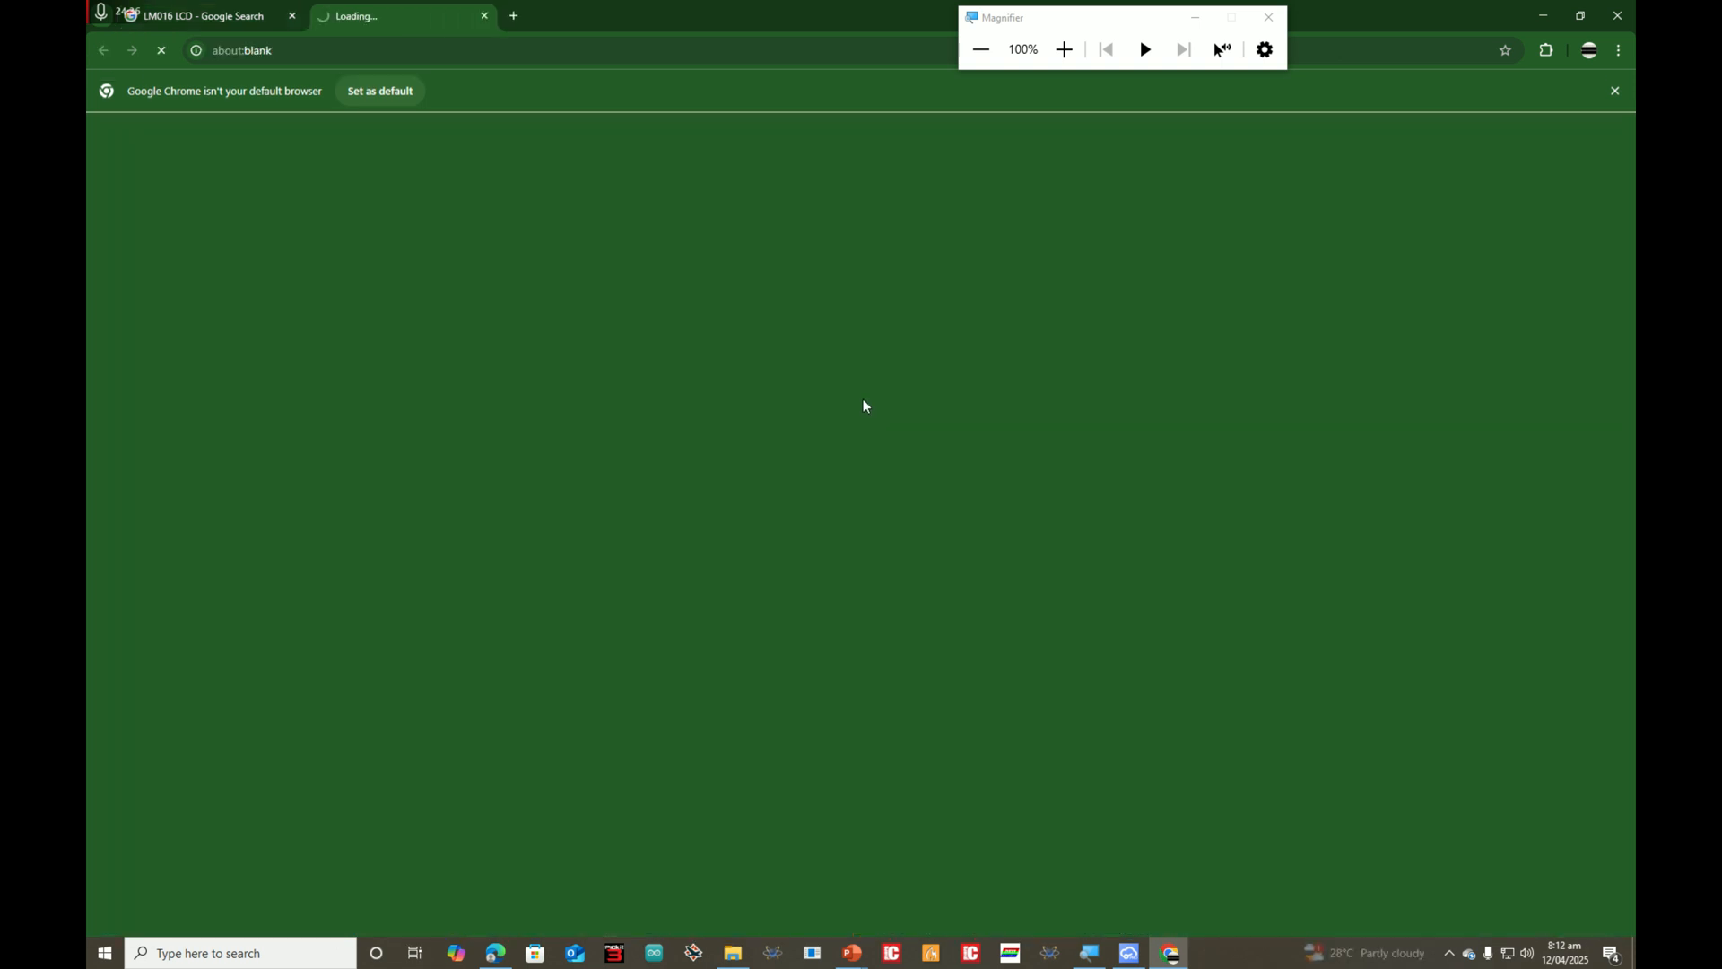
click(206, 15)
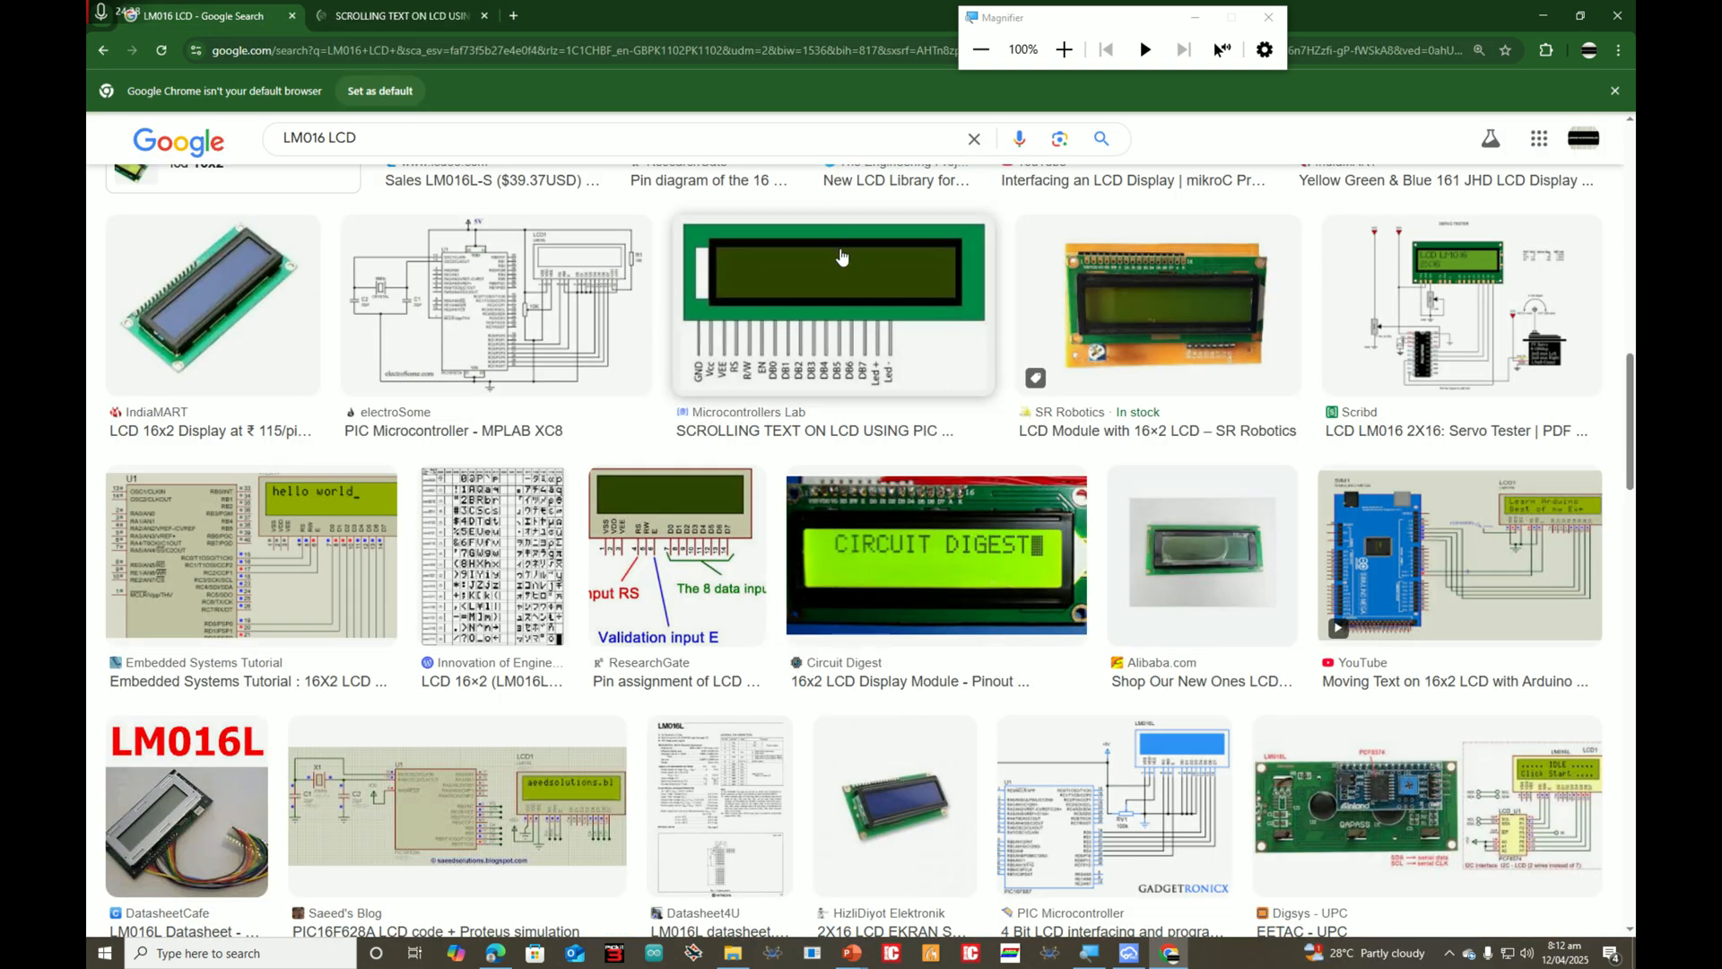
click(838, 256)
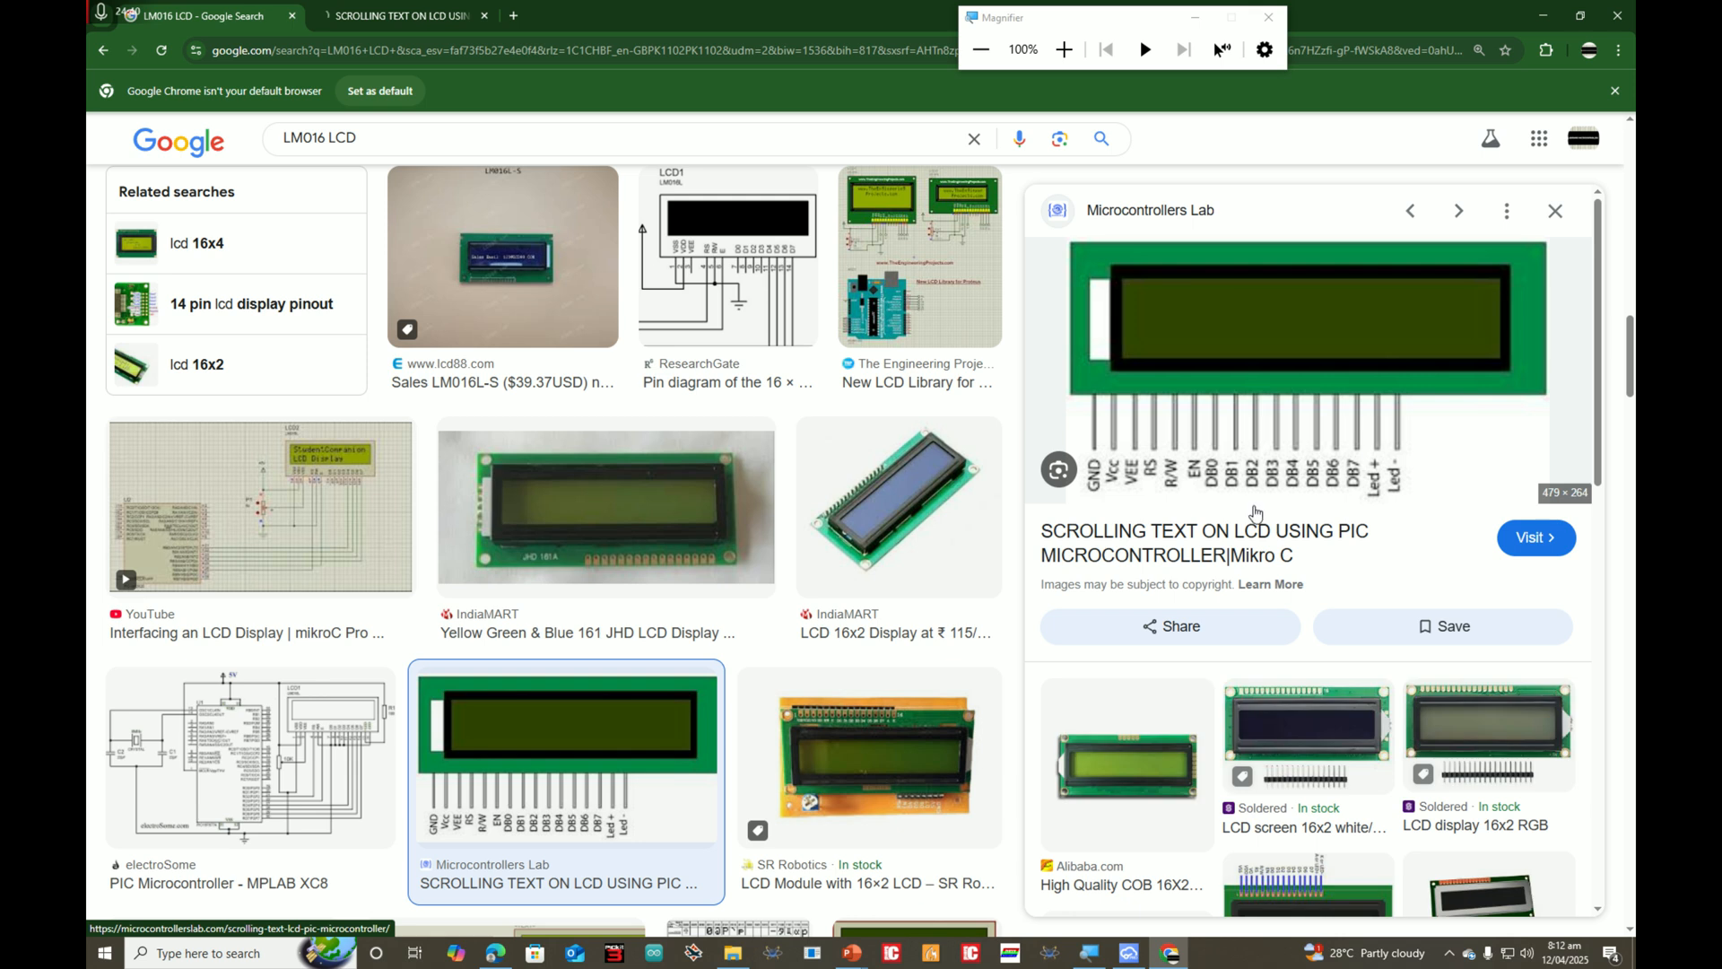
ctrl+scroll(1442, 498, up, 4)
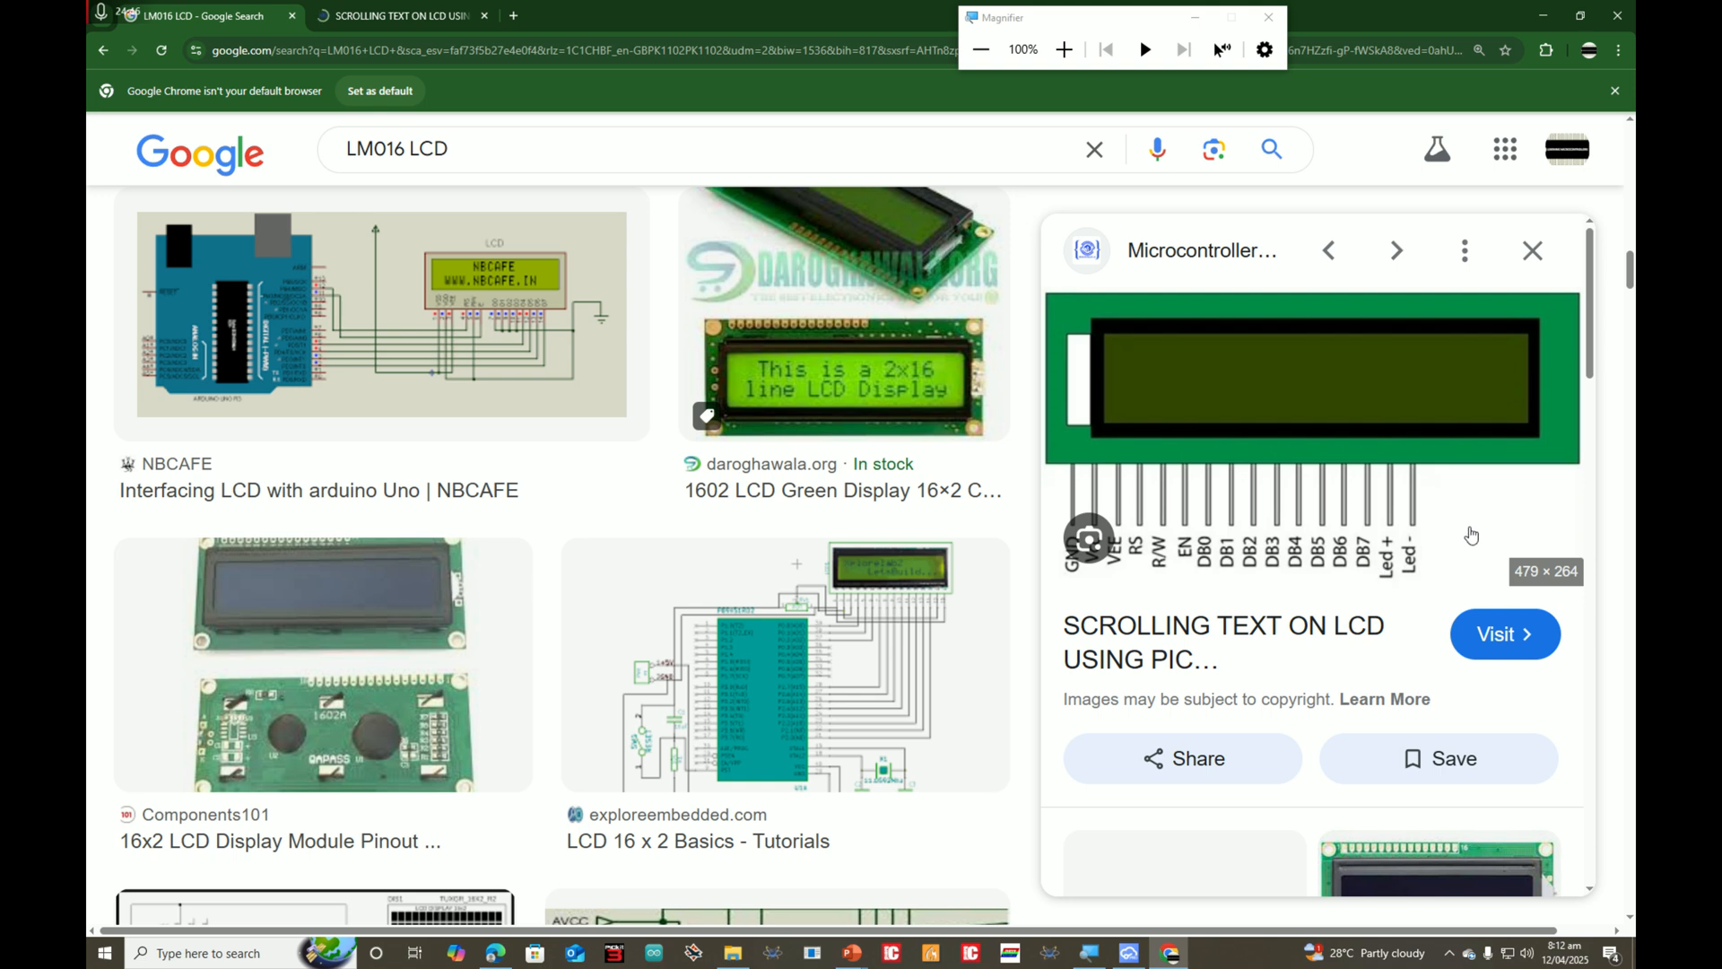
Step: Switch back to EasyEDA and open the device library on the LCSC Electronics parts
click(1543, 15)
scroll(1420, 386, up, 6)
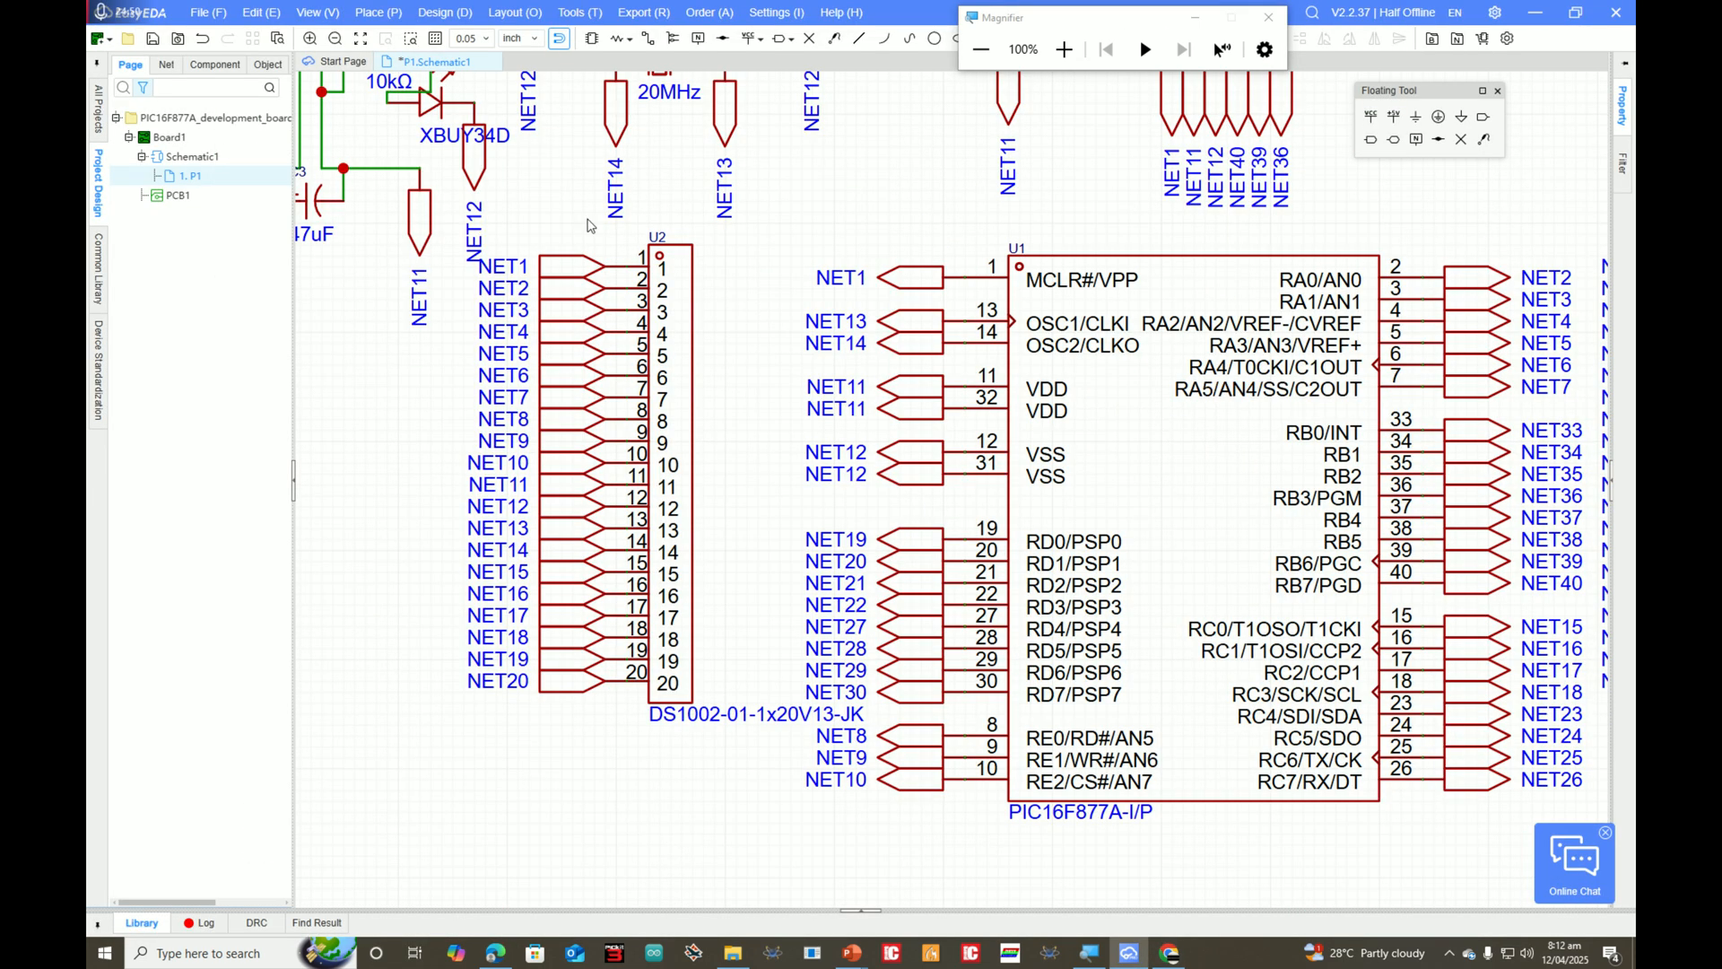
click(596, 41)
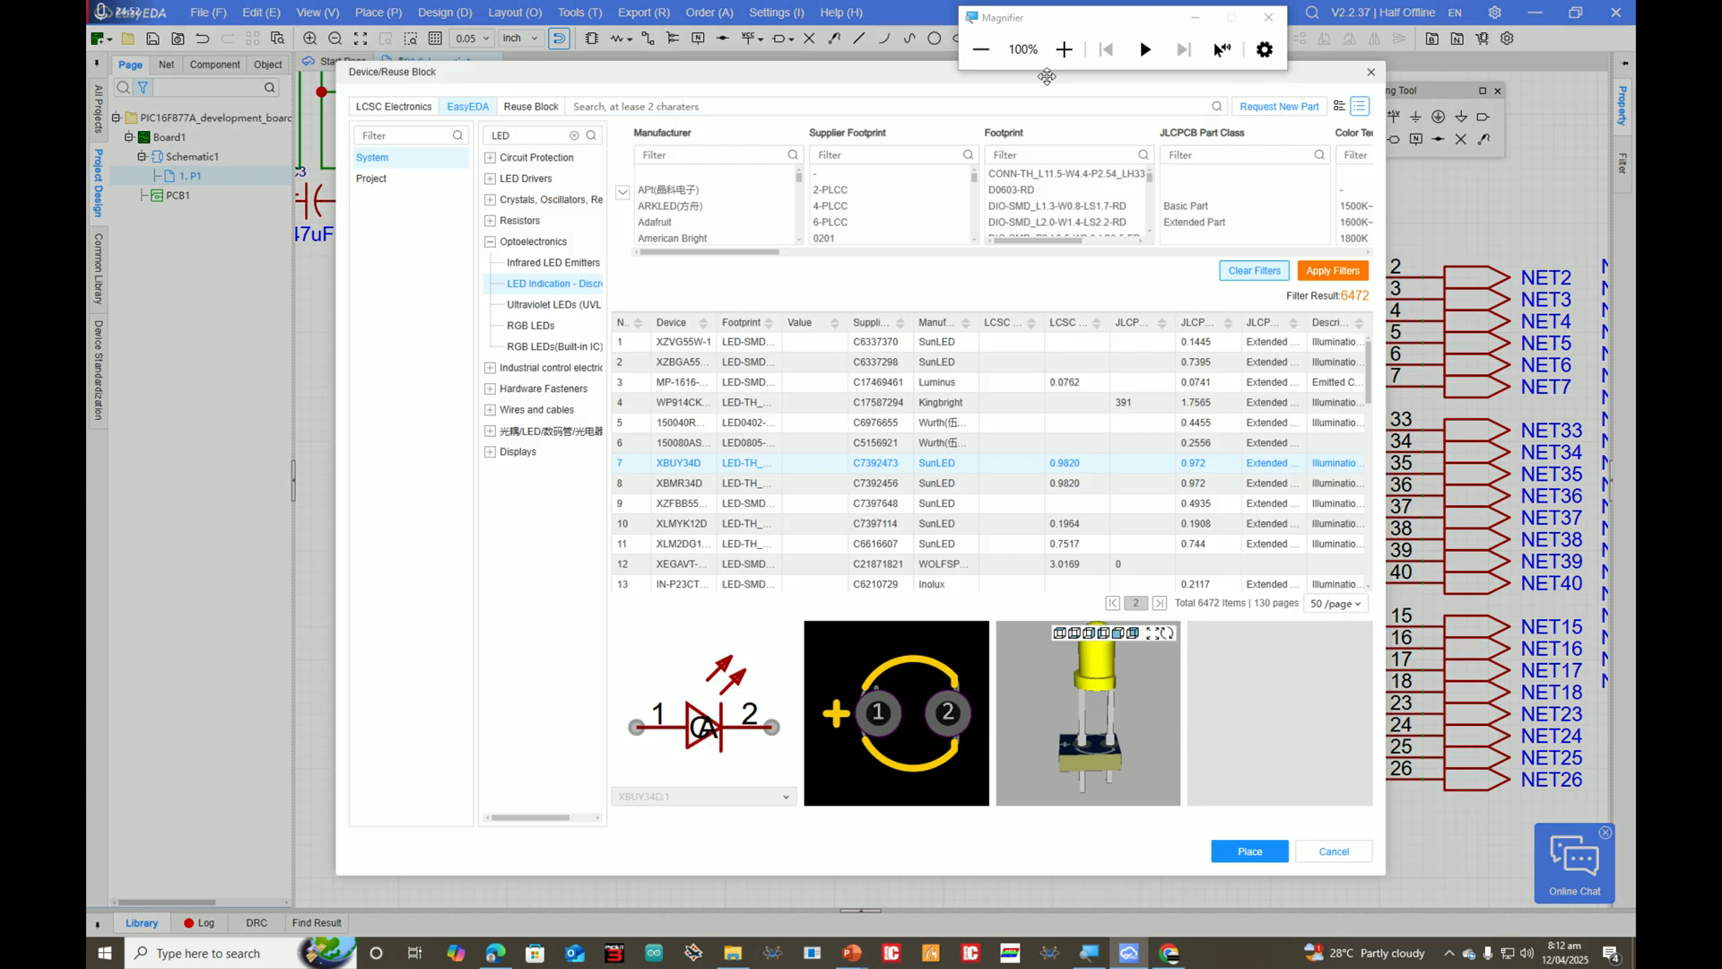
click(1065, 49)
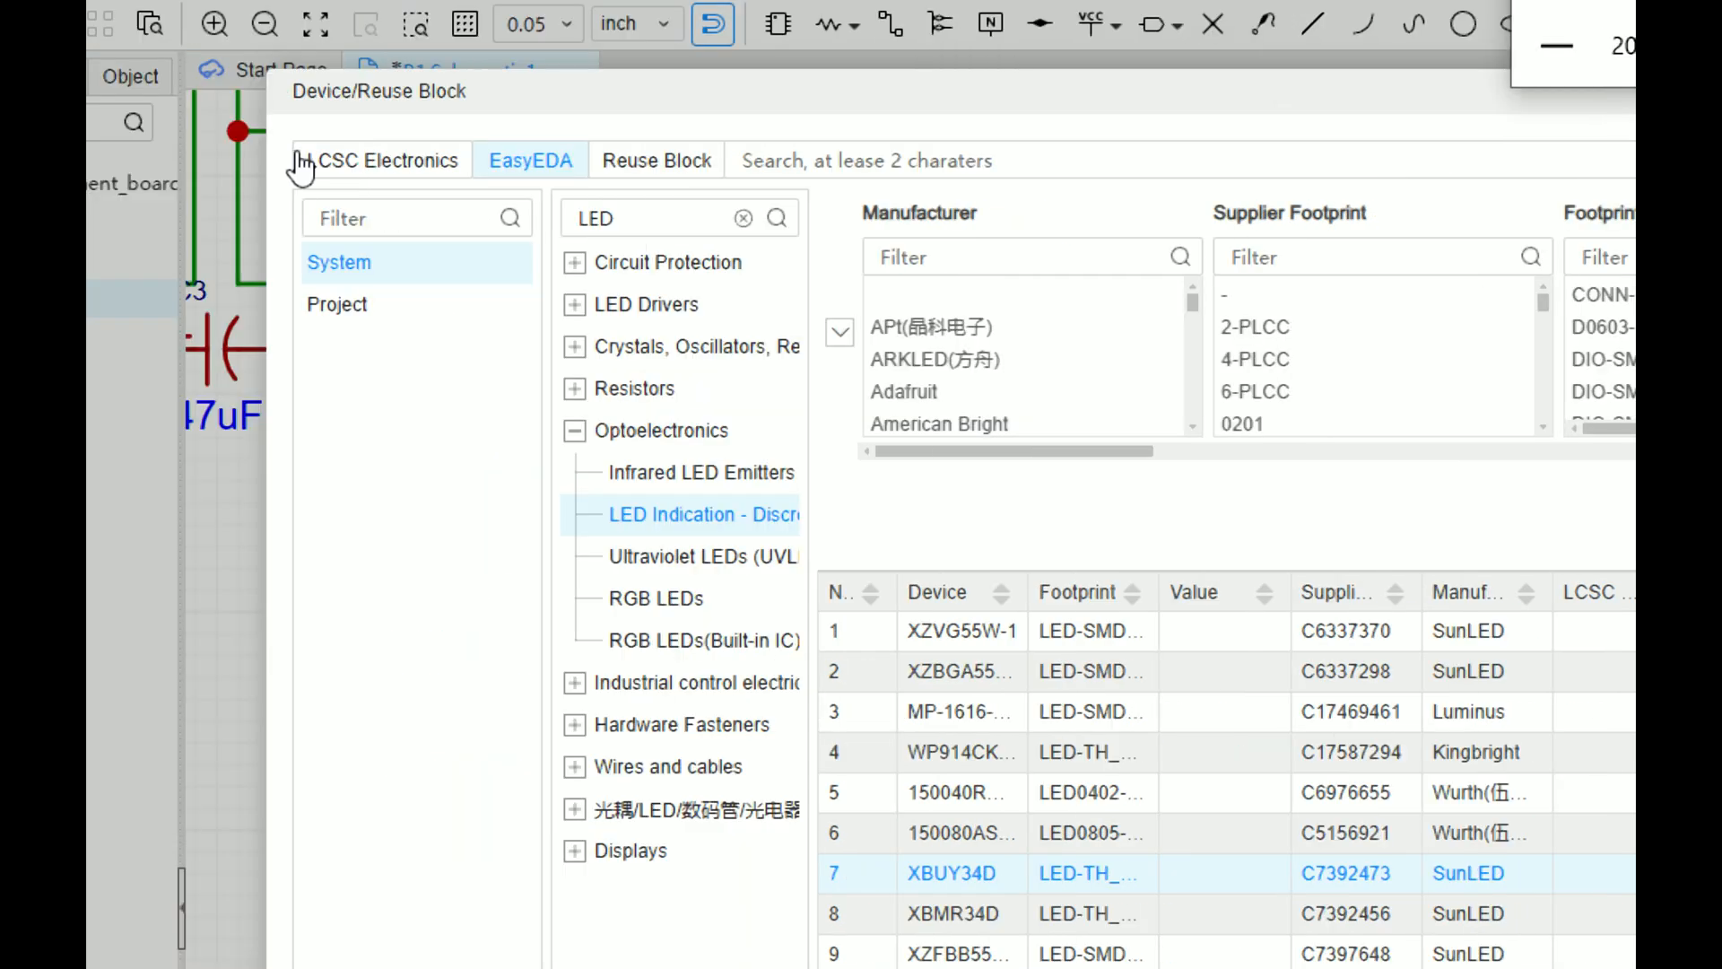
click(130, 161)
Step: Filter the LCSC part categories by "connector" and look through the connector types
double_click(642, 218)
text(connec)
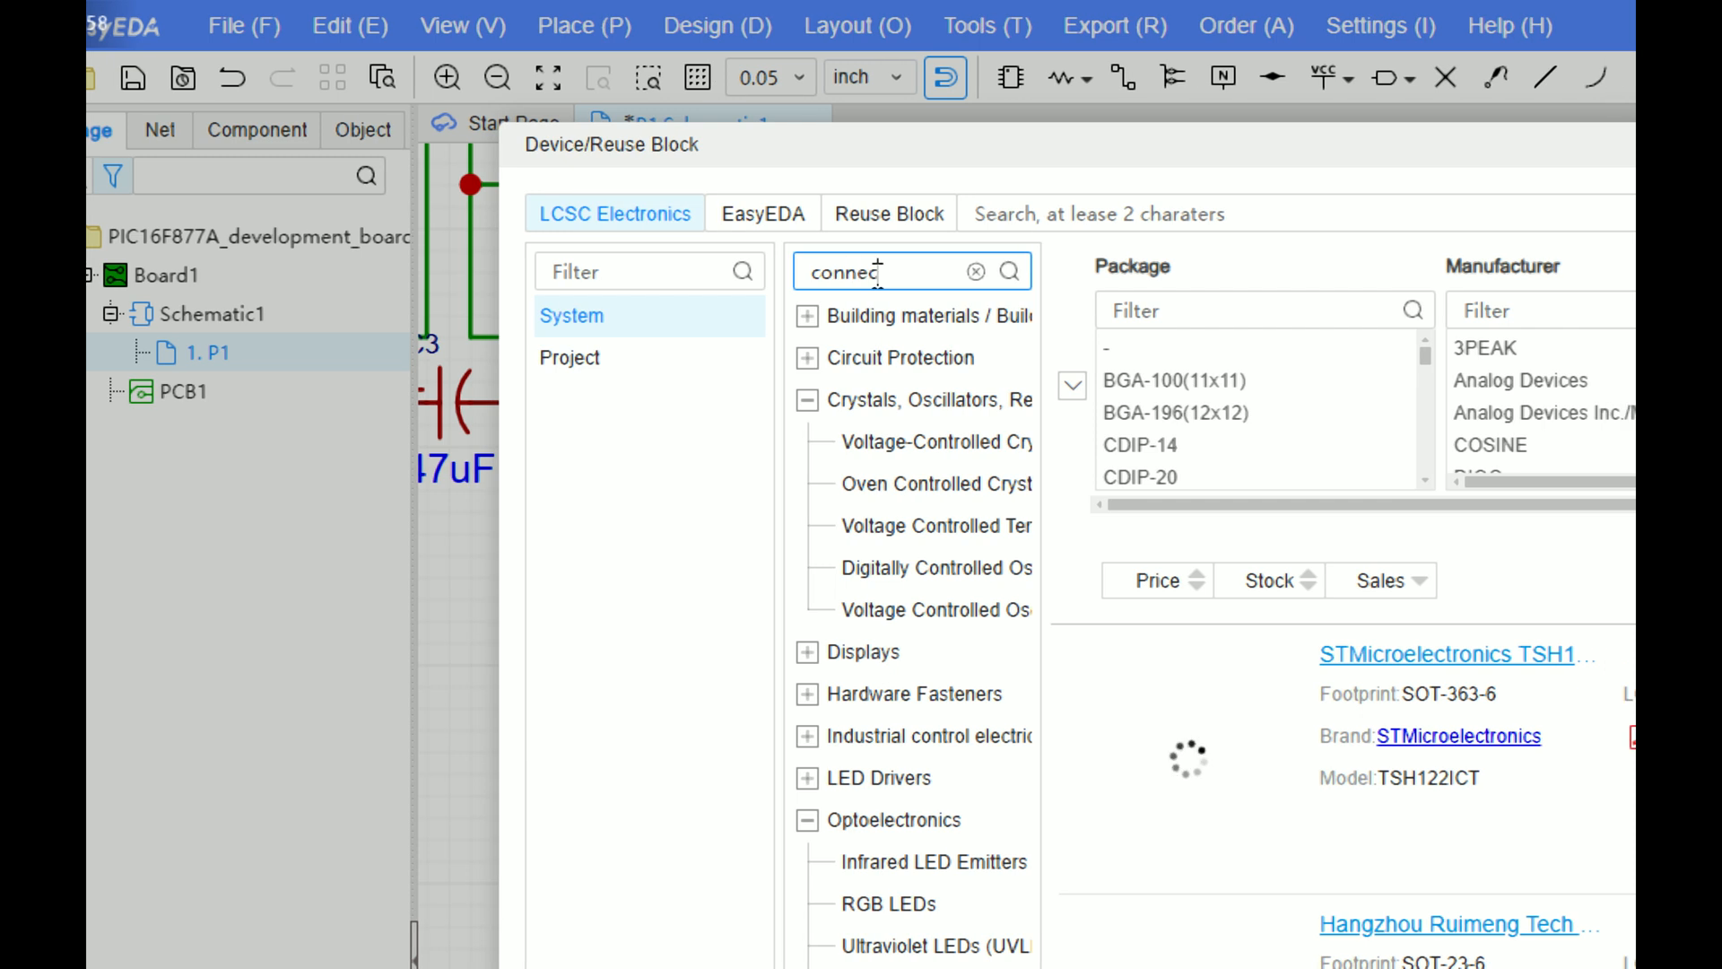
text(tor)
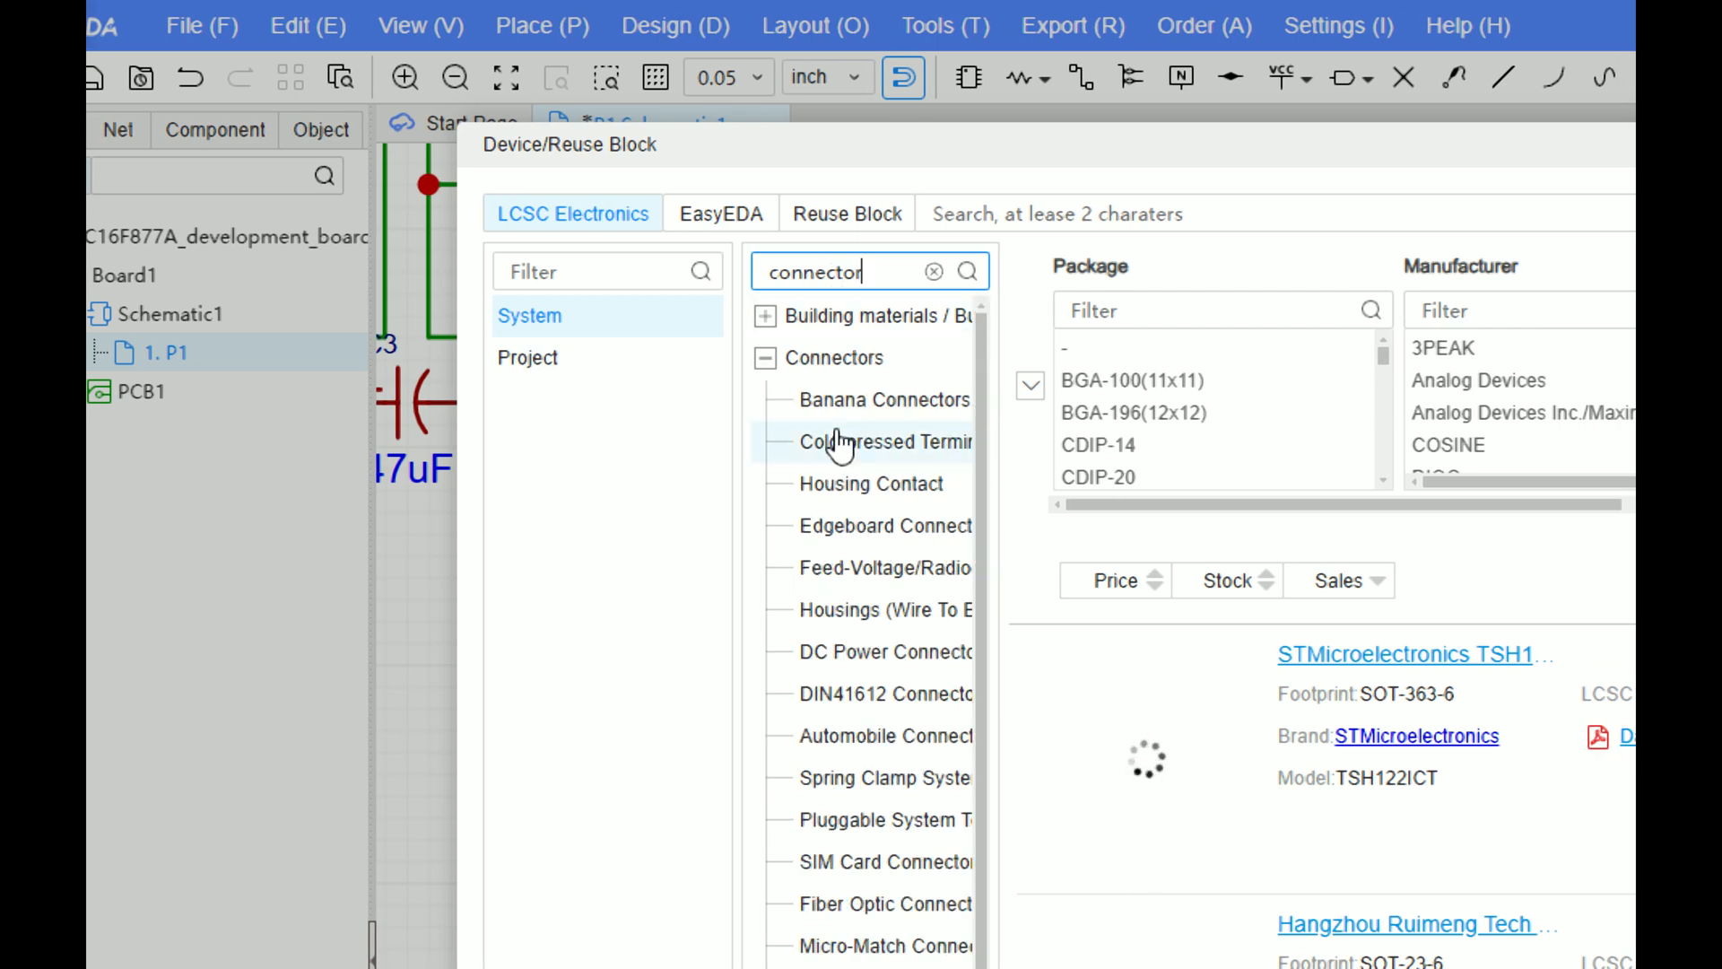
scroll(838, 442, down, 2)
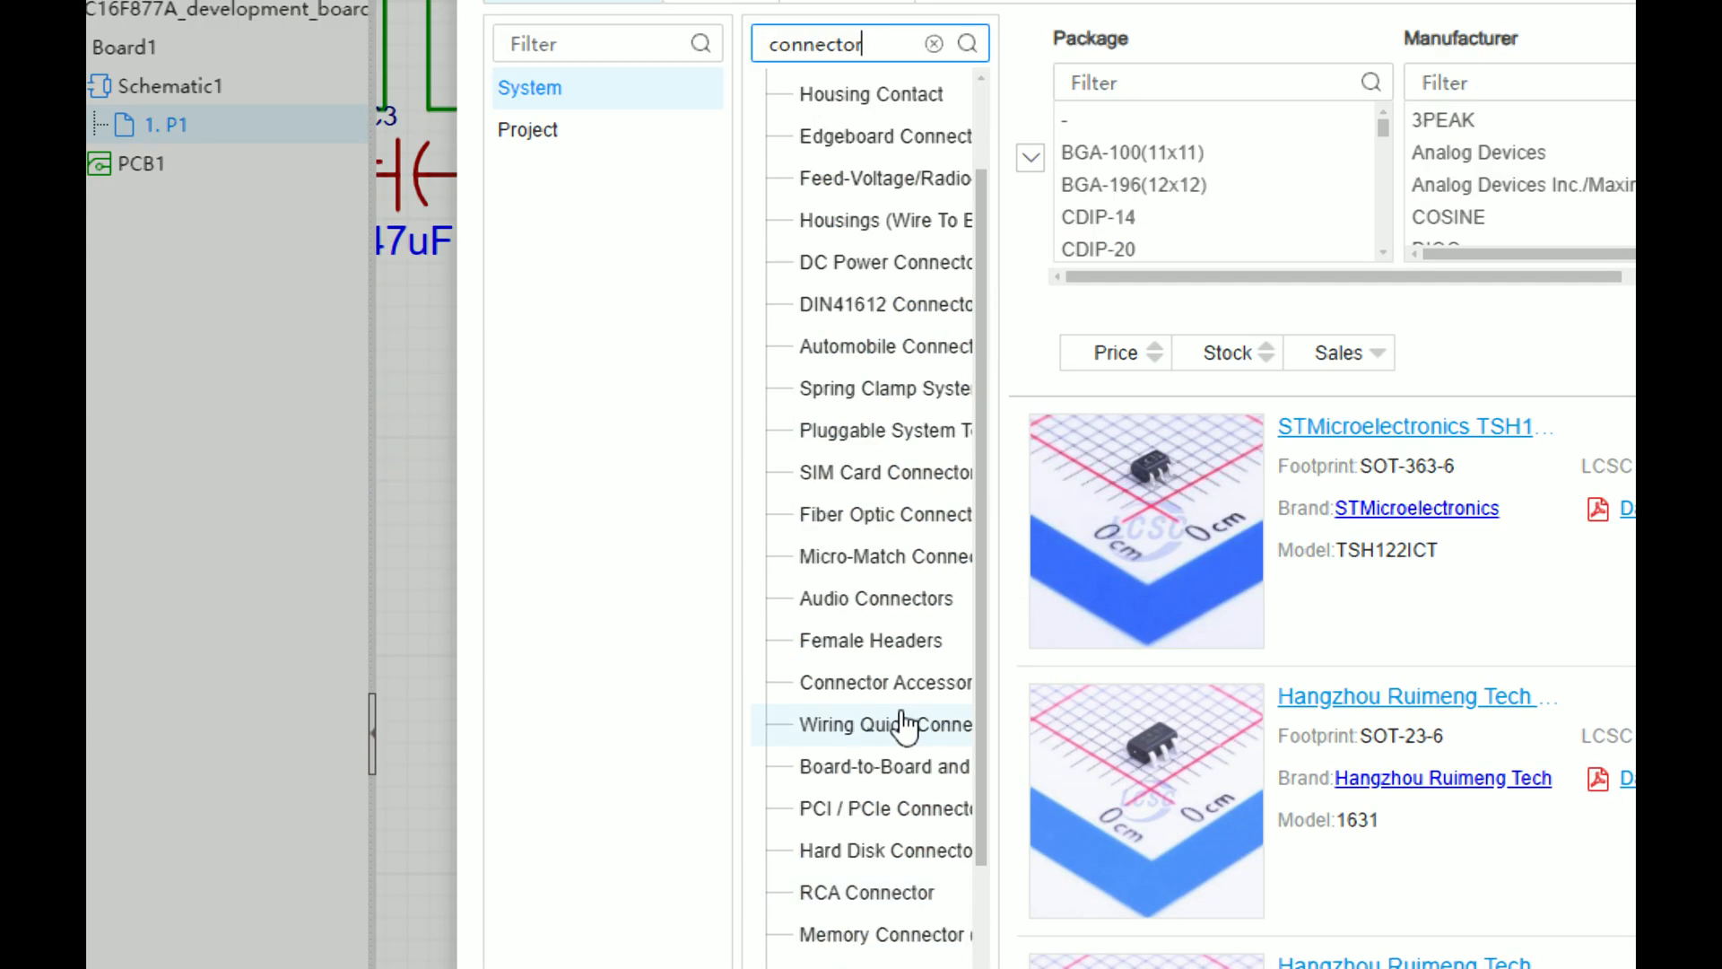
scroll(879, 728, down, 4)
scroll(880, 682, up, 6)
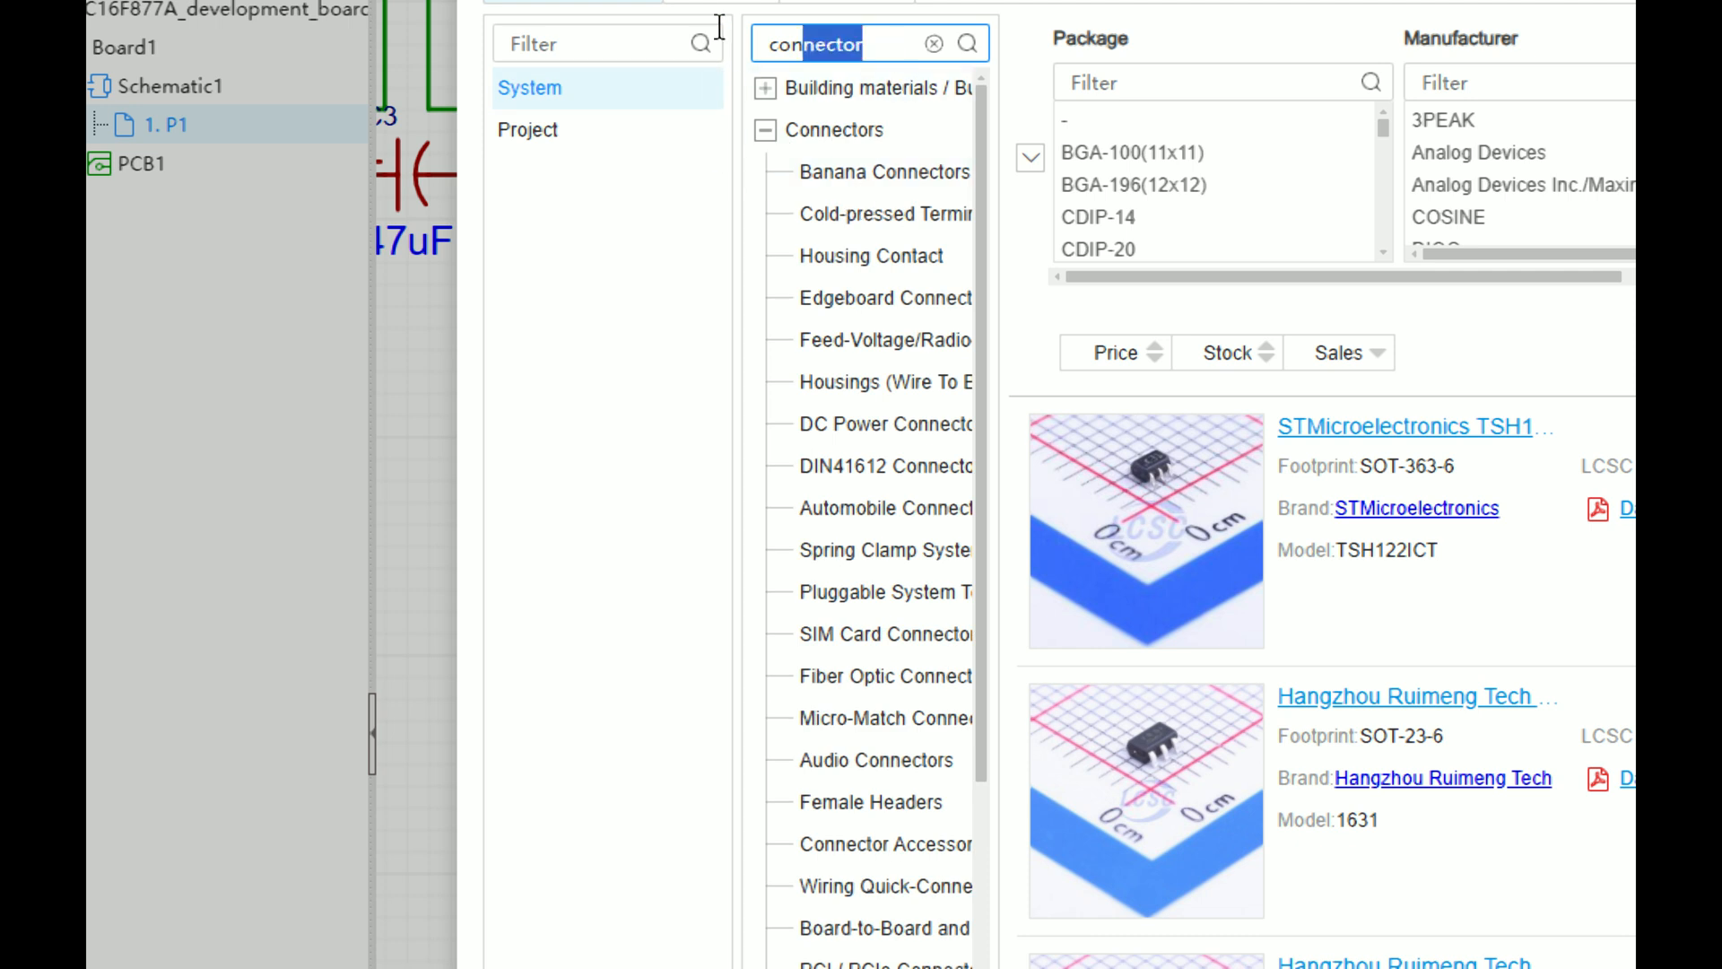
Step: Filter the LCSC part categories by "header" and list the Female Headers parts
drag(720, 27, 713, 35)
text(header)
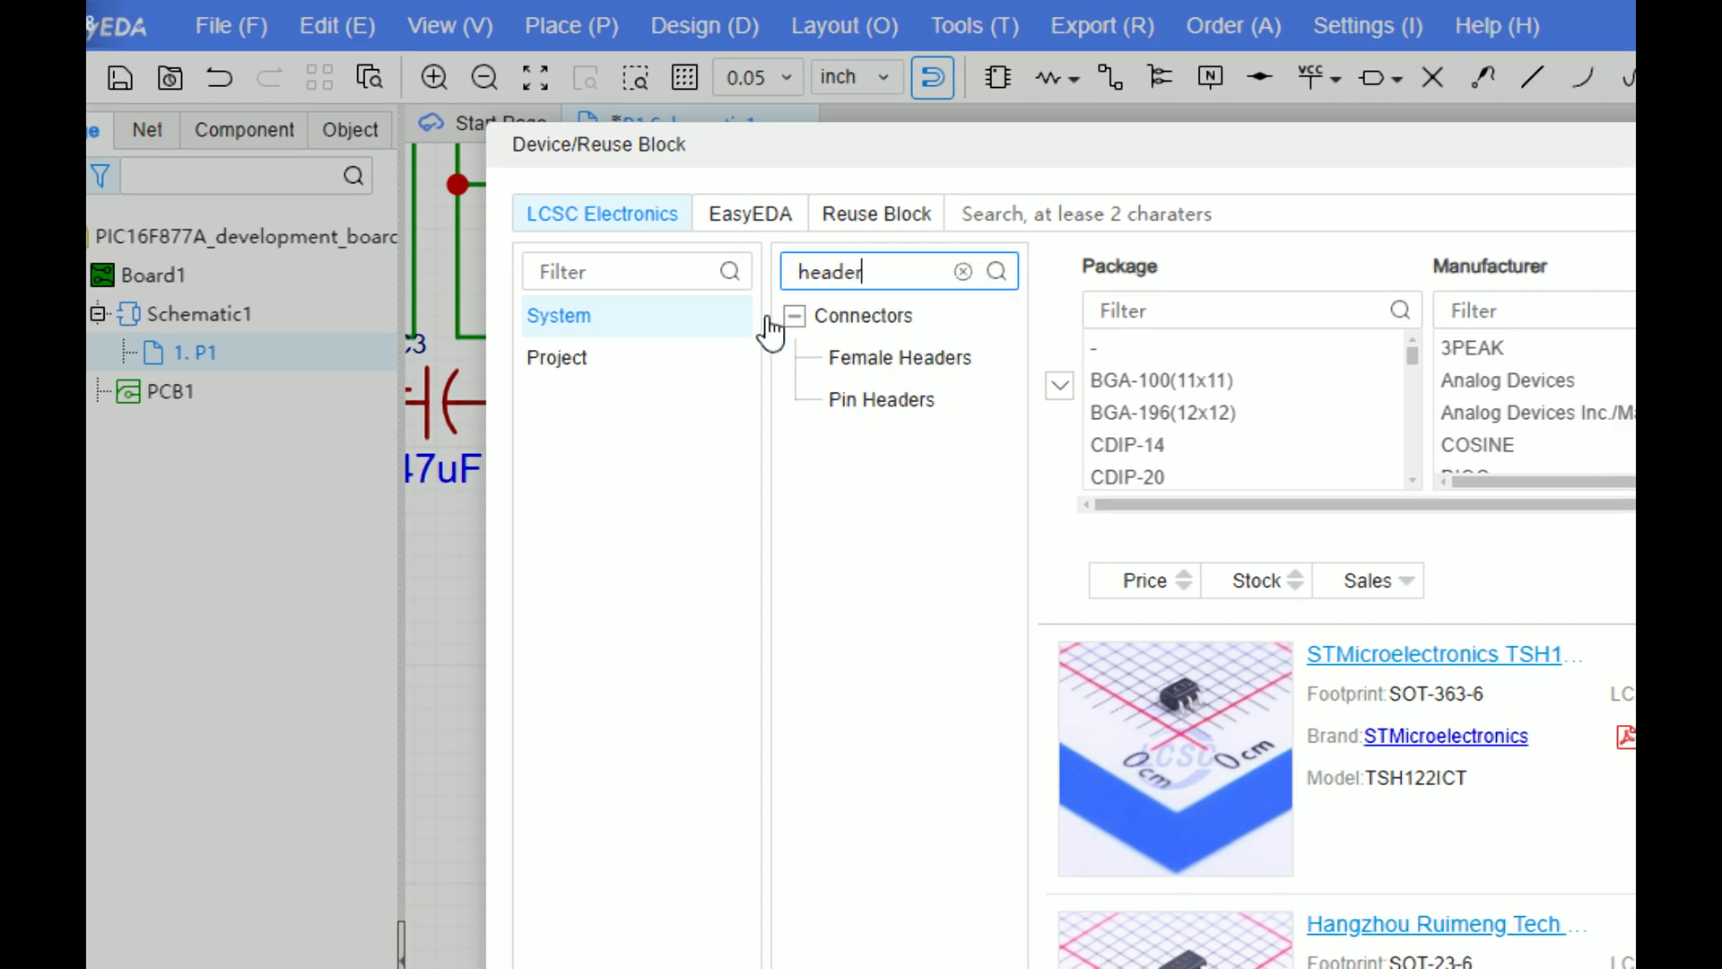
click(852, 358)
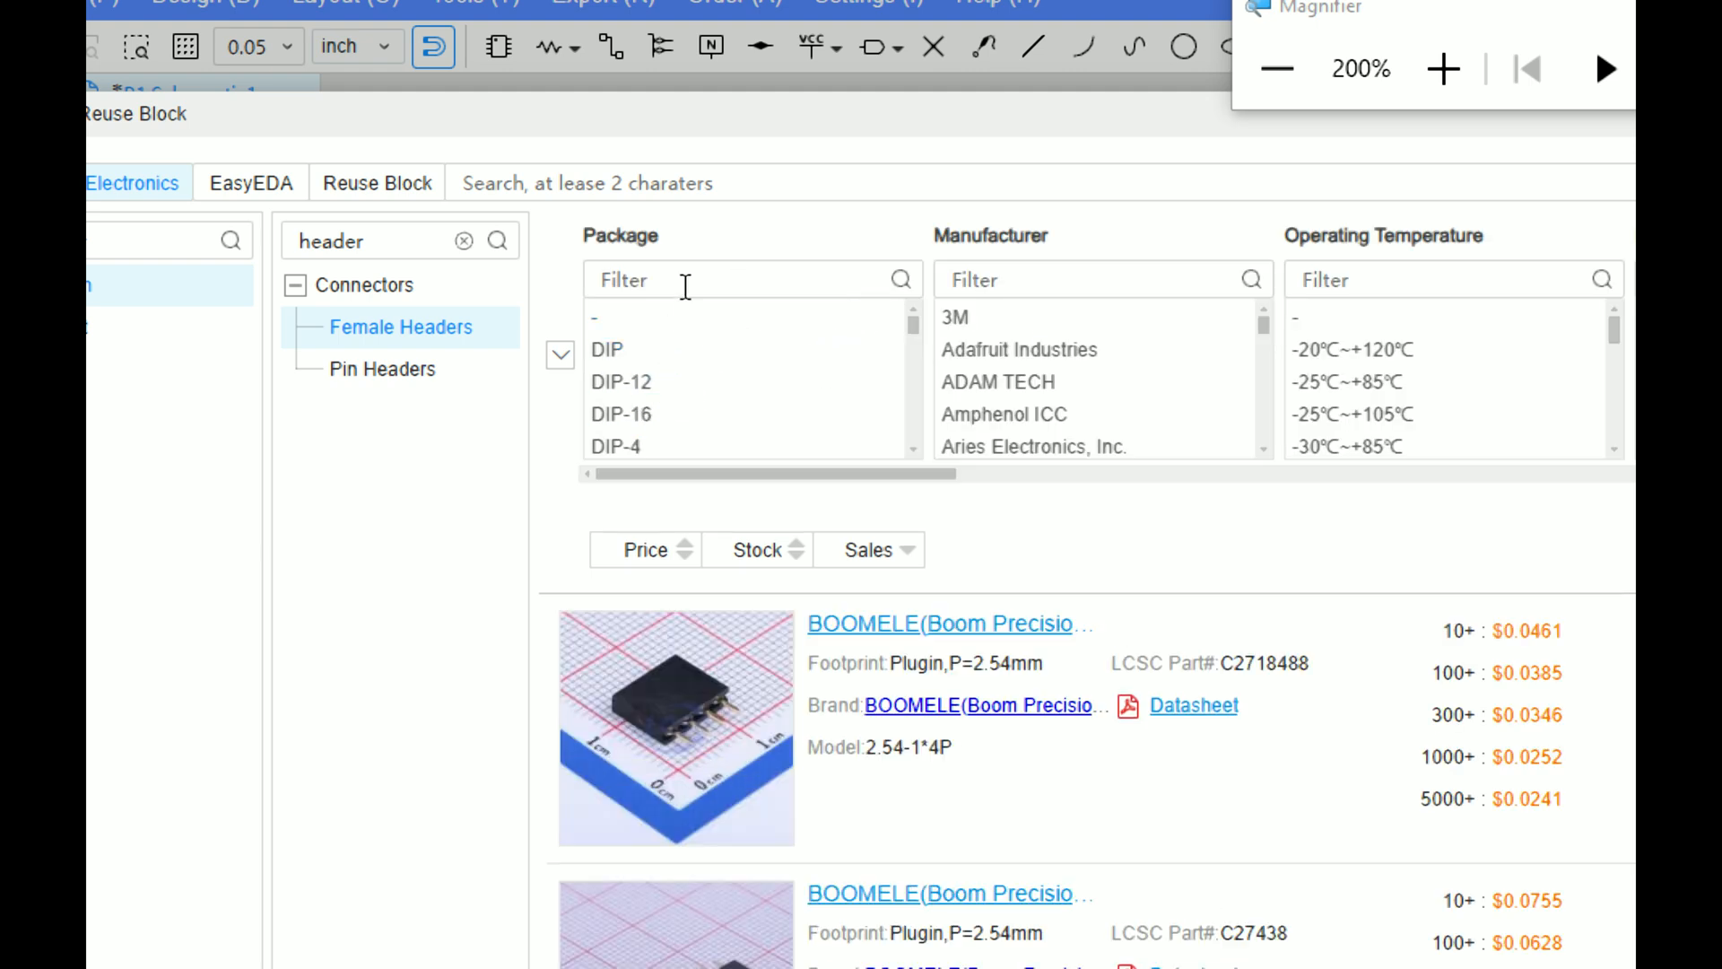
Step: Filter the female header packages by "SIP", look through the sizes and select SIP-12
click(686, 283)
text(SIP)
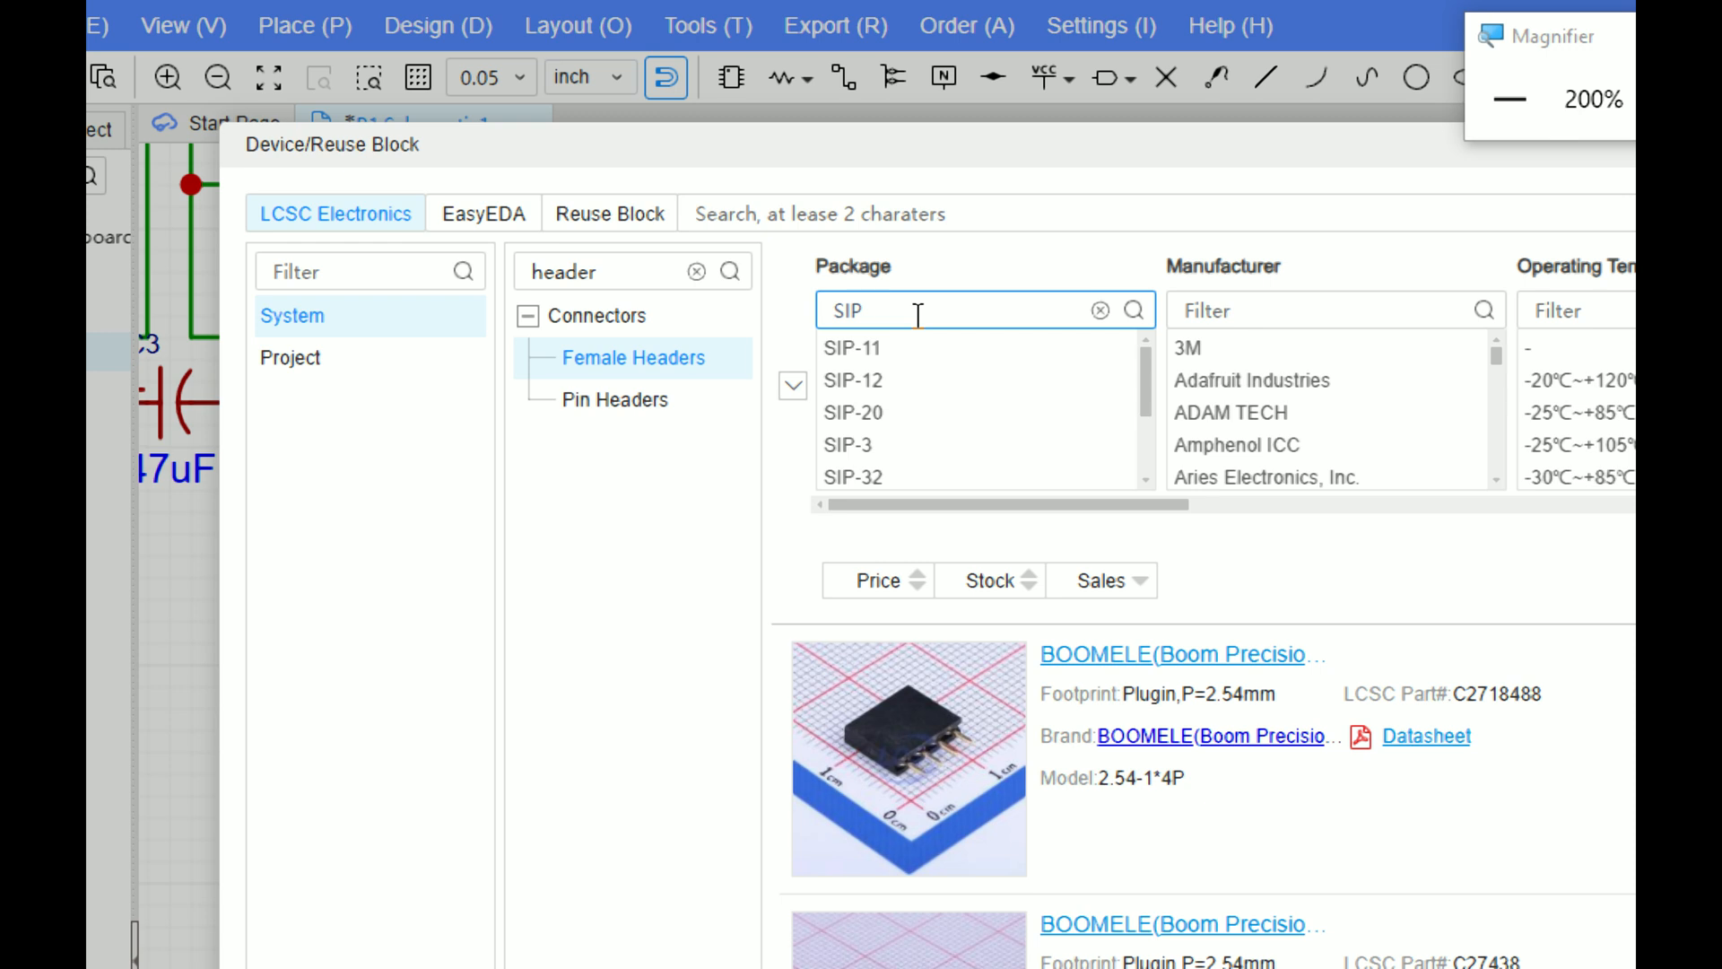
scroll(953, 388, down, 2)
scroll(958, 448, up, 2)
scroll(958, 408, down, 2)
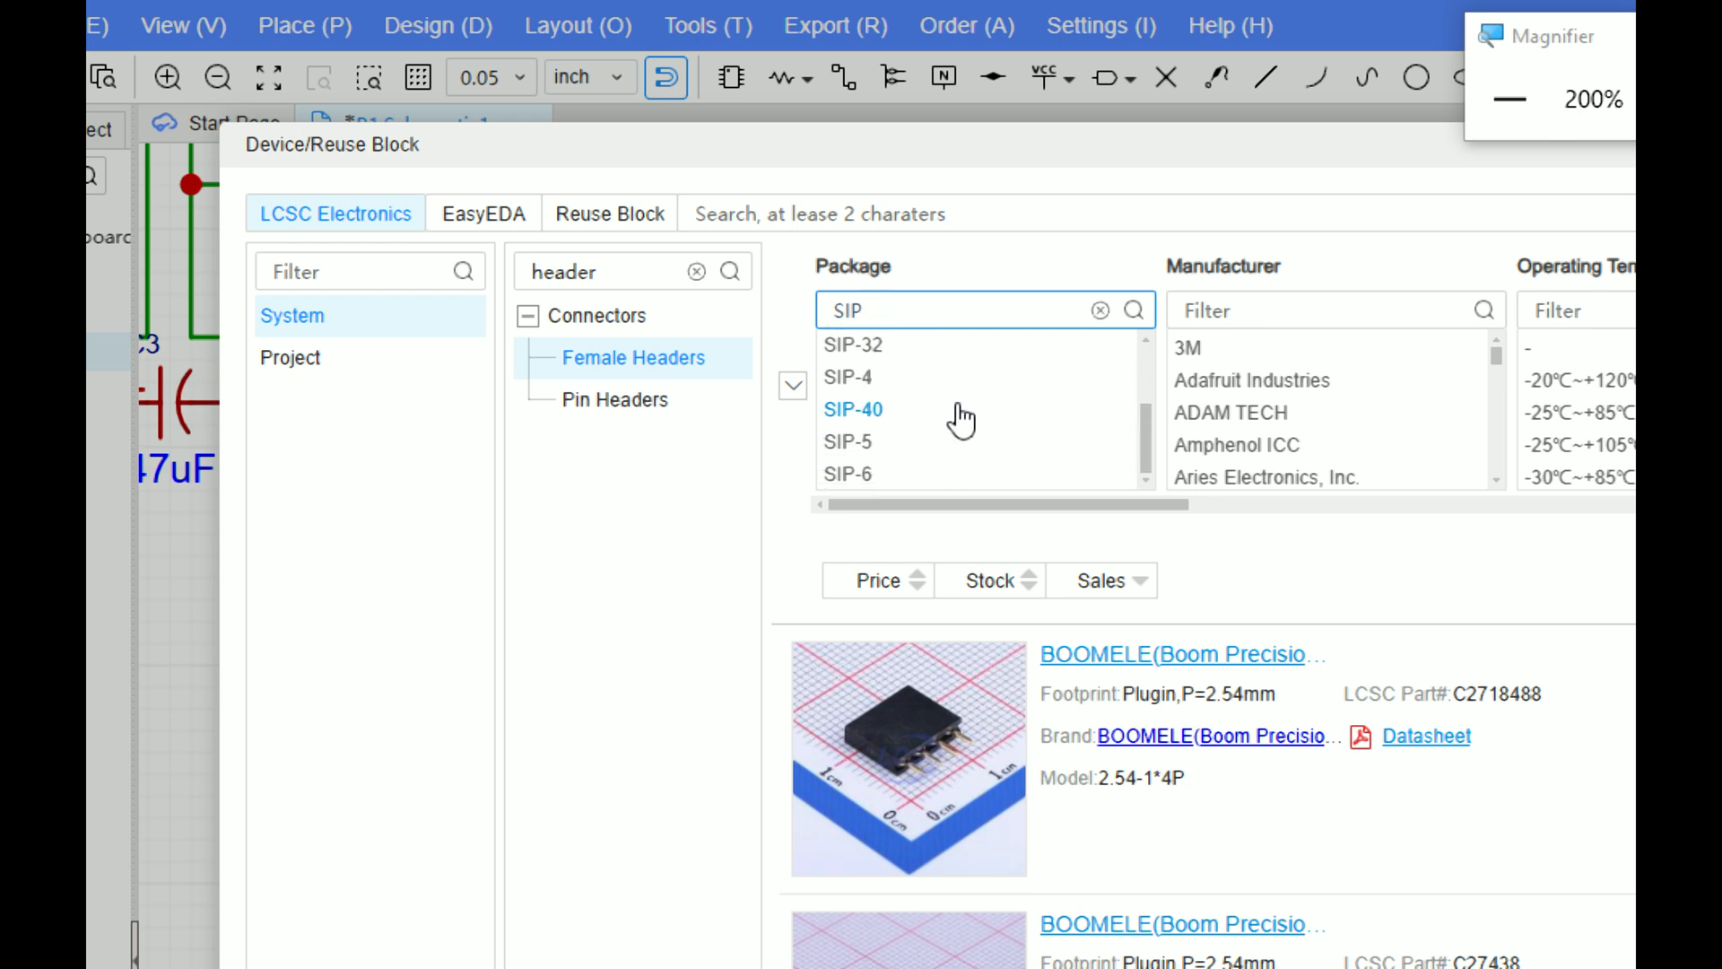
scroll(951, 409, up, 2)
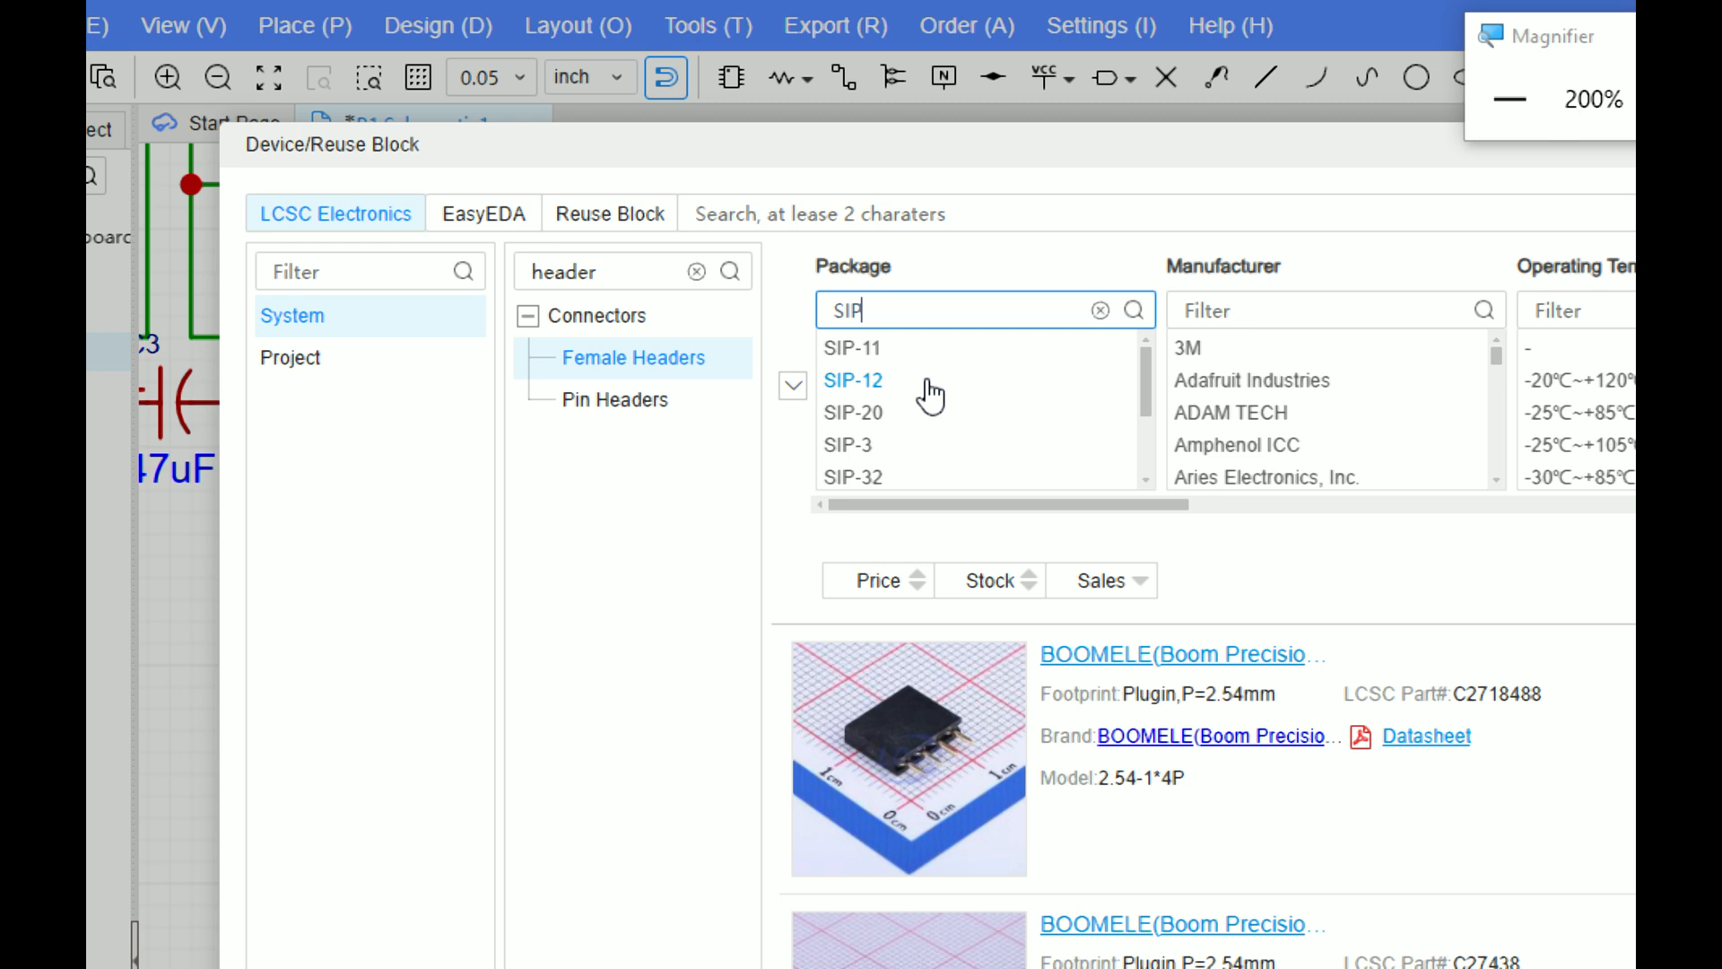
click(930, 395)
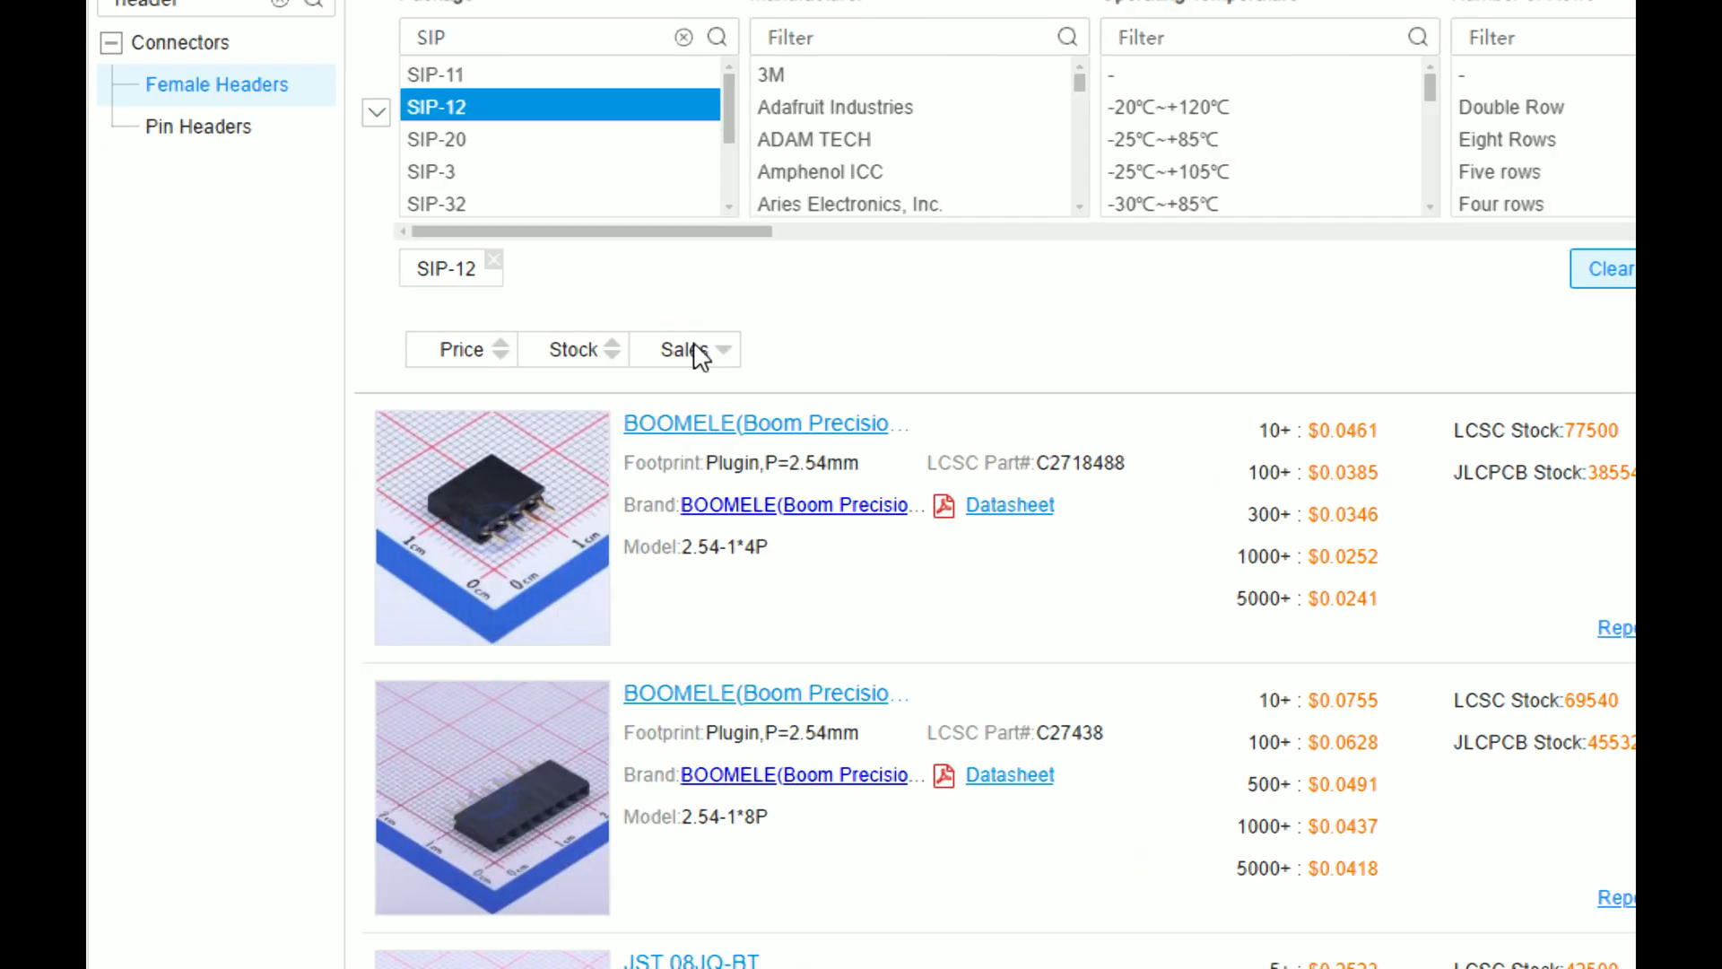
Step: Place the BOOMELE 2.54-1*4P female header in the free area right of U4 and turn it horizontal
scroll(700, 354, down, 2)
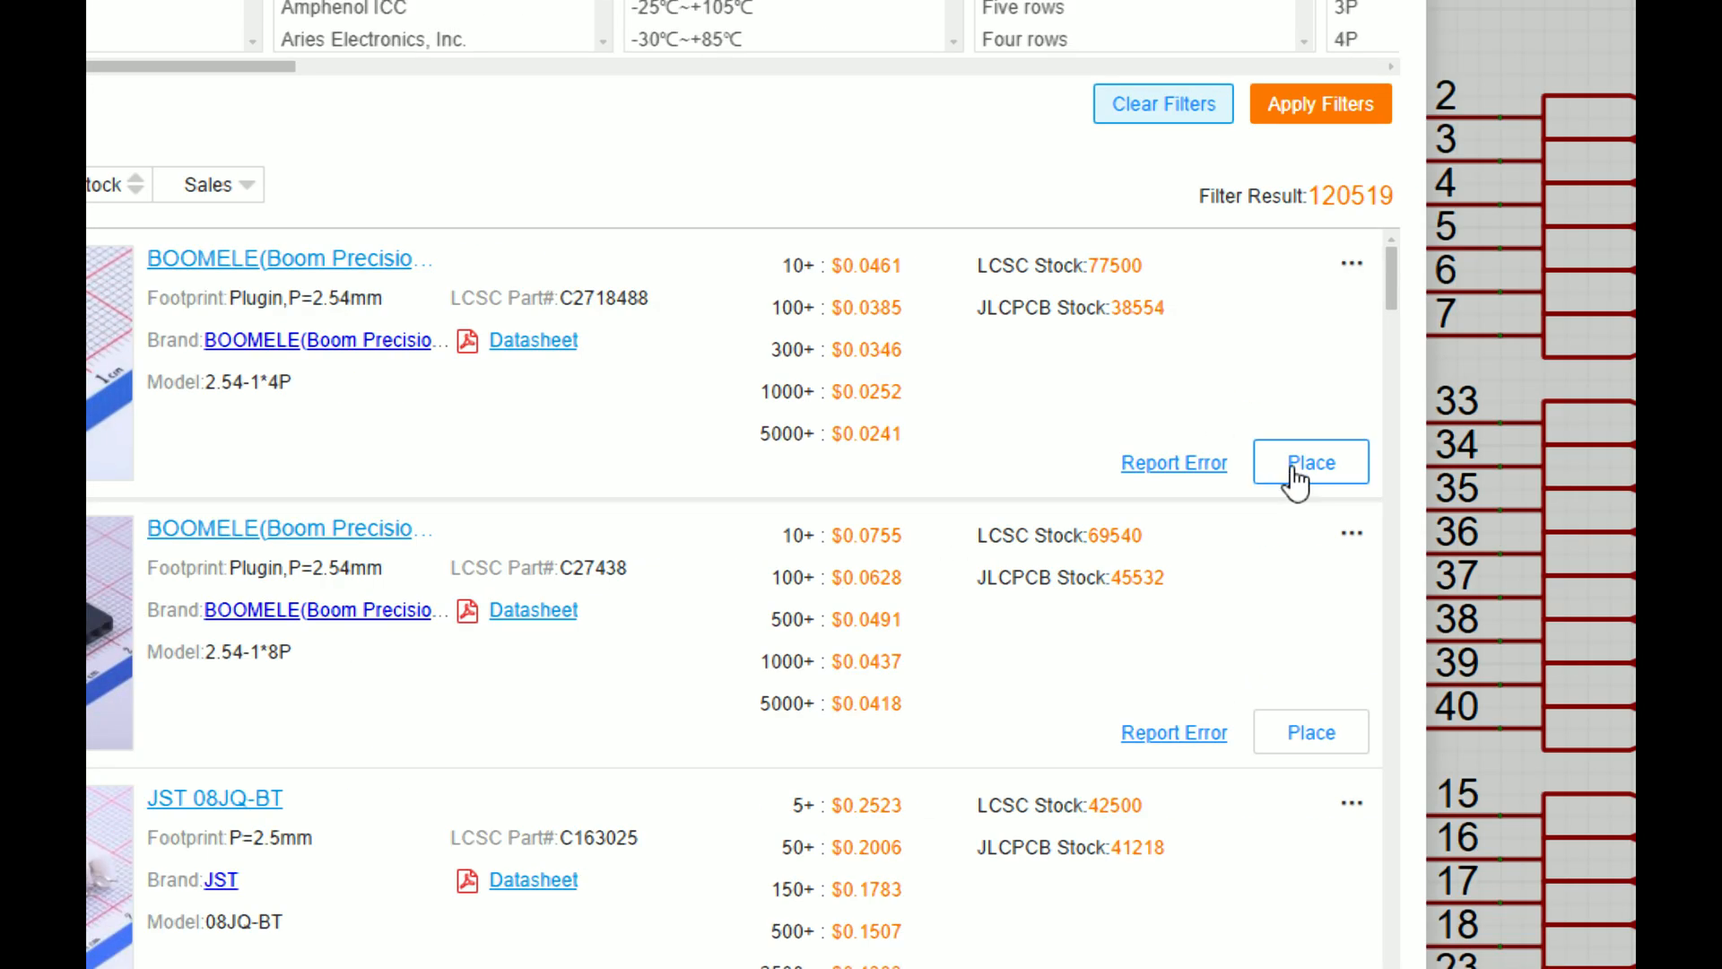
click(1294, 467)
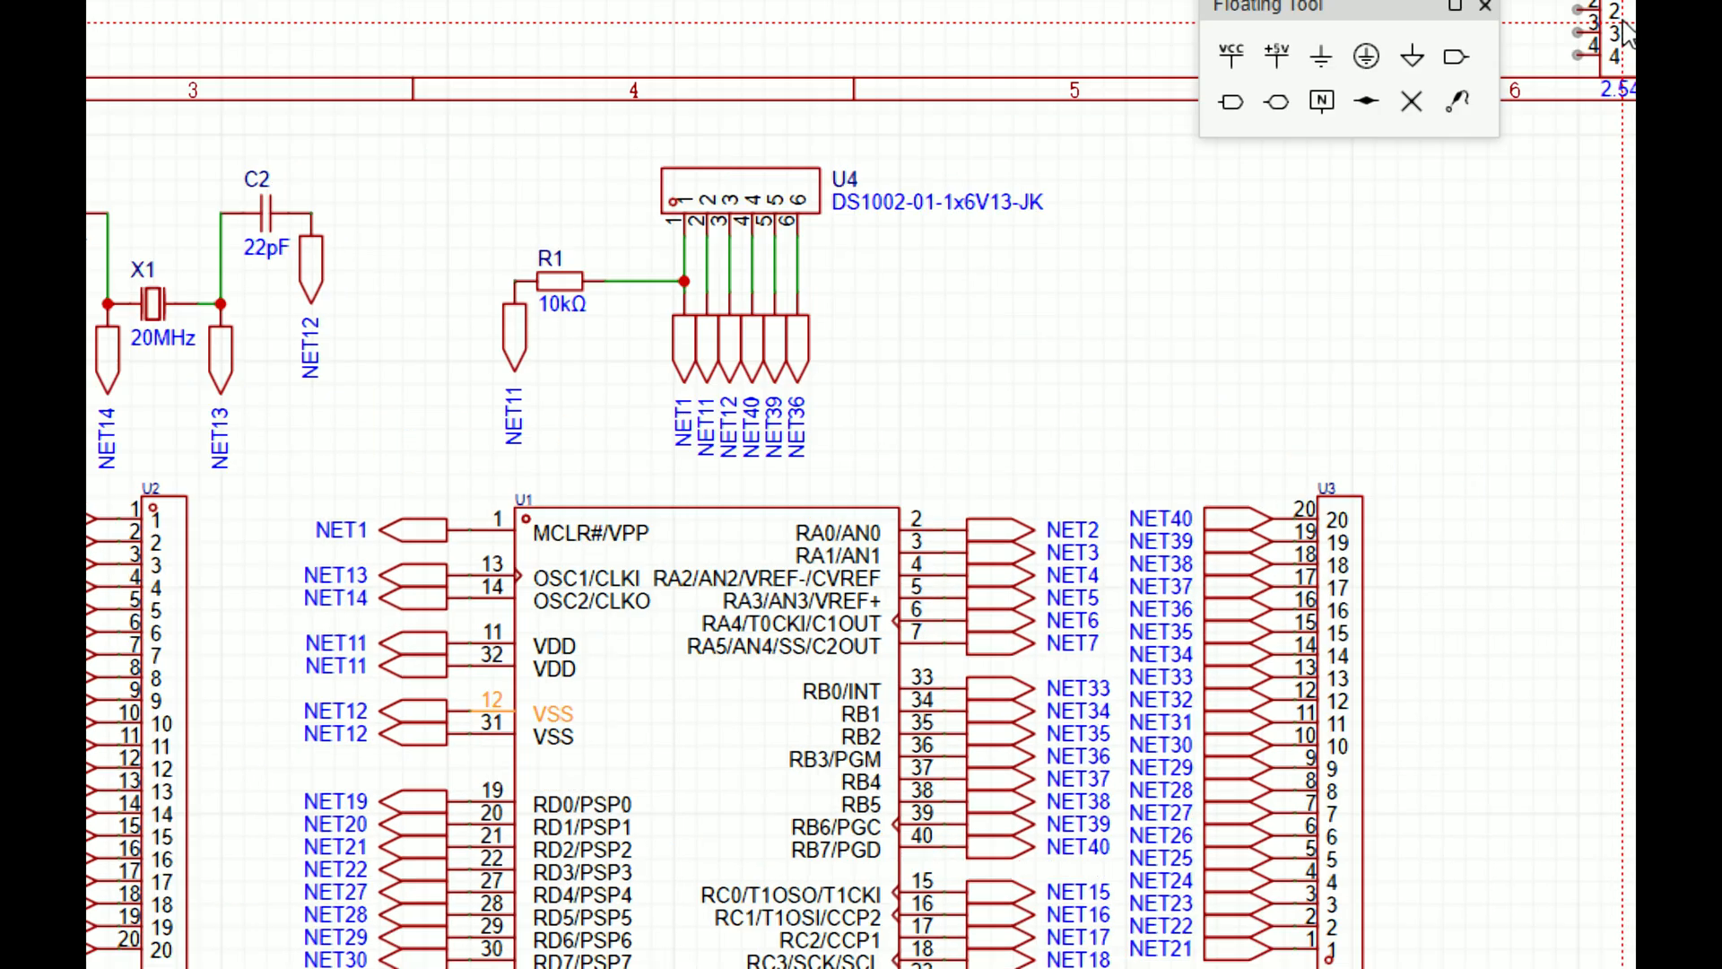
click(1359, 262)
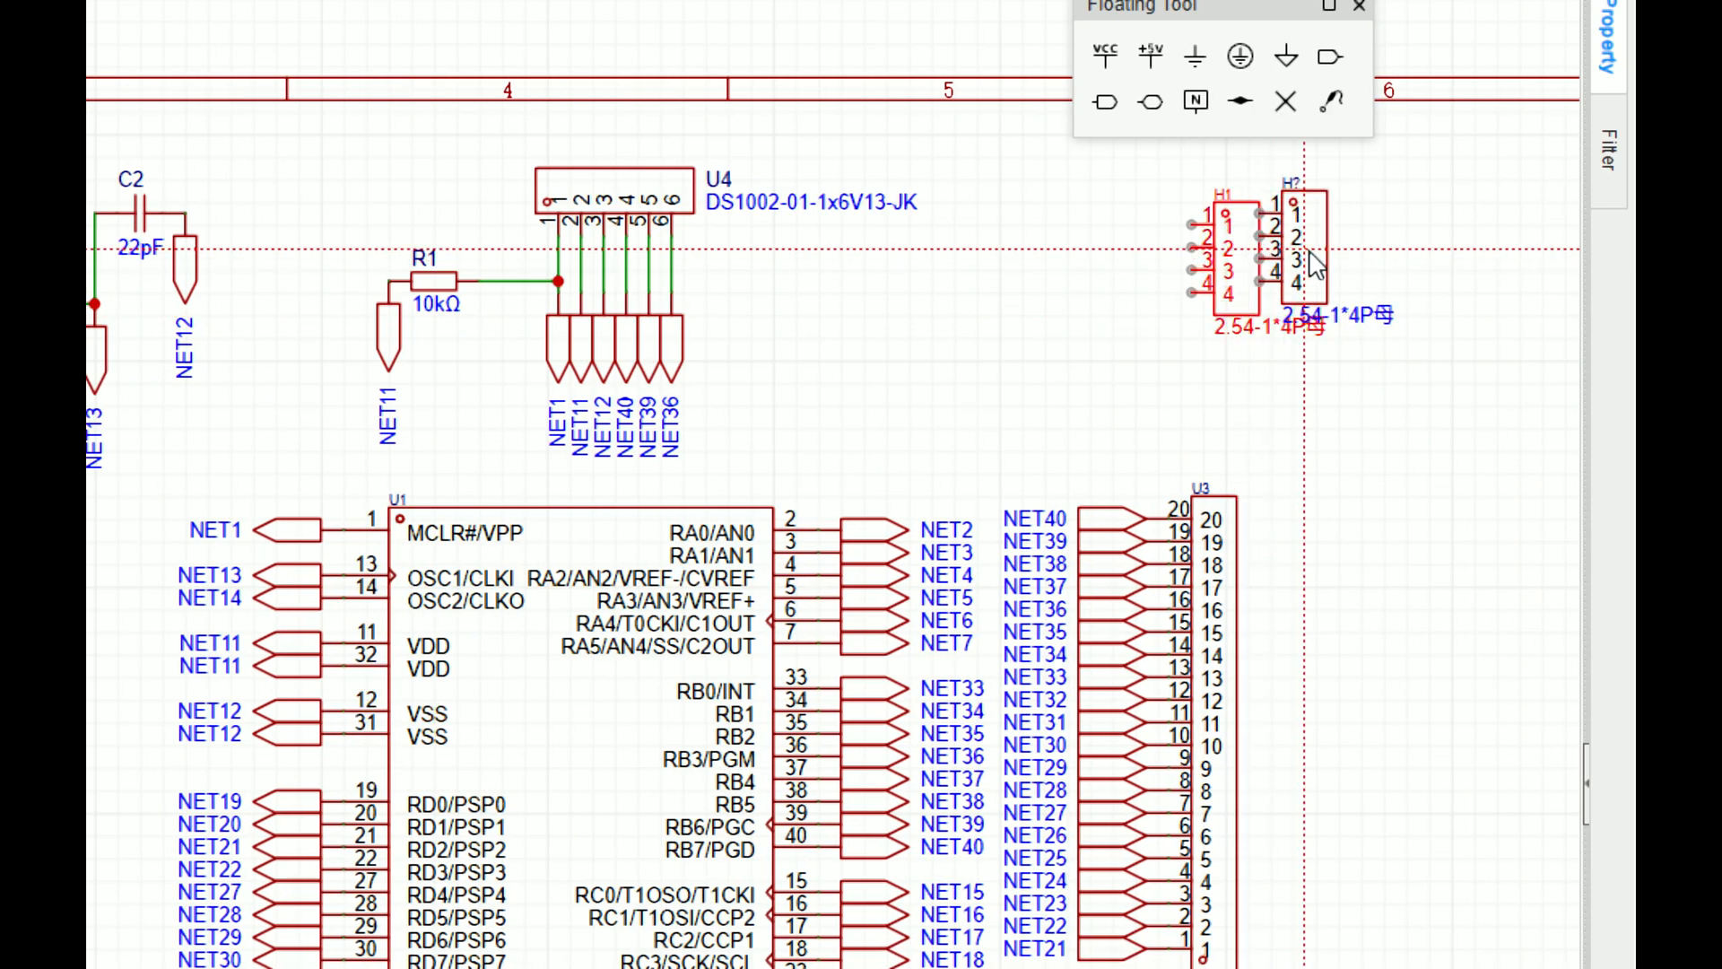
key(Escape)
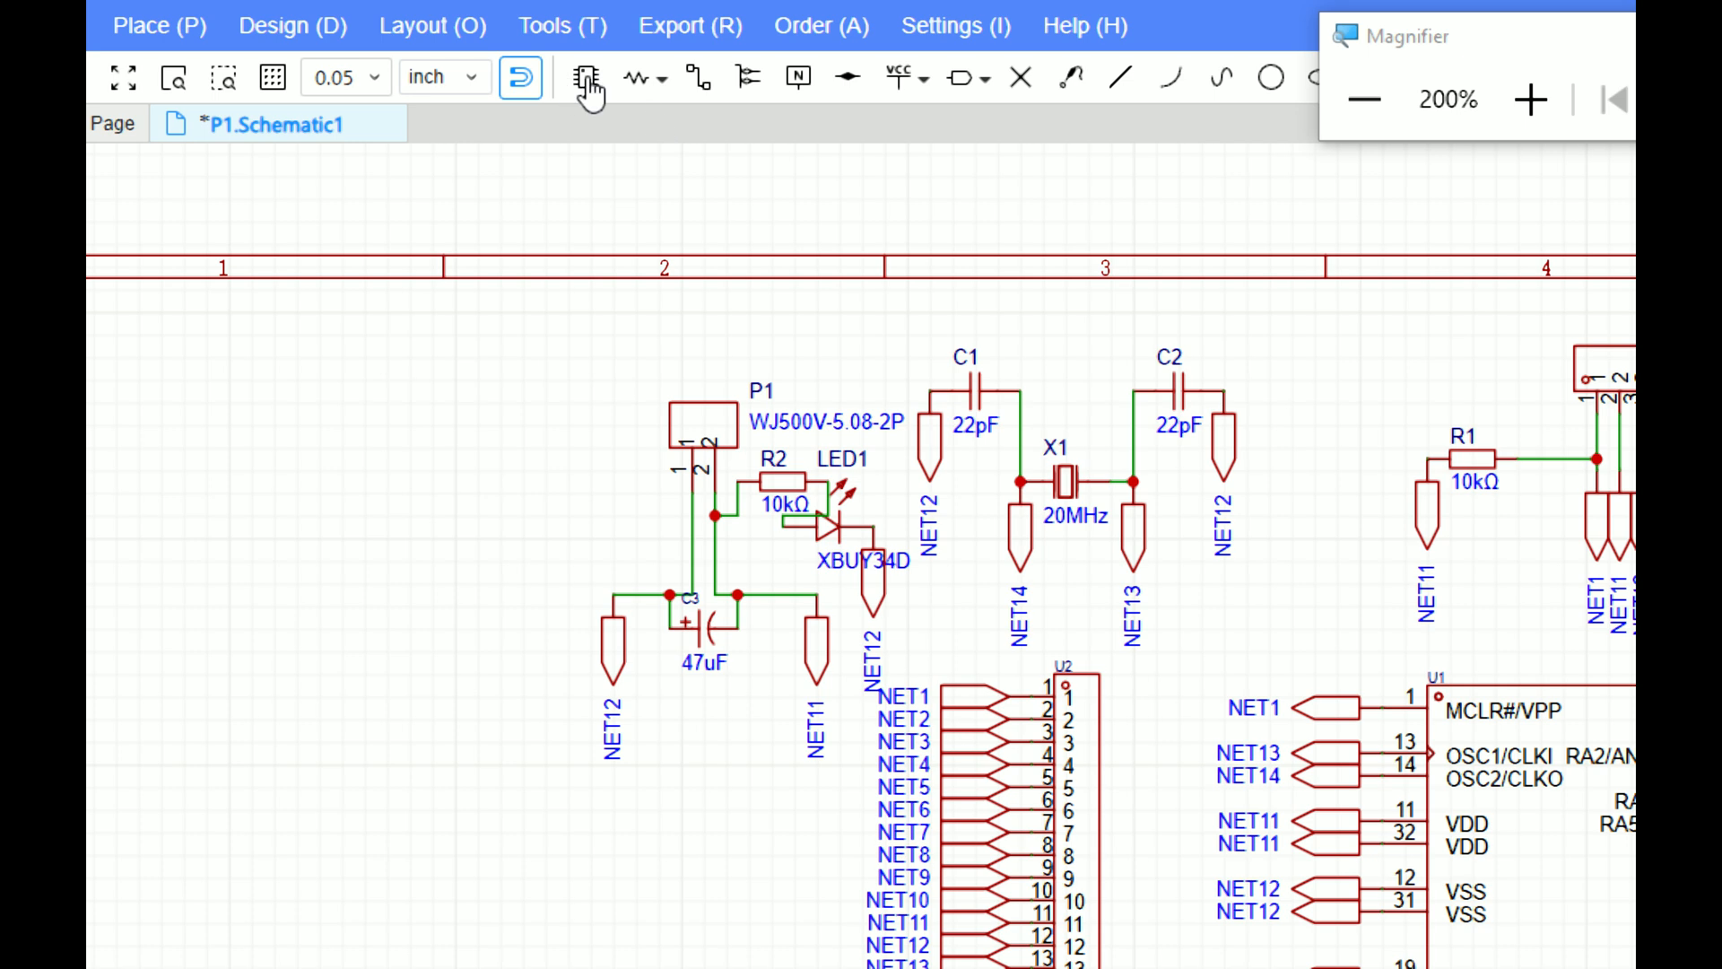
Step: Reopen the device library and apply the SIP-12 package filter to the female headers
click(586, 79)
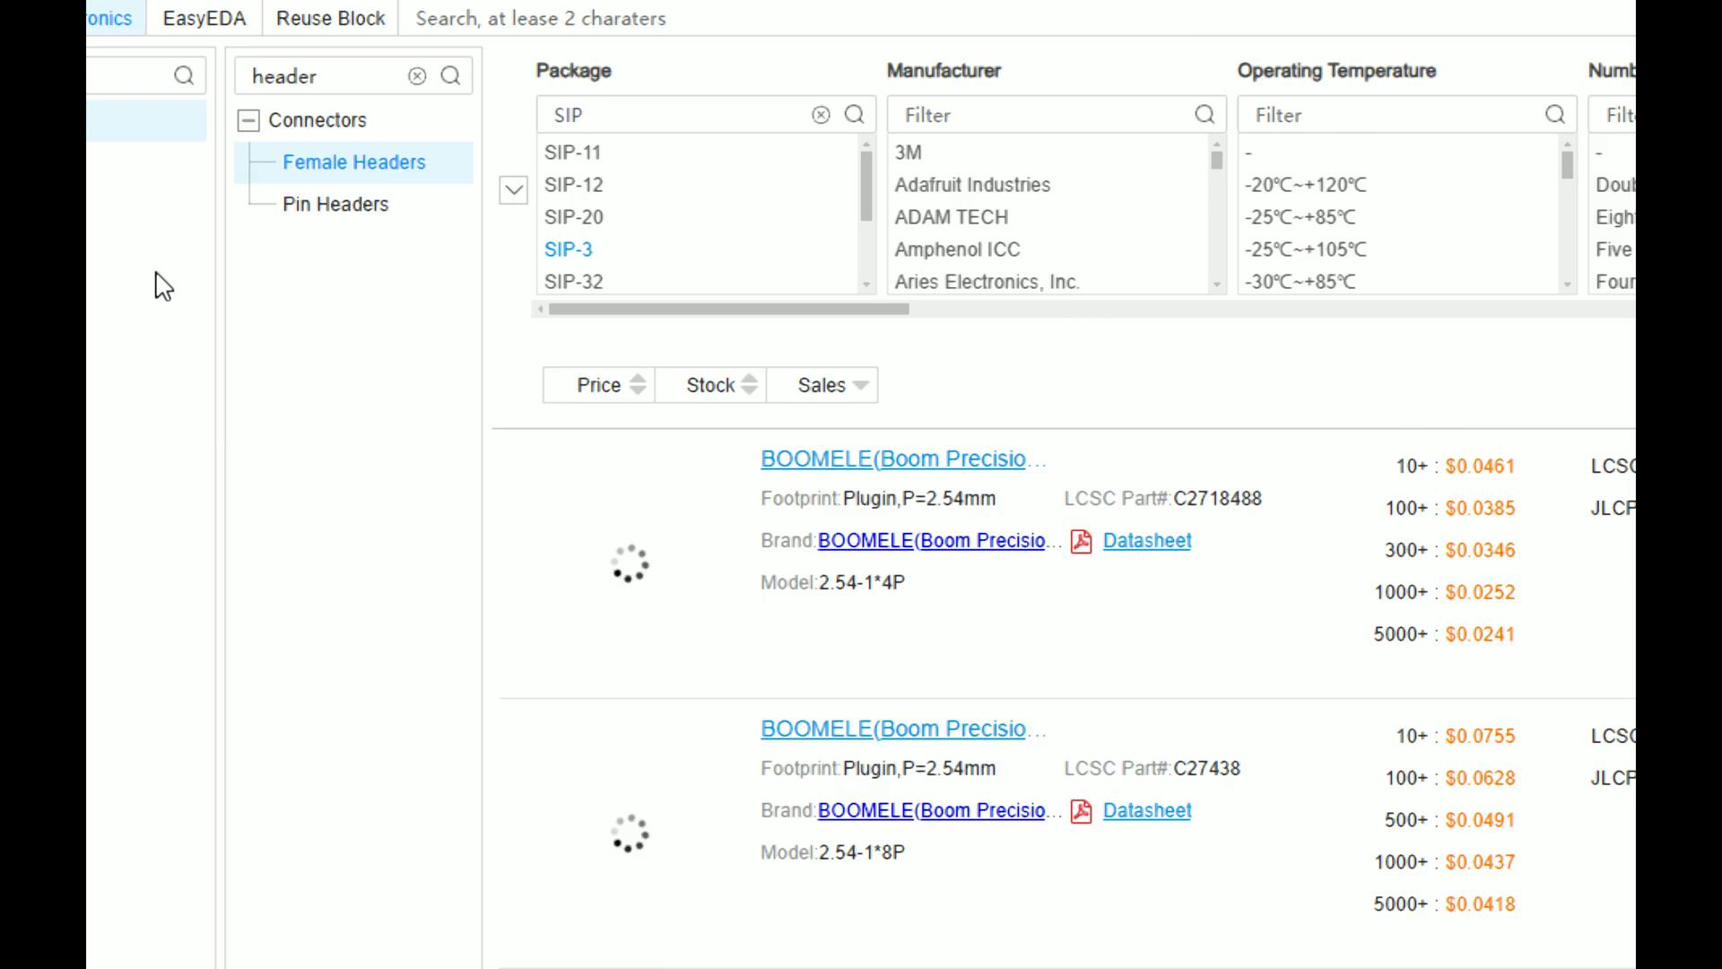
click(588, 187)
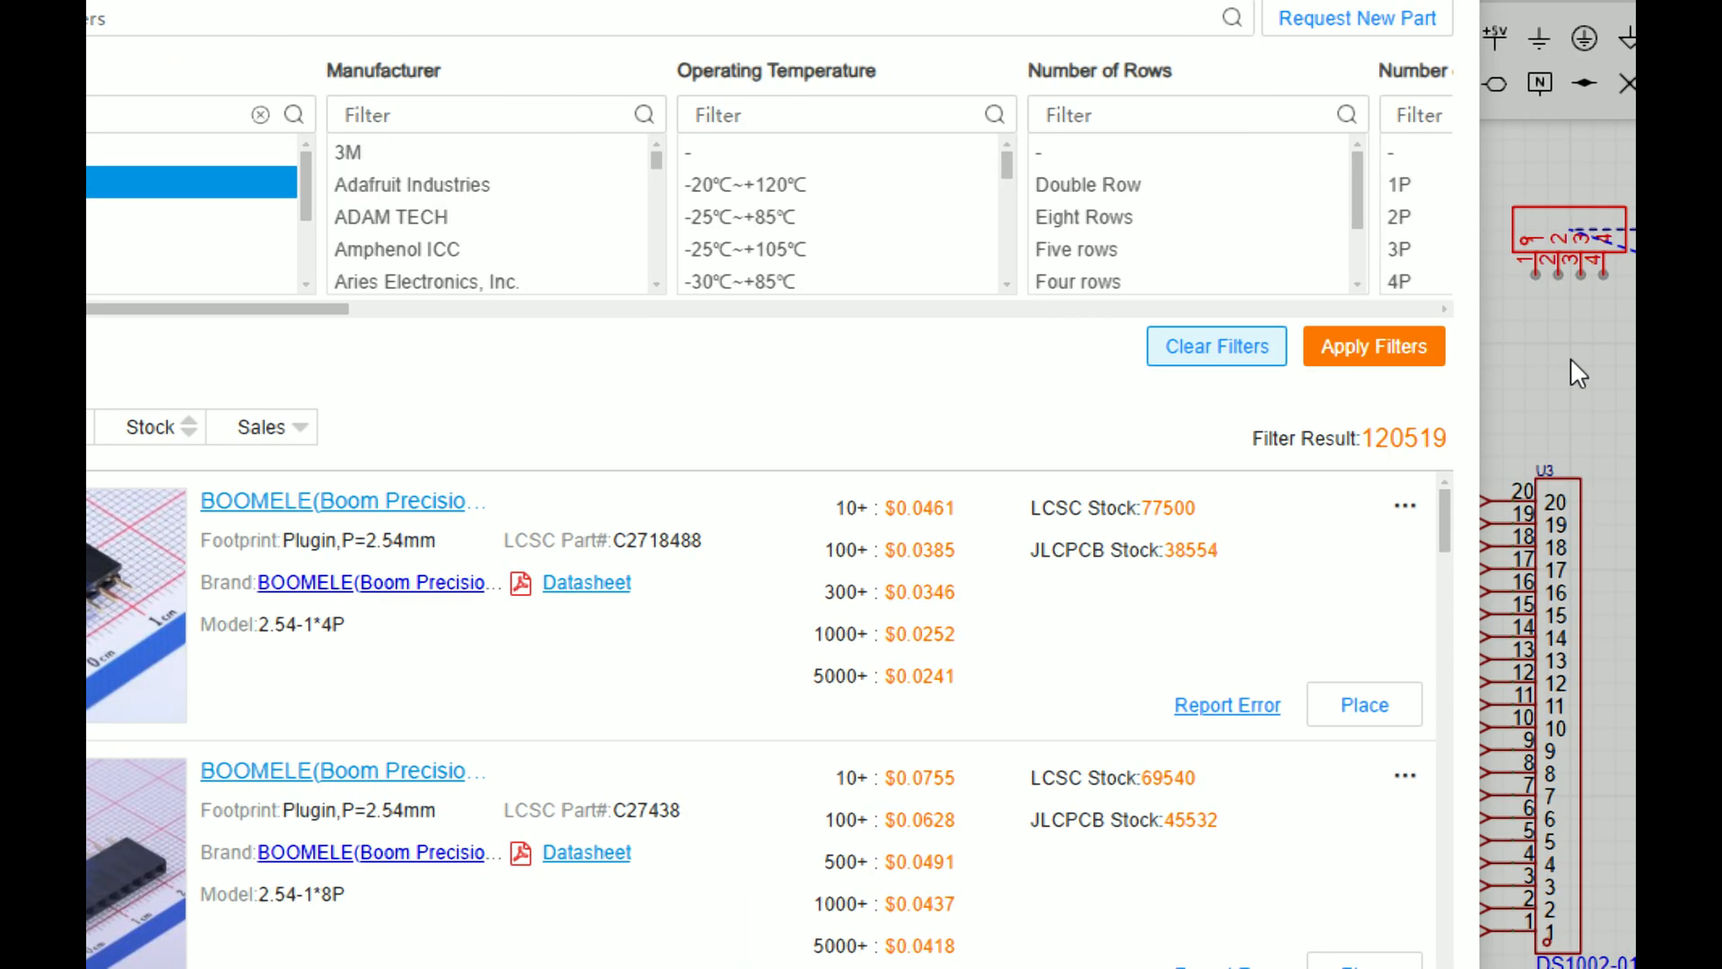
click(1420, 371)
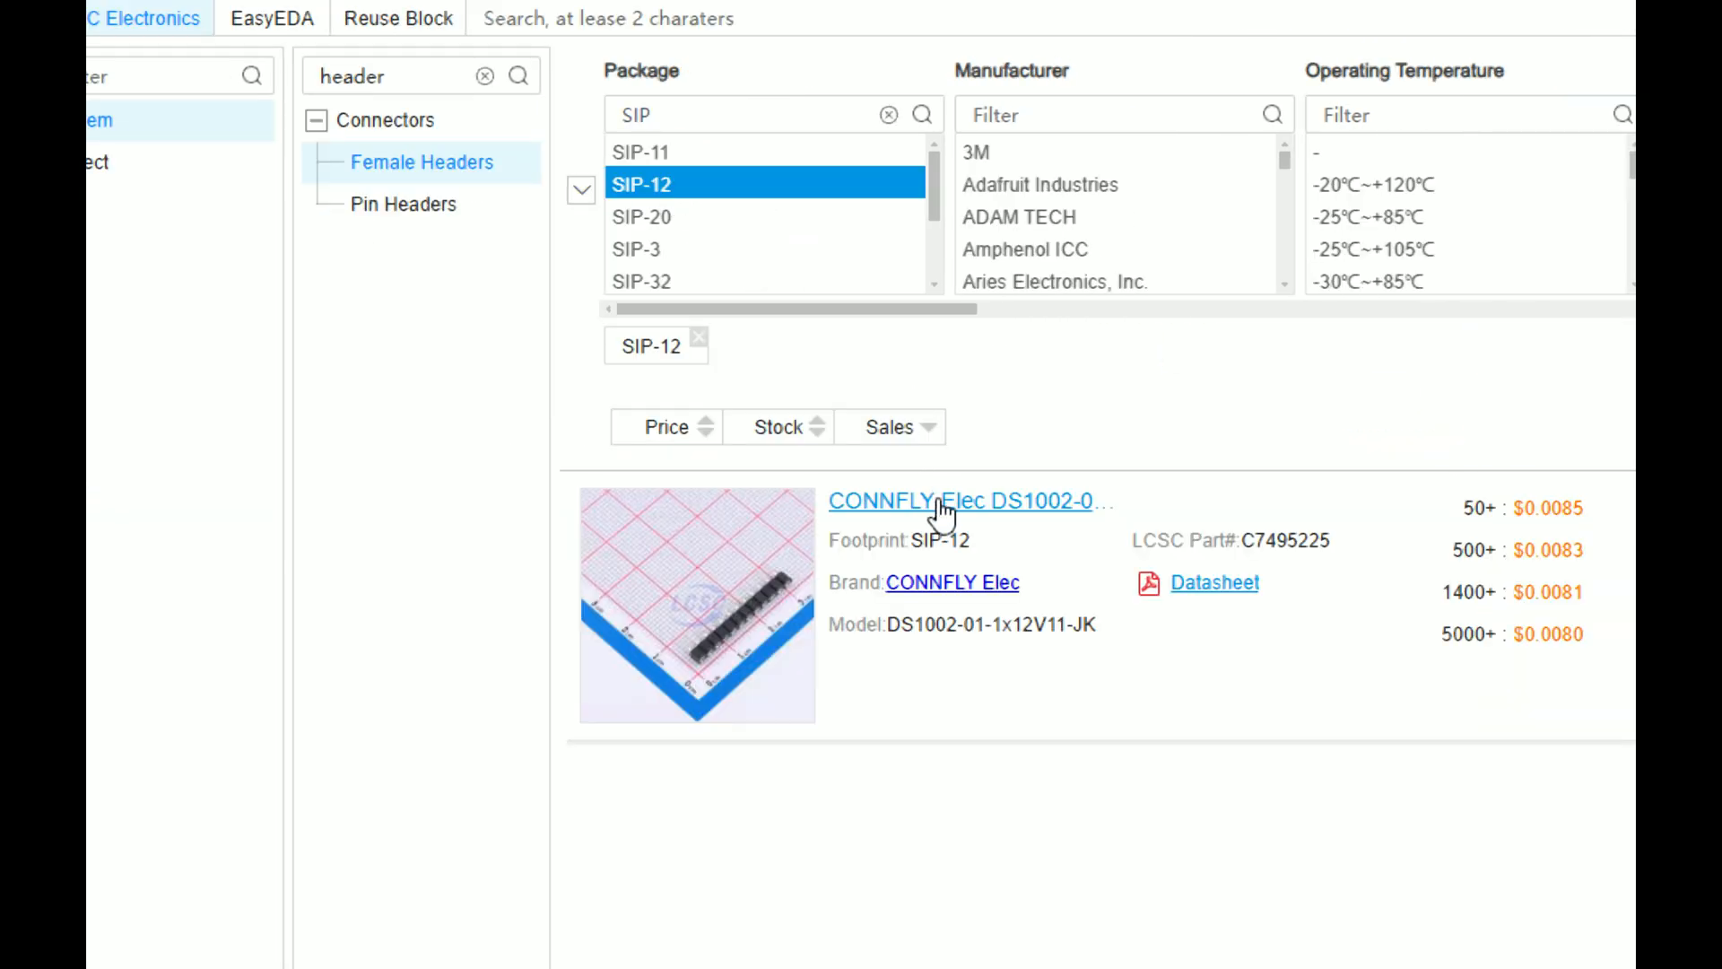
Step: Place the CONNFLY DS1002-01-1x12V11-JK header horizontally, directly against the left end of the 4-pin header
click(1539, 704)
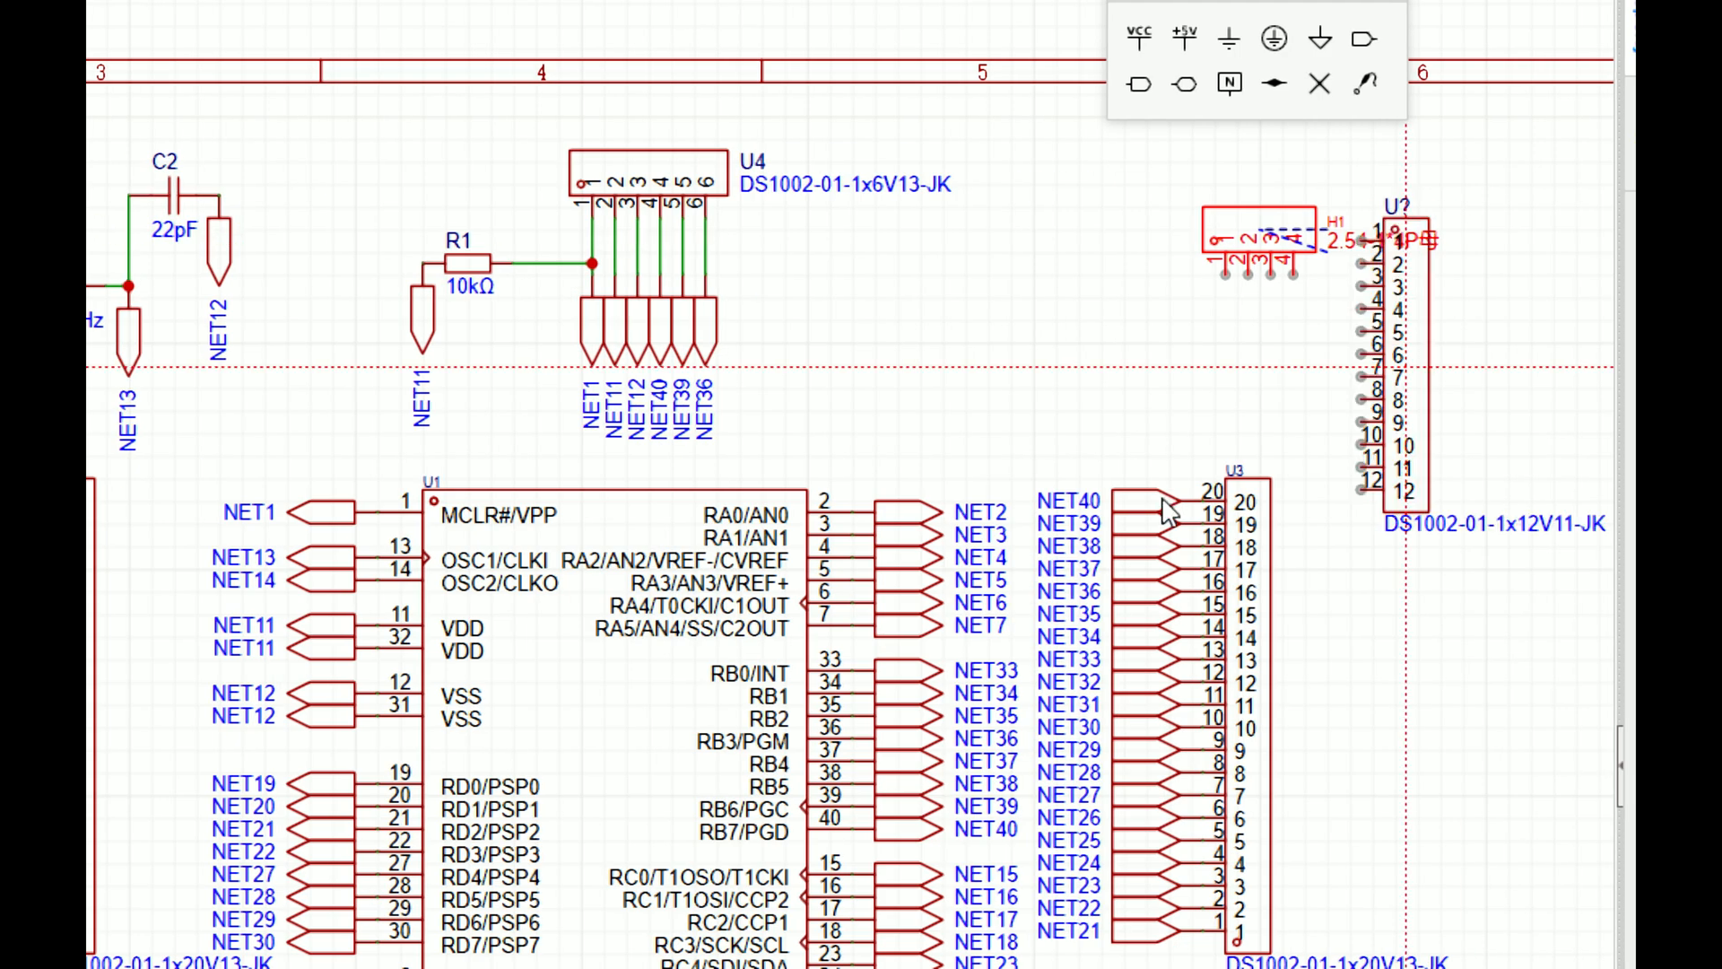
key(space)
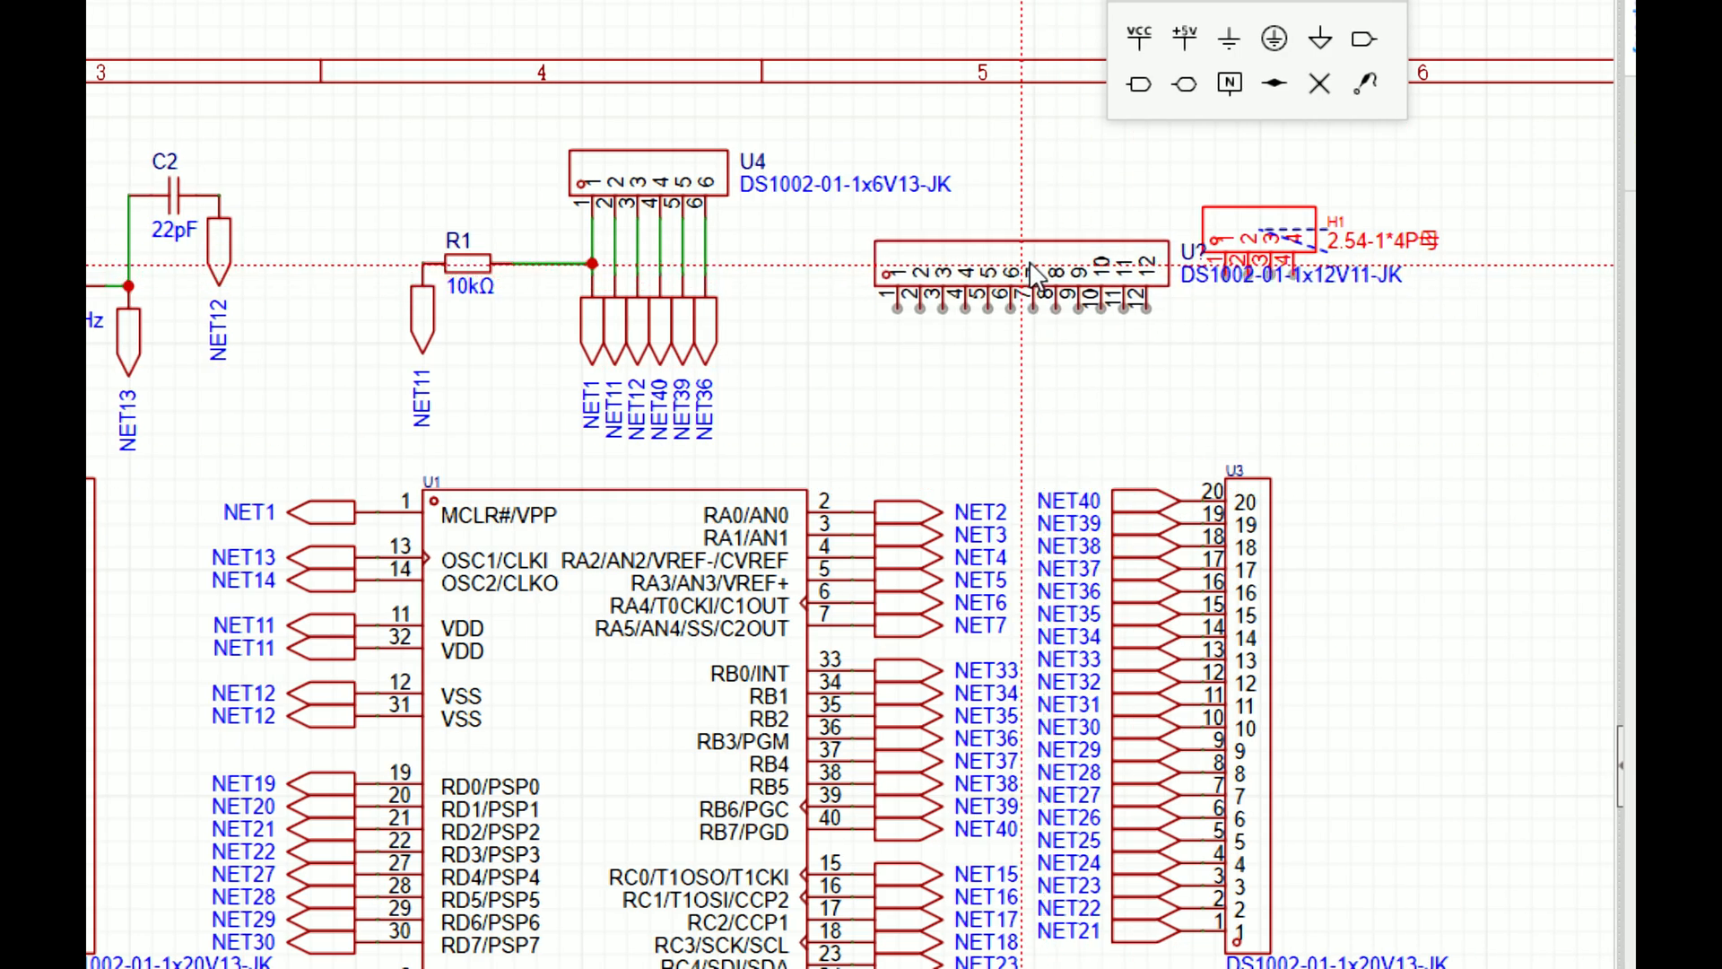
click(1059, 240)
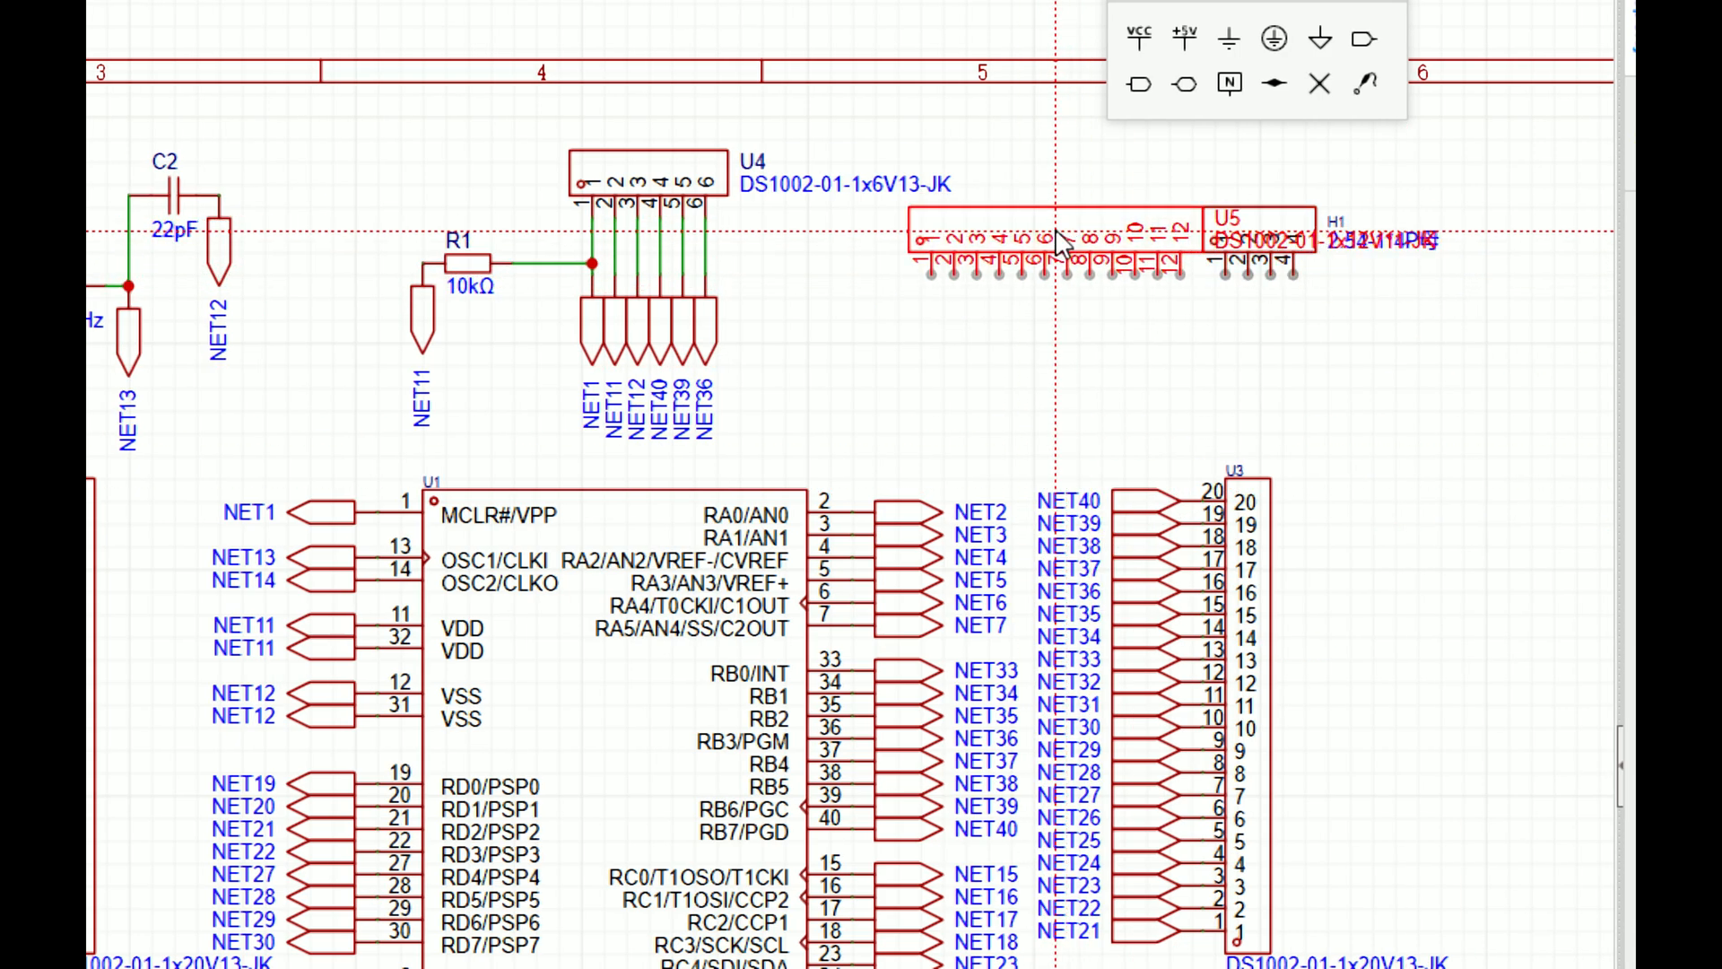
key(Escape)
Step: Move the overlapping part-name labels of the 12-pin and 4-pin headers apart into the space above them
scroll(1274, 260, up, 5)
scroll(1346, 253, down, 3)
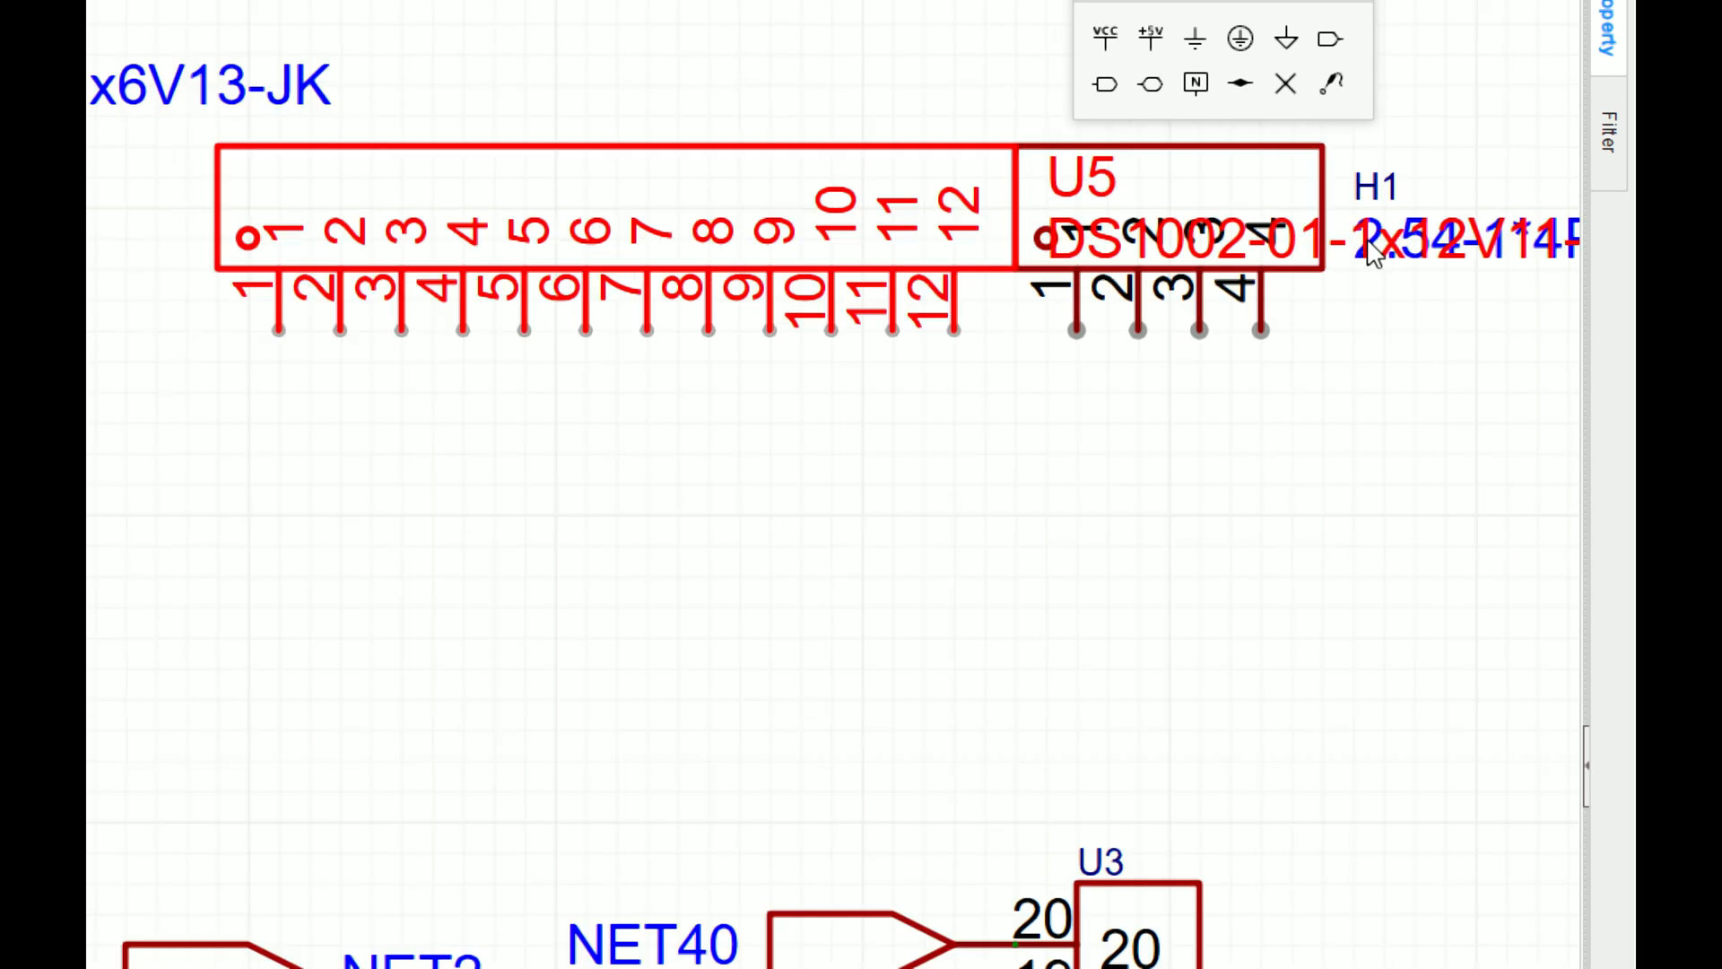
mouse_move(1343, 254)
mouse_down()
mouse_move(1315, 96)
mouse_move(1235, 220)
mouse_move(1336, 238)
mouse_up()
drag(1438, 225, 1421, 65)
drag(1488, 242, 1518, 136)
click(1404, 384)
Step: Move the adjoining 12-pin and 4-pin headers together to the empty area below and left of U2
scroll(1138, 174, up, 2)
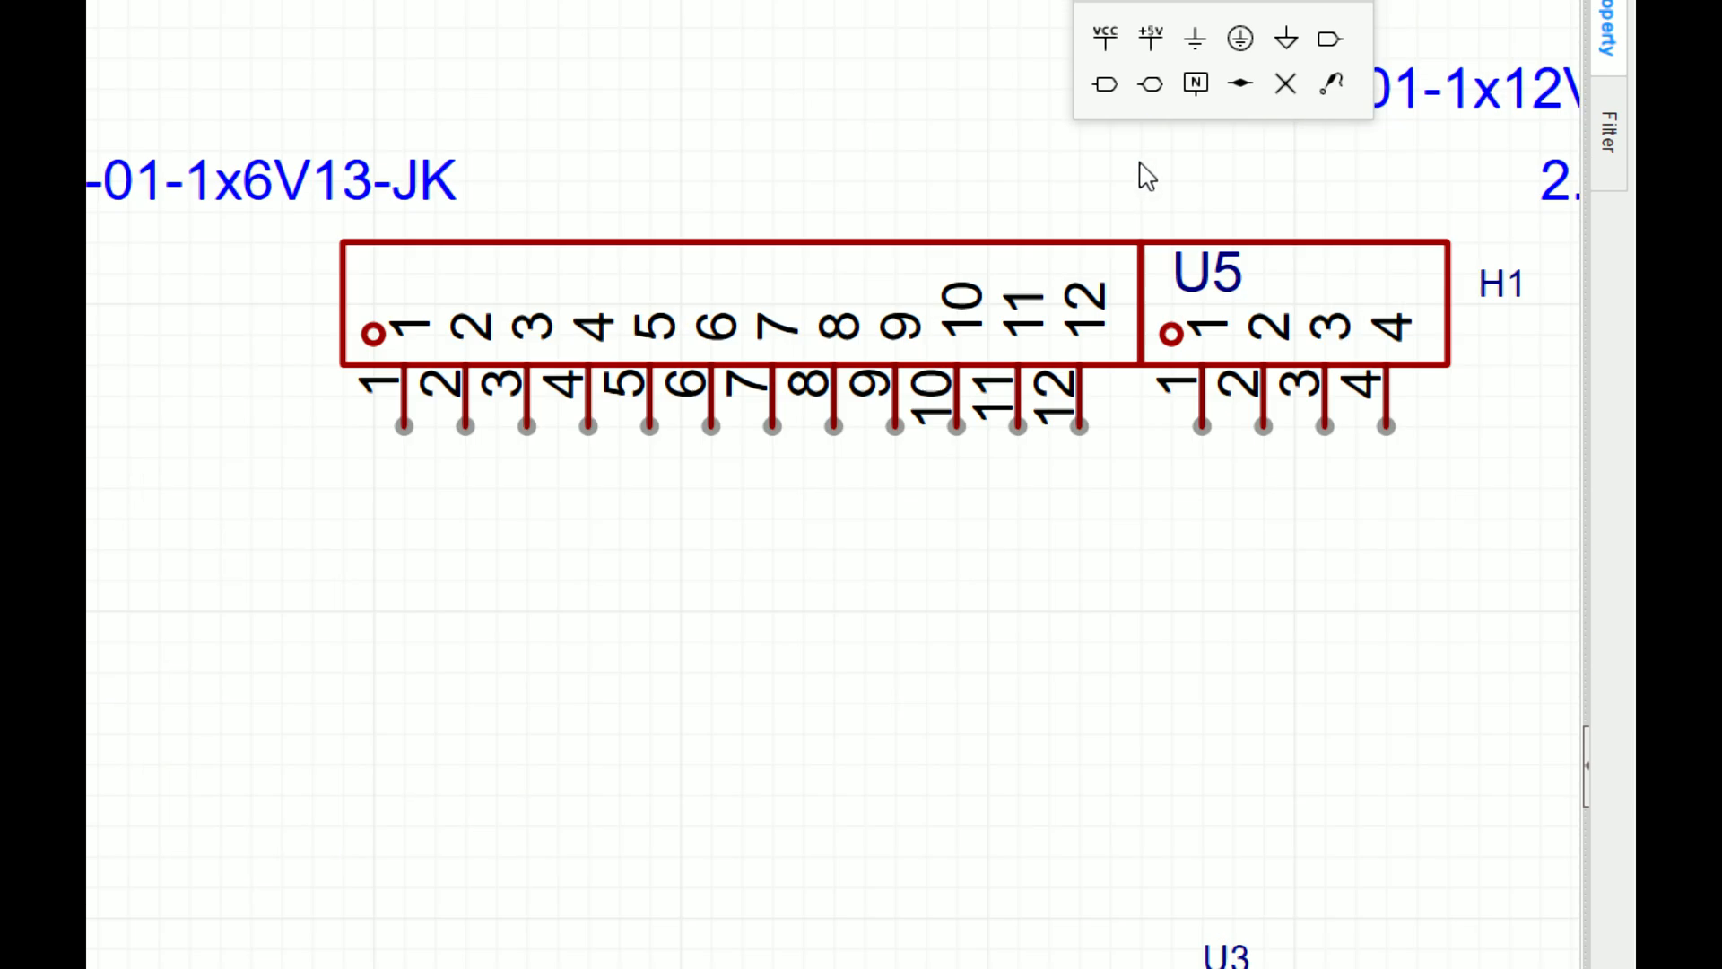
scroll(395, 485, down, 2)
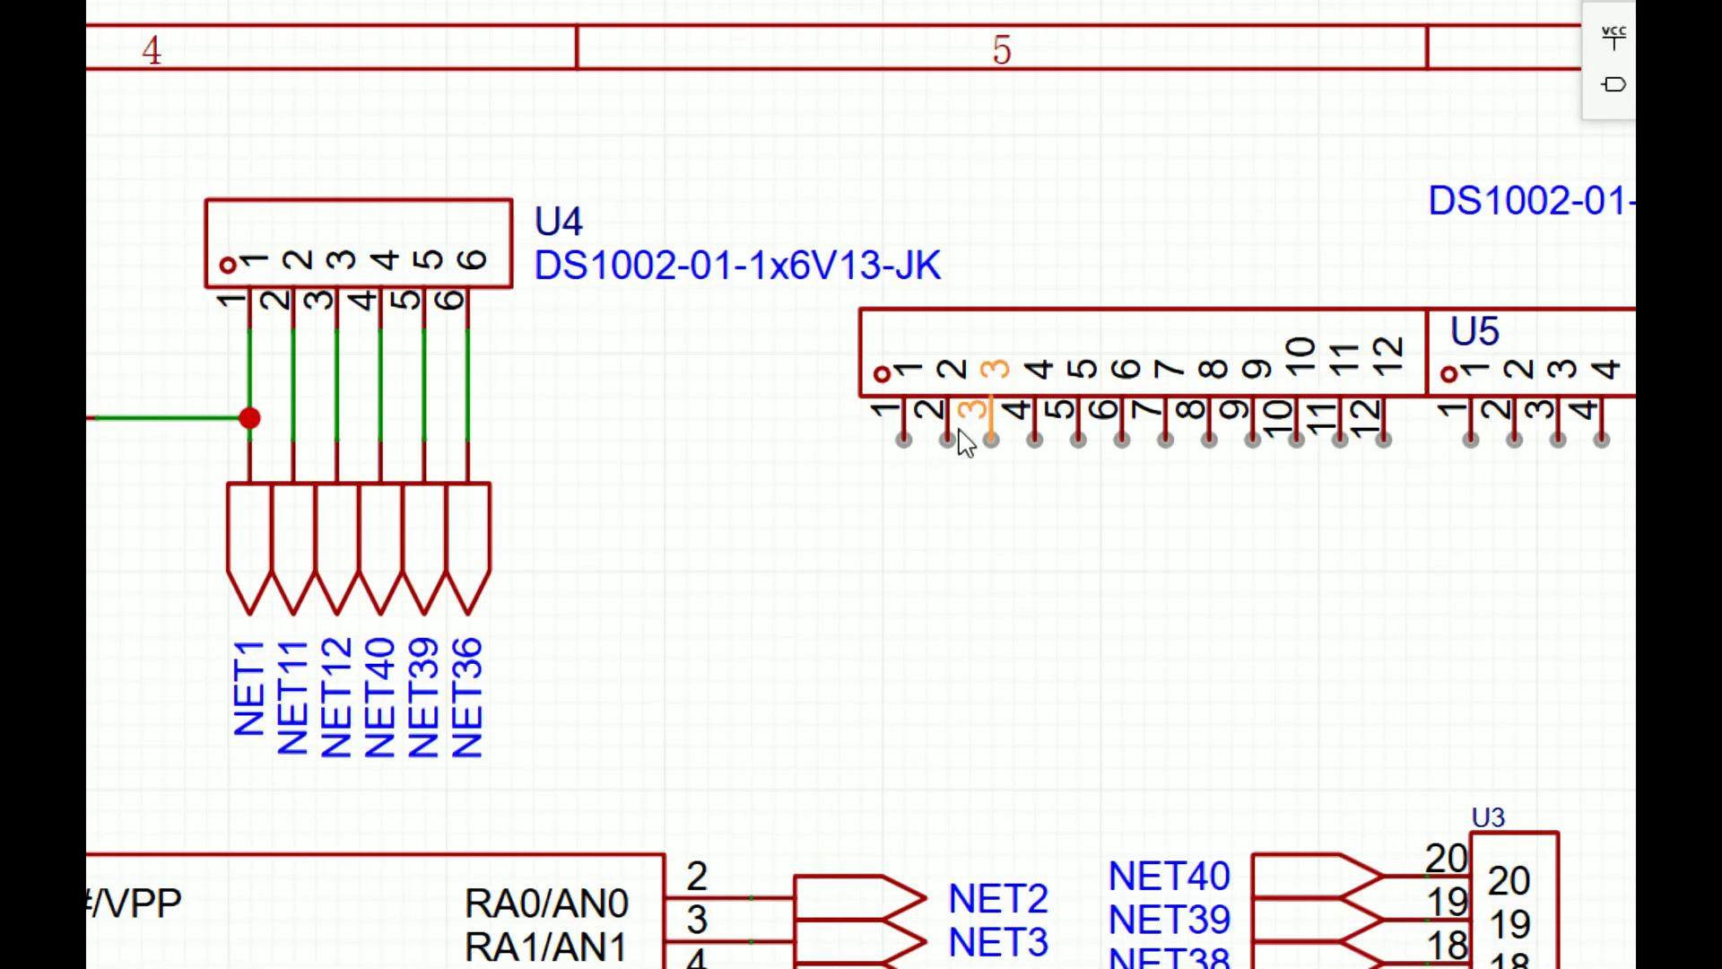
scroll(922, 485, down, 5)
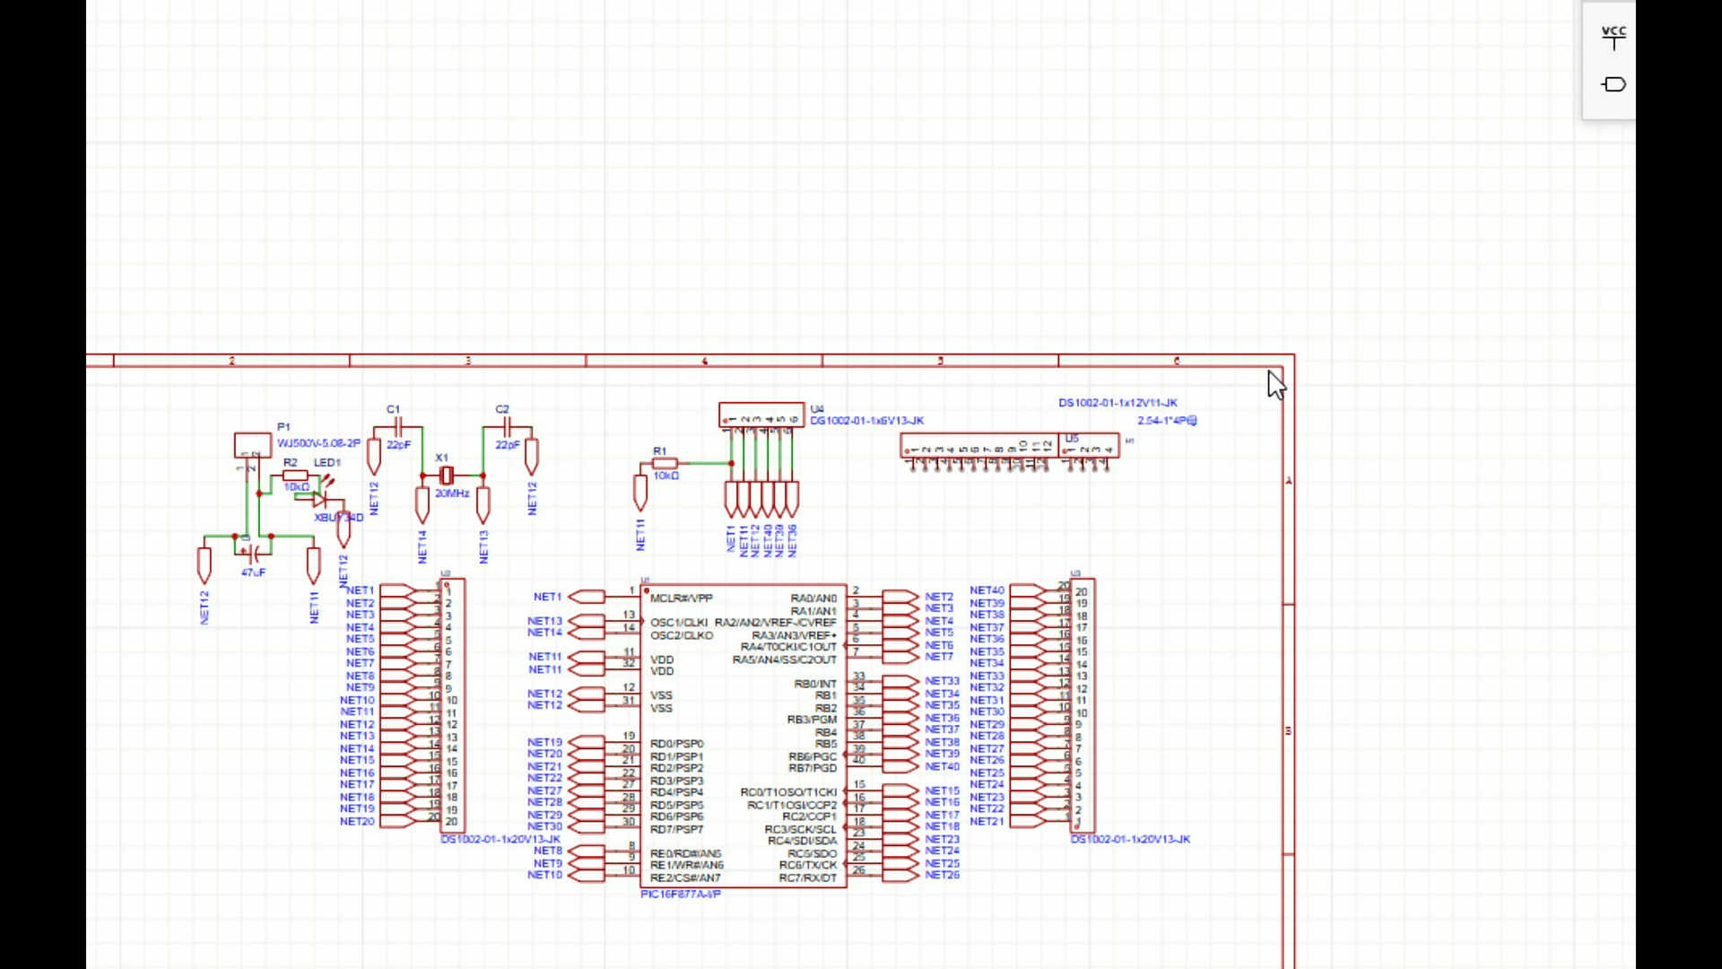
scroll(917, 513, down, 3)
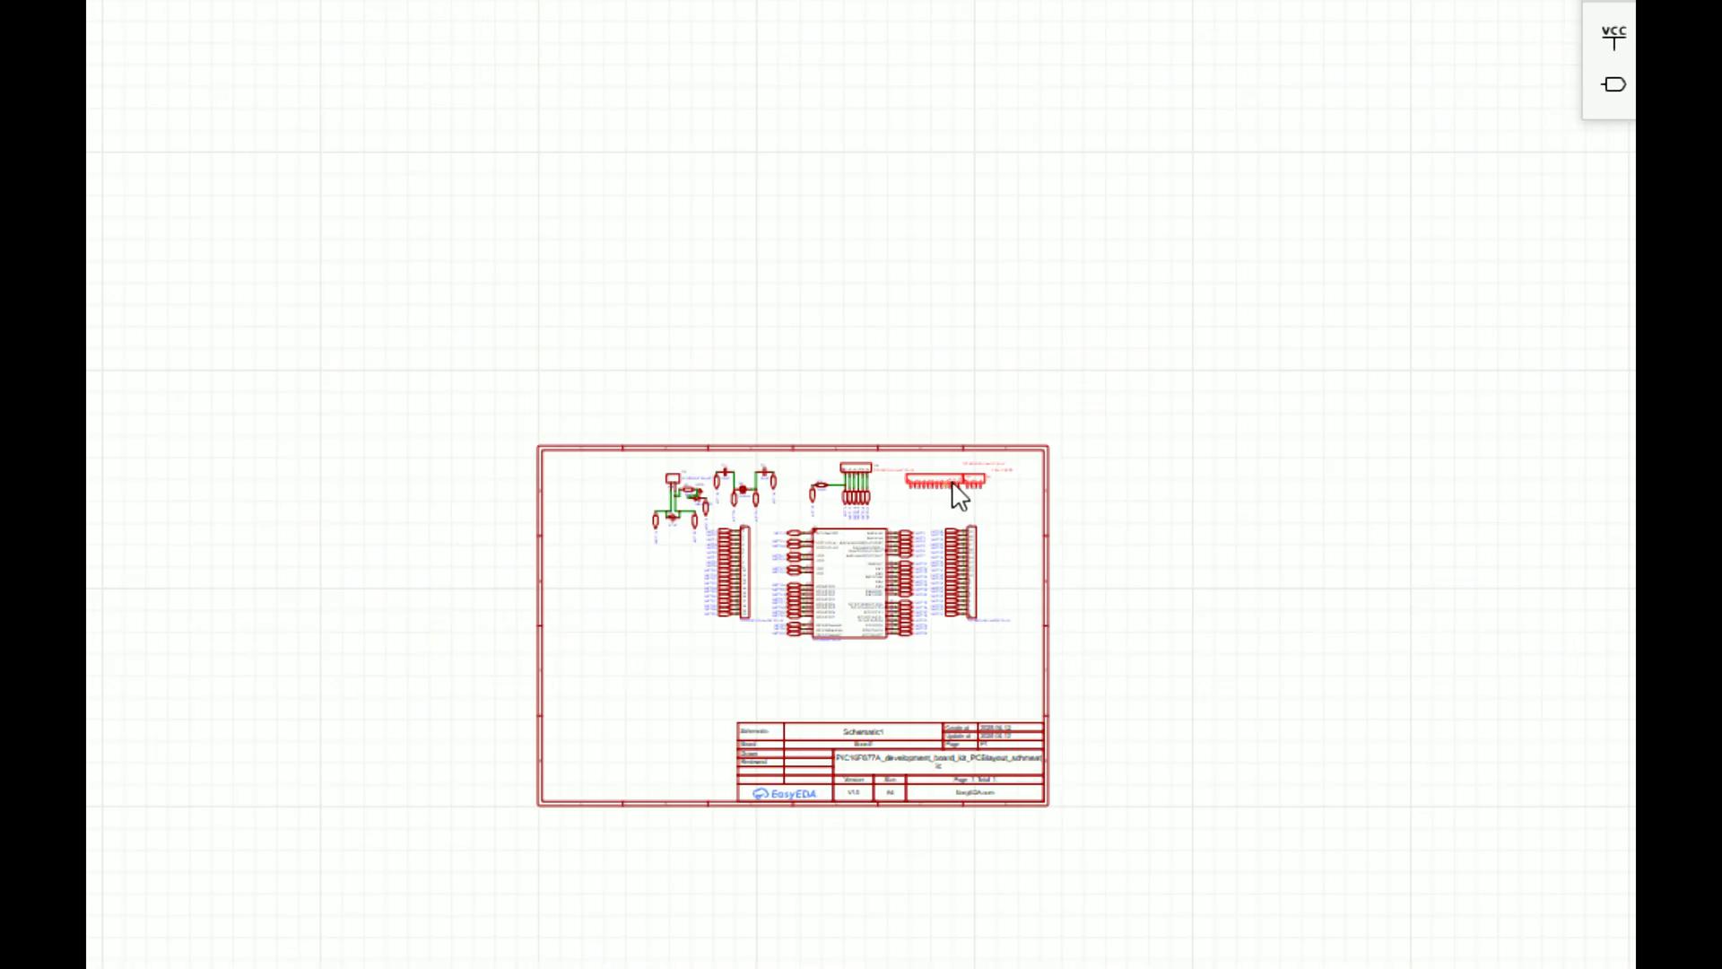
scroll(936, 514, up, 3)
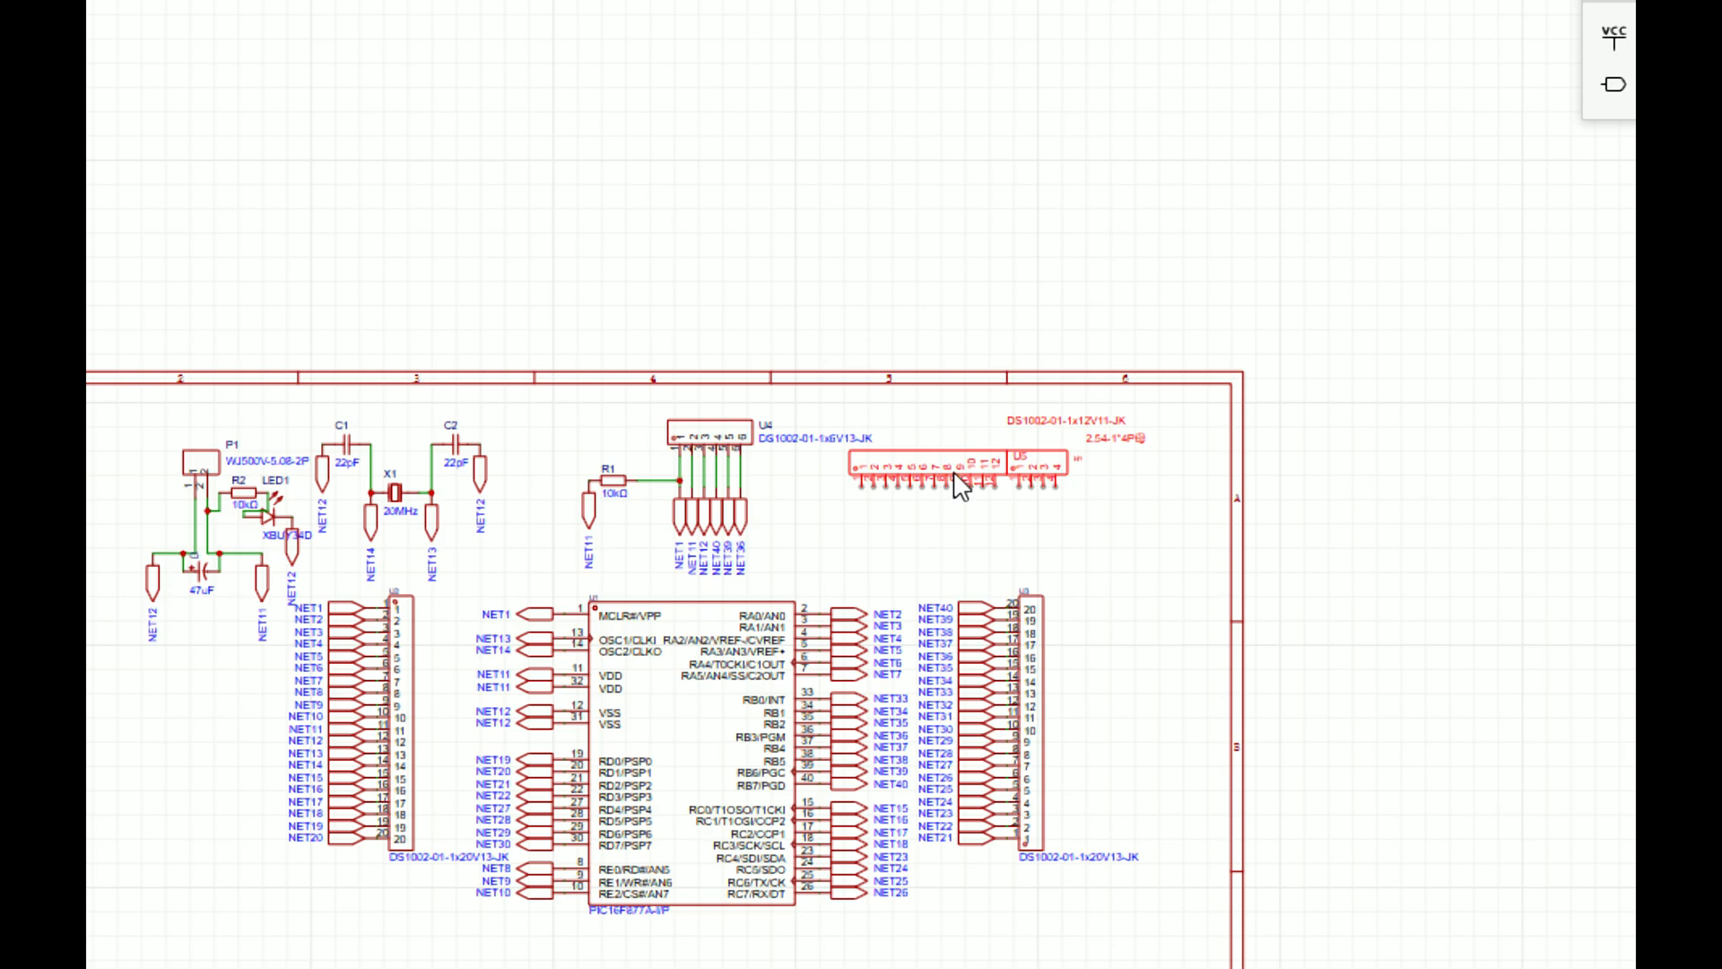
scroll(921, 515, down, 4)
drag(952, 468, 655, 589)
scroll(709, 660, up, 4)
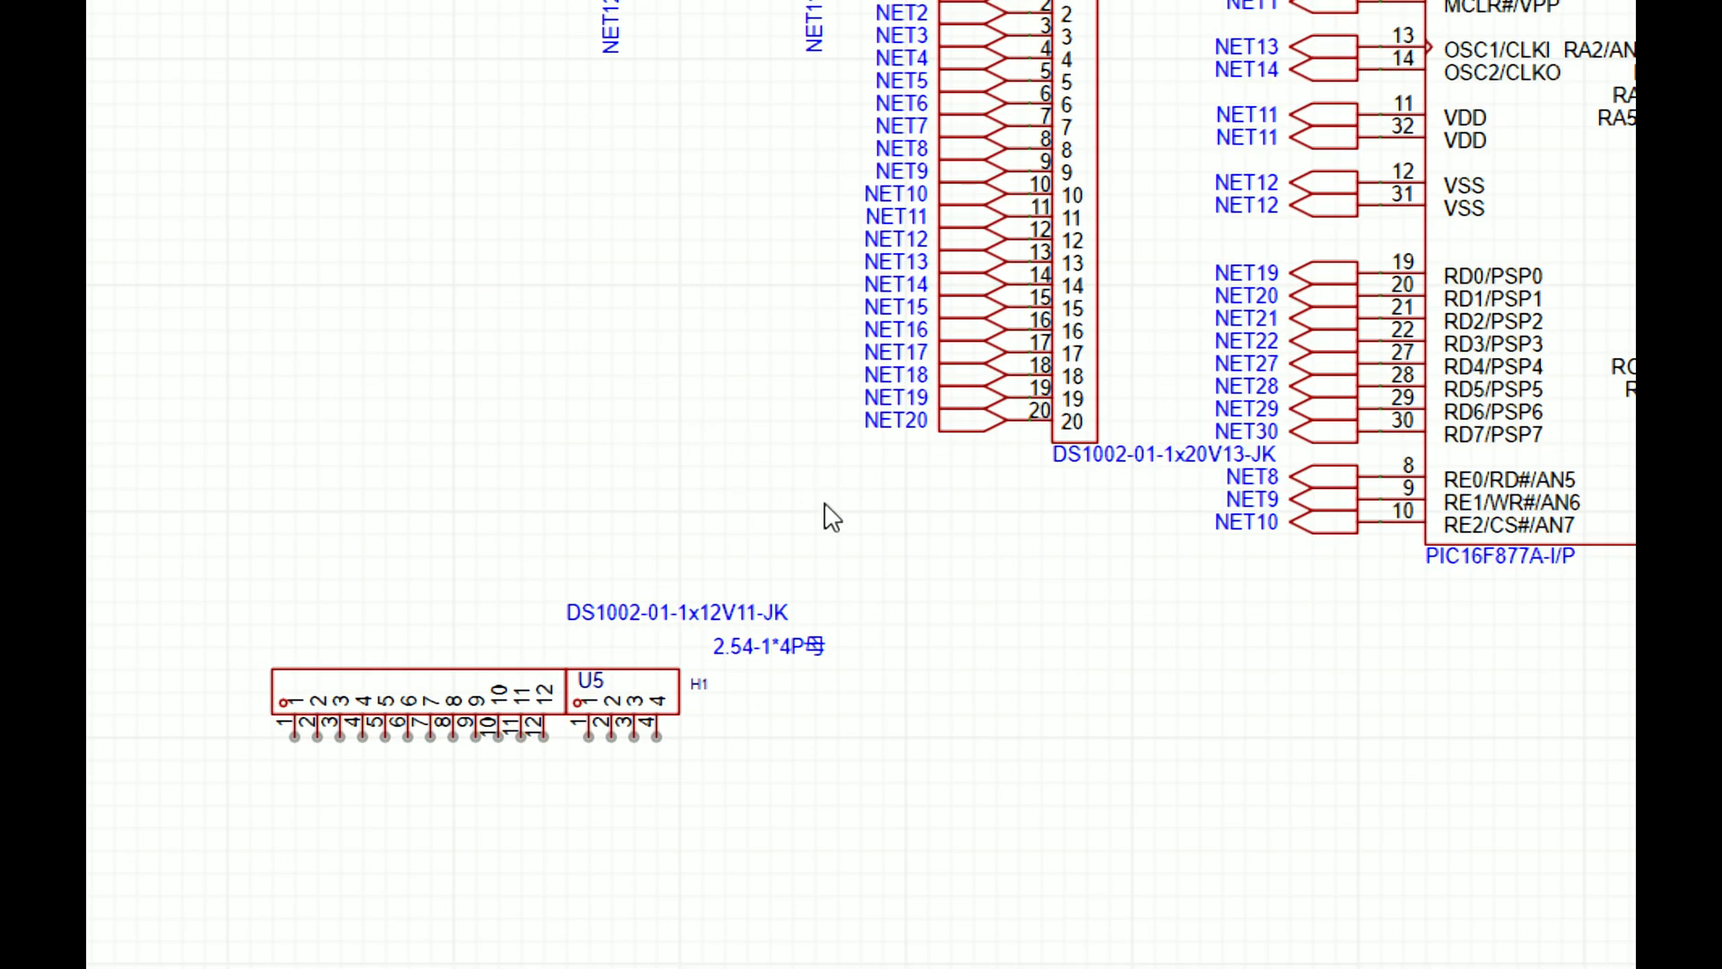
Step: Select both LCD headers with their labels and shift them up to just left of U2's lower end
drag(579, 690, 167, 811)
drag(403, 711, 347, 486)
click(415, 598)
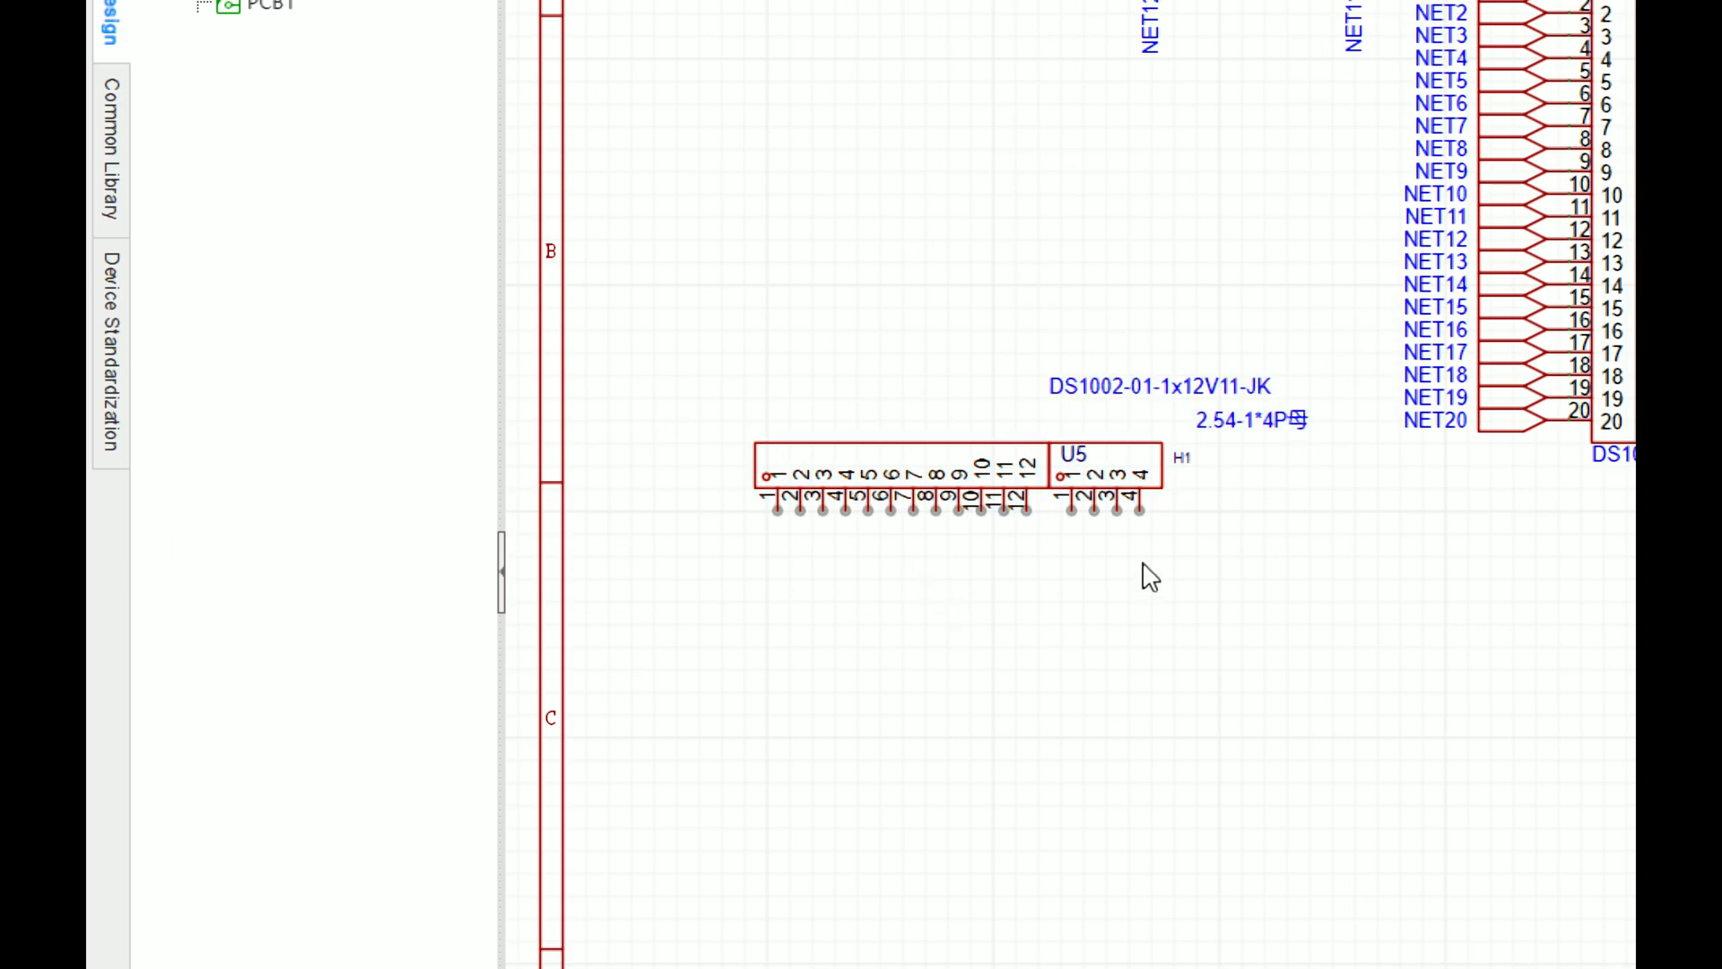
scroll(1126, 549, up, 2)
scroll(913, 314, down, 2)
scroll(698, 368, up, 1)
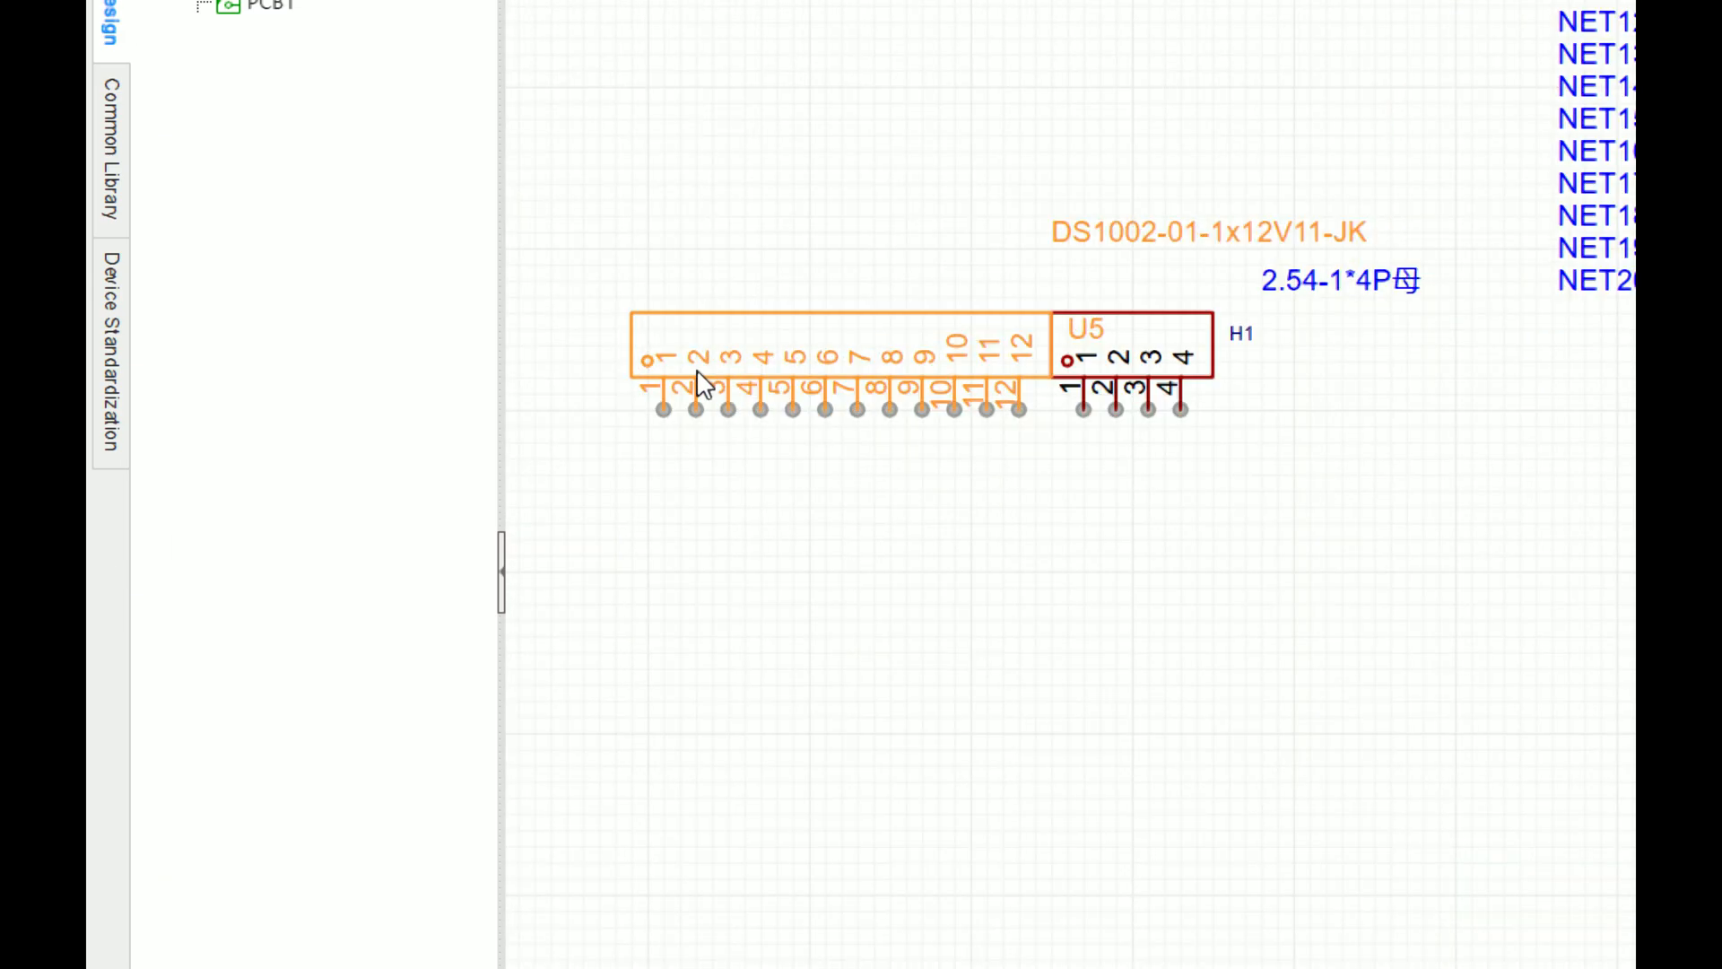
scroll(627, 453, up, 2)
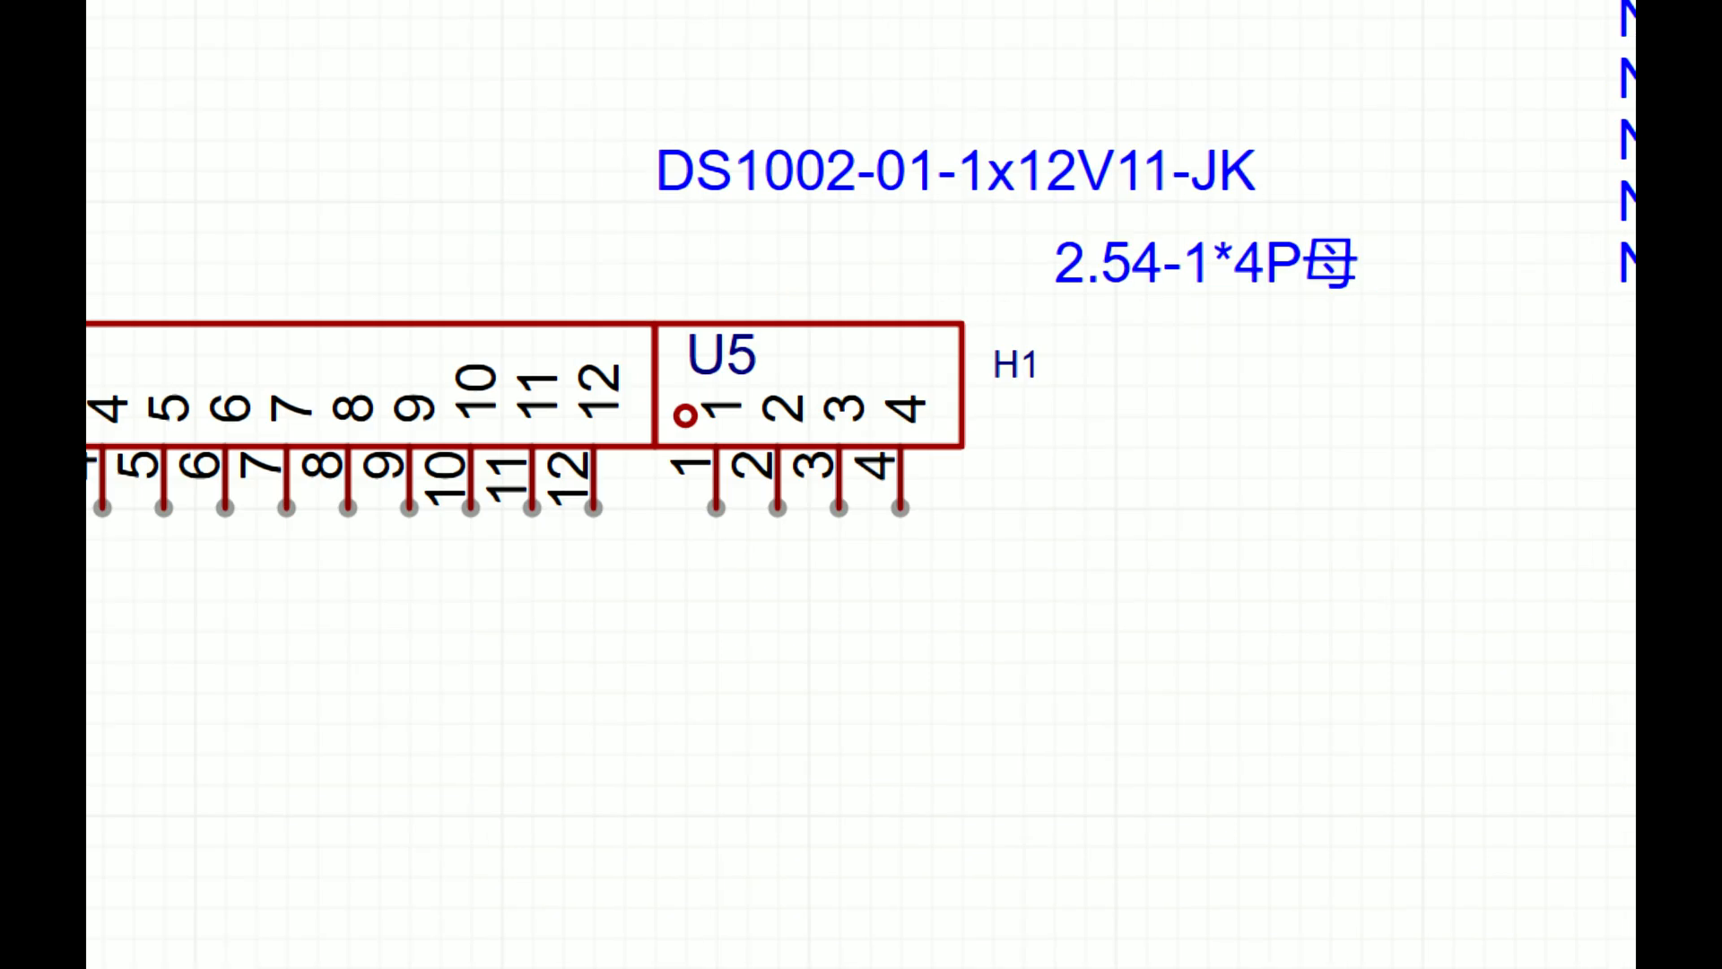
click(394, 97)
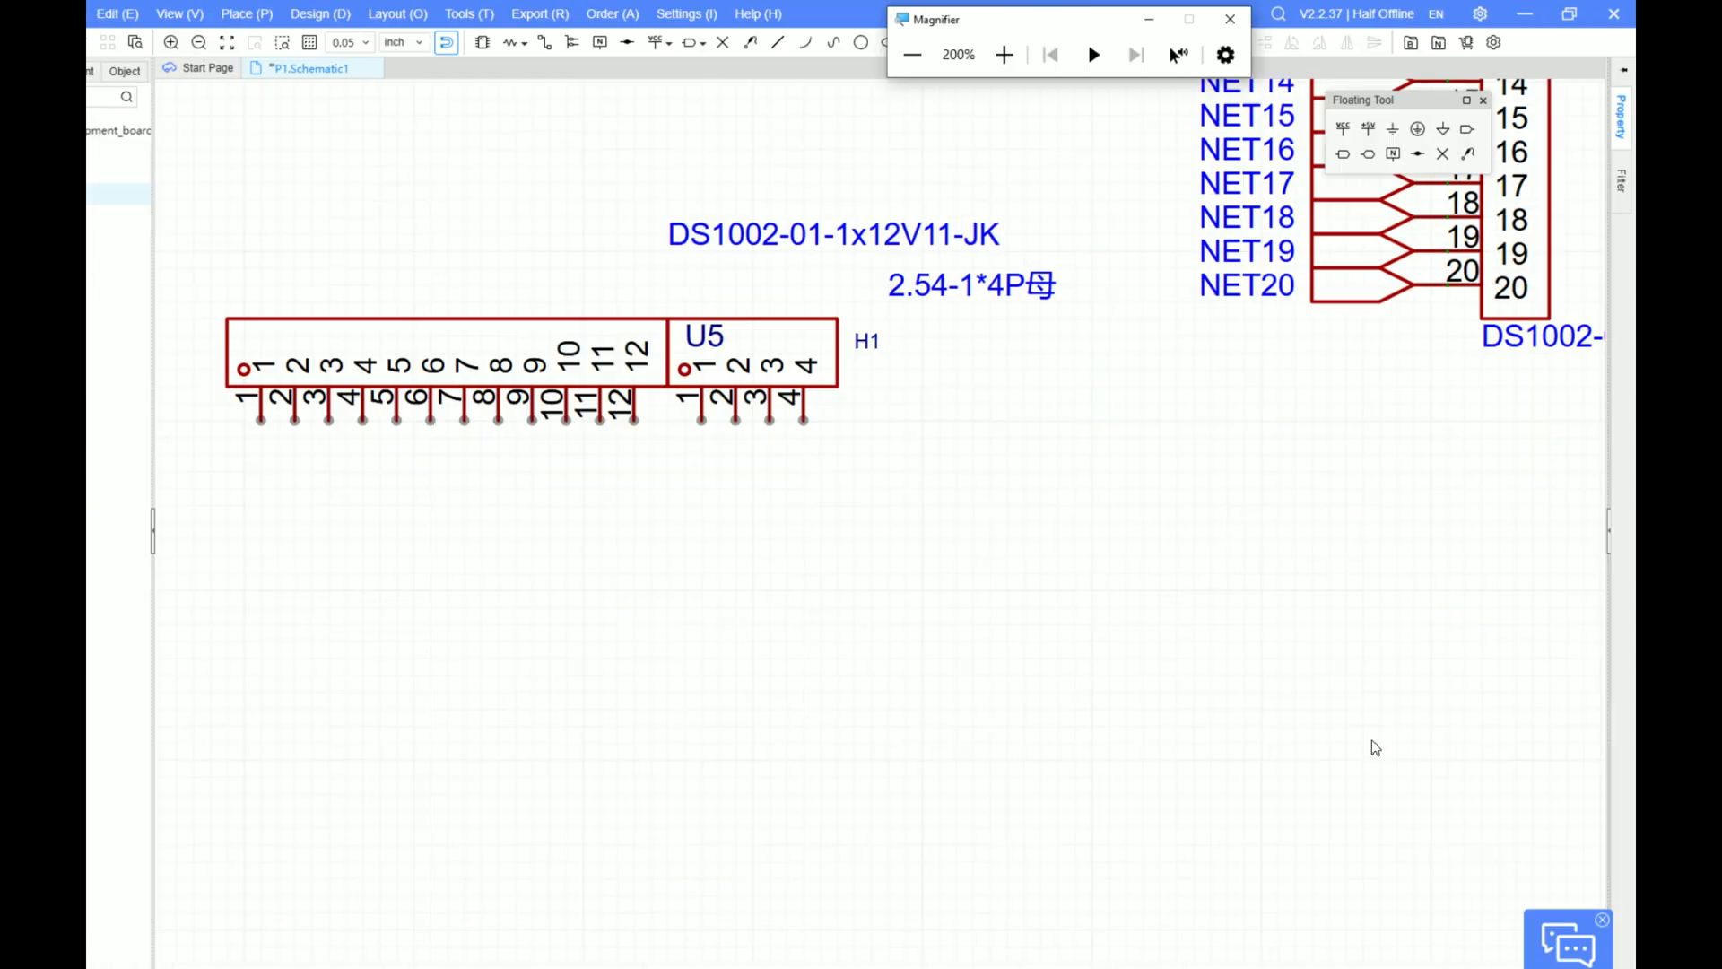
Step: Switch to Chrome and save the LCD pinout image to Downloads as scroll-text-on-LCD
click(1169, 955)
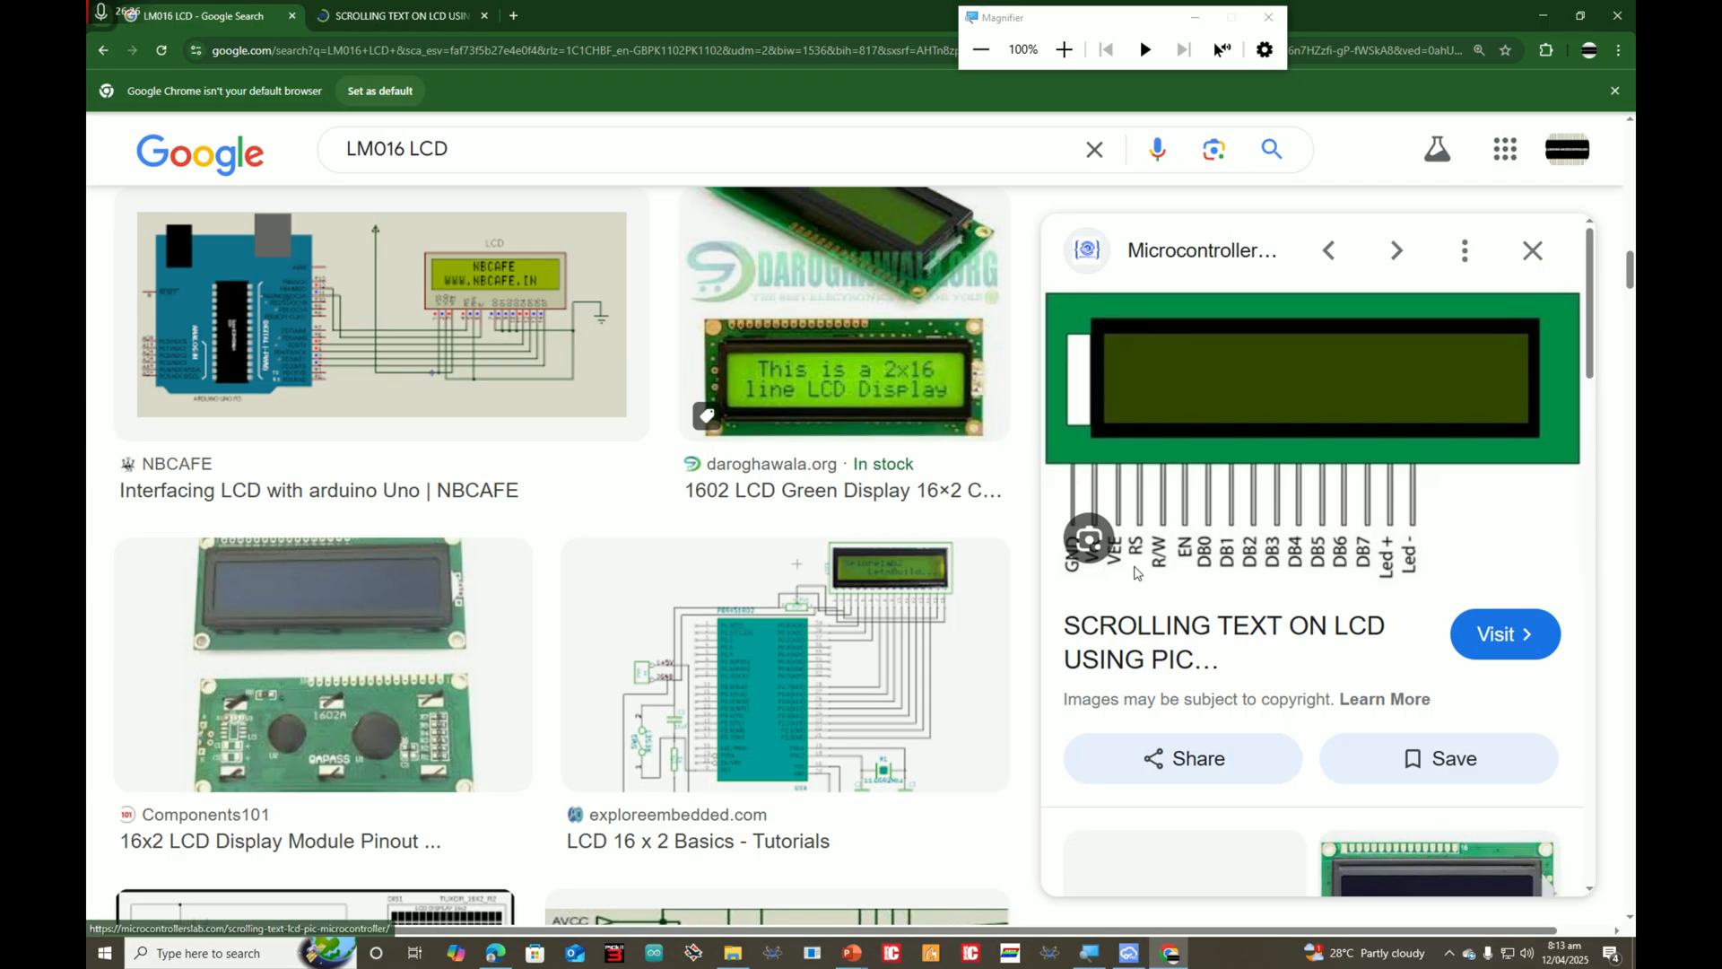
right_click(1219, 488)
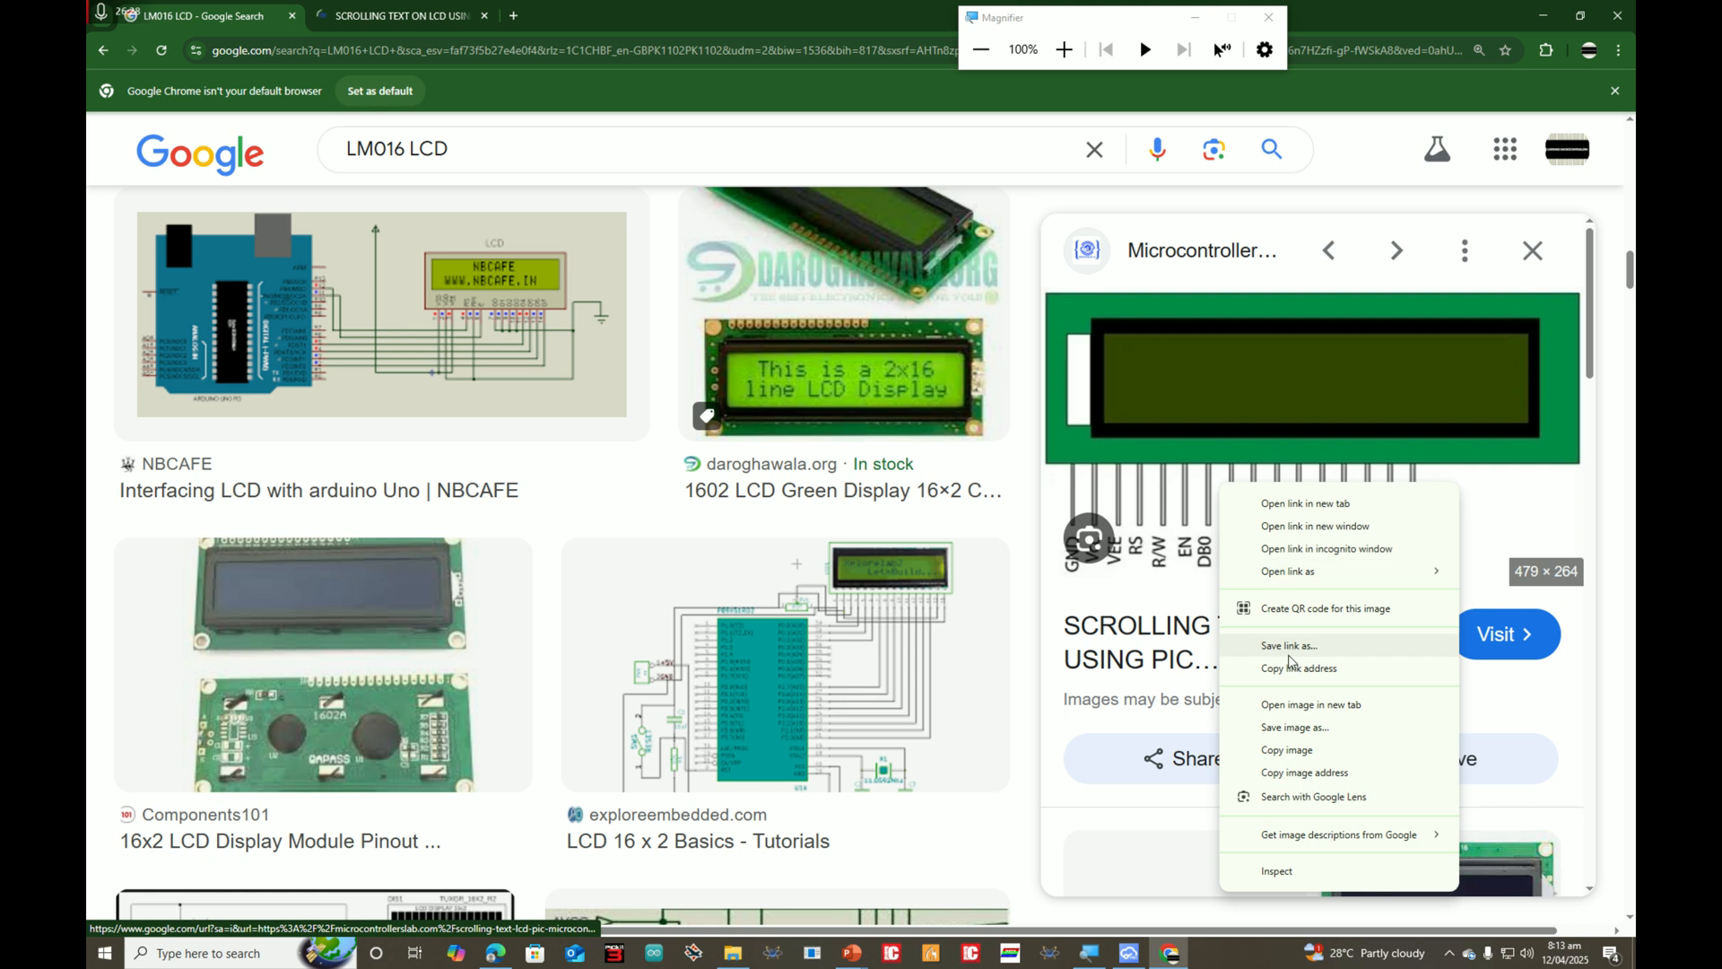
click(1301, 726)
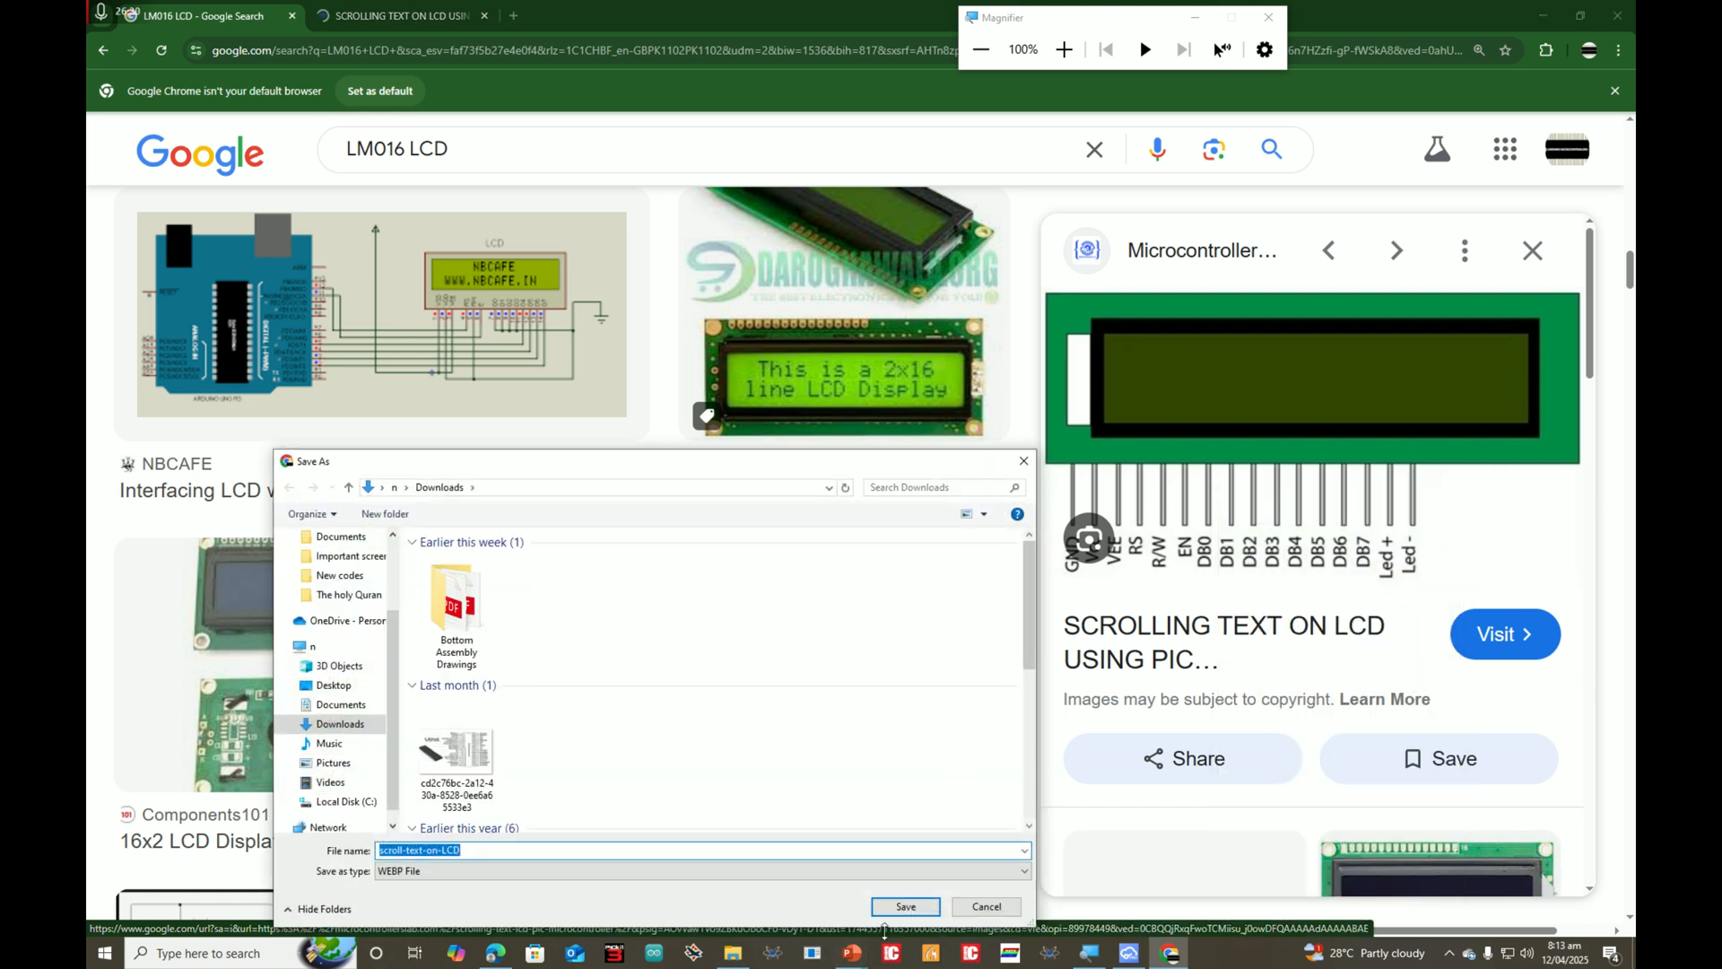
click(915, 911)
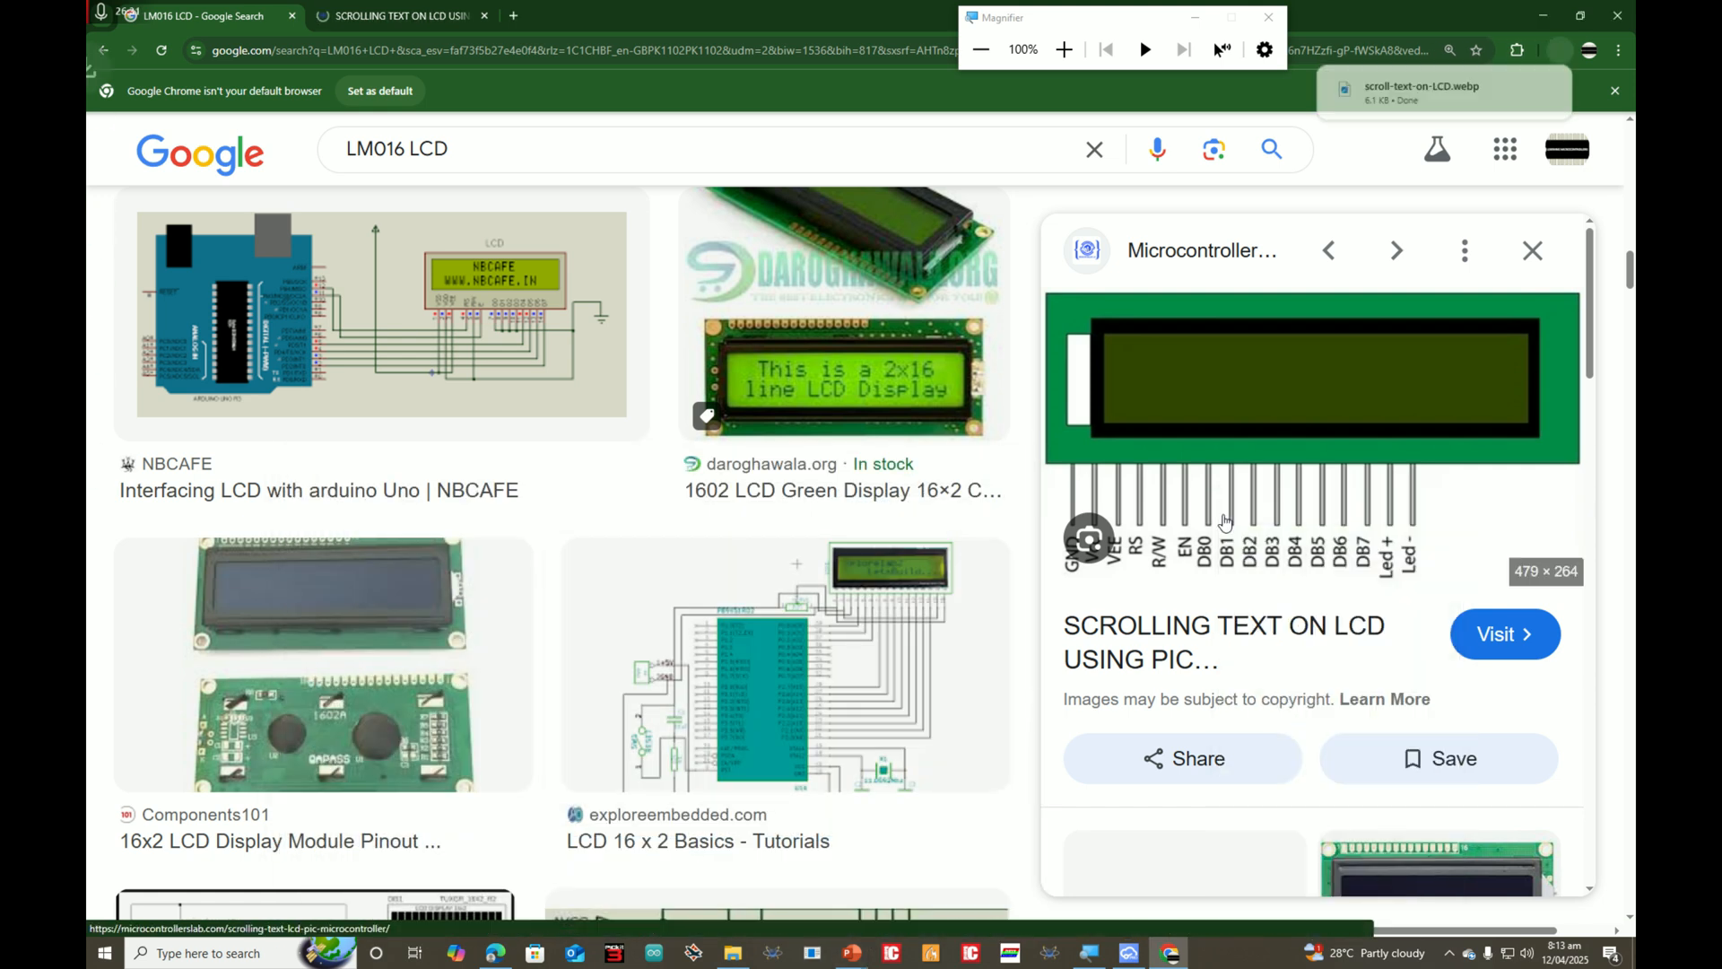
Step: Open the downloaded scroll-text-on-LCD.webp, enlarge it to read the pin labels, and bring EasyEDA up behind it
click(1446, 94)
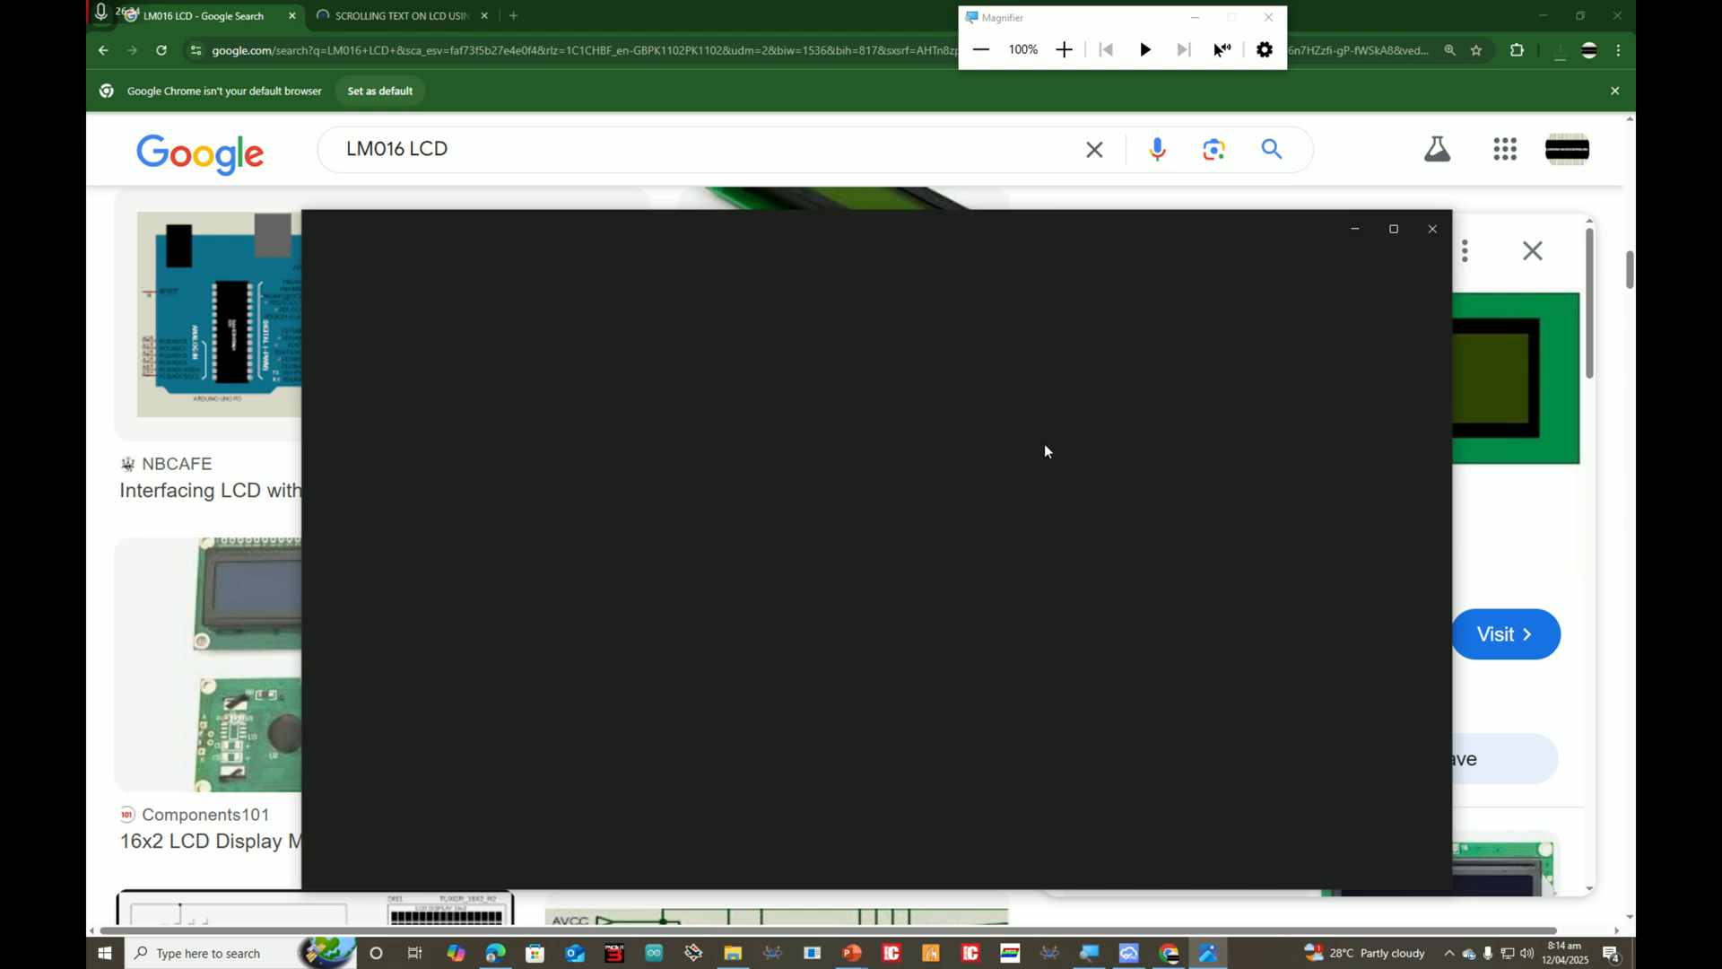
scroll(974, 574, up, 5)
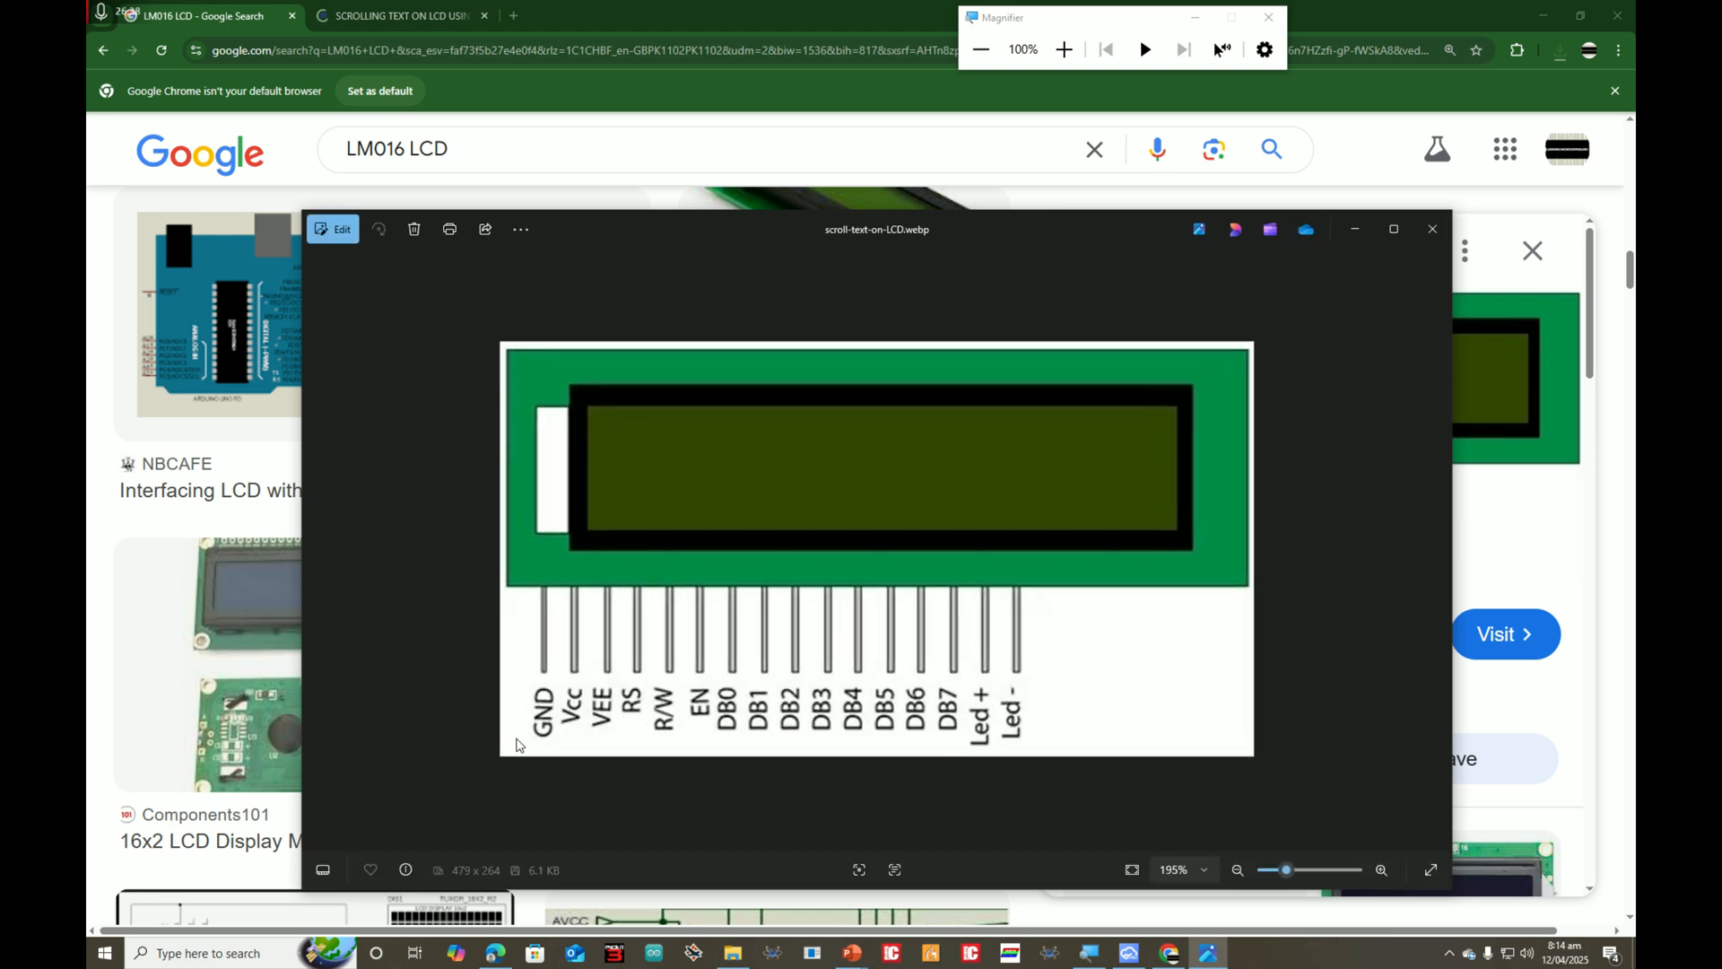
key(alt+Tab)
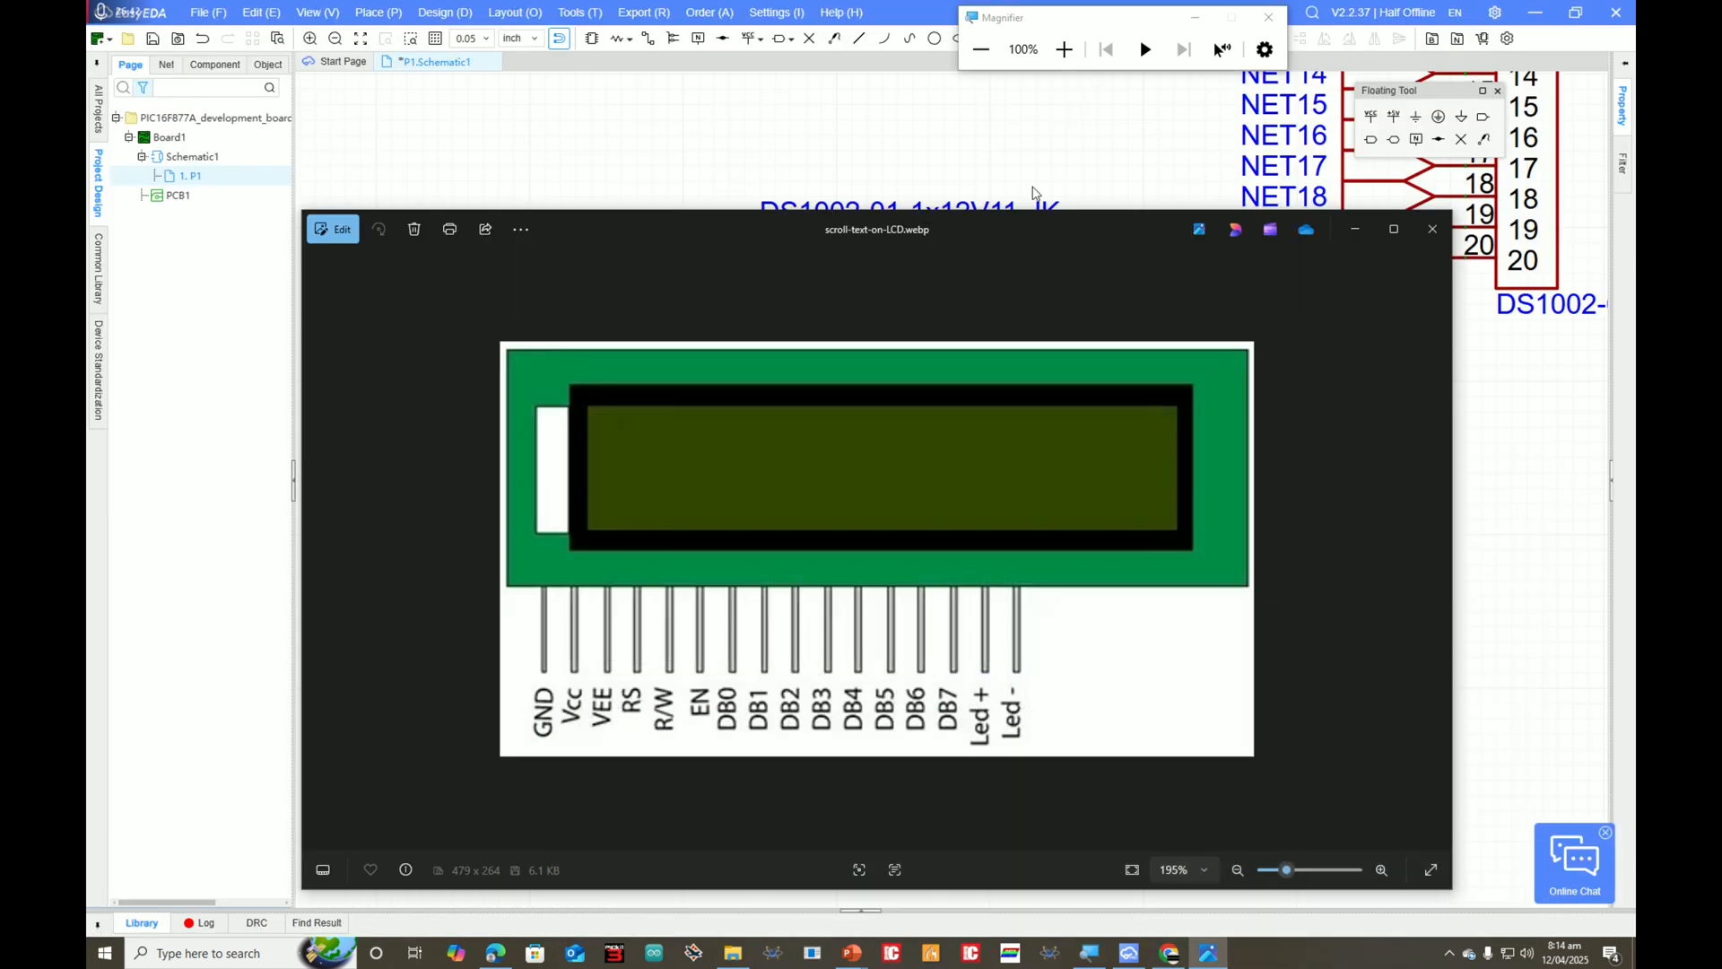
Step: Return to the EasyEDA schematic and wire pin 1 of the 12-pin header to its pin 5 with a U-shaped wire below
click(1036, 193)
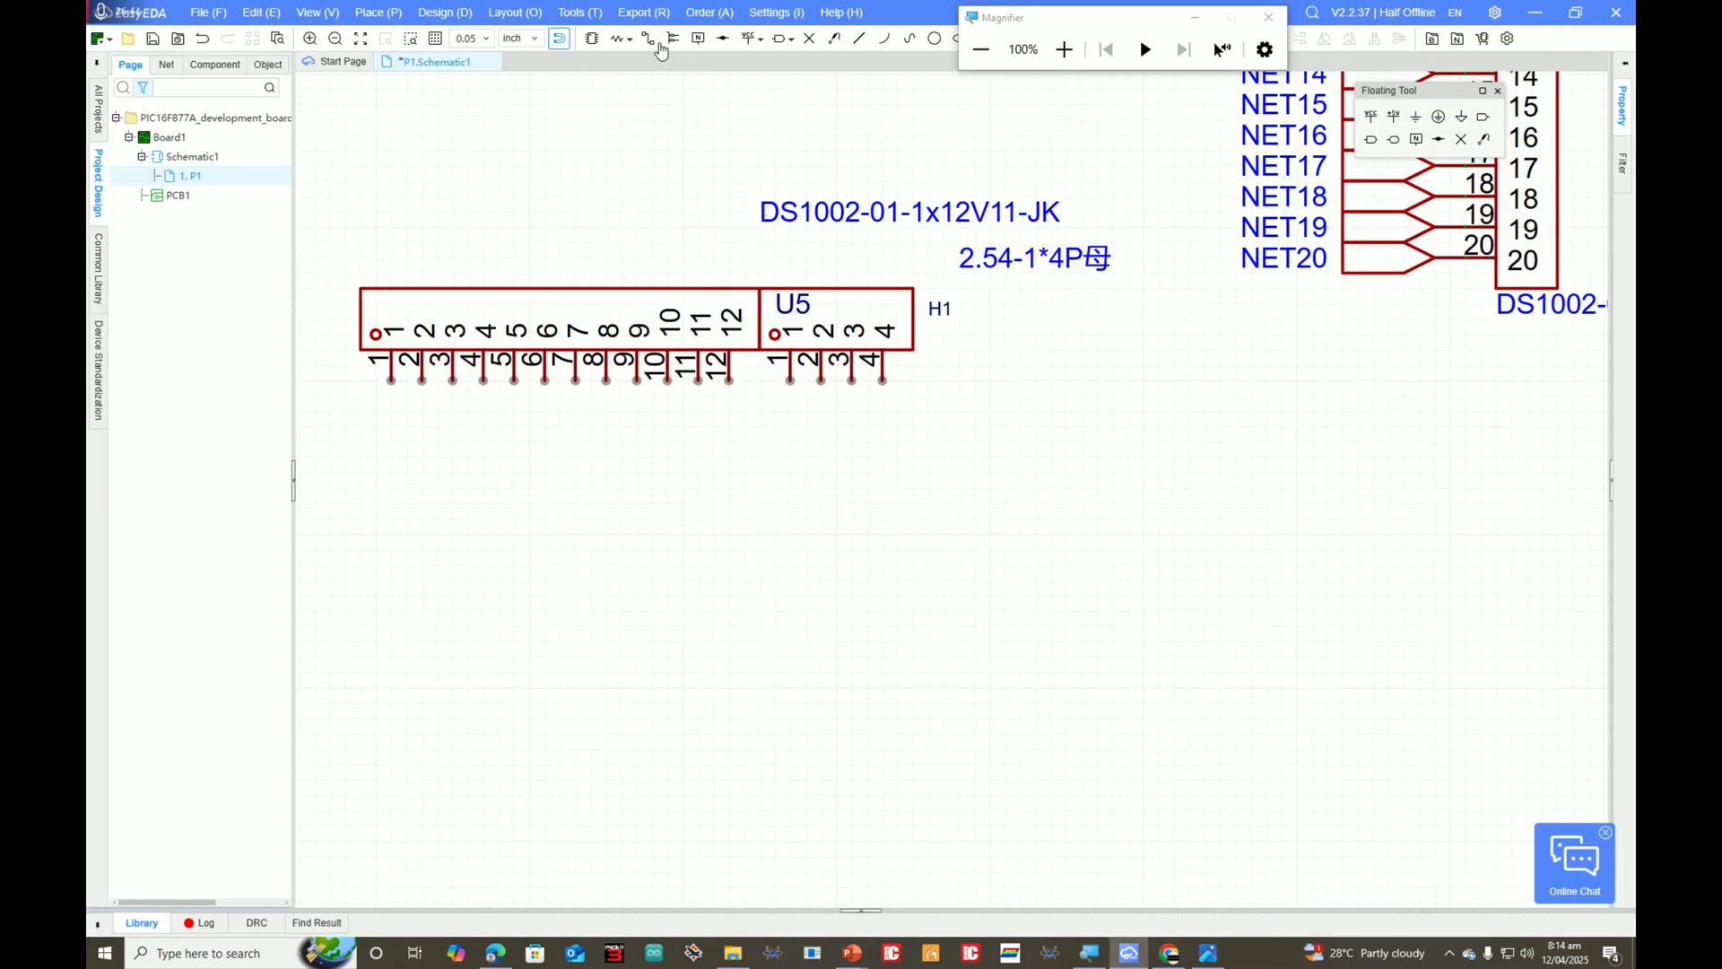
click(391, 380)
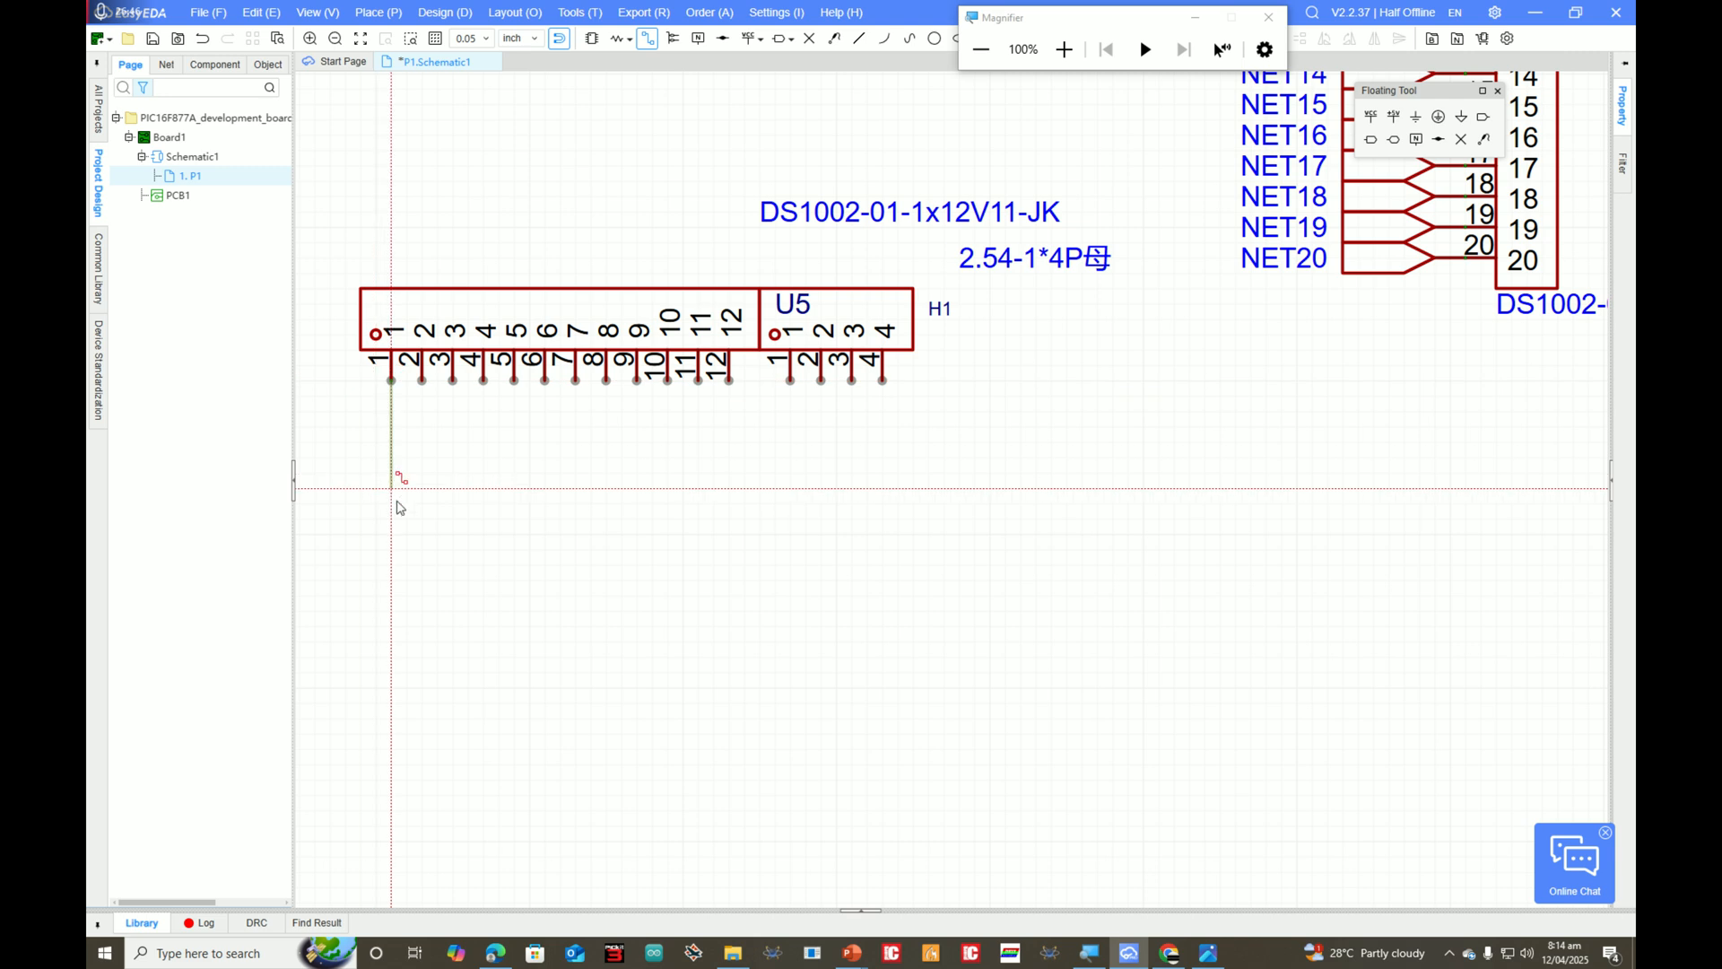
click(514, 533)
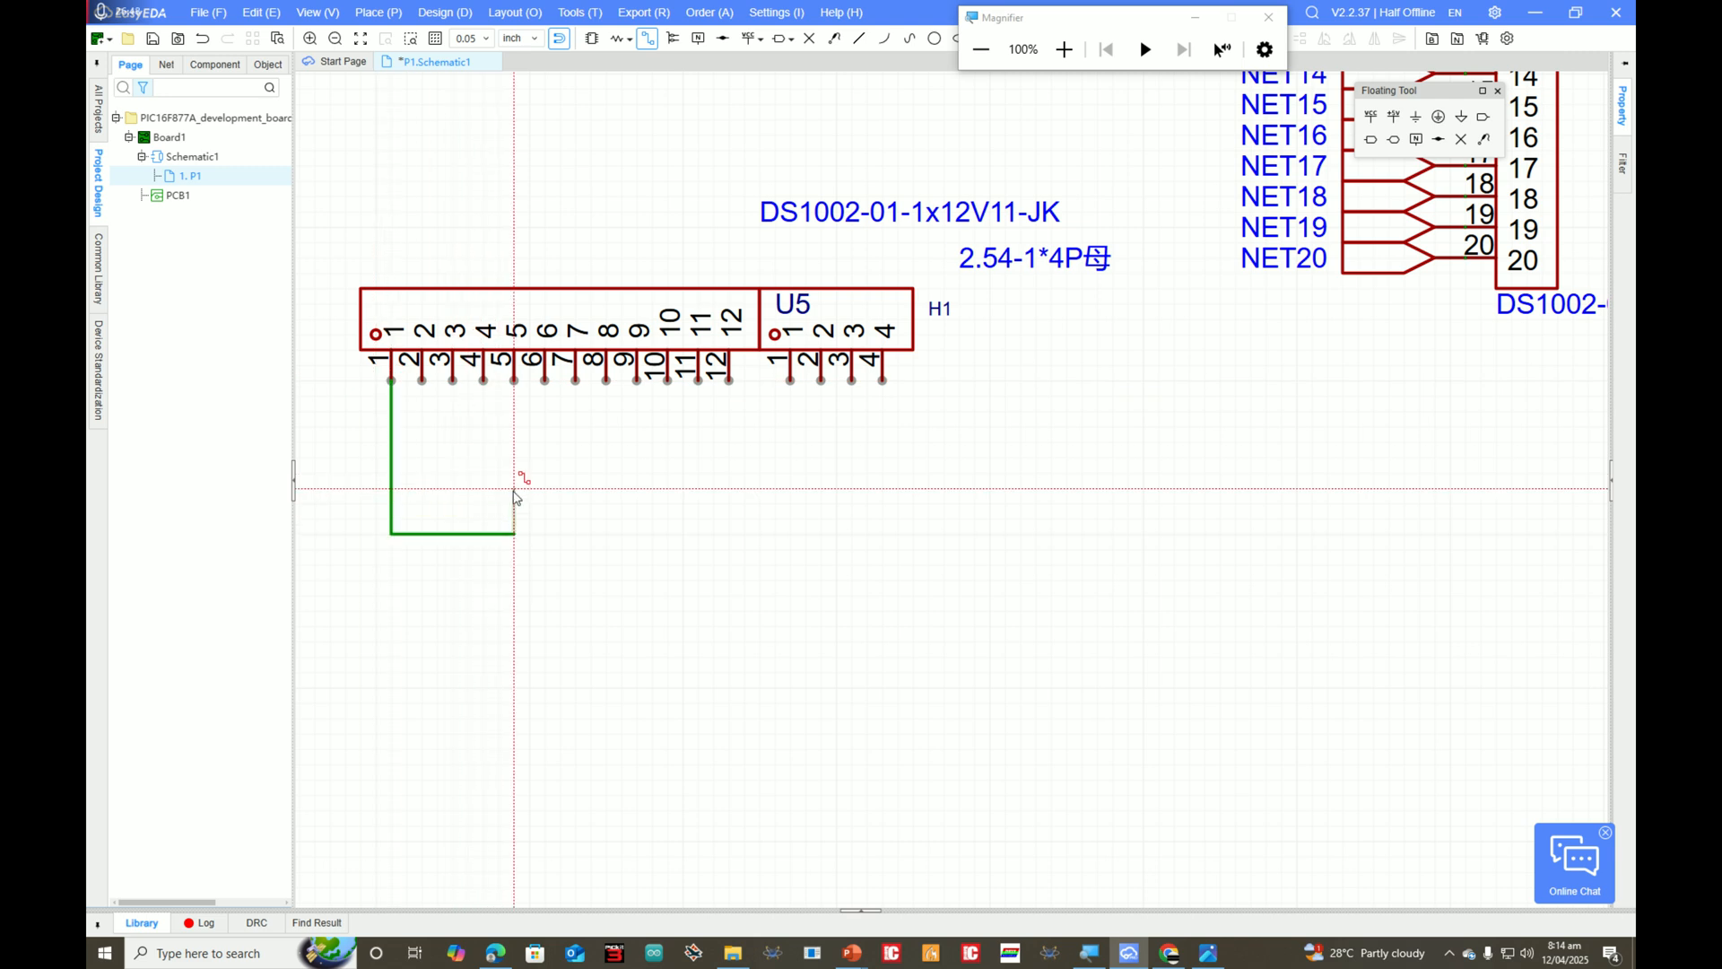
click(514, 380)
key(Escape)
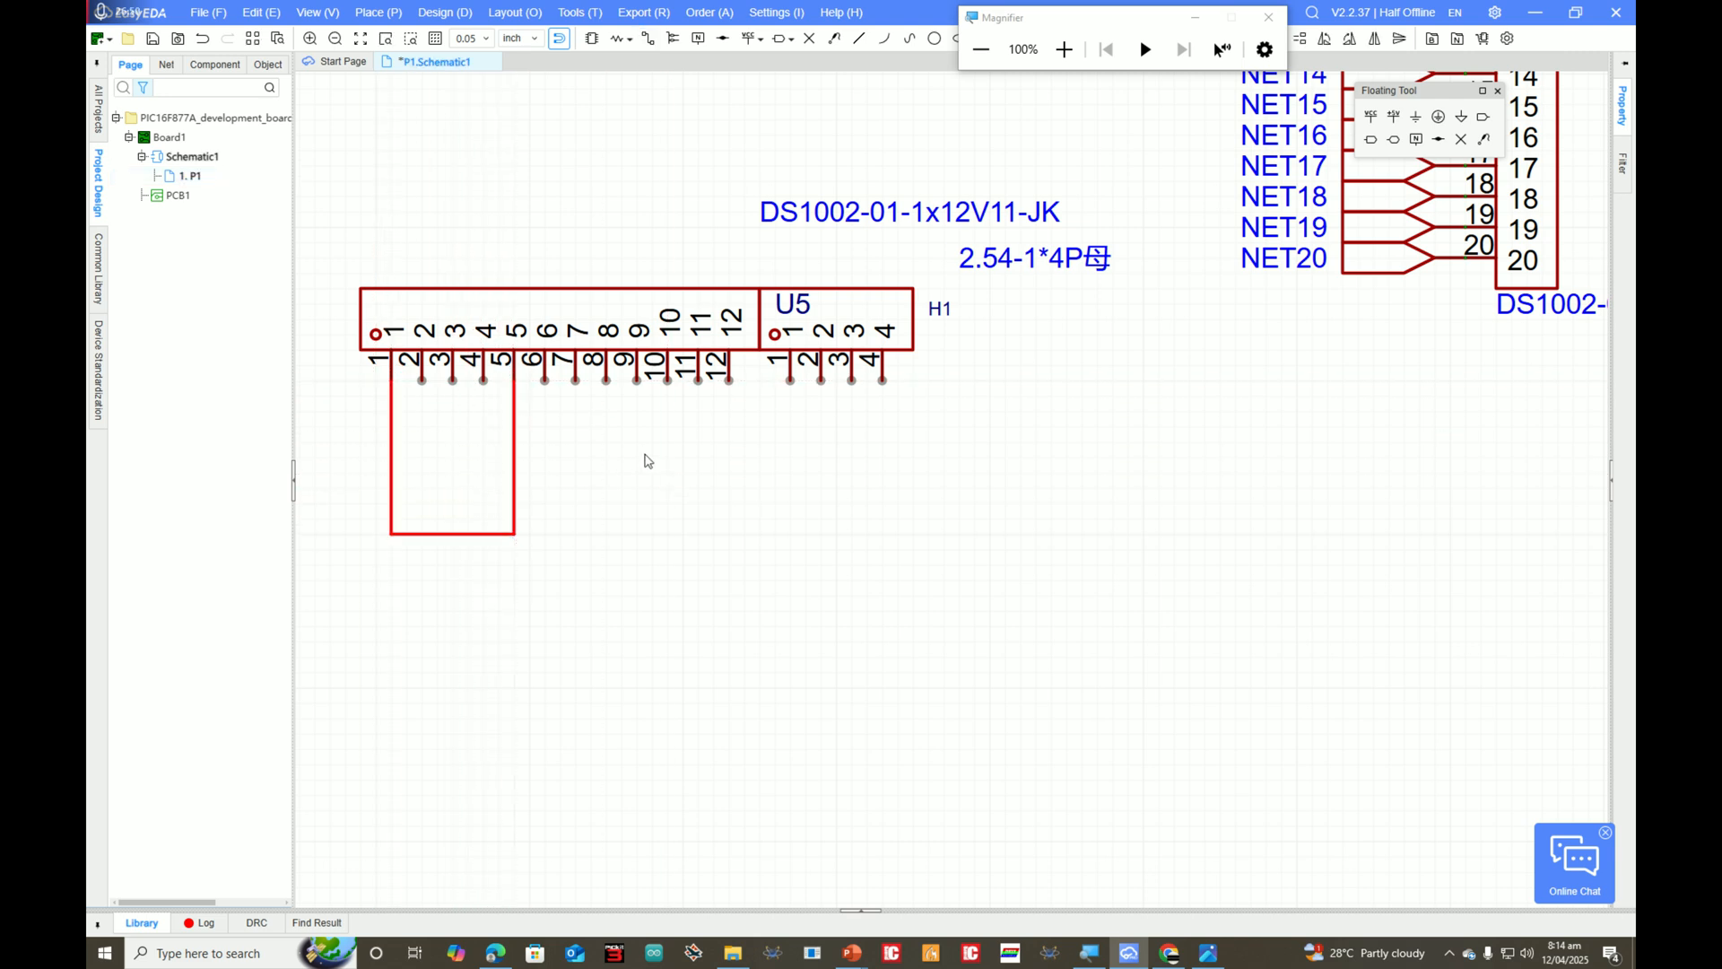
Step: Copy the NET12 port beside C3 and attach it to the middle of the wire joining header pins 1 and 5
scroll(642, 458, down, 1)
scroll(598, 493, up, 1)
click(757, 426)
scroll(1349, 396, down, 3)
scroll(1355, 214, up, 2)
scroll(1356, 191, up, 2)
click(1085, 520)
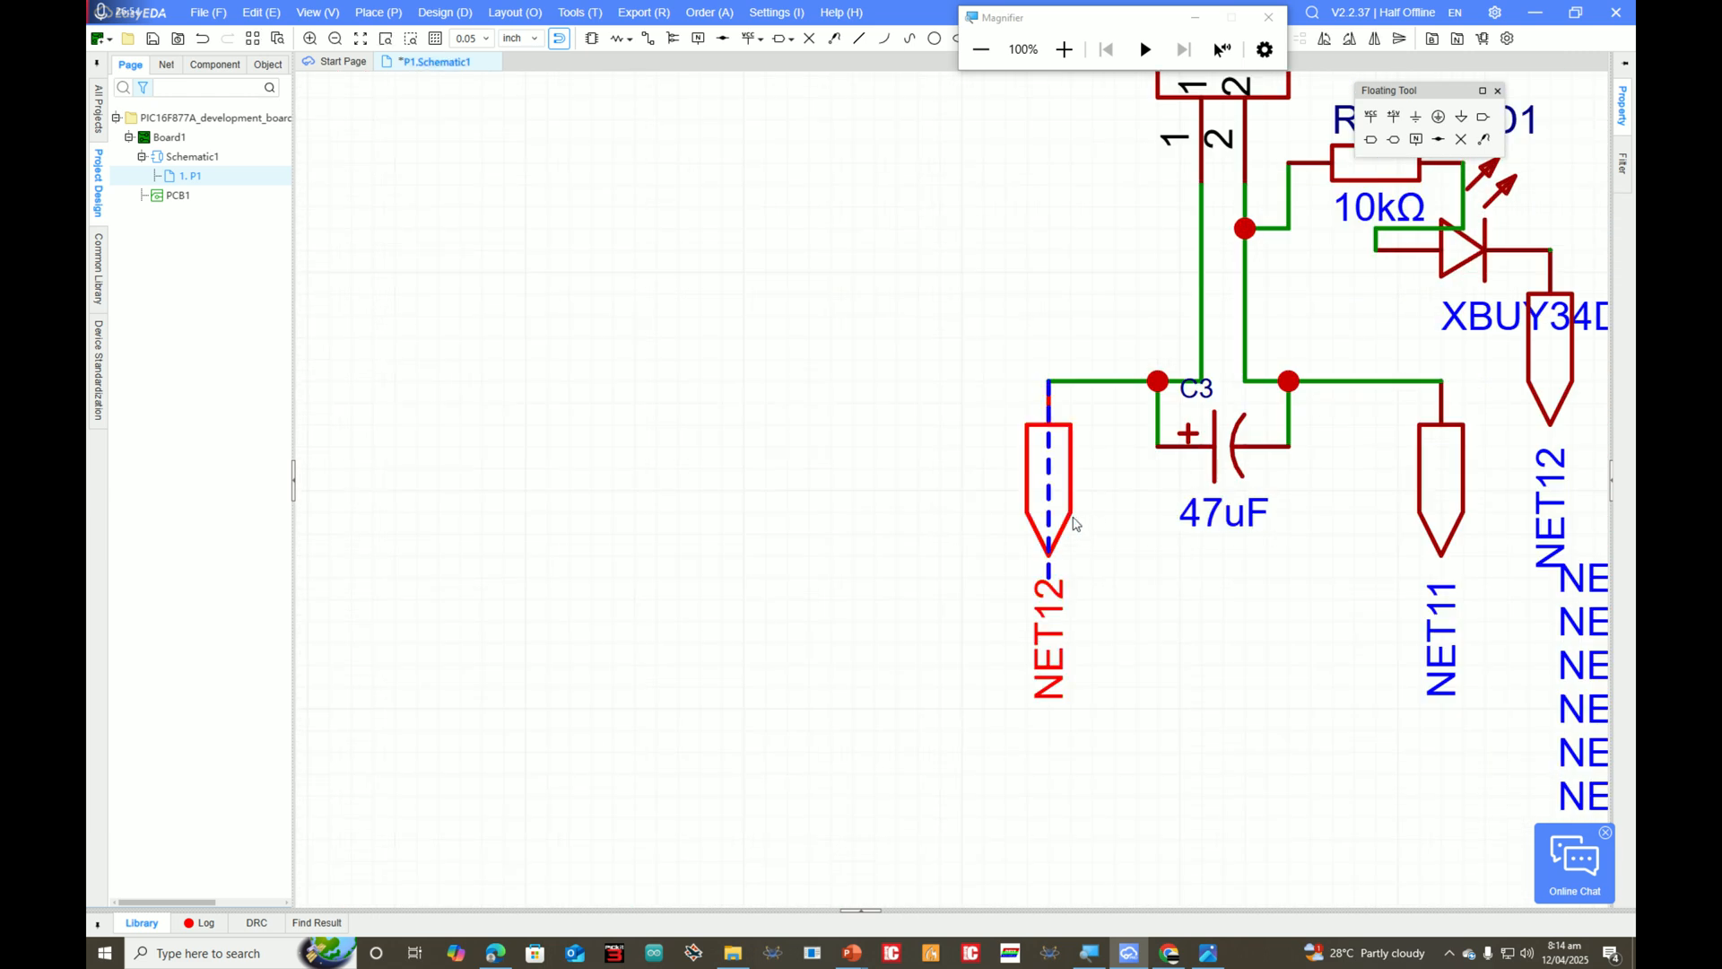
scroll(1251, 646, down, 4)
key(ctrl+c)
scroll(1177, 775, up, 5)
key(ctrl+v)
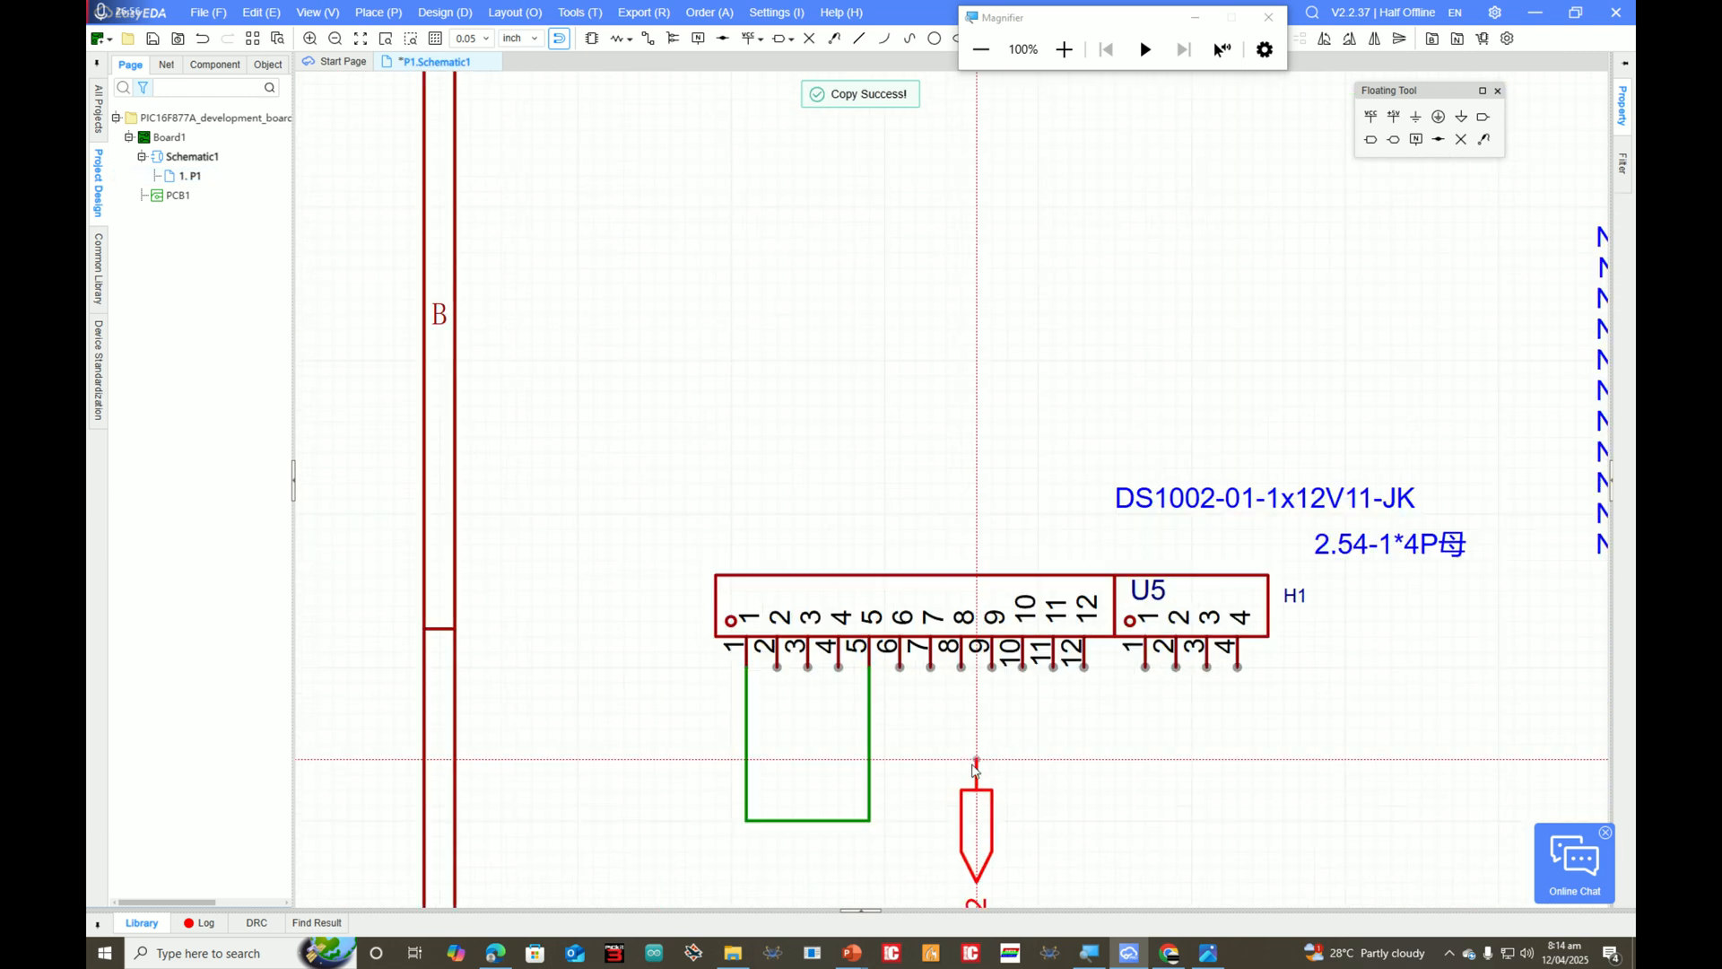
scroll(883, 848, down, 1)
scroll(1036, 646, up, 2)
click(1132, 503)
click(1314, 594)
scroll(1314, 594, down, 3)
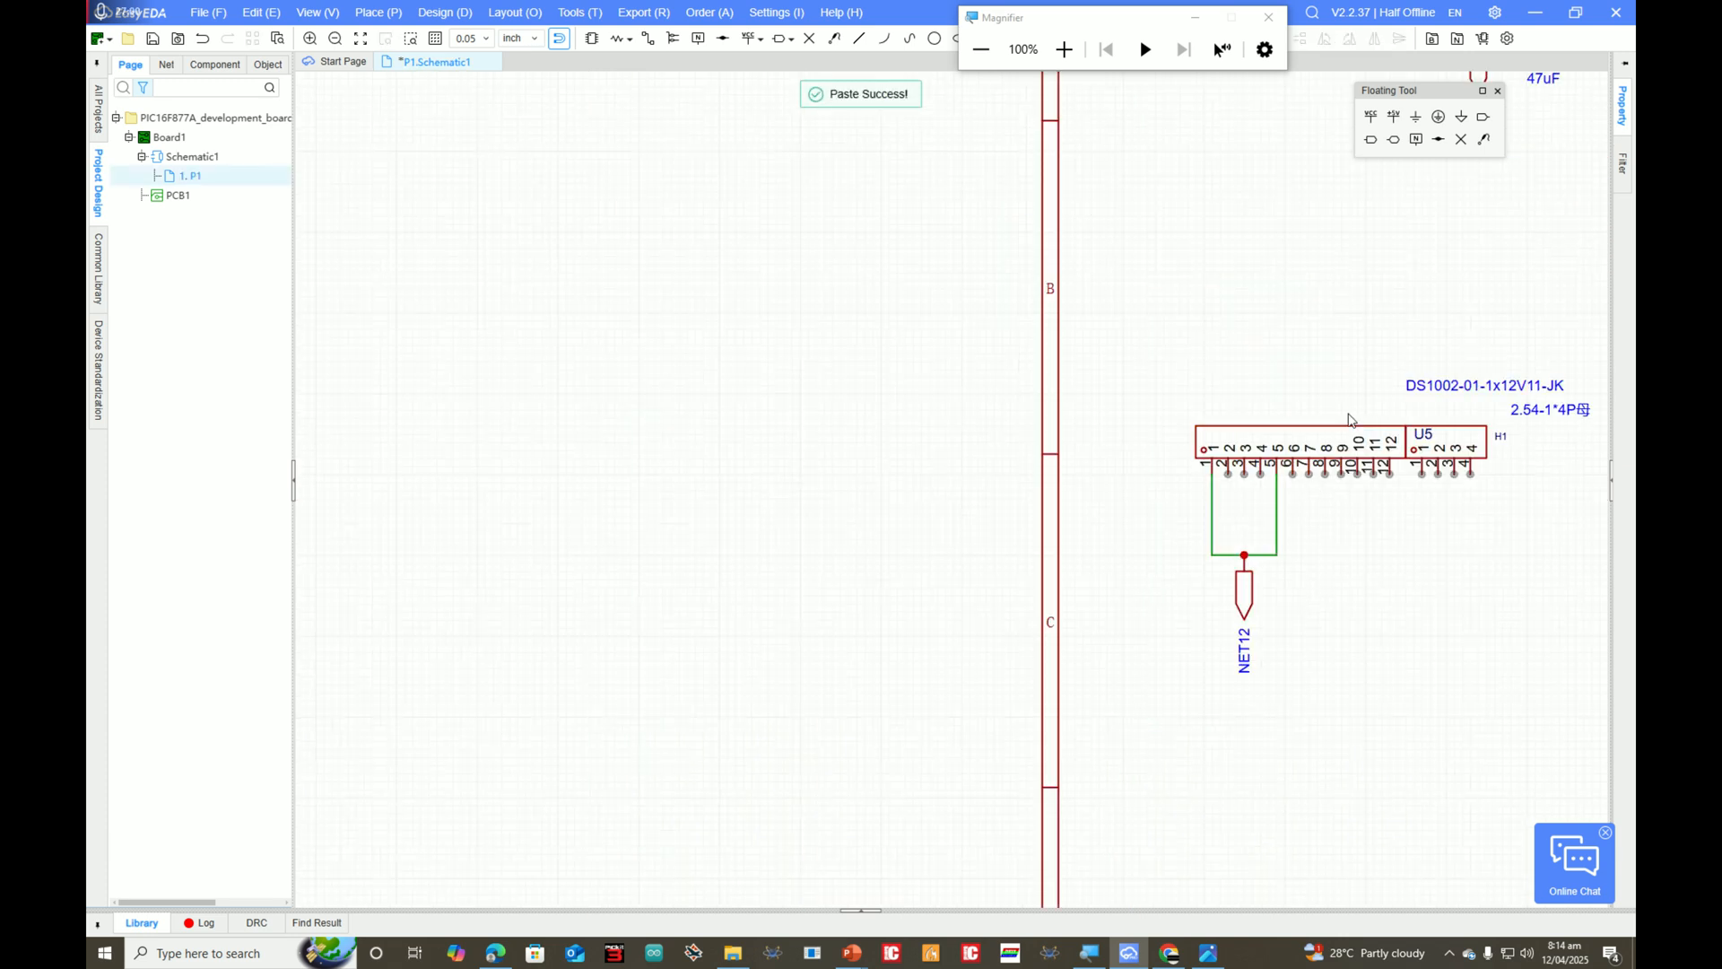
Step: Find the potentiometers among the library's resistors and place the 10kΩ 3296W-1-103 upright beside the pin 1 end of the 12-pin header
scroll(1349, 419, up, 4)
scroll(1338, 352, down, 6)
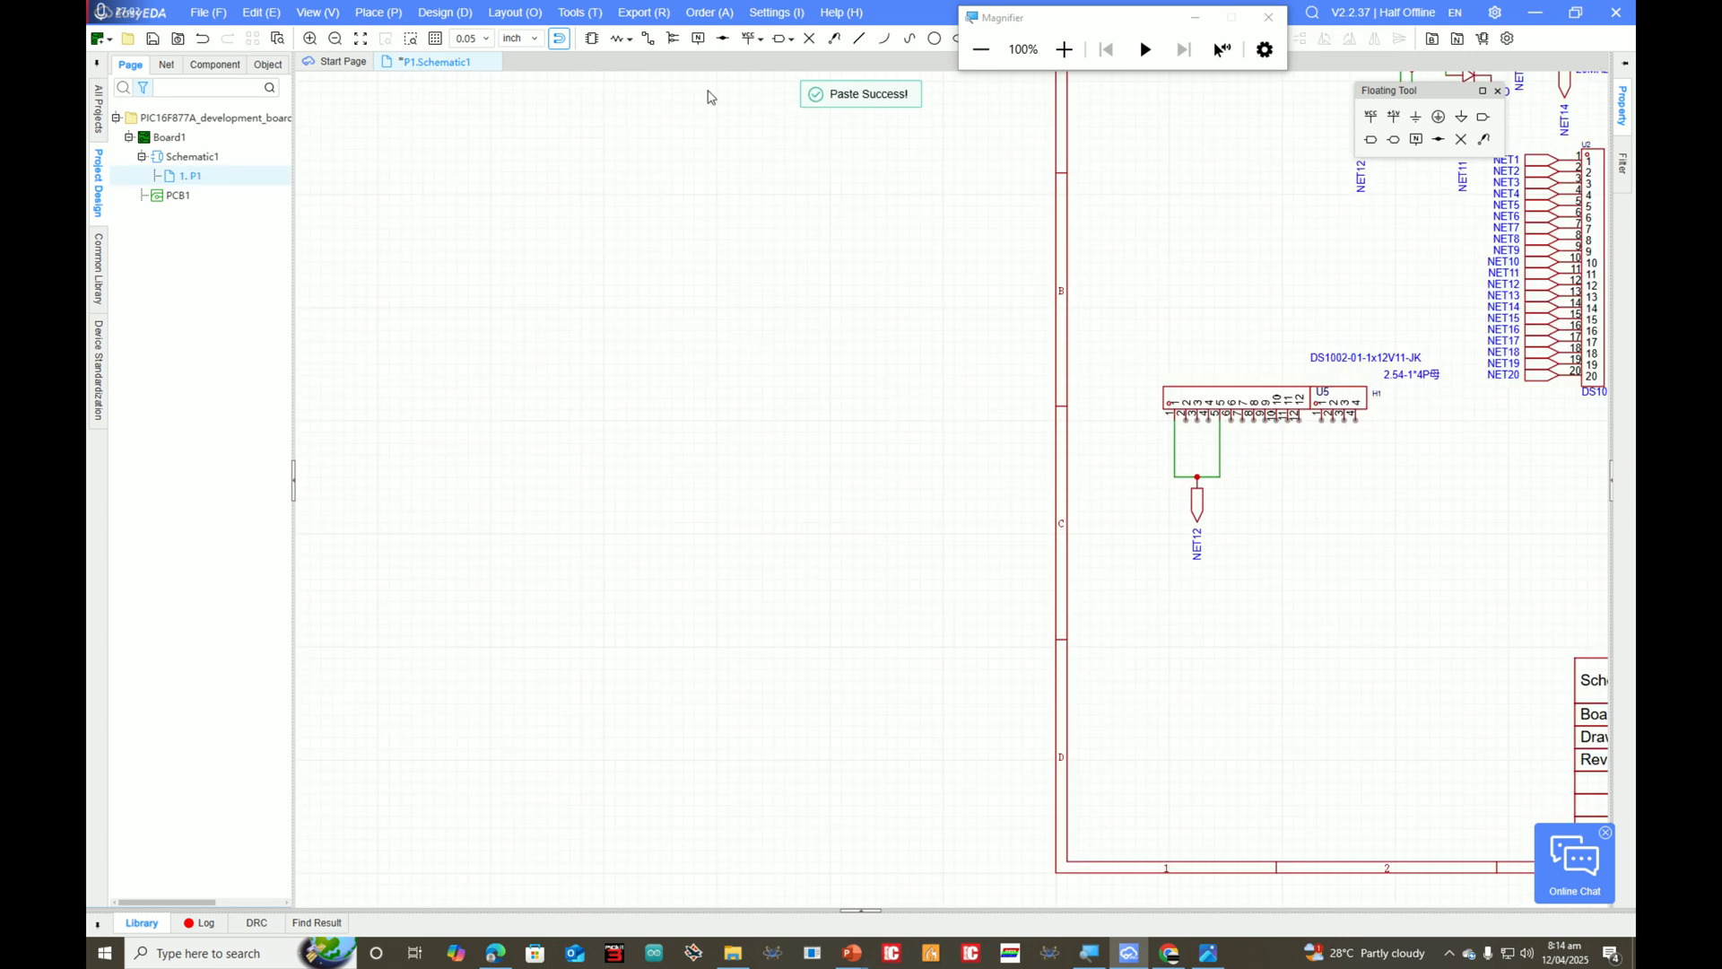
click(596, 43)
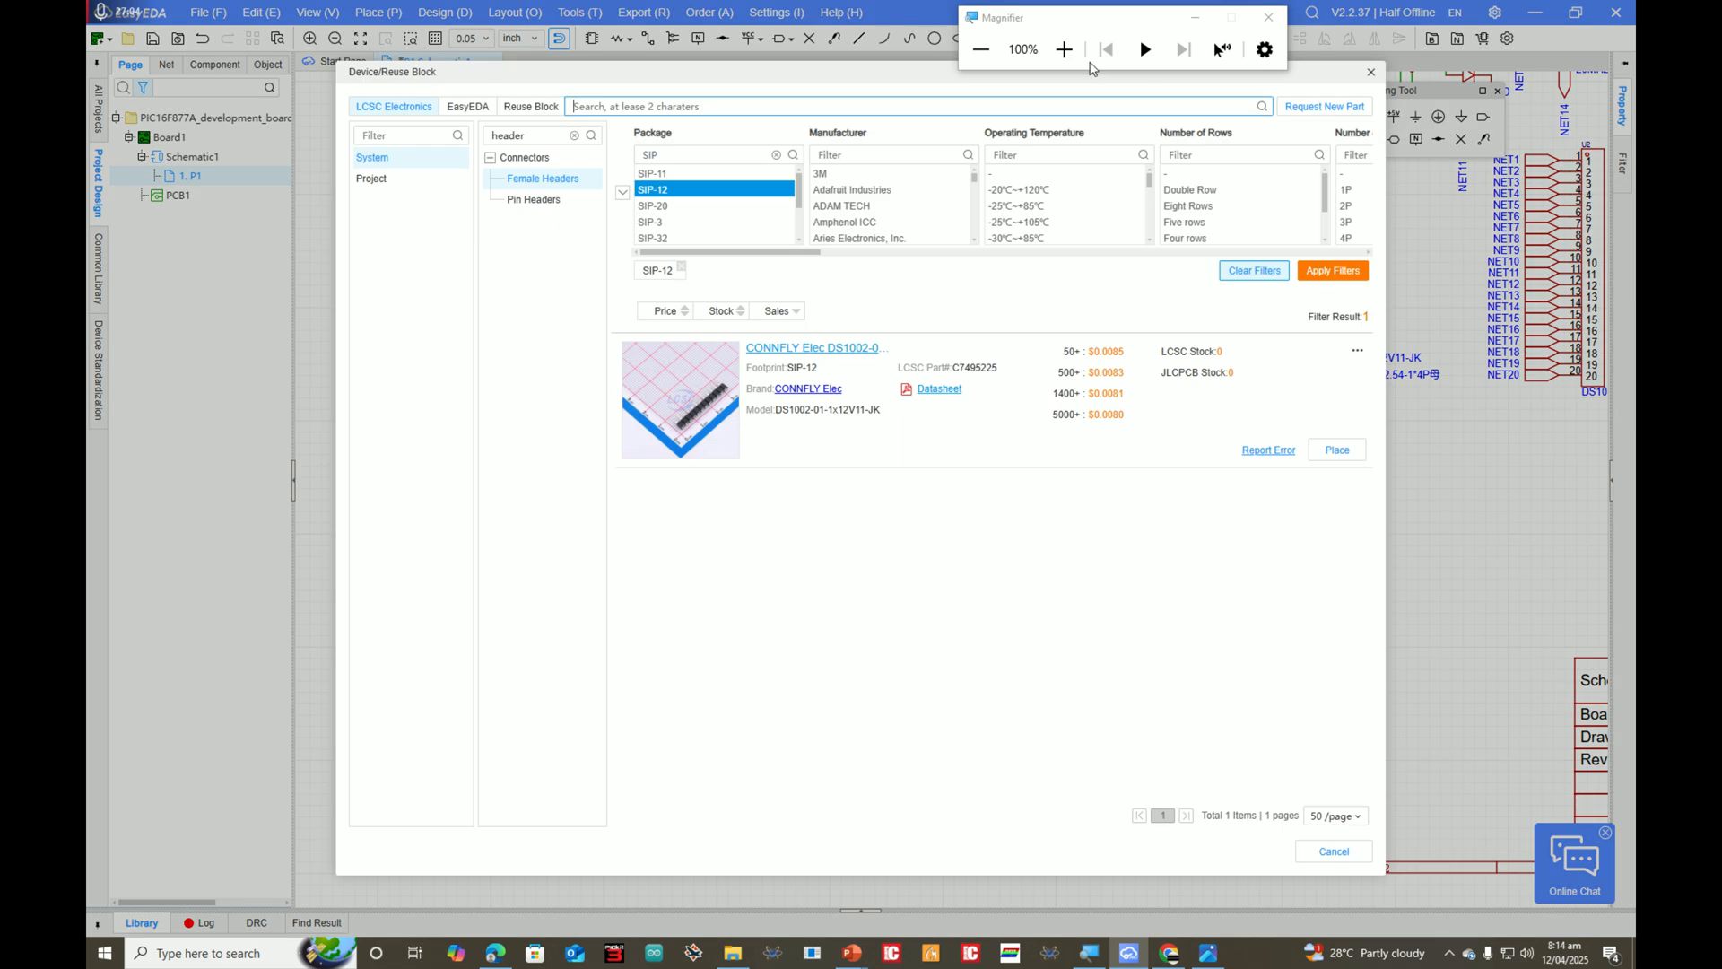
double_click(629, 201)
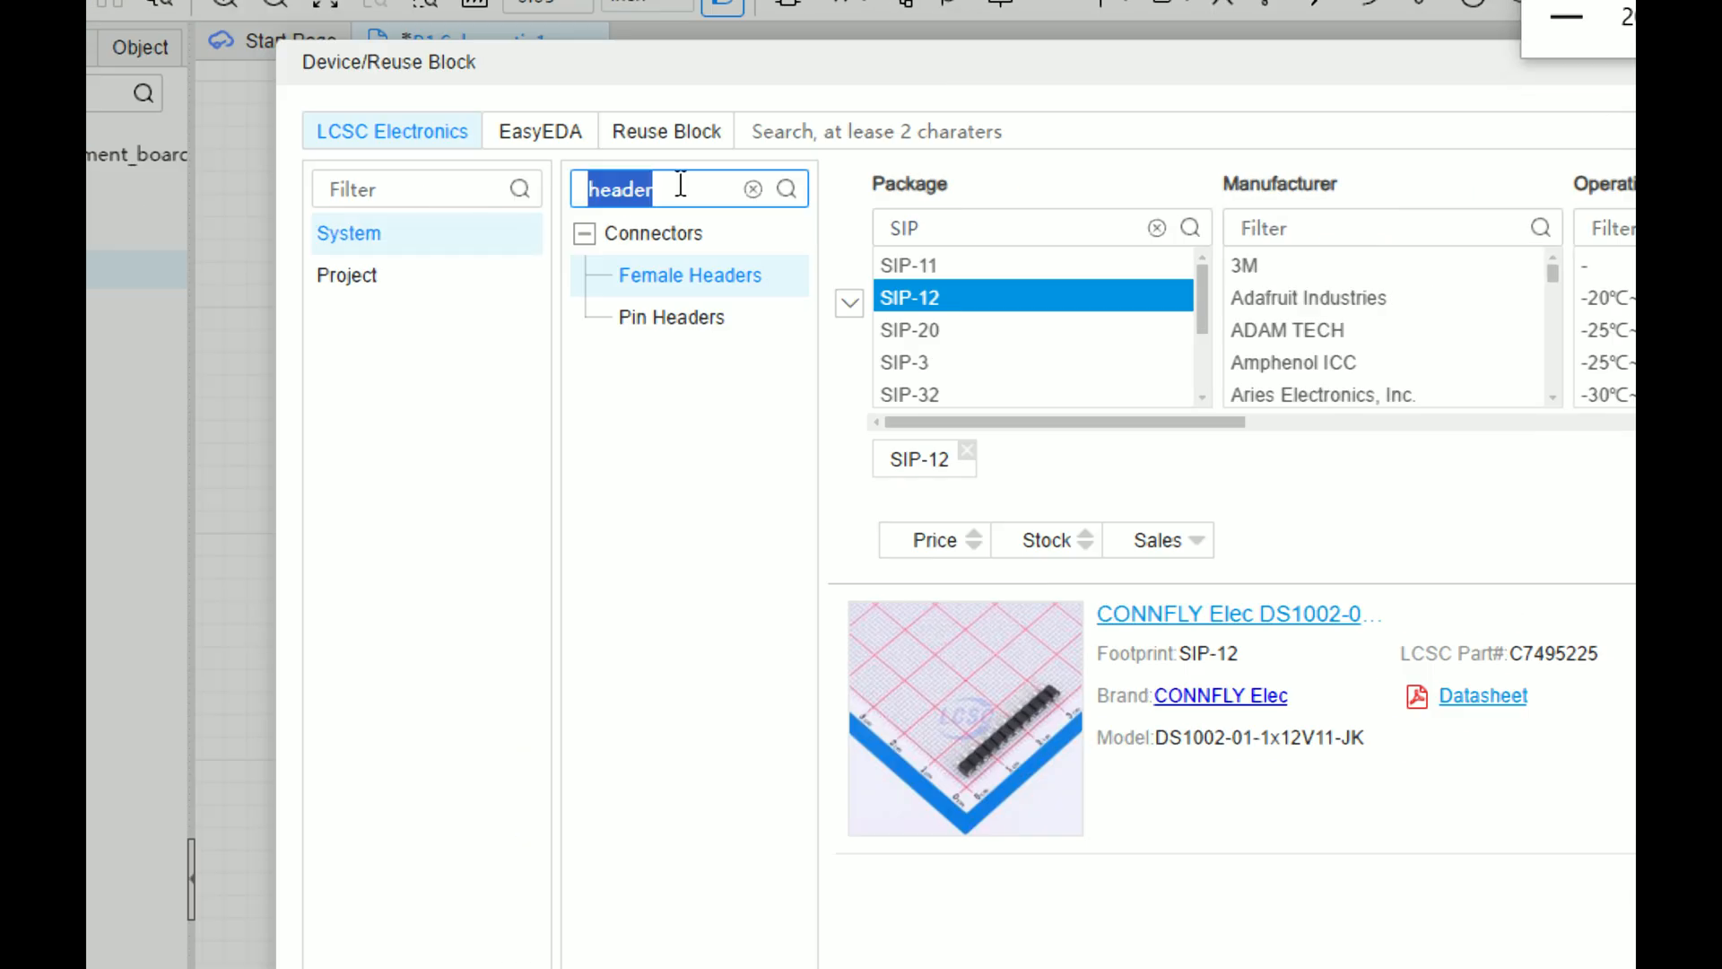
text(res)
text(istor)
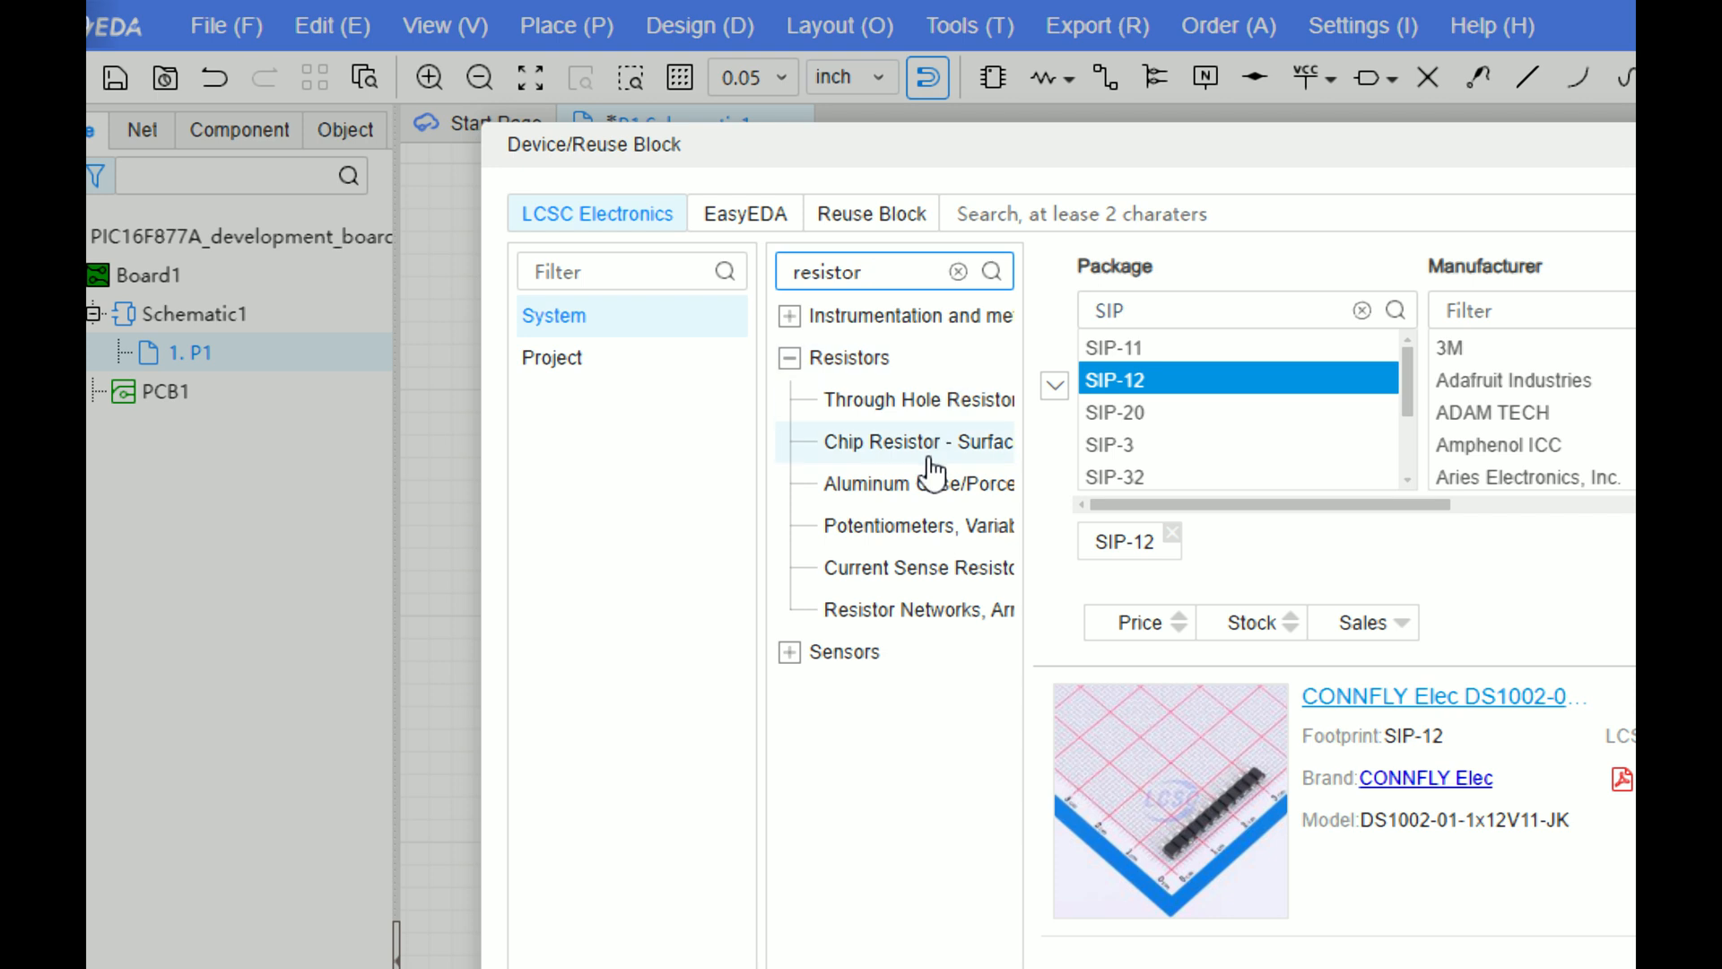
click(923, 529)
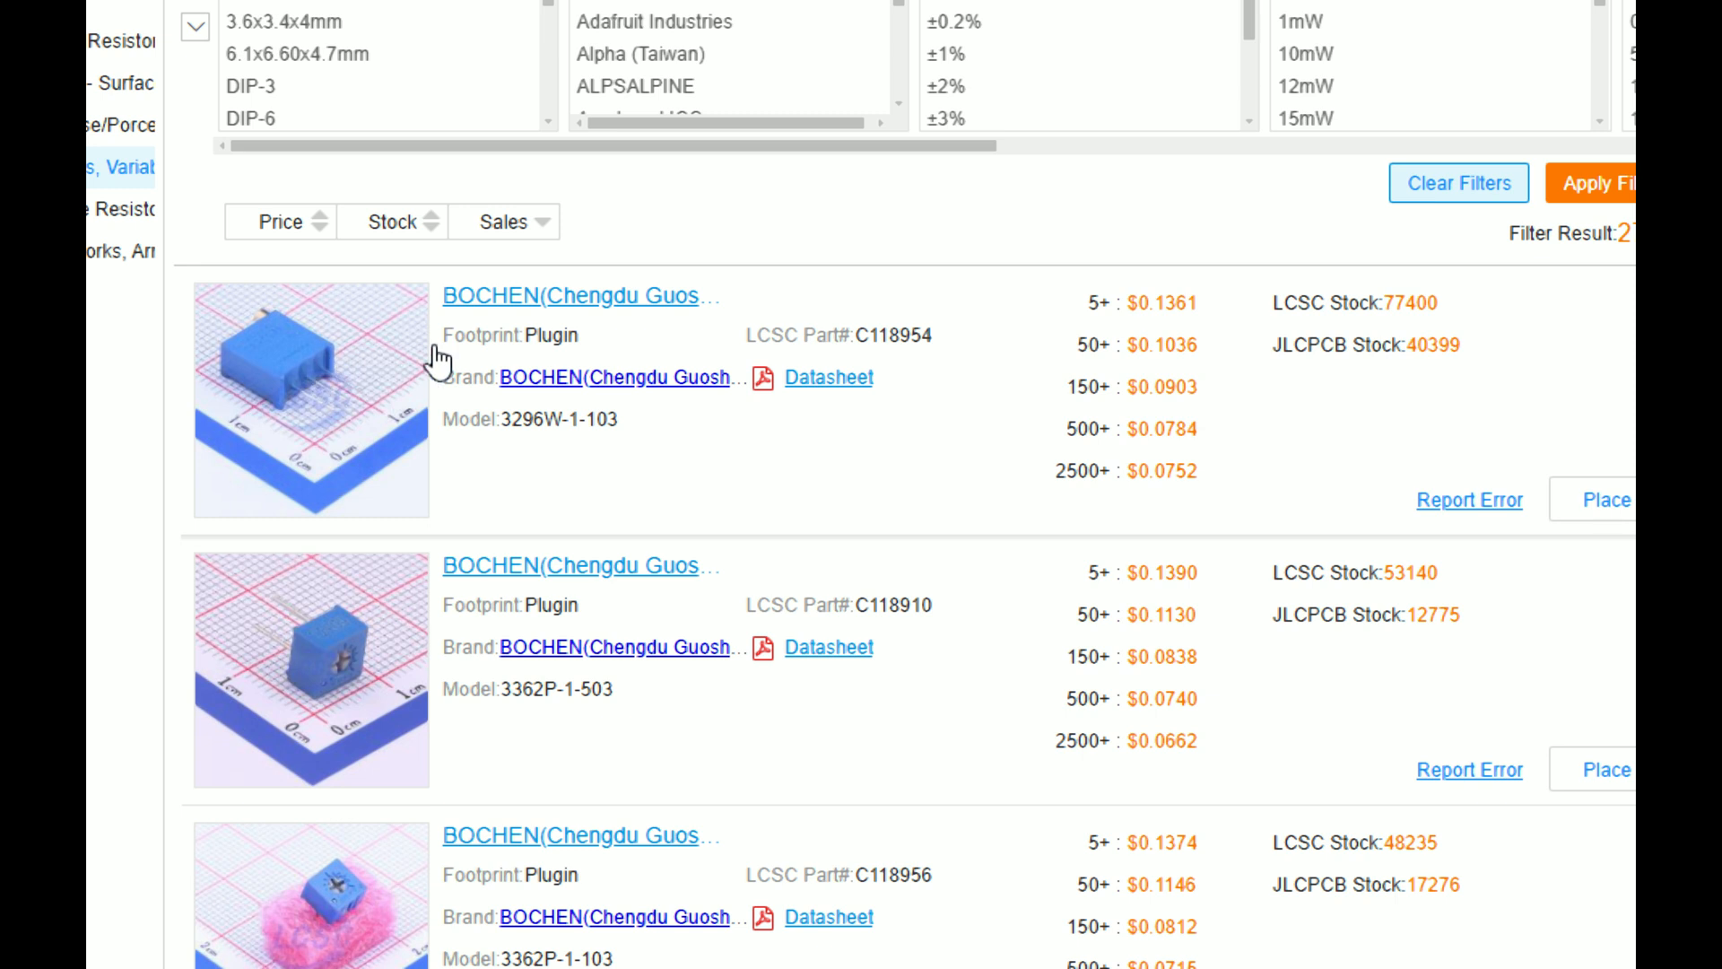
click(1430, 500)
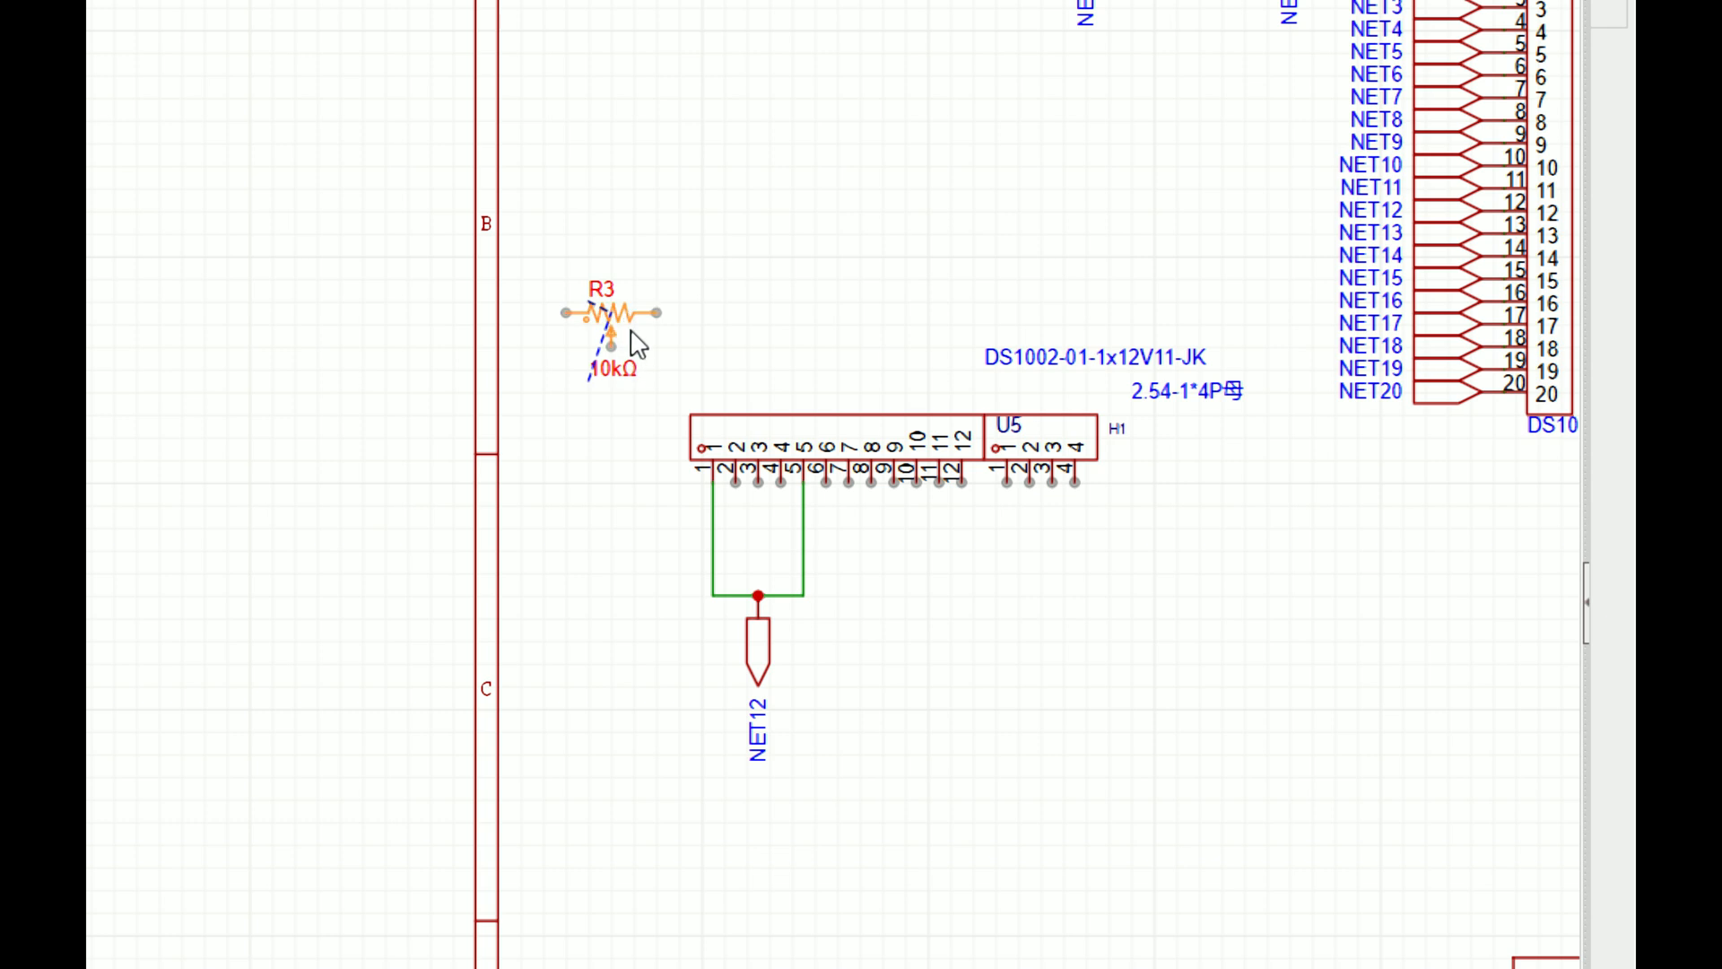
click(614, 379)
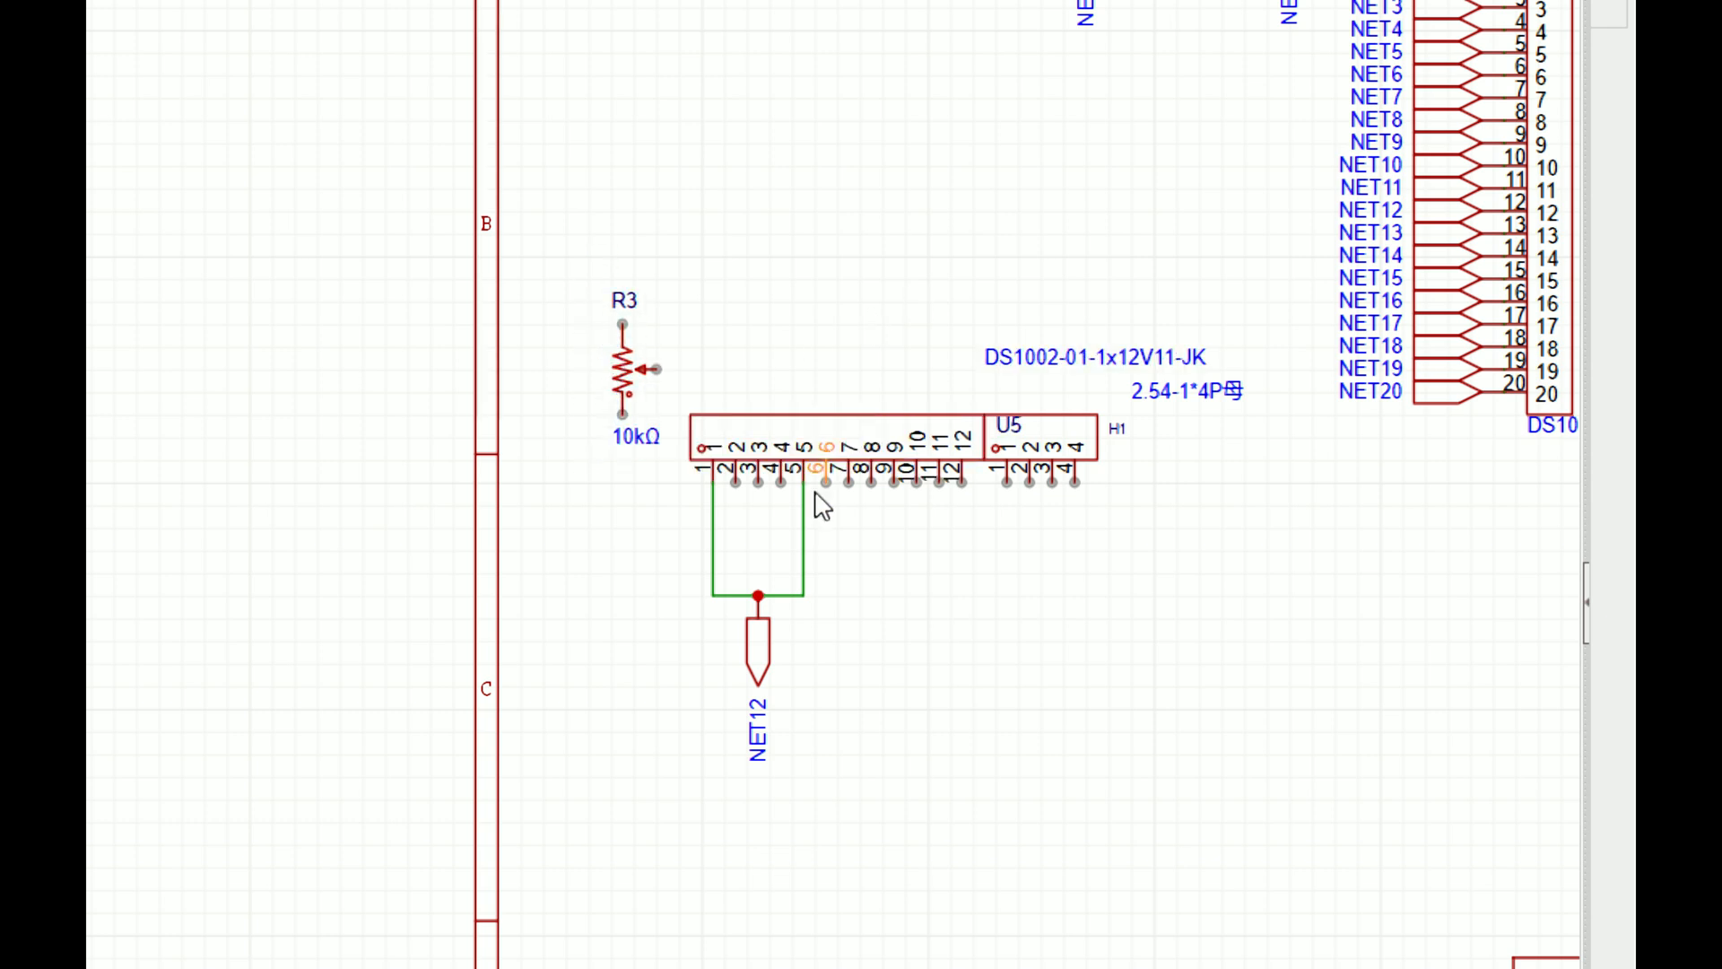
Step: Copy the NET11 port from the power input, turn it to point upward, and attach it to R3's upper terminal
scroll(823, 507, up, 5)
scroll(613, 416, down, 4)
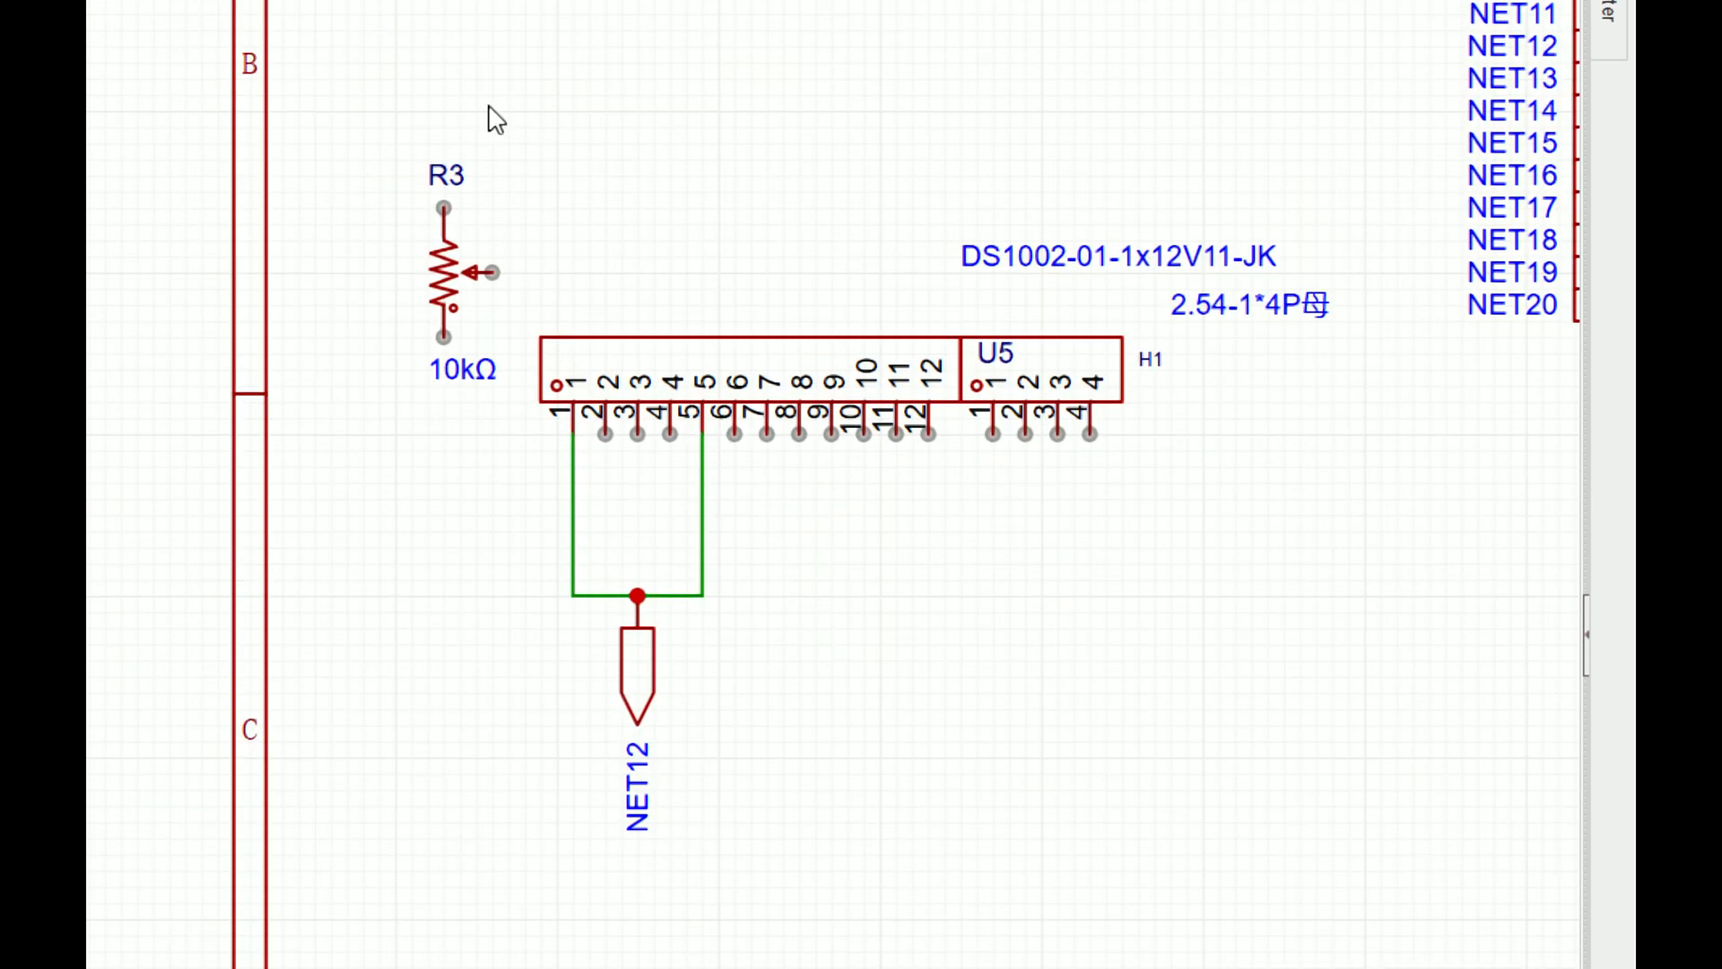
scroll(1038, 461, down, 6)
scroll(852, 521, up, 8)
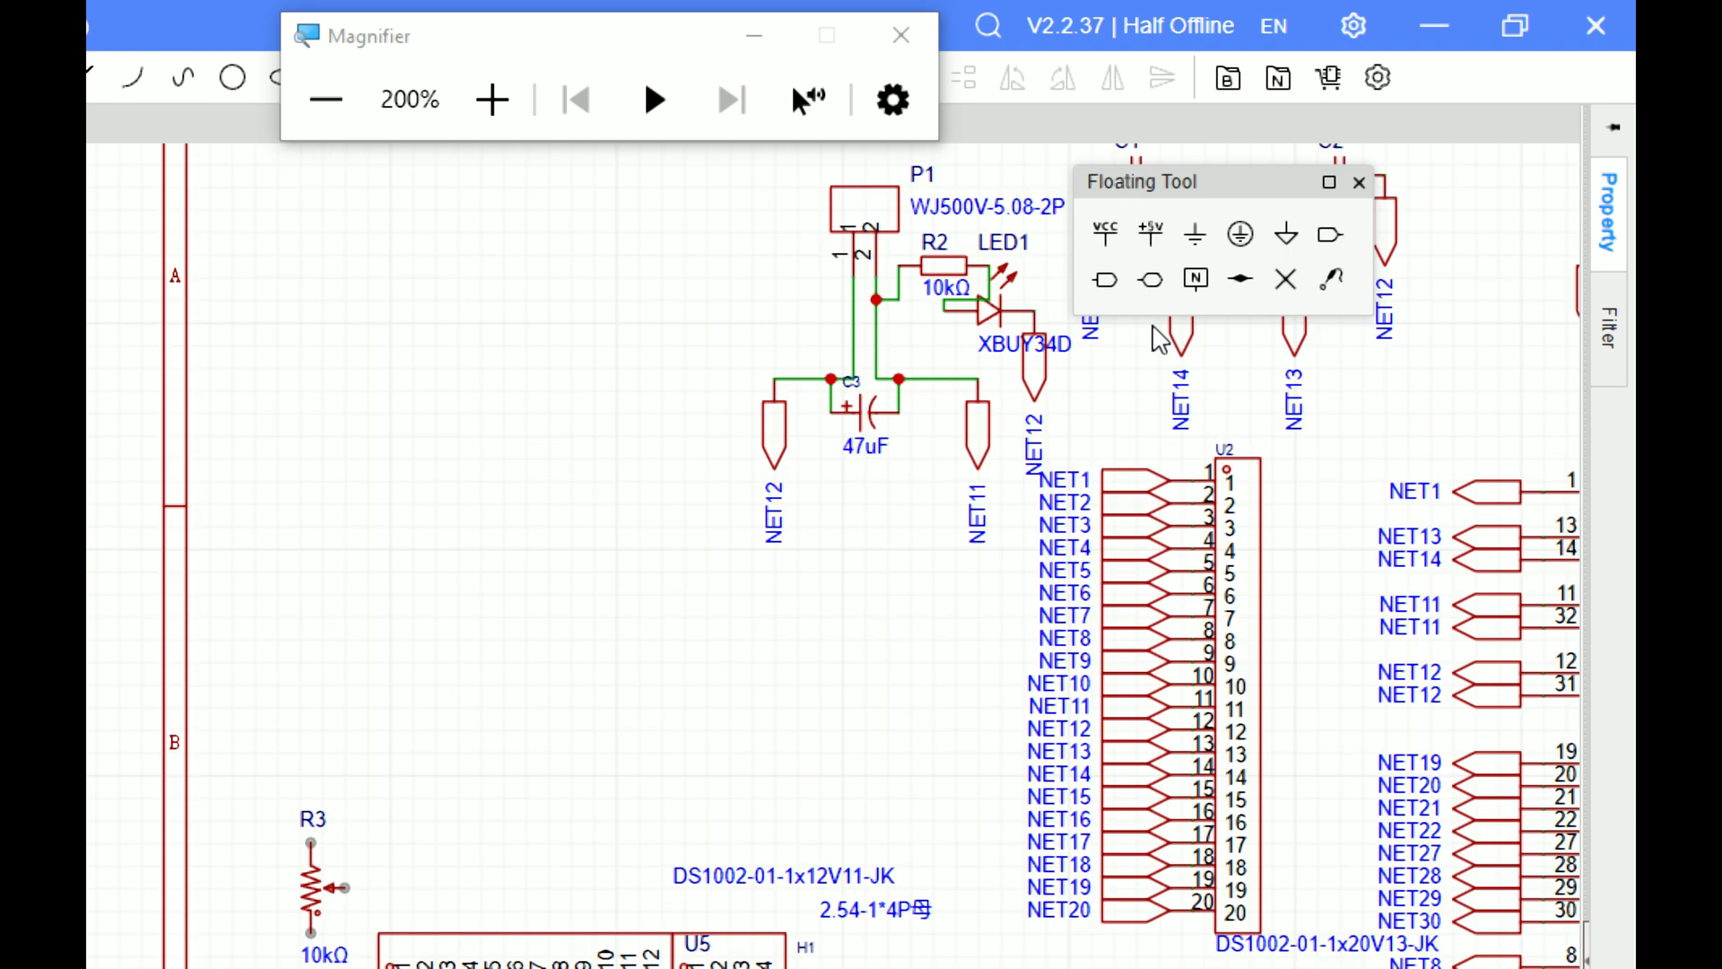
scroll(805, 556, down, 6)
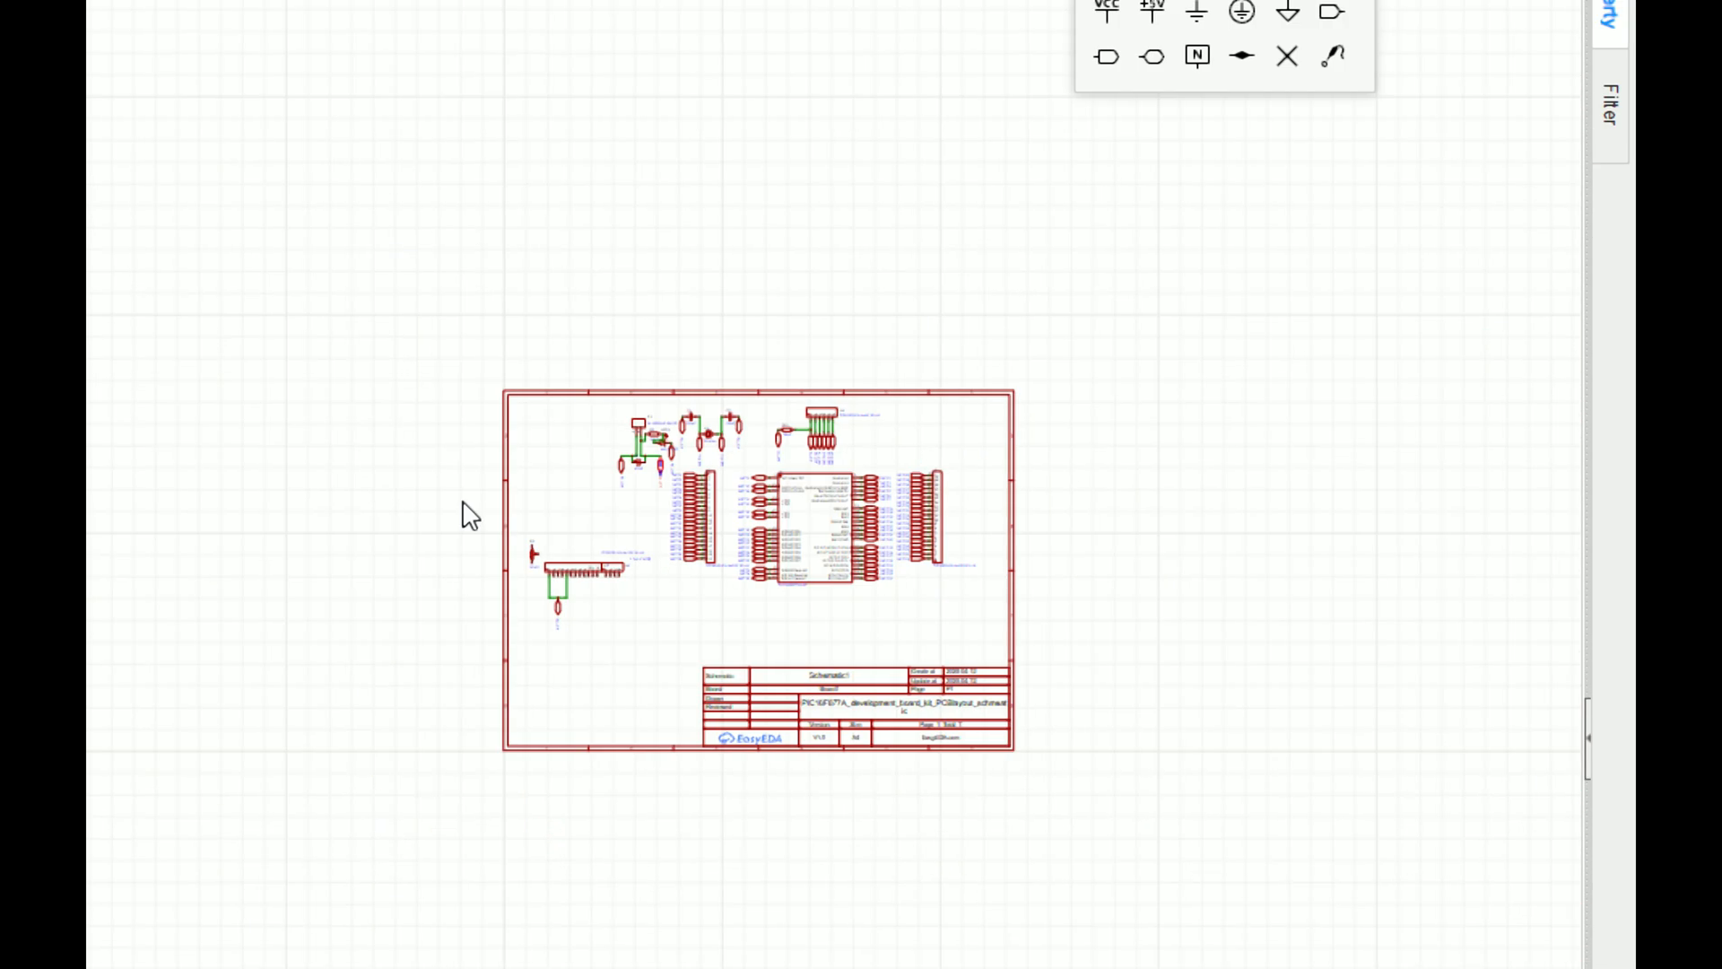
scroll(466, 512, up, 6)
key(space)
key(space)
scroll(820, 615, up, 6)
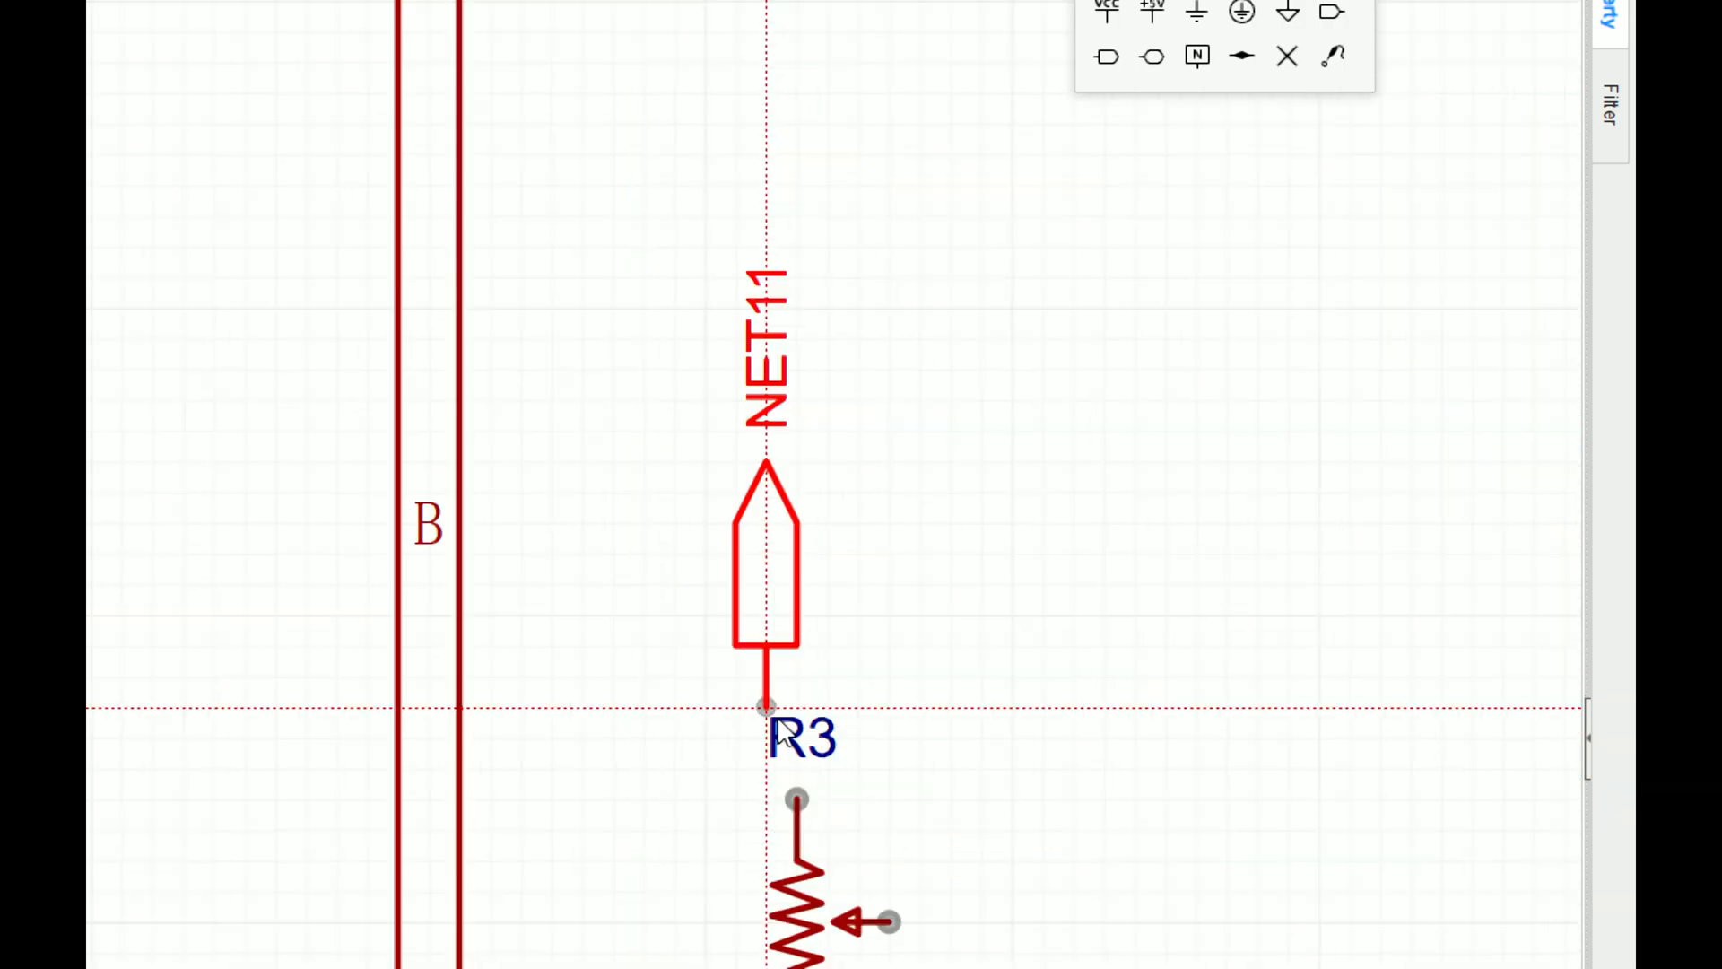
click(829, 244)
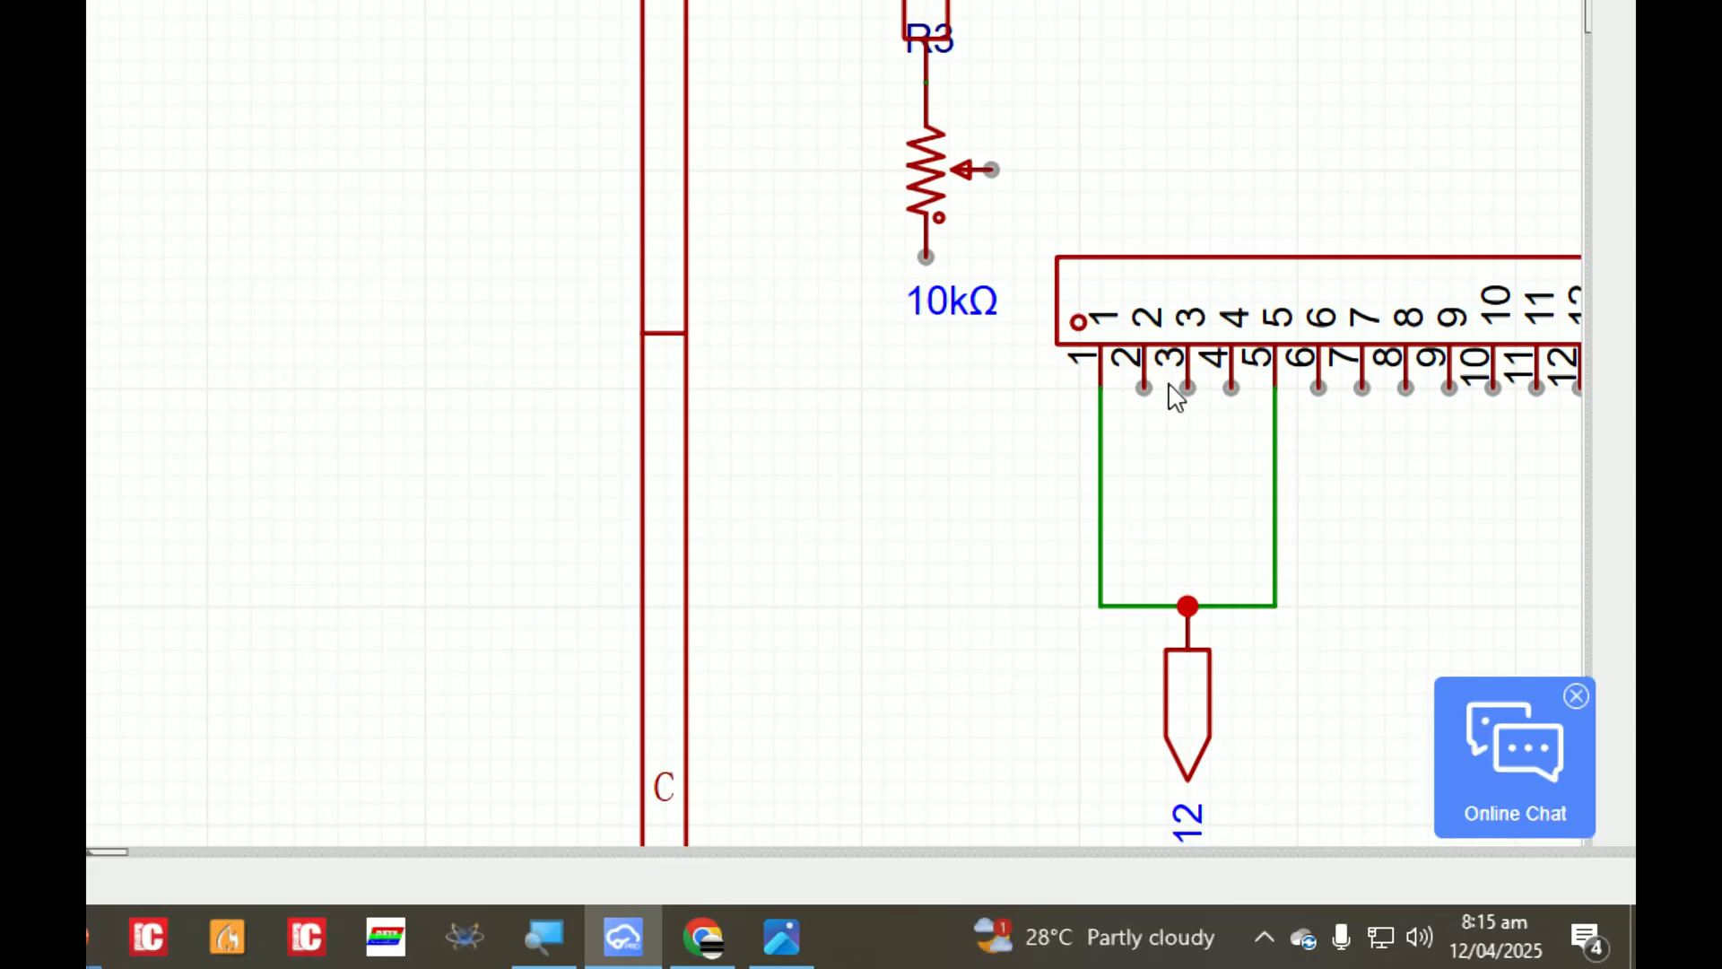
Step: Wire header pin 2 to R3's NET11 terminal and R3's wiper to header pin 3
click(1144, 387)
click(1036, 453)
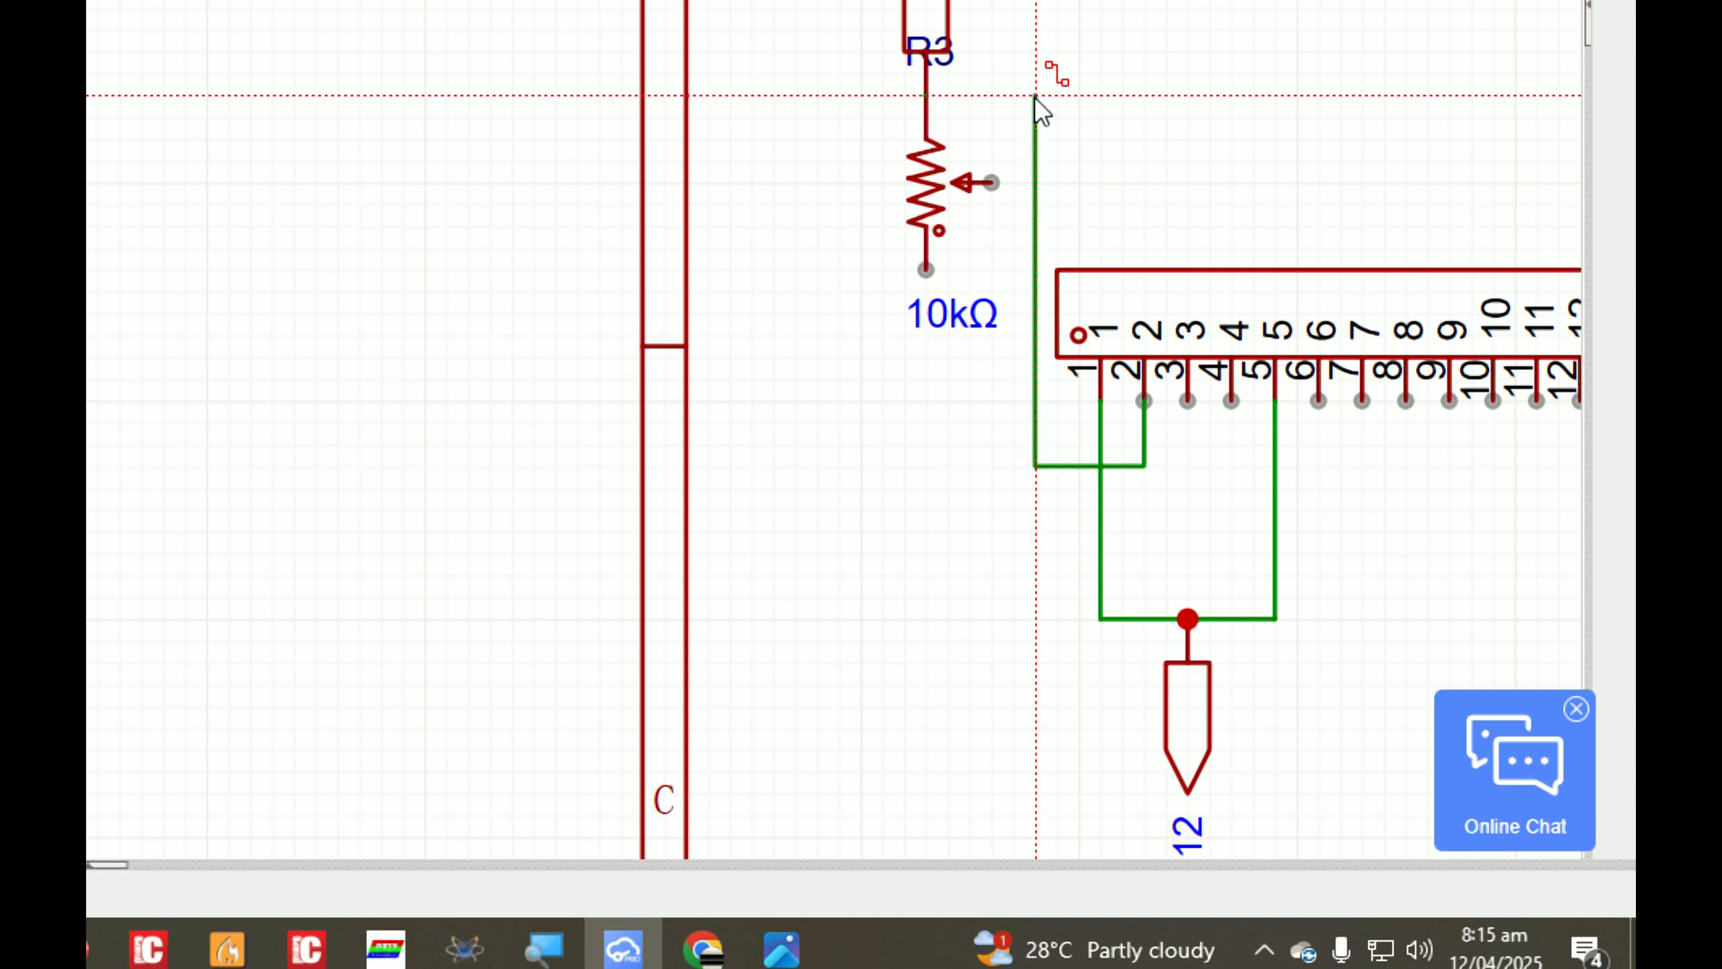
click(932, 125)
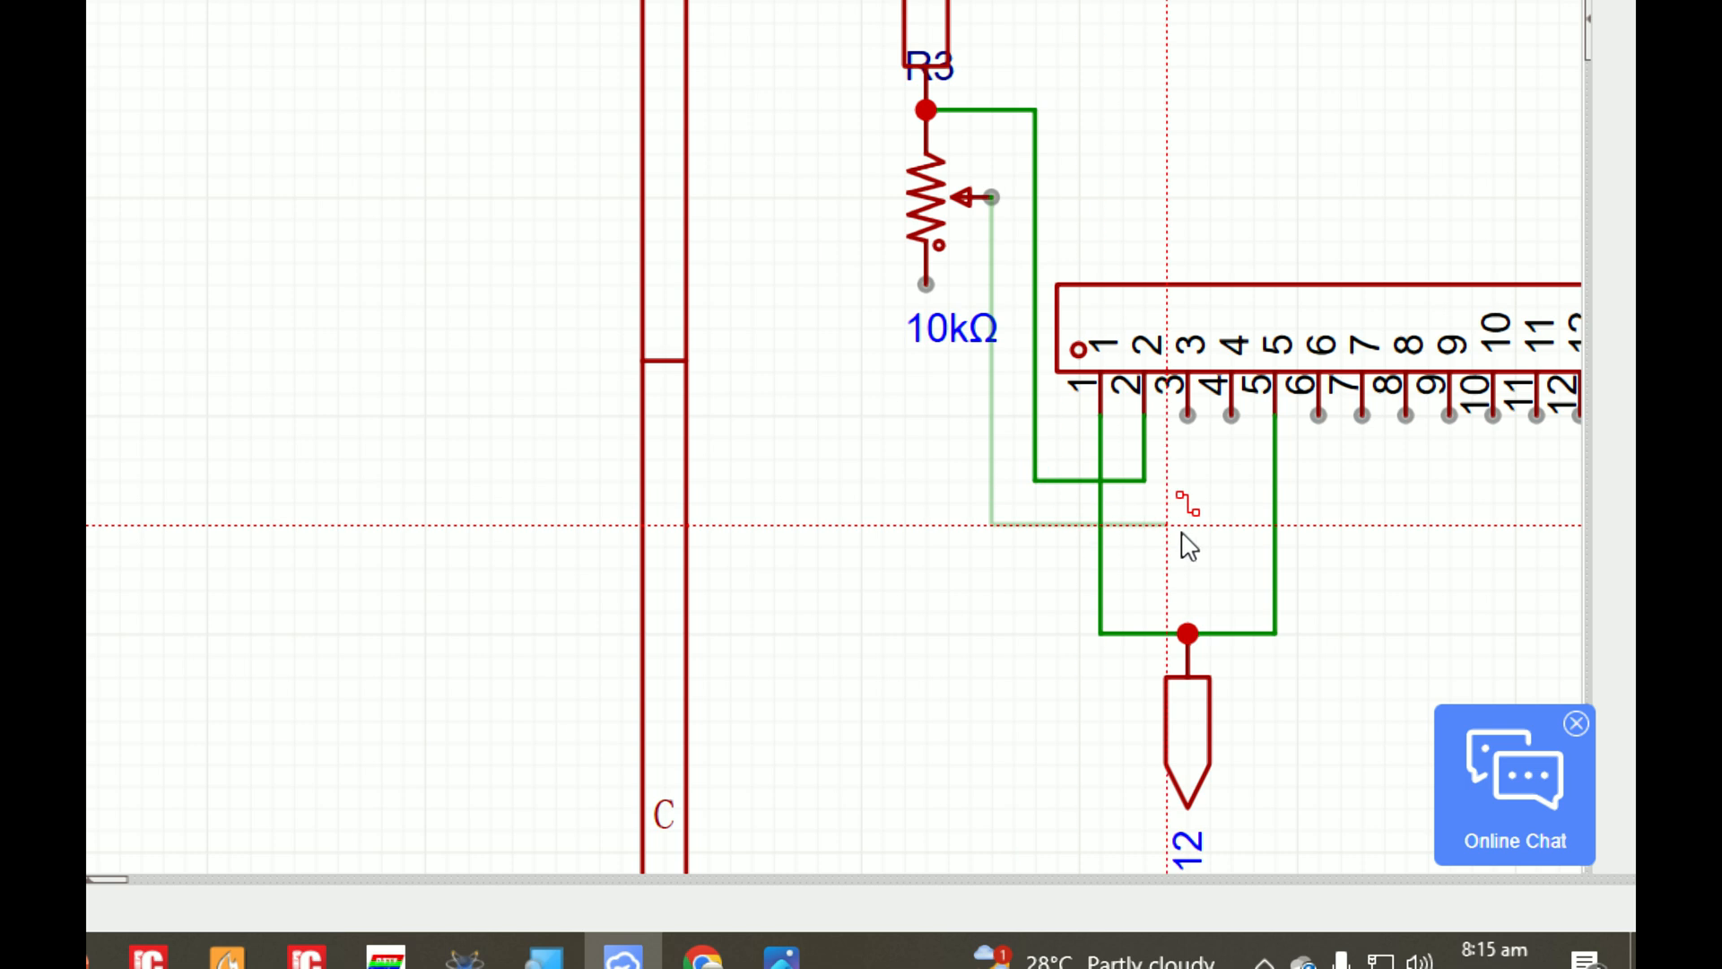
click(1189, 418)
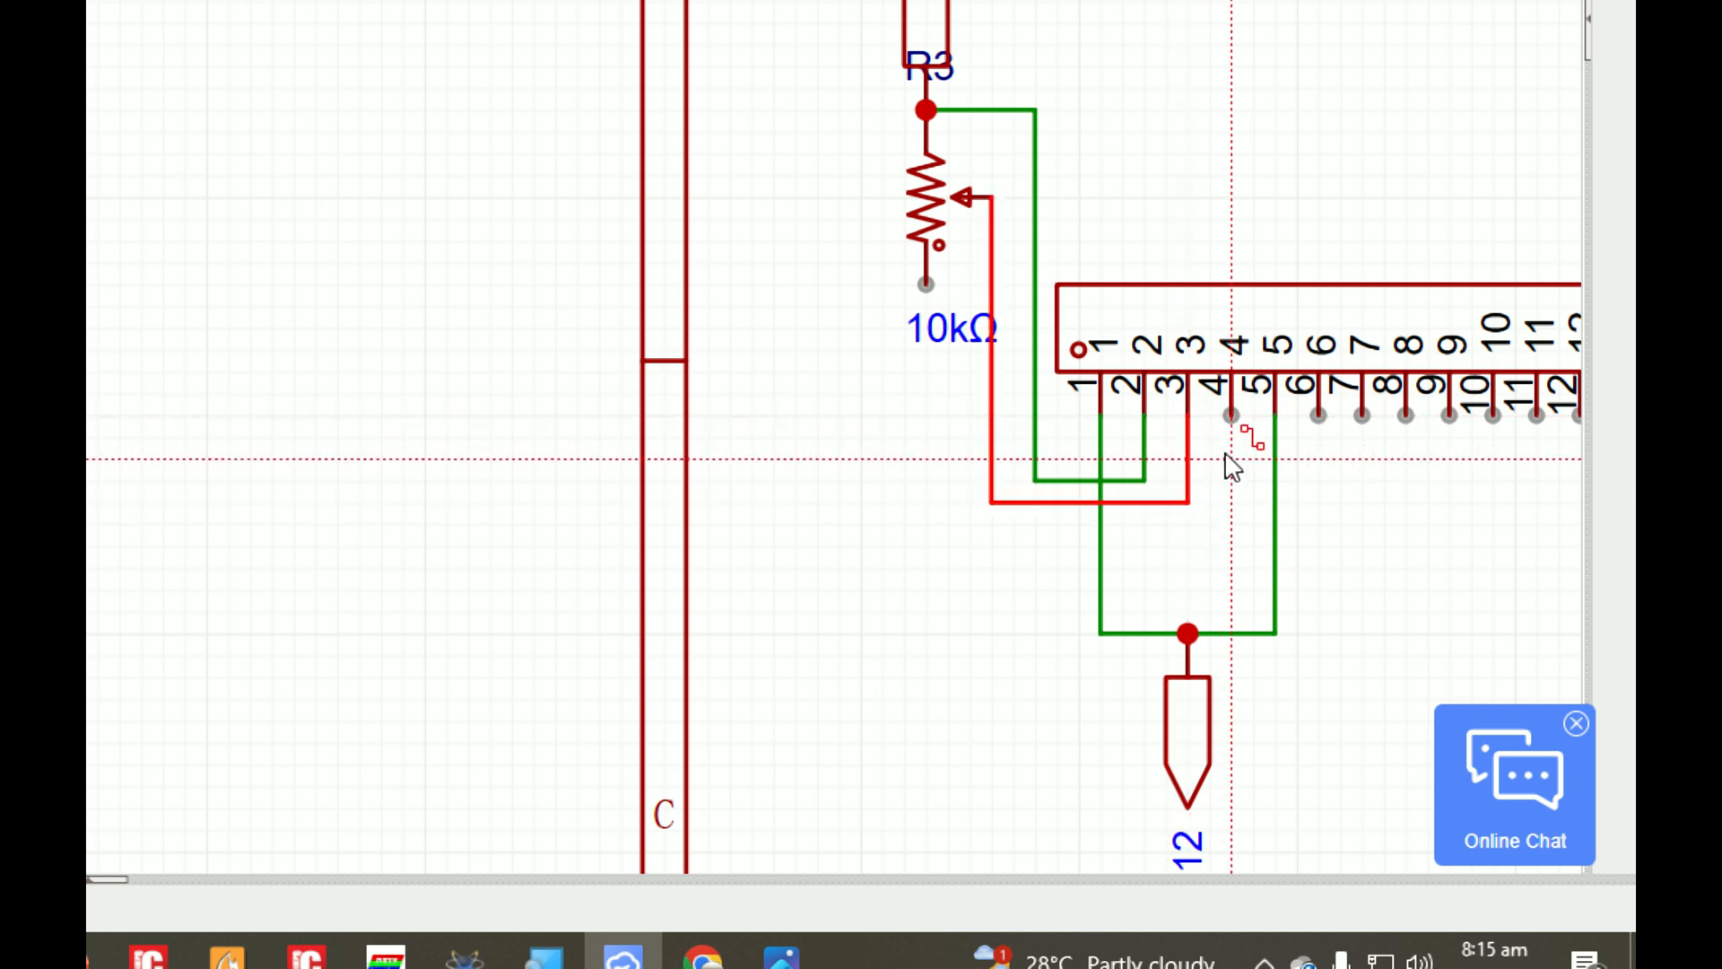
Step: Wire R3's lower terminal to the NET12 wire under header pin 1 and finish wiring
click(926, 285)
click(1100, 635)
right_click(1433, 621)
Step: Check header pin 4 against the LCD pinout image, with screen magnification reduced to 100%, and return to the schematic
scroll(1435, 620, down, 3)
scroll(1346, 547, up, 3)
scroll(884, 488, down, 5)
scroll(984, 422, up, 4)
scroll(1471, 493, up, 2)
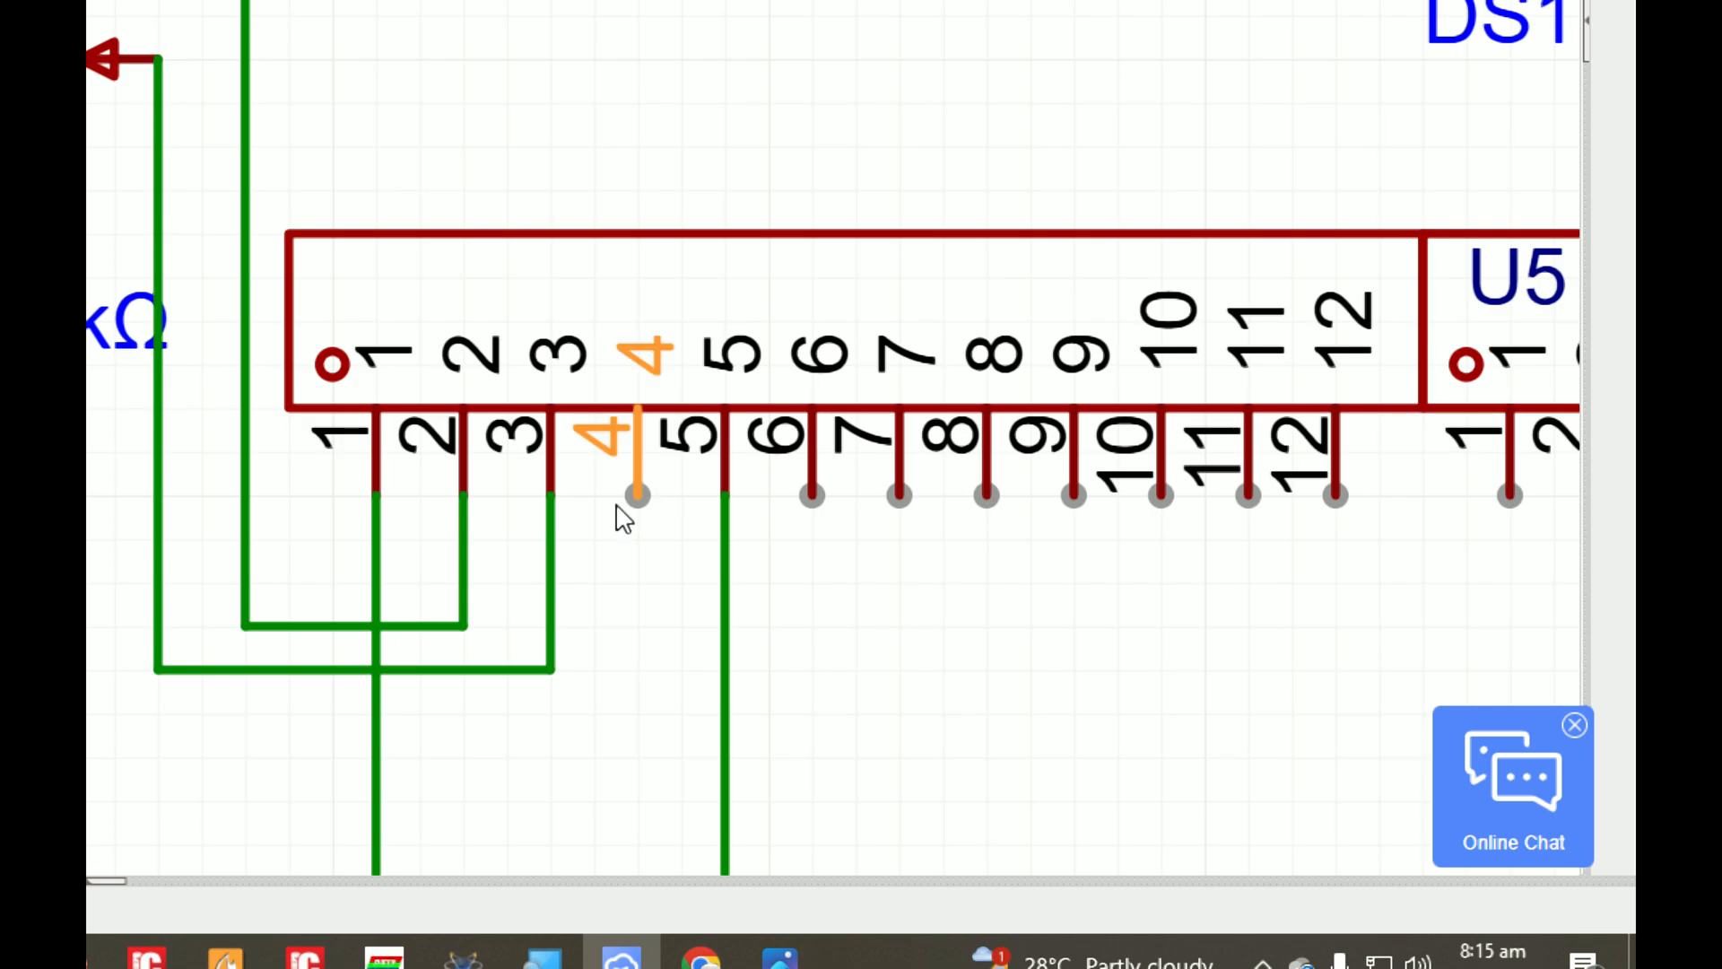
scroll(654, 511, down, 2)
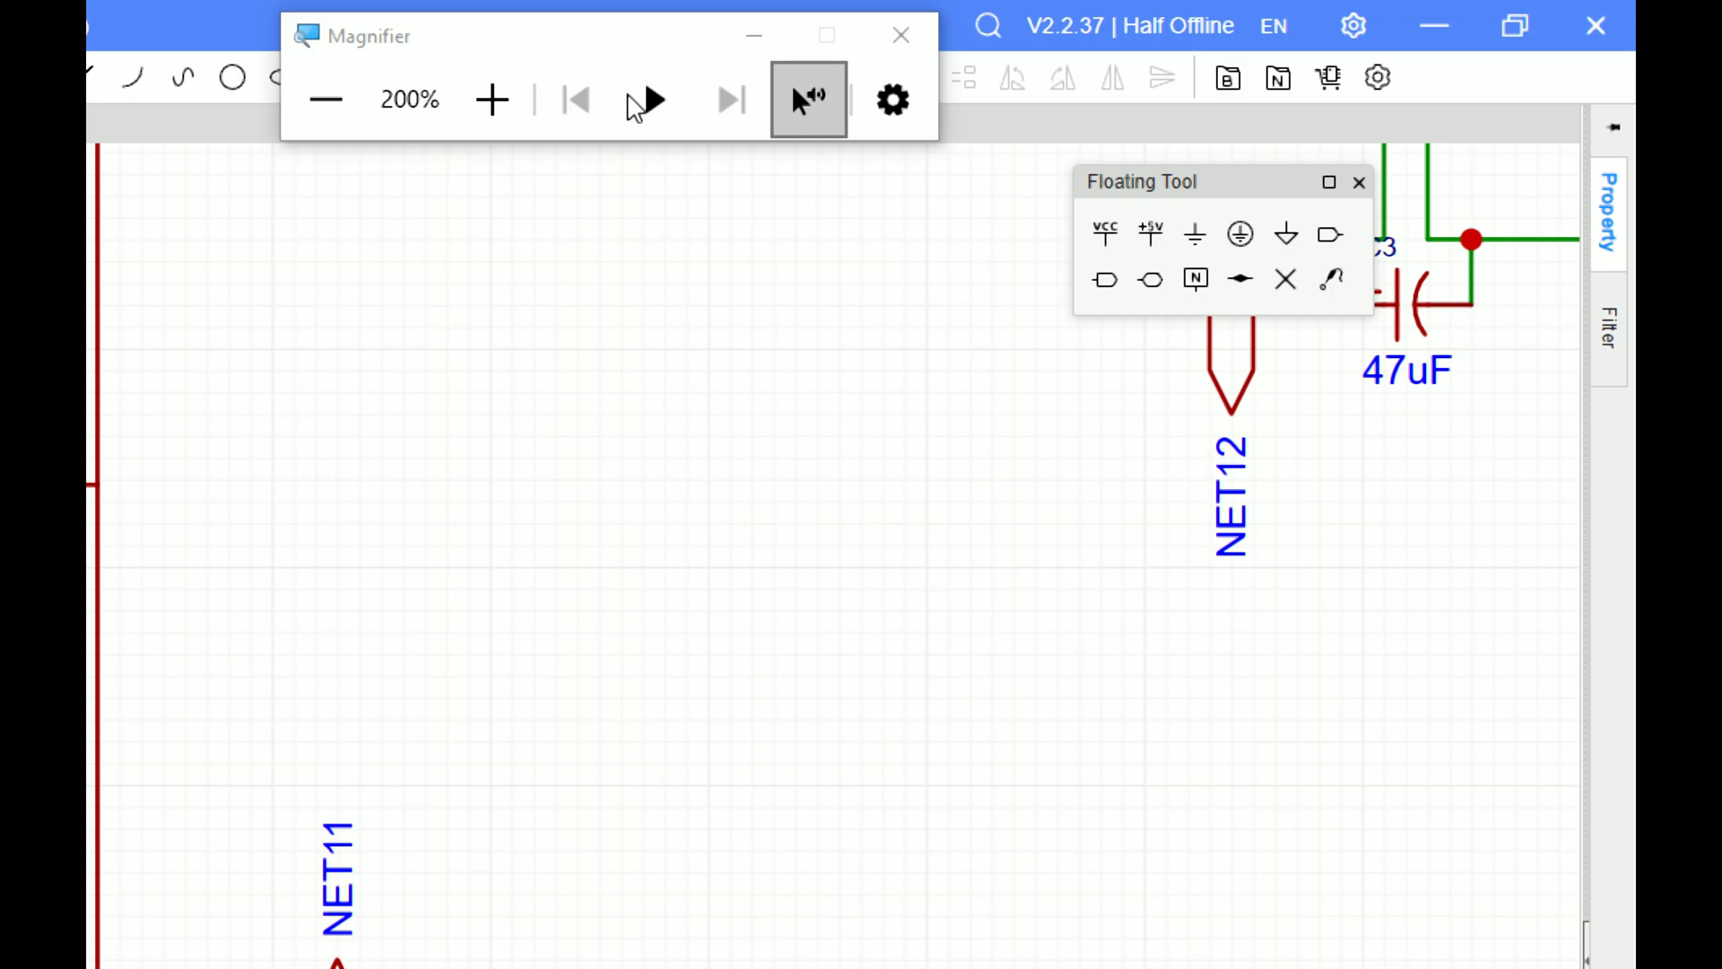
click(325, 99)
click(1214, 954)
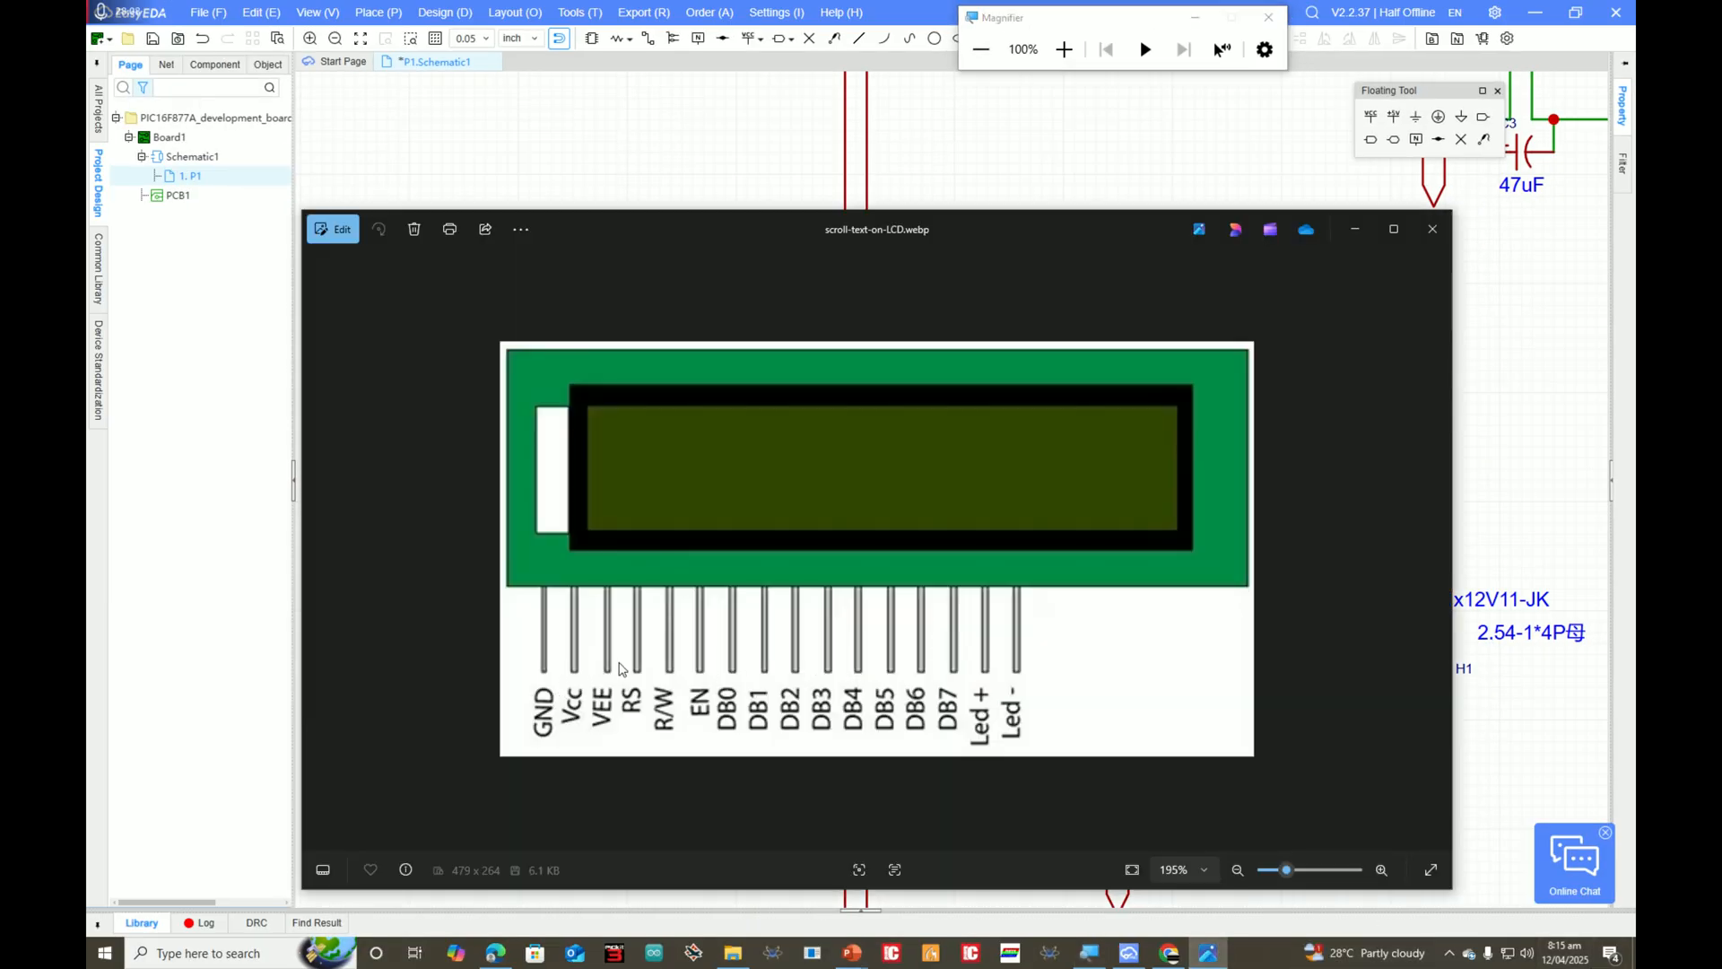
click(1528, 299)
Step: Examine the PIC16F877A's port pins and their net labels for a pin to drive the LCD's RS line
scroll(1093, 765, up, 4)
scroll(1032, 694, down, 3)
scroll(1480, 625, up, 3)
scroll(1451, 574, down, 2)
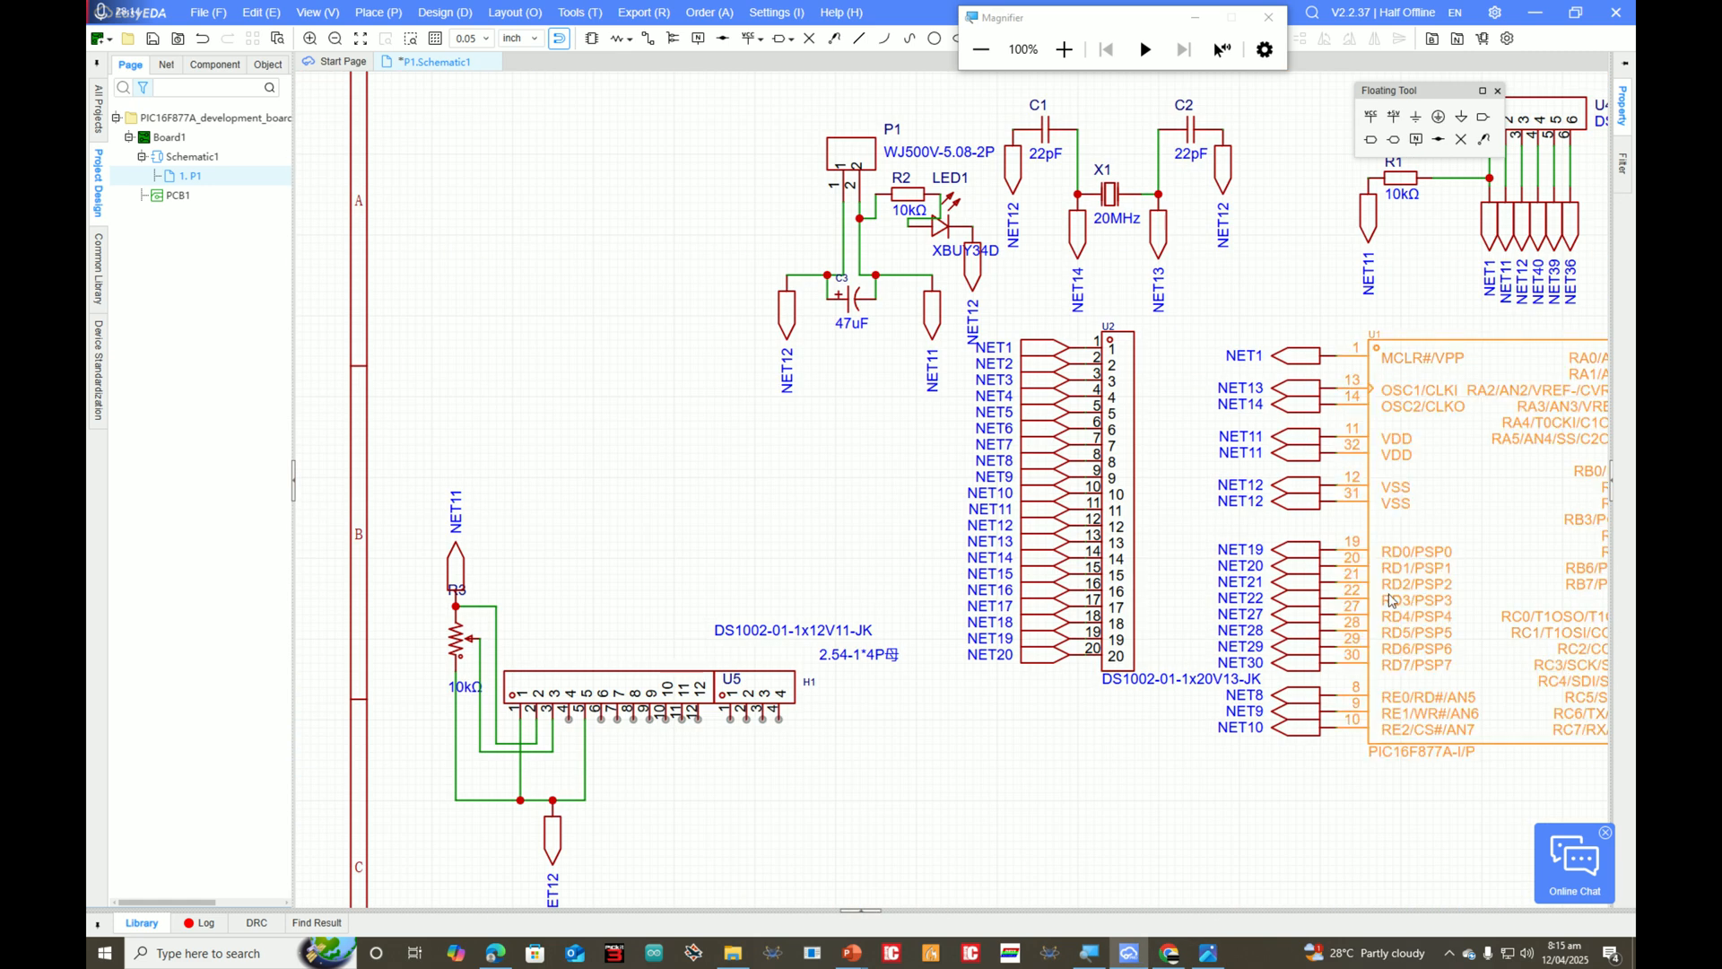
scroll(1404, 601, down, 3)
scroll(1415, 628, up, 5)
scroll(1080, 576, down, 3)
scroll(808, 646, up, 3)
scroll(781, 619, down, 2)
scroll(748, 714, up, 5)
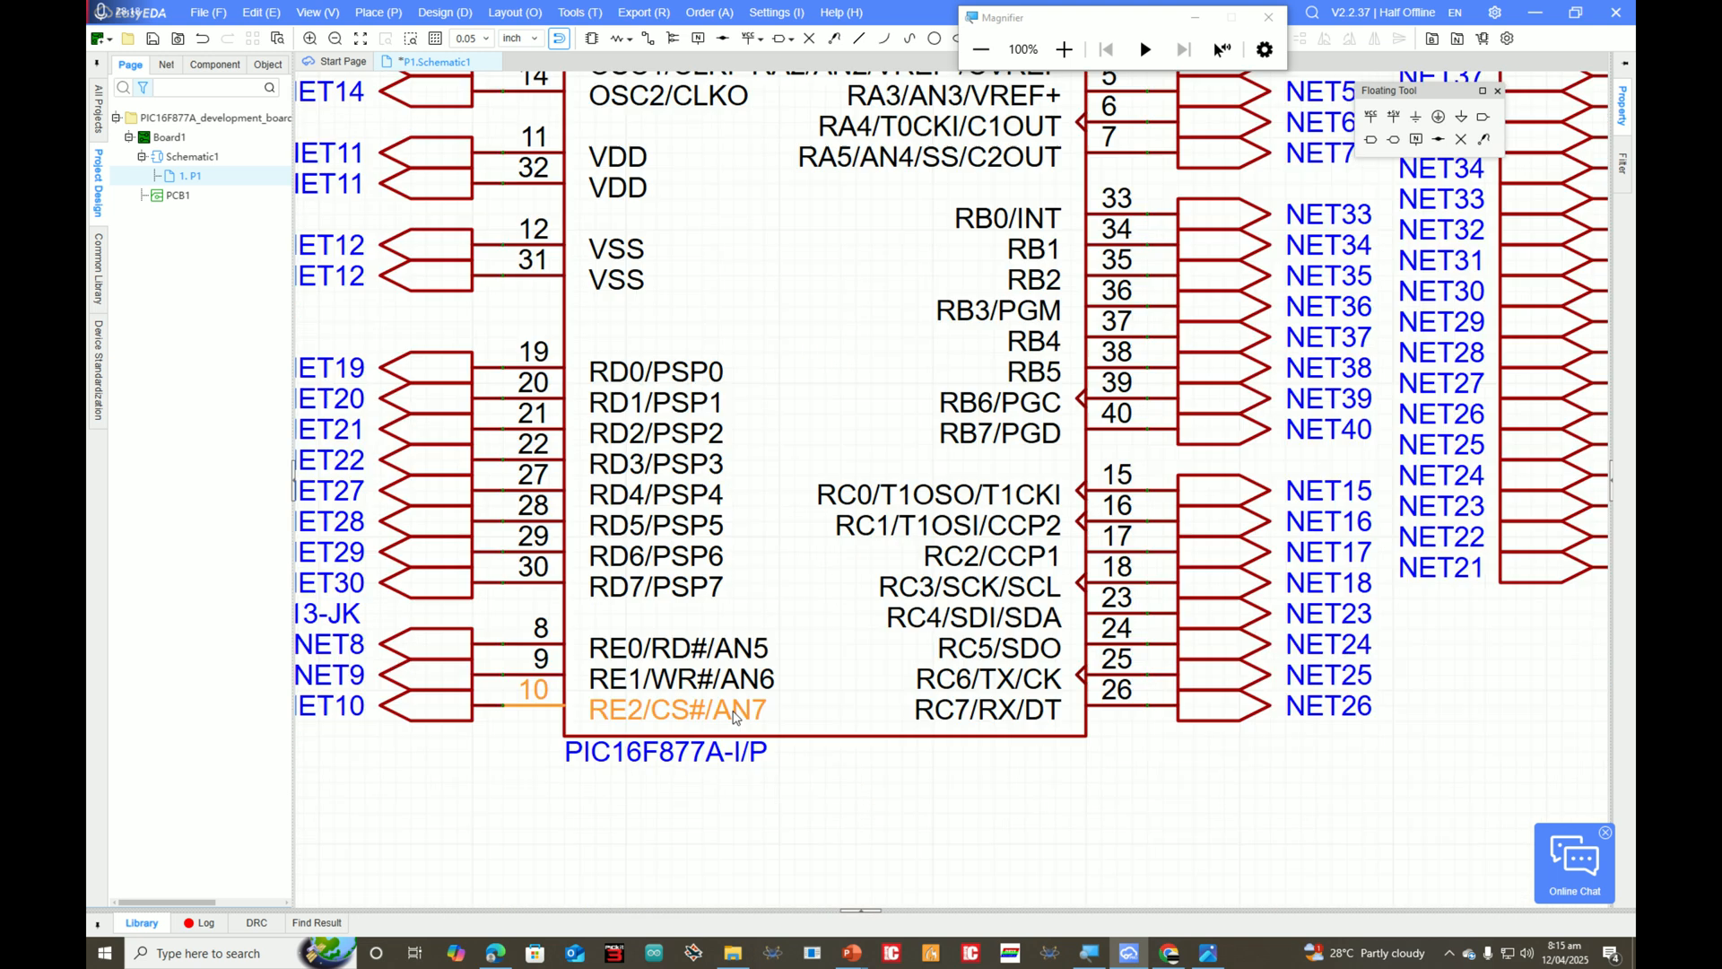
scroll(875, 628, down, 3)
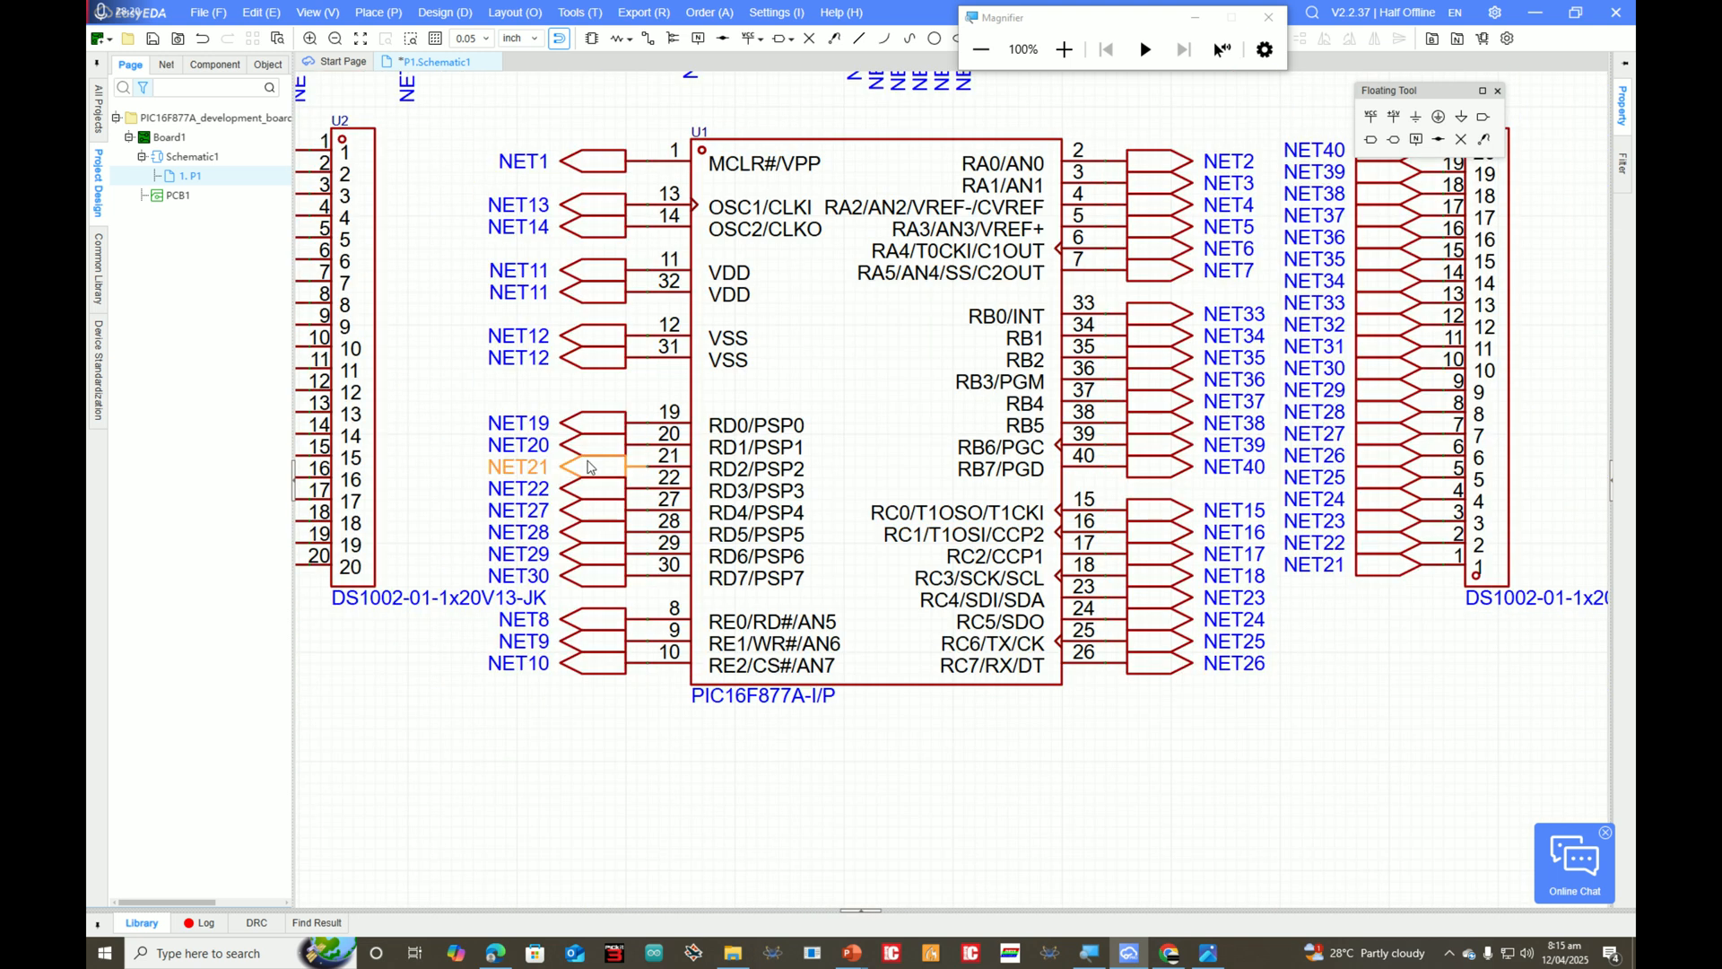
Step: Copy the NET19 port from U1's RD0/PSP0 pin, turn it downward, and attach it to pin 4 of the 12-pin header
scroll(570, 450, up, 3)
click(577, 402)
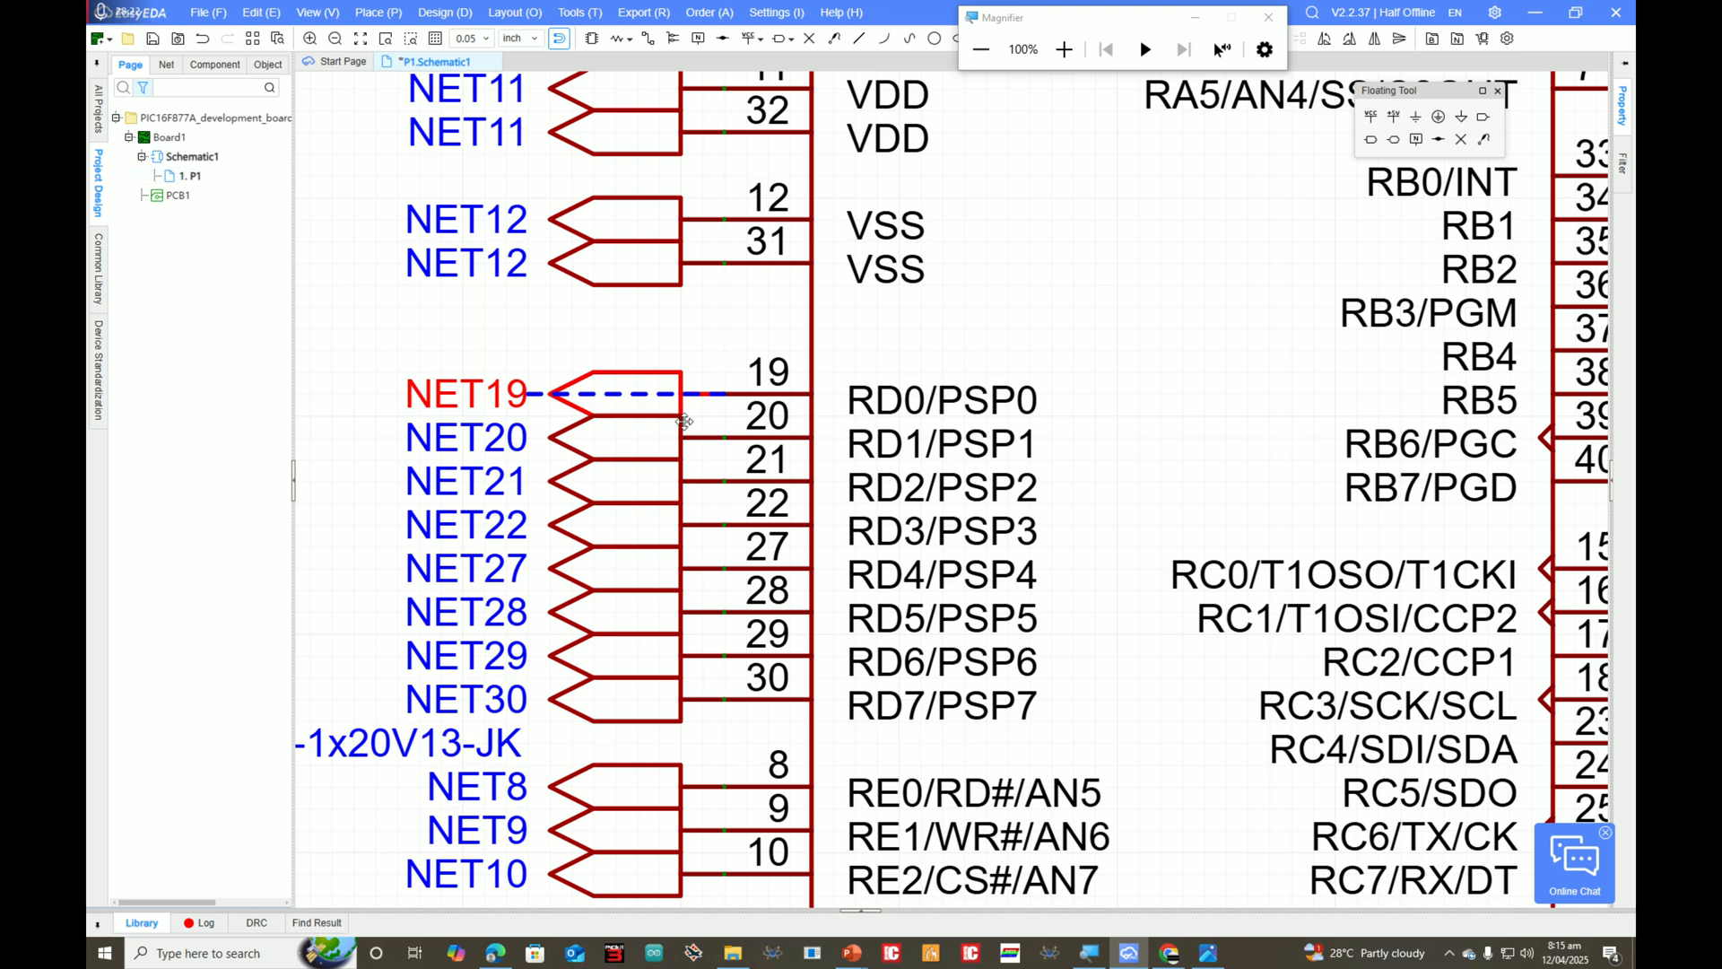
key(ctrl+v)
scroll(686, 430, down, 5)
scroll(402, 559, down, 2)
scroll(388, 560, up, 5)
scroll(460, 597, up, 2)
key(space)
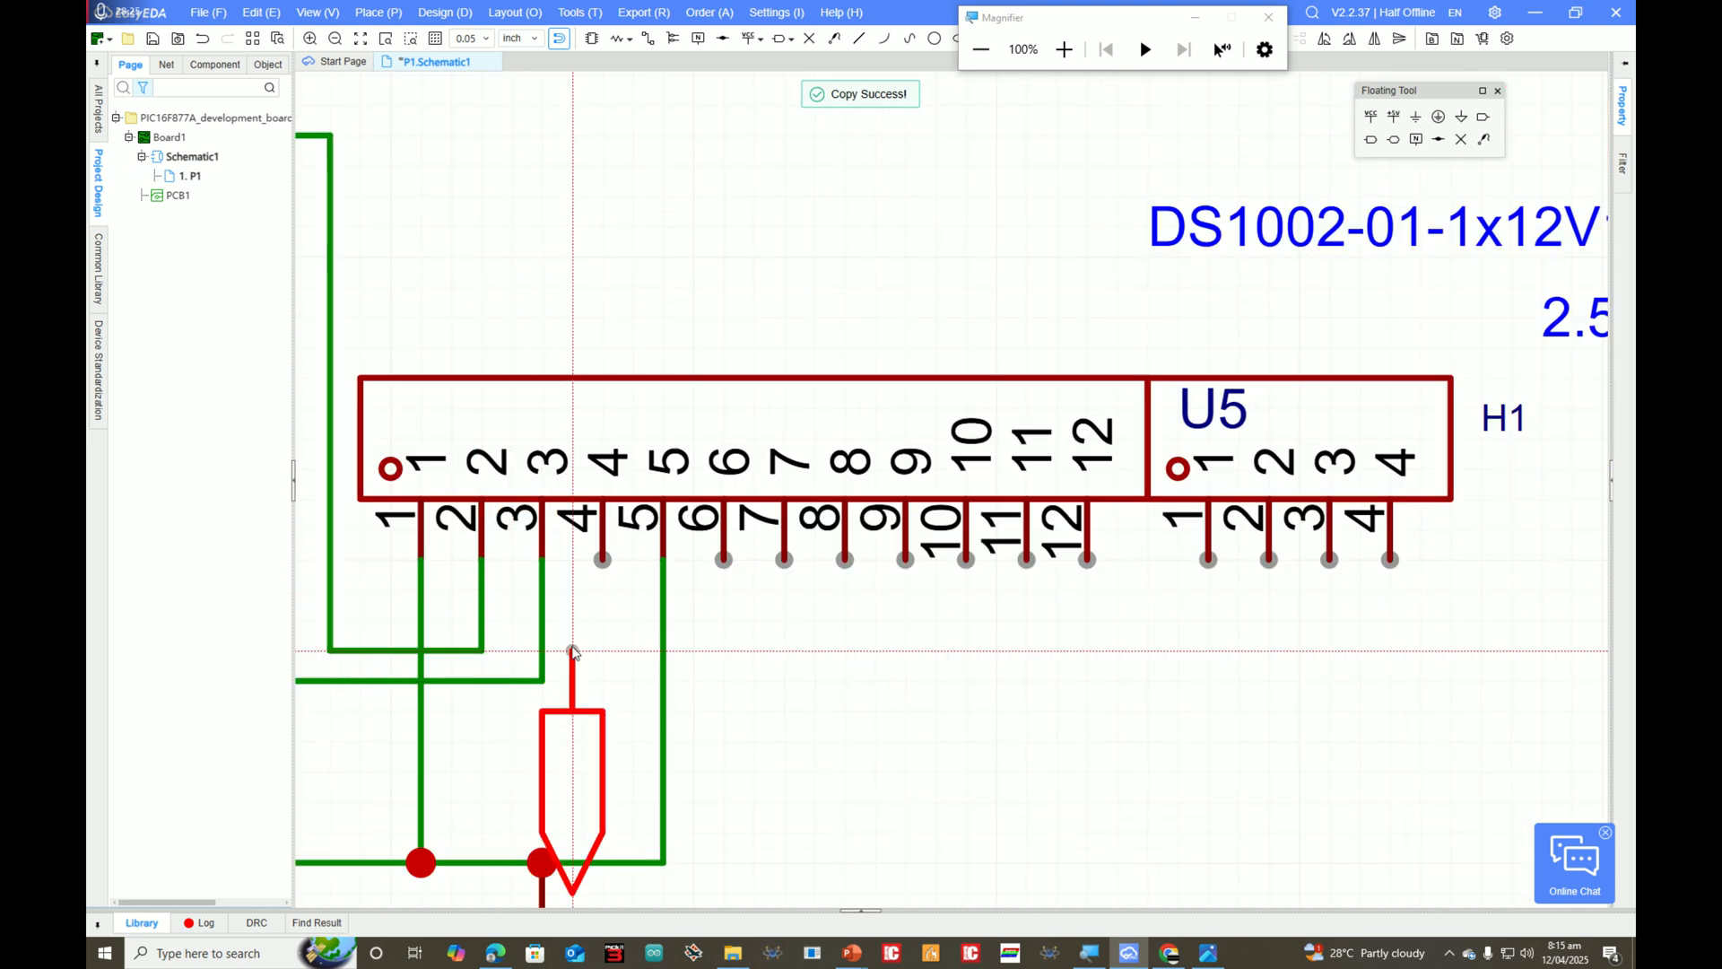
click(614, 575)
Step: Attach a second copy of the NET19 port, turned downward, to pin 6 of the 12-pin header
scroll(969, 723, down, 3)
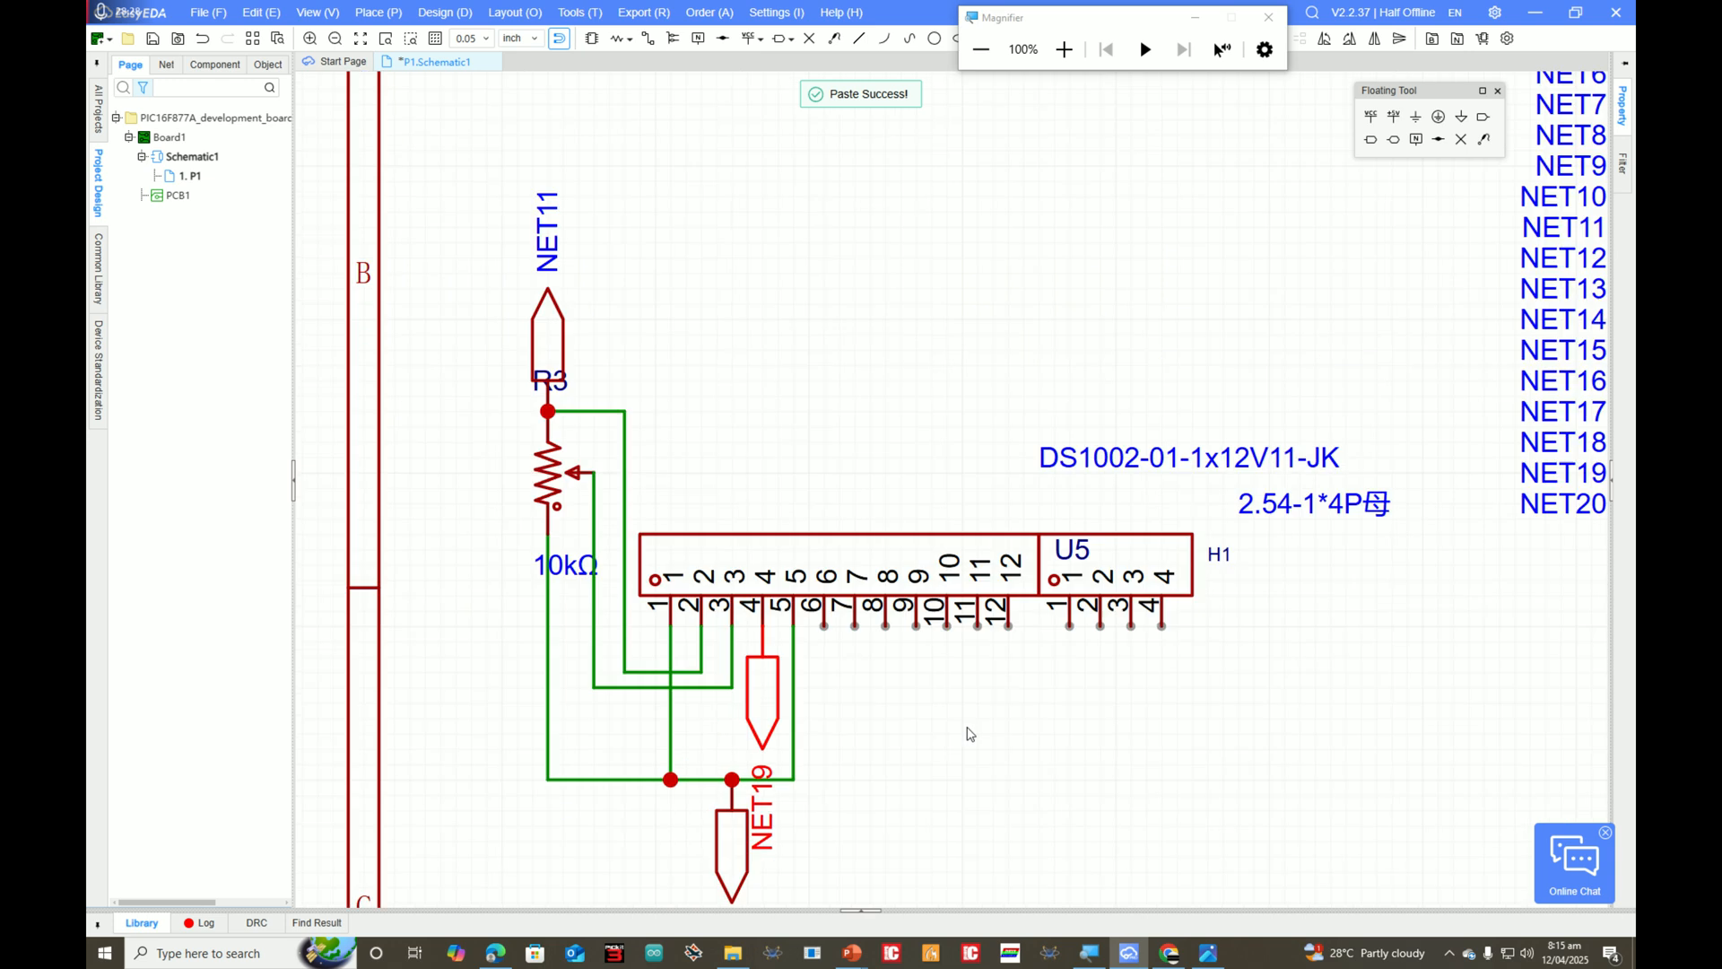
scroll(1387, 348, up, 5)
scroll(1357, 462, down, 4)
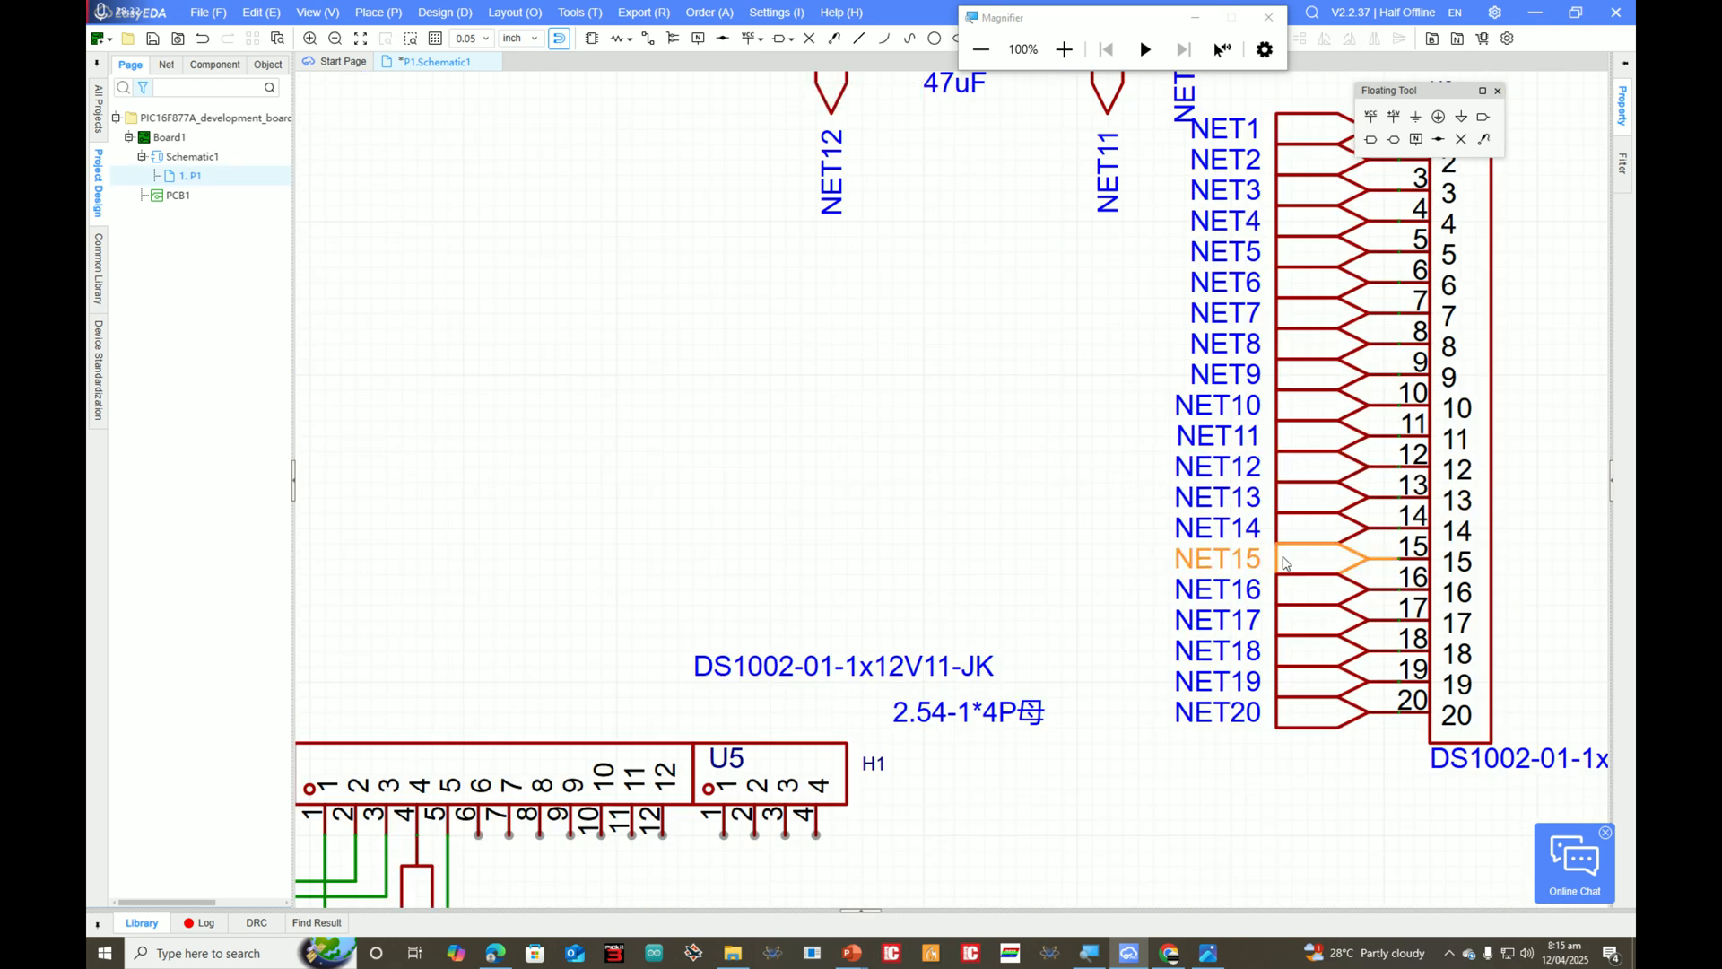
scroll(1426, 431, up, 3)
scroll(1435, 448, down, 4)
scroll(1509, 499, up, 4)
scroll(1480, 500, down, 4)
scroll(1257, 558, up, 4)
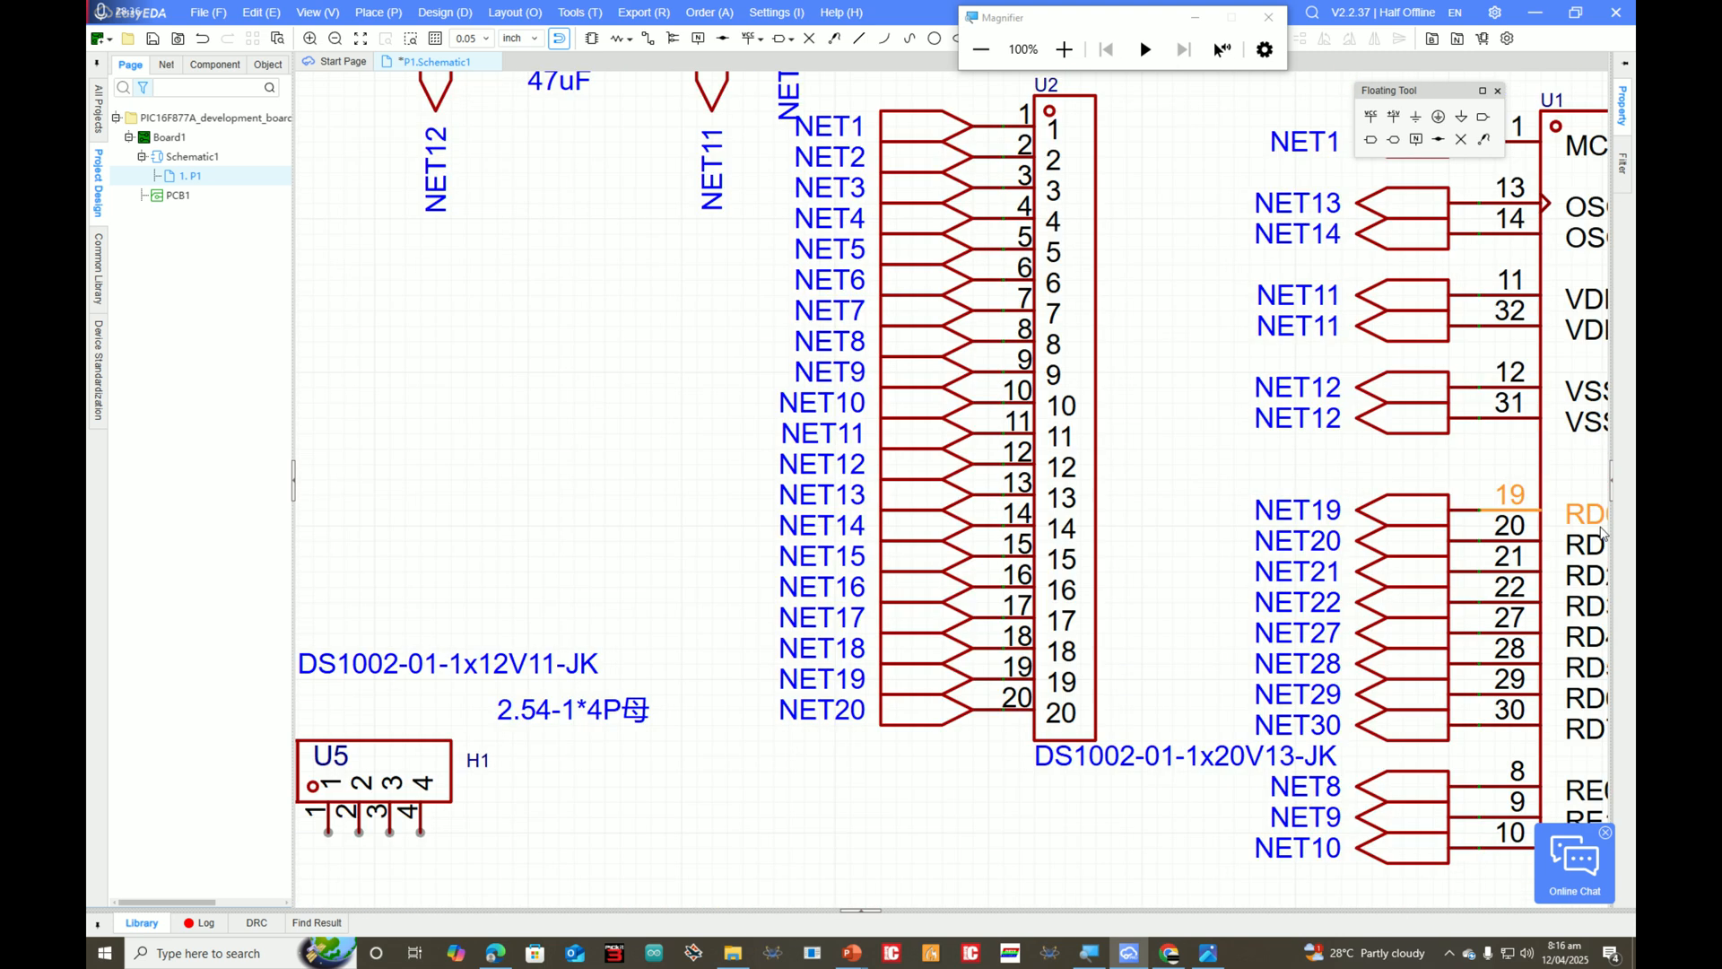
scroll(1256, 558, down, 4)
scroll(1193, 592, up, 6)
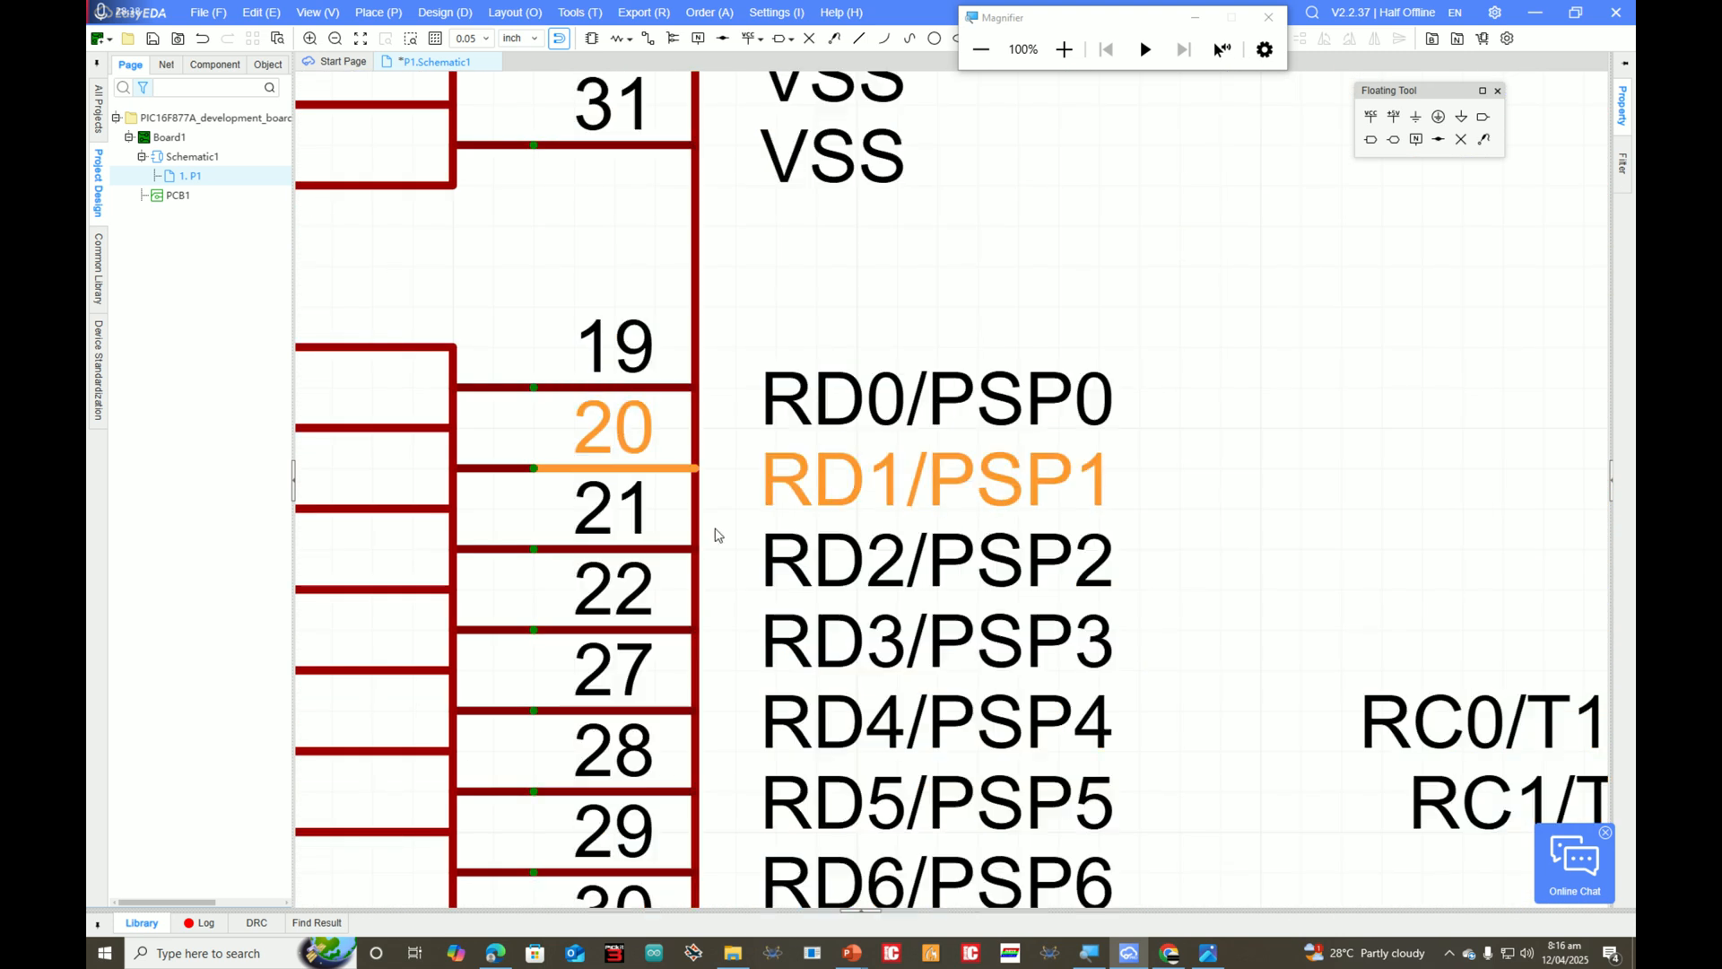
scroll(812, 536, down, 3)
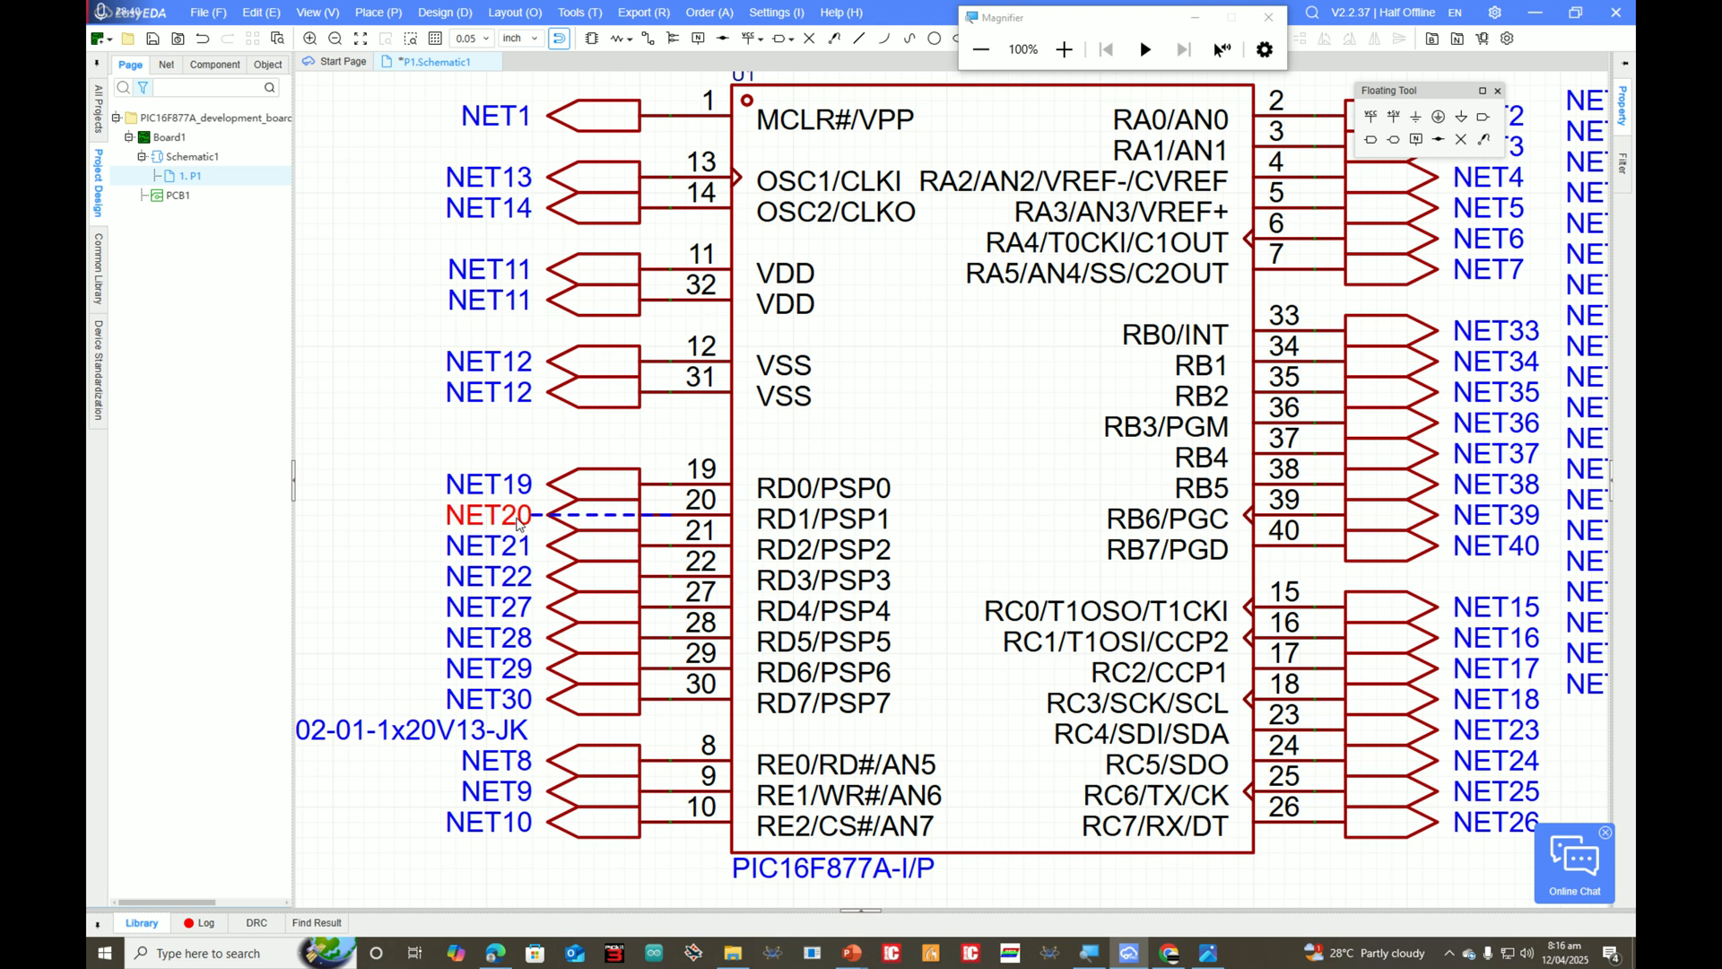
scroll(518, 524, down, 4)
scroll(737, 527, up, 3)
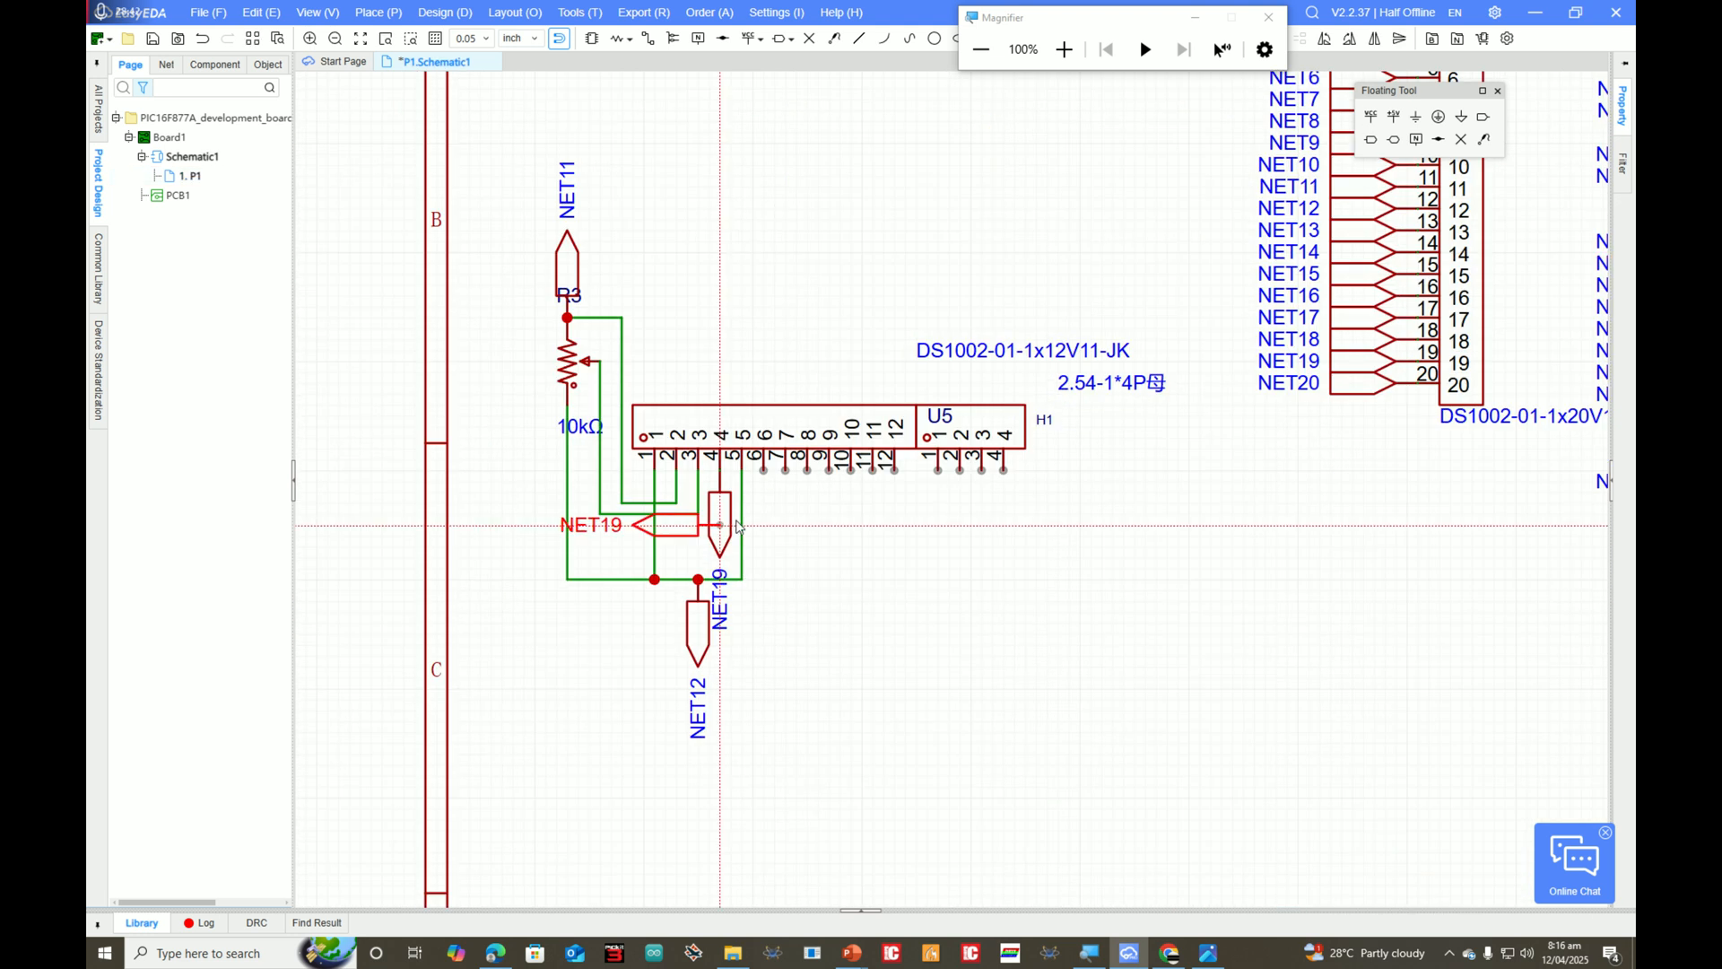
scroll(755, 518, up, 3)
key(space)
click(805, 358)
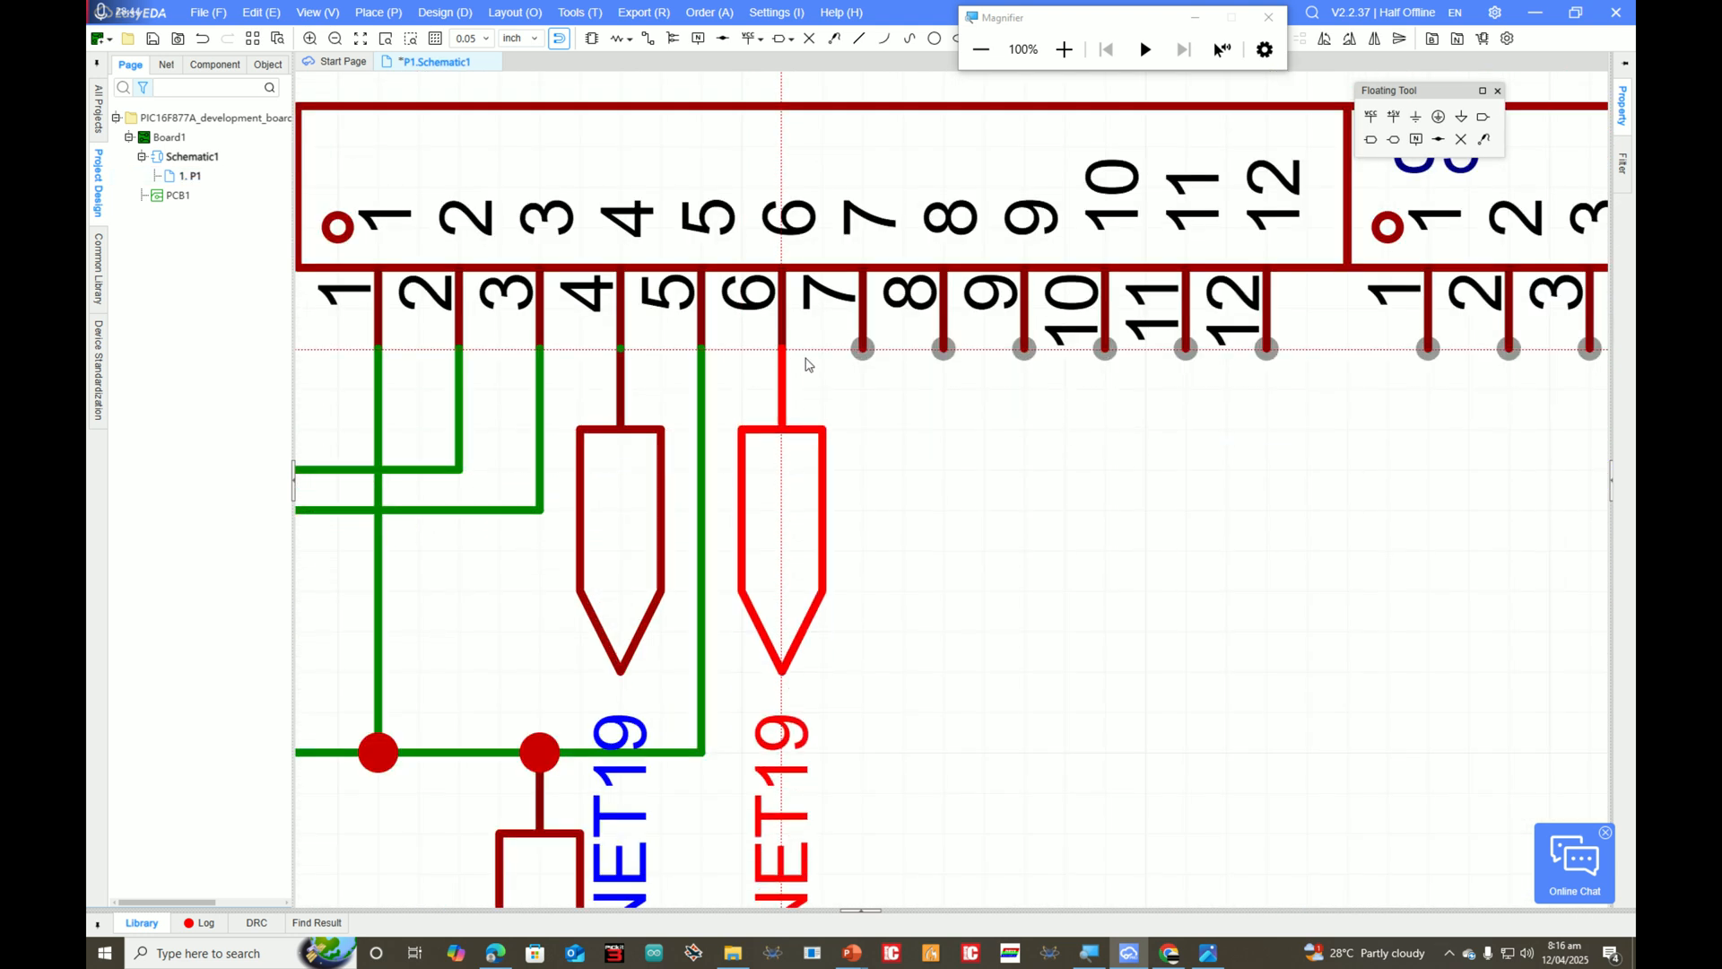
click(1029, 463)
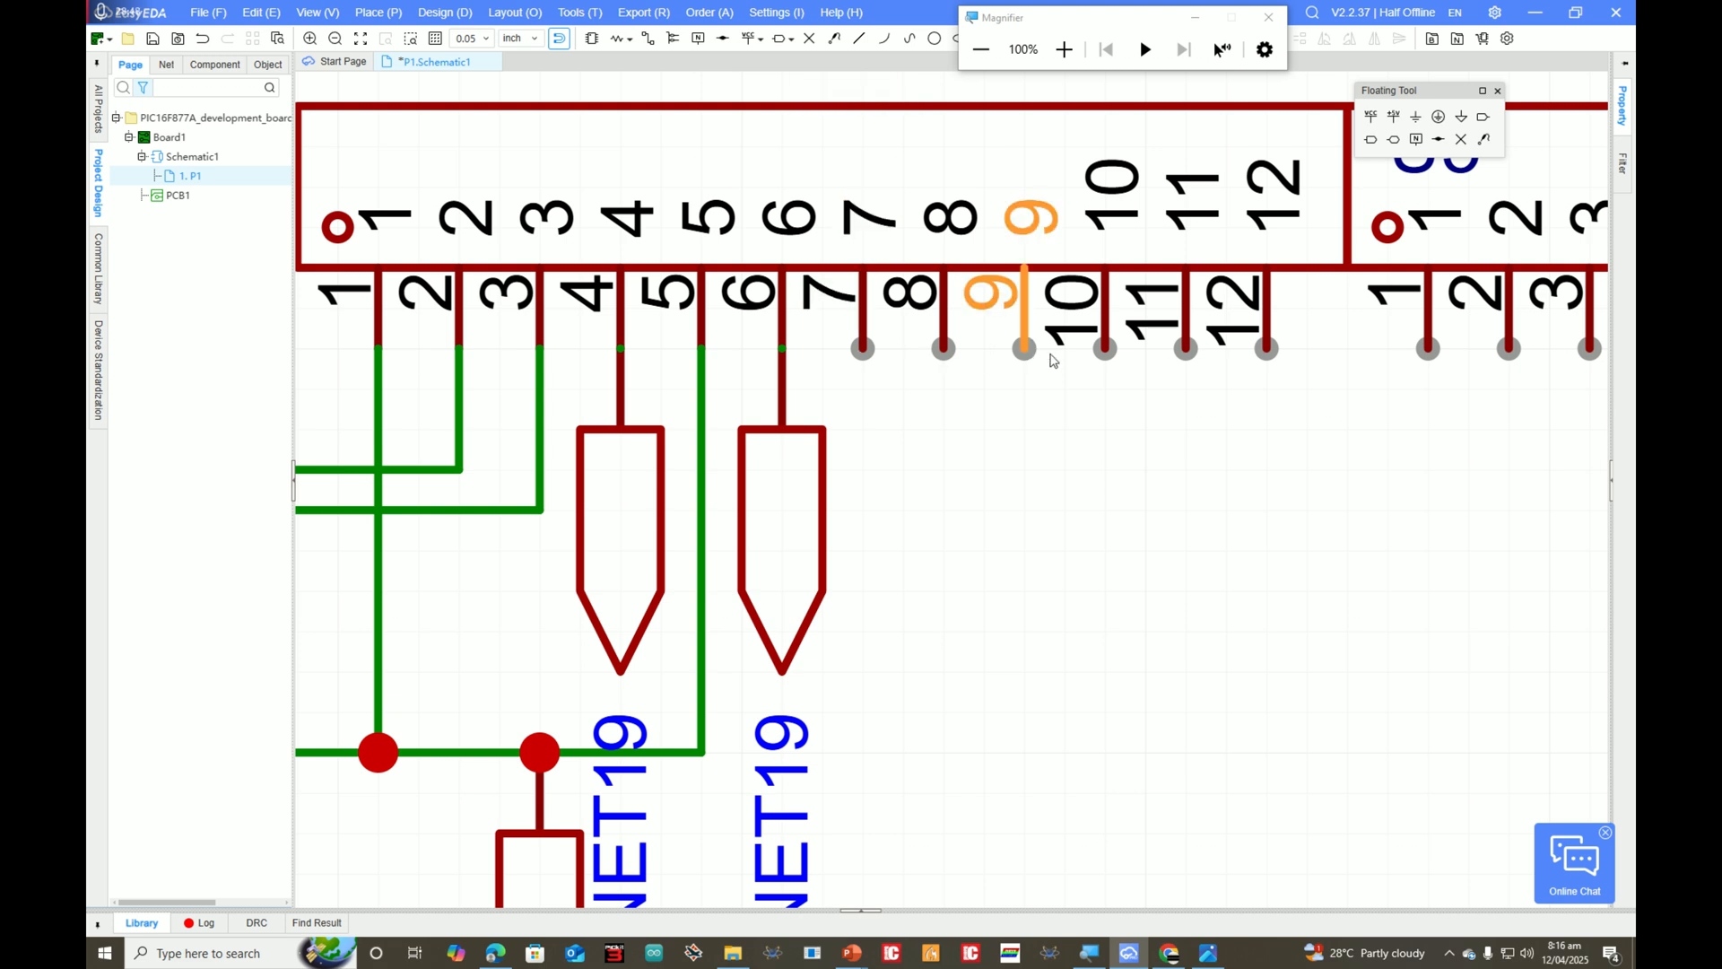
Step: Consult the LCD pinout, copy the NET30 port from U1's RD7/PSP7 pin, and attach it downward to pin 2 of the 4-pin header
scroll(1019, 348, down, 5)
scroll(1377, 327, down, 4)
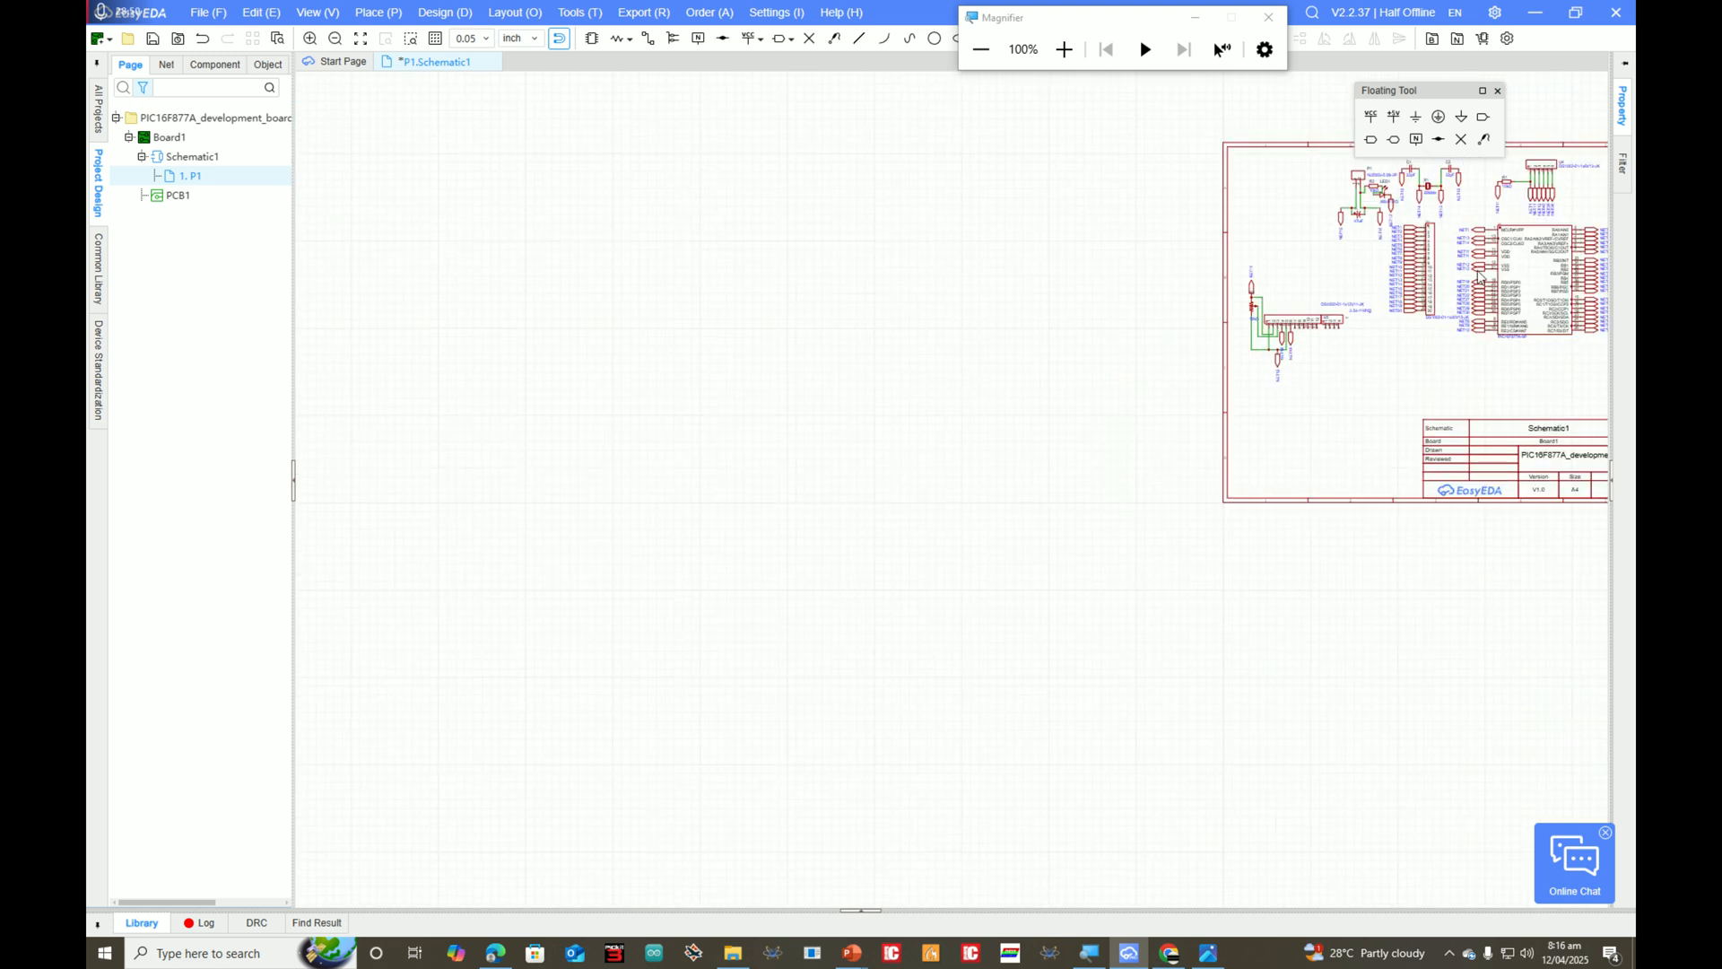
scroll(1099, 757, up, 3)
click(1200, 956)
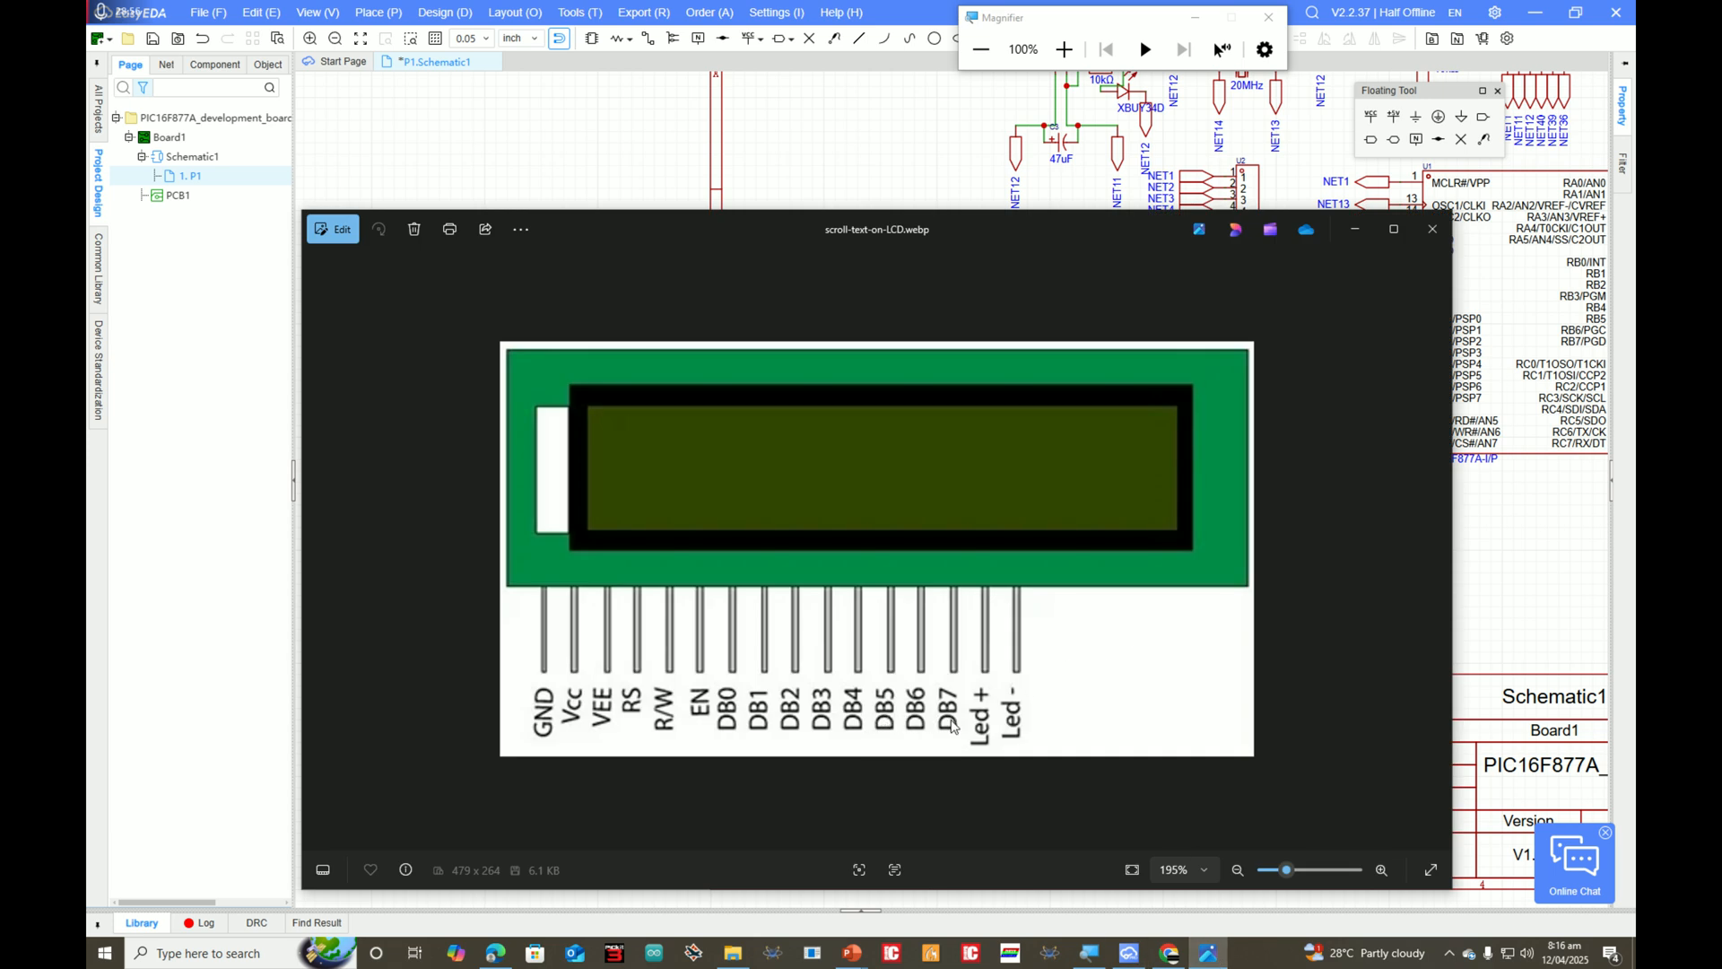
click(1525, 533)
scroll(925, 401, up, 4)
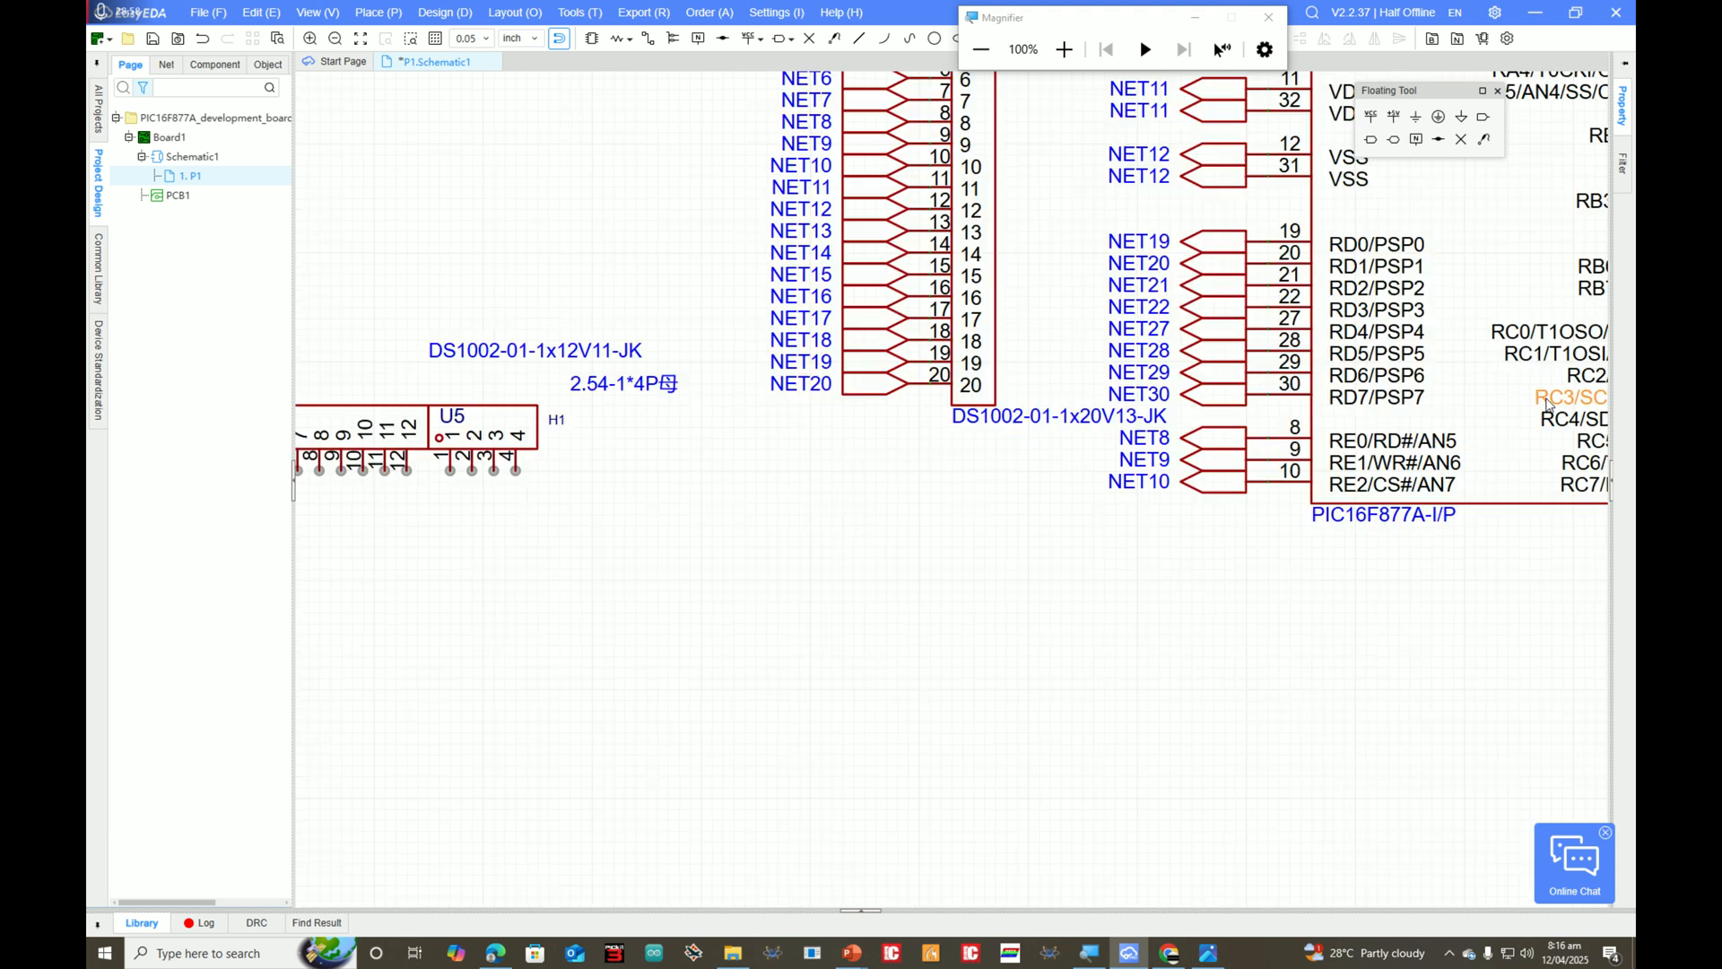
key(ctrl+c)
key(ctrl+v)
scroll(865, 590, down, 5)
scroll(480, 634, up, 5)
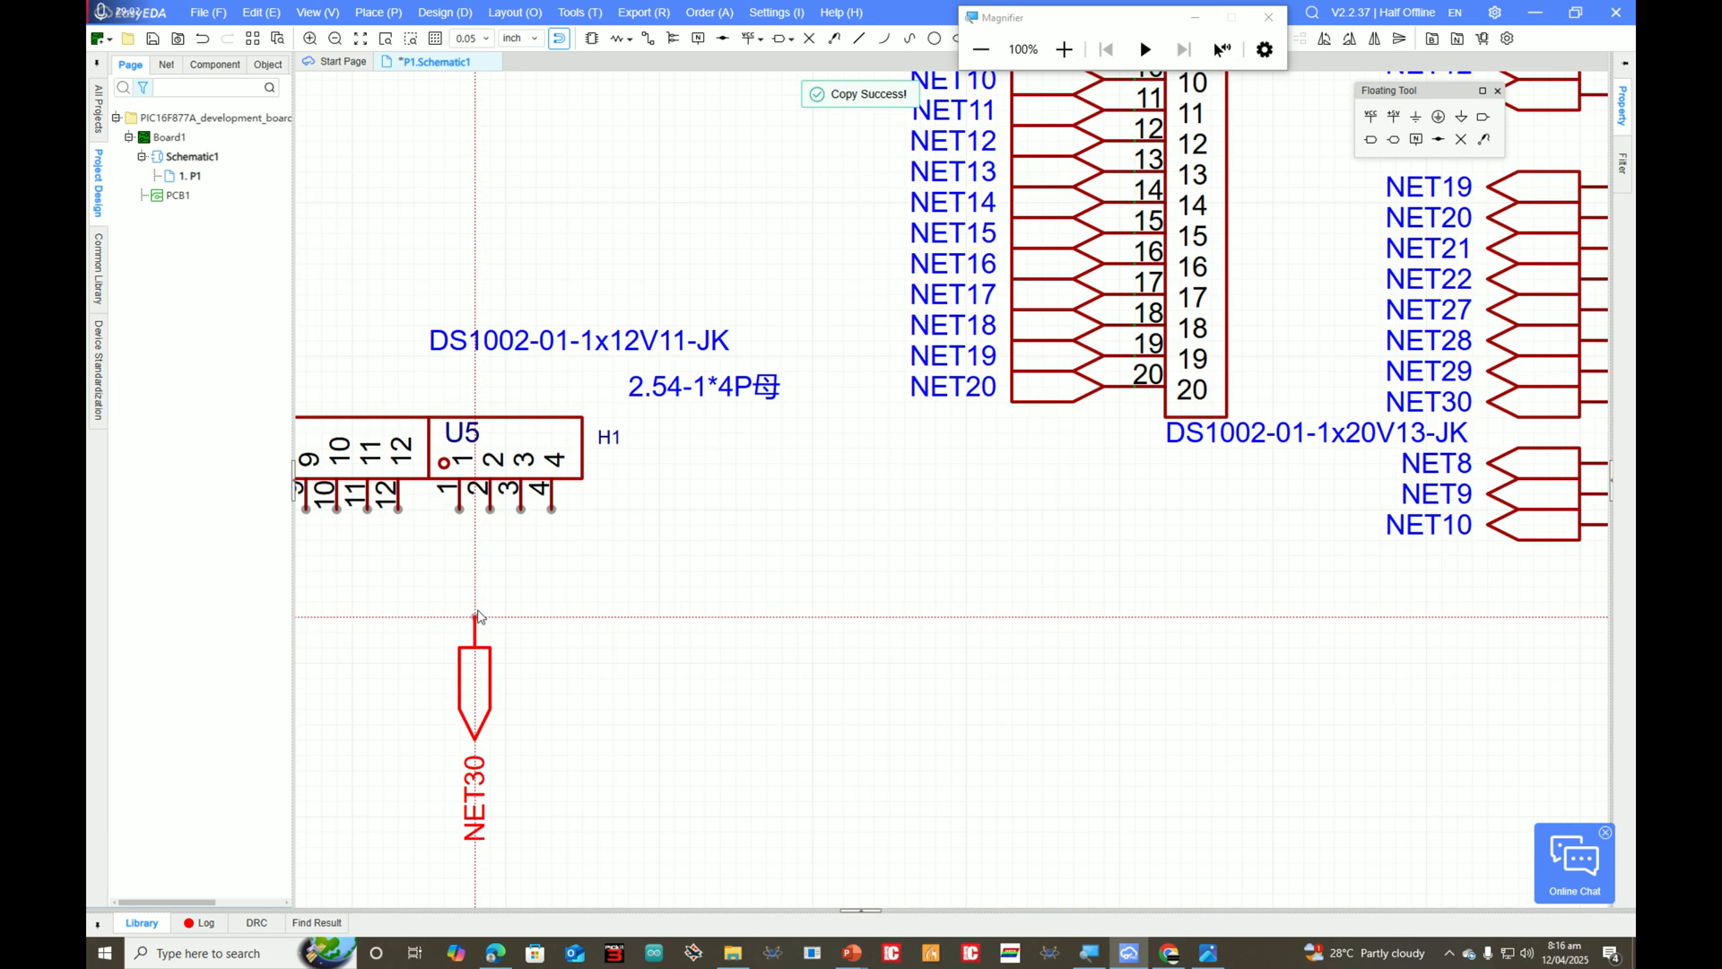
click(490, 519)
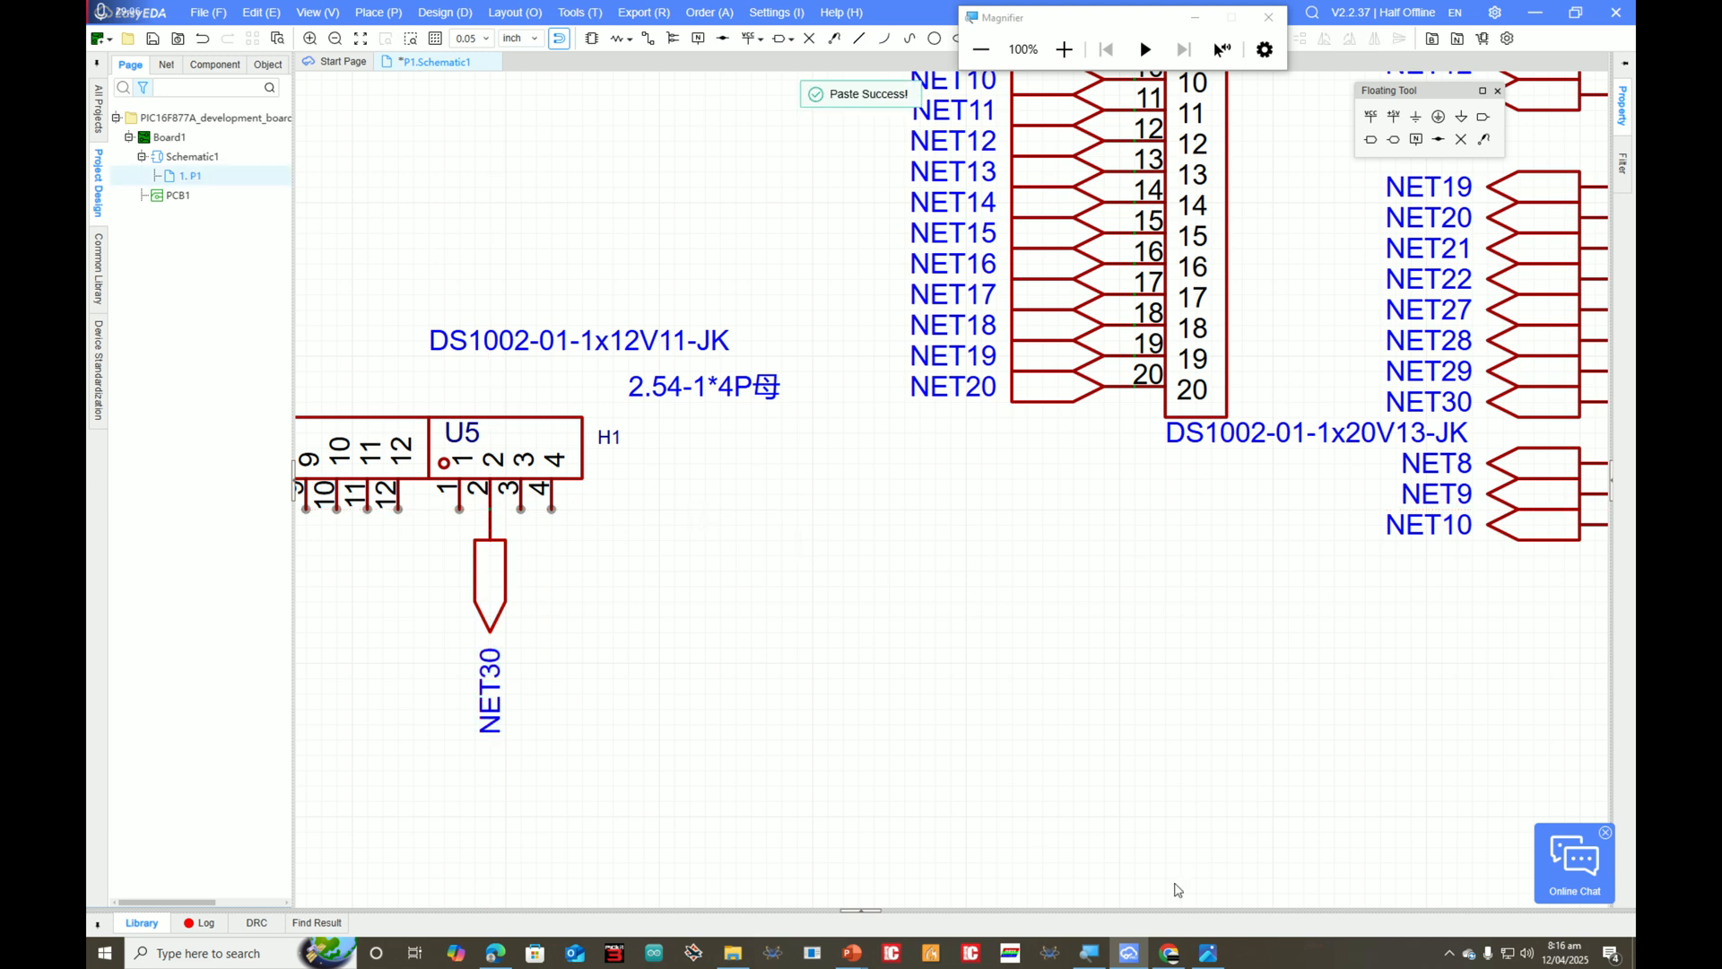
Step: Recheck the LCD pinout, copy the NET29 port from U1's RD6/PSP6 pin, and attach it downward to pin 1 of the 4-pin header
click(1221, 958)
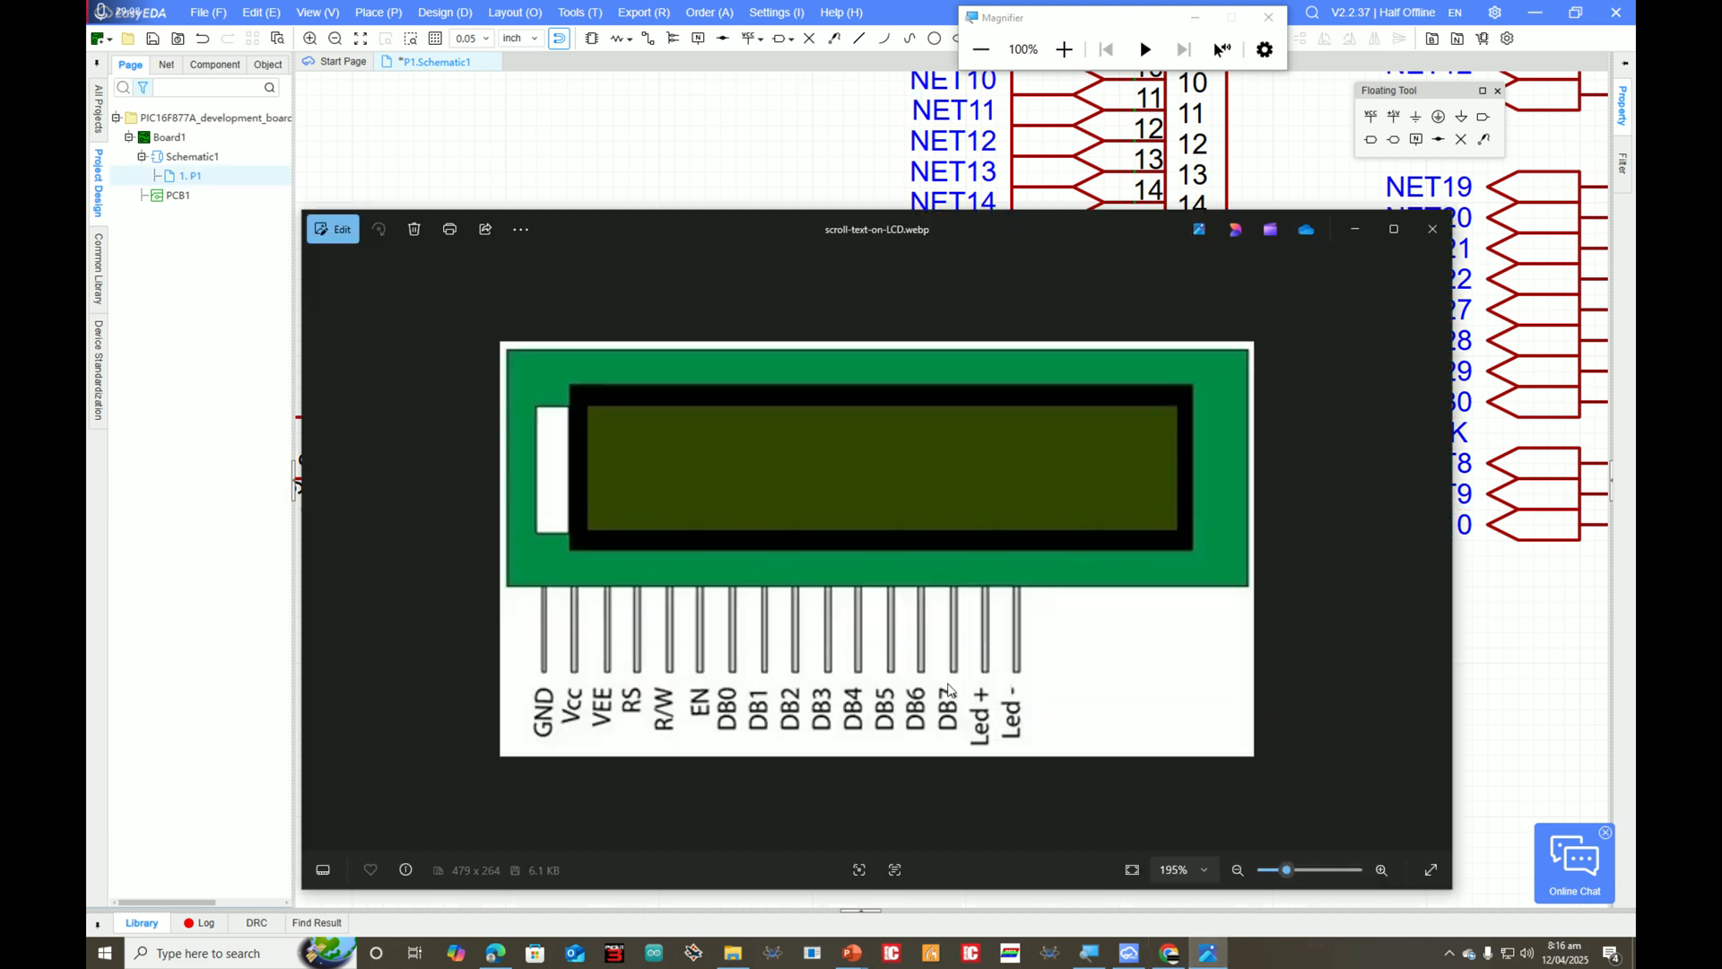
click(1477, 645)
click(1096, 375)
scroll(1147, 409, down, 5)
scroll(1168, 668, up, 5)
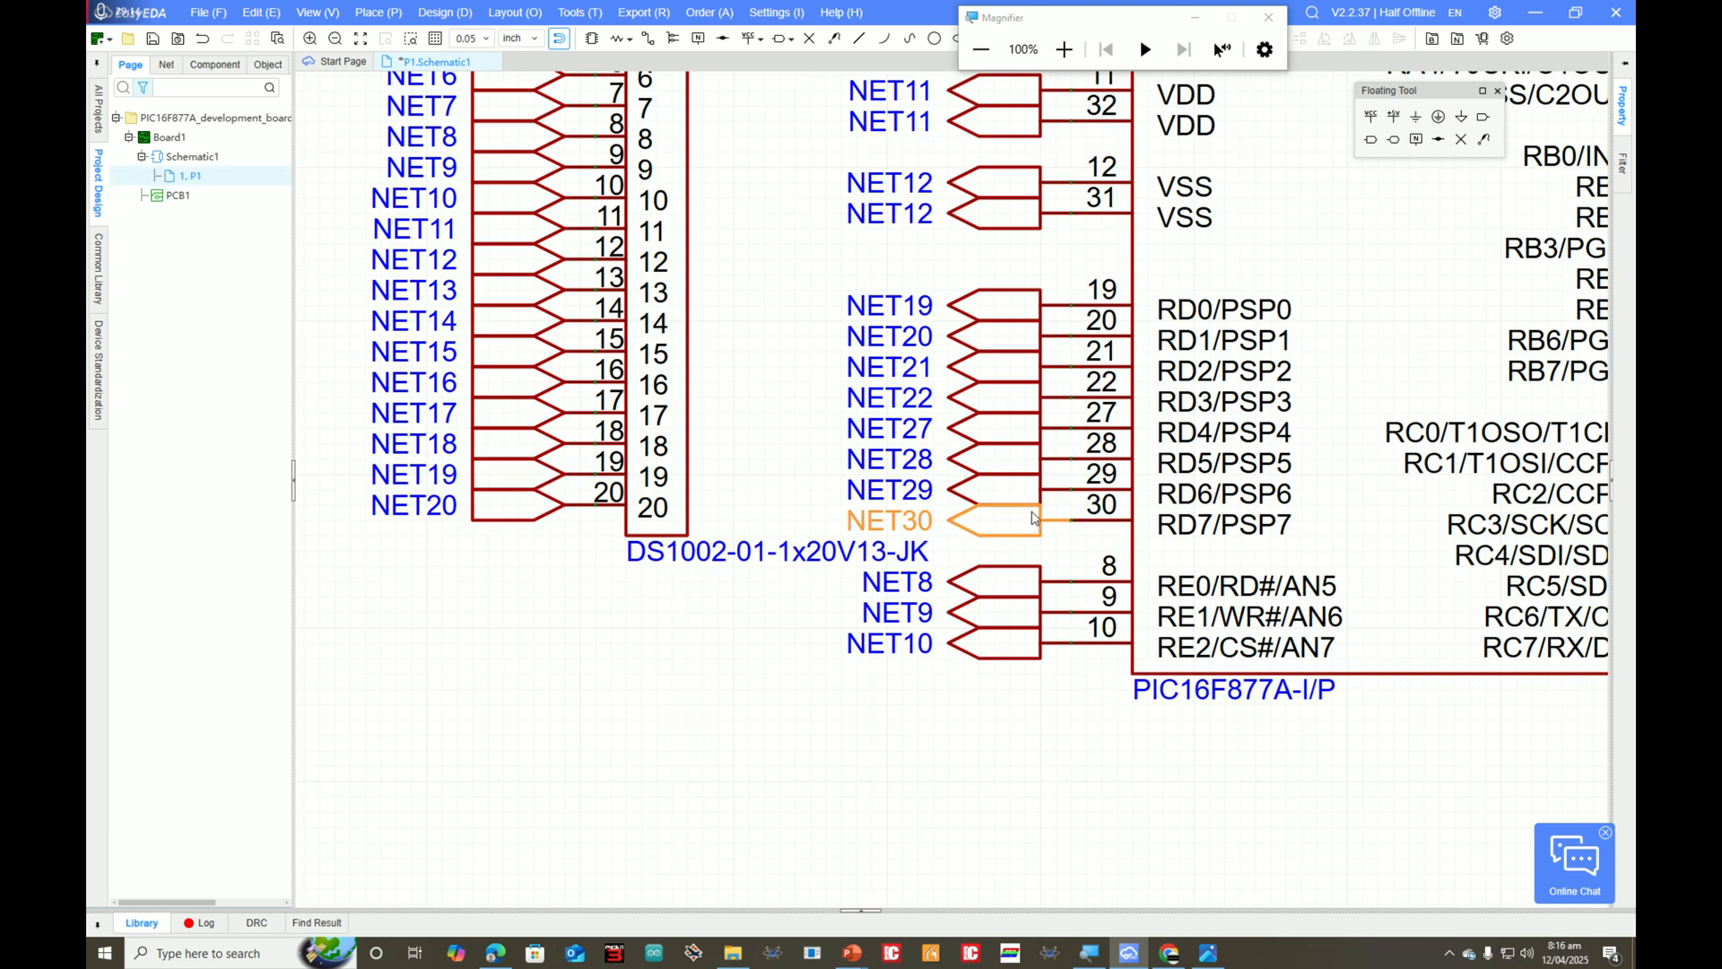
click(1028, 493)
key(ctrl+c)
scroll(984, 535, down, 3)
scroll(586, 591, up, 5)
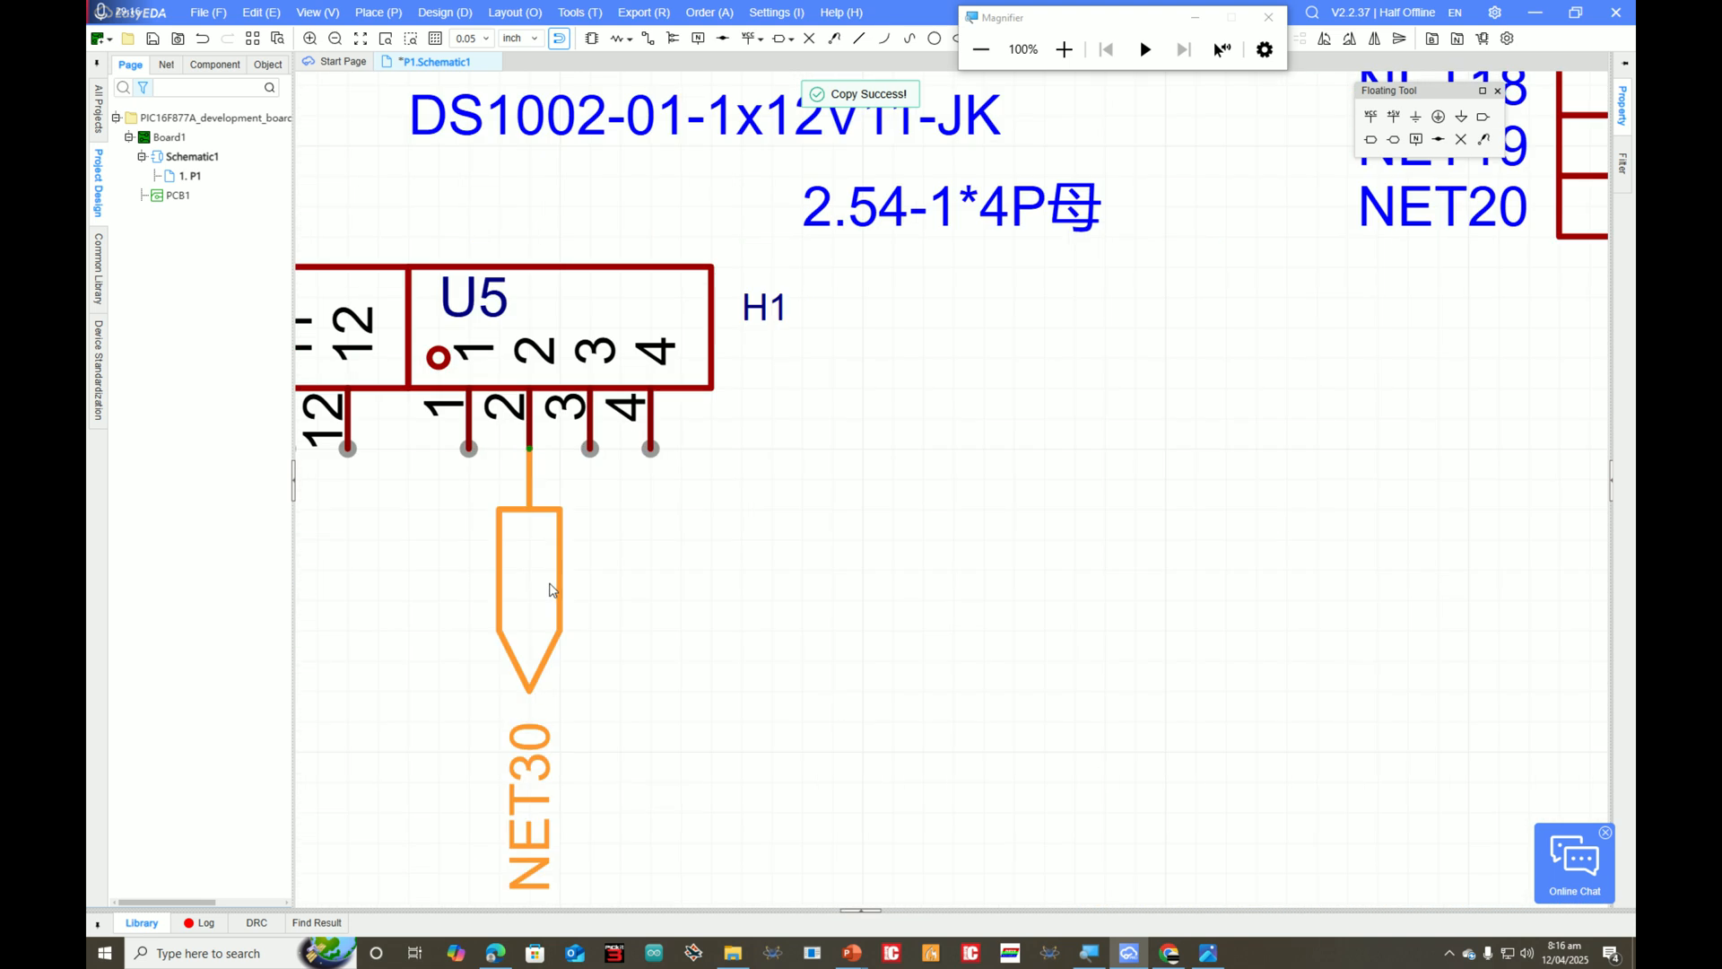
key(ctrl+v)
scroll(689, 549, down, 2)
key(space)
click(583, 549)
Step: Paste another NET29 port, turn it downward, and attach it to pin 12 of the 12-pin header
scroll(915, 538, down, 3)
scroll(1344, 450, up, 4)
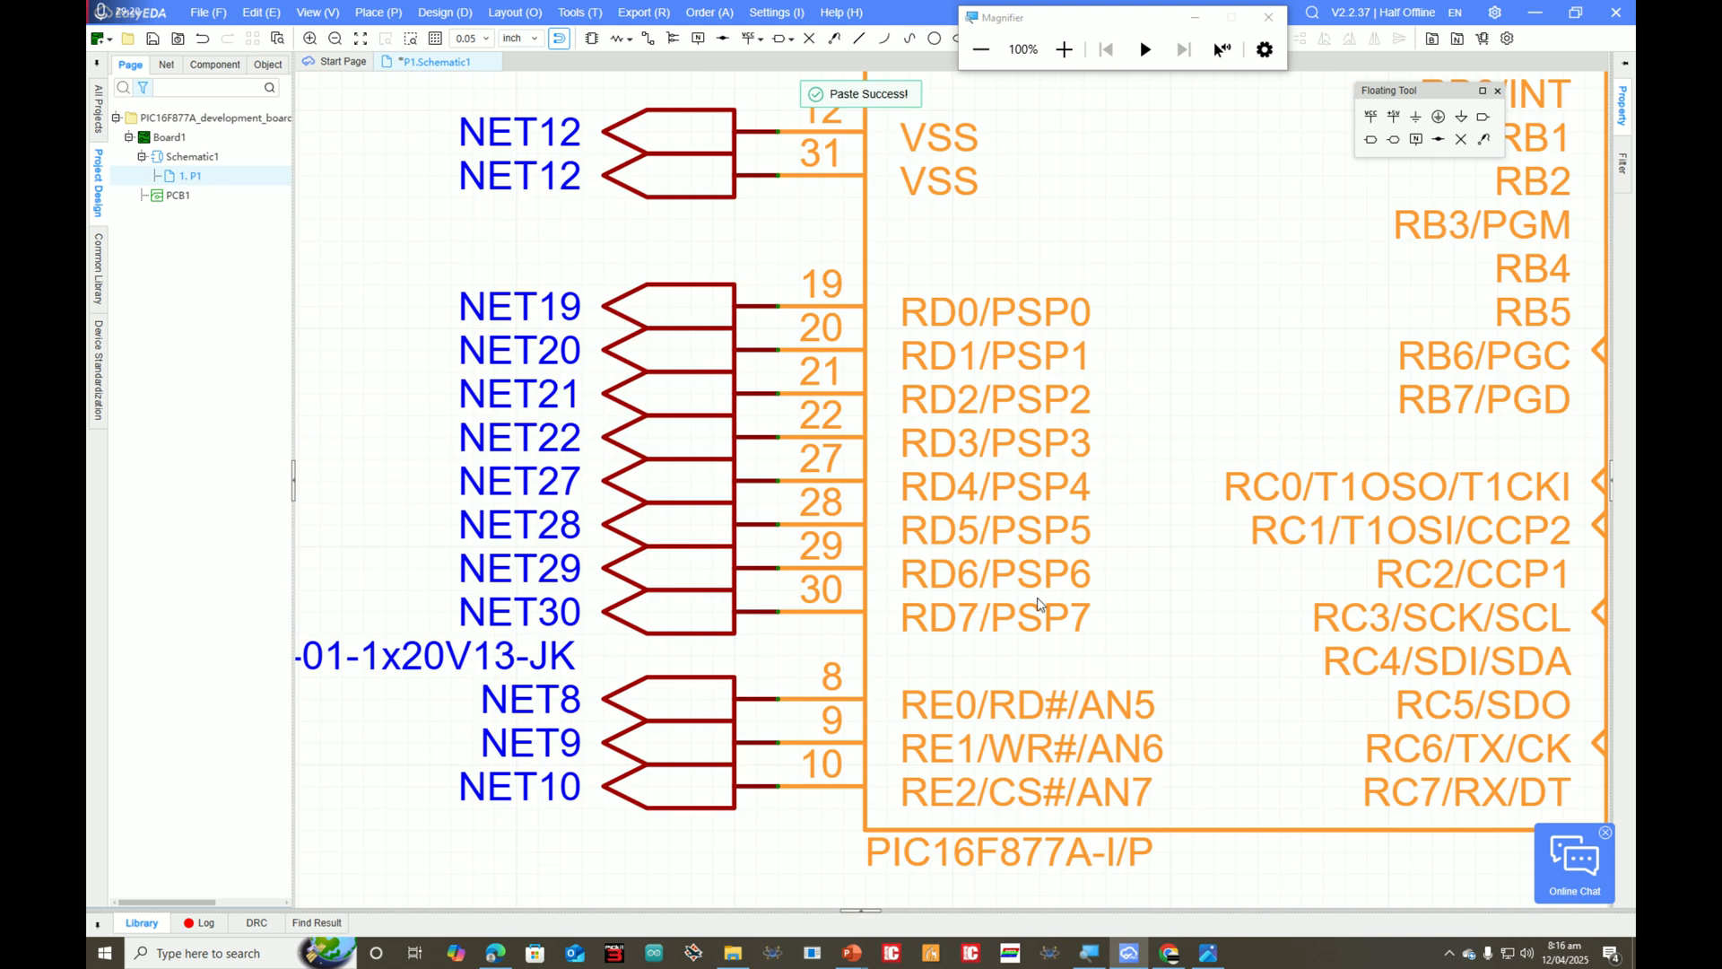
click(572, 533)
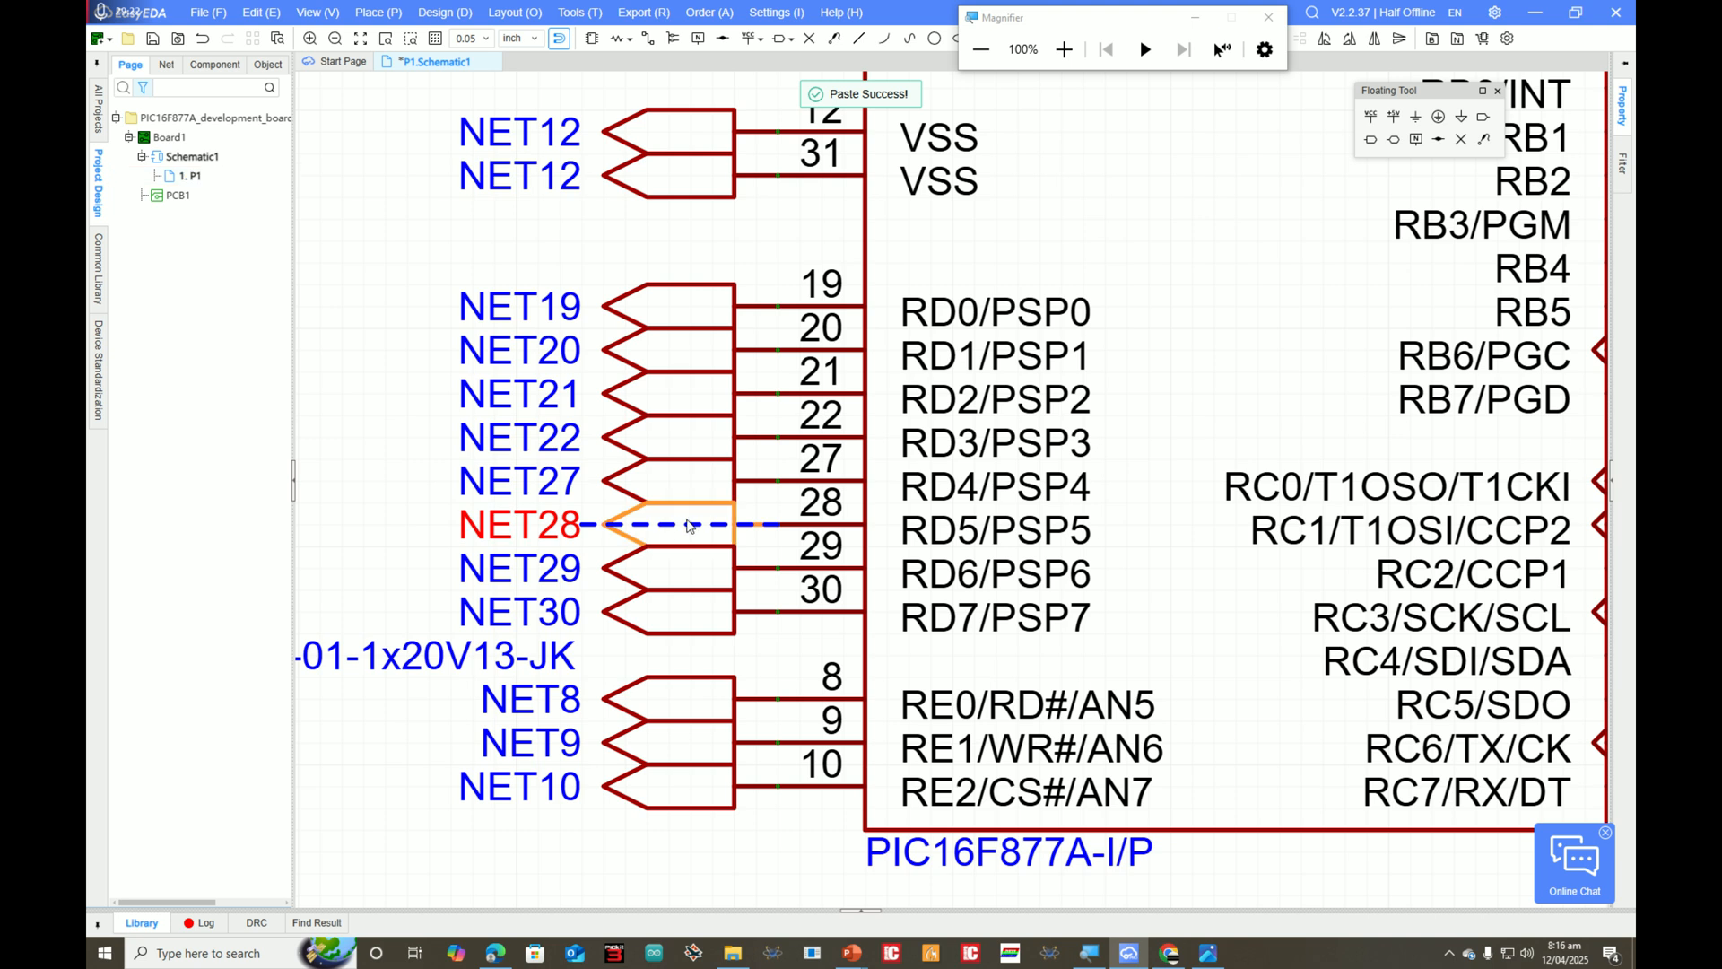
scroll(380, 585, down, 6)
scroll(366, 621, up, 6)
key(ctrl+v)
key(space)
click(681, 505)
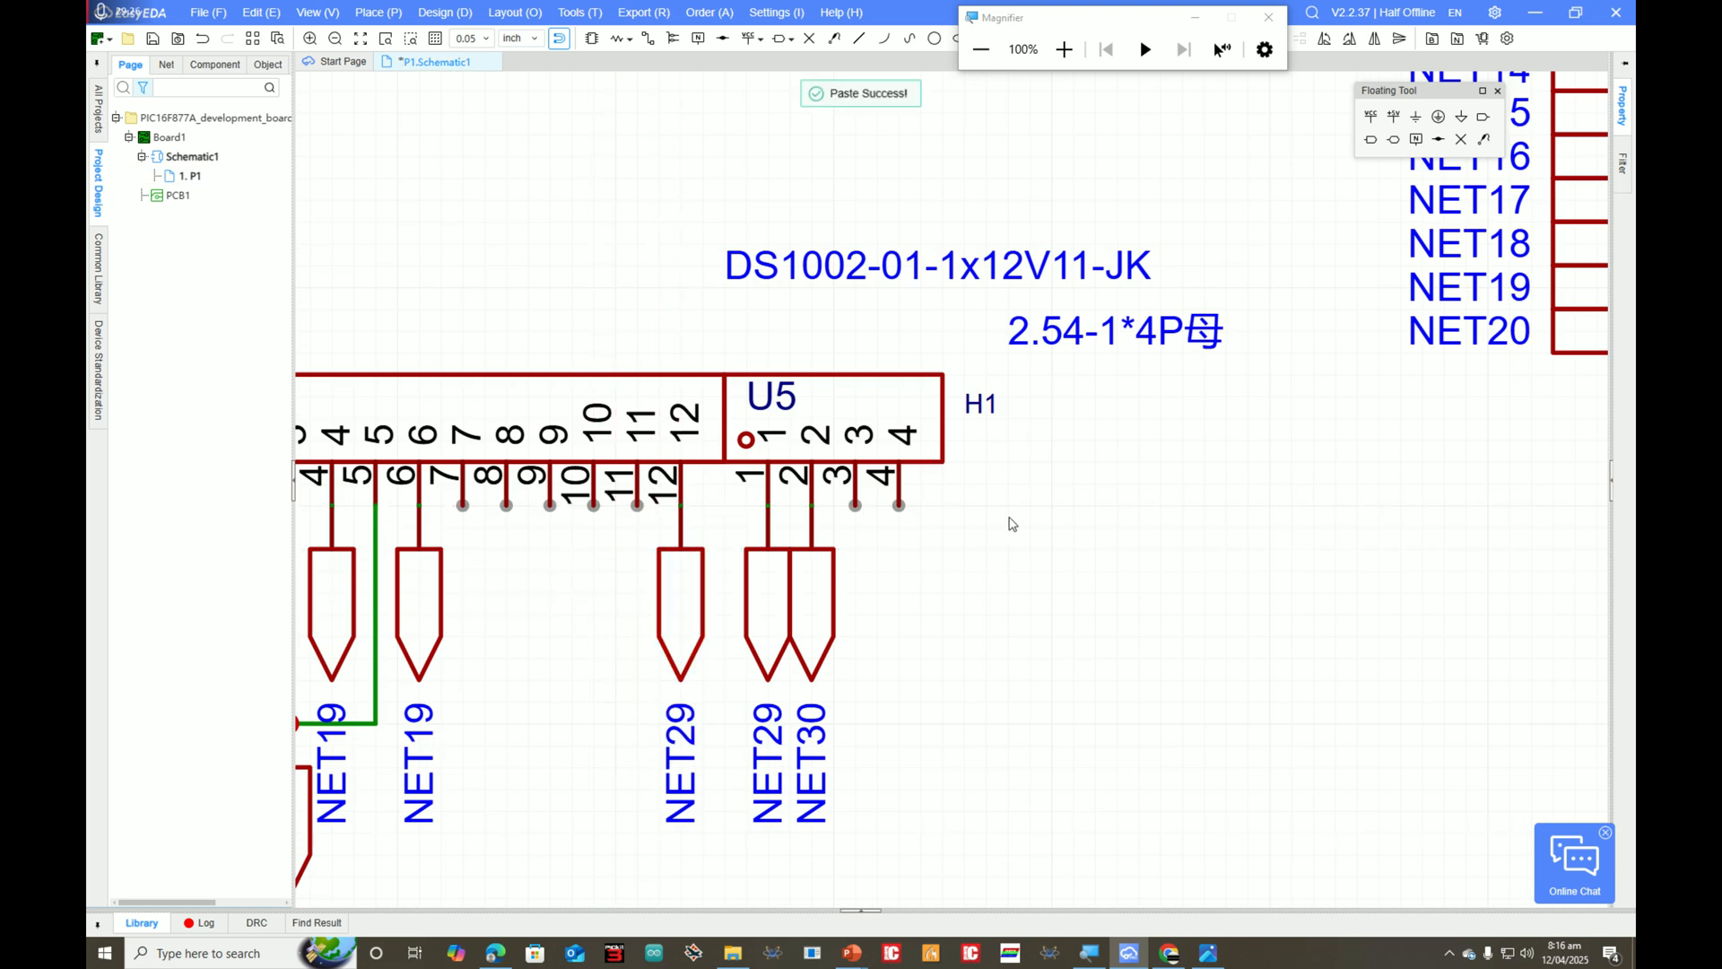
Step: Place a further downward-facing NET29 port on pin 11 of the 12-pin header
scroll(1011, 523, down, 4)
scroll(1538, 377, up, 5)
scroll(1552, 395, down, 5)
scroll(1562, 423, up, 2)
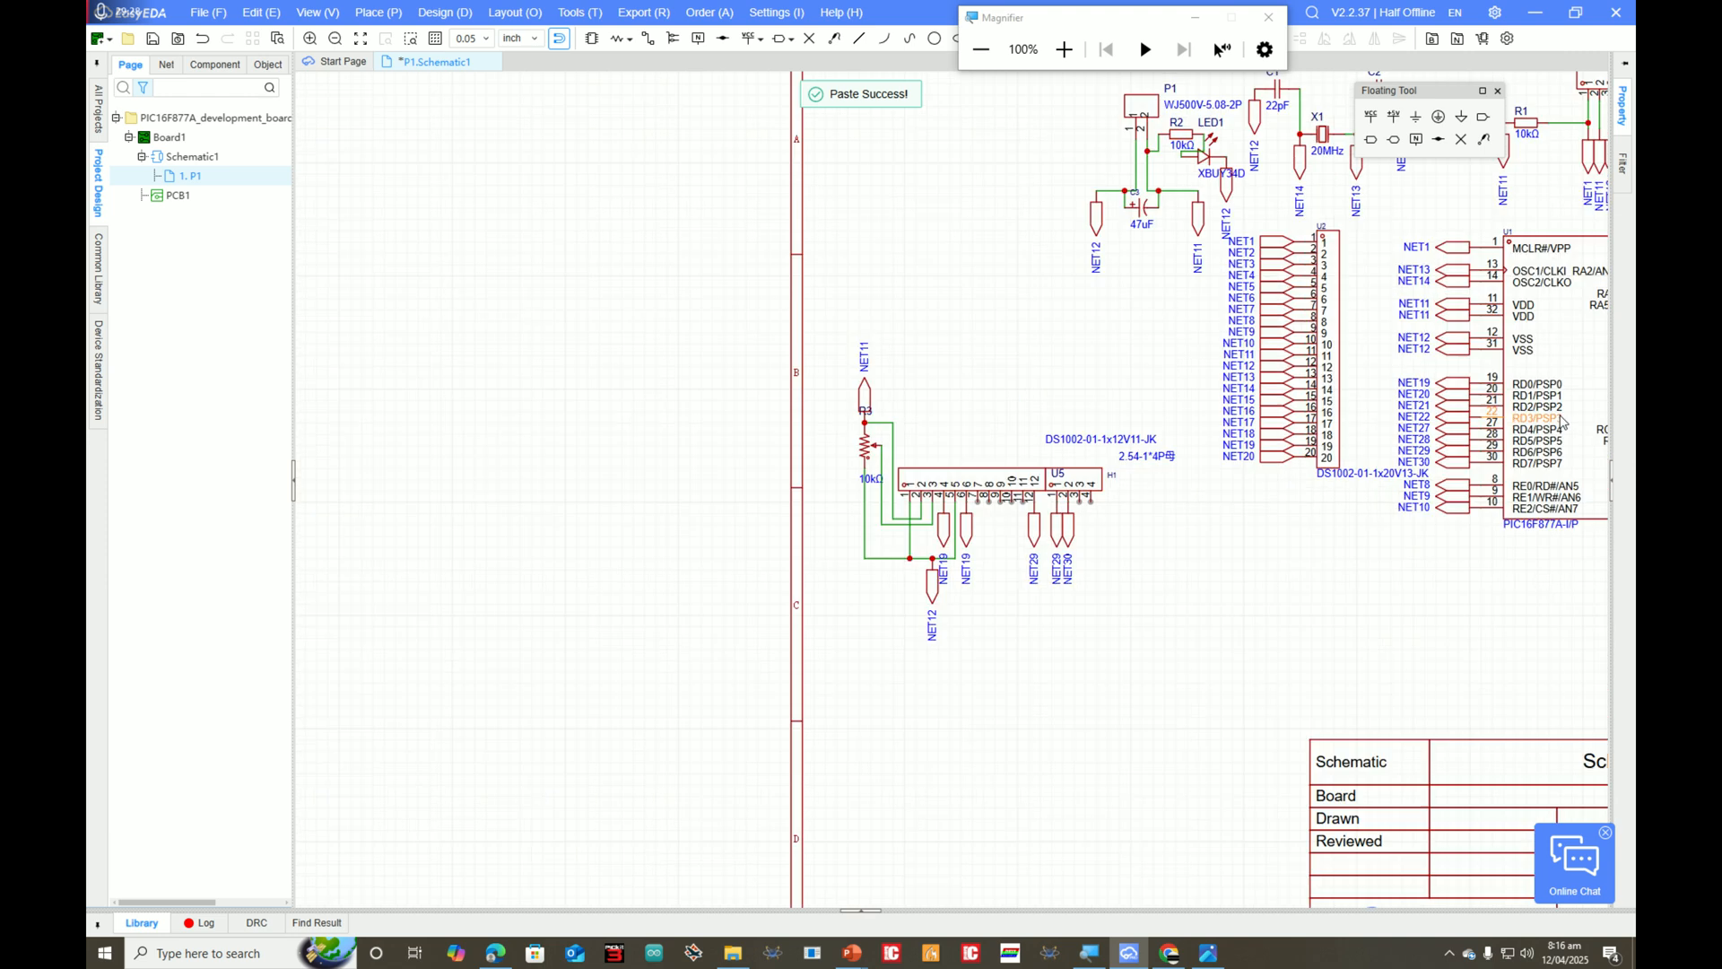
scroll(1562, 423, up, 4)
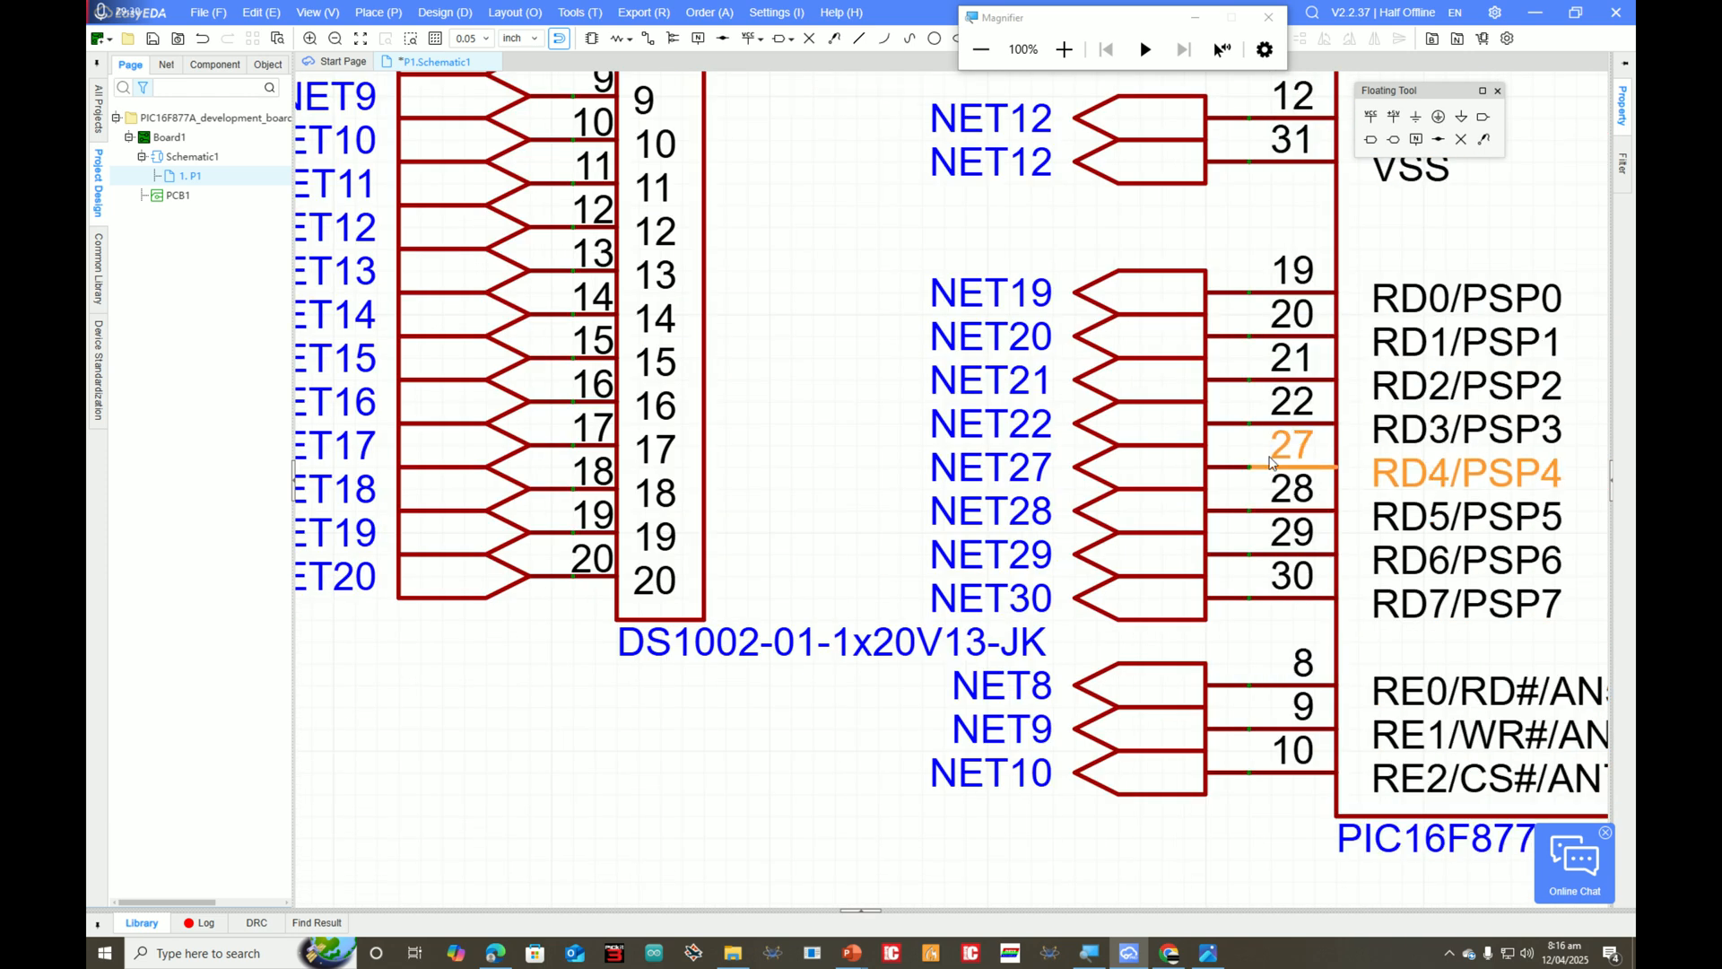
click(1007, 479)
key(ctrl+c)
key(ctrl+v)
scroll(836, 487, down, 5)
scroll(507, 550, up, 5)
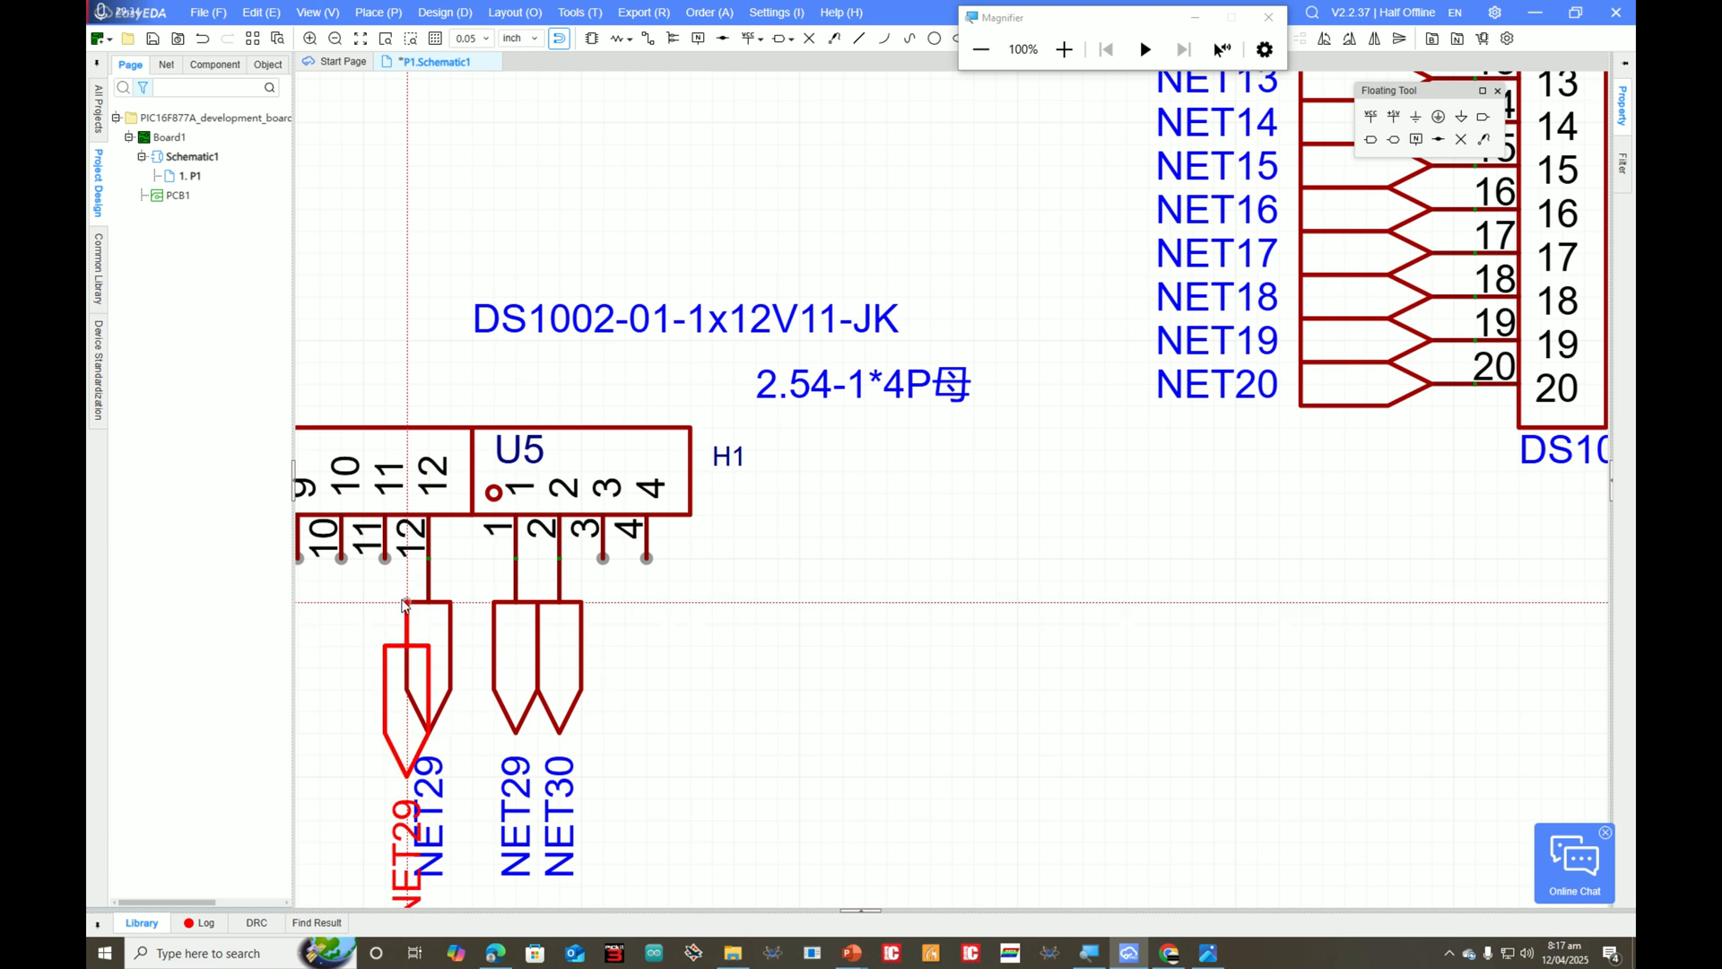
click(386, 619)
Step: Compare the unconnected pins 3 and 4 of the 4-pin header with the LCD pinout image and return to the schematic
scroll(623, 595, down, 3)
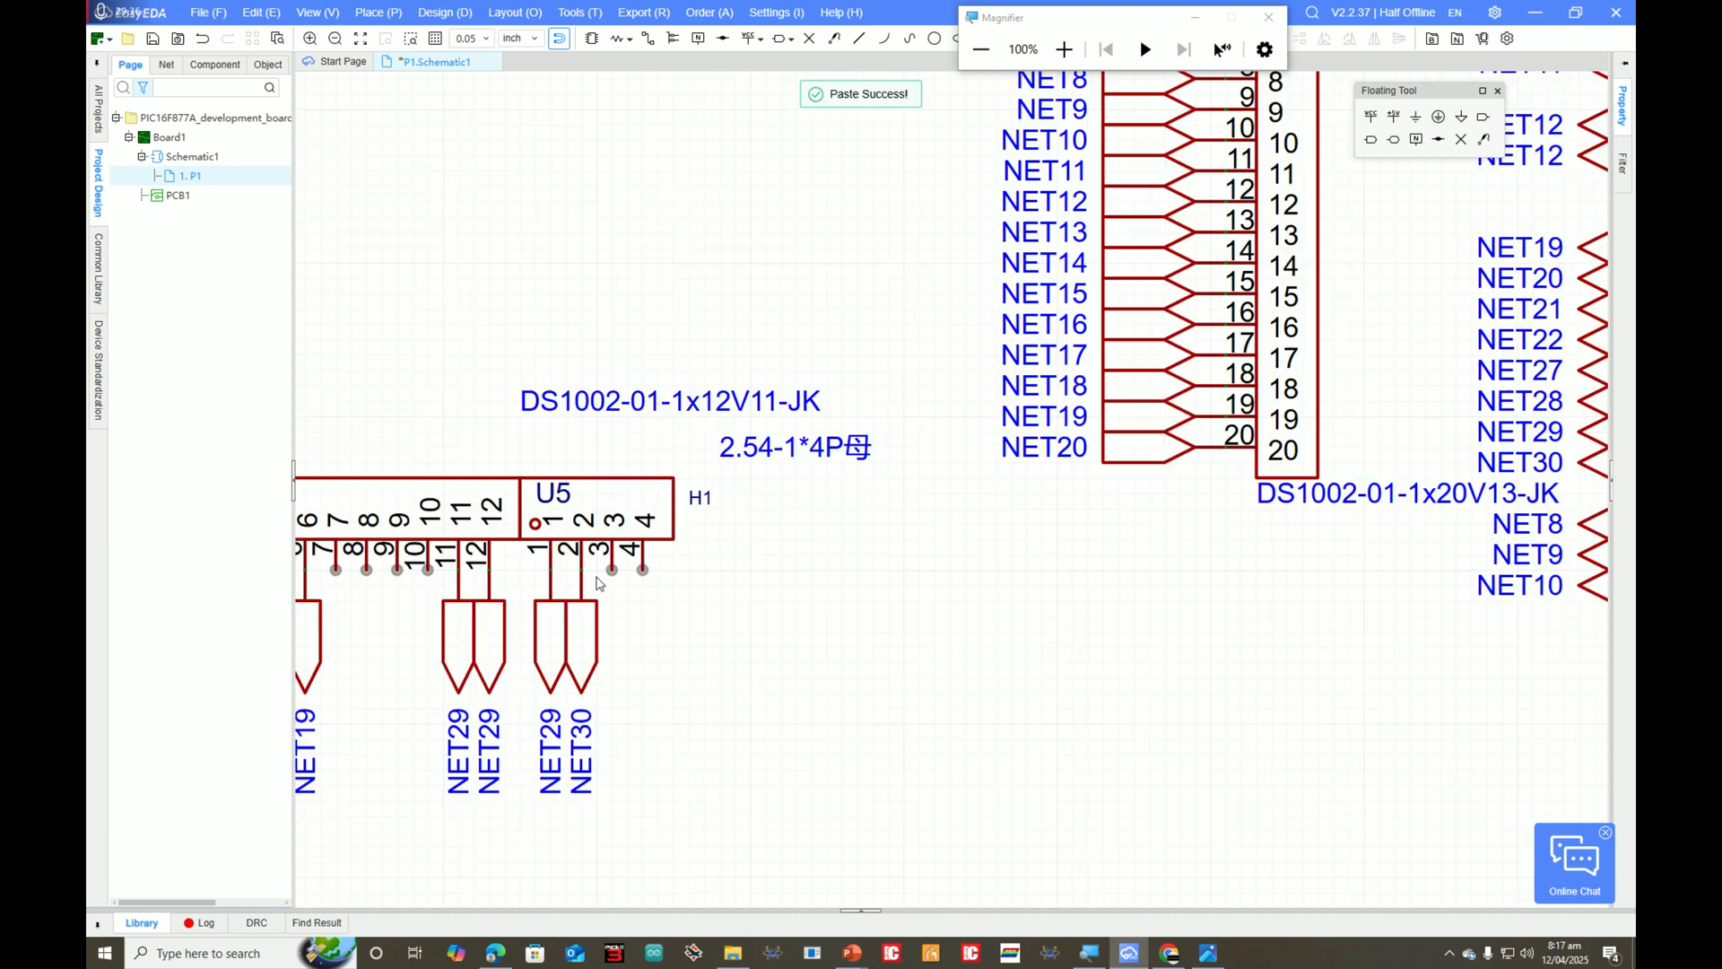
scroll(681, 574, up, 5)
scroll(901, 543, down, 3)
scroll(908, 544, down, 3)
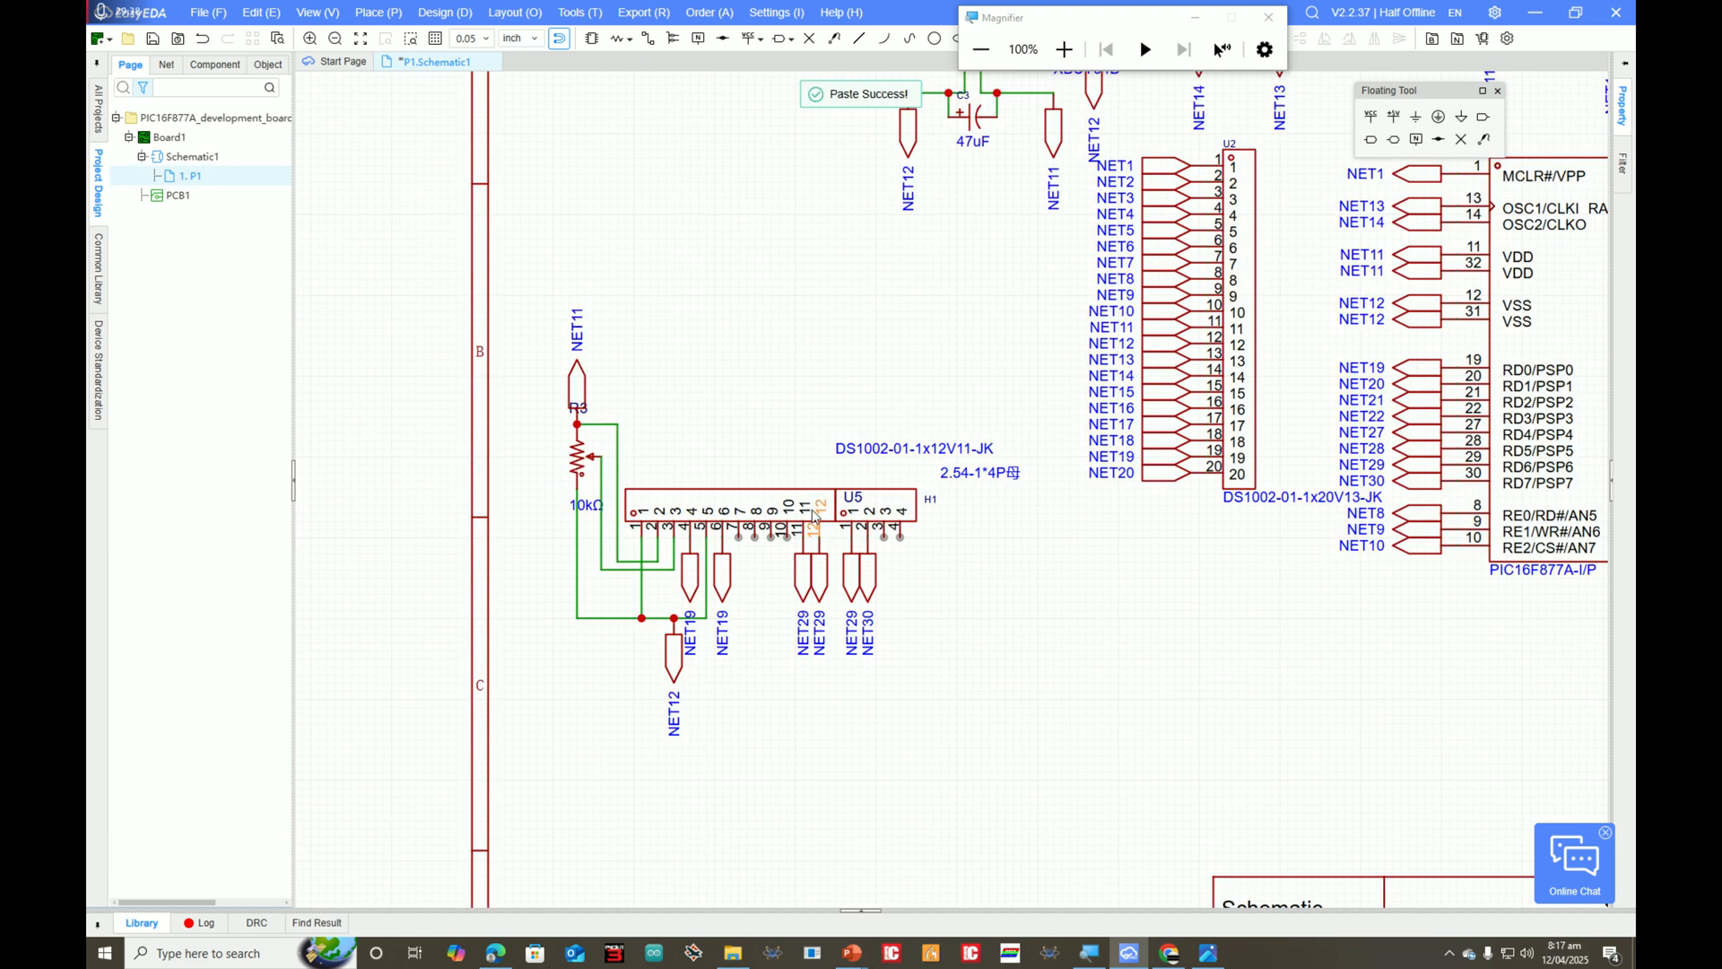
scroll(768, 422, up, 4)
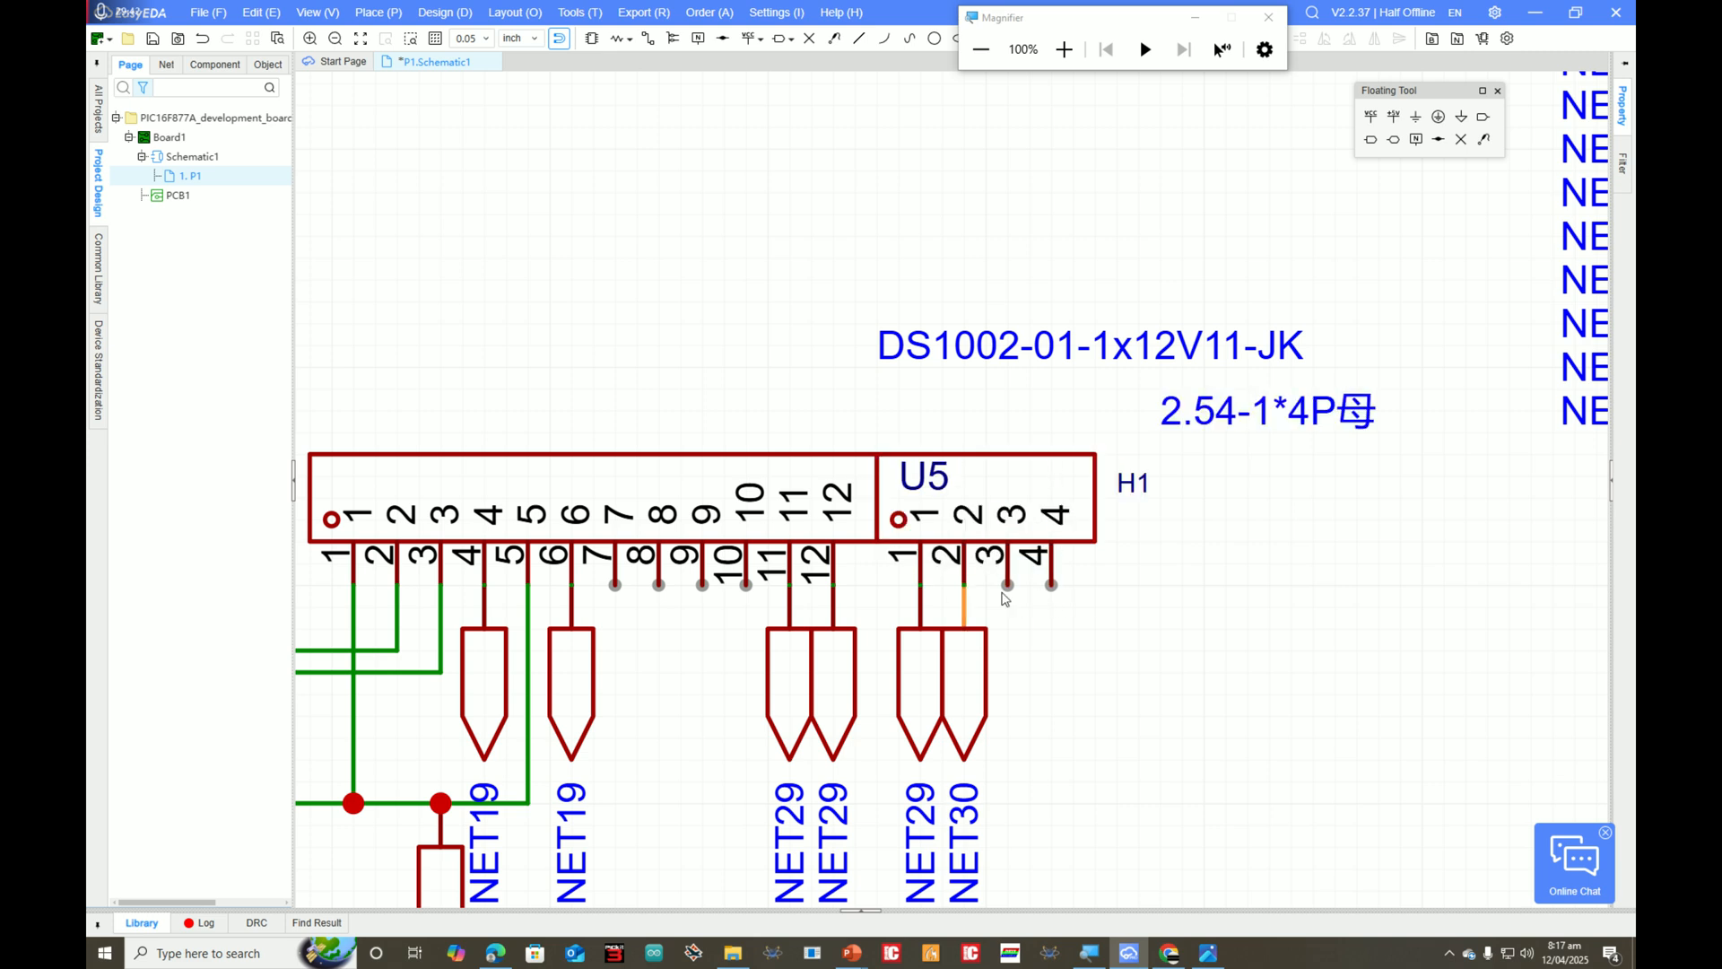
click(1203, 955)
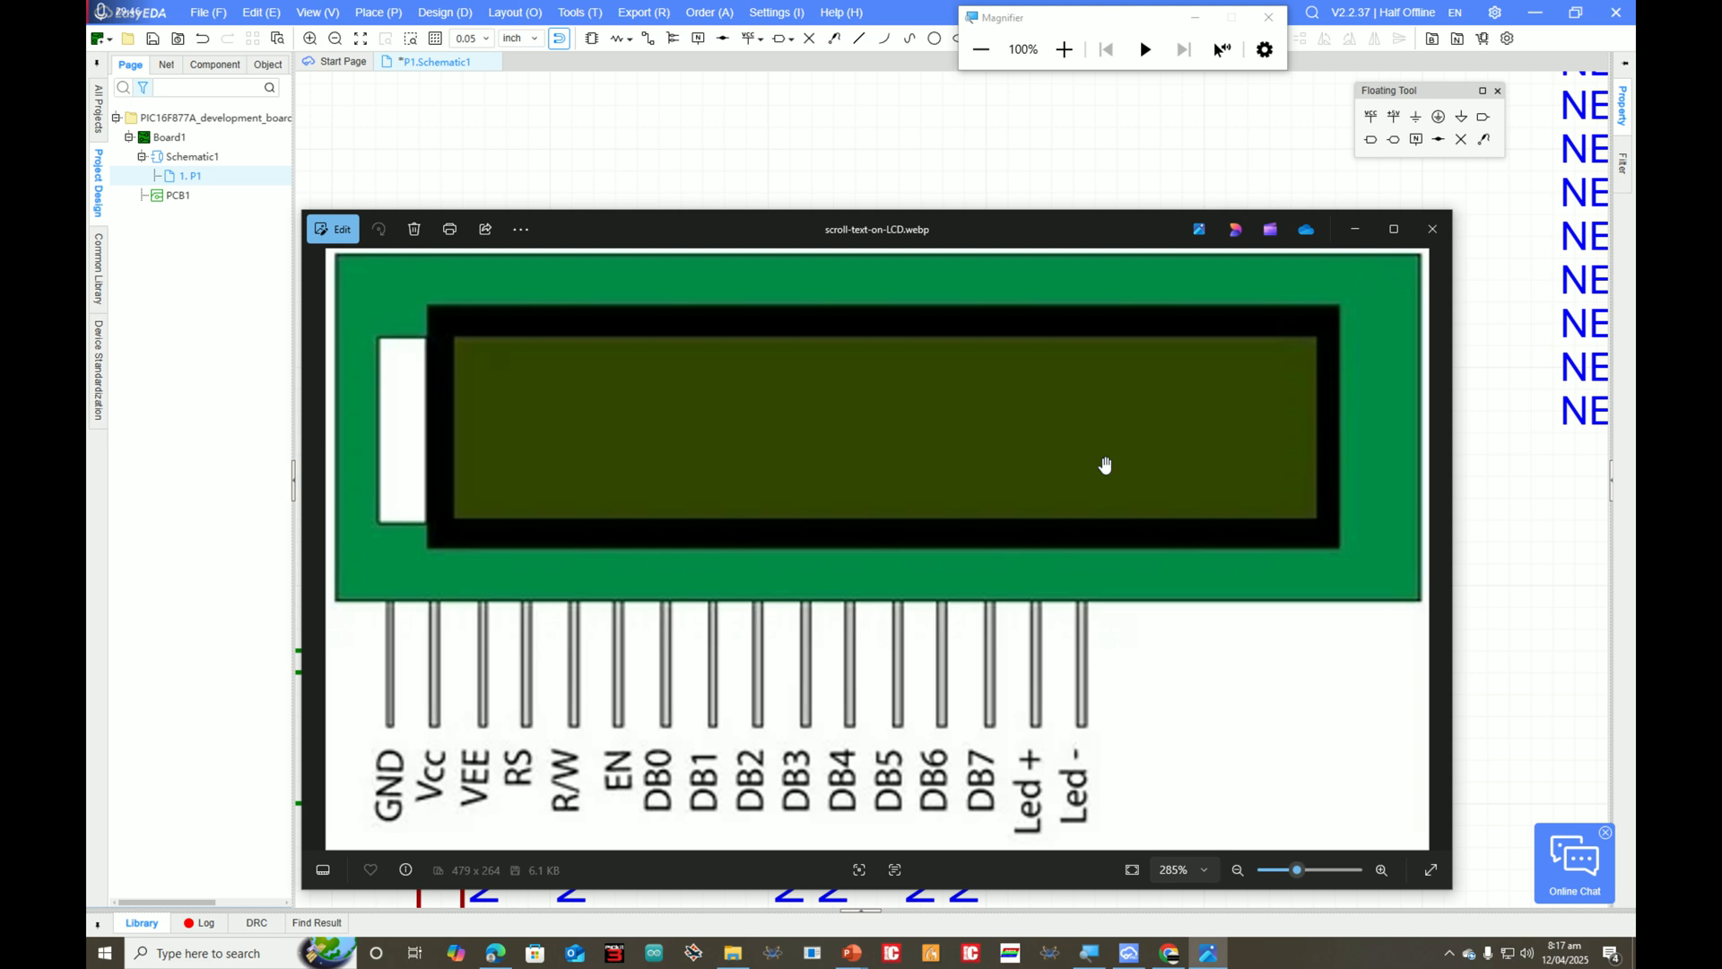
click(862, 148)
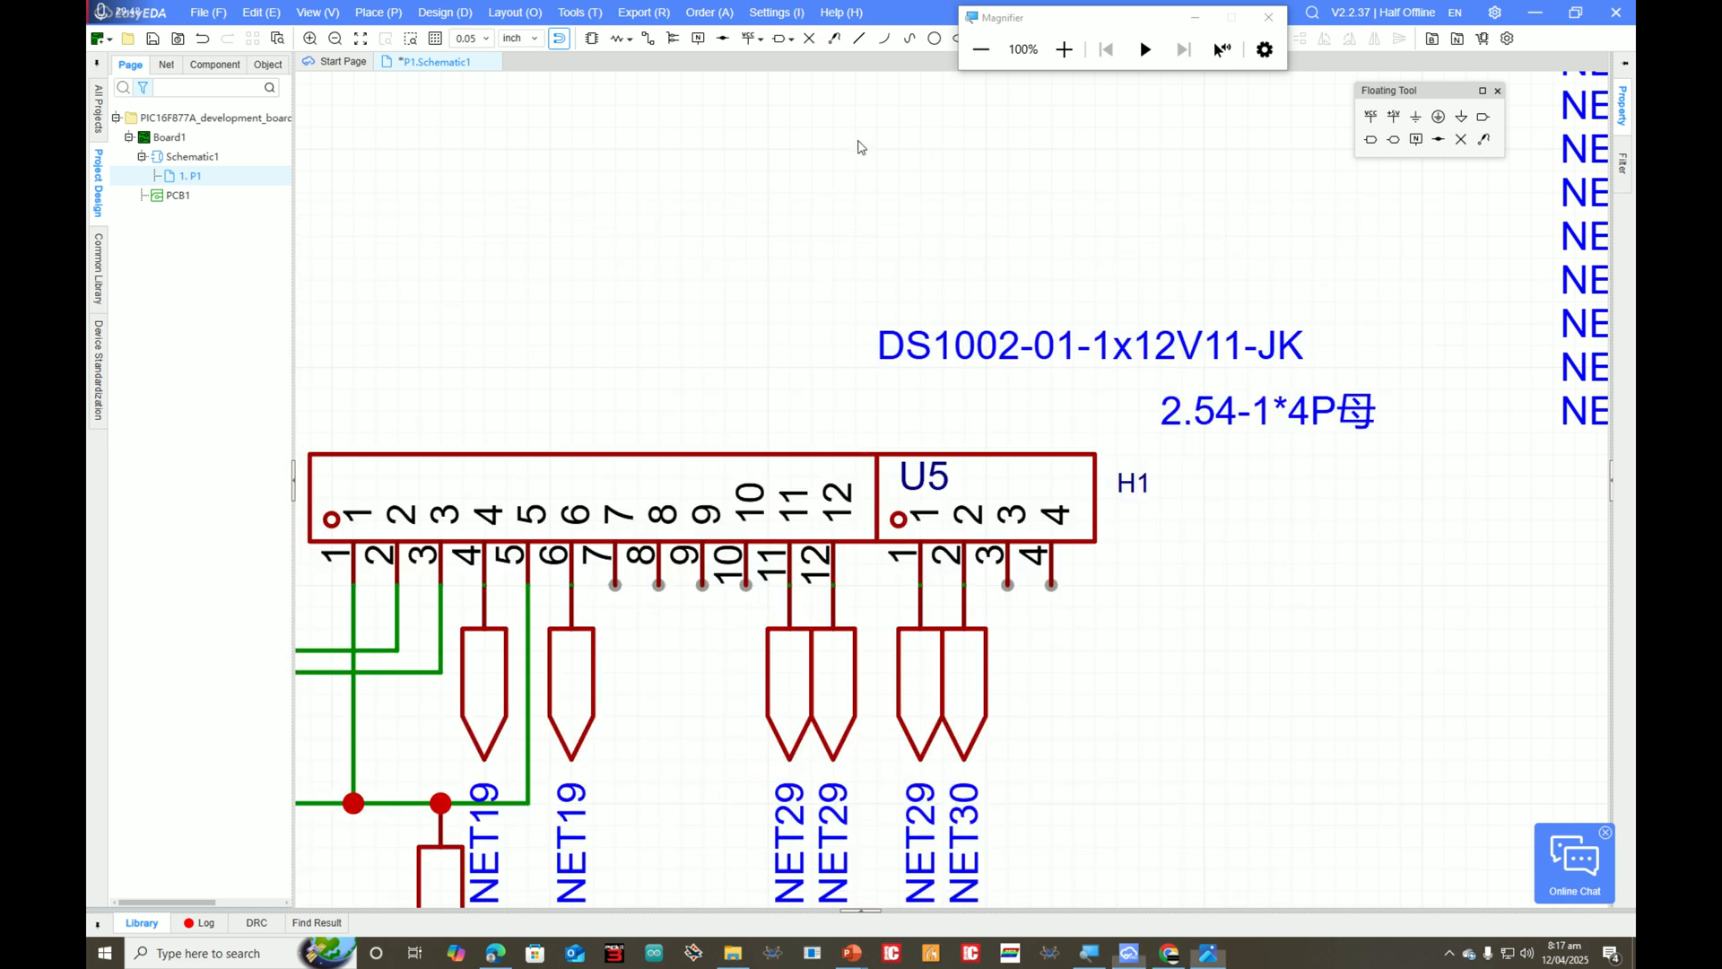
Step: Copy the NET12 port beside capacitor C1, recheck the LCD pinout, and attach the copy to pin 4 of the 4-pin header
scroll(1100, 637, down, 3)
scroll(1107, 403, down, 2)
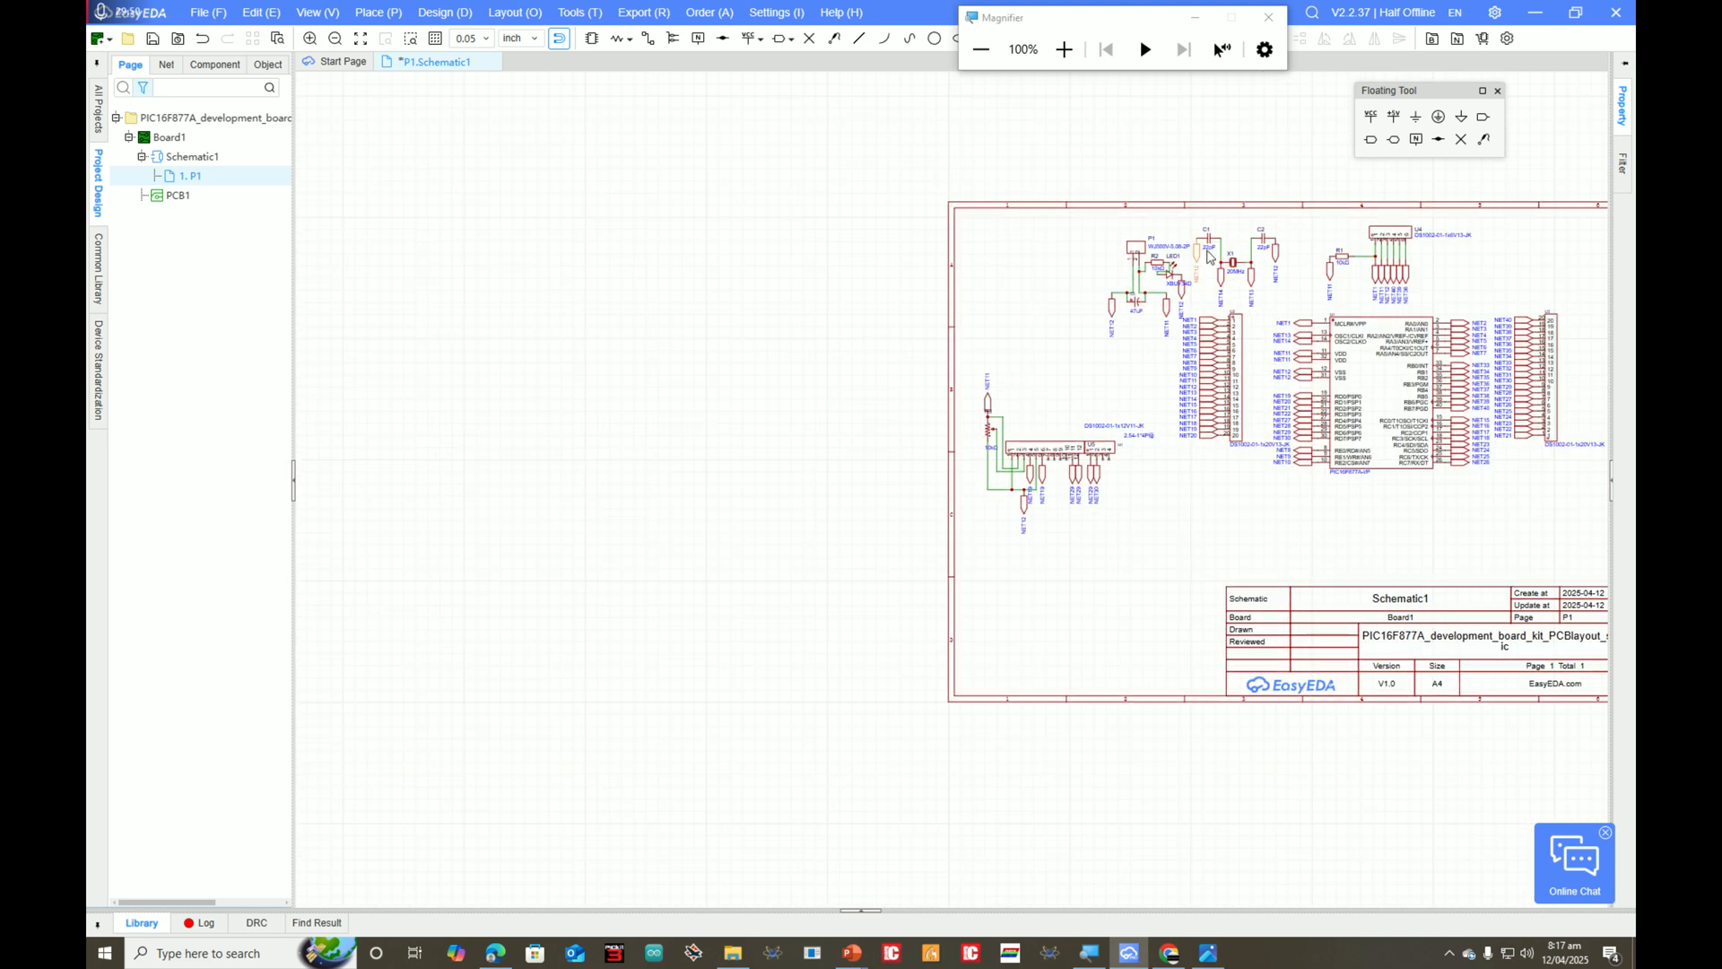
scroll(1186, 294, up, 4)
key(ctrl+c)
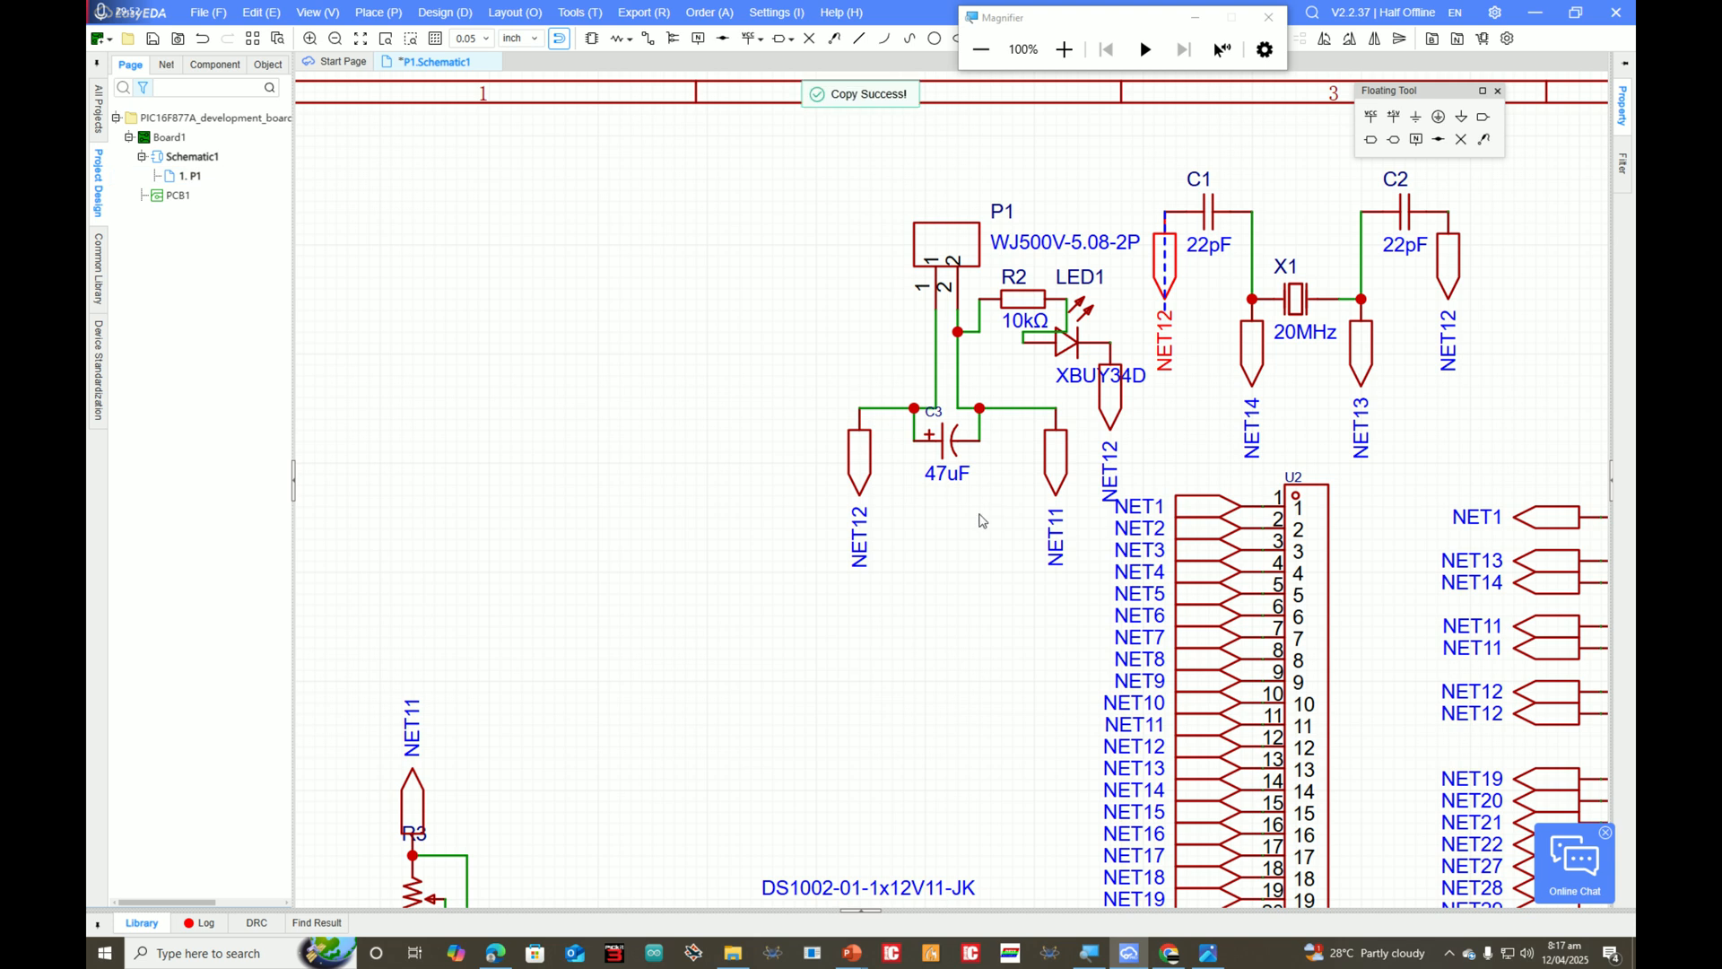
key(ctrl+v)
scroll(1161, 409, down, 3)
scroll(915, 619, up, 5)
key(Escape)
click(1222, 958)
click(1221, 958)
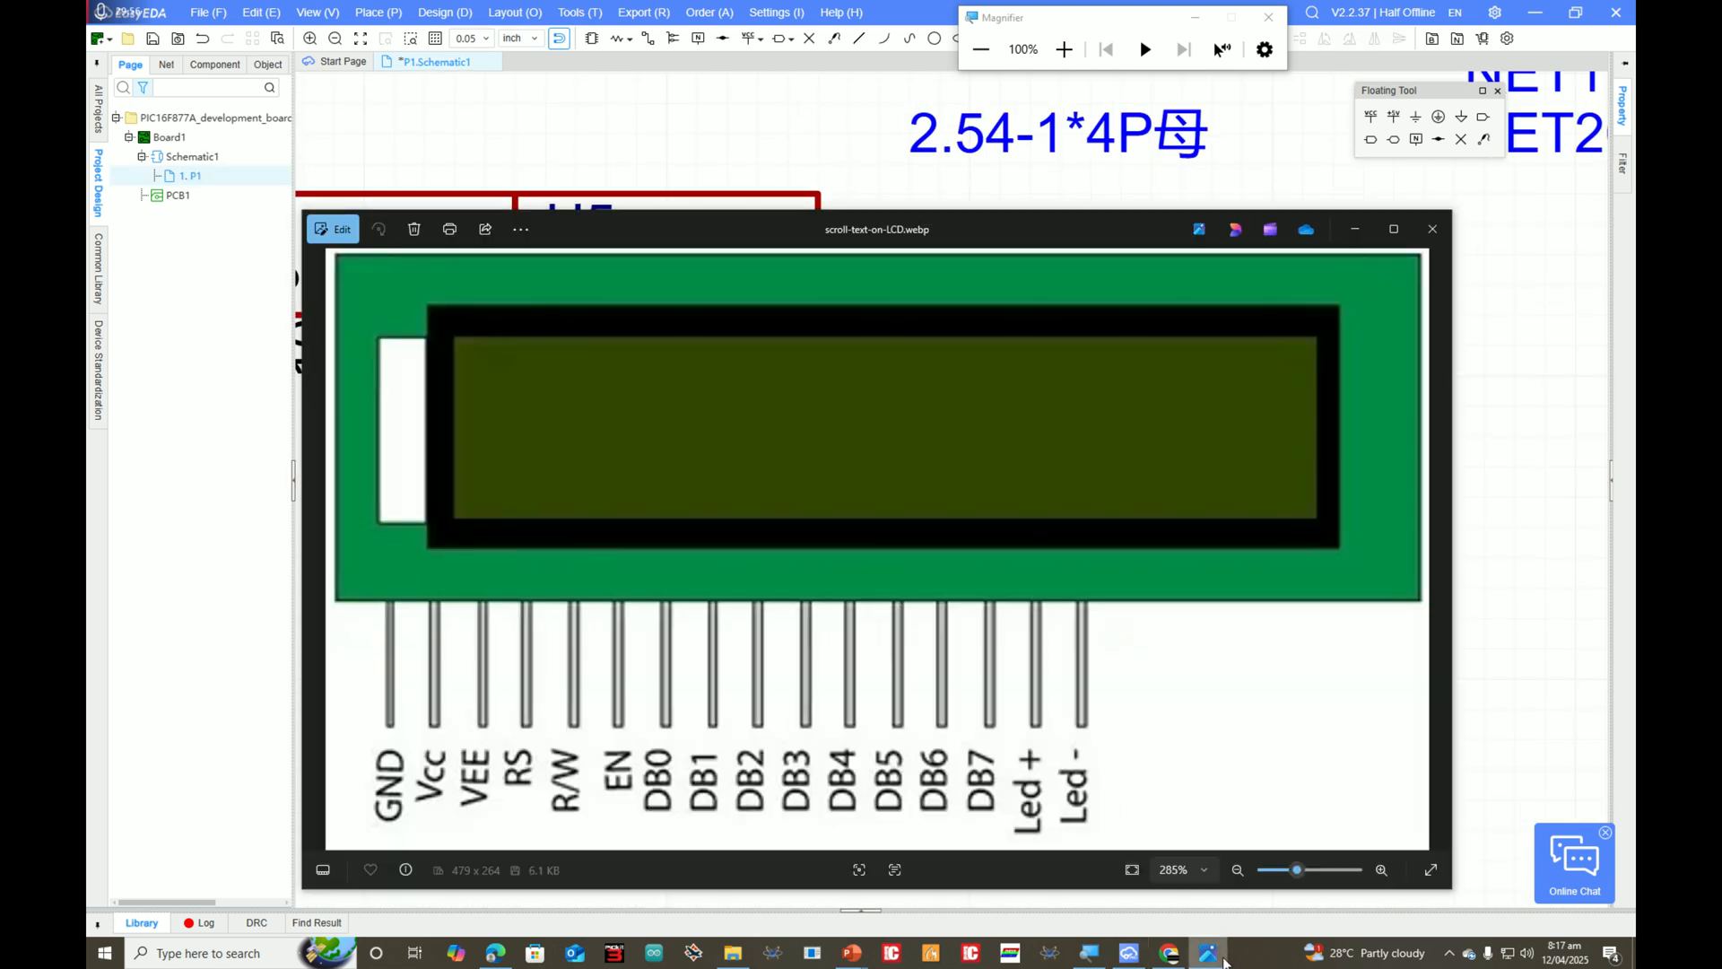
key(ctrl+v)
click(778, 435)
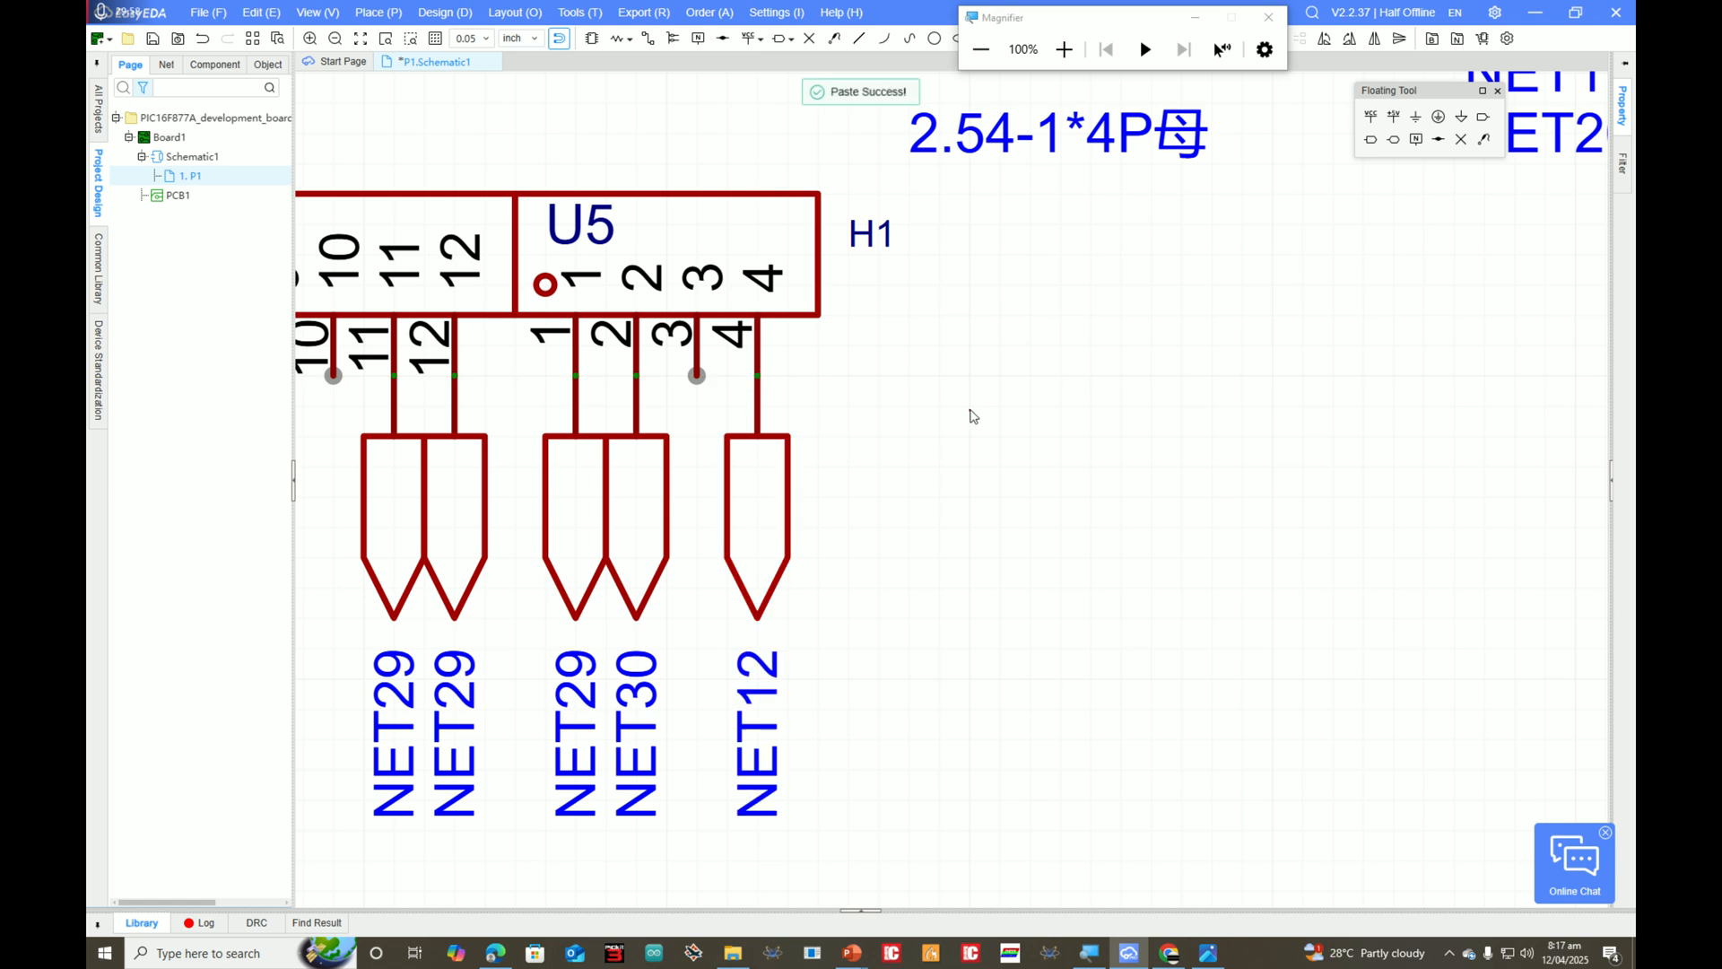
Step: Copy the NET11 port above R3, turn it downward, and attach it to pin 3 of the 4-pin header
scroll(972, 411, down, 5)
scroll(735, 292, up, 5)
click(669, 298)
key(ctrl+c)
key(ctrl+v)
key(space)
key(space)
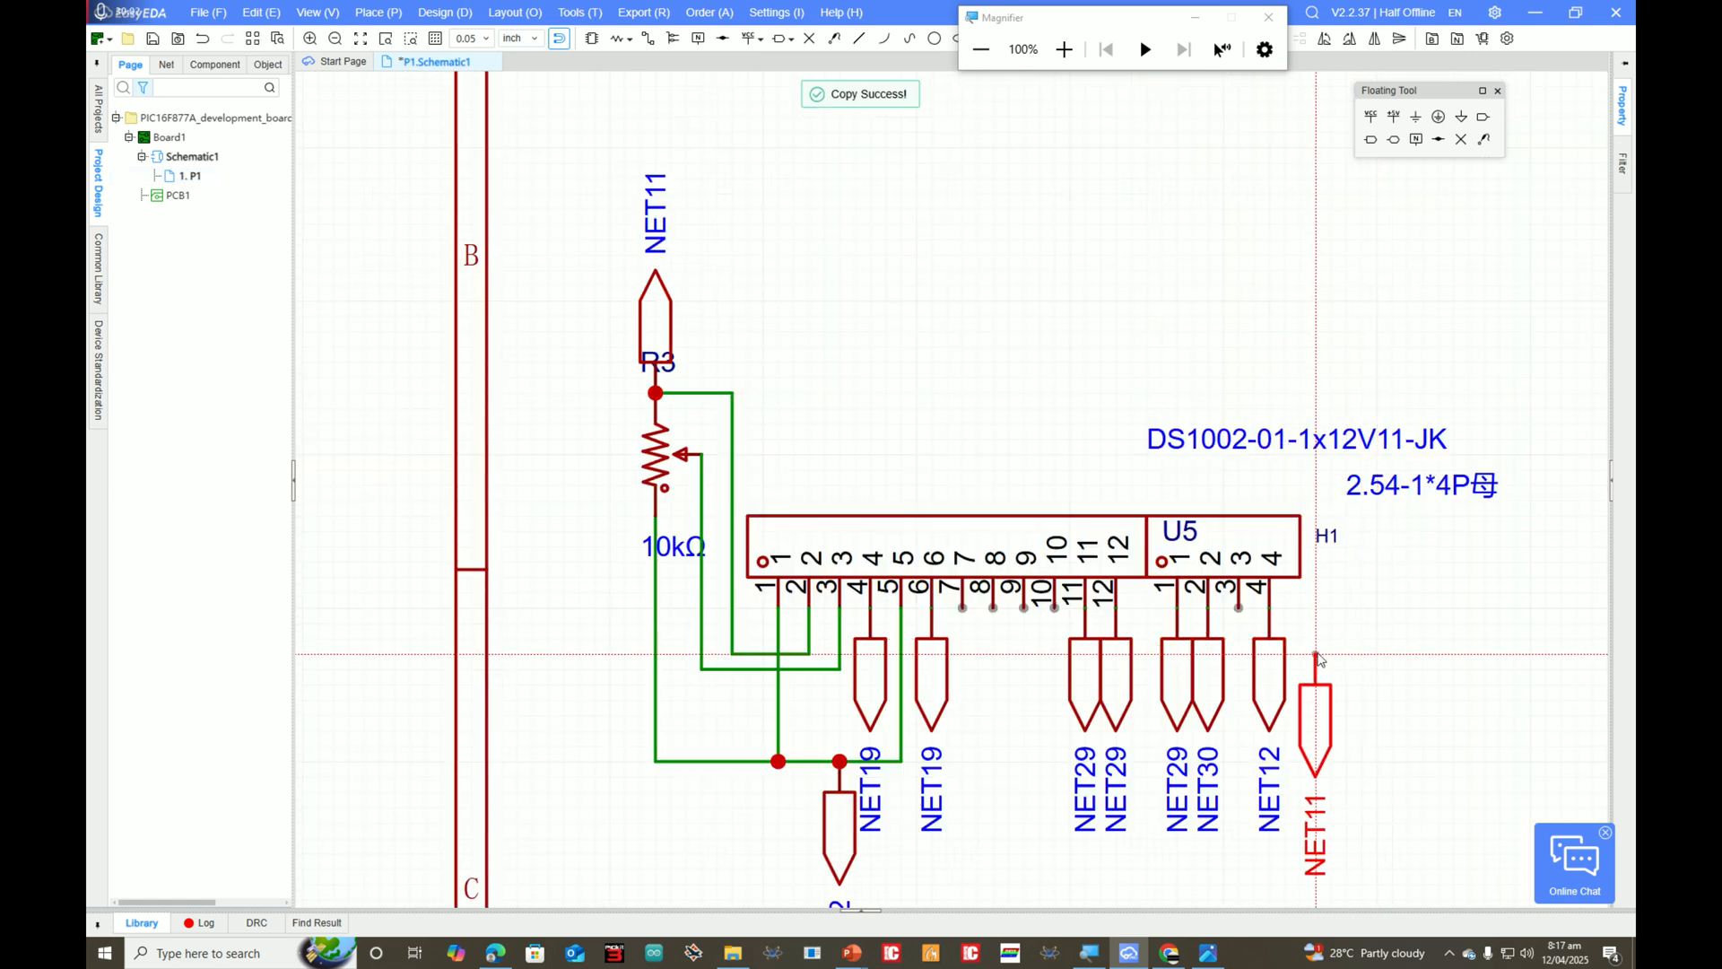
click(1239, 632)
scroll(1356, 606, down, 5)
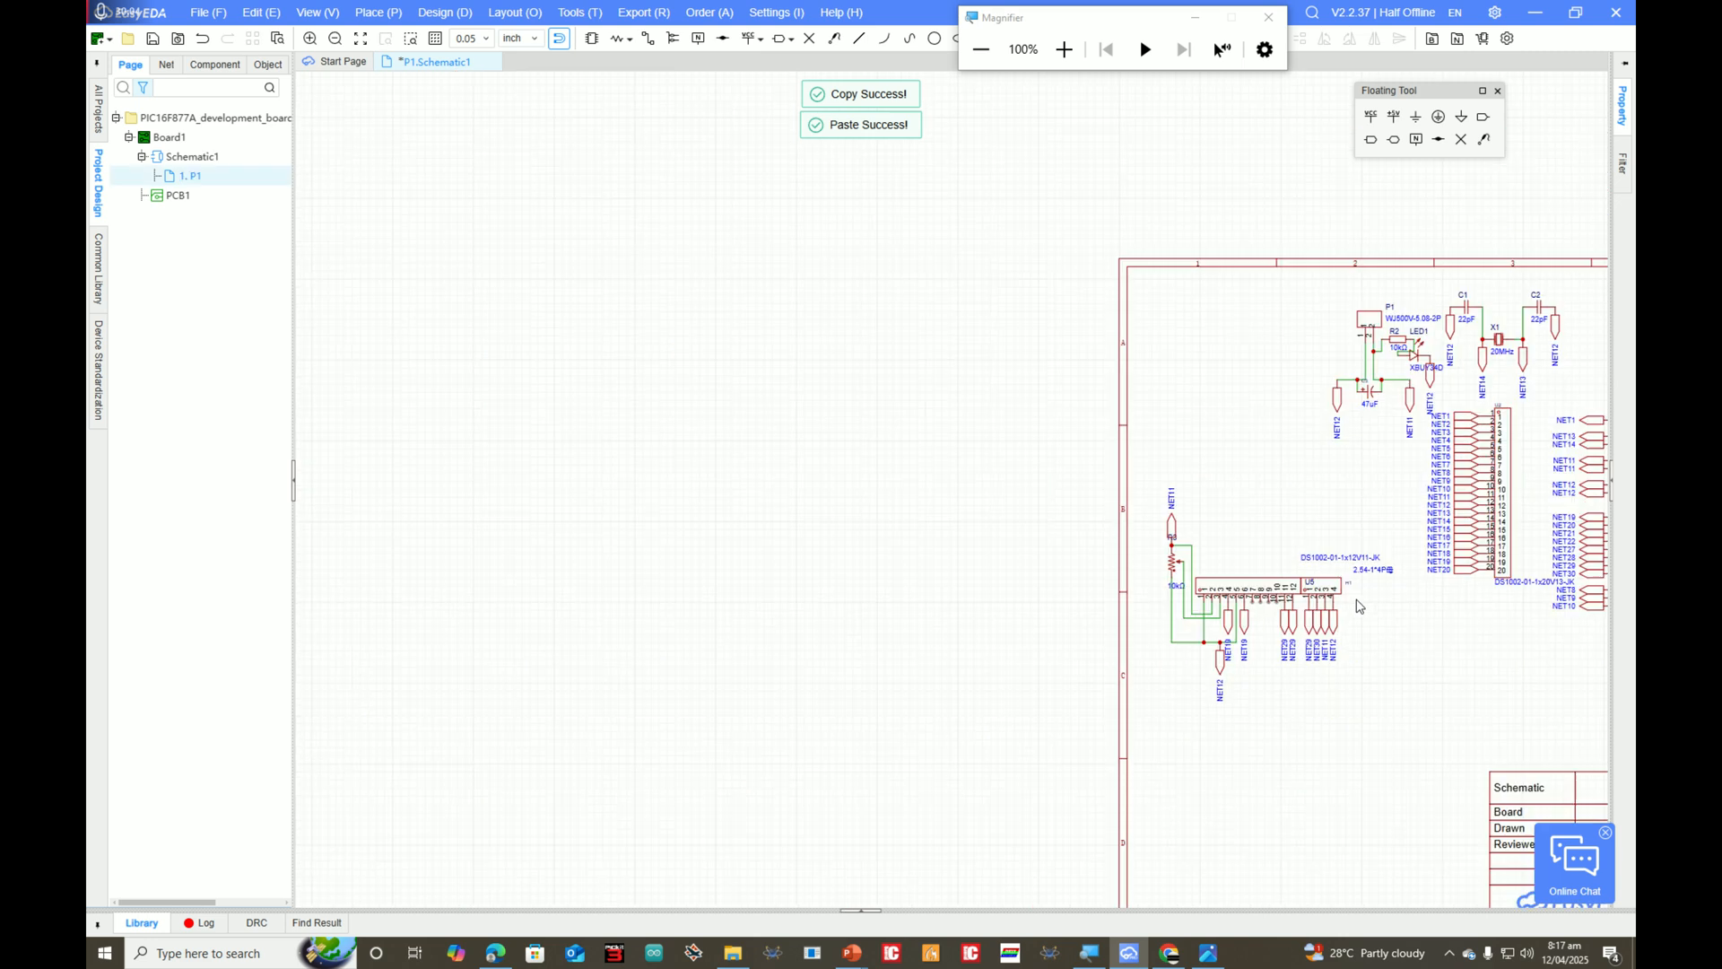
scroll(1376, 589, down, 4)
scroll(1549, 527, up, 4)
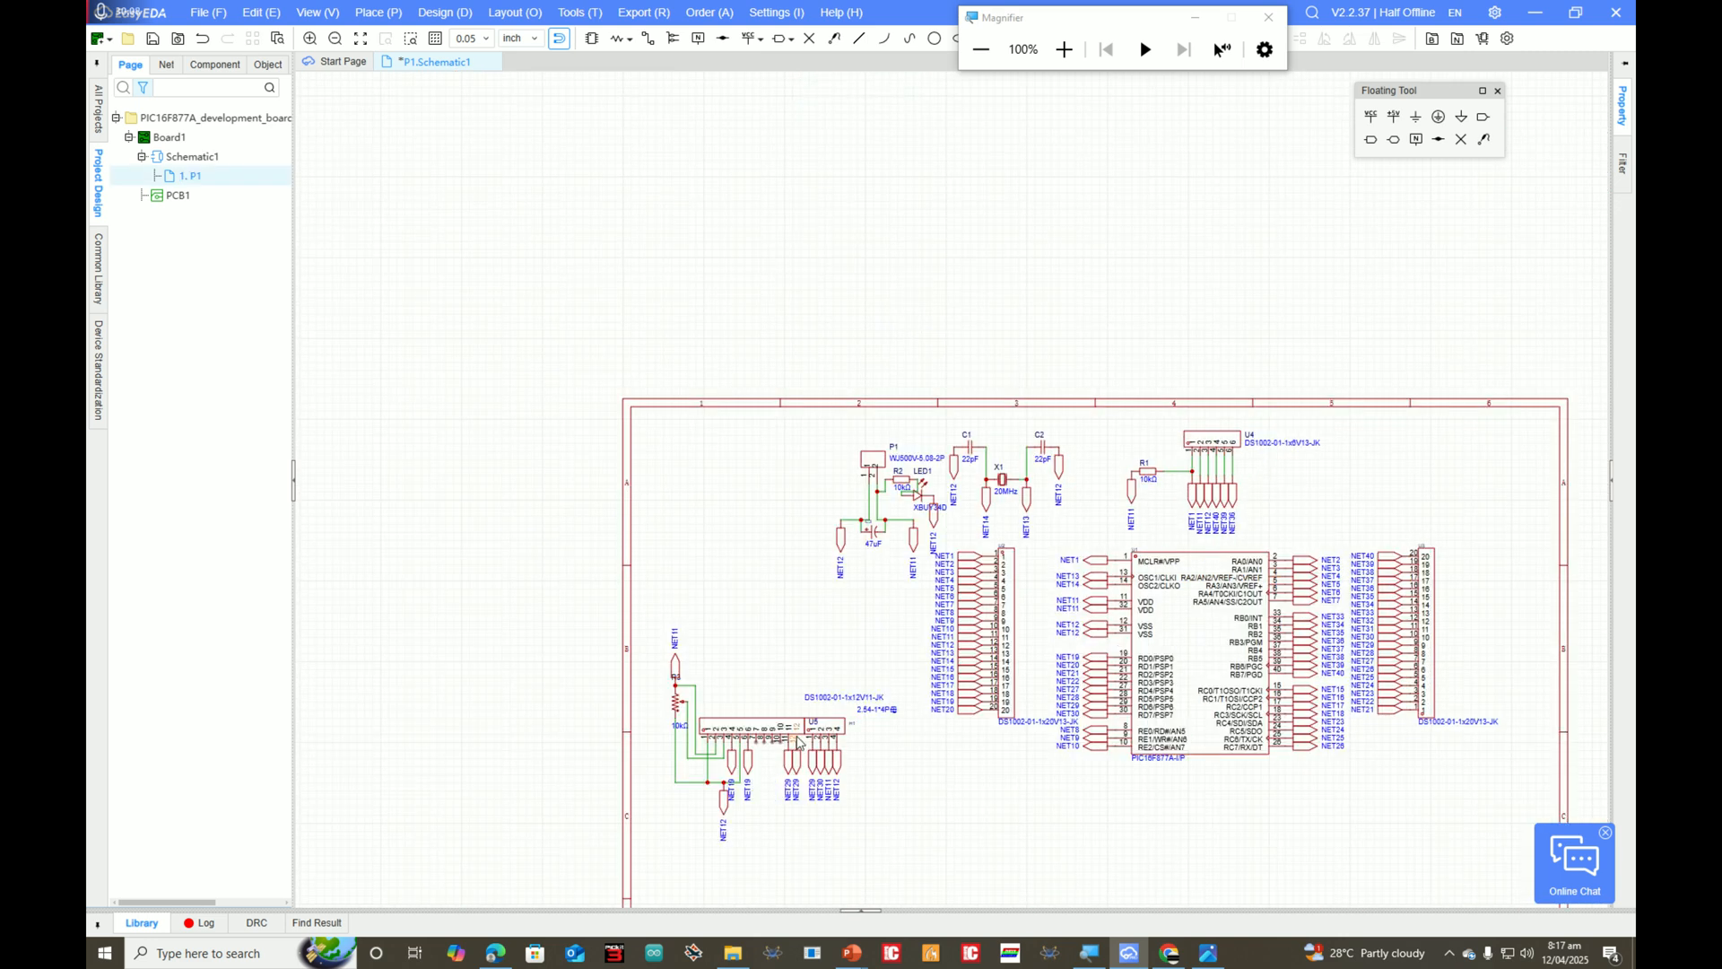
scroll(1099, 579, up, 4)
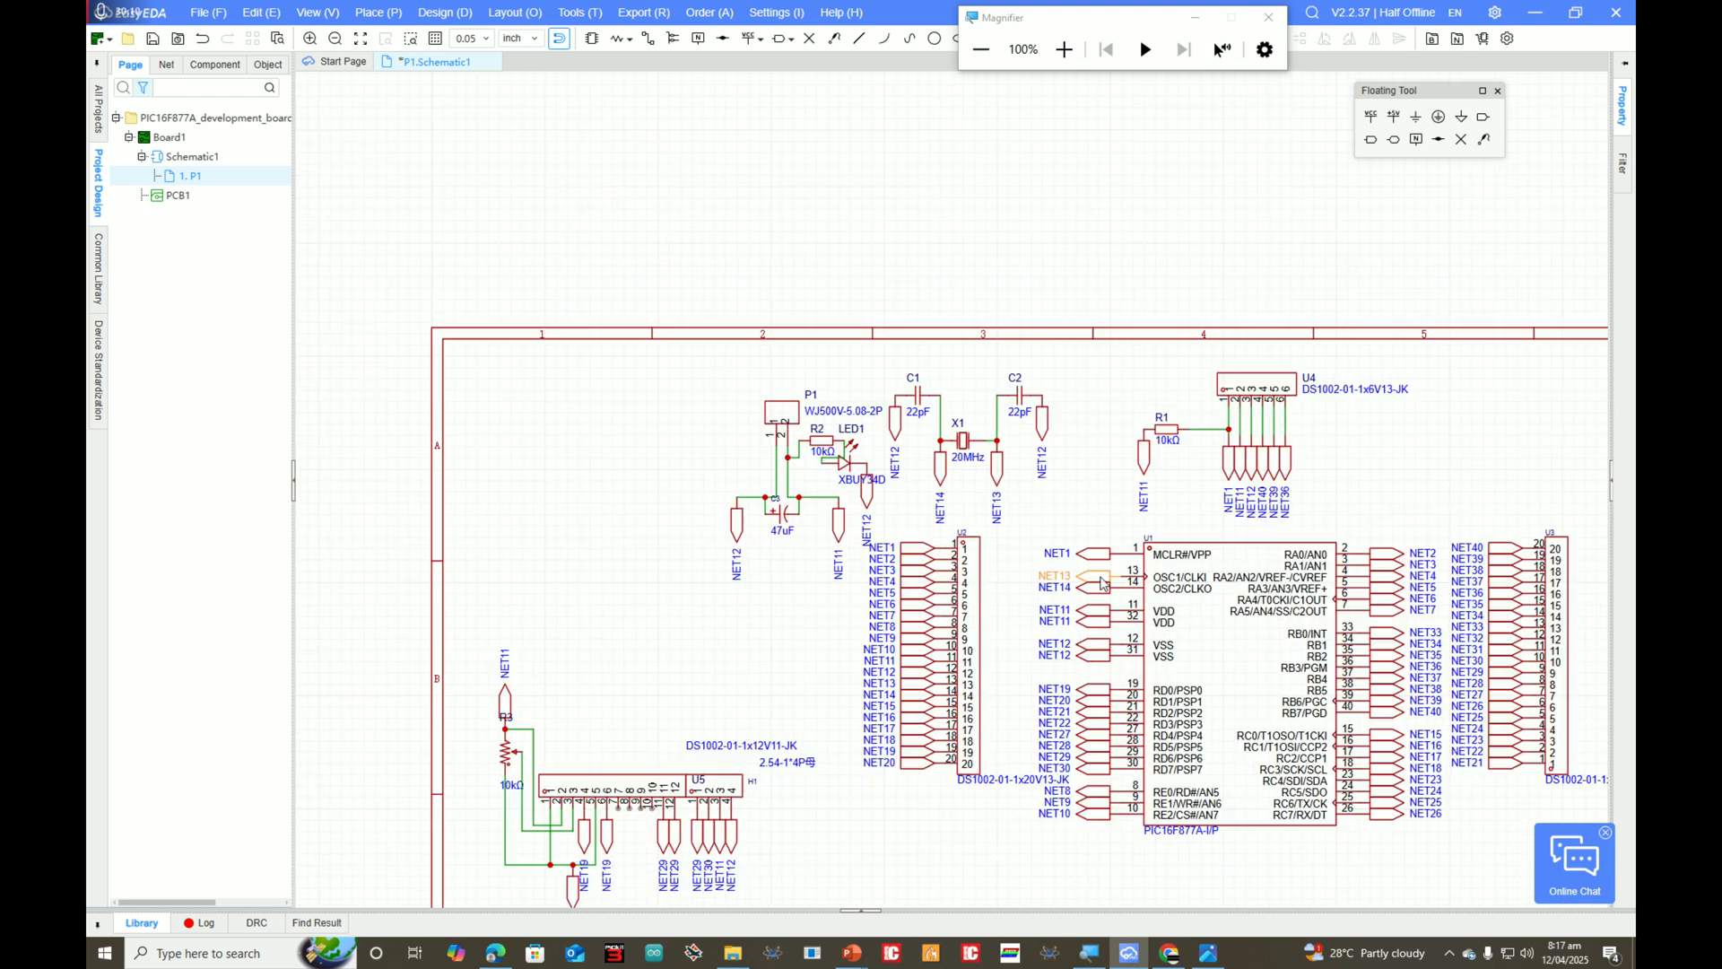
Step: Copy terminal block P1, rotate the copy so its pins face left, and place it below header U3
scroll(1099, 579, down, 5)
drag(1392, 464, 584, 750)
click(550, 625)
scroll(974, 633, up, 4)
scroll(847, 320, up, 2)
scroll(848, 320, down, 3)
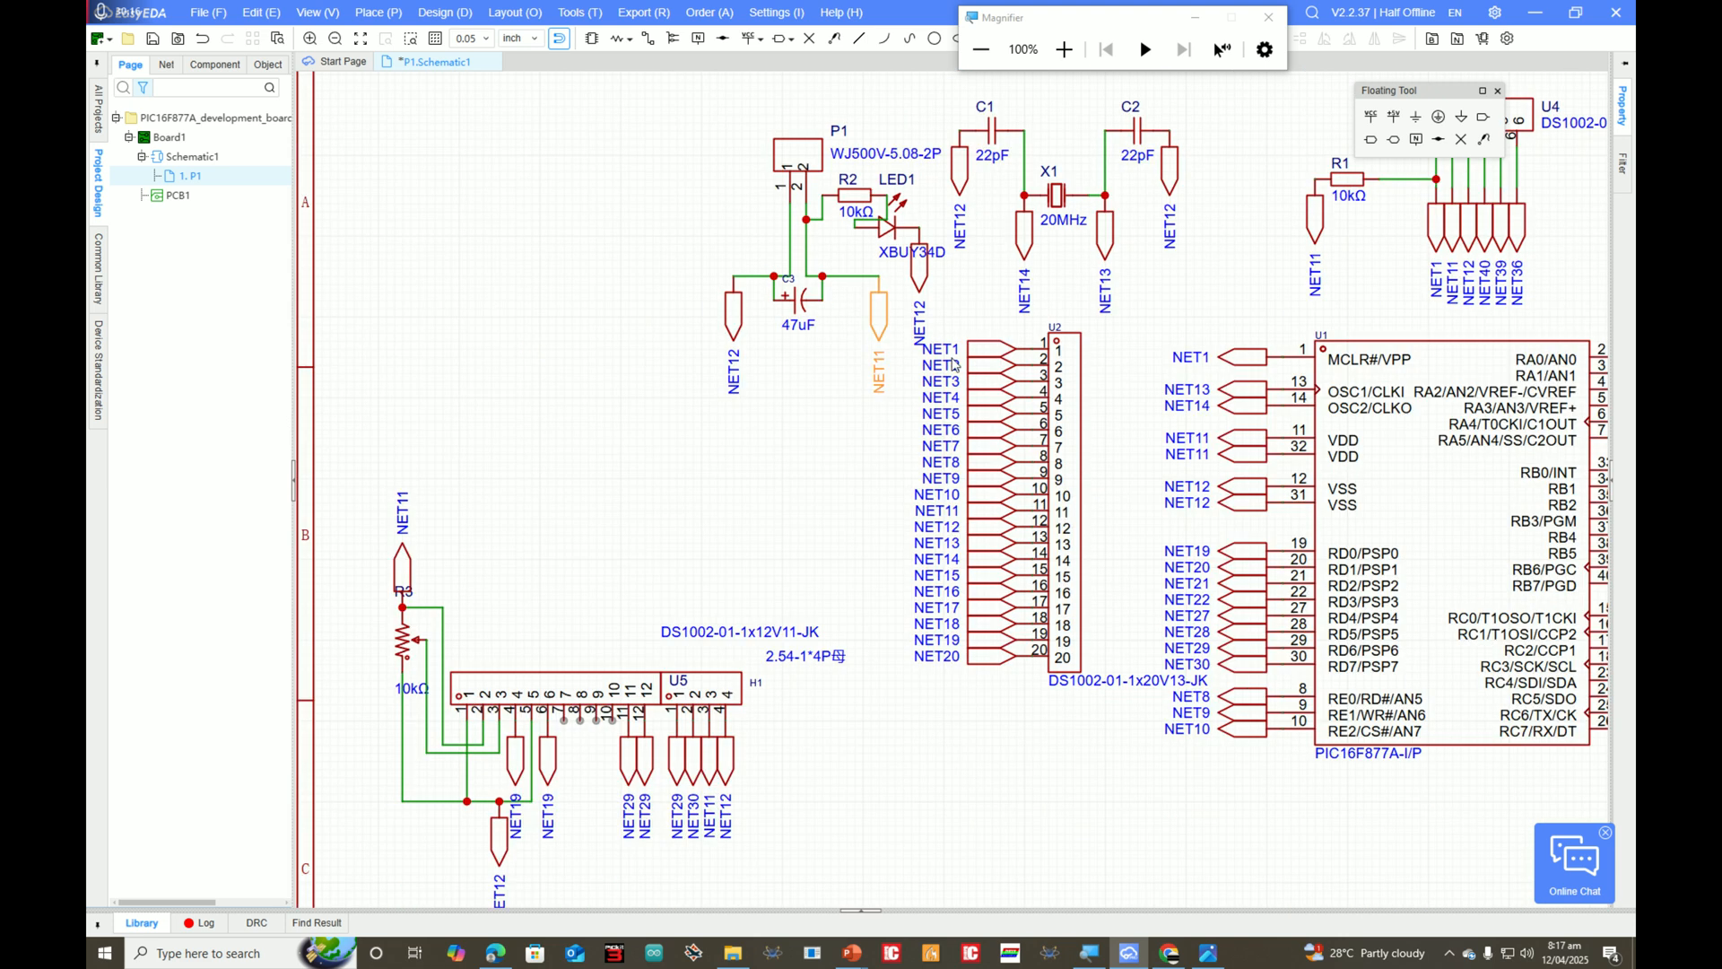
scroll(1031, 404, down, 3)
scroll(1158, 352, up, 5)
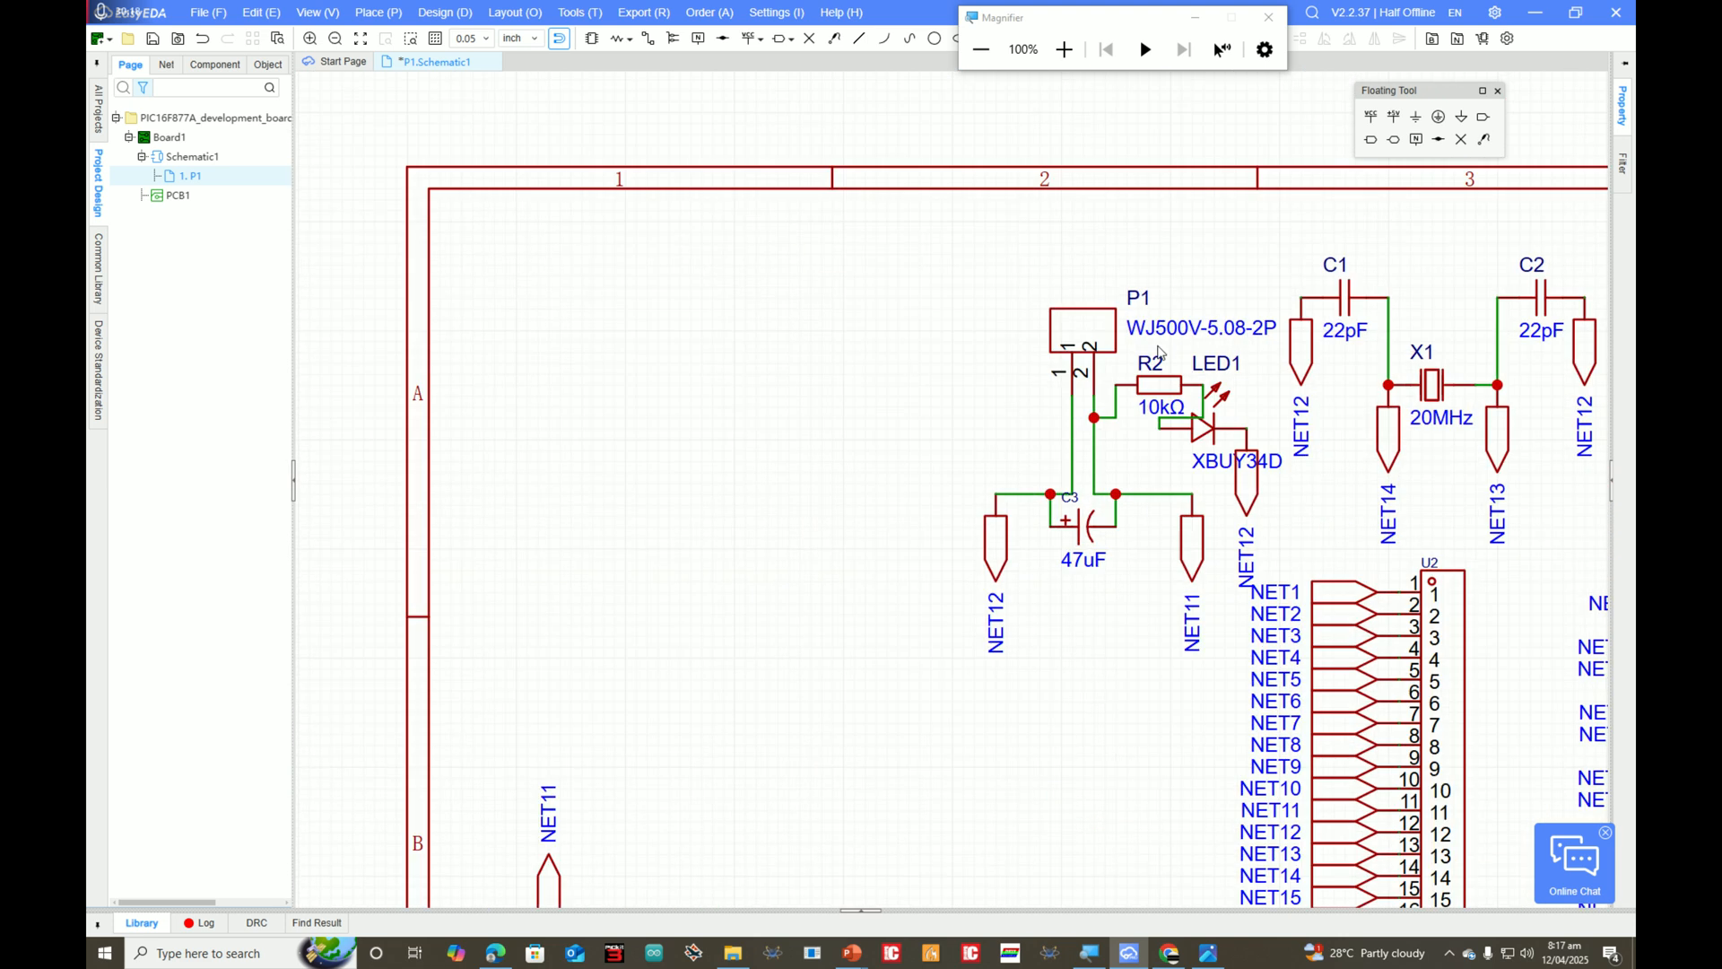
click(1116, 324)
key(ctrl+c)
key(ctrl+v)
scroll(1442, 527, down, 4)
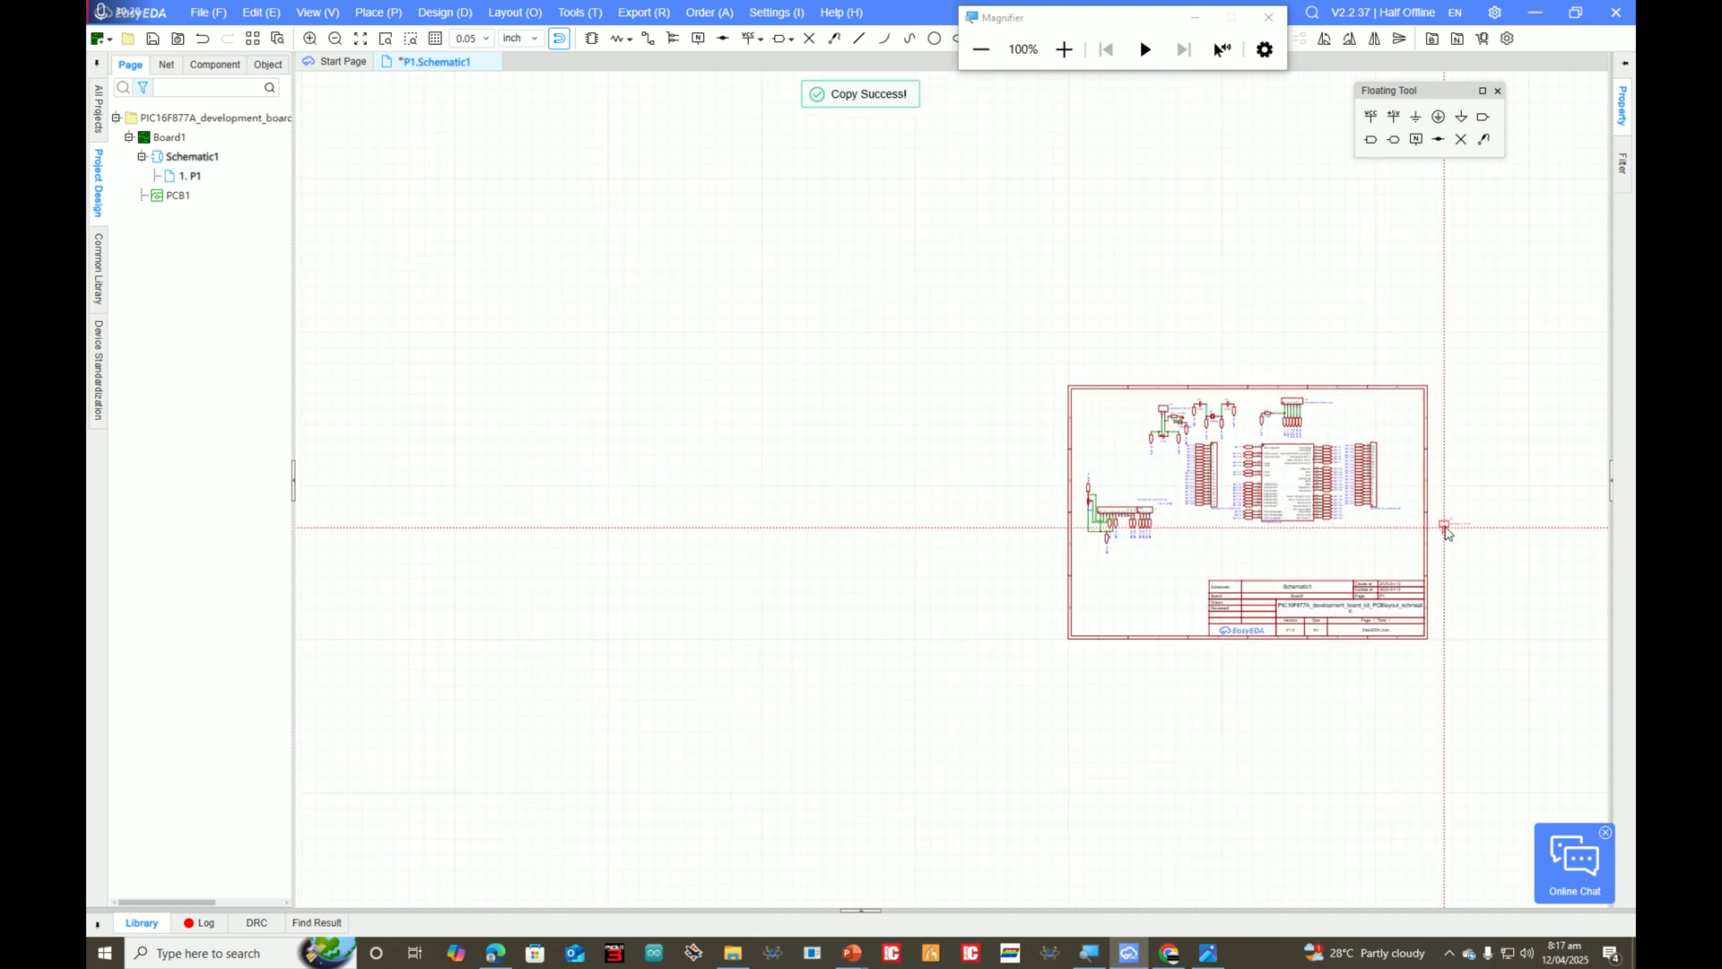
scroll(1322, 533, up, 5)
key(space)
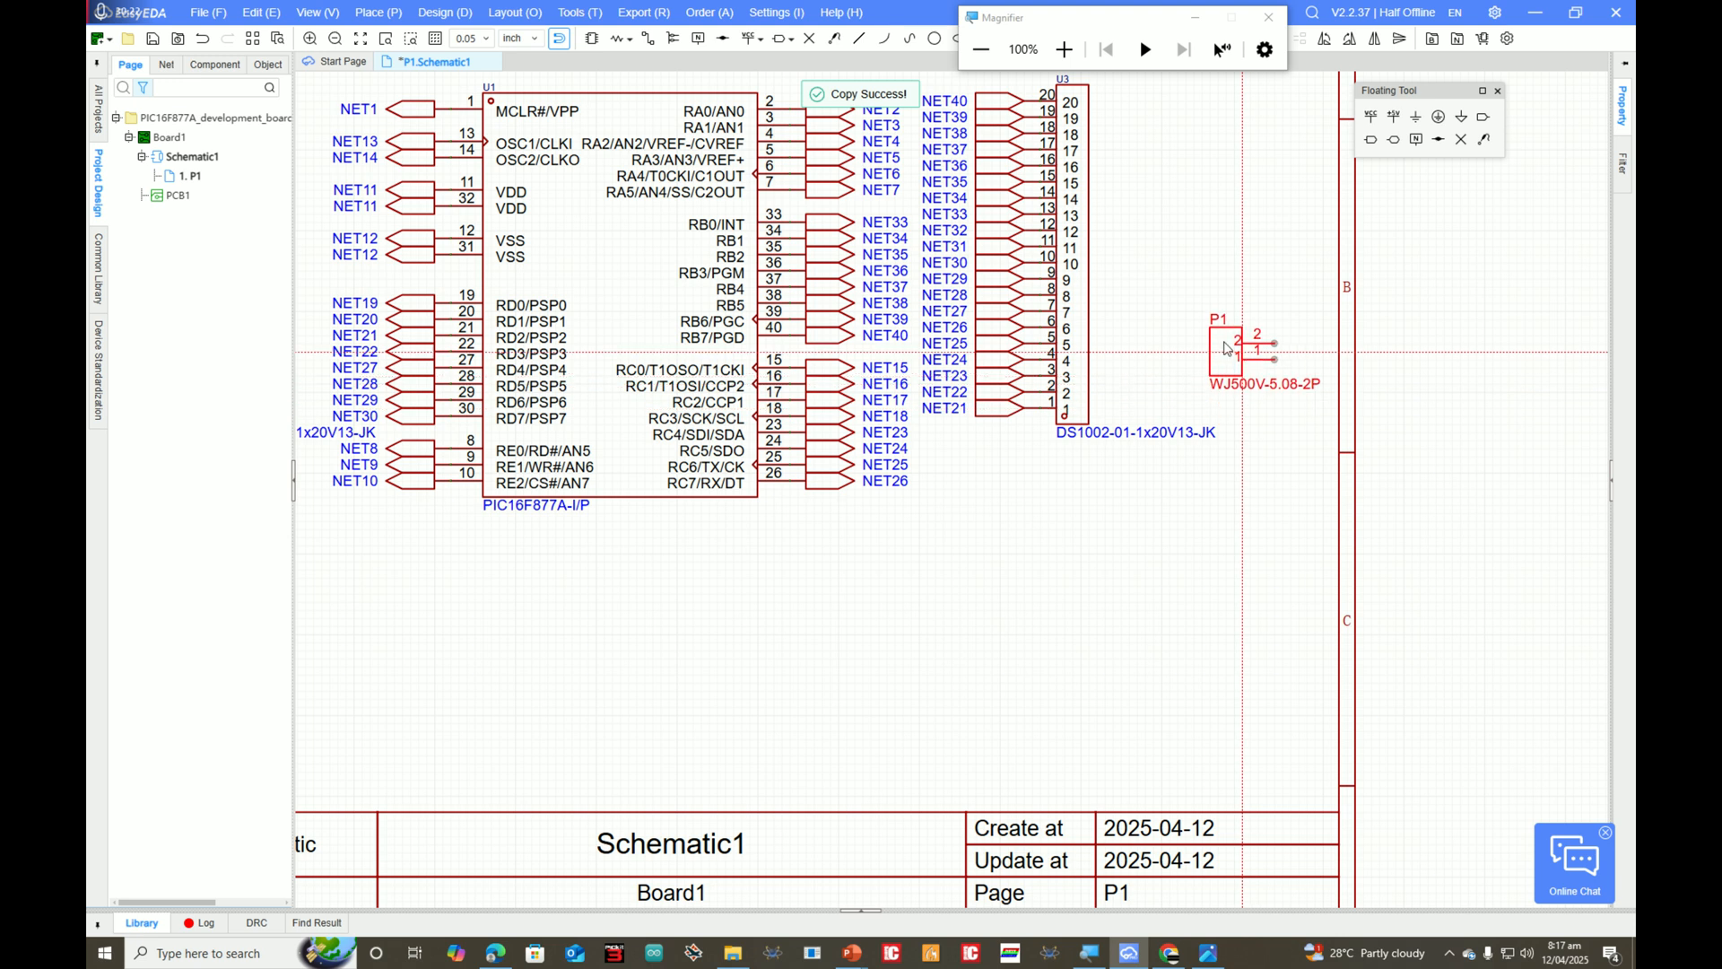
key(space)
key(space)
scroll(1220, 349, up, 3)
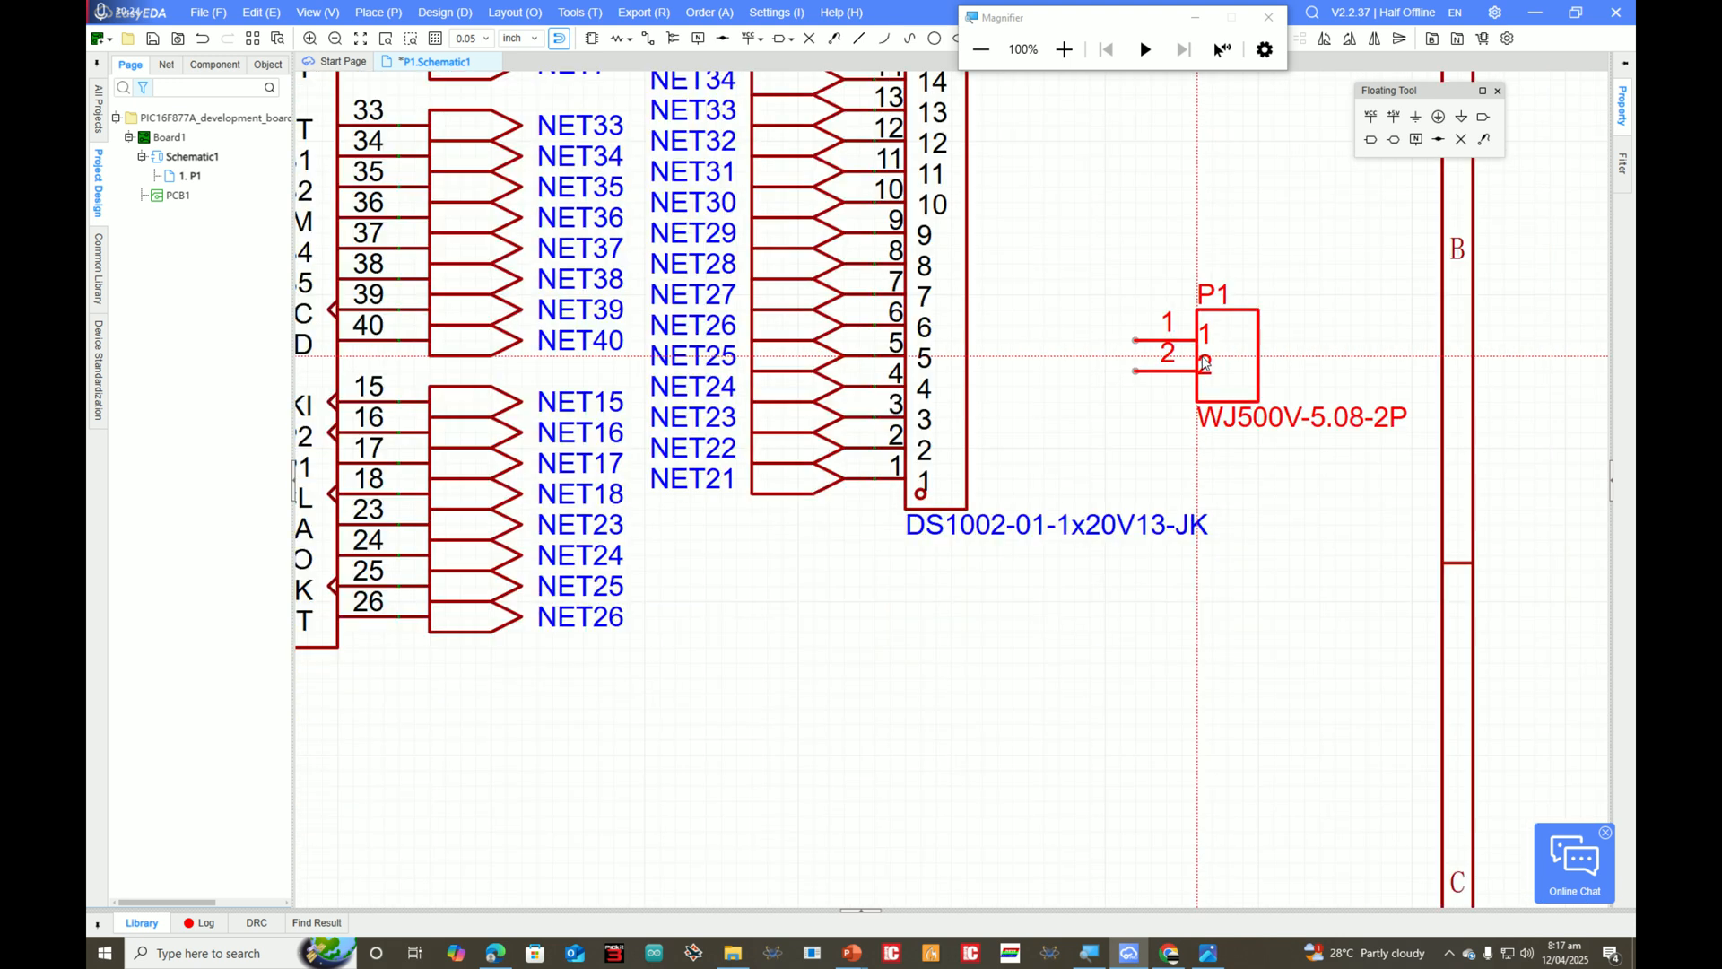
scroll(1206, 363, down, 4)
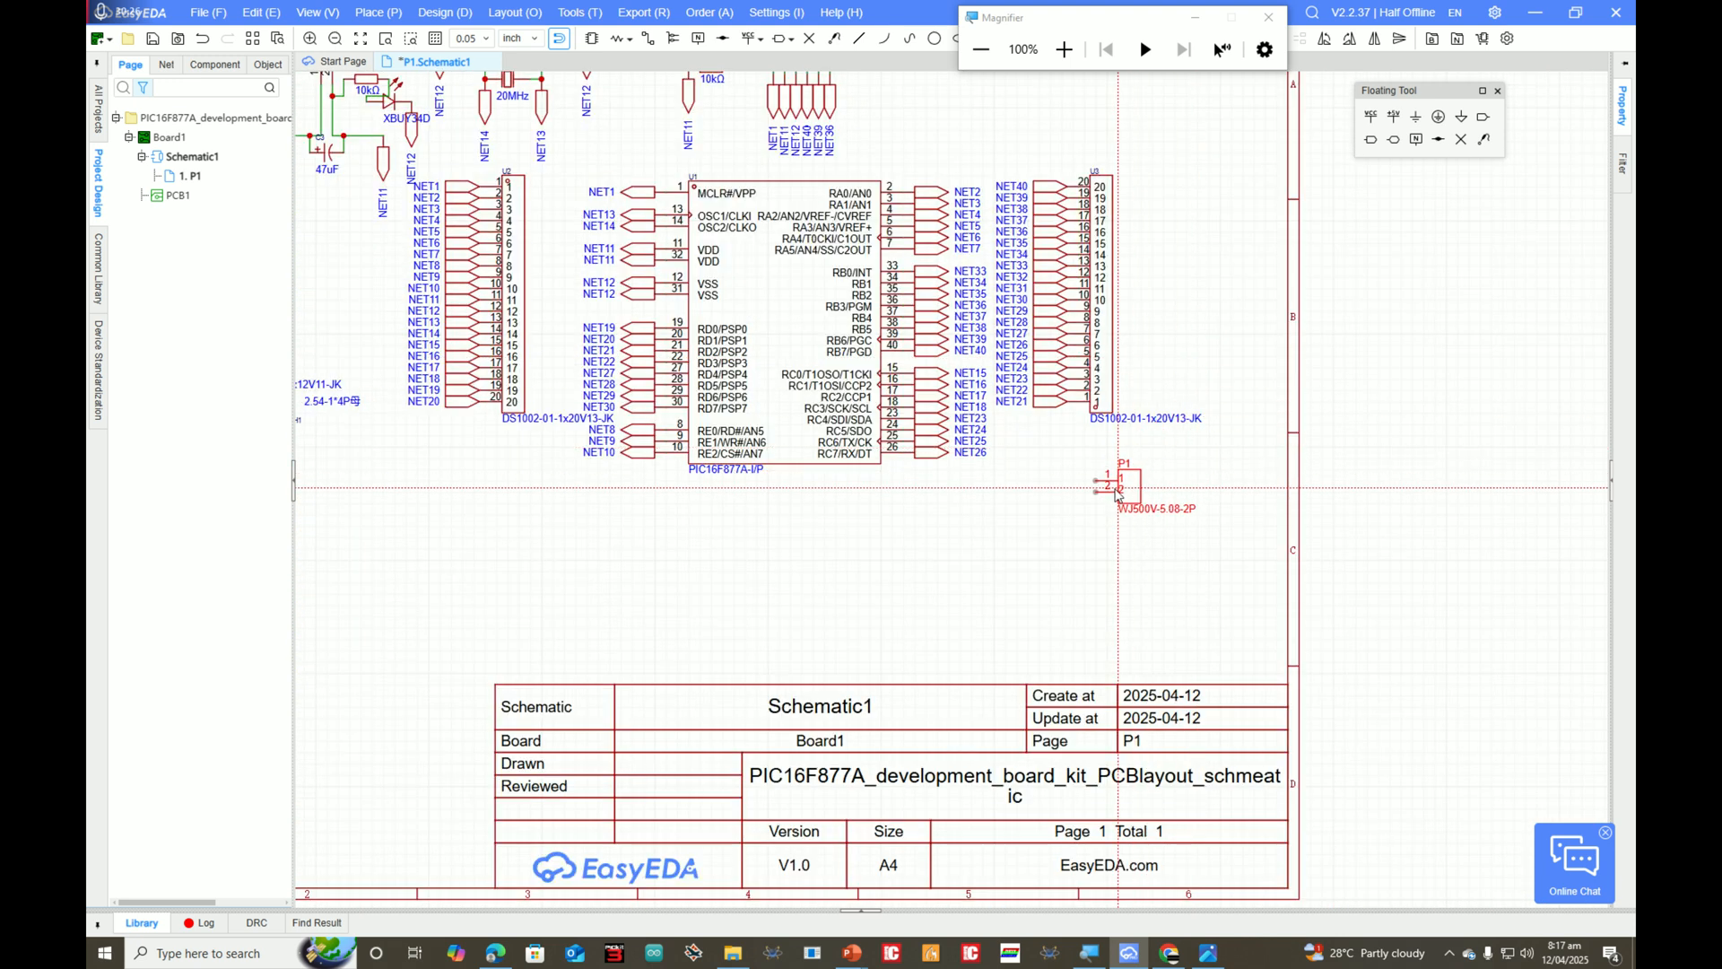
click(1115, 492)
scroll(1009, 385, up, 6)
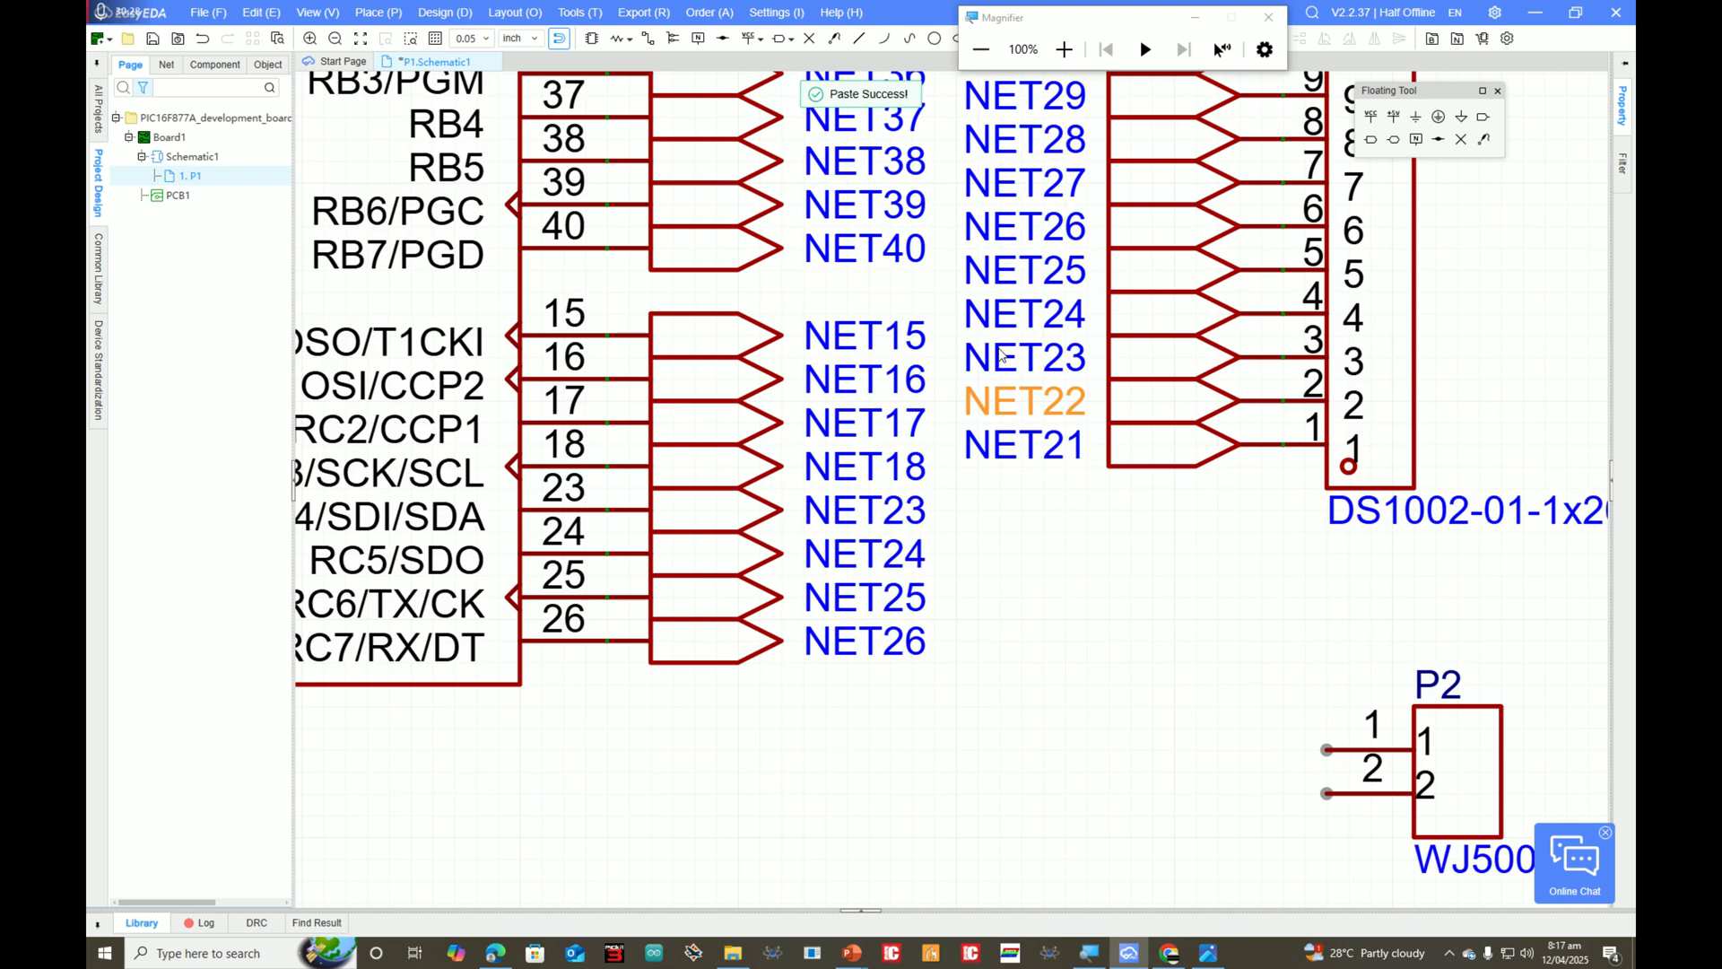
scroll(808, 376, down, 2)
scroll(482, 231, up, 2)
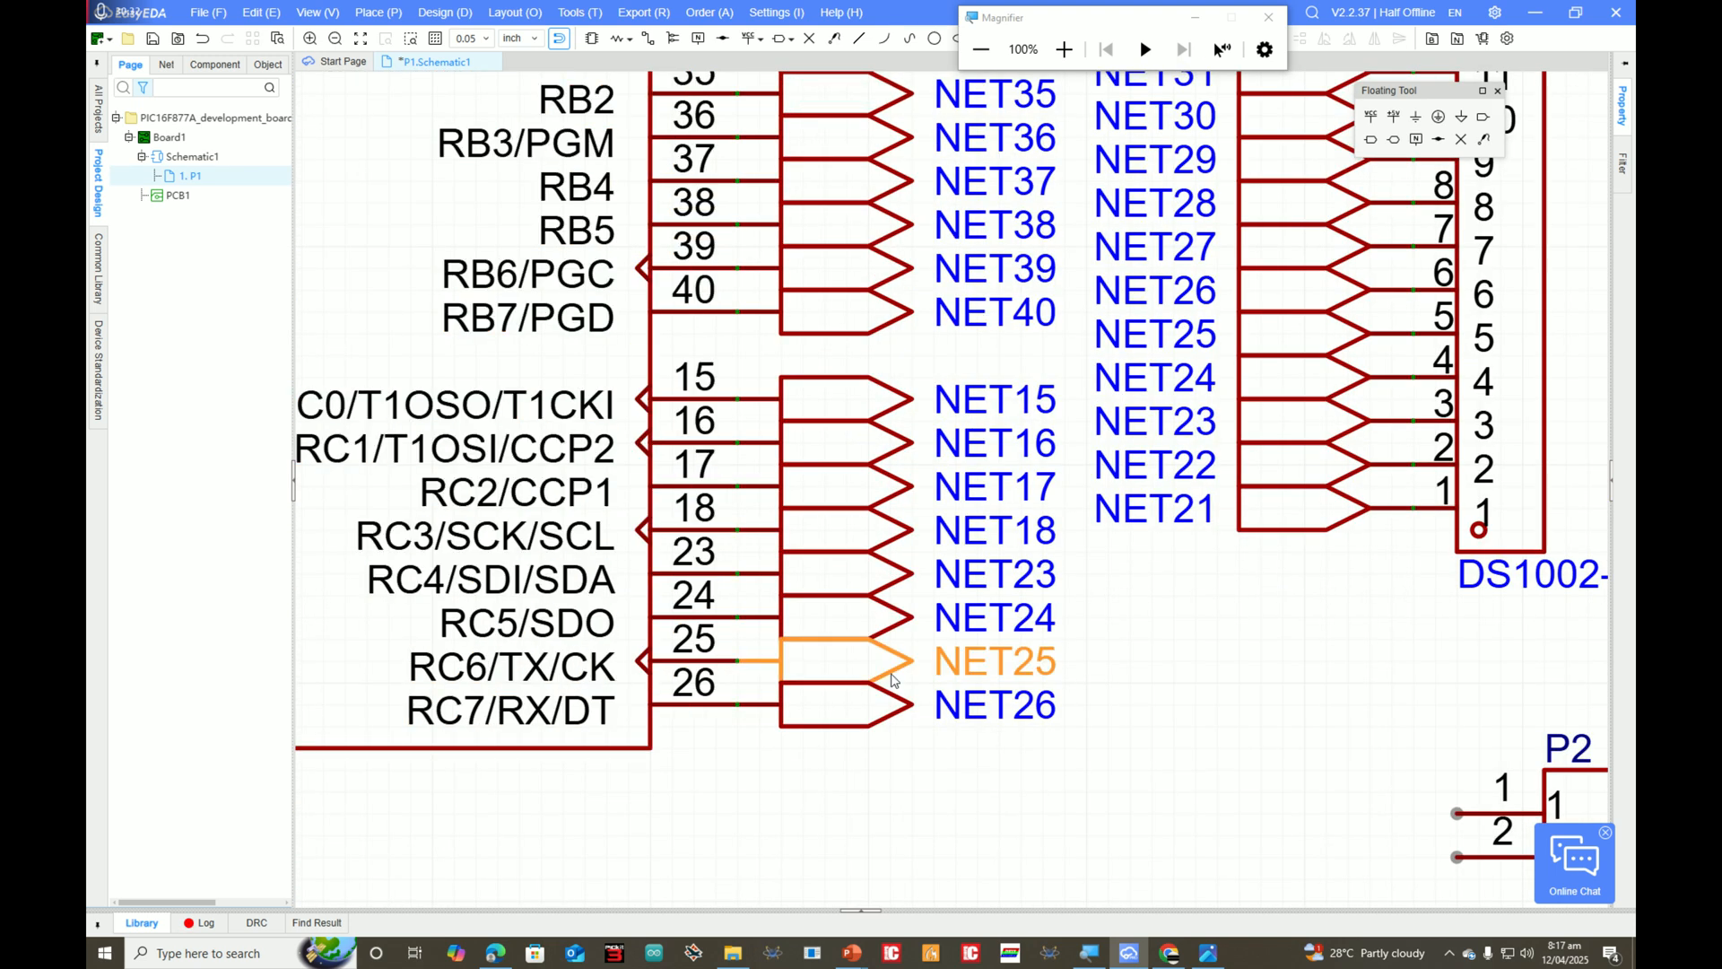
click(958, 672)
key(ctrl+v)
key(space)
key(Escape)
click(1048, 666)
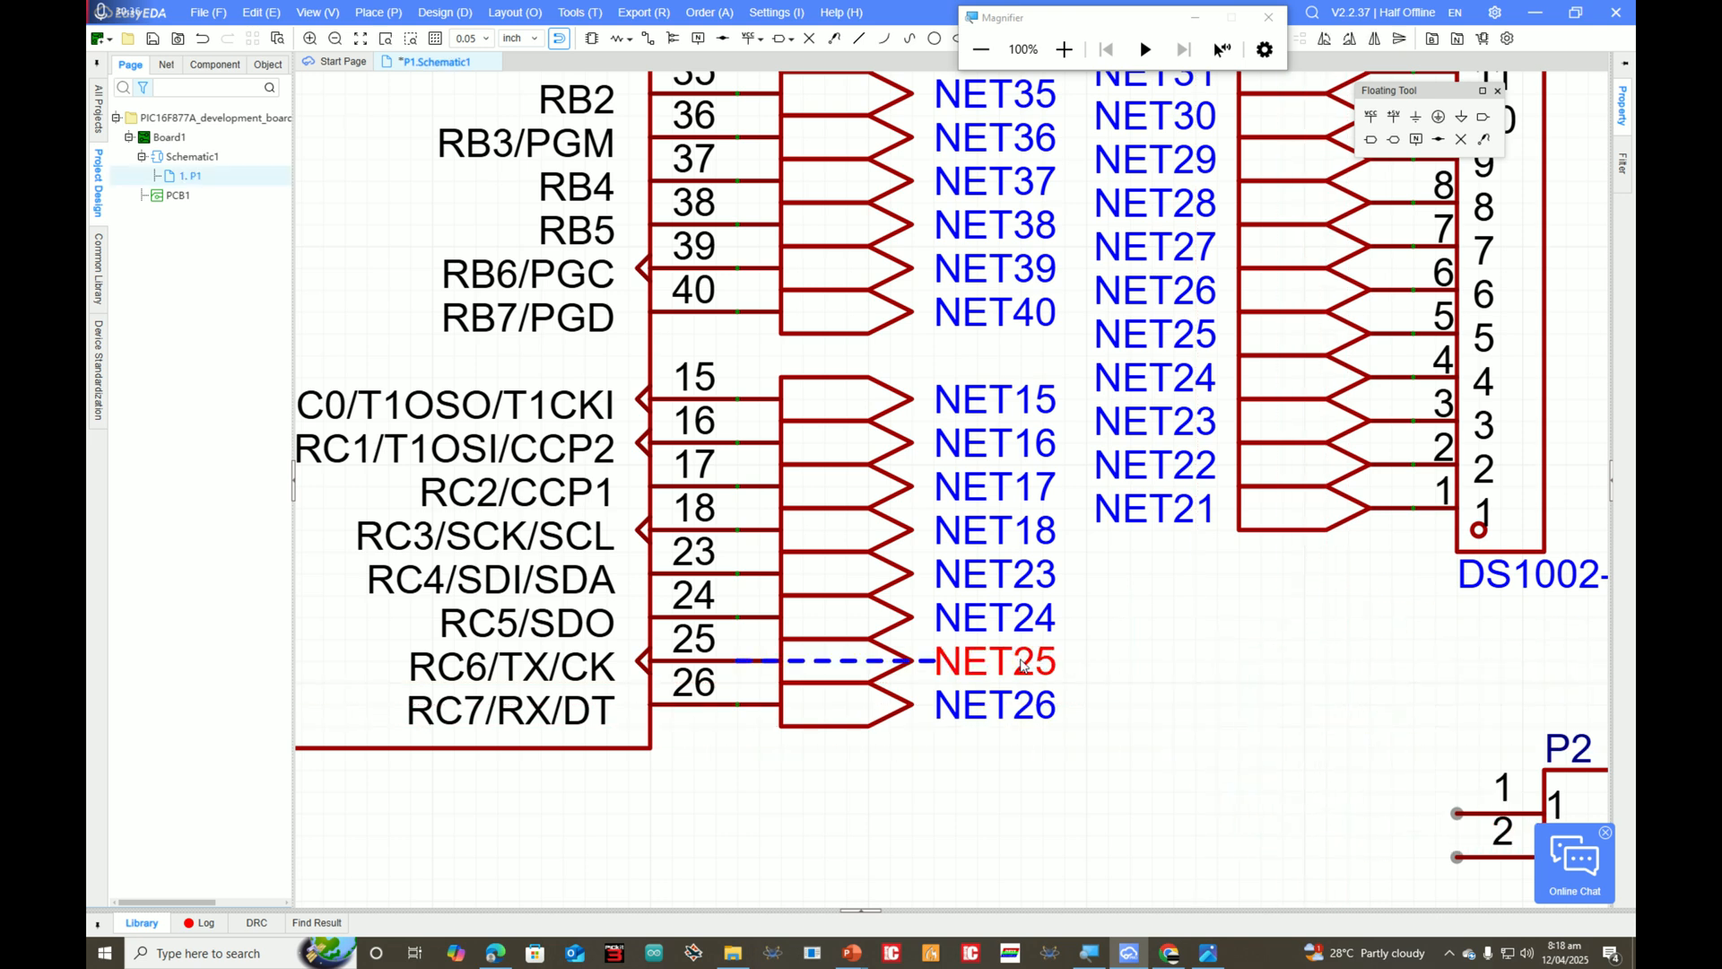
key(ctrl+v)
key(Escape)
Step: Copy the NET25 port from the RC6/TX/CK pin, mirror it horizontally, and attach it to pin 1 of P2
click(909, 665)
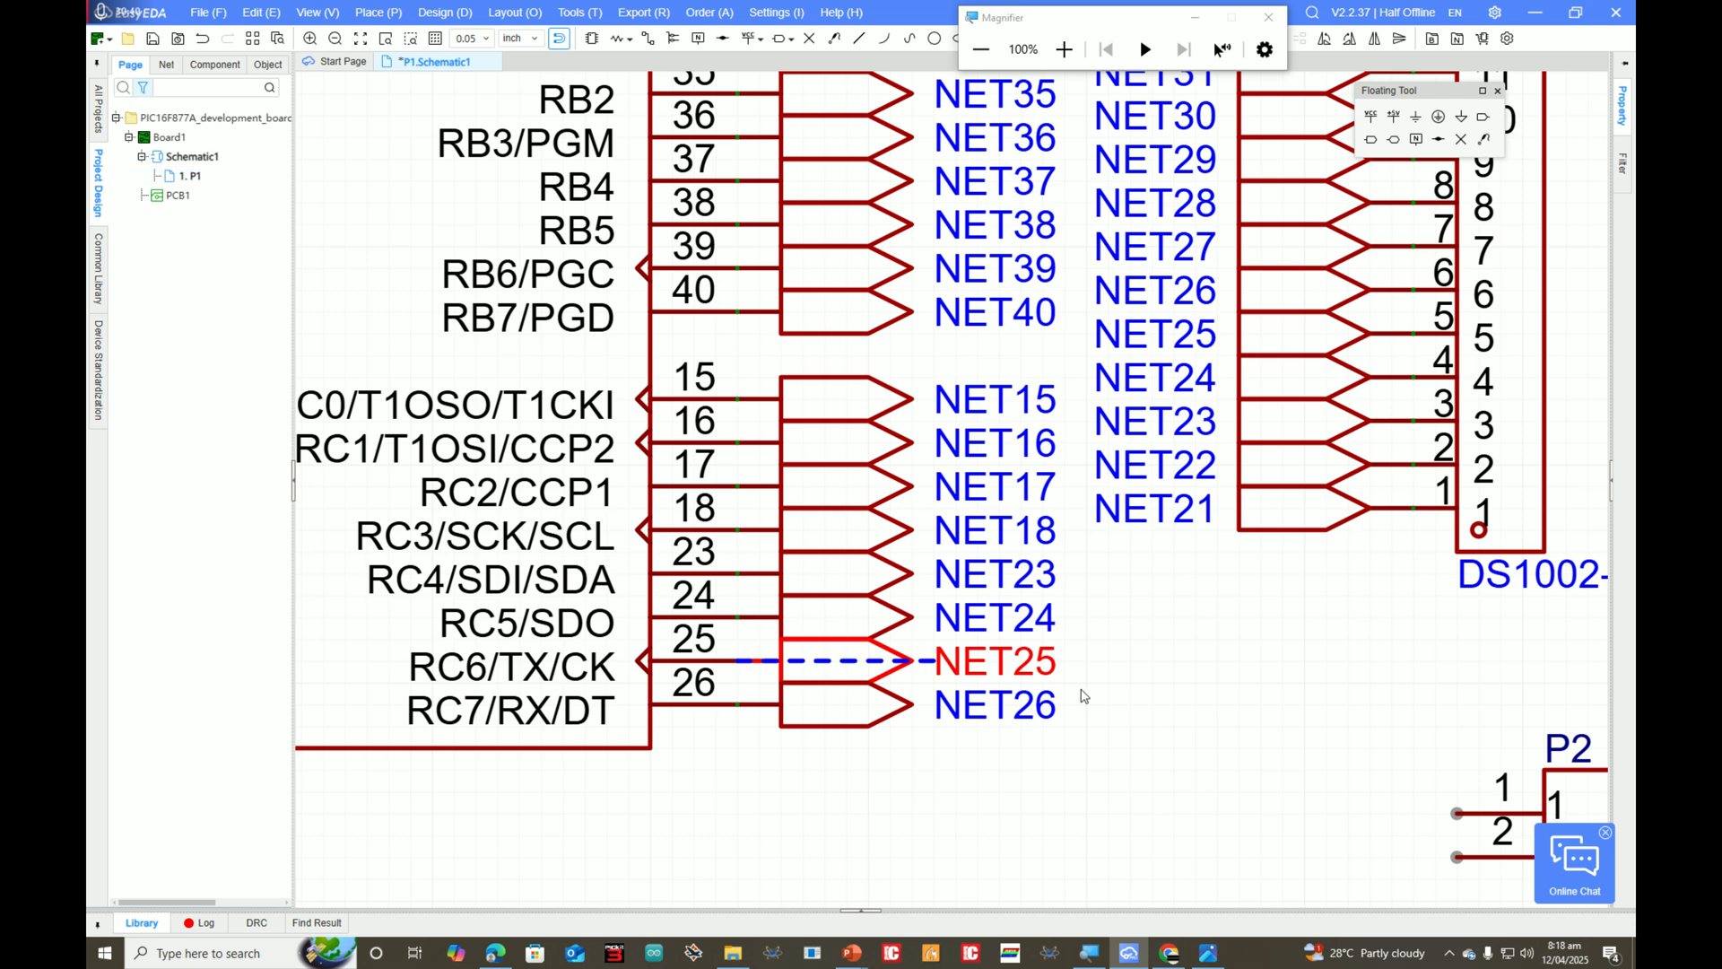
key(ctrl+v)
key(x)
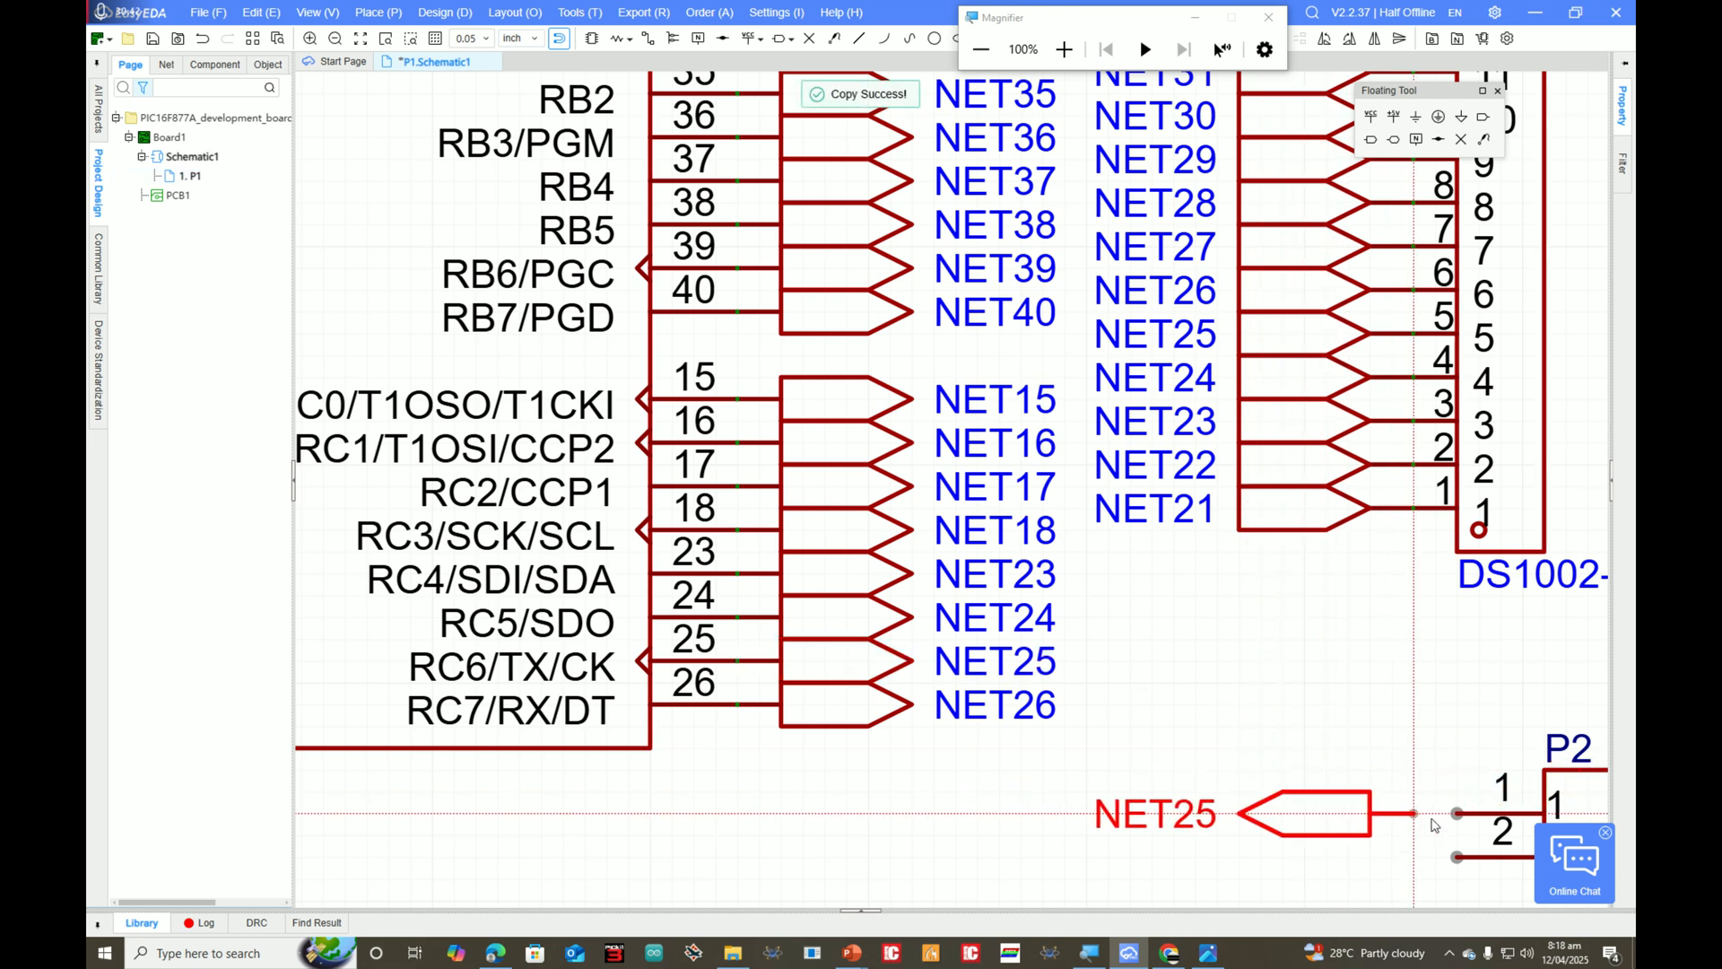
click(1453, 813)
Step: Copy the NET26 port from the RC7/RX/DT pin, mirror it horizontally, and attach it to pin 2 of P2
click(884, 717)
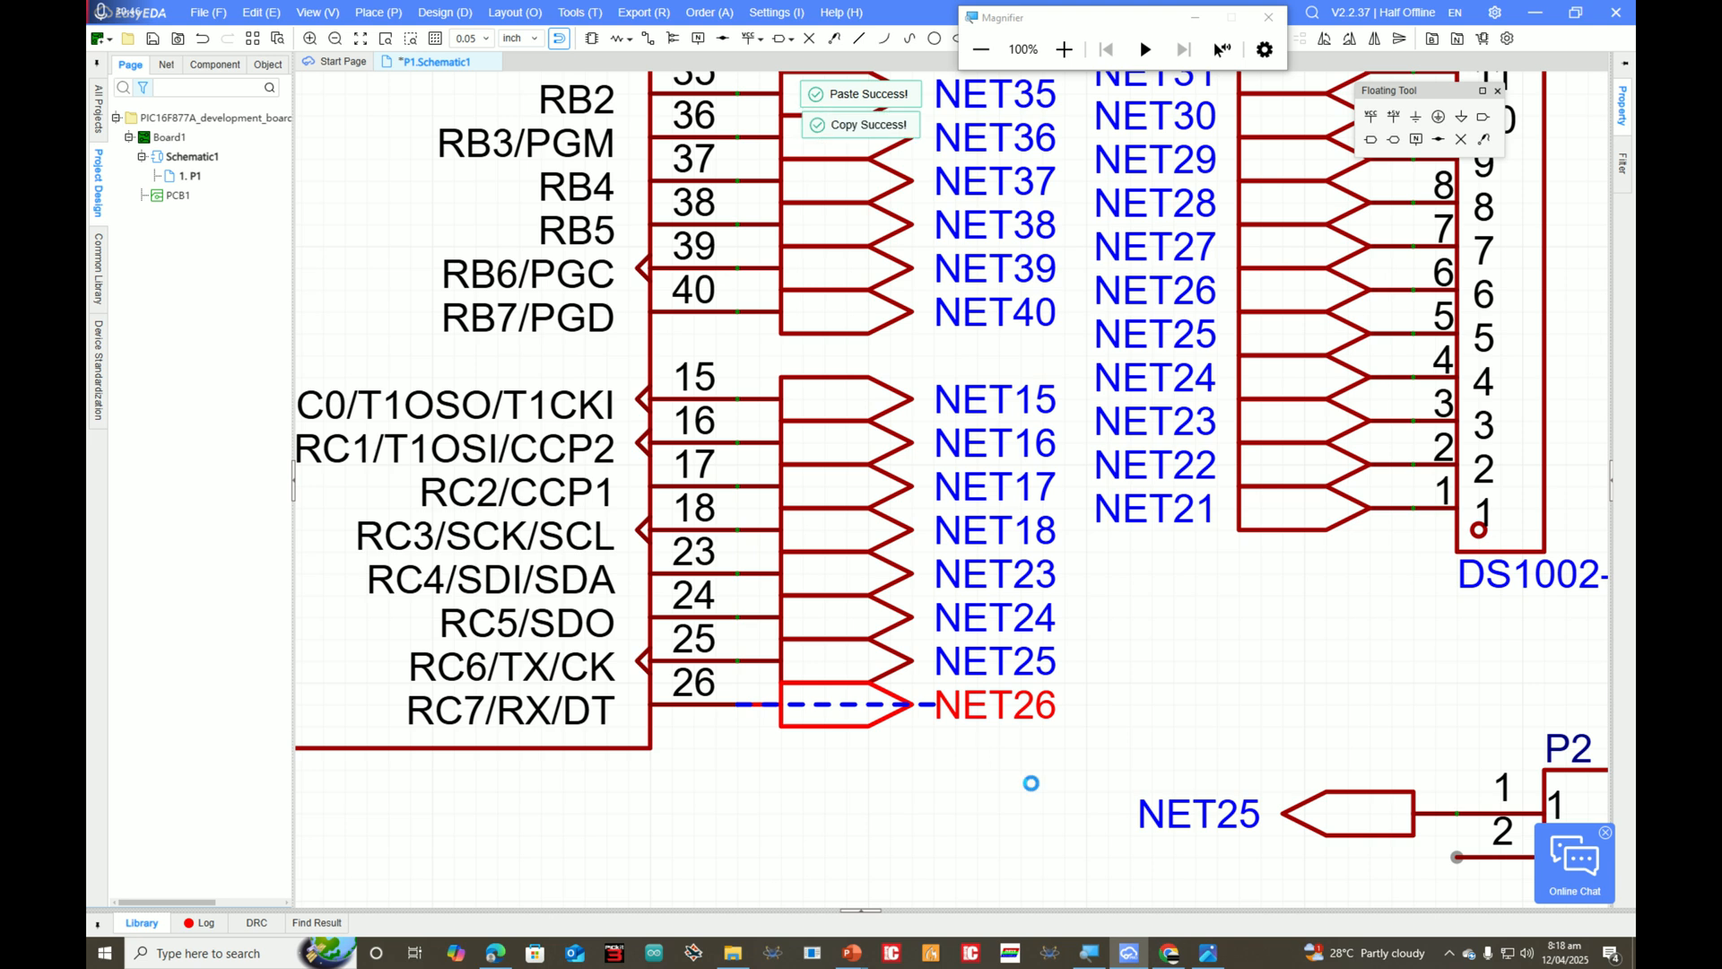
scroll(1278, 727, down, 5)
key(ctrl+v)
key(x)
click(1343, 774)
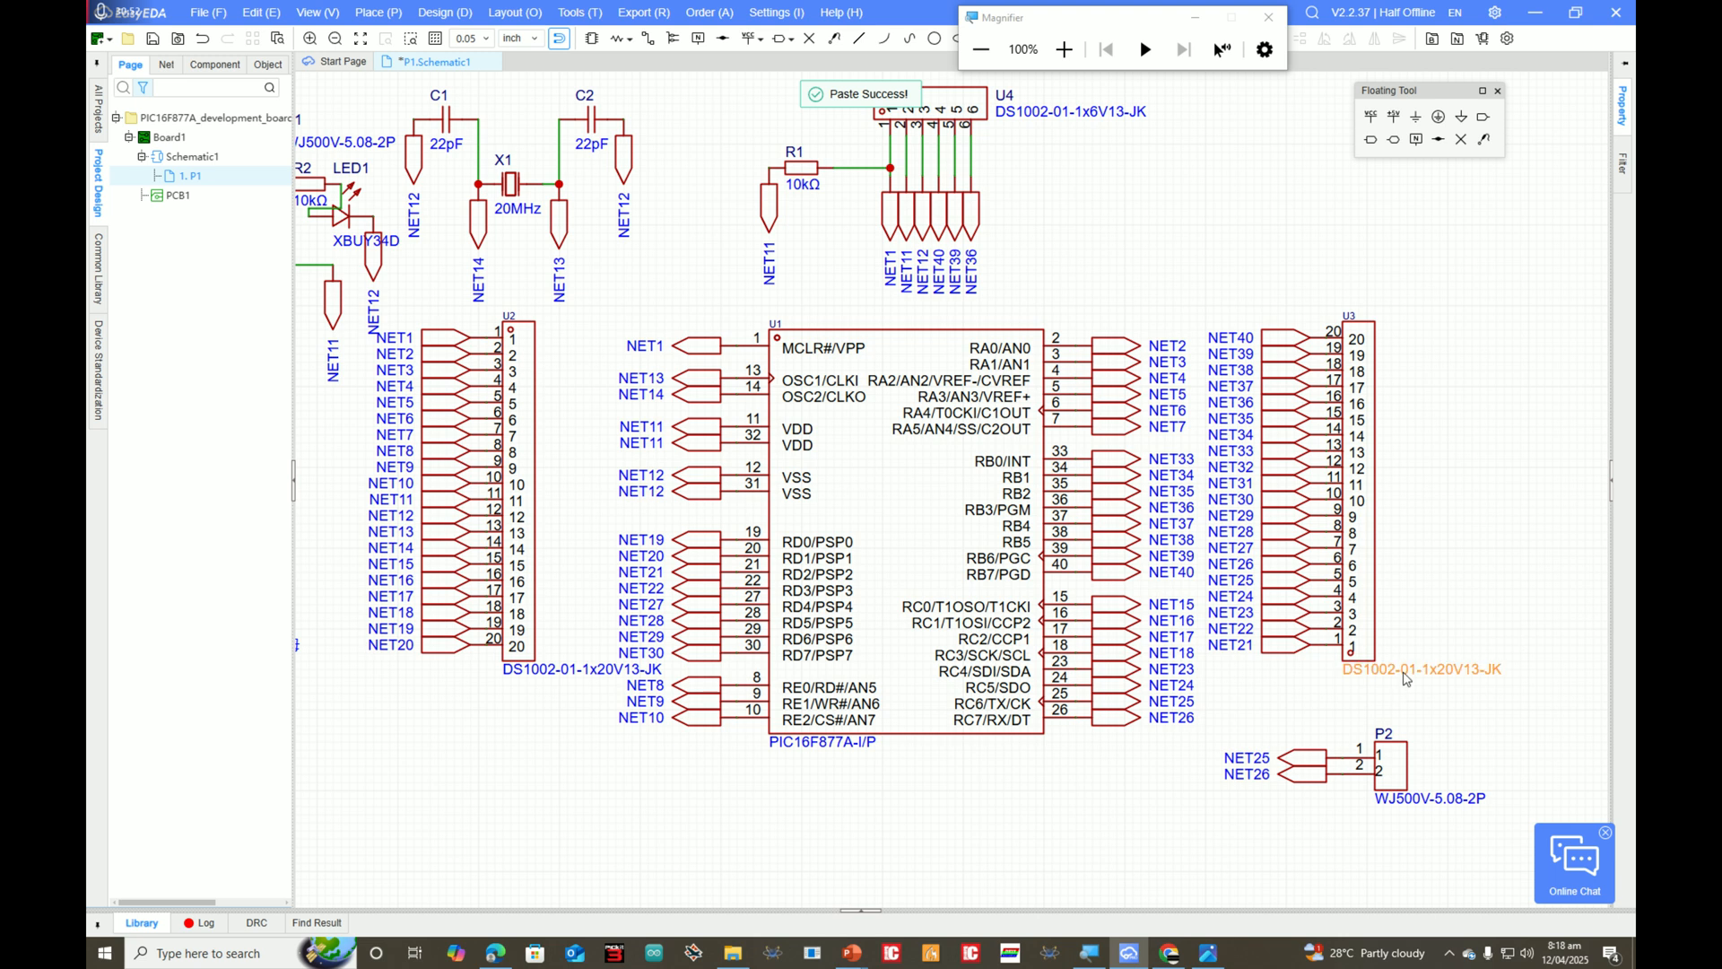
scroll(1405, 679, down, 2)
scroll(1572, 765, up, 6)
scroll(816, 617, down, 3)
scroll(728, 557, down, 2)
scroll(728, 557, down, 2)
scroll(1137, 611, up, 5)
scroll(1334, 682, up, 6)
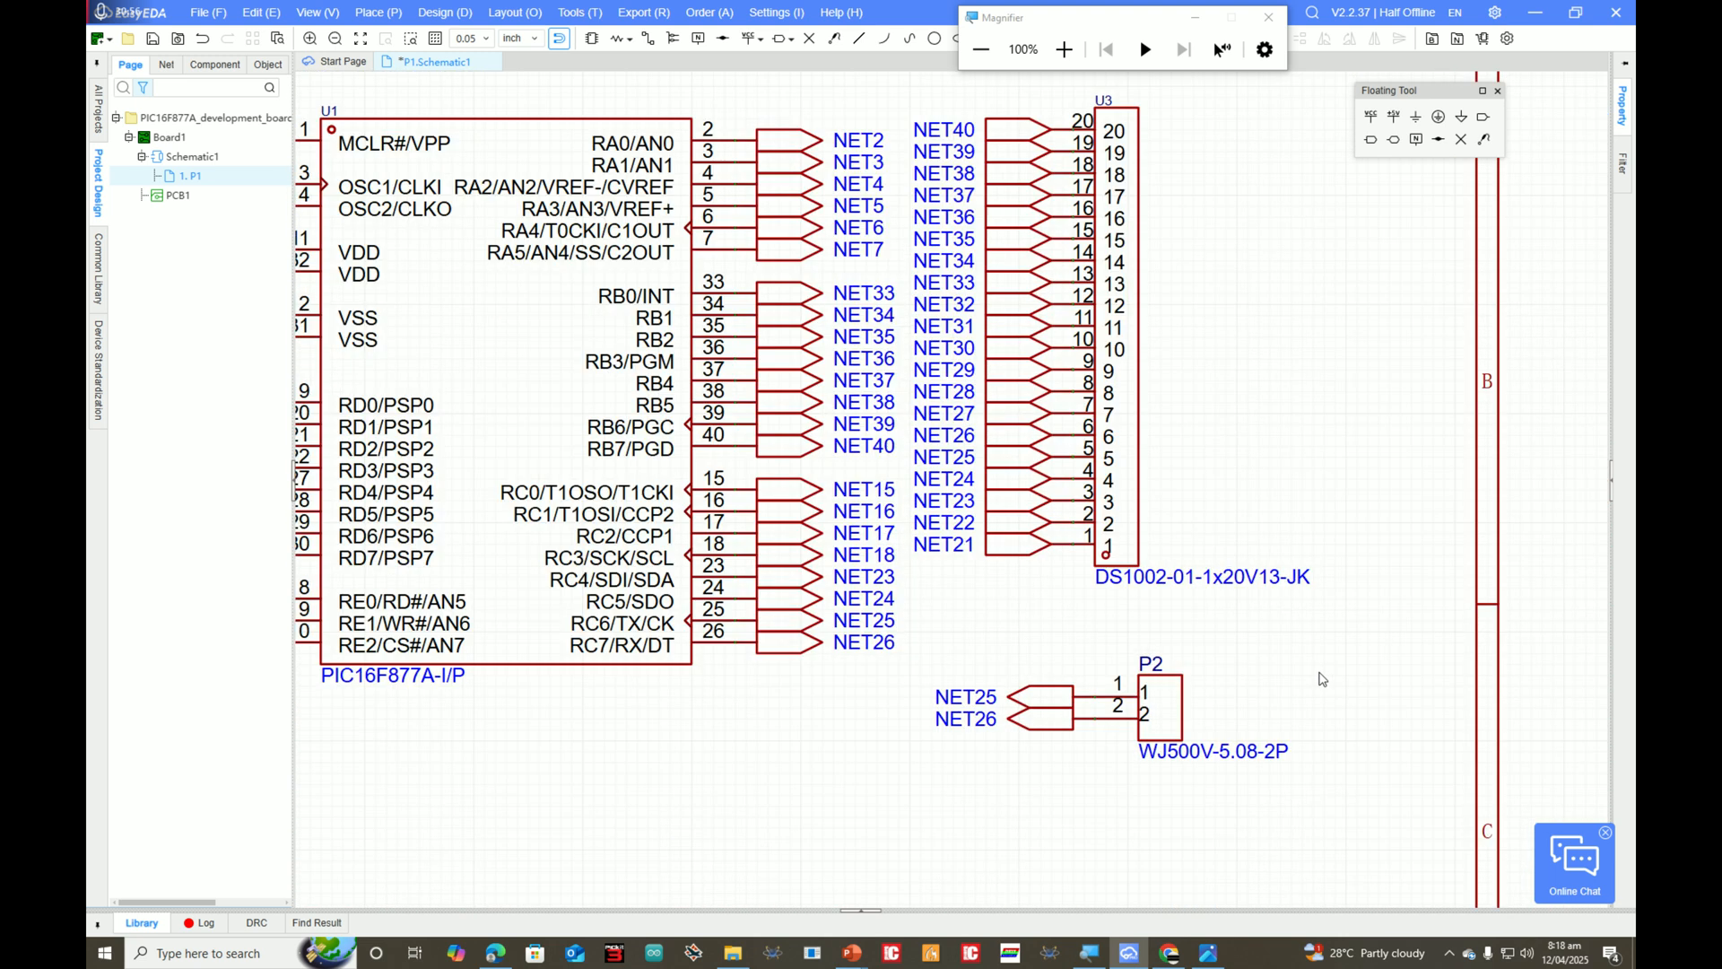
Step: Open the PCB1 layout of Board1
click(1064, 49)
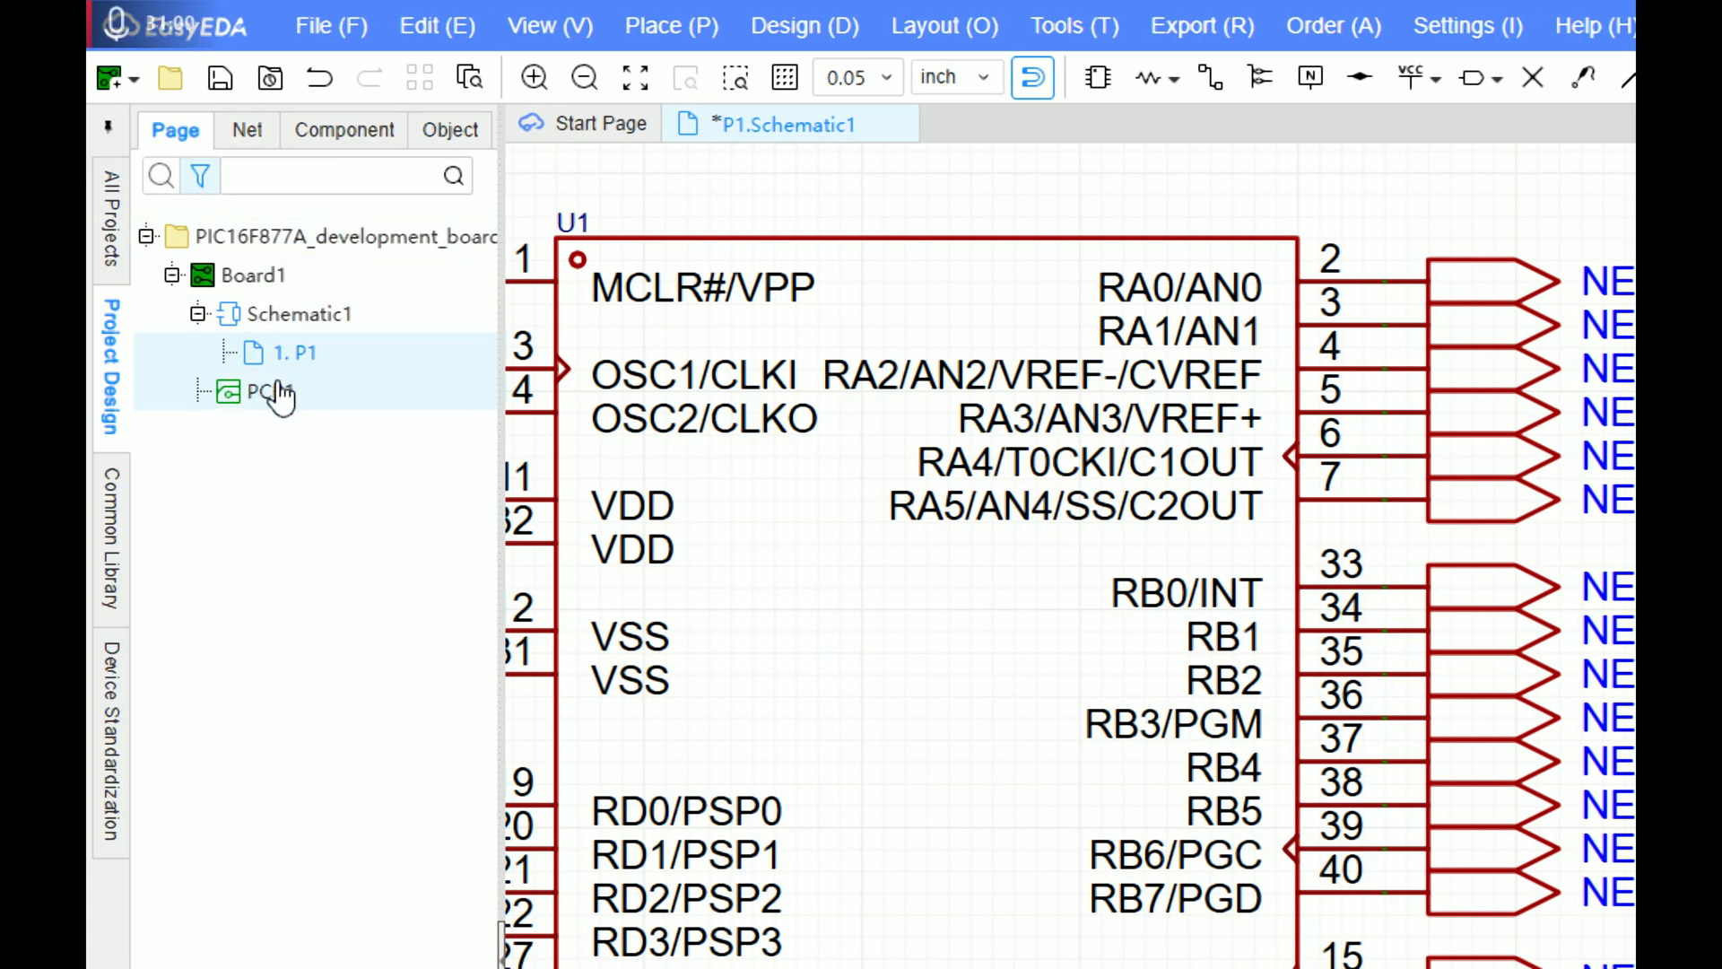
click(299, 409)
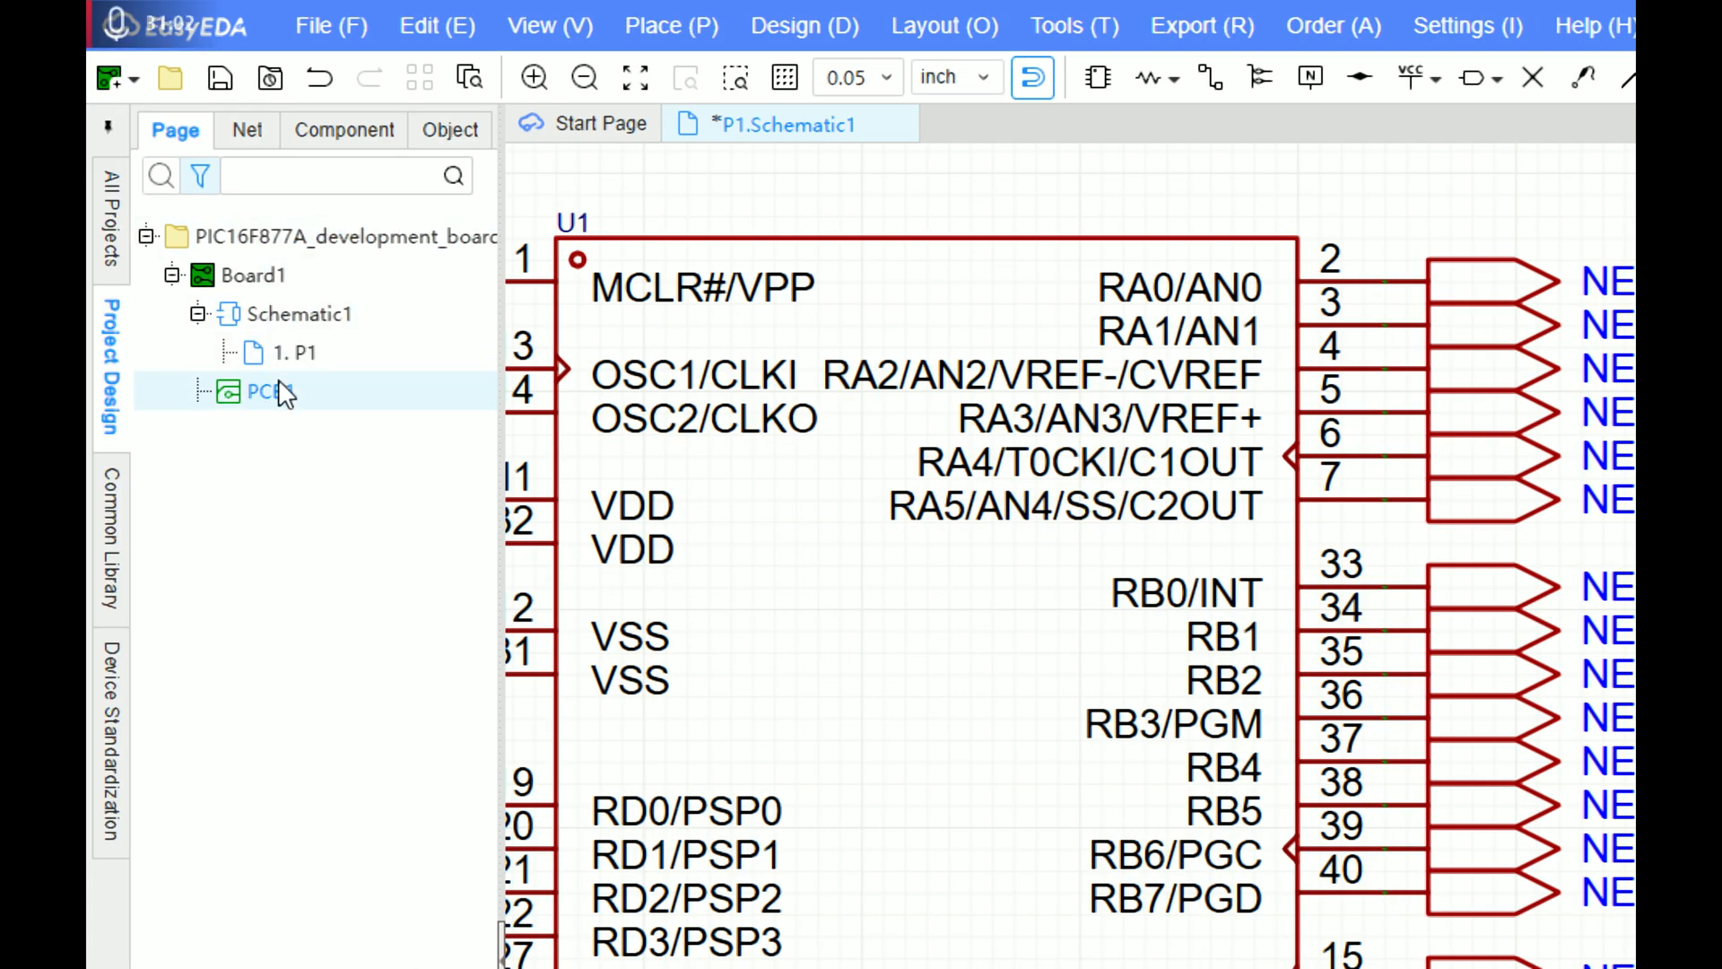
double_click(286, 395)
click(1182, 99)
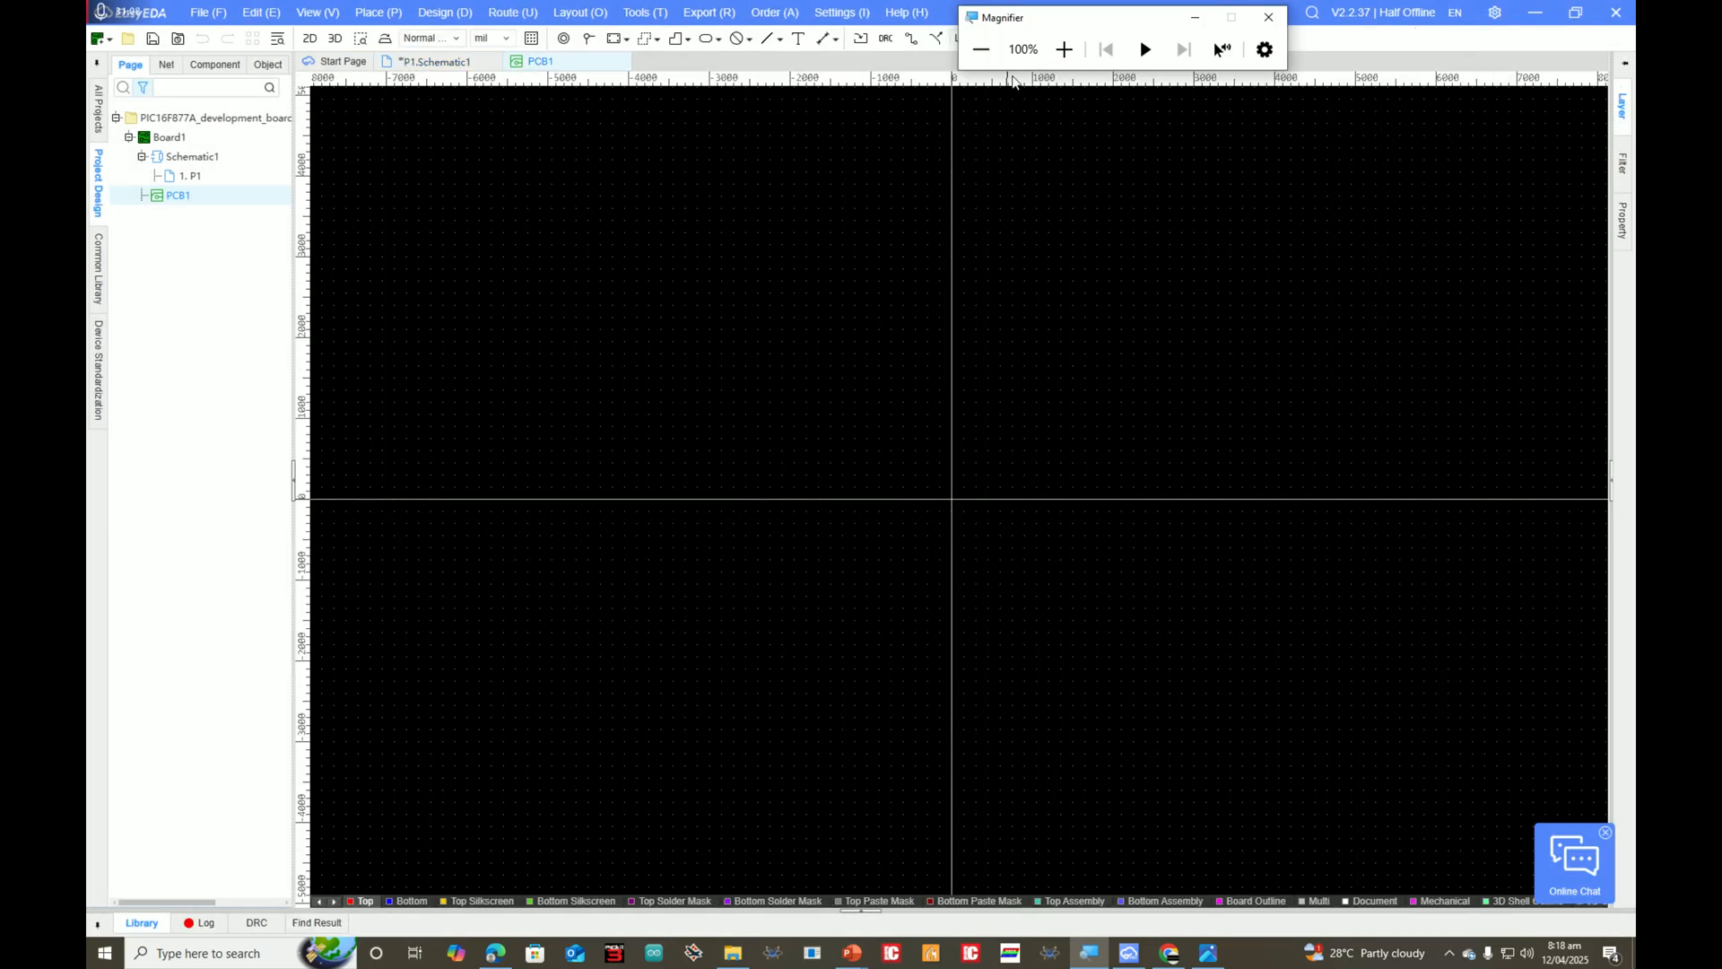
Step: Try to import the schematic changes into PCB1, and save the schematic
click(1065, 50)
click(378, 12)
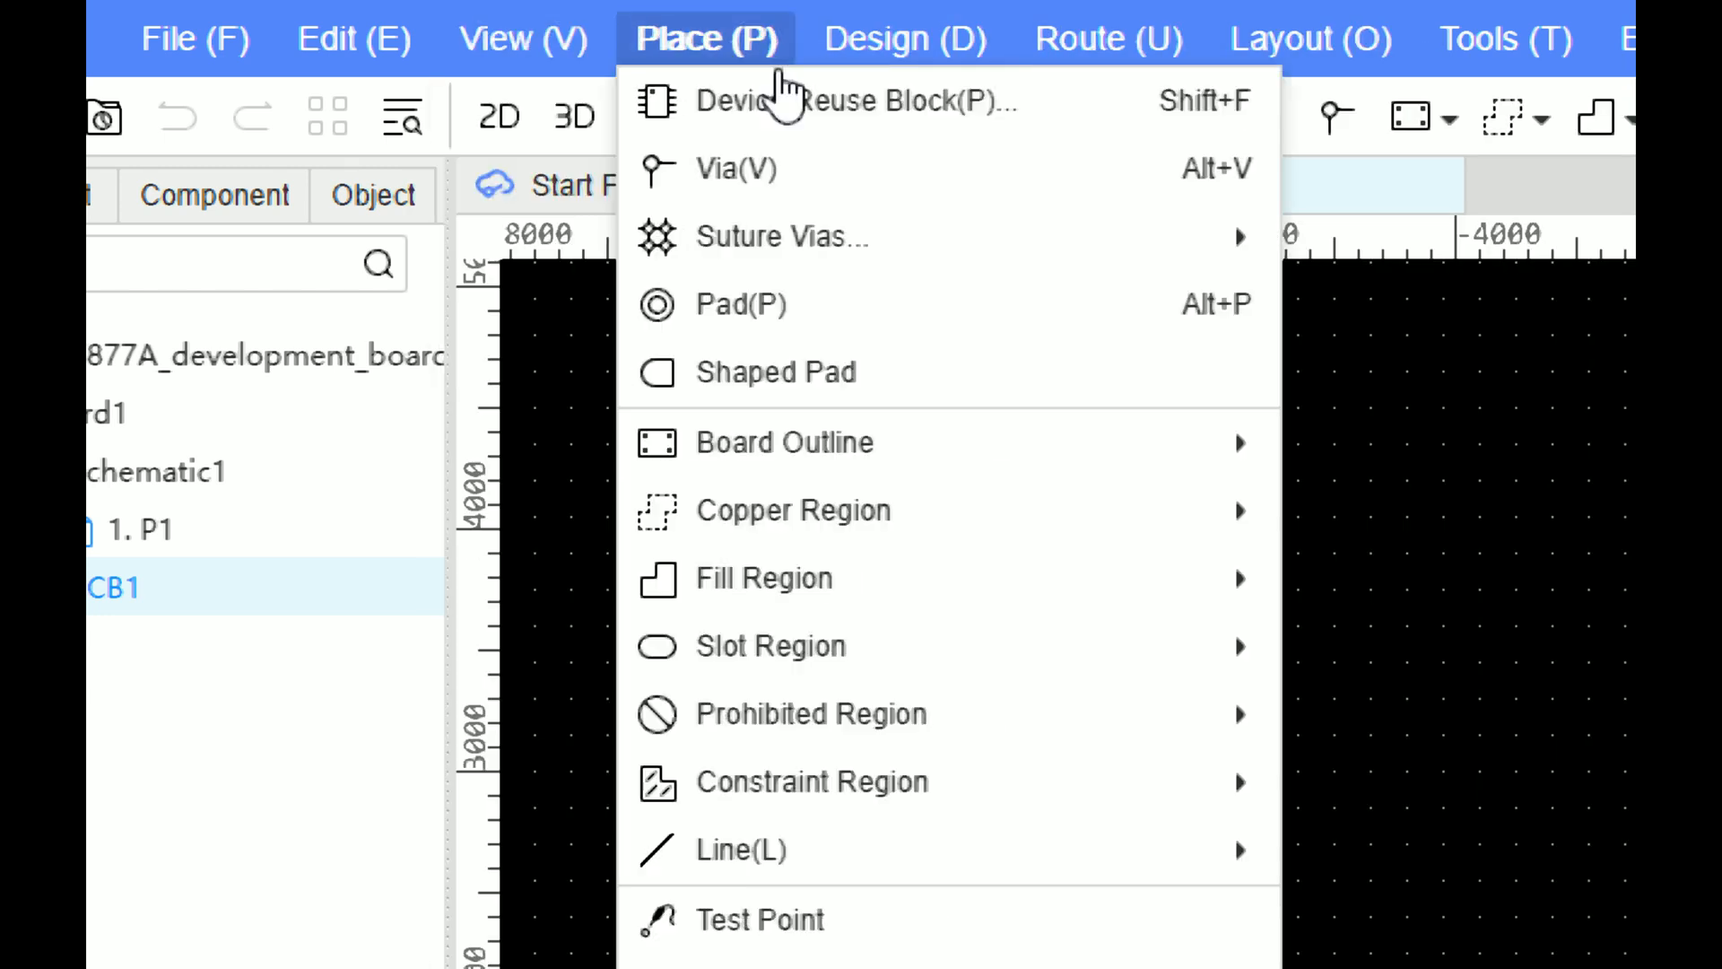
mouse_move(960, 65)
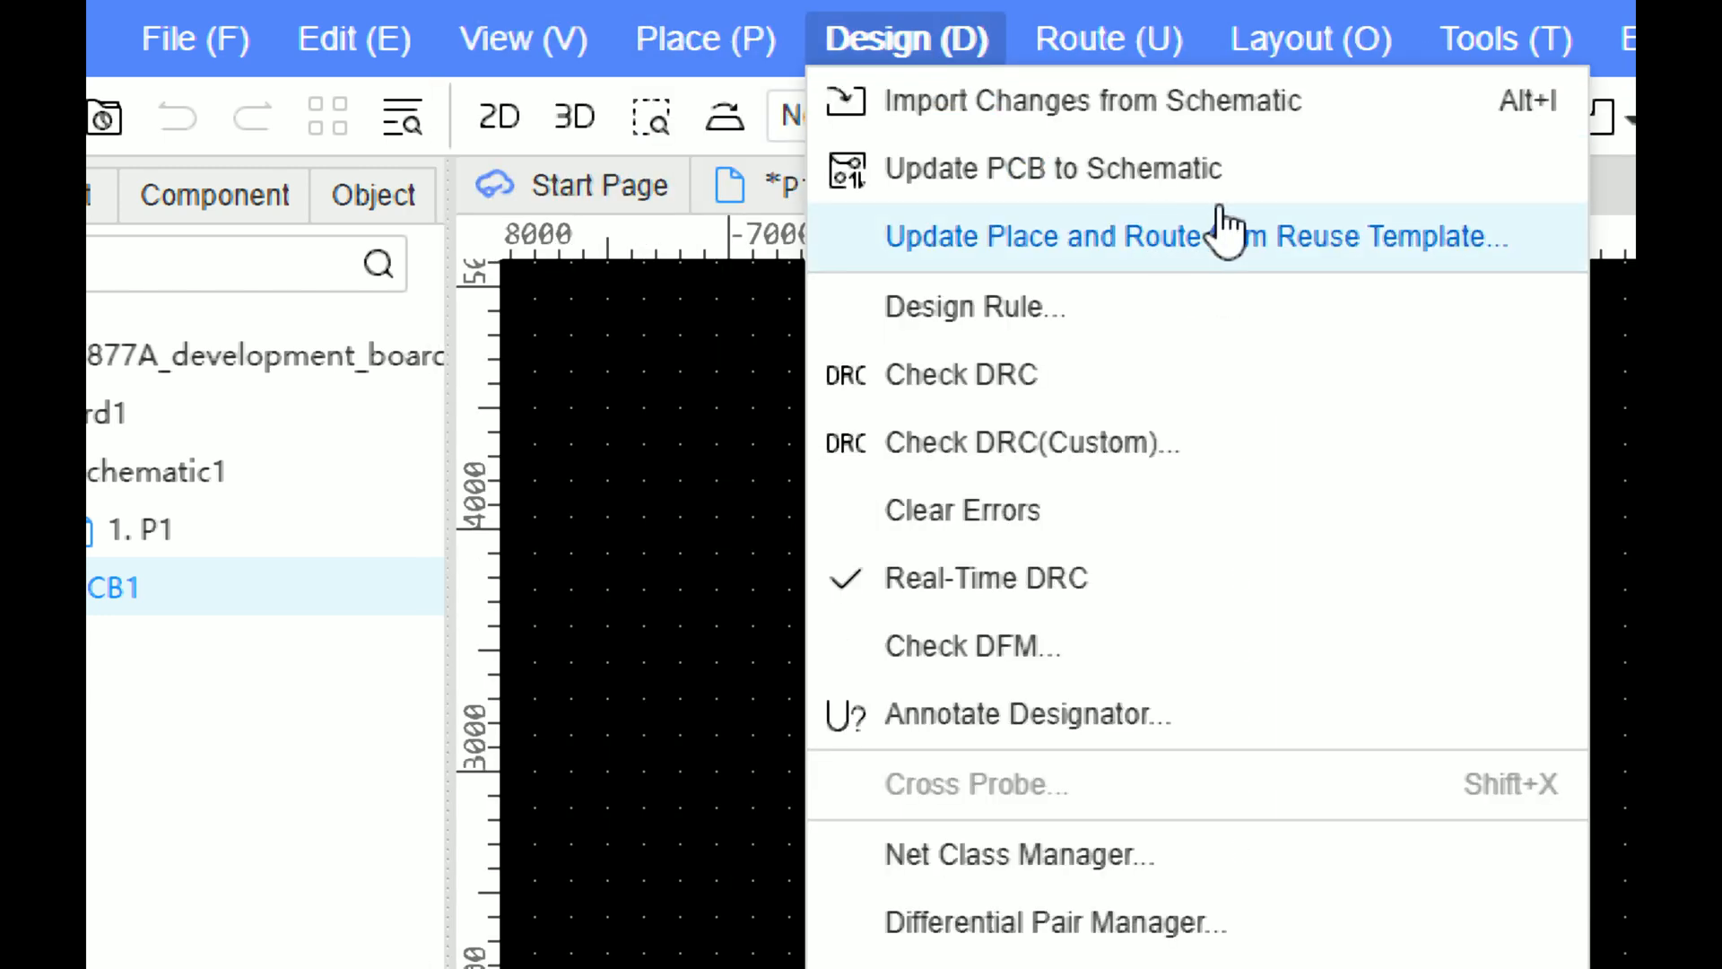
click(1332, 190)
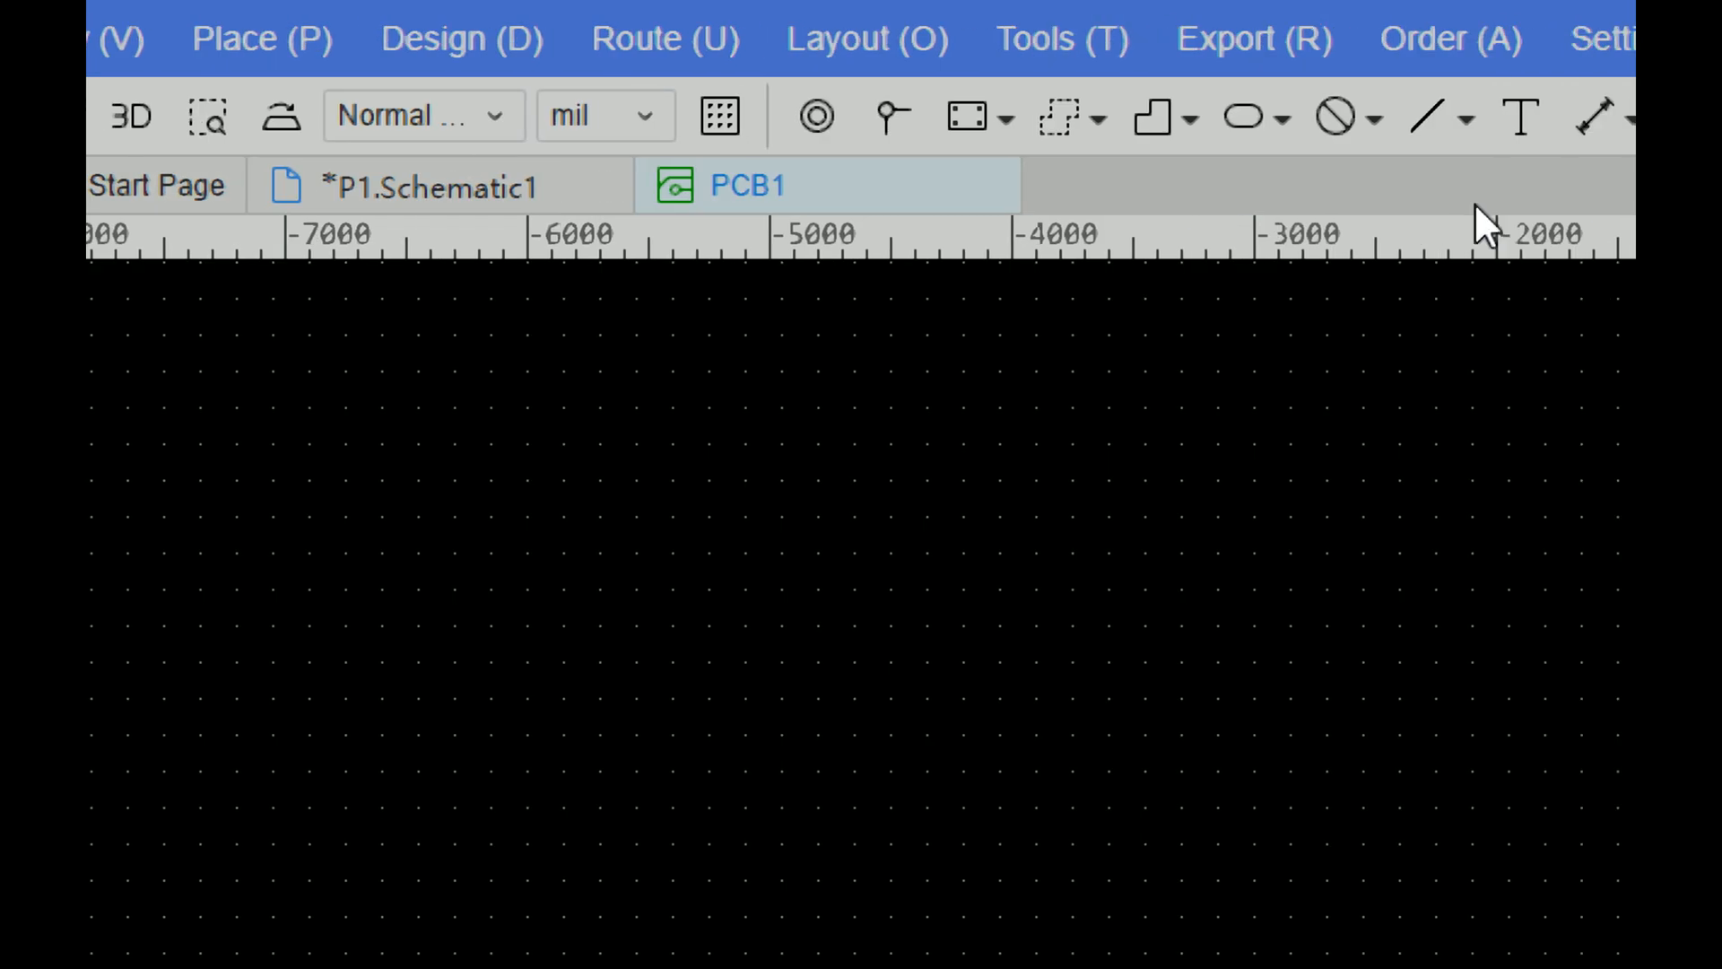
click(1105, 150)
click(1105, 96)
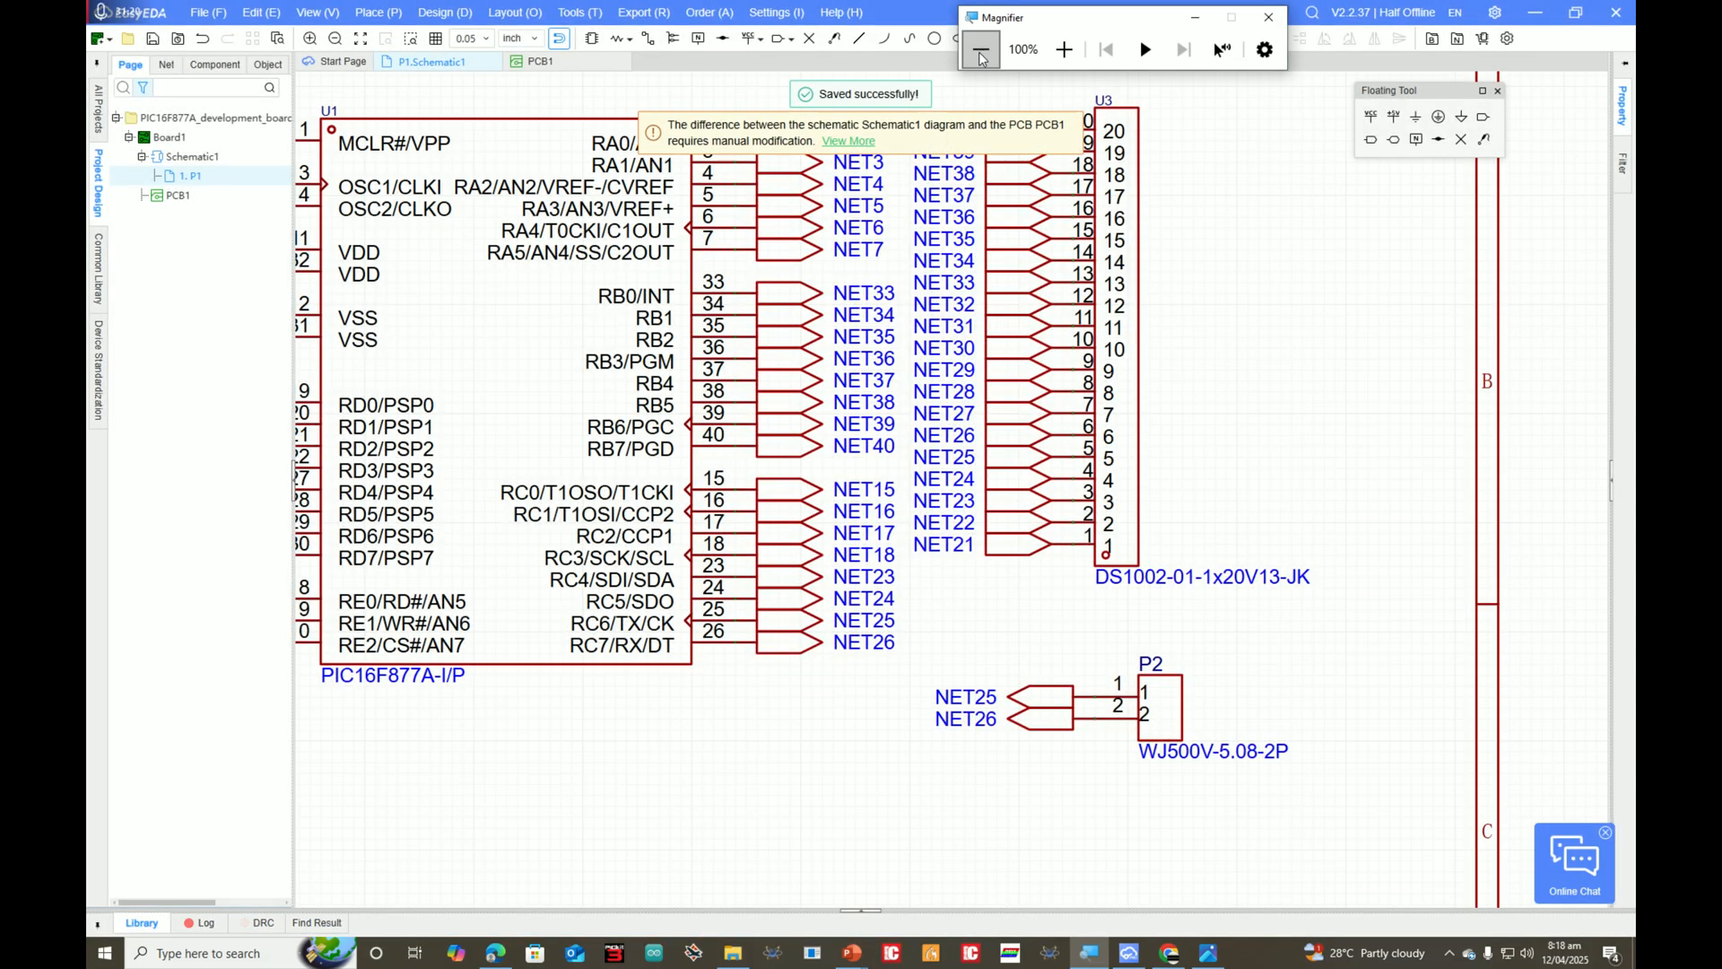
Step: Reopen the PCB1 layout and start importing the changes from the schematic
double_click(179, 195)
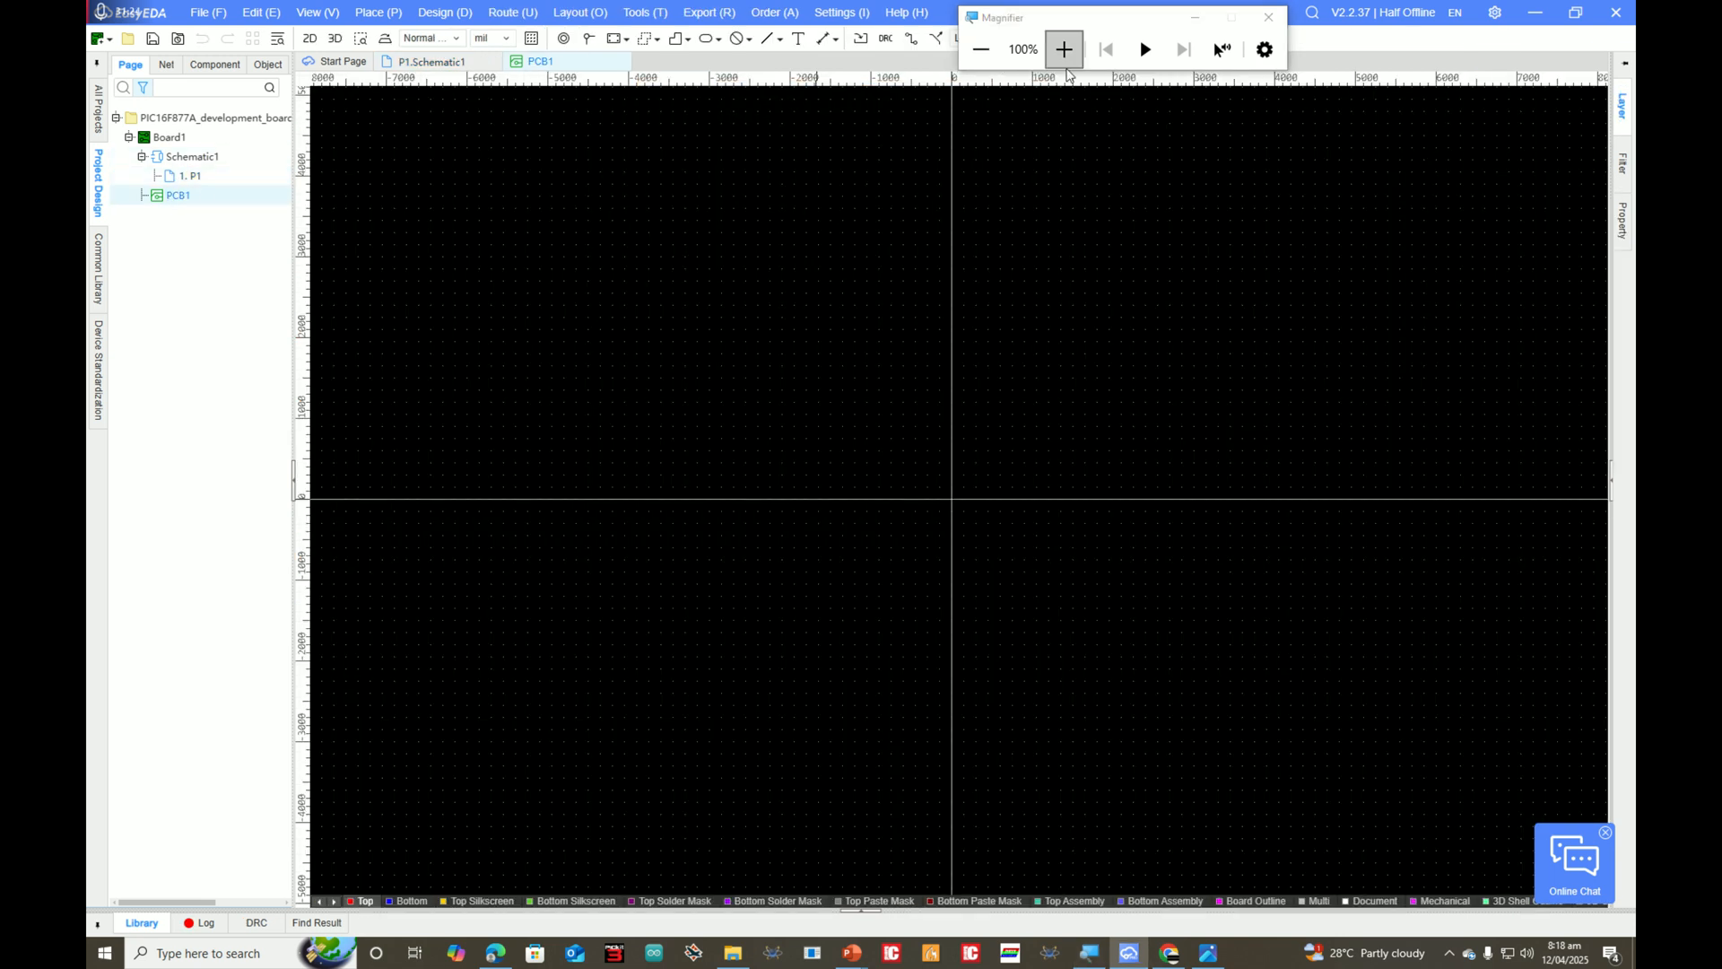
click(1064, 49)
click(1064, 49)
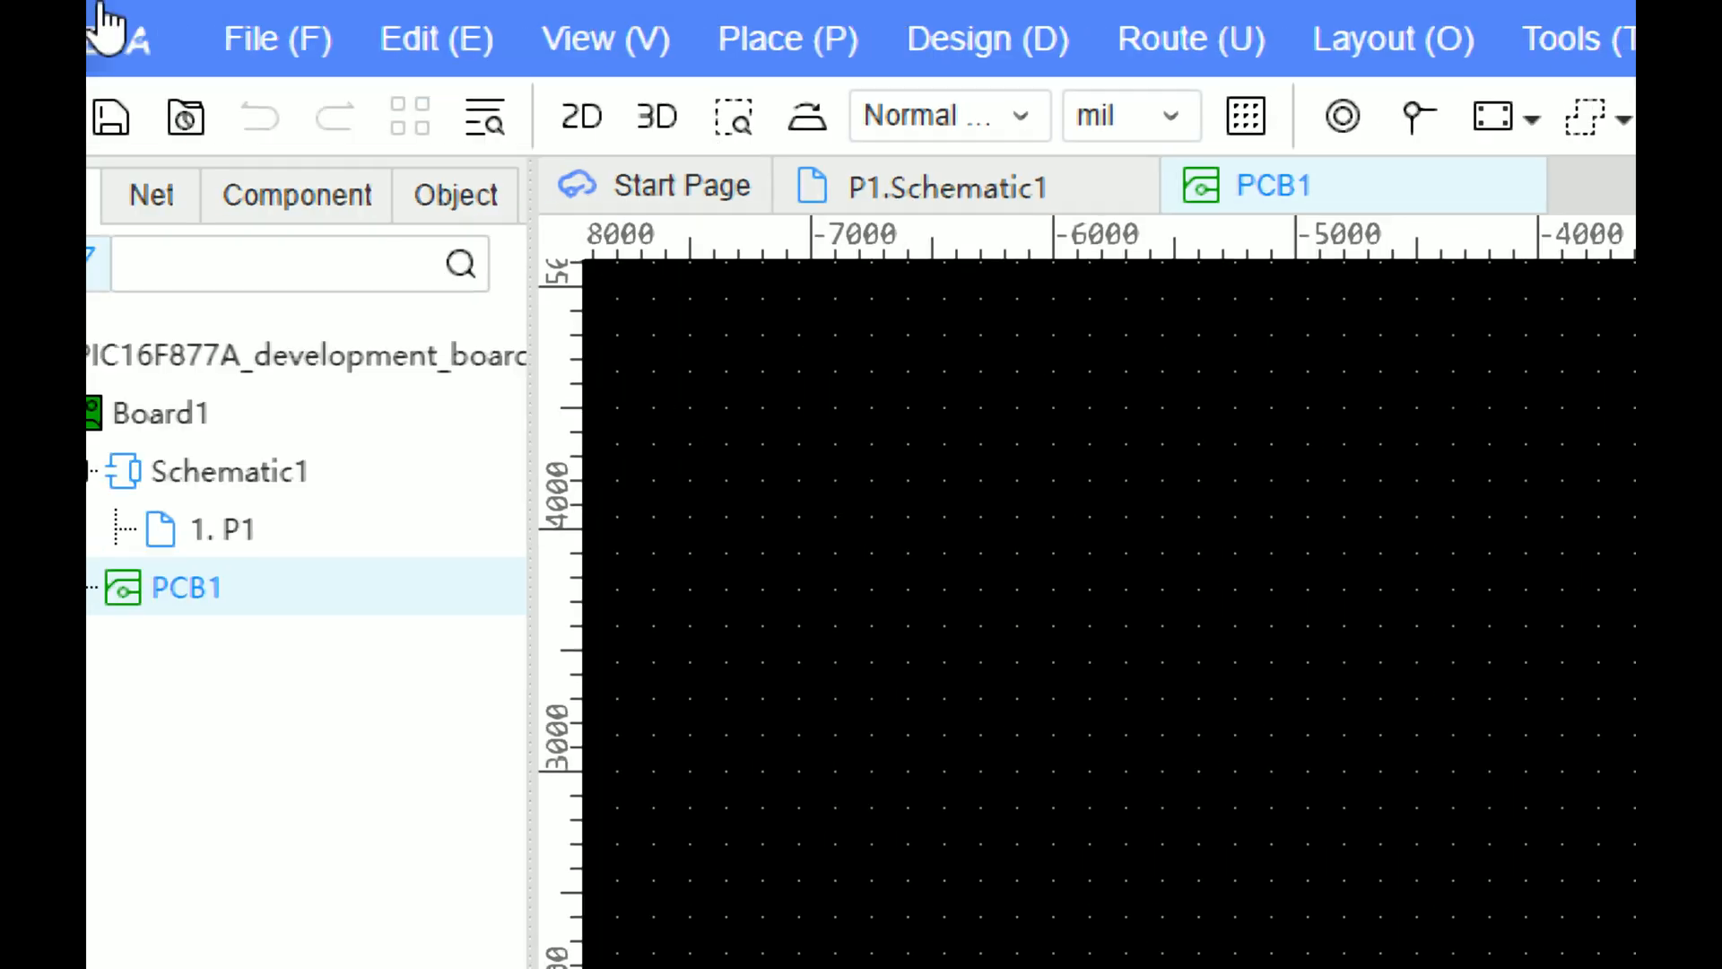
click(857, 49)
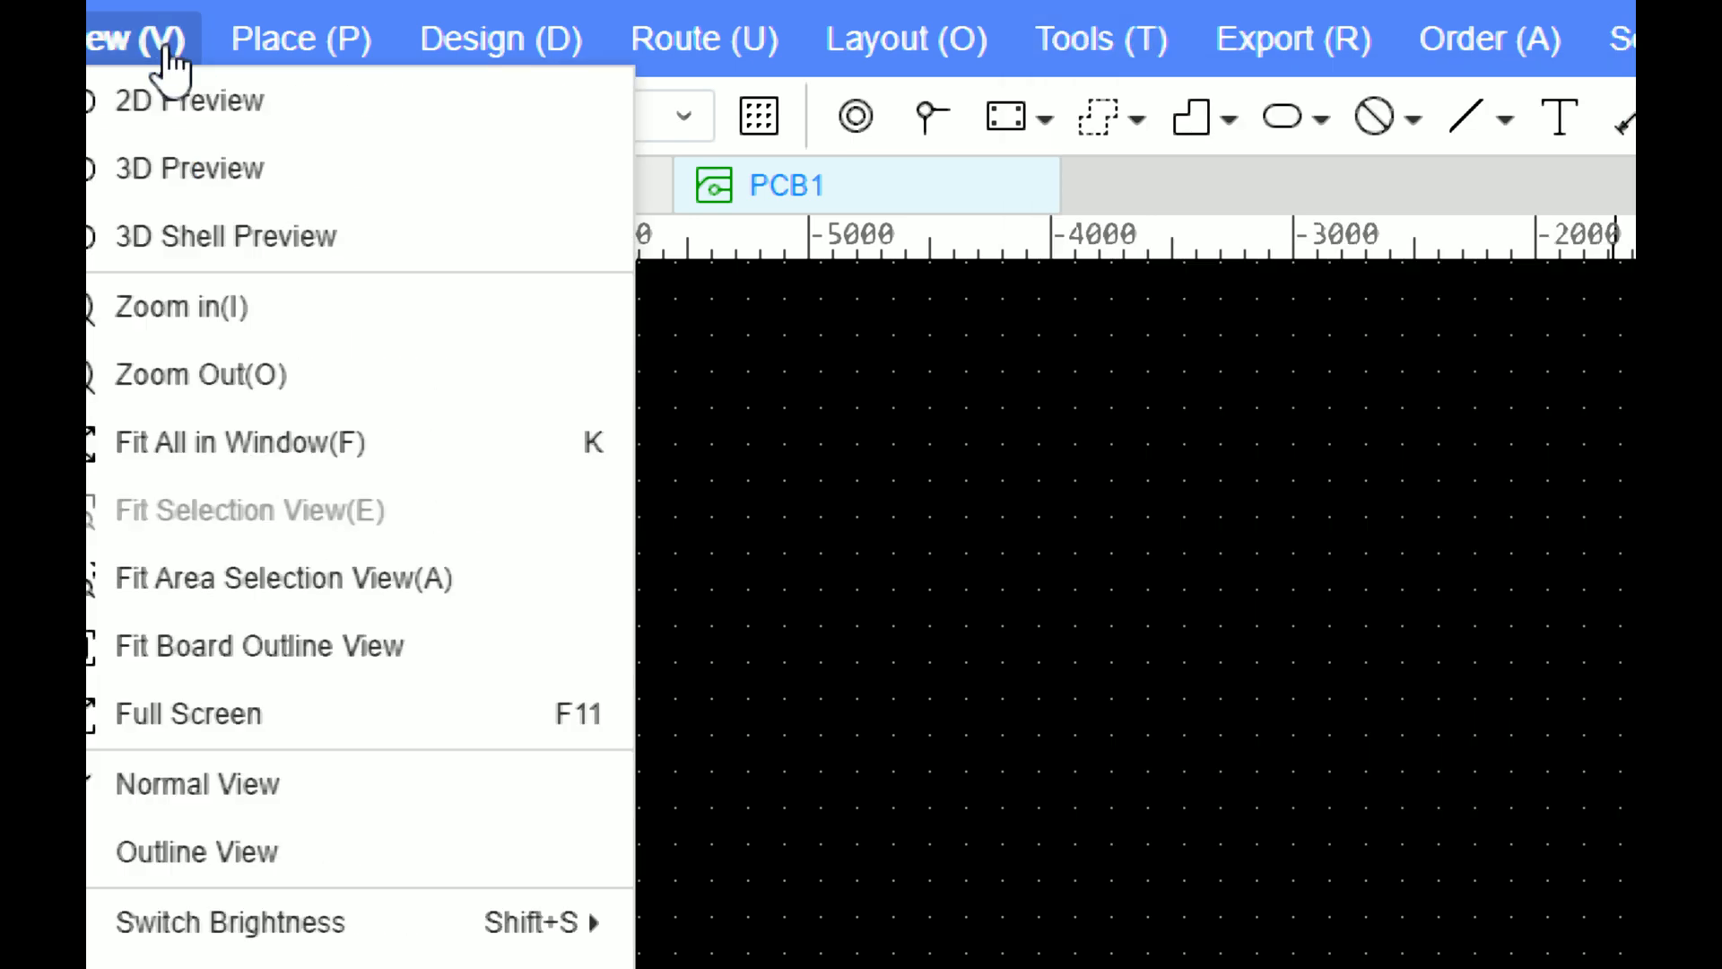
mouse_move(507, 35)
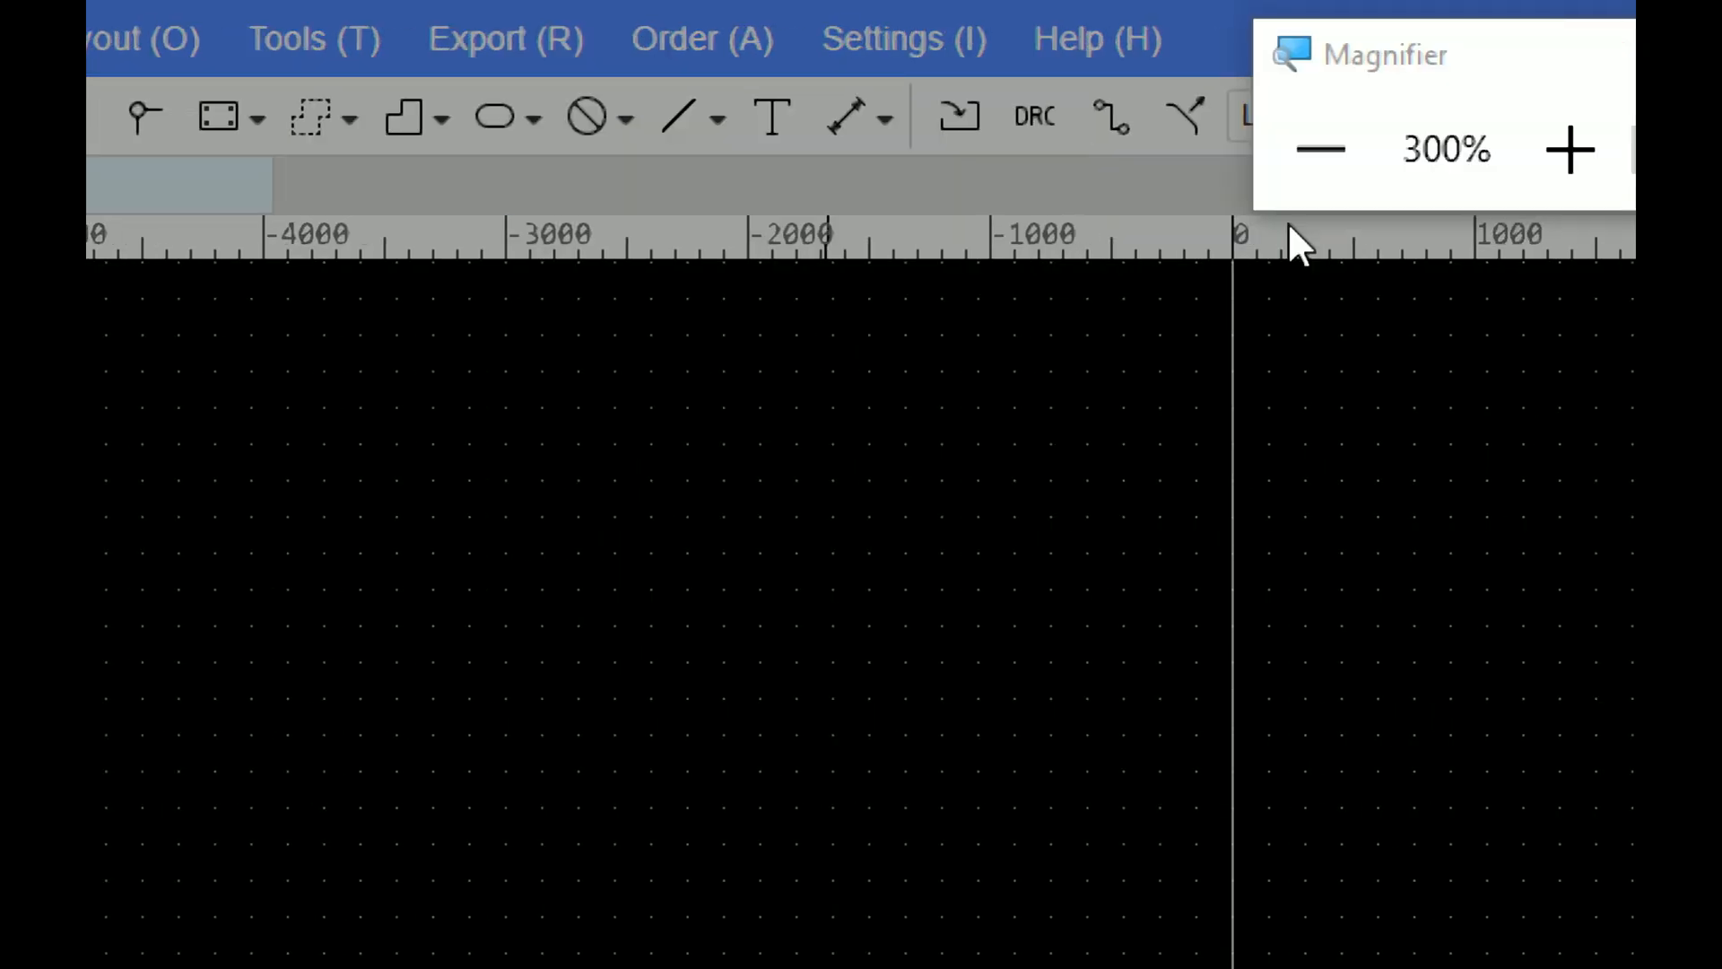
Step: Review the list of components to import, keep all of them selected, and apply the changes to the PCB
click(1303, 150)
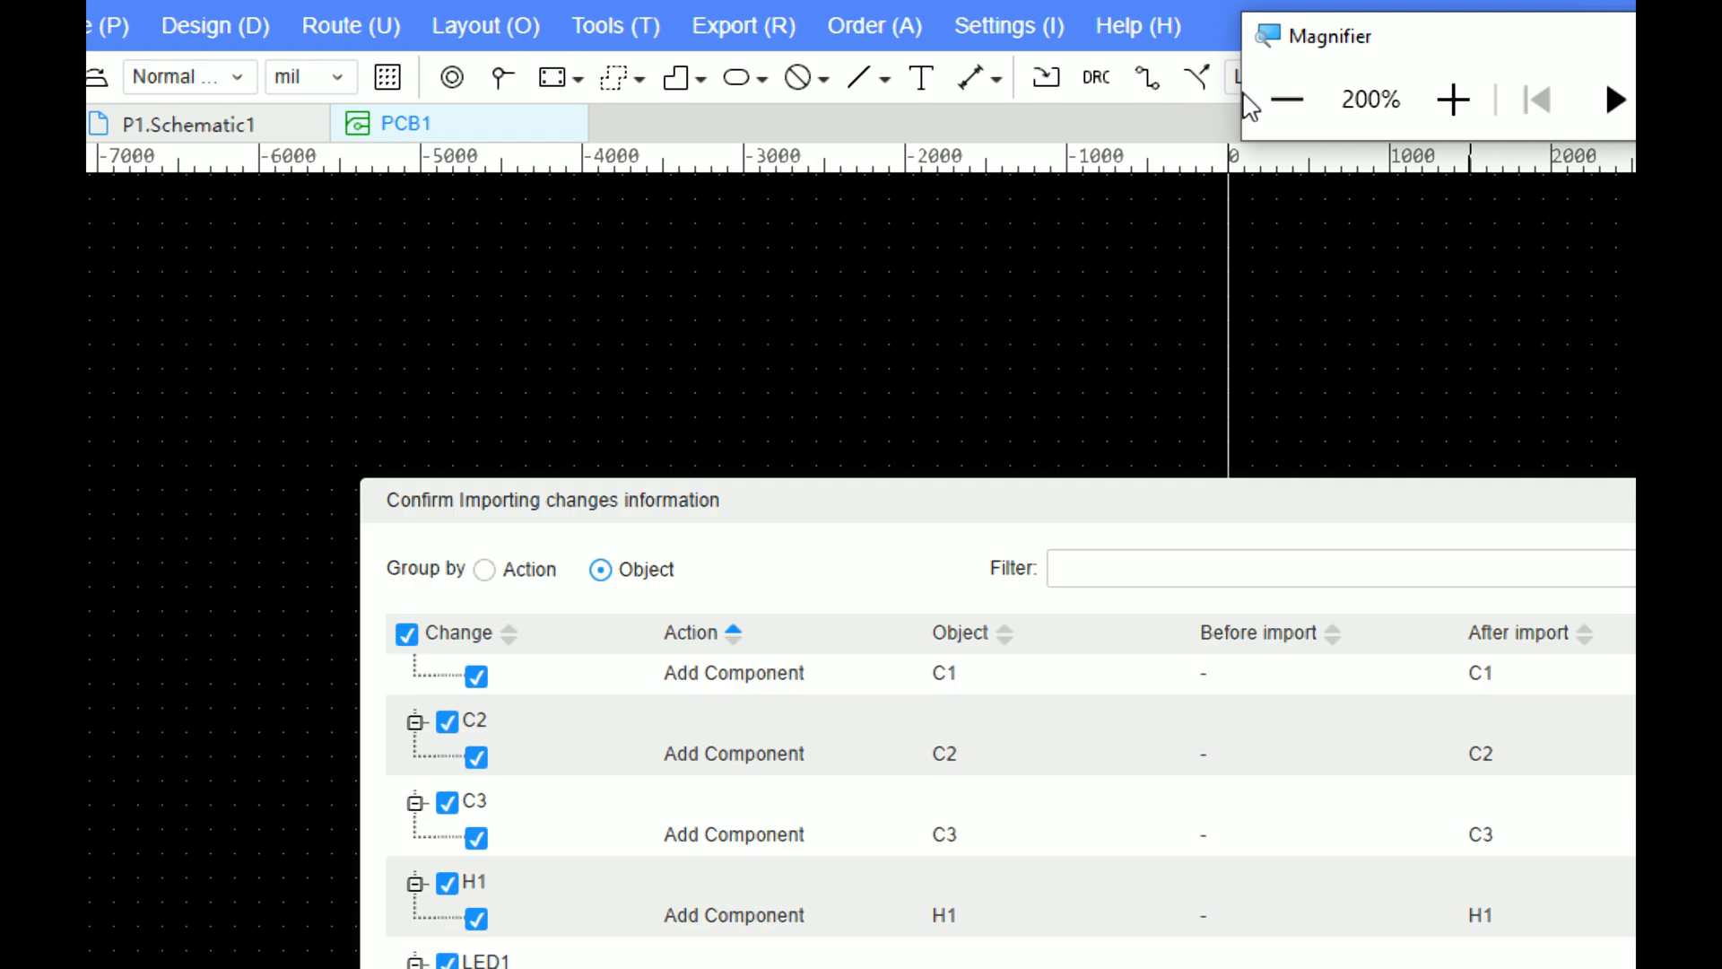
click(1284, 99)
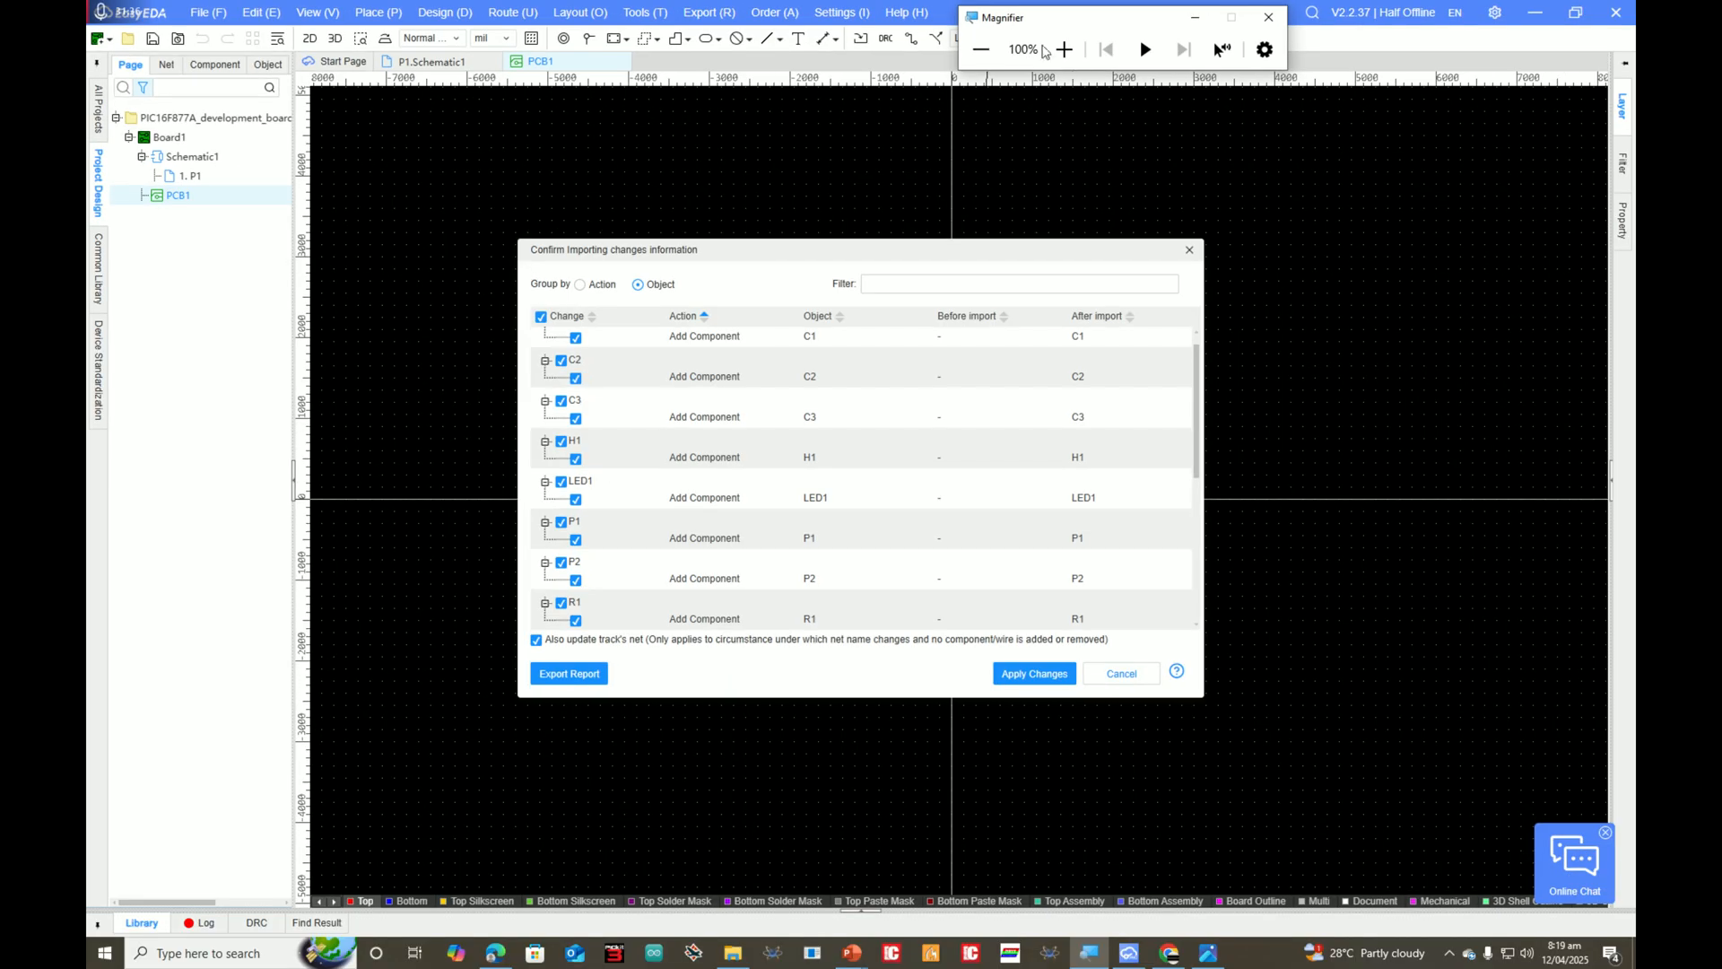
click(1064, 49)
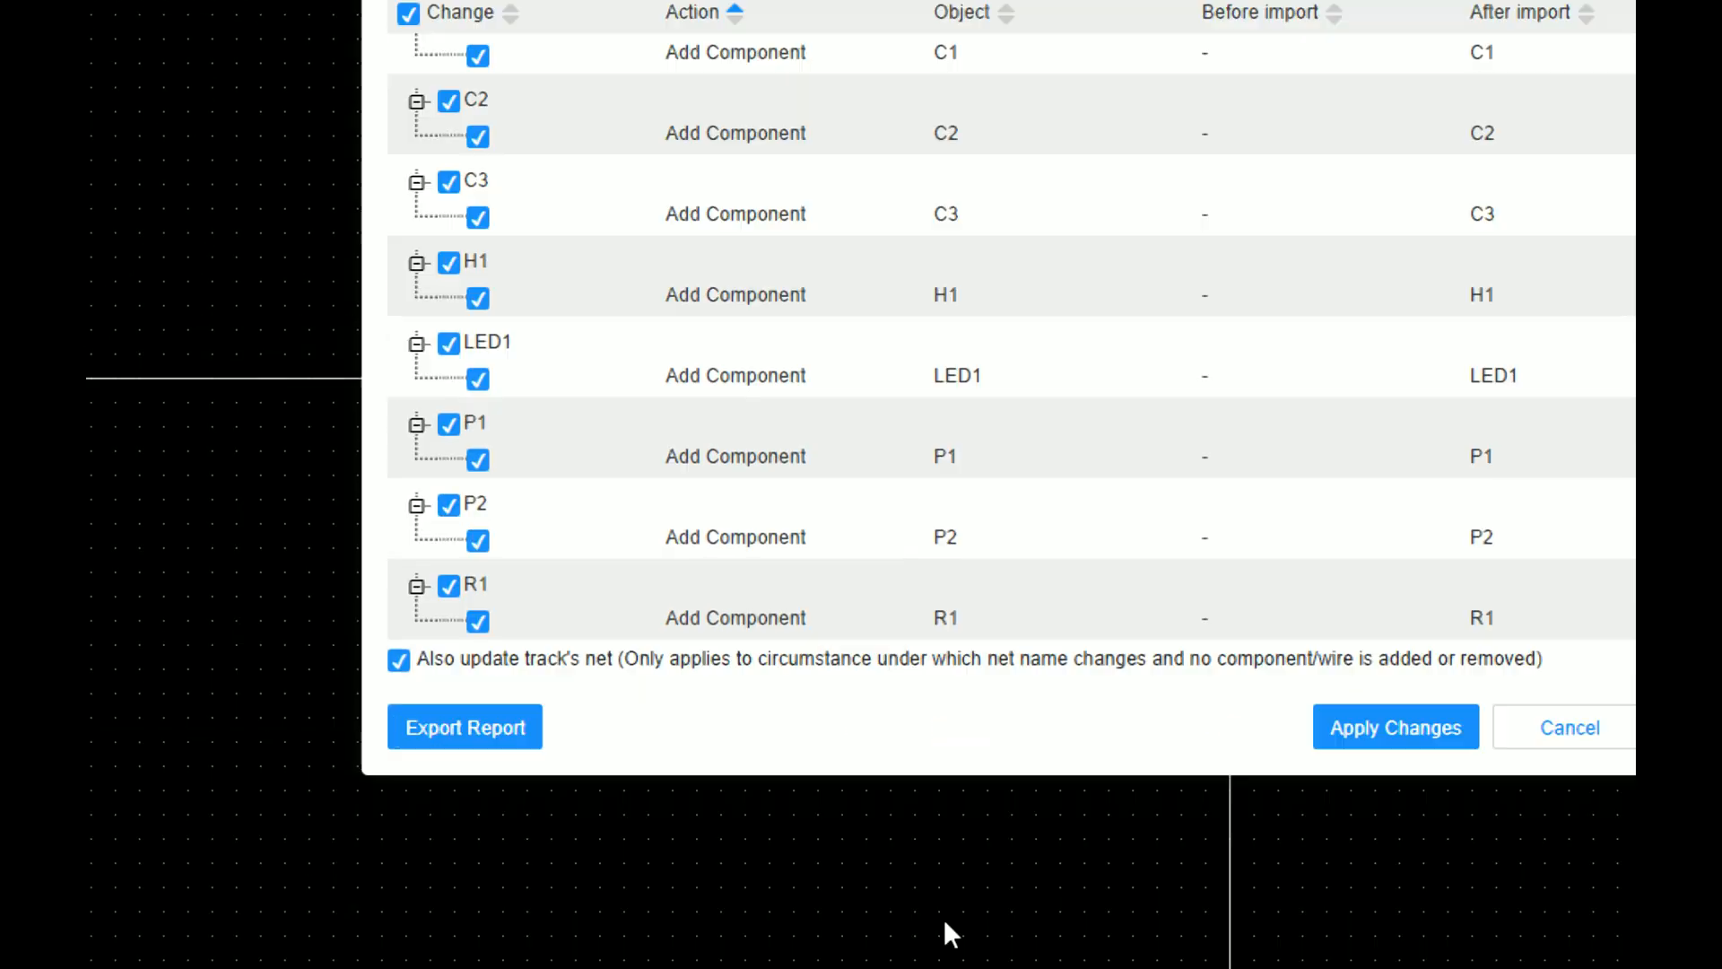
scroll(1154, 57, down, 5)
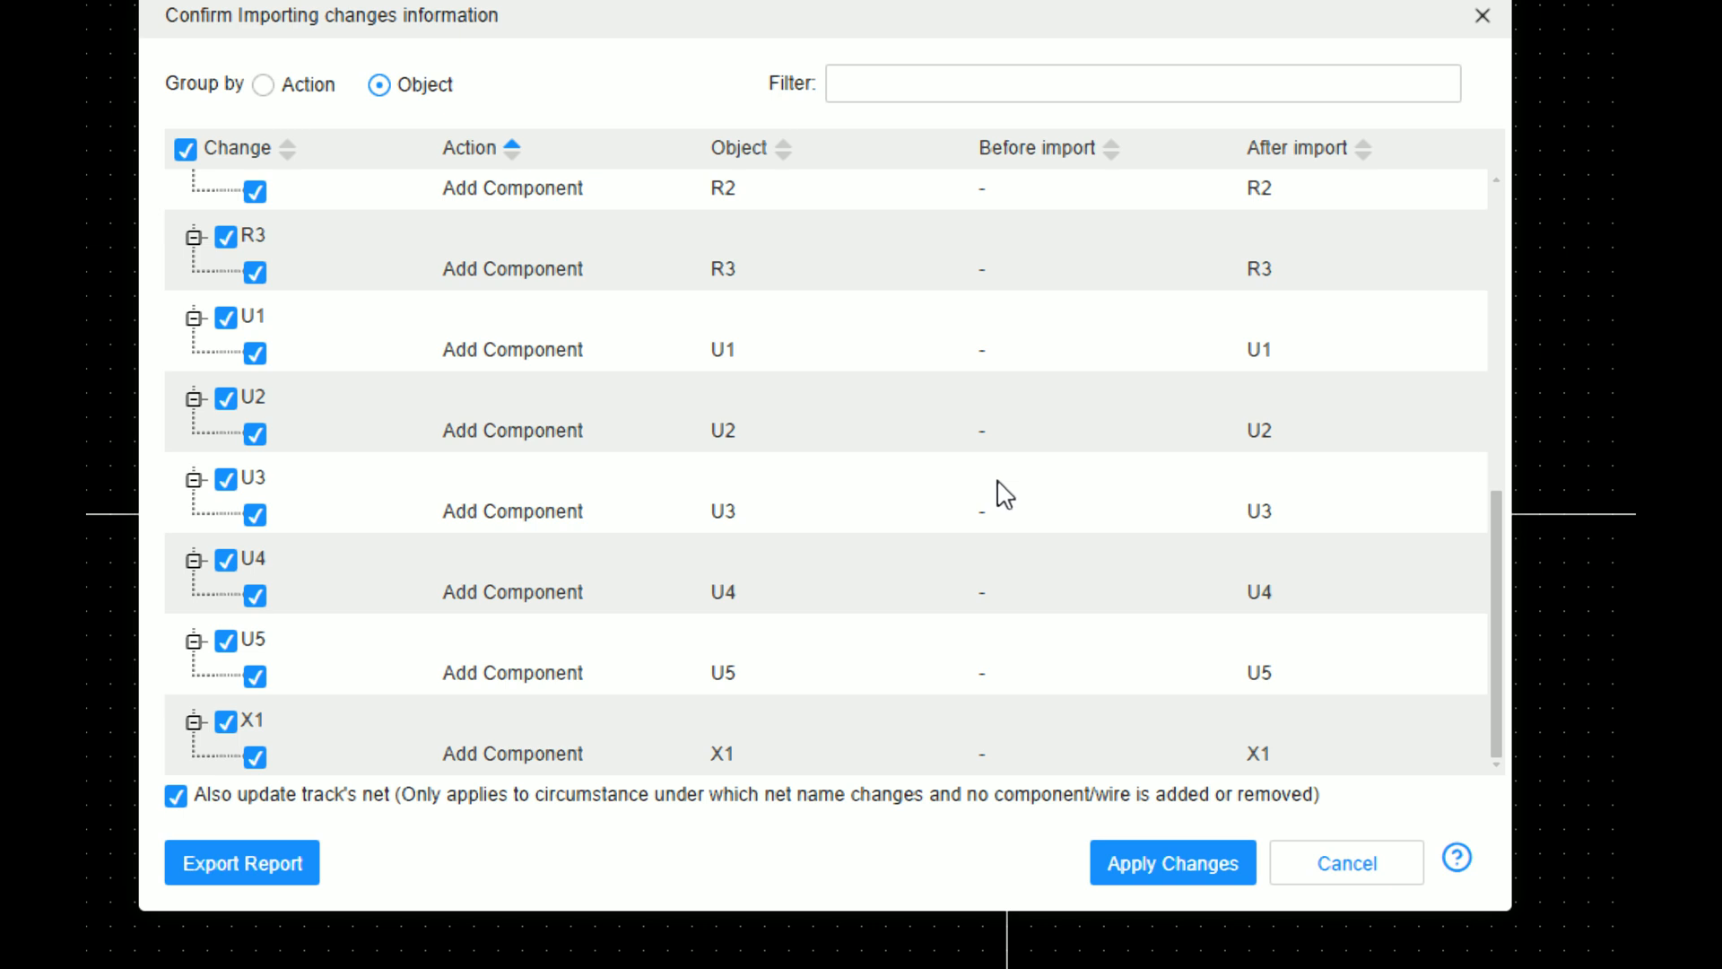
scroll(1004, 493, up, 5)
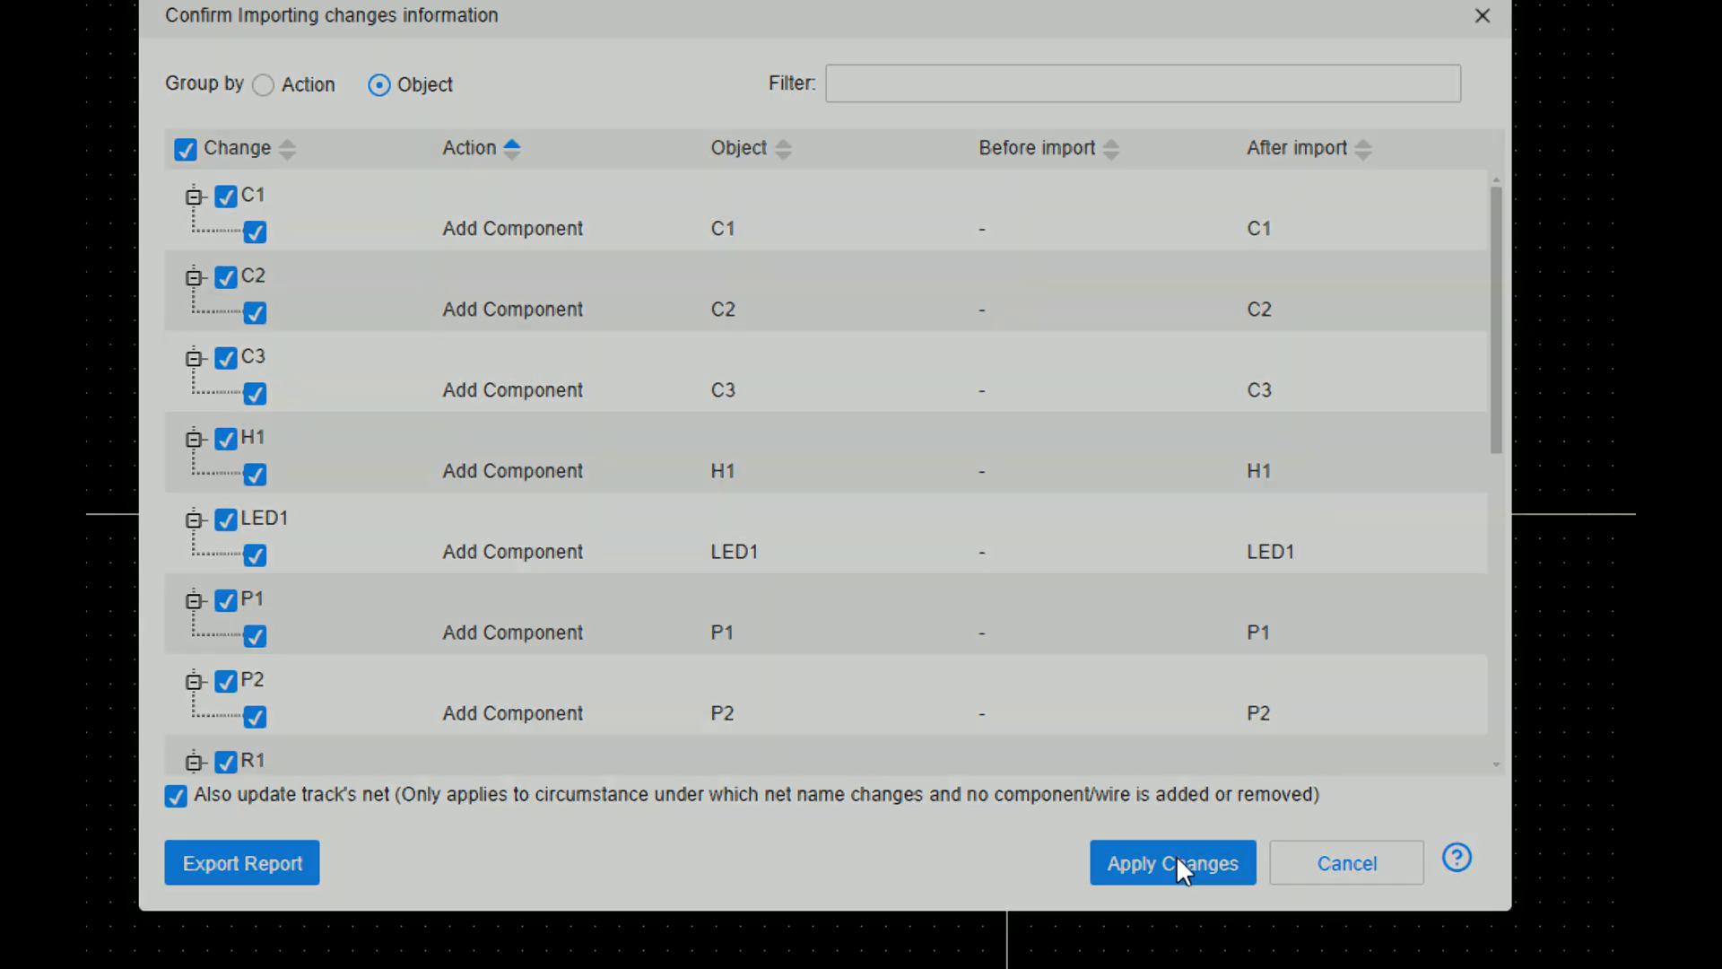
click(1176, 863)
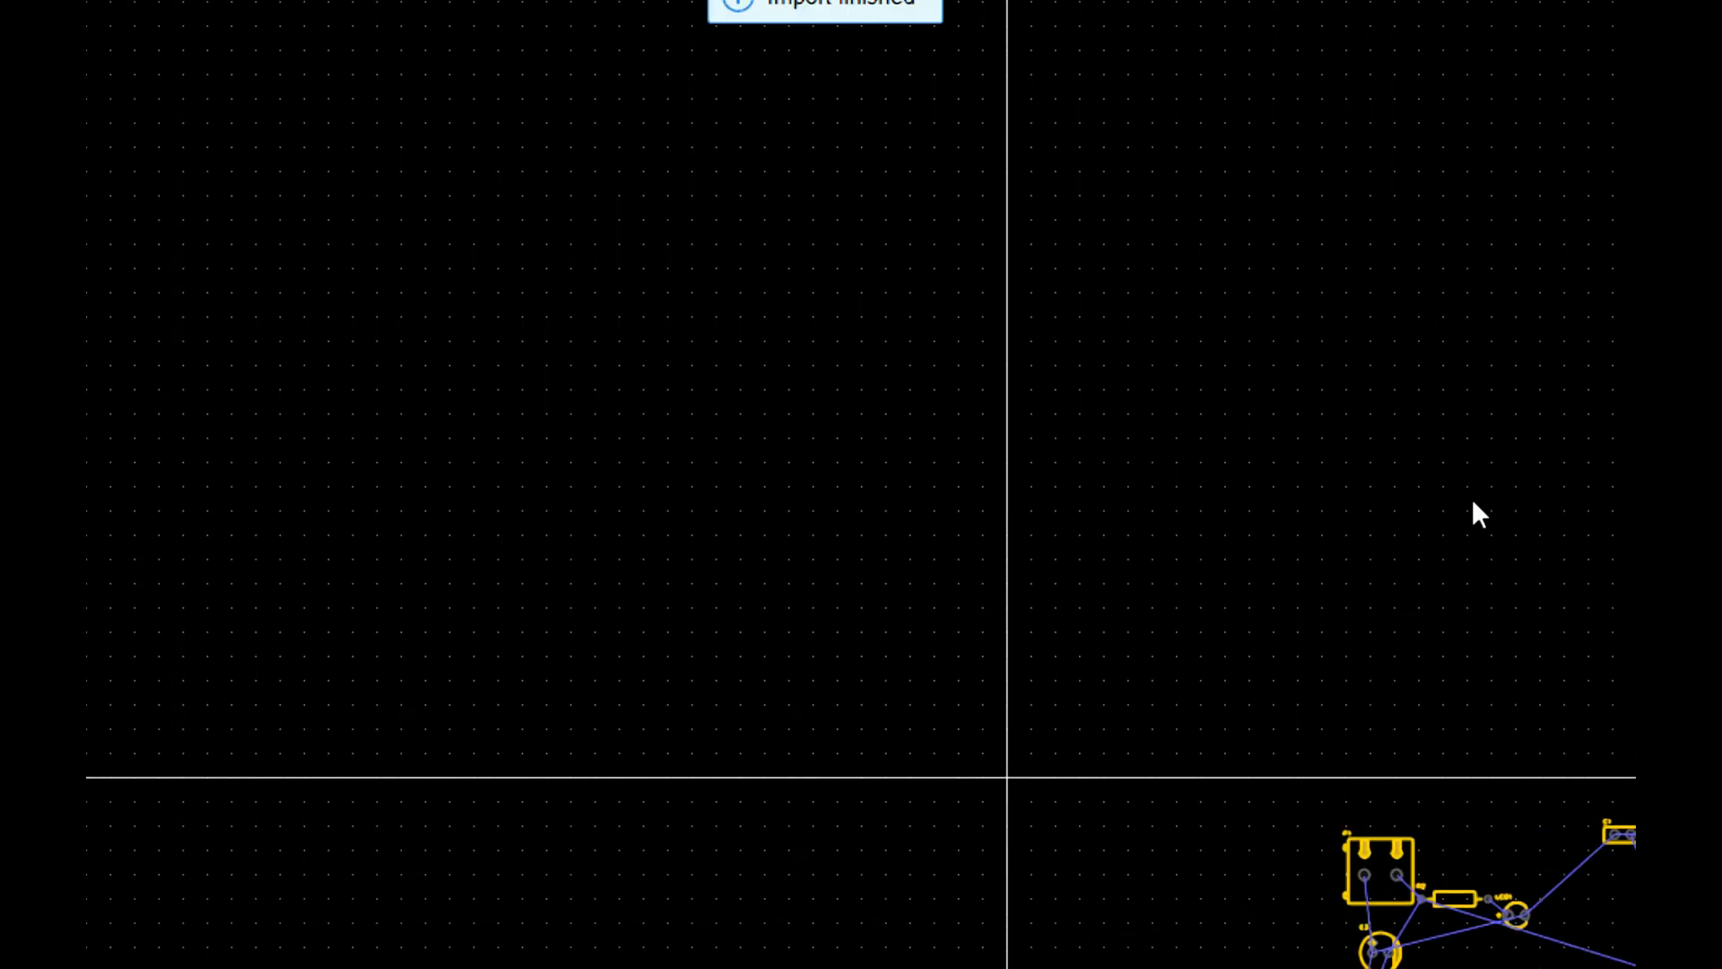
Step: Move the U1 microcontroller footprint to the area below header U2
scroll(1482, 376, down, 6)
scroll(1560, 362, up, 5)
scroll(651, 639, up, 5)
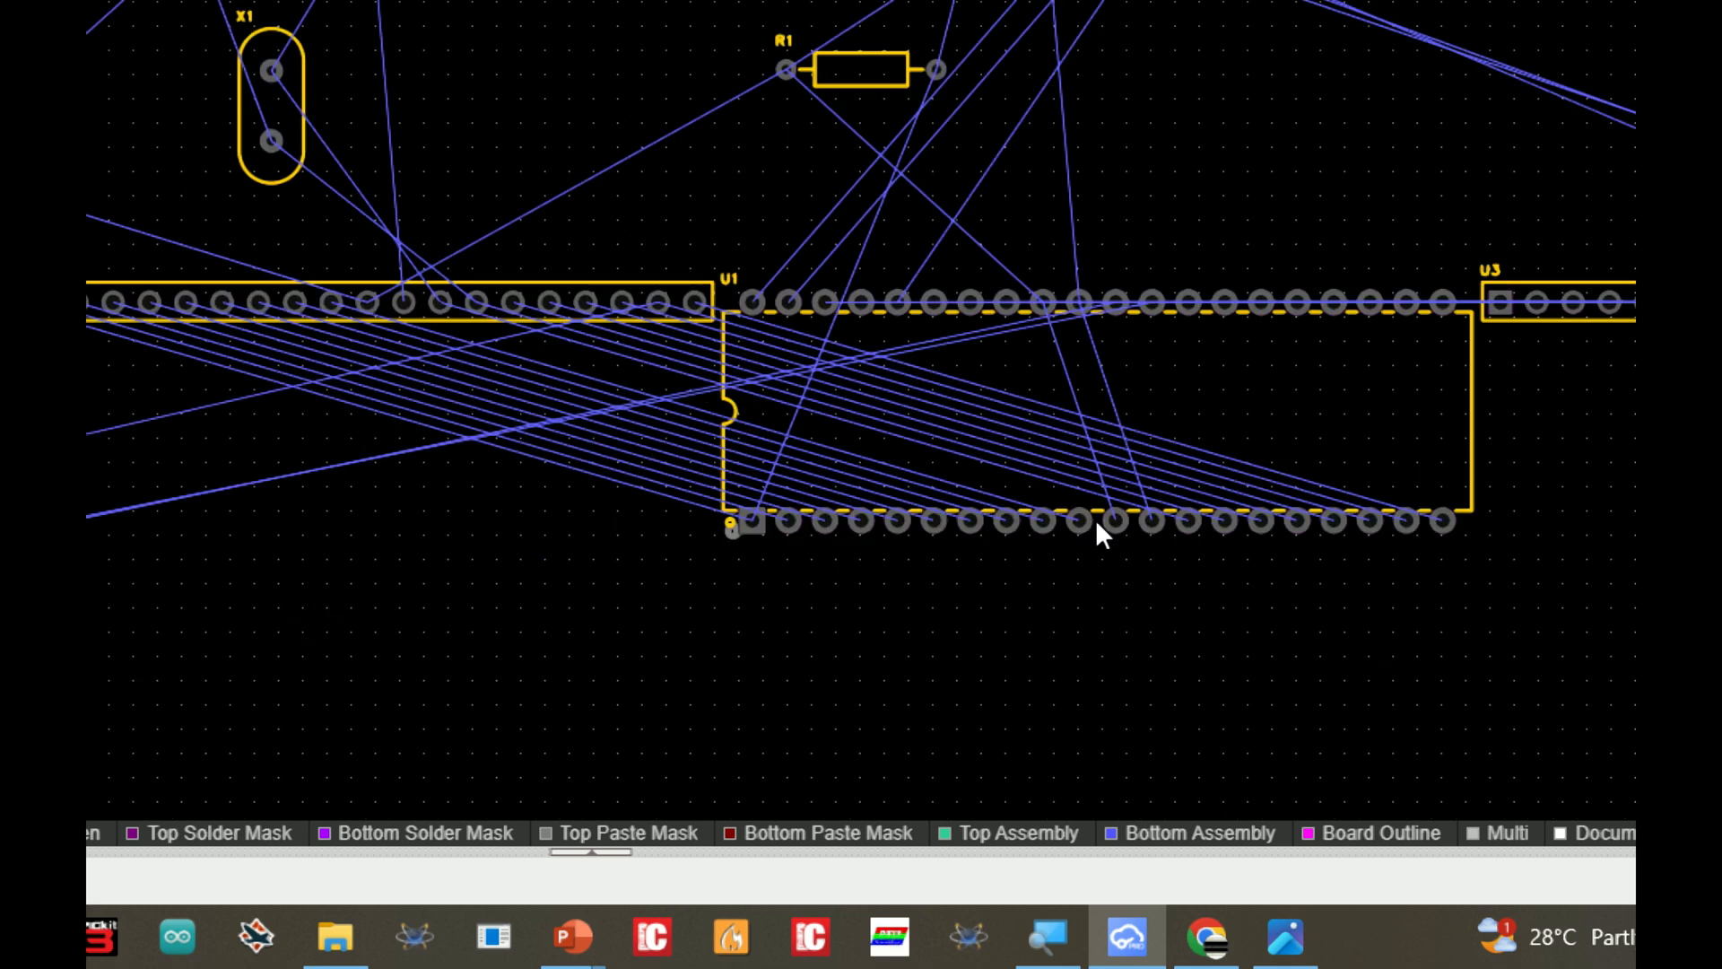
drag(1132, 495, 567, 772)
scroll(913, 377, down, 3)
scroll(816, 378, up, 3)
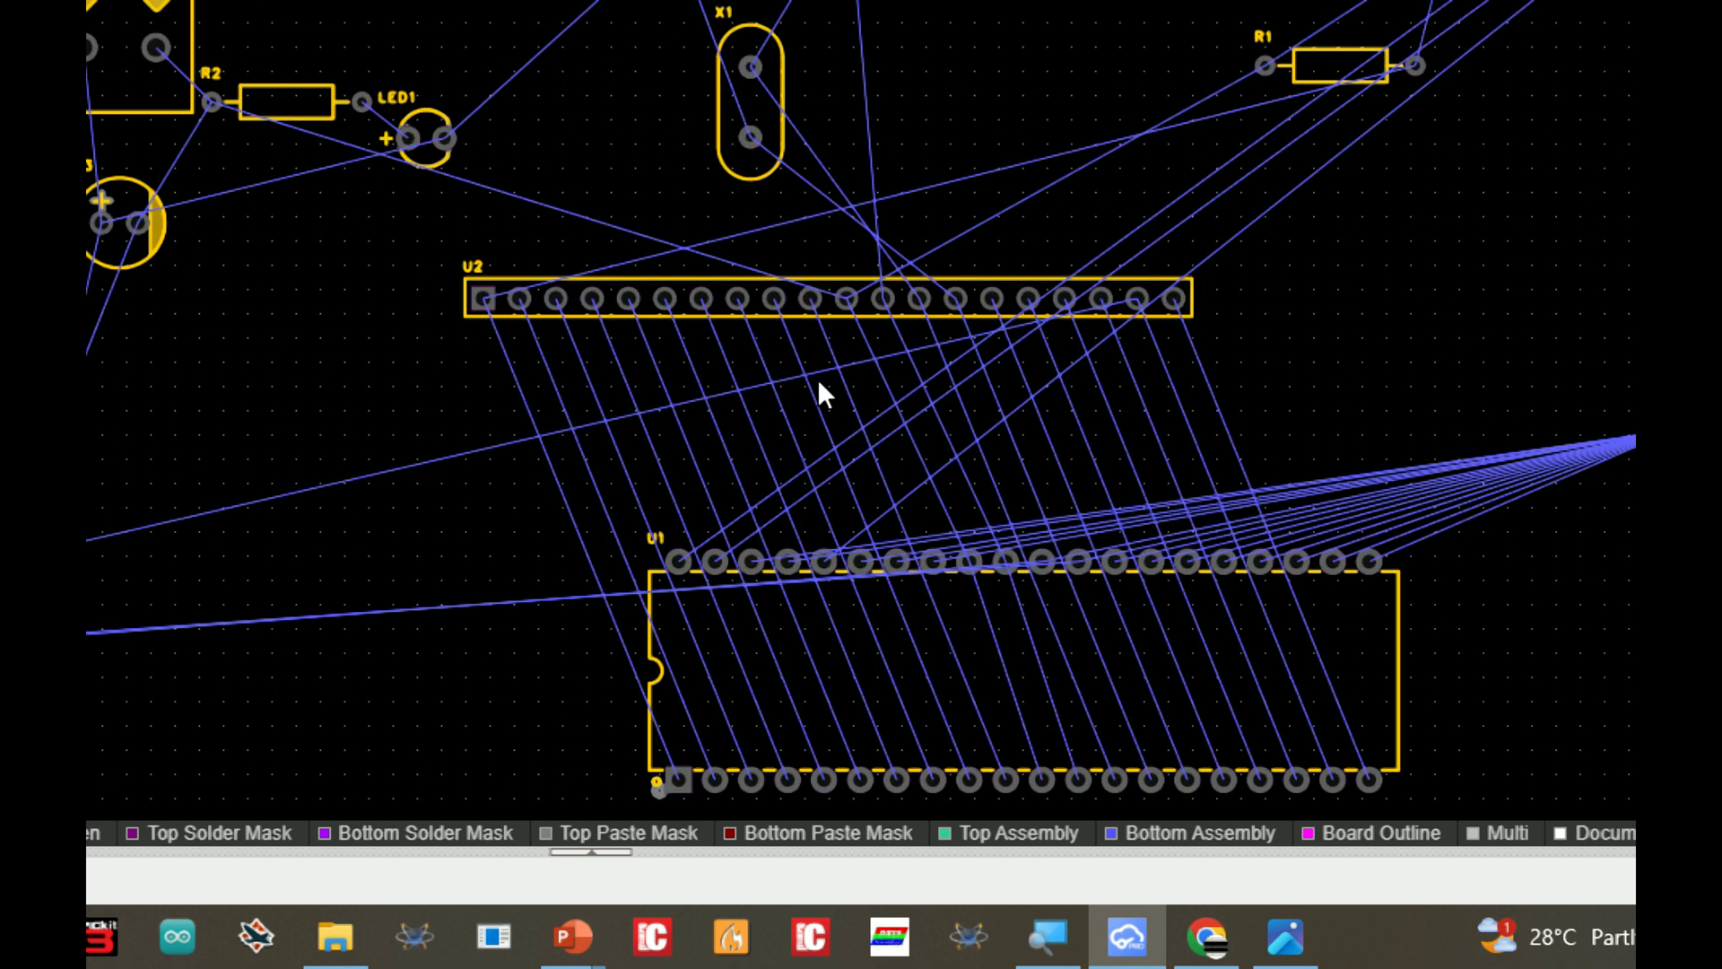
Step: Move header U2 close above U1, roughly in line with its pin row
drag(893, 309, 1065, 435)
scroll(1066, 435, down, 2)
scroll(1066, 435, down, 5)
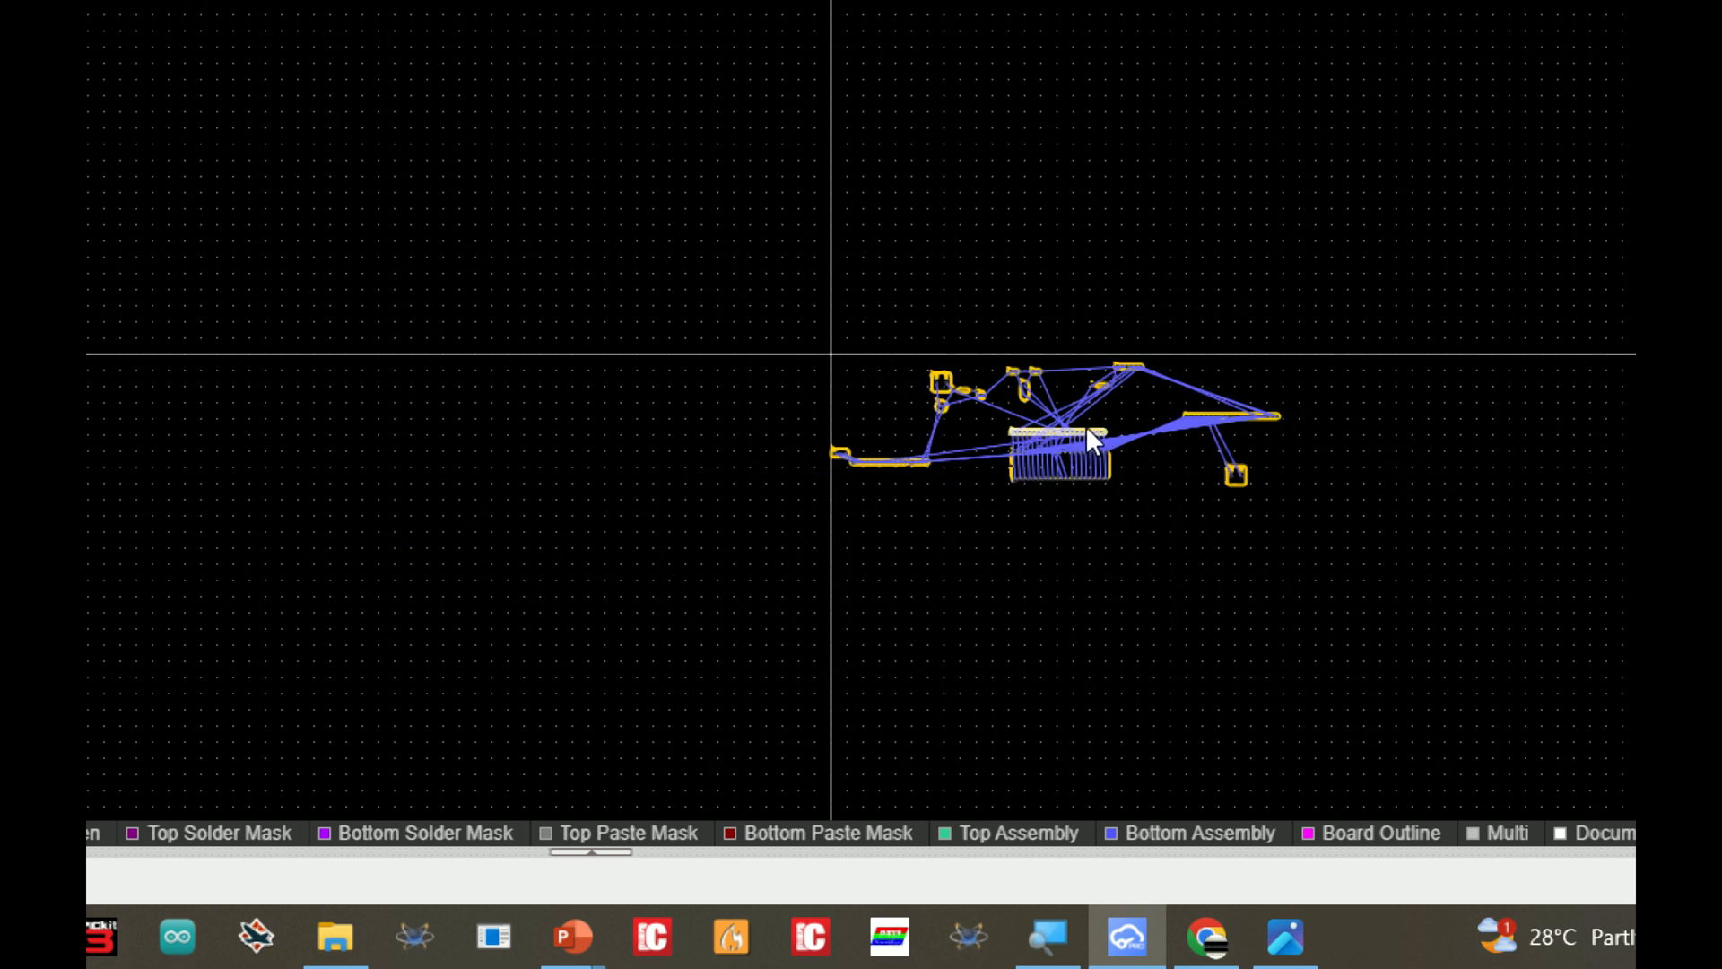
Step: Move header U2 directly below U1 so its pins line up with the same-numbered pins of U1
scroll(1086, 427, up, 5)
drag(1027, 357, 1036, 679)
scroll(881, 656, up, 5)
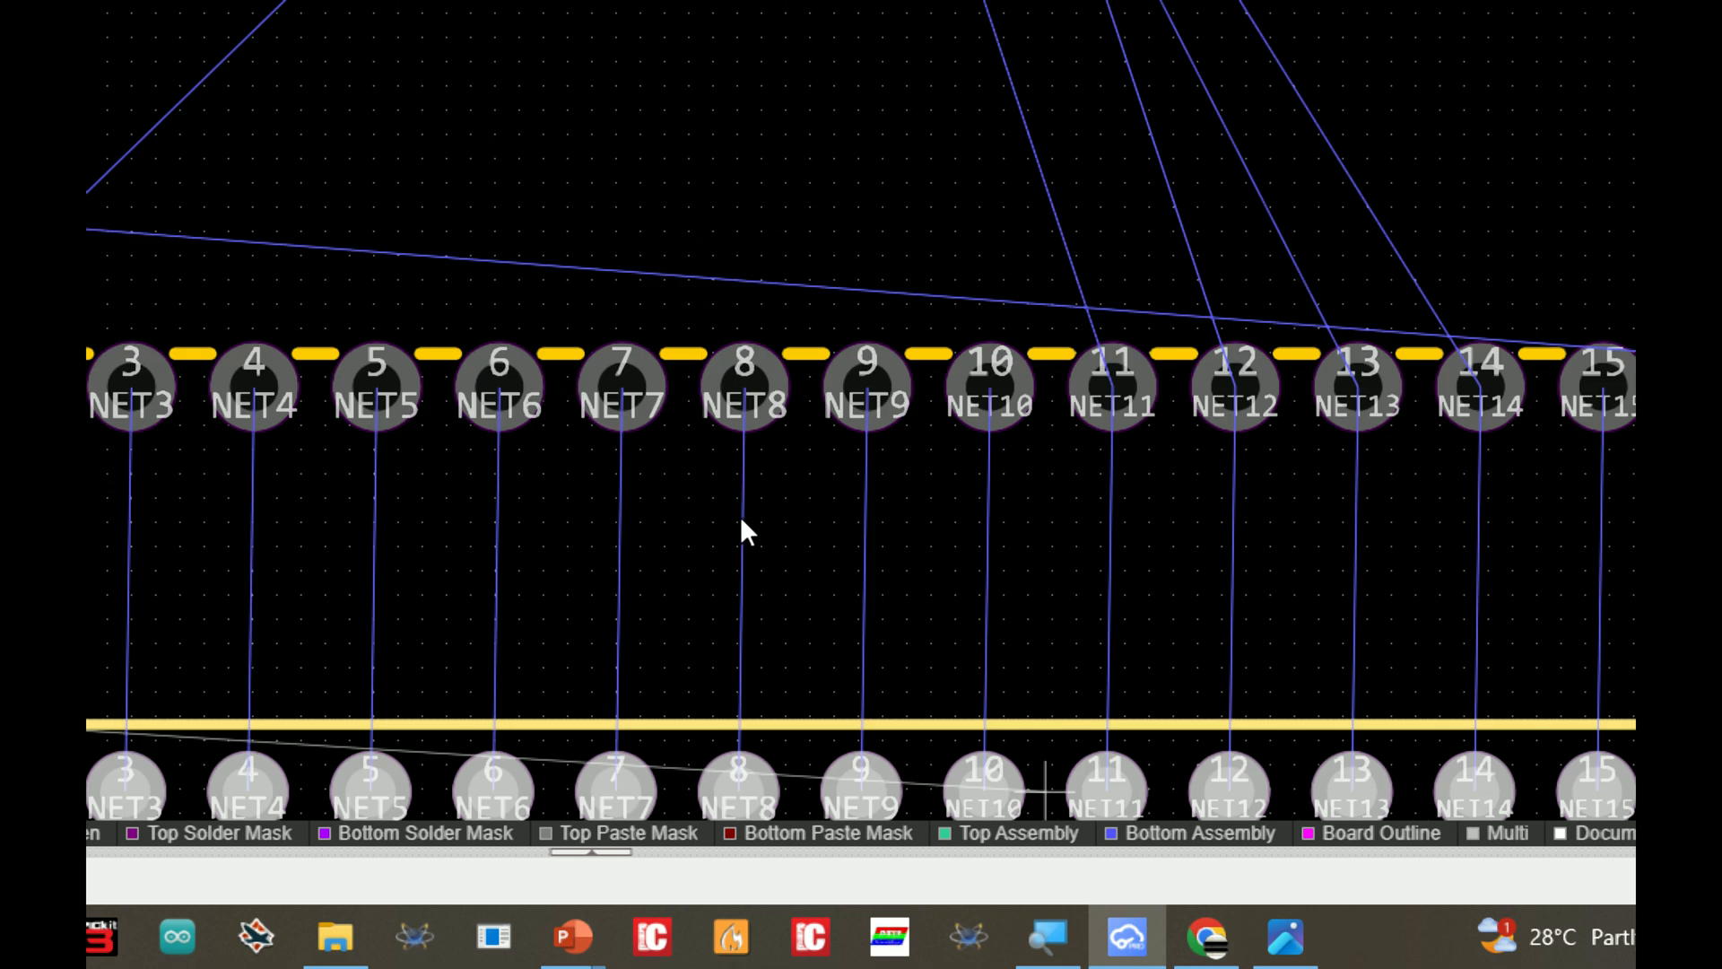
Step: Move header U3 to the area above U1 and rotate it 180°
scroll(704, 504, down, 3)
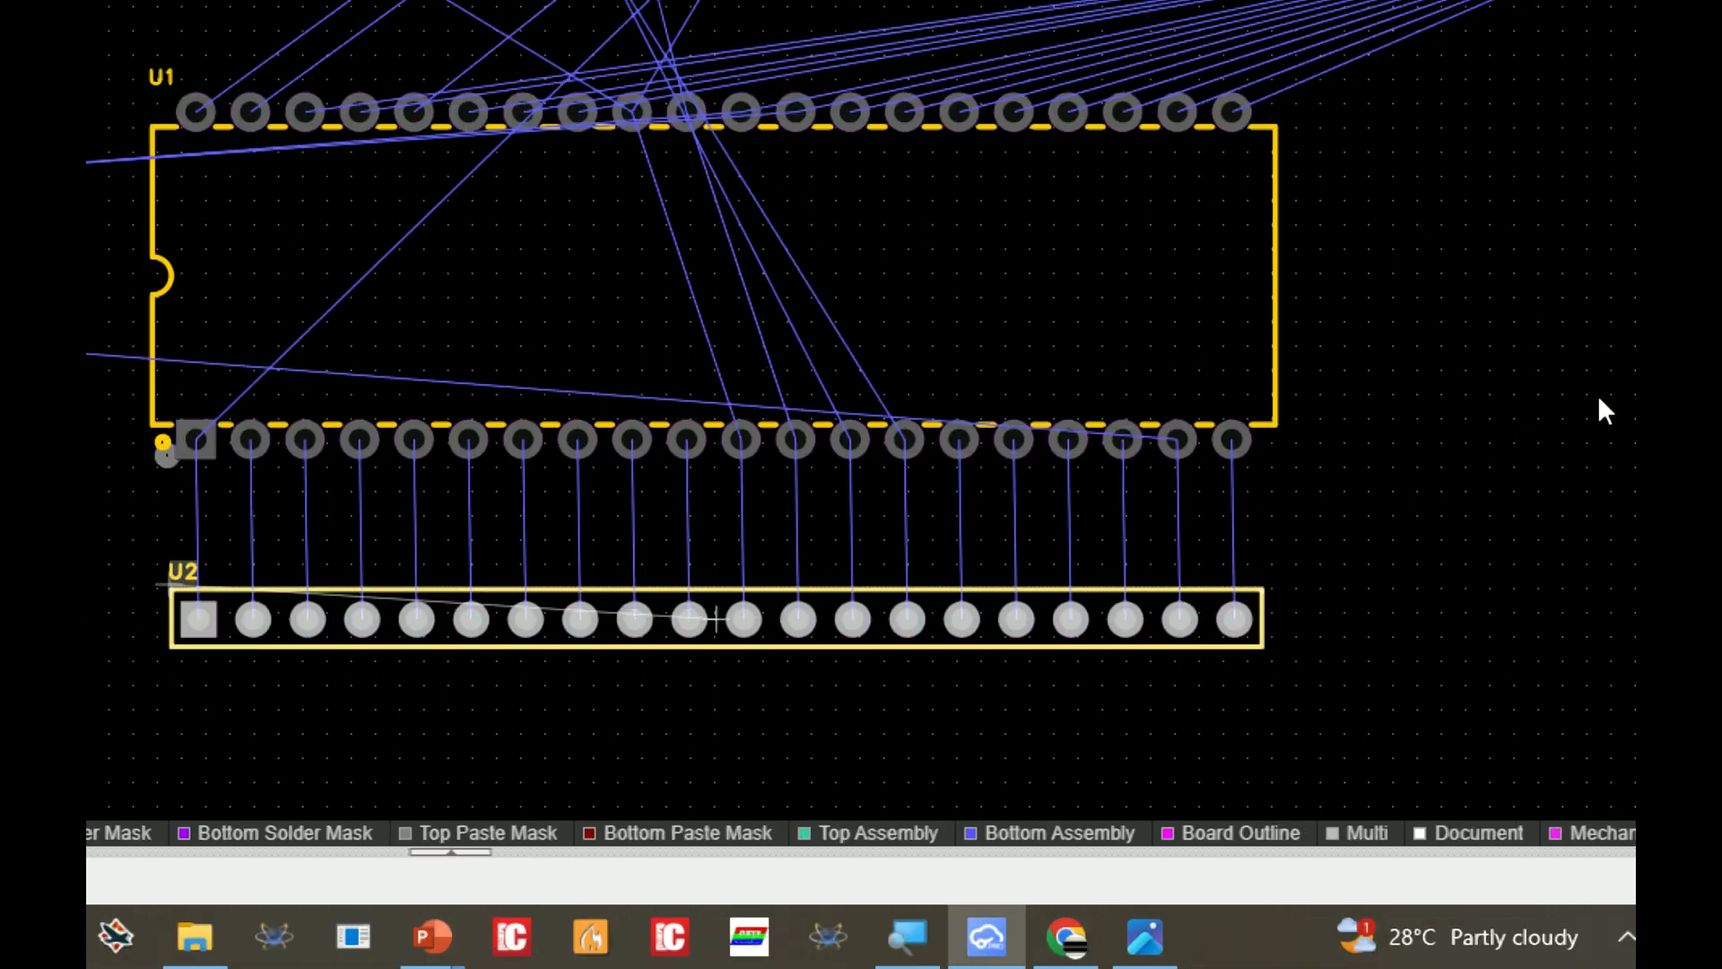
scroll(1414, 400, down, 5)
scroll(1603, 269, up, 5)
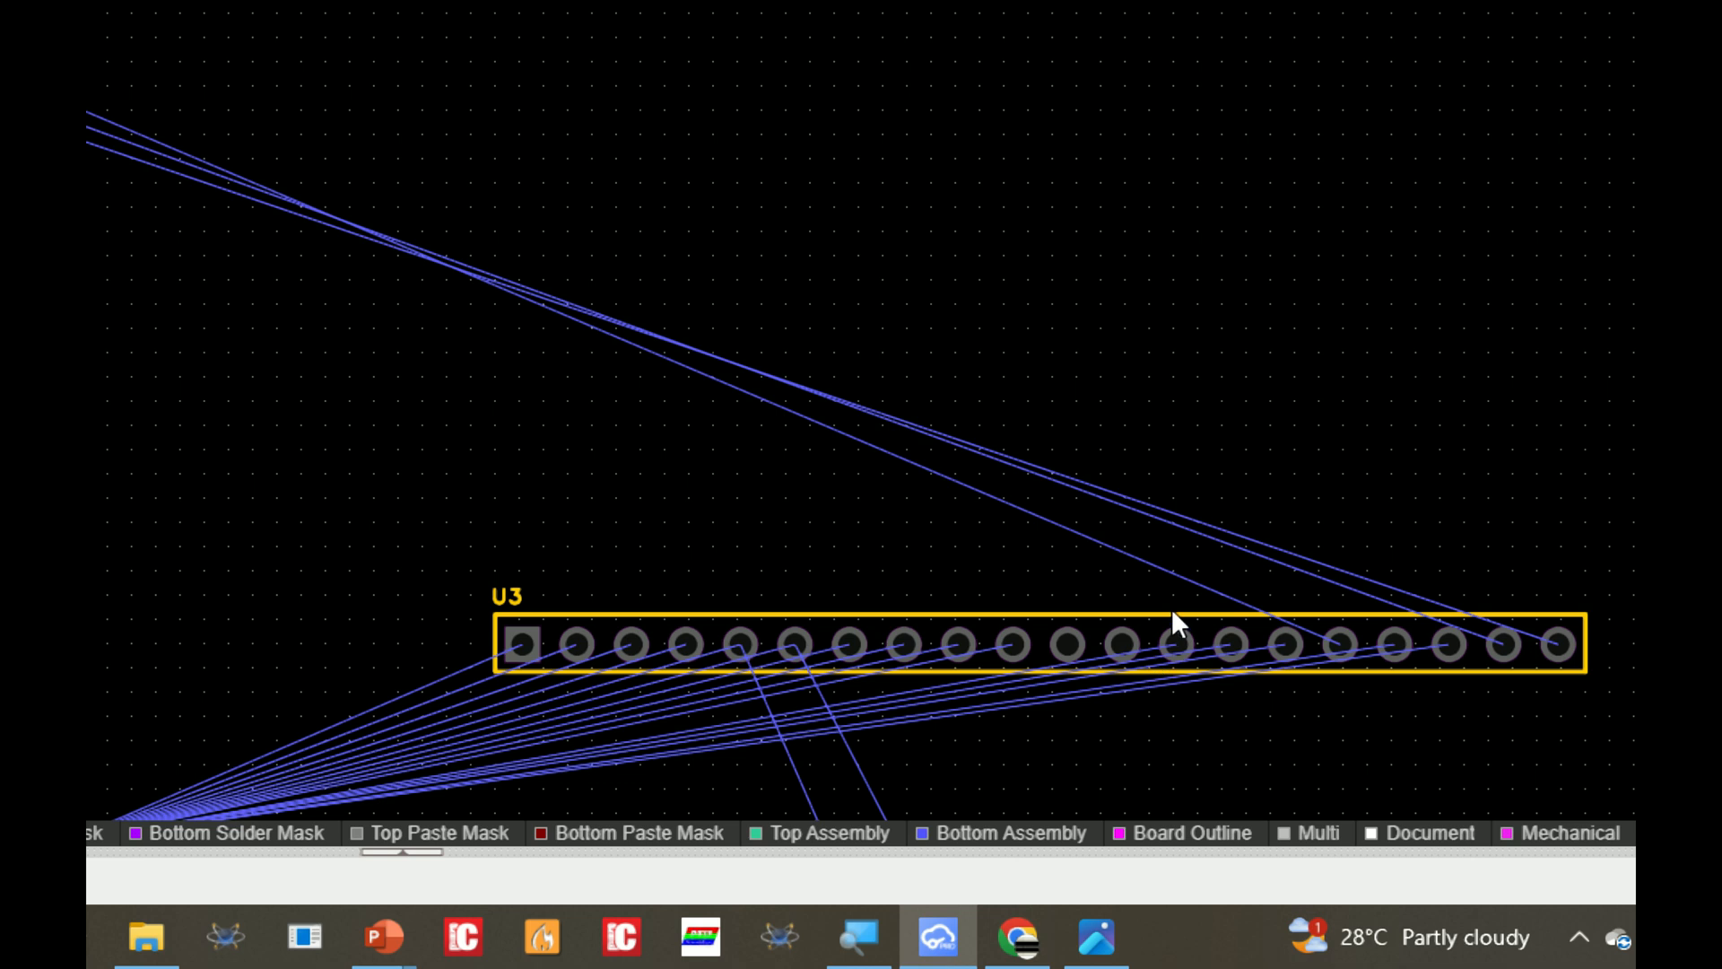
click(1166, 619)
scroll(1157, 621, down, 3)
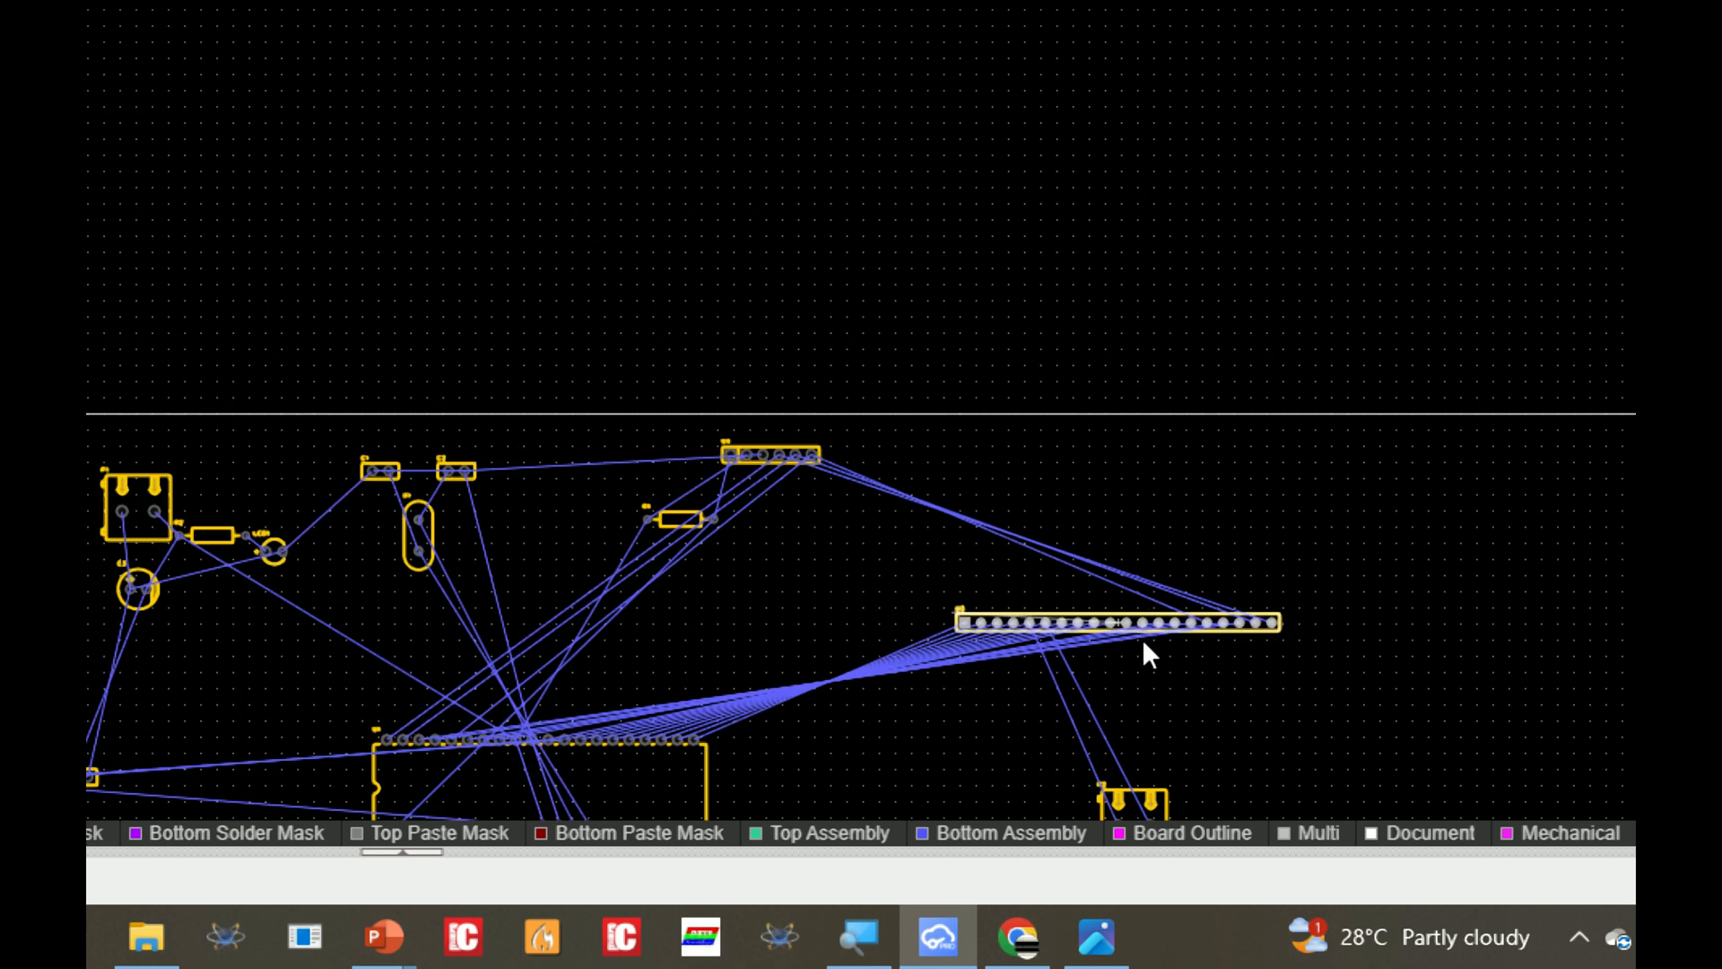
drag(1144, 643, 709, 652)
key(space)
key(space)
scroll(520, 666, up, 3)
scroll(836, 622, down, 4)
scroll(836, 629, up, 5)
scroll(1096, 423, down, 5)
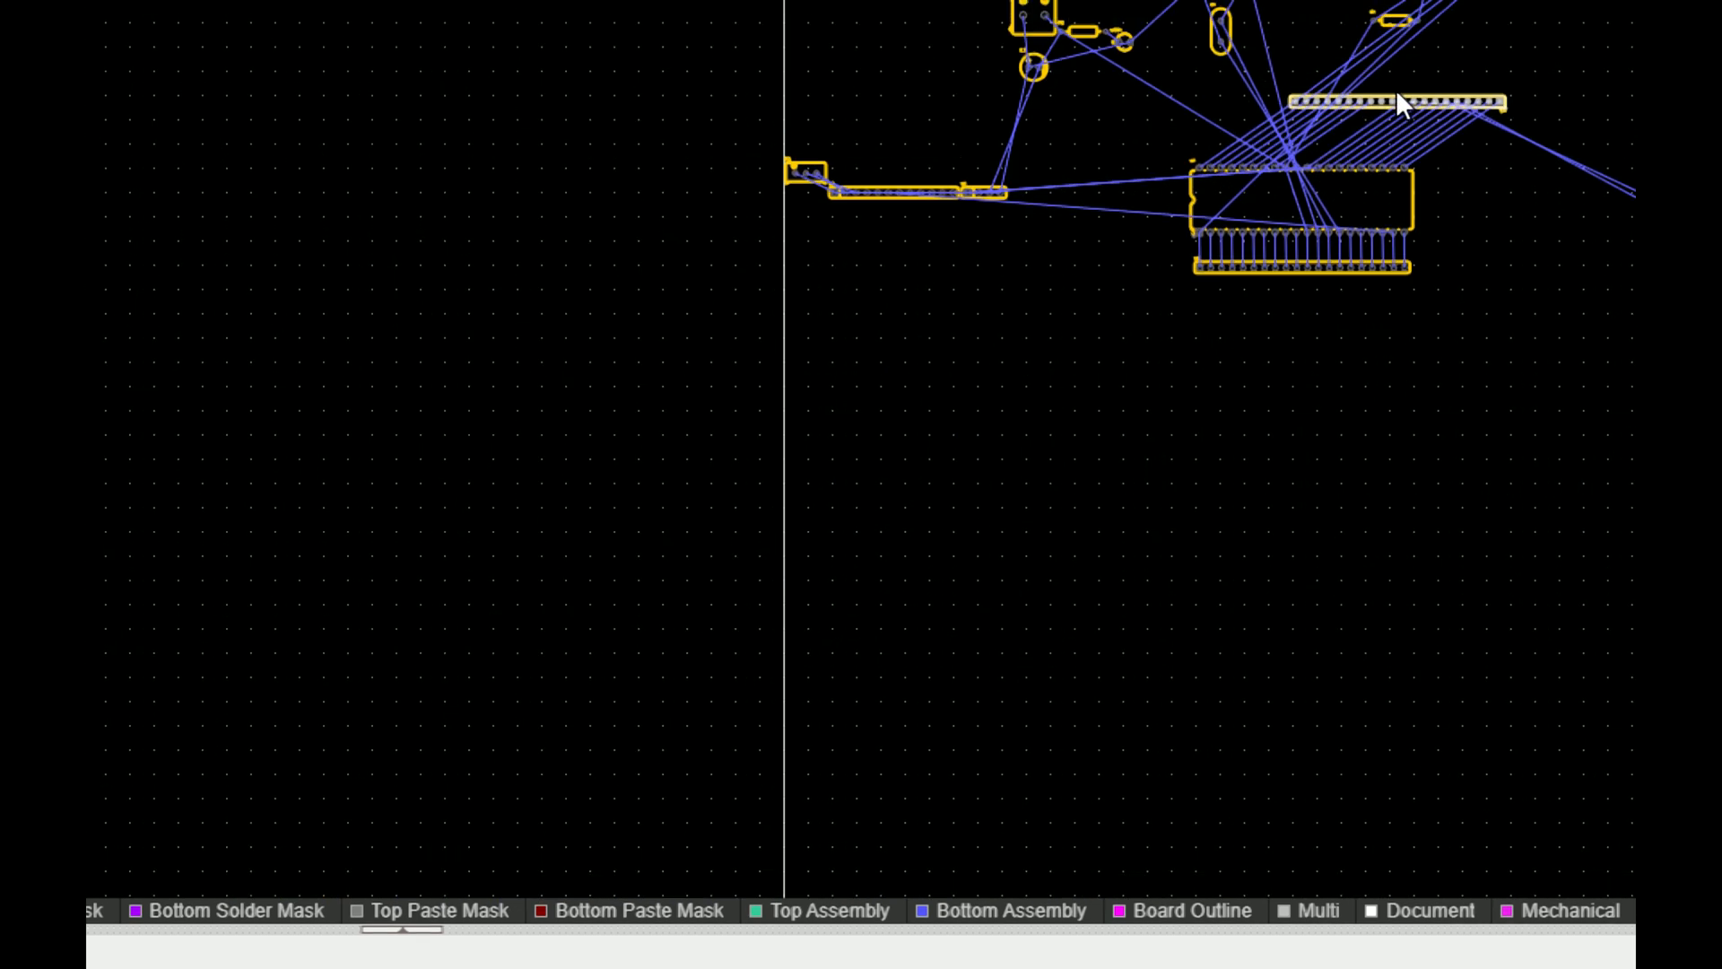
scroll(1367, 114, up, 3)
Step: Place header U3 directly above U1 so its pins 20 to 1 line up with U1 pins 40 to 21
drag(1398, 104, 1082, 226)
scroll(1041, 285, up, 3)
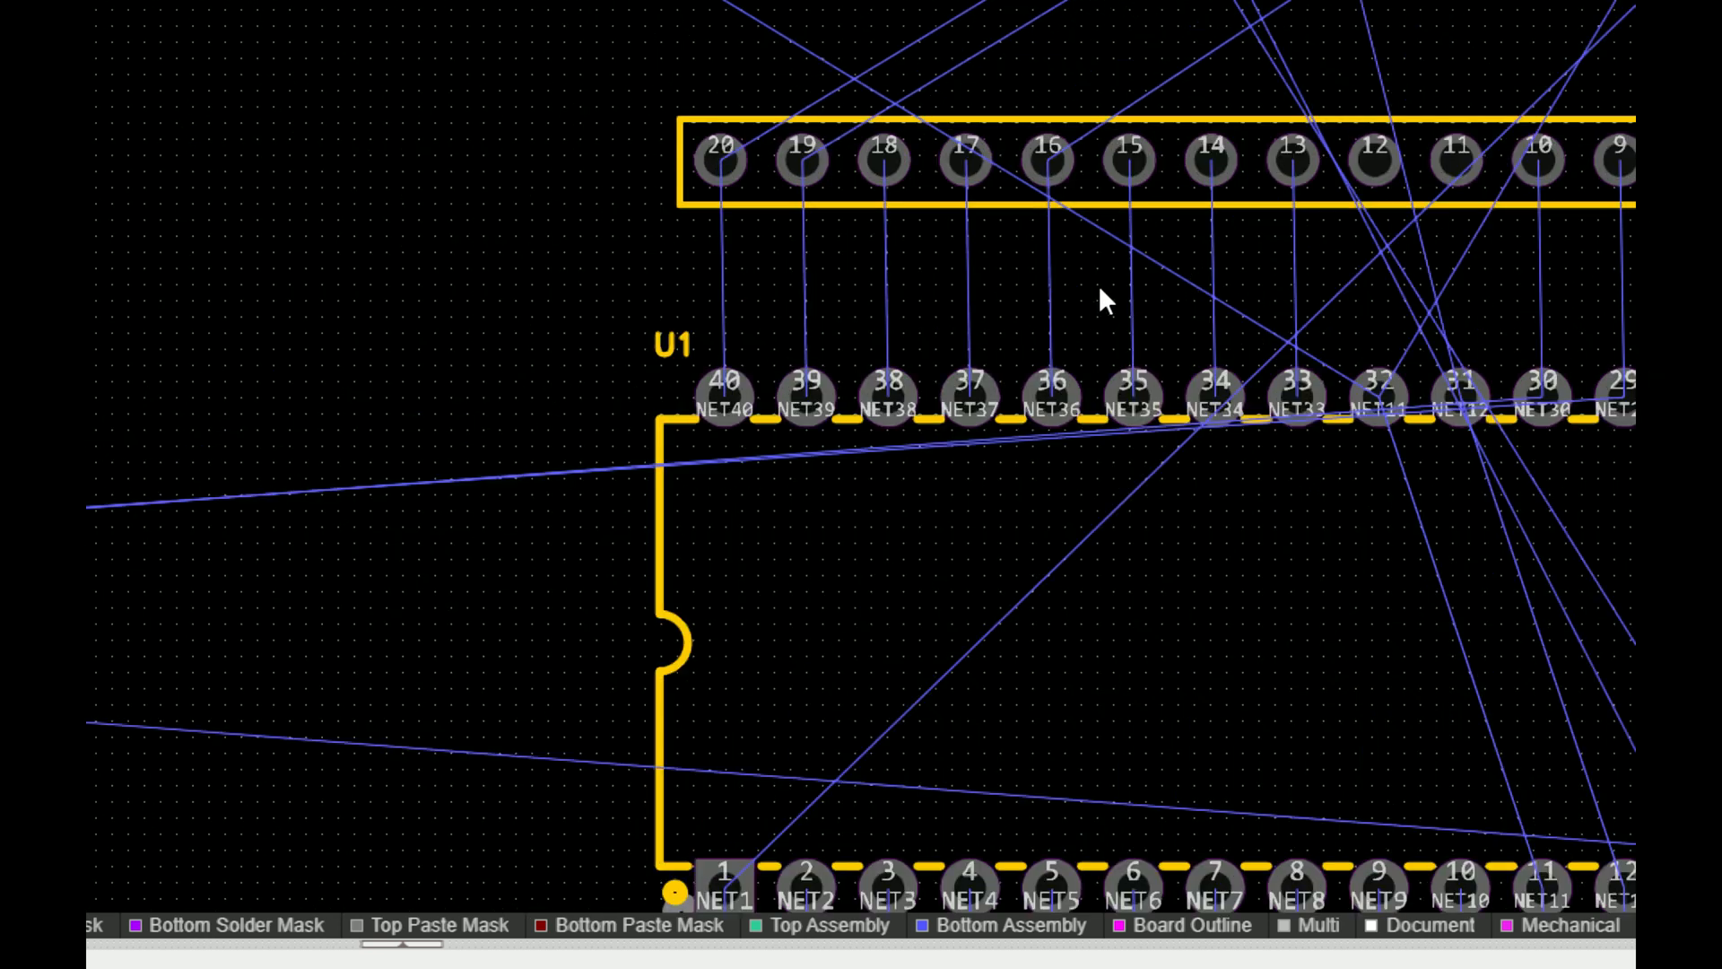
click(1098, 396)
Step: Move header U4 to the left side of U1 and rotate it 90° so it stands vertically with pin 1 at the bottom
scroll(360, 98, down, 15)
scroll(777, 248, up, 9)
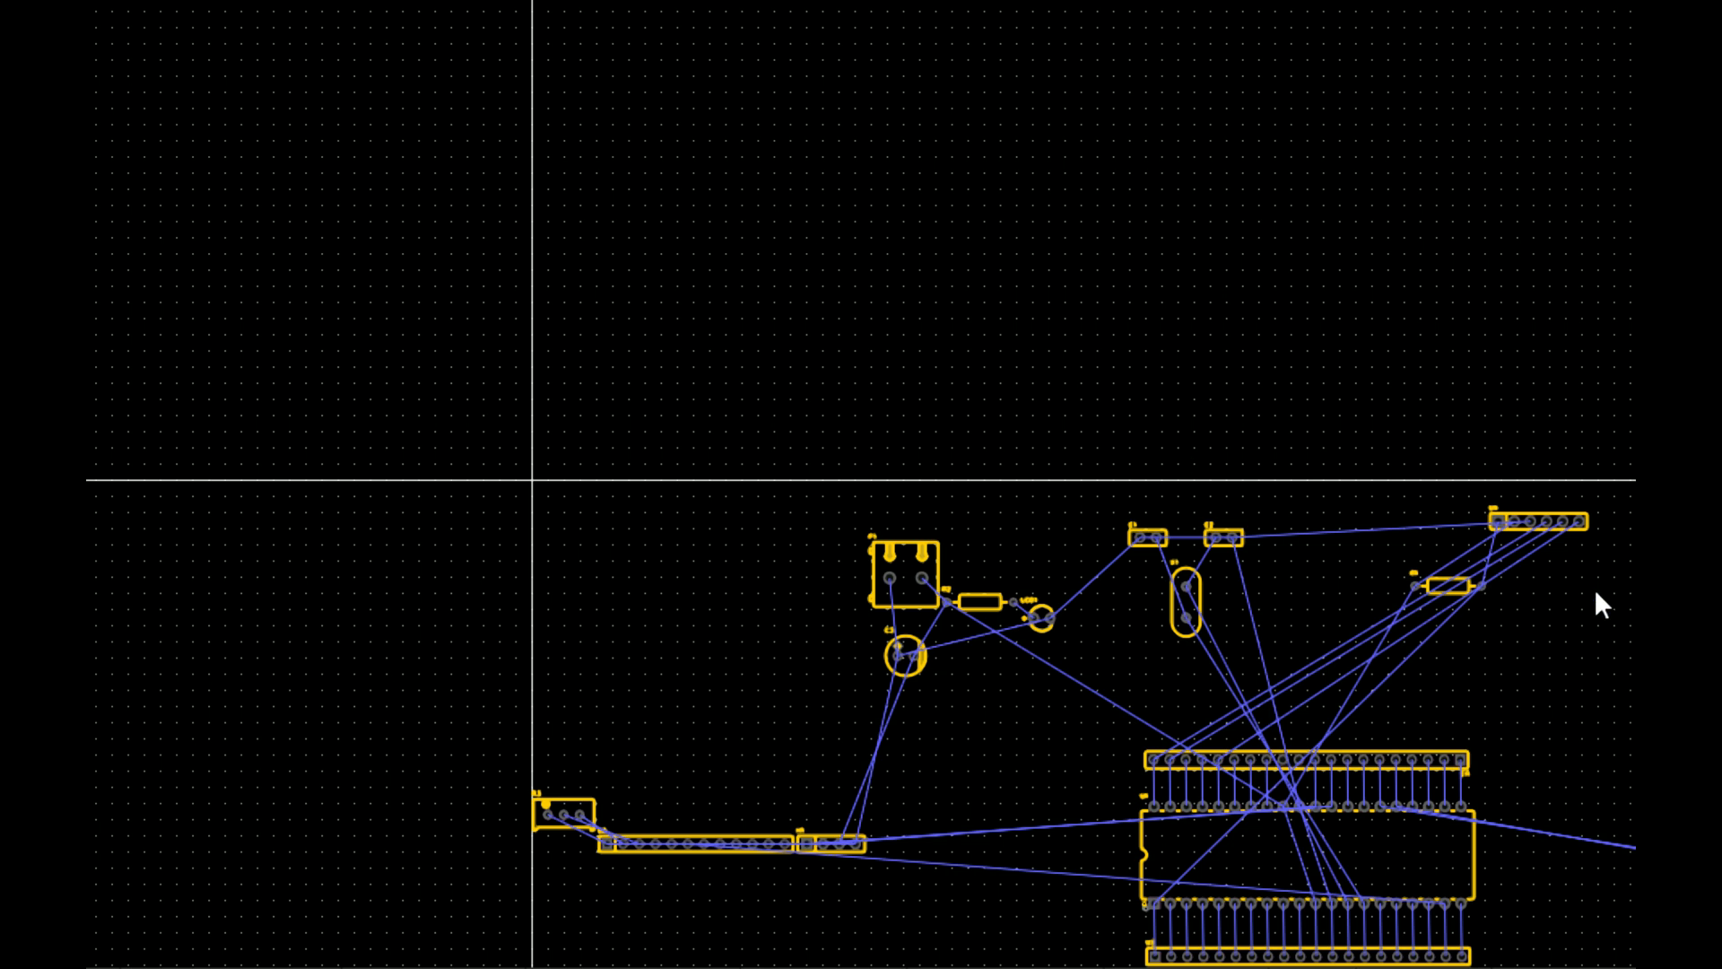
scroll(1543, 551, up, 7)
scroll(1436, 466, down, 4)
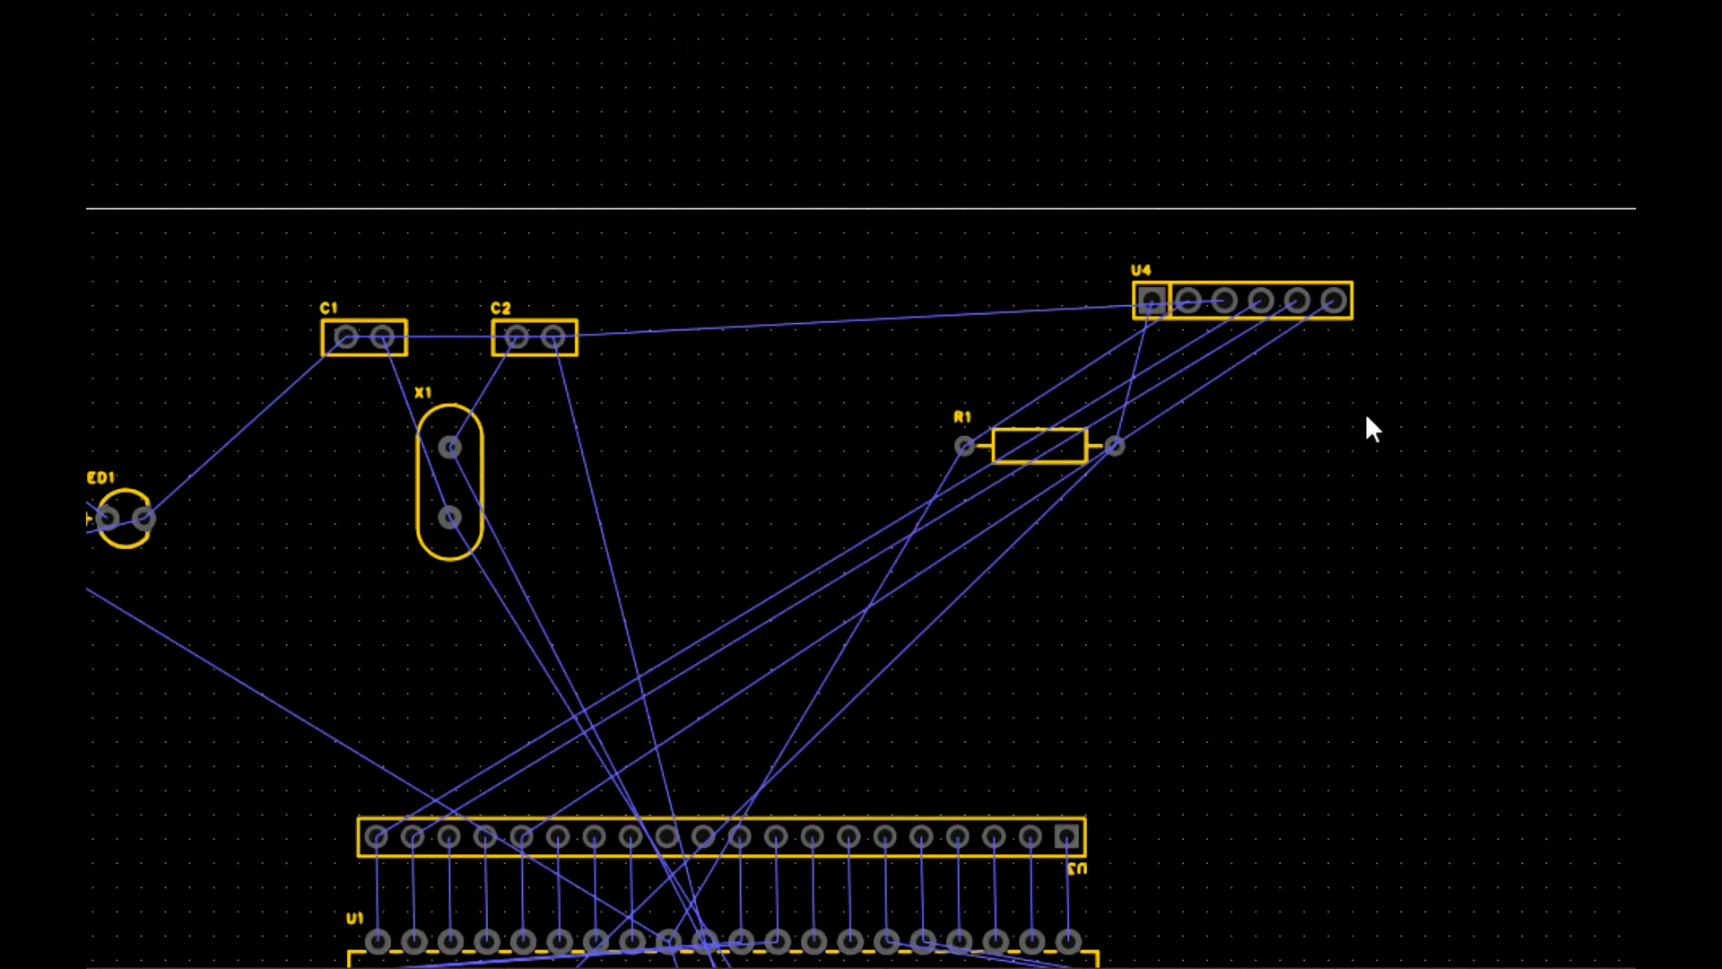
click(1331, 316)
drag(1331, 316, 458, 472)
scroll(510, 648, down, 3)
scroll(417, 807, up, 4)
scroll(459, 476, down, 3)
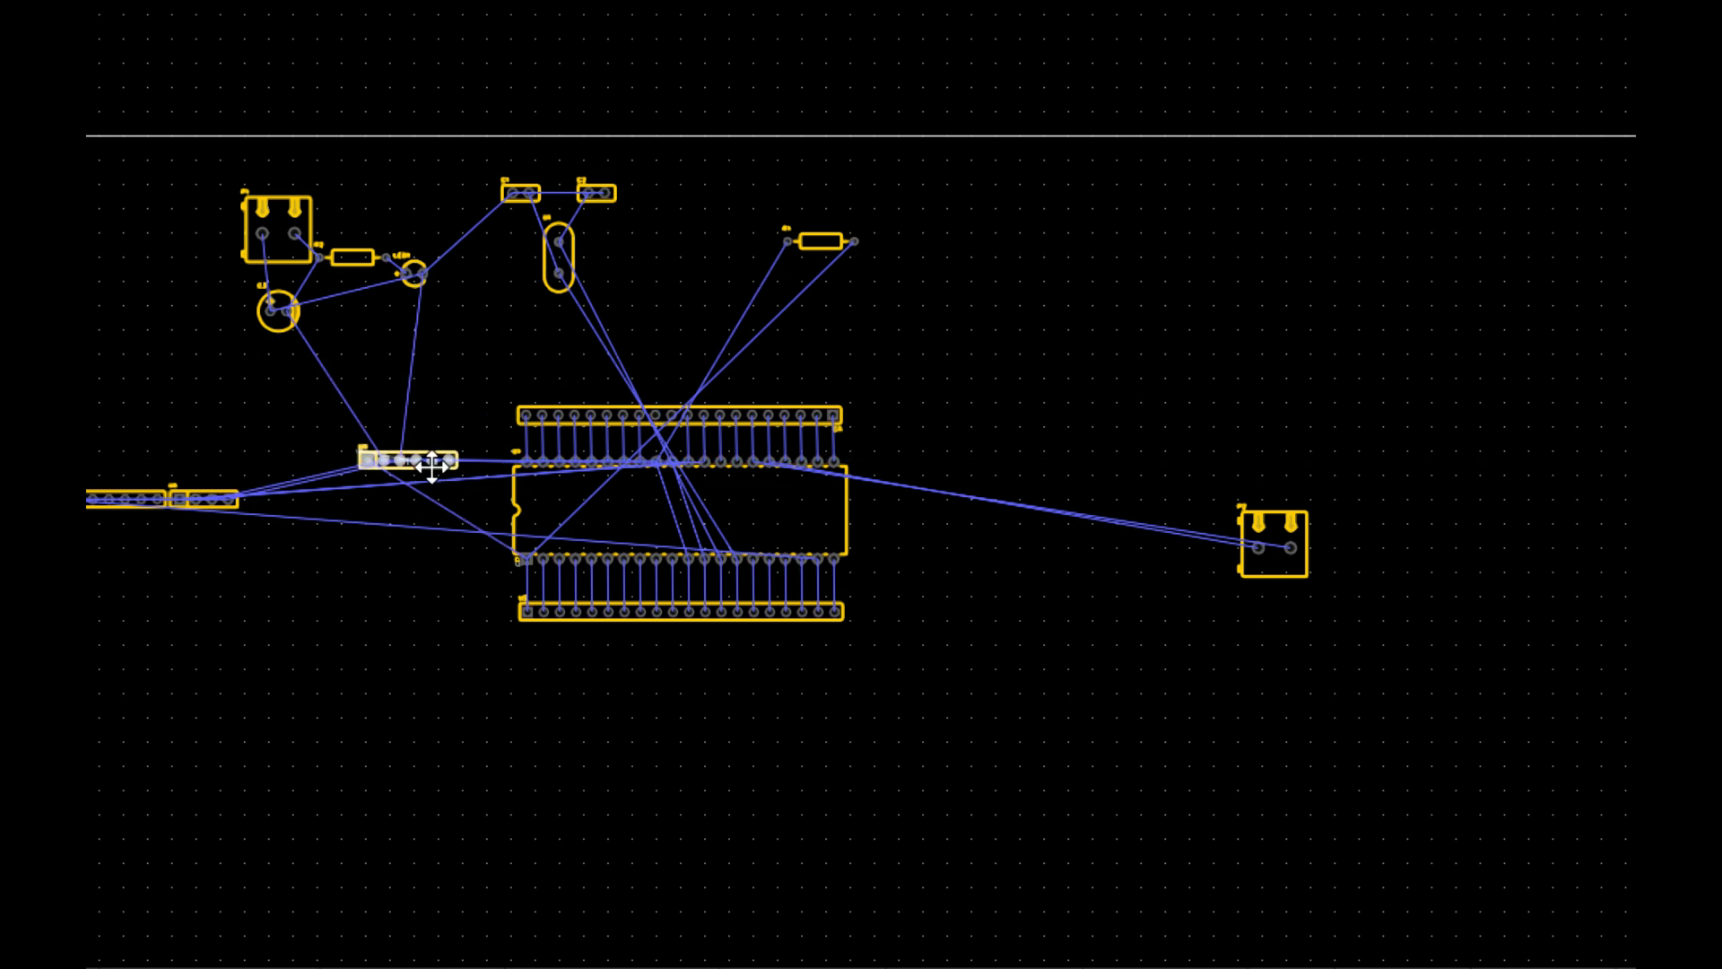
scroll(439, 476, up, 5)
key(r)
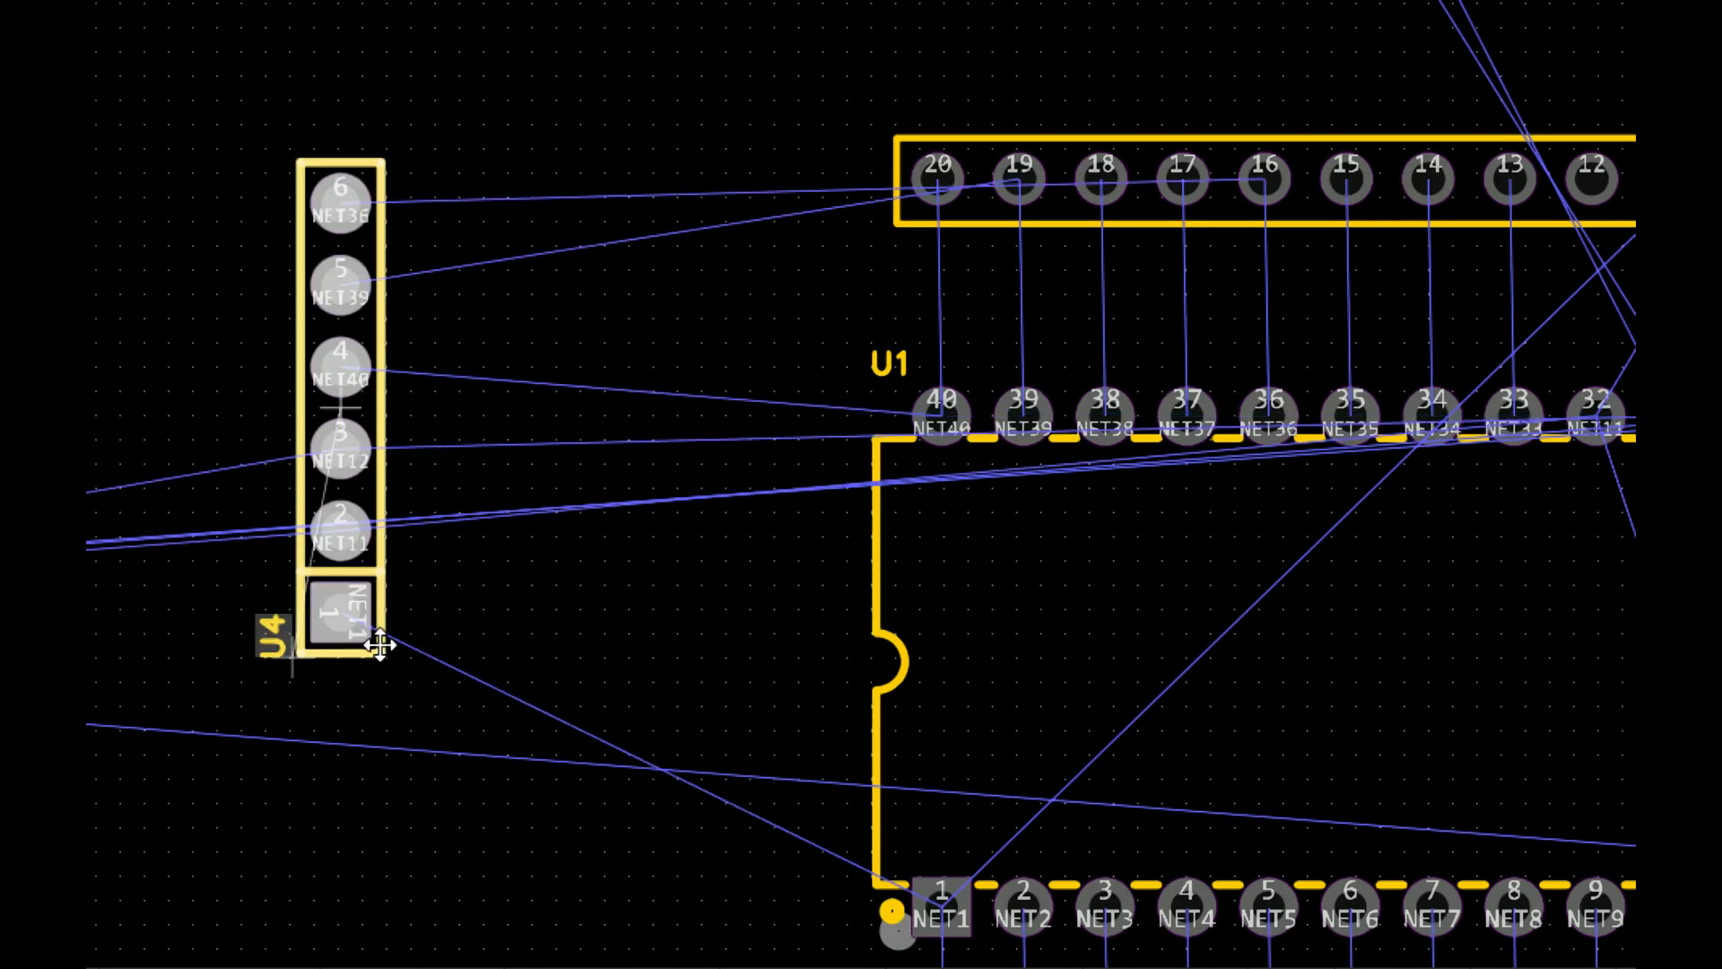
click(345, 657)
click(336, 654)
Step: Move the vertical header U4 farther left of U1 and slightly lower
scroll(334, 654, down, 3)
scroll(678, 629, left, 2)
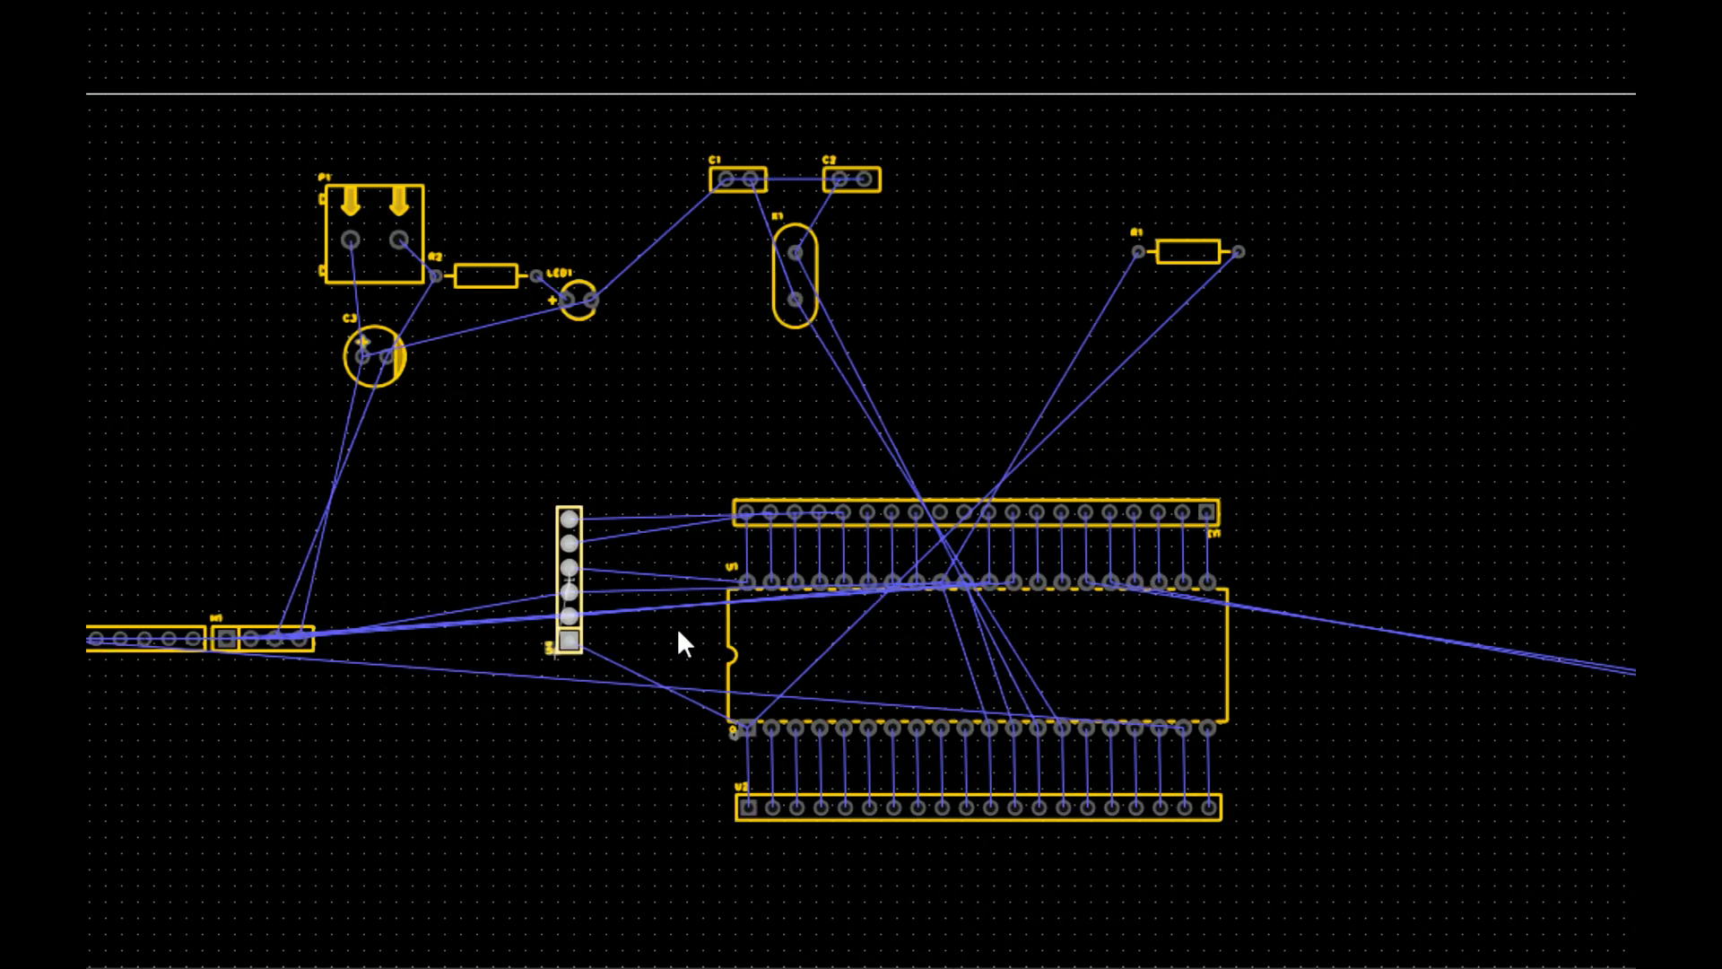
scroll(777, 500, left, 2)
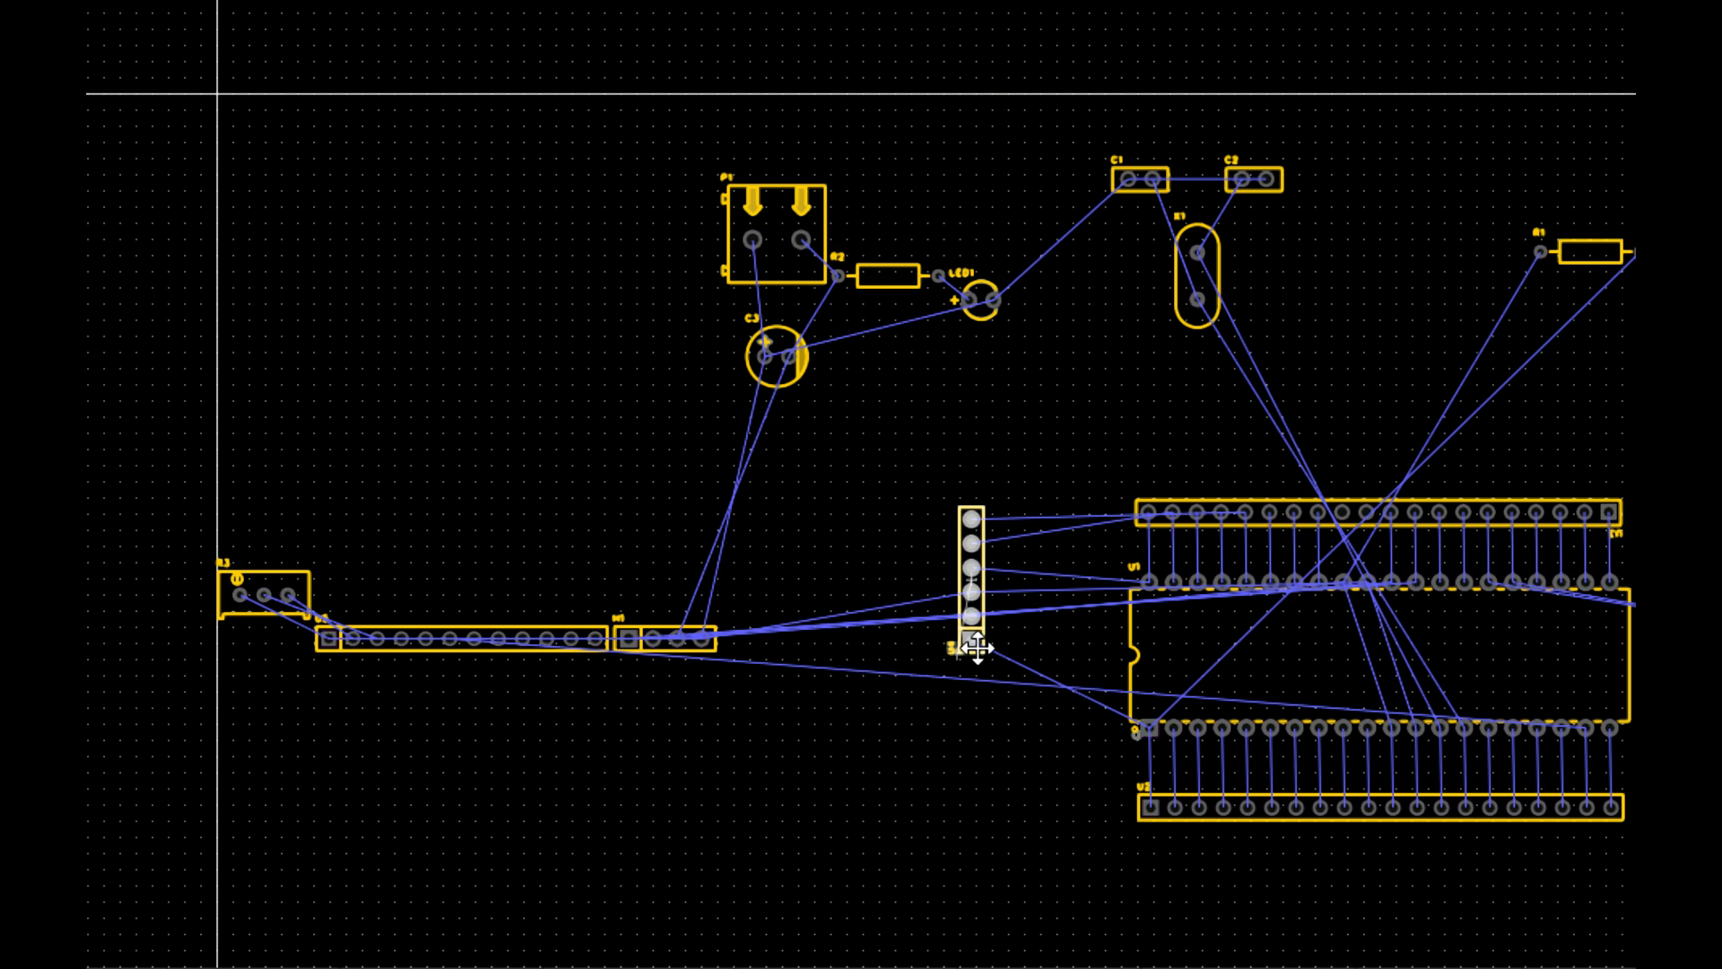
drag(973, 644, 836, 701)
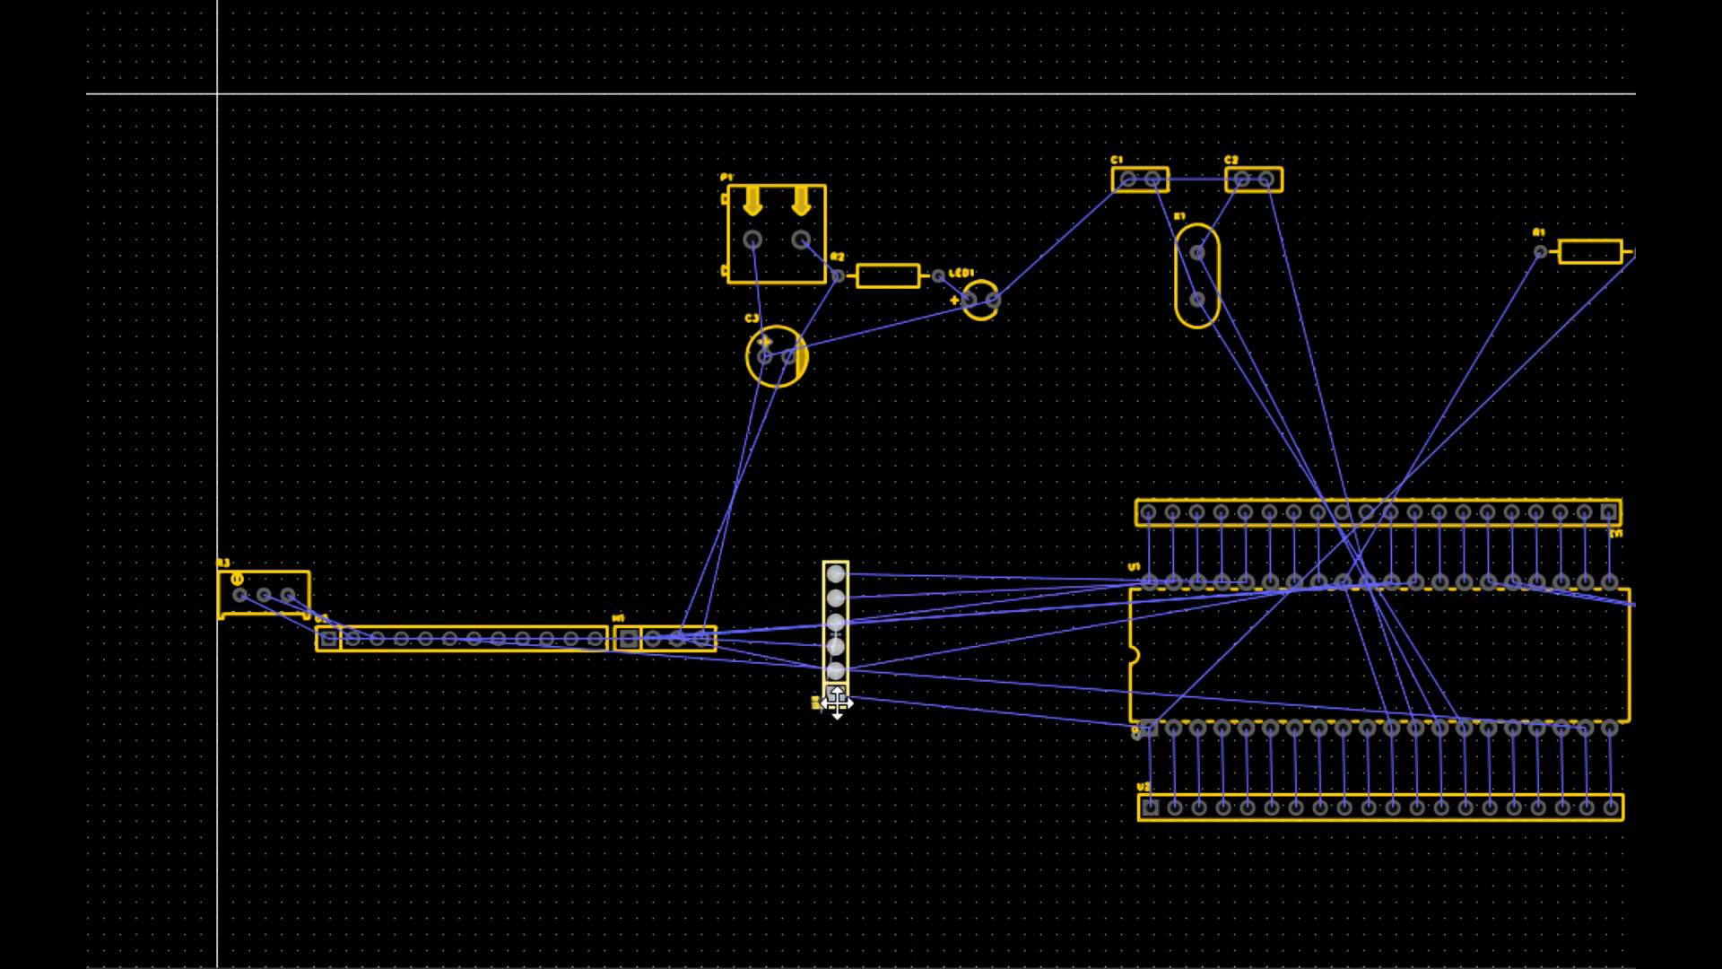
Step: Move the R3 footprint together with the two headers beside it to the free area at the upper right of U1
scroll(139, 917, left, 1)
scroll(640, 640, down, 5)
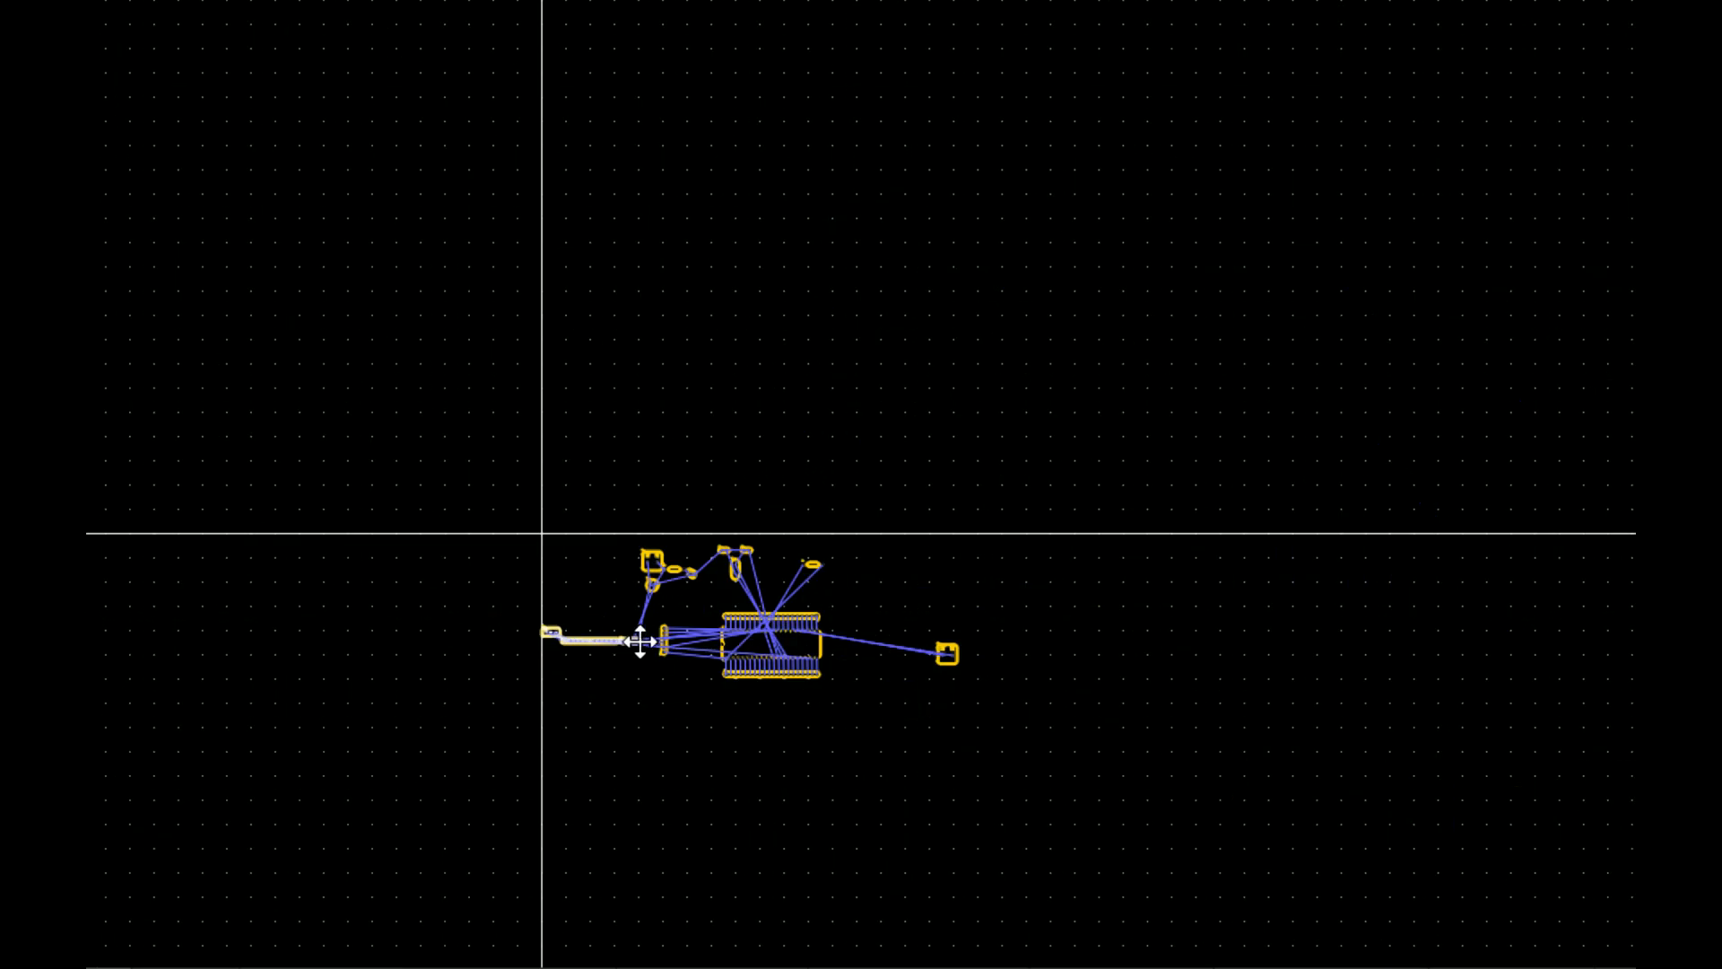
drag(629, 641, 987, 584)
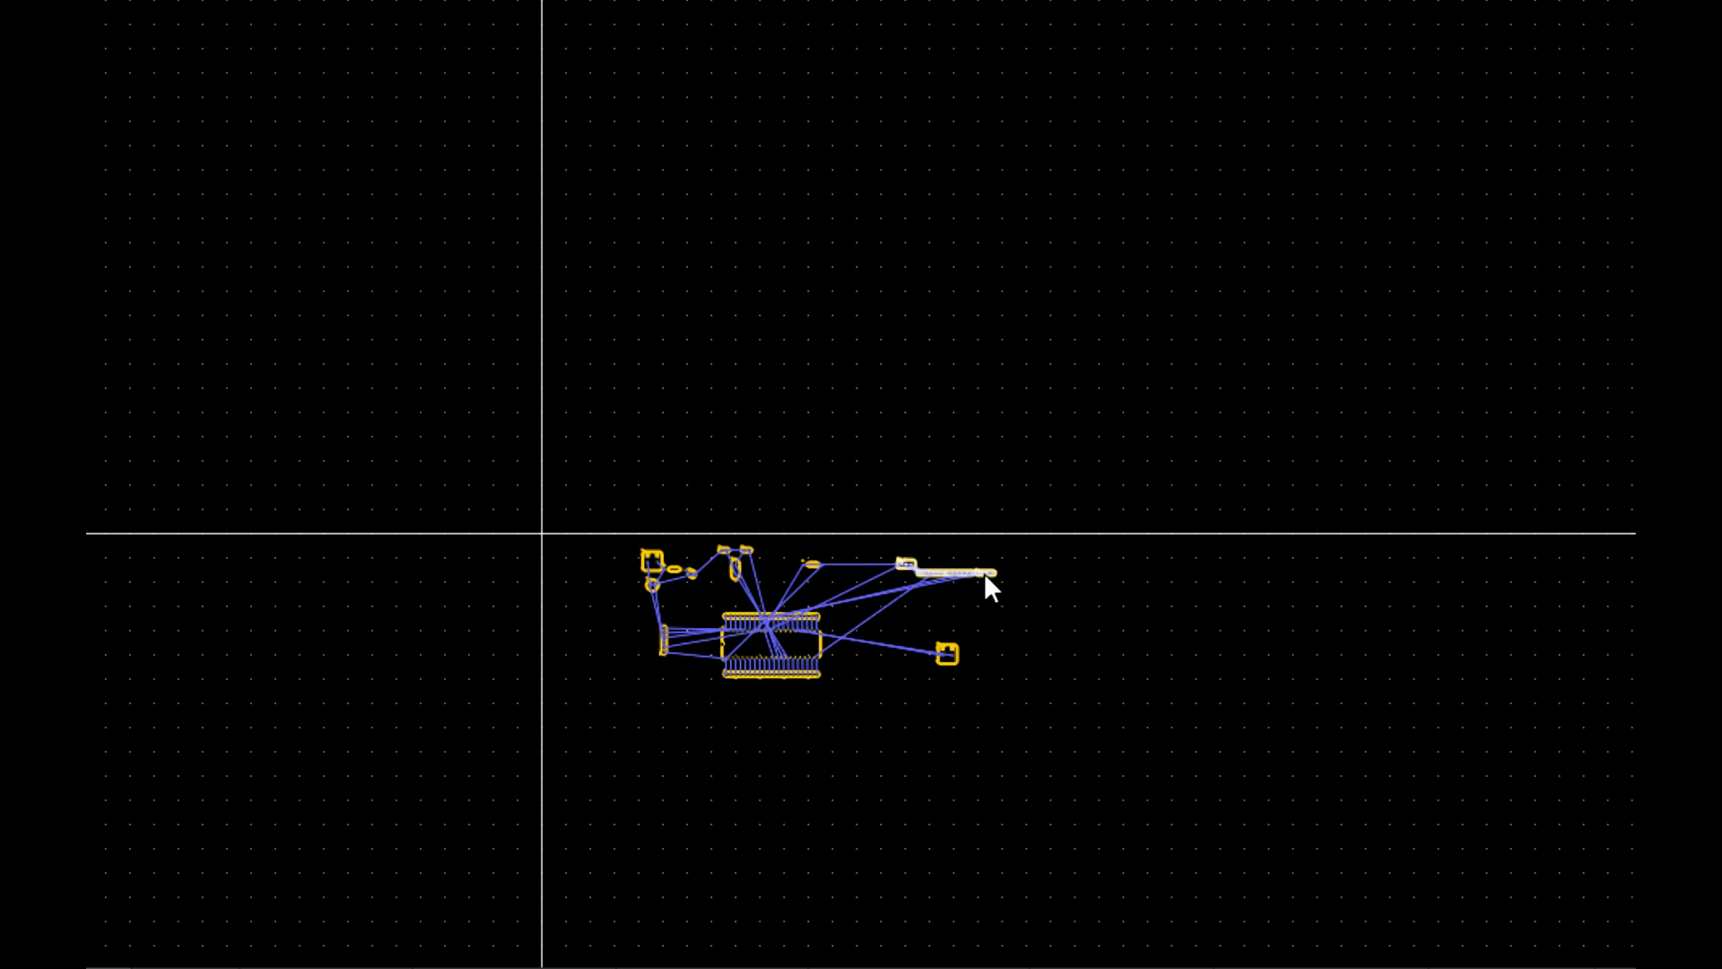
Step: Move crystal X1 to the area below header U2
scroll(710, 748, up, 6)
scroll(1511, 422, down, 6)
scroll(1526, 392, up, 6)
scroll(924, 450, down, 1)
scroll(922, 448, down, 2)
scroll(877, 440, up, 3)
click(758, 444)
scroll(765, 428, down, 6)
drag(769, 435, 906, 722)
scroll(890, 648, up, 3)
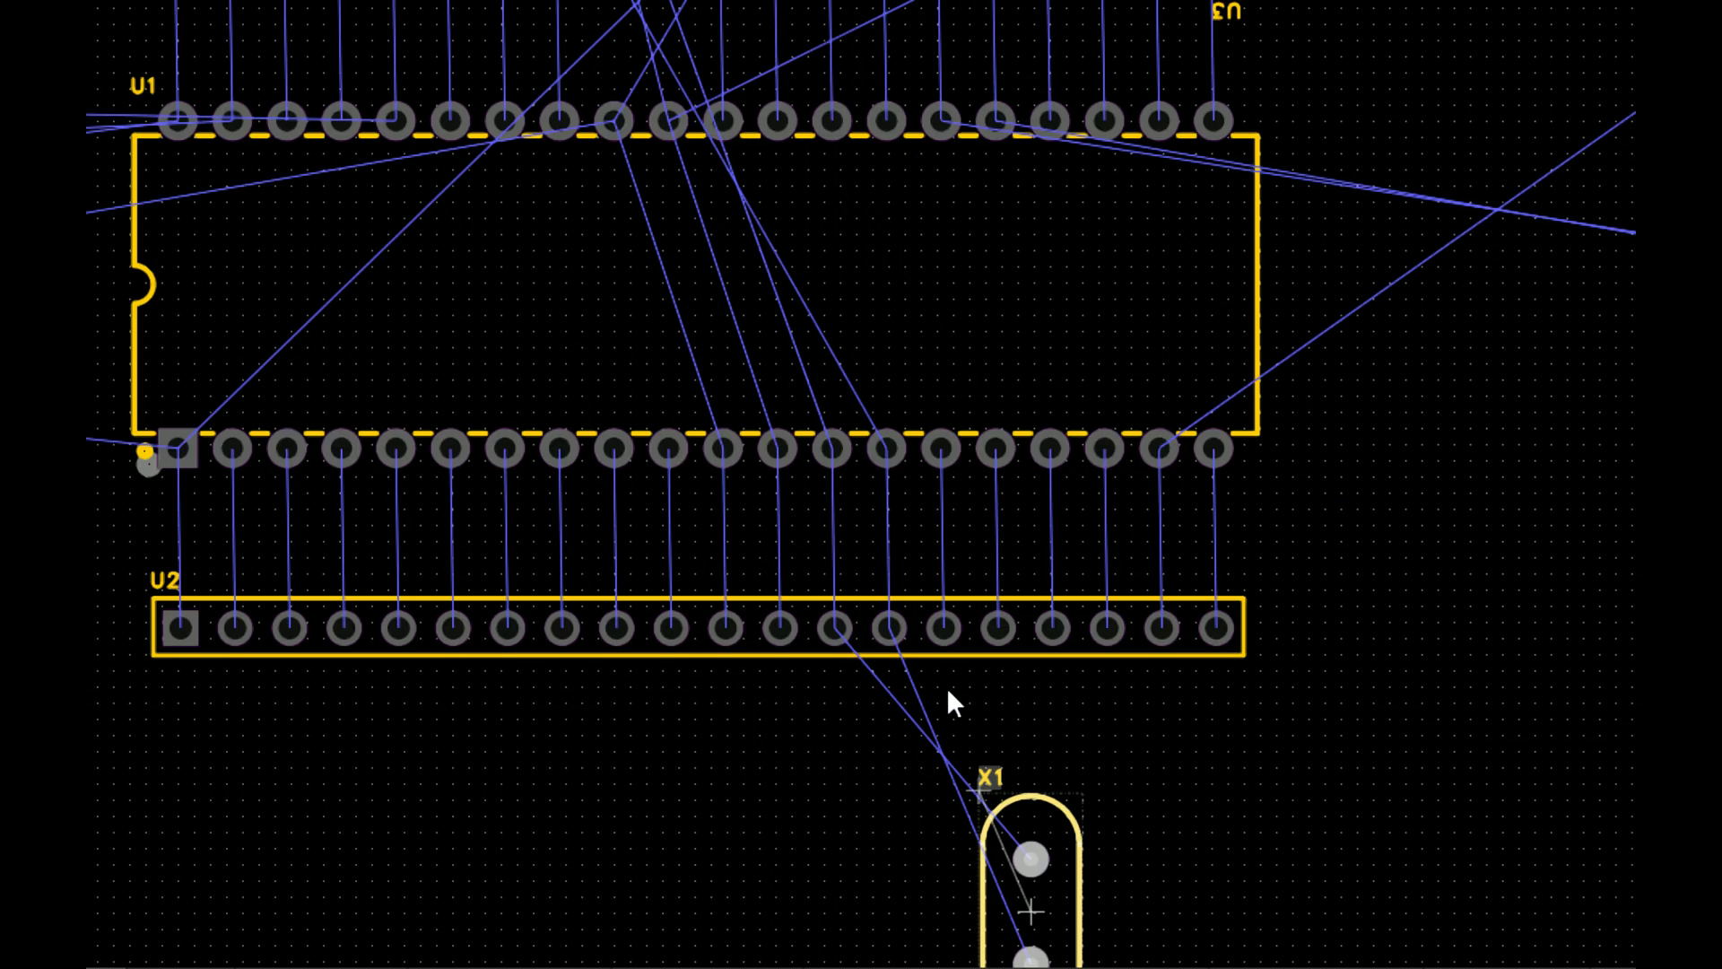
Step: Rotate crystal X1 90° to lie horizontally and place it close below pins 13 and 14 of header U2
key(r)
drag(1026, 863, 878, 722)
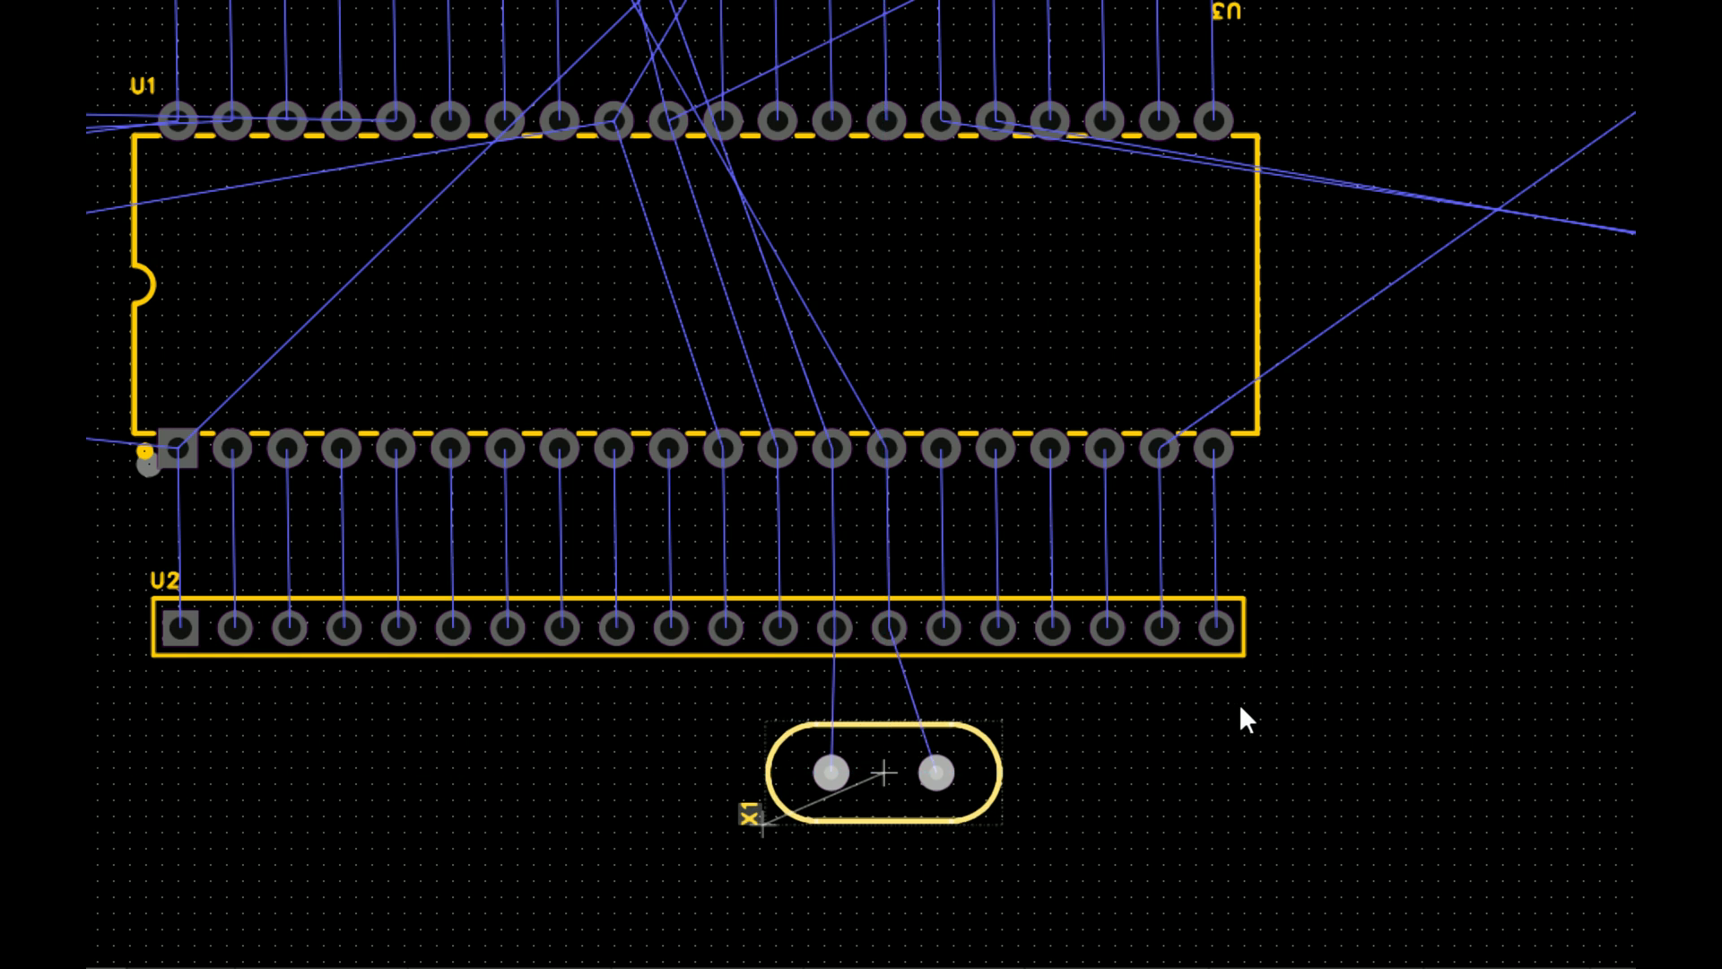
click(1239, 704)
Step: Move capacitors C1 and C2 together to the area below crystal X1
scroll(1240, 703, down, 3)
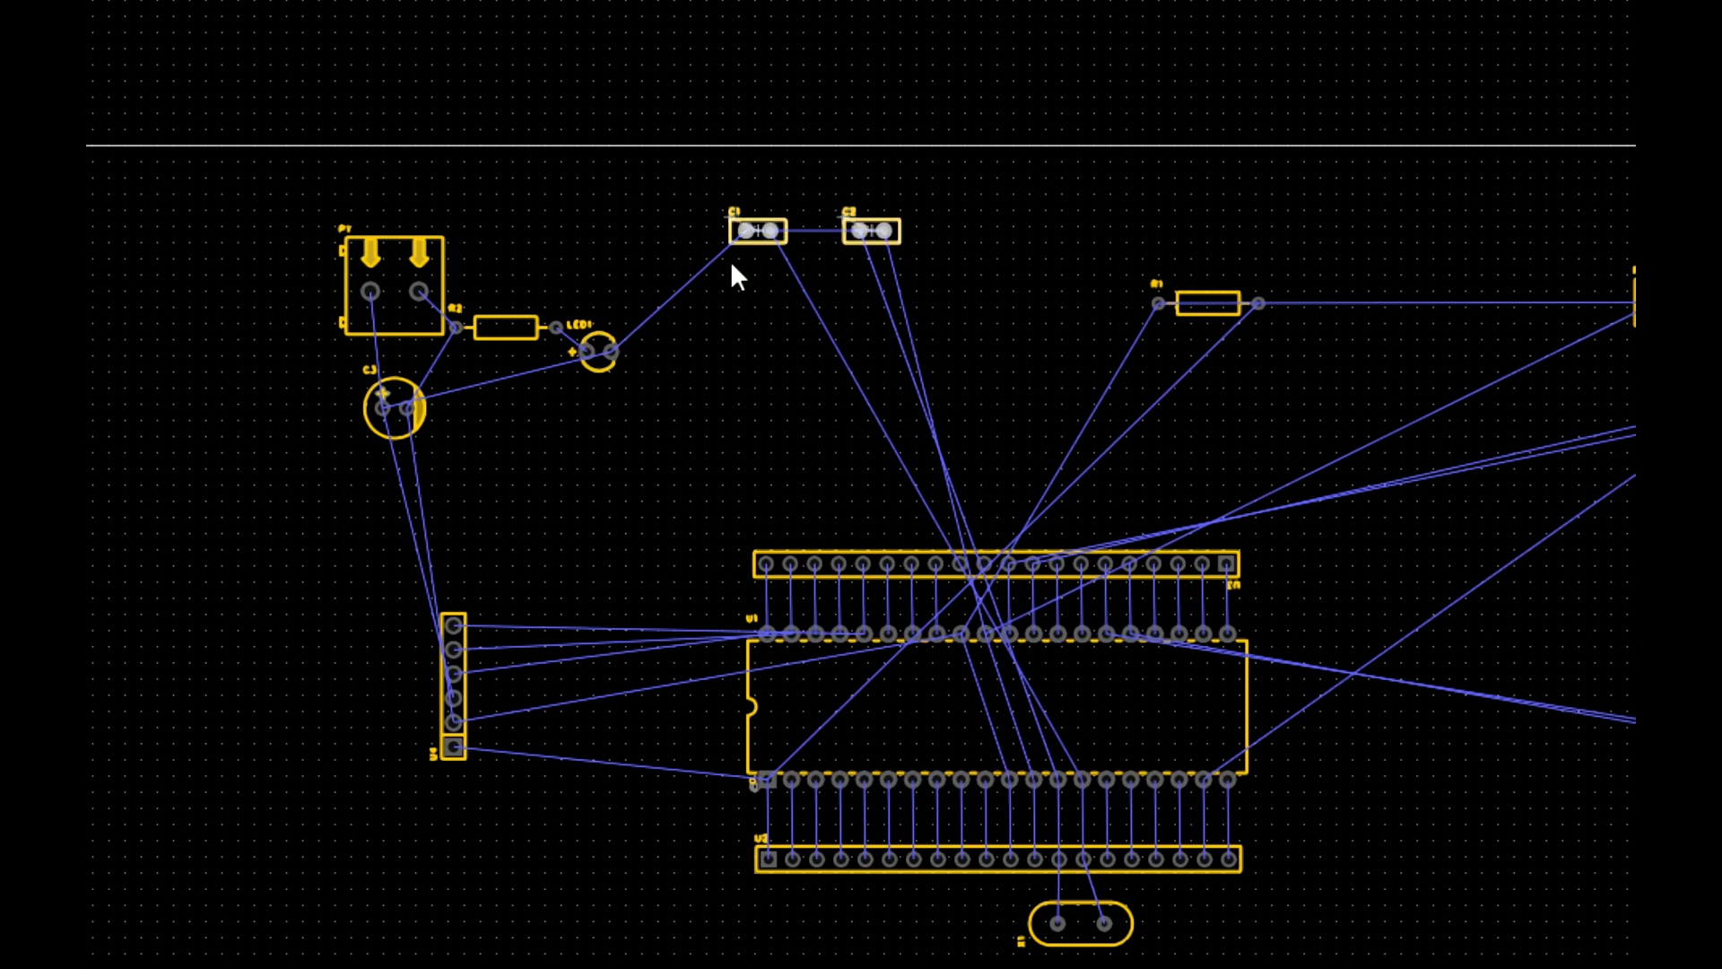
drag(746, 235, 937, 909)
scroll(933, 924, down, 2)
scroll(1004, 938, up, 3)
scroll(1091, 820, up, 2)
scroll(1090, 820, down, 1)
click(1134, 820)
Step: Swap the two capacitors below X1, placing C2 under X1 pin 1 and C1 in line to its right
scroll(1134, 822, up, 2)
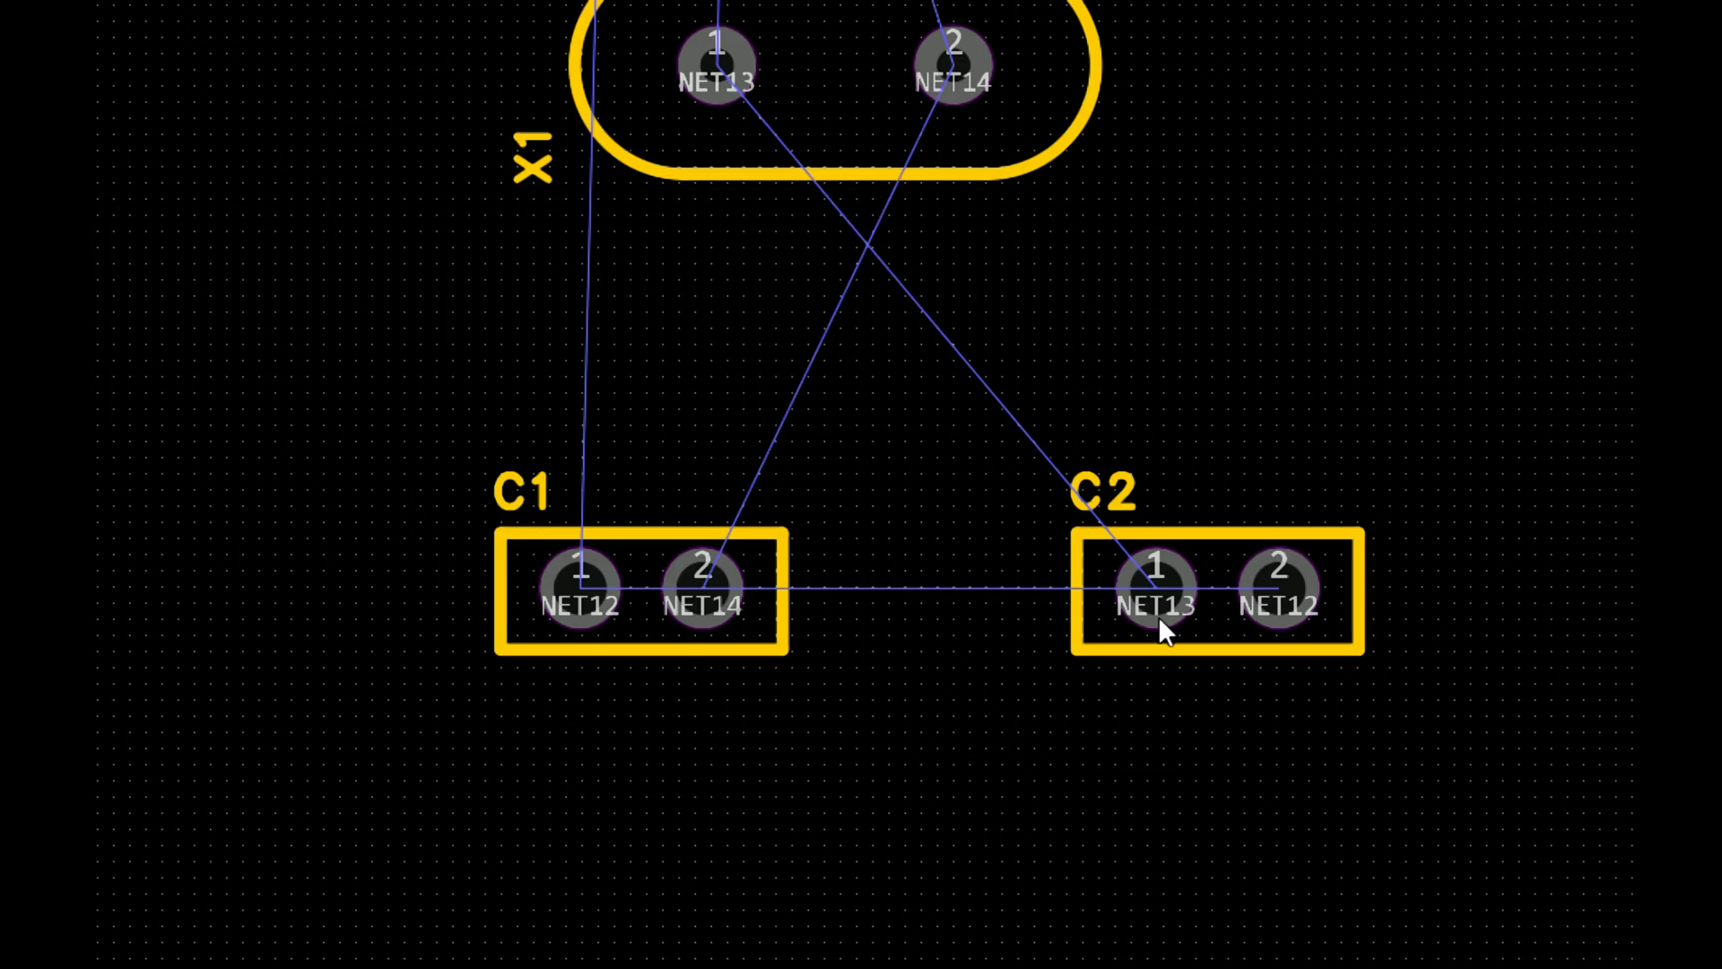
click(1154, 647)
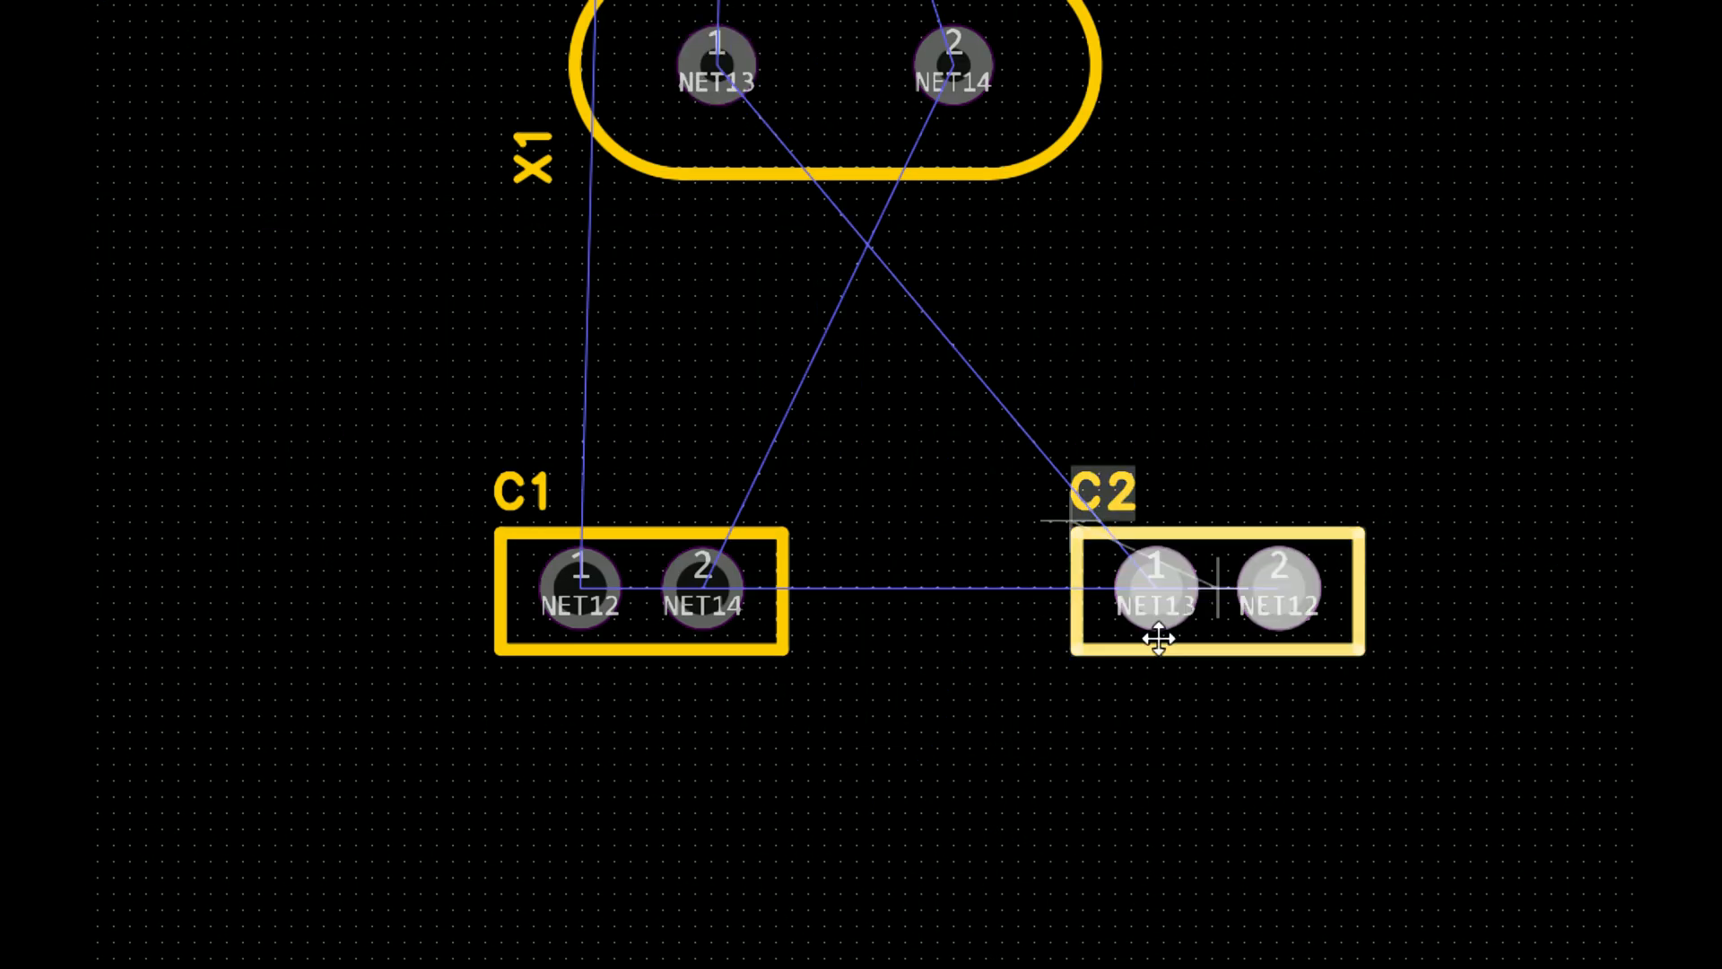
drag(1160, 638, 490, 861)
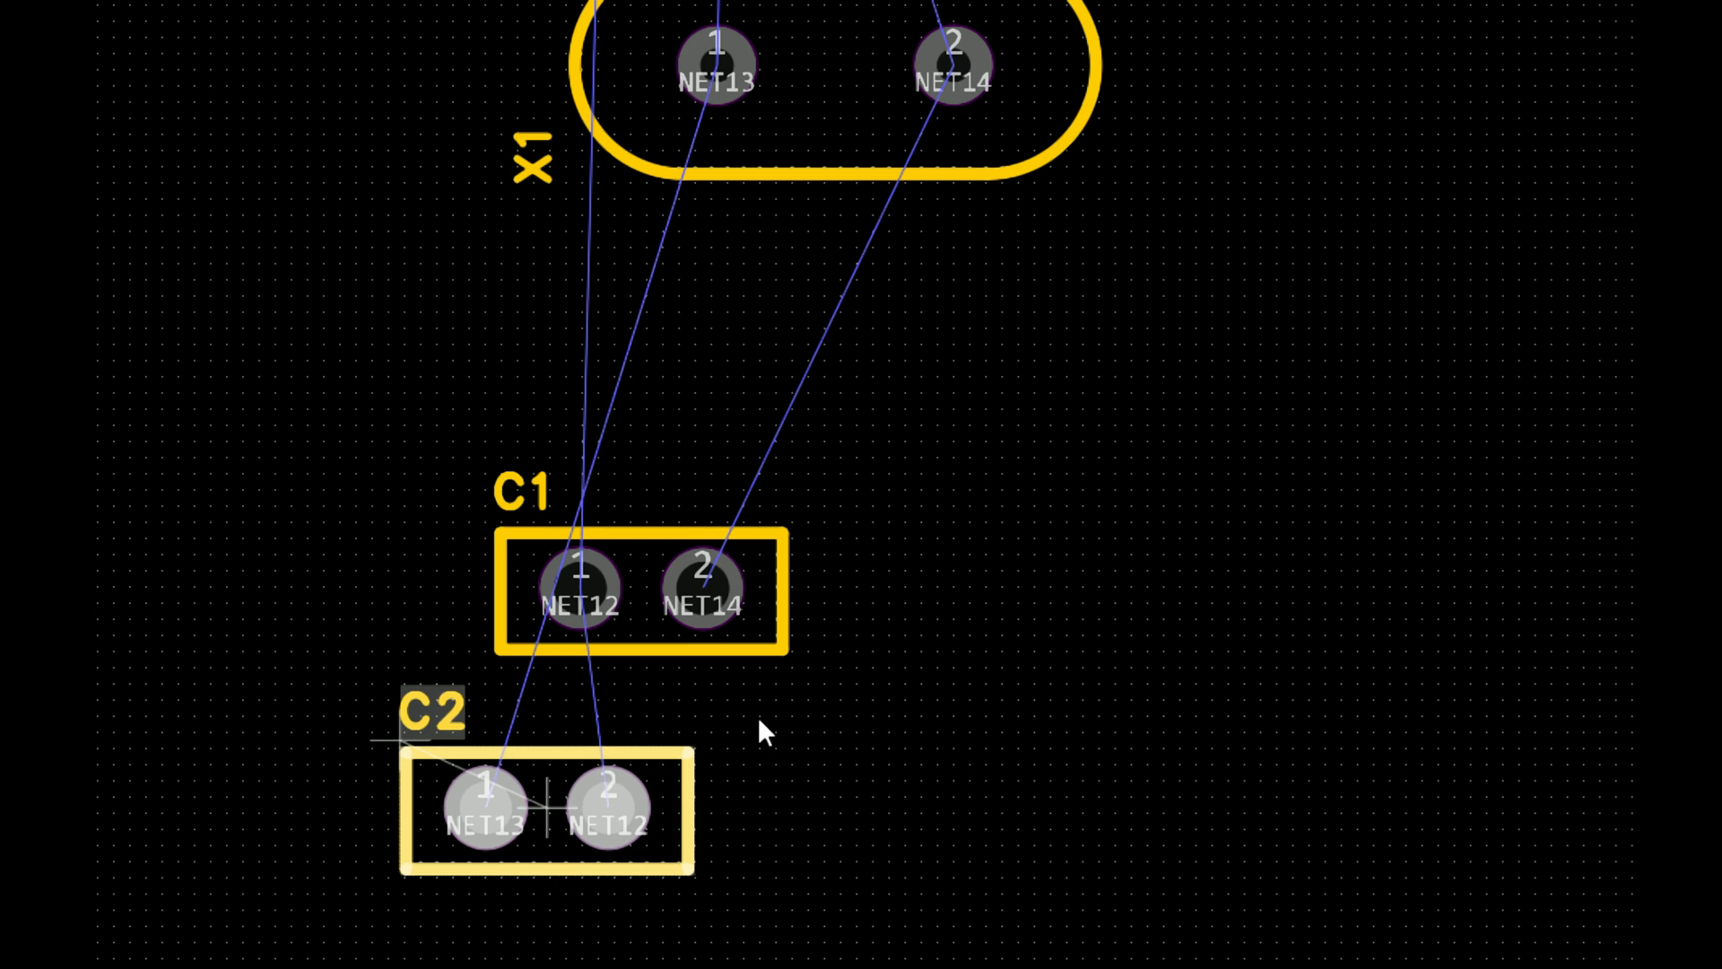
click(735, 642)
drag(735, 643, 1205, 642)
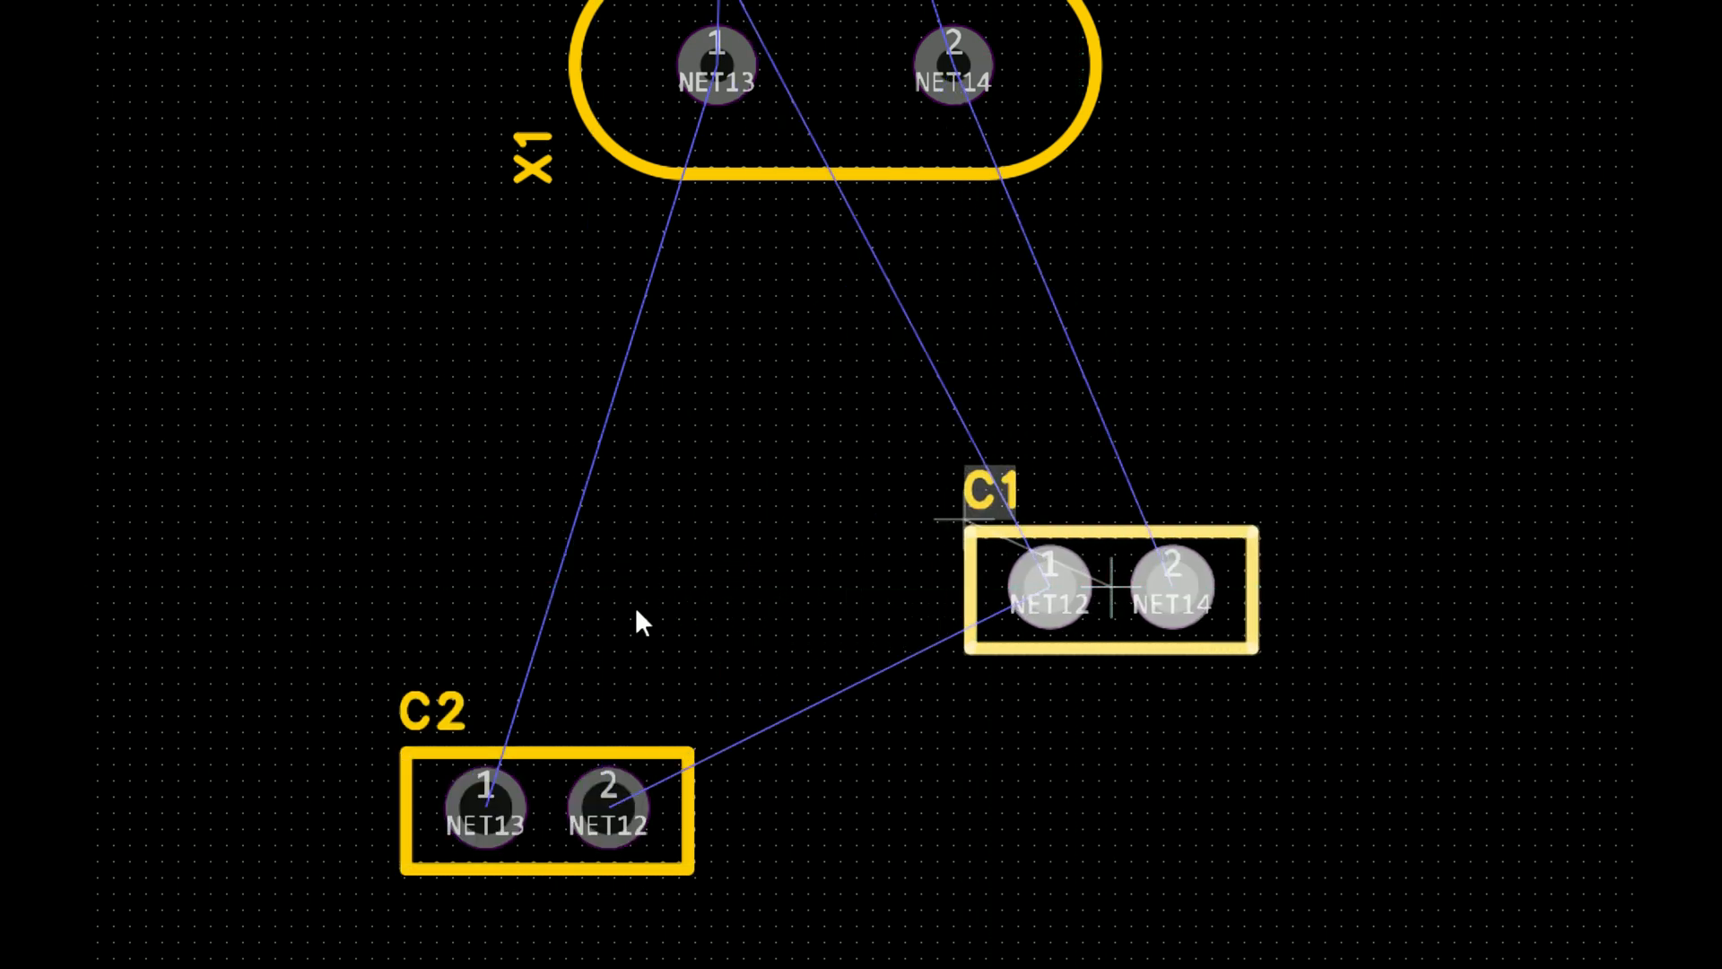
click(637, 617)
drag(607, 746, 838, 537)
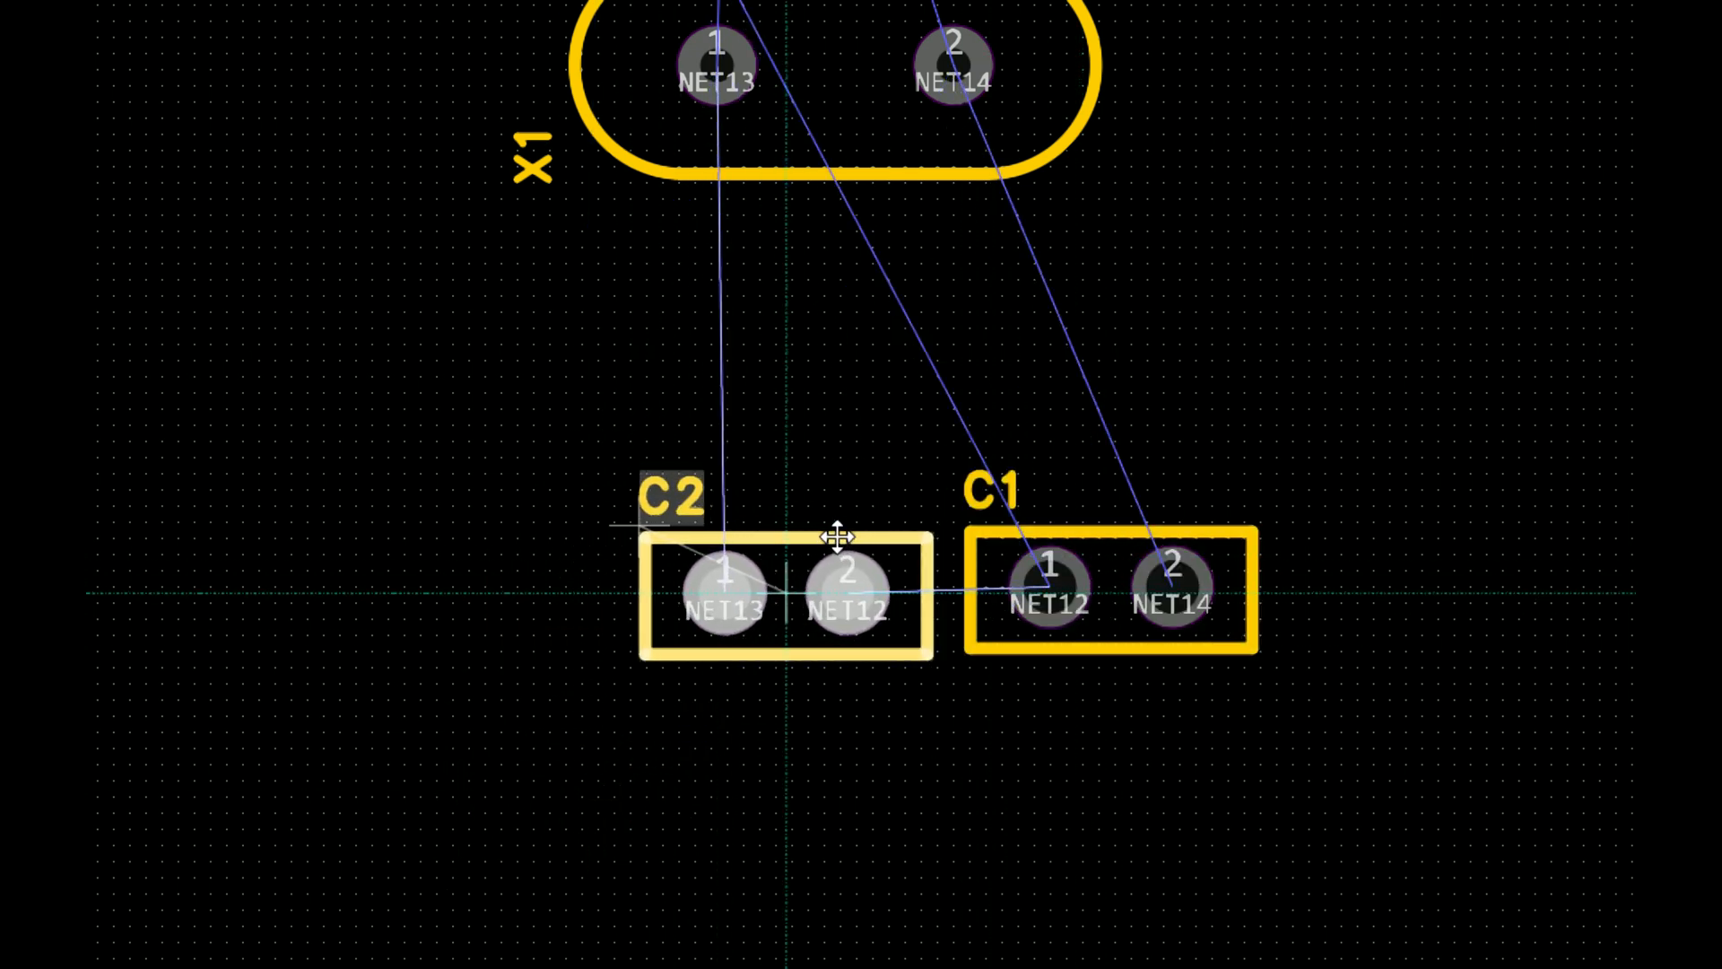
click(1024, 686)
Step: Rotate capacitor C2 180° in place below X1
scroll(885, 380, down, 3)
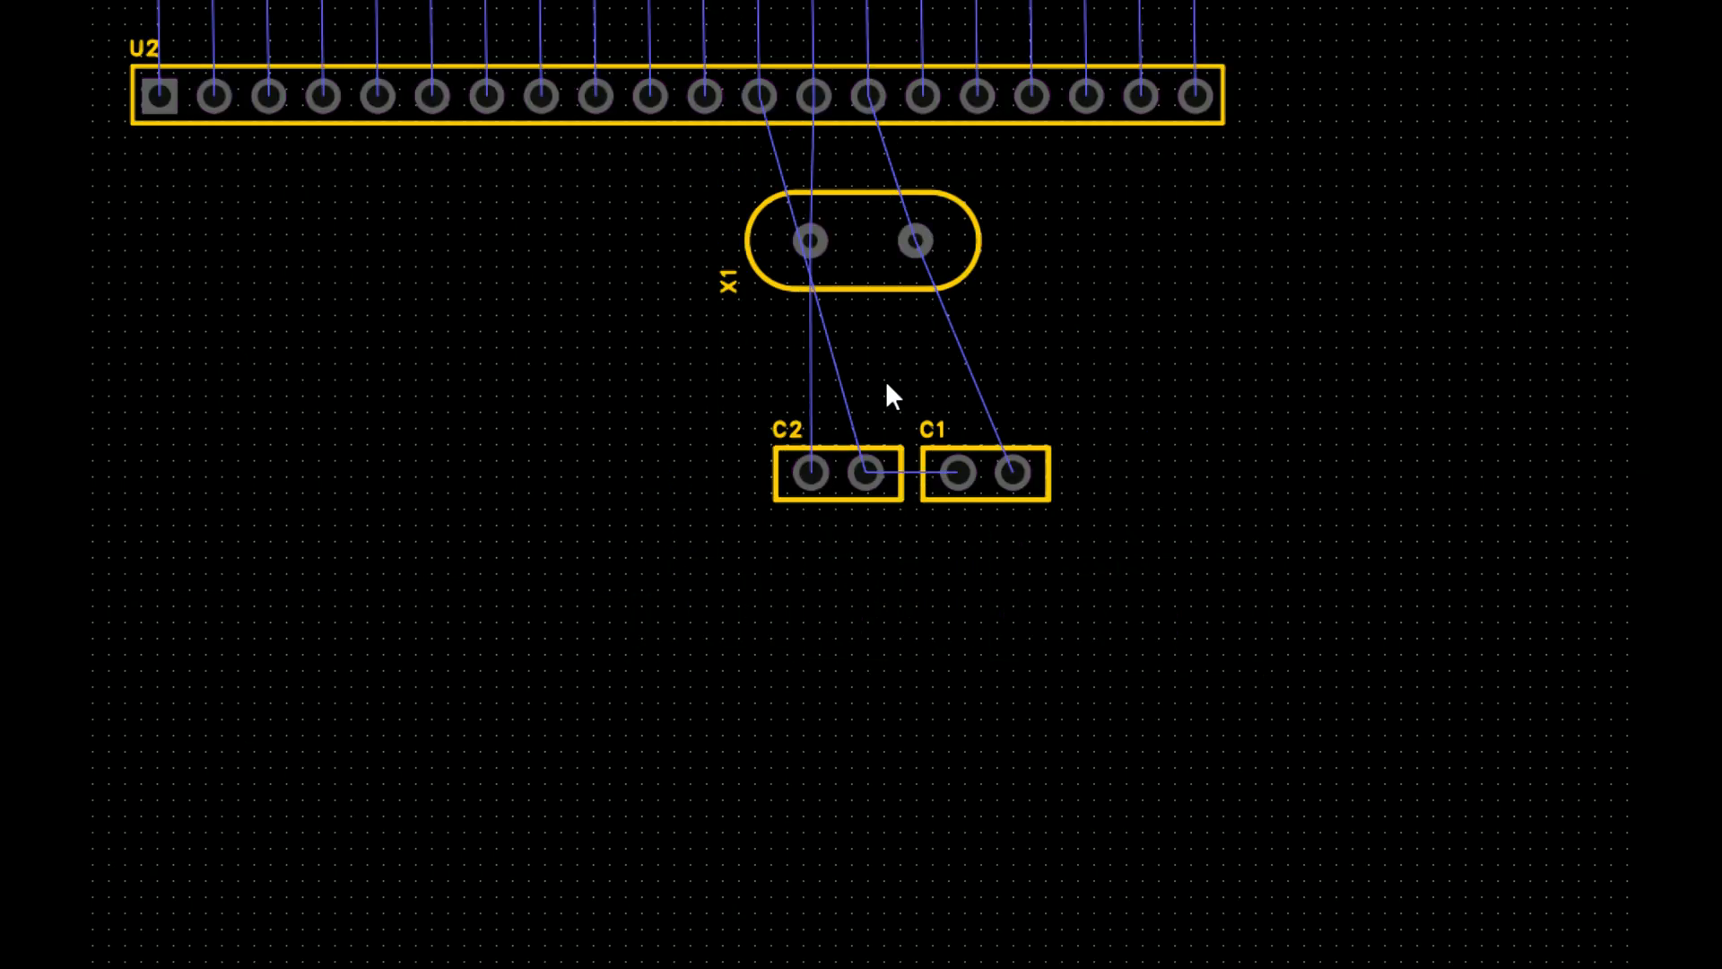
click(885, 459)
key(r)
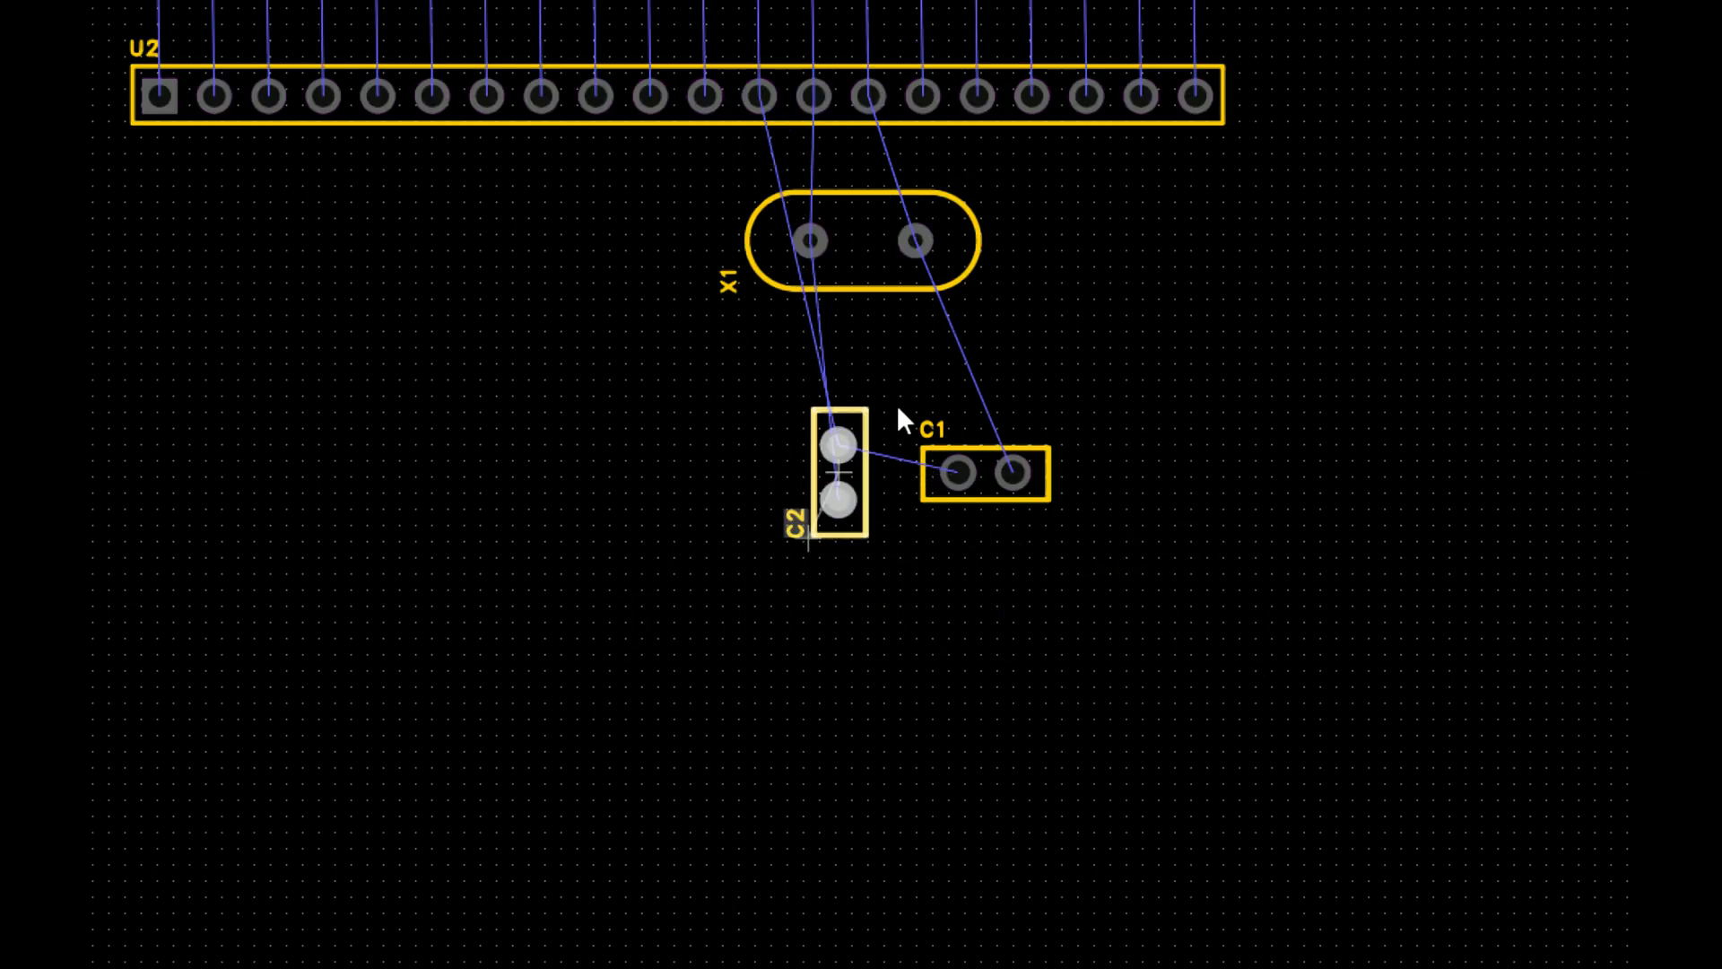
key(r)
click(1086, 389)
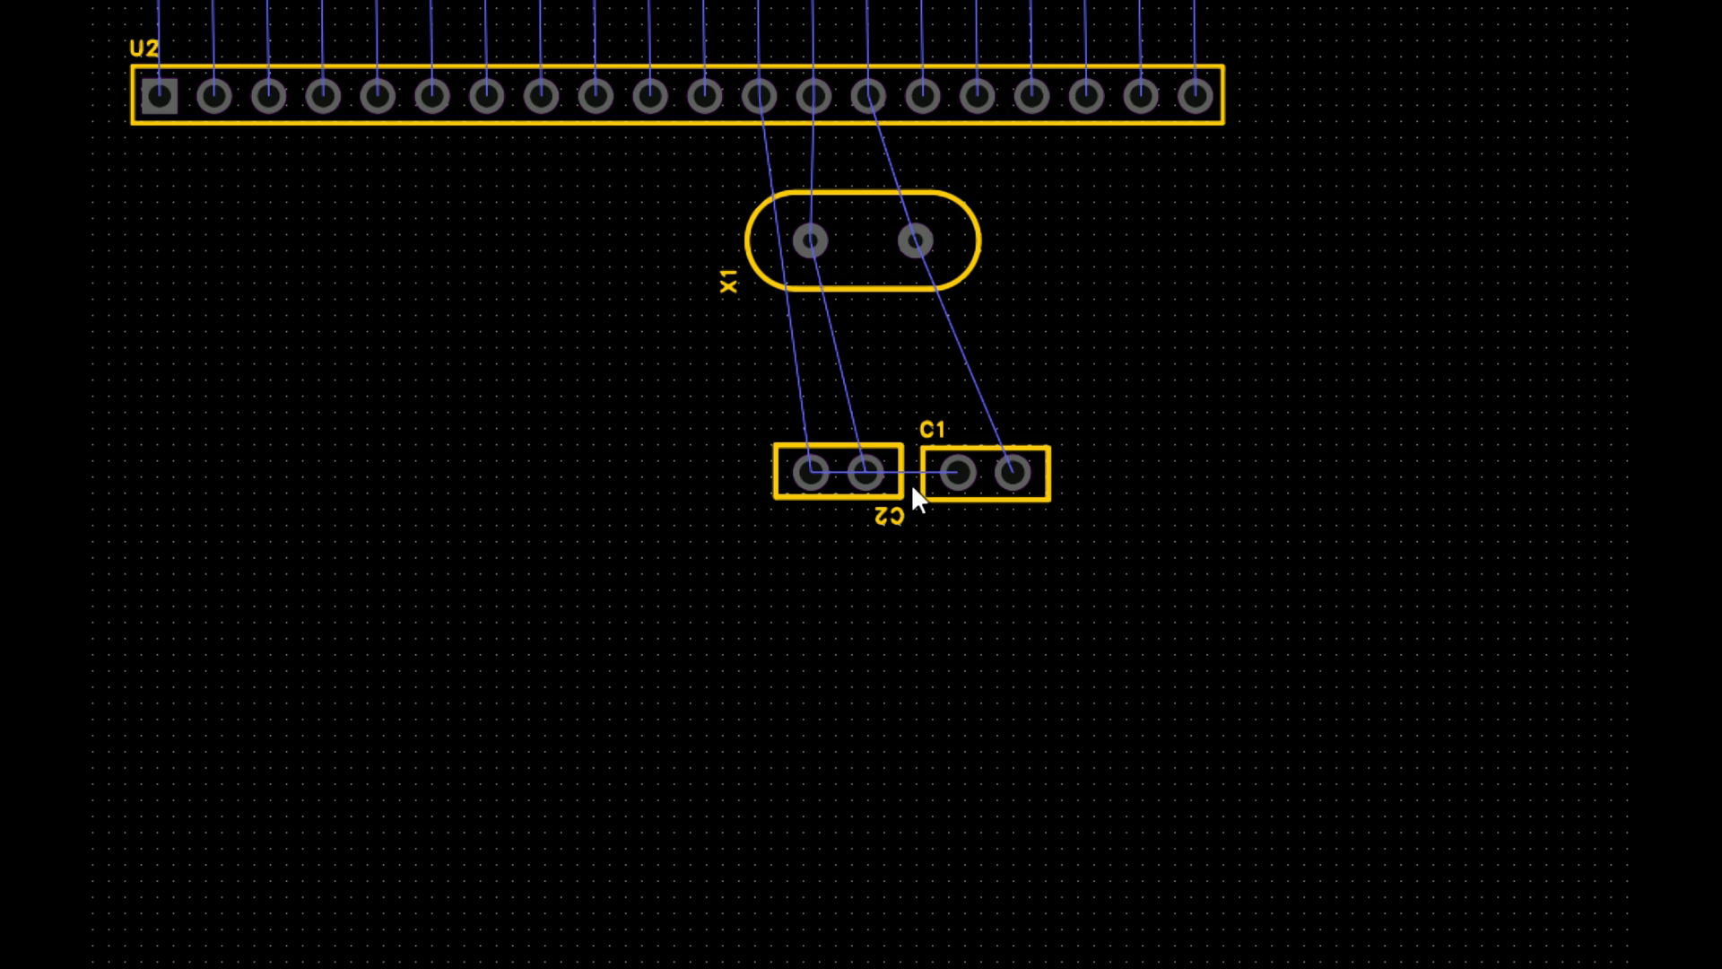
Step: Rotate capacitor C1 180° so its NET14 pin faces C2
scroll(944, 472, up, 3)
click(1003, 536)
key(r)
key(r)
click(1030, 588)
Step: Move capacitors C1 and C2 together up and slightly left, closer beneath crystal X1
scroll(999, 404, down, 5)
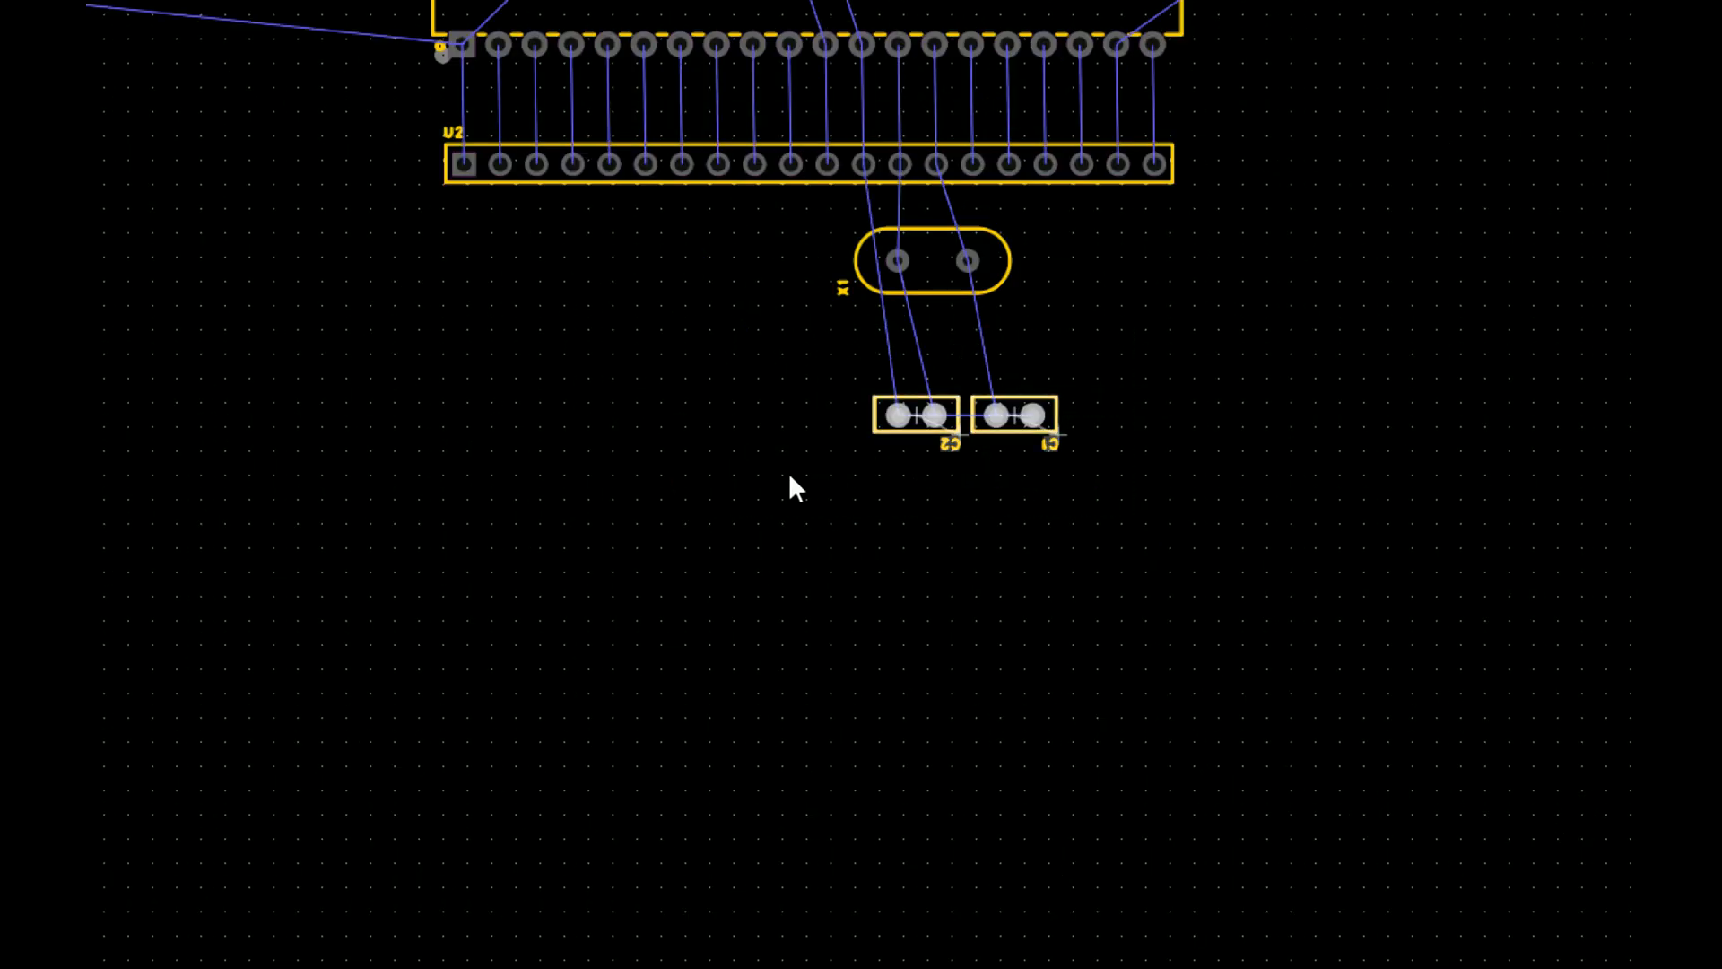
drag(930, 416, 905, 363)
scroll(898, 403, down, 5)
Step: Examine the nets of U1 pins 31 and 32 and of the facing pins 11 and 12 of header U3
scroll(865, 174, up, 4)
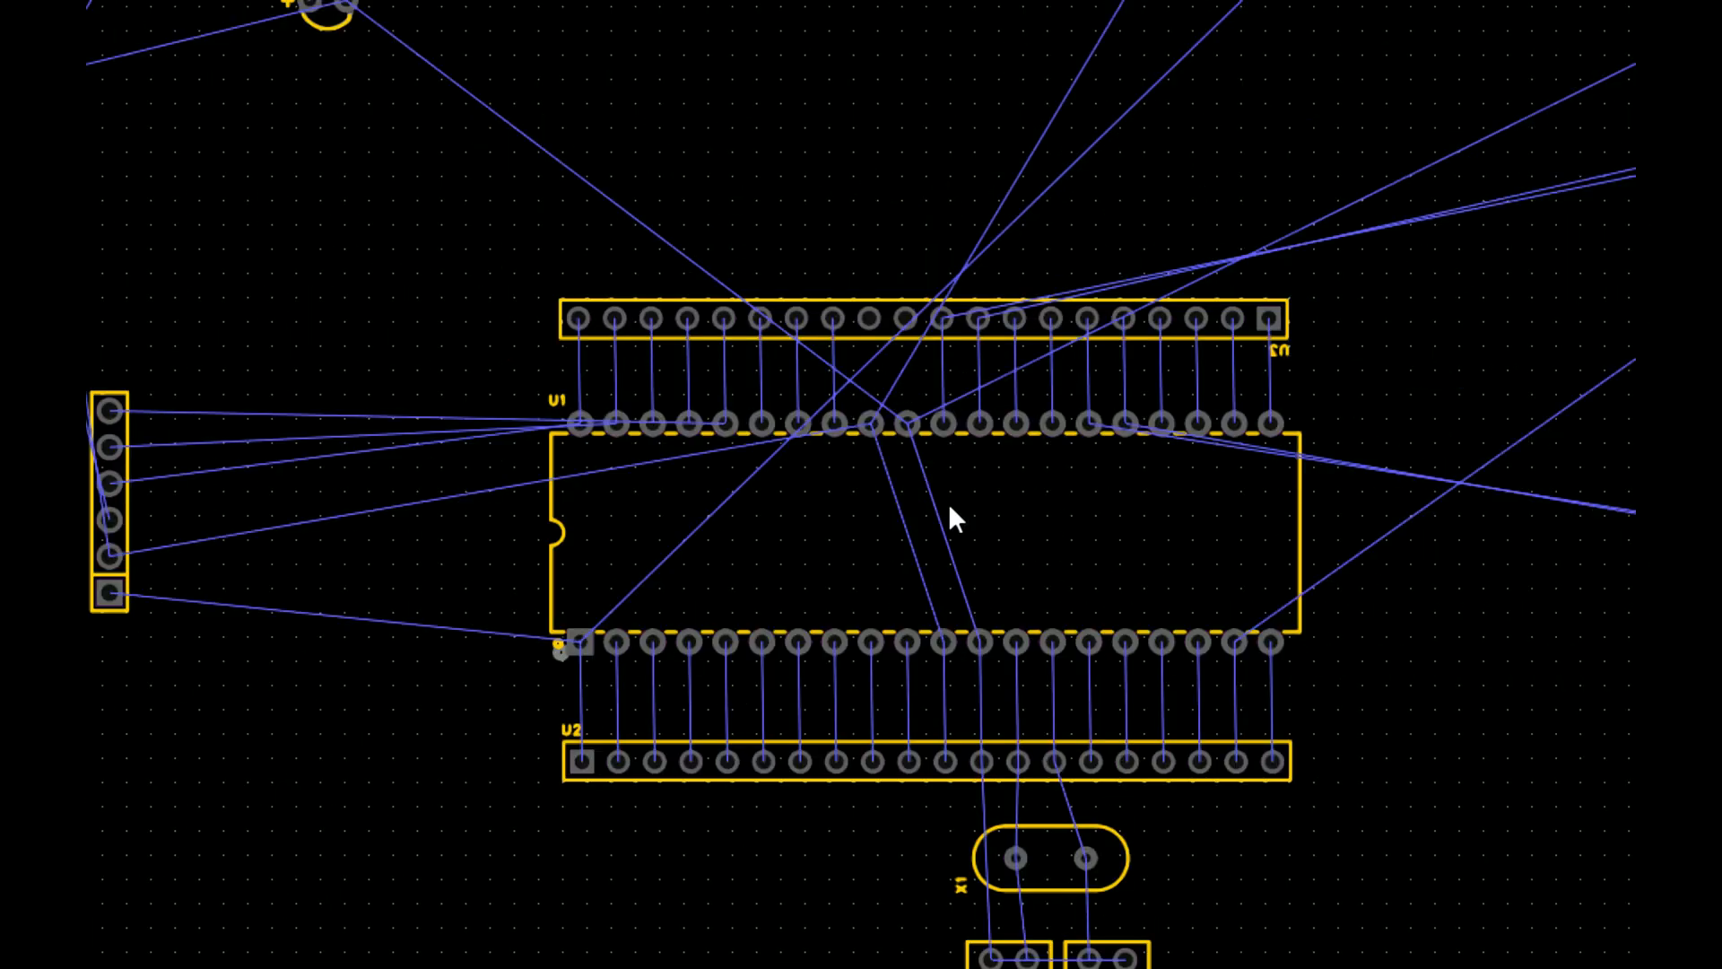
scroll(596, 549, up, 4)
scroll(761, 315, down, 3)
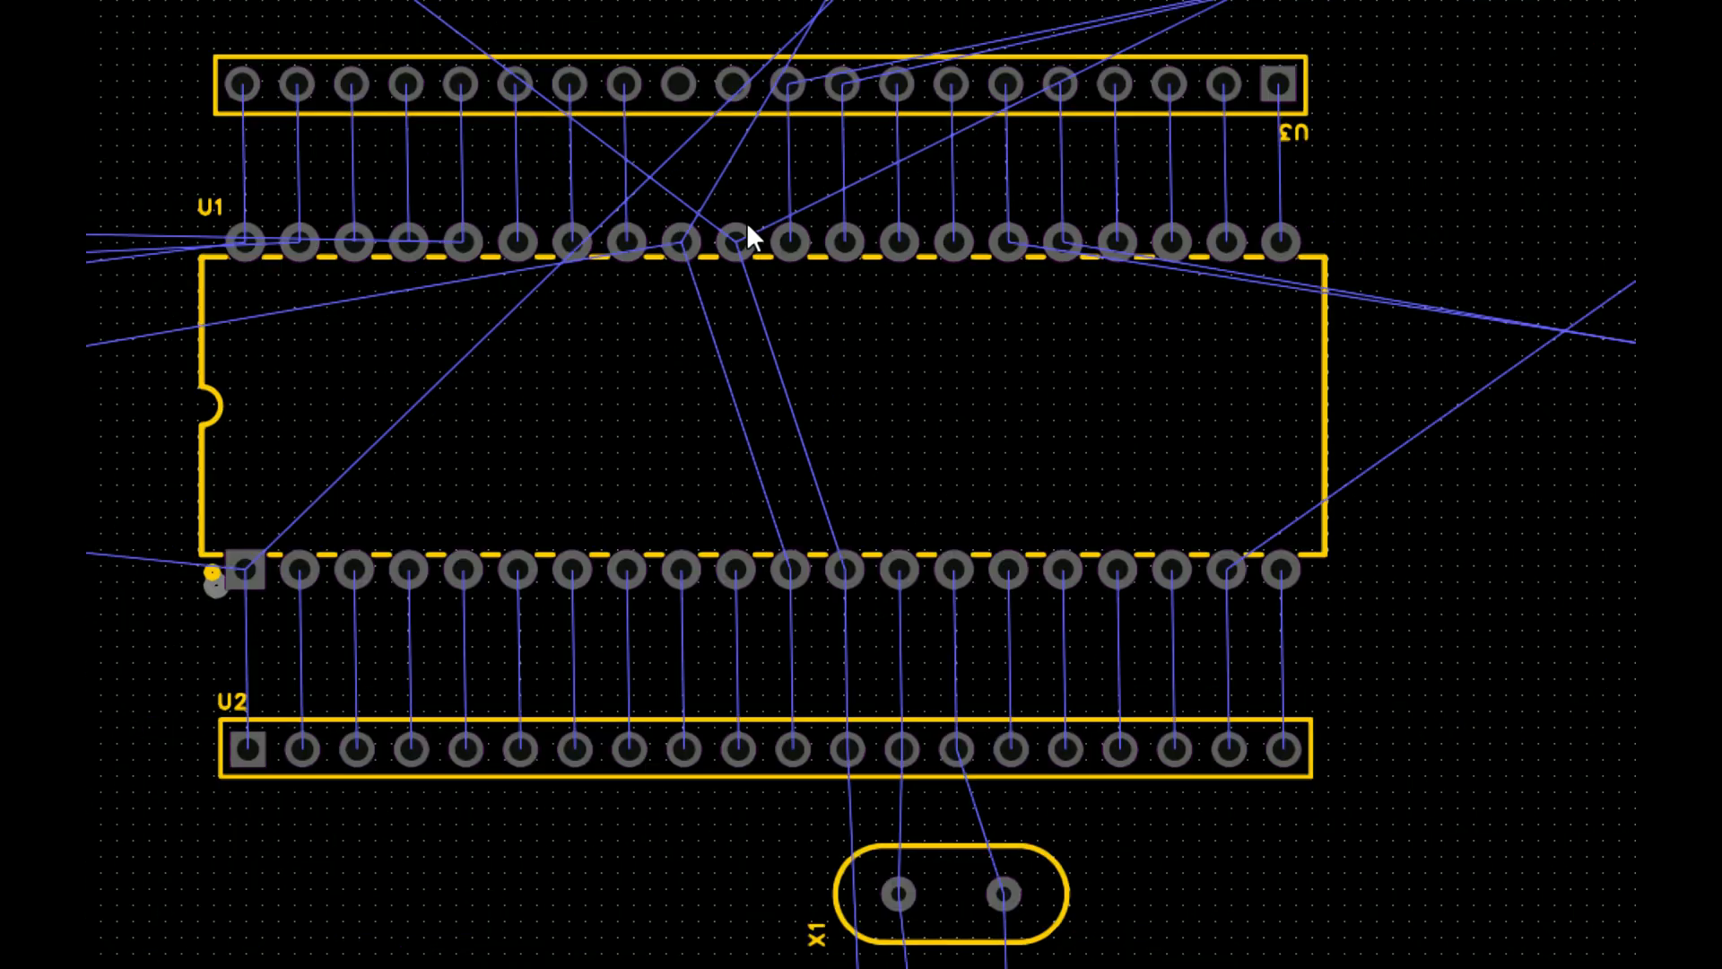
scroll(752, 237, up, 4)
scroll(720, 294, down, 5)
scroll(687, 157, up, 5)
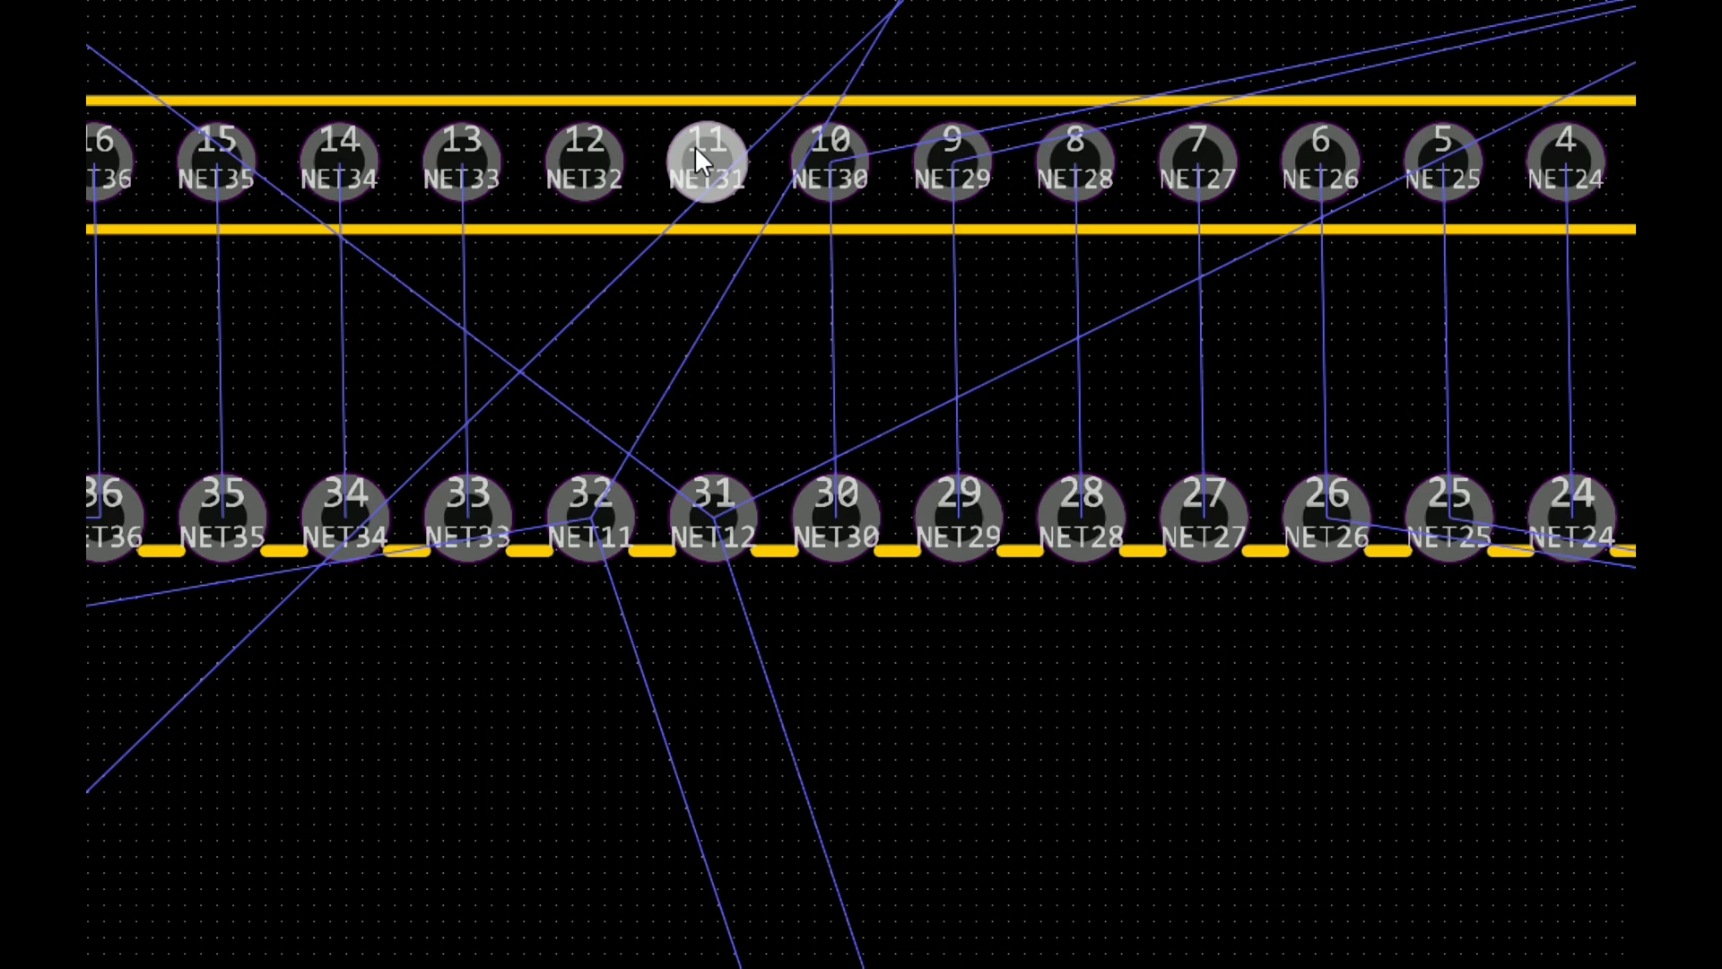
scroll(510, 490, down, 8)
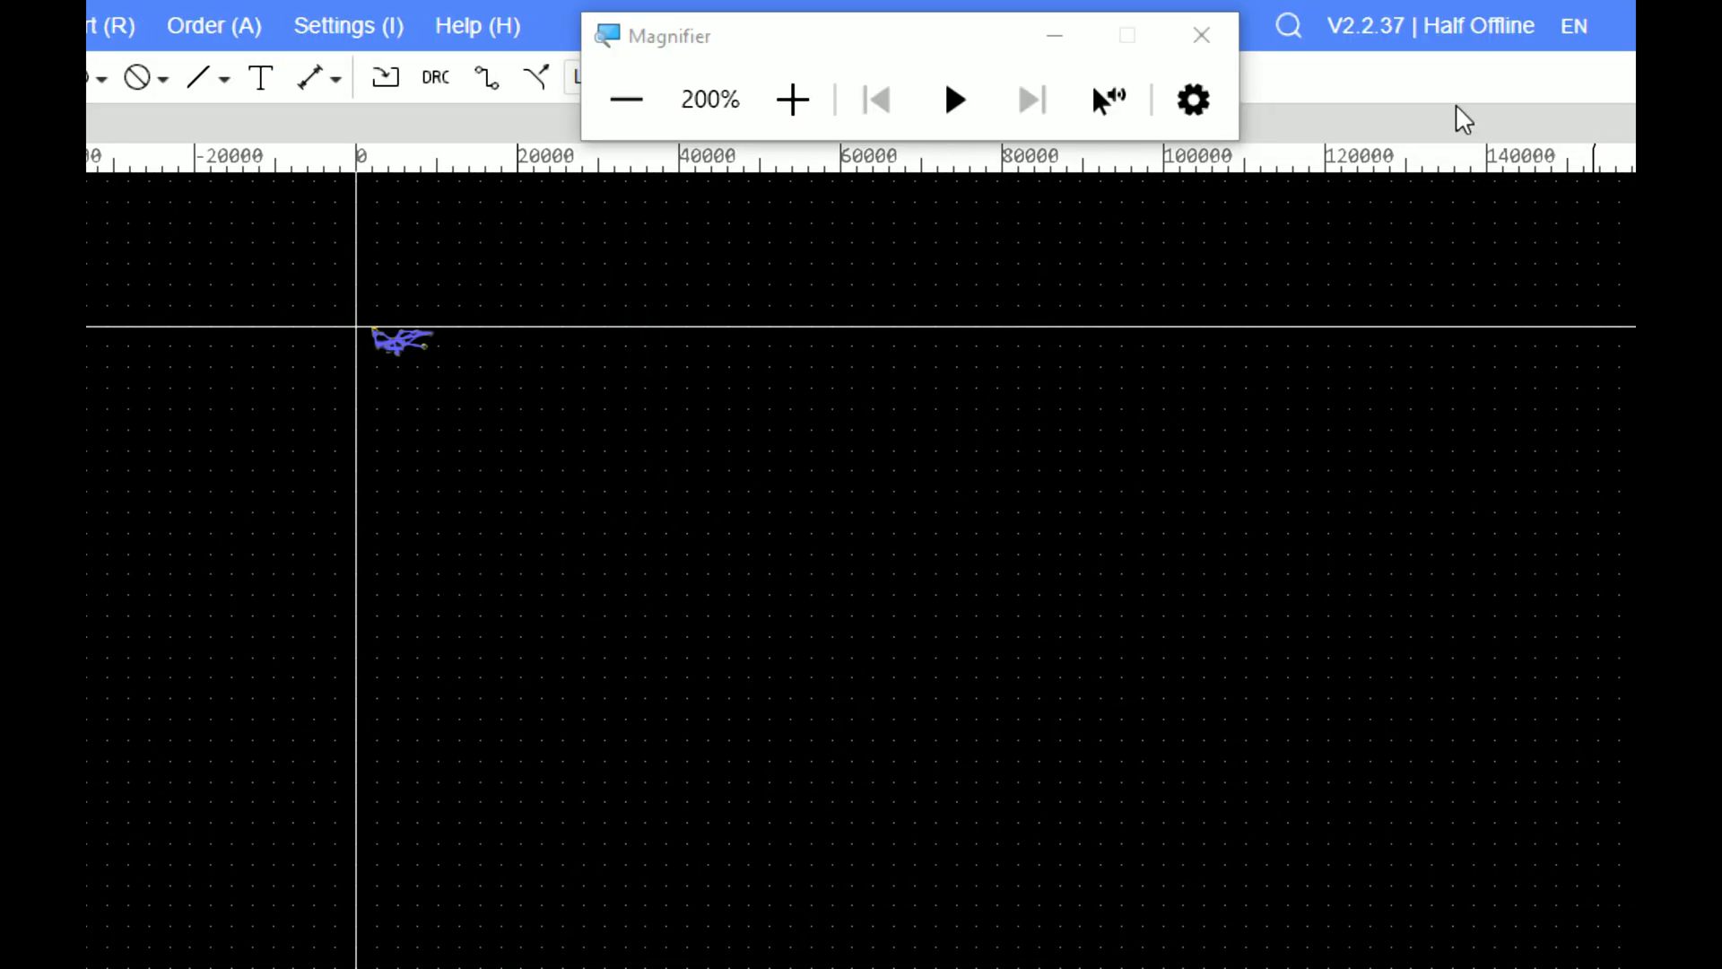
Step: Try to route a top-layer track from U1 pin 32 to the facing pin 12 of header U3
drag(1374, 25, 1442, 298)
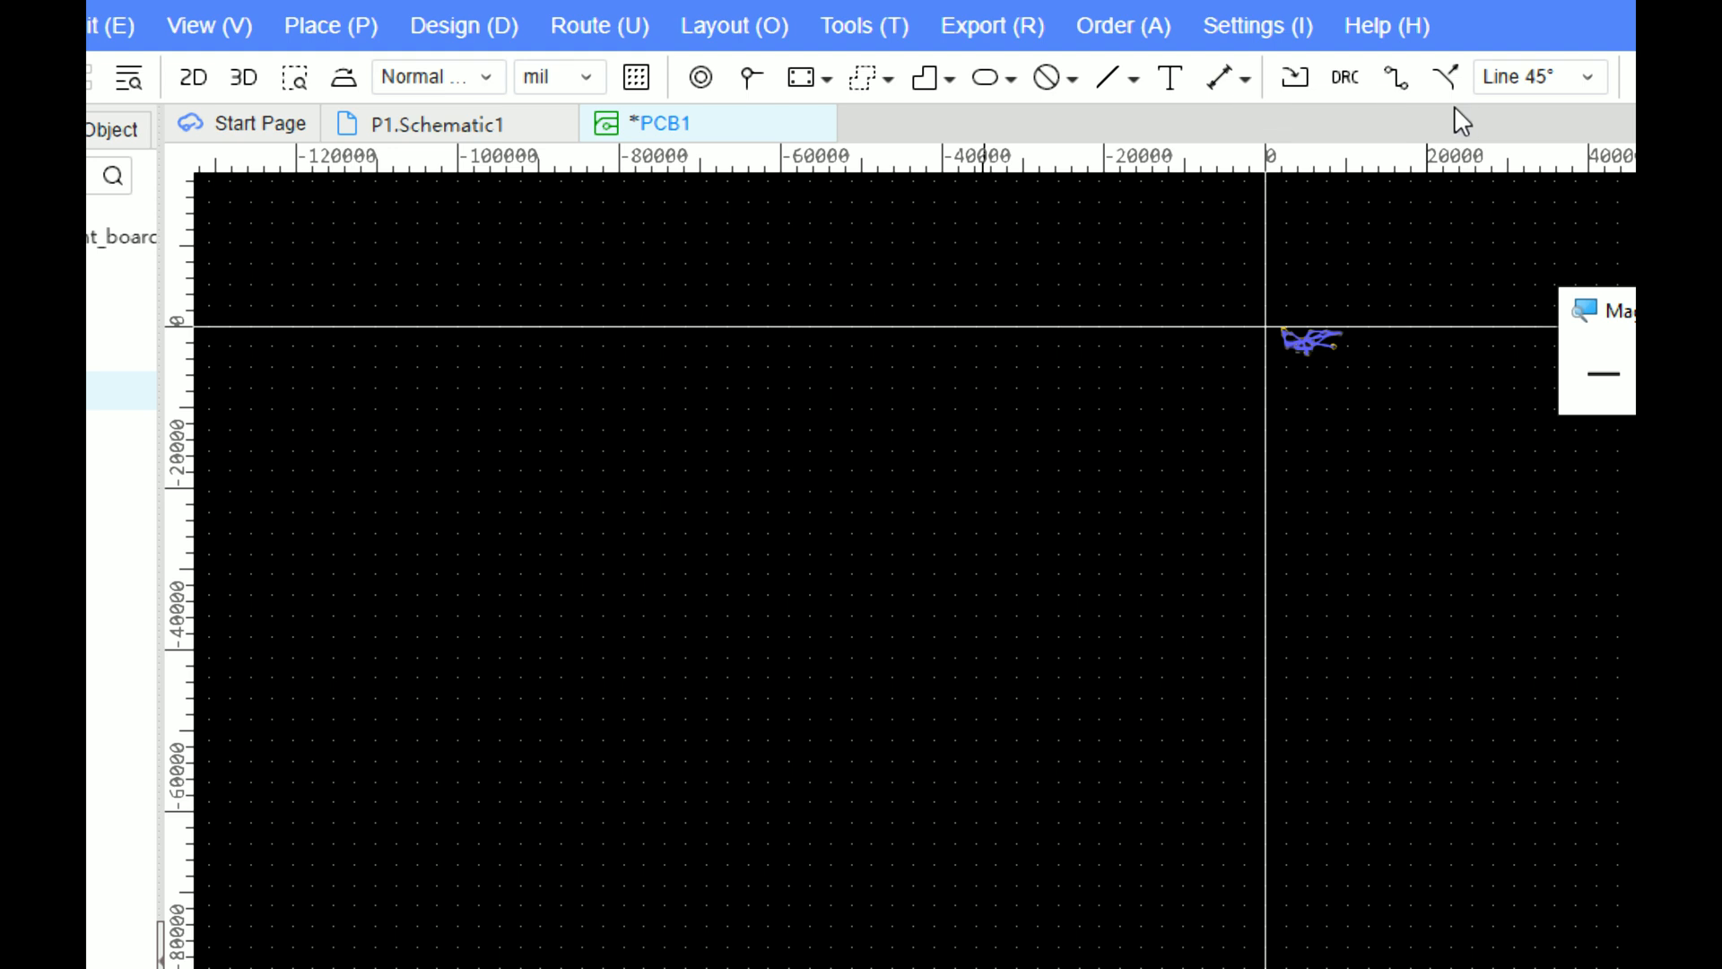
click(1398, 79)
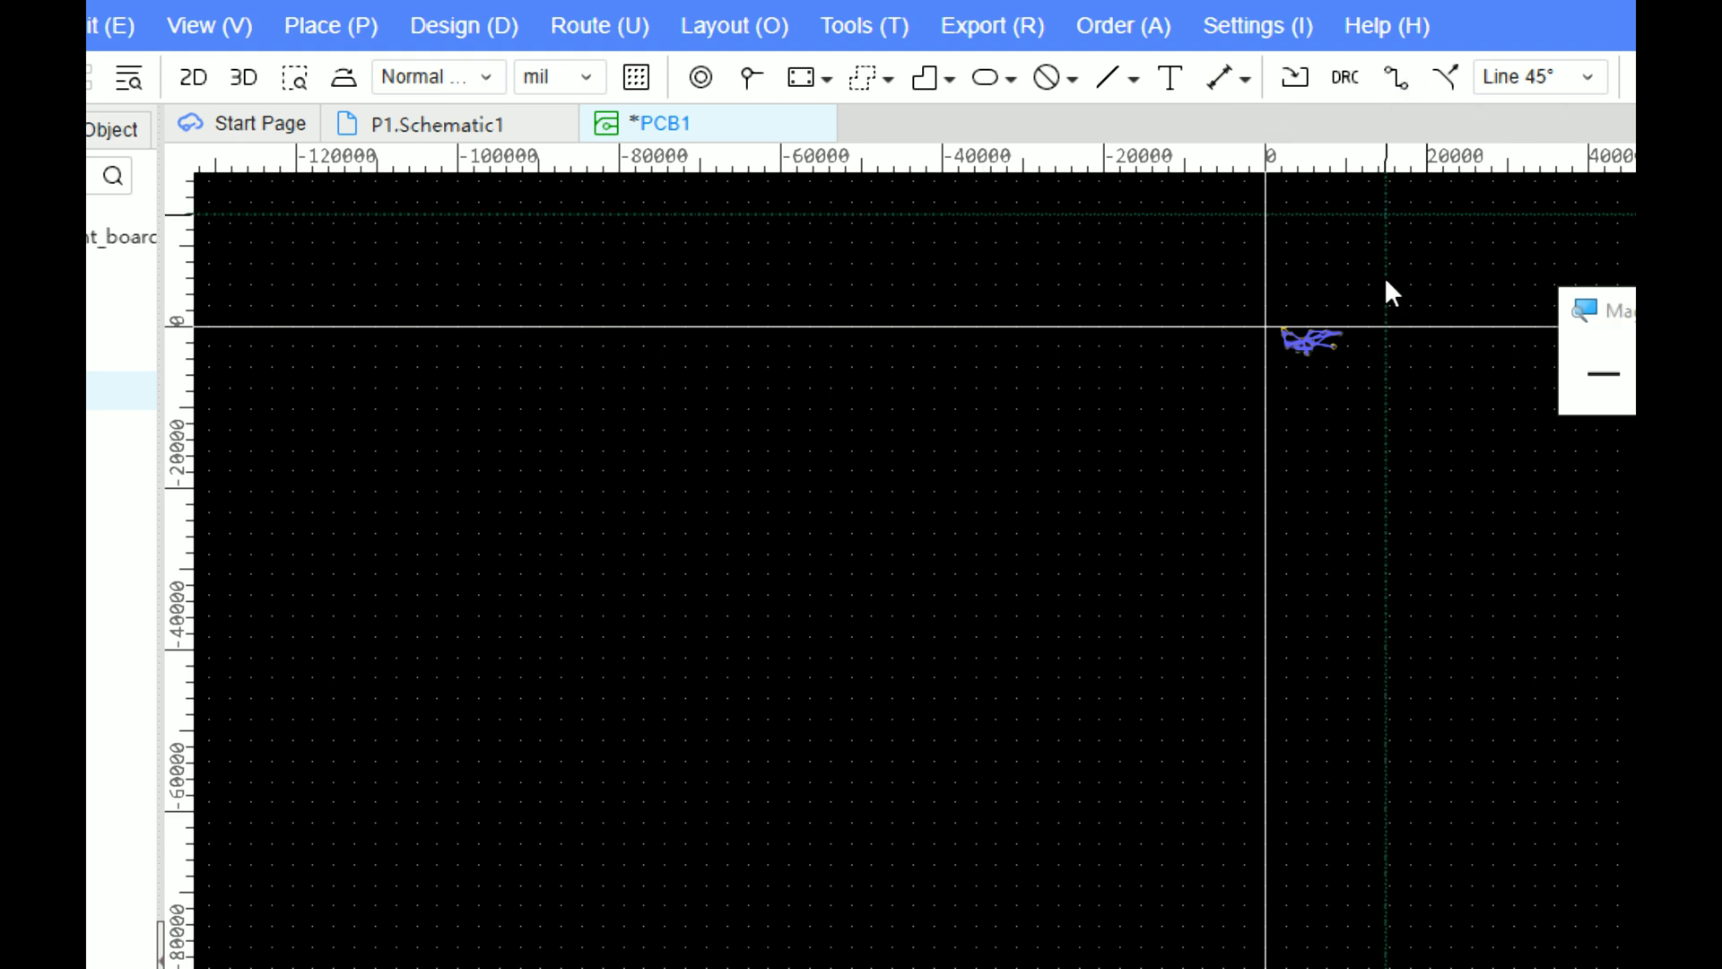
scroll(1385, 359, up, 5)
scroll(1148, 187, down, 4)
scroll(1165, 167, up, 6)
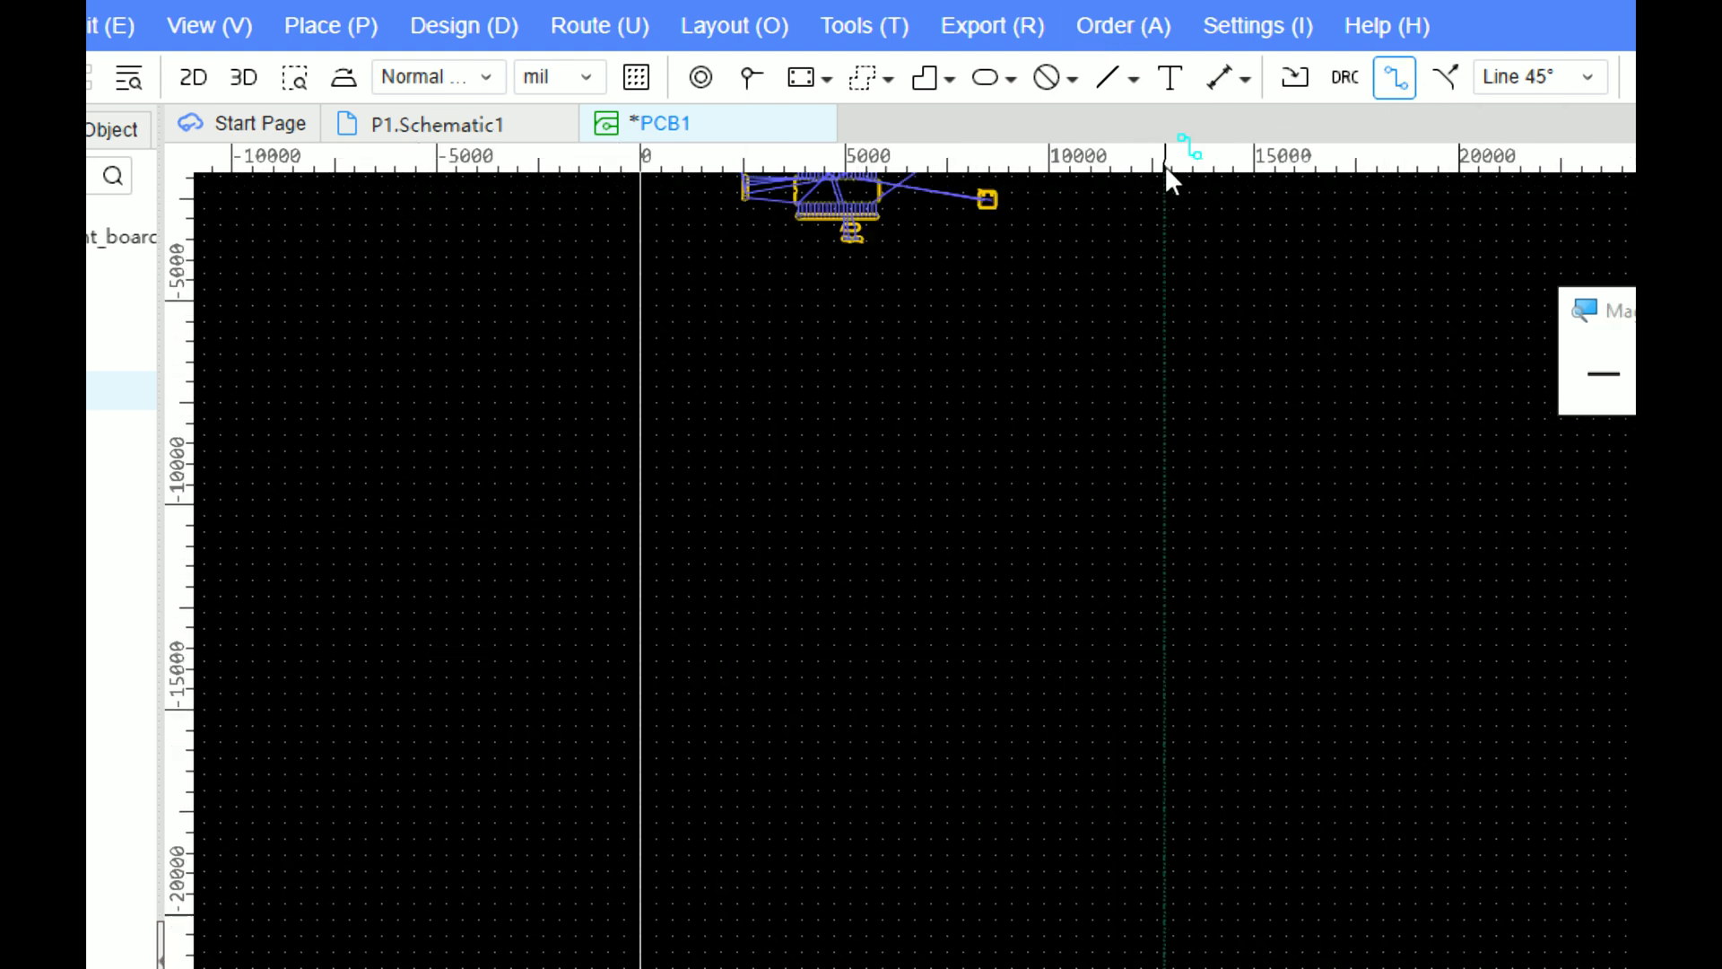
scroll(524, 235, up, 2)
scroll(485, 235, down, 2)
scroll(411, 184, up, 5)
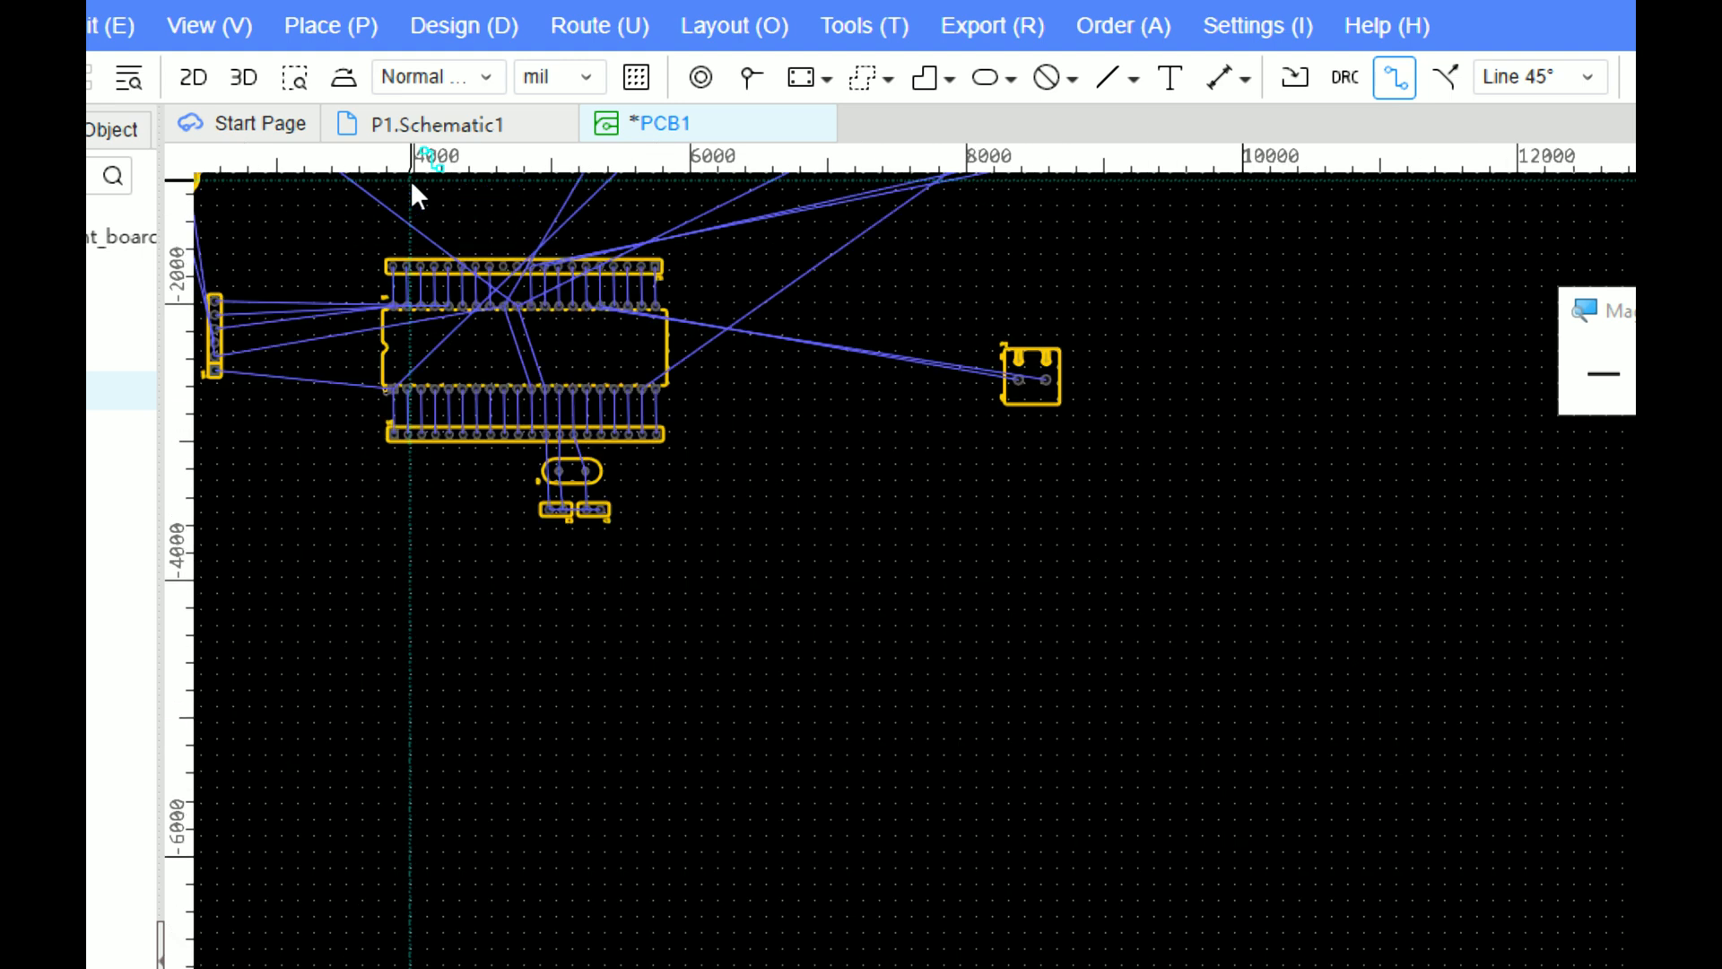
scroll(787, 722, up, 2)
click(779, 713)
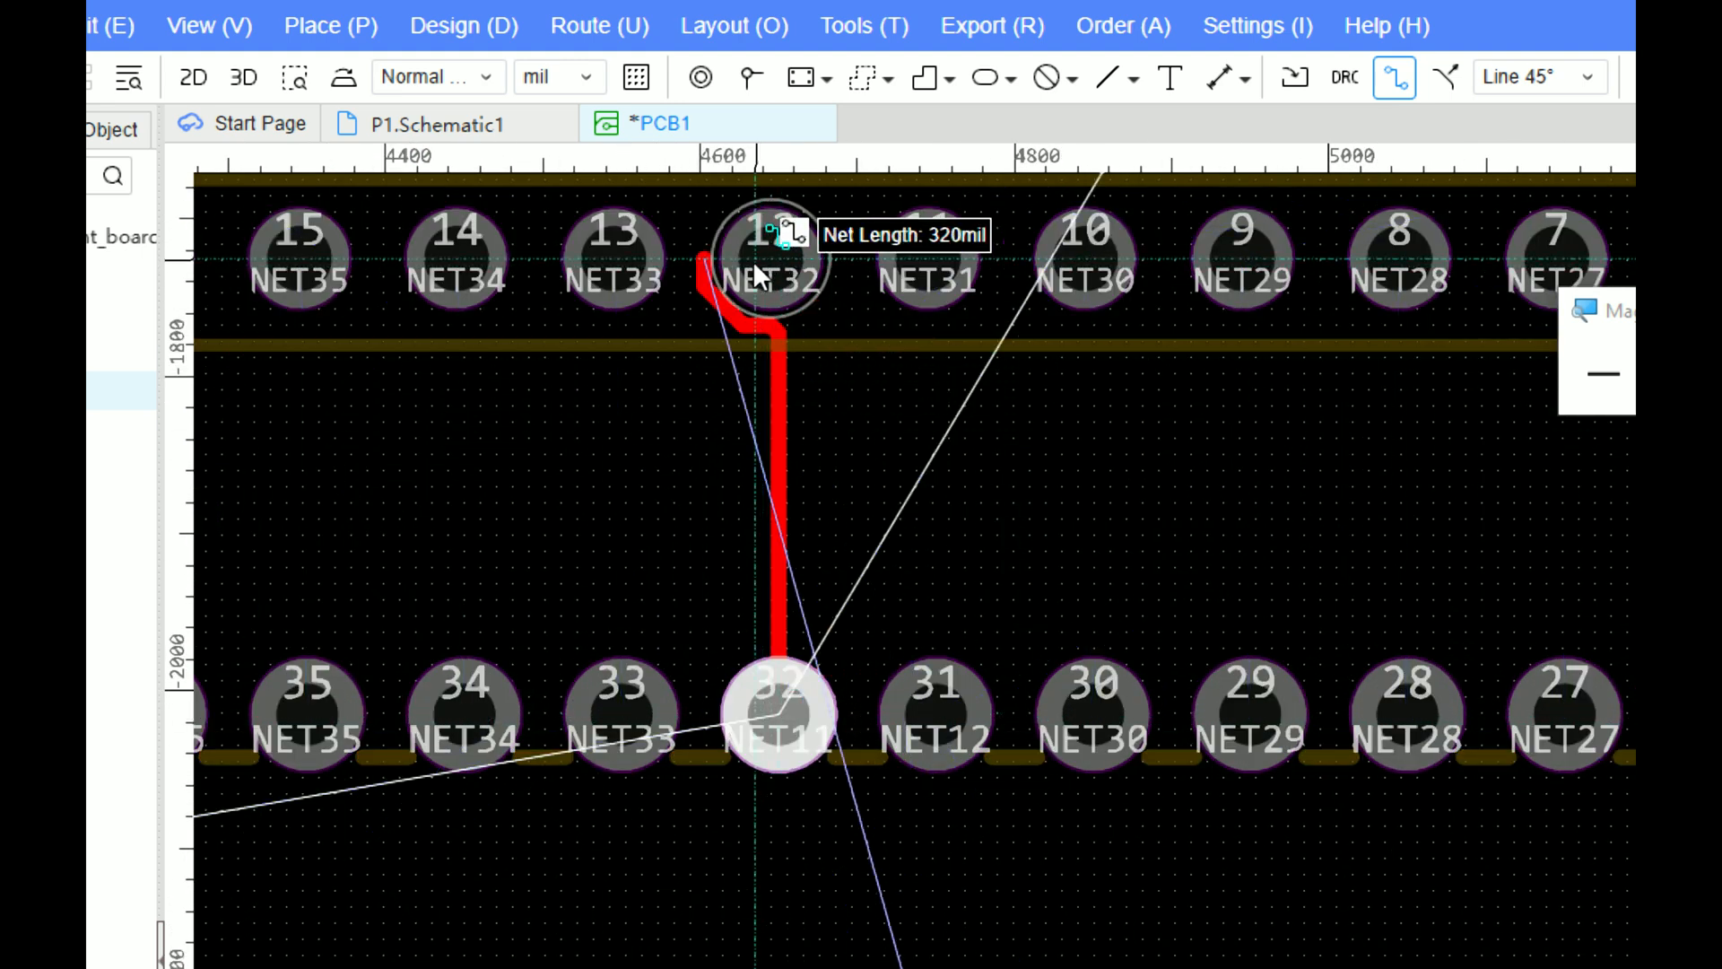
right_click(797, 357)
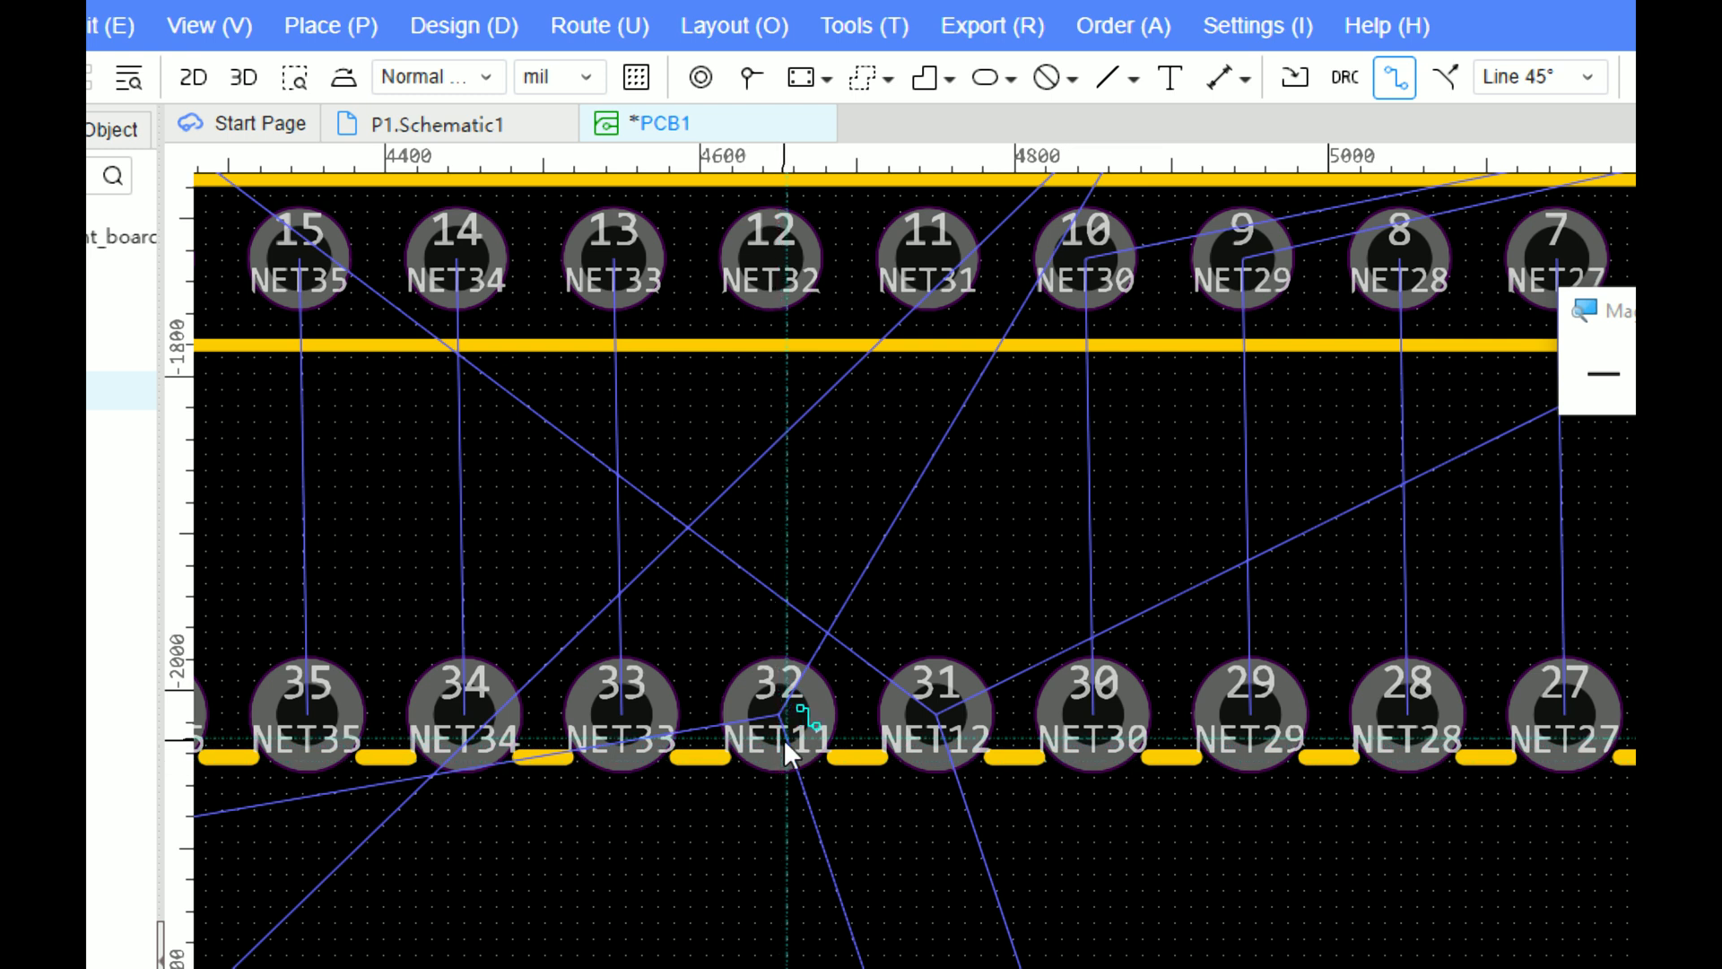
click(776, 714)
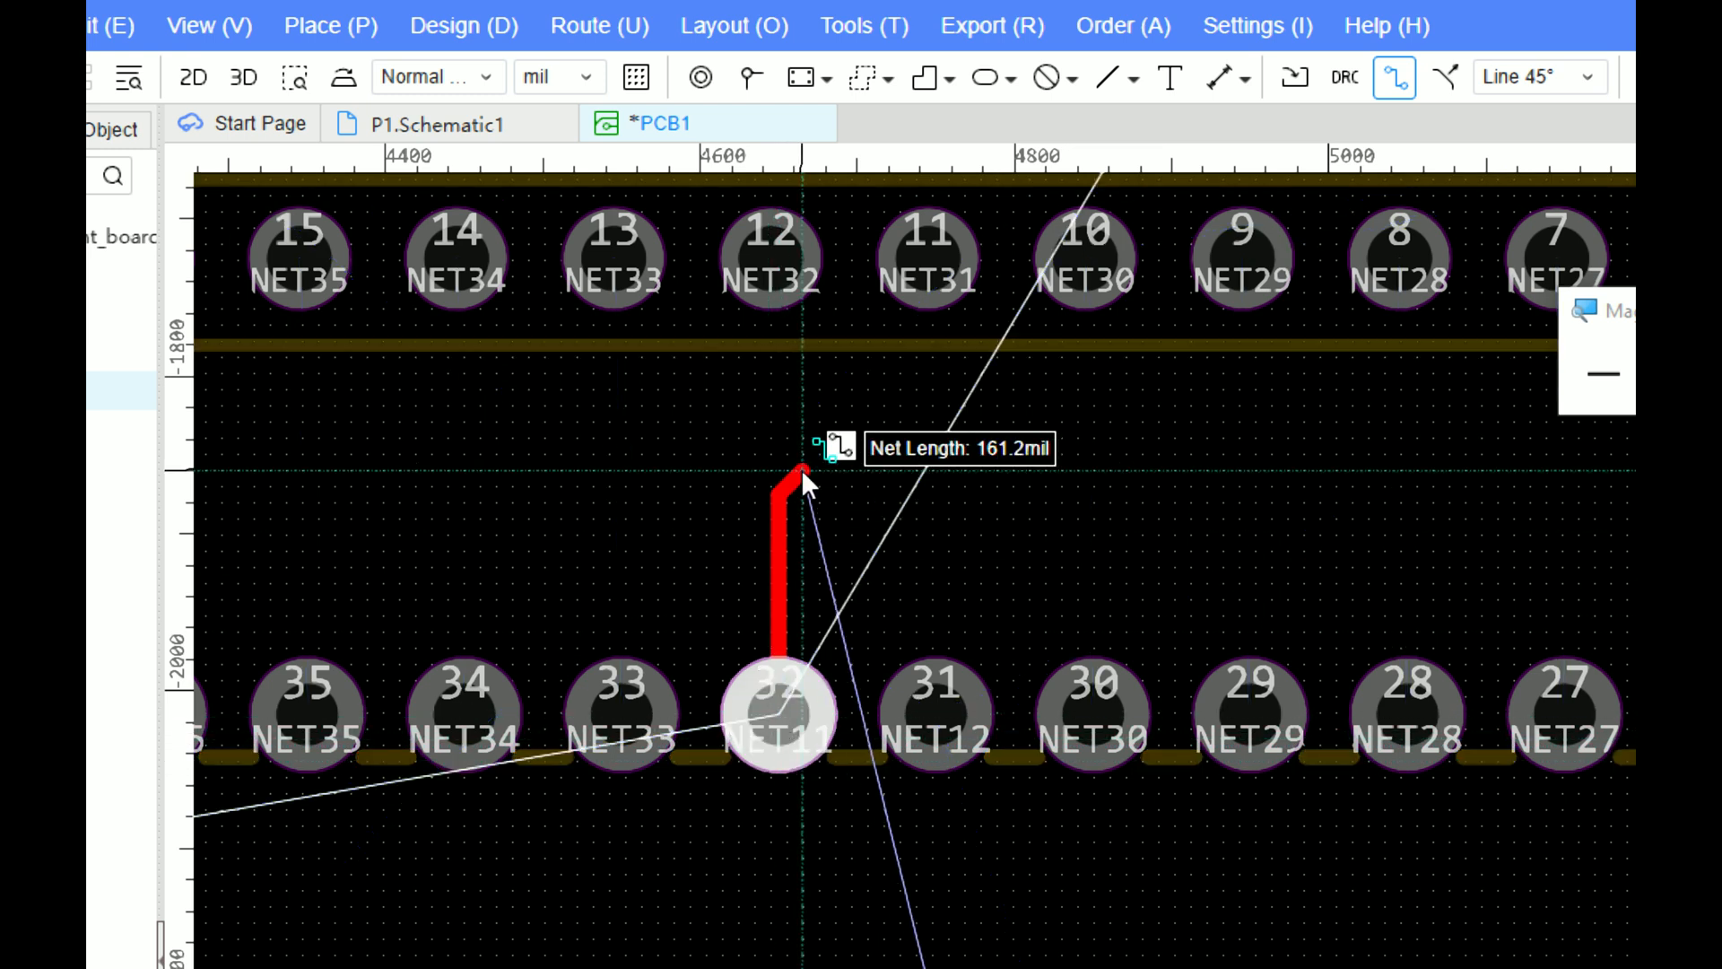
right_click(804, 467)
click(823, 456)
right_click(1023, 433)
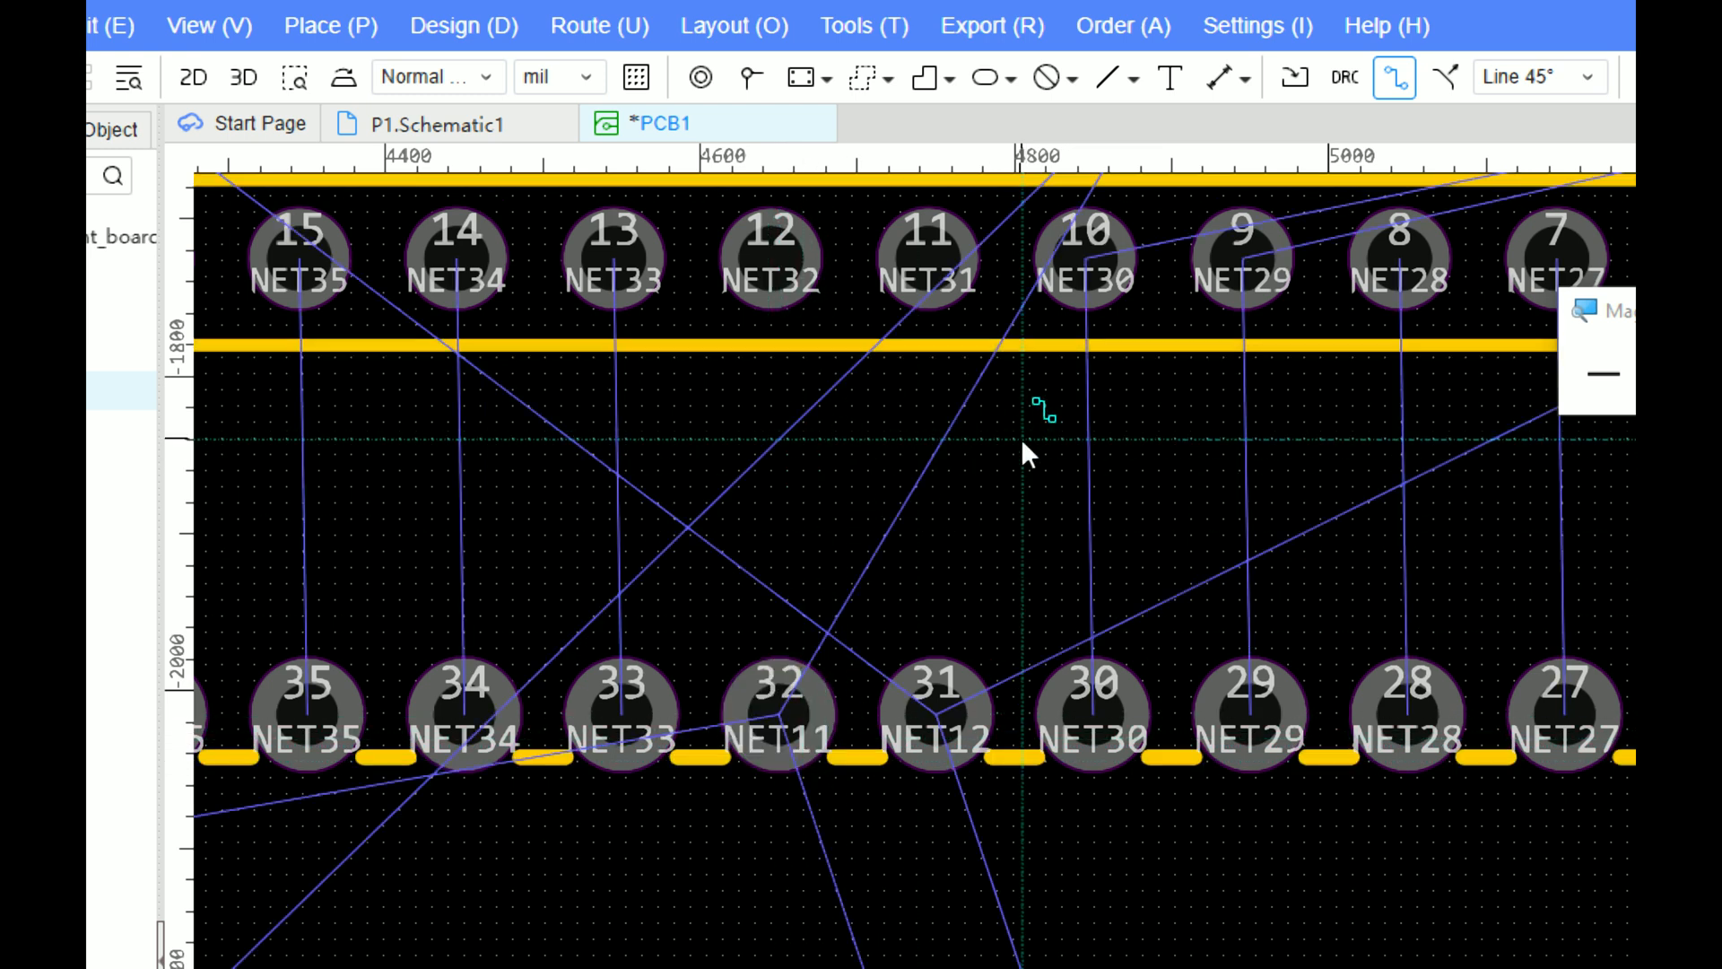
right_click(955, 459)
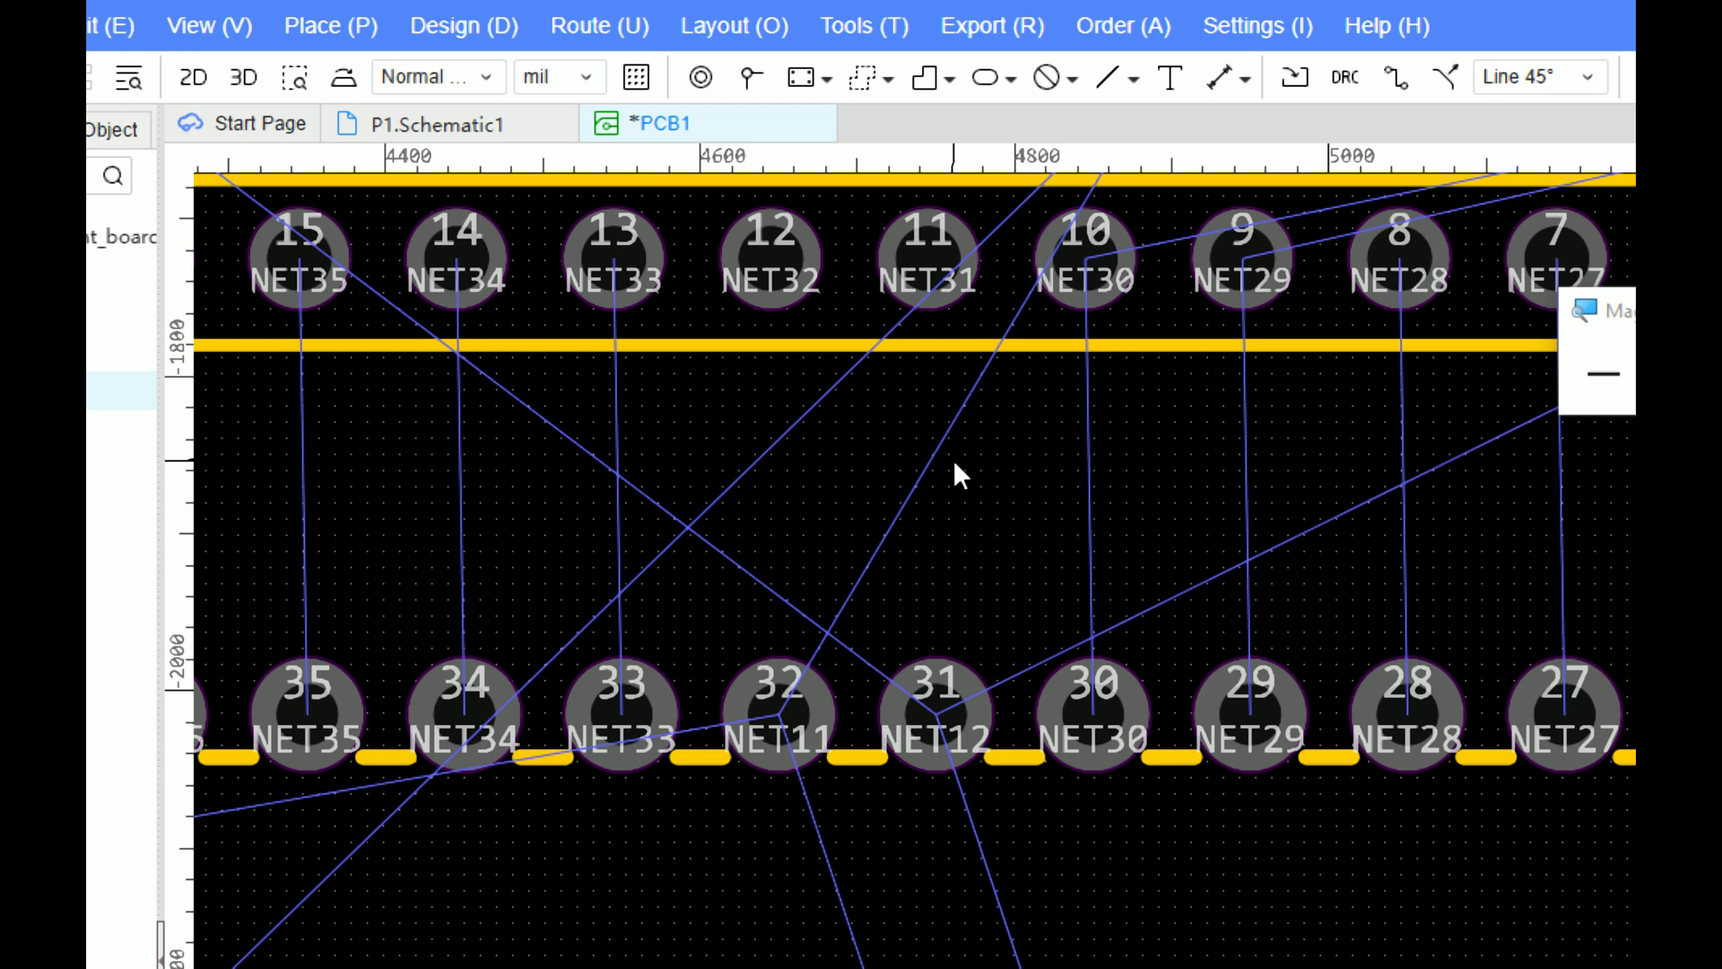
Step: Switch single-track routing to the bottom layer, discarding the stray track started above header U3
scroll(954, 459, down, 3)
scroll(924, 398, up, 5)
scroll(1273, 525, down, 5)
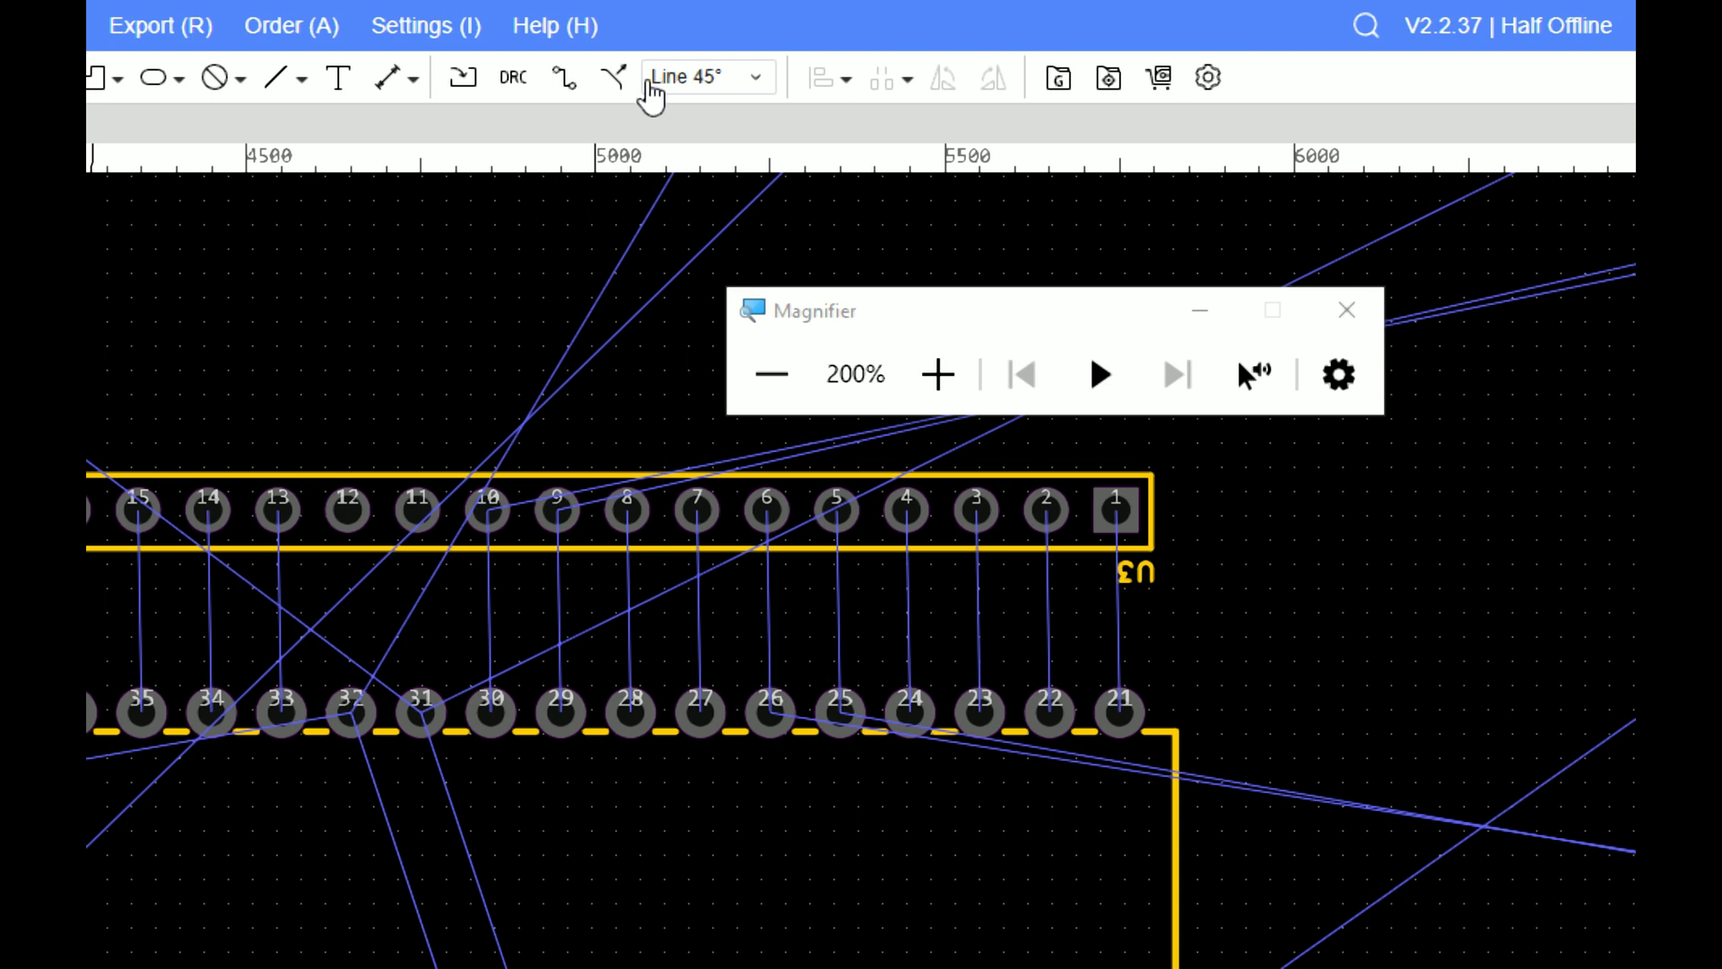
click(563, 79)
click(347, 276)
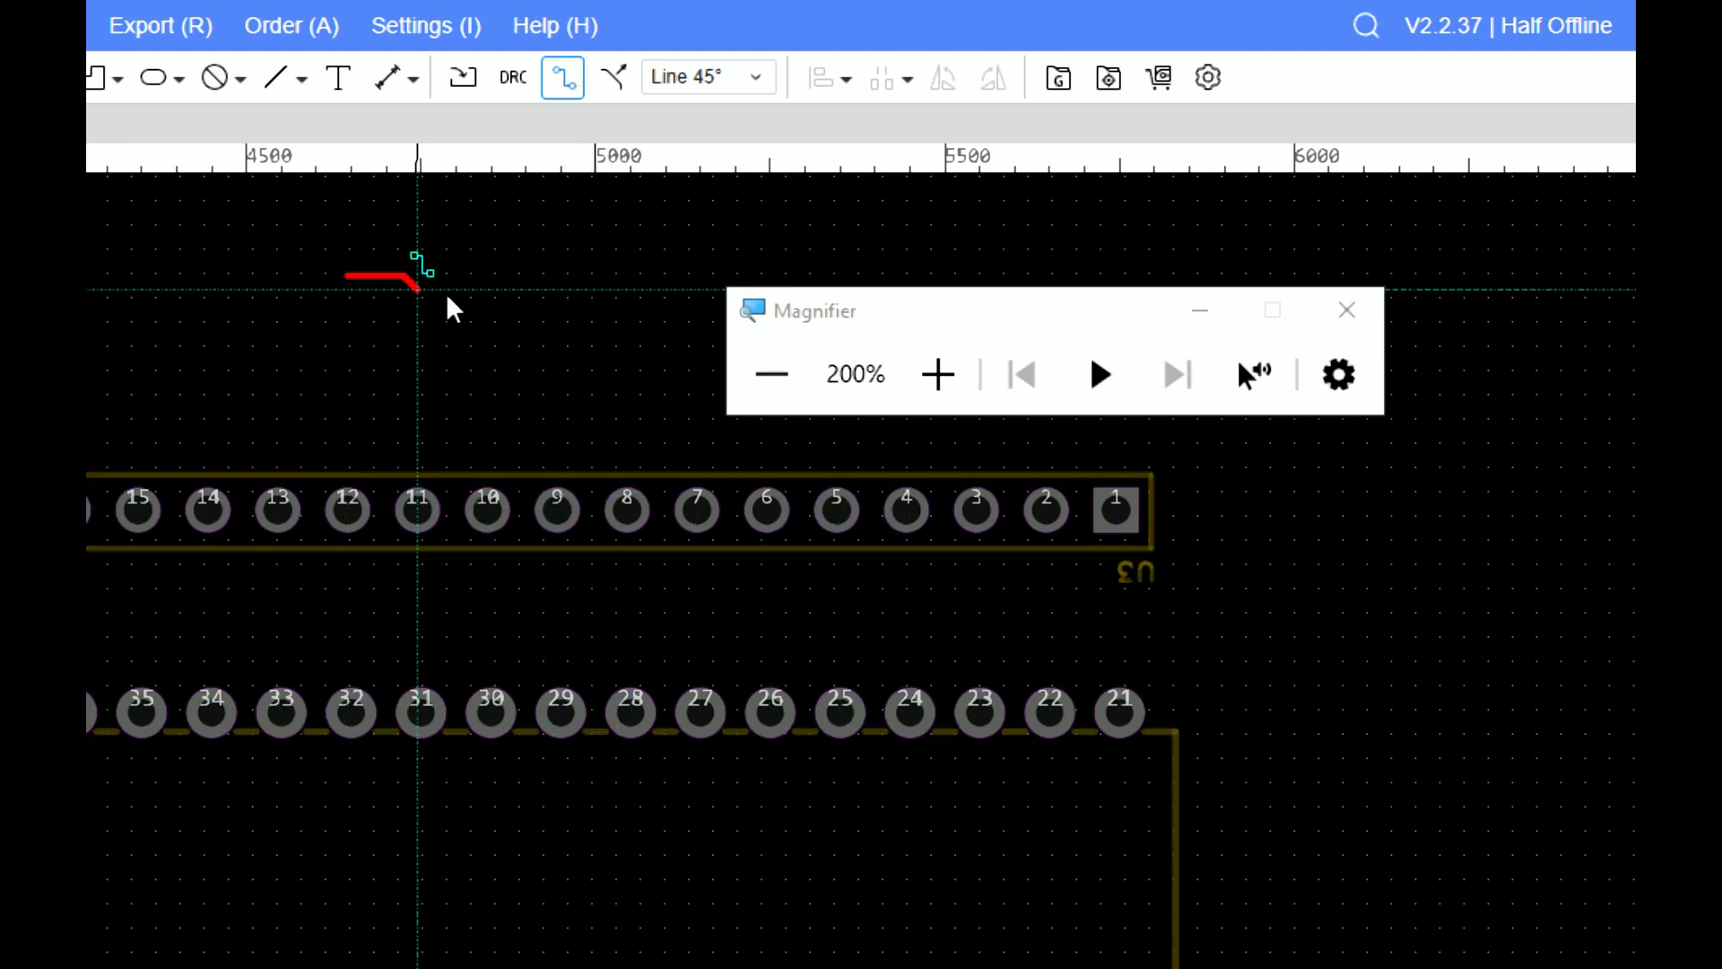
key(b)
right_click(516, 294)
click(369, 375)
right_click(411, 435)
scroll(728, 665, up, 3)
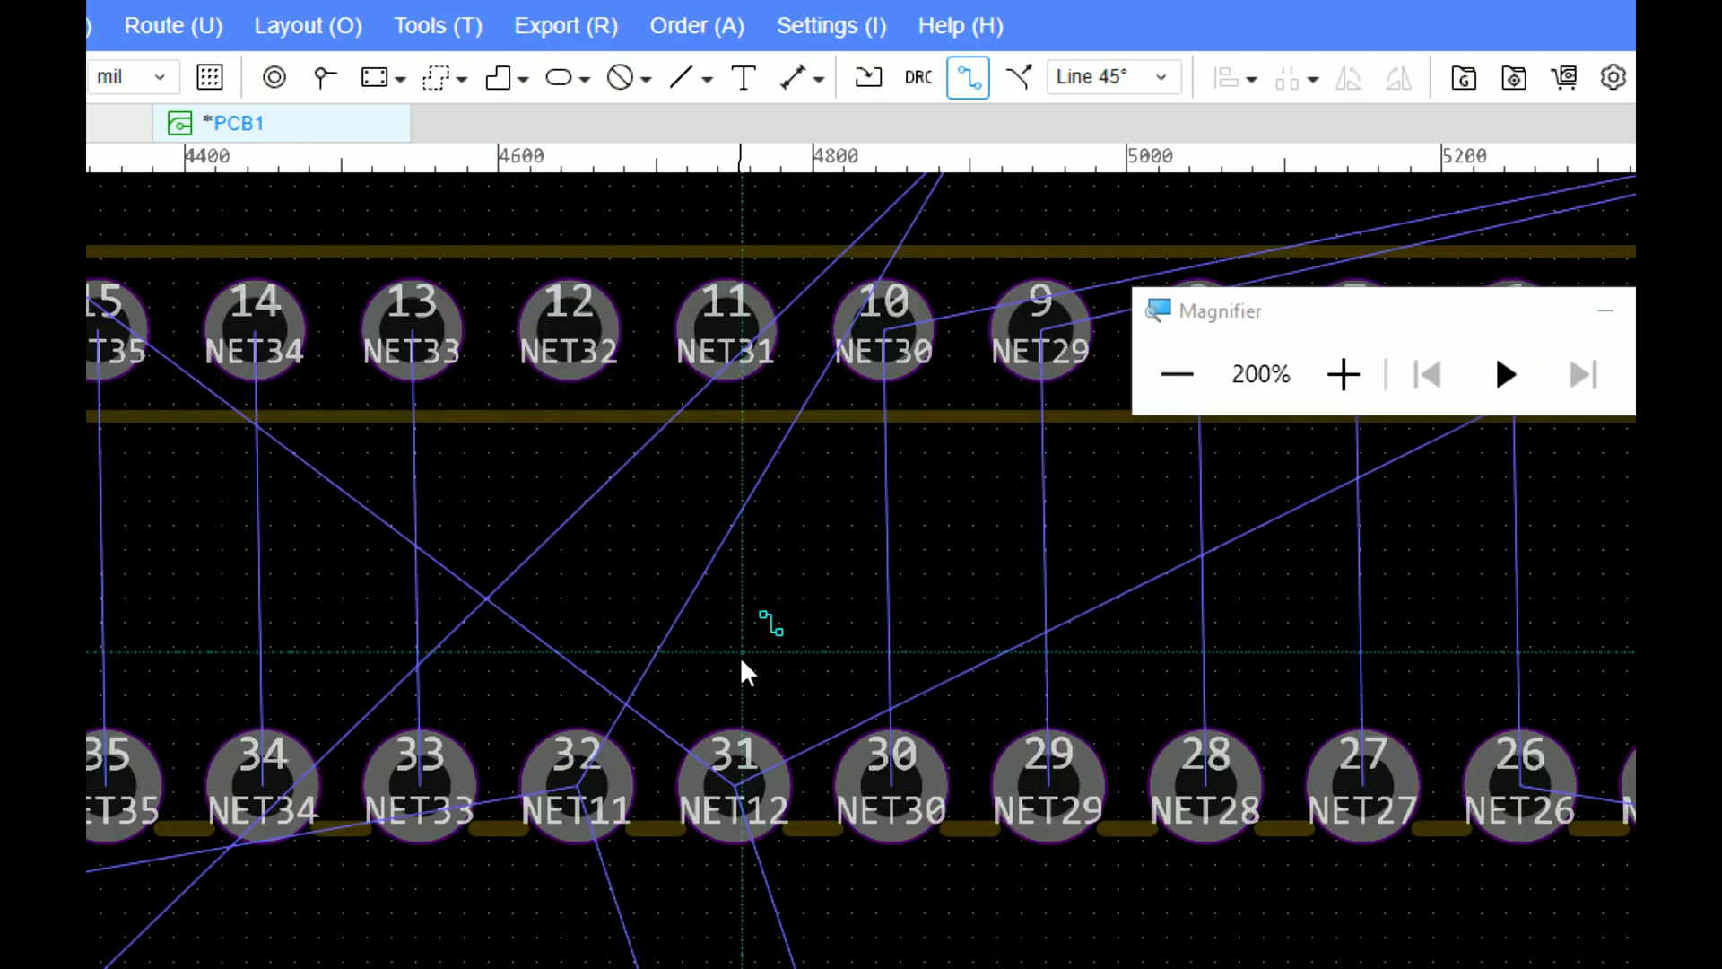
Step: Try to route a bottom-layer track from U1 pin 31 to the facing pin 11 of header U3
click(733, 779)
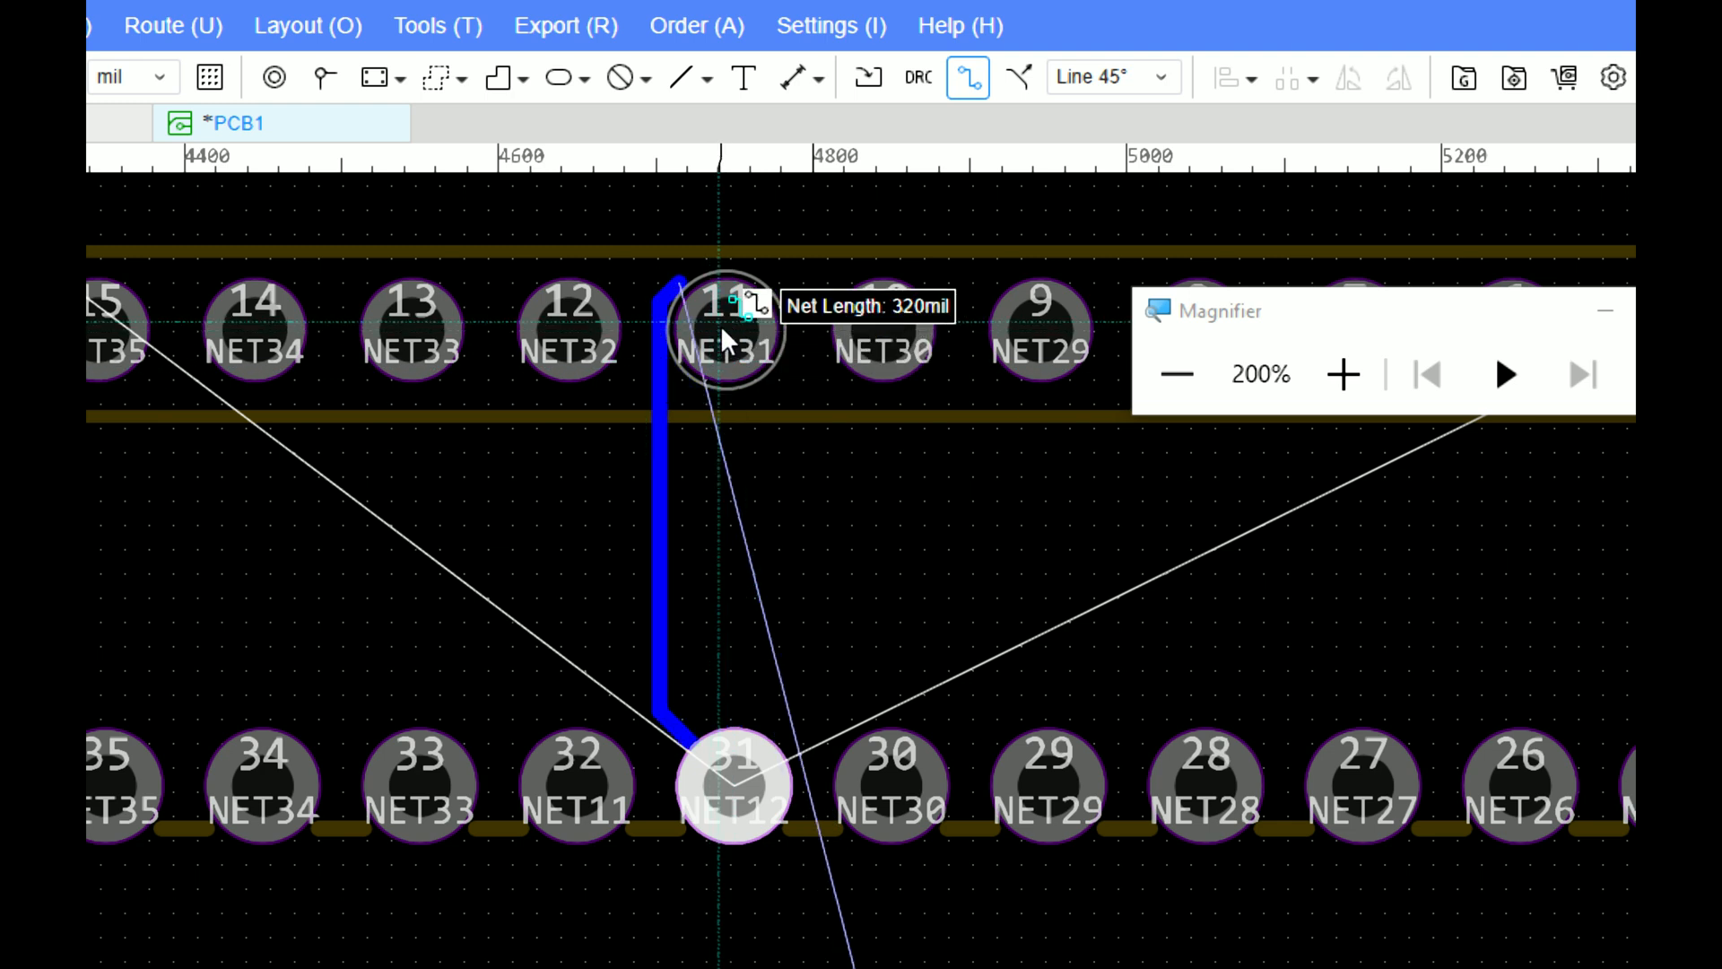
right_click(757, 448)
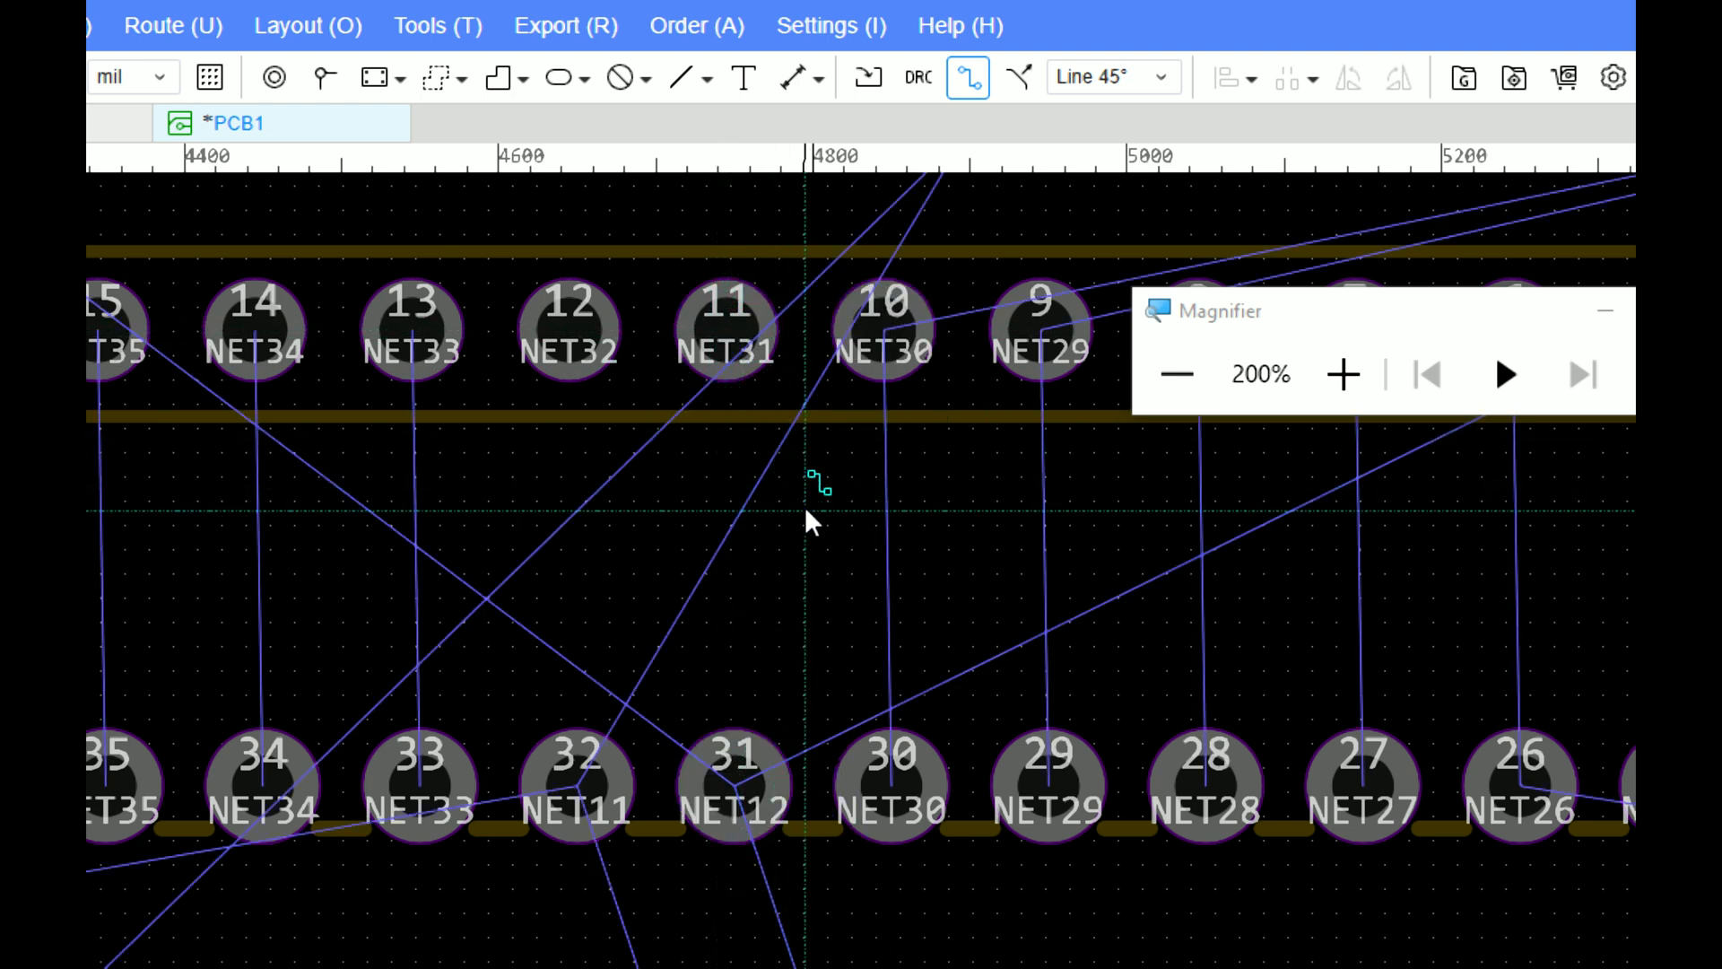
right_click(801, 492)
Step: Open schematic page P1 and examine the nets of header U3 and of the VDD and VSS pins of U1
scroll(800, 492, down, 5)
scroll(837, 422, up, 1)
scroll(841, 435, up, 5)
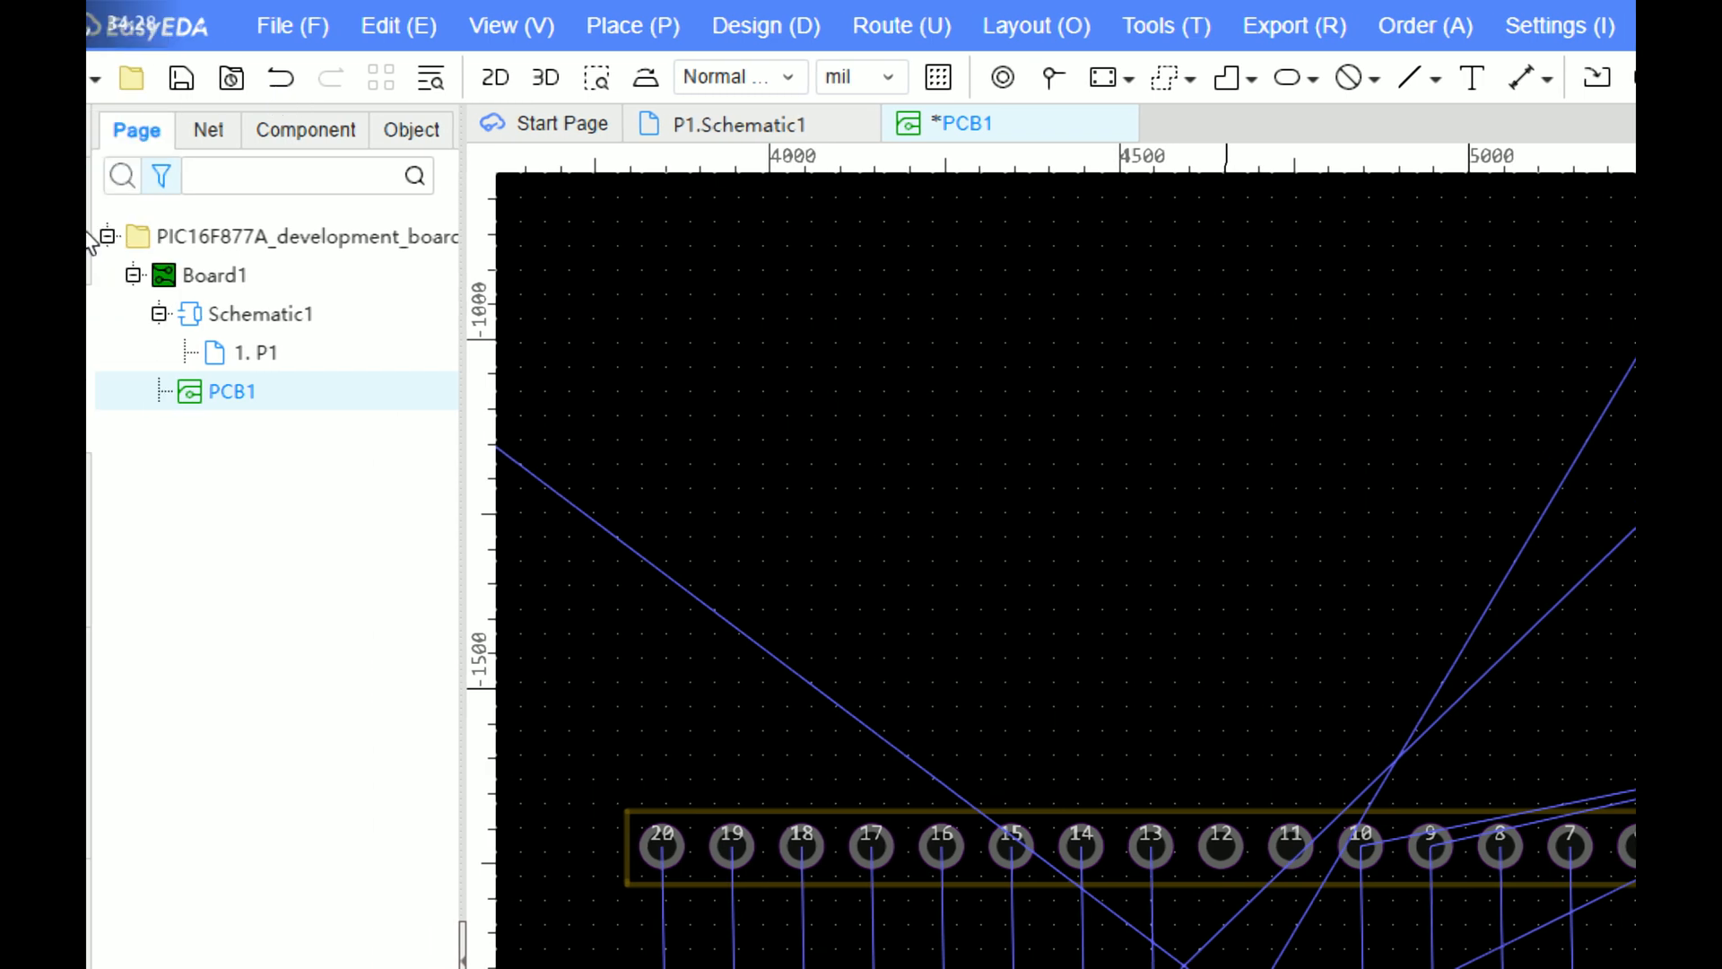
click(295, 321)
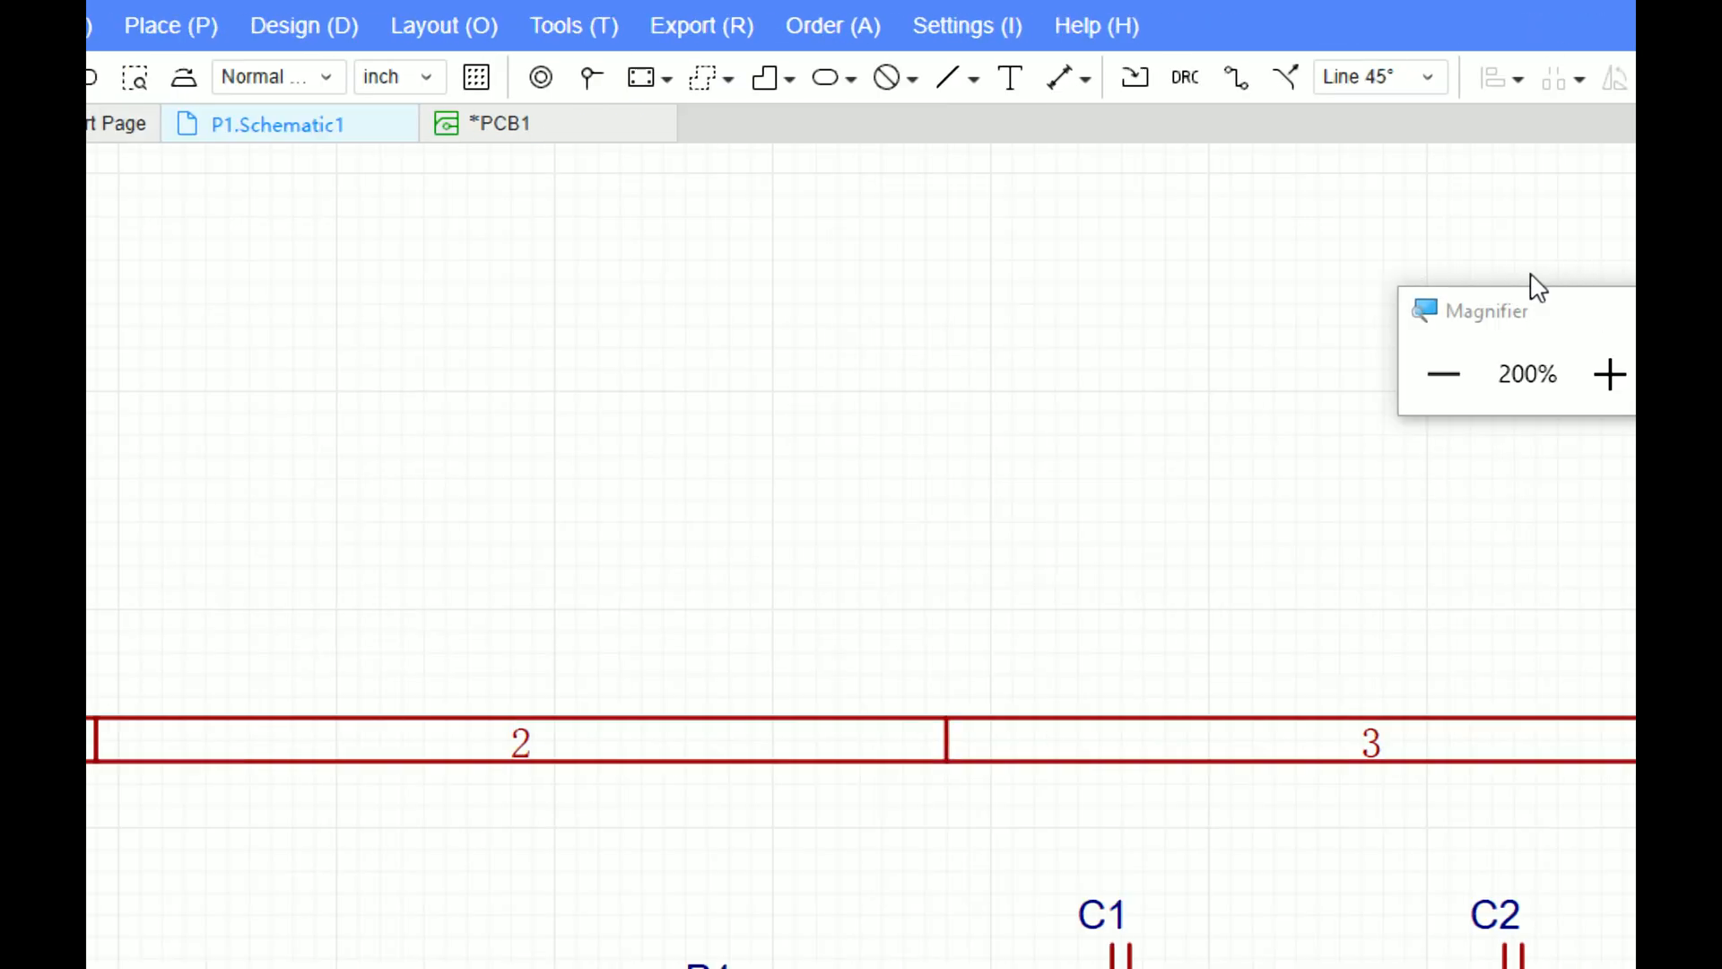
scroll(1323, 386, down, 6)
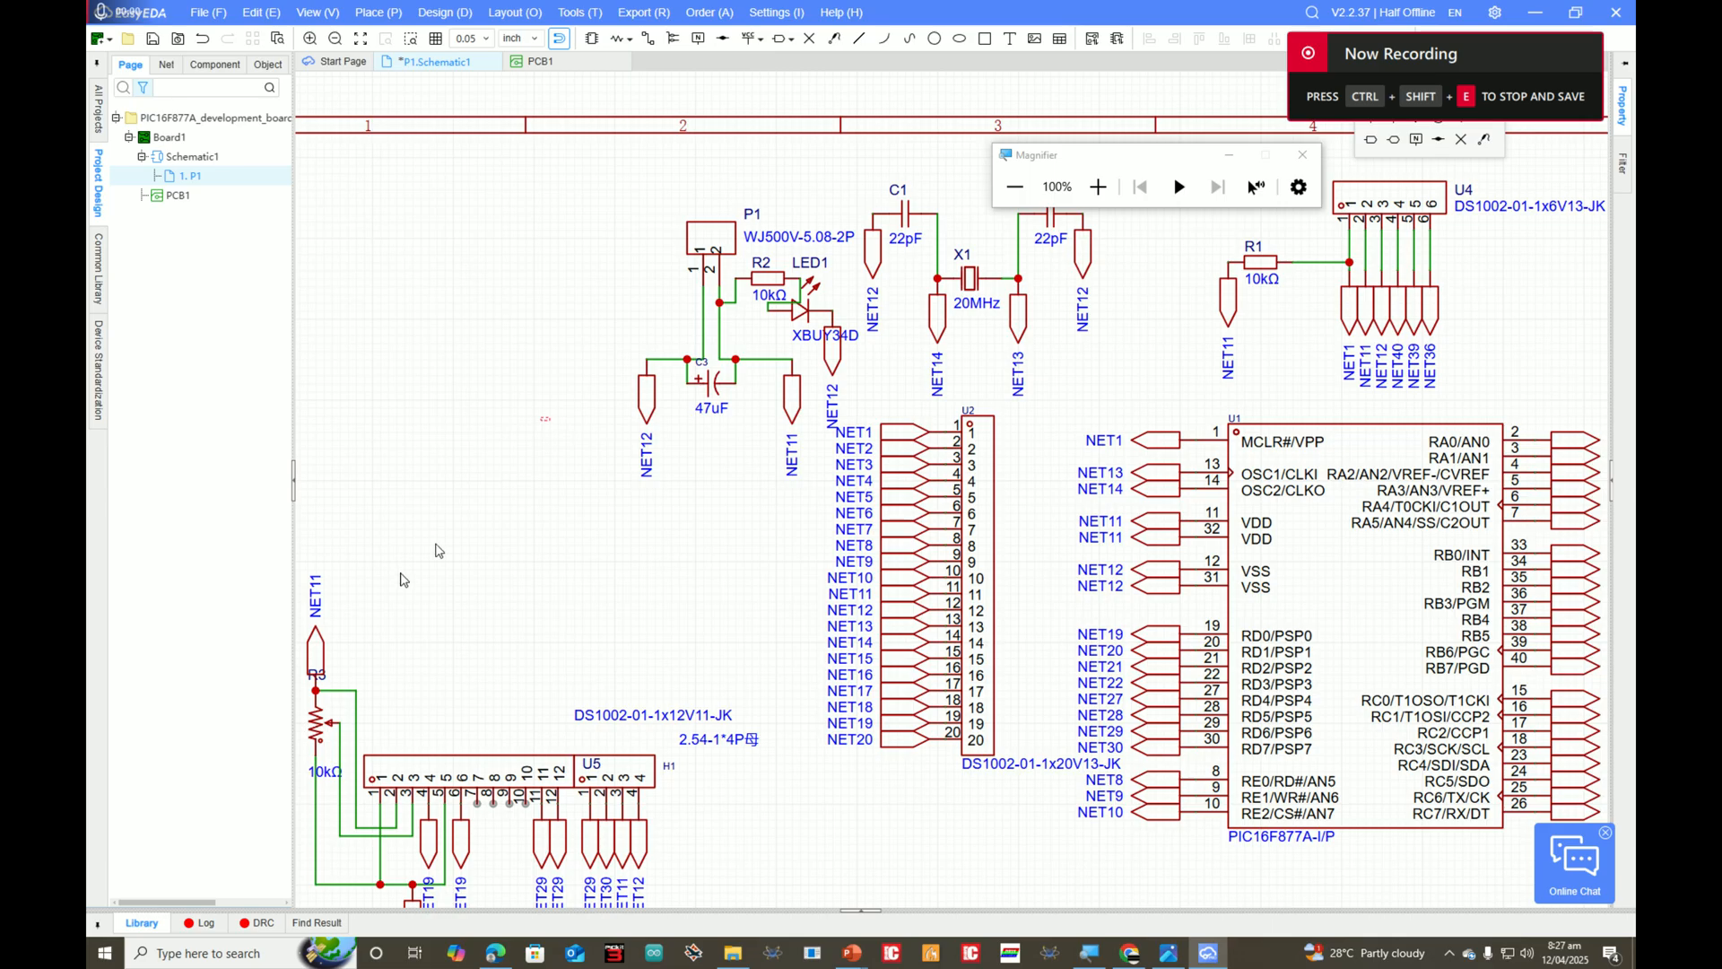
scroll(436, 547, down, 3)
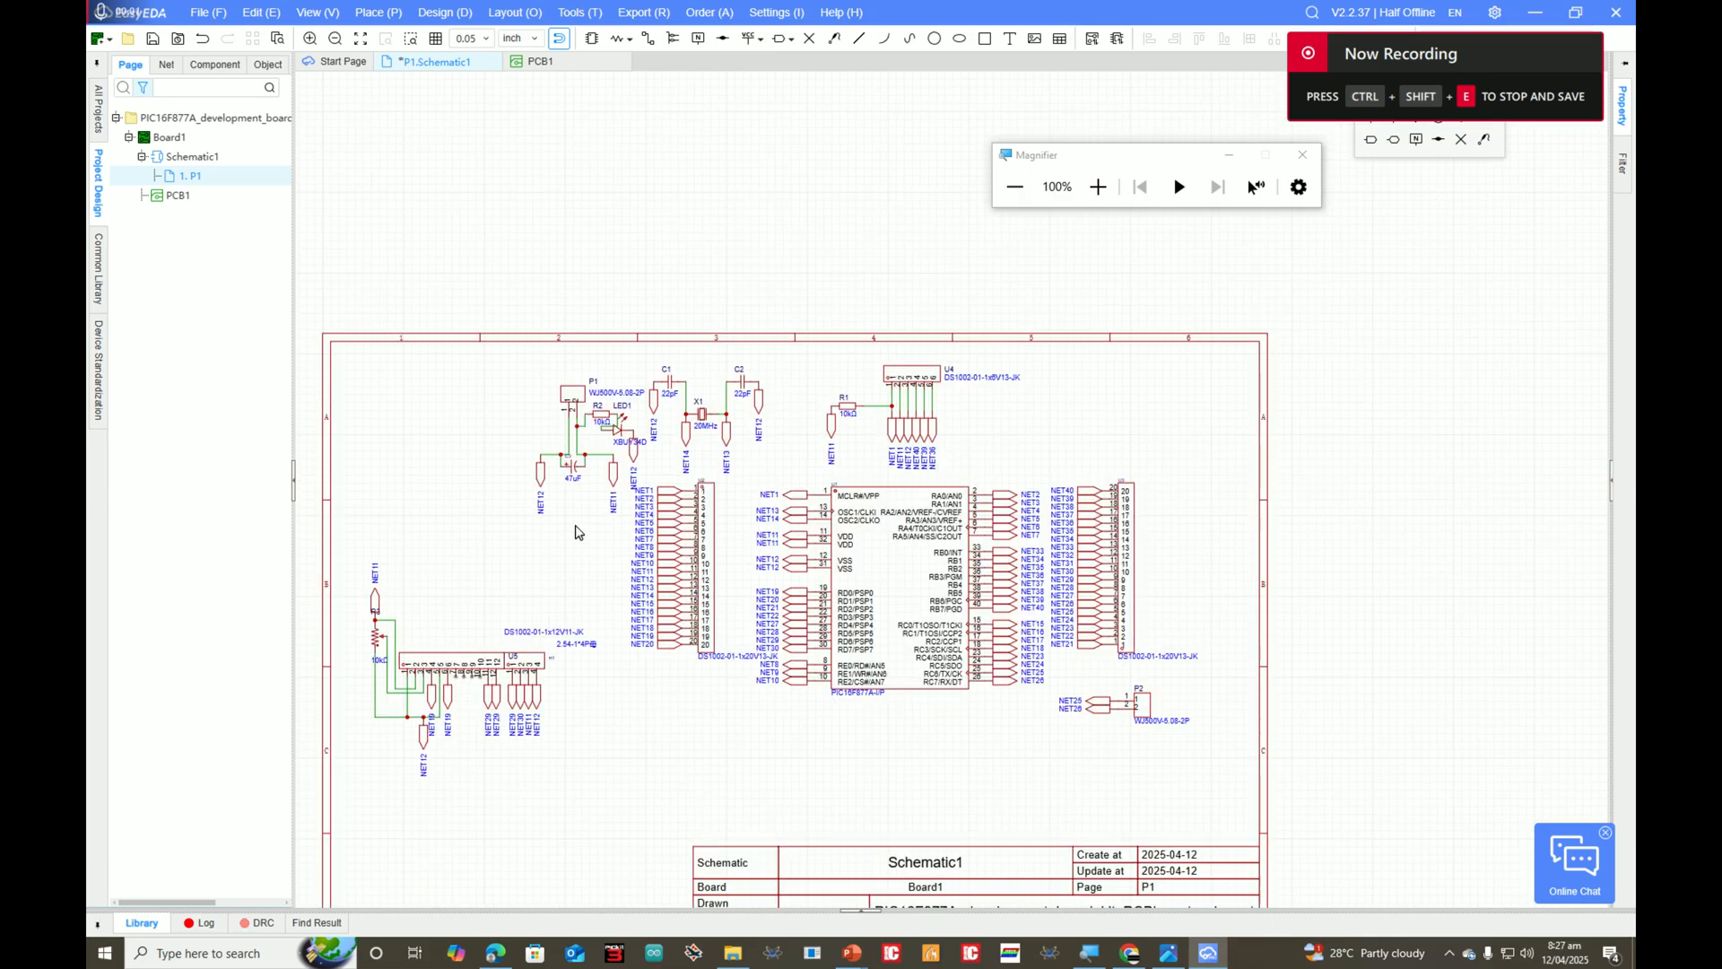
scroll(1066, 538, up, 7)
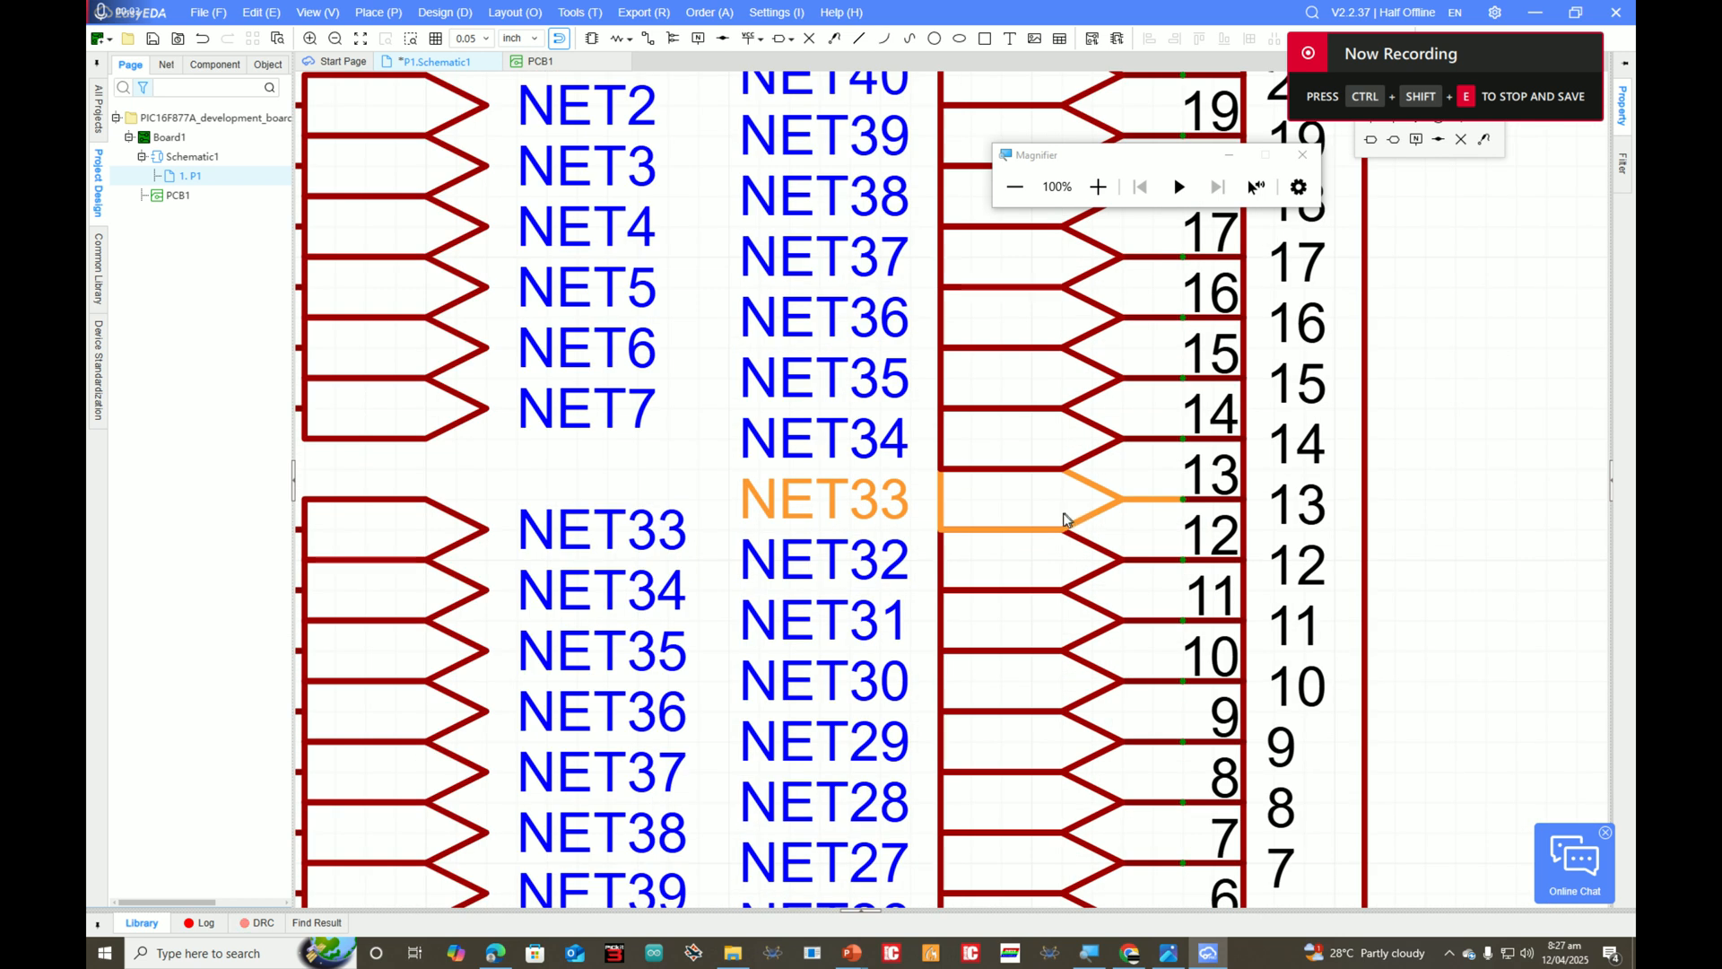
scroll(1128, 496, down, 4)
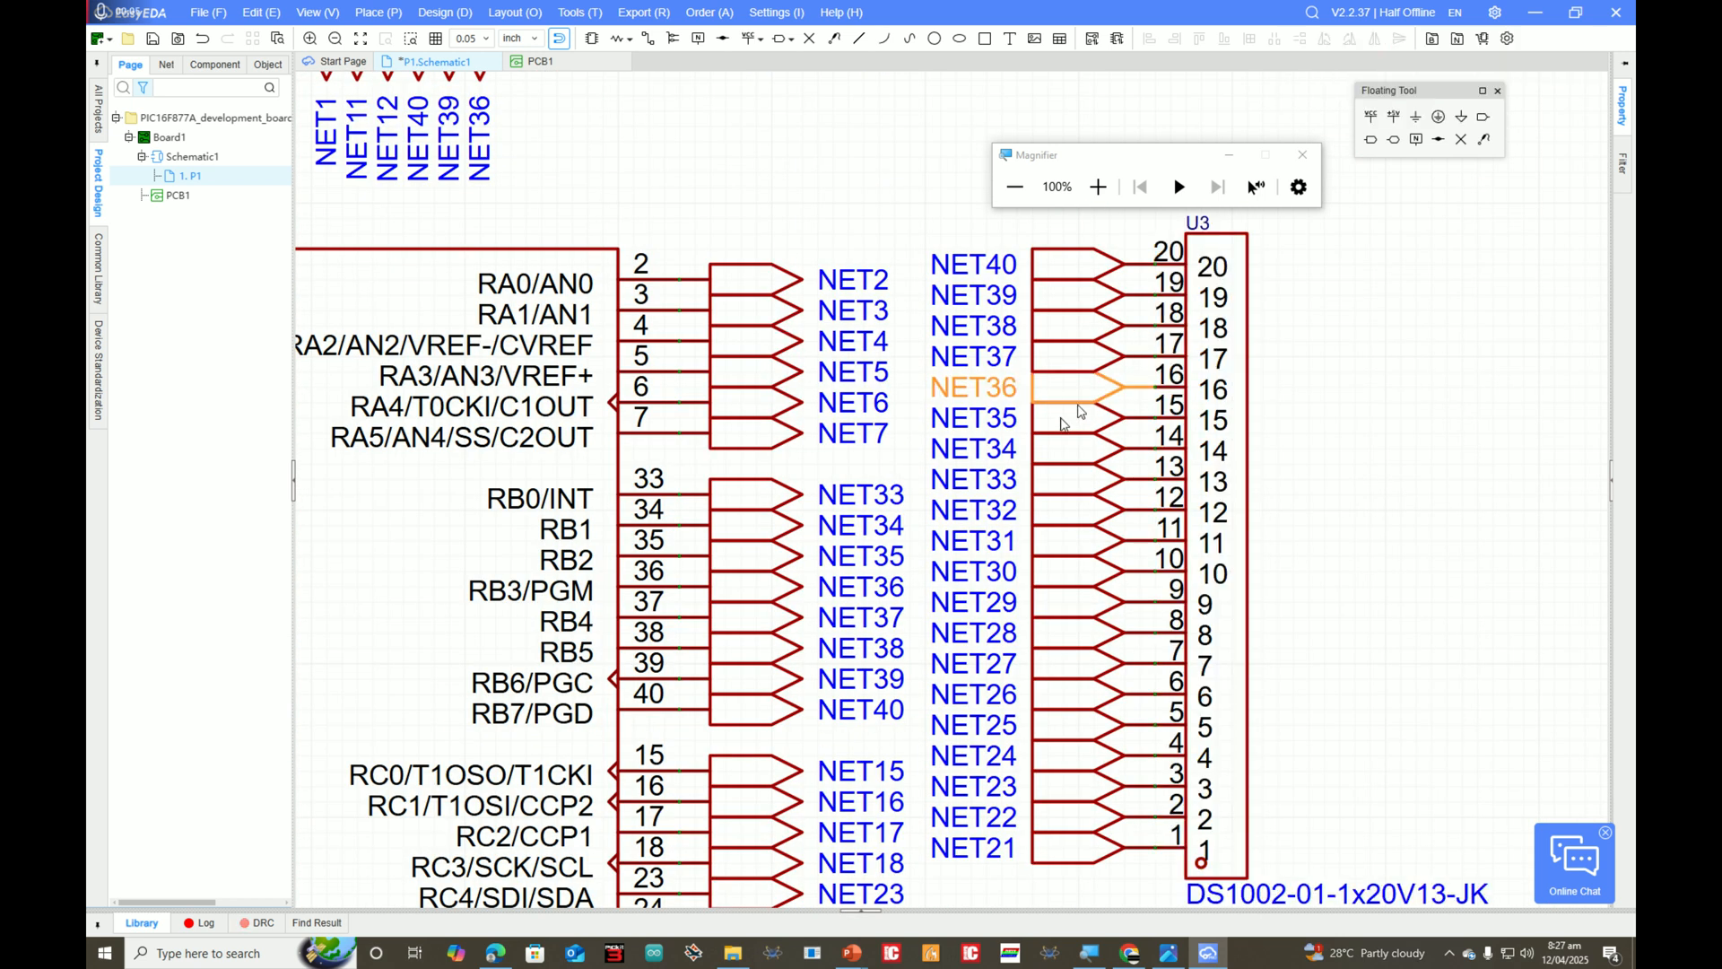
scroll(1006, 520, down, 3)
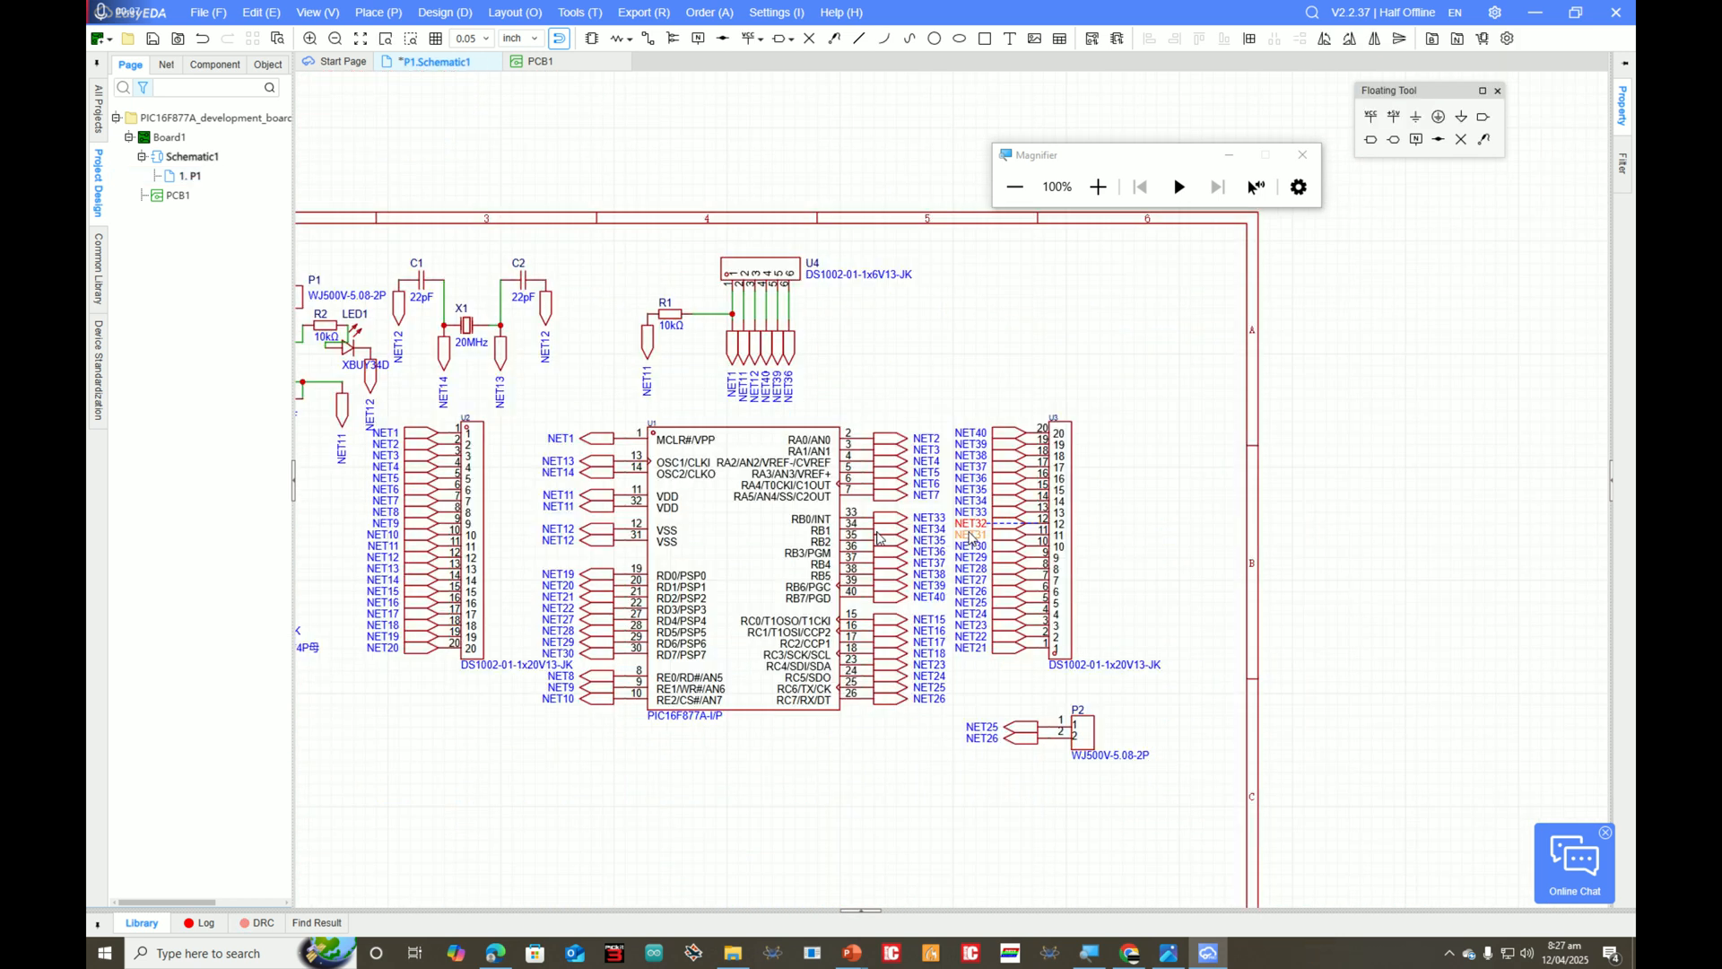
scroll(583, 531, up, 6)
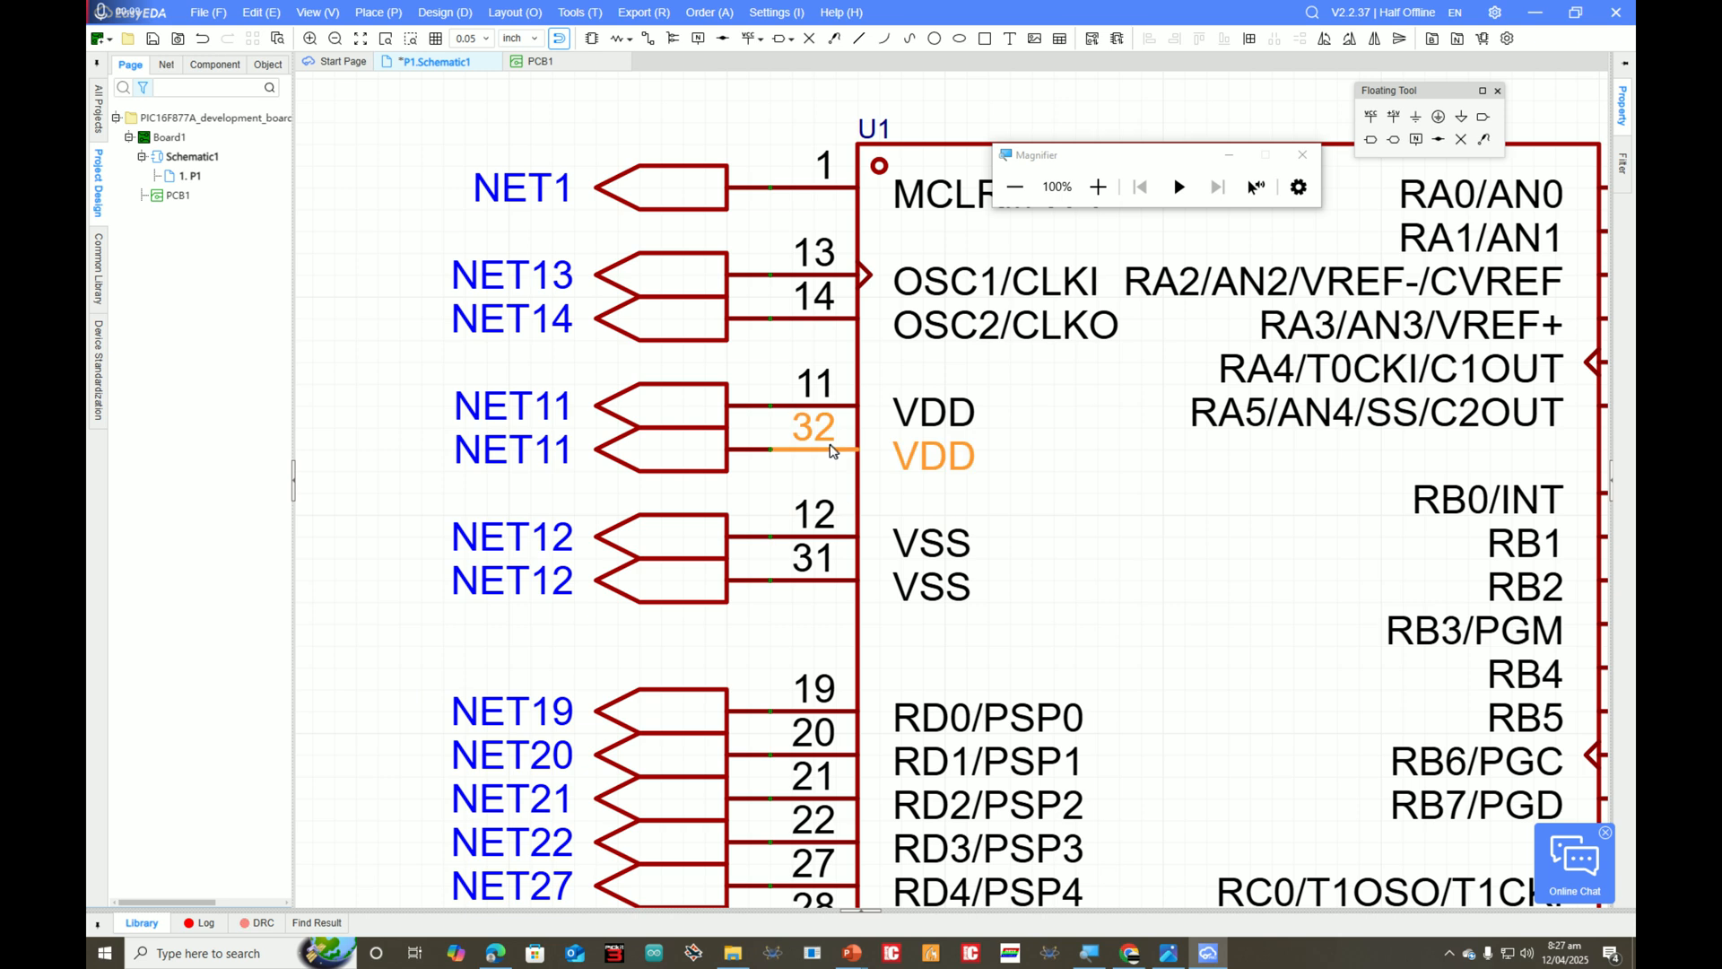
Step: Rename the net port on pin 12 of header U3 to NET11
scroll(805, 453, down, 2)
scroll(805, 453, down, 5)
scroll(1079, 466, up, 5)
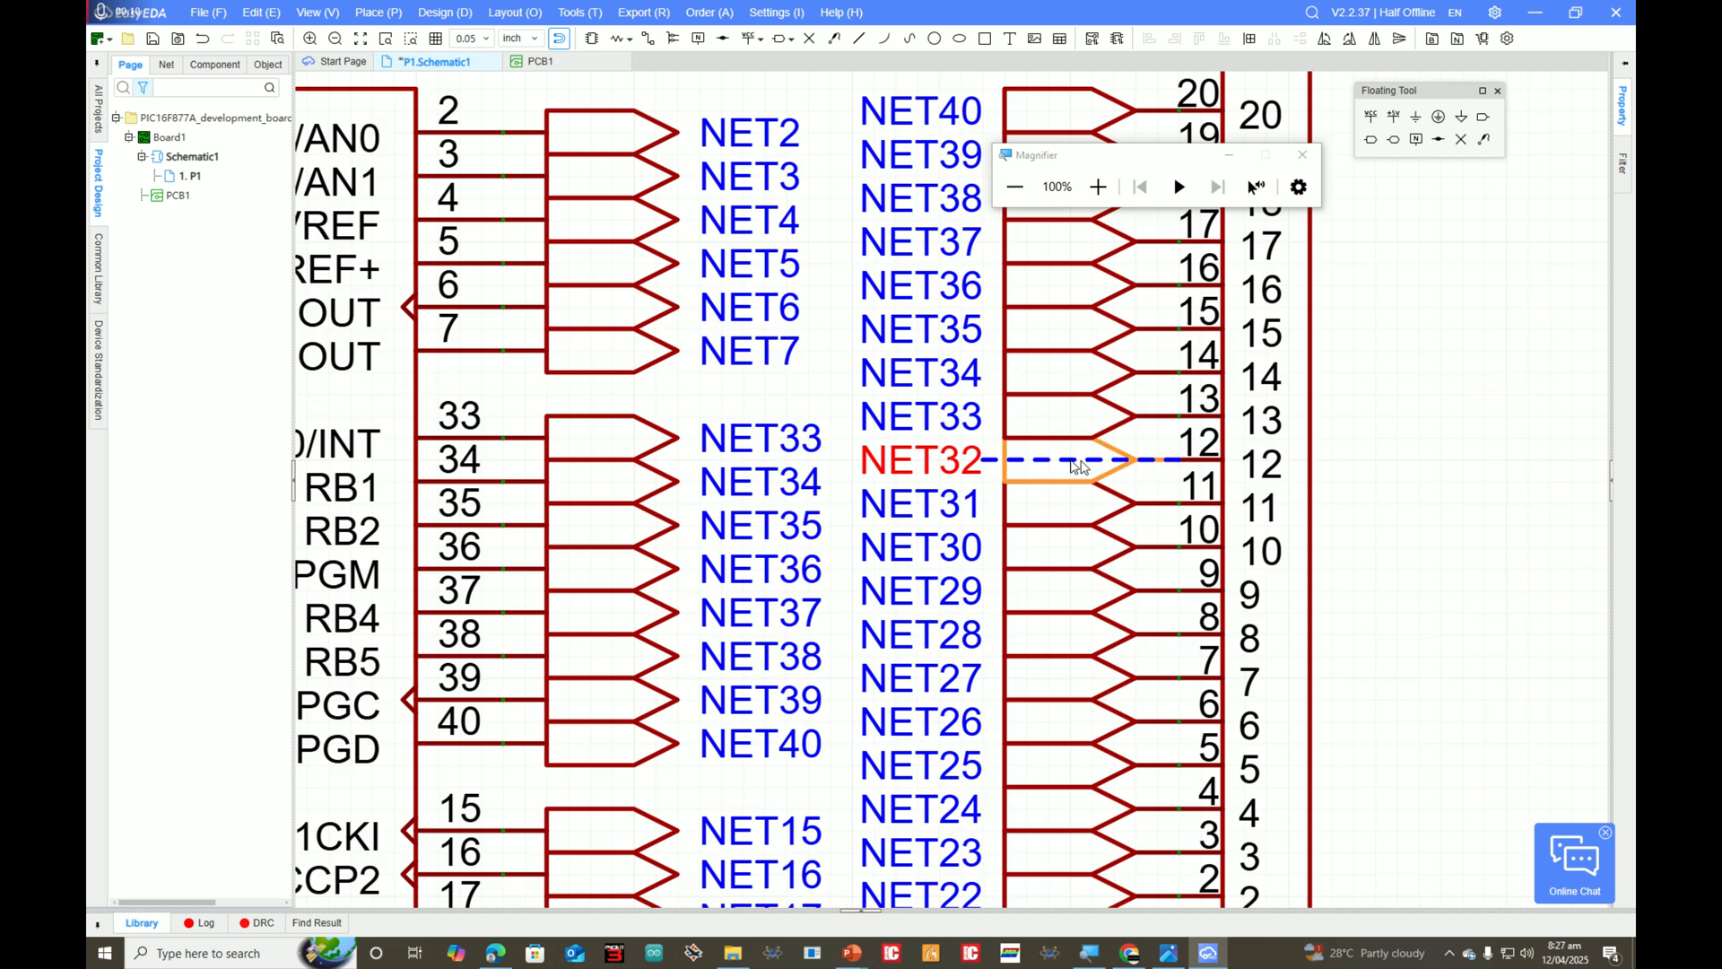
double_click(950, 465)
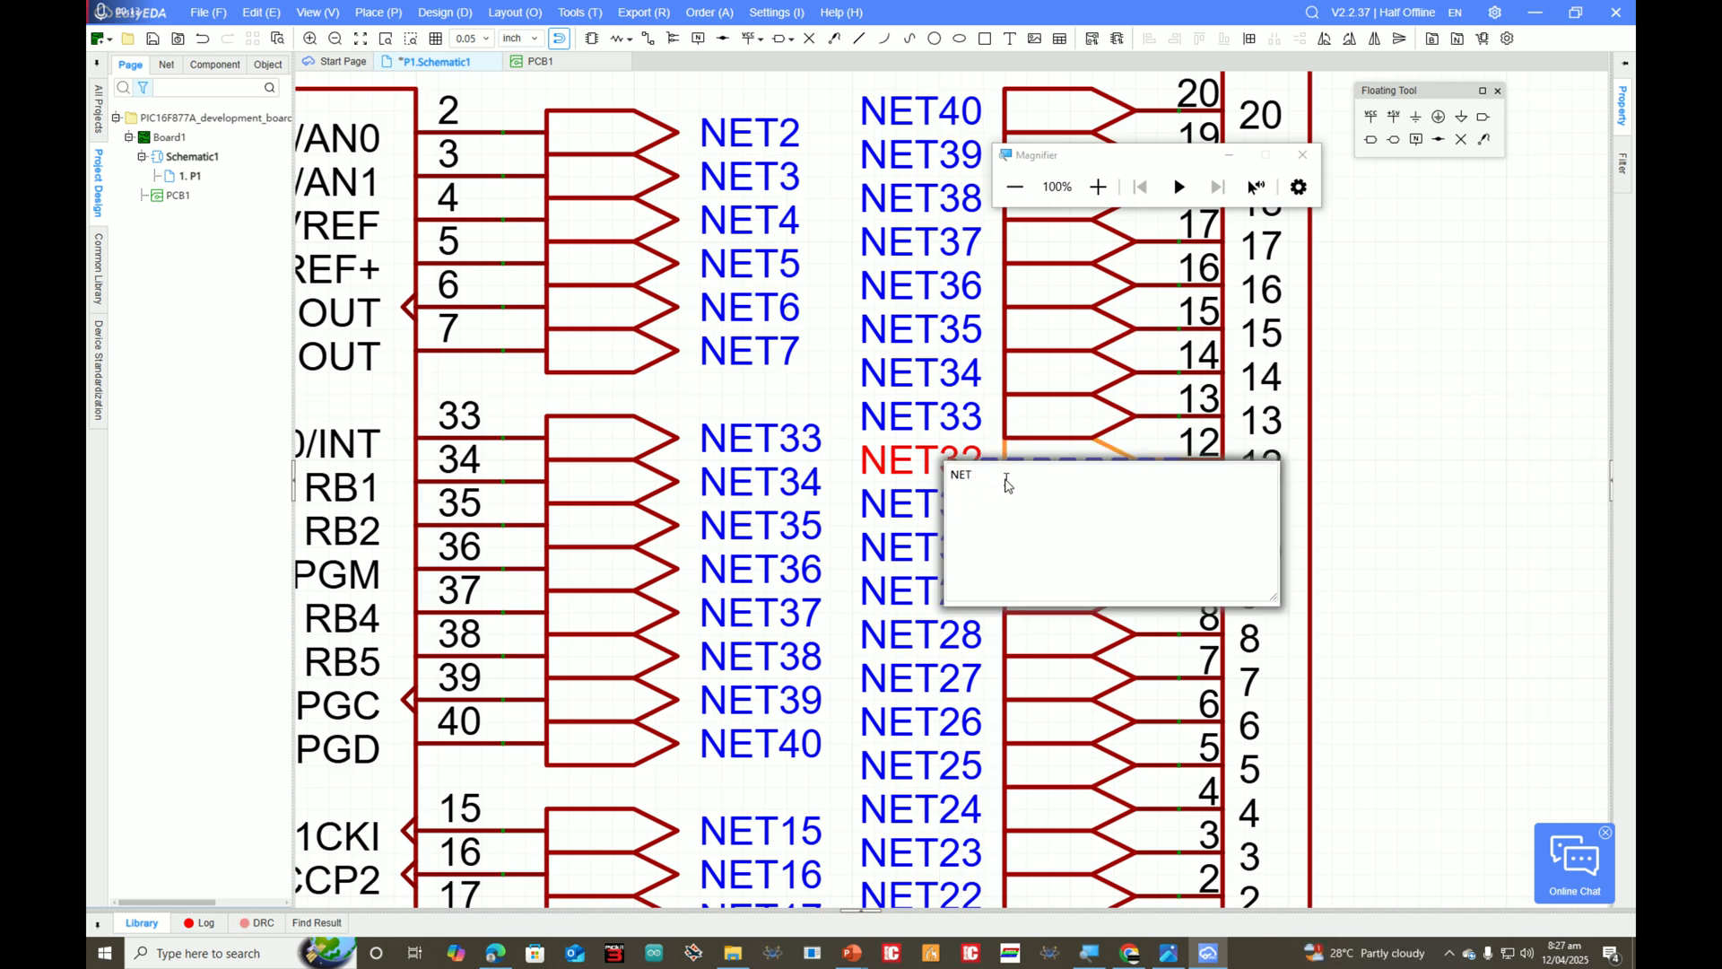
key(Return)
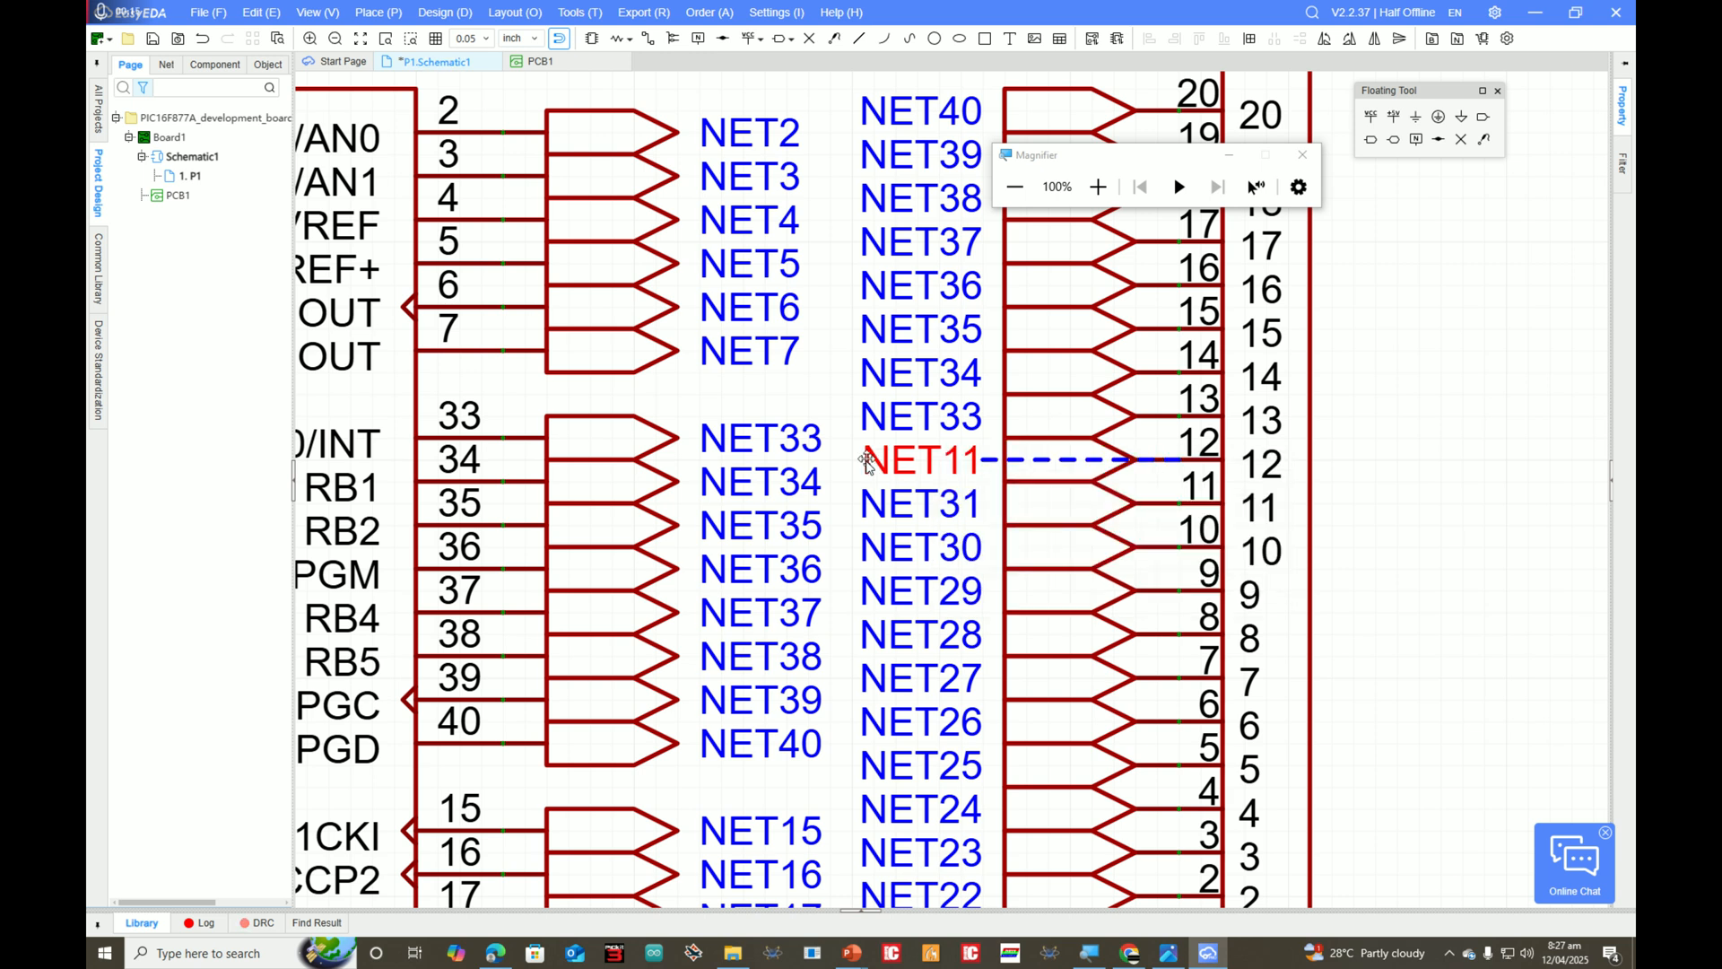
Step: Rename the net port on pin 11 of header U3 to NET12
scroll(1007, 485, down, 5)
scroll(501, 531, up, 5)
scroll(500, 531, down, 2)
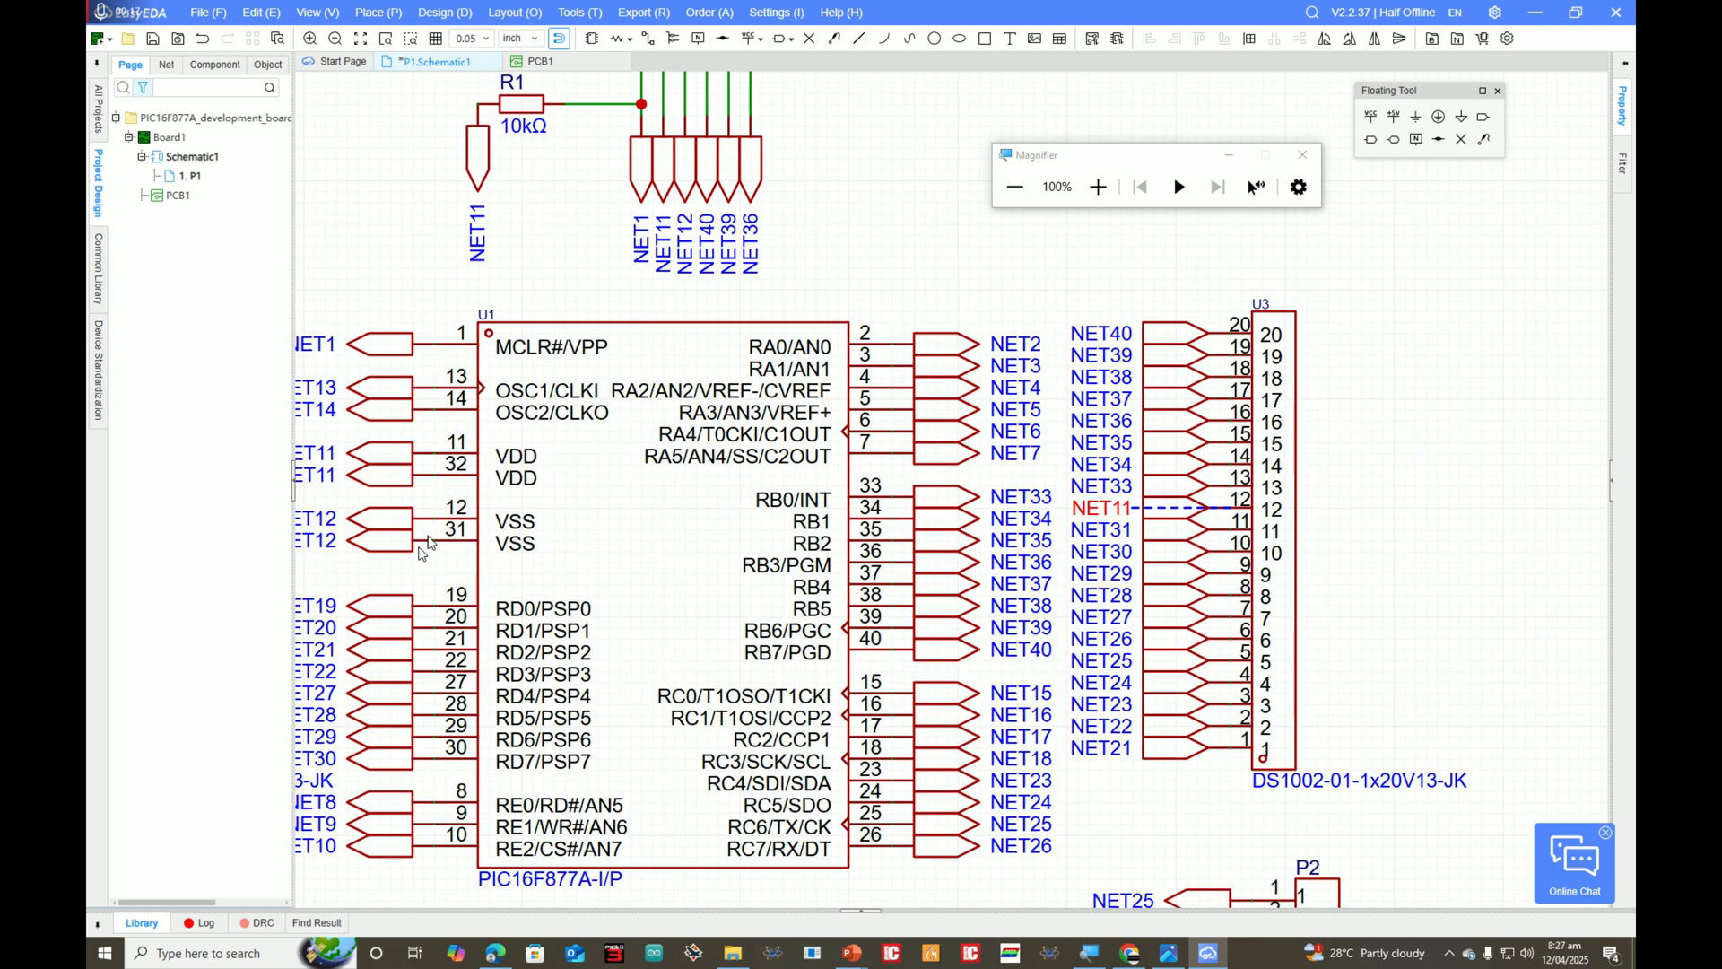
scroll(1220, 552, up, 2)
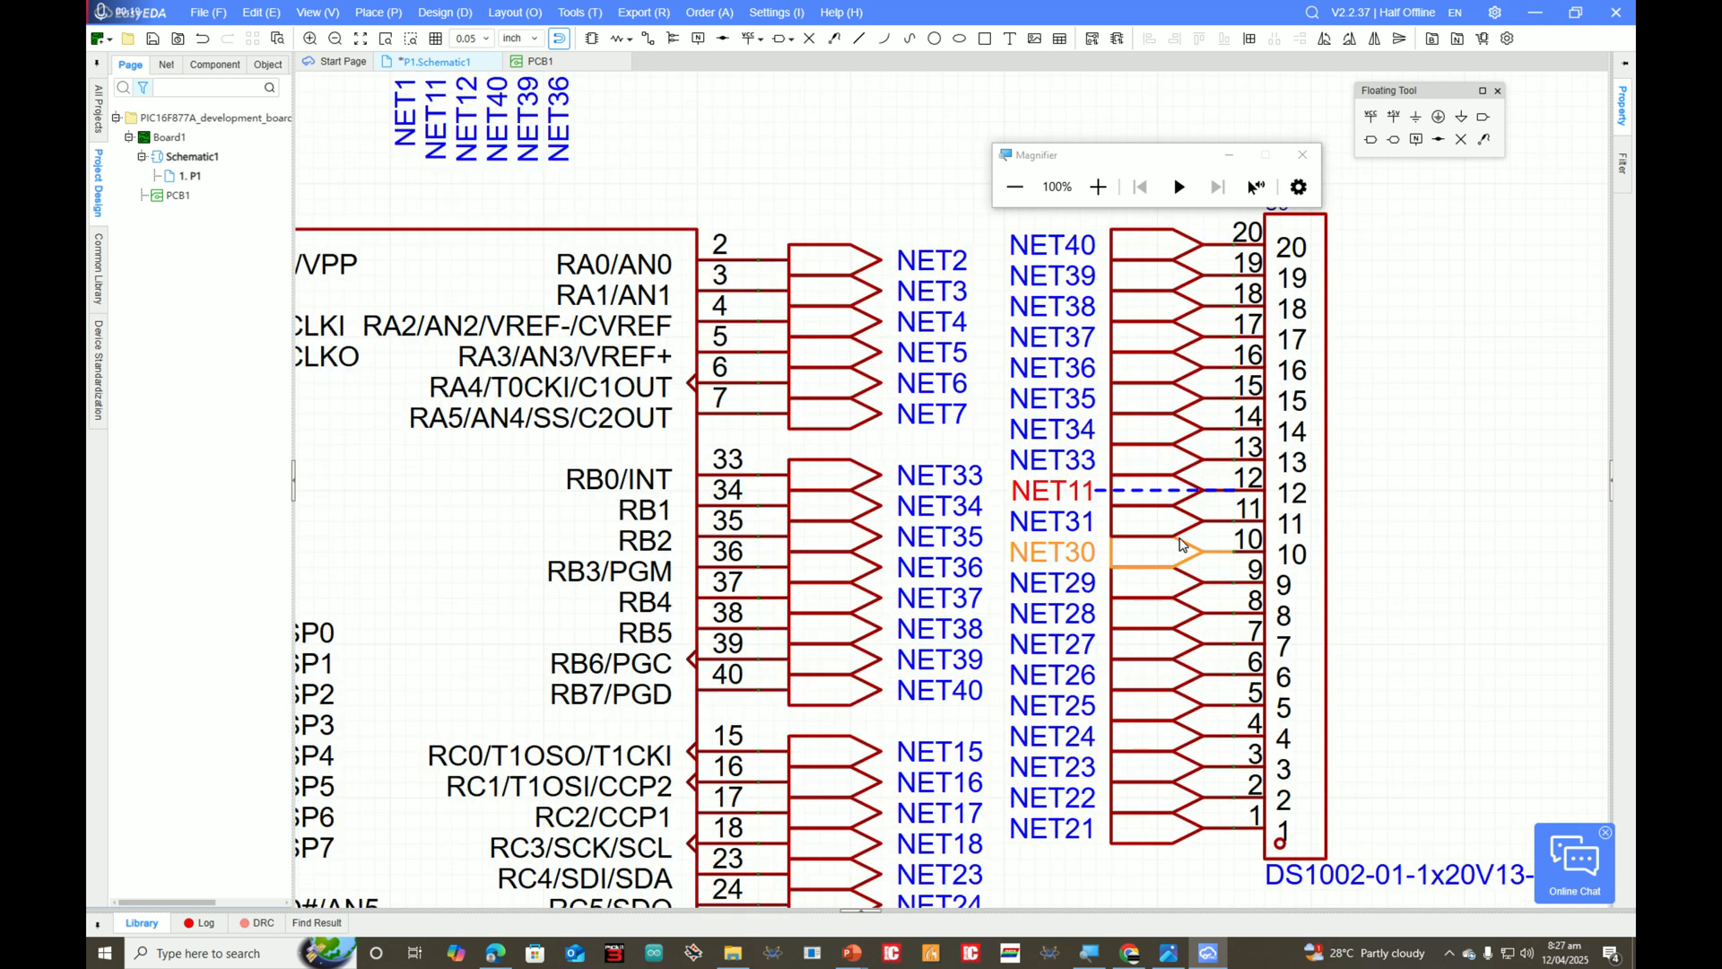
double_click(1117, 535)
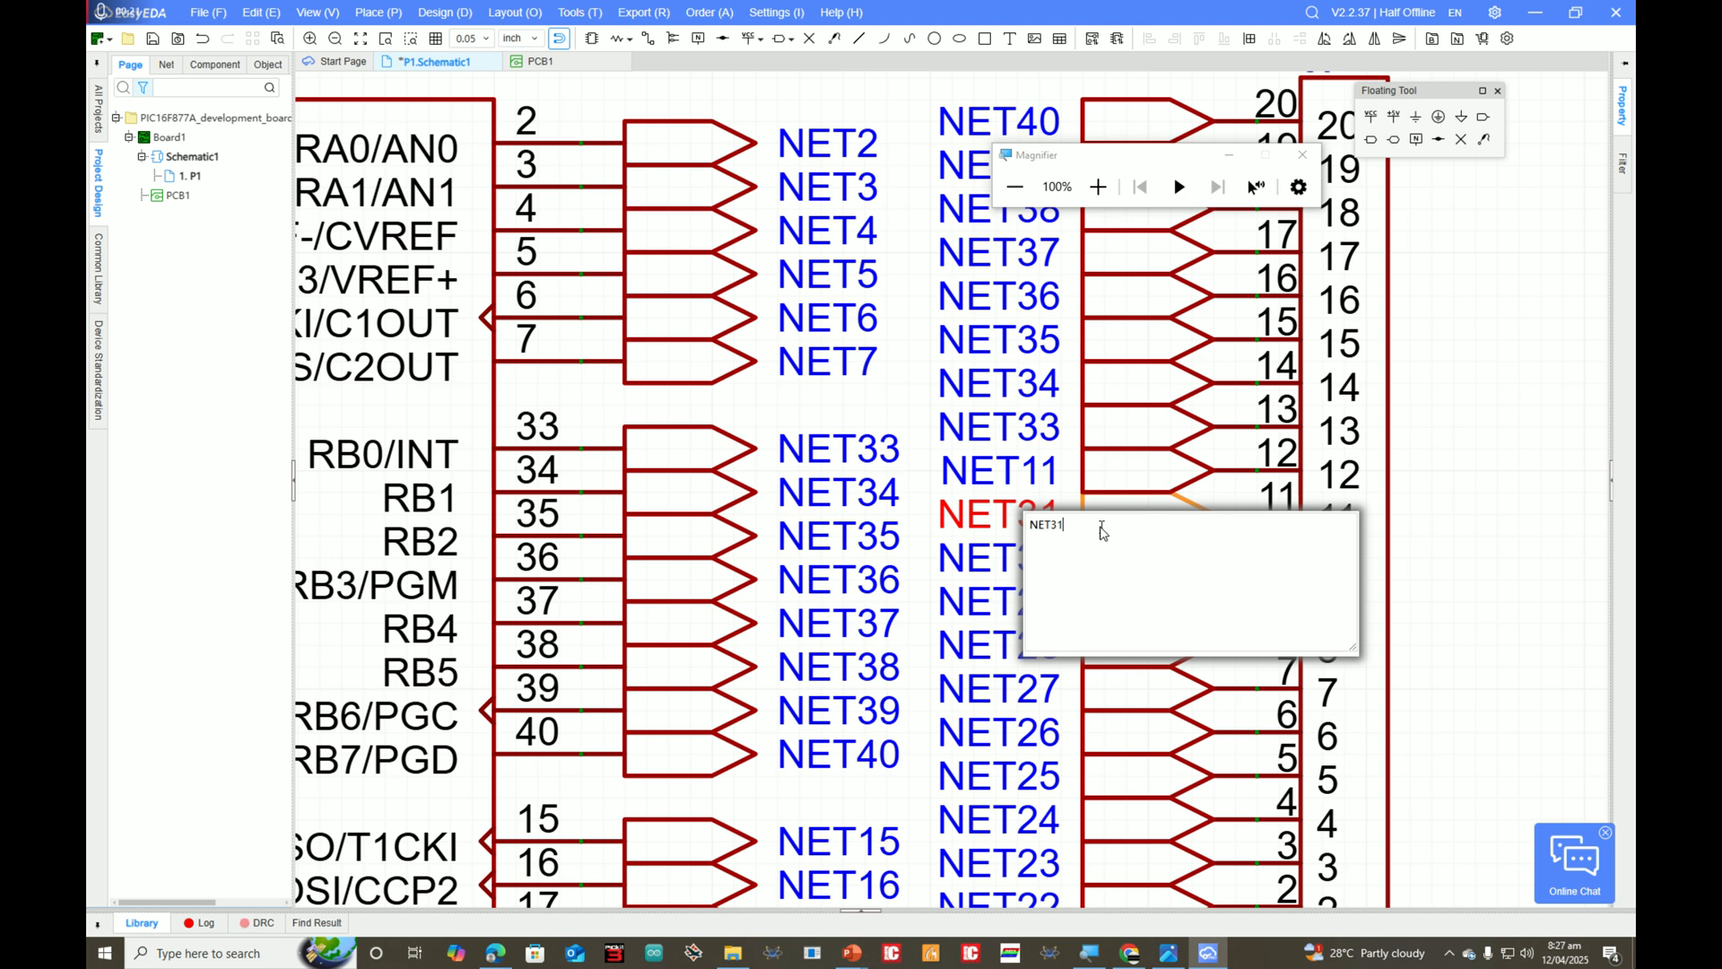
key(Return)
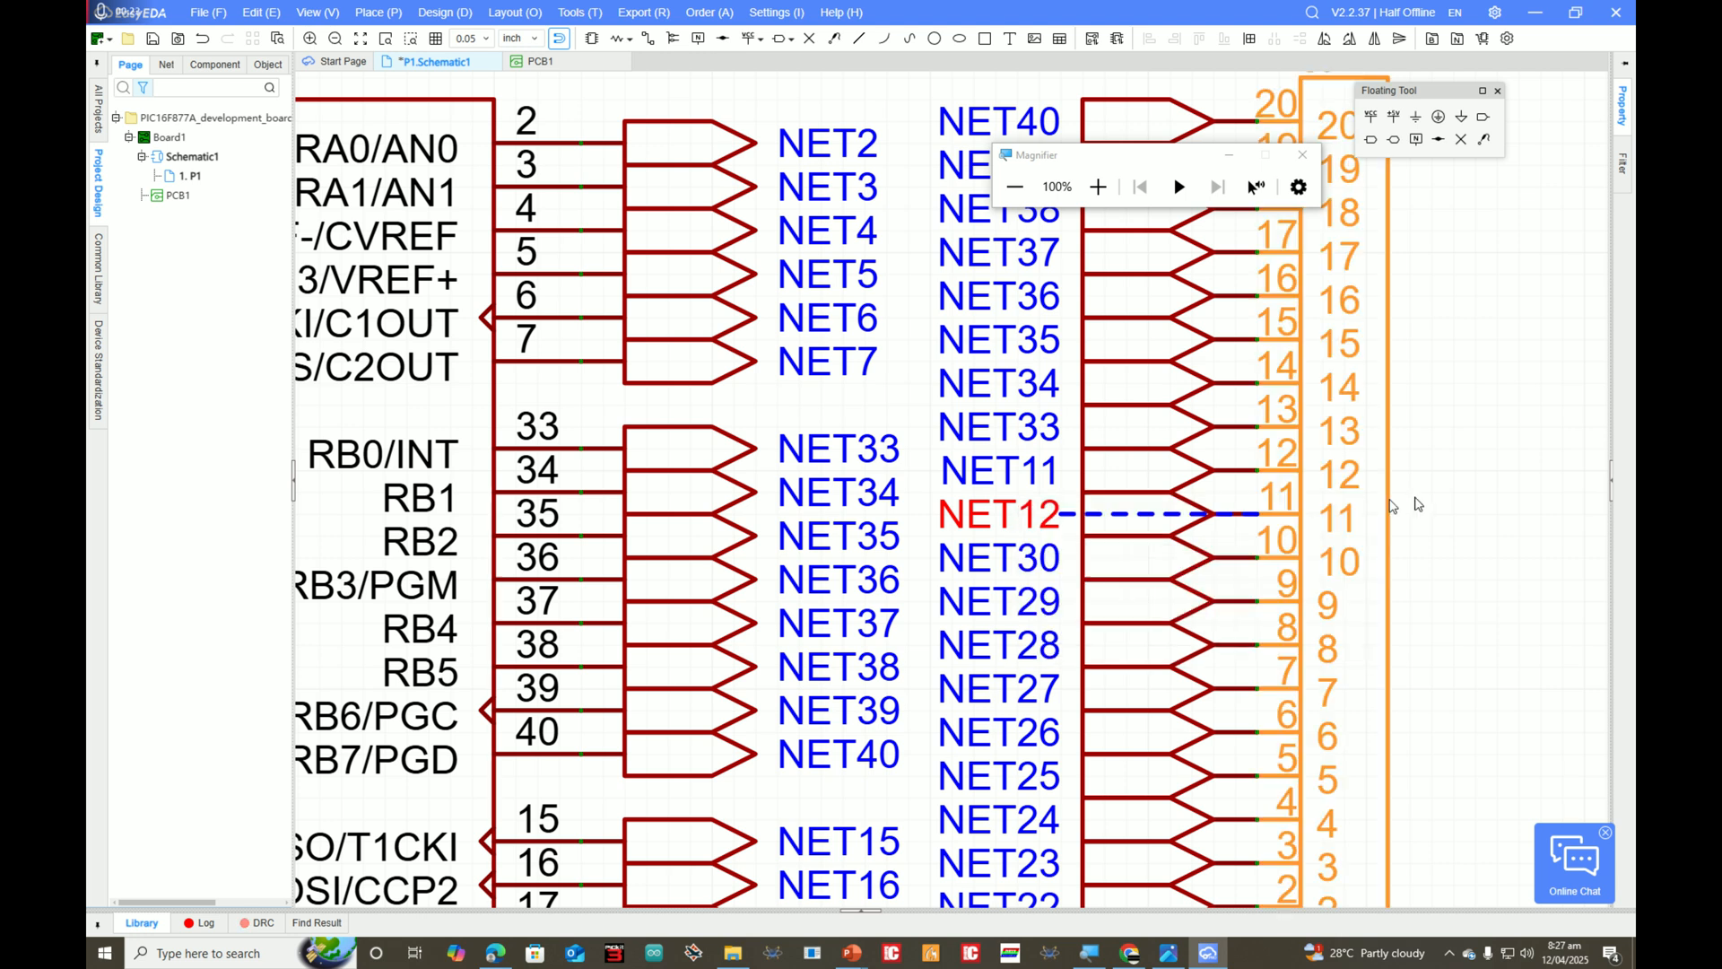
Step: Compare the net ports on headers U2 and U3, focusing on pins 11 and 12
scroll(1329, 513, down, 3)
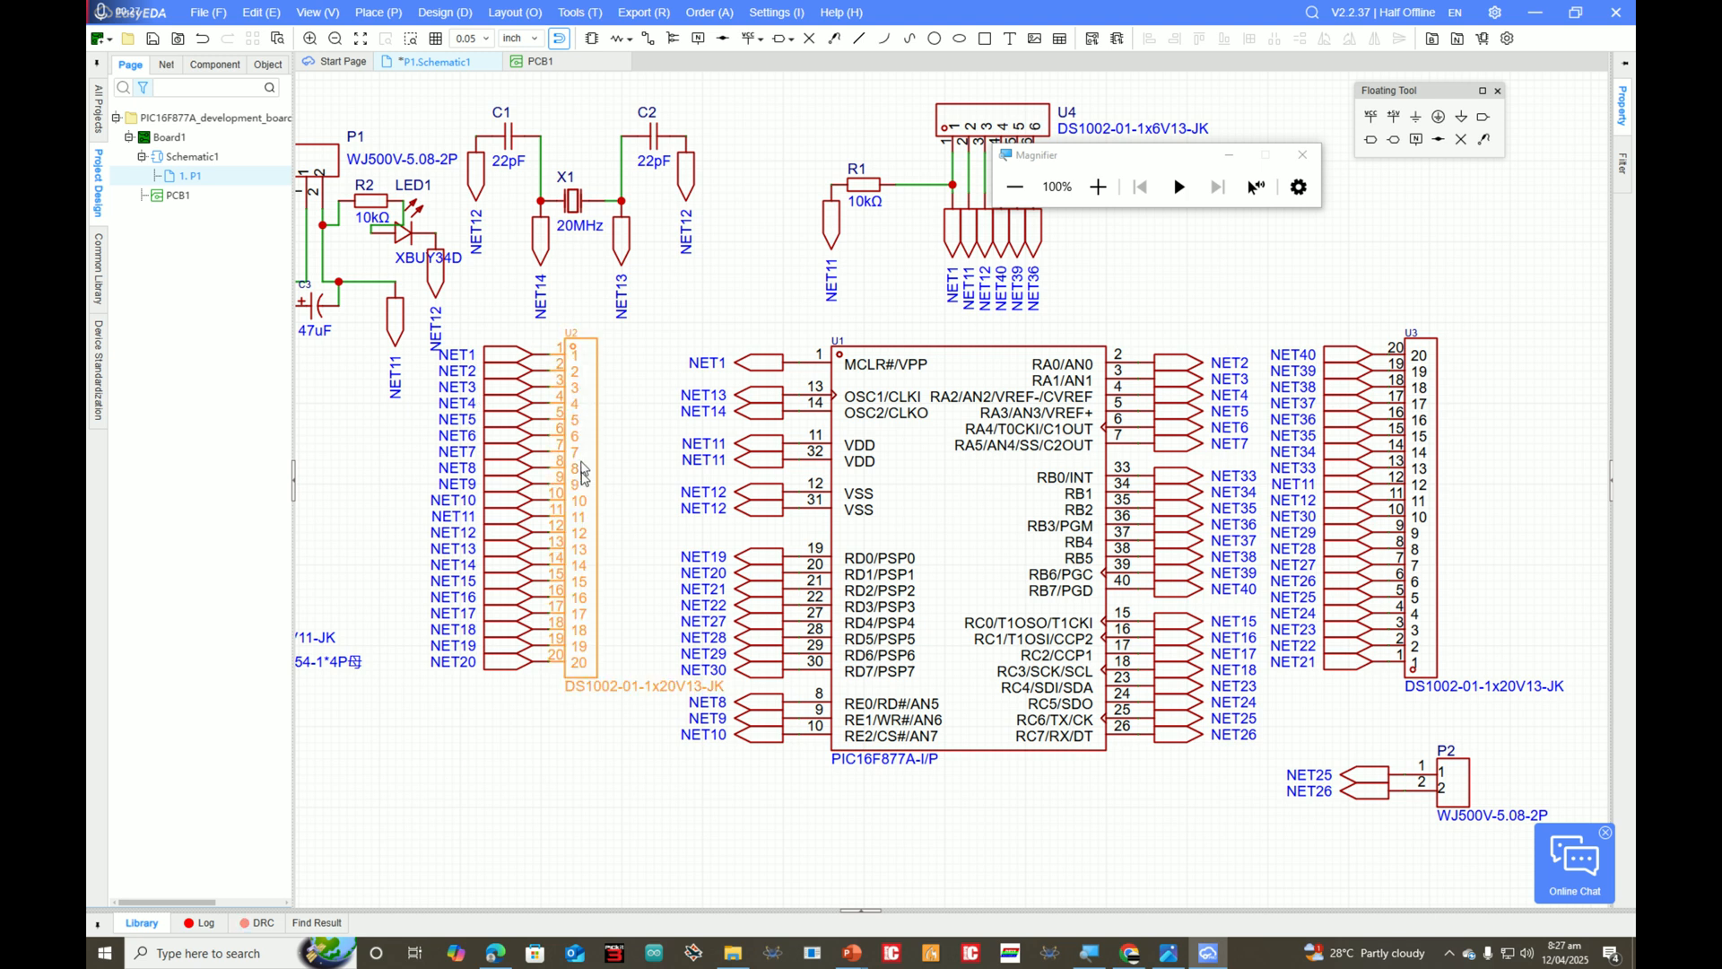
scroll(477, 525, up, 5)
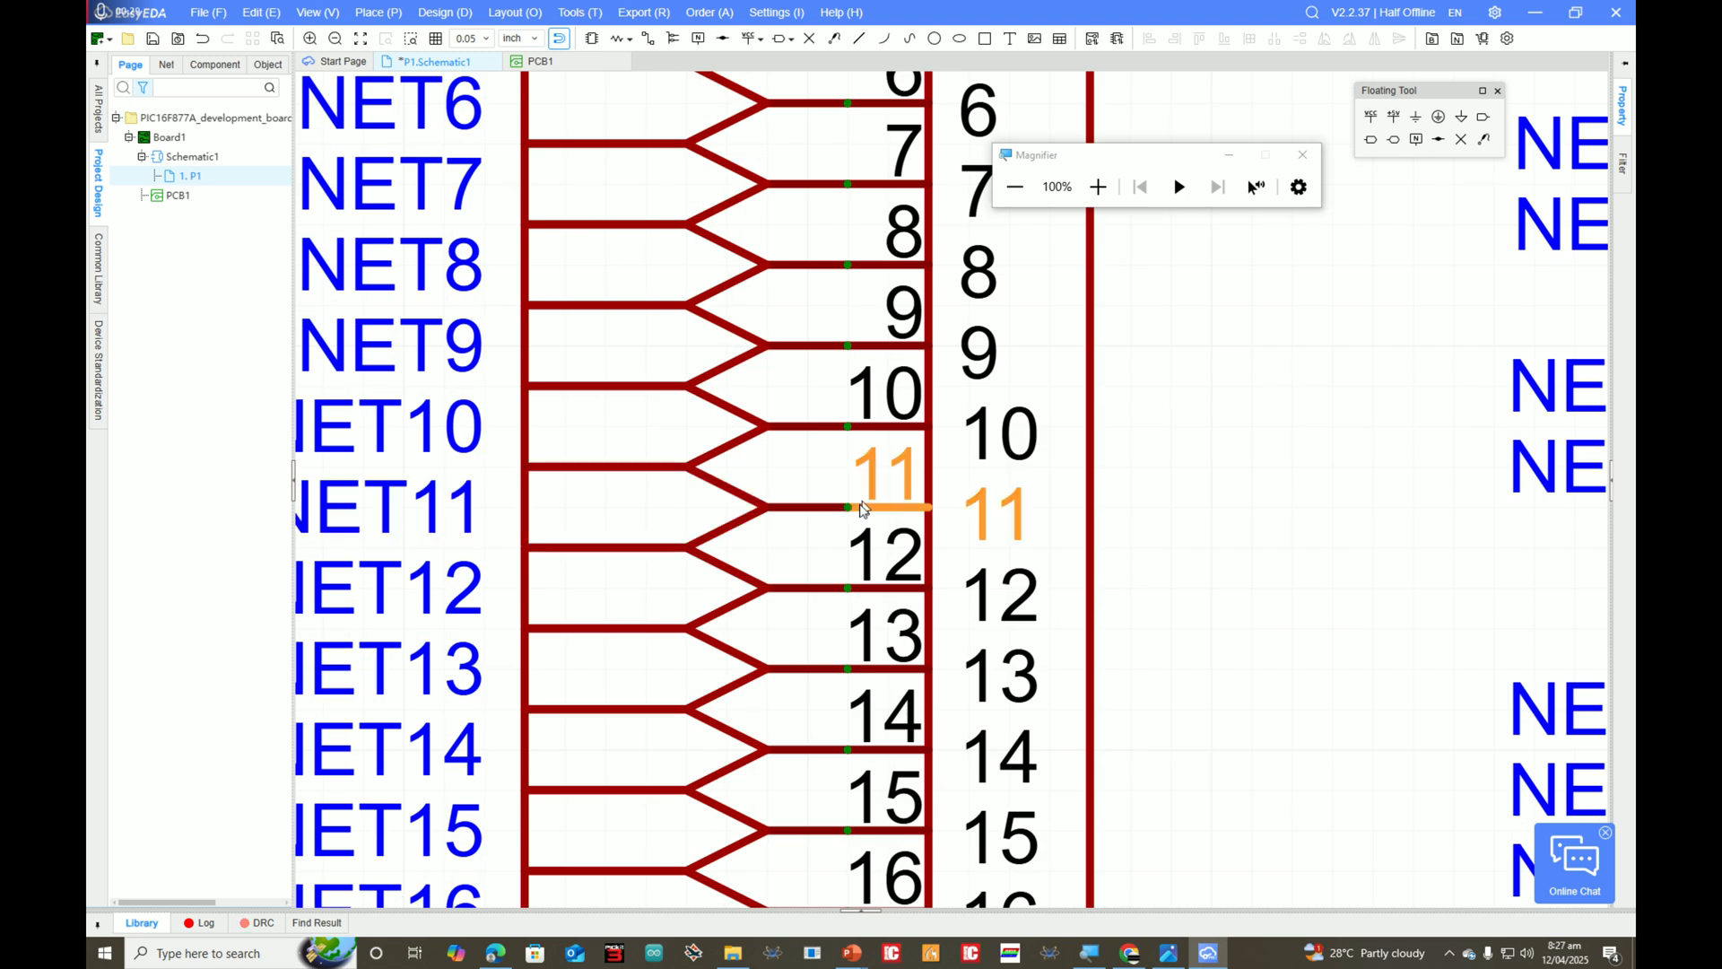
scroll(354, 574, down, 8)
scroll(1396, 500, up, 5)
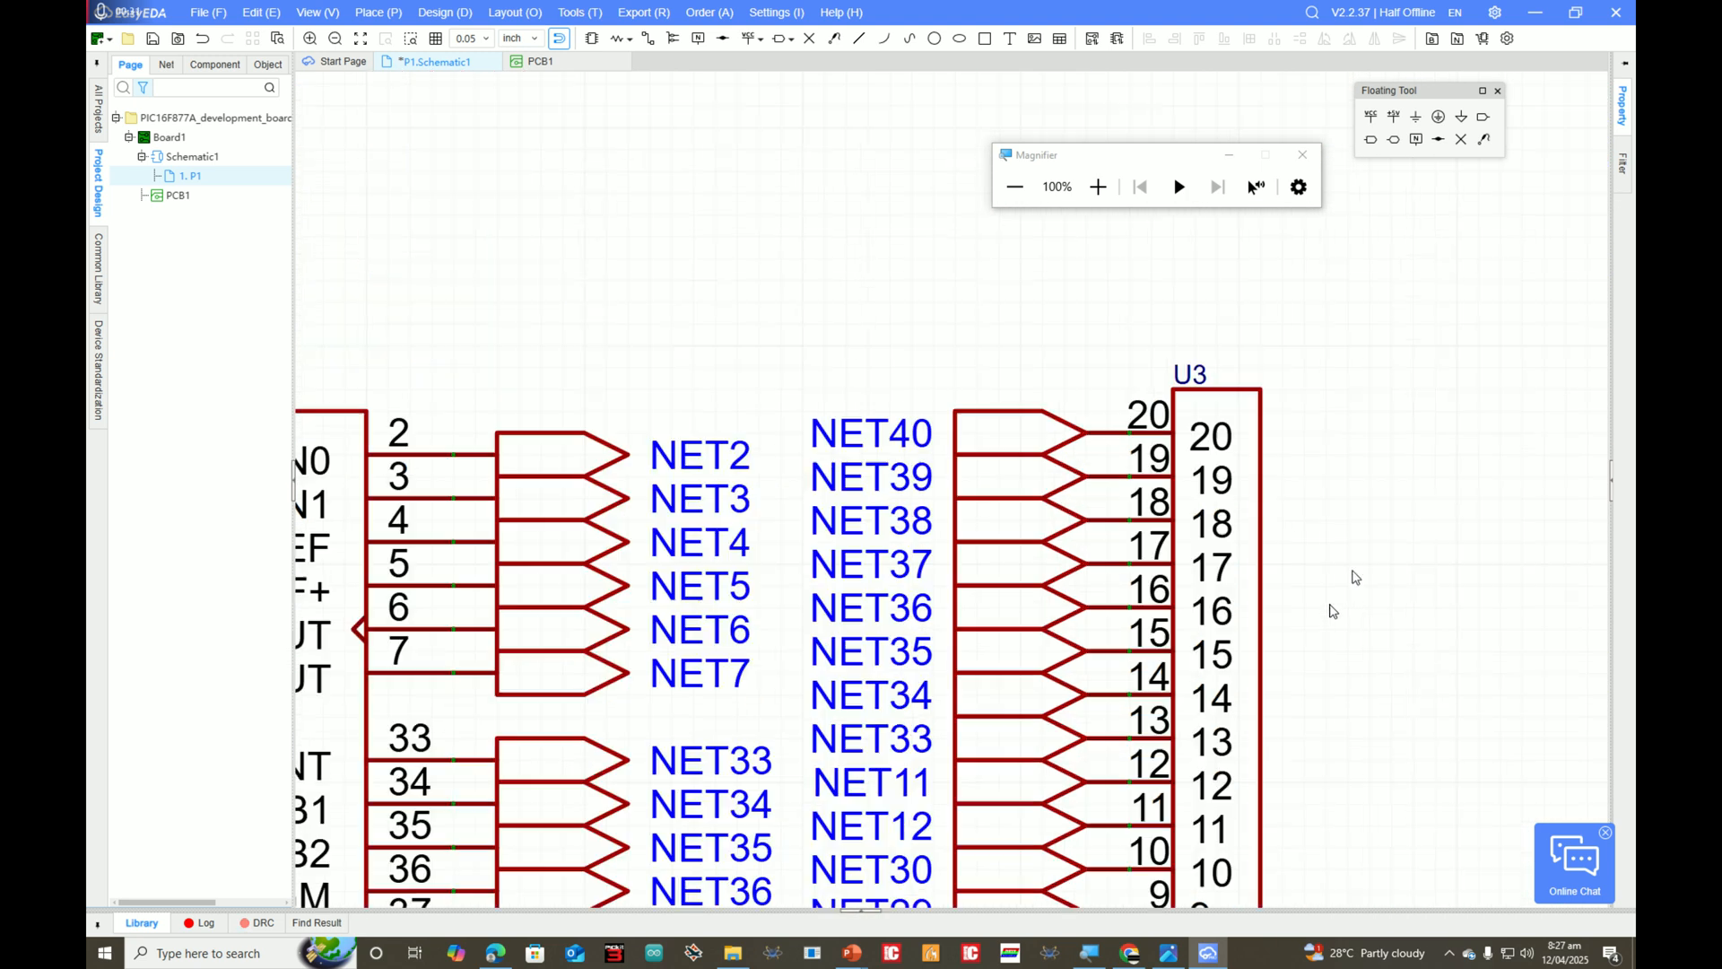
scroll(1206, 709, up, 1)
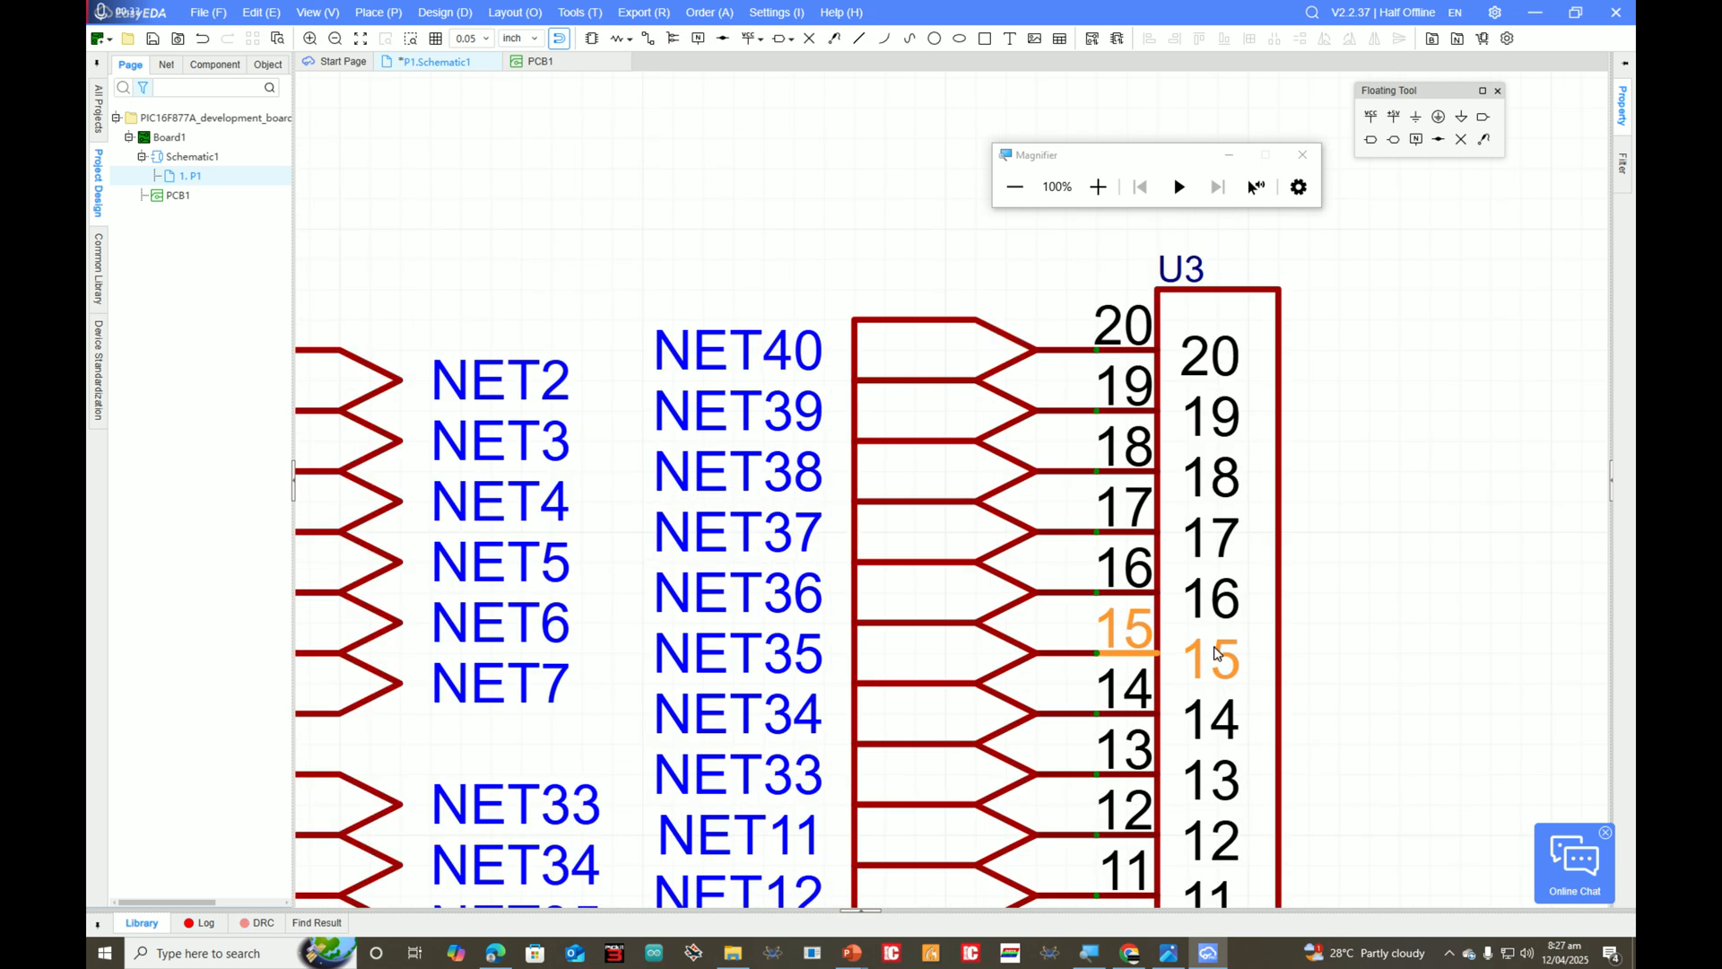
scroll(1234, 657, down, 5)
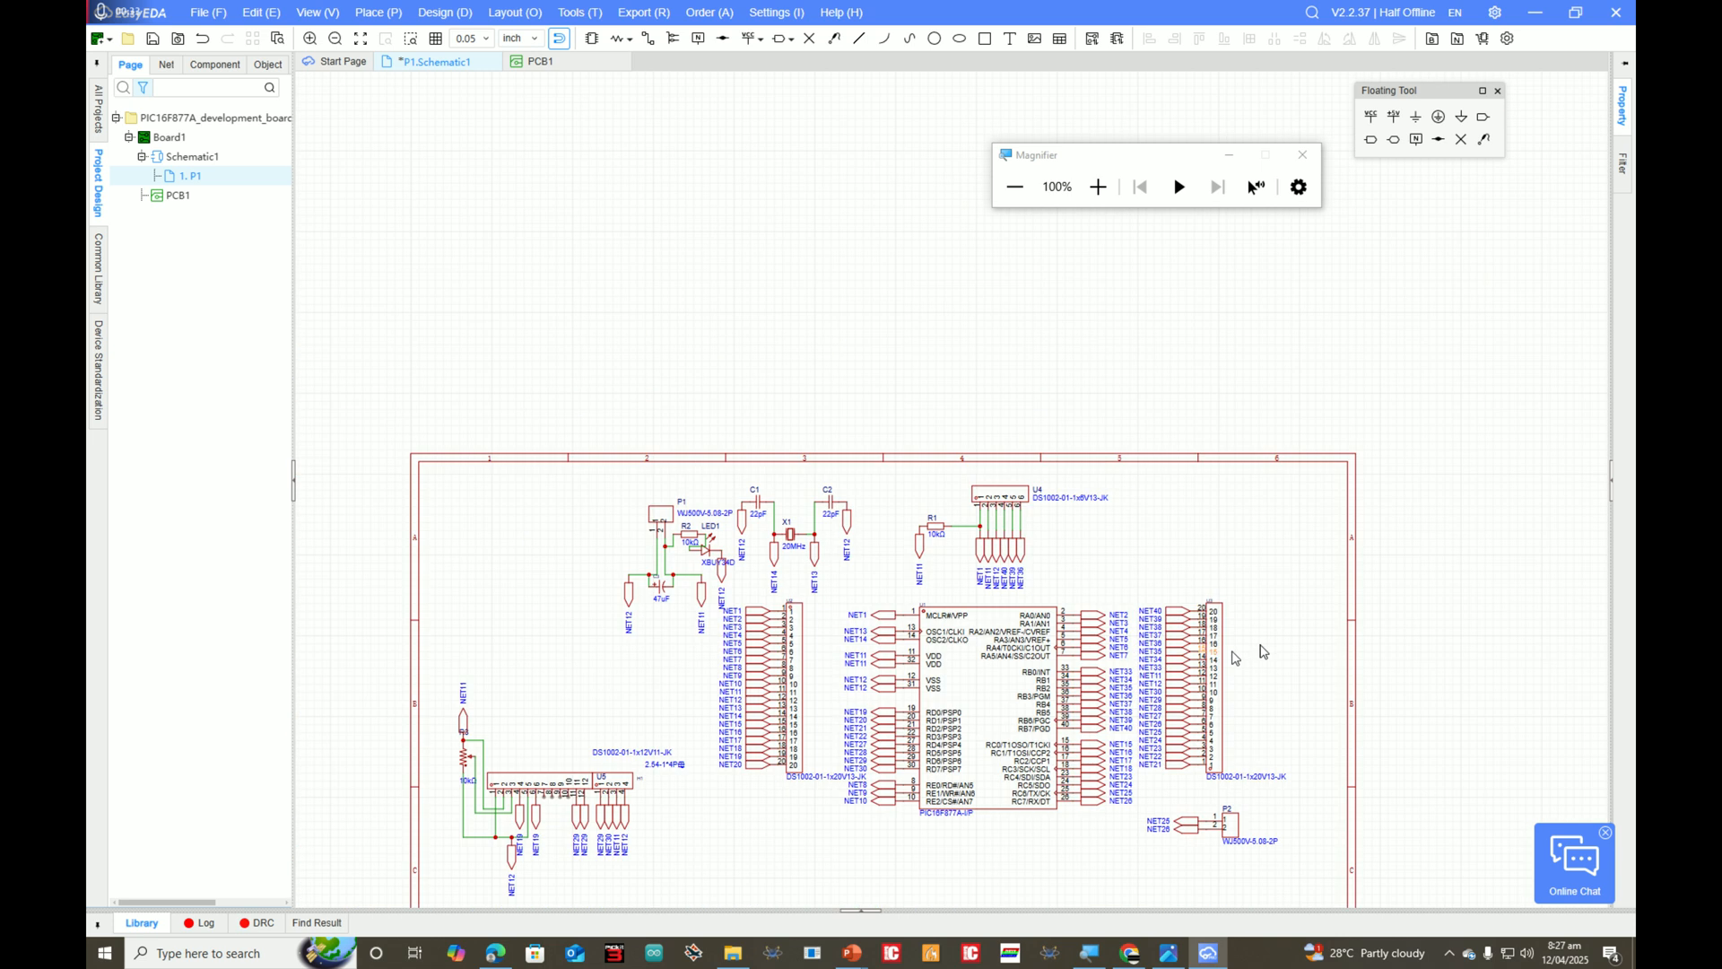
click(593, 40)
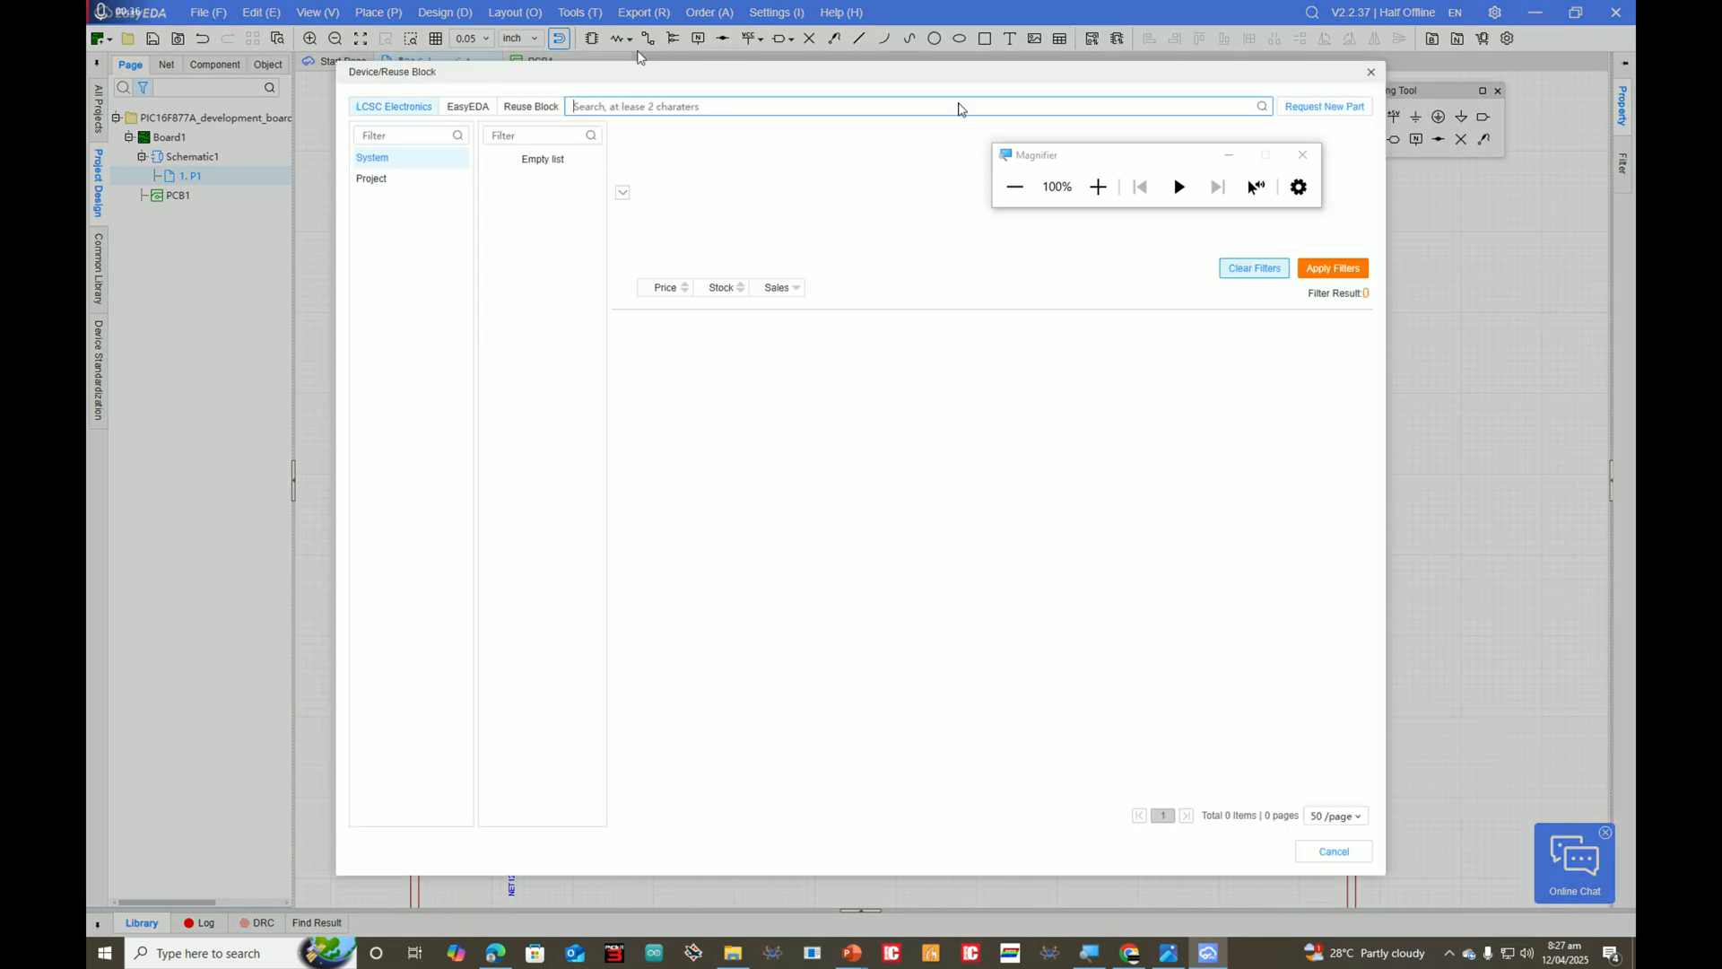
click(1371, 72)
Step: Import the schematic changes into PCB1, applying NET12 to U3 pin 11 and NET11 to U3 pin 12
double_click(172, 205)
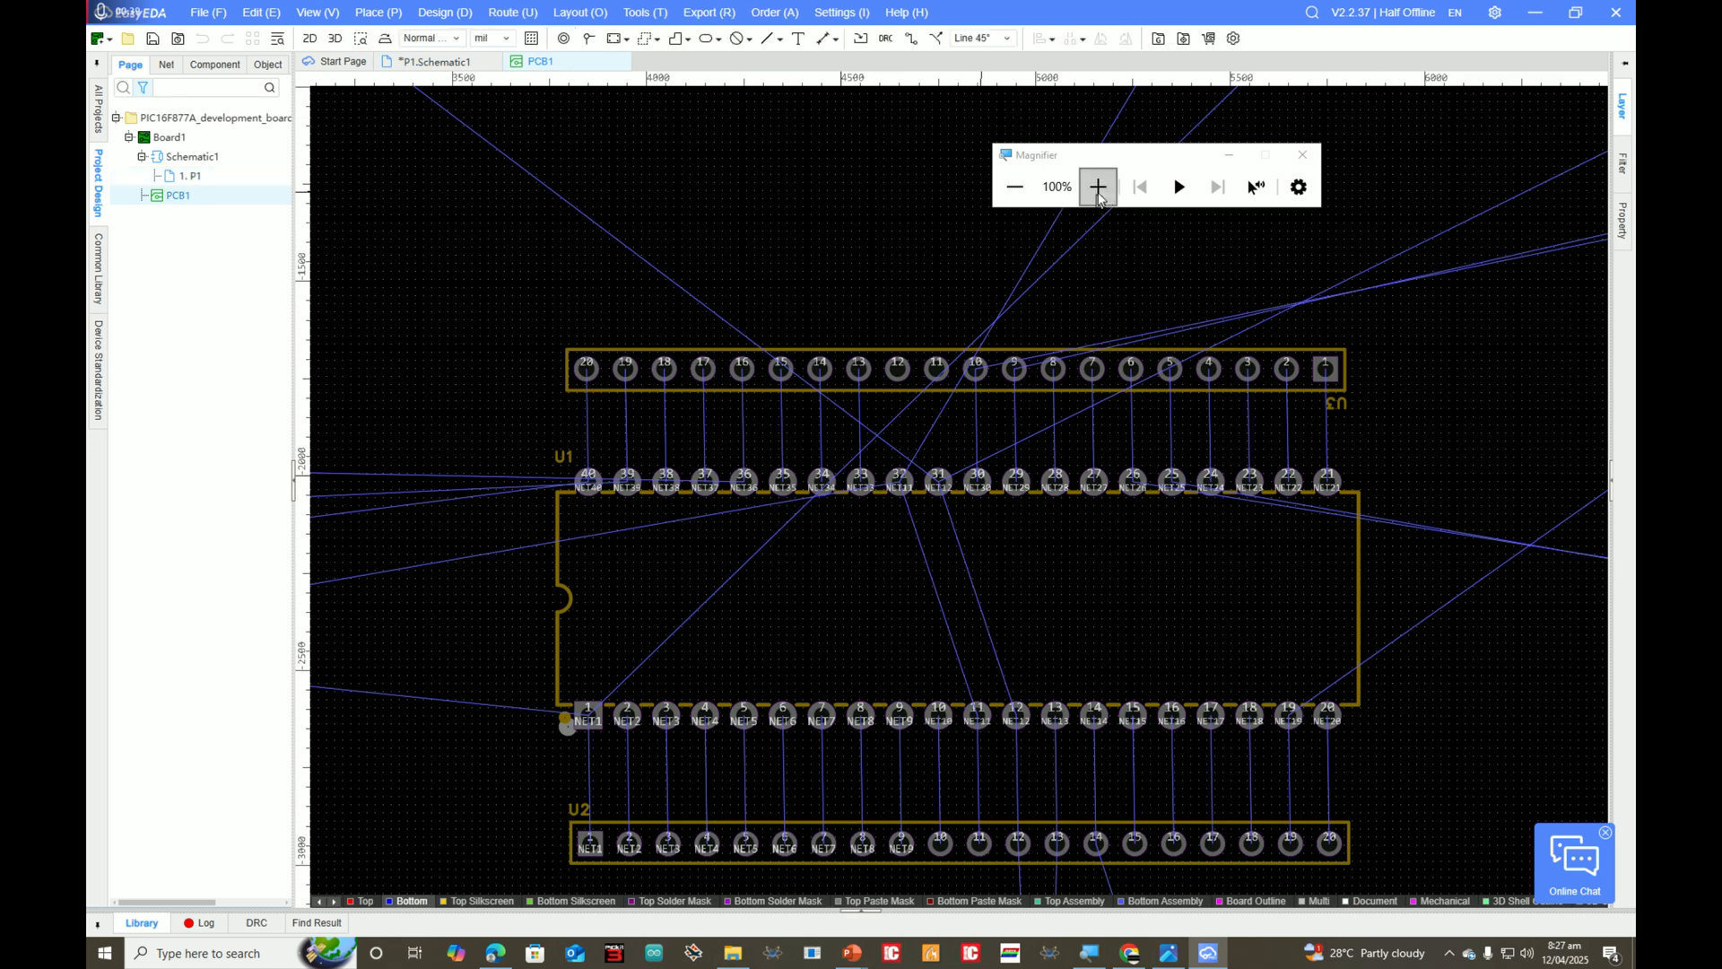
click(1098, 186)
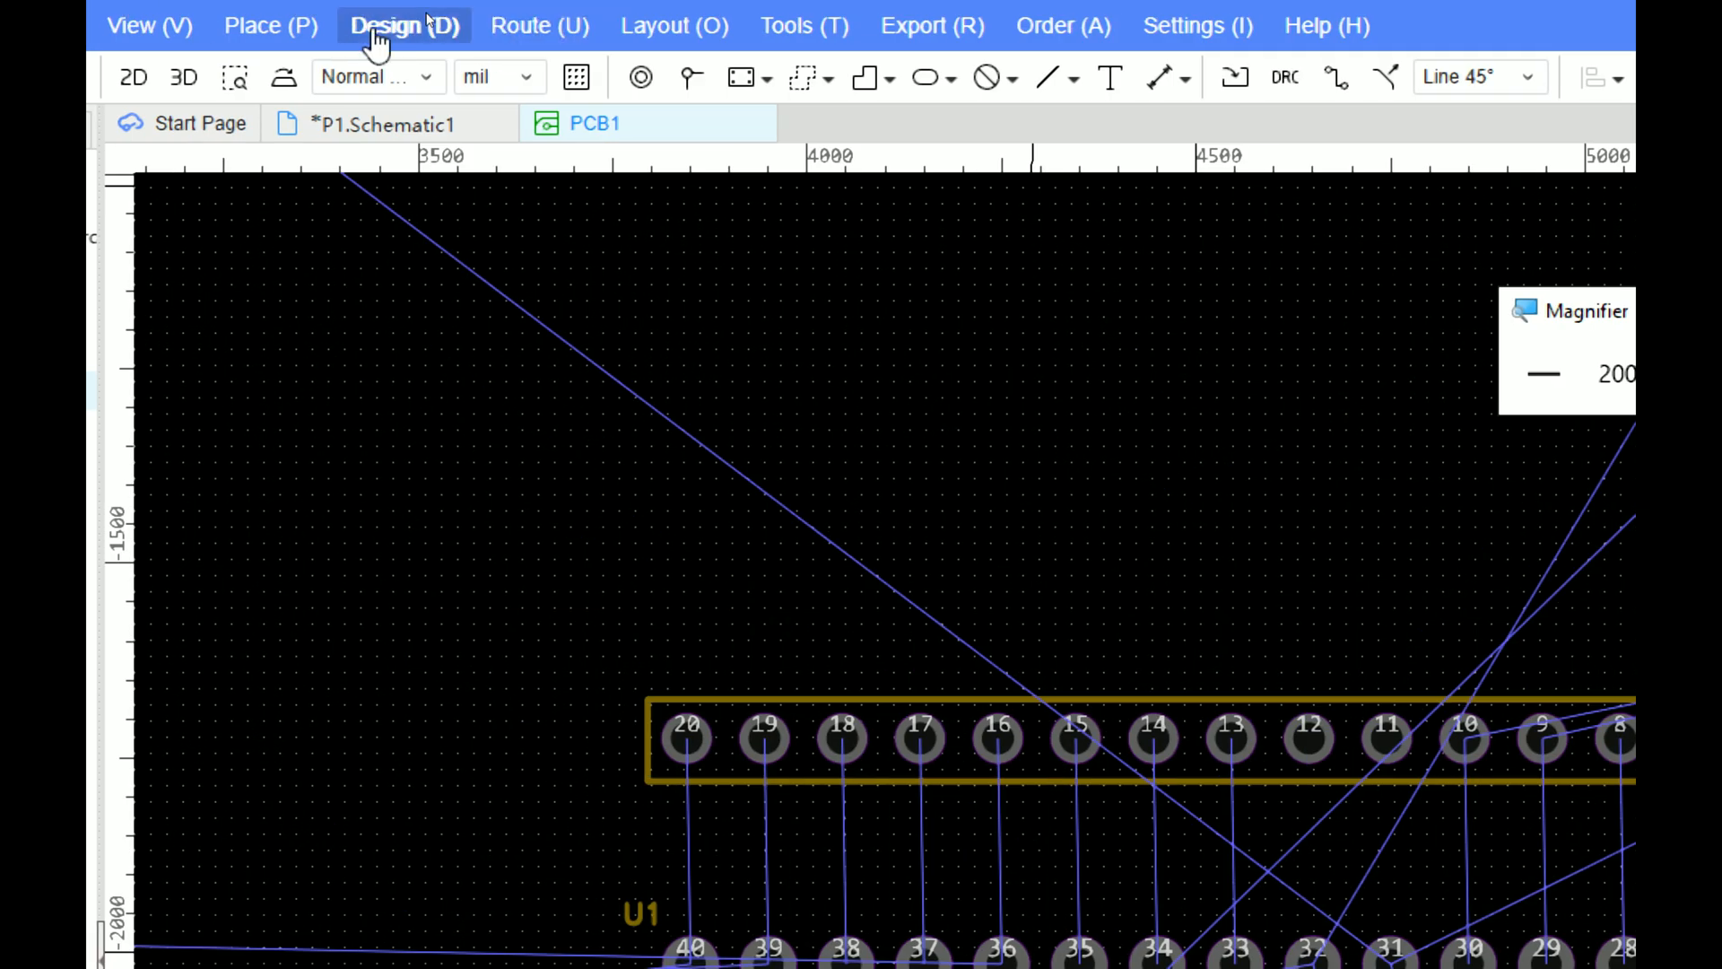
click(369, 36)
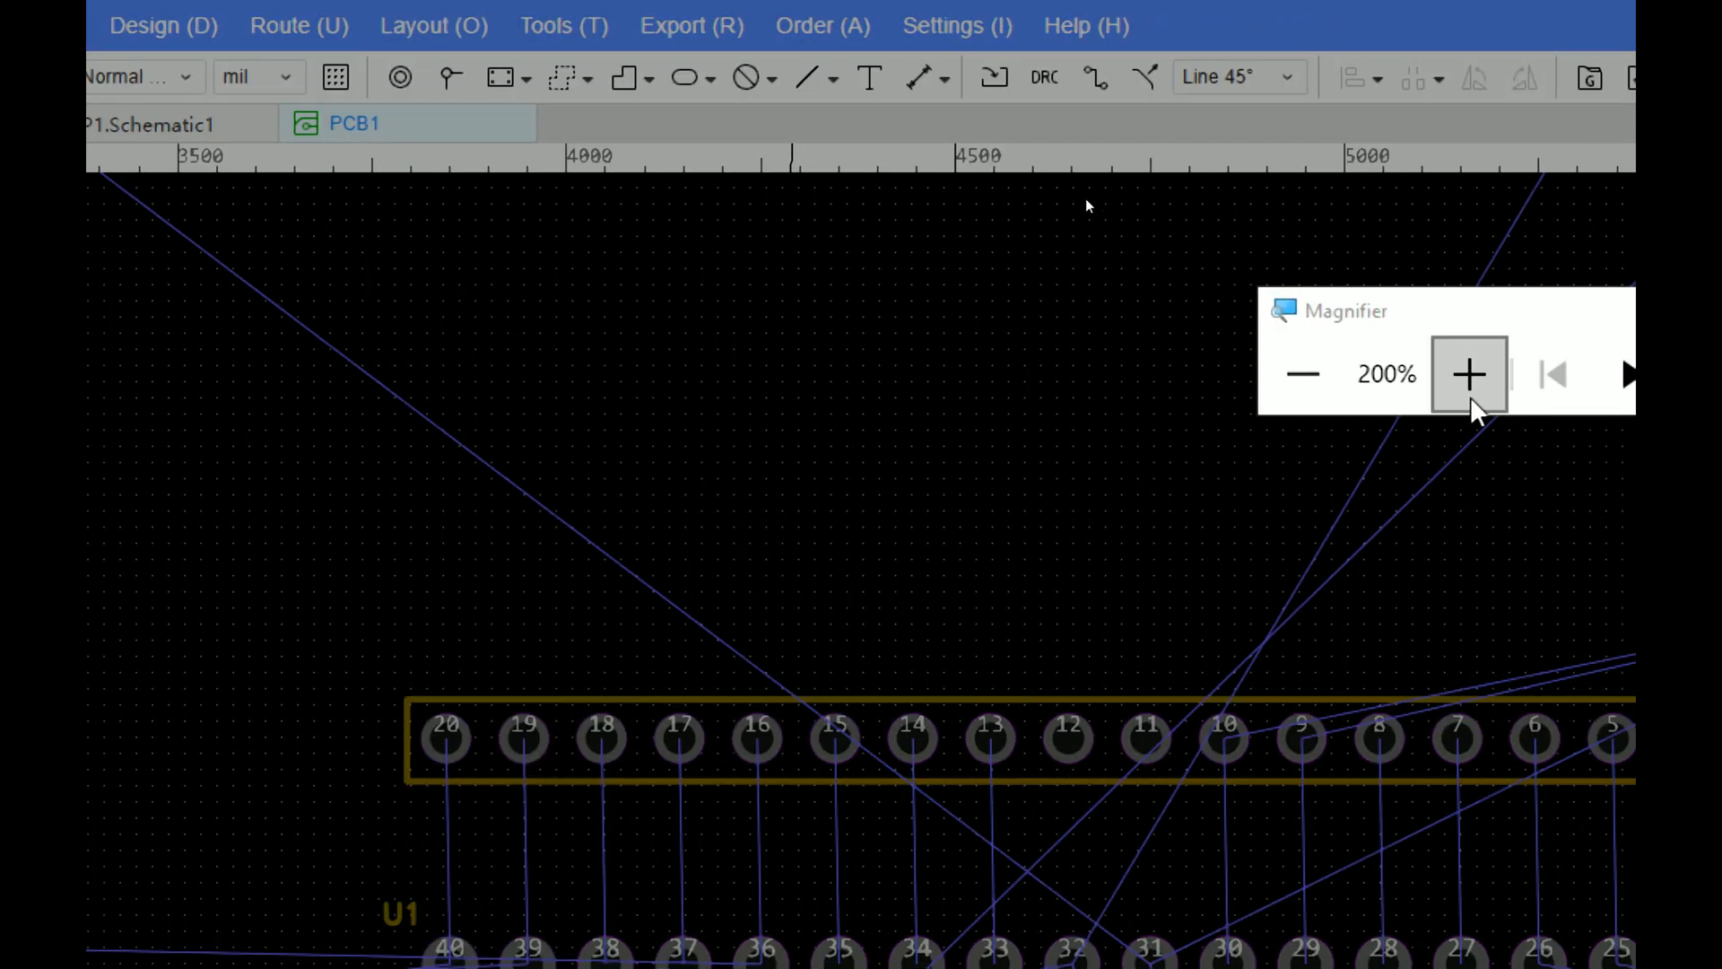
click(1544, 373)
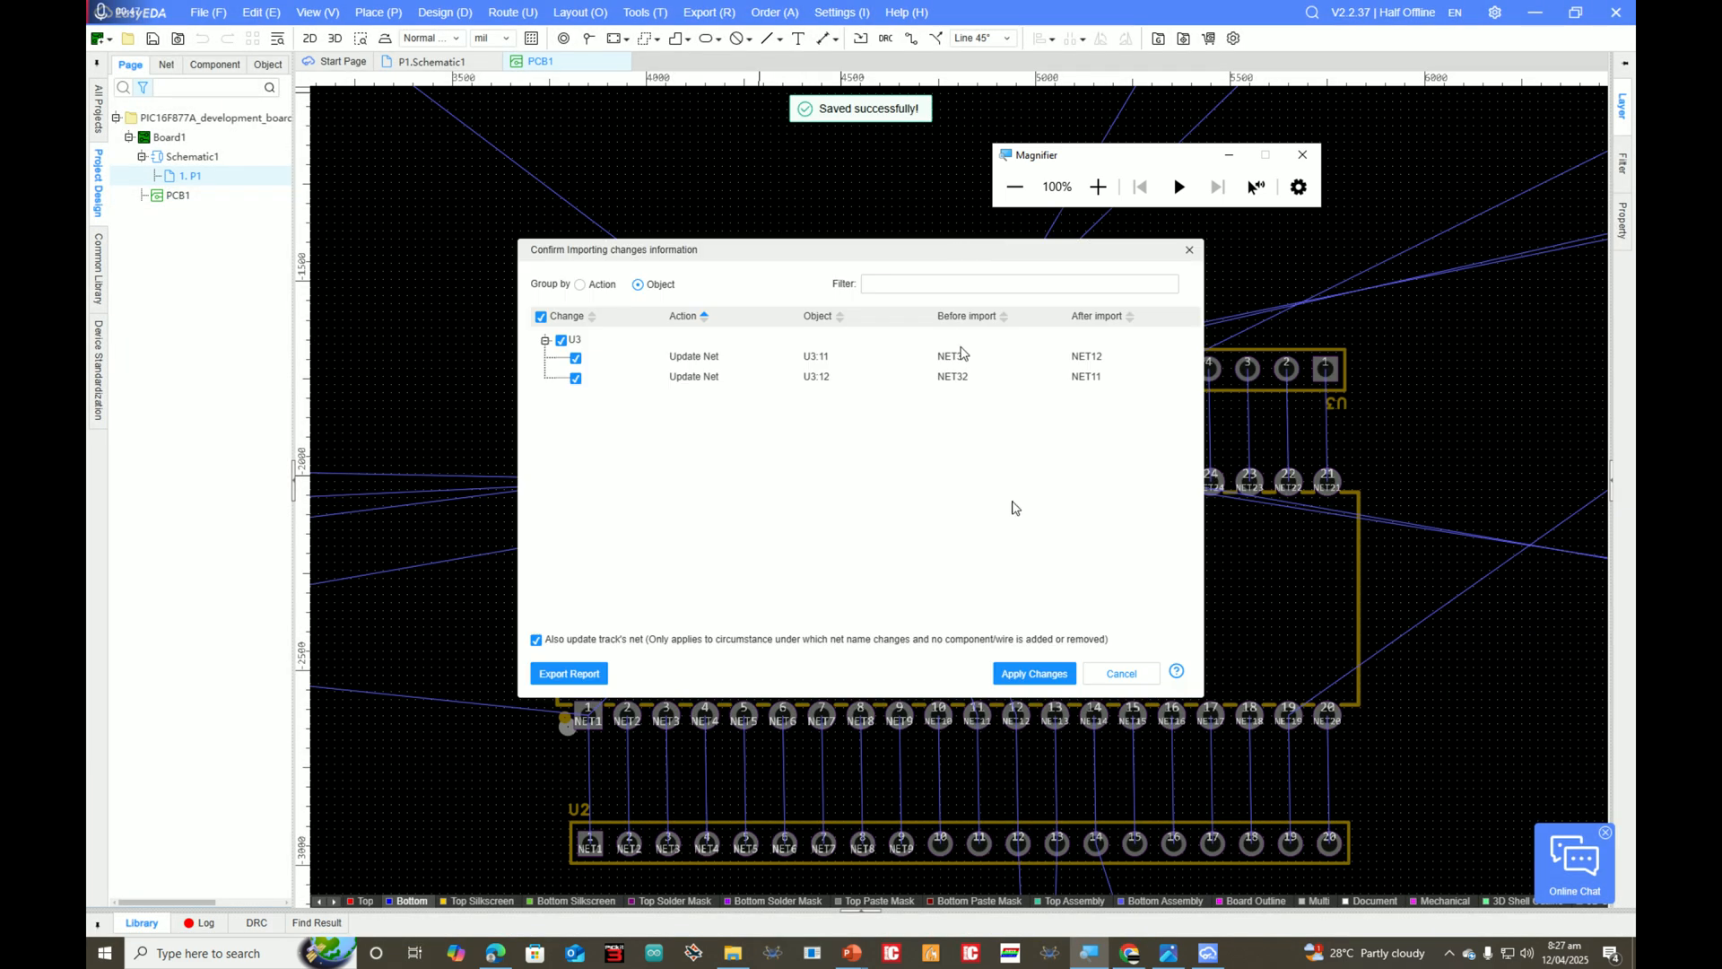
click(1043, 674)
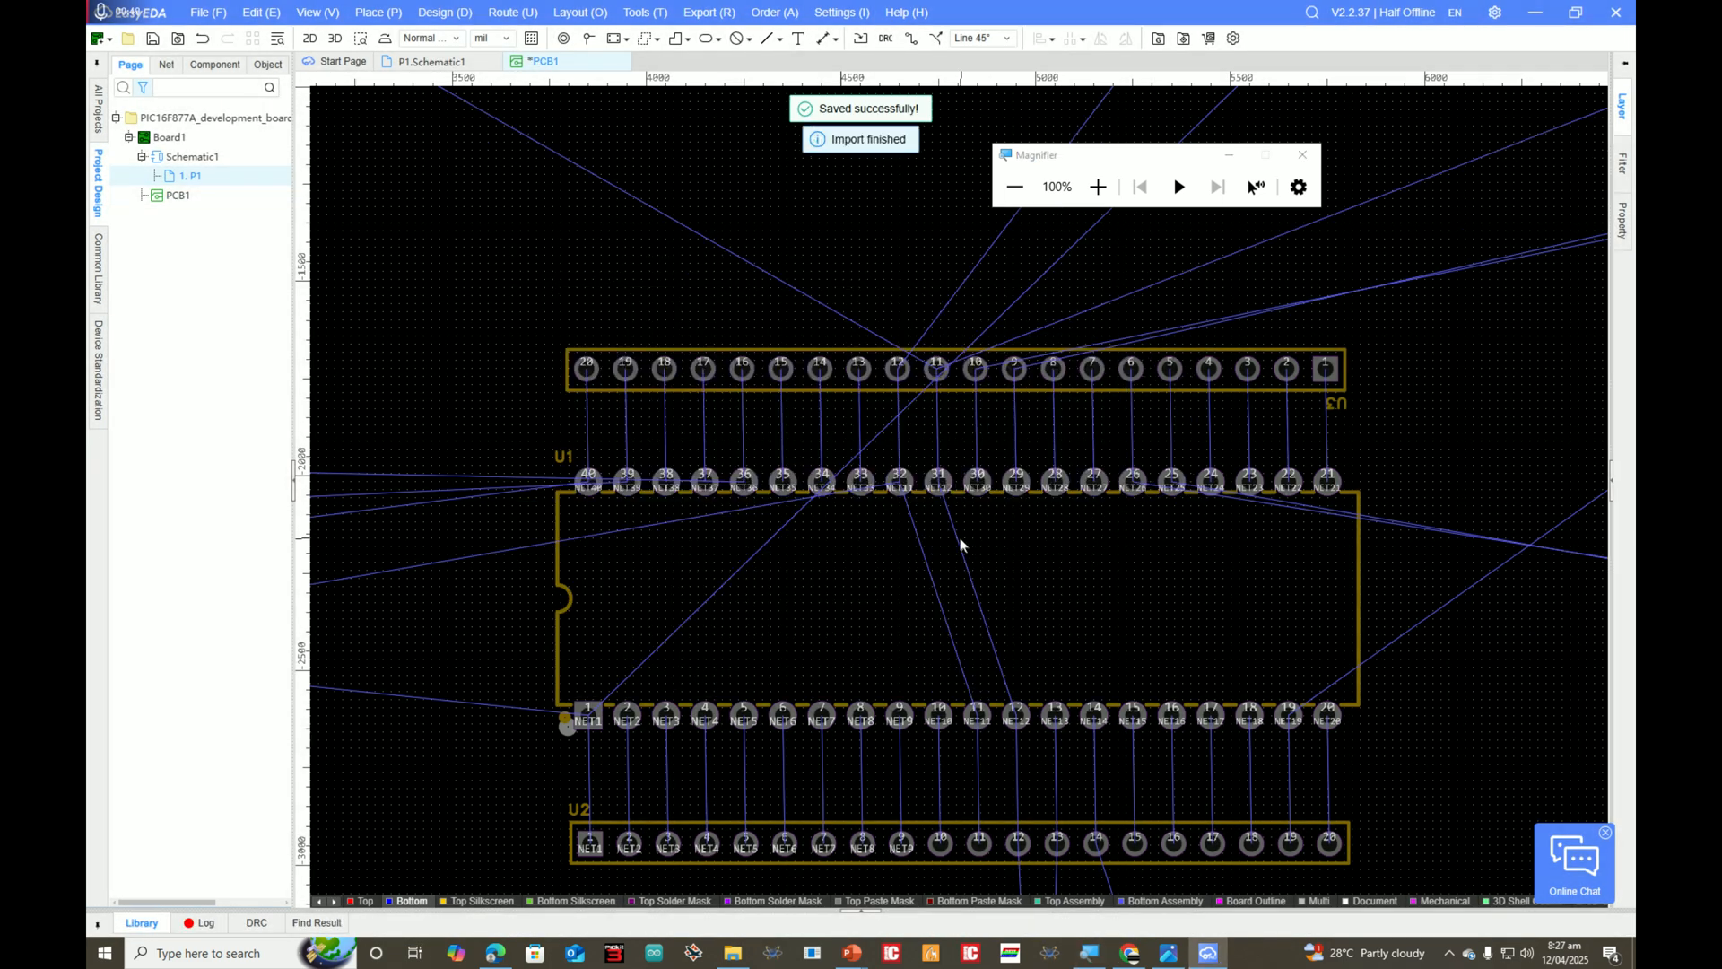
Step: Examine the updated nets of header U3 and the ratlines to P1, C3, R2 and LED1
scroll(960, 536, up, 5)
scroll(957, 451, down, 5)
scroll(970, 372, up, 3)
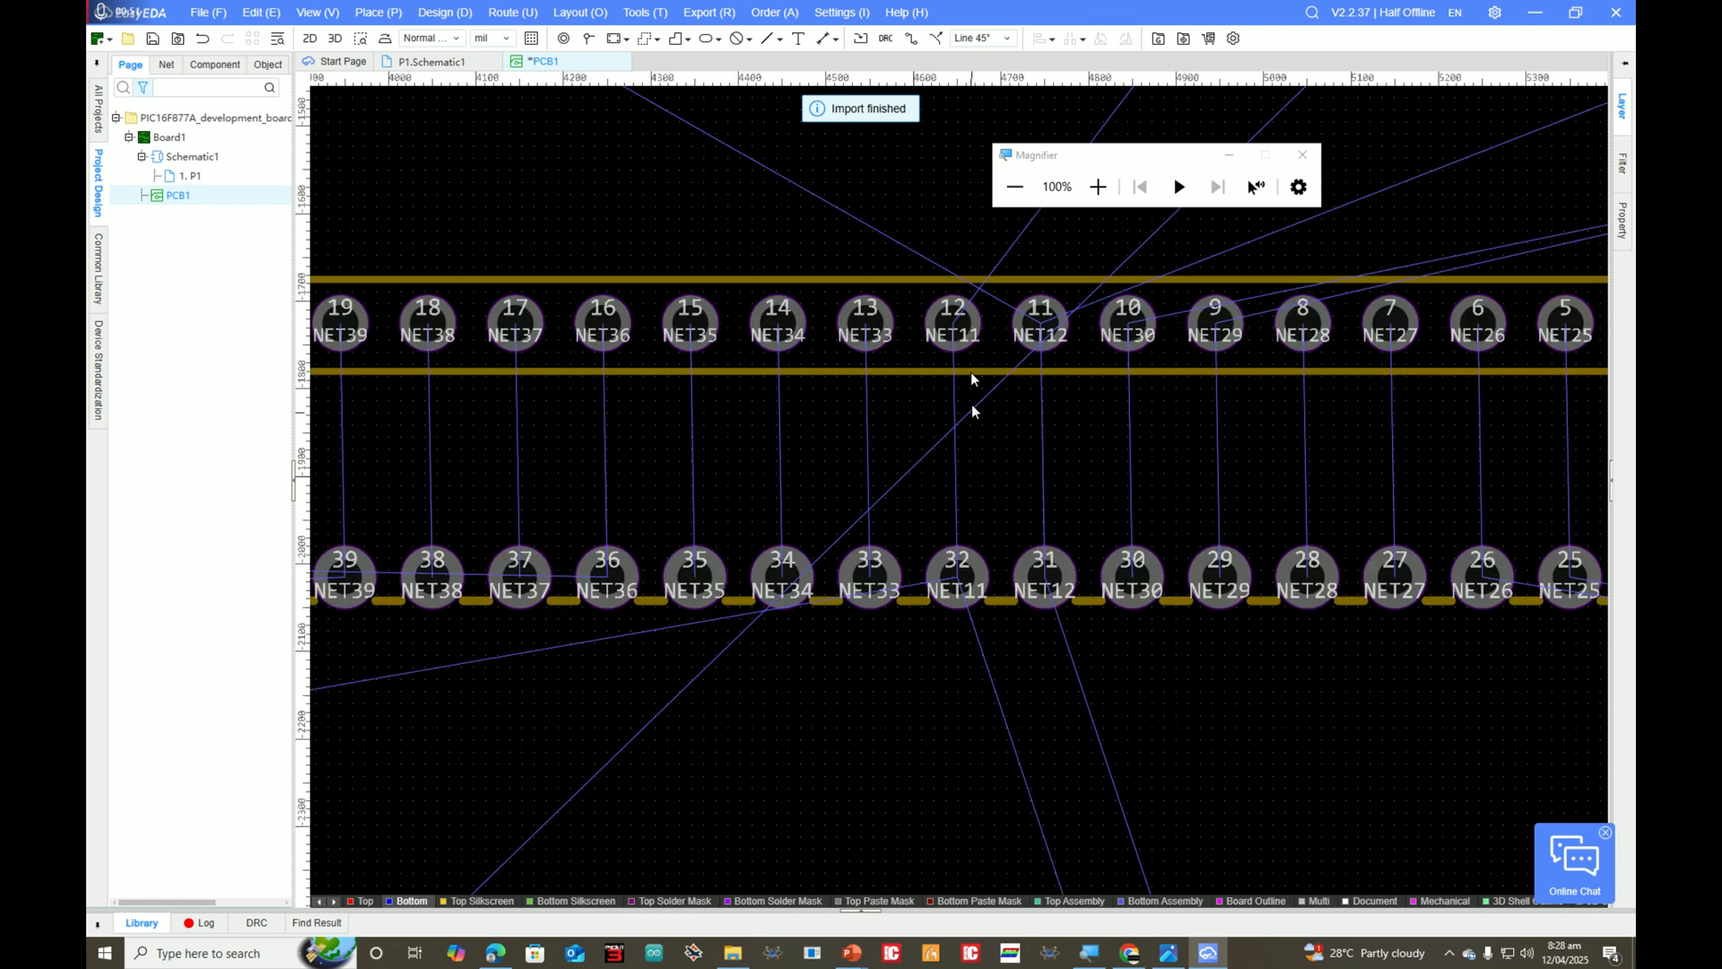
scroll(952, 396, down, 3)
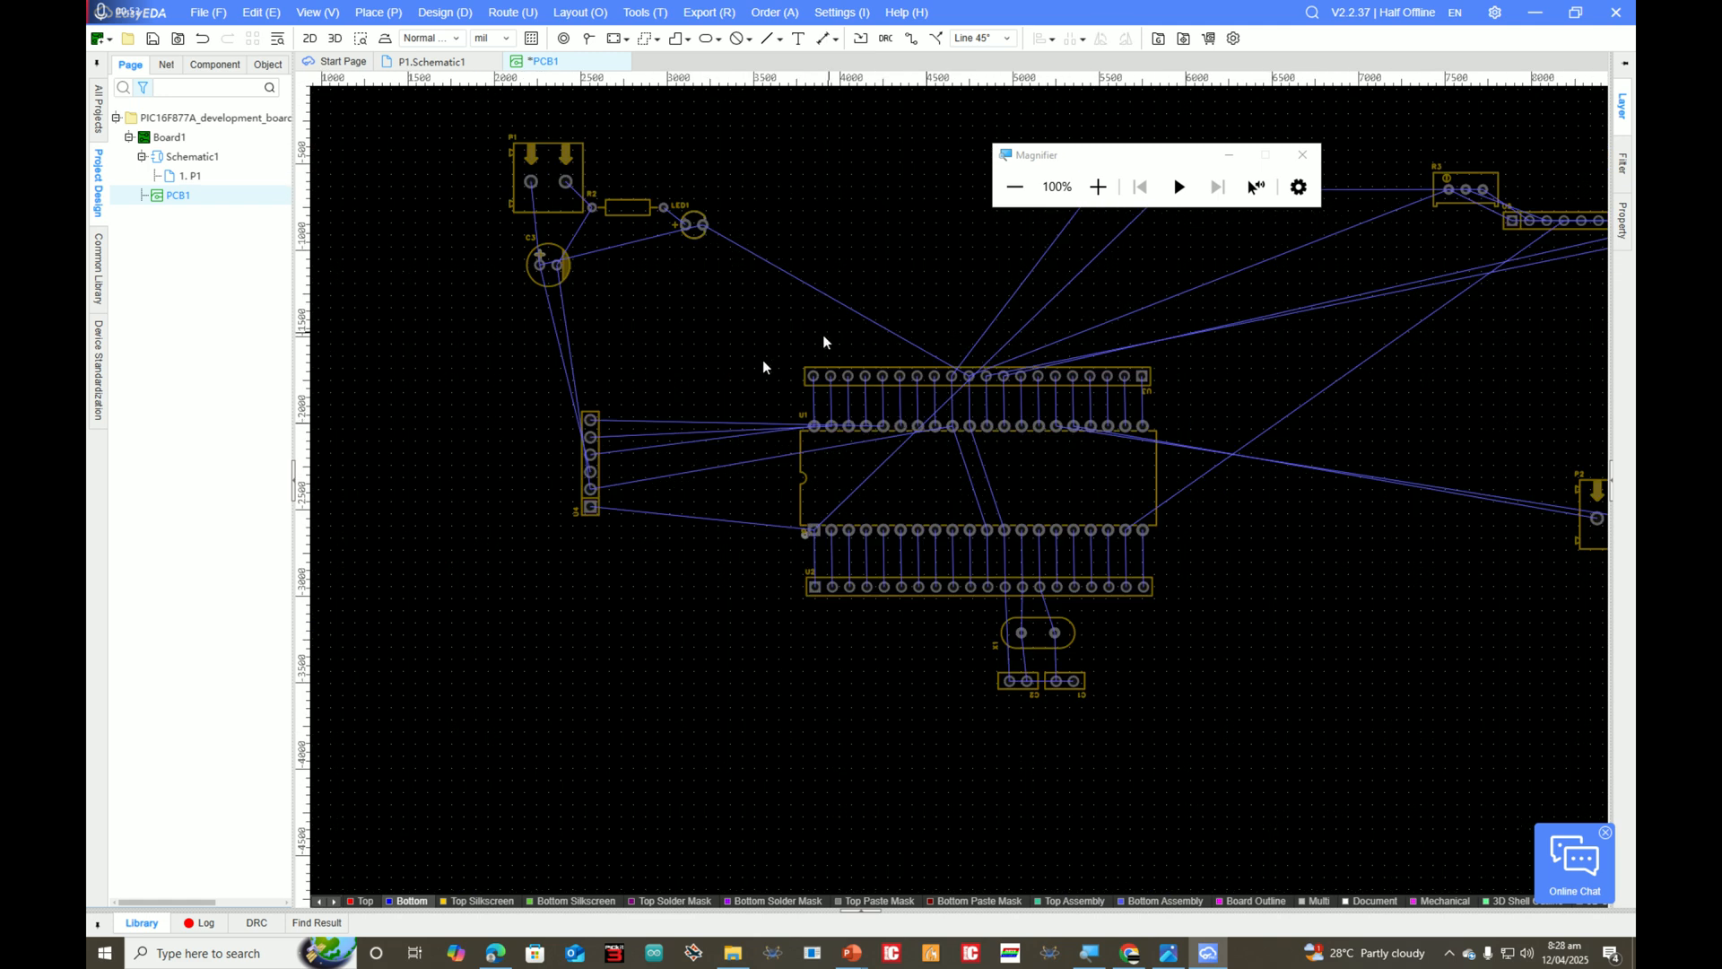
scroll(687, 400, up, 3)
scroll(583, 323, down, 5)
scroll(512, 224, up, 6)
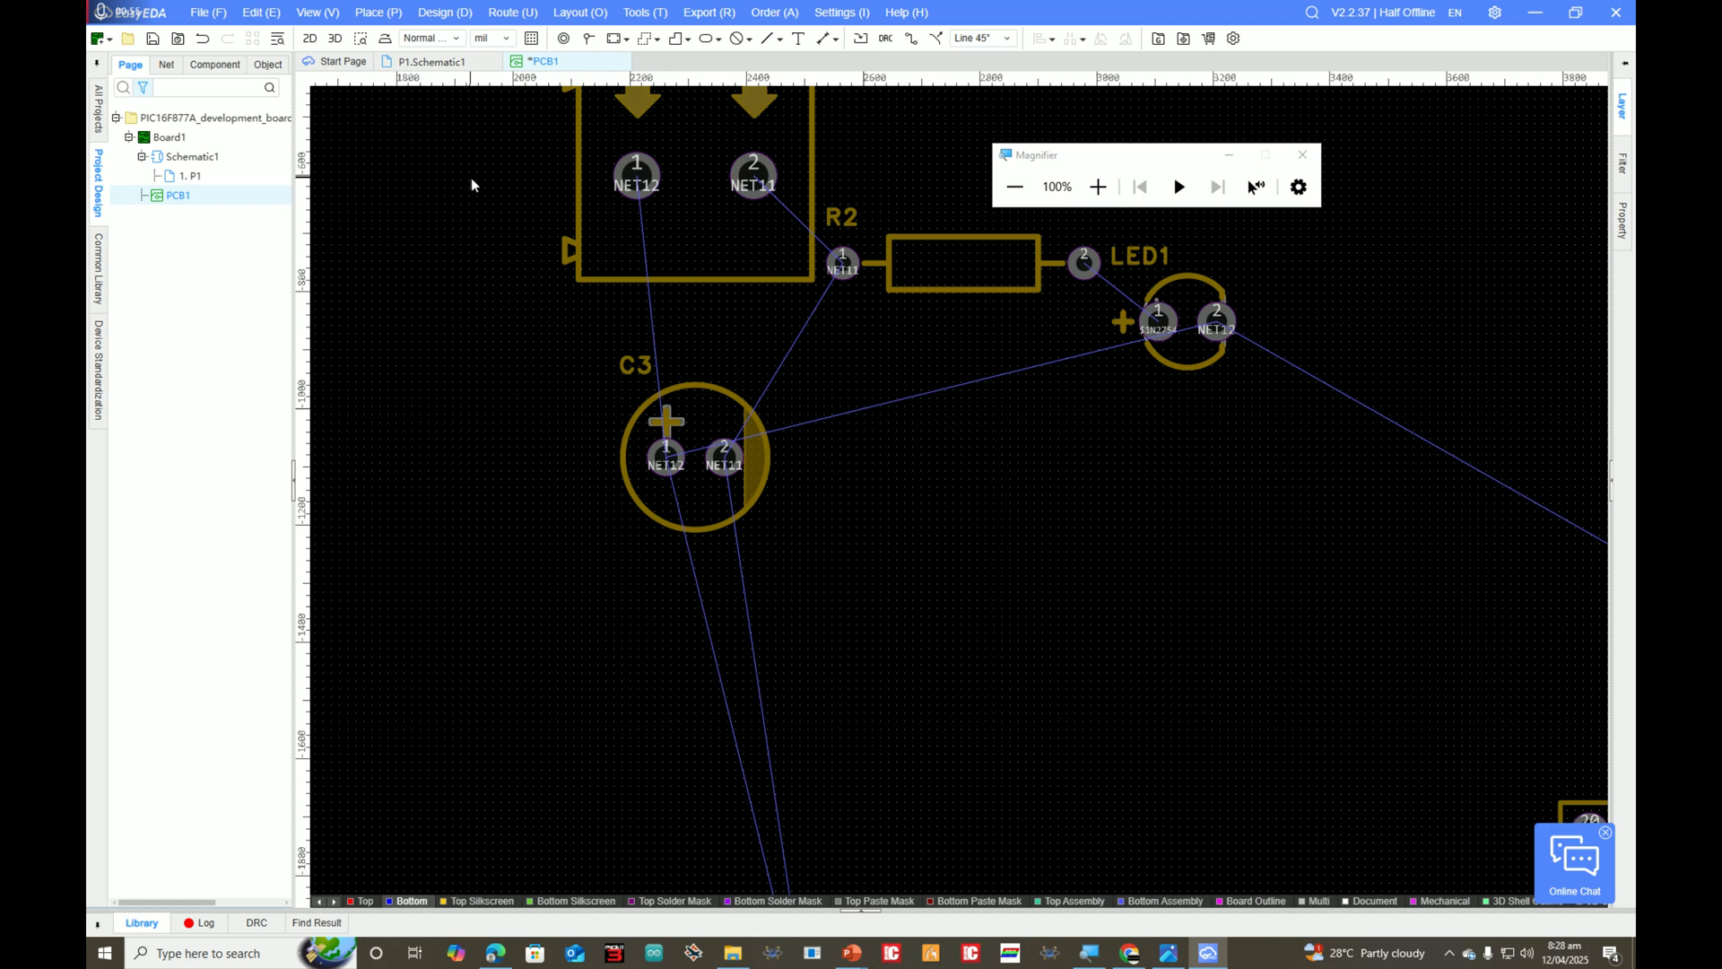
Step: Rotate terminal block P1 by 90 degrees and move it just below capacitor C3
scroll(625, 202, down, 3)
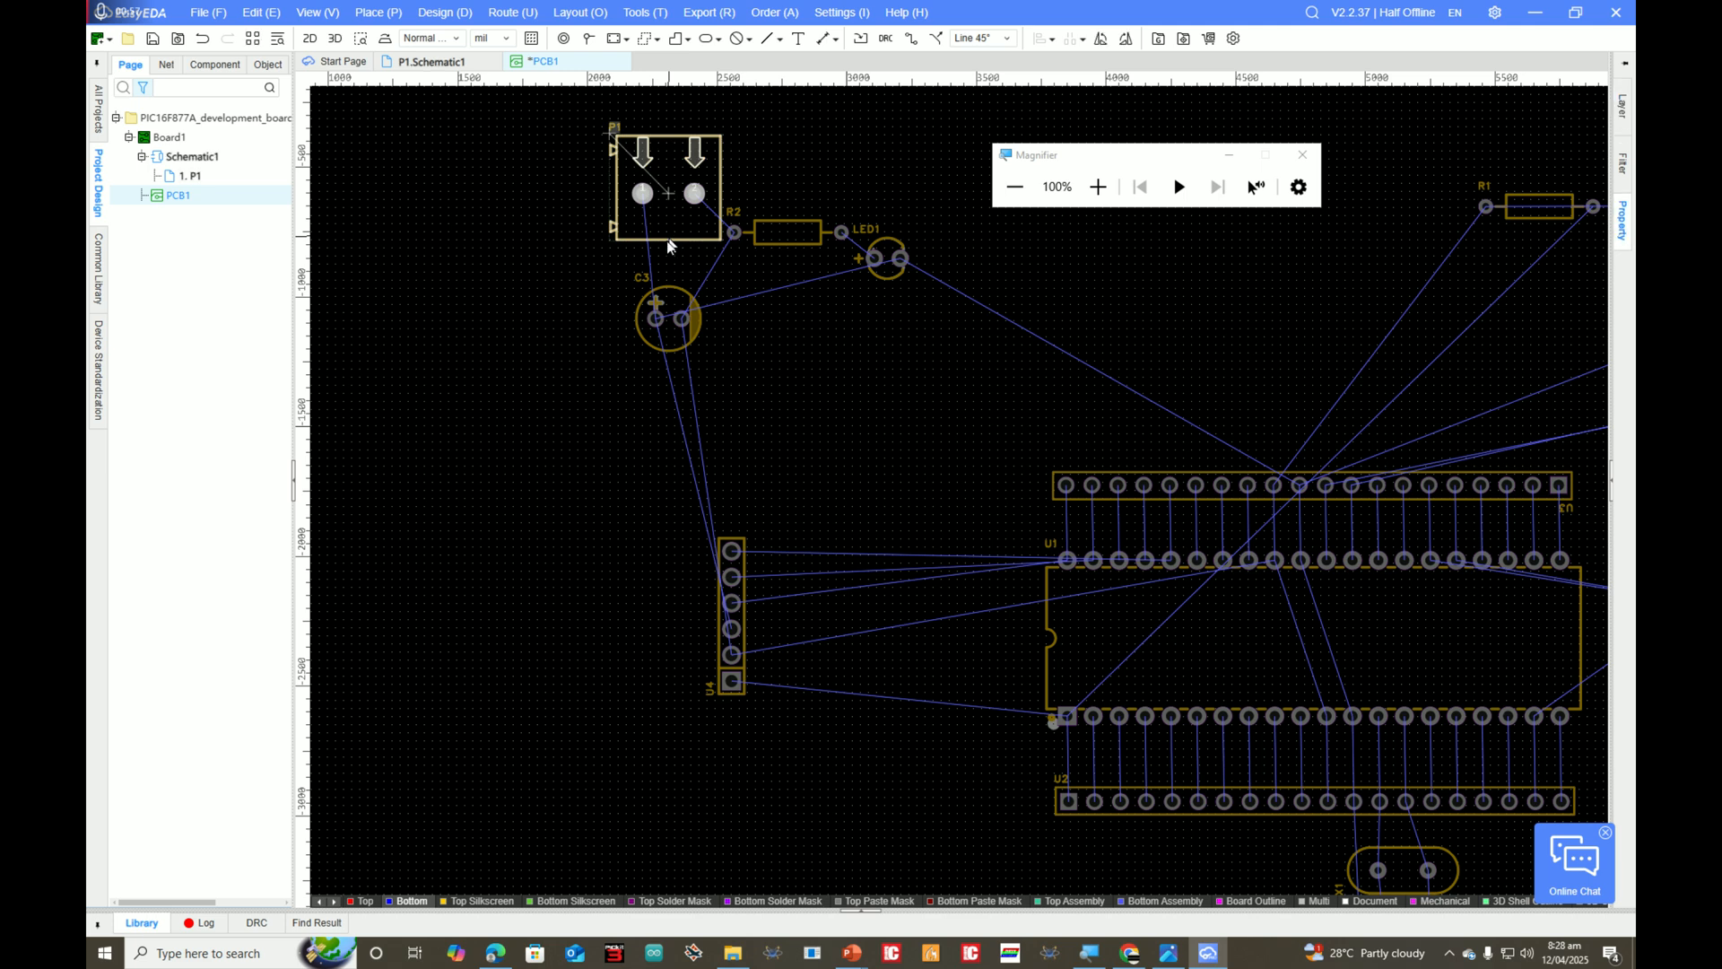
click(666, 240)
drag(675, 235, 652, 421)
key(space)
click(592, 468)
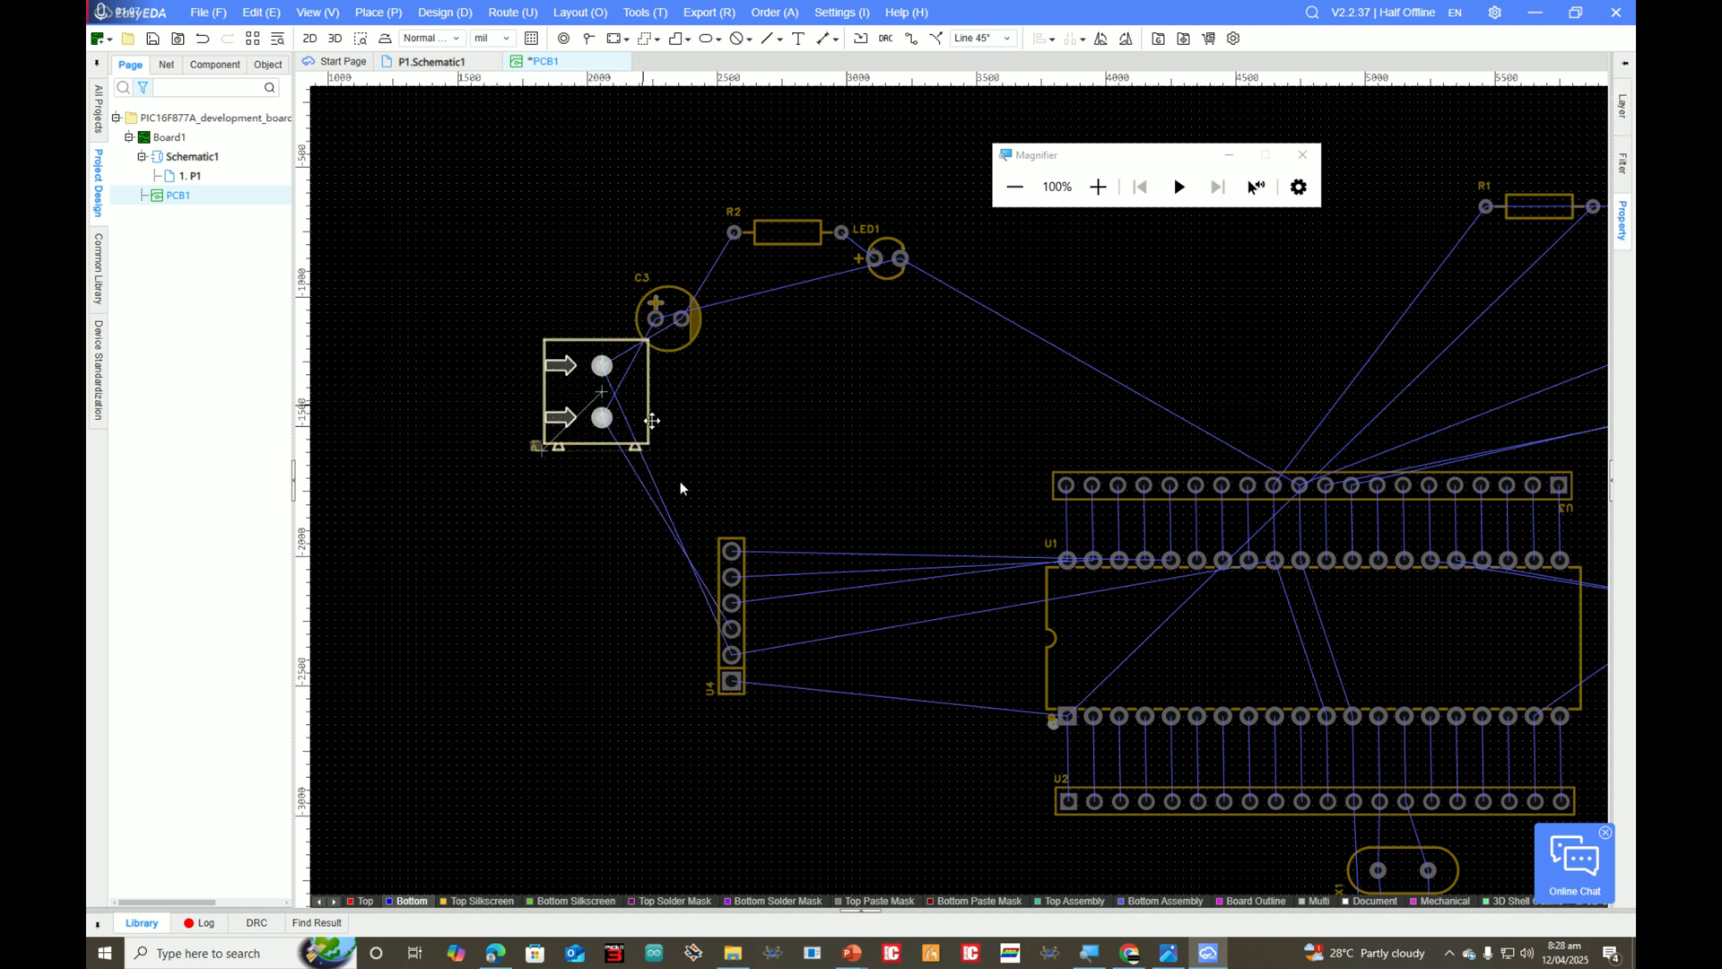
Step: Move terminal block P1 below and left of header U2 and rotate it so its wire-entry arrows point up
scroll(777, 382, up, 2)
scroll(786, 229, down, 2)
scroll(708, 320, down, 3)
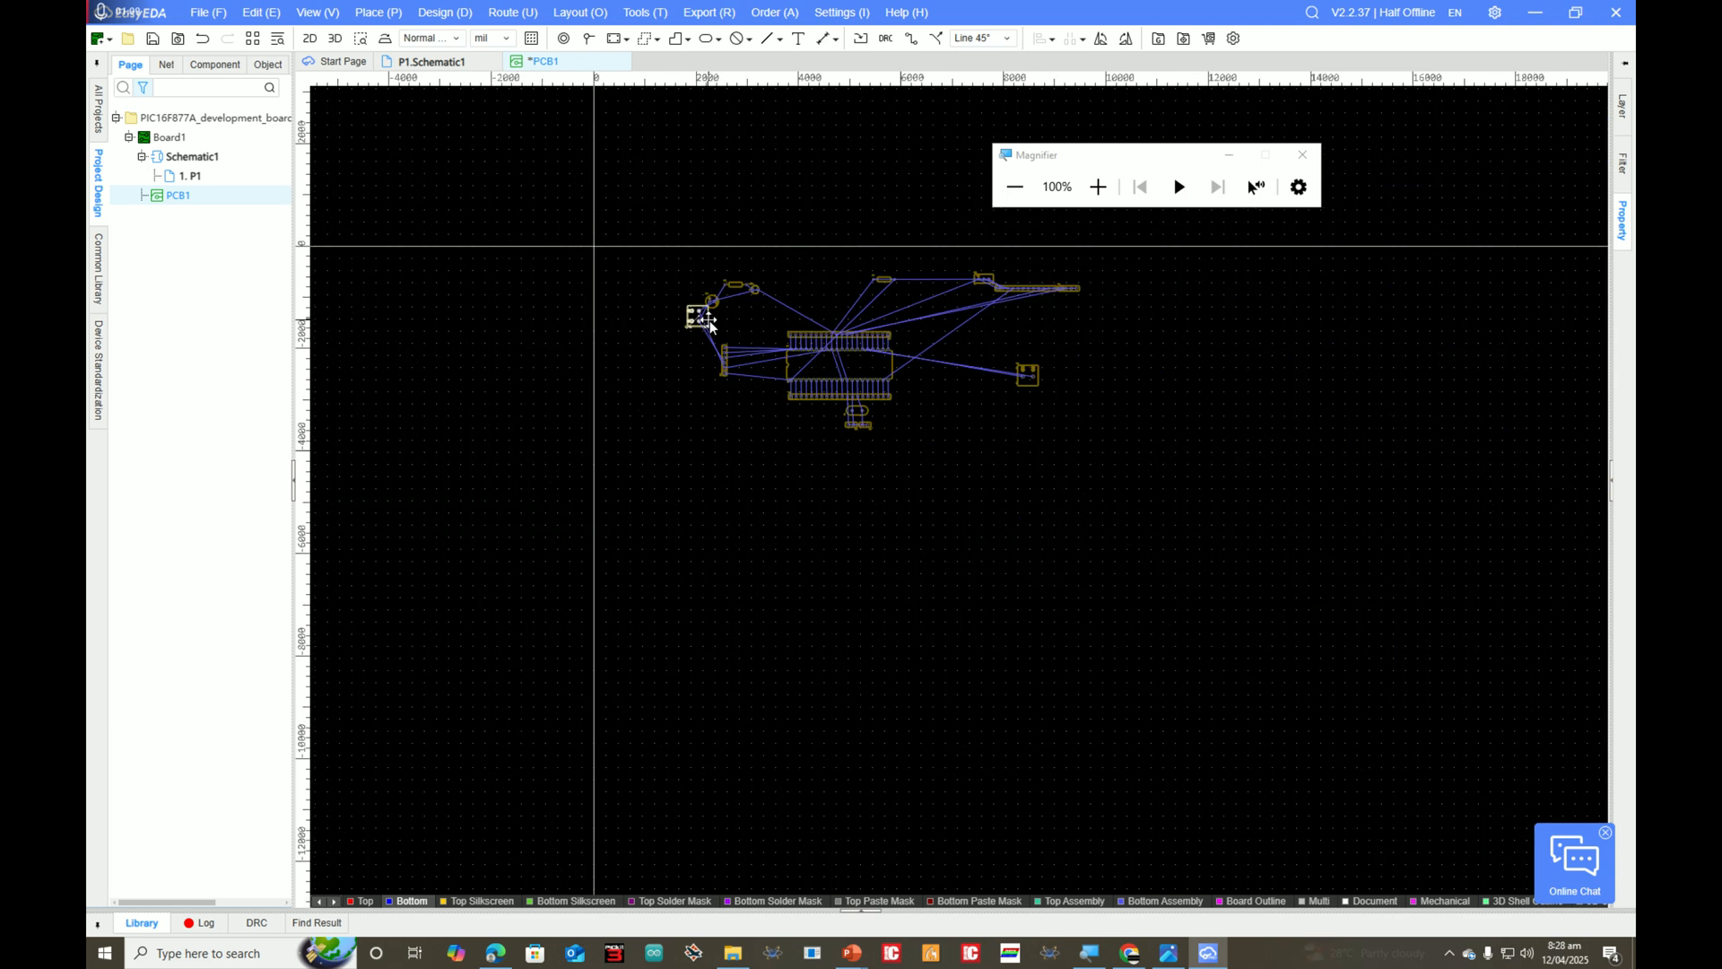
drag(708, 320, 891, 391)
scroll(744, 412, up, 3)
key(space)
scroll(816, 490, up, 3)
scroll(891, 394, down, 3)
scroll(891, 391, down, 3)
scroll(916, 393, up, 3)
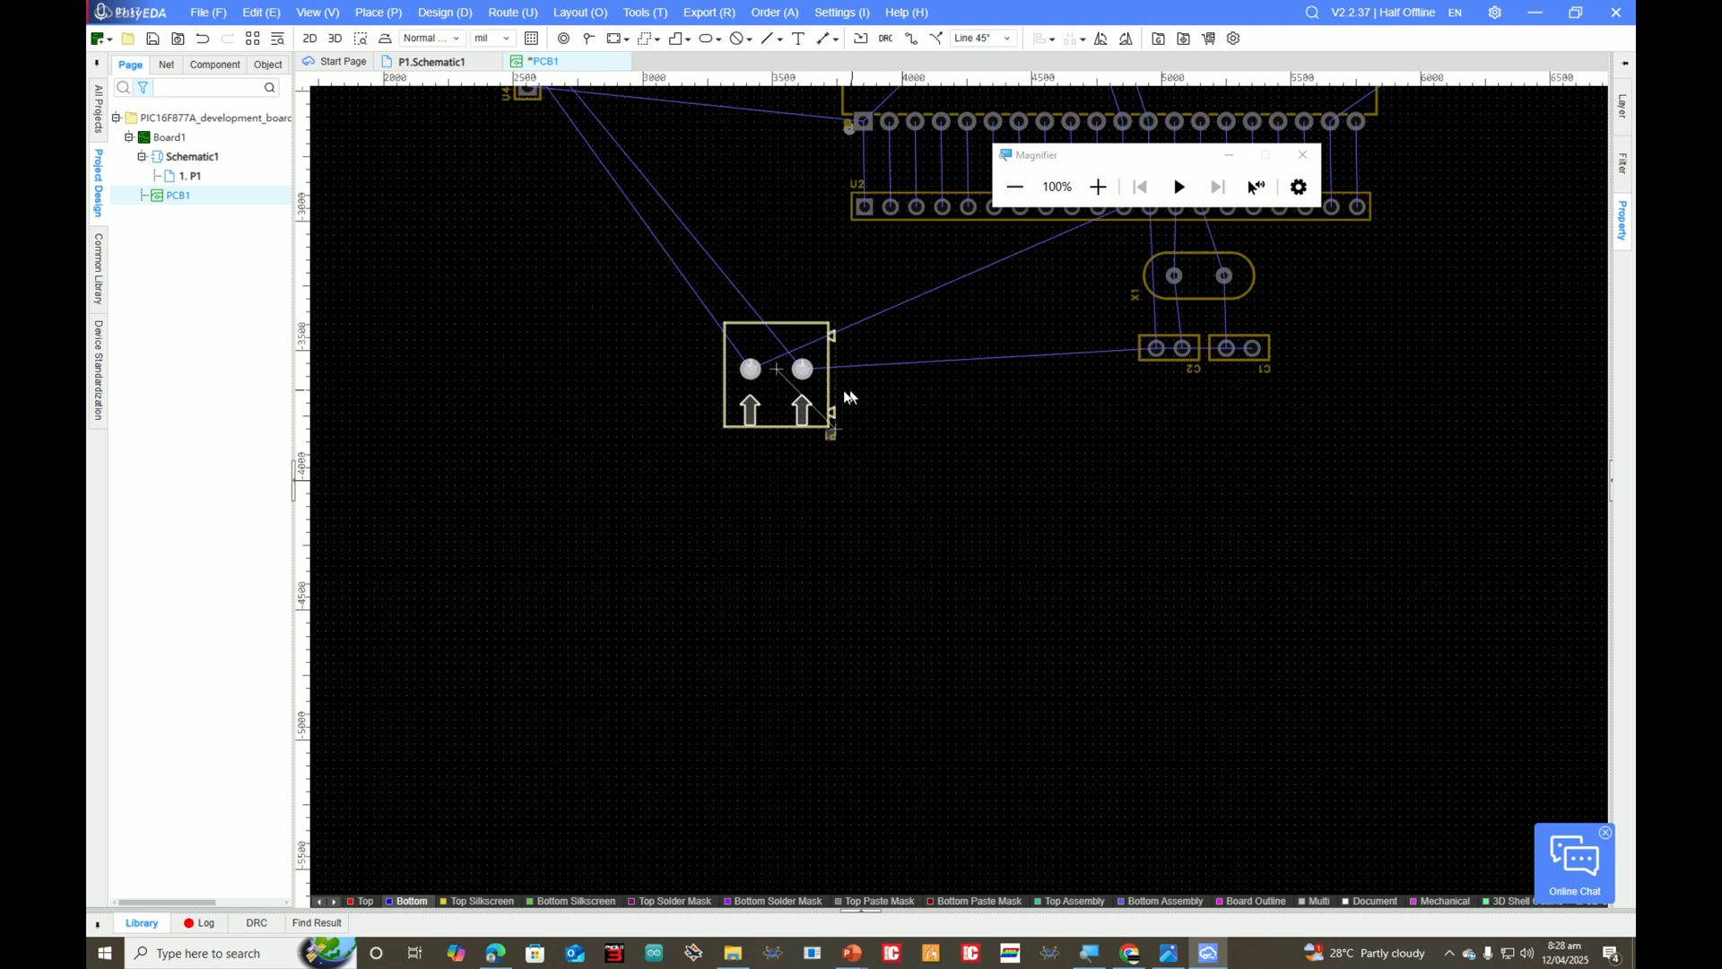
Step: Move terminal block P2 from the far right of the layout to just above header U3, below resistor R1
scroll(887, 446, down, 5)
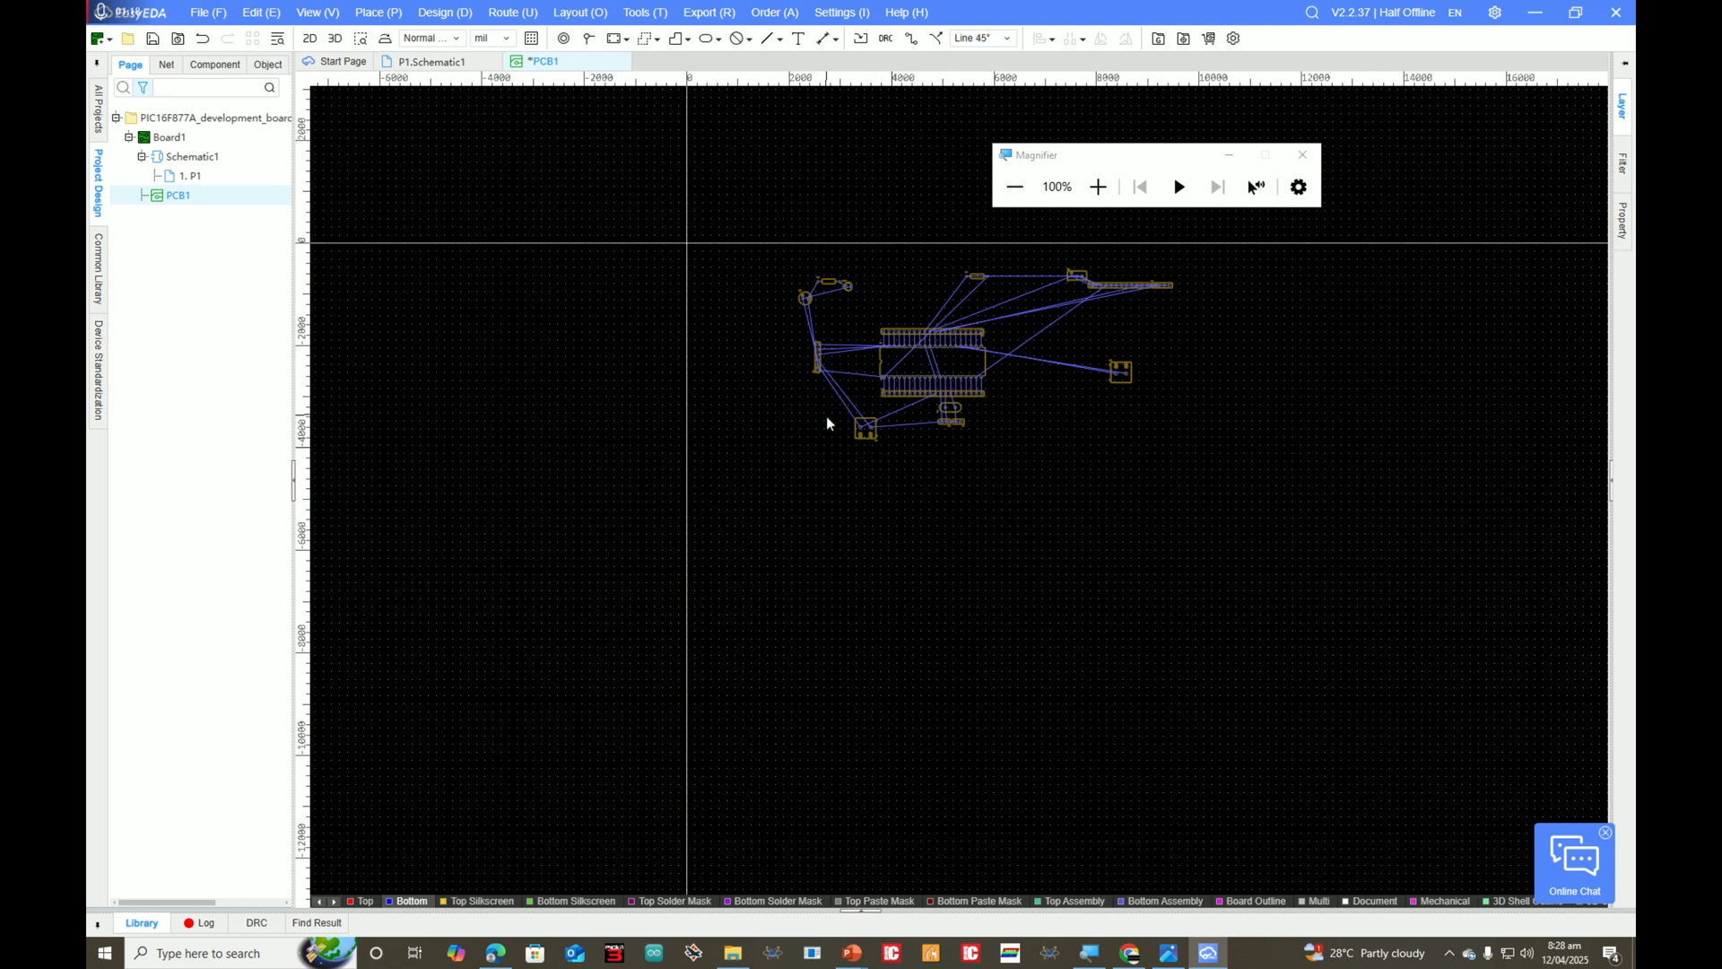
scroll(897, 351, down, 3)
scroll(1027, 287, up, 4)
right_drag(808, 505, 712, 605)
scroll(712, 604, down, 2)
scroll(628, 623, up, 5)
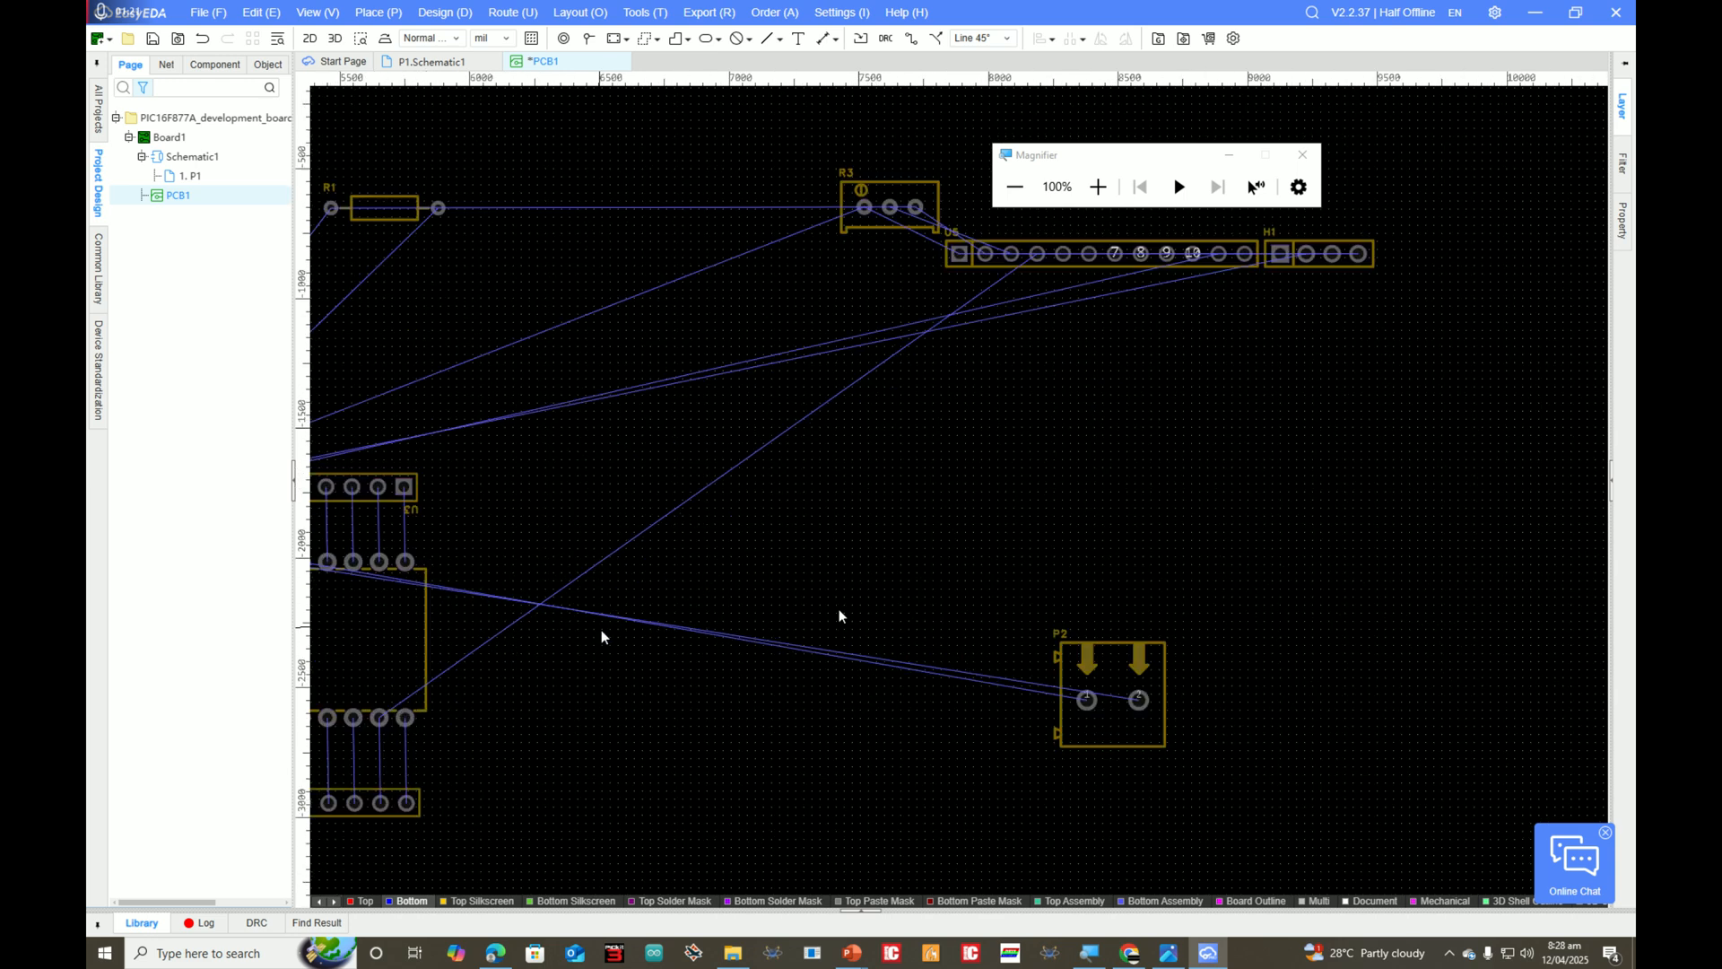
drag(1267, 806, 1021, 592)
scroll(919, 653, down, 4)
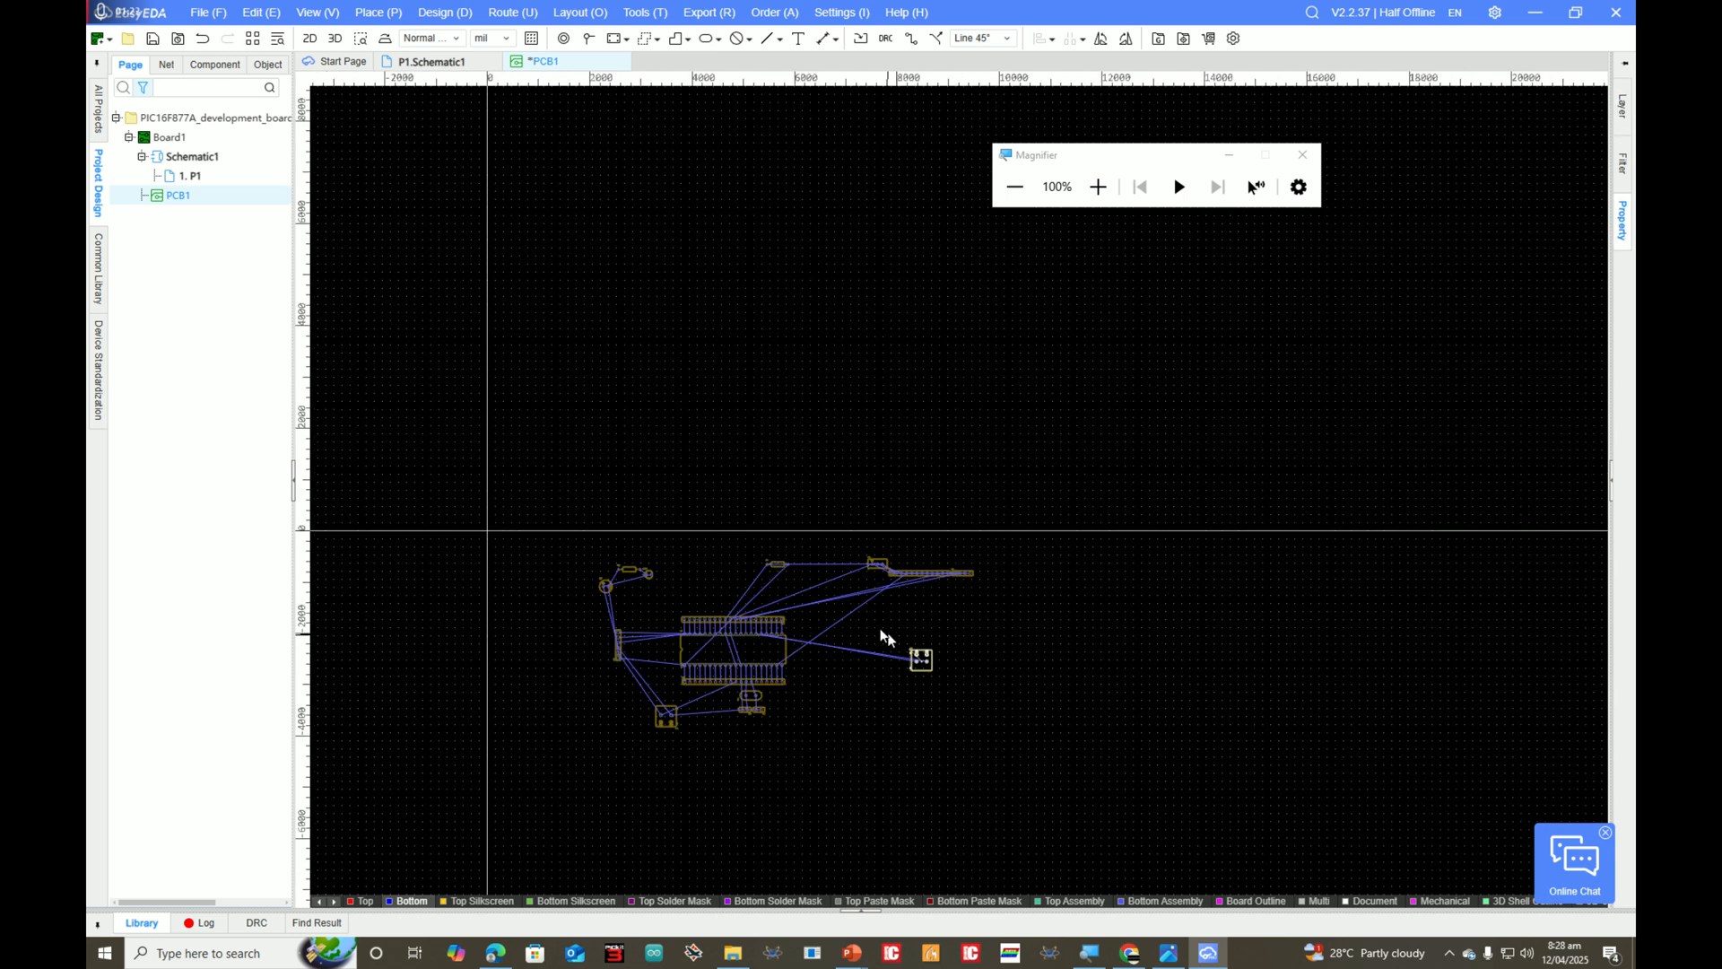
scroll(909, 643, up, 4)
scroll(742, 567, down, 3)
drag(956, 669, 644, 504)
scroll(555, 479, up, 5)
scroll(642, 495, down, 4)
scroll(642, 497, up, 3)
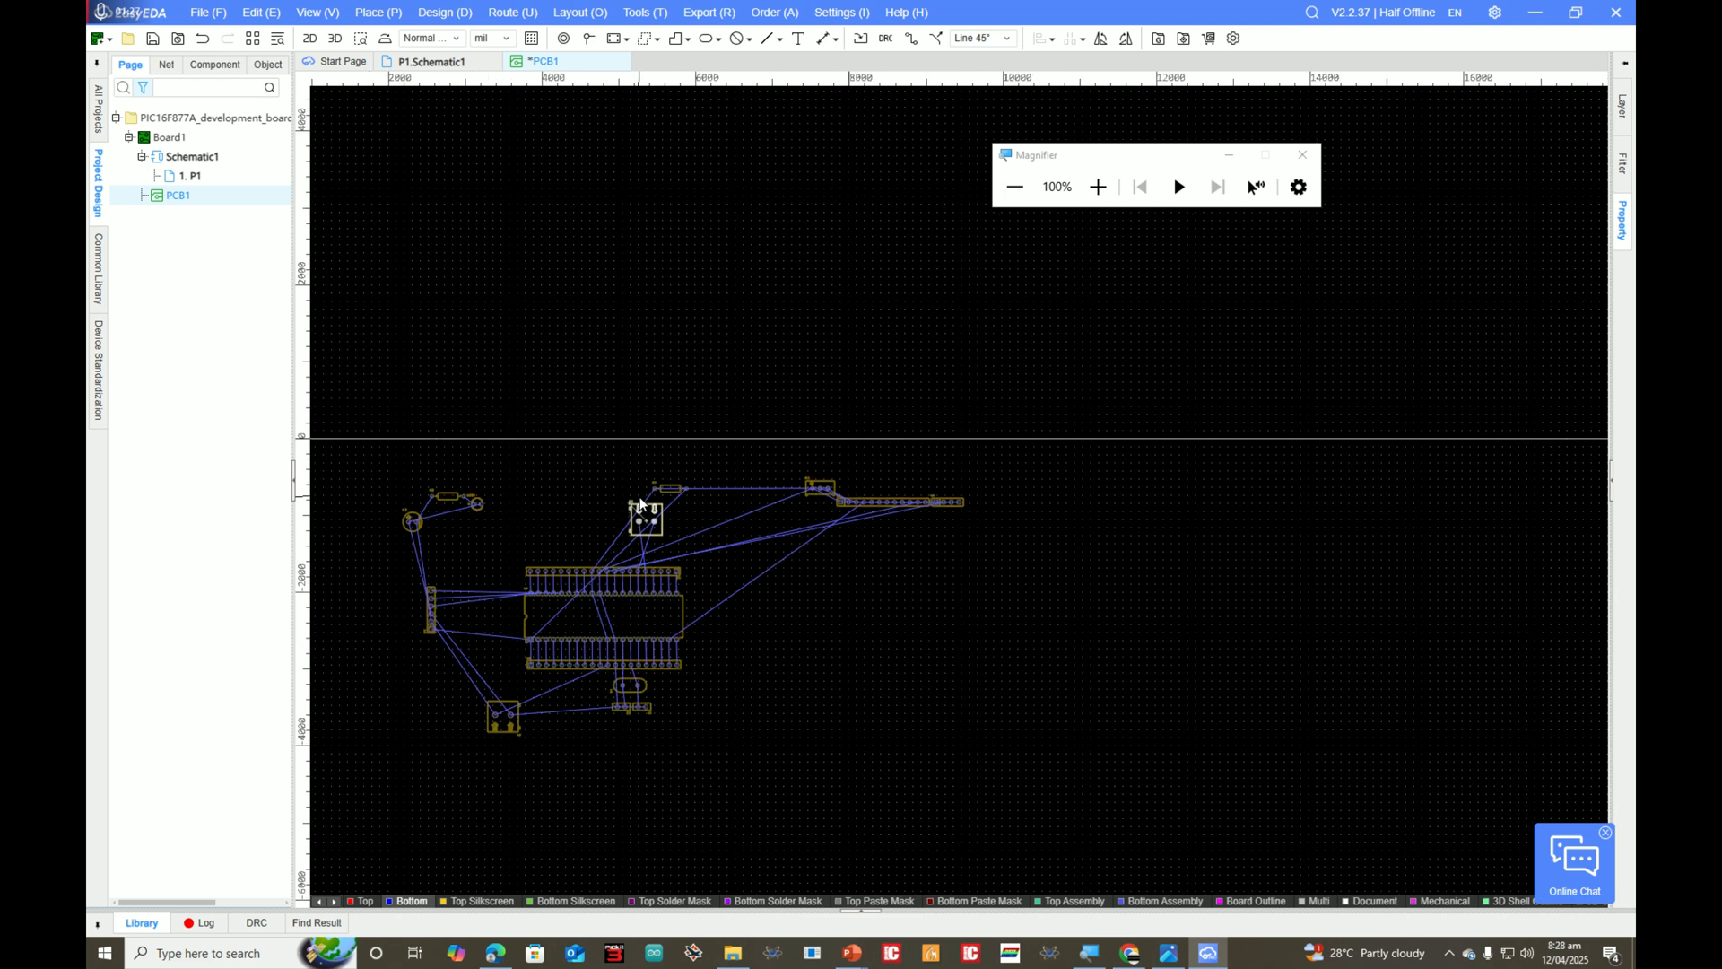
click(741, 485)
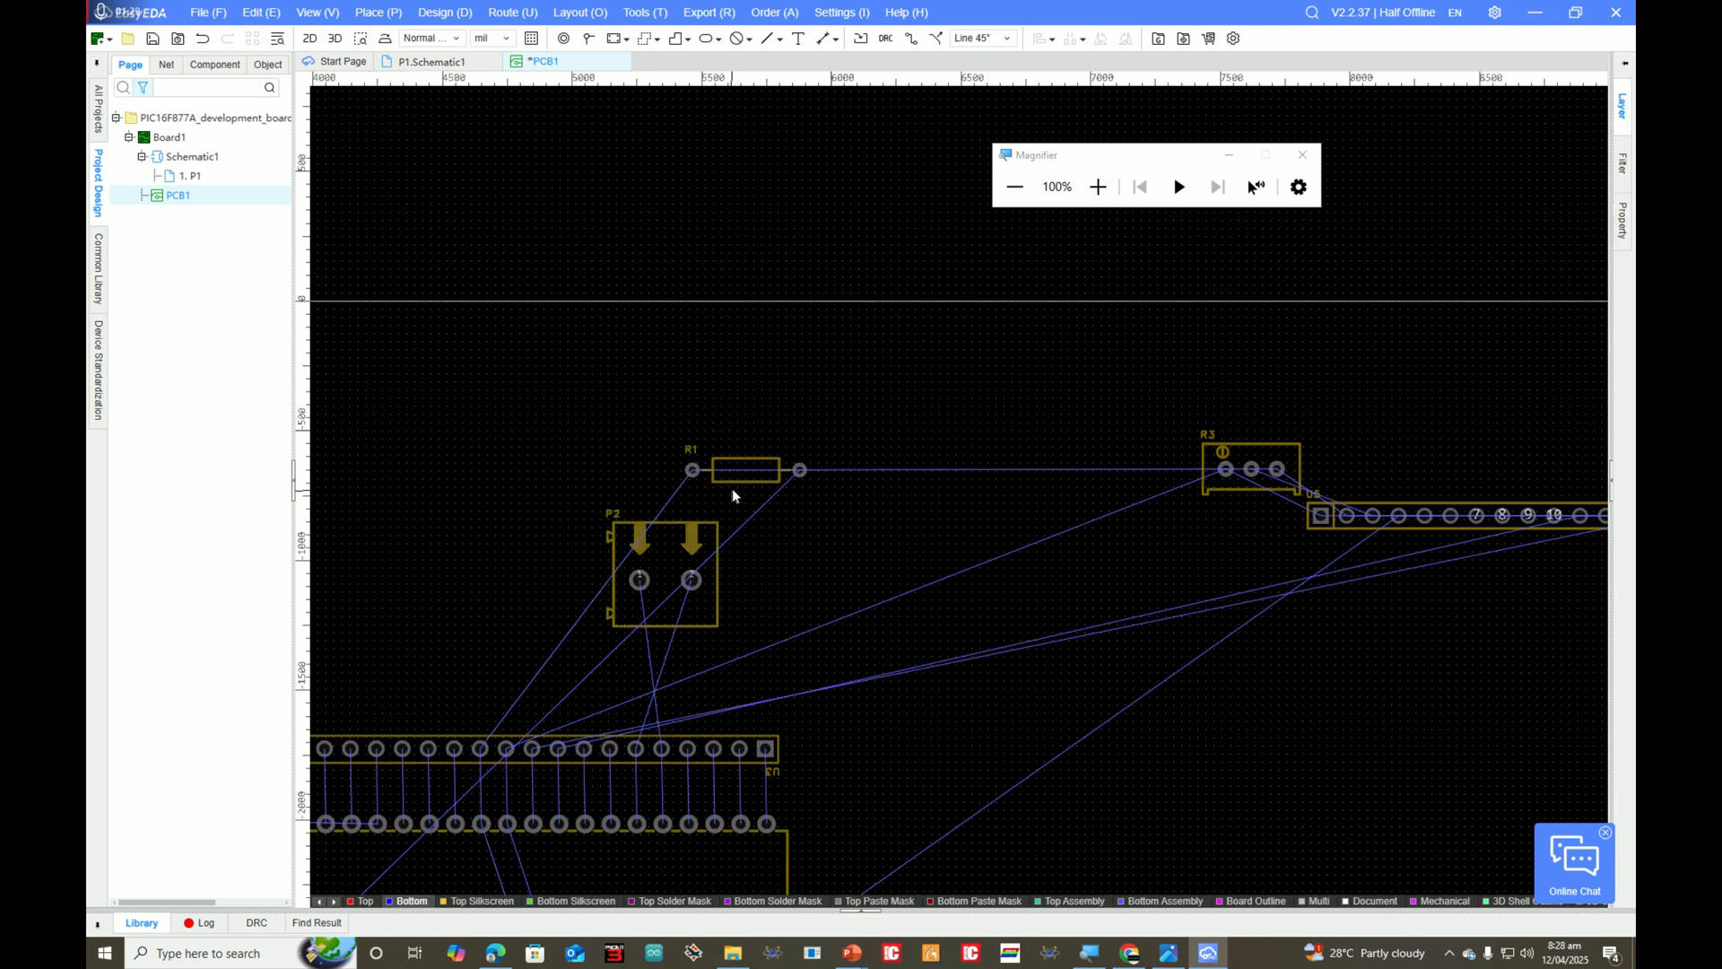
Step: Move resistor R1 into the gap between header U4 and pin 1 of U1
click(759, 464)
scroll(703, 511, down, 4)
scroll(961, 577, up, 4)
scroll(1065, 572, down, 3)
scroll(1065, 572, up, 5)
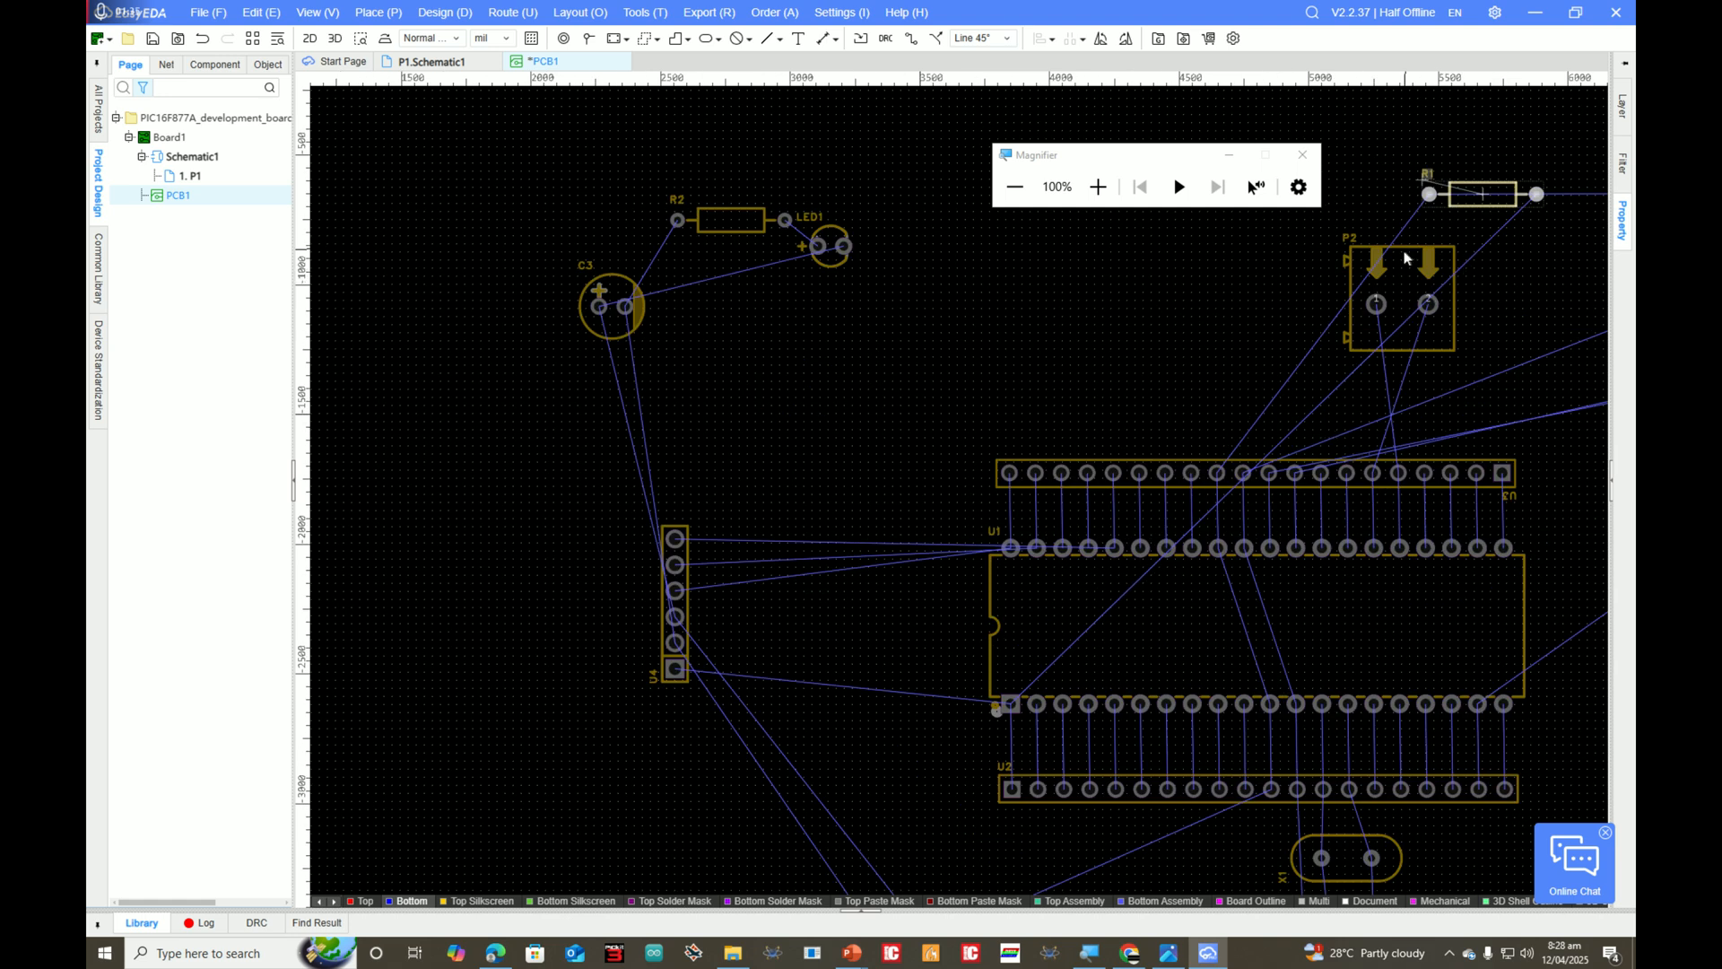
scroll(1406, 258, down, 3)
scroll(1493, 254, up, 3)
scroll(1485, 258, down, 5)
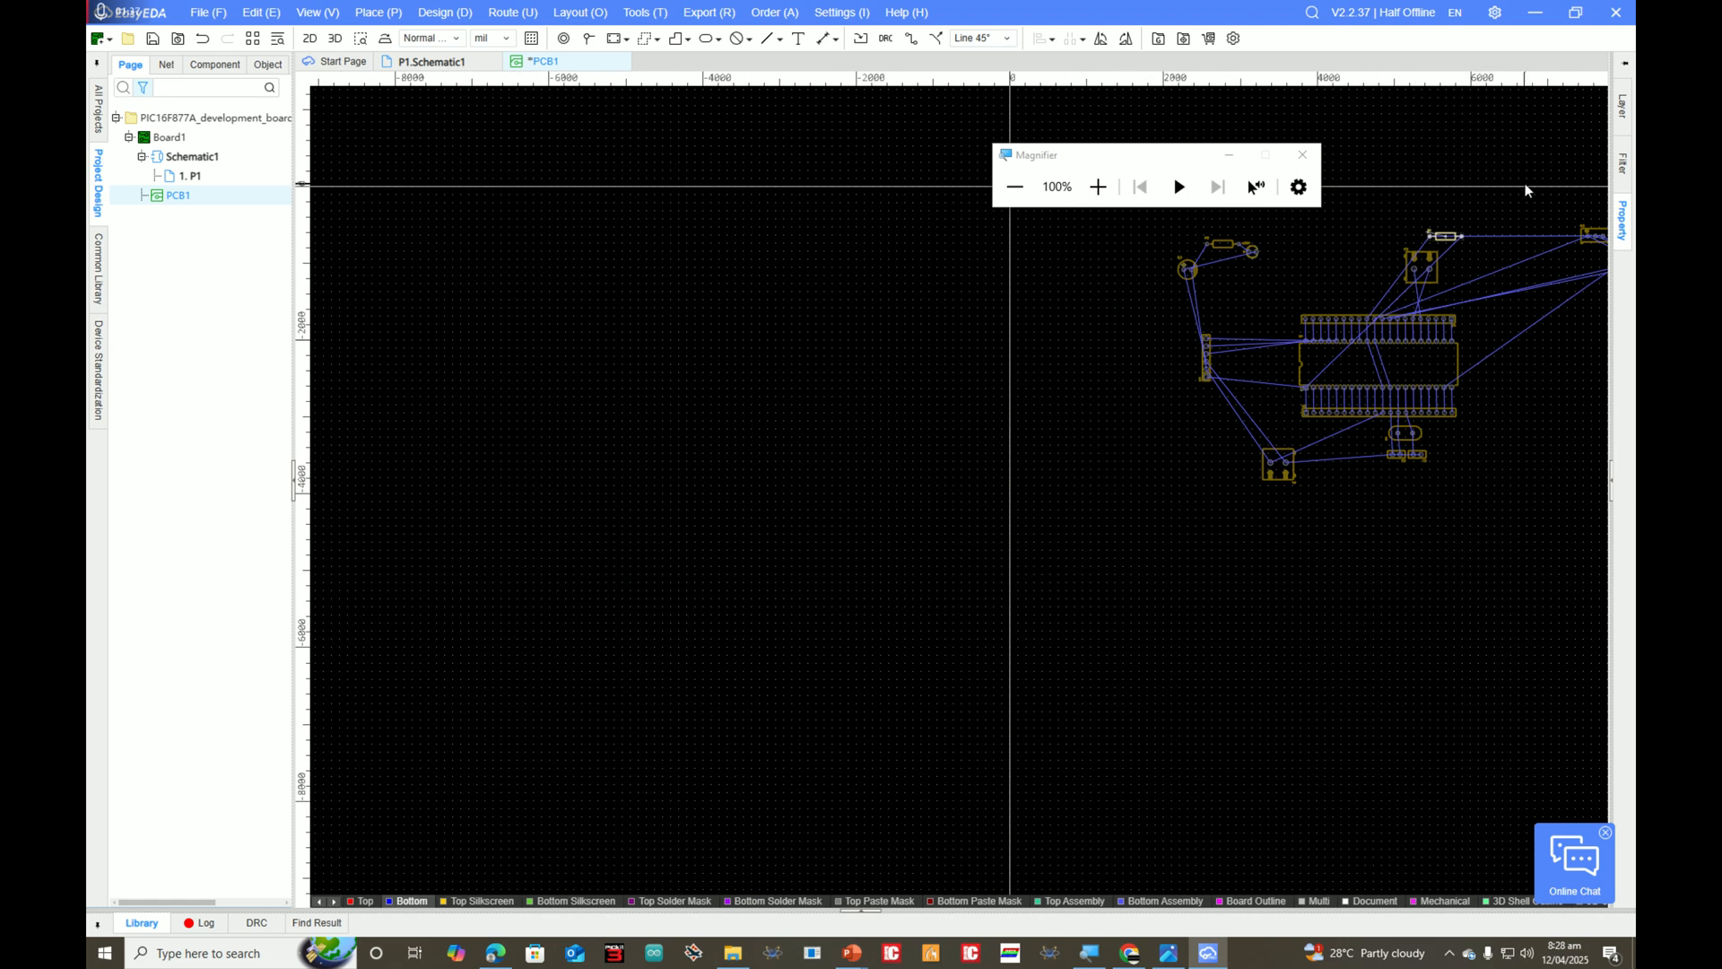
scroll(1525, 188, up, 3)
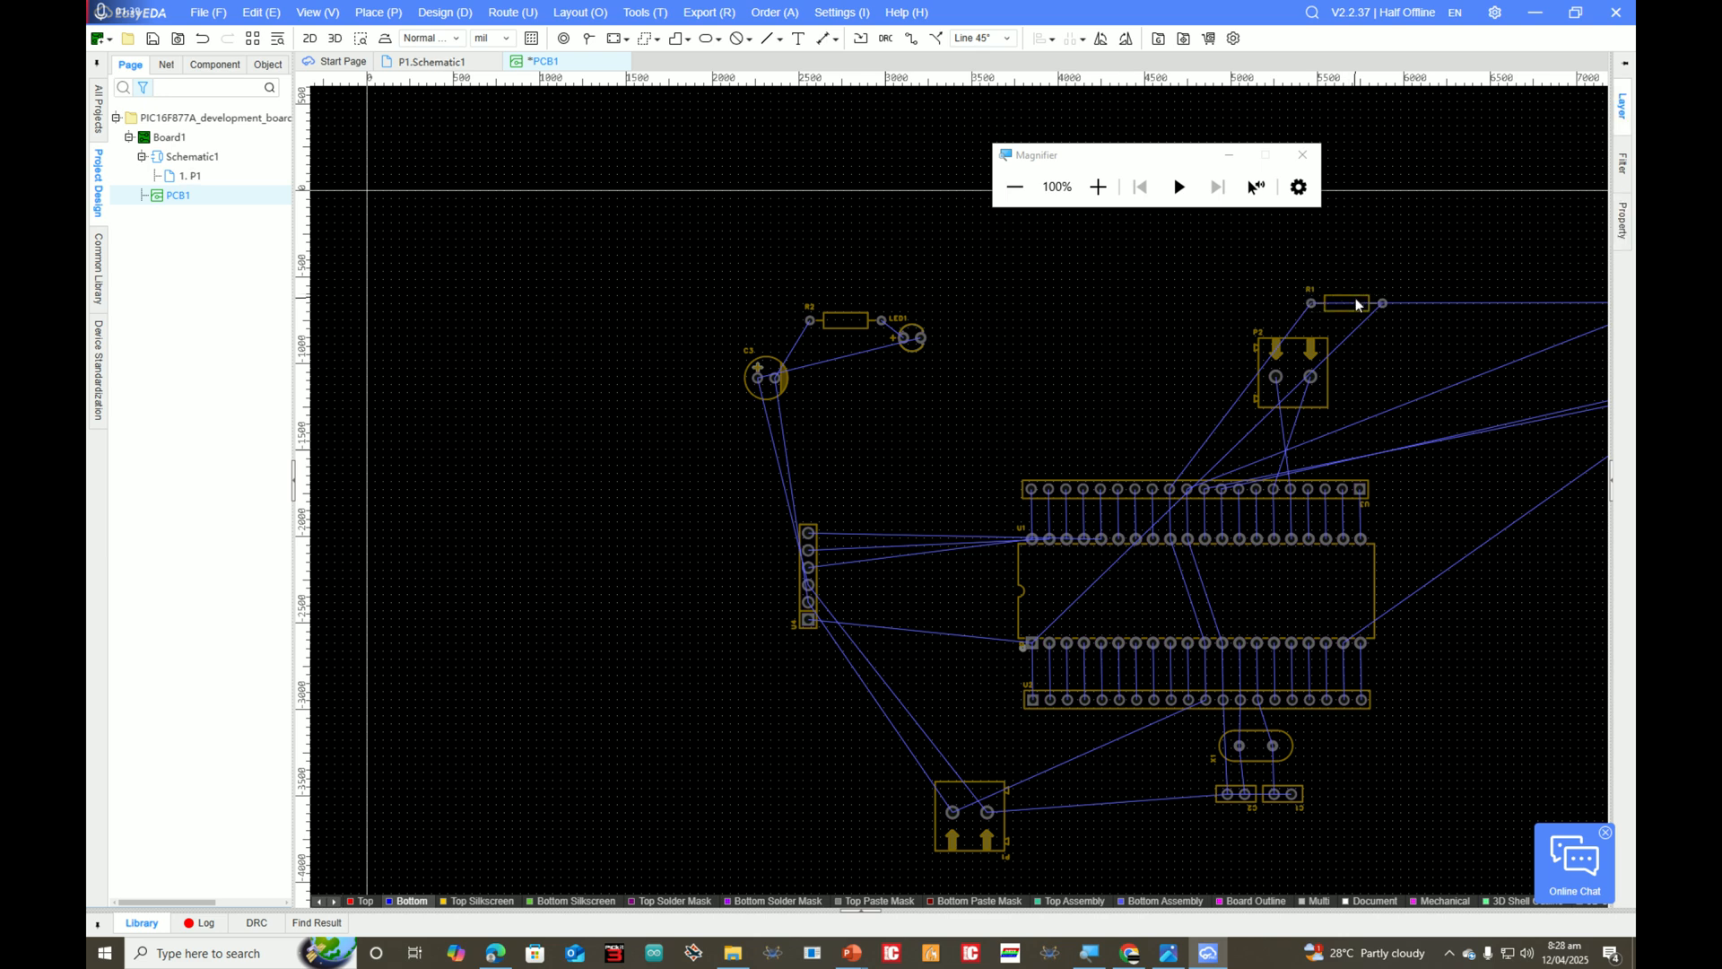
drag(1354, 302, 1065, 701)
scroll(895, 638, up, 5)
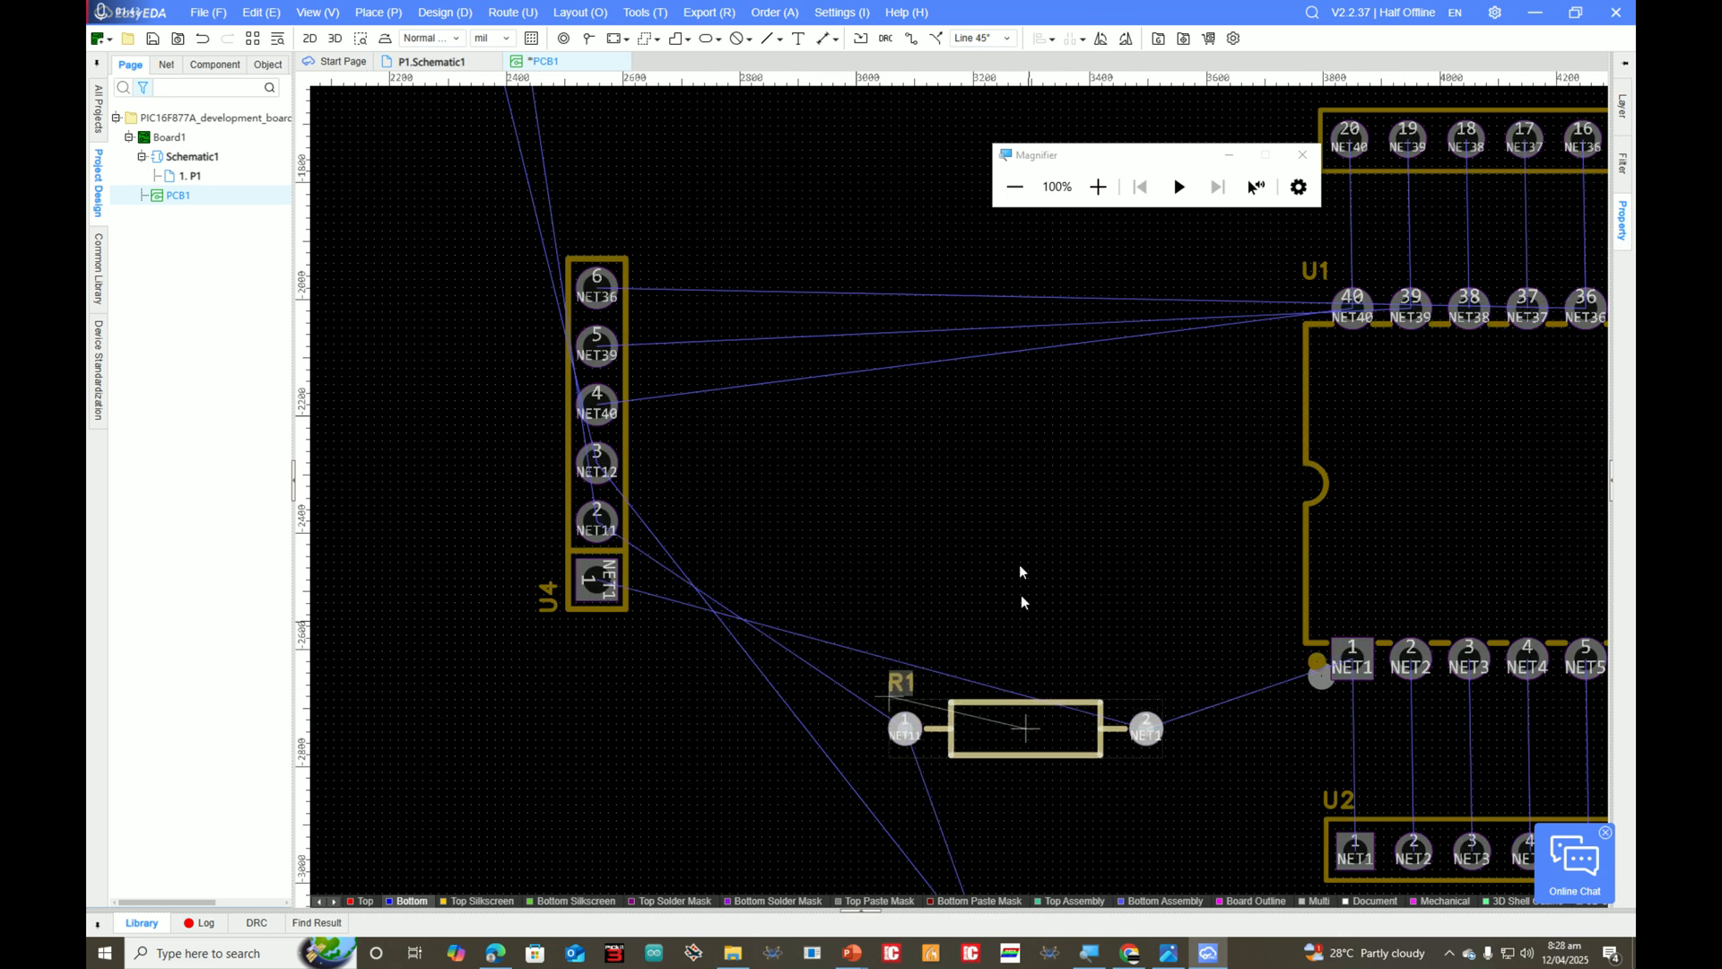
click(1044, 551)
Step: Try resistor R1 in successive 90-degree orientations
click(1025, 754)
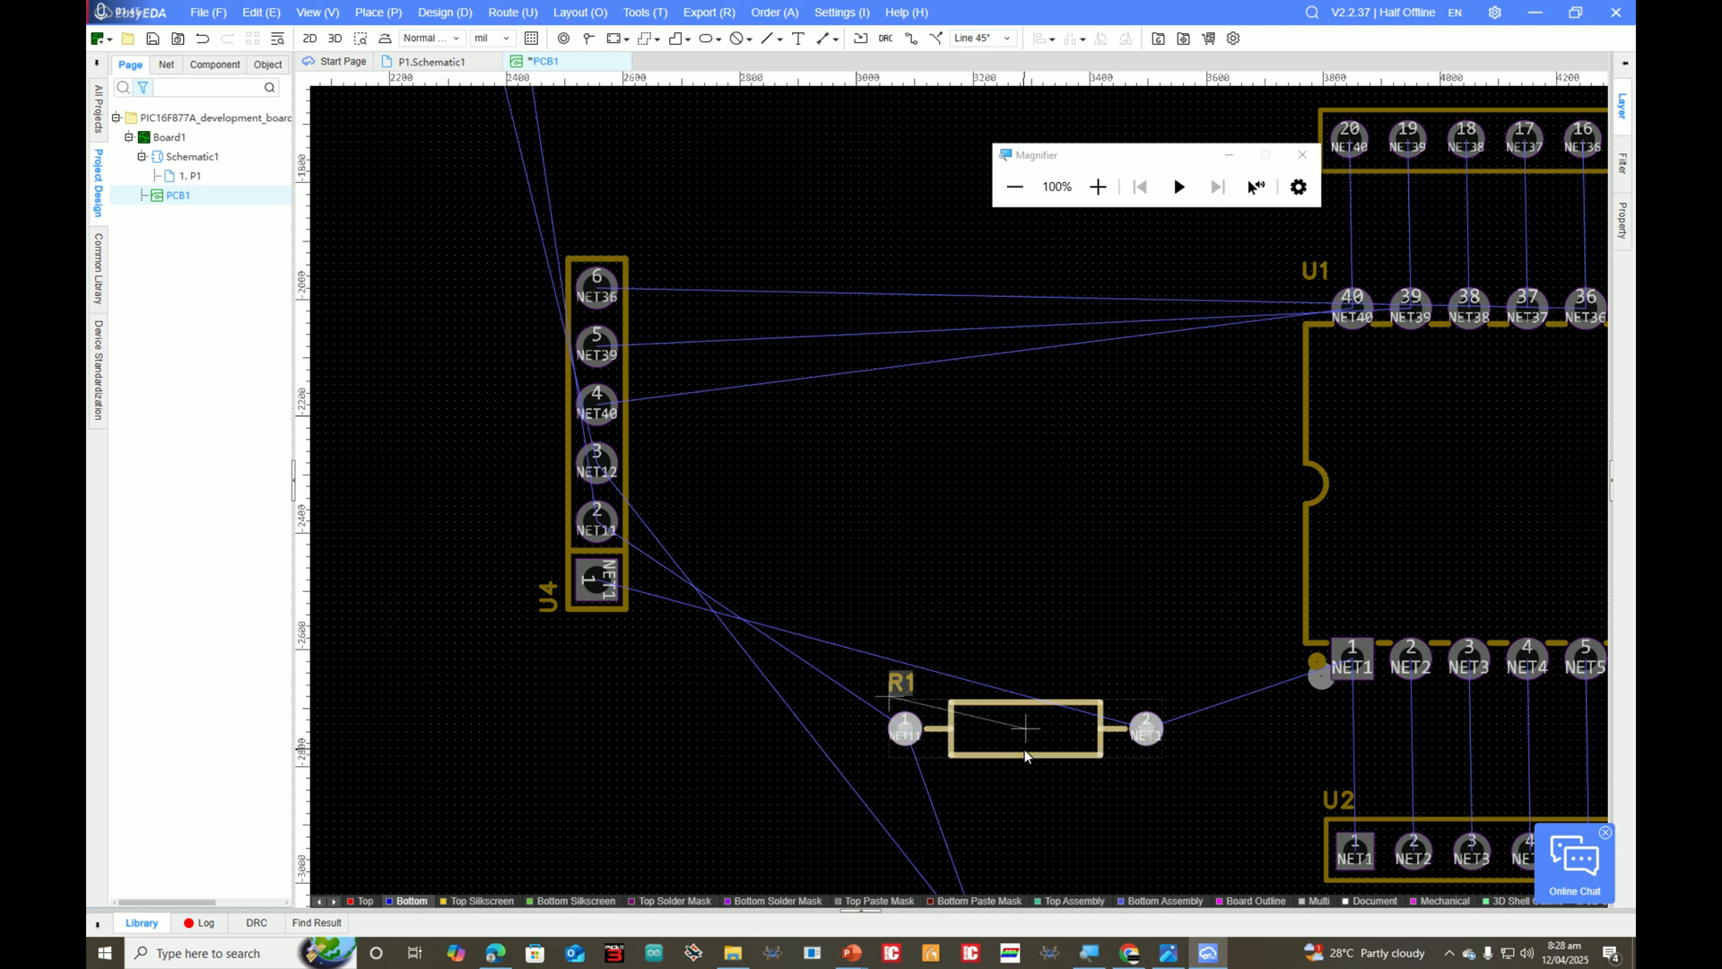
key(r)
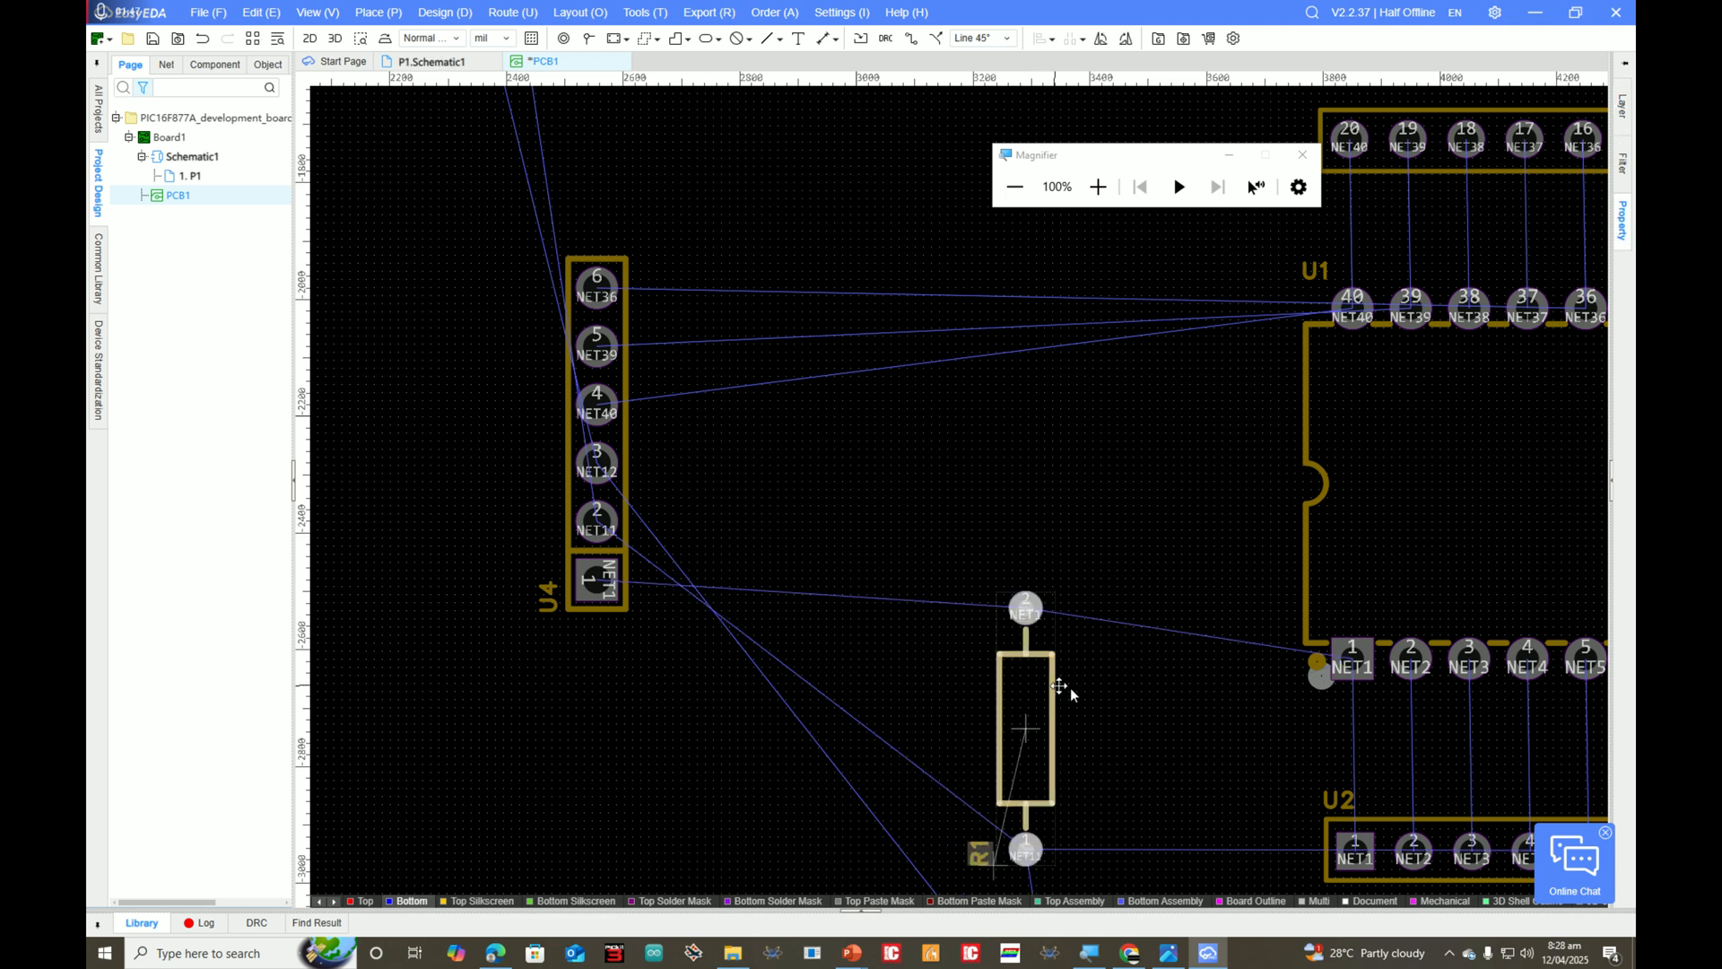
key(r)
key(r)
key(r)
Step: Move capacitor C3 to the right of terminal block P1, below header U2
scroll(1003, 678, down, 4)
scroll(1003, 673, down, 1)
scroll(1032, 773, up, 2)
scroll(1010, 664, down, 4)
scroll(937, 513, up, 4)
scroll(989, 678, down, 2)
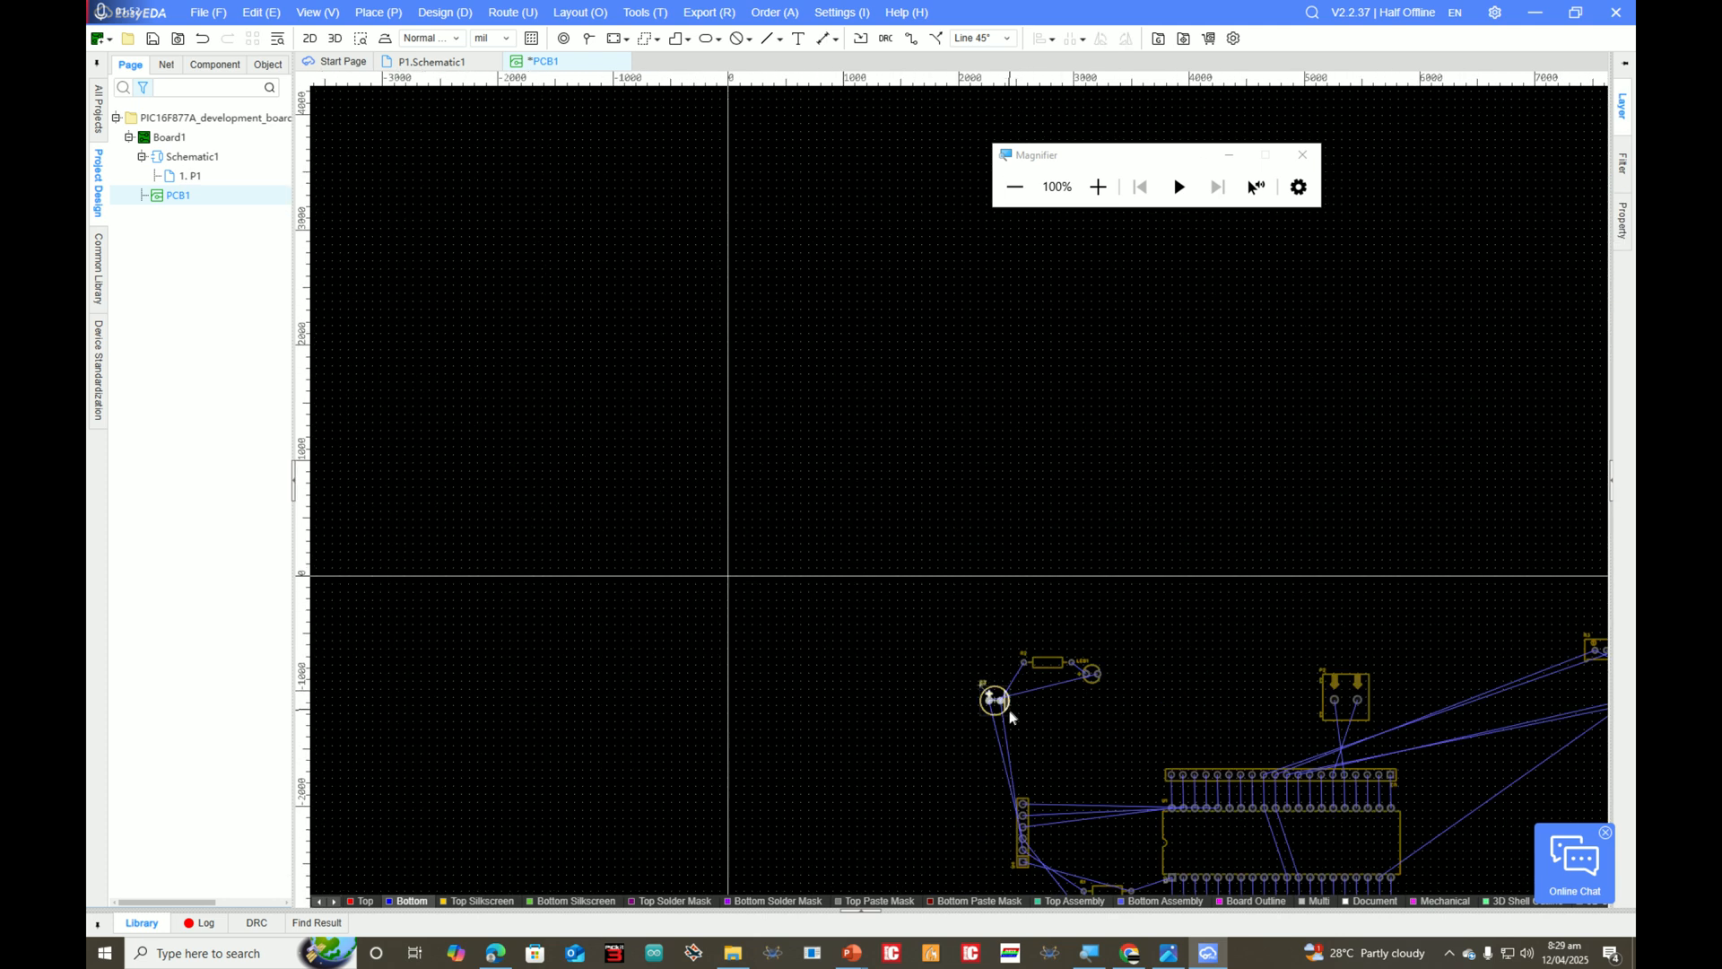
scroll(1006, 718, down, 5)
scroll(1070, 861, up, 3)
scroll(982, 549, up, 3)
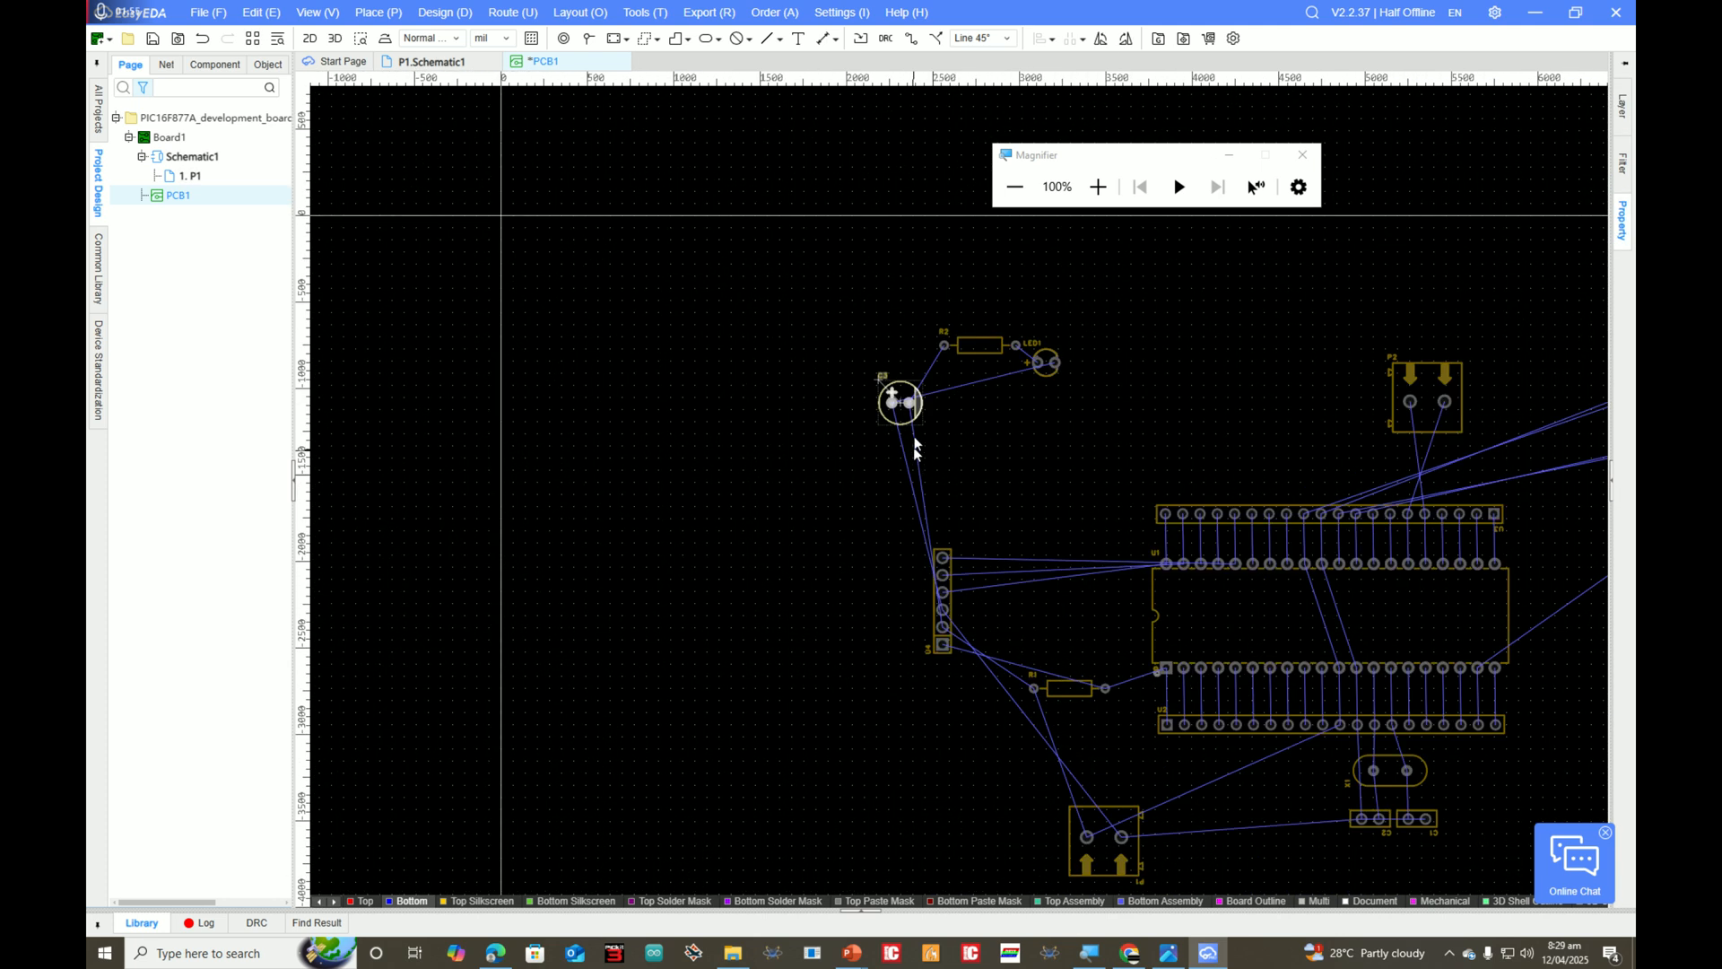
drag(908, 422, 1225, 875)
scroll(1216, 848, up, 5)
scroll(1190, 850, down, 5)
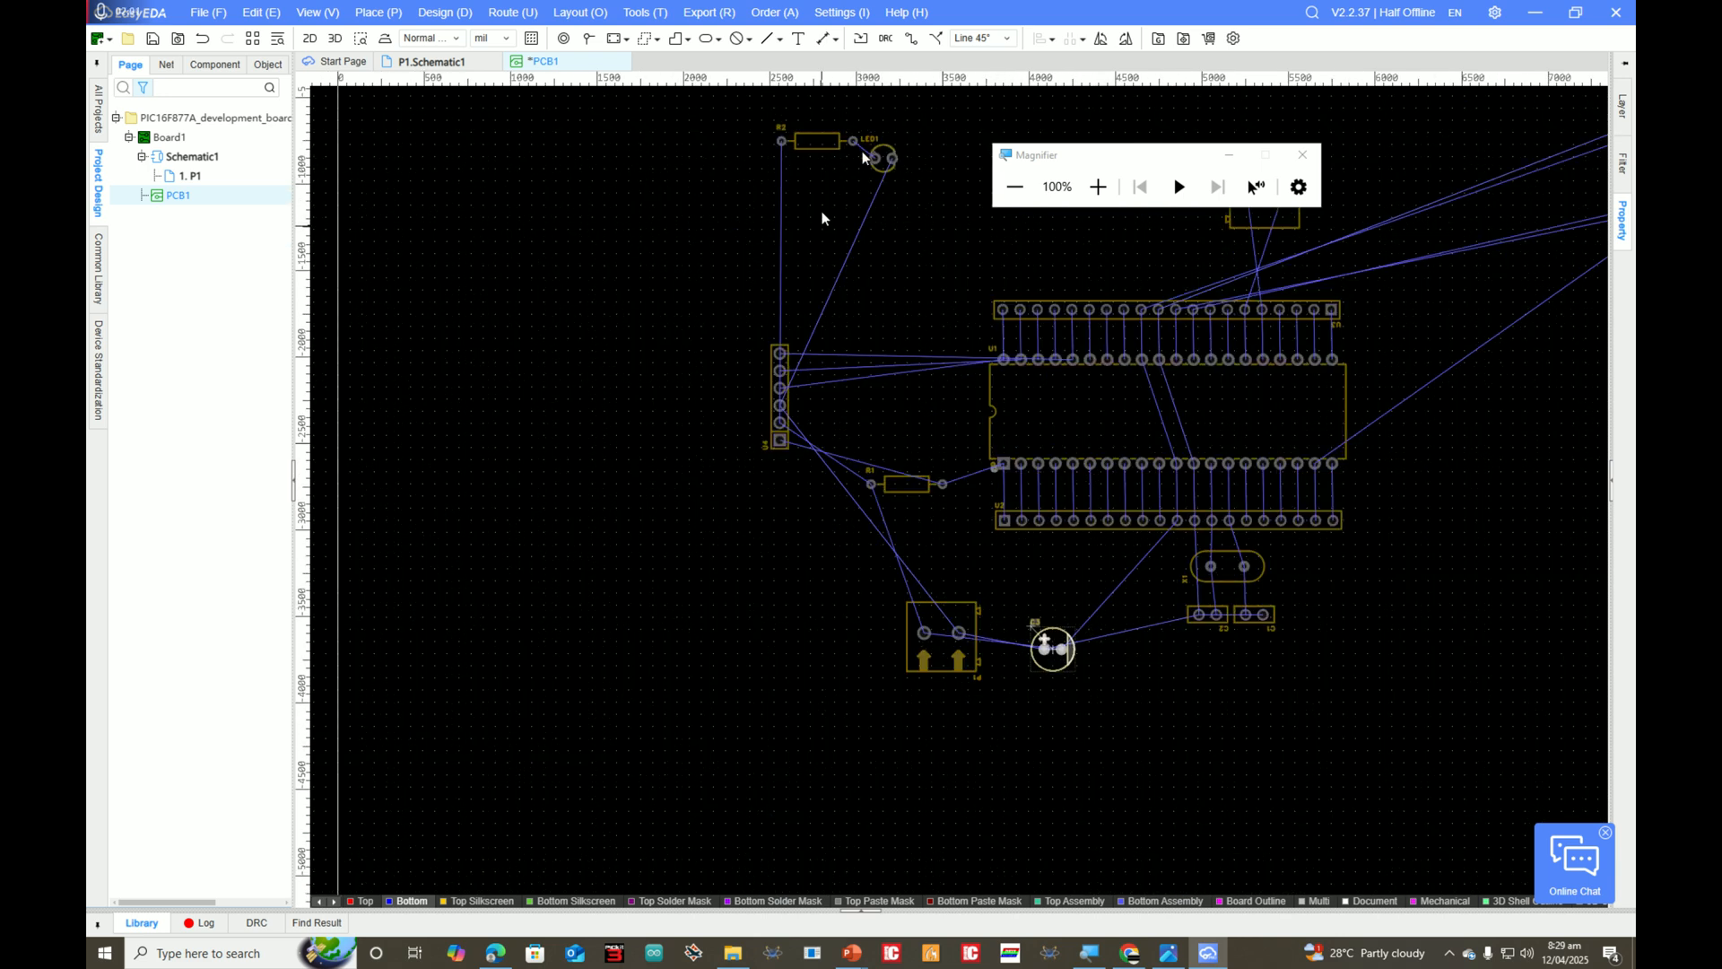
Step: Move LED1 to just above terminal block P1, below resistor R1
scroll(906, 126, up, 6)
scroll(858, 226, down, 4)
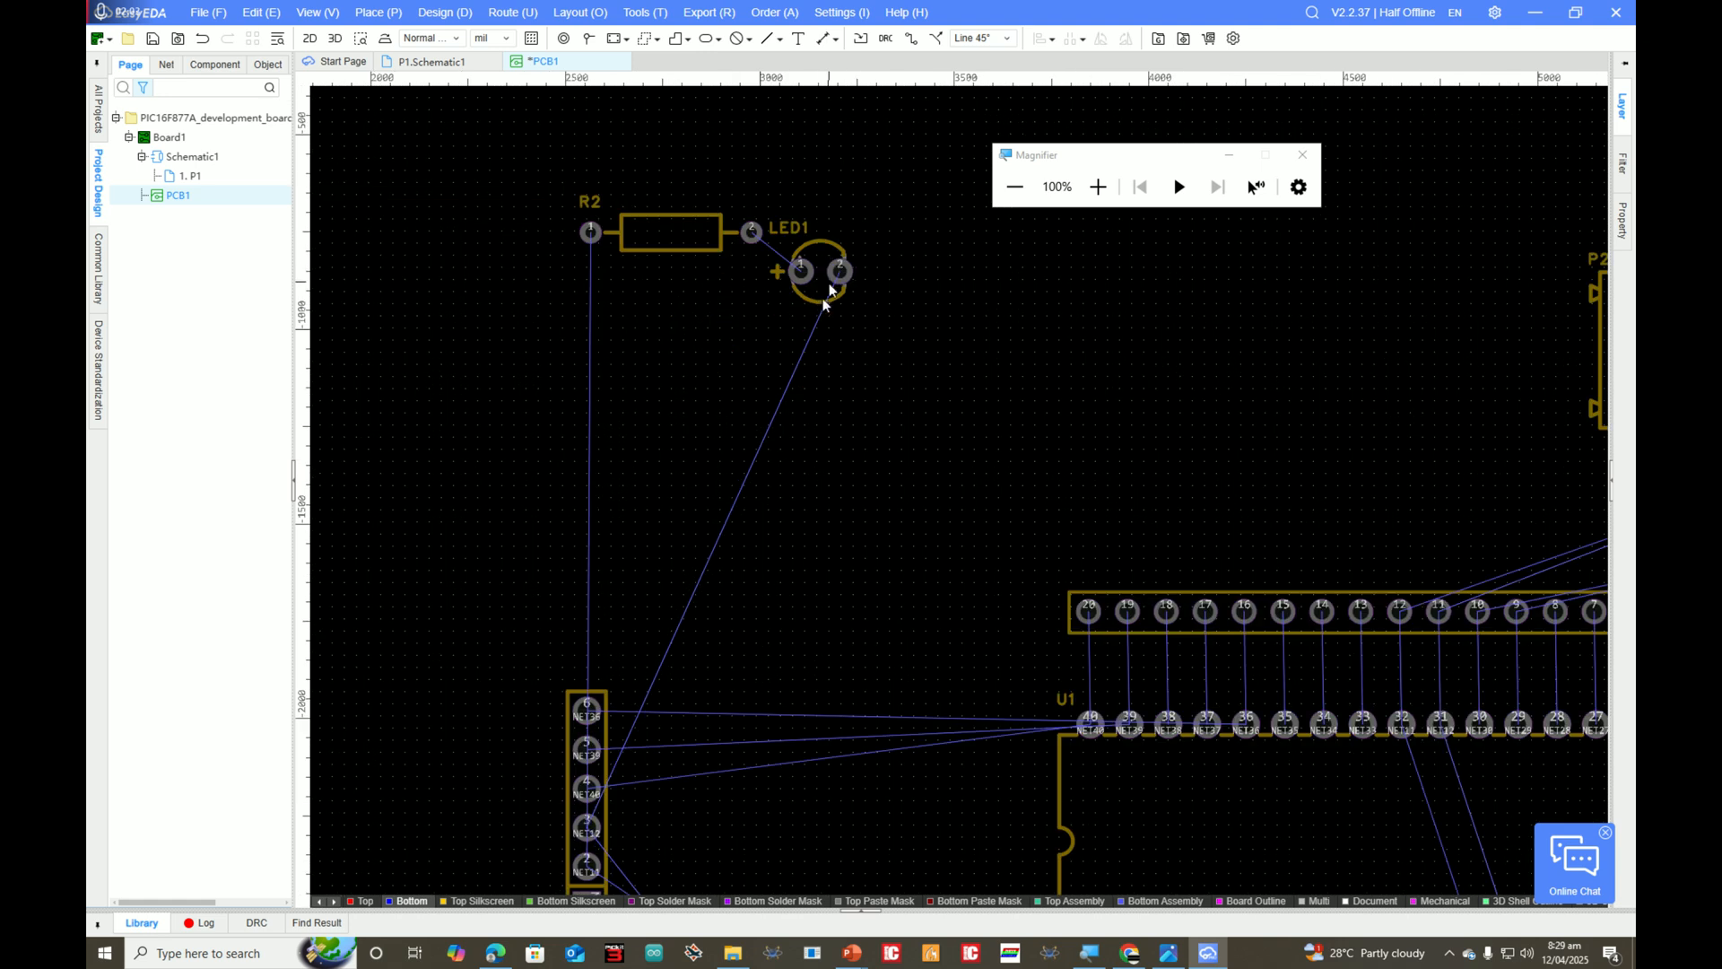
scroll(992, 646, down, 4)
scroll(915, 742, up, 7)
scroll(736, 773, down, 4)
scroll(735, 778, down, 4)
scroll(621, 477, up, 6)
drag(617, 384, 503, 363)
scroll(653, 493, down, 5)
scroll(709, 668, up, 5)
scroll(564, 535, down, 2)
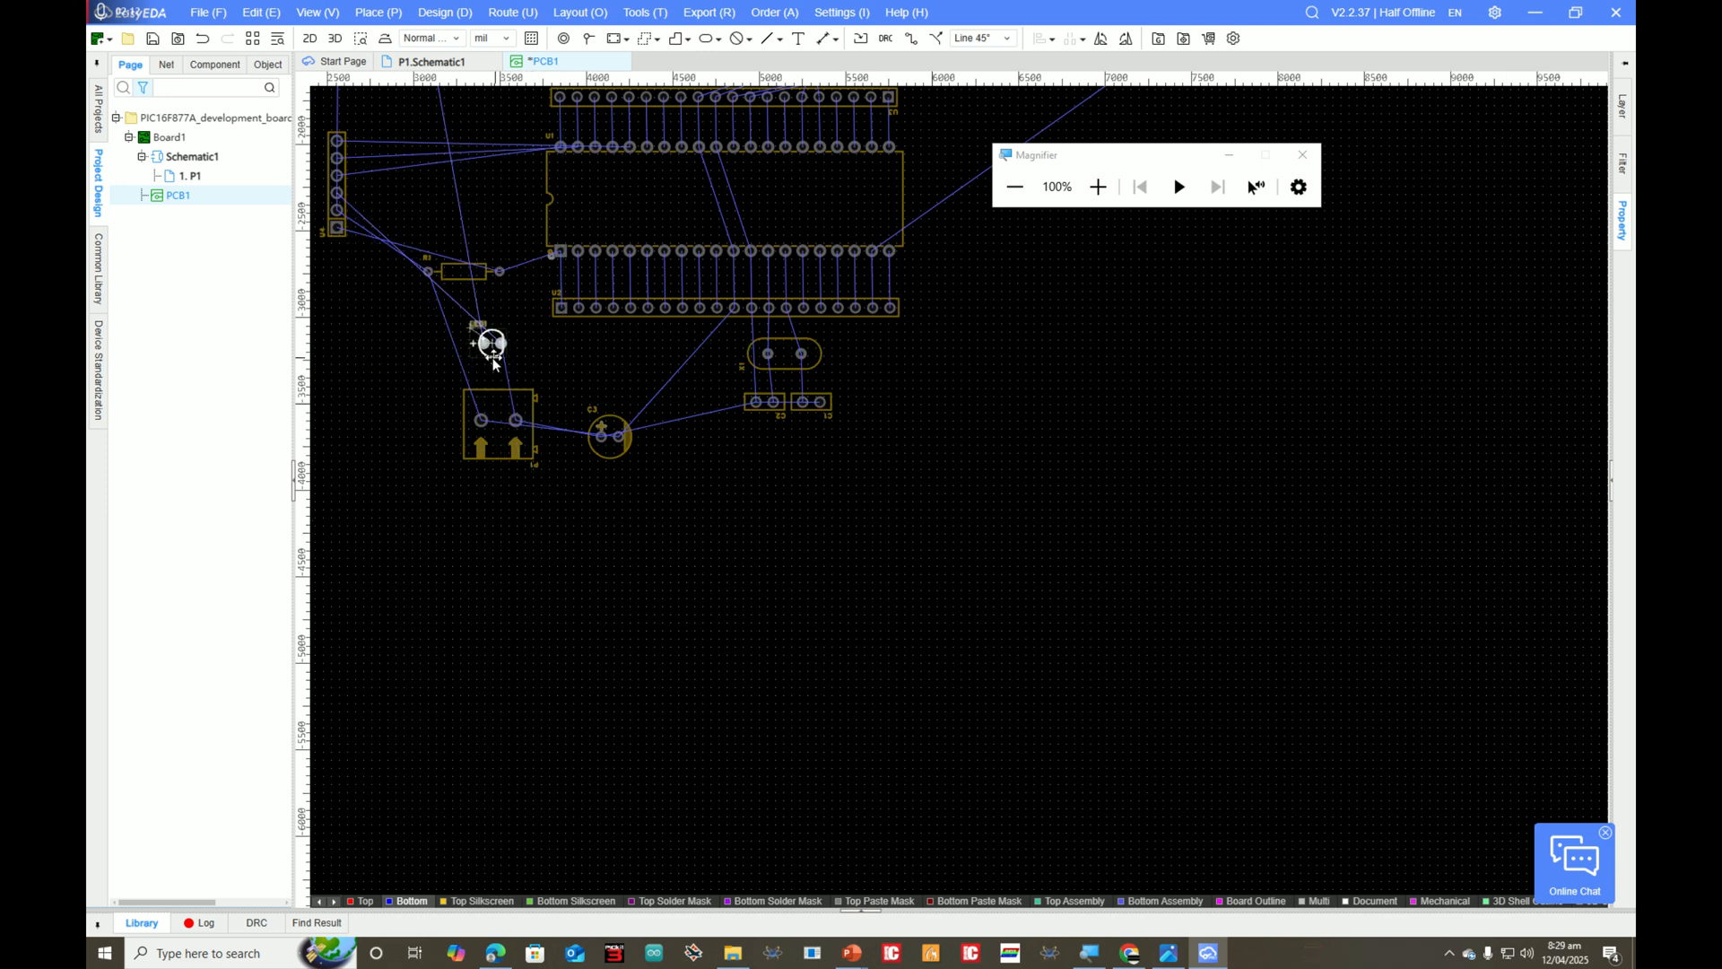
scroll(493, 358, down, 6)
scroll(475, 323, up, 6)
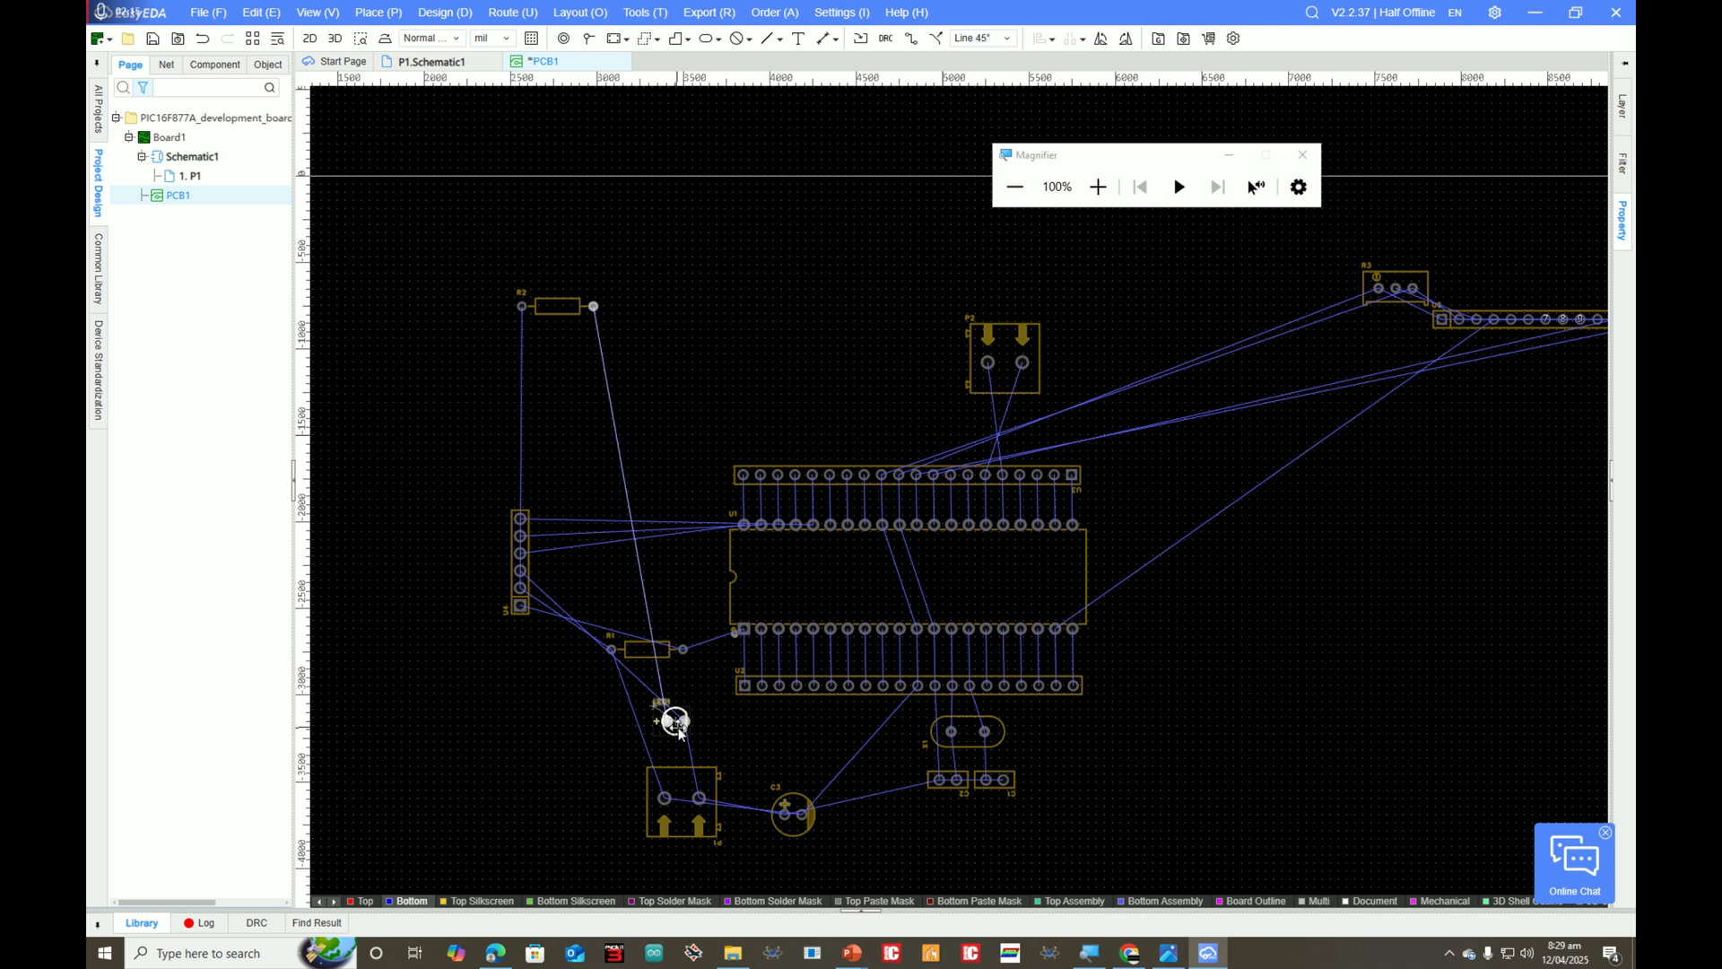
Step: Move LED1 to the right of terminal block P1 and place capacitor C3 just above P1
drag(677, 735, 795, 778)
scroll(850, 799, up, 2)
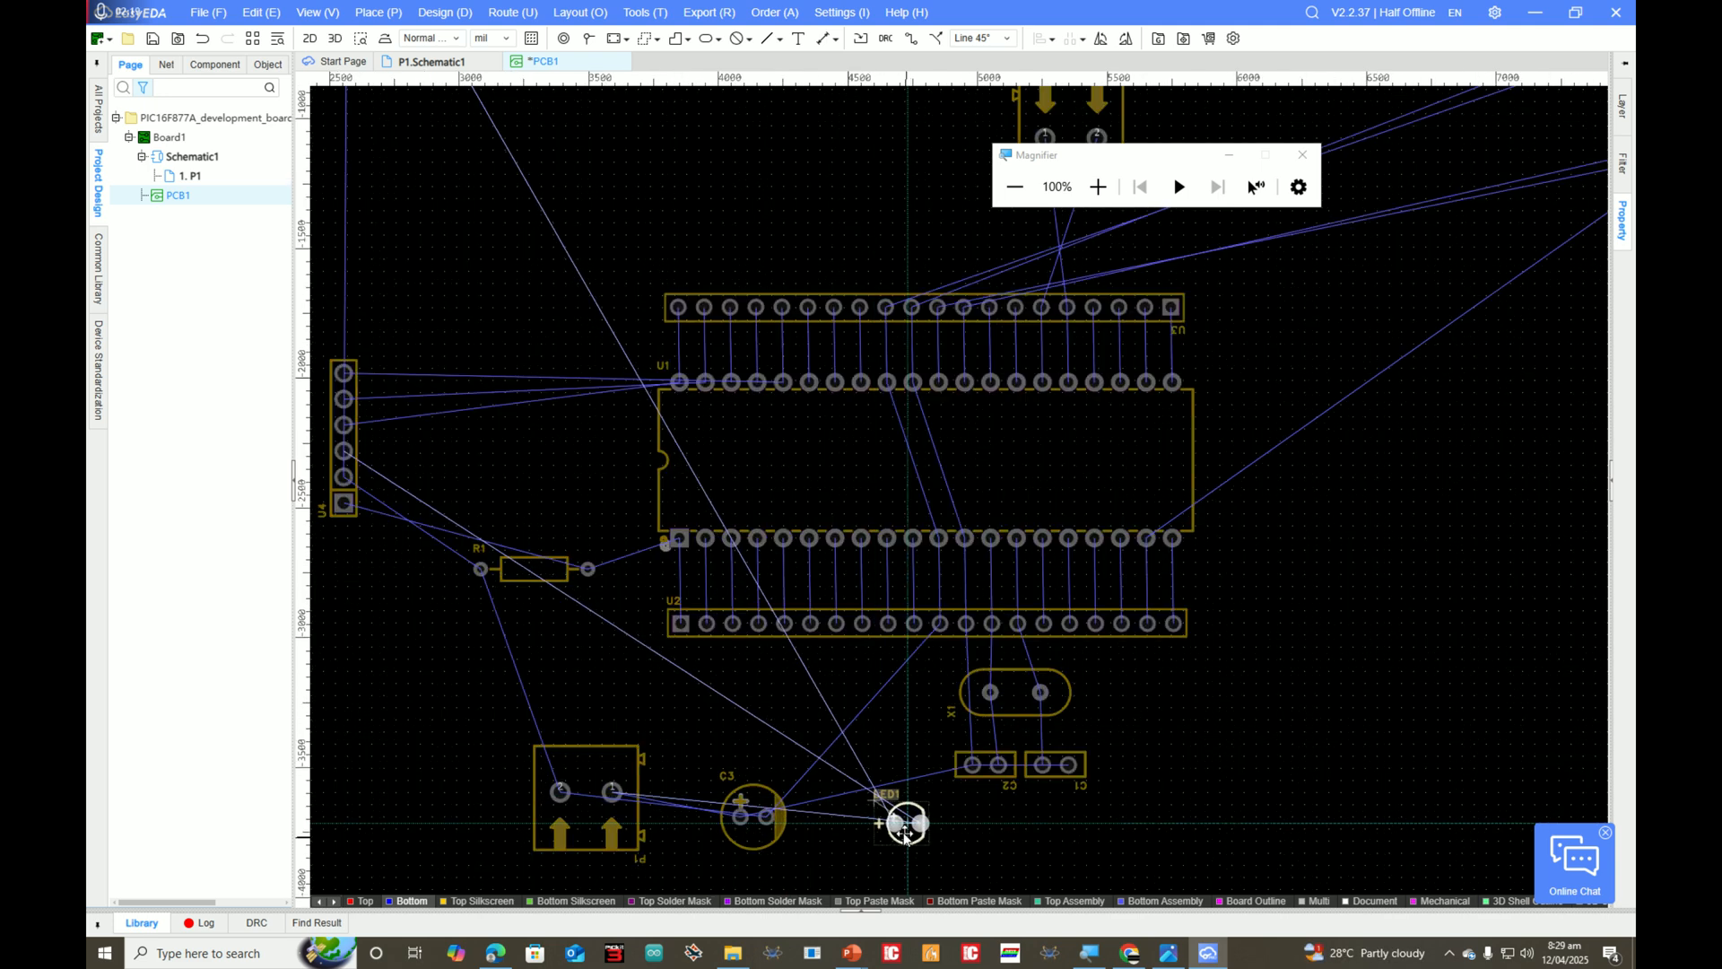
scroll(643, 346, down, 2)
drag(693, 709, 458, 354)
click(702, 546)
scroll(702, 546, up, 1)
scroll(702, 546, up, 2)
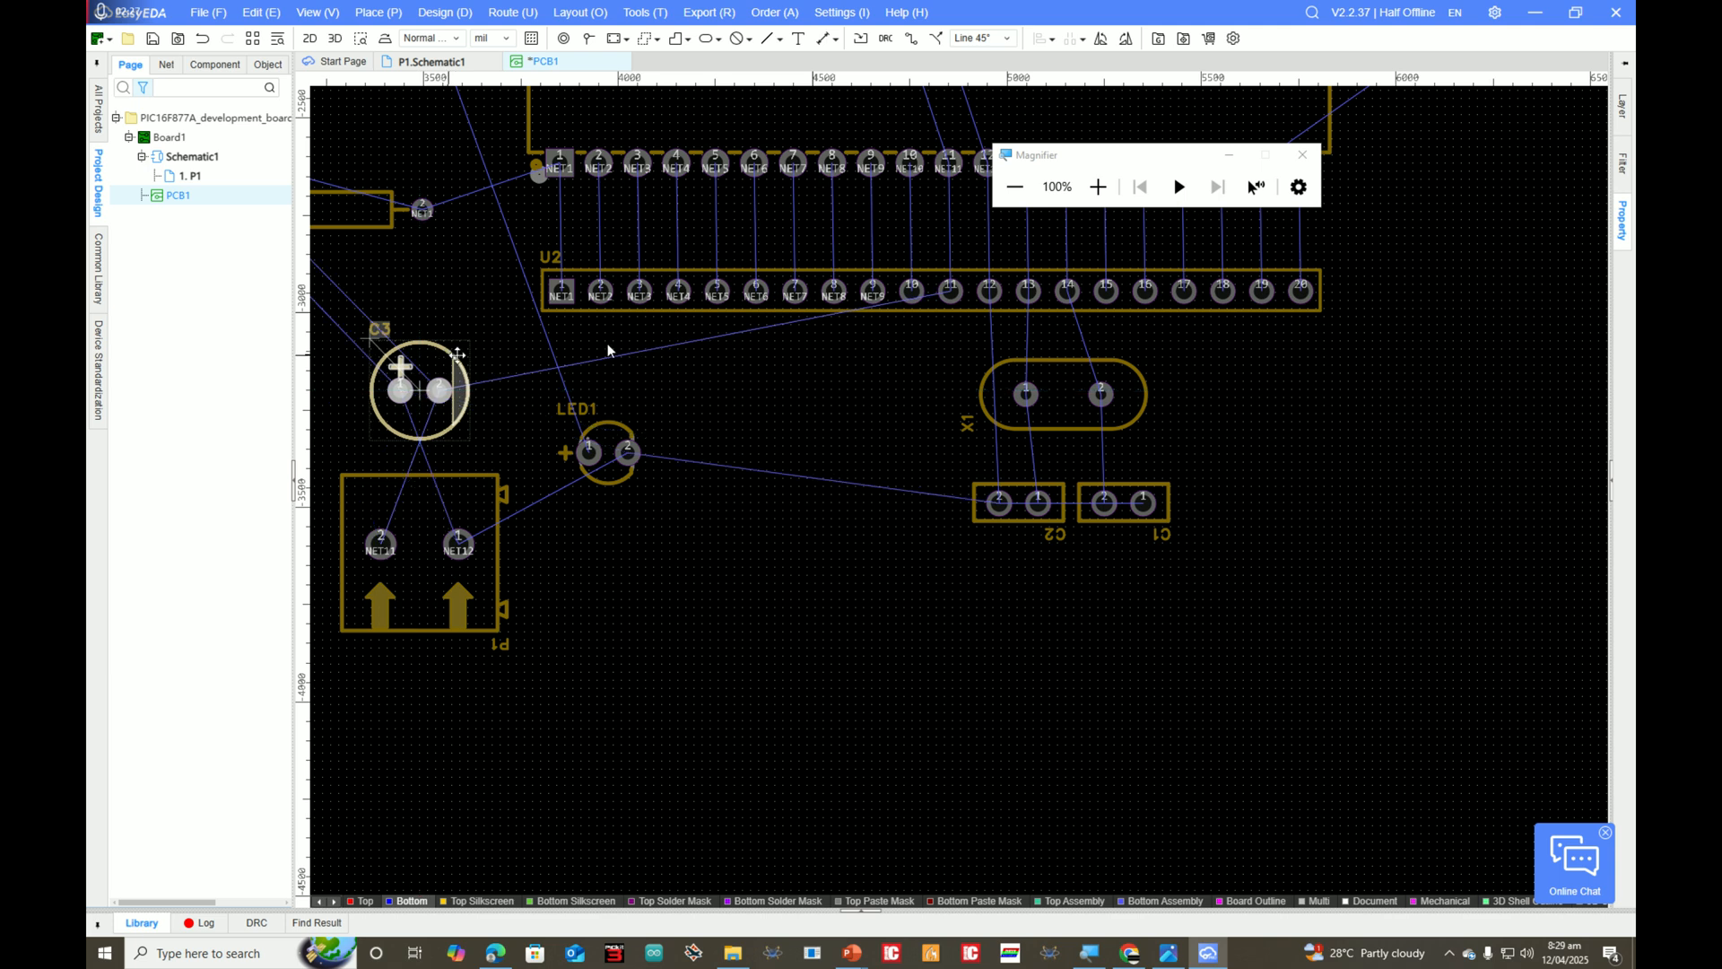
click(618, 435)
Step: Move resistor R2 to just above LED1, and shift LED1 slightly to the right
scroll(635, 500, down, 5)
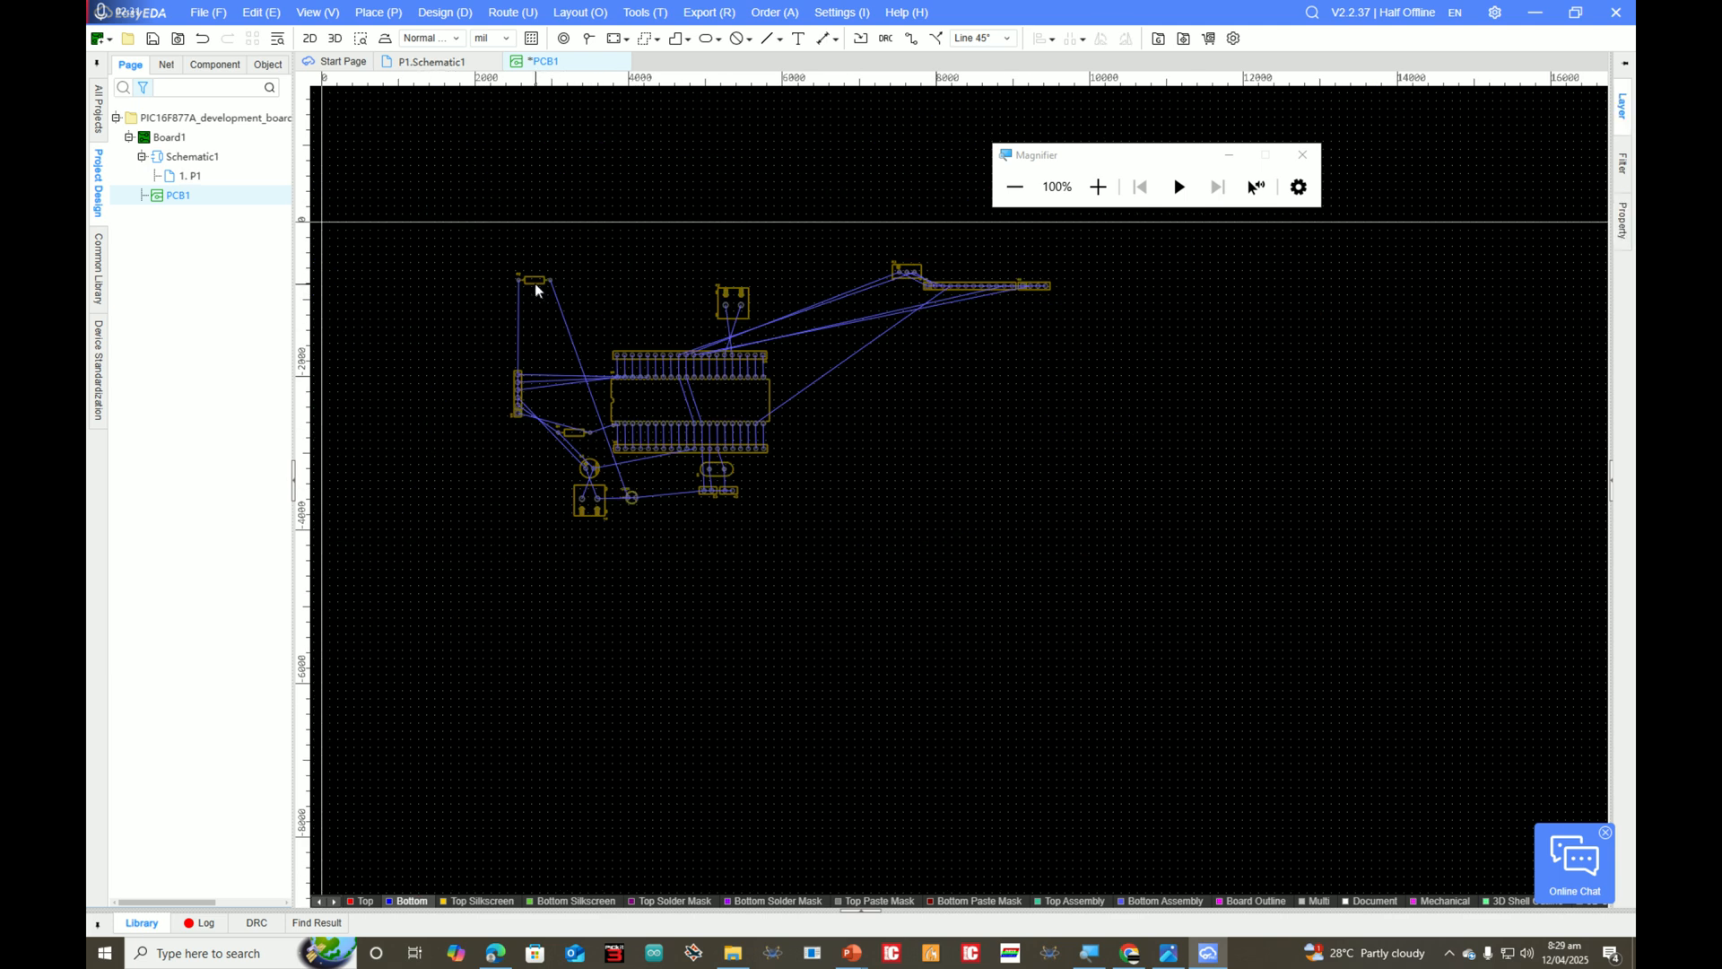
drag(535, 278, 633, 455)
scroll(619, 494, up, 2)
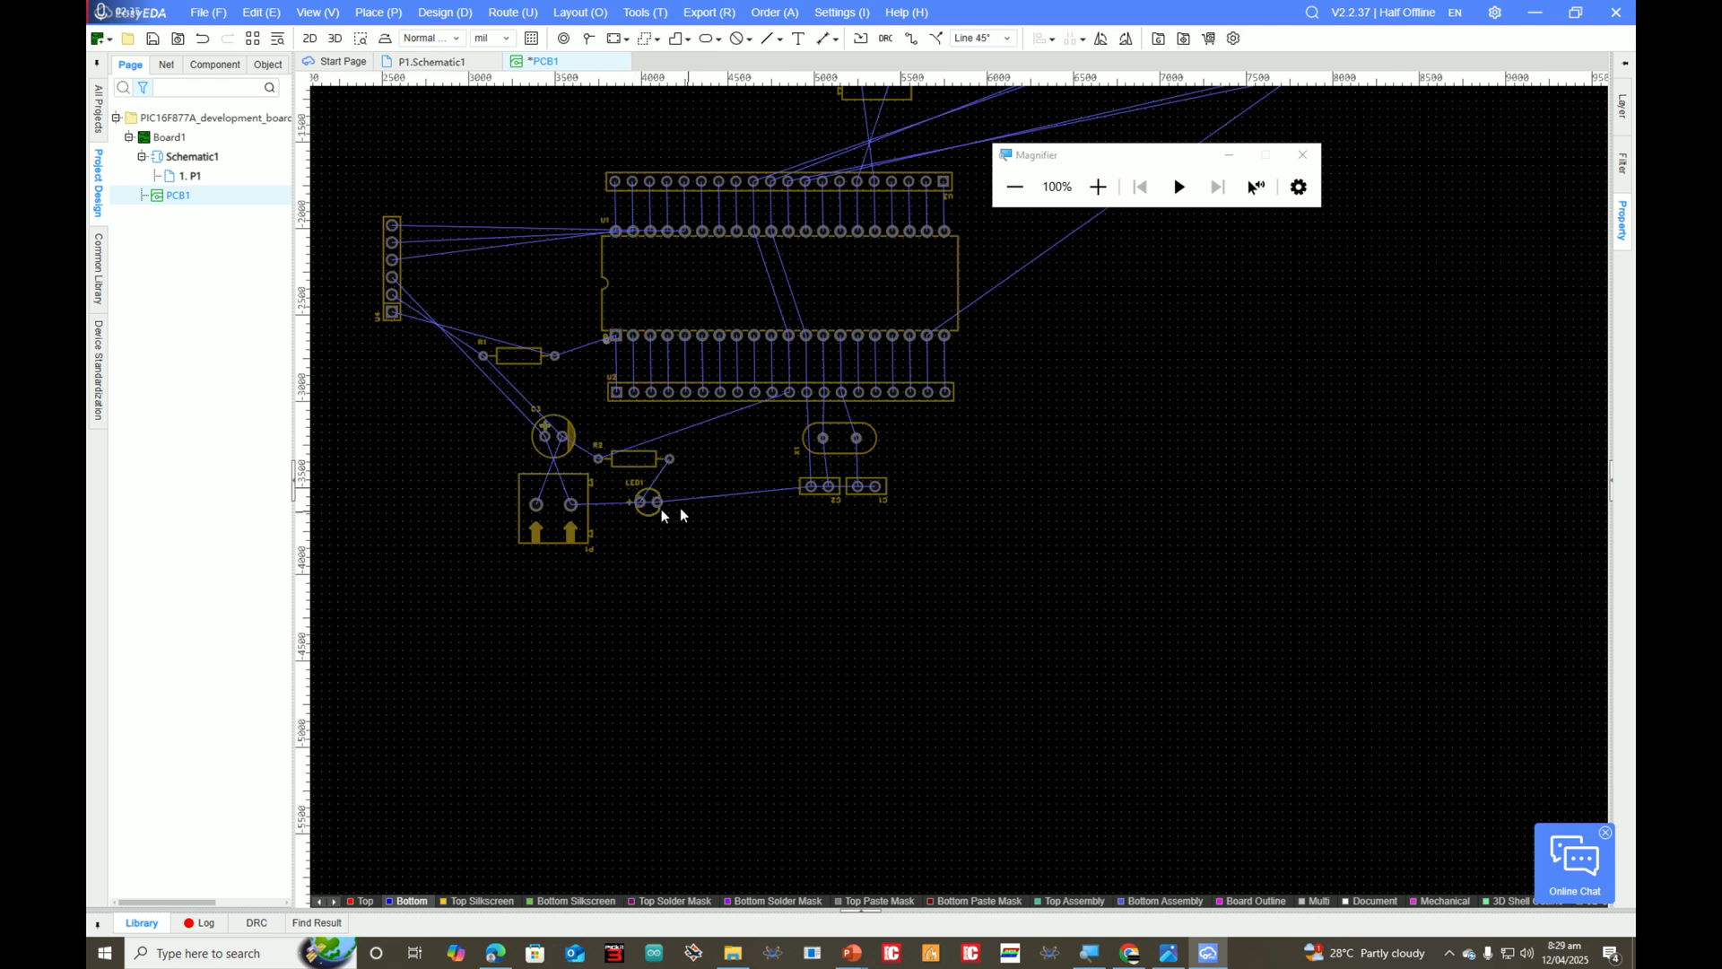
scroll(659, 510, up, 5)
click(639, 529)
drag(626, 542, 779, 578)
Step: Select R3, U5 and H1 together and move the group left toward terminal block P2
scroll(892, 433, down, 5)
scroll(873, 288, up, 2)
scroll(880, 204, down, 3)
scroll(912, 212, down, 4)
scroll(956, 156, up, 6)
drag(1469, 263, 809, 529)
drag(1110, 359, 740, 308)
scroll(740, 309, down, 3)
scroll(536, 323, up, 4)
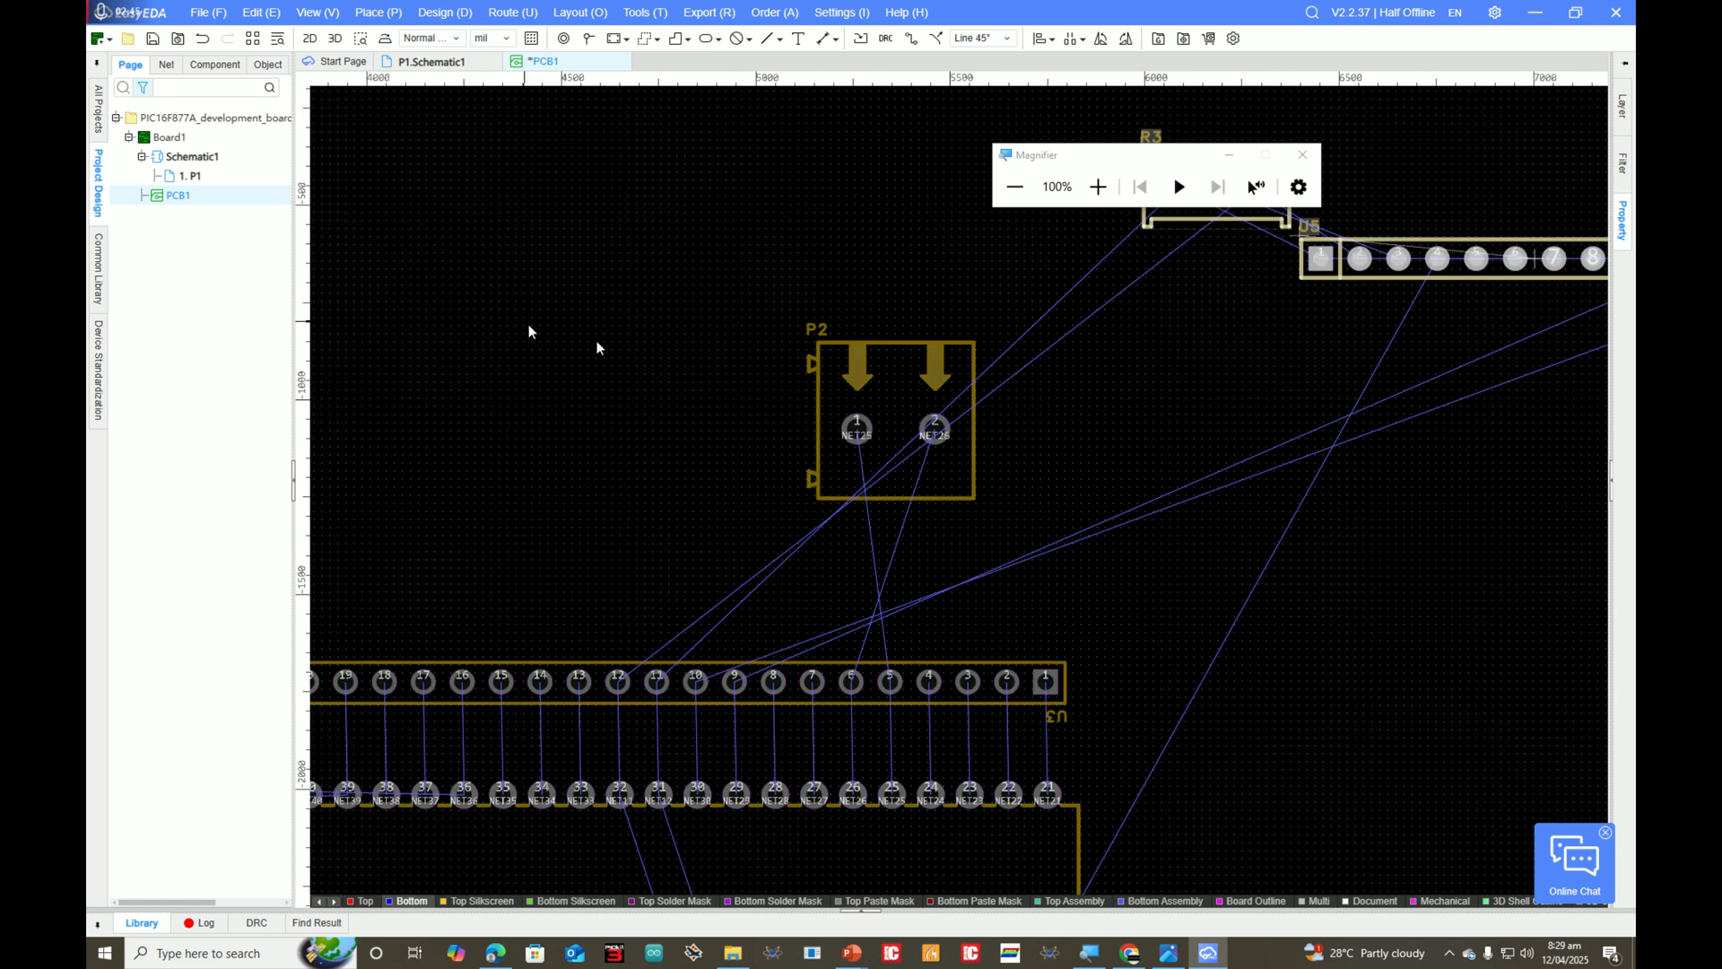
scroll(1406, 282, down, 6)
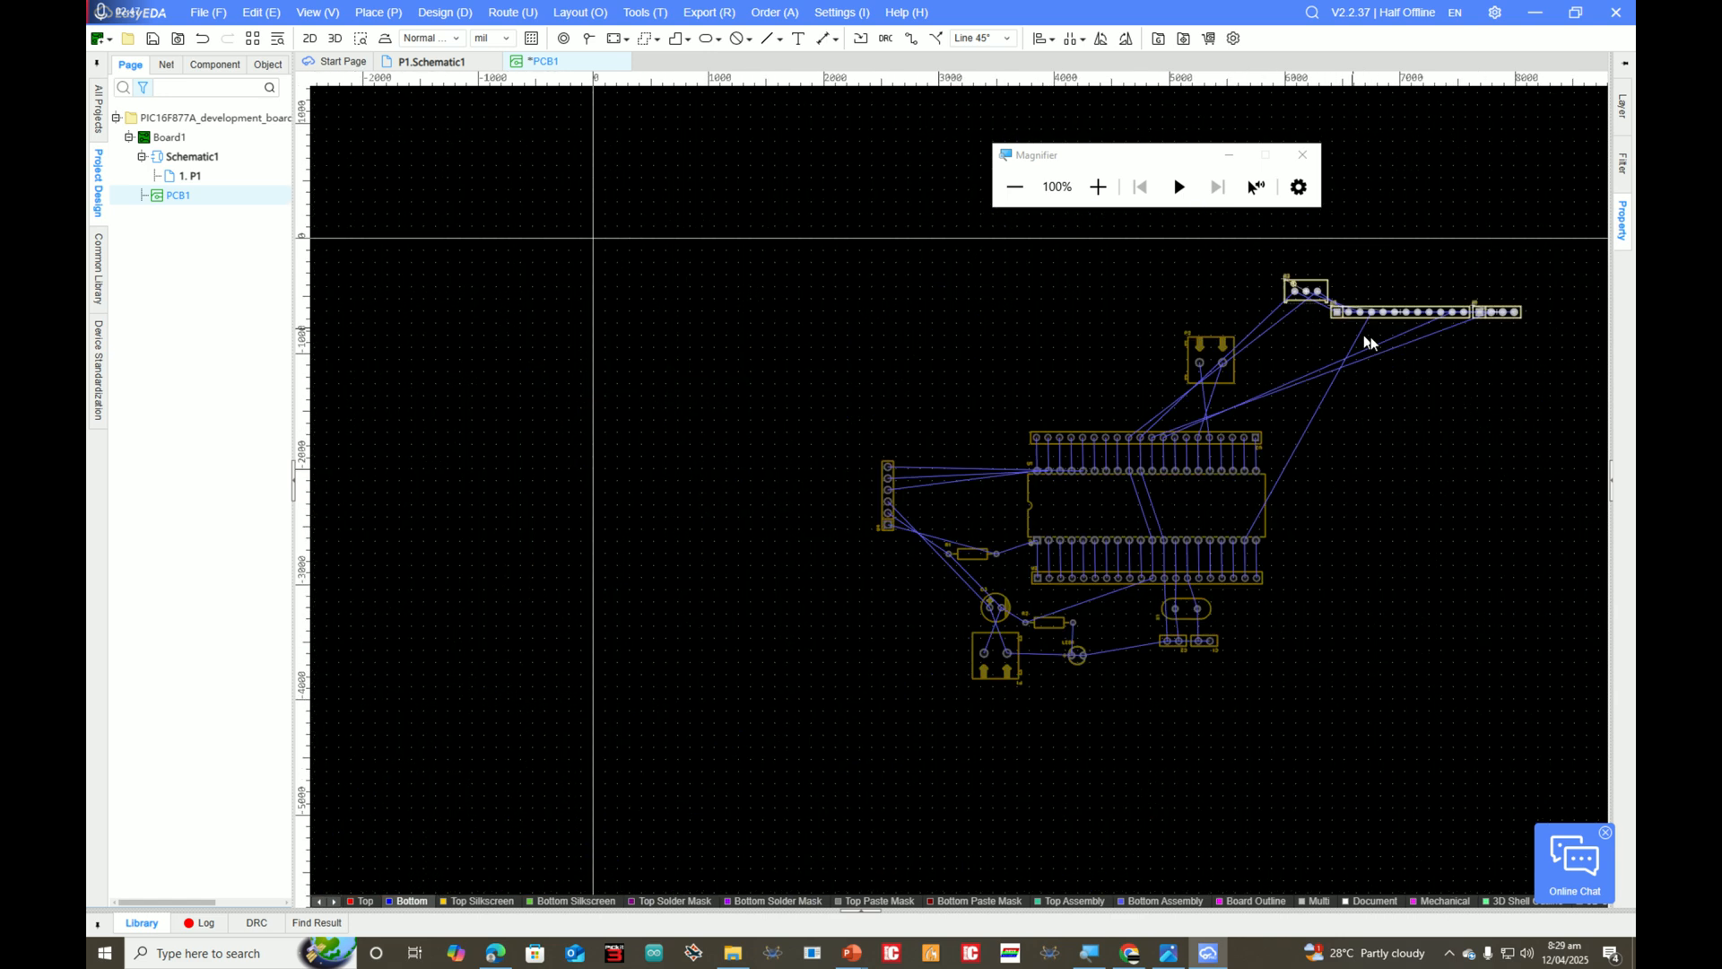
Step: Rotate the selected R3, U5 and H1 group by 90 degrees and place it vertically to the right of U1
key(r)
scroll(1399, 350, up, 3)
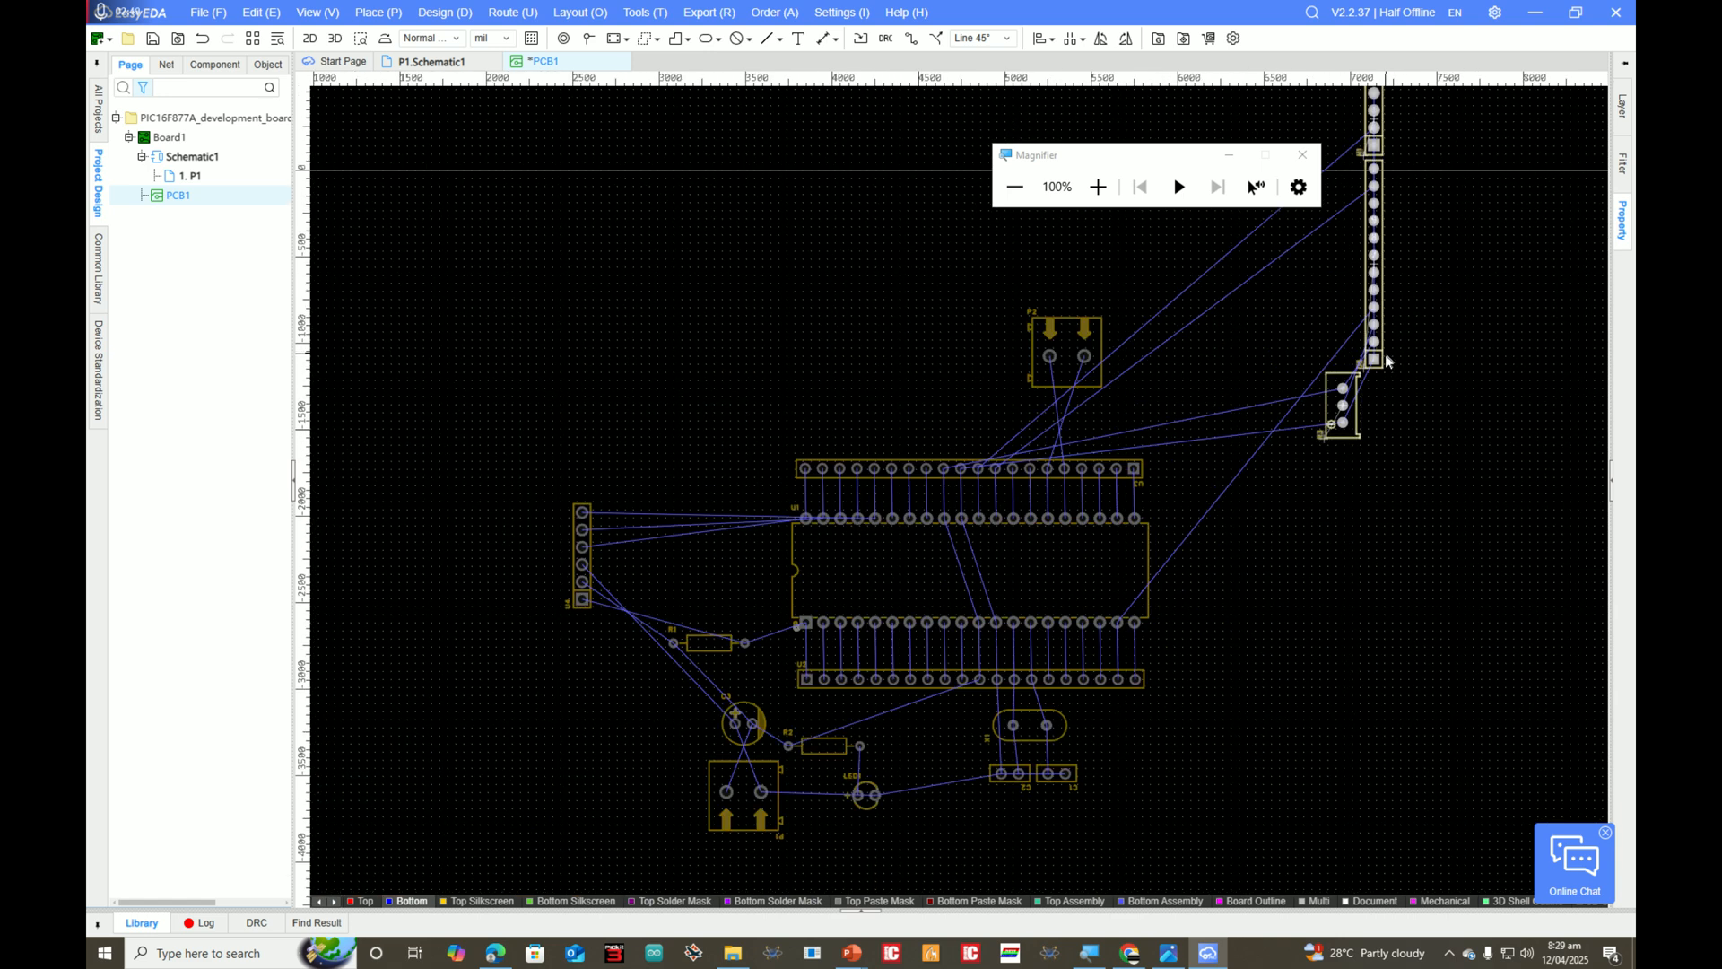
drag(1384, 362, 1500, 709)
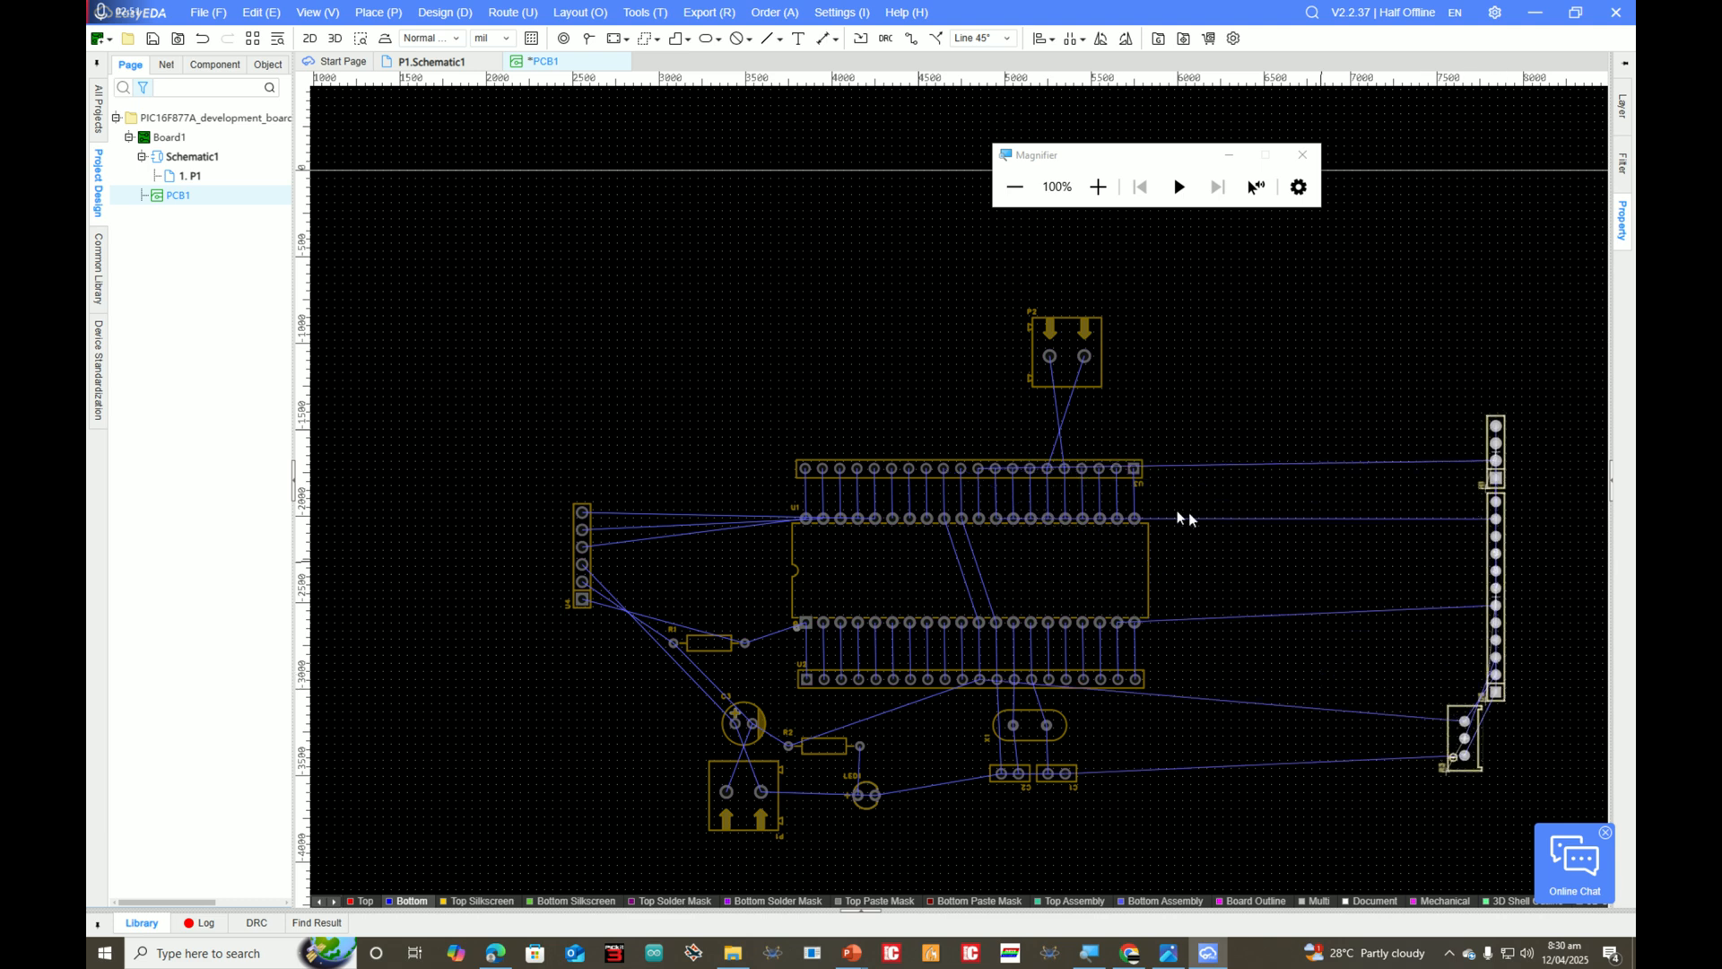
scroll(1184, 516, down, 3)
scroll(1507, 617, up, 5)
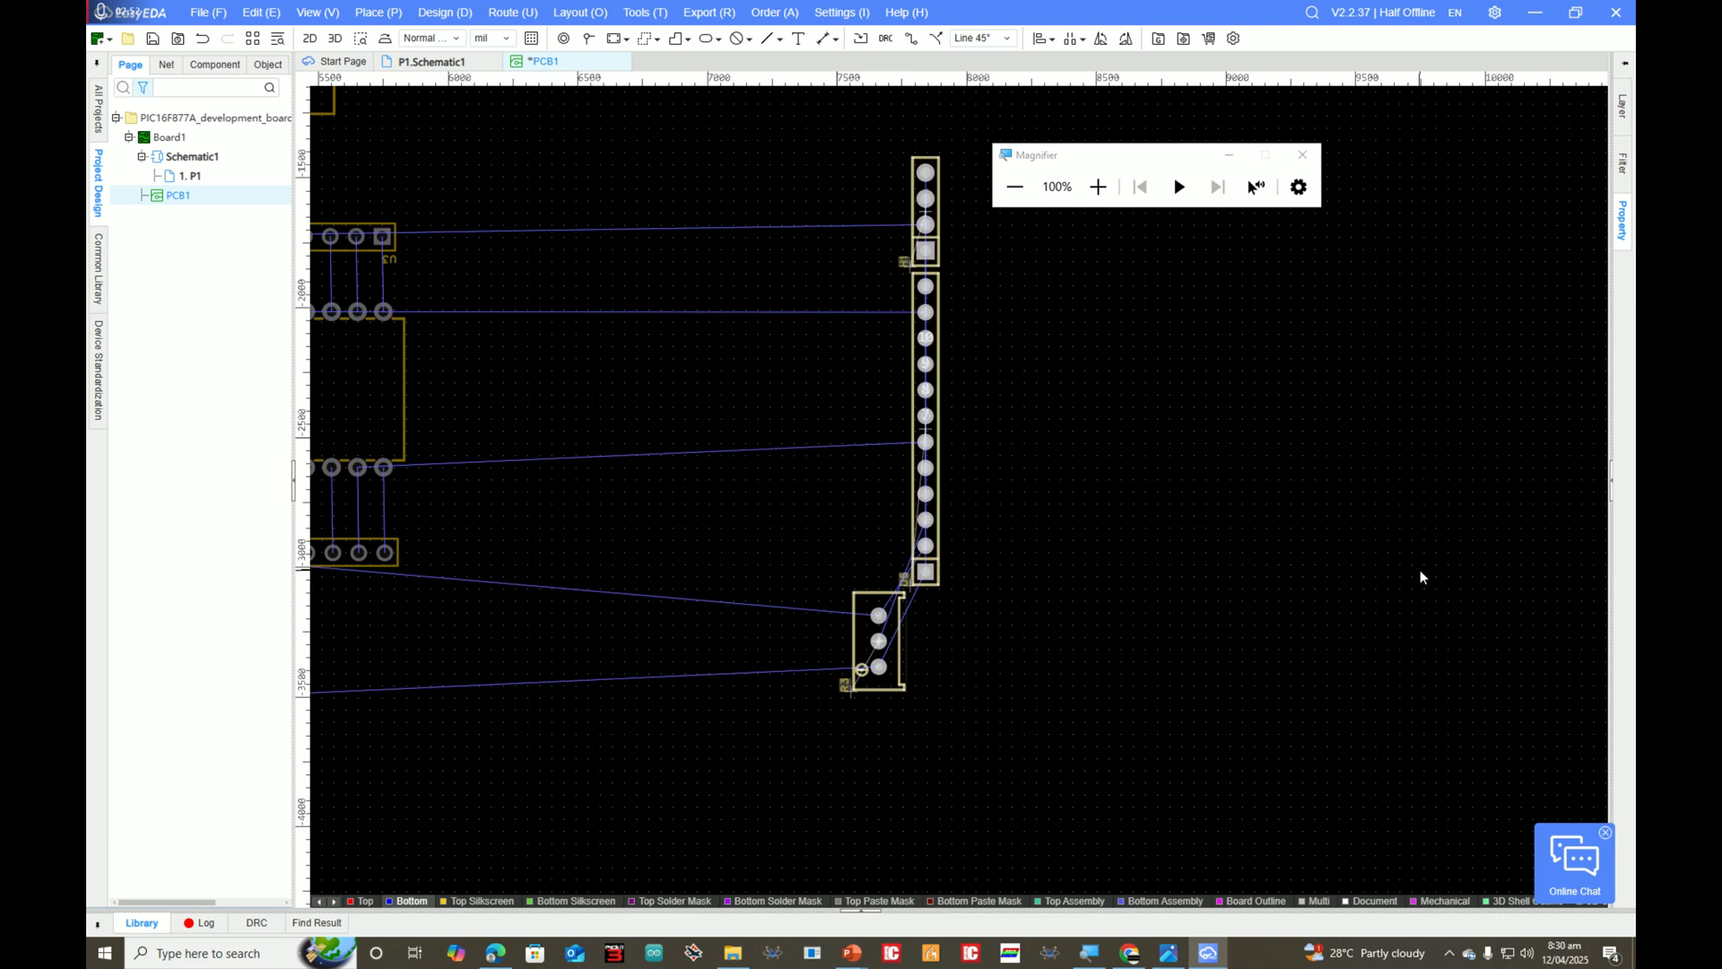
scroll(1157, 512, down, 3)
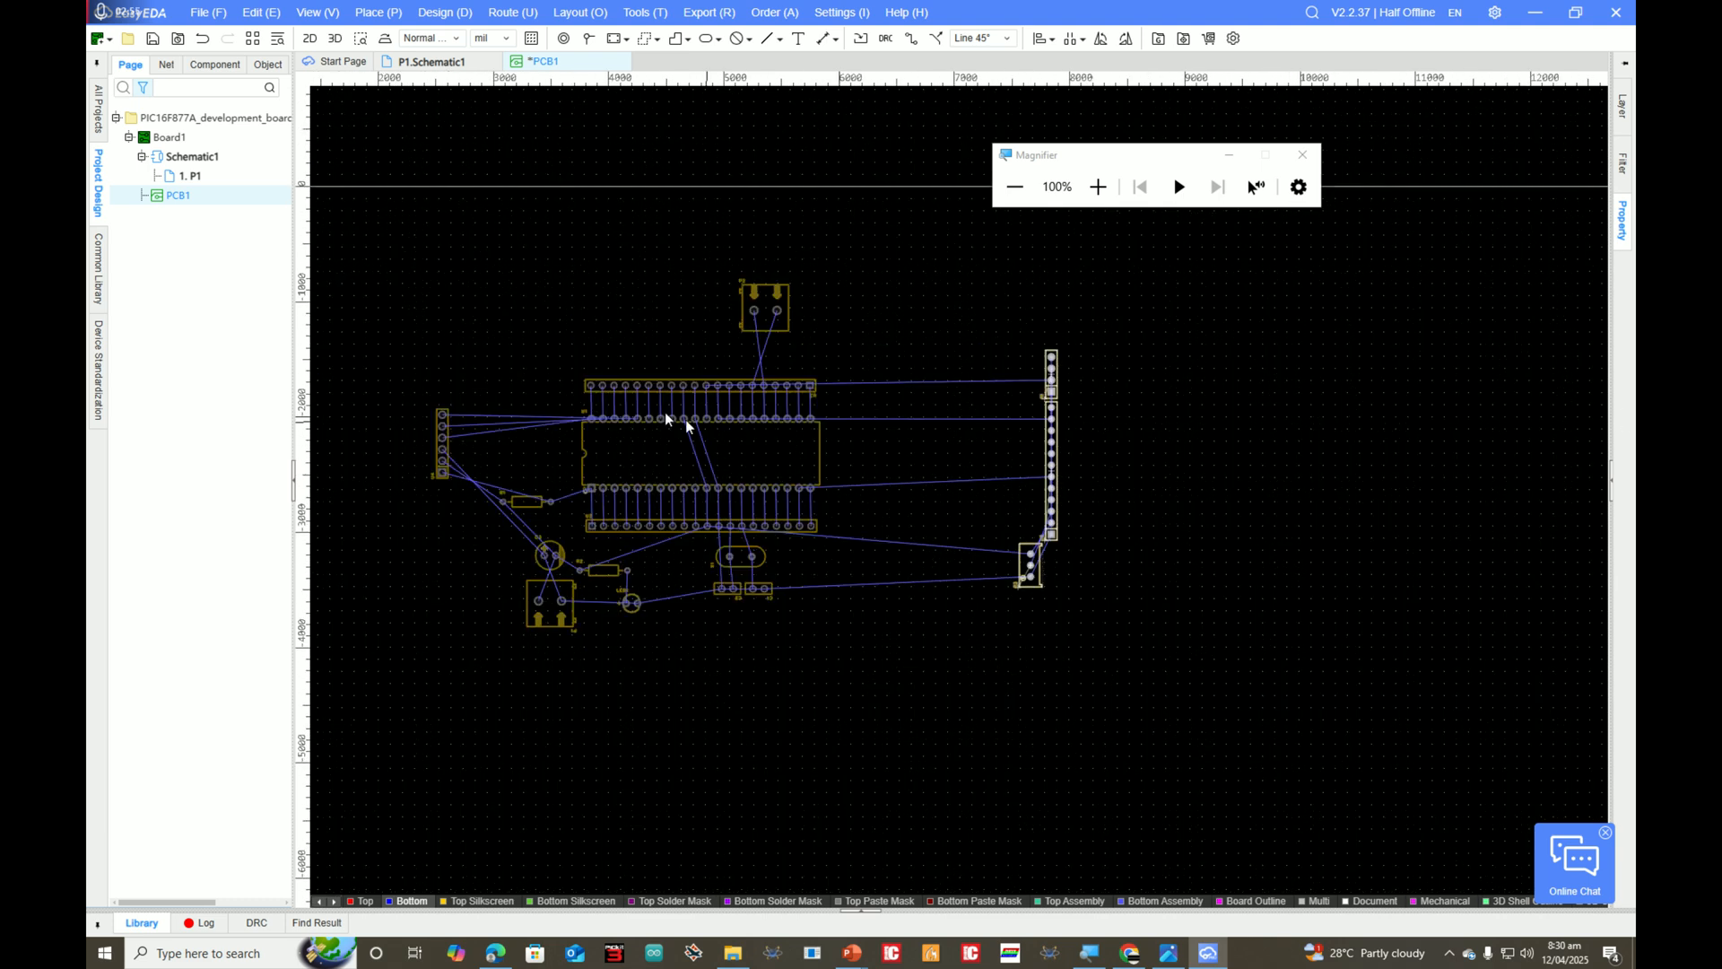
drag(1058, 469, 938, 475)
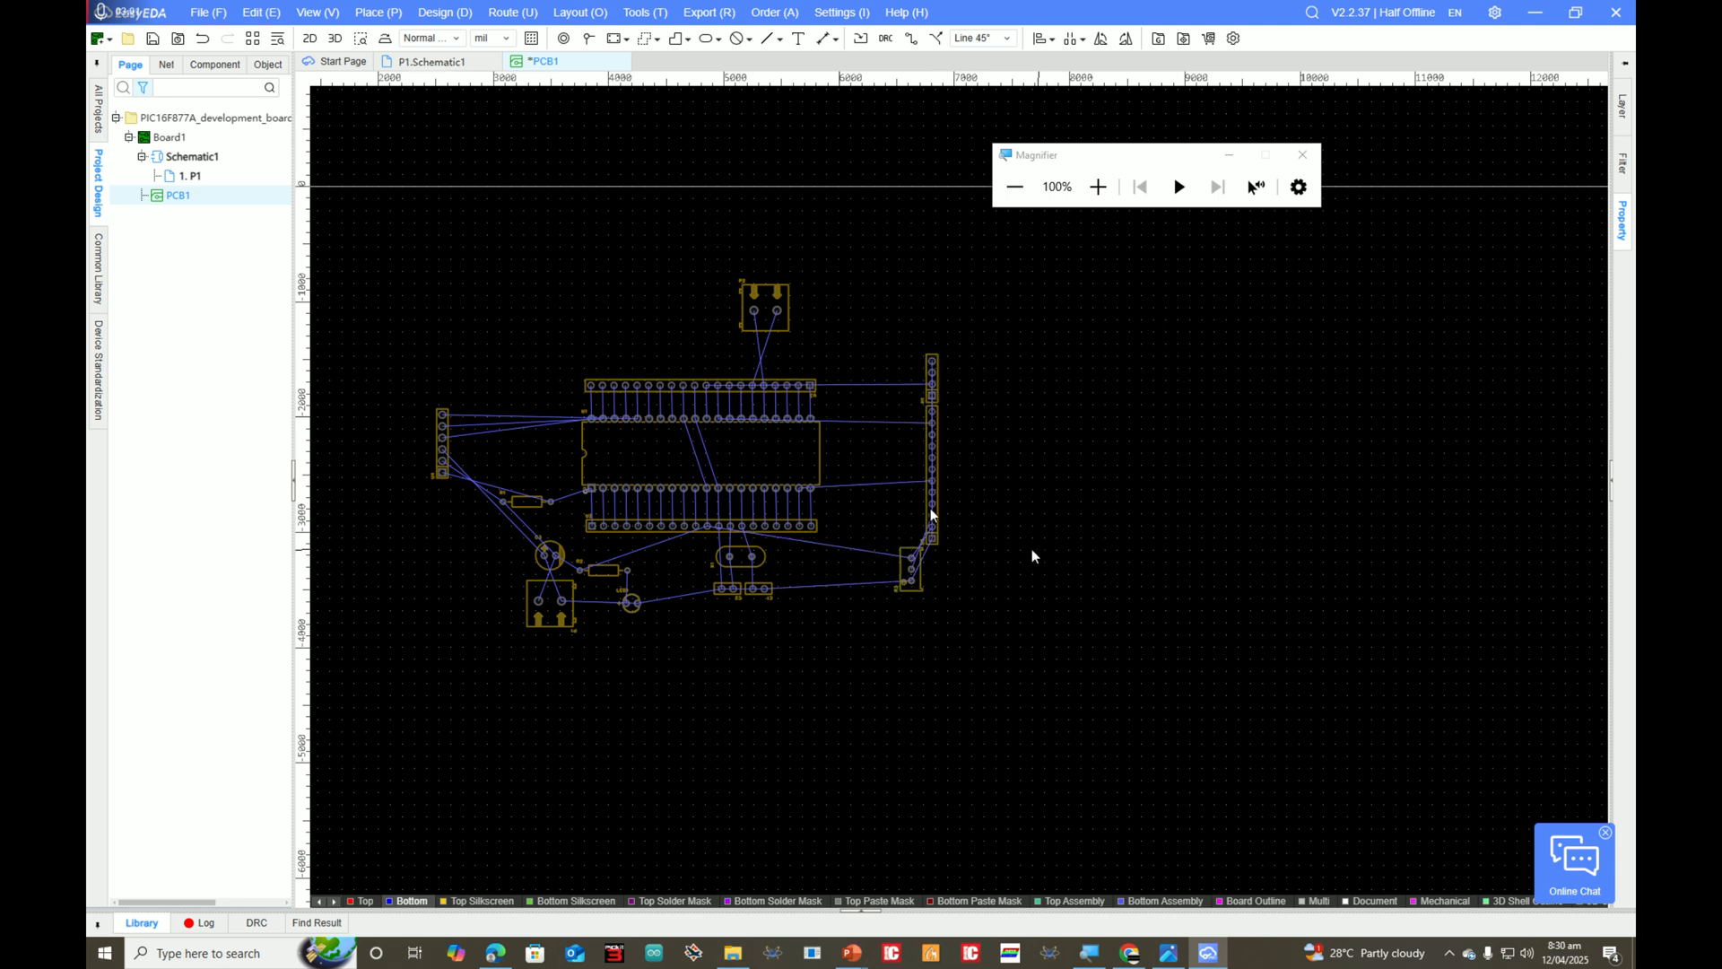
Step: Try turning header U5 in 90-degree steps until its pin 1 sits next to H1
scroll(890, 482, up, 4)
scroll(897, 482, down, 2)
scroll(1059, 452, up, 2)
scroll(1060, 453, up, 1)
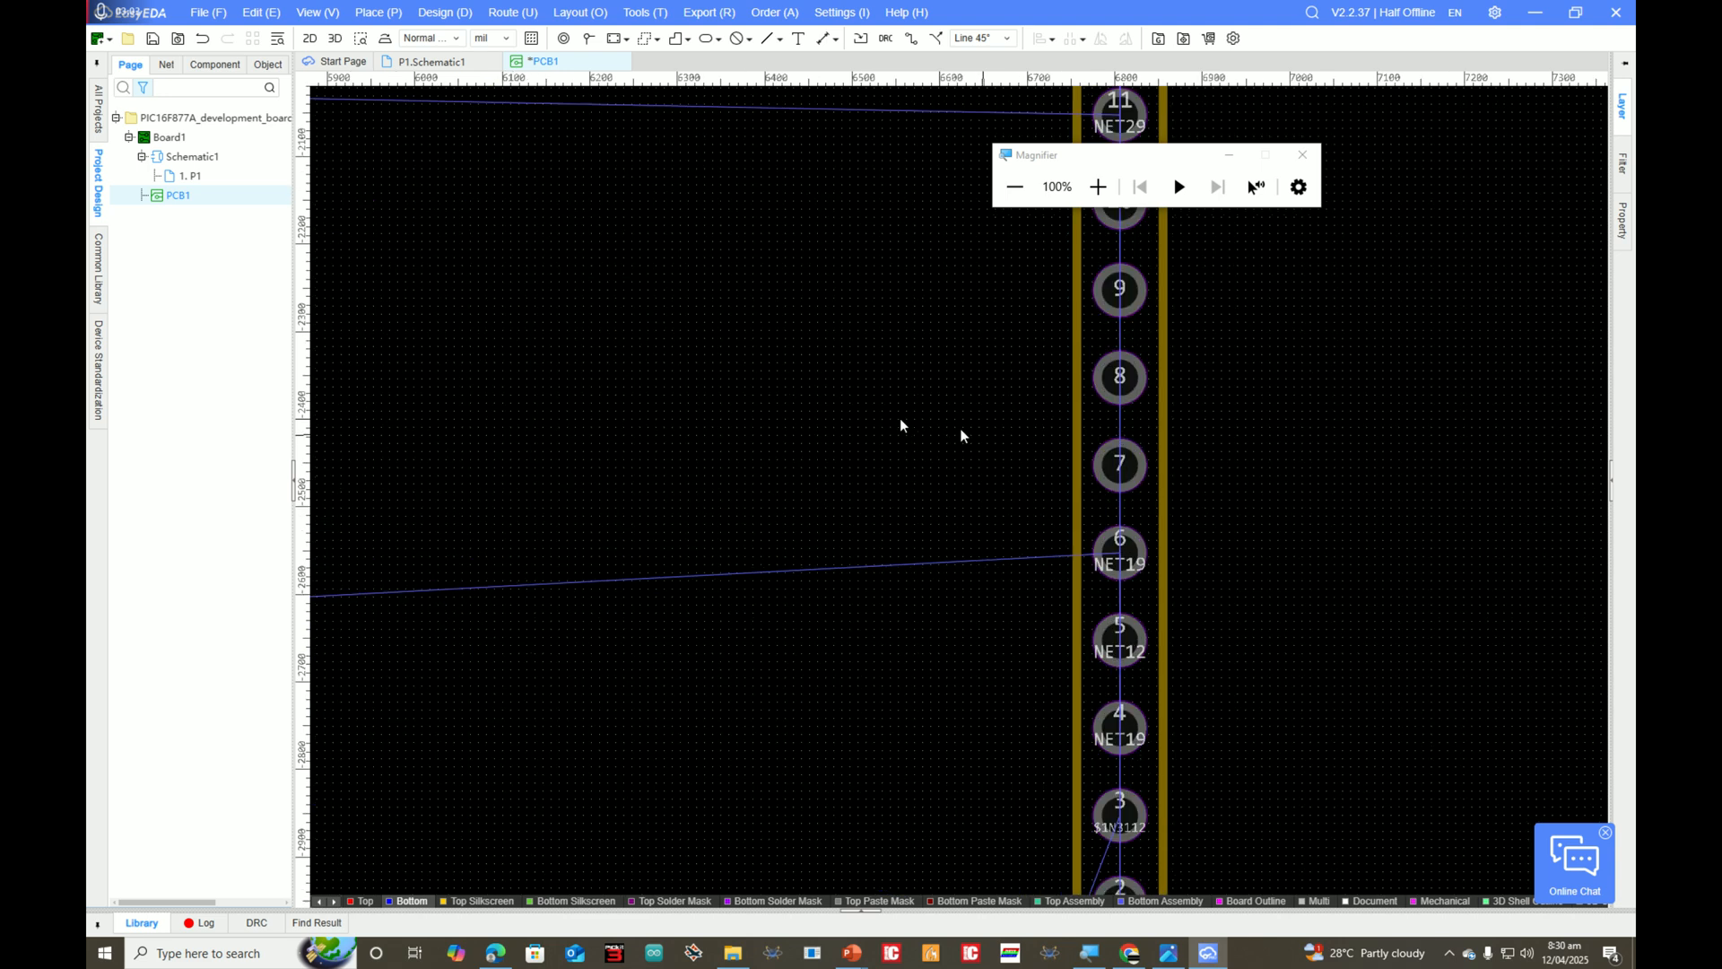
scroll(987, 453, down, 2)
click(1012, 460)
key(space)
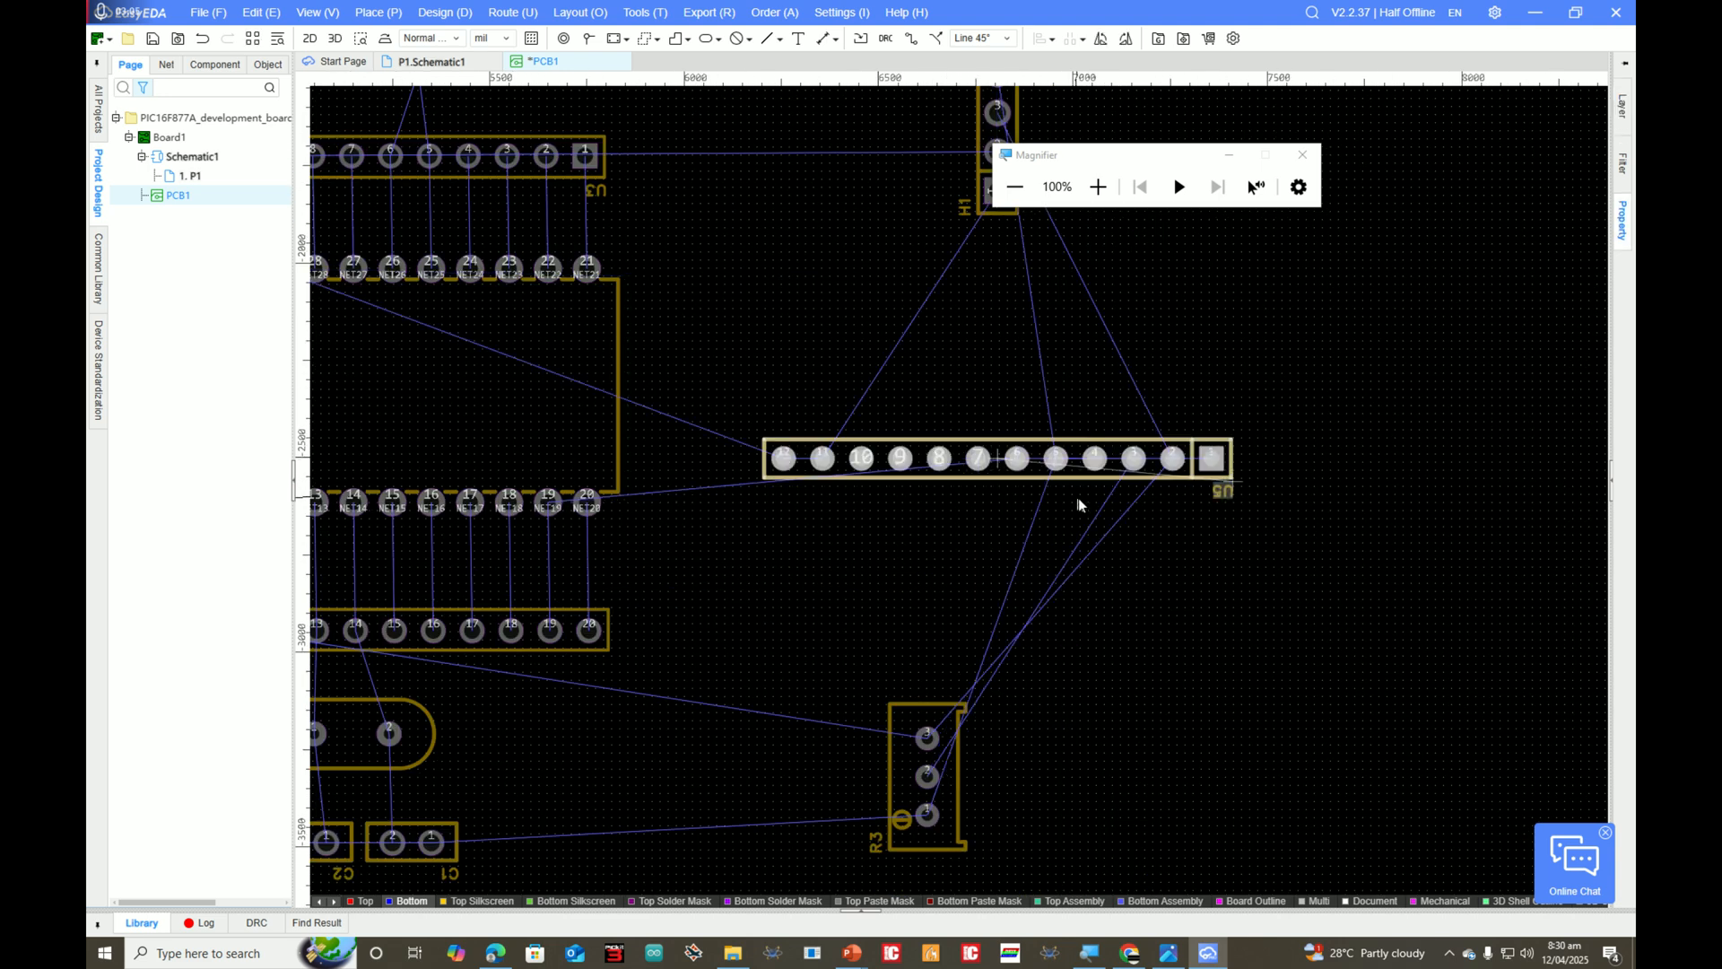
key(space)
scroll(1080, 497, down, 3)
scroll(1083, 472, up, 3)
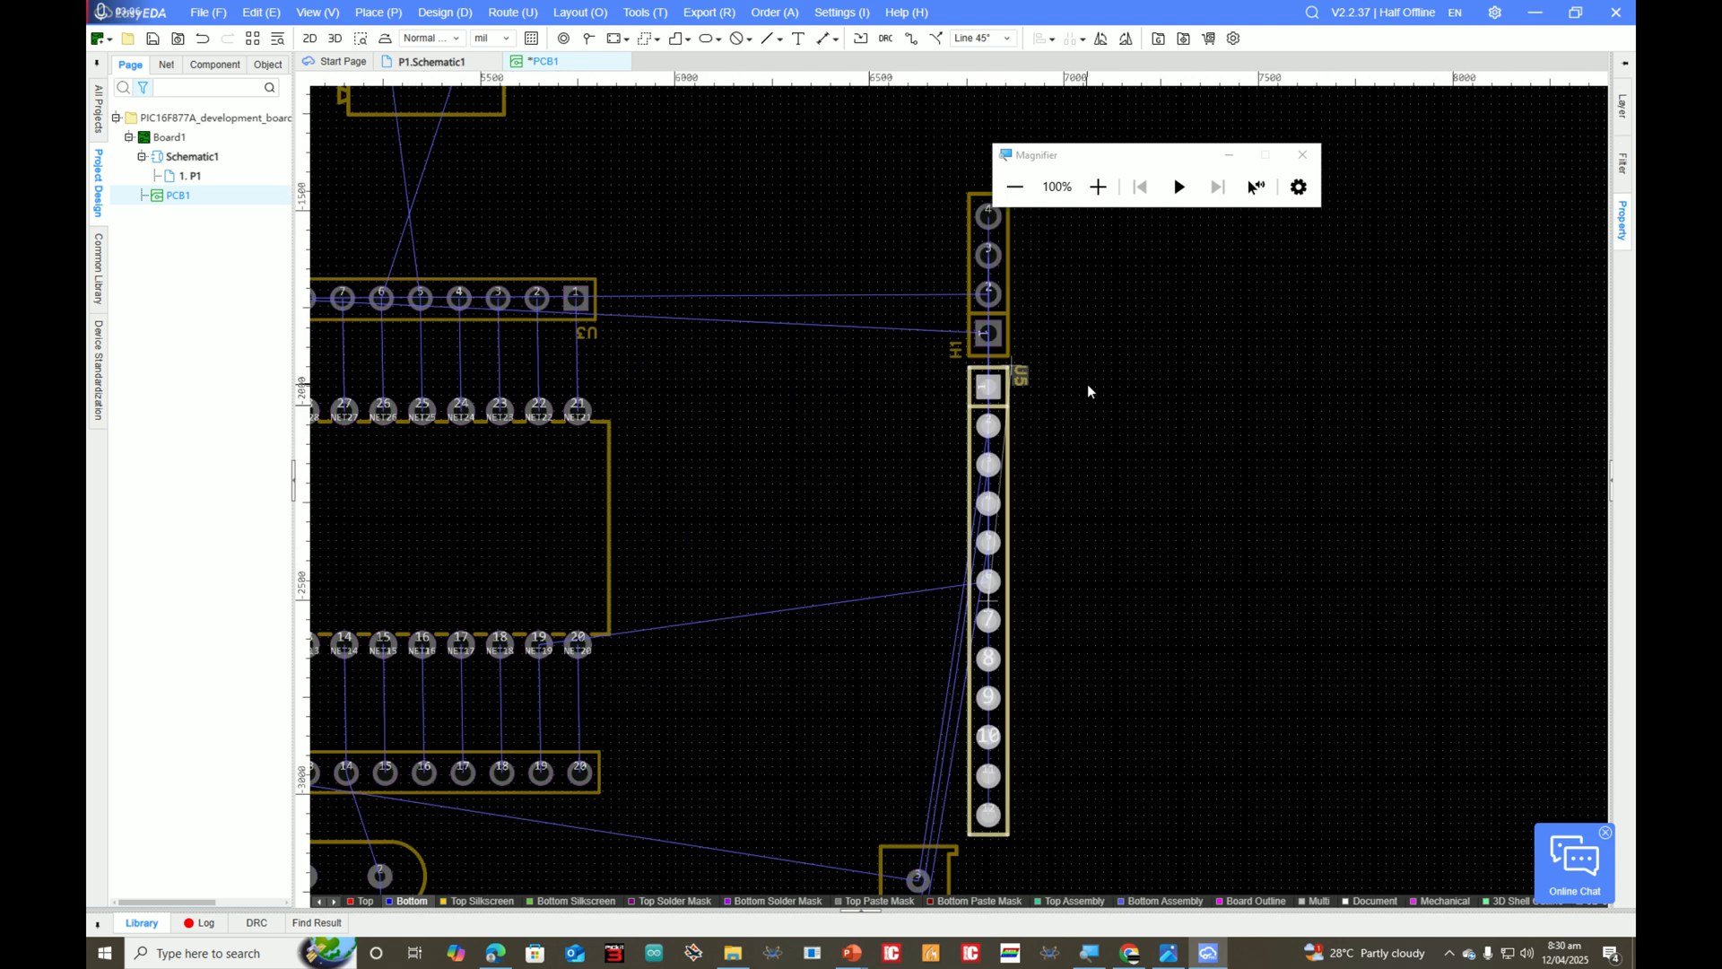
scroll(1088, 386, down, 3)
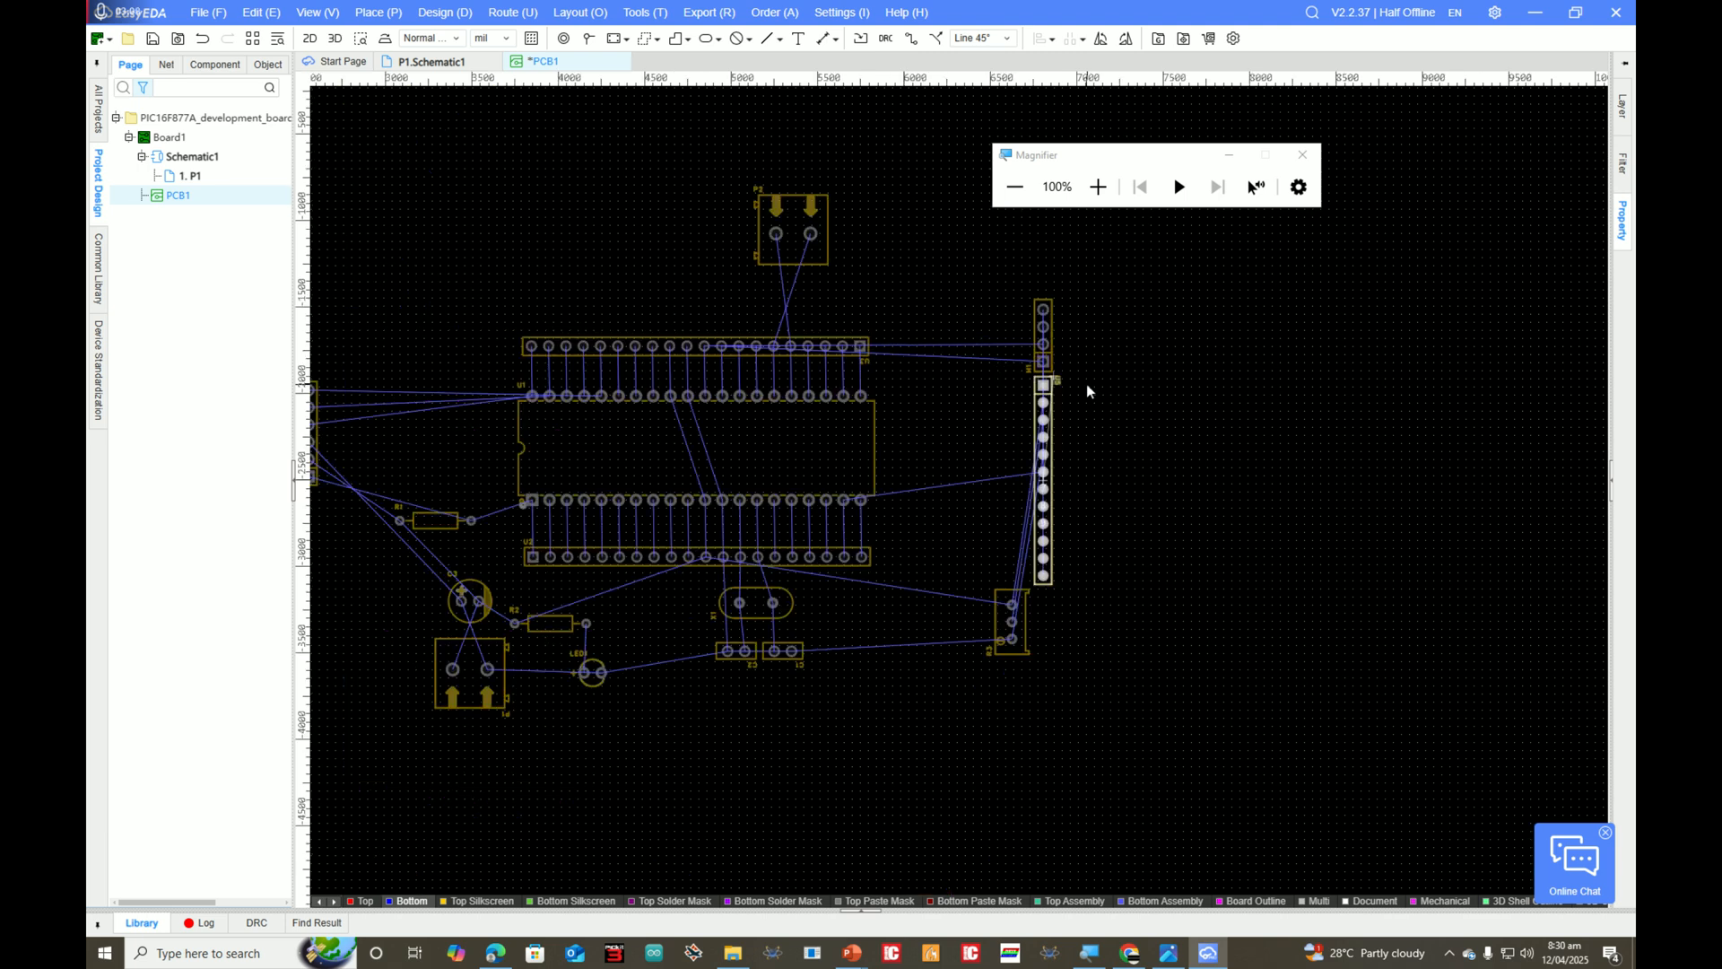
scroll(1081, 381, up, 4)
click(1067, 346)
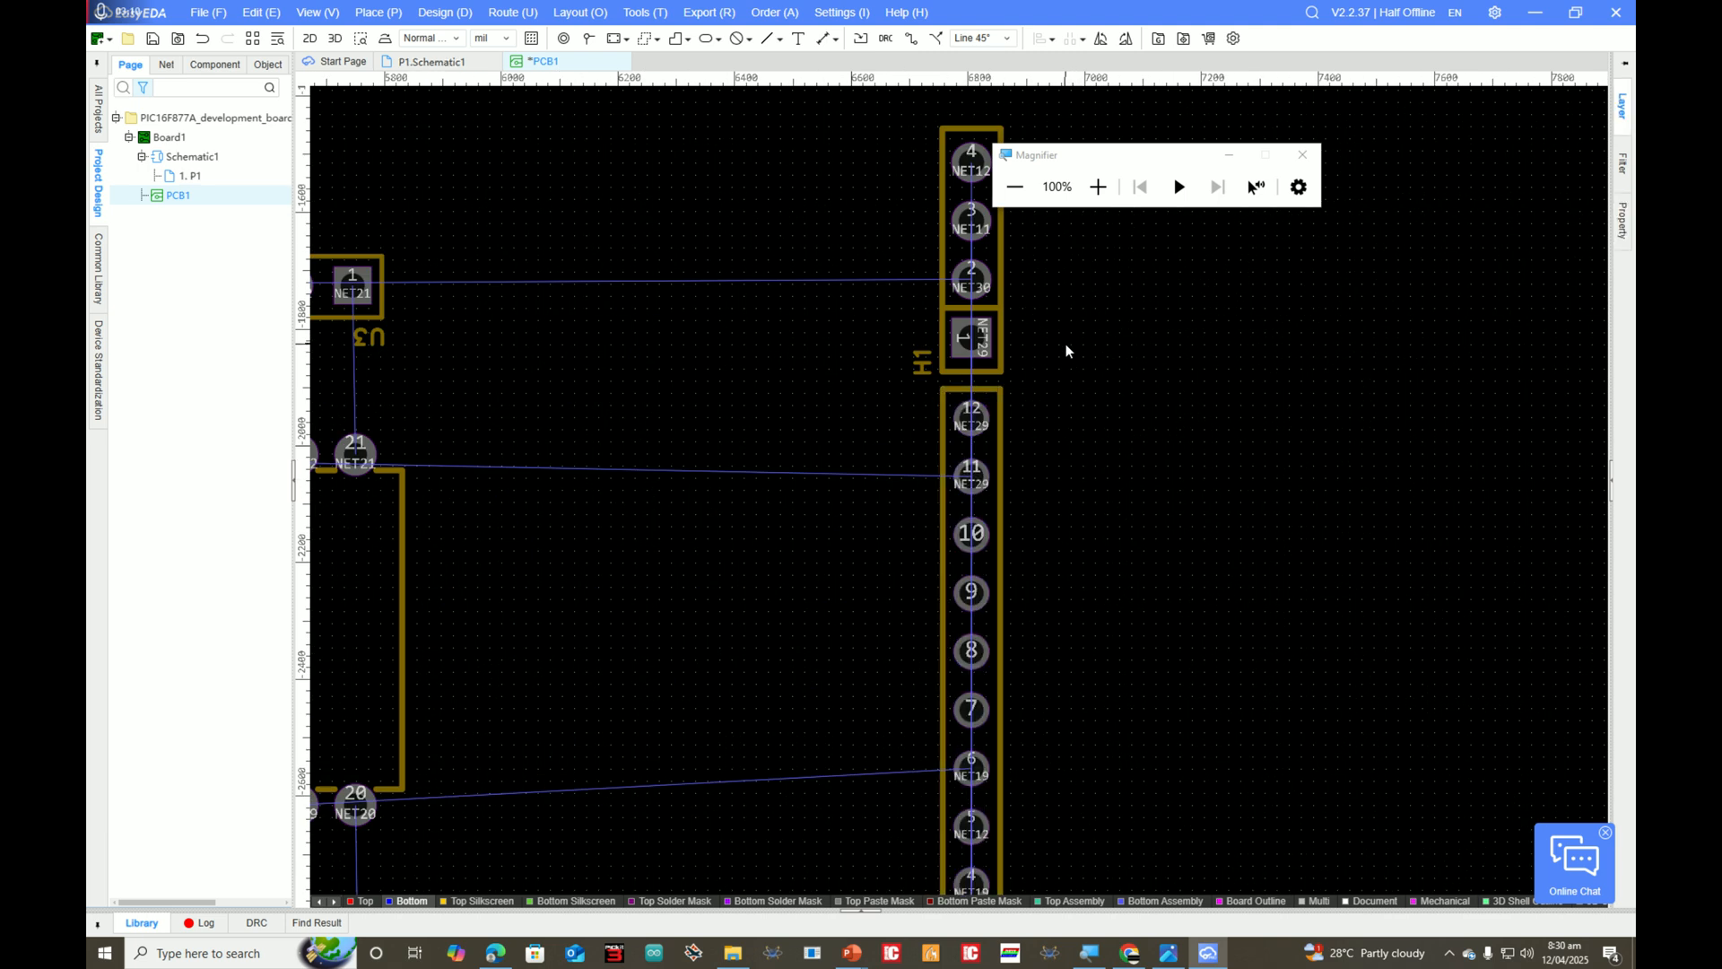
Step: Examine the pin nets of headers U5 and H1 on the board and in Schematic1
scroll(1066, 343, down, 3)
scroll(1023, 400, up, 3)
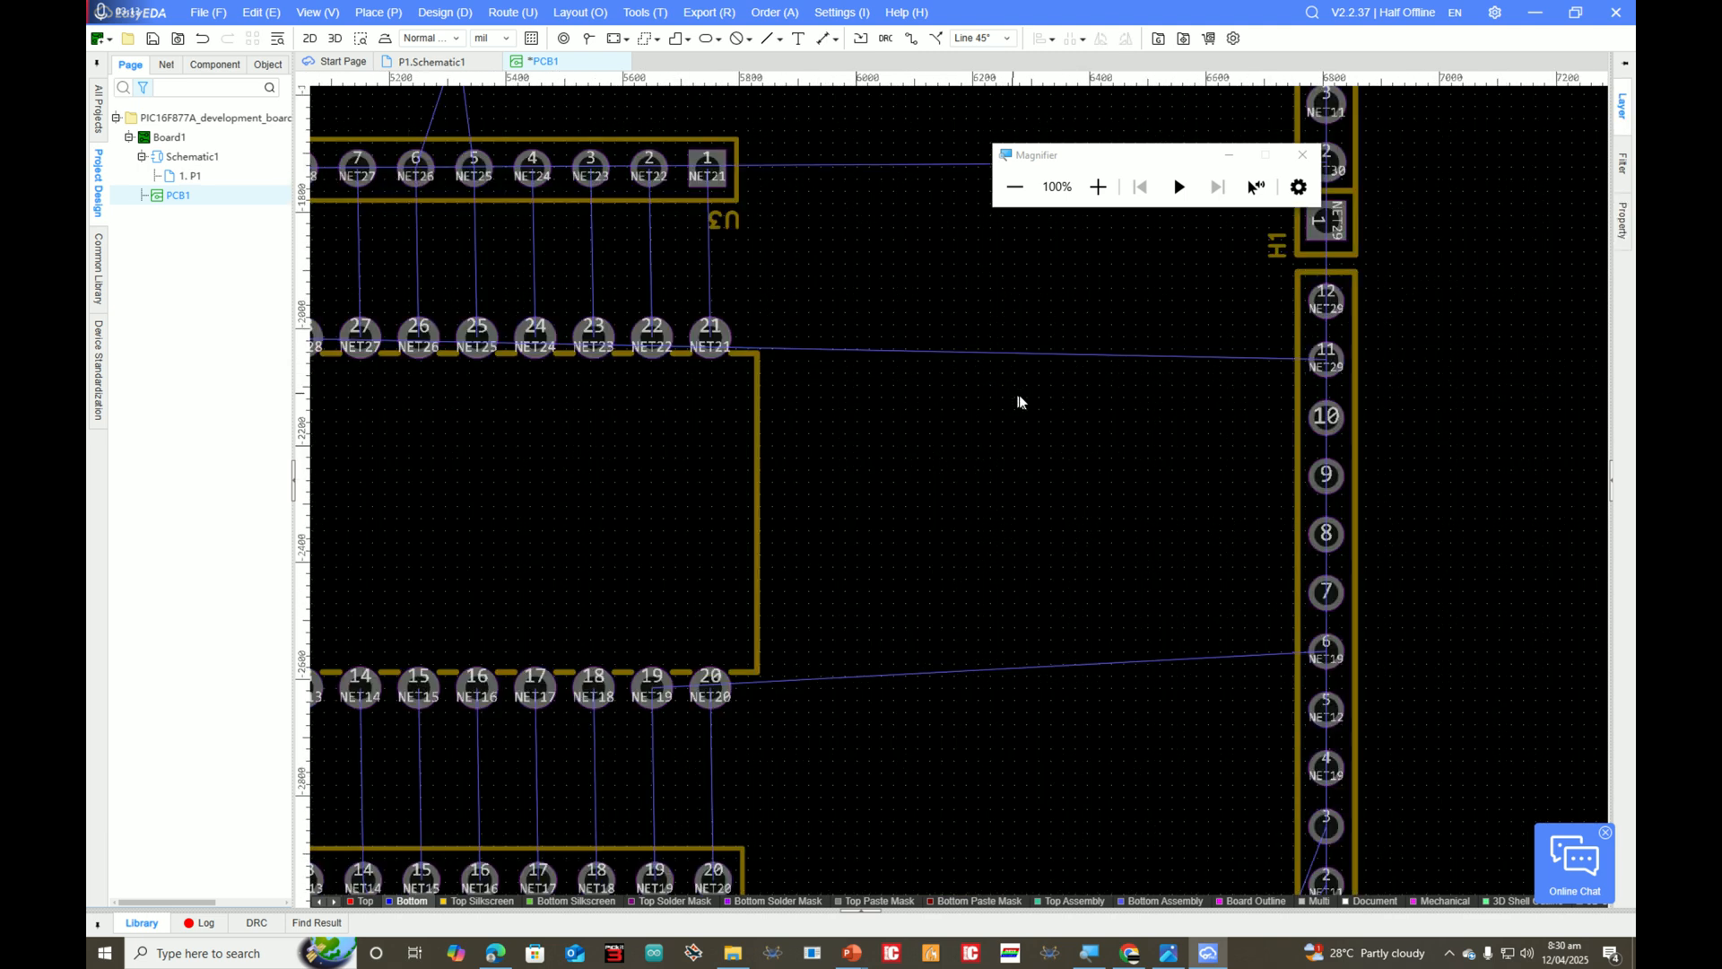
scroll(1019, 350, down, 3)
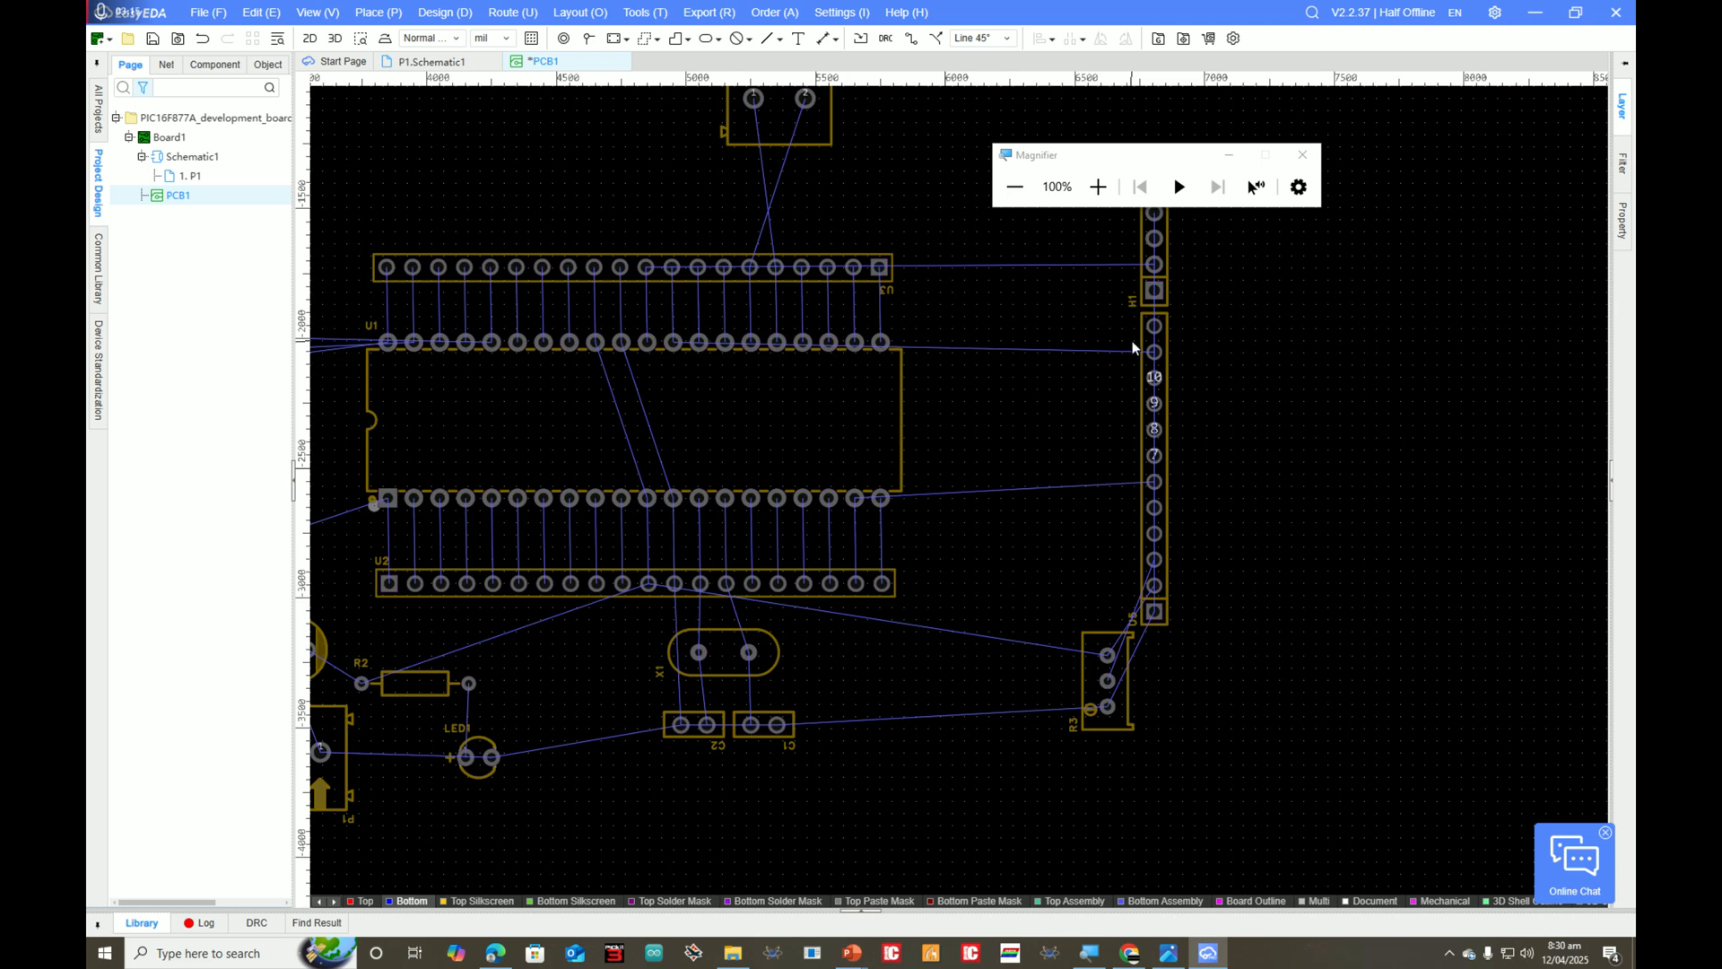
click(437, 61)
scroll(996, 345, down, 3)
scroll(1255, 431, up, 3)
scroll(742, 681, up, 3)
scroll(538, 736, down, 3)
scroll(453, 758, up, 4)
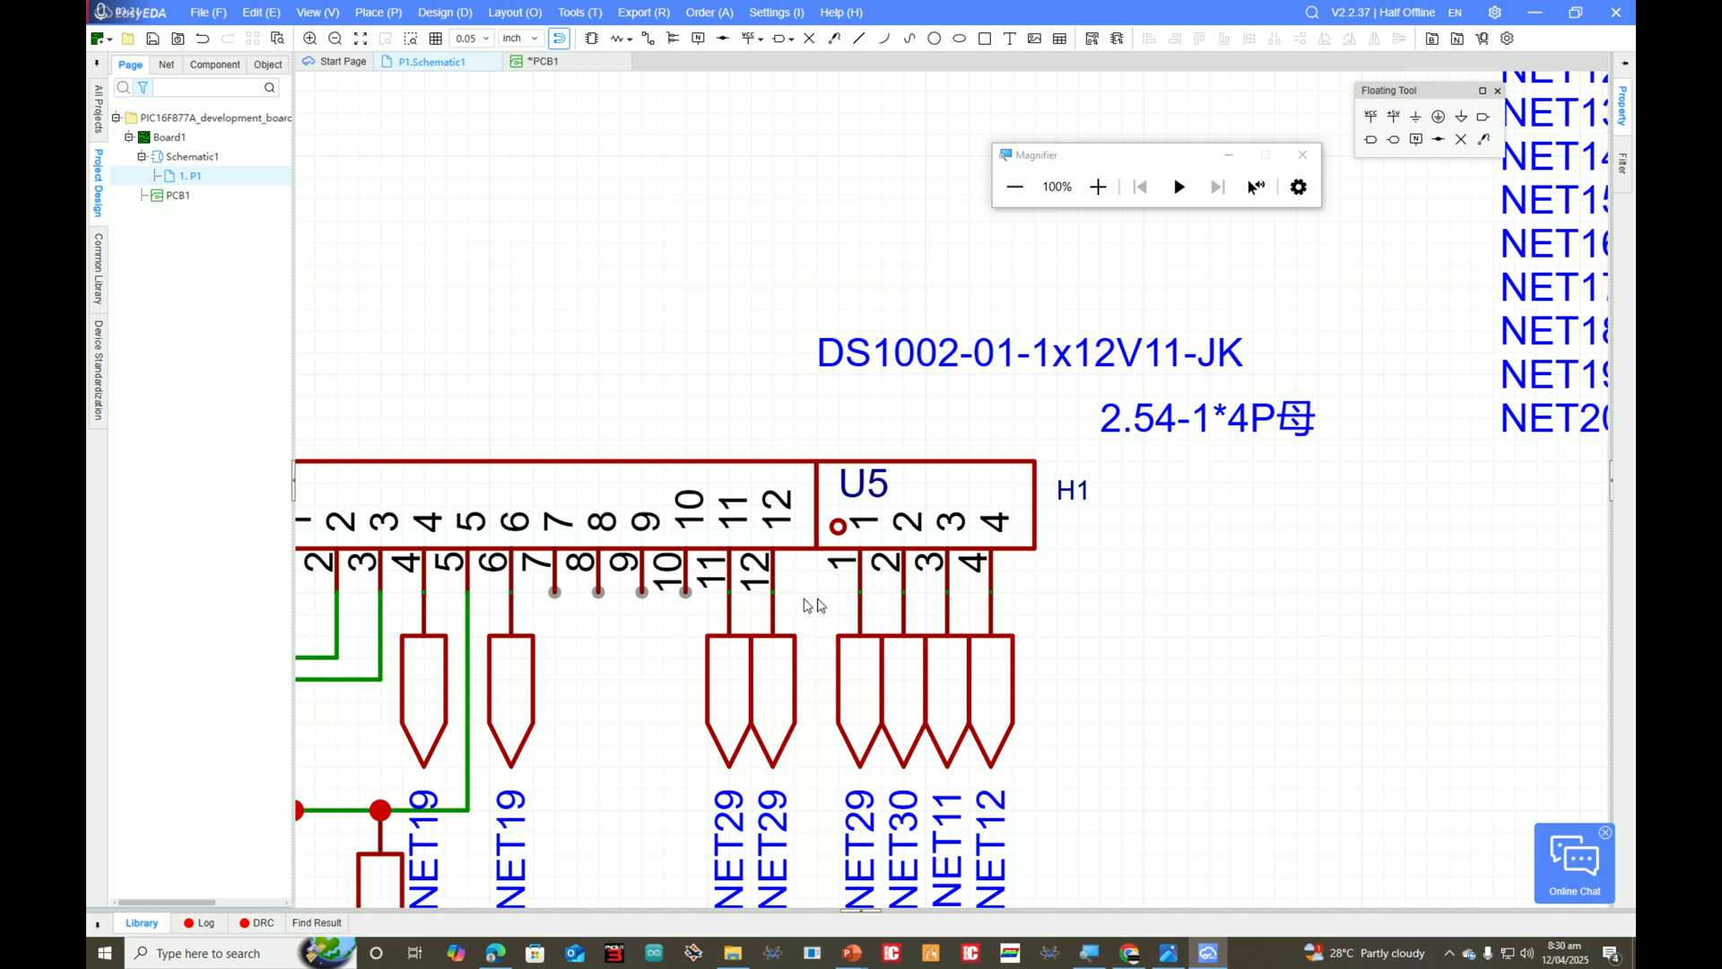
scroll(1054, 597, down, 2)
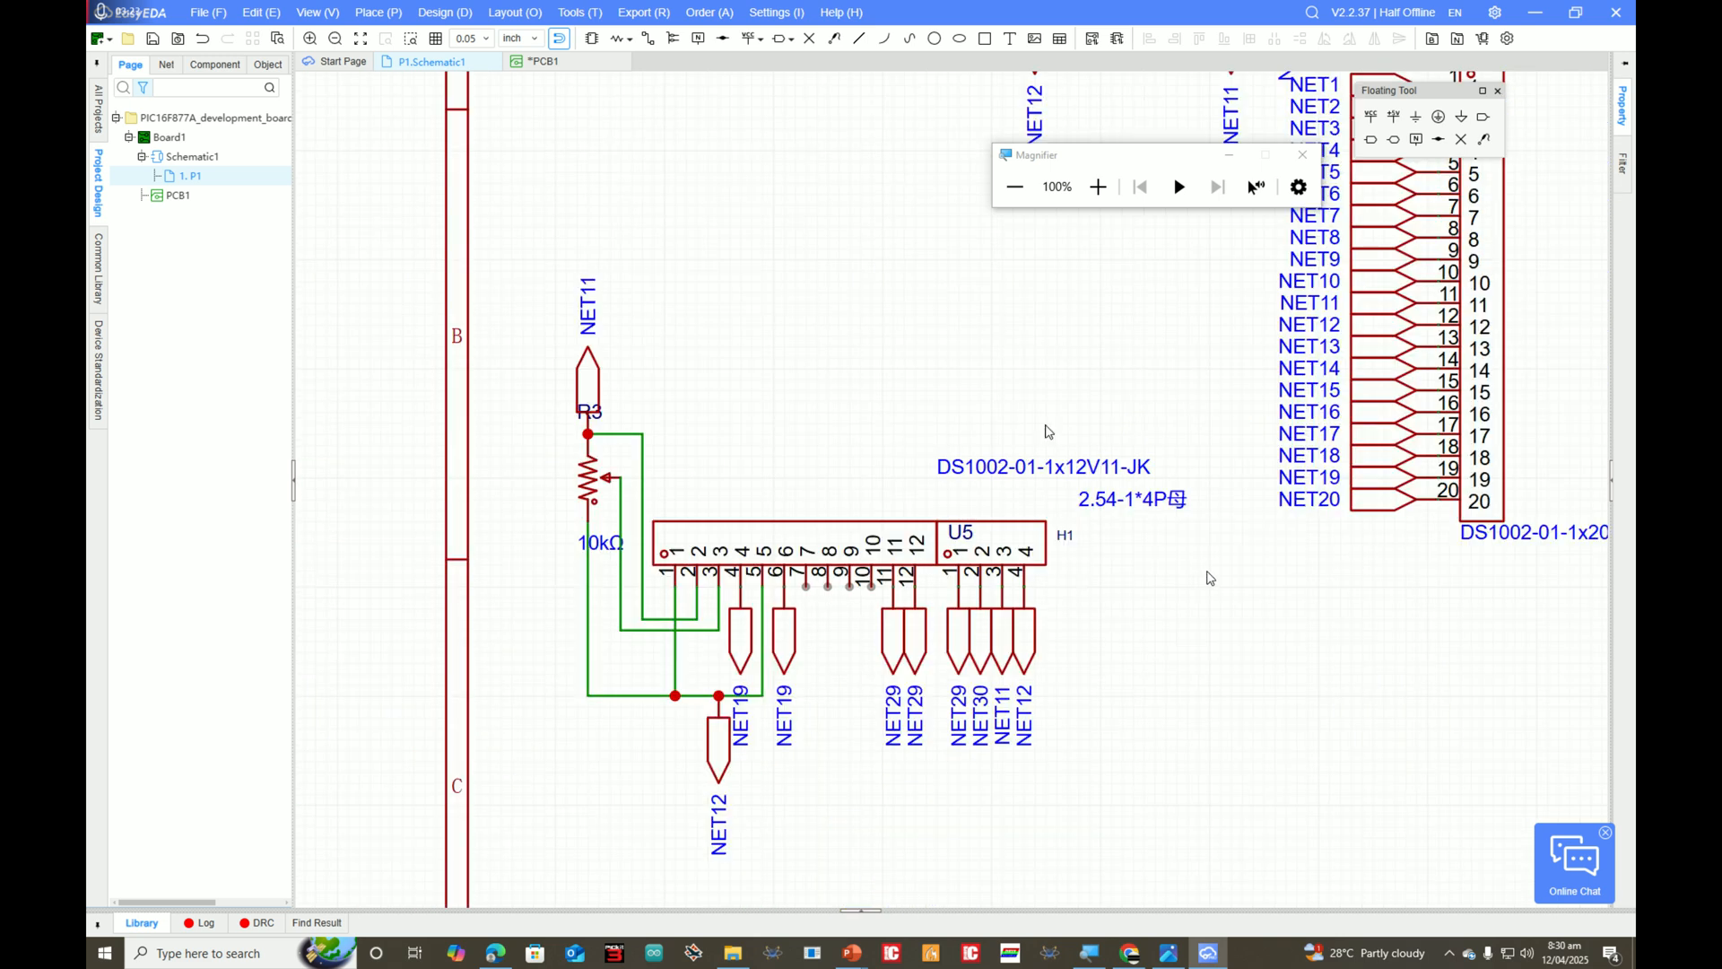
click(591, 43)
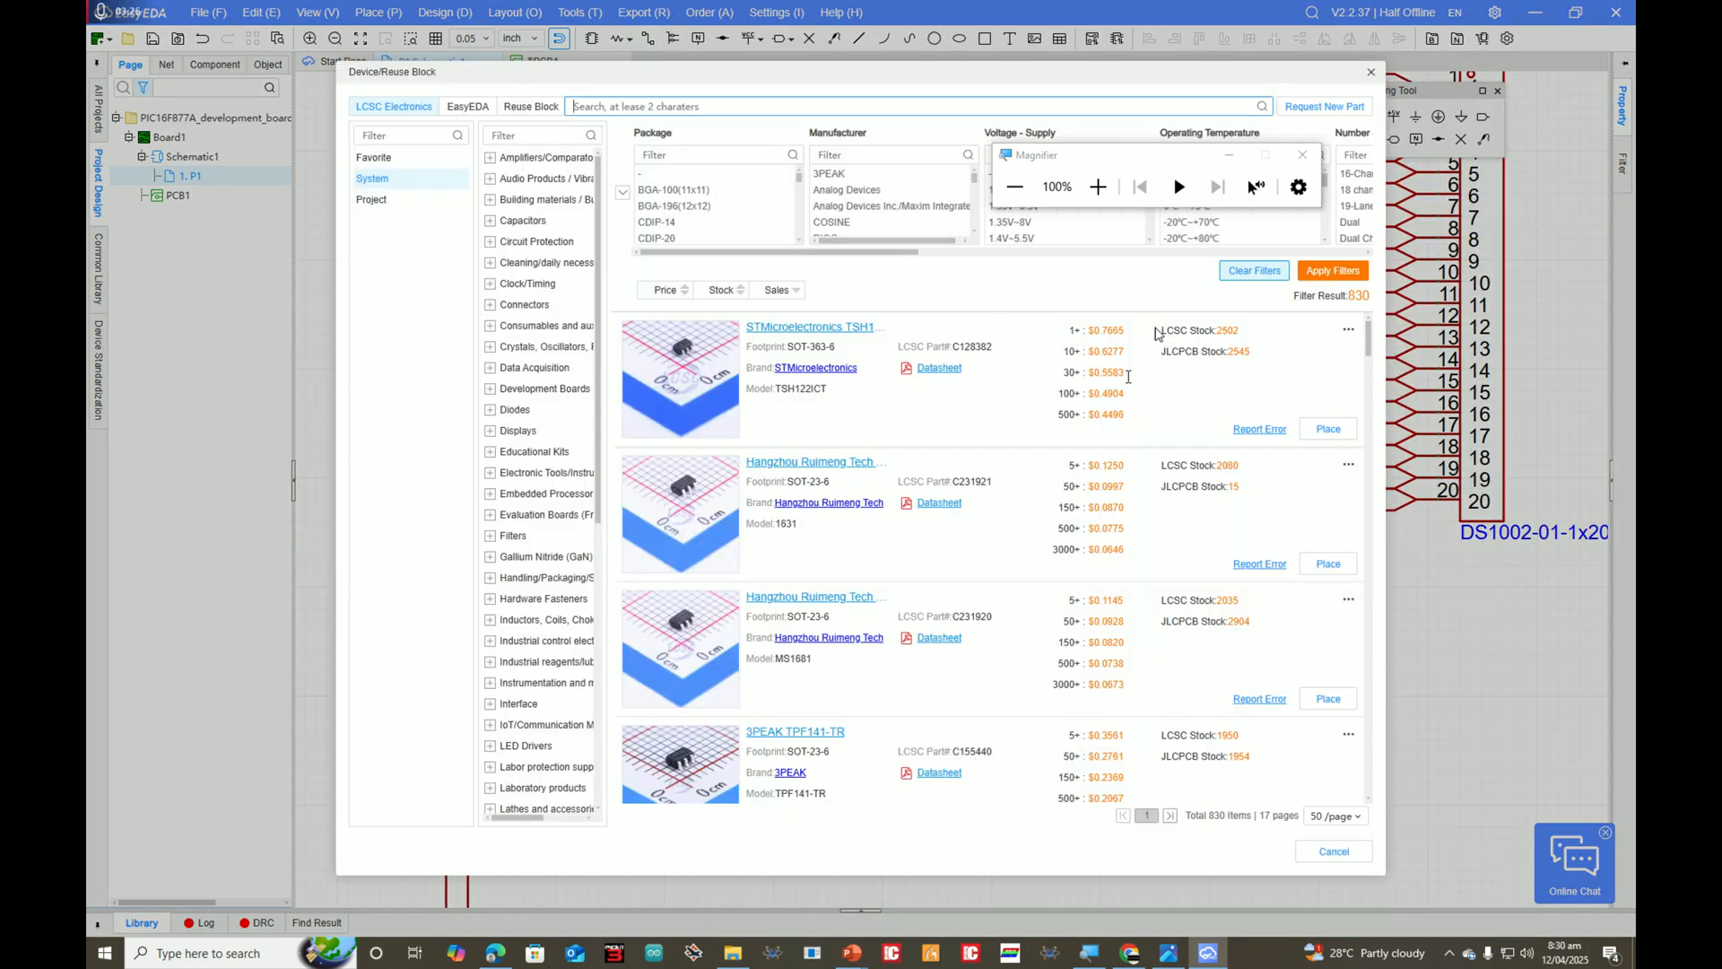
click(1372, 73)
Step: Return to PCB1 and move potentiometer R3 down and left, away from U5 toward capacitor C1
double_click(183, 196)
scroll(974, 427, down, 4)
scroll(970, 443, up, 4)
drag(1170, 576, 1059, 643)
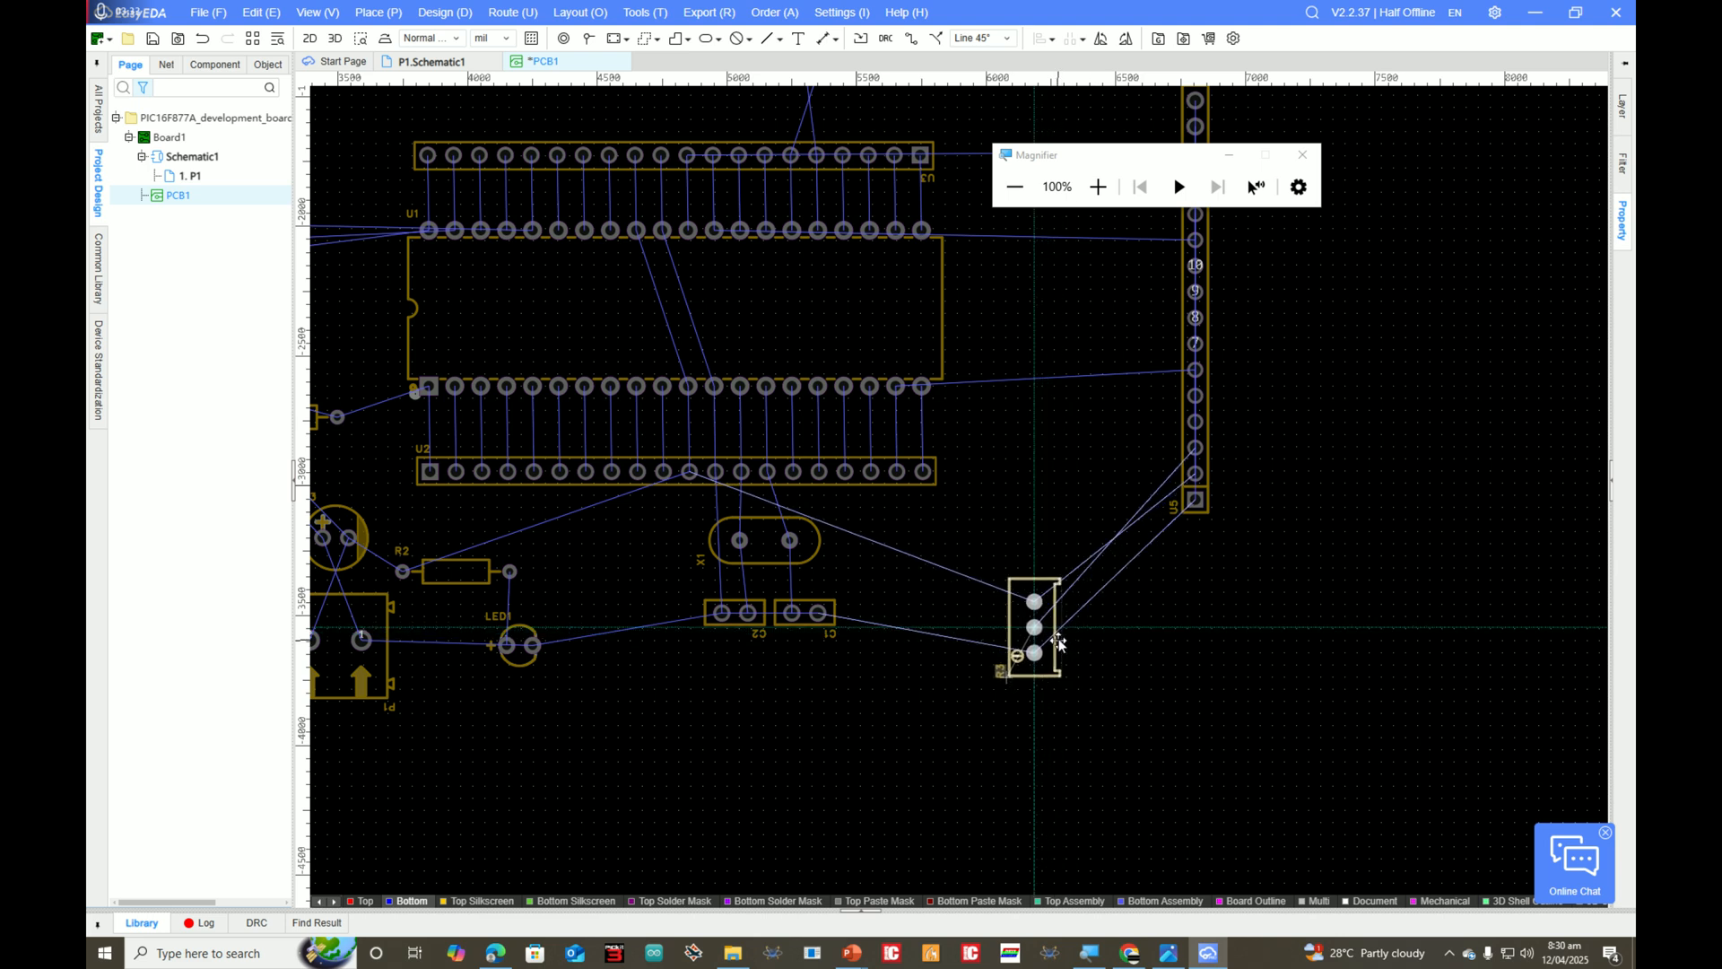
Step: Draw a rectangular board outline about 5500 by 3300 mil around all the components
scroll(1209, 613, down, 3)
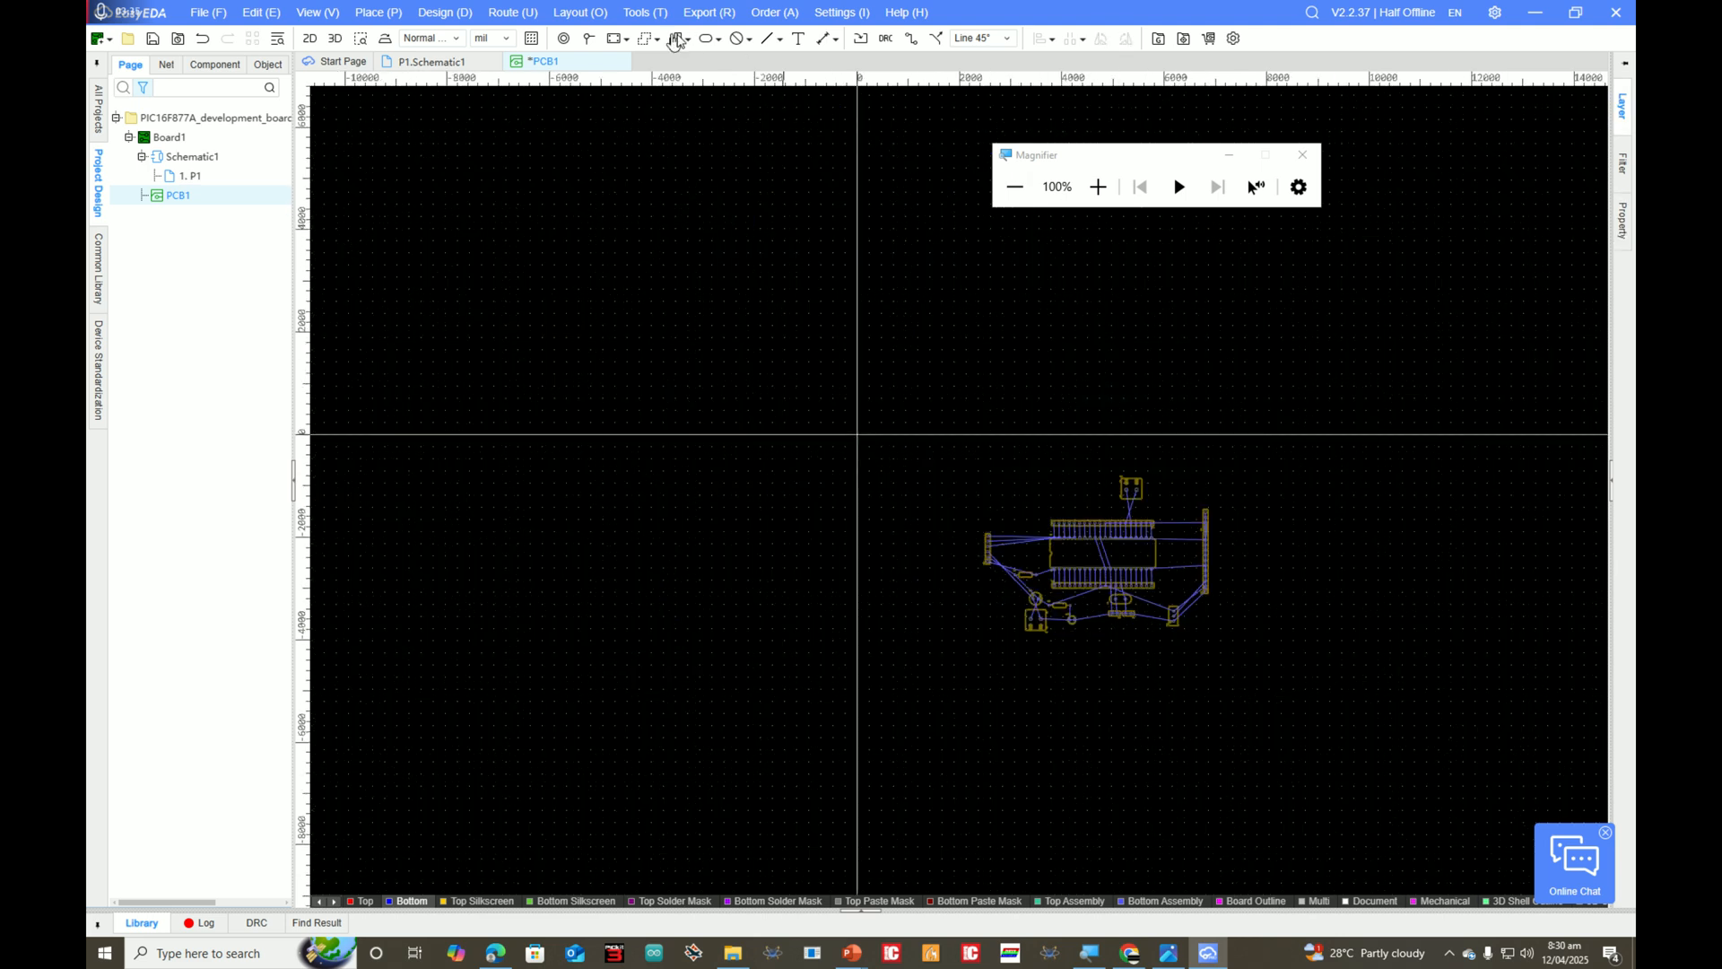
click(1098, 187)
click(1098, 187)
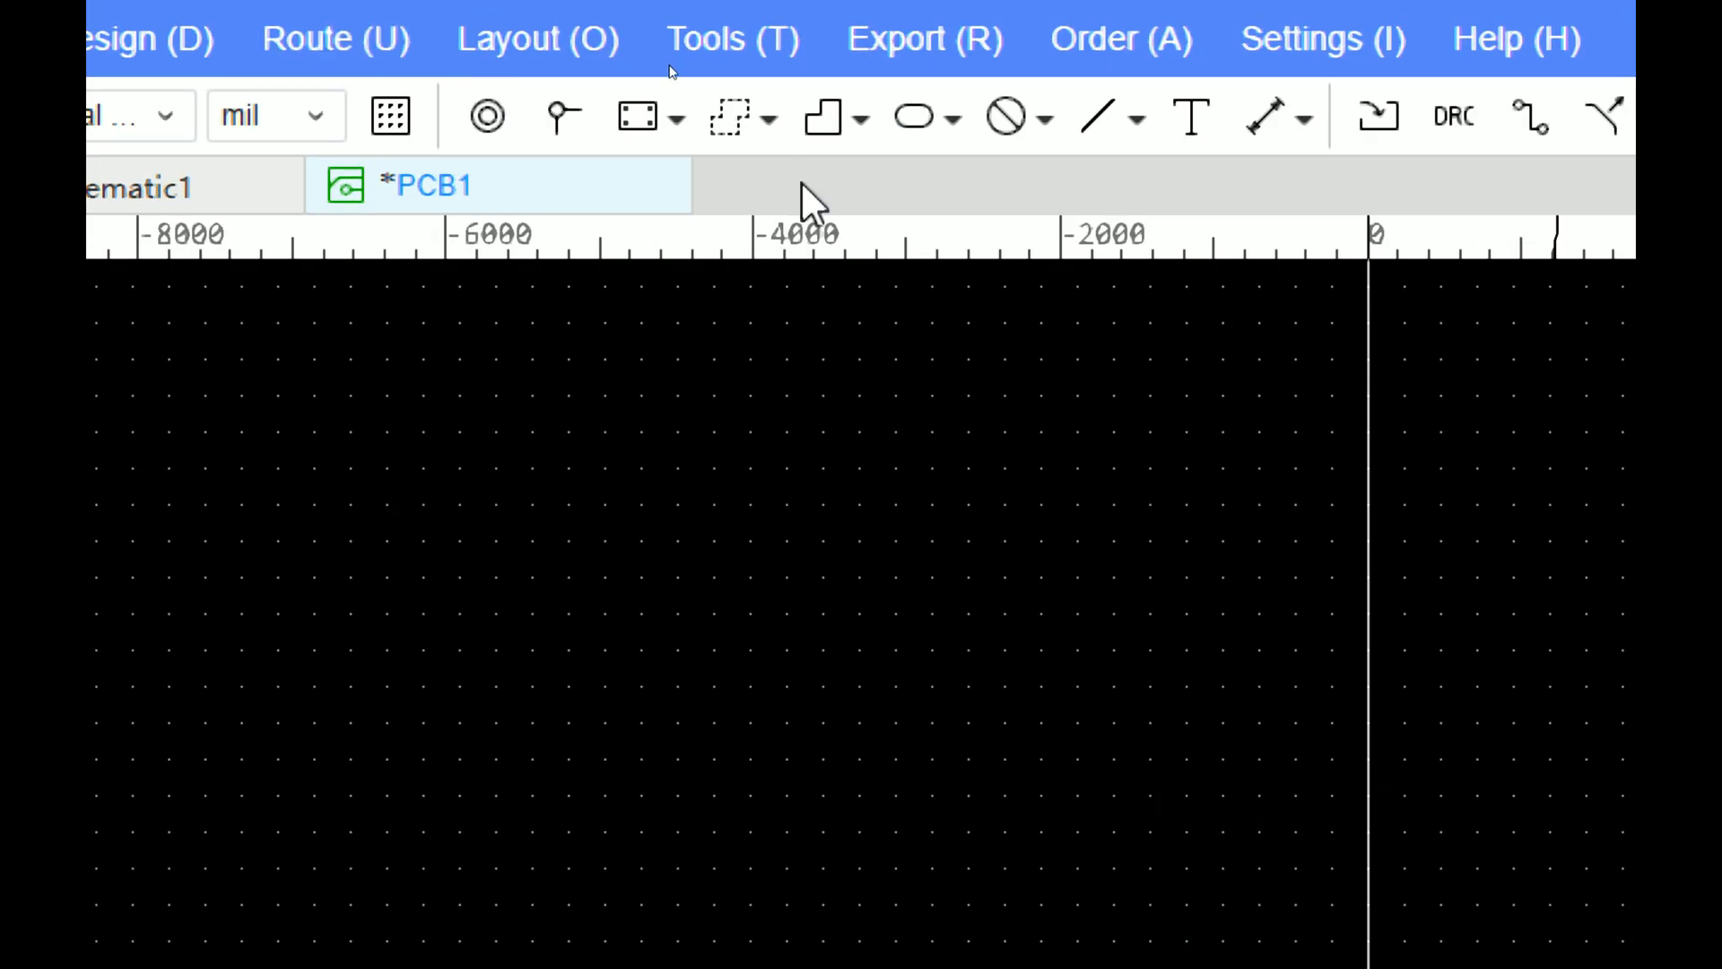
click(632, 117)
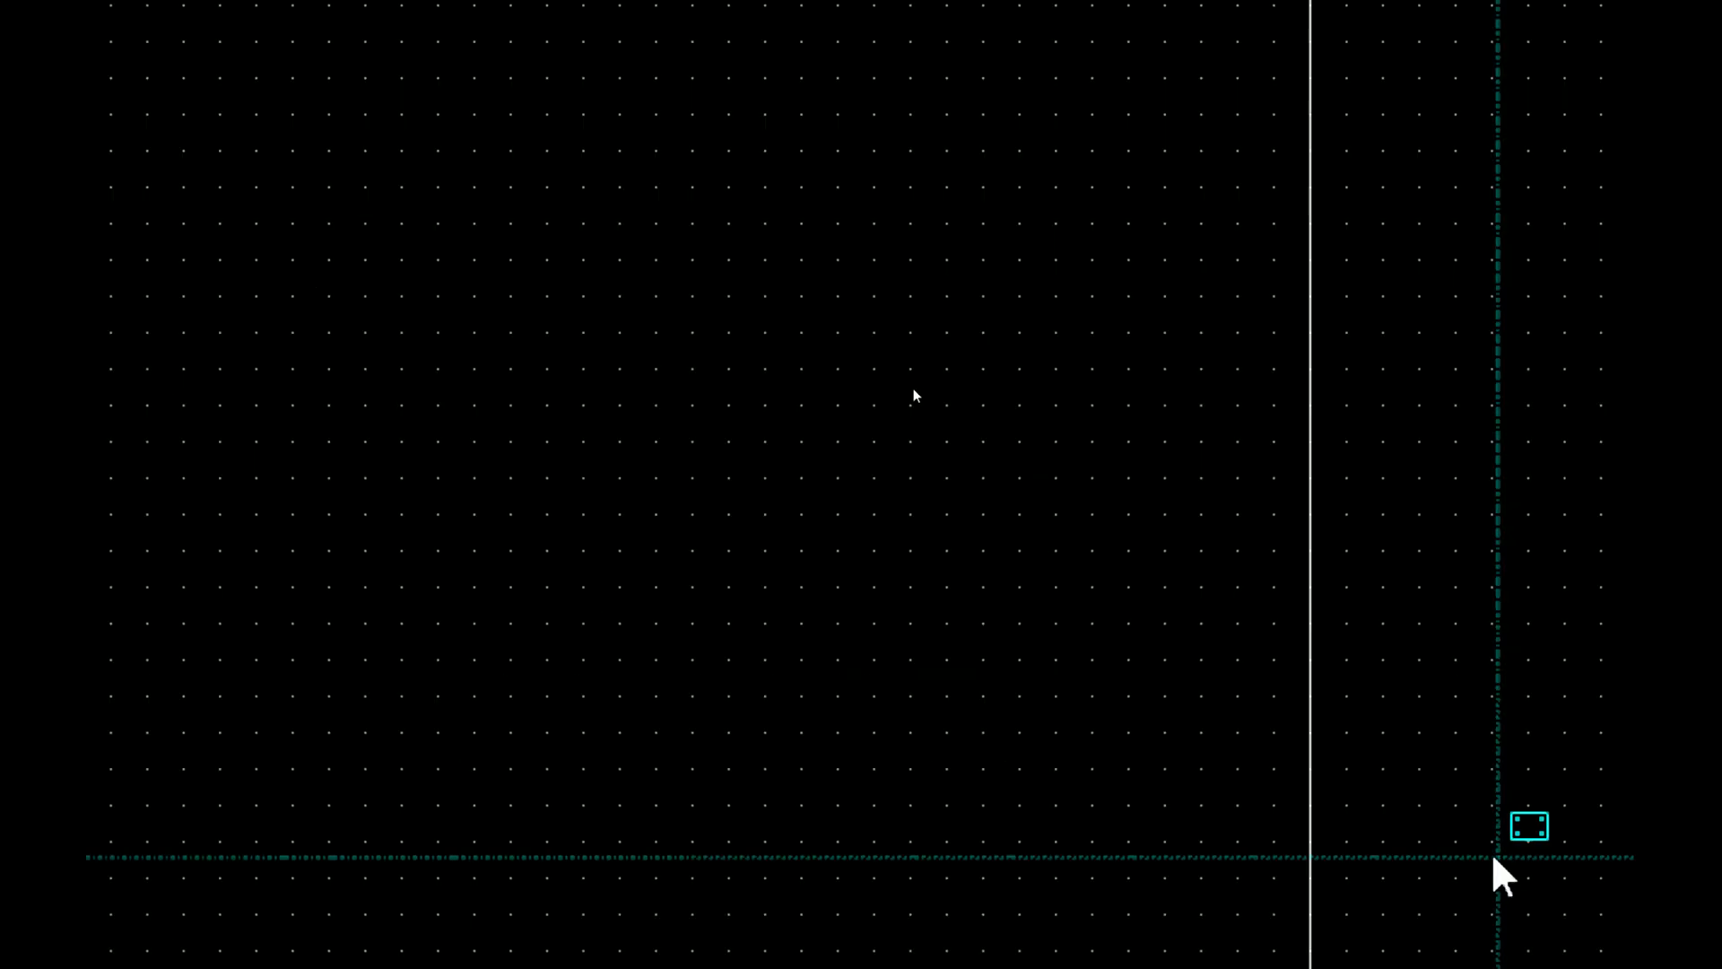
scroll(827, 542, up, 2)
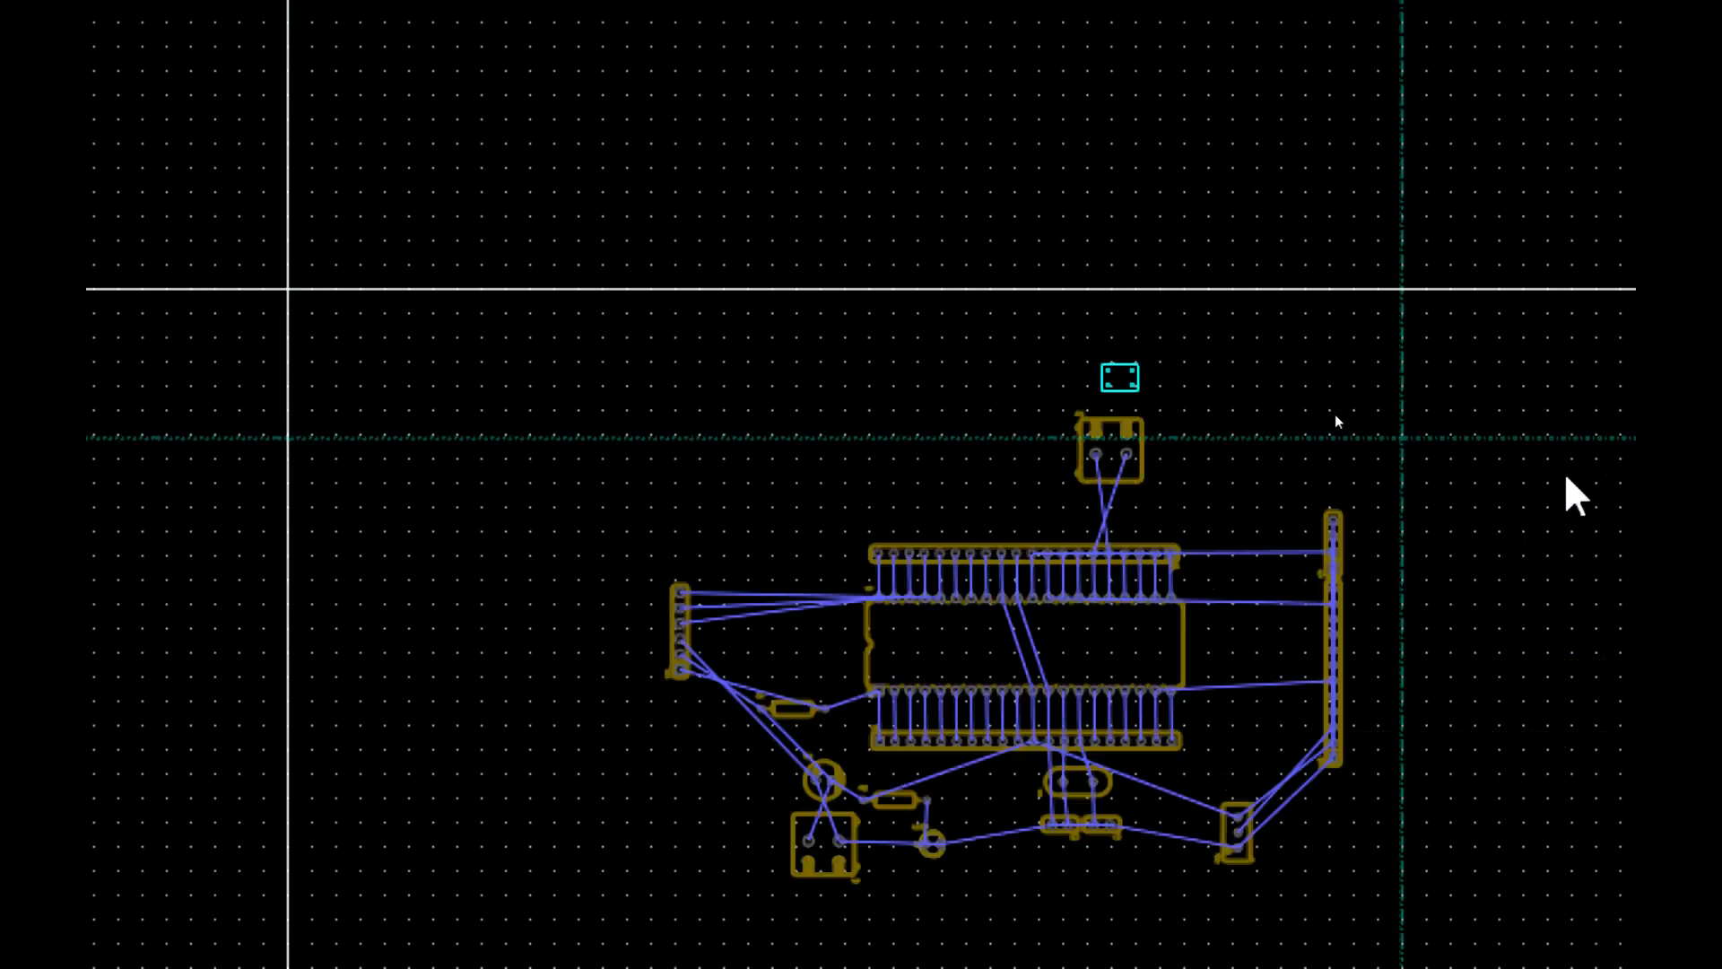
click(474, 401)
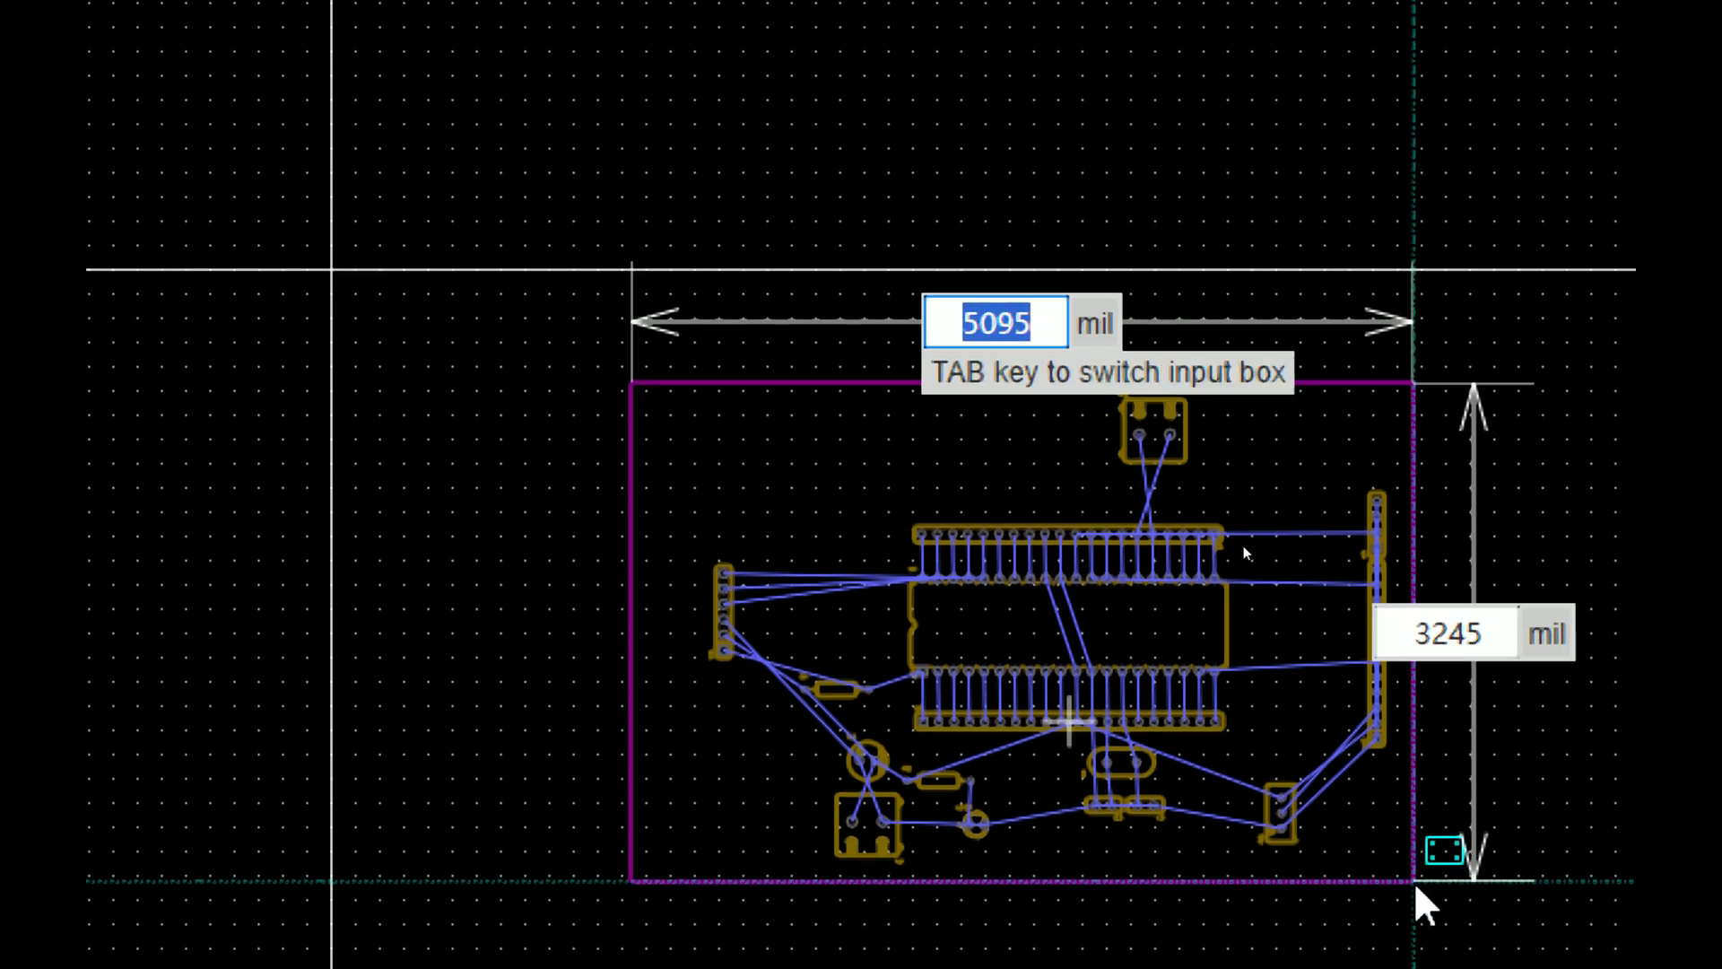
key(Tab)
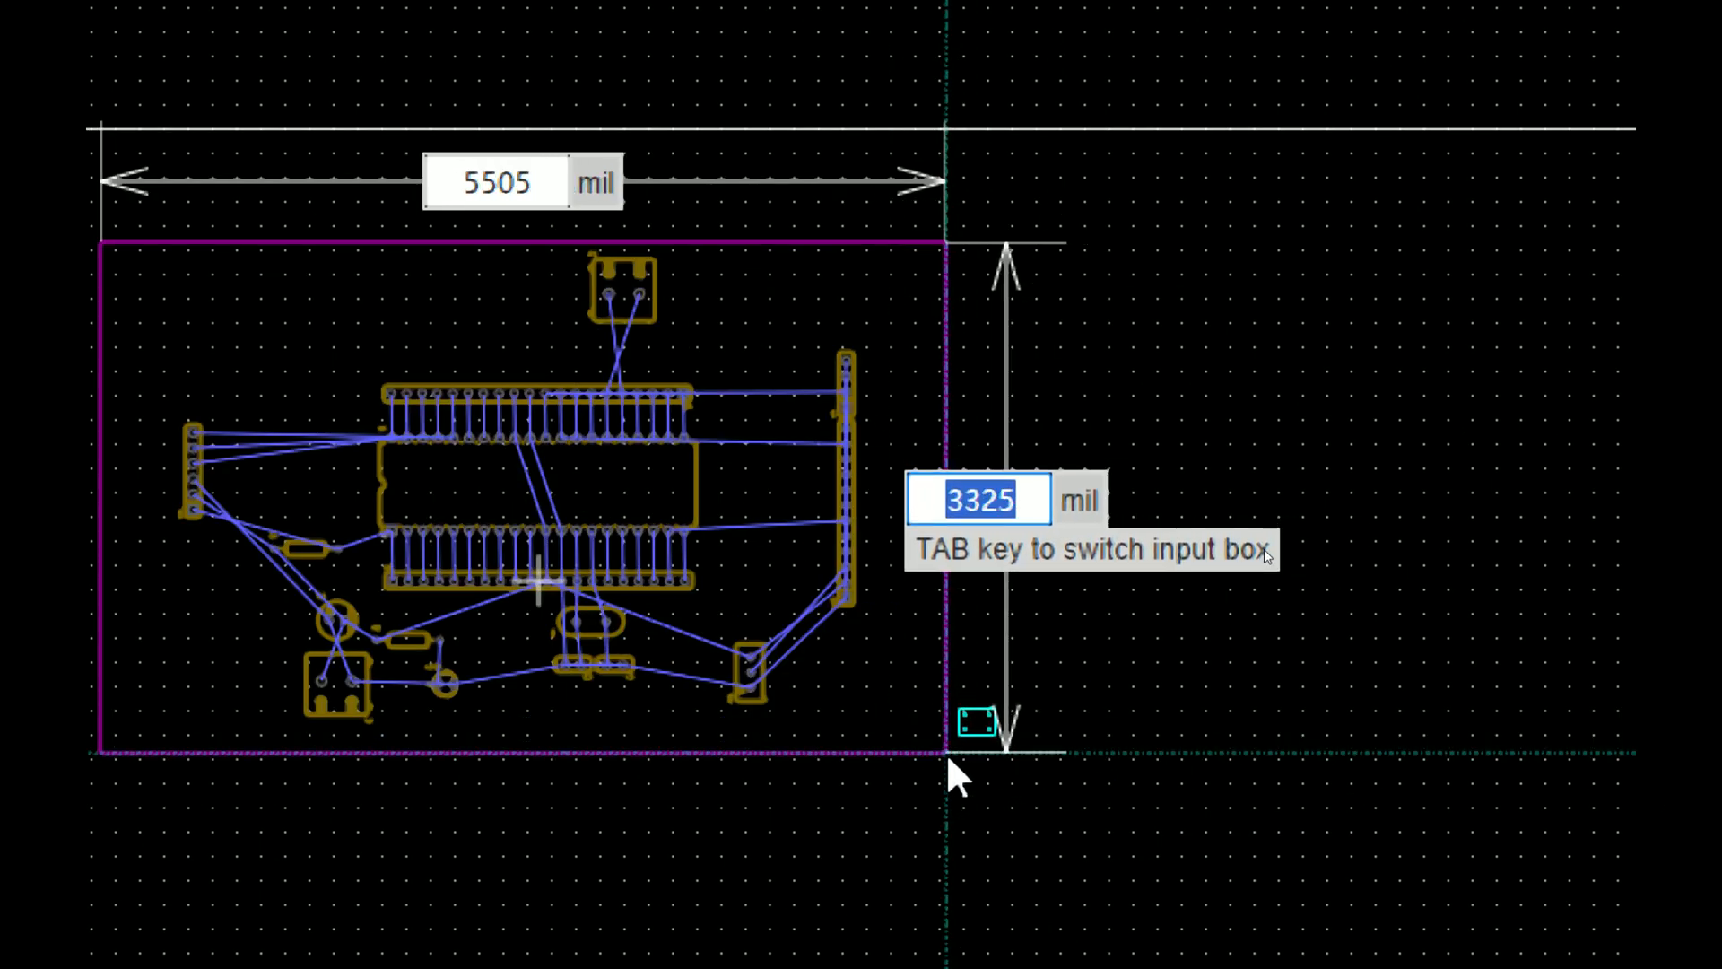
click(945, 748)
right_click(1443, 744)
click(1062, 436)
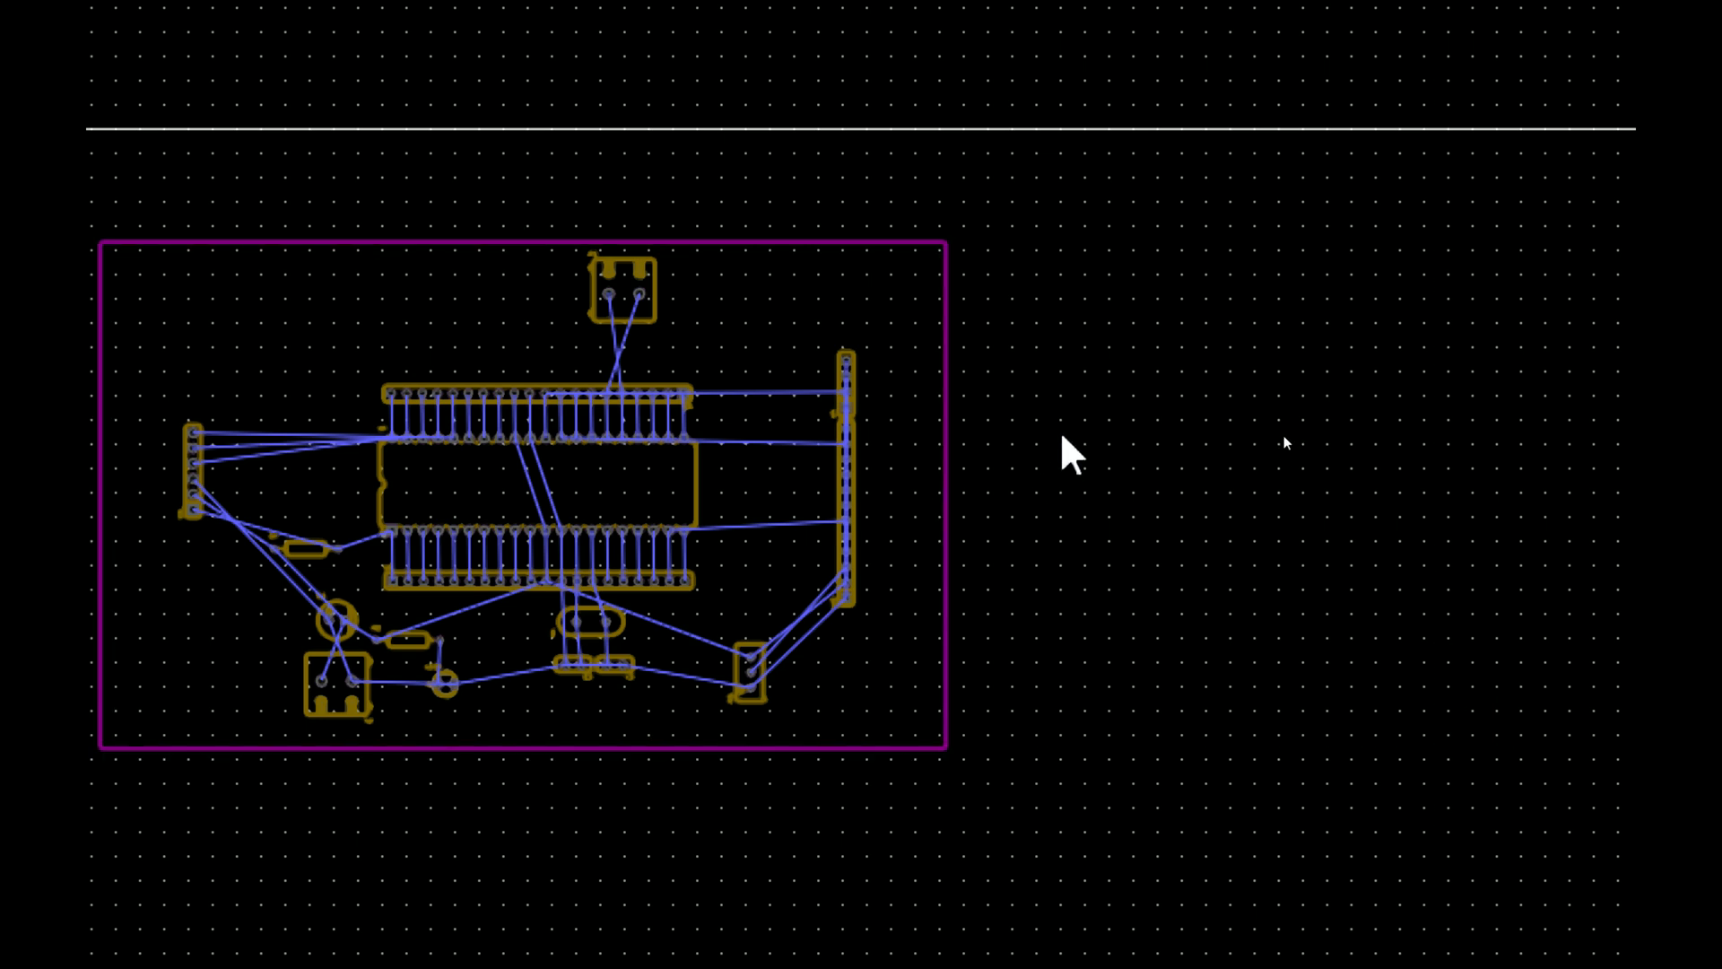
Step: Make the Board Outline Layer the active layer and select the new board outline
click(682, 244)
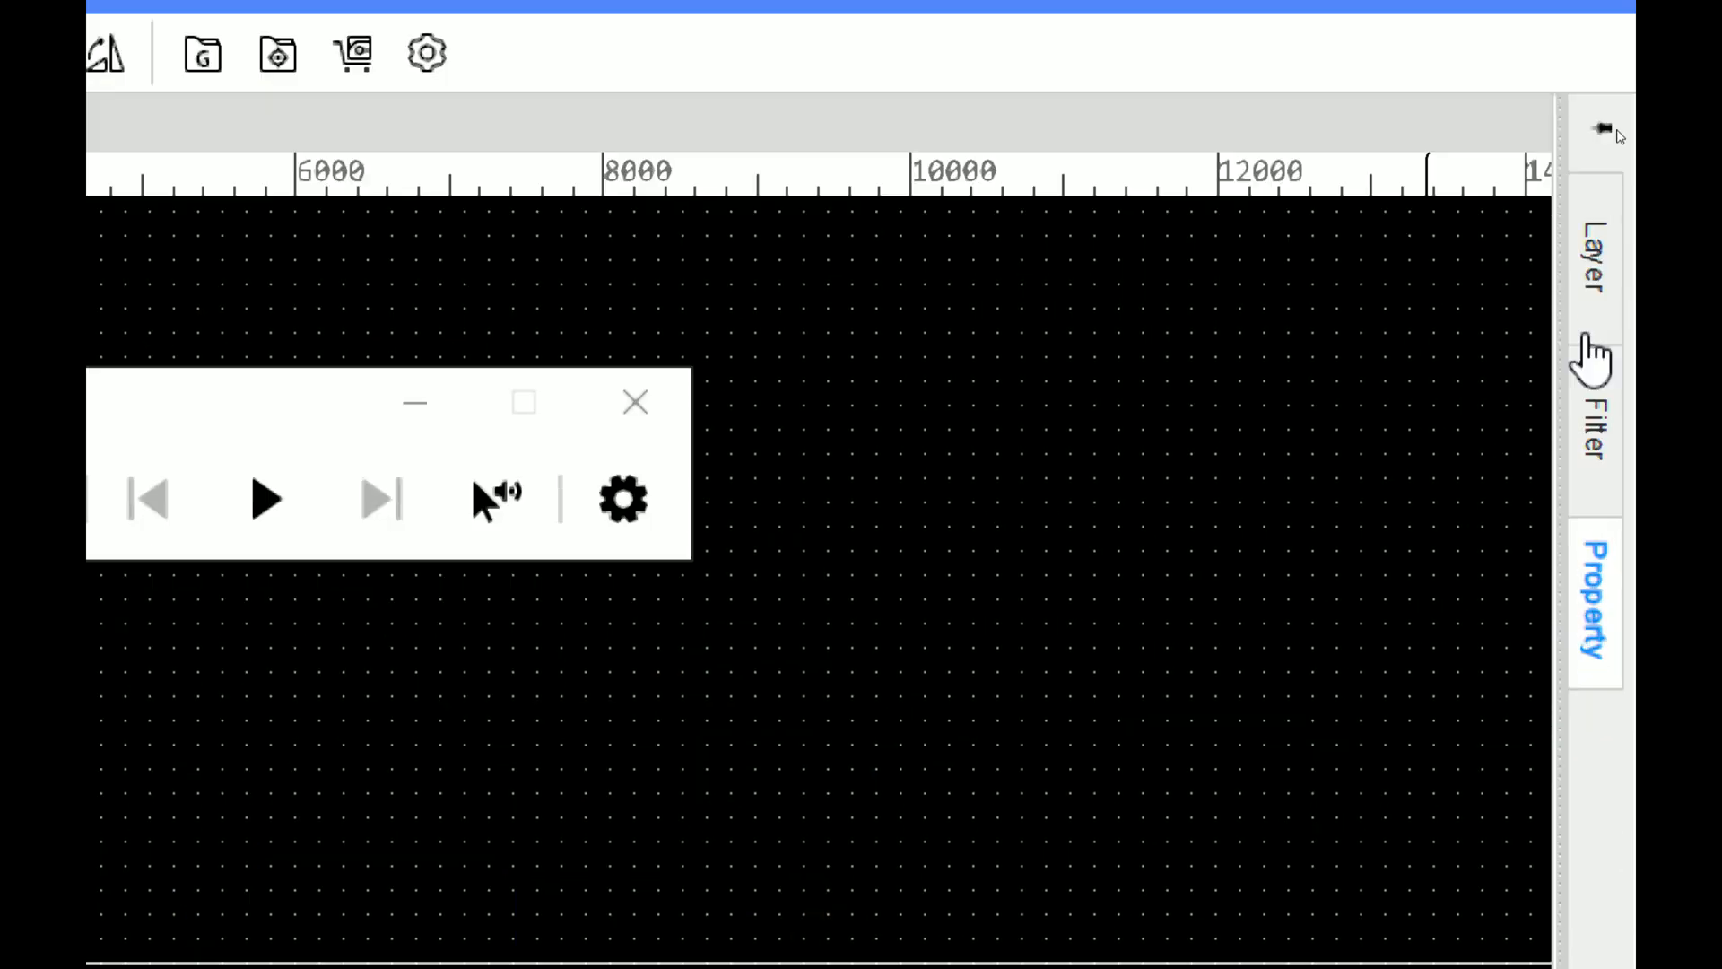
click(1592, 301)
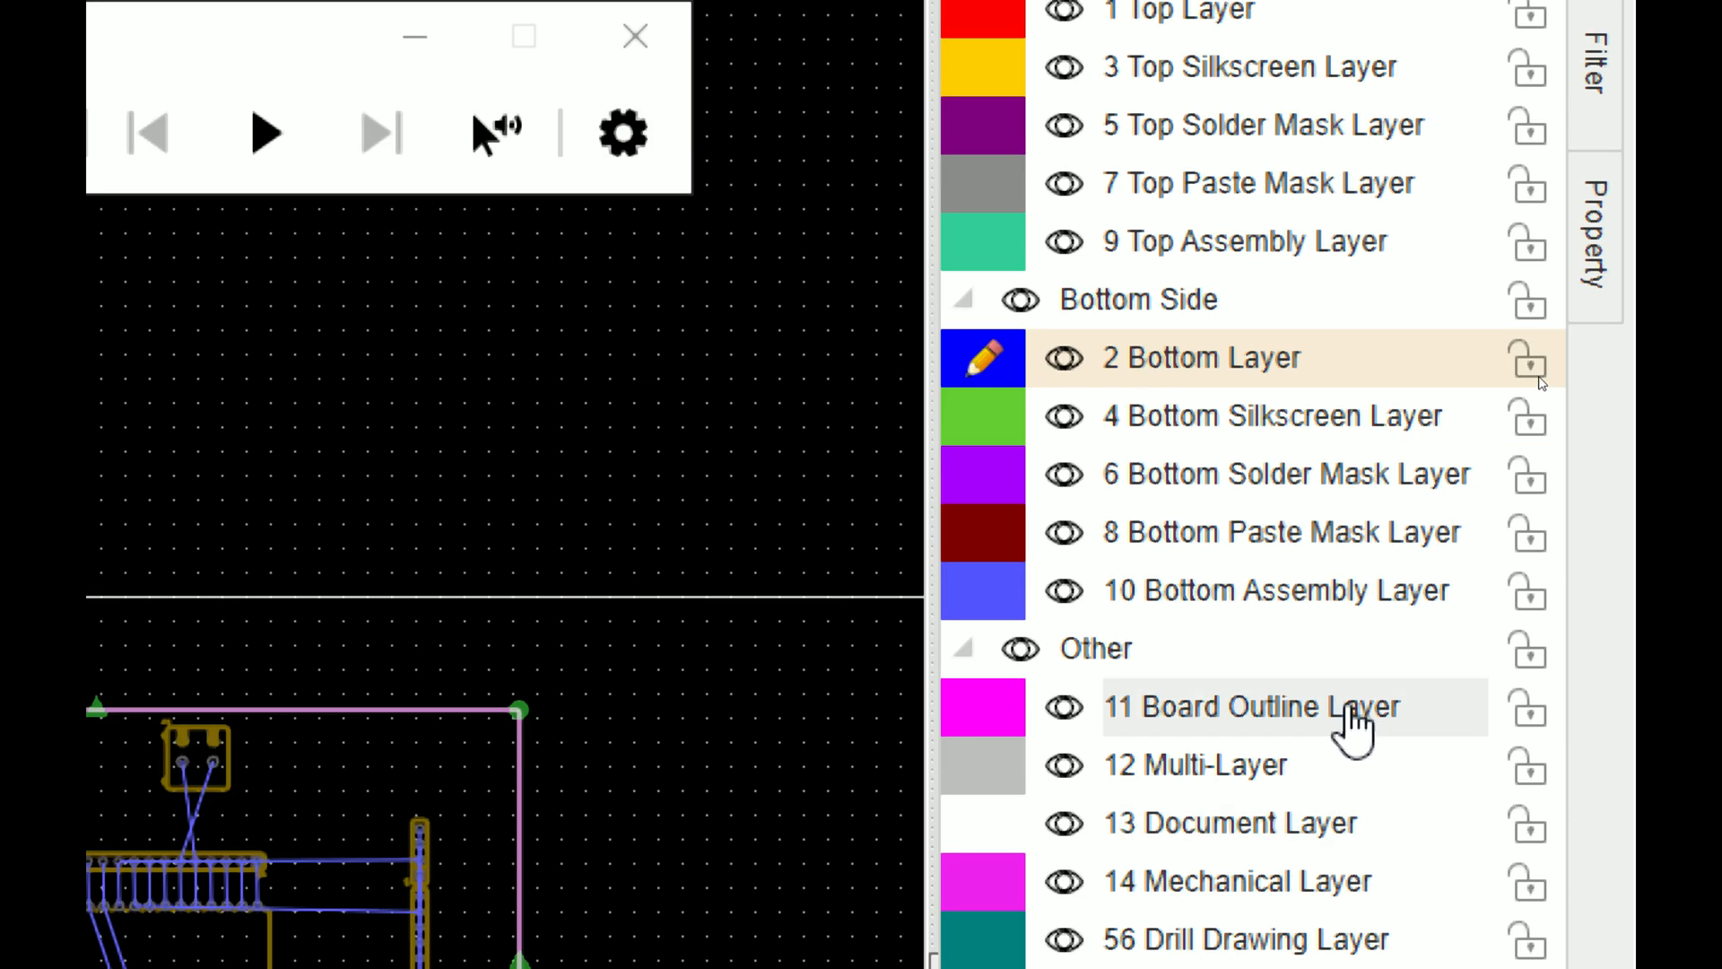
click(1341, 669)
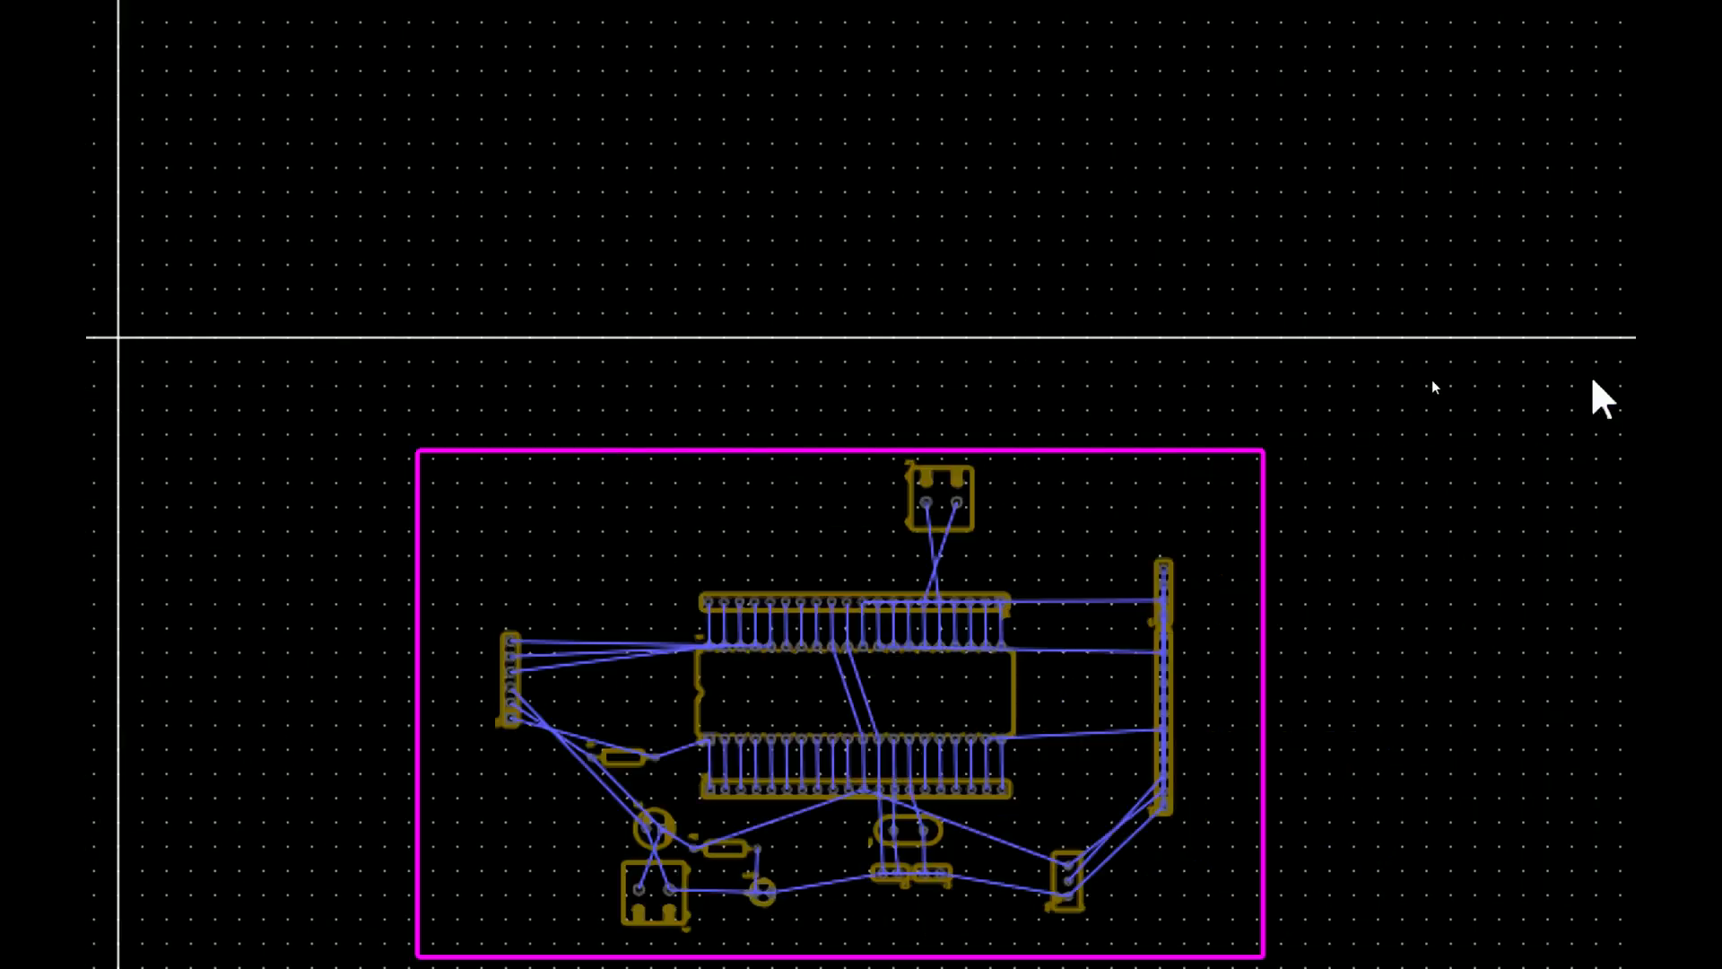
click(1056, 524)
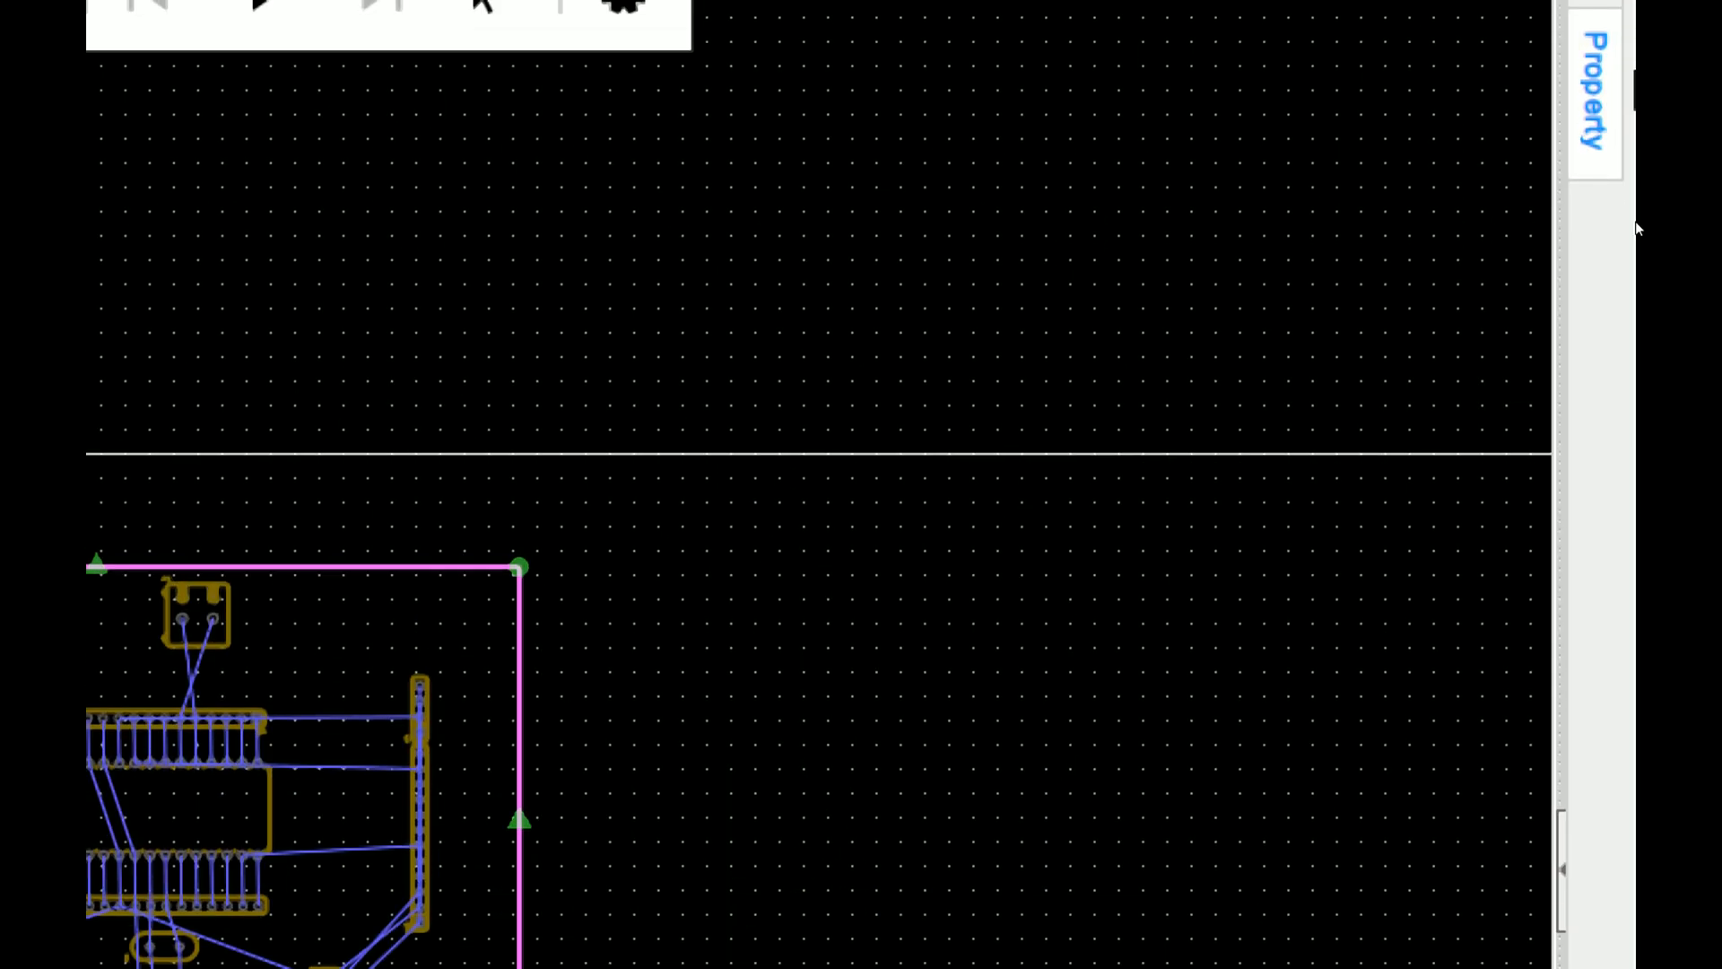
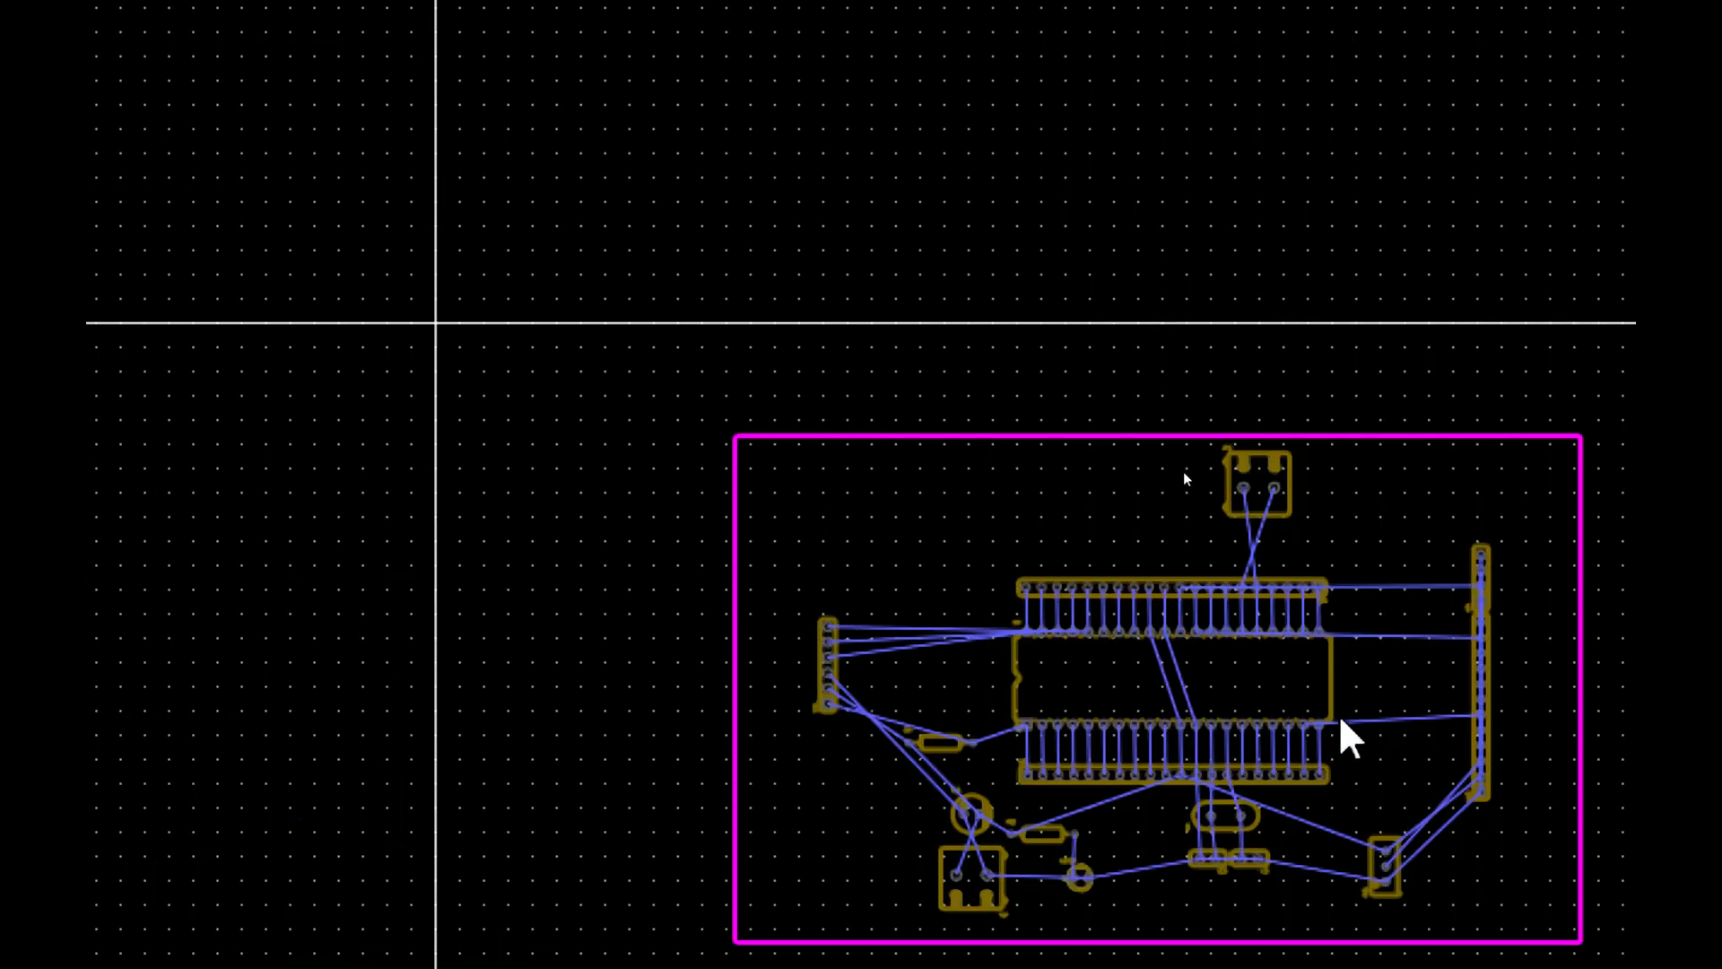
right_drag(1341, 719, 1110, 714)
scroll(1083, 704, up, 4)
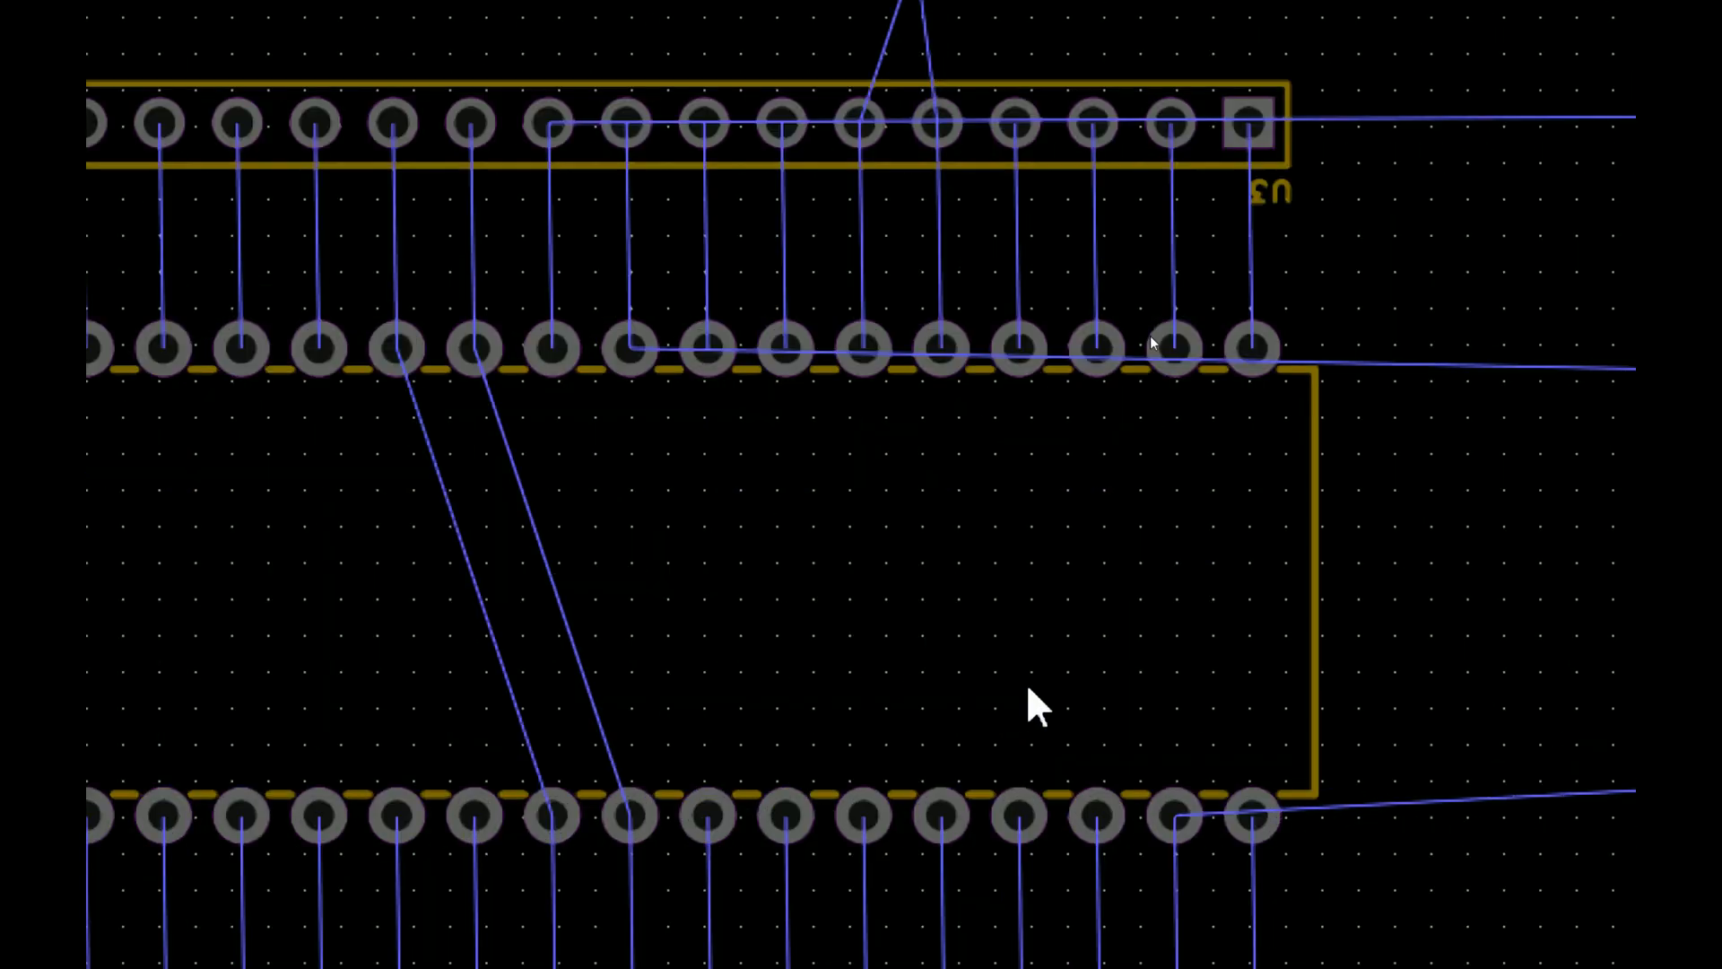
Step: Set up Auto Routing with Speed first as the effect priority and the Bottom Layer as the only routing layer
scroll(1172, 511, down, 2)
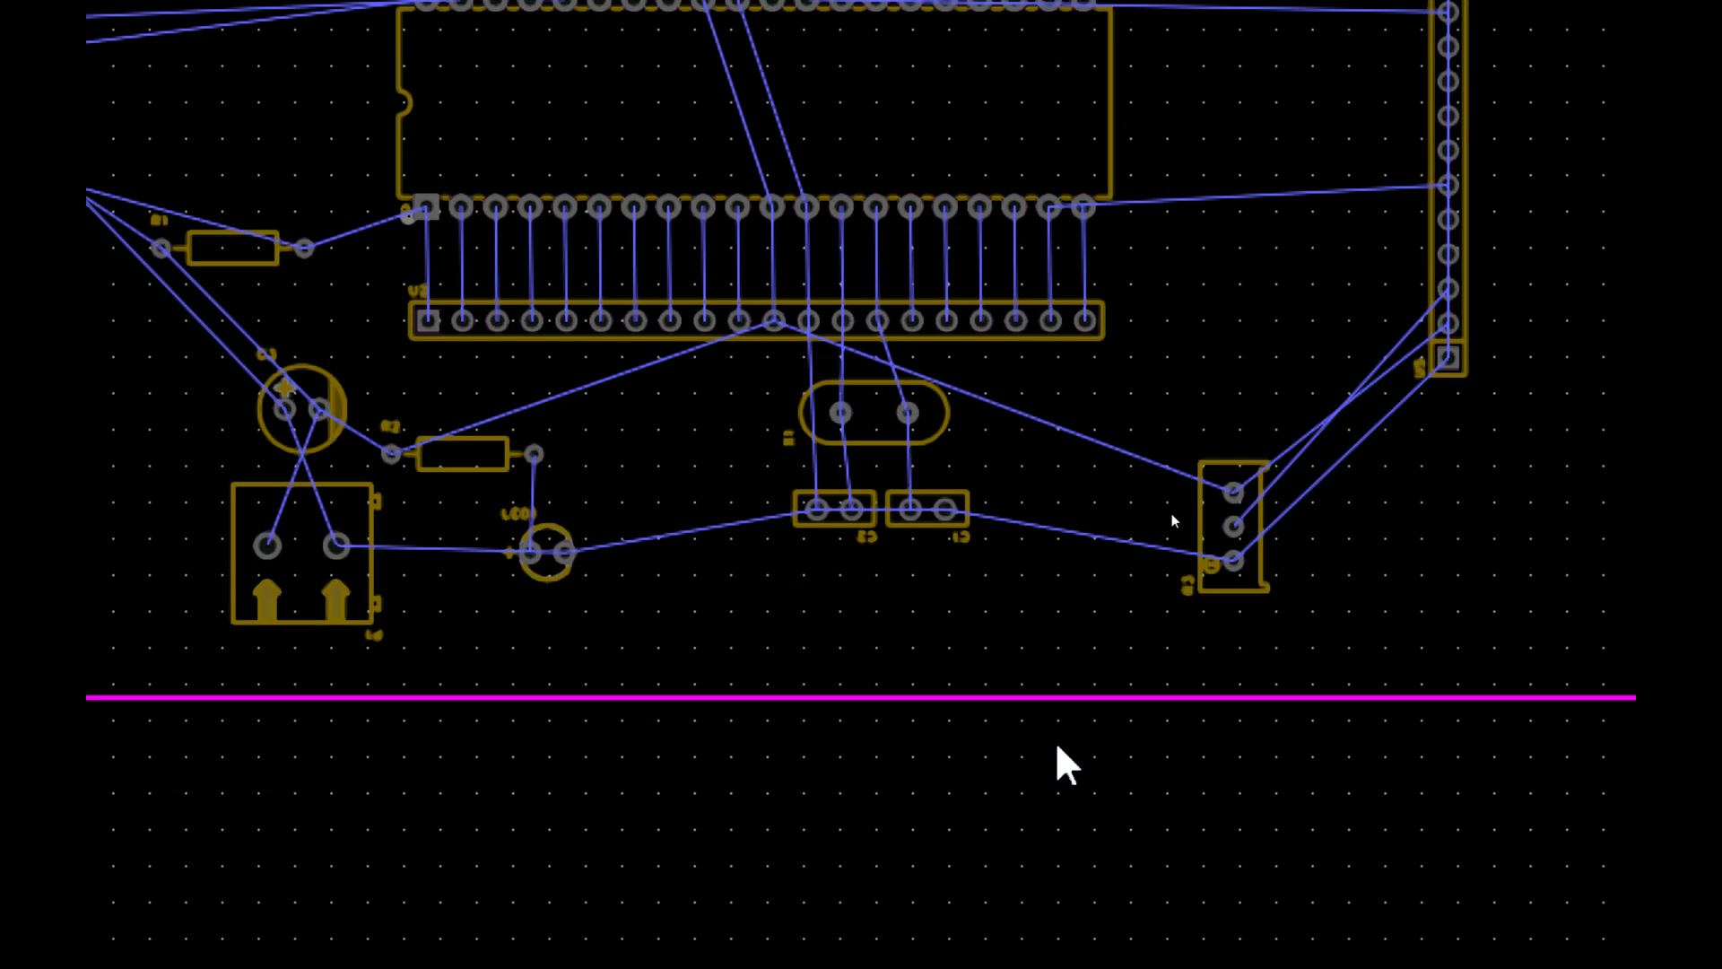
scroll(1172, 510, down, 3)
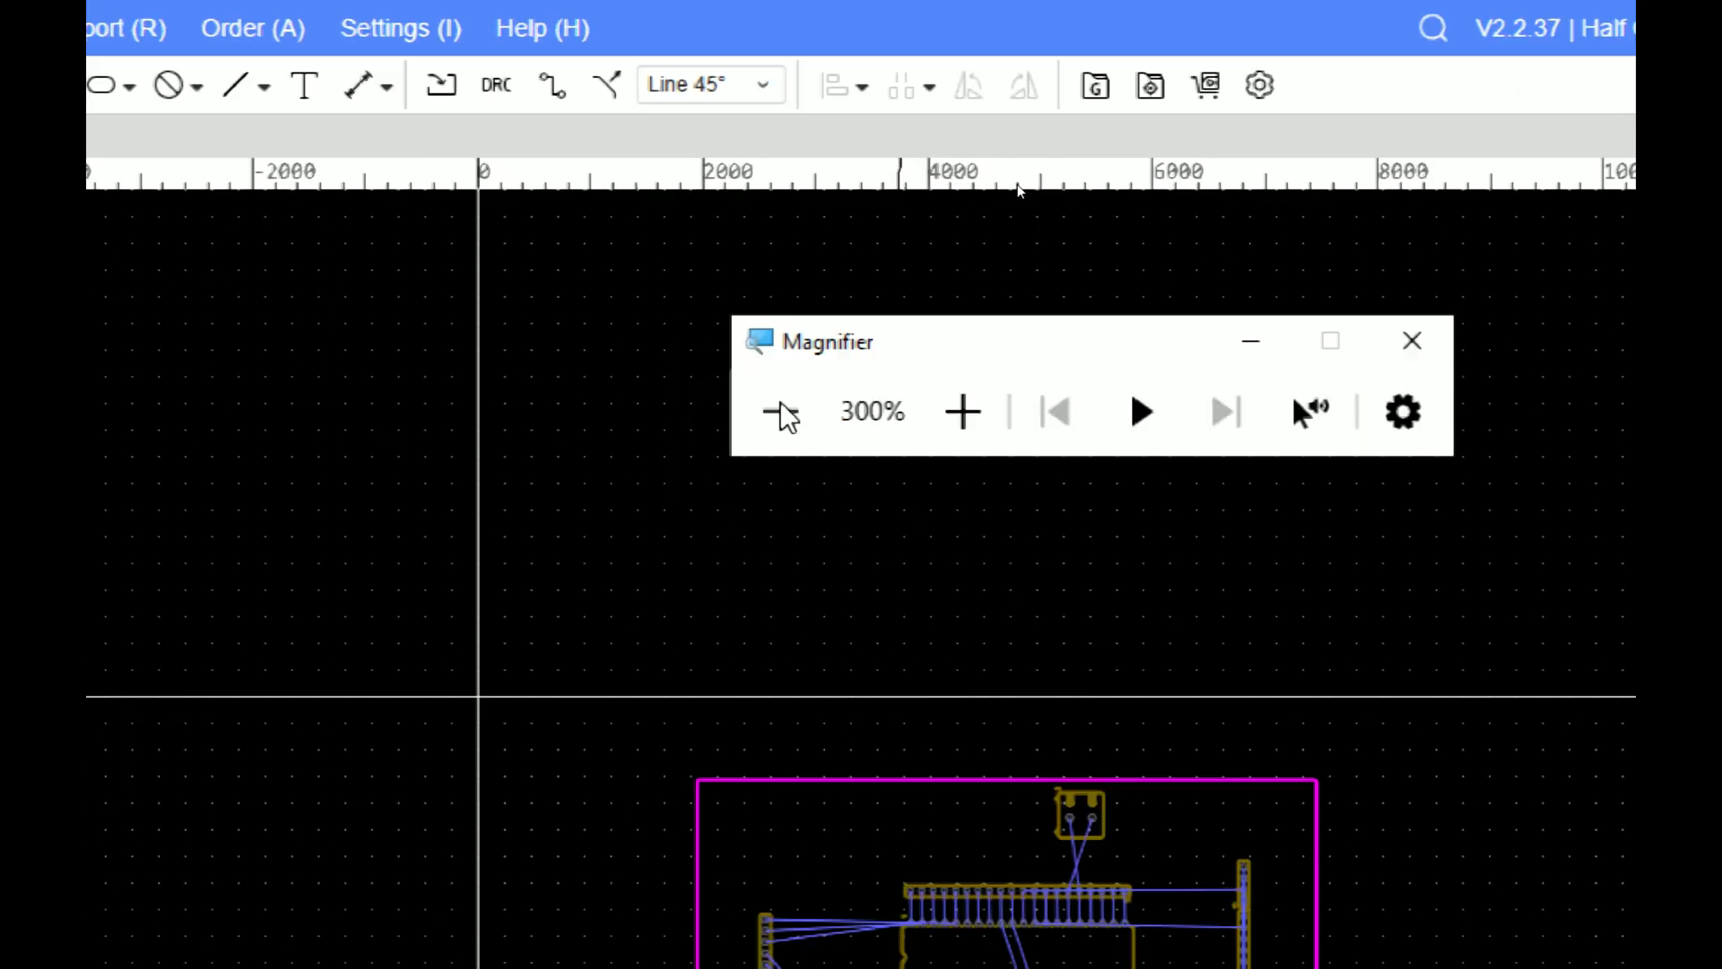
click(781, 406)
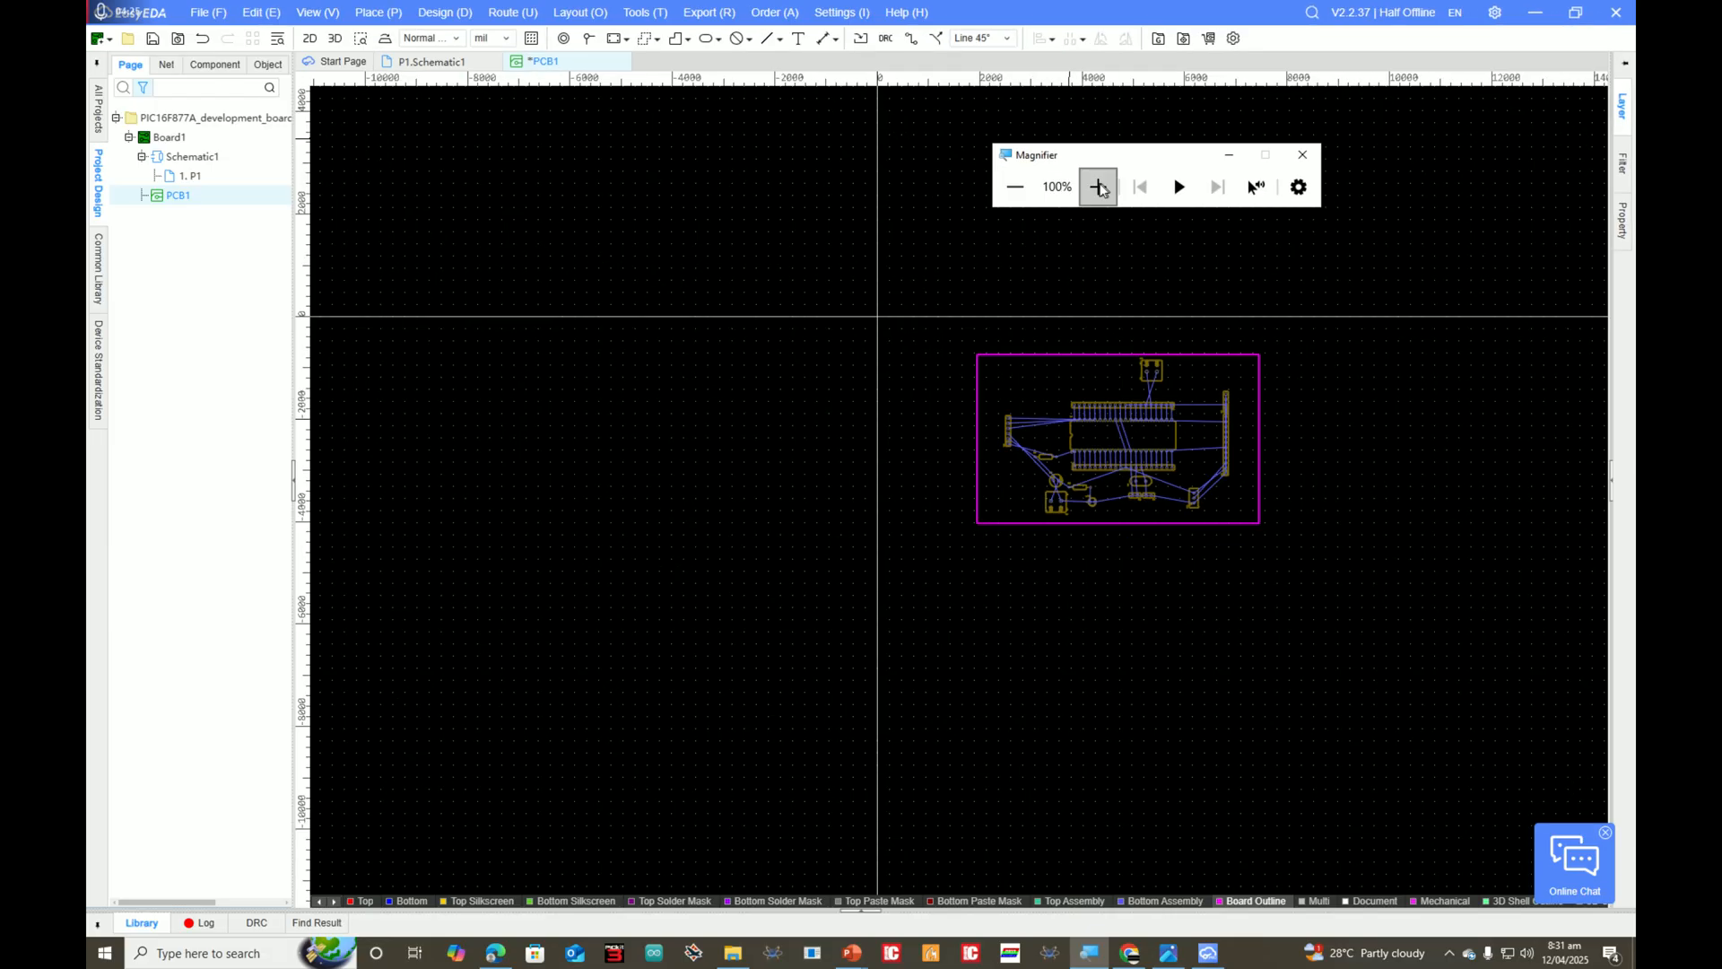
click(1100, 186)
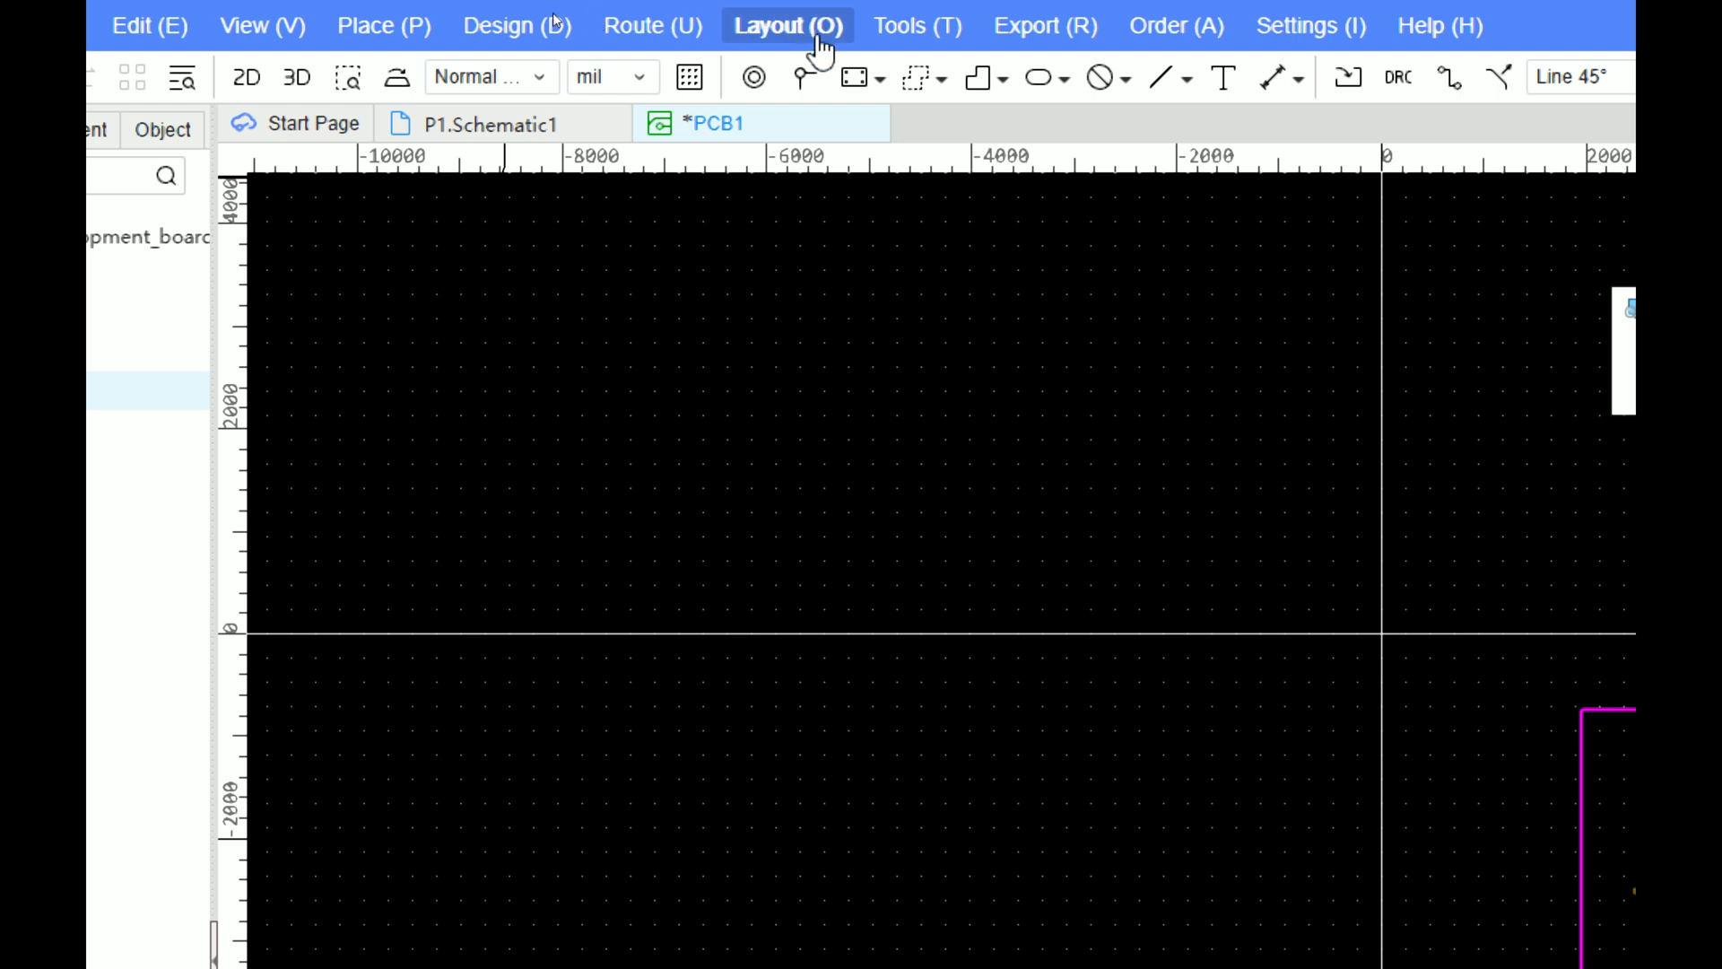
click(650, 31)
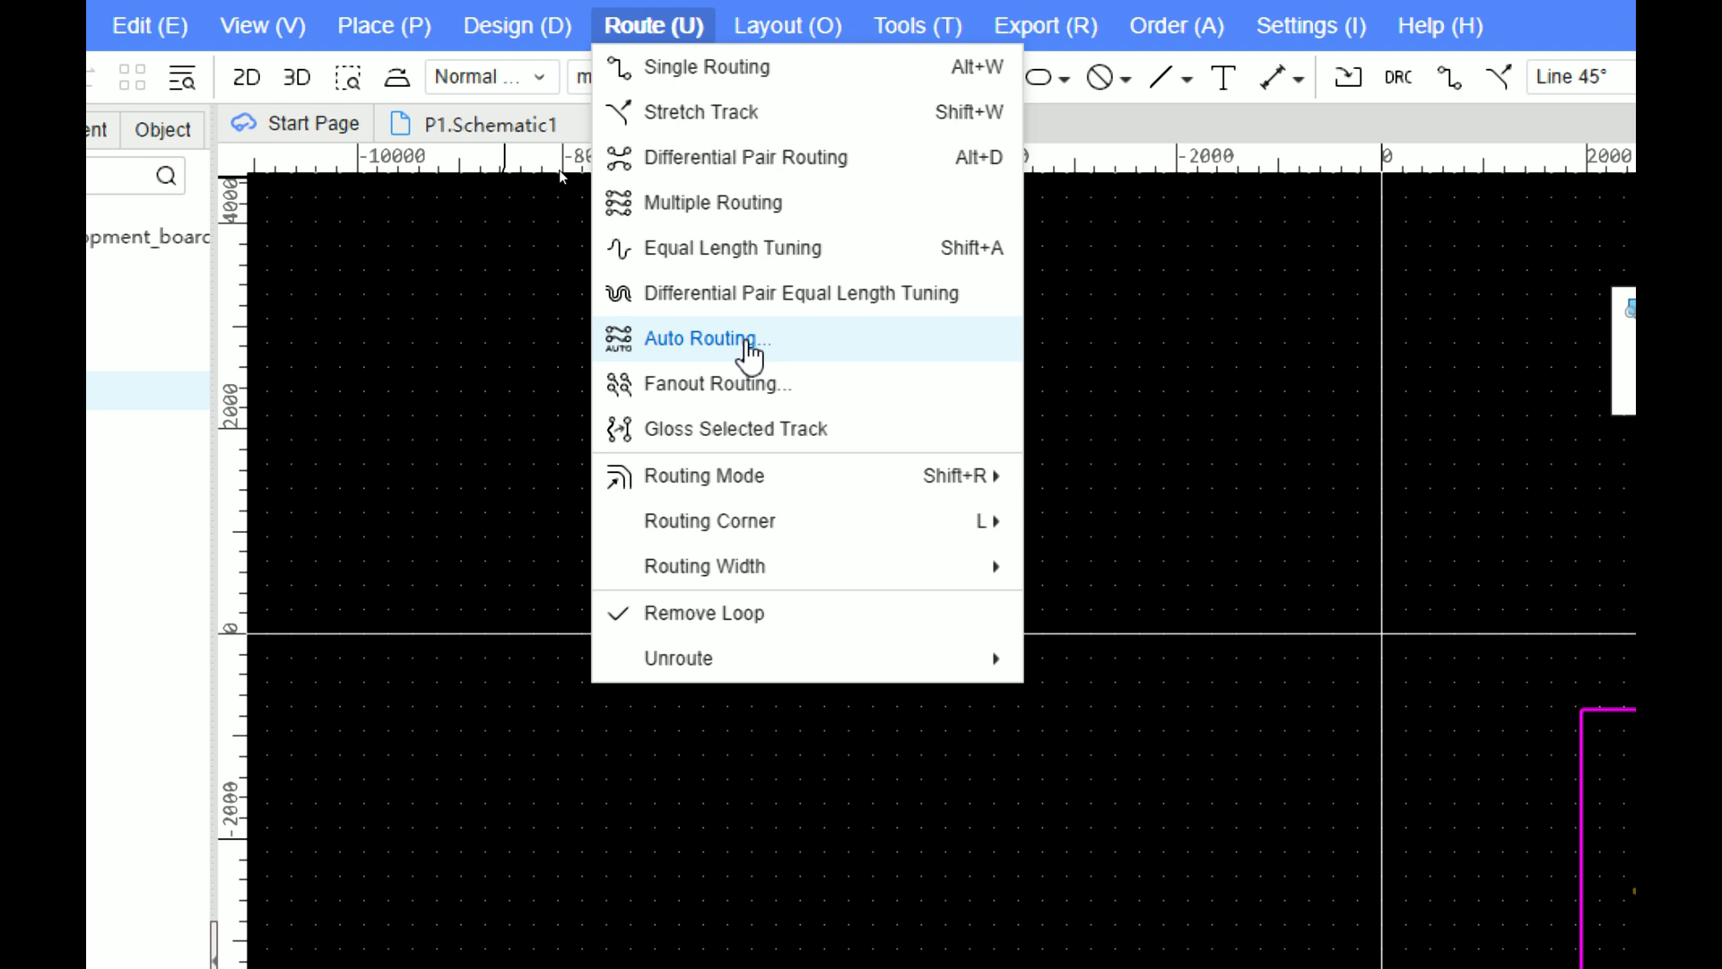
click(750, 346)
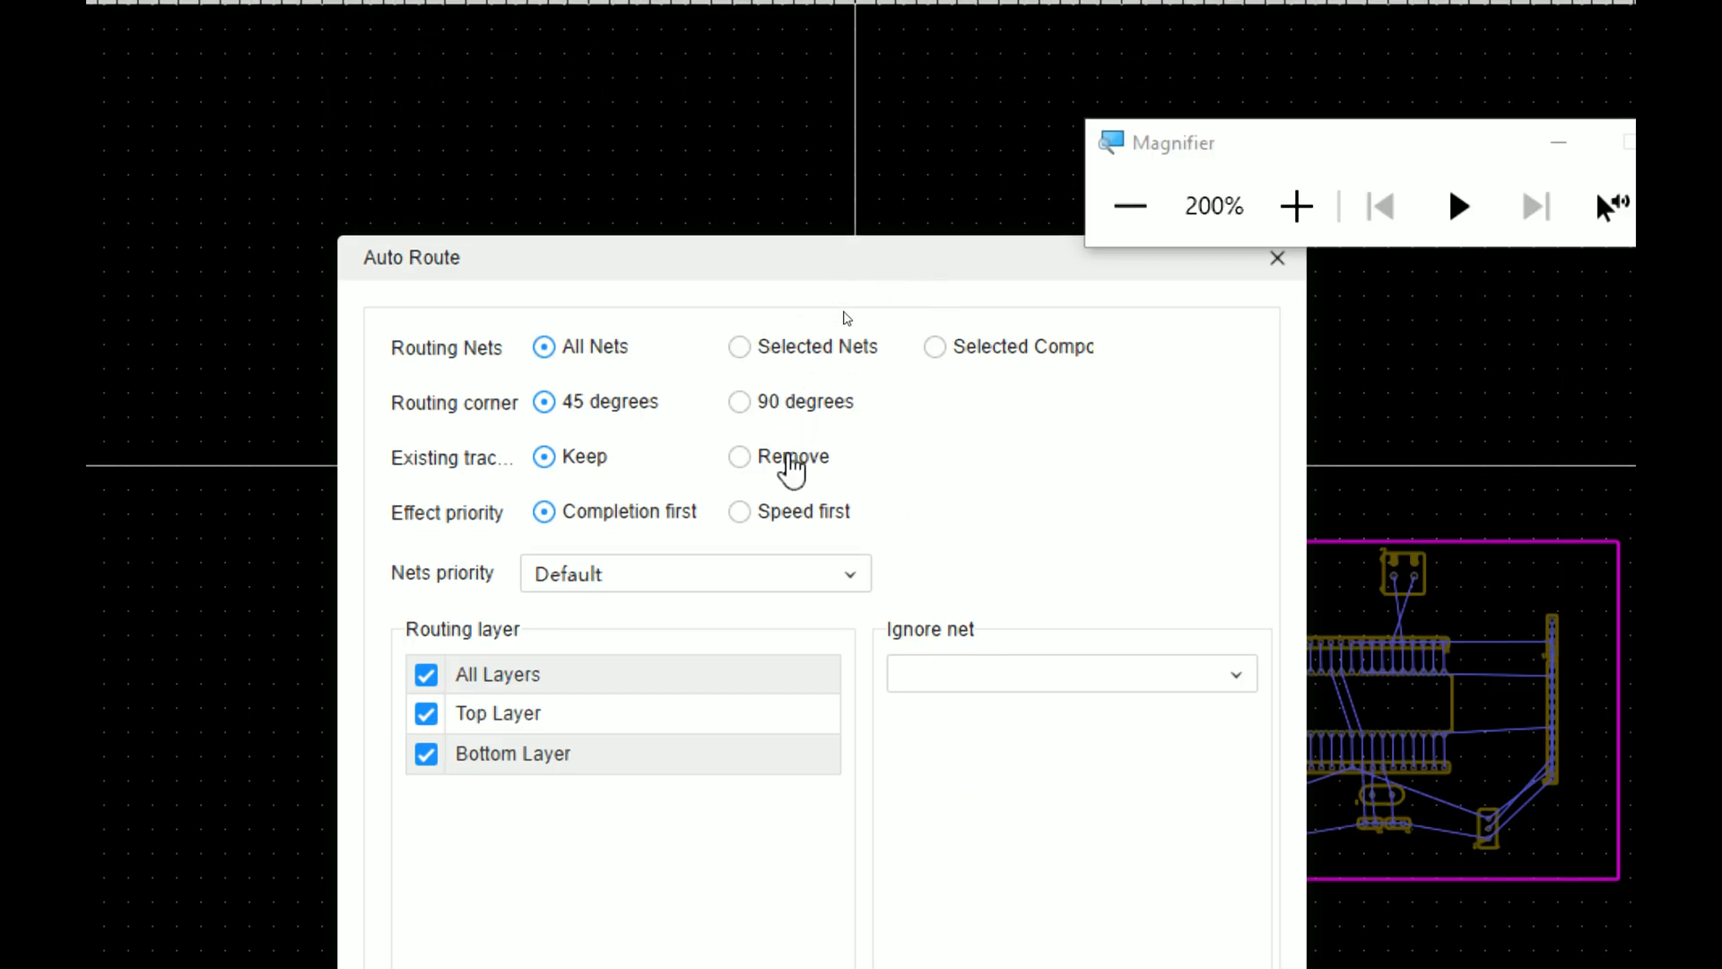
click(768, 518)
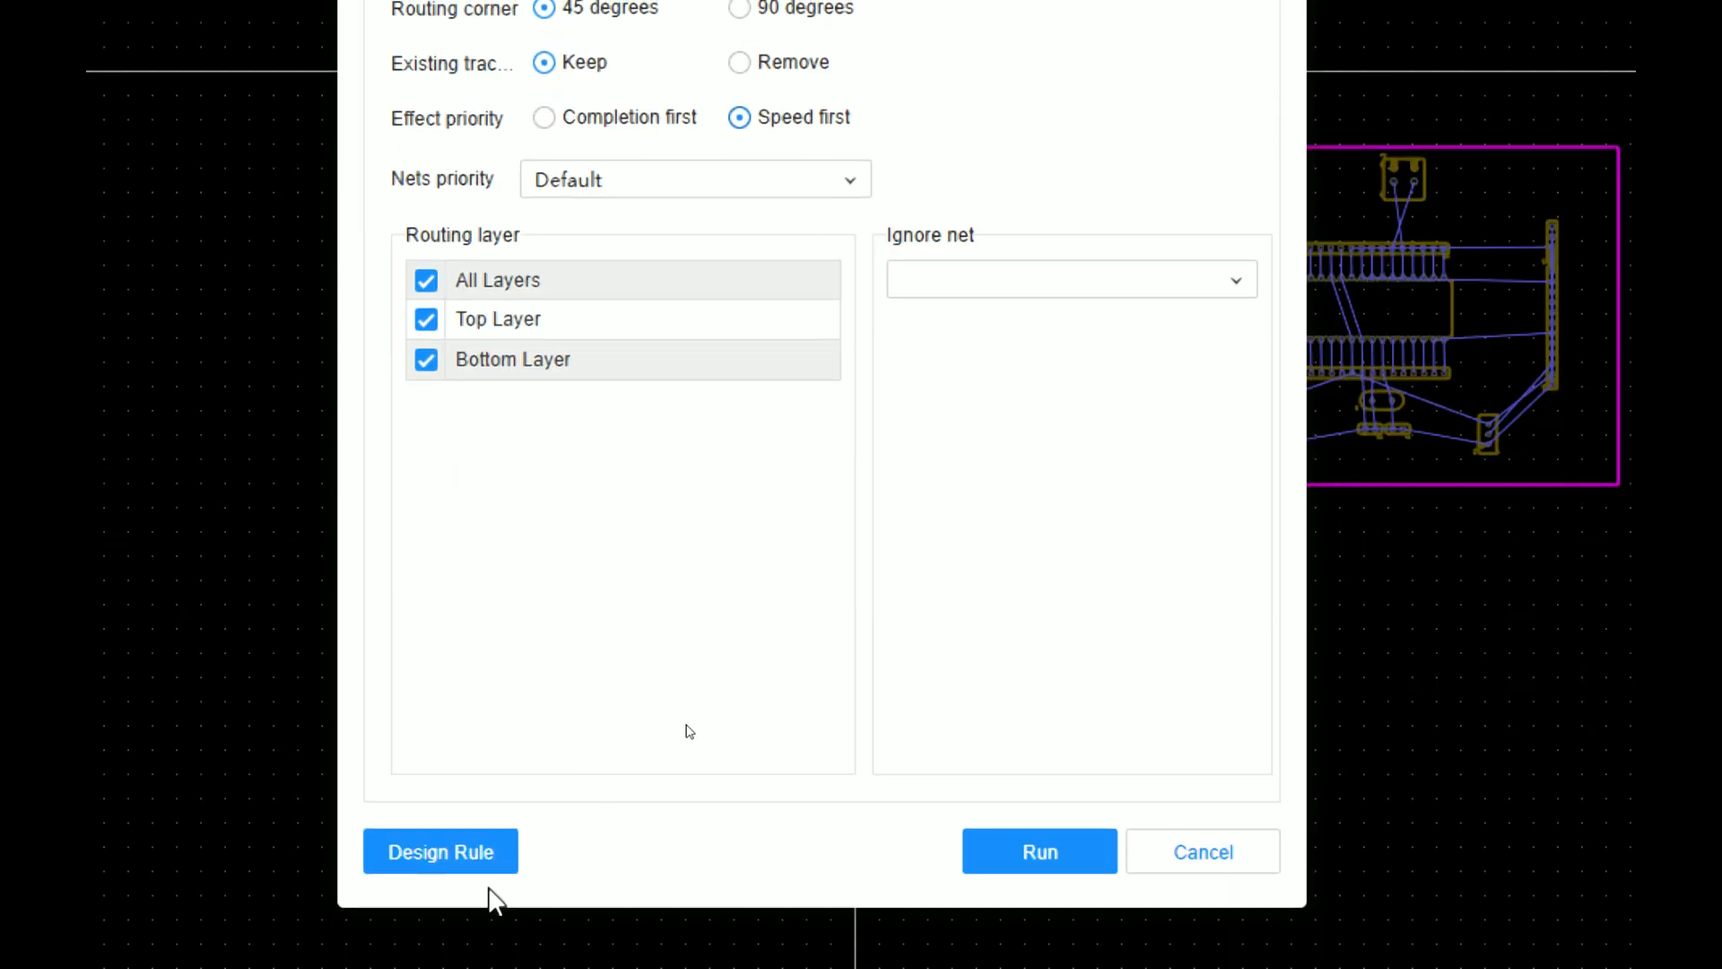
click(428, 320)
Step: Review the design rules for safe spacing, nets, track widths, the copper zone and the plane zone
click(465, 862)
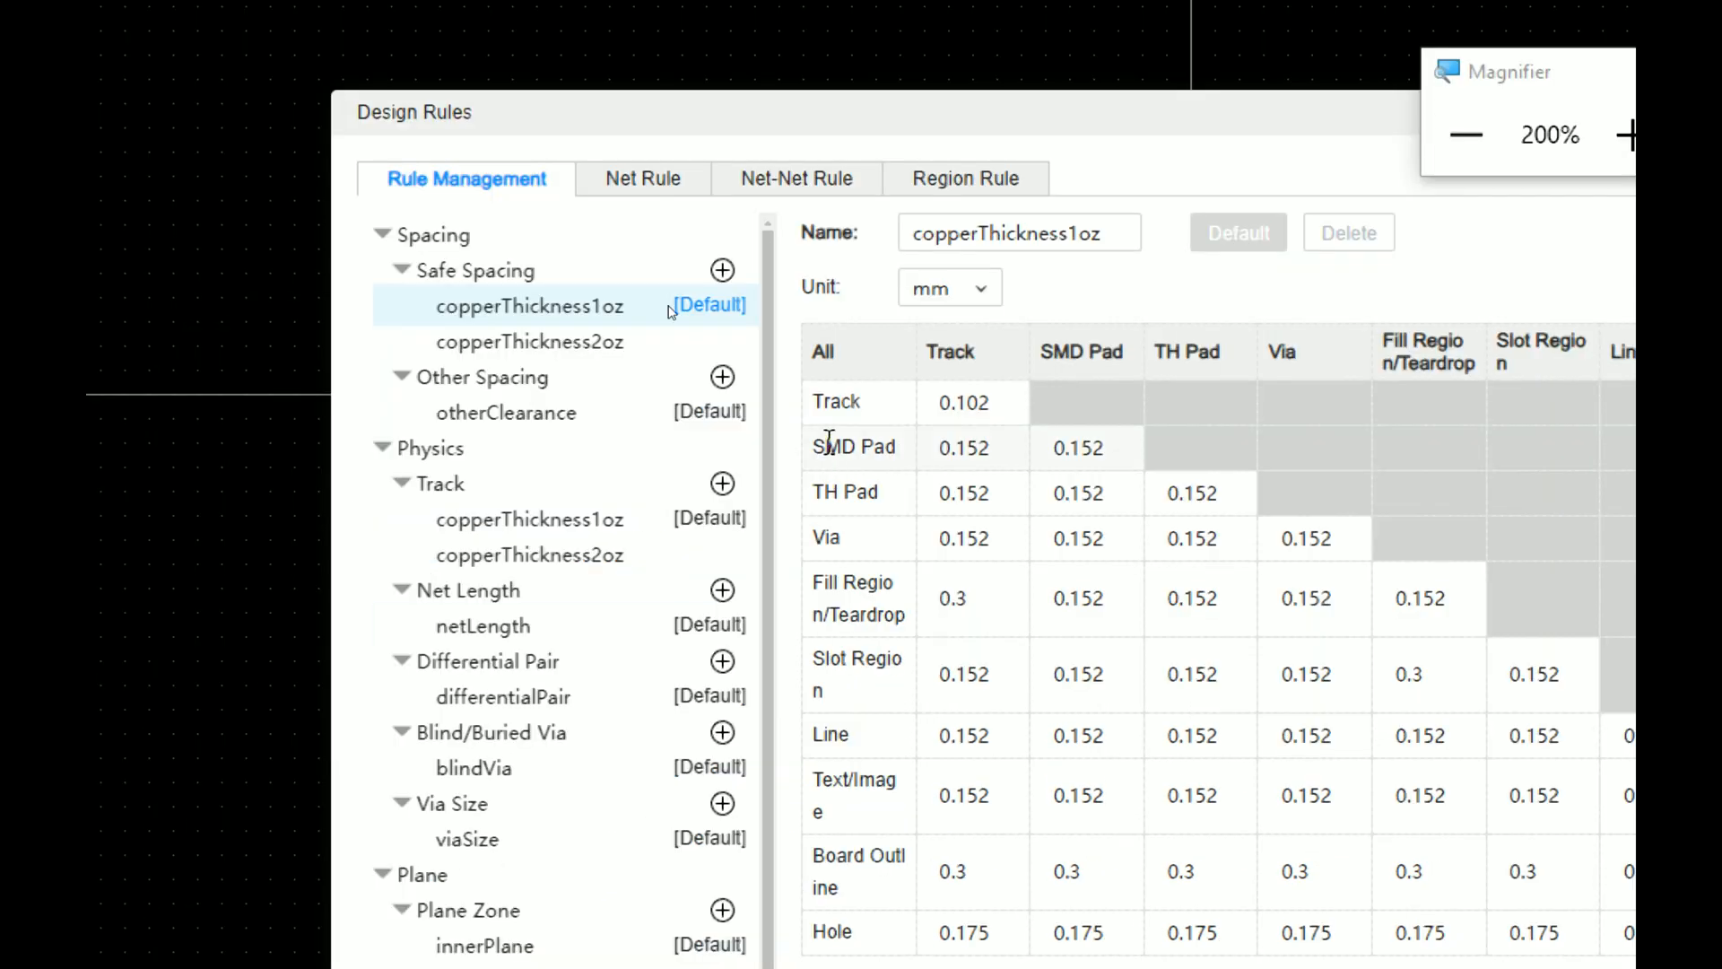
click(662, 184)
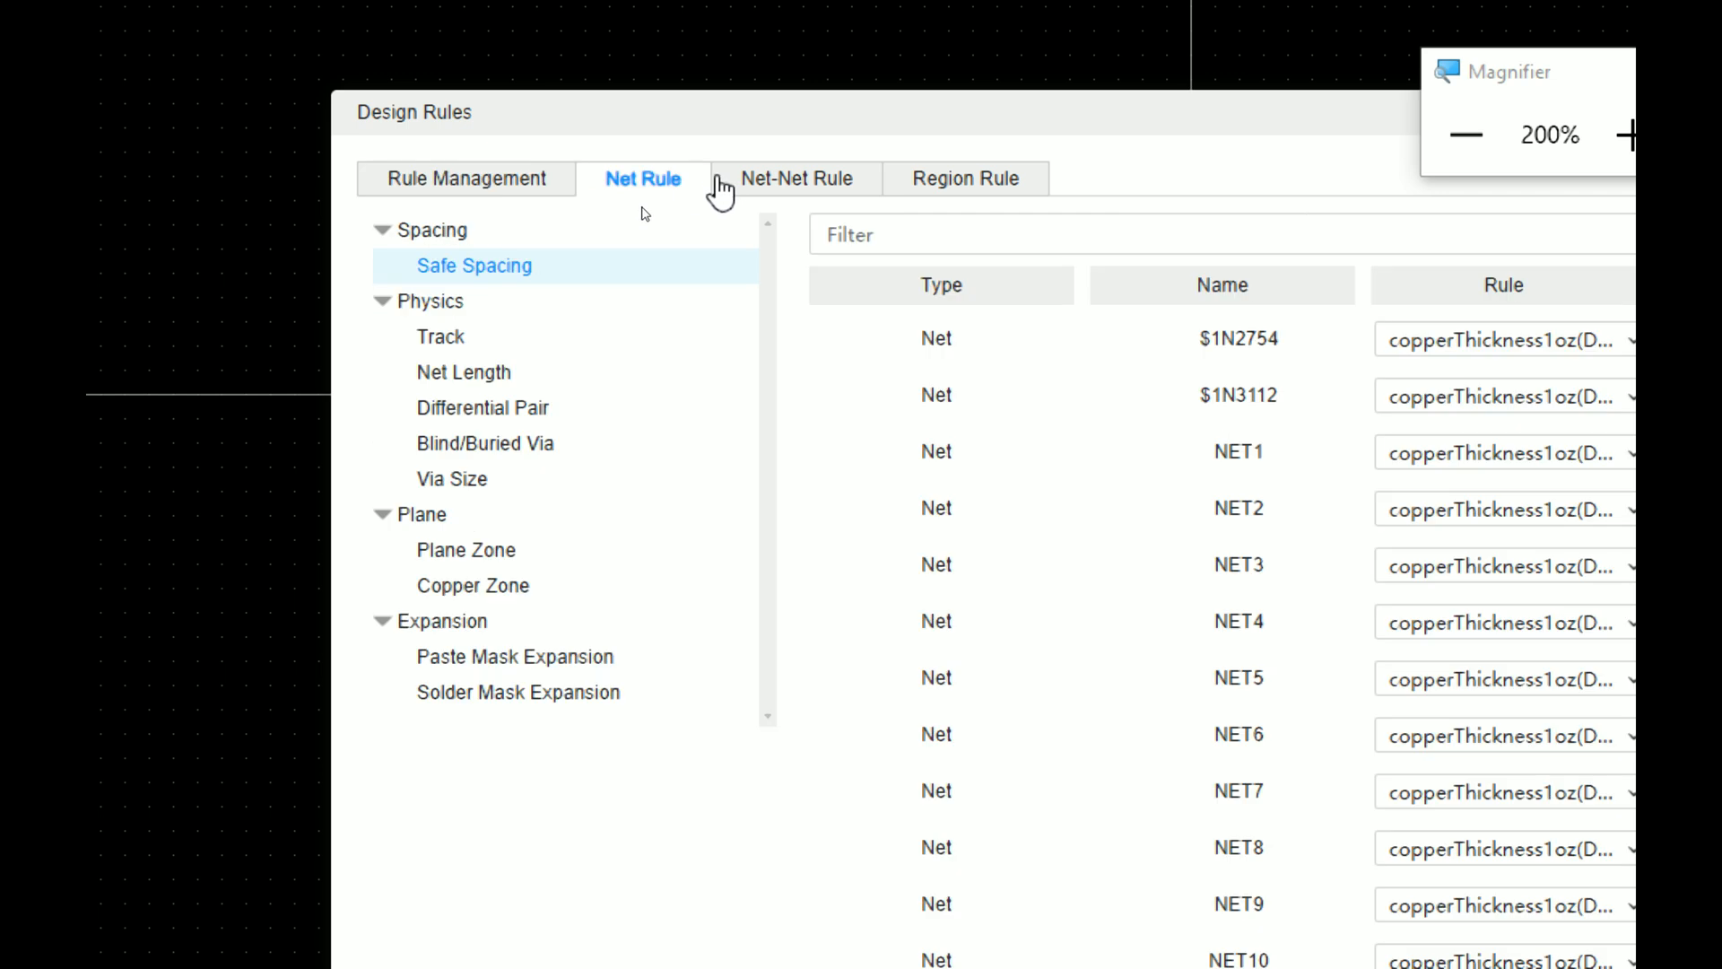
click(480, 180)
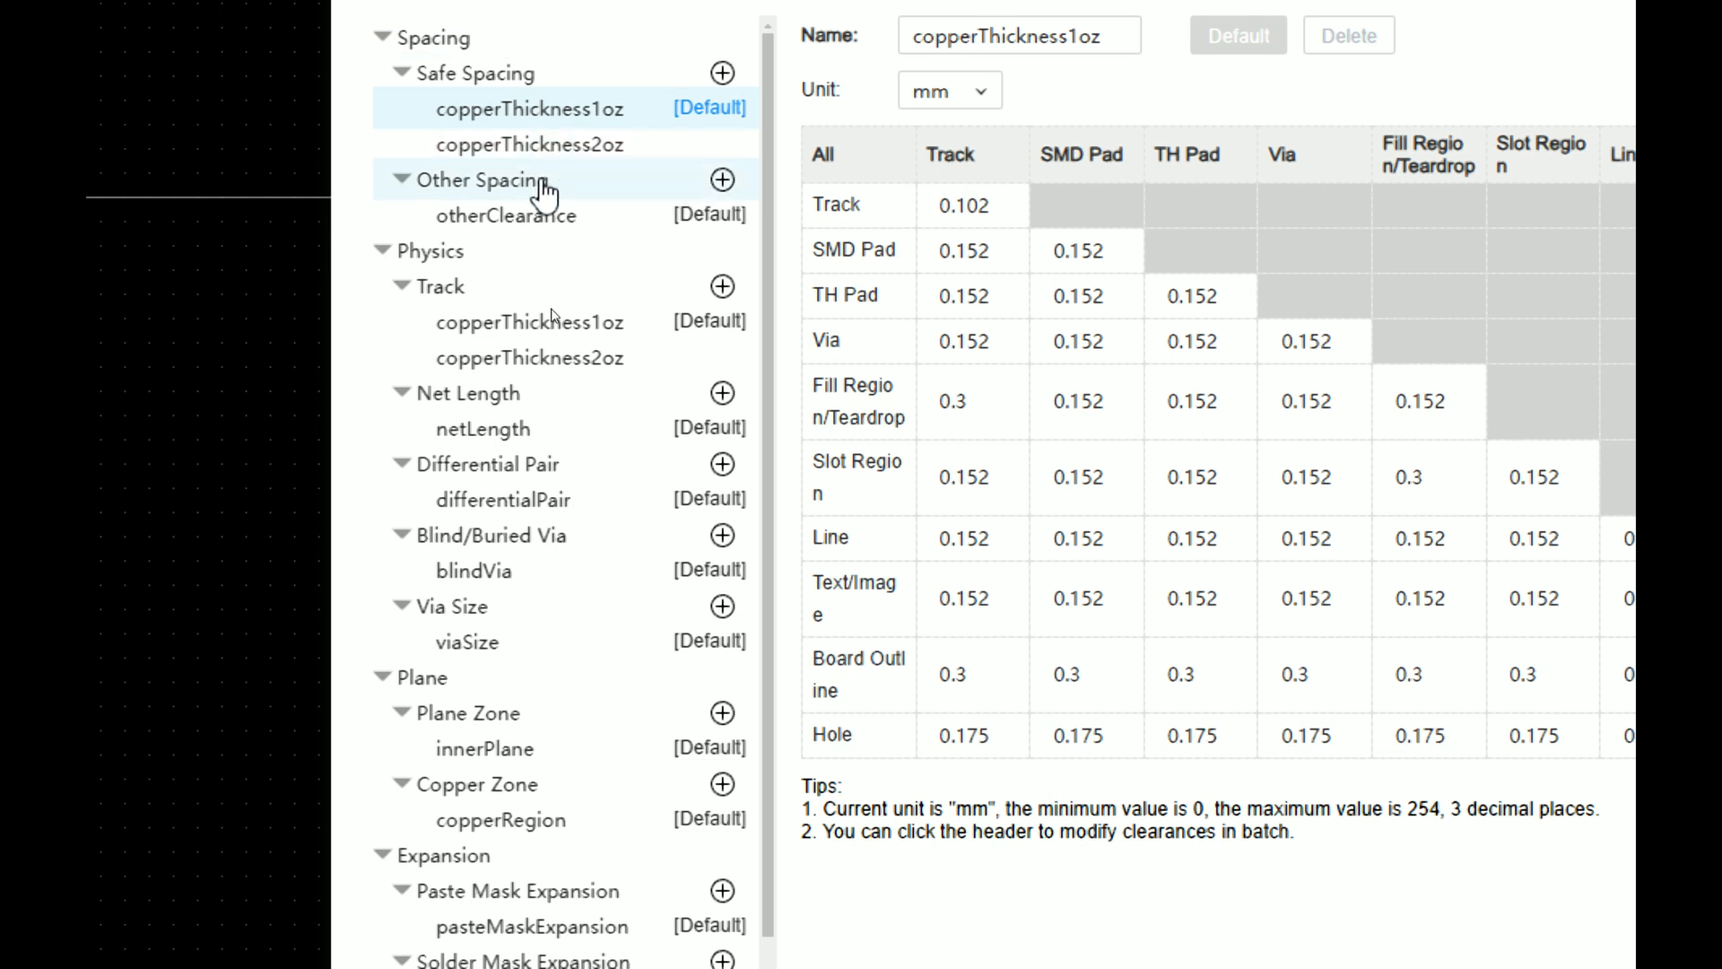
click(547, 223)
click(545, 325)
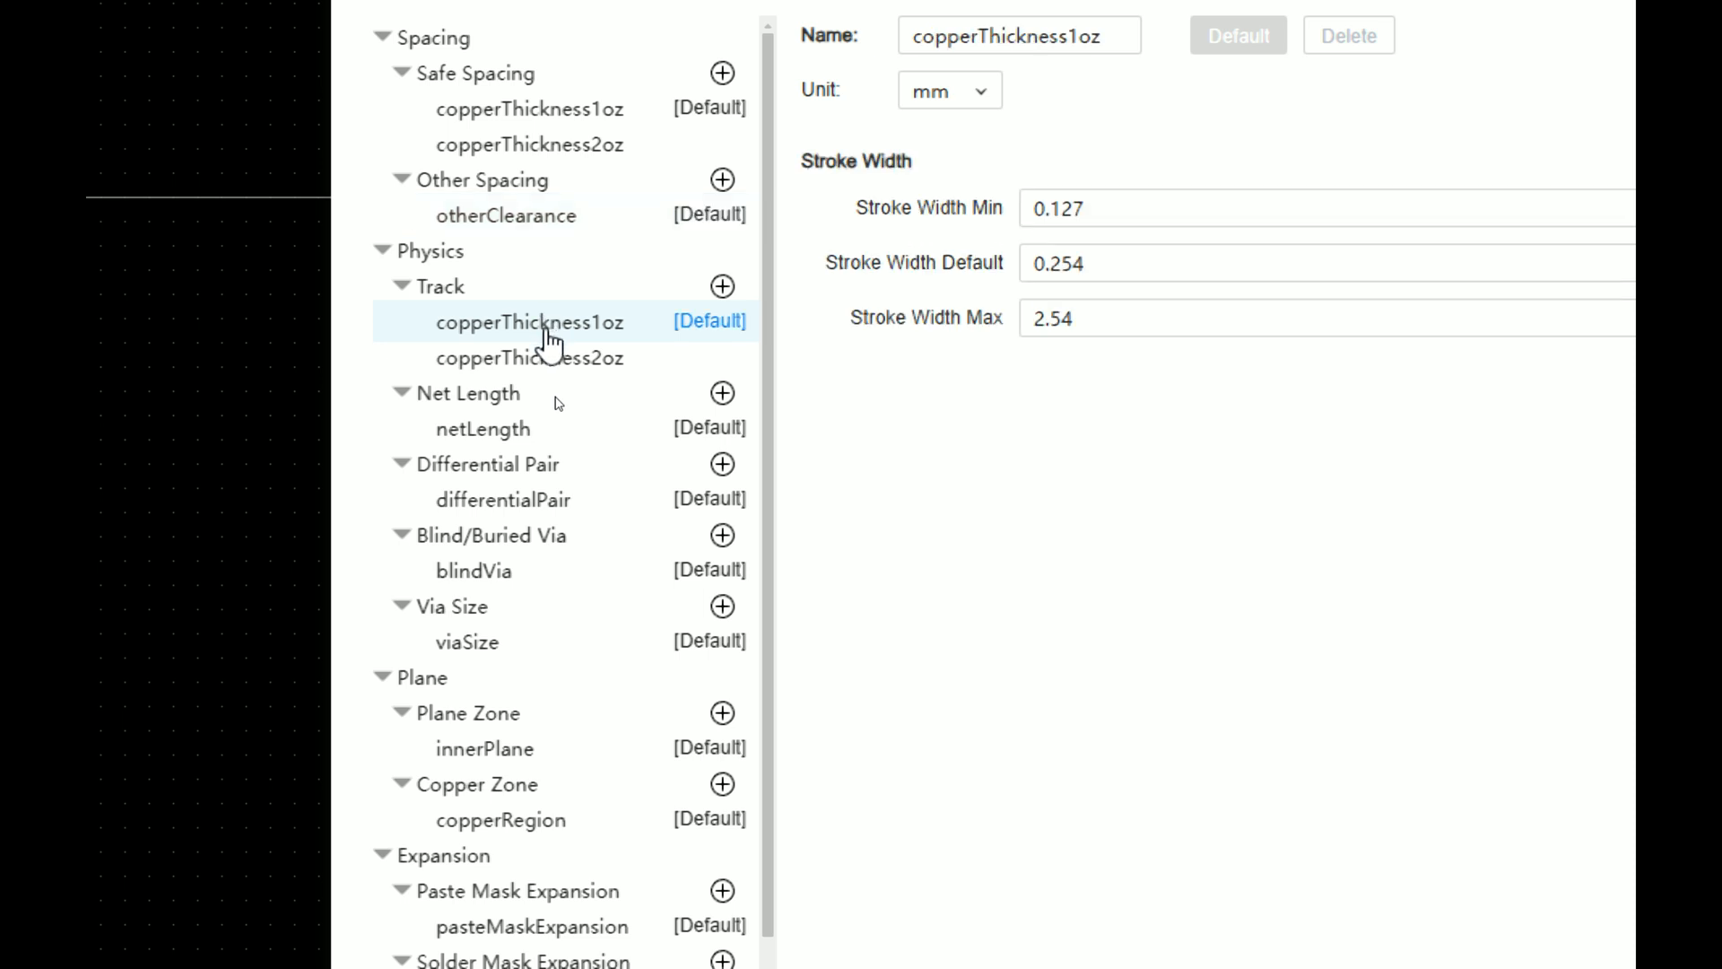
click(540, 359)
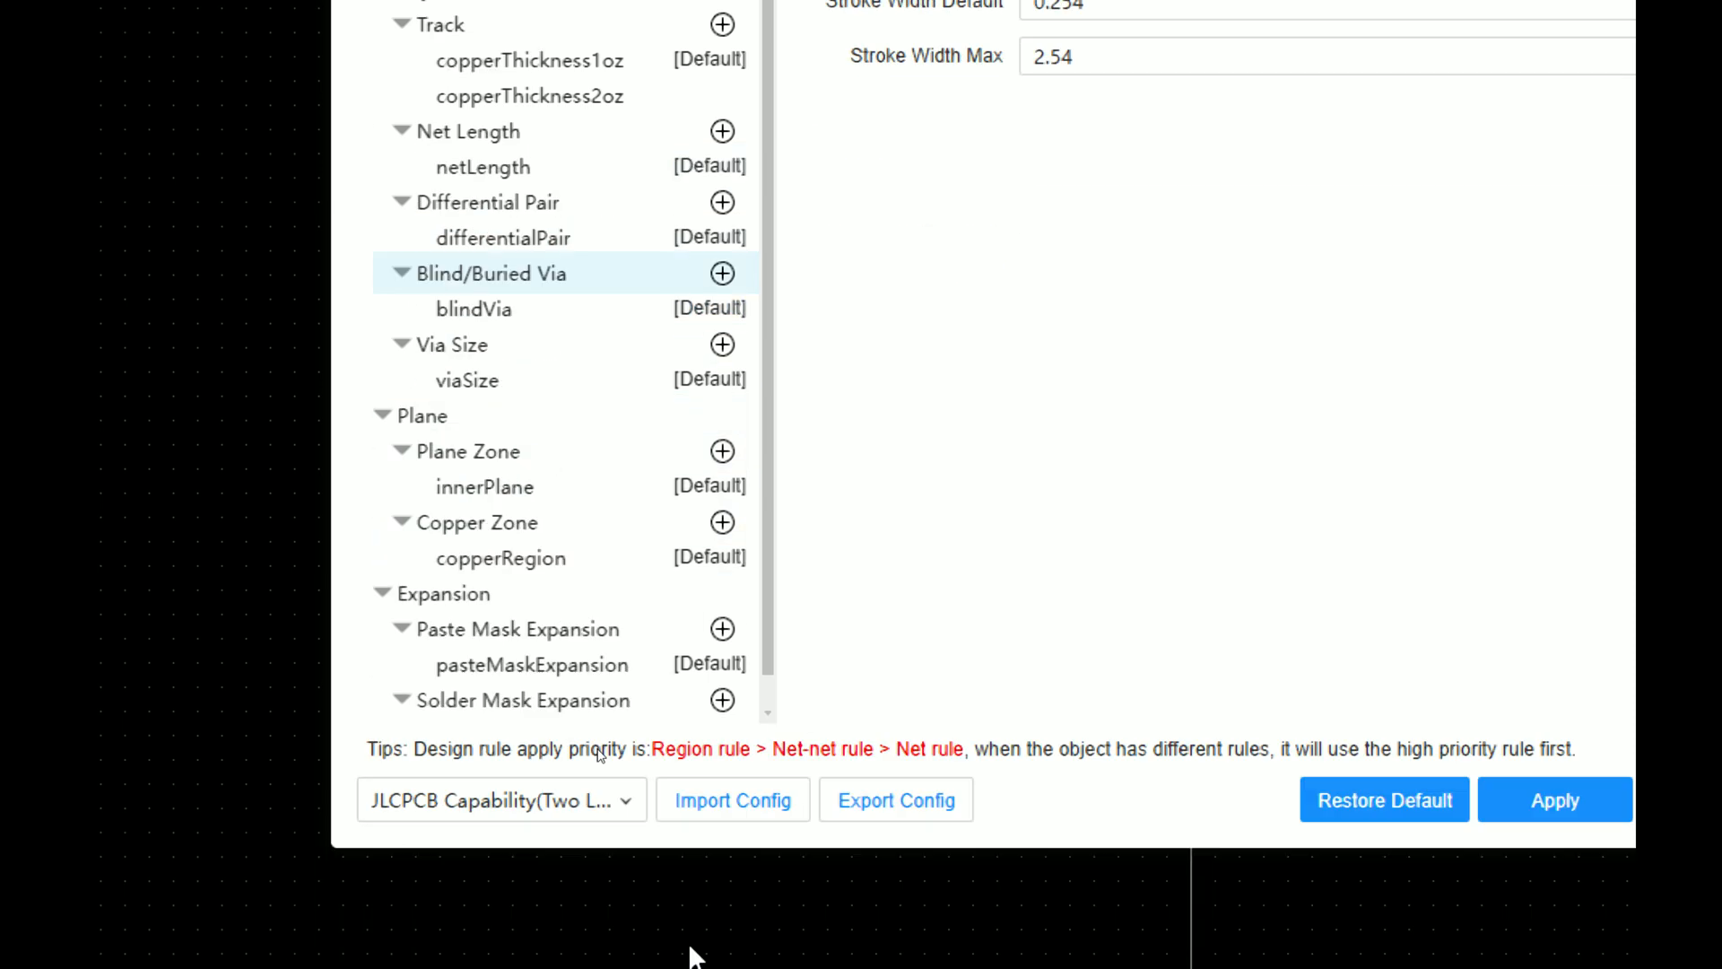
scroll(558, 964, down, 1)
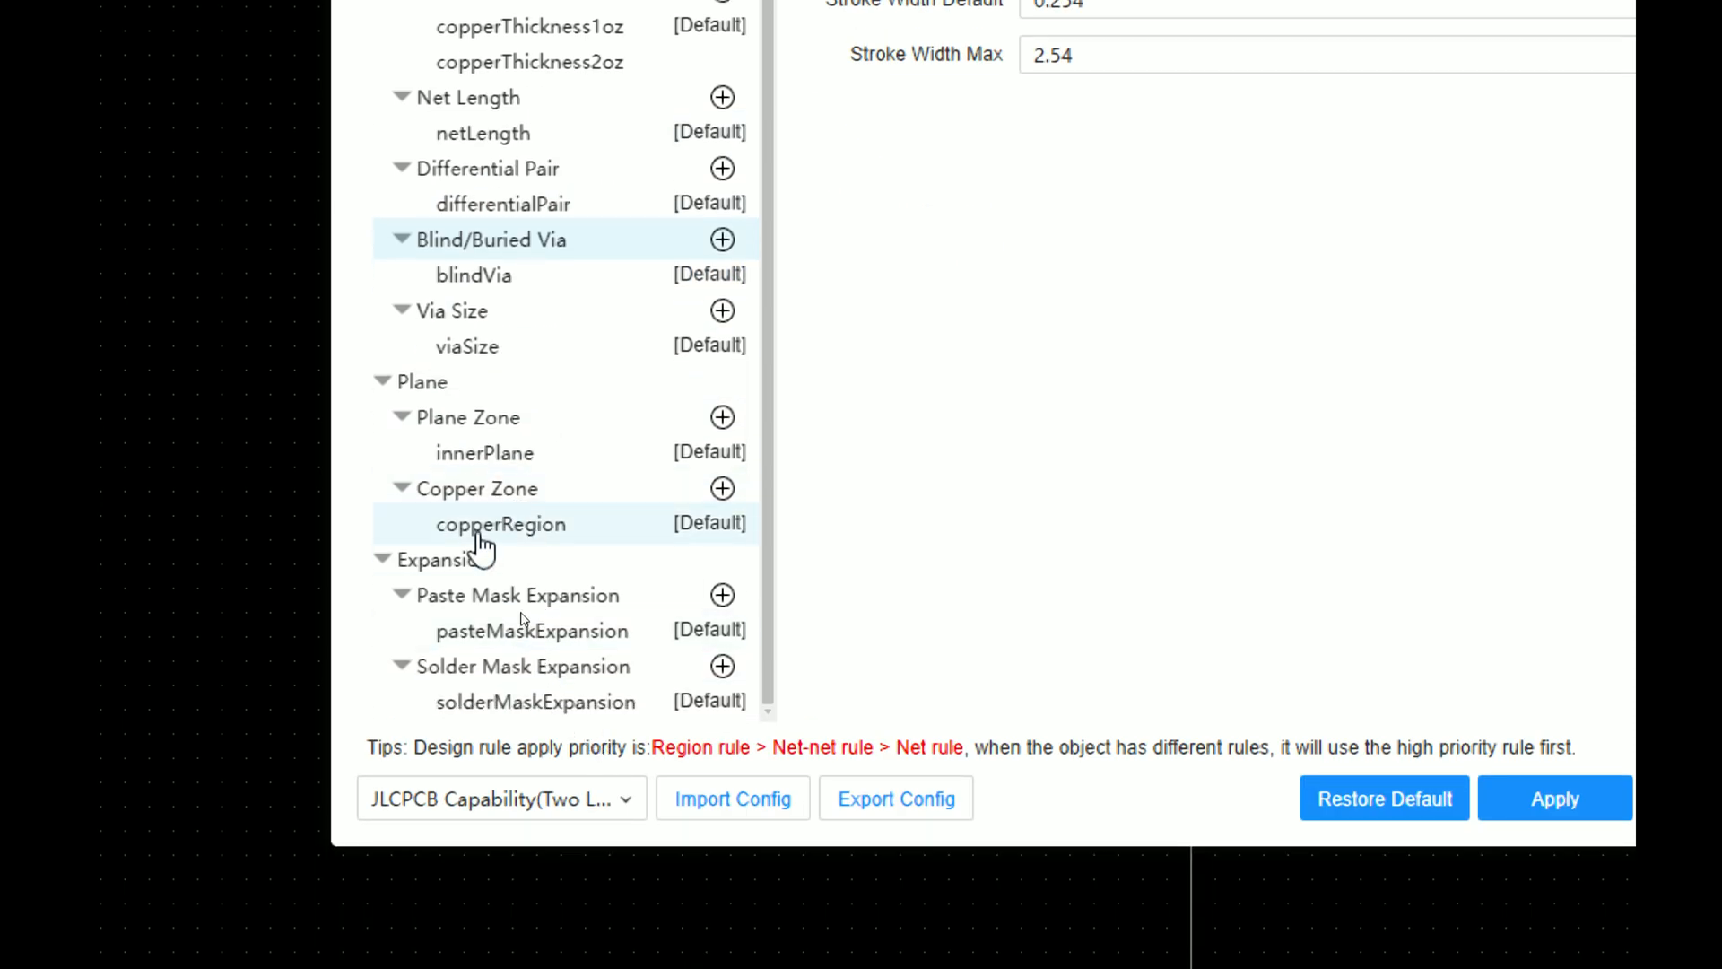
click(489, 525)
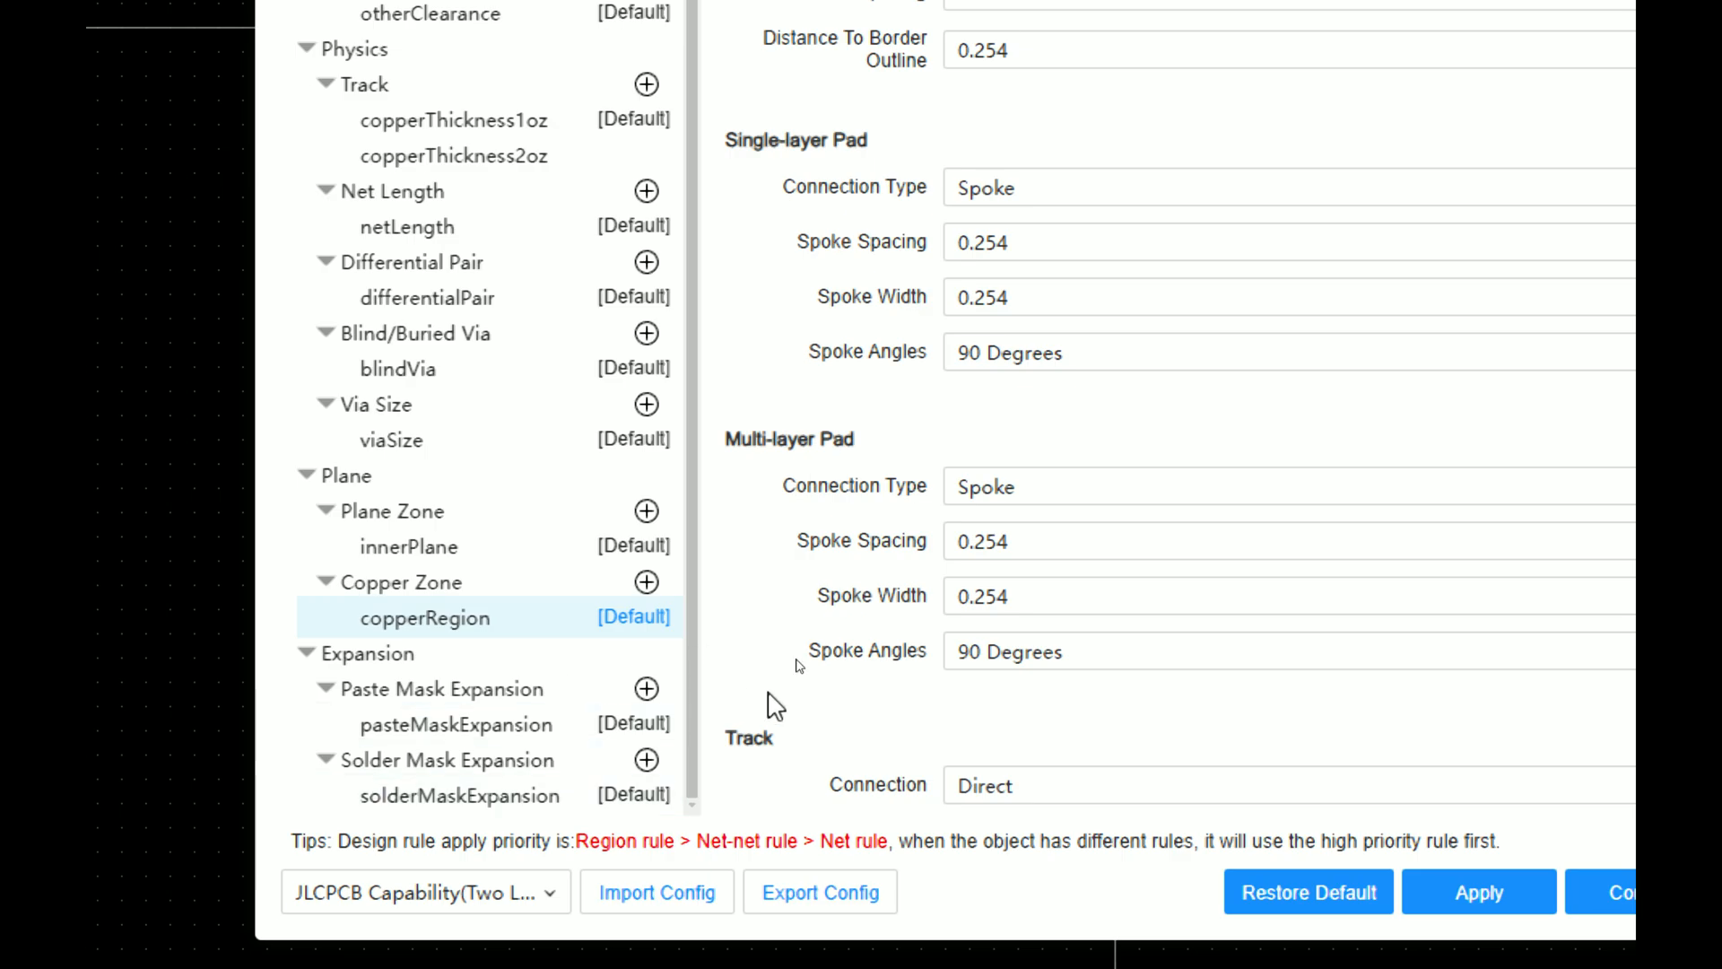
click(422, 552)
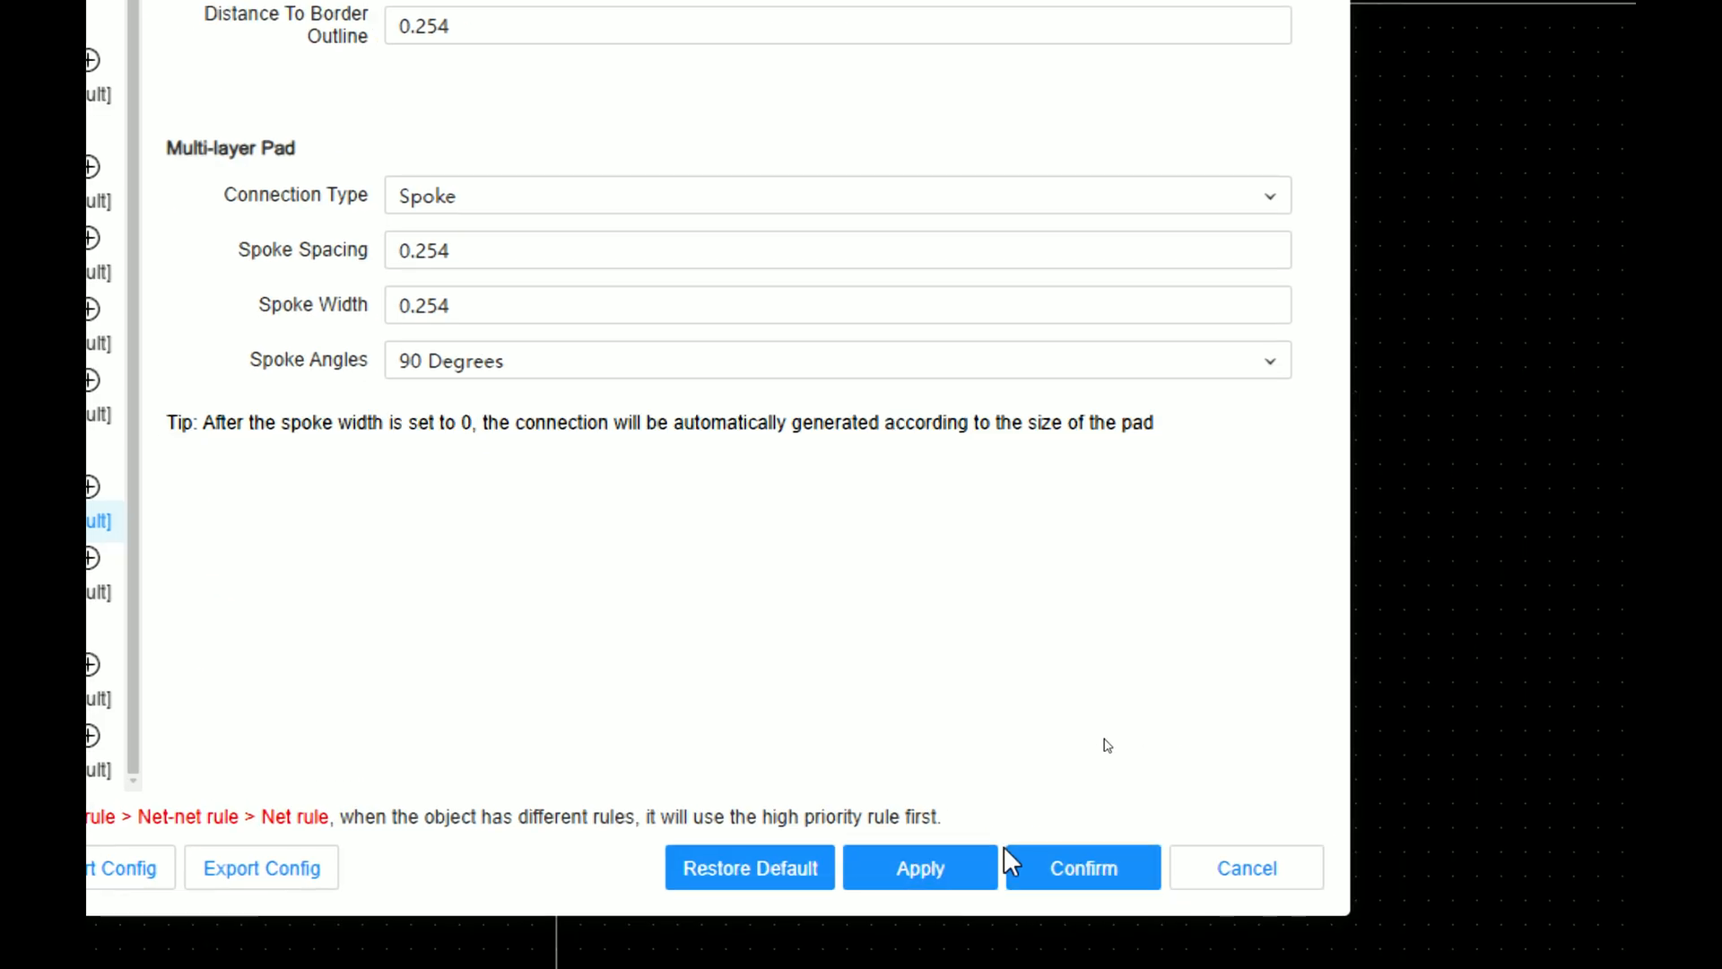
click(1077, 868)
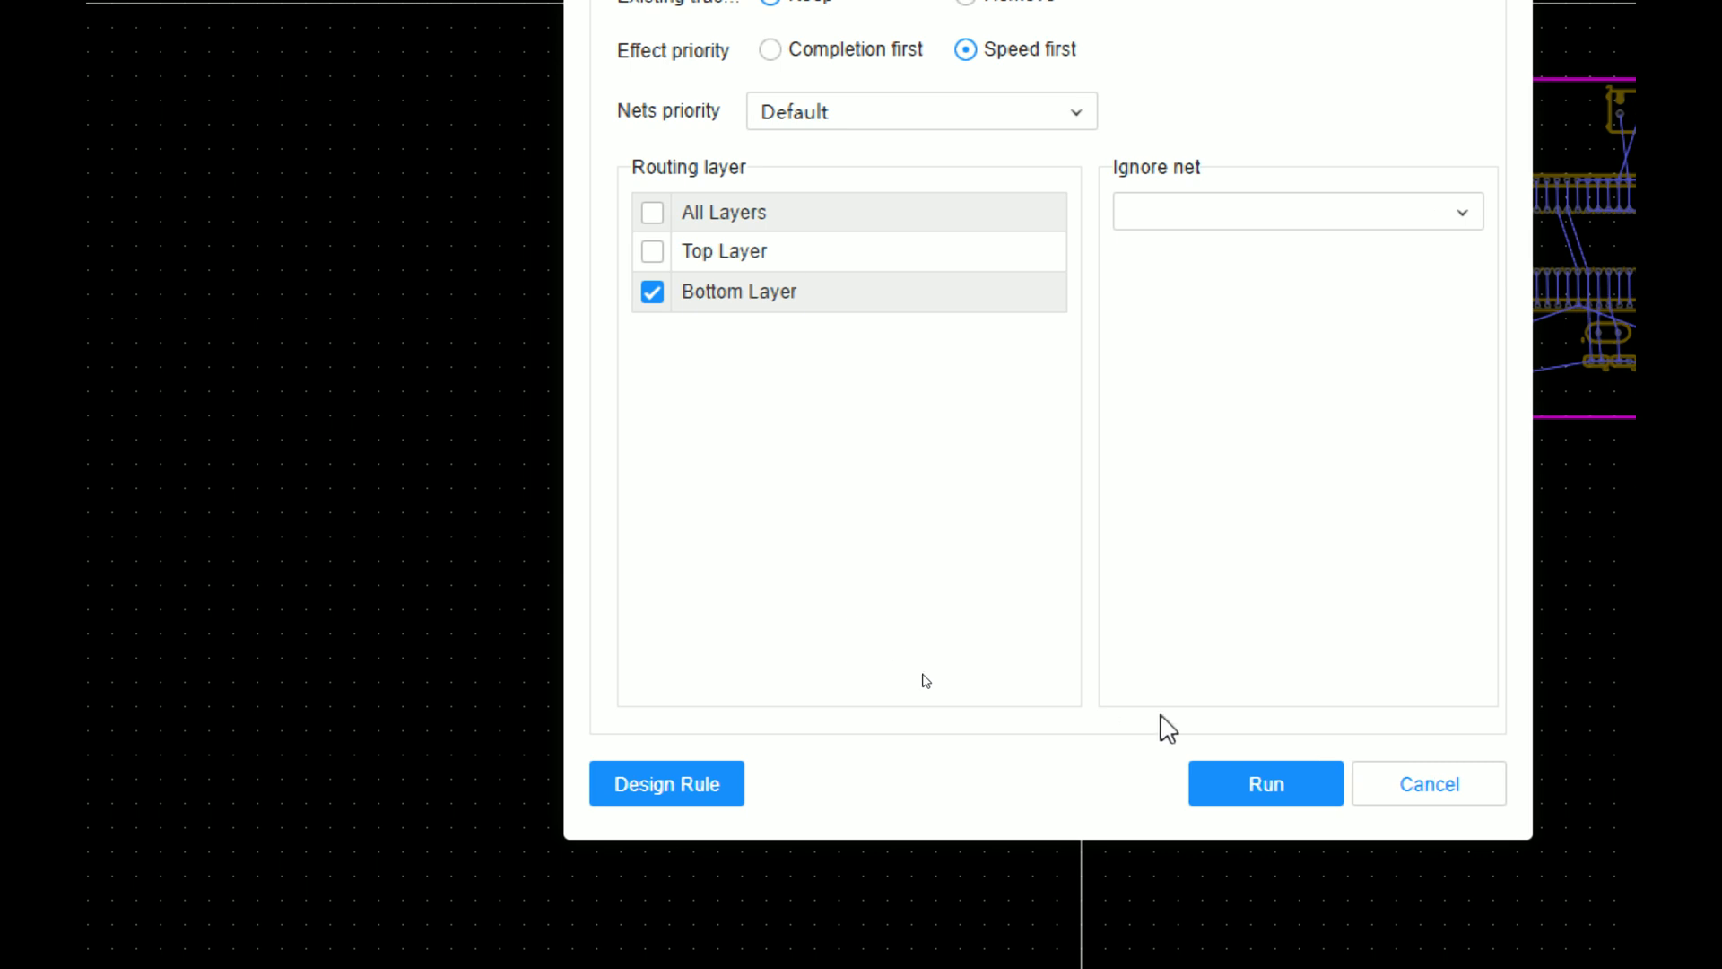
Step: Run auto routing for all nets on the Bottom Layer
click(1247, 777)
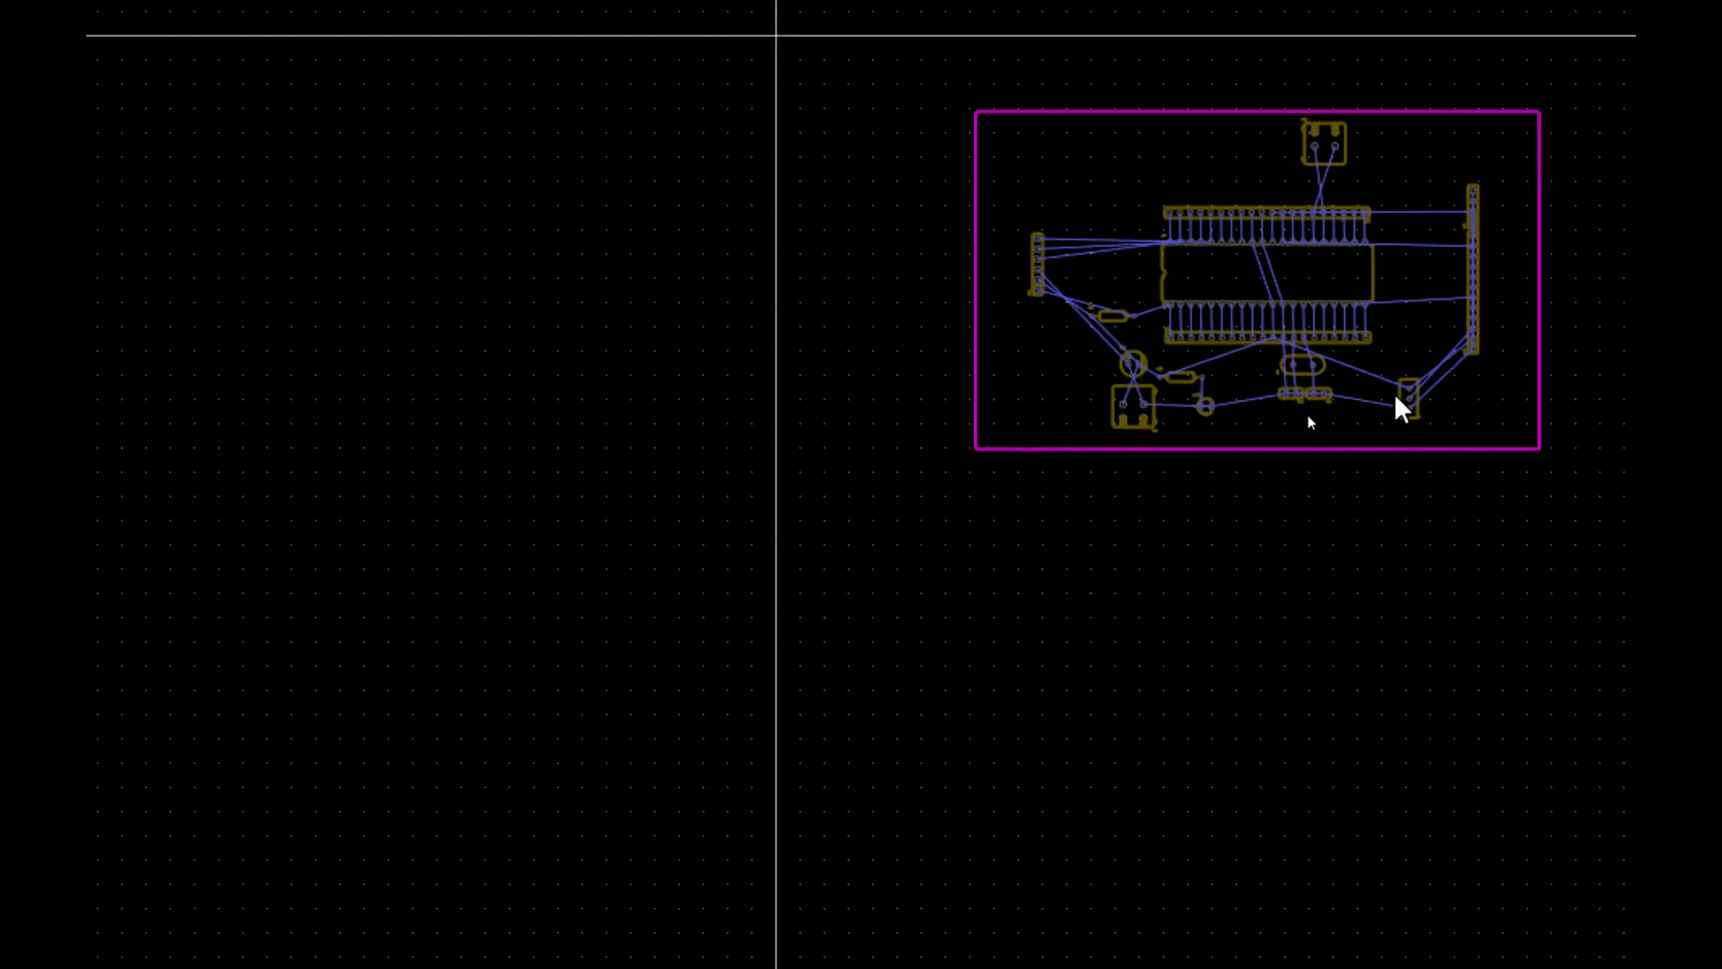
scroll(1215, 395, up, 2)
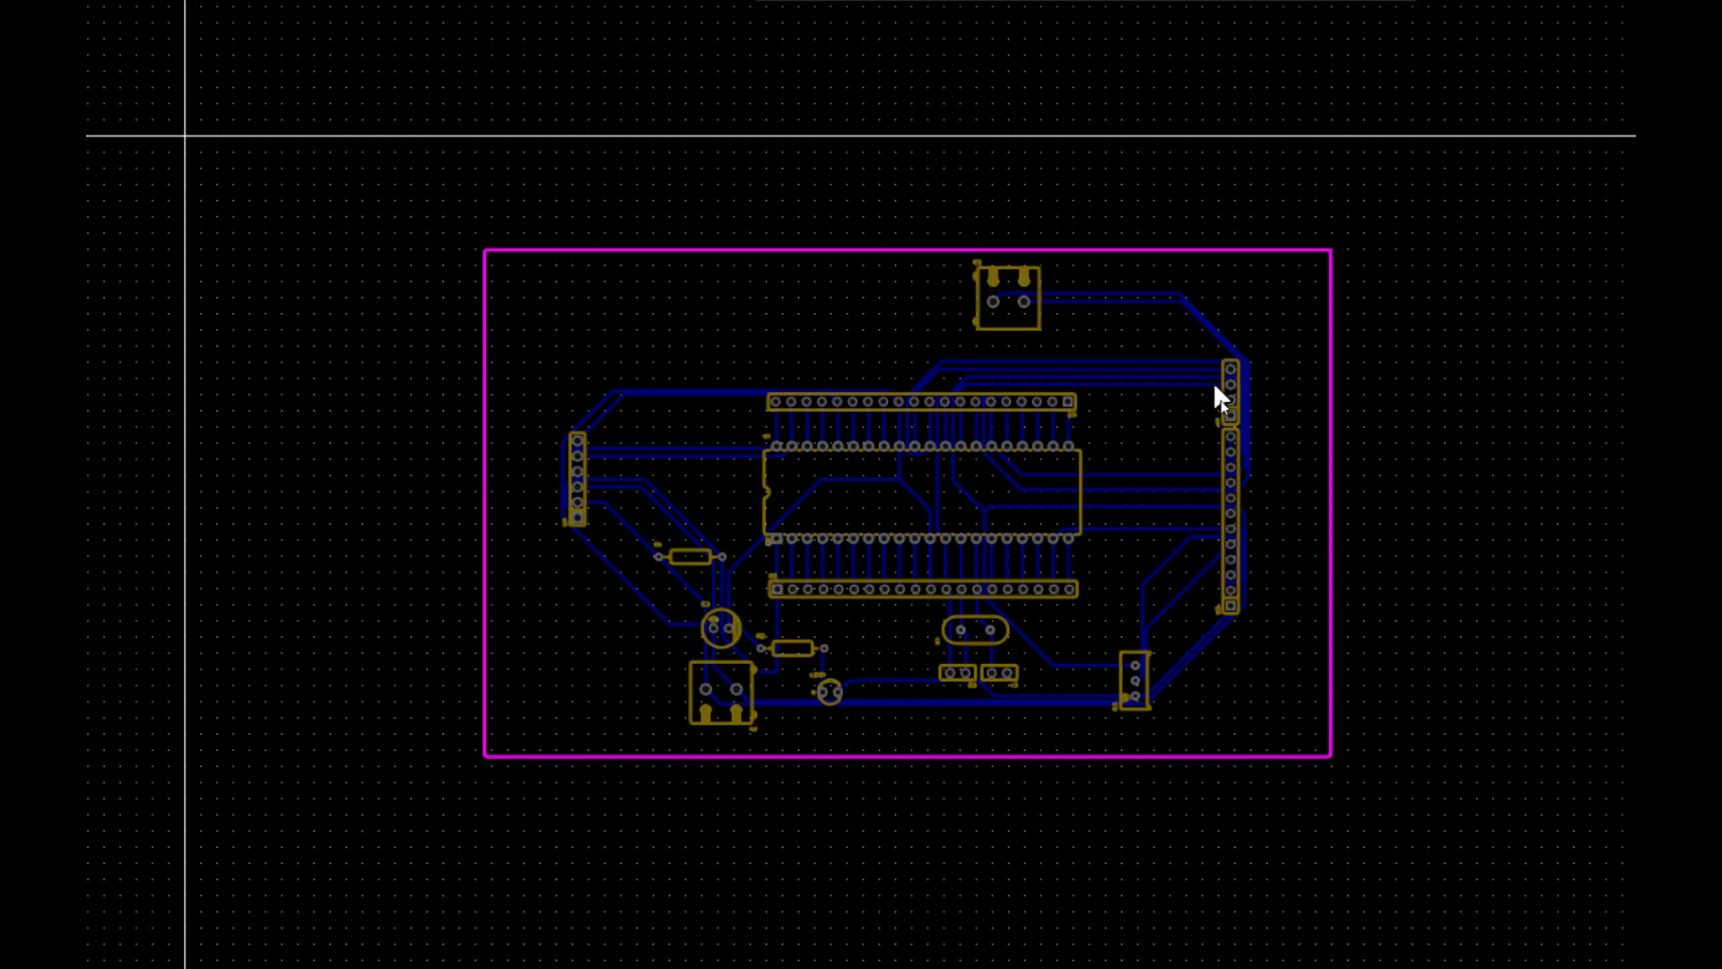
scroll(1207, 412, up, 4)
scroll(1087, 480, down, 2)
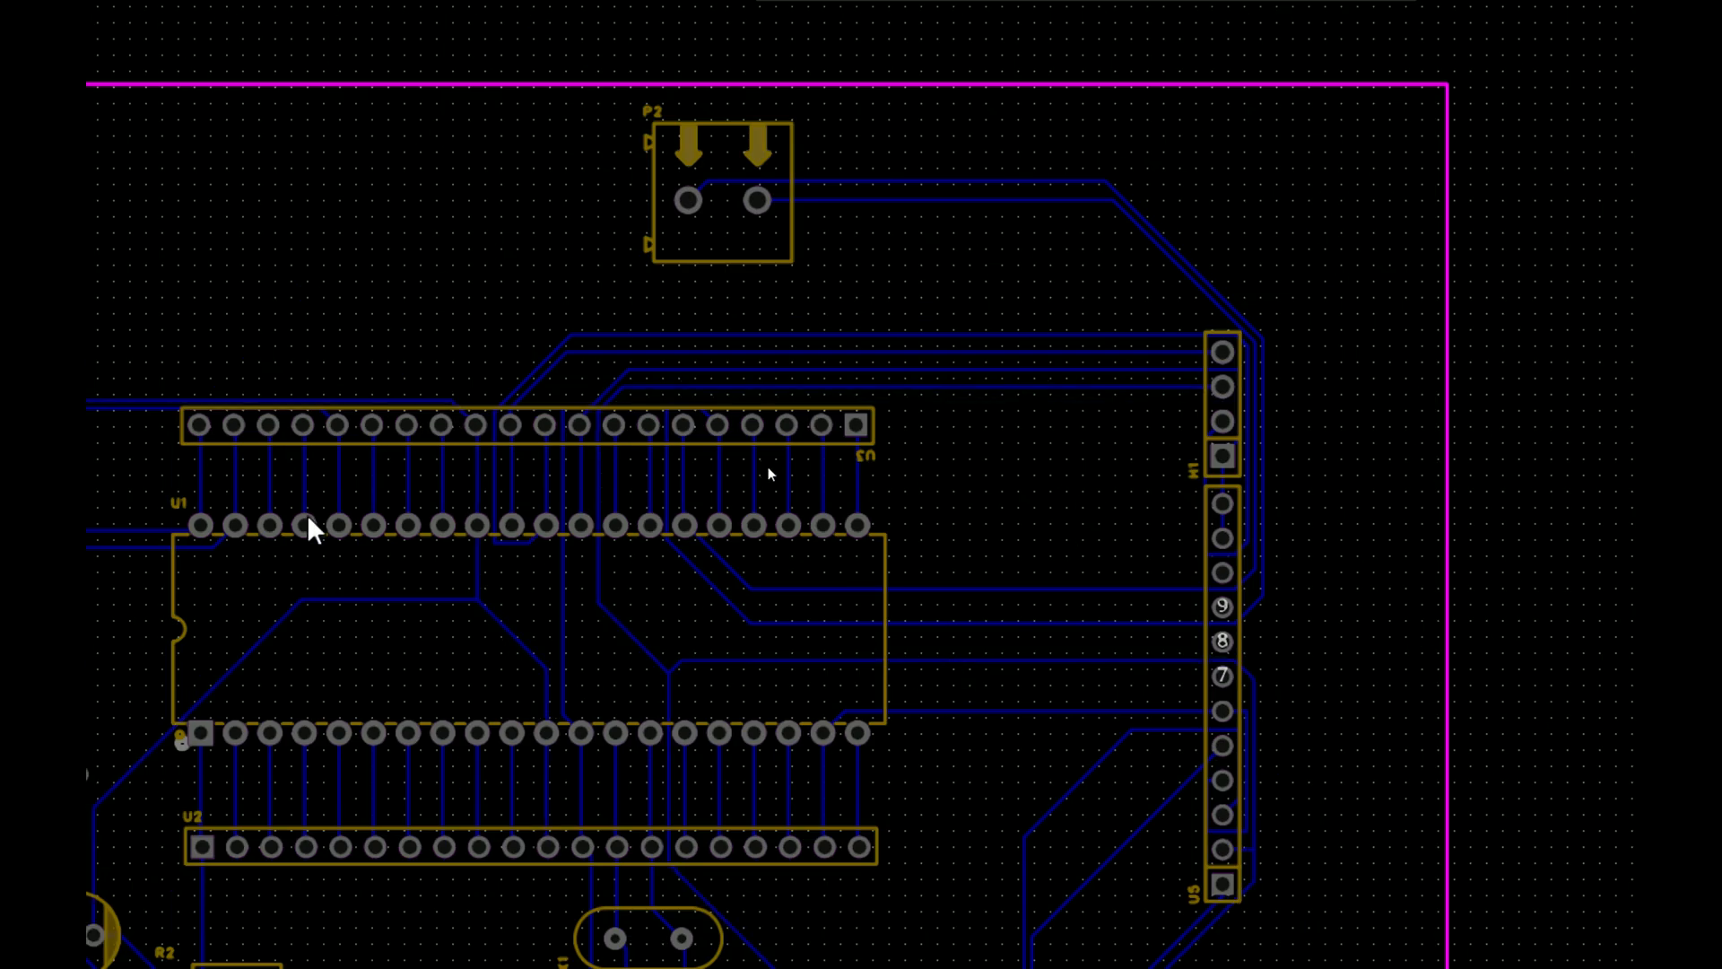
Step: Examine the routed tracks across the board, especially NET12 and NET30 at header U3 and those around the six-pin header
scroll(535, 589, down, 3)
scroll(529, 489, up, 2)
scroll(528, 487, up, 1)
scroll(768, 492, up, 3)
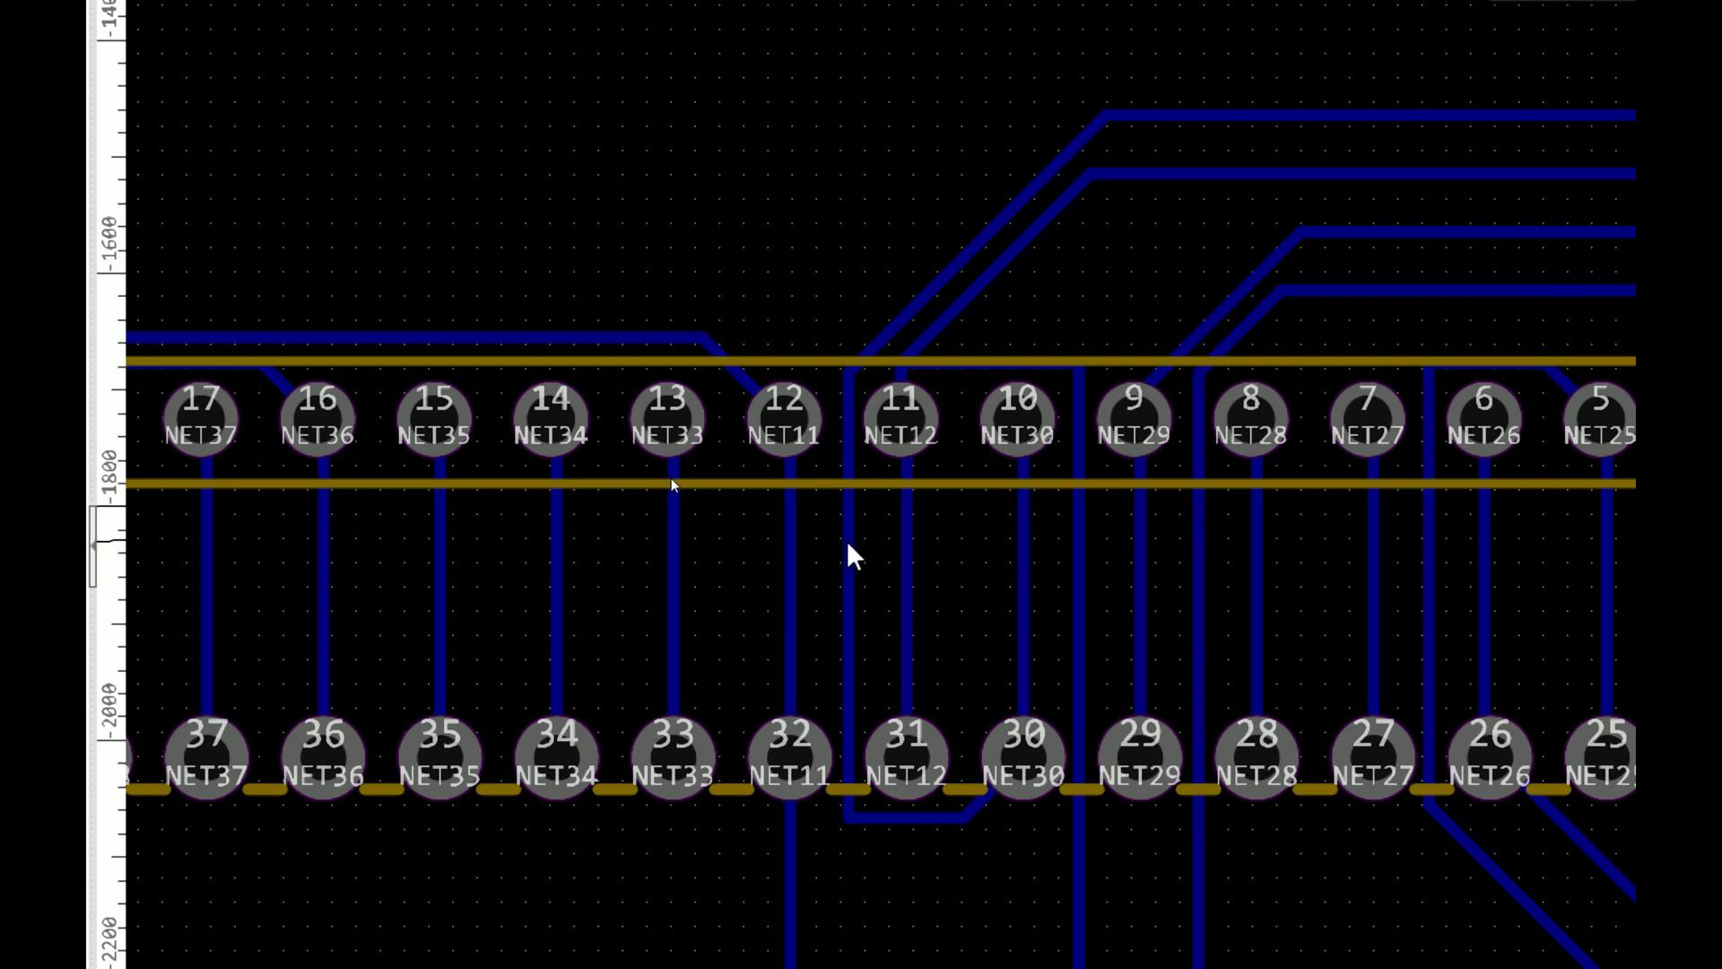
scroll(849, 461, up, 3)
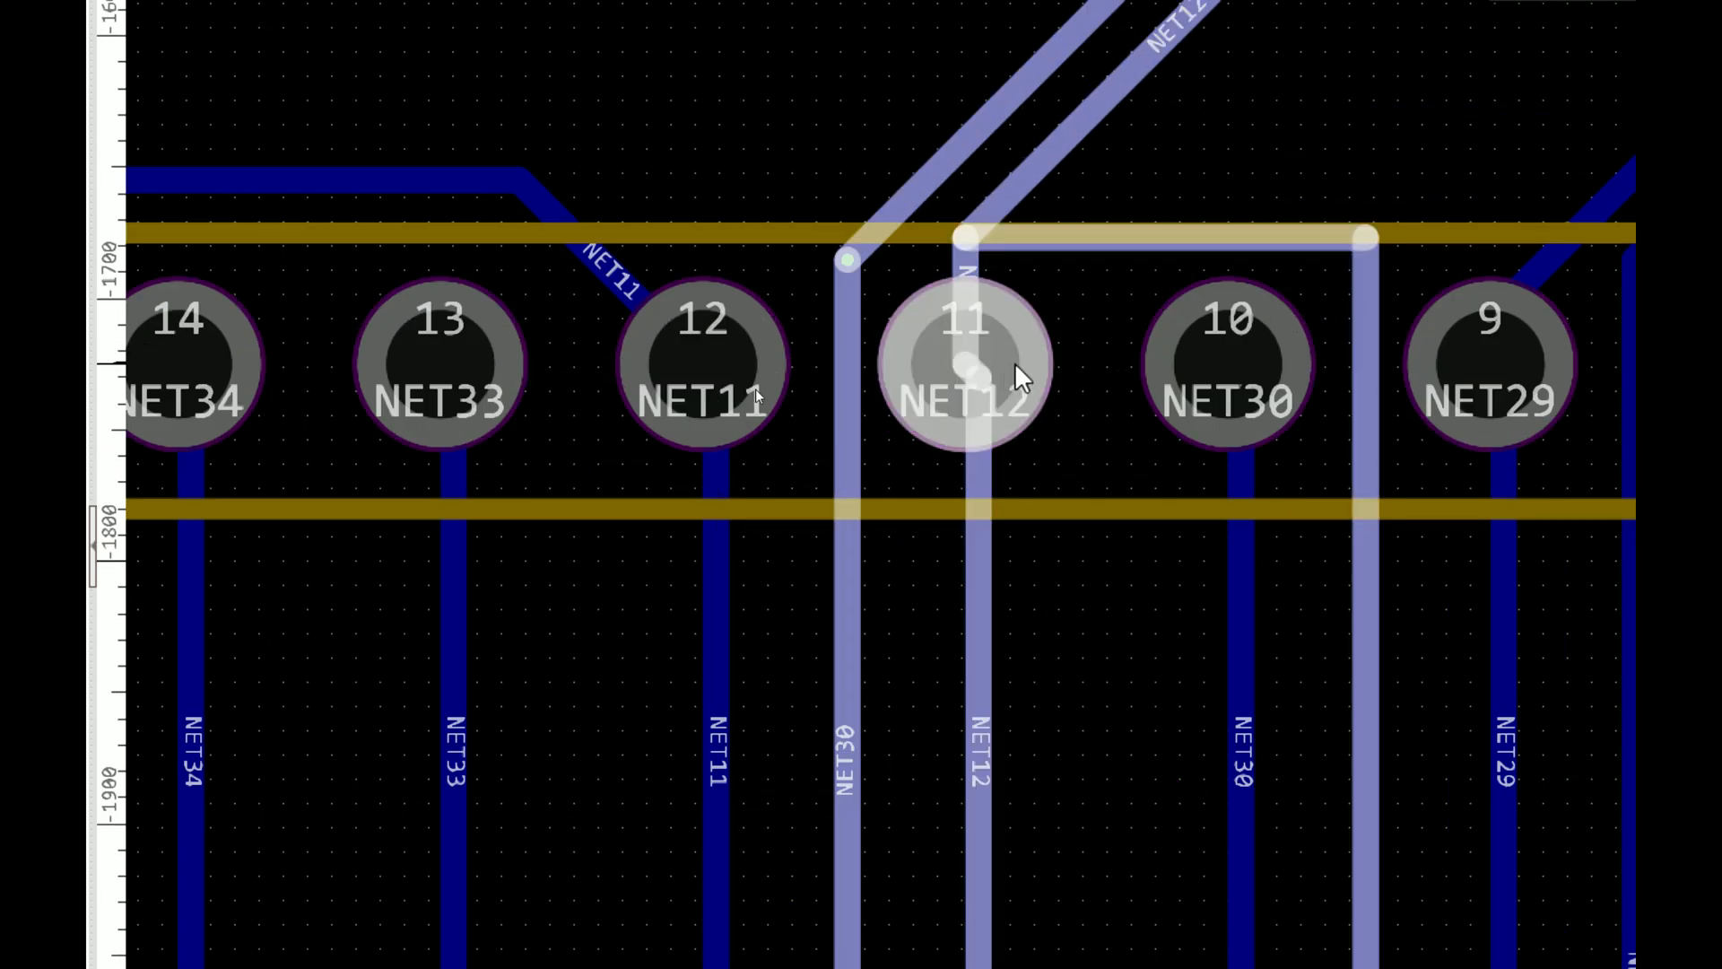
click(1372, 136)
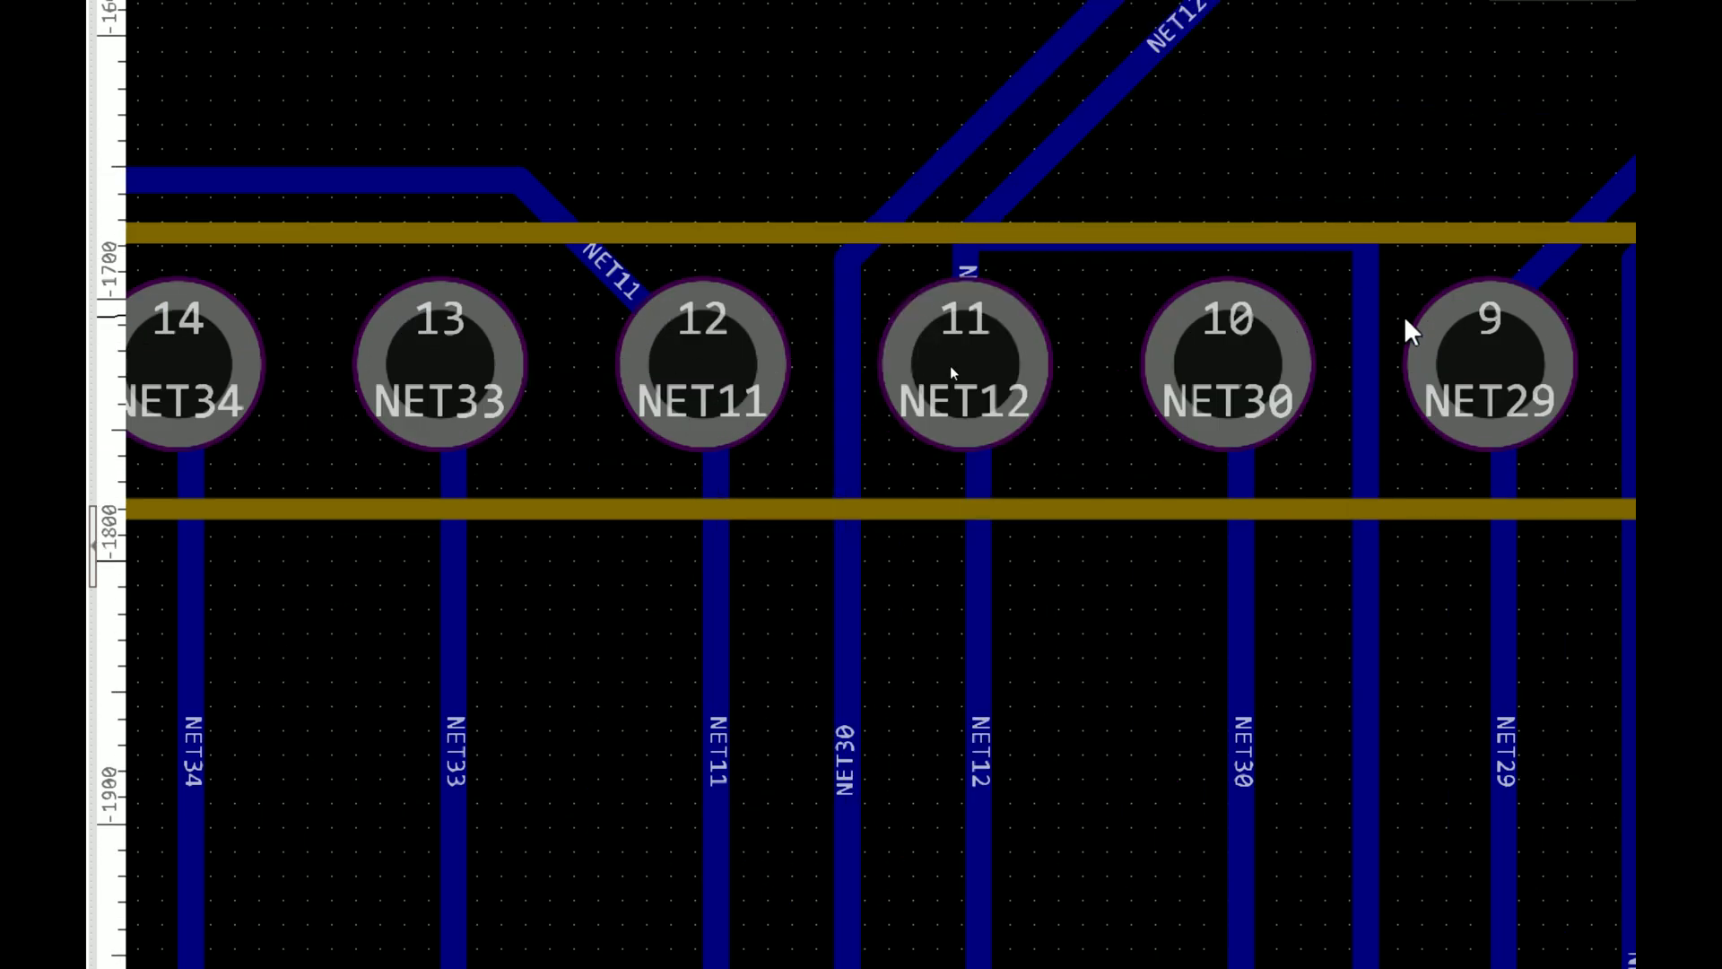
drag(1369, 316, 1420, 584)
click(1354, 665)
scroll(1345, 628, down, 6)
scroll(556, 623, up, 6)
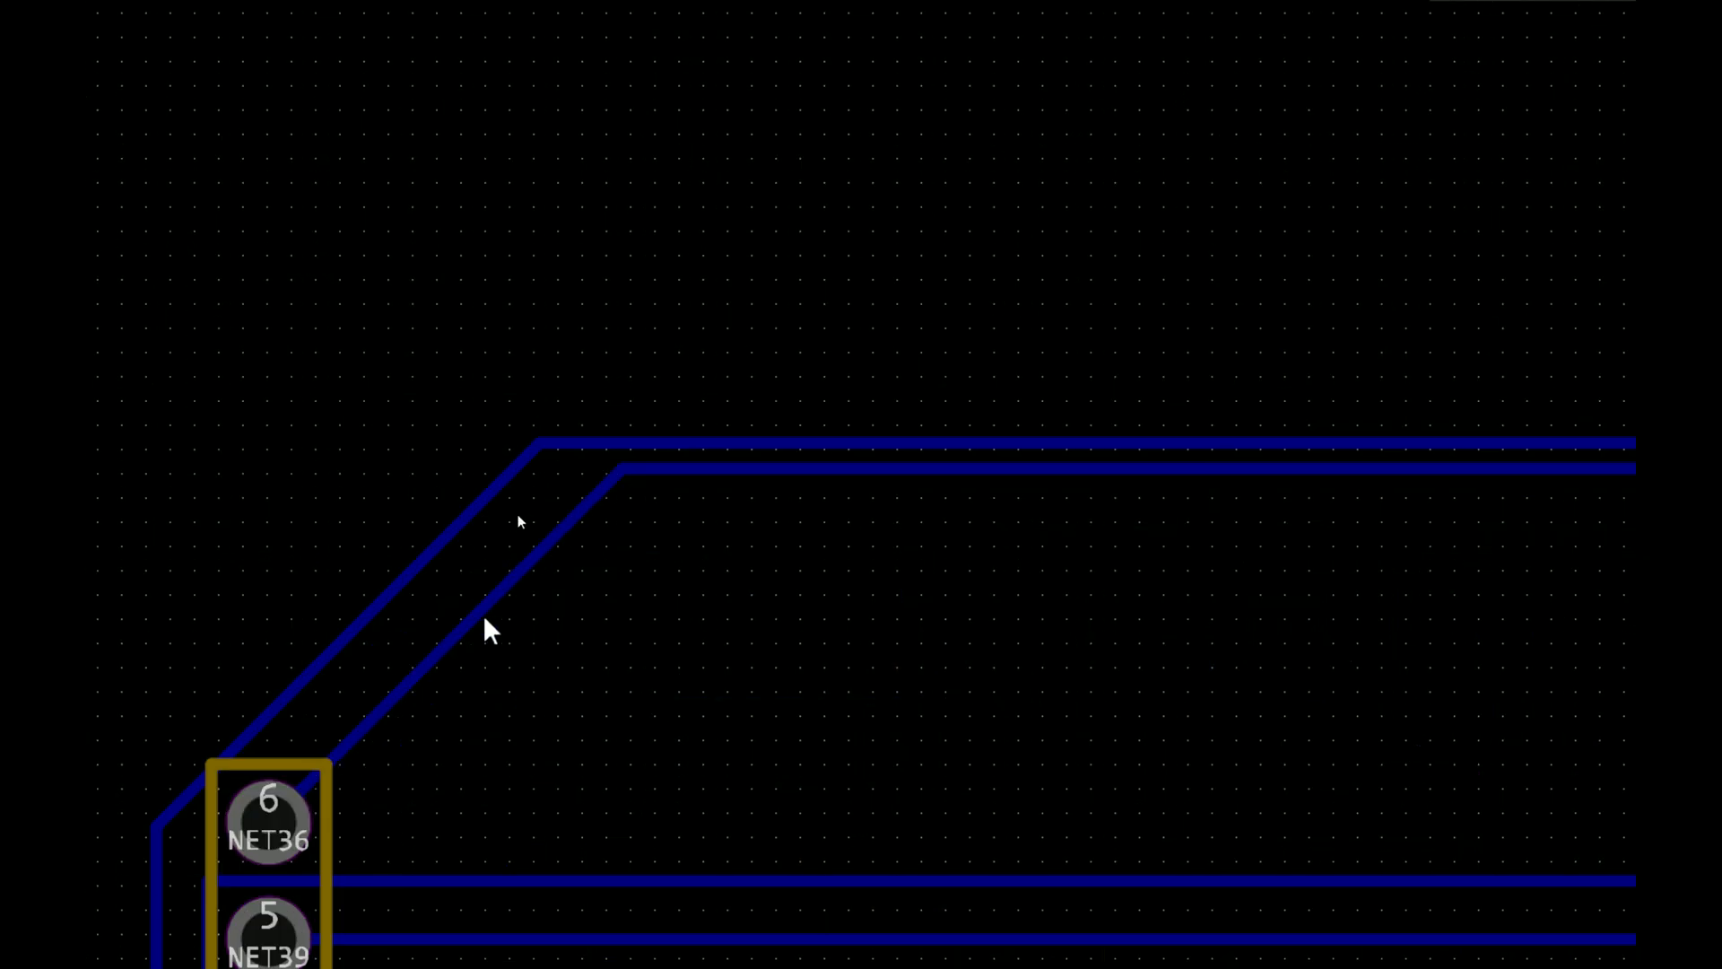
scroll(492, 619, down, 8)
scroll(593, 674, up, 4)
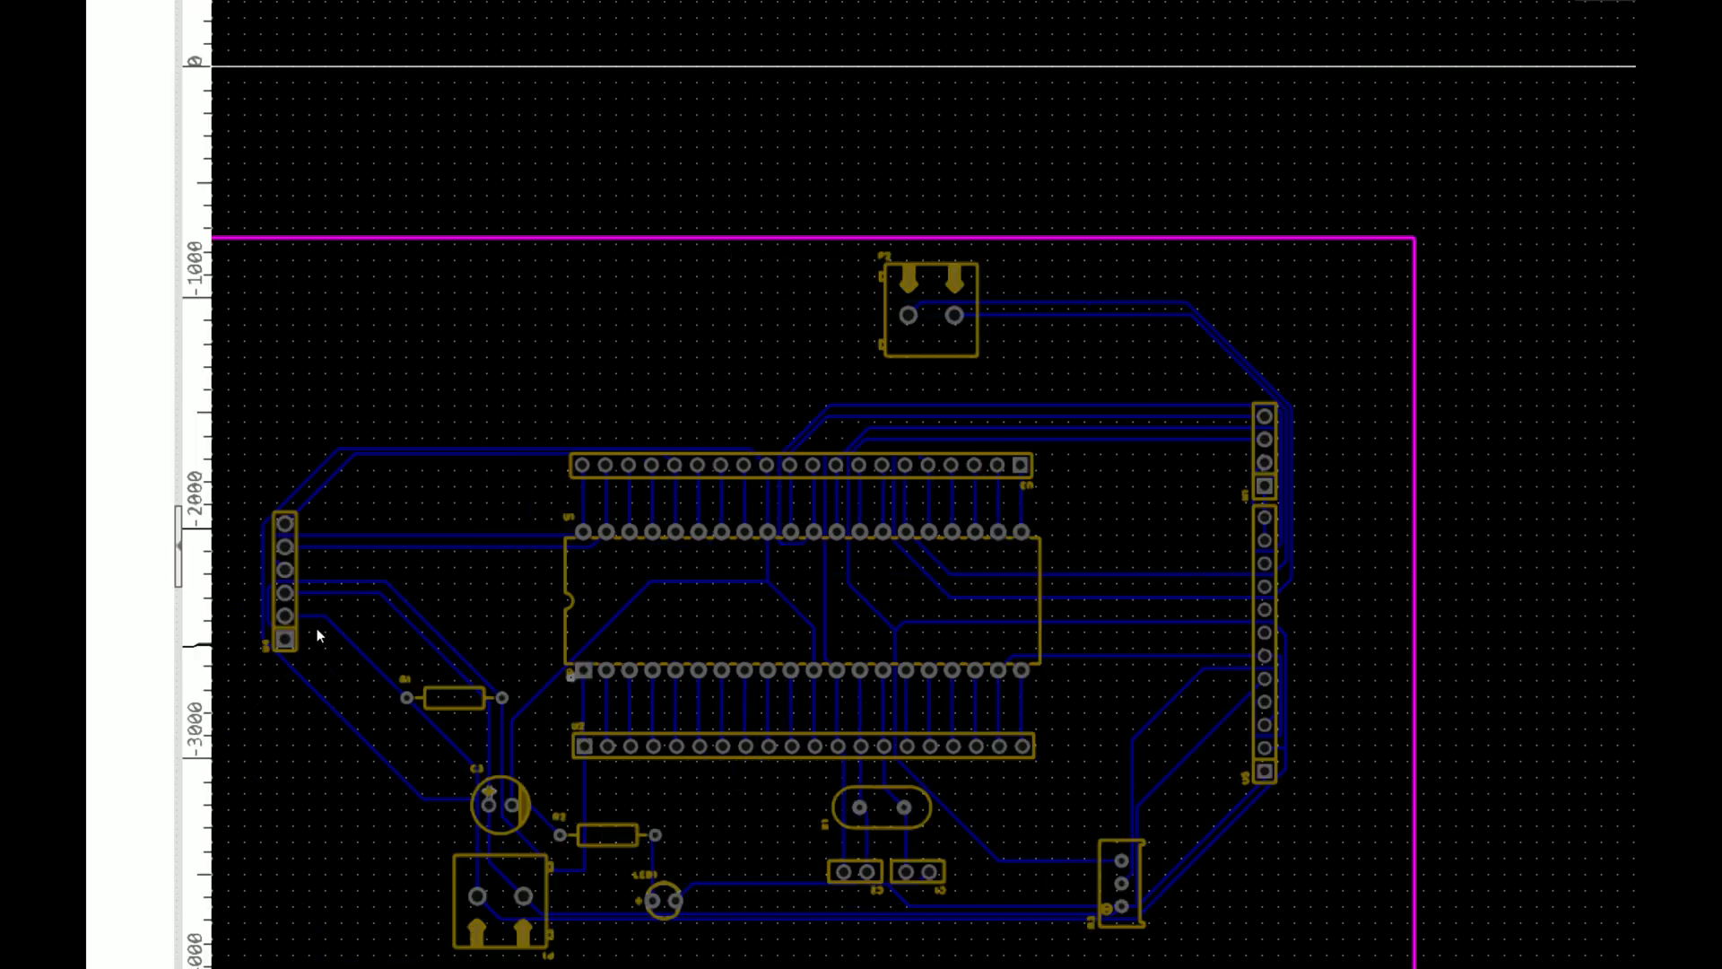
scroll(582, 799, down, 4)
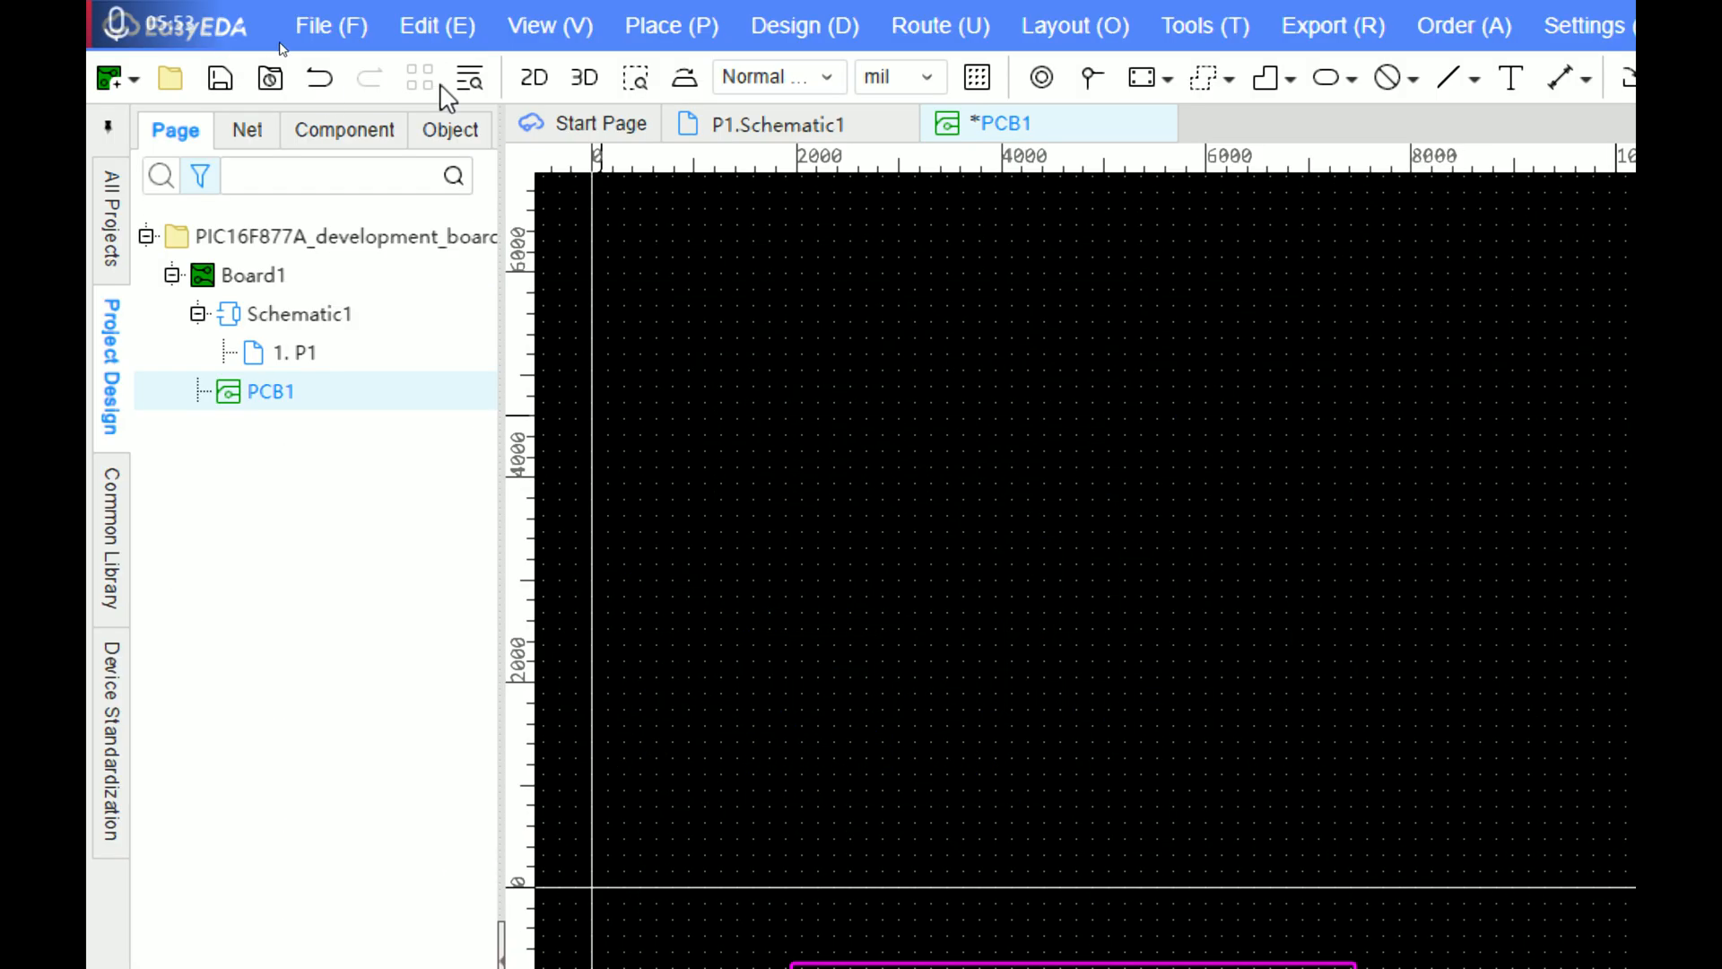
Step: Open the 3D view of PCB1 and inspect the populated board from several angles
click(585, 83)
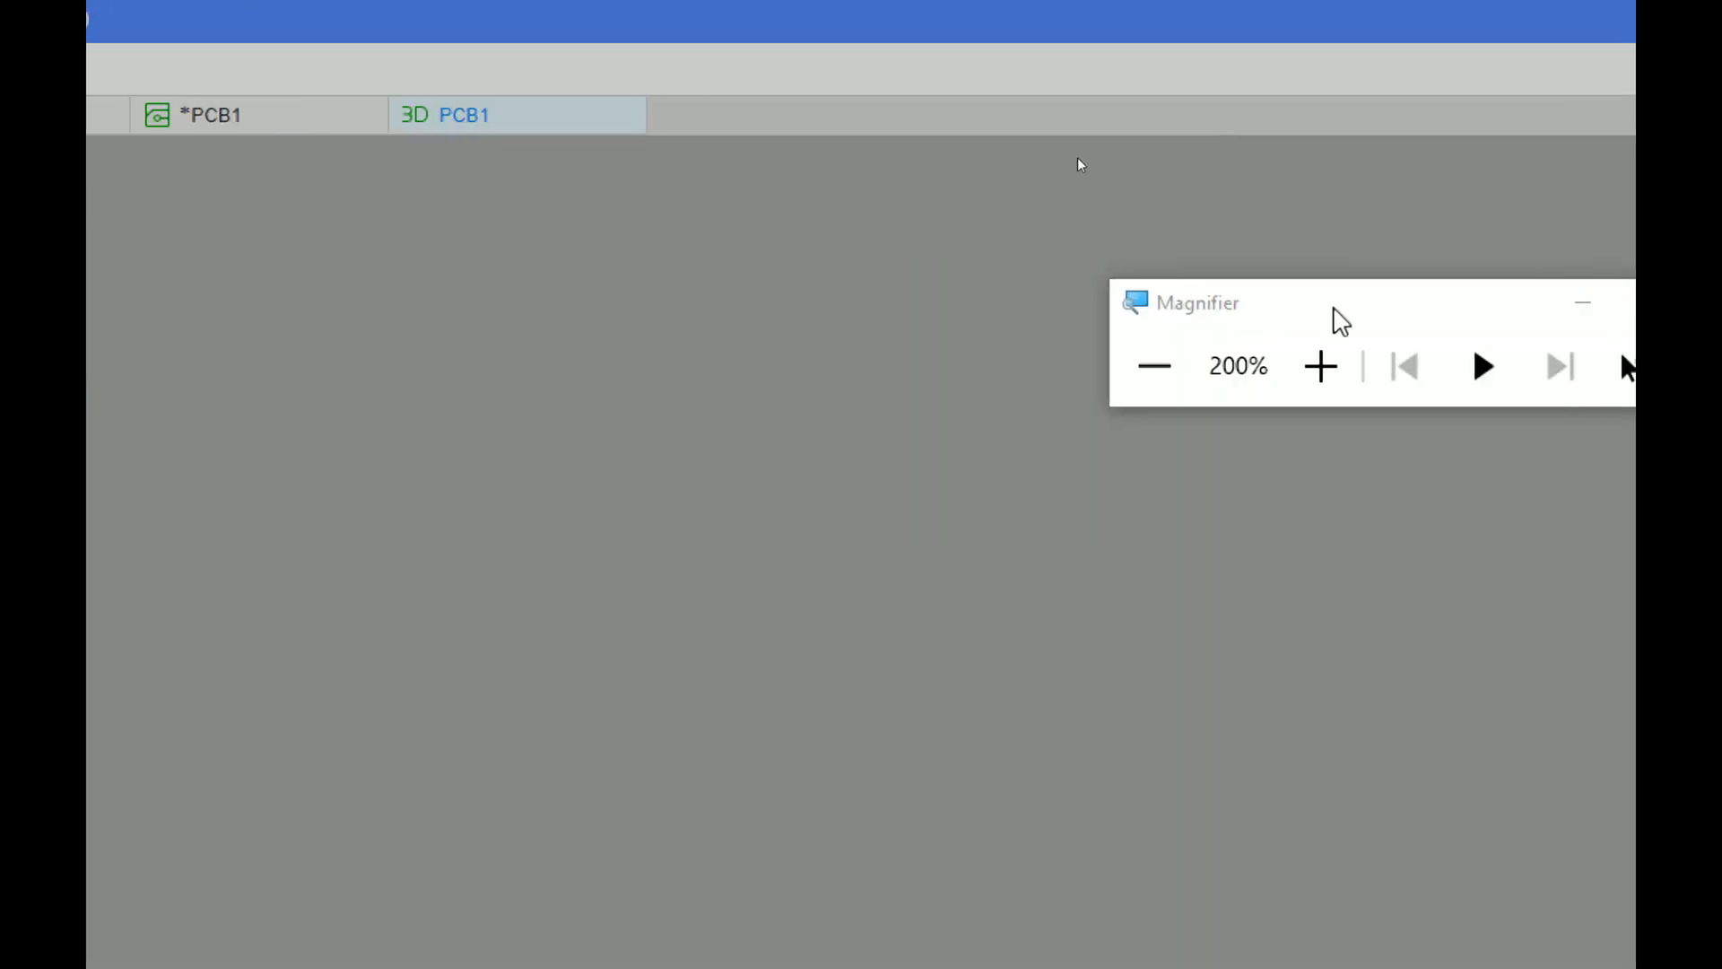
click(1182, 387)
drag(1058, 499, 1196, 488)
scroll(1062, 514, down, 4)
scroll(1064, 497, down, 2)
scroll(1032, 488, up, 4)
scroll(1412, 427, down, 6)
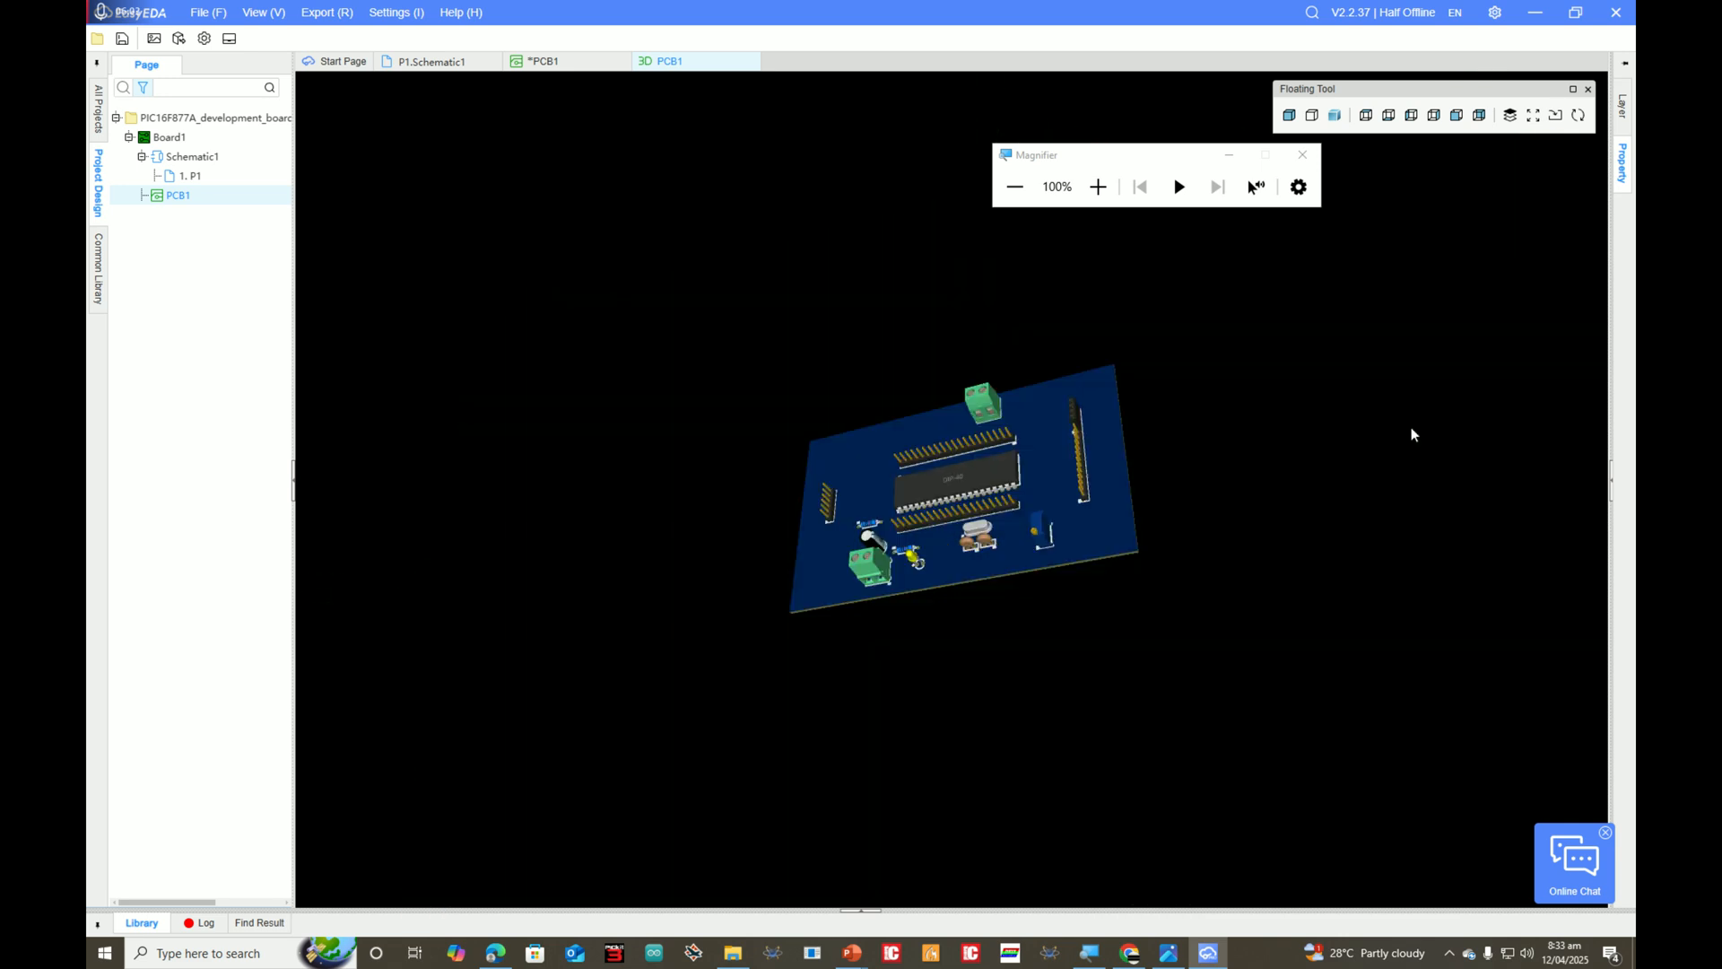
scroll(1134, 459, up, 5)
drag(1220, 421, 1247, 375)
drag(748, 588, 723, 460)
scroll(907, 386, down, 8)
drag(928, 361, 868, 475)
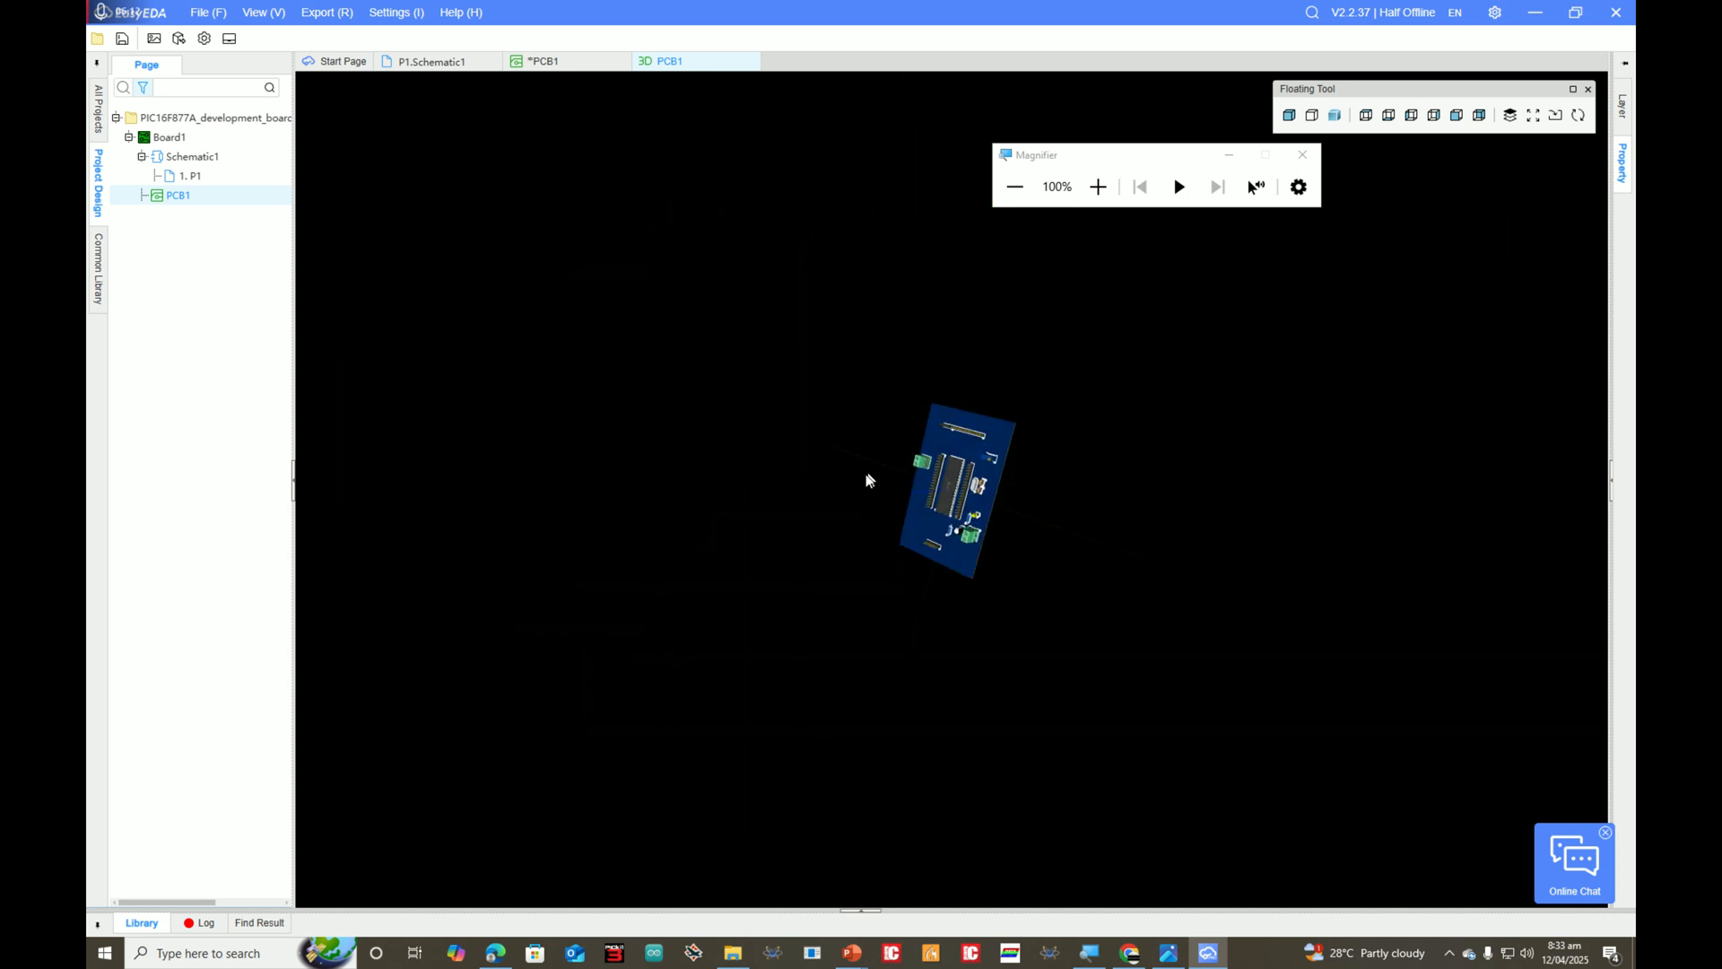